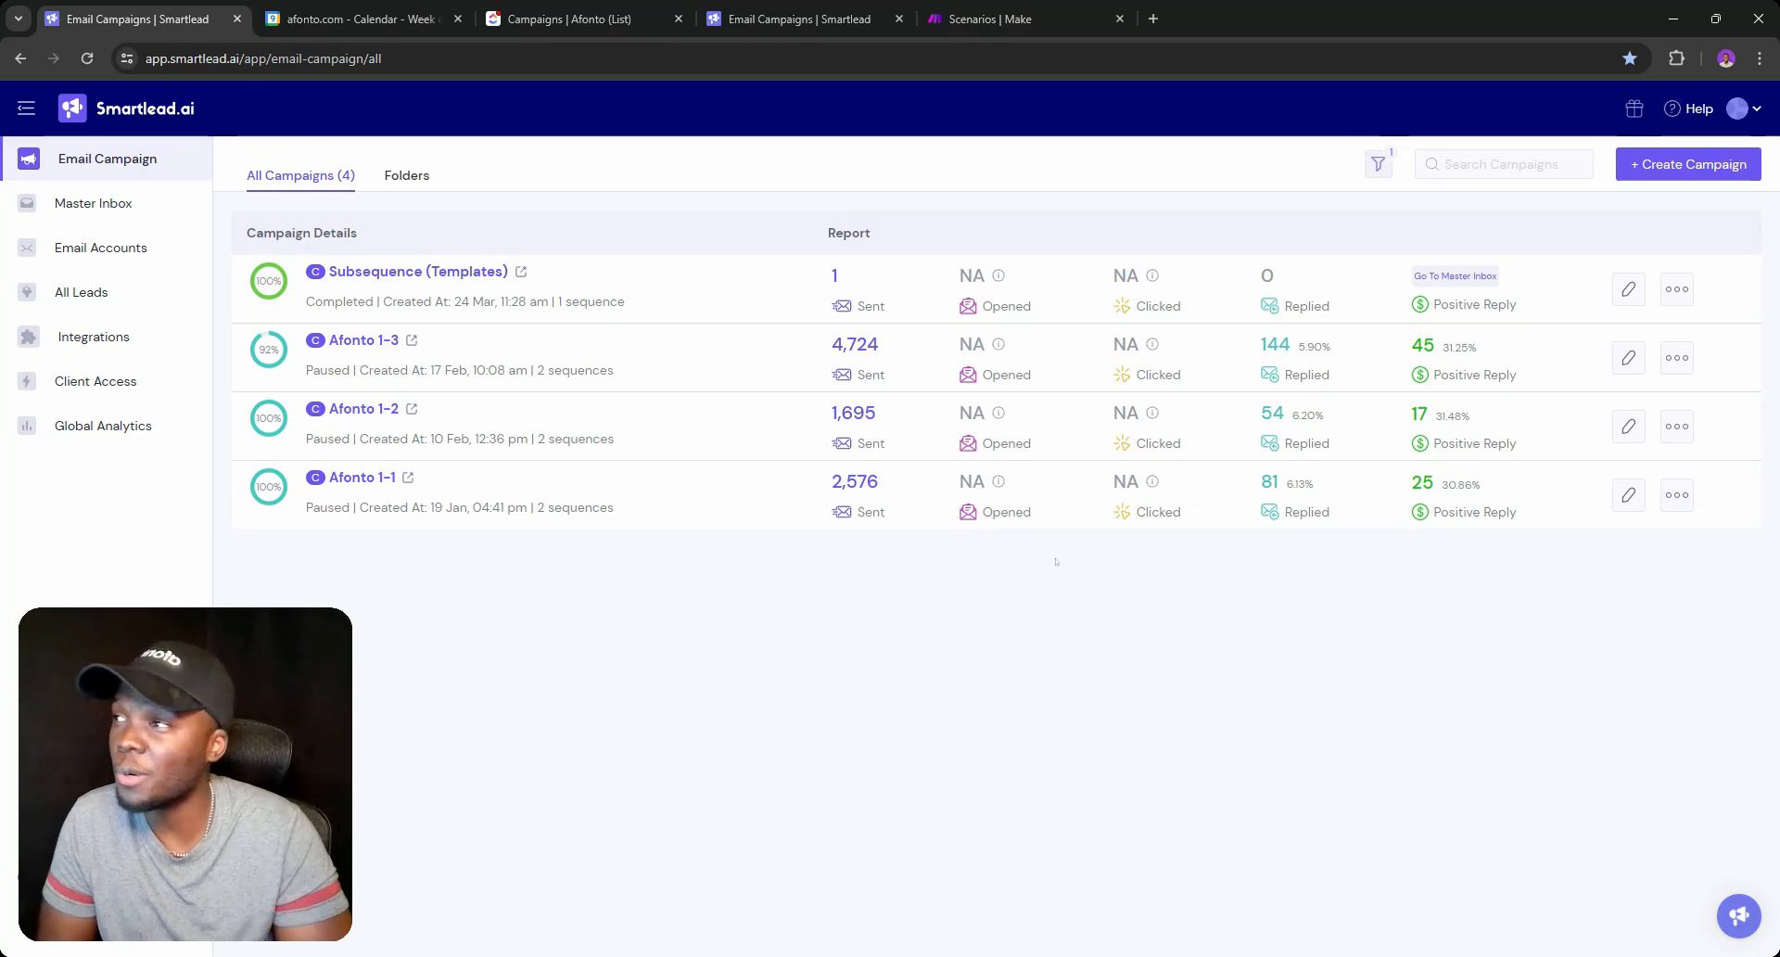
Switch from Smartlead to the ClickUp 'Campaigns | Afonto' list tab.
{"action": "left_click", "coordinate": [570, 11]}
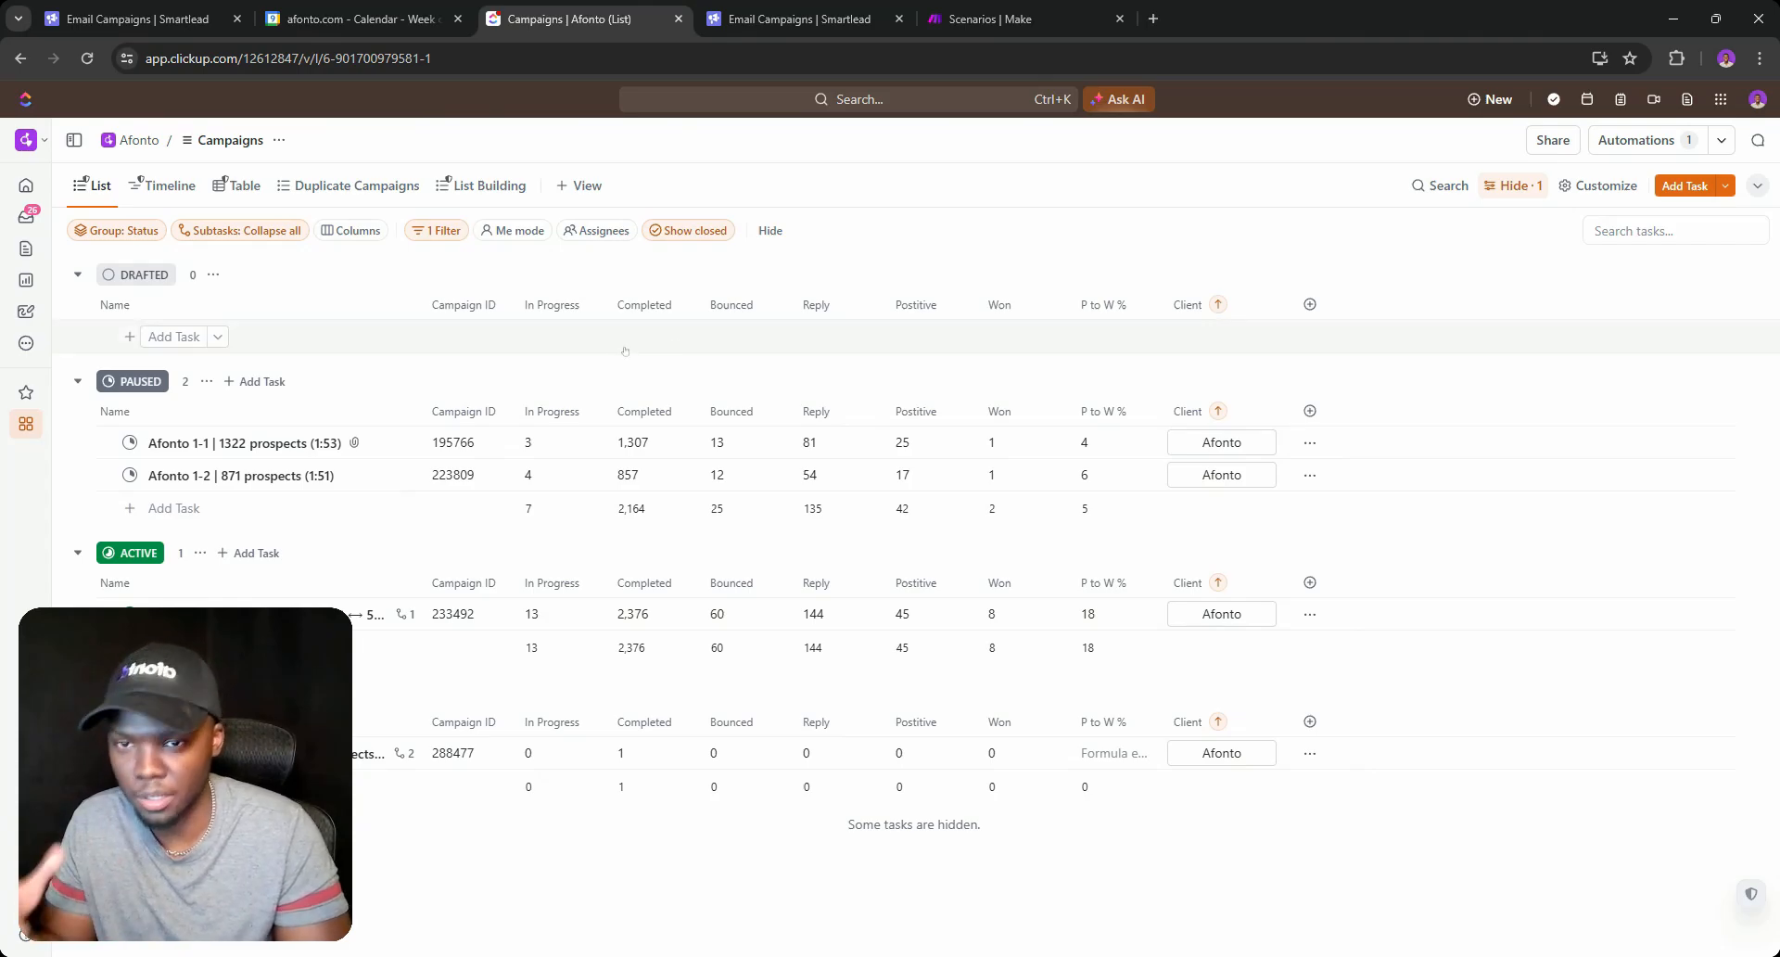
Collapse the empty DRAFTED group and compare the ClickUp list with Smartlead's campaigns.
{"action": "left_click", "coordinate": [78, 274]}
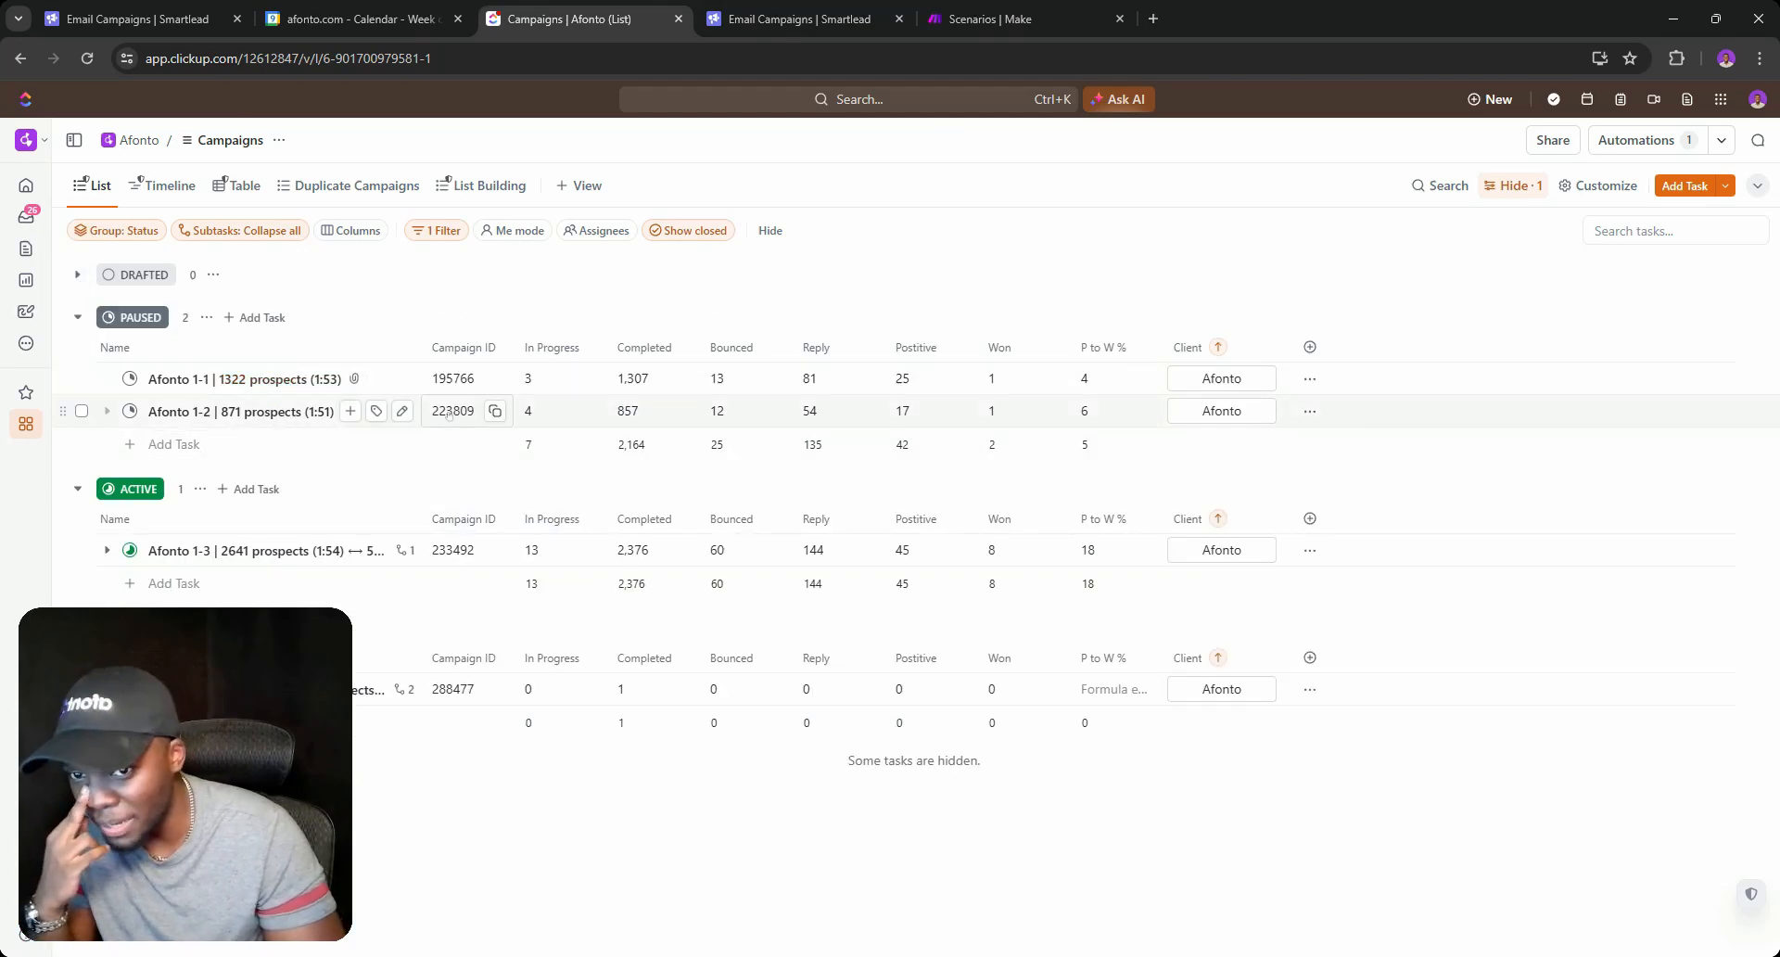
{"action": "left_click", "coordinate": [139, 19]}
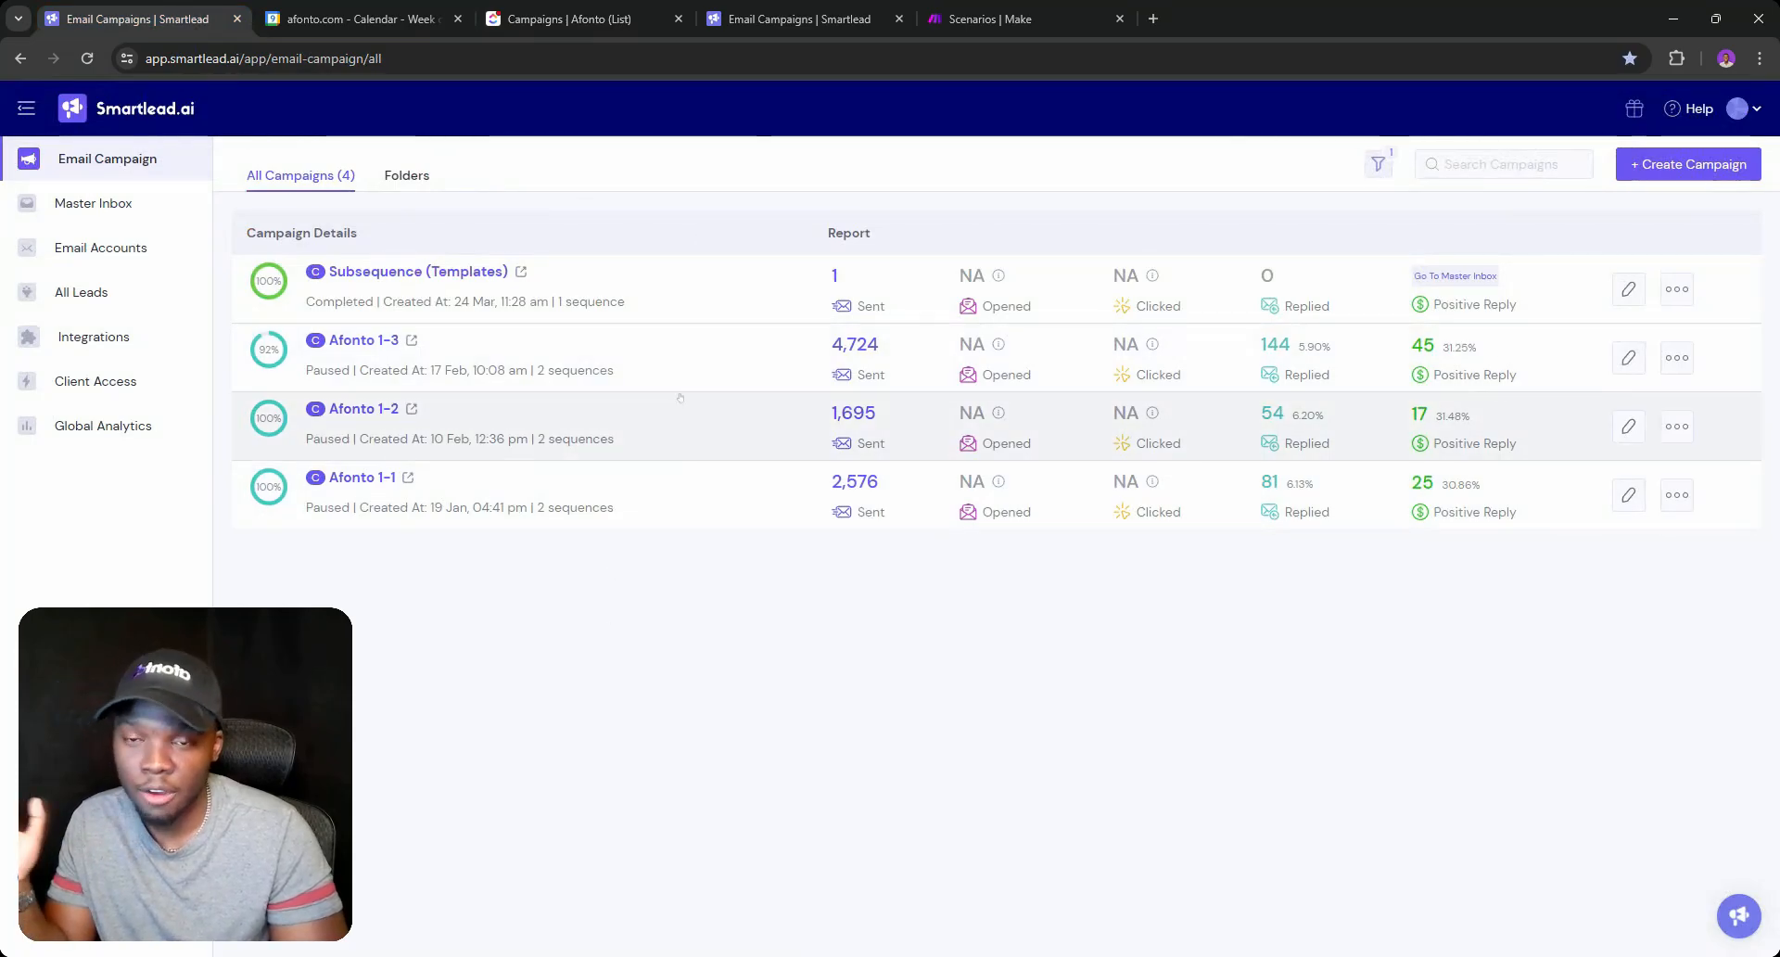
{"action": "left_click", "coordinate": [556, 18]}
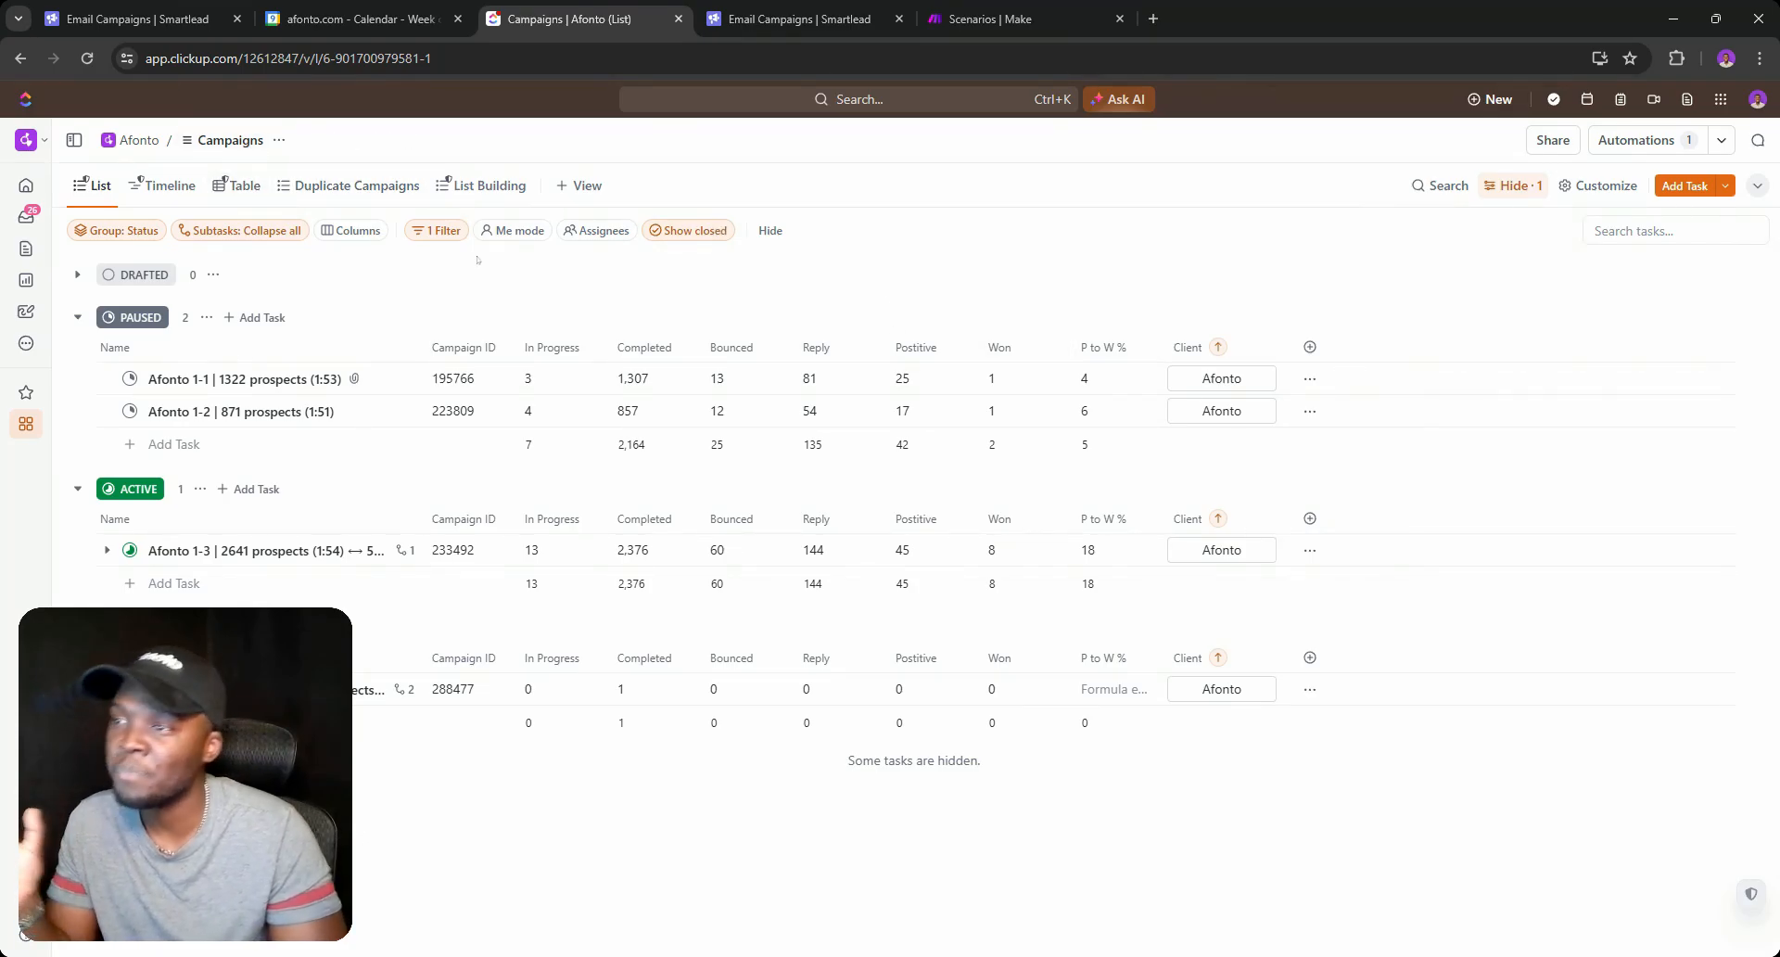
Review the campaigns in Timeline and Table views, then open the Duplicate Campaigns view.
{"action": "left_click", "coordinate": [186, 188]}
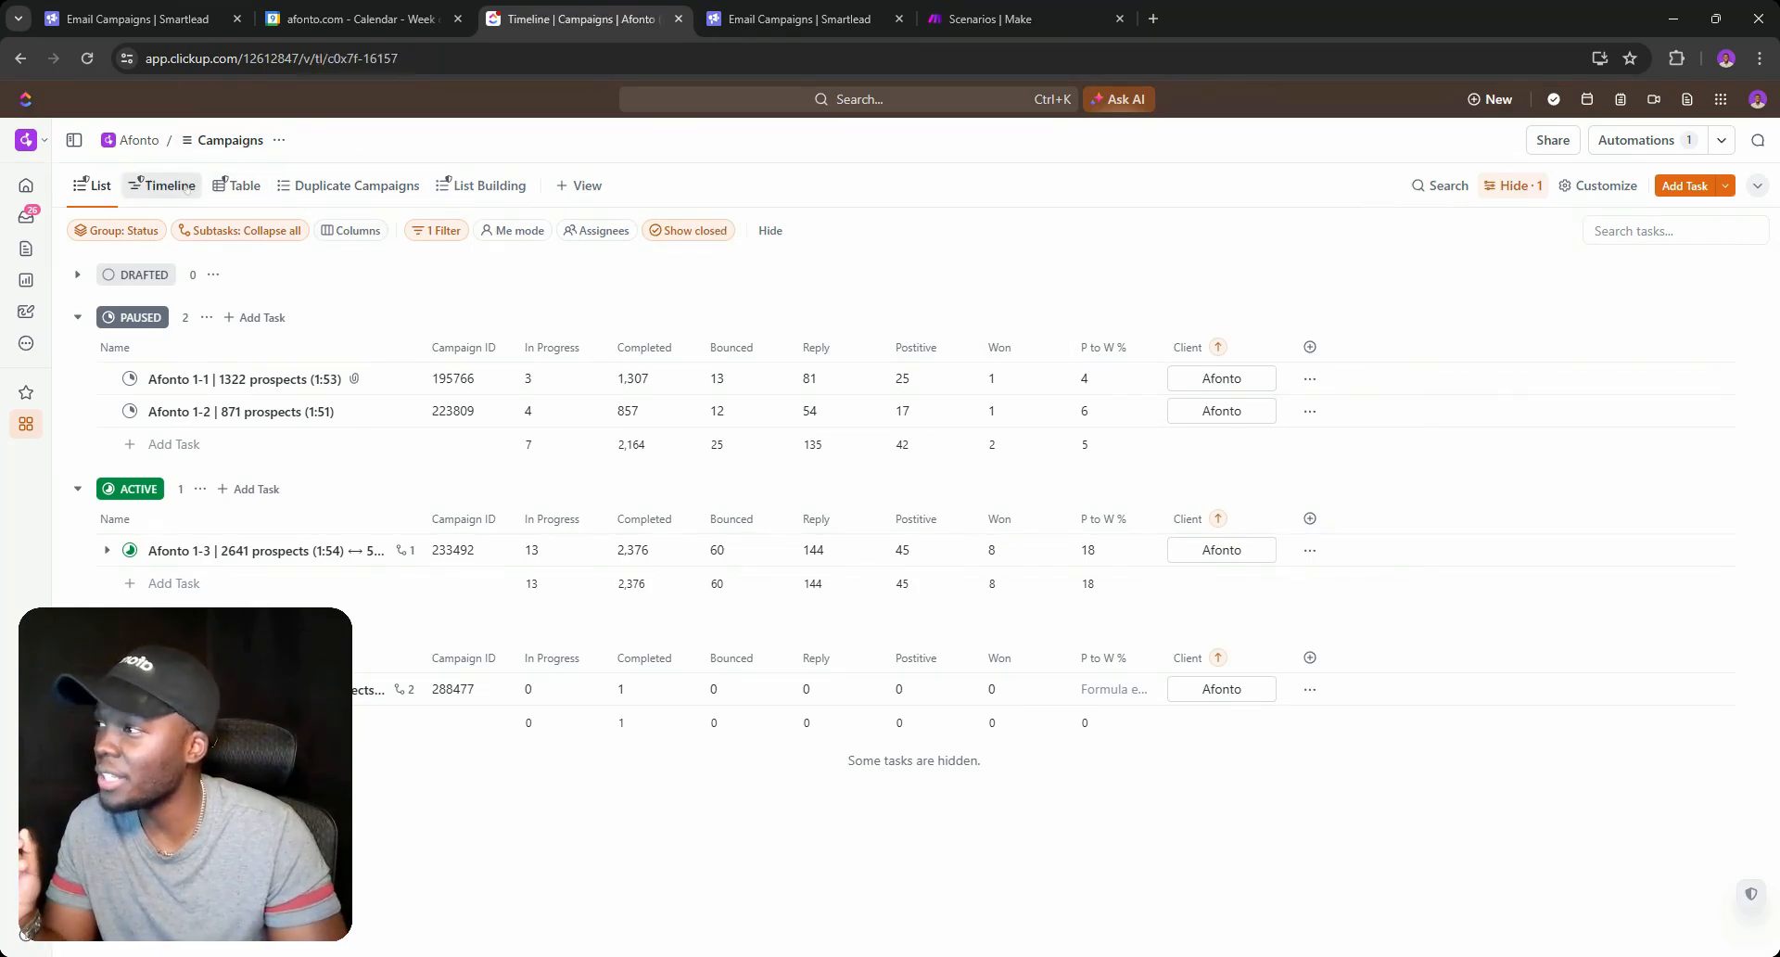
{"action": "left_click", "coordinate": [250, 187]}
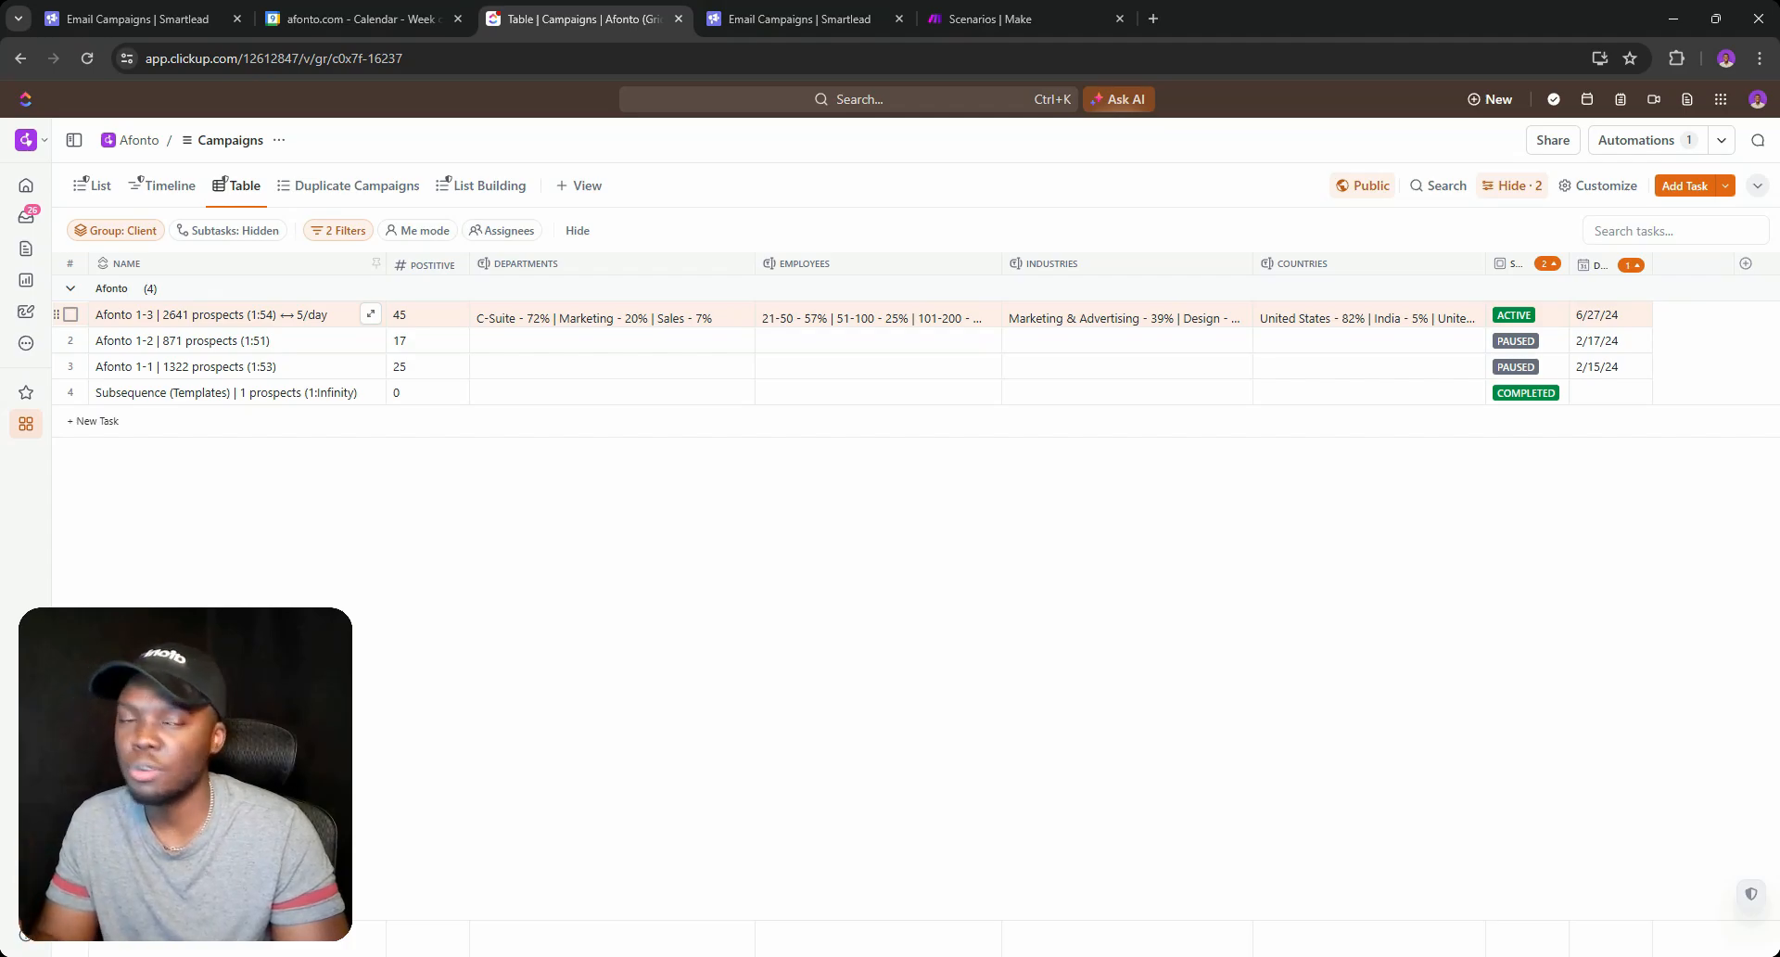
{"action": "left_click", "coordinate": [1061, 932]}
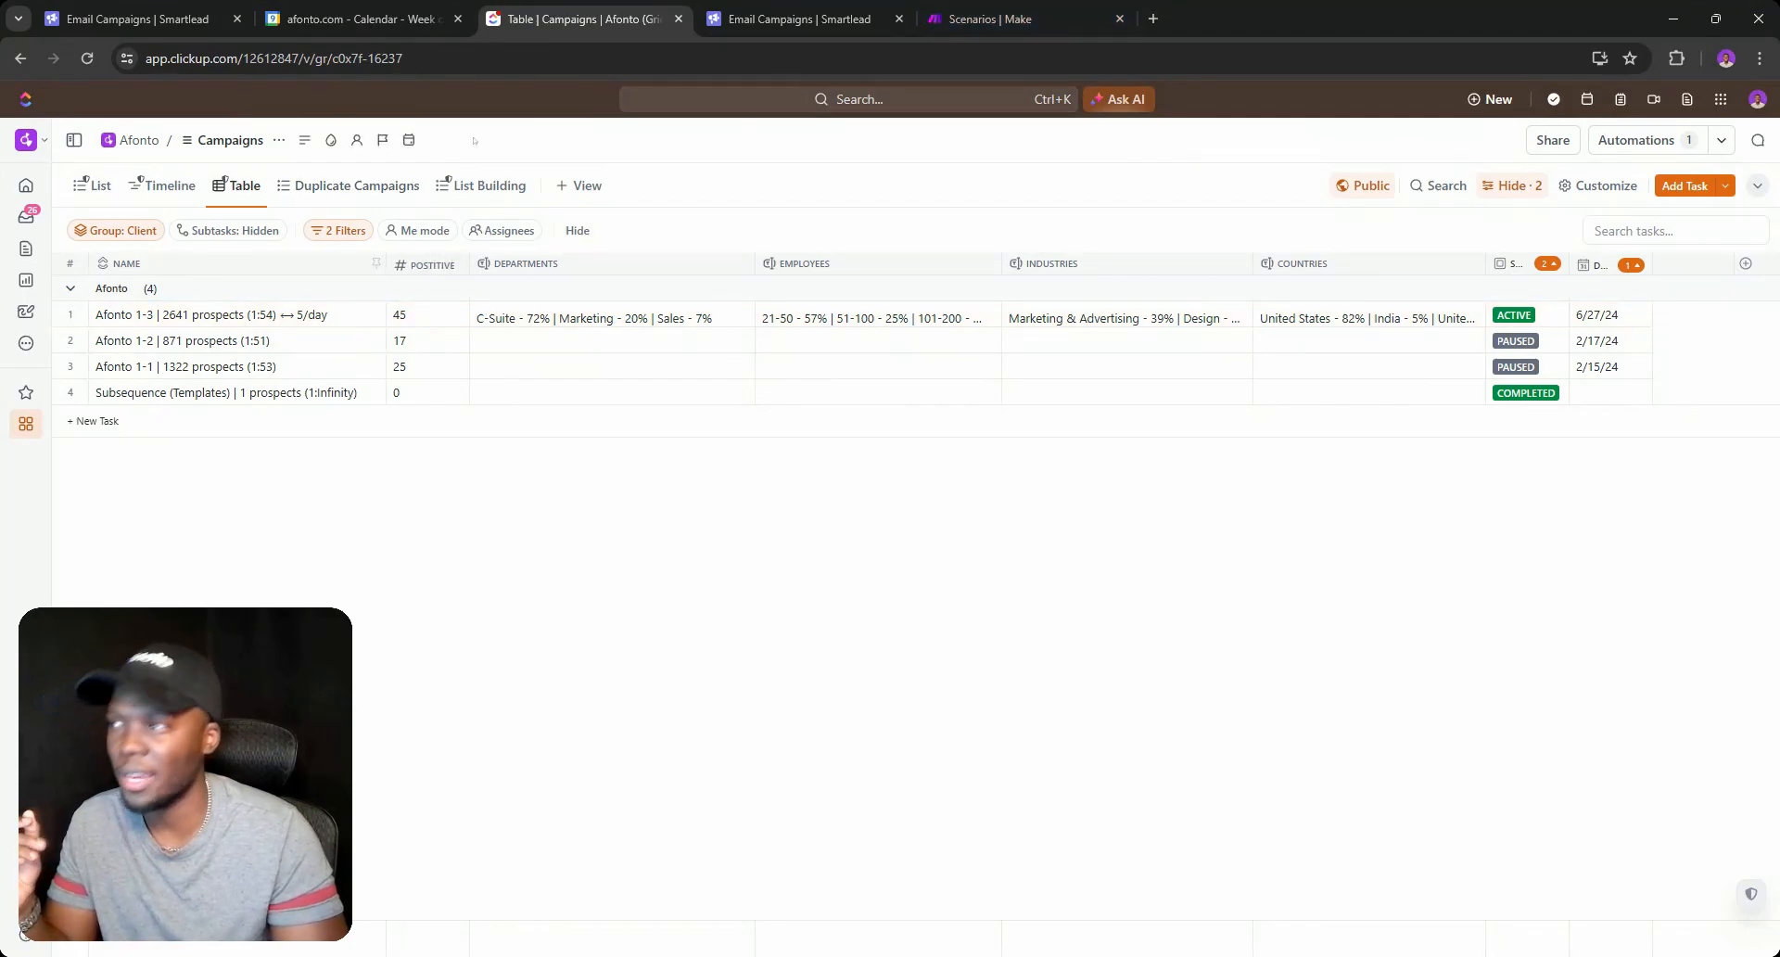
{"action": "left_click", "coordinate": [408, 188]}
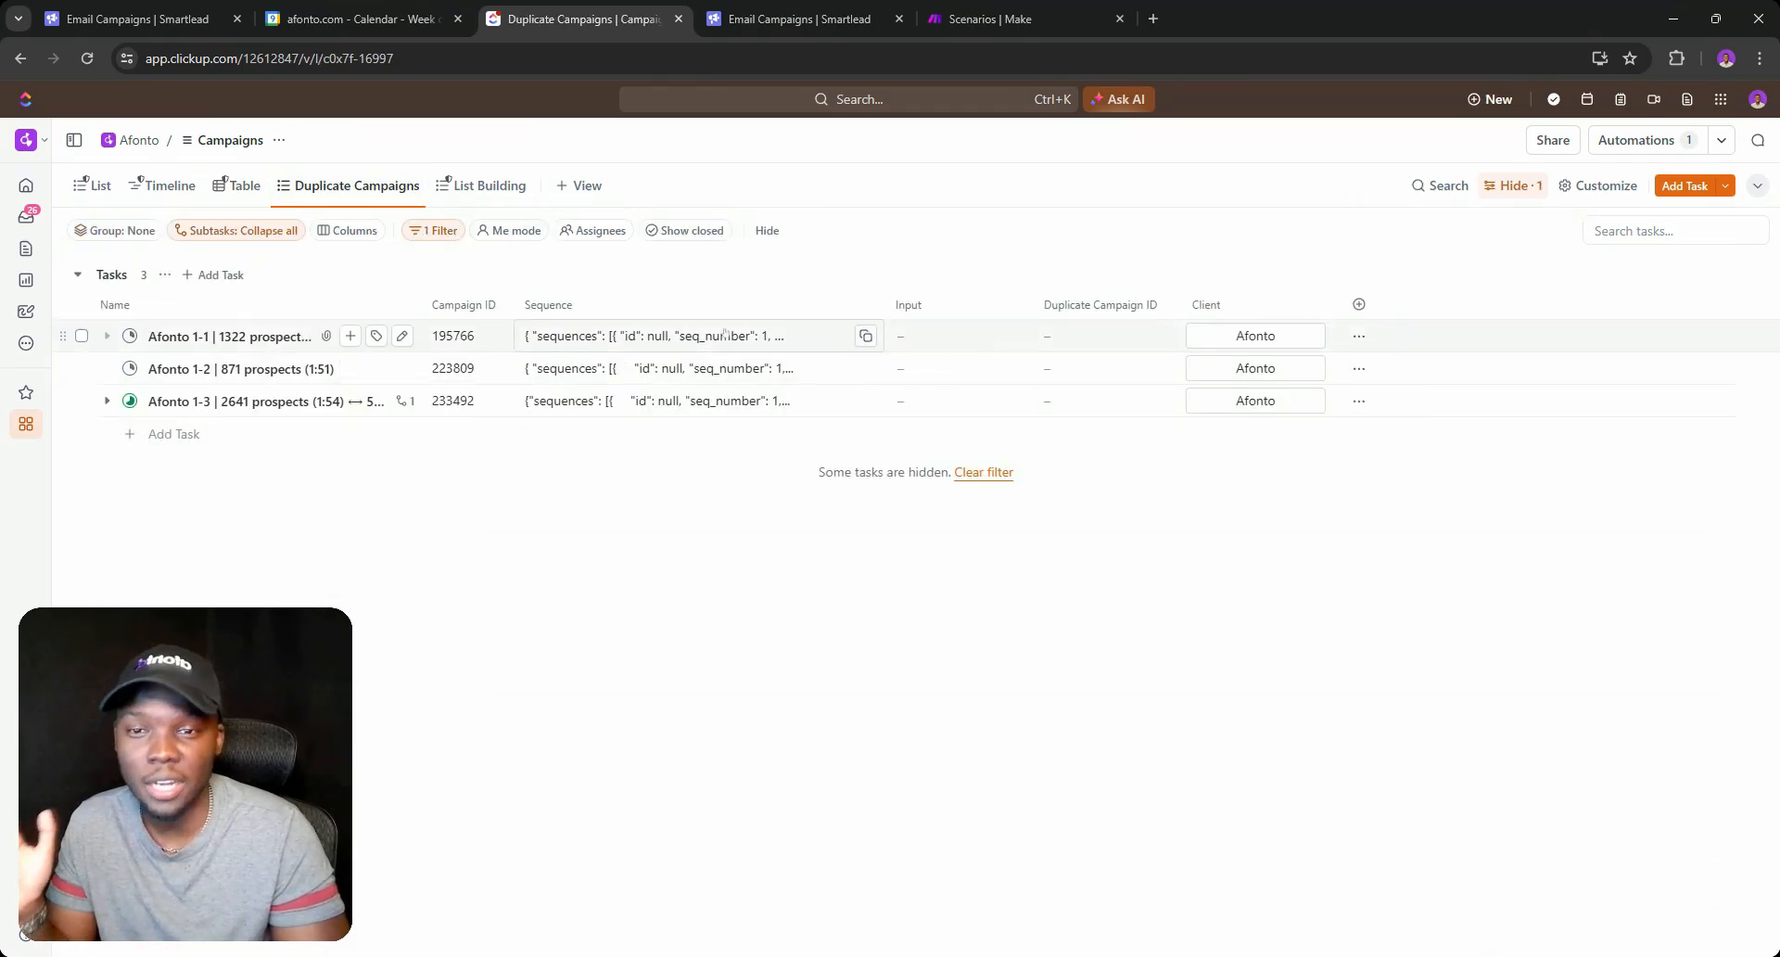
Read a campaign's sequence JSON, expand Afonto 1-3's subsequence subtask, then check Smartlead's campaigns.
{"action": "left_click", "coordinate": [592, 403]}
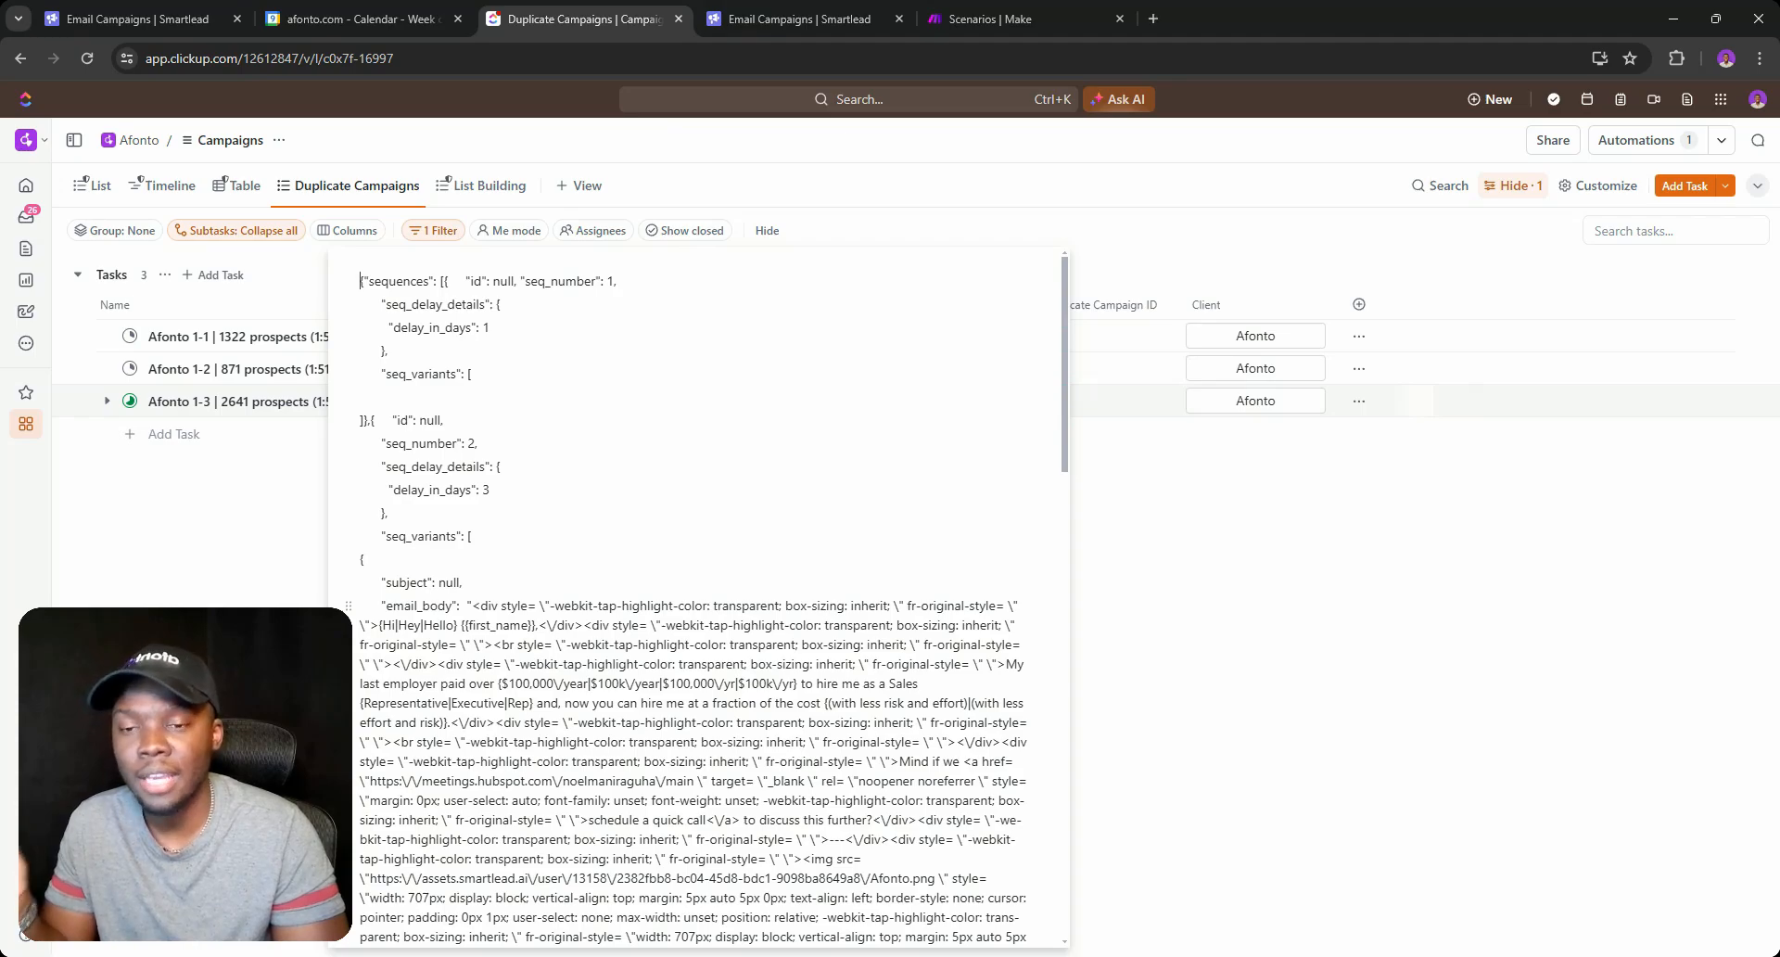
{"action": "left_click", "coordinate": [1167, 567]}
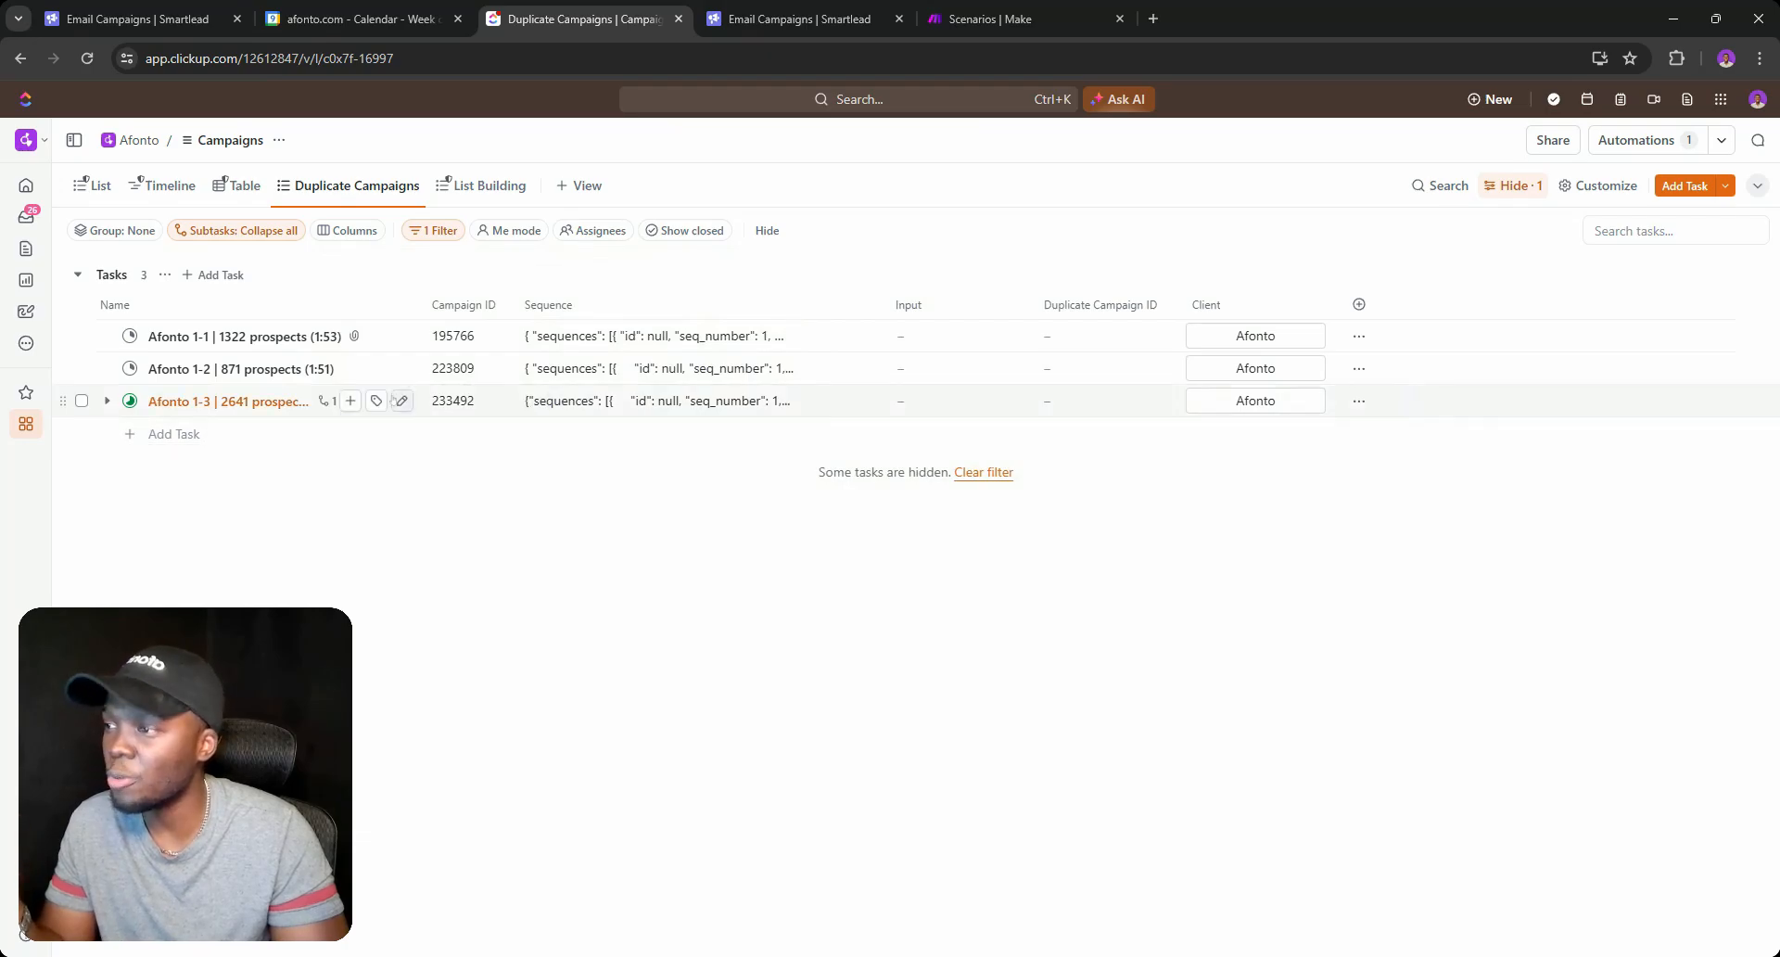
{"action": "left_click", "coordinate": [106, 400]}
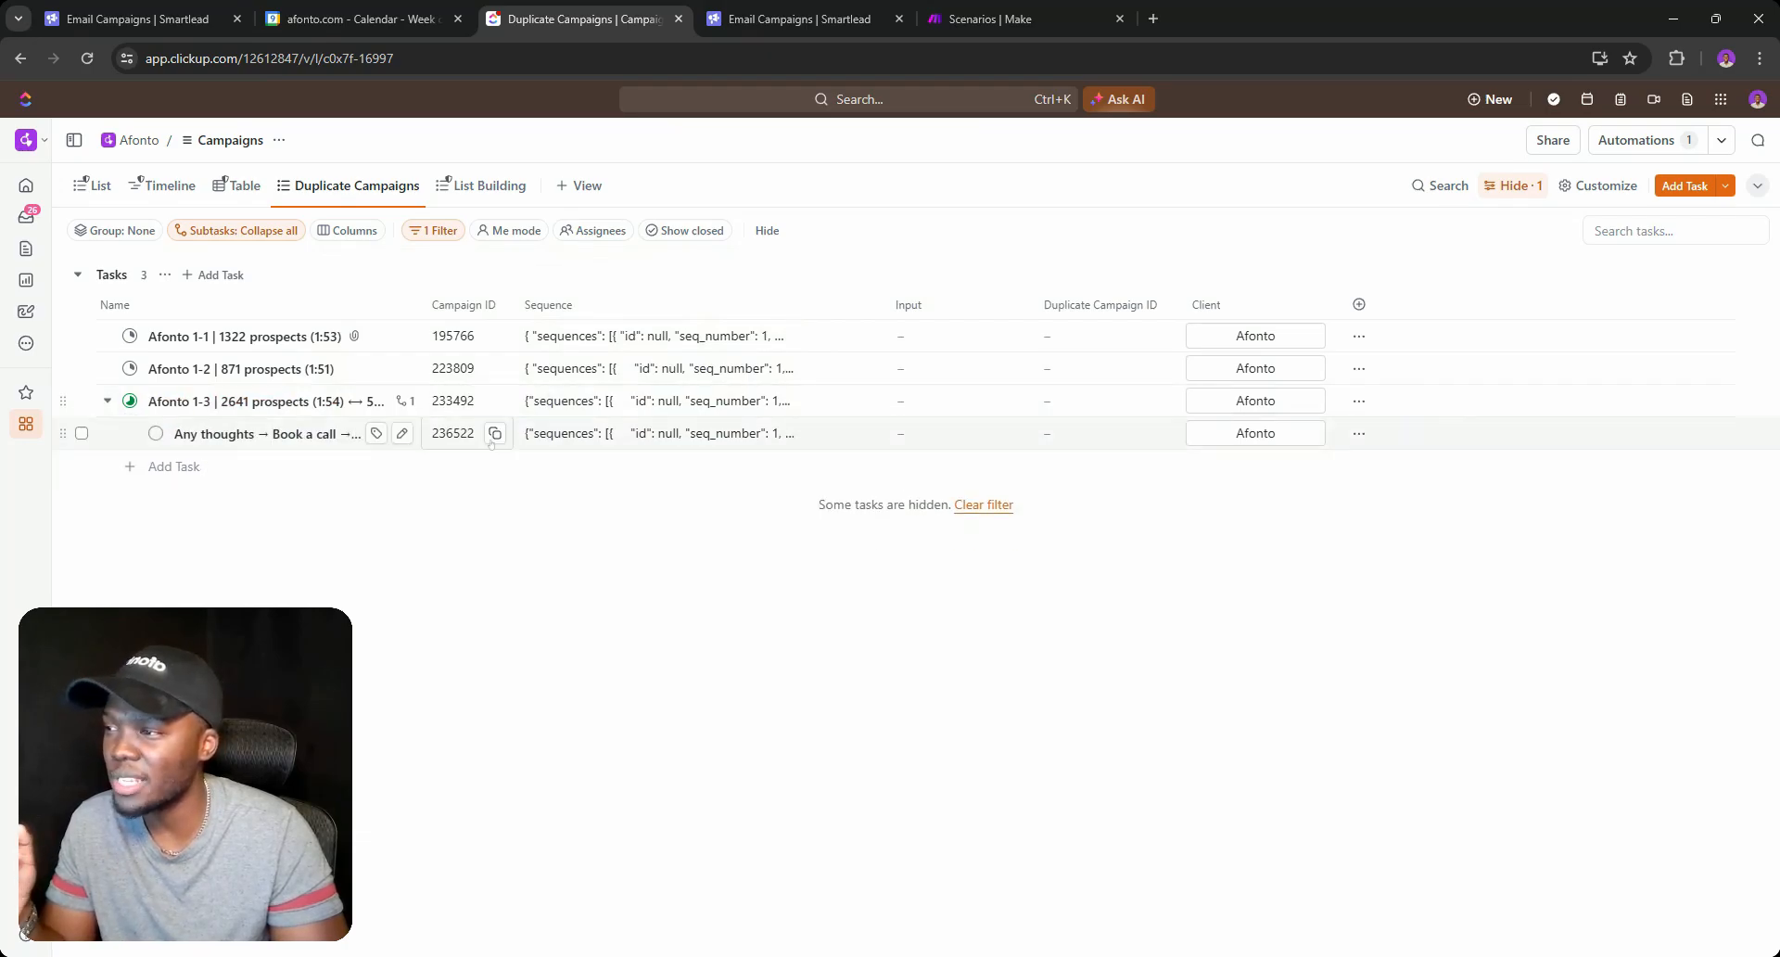
{"action": "left_click", "coordinate": [139, 19]}
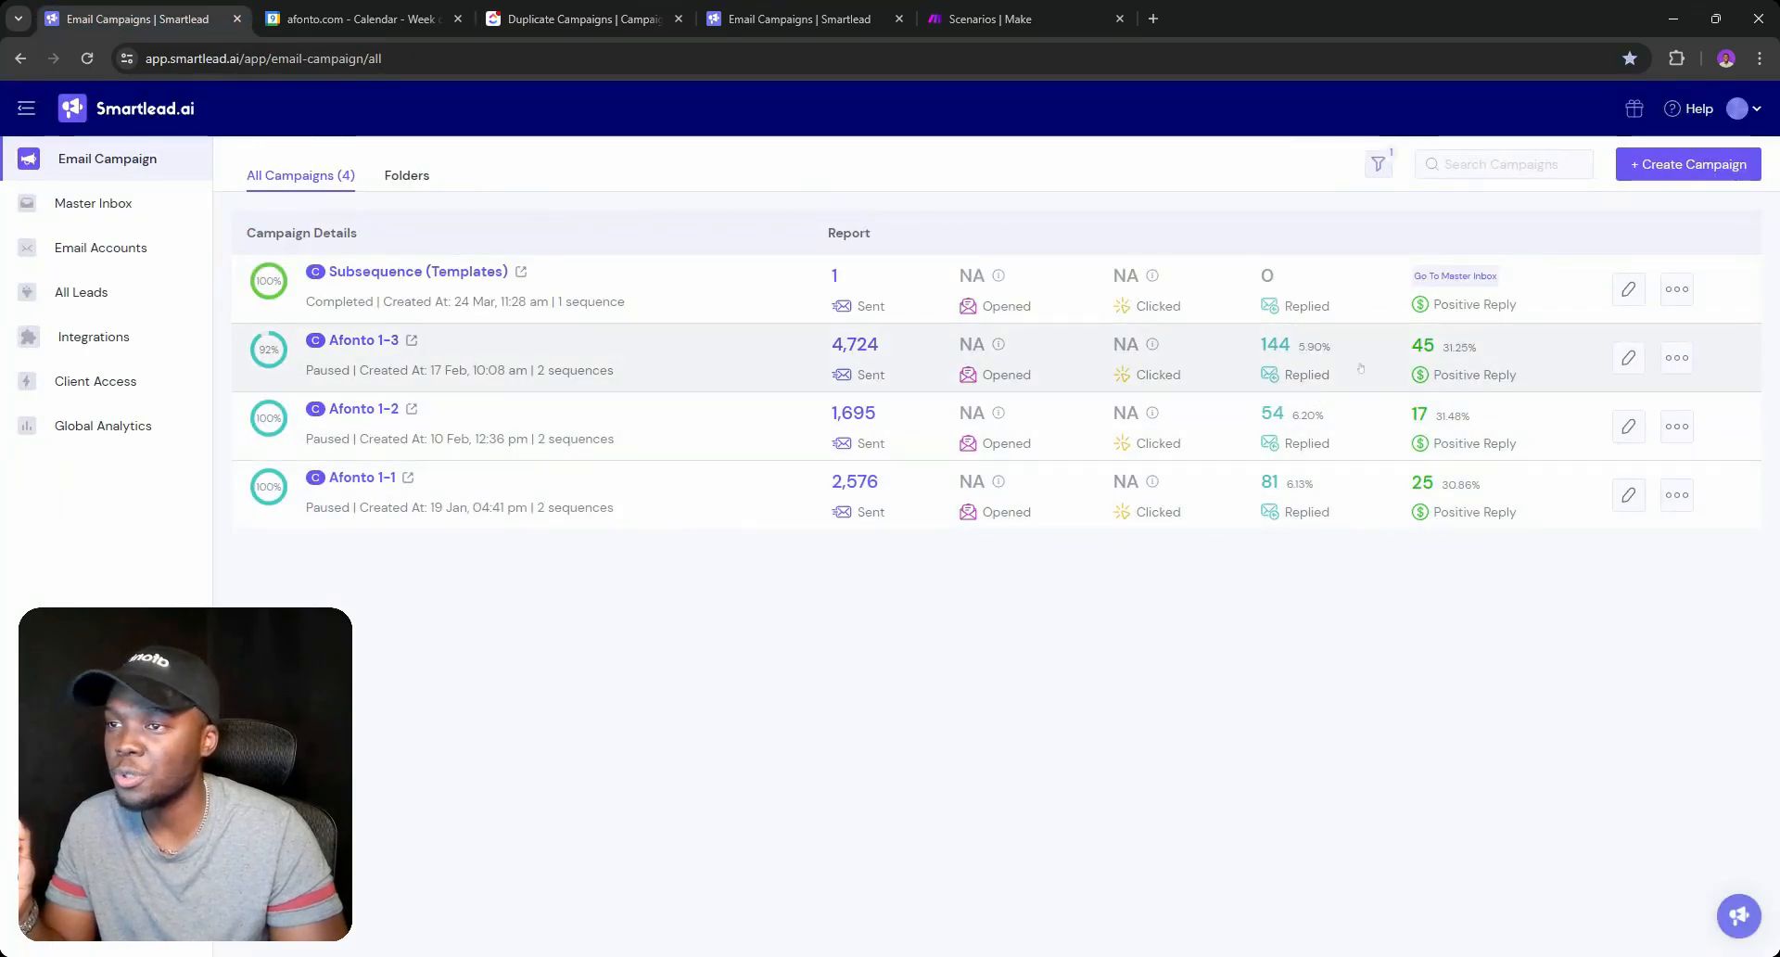
{"action": "left_click", "coordinate": [1360, 368]}
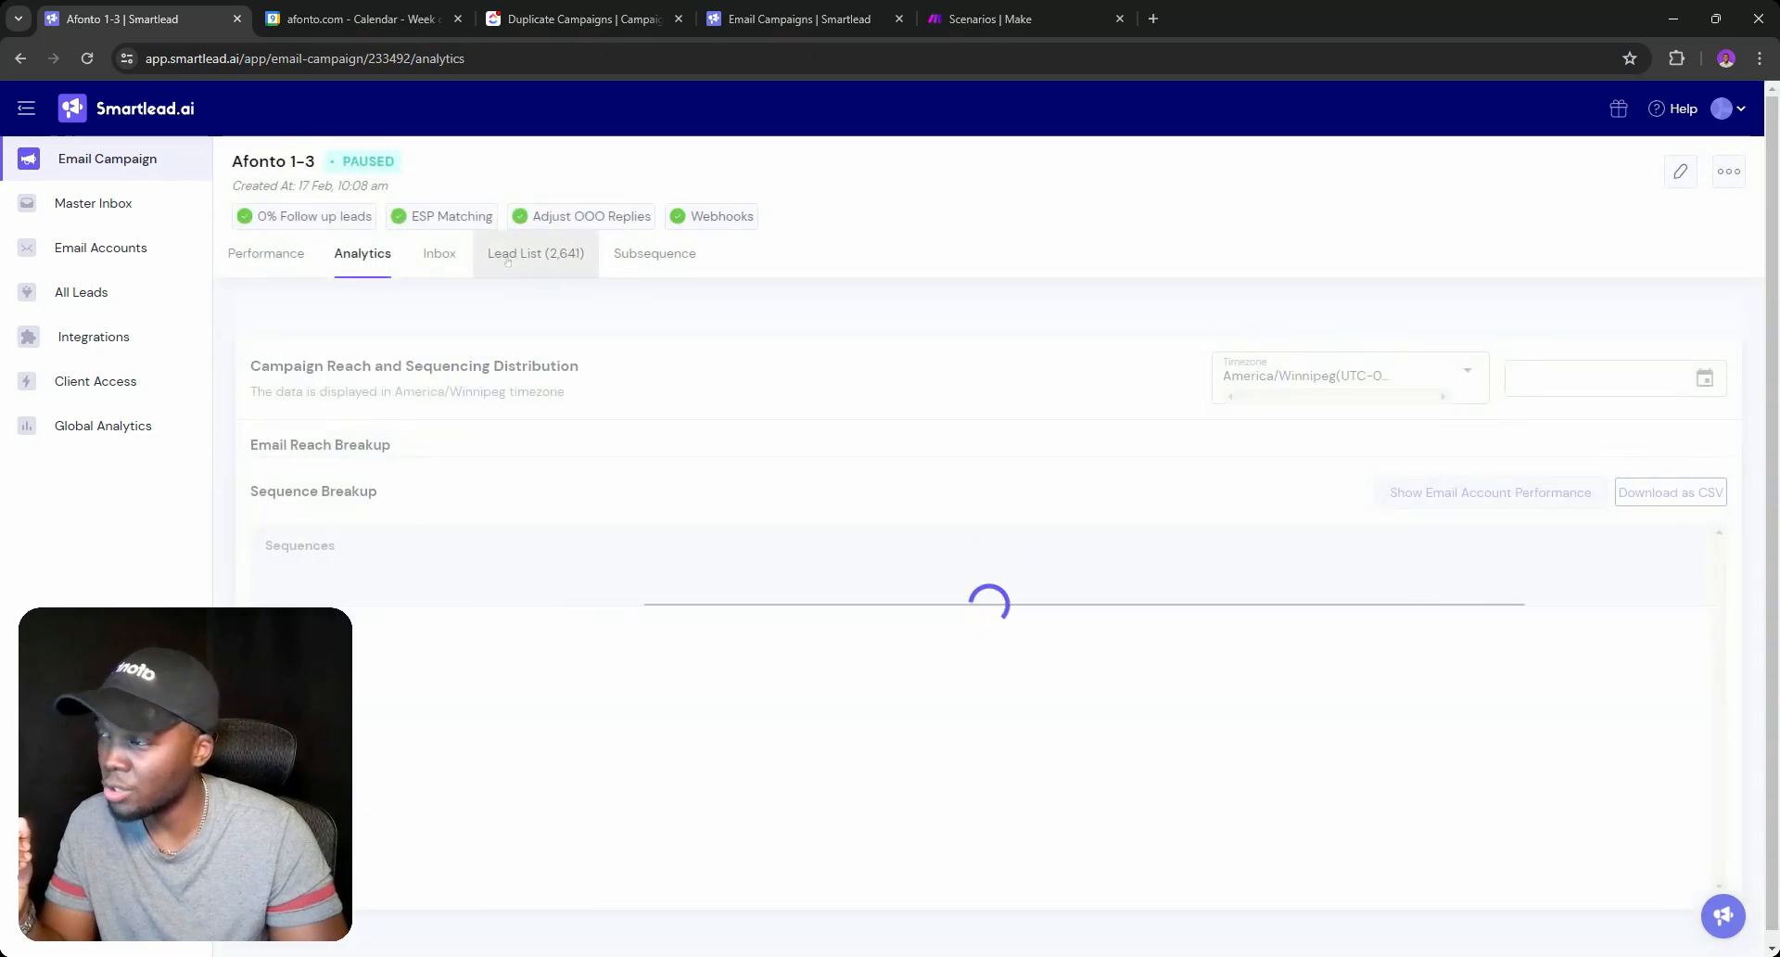
{"action": "left_click", "coordinate": [654, 253]}
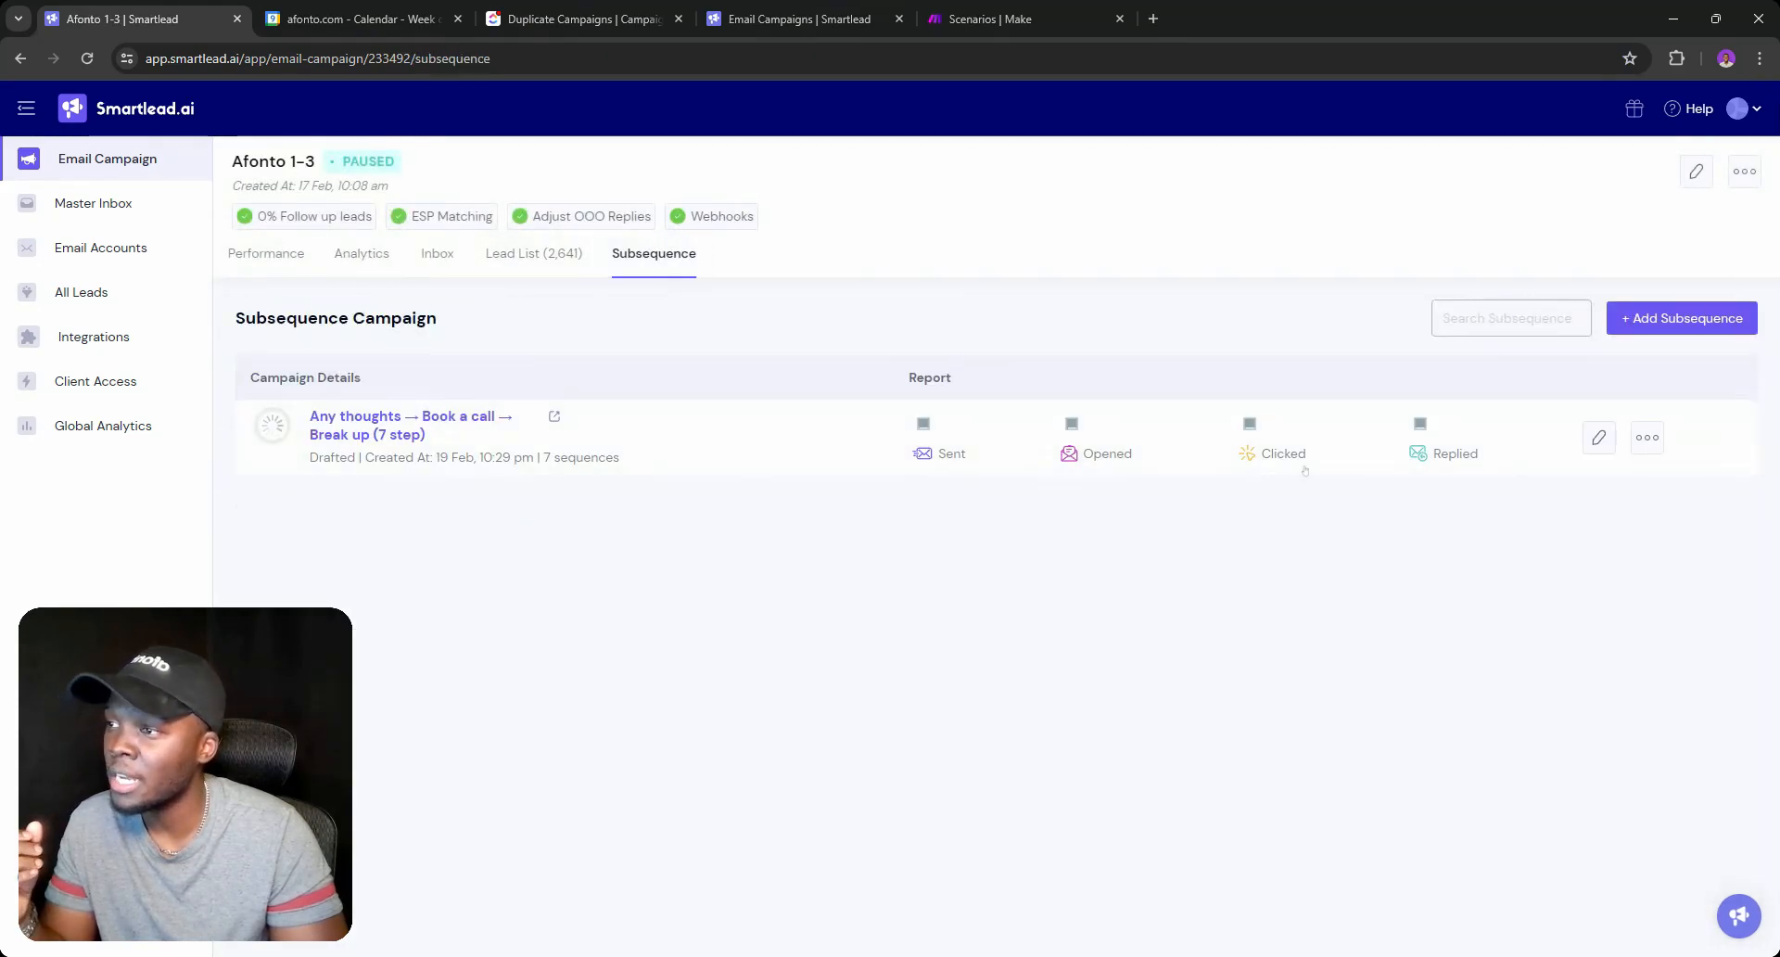
{"action": "left_click", "coordinate": [1647, 437]}
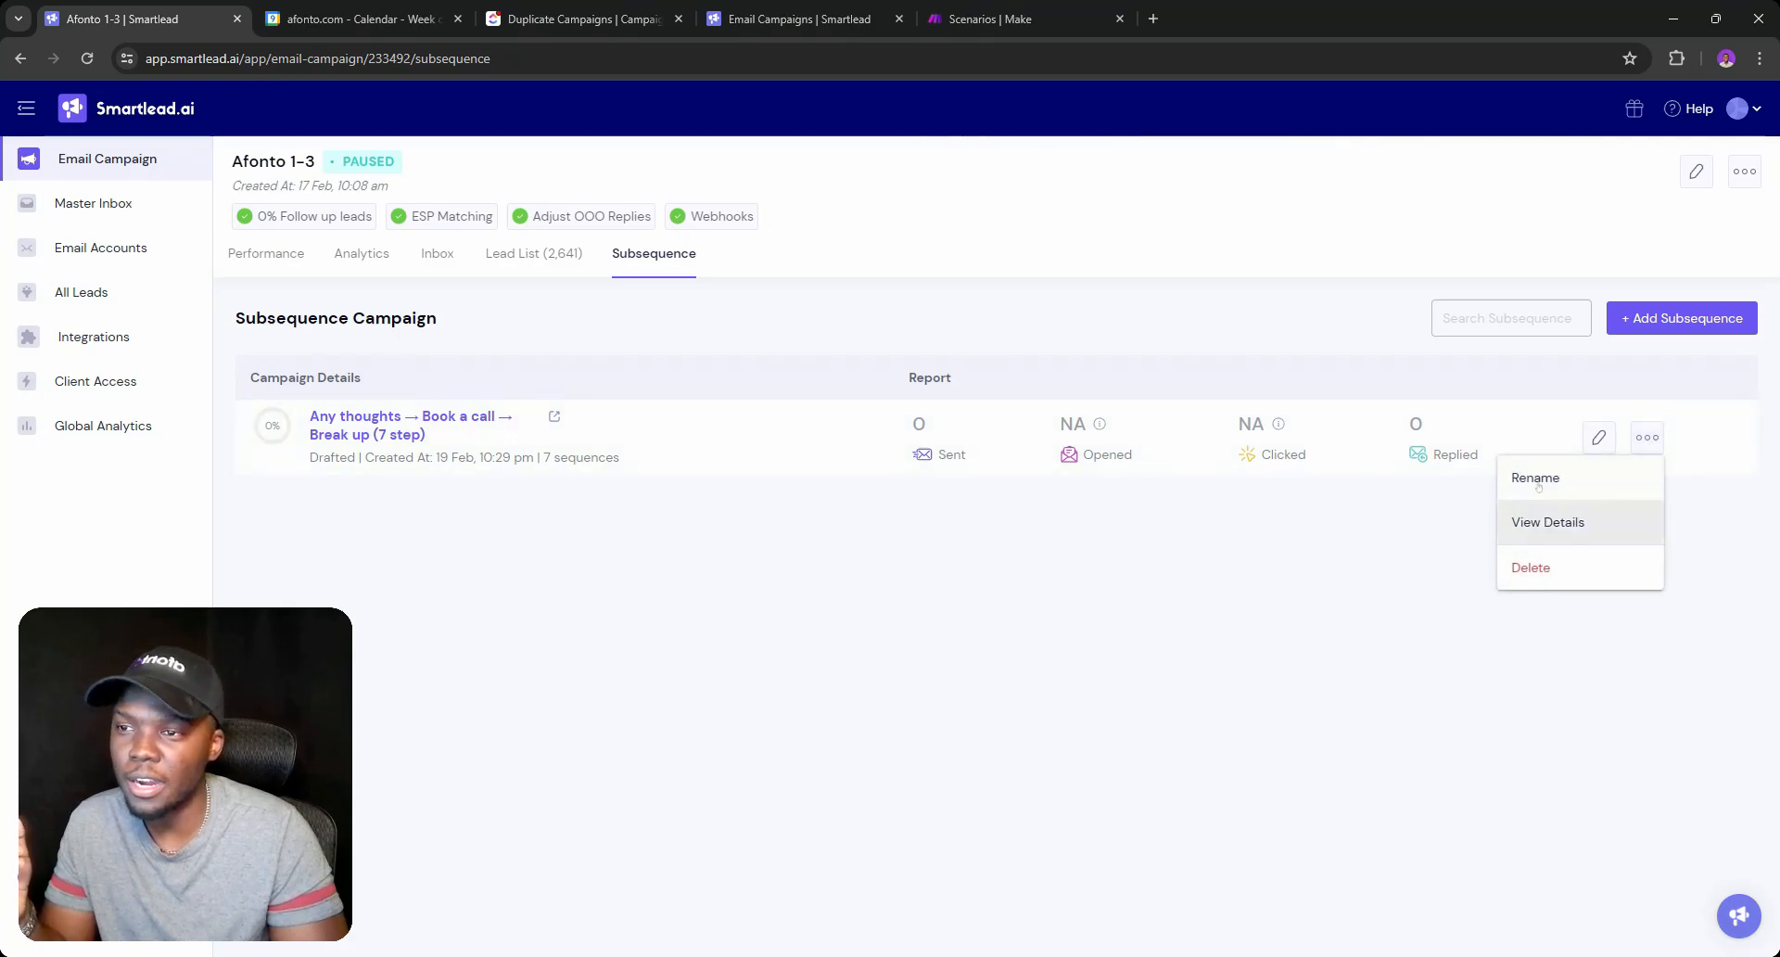
{"action": "left_click", "coordinate": [1582, 373]}
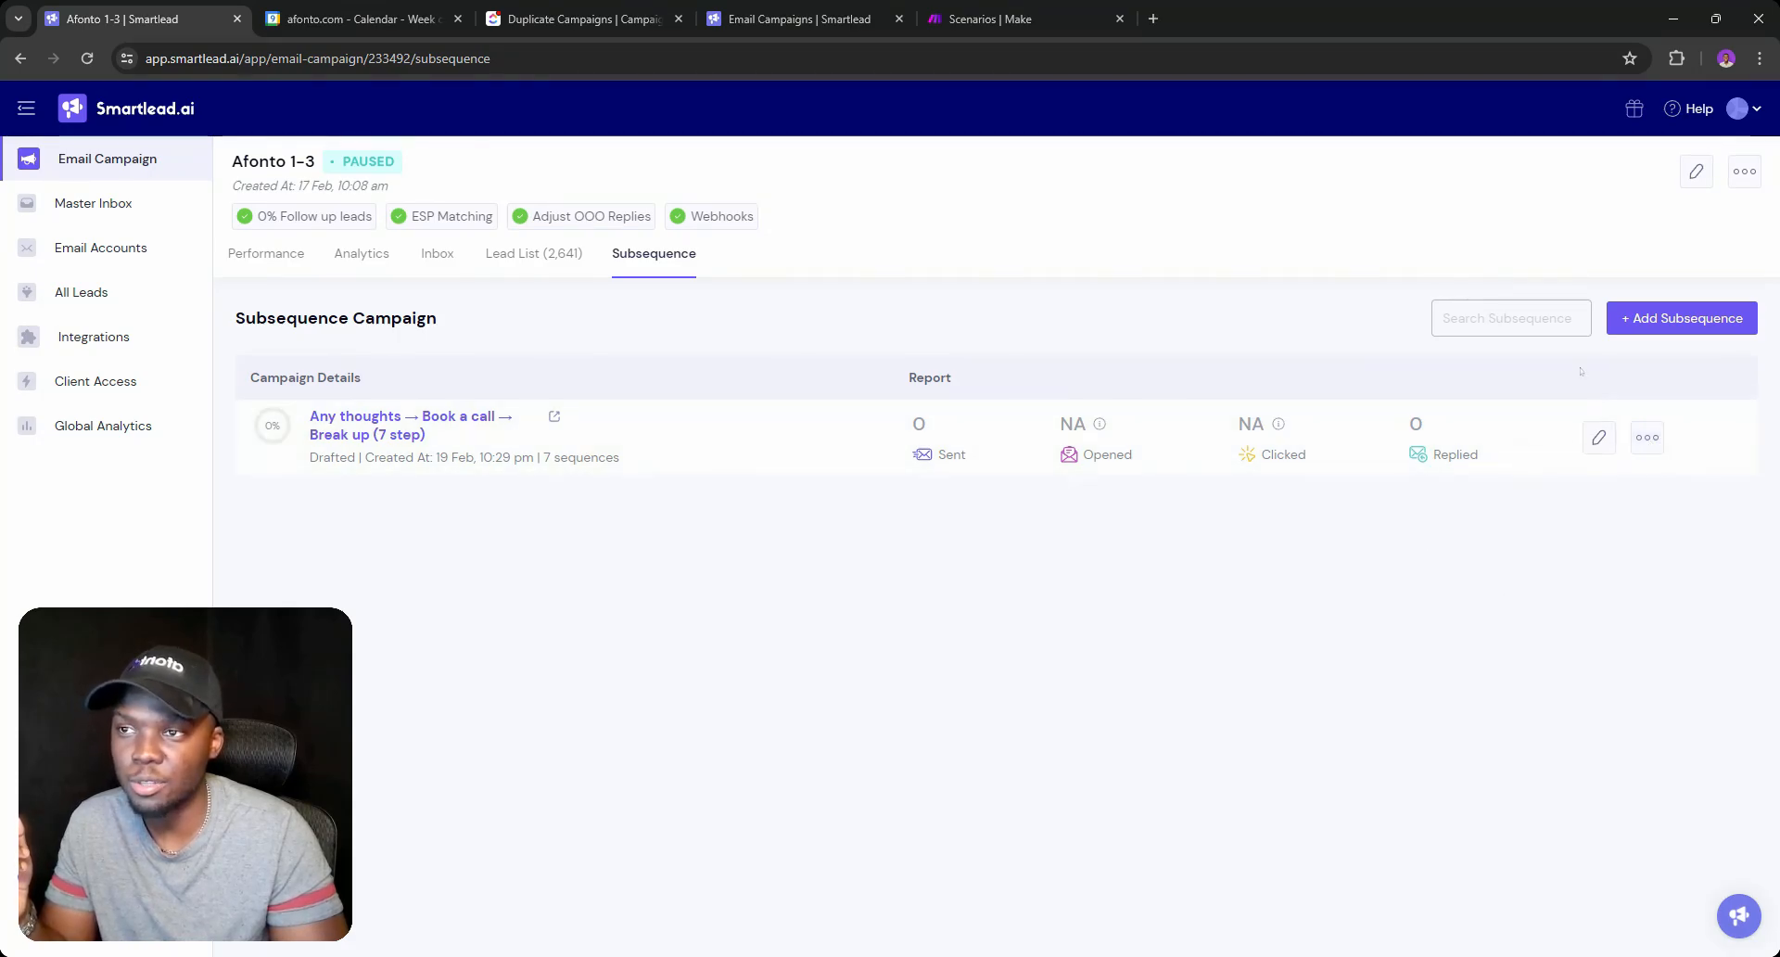
{"action": "left_click", "coordinate": [1647, 436]}
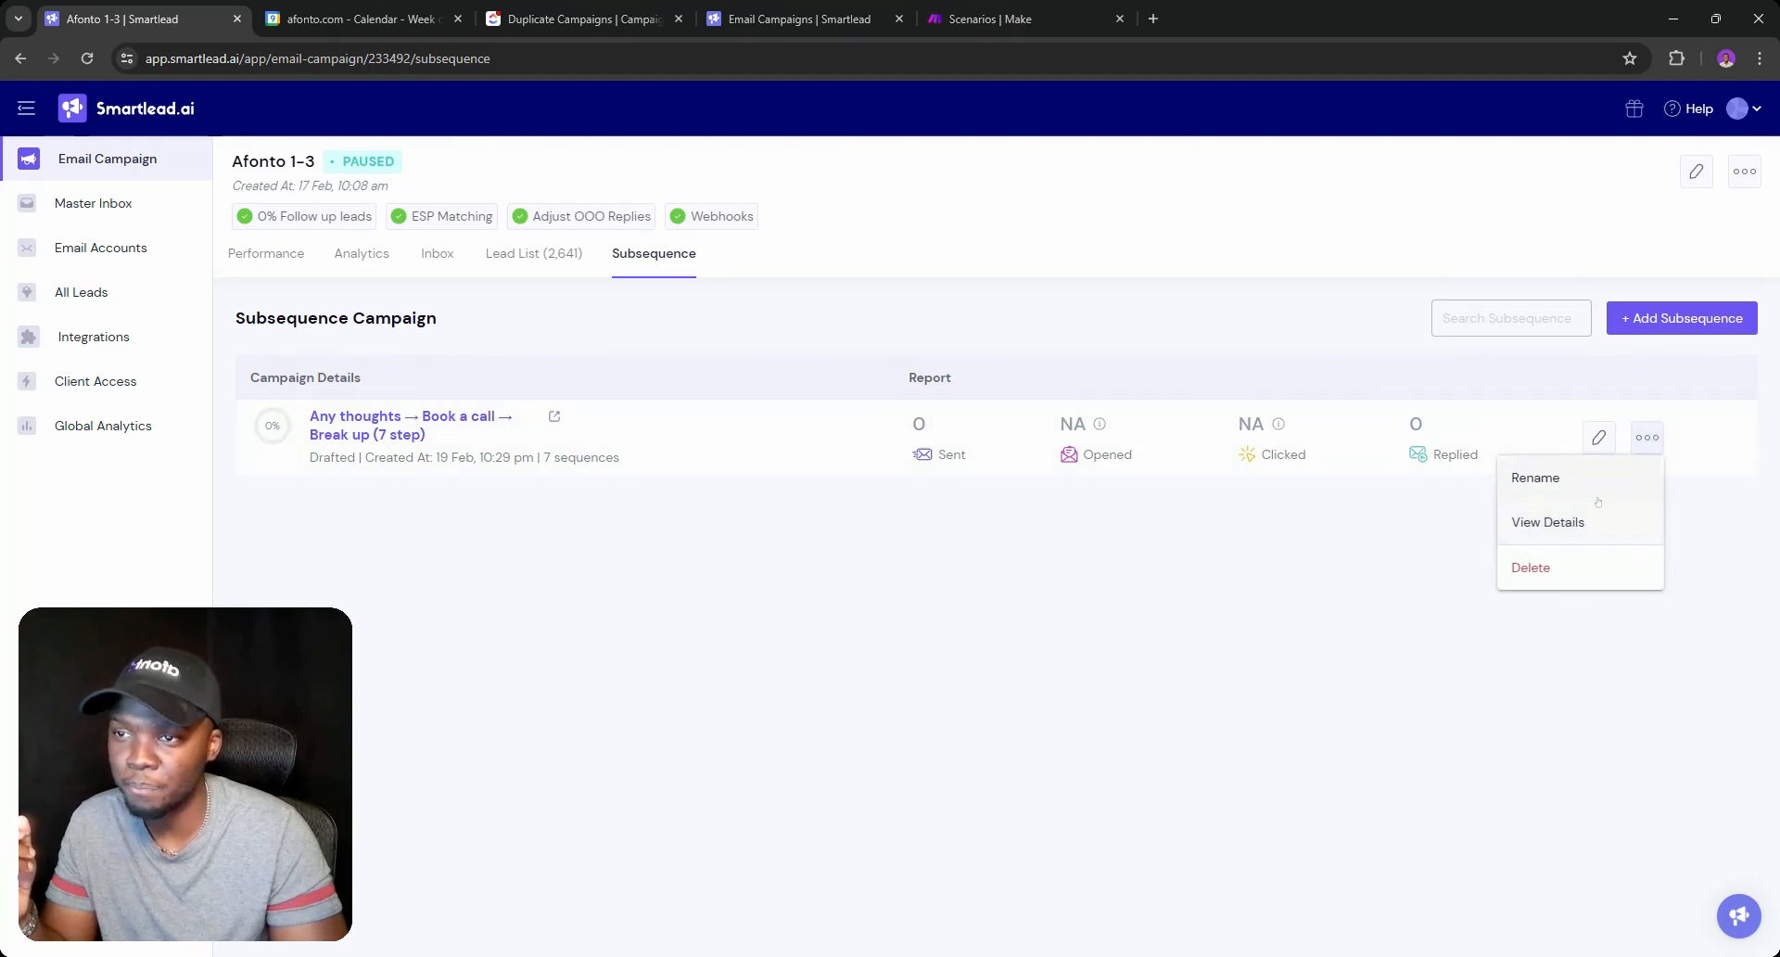
{"action": "left_click", "coordinate": [1635, 318]}
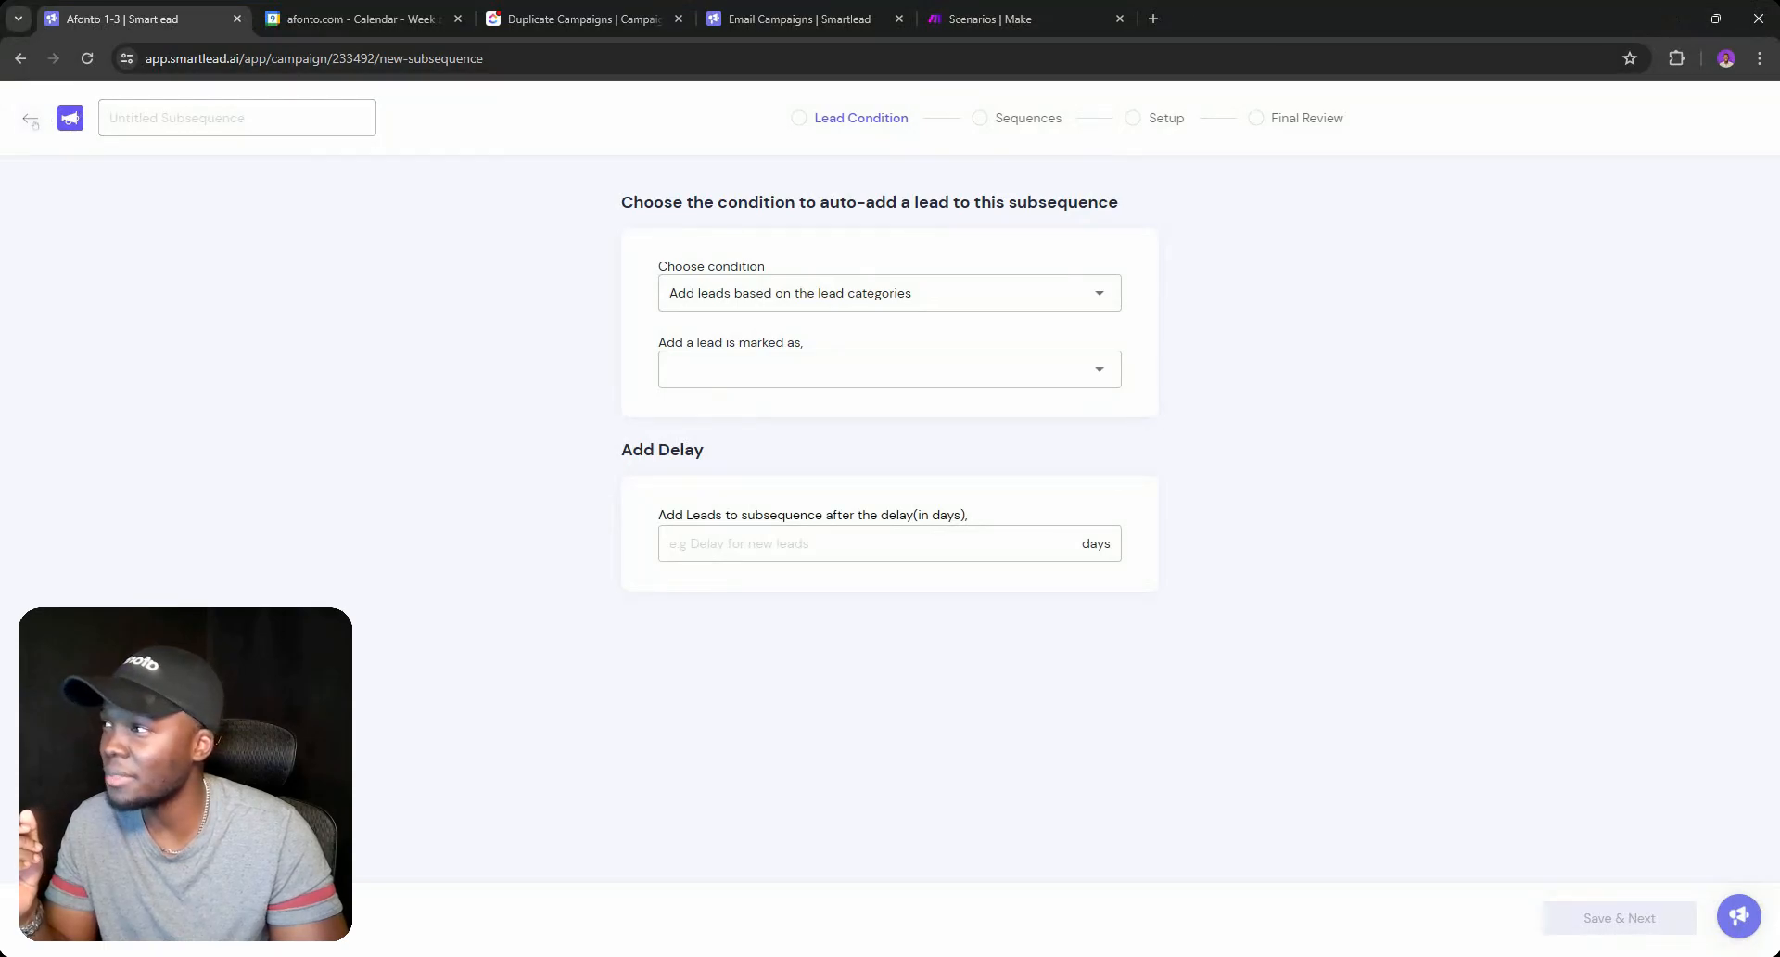
{"action": "left_click", "coordinate": [30, 118]}
{"action": "left_click", "coordinate": [1744, 171]}
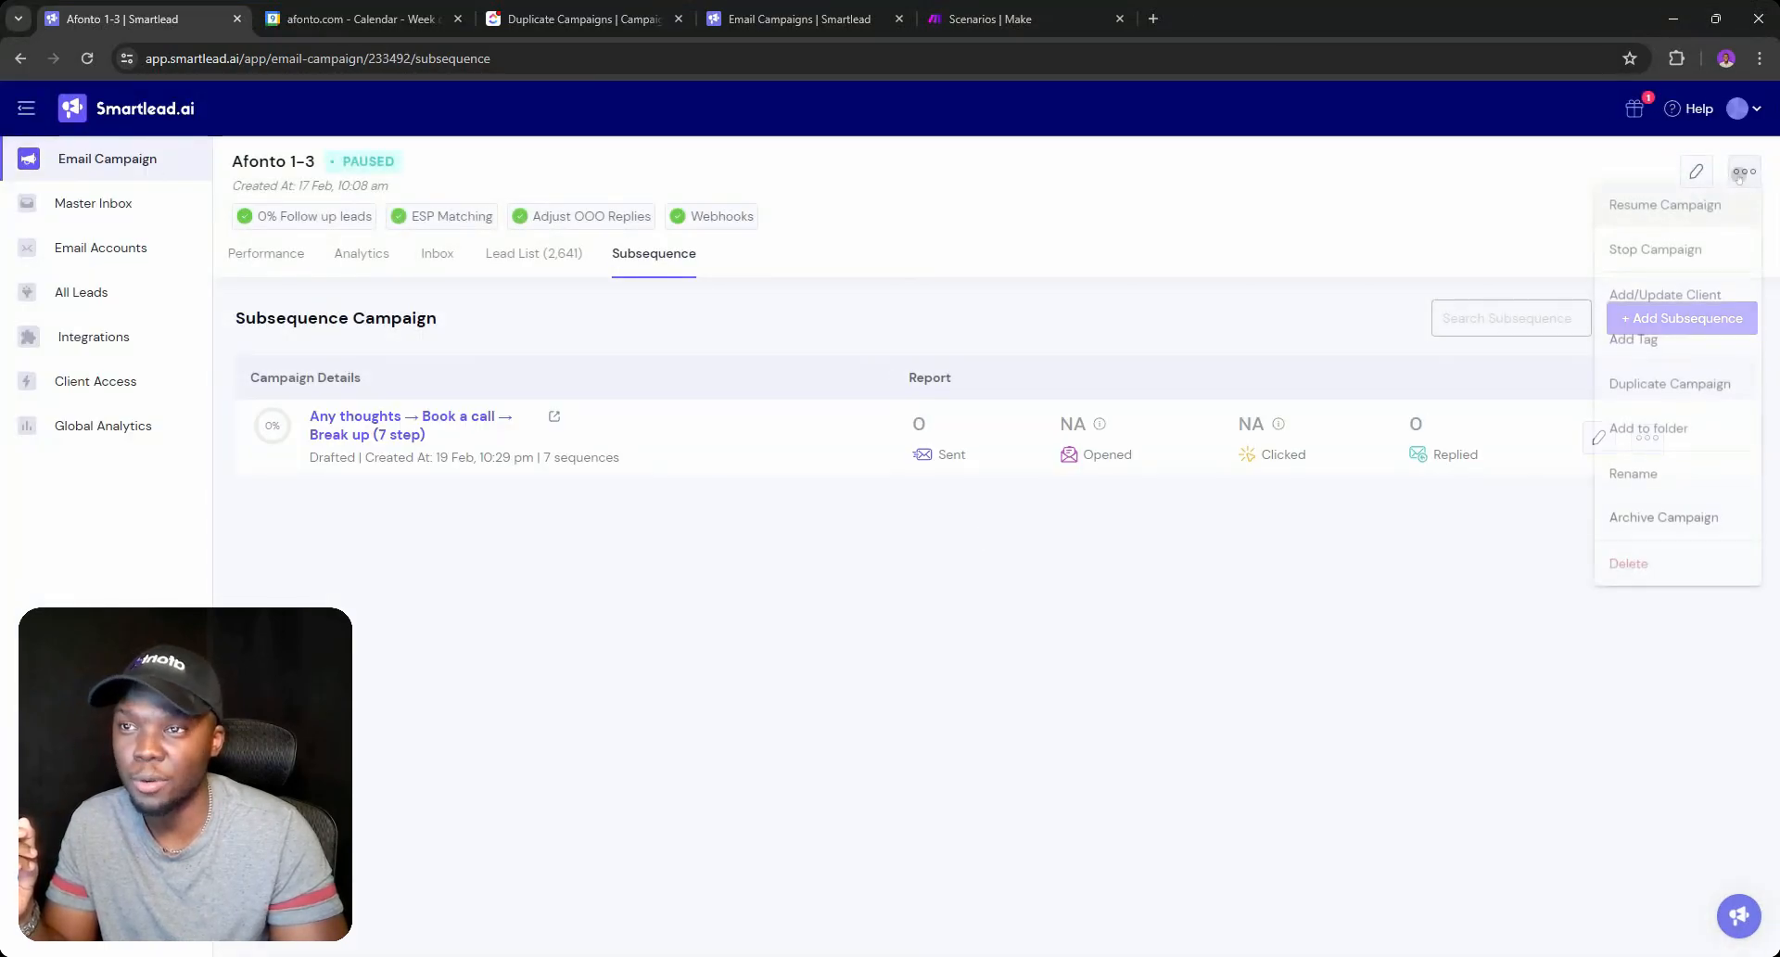
{"action": "left_click", "coordinate": [21, 58]}
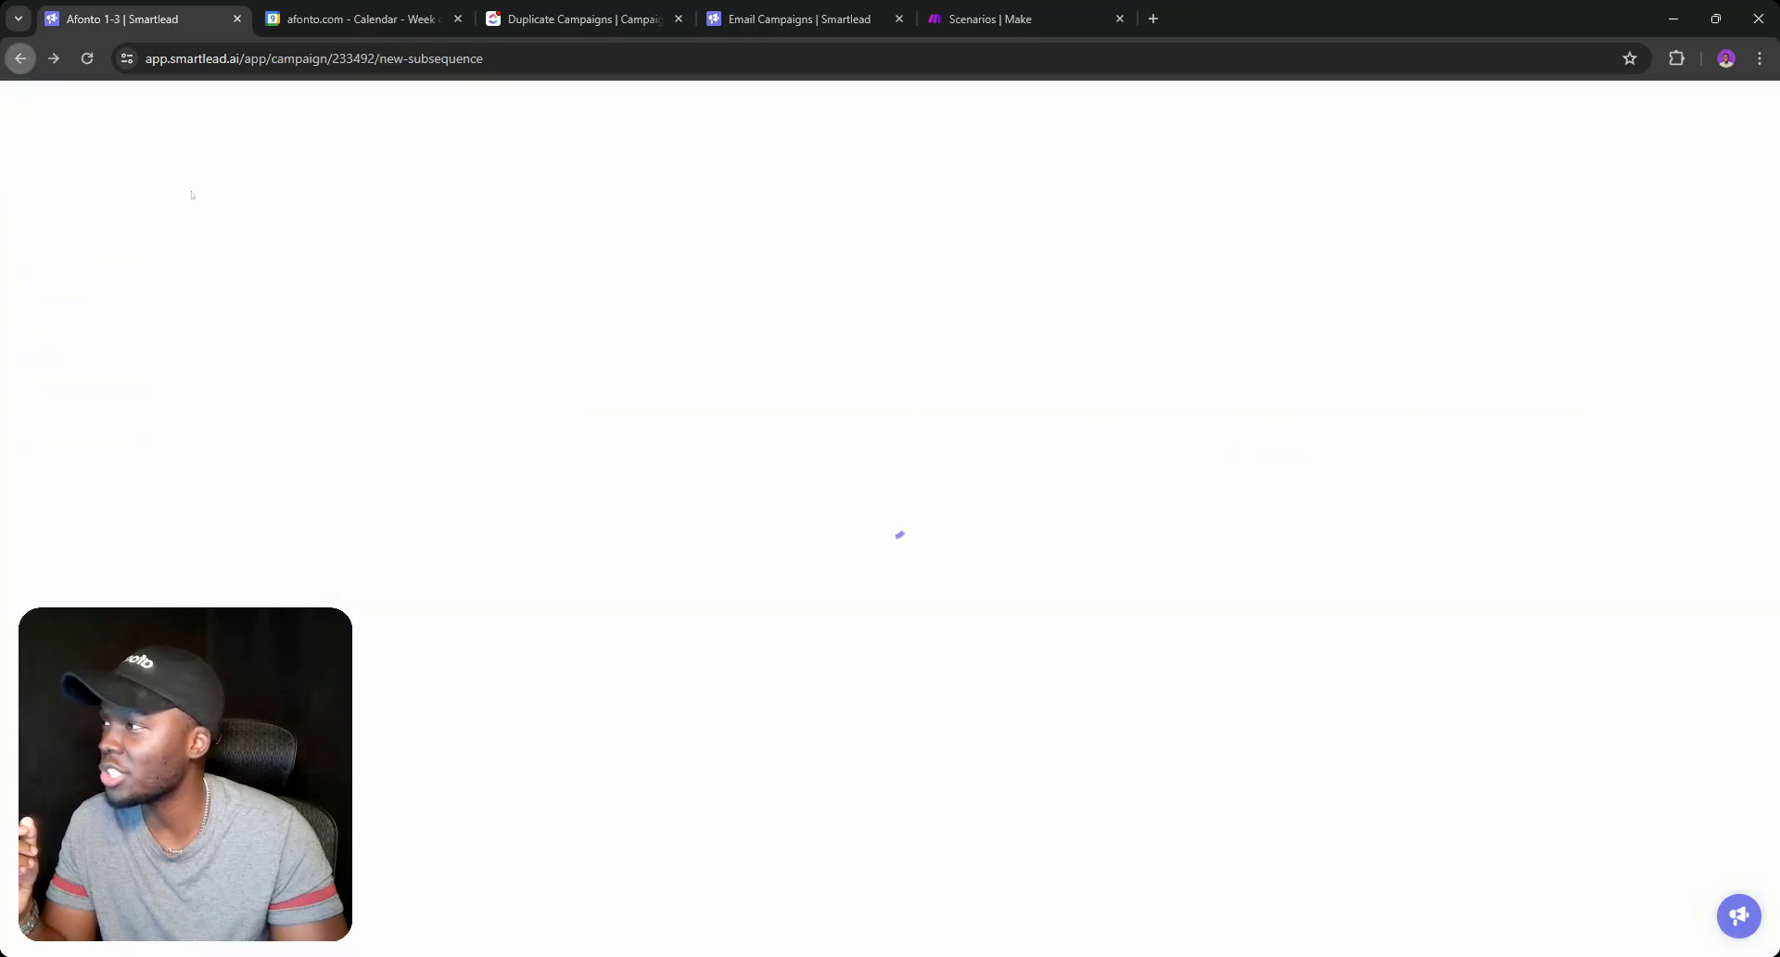
{"action": "left_click", "coordinate": [30, 118]}
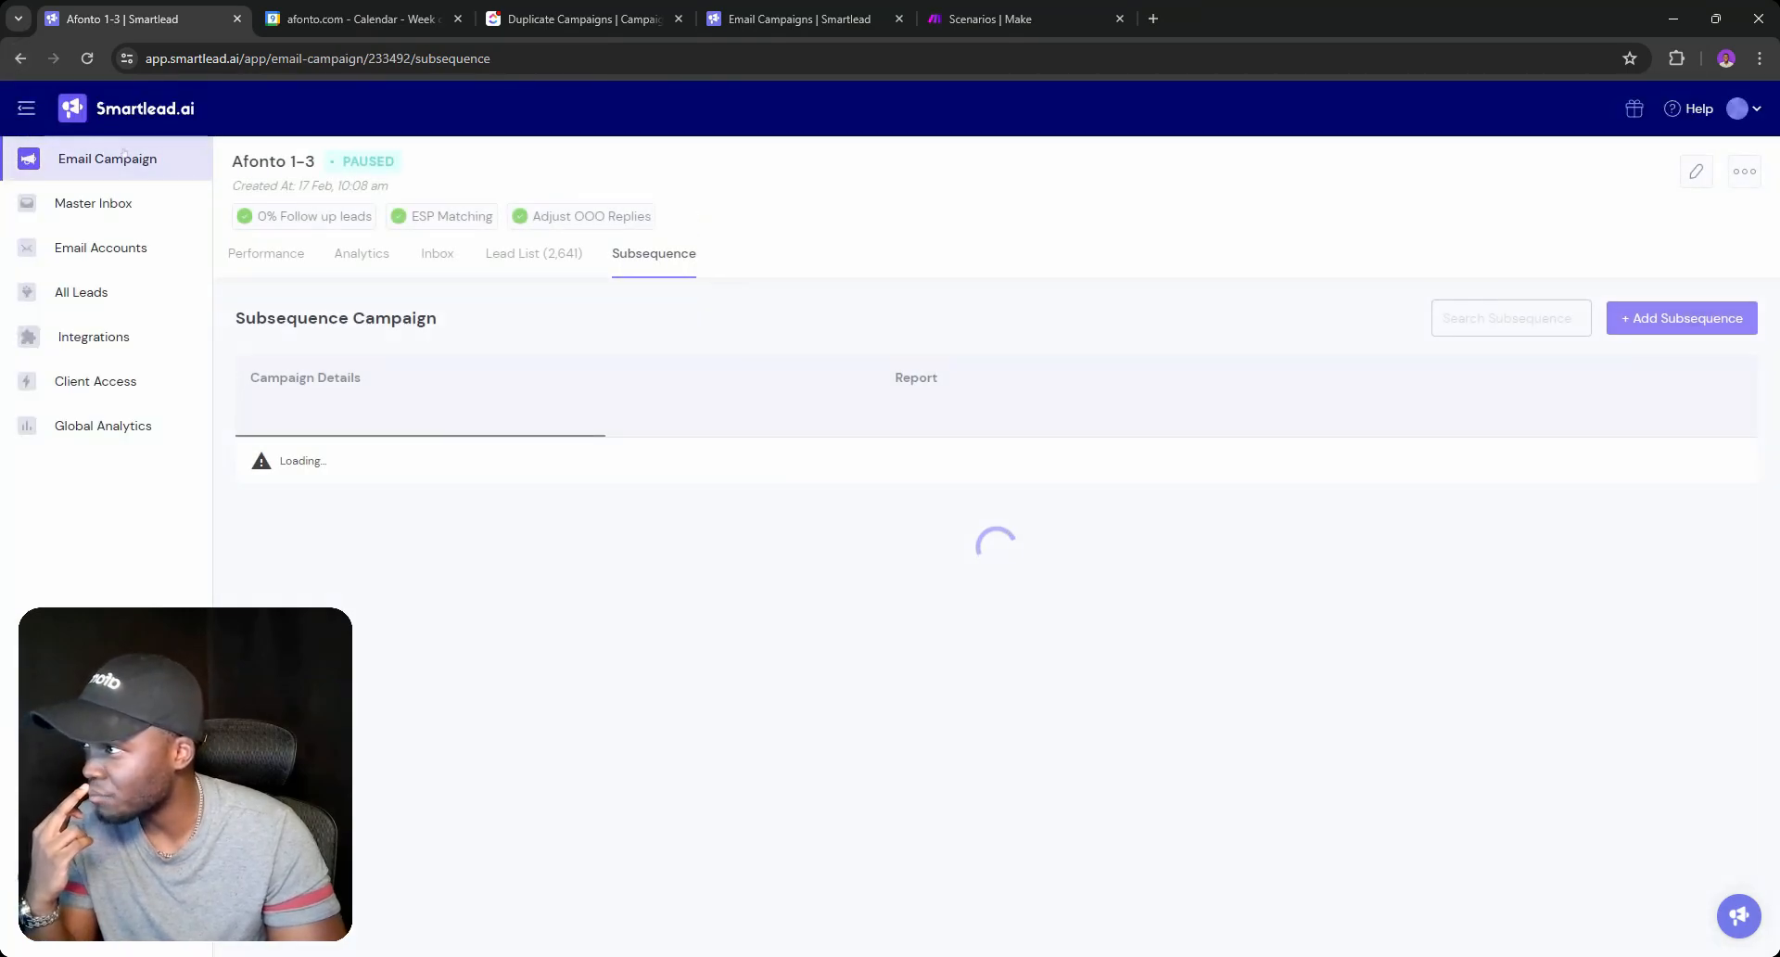
{"action": "left_click", "coordinate": [121, 158]}
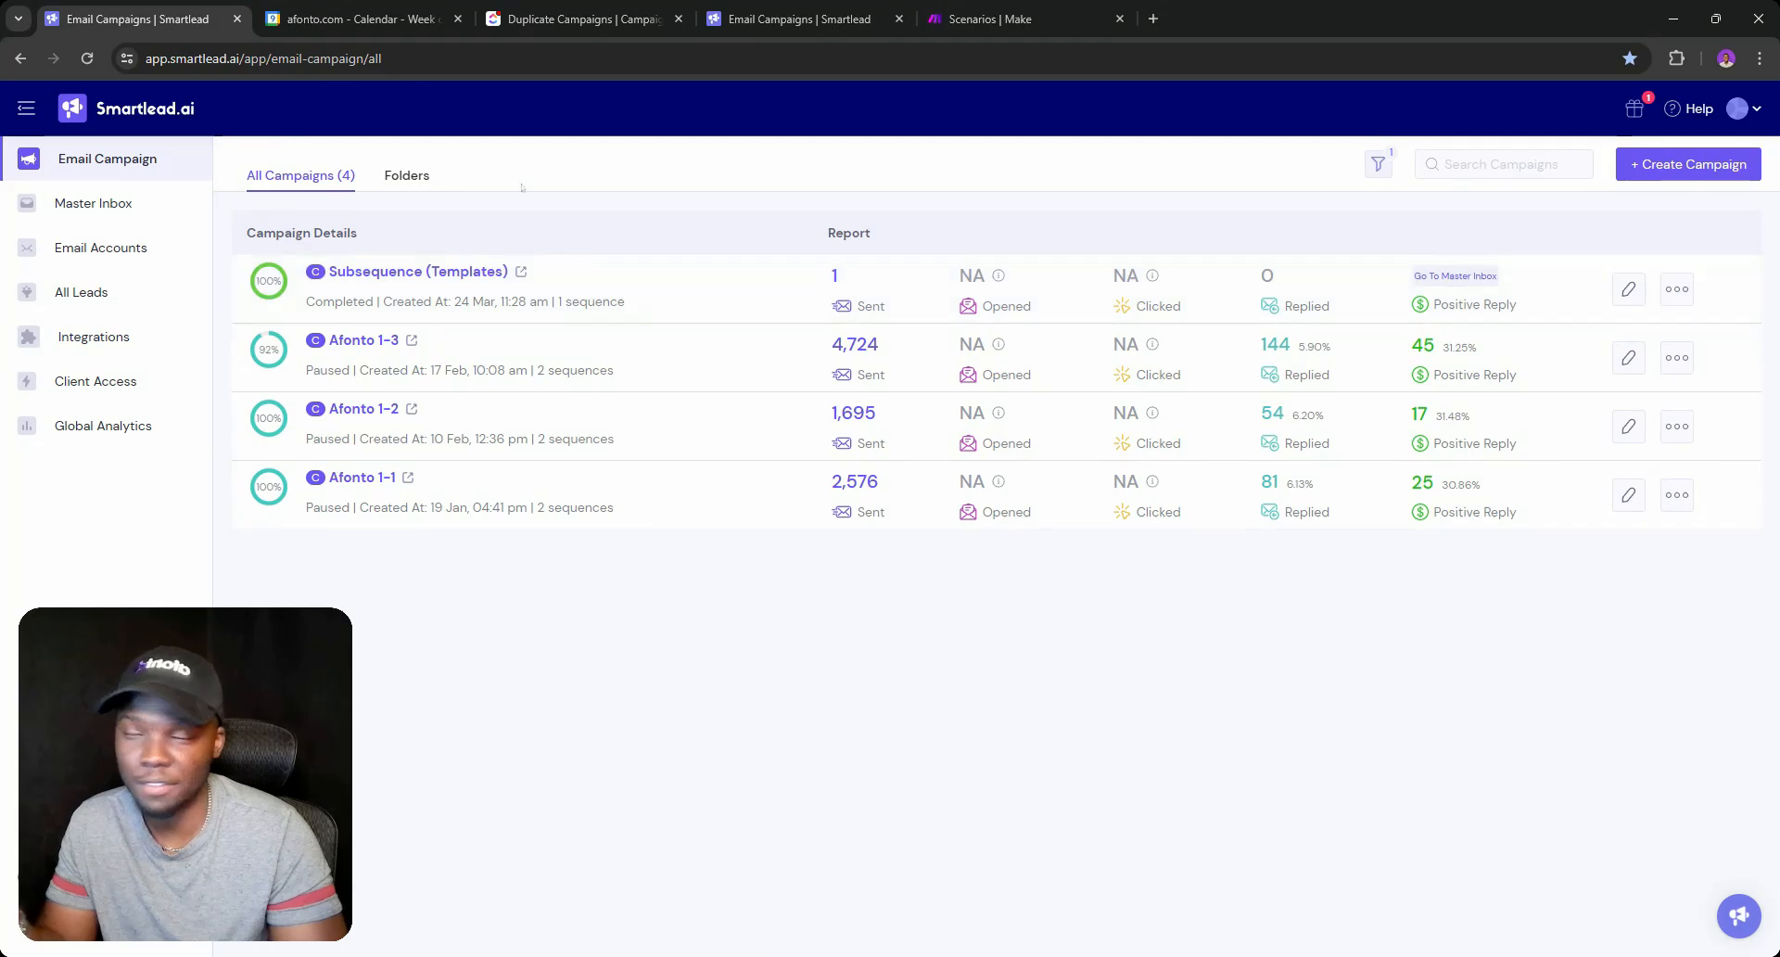
Set Afonto 1-3's subsequence subtask Input to COPY - TO, then open List Building.
{"action": "left_click", "coordinate": [542, 5]}
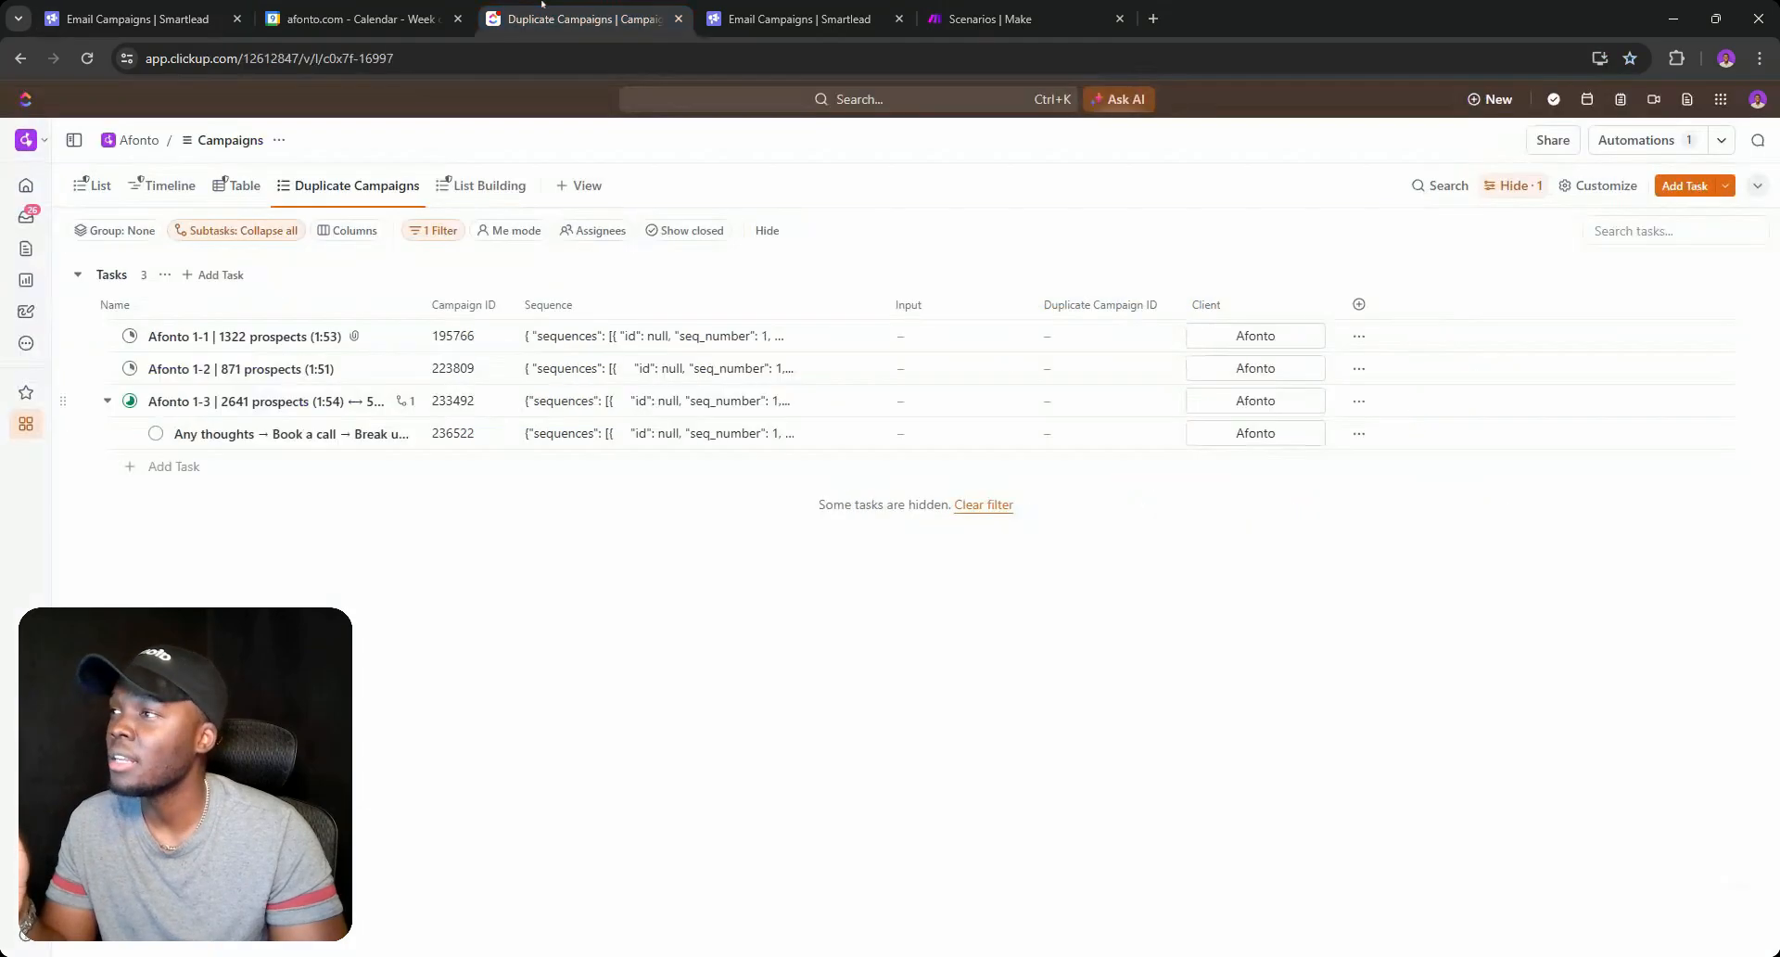
{"action": "left_click", "coordinate": [915, 440]}
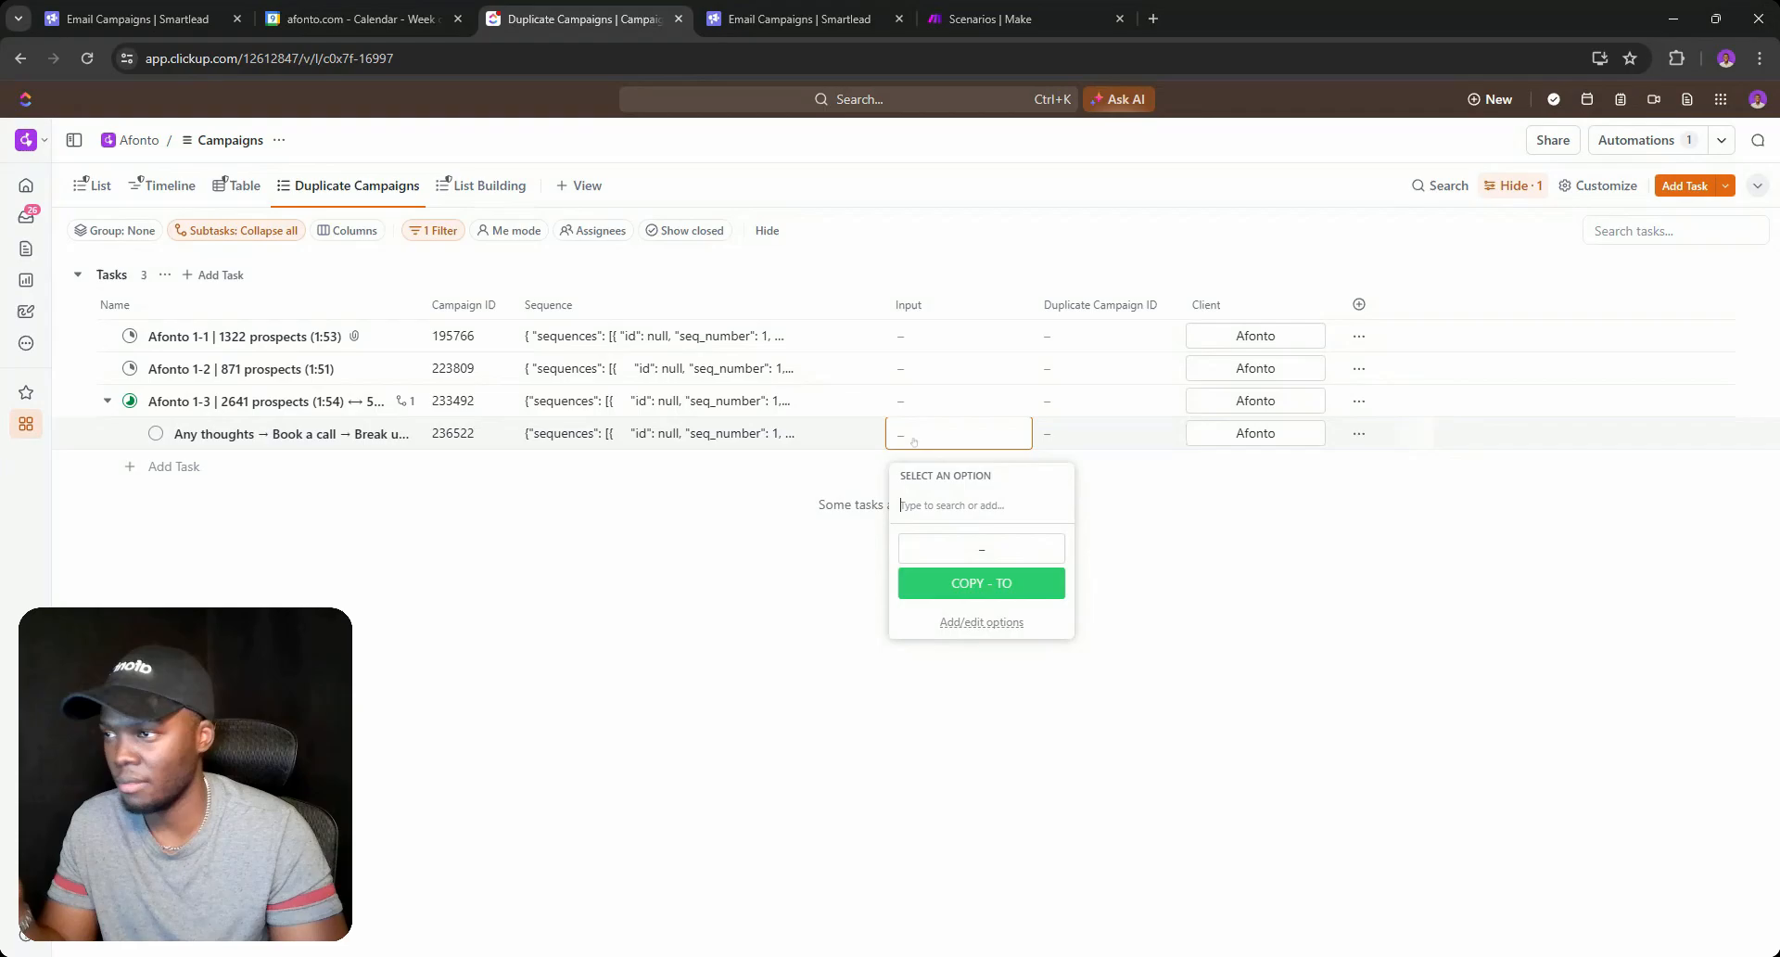
{"action": "left_click", "coordinate": [980, 582]}
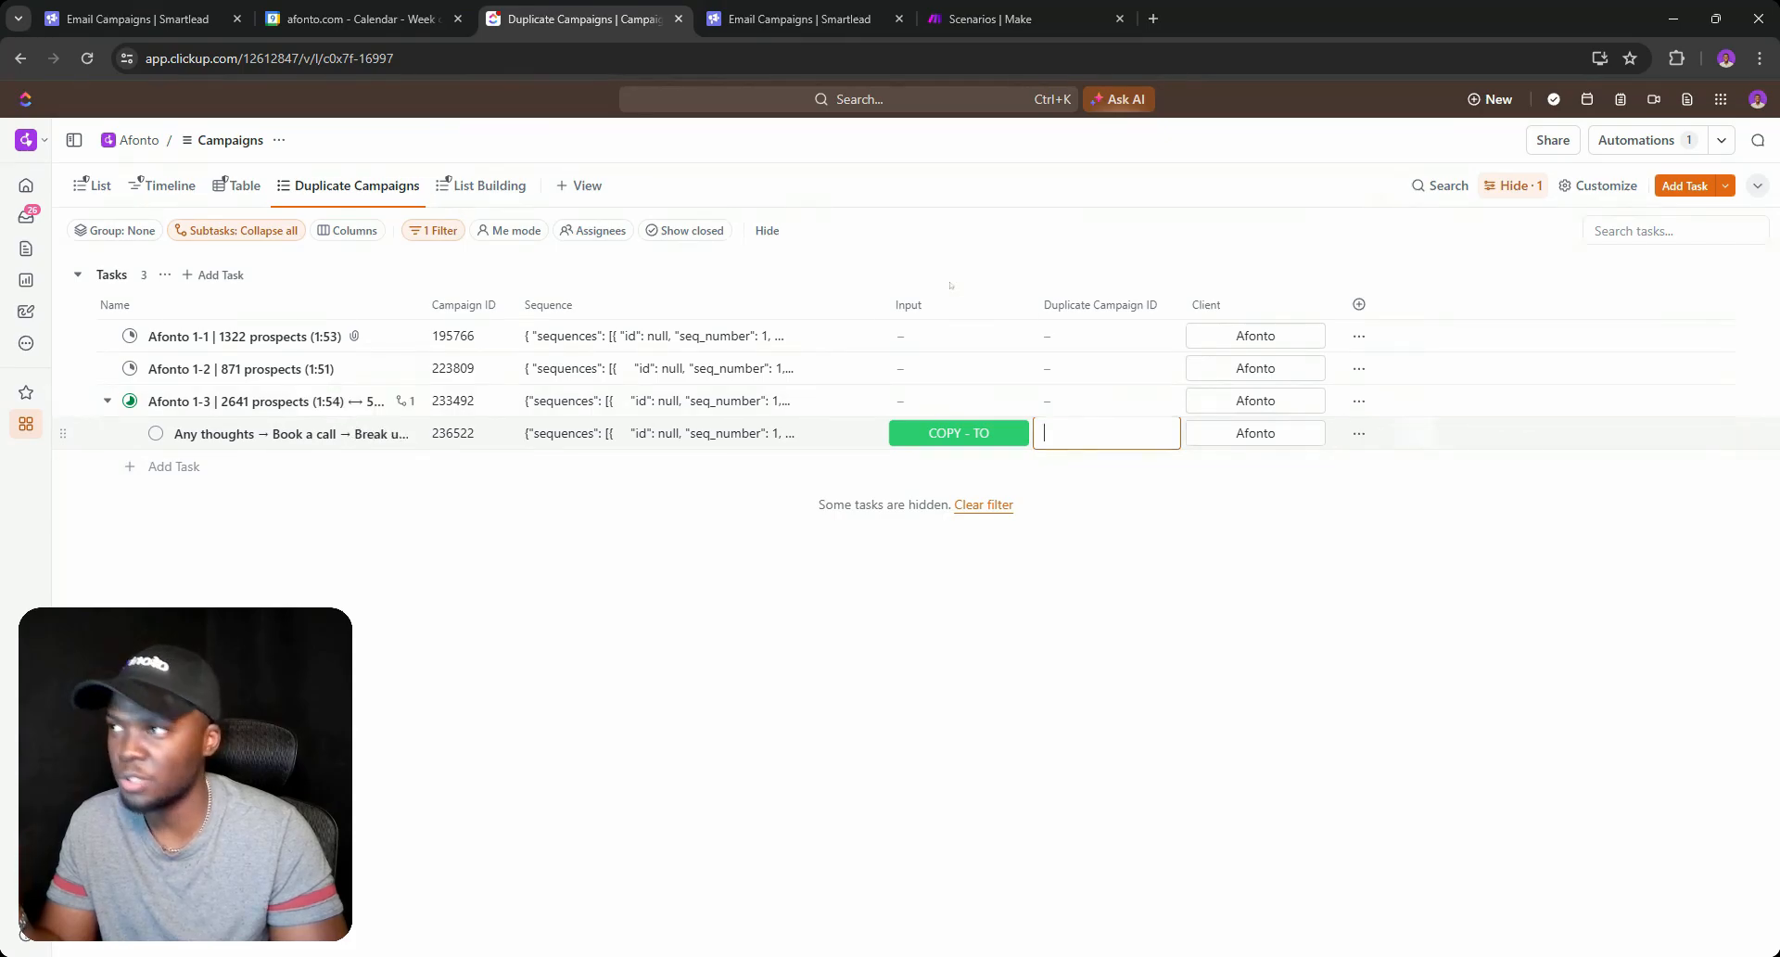
{"action": "left_click", "coordinate": [489, 185]}
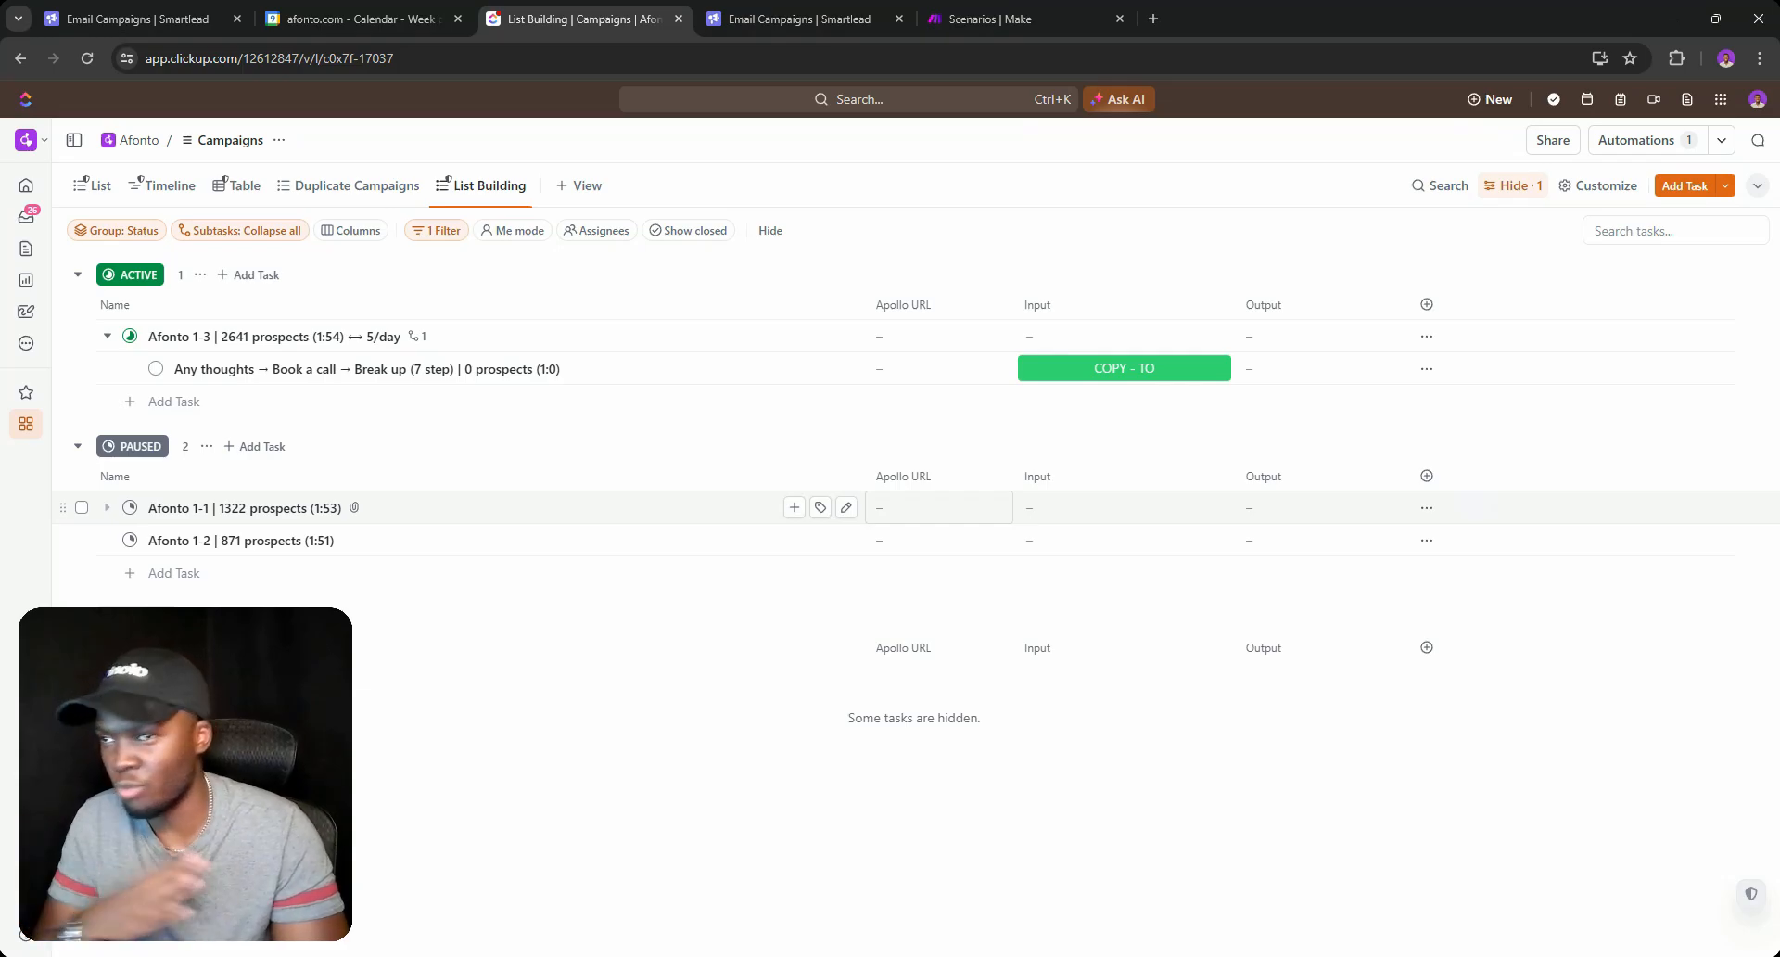
Inspect Afonto 1-1's Apollo URL cell, then switch to the campaigns Table view.
{"action": "left_click", "coordinate": [978, 507]}
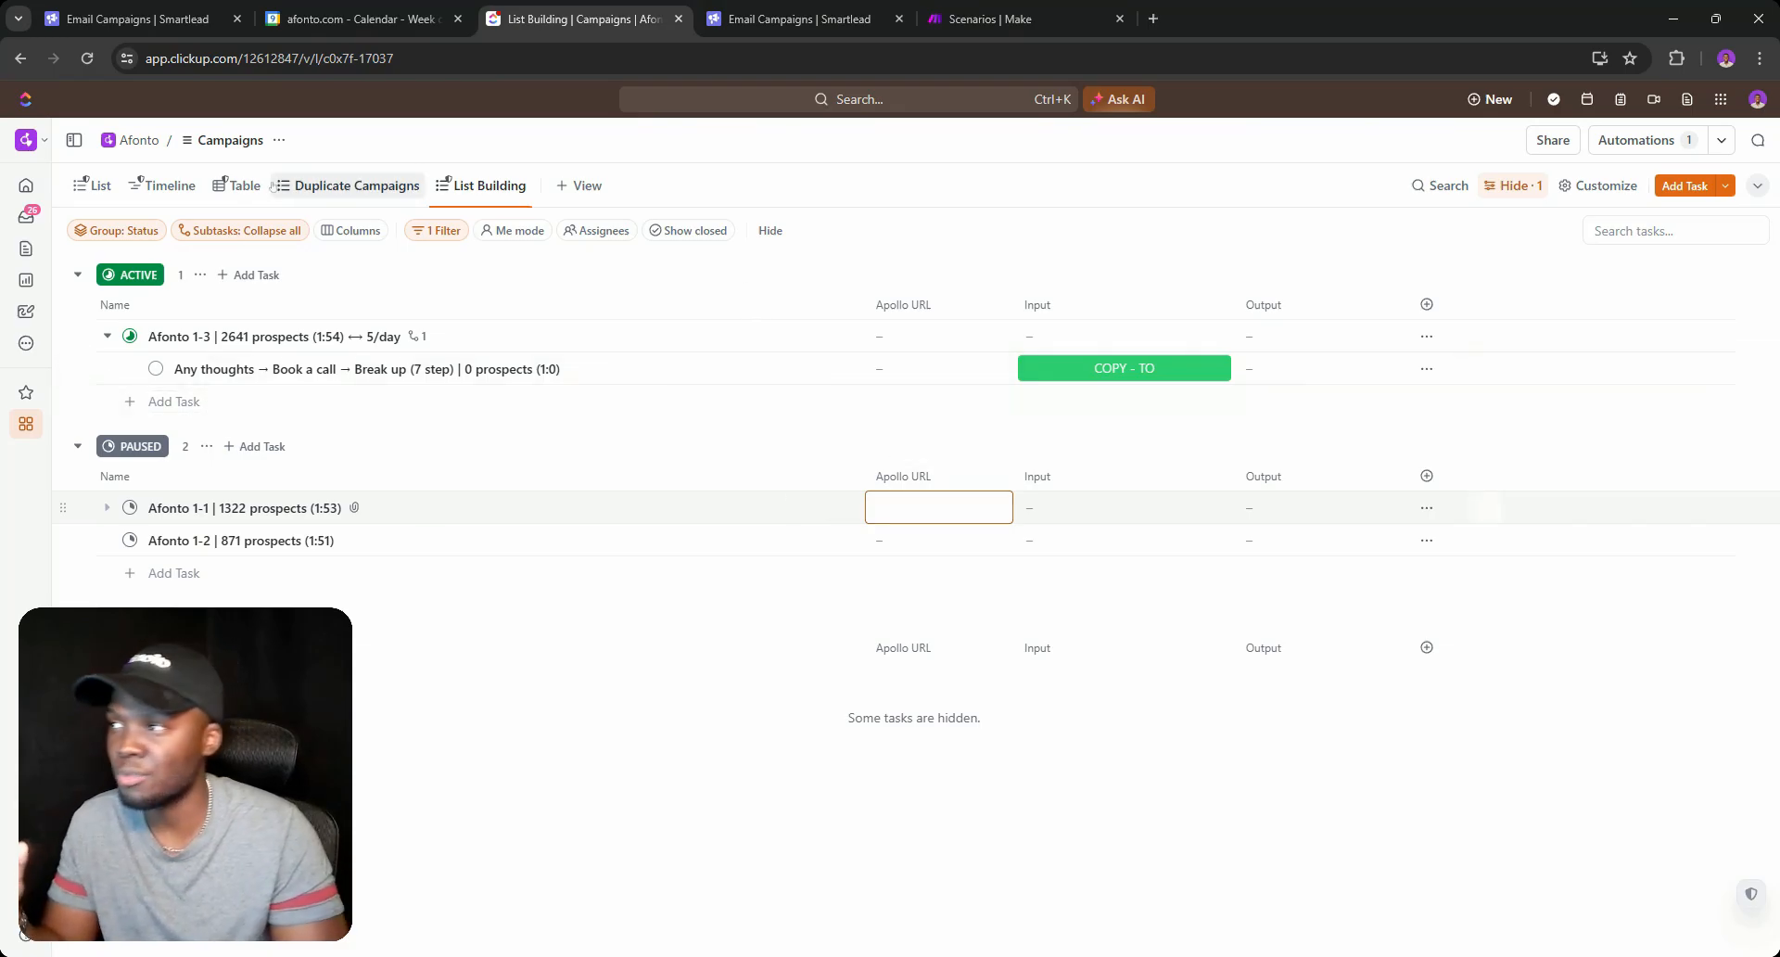
{"action": "left_click", "coordinate": [220, 186]}
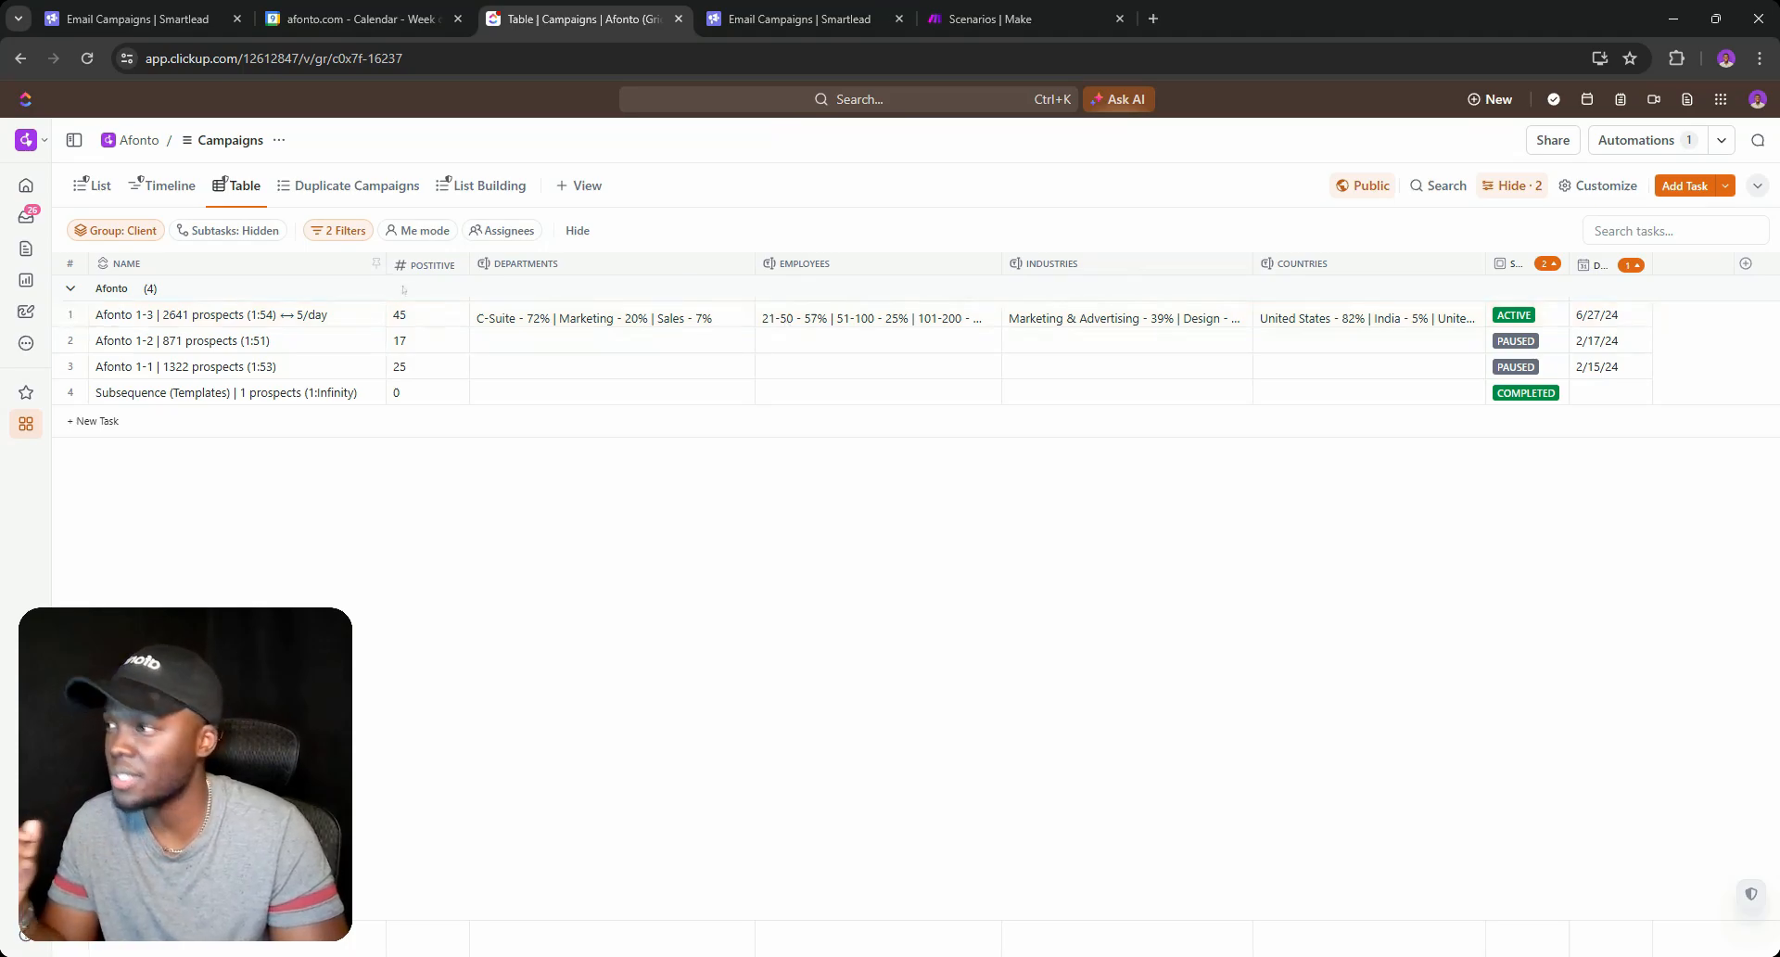
Switch back to the status-grouped List view and collapse the empty DRAFTED group.
{"action": "left_click", "coordinate": [92, 186]}
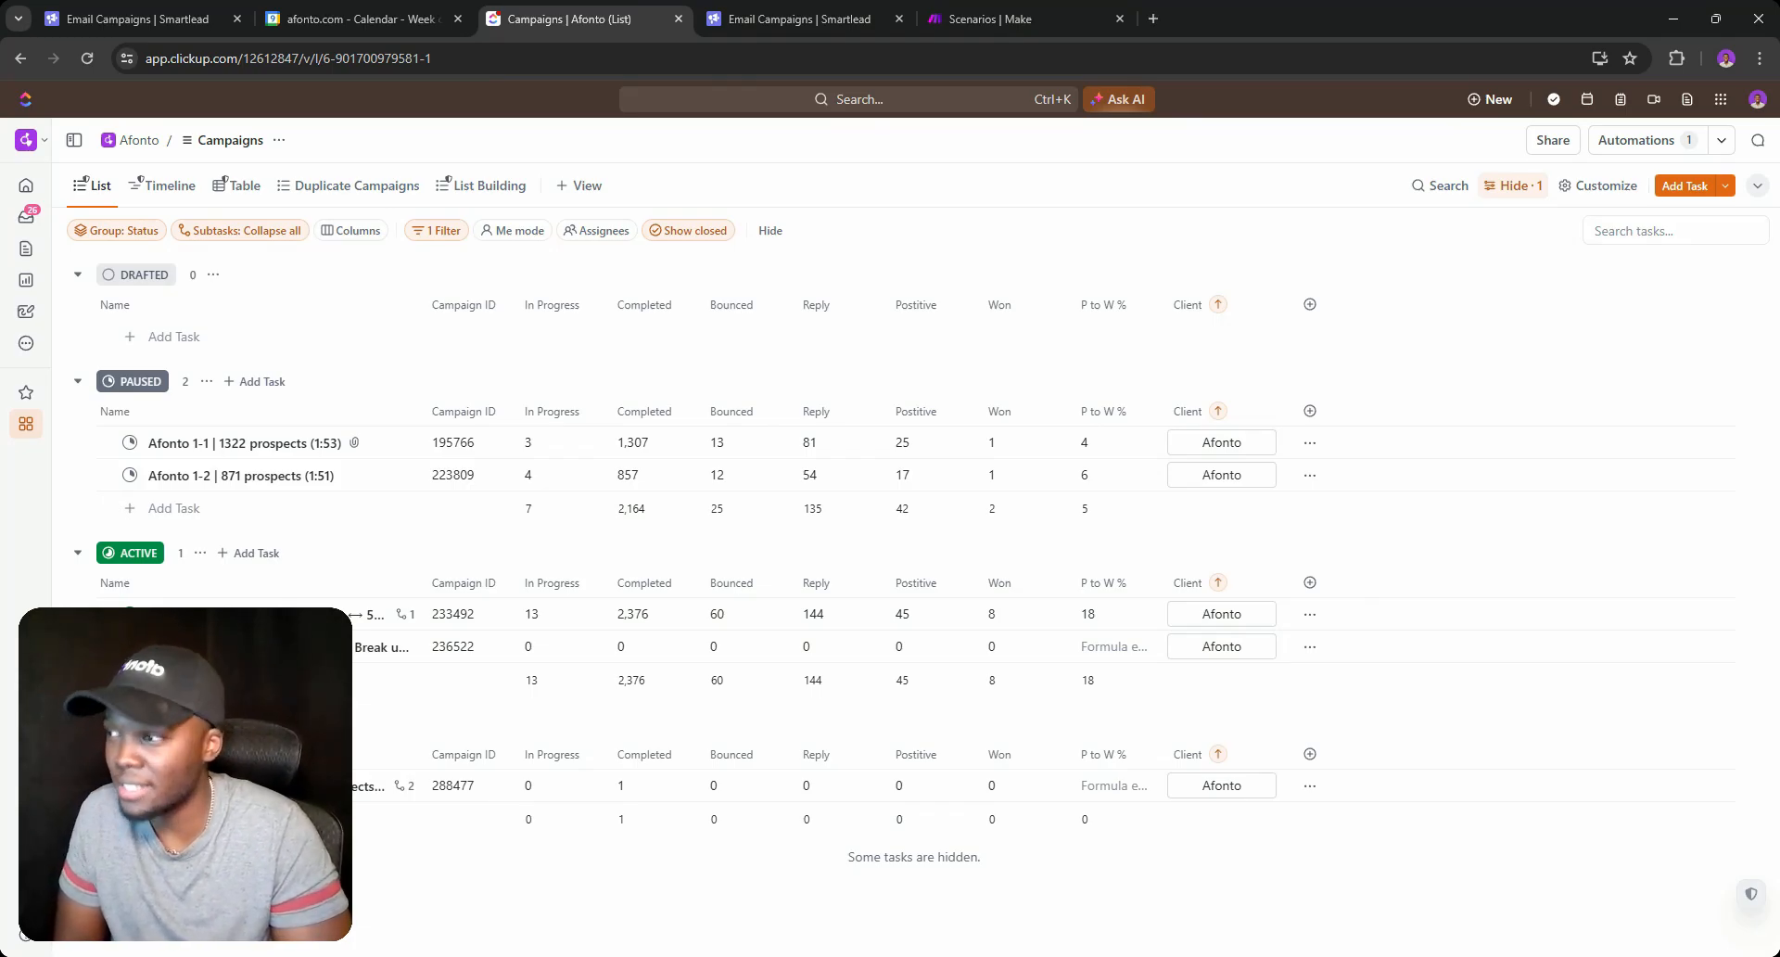
{"action": "left_click", "coordinate": [77, 274]}
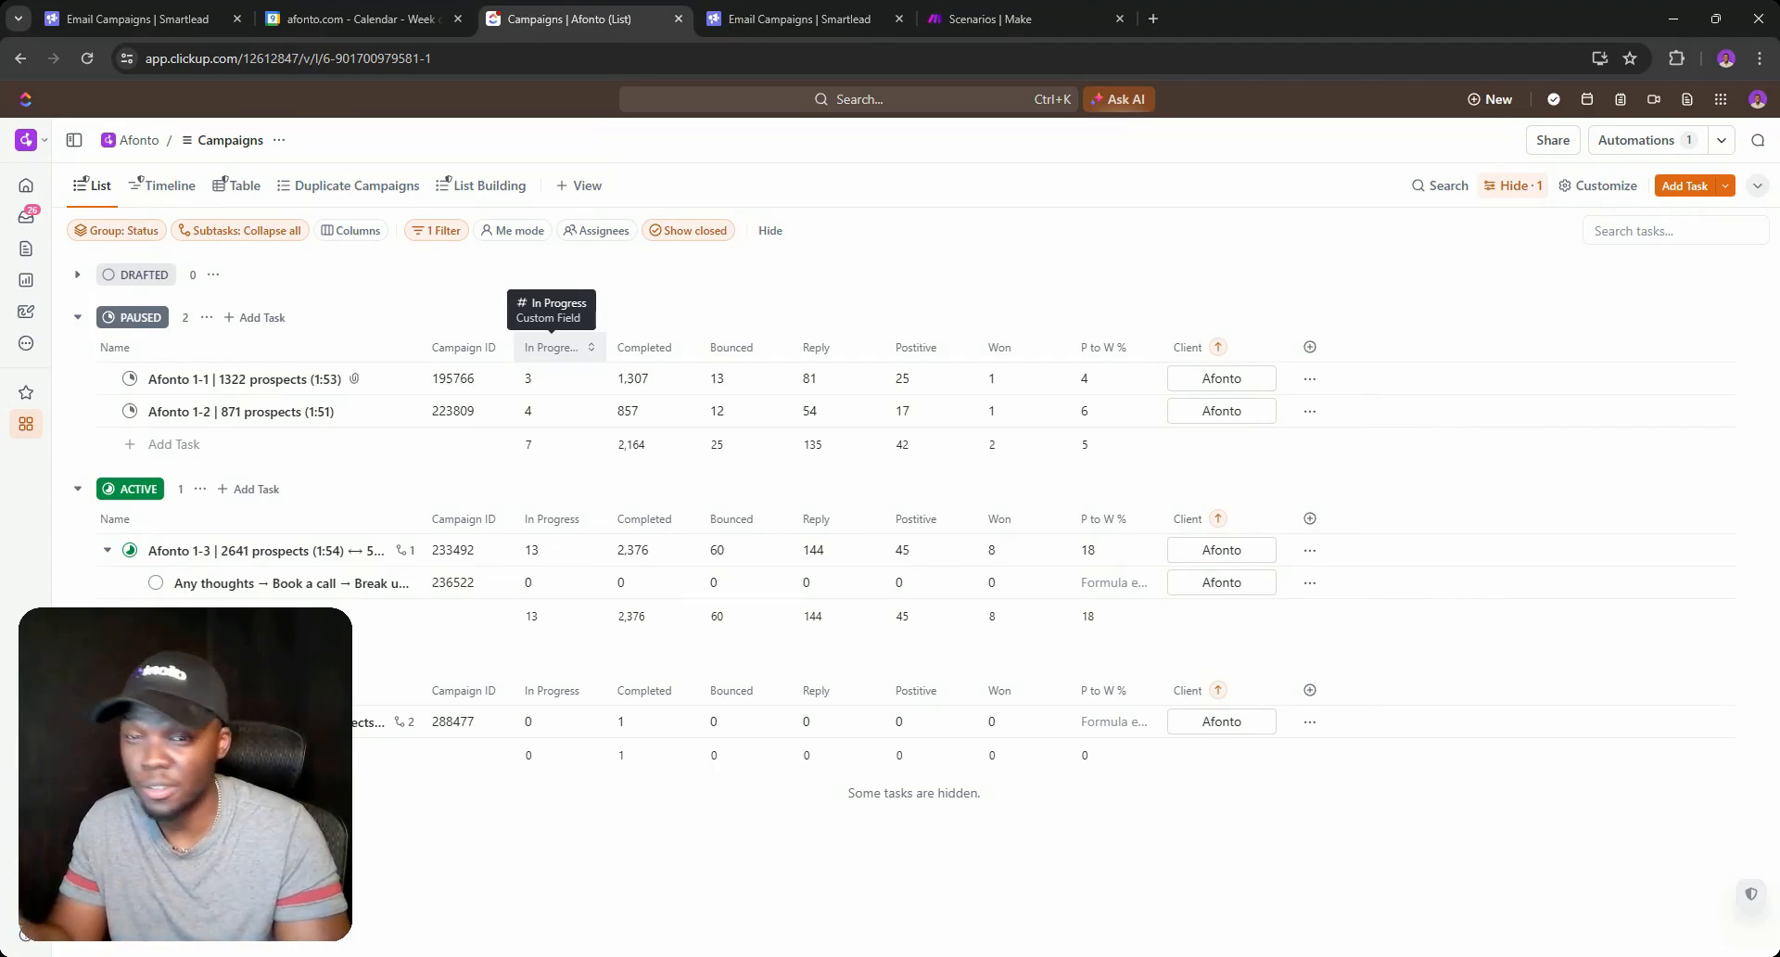
Browse the '+ View' type picker and dismiss it without adding a view.
{"action": "left_click", "coordinate": [582, 185]}
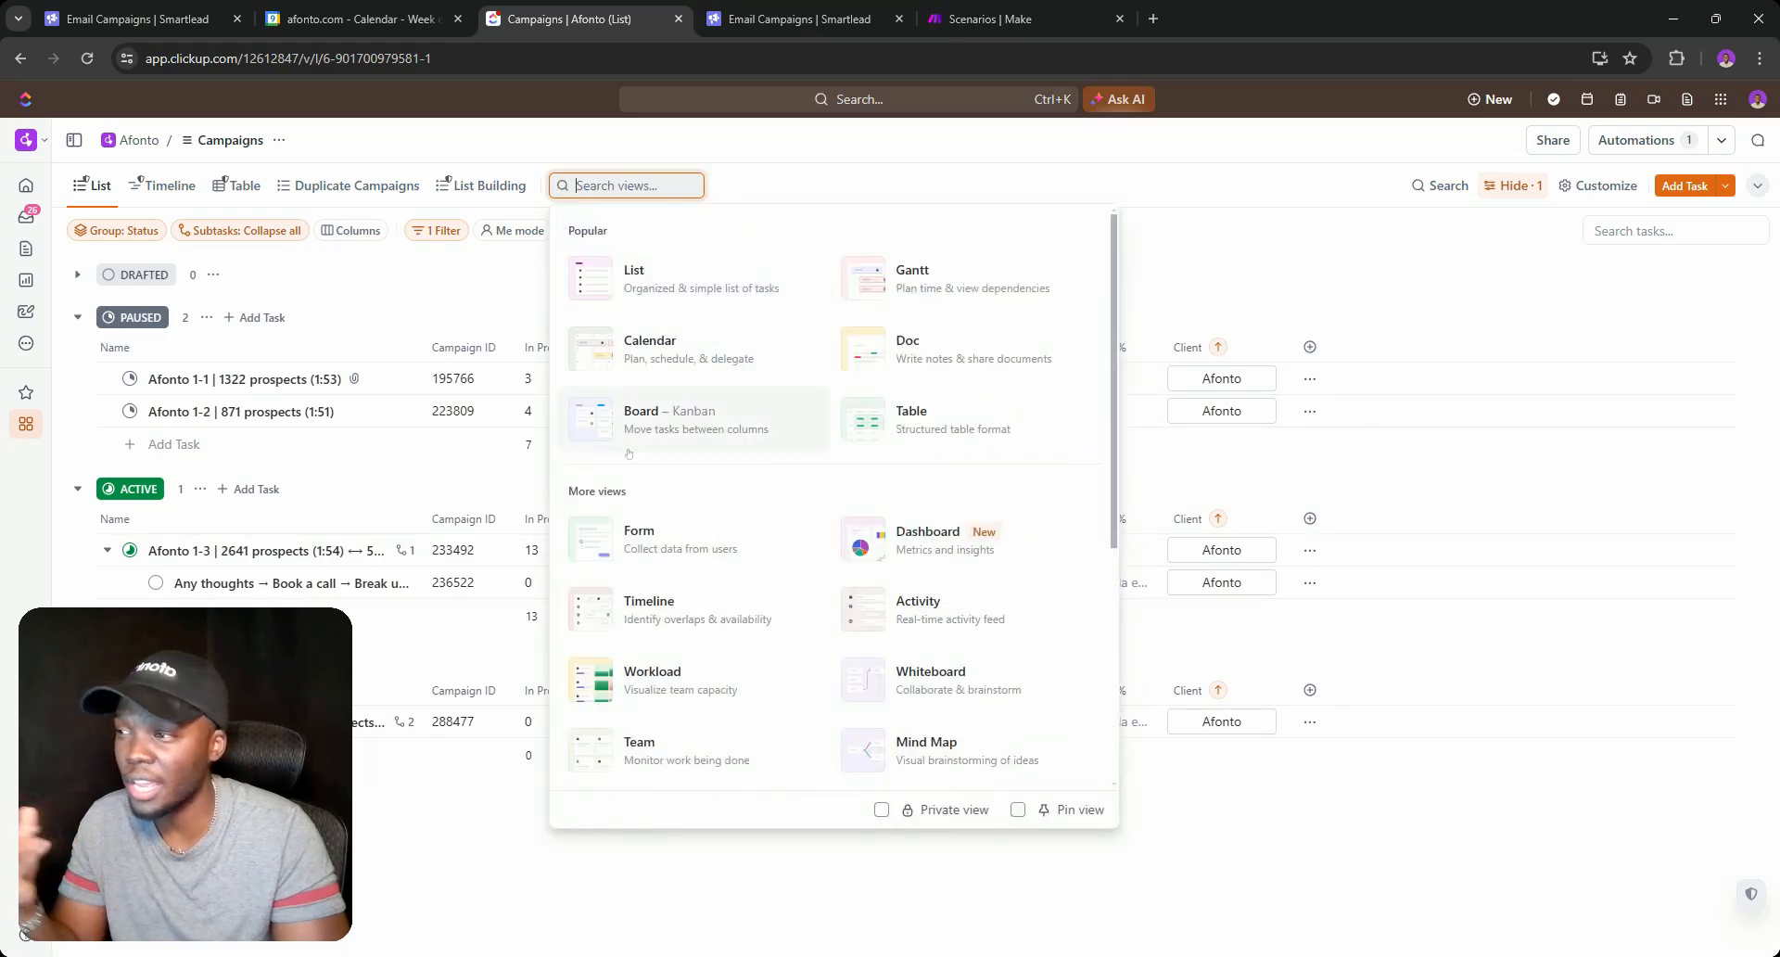
{"action": "left_click", "coordinate": [1384, 205]}
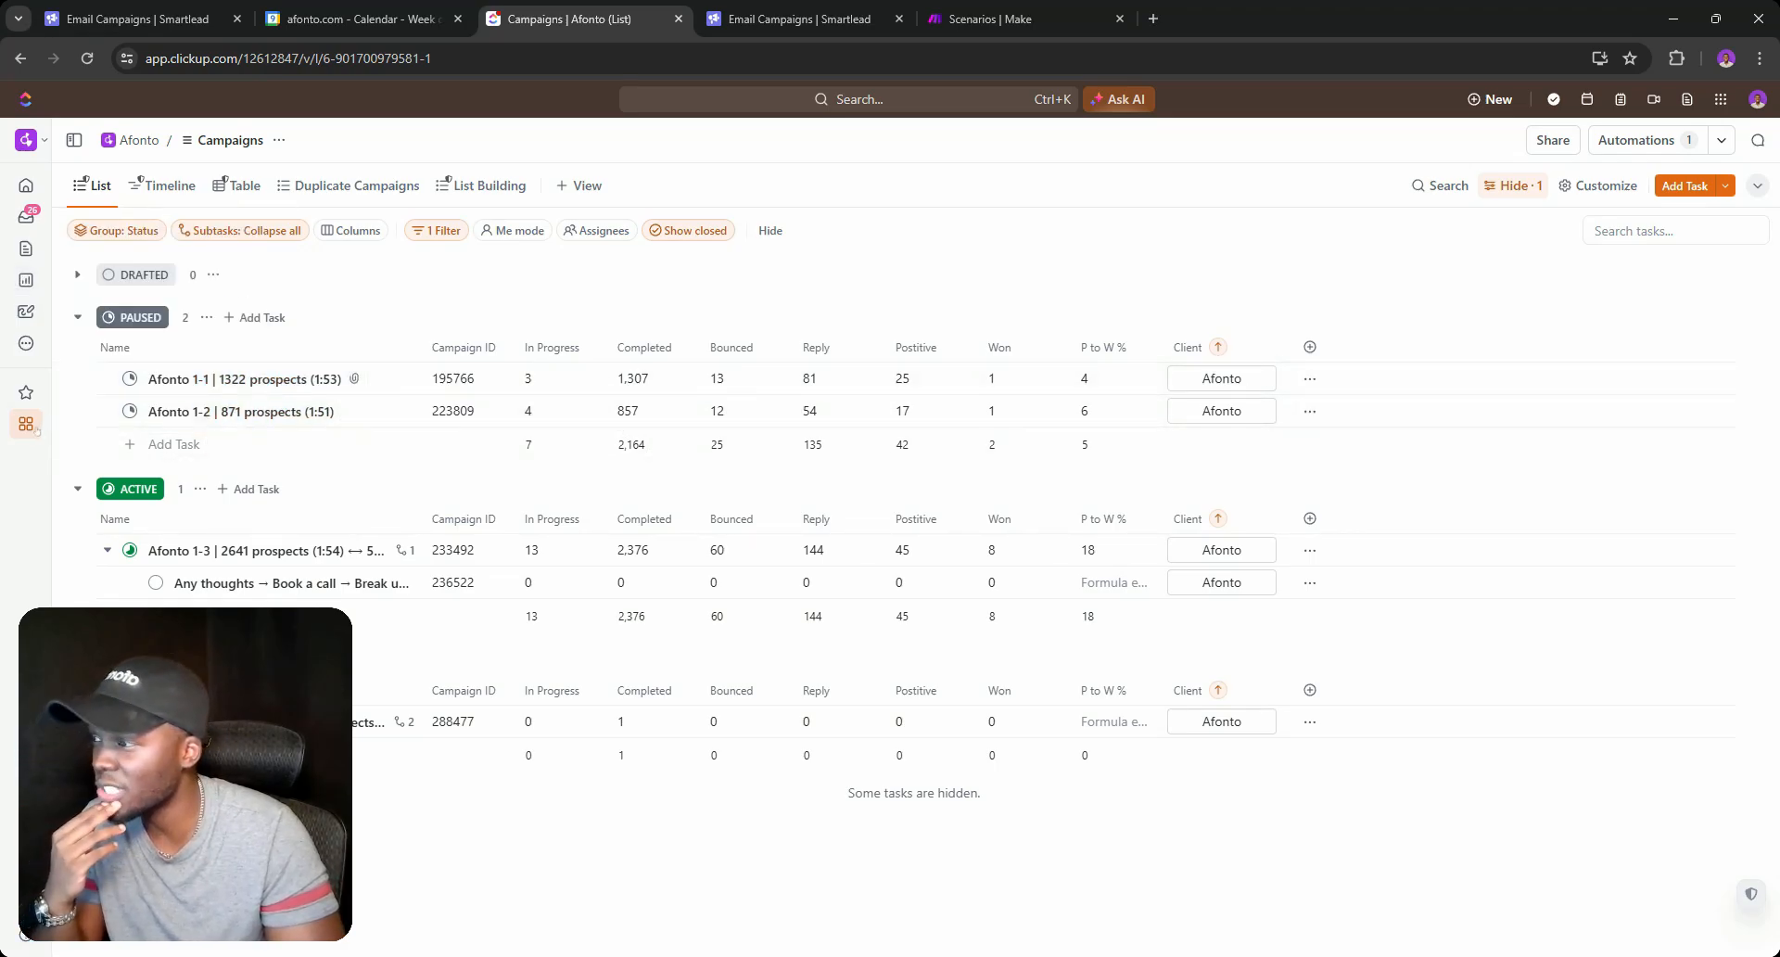
{"action": "mouse_move", "coordinate": [35, 432]}
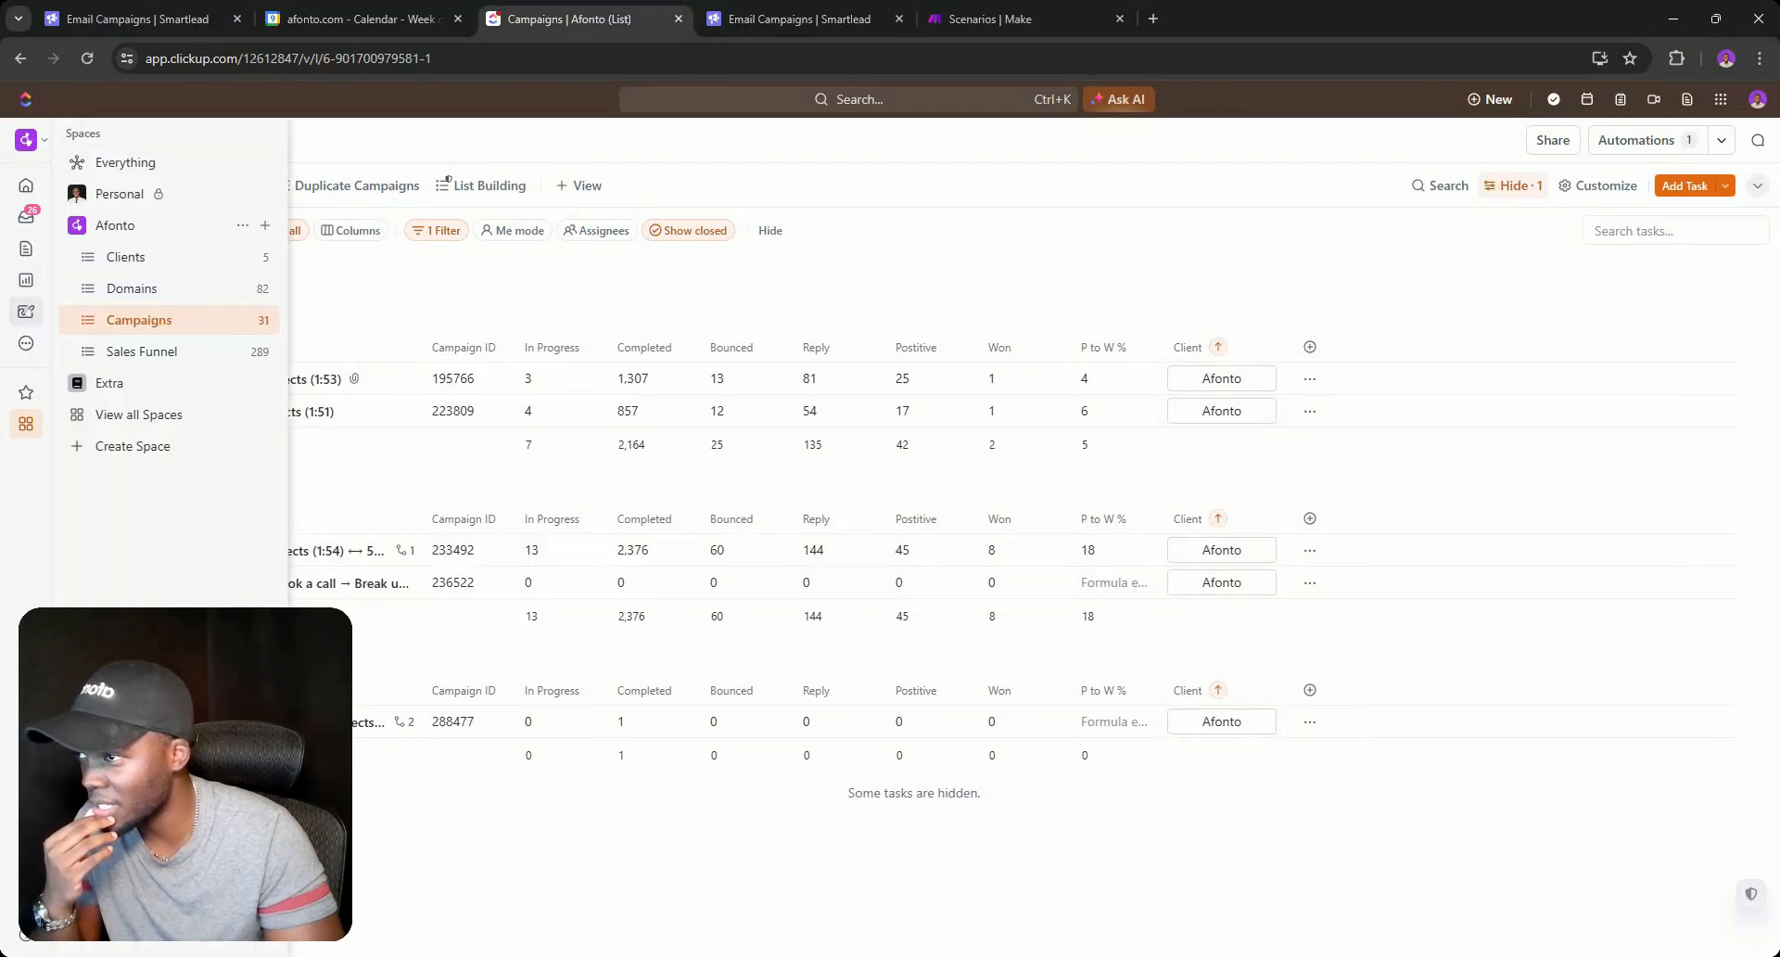
Open the GTM Strategy Template whiteboard and scroll through its lead-batch and campaign layout.
{"action": "left_click", "coordinate": [26, 312]}
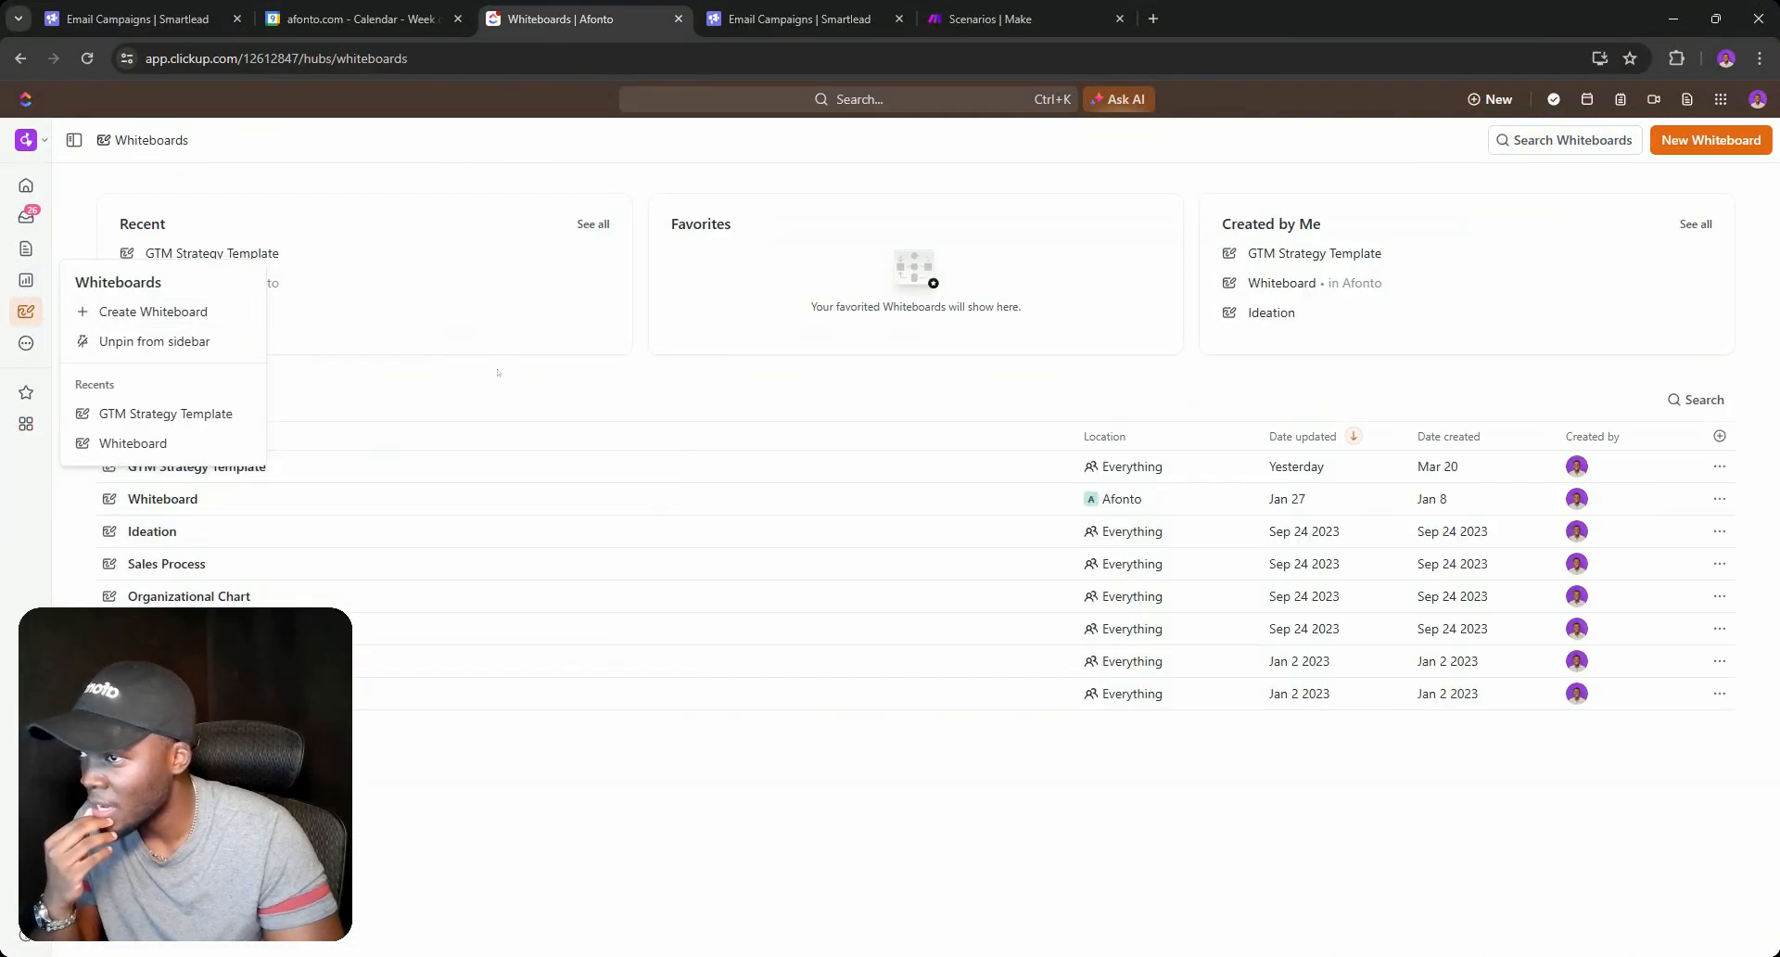
{"action": "left_click", "coordinate": [215, 467]}
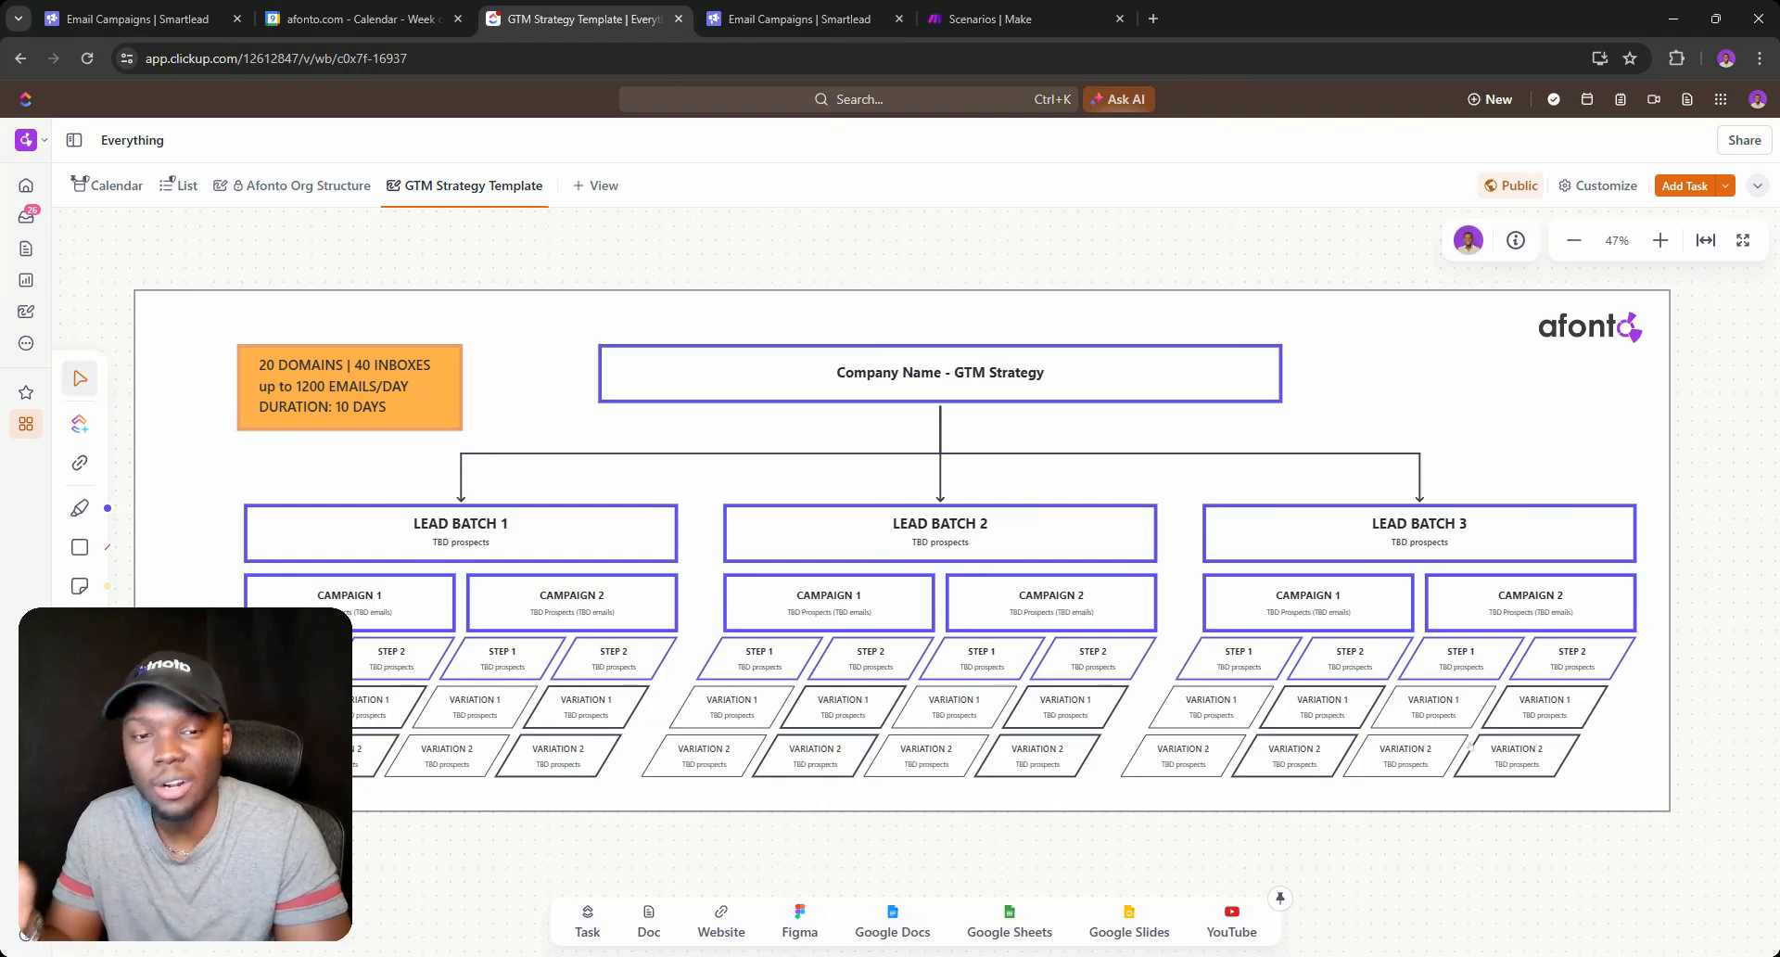
{"action": "scroll", "coordinate": [1436, 613], "scroll_direction": "down", "scroll_amount": 1}
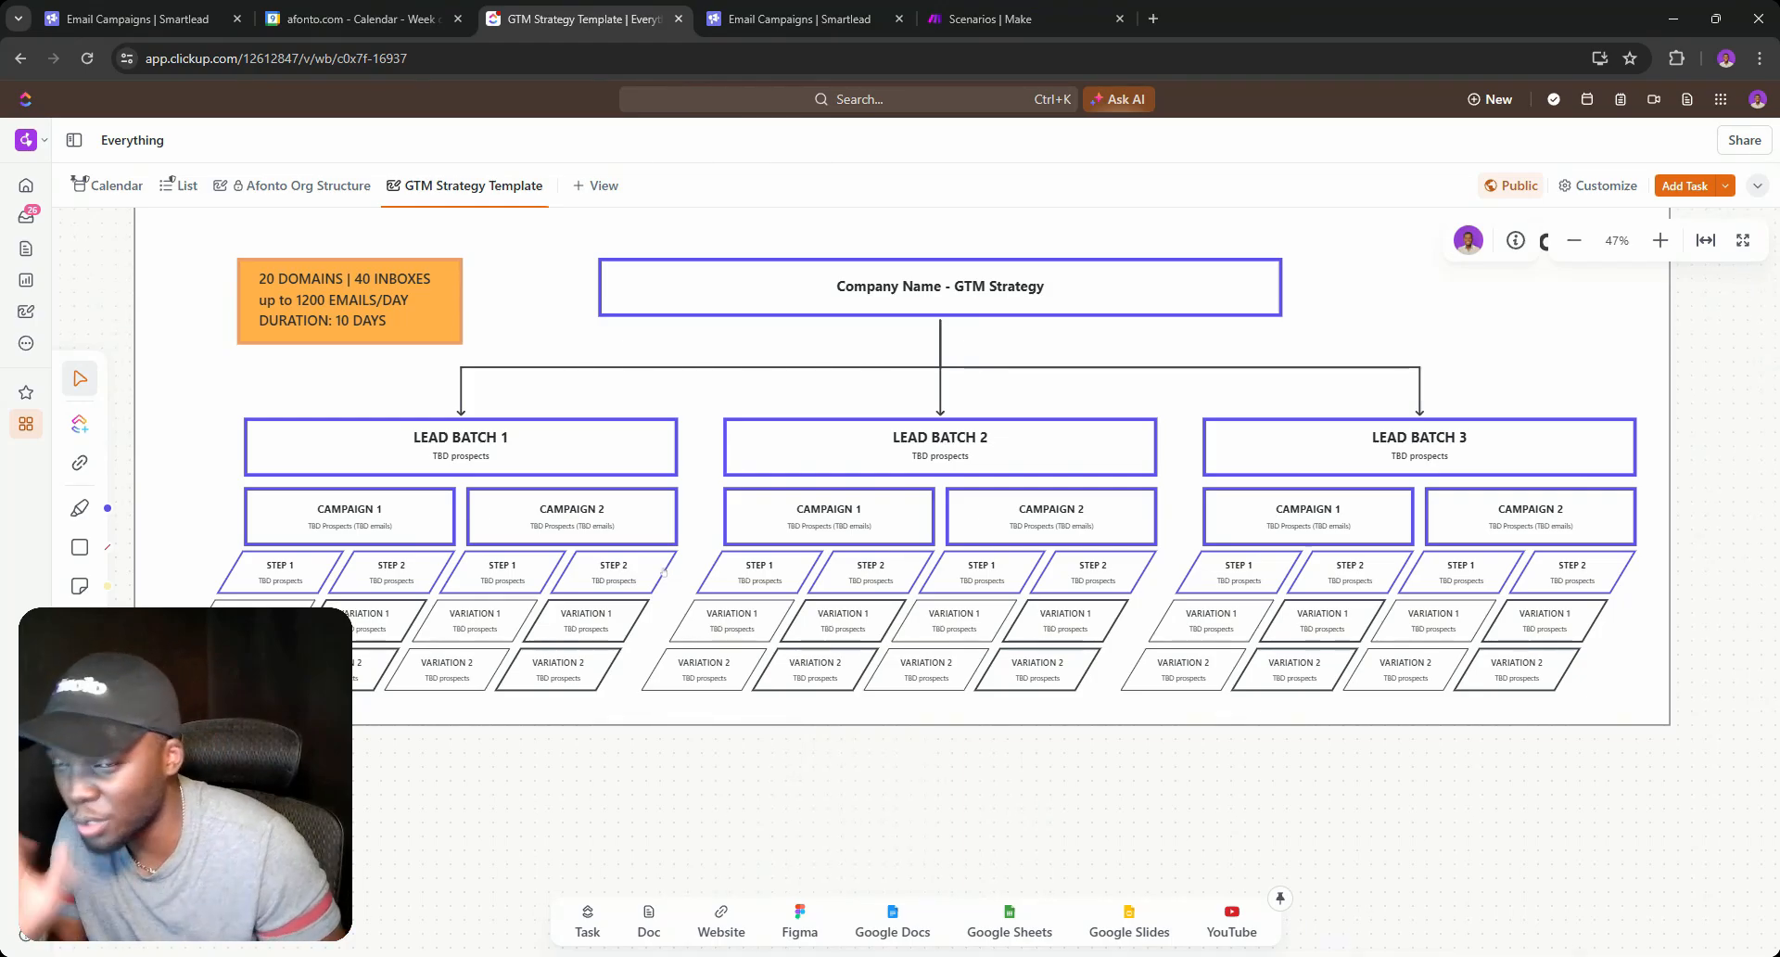
{"action": "mouse_move", "coordinate": [28, 427]}
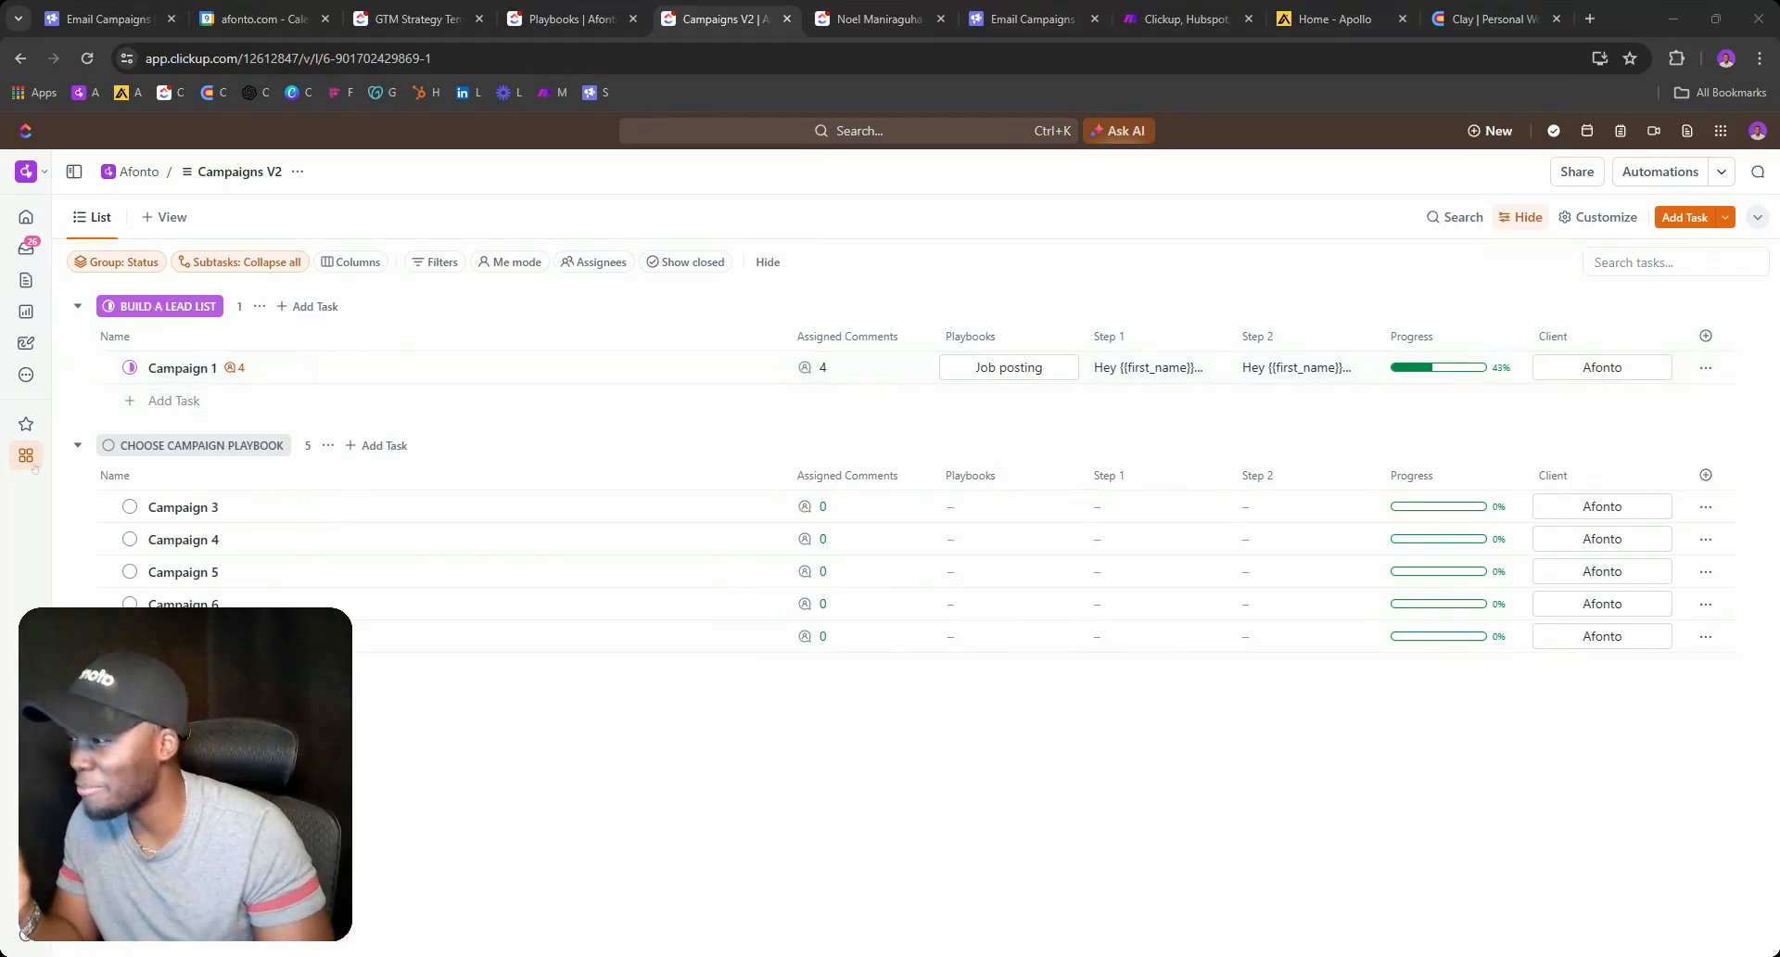
Preview Campaign 3's playbook options without assigning one, then switch to the Playbooks list.
{"action": "mouse_move", "coordinate": [28, 459]}
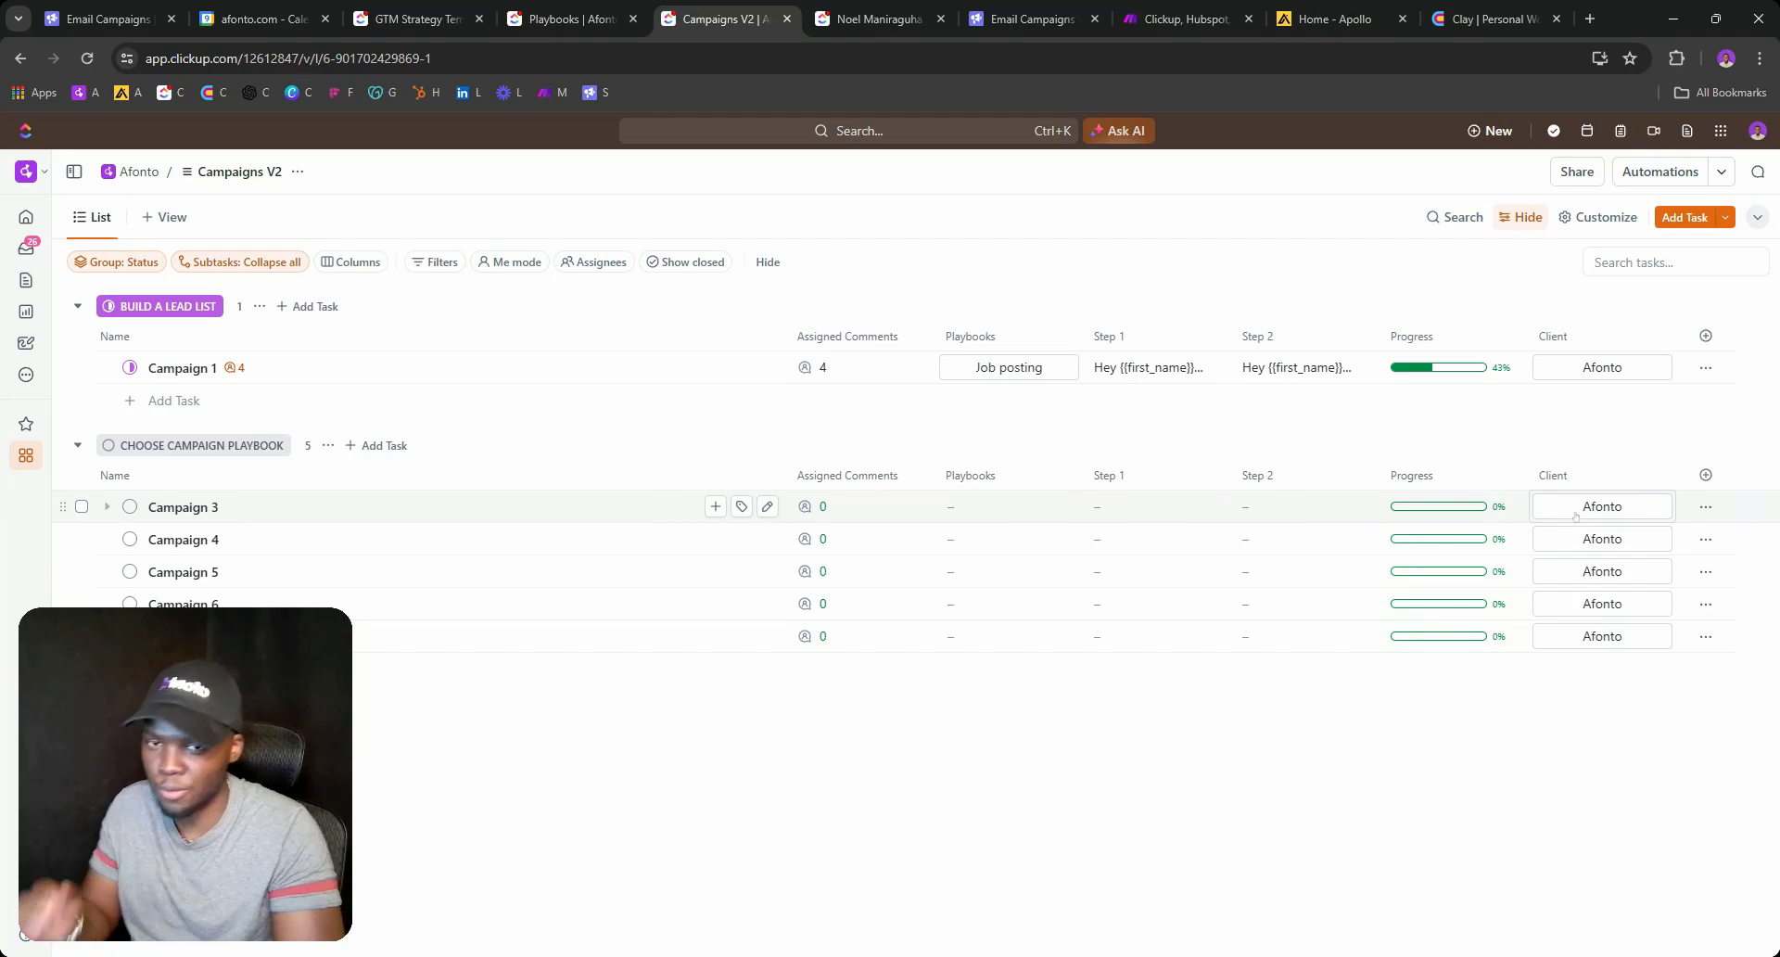
{"action": "left_click", "coordinate": [1011, 510]}
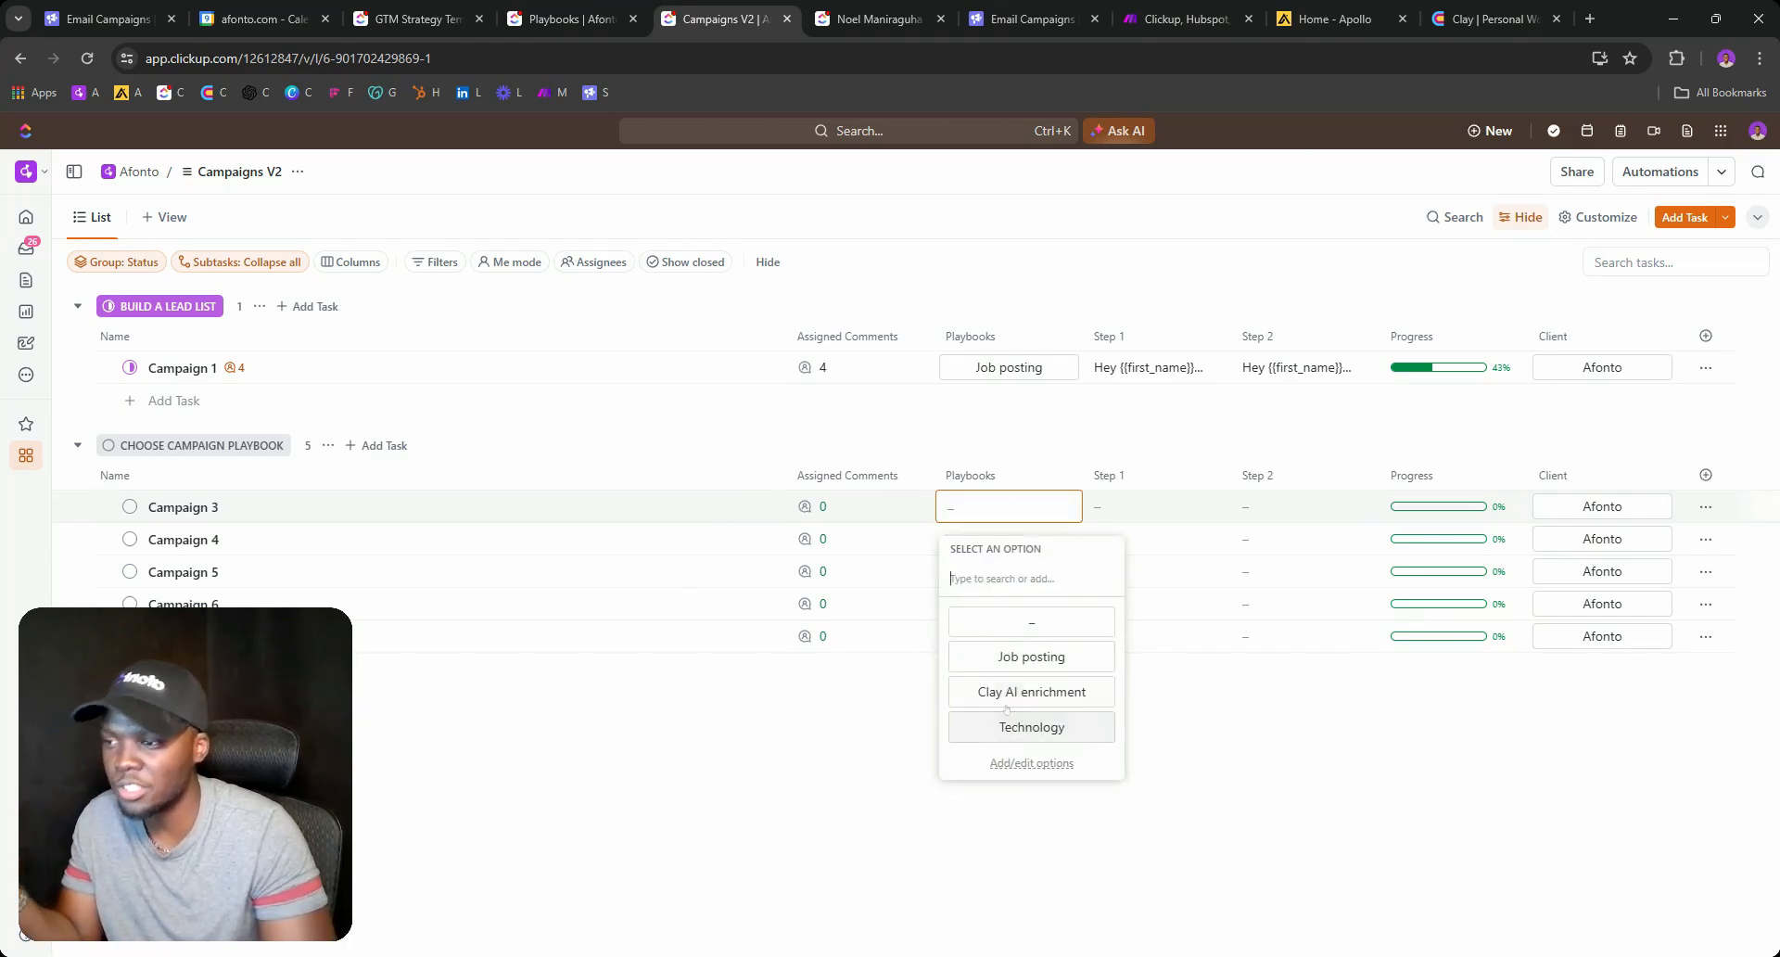
{"action": "left_click", "coordinate": [872, 684]}
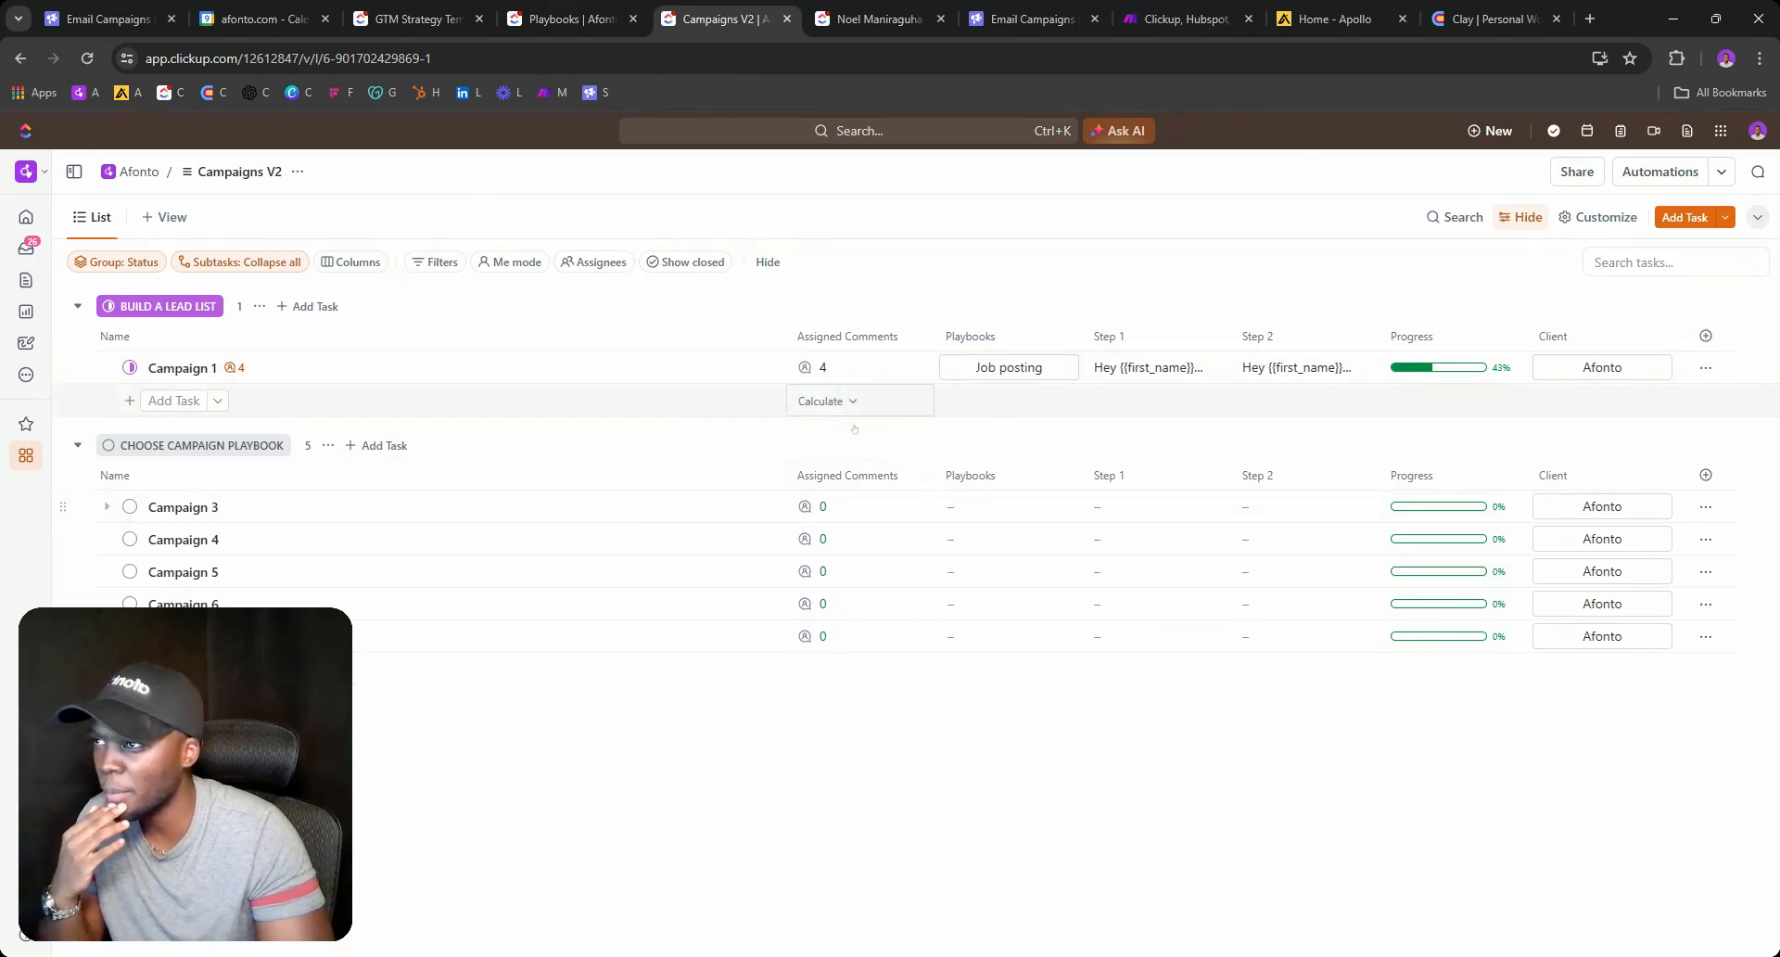
{"action": "left_click", "coordinate": [565, 18]}
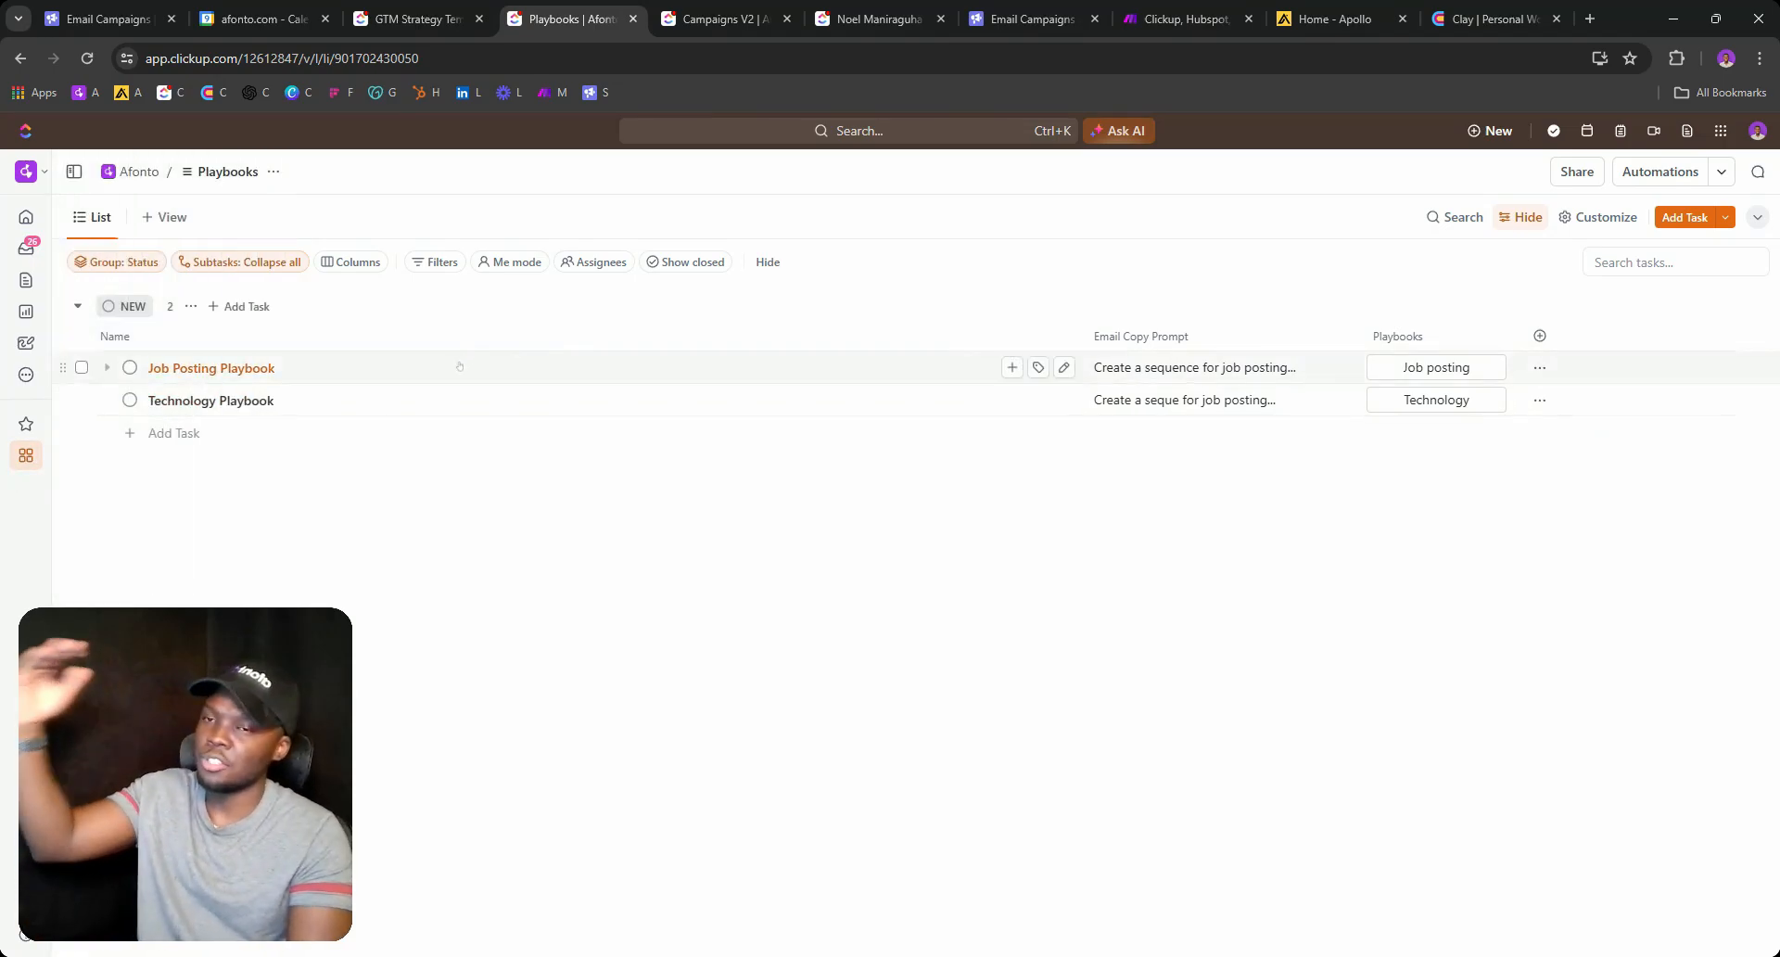
{"action": "left_click", "coordinate": [1284, 368]}
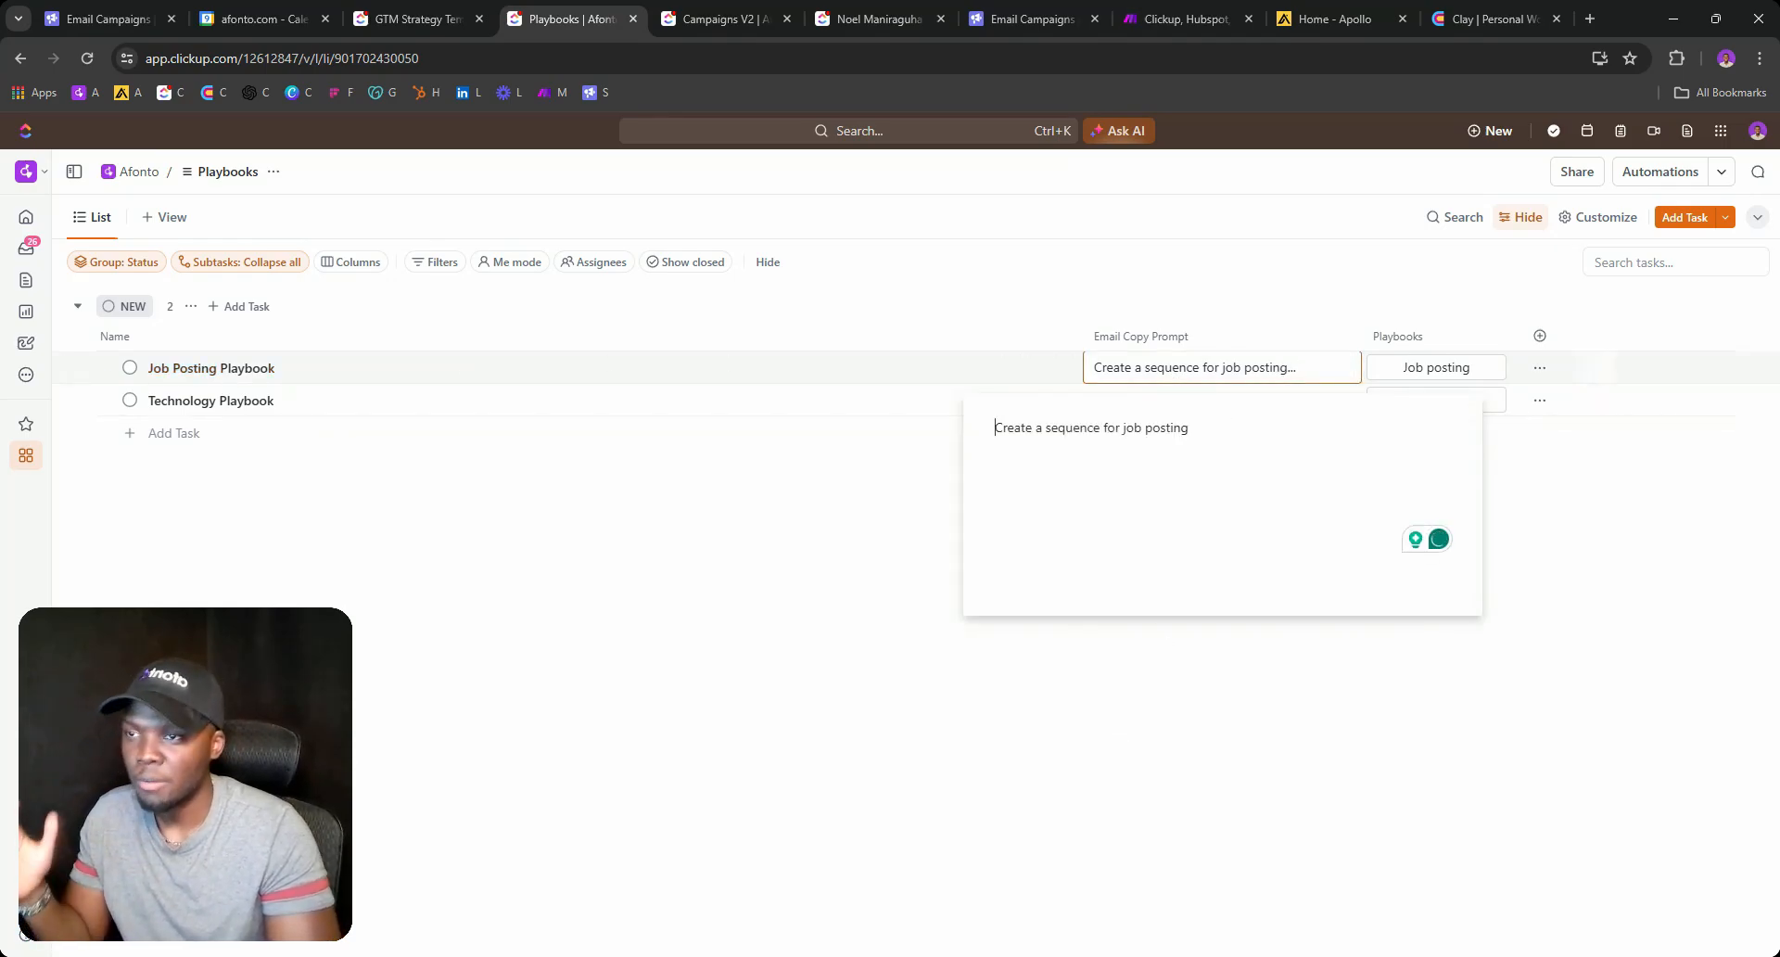
{"action": "left_click", "coordinate": [727, 18]}
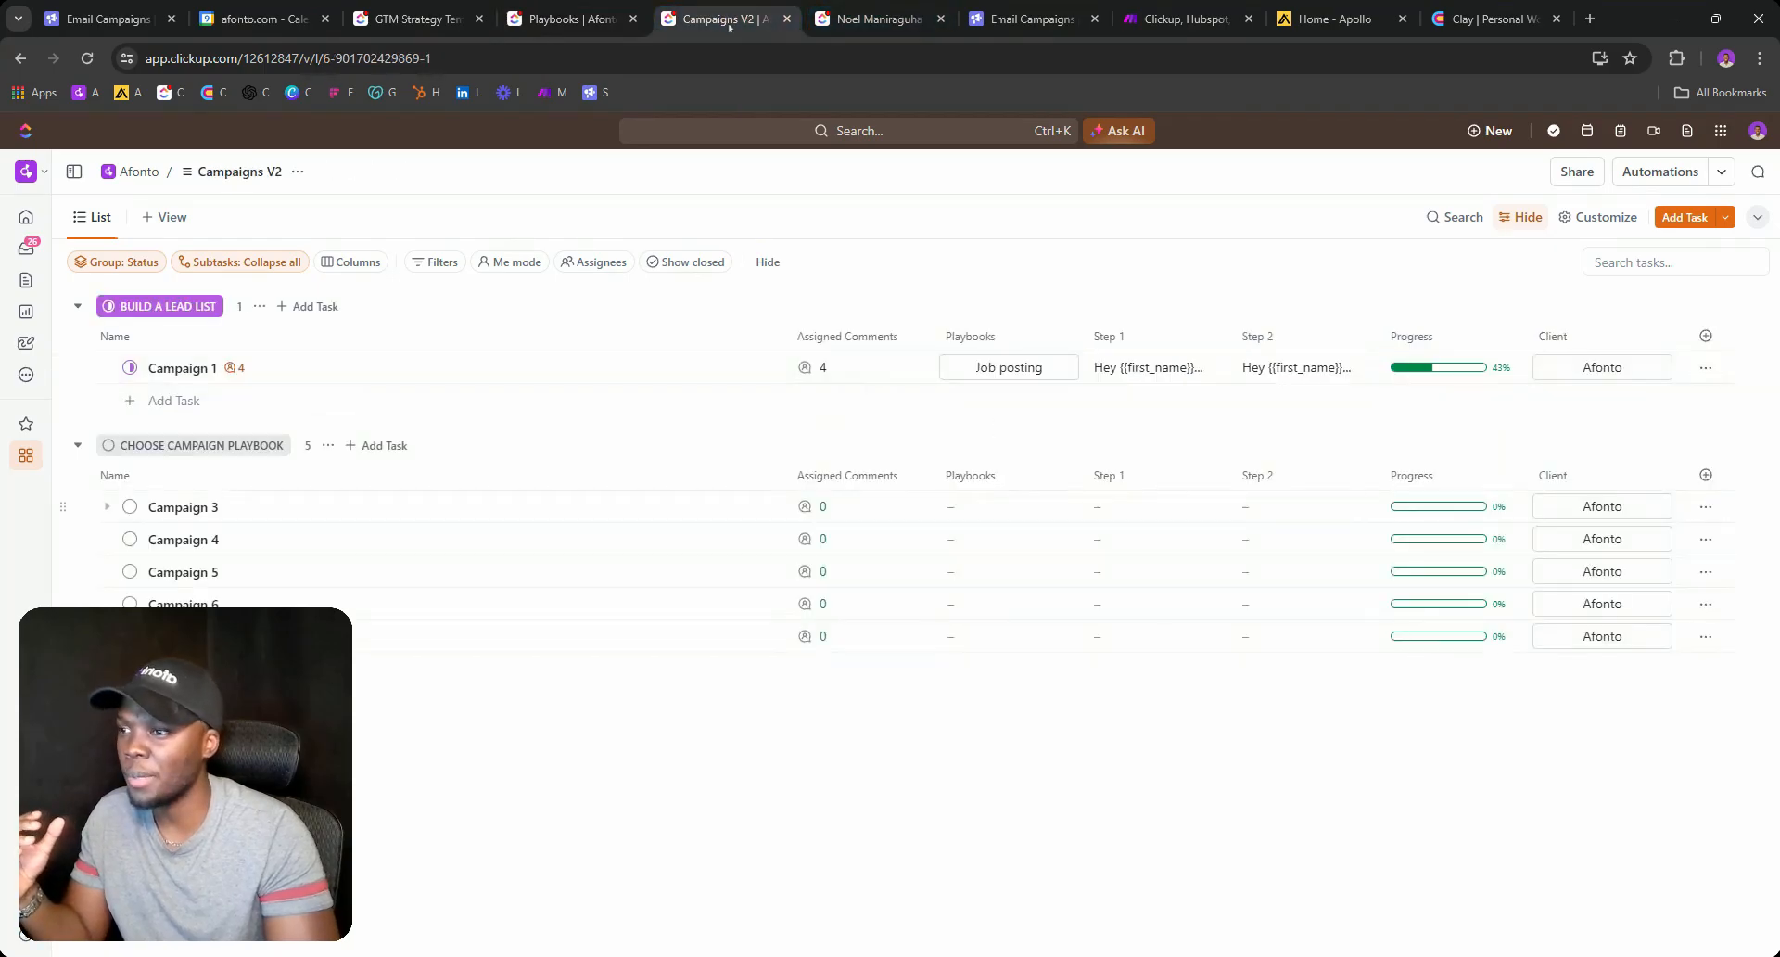
{"action": "left_click", "coordinate": [1140, 371]}
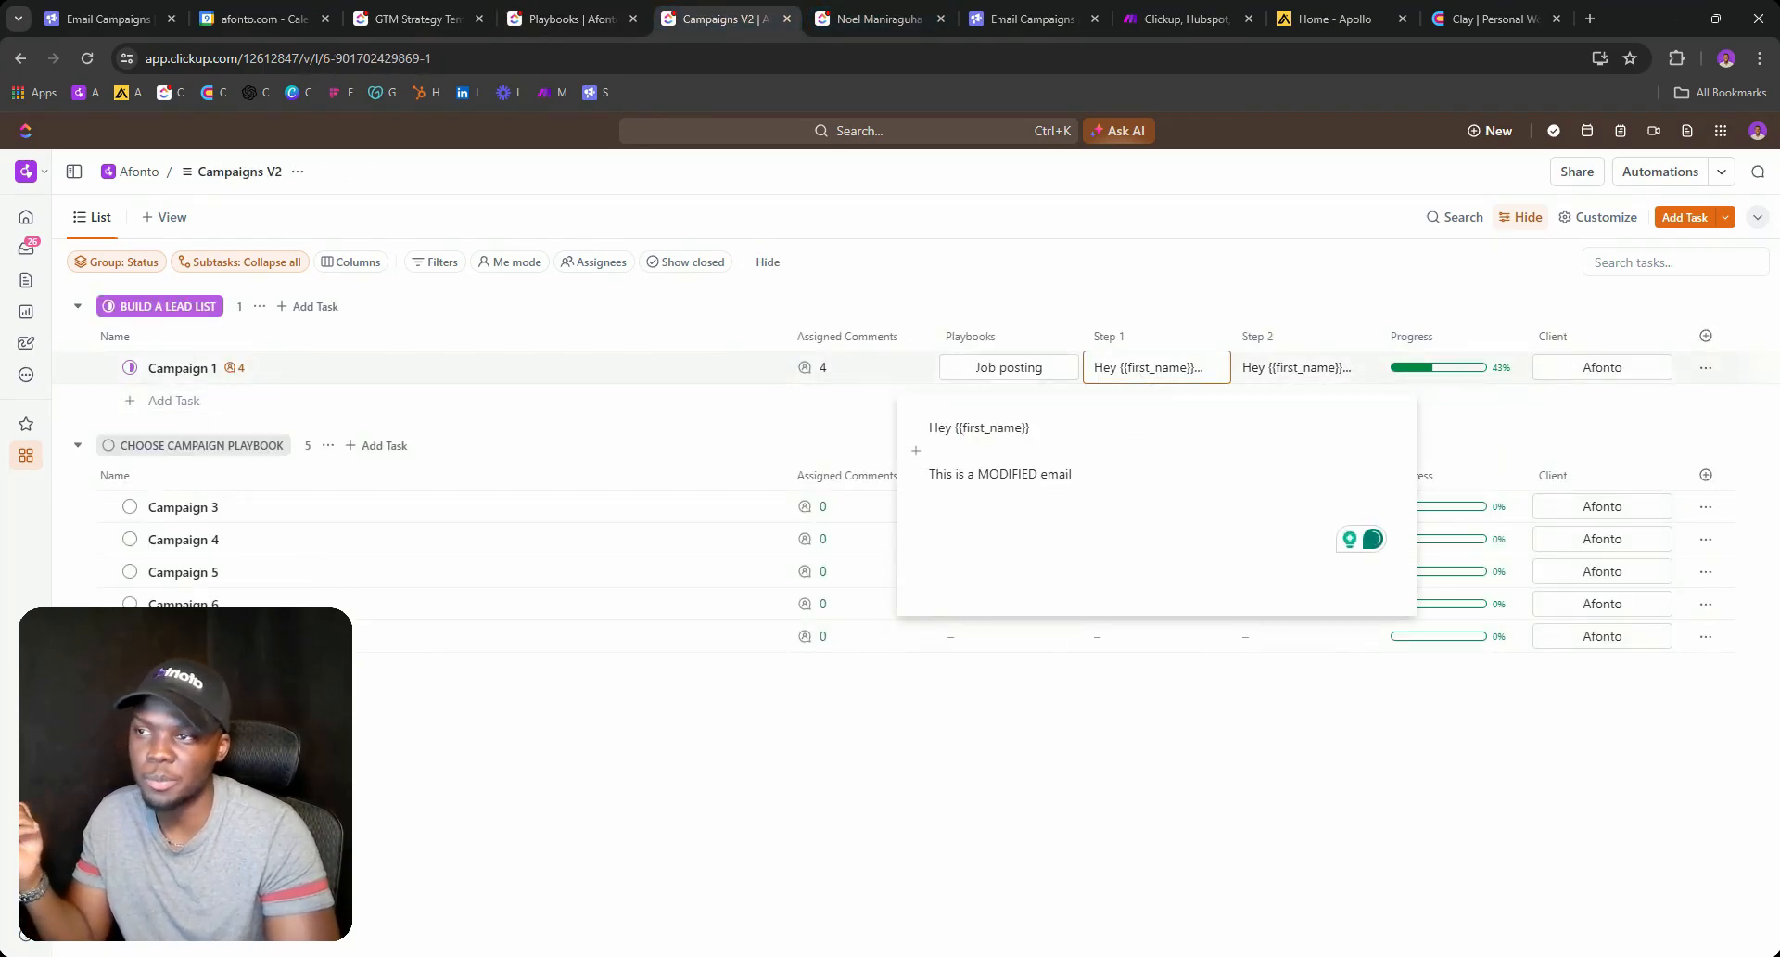
{"action": "left_click", "coordinate": [1298, 367]}
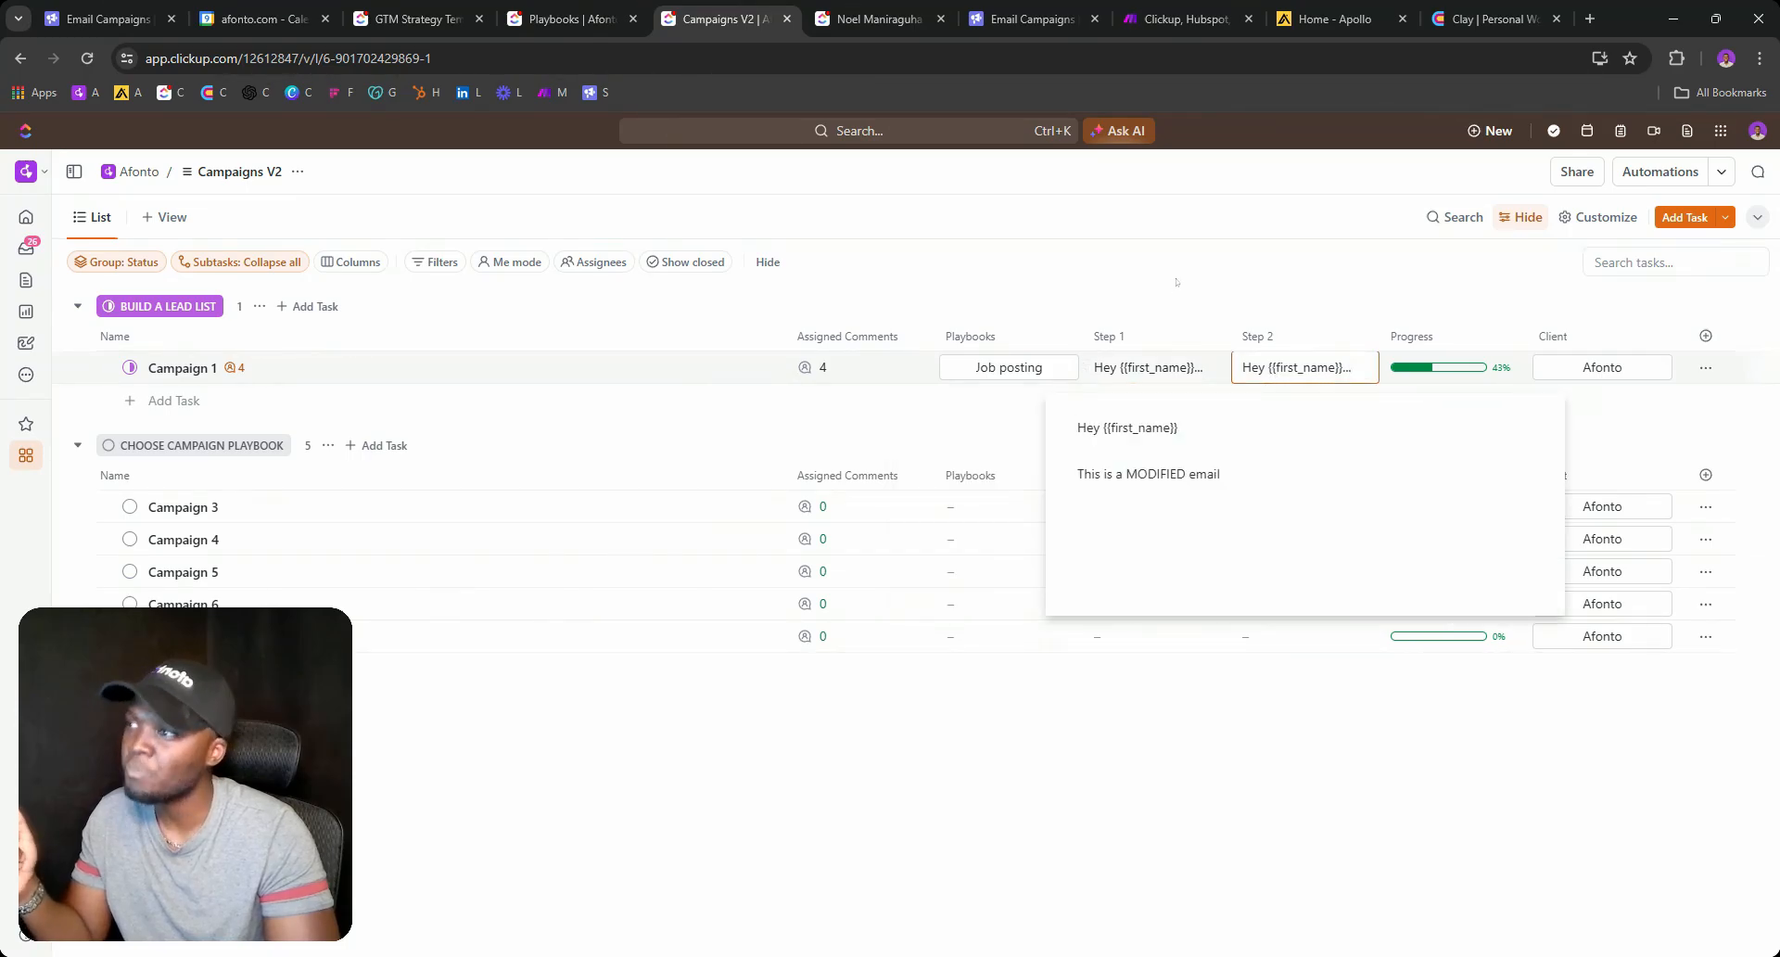
{"action": "left_click", "coordinate": [832, 453]}
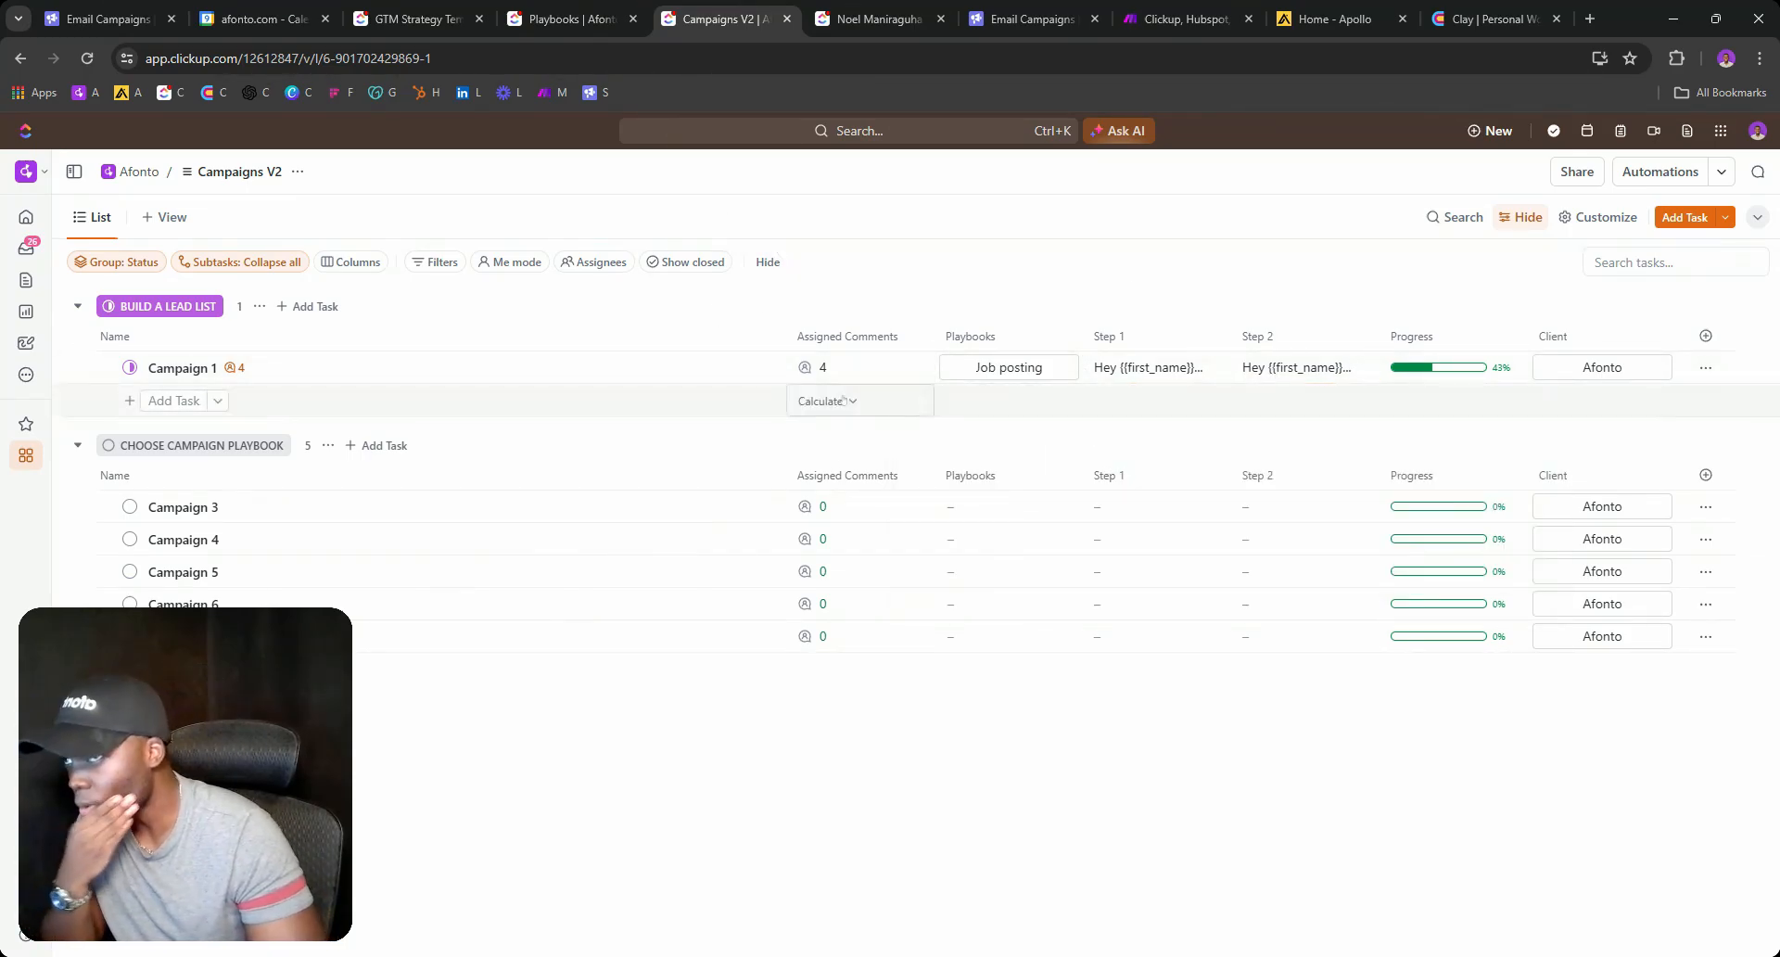
Review the client's available onboarding statuses and reopen its task, leaving the status ACTIVE.
{"action": "left_click", "coordinate": [876, 19]}
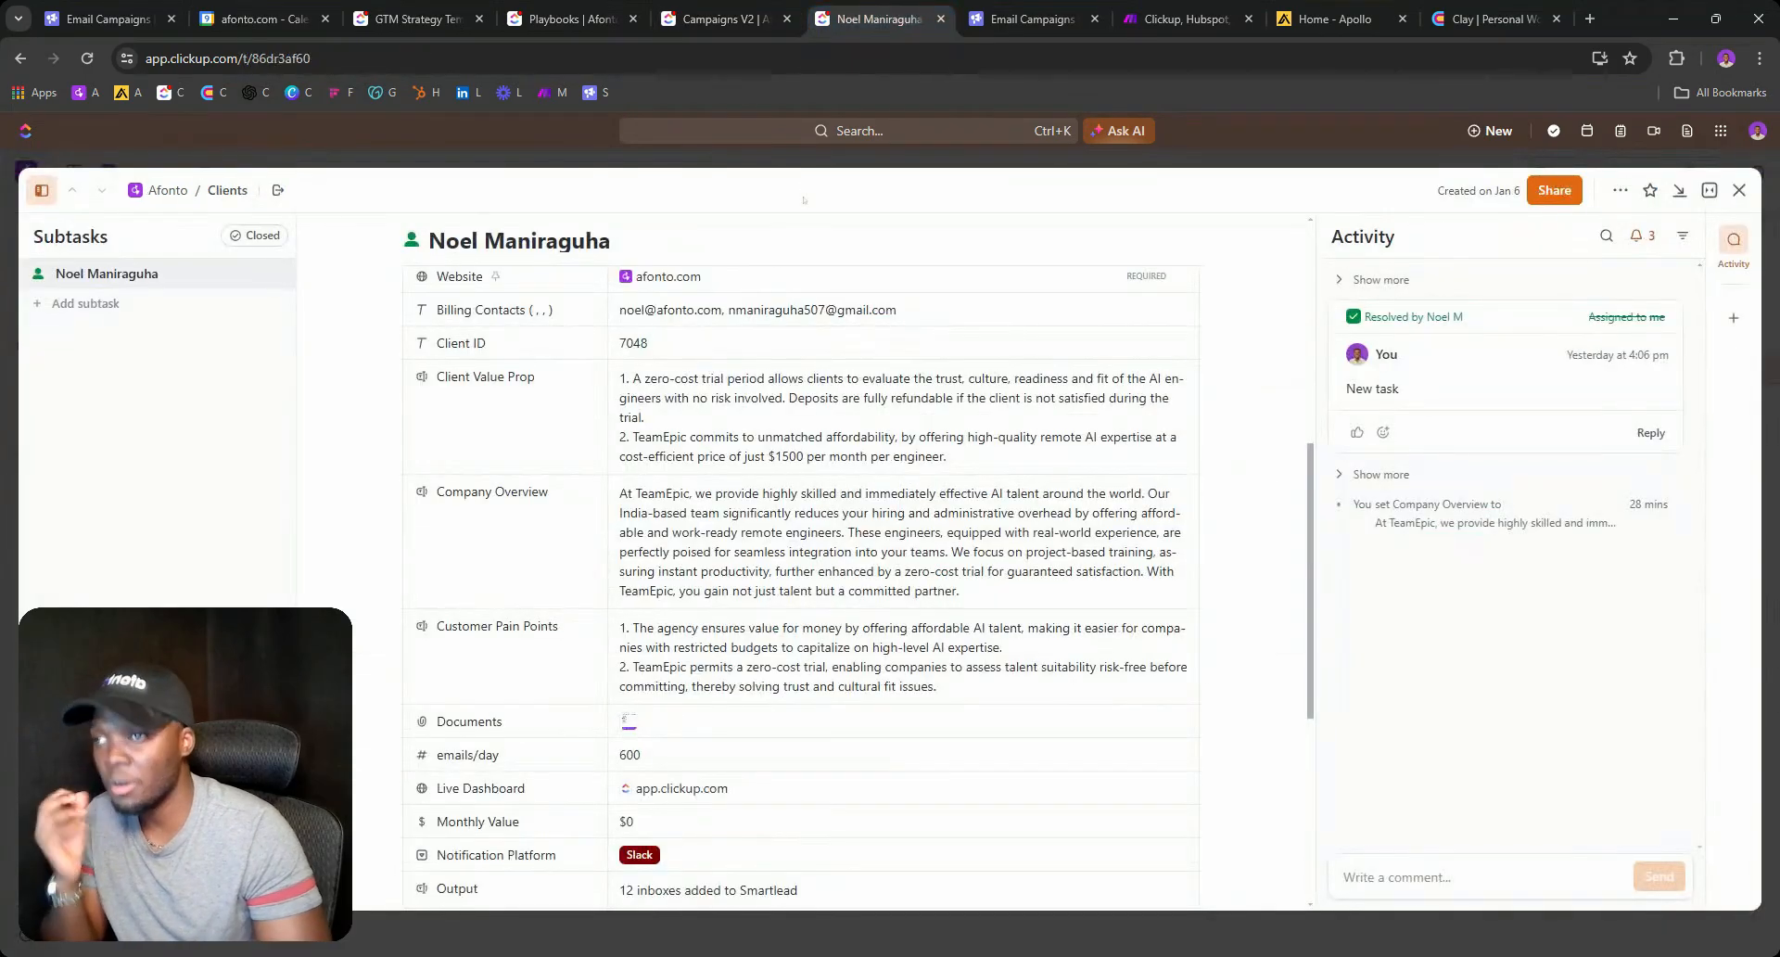
{"action": "scroll", "coordinate": [1089, 477], "scroll_direction": "up", "scroll_amount": 5}
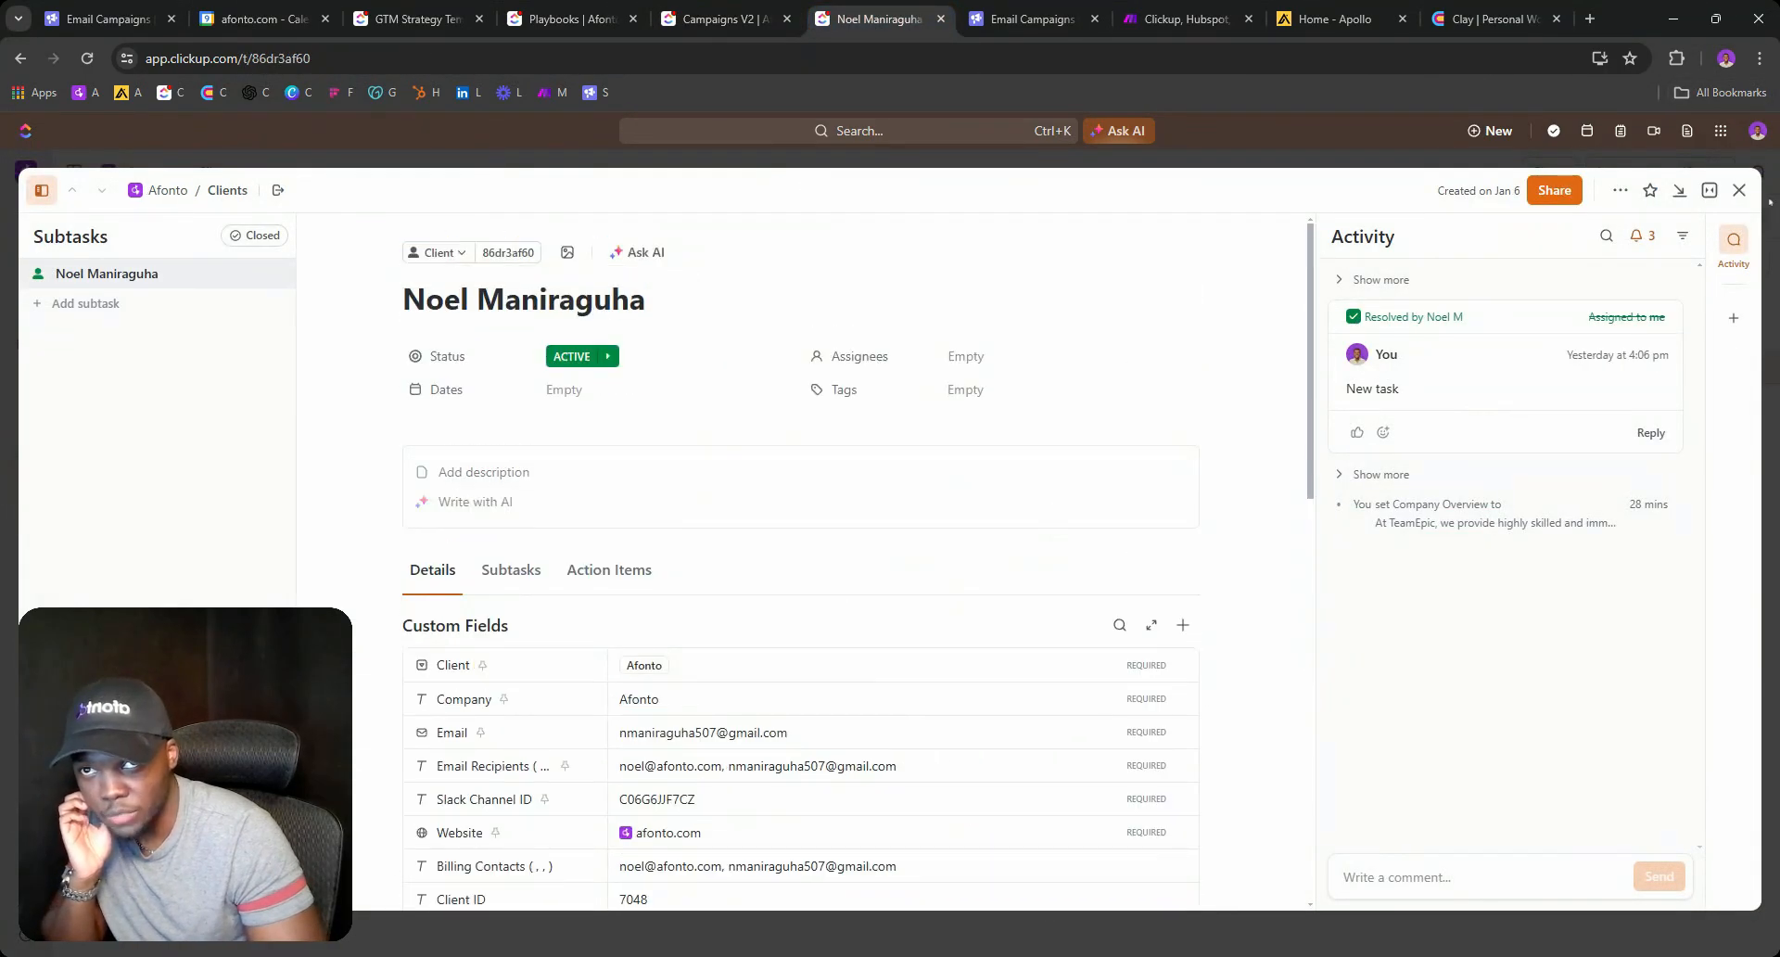
{"action": "left_click", "coordinate": [1739, 190]}
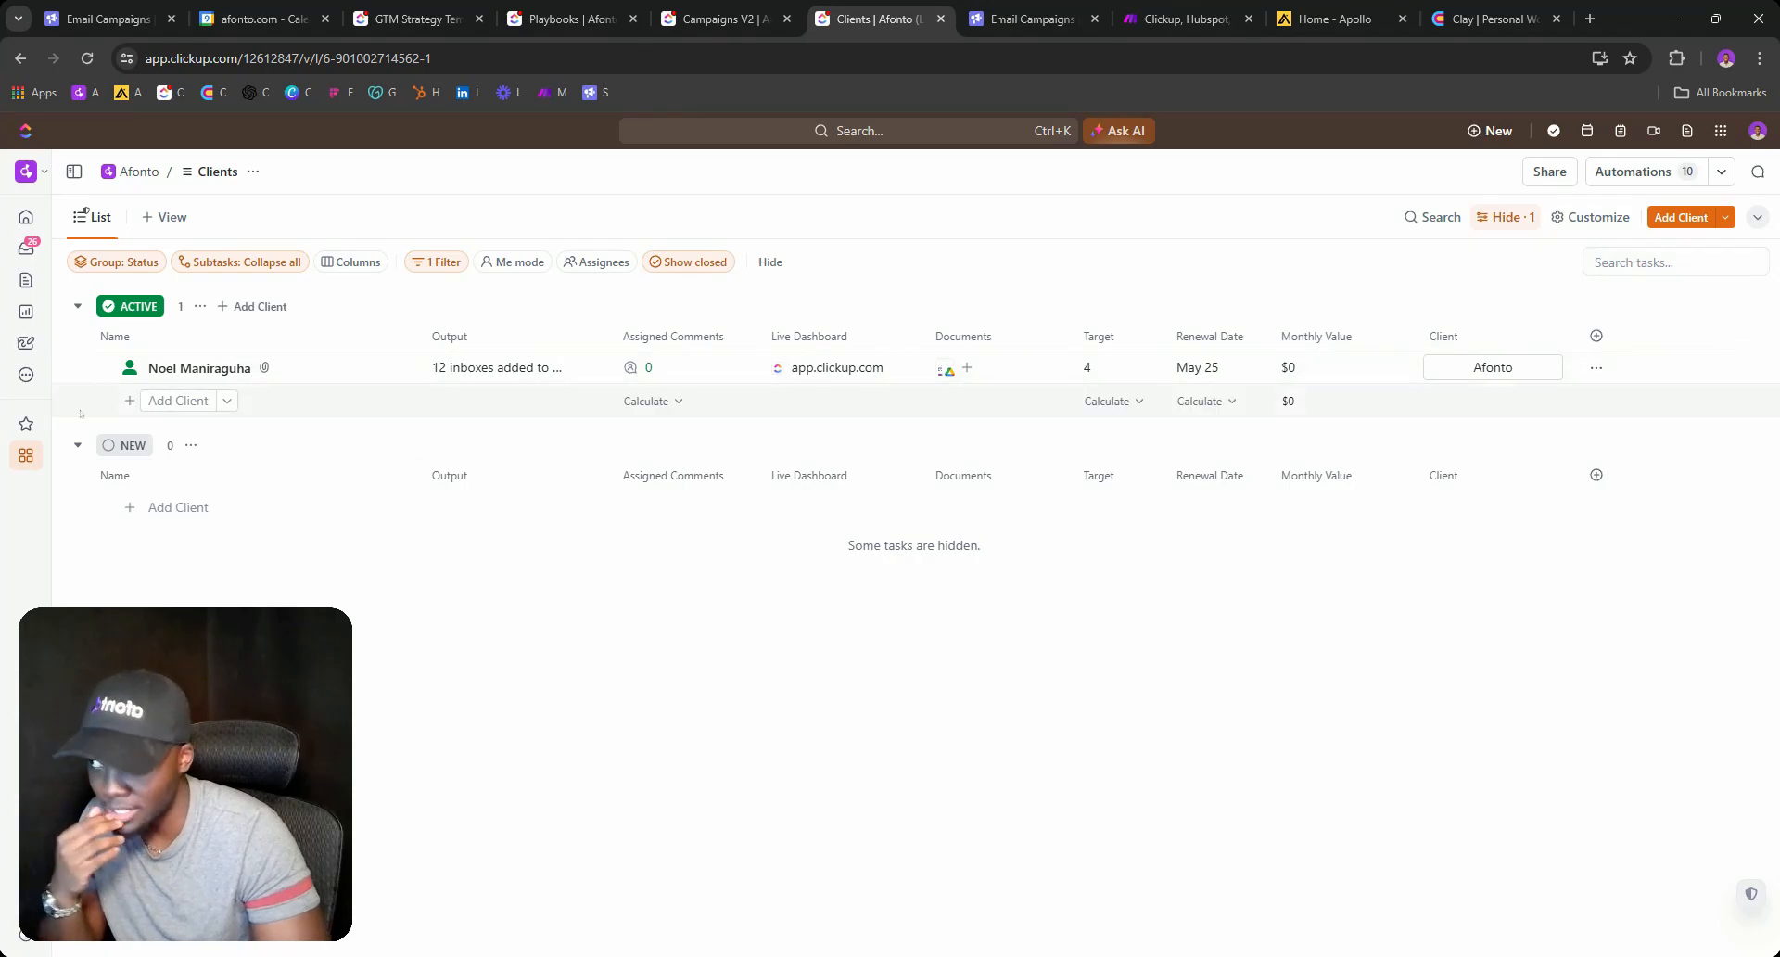
{"action": "left_click", "coordinate": [130, 368]}
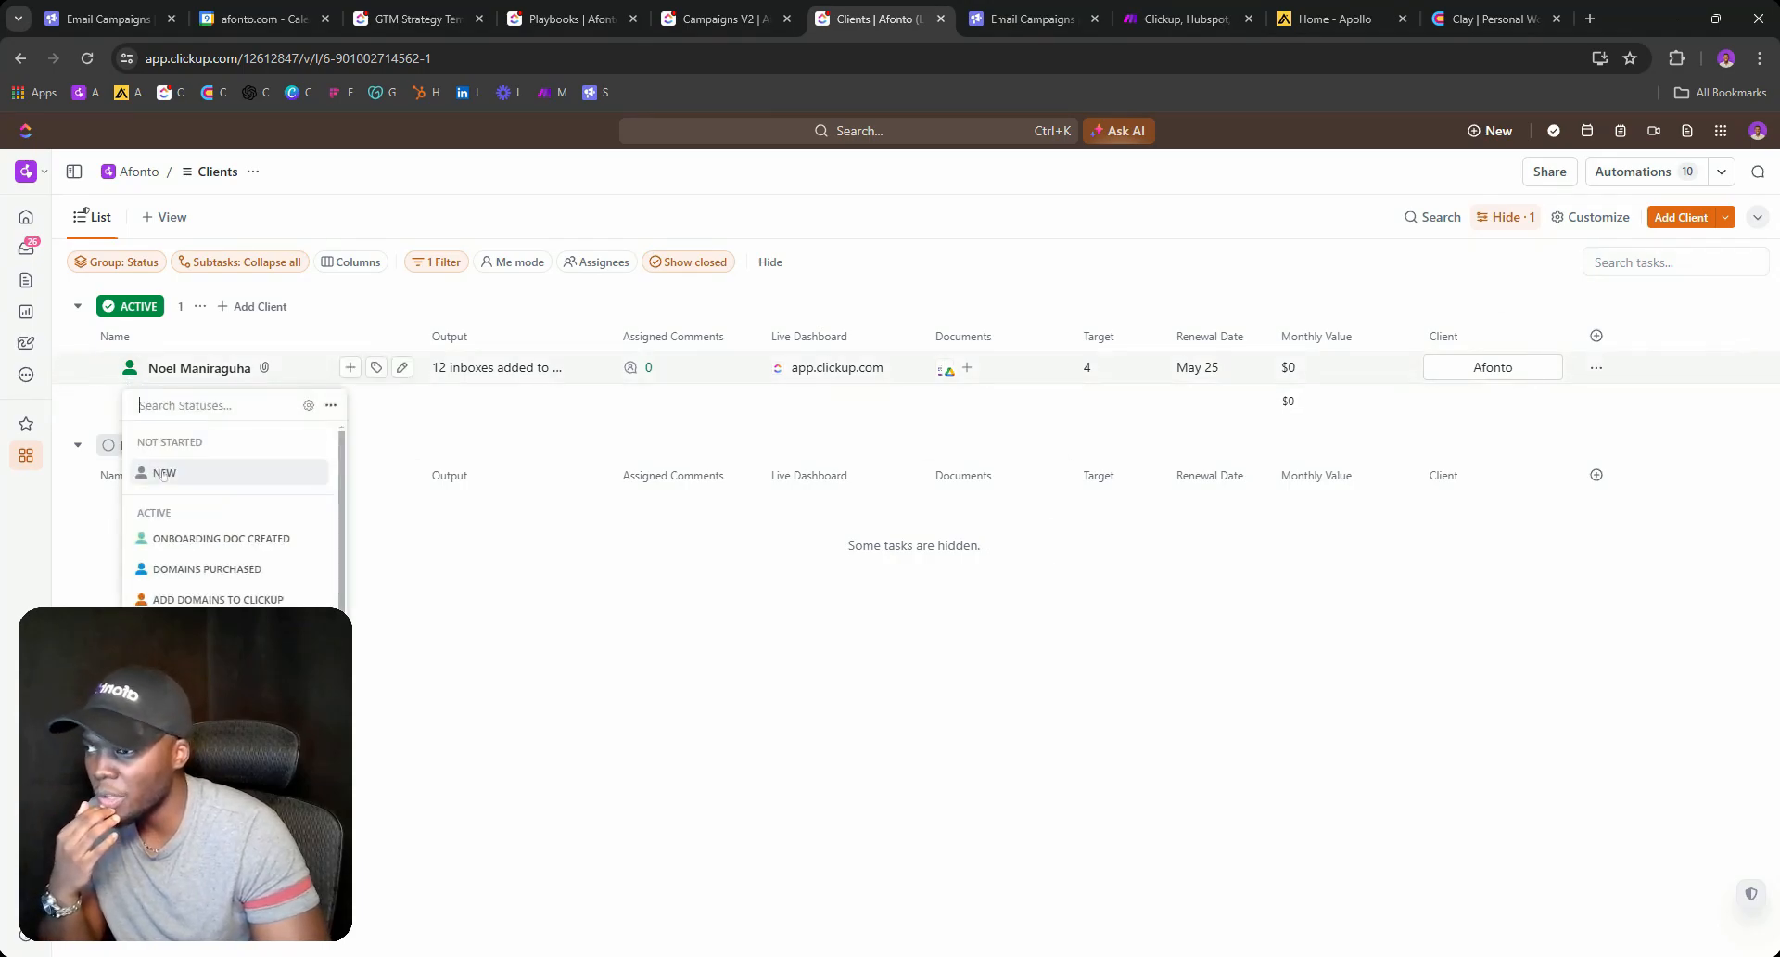
{"action": "scroll", "coordinate": [165, 481], "scroll_direction": "down", "scroll_amount": 2}
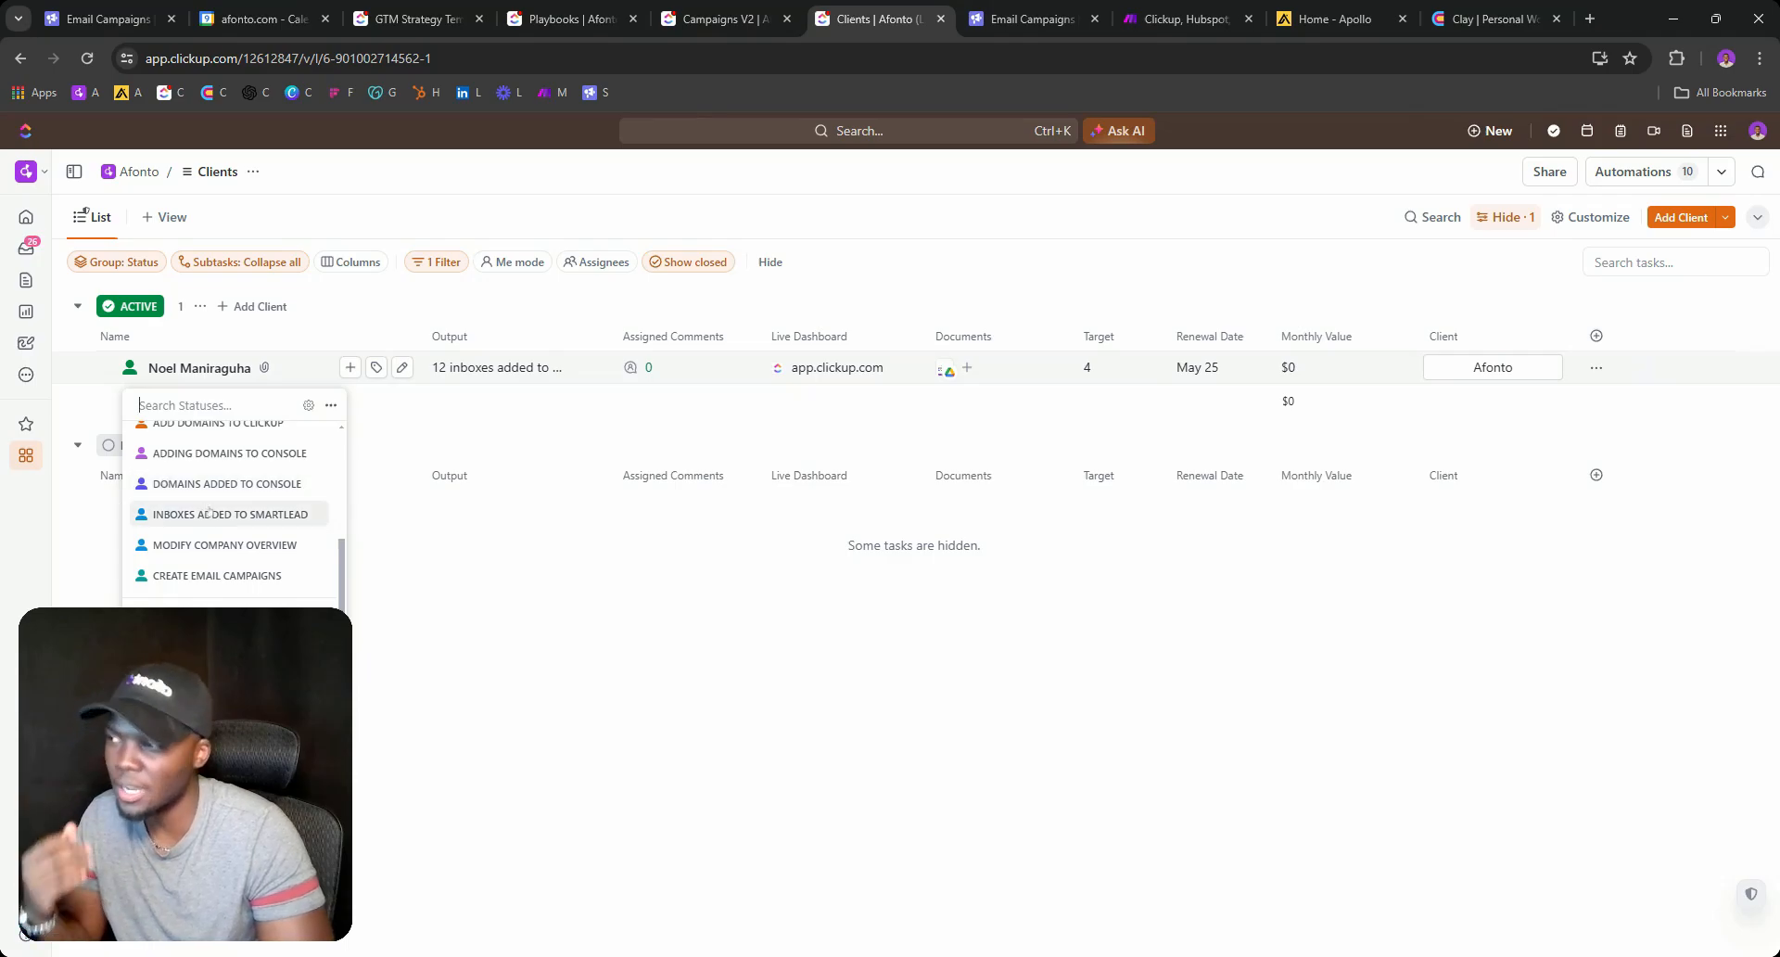
{"action": "left_click", "coordinate": [473, 442]}
{"action": "left_click", "coordinate": [204, 368]}
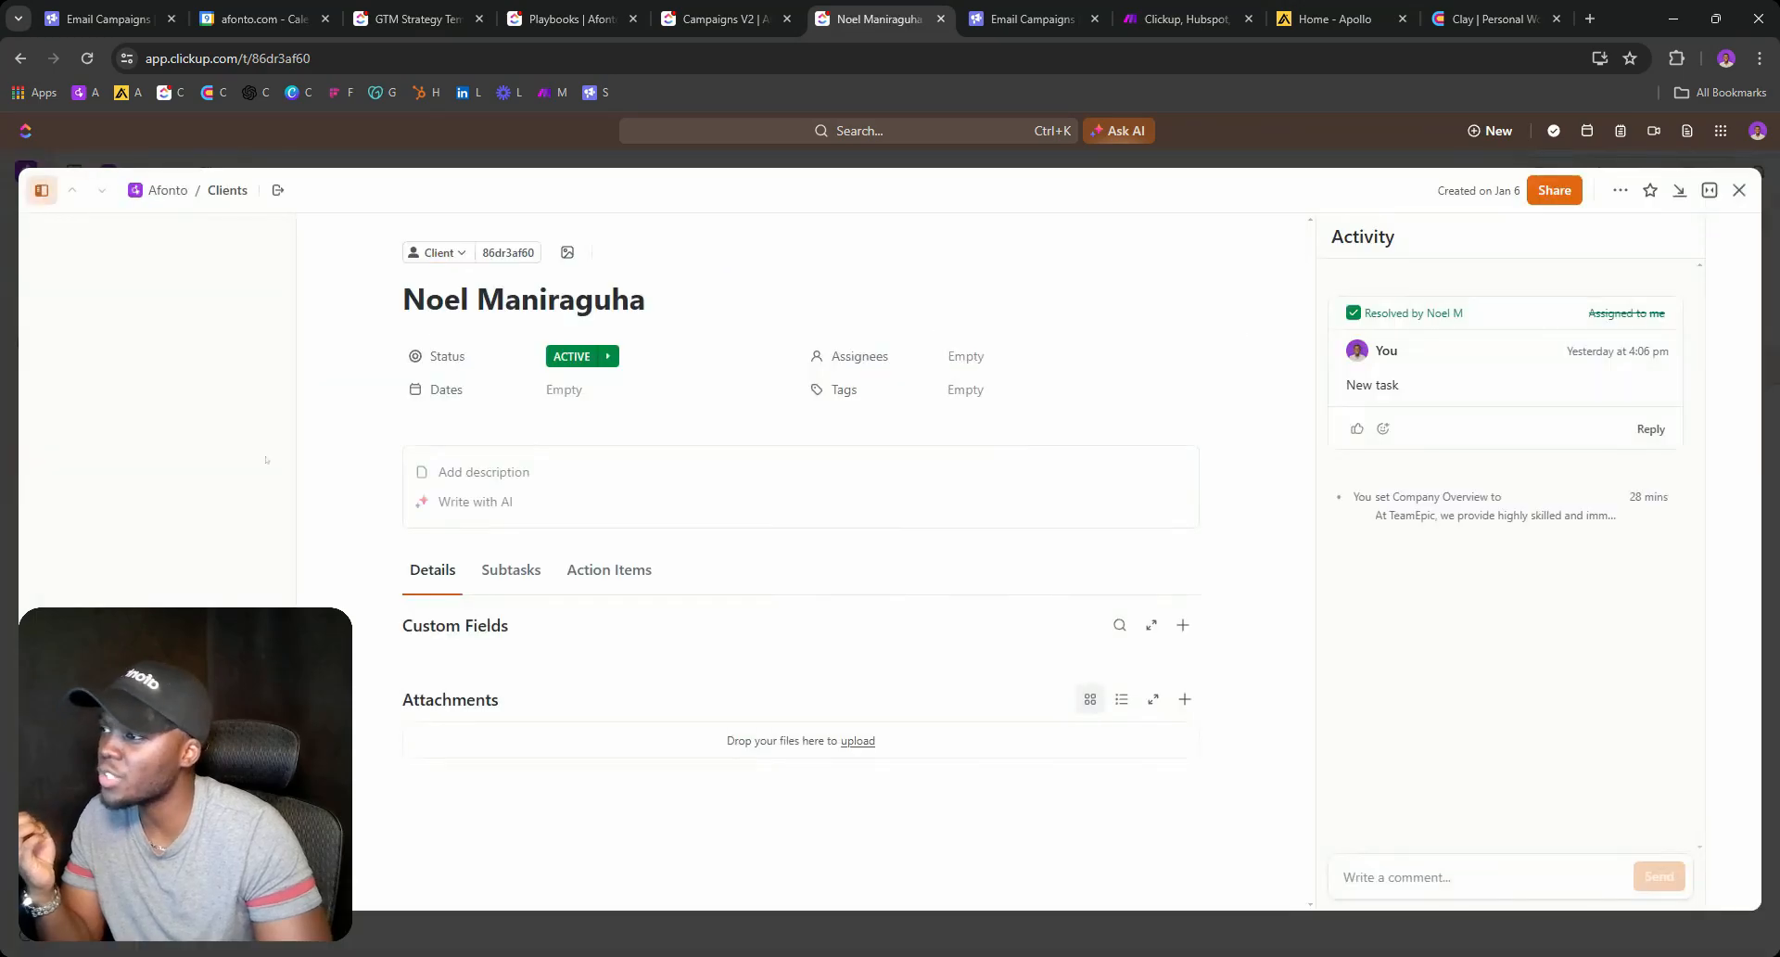
{"action": "left_click", "coordinate": [566, 358]}
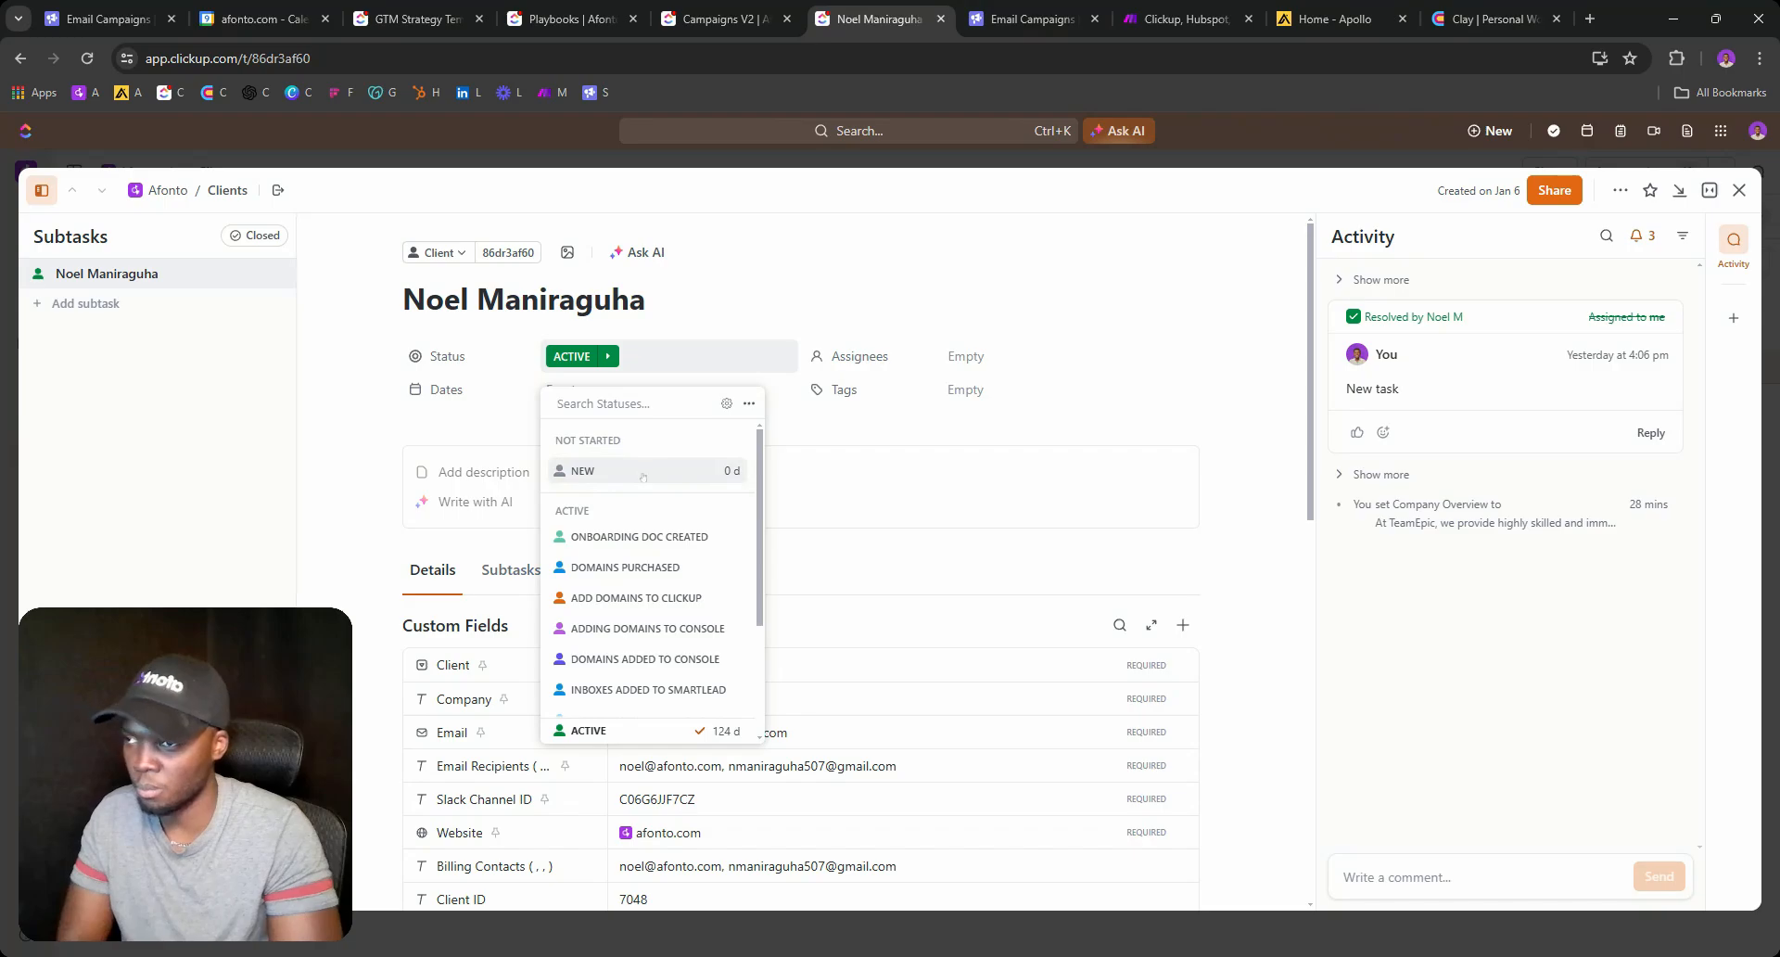
Glance at Clay, zoom around the Make client onboarding scenario, then return to ClickUp Playbooks.
{"action": "left_click", "coordinate": [1474, 17]}
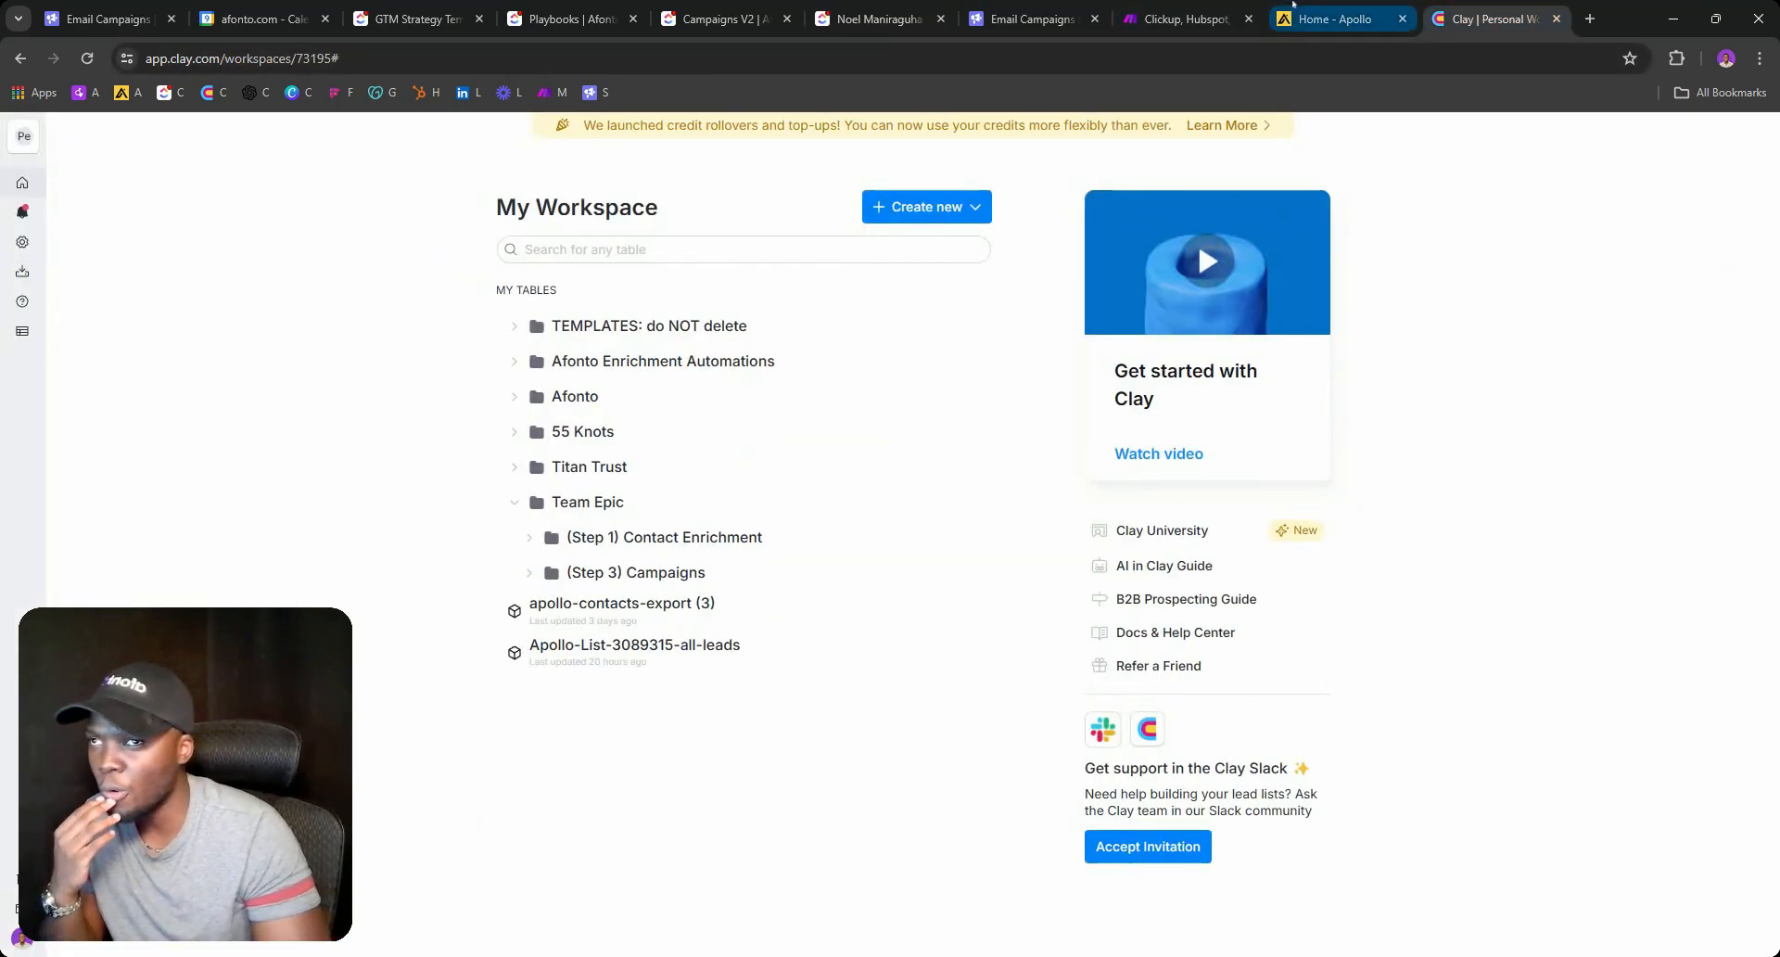
{"action": "left_click", "coordinate": [1176, 19]}
{"action": "scroll", "coordinate": [590, 283], "scroll_direction": "down", "scroll_amount": 5}
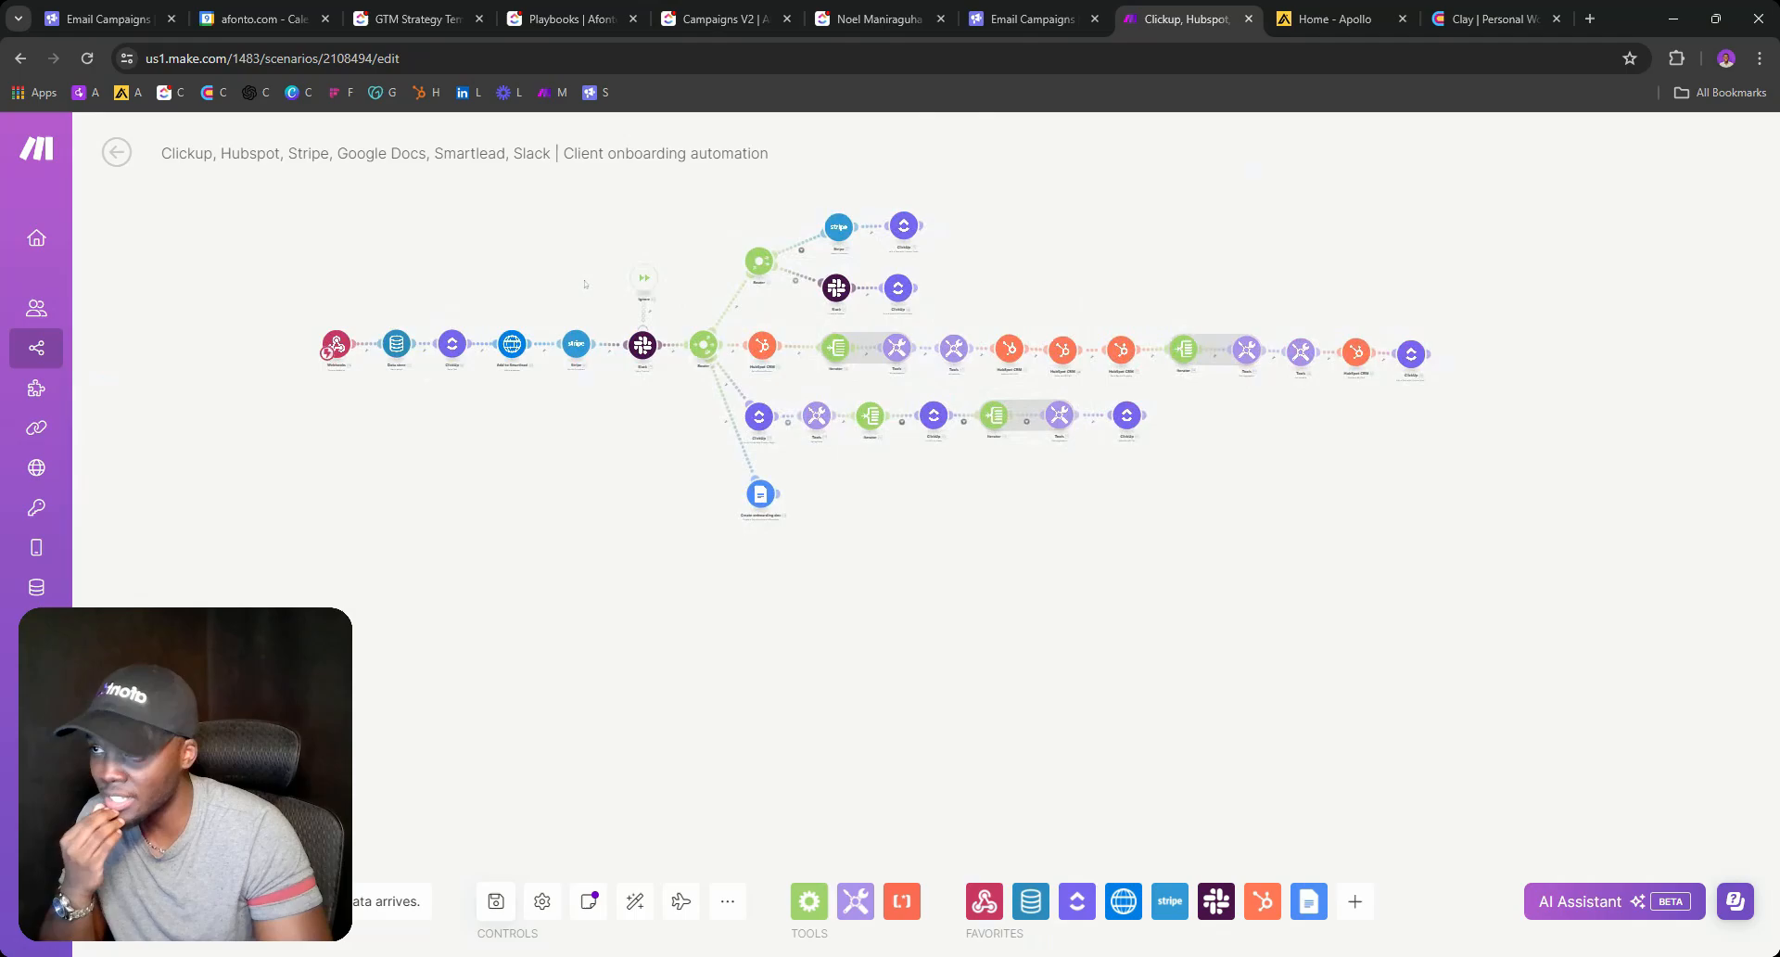
{"action": "scroll", "coordinate": [647, 430], "scroll_direction": "up", "scroll_amount": 3}
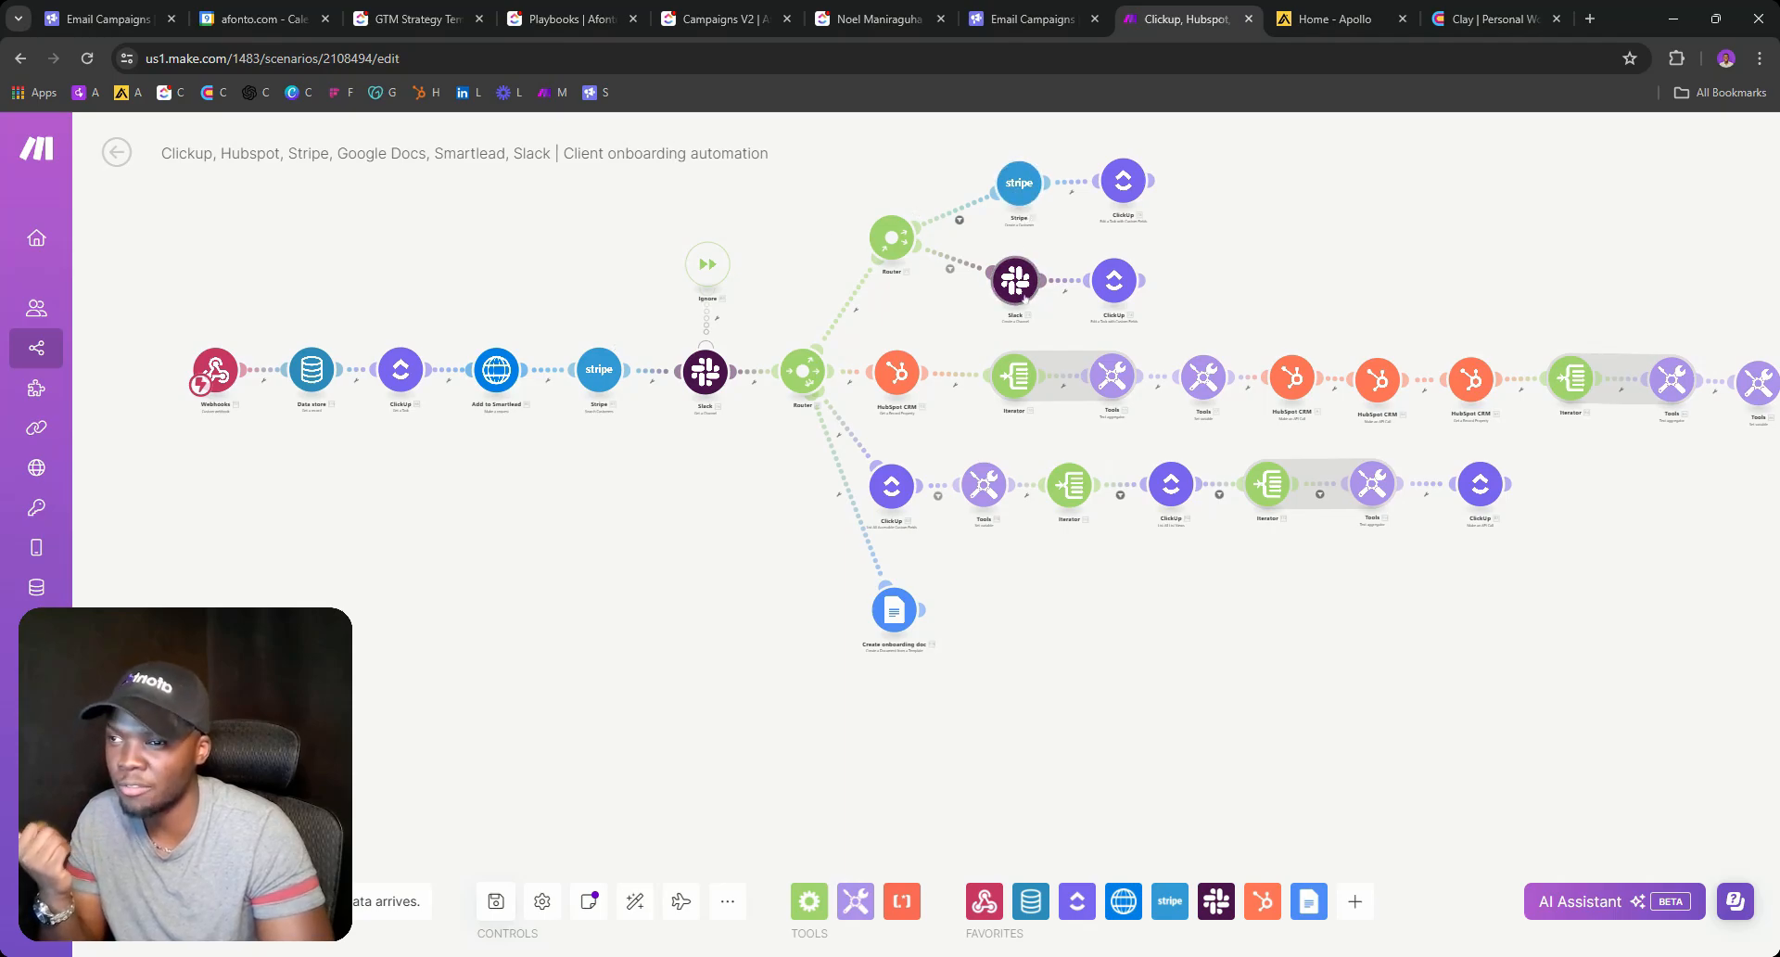
{"action": "left_click", "coordinate": [564, 5]}
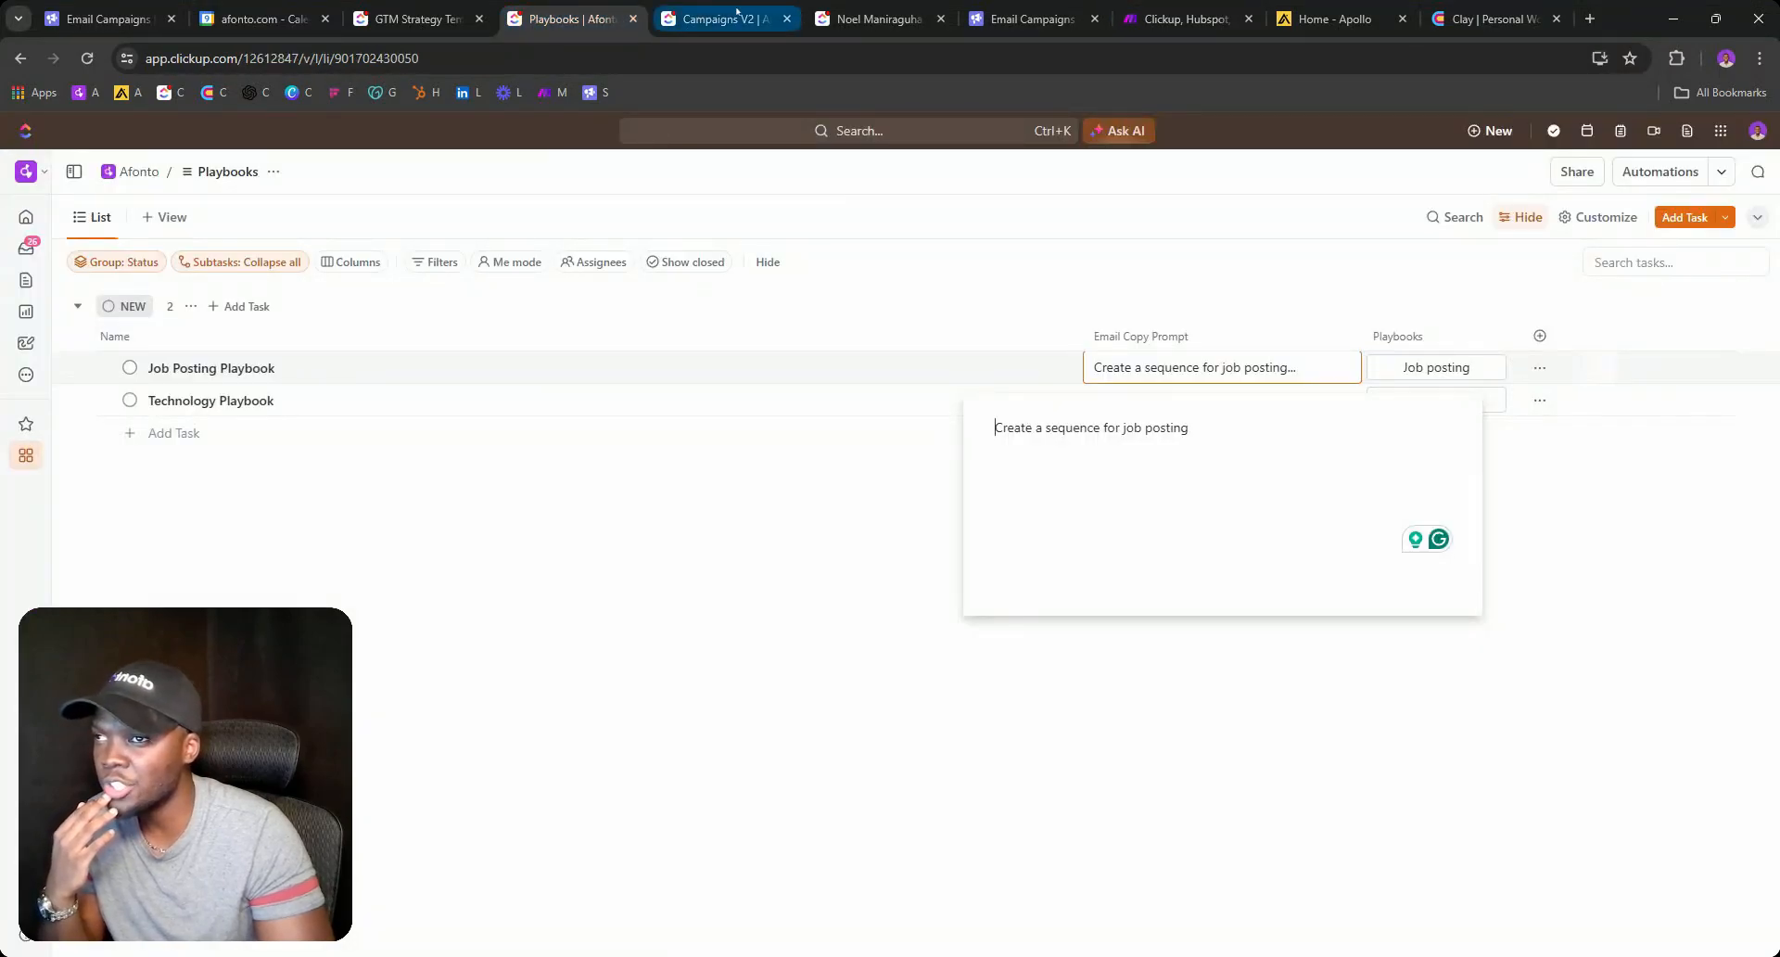
Close the client task's status options without changing anything.
{"action": "left_click", "coordinate": [709, 19]}
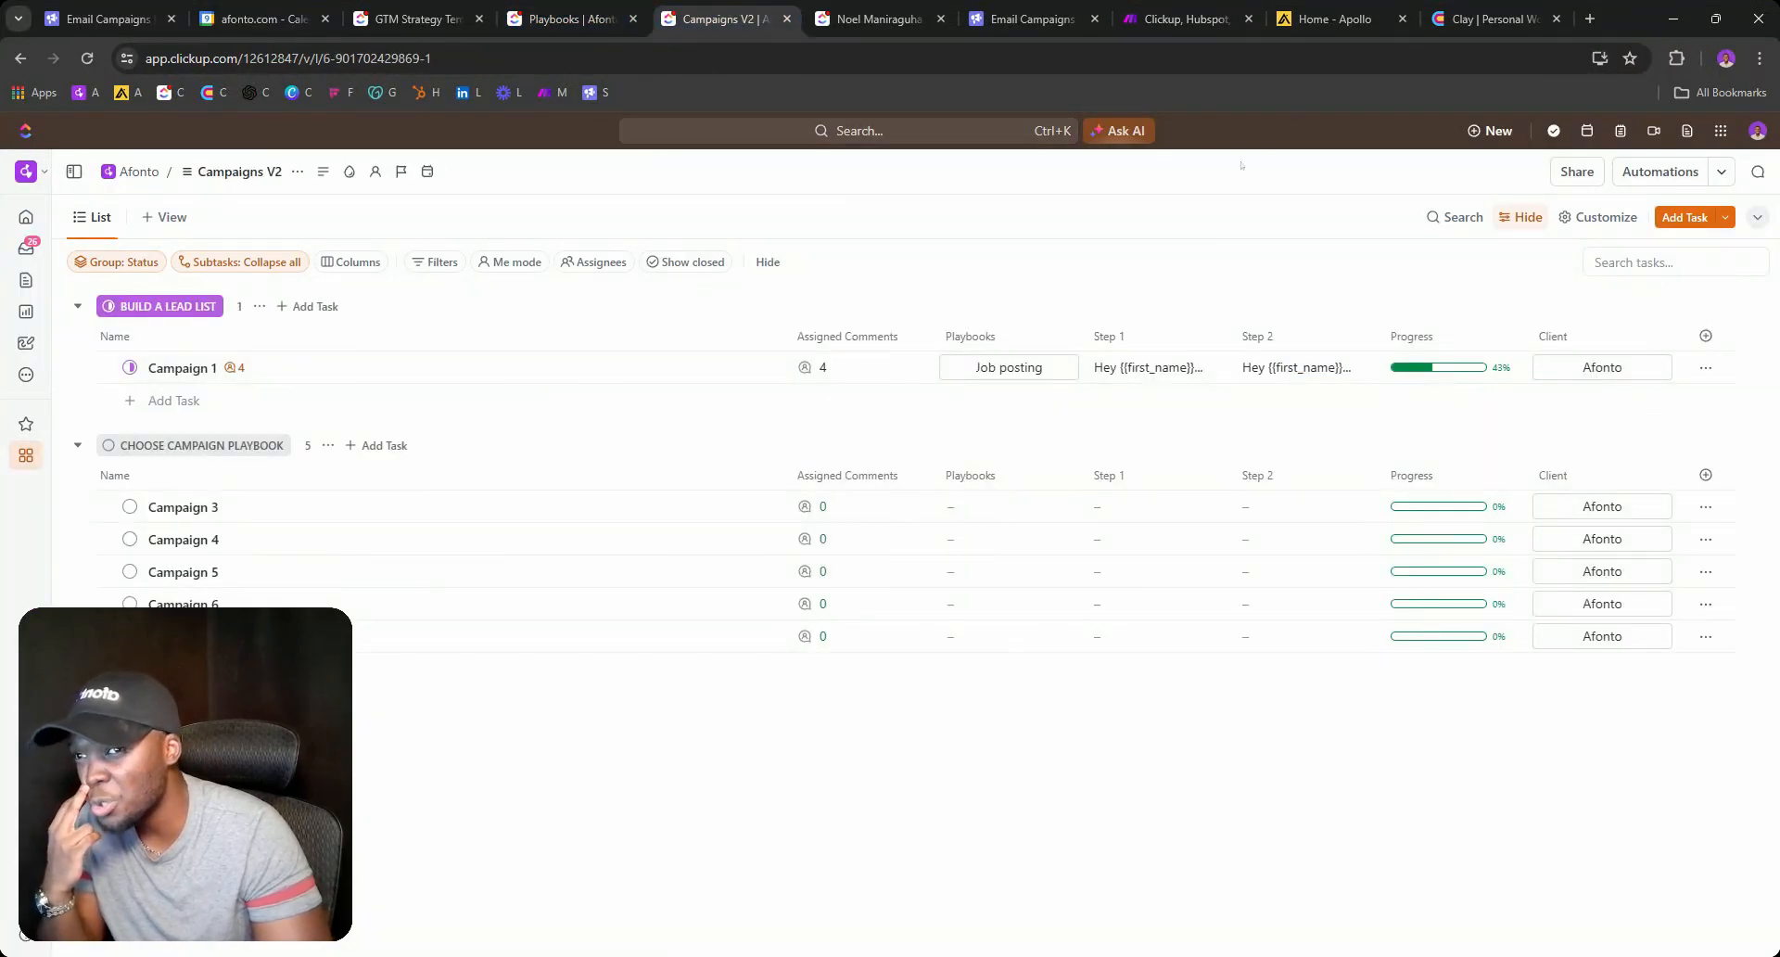
{"action": "left_click", "coordinate": [860, 16]}
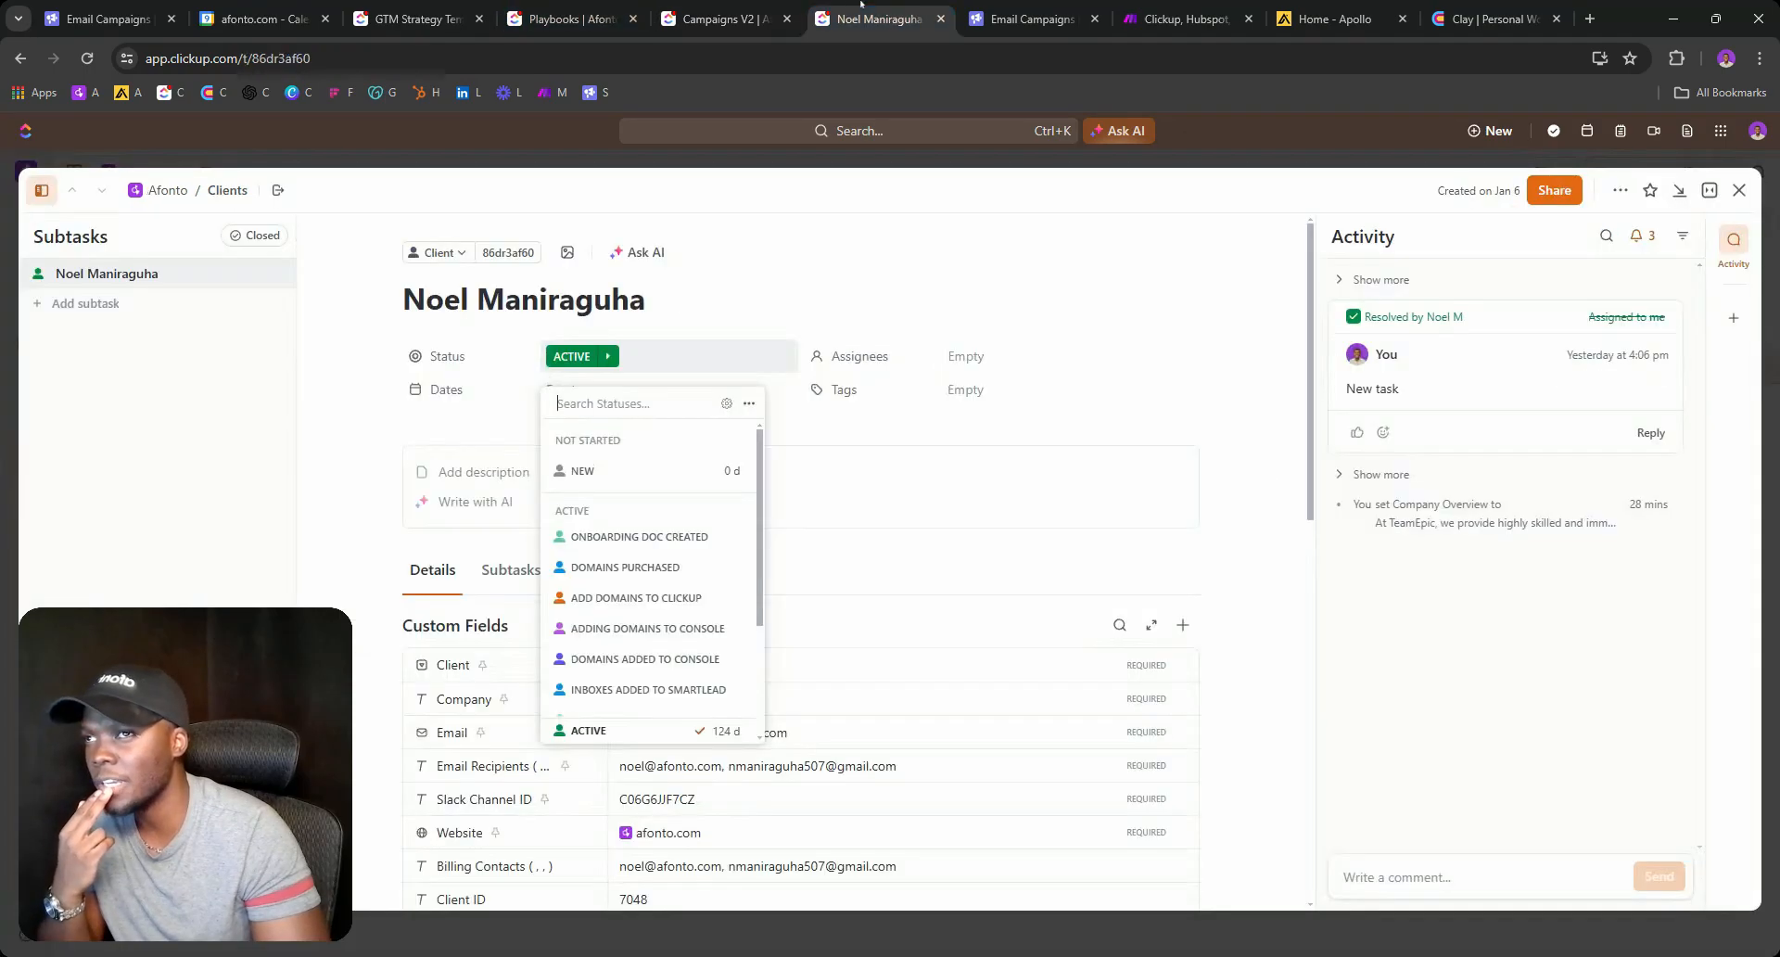
{"action": "left_click", "coordinate": [784, 424]}
{"action": "scroll", "coordinate": [1020, 464], "scroll_direction": "down", "scroll_amount": 4}
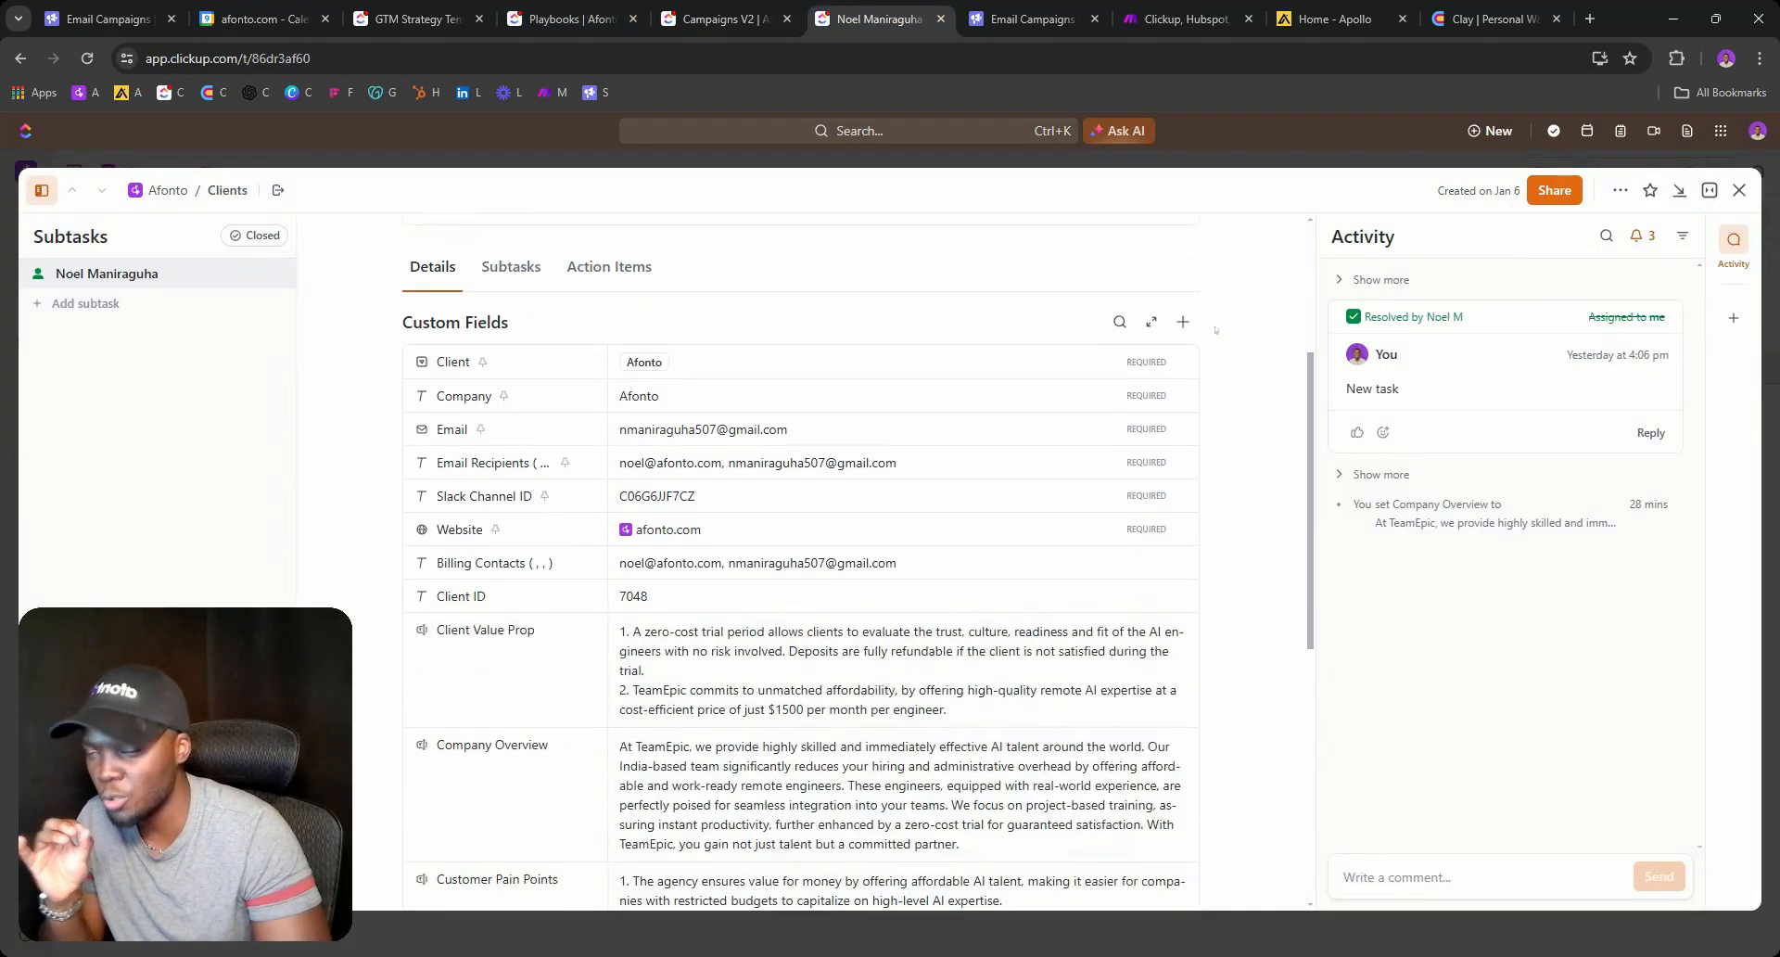
{"action": "scroll", "coordinate": [1213, 331], "scroll_direction": "down", "scroll_amount": 3}
{"action": "scroll", "coordinate": [469, 396], "scroll_direction": "up", "scroll_amount": 1}
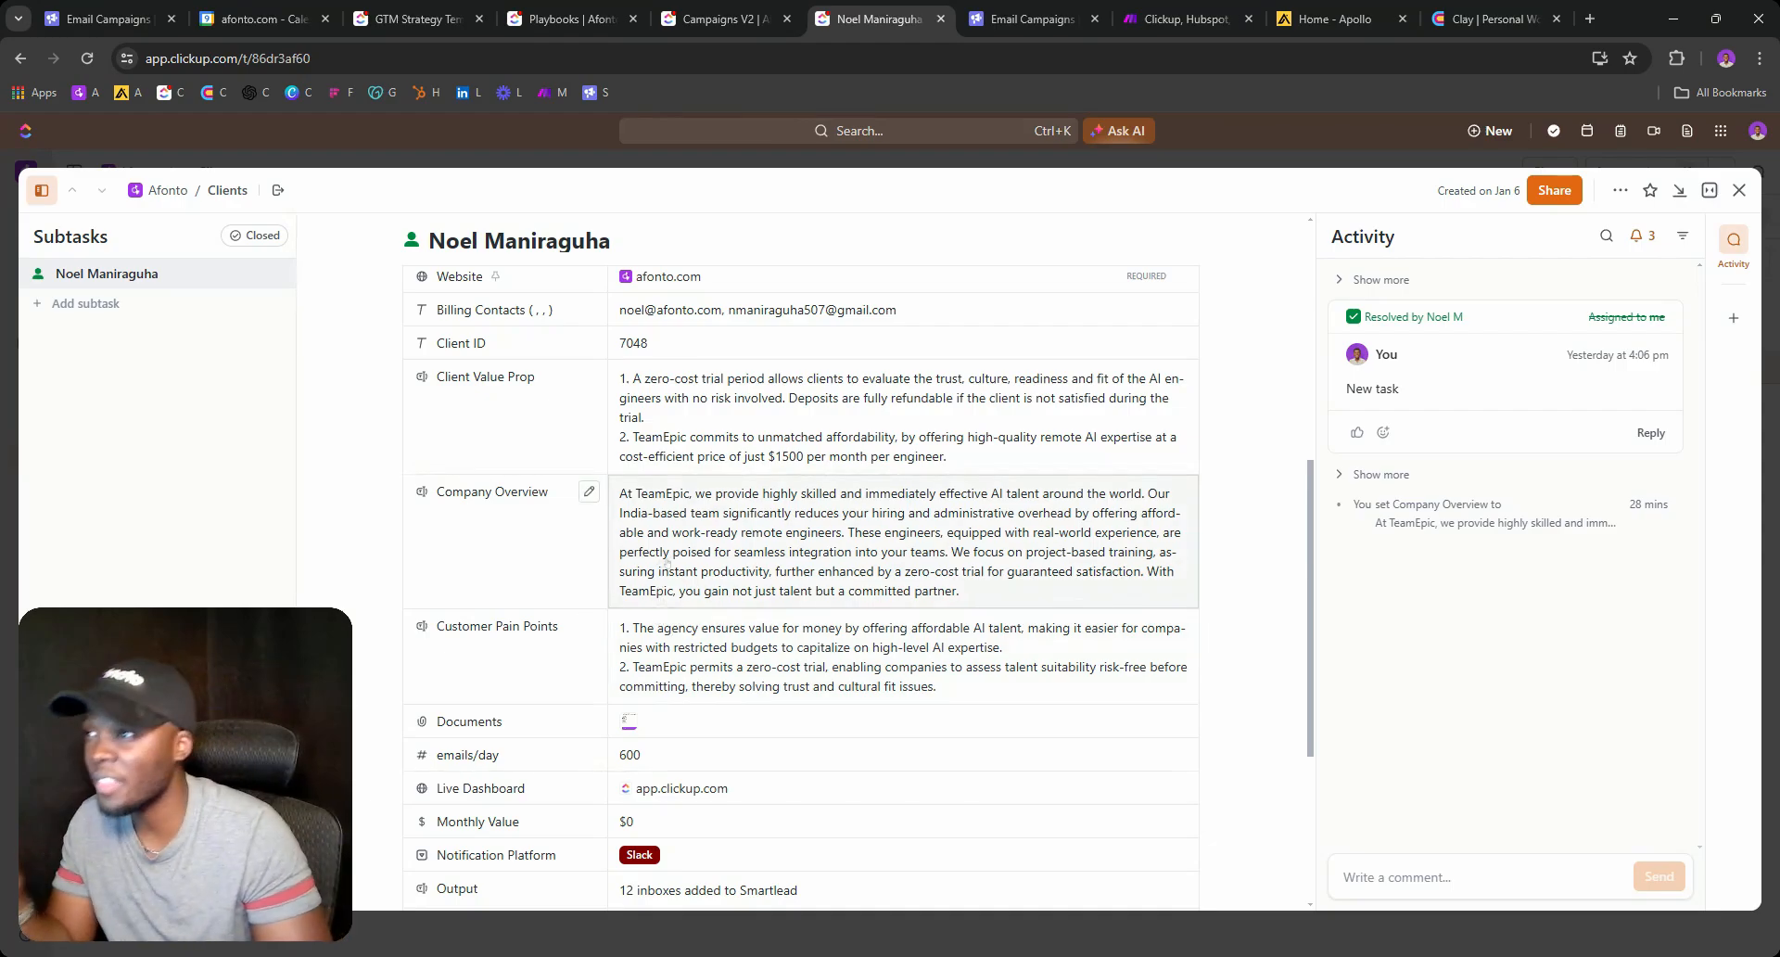
Look over the GTM Strategy whiteboard and Playbooks list, ending on the Campaigns V2 list.
{"action": "left_click", "coordinate": [412, 4]}
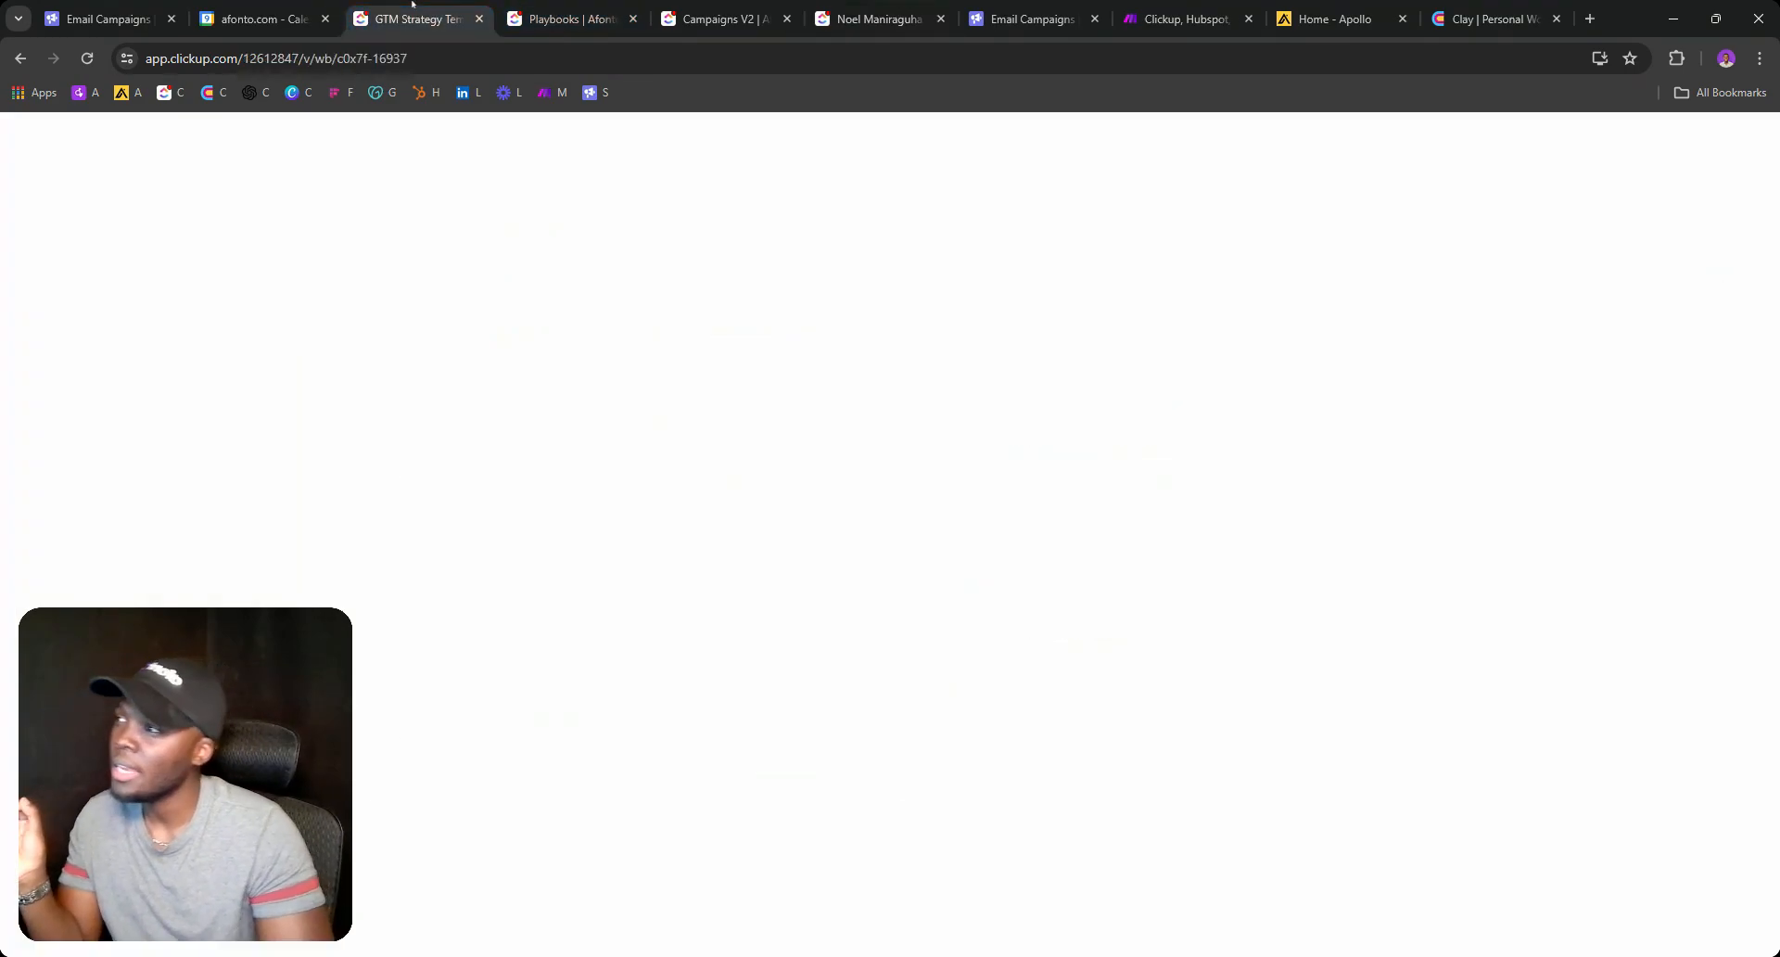
{"action": "left_click", "coordinate": [558, 7]}
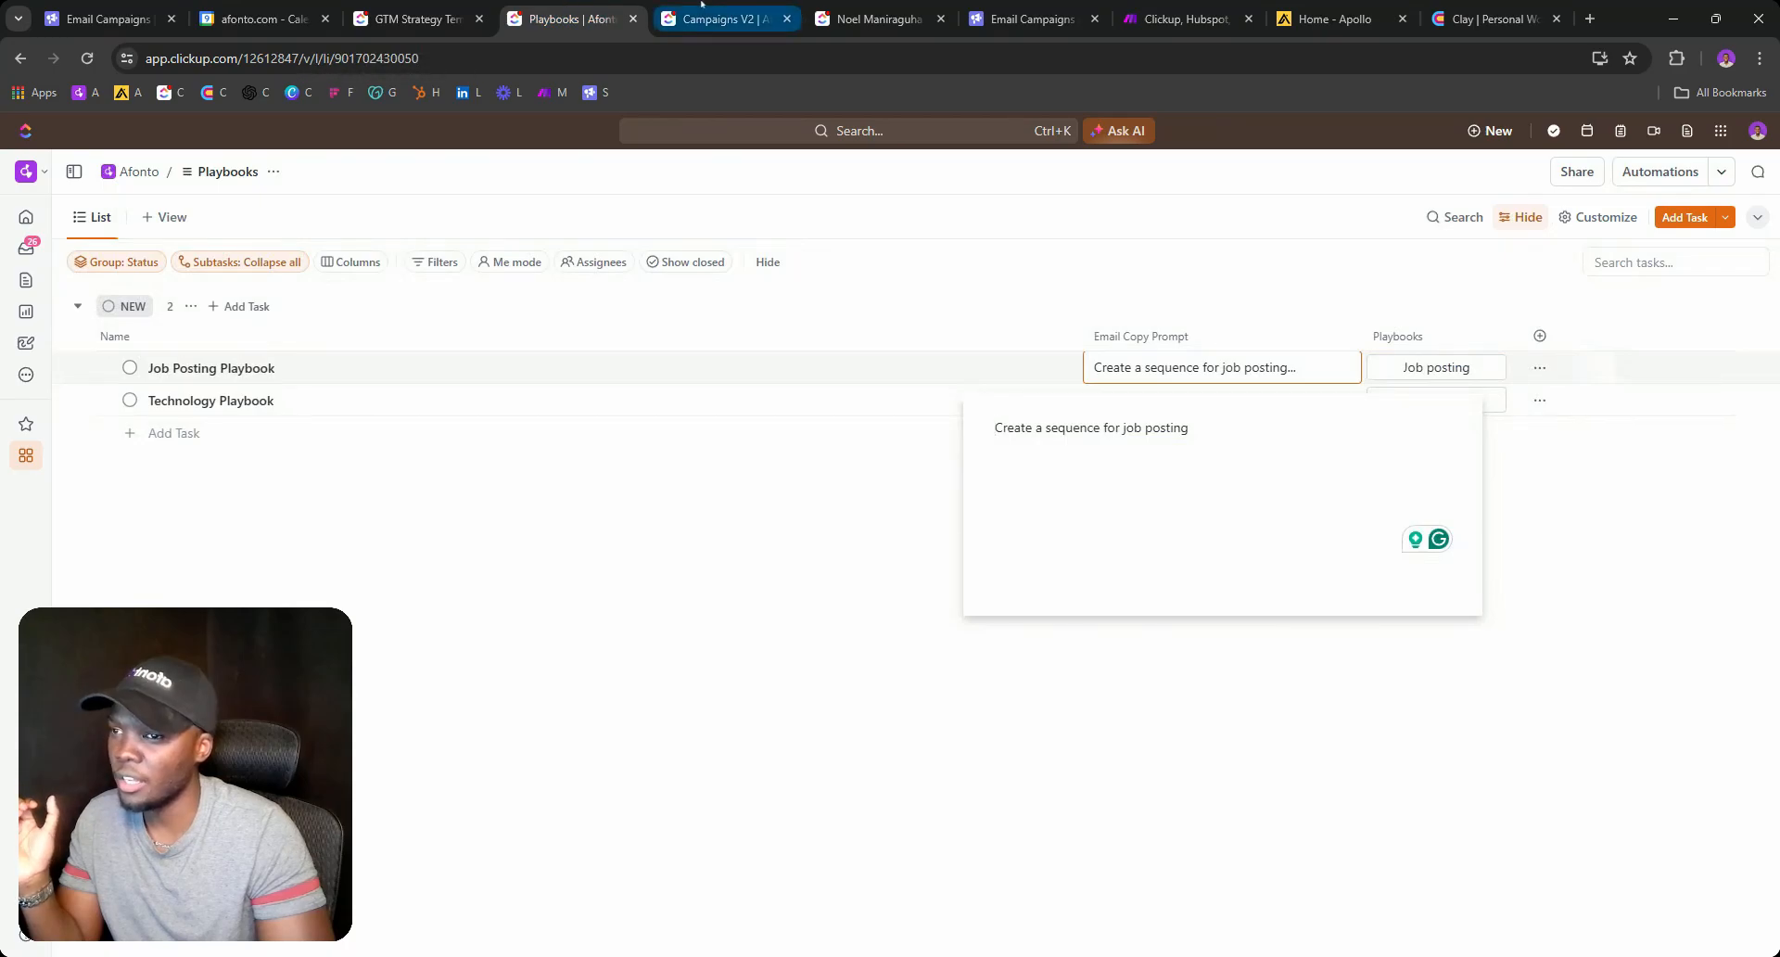
{"action": "left_click", "coordinate": [702, 3]}
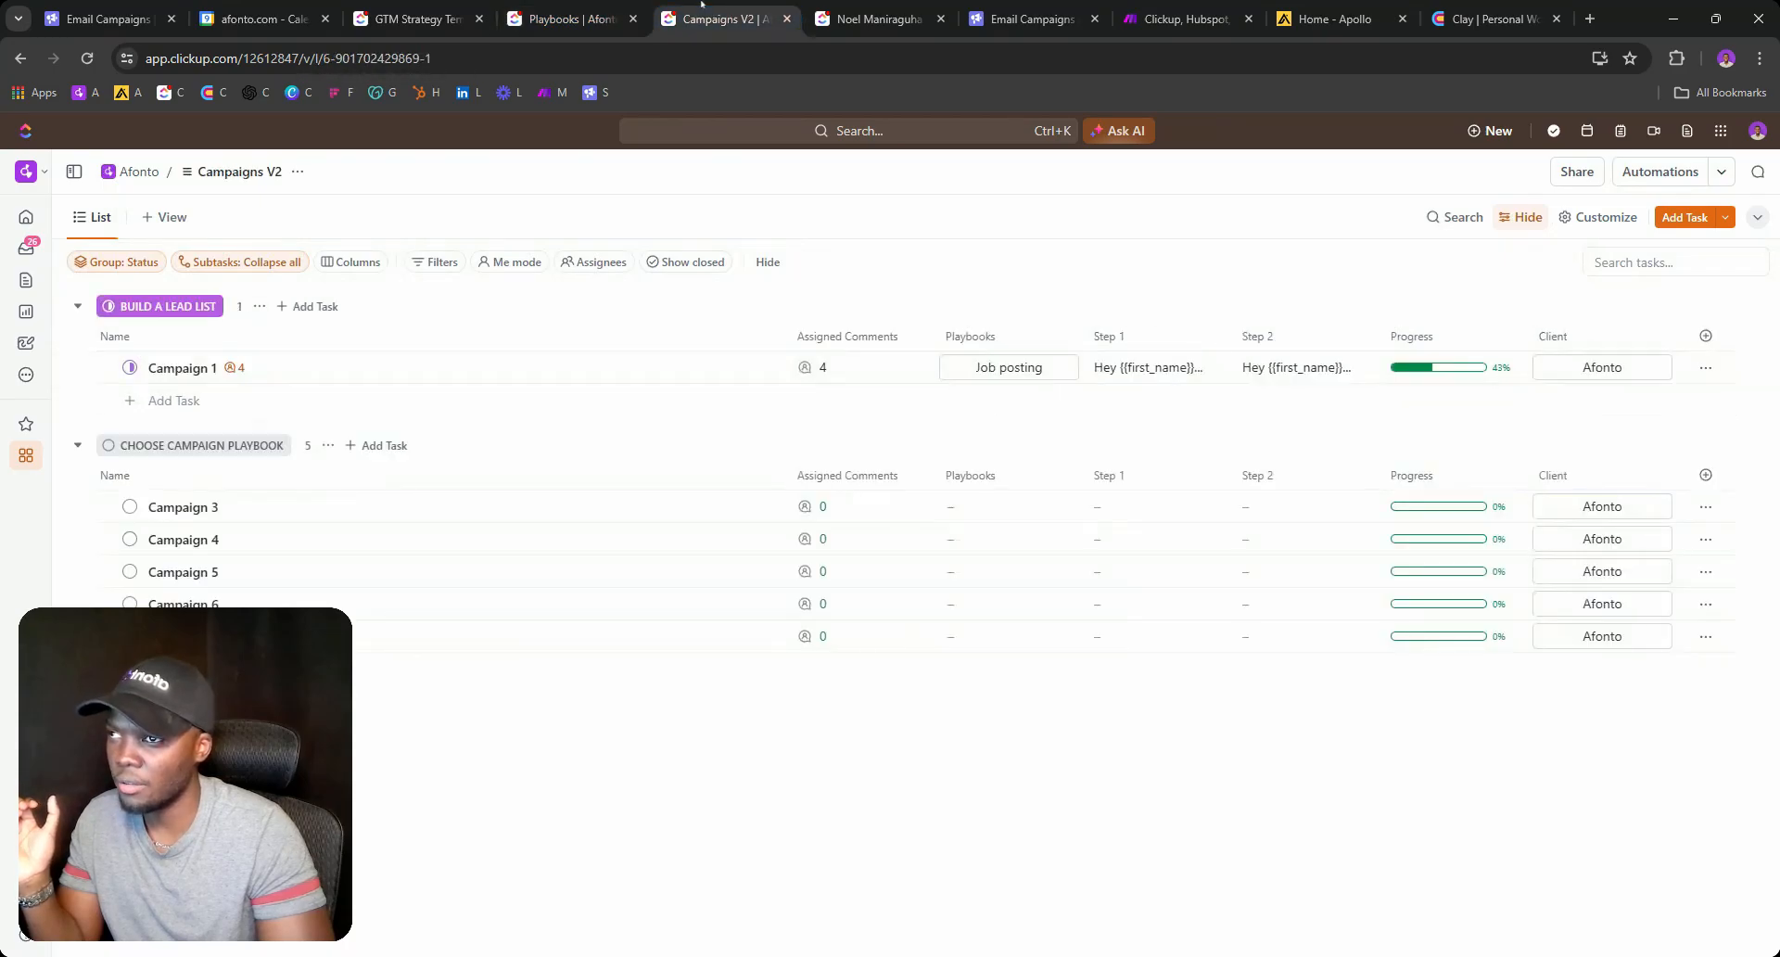
{"action": "left_click", "coordinate": [567, 18]}
{"action": "left_click", "coordinate": [719, 18]}
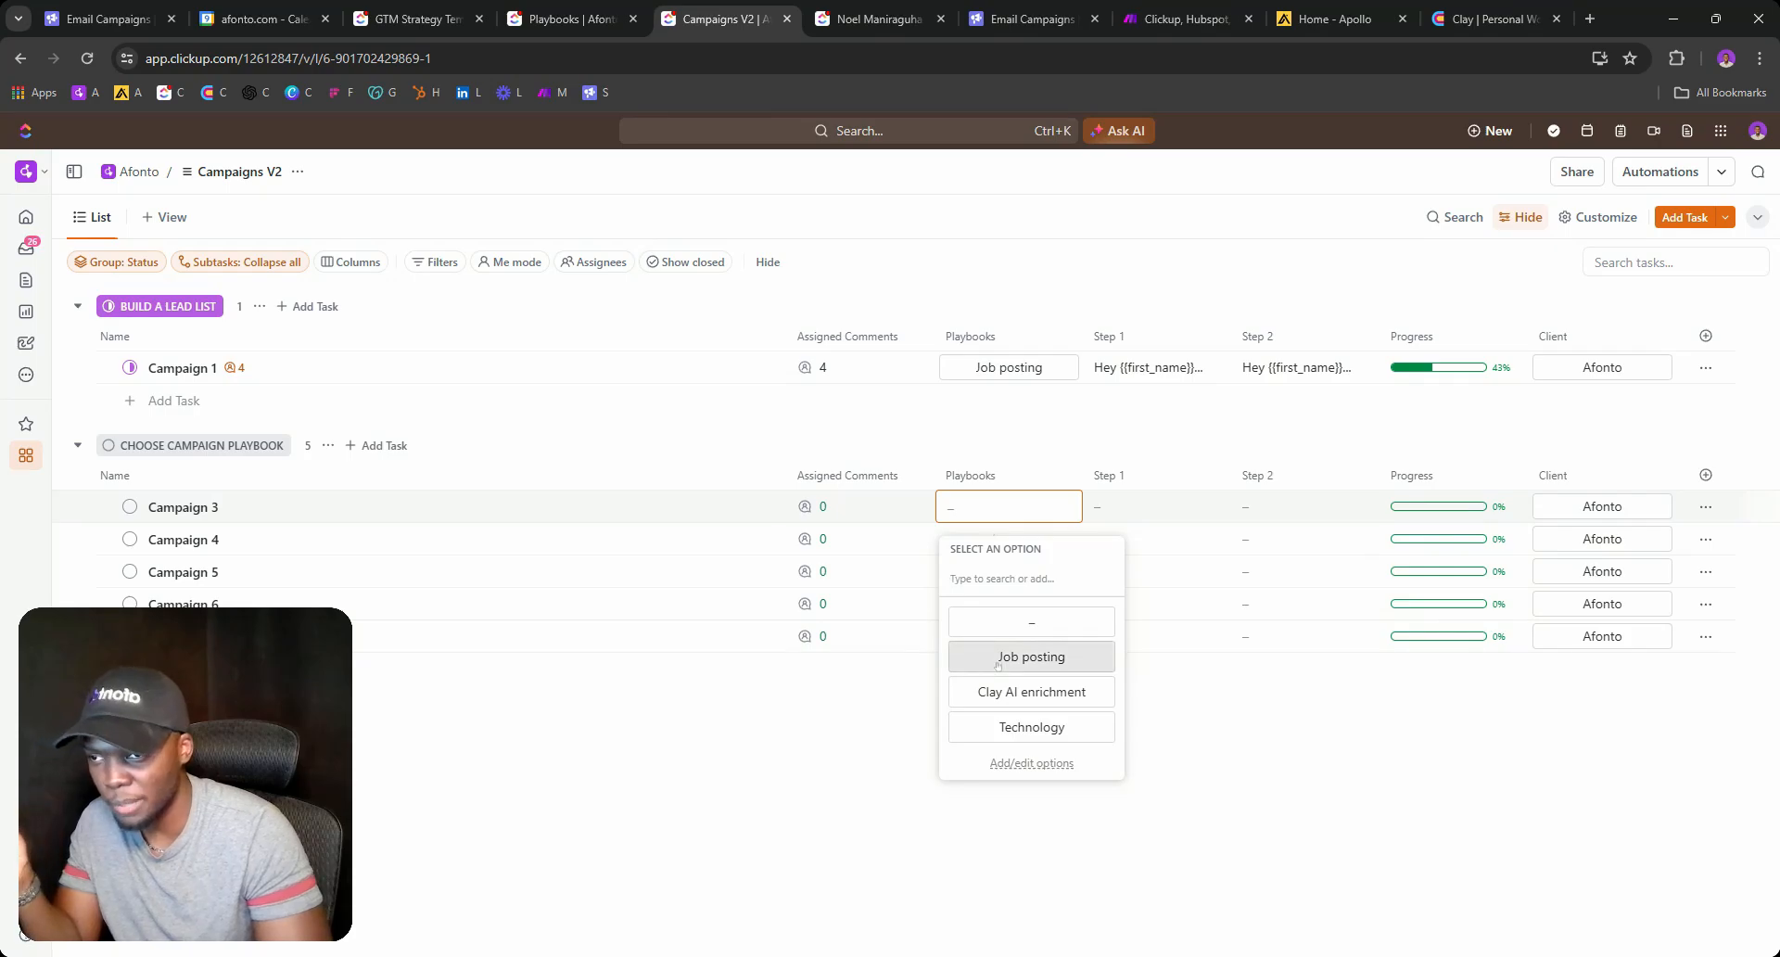
Assign Job posting as Campaign 3's playbook and check its status choices.
{"action": "left_click", "coordinate": [998, 663]}
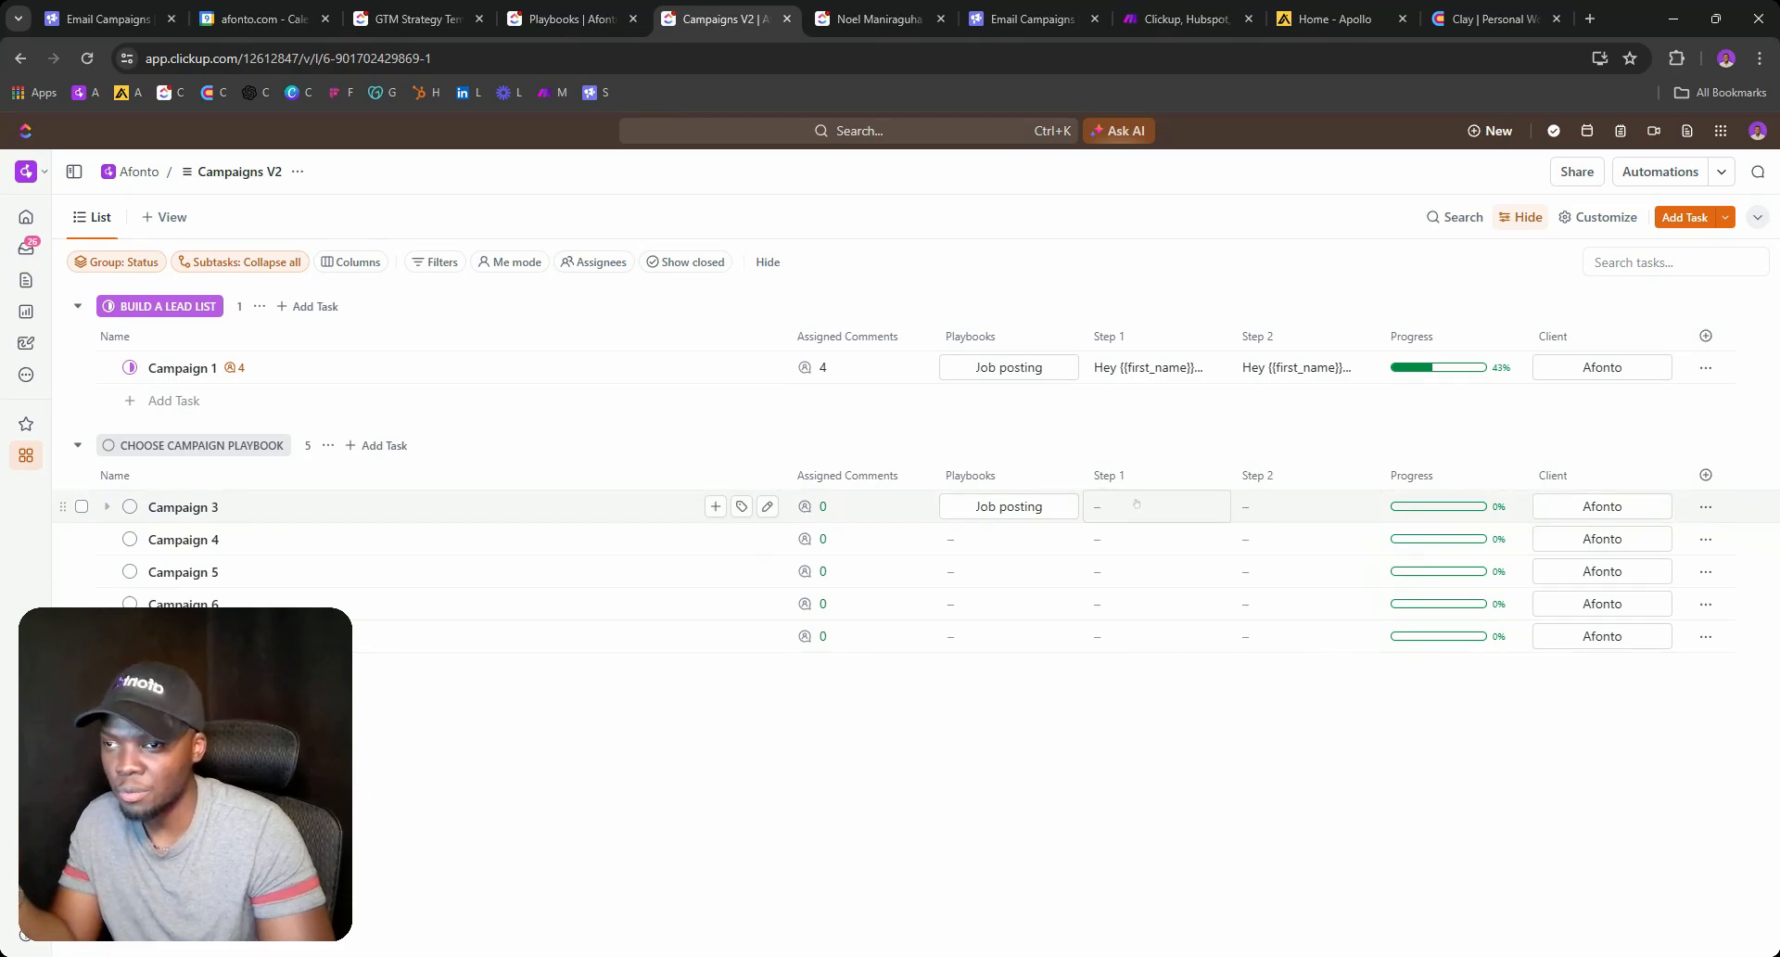
{"action": "left_click", "coordinate": [130, 506]}
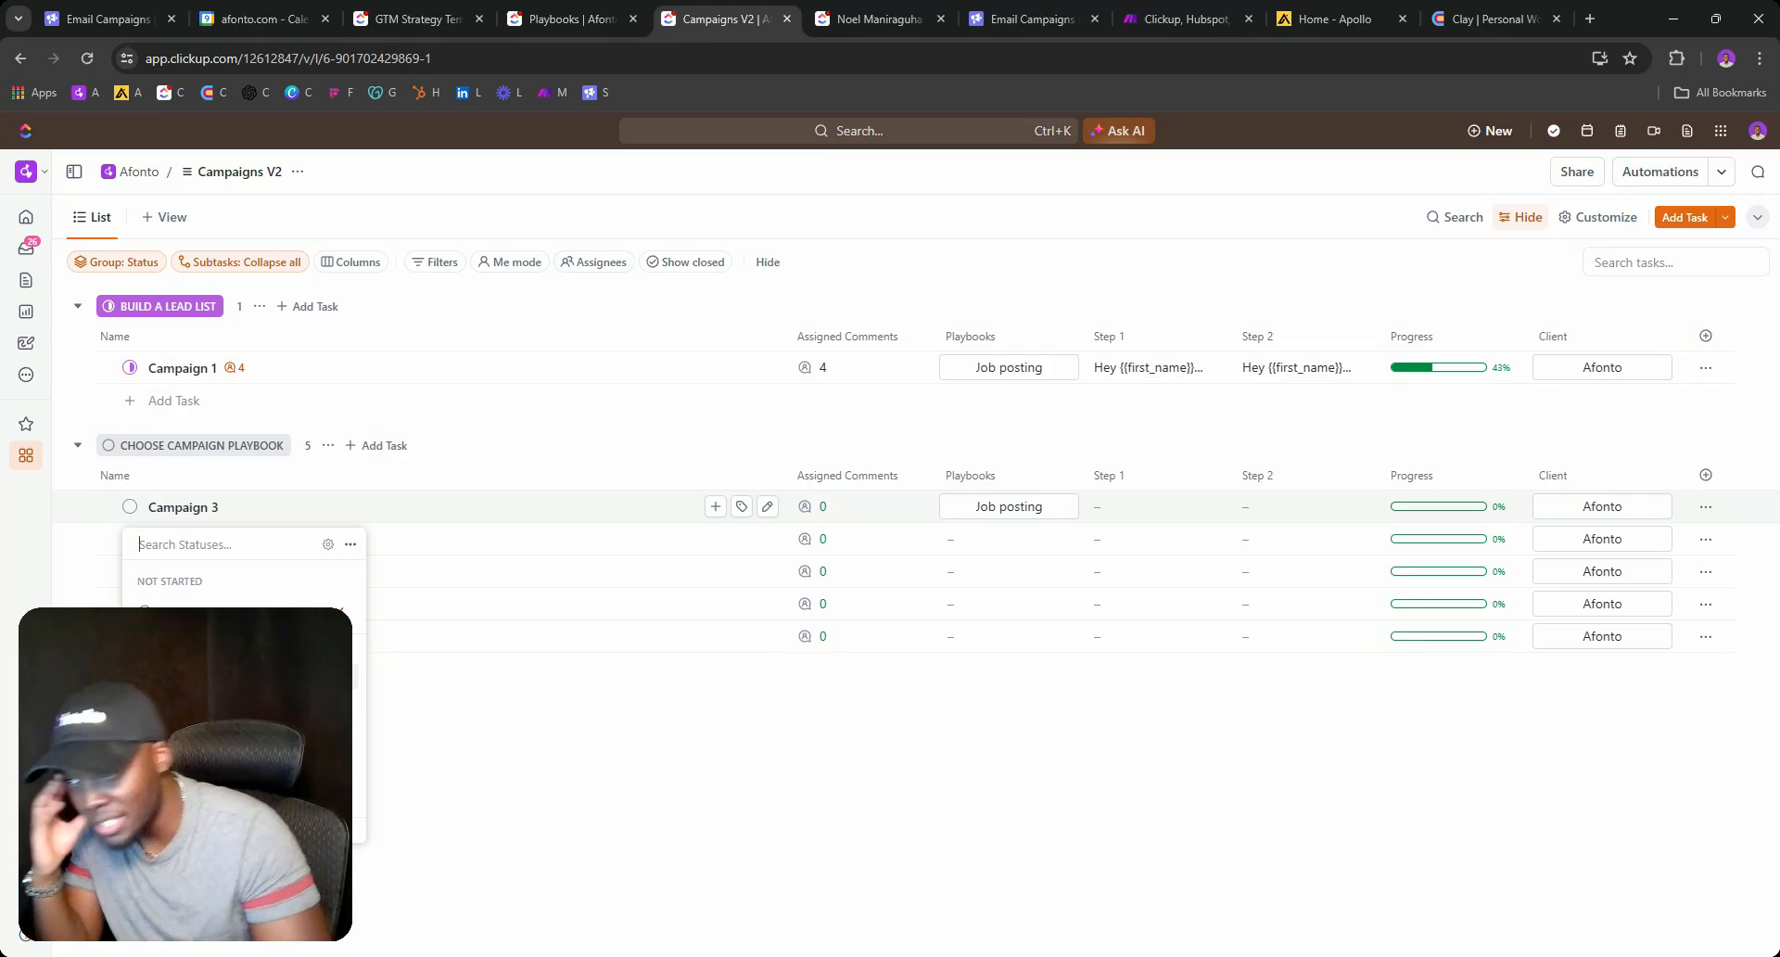
{"action": "left_click", "coordinate": [876, 18]}
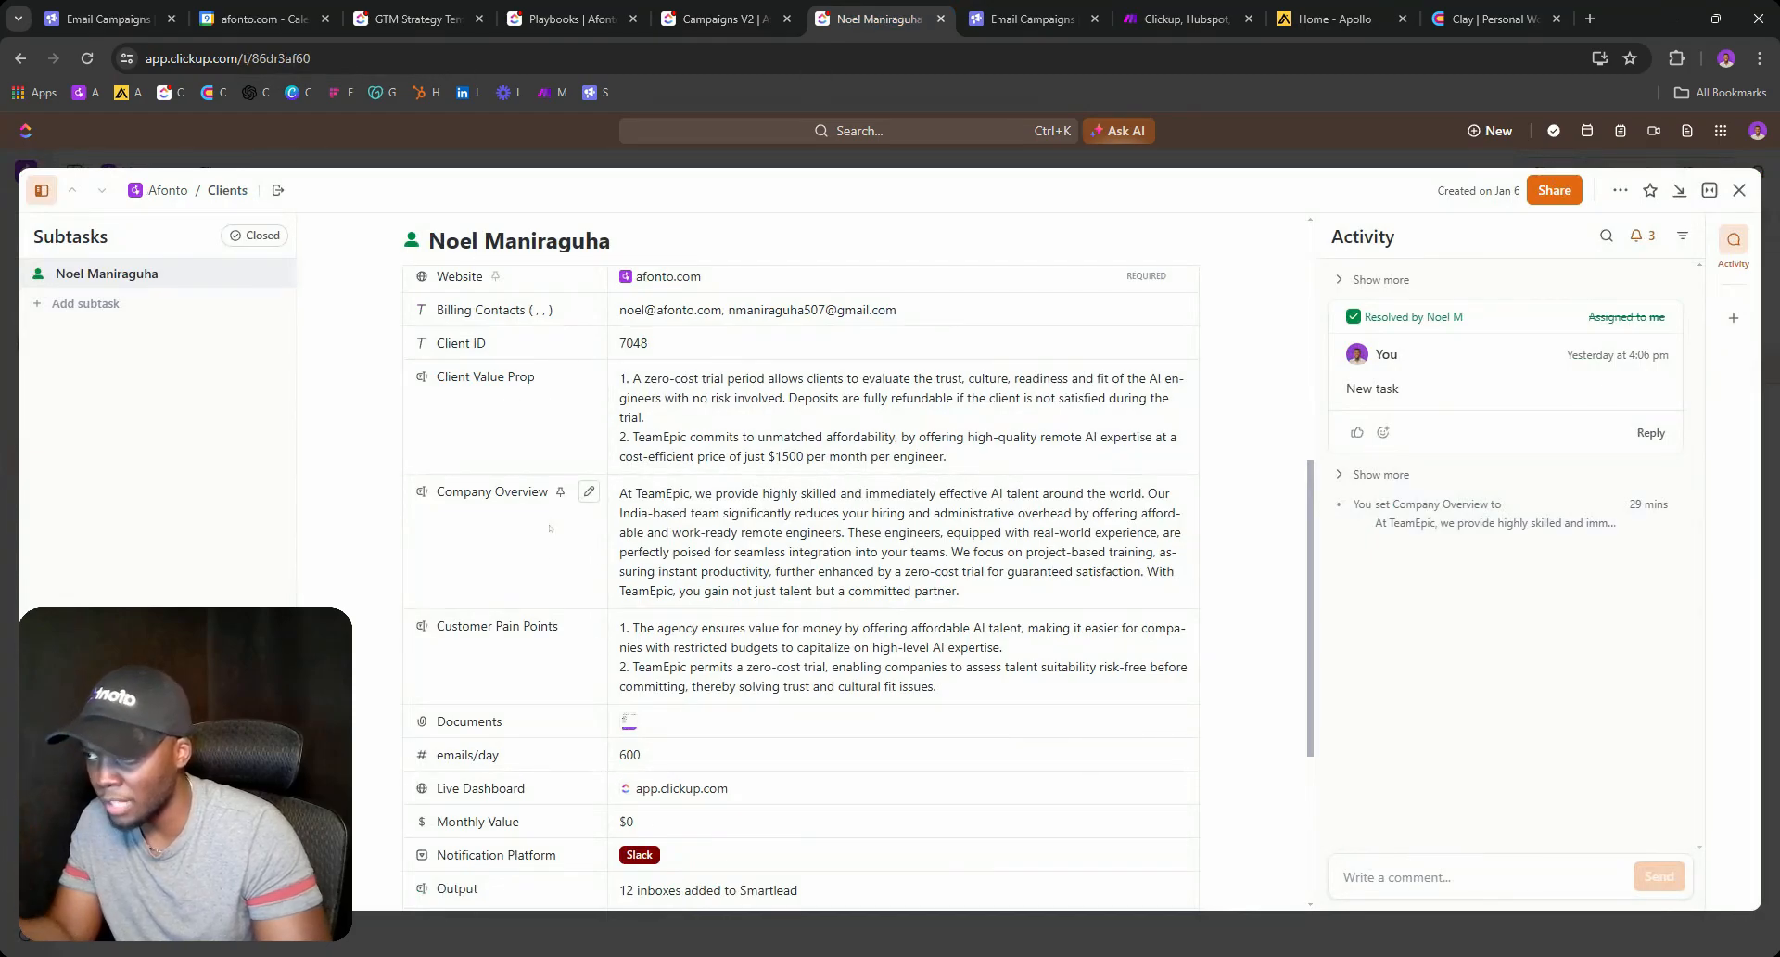
Close the Playbooks email prompt editor, then review Campaign 1's Step 1 email and status choices.
{"action": "left_click", "coordinate": [570, 18]}
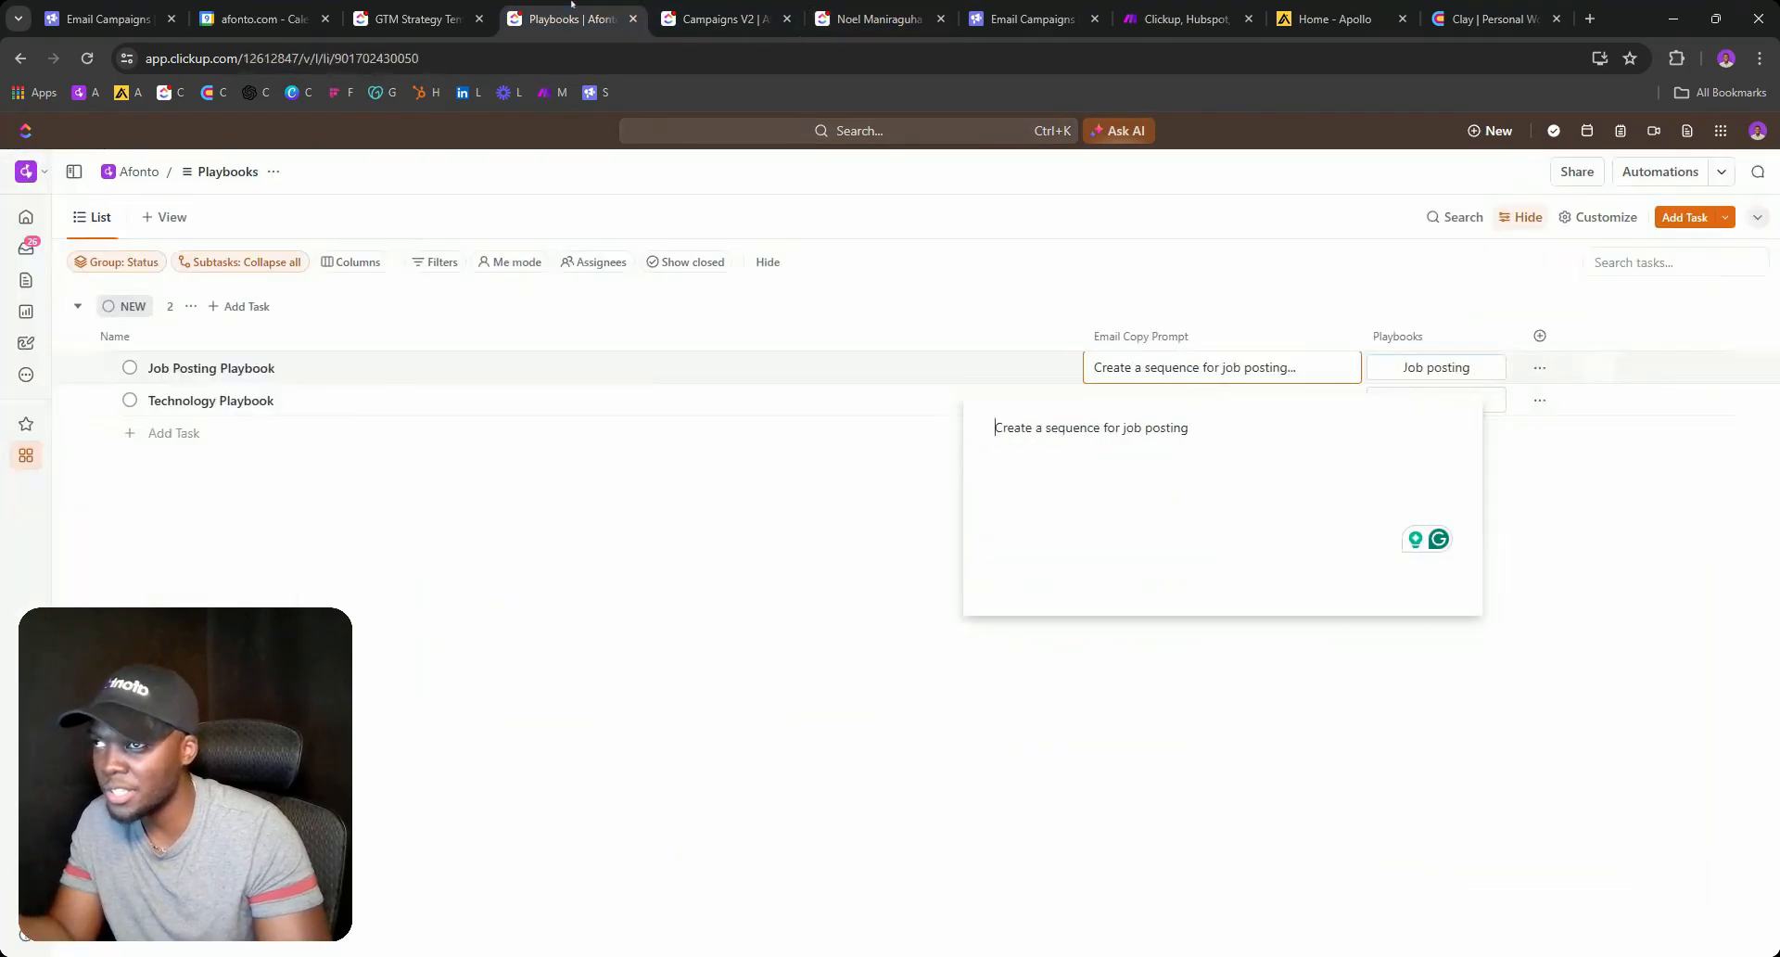
{"action": "left_click", "coordinate": [884, 521]}
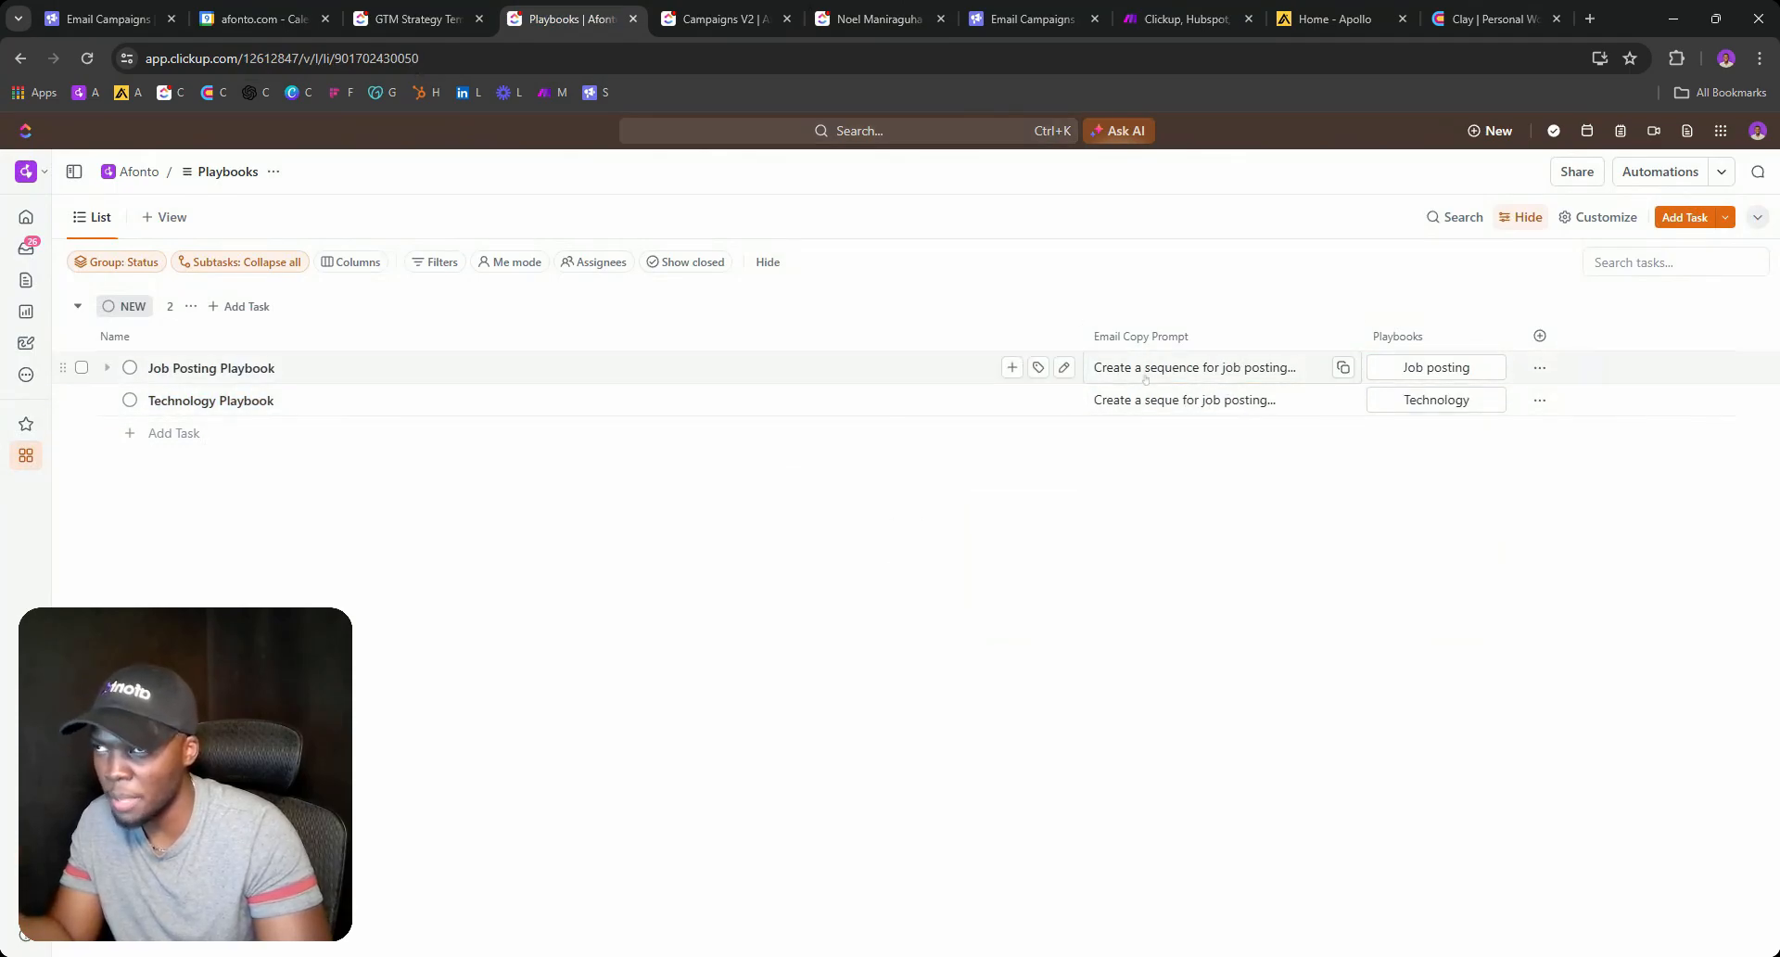
{"action": "left_click", "coordinate": [723, 18]}
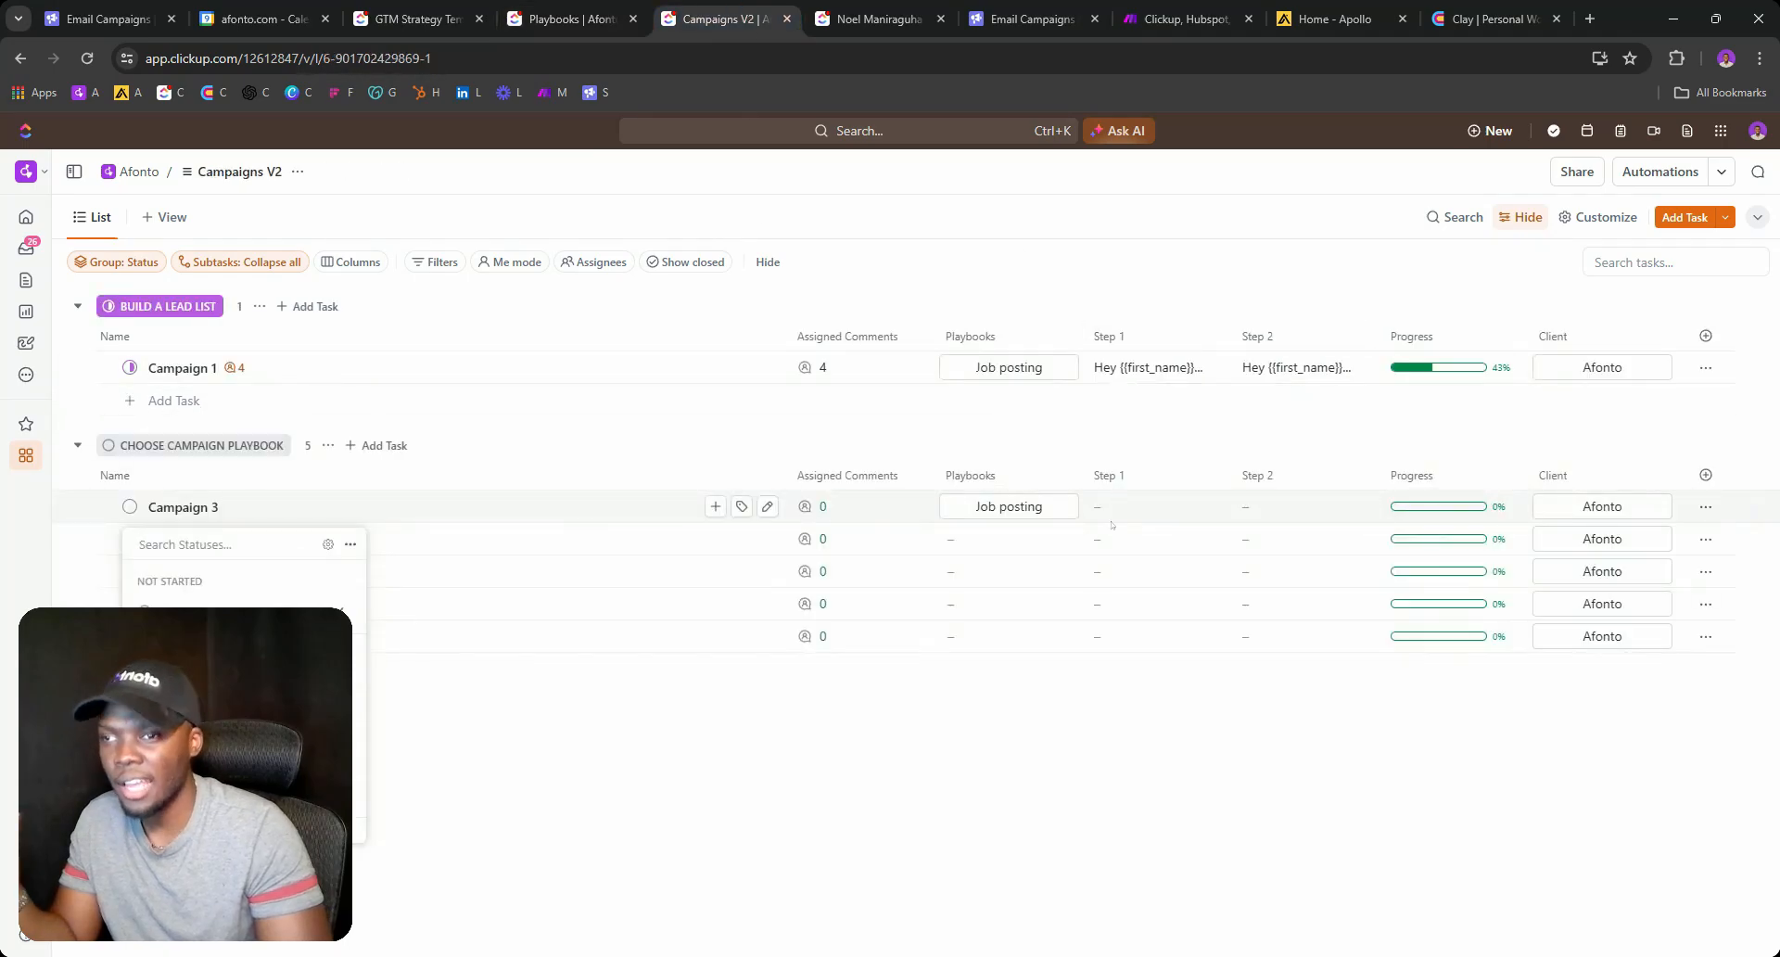
{"action": "left_click", "coordinate": [1142, 368]}
{"action": "left_click", "coordinate": [1142, 368]}
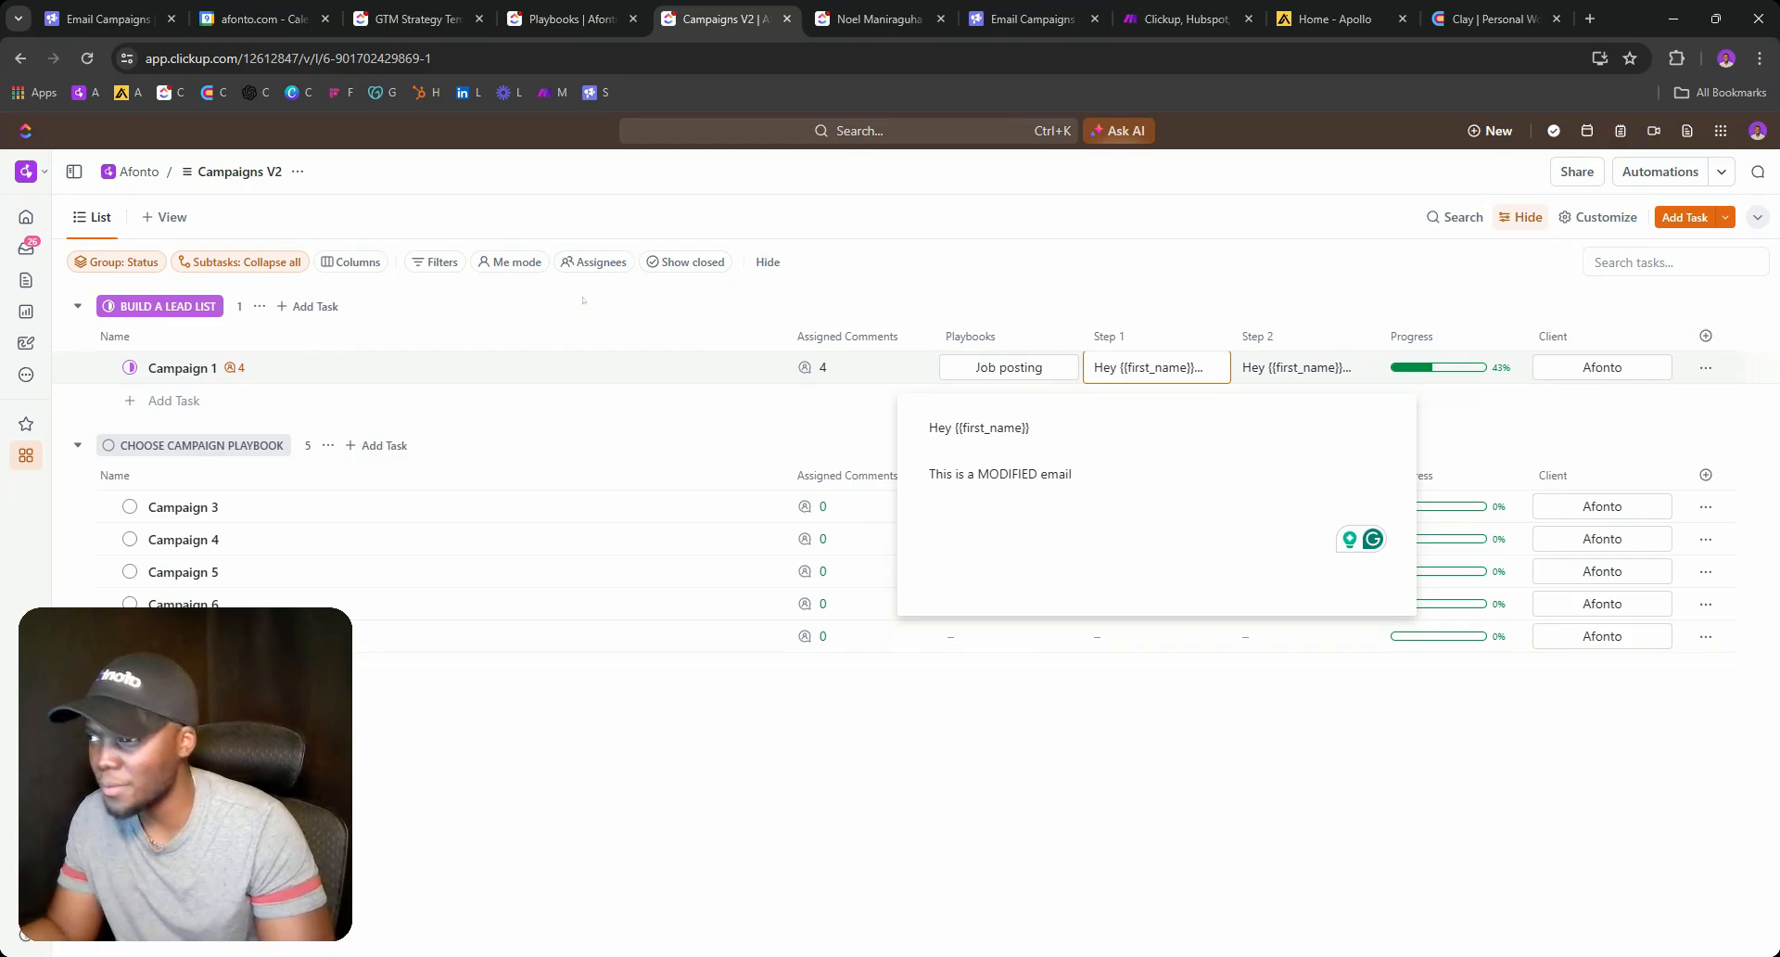
{"action": "left_click", "coordinate": [130, 367]}
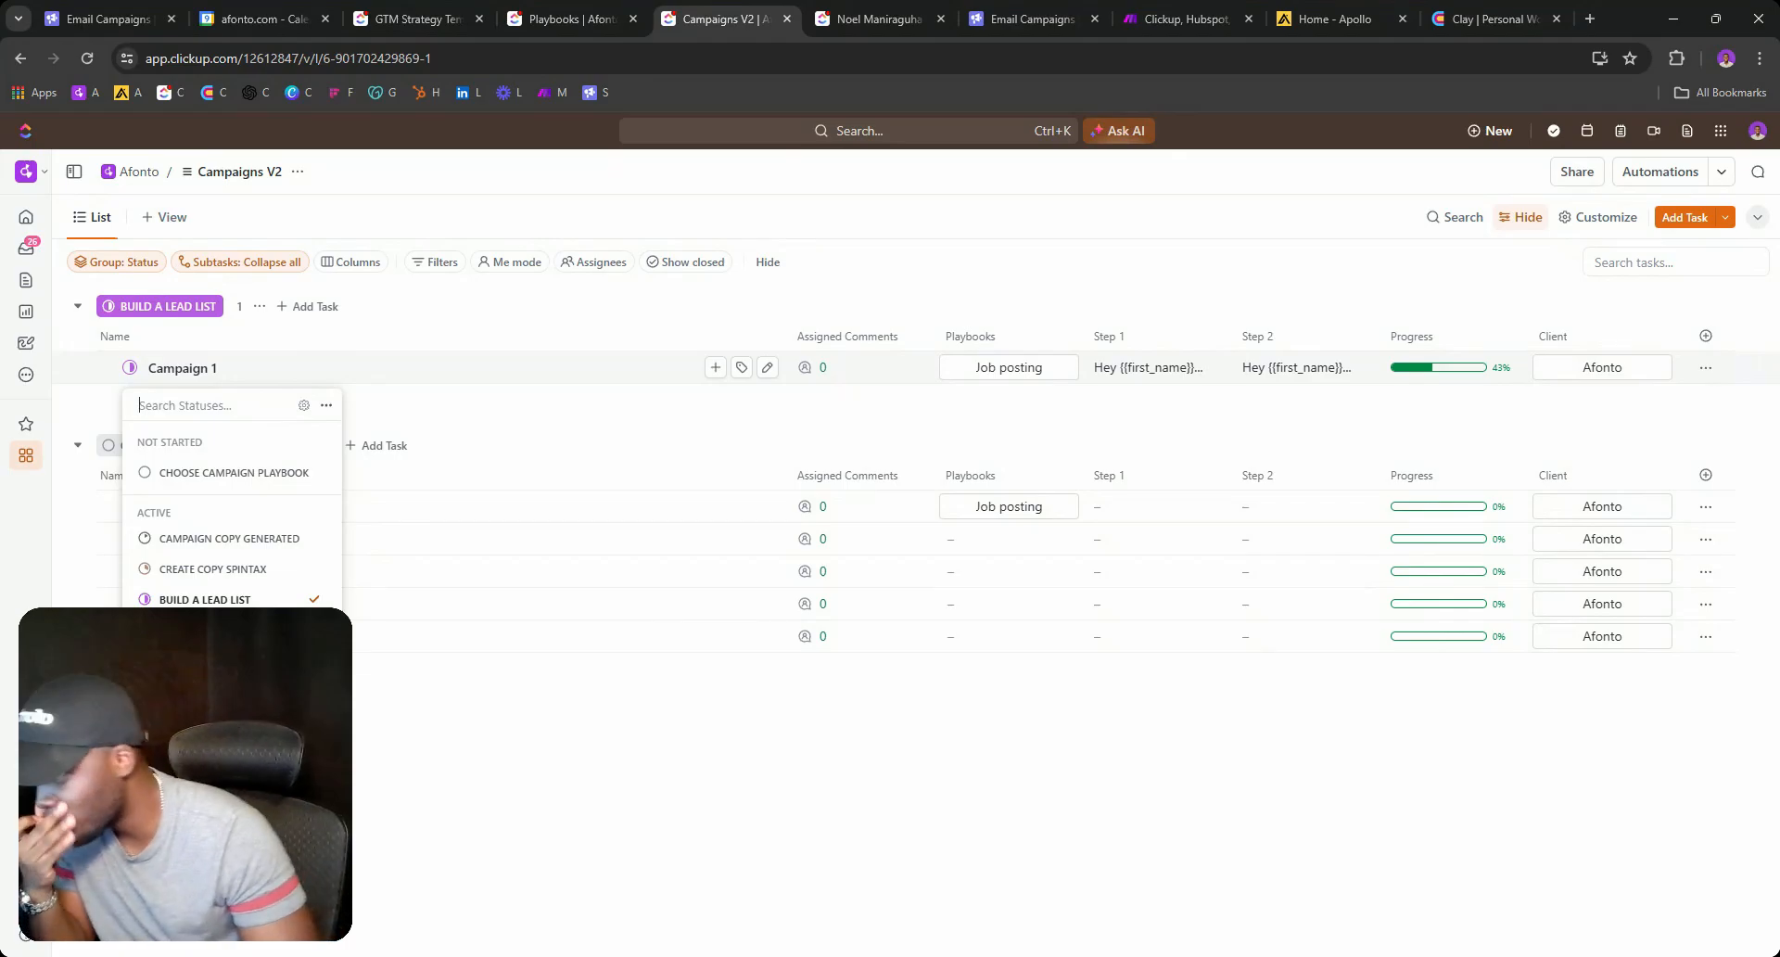
Move Campaign 1 back to CHOOSE CAMPAIGN PLAYBOOK and clear its playbook.
{"action": "left_click", "coordinate": [210, 473]}
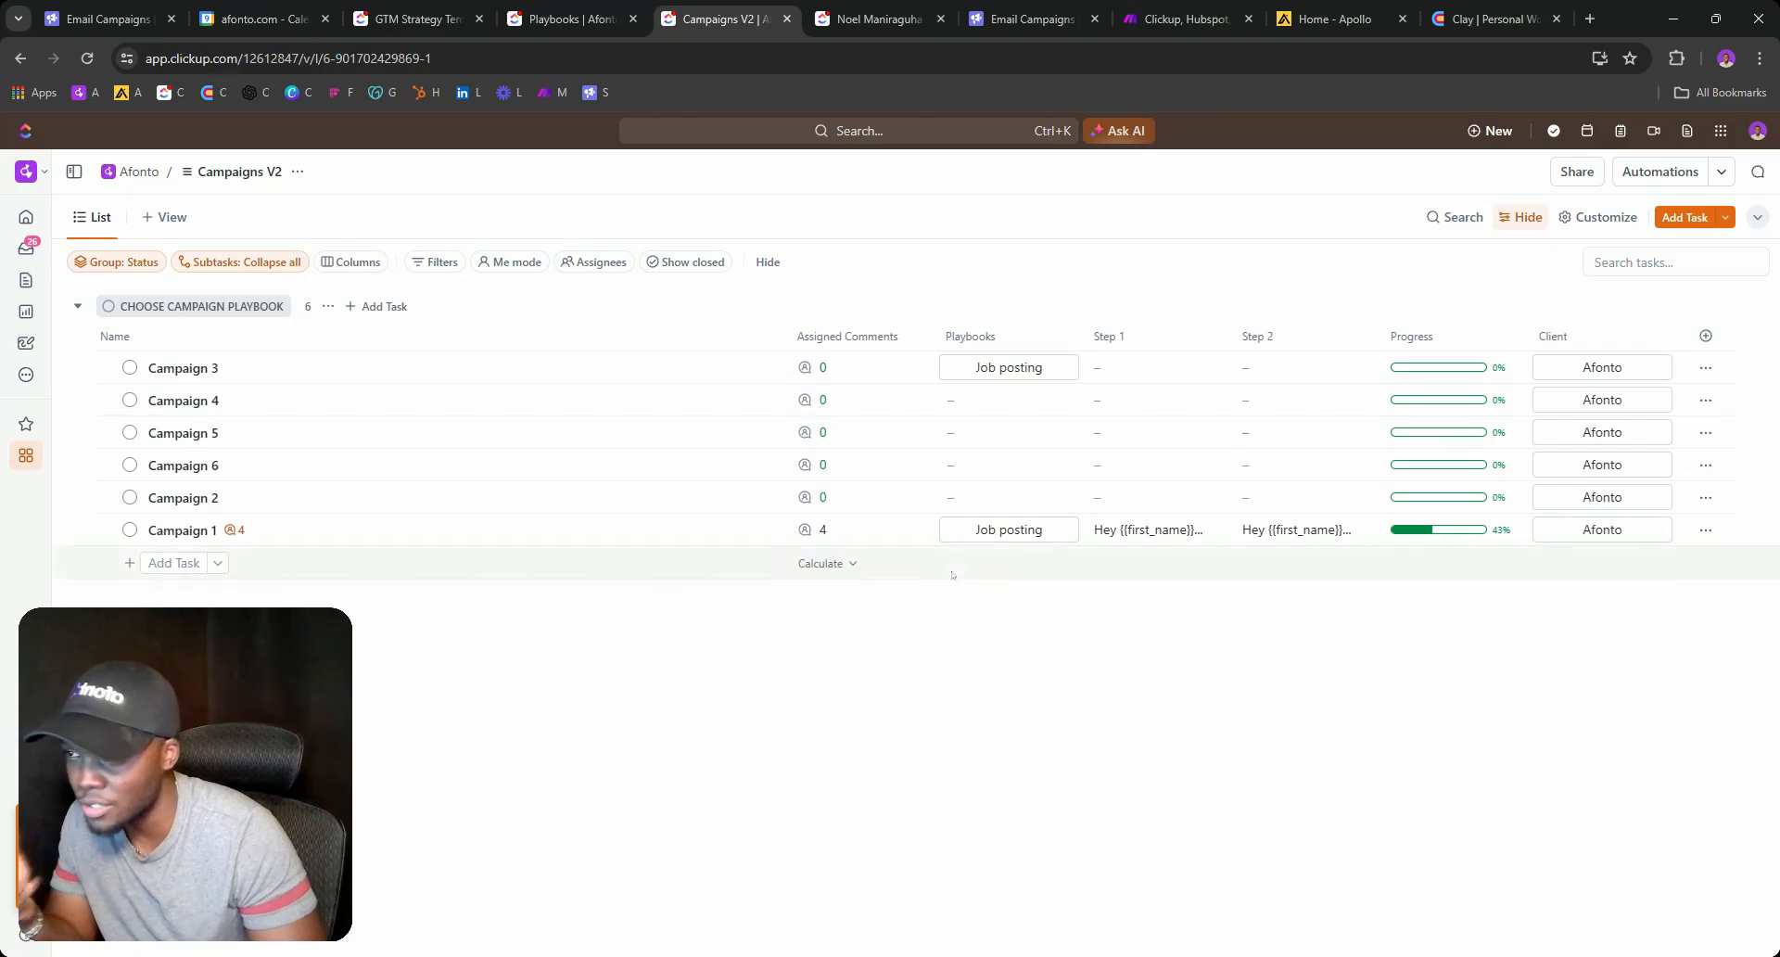
{"action": "left_click", "coordinate": [988, 529]}
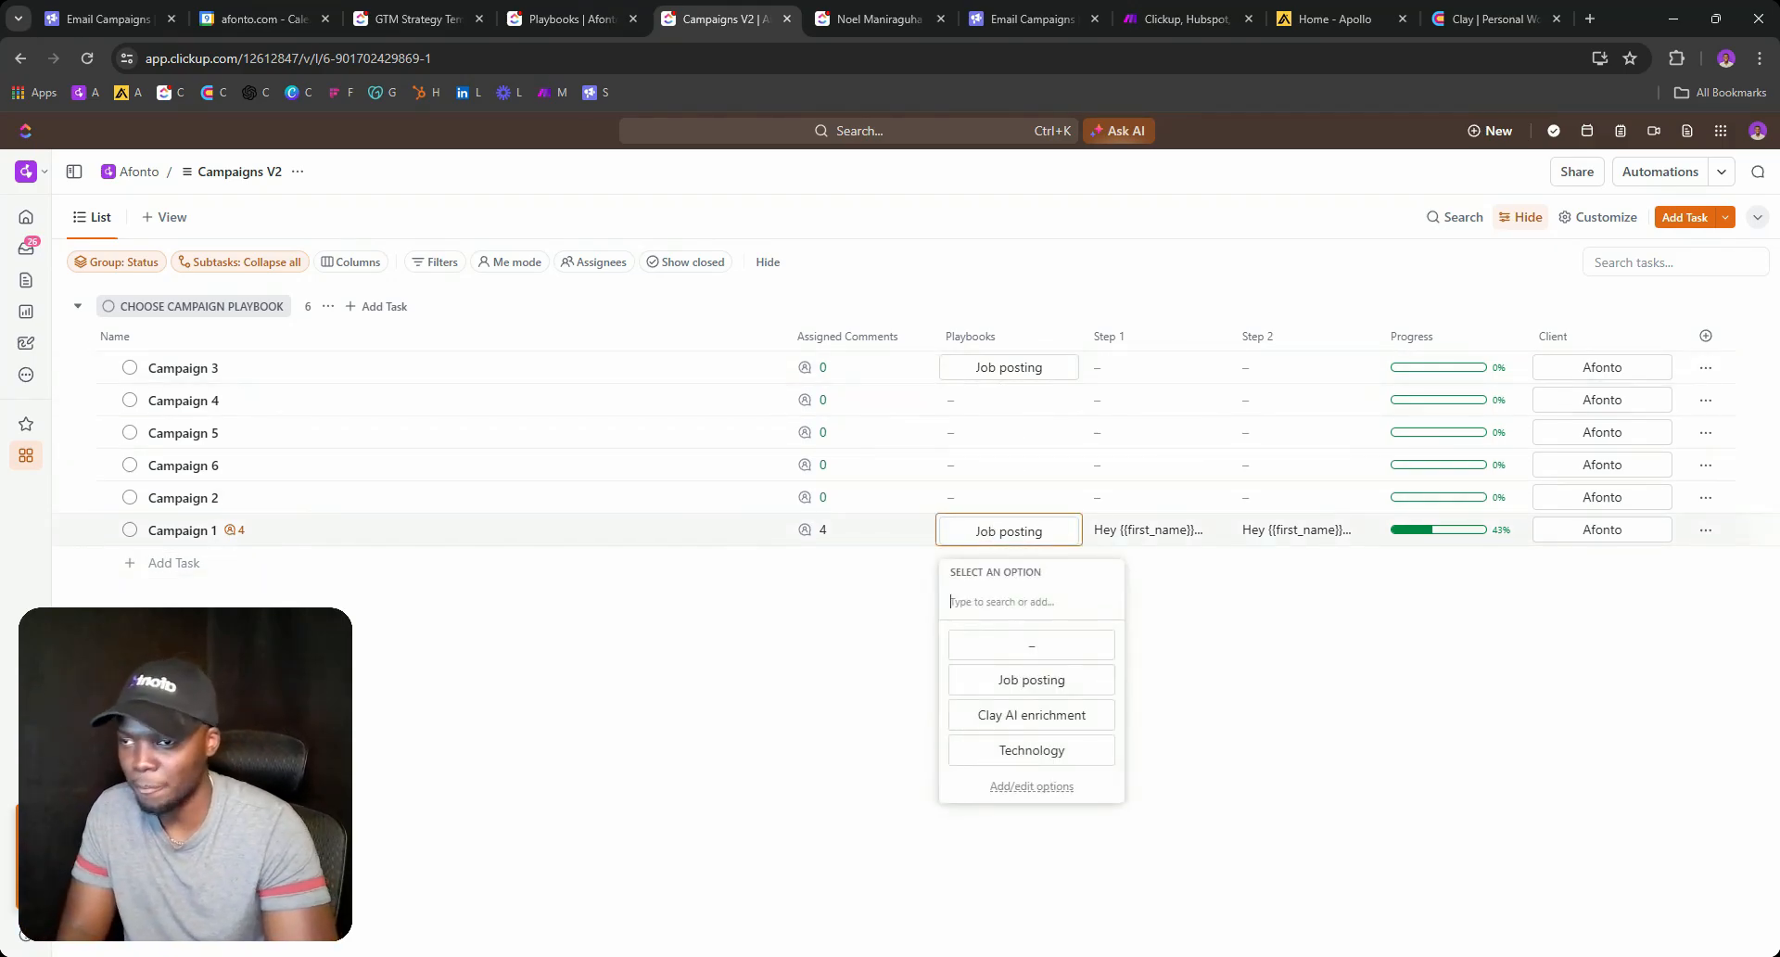
{"action": "left_click", "coordinate": [998, 643]}
Erase Campaign 1's Step 1 and Step 2 email text and clear Campaign 3's playbook.
{"action": "mouse_move", "coordinate": [1119, 531]}
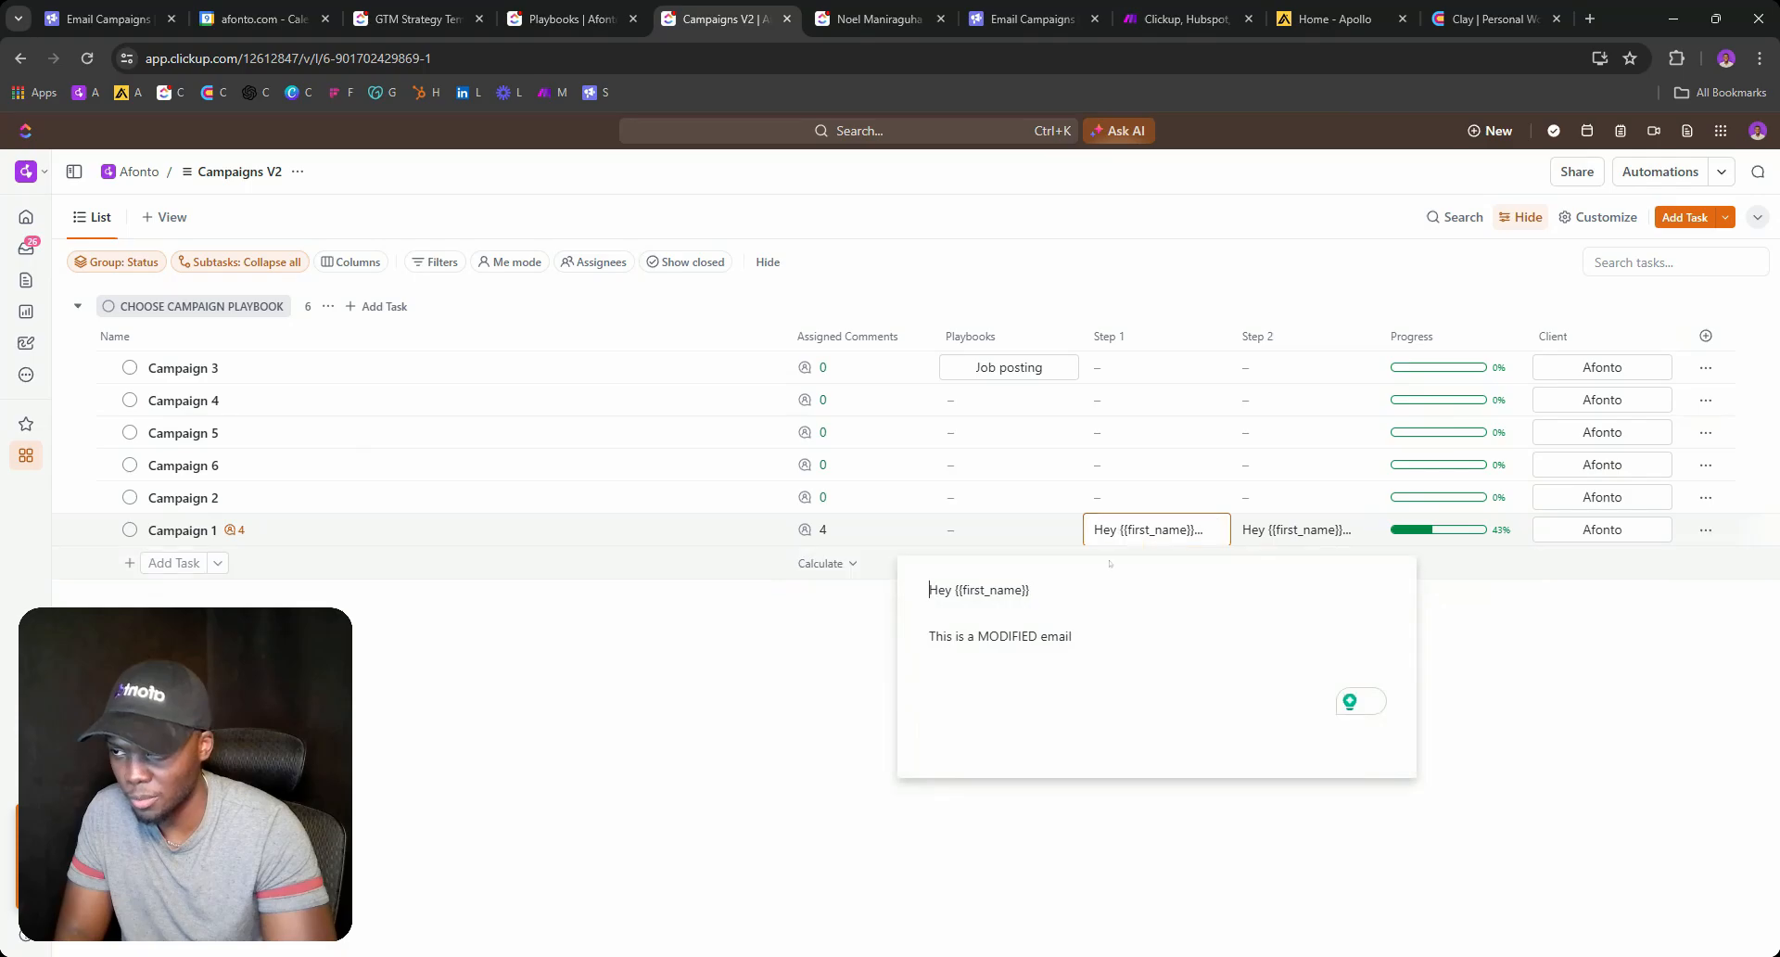
{"action": "left_click_drag", "start_coordinate": [1074, 637], "coordinate": [858, 561]}
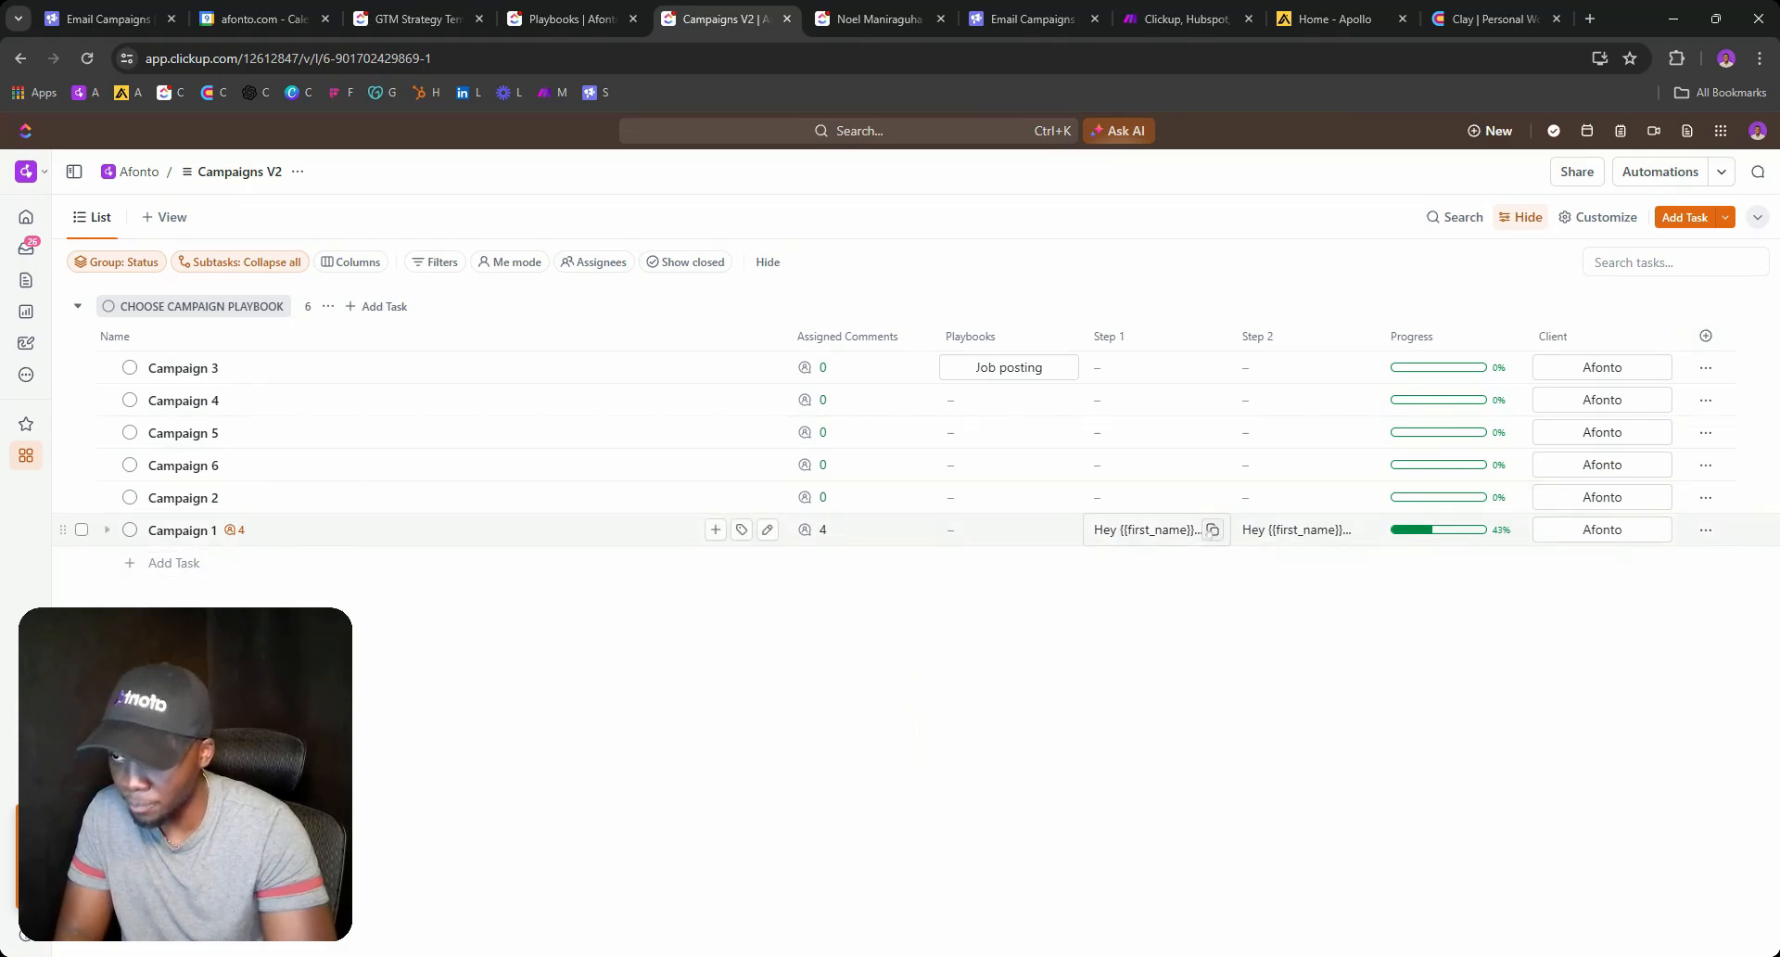
{"action": "left_click", "coordinate": [1271, 536]}
{"action": "left_click", "coordinate": [1179, 591]}
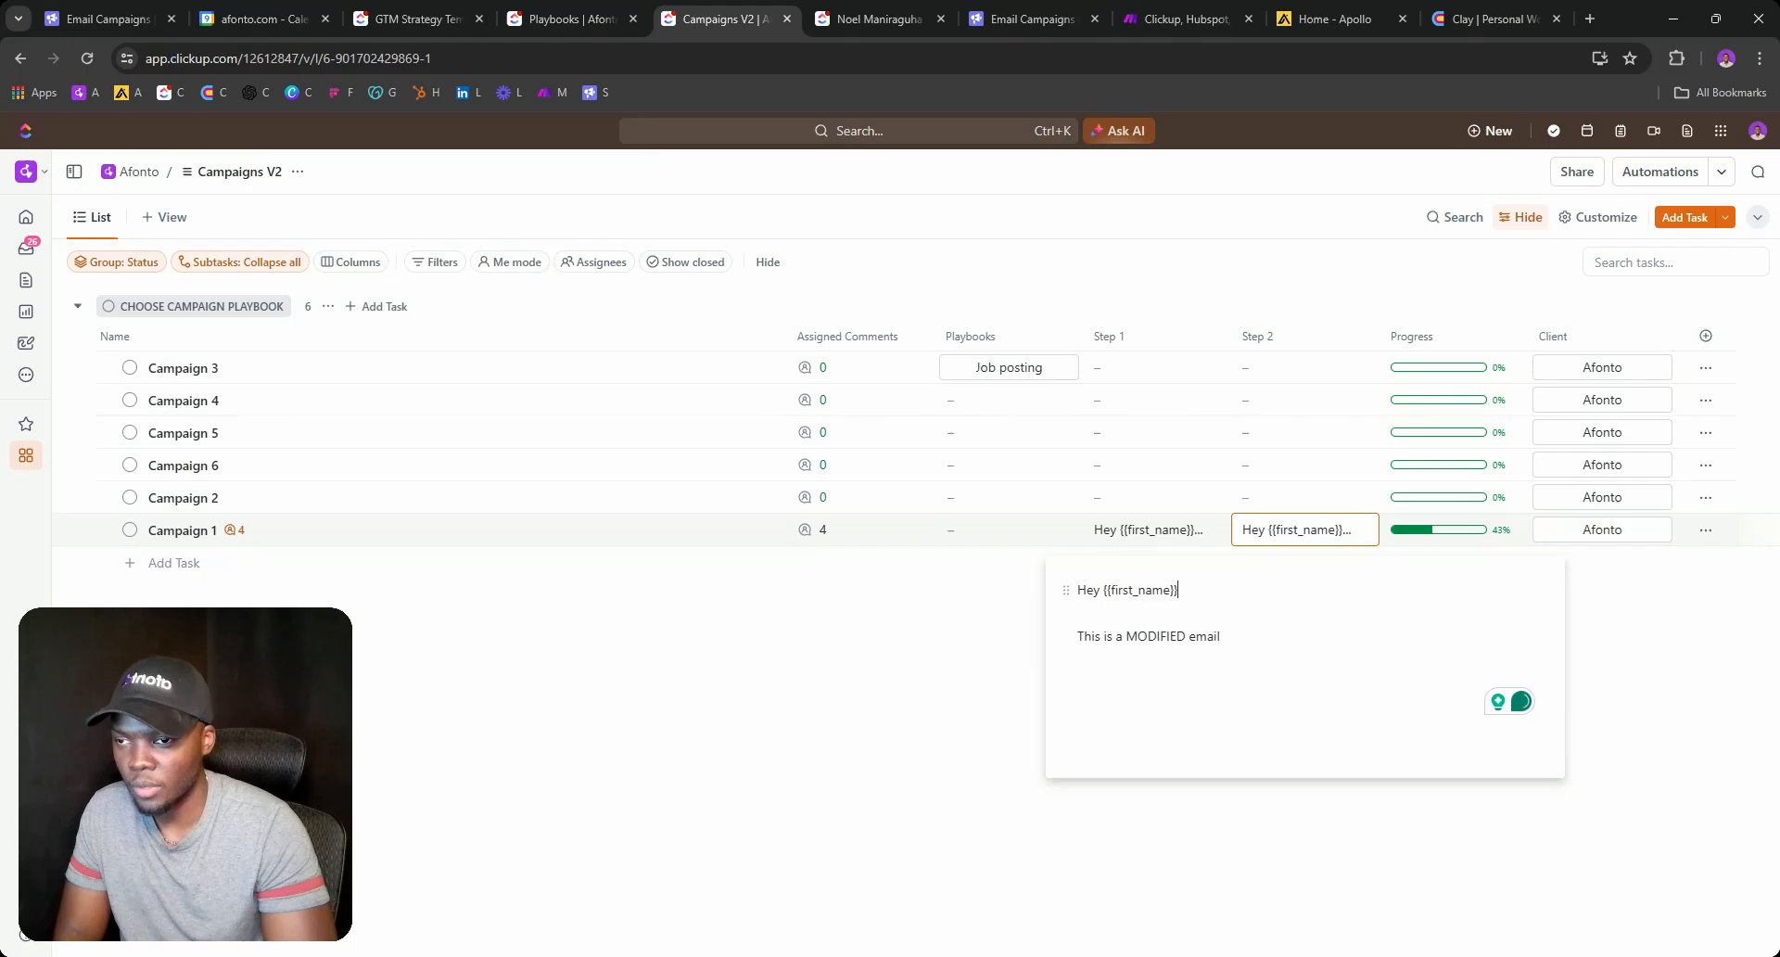
{"action": "key", "text": "ctrl+a"}
{"action": "key", "text": "BackSpace"}
{"action": "left_click", "coordinate": [1196, 531]}
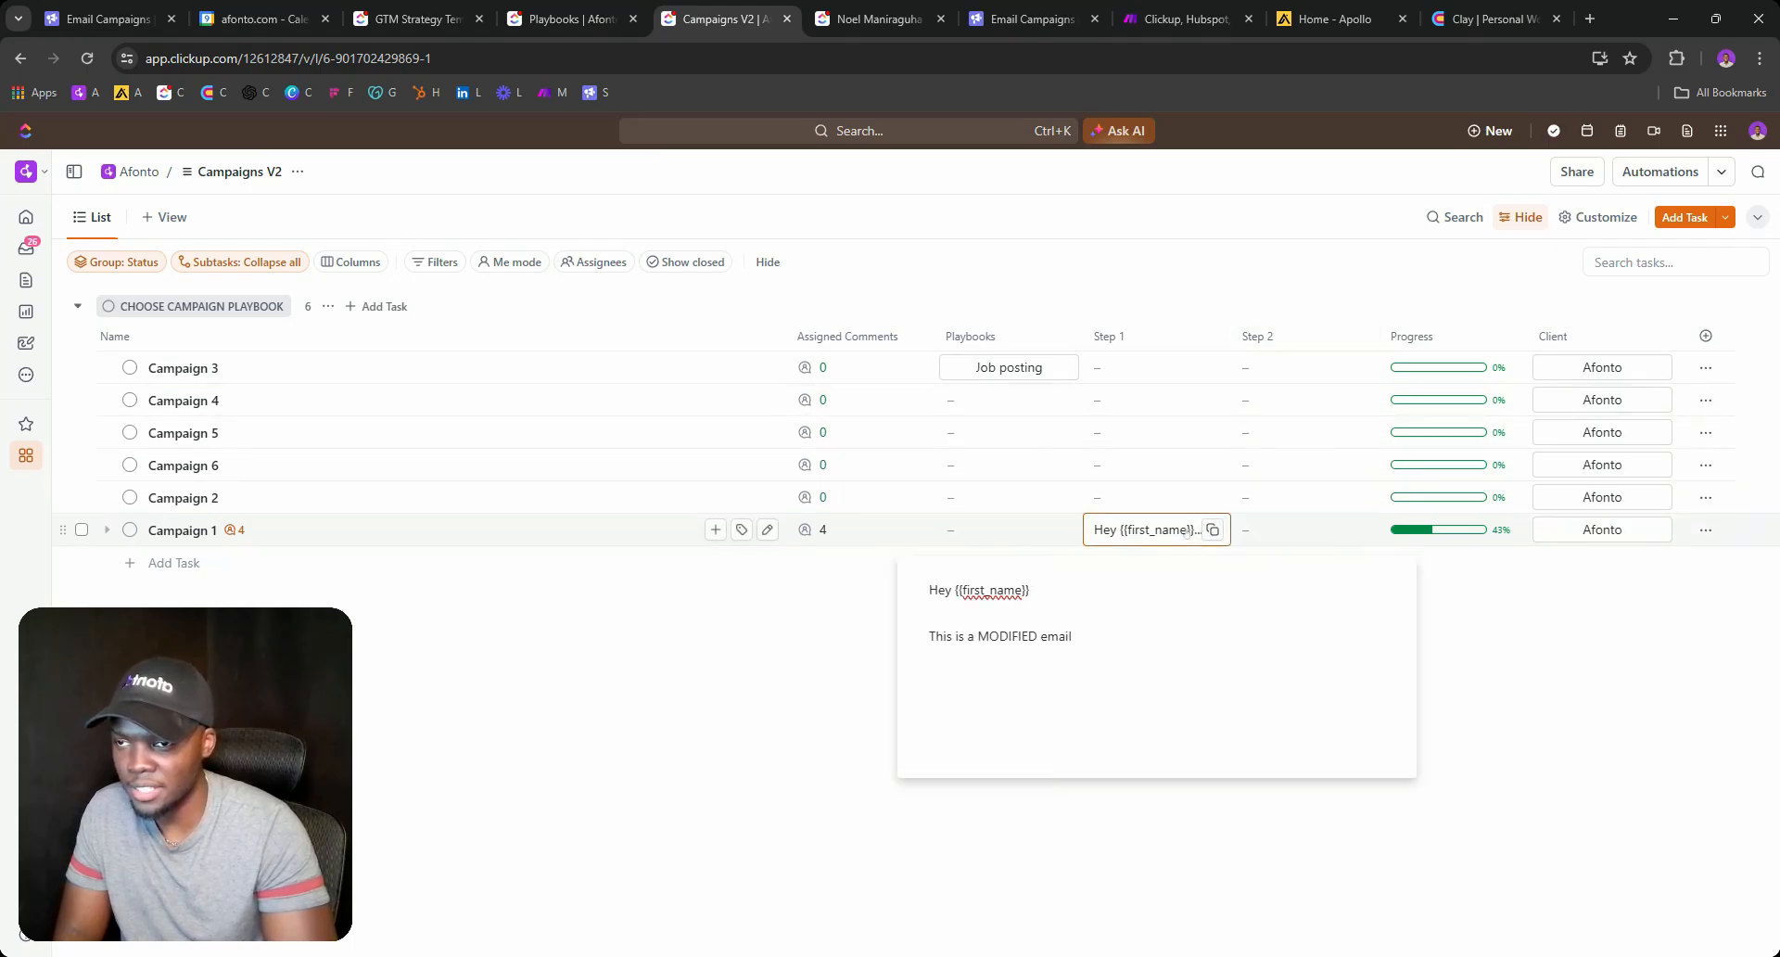
{"action": "left_click", "coordinate": [1125, 595]}
{"action": "key", "text": "ctrl+a"}
{"action": "key", "text": "BackSpace"}
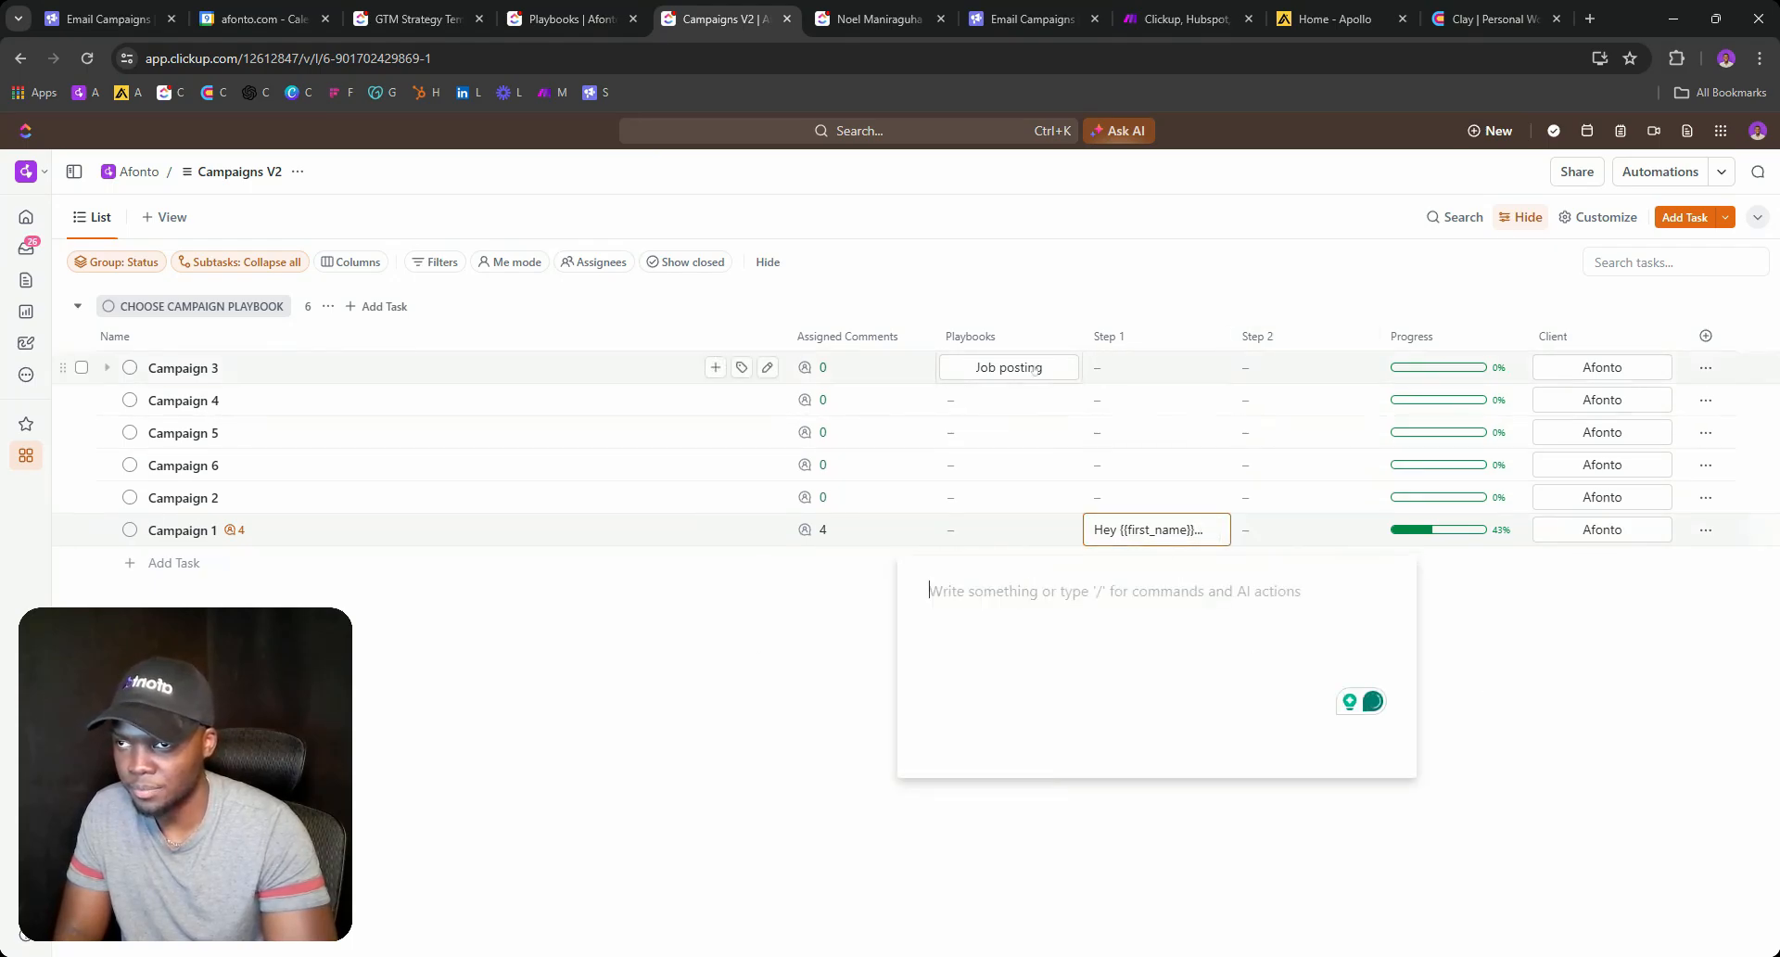
{"action": "left_click", "coordinate": [1010, 368]}
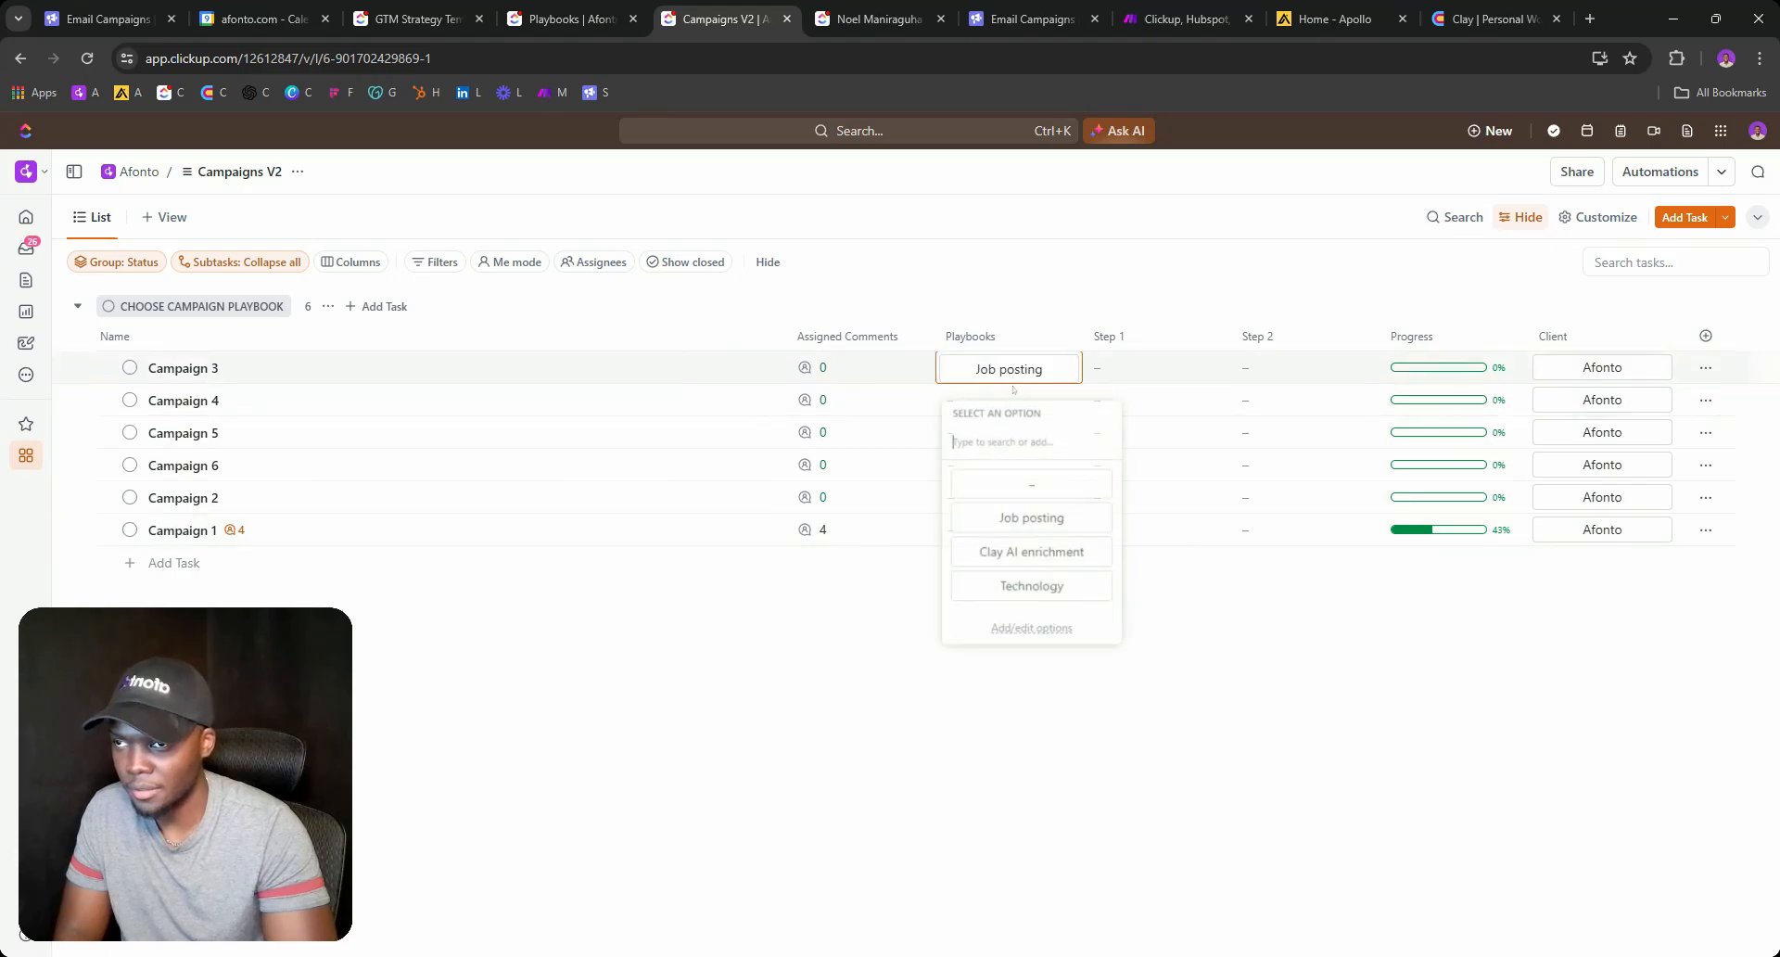
{"action": "left_click", "coordinate": [1030, 484]}
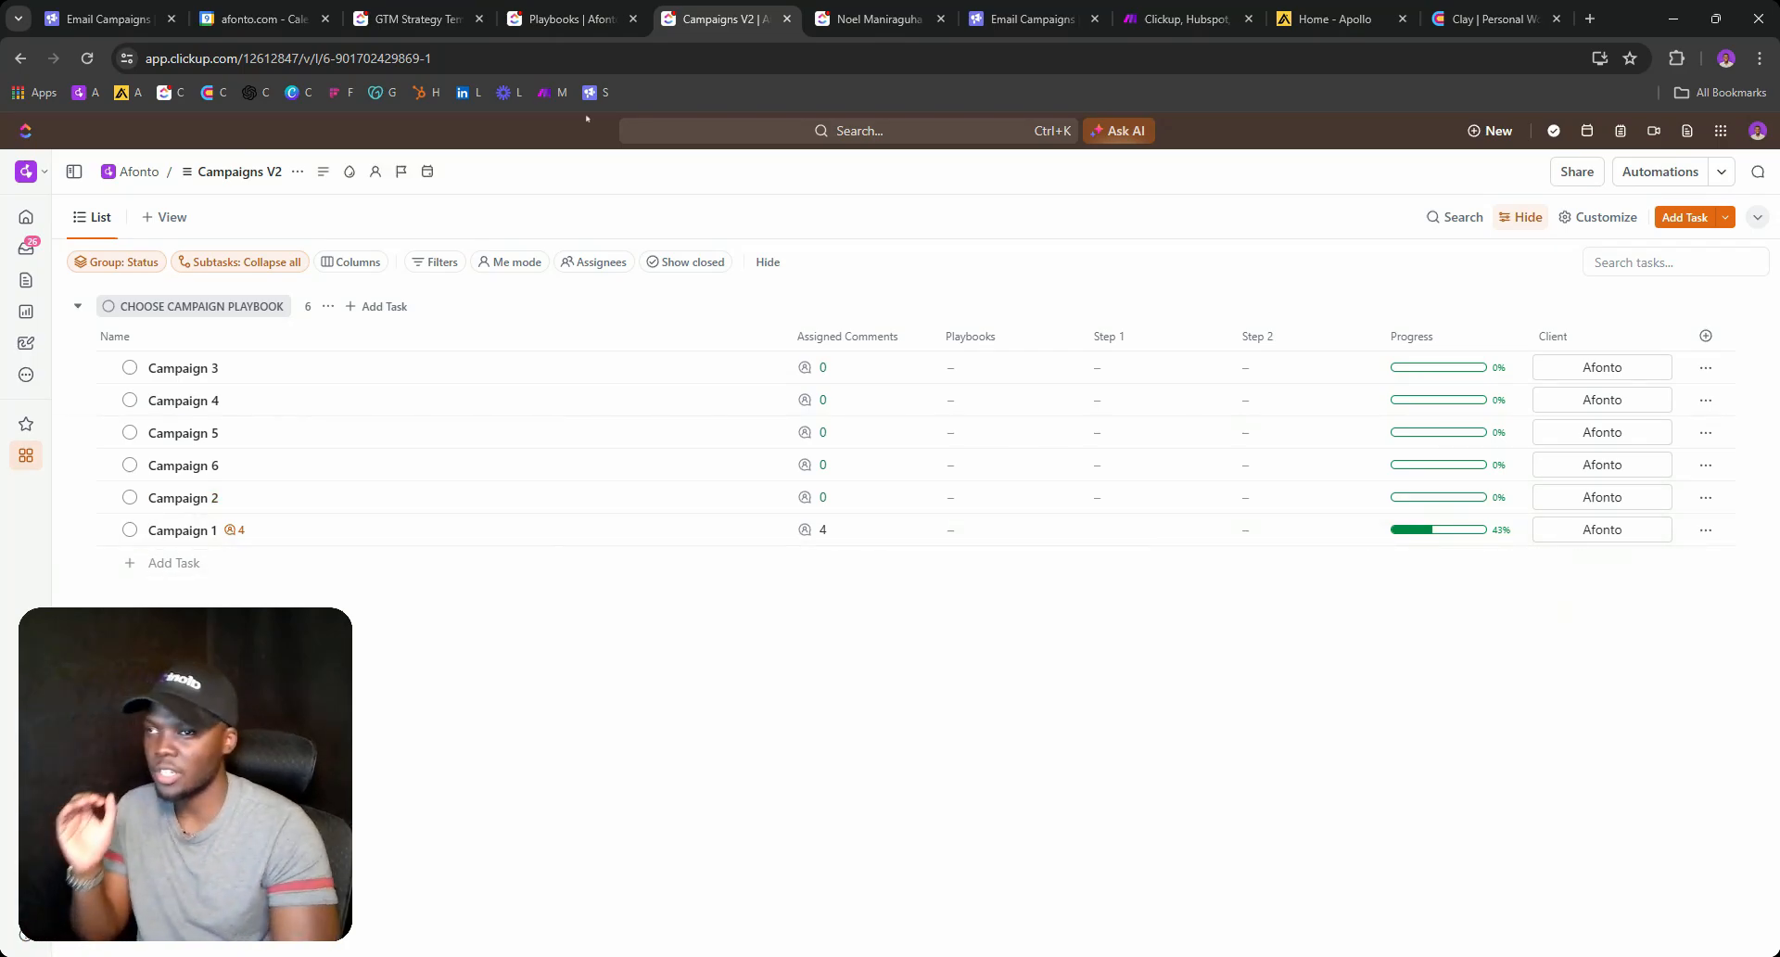
{"action": "left_click", "coordinate": [839, 18]}
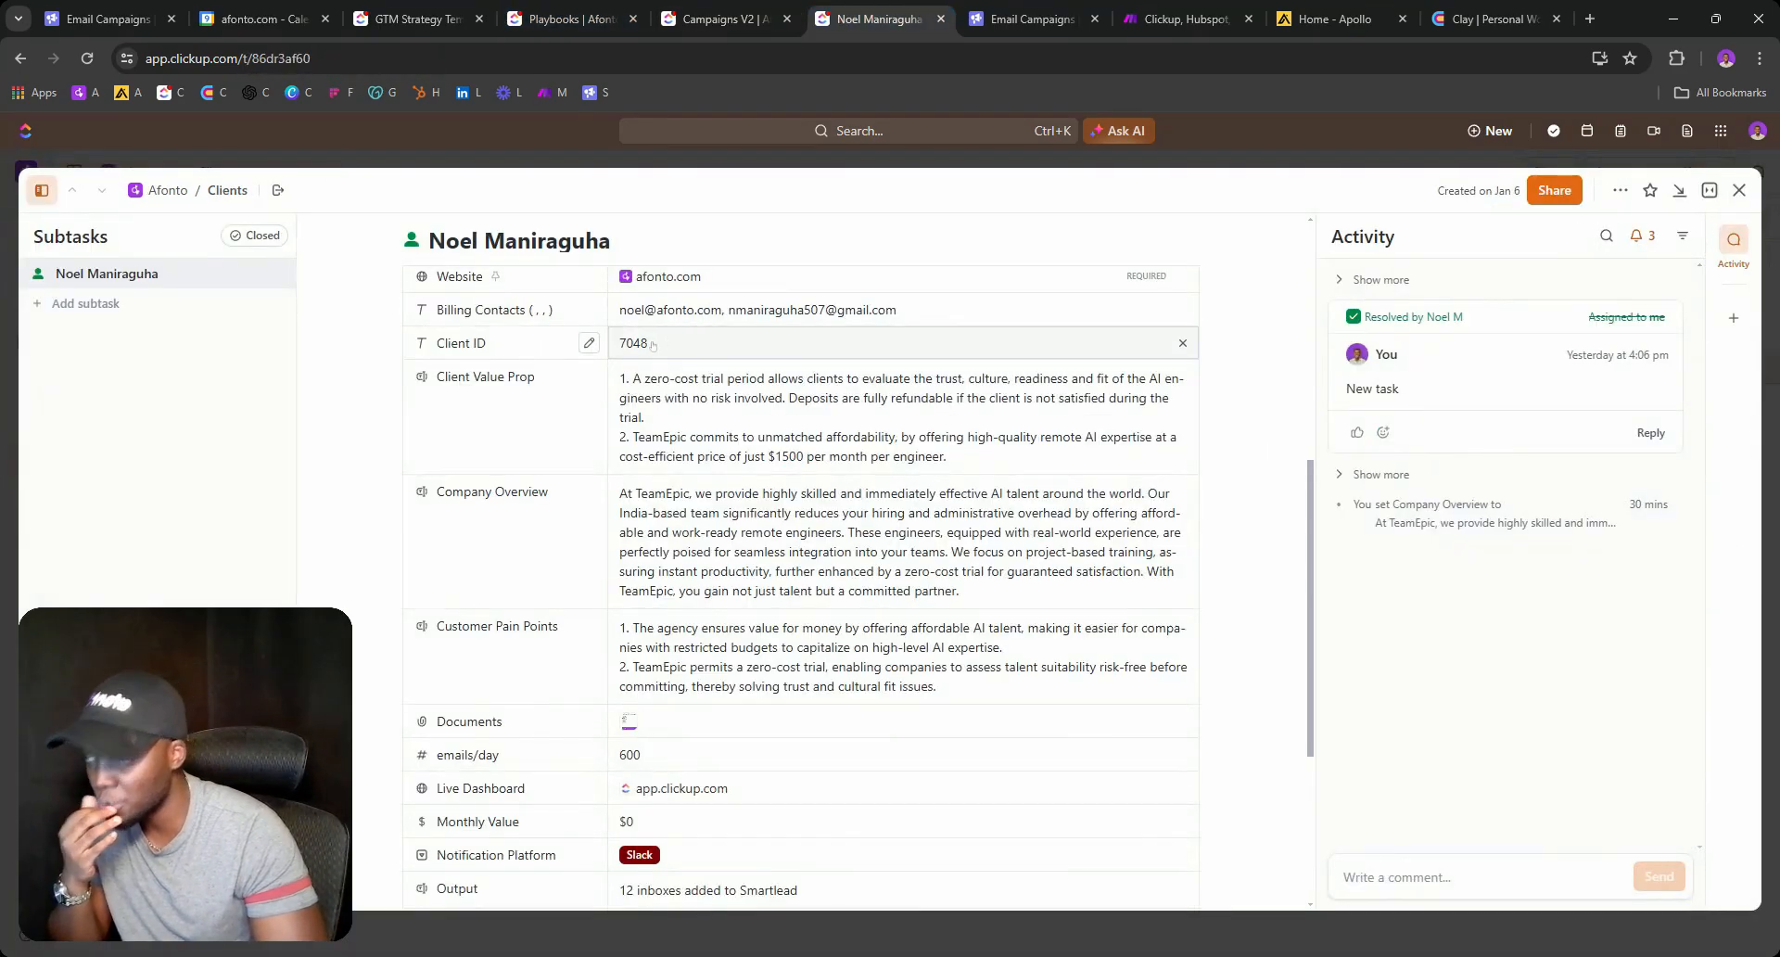
{"action": "scroll", "coordinate": [659, 348], "scroll_direction": "up", "scroll_amount": 5}
{"action": "left_click", "coordinate": [588, 358]}
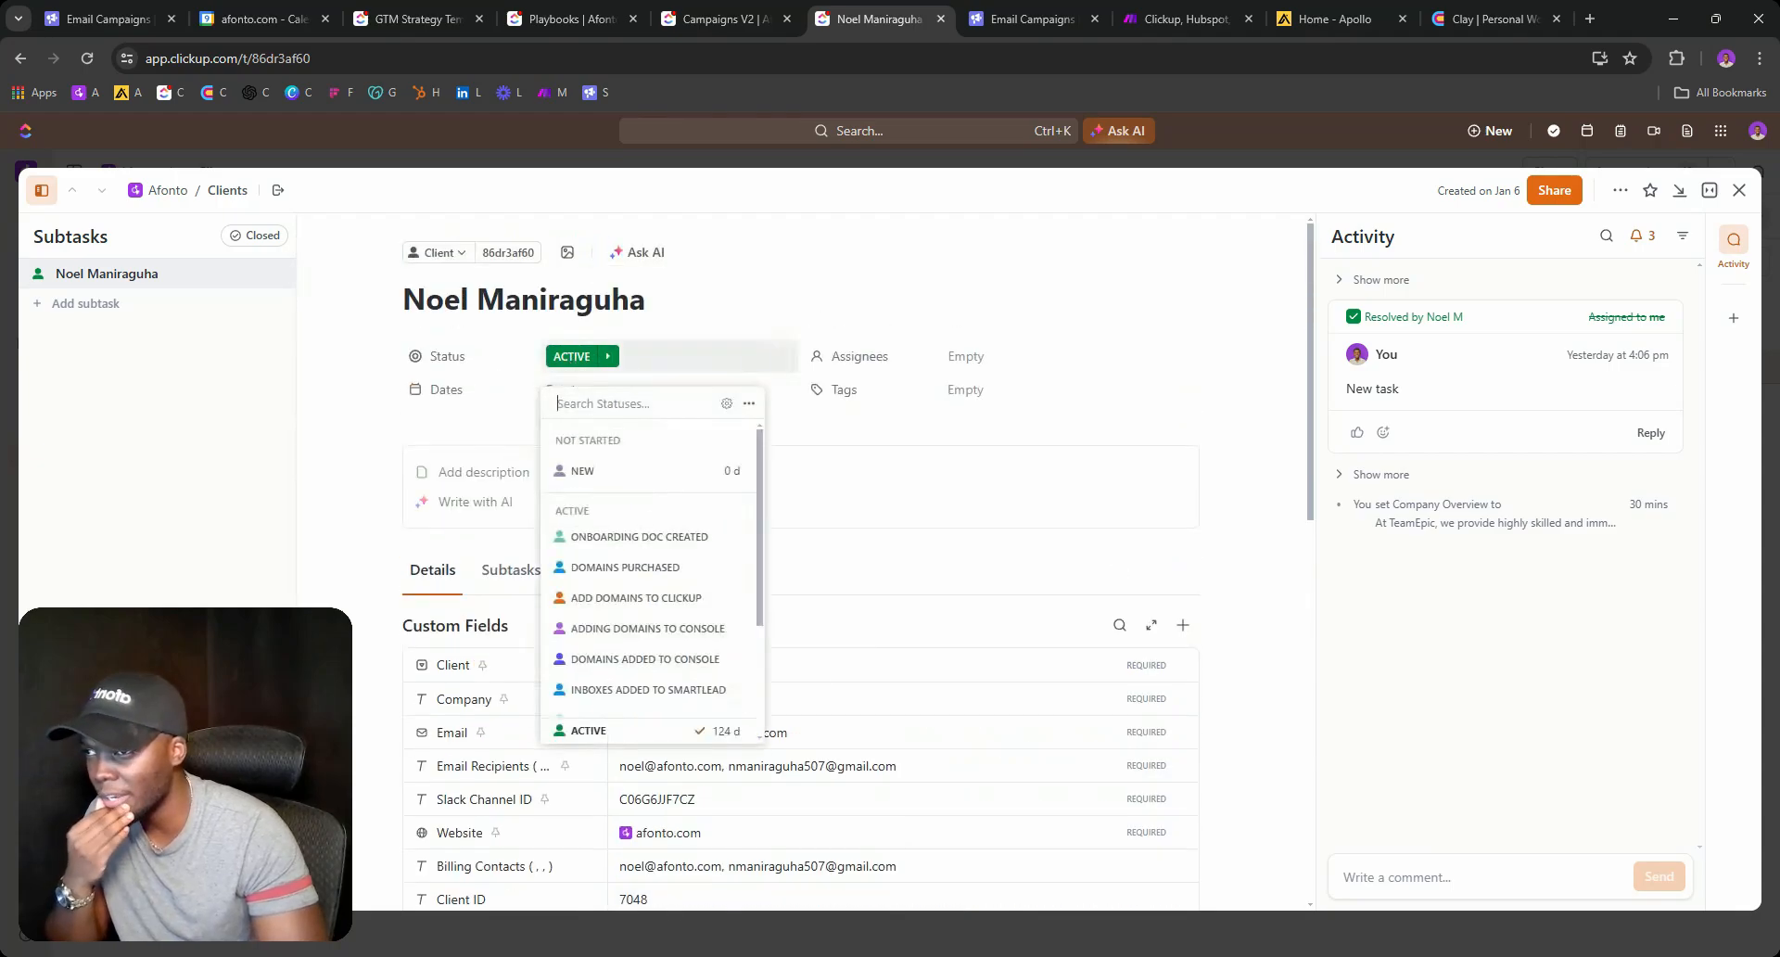
{"action": "scroll", "coordinate": [616, 556], "scroll_direction": "down", "scroll_amount": 3}
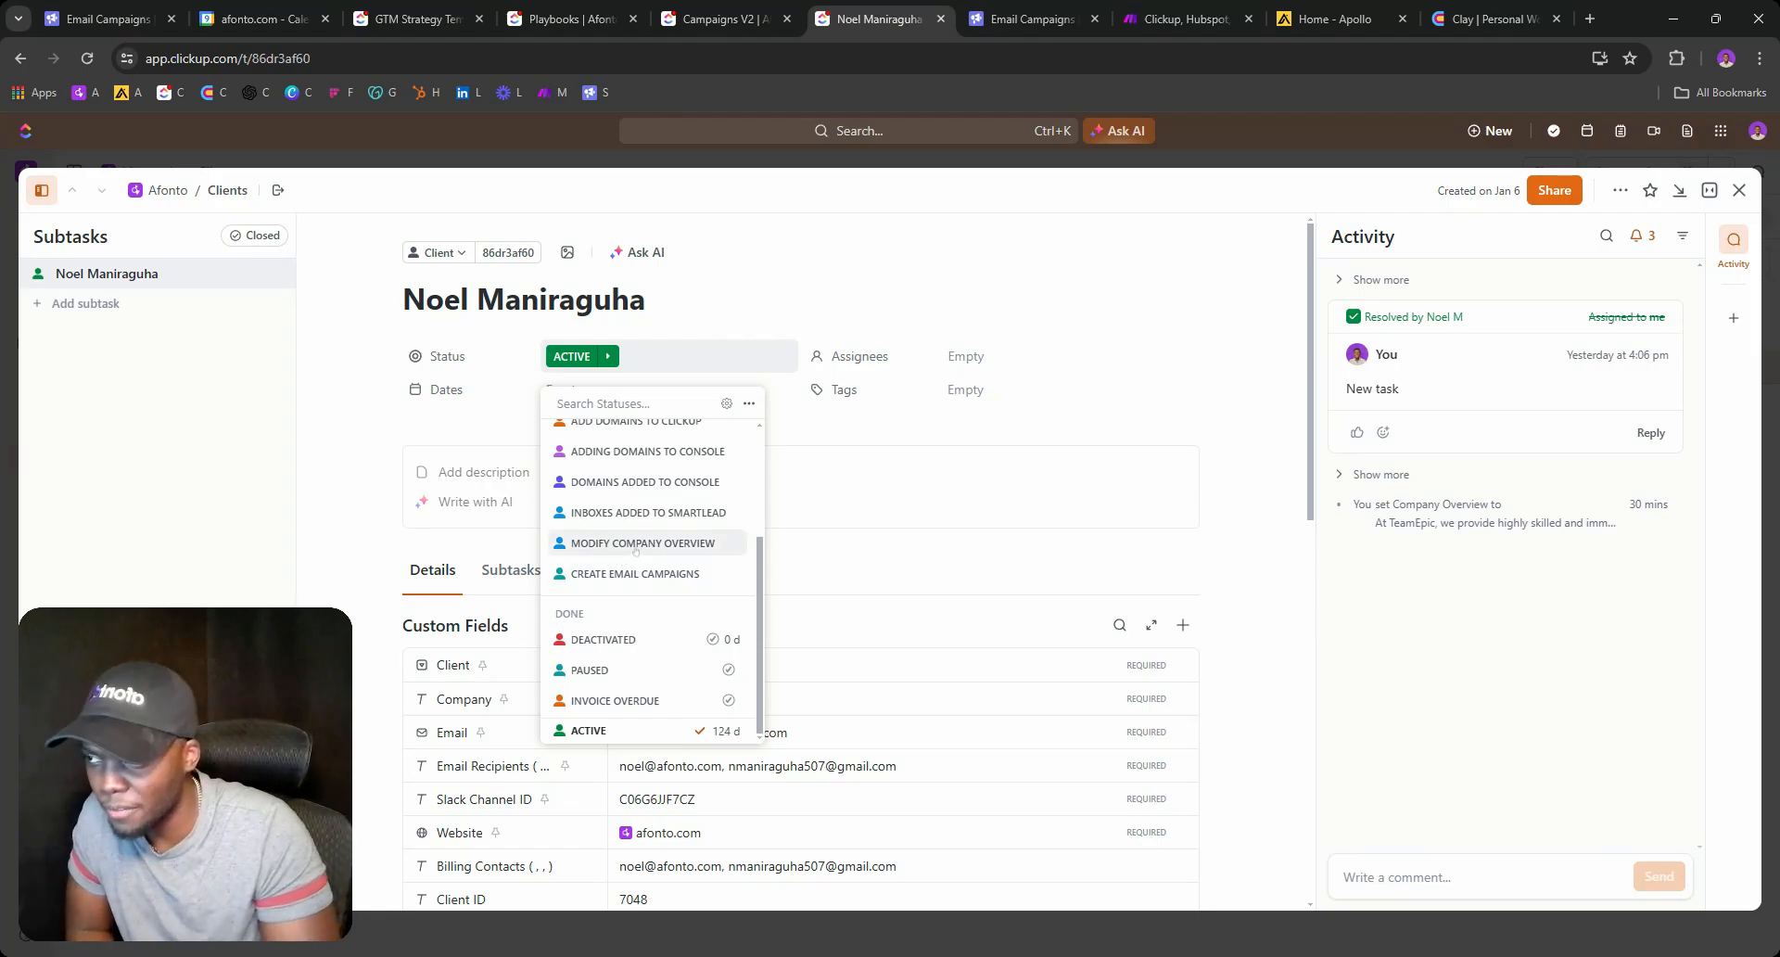
{"action": "scroll", "coordinate": [1204, 523], "scroll_direction": "down", "scroll_amount": 5}
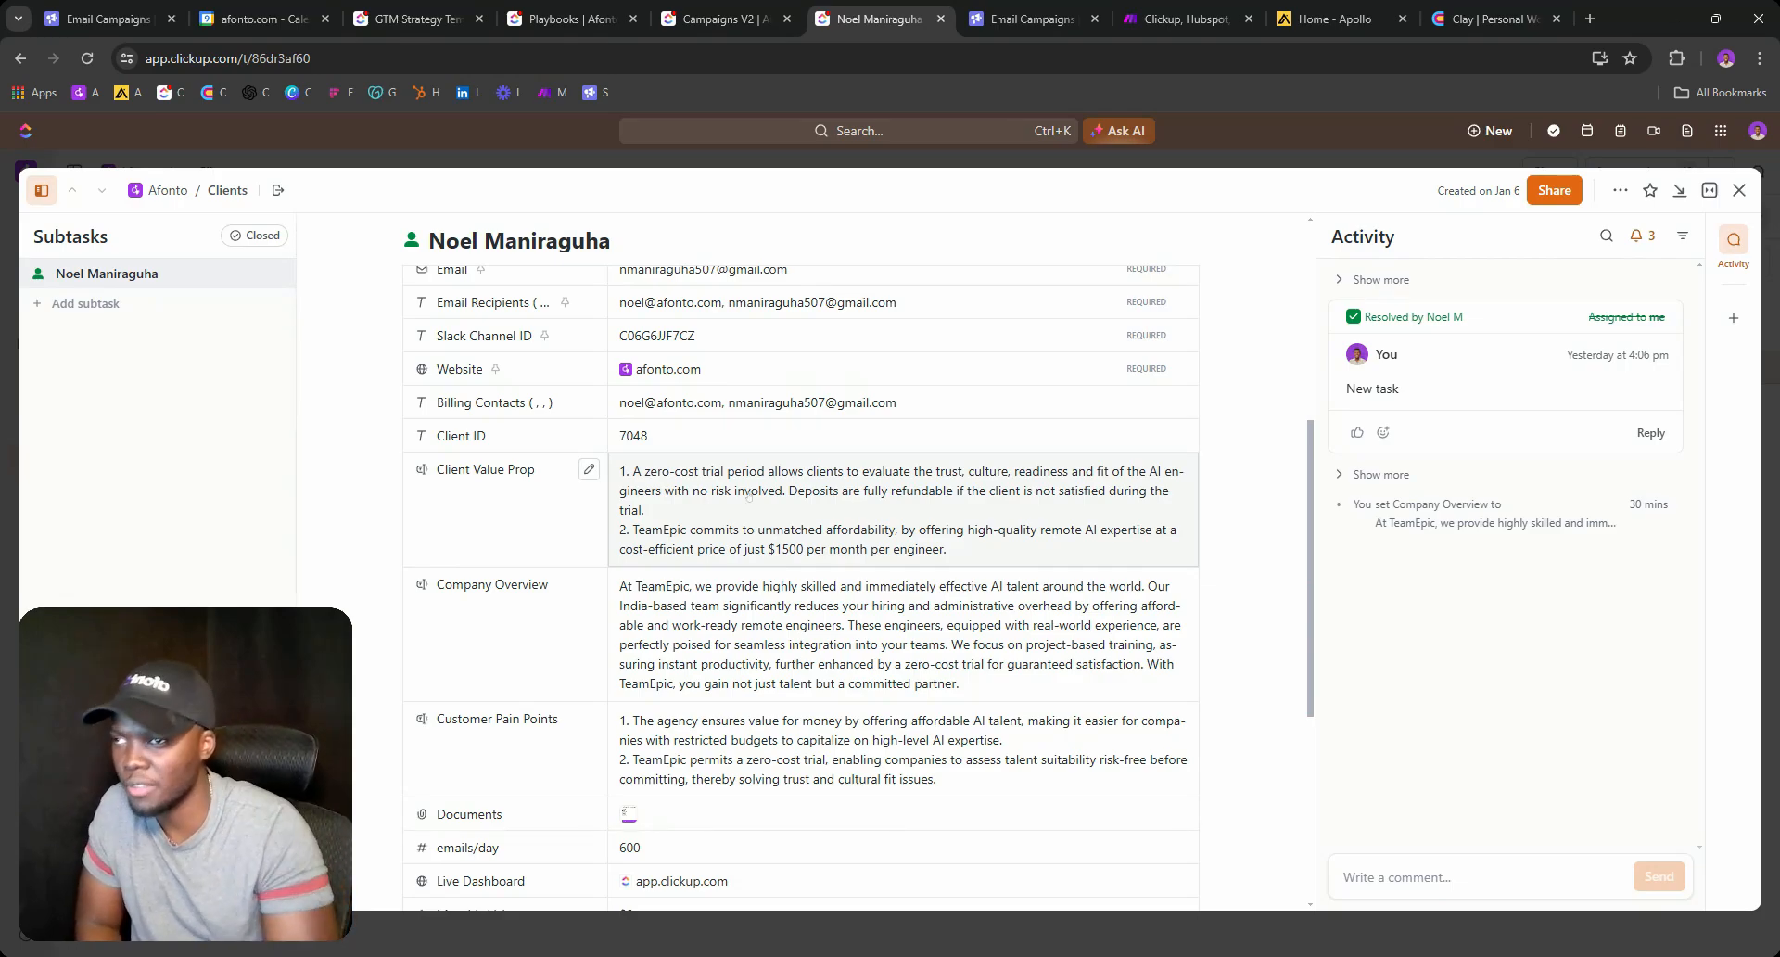
{"action": "scroll", "coordinate": [749, 496], "scroll_direction": "up", "scroll_amount": 5}
{"action": "left_click", "coordinate": [572, 355]}
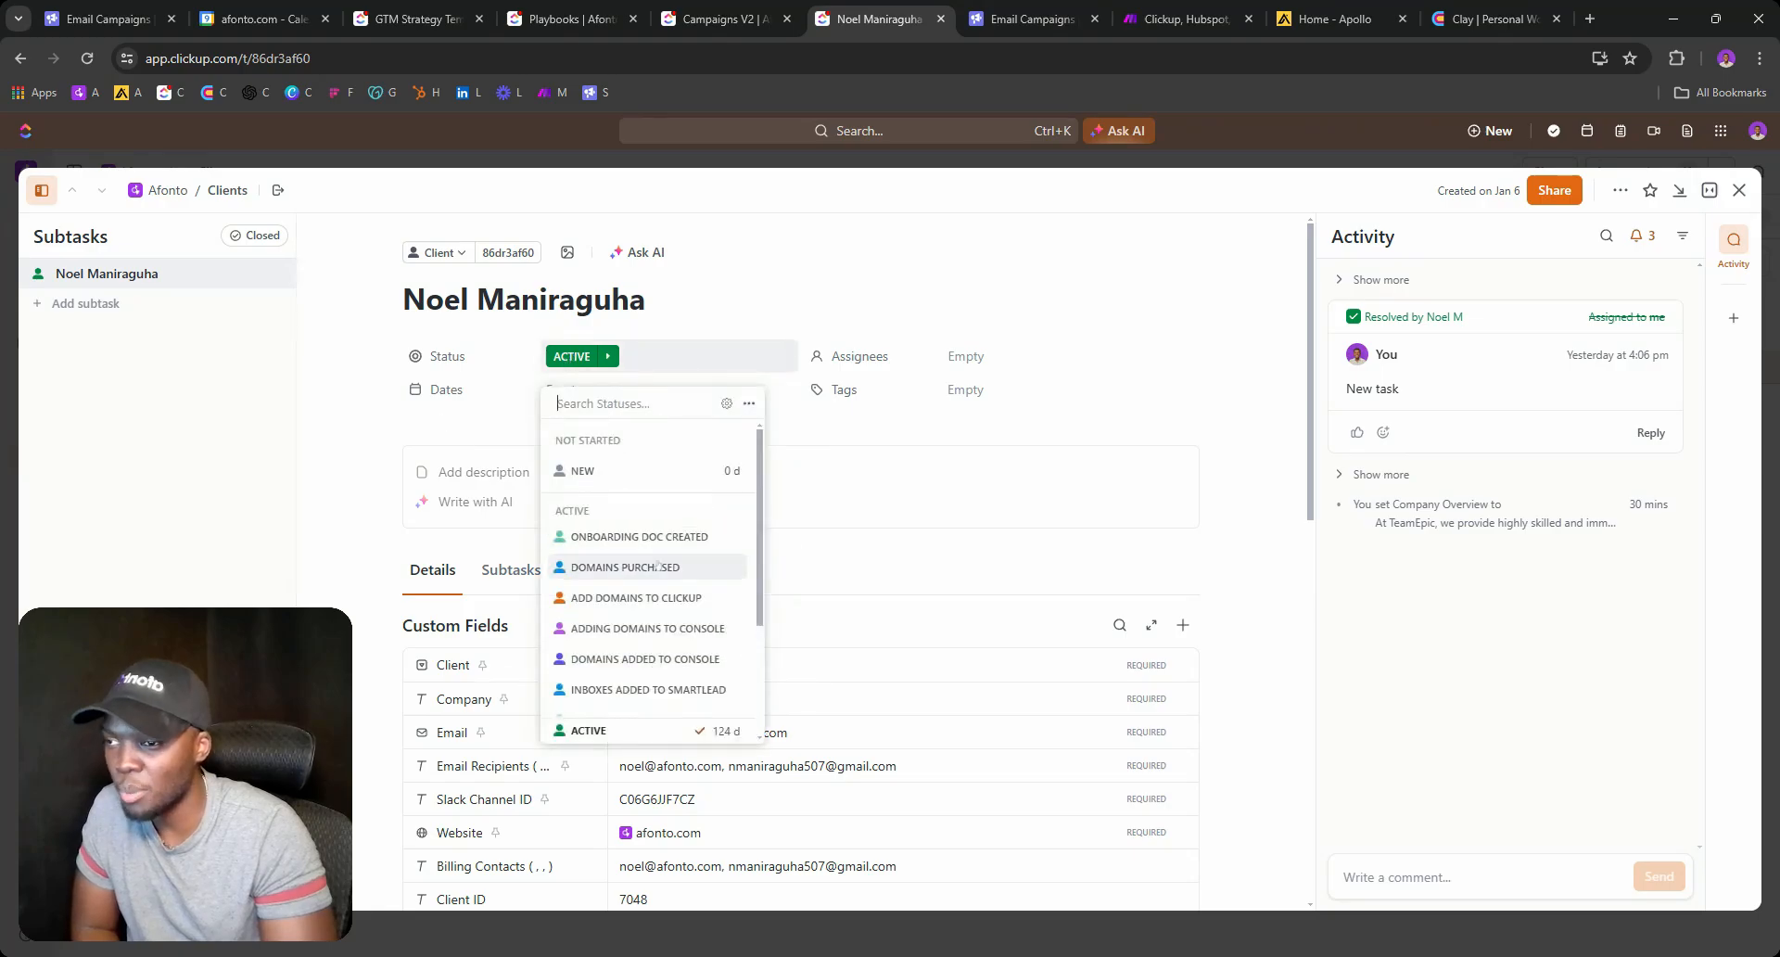
{"action": "scroll", "coordinate": [656, 564], "scroll_direction": "down", "scroll_amount": 2}
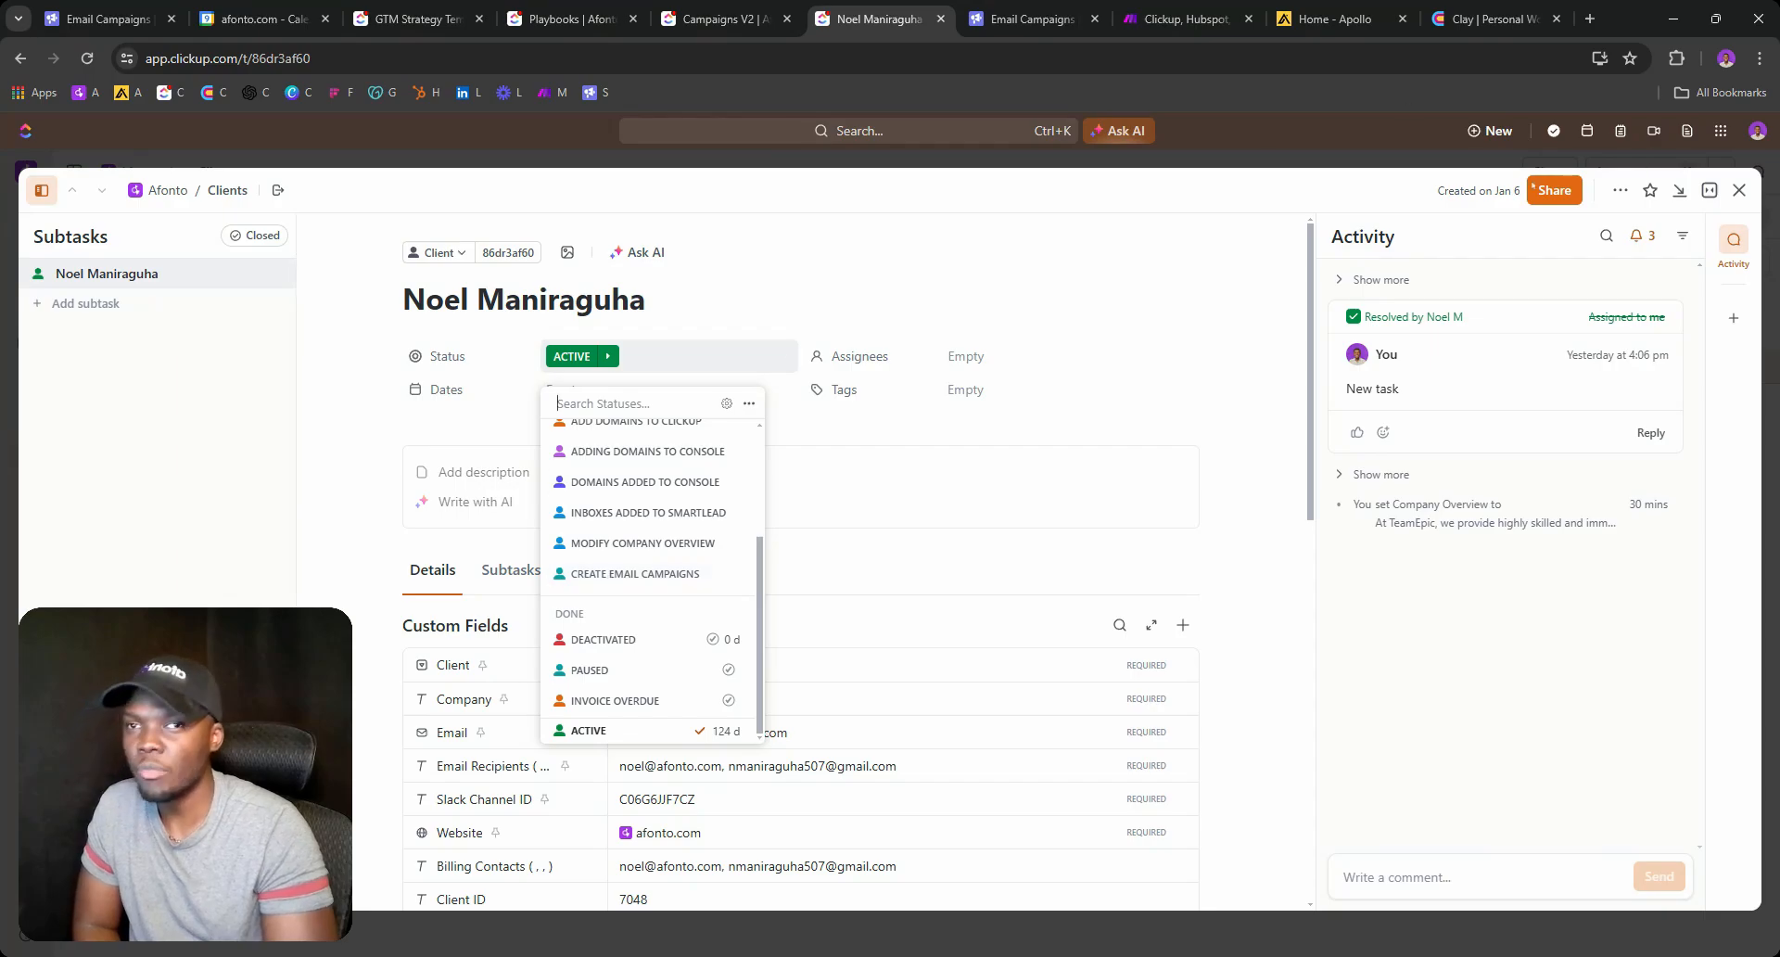
{"action": "left_click", "coordinate": [719, 21]}
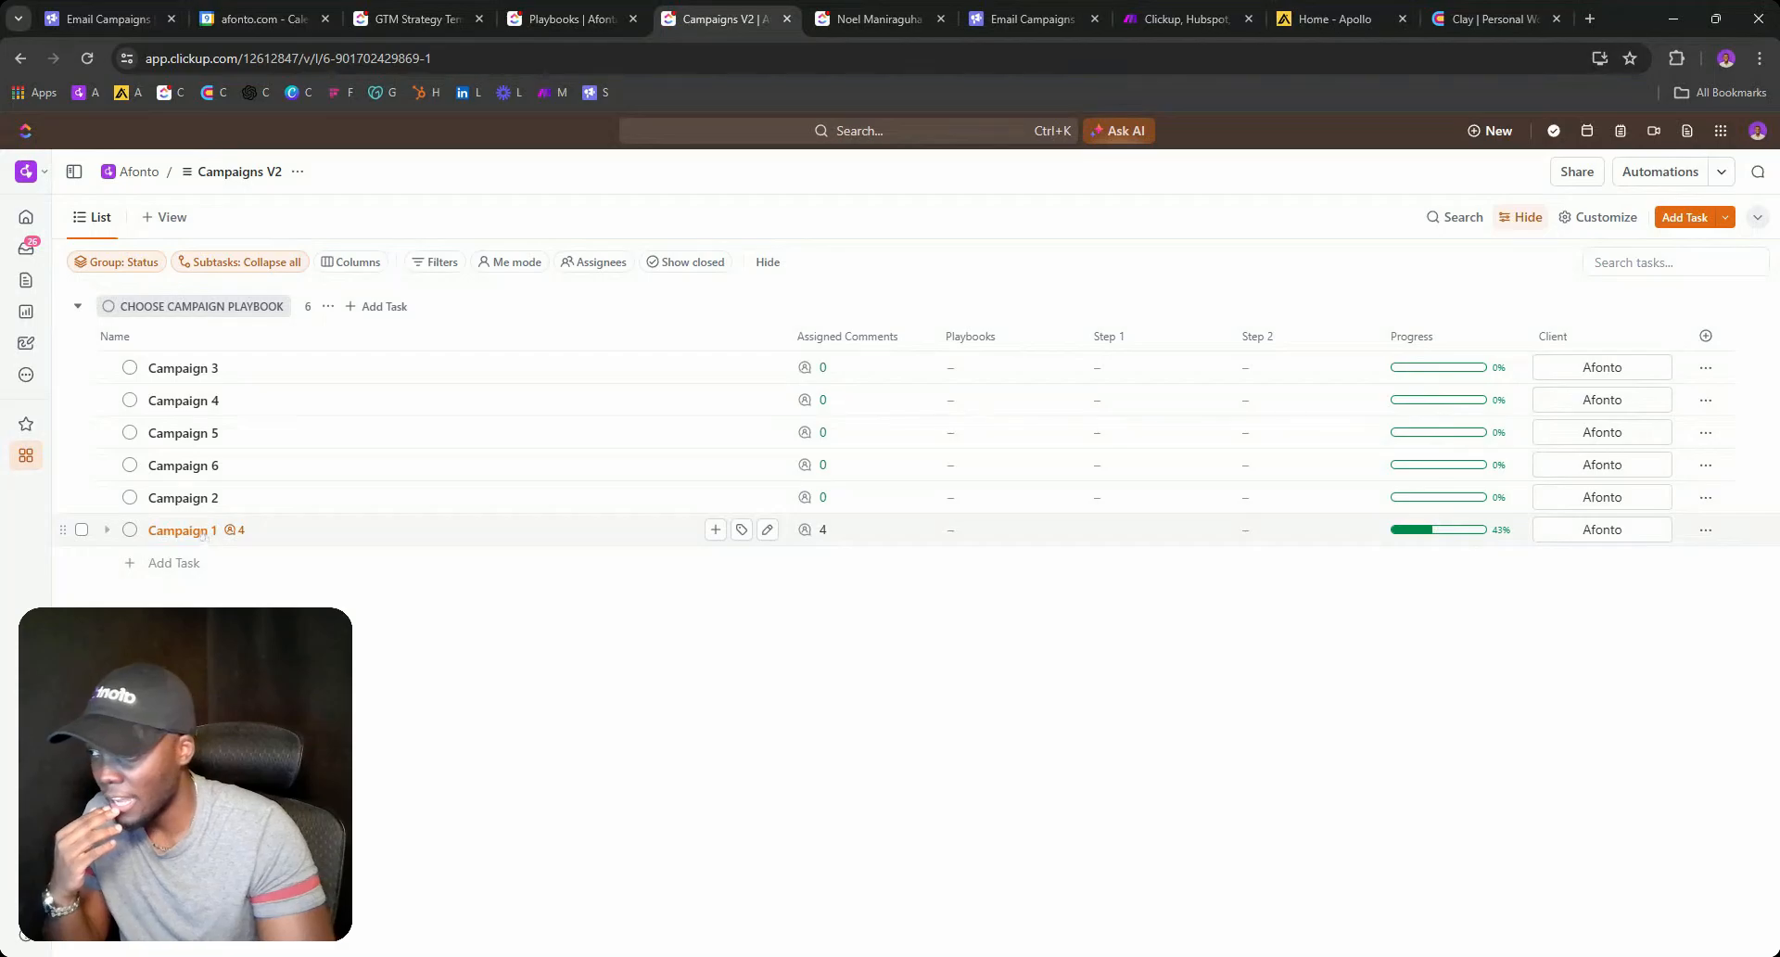
Copy Campaign 1's 'Choose Campaign Playbook' comment and post it as Campaign 2's assigned comment.
{"action": "left_click", "coordinate": [815, 531]}
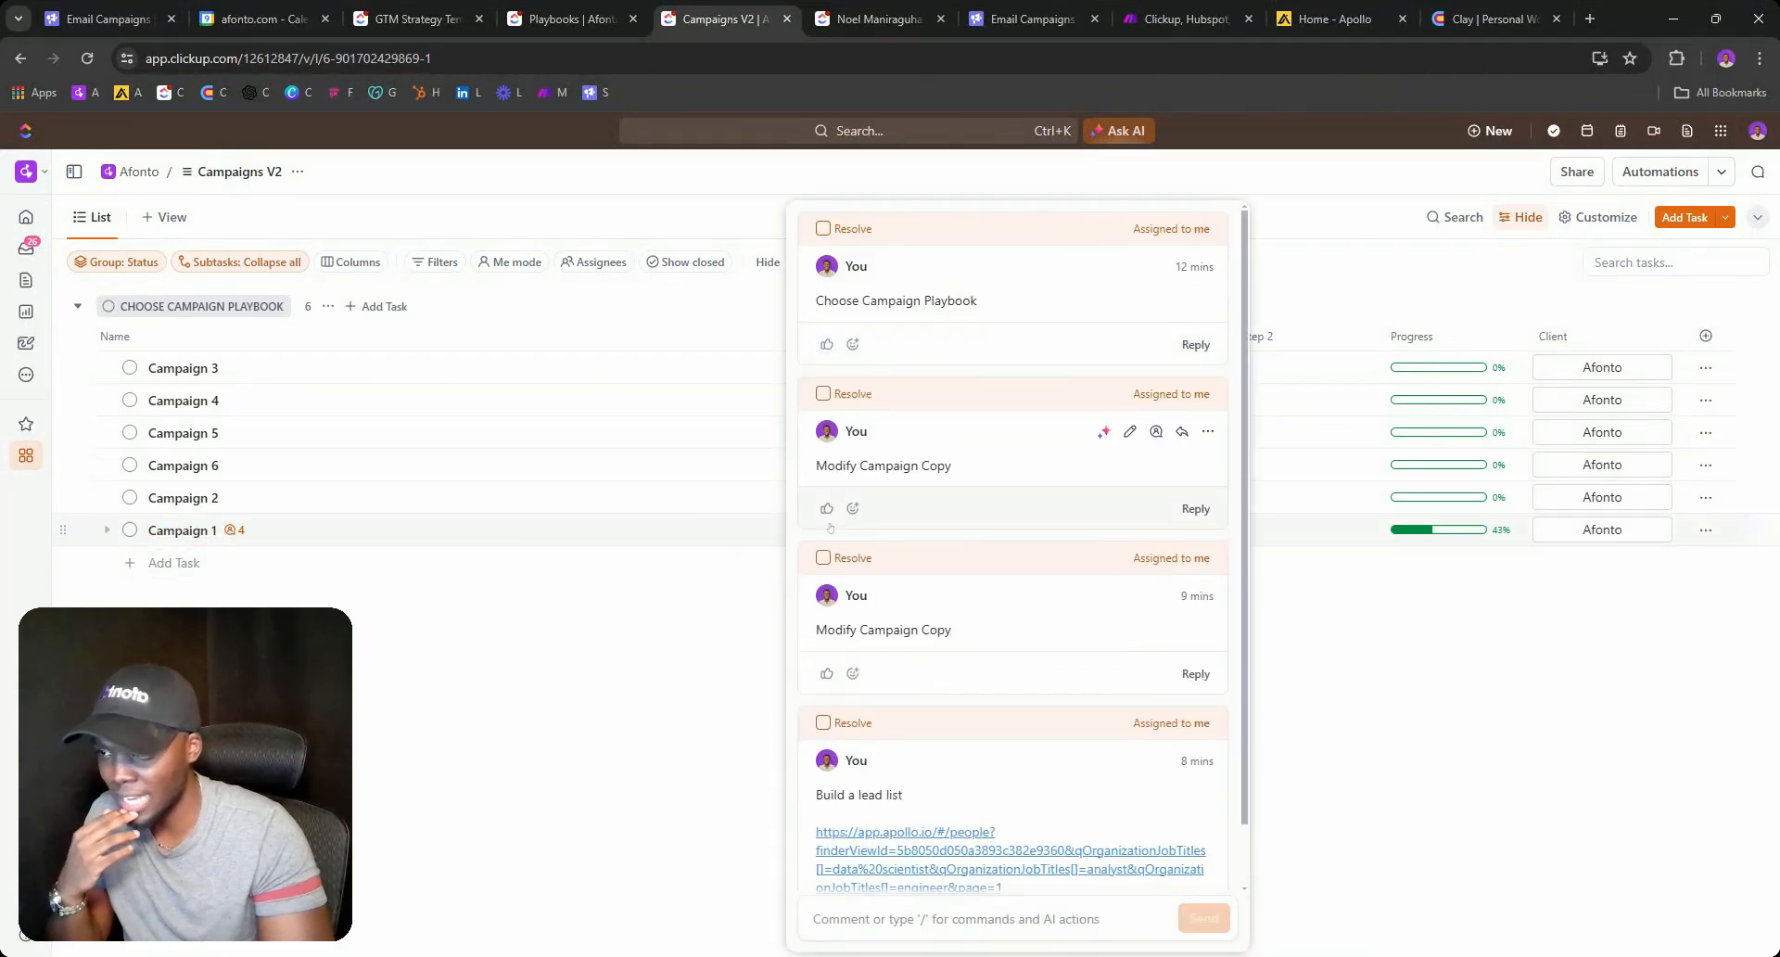
{"action": "double_click", "coordinate": [908, 301]}
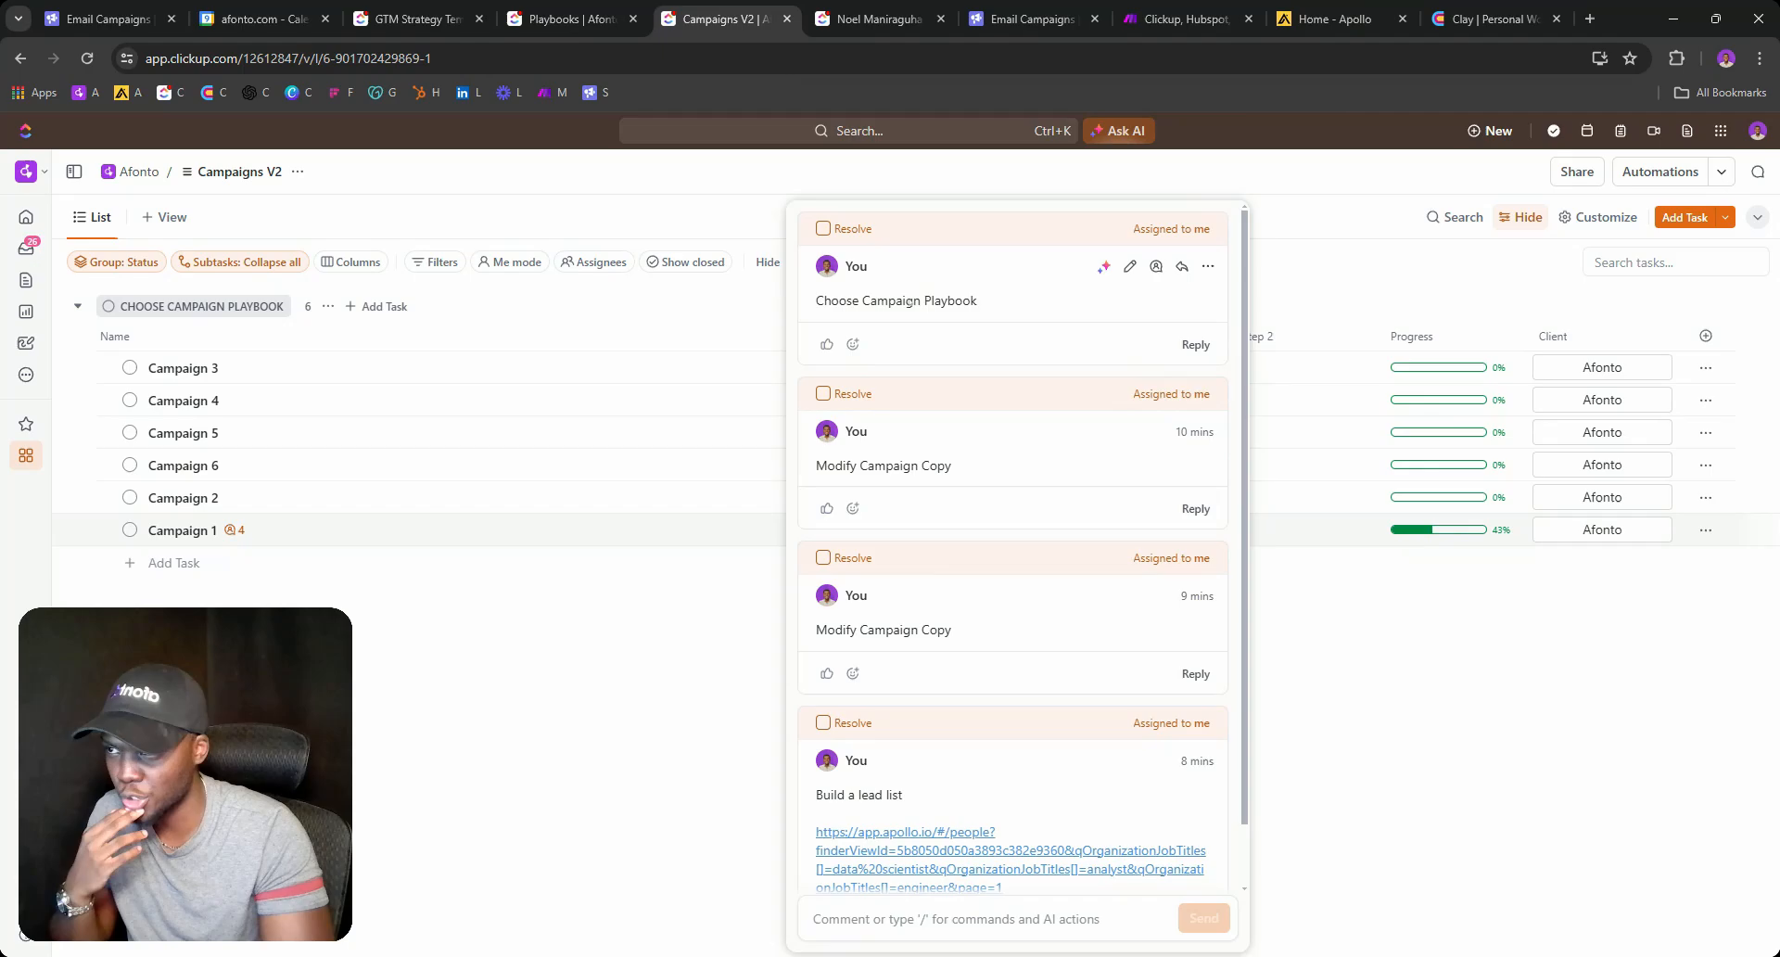
{"action": "triple_click", "coordinate": [908, 301]}
{"action": "key", "text": "ctrl+c"}
{"action": "left_click", "coordinate": [619, 771]}
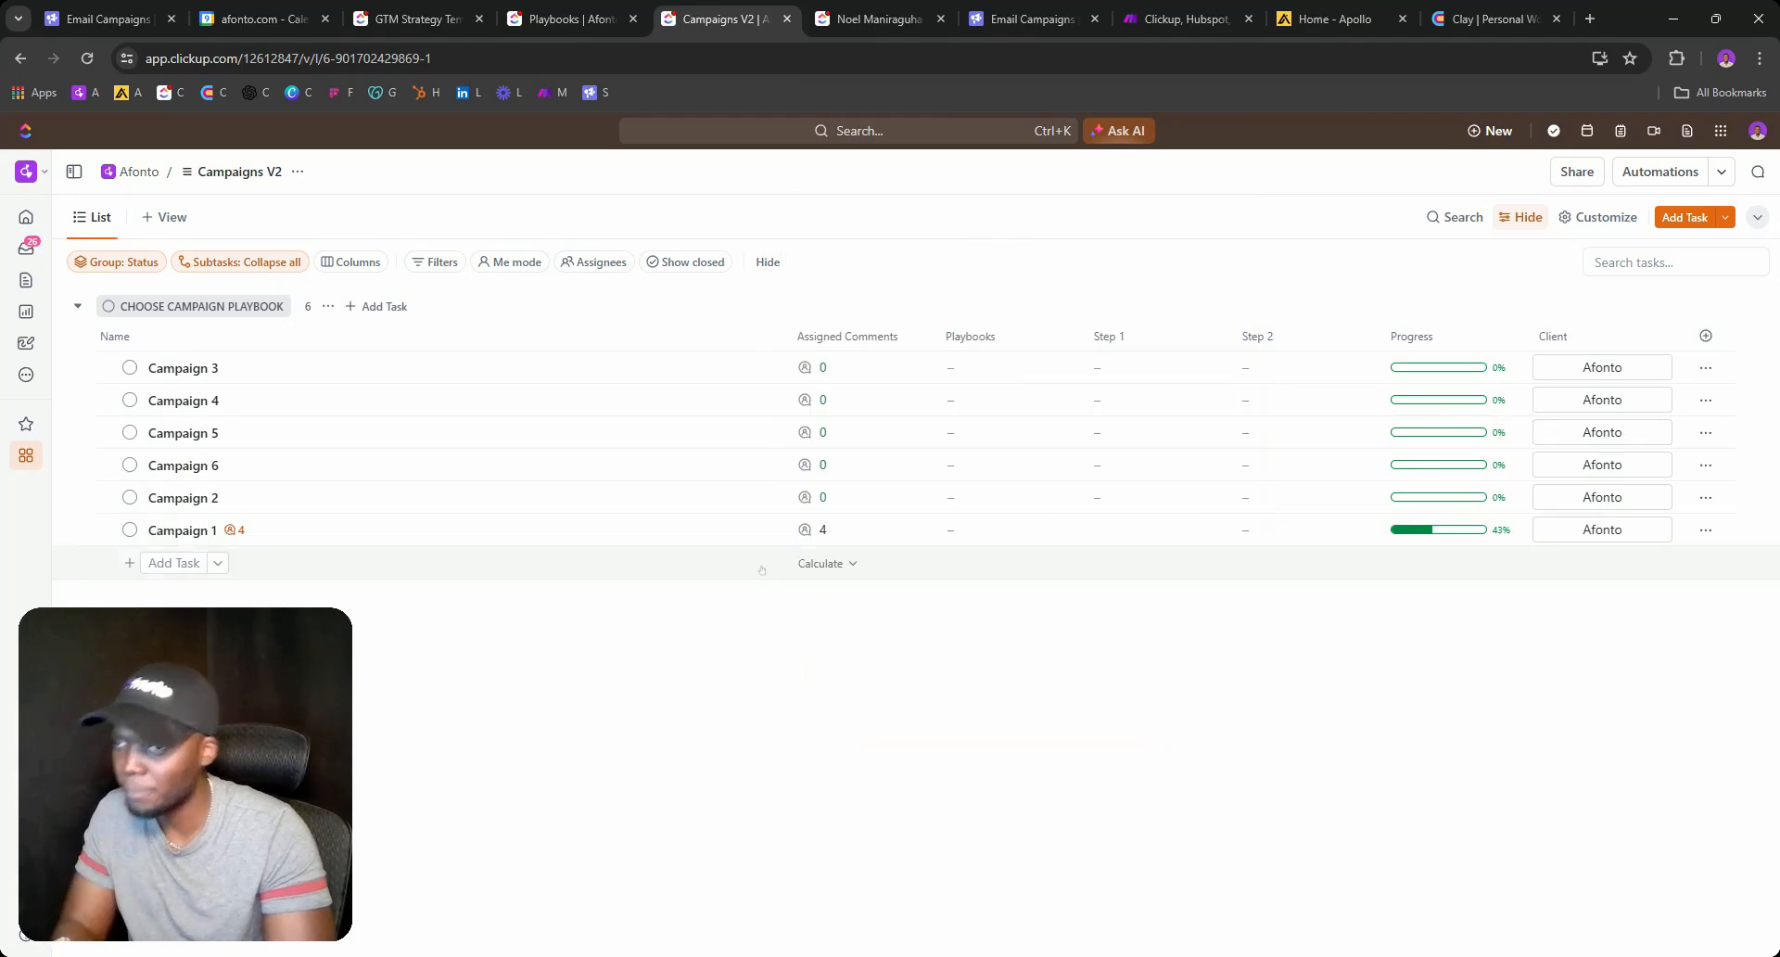
{"action": "left_click", "coordinate": [834, 497]}
{"action": "key", "text": "ctrl+v"}
{"action": "key", "text": "BackSpace"}
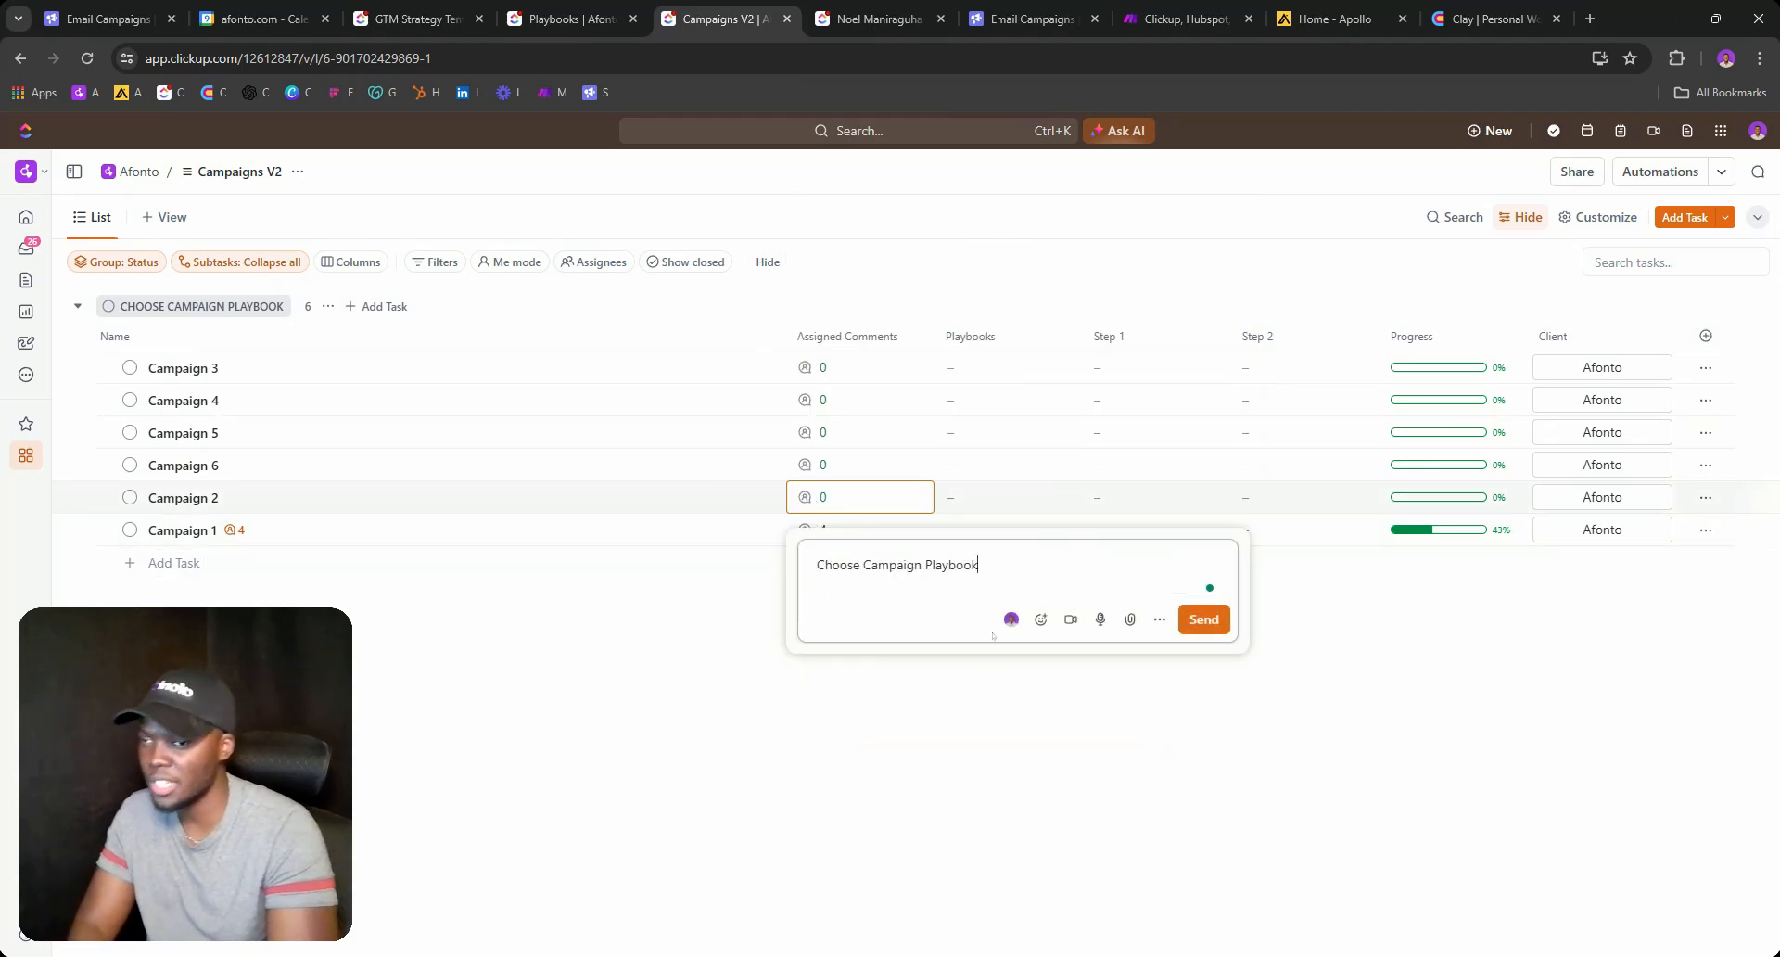
{"action": "left_click", "coordinate": [1204, 619]}
Confirm Campaign 2's comment was added and set its playbook to Job posting.
{"action": "left_click", "coordinate": [841, 851]}
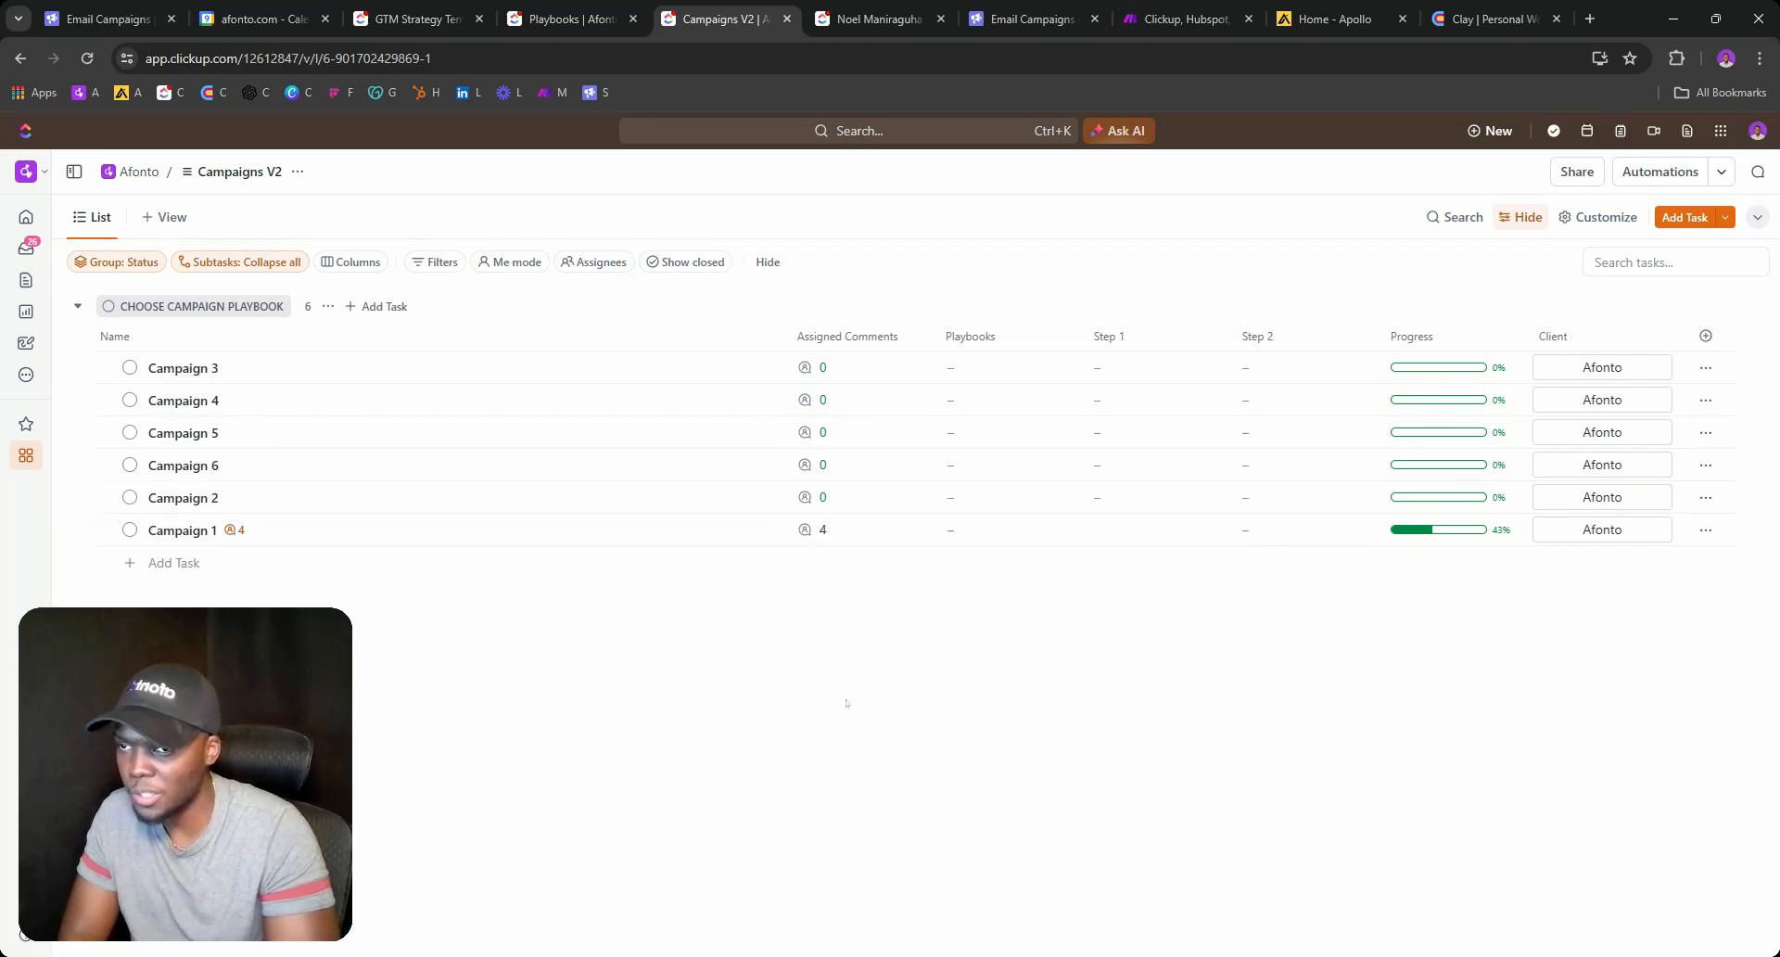
{"action": "left_click", "coordinate": [821, 495]}
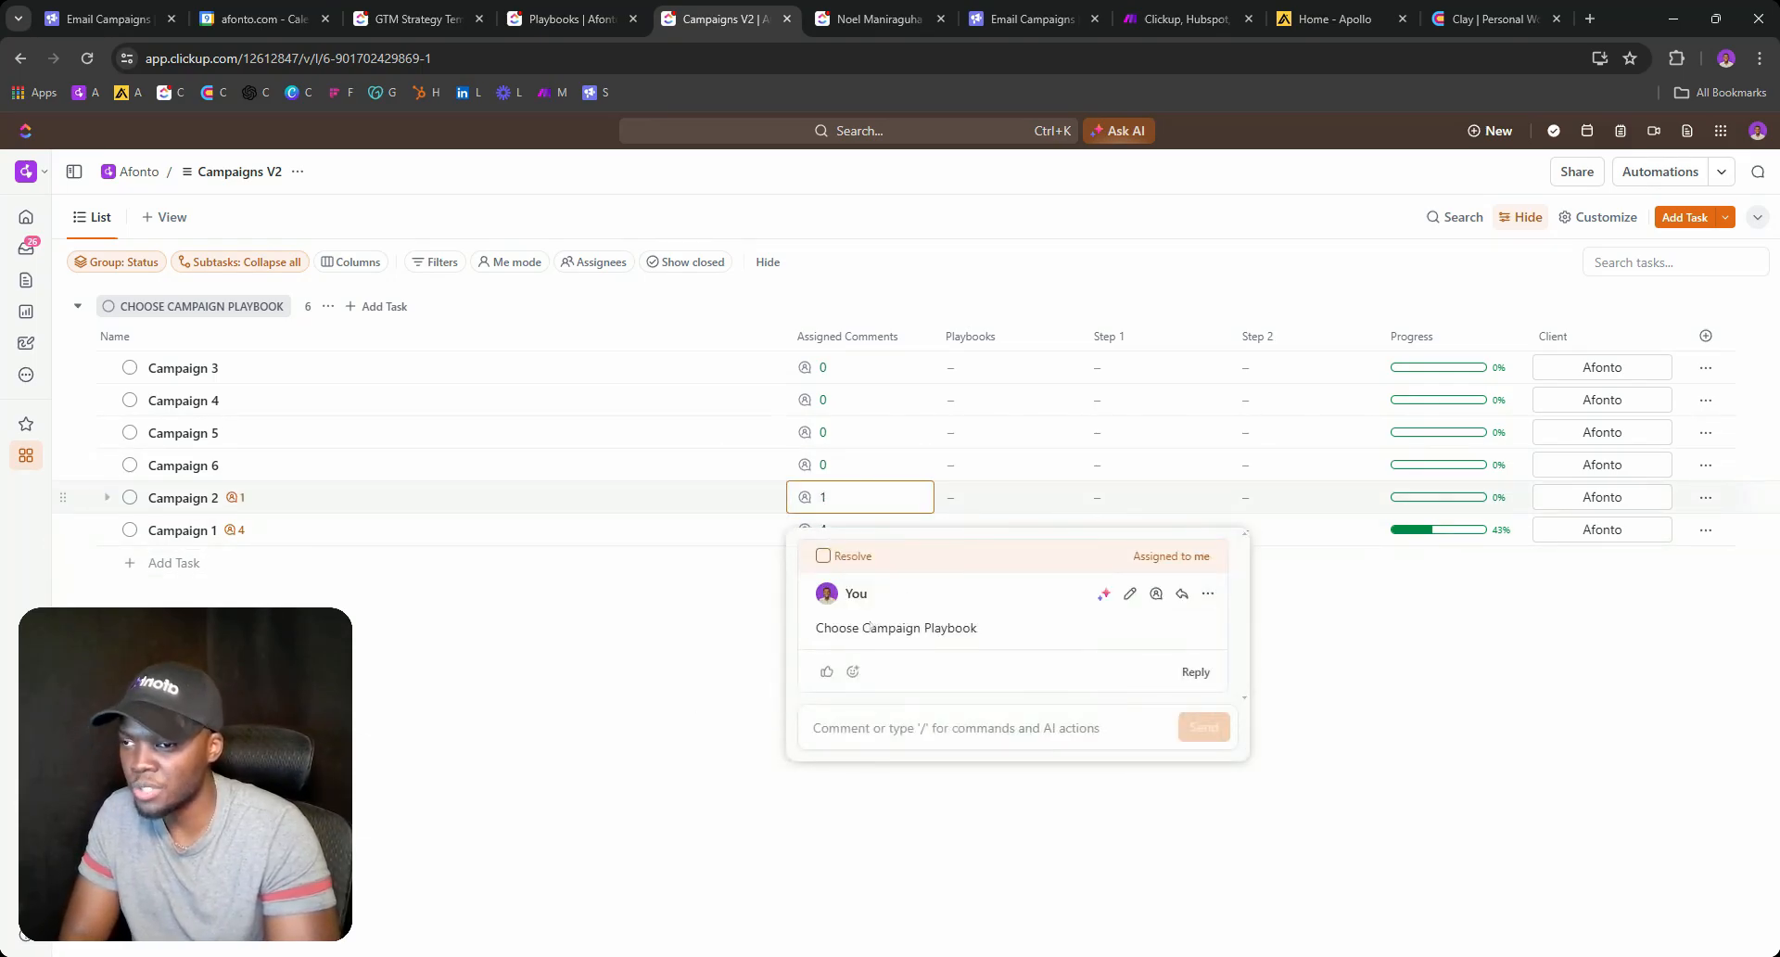
{"action": "left_click", "coordinate": [727, 636]}
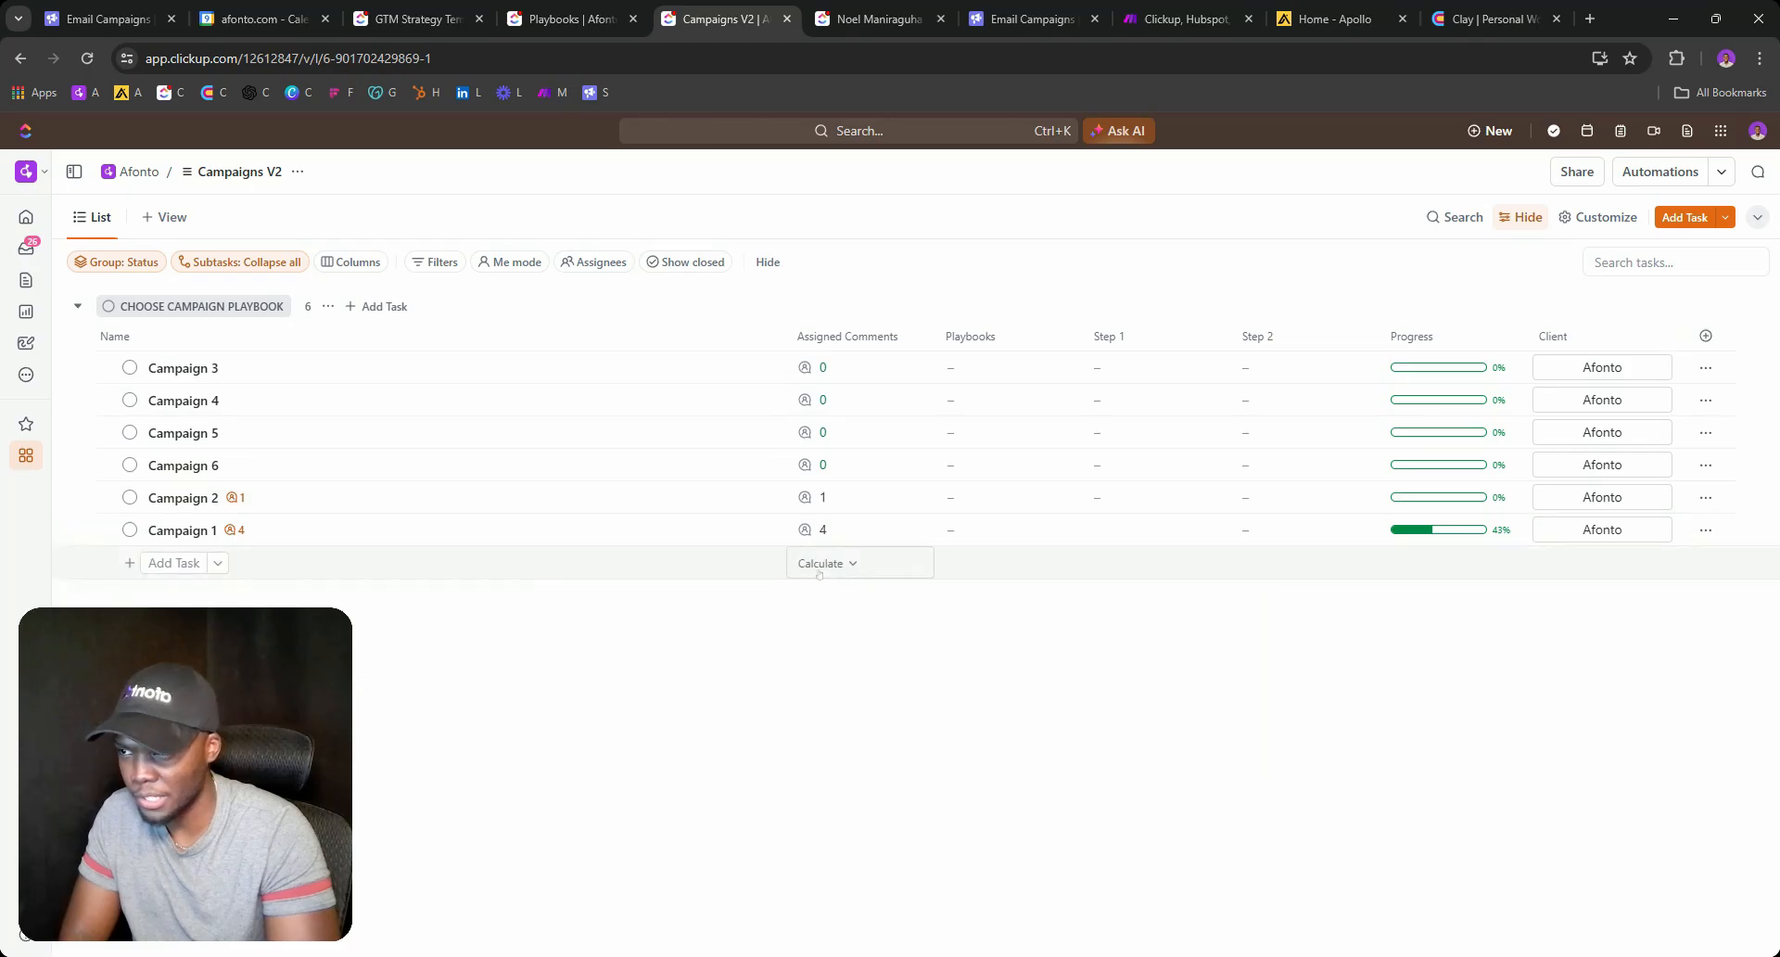
{"action": "left_click", "coordinate": [973, 498]}
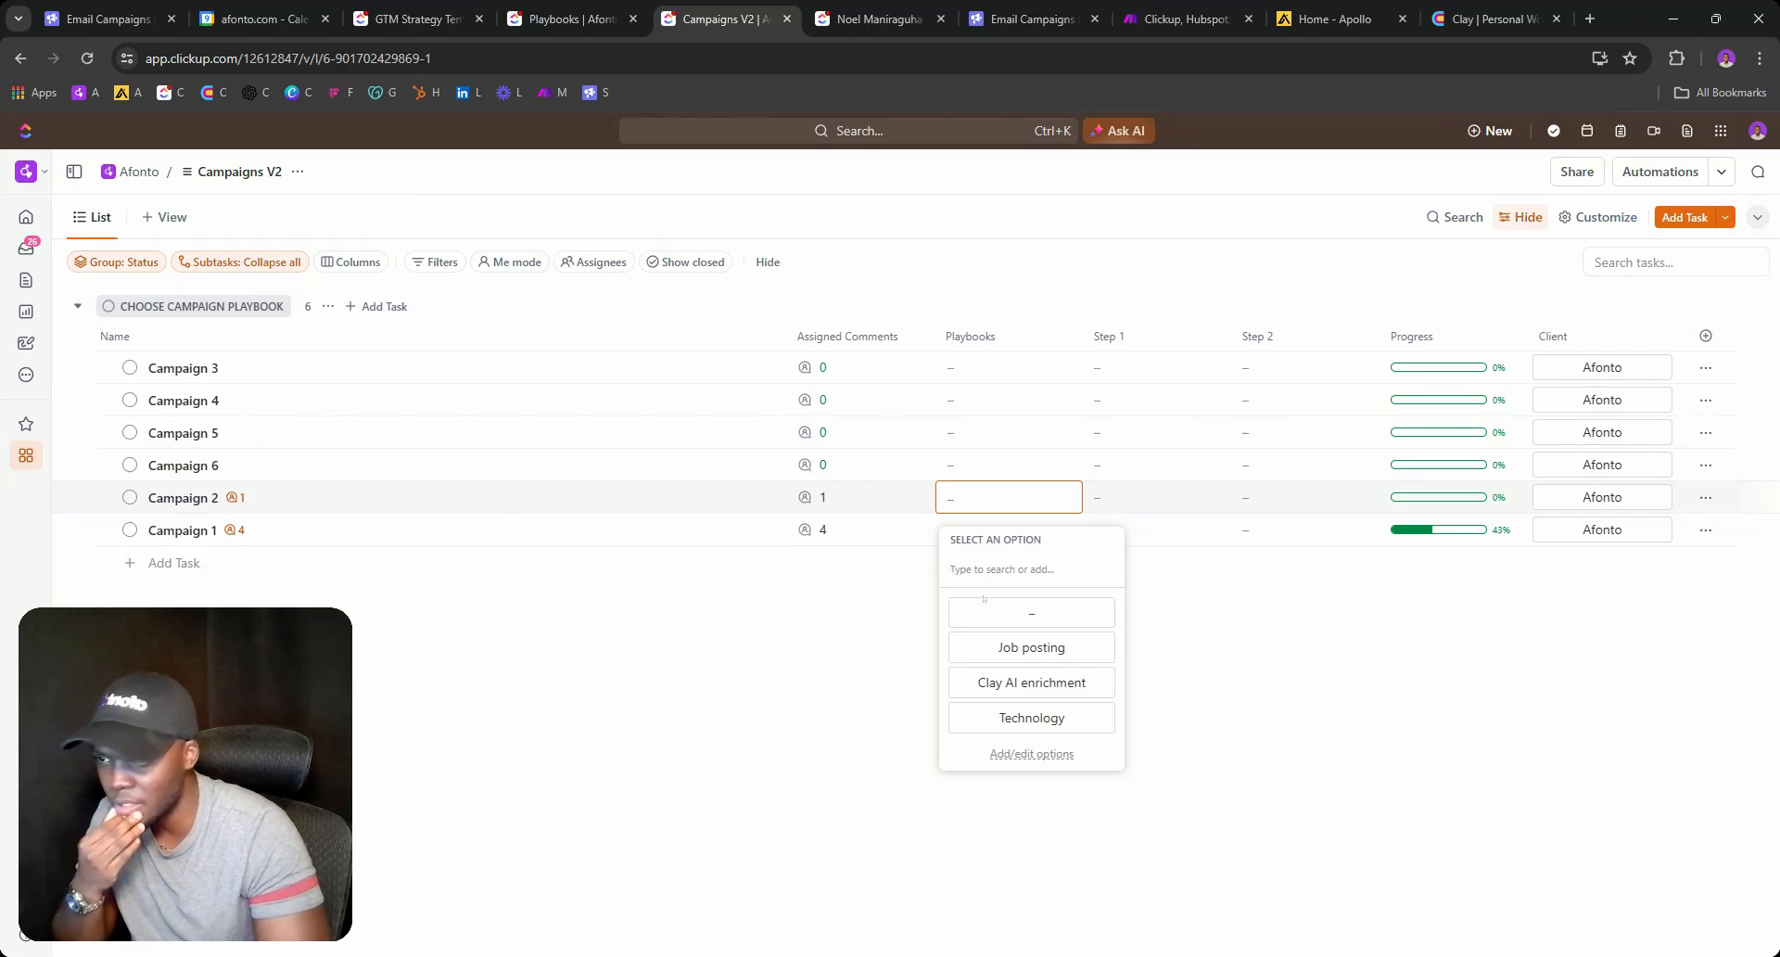
{"action": "left_click", "coordinate": [1008, 649]}
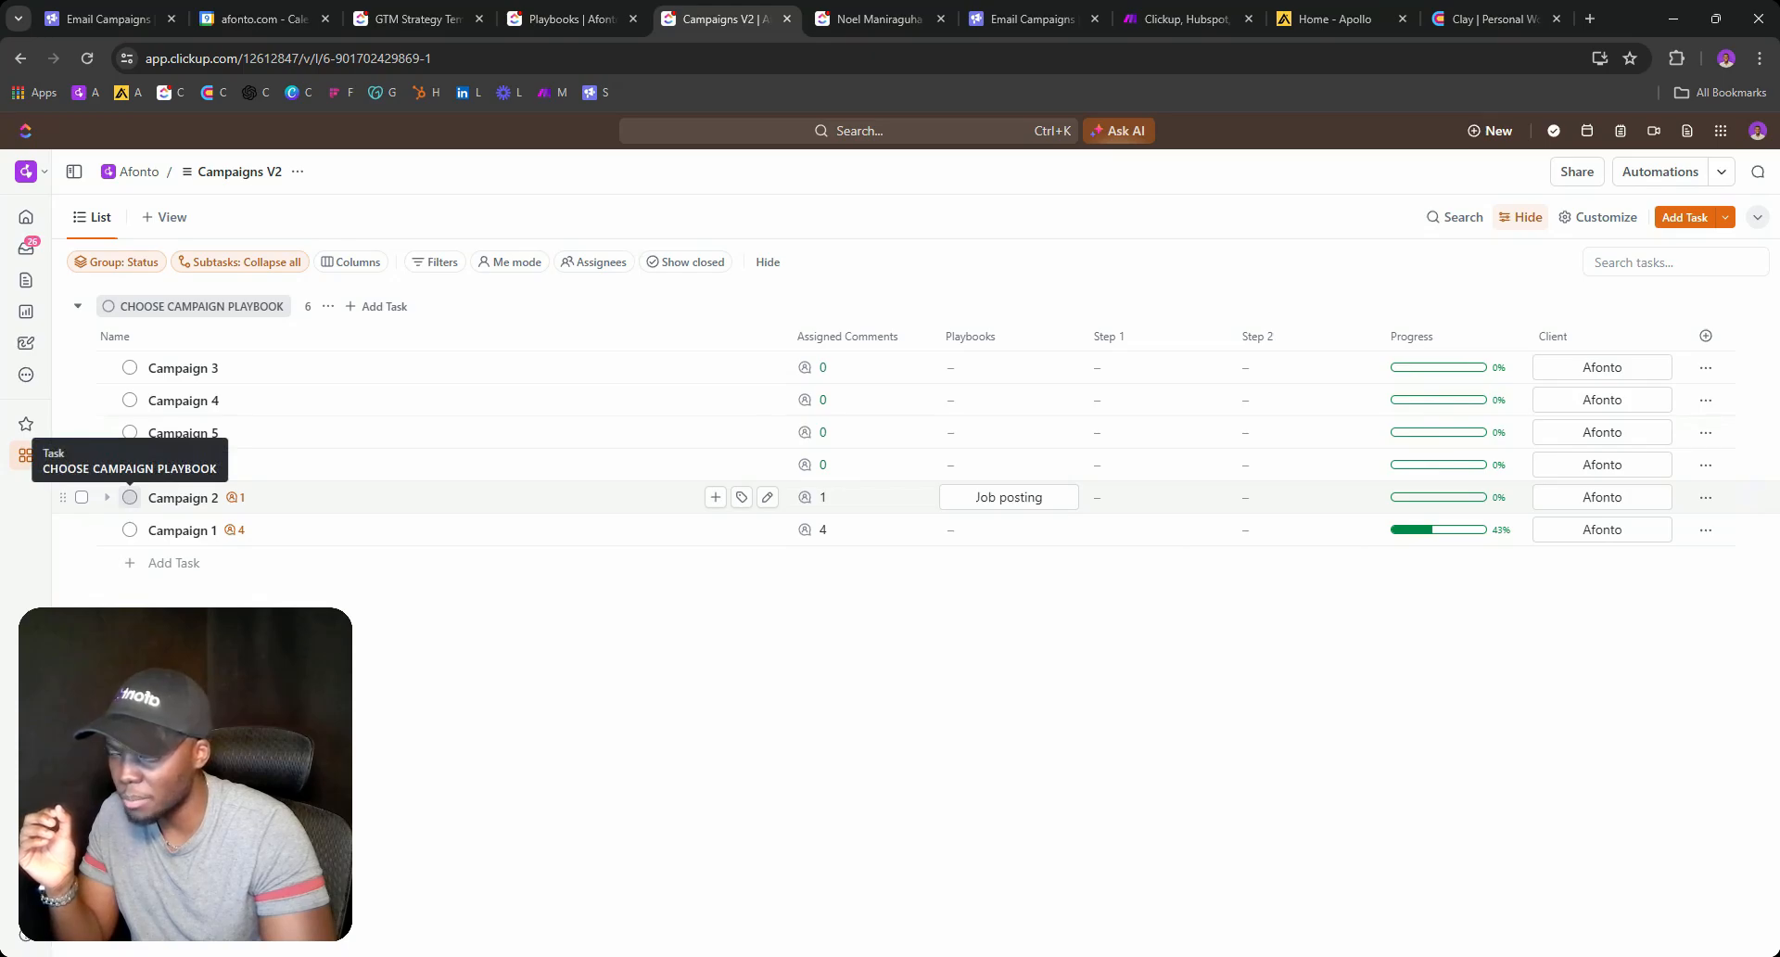
Edit the statuses, renaming CAMPAIGN COPY GENERATED to GENERATE CAMPAIGN COPY, applied to this list only.
{"action": "left_click", "coordinate": [130, 497]}
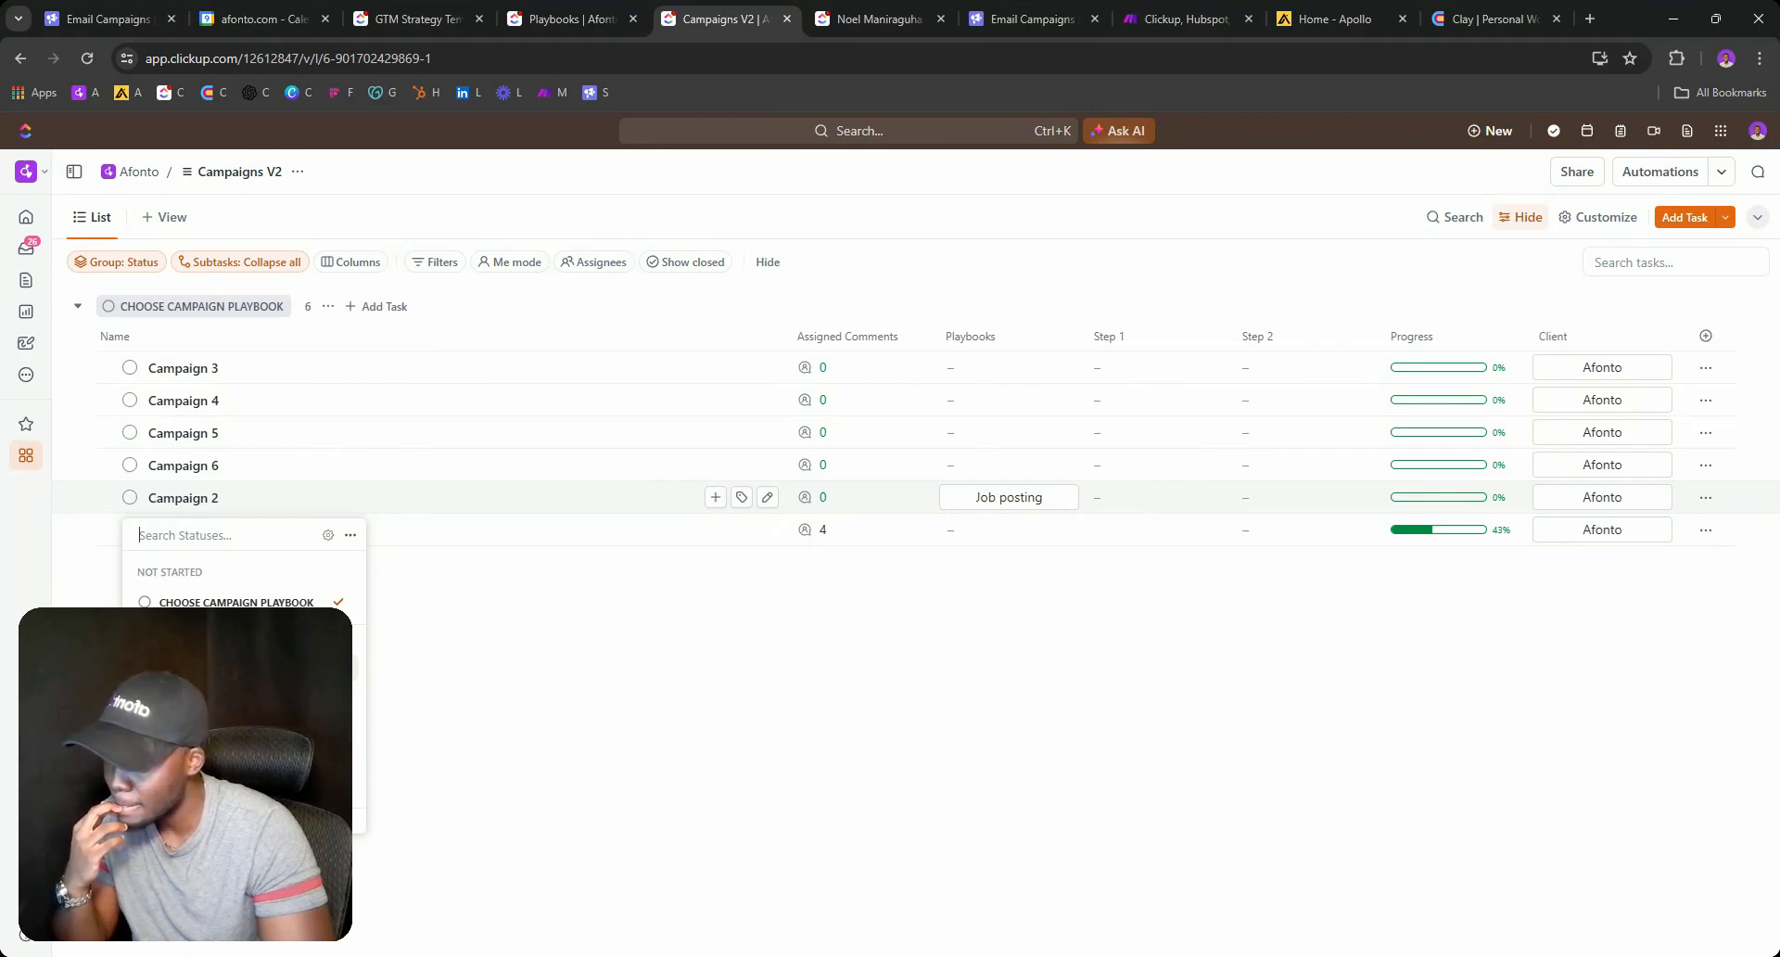
{"action": "left_click", "coordinate": [327, 534]}
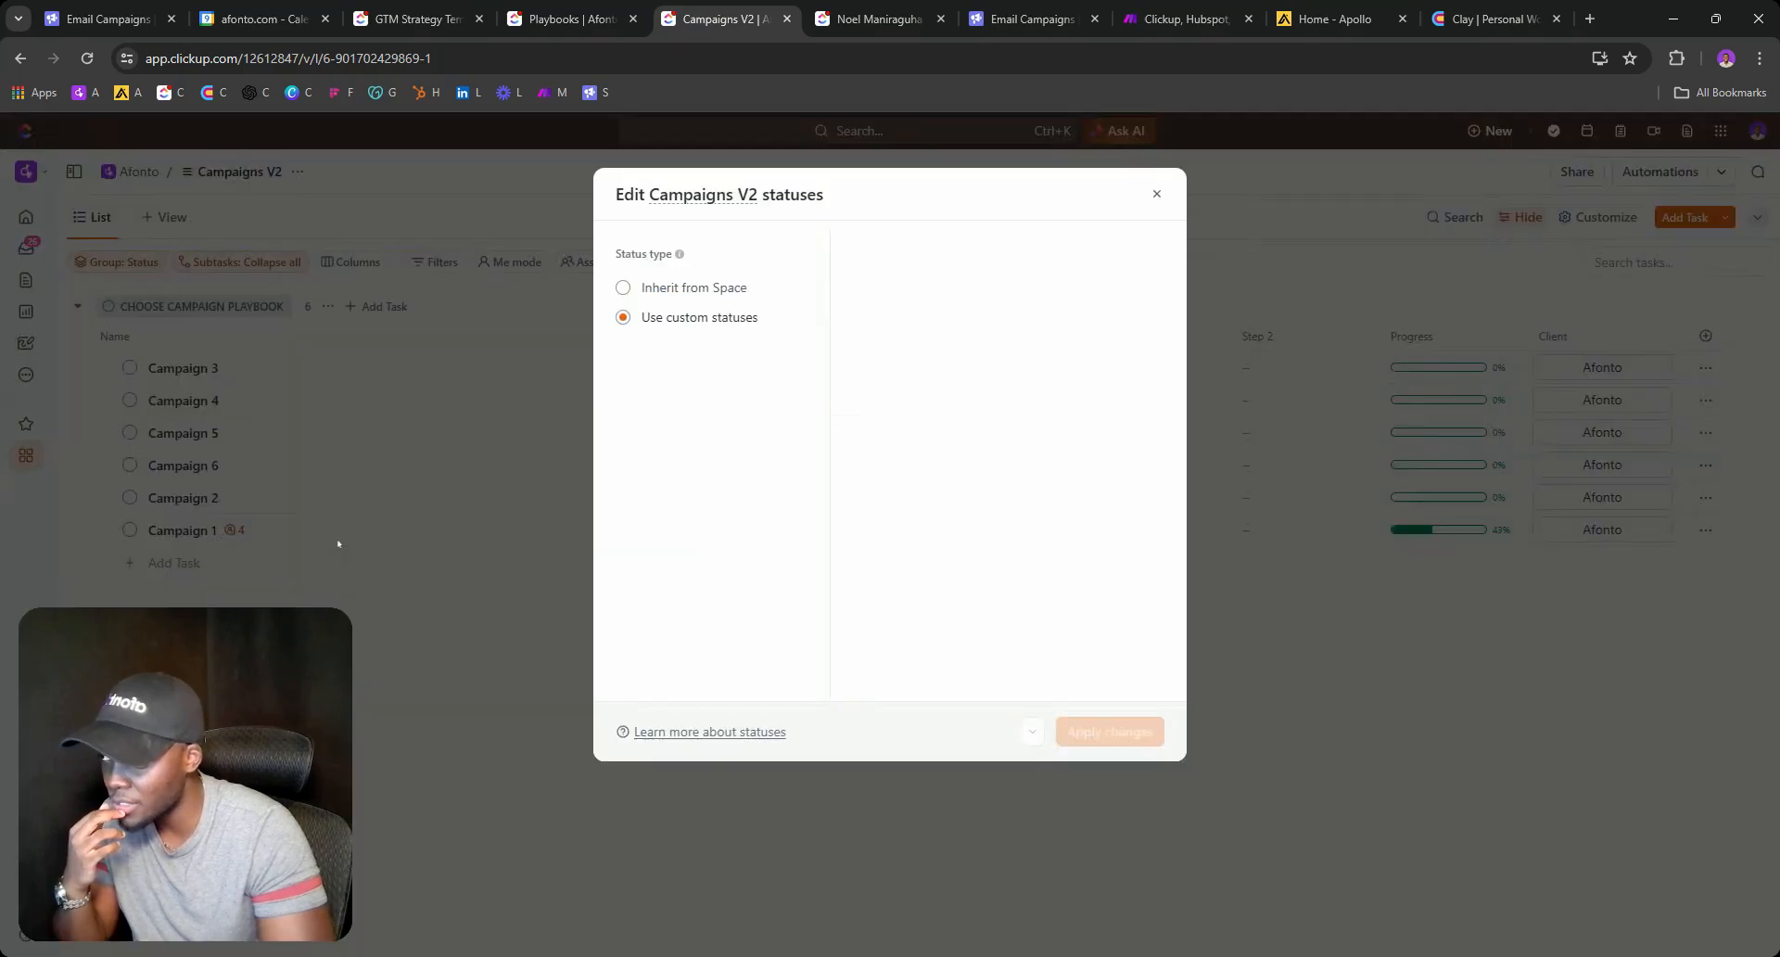
{"action": "double_click", "coordinate": [986, 390]}
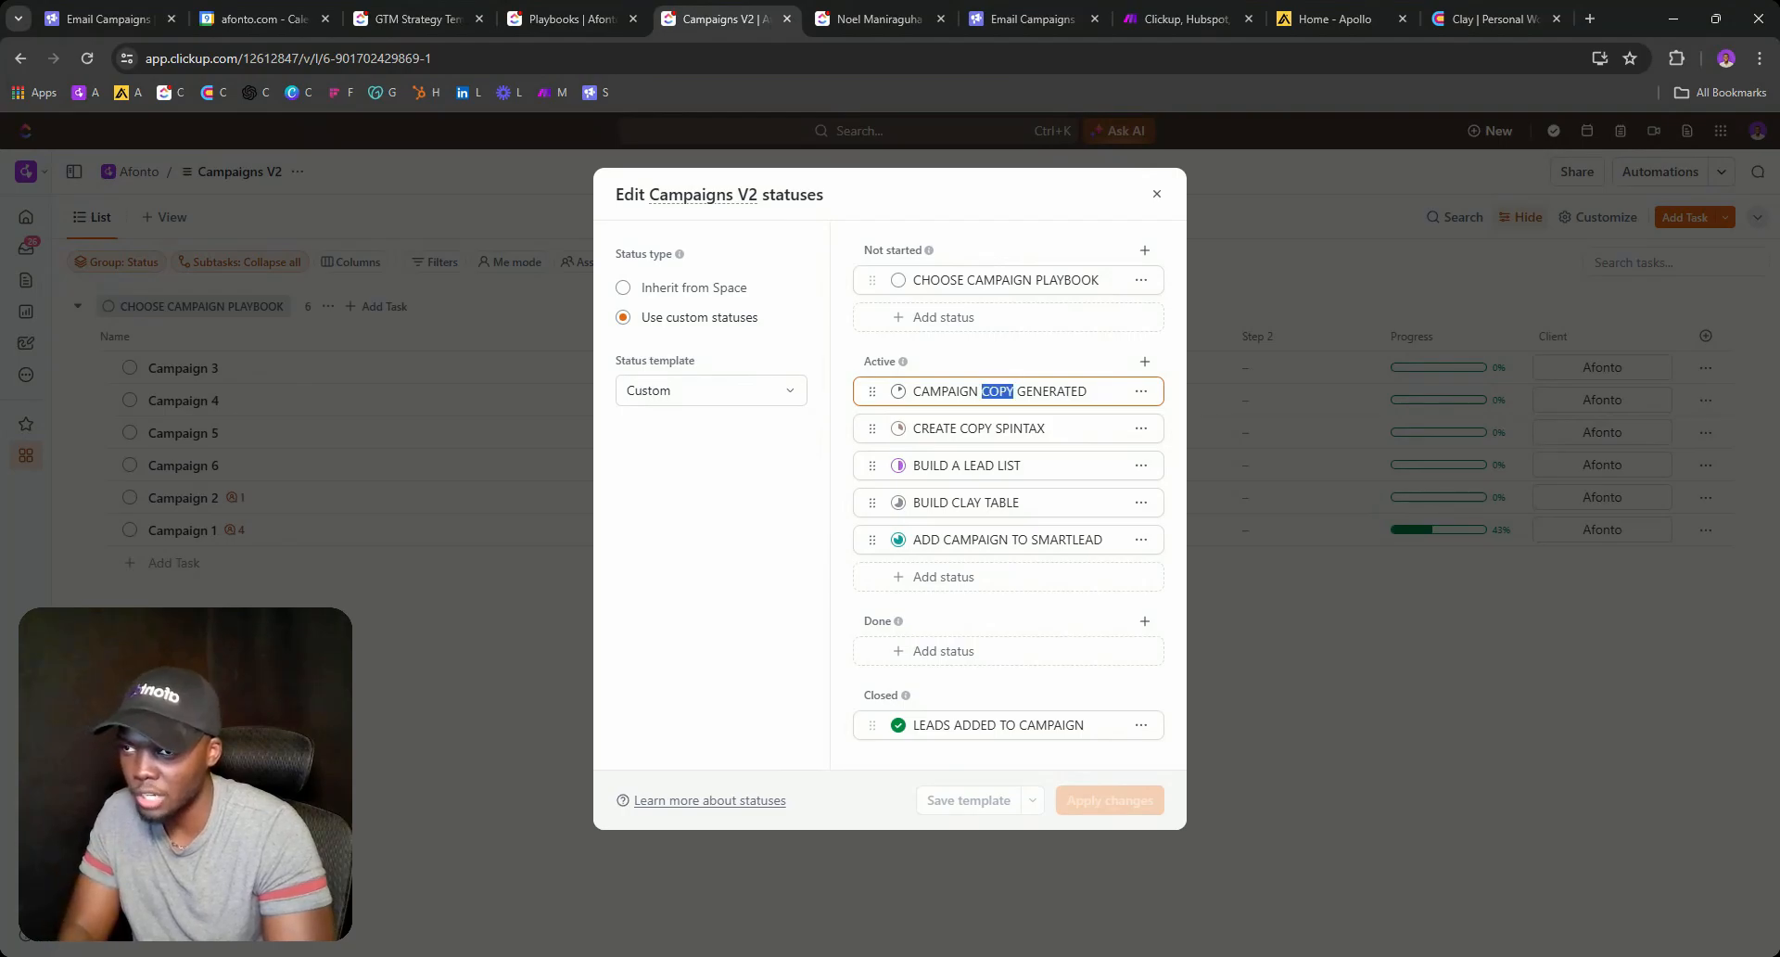
{"action": "key", "text": "BackSpace"}
{"action": "key", "text": "BackSpace"}
{"action": "key", "text": "BackSpace"}
{"action": "key", "text": "BackSpace"}
{"action": "key", "text": "BackSpace"}
{"action": "key", "text": "BackSpace"}
{"action": "key", "text": "BackSpace"}
{"action": "key", "text": "BackSpace"}
{"action": "key", "text": "BackSpace"}
{"action": "key", "text": "BackSpace"}
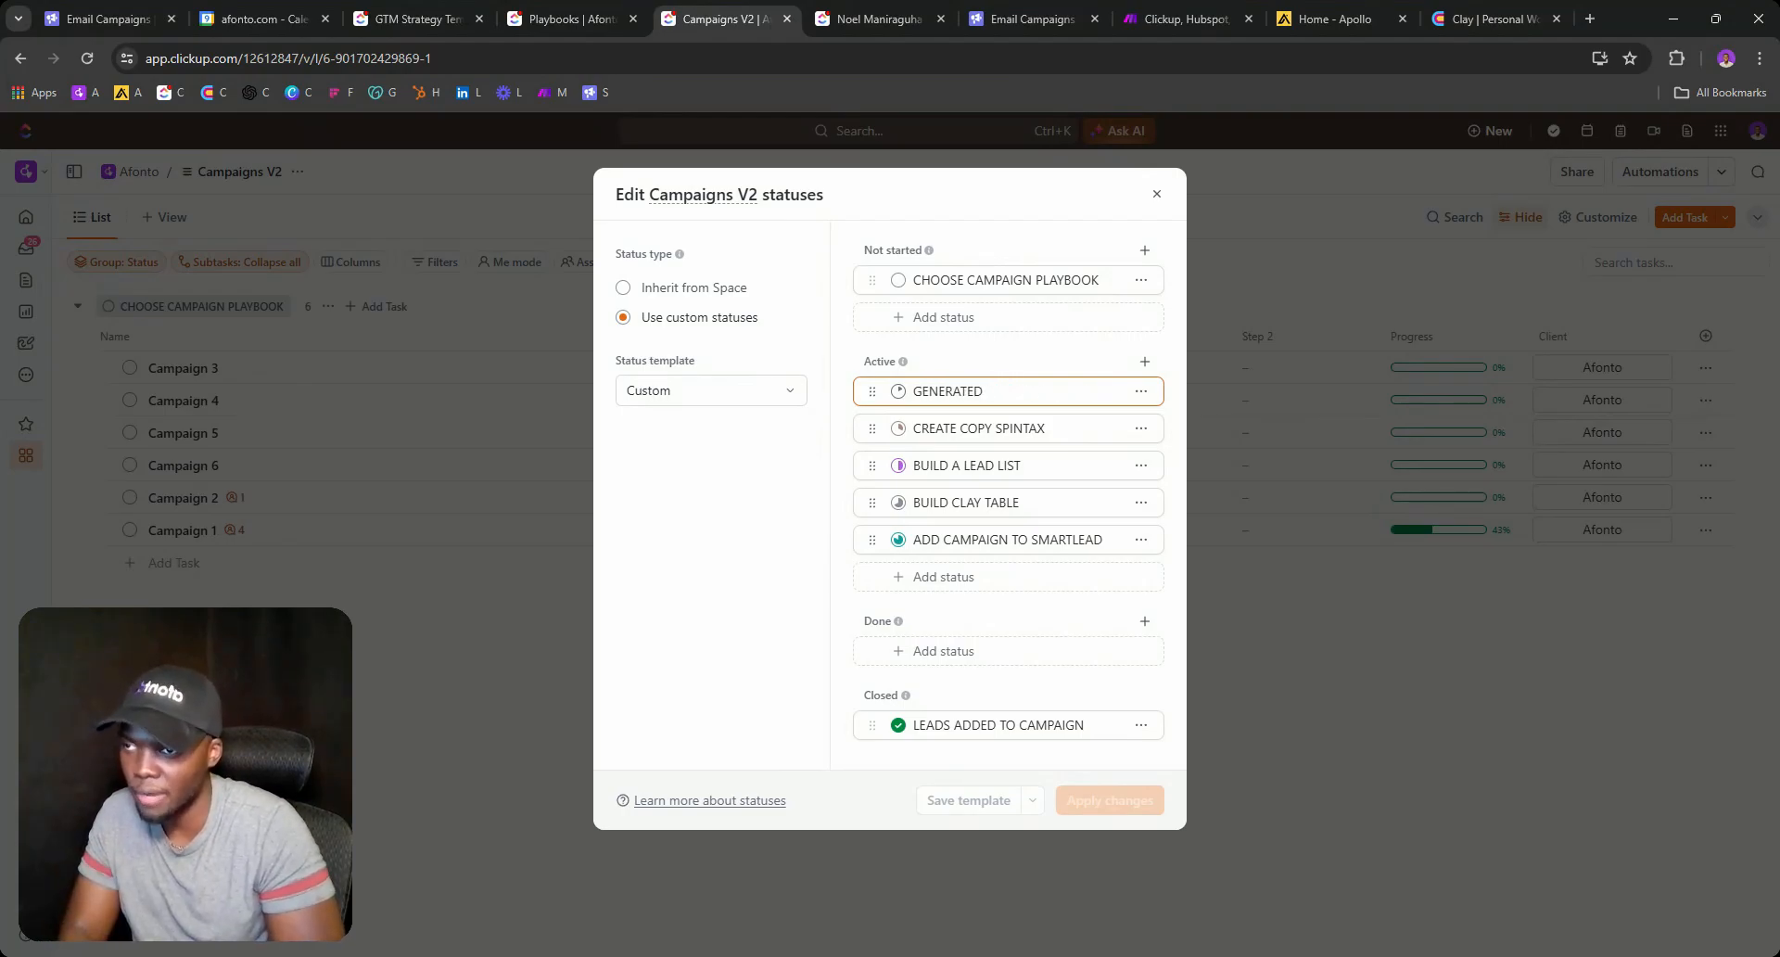
{"action": "key", "text": "BackSpace"}
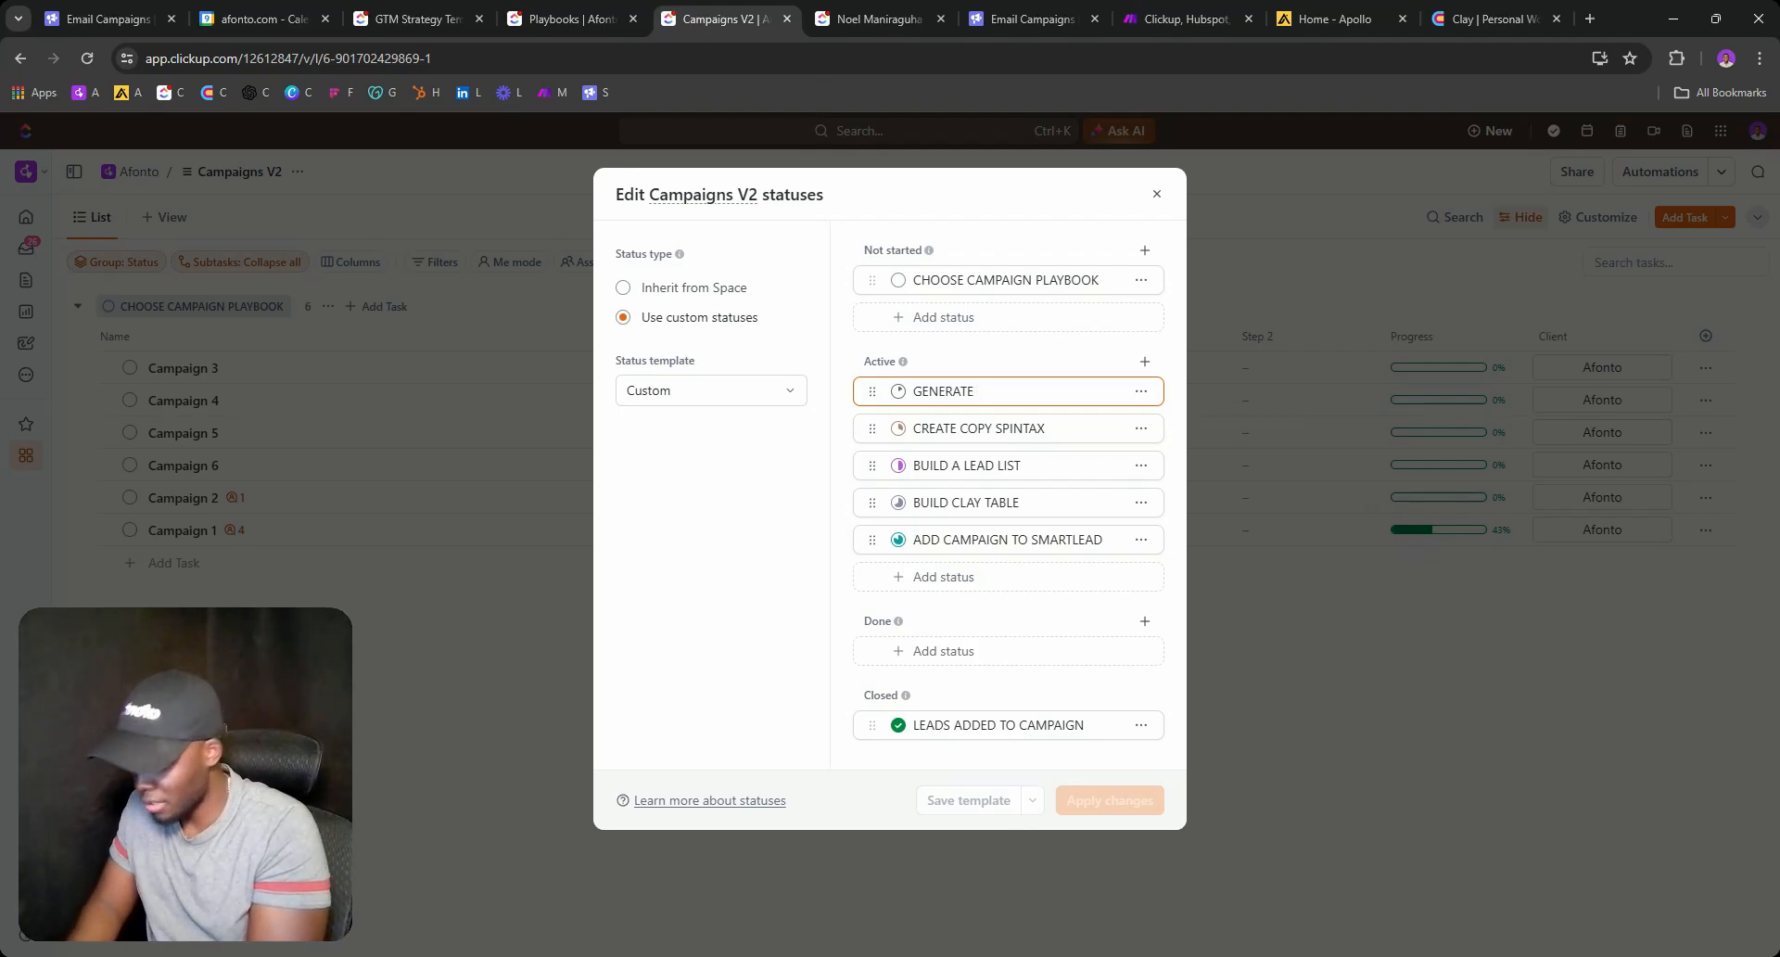
{"action": "type", "text": "CAMPAIGN C"}
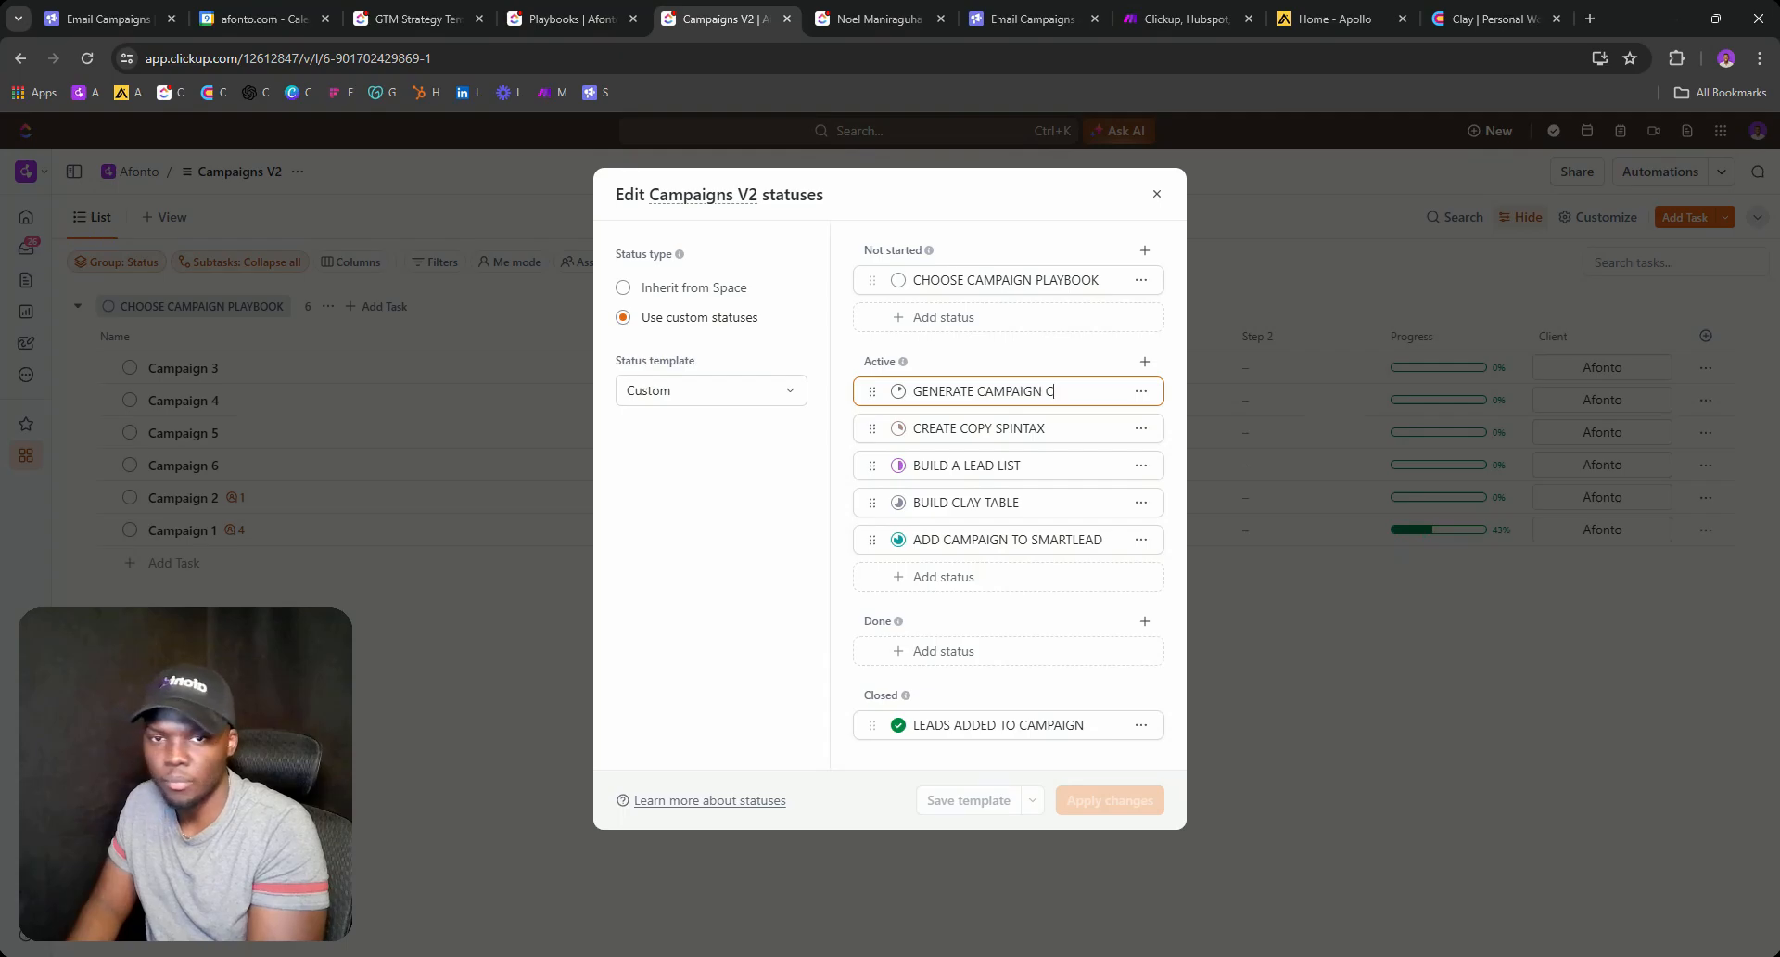
{"action": "type", "text": "OPY"}
{"action": "key", "text": "Return"}
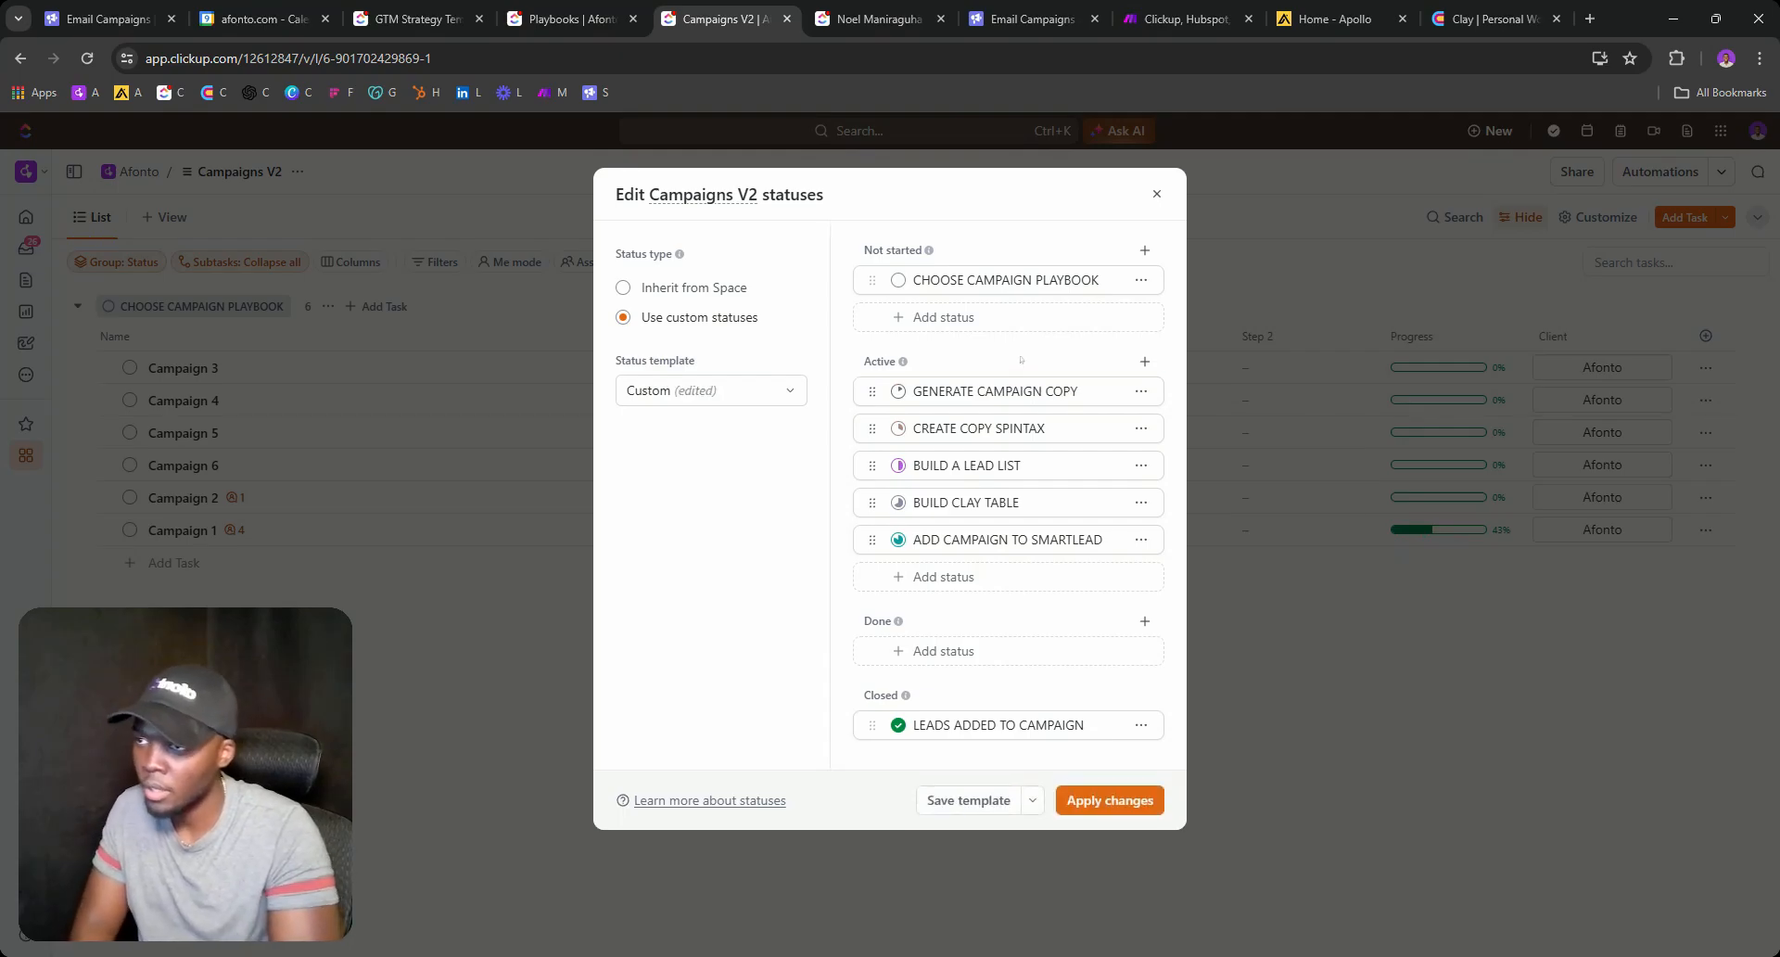
{"action": "left_click", "coordinate": [1110, 800]}
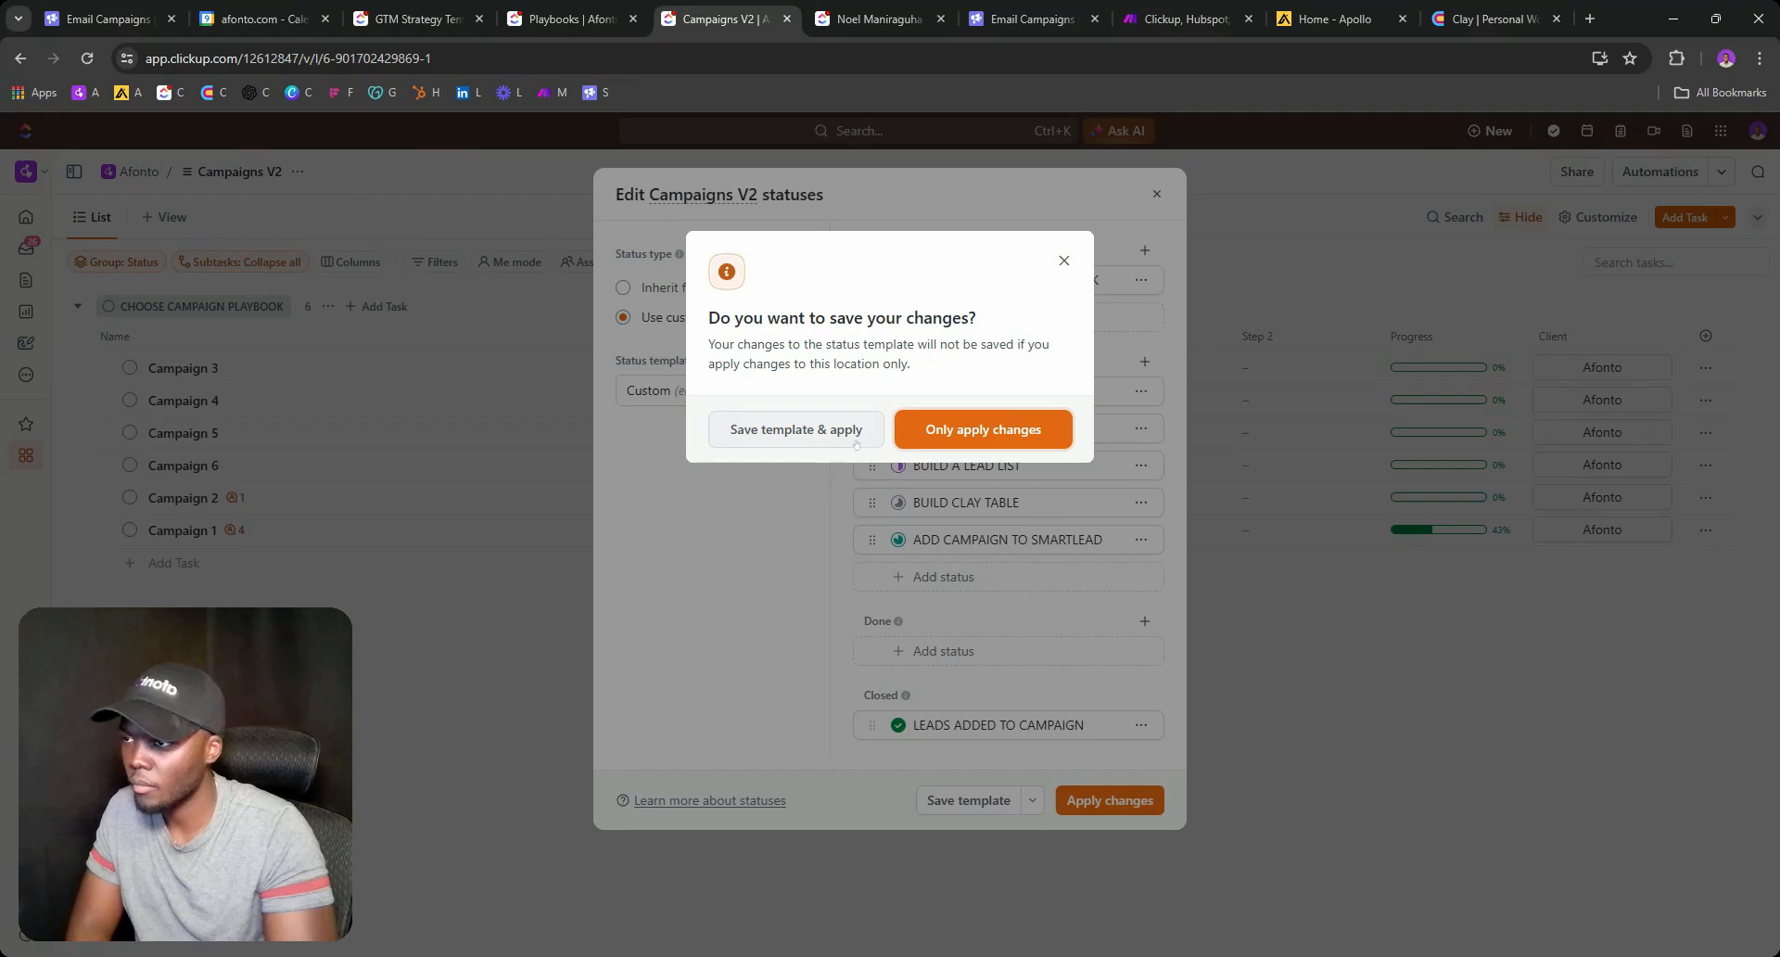
{"action": "left_click", "coordinate": [795, 429]}
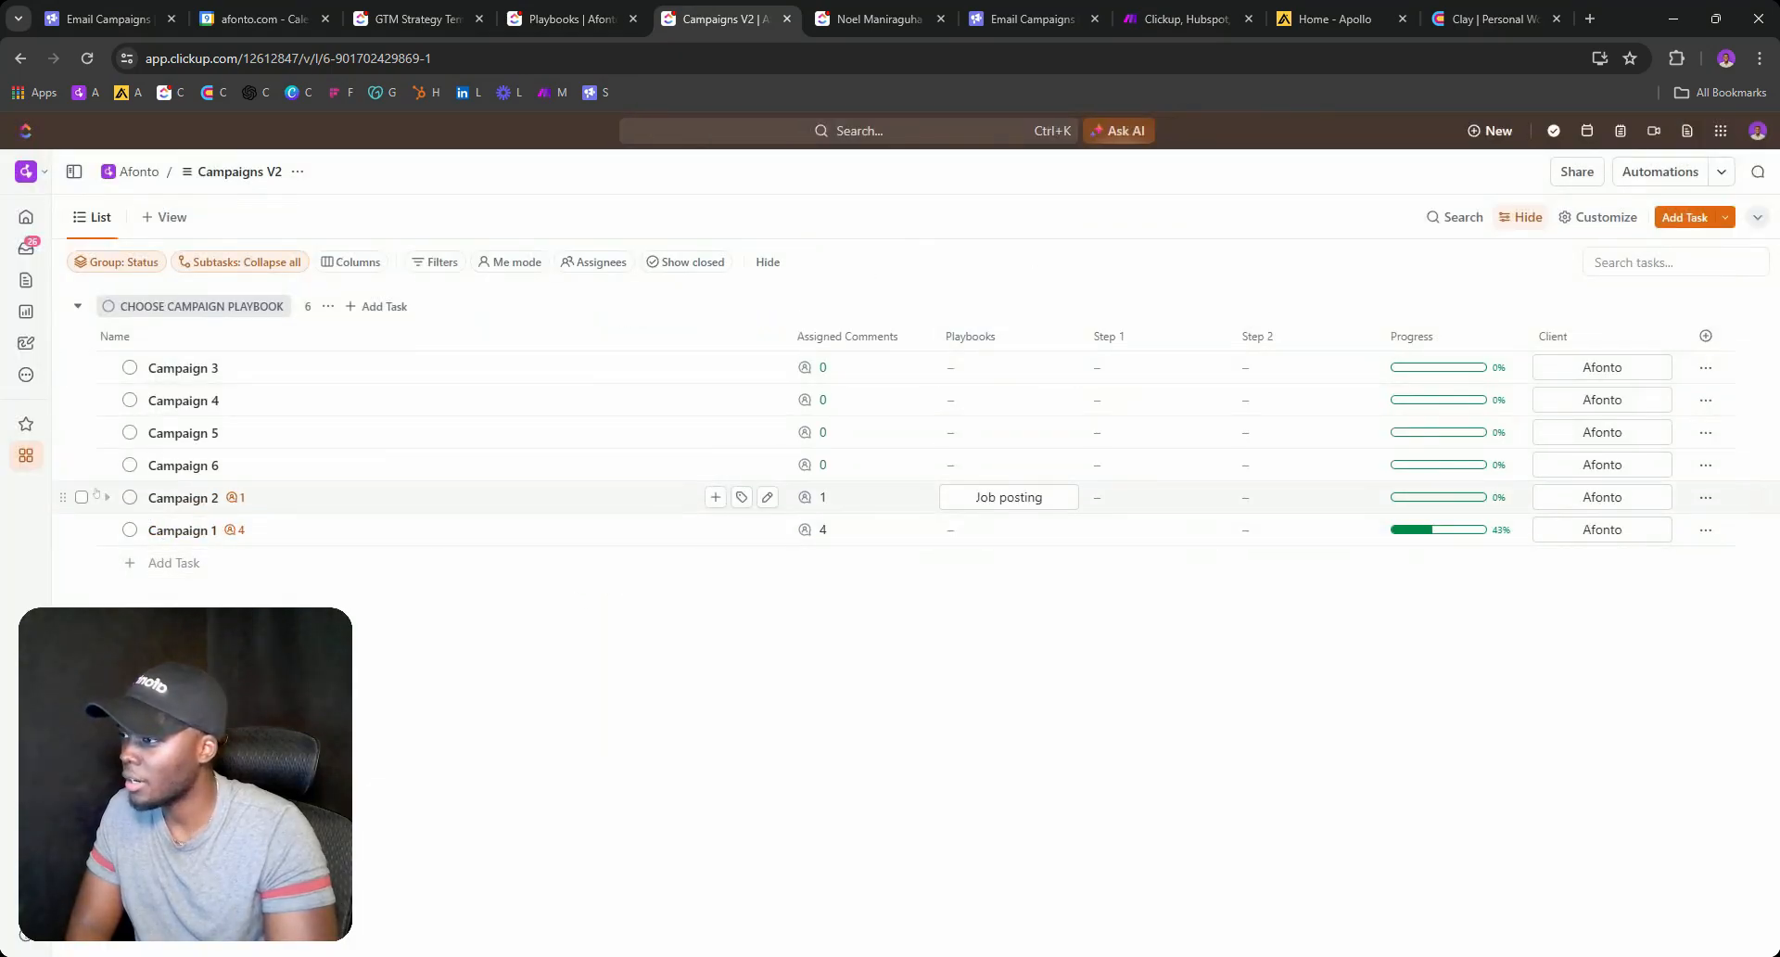
Move Campaign 2 to GENERATE CAMPAIGN COPY, then abandon a draft Call webhook automation.
{"action": "left_click", "coordinate": [130, 498]}
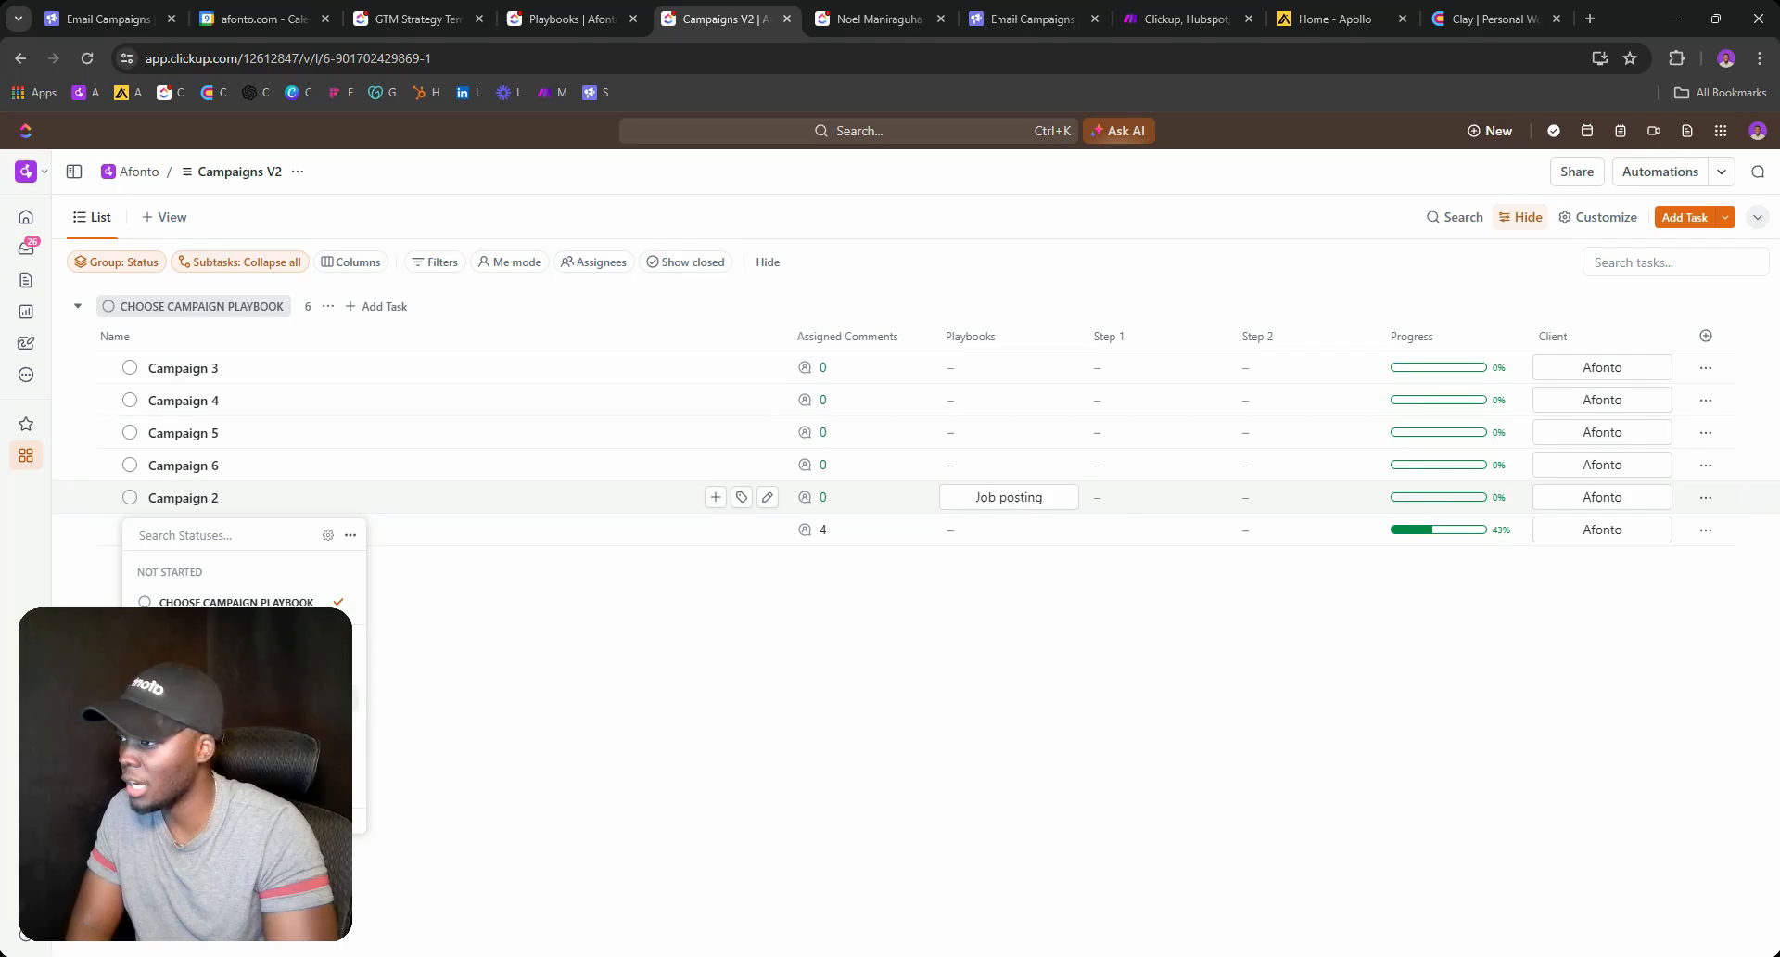
{"action": "left_click", "coordinate": [231, 668]}
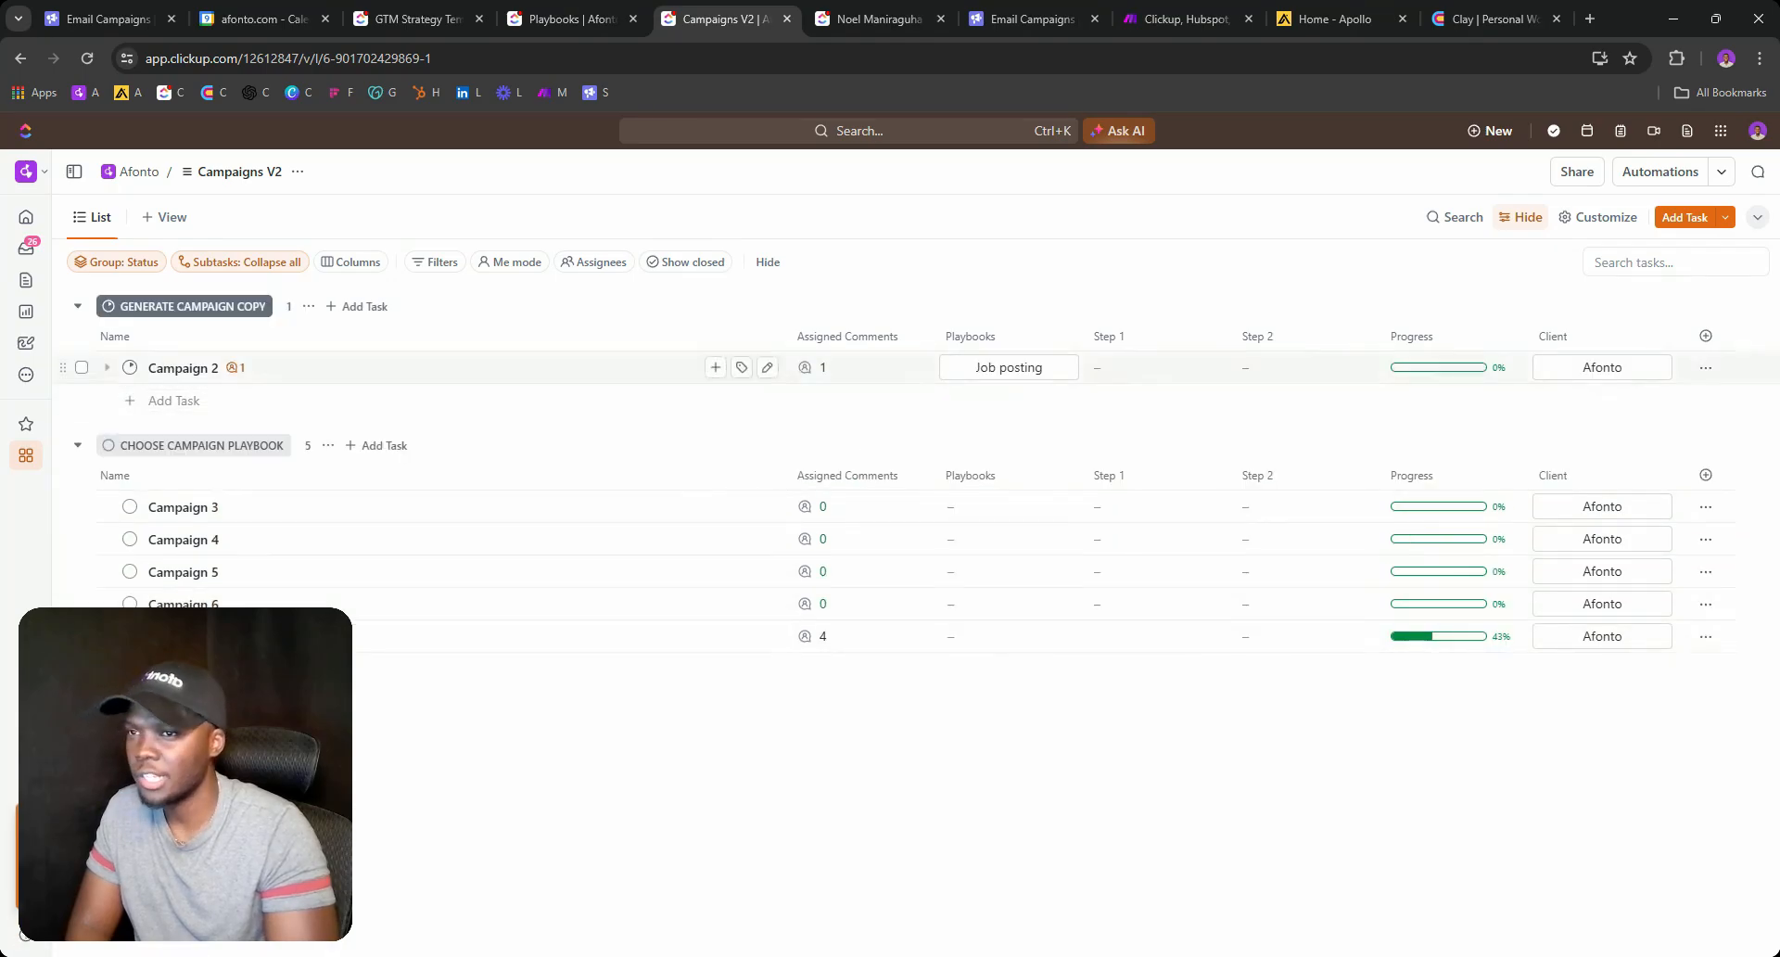
{"action": "left_click", "coordinate": [1659, 172]}
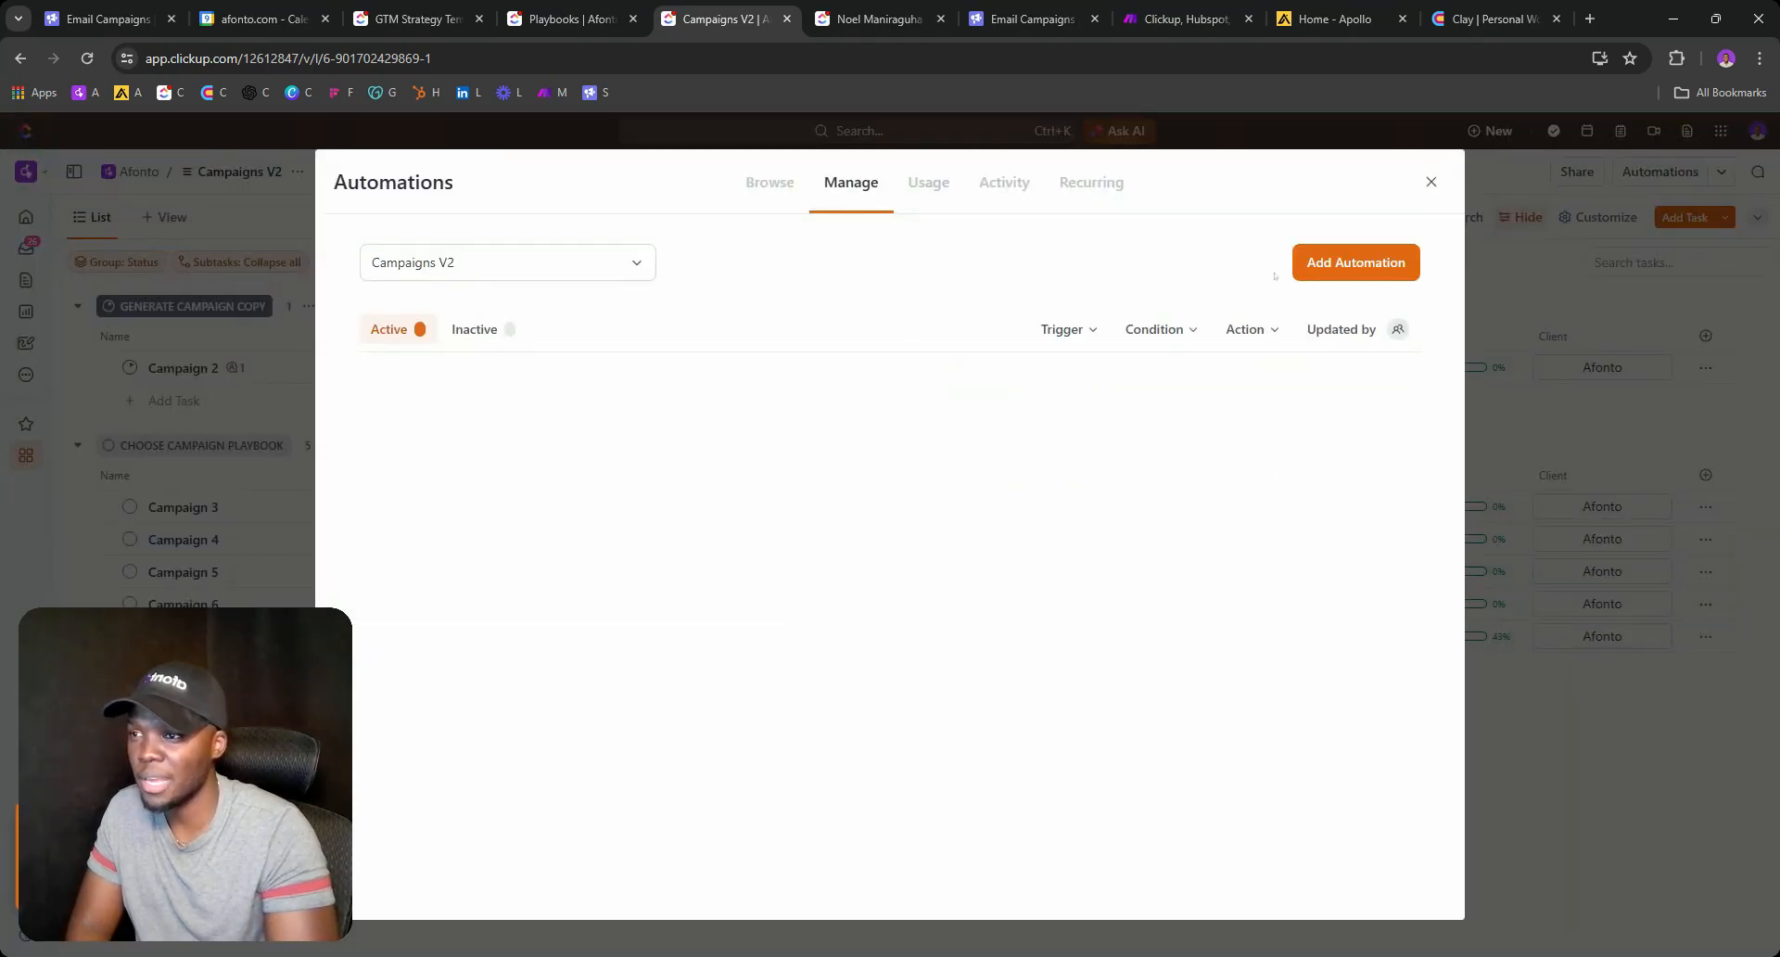
{"action": "left_click", "coordinate": [1316, 264]}
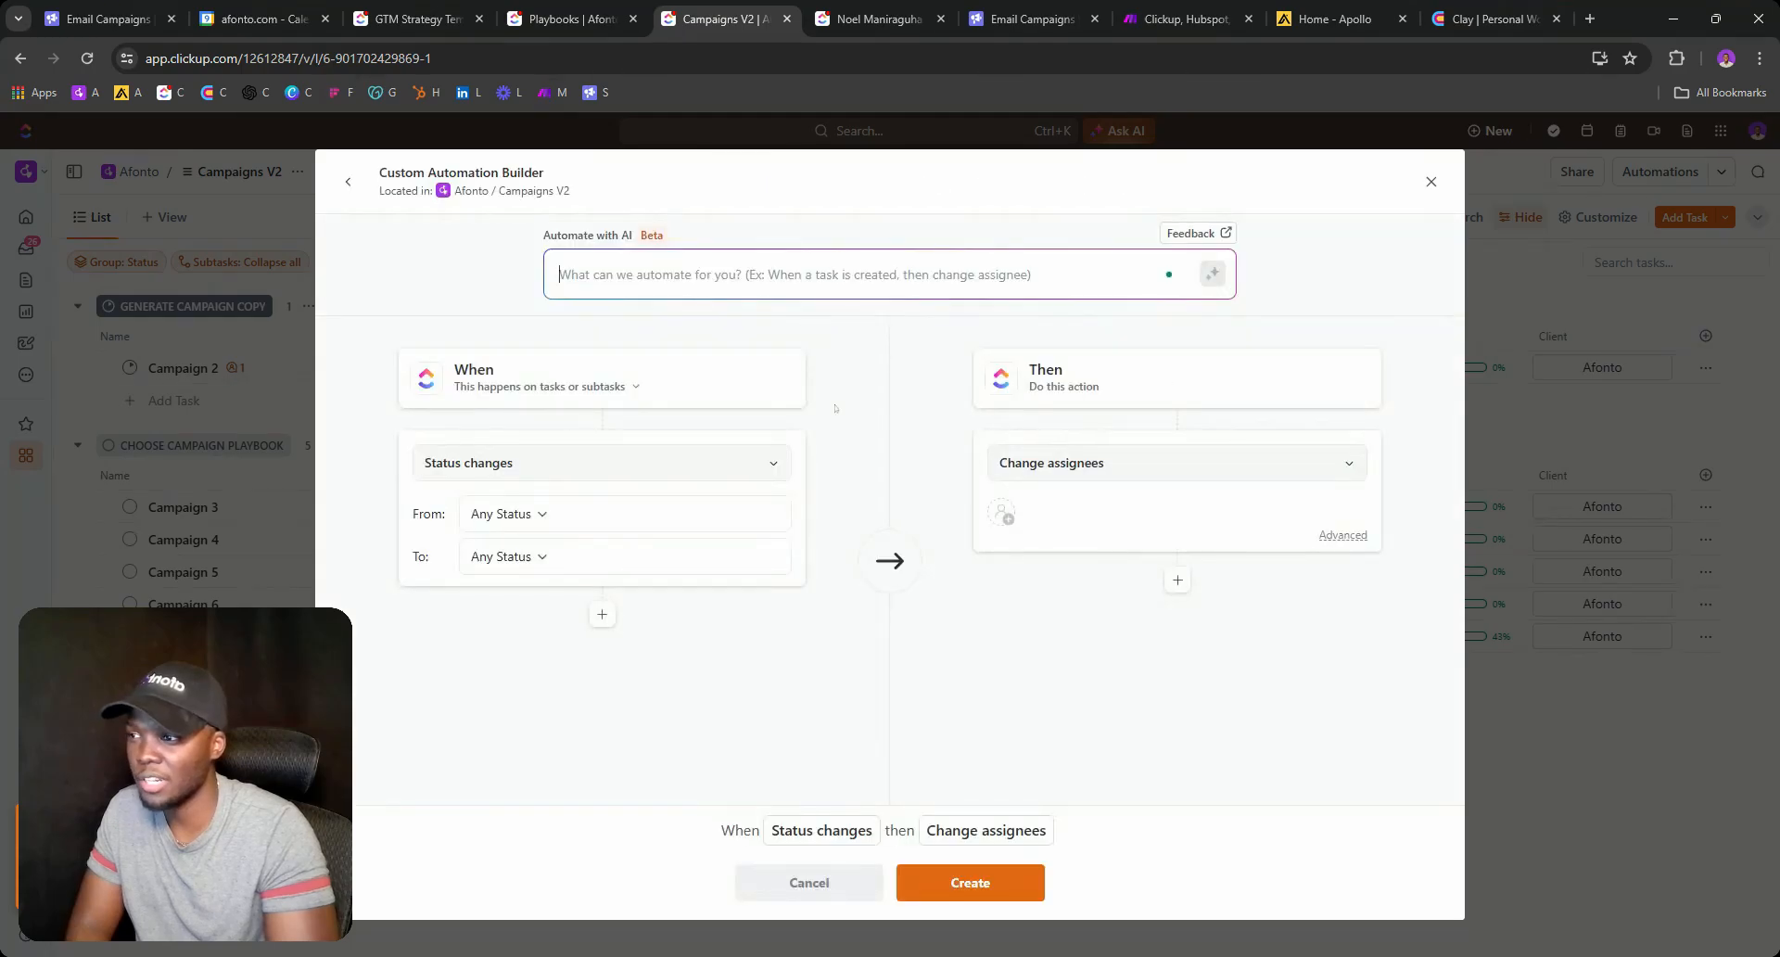
{"action": "left_click", "coordinate": [1112, 484]}
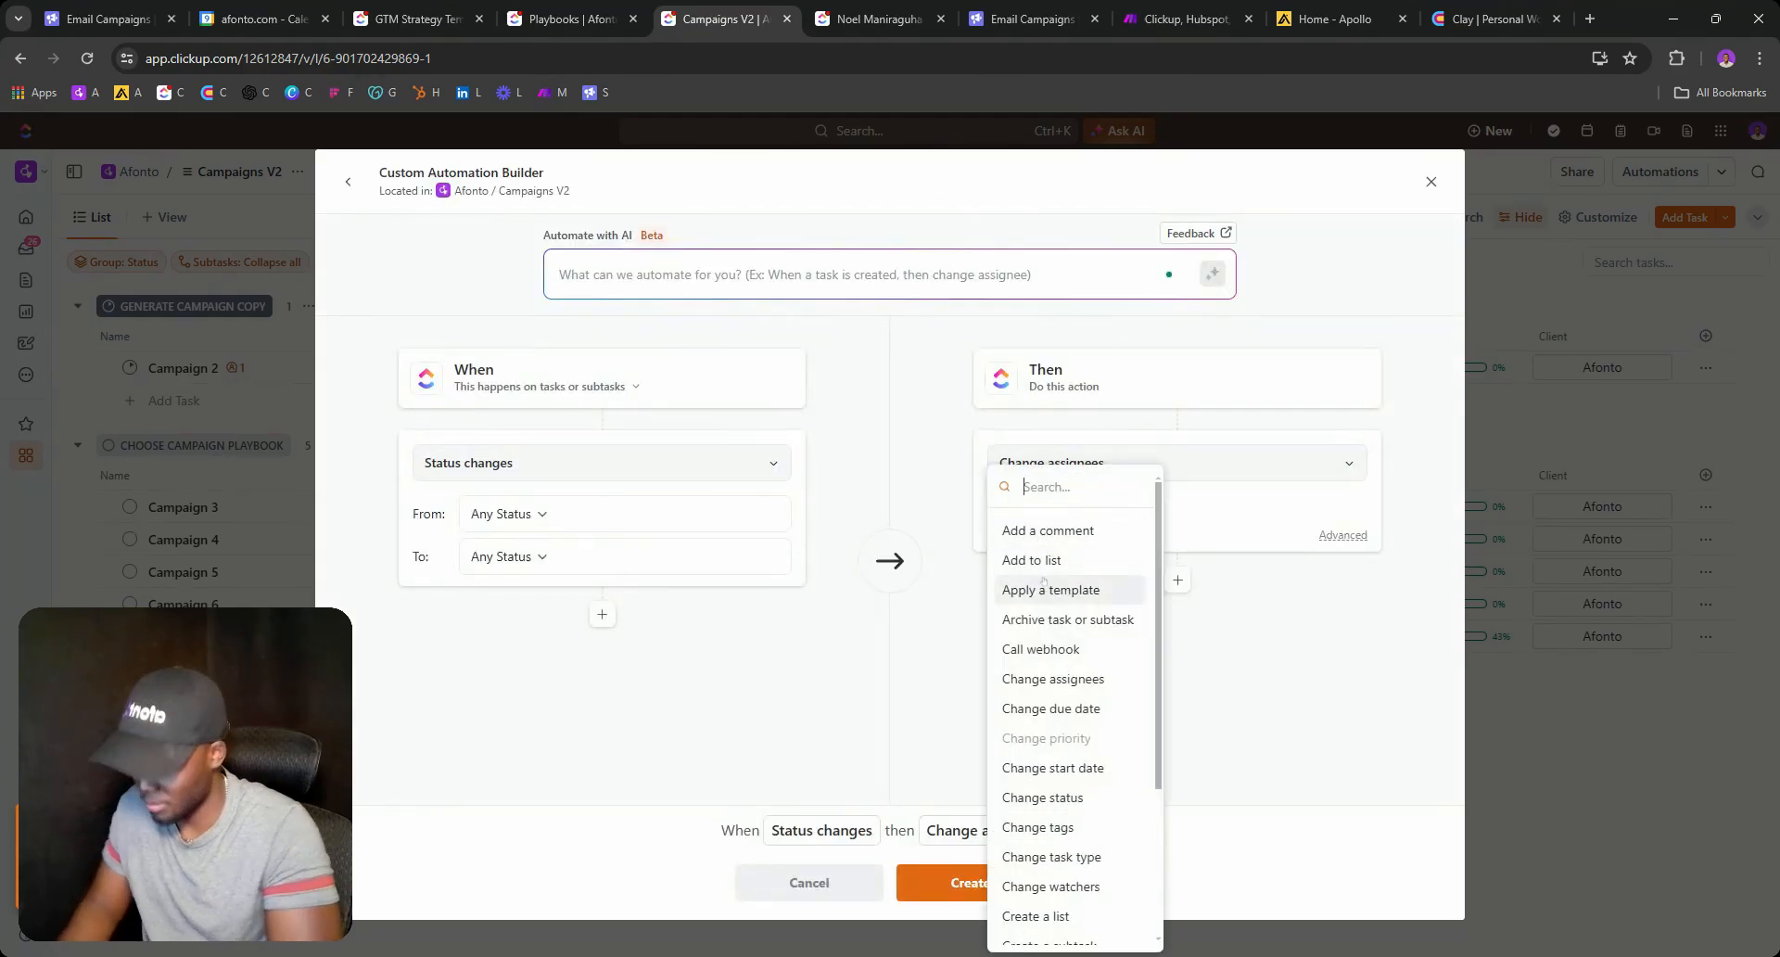
{"action": "left_click", "coordinate": [1043, 649]}
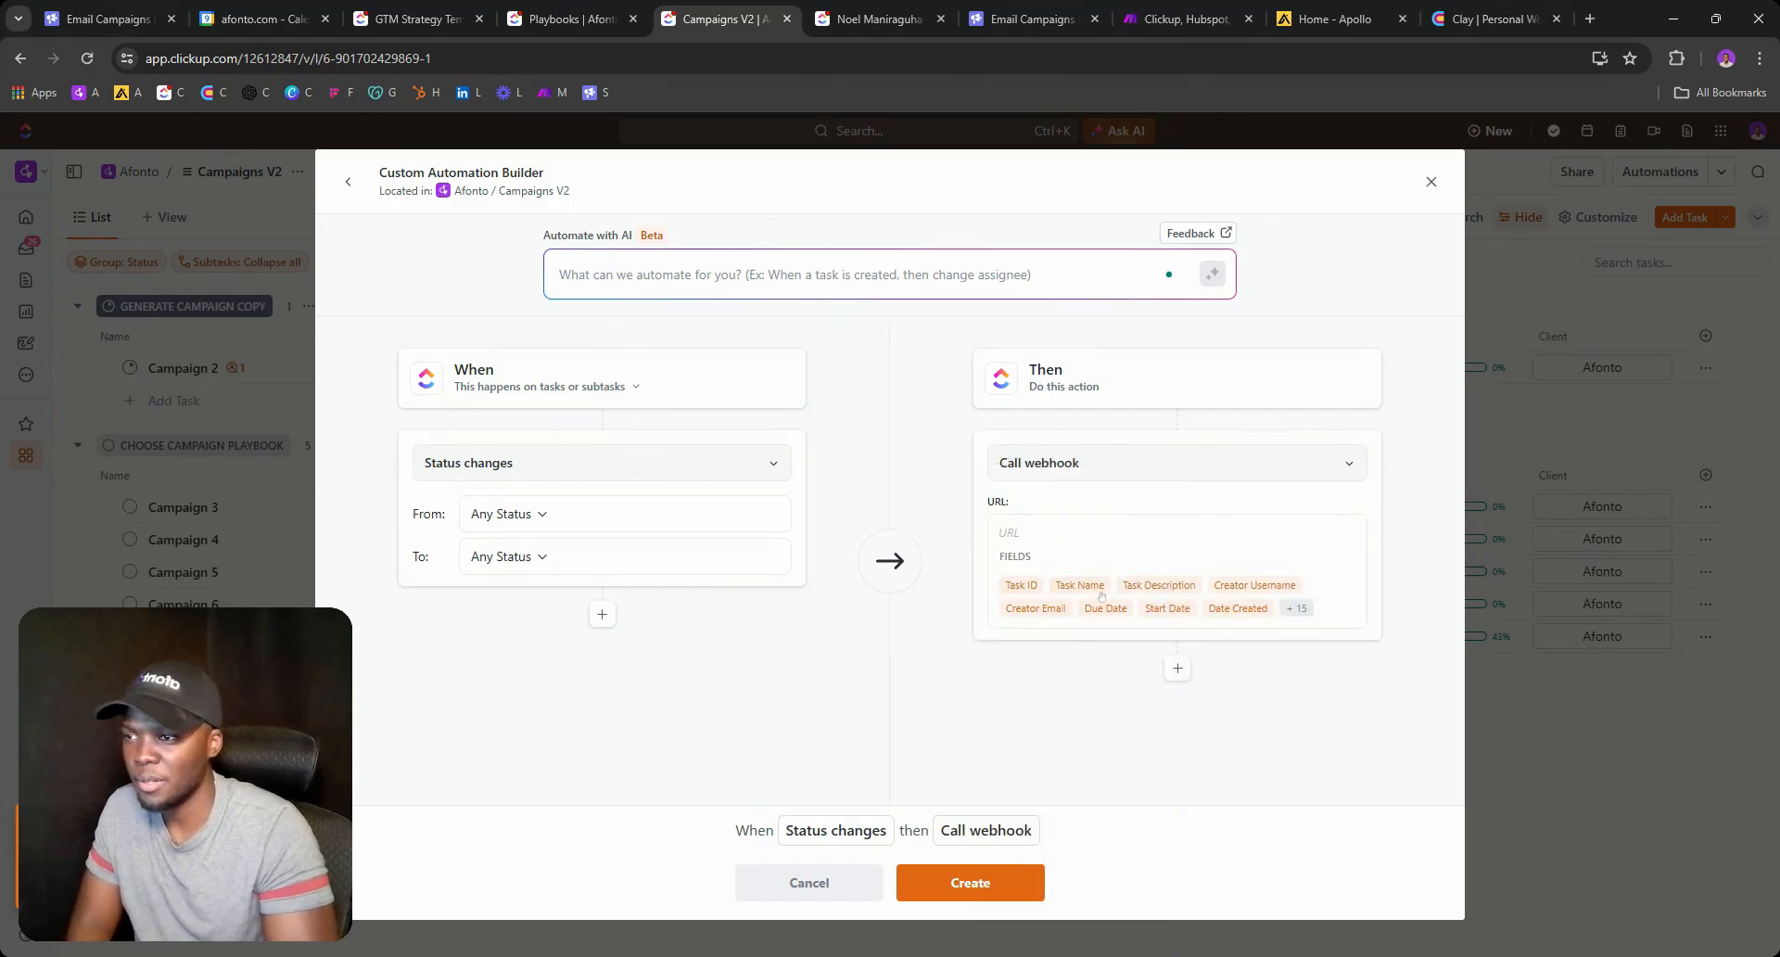
{"action": "left_click", "coordinate": [1431, 181]}
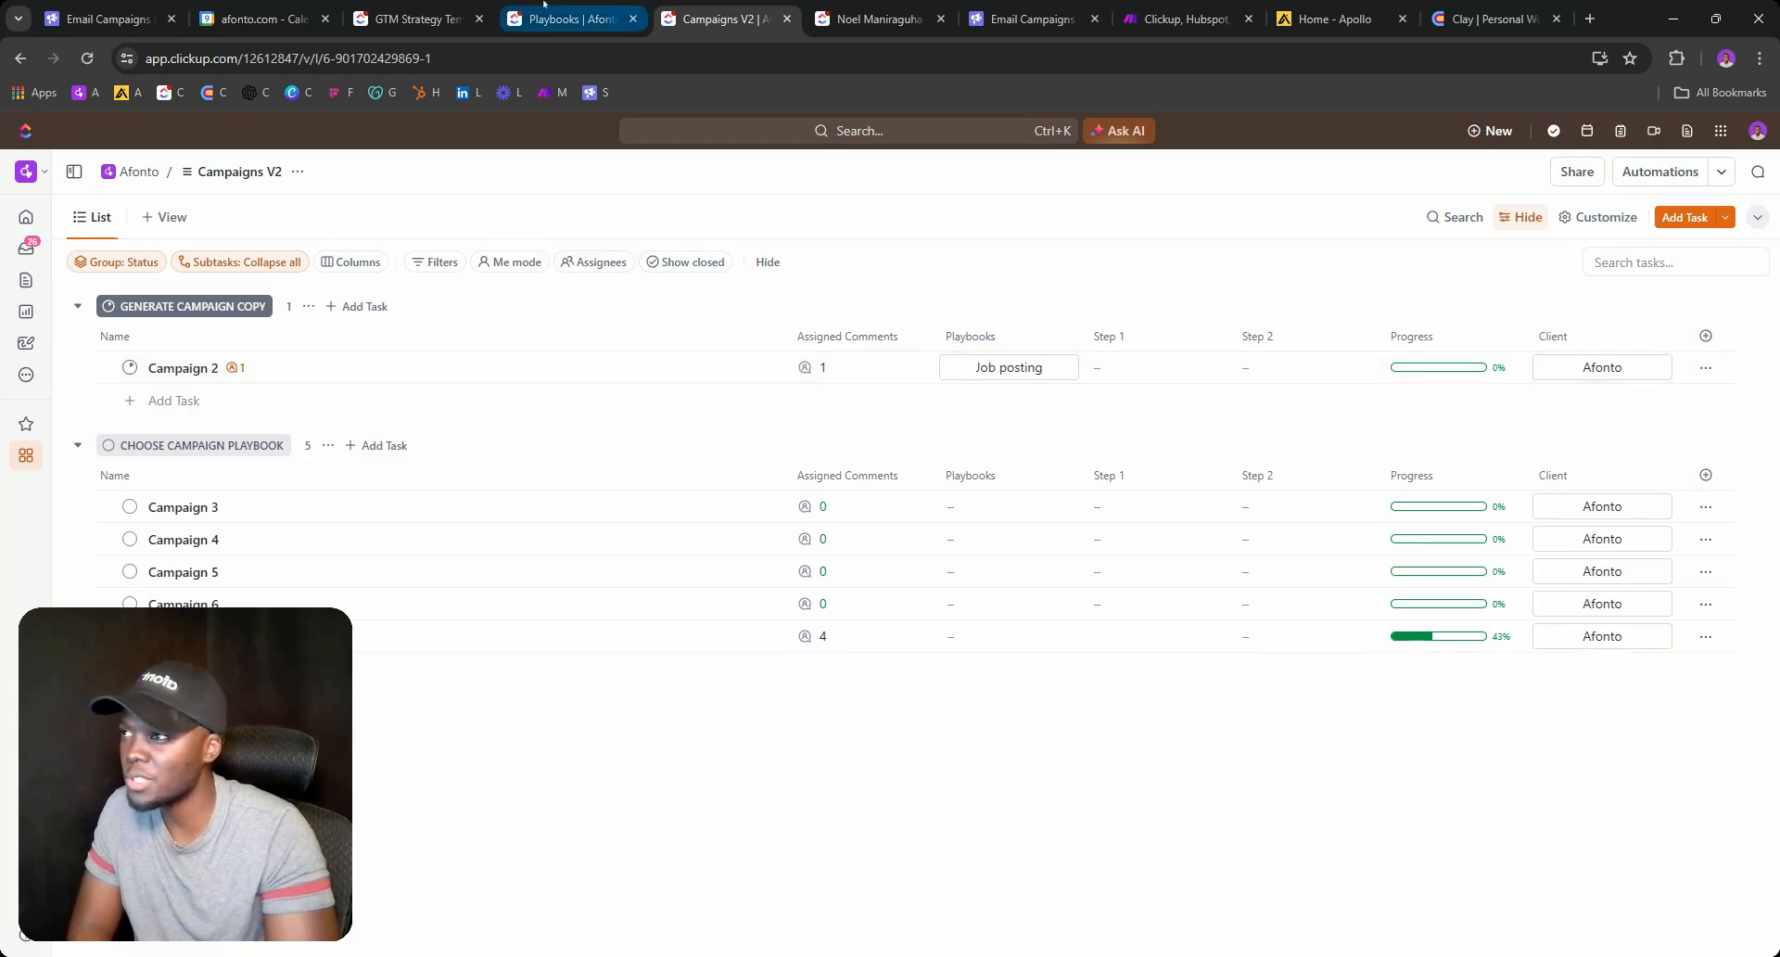
Close the client task's status choices and return to the Campaigns V2 list.
{"action": "left_click", "coordinate": [570, 18]}
{"action": "left_click", "coordinate": [875, 19]}
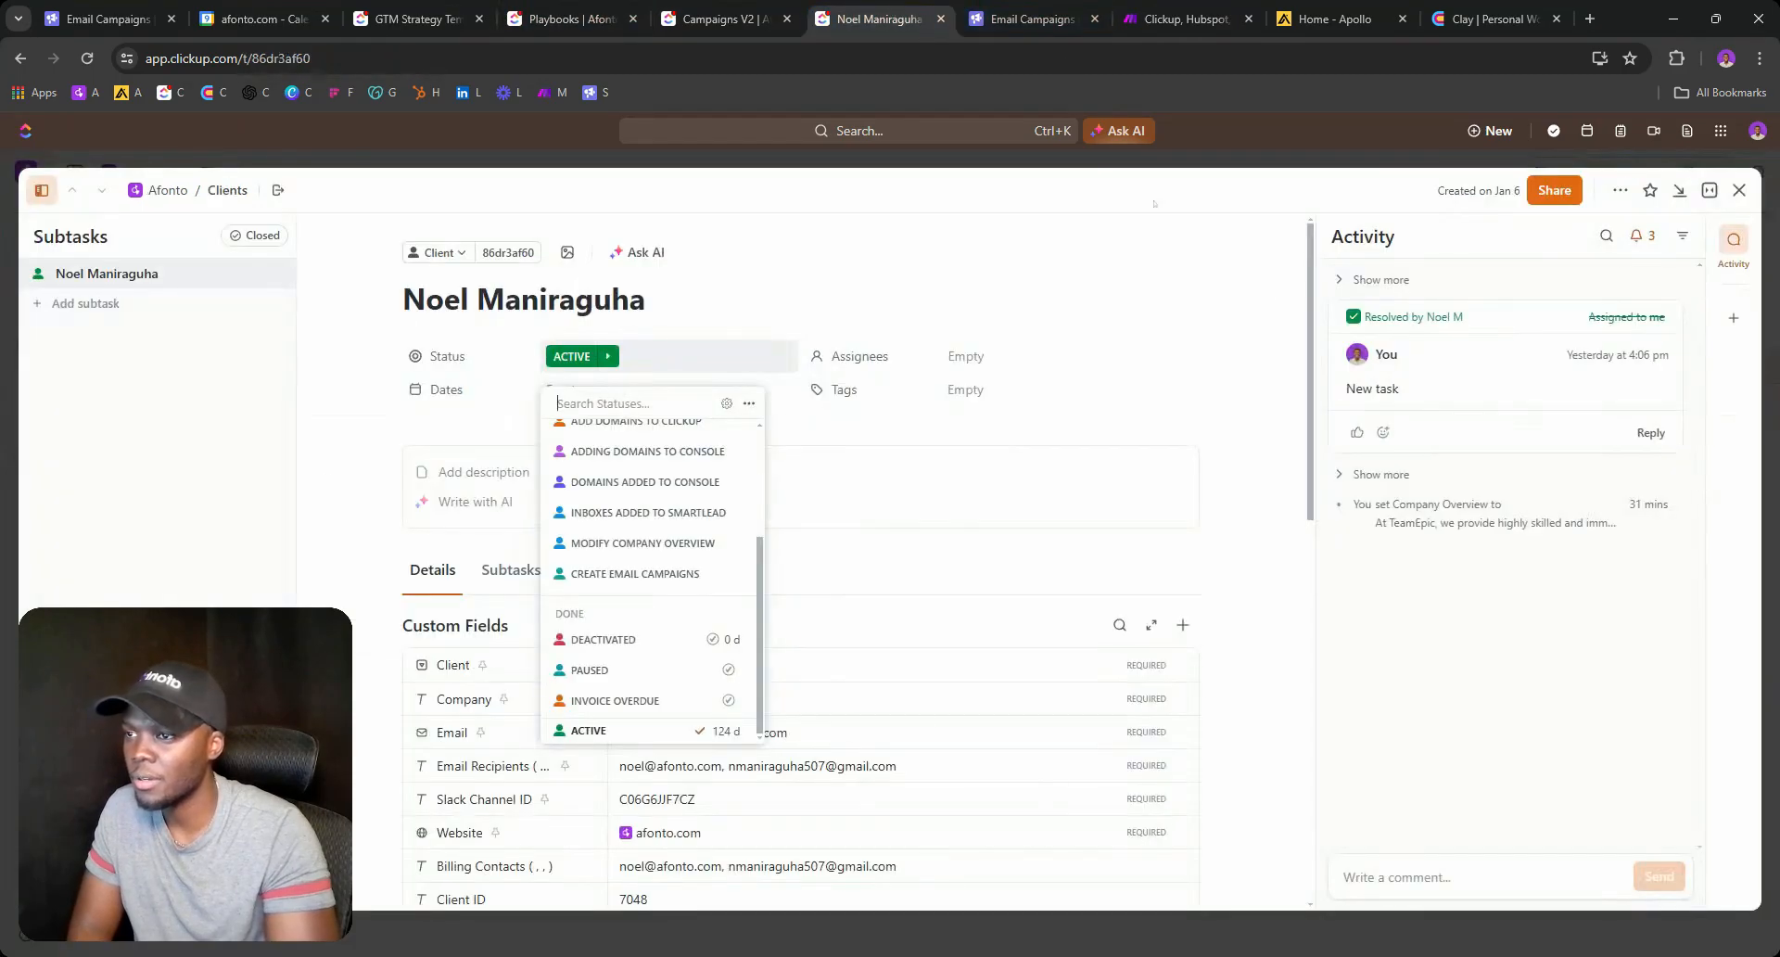
{"action": "left_click", "coordinate": [1028, 578]}
{"action": "scroll", "coordinate": [1029, 578], "scroll_direction": "down", "scroll_amount": 10}
{"action": "scroll", "coordinate": [1029, 578], "scroll_direction": "up", "scroll_amount": 4}
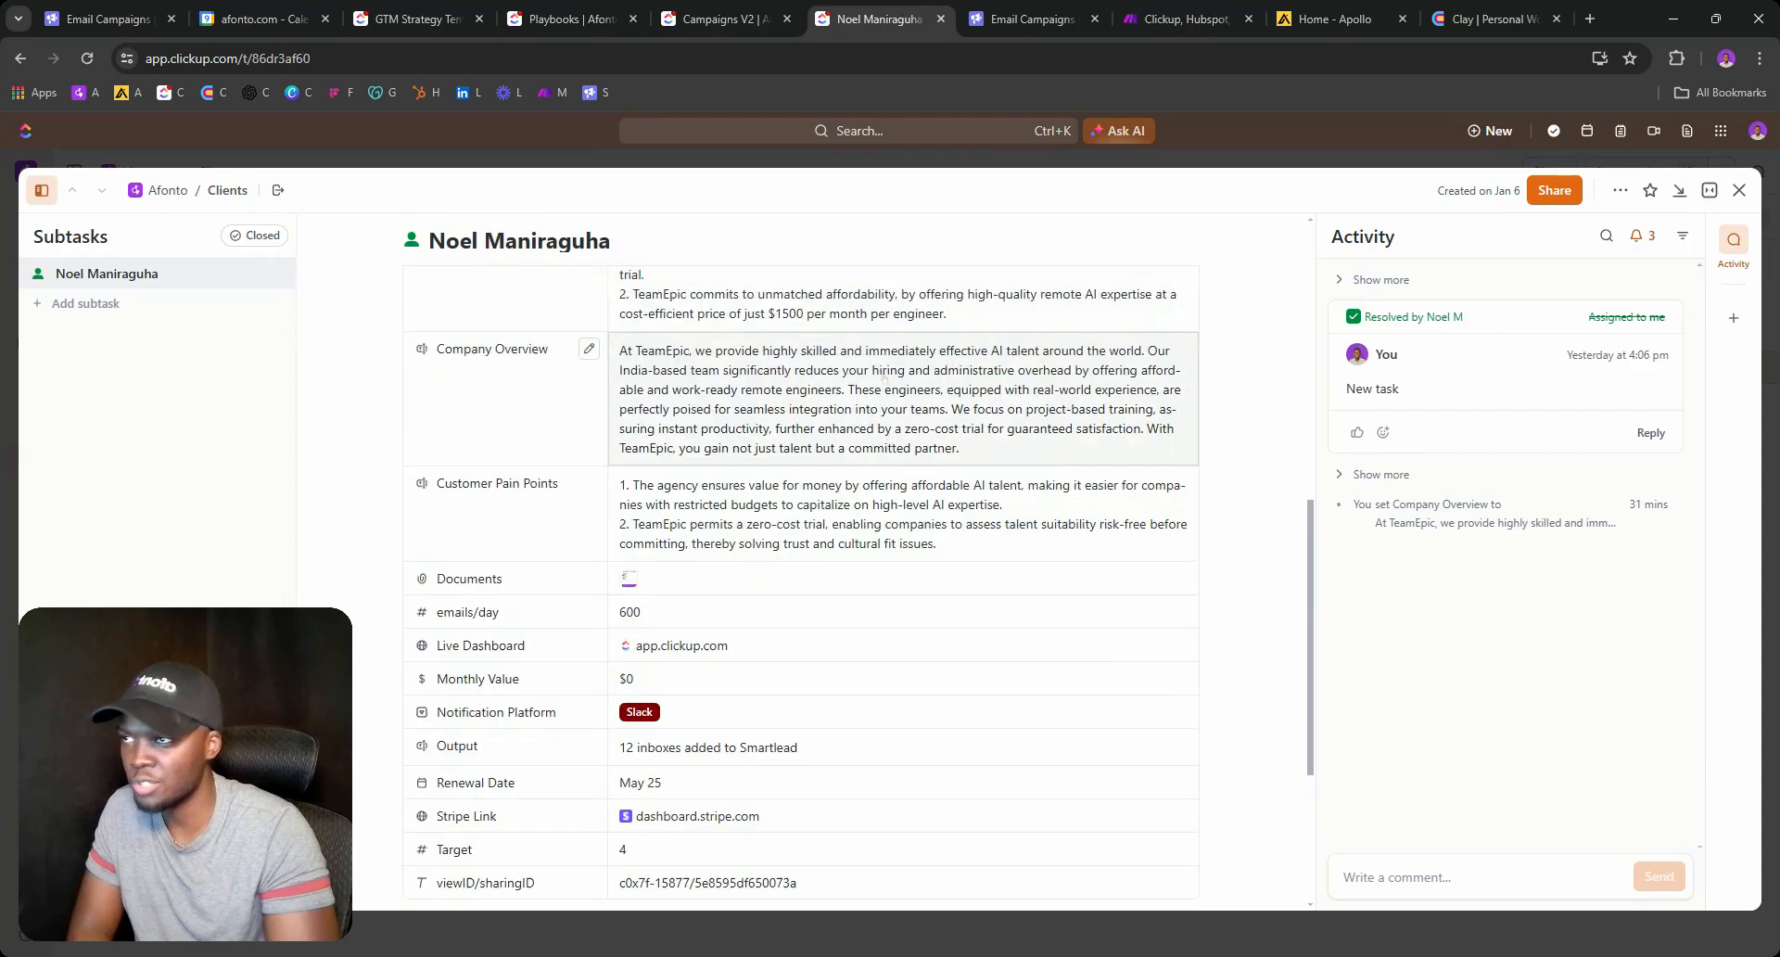
{"action": "left_click", "coordinate": [738, 22]}
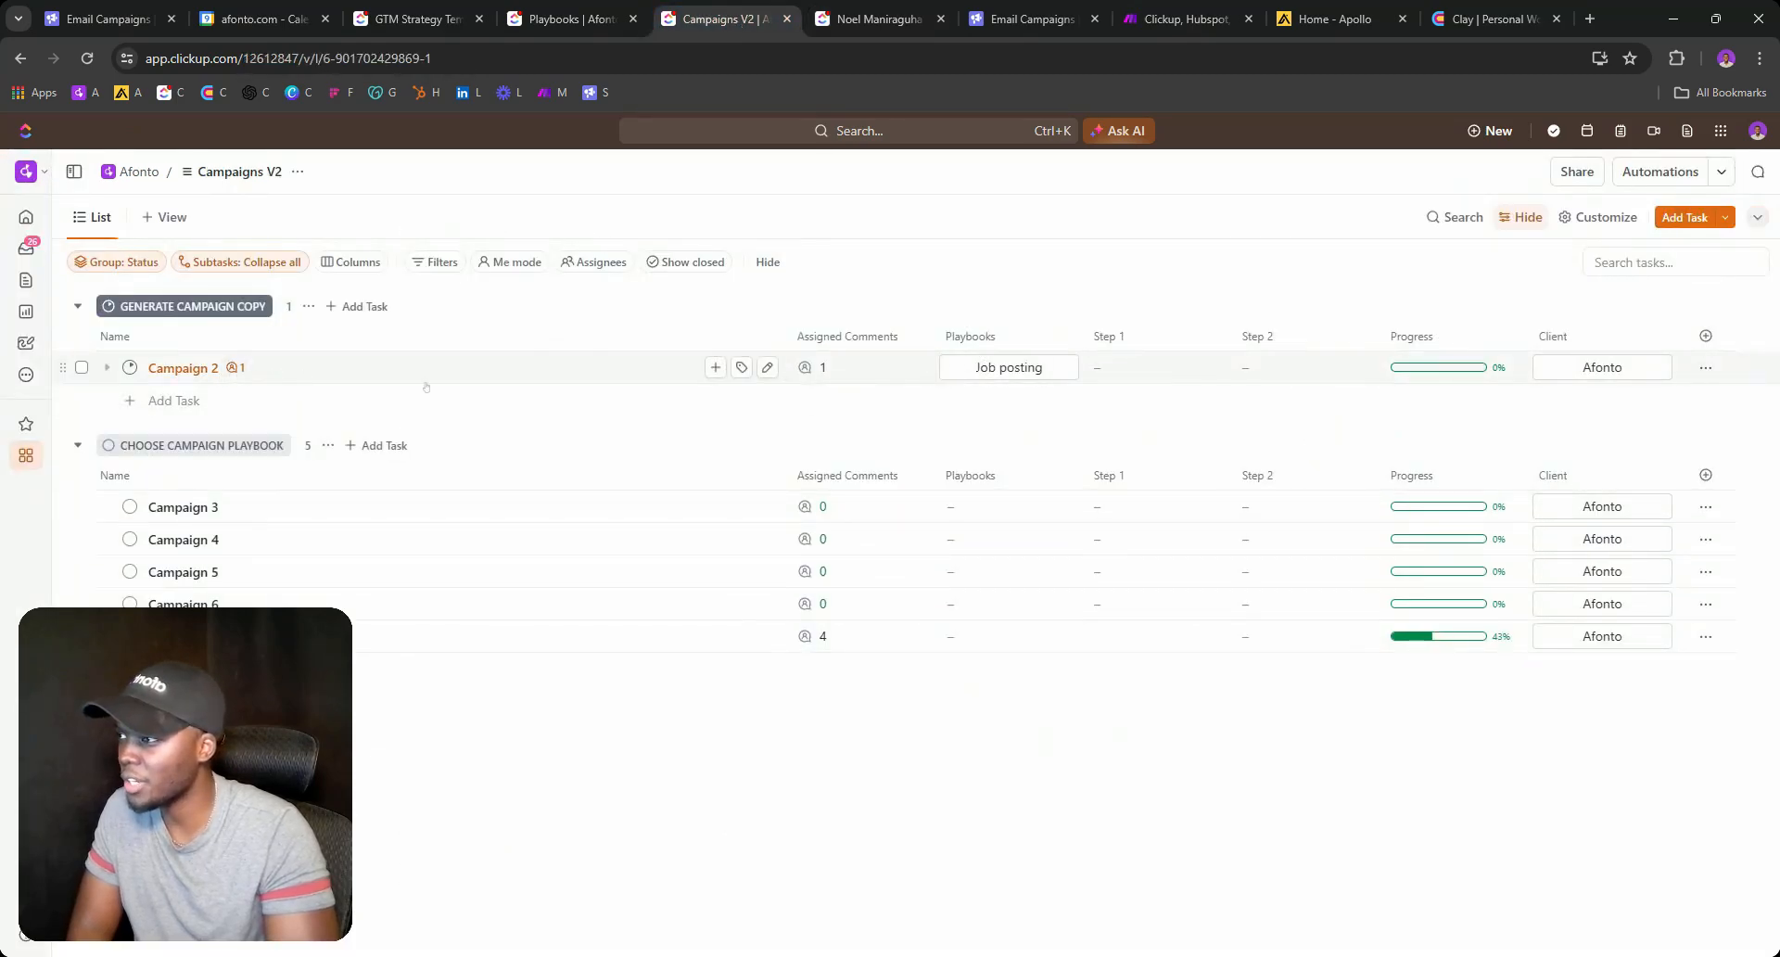
Rewrite Campaign 2's Step 1 copy as 'Hi first name,' followed by 'This an email'.
{"action": "left_click", "coordinate": [1156, 367]}
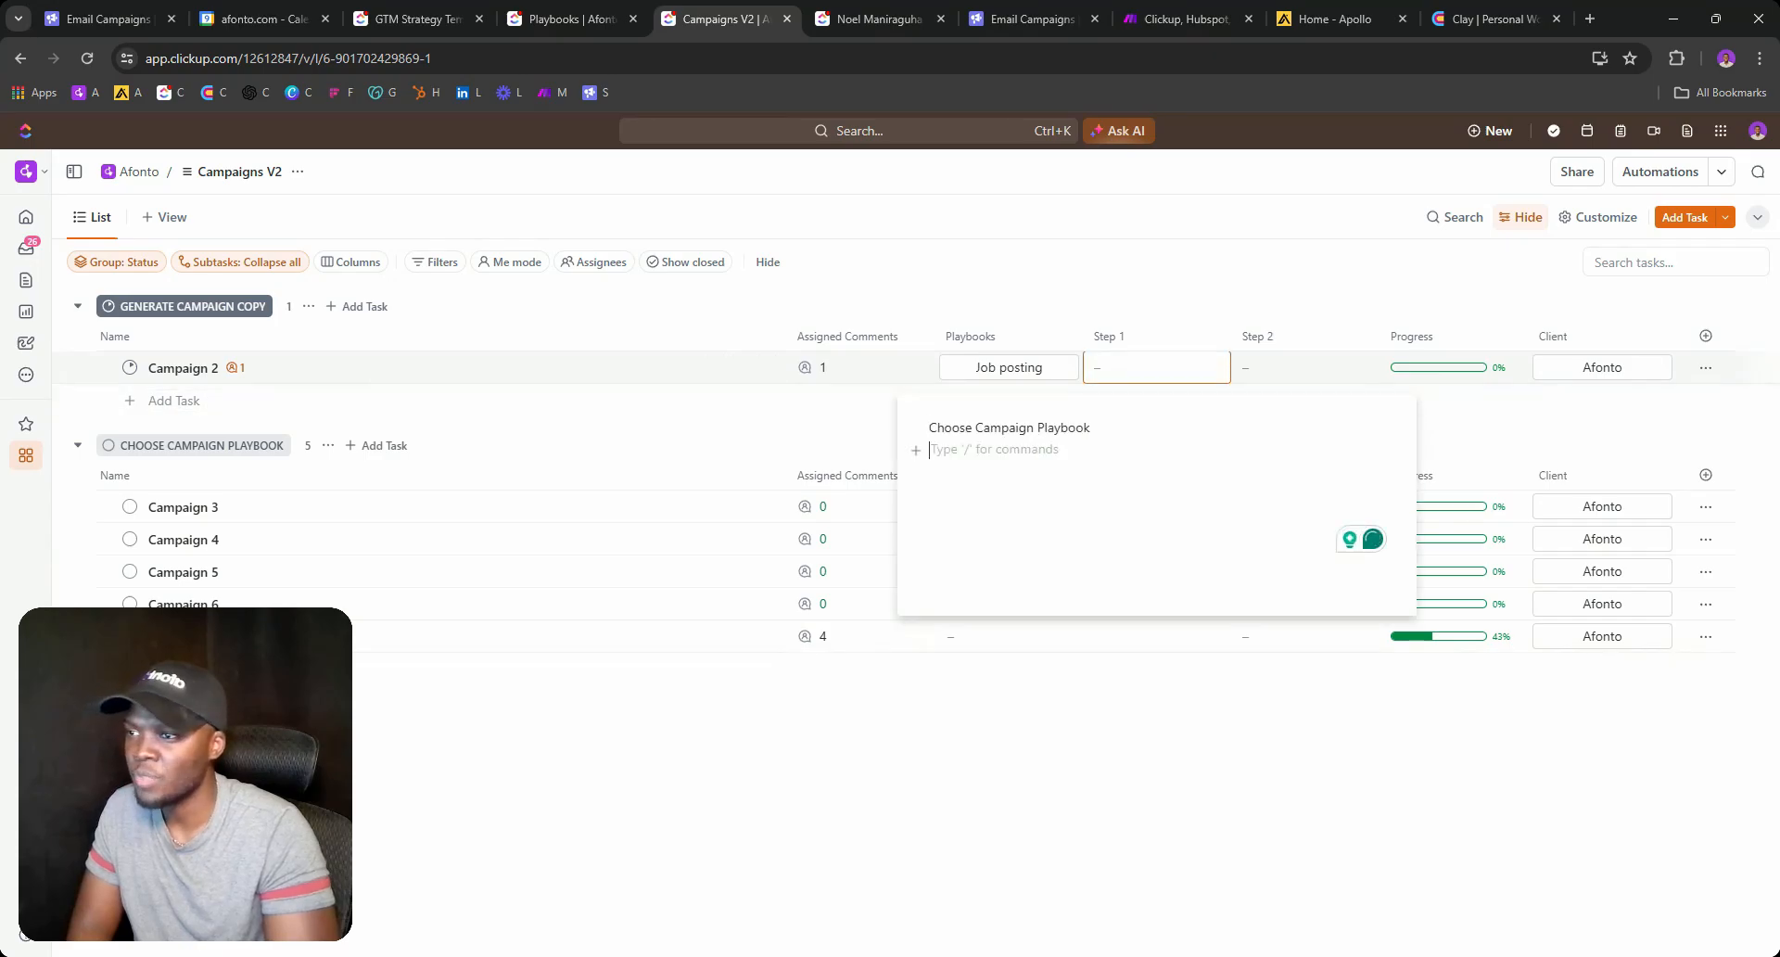
{"action": "triple_click", "coordinate": [1033, 426]}
{"action": "type", "text": "Hi "}
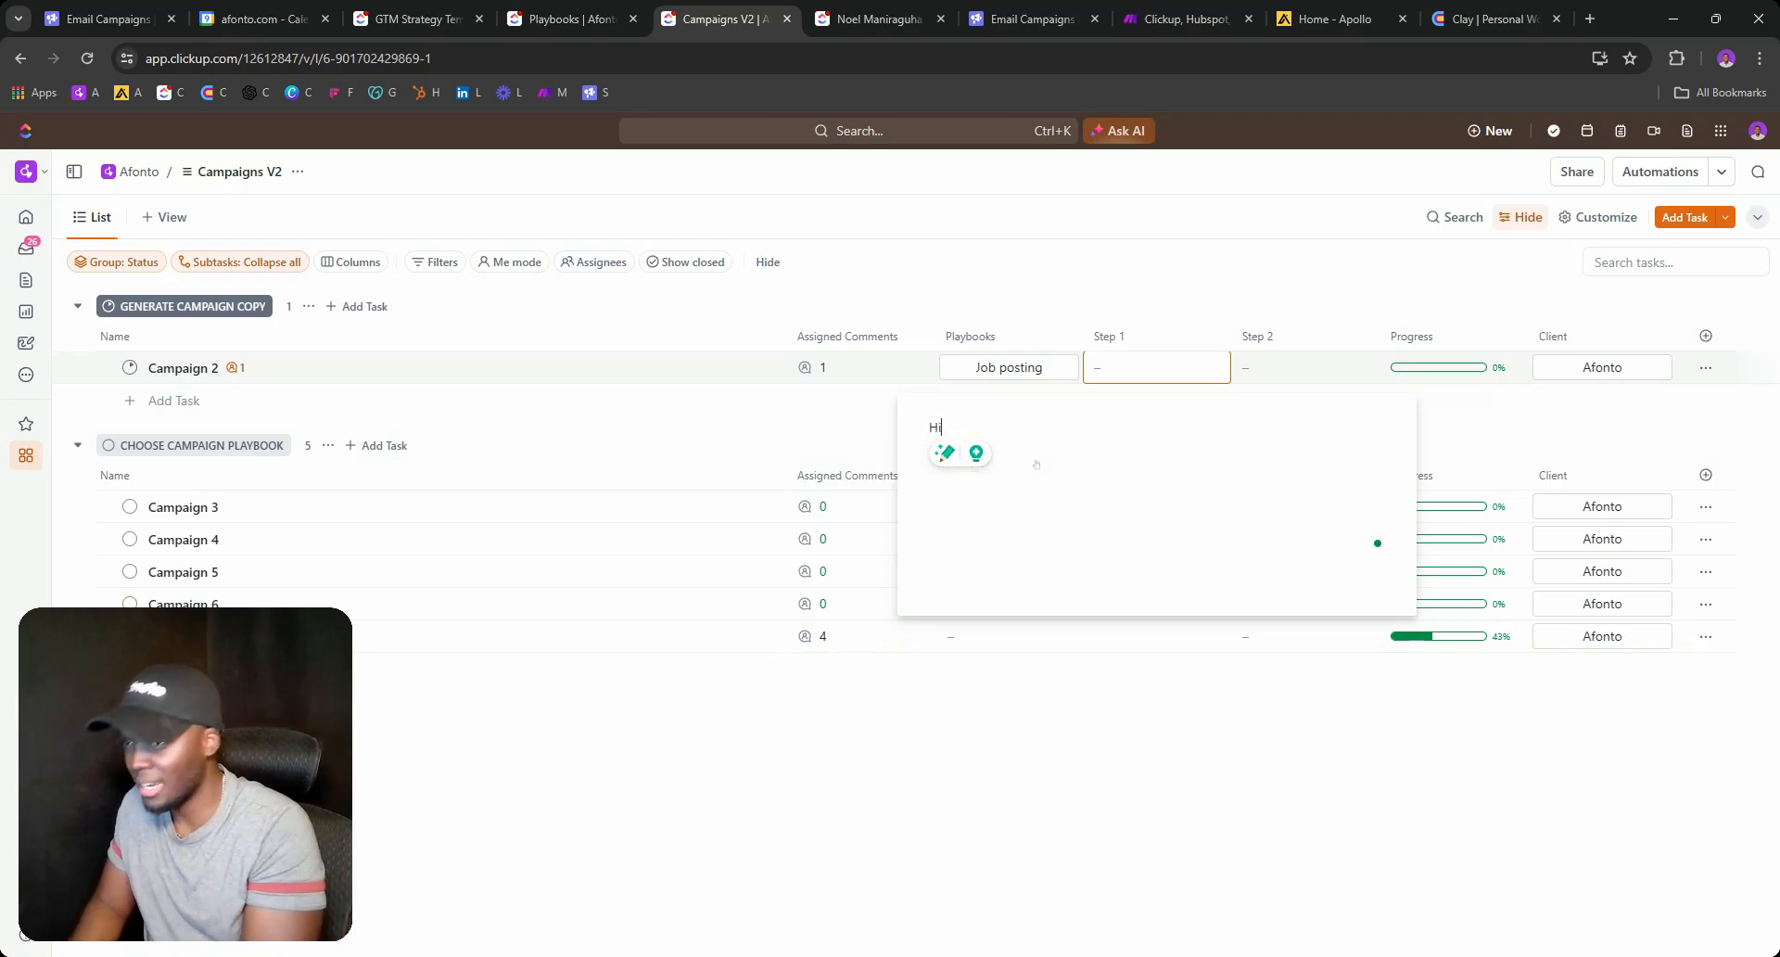
{"action": "type", "text": "first"}
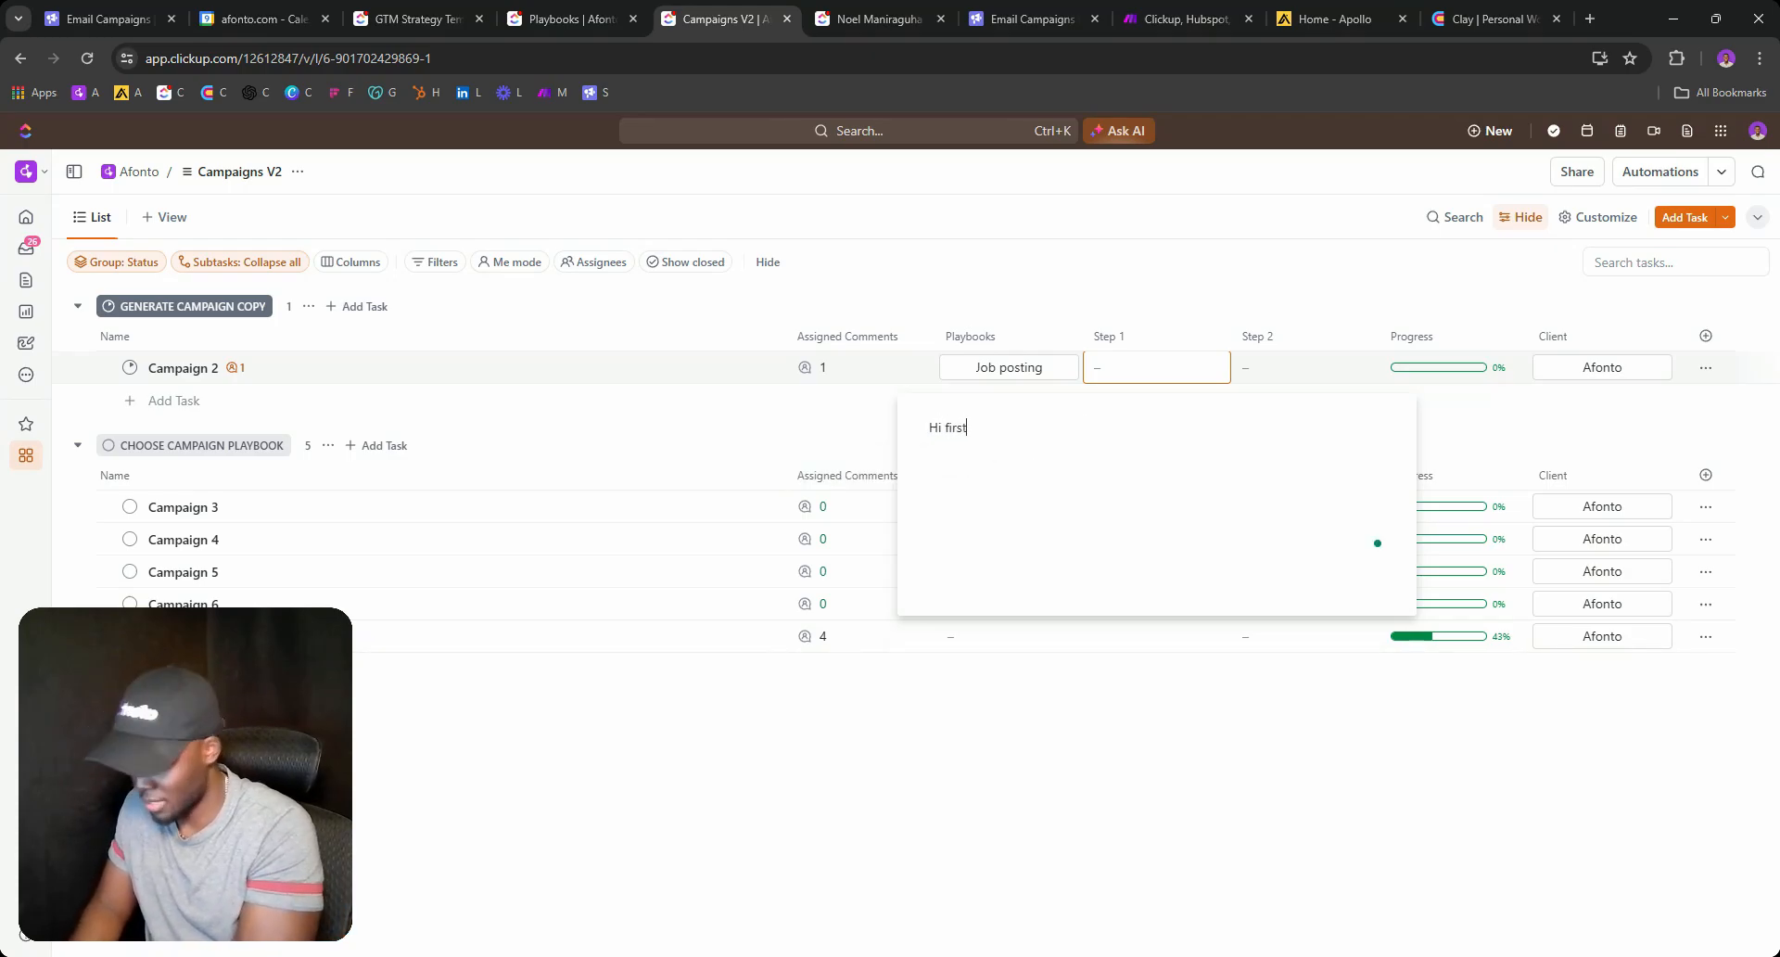
{"action": "type", "text": " name"}
{"action": "key", "text": "Return"}
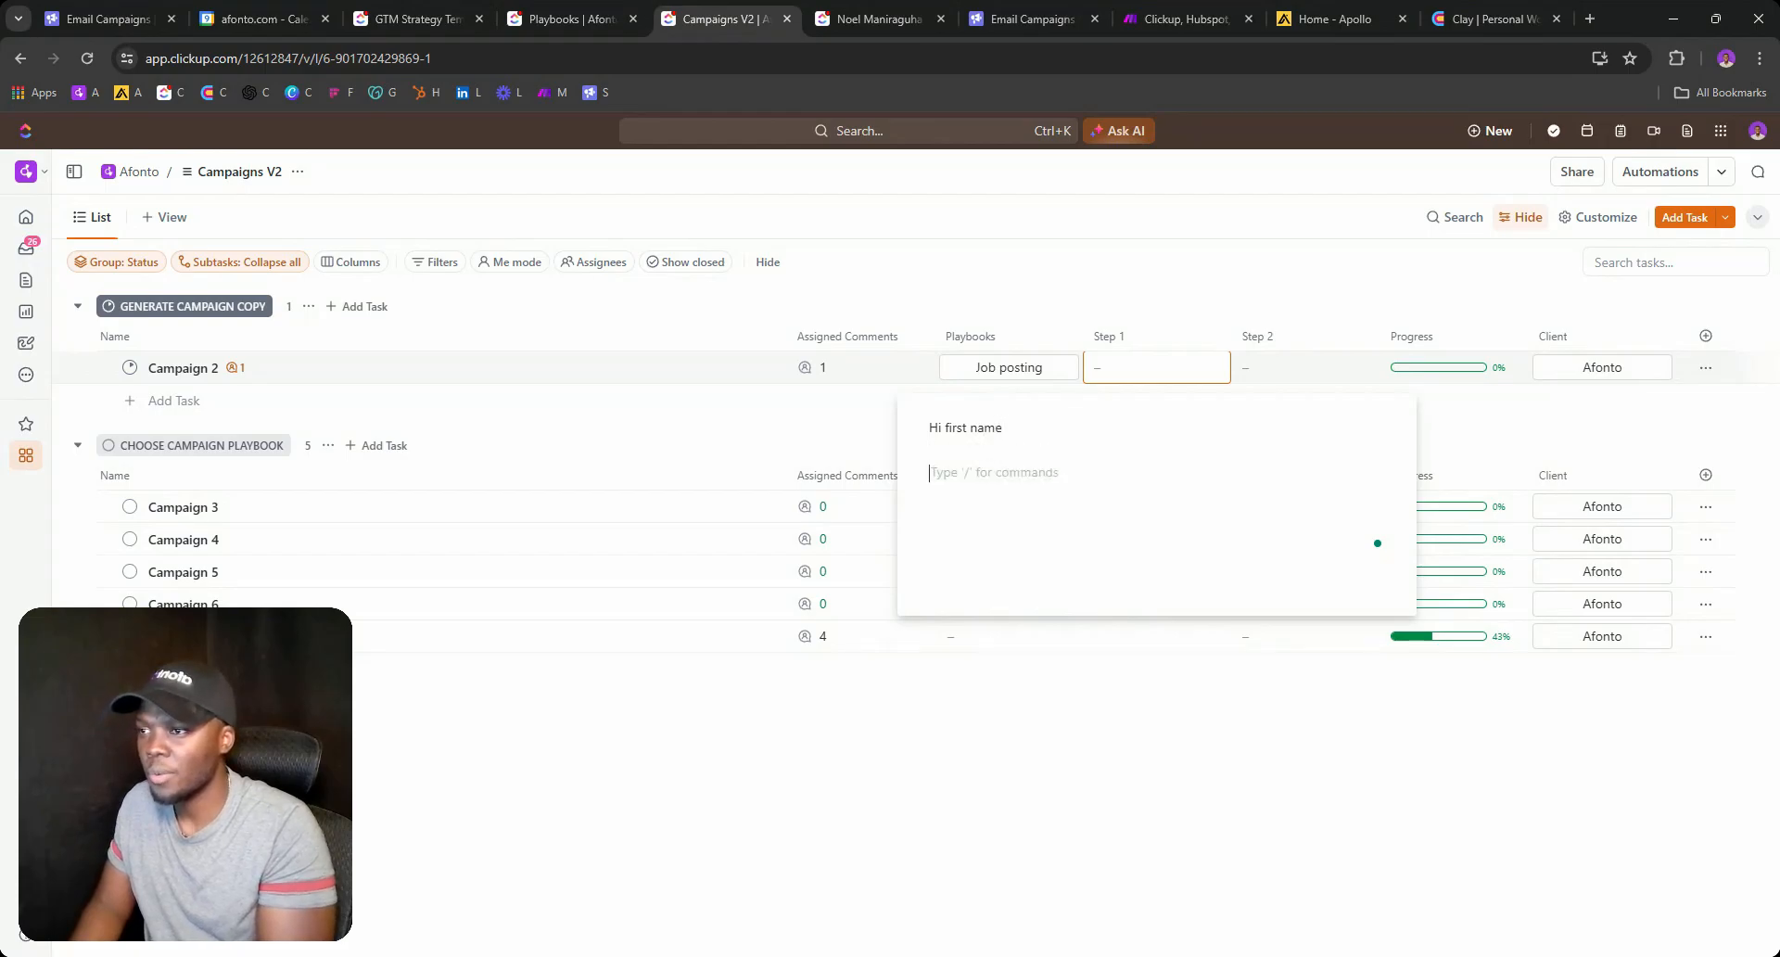
{"action": "type", "text": "This an"}
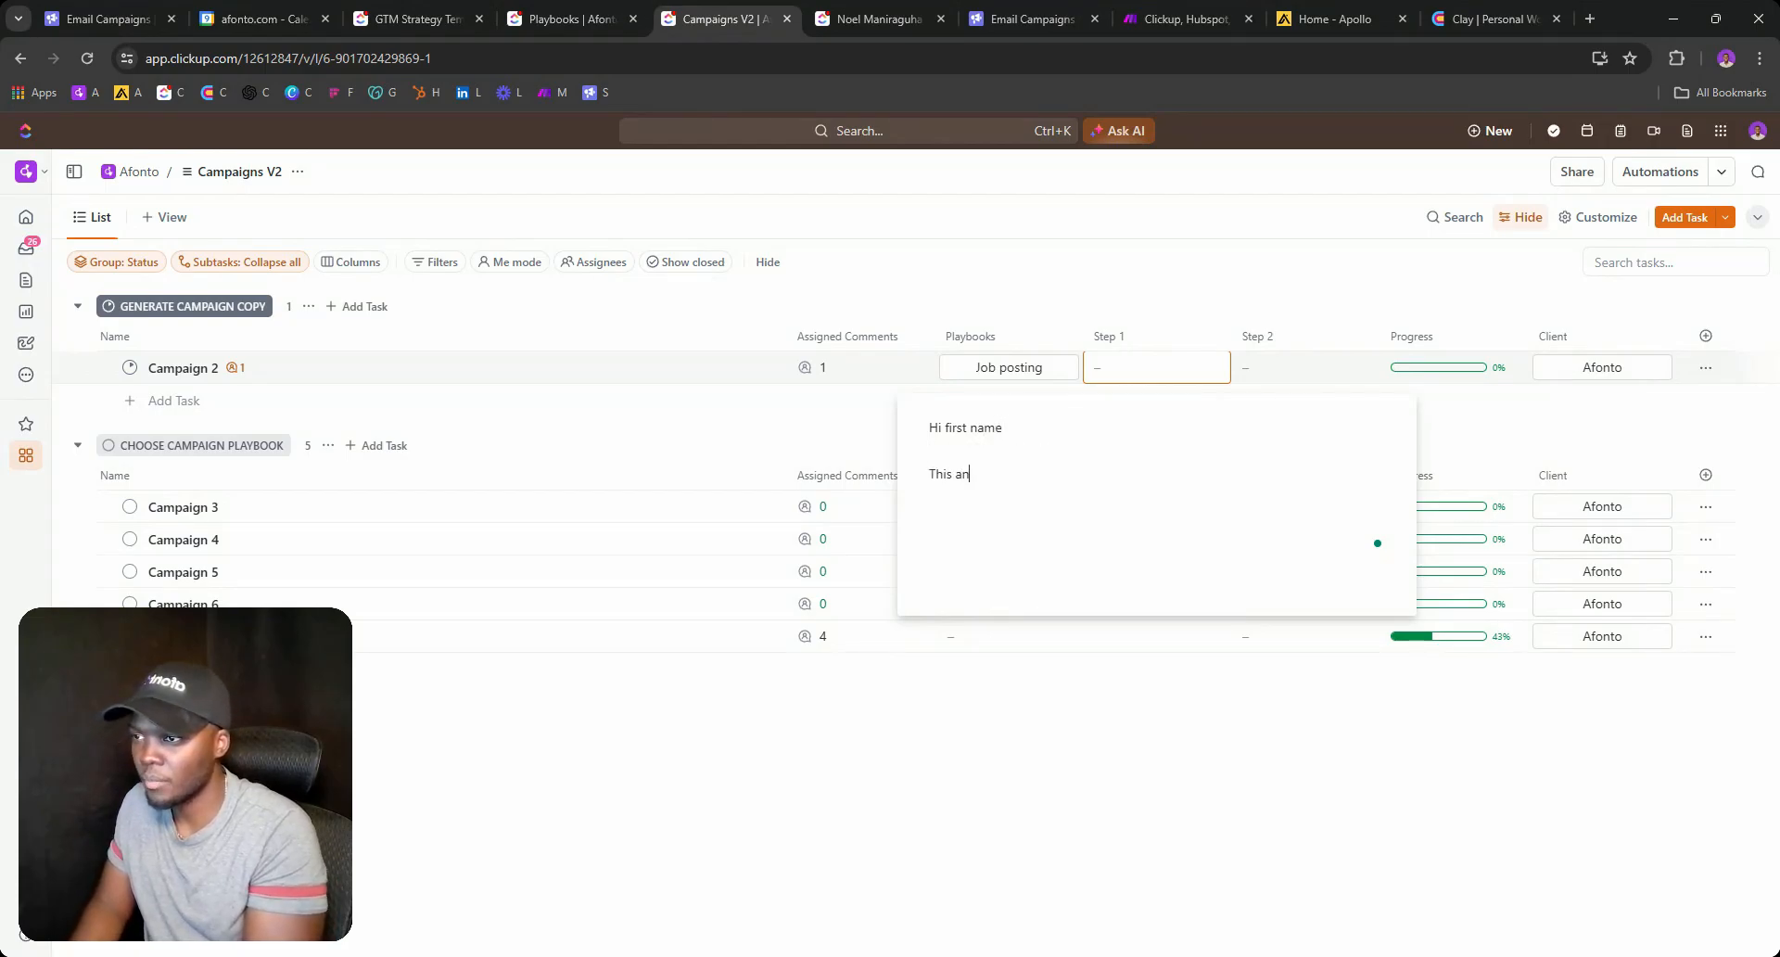
{"action": "type", "text": " email"}
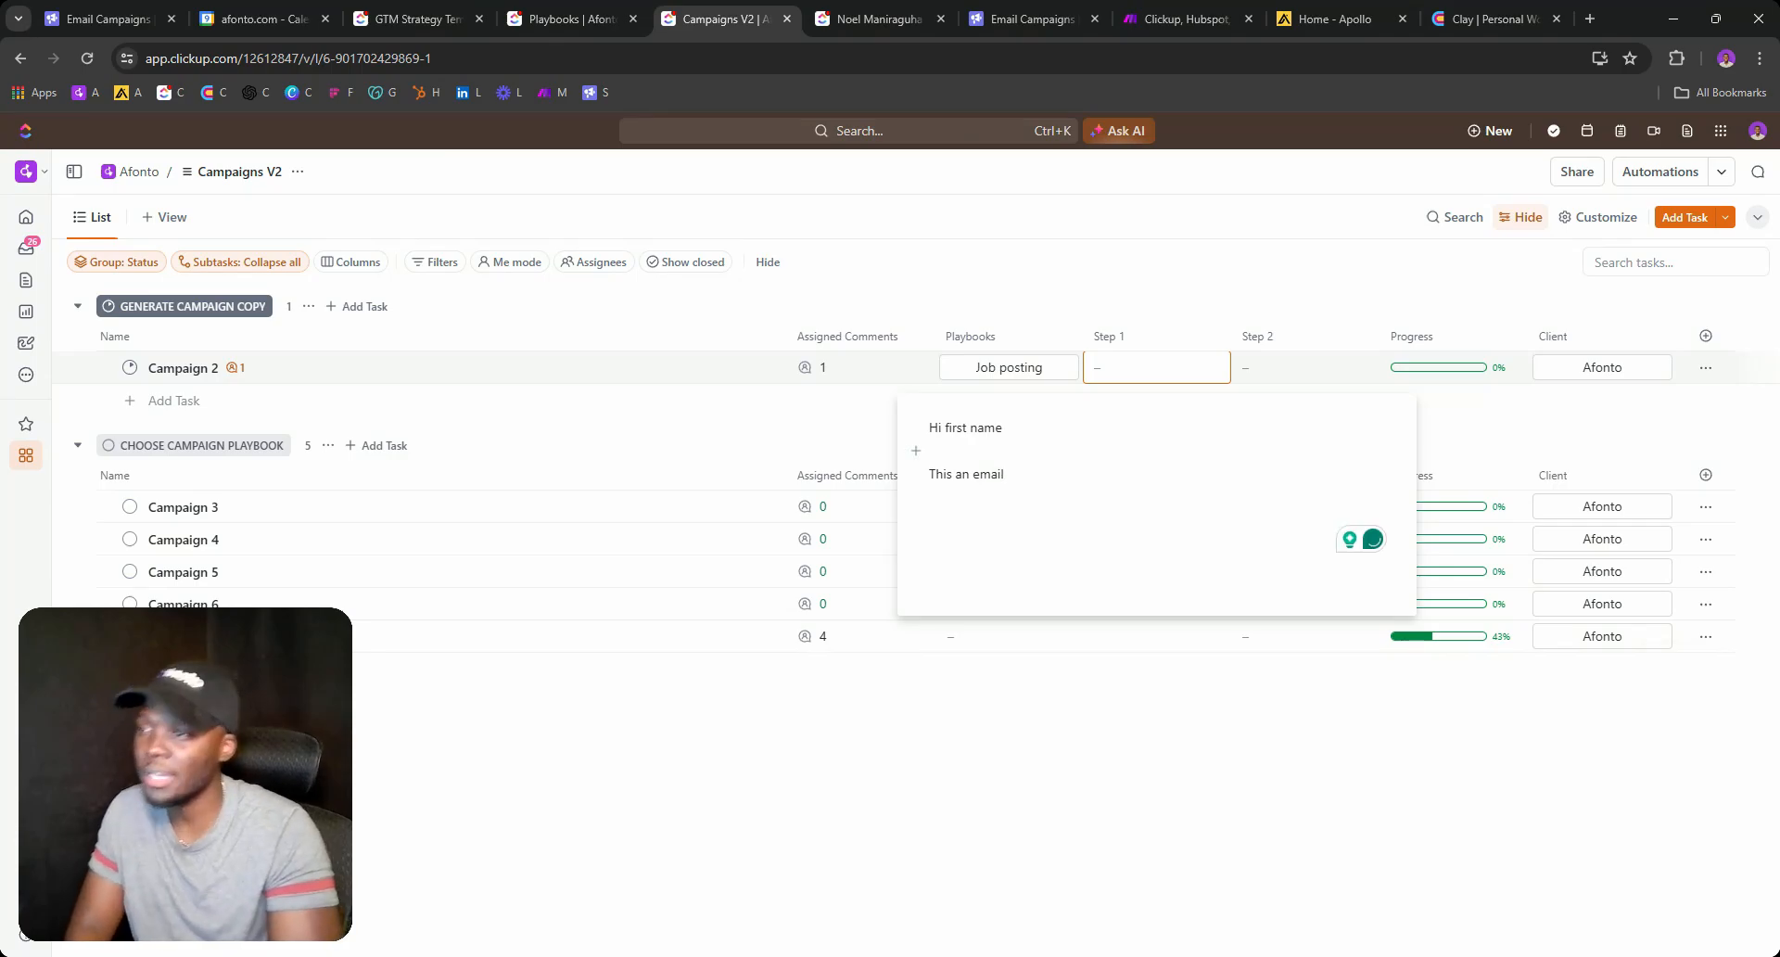
{"action": "key", "text": "shift+Up"}
{"action": "key", "text": "Up"}
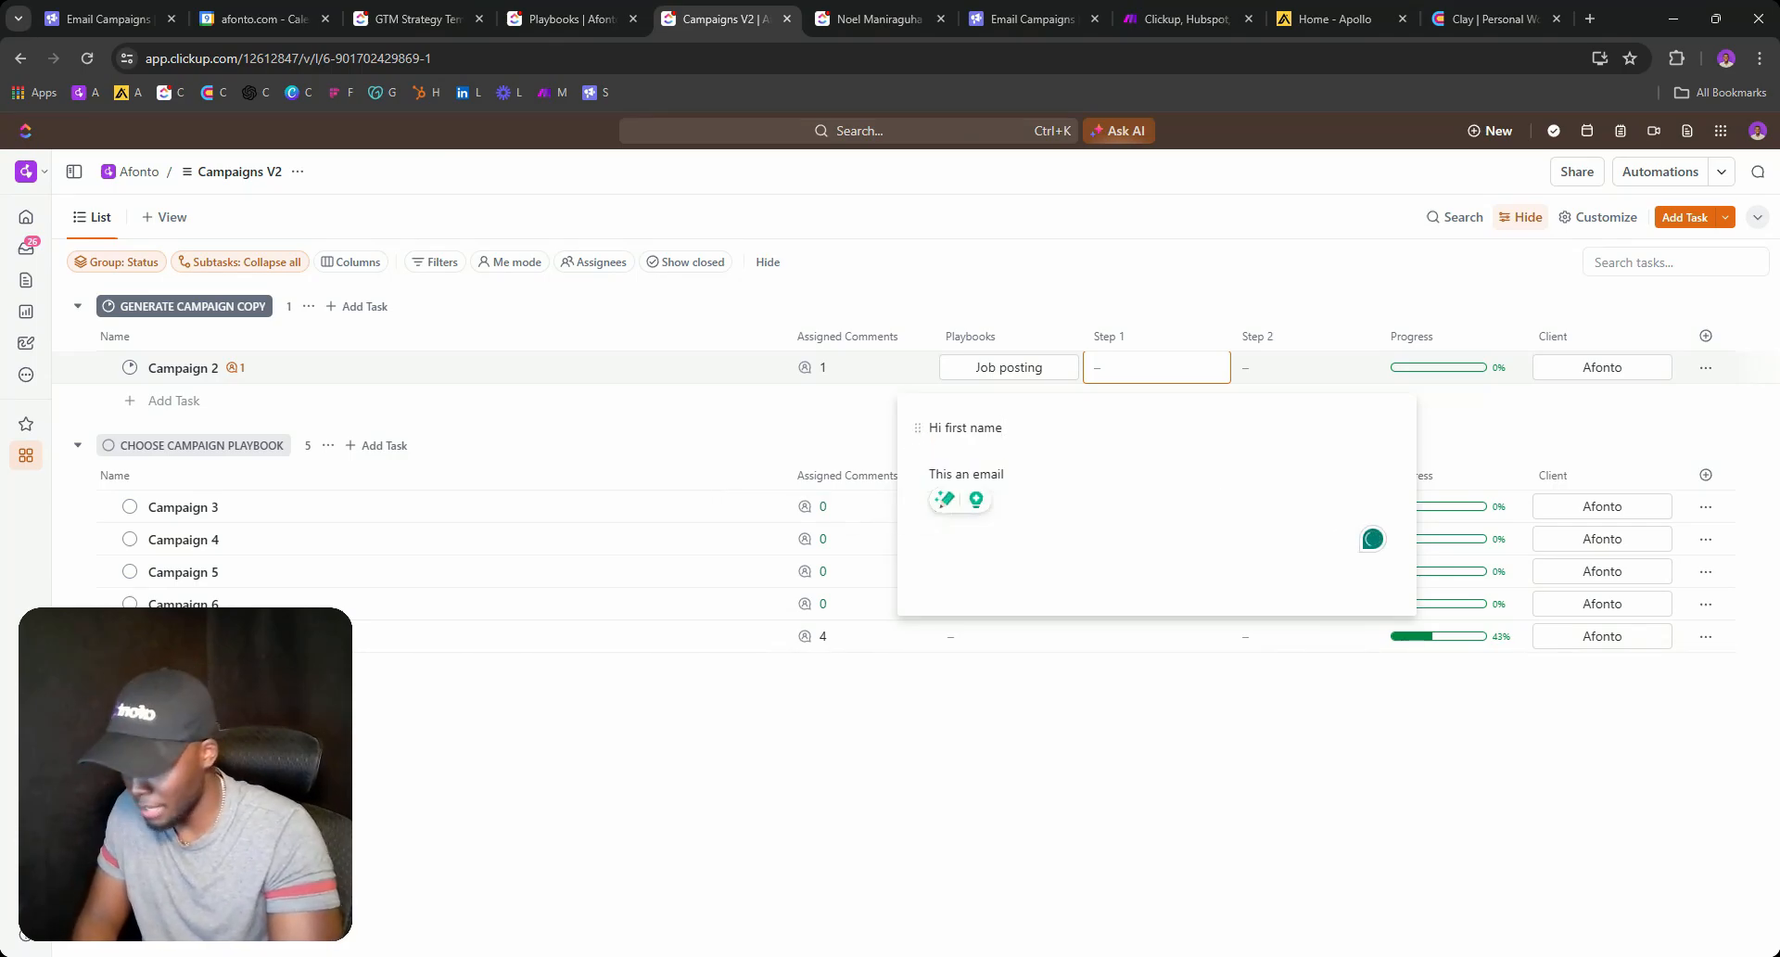
{"action": "type", "text": ","}
{"action": "key", "text": "Down"}
{"action": "key", "text": "Down"}
{"action": "left_click", "coordinate": [859, 438]}
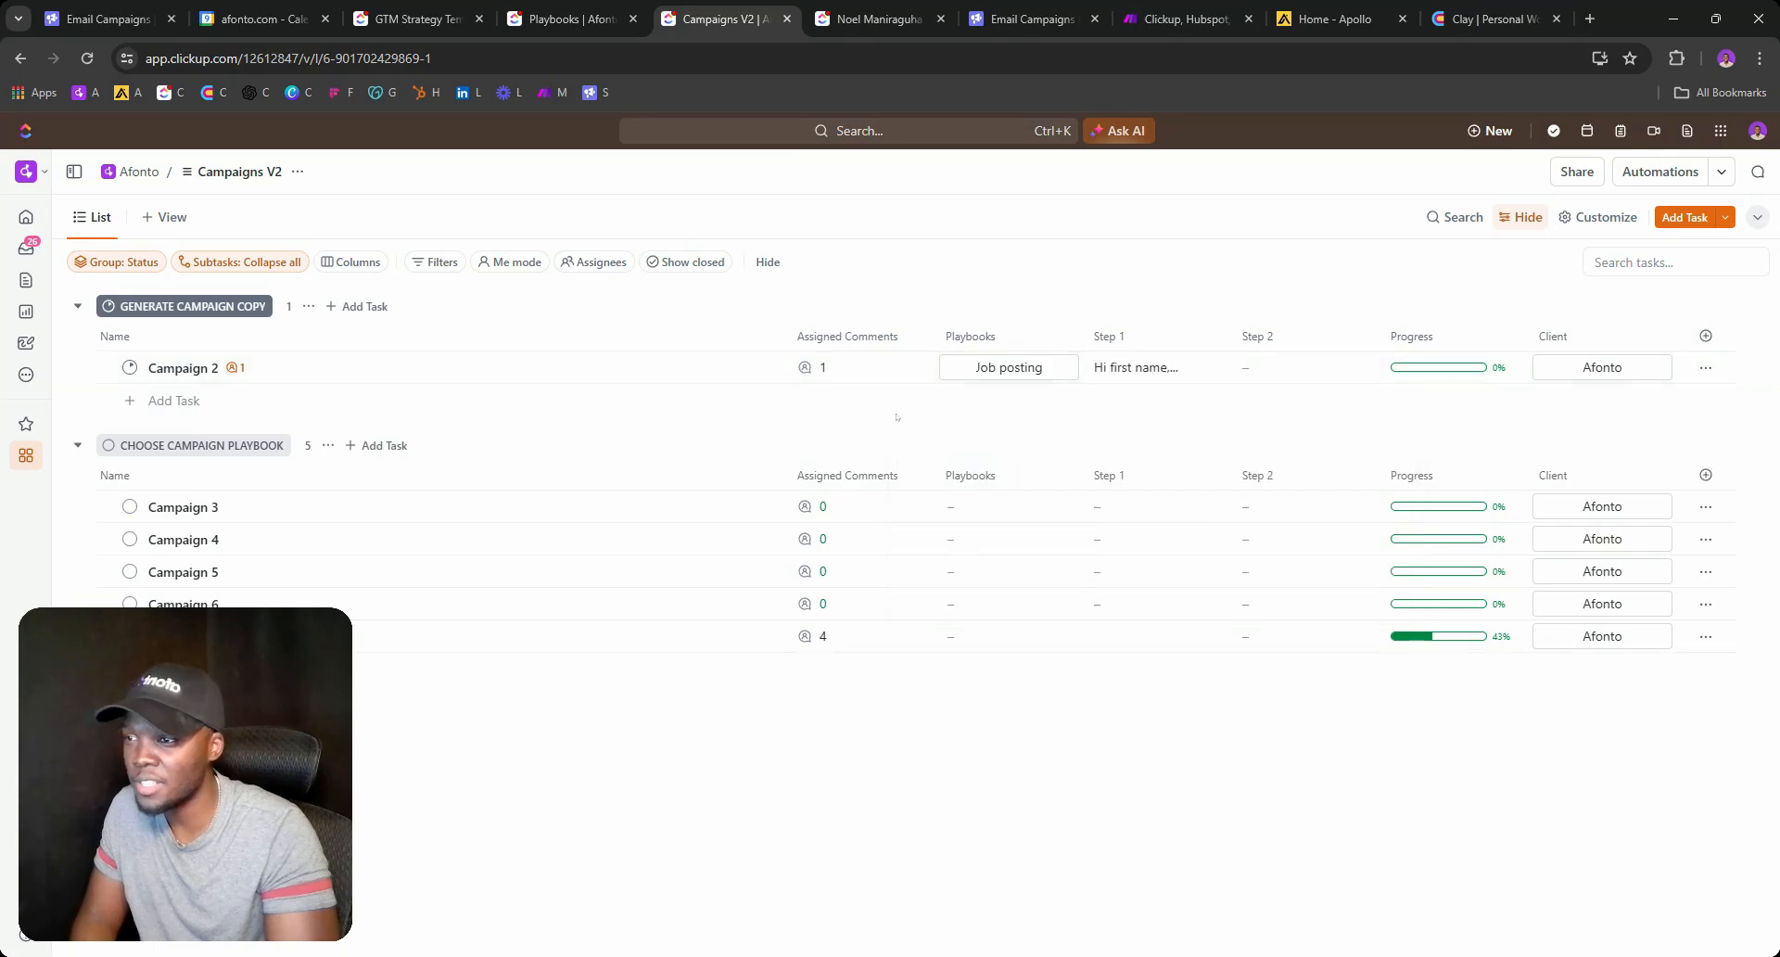
Copy Campaign 2's Step 1 text into Step 2, discarding an accidental paste first.
{"action": "left_click", "coordinate": [1298, 367]}
{"action": "type", "text": "Choose Campaign Playbook"}
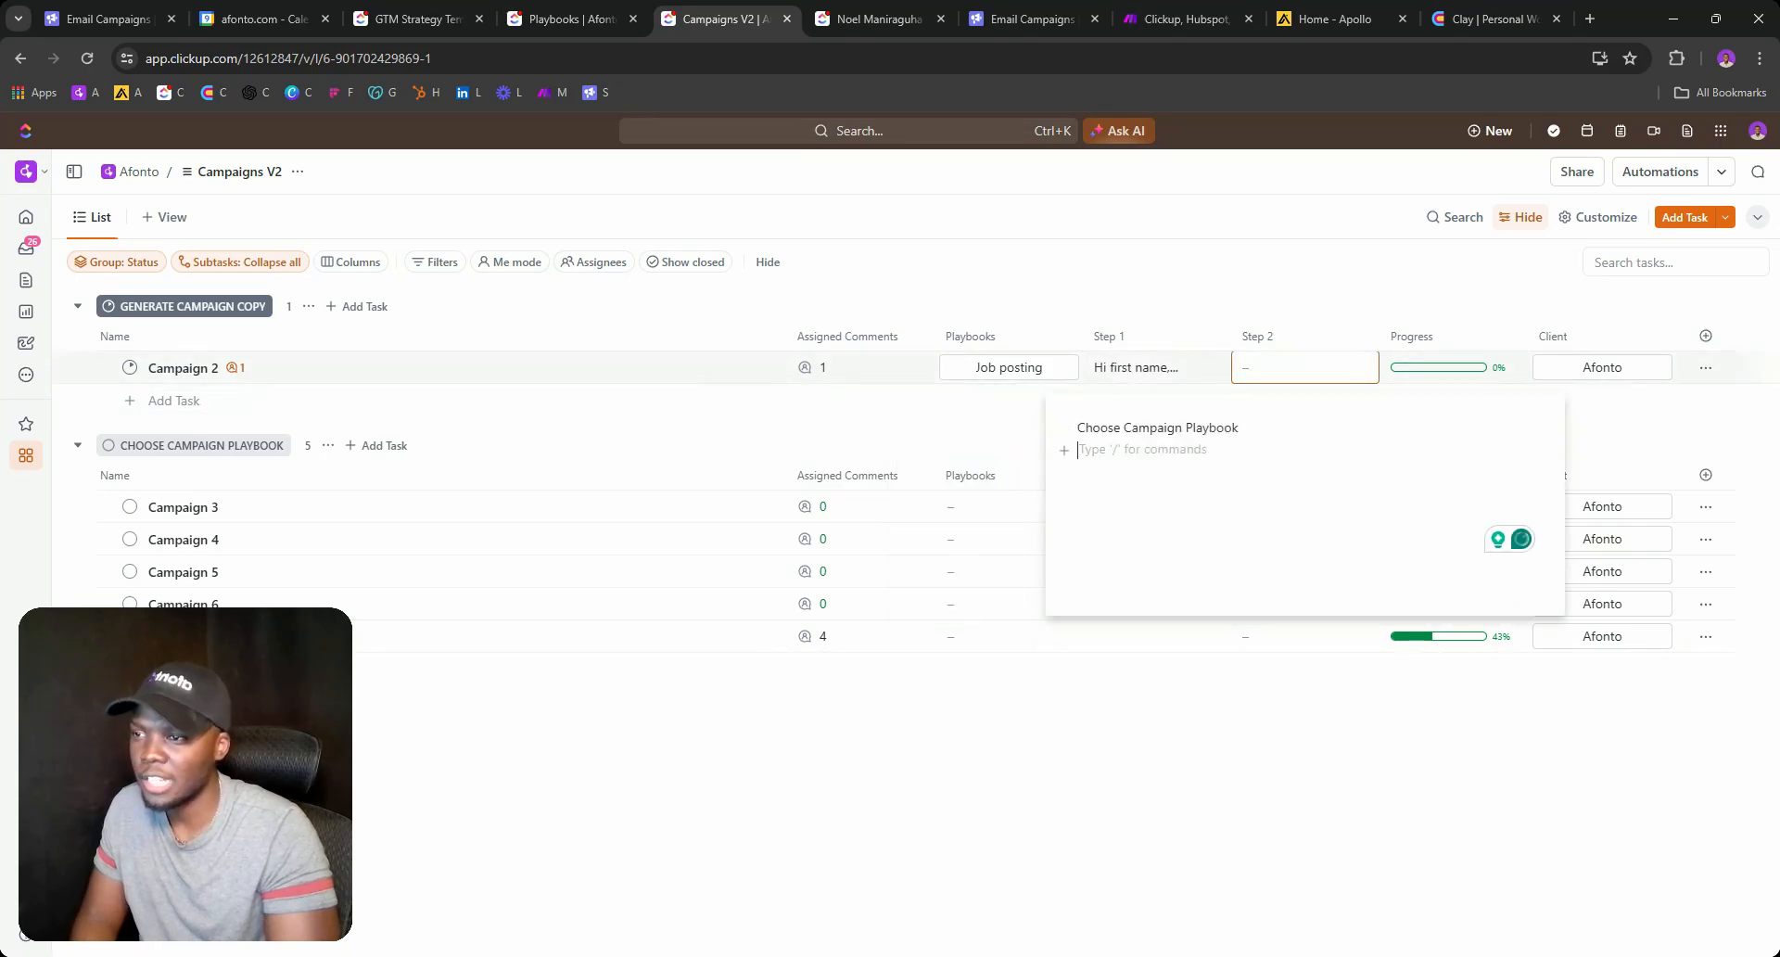
{"action": "key", "text": "Escape"}
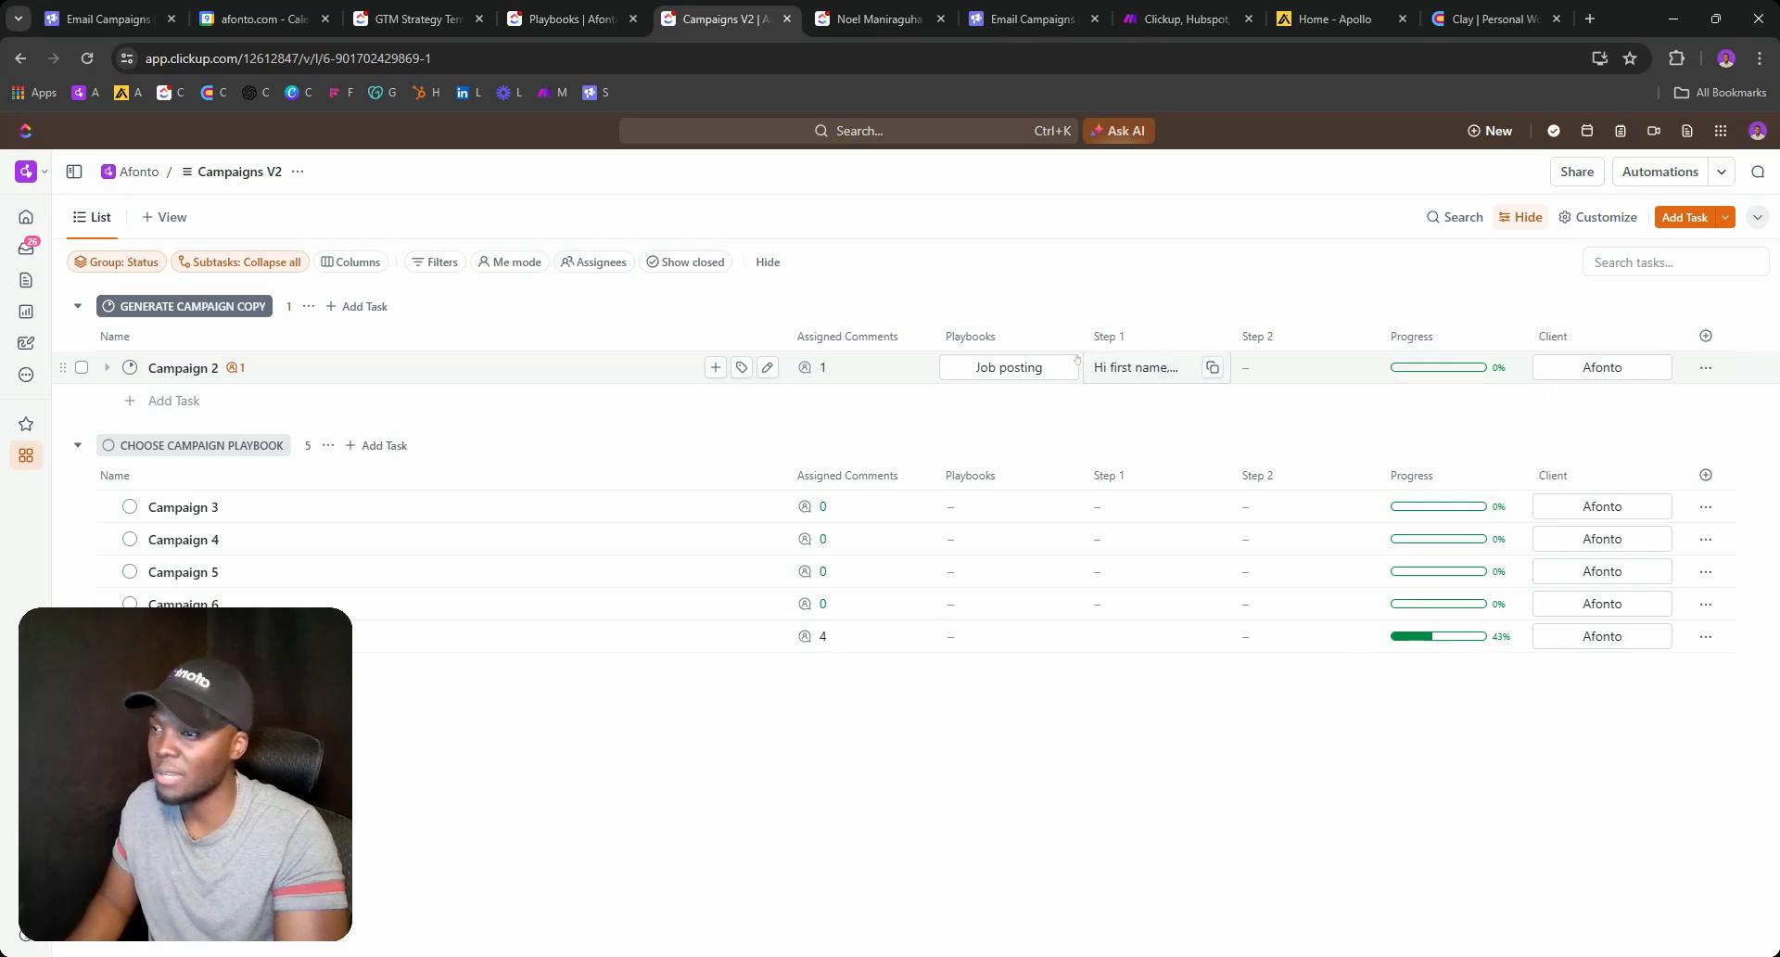
{"action": "left_click", "coordinate": [1211, 367]}
{"action": "left_click", "coordinate": [1298, 367]}
{"action": "key", "text": "ctrl+v"}
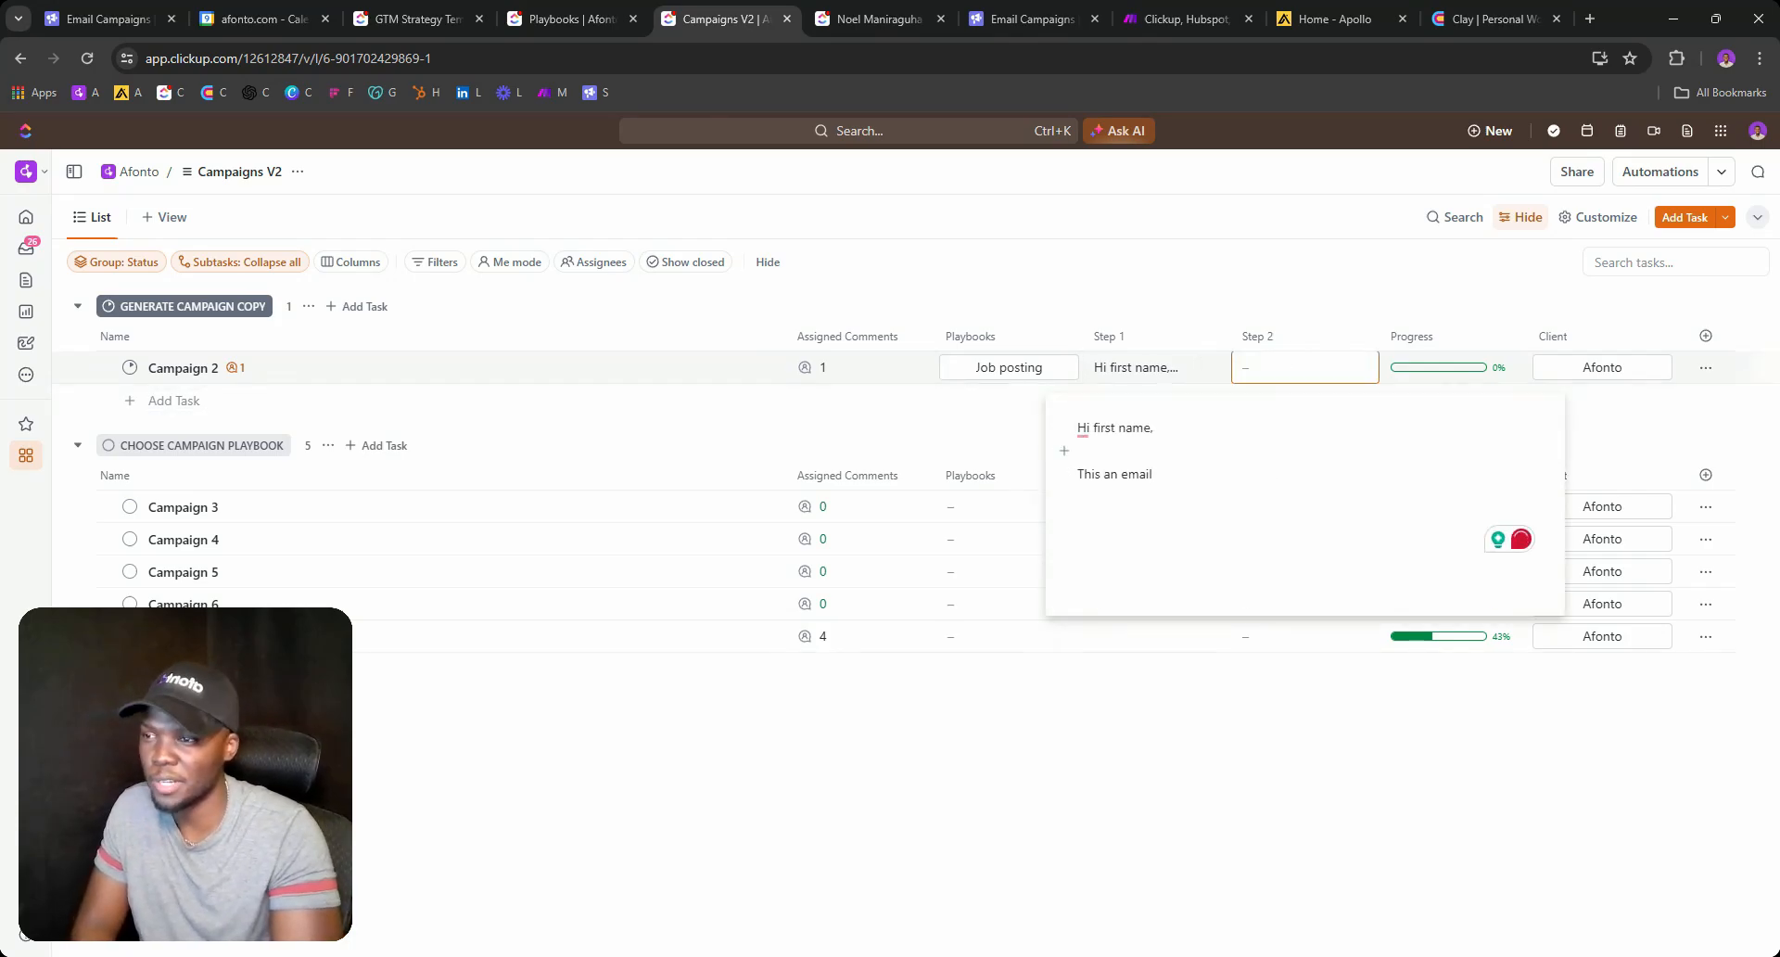
Add a 'Came across this job' line to Step 2, accepting the spelling fix to 'across'.
{"action": "left_click", "coordinate": [1079, 450]}
{"action": "key", "text": "Return"}
{"action": "type", "text": "Came accross this job"}
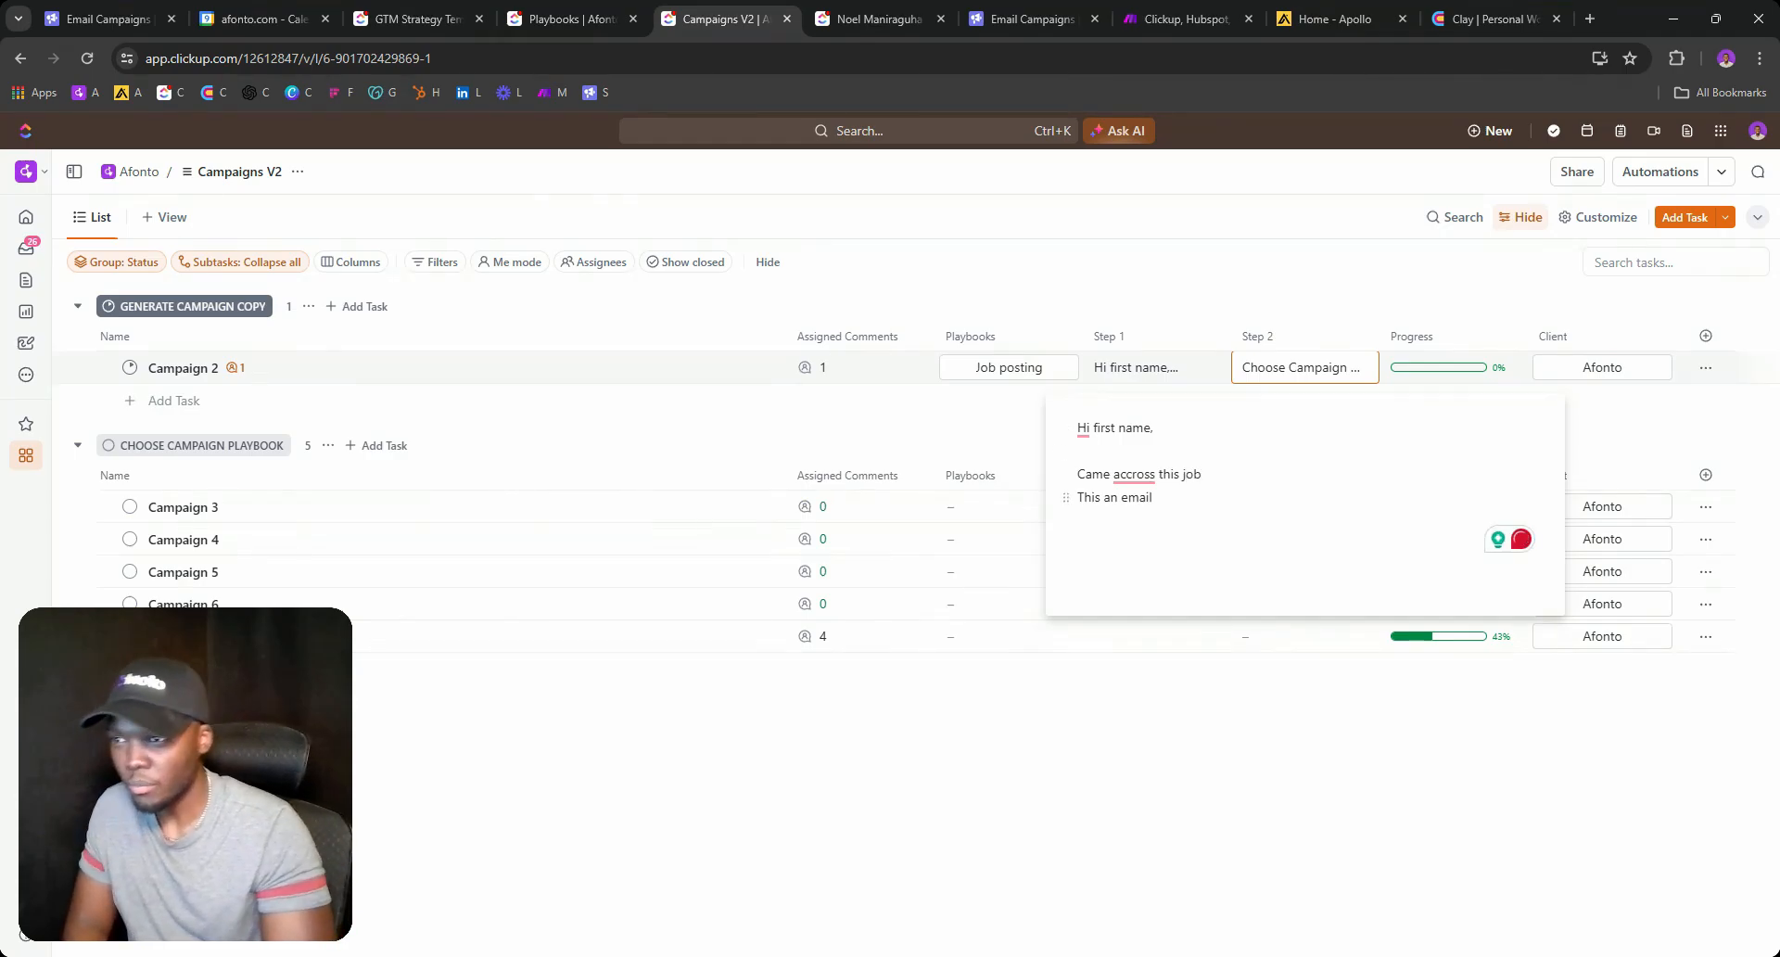
{"action": "mouse_move", "coordinate": [1135, 476]}
{"action": "left_click", "coordinate": [1139, 528]}
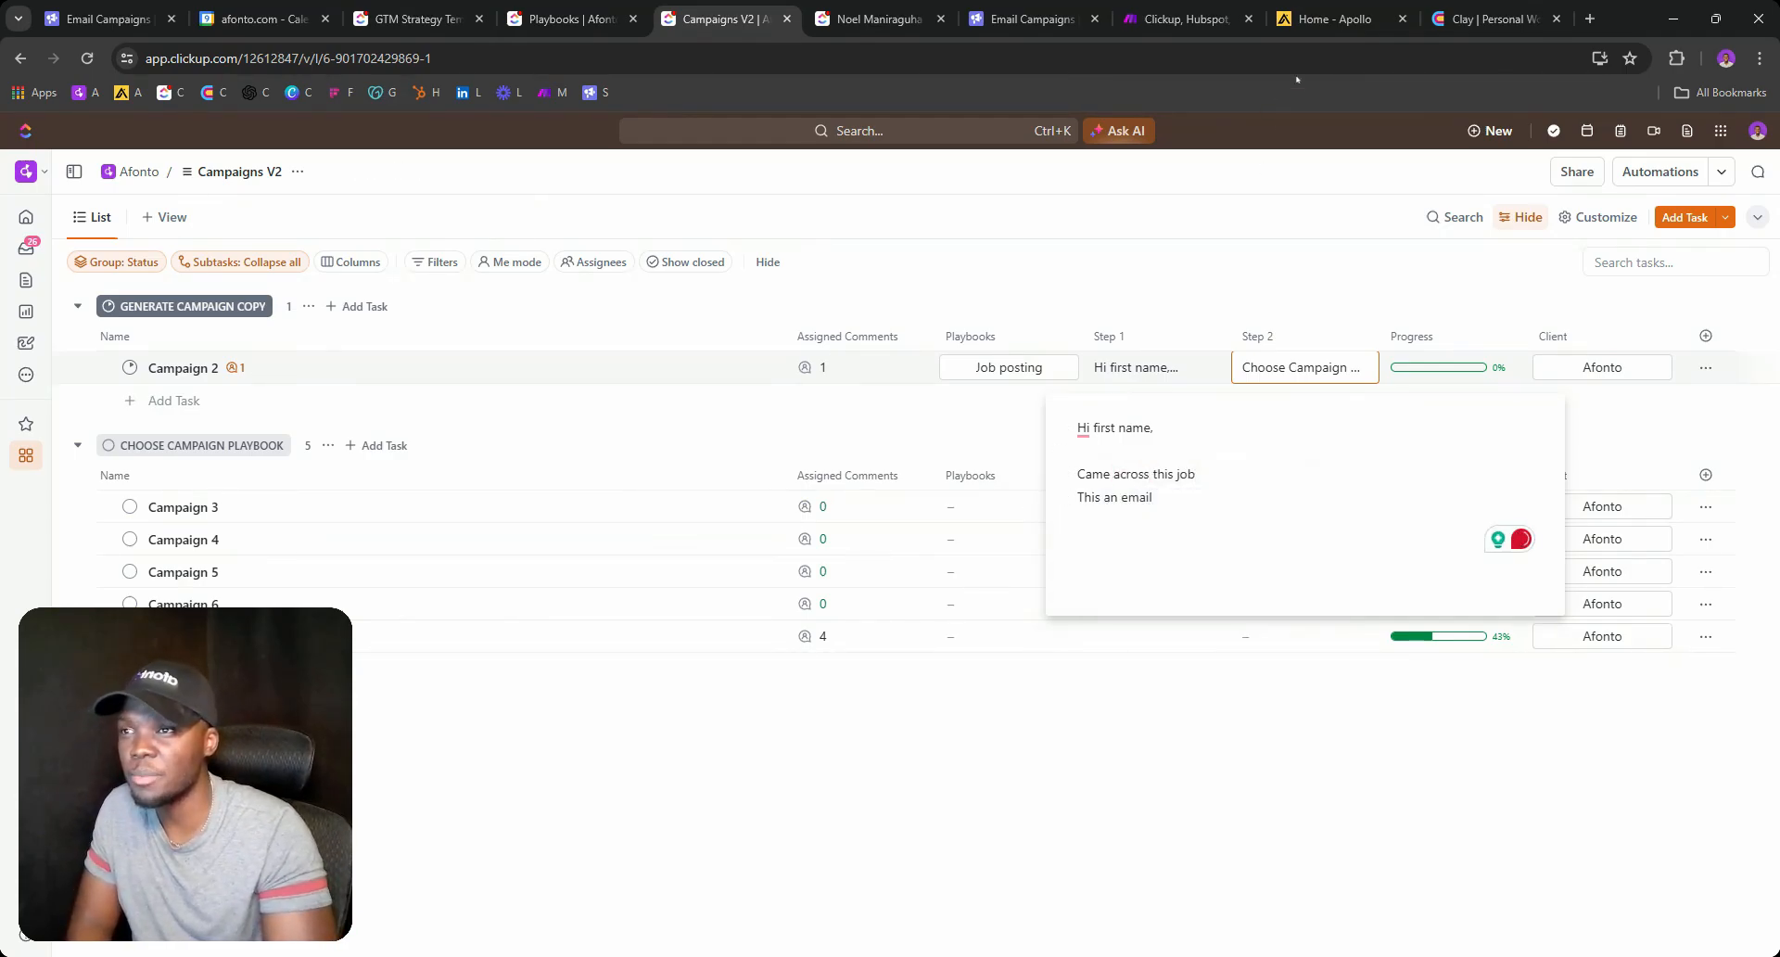
{"action": "left_click", "coordinate": [1328, 19]}
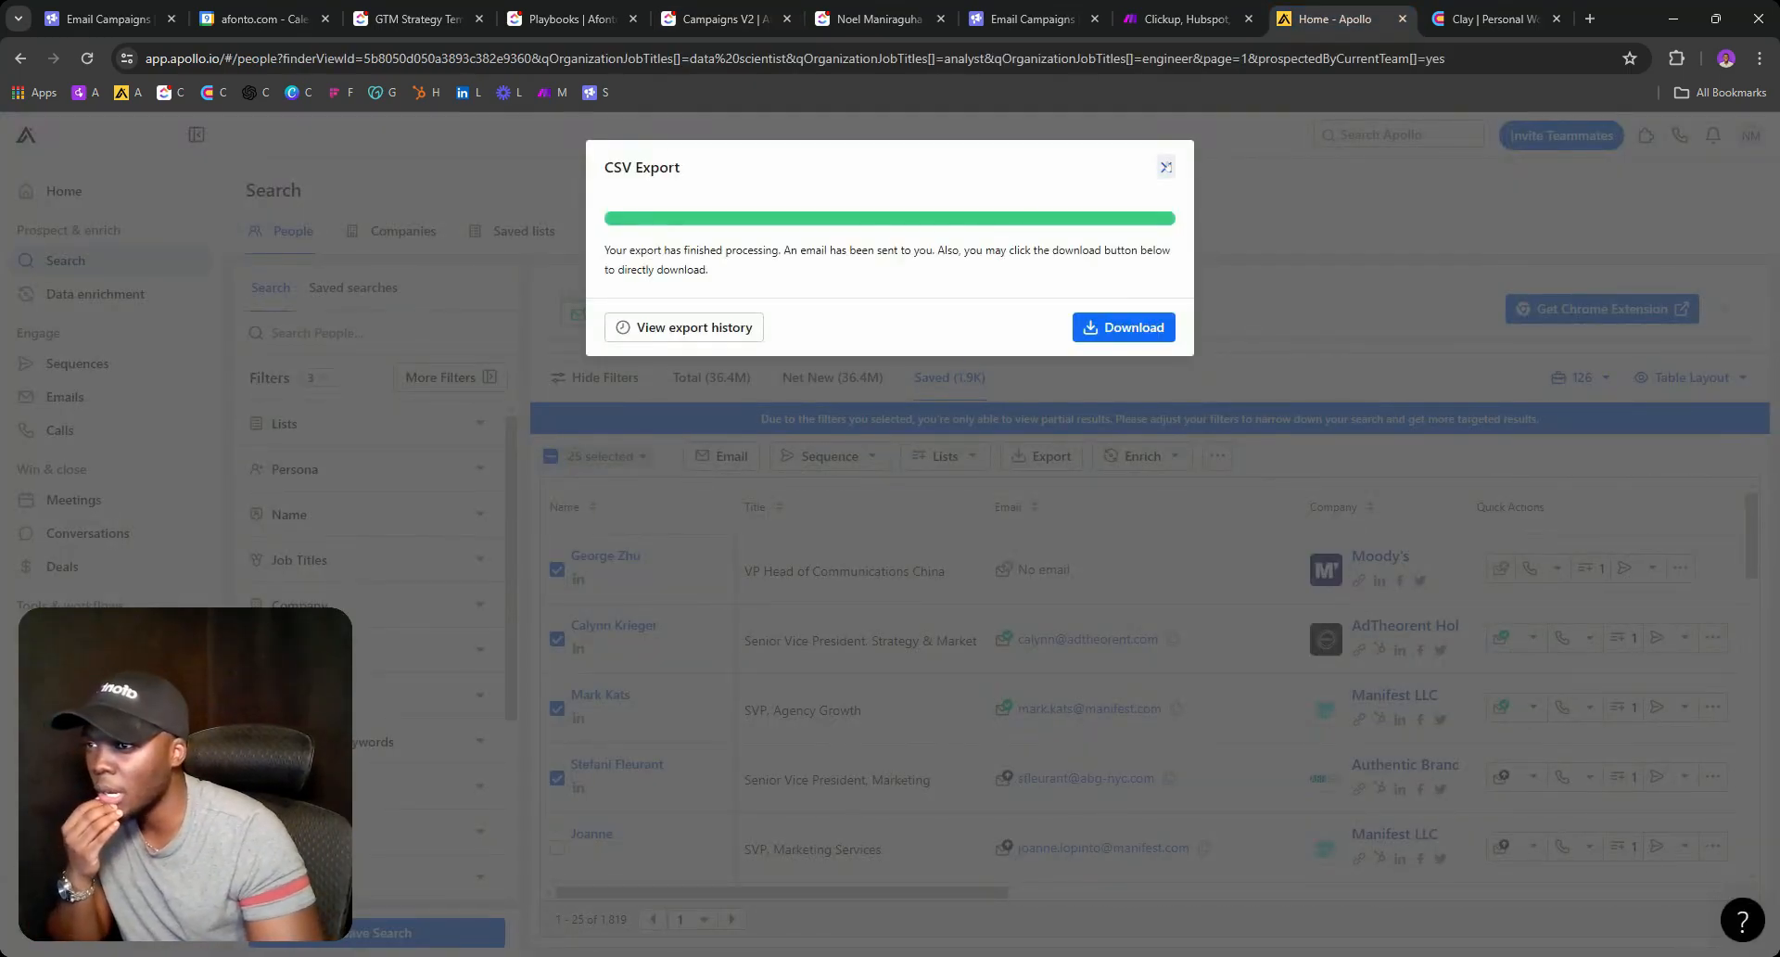
Dismiss the CSV export notice and start a new AI-assisted sequence in Apollo.
{"action": "left_click", "coordinate": [1165, 167]}
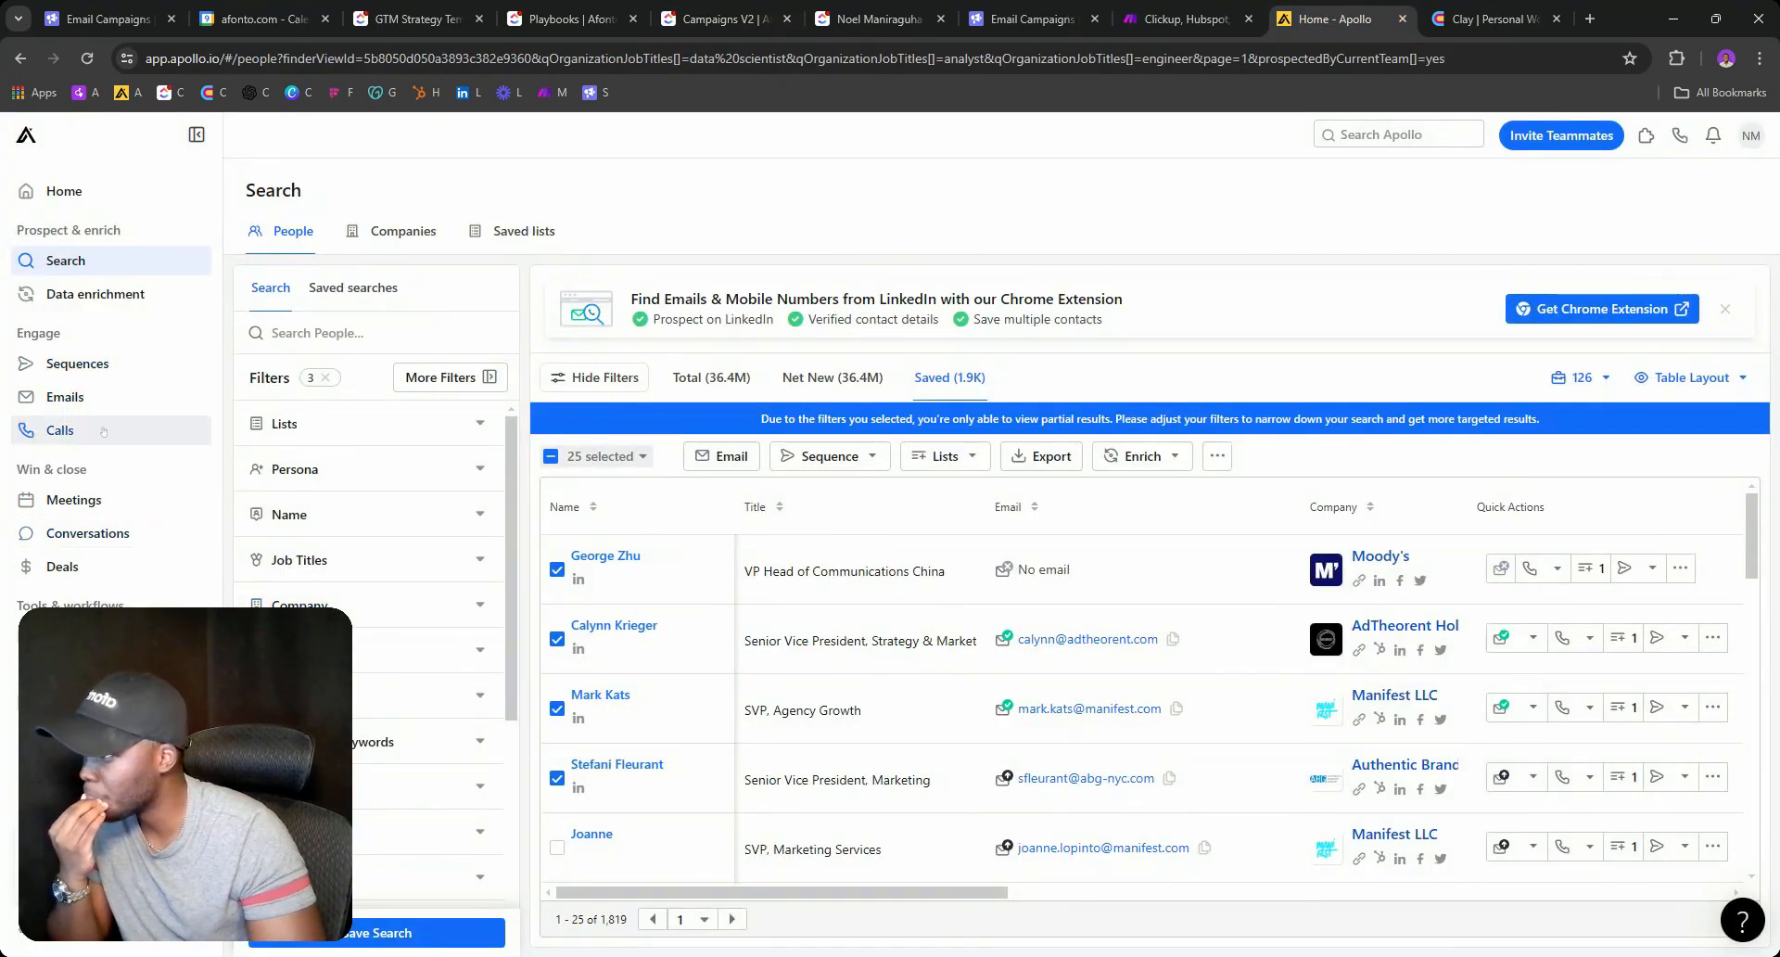
{"action": "left_click", "coordinate": [78, 364]}
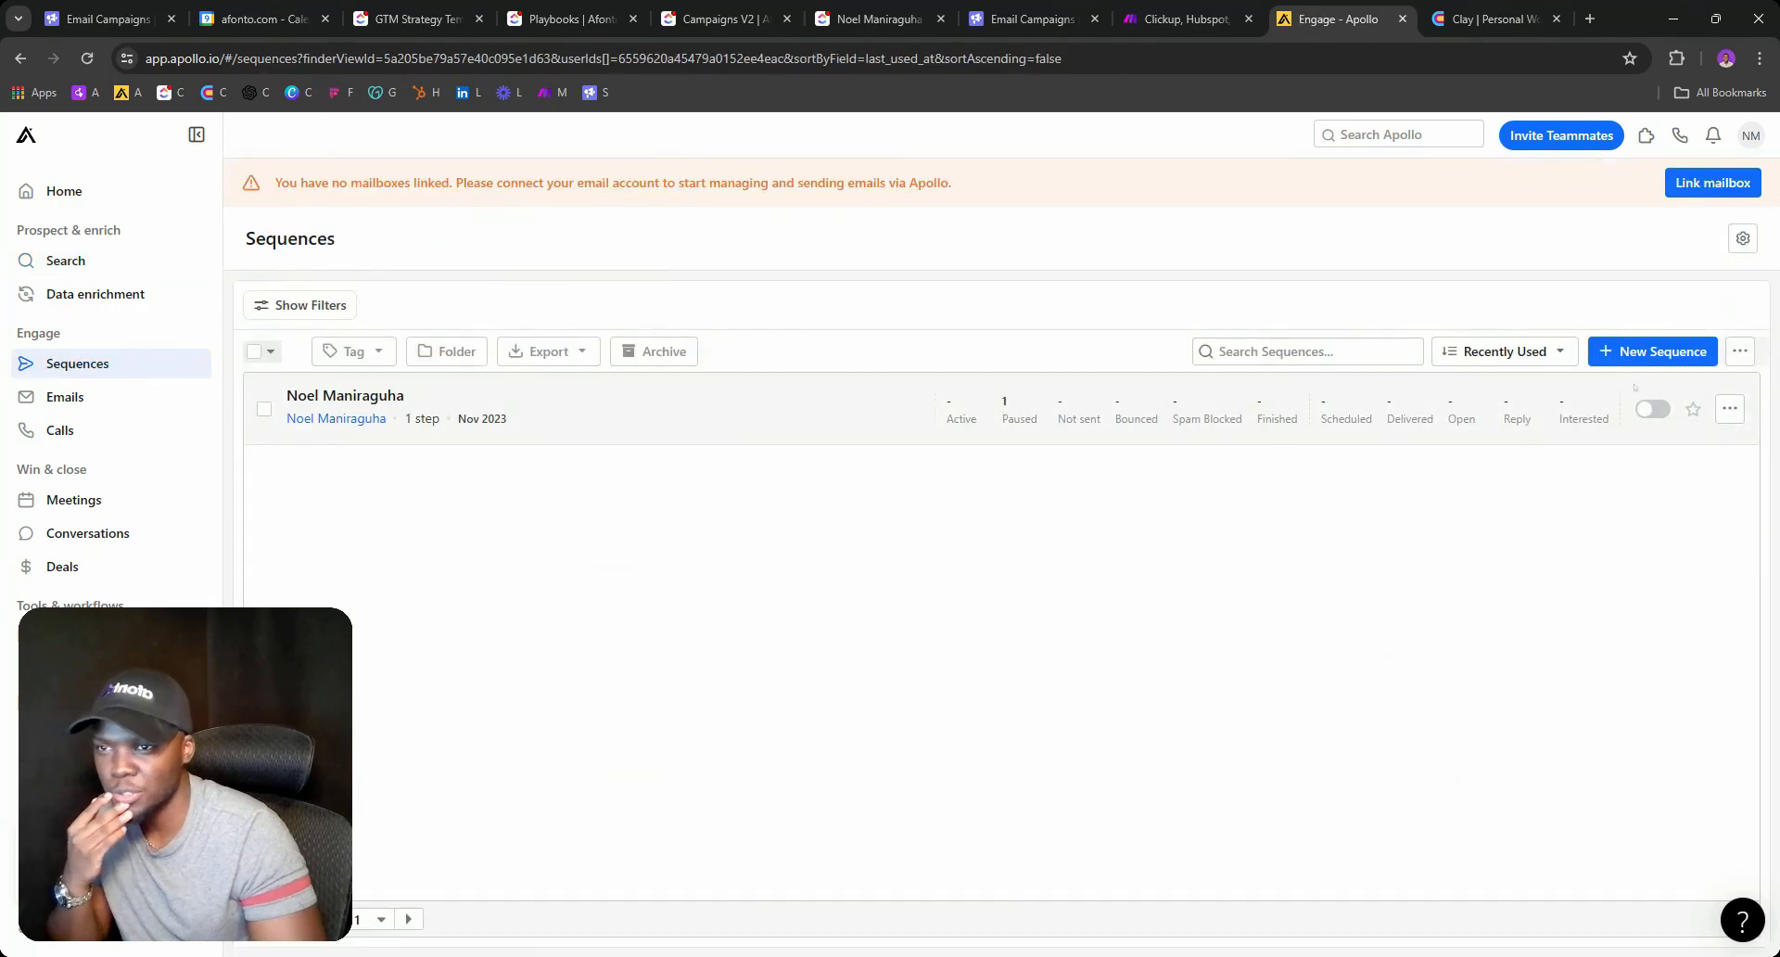
{"action": "left_click", "coordinate": [1638, 358]}
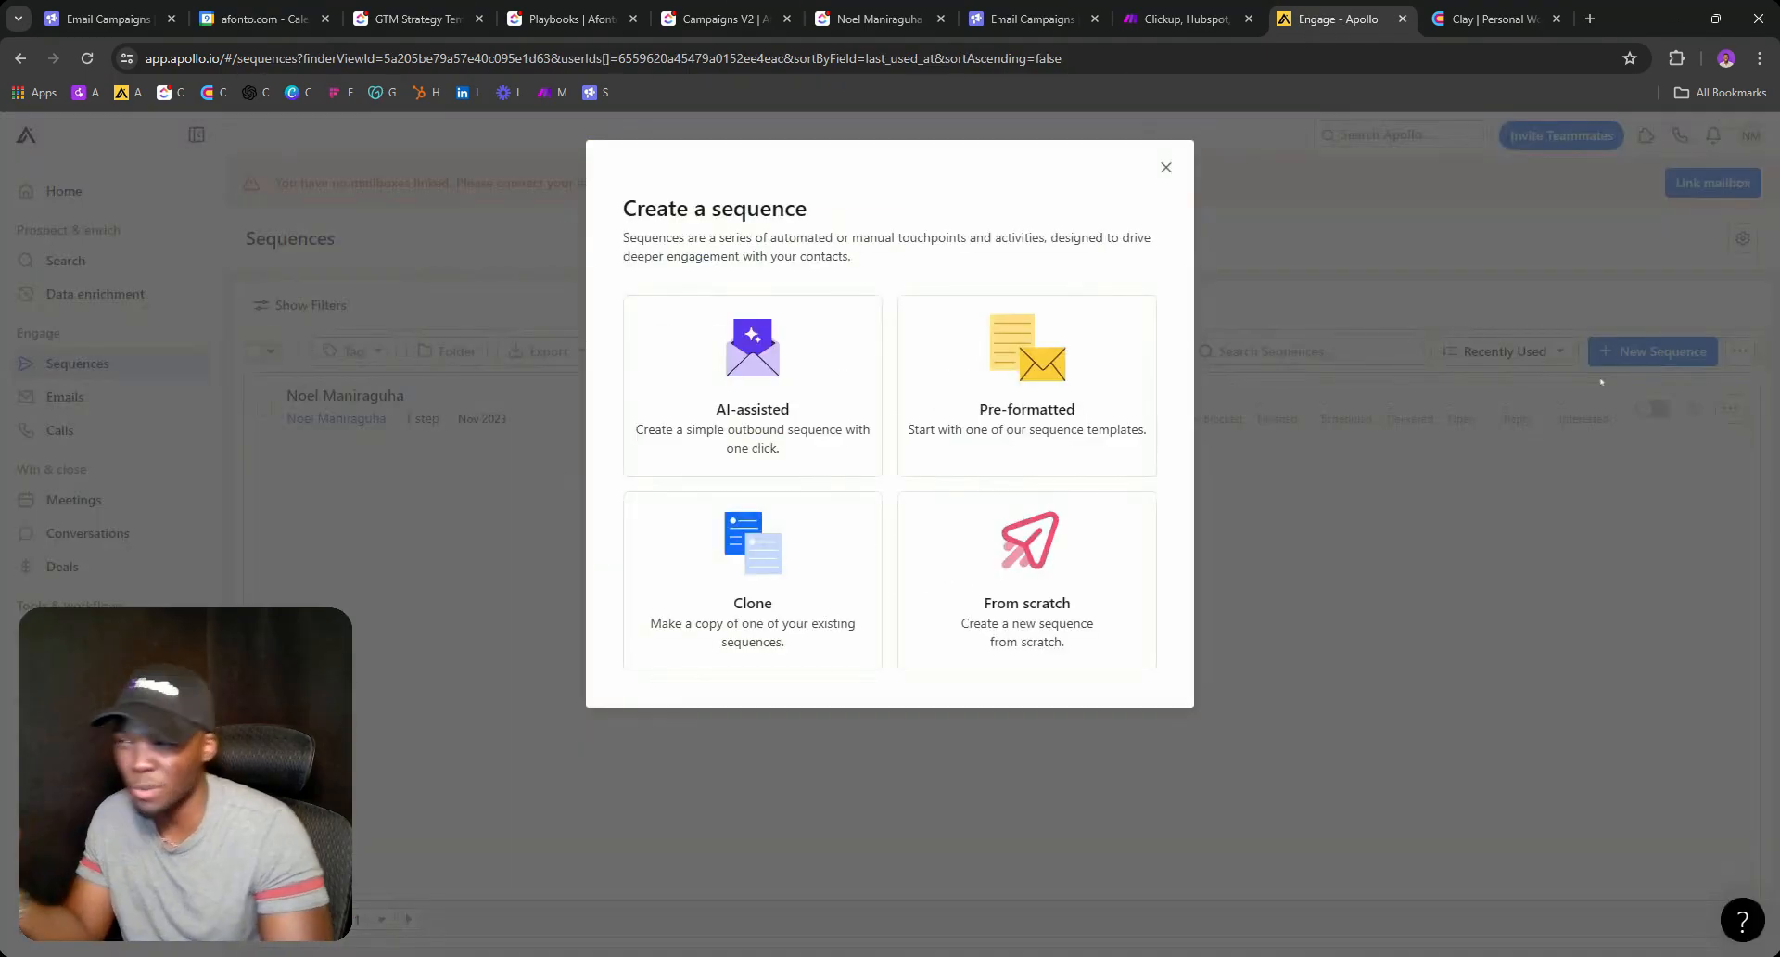
{"action": "left_click", "coordinate": [815, 435]}
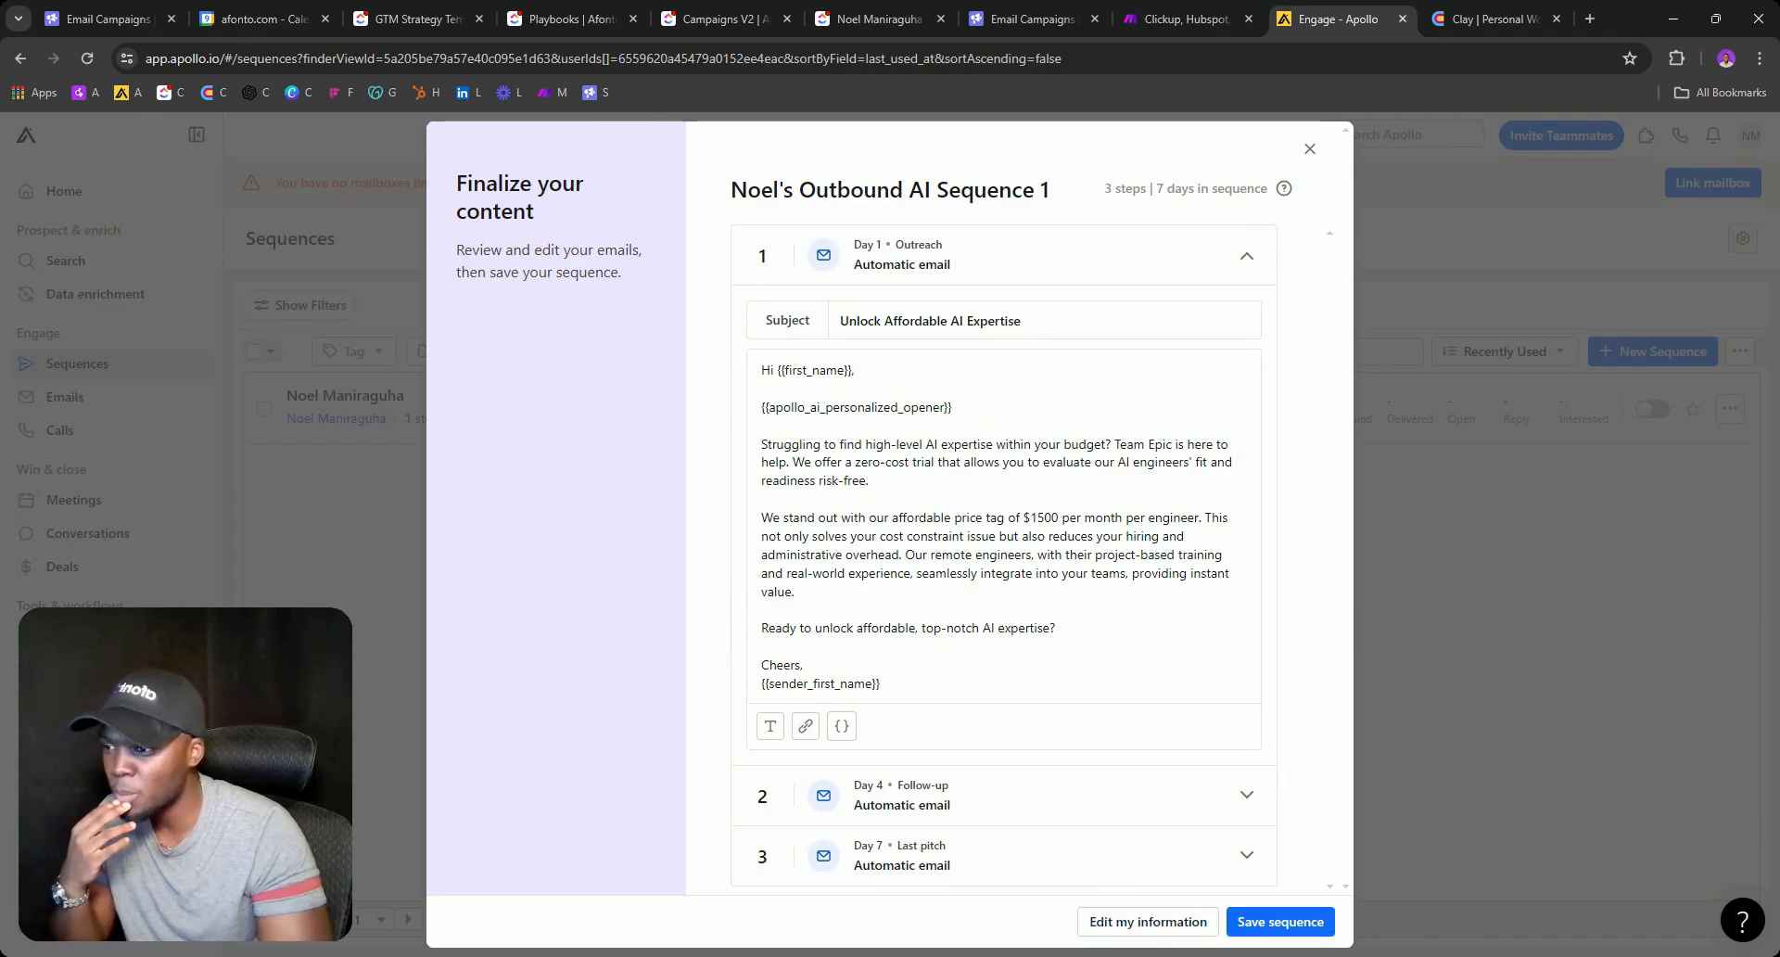
Review the Day 4 and Day 7 emails, then the company details behind the sequence.
{"action": "left_click", "coordinate": [936, 773]}
{"action": "left_click", "coordinate": [942, 688]}
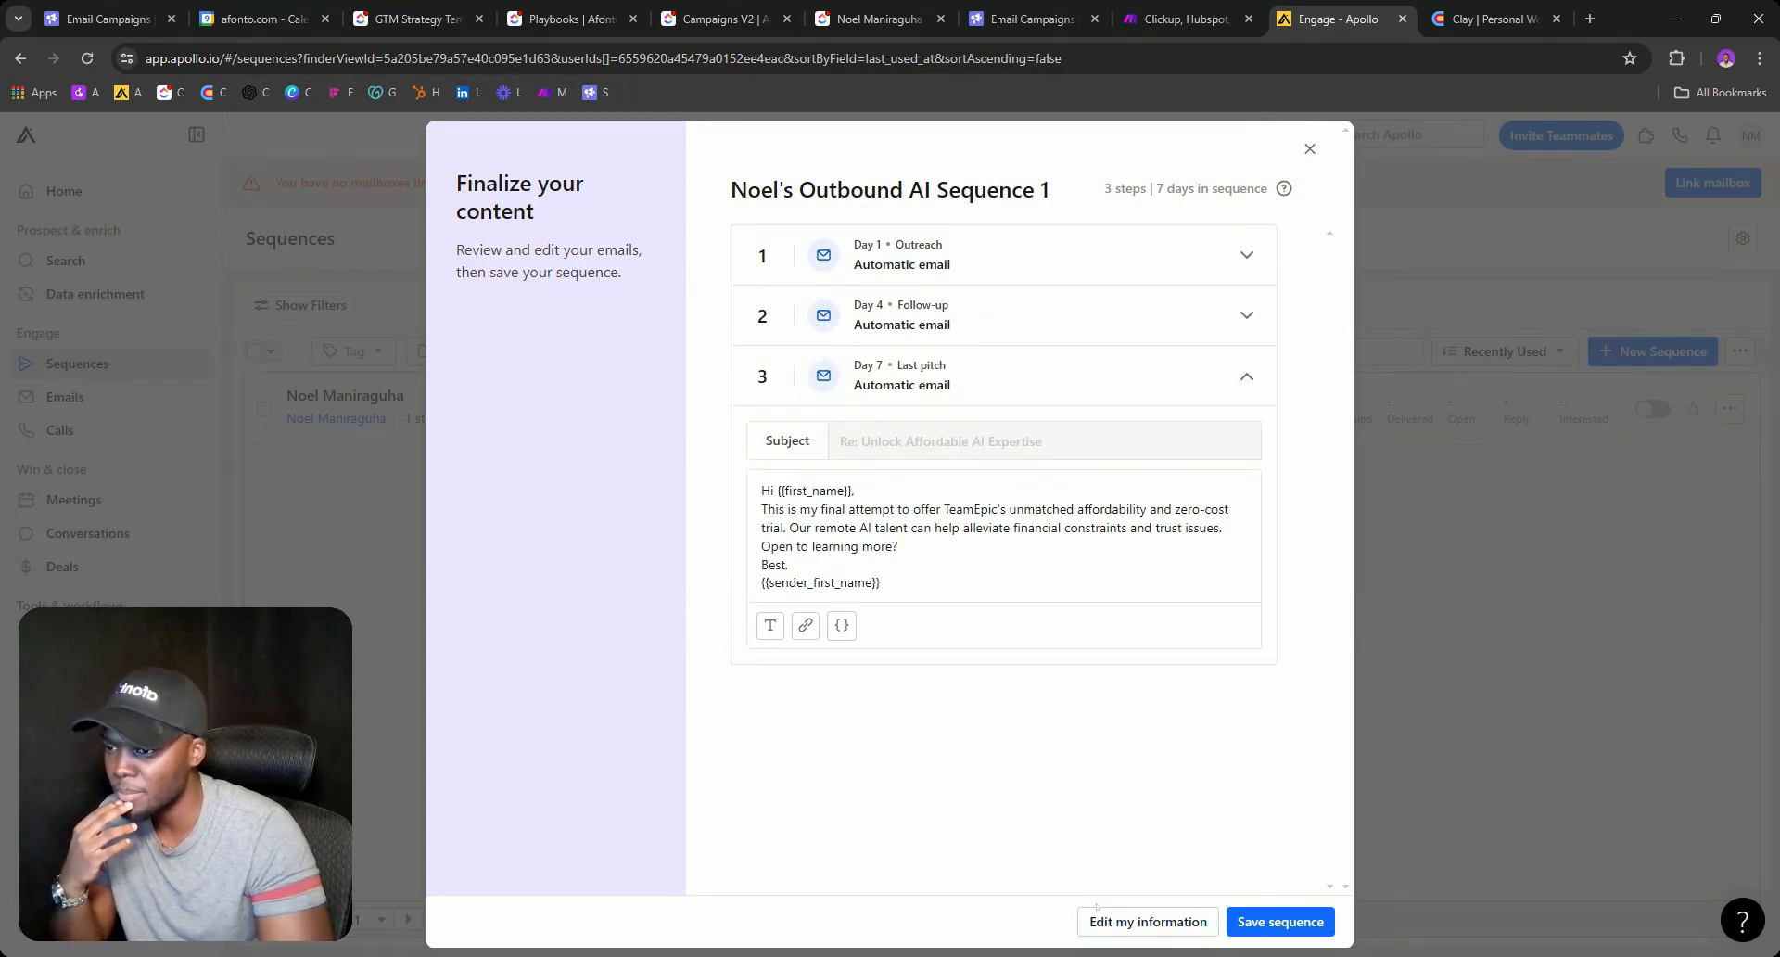
{"action": "left_click", "coordinate": [1103, 917]}
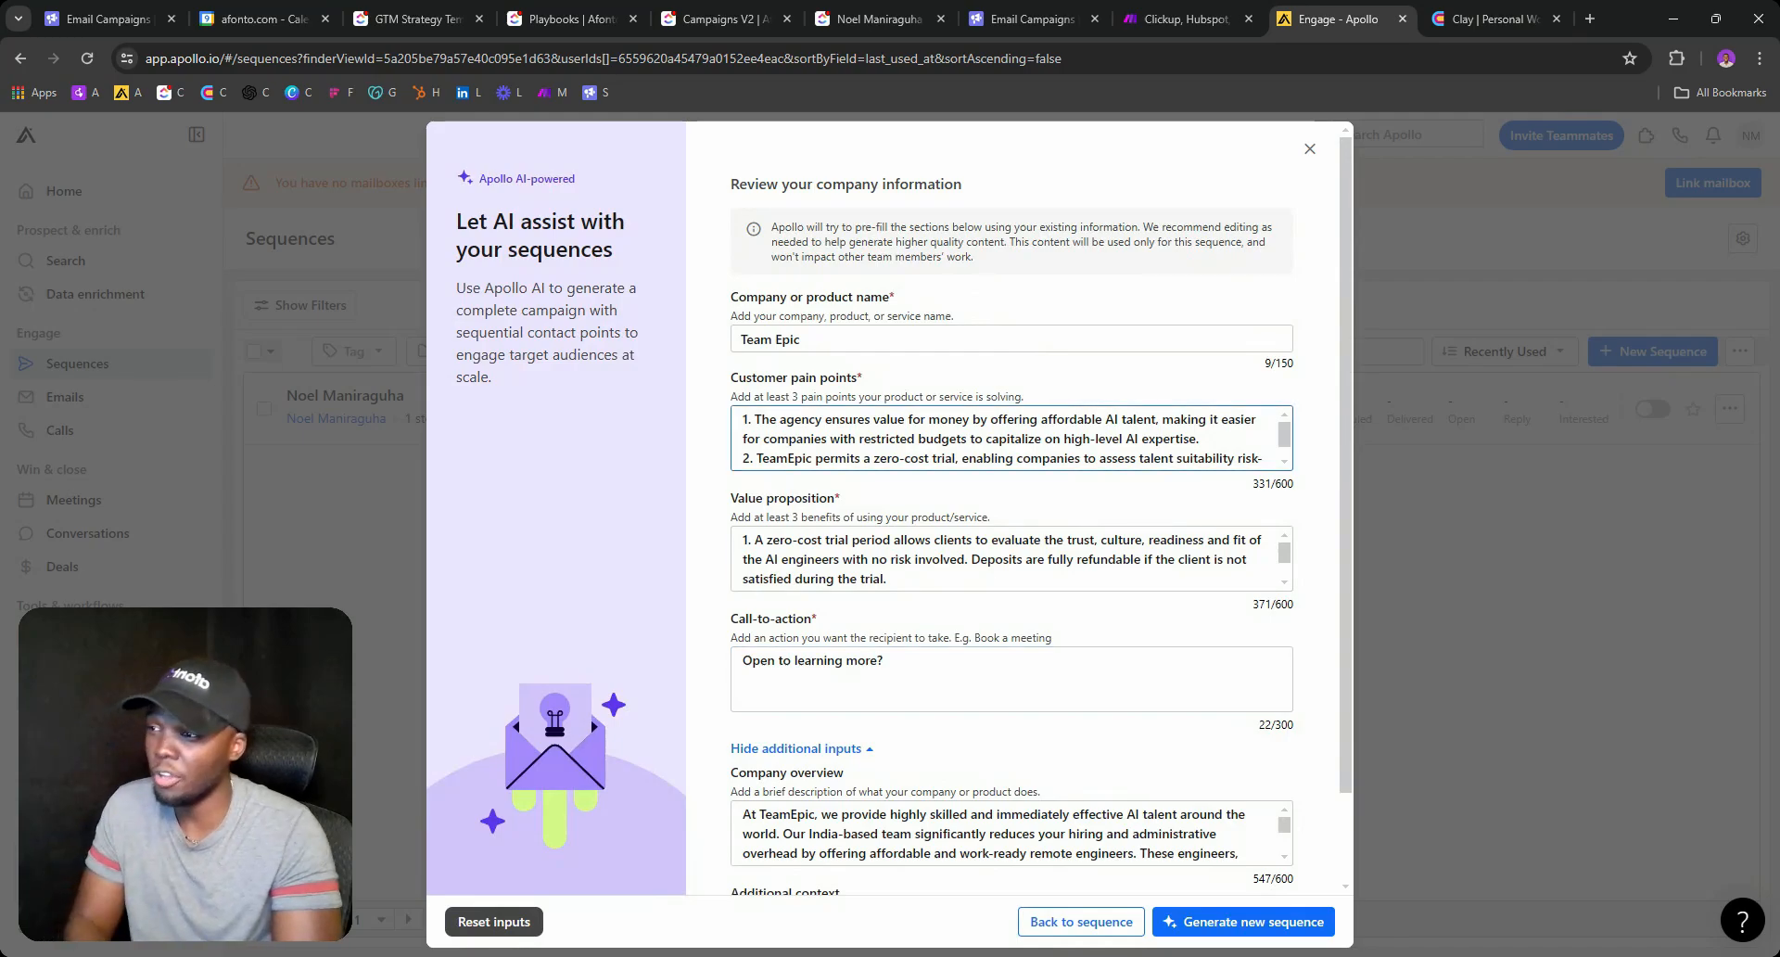
{"action": "left_click", "coordinate": [821, 559]}
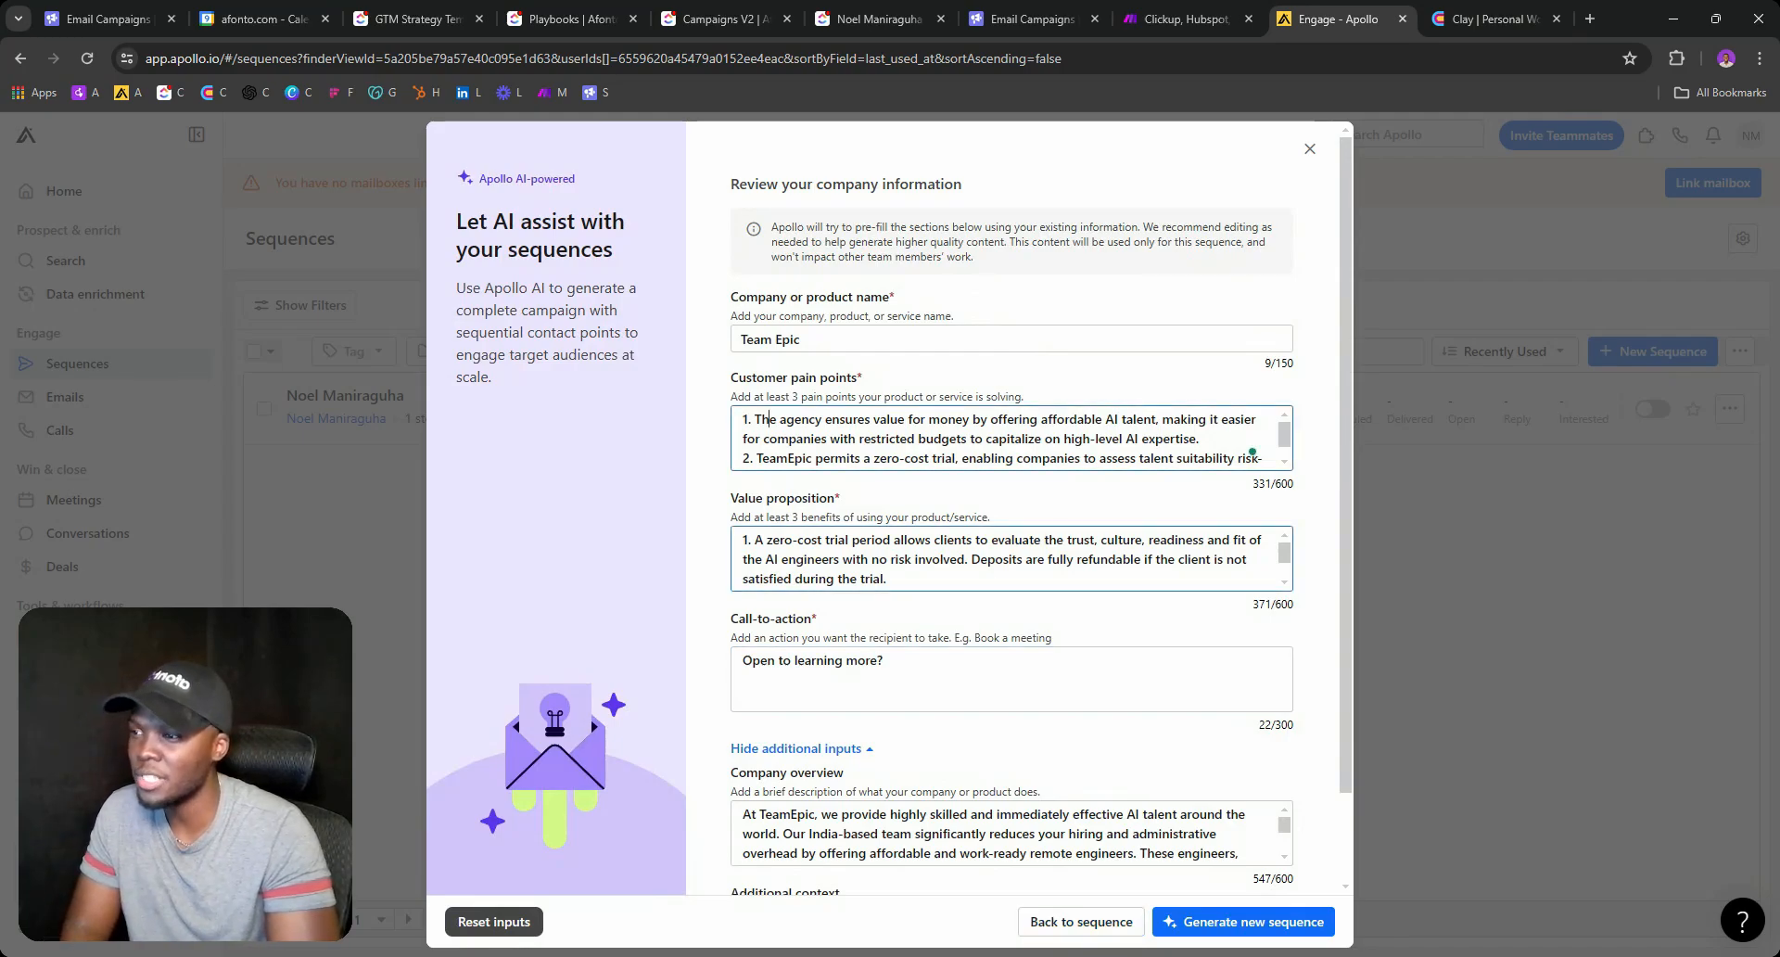
{"action": "scroll", "coordinate": [821, 559], "scroll_direction": "down", "scroll_amount": 1}
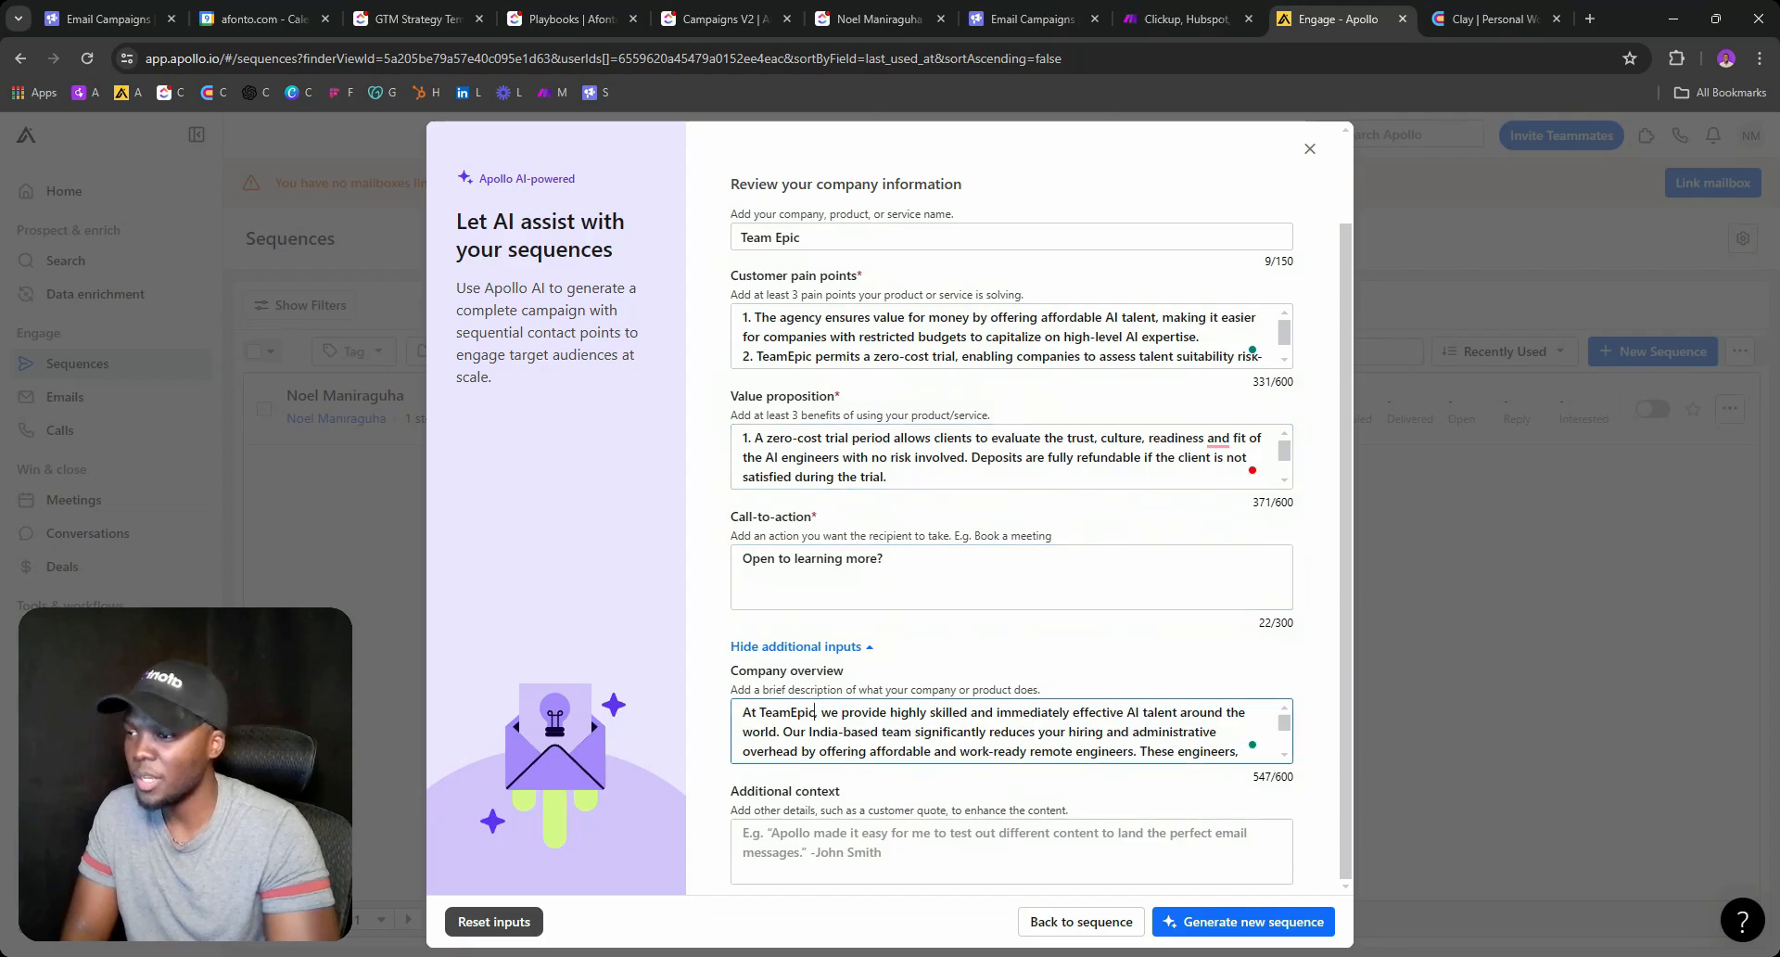
{"action": "scroll", "coordinate": [947, 317], "scroll_direction": "up", "scroll_amount": 1}
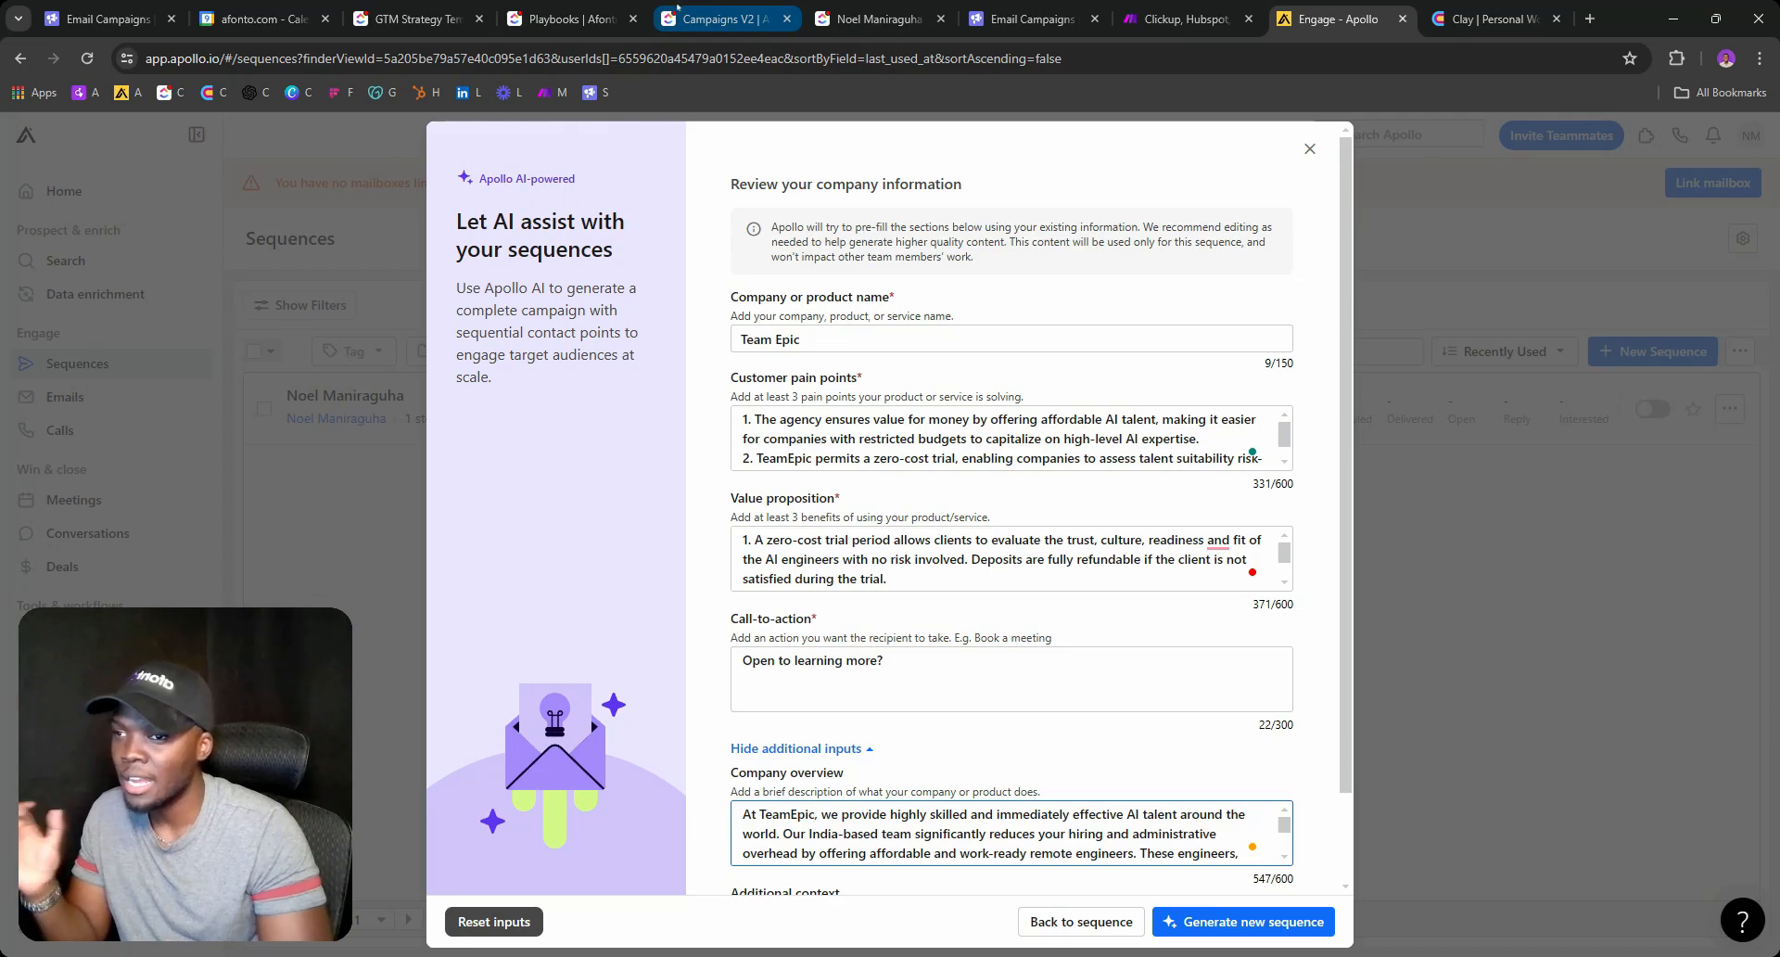
Add a blank line after 'Came across this job.' in Campaign 2's Step 2 copy and save it.
{"action": "left_click", "coordinate": [598, 12]}
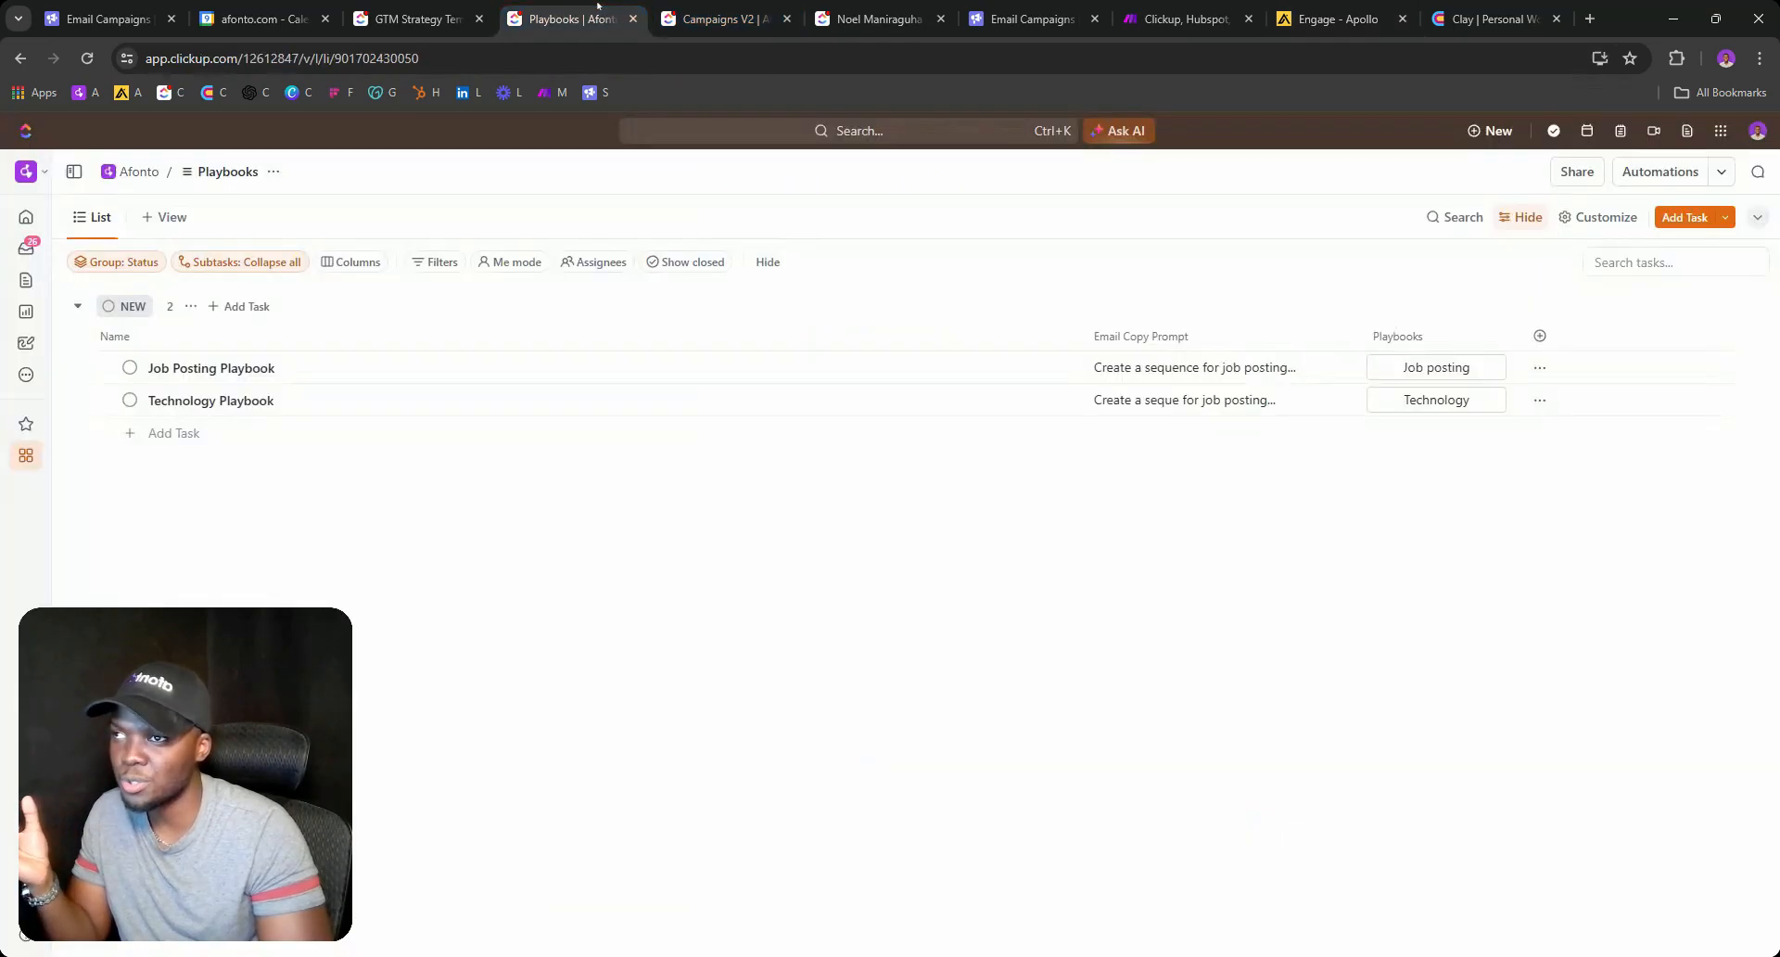
{"action": "left_click", "coordinate": [745, 13]}
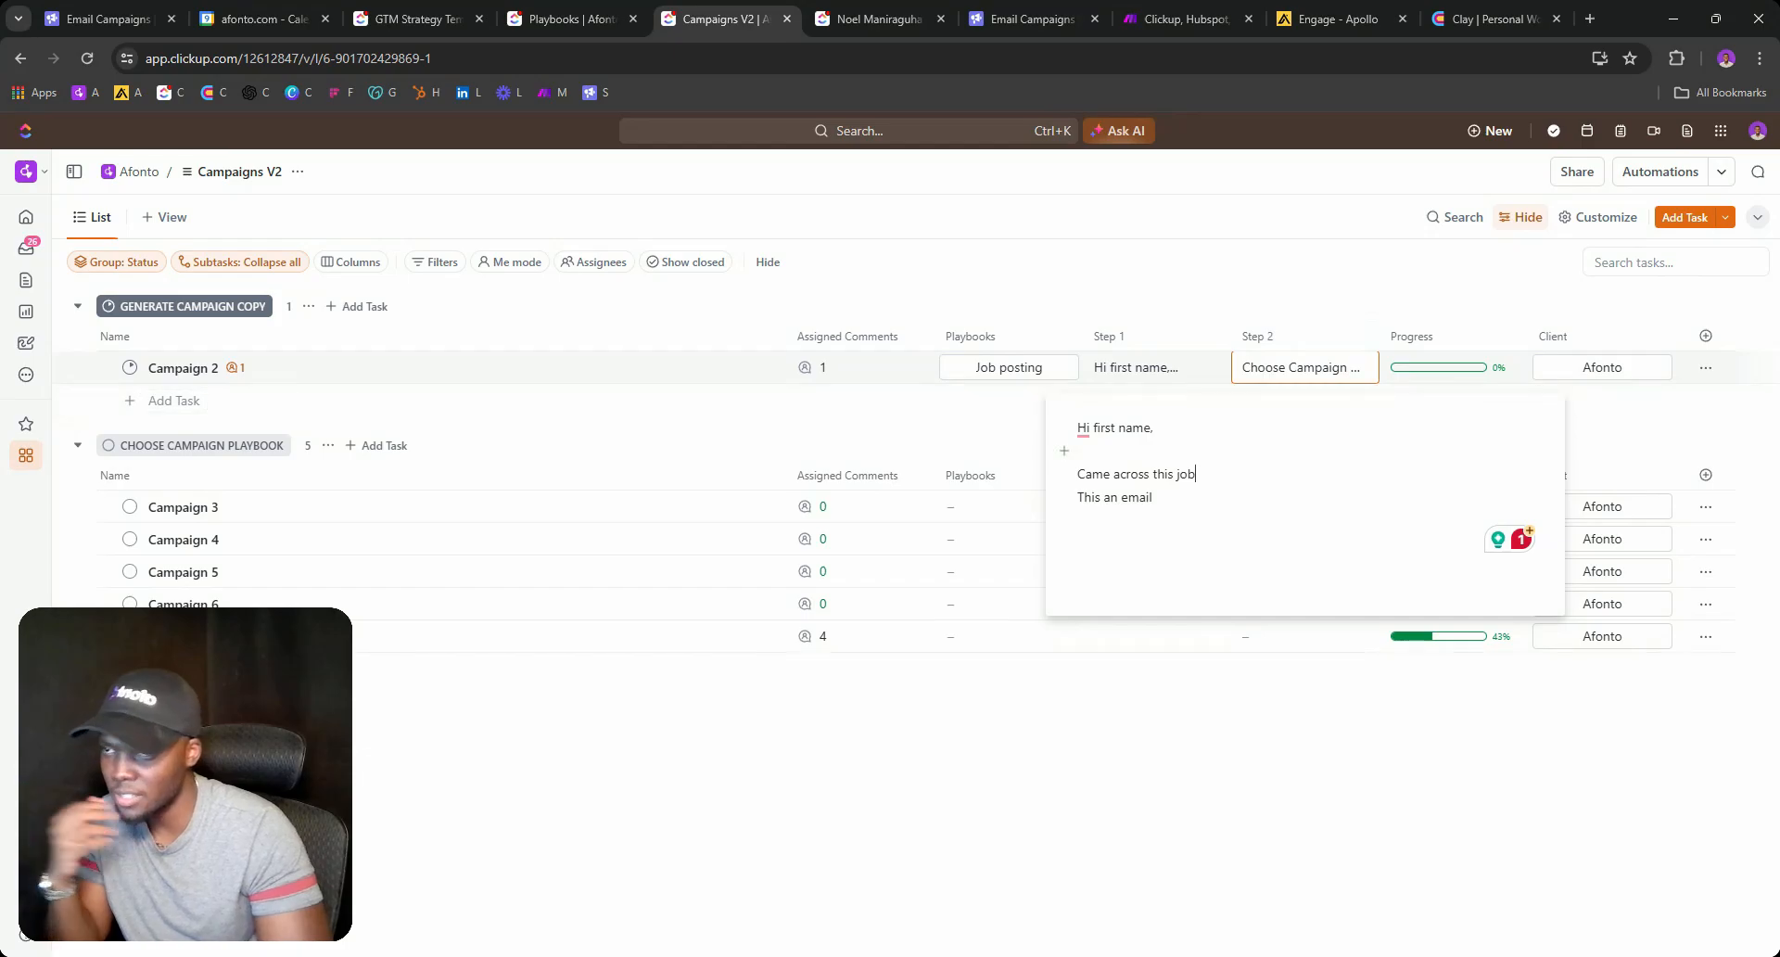
{"action": "key", "text": "Return"}
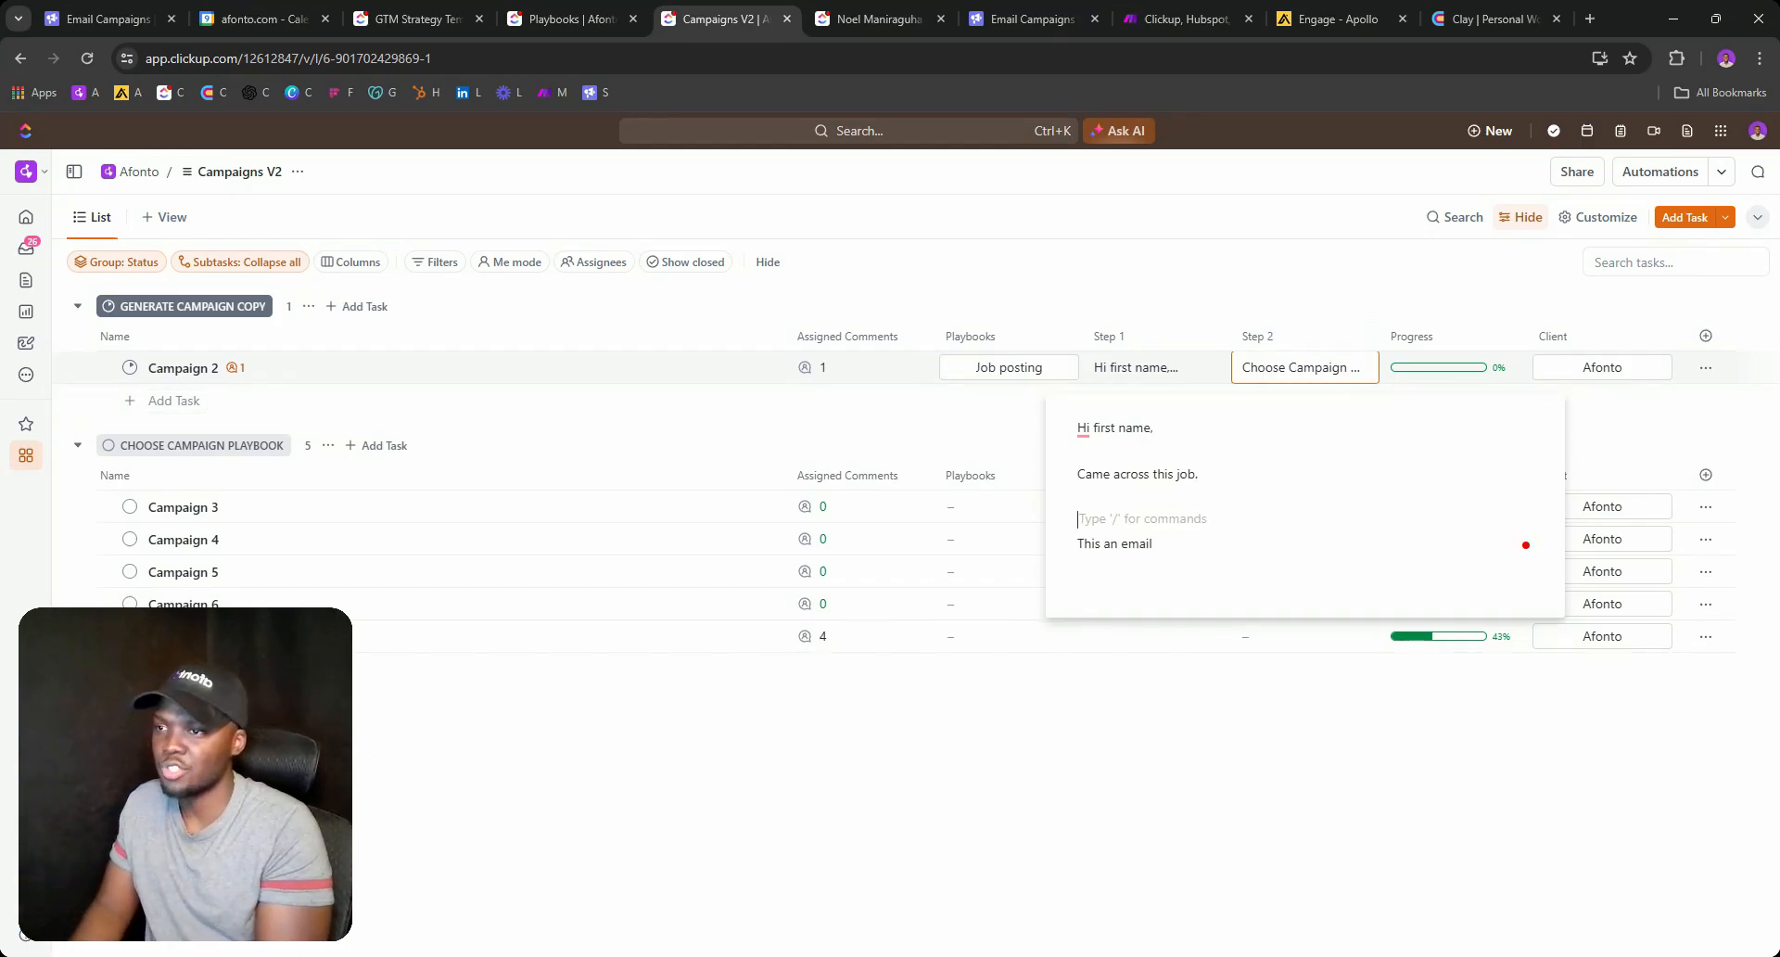
{"action": "left_click", "coordinate": [981, 432]}
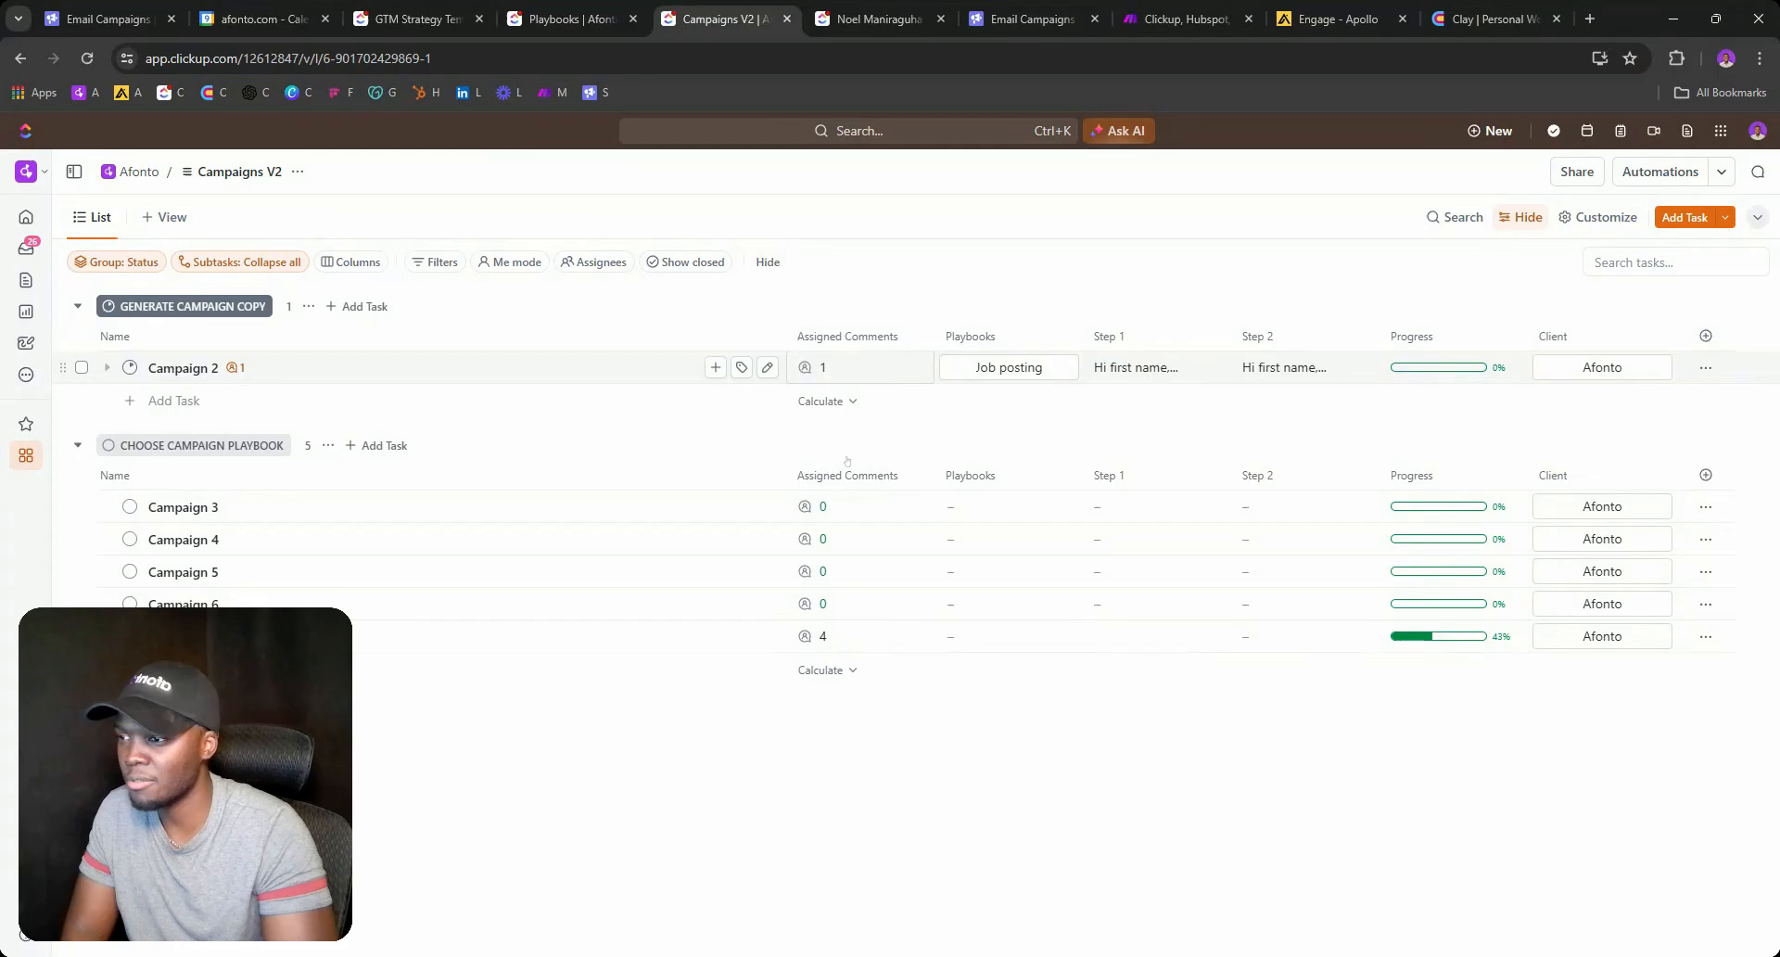
Copy the 'Modify Campaign Copy' text from the last campaign's assigned comments.
{"action": "left_click", "coordinate": [819, 636]}
{"action": "left_click_drag", "start_coordinate": [860, 465], "coordinate": [868, 466]}
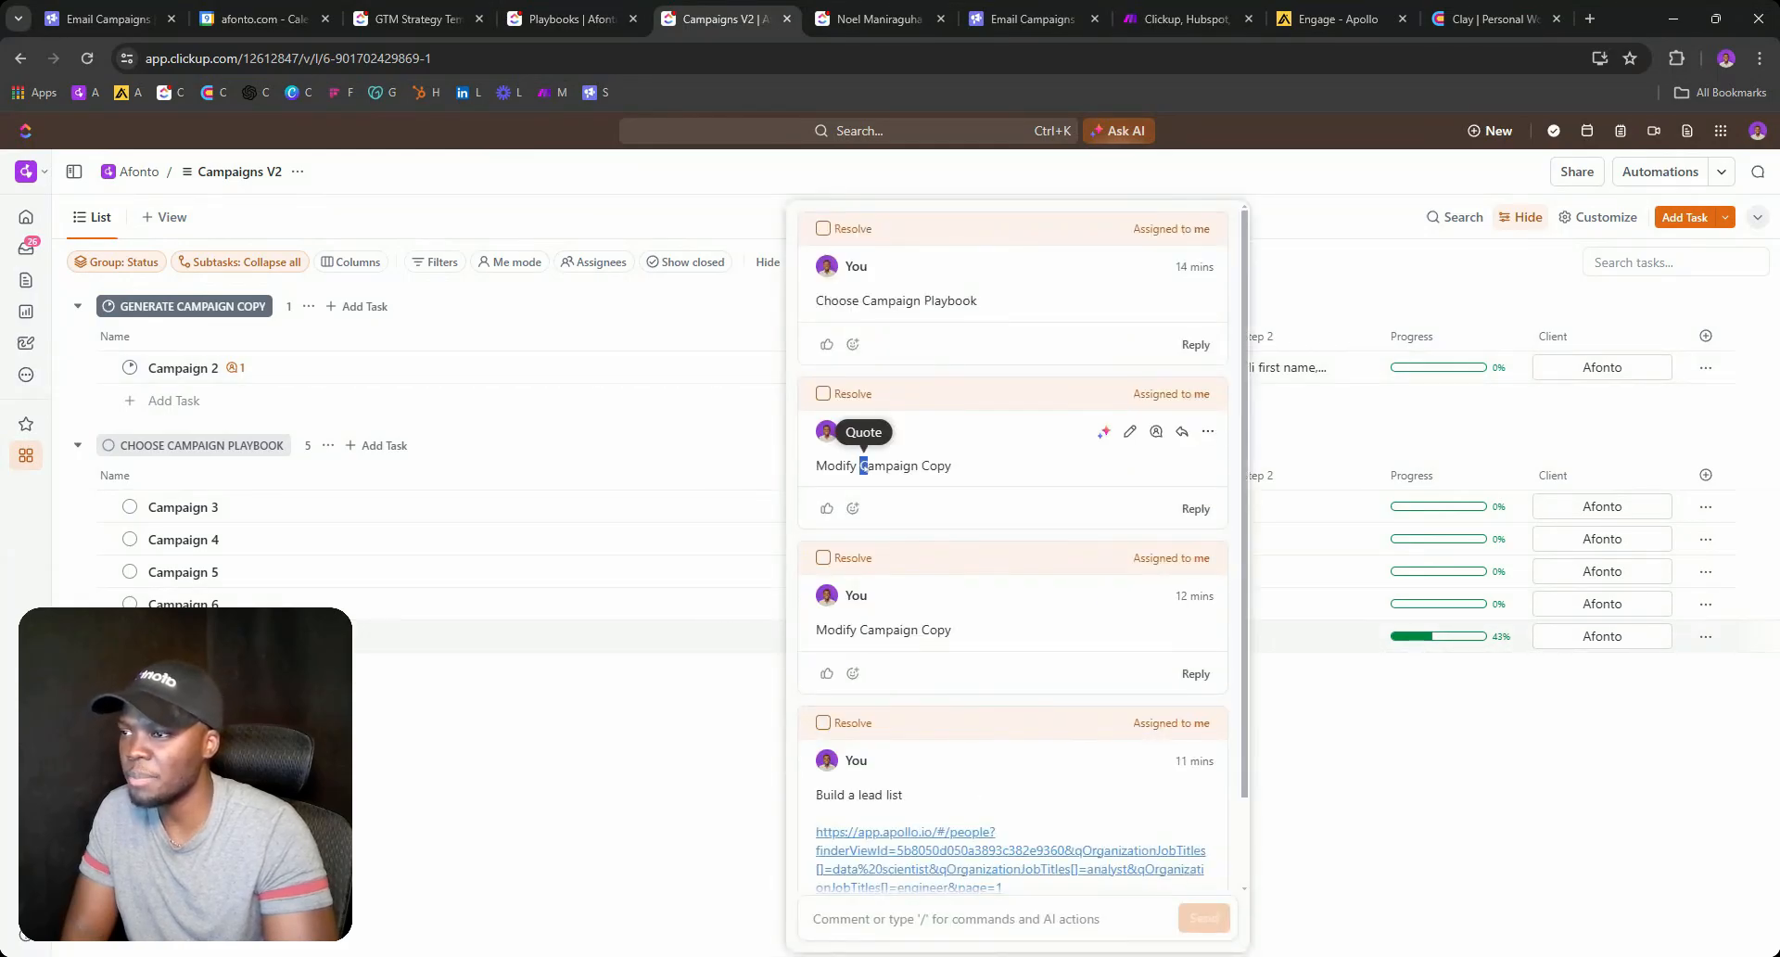
{"action": "triple_click", "coordinate": [866, 466]}
{"action": "left_click", "coordinate": [707, 439]}
Post 'Modify Campaign Copy' as a new comment on Campaign 2, then check its Step 1 copy.
{"action": "left_click", "coordinate": [824, 367]}
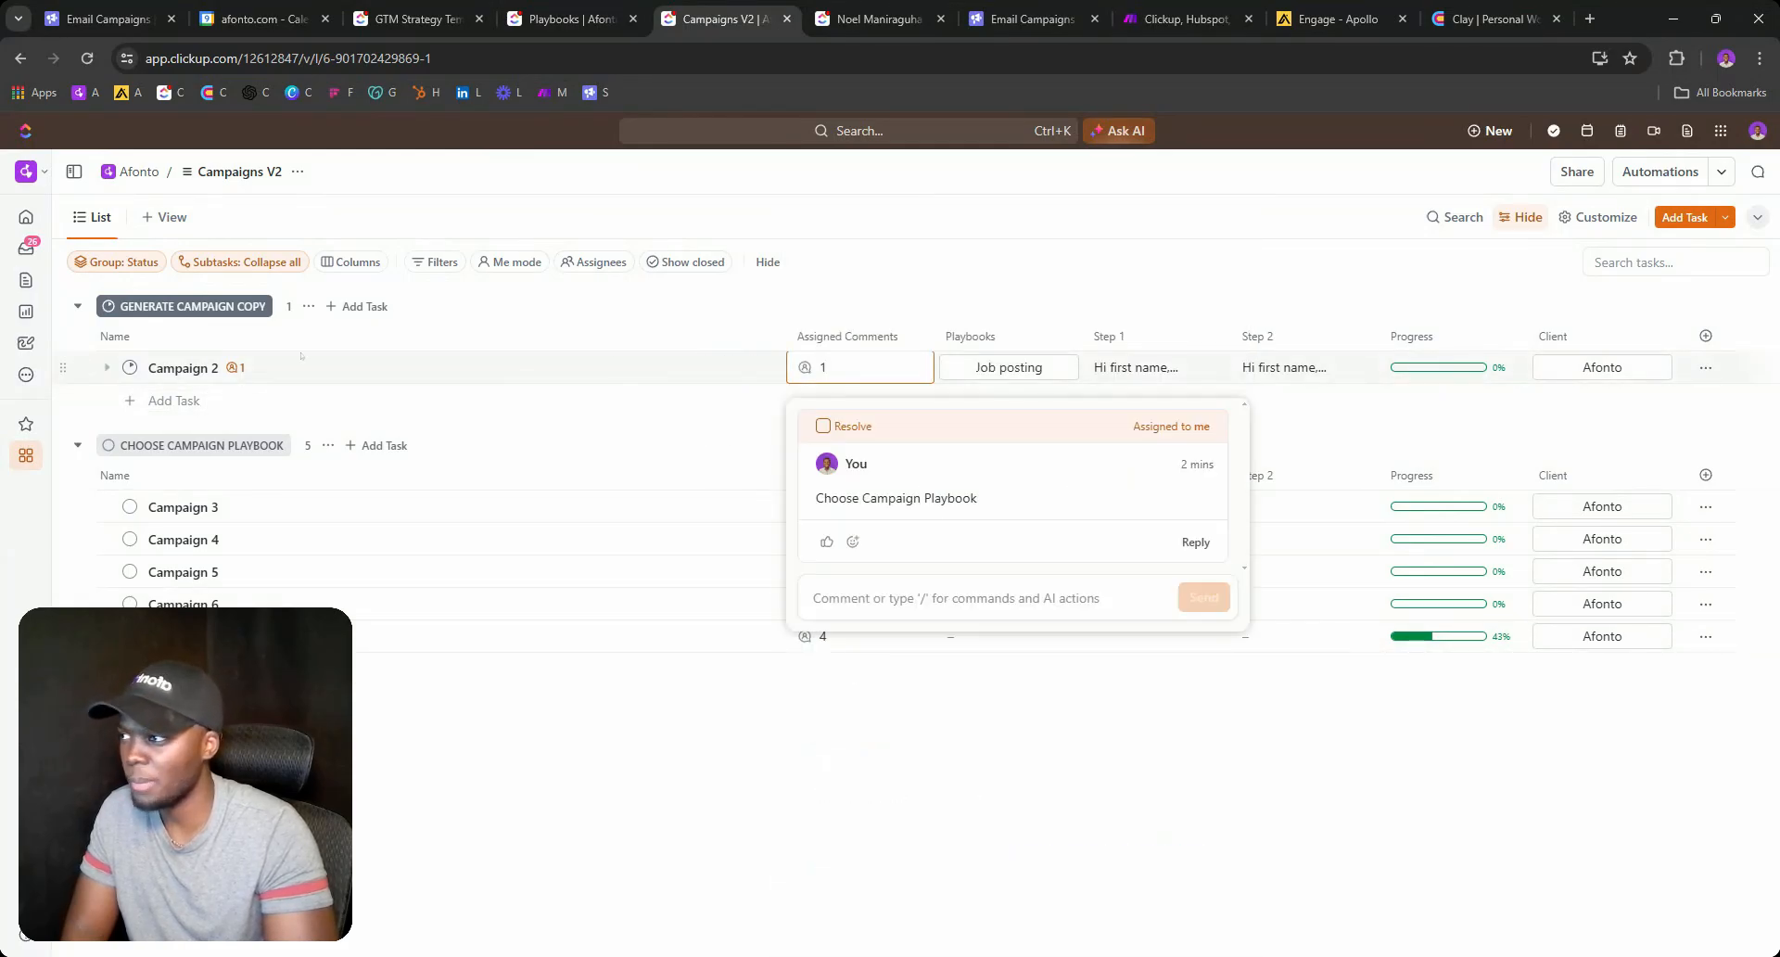
{"action": "left_click", "coordinate": [918, 598]}
{"action": "key", "text": "ctrl+v"}
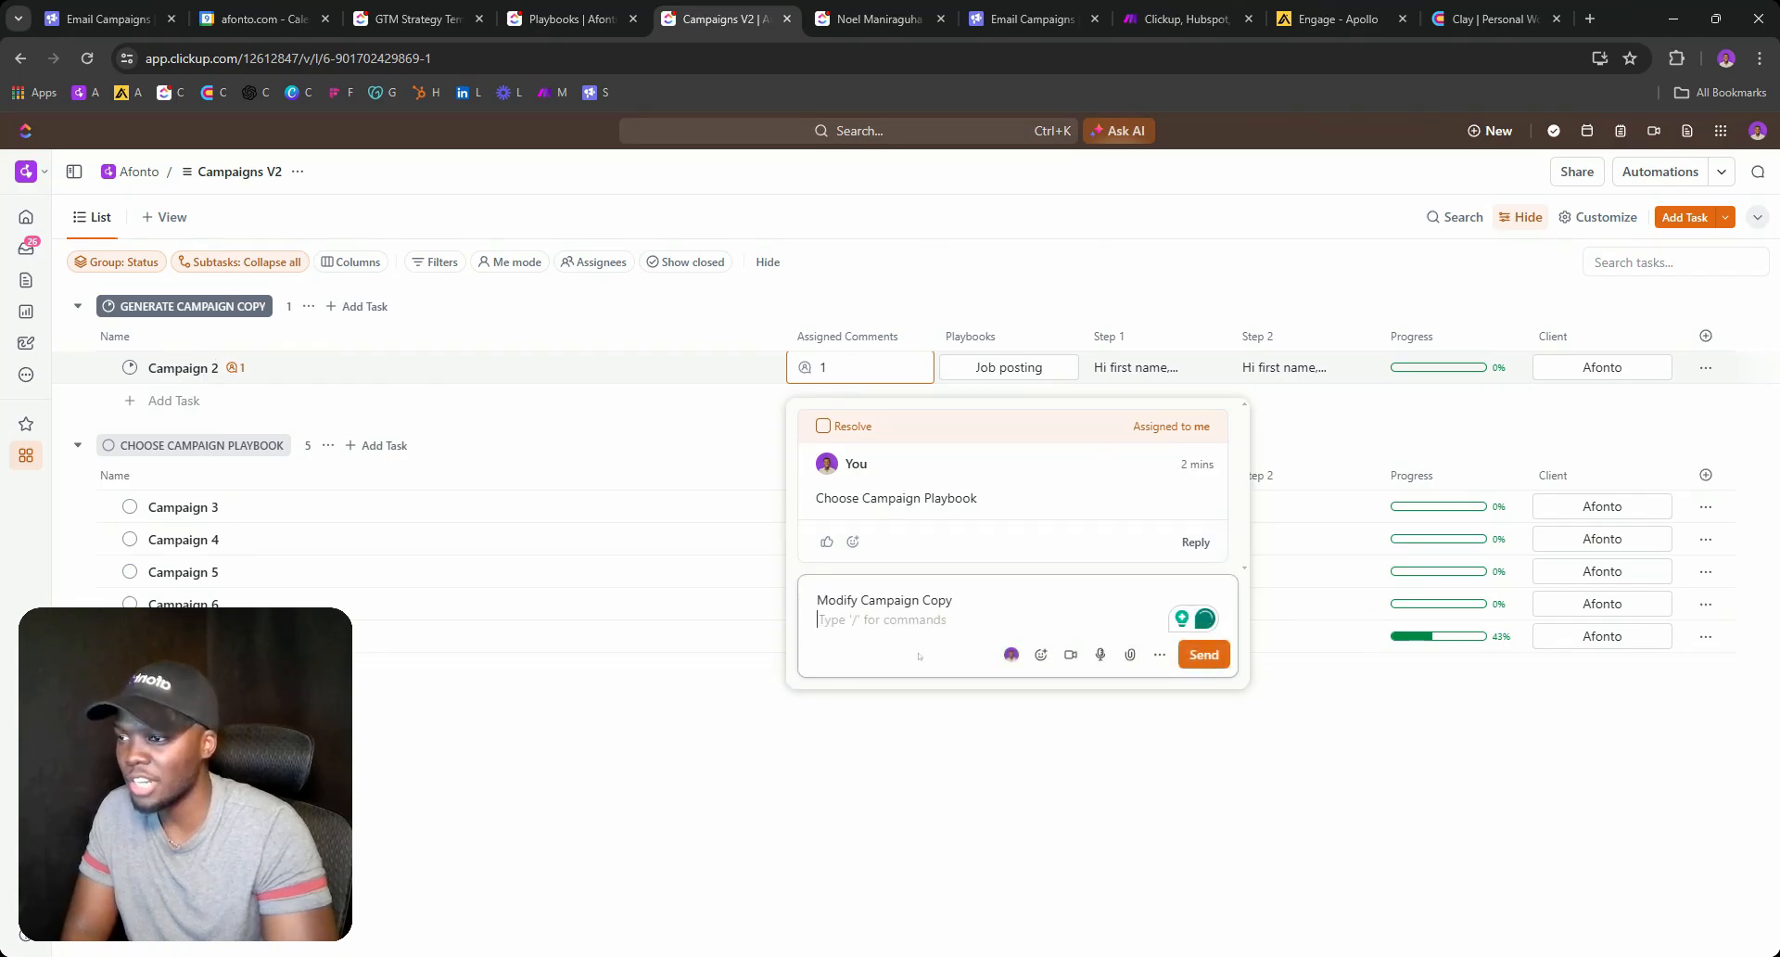
{"action": "key", "text": "BackSpace"}
{"action": "left_click", "coordinate": [1203, 655]}
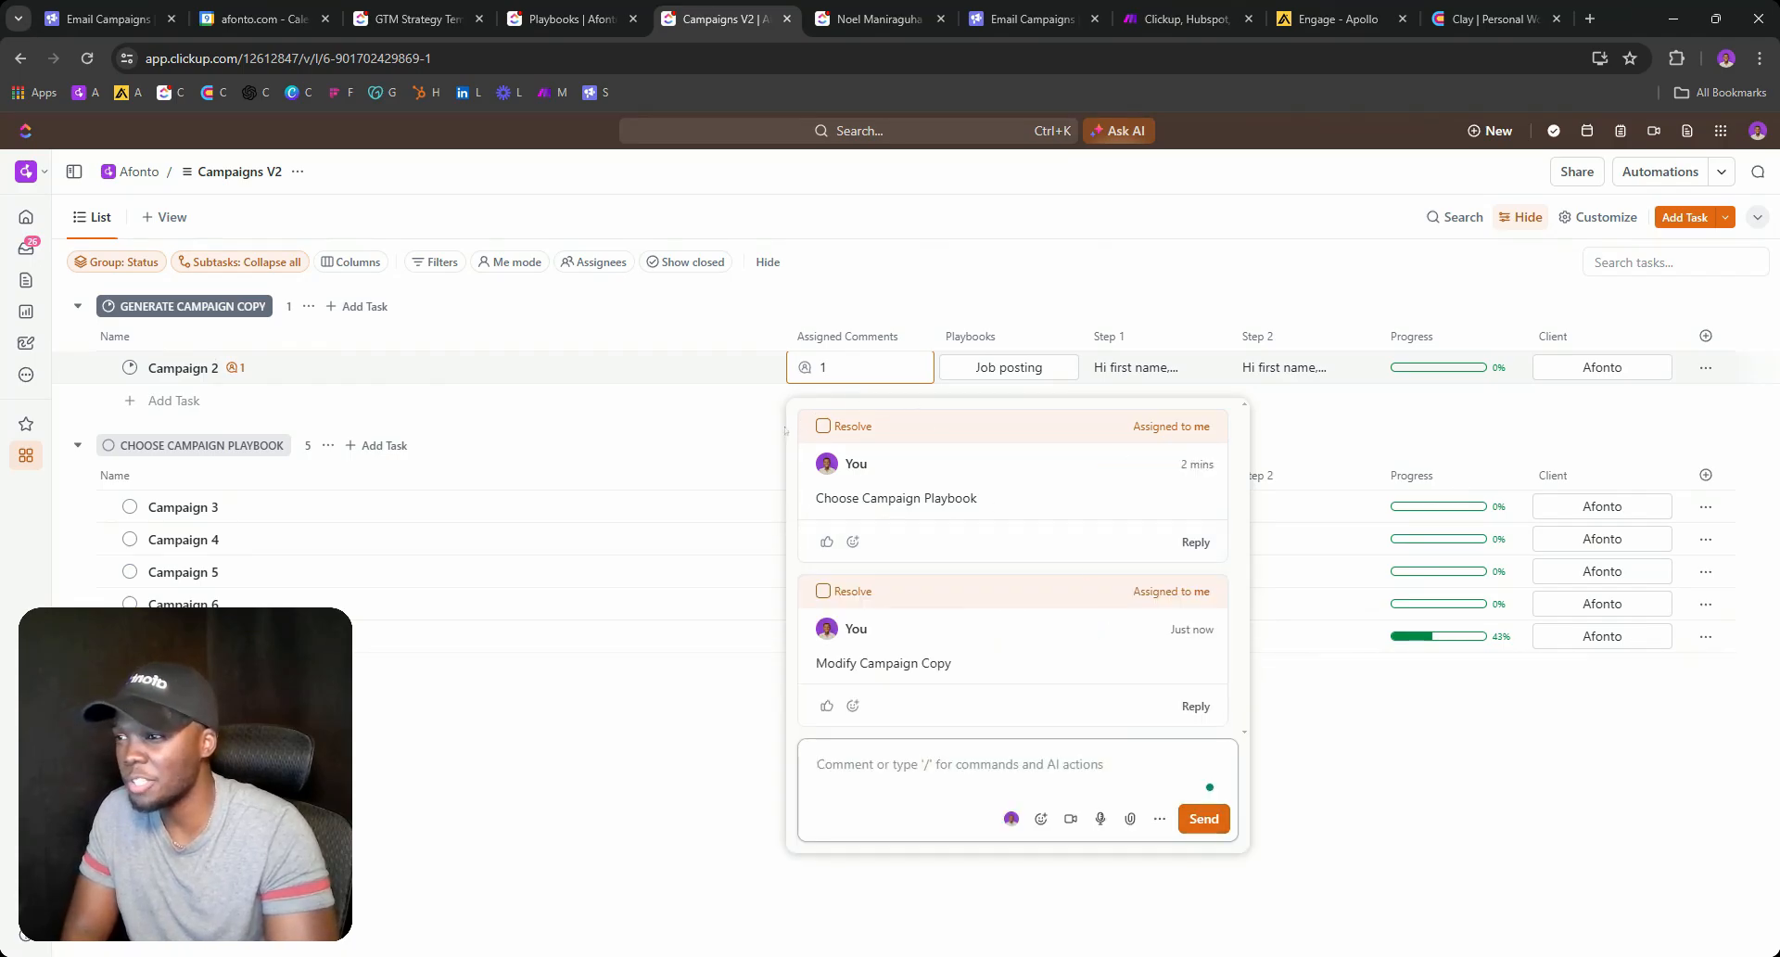
{"action": "left_click", "coordinate": [756, 406]}
{"action": "left_click", "coordinate": [1211, 367]}
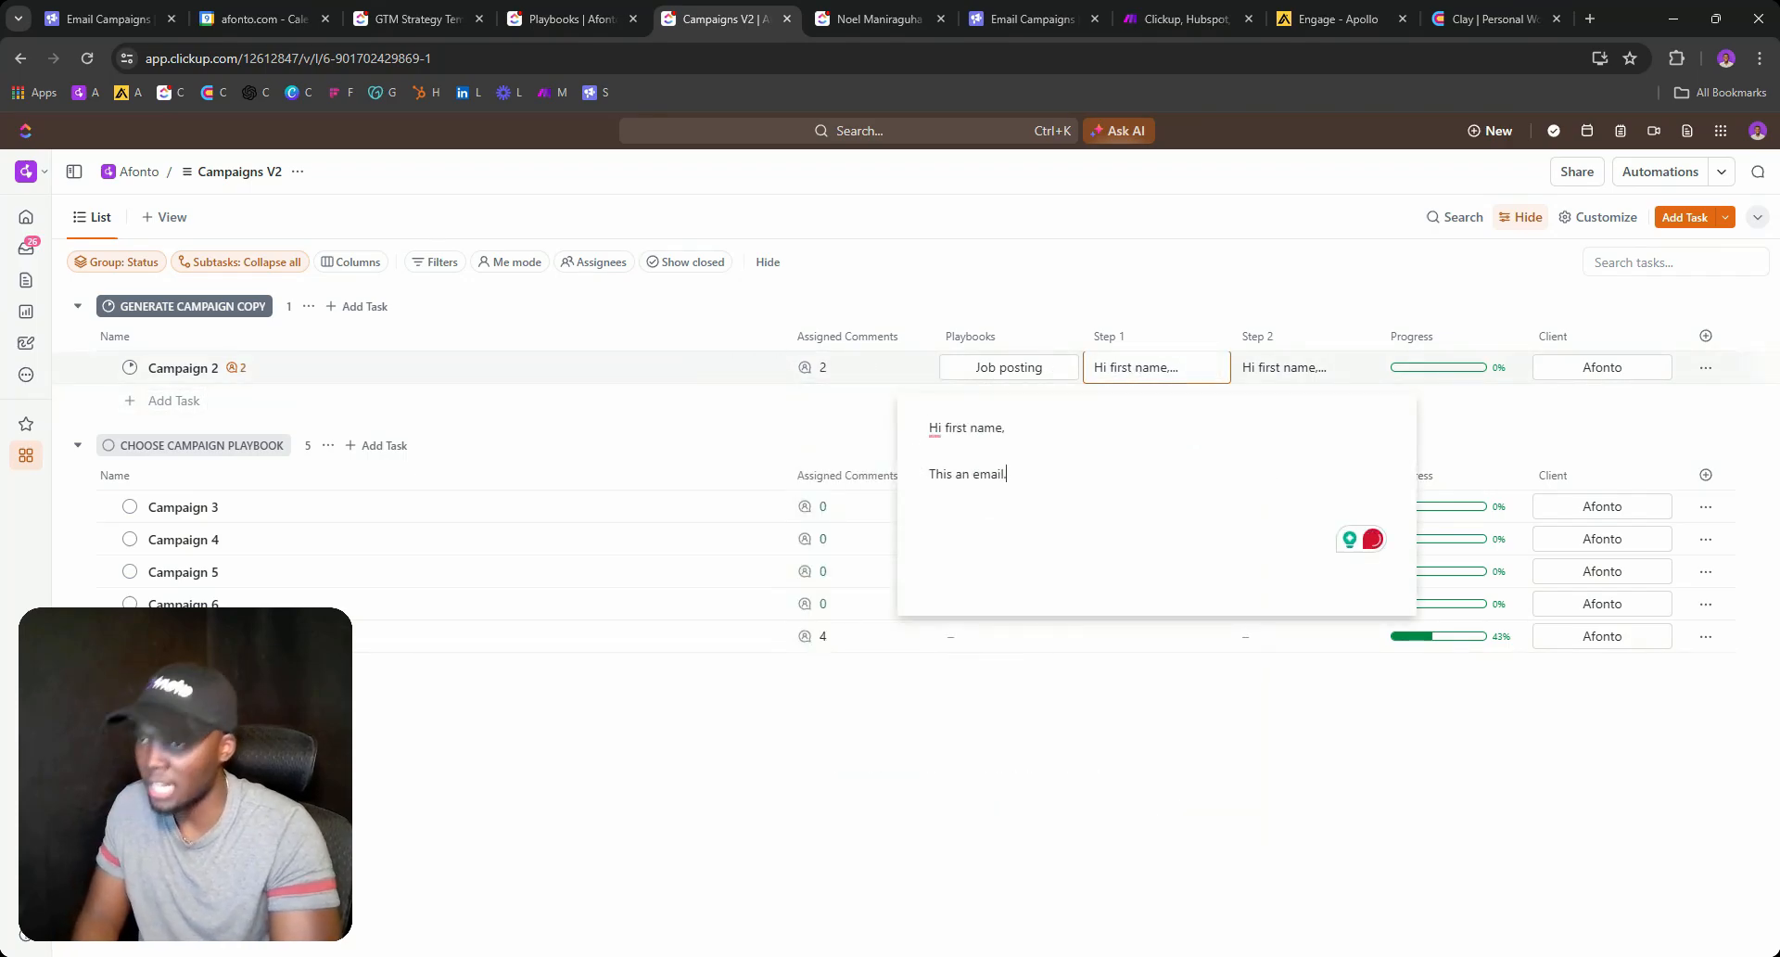
{"action": "left_click", "coordinate": [756, 453]}
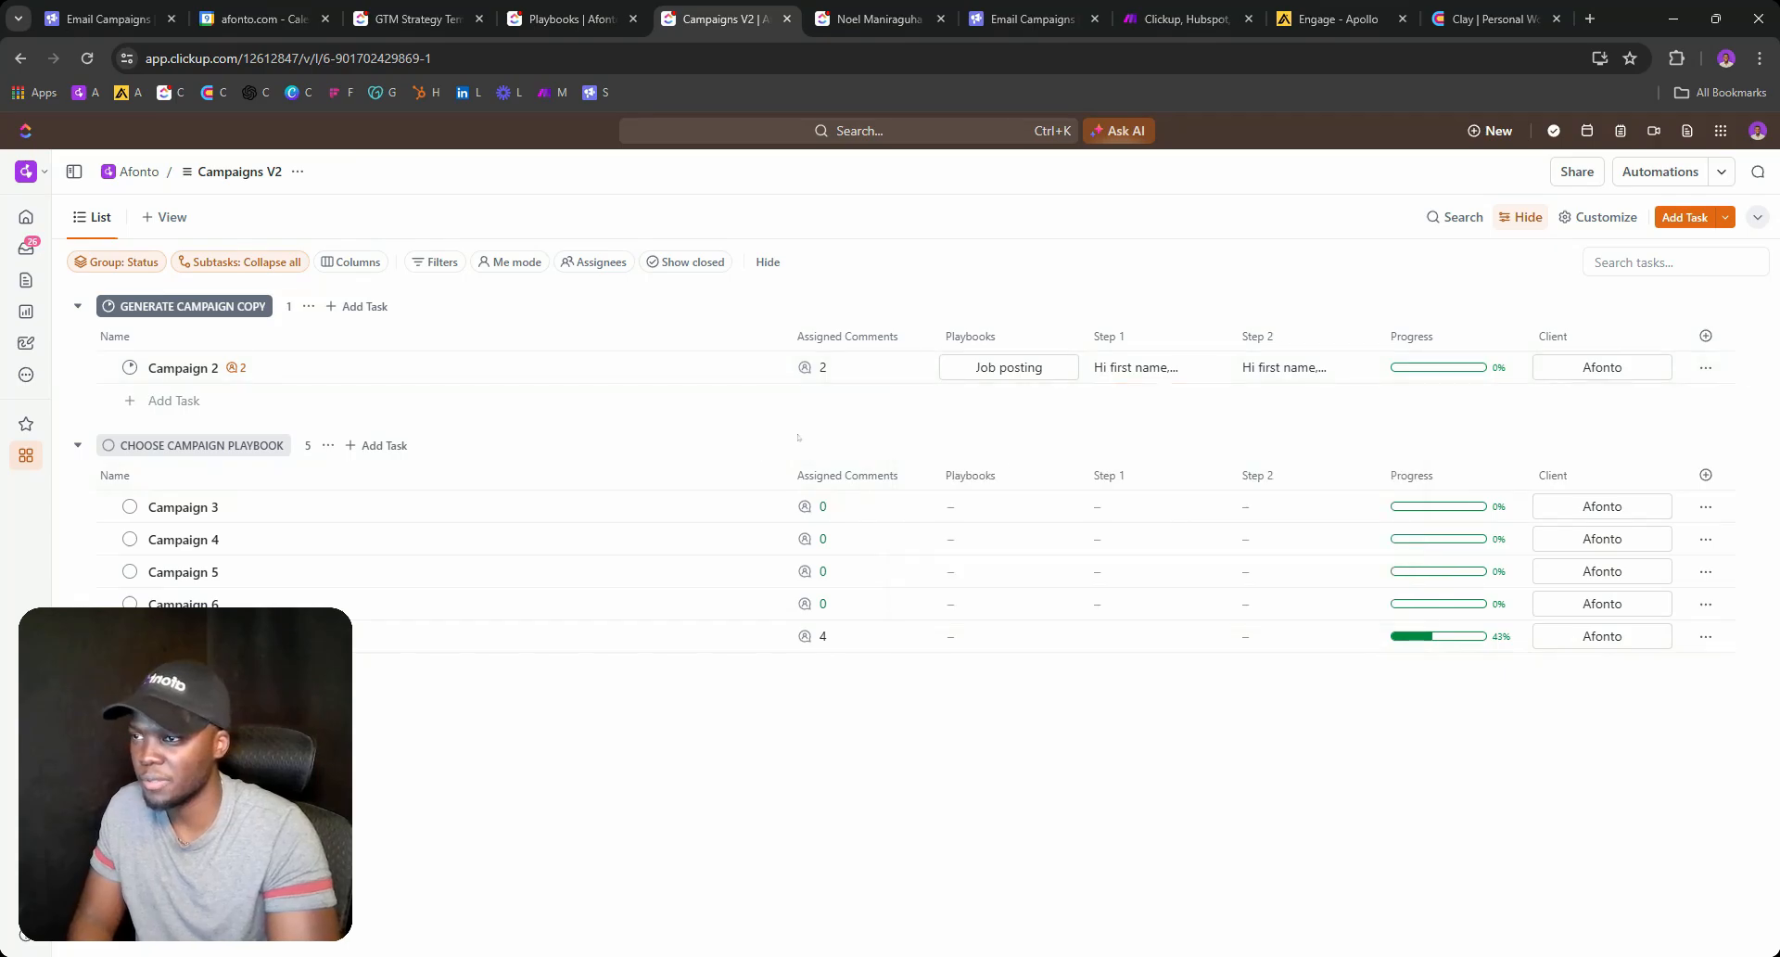
Move Campaign 2 to CREATE COPY SPINTAX and check its Step 1 copy.
{"action": "left_click", "coordinate": [129, 367]}
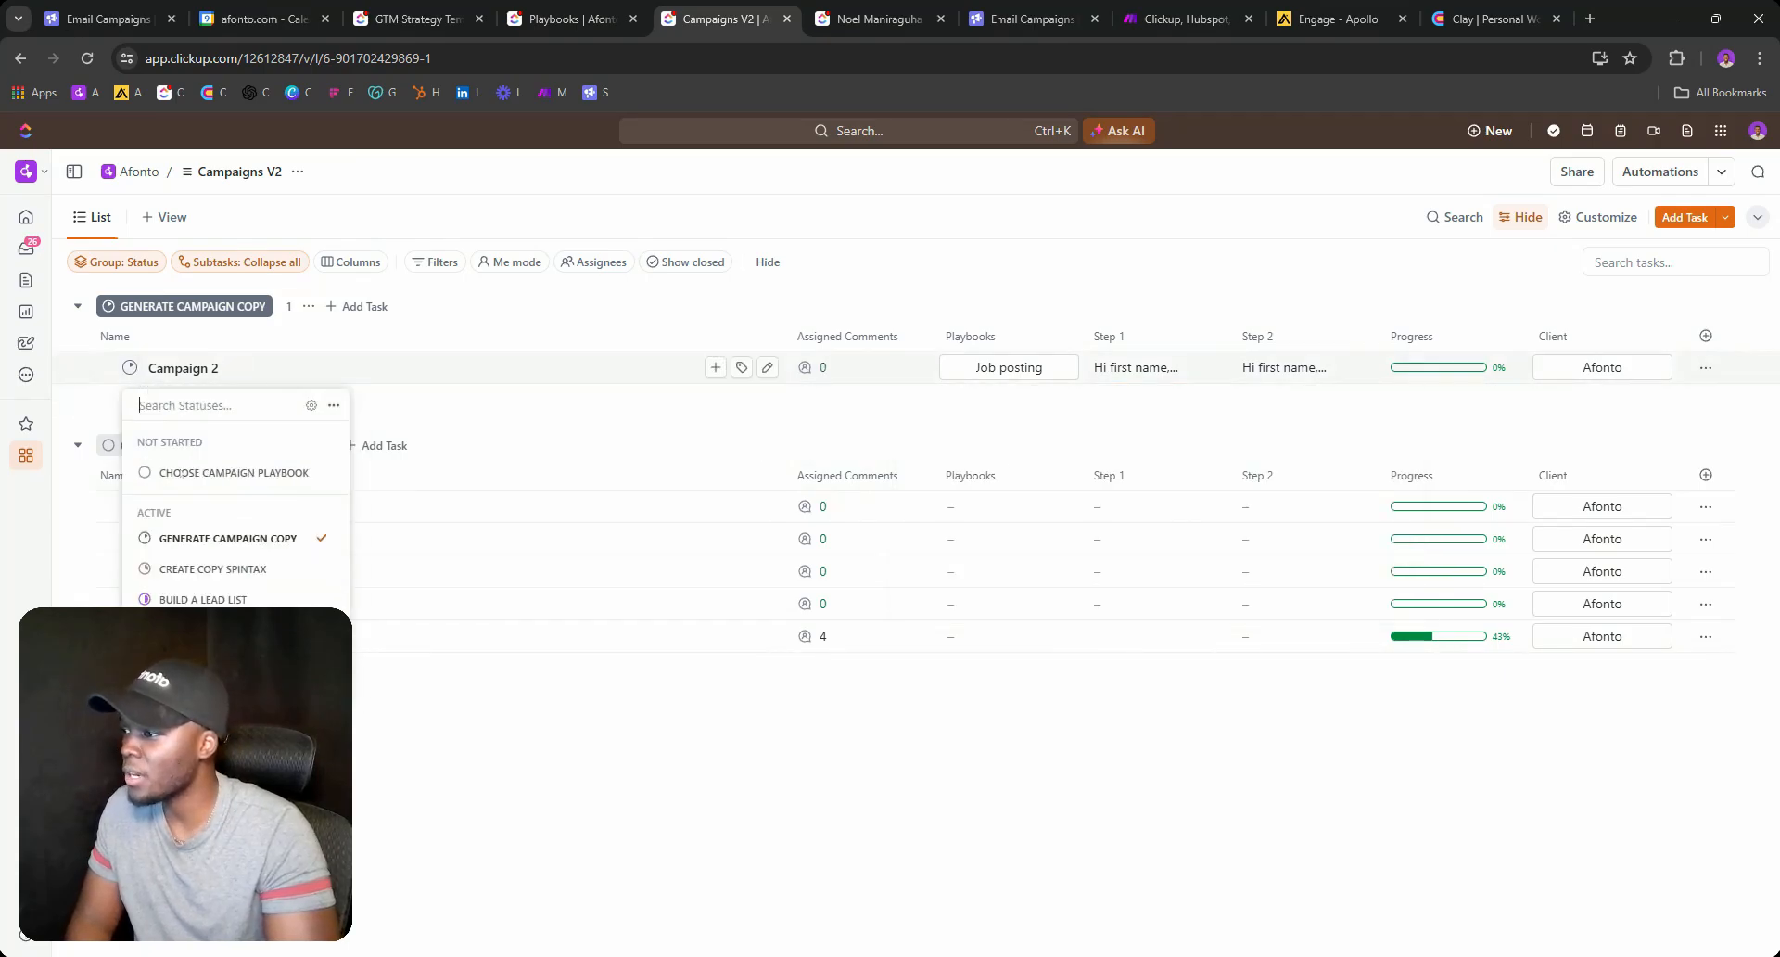
{"action": "left_click", "coordinate": [197, 569]}
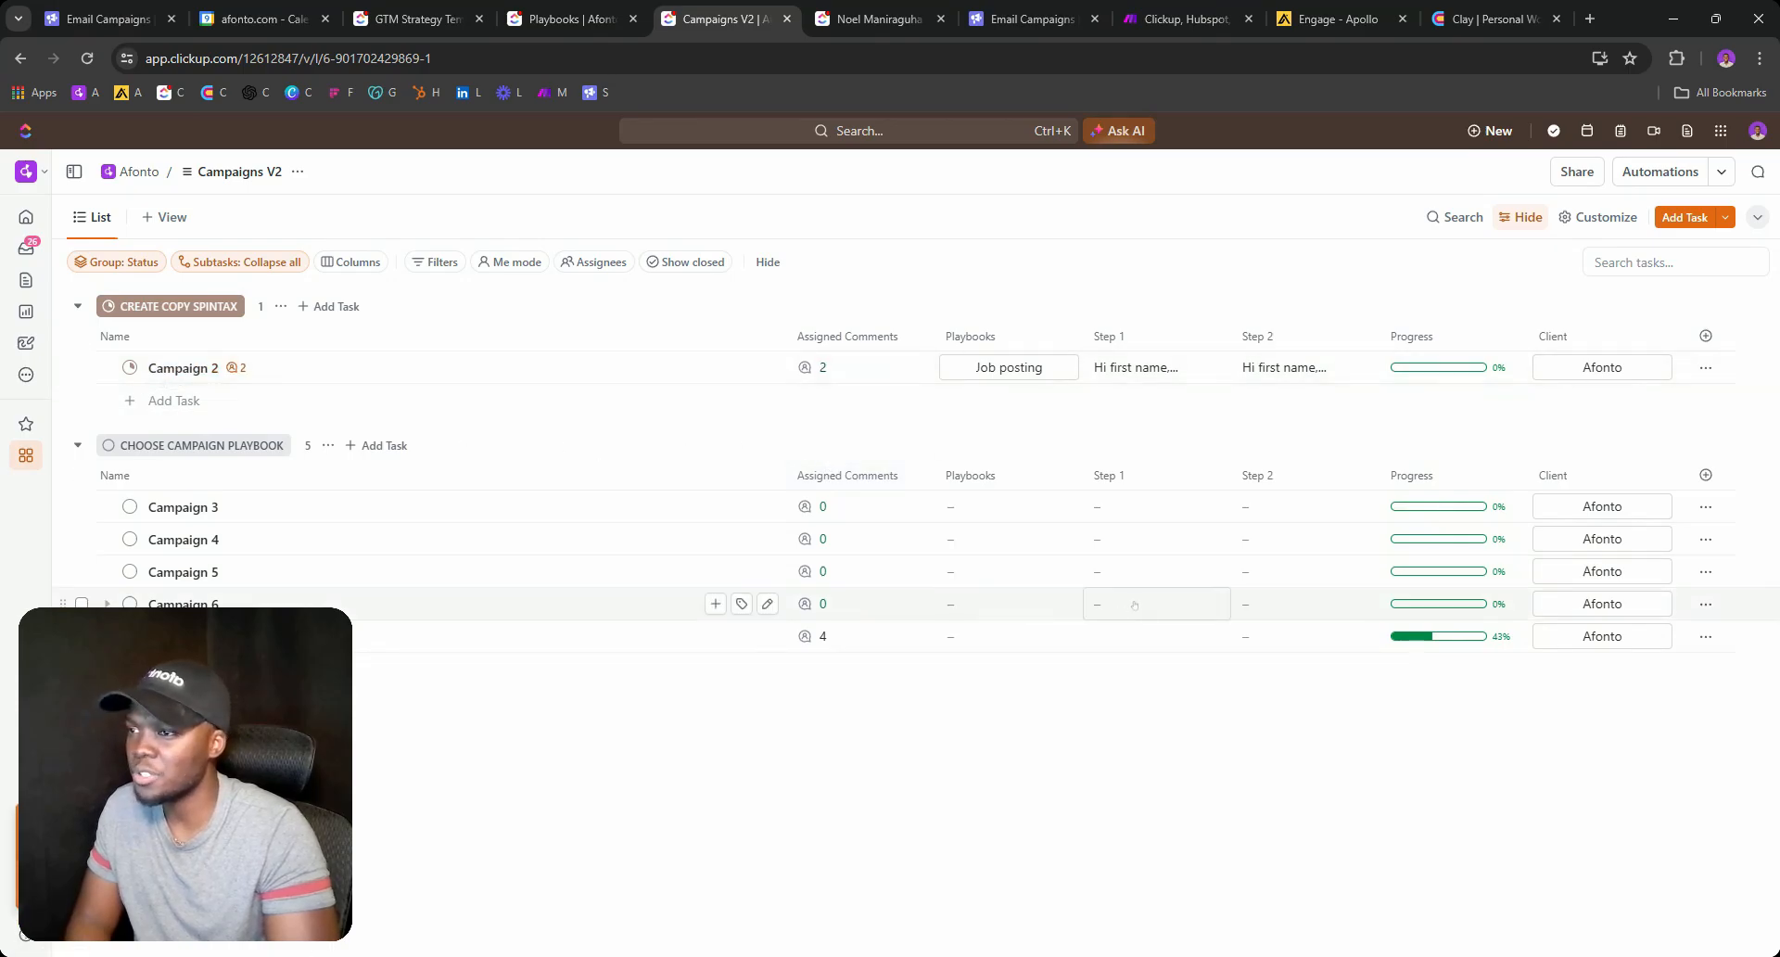
{"action": "left_click", "coordinate": [1142, 371]}
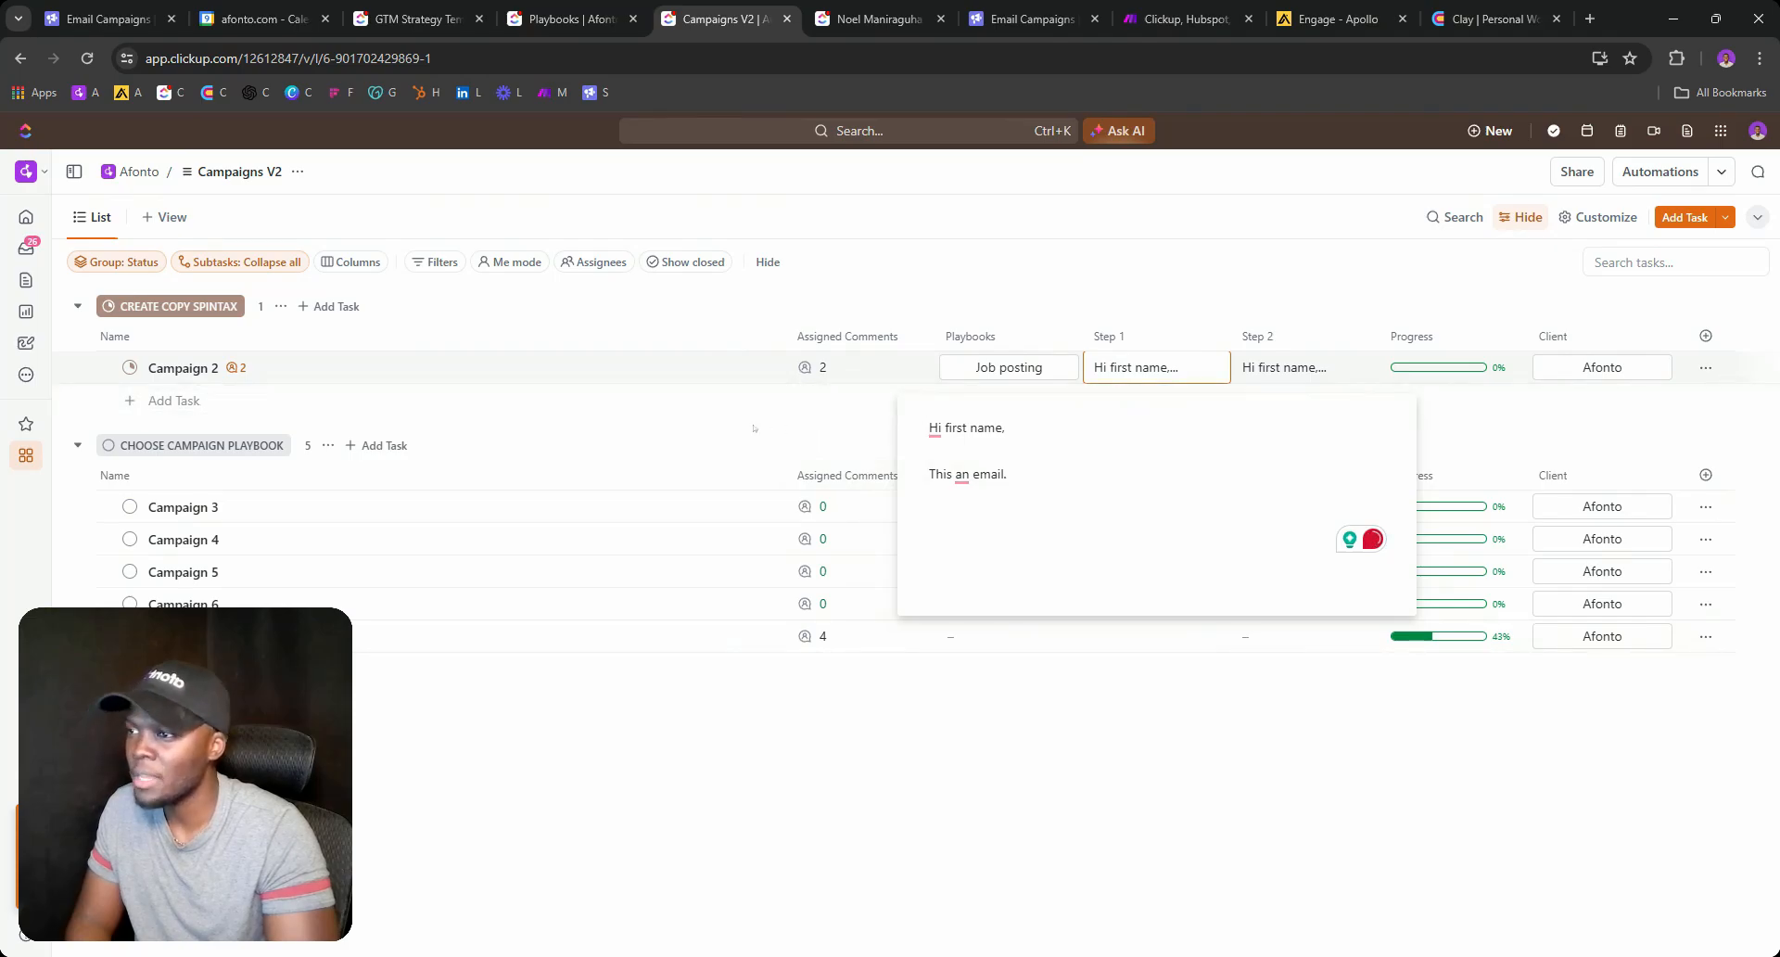
{"action": "left_click", "coordinate": [224, 387]}
Advance Campaign 2 to BUILD A LEAD LIST, then glance at Campaign 6's details.
{"action": "left_click", "coordinate": [130, 367]}
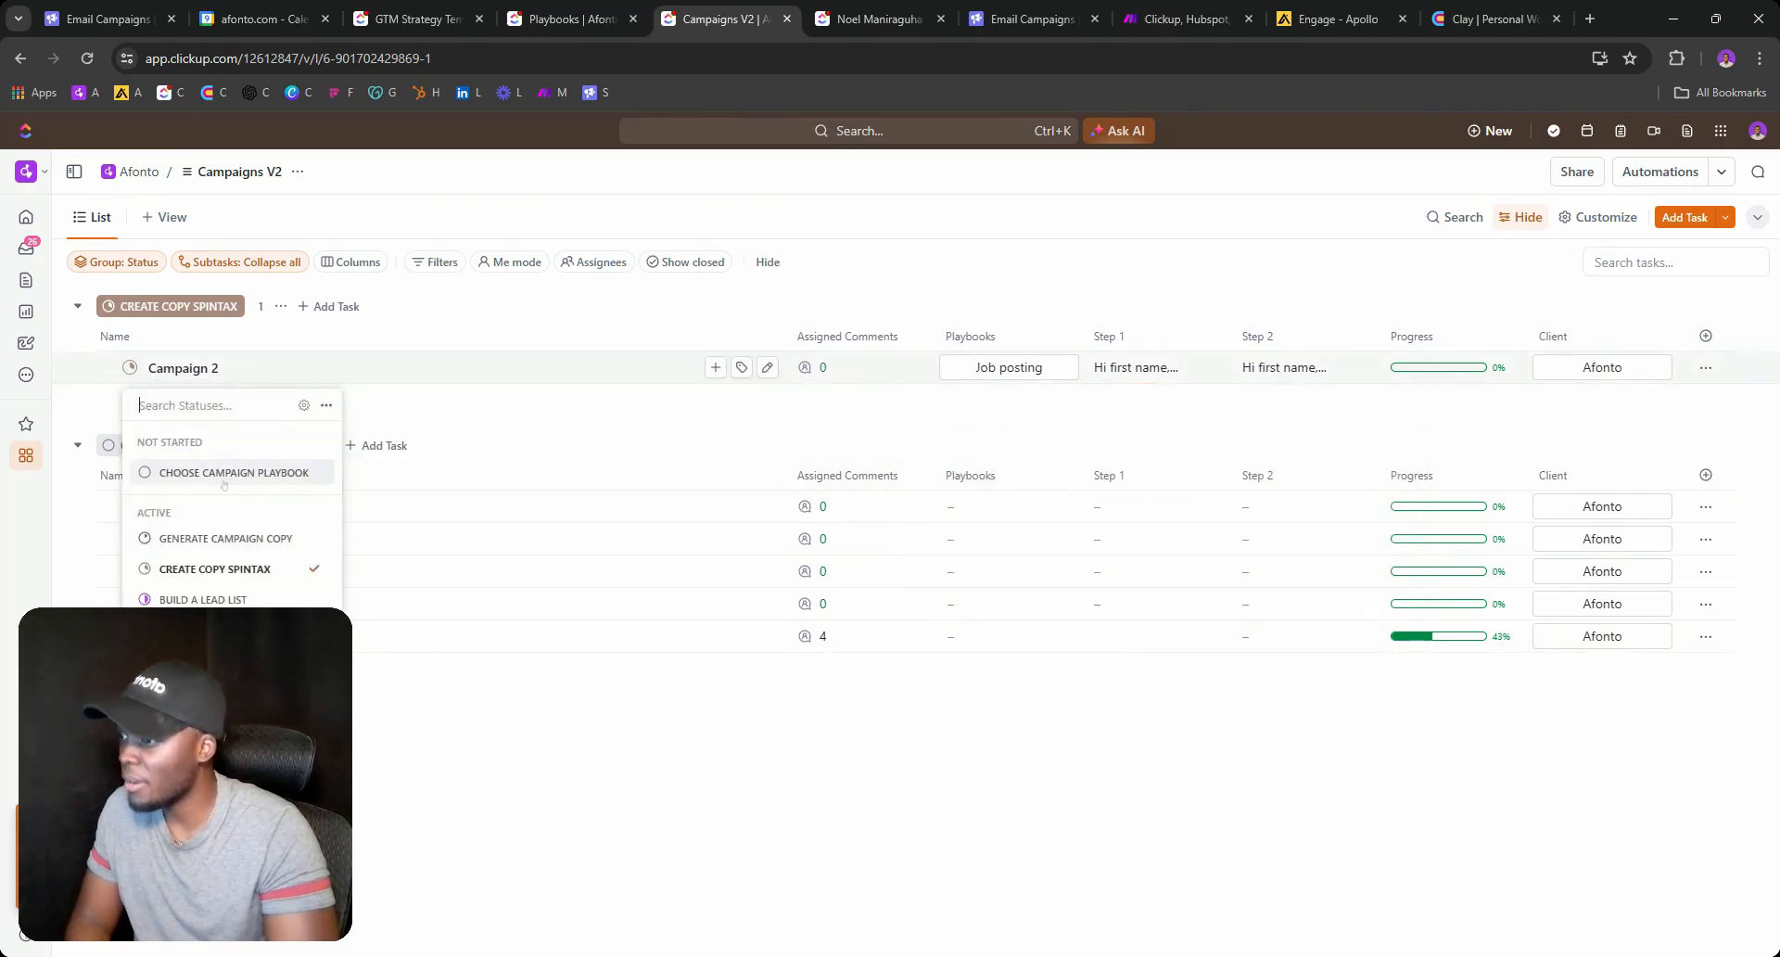
{"action": "left_click", "coordinate": [202, 599]}
{"action": "left_click", "coordinate": [180, 568]}
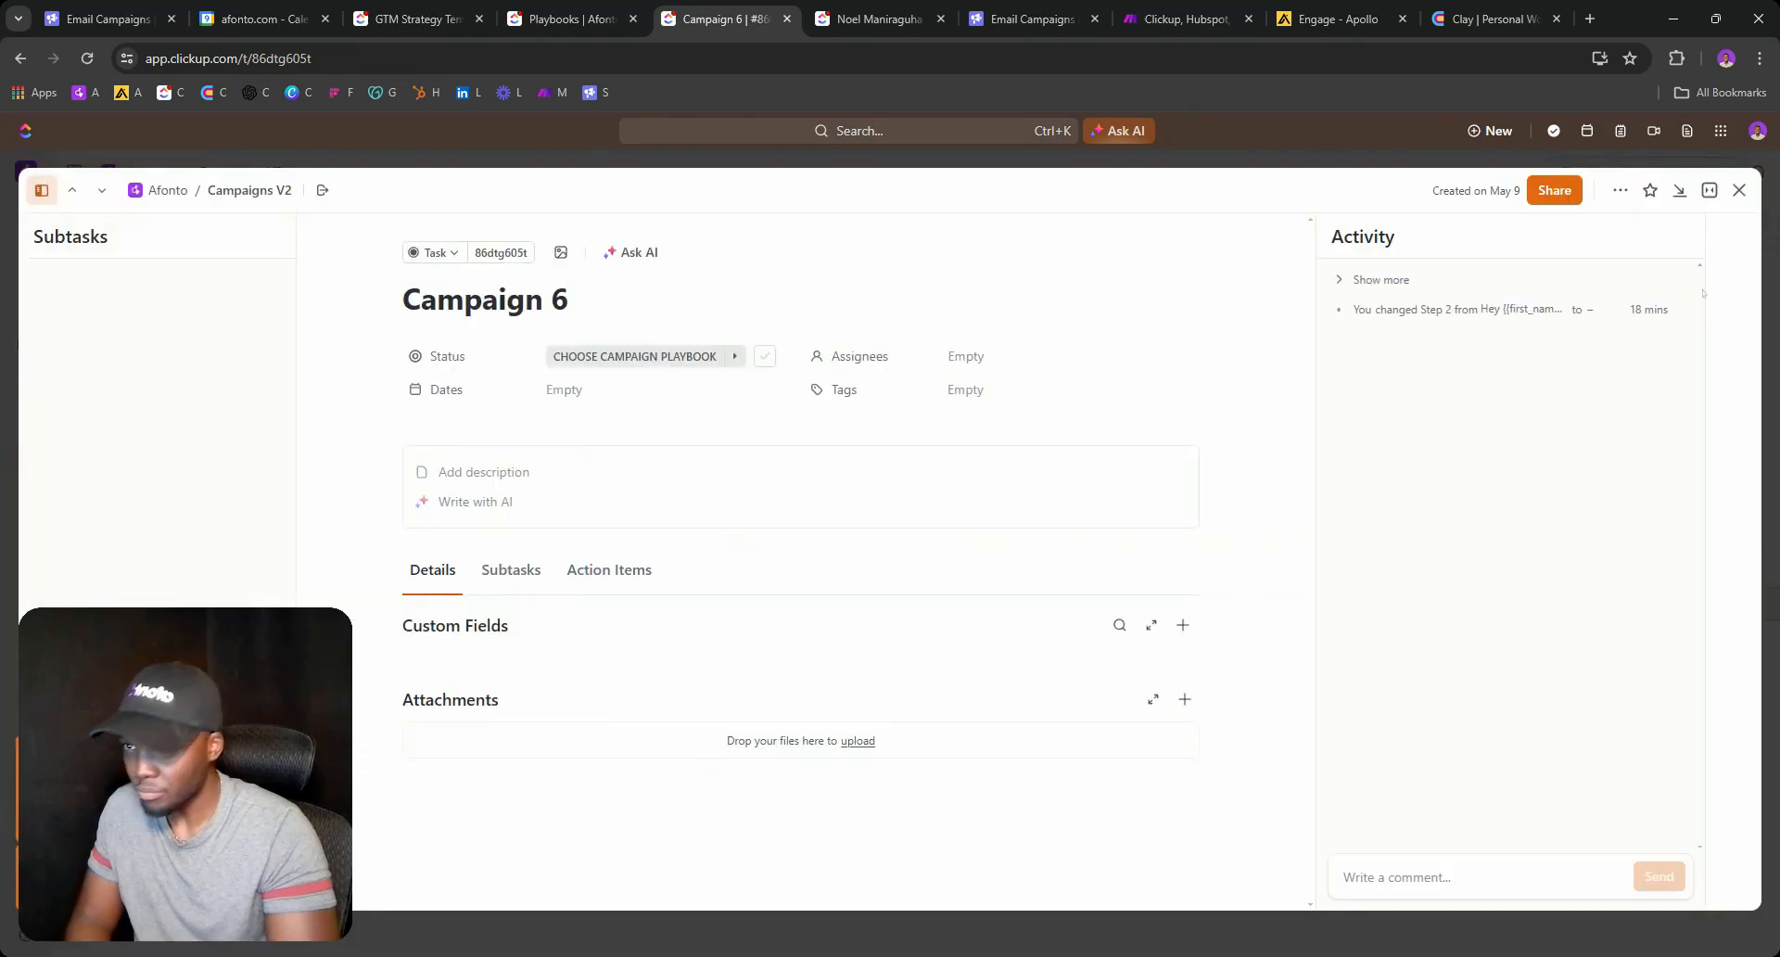
{"action": "left_click", "coordinate": [1739, 191]}
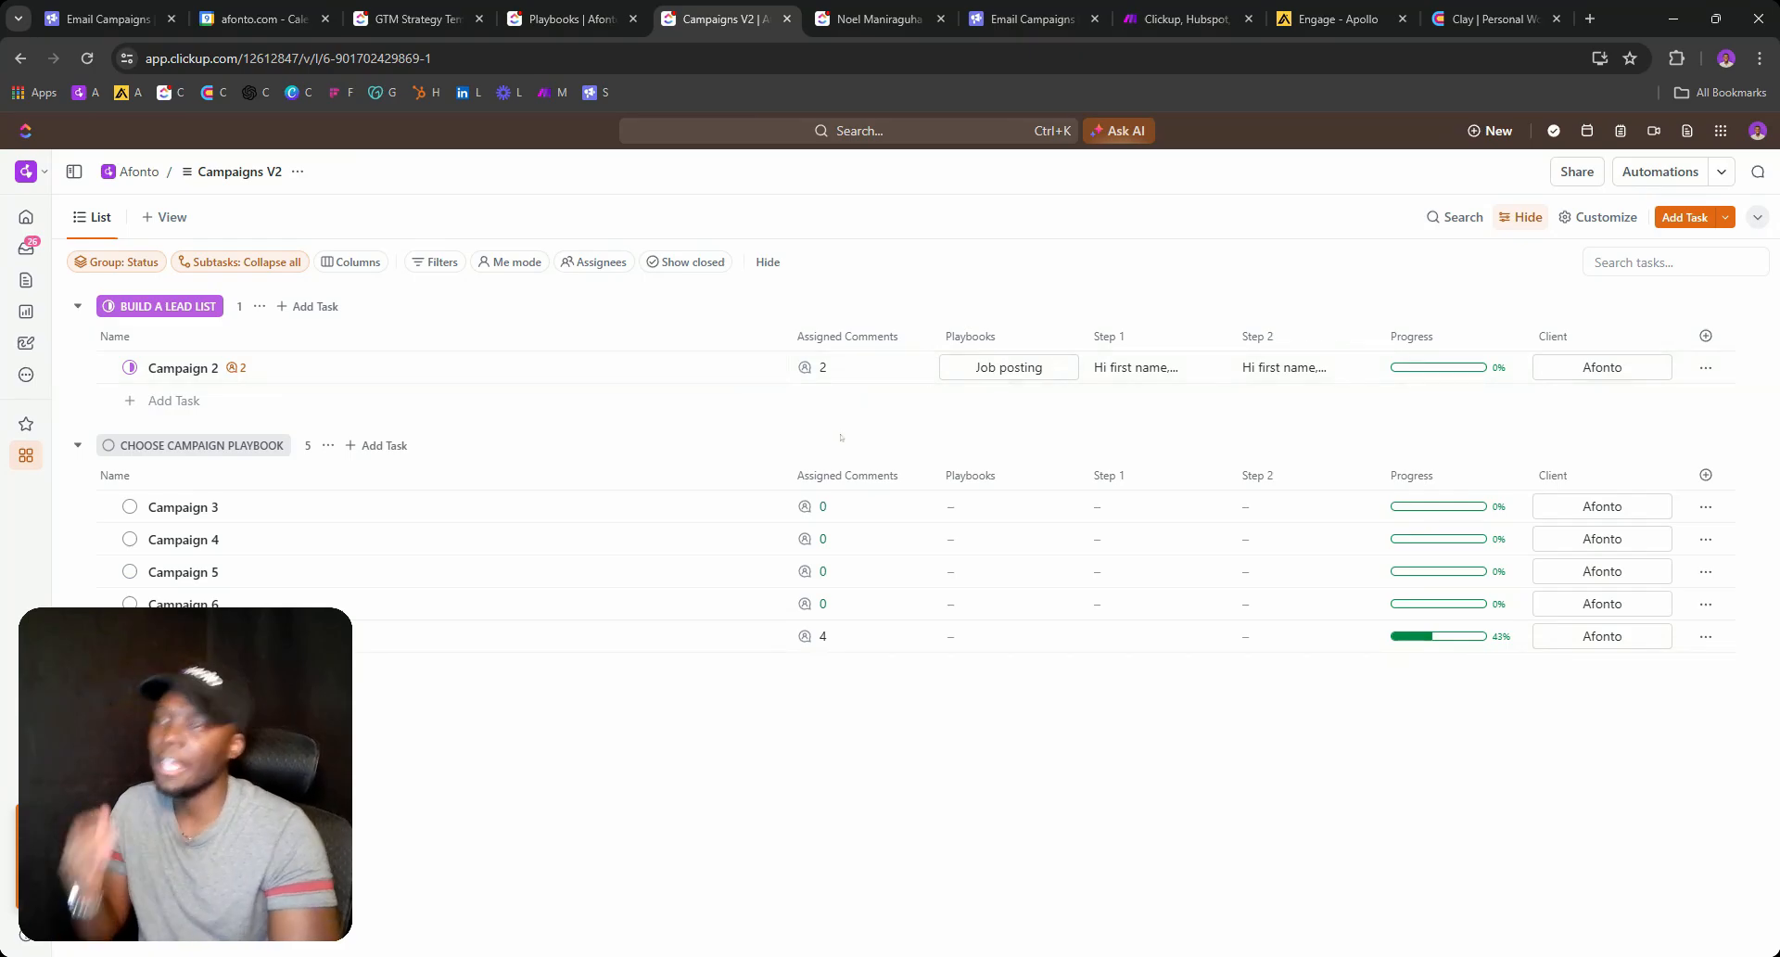
Copy the 'Build a lead list' comment and its Apollo link from the last campaign.
{"action": "left_click", "coordinate": [825, 638]}
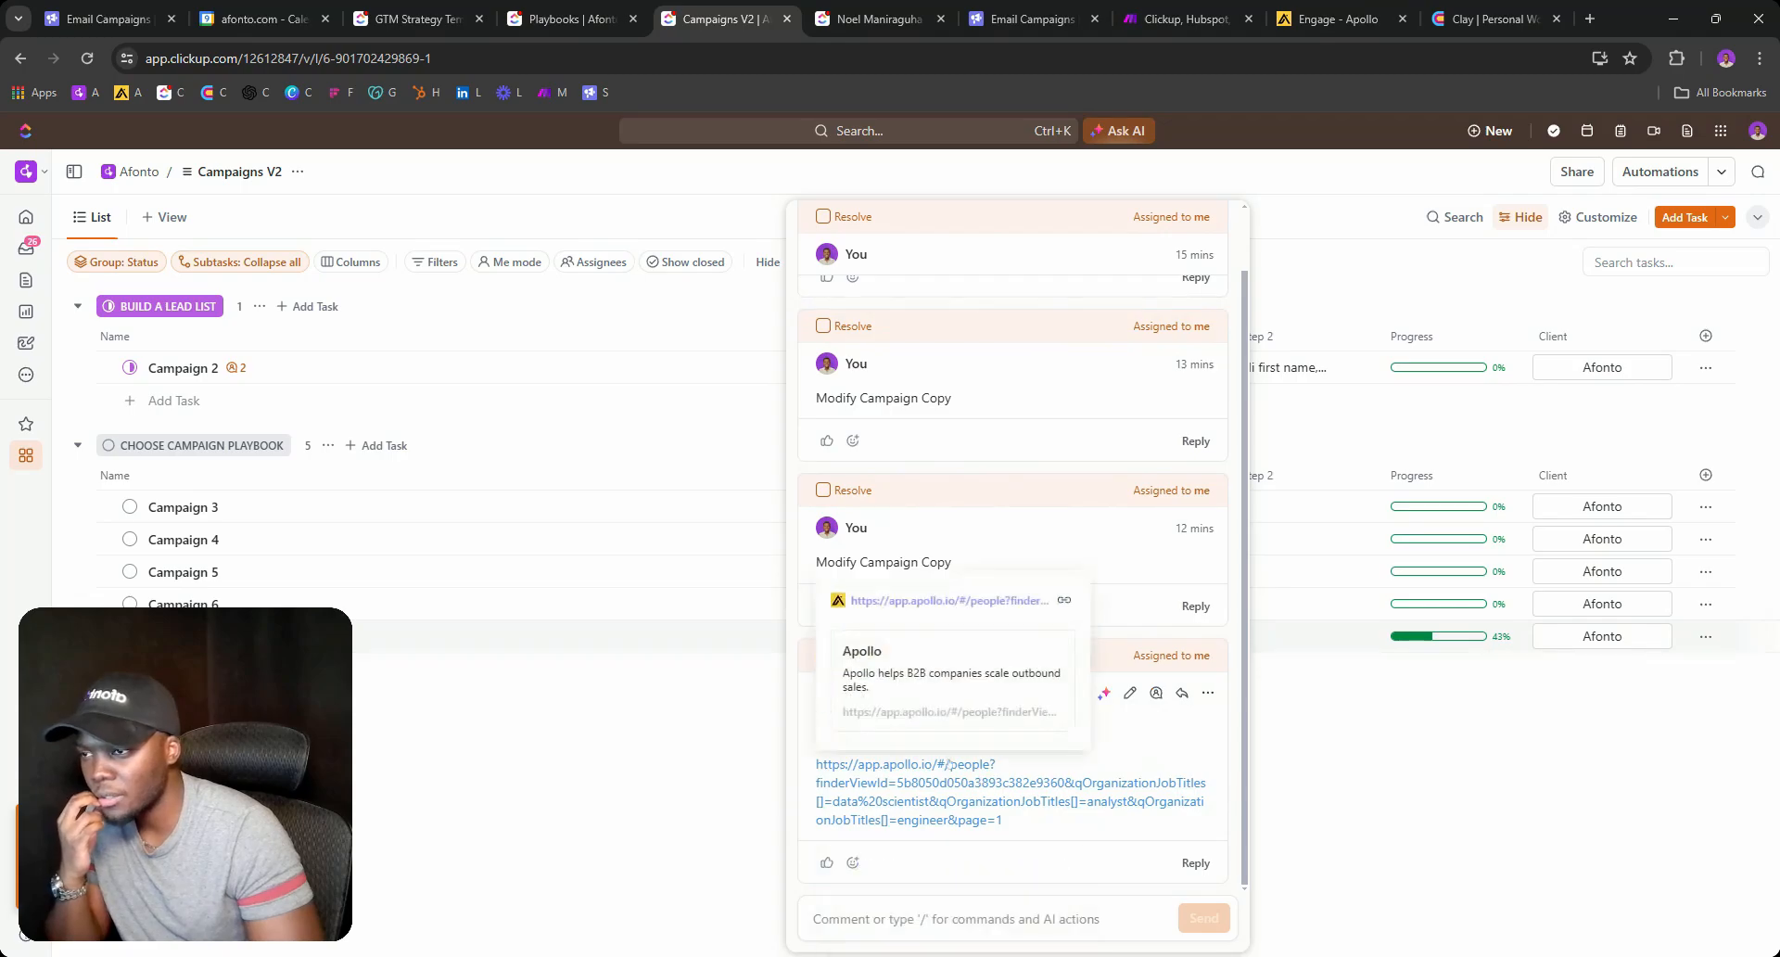
{"action": "left_click", "coordinate": [658, 416]}
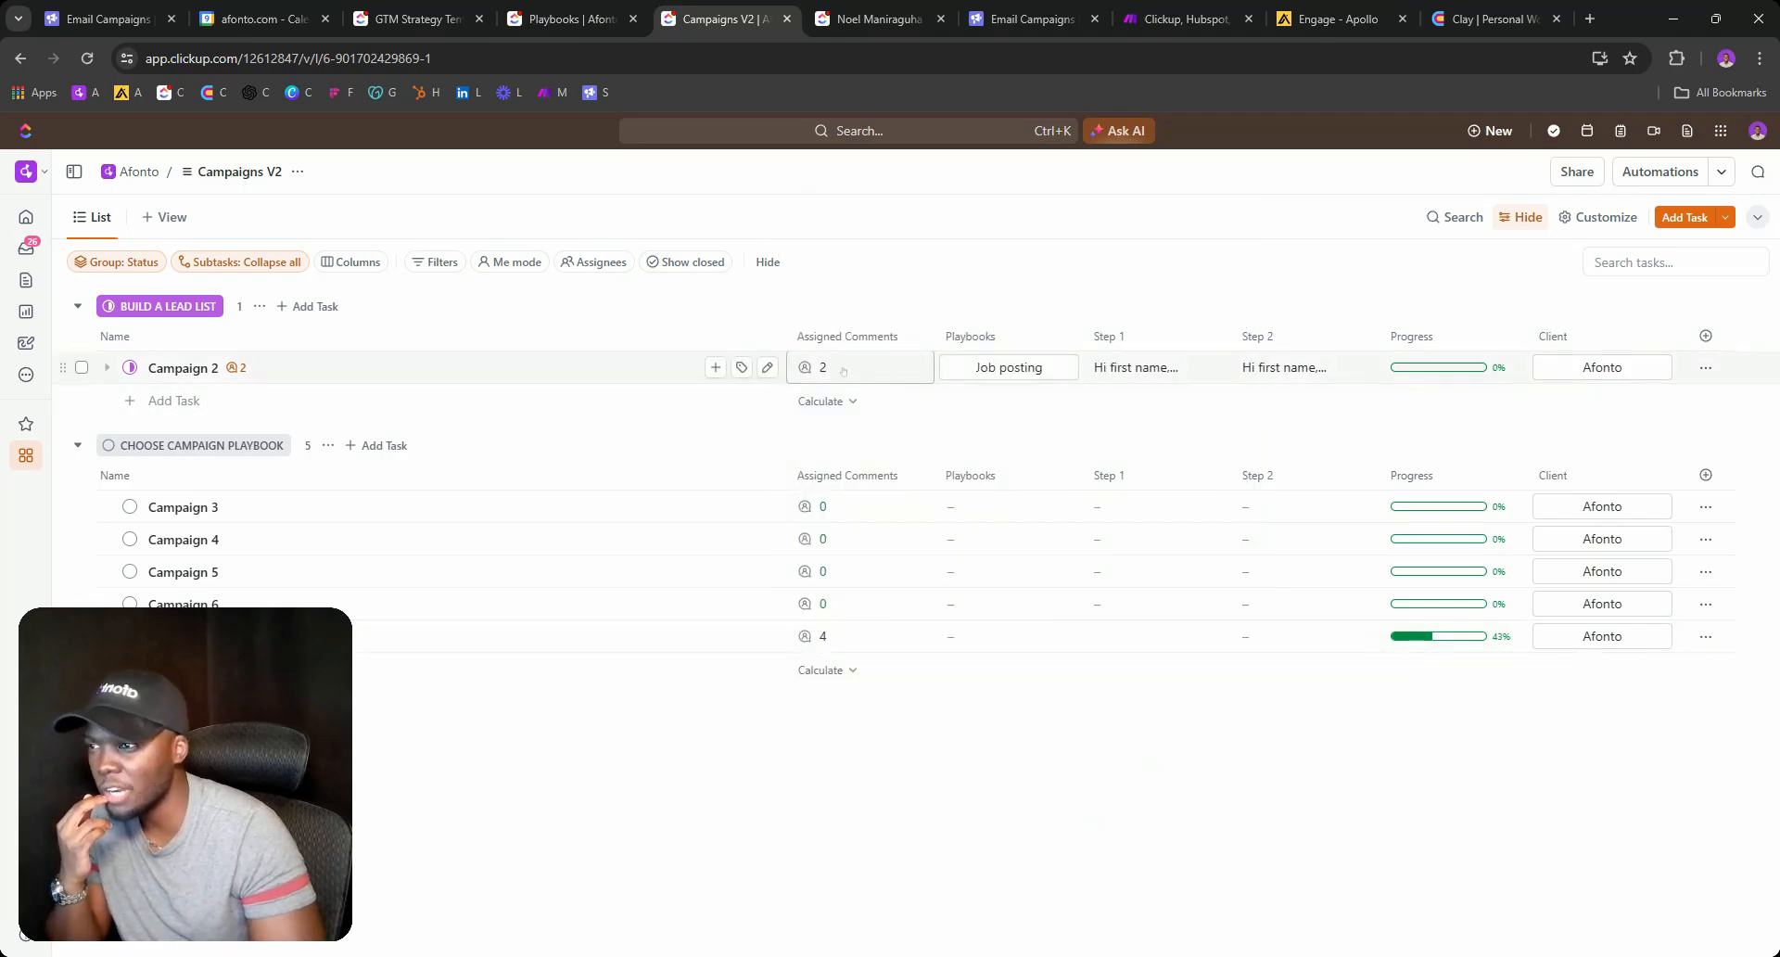
{"action": "left_click", "coordinate": [825, 367]}
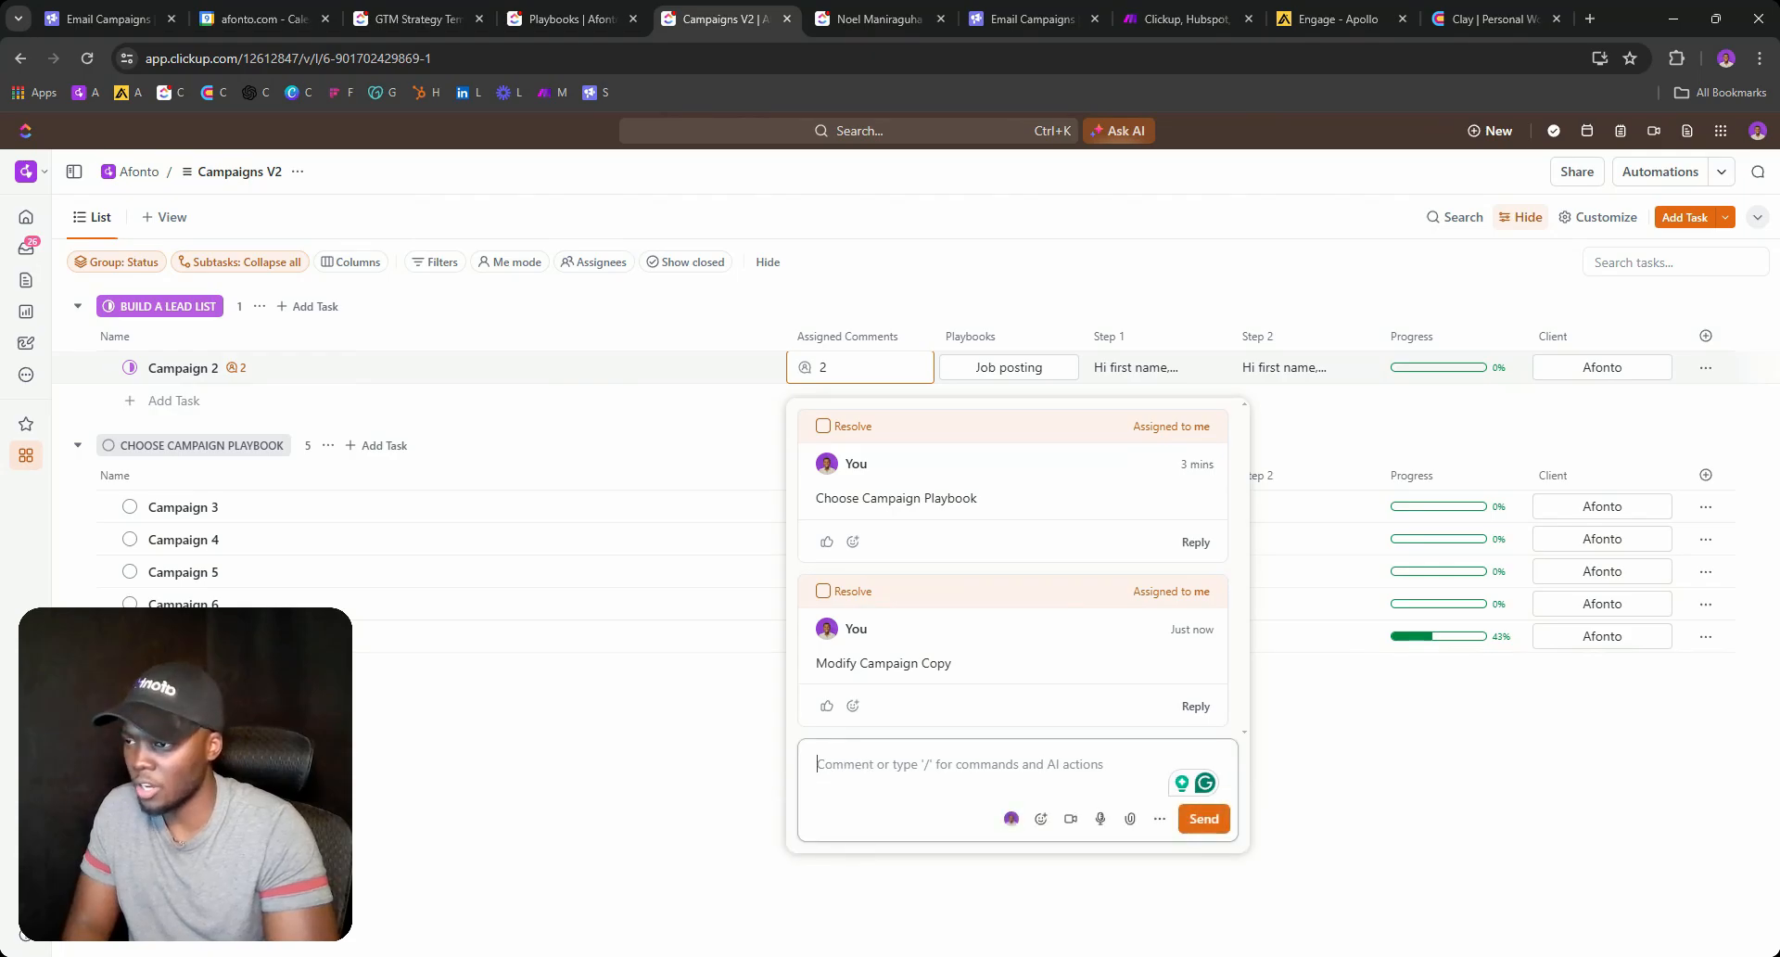
{"action": "left_click", "coordinate": [709, 674]}
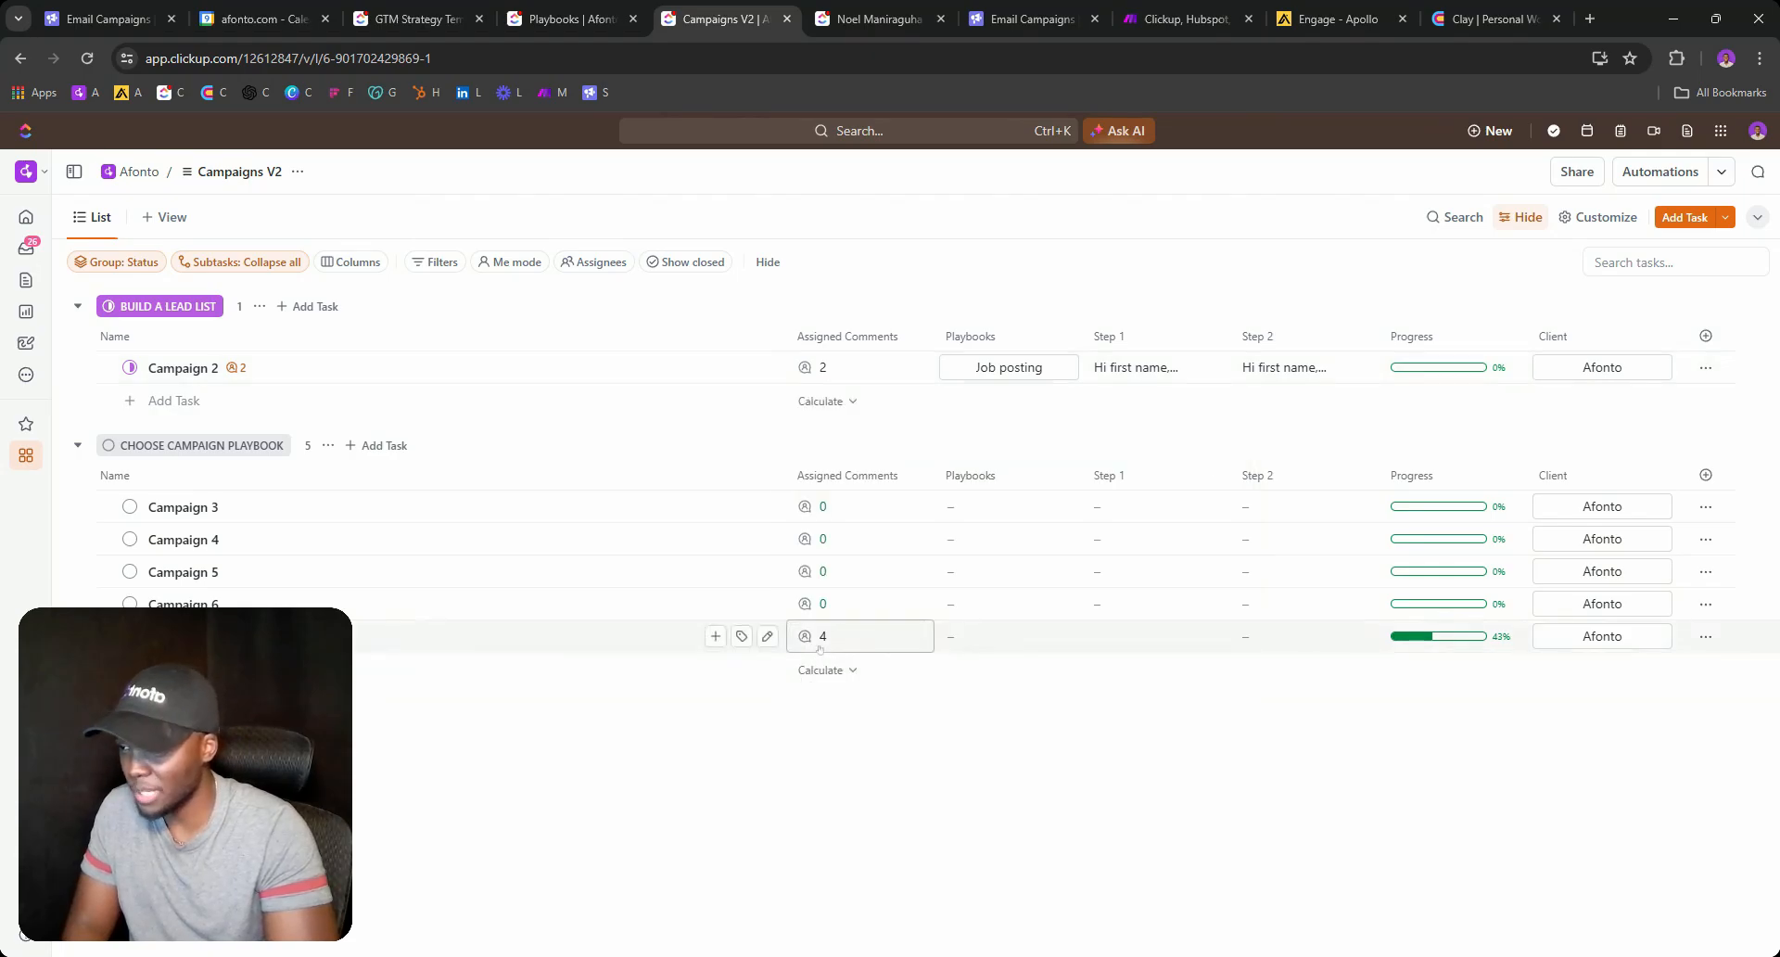
{"action": "left_click", "coordinate": [823, 636]}
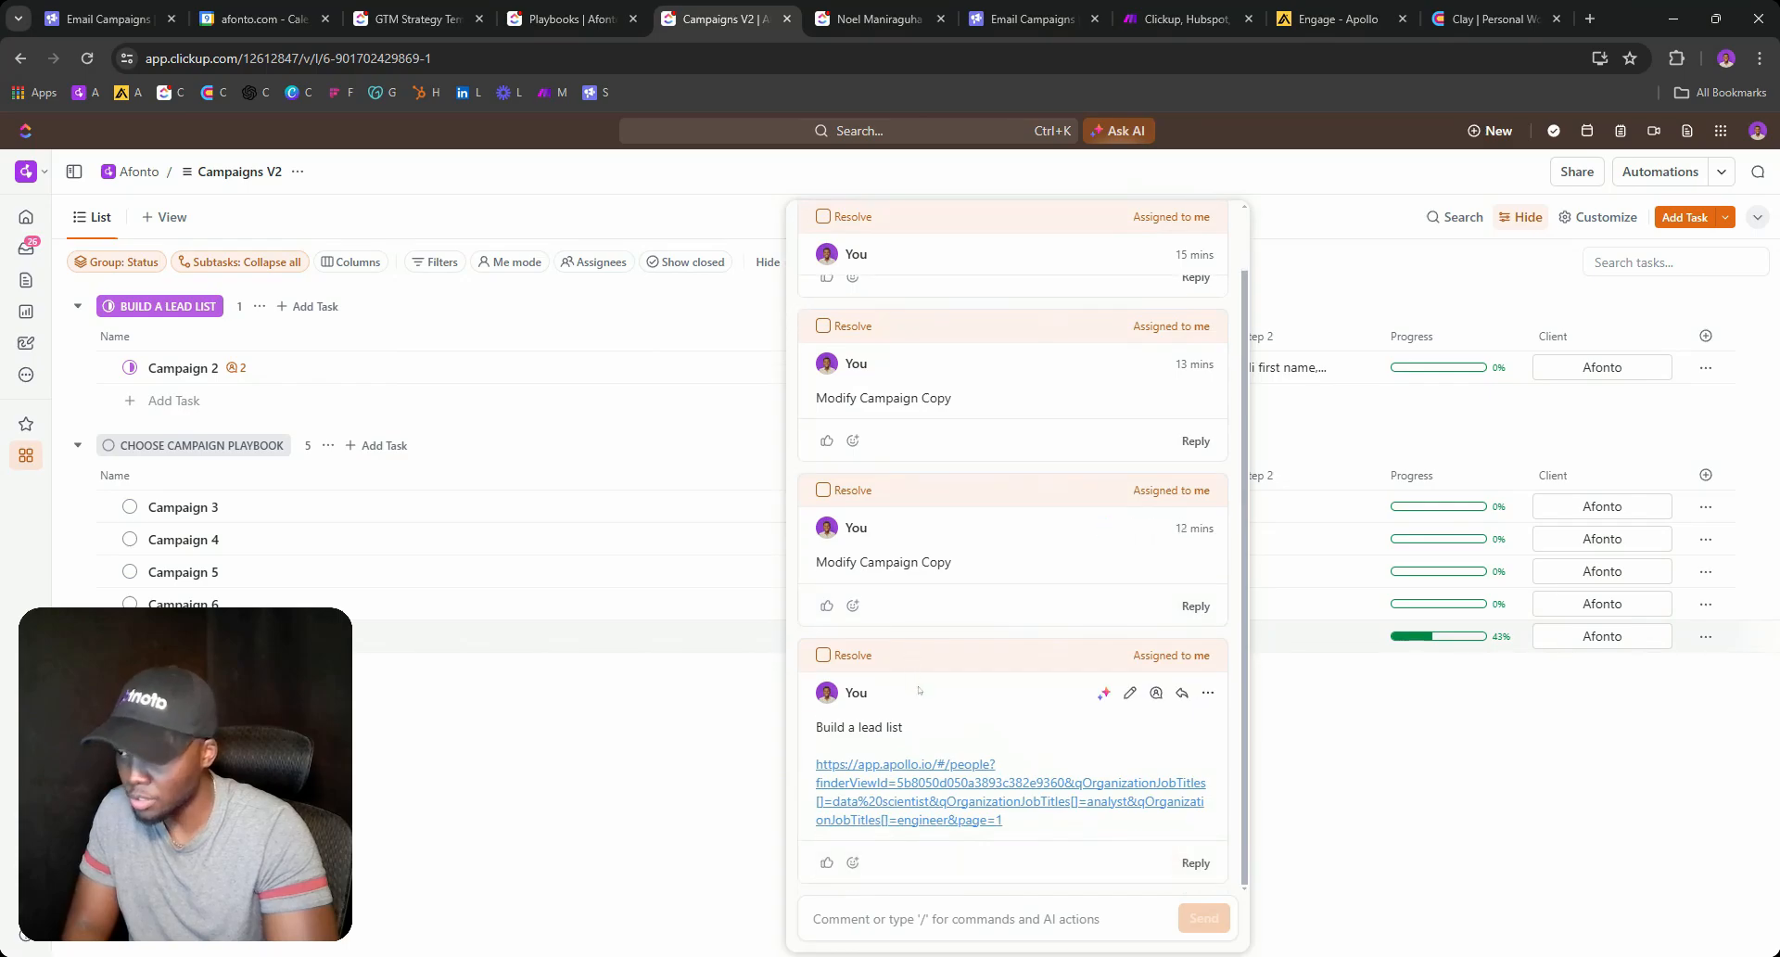
{"action": "left_click_drag", "start_coordinate": [816, 728], "coordinate": [1008, 823]}
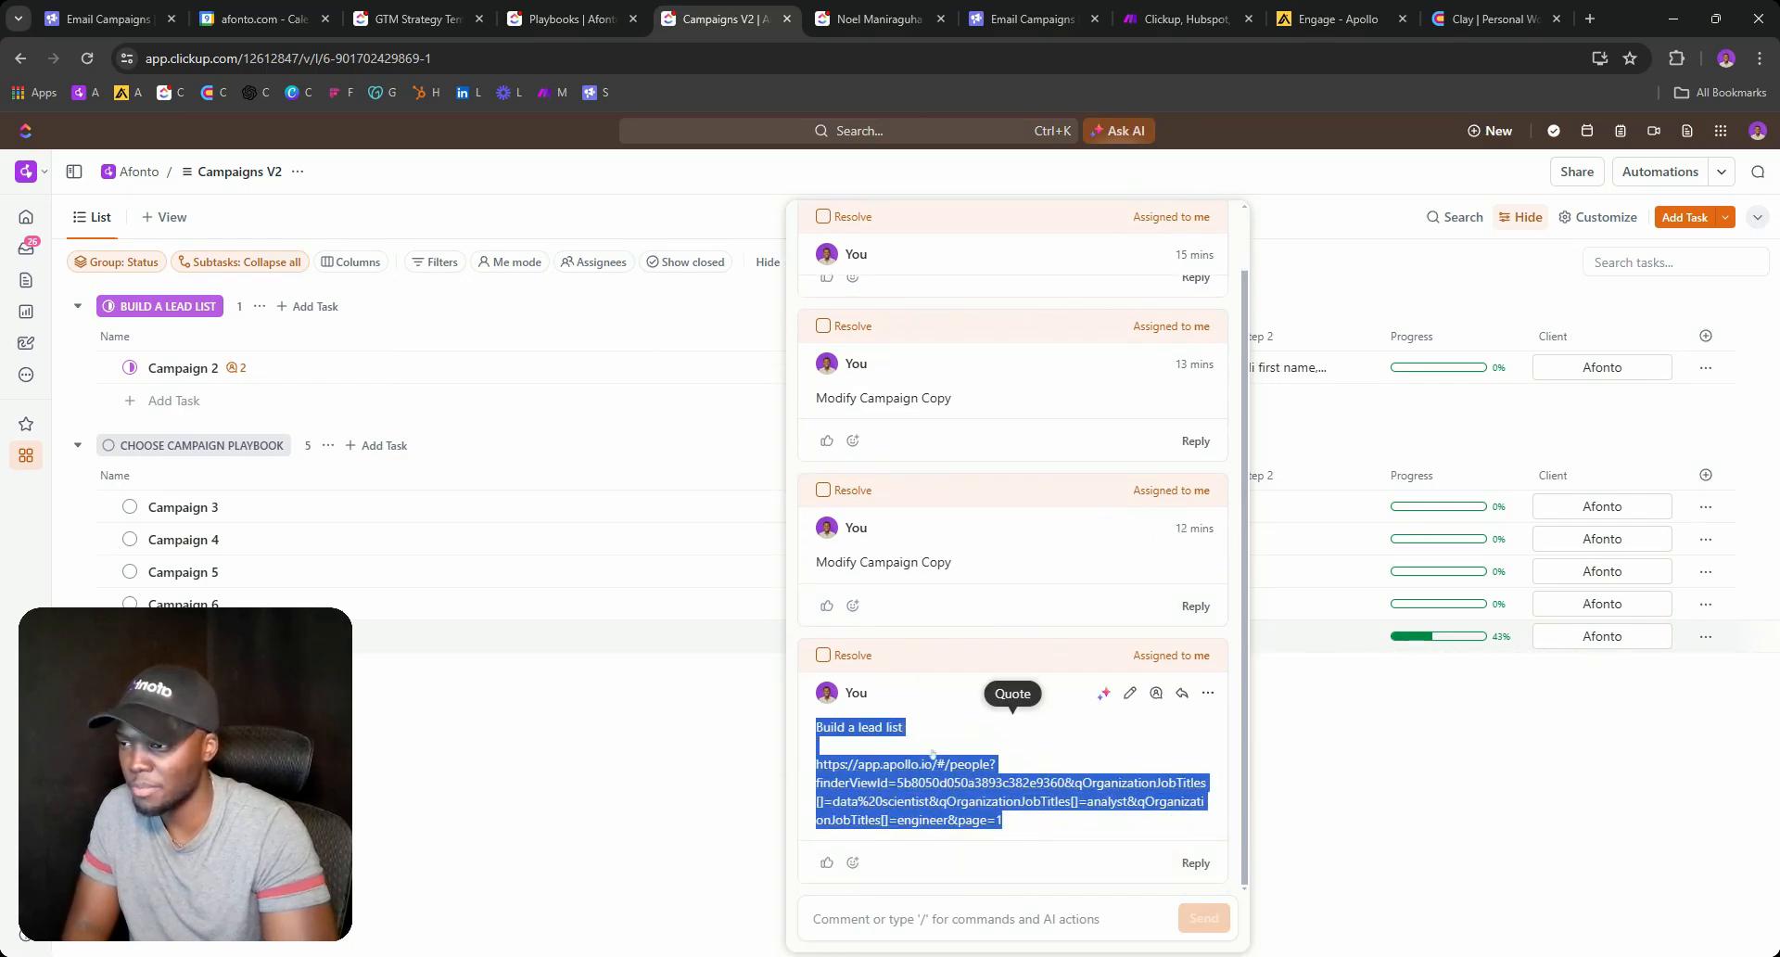
{"action": "left_click", "coordinate": [730, 736]}
Post the 'Build a lead list' comment on Campaign 2 and open its Apollo search link.
{"action": "left_click", "coordinate": [823, 367]}
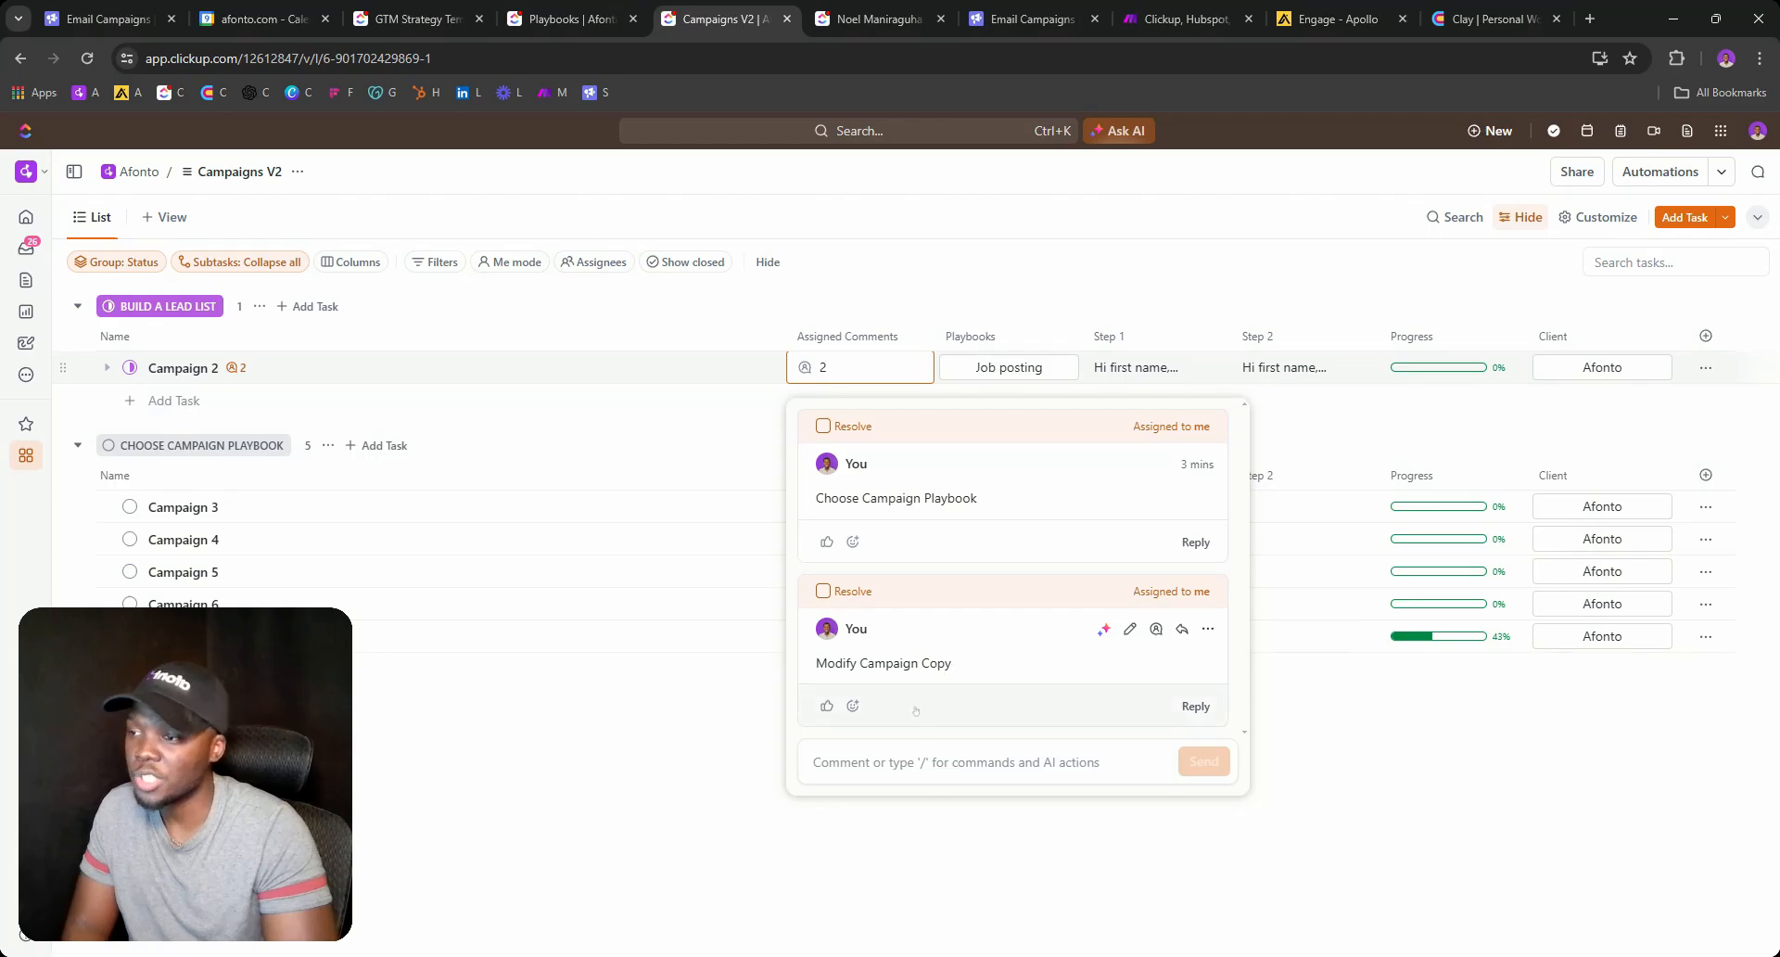
{"action": "left_click", "coordinate": [992, 756]}
{"action": "key", "text": "ctrl+v"}
{"action": "type", "text": "="}
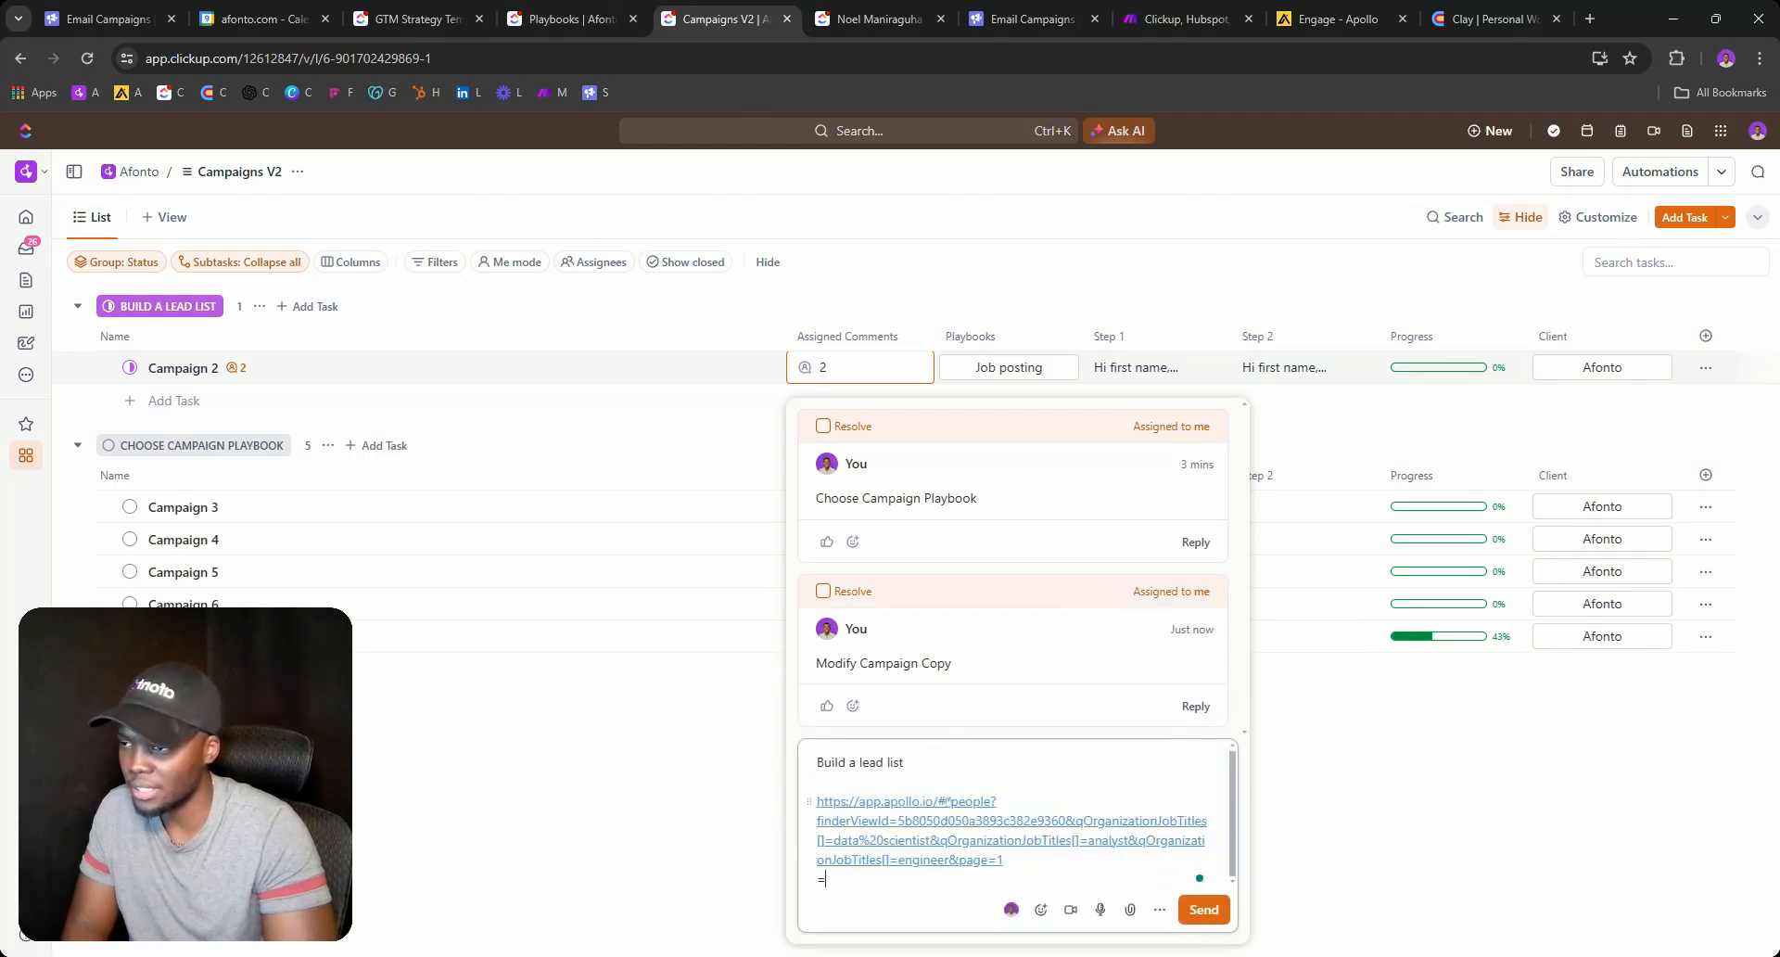
{"action": "type", "text": "="}
{"action": "key", "text": "BackSpace"}
{"action": "key", "text": "BackSpace"}
{"action": "key", "text": "BackSpace"}
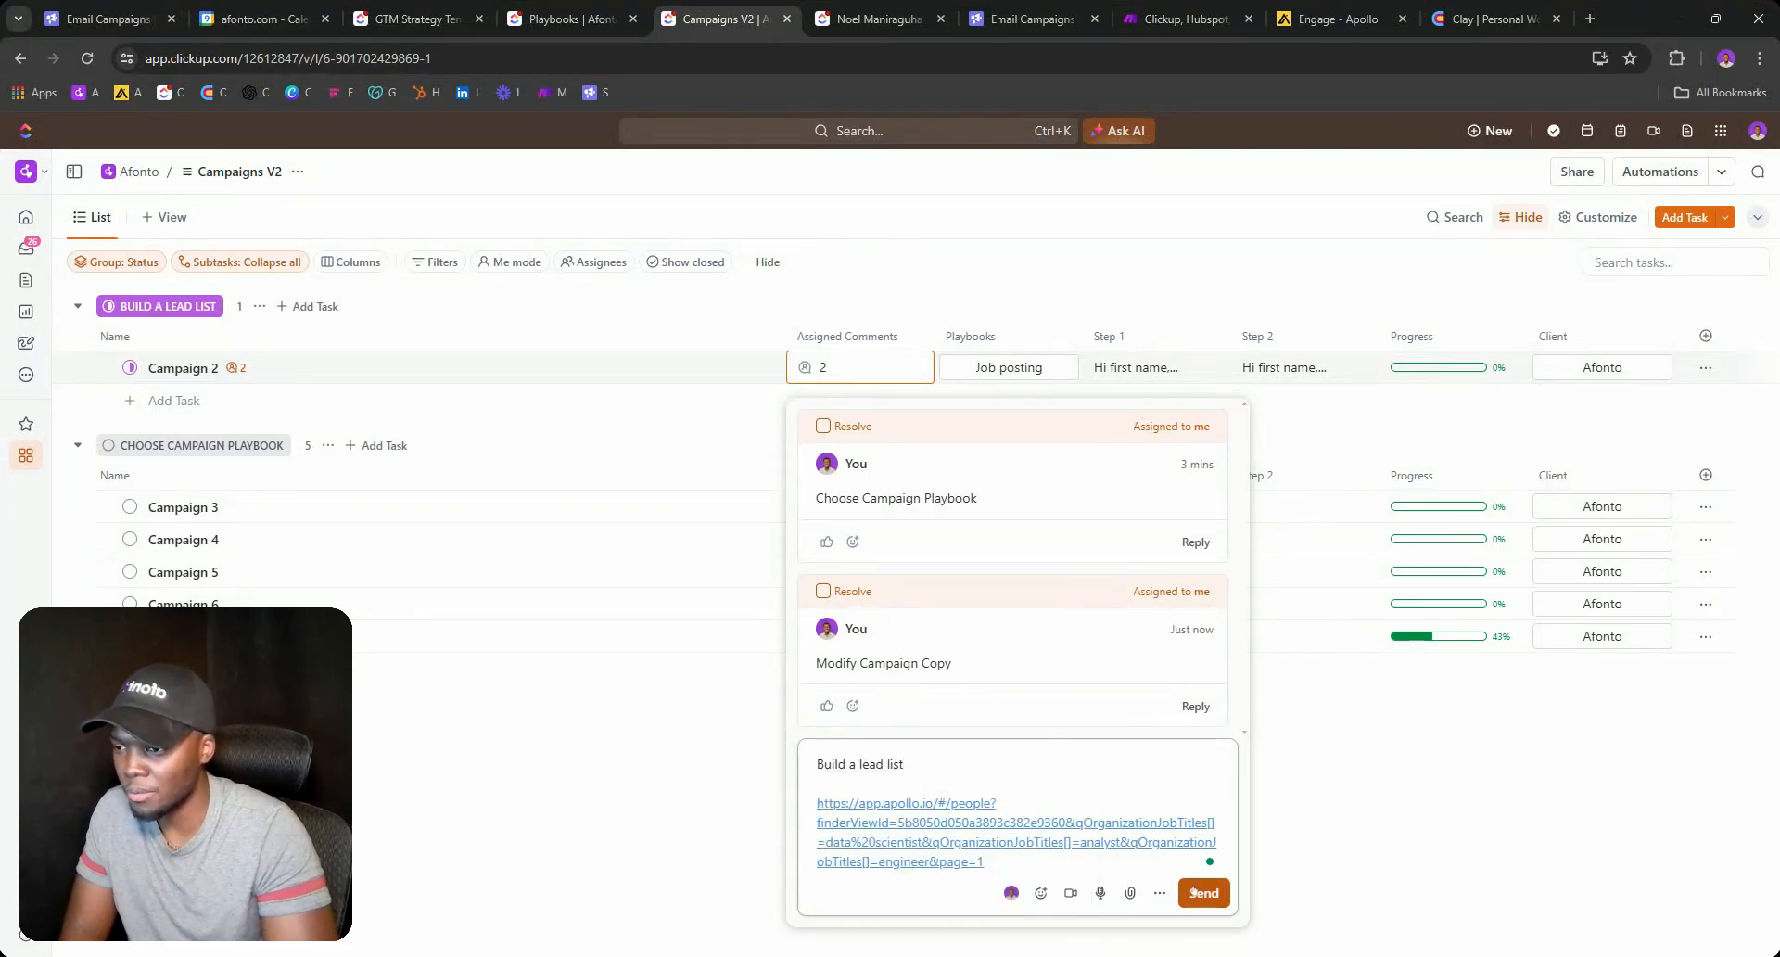
{"action": "left_click", "coordinate": [1203, 891]}
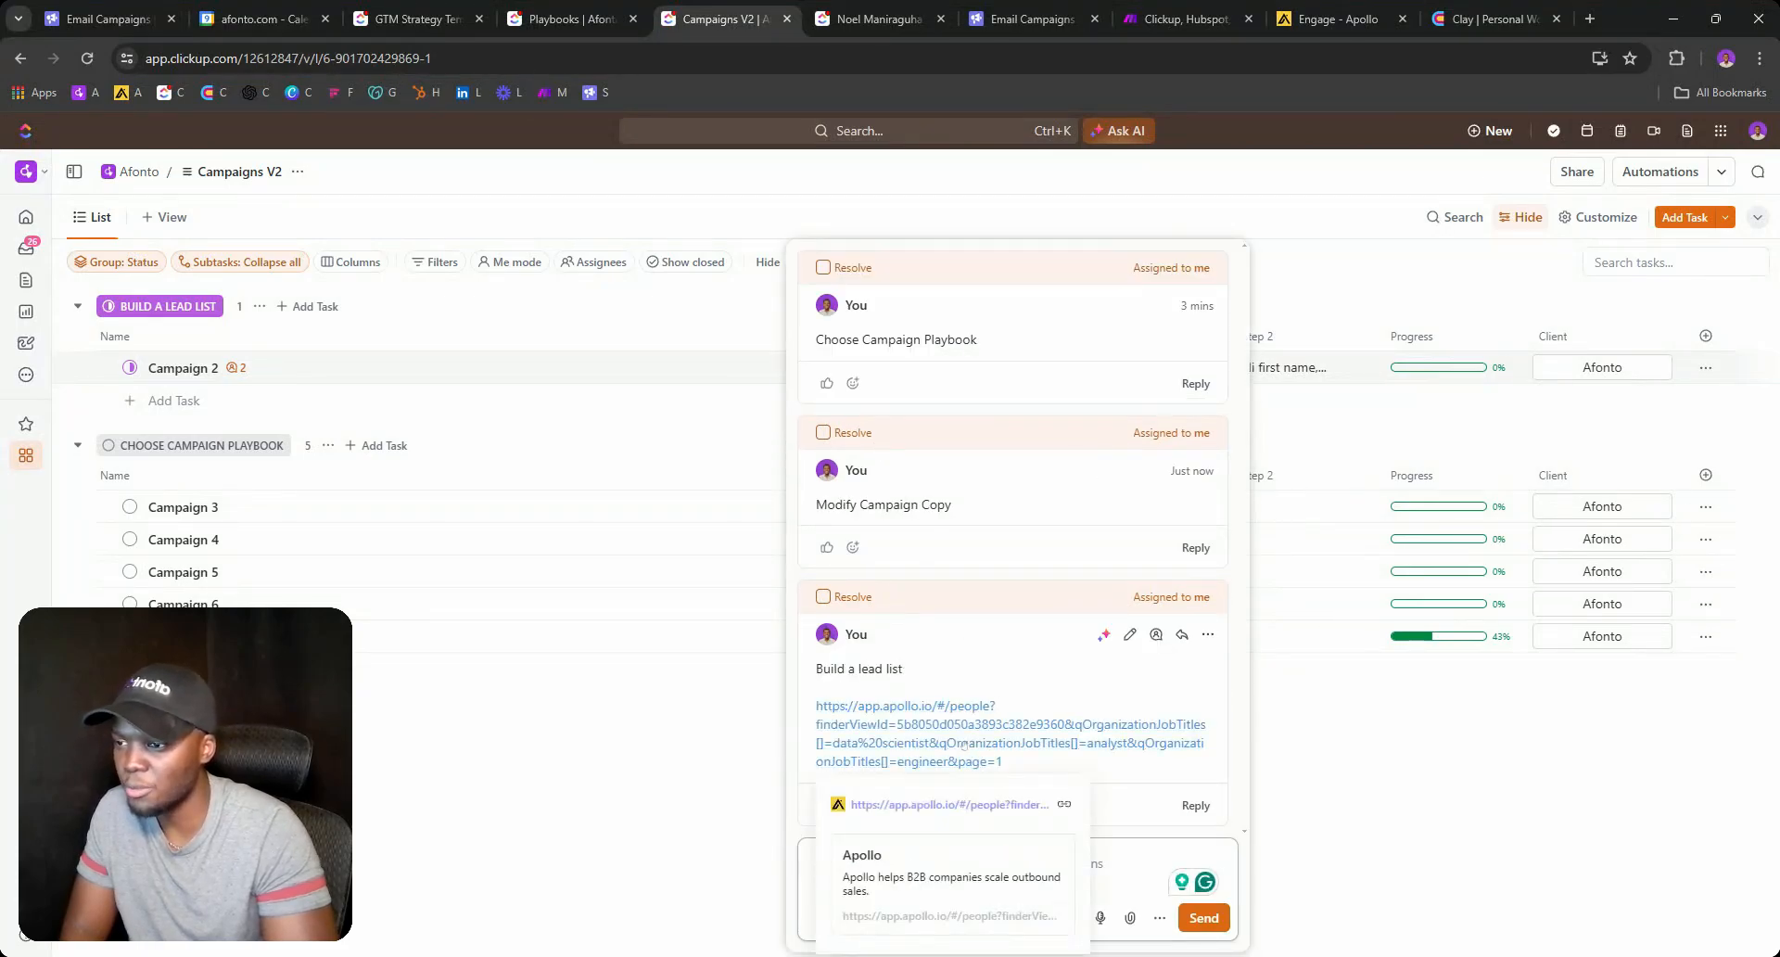
{"action": "left_click", "coordinate": [1110, 751]}
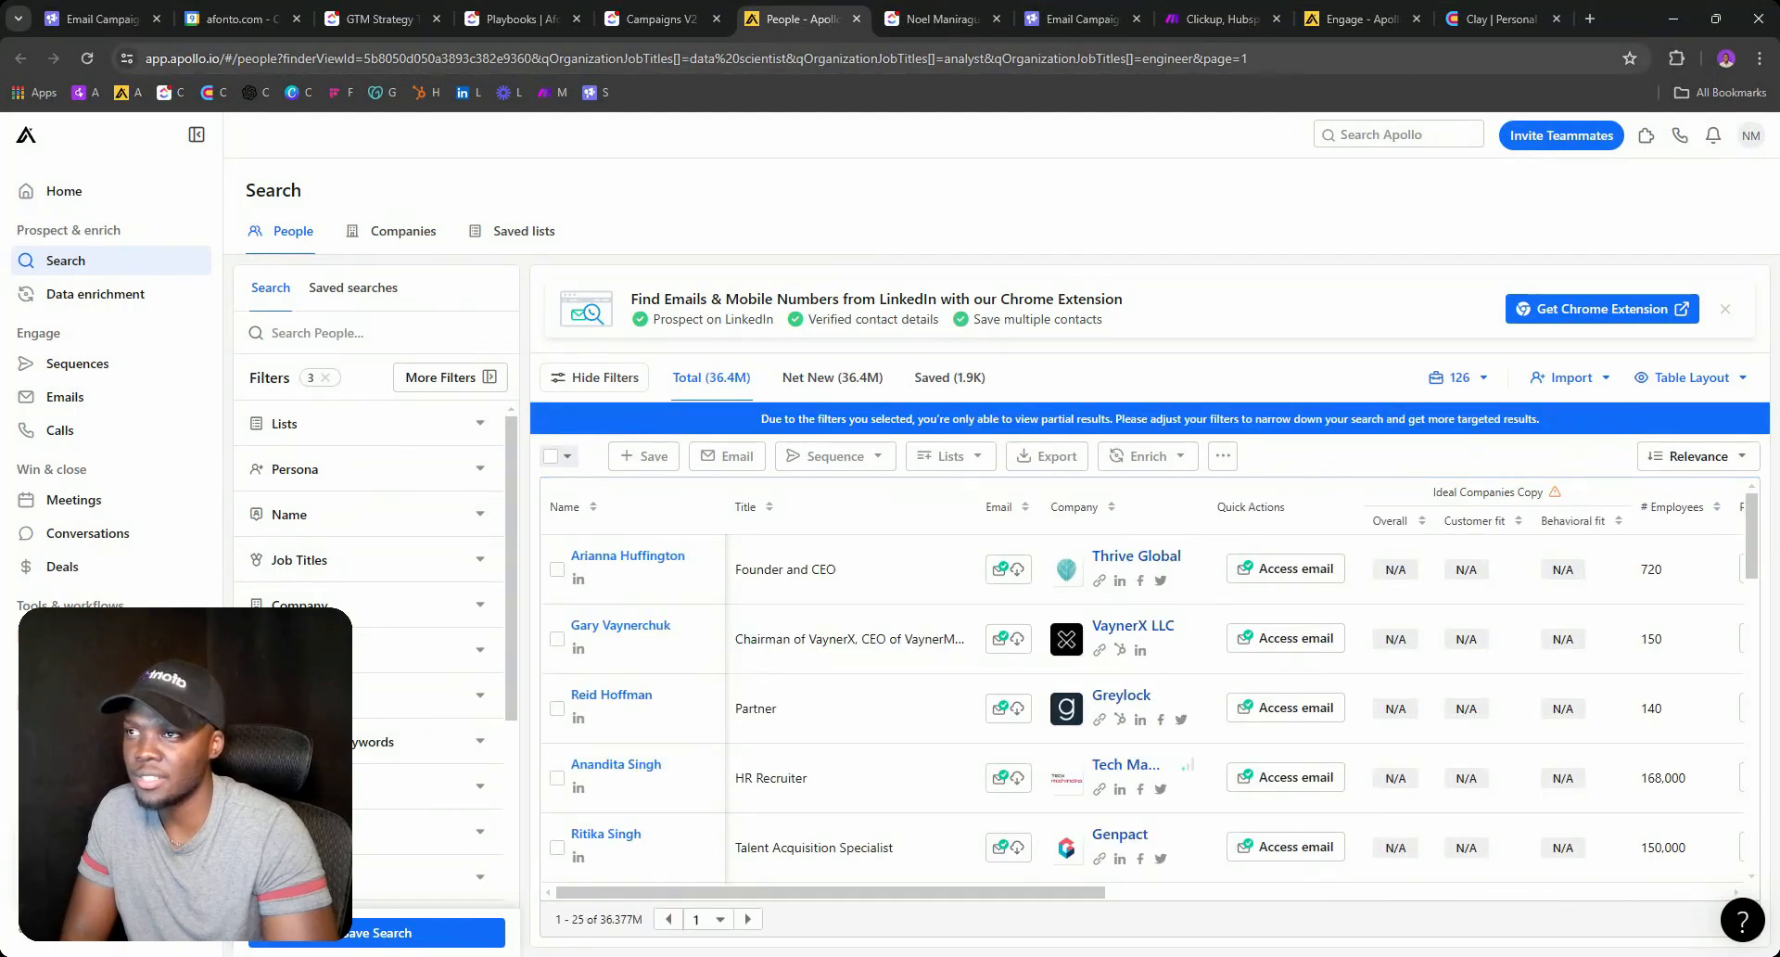
Duplicate the analyst job title in Apollo's search URL as Manager, reloading to 39.3M people.
{"action": "scroll", "coordinate": [433, 638], "scroll_direction": "down", "scroll_amount": 5}
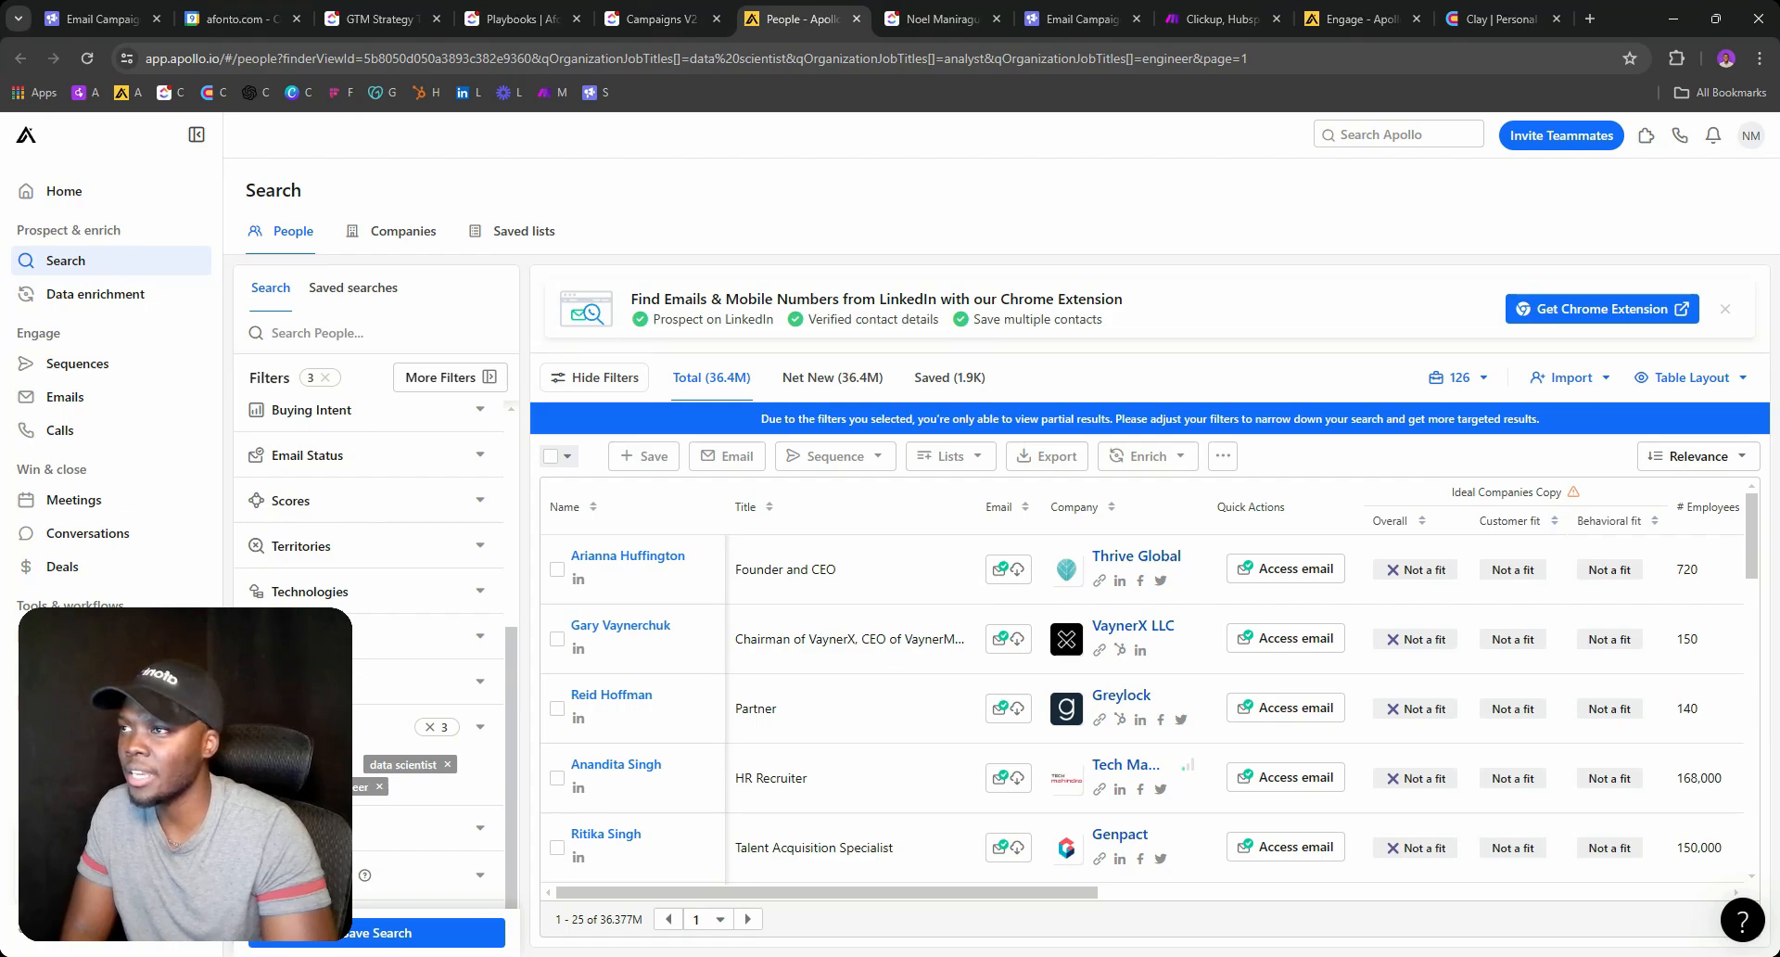
{"action": "left_click_drag", "start_coordinate": [796, 58], "coordinate": [993, 59]}
{"action": "left_click", "coordinate": [993, 58]}
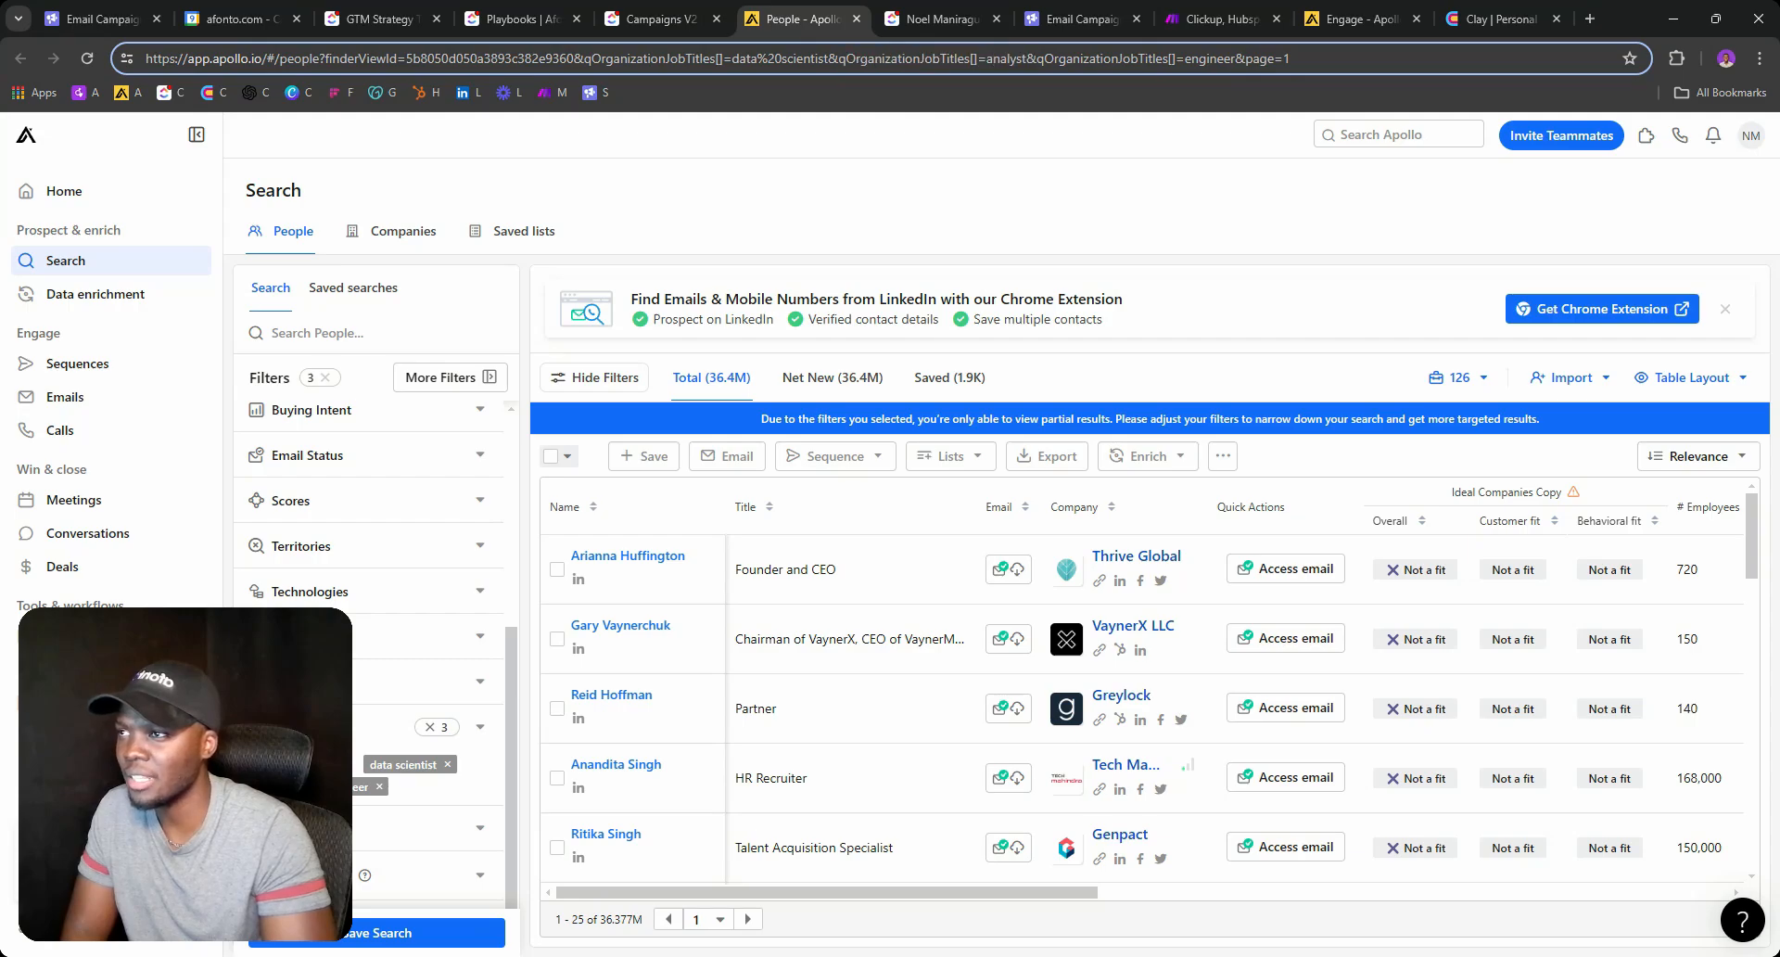
{"action": "left_click_drag", "start_coordinate": [840, 58], "coordinate": [1006, 58]}
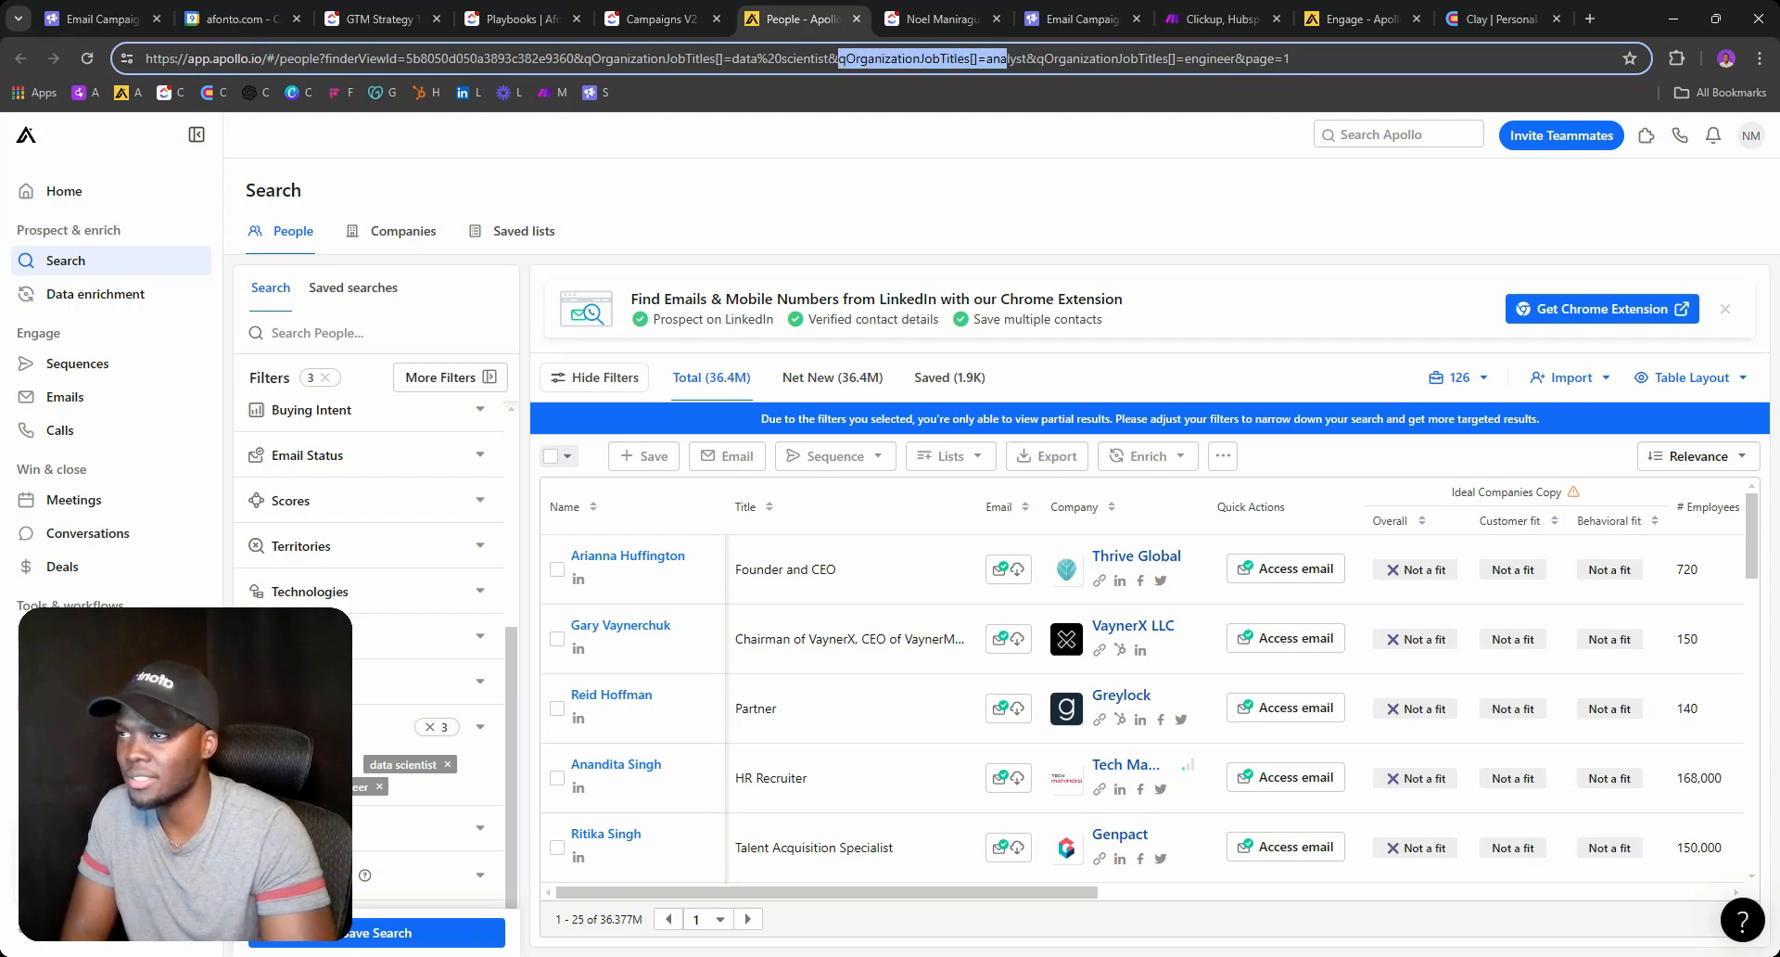
{"action": "left_click", "coordinate": [1039, 58]}
{"action": "key", "text": "ctrl+v"}
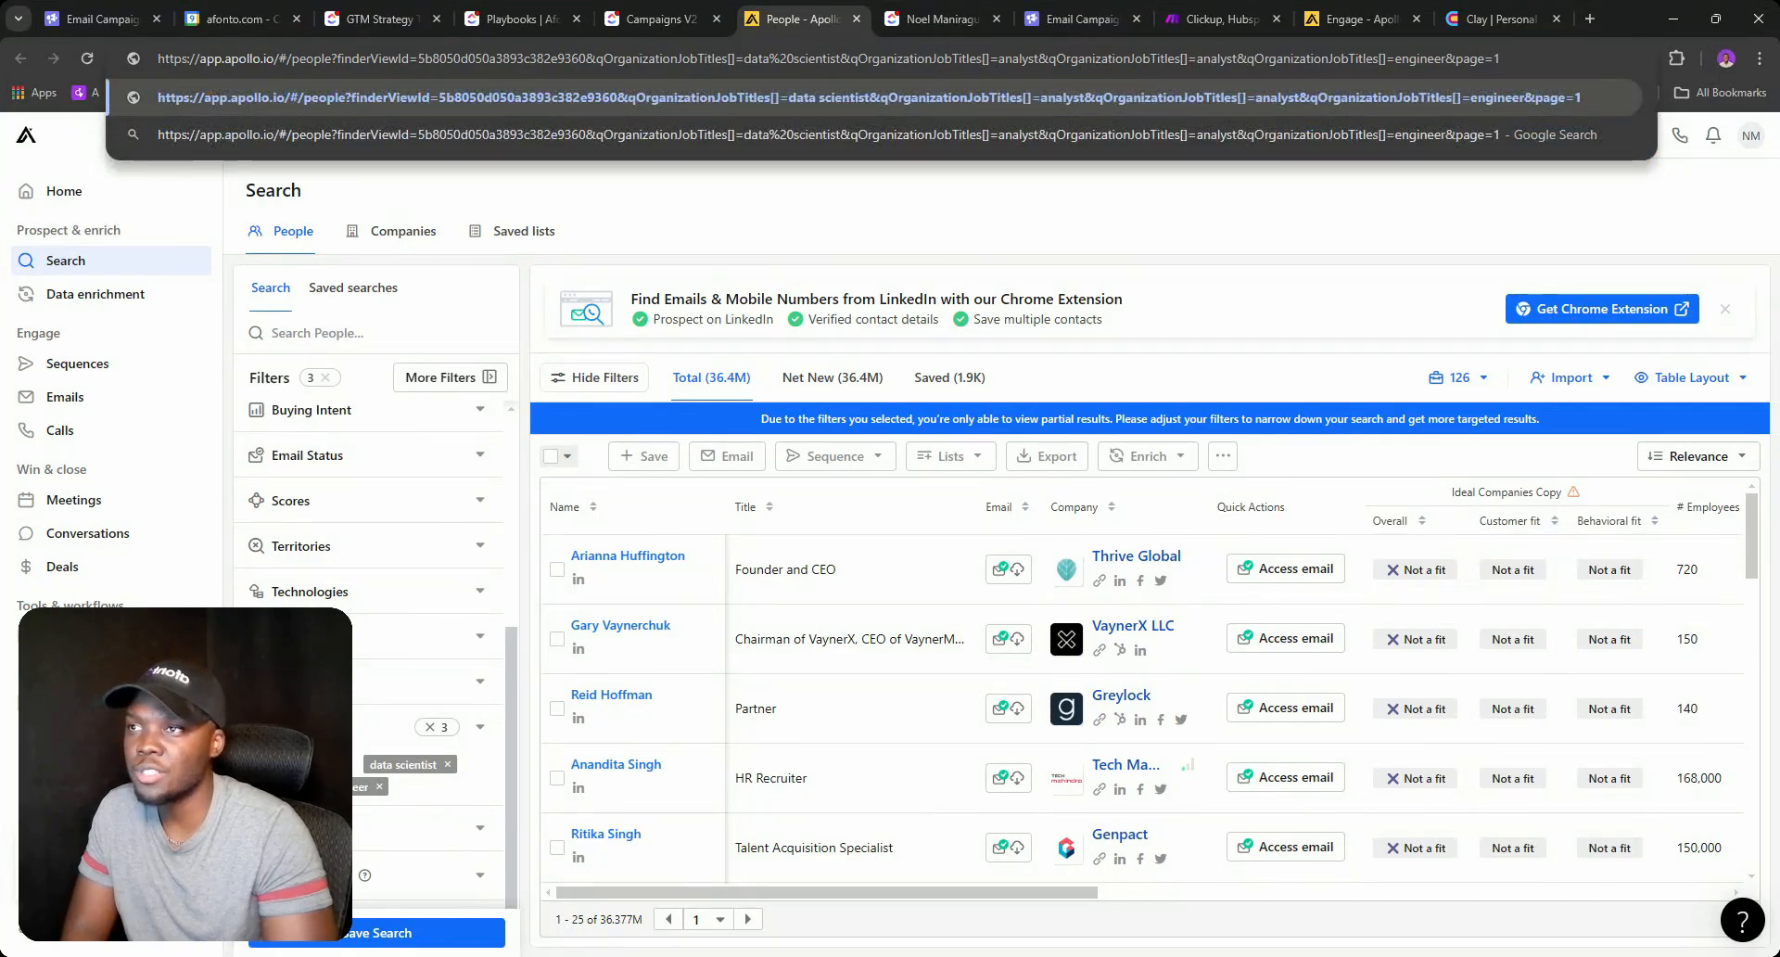
{"action": "double_click", "coordinate": [1216, 58]}
{"action": "type", "text": "QA"}
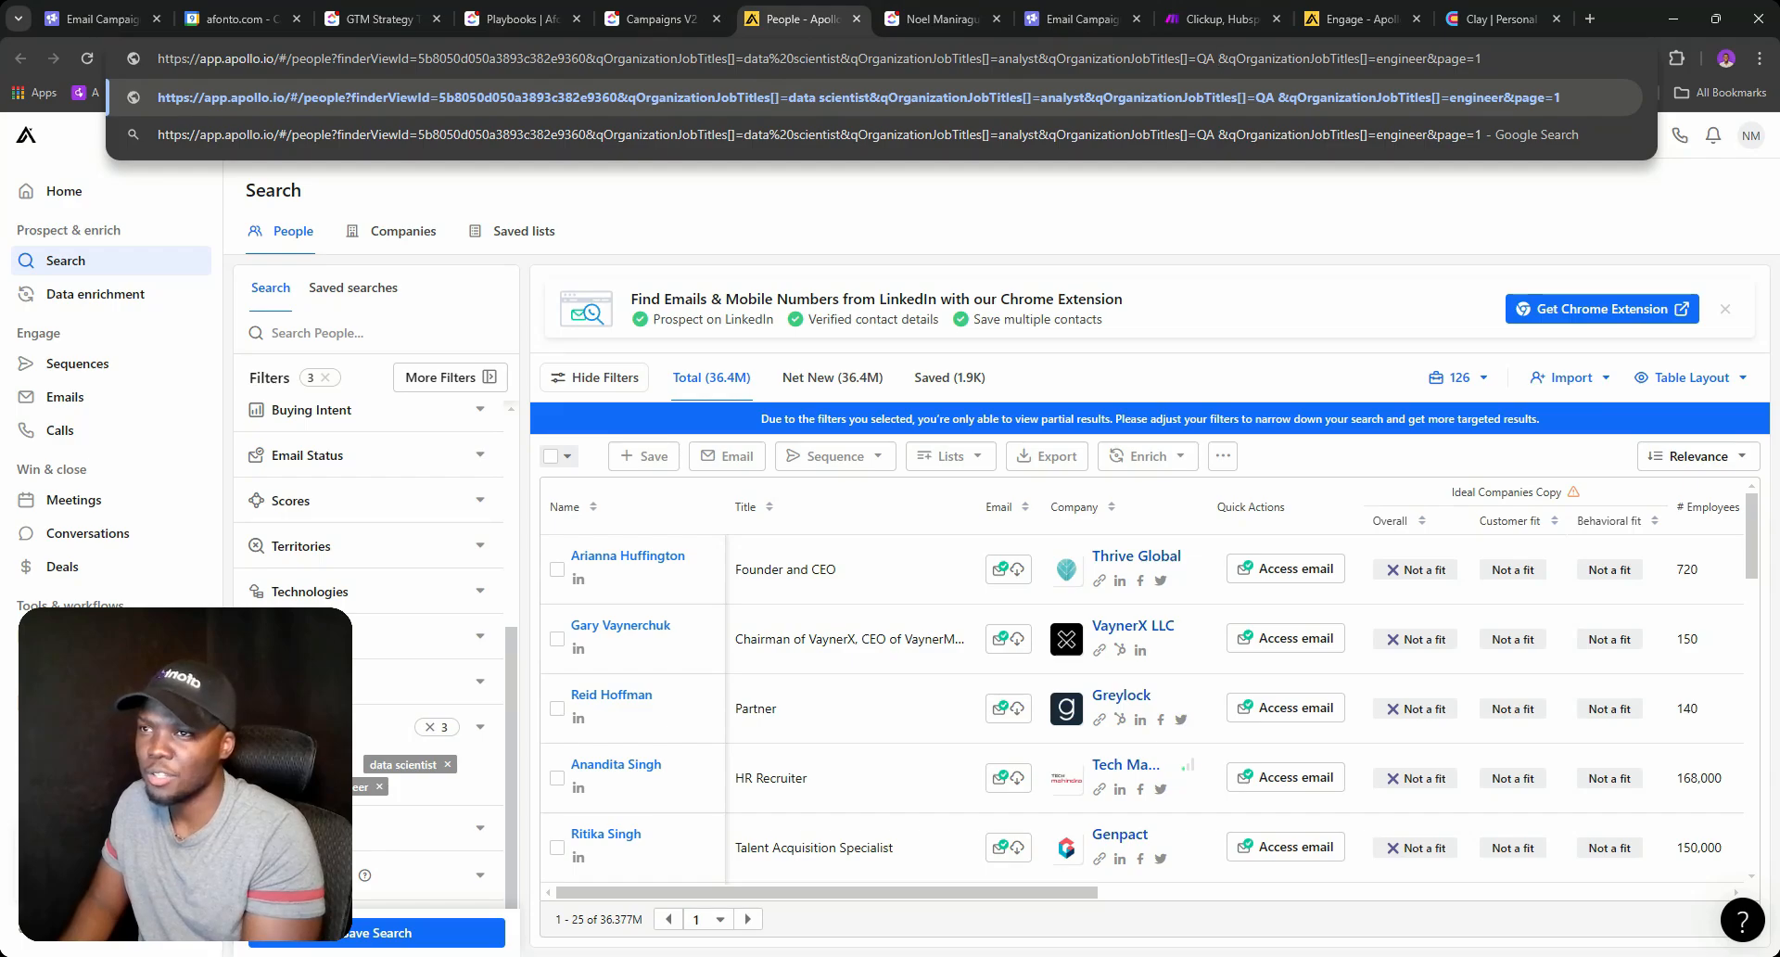
{"action": "key", "text": "BackSpace"}
{"action": "key", "text": "BackSpace"}
{"action": "key", "text": "BackSpace"}
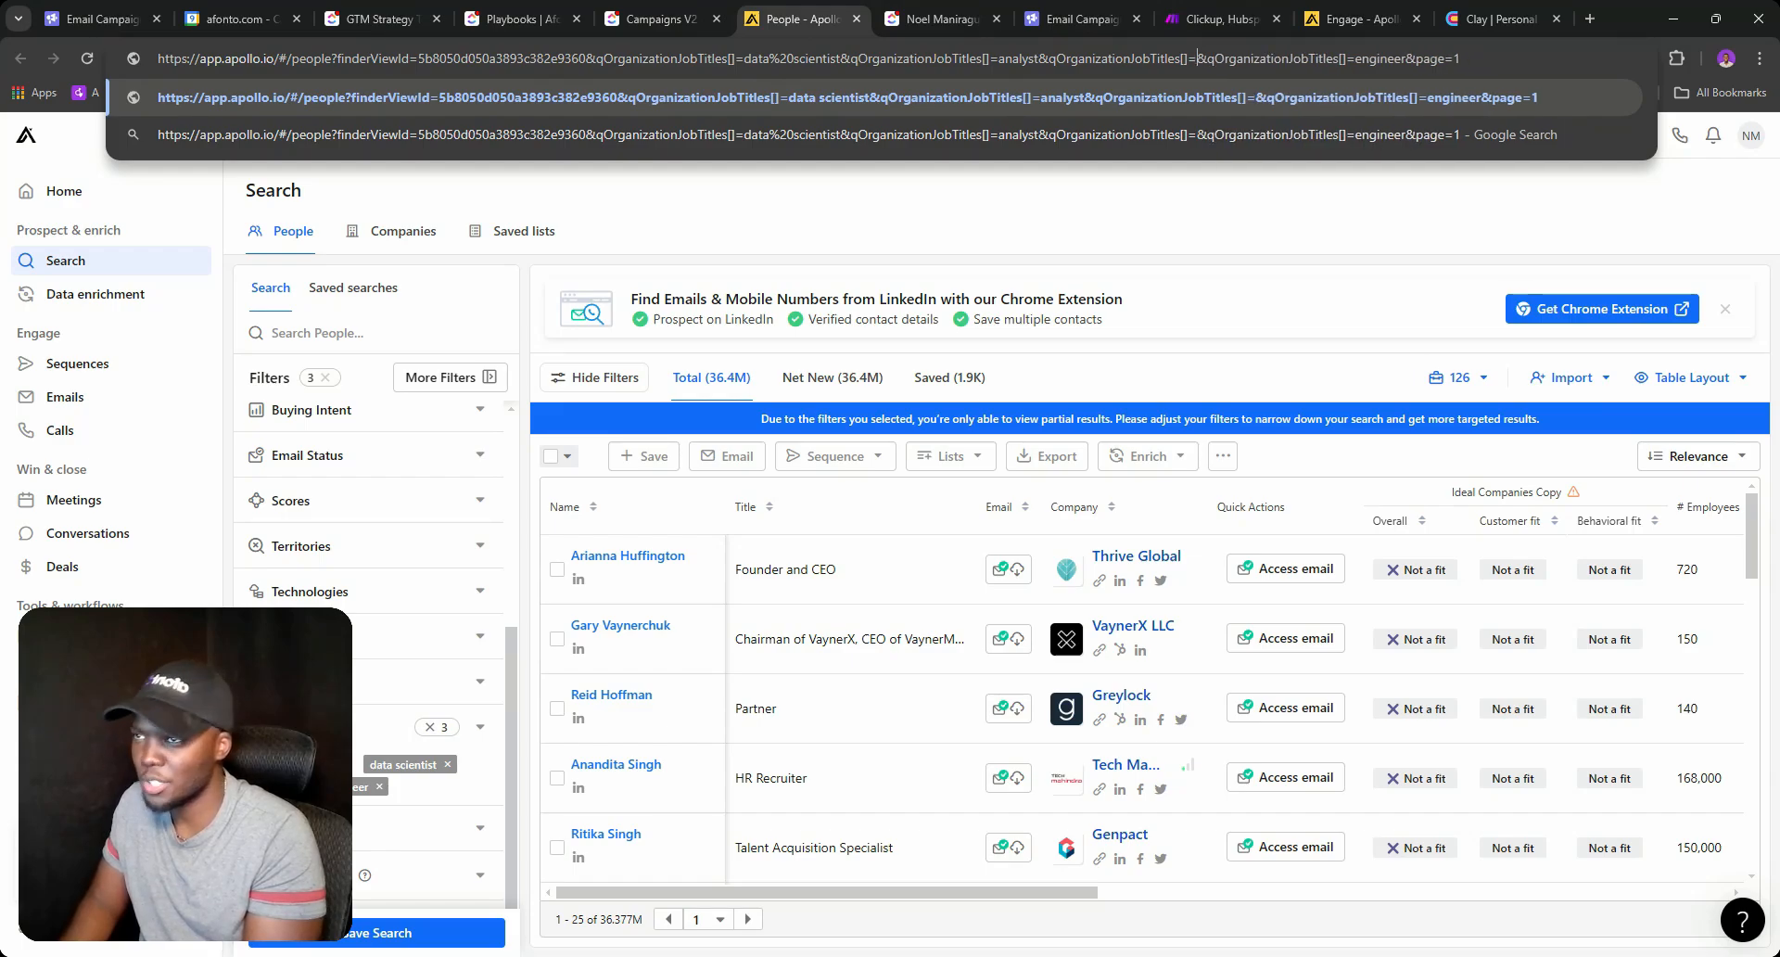
{"action": "type", "text": "Manager"}
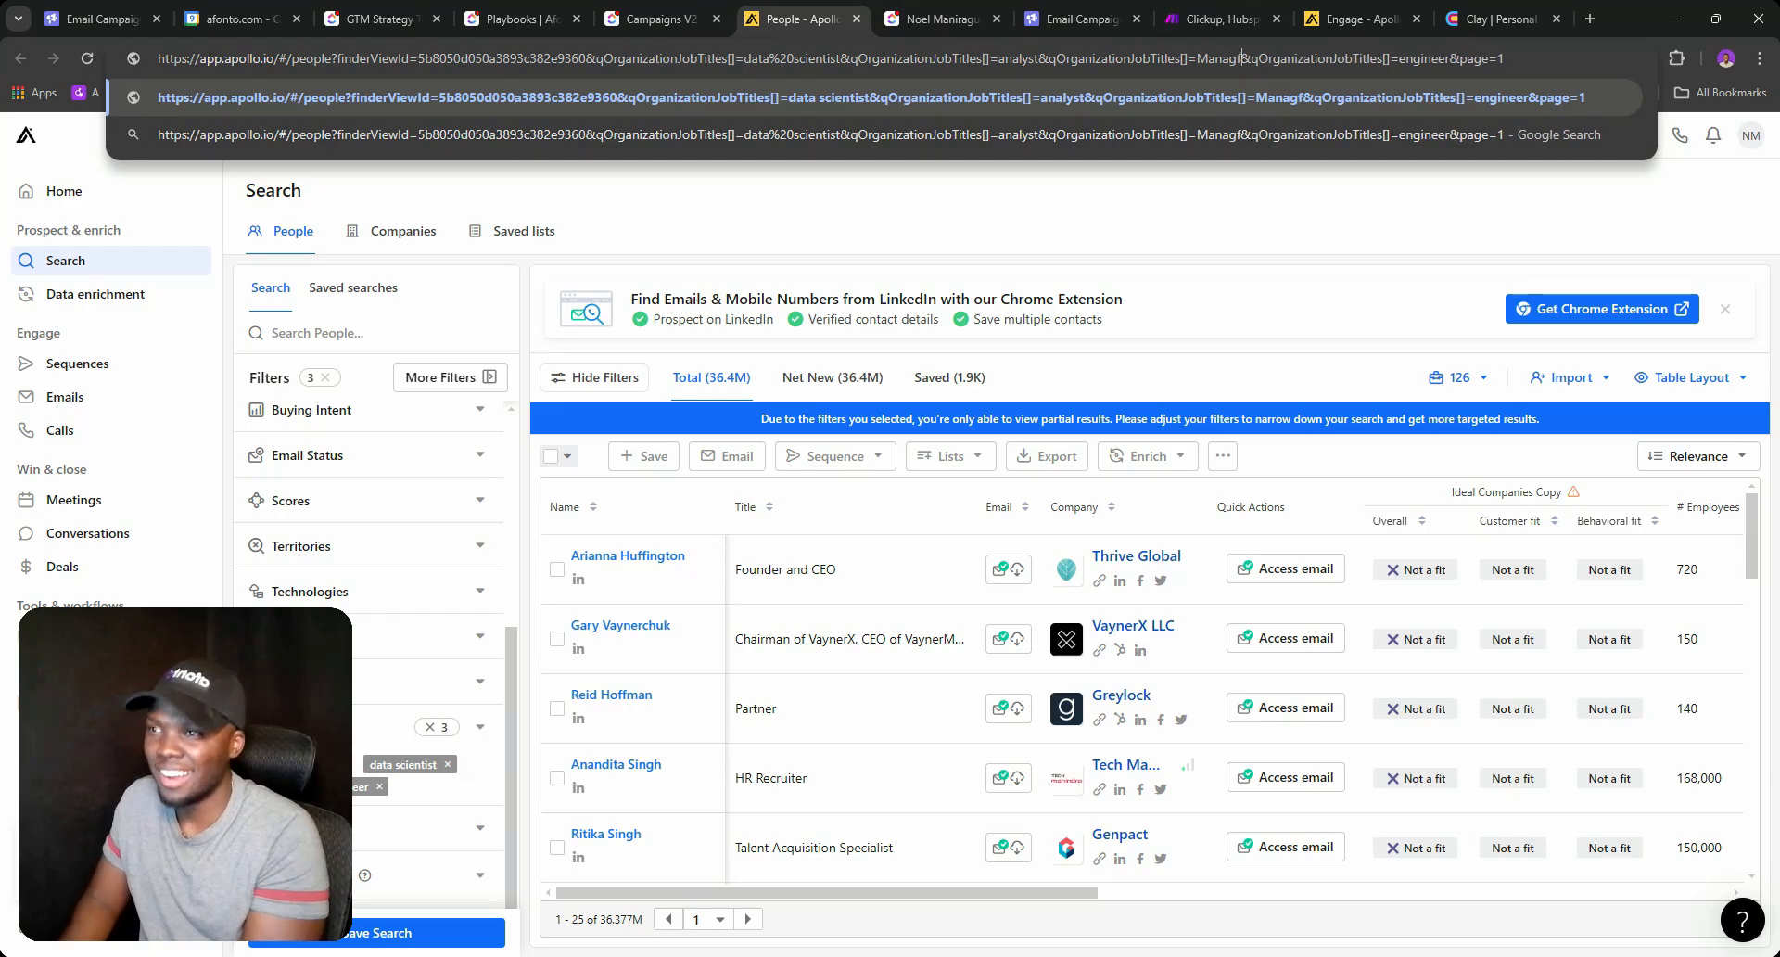
{"action": "key", "text": "Return"}
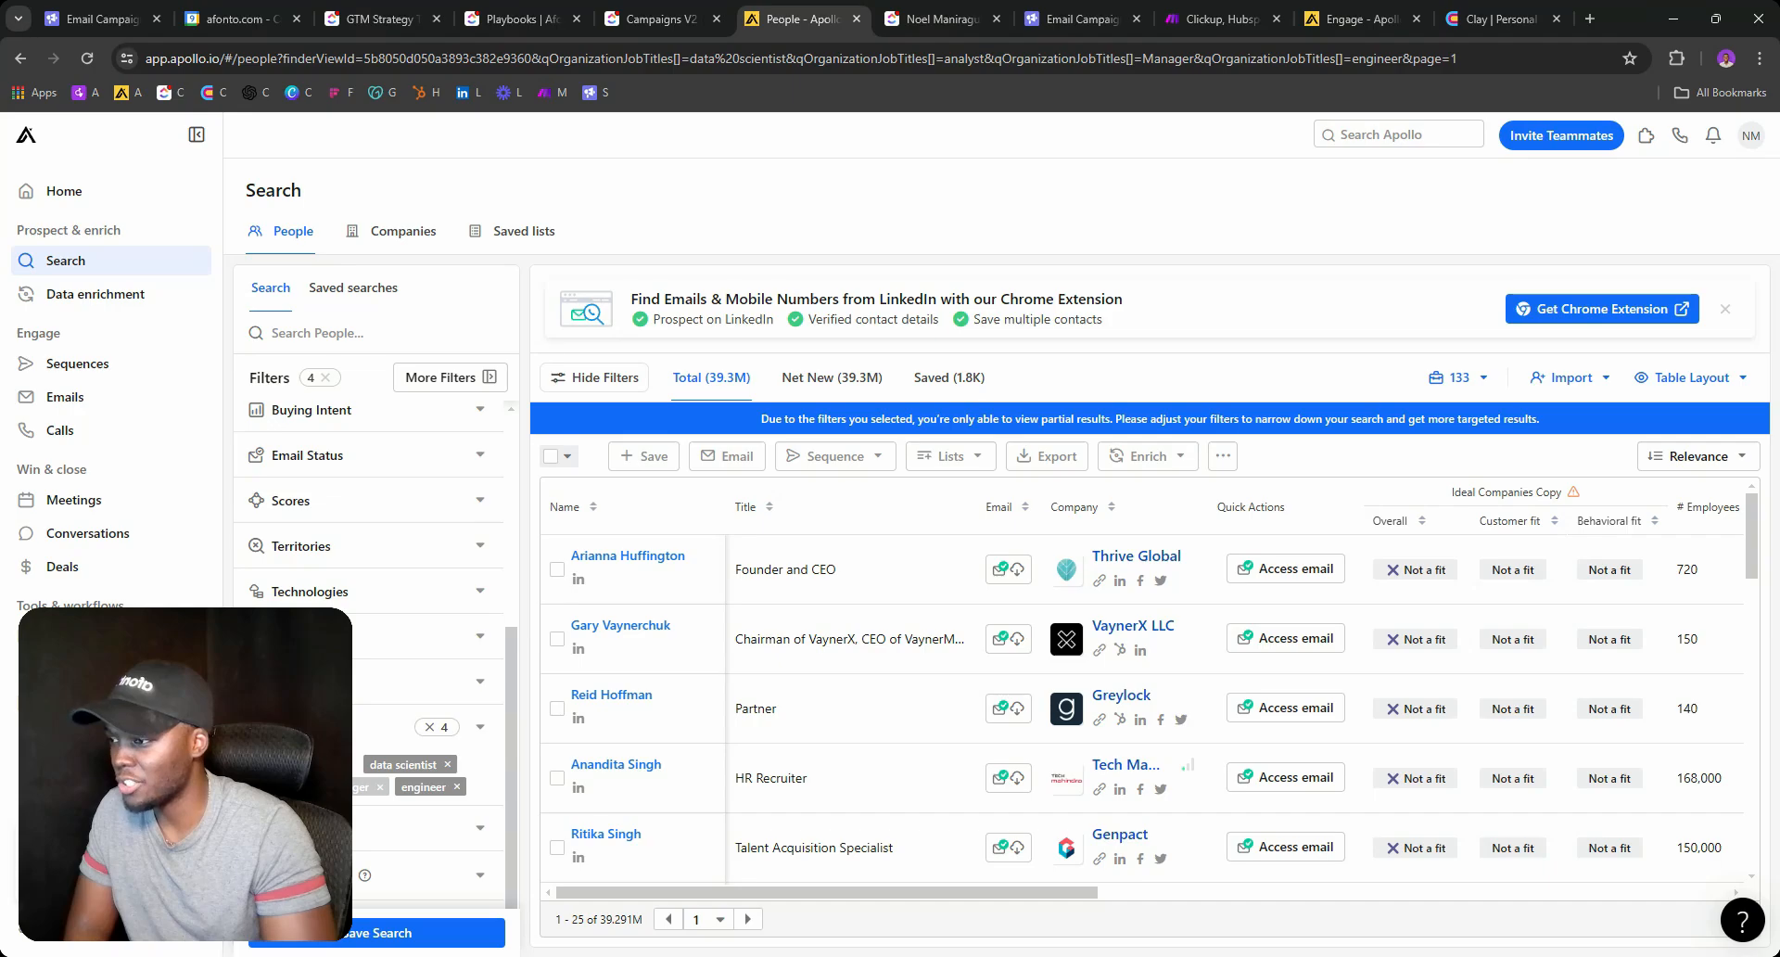
{"action": "left_click", "coordinate": [660, 18]}
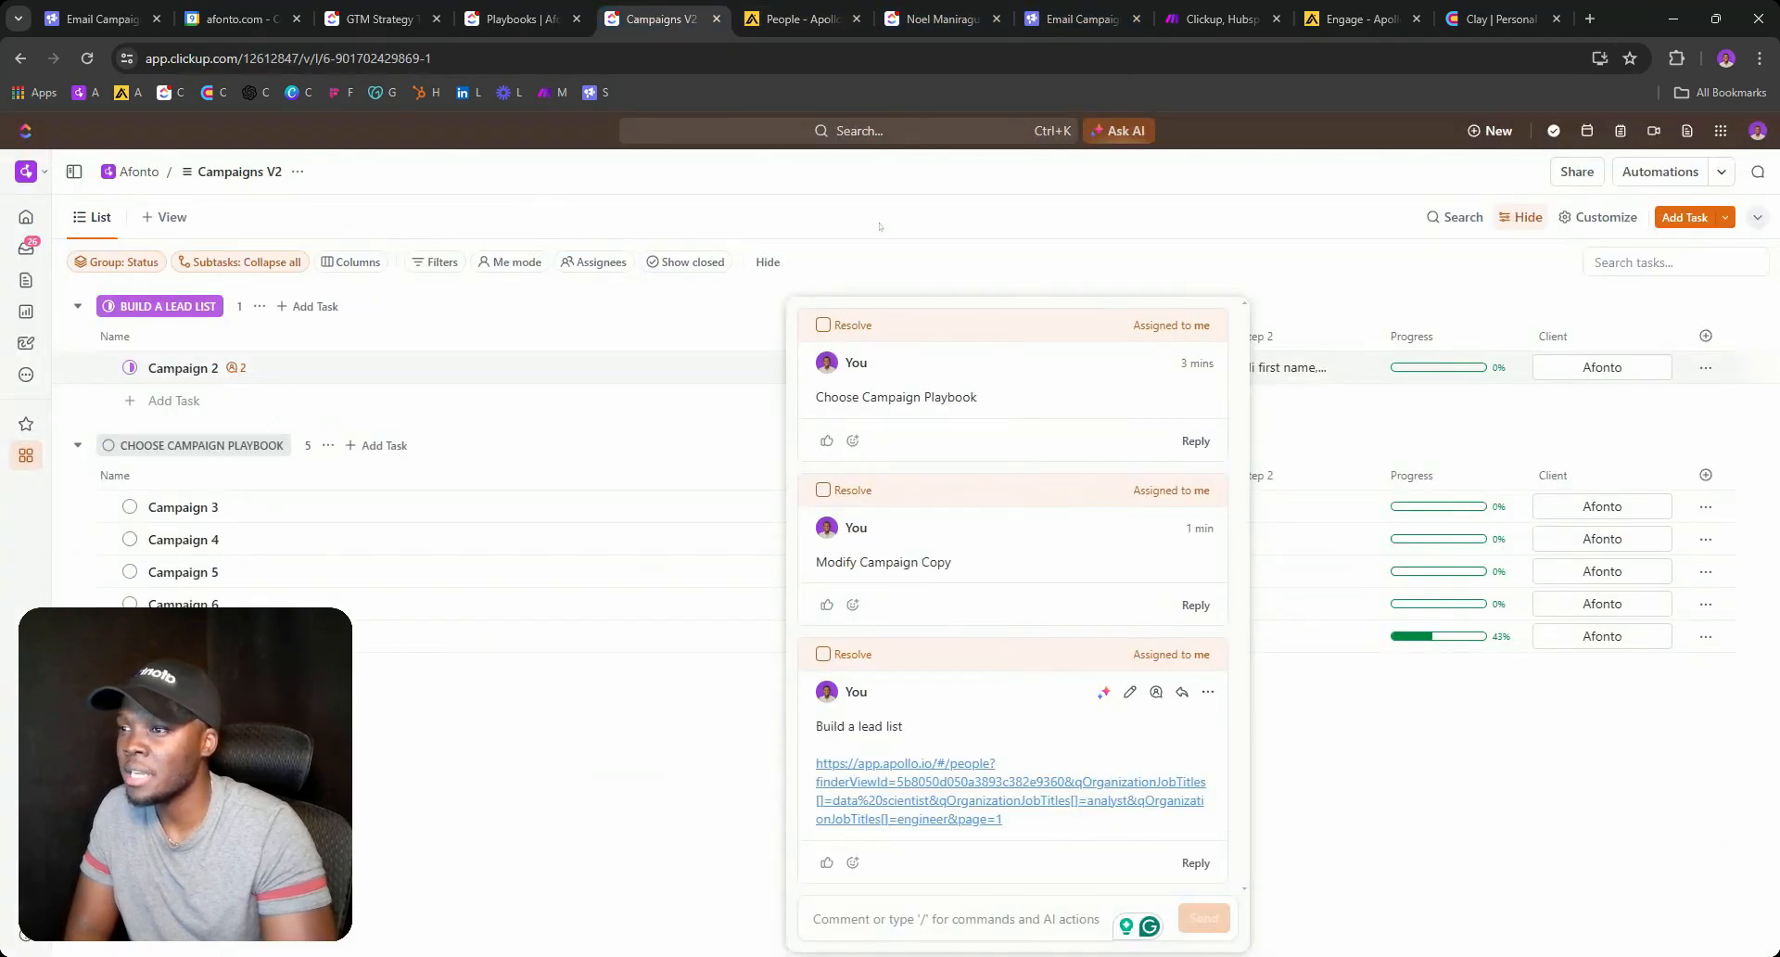
Glance at Campaign 2's playbook options and the Make and Apollo tabs.
{"action": "left_click", "coordinate": [674, 417]}
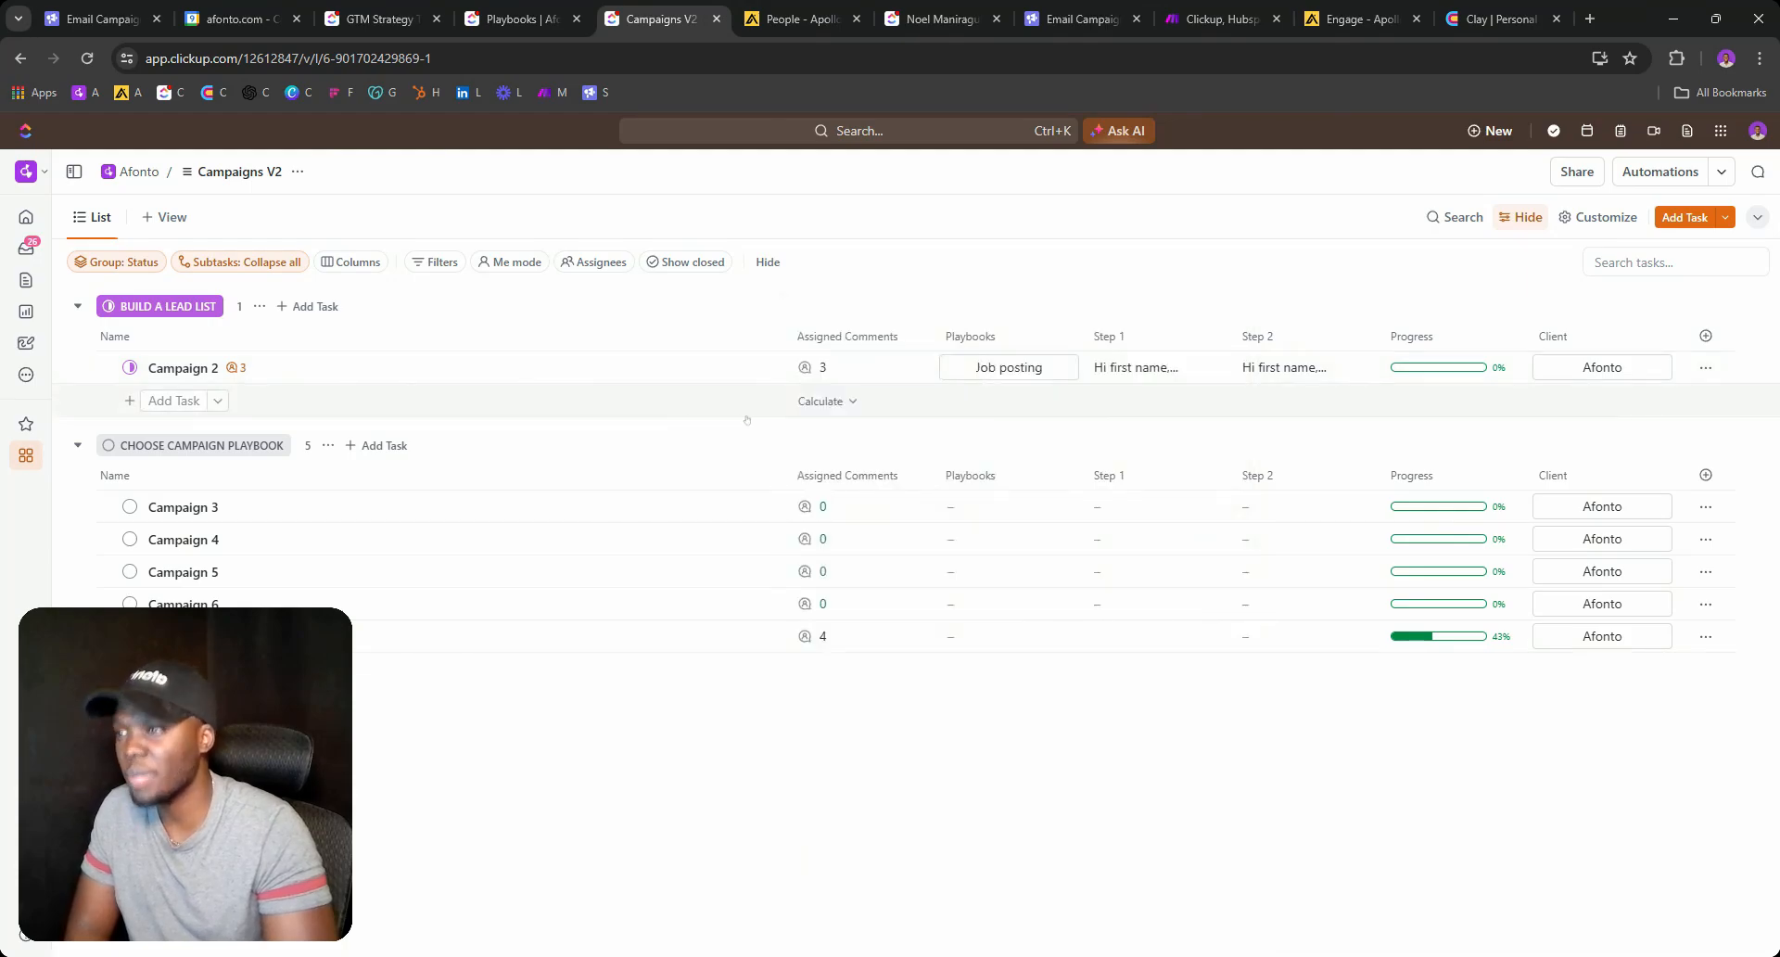
{"action": "left_click", "coordinate": [959, 368]}
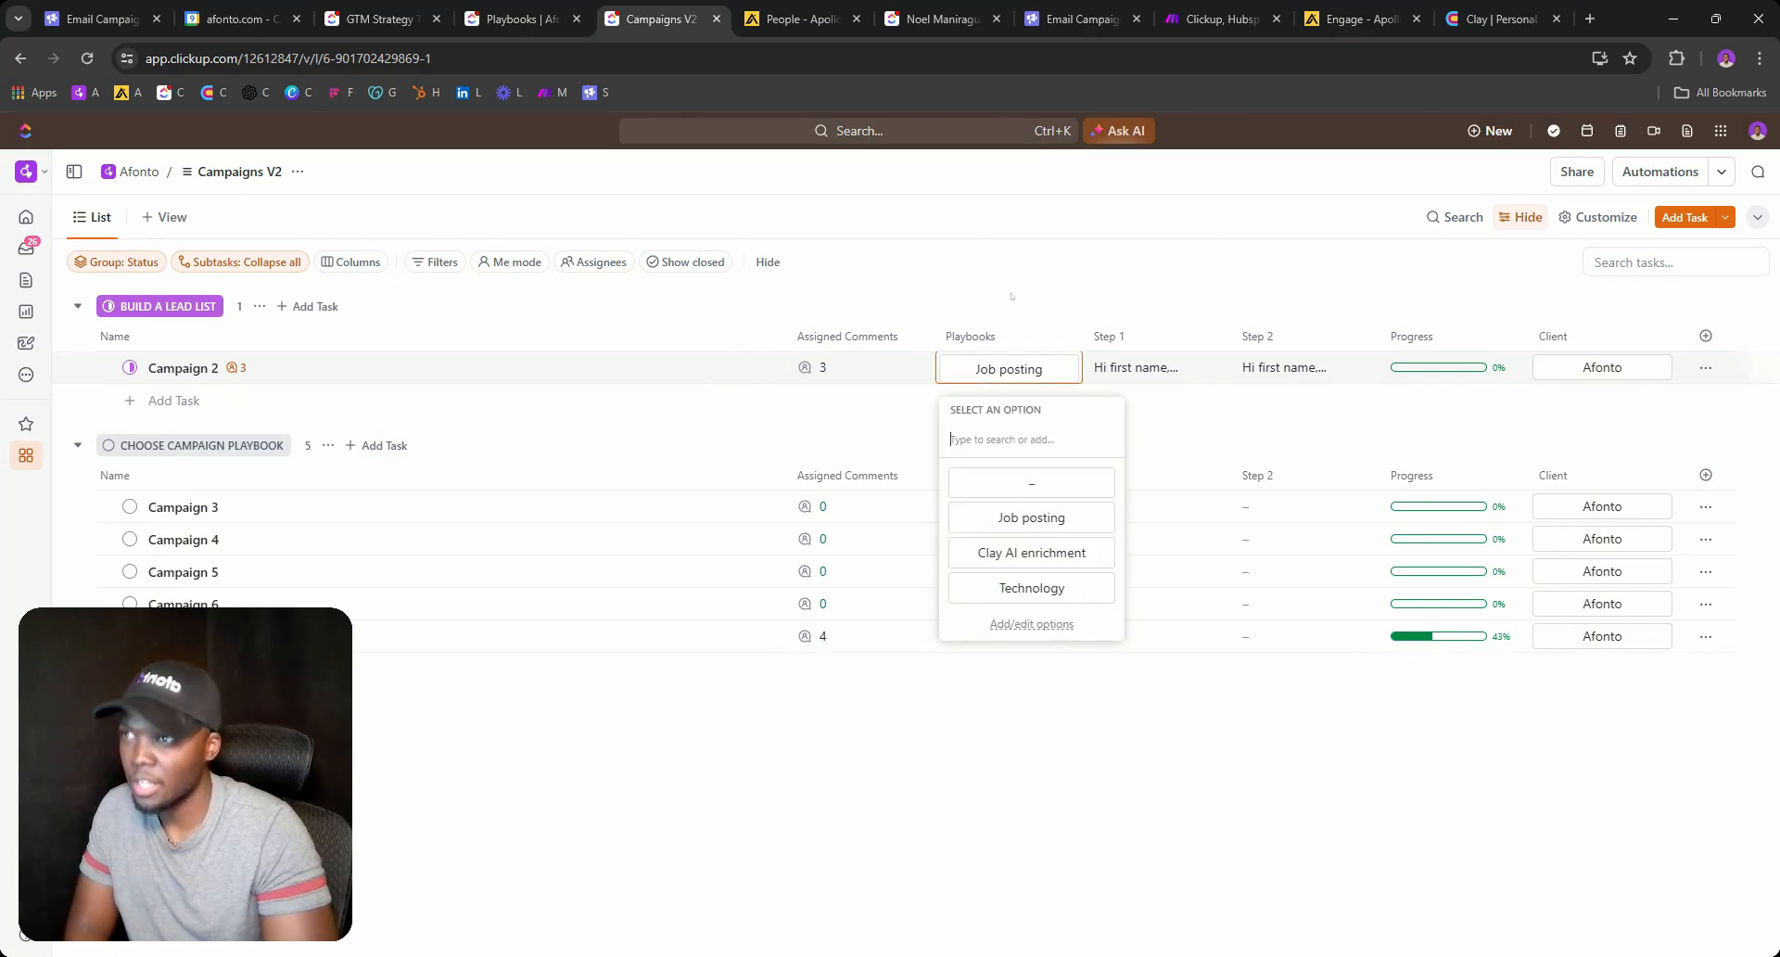
{"action": "left_click", "coordinate": [1219, 18]}
{"action": "left_click", "coordinate": [1322, 8]}
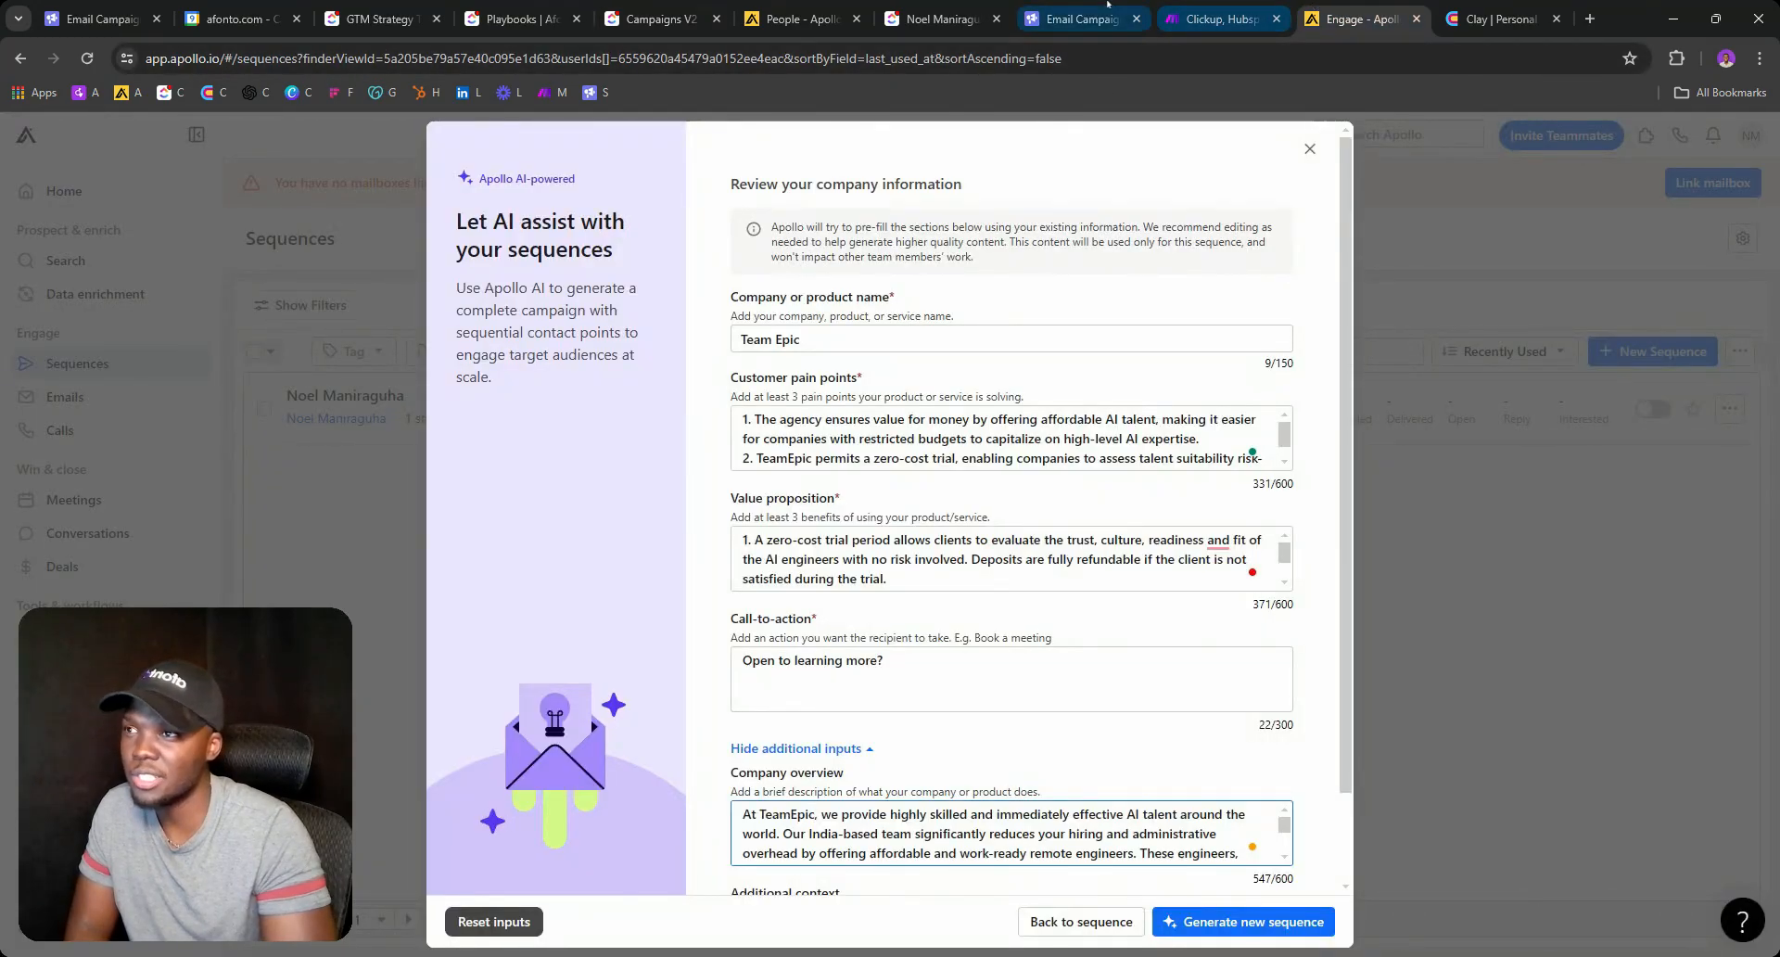
{"action": "left_click", "coordinate": [796, 8]}
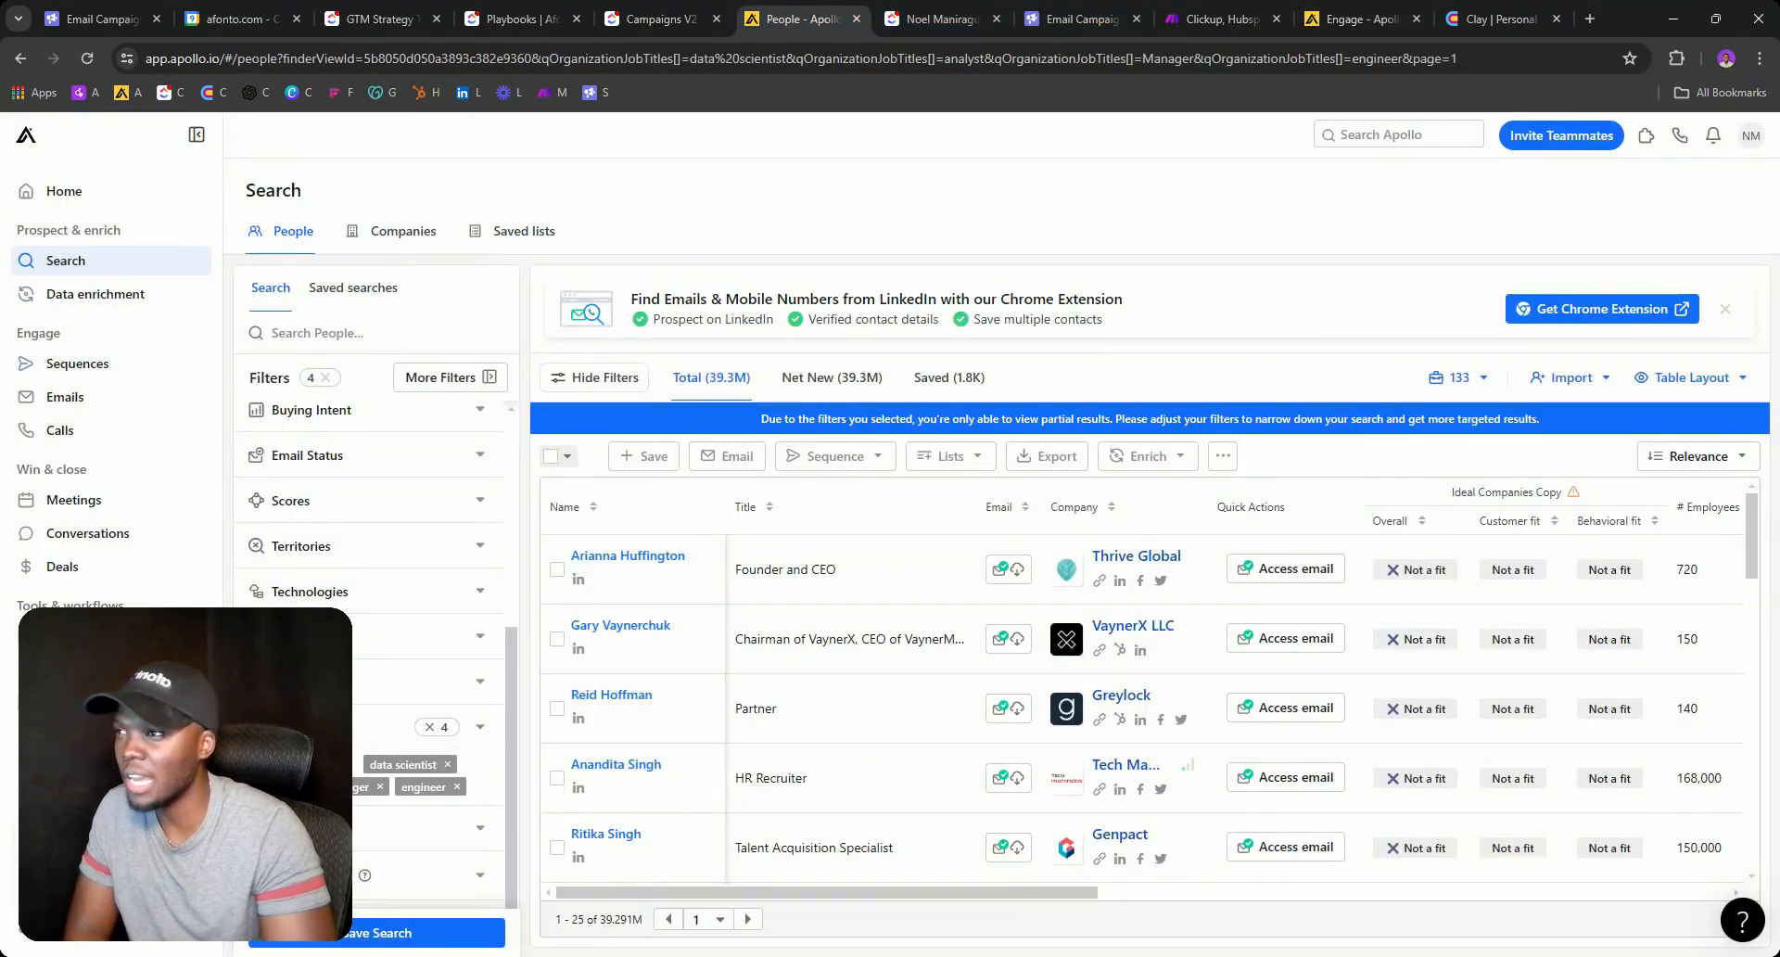
{"action": "left_click", "coordinate": [621, 26]}
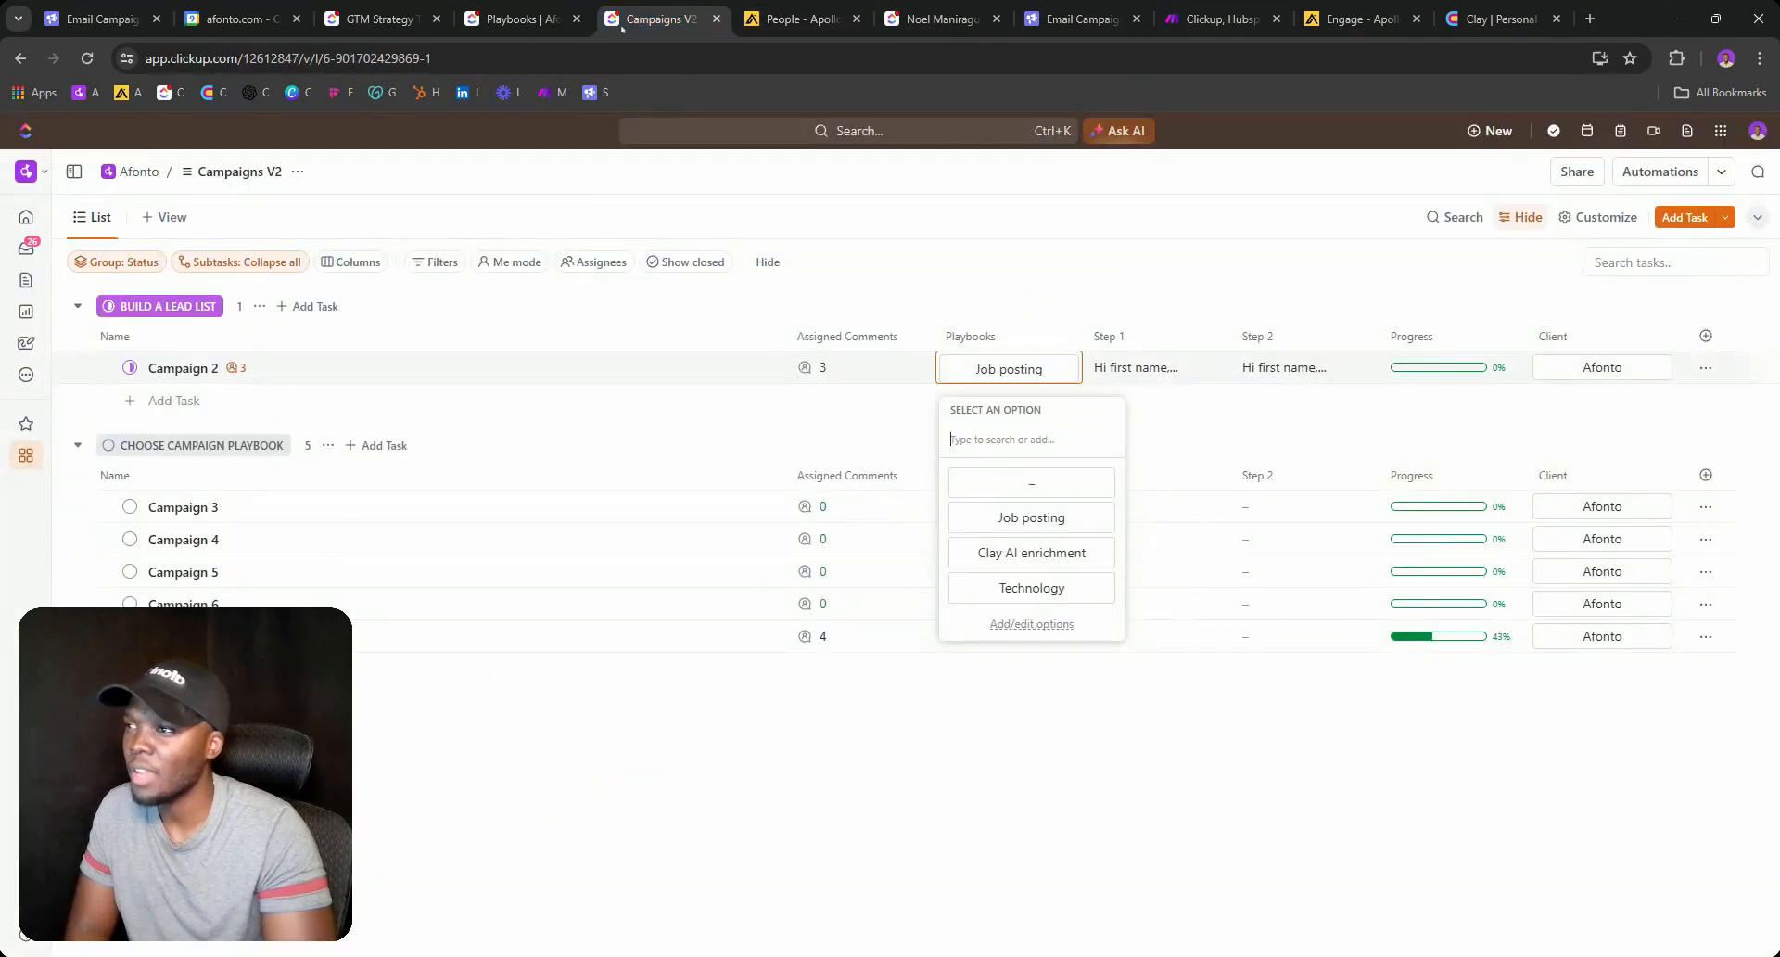
{"action": "left_click", "coordinate": [823, 367]}
Reopen the Apollo link from Campaign 2's comments, check the client record, then open Campaign 2's status choices.
{"action": "left_click", "coordinate": [822, 367]}
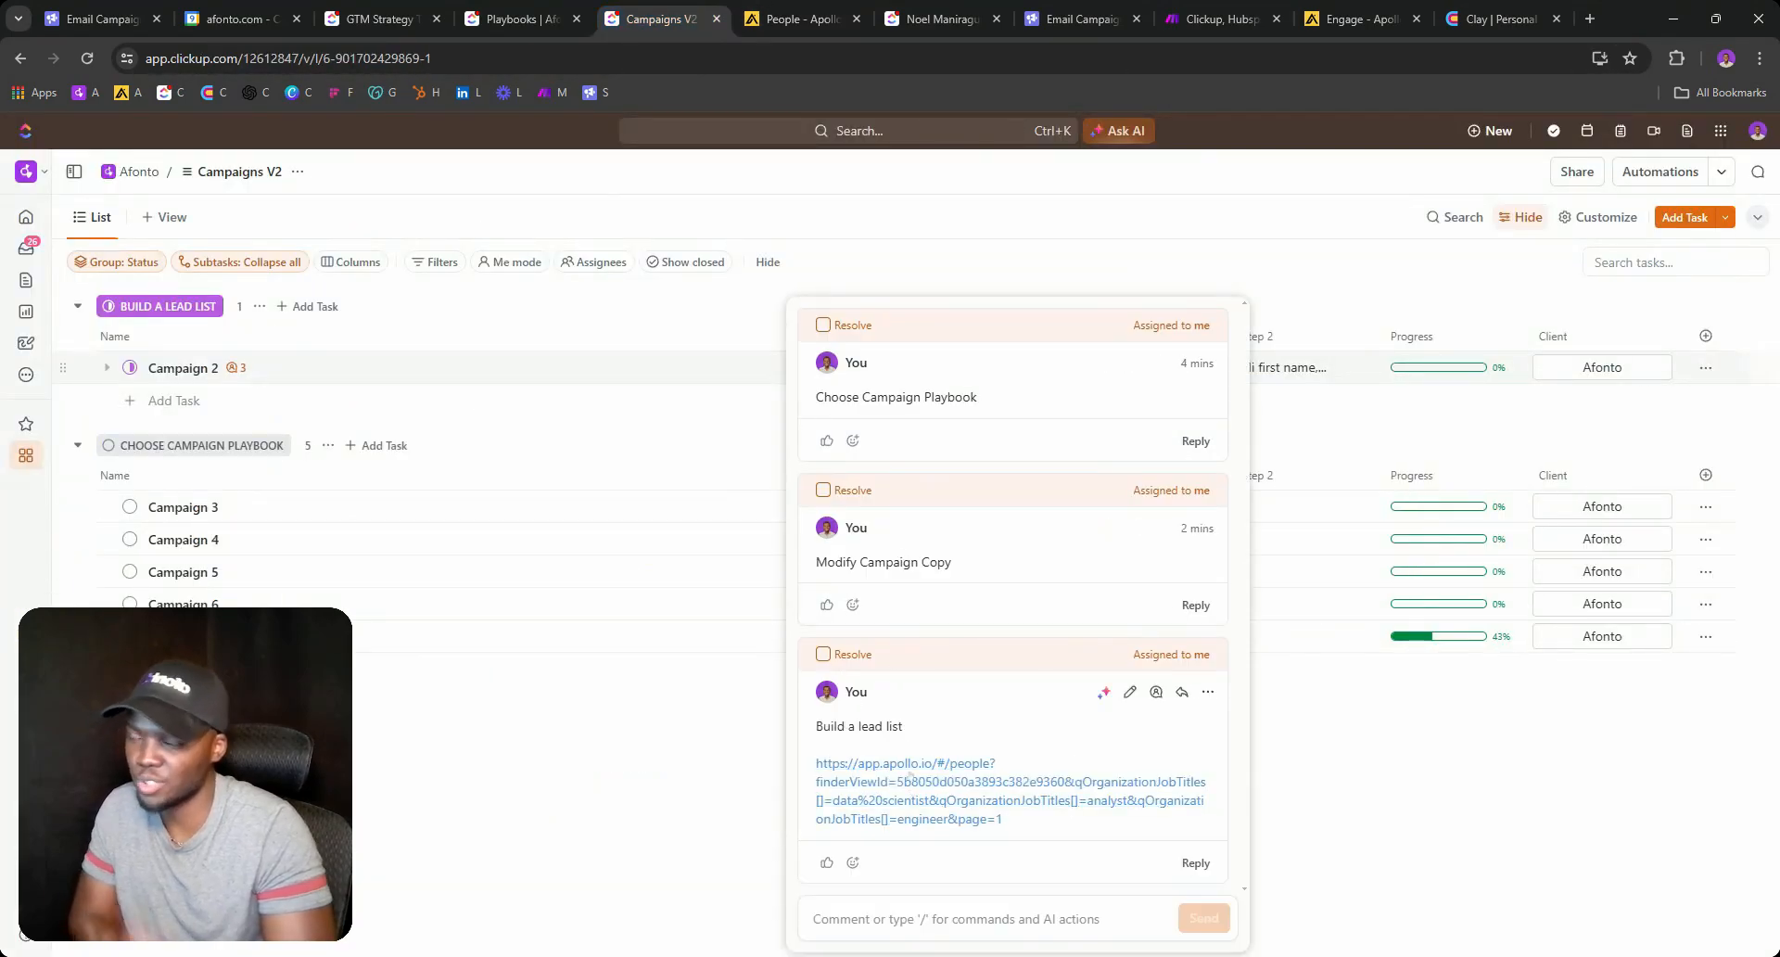
{"action": "left_click", "coordinate": [910, 776]}
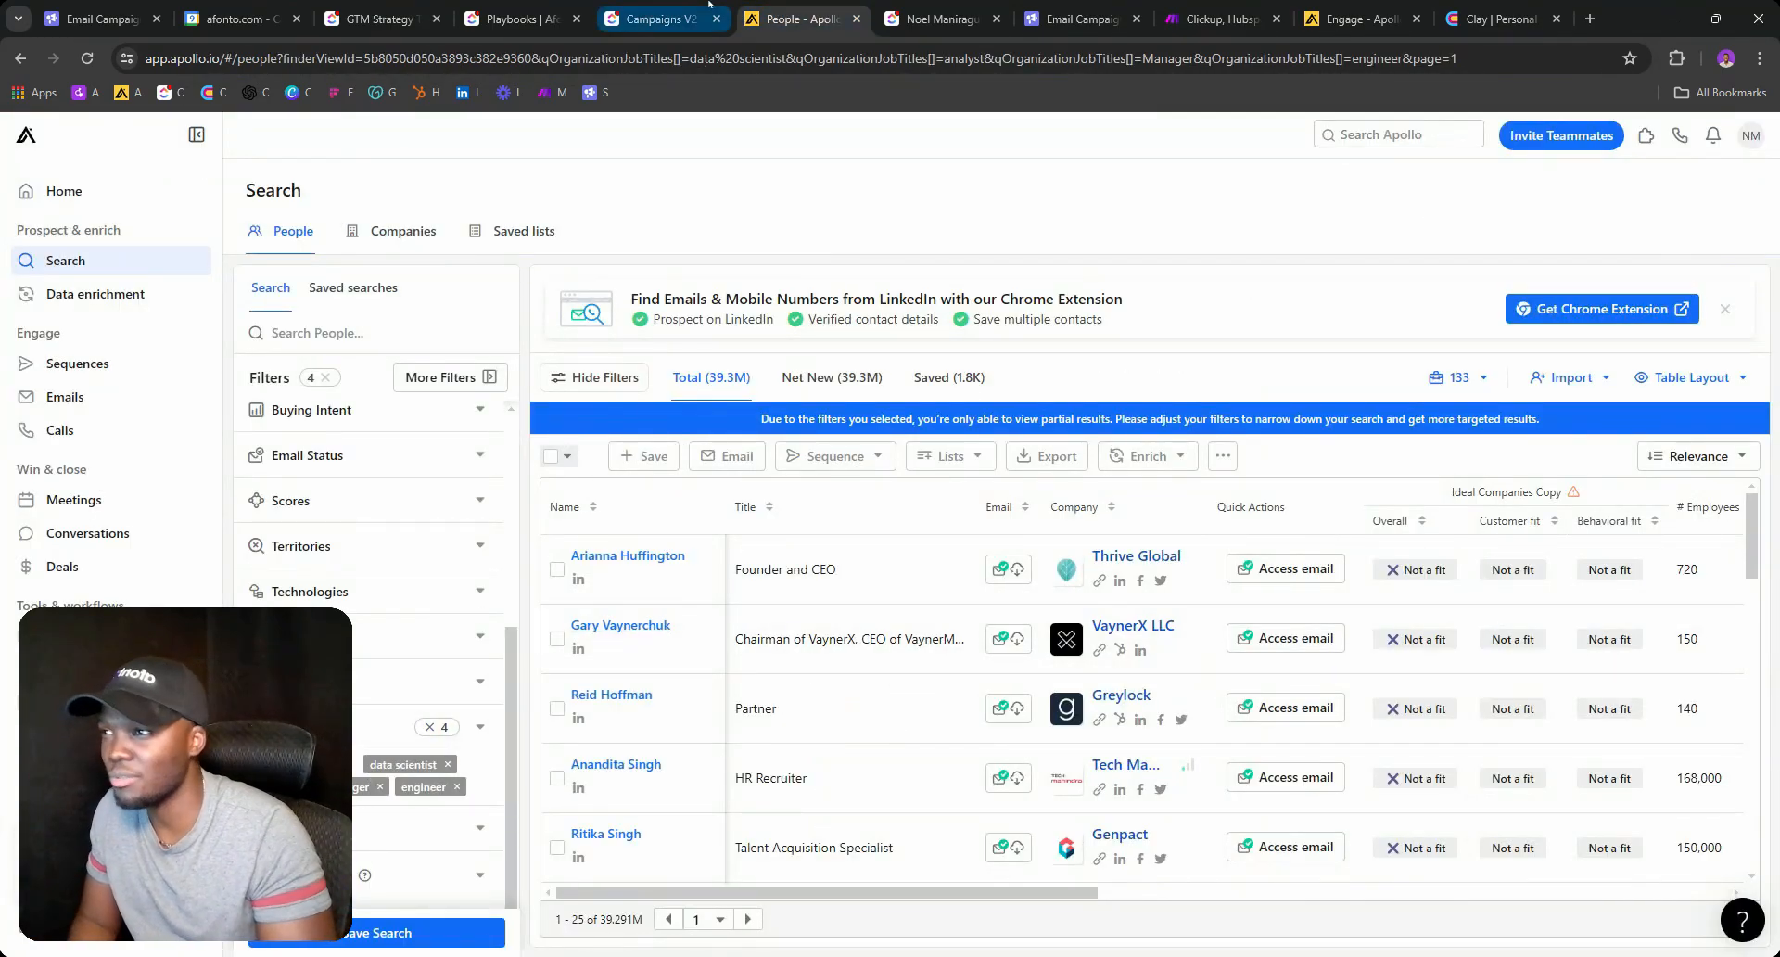
{"action": "left_click", "coordinate": [653, 19]}
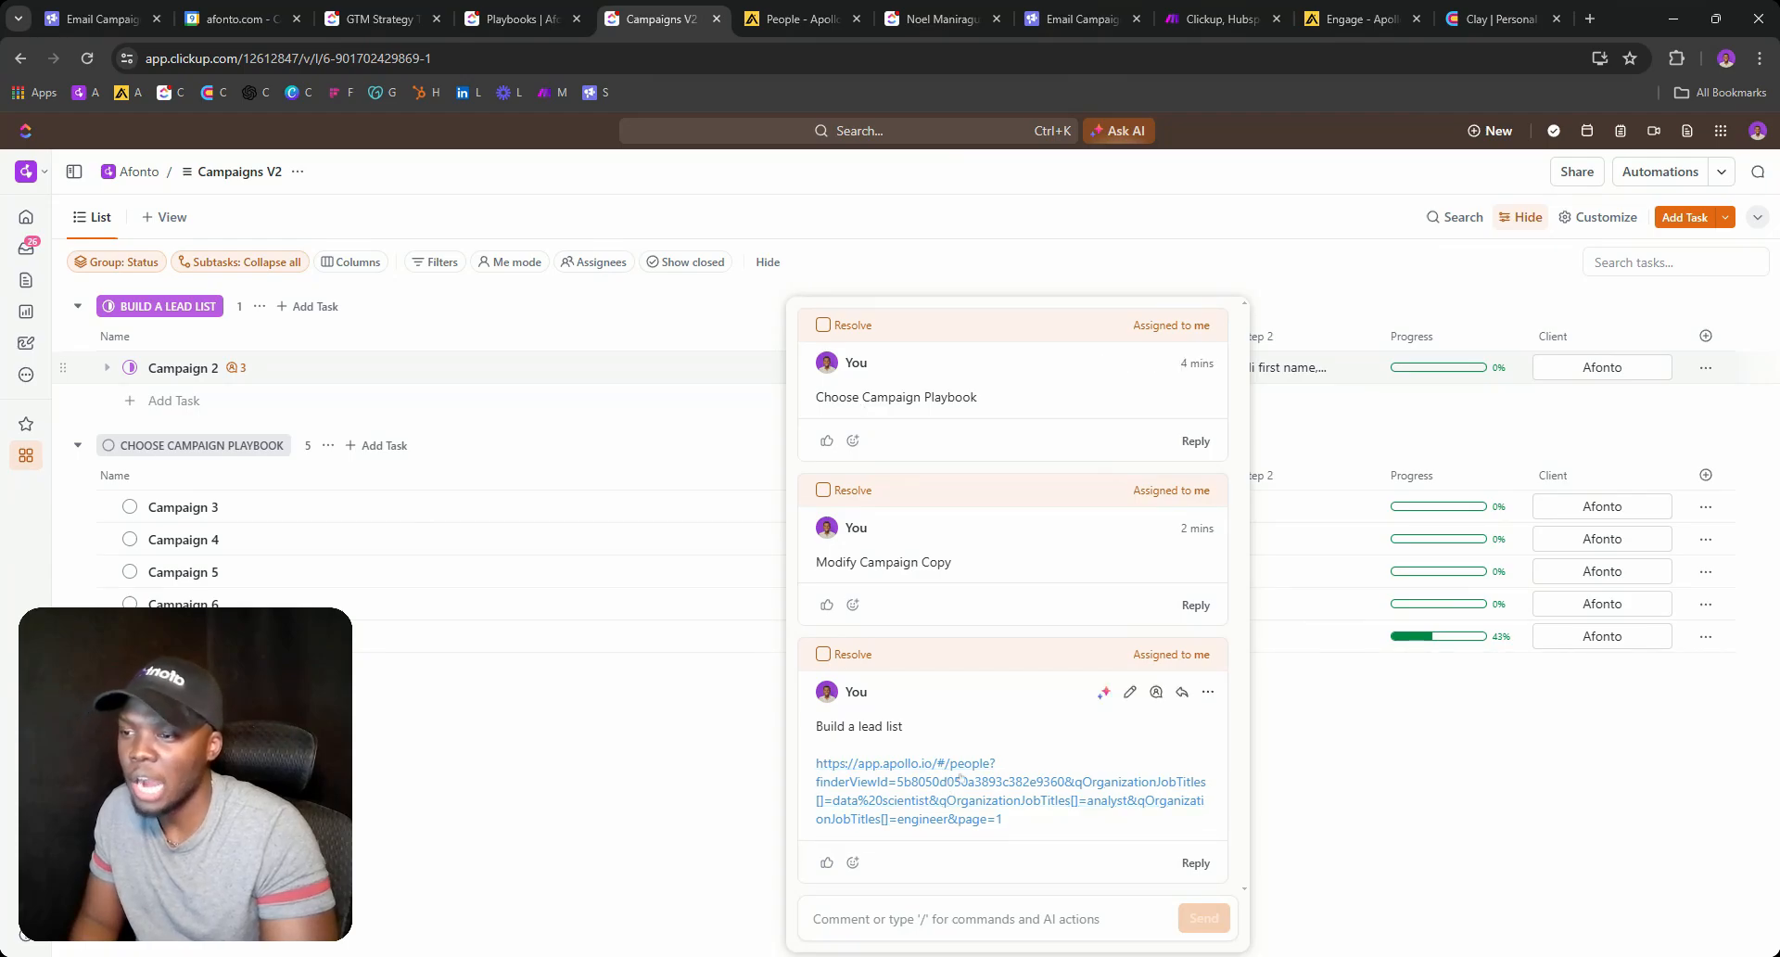
{"action": "left_click", "coordinate": [938, 20]}
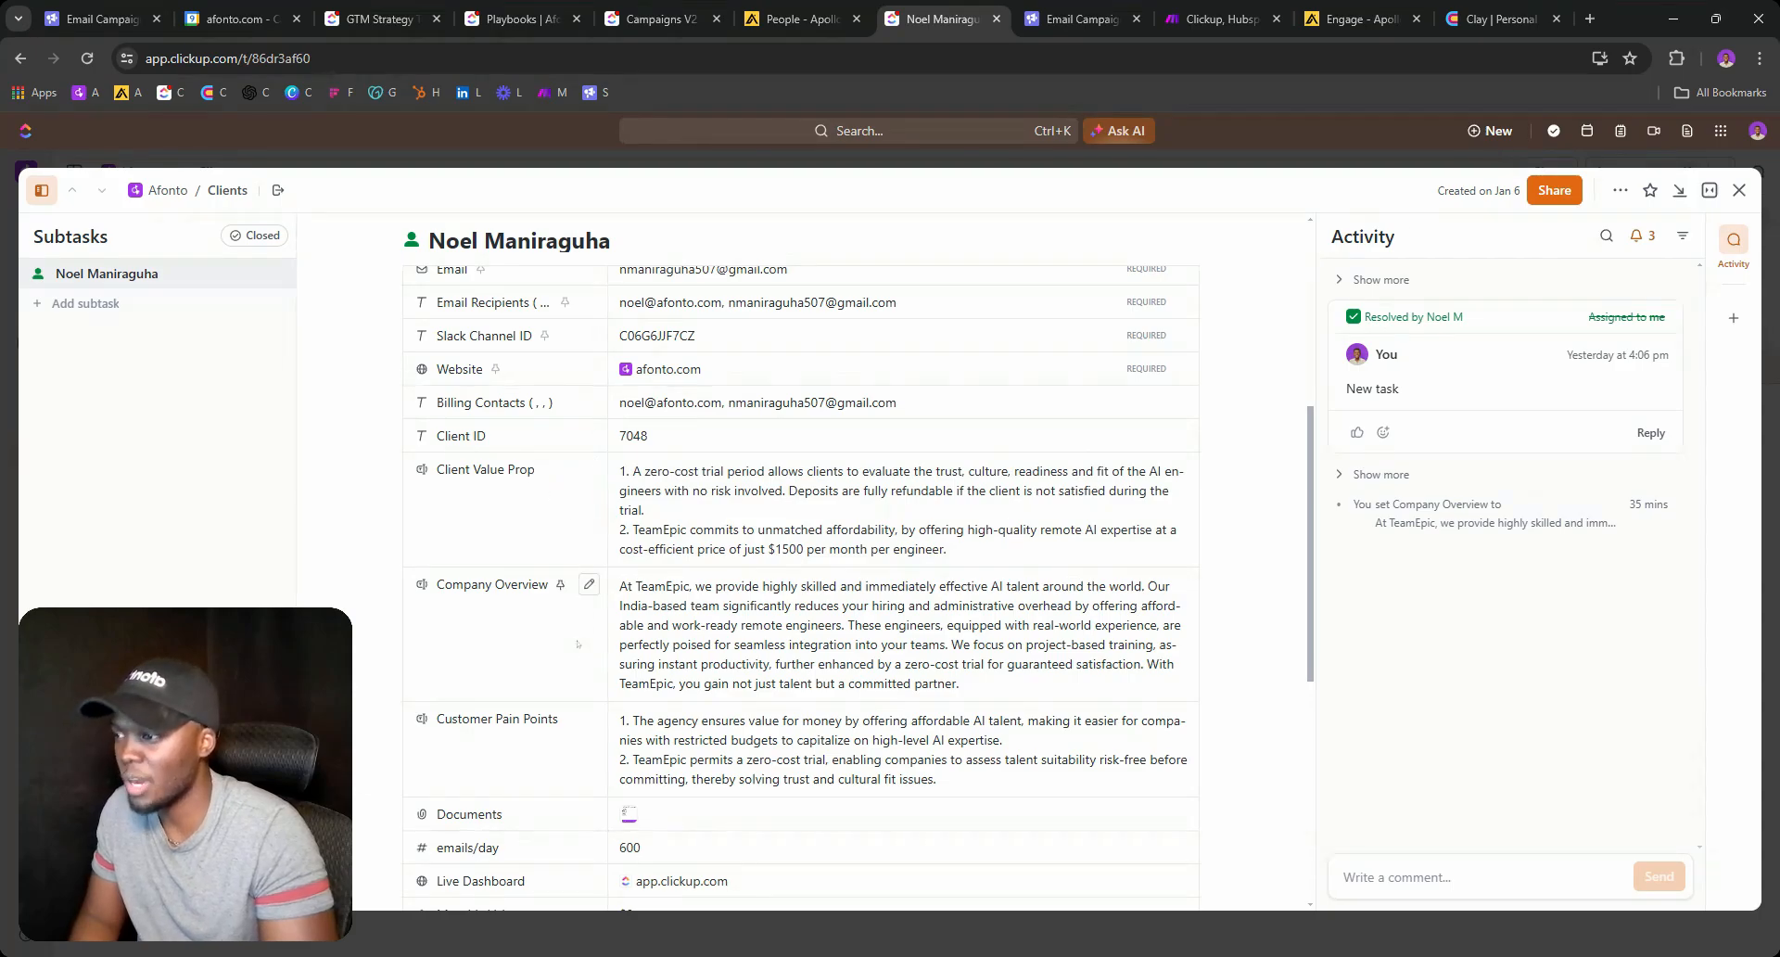
{"action": "left_click", "coordinate": [658, 19]}
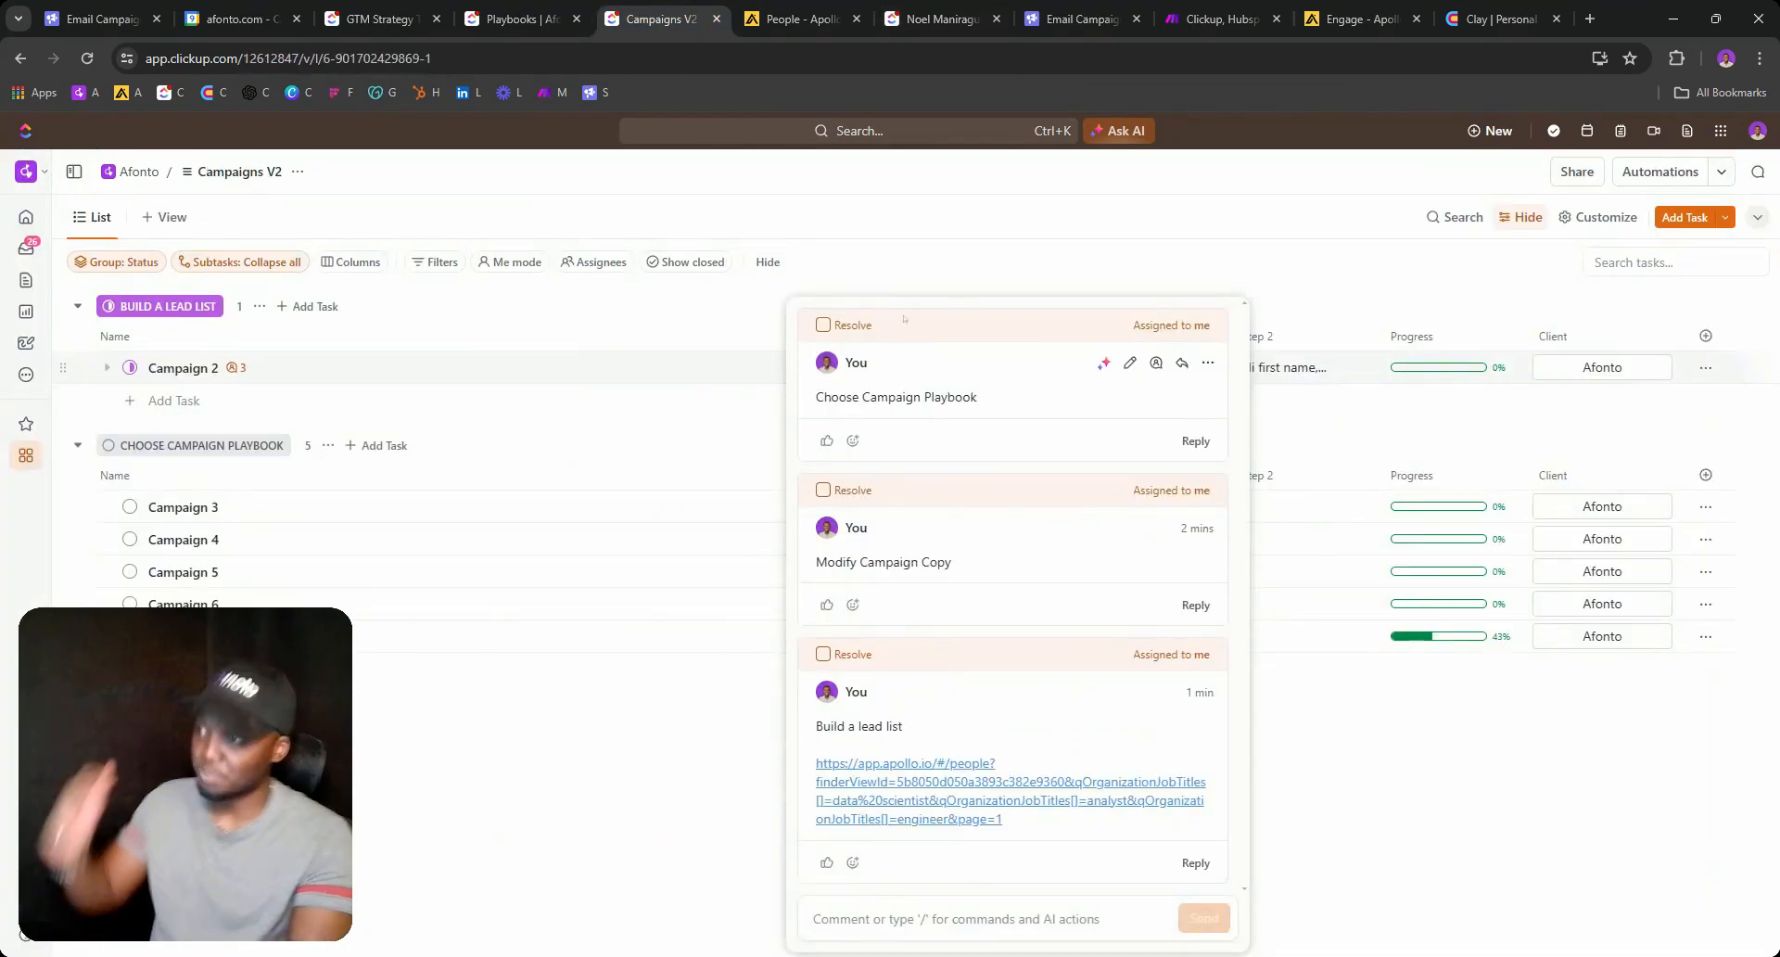
{"action": "left_click", "coordinate": [909, 274]}
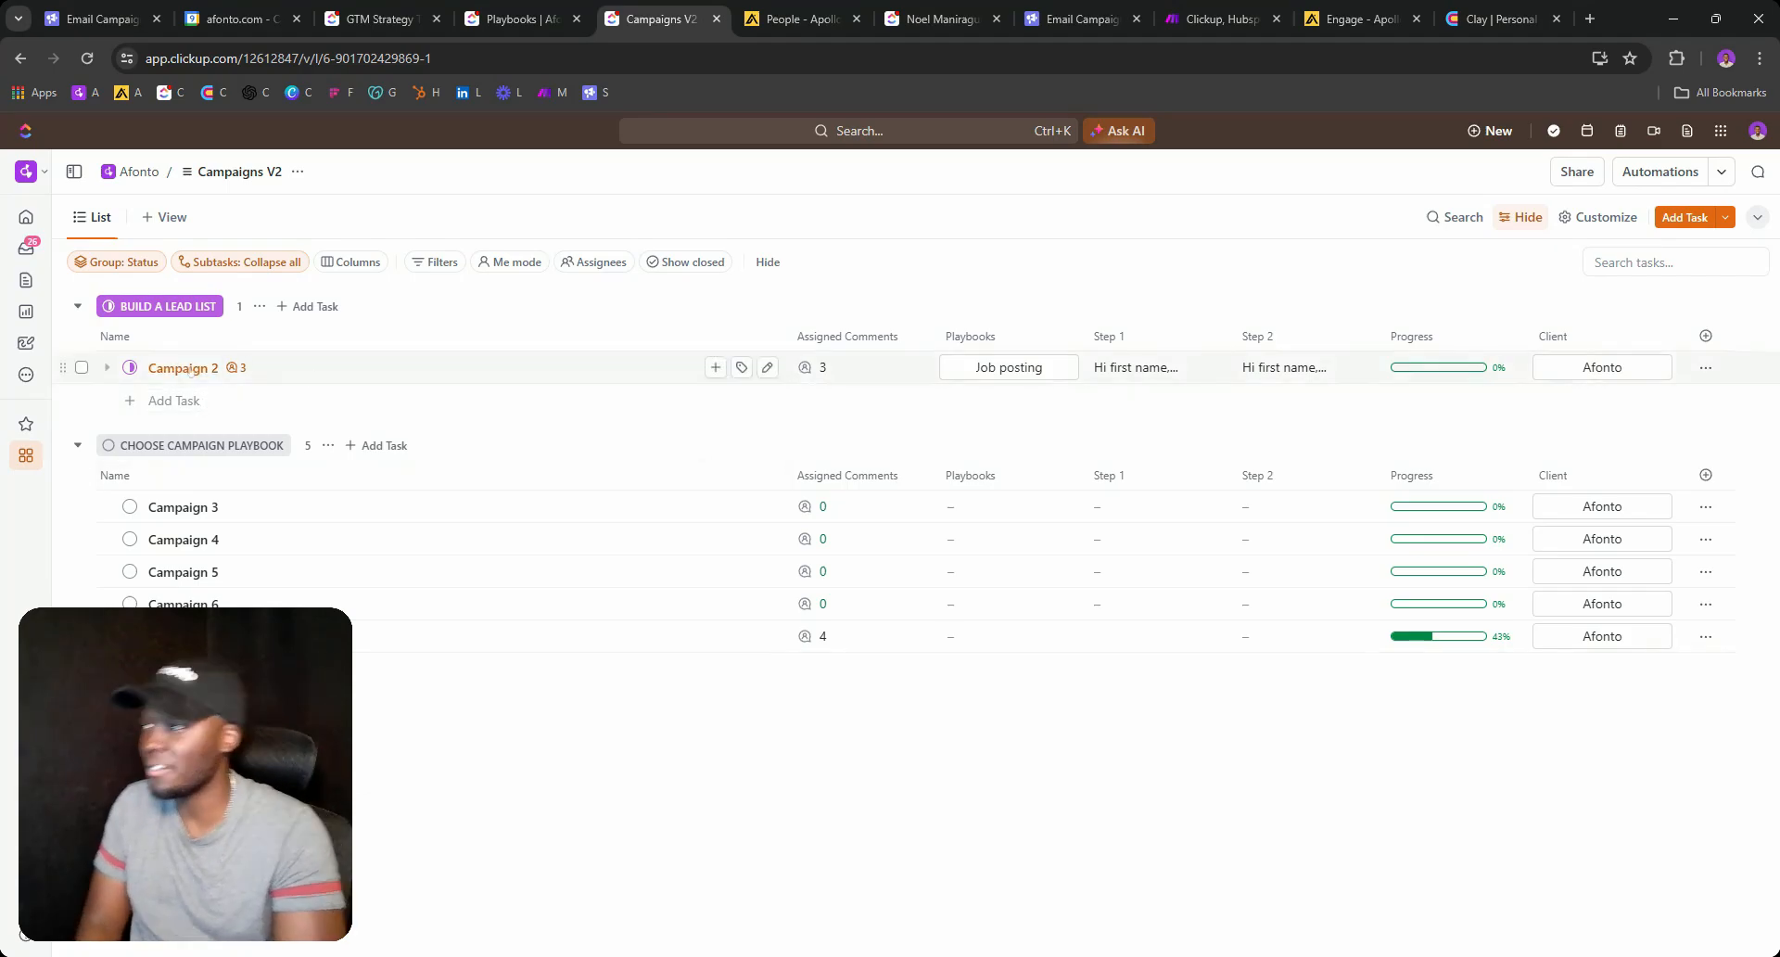
{"action": "left_click", "coordinate": [130, 367]}
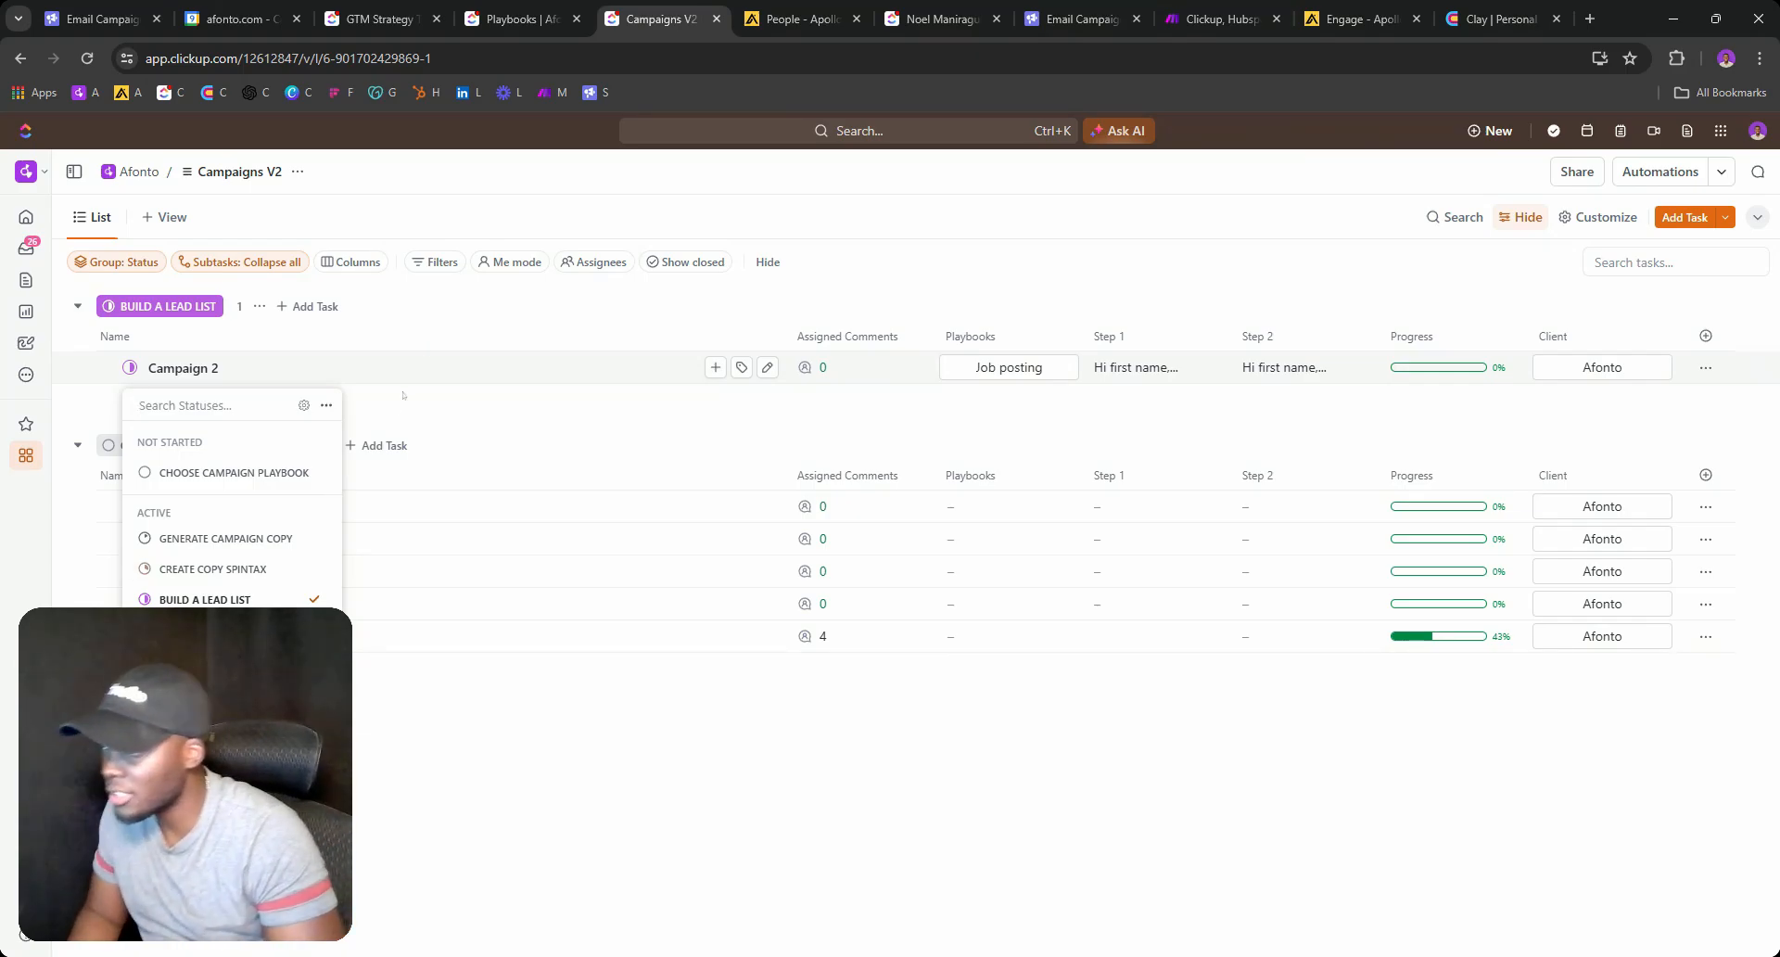
Rename BUILD CLAY TABLE to ENRICH CONTACTS IN CLAY, applying it to the Campaigns V2 list only.
{"action": "left_click", "coordinate": [304, 405]}
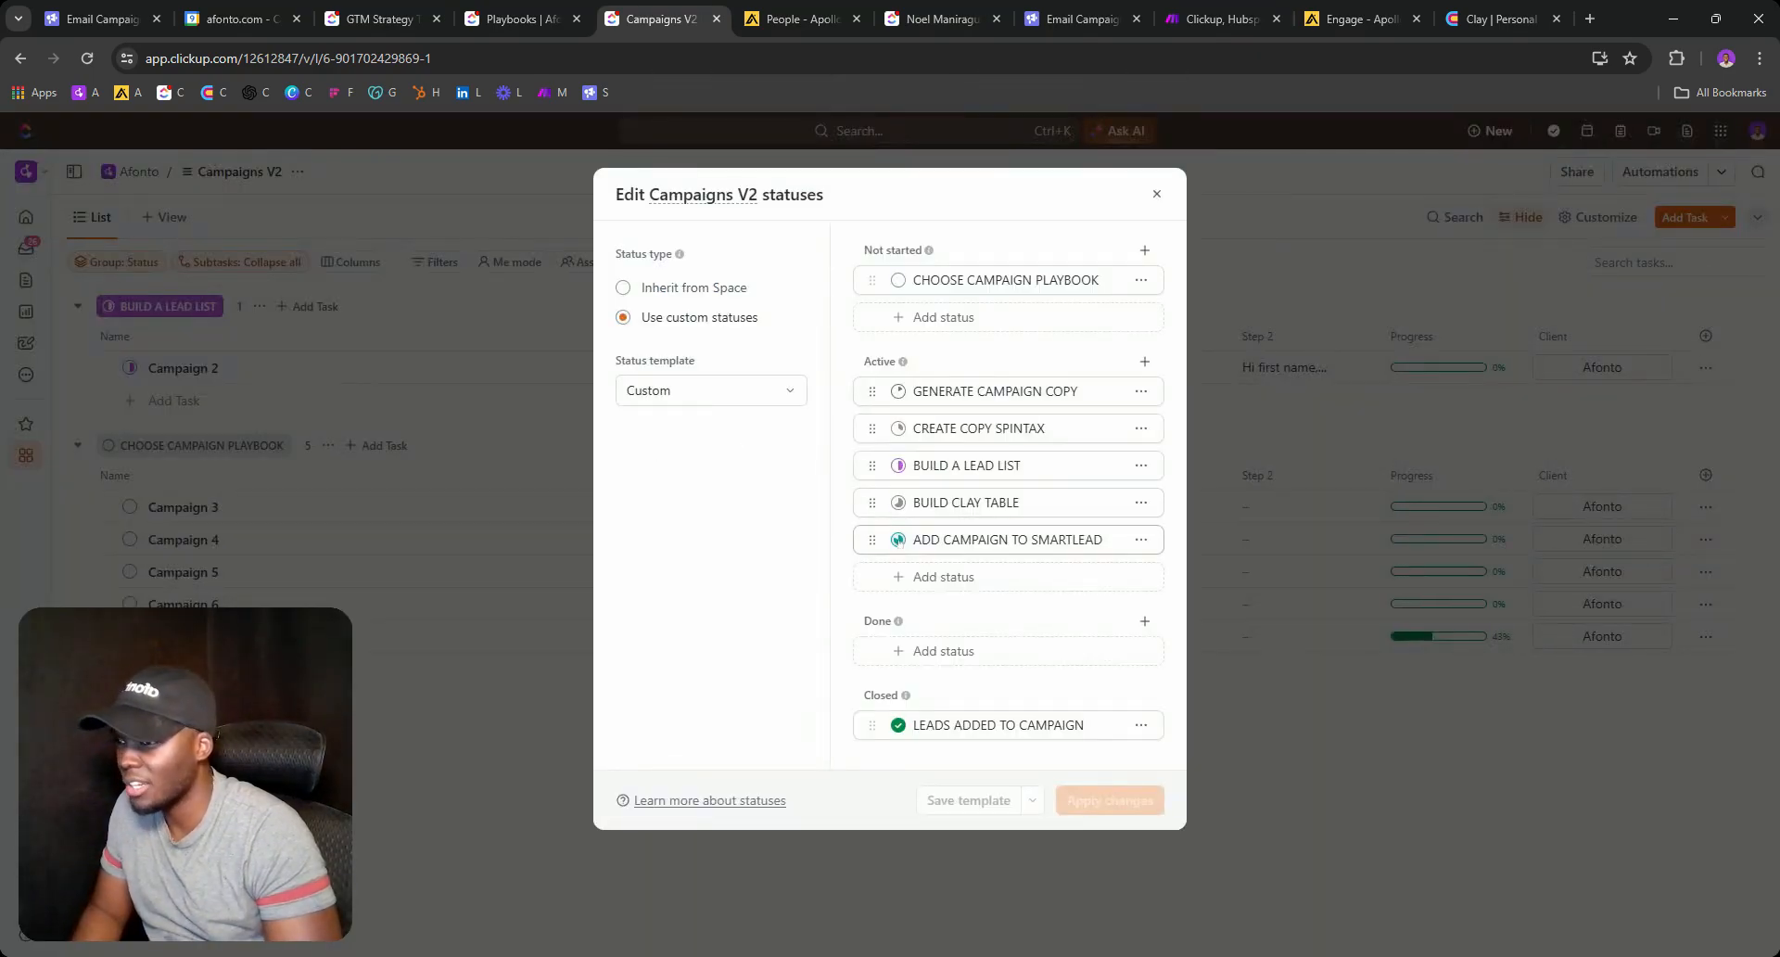
{"action": "double_click", "coordinate": [967, 502]}
{"action": "key", "text": "ctrl+a"}
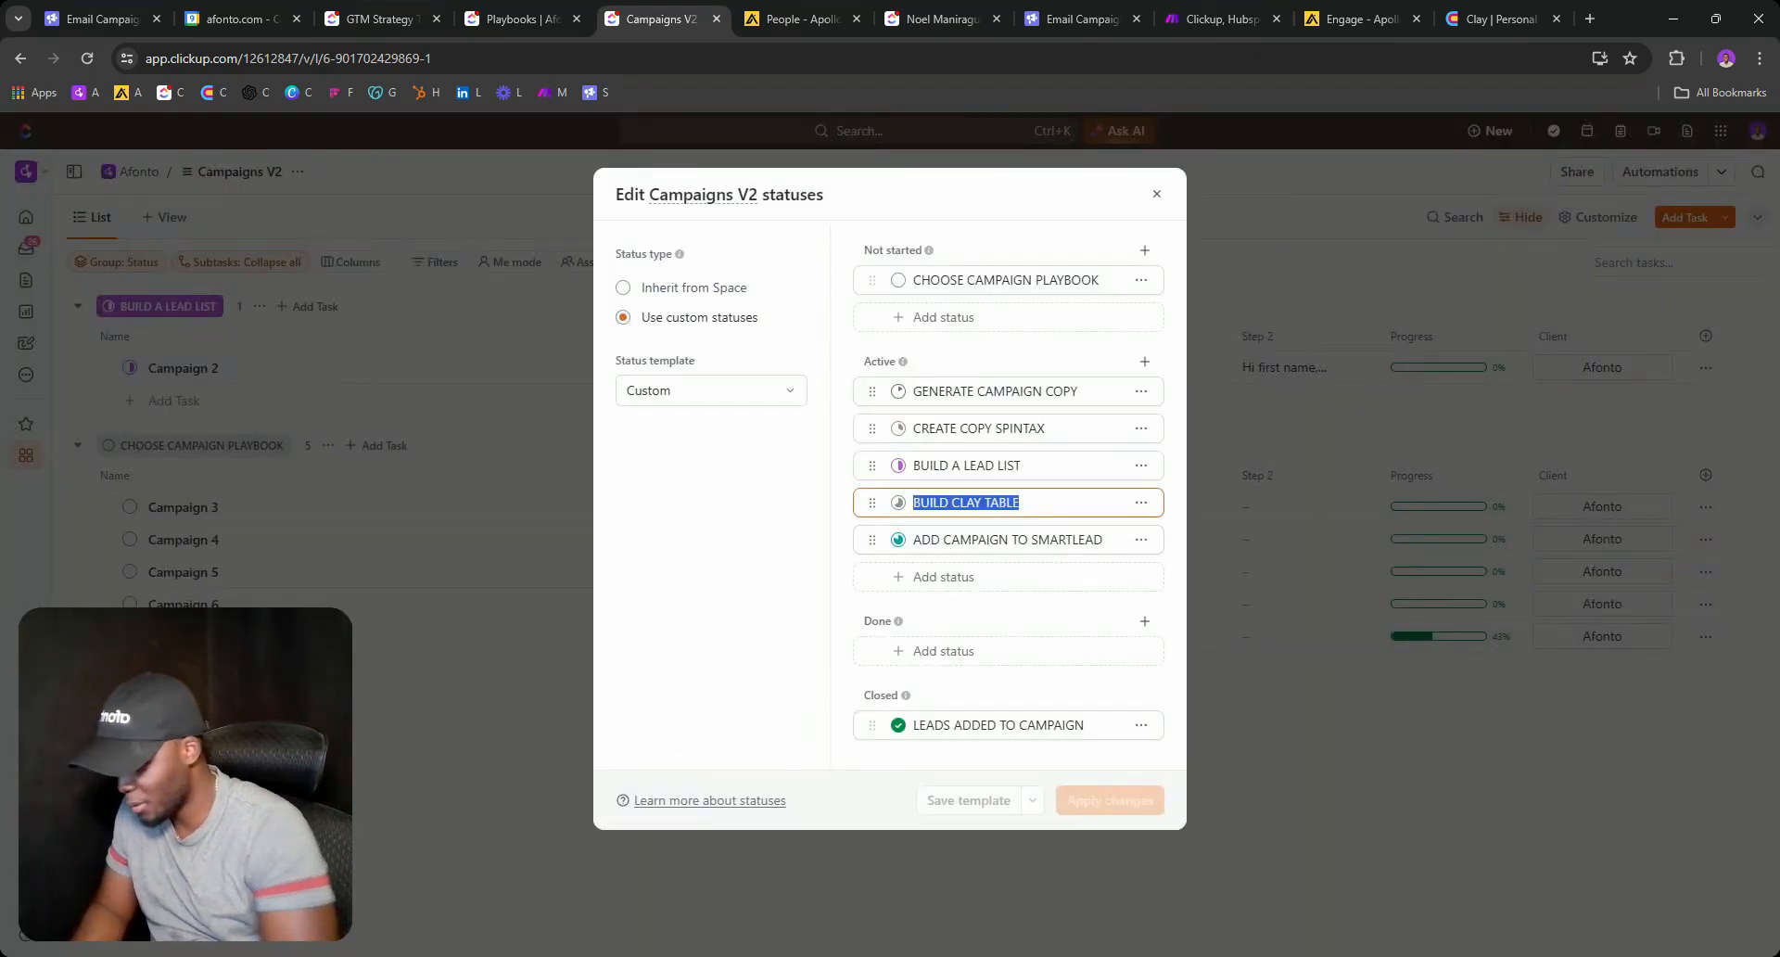
{"action": "type", "text": "ENRIC"}
{"action": "type", "text": "H"}
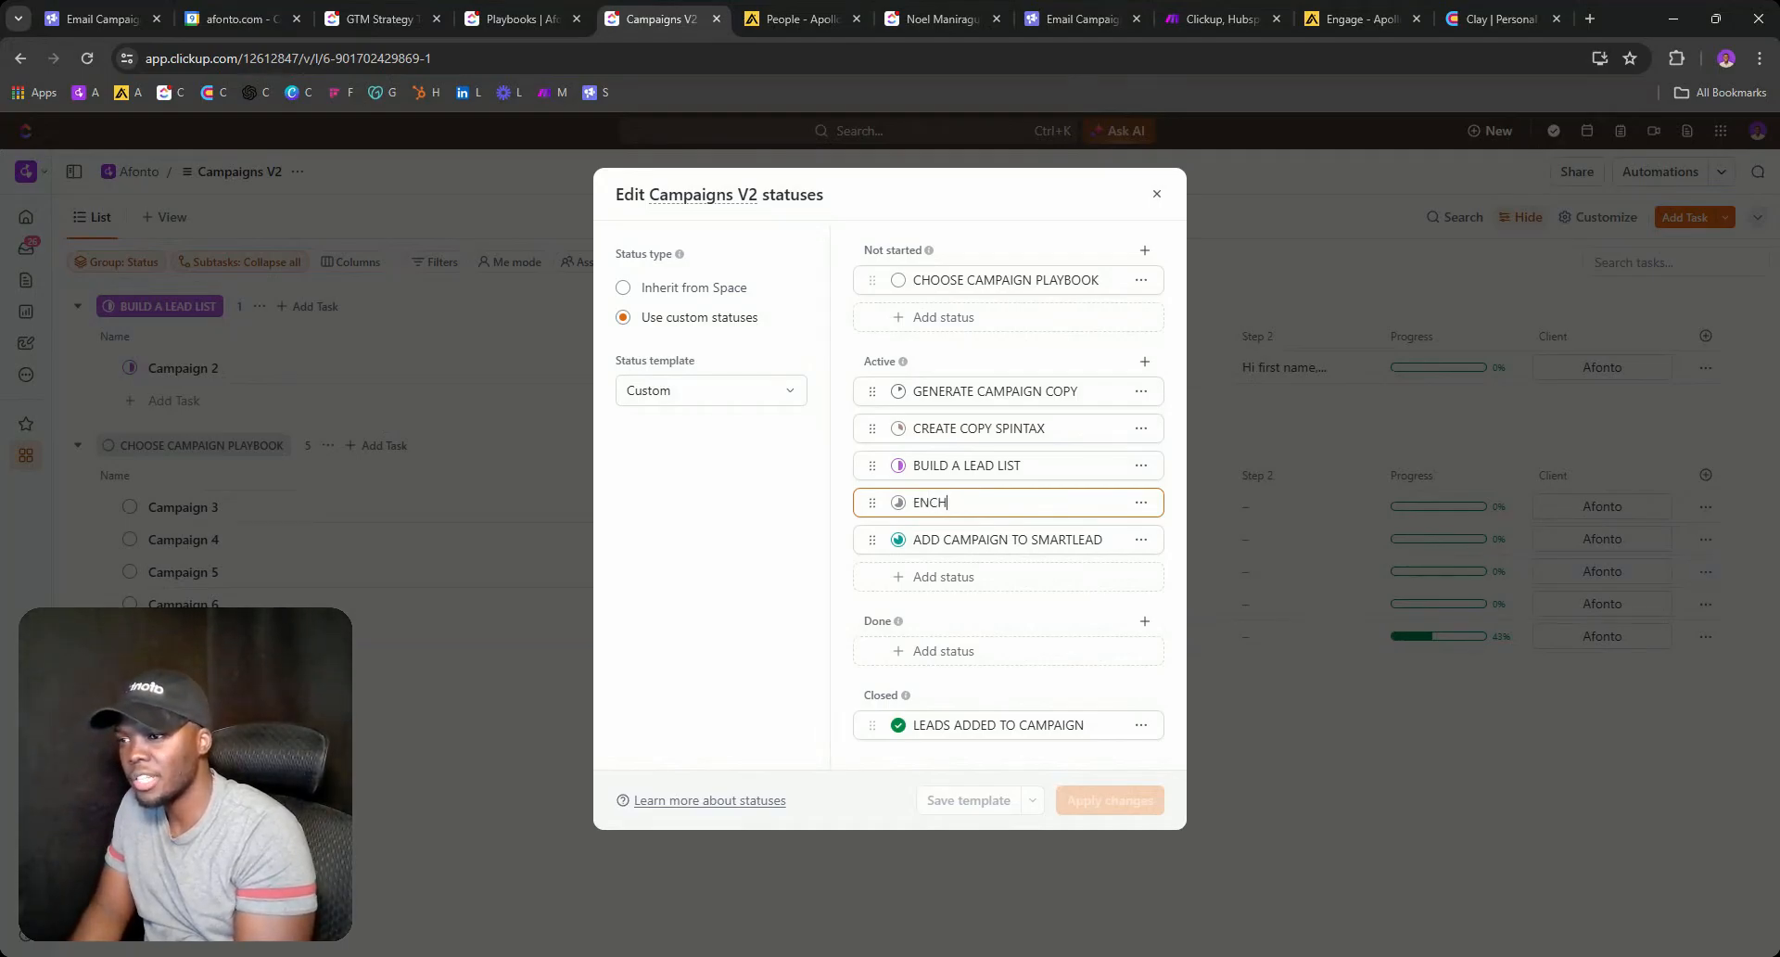
{"action": "key", "text": "BackSpace"}
{"action": "key", "text": "BackSpace"}
{"action": "type", "text": "RICH C"}
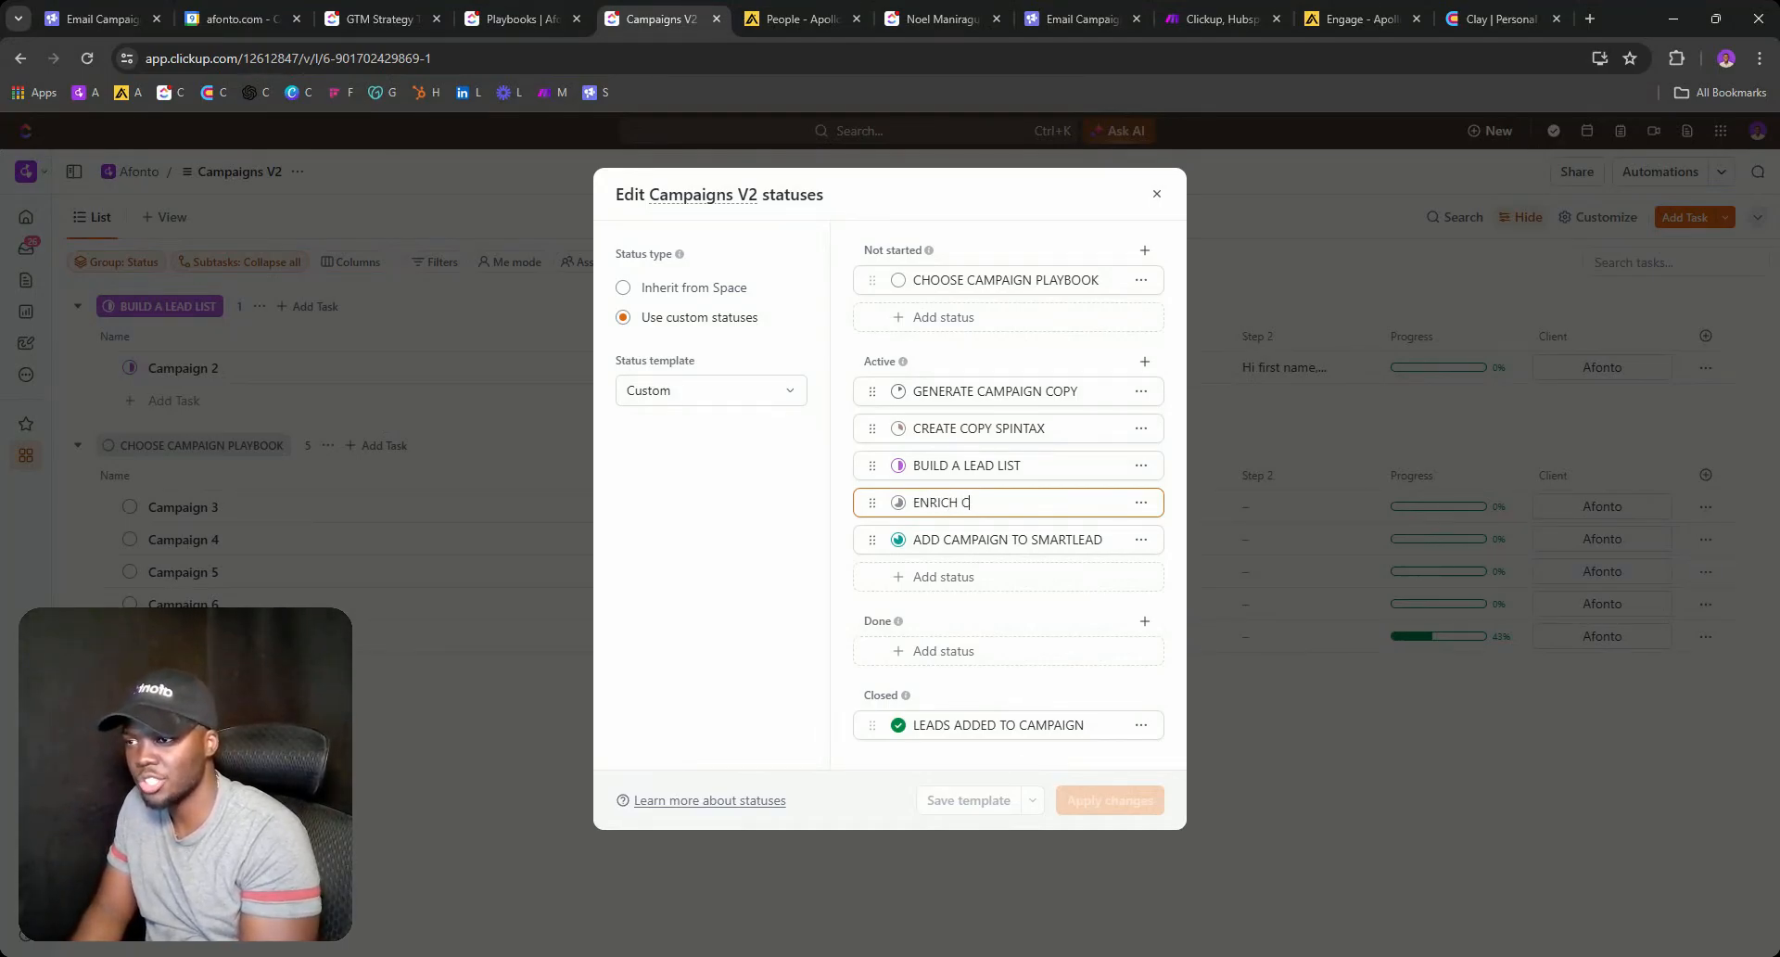
{"action": "type", "text": "ONTACTS I"}
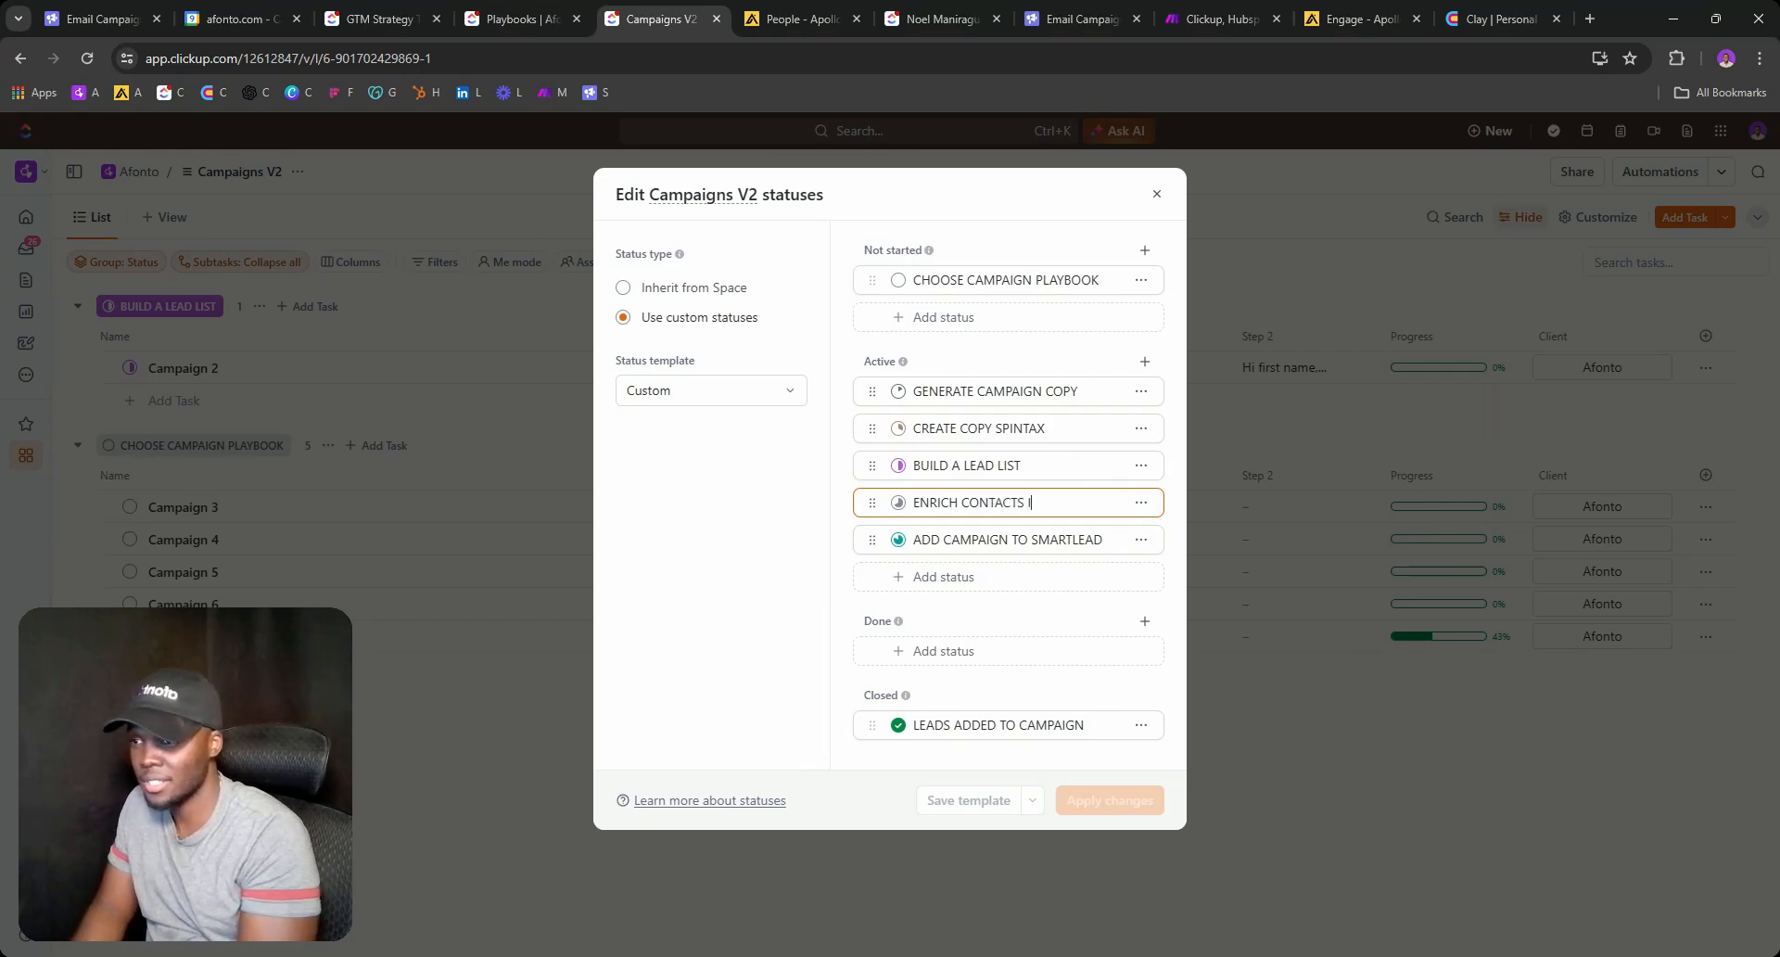
{"action": "type", "text": "N CLAY"}
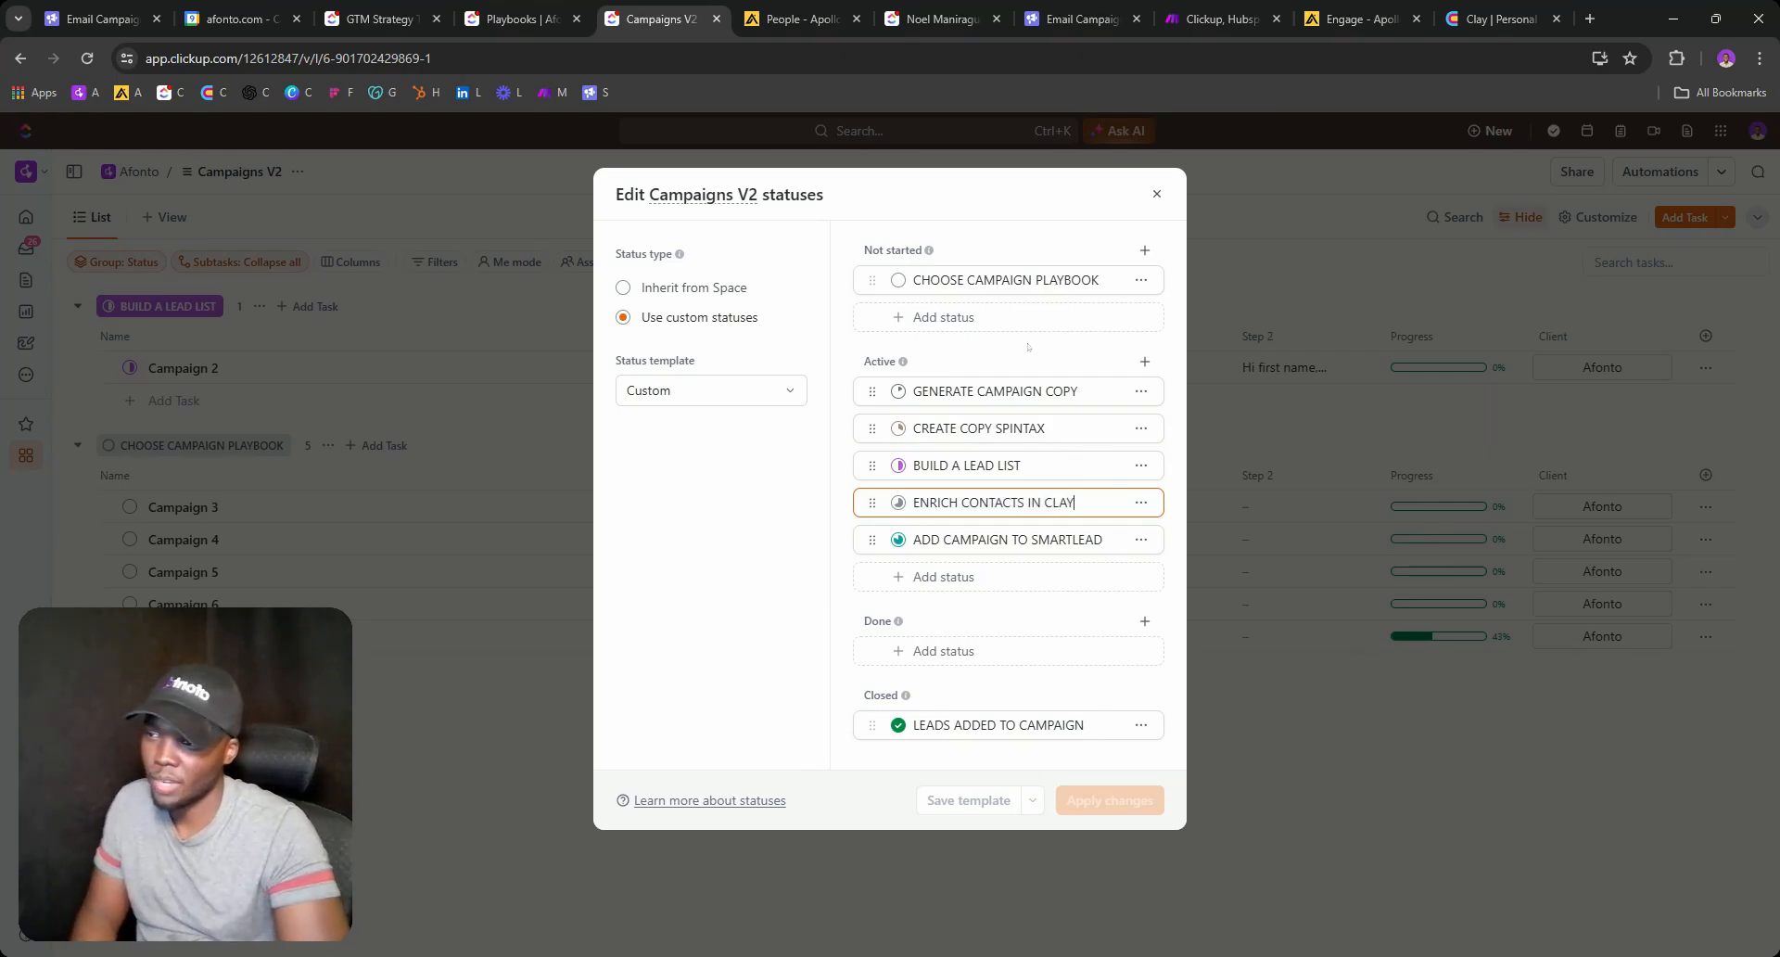
{"action": "key", "text": "Return"}
{"action": "left_click", "coordinate": [1084, 799]}
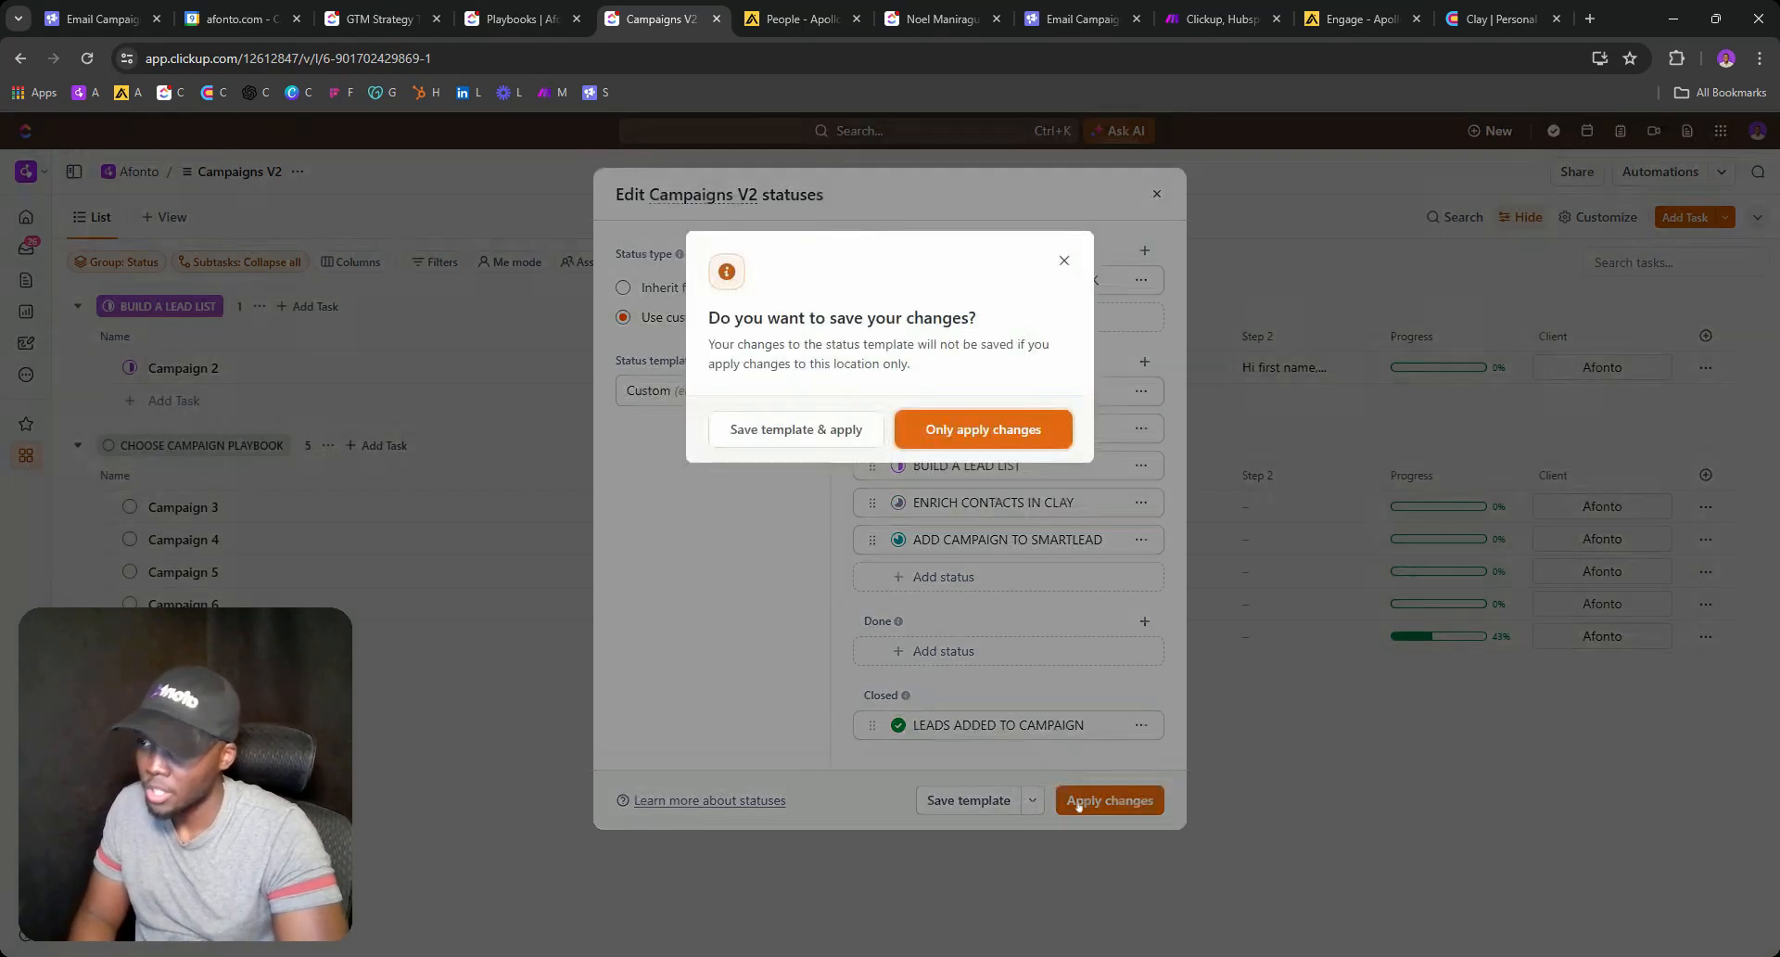
{"action": "left_click", "coordinate": [924, 429]}
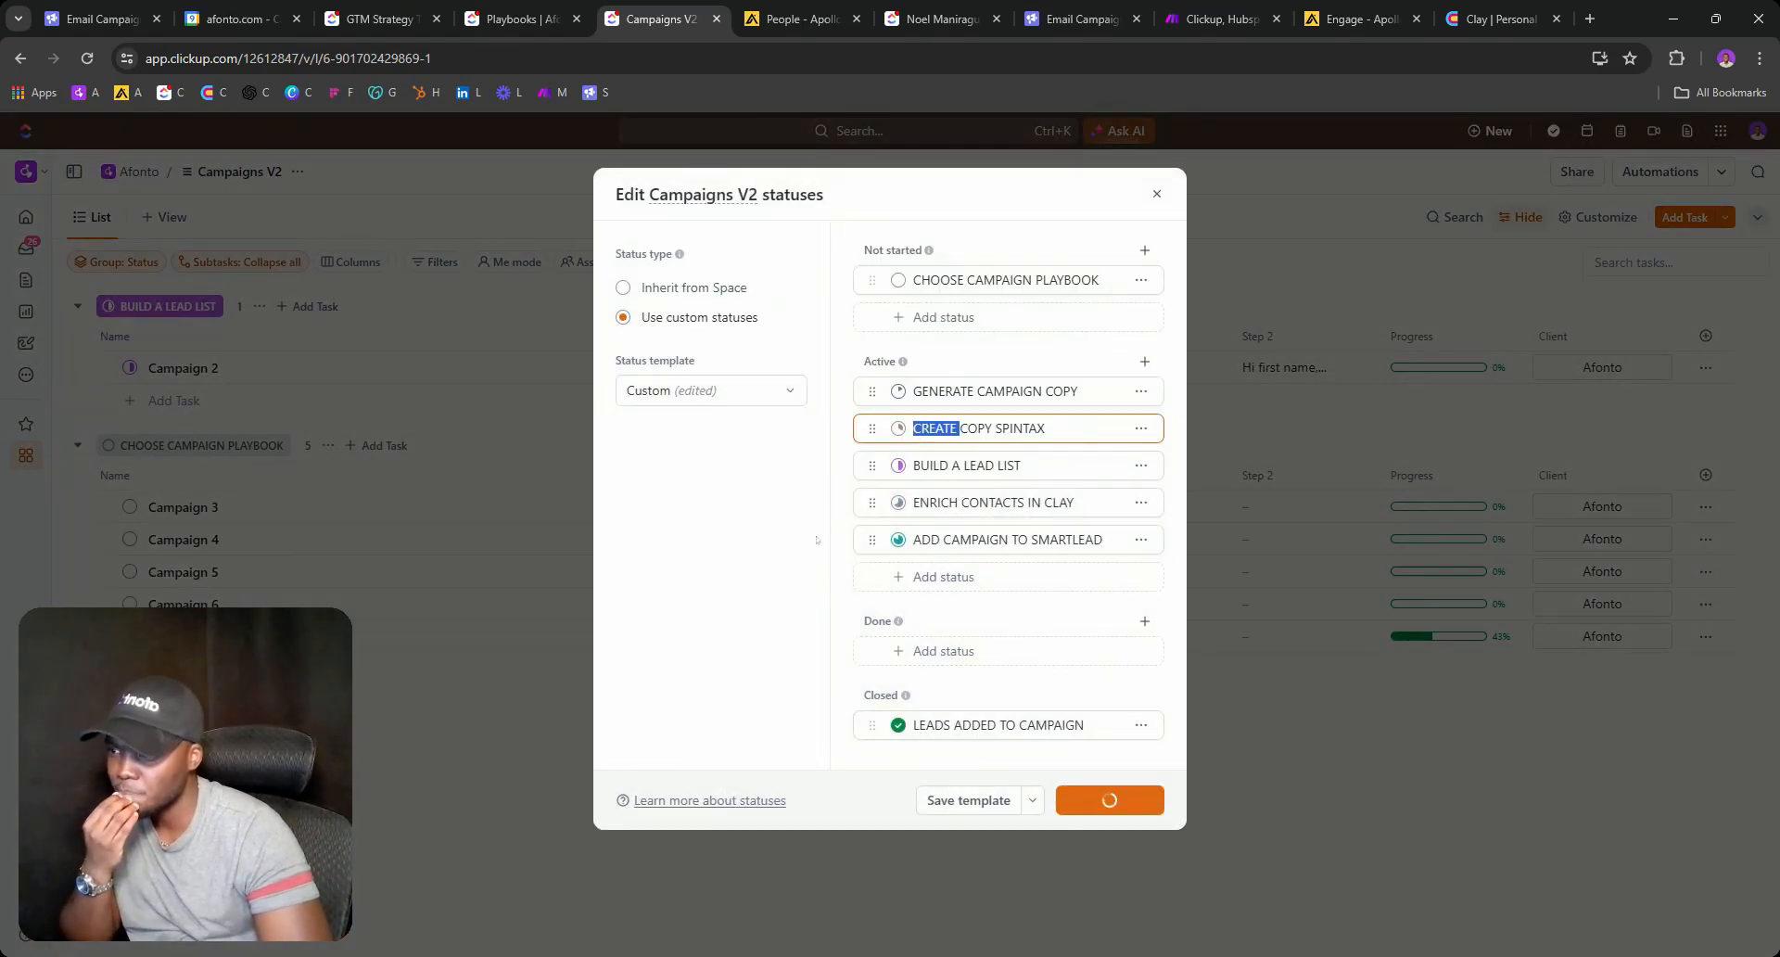
{"action": "left_click", "coordinate": [129, 368]}
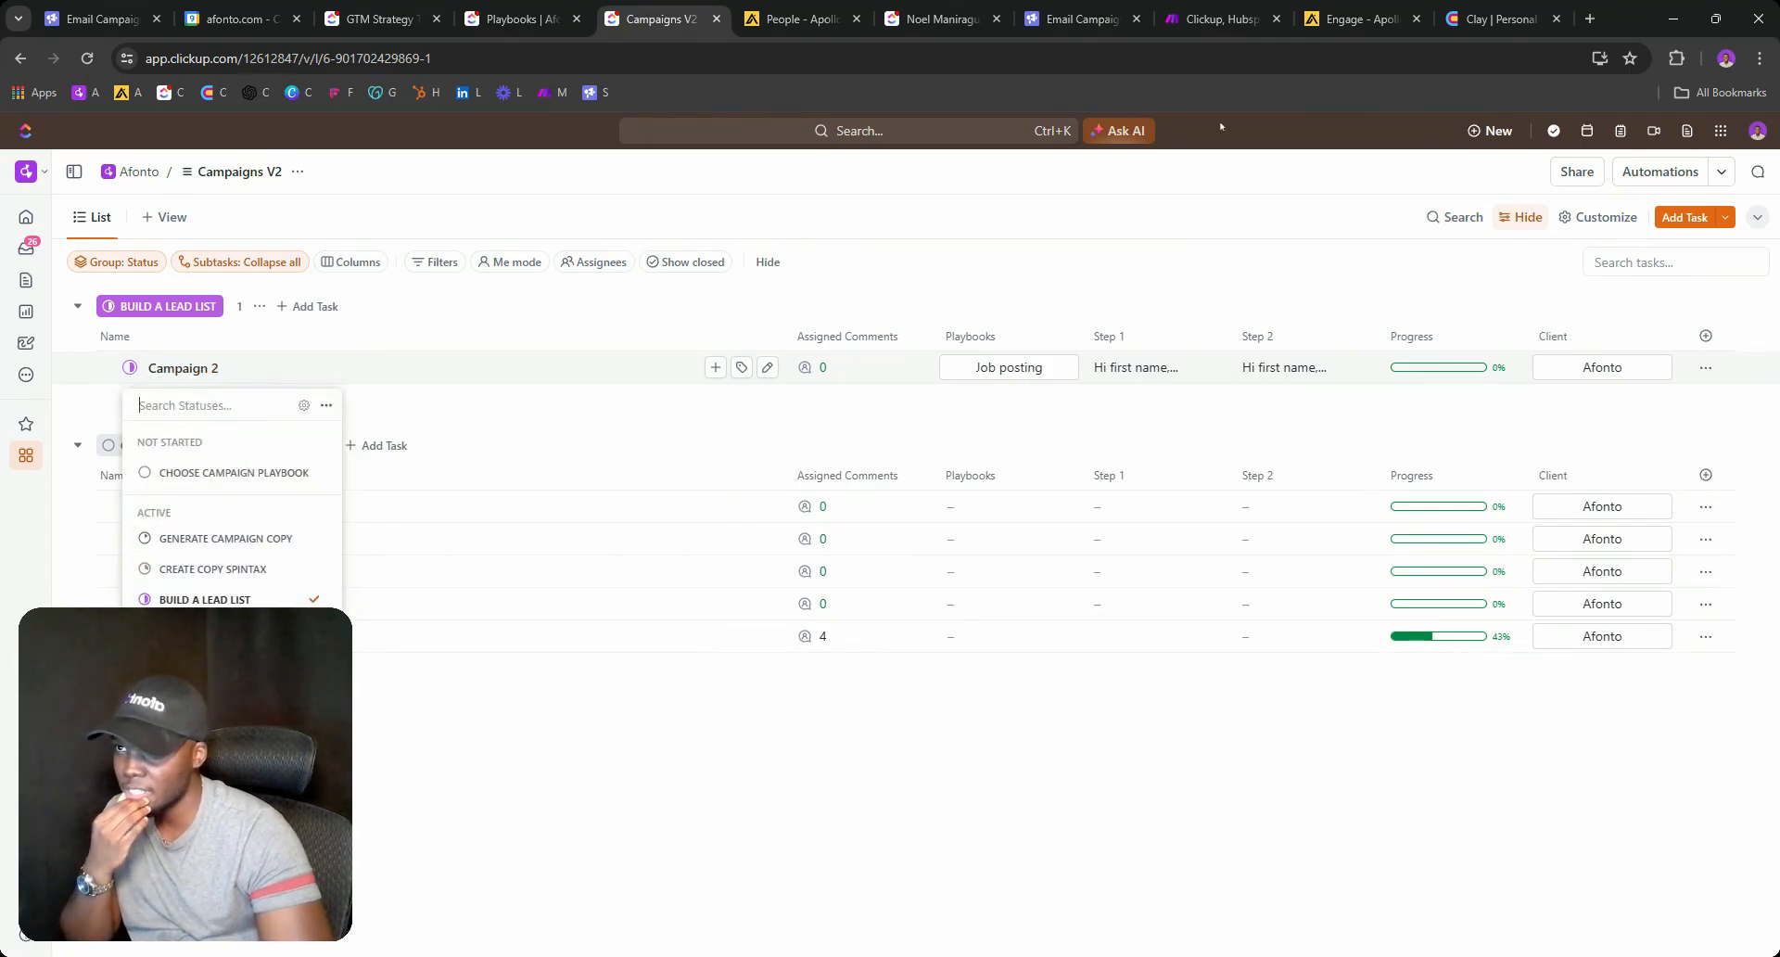
{"action": "left_click", "coordinate": [1355, 18]}
{"action": "left_click", "coordinate": [1430, 167]}
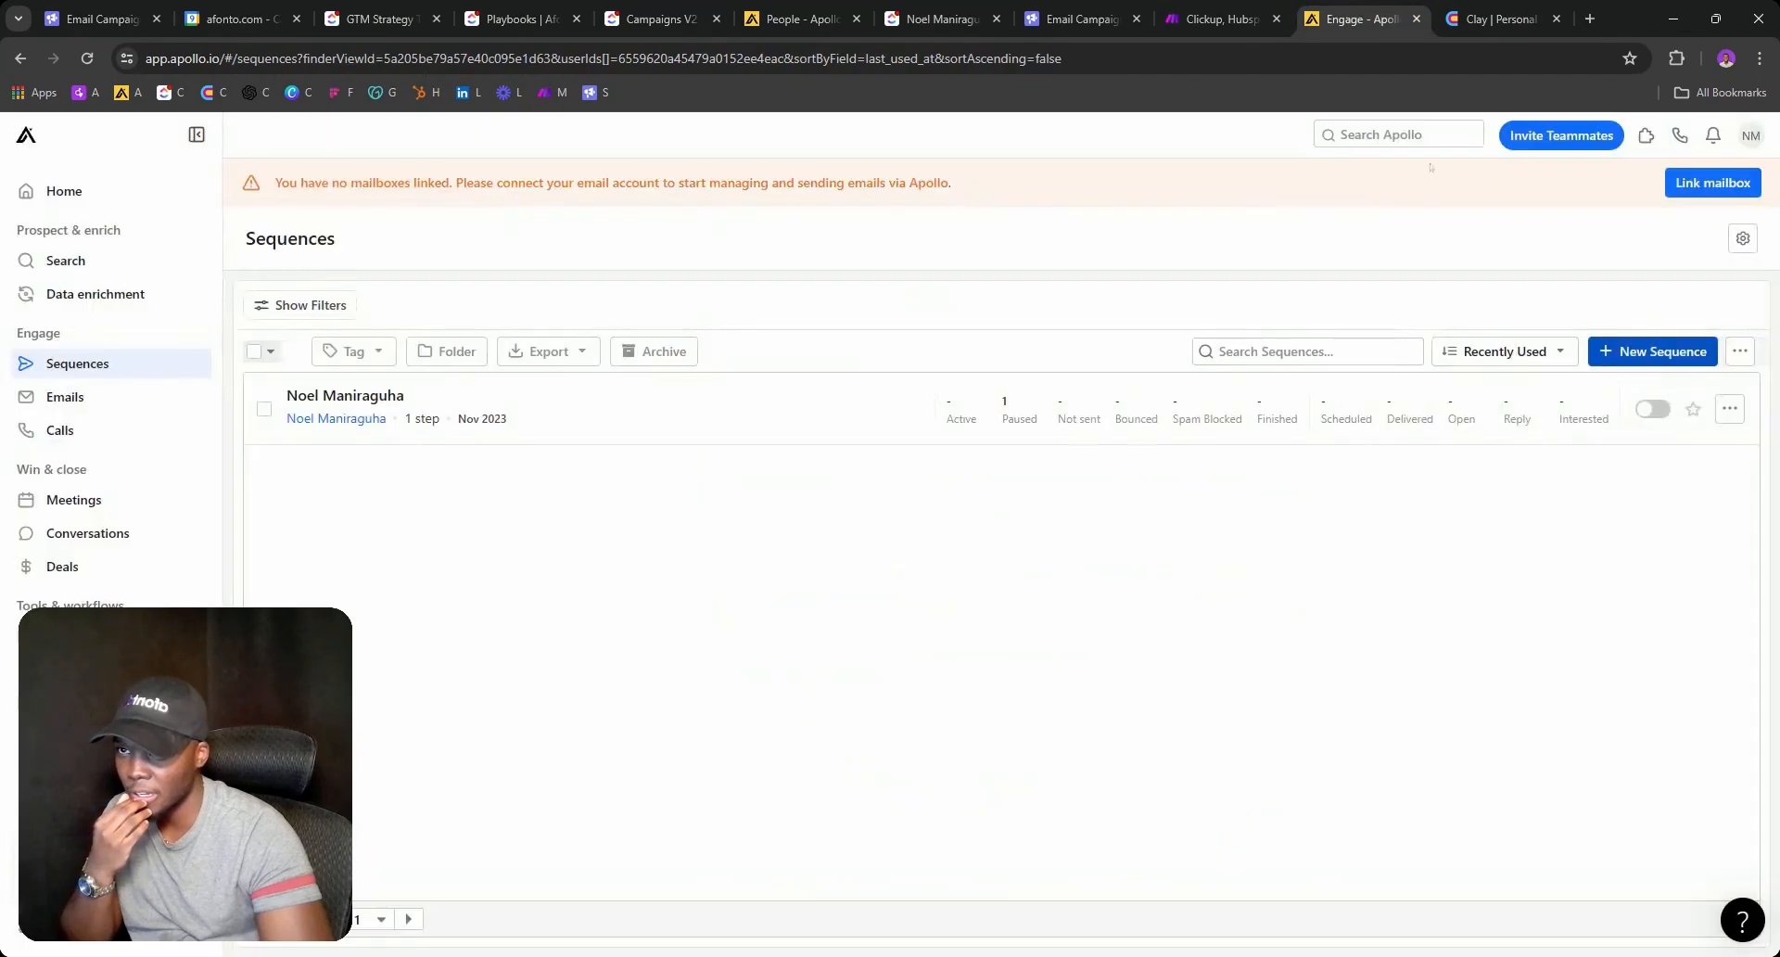
{"action": "left_click", "coordinate": [1750, 135]}
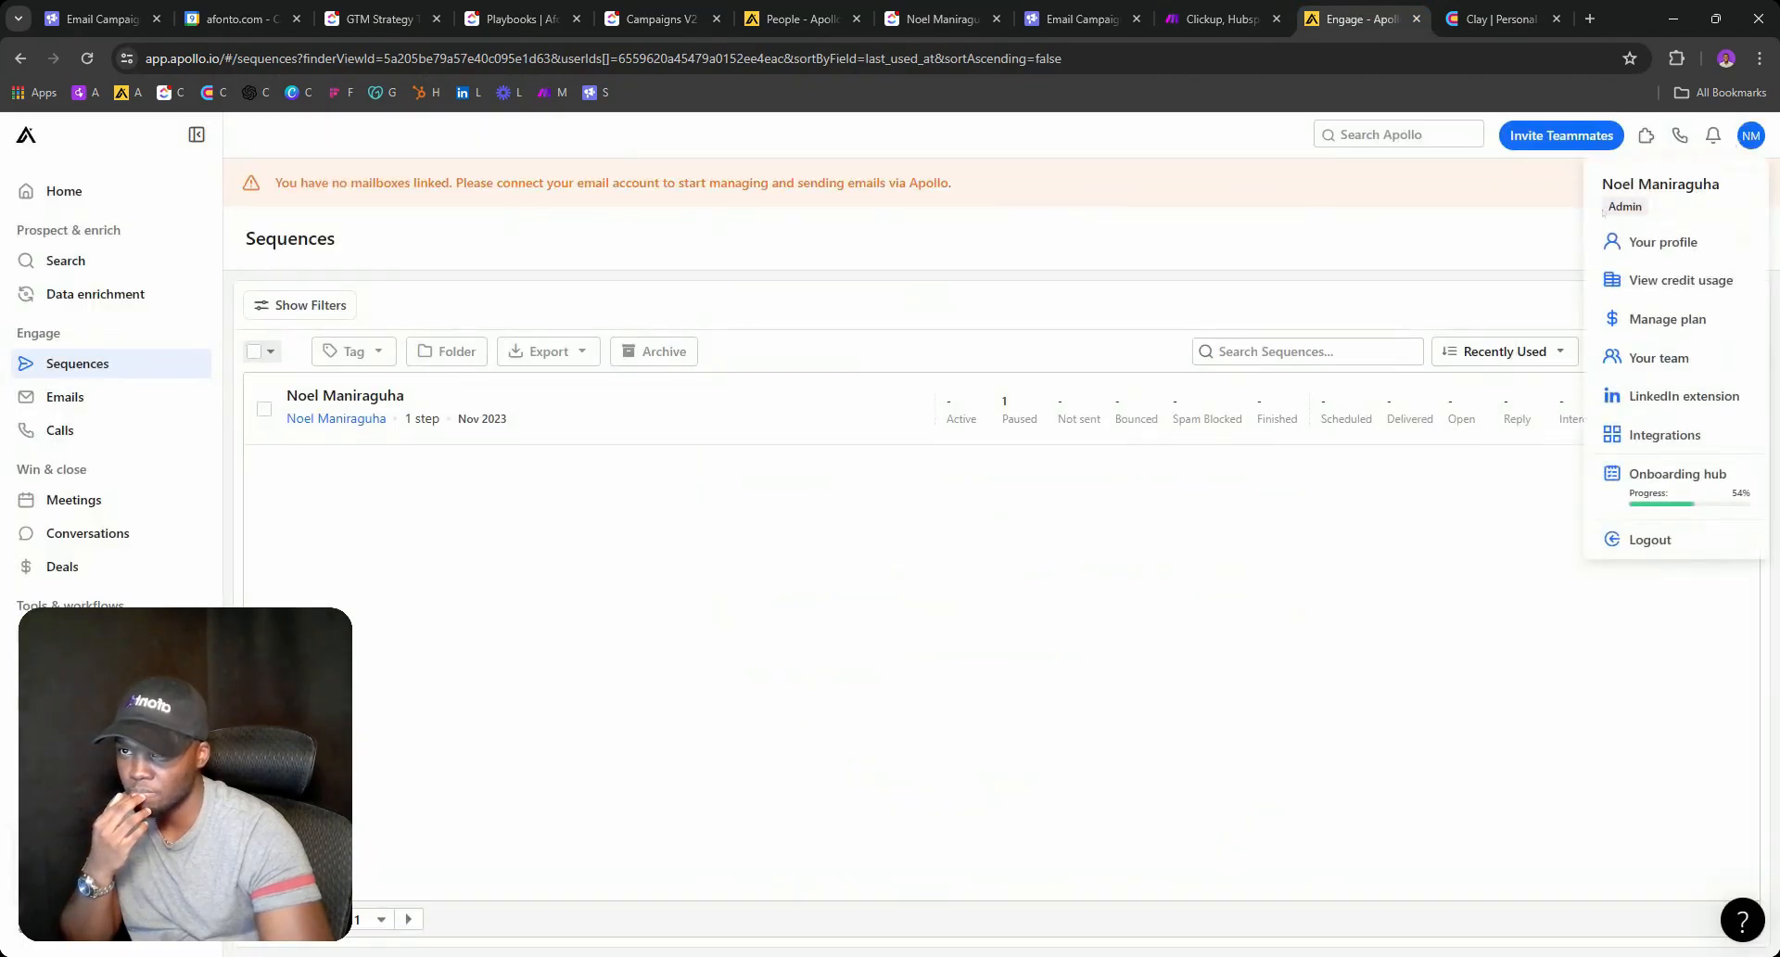
{"action": "left_click", "coordinate": [1651, 243]}
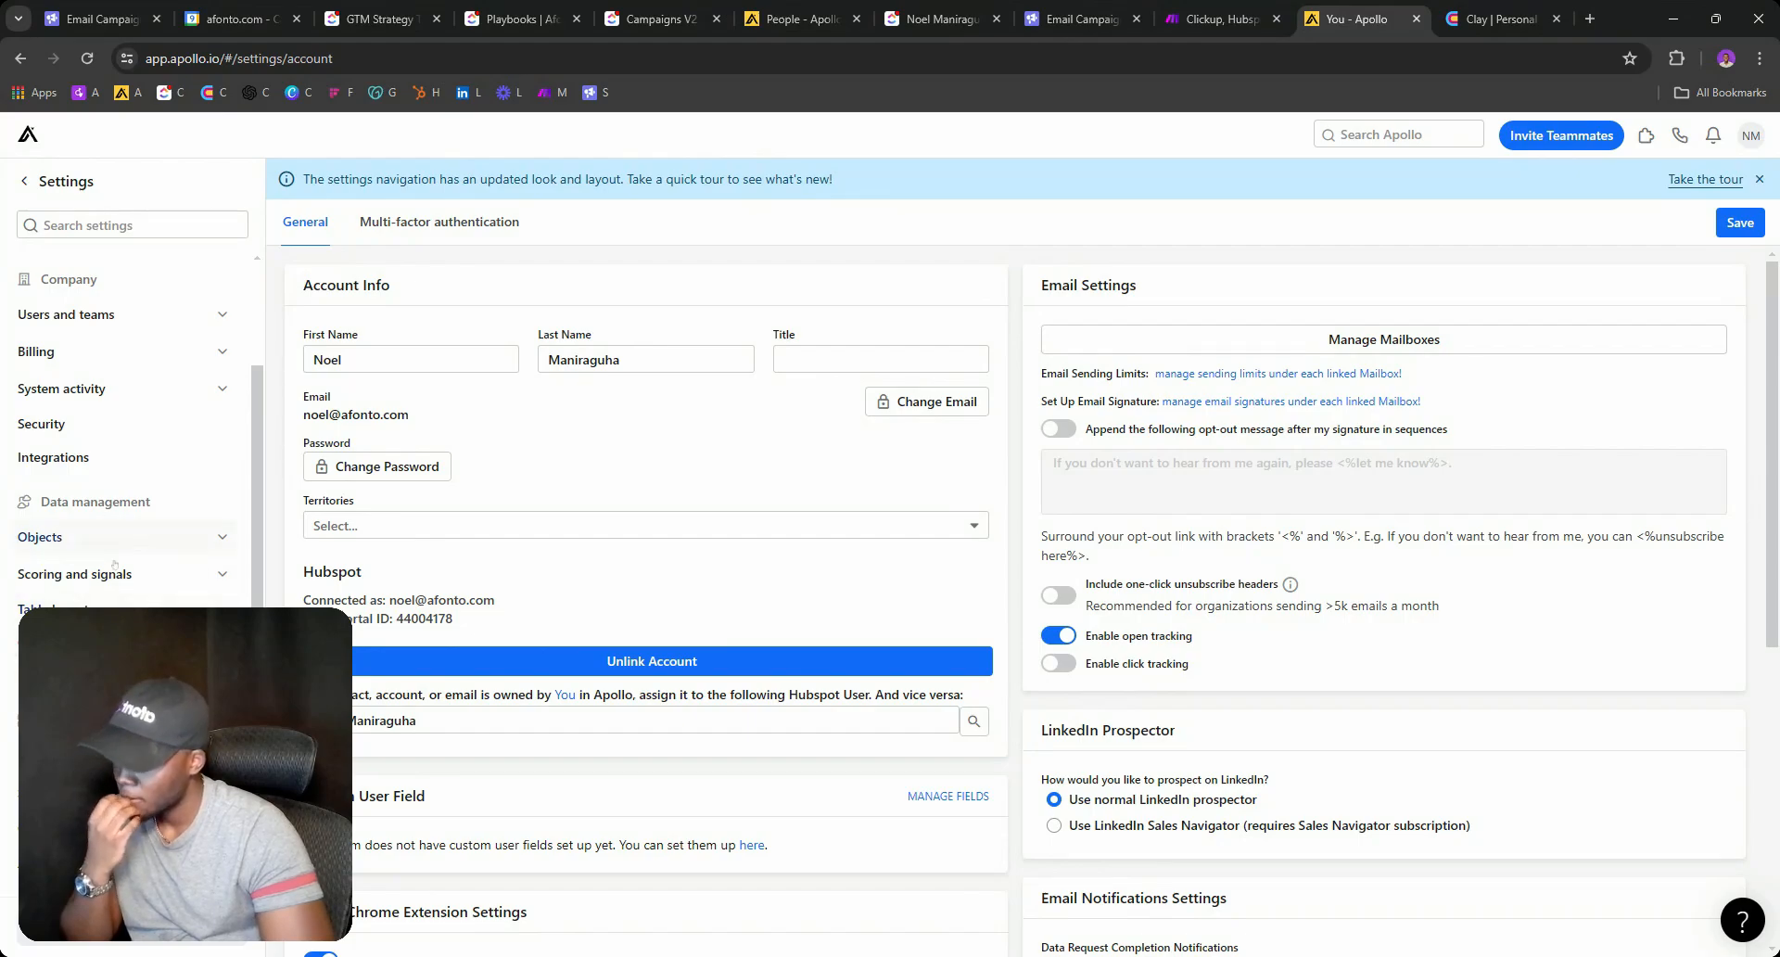
{"action": "left_click", "coordinate": [102, 500]}
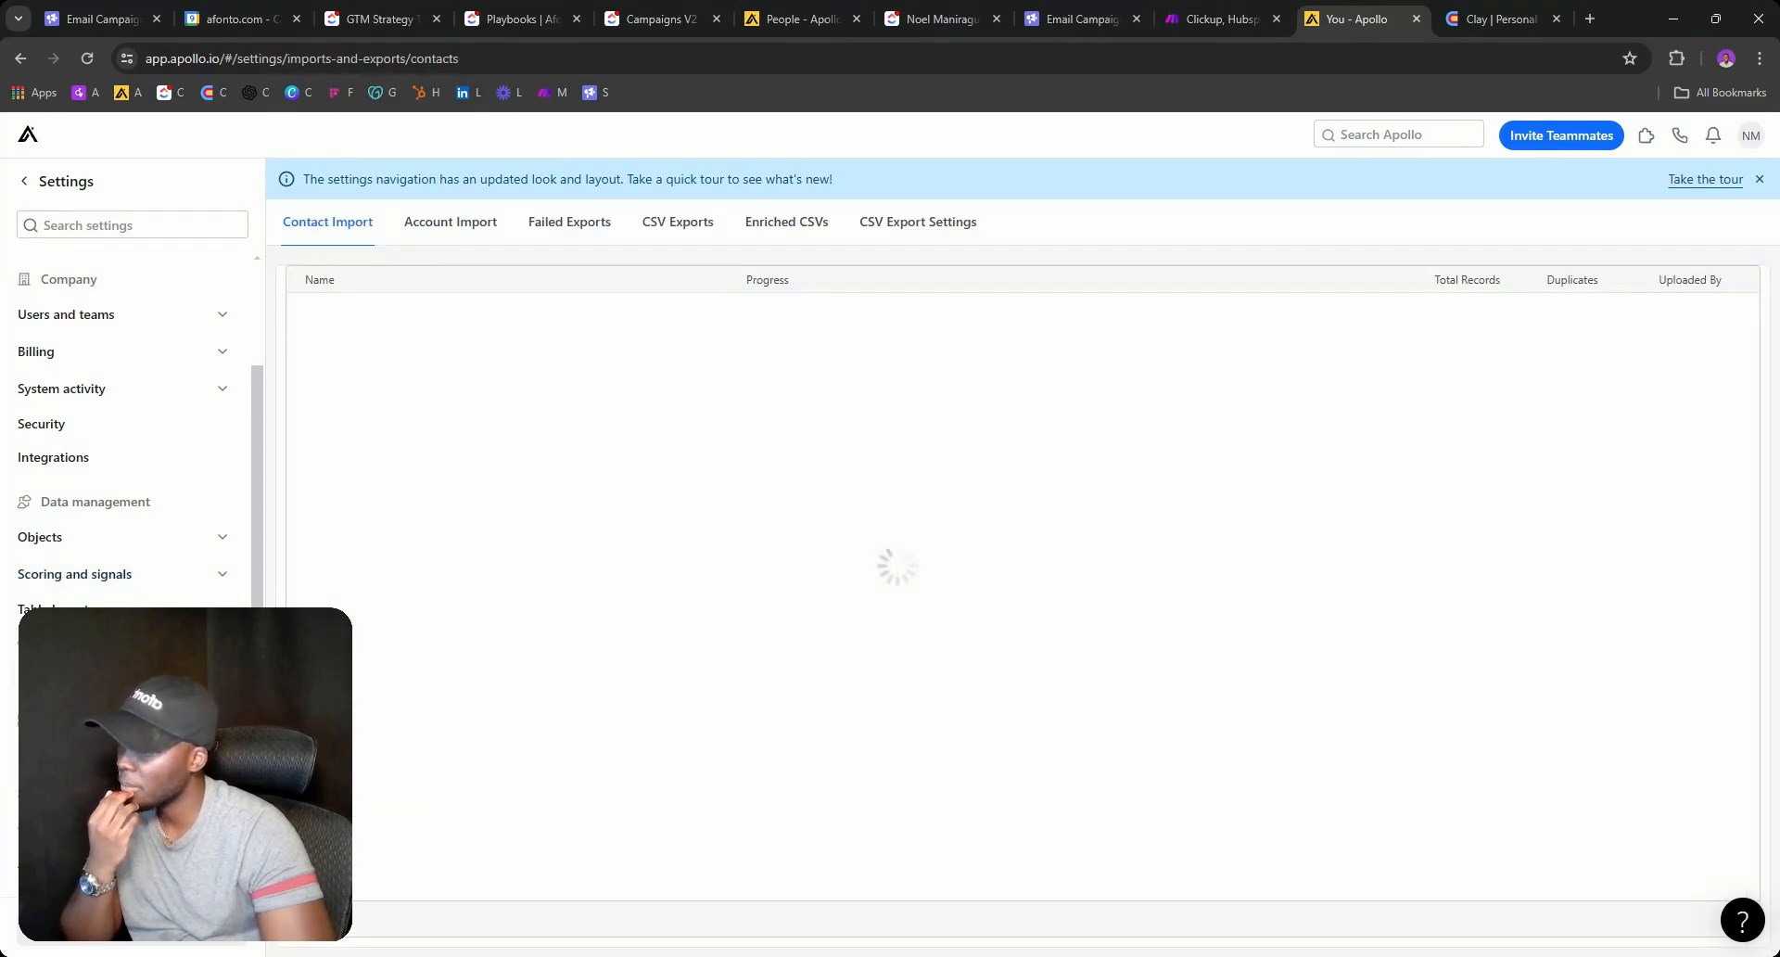
{"action": "left_click", "coordinate": [670, 224]}
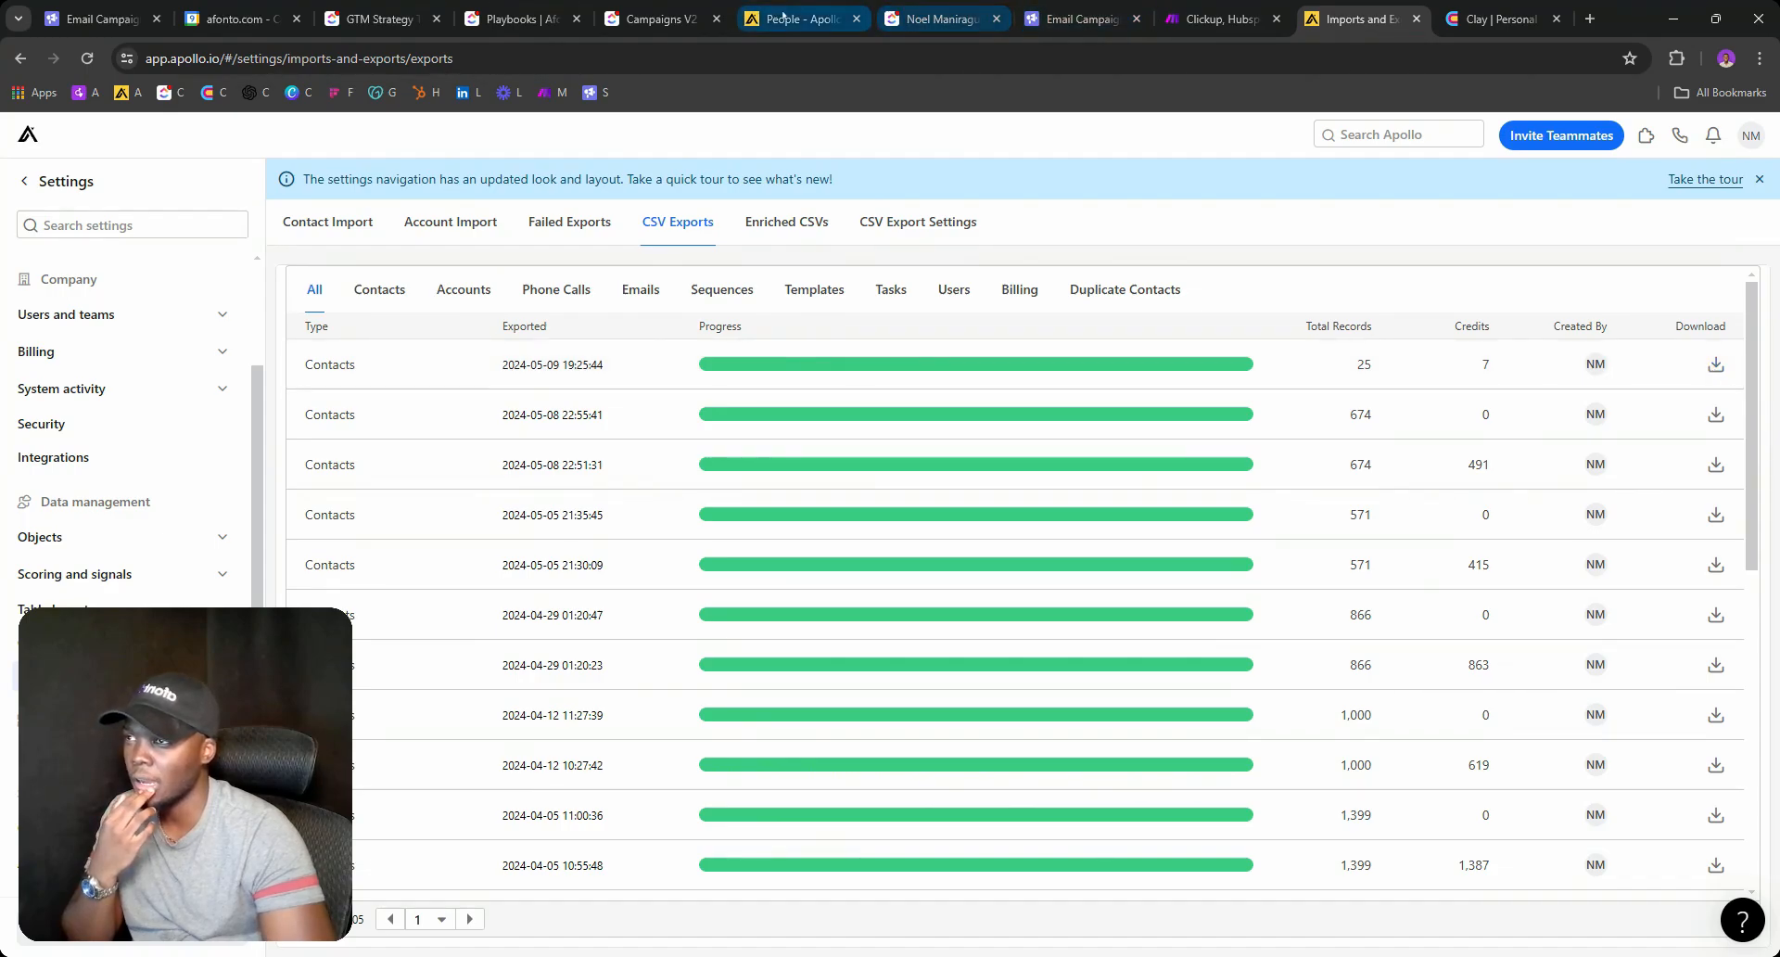
{"action": "left_click", "coordinate": [649, 16]}
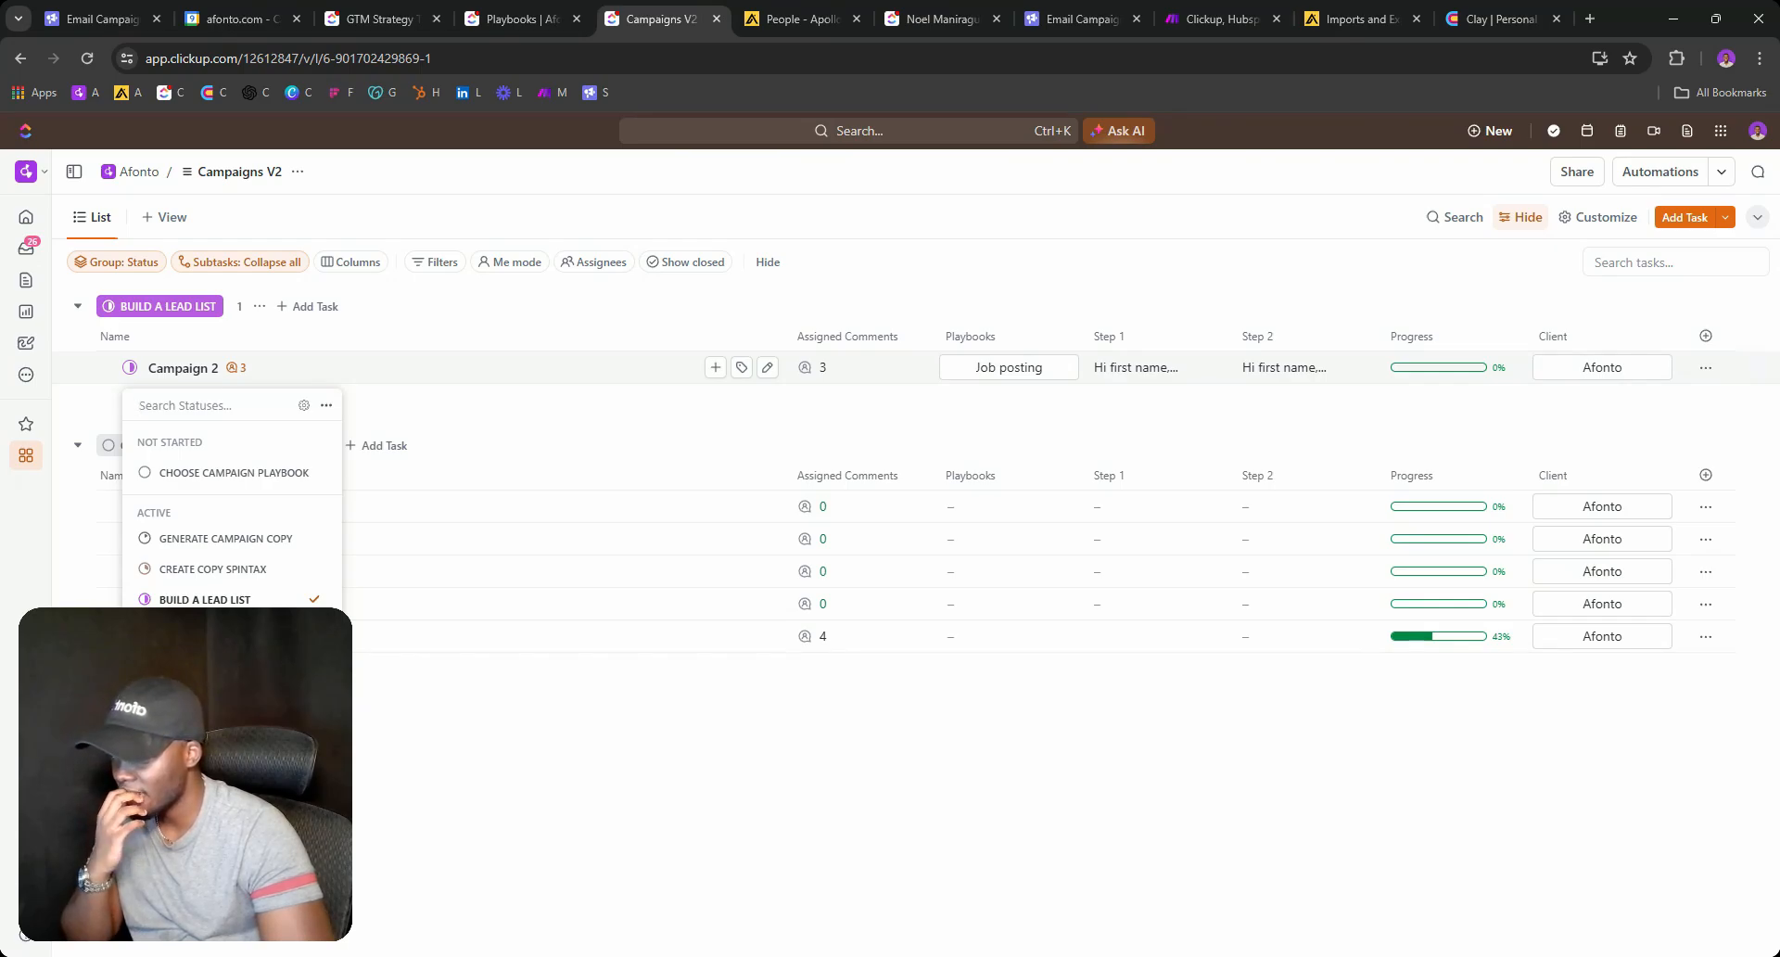
Move Campaign 2 into ENRICH CONTACTS IN CLAY, then open its Step 1 copy.
{"action": "left_click", "coordinate": [211, 631]}
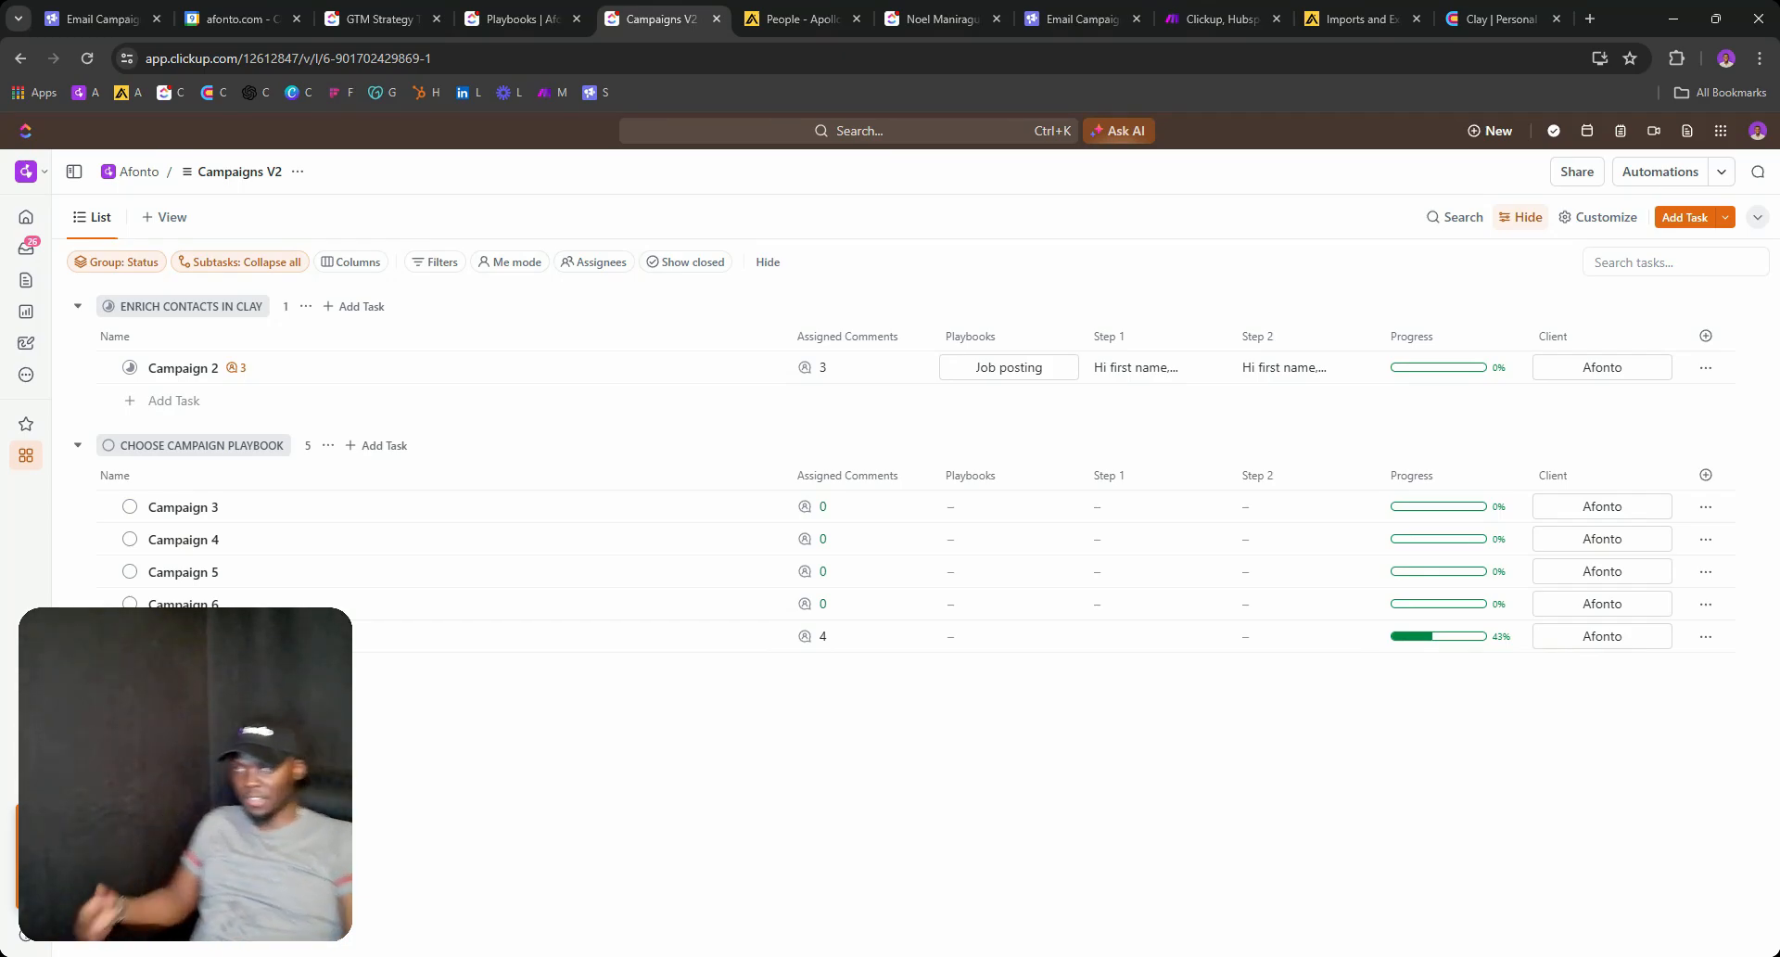
{"action": "left_click", "coordinate": [1167, 369]}
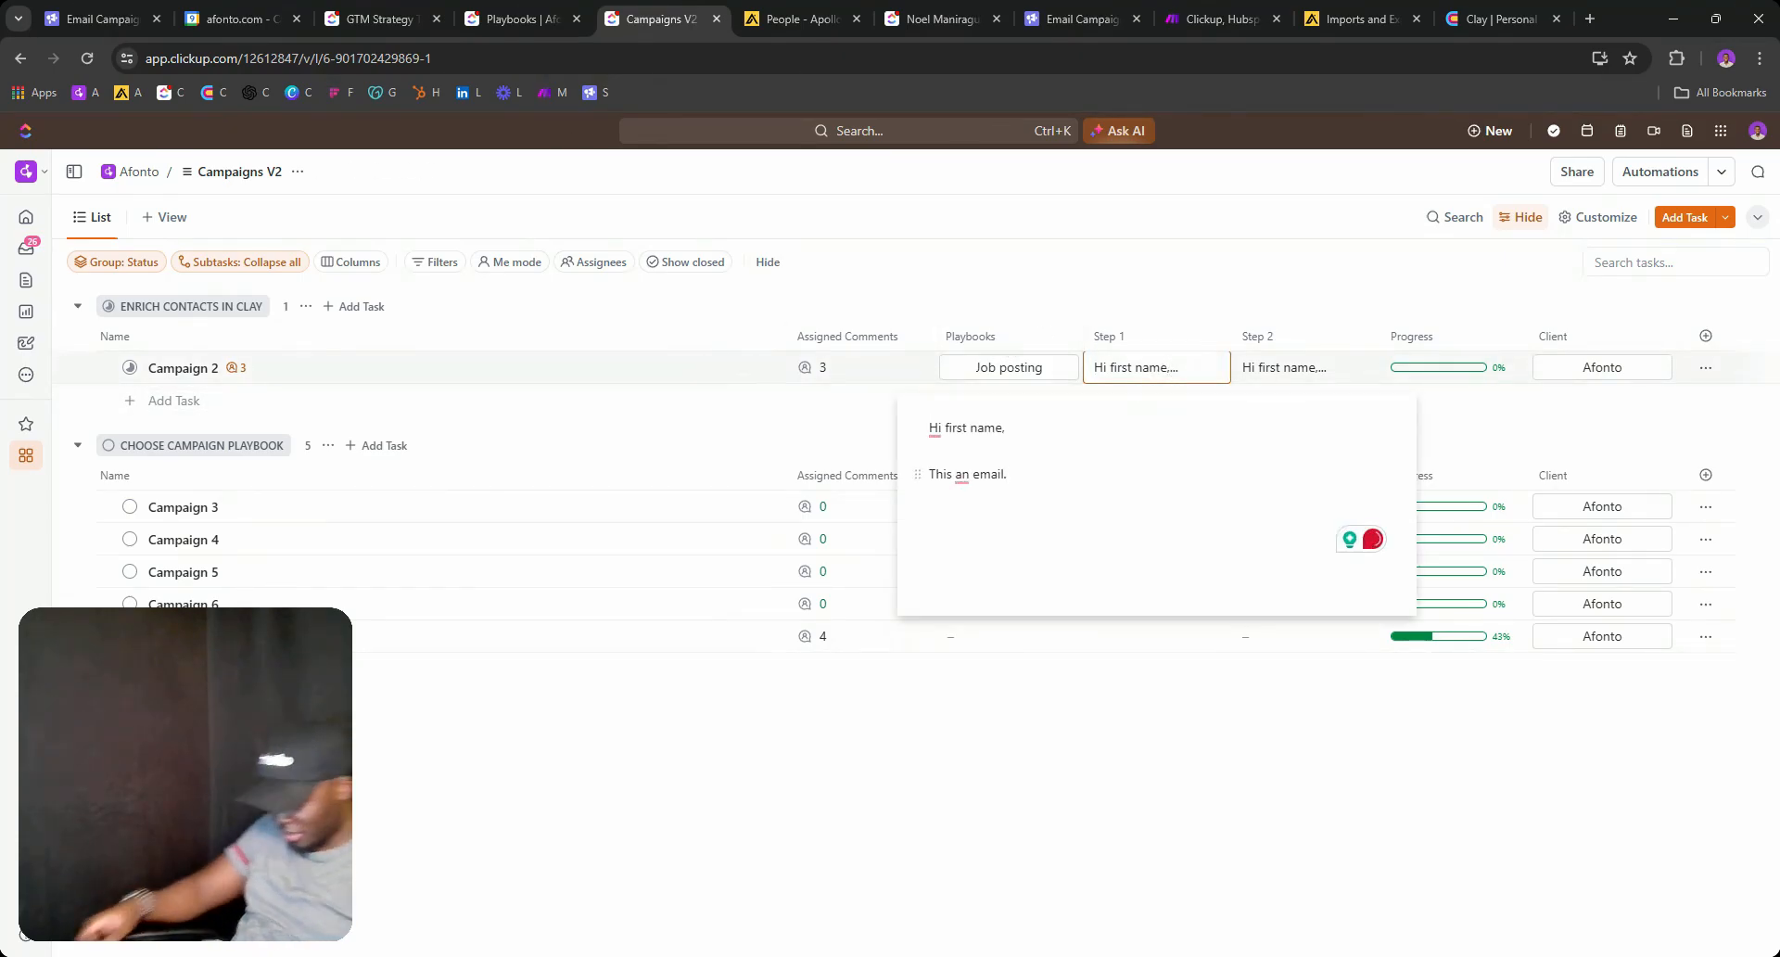
Insert a new {{AI_first_line}} line between 'Hi first name,' and the body of Campaign 2's Step 1 copy.
{"action": "left_click", "coordinate": [931, 449]}
{"action": "key", "text": "Return"}
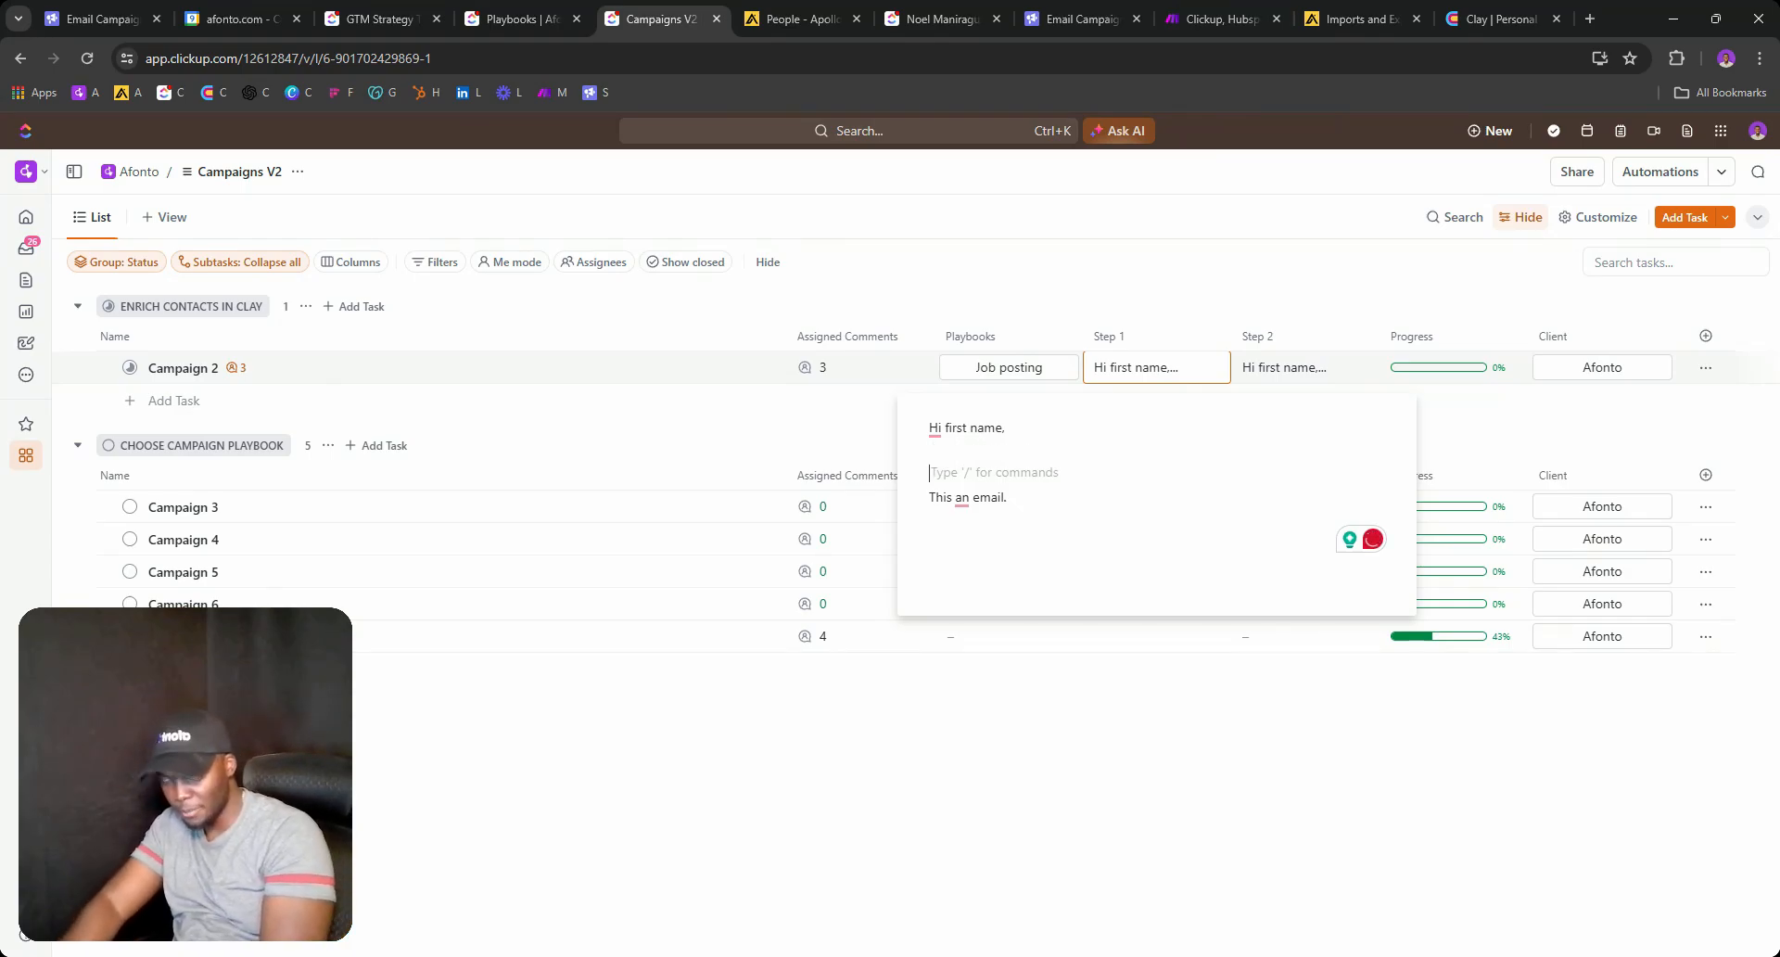
{"action": "key", "text": "Return"}
{"action": "key", "text": "Up"}
{"action": "type", "text": "{{"}
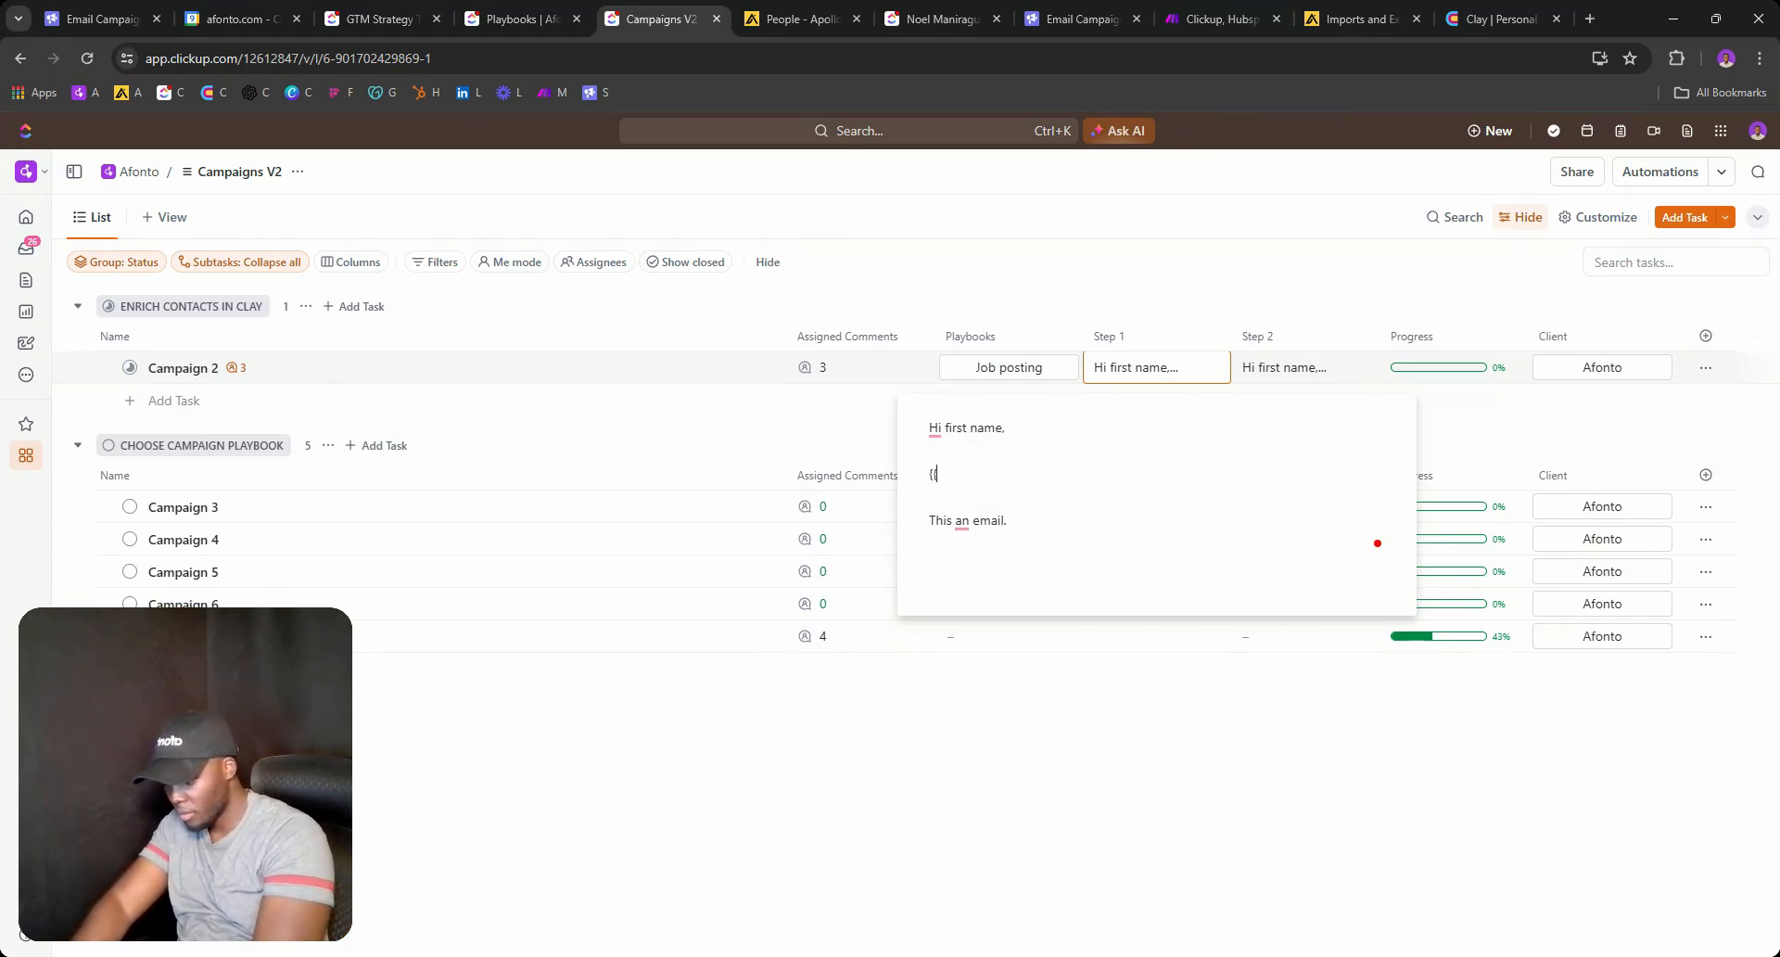
{"action": "type", "text": "AI first na"}
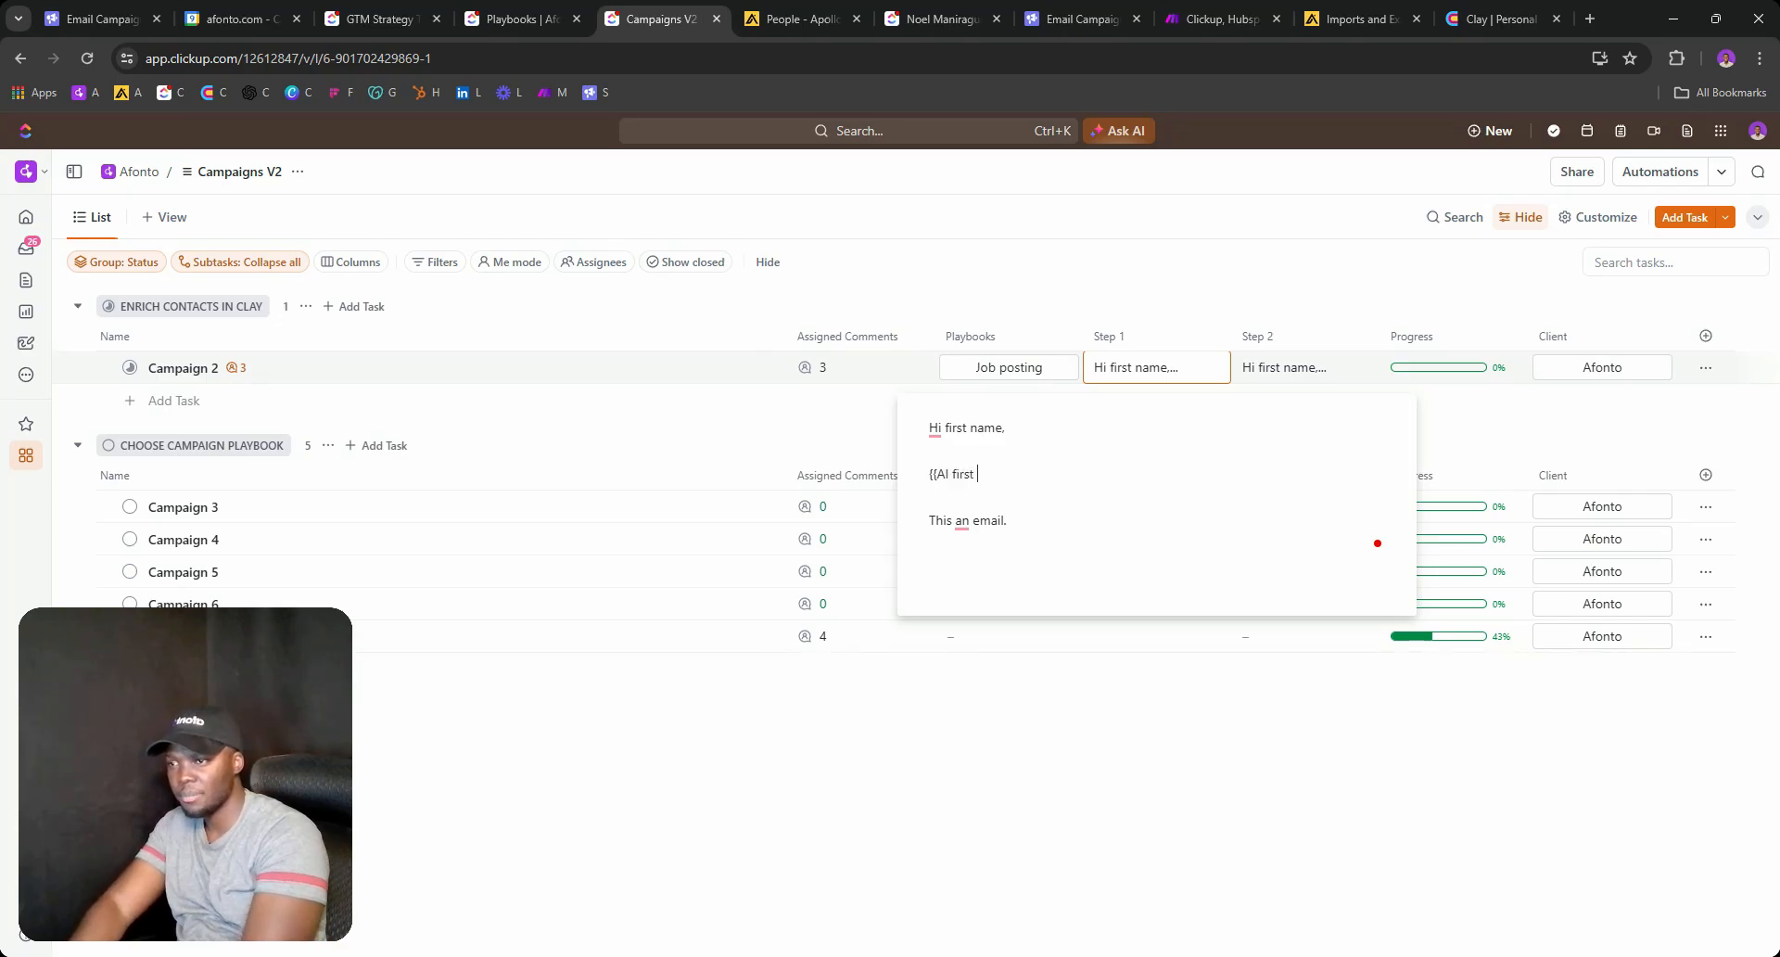
{"action": "key", "text": "BackSpace"}
{"action": "key", "text": "BackSpace"}
{"action": "type", "text": "line"}
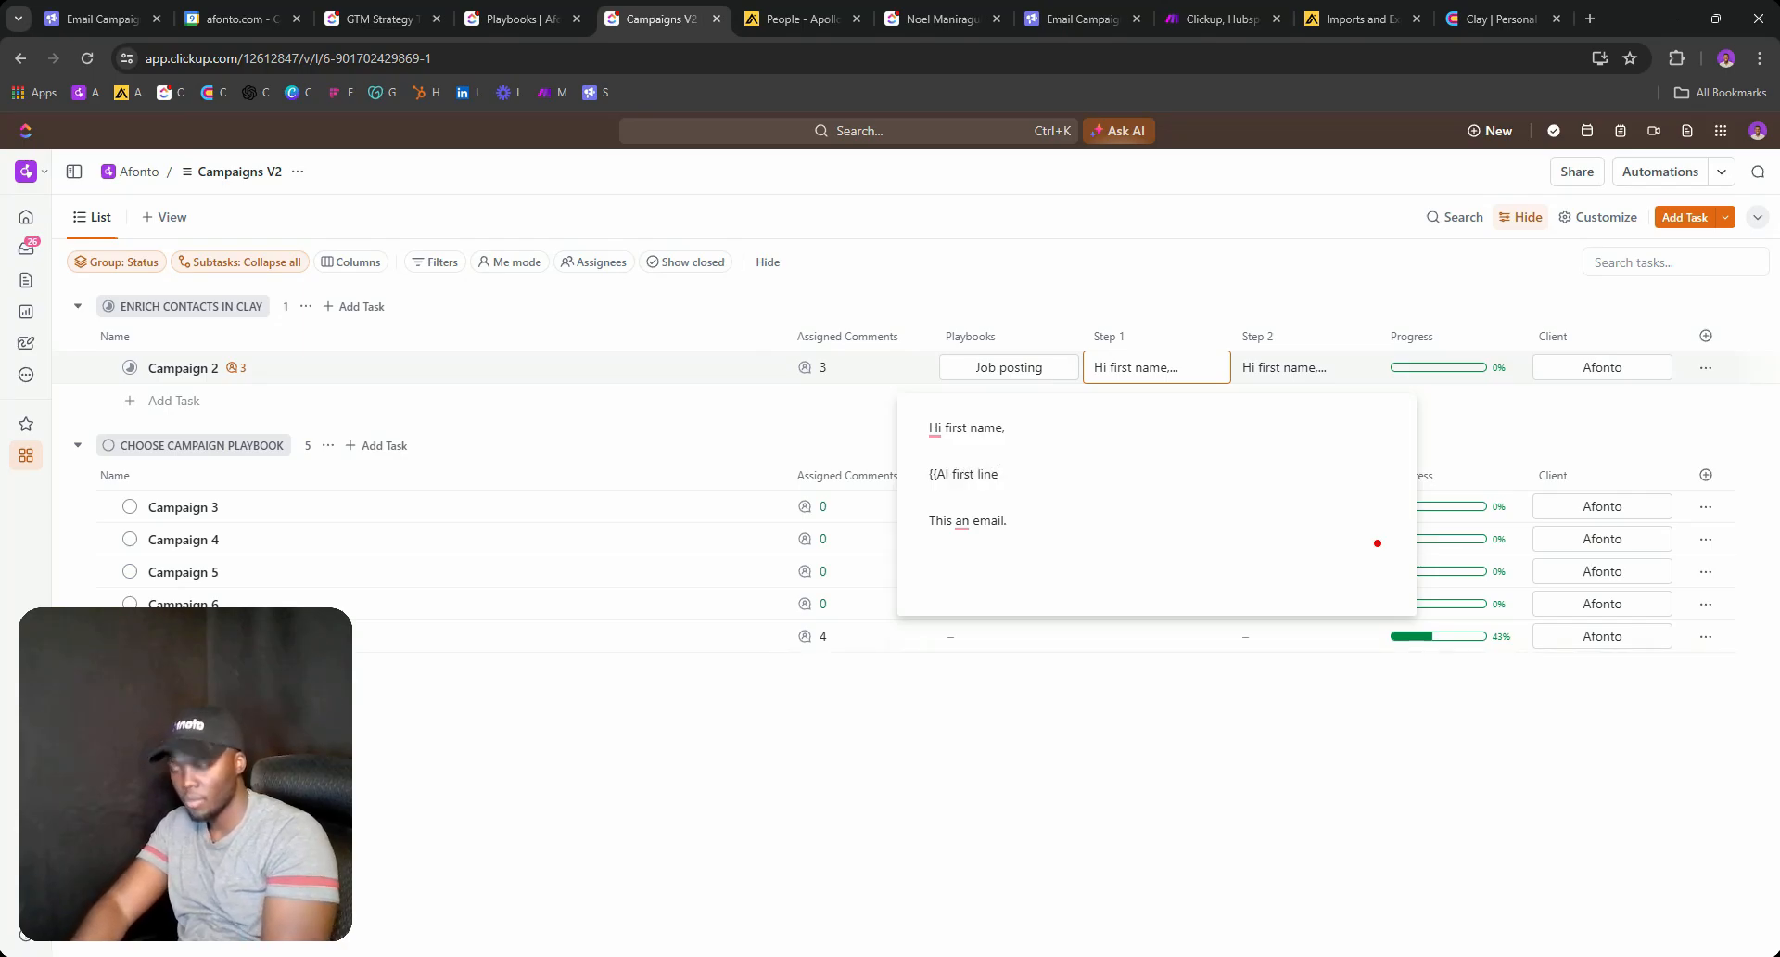
{"action": "type", "text": "}}"}
{"action": "key", "text": "Left"}
{"action": "key", "text": "Left"}
{"action": "key", "text": "Left"}
{"action": "key", "text": "Left"}
{"action": "key", "text": "Left"}
{"action": "key", "text": "Left"}
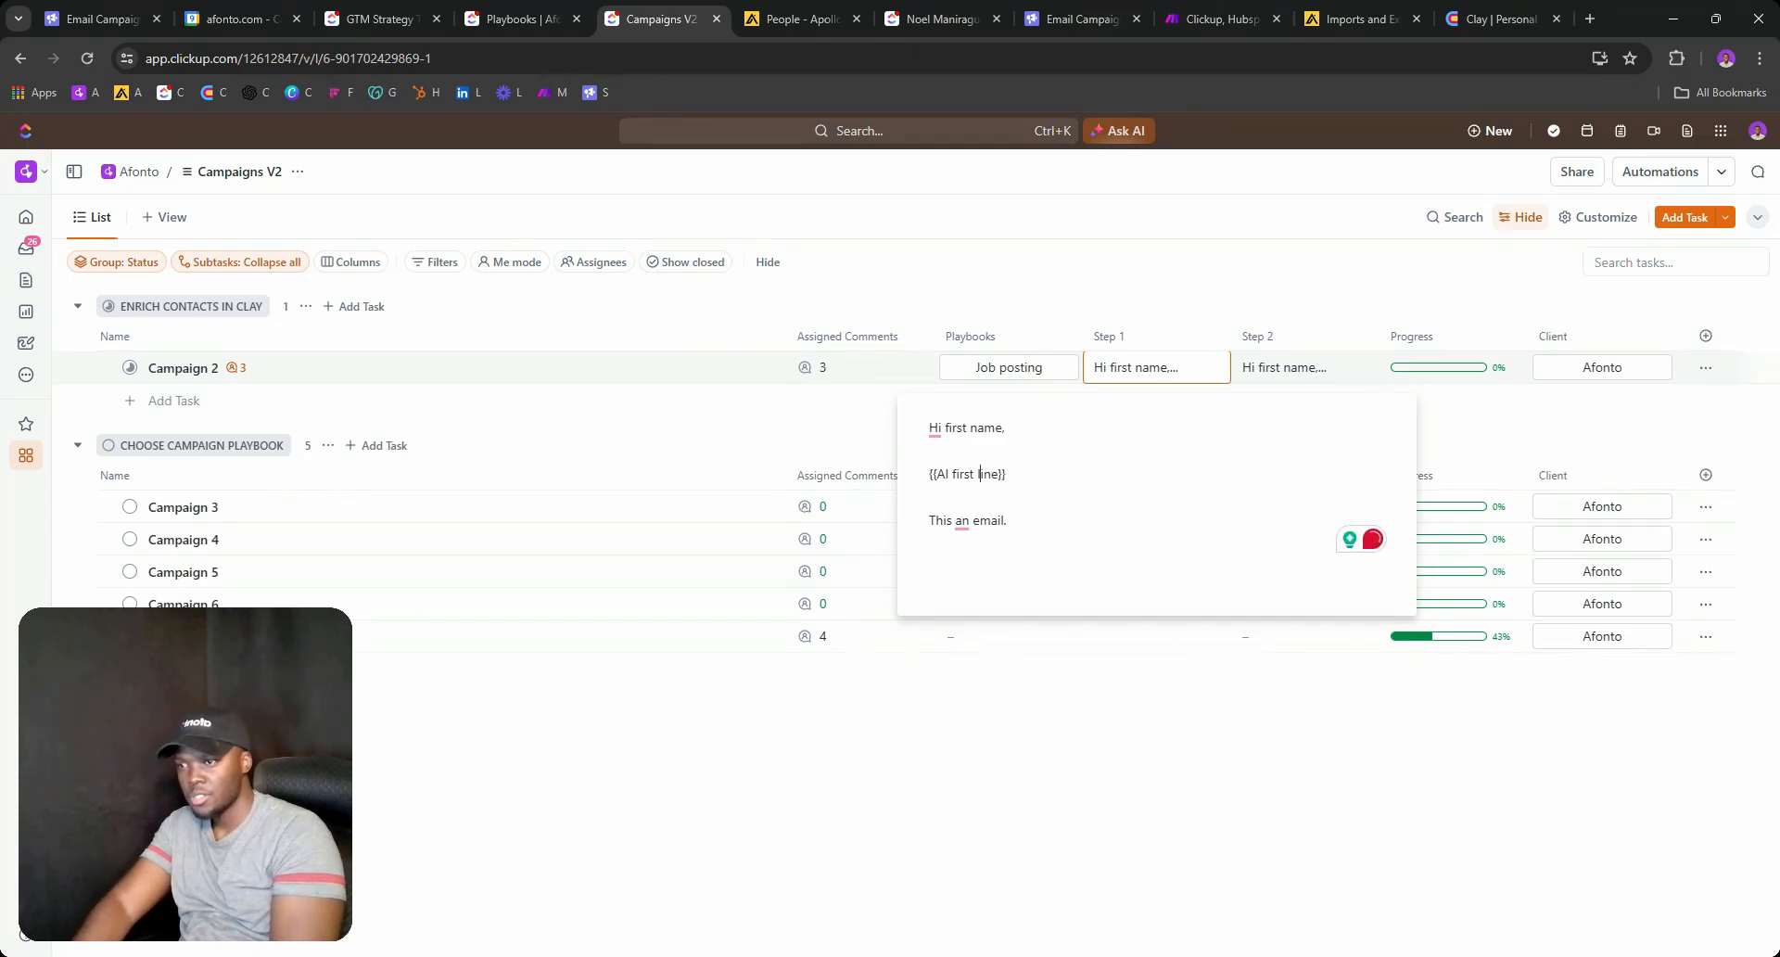
{"action": "key", "text": "BackSpace"}
{"action": "type", "text": "_"}
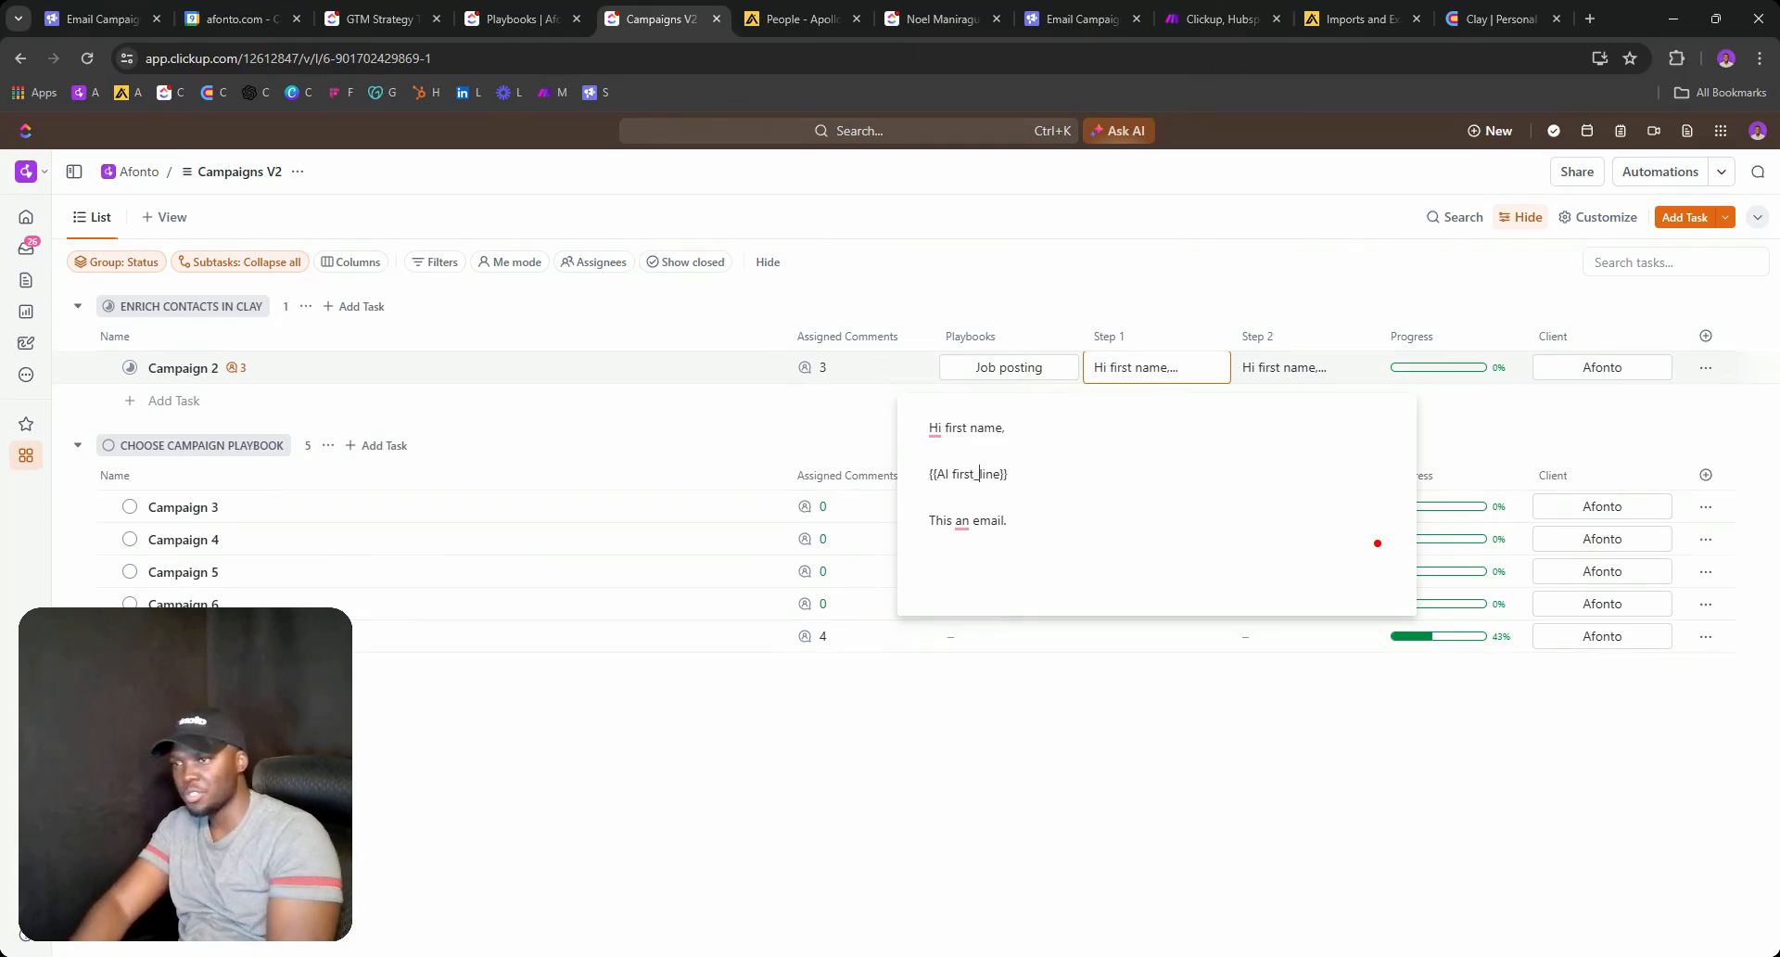
{"action": "key", "text": "Left"}
{"action": "key", "text": "Left"}
{"action": "key", "text": "Left"}
{"action": "key", "text": "Left"}
{"action": "key", "text": "BackSpace"}
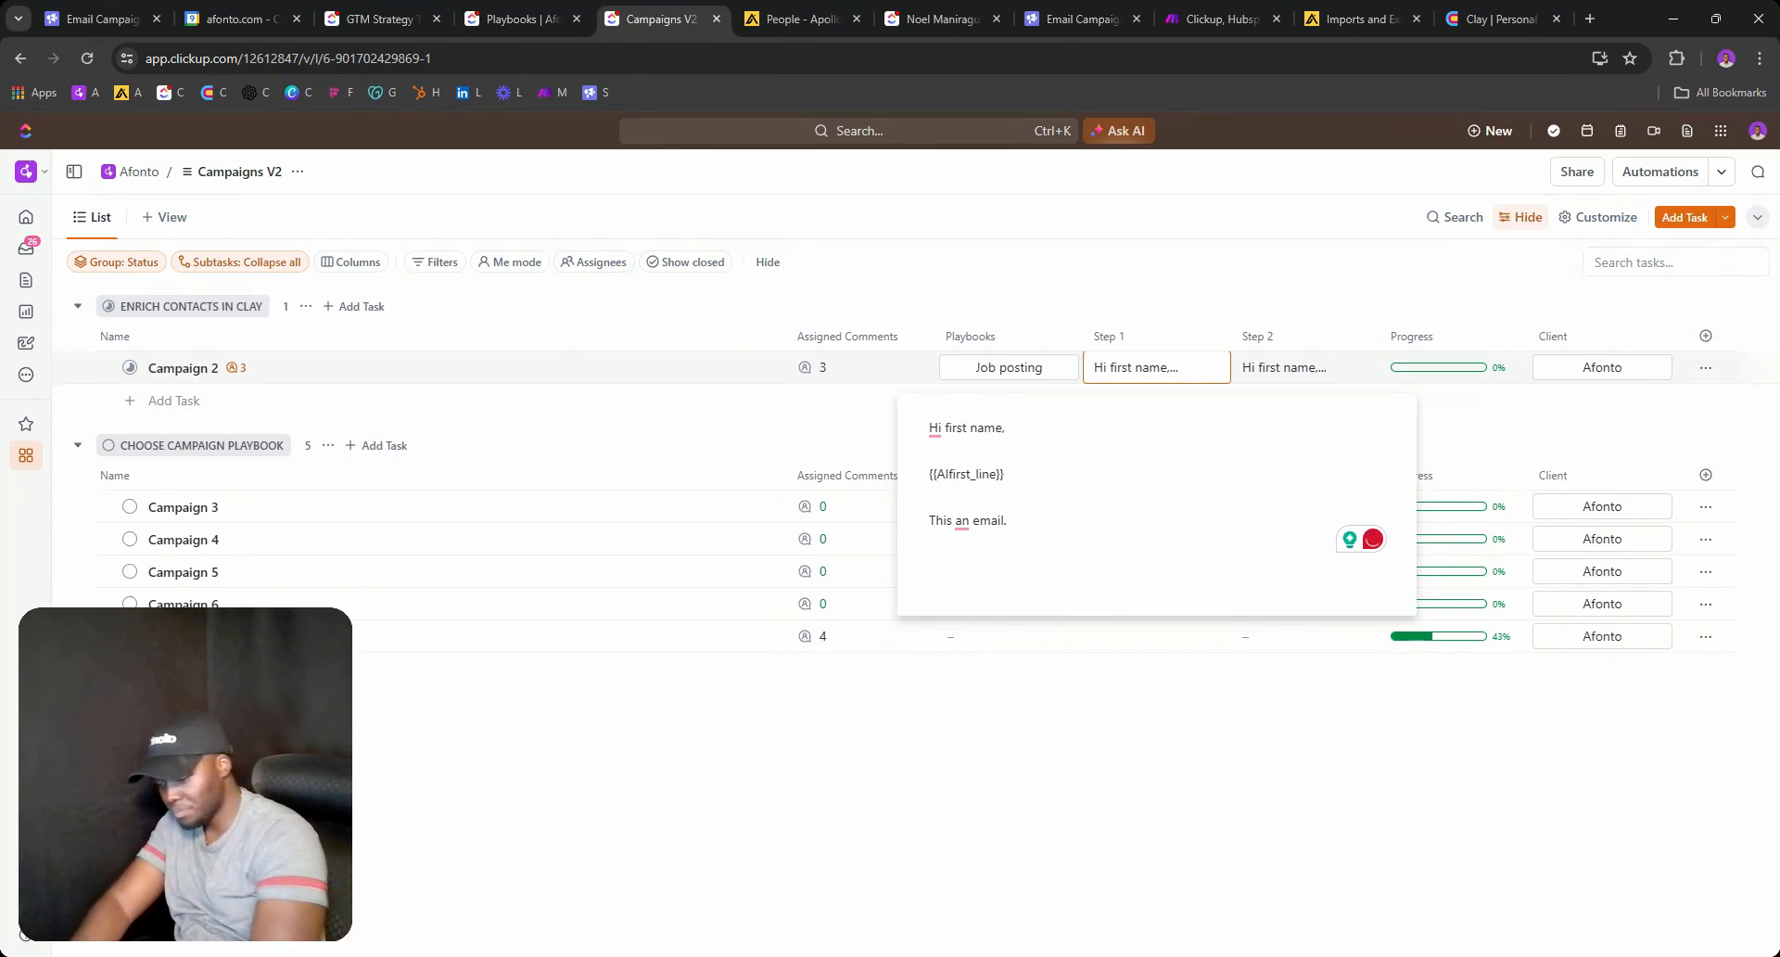
Close the copy editor, recheck Campaign 2's Step 1 copy, and switch over to Clay.
{"action": "left_click", "coordinate": [1286, 274]}
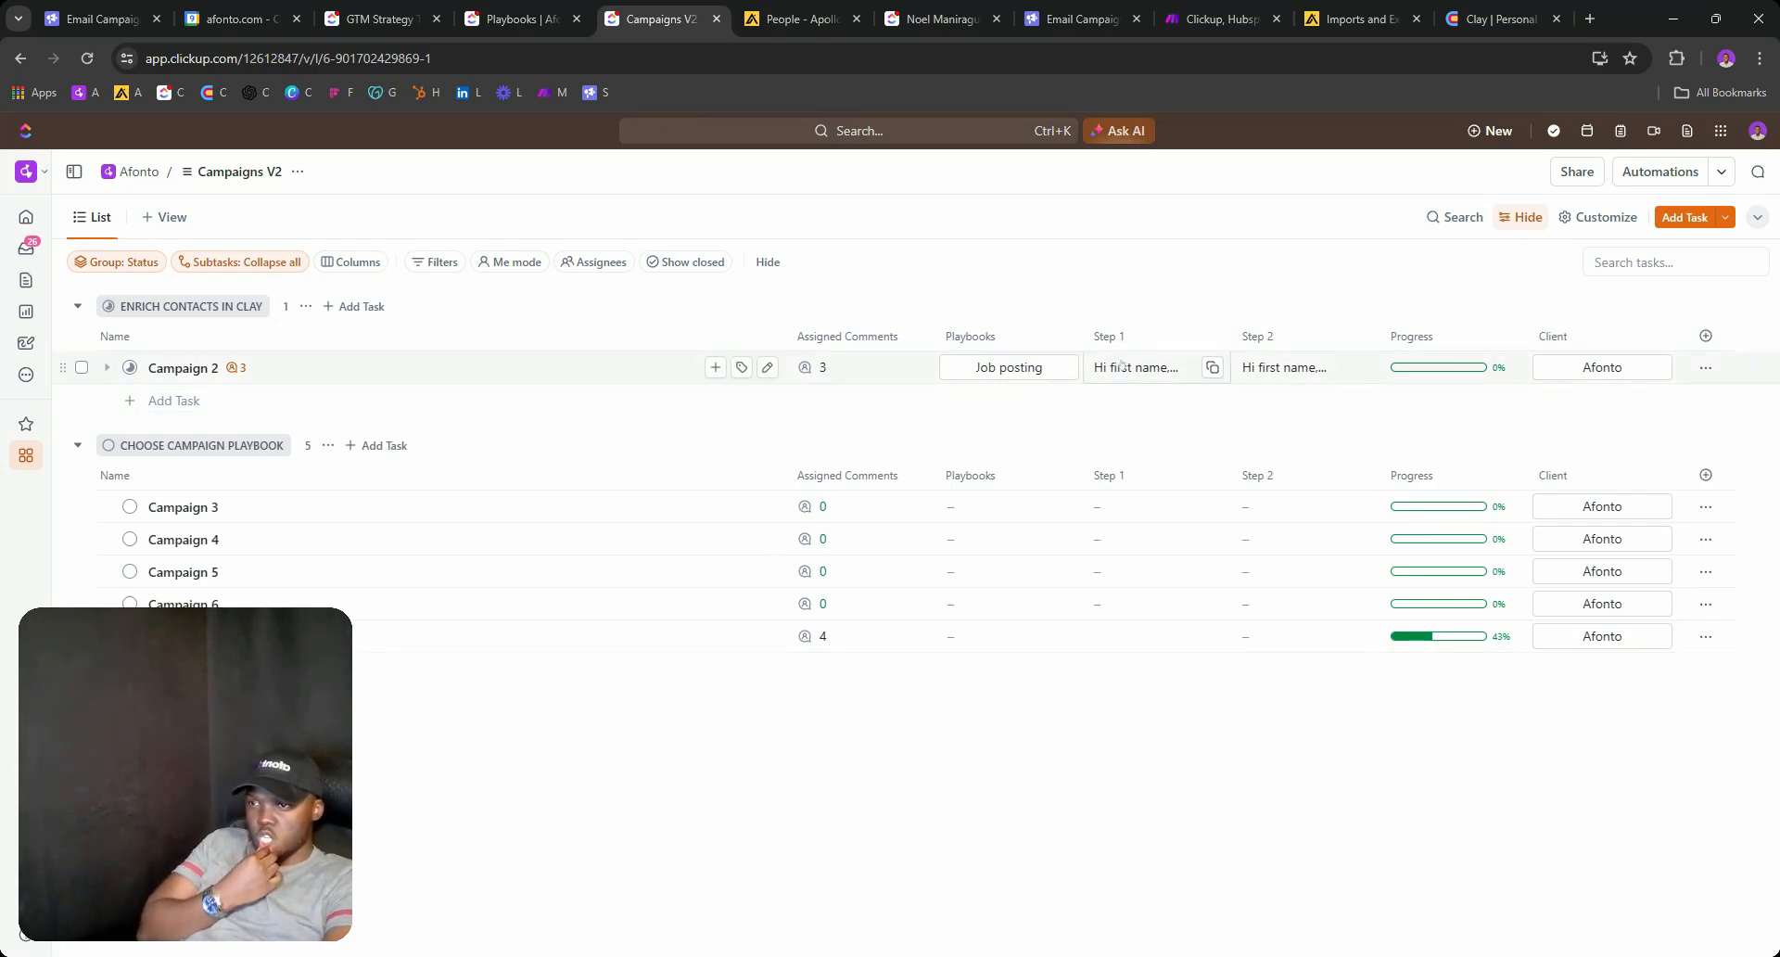
{"action": "left_click", "coordinate": [1045, 369]}
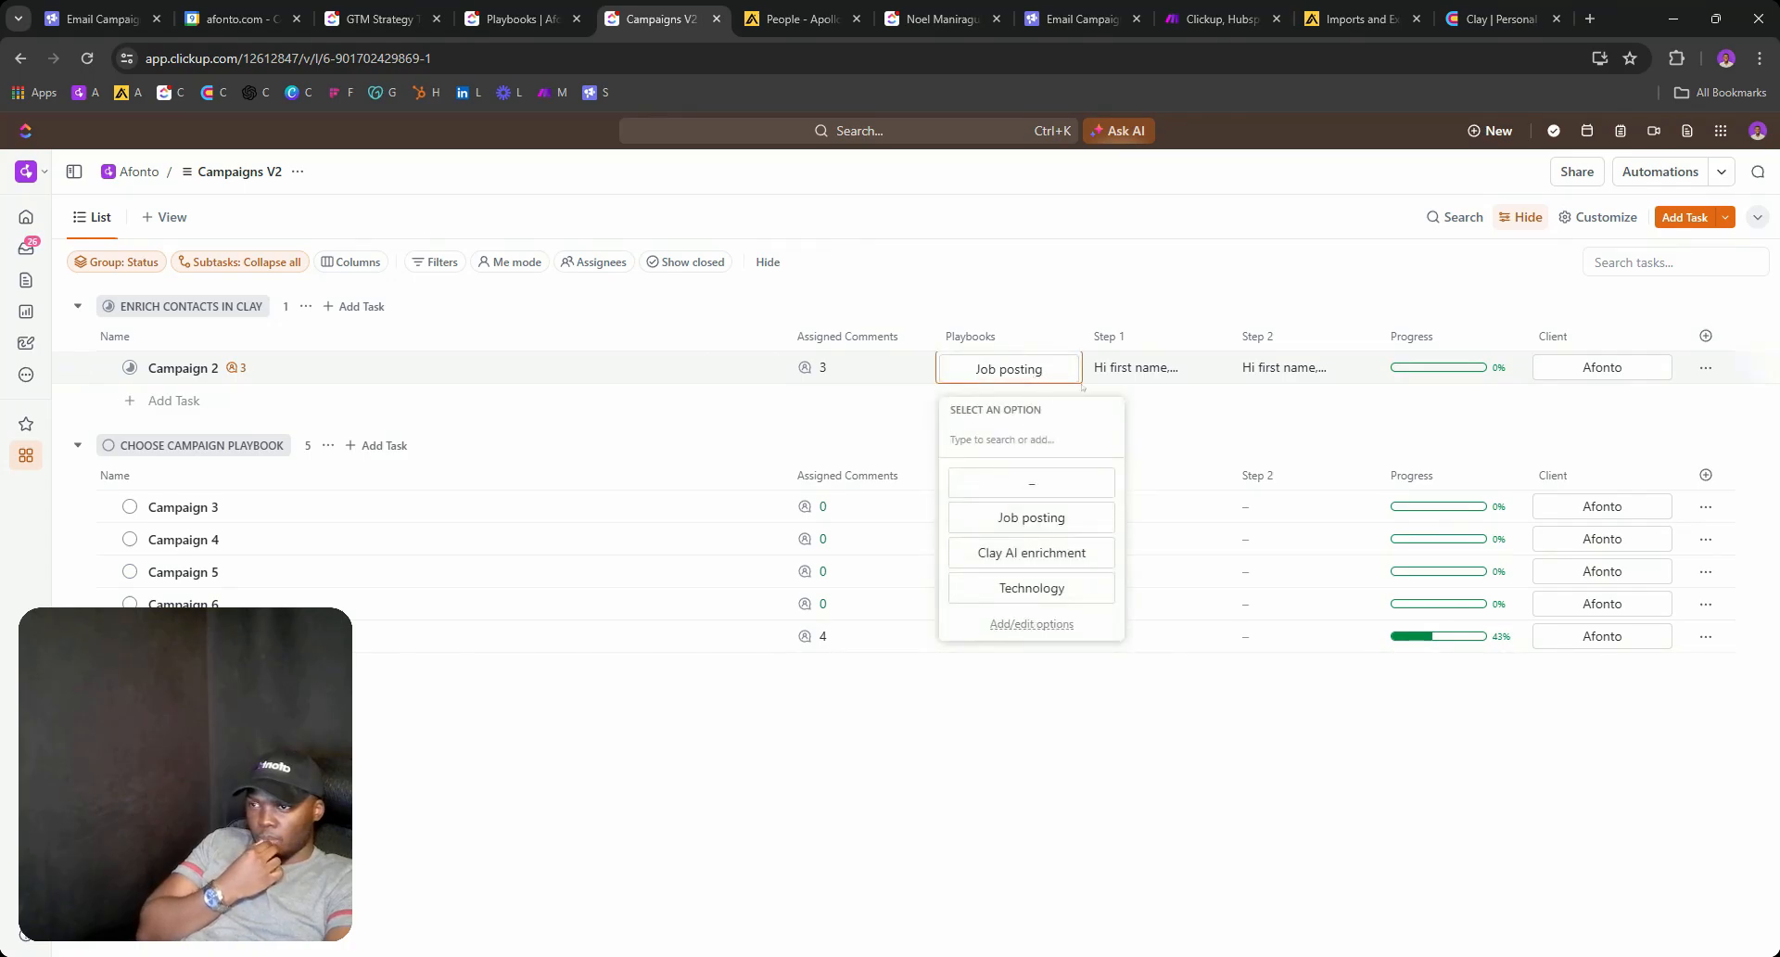
{"action": "left_click", "coordinate": [1112, 367]}
{"action": "left_click", "coordinate": [1112, 367]}
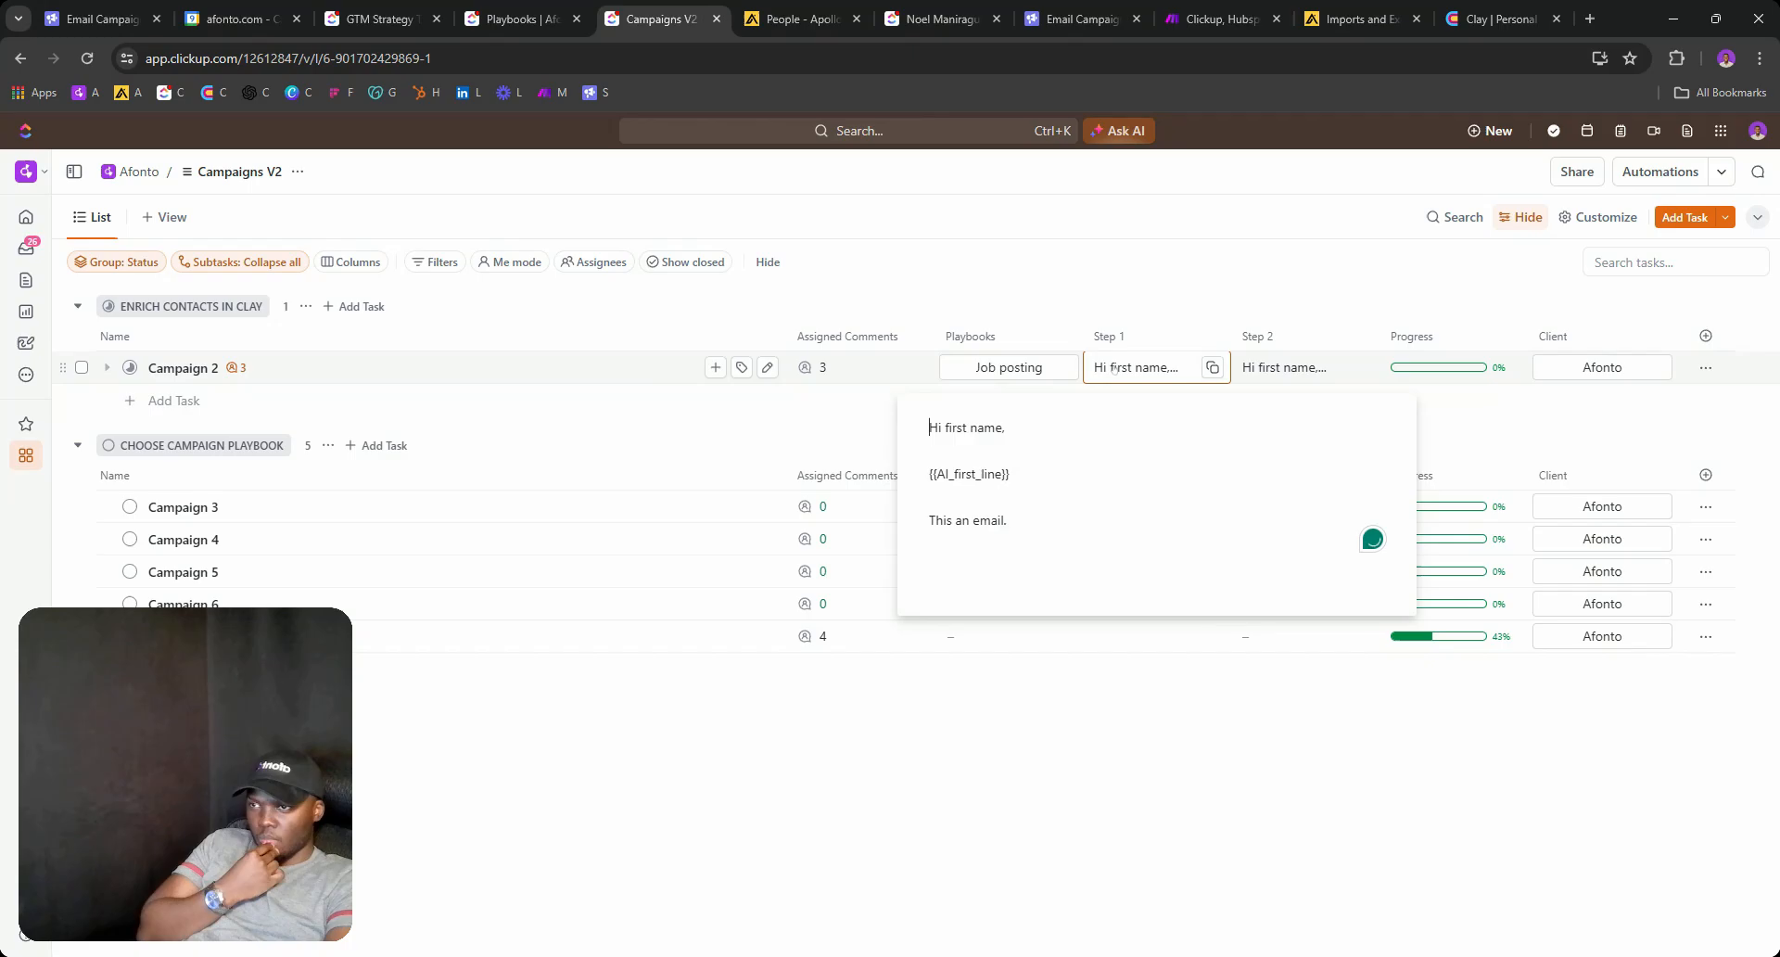
{"action": "left_click", "coordinate": [1471, 11]}
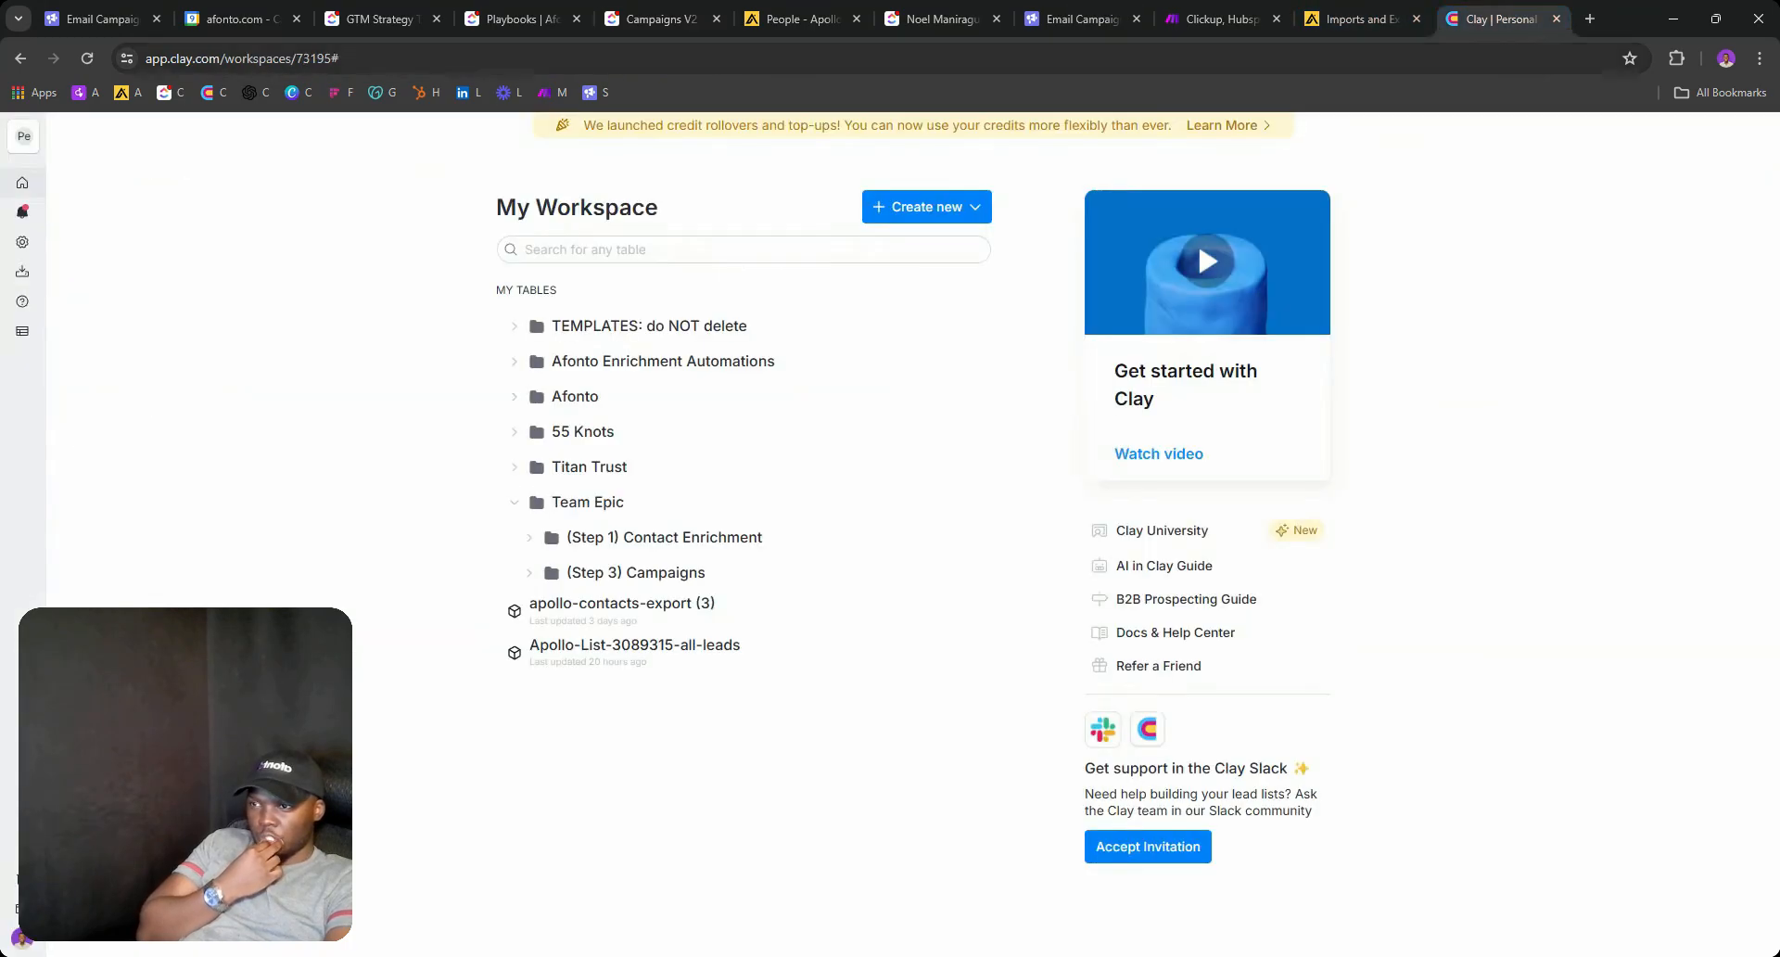
Collapse Team Epic, expand 55 Knots and its Step 0–3 and 1-X folders, then open the first Step 1 Contact Enrichment table.
{"action": "left_click", "coordinate": [513, 502]}
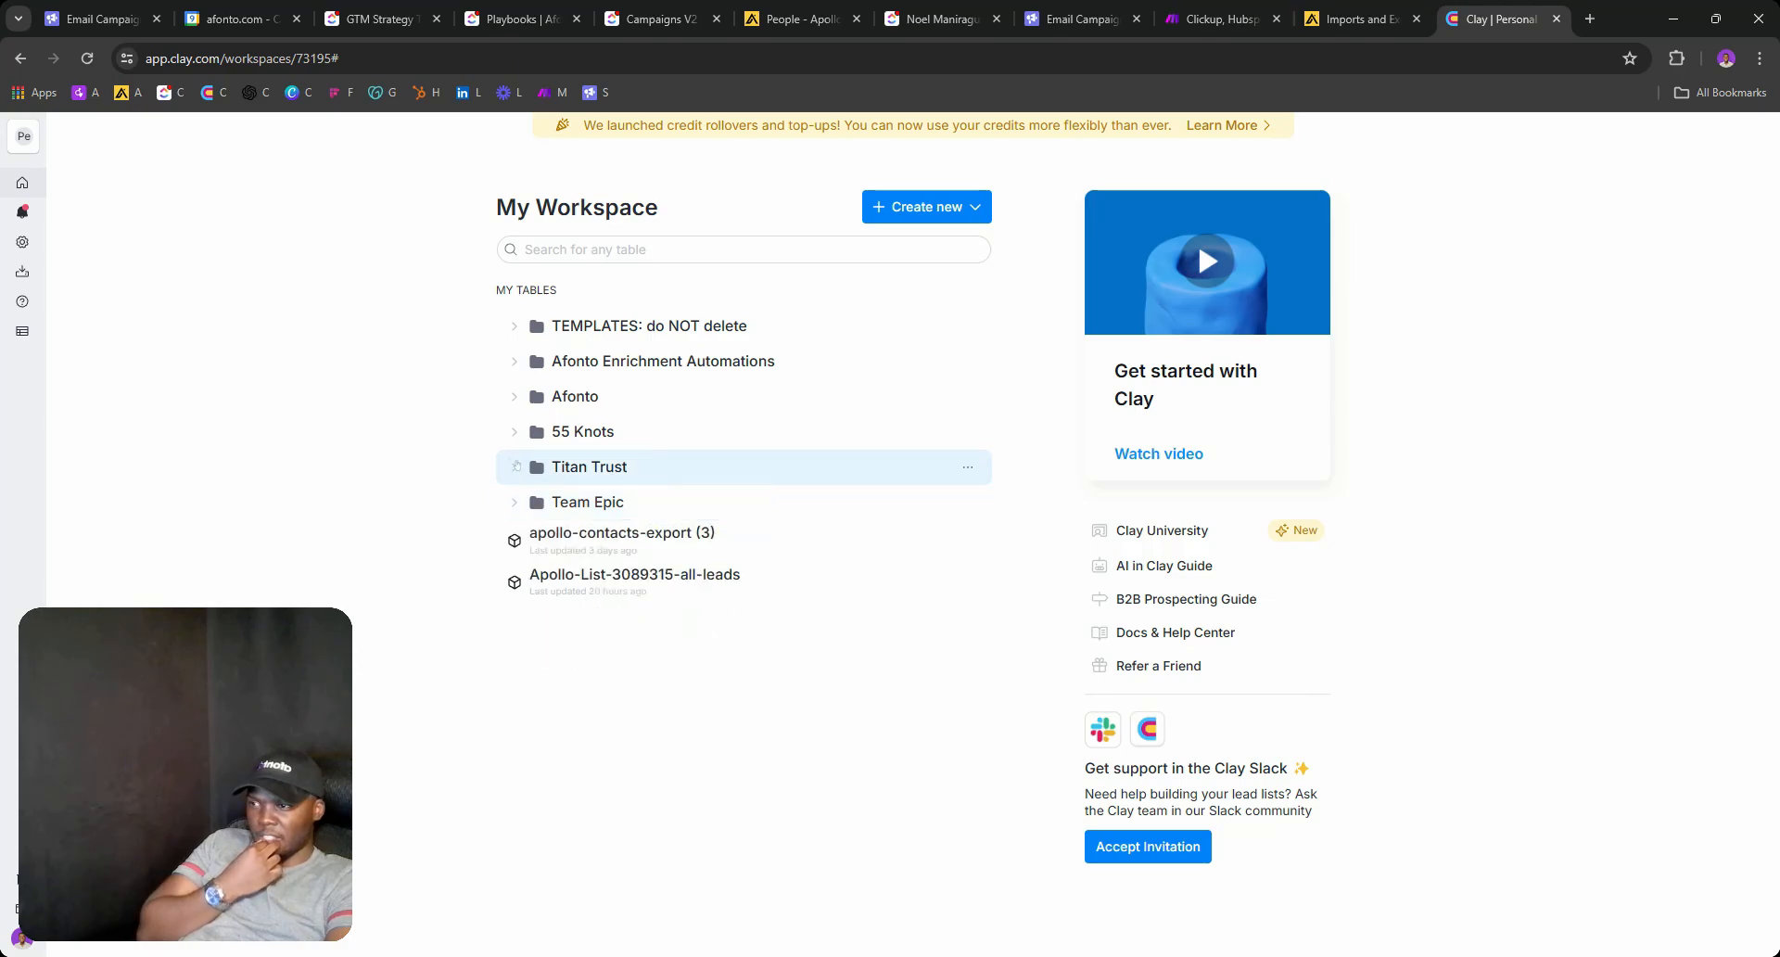
{"action": "left_click", "coordinate": [515, 431]}
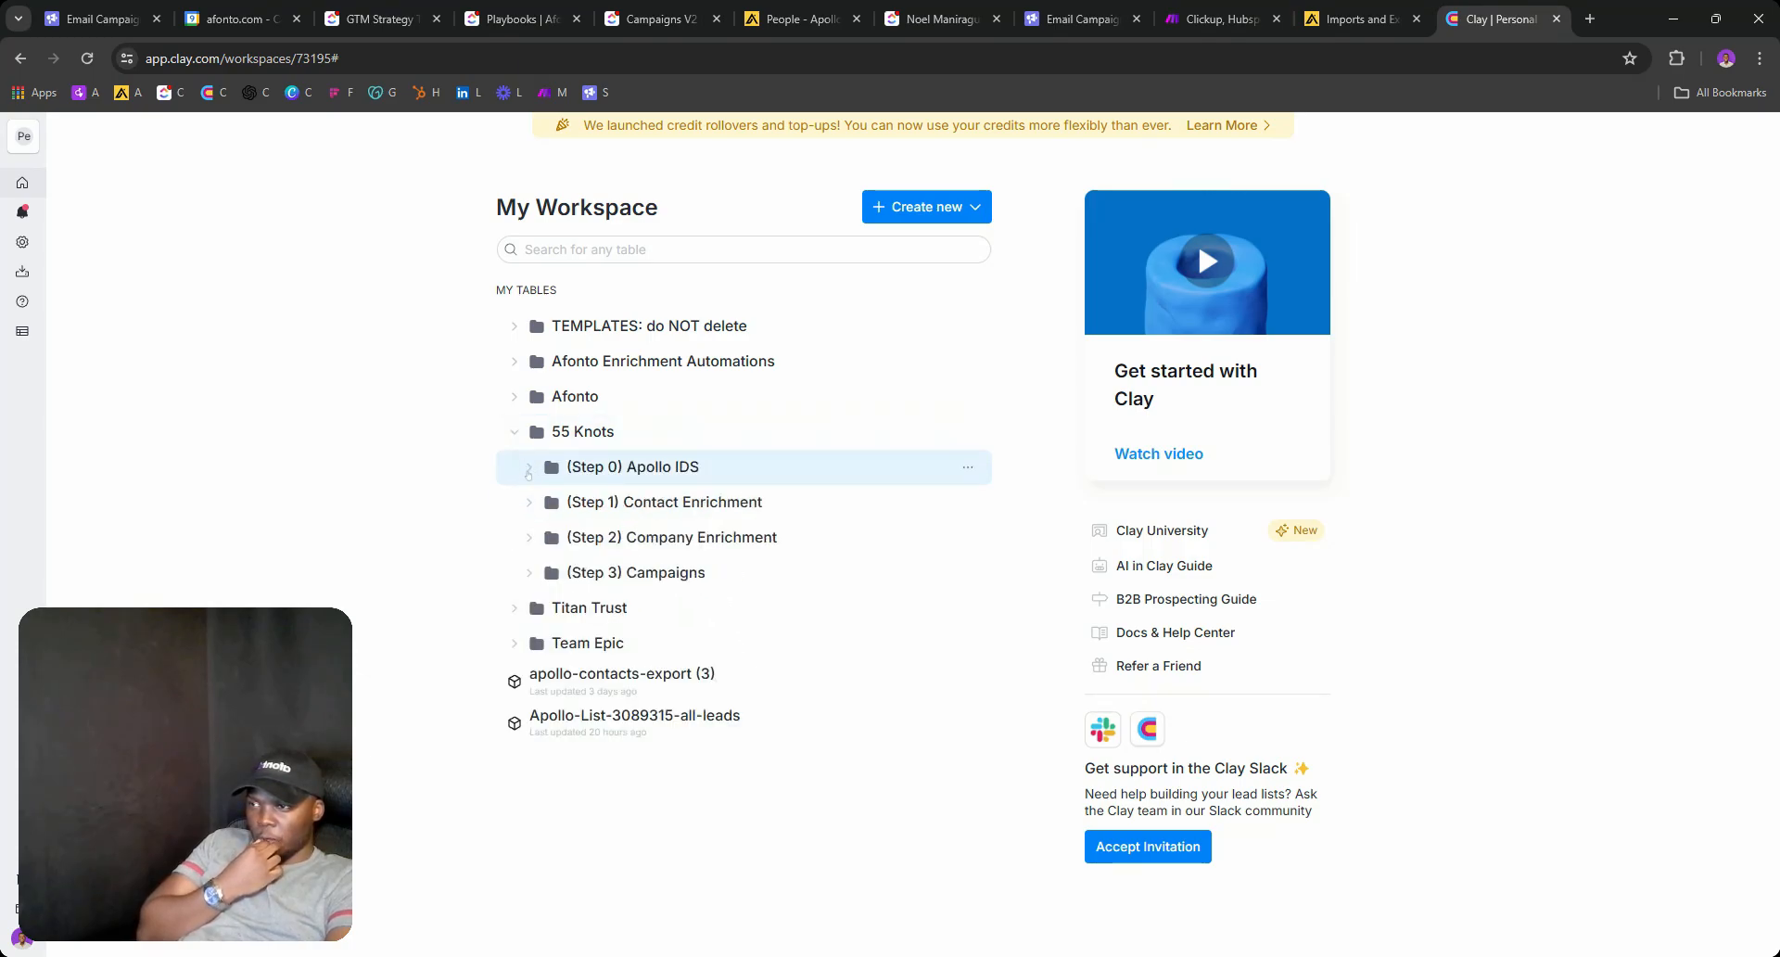
{"action": "left_click", "coordinate": [528, 468]}
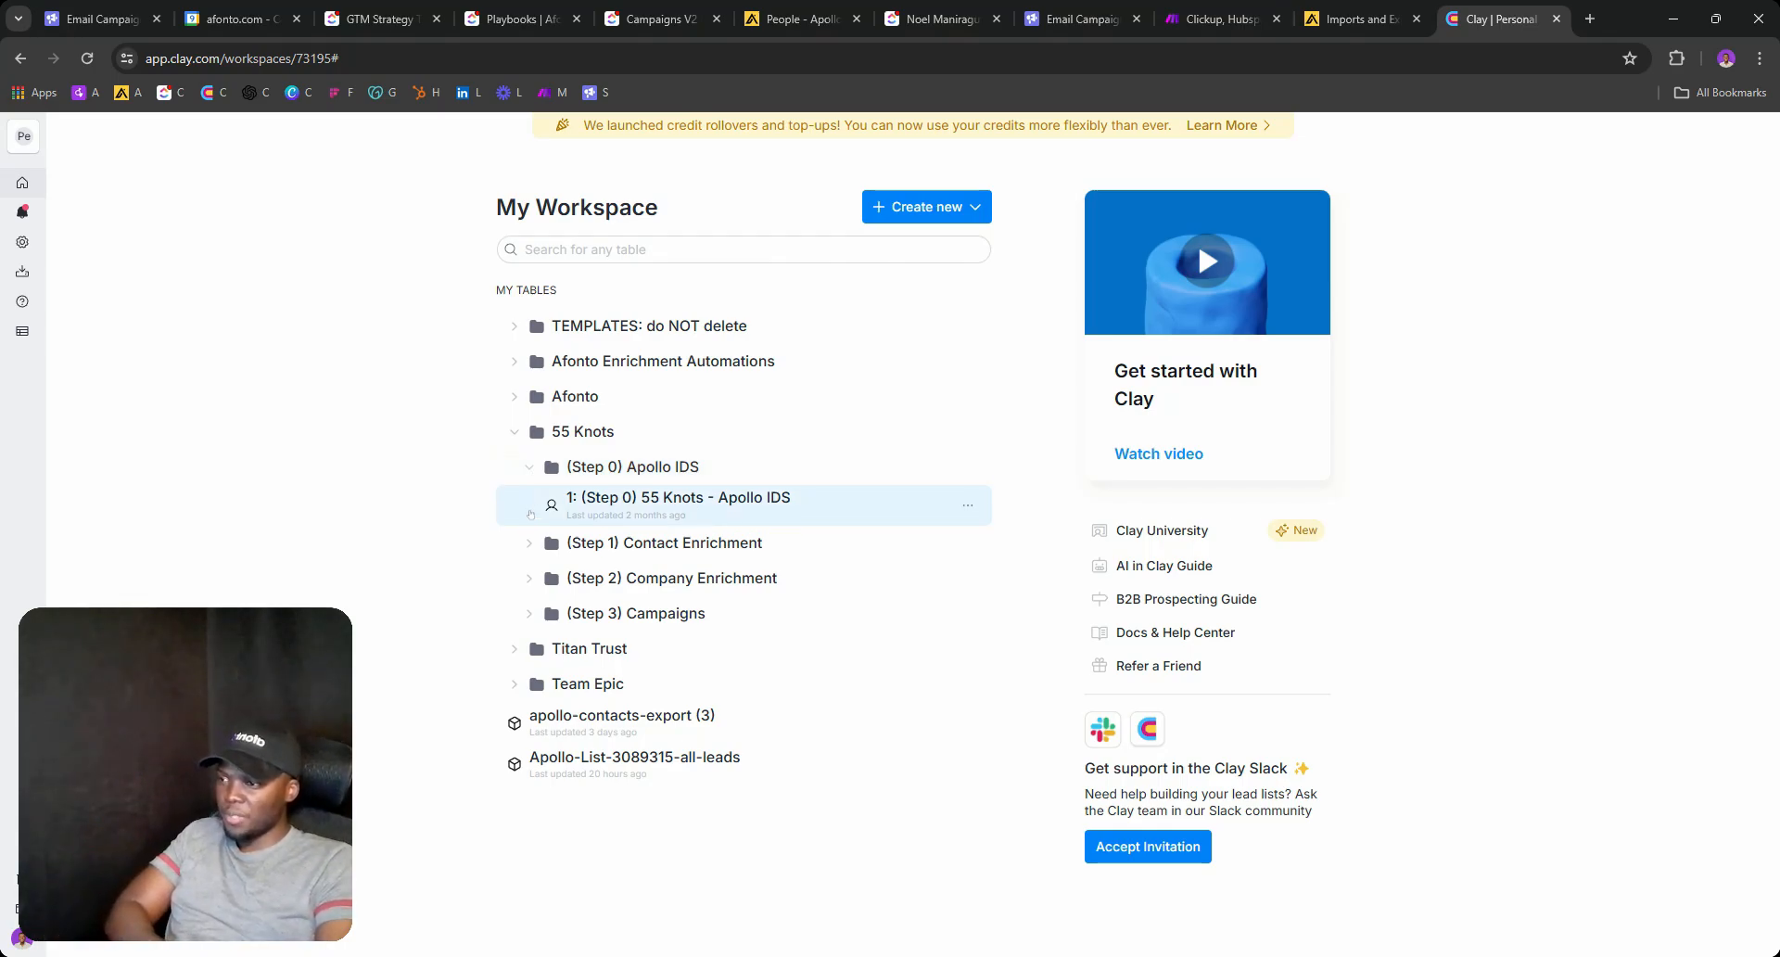
{"action": "left_click", "coordinate": [528, 544]}
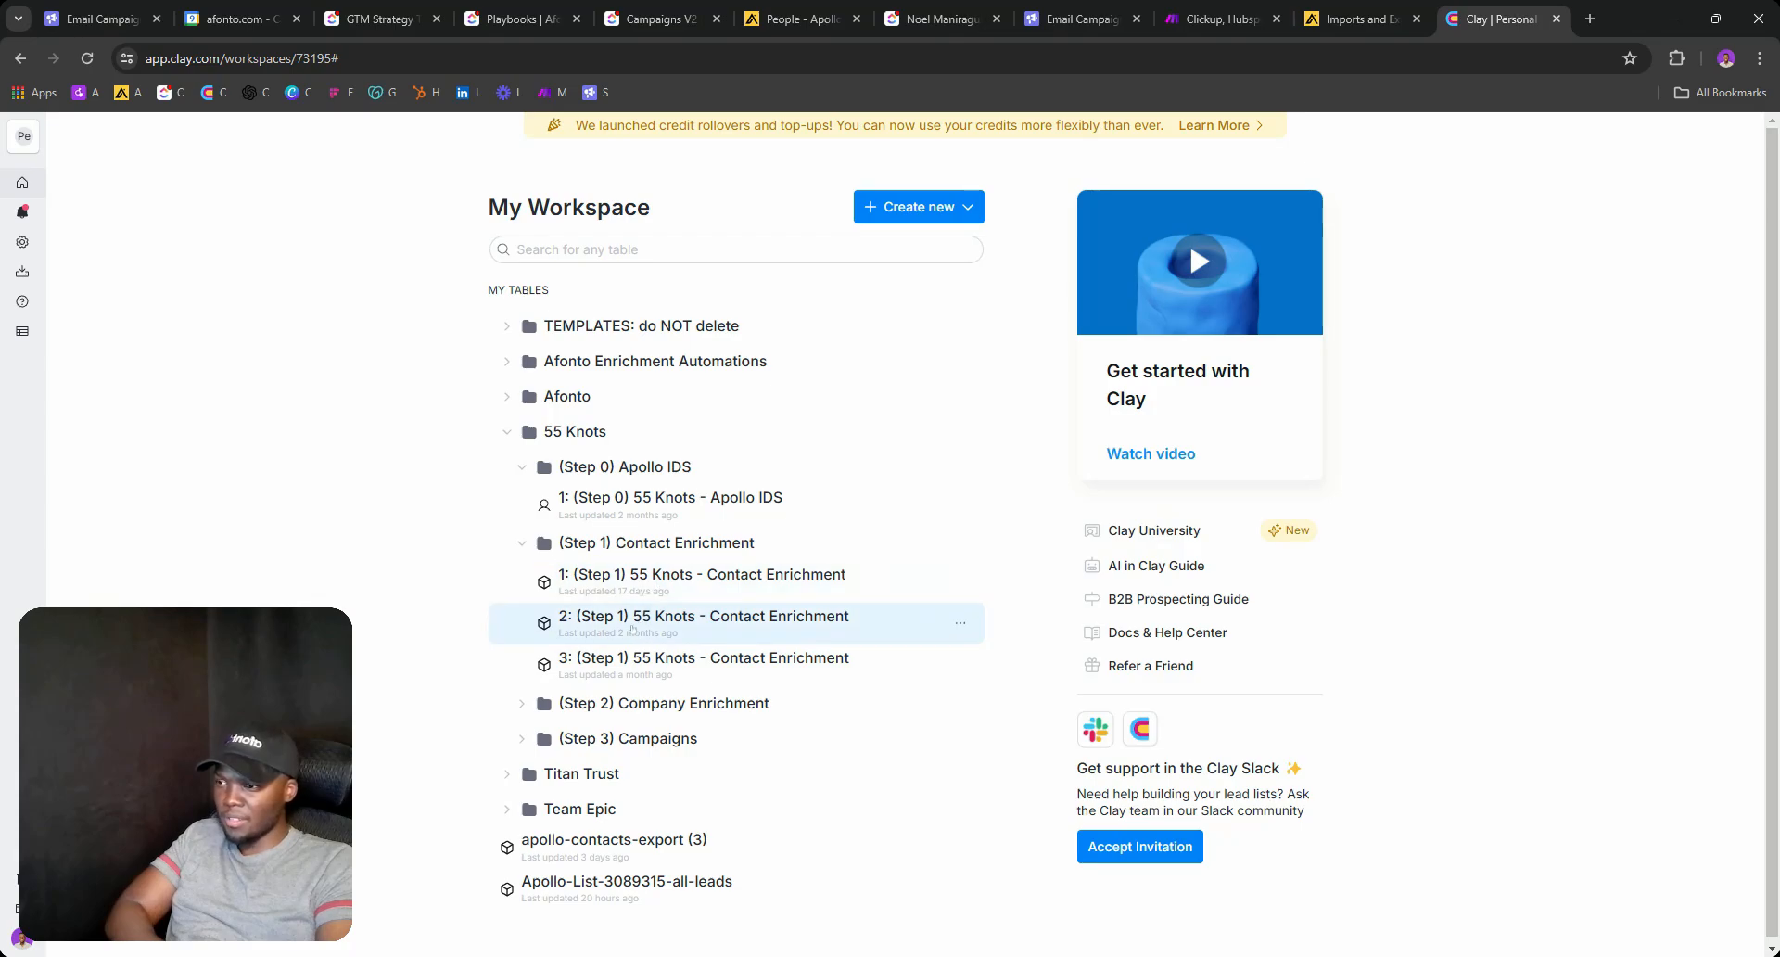
{"action": "scroll", "coordinate": [623, 637], "scroll_direction": "down", "scroll_amount": 1}
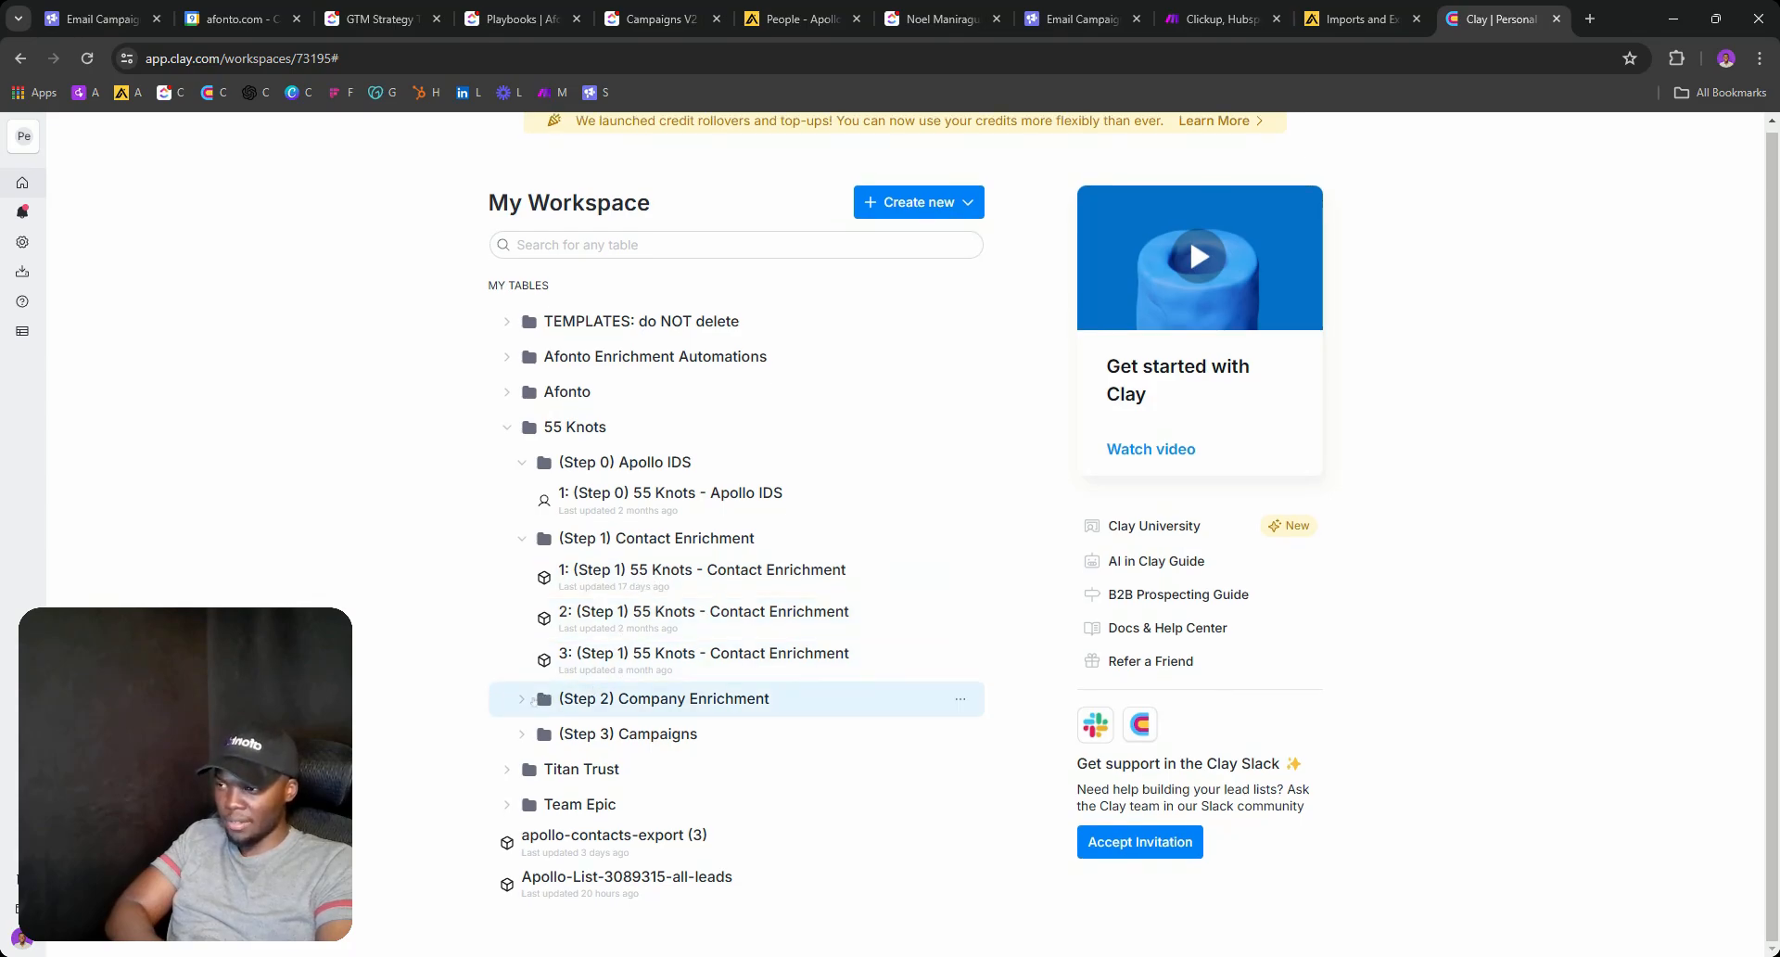
{"action": "left_click", "coordinate": [521, 702]}
{"action": "scroll", "coordinate": [660, 691], "scroll_direction": "down", "scroll_amount": 2}
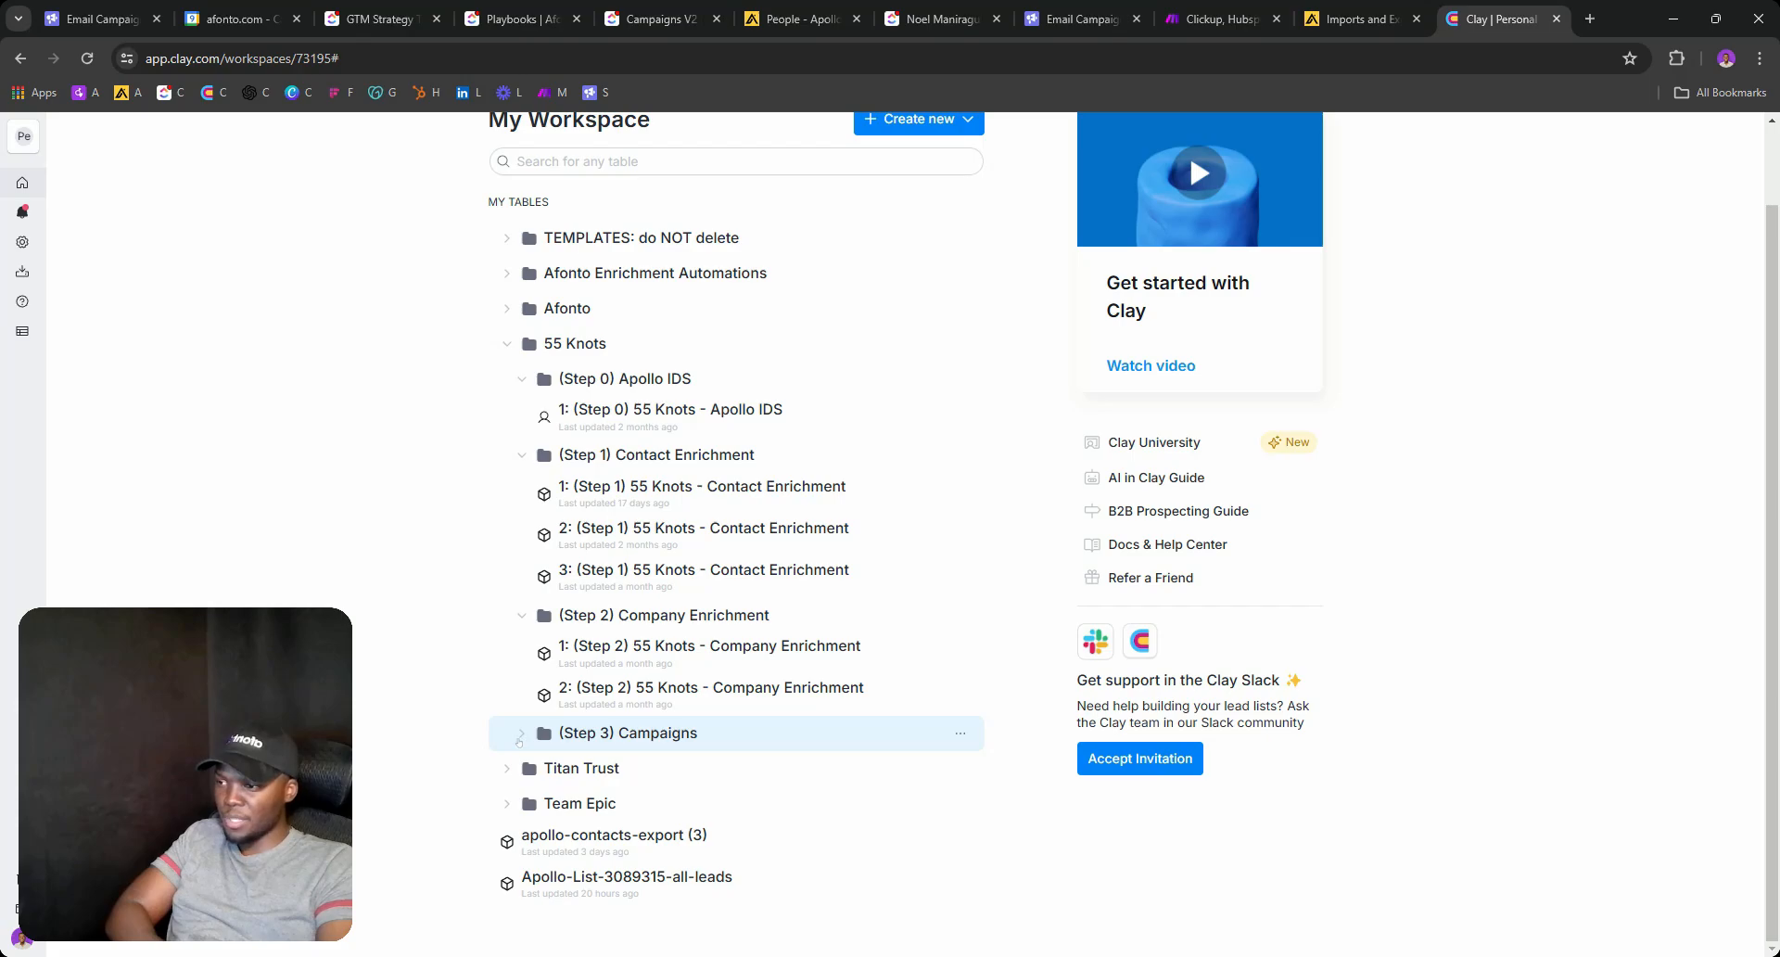
{"action": "left_click", "coordinate": [520, 733]}
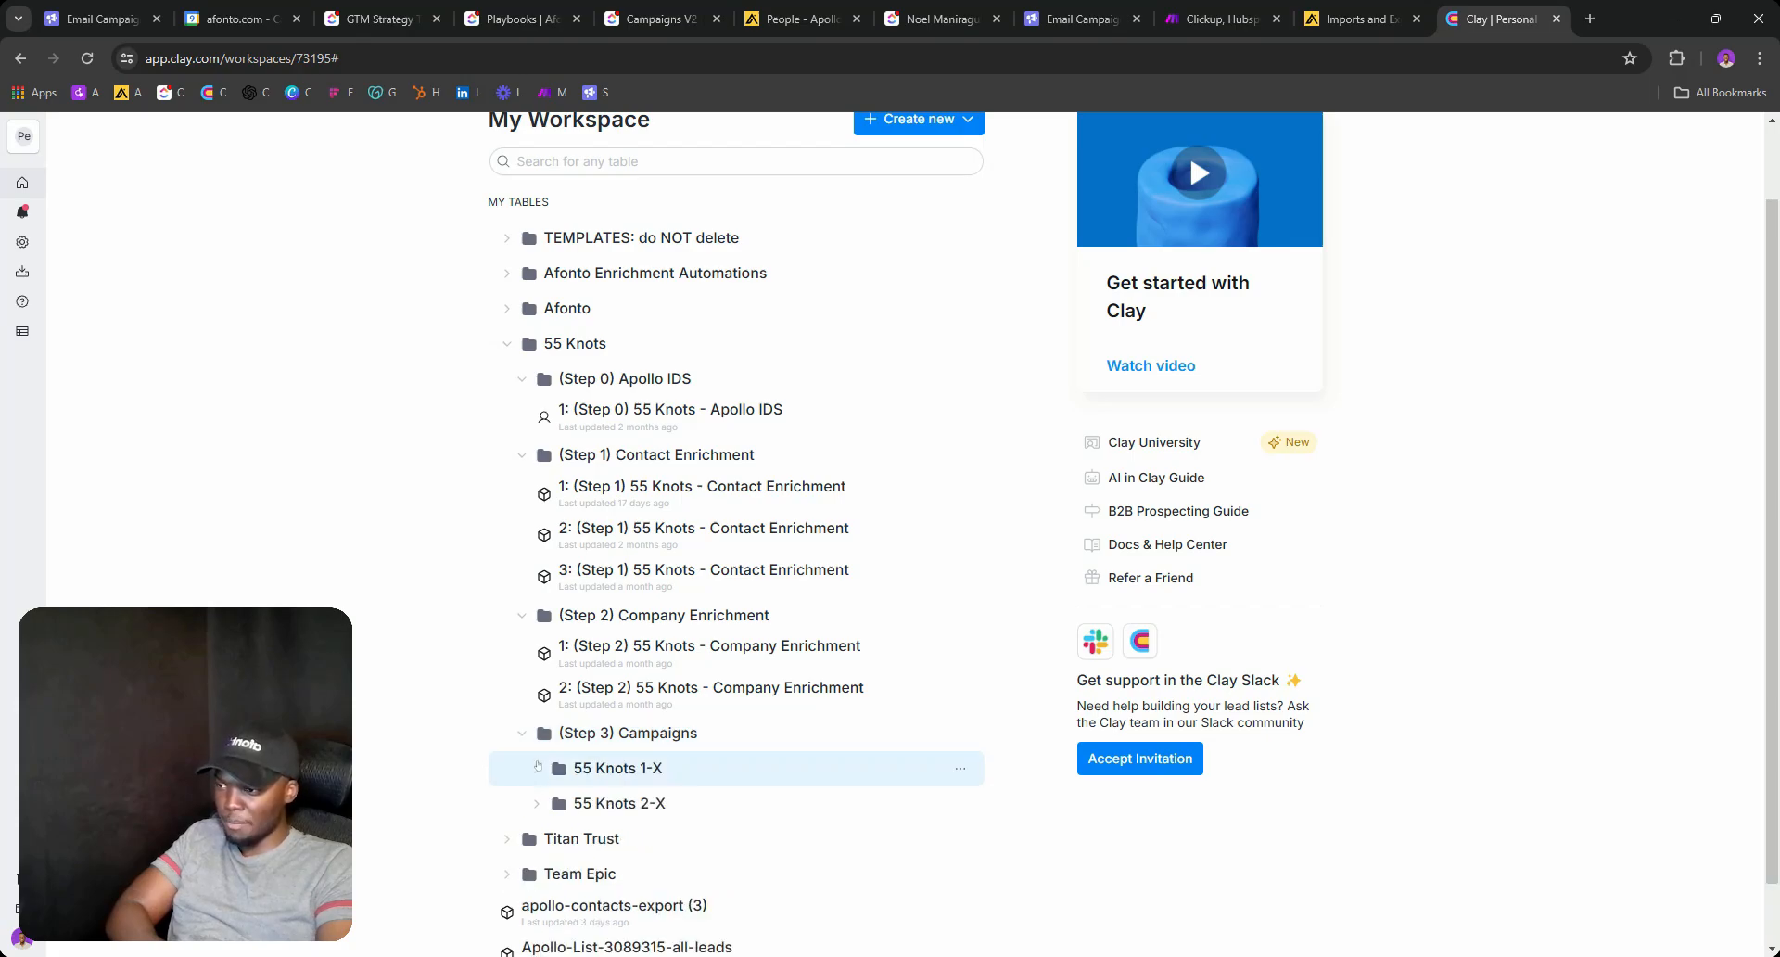
{"action": "left_click", "coordinate": [538, 766]}
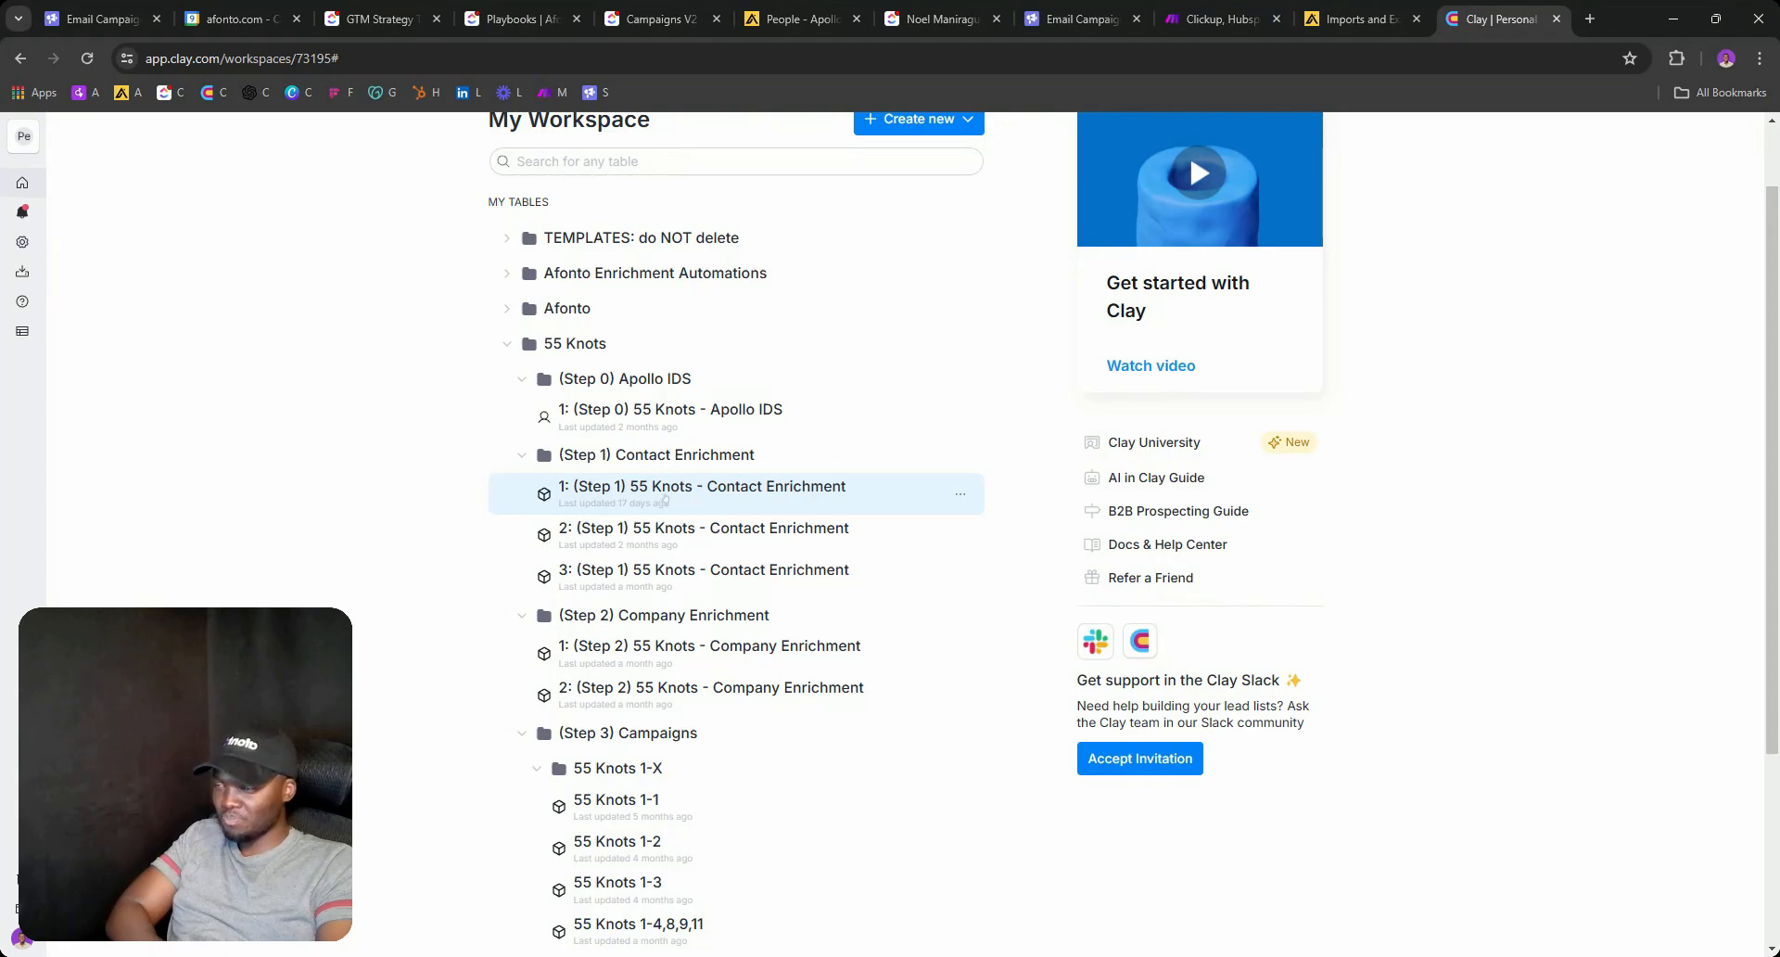
{"action": "left_click", "coordinate": [620, 503]}
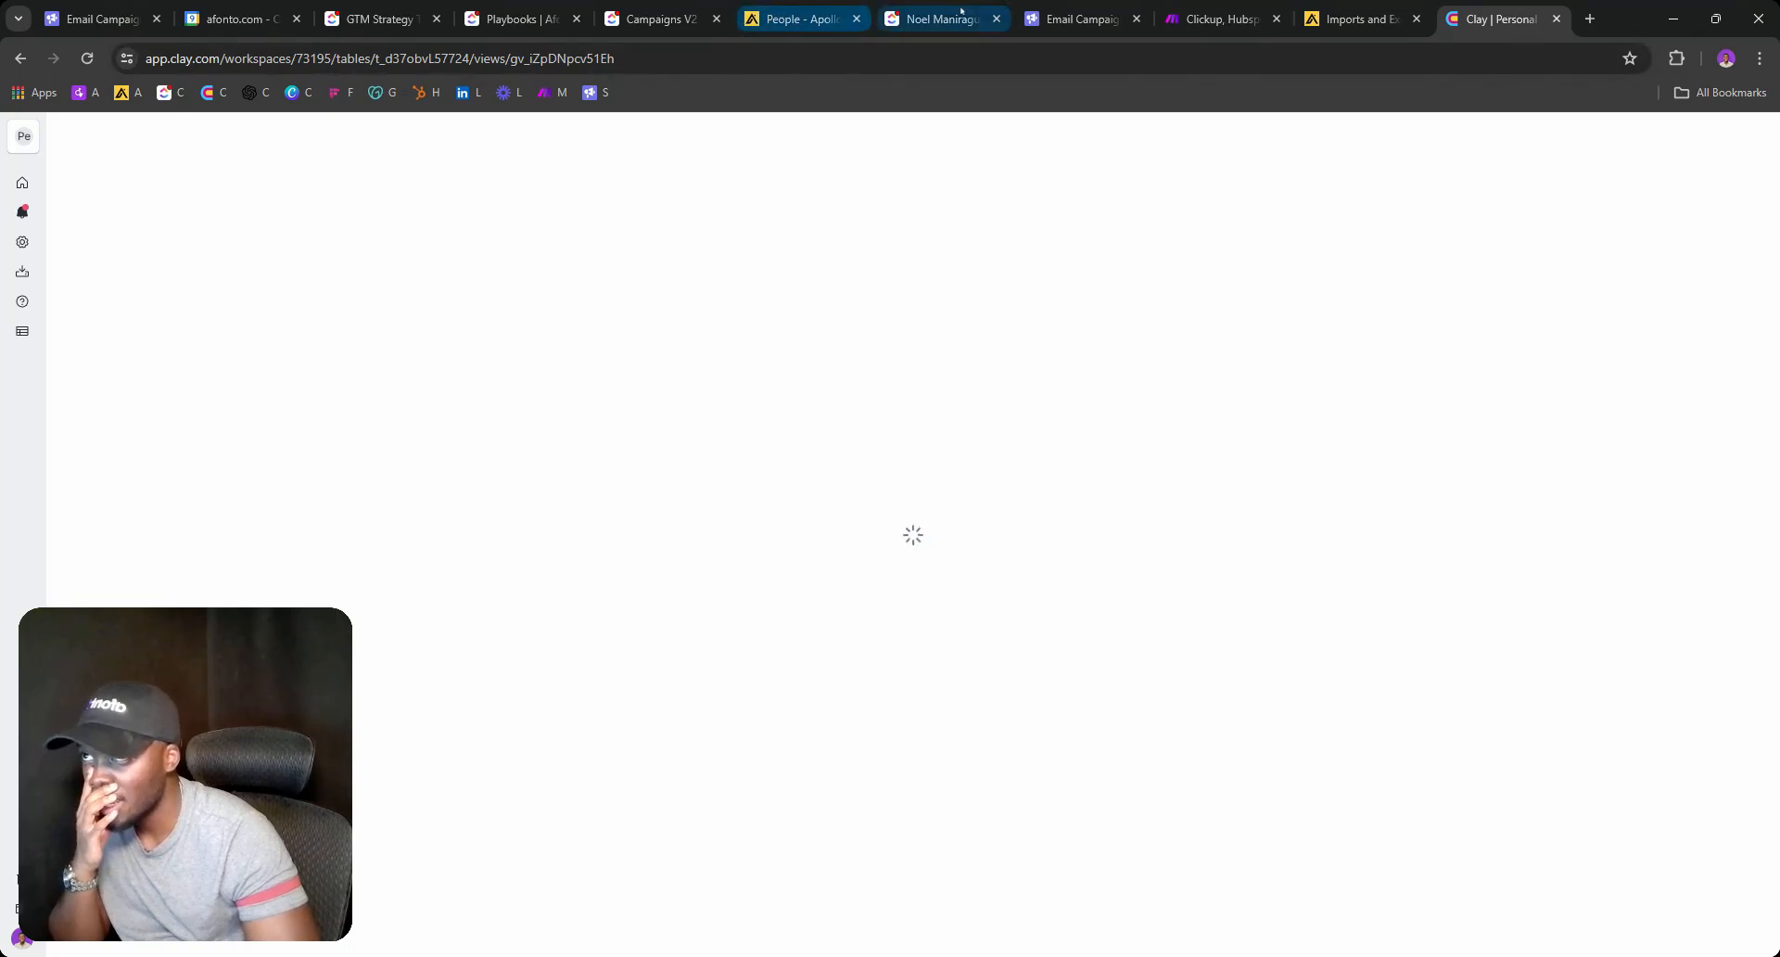
Move ADD CAMPAIGN TO SMARTLEAD above ENRICH CONTACTS IN CLAY, applied to this list only.
{"action": "left_click", "coordinate": [673, 4]}
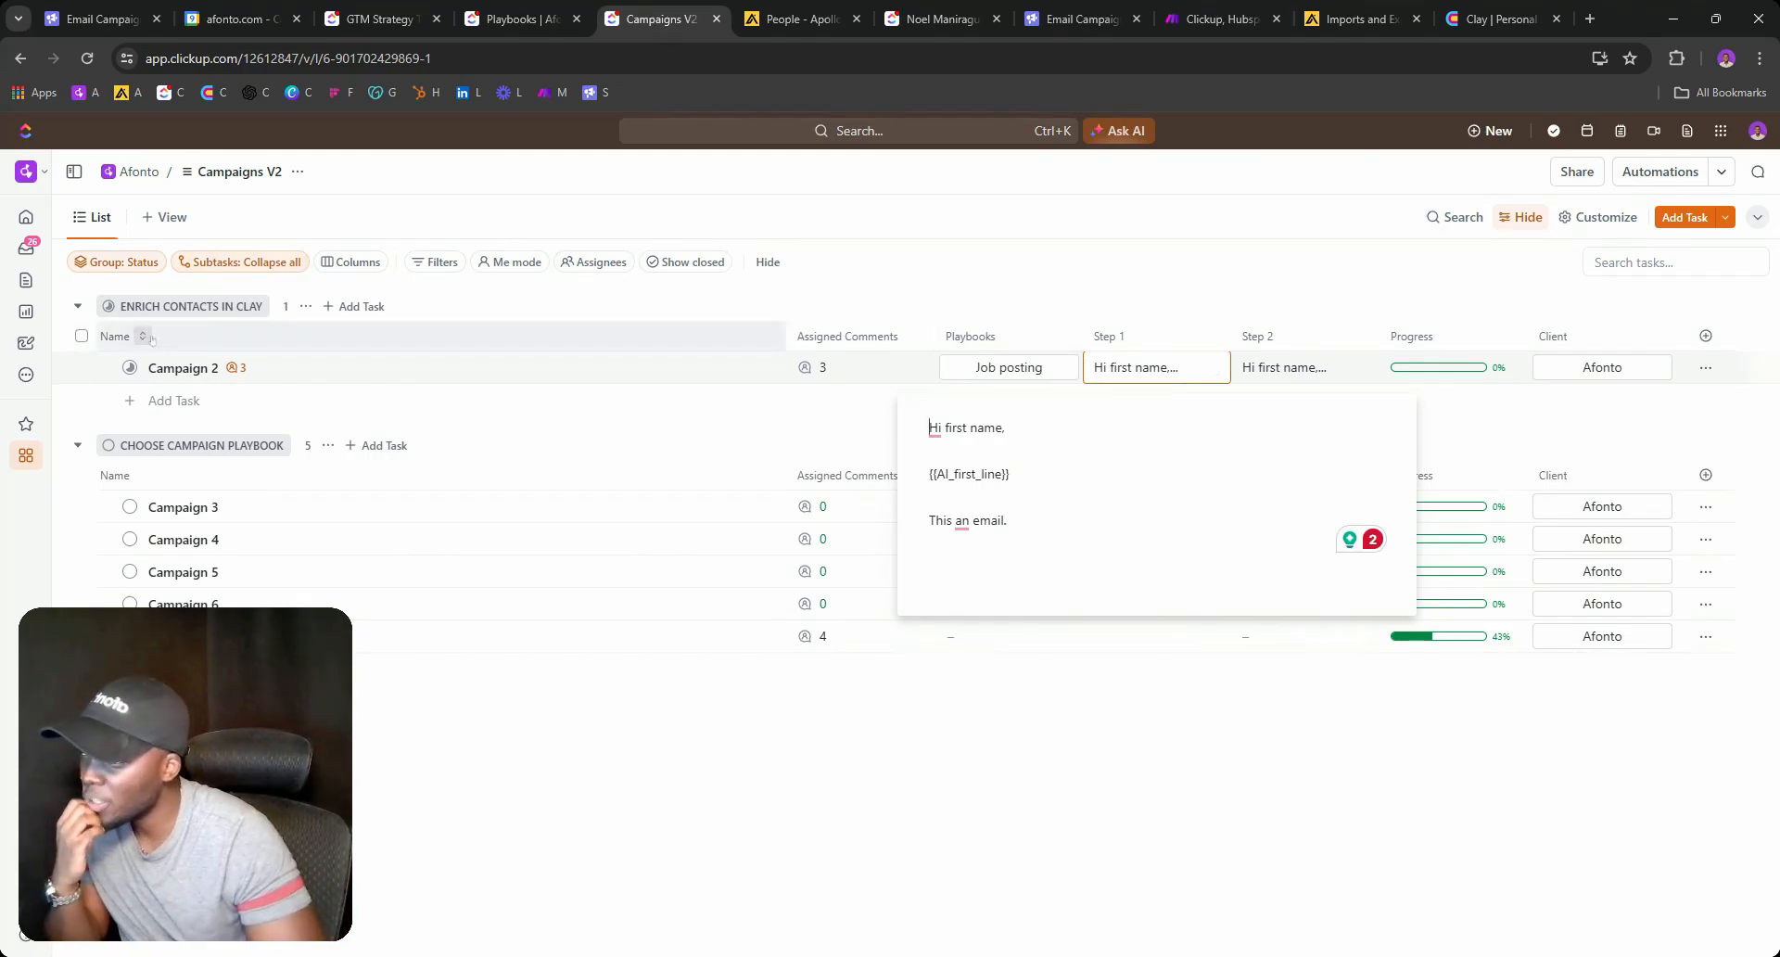
{"action": "left_click", "coordinate": [130, 367]}
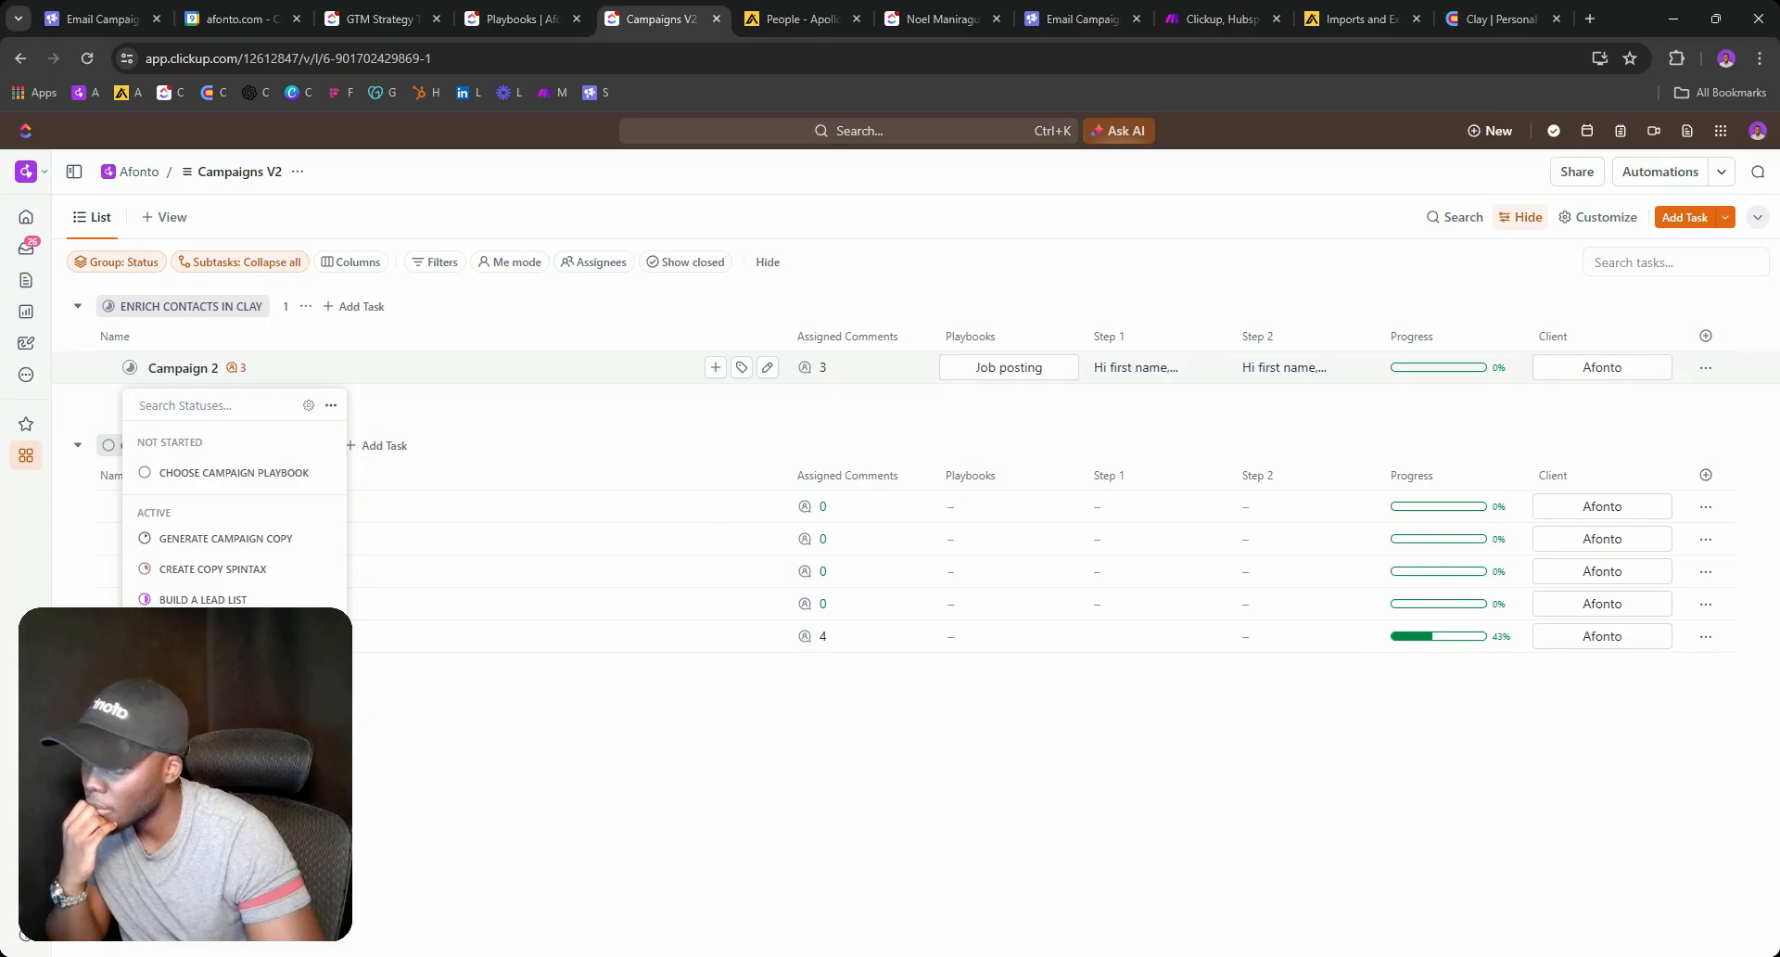
{"action": "left_click", "coordinate": [308, 404]}
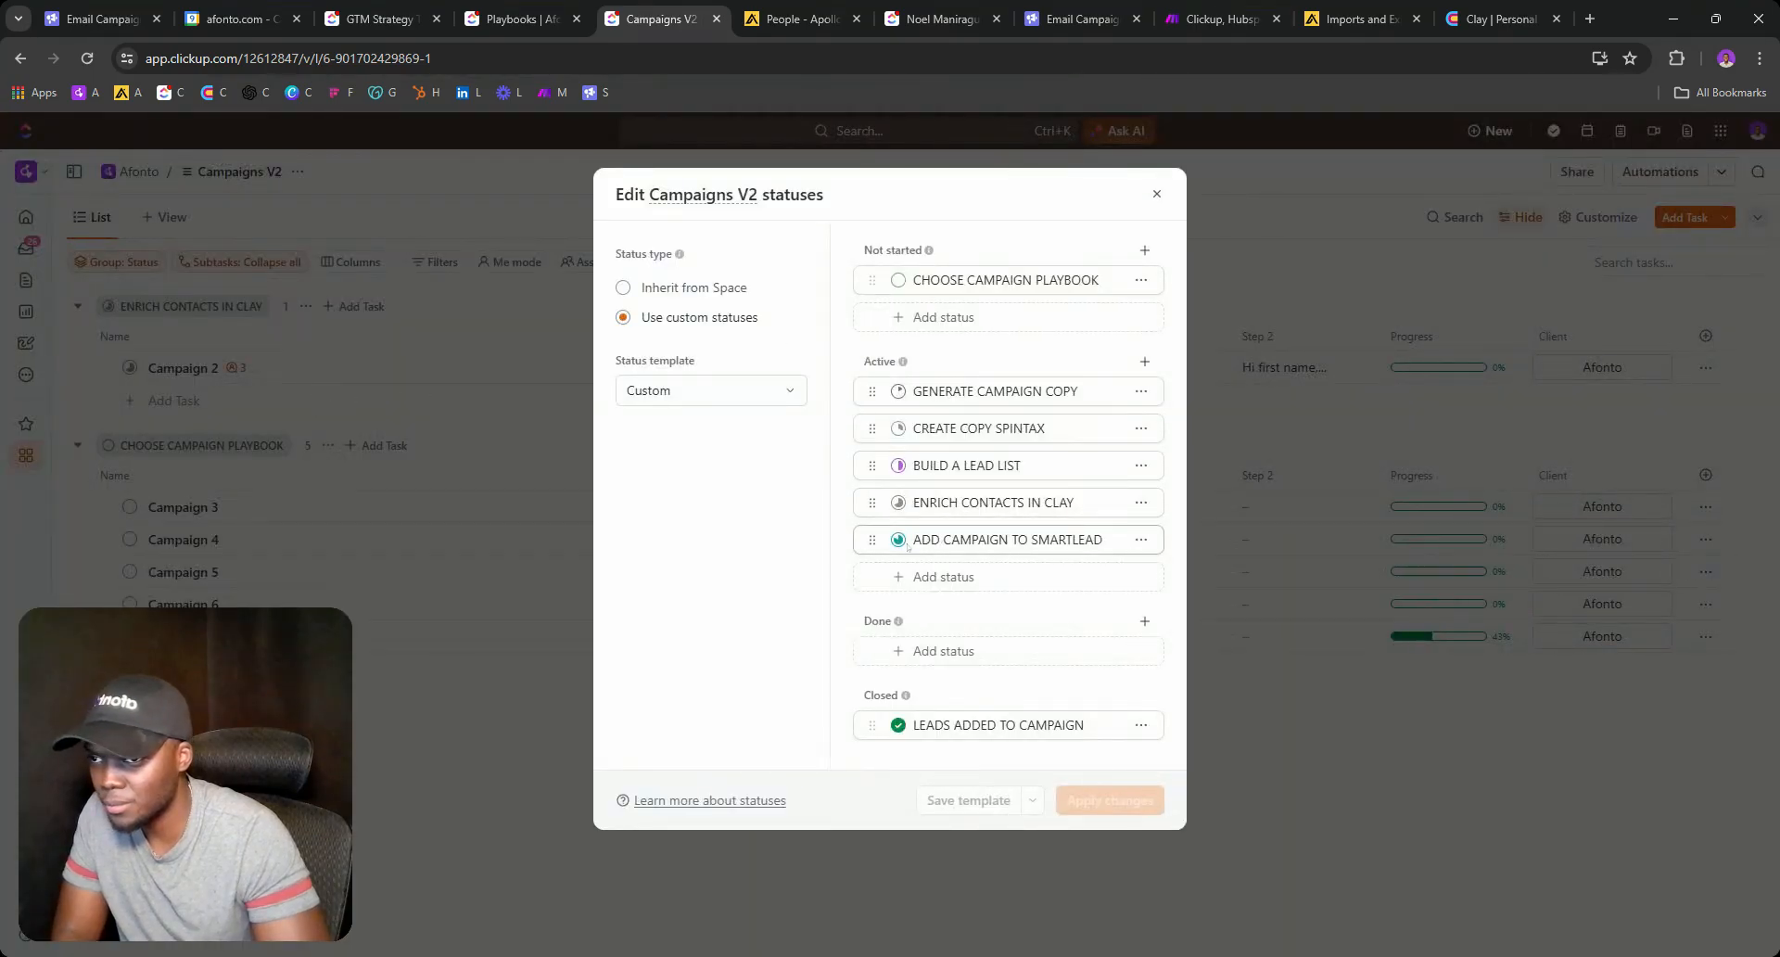
{"action": "left_click_drag", "start_coordinate": [872, 531], "coordinate": [872, 501]}
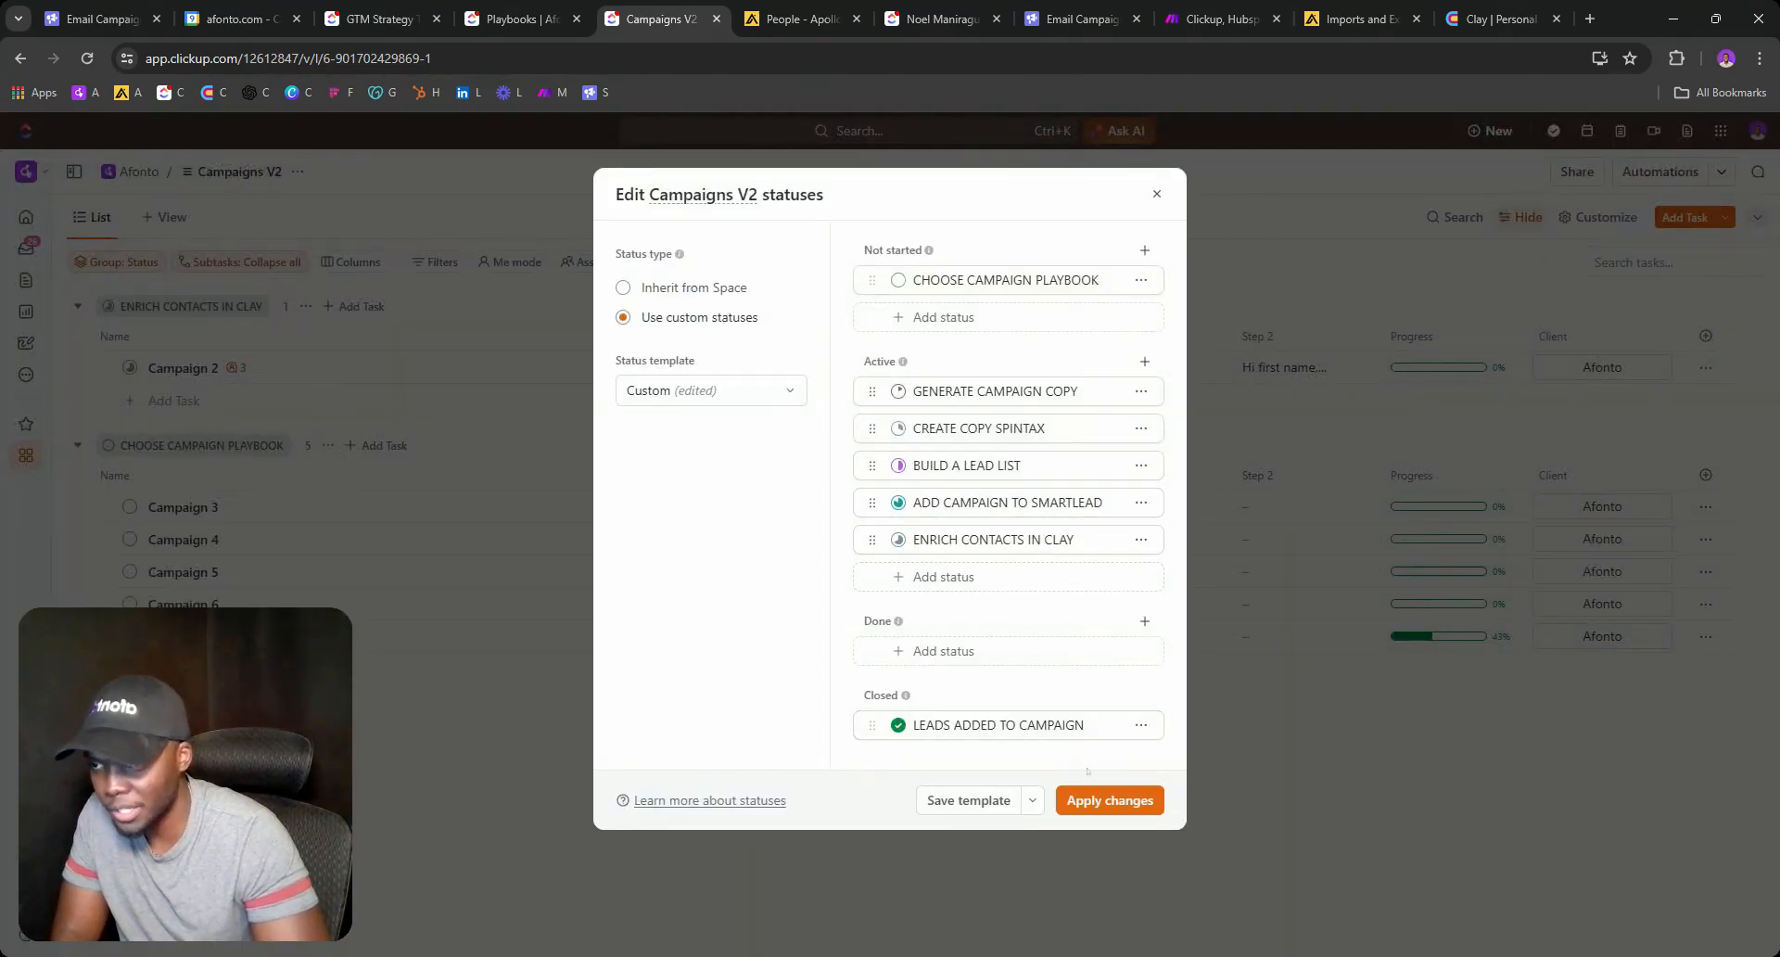
{"action": "left_click", "coordinate": [1108, 800]}
{"action": "left_click", "coordinate": [973, 438]}
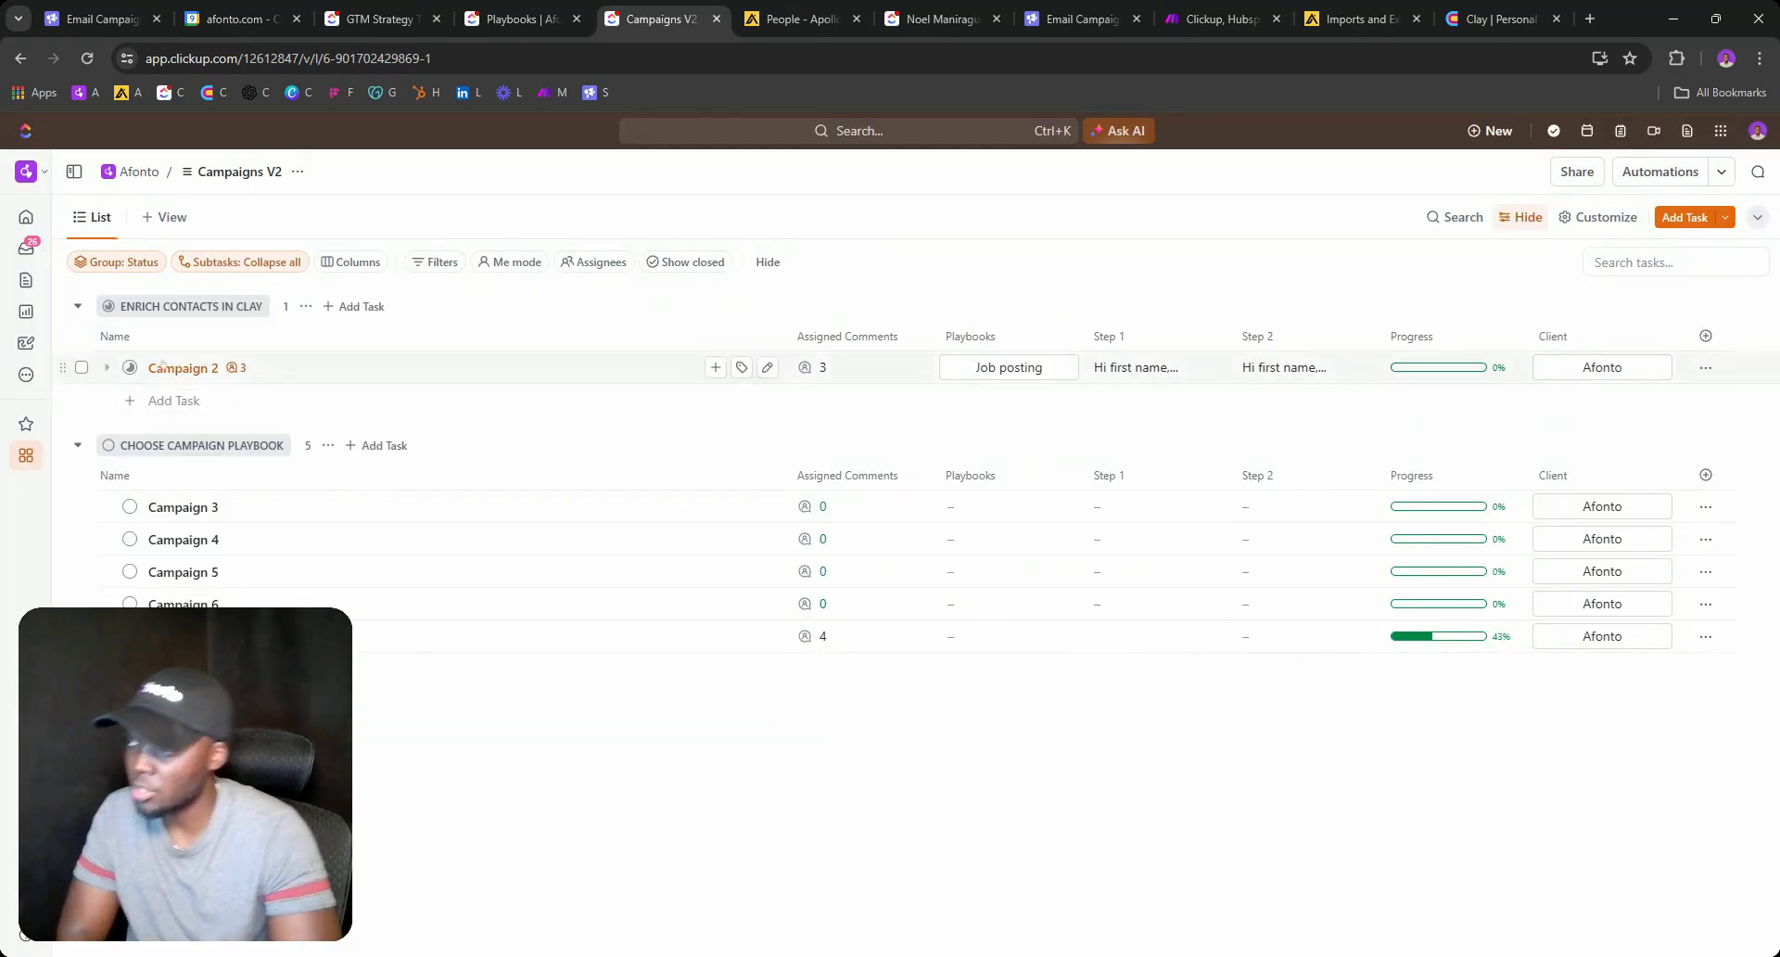
Move ADD CAMPAIGN TO SMARTLEAD further up, above BUILD A LEAD LIST, applied to this list only.
{"action": "left_click", "coordinate": [130, 367]}
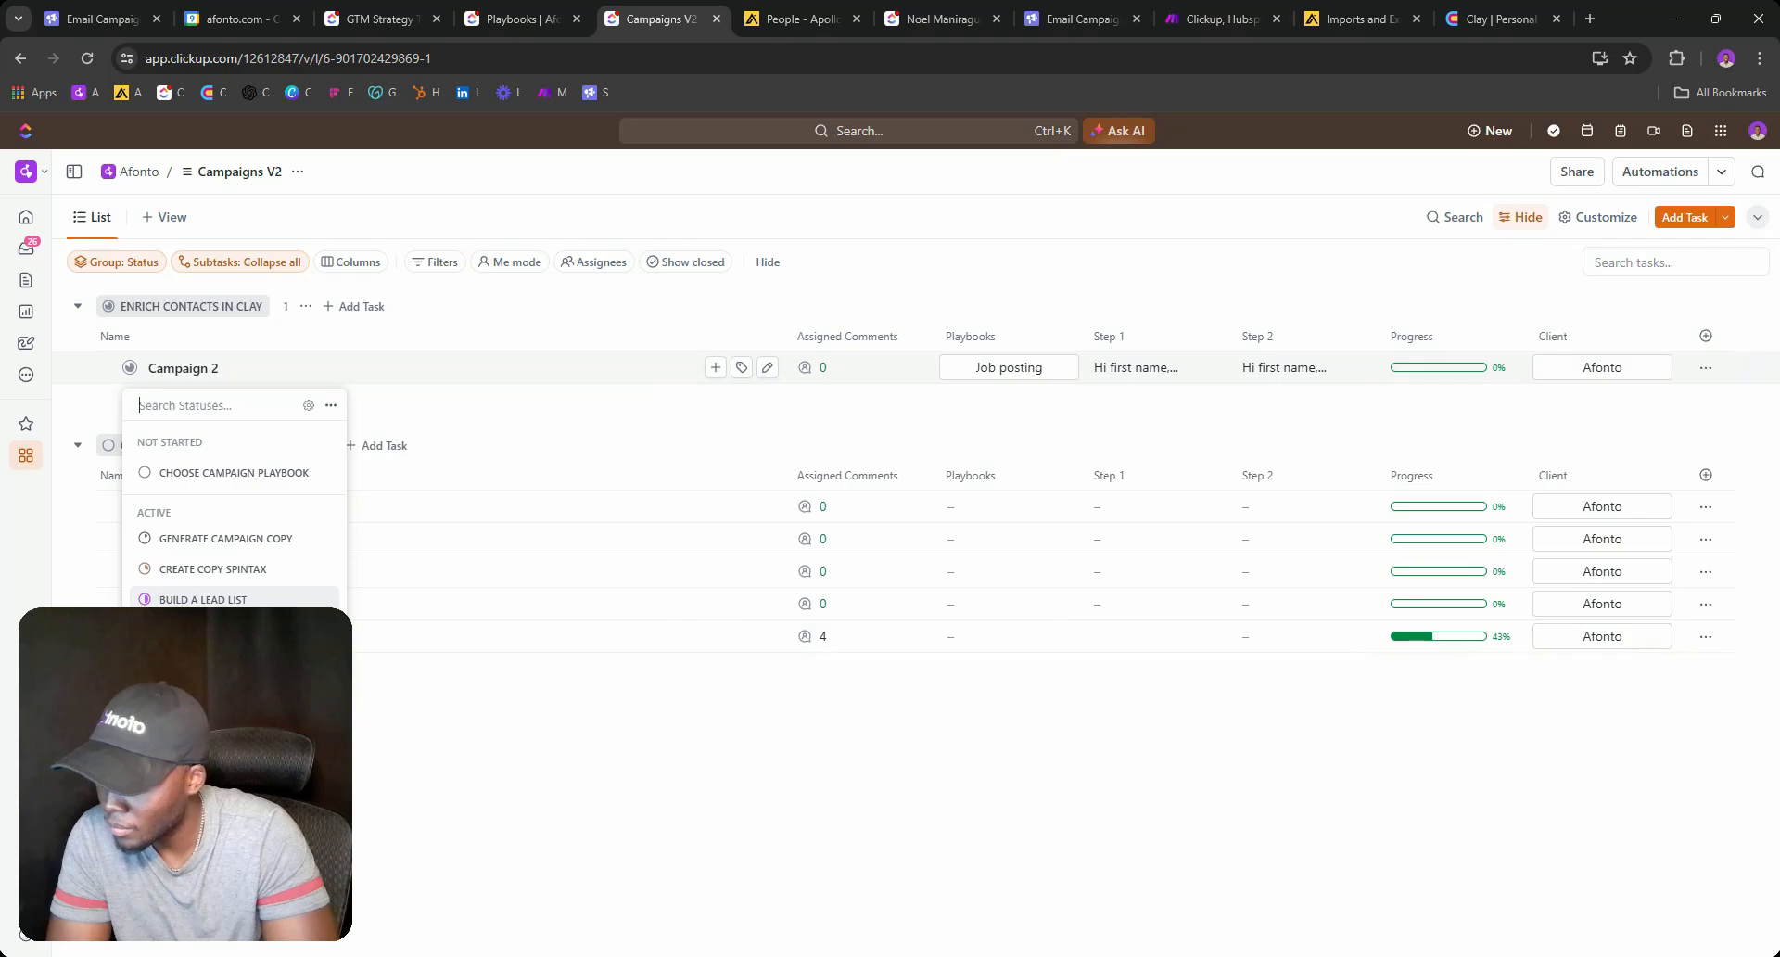
{"action": "left_click", "coordinate": [309, 405]}
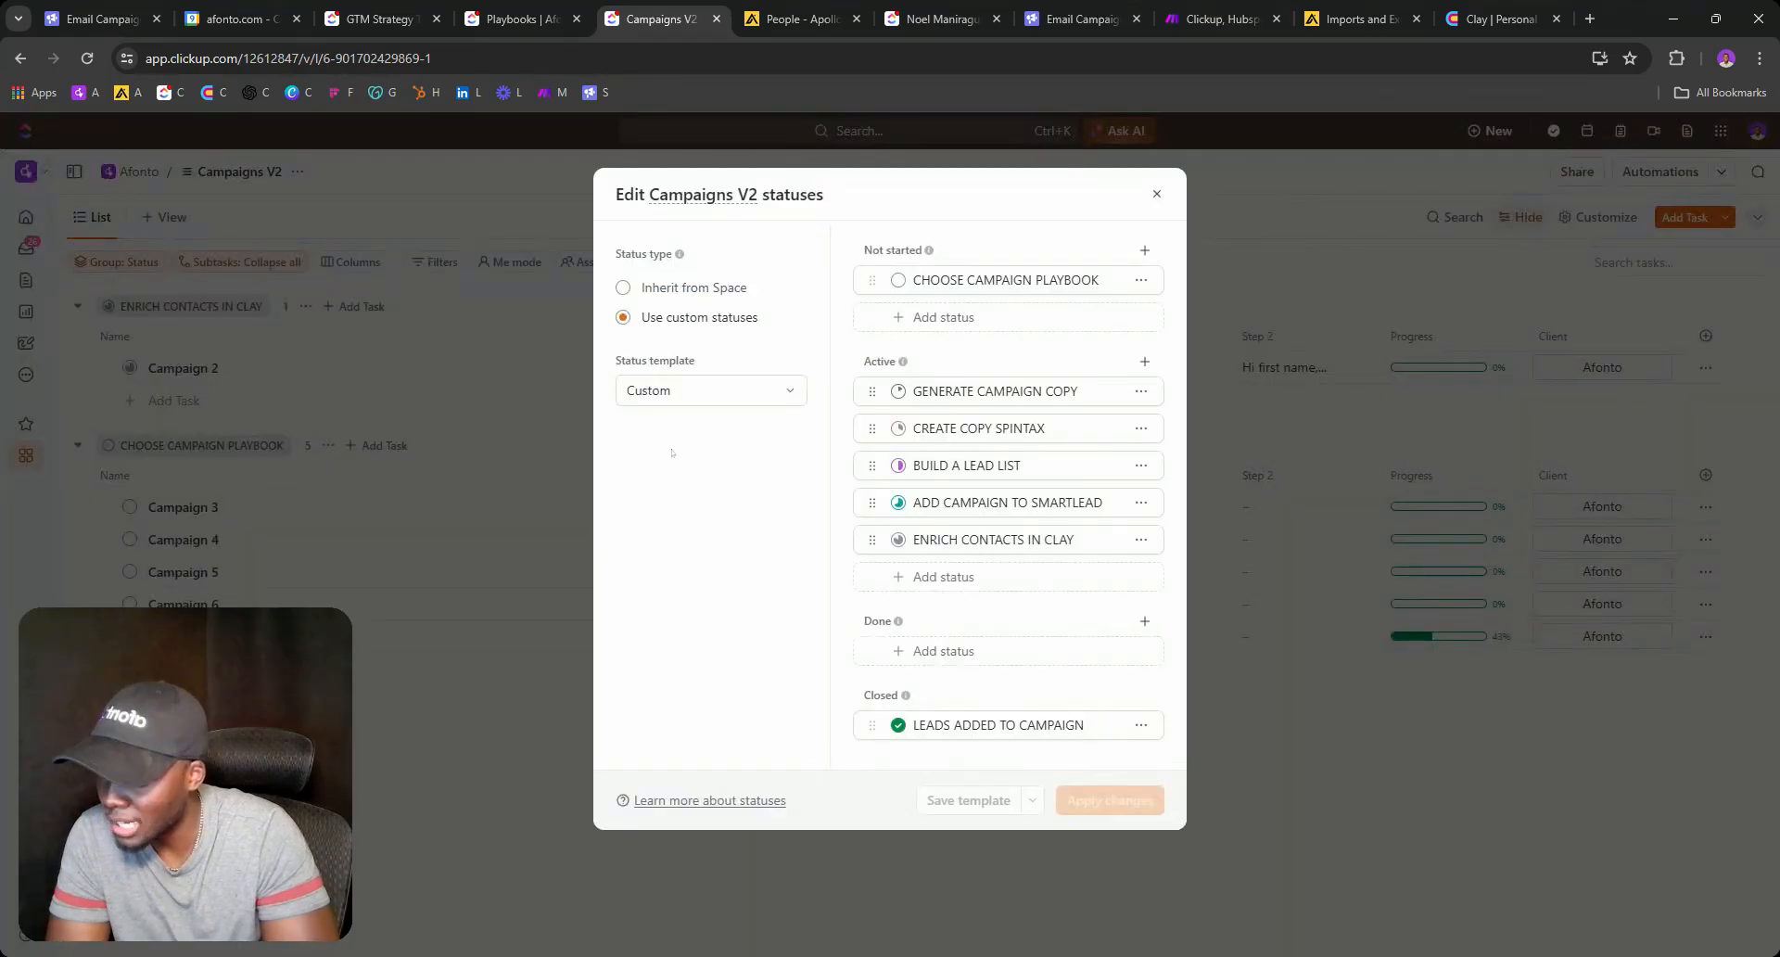
{"action": "left_click_drag", "start_coordinate": [867, 501], "coordinate": [868, 464]}
{"action": "left_click", "coordinate": [1104, 801]}
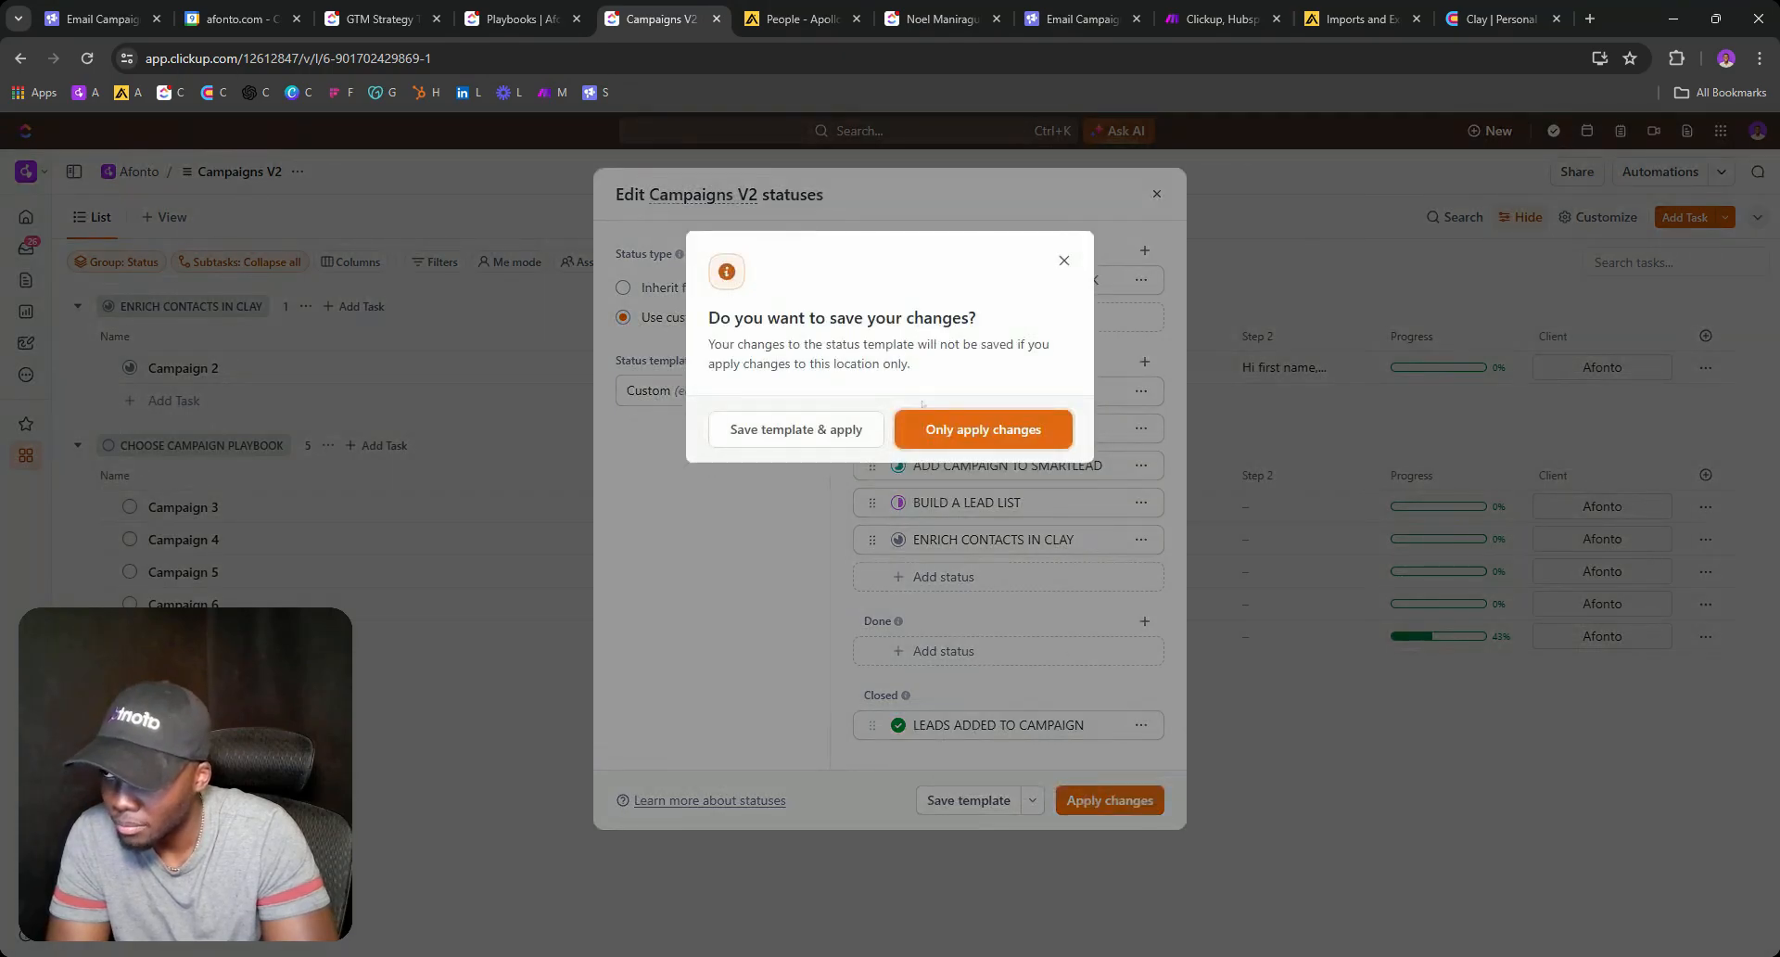
{"action": "left_click", "coordinate": [927, 426]}
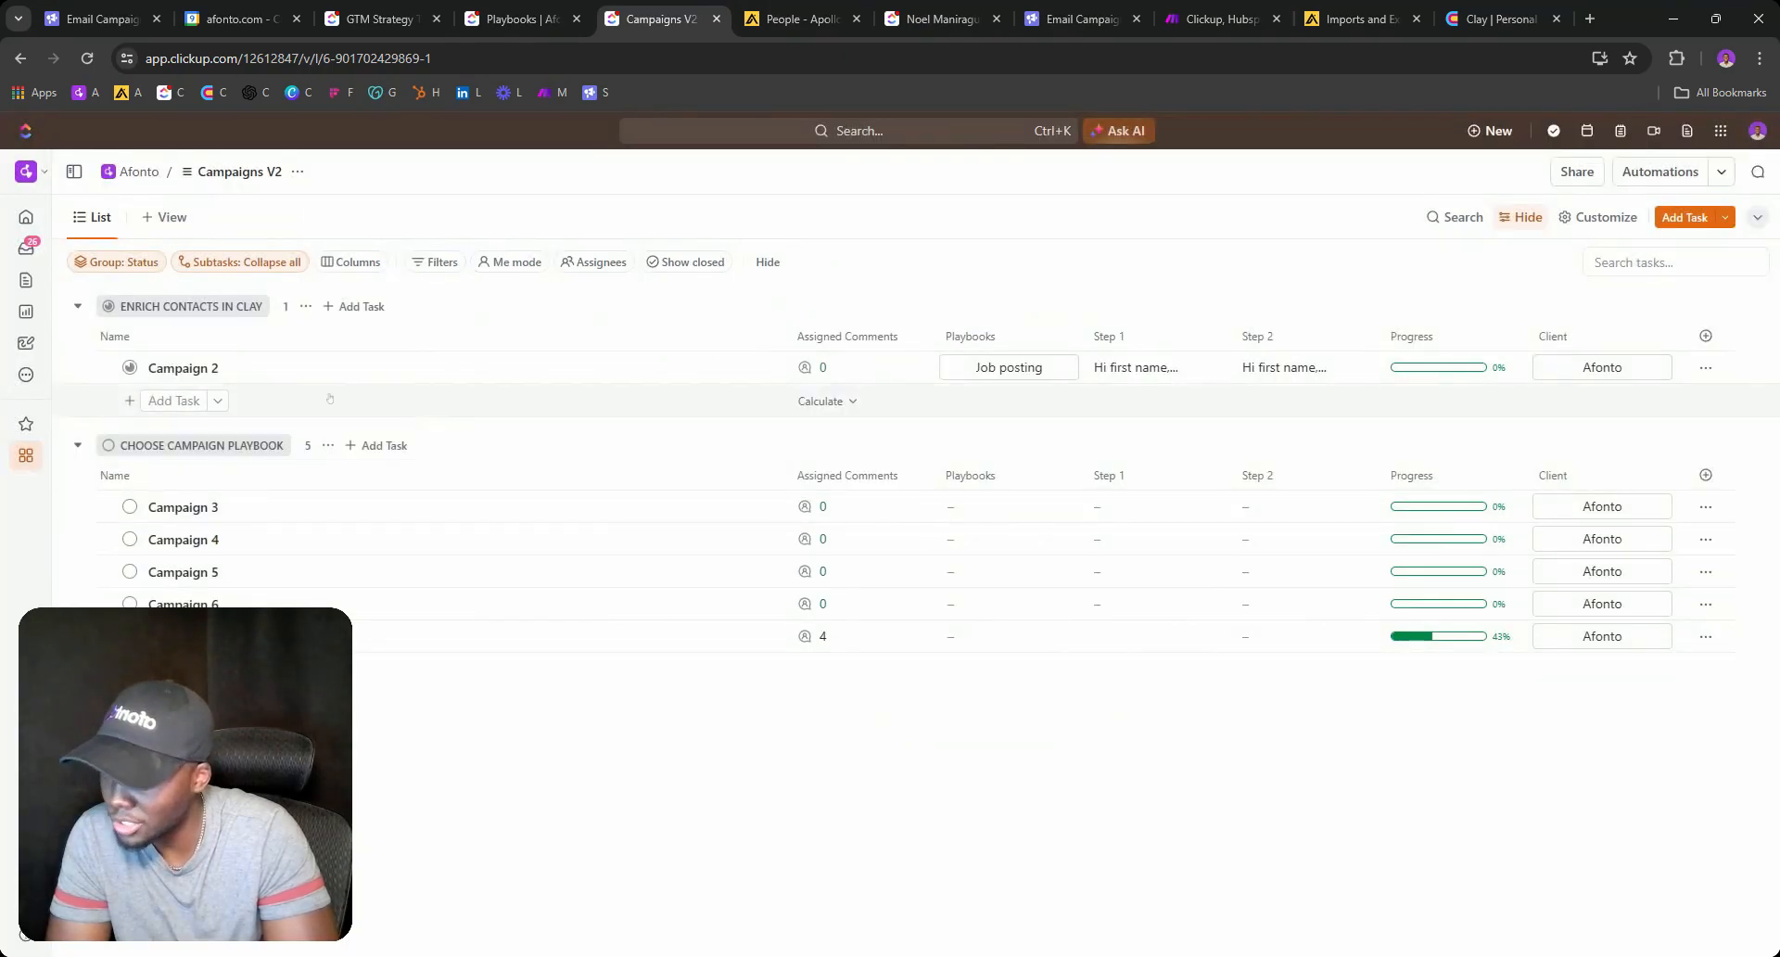
Check Campaign 2's reordered statuses and preview its full Step 1 email copy.
{"action": "left_click", "coordinate": [129, 367]}
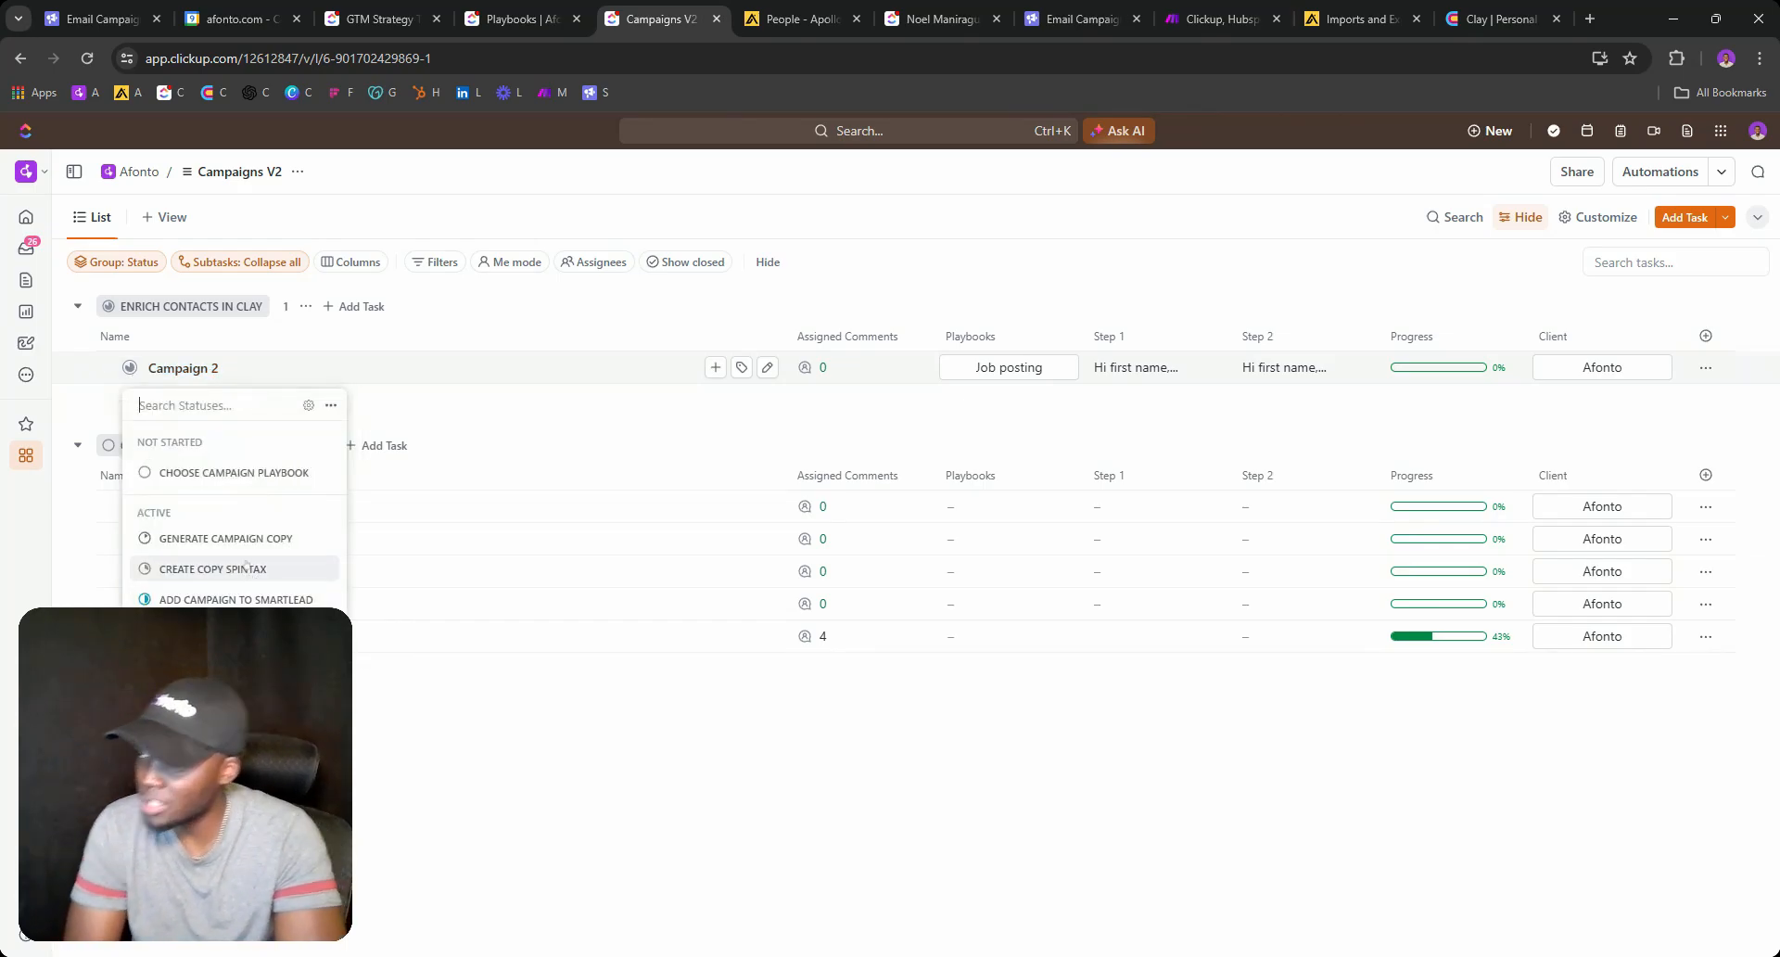
{"action": "left_click", "coordinate": [1159, 368]}
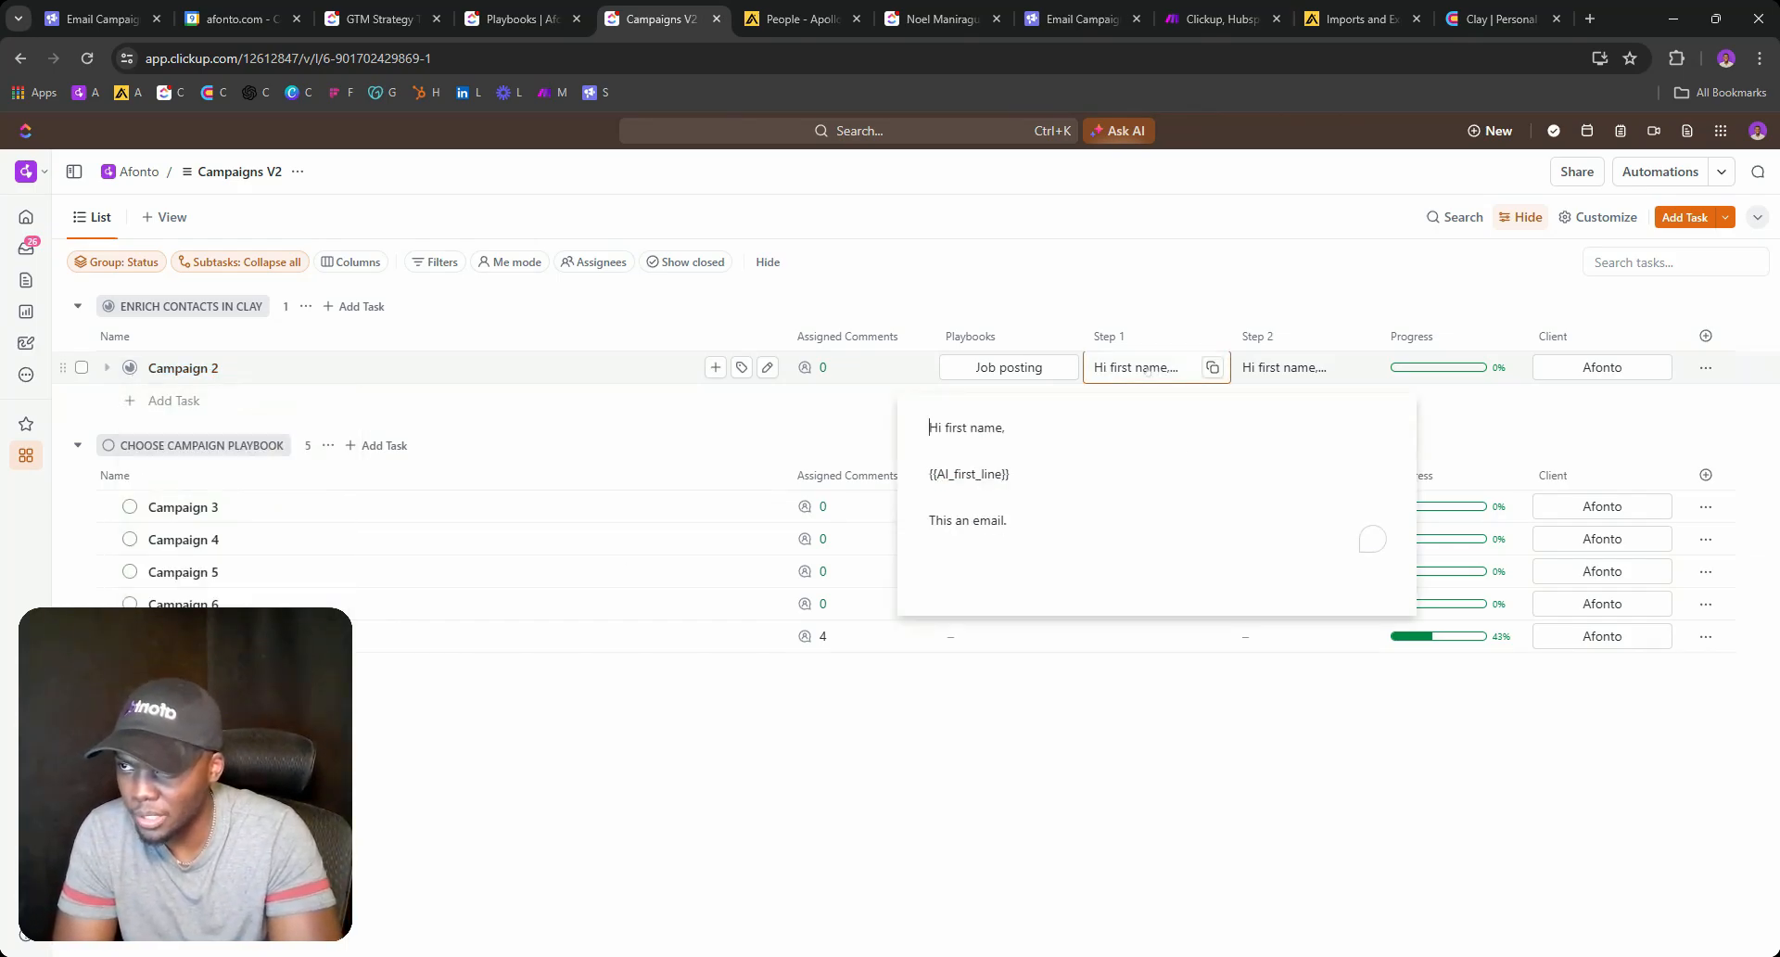
{"action": "left_click", "coordinate": [1093, 299]}
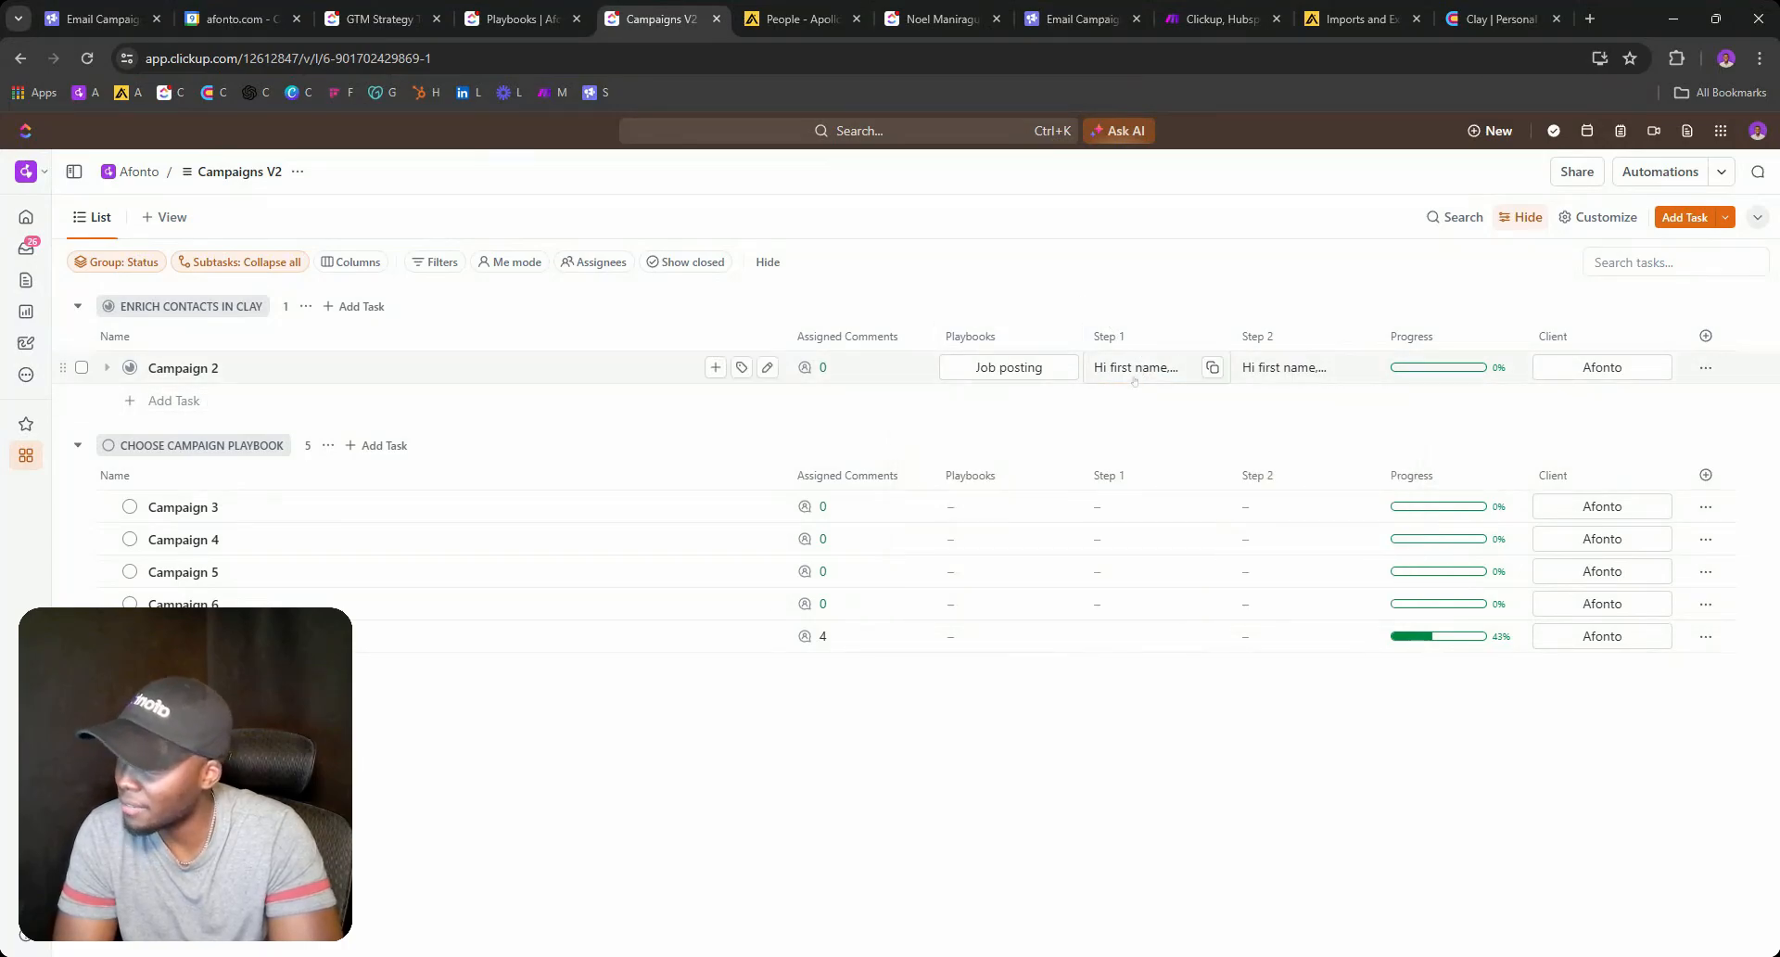
Browse the GTM Strategy and Playbooks views, recheck Campaign 2's statuses, then return to the Clay Contact Enrichment table.
{"action": "left_click", "coordinate": [380, 19]}
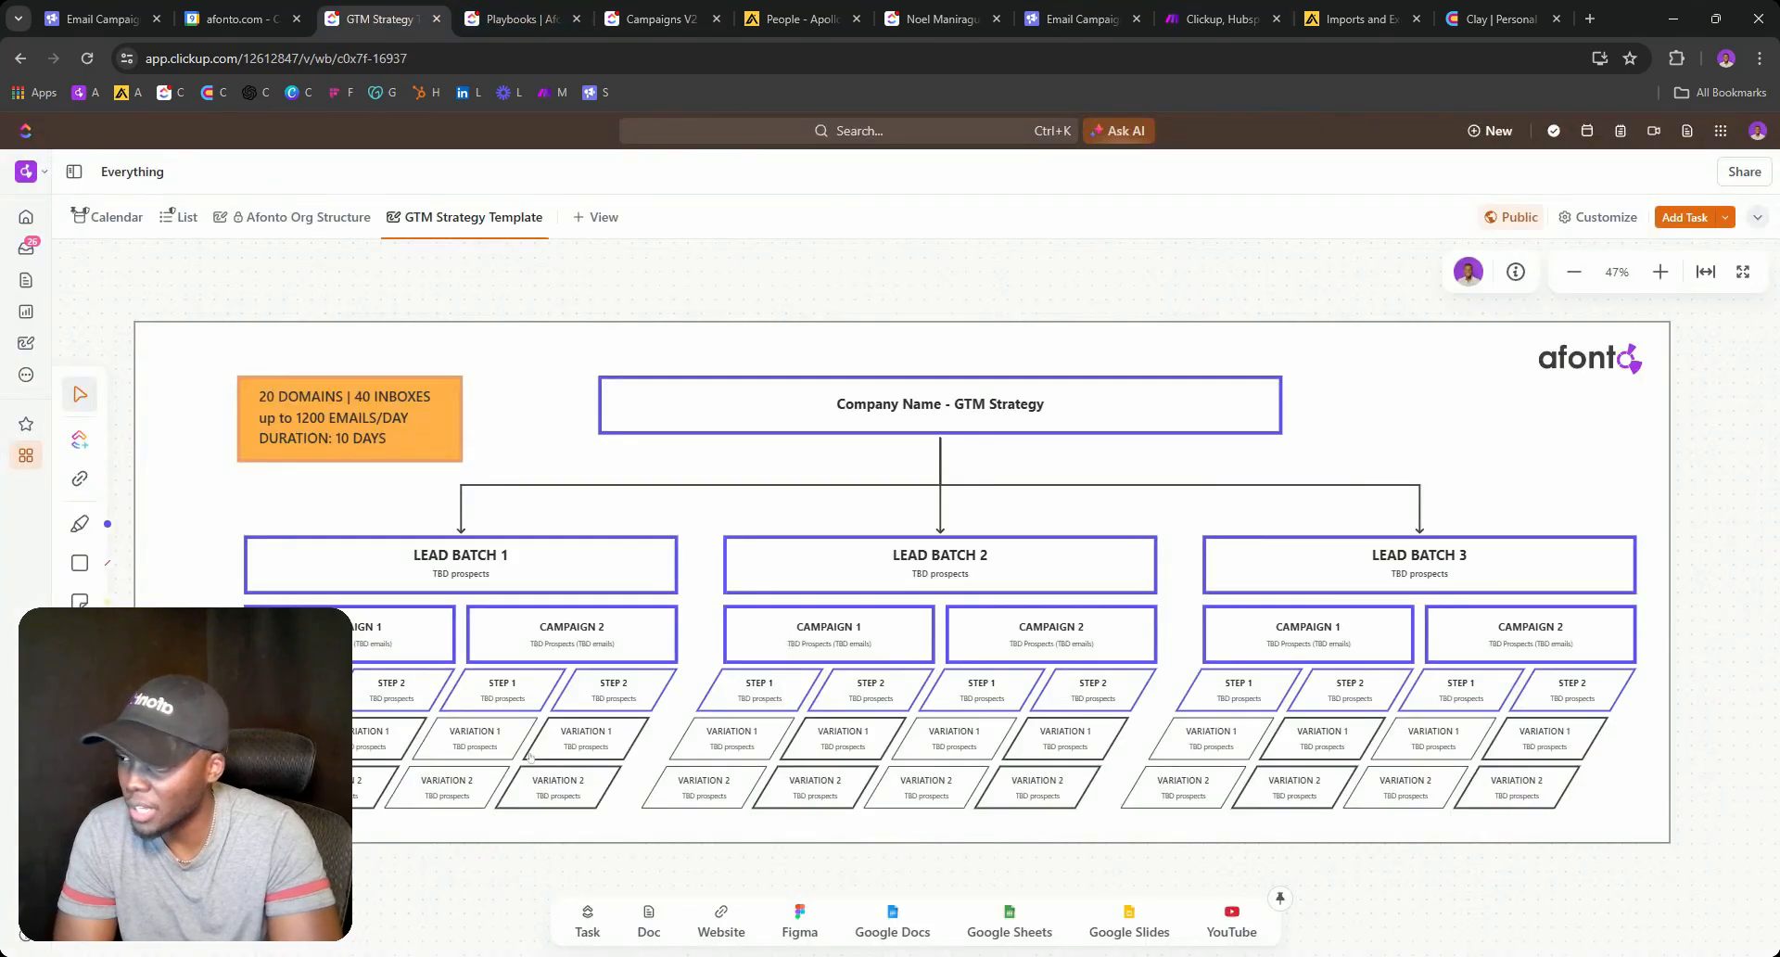
{"action": "left_click", "coordinate": [519, 19]}
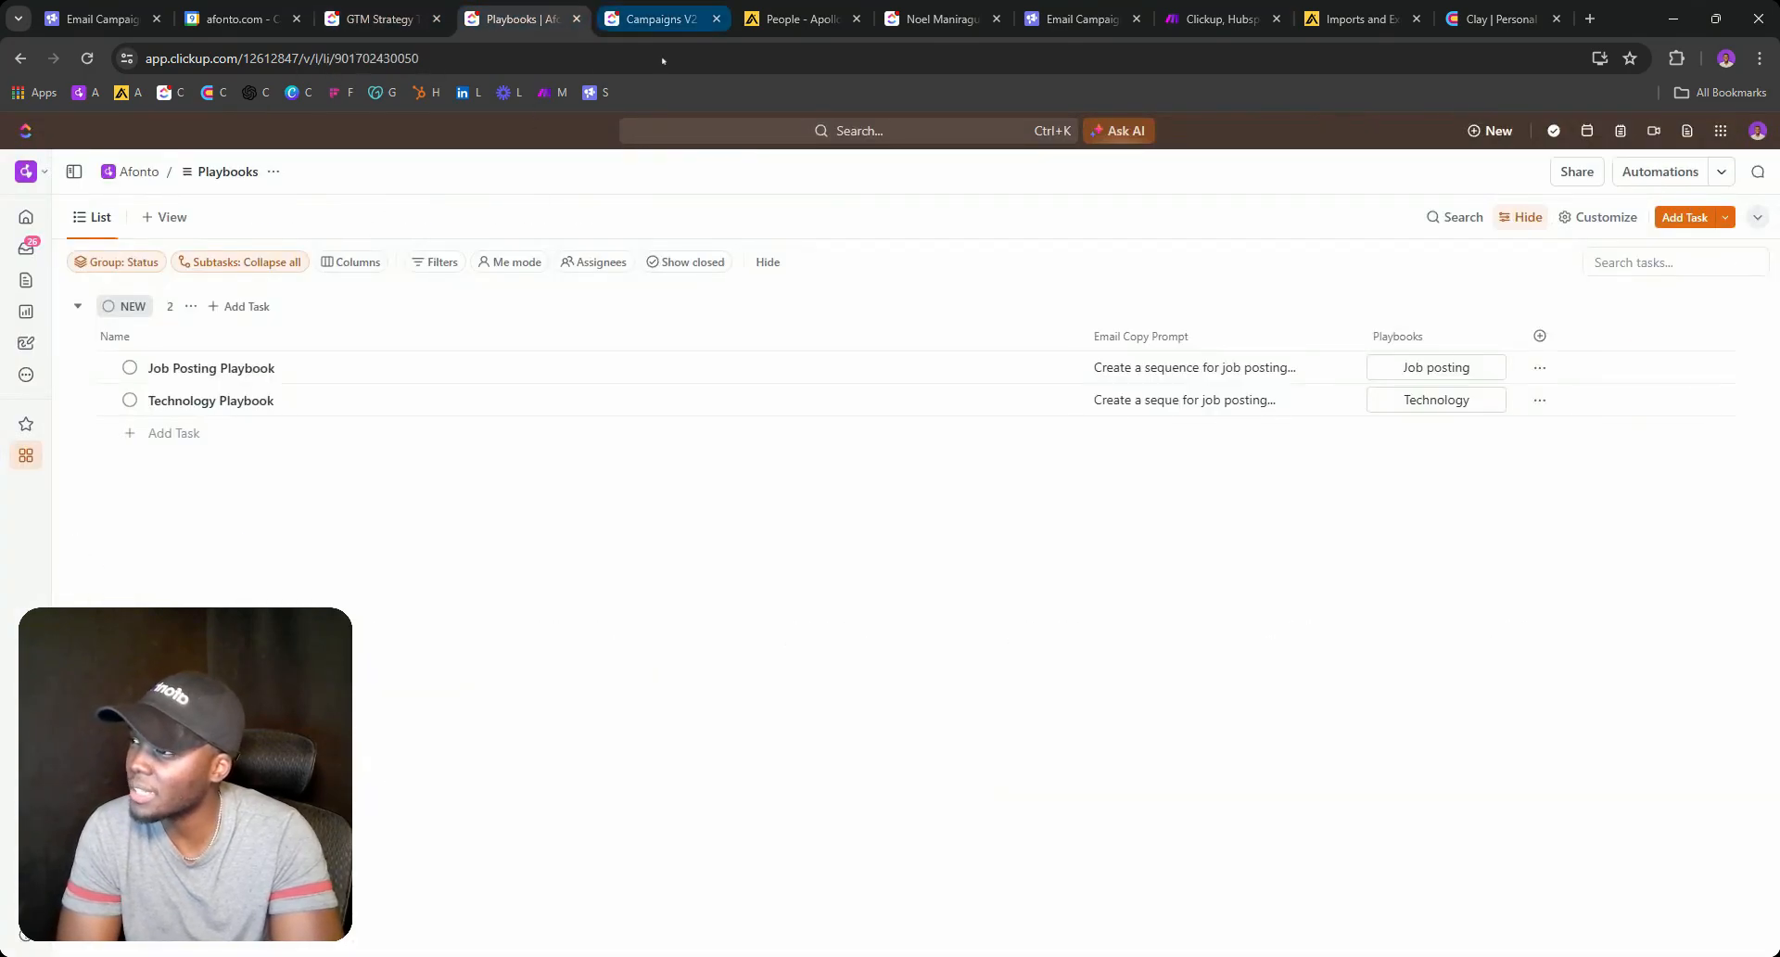
{"action": "left_click", "coordinate": [660, 18]}
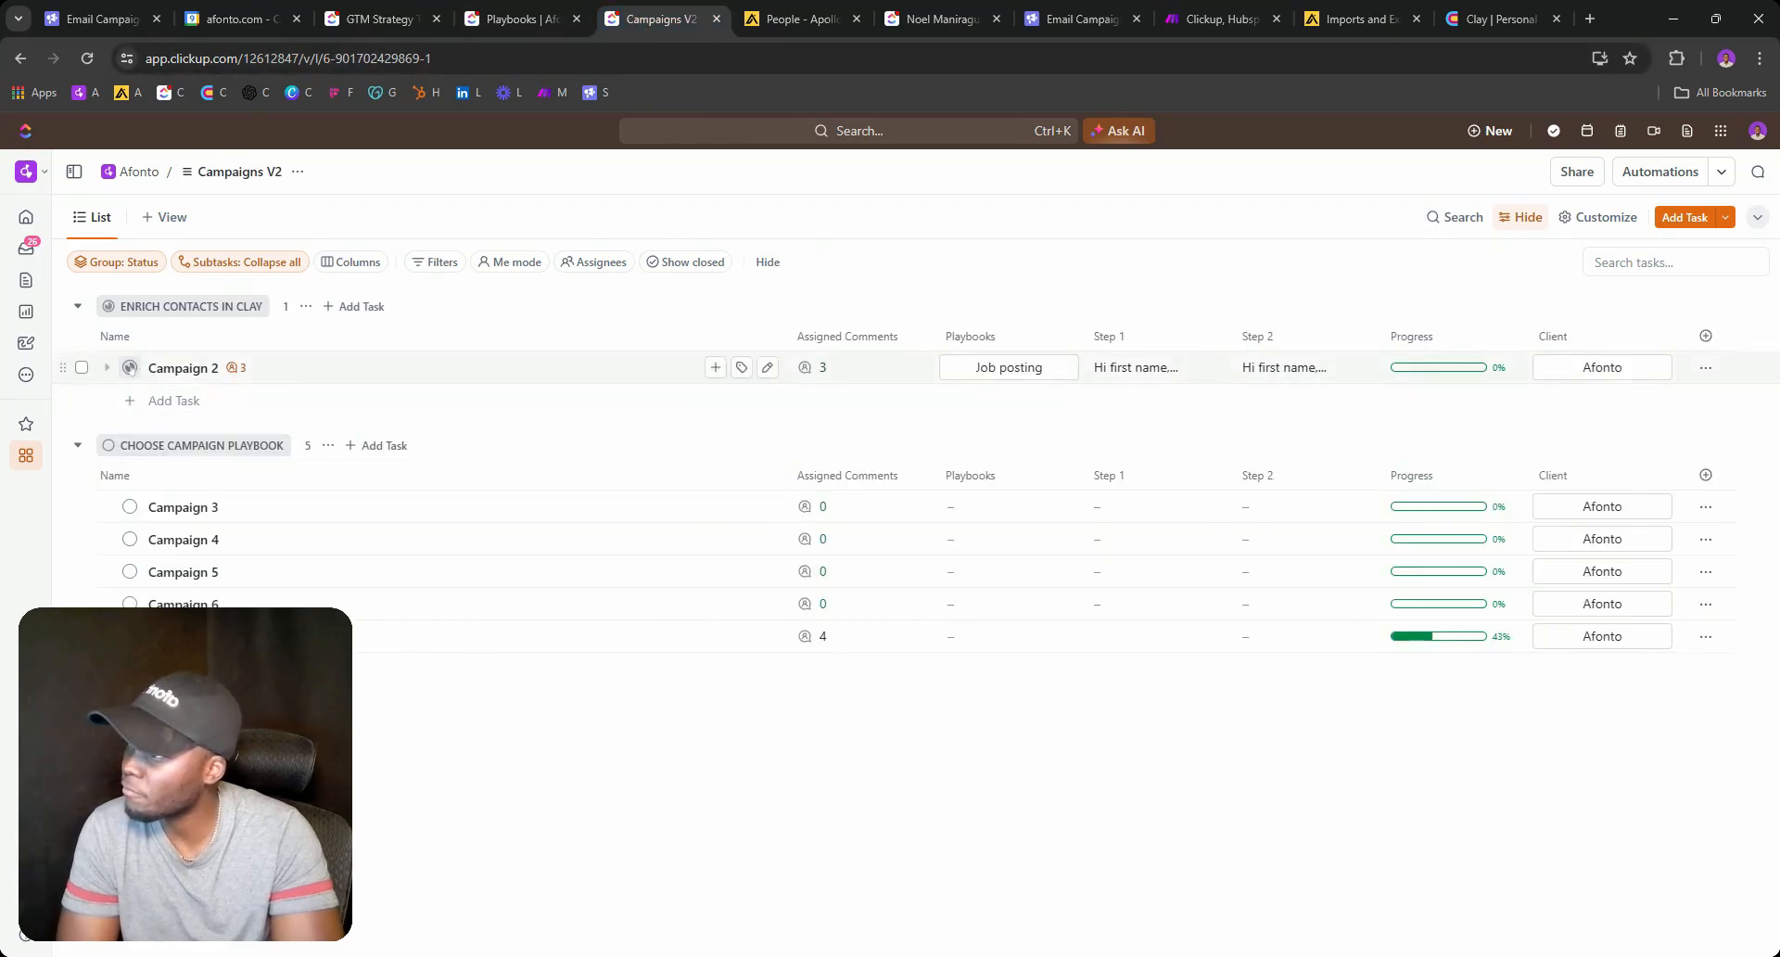
{"action": "left_click", "coordinate": [129, 367]}
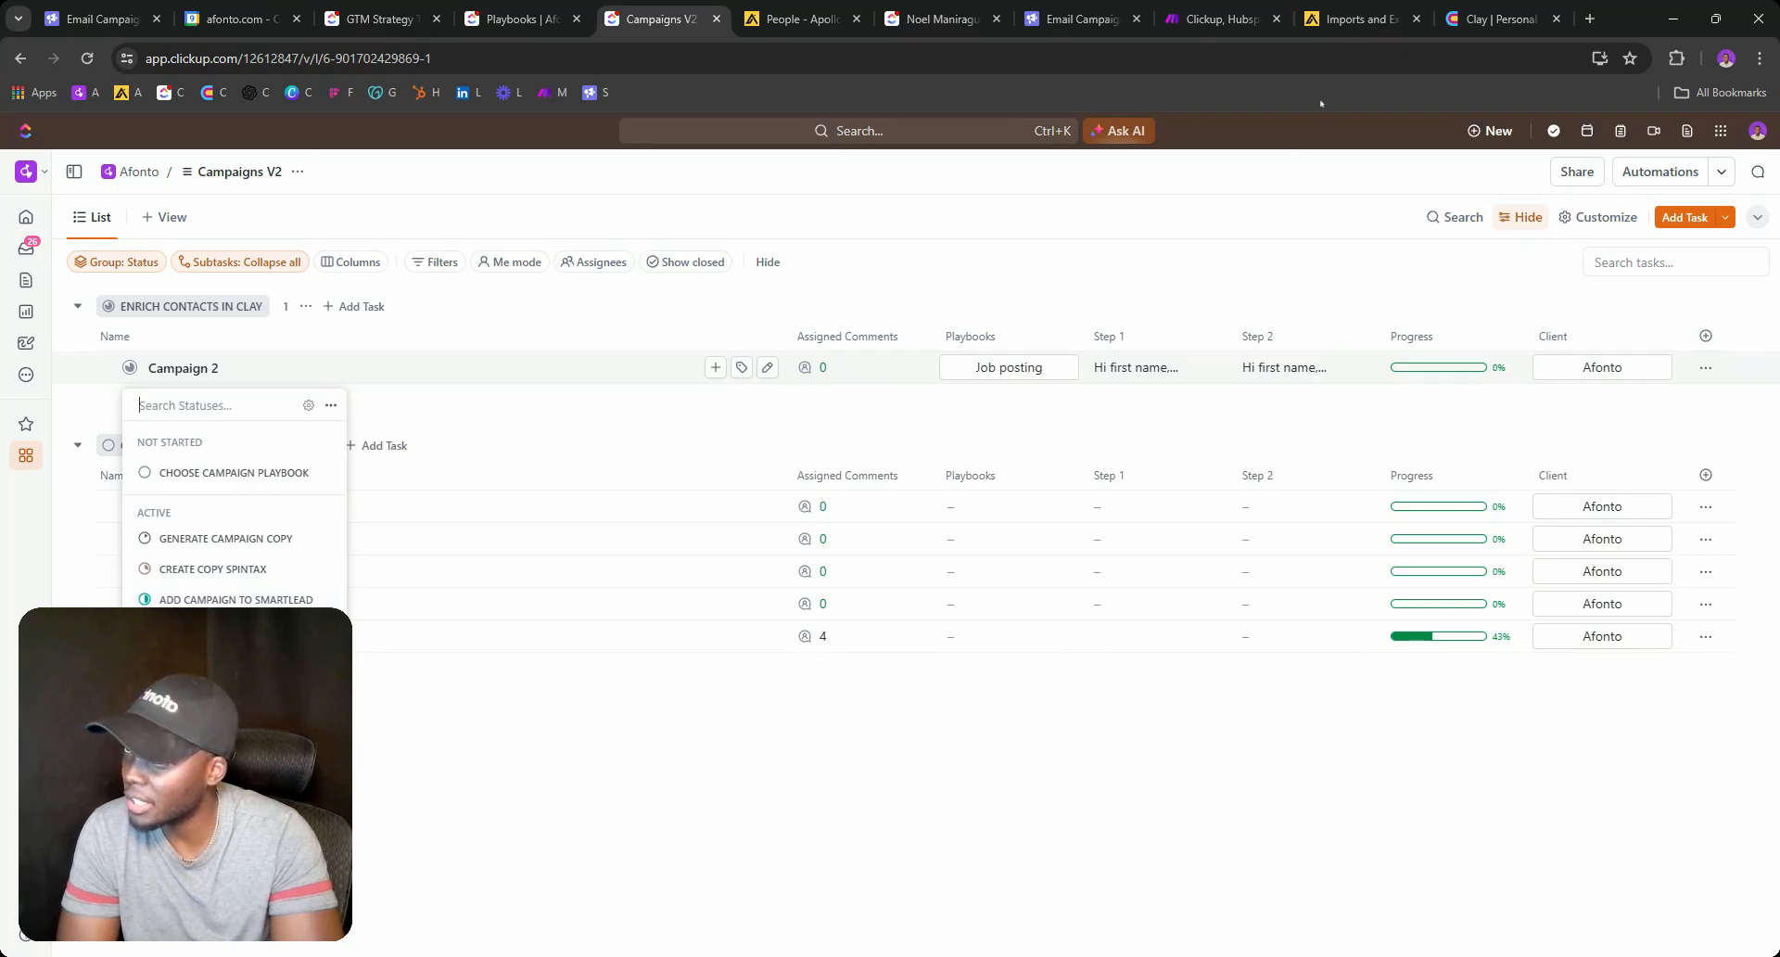
{"action": "left_click", "coordinate": [1497, 18]}
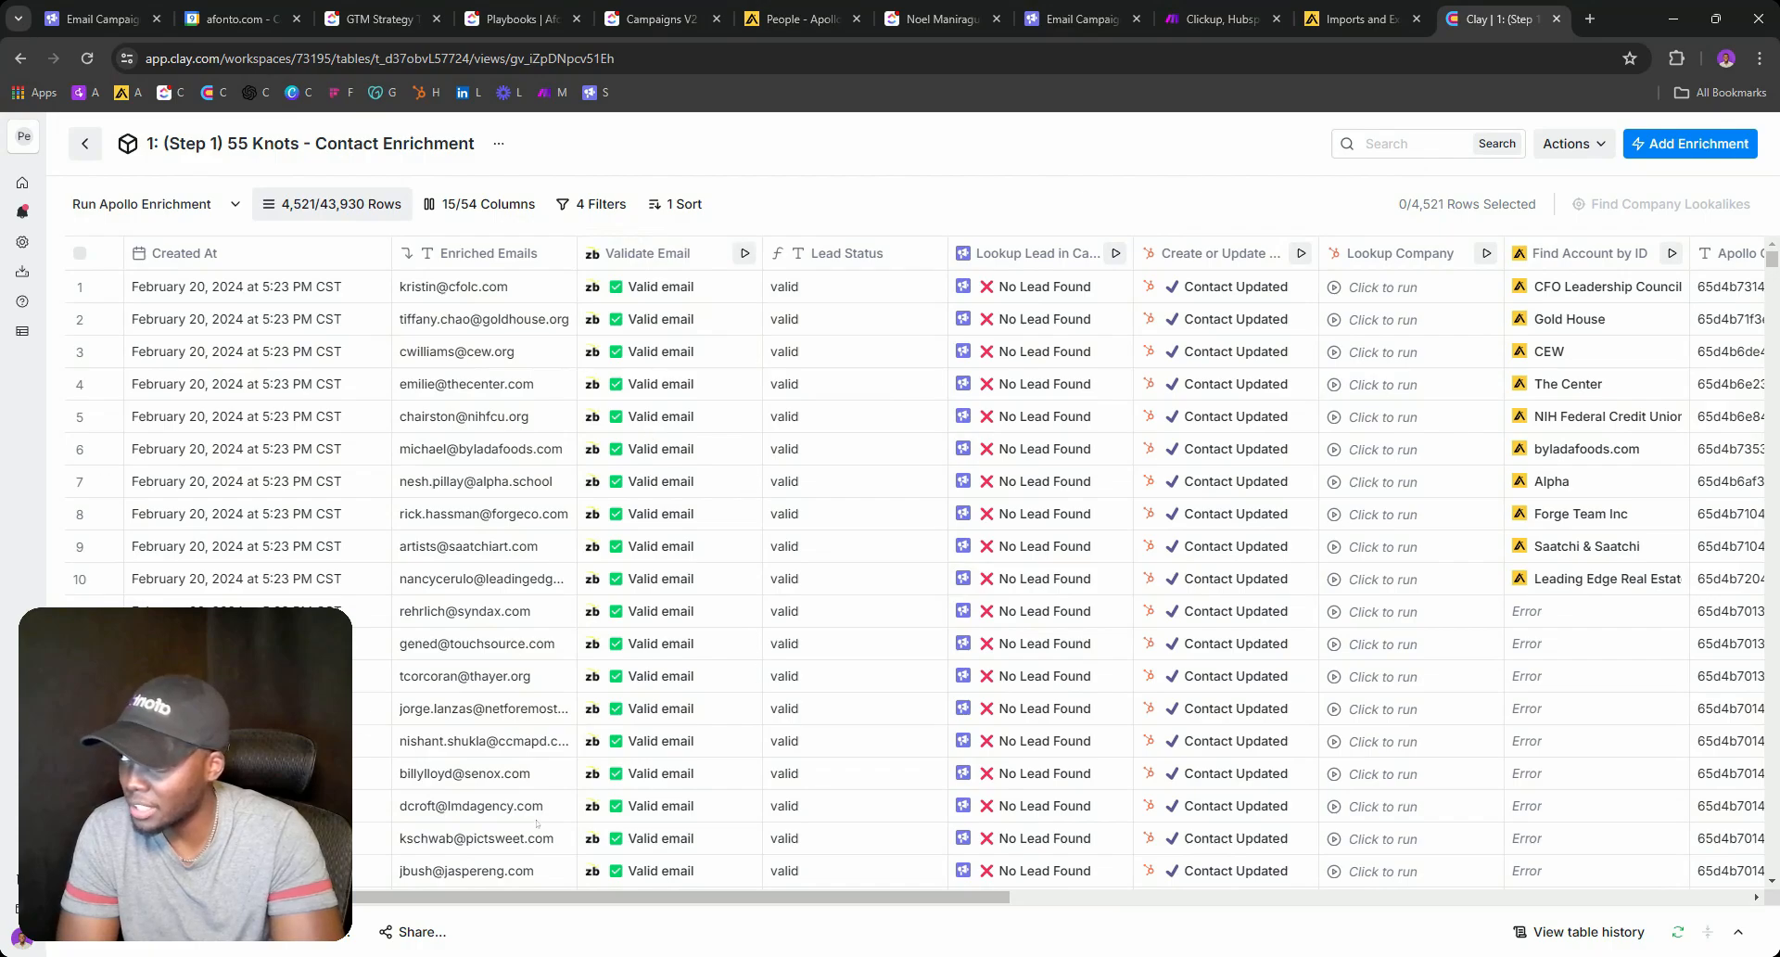
Show the Contact Enrichment table's Default View and scroll right to the Write to Step 2 and Added to Step 2 columns.
{"action": "left_click", "coordinate": [218, 204]}
{"action": "left_click", "coordinate": [292, 328]}
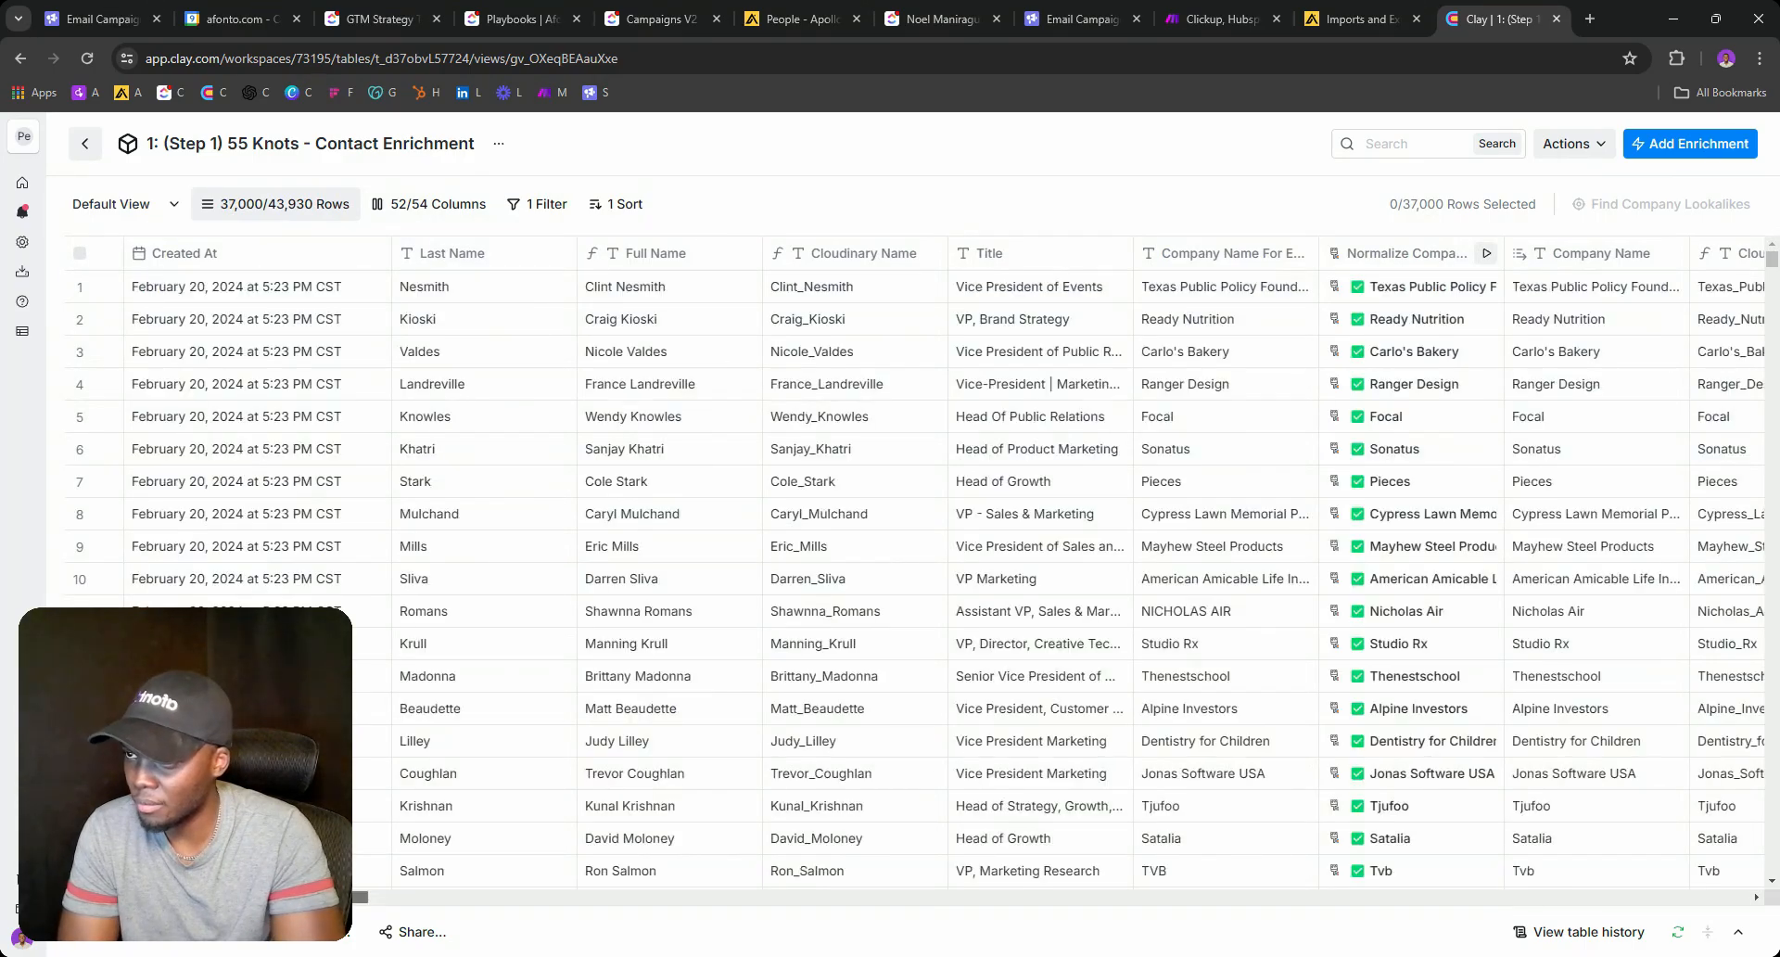
{"action": "left_click_drag", "start_coordinate": [300, 897], "coordinate": [1646, 894]}
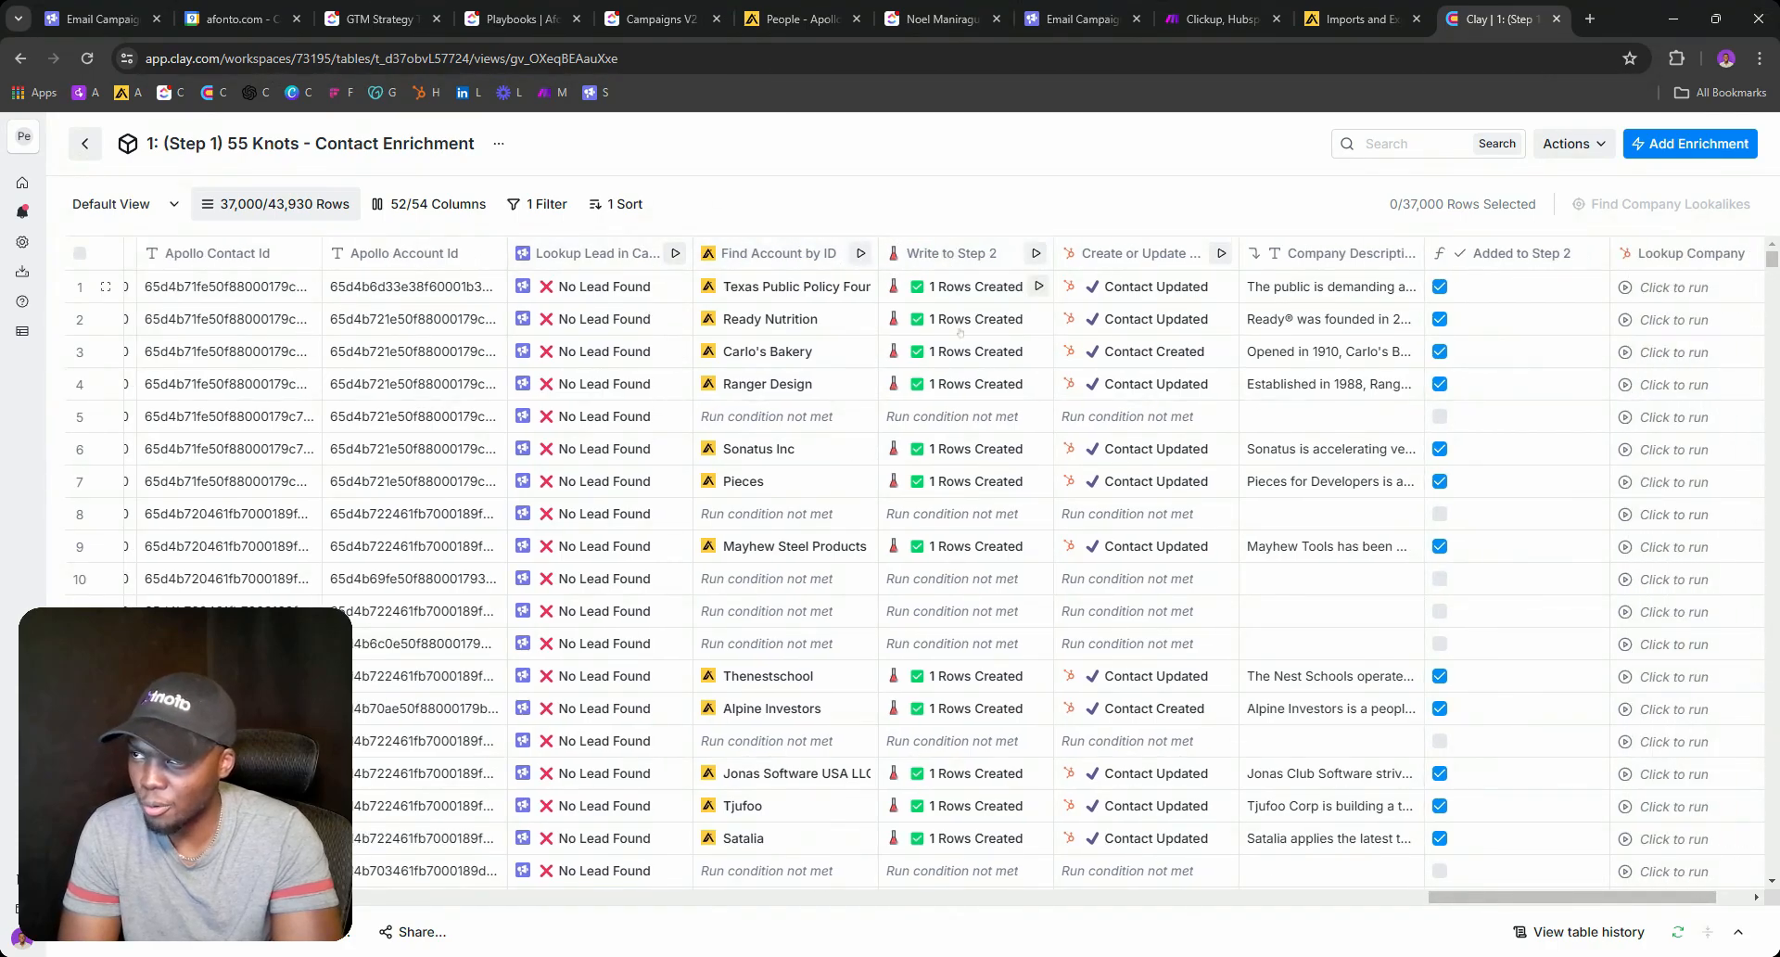
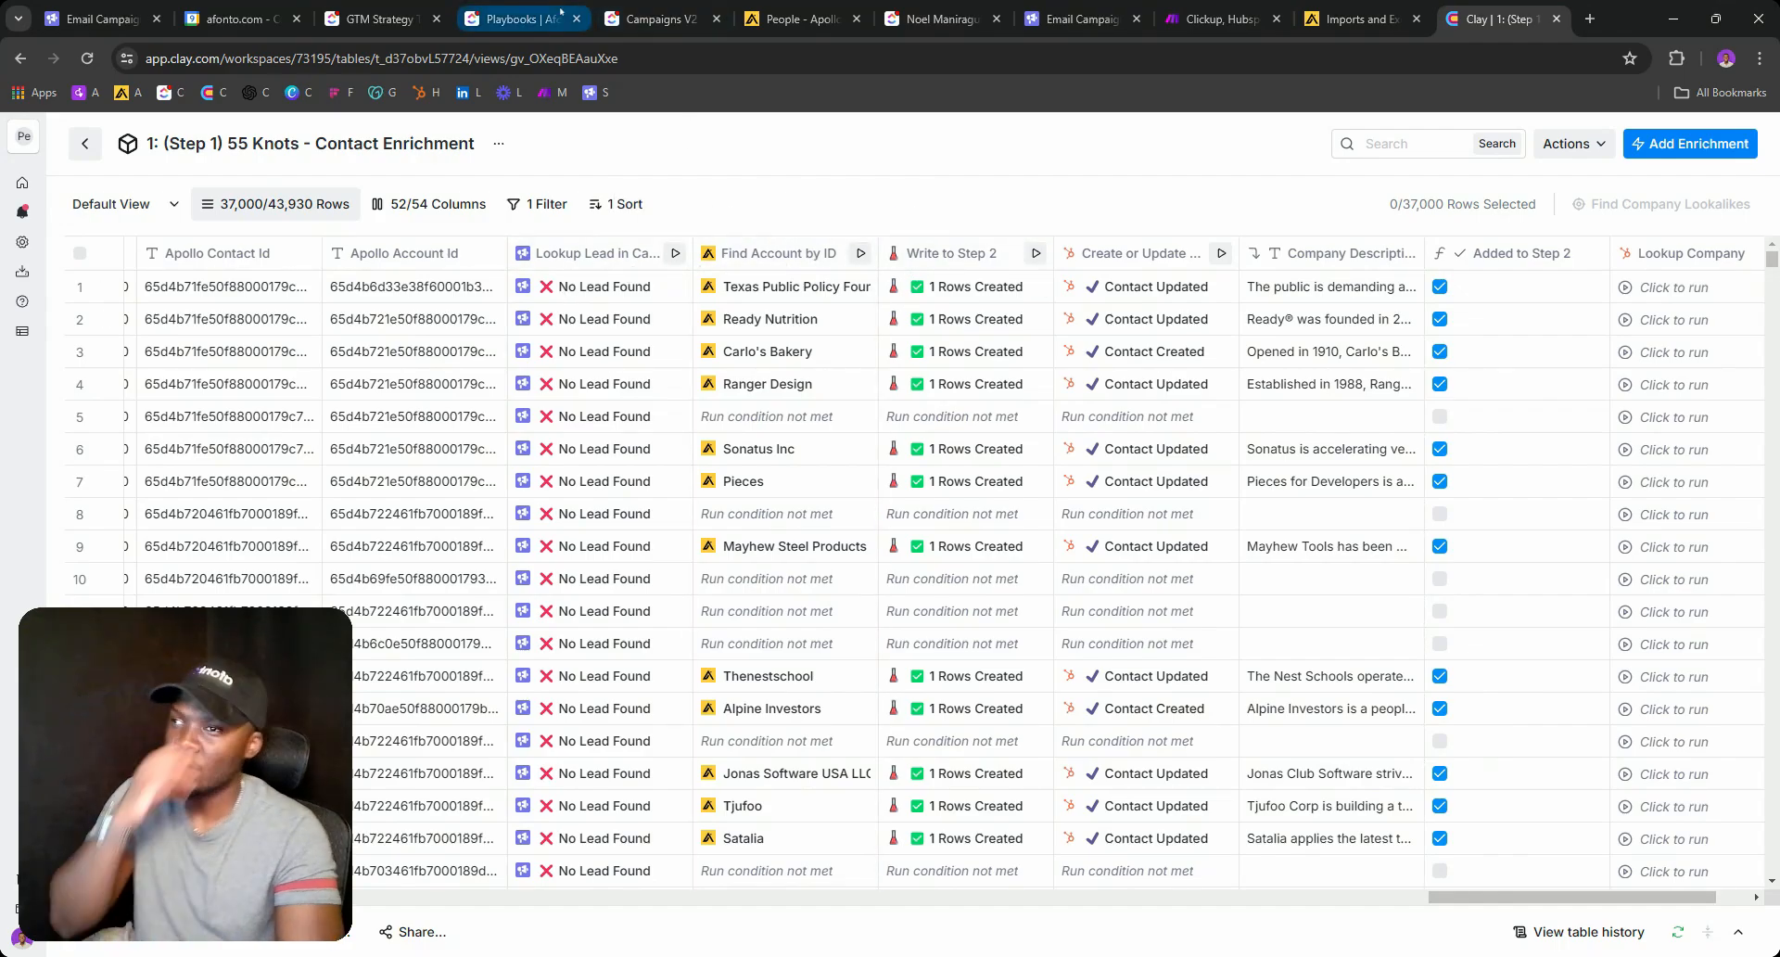
Glance at the Smartlead email campaign list, then bring up ClickUp's Campaigns V2 list.
{"action": "left_click", "coordinate": [1085, 11]}
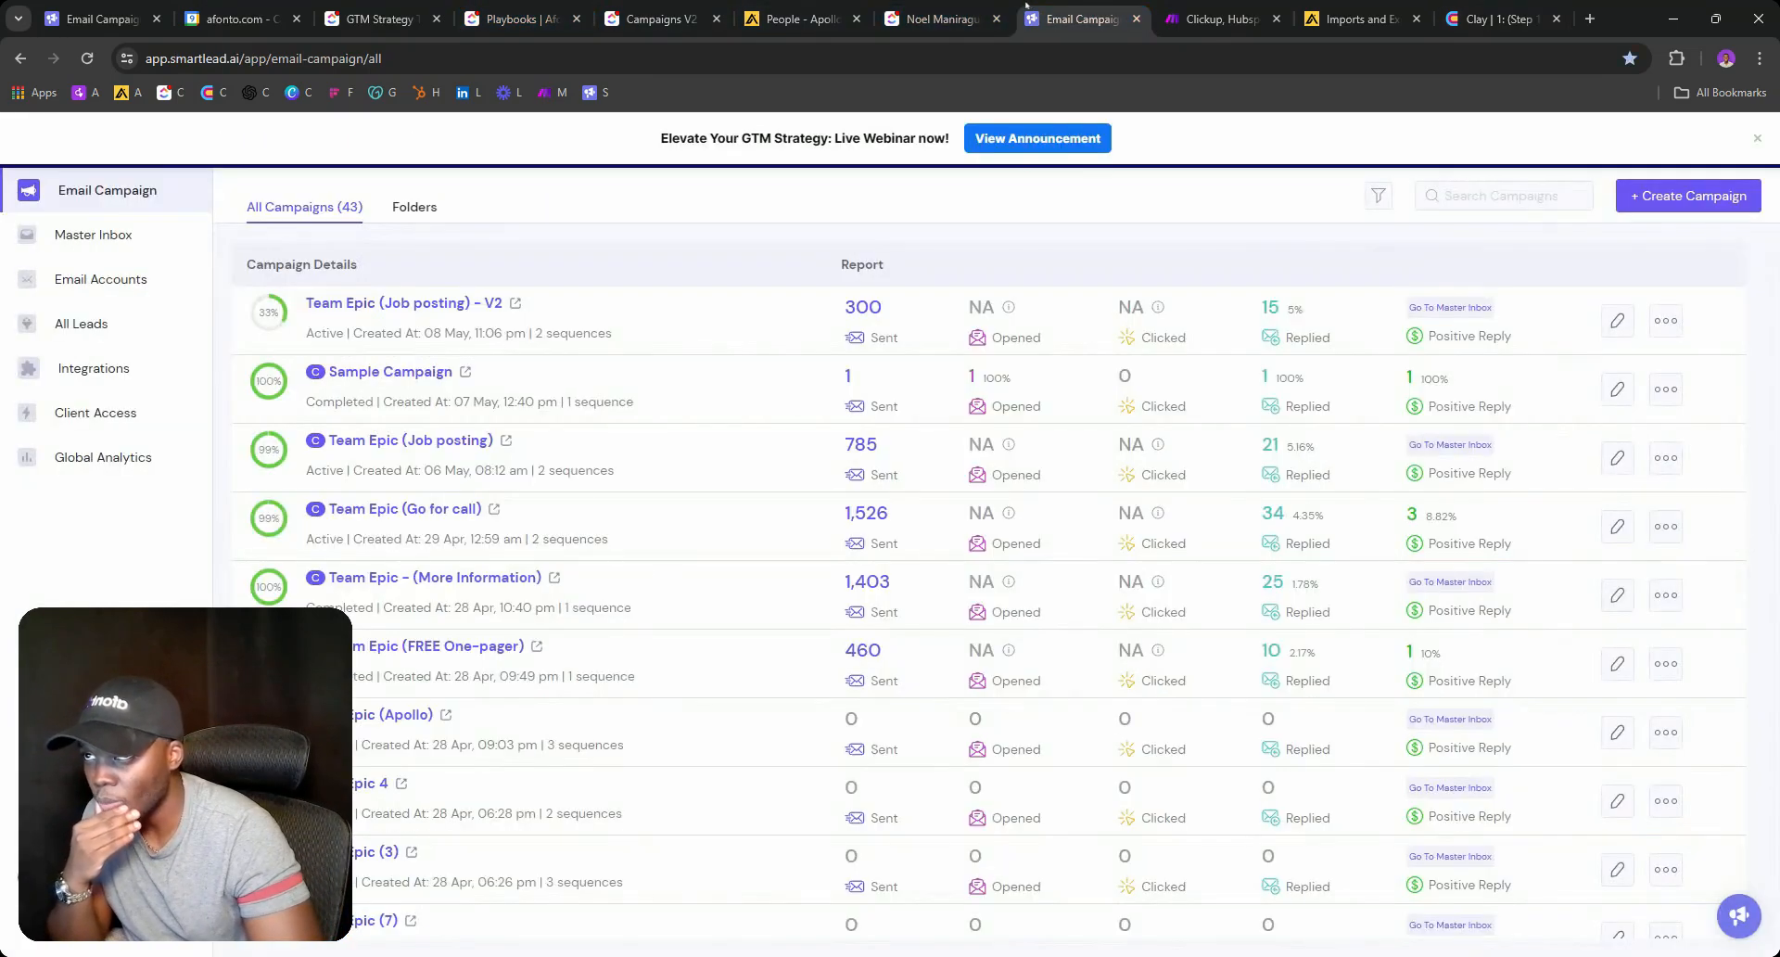
{"action": "left_click", "coordinate": [660, 19]}
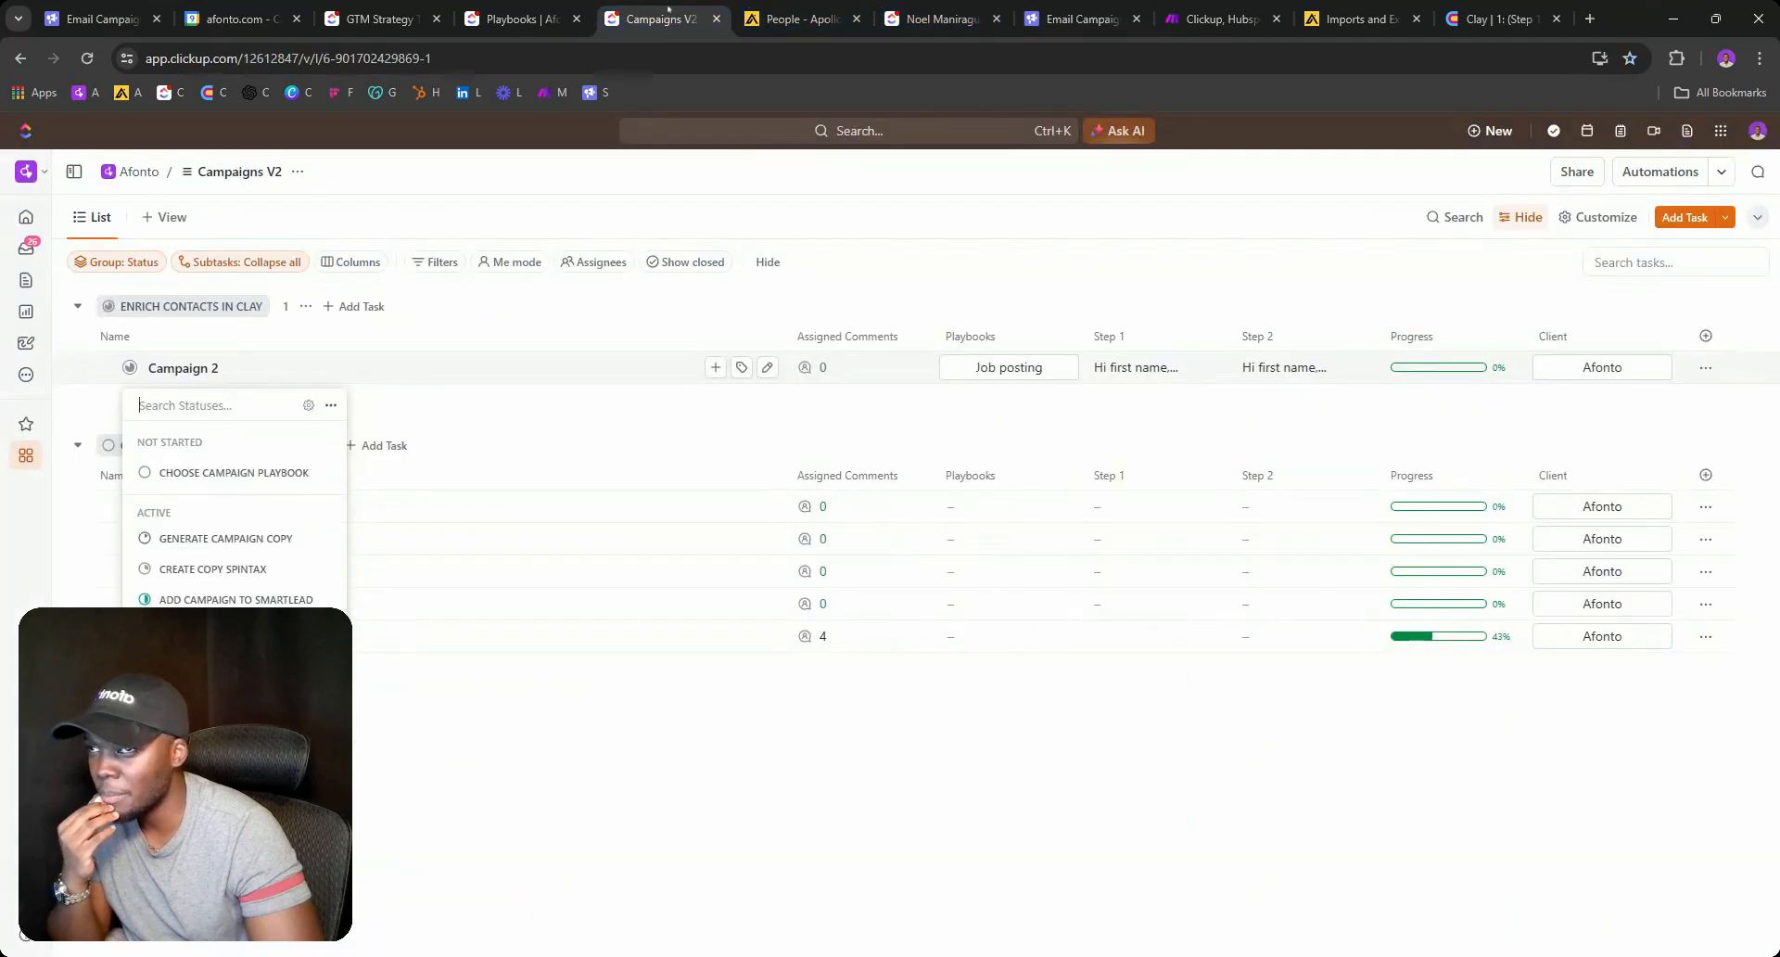
Close the duplicate Email Campaign page and trial-rename the Closed status, discarding the edit.
{"action": "left_click", "coordinate": [1133, 19]}
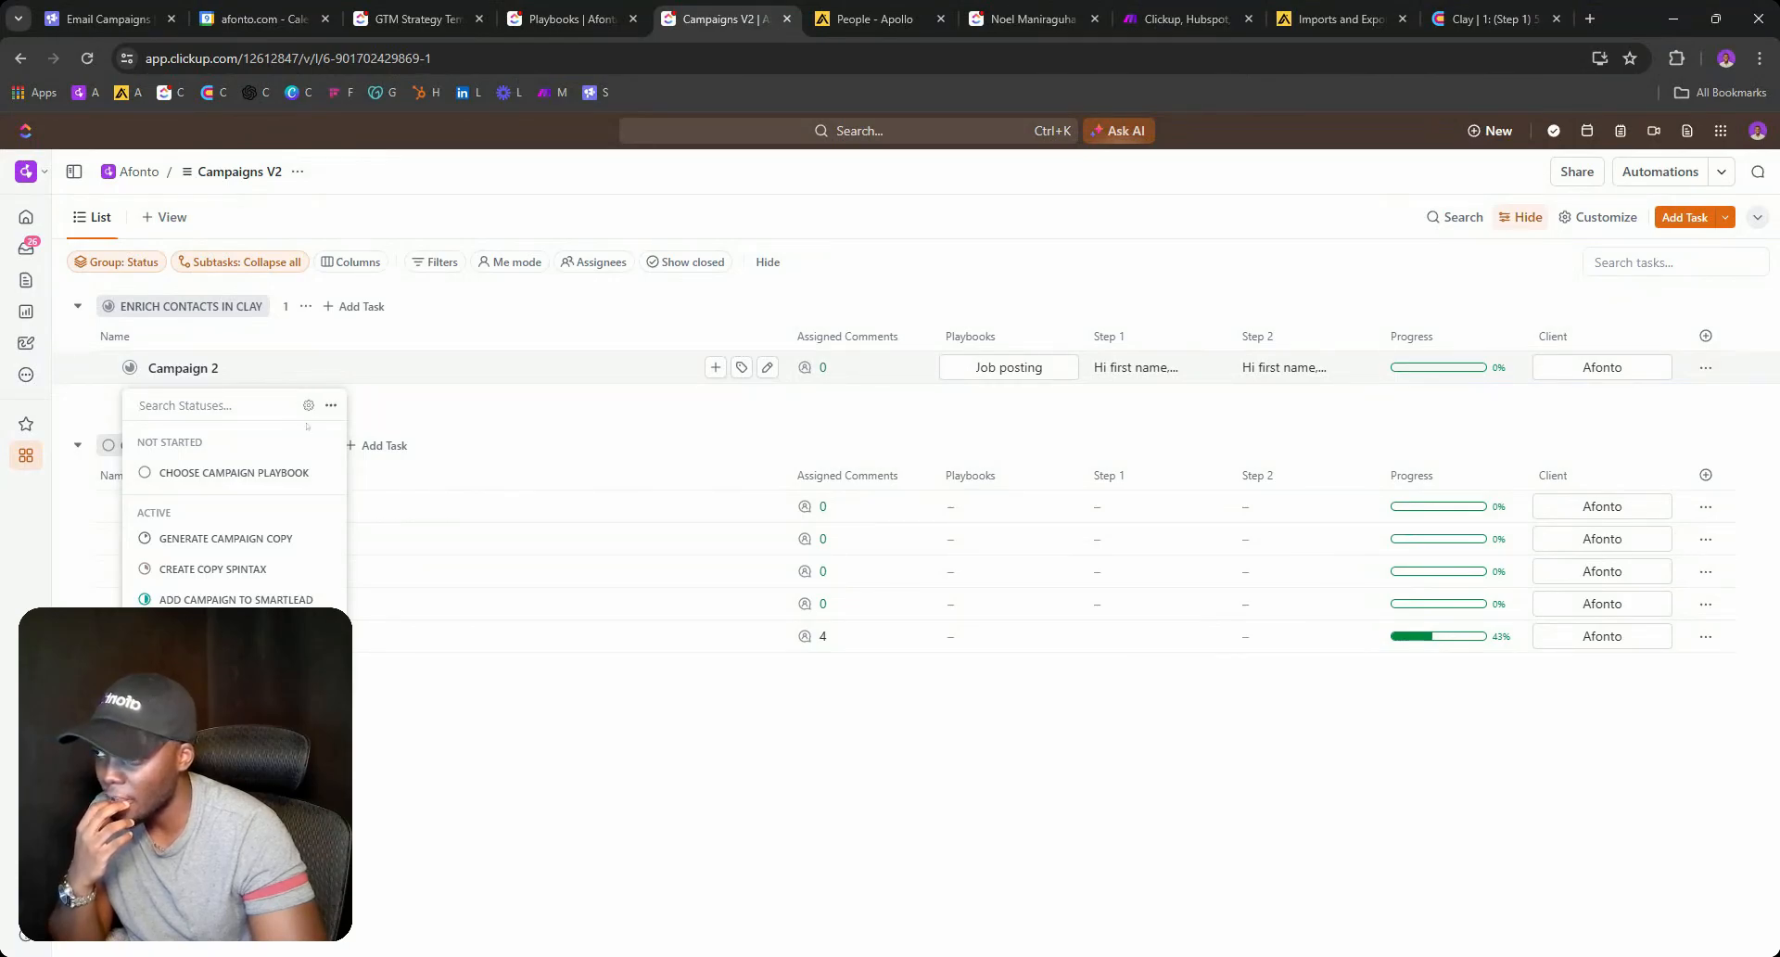
{"action": "left_click", "coordinate": [308, 405]}
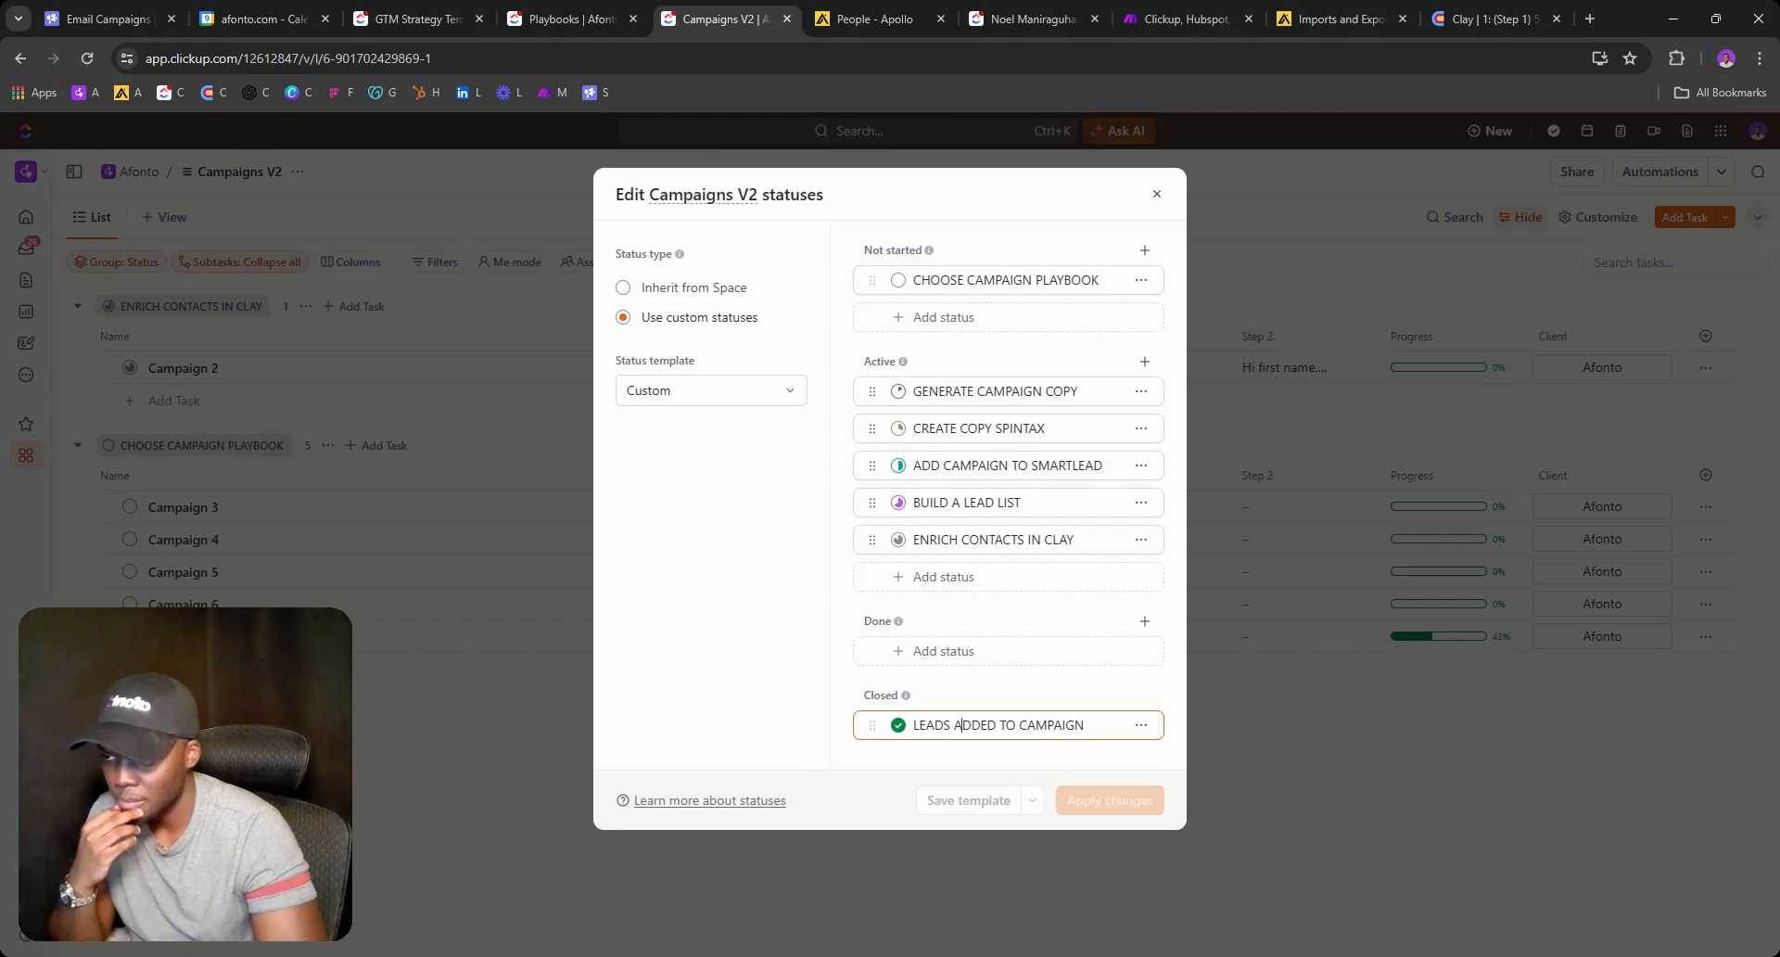
{"action": "triple_click", "coordinate": [958, 724]}
{"action": "type", "text": "AC"}
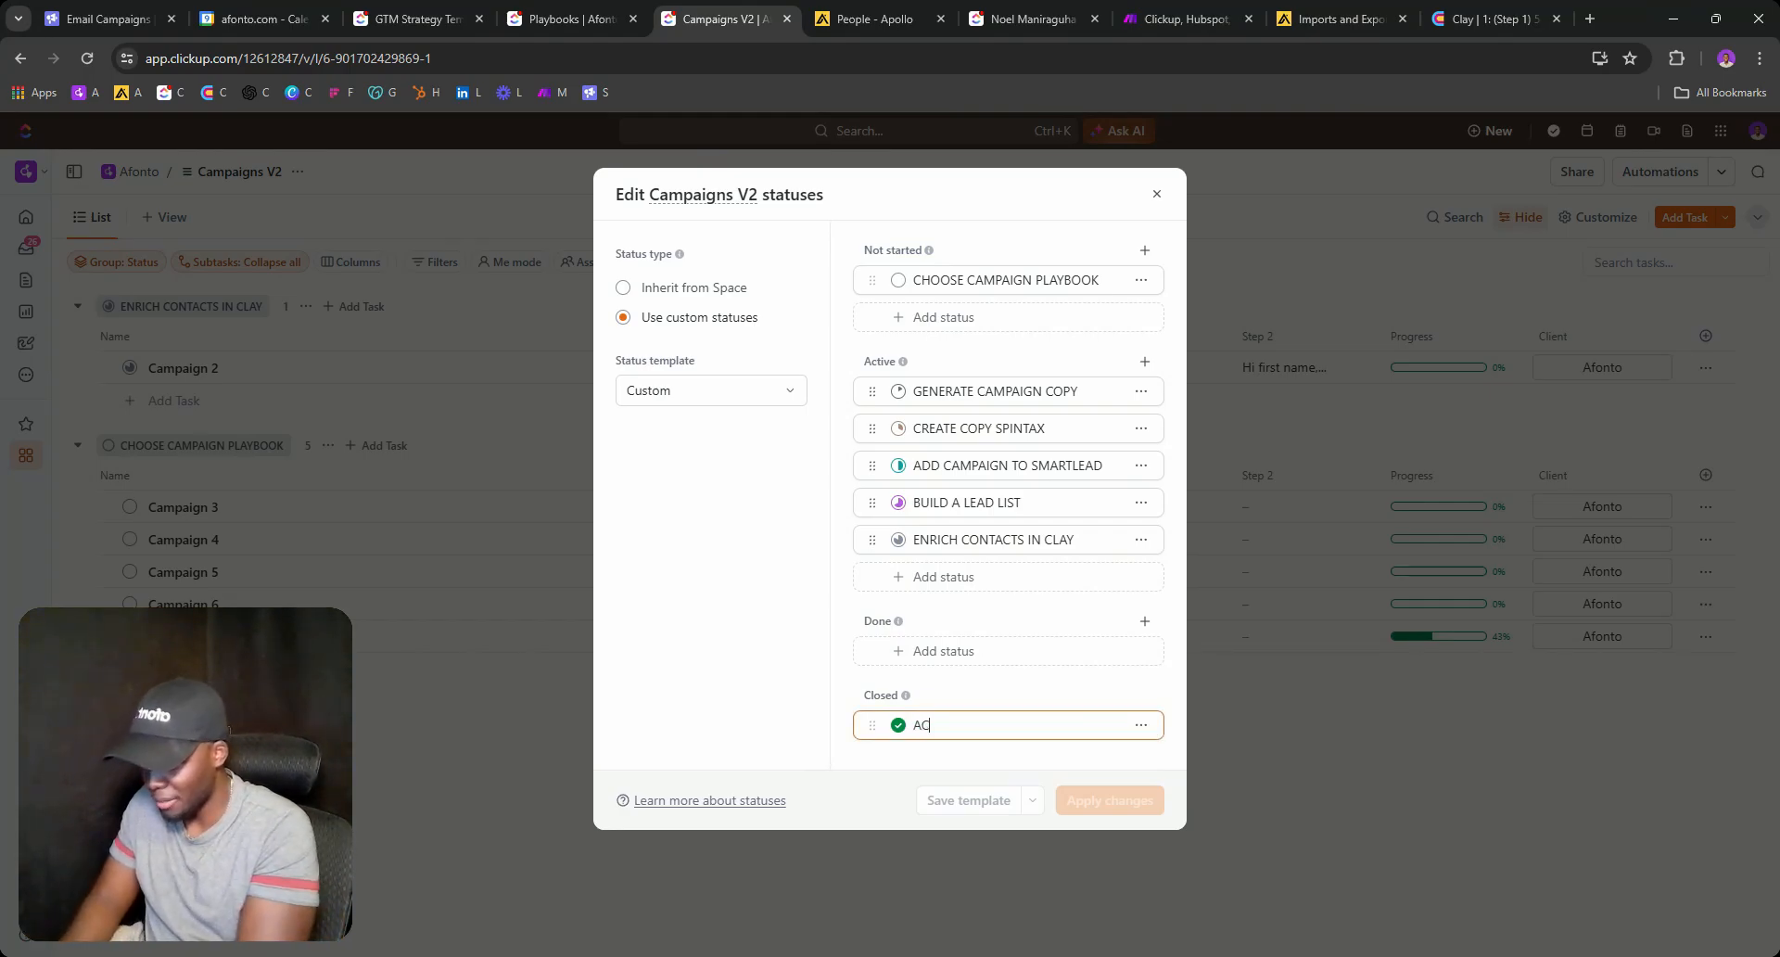
{"action": "type", "text": "TIVATE "}
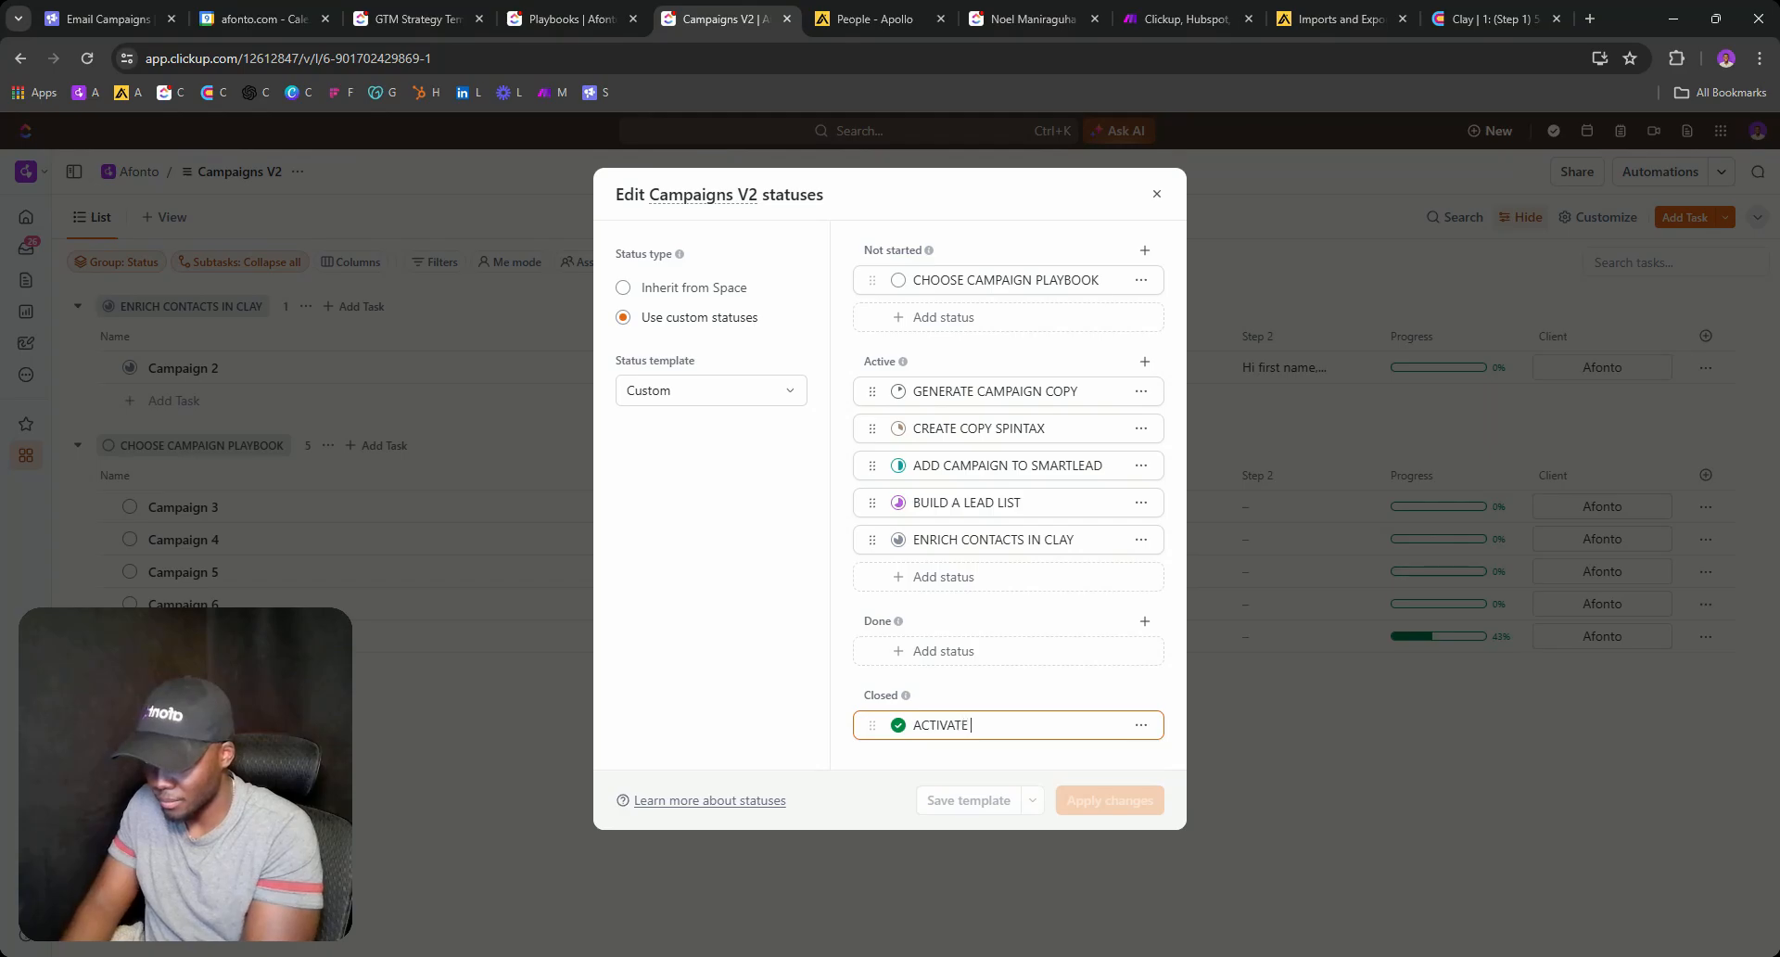
{"action": "type", "text": "D"}
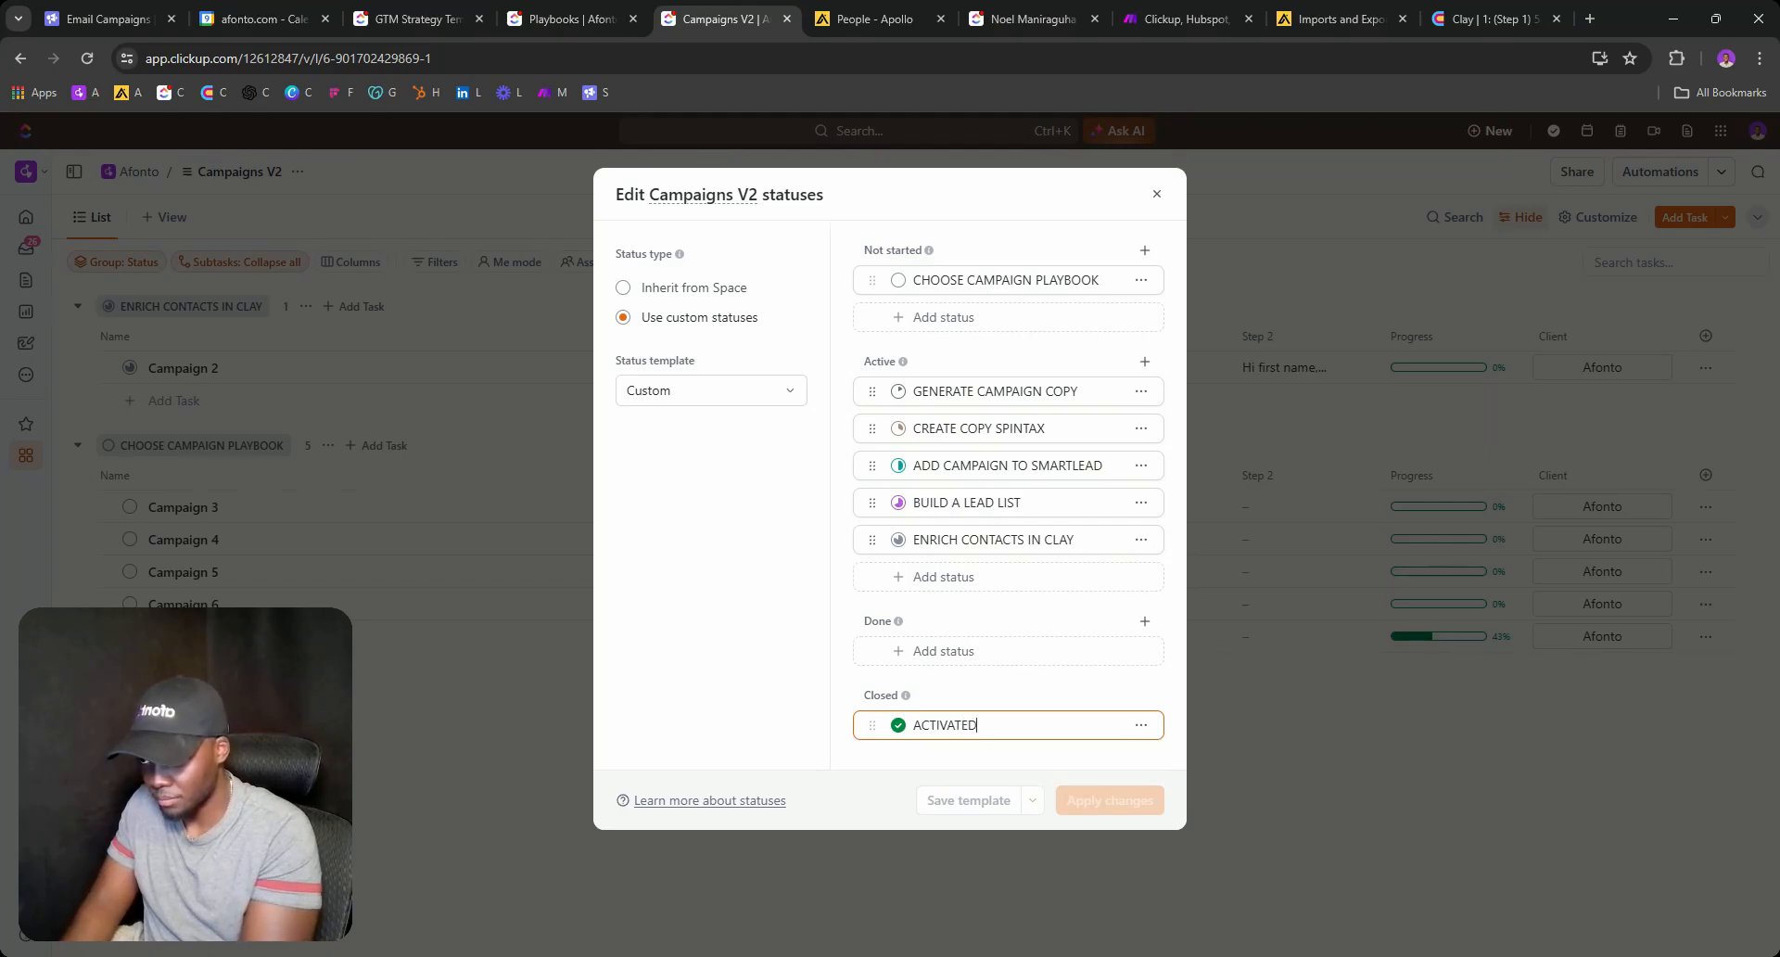
{"action": "key", "text": "BackSpace"}
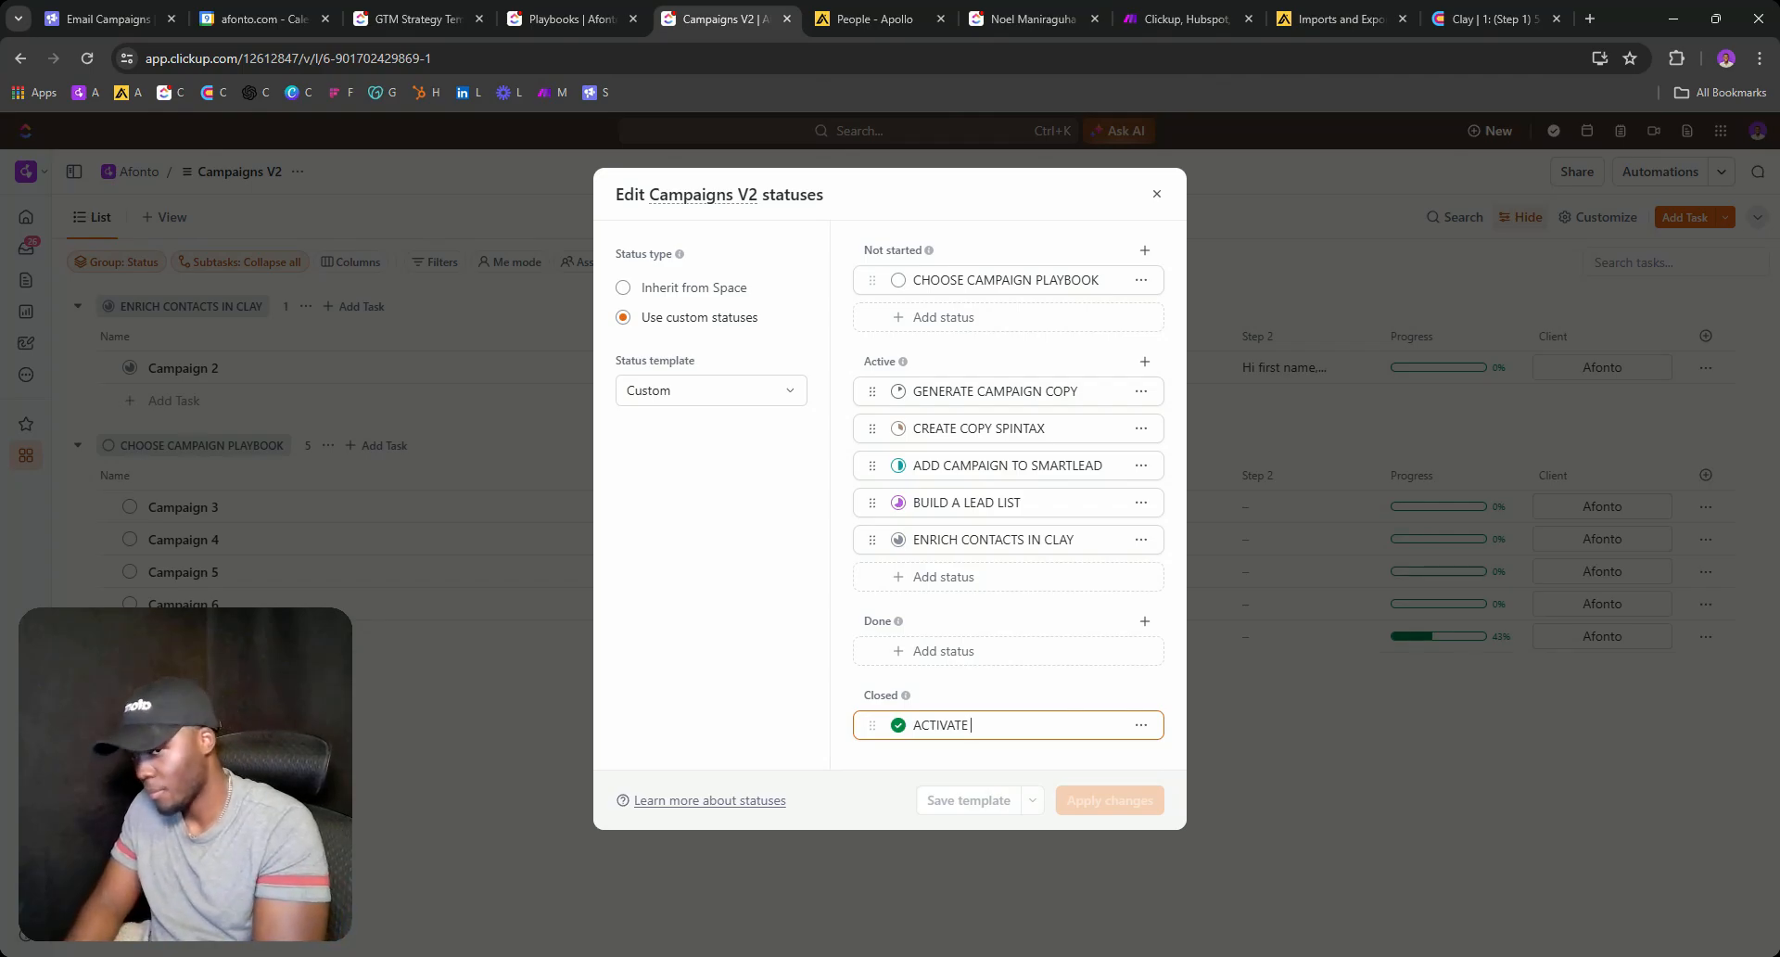
{"action": "type", "text": "C"}
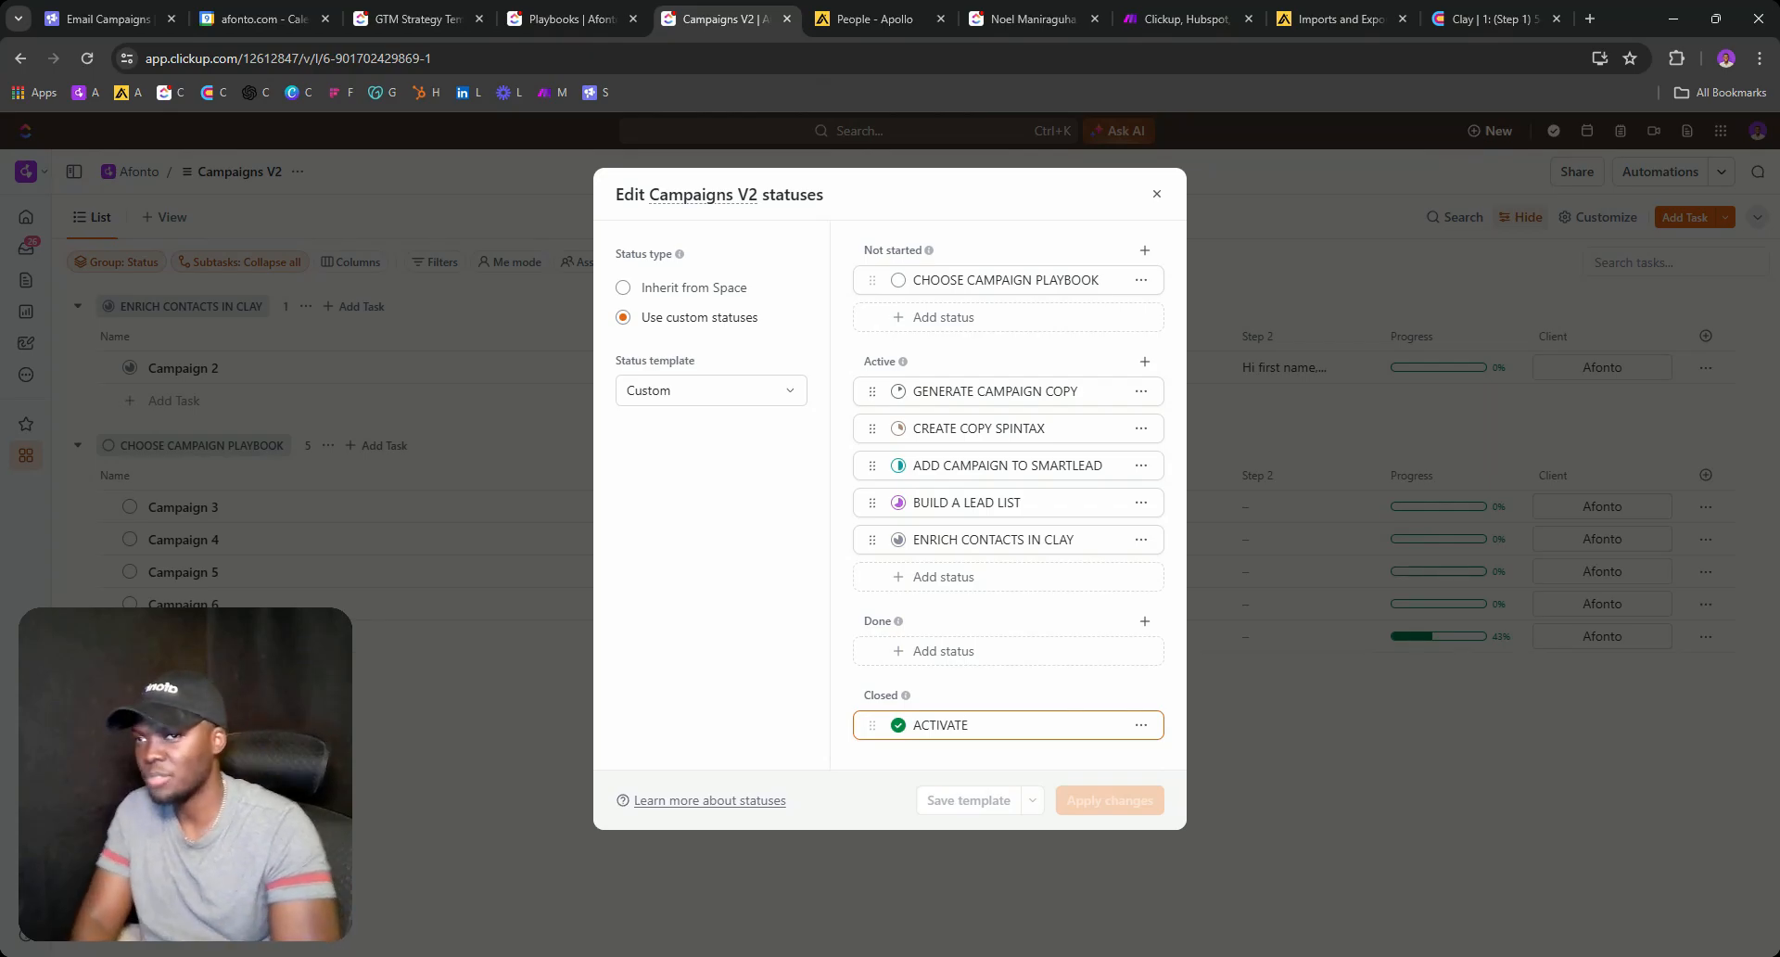
{"action": "left_click", "coordinate": [1156, 193]}
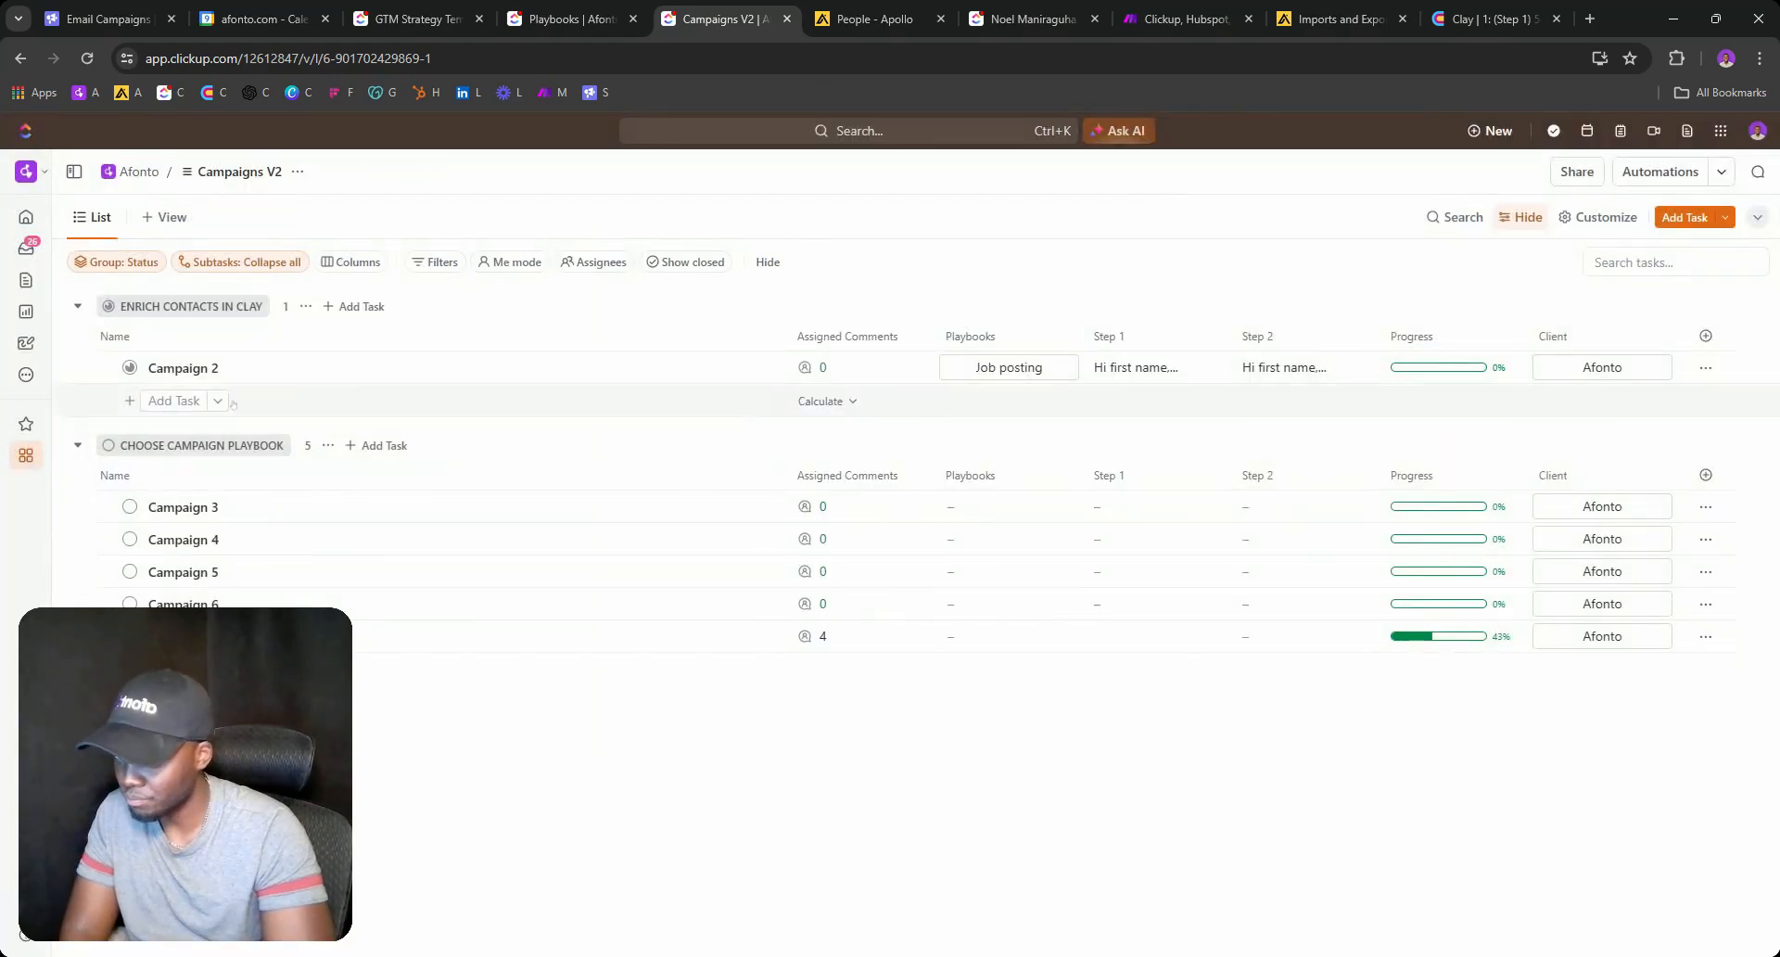
{"action": "left_click", "coordinate": [130, 367]}
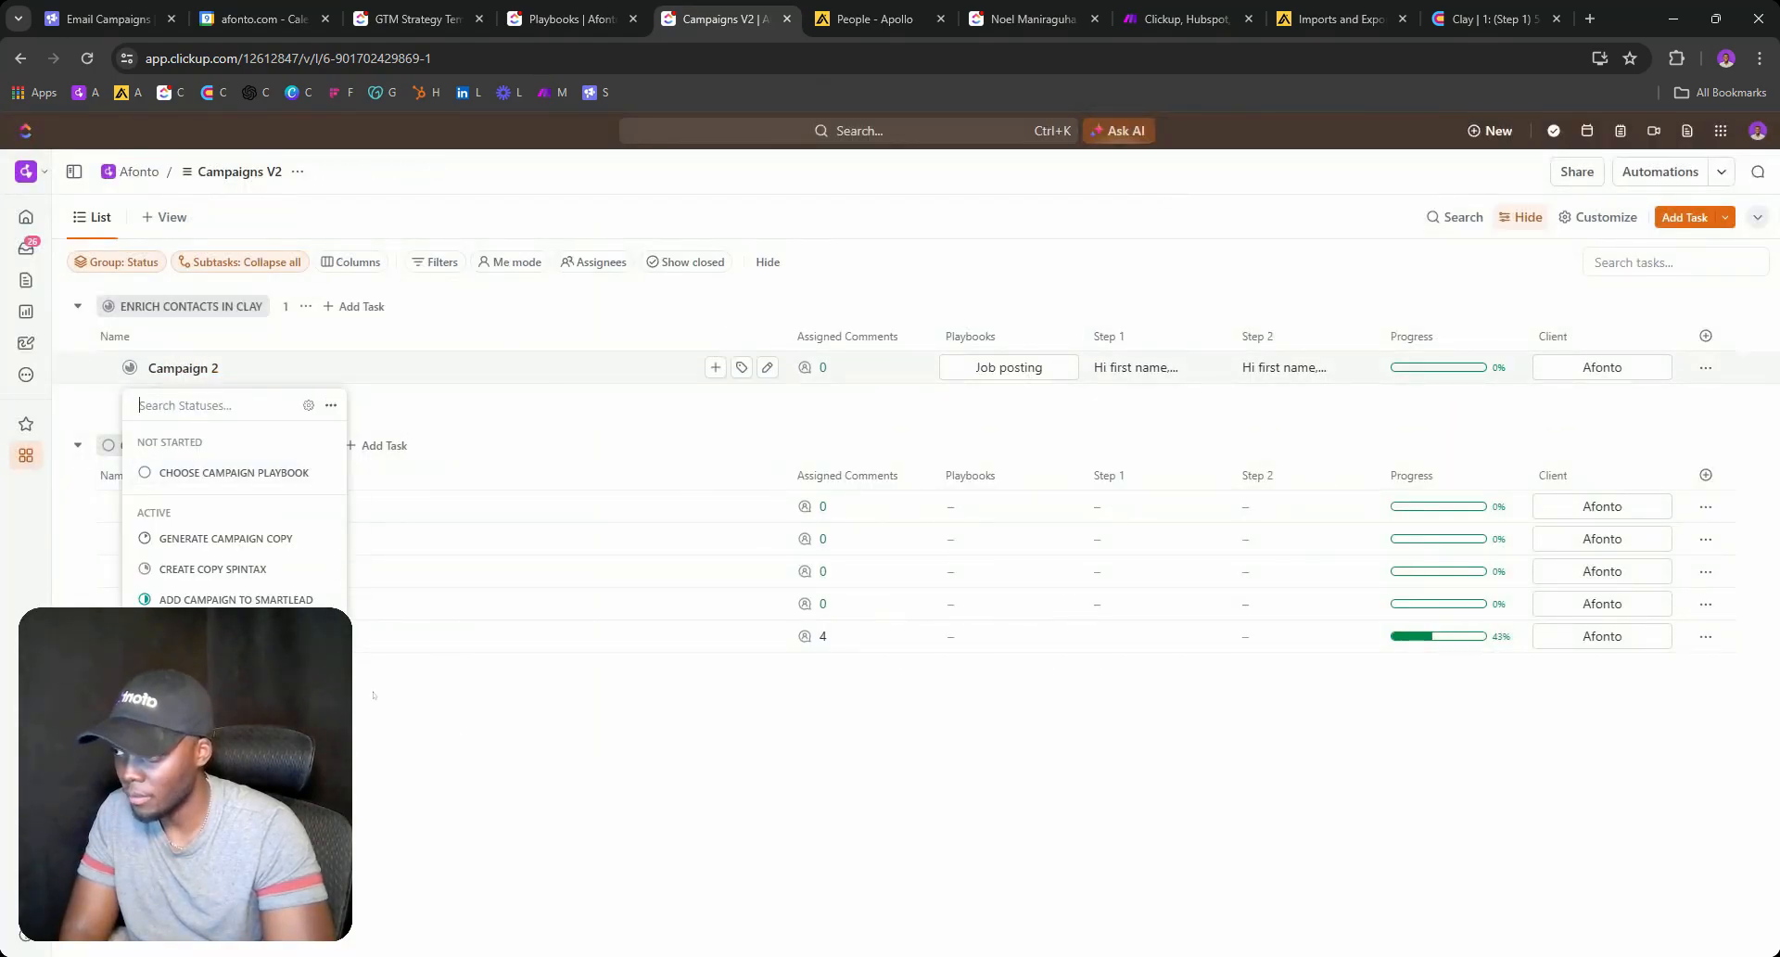
{"action": "left_click", "coordinate": [307, 404]}
{"action": "left_click", "coordinate": [1002, 724]}
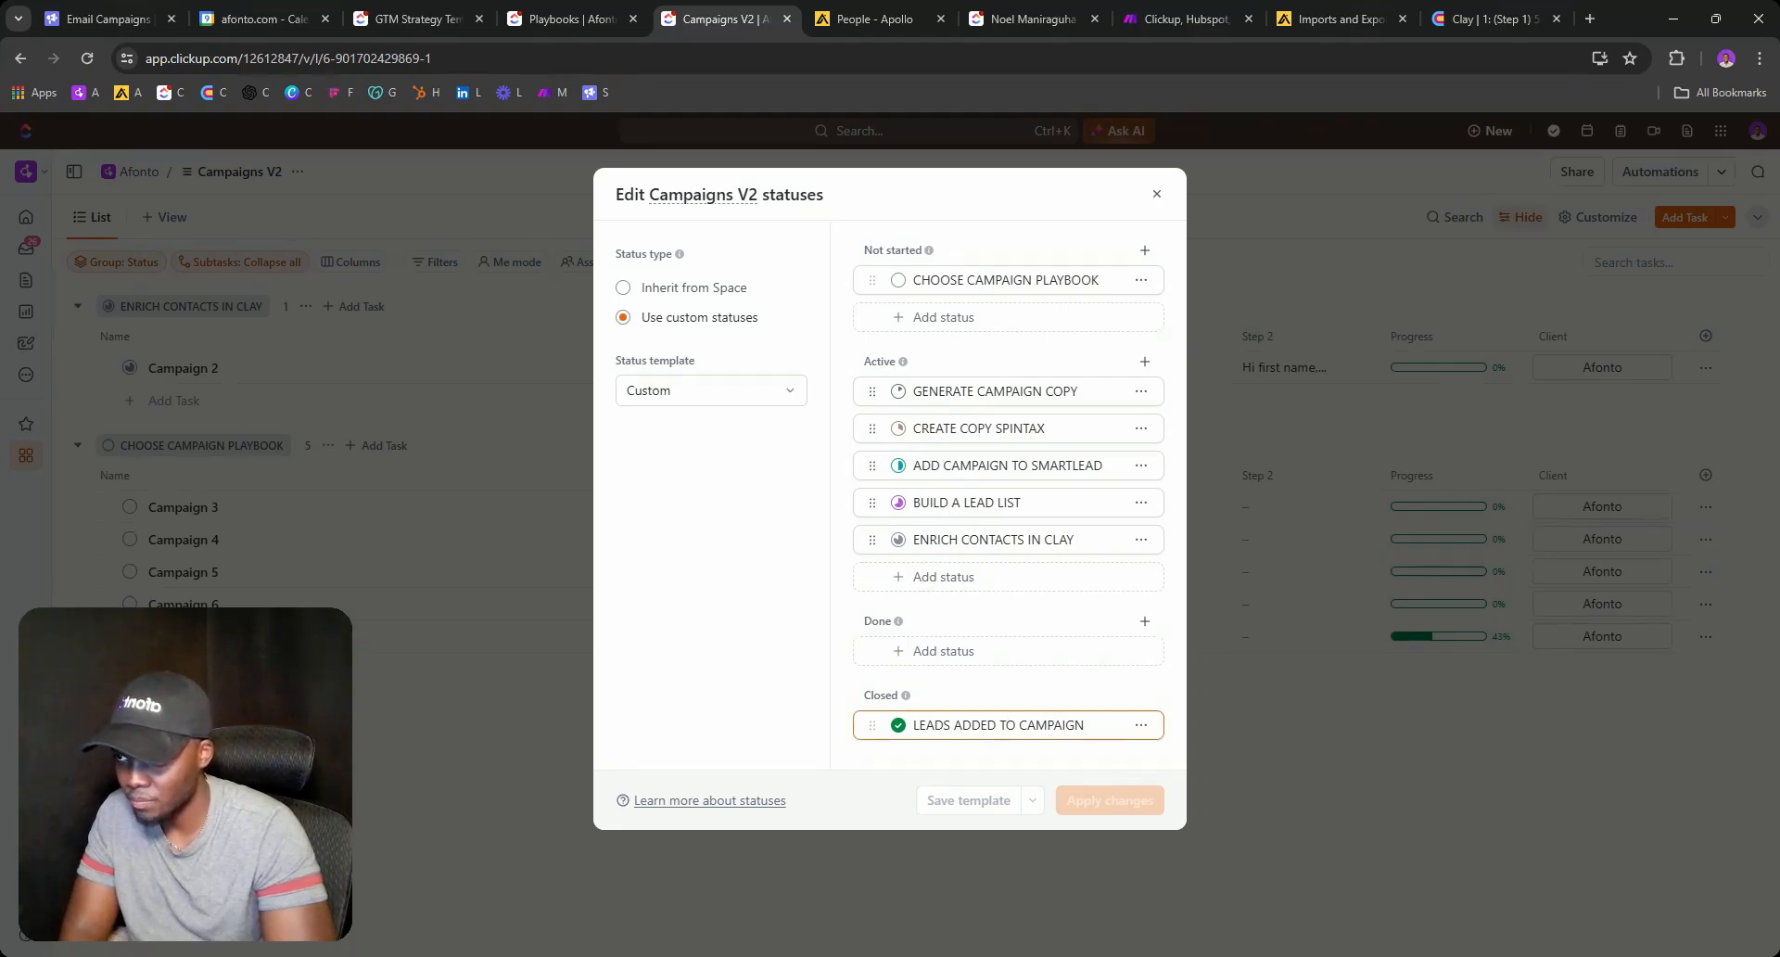
{"action": "left_click", "coordinate": [1156, 192]}
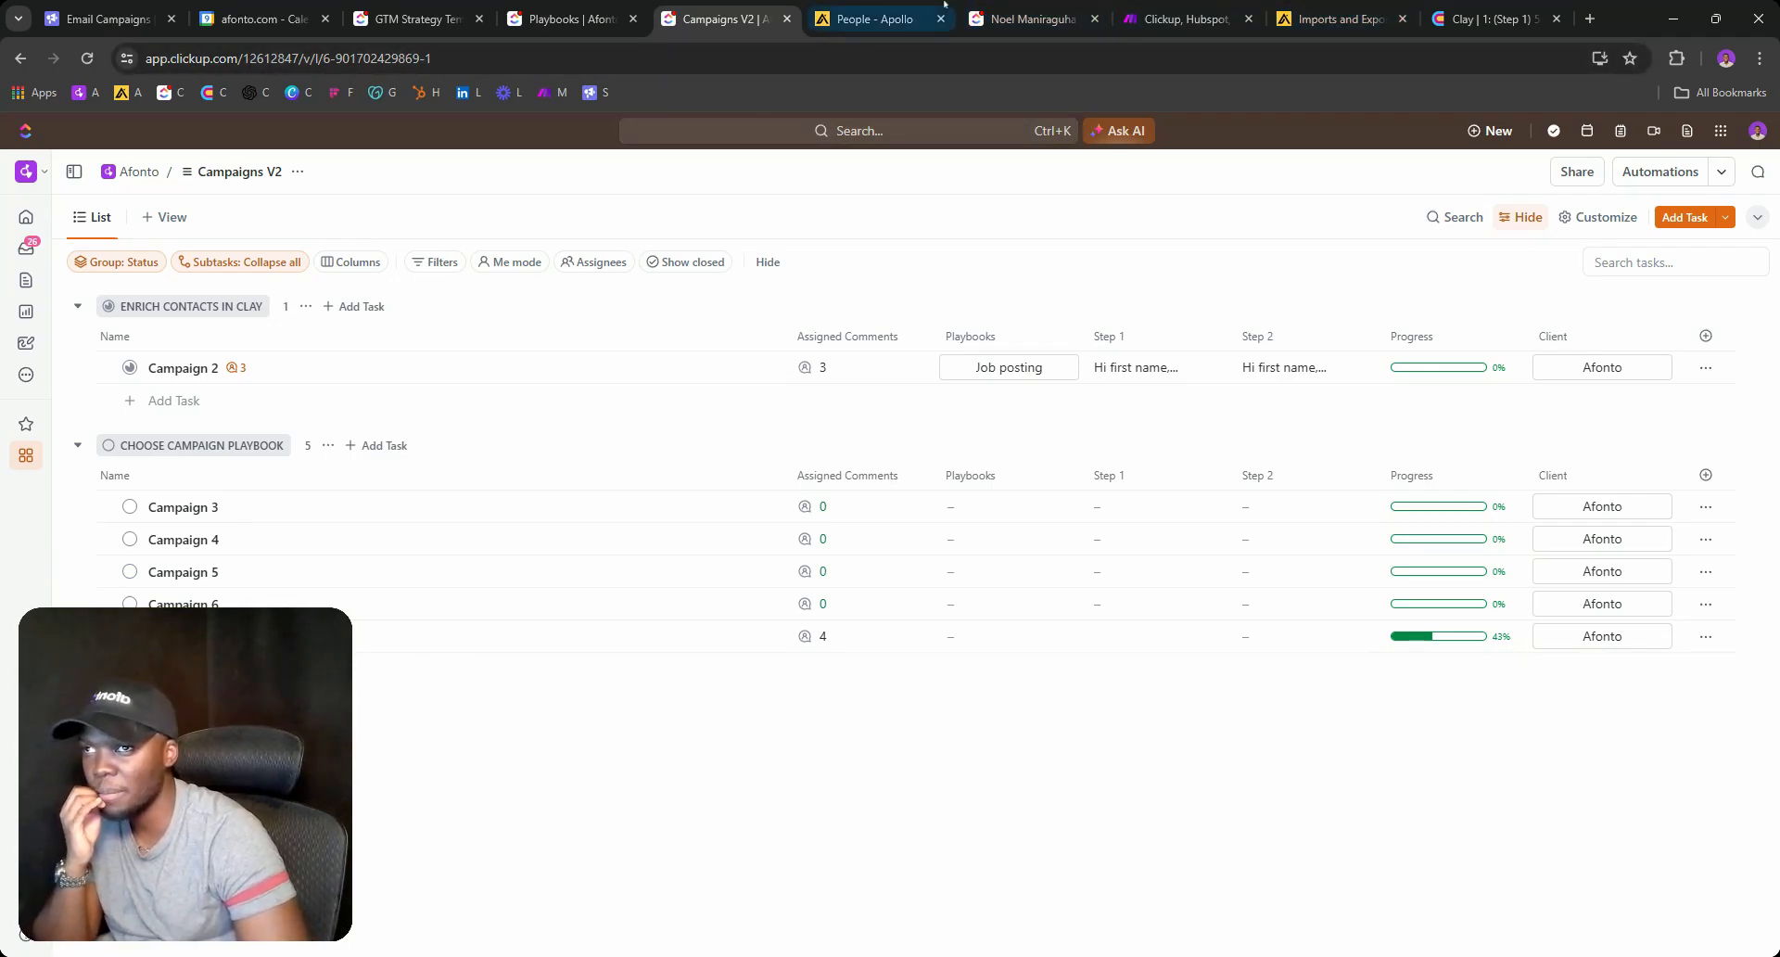
{"action": "left_click", "coordinate": [568, 18]}
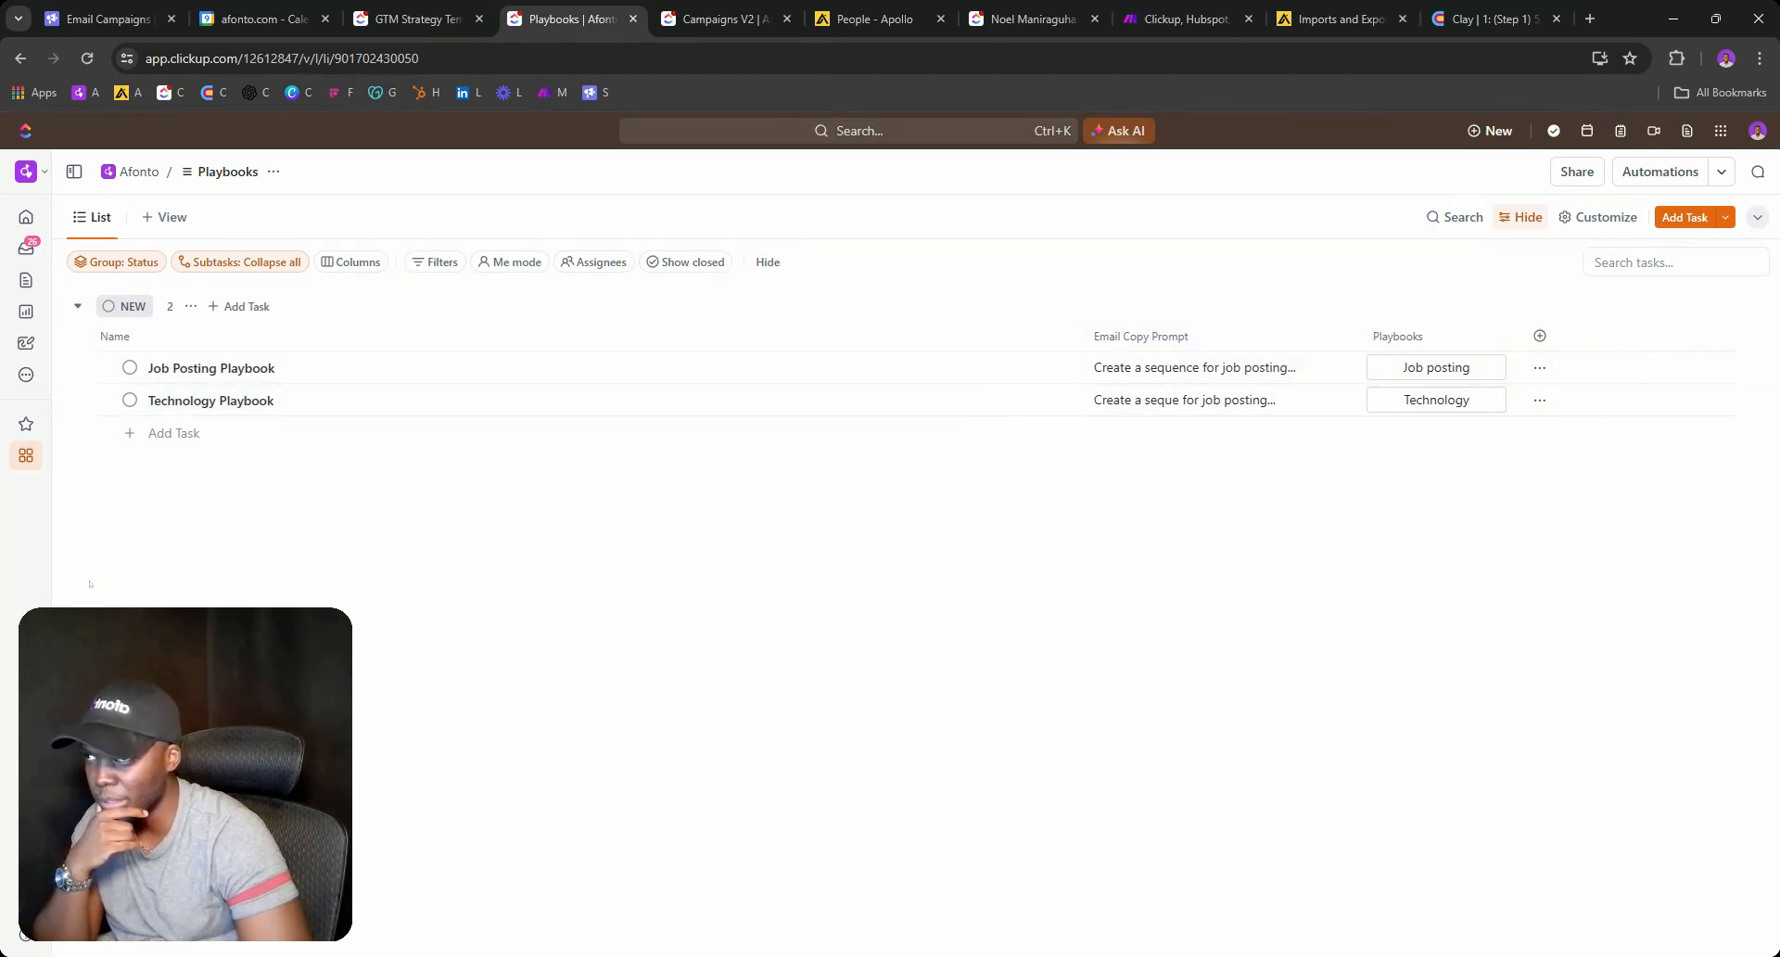
{"action": "left_click", "coordinate": [687, 6]}
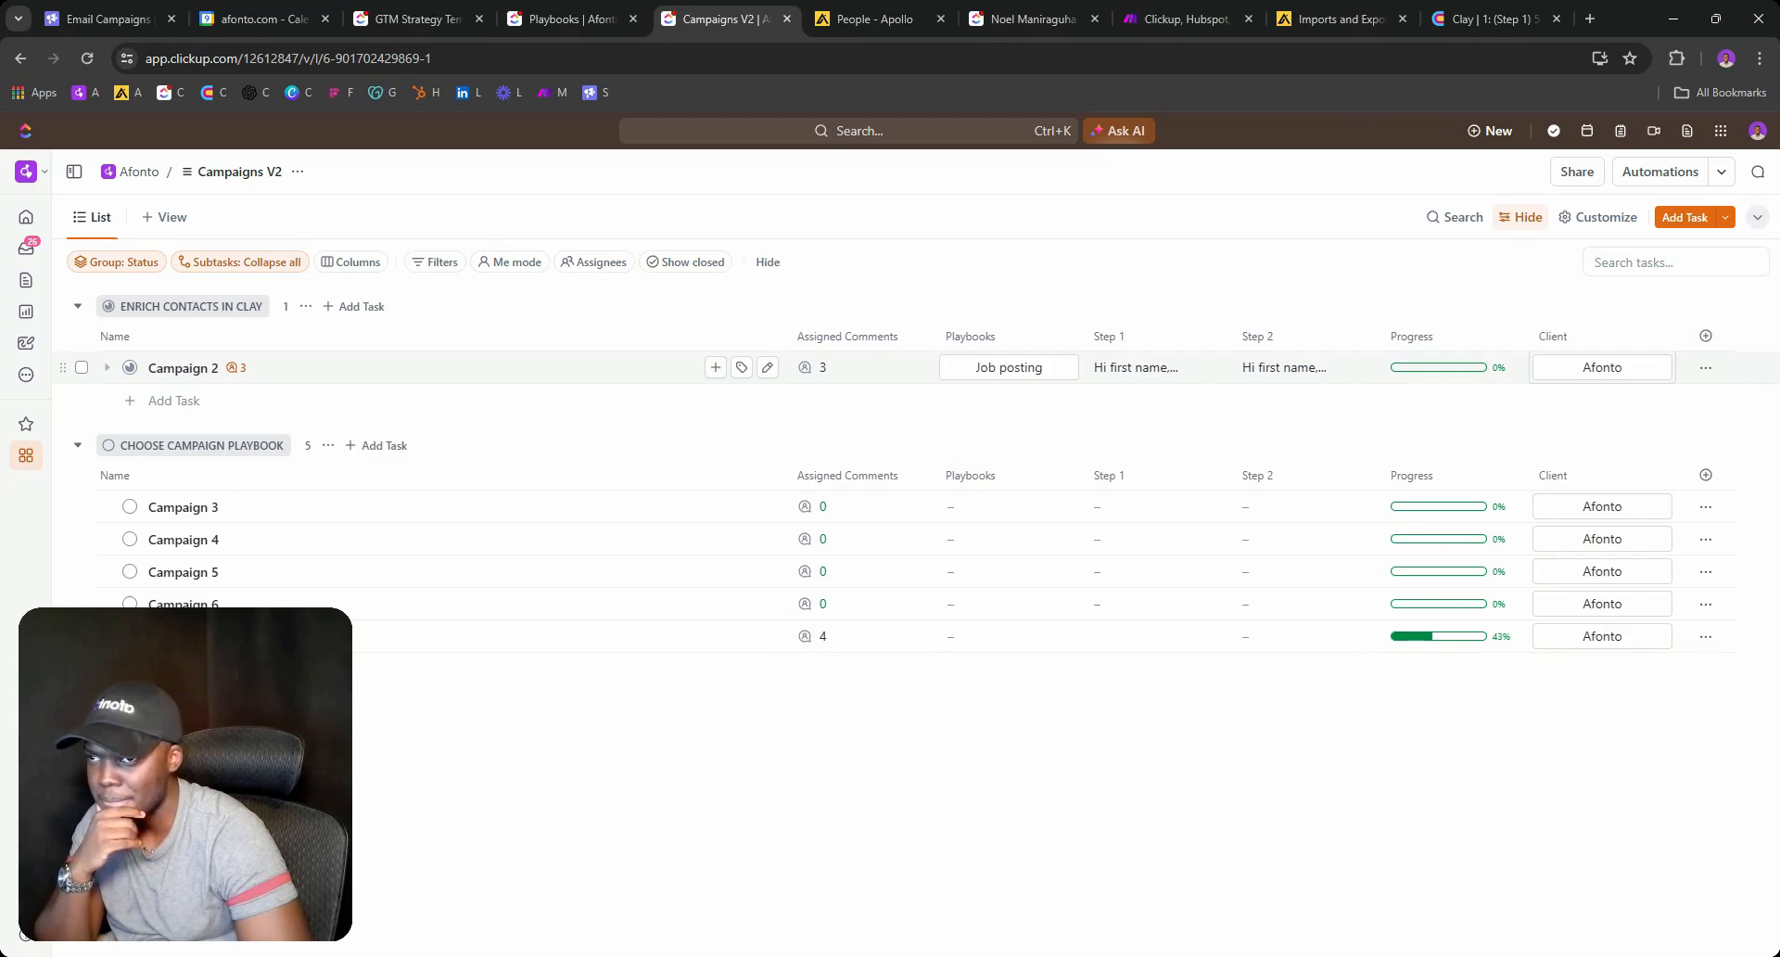
{"action": "left_click", "coordinate": [130, 367]}
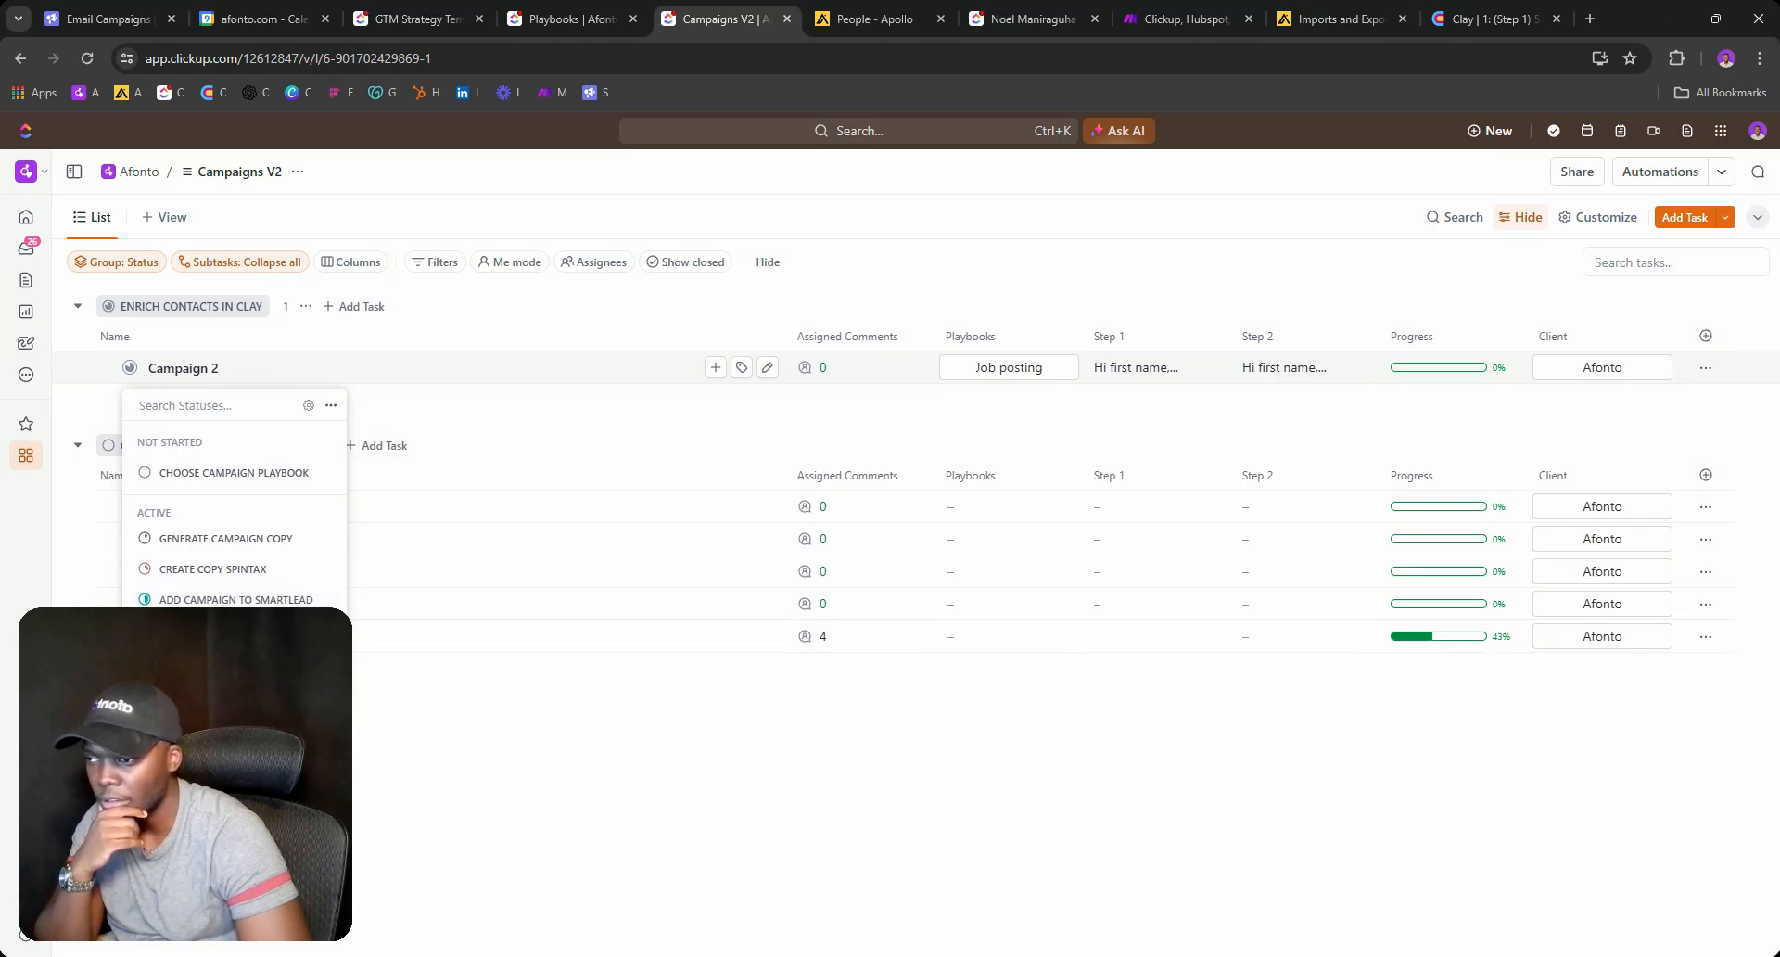
Rename the Campaigns V2 Closed status to ACTIVE, applied to this list only without a template.
{"action": "left_click", "coordinate": [308, 406]}
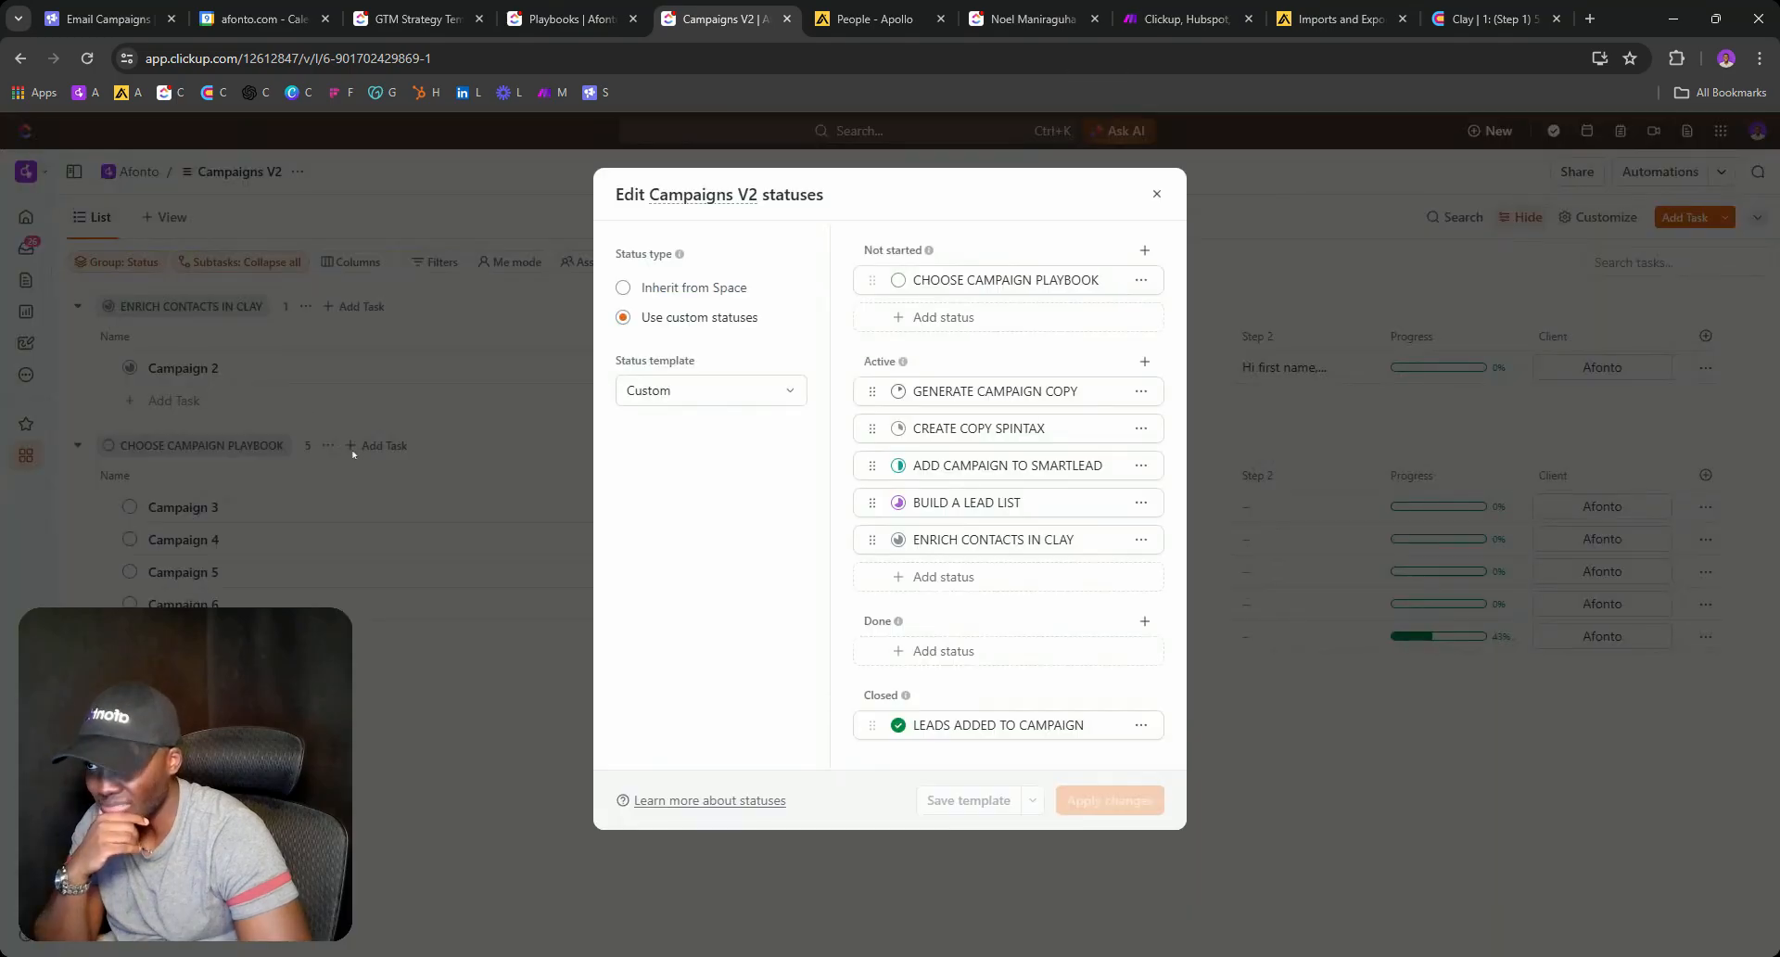
{"action": "triple_click", "coordinate": [975, 723]}
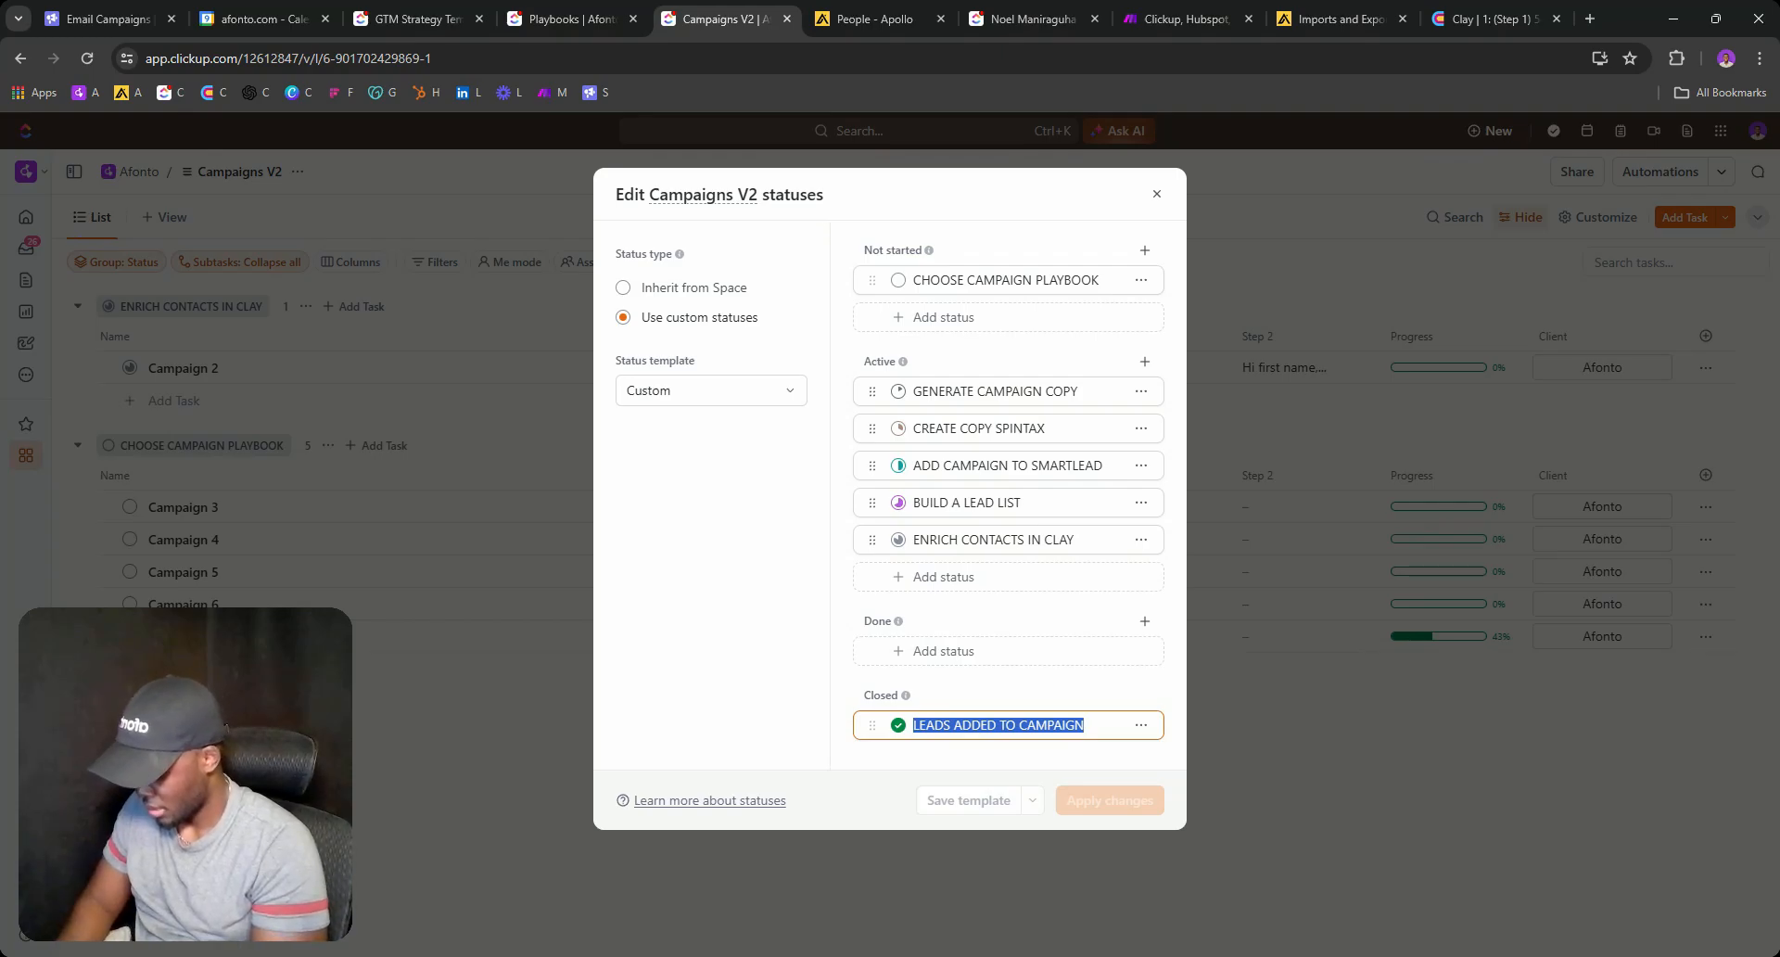
{"action": "type", "text": "ACTIVE"}
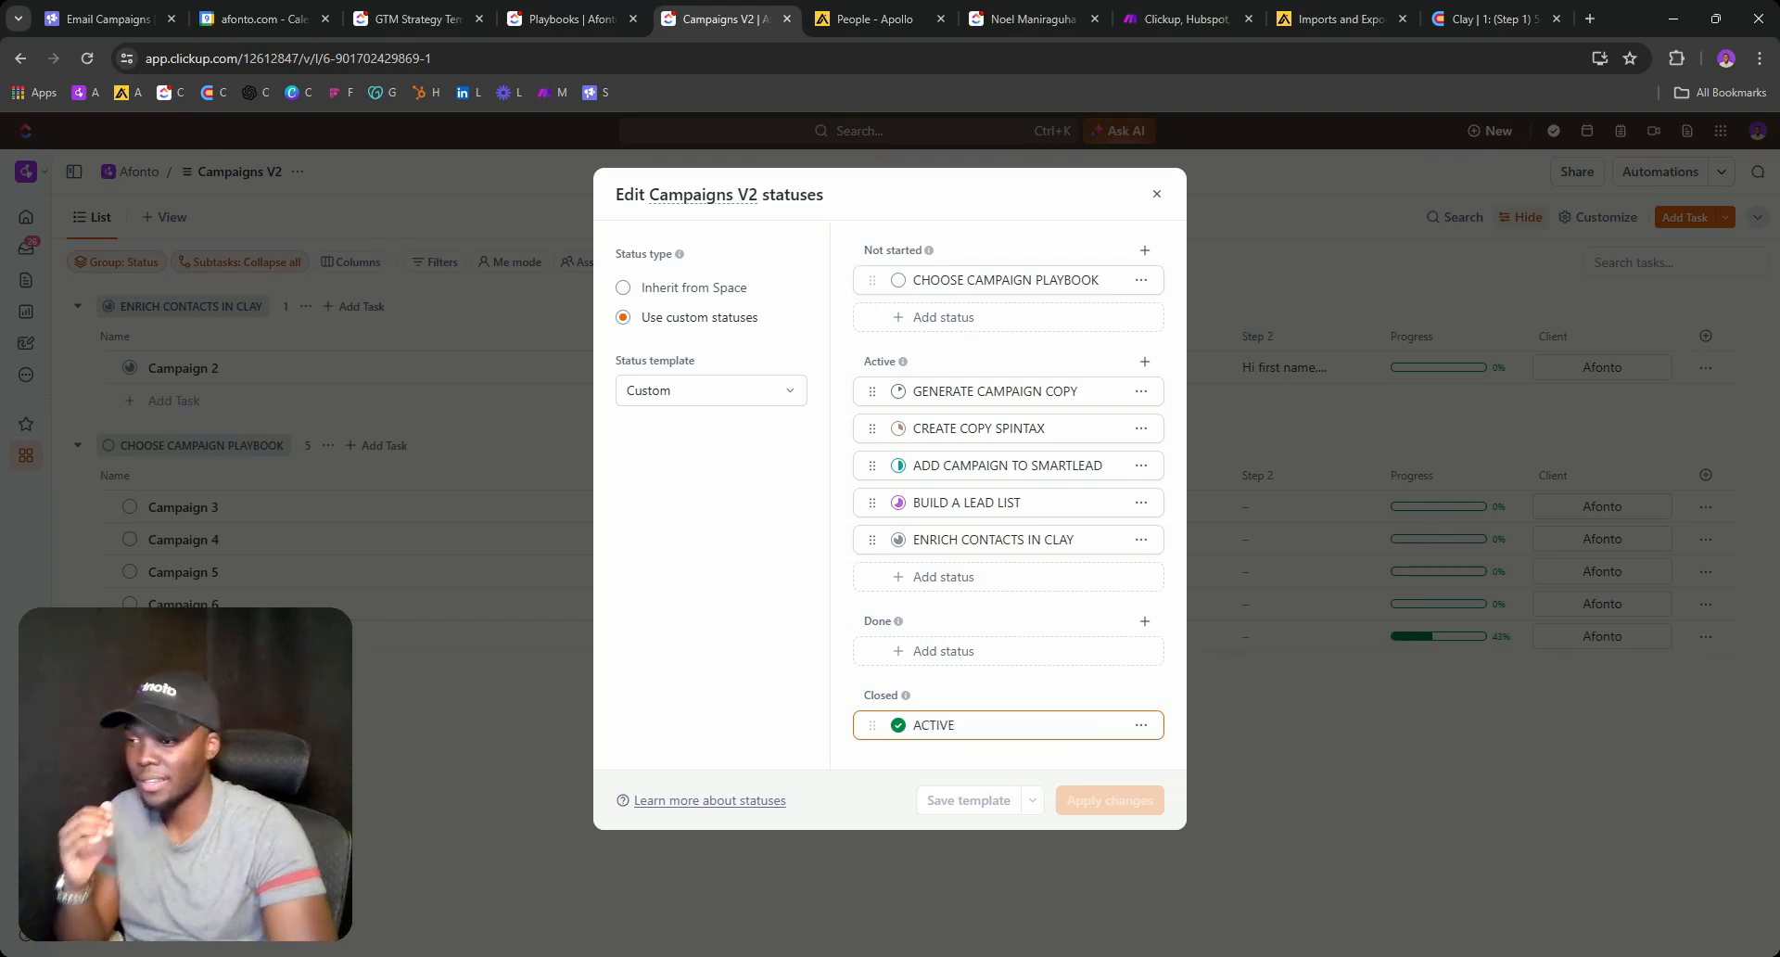
{"action": "key", "text": "Return"}
{"action": "left_click", "coordinate": [1081, 797]}
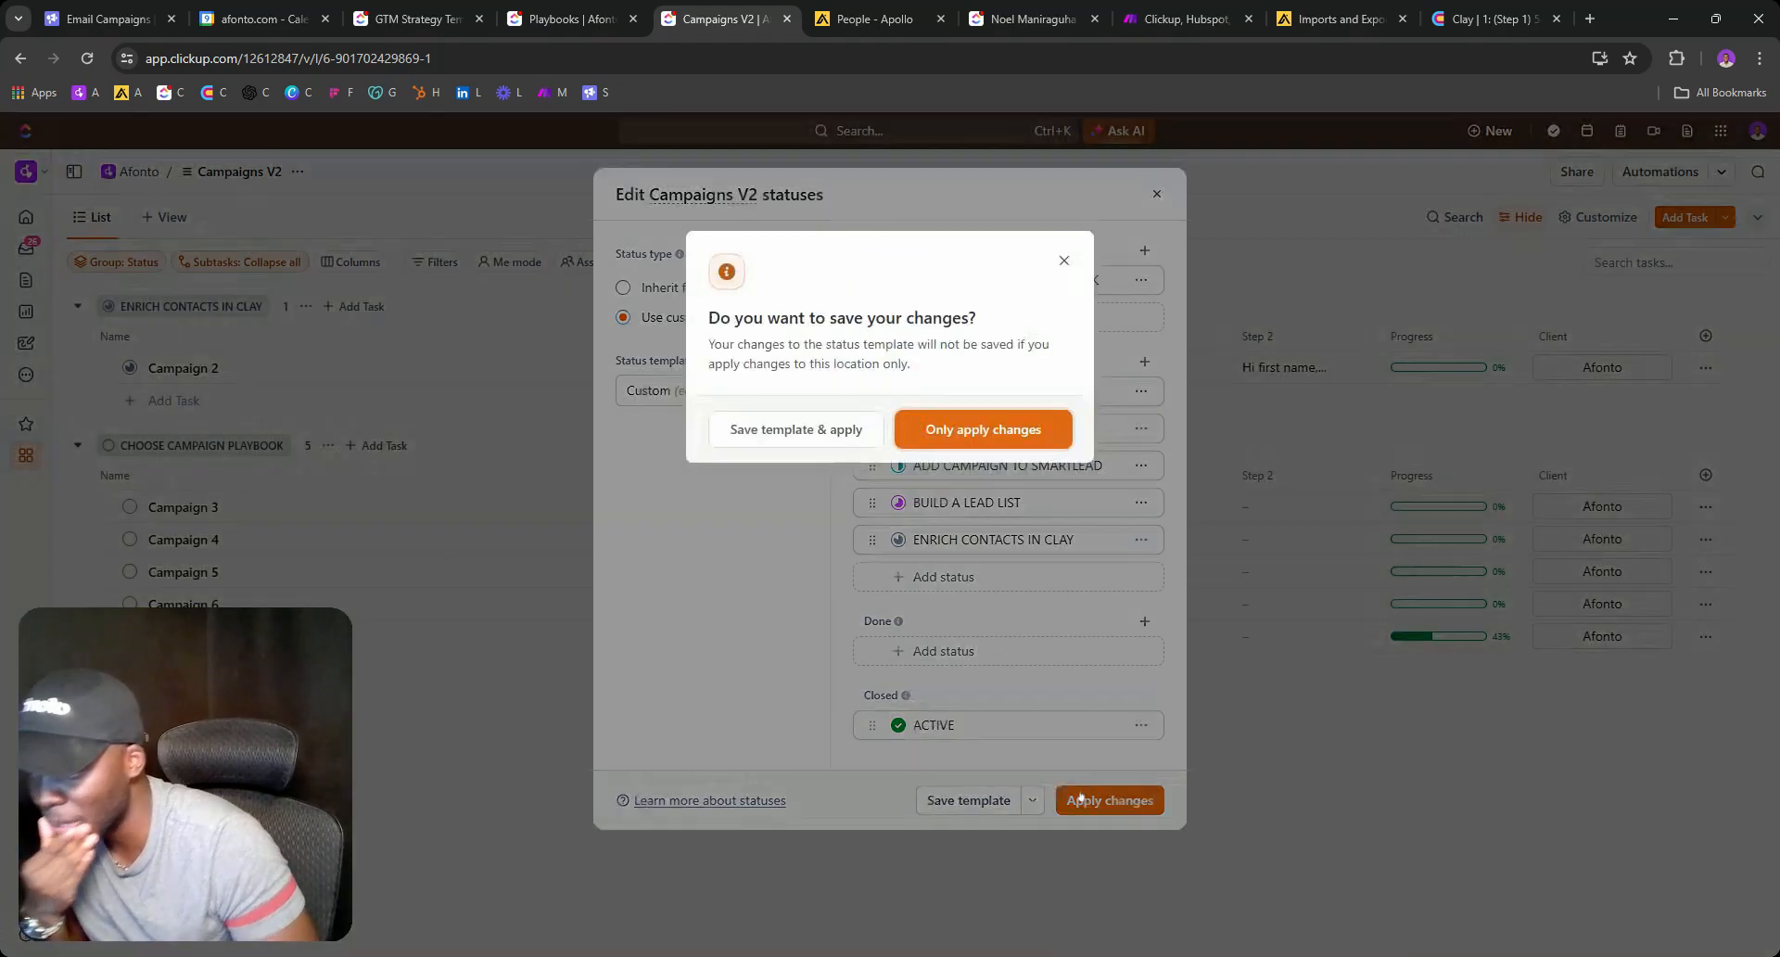
{"action": "left_click", "coordinate": [974, 426]}
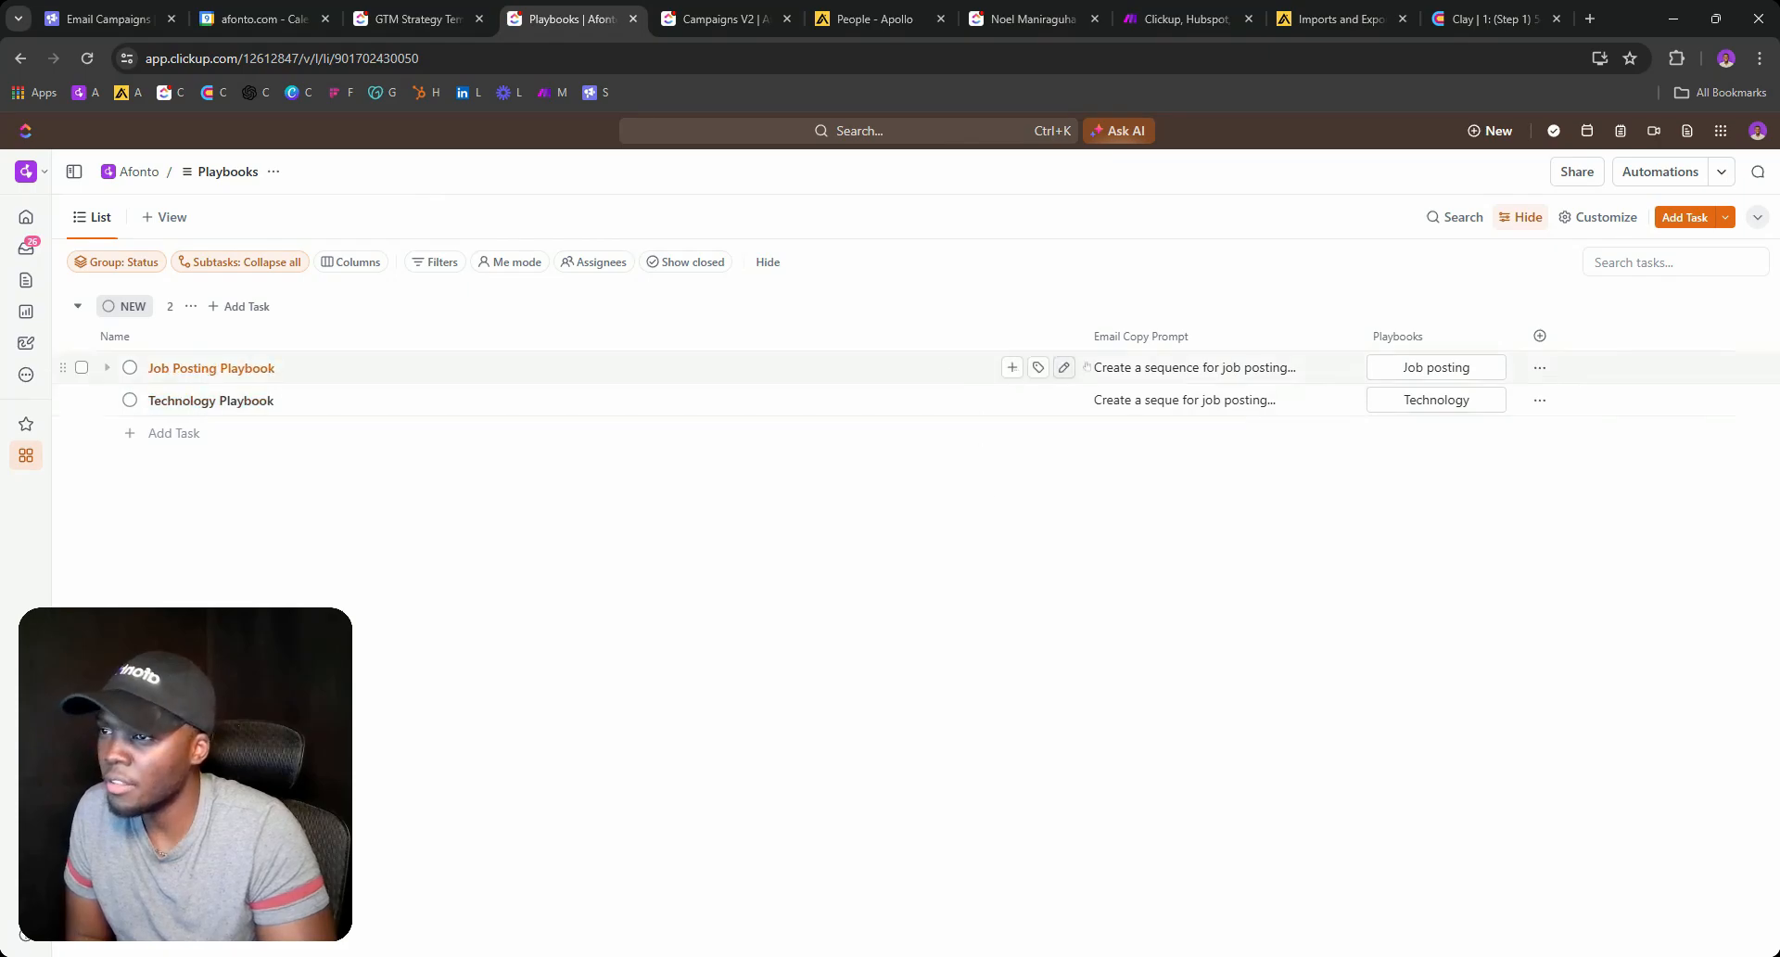
Revisit the Job Posting Playbook email prompt, Campaign 2's status choices and the GTM strategy diagram.
{"action": "left_click", "coordinate": [1343, 367]}
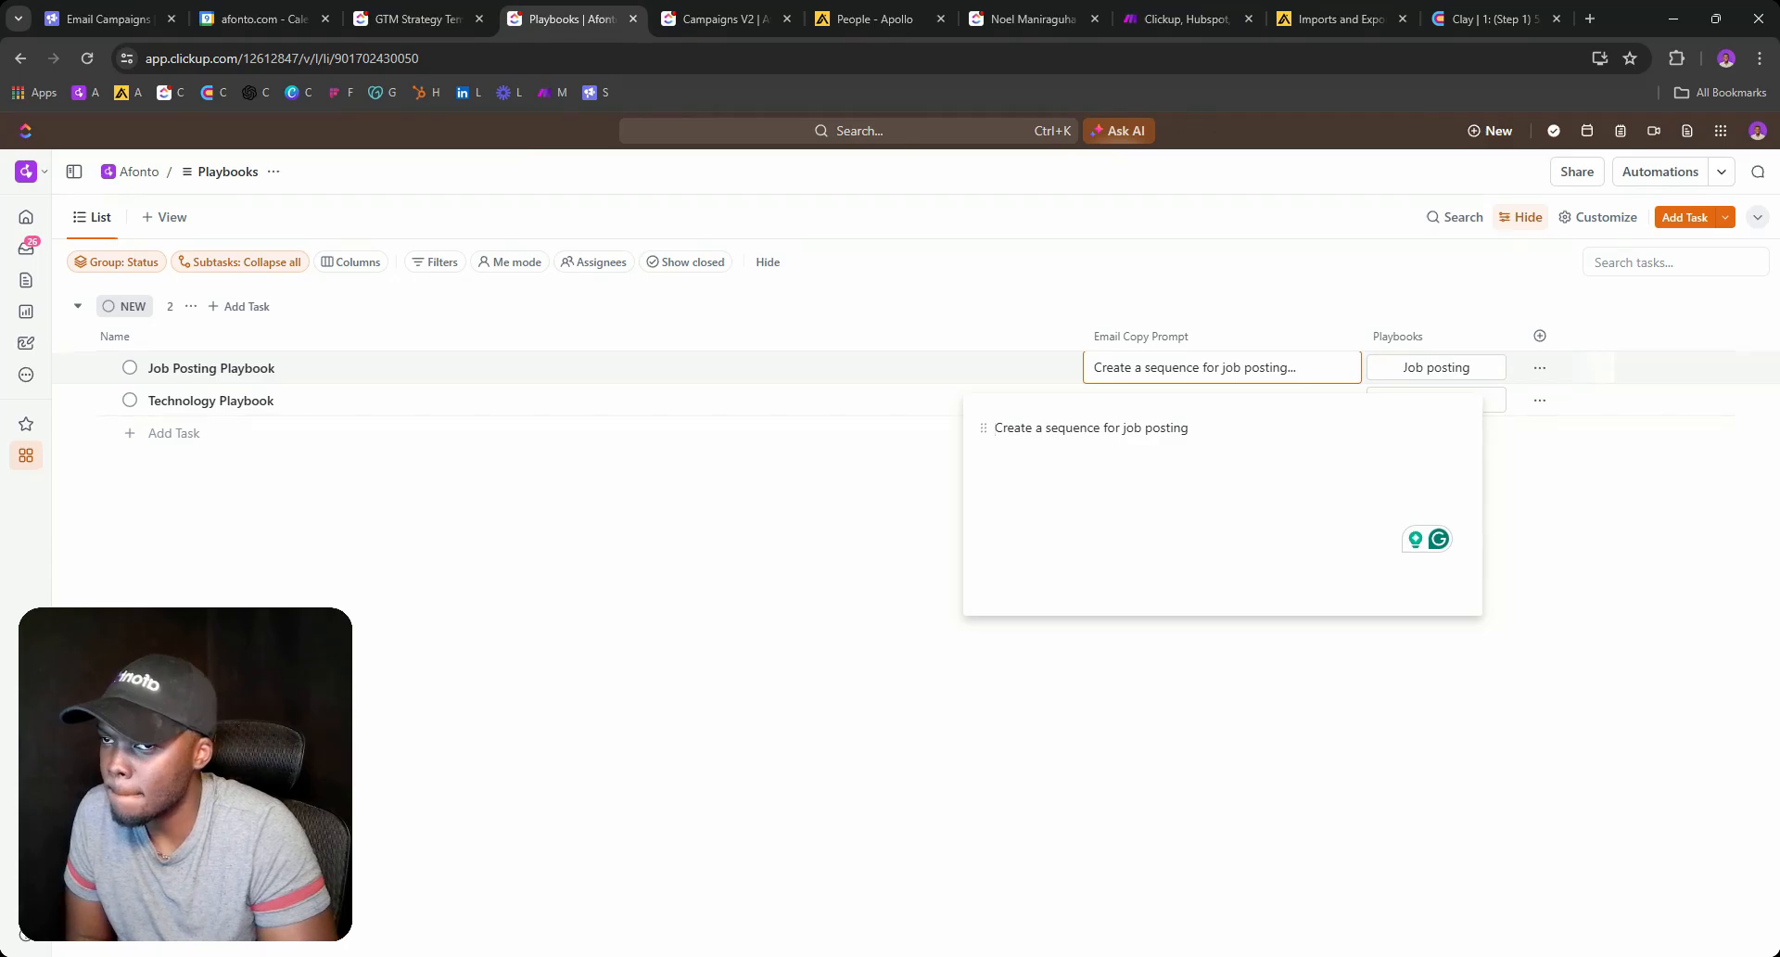
{"action": "left_click", "coordinate": [723, 19]}
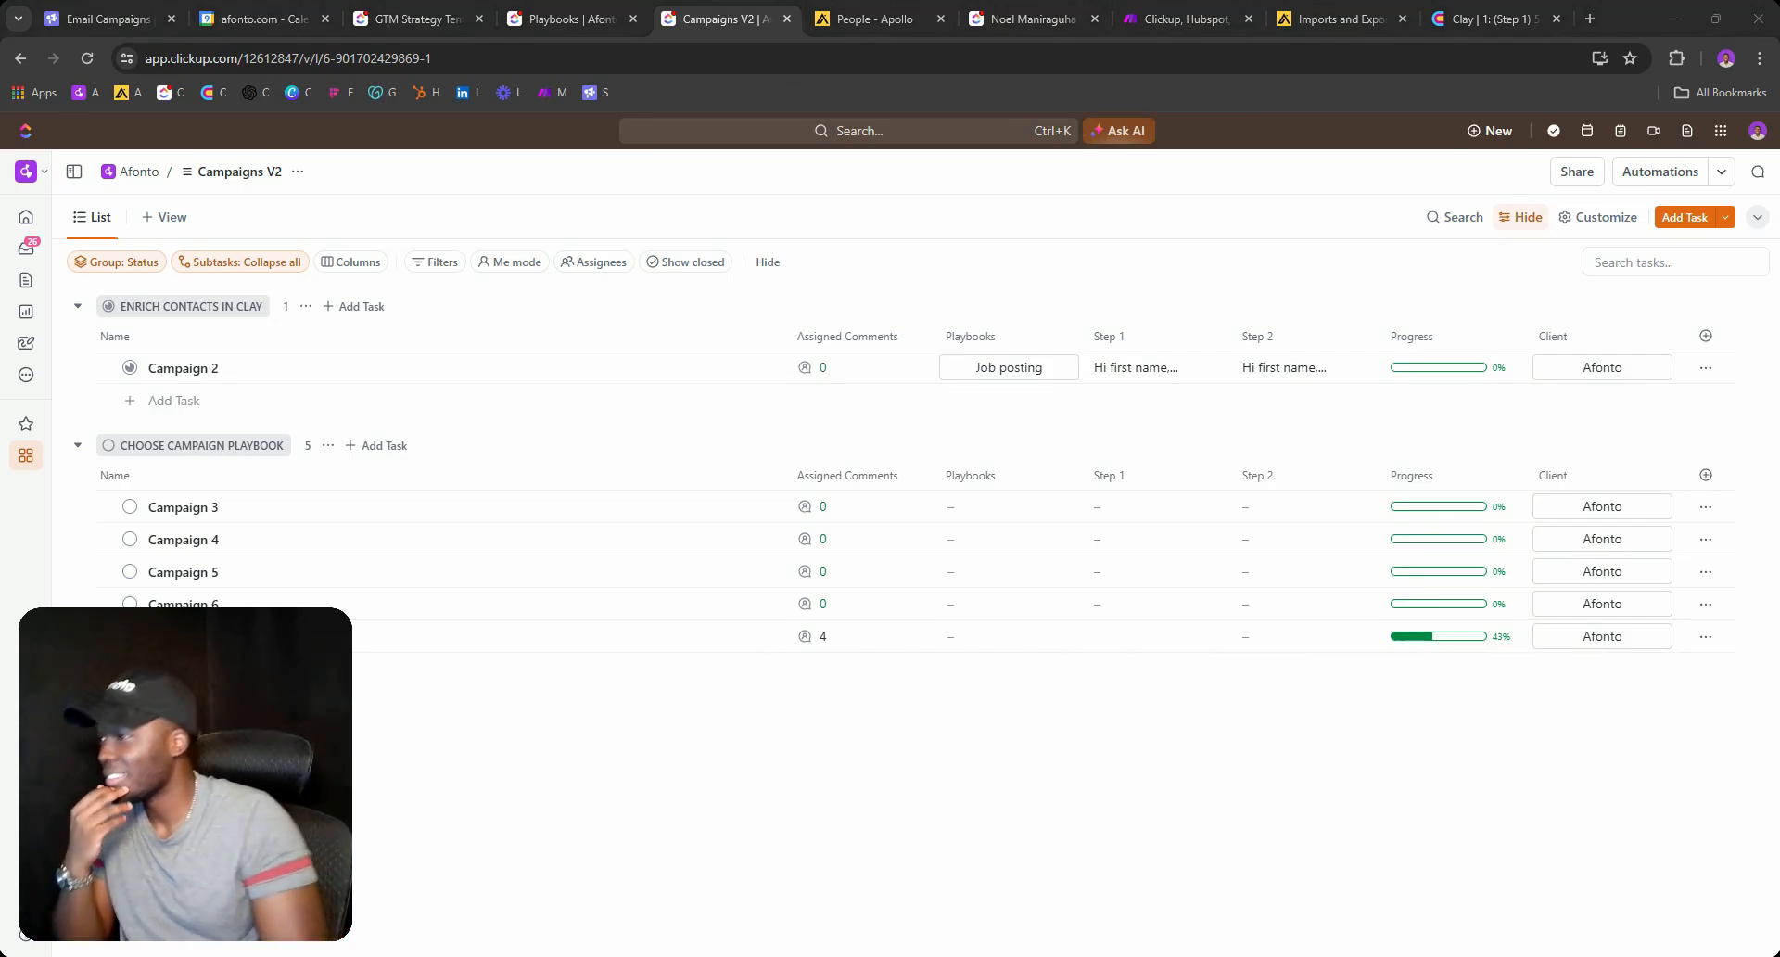
{"action": "left_click", "coordinate": [129, 369]}
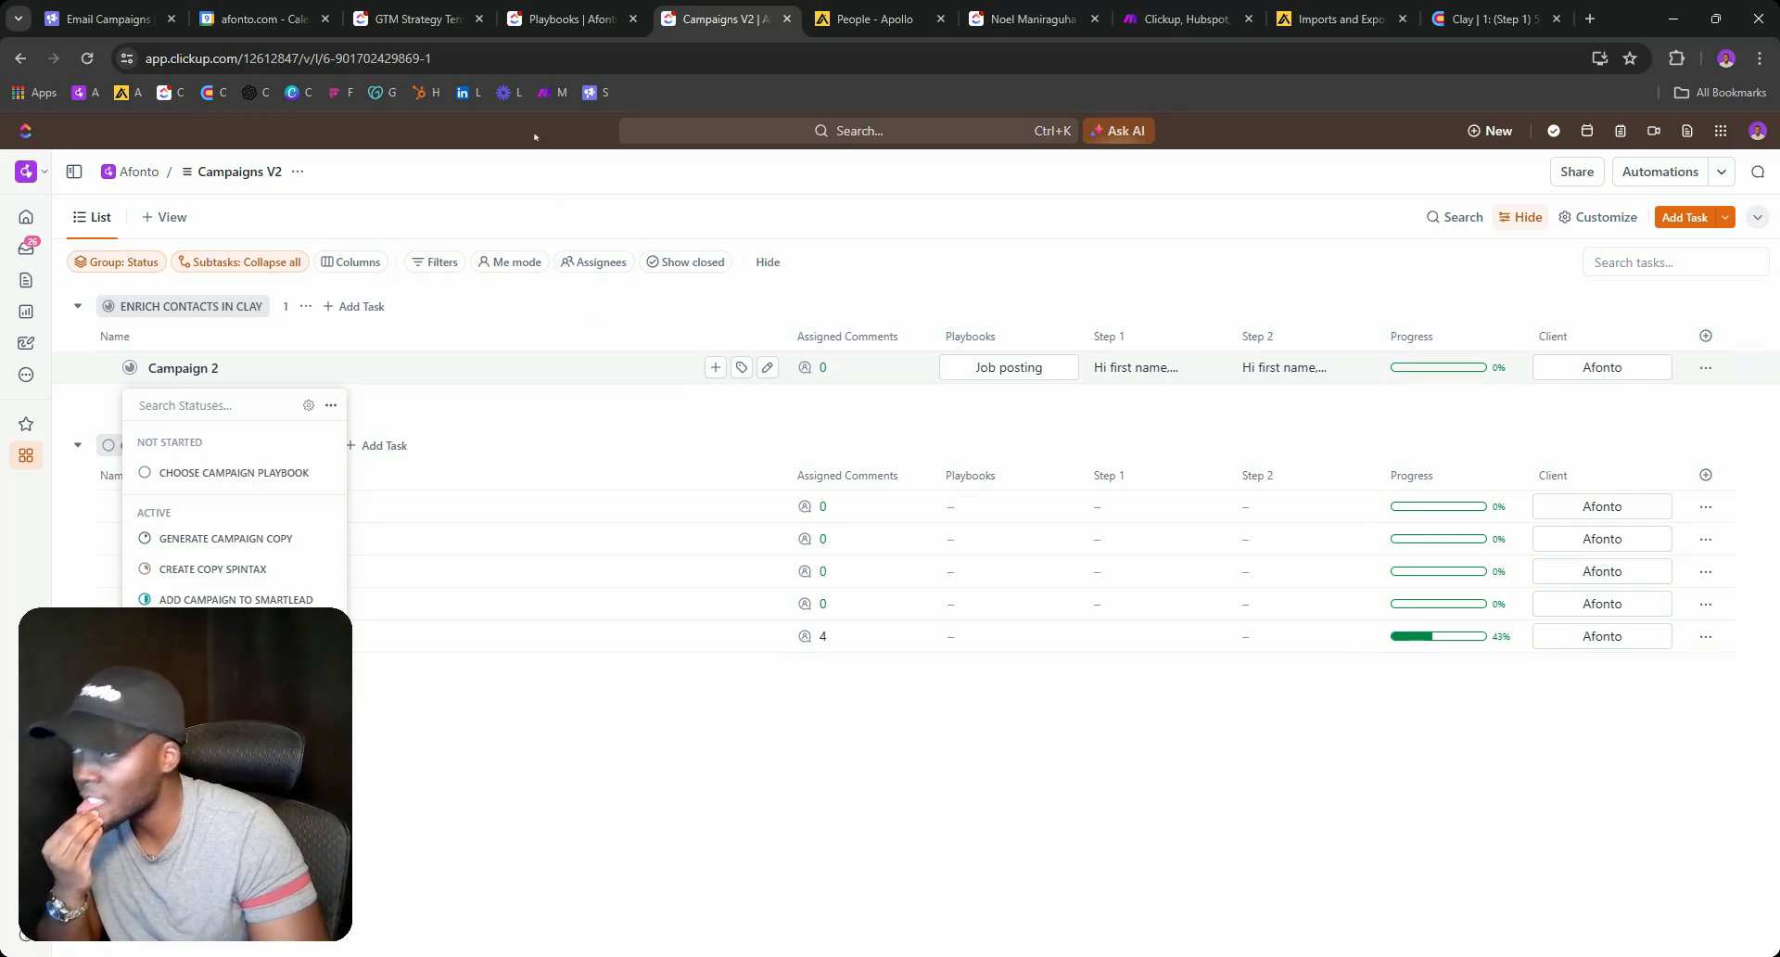
{"action": "left_click", "coordinate": [580, 11]}
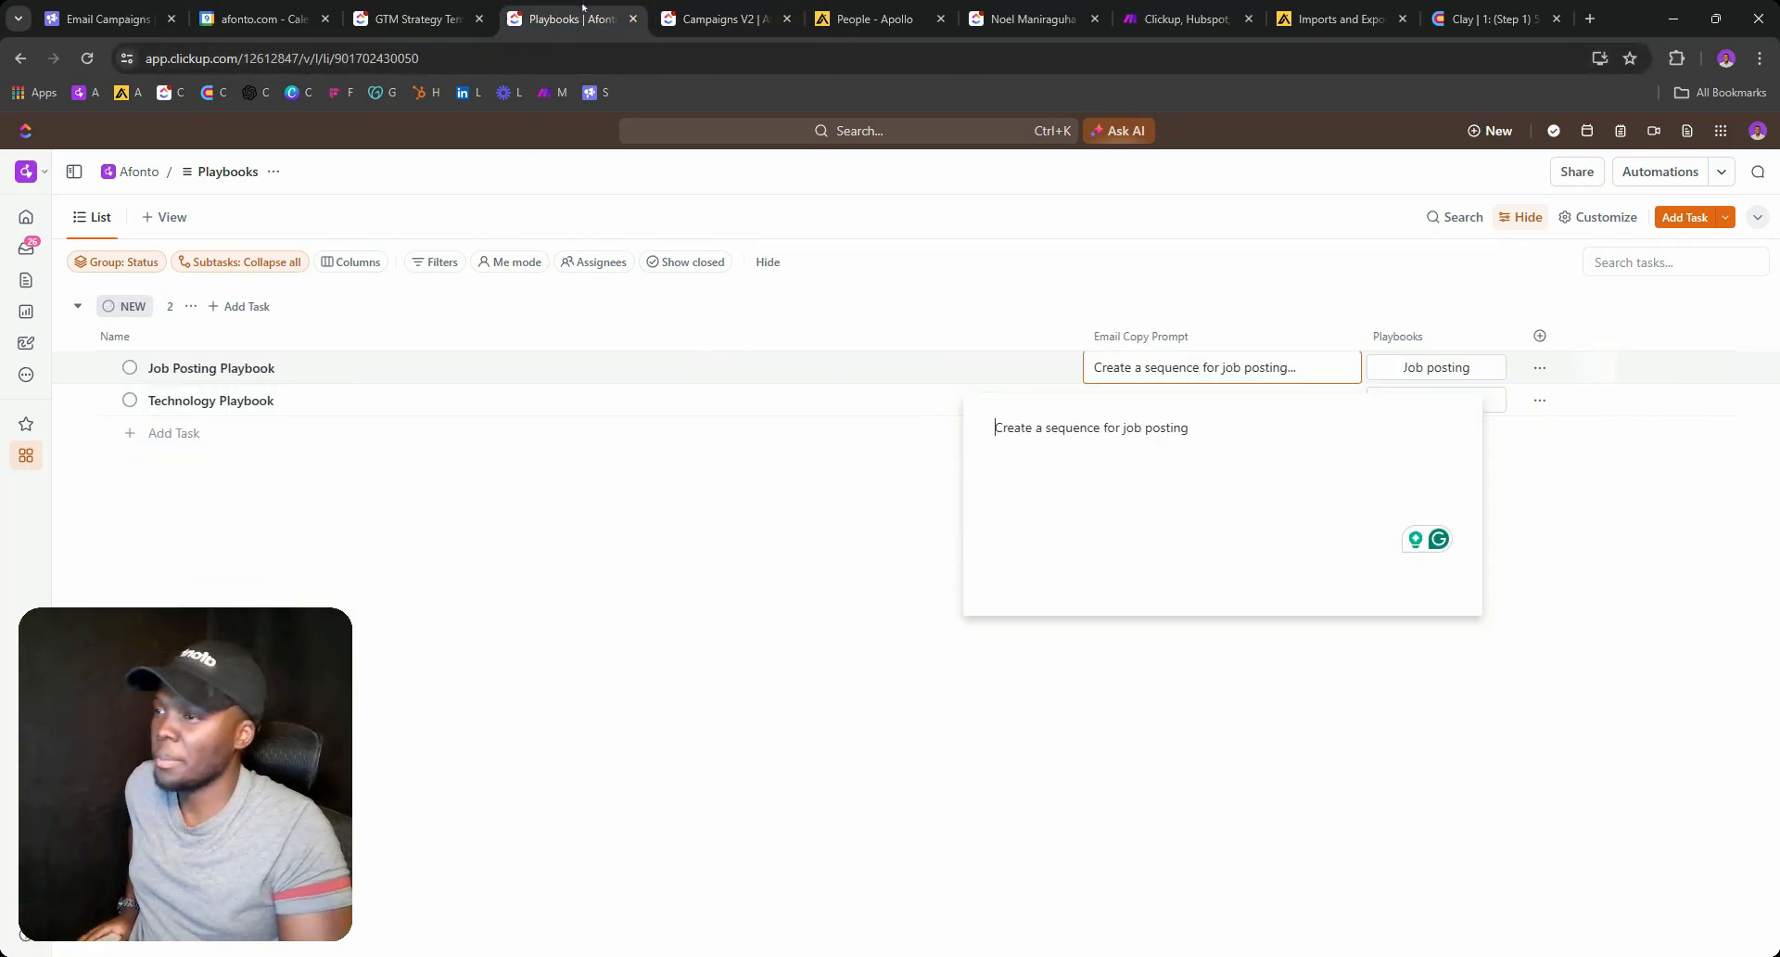
{"action": "left_click", "coordinate": [826, 516]}
{"action": "left_click", "coordinate": [723, 19]}
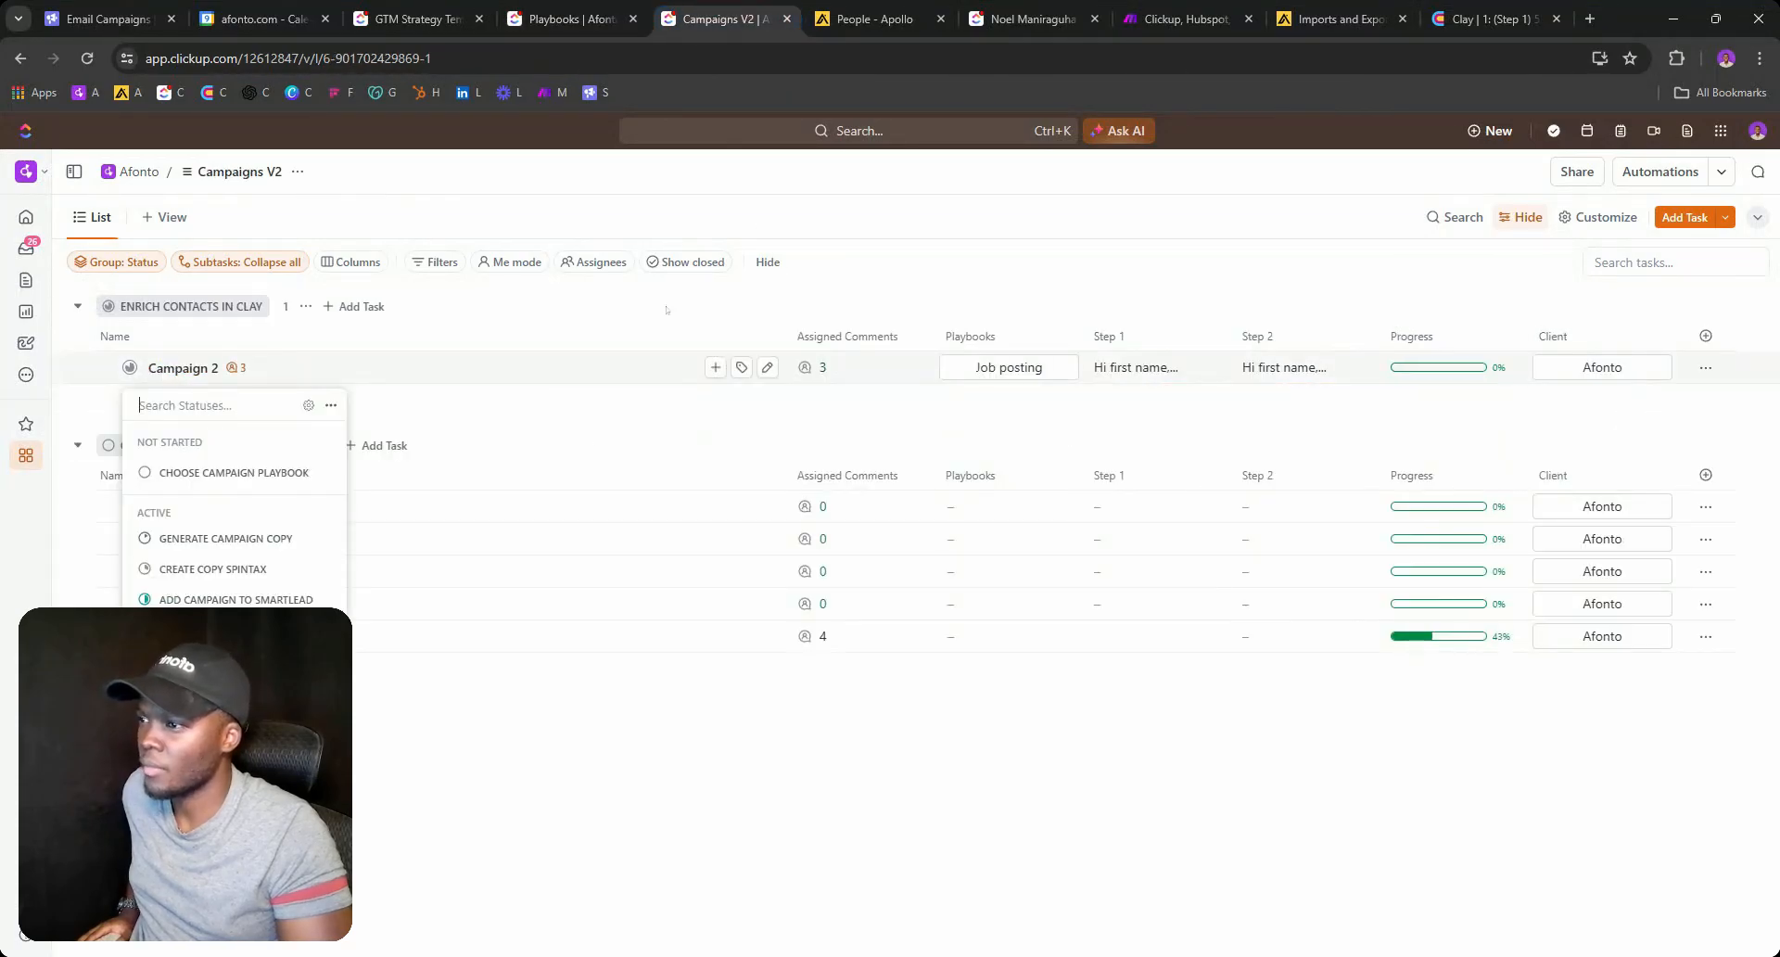
{"action": "left_click", "coordinate": [689, 287]}
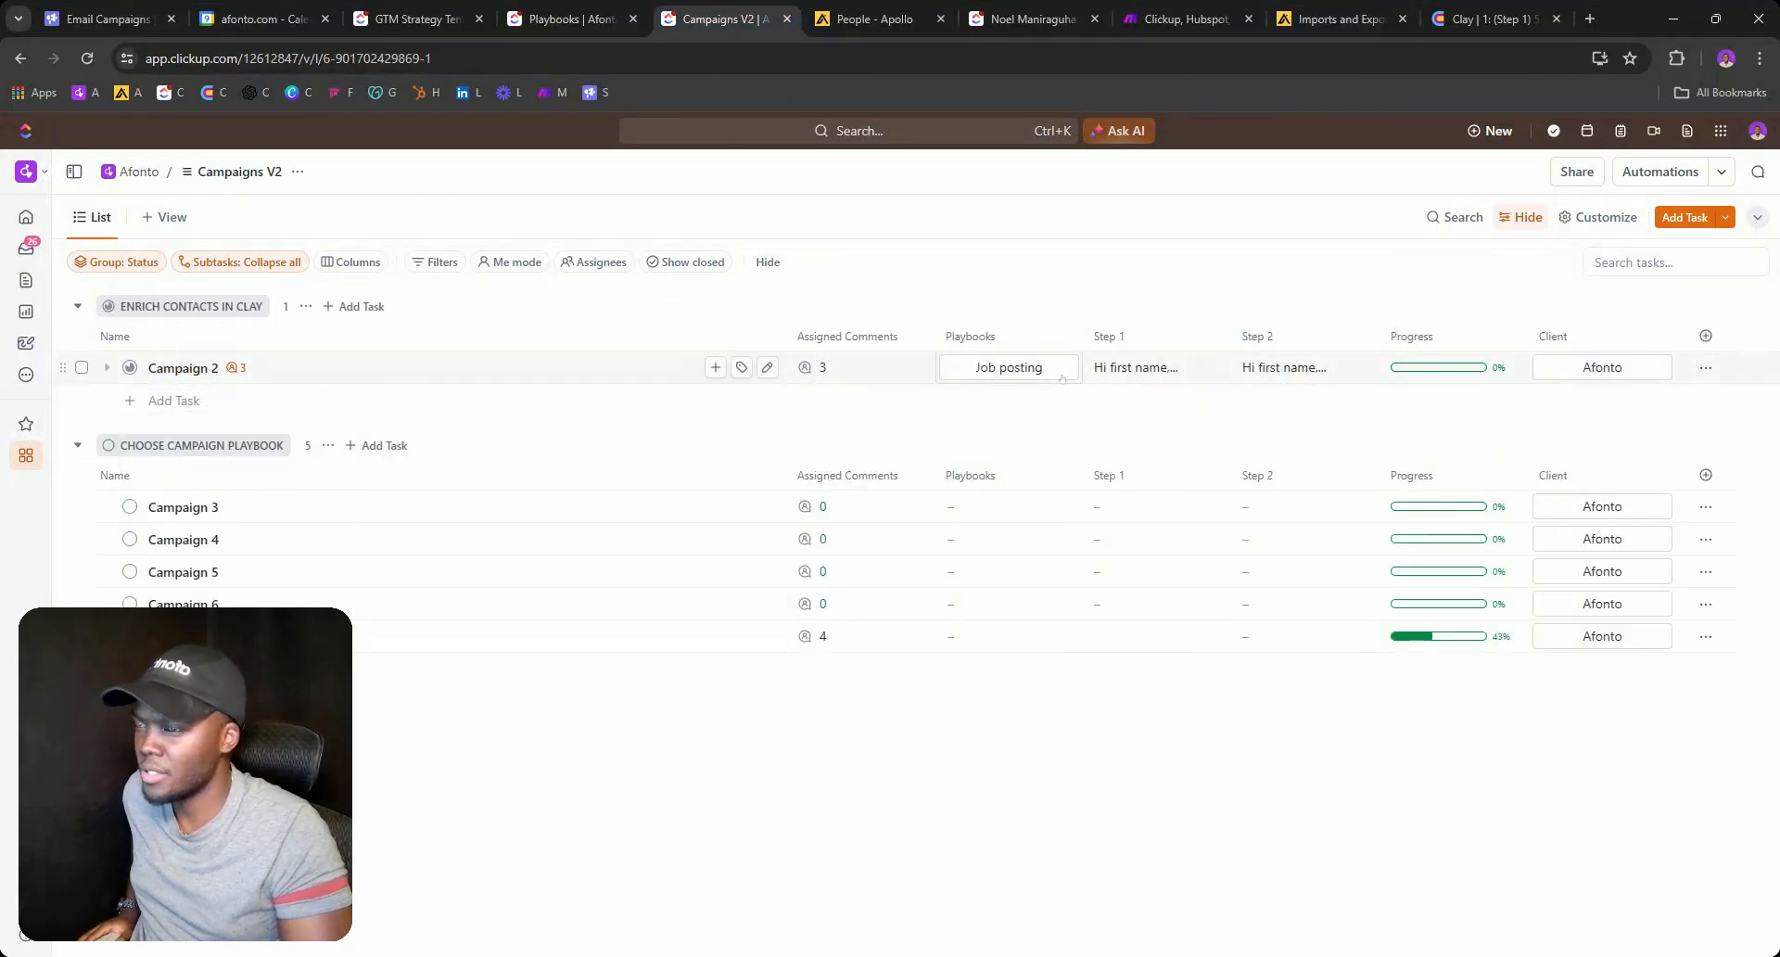
{"action": "left_click", "coordinate": [417, 19]}
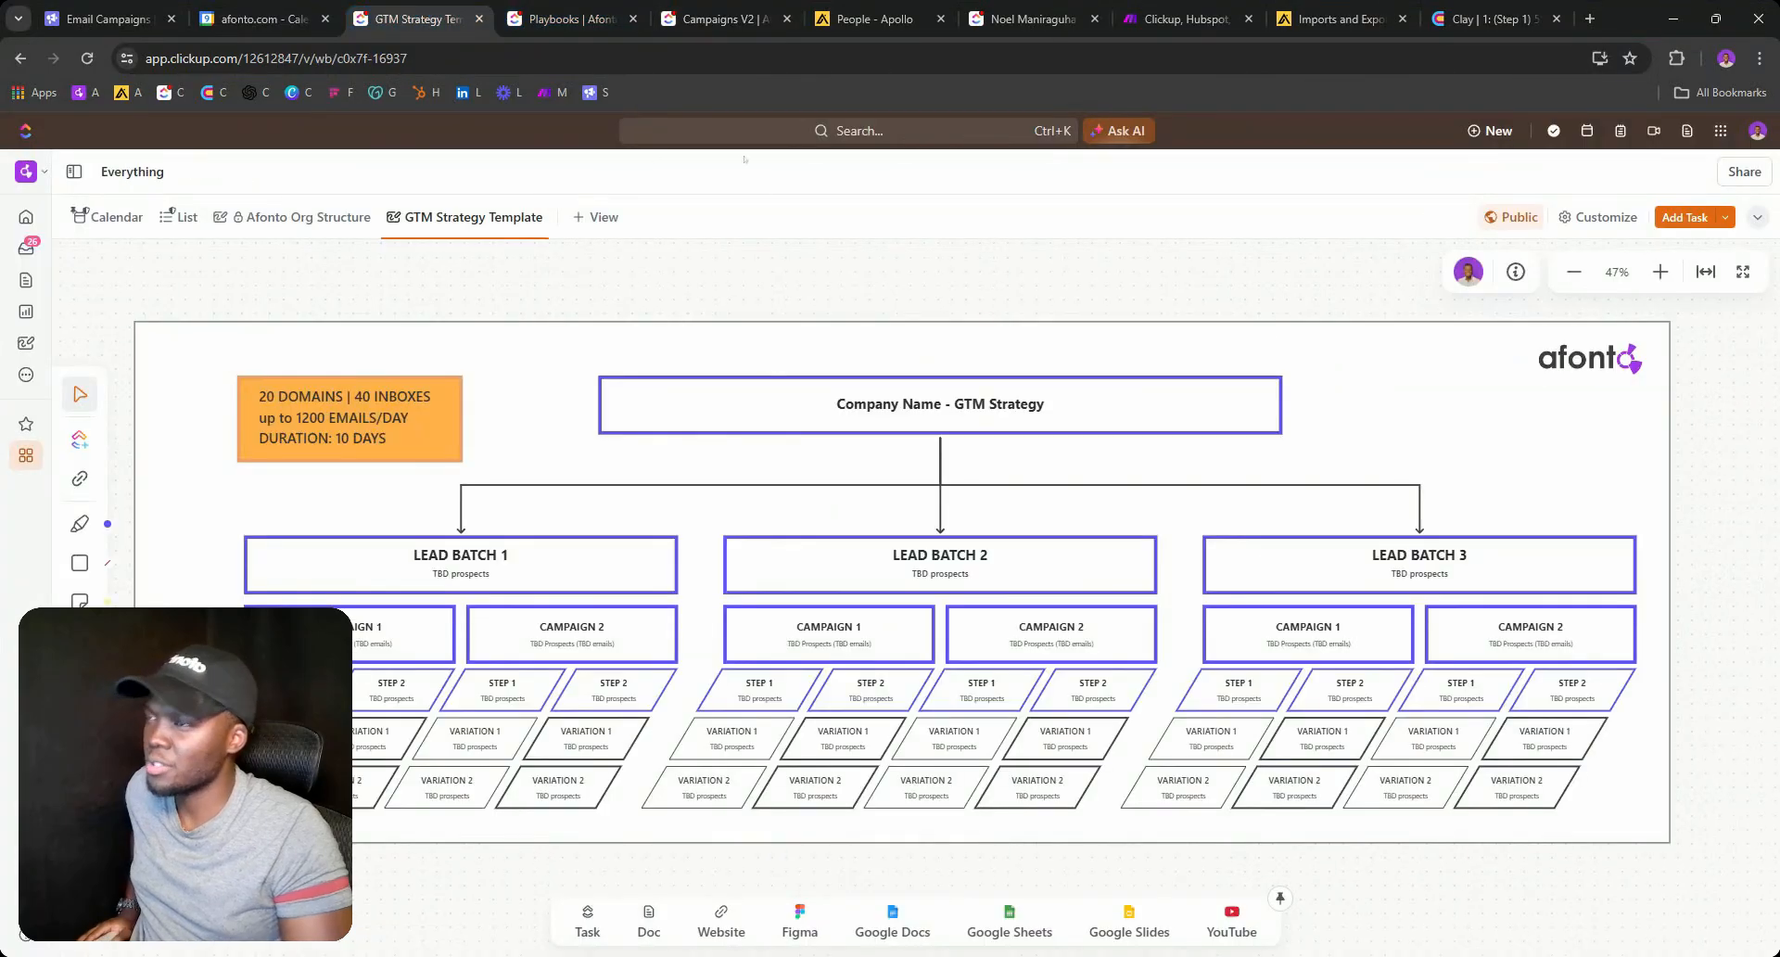
{"action": "left_click", "coordinate": [576, 14]}
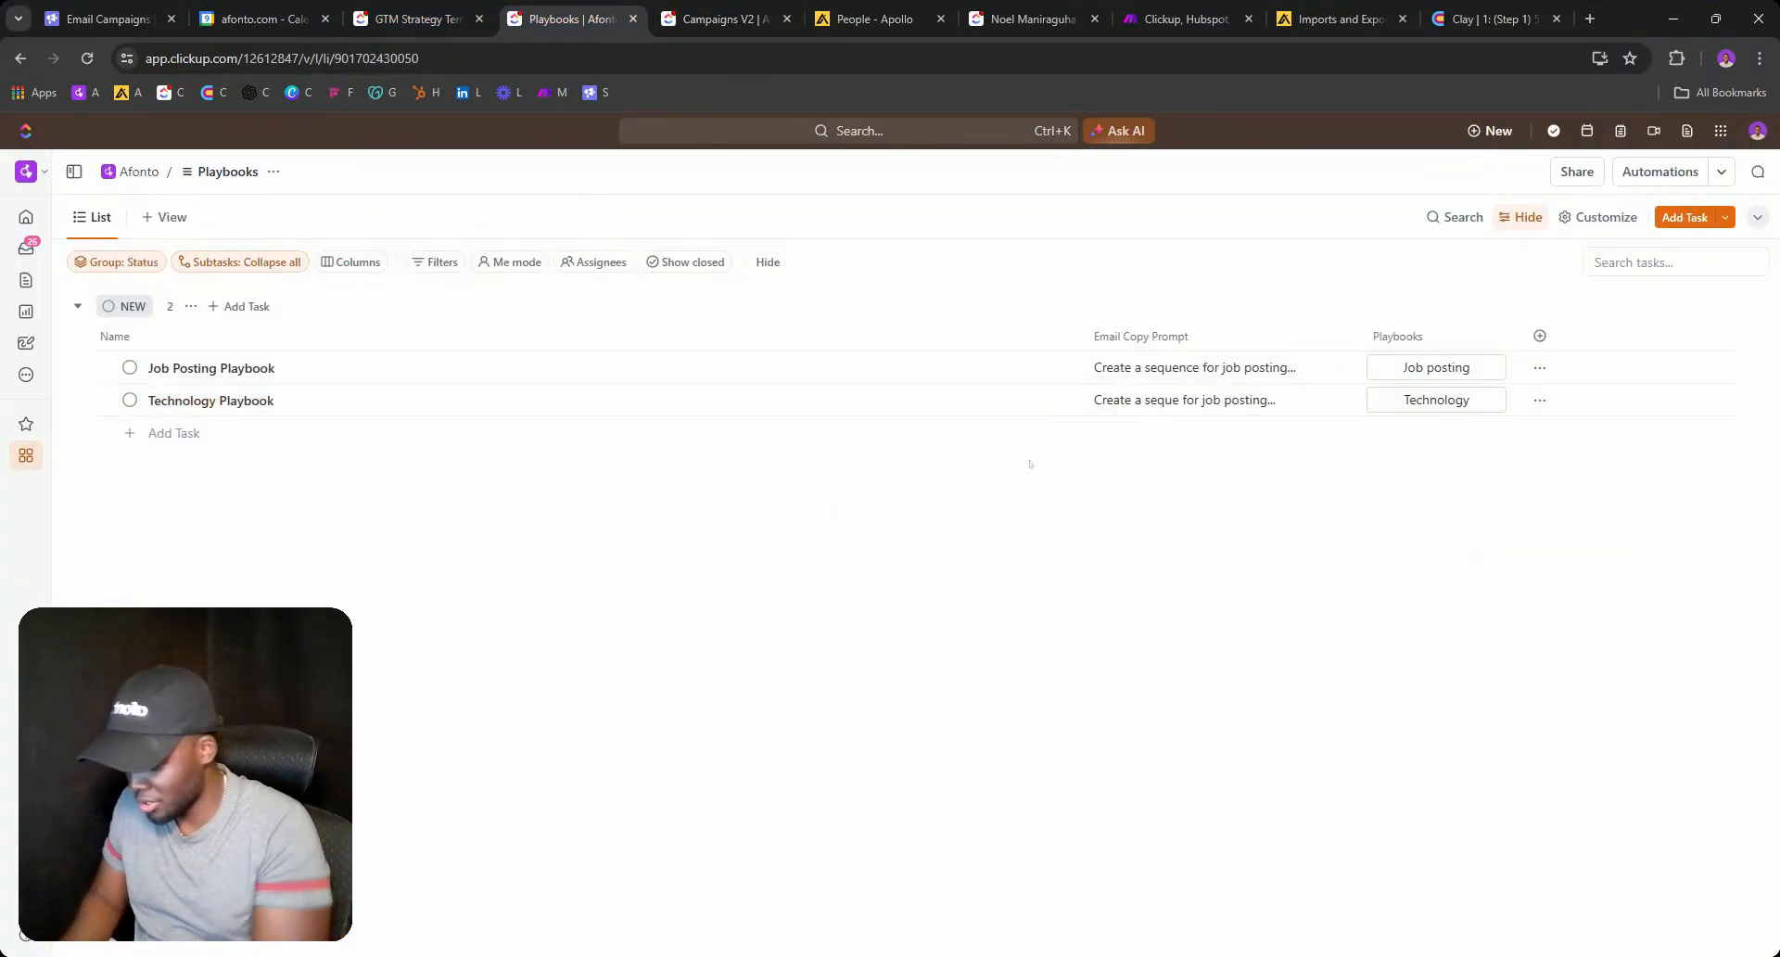
{"action": "key", "text": "ctrl+shift+b"}
{"action": "left_click", "coordinate": [723, 19]}
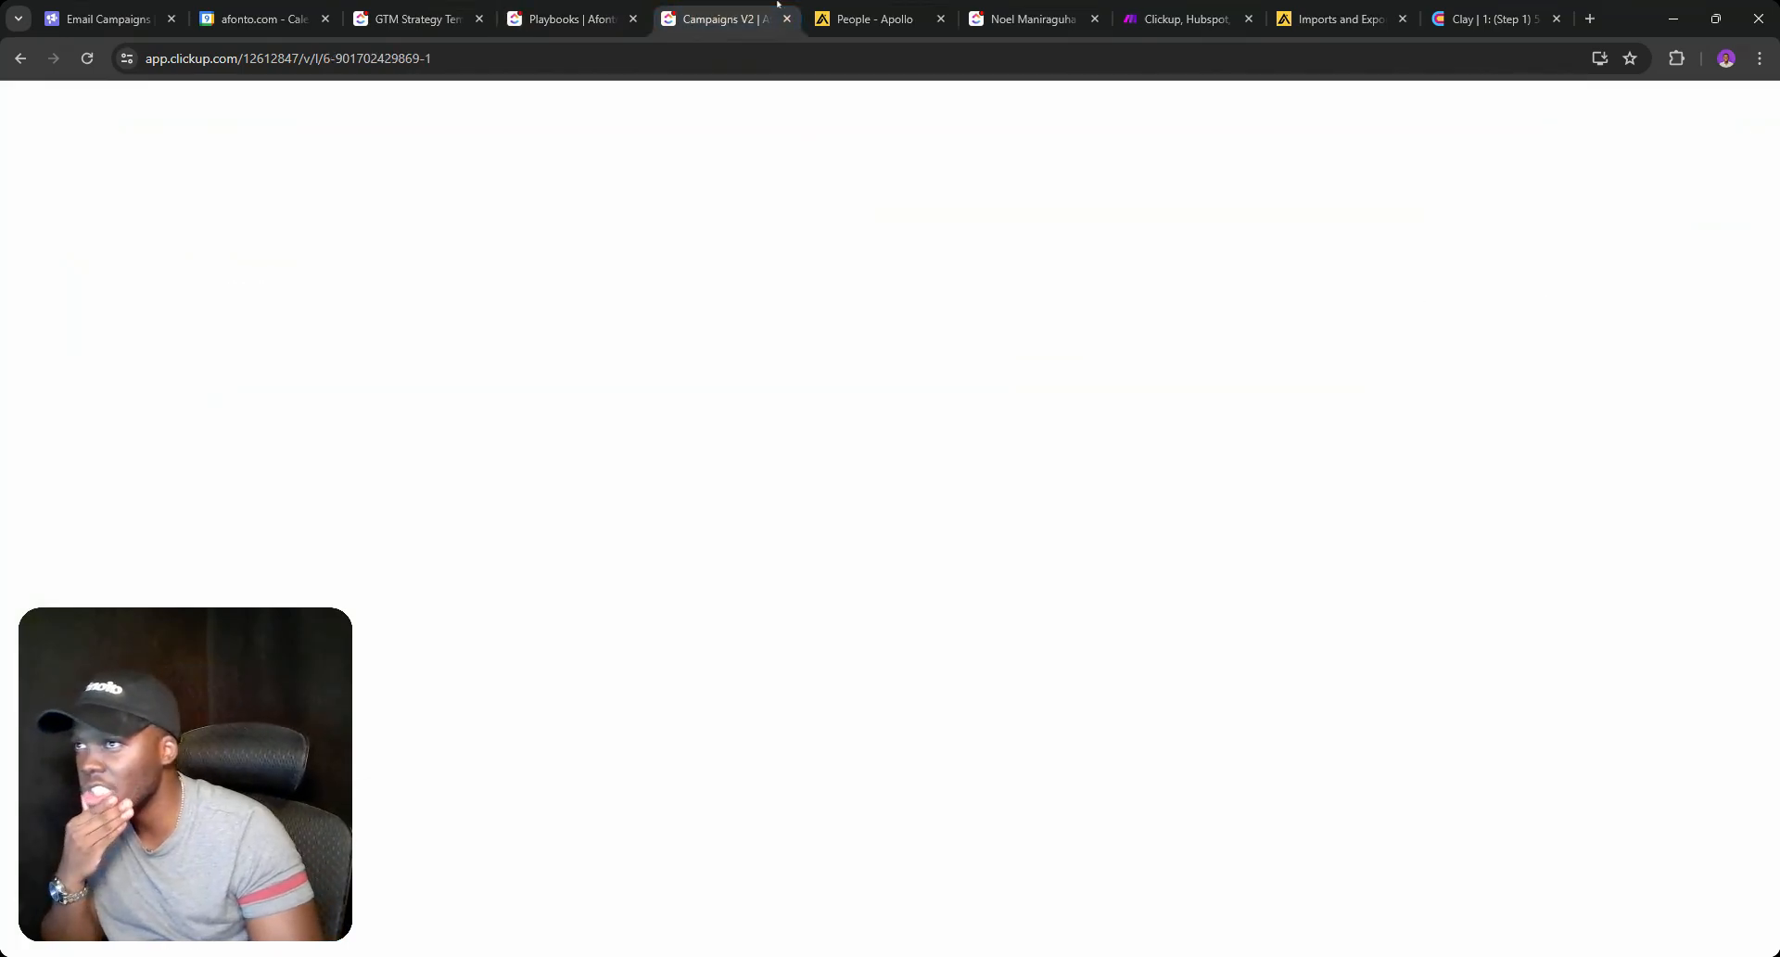
Review the Afonto client task's custom fields like Company Overview and pain points.
{"action": "left_click", "coordinate": [994, 13]}
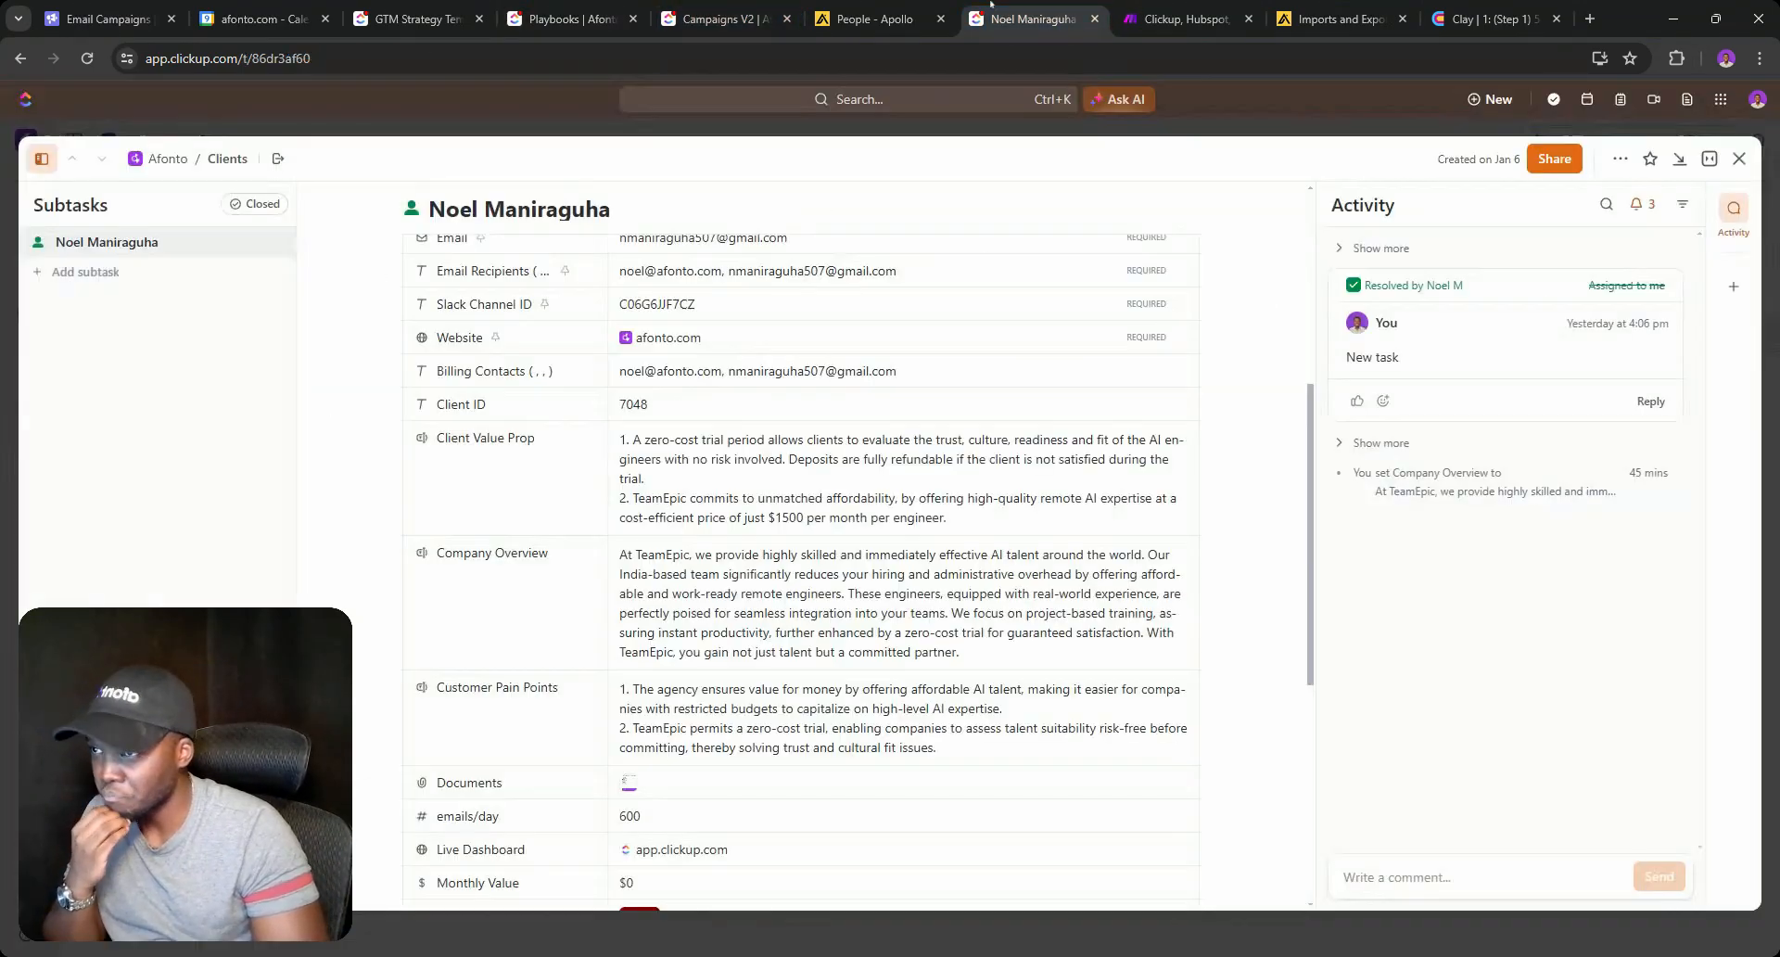
{"action": "scroll", "coordinate": [1157, 540], "scroll_direction": "up", "scroll_amount": 5}
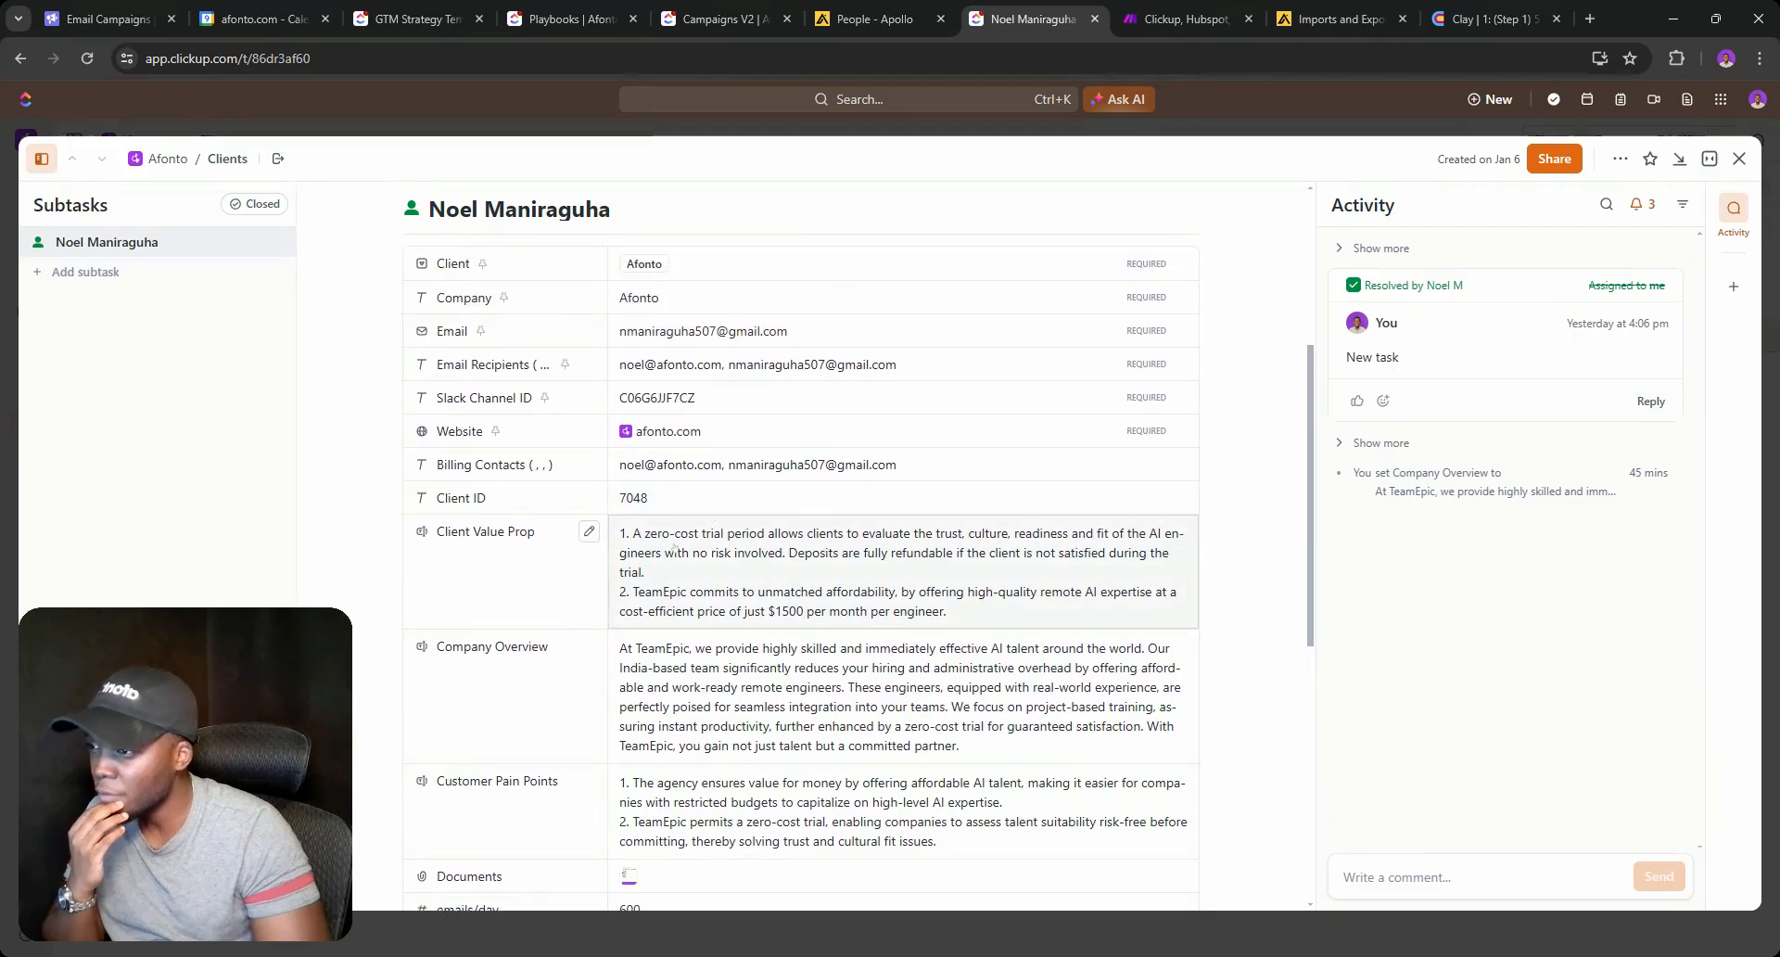
{"action": "scroll", "coordinate": [703, 622], "scroll_direction": "down", "scroll_amount": 3}
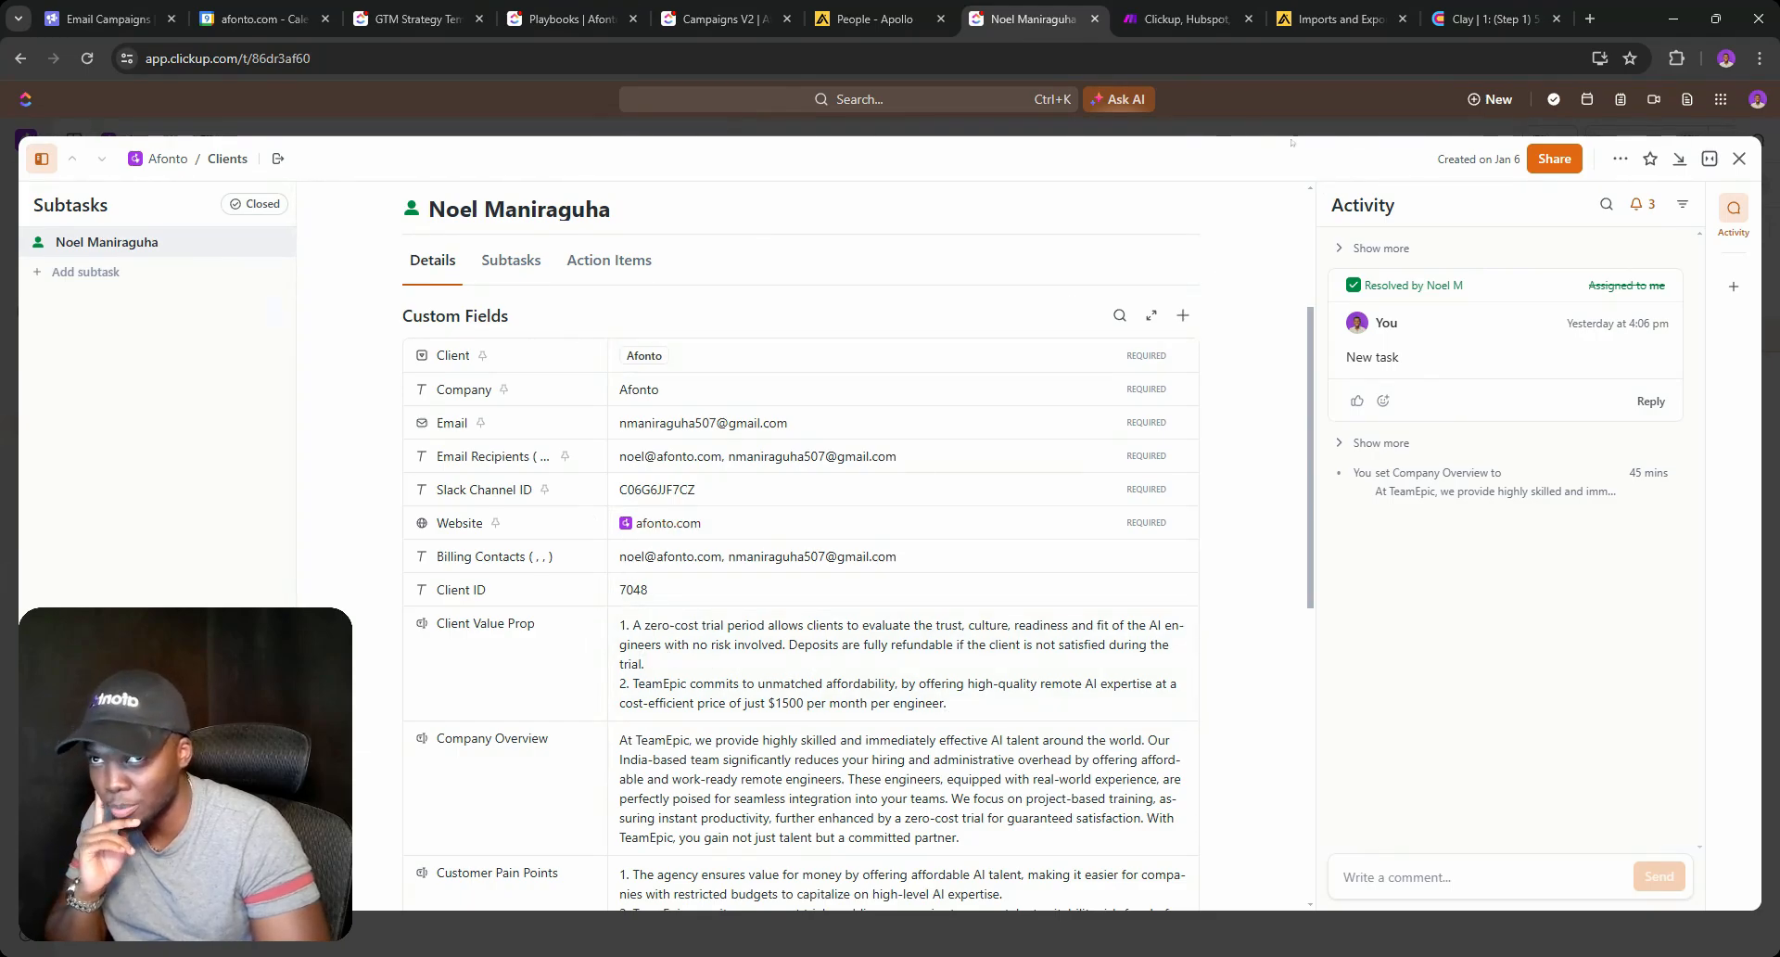
{"action": "left_click", "coordinate": [1488, 19]}
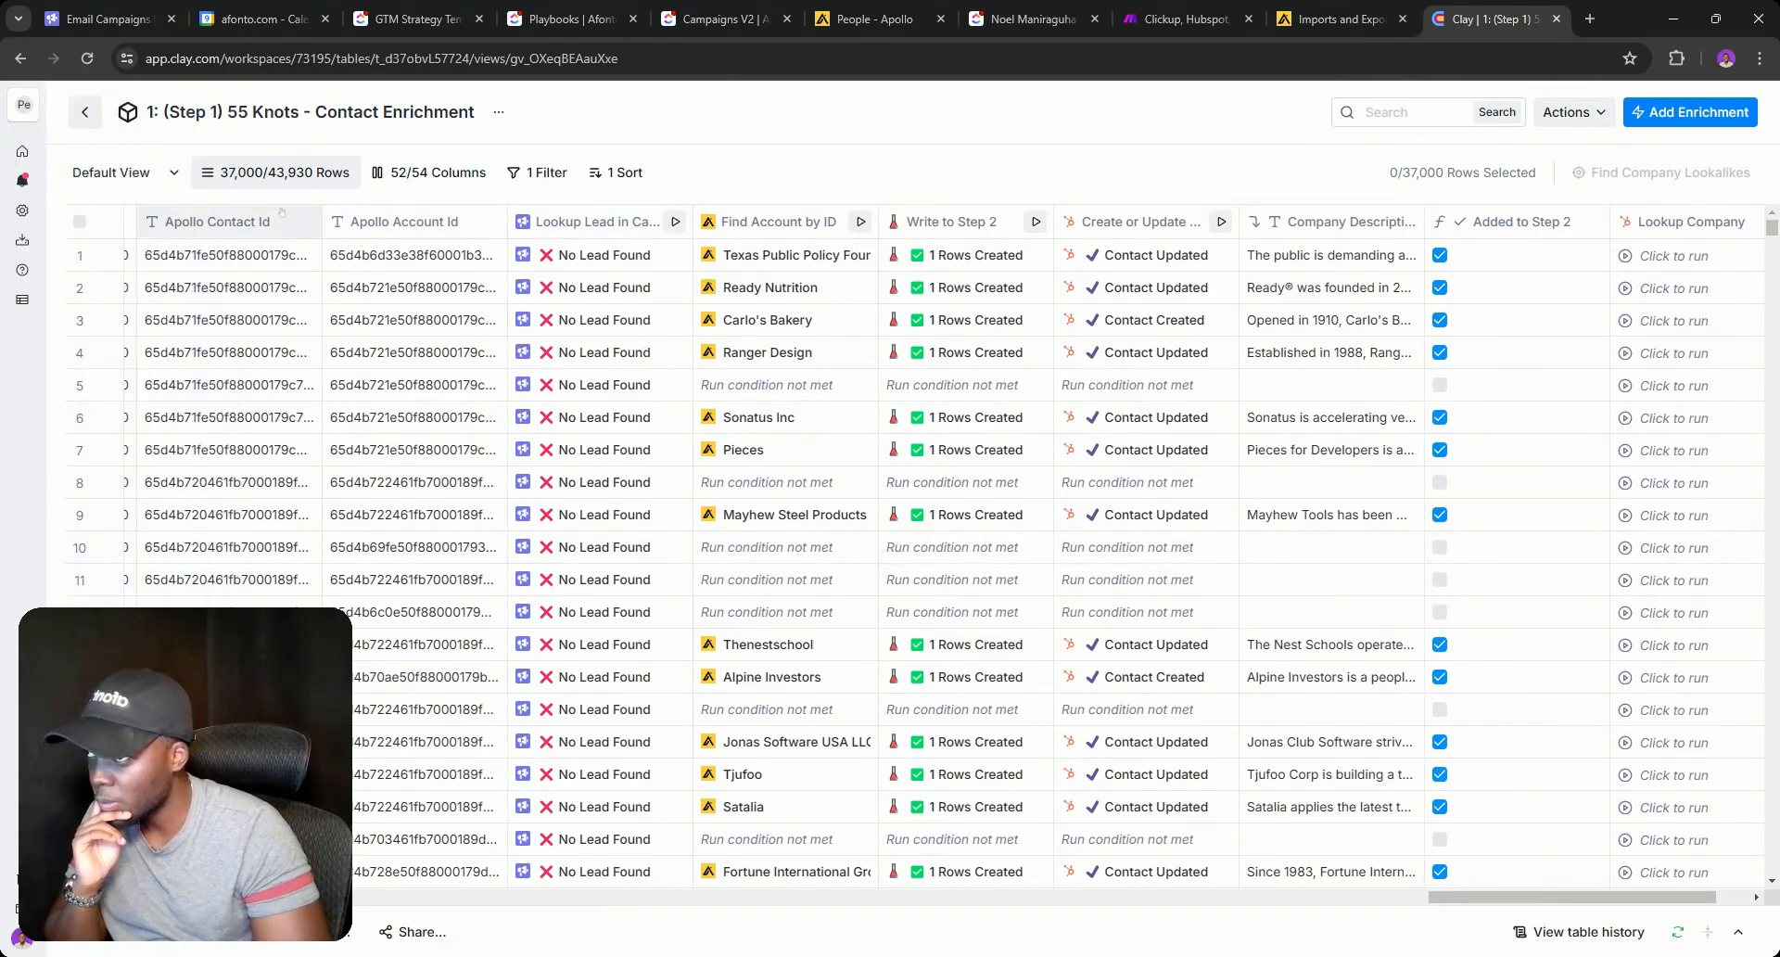
Create a new blank Company Table in the Afonto Enrichment Automations > Webhook folder.
{"action": "left_click", "coordinate": [53, 150]}
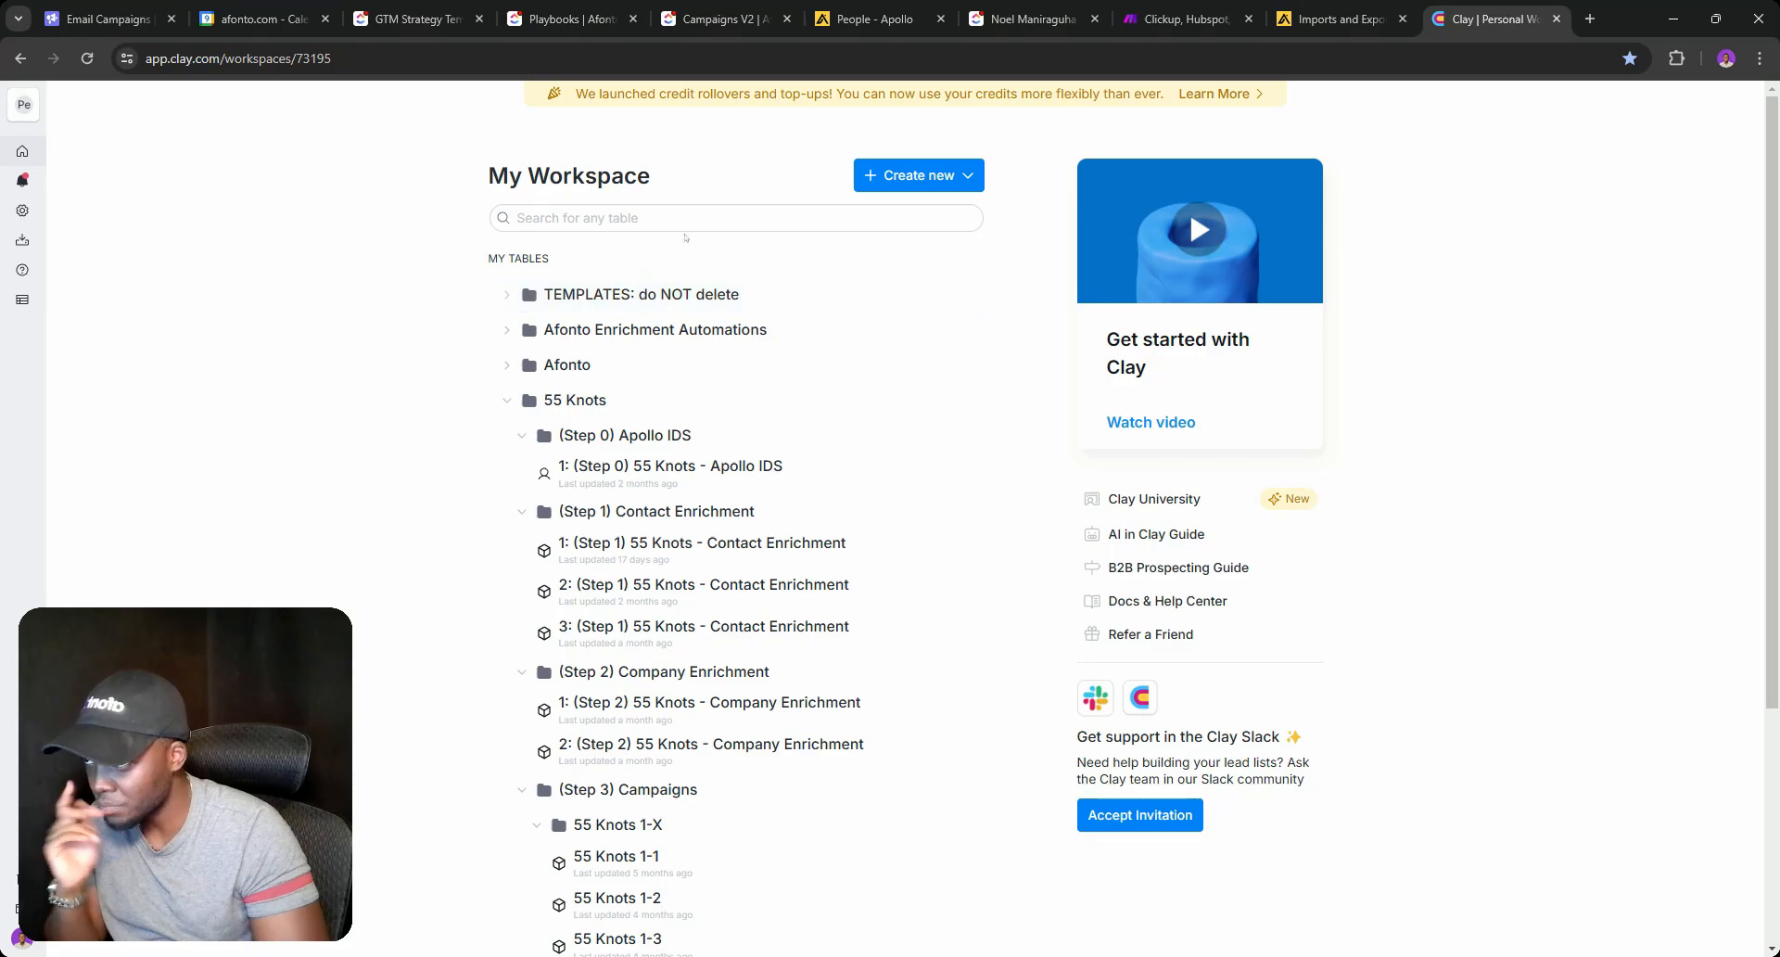
{"action": "left_click", "coordinate": [508, 401]}
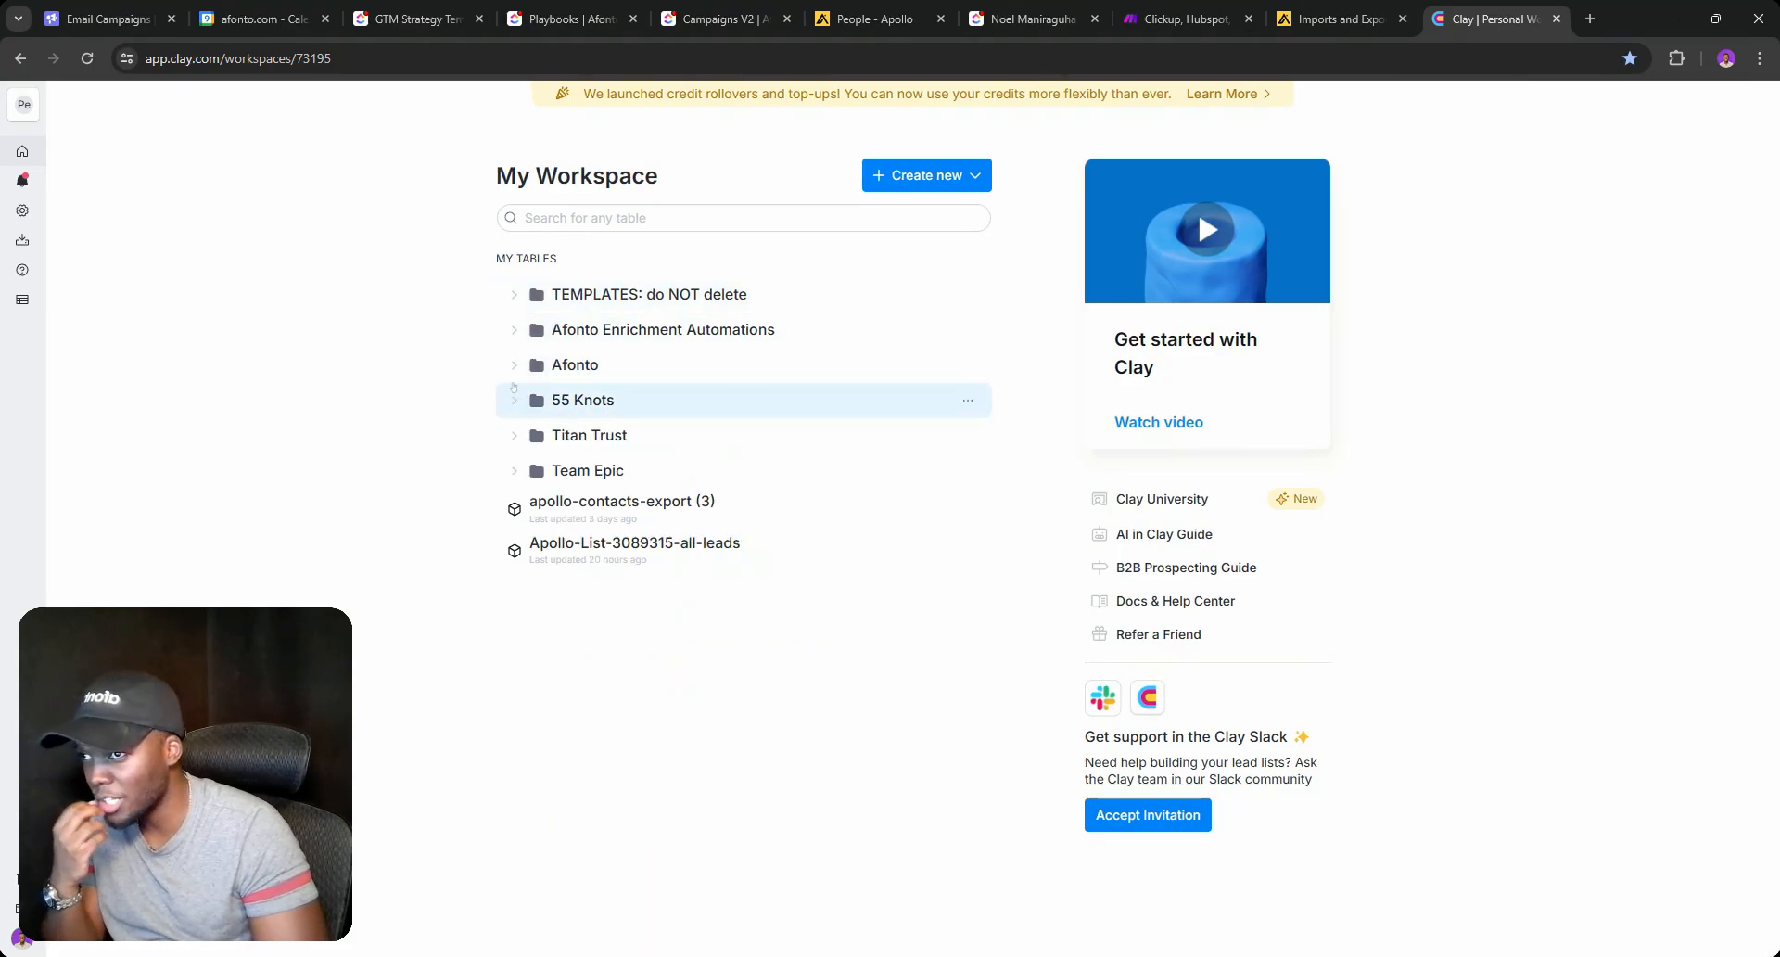
{"action": "left_click", "coordinate": [513, 331]}
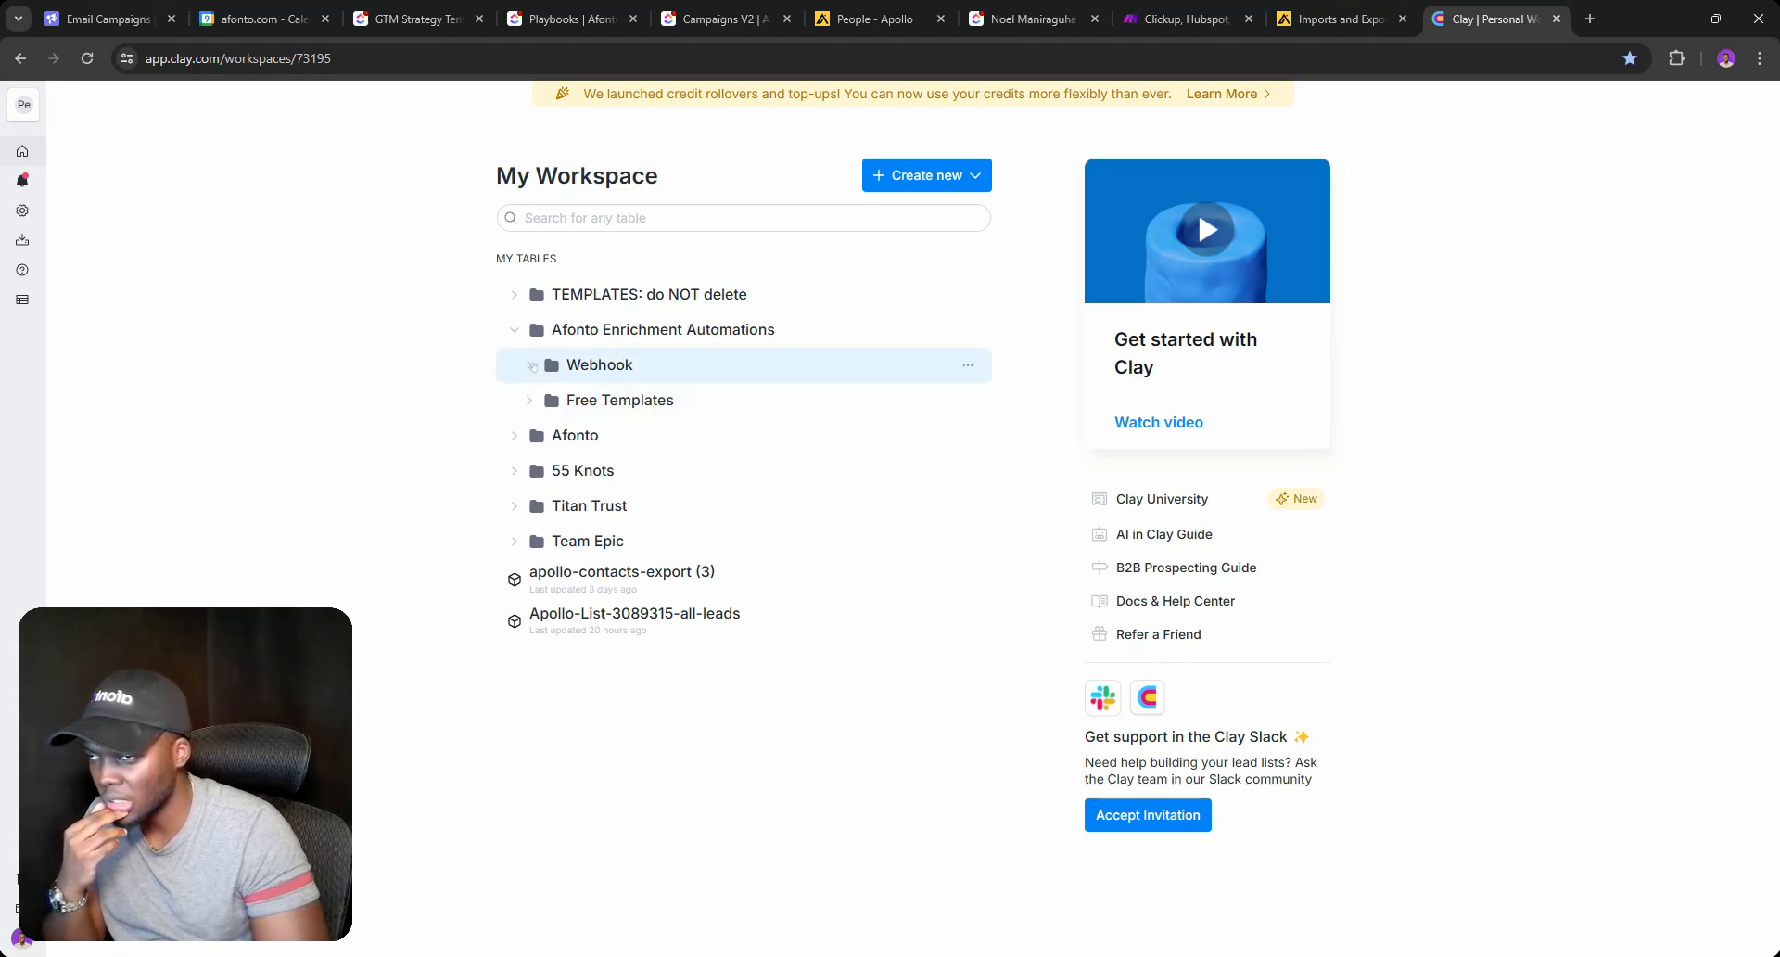
{"action": "left_click", "coordinate": [530, 365]}
{"action": "left_click", "coordinate": [979, 368]}
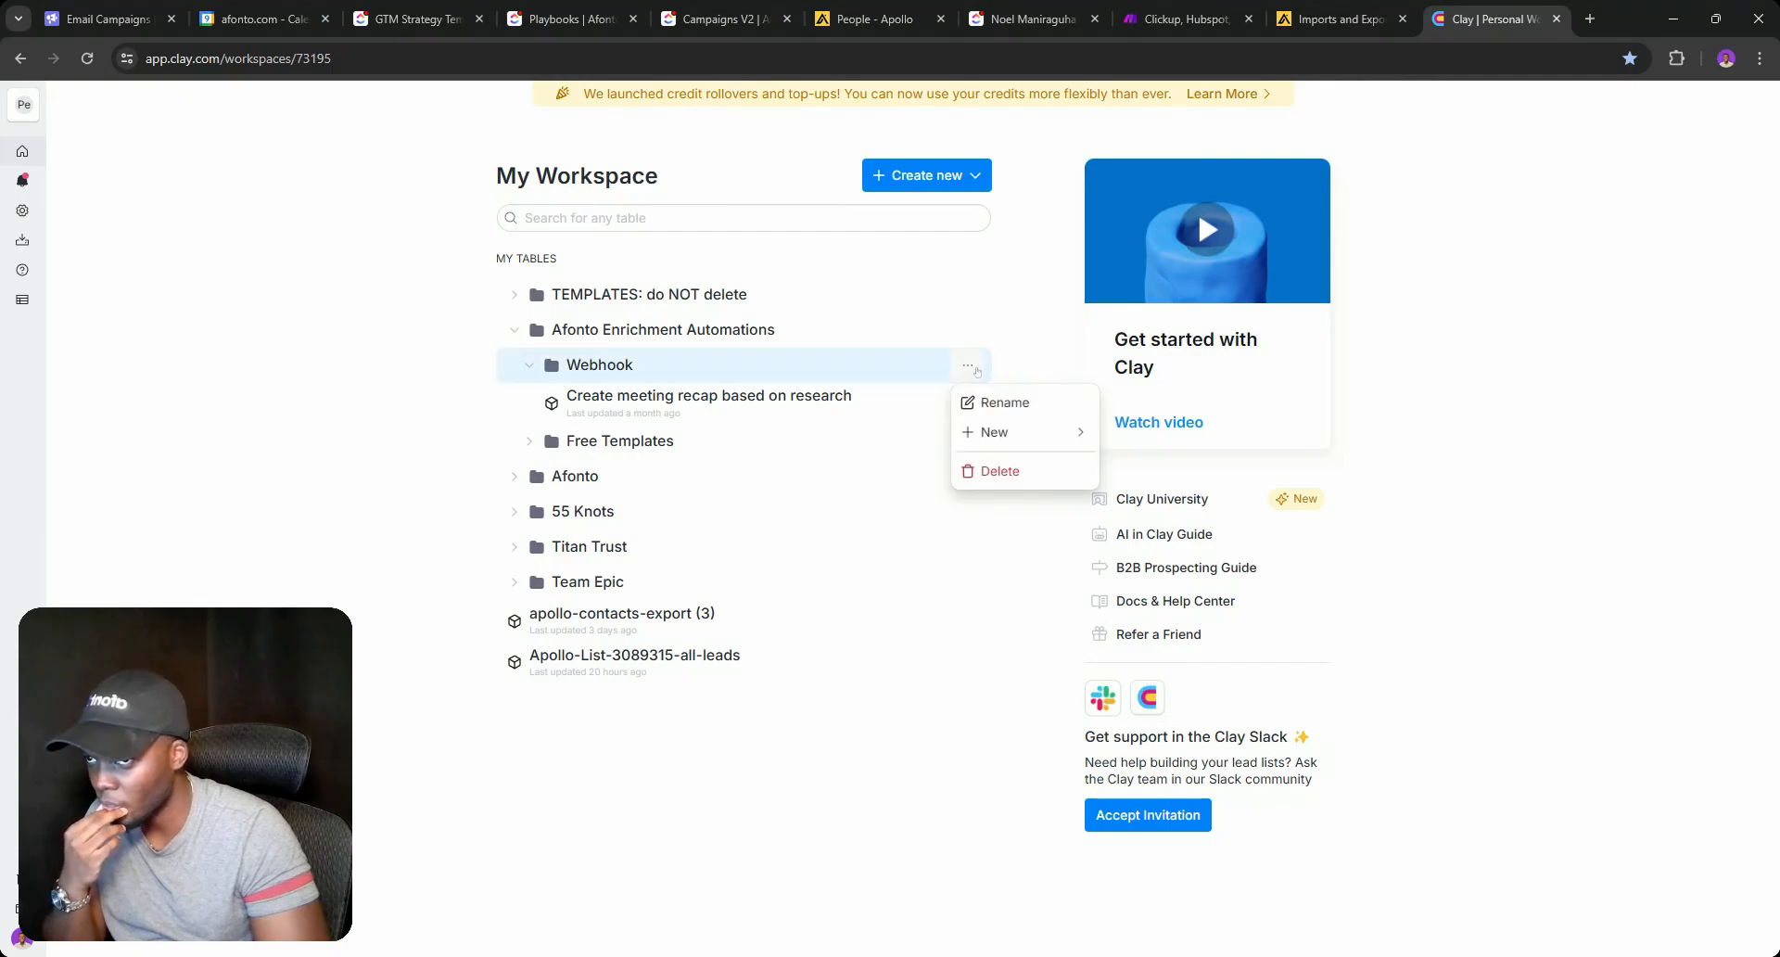
{"action": "mouse_move", "coordinate": [1020, 432]}
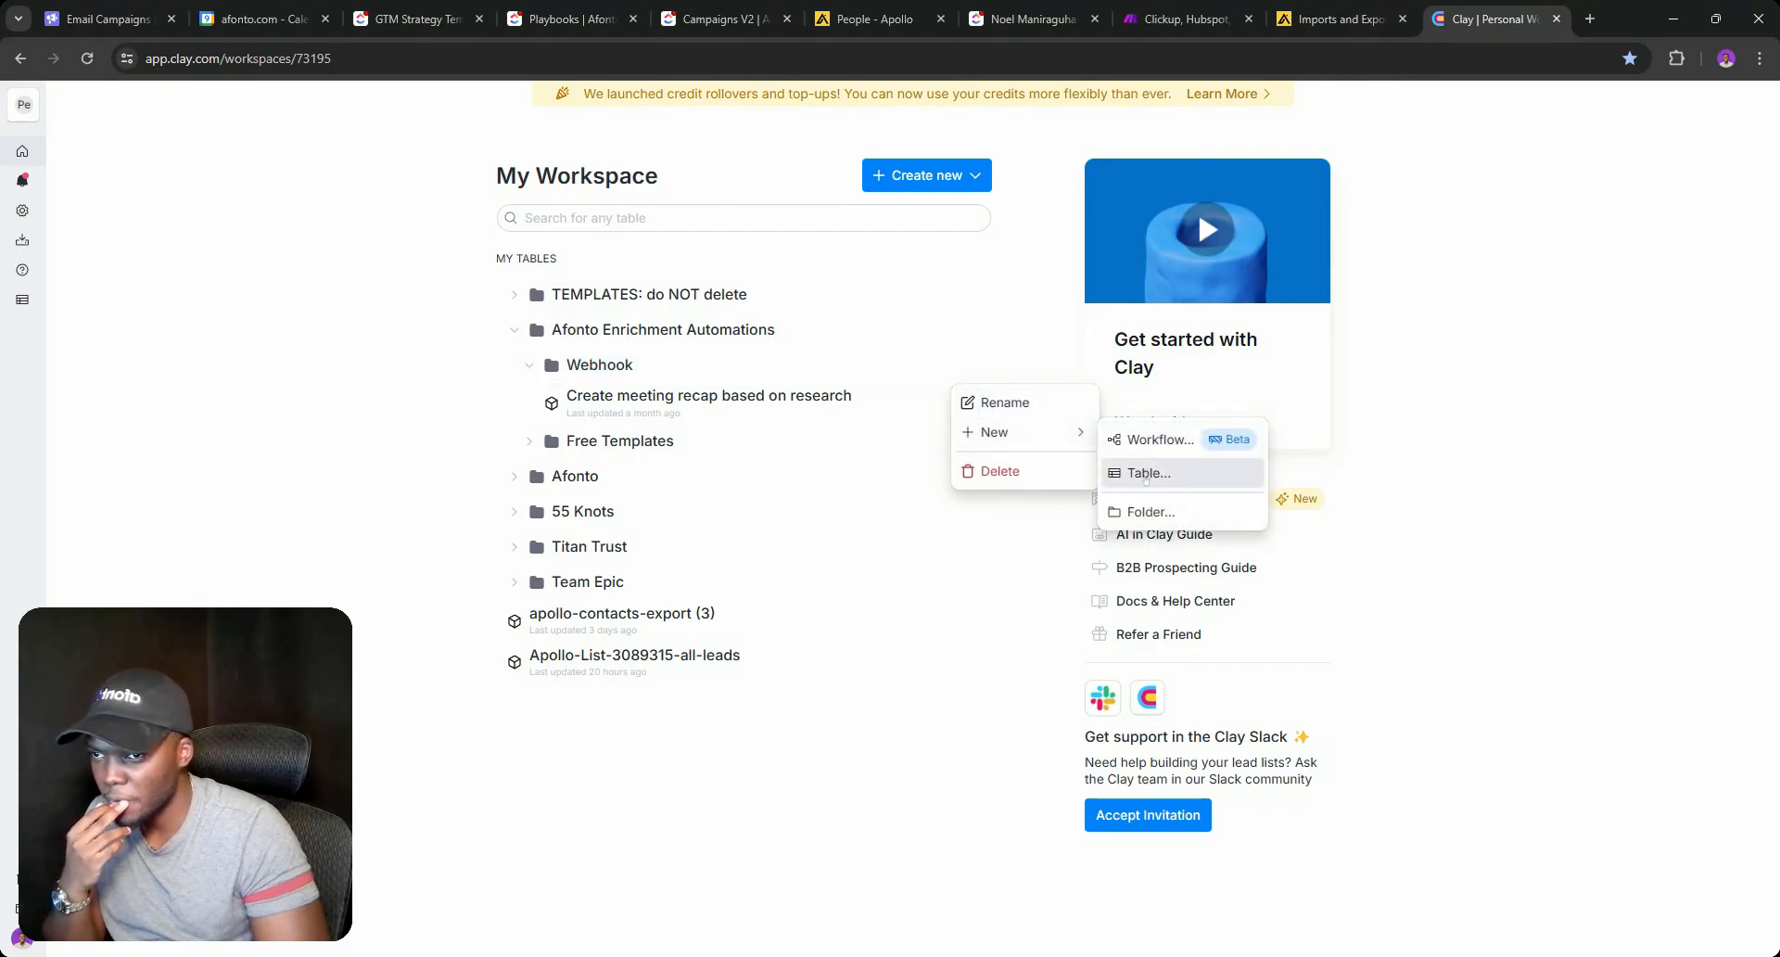
{"action": "left_click", "coordinate": [1150, 473]}
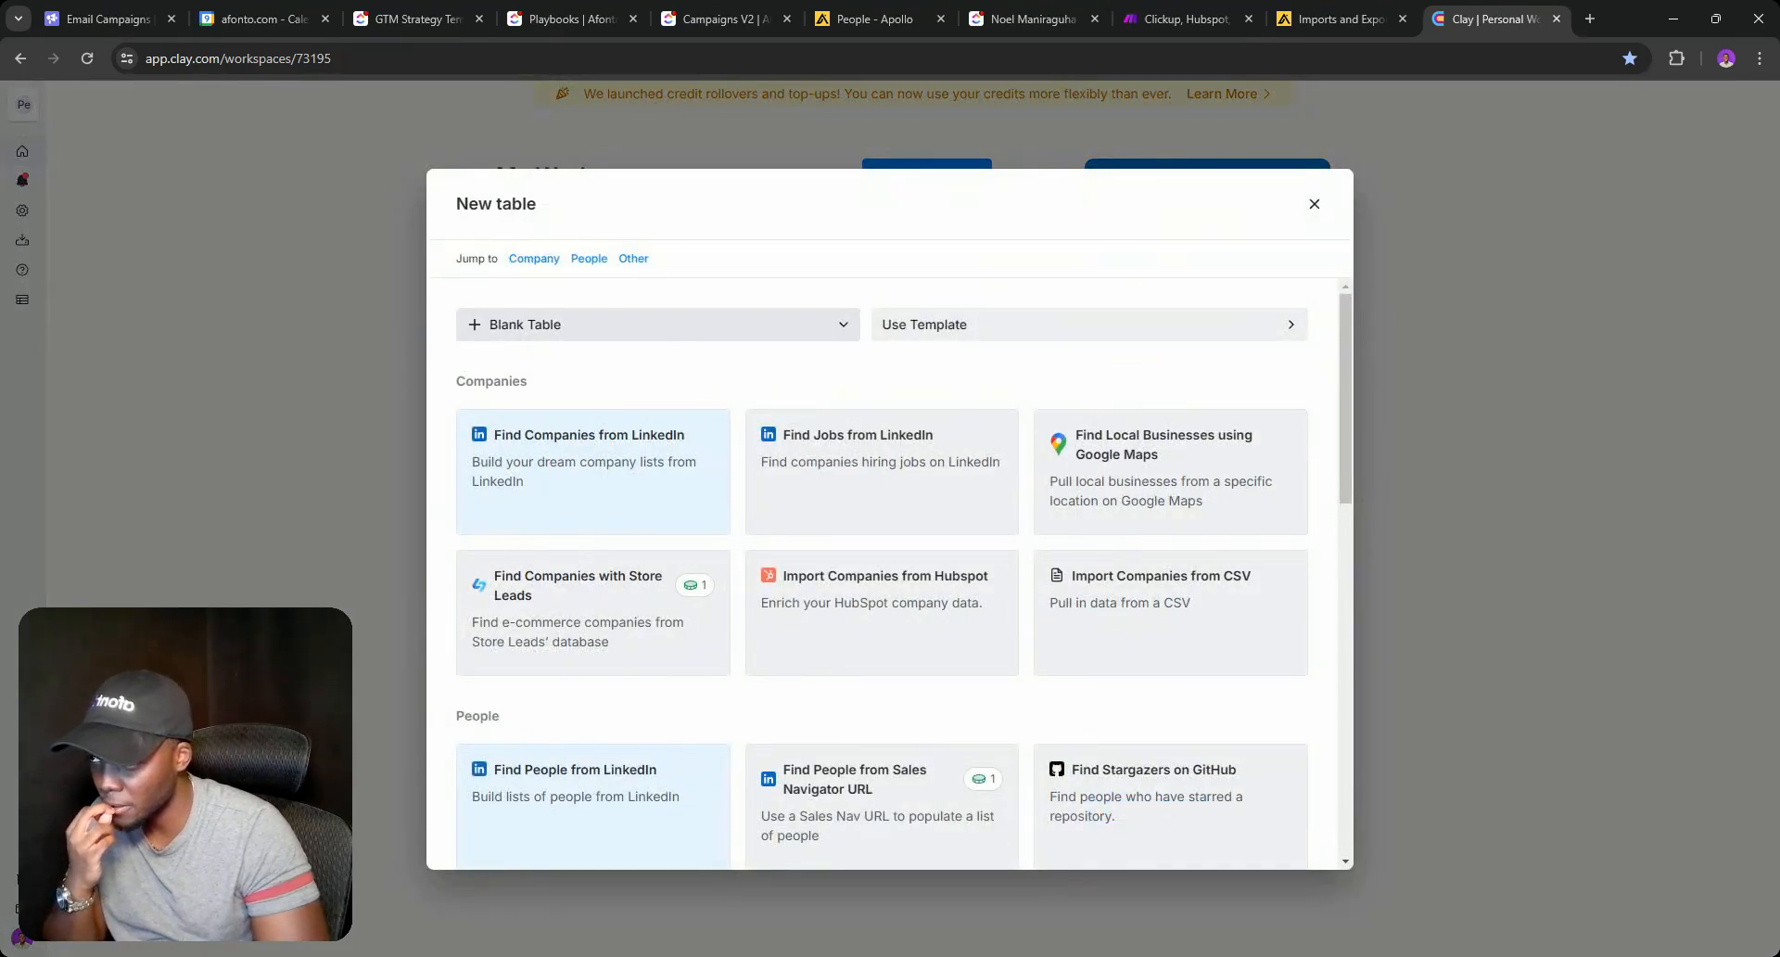
{"action": "left_click", "coordinate": [673, 326]}
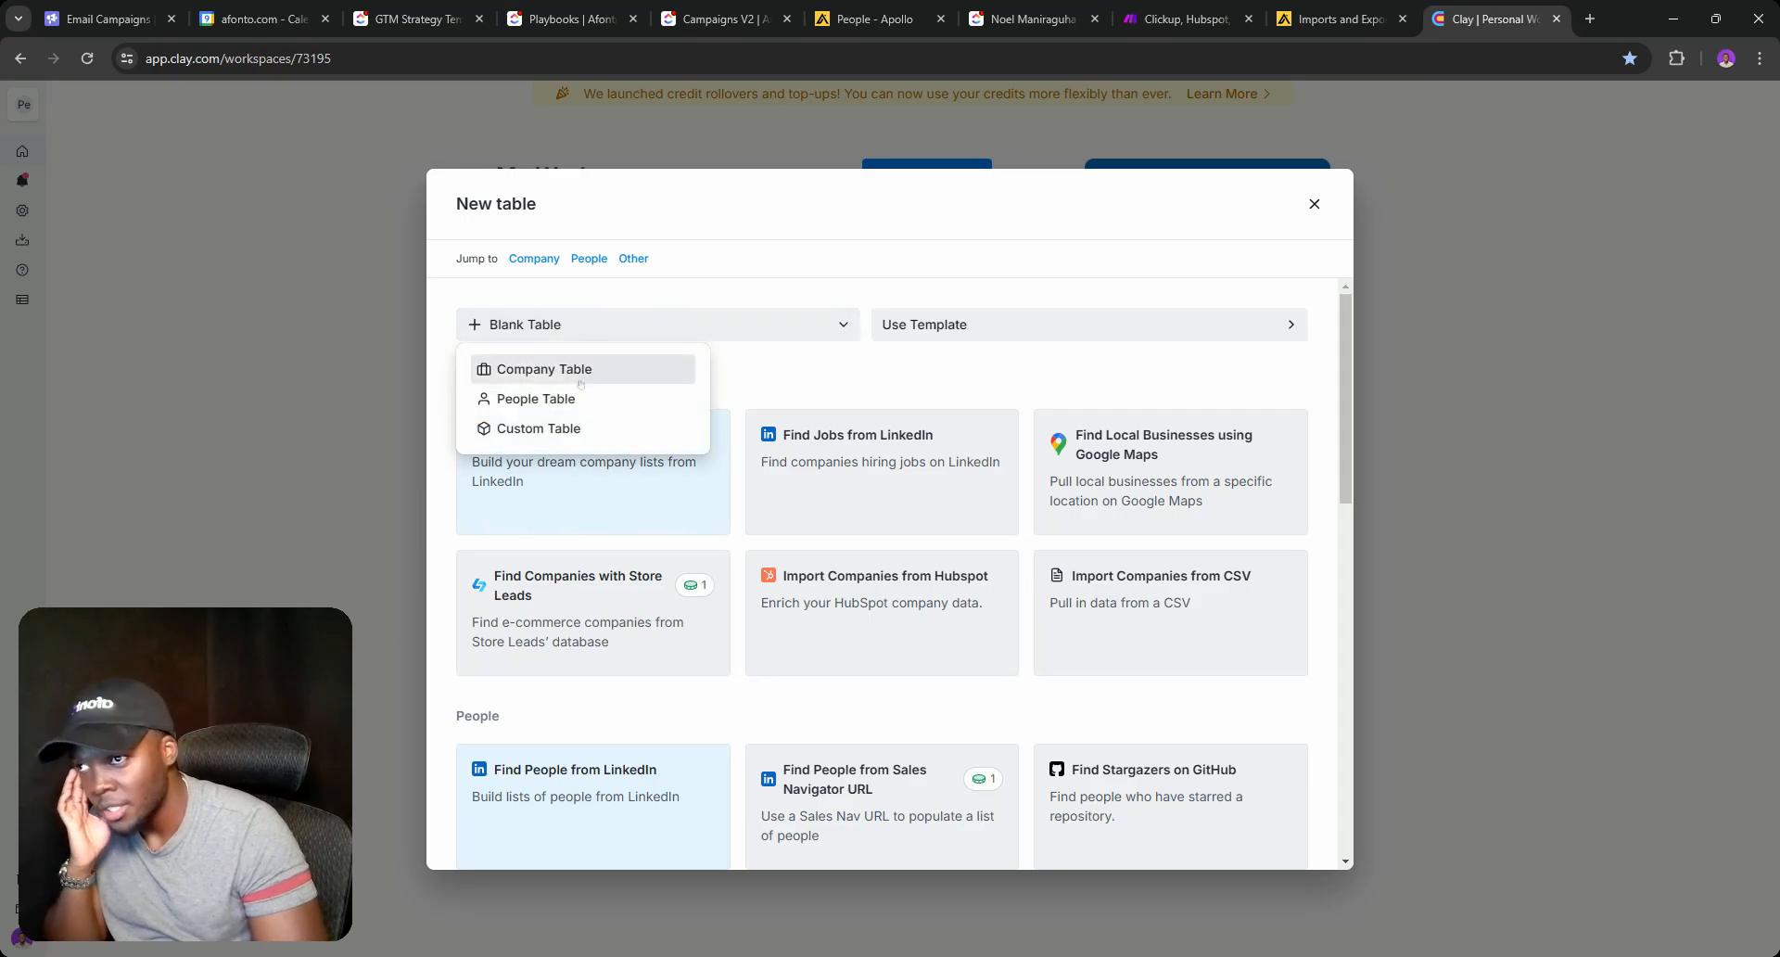
{"action": "left_click", "coordinate": [545, 368]}
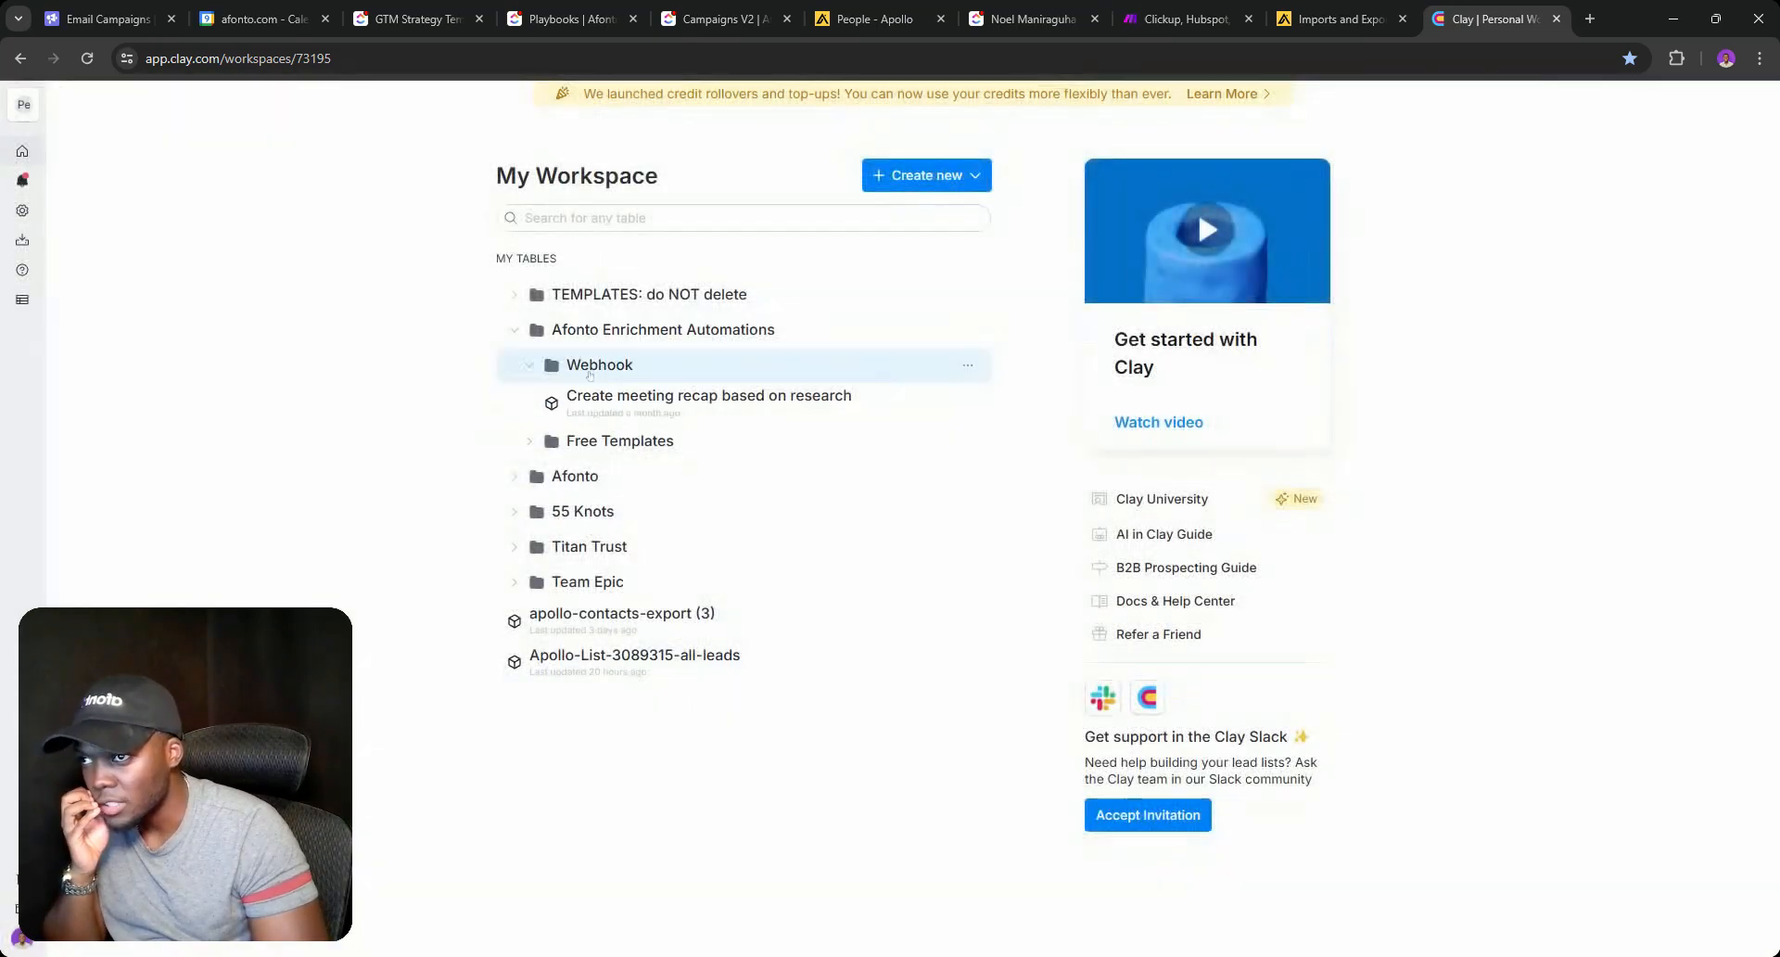
Name the new table 'Enrich all new clients'.
{"action": "left_click", "coordinate": [198, 113]}
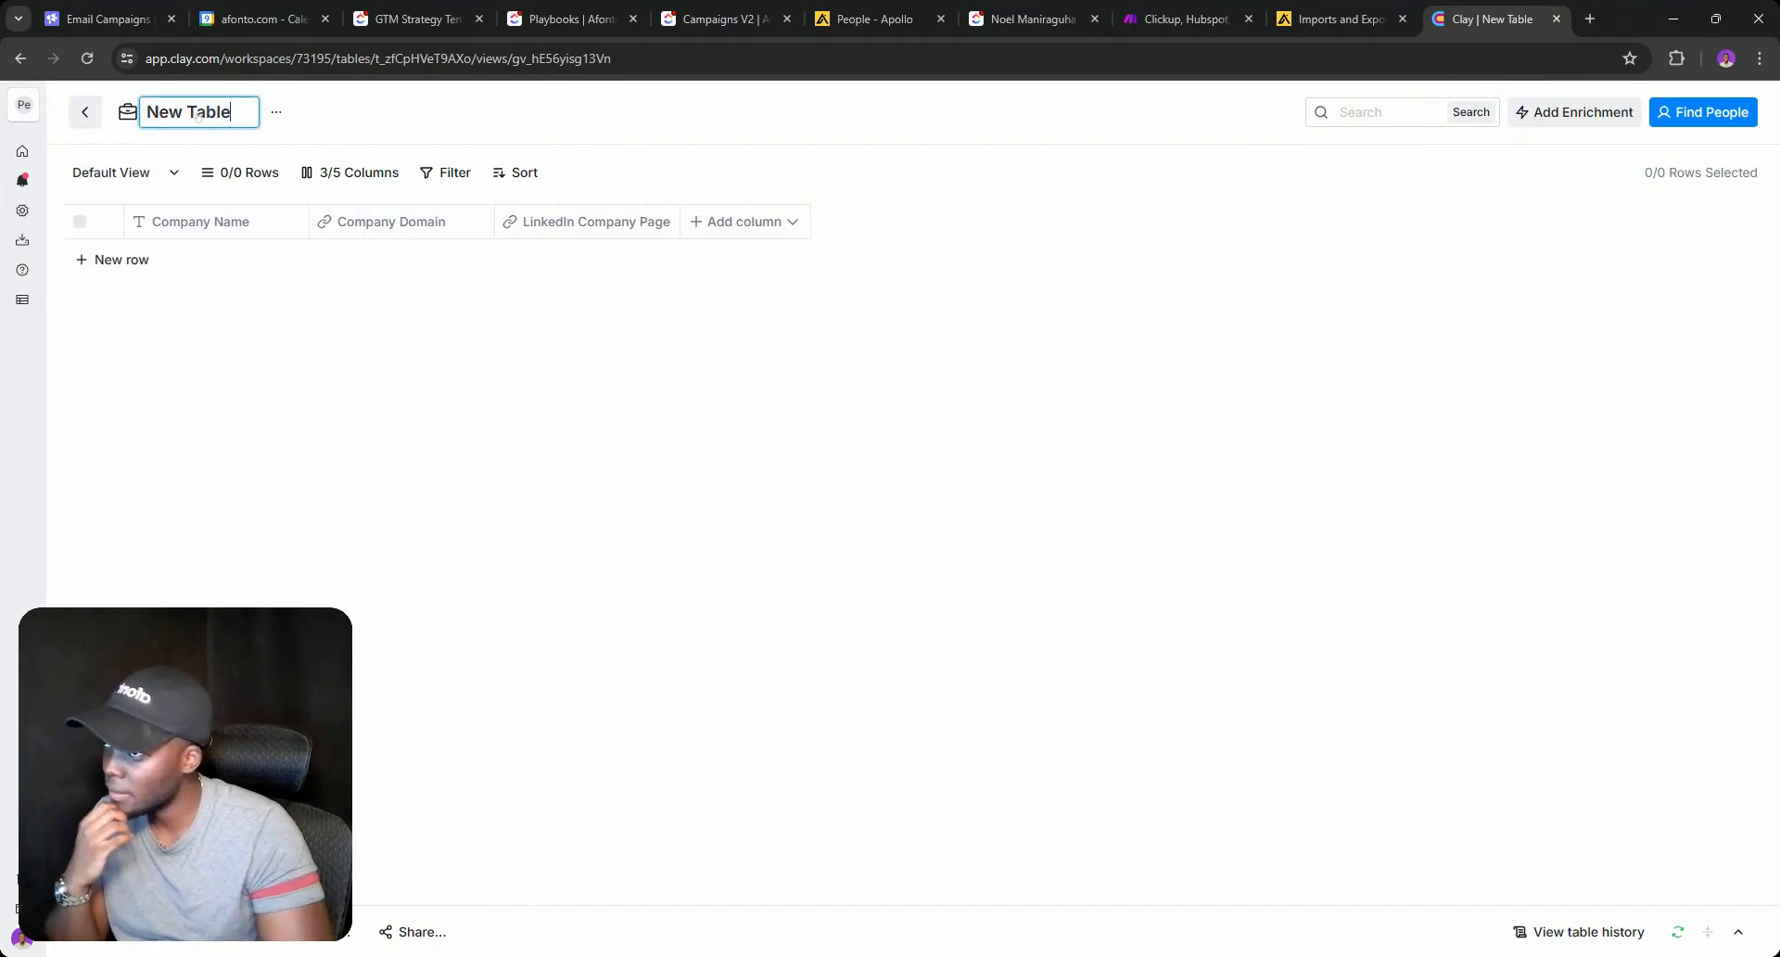
{"action": "triple_click", "coordinate": [192, 111]}
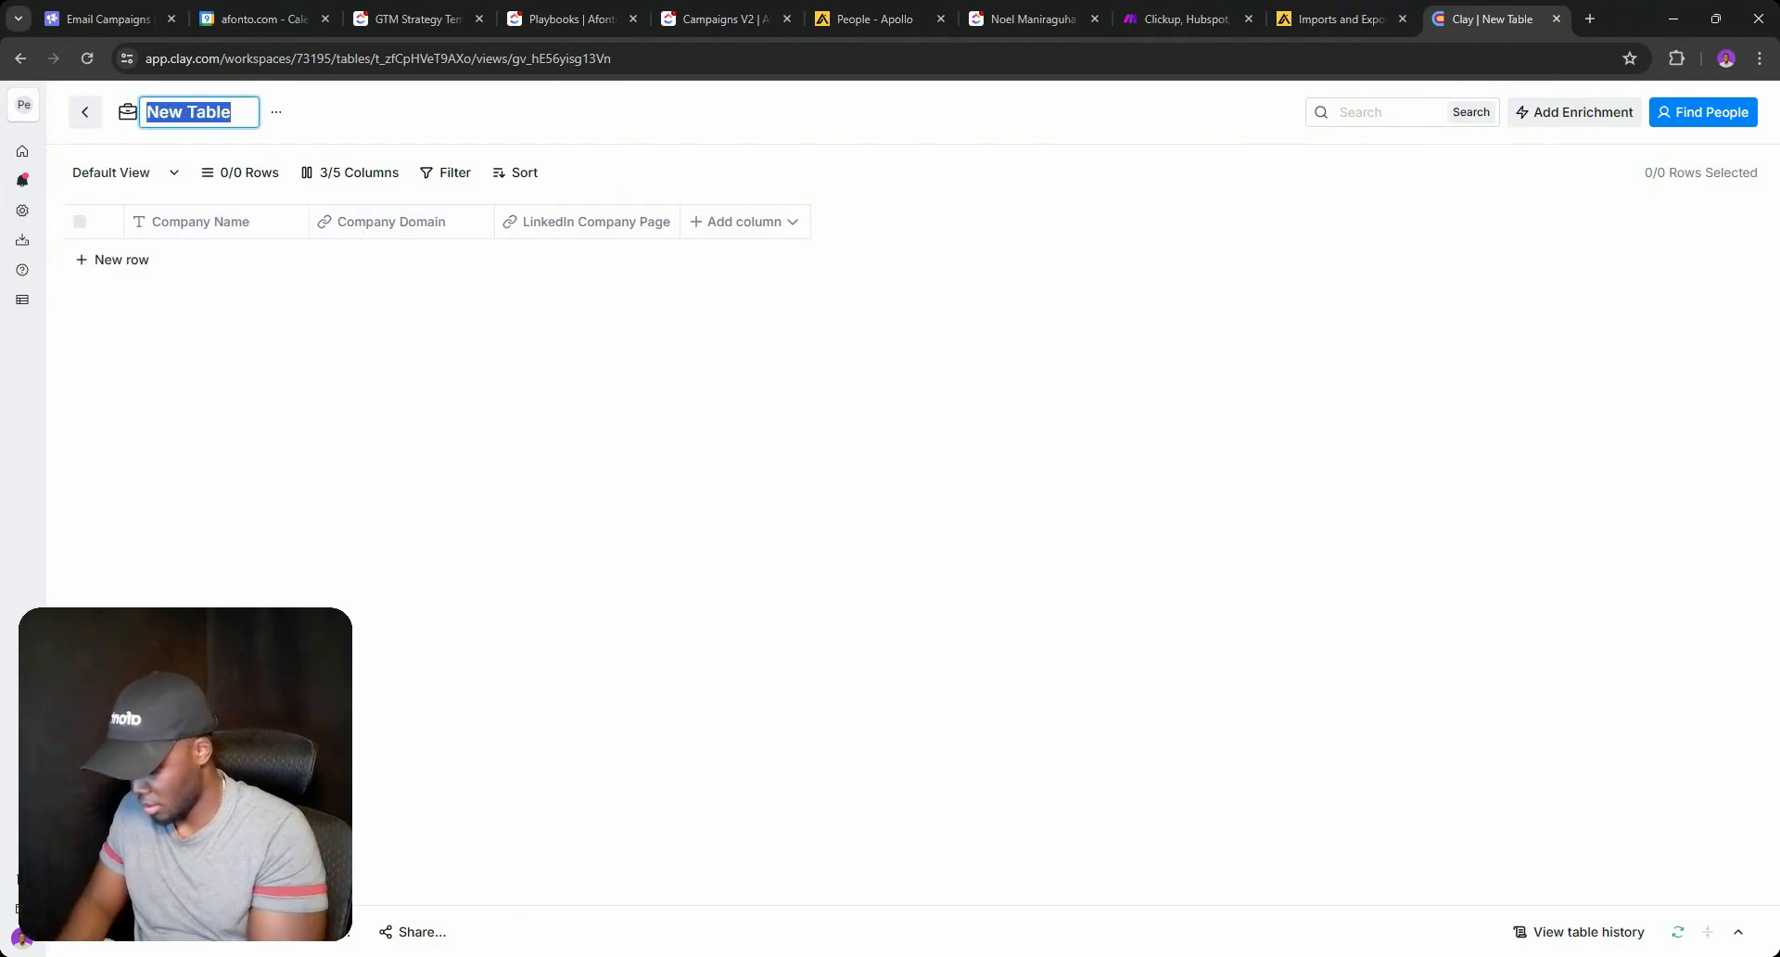
{"action": "type", "text": "Enrich"}
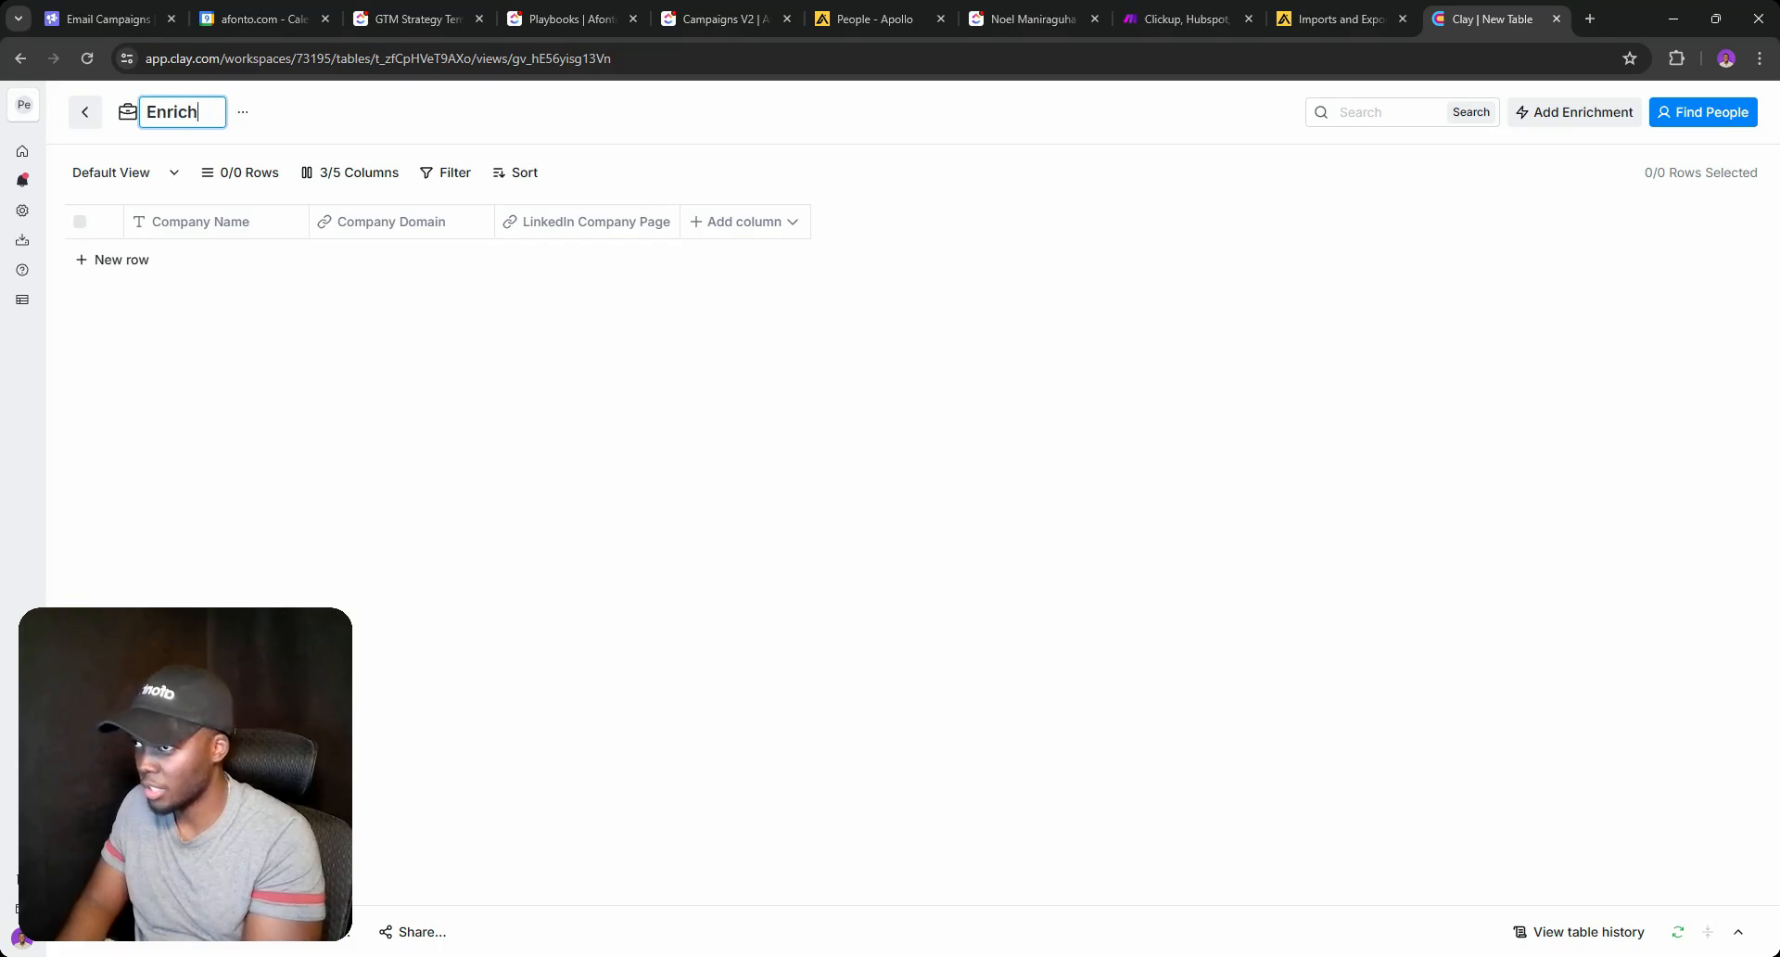
{"action": "type", "text": " AI"}
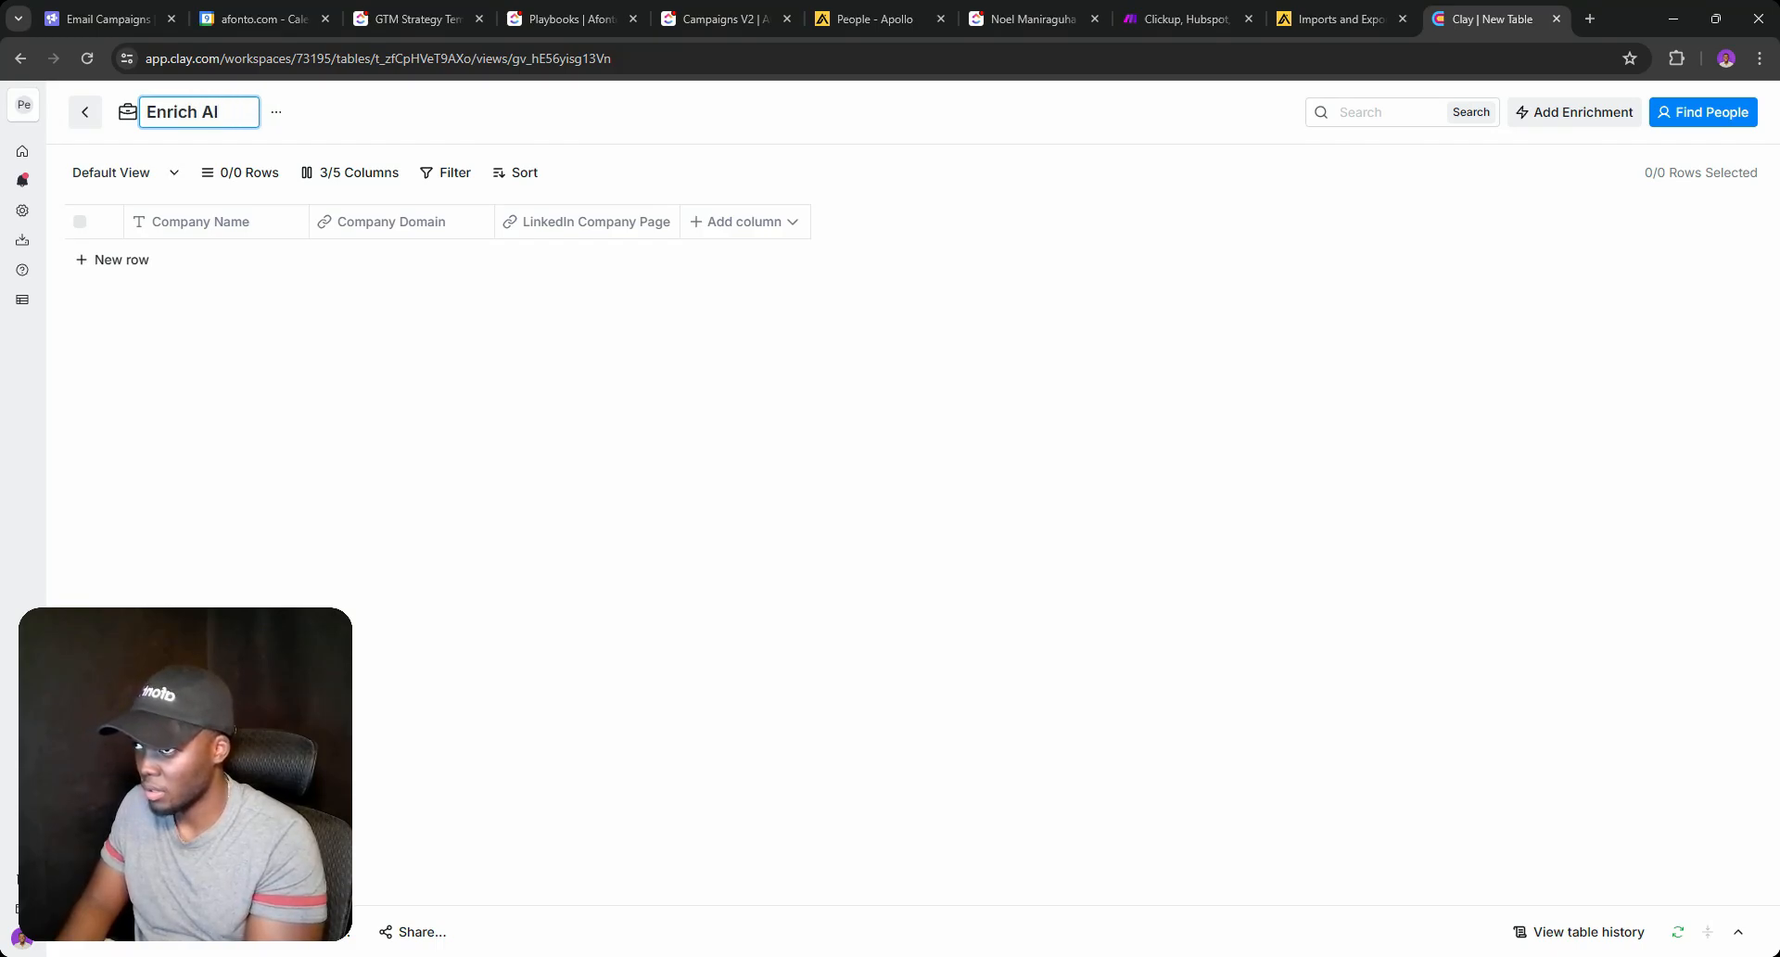
{"action": "key", "text": "BackSpace"}
{"action": "key", "text": "BackSpace"}
{"action": "key", "text": "BackSpace"}
{"action": "type", "text": "all"}
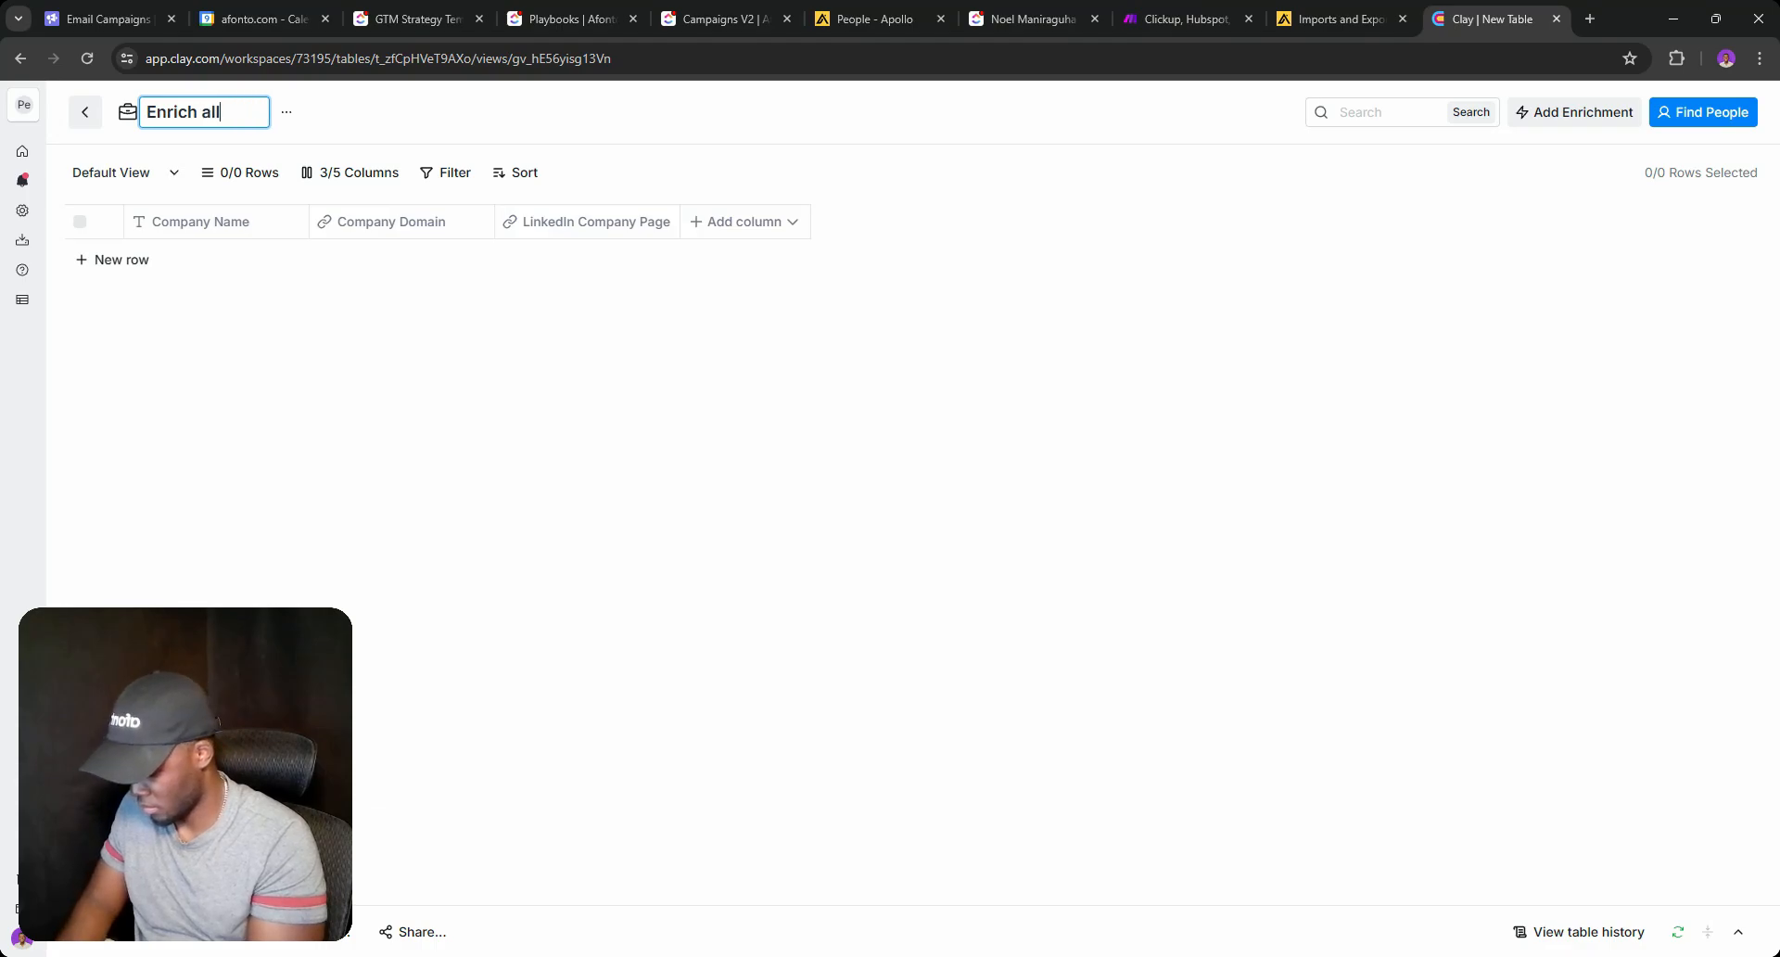
{"action": "type", "text": " new clients"}
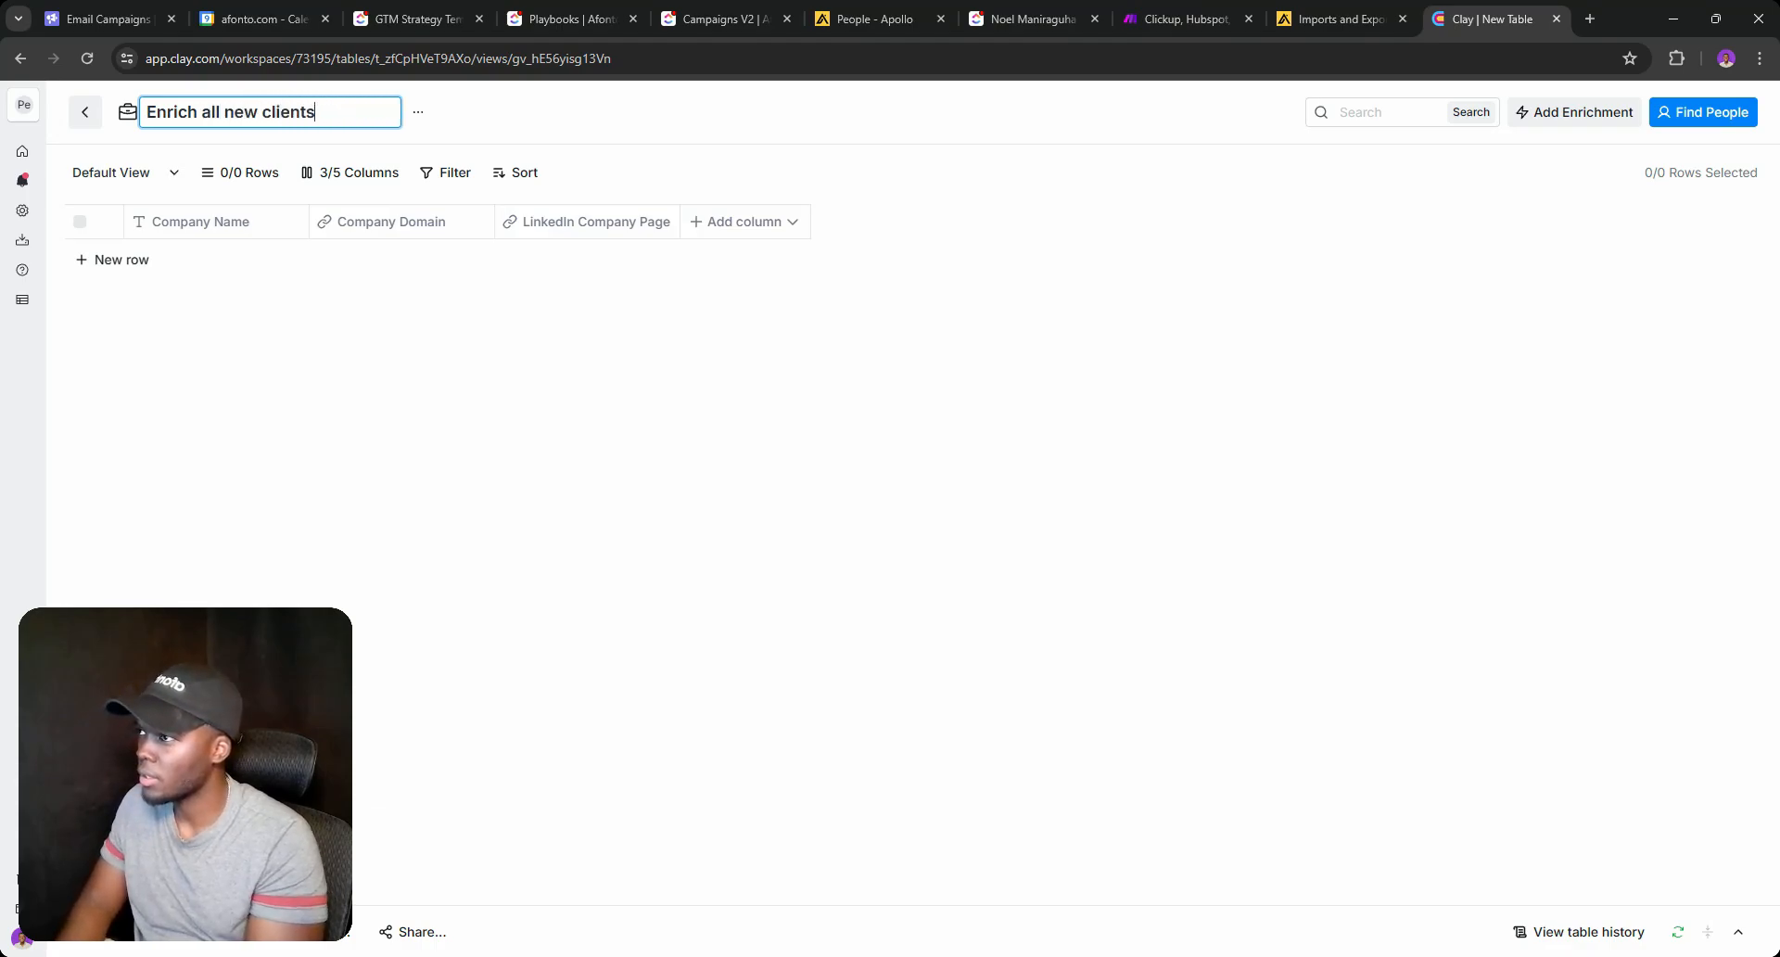
{"action": "key", "text": "Return"}
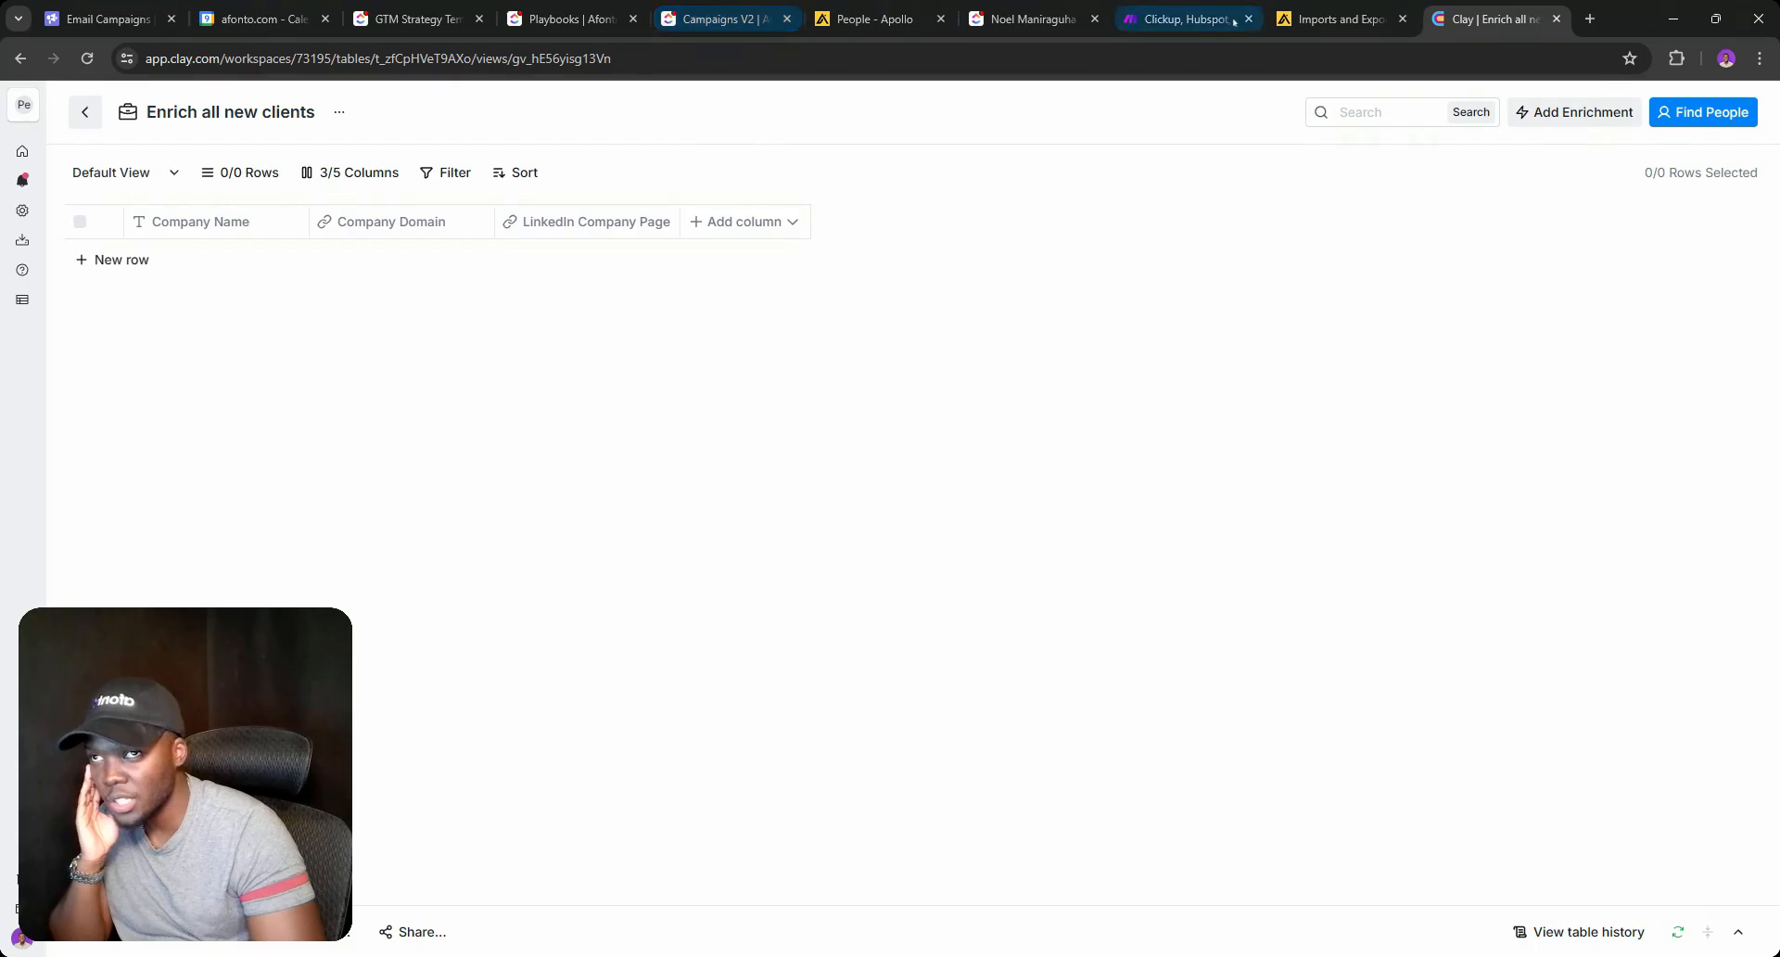
{"action": "left_click", "coordinate": [1196, 19]}
{"action": "left_click", "coordinate": [116, 120]}
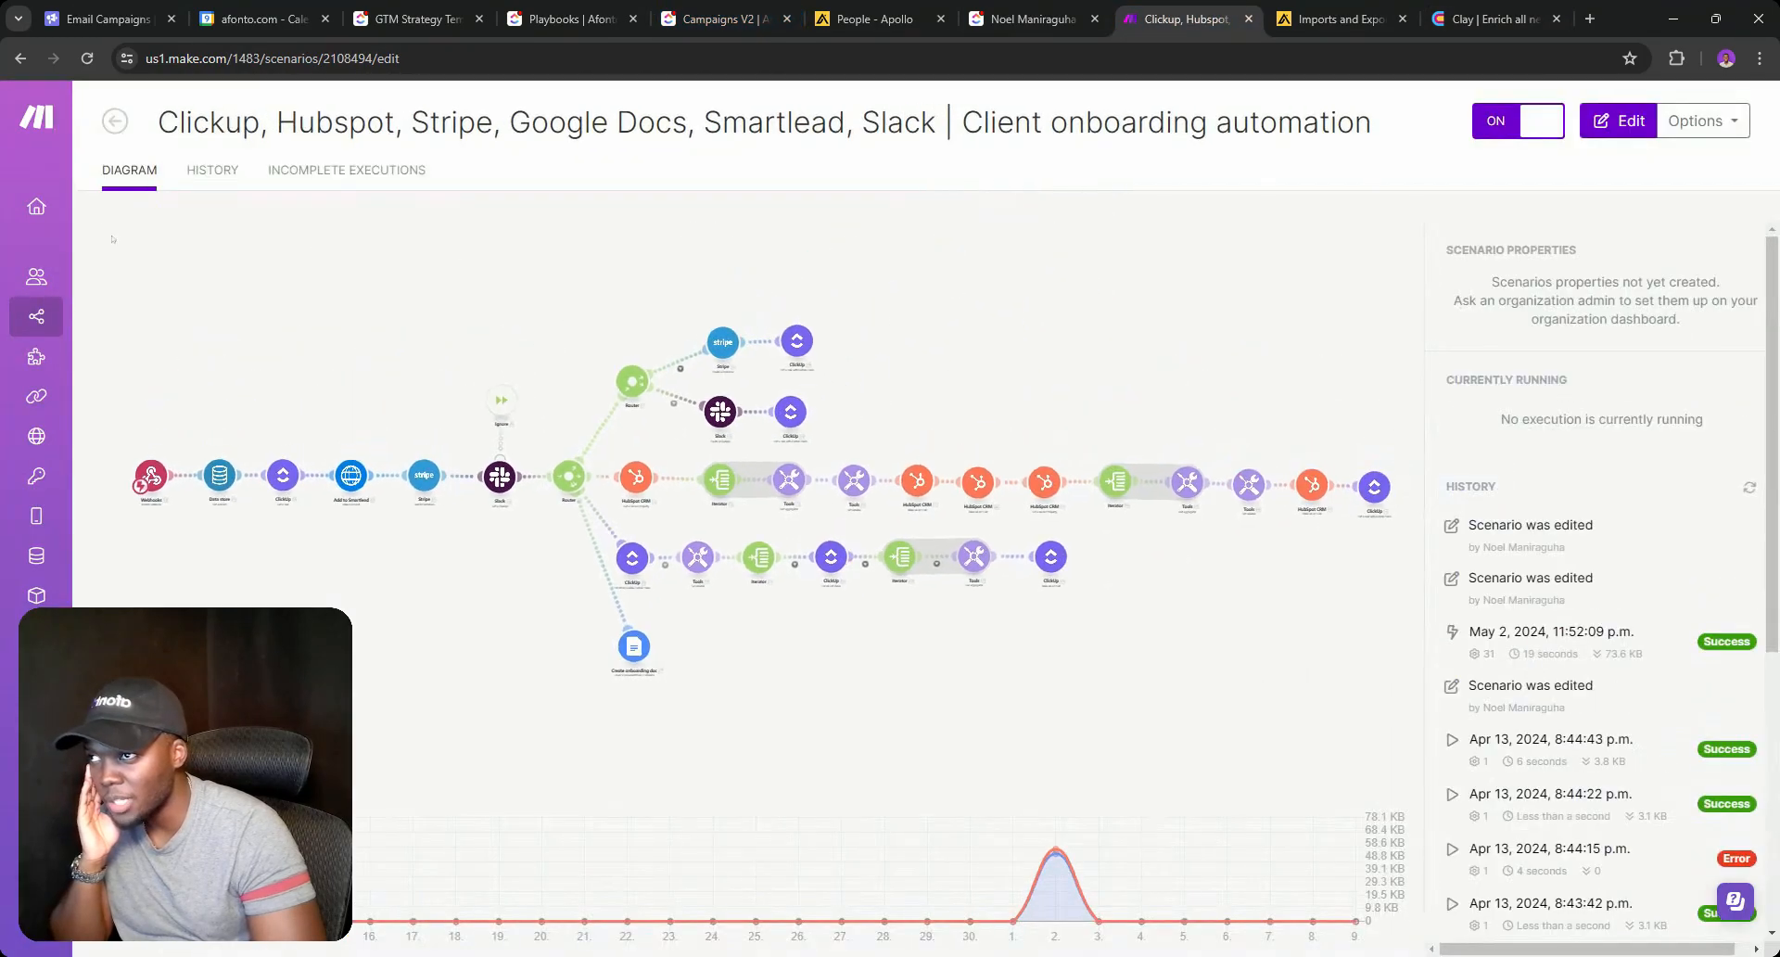
{"action": "left_click", "coordinate": [99, 316]}
{"action": "left_click", "coordinate": [1617, 122]}
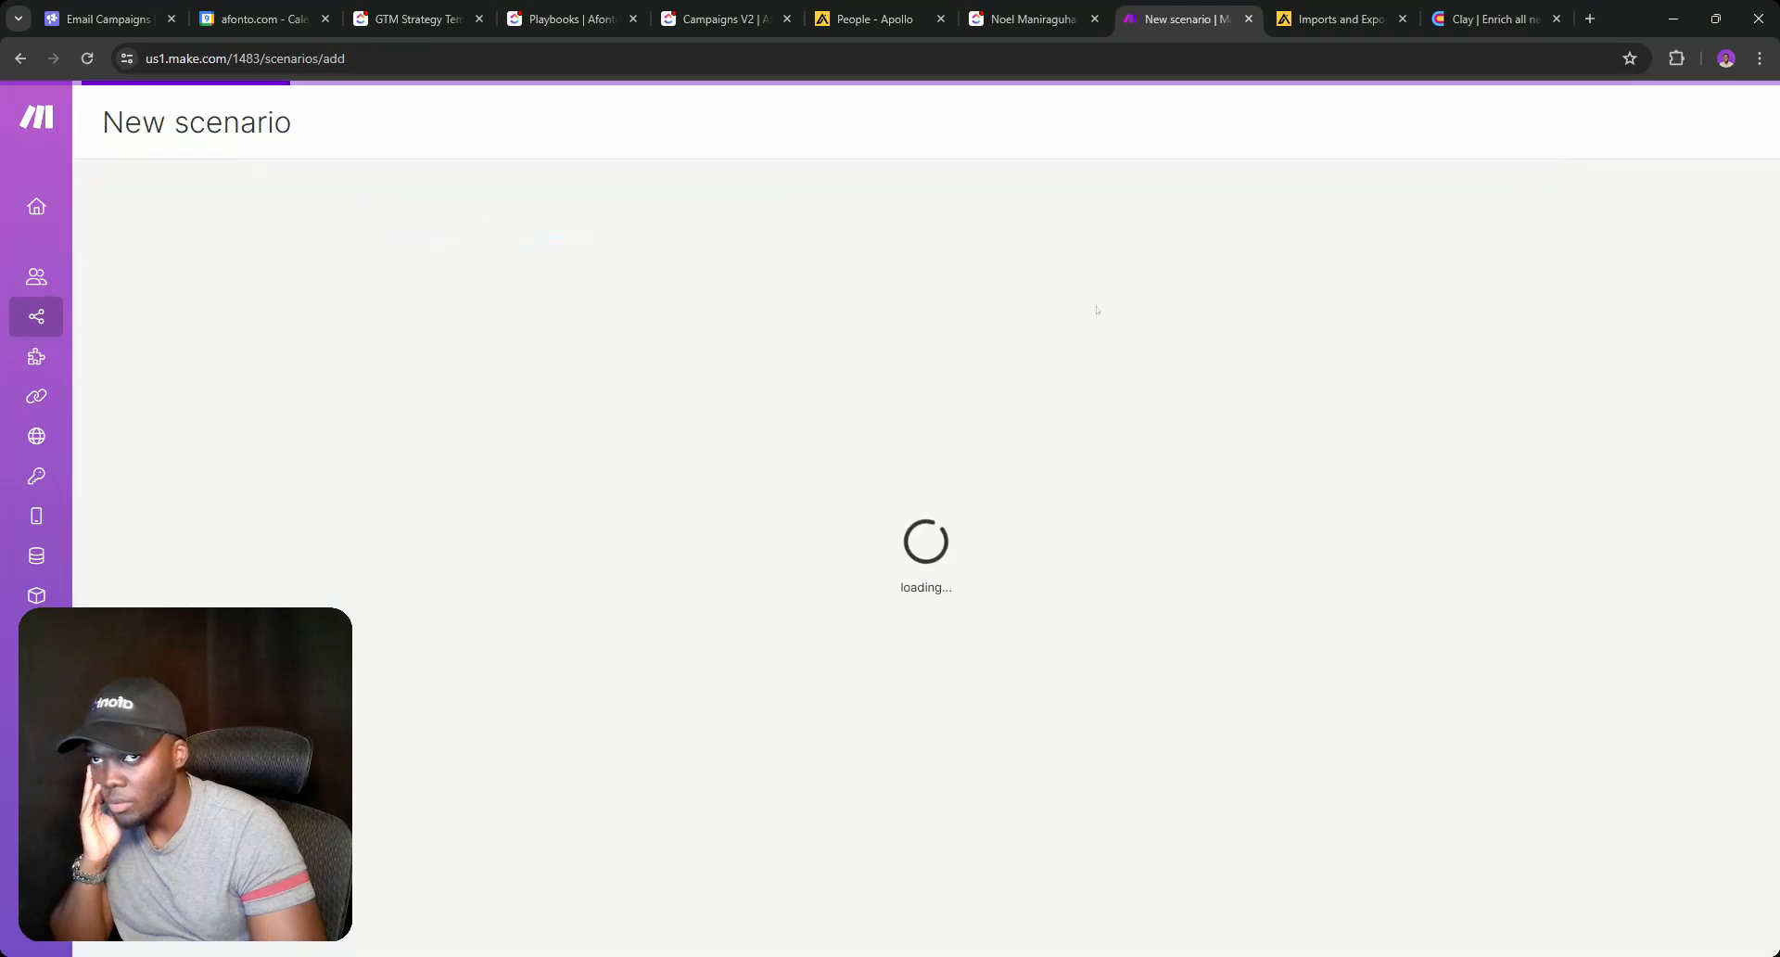
{"action": "left_click", "coordinate": [117, 121]}
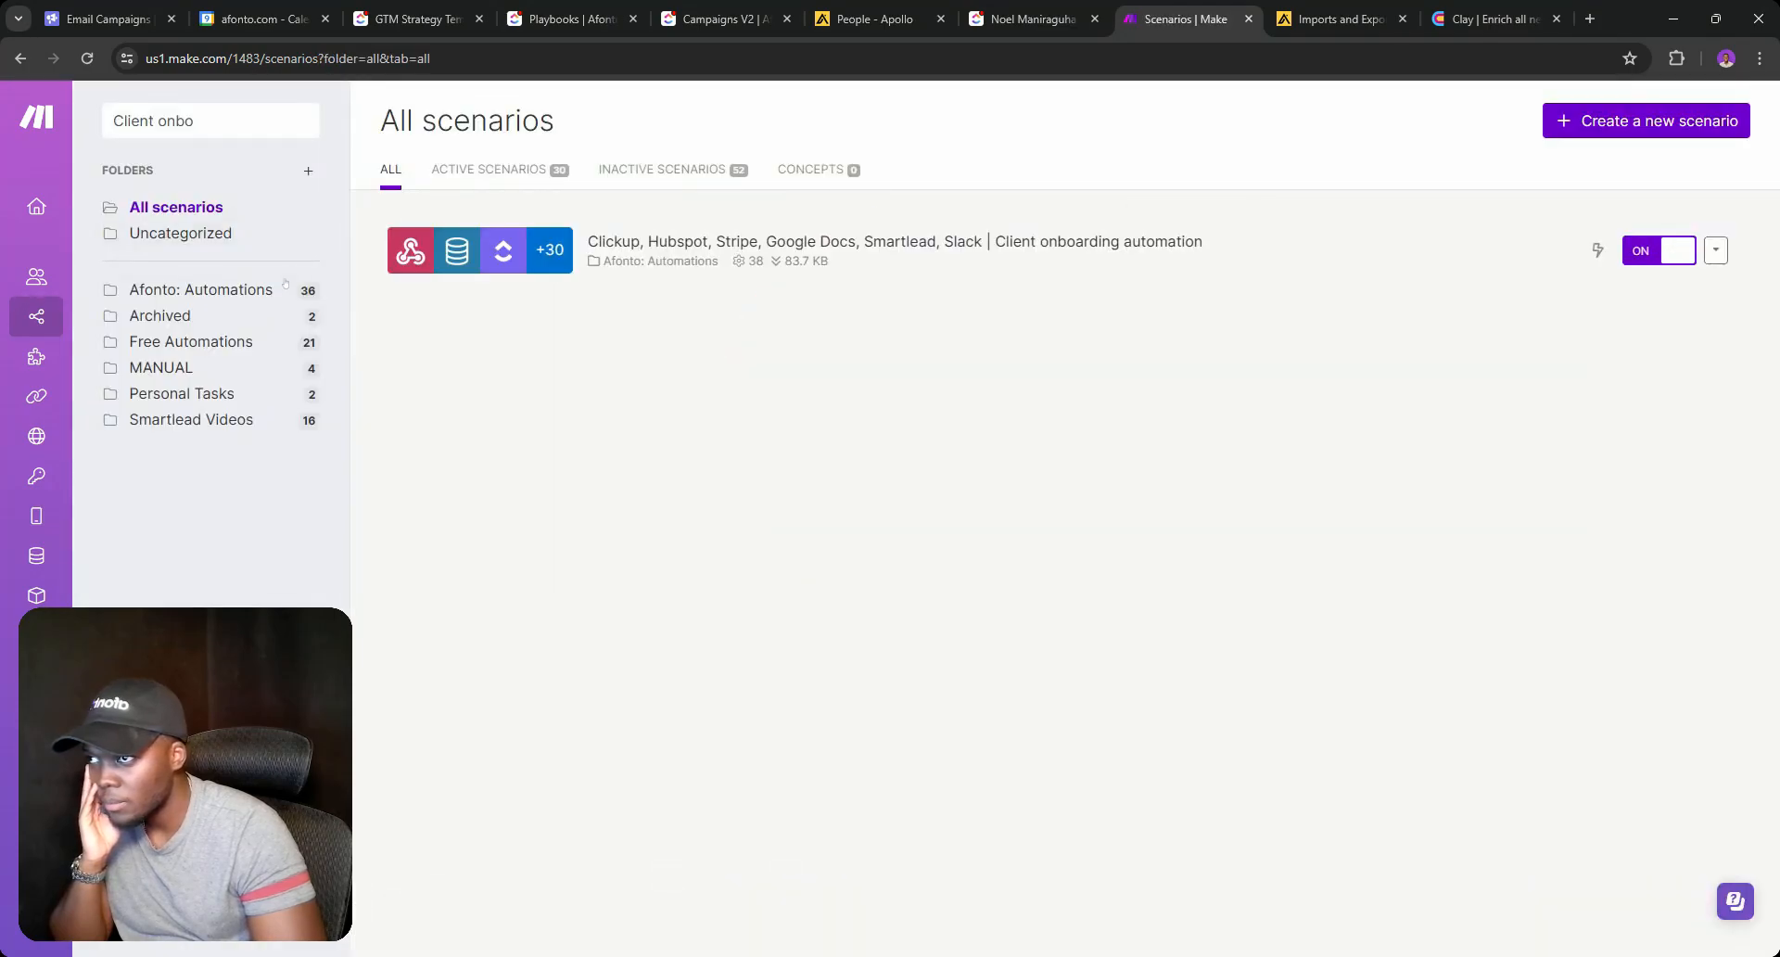
{"action": "left_click", "coordinate": [264, 295]}
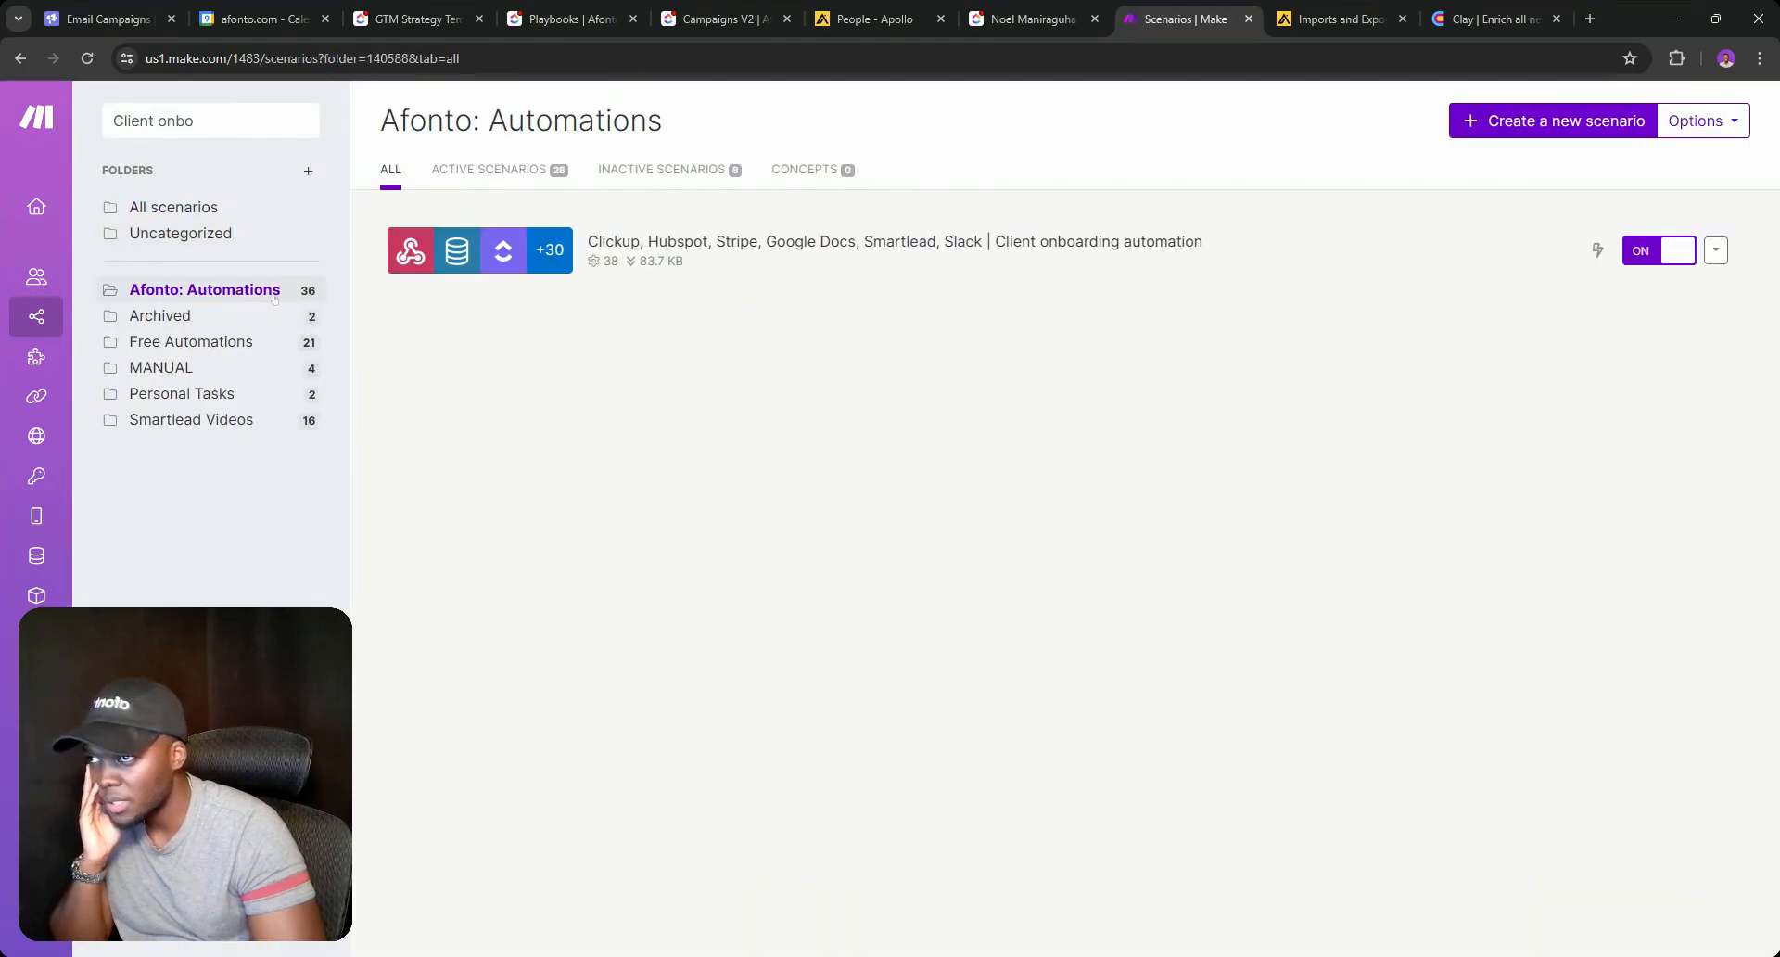
{"action": "left_click", "coordinate": [1586, 121]}
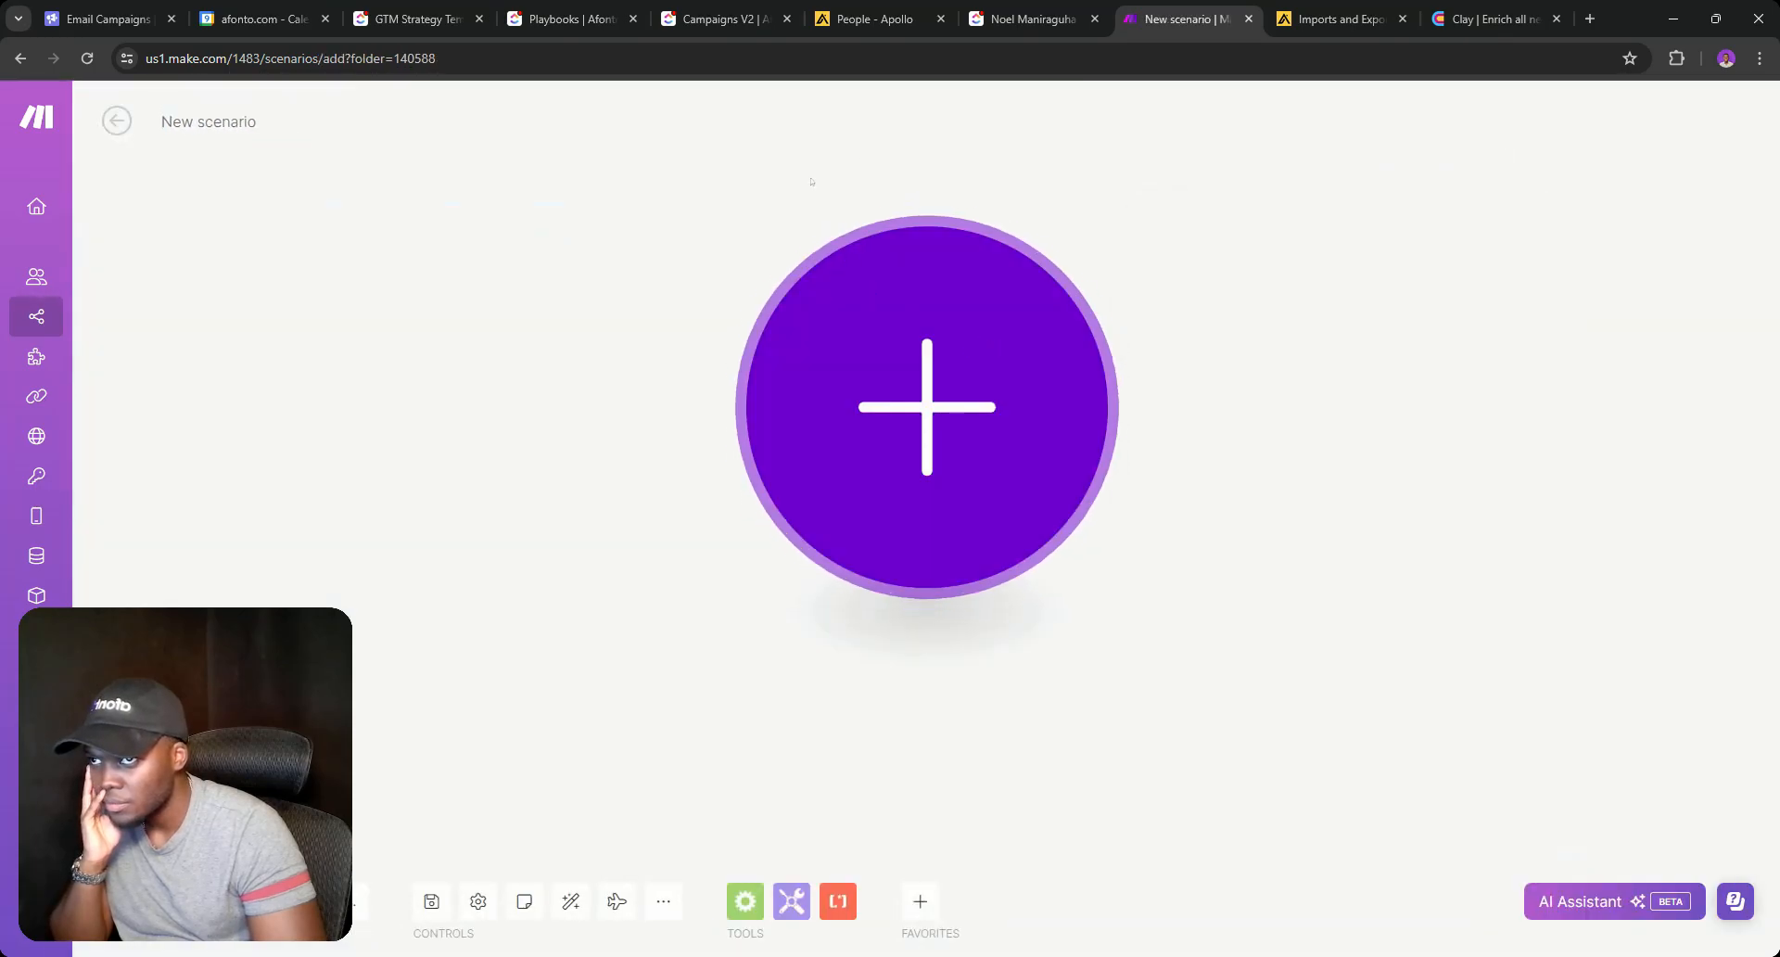
{"action": "left_click", "coordinate": [869, 374]}
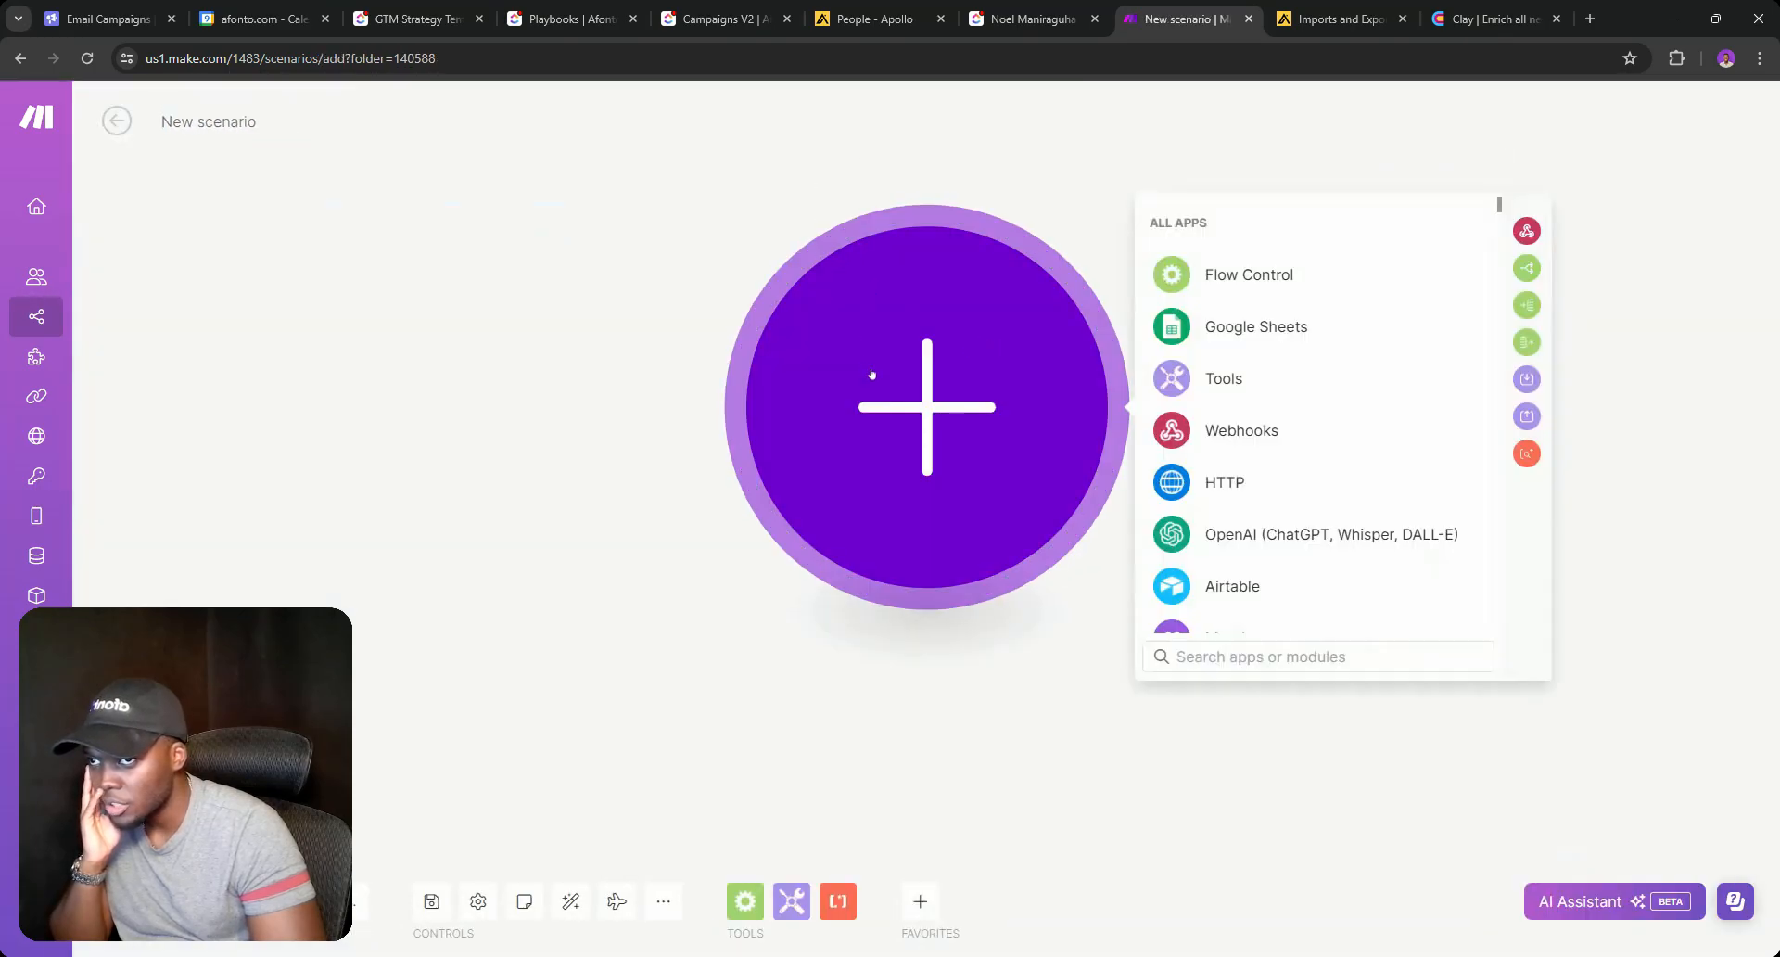
{"action": "left_click", "coordinate": [1260, 448]}
{"action": "left_click", "coordinate": [1262, 448]}
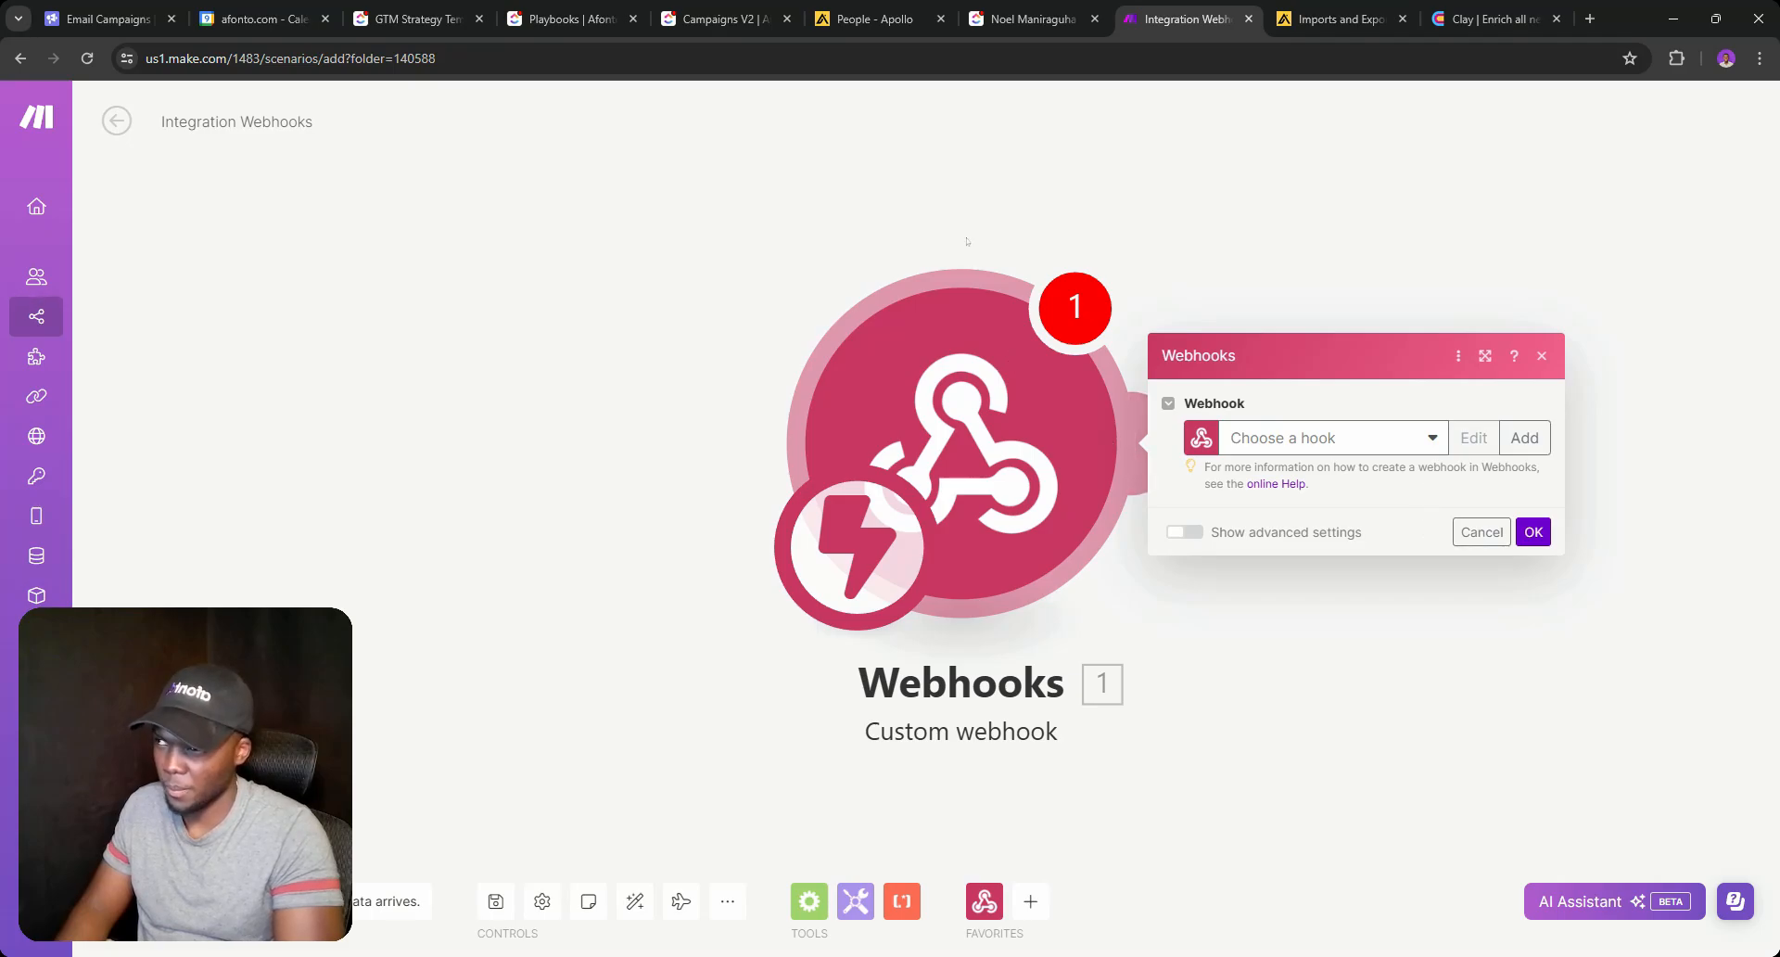
{"action": "left_click", "coordinate": [120, 130]}
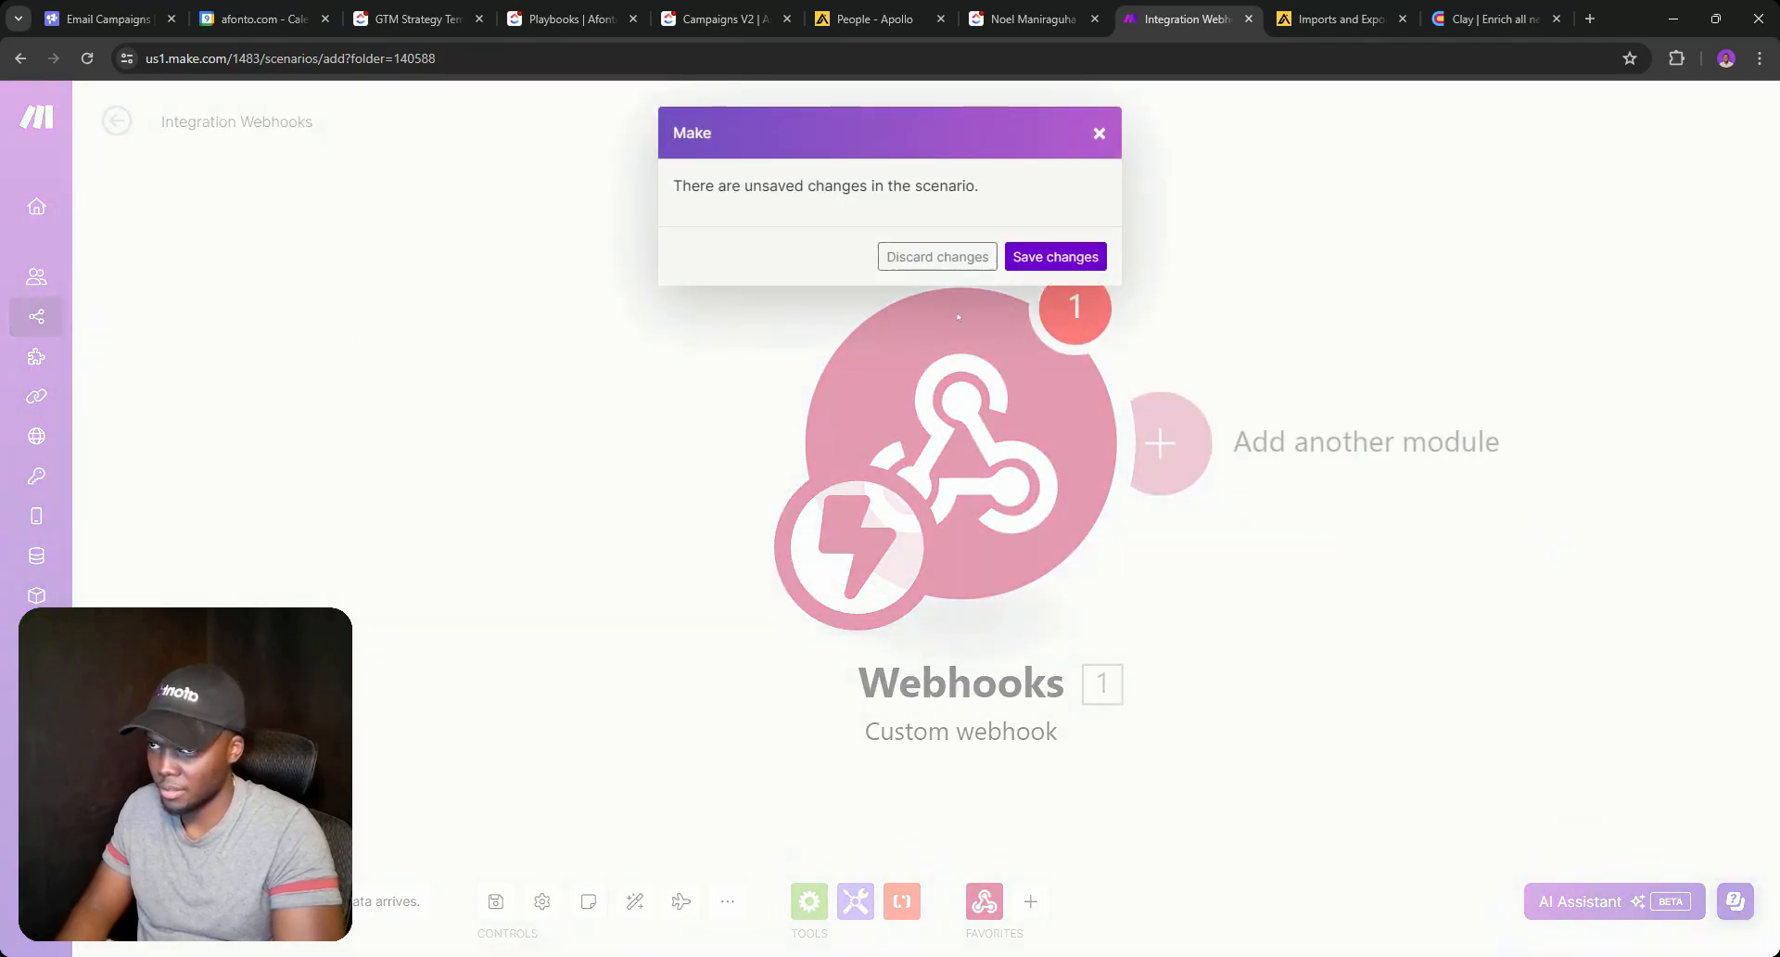
{"action": "left_click", "coordinate": [937, 254]}
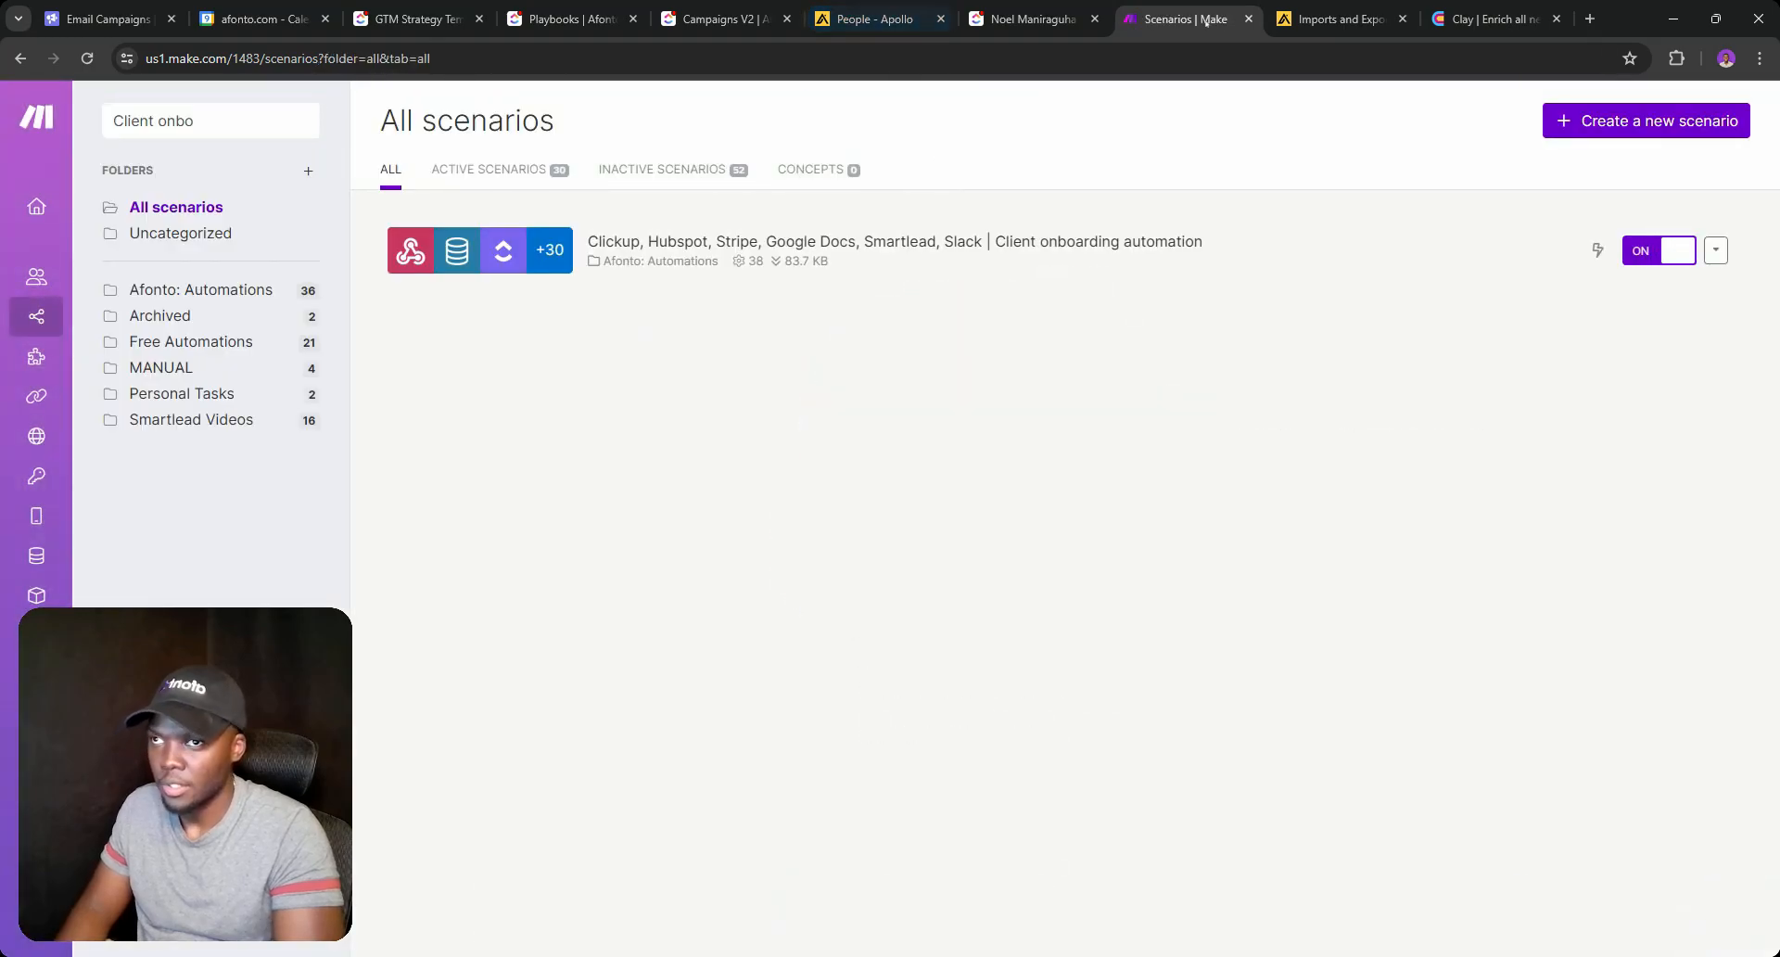
{"action": "double_click", "coordinate": [175, 120]}
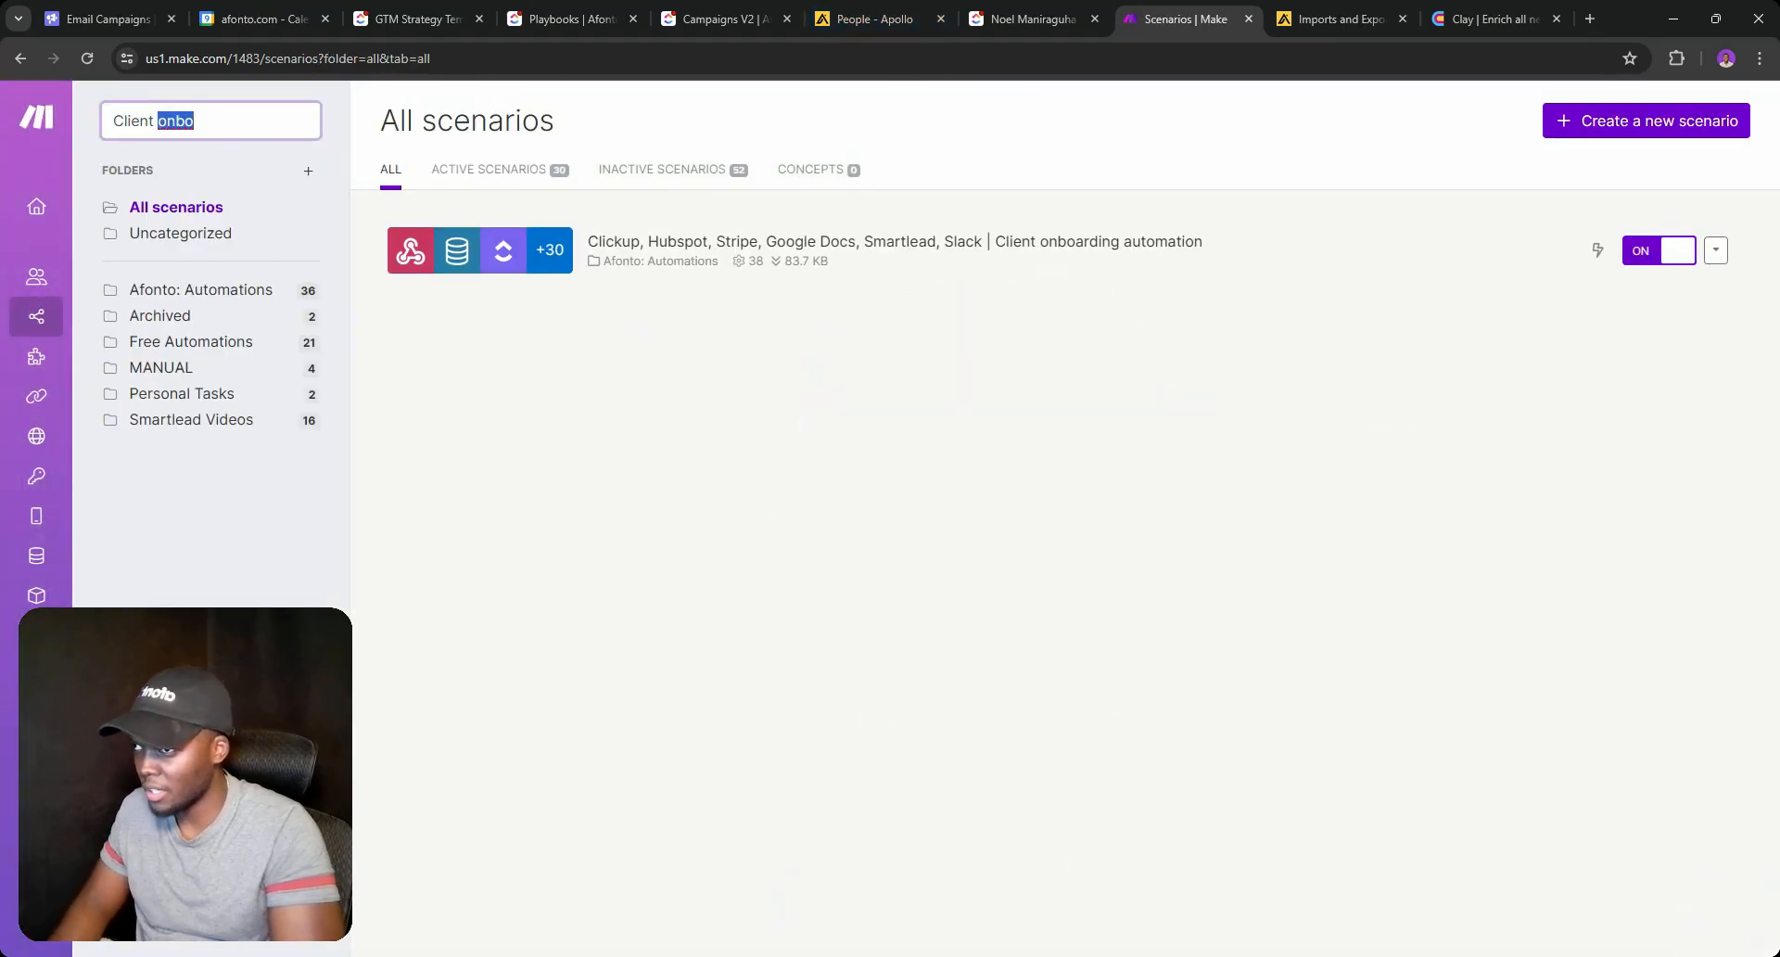
{"action": "left_click", "coordinate": [677, 241]}
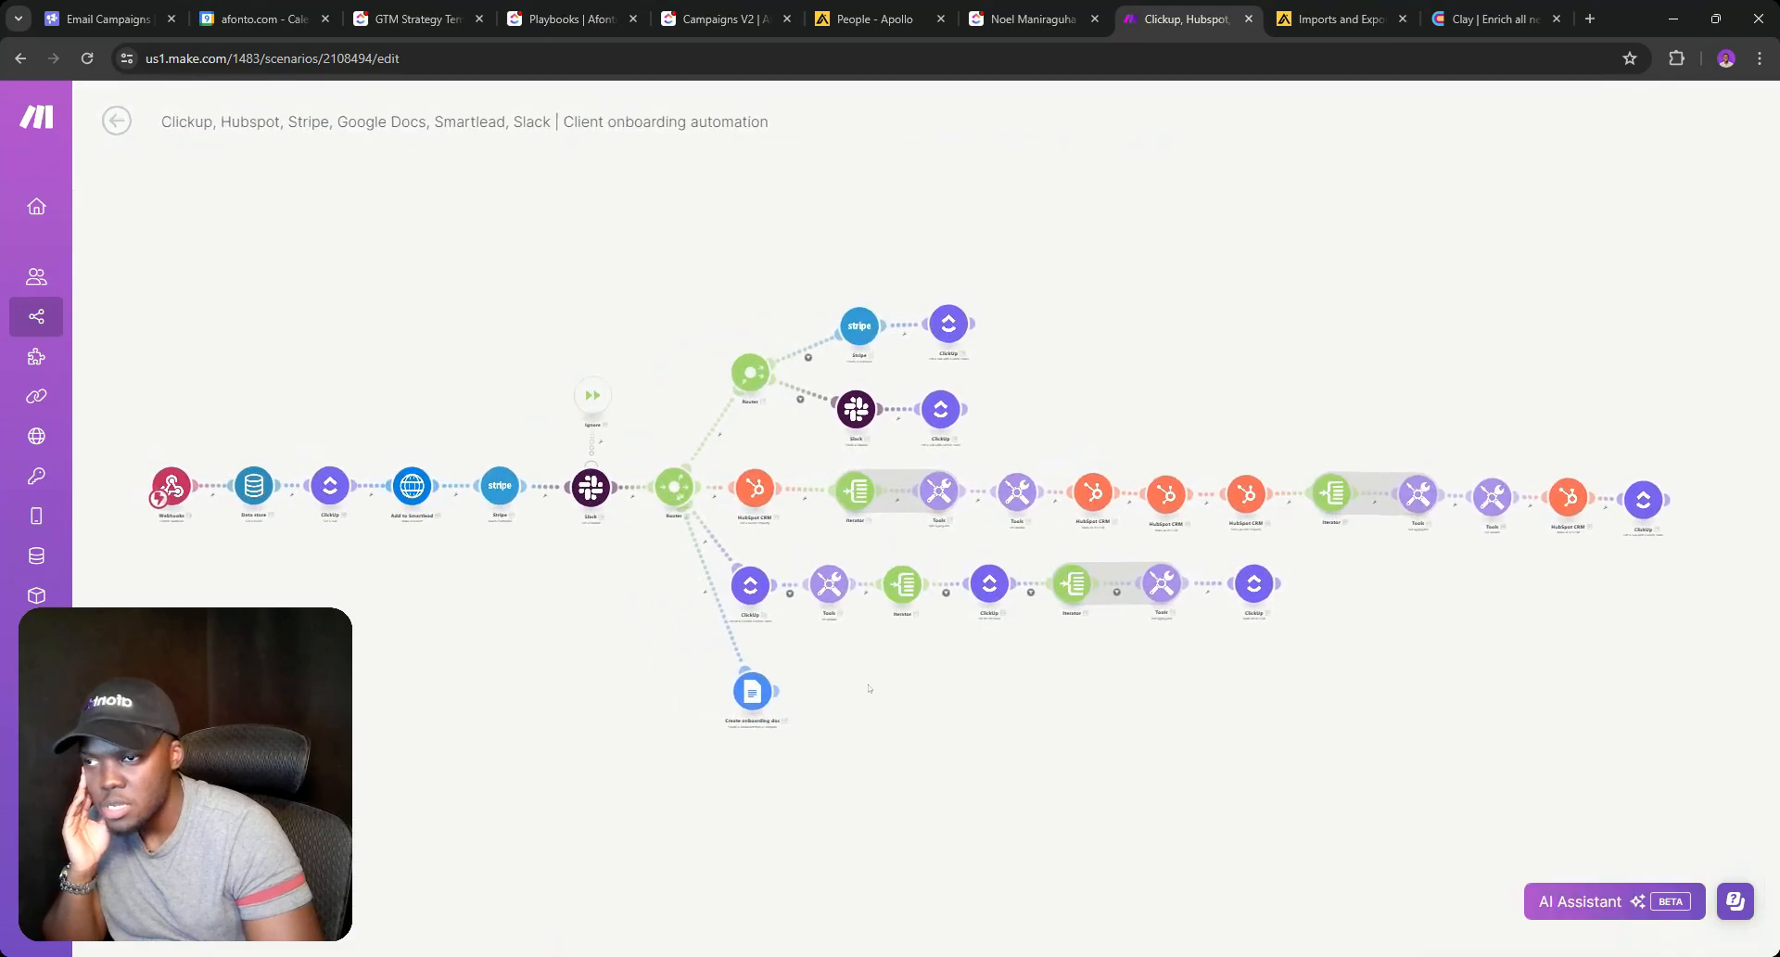
Insert an HTTP 'Make a request' module after the Create onboarding doc step.
{"action": "scroll", "coordinate": [751, 697], "scroll_direction": "up", "scroll_amount": 5}
{"action": "scroll", "coordinate": [754, 700], "scroll_direction": "down", "scroll_amount": 5}
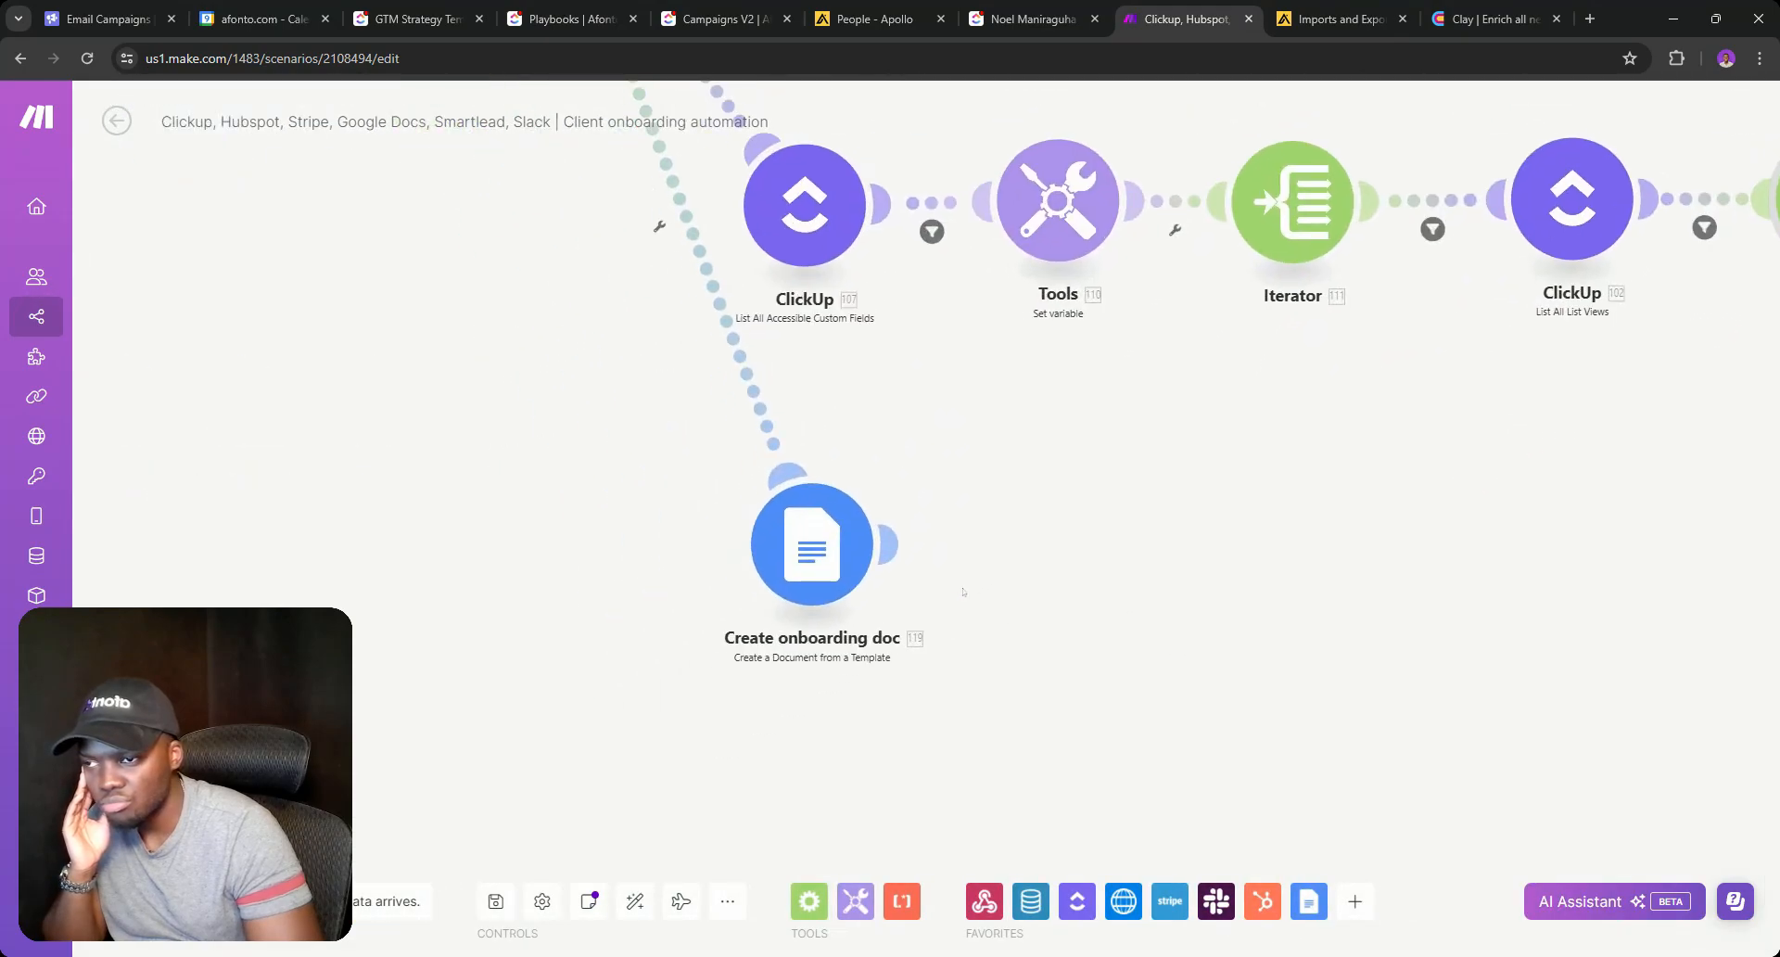
{"action": "left_click_drag", "start_coordinate": [1148, 648], "coordinate": [1169, 658]}
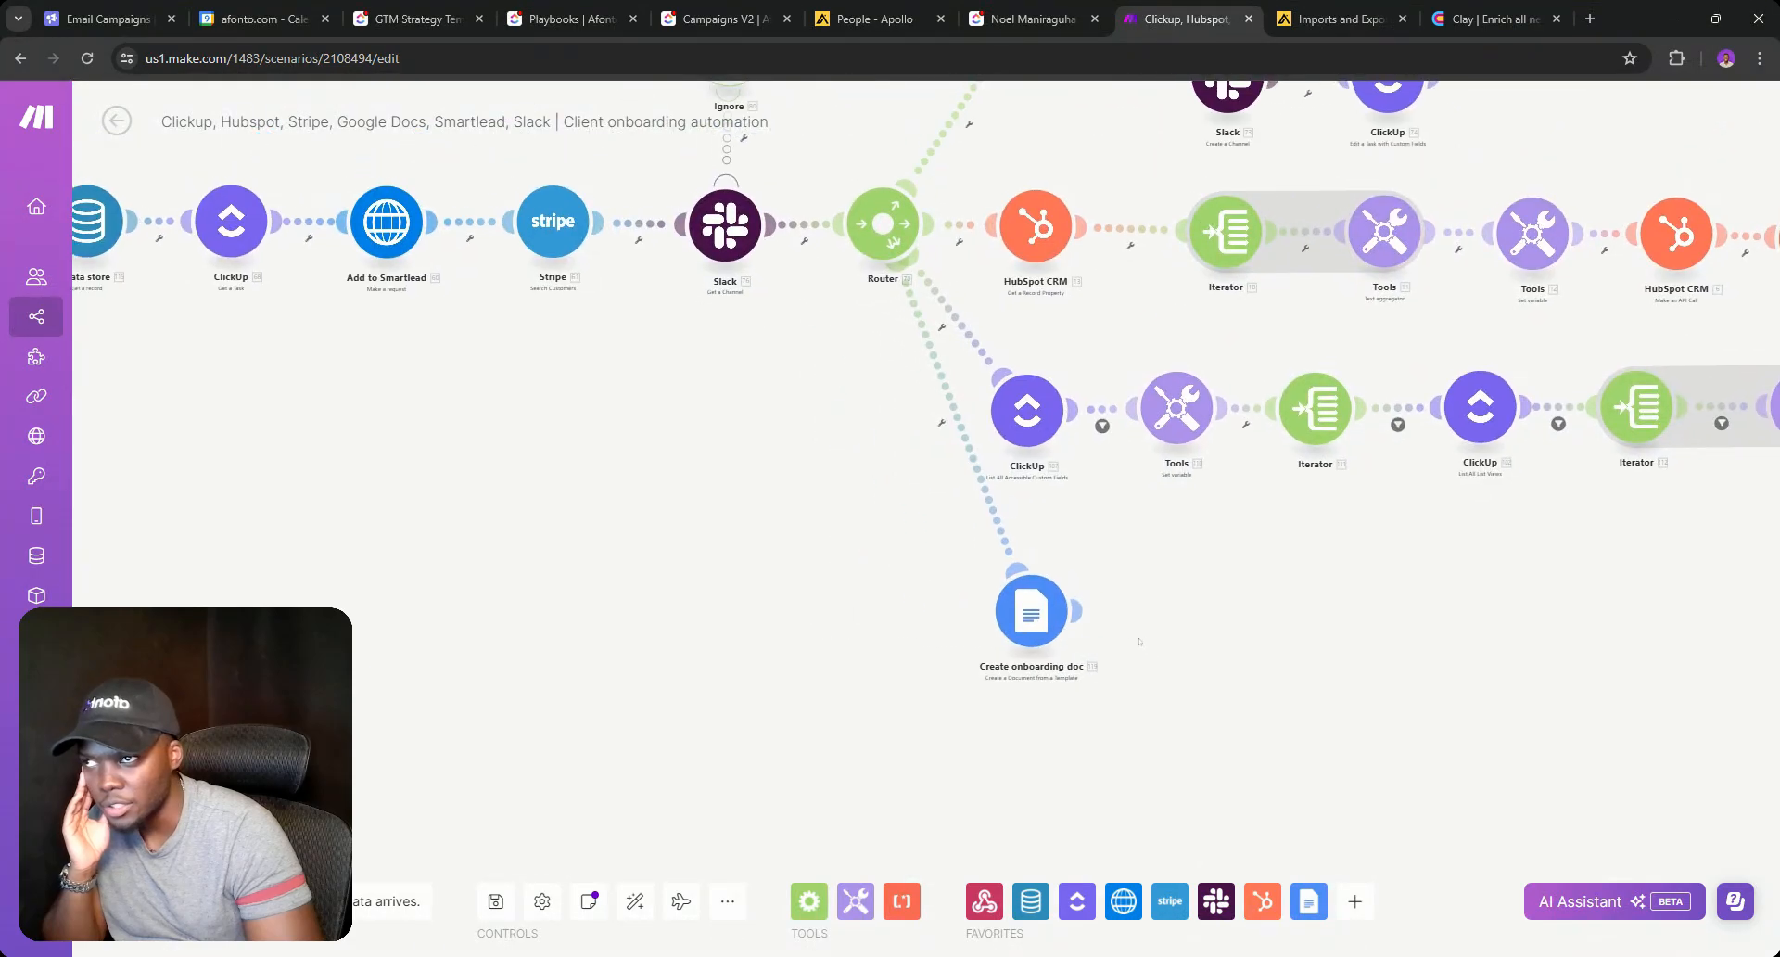
{"action": "left_click", "coordinate": [1080, 610]}
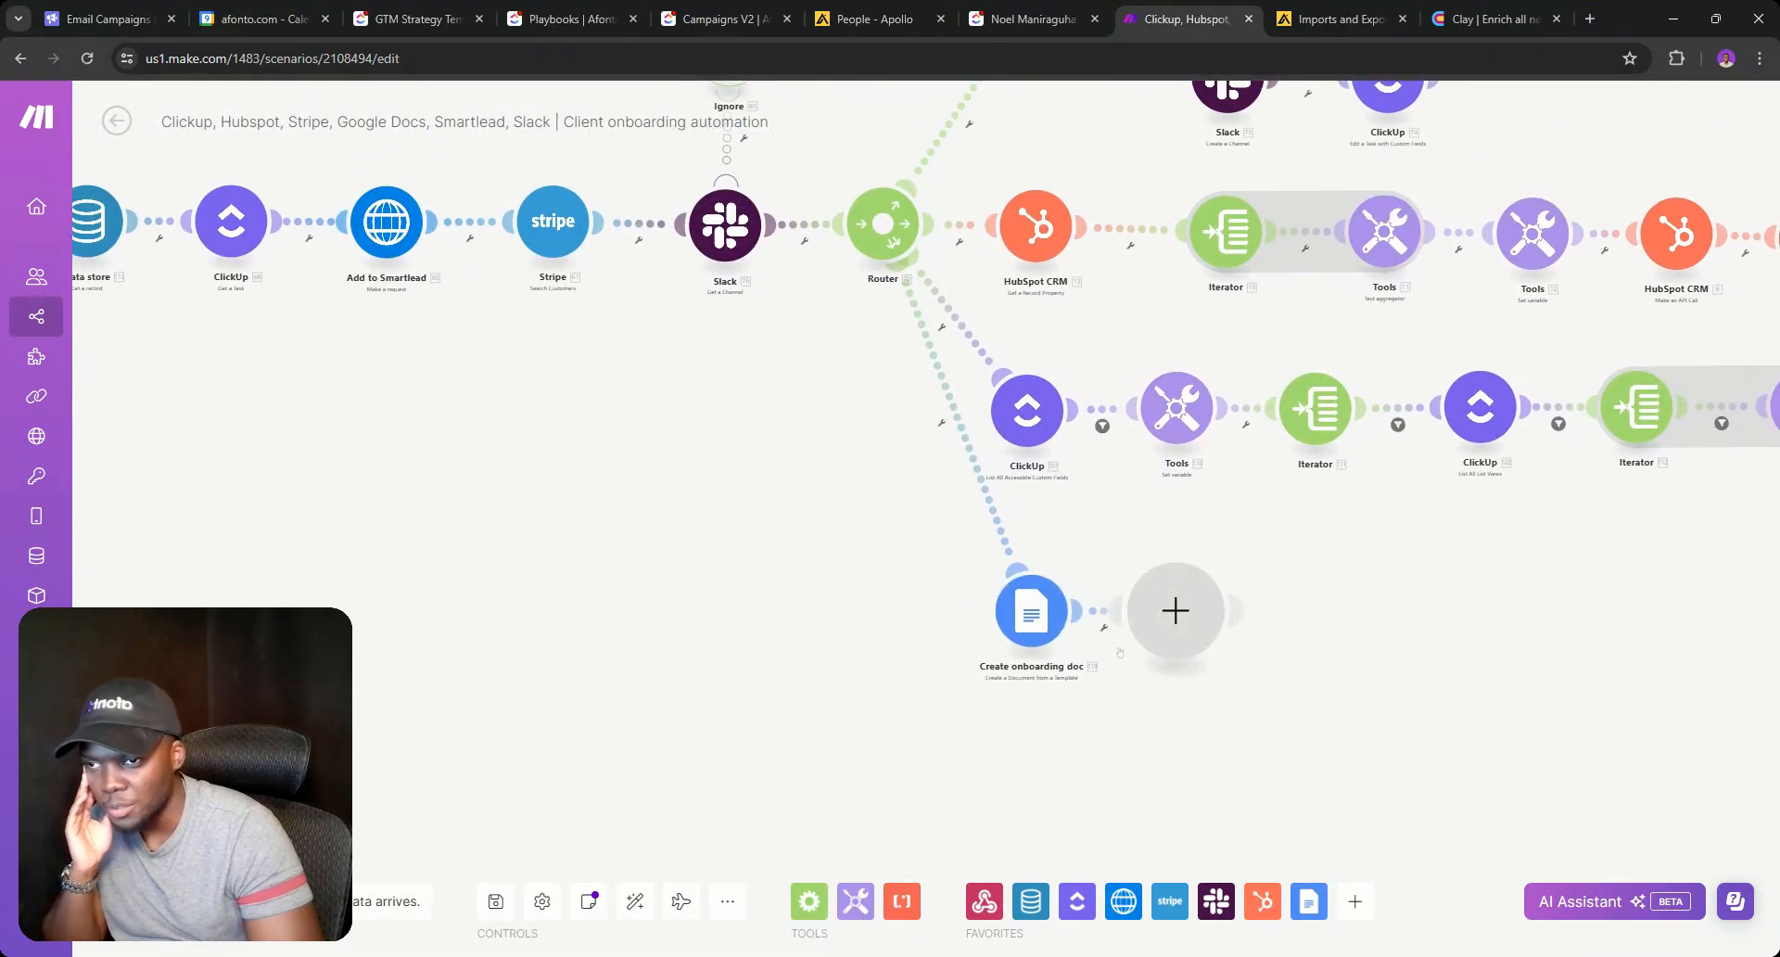
{"action": "left_click", "coordinate": [1286, 619]}
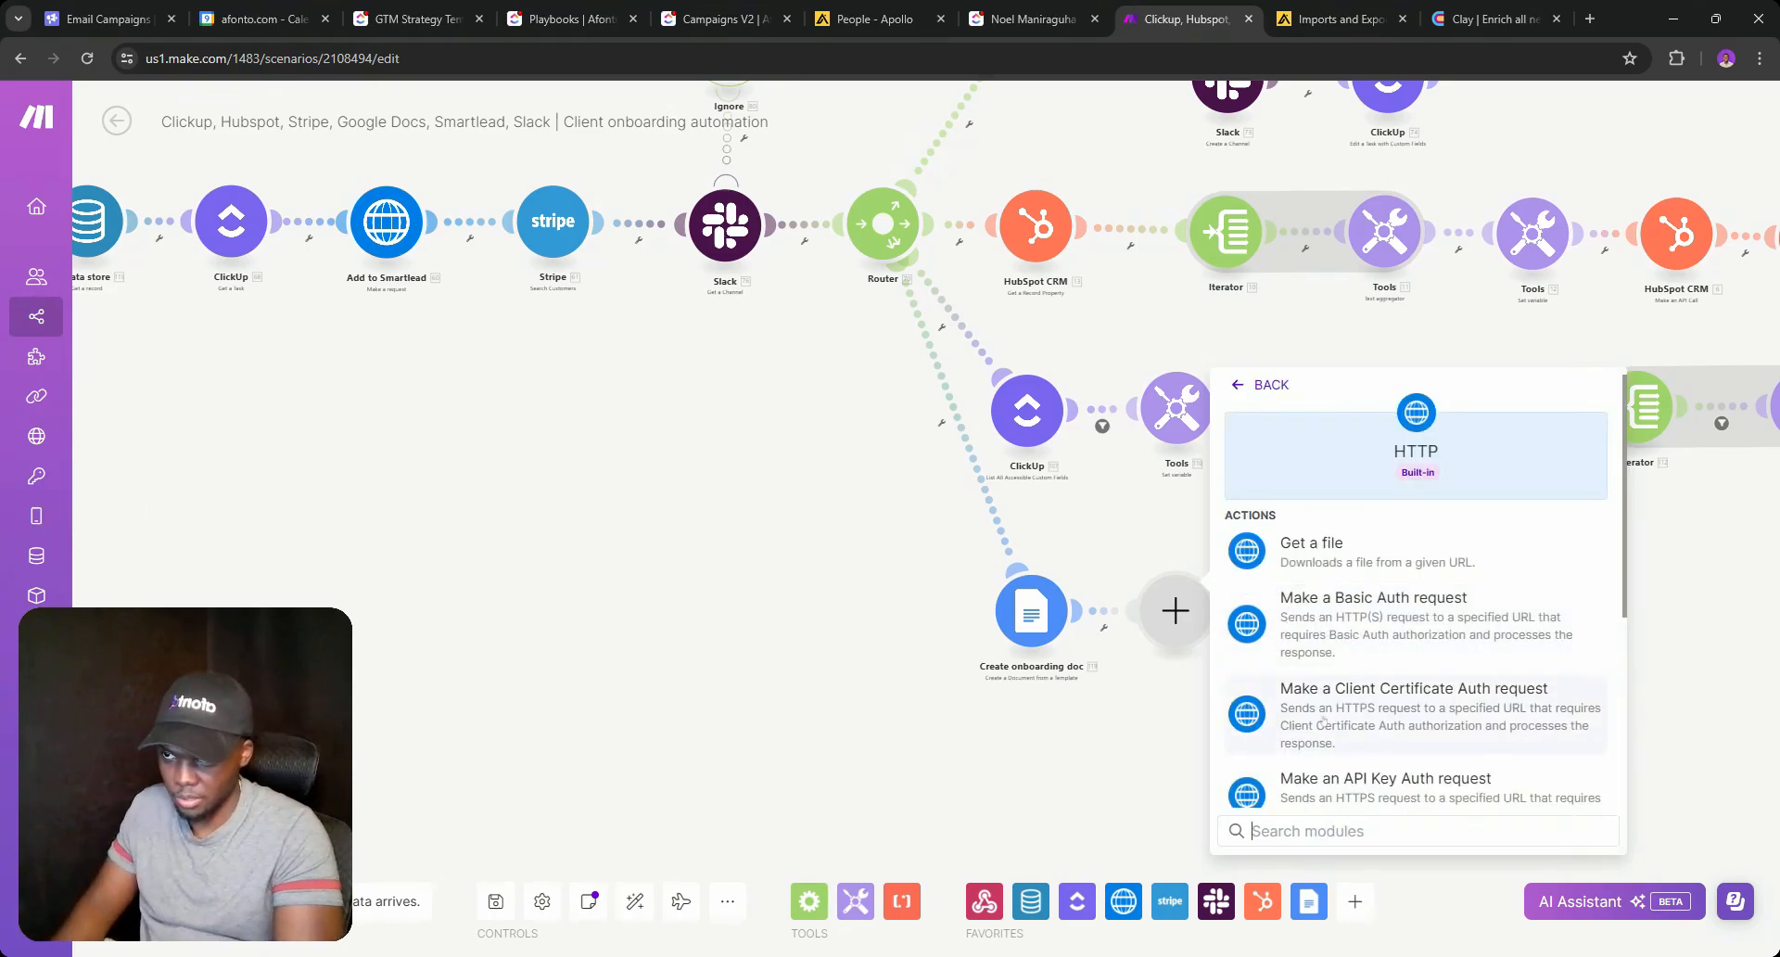
{"action": "scroll", "coordinate": [1329, 675], "scroll_direction": "down", "scroll_amount": 2}
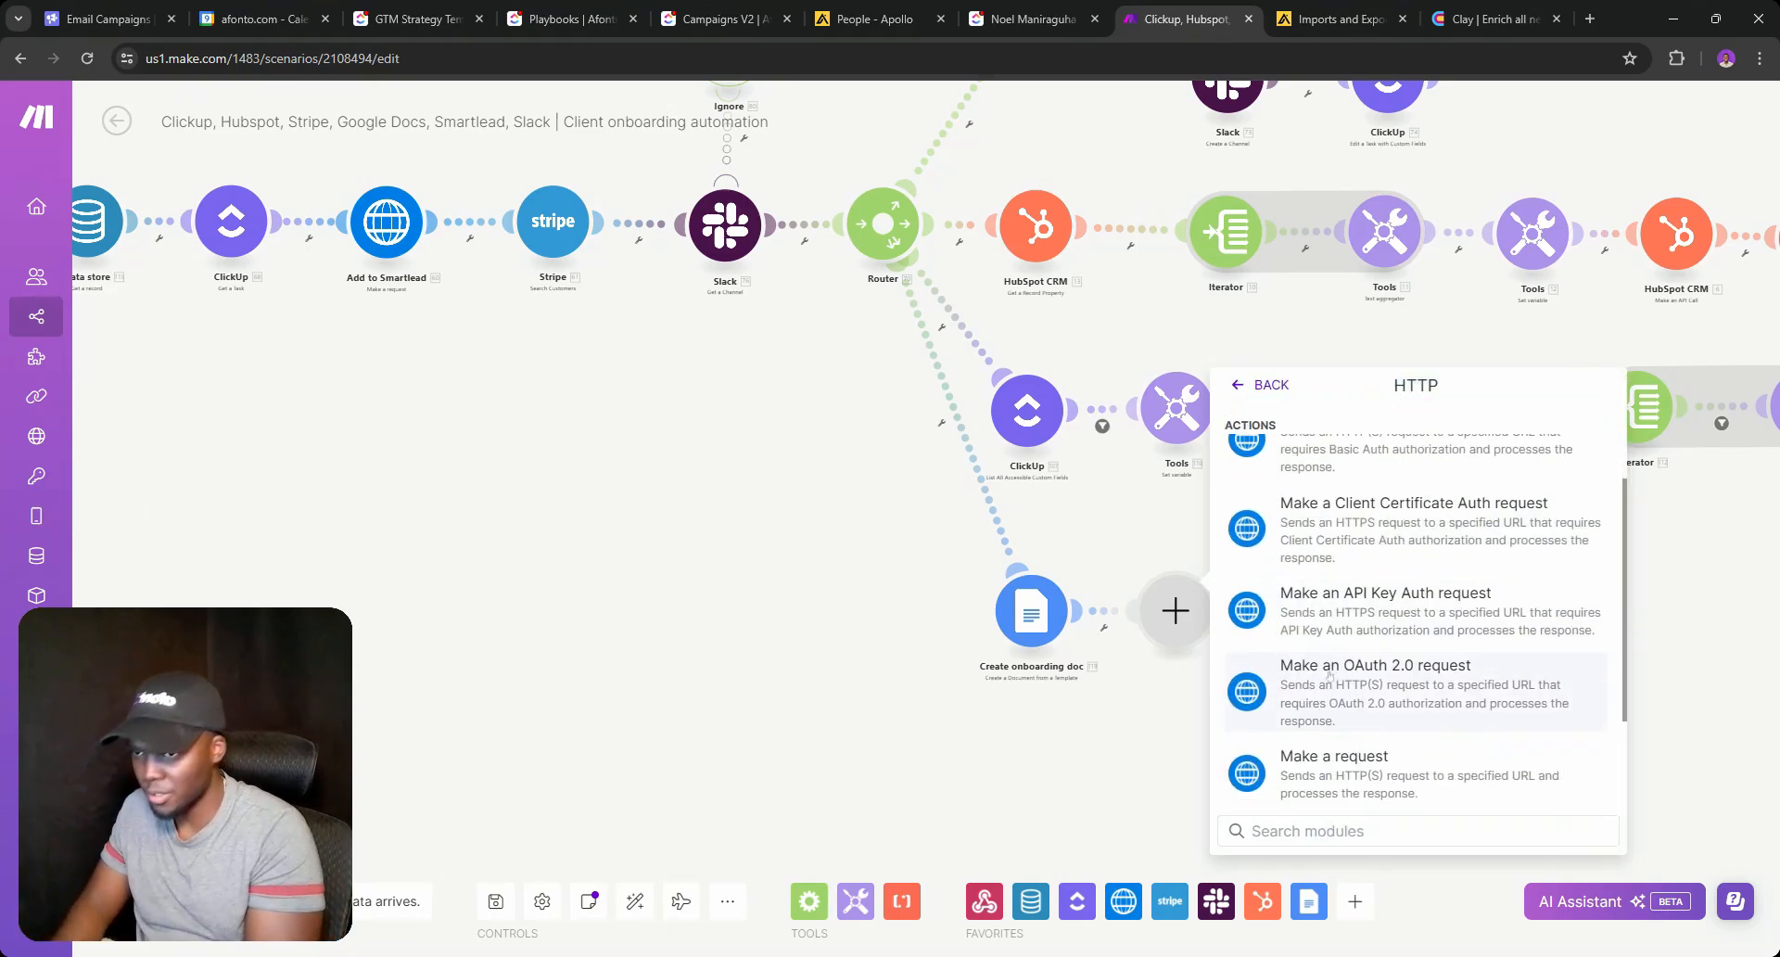
{"action": "left_click", "coordinate": [1335, 769]}
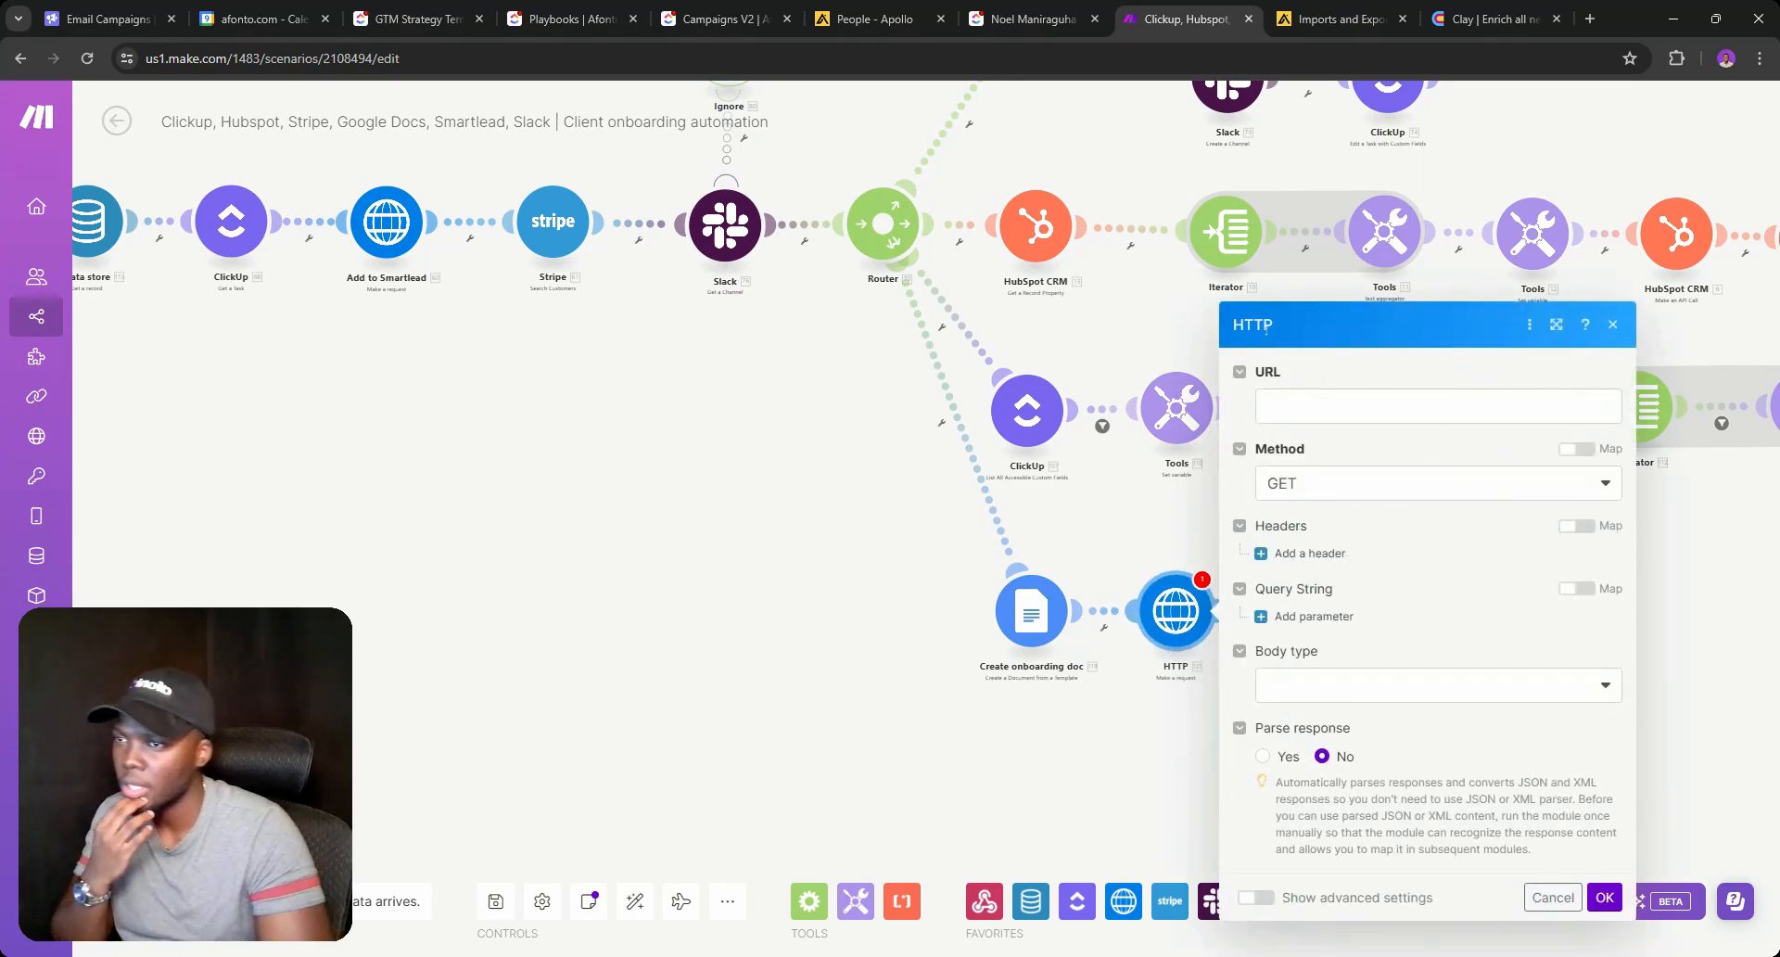
{"action": "left_click", "coordinate": [1492, 18]}
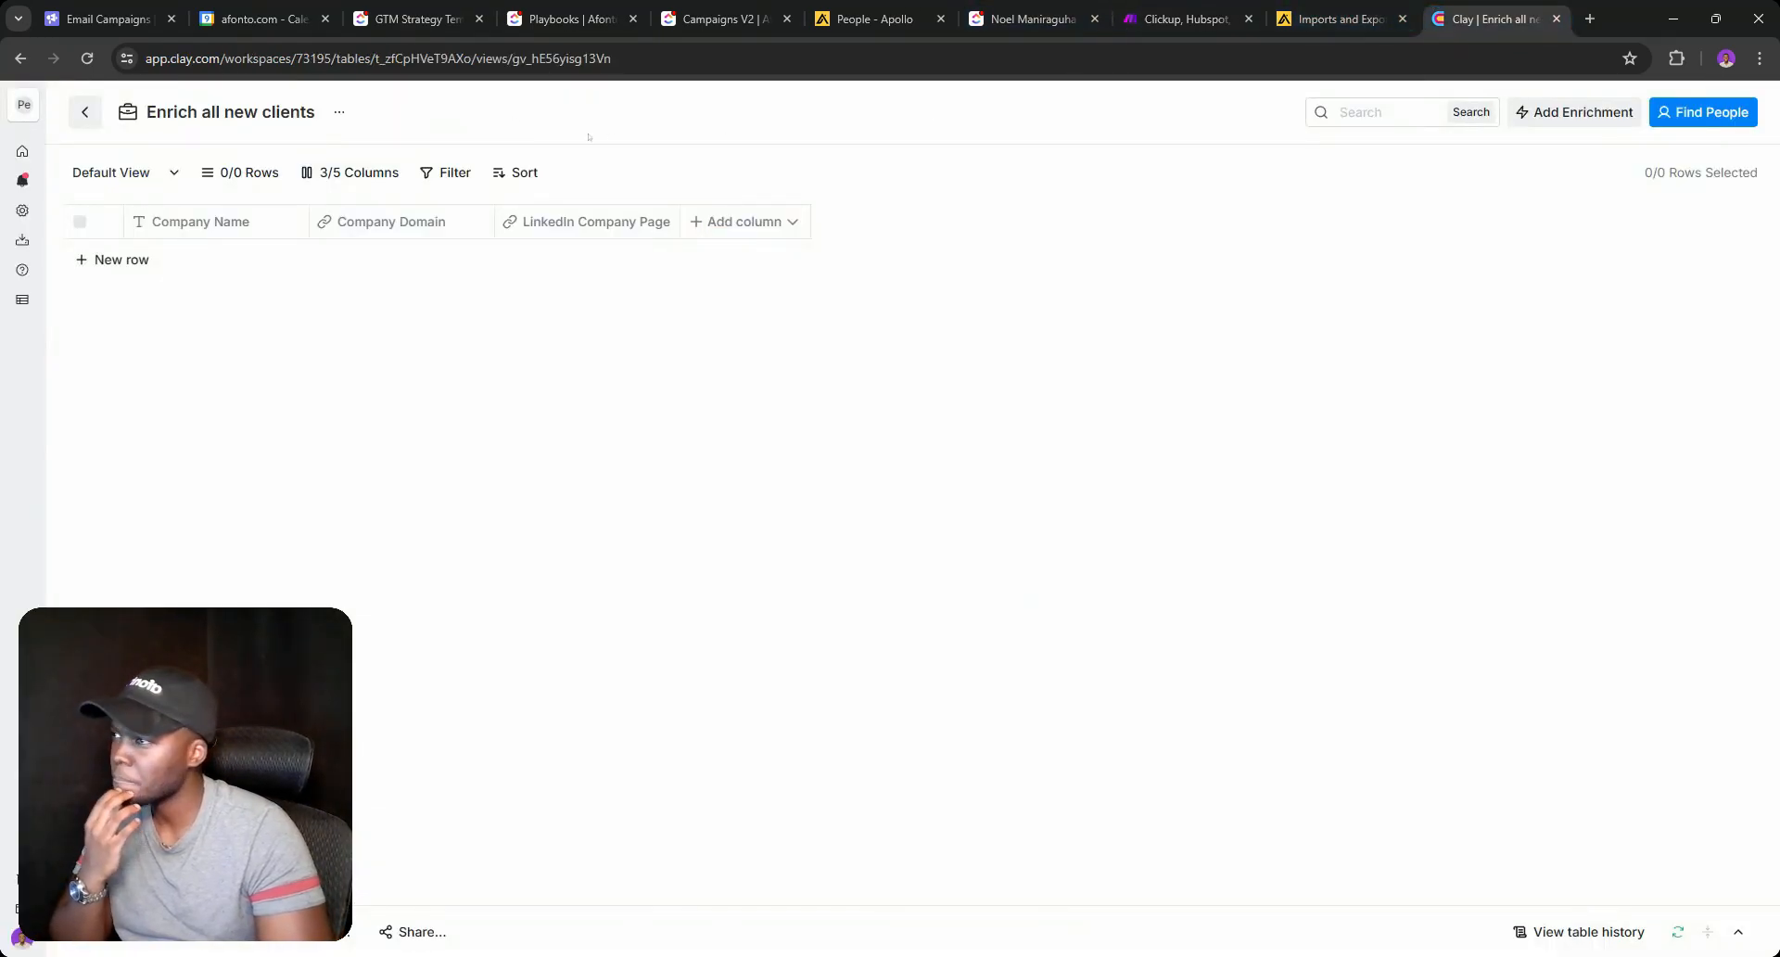
Try a webhook source on Enrich all new clients, then delete that table.
{"action": "left_click", "coordinate": [223, 944]}
{"action": "scroll", "coordinate": [1152, 525], "scroll_direction": "down", "scroll_amount": 5}
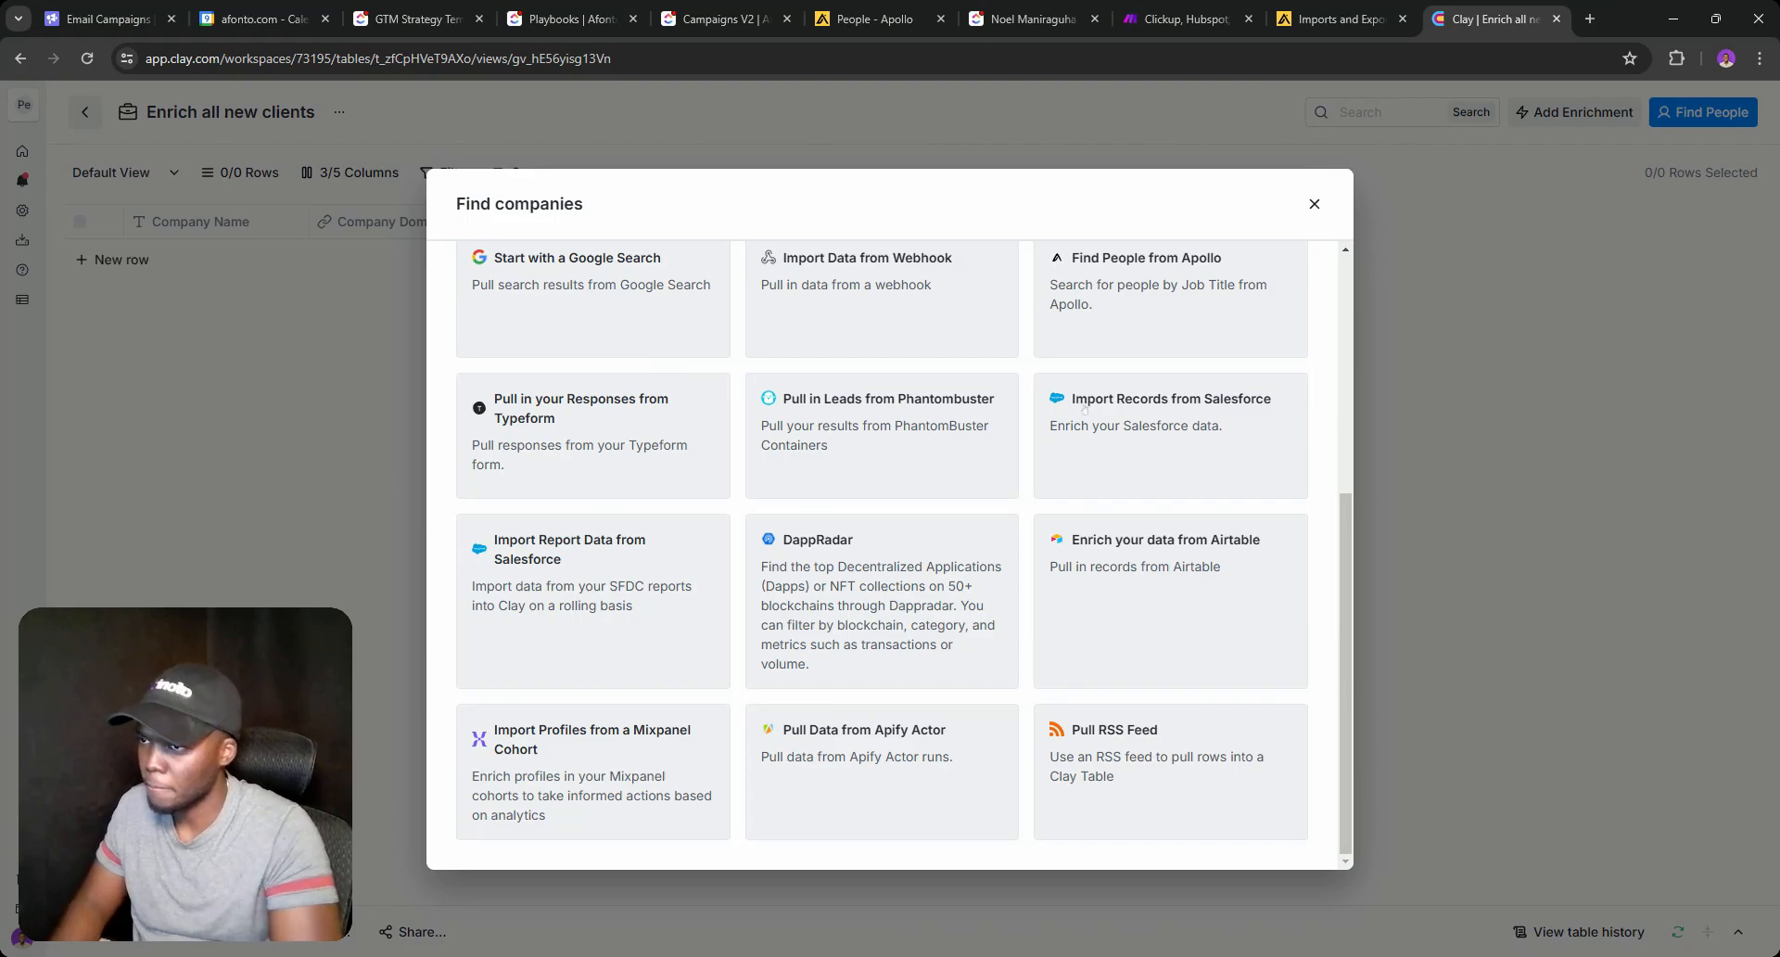
{"action": "scroll", "coordinate": [999, 582], "scroll_direction": "up", "scroll_amount": 3}
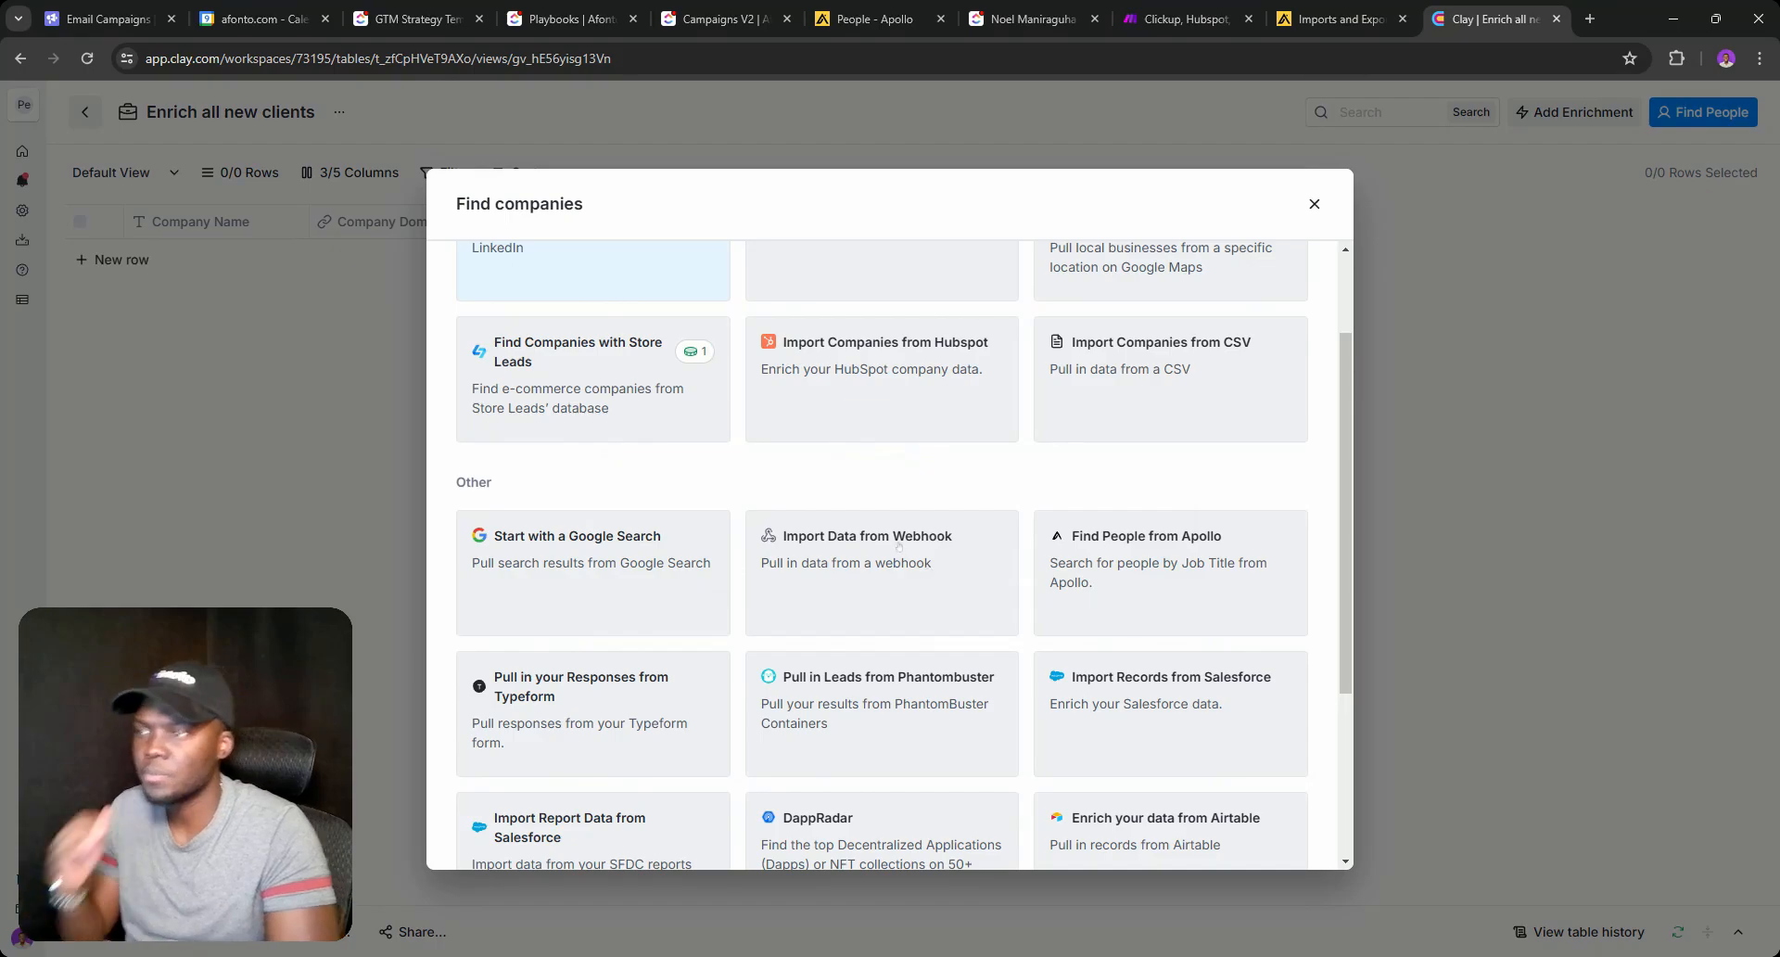
{"action": "left_click", "coordinate": [867, 547]}
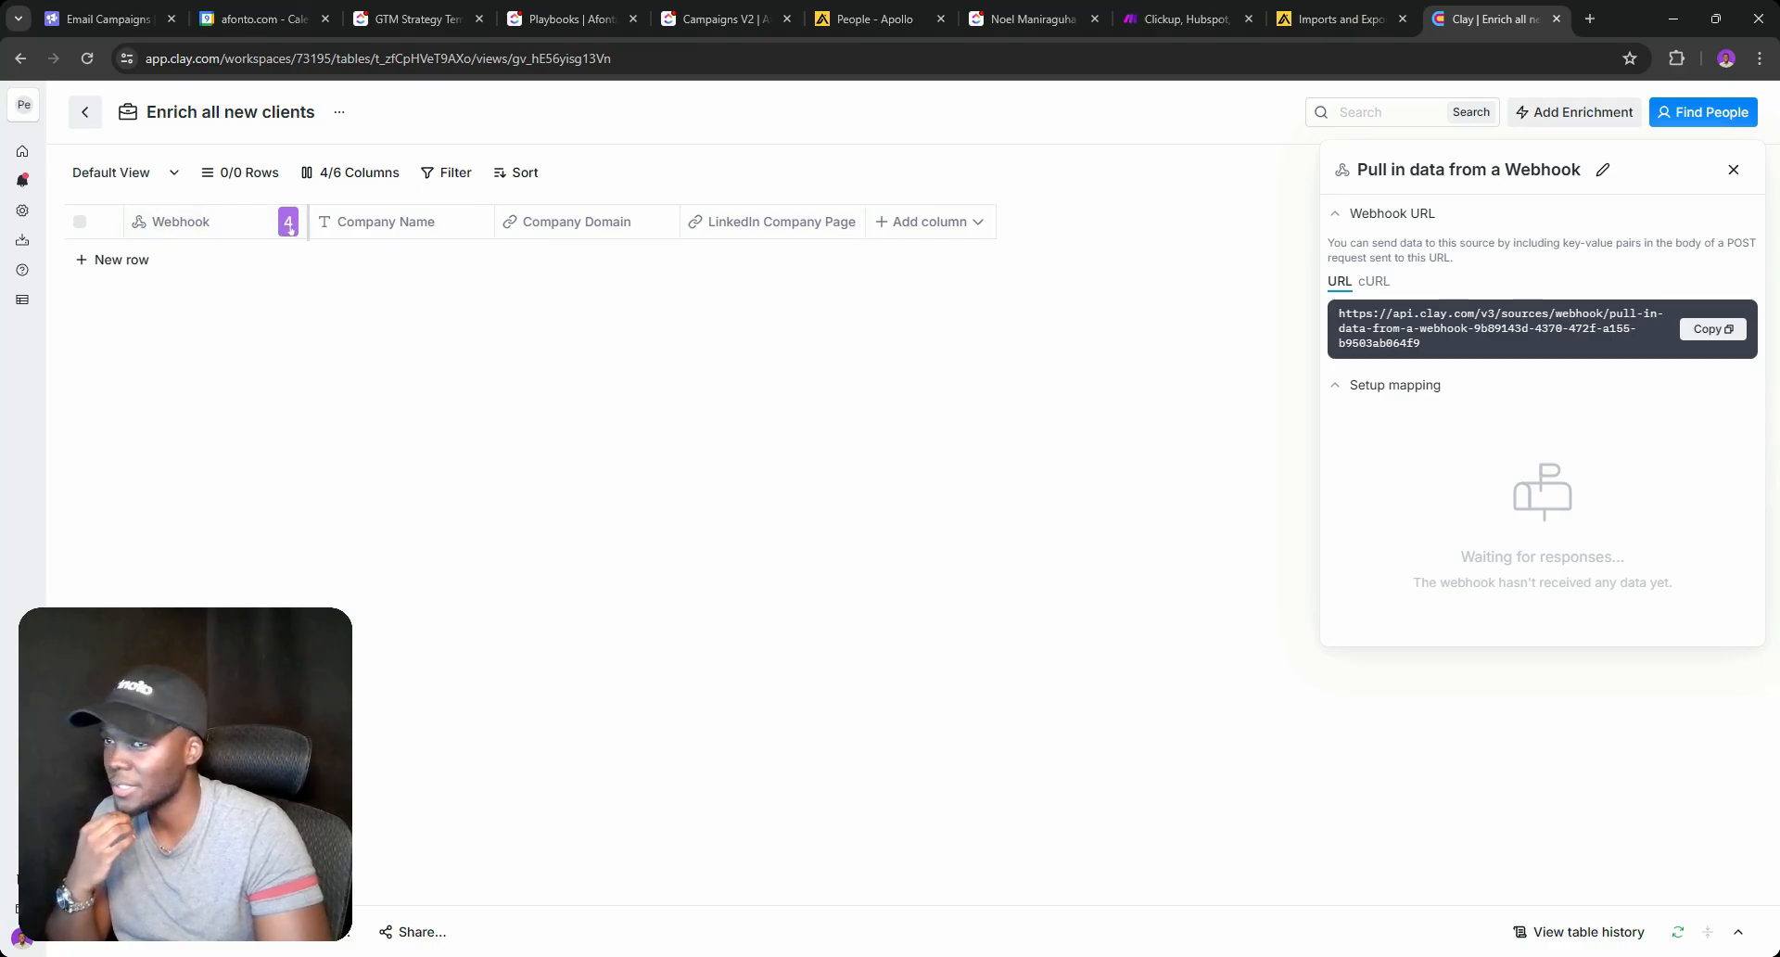
{"action": "left_click", "coordinate": [1733, 169]}
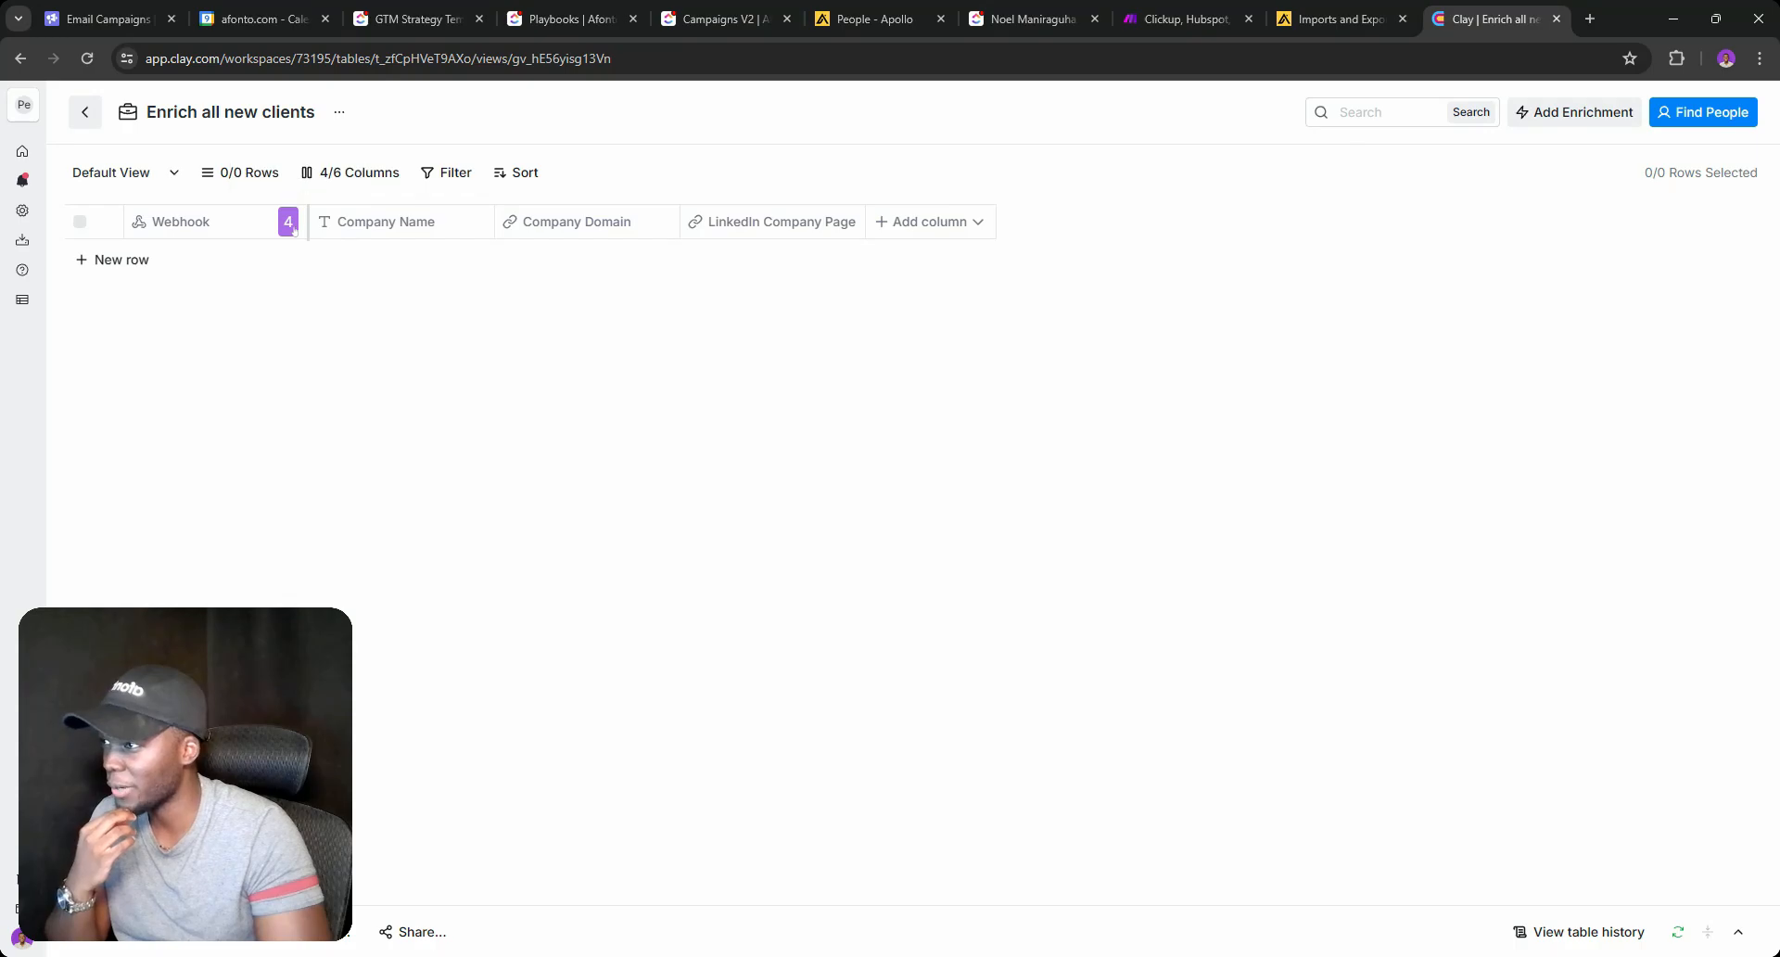
{"action": "triple_click", "coordinate": [270, 111]}
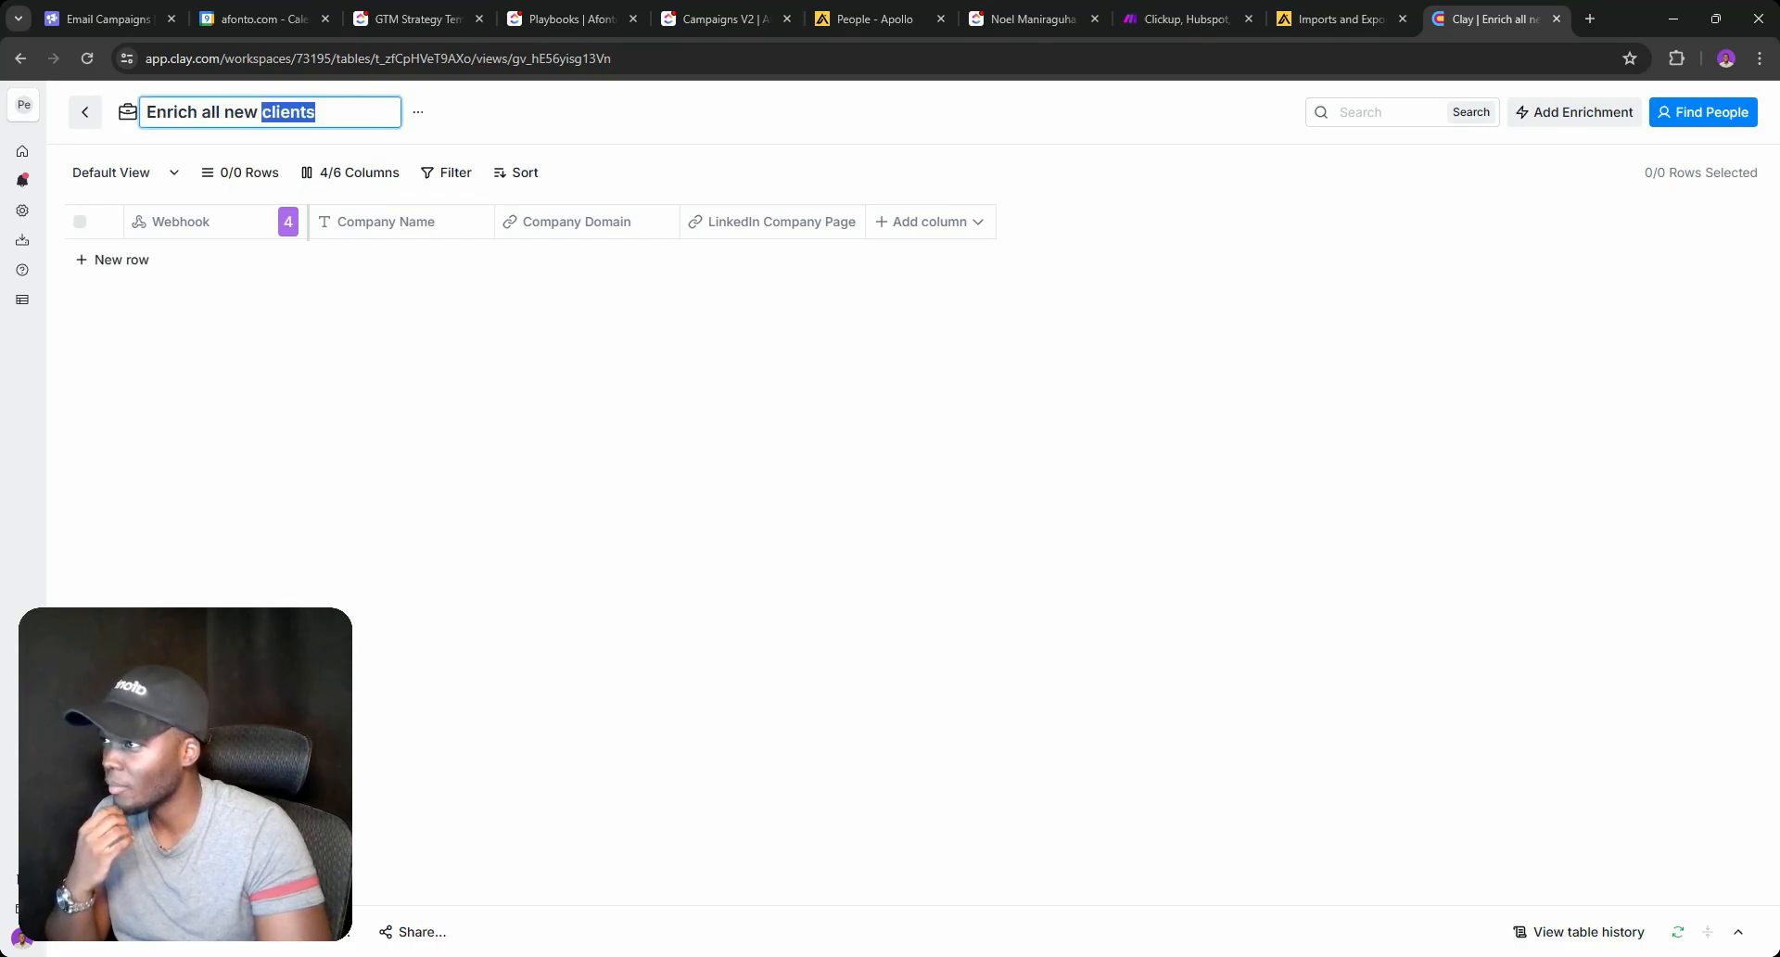
{"action": "left_click", "coordinate": [417, 112]}
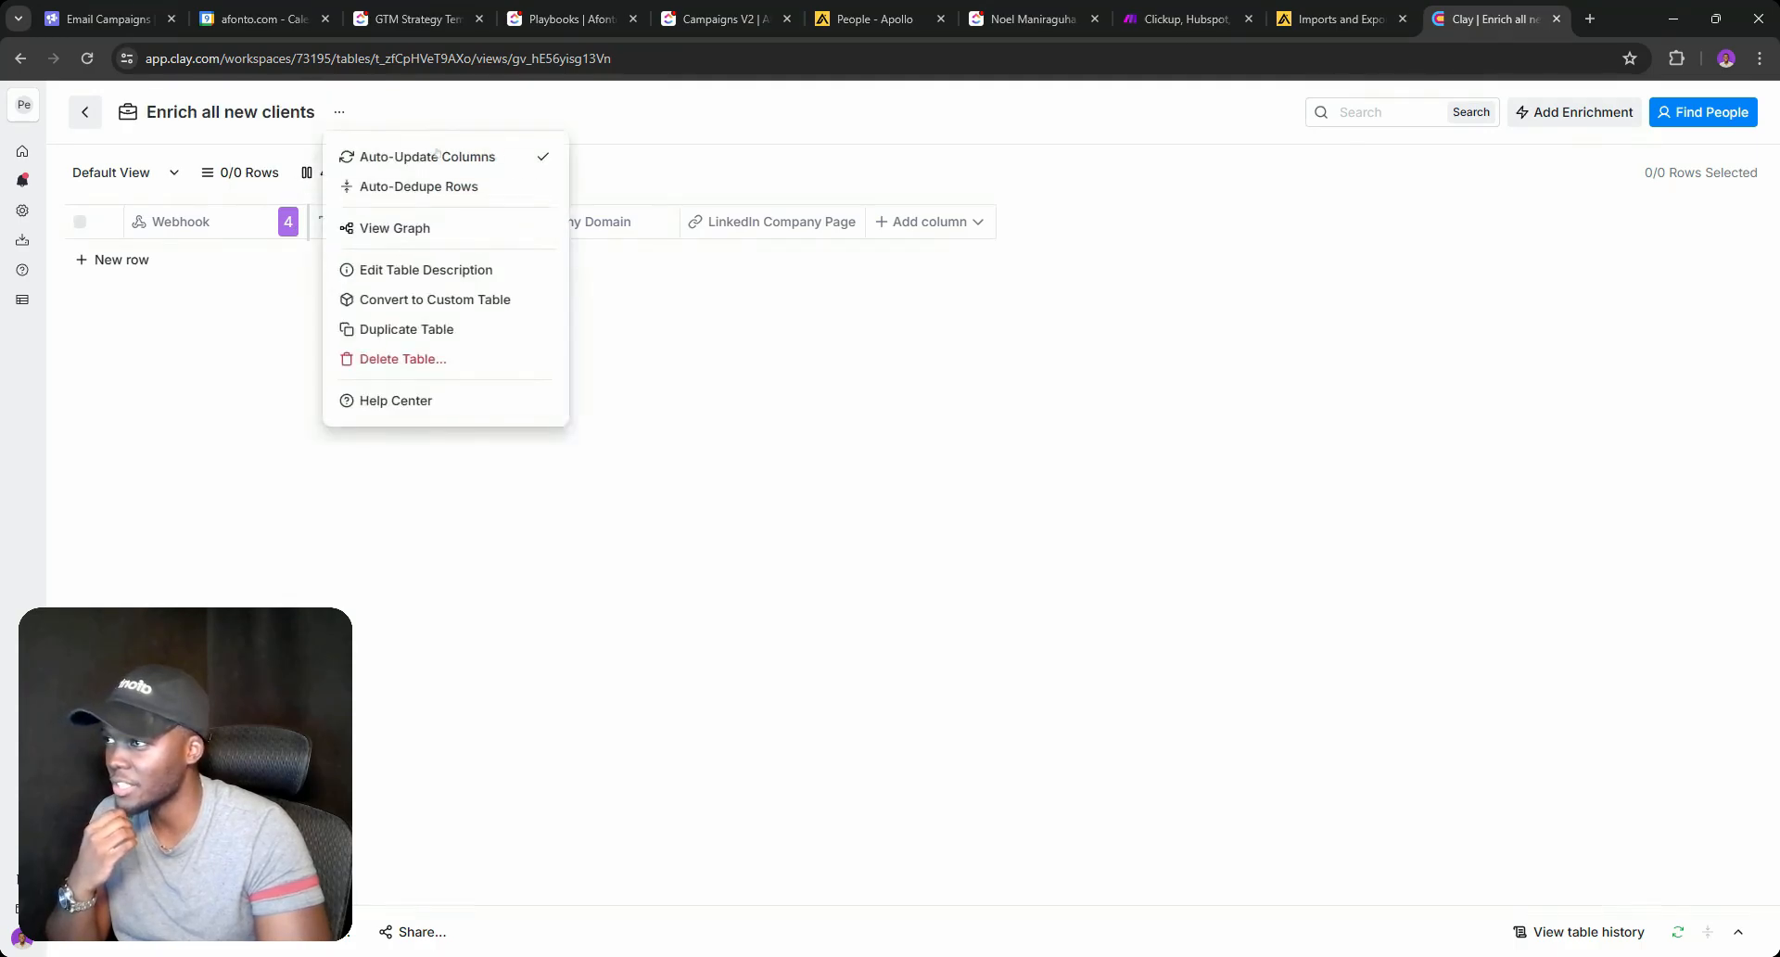
{"action": "left_click", "coordinate": [380, 358]}
{"action": "left_click", "coordinate": [990, 436]}
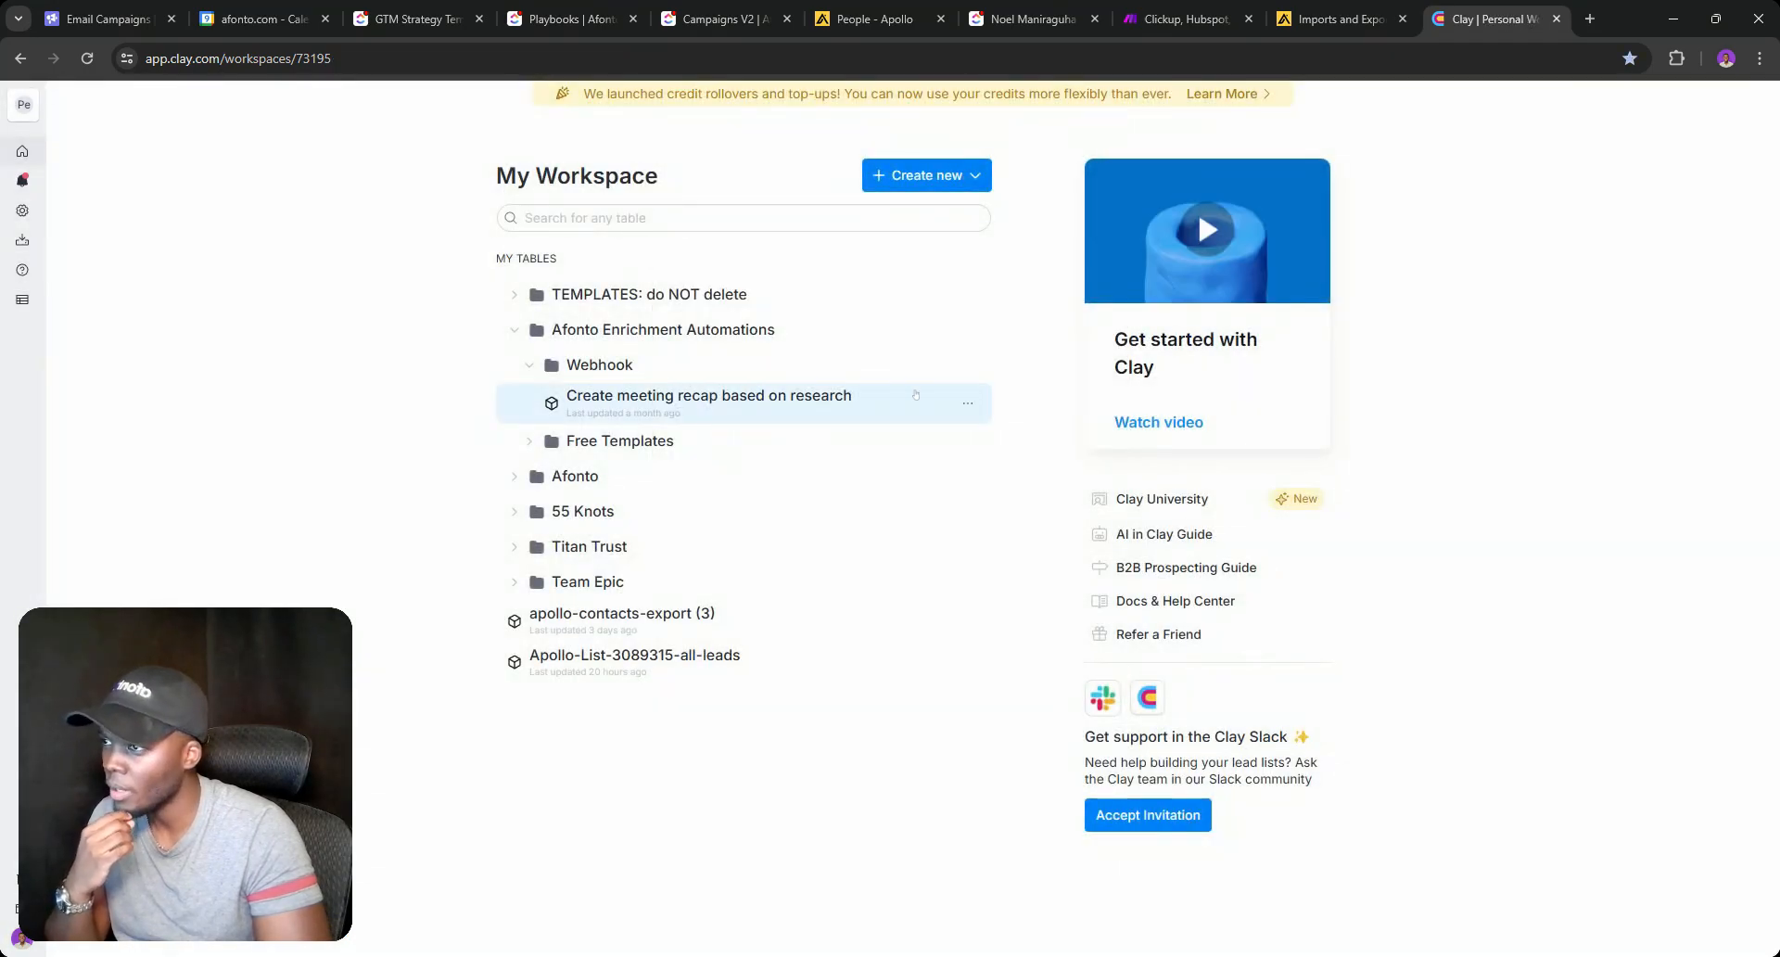
Create a new webhook-imported blank table in the Webhook folder and copy its webhook URL.
{"action": "left_click", "coordinate": [967, 365]}
{"action": "mouse_move", "coordinate": [996, 429]}
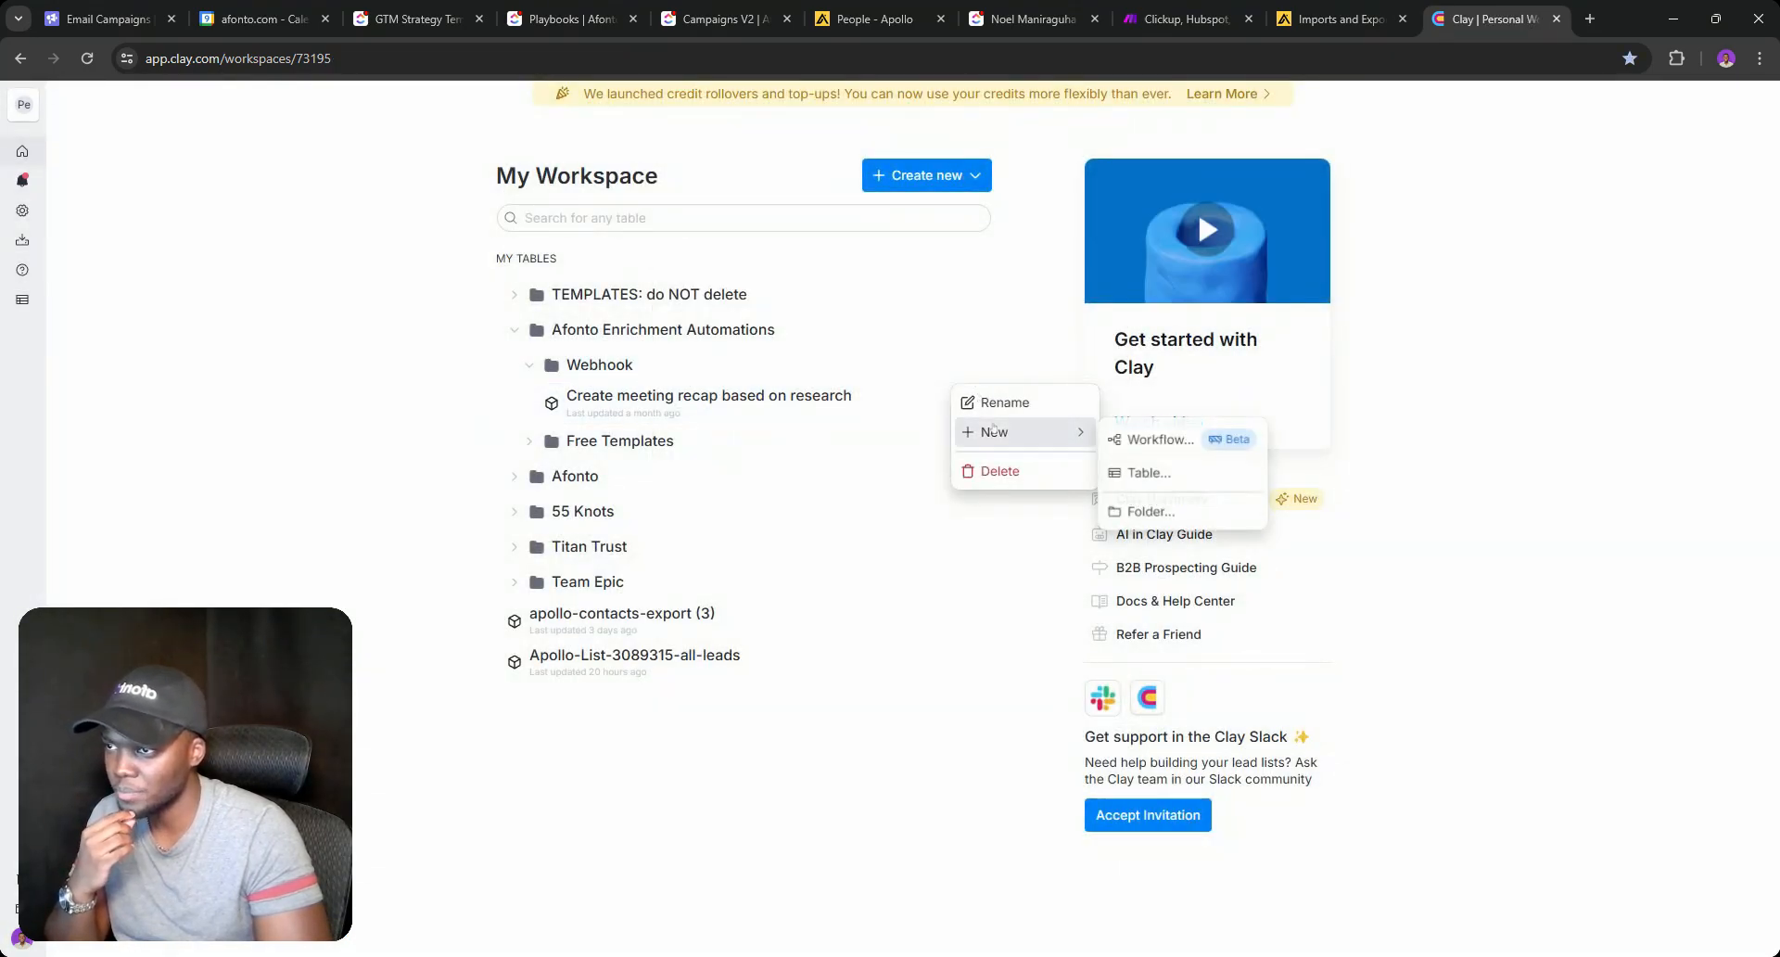
{"action": "left_click", "coordinate": [1151, 475]}
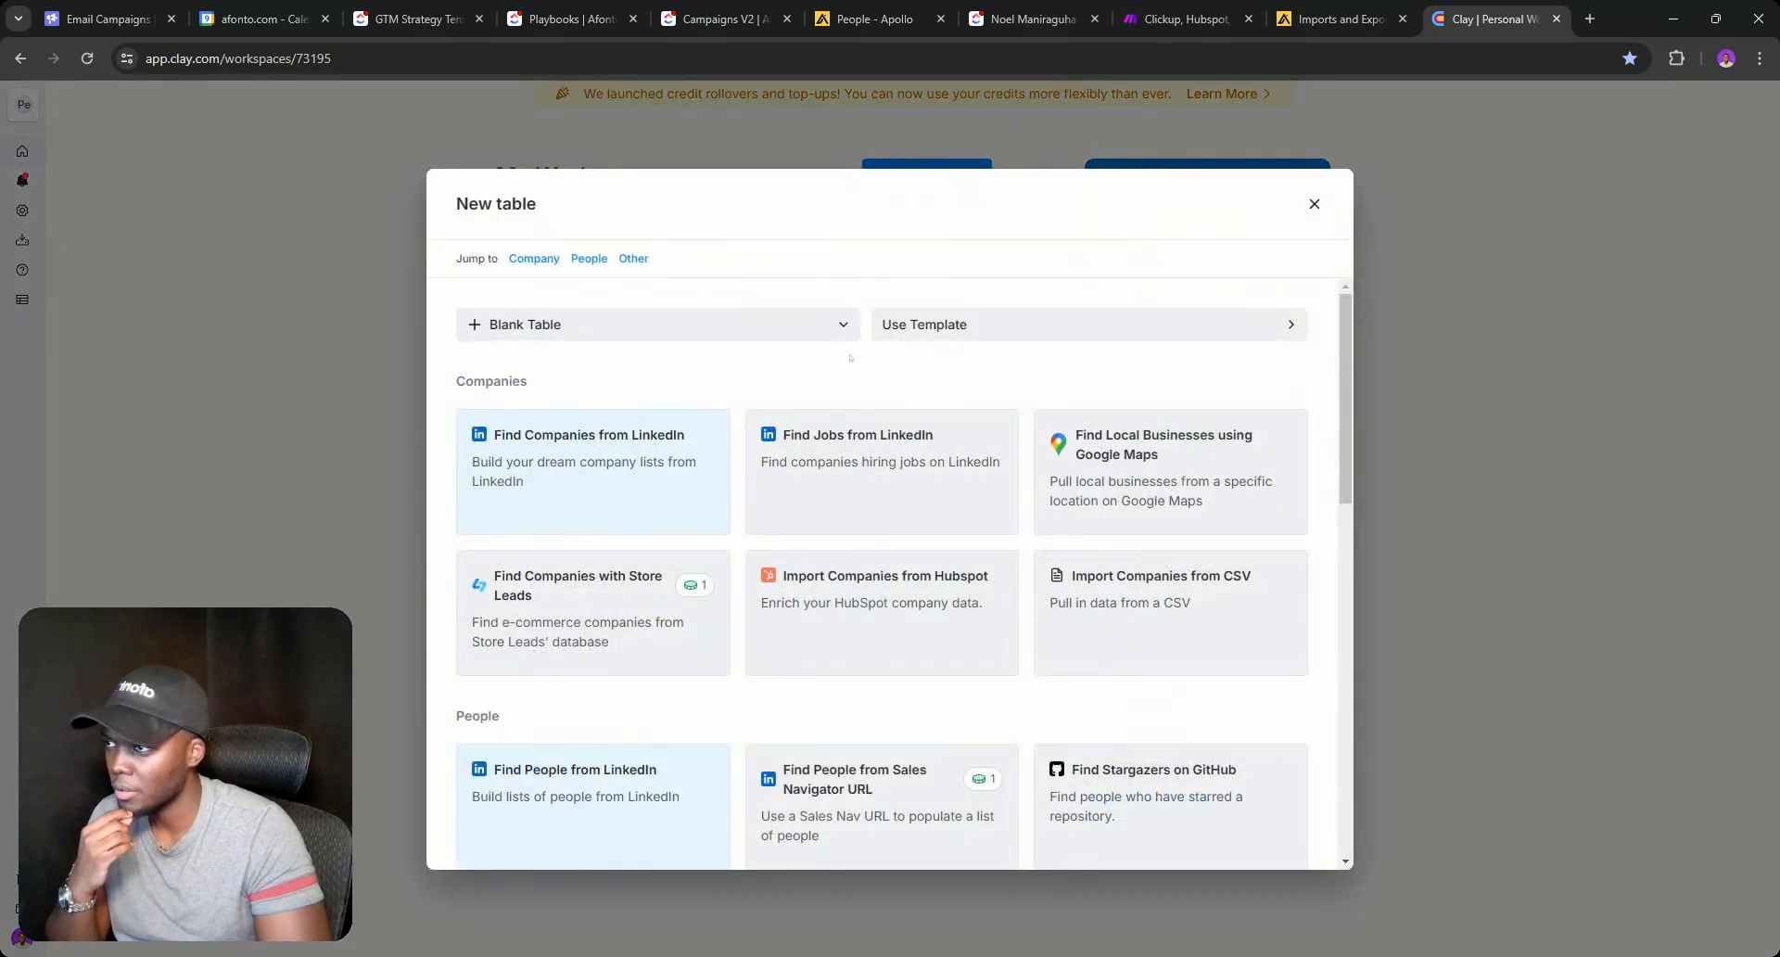
{"action": "scroll", "coordinate": [871, 602], "scroll_direction": "down", "scroll_amount": 10}
{"action": "scroll", "coordinate": [871, 603], "scroll_direction": "up", "scroll_amount": 5}
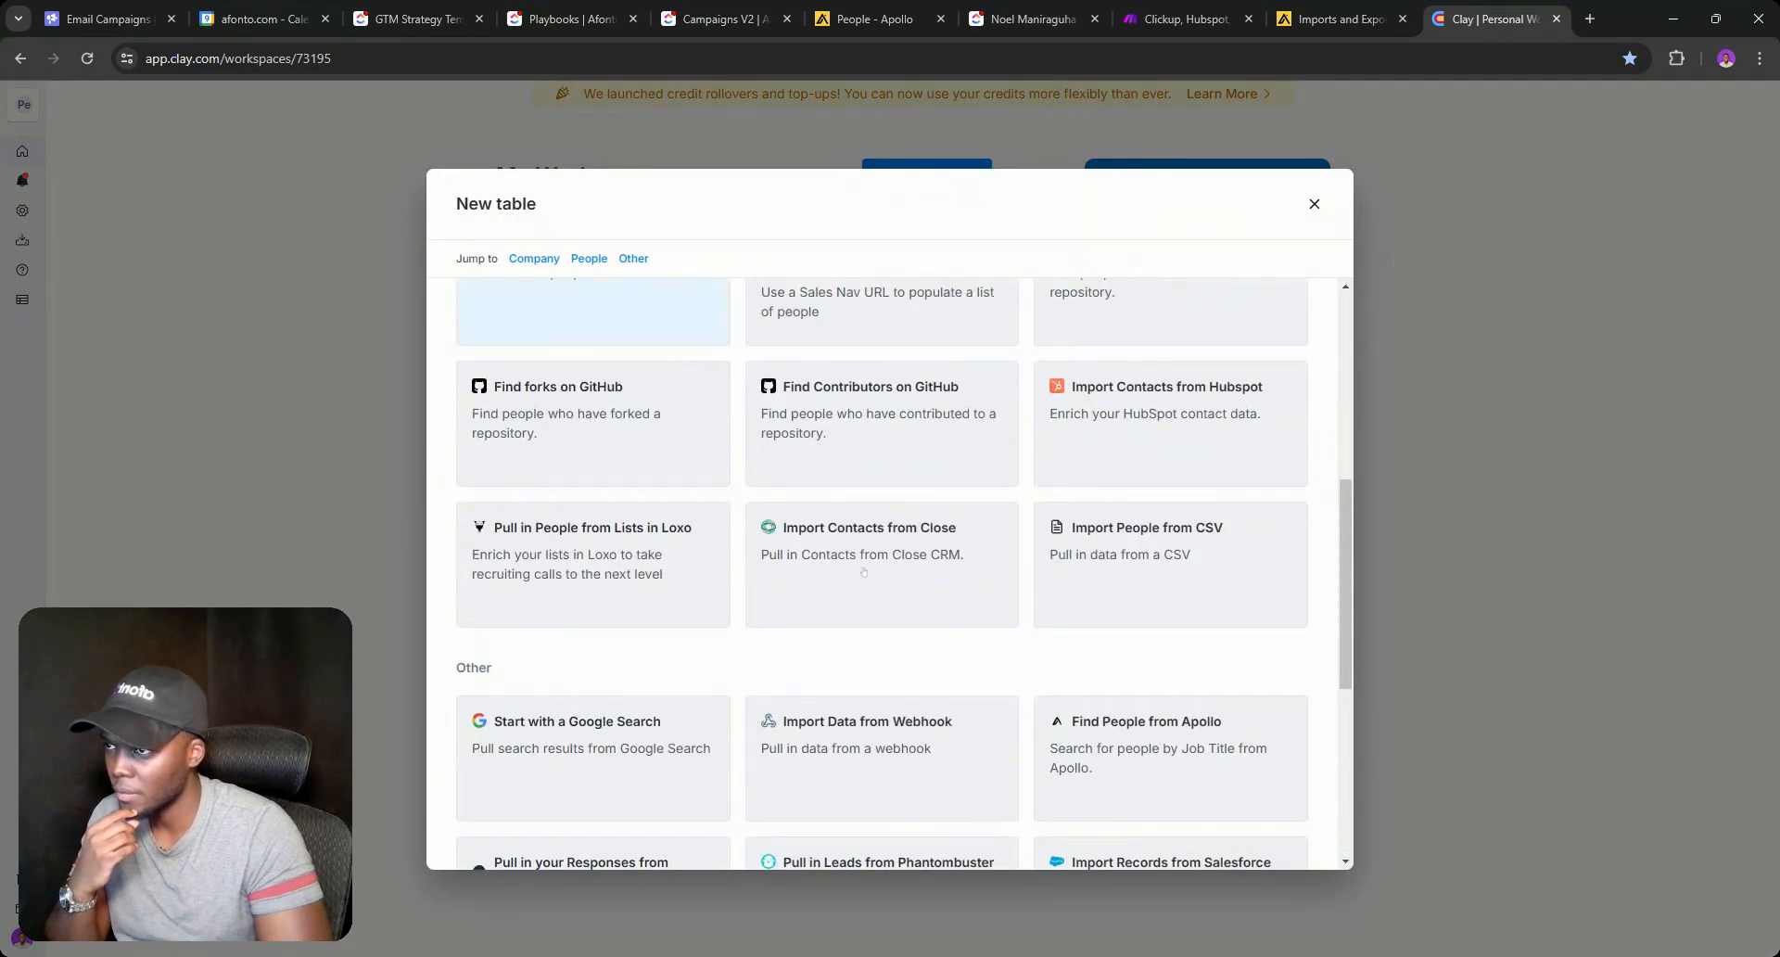
{"action": "left_click", "coordinate": [850, 724]}
{"action": "left_click", "coordinate": [714, 562]}
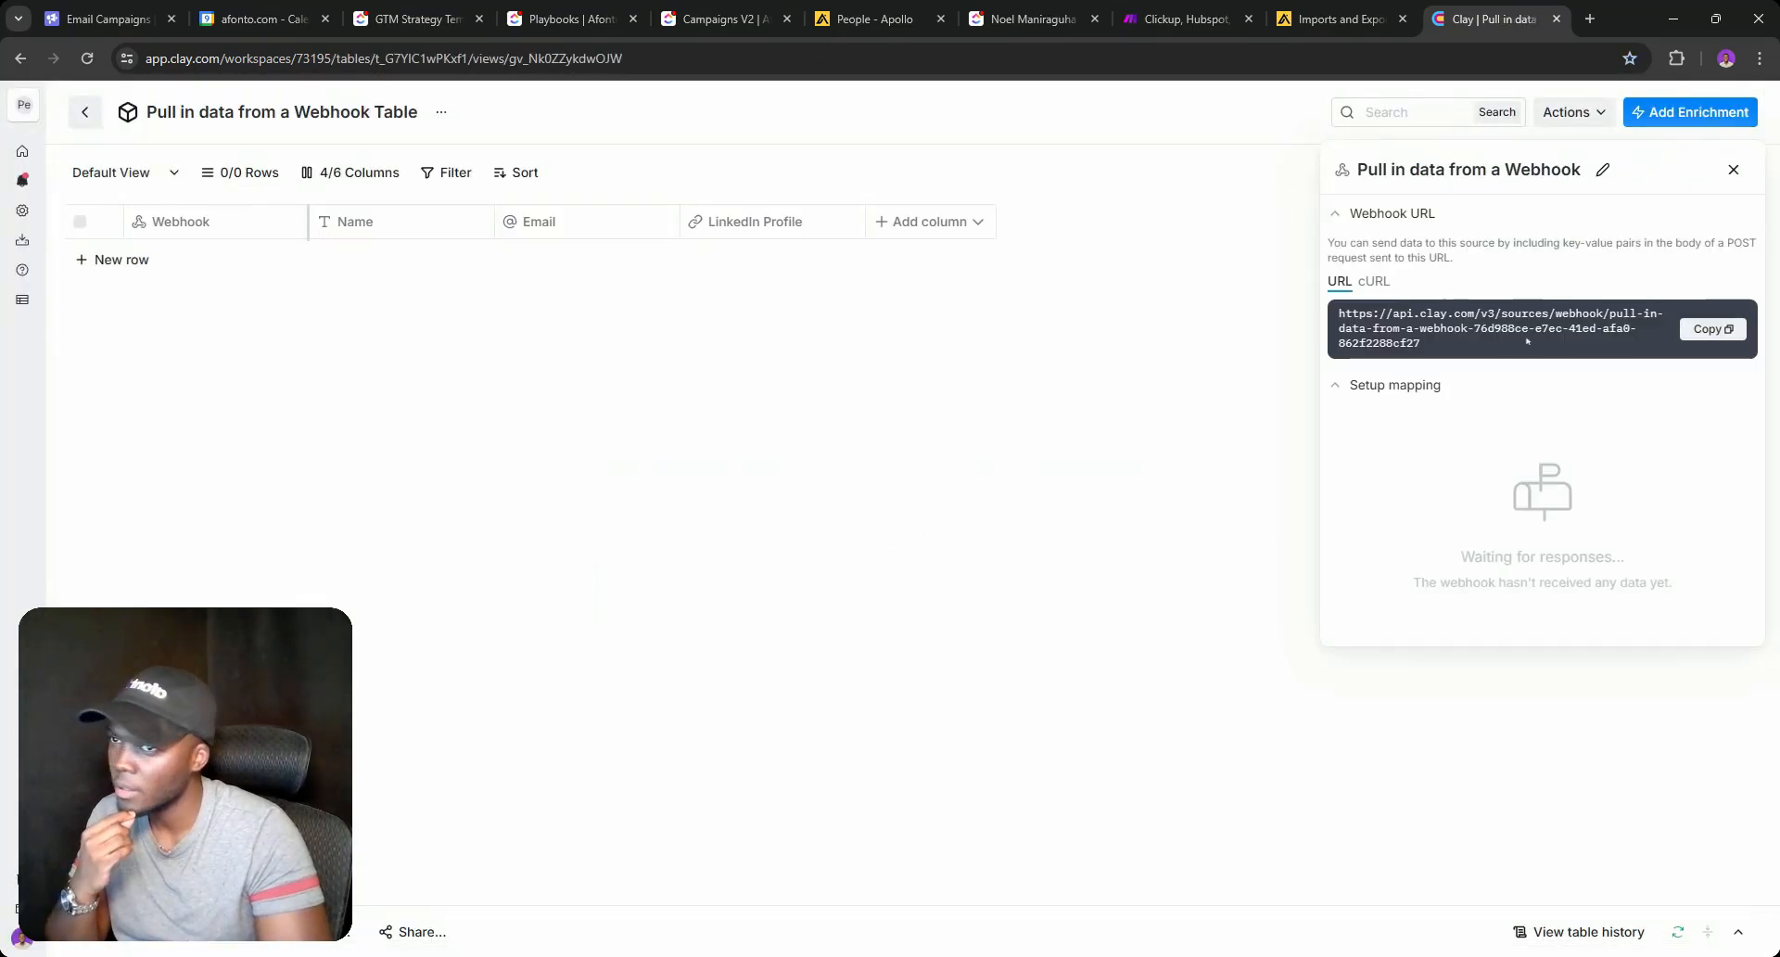
{"action": "left_click", "coordinate": [1710, 330]}
{"action": "left_click", "coordinate": [1172, 11]}
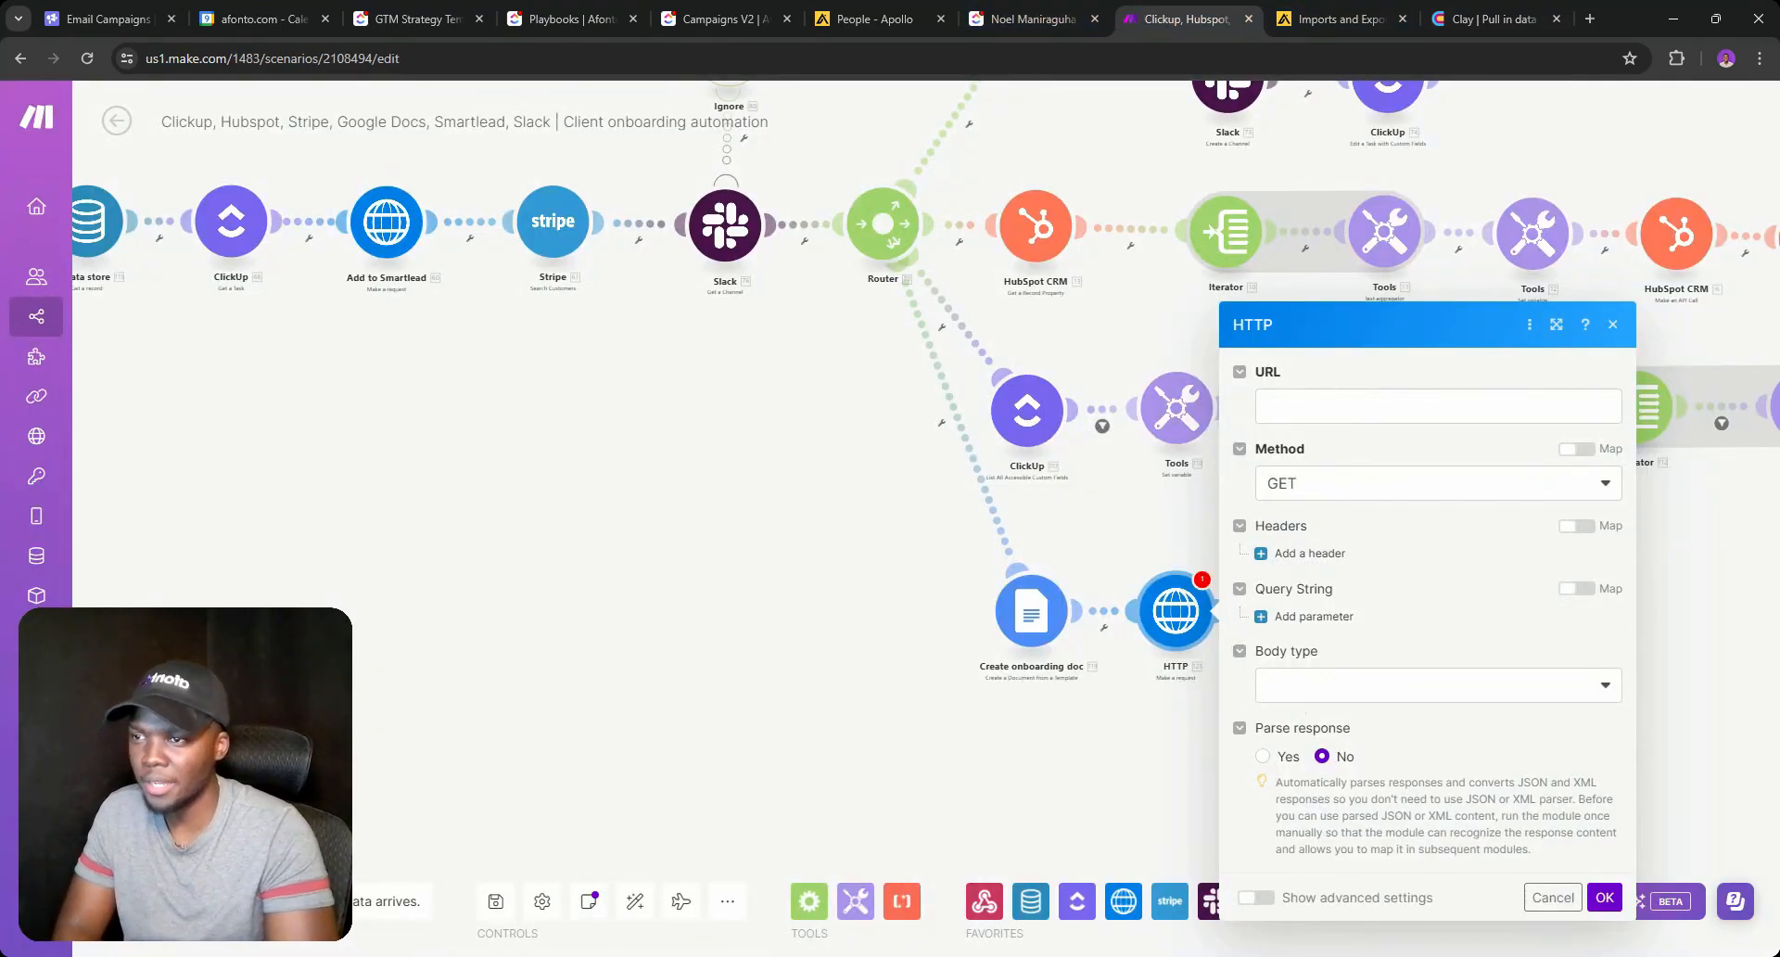
Point the HTTP module at the Clay webhook URL using POST with a Raw JSON body.
{"action": "left_click", "coordinate": [1437, 405]}
{"action": "key", "text": "ctrl+v"}
{"action": "left_click", "coordinate": [1313, 505]}
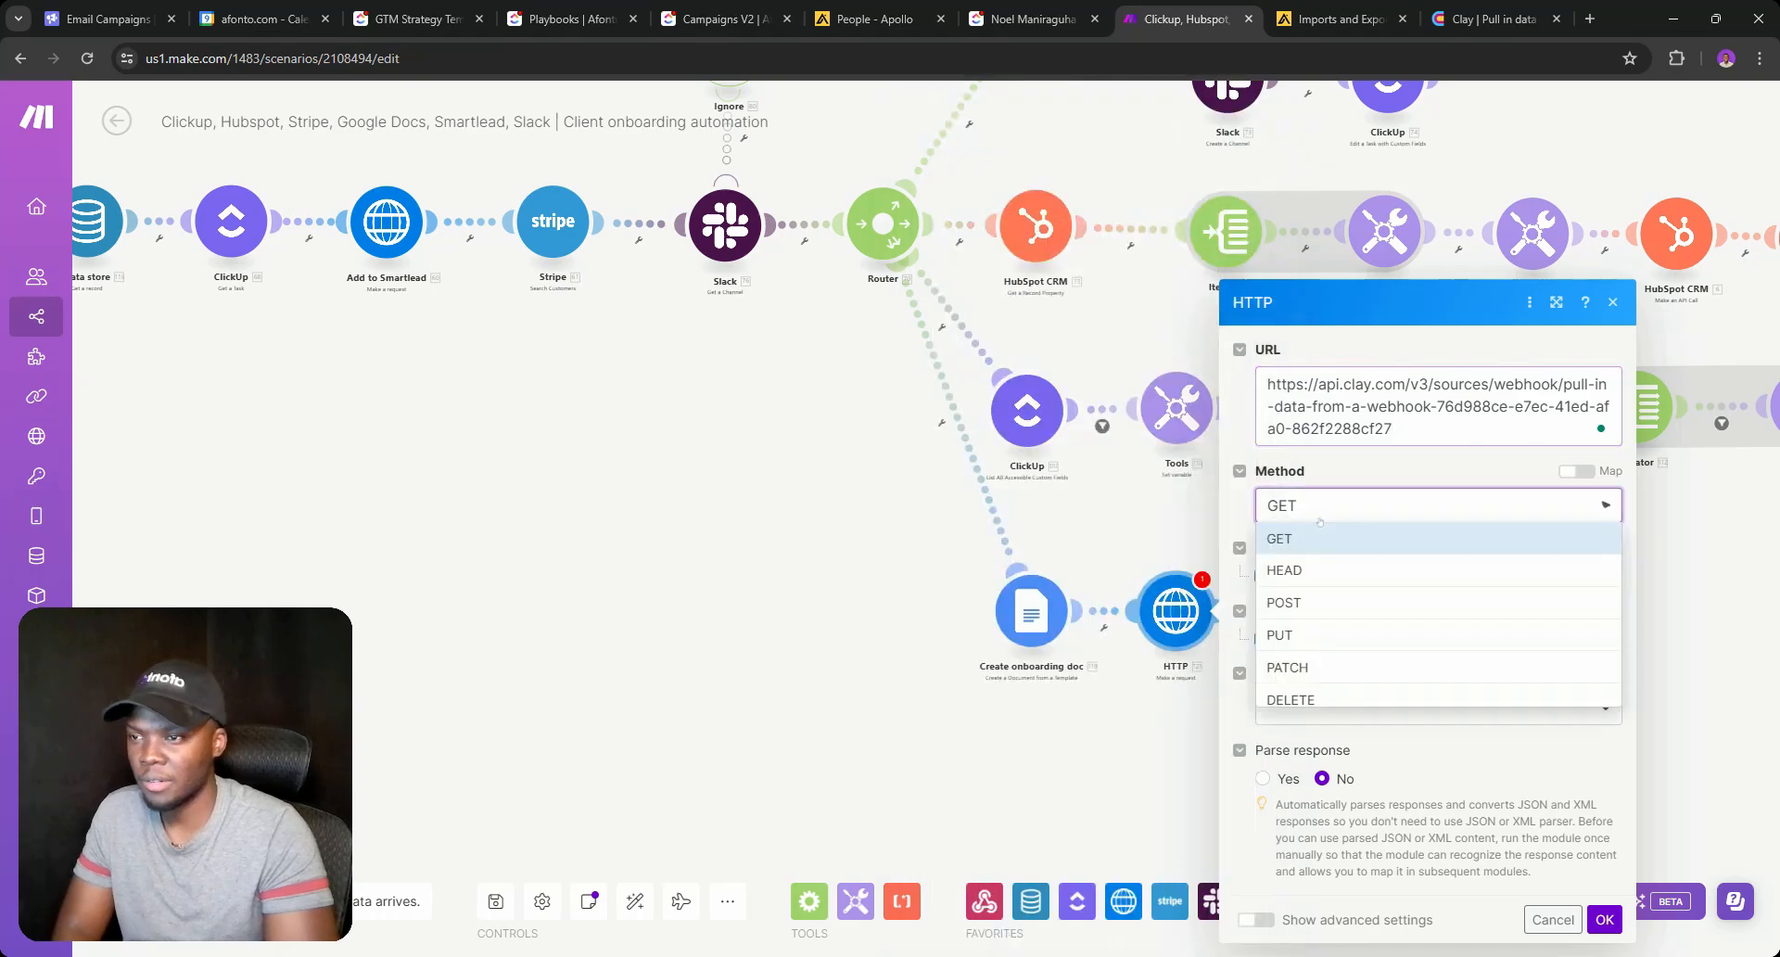
{"action": "left_click", "coordinate": [1312, 603]}
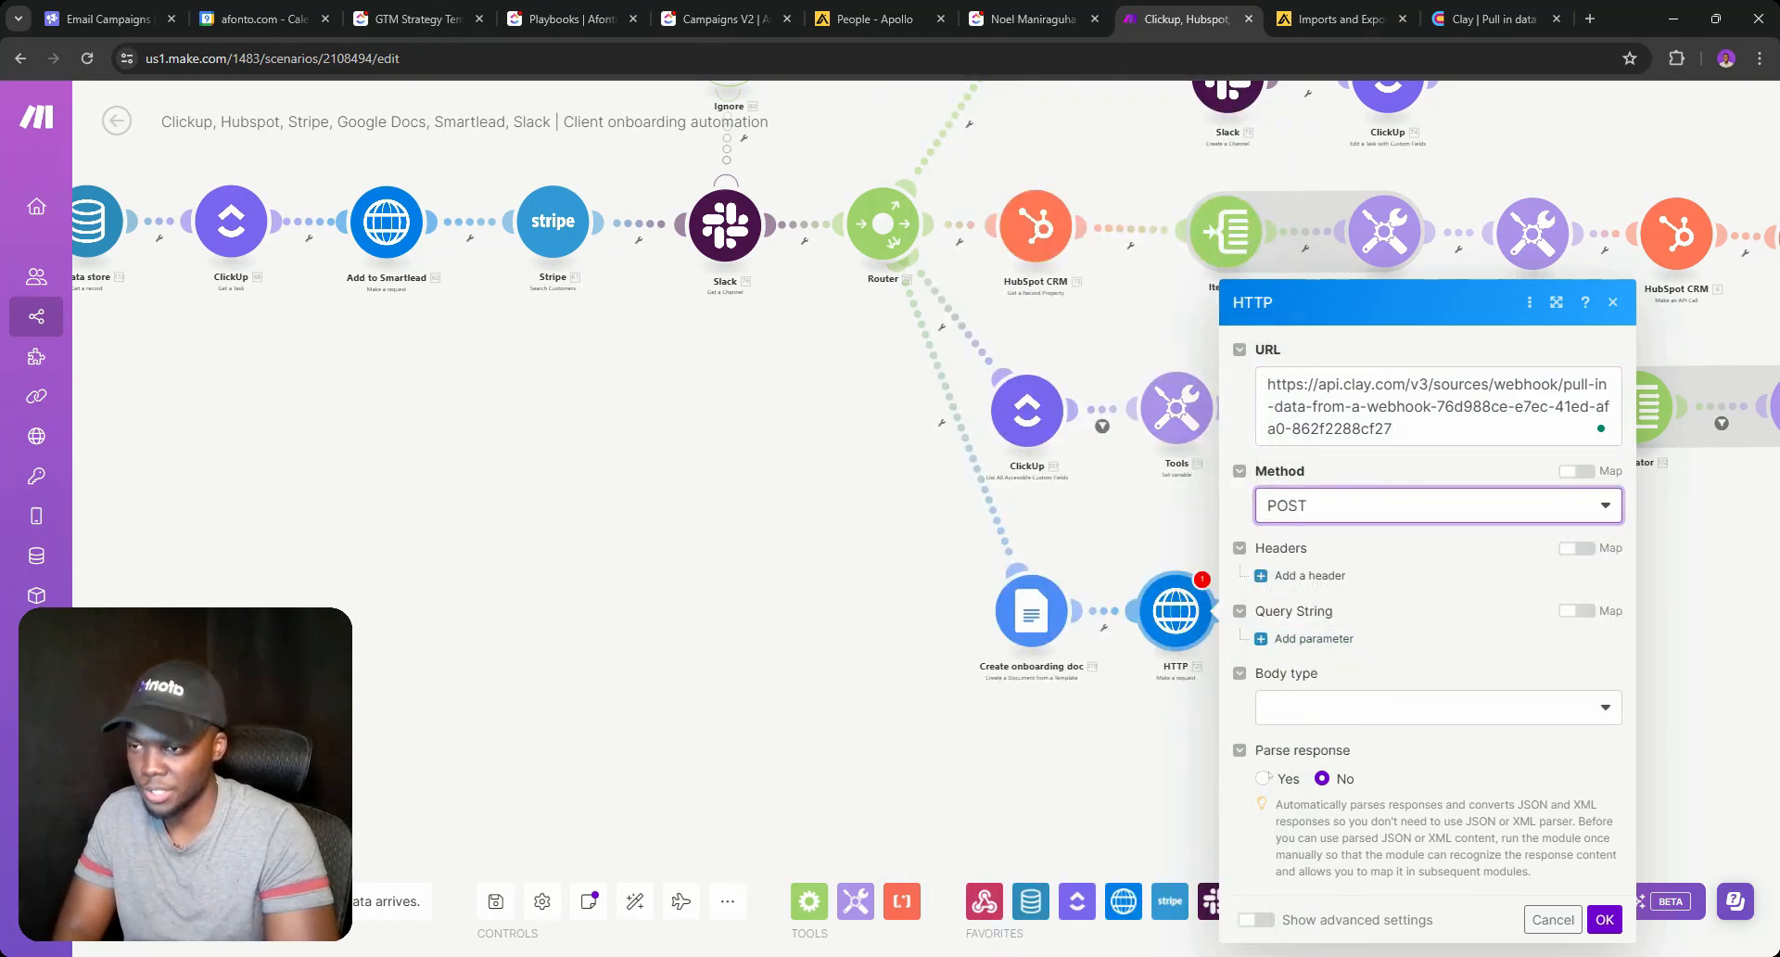
{"action": "left_click", "coordinate": [1353, 709]}
{"action": "left_click", "coordinate": [1354, 734]}
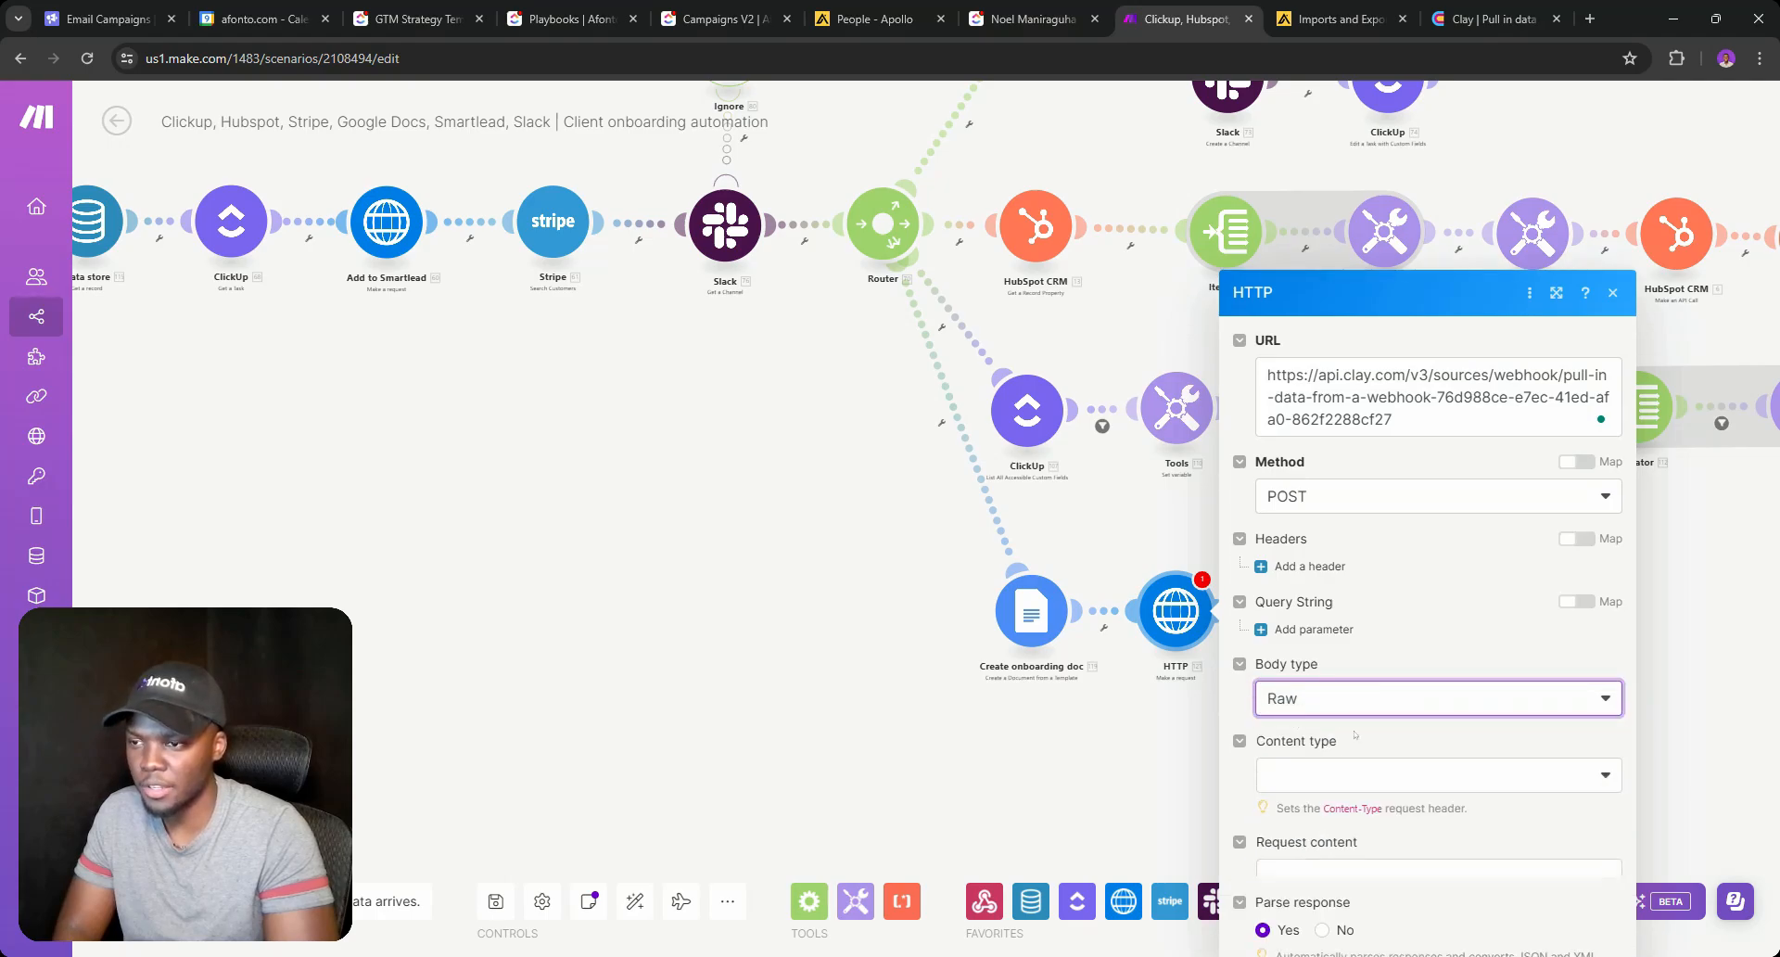
{"action": "left_click", "coordinate": [1344, 612]}
{"action": "left_click", "coordinate": [1332, 701]}
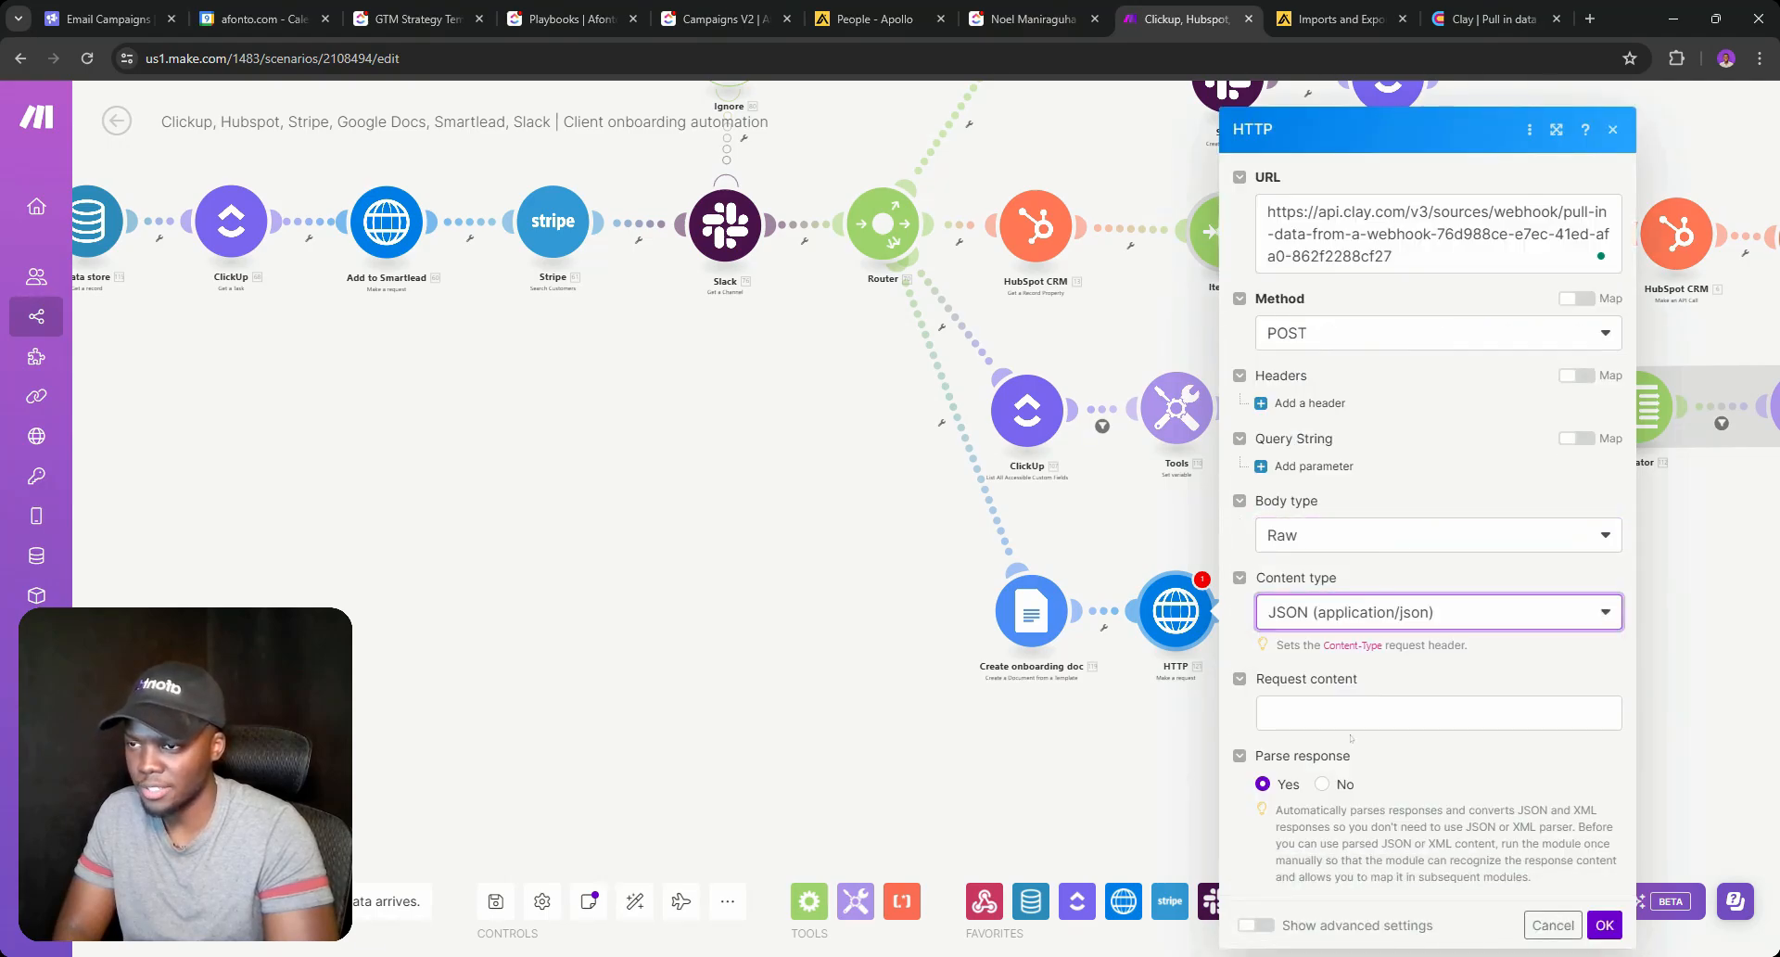
Start the JSON body with a "Company Name" entry mapped to the ClickUp Company field.
{"action": "left_click", "coordinate": [1350, 720]}
{"action": "type", "text": "{"}
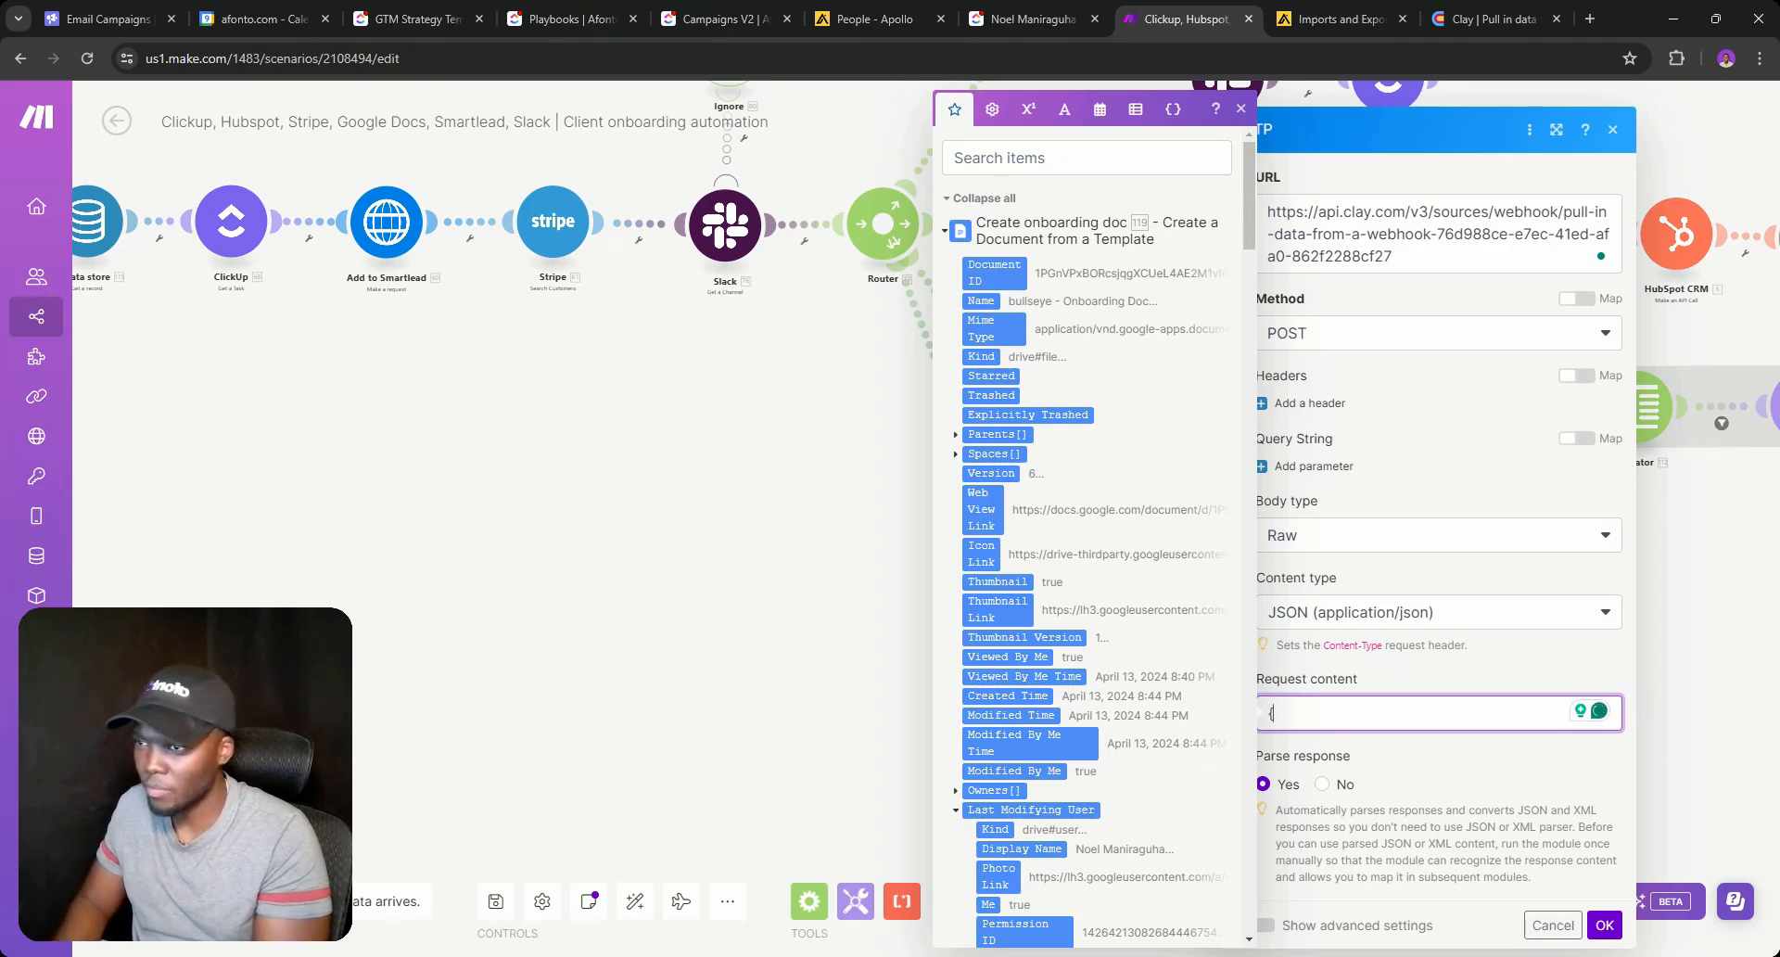
{"action": "key", "text": "Return"}
{"action": "scroll", "coordinate": [1174, 593], "scroll_direction": "down", "scroll_amount": 20}
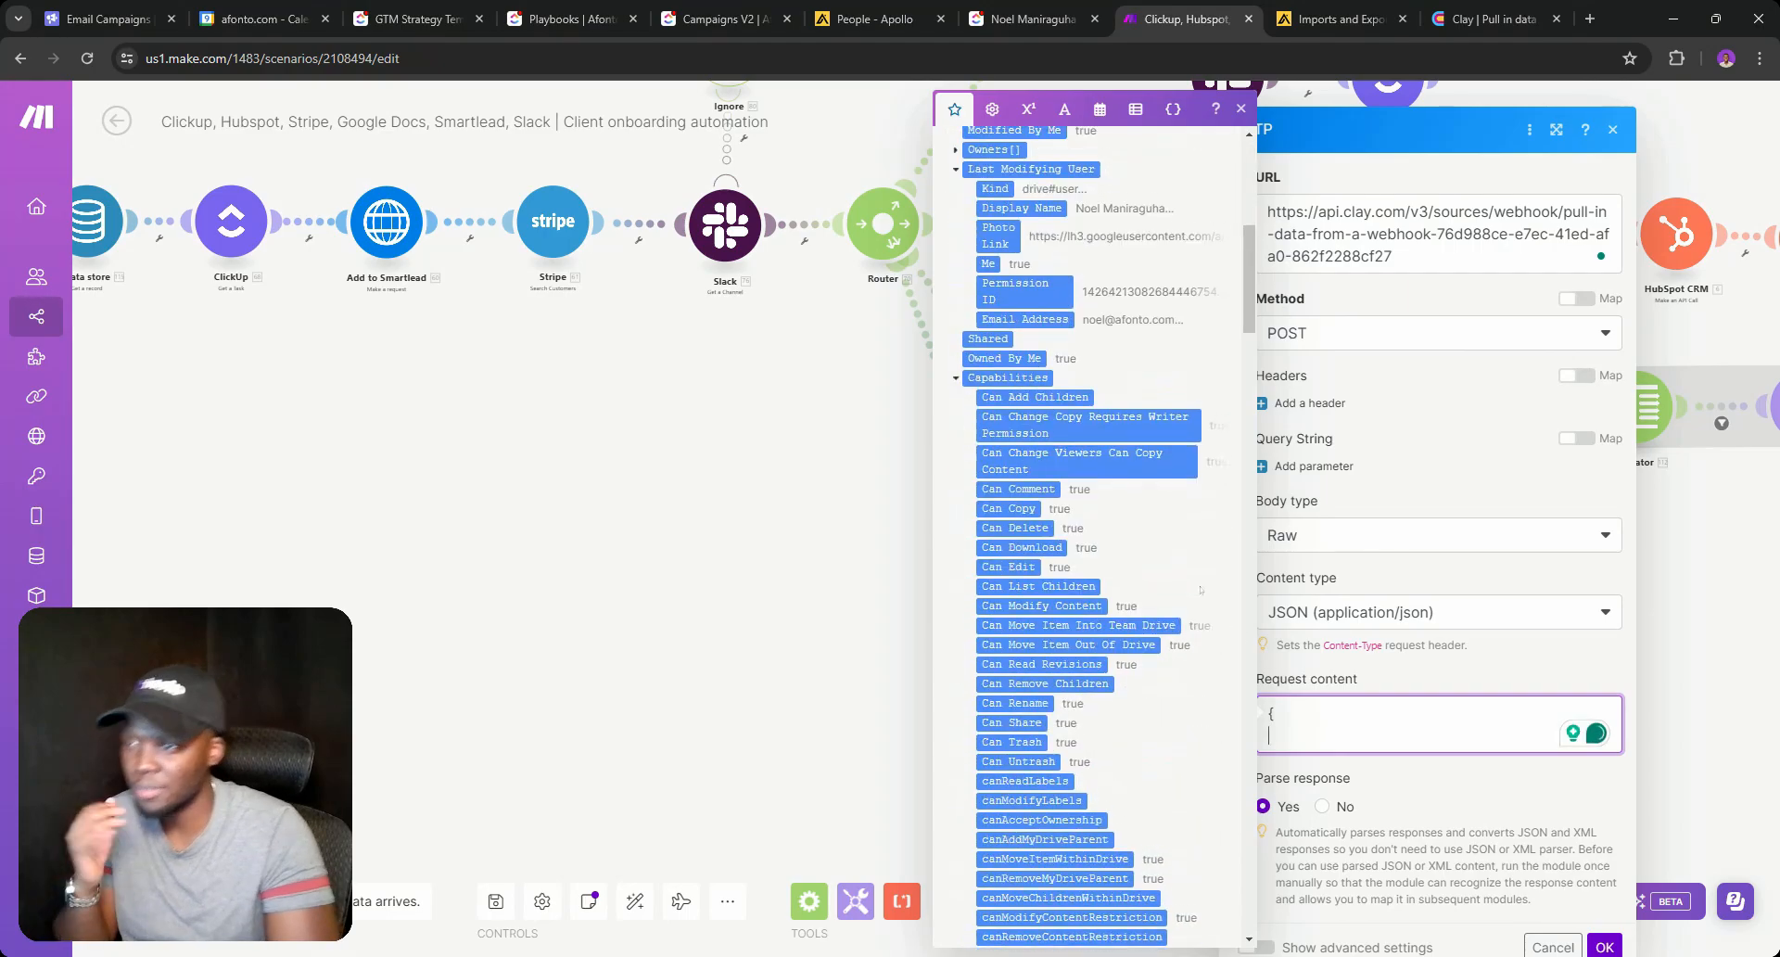
{"action": "scroll", "coordinate": [1174, 593], "scroll_direction": "up", "scroll_amount": 3}
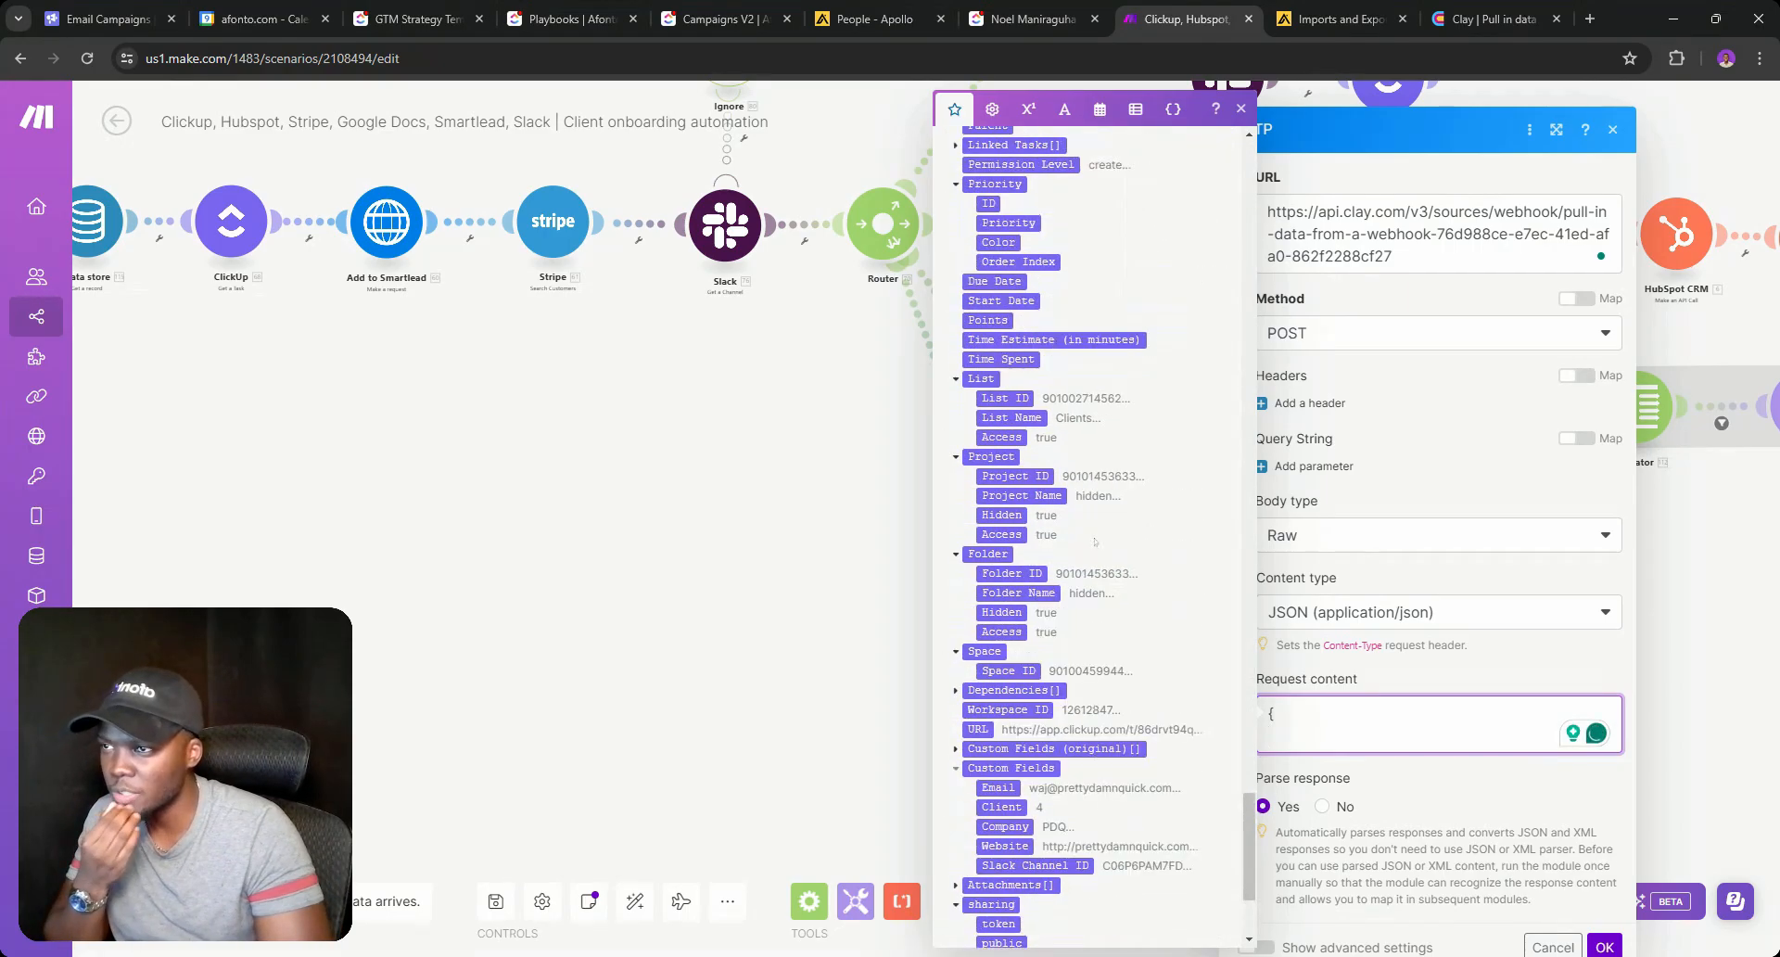
{"action": "scroll", "coordinate": [1076, 573], "scroll_direction": "down", "scroll_amount": 3}
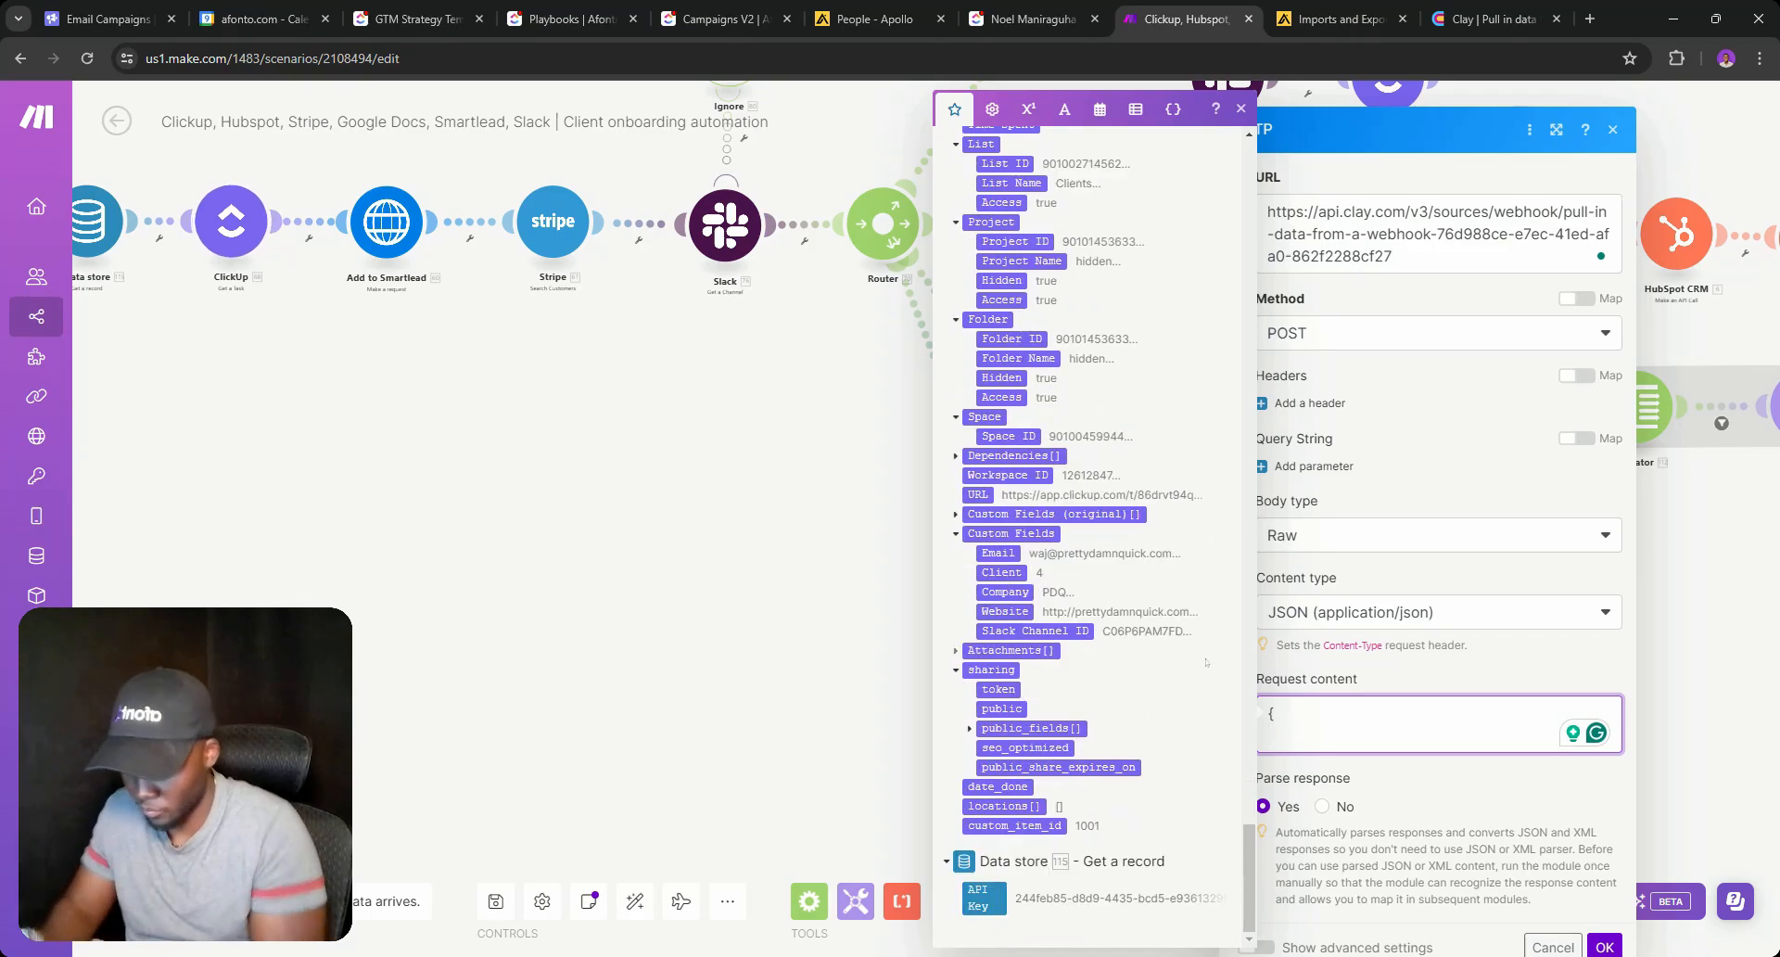
{"action": "type", "text": "Com"}
{"action": "type", "text": "pan"}
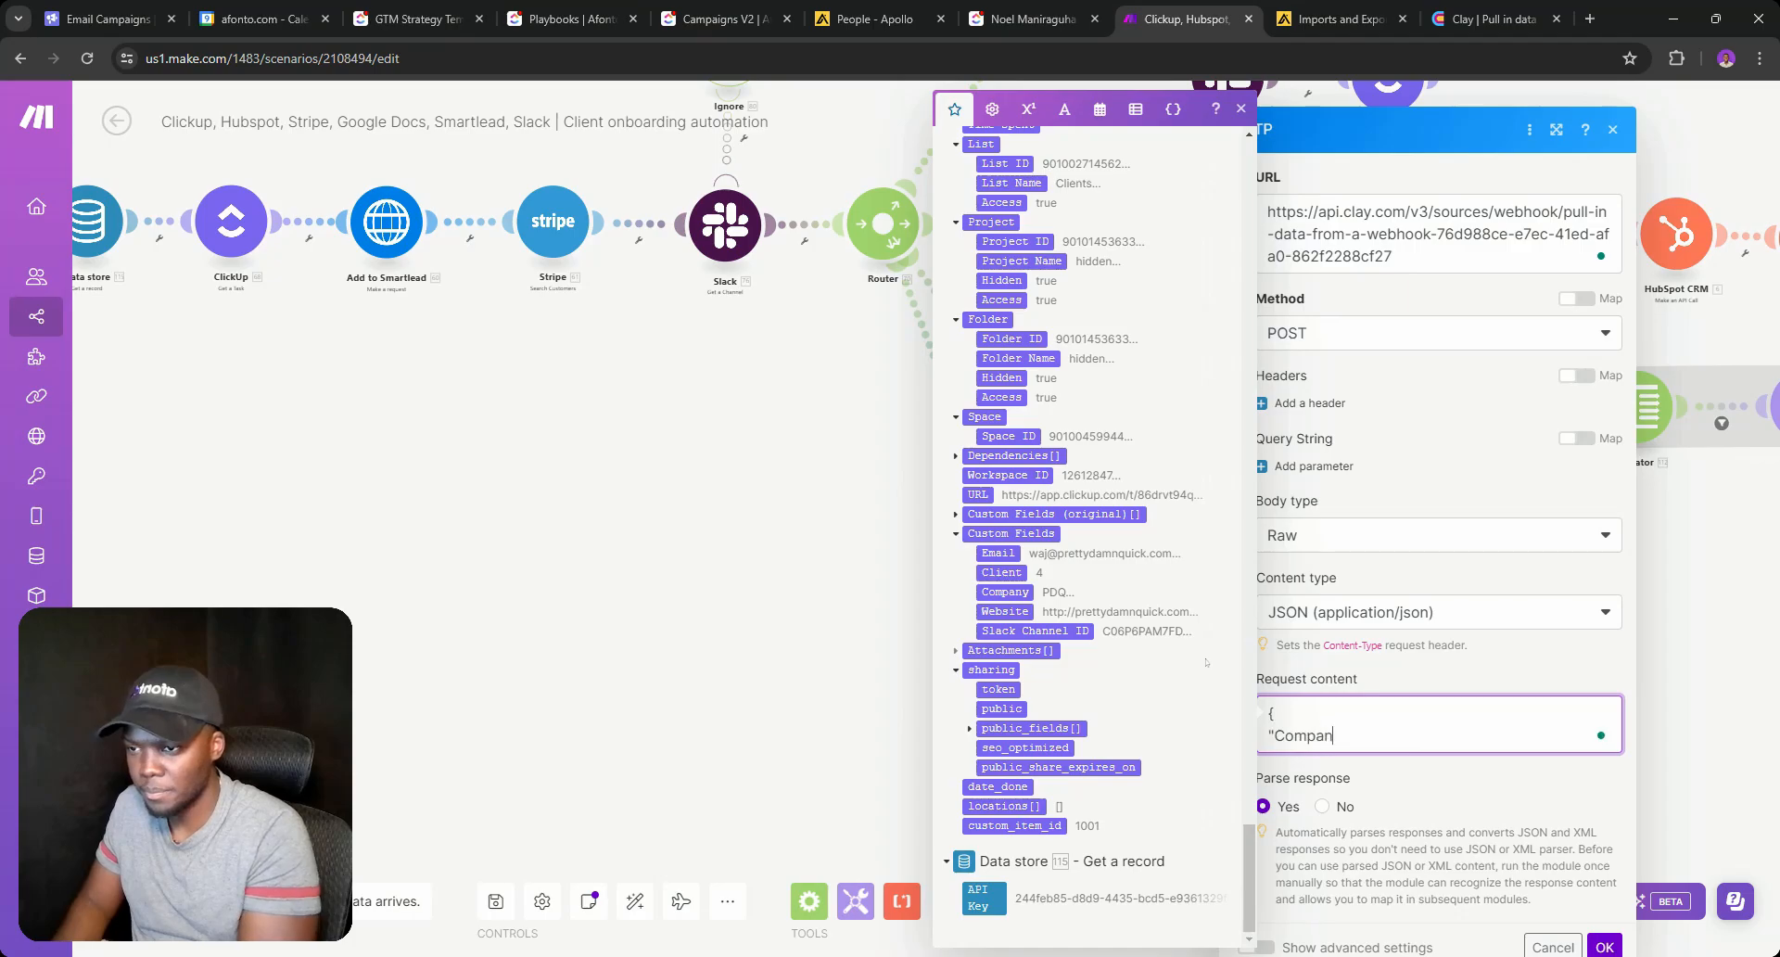
{"action": "type", "text": "y Name\""}
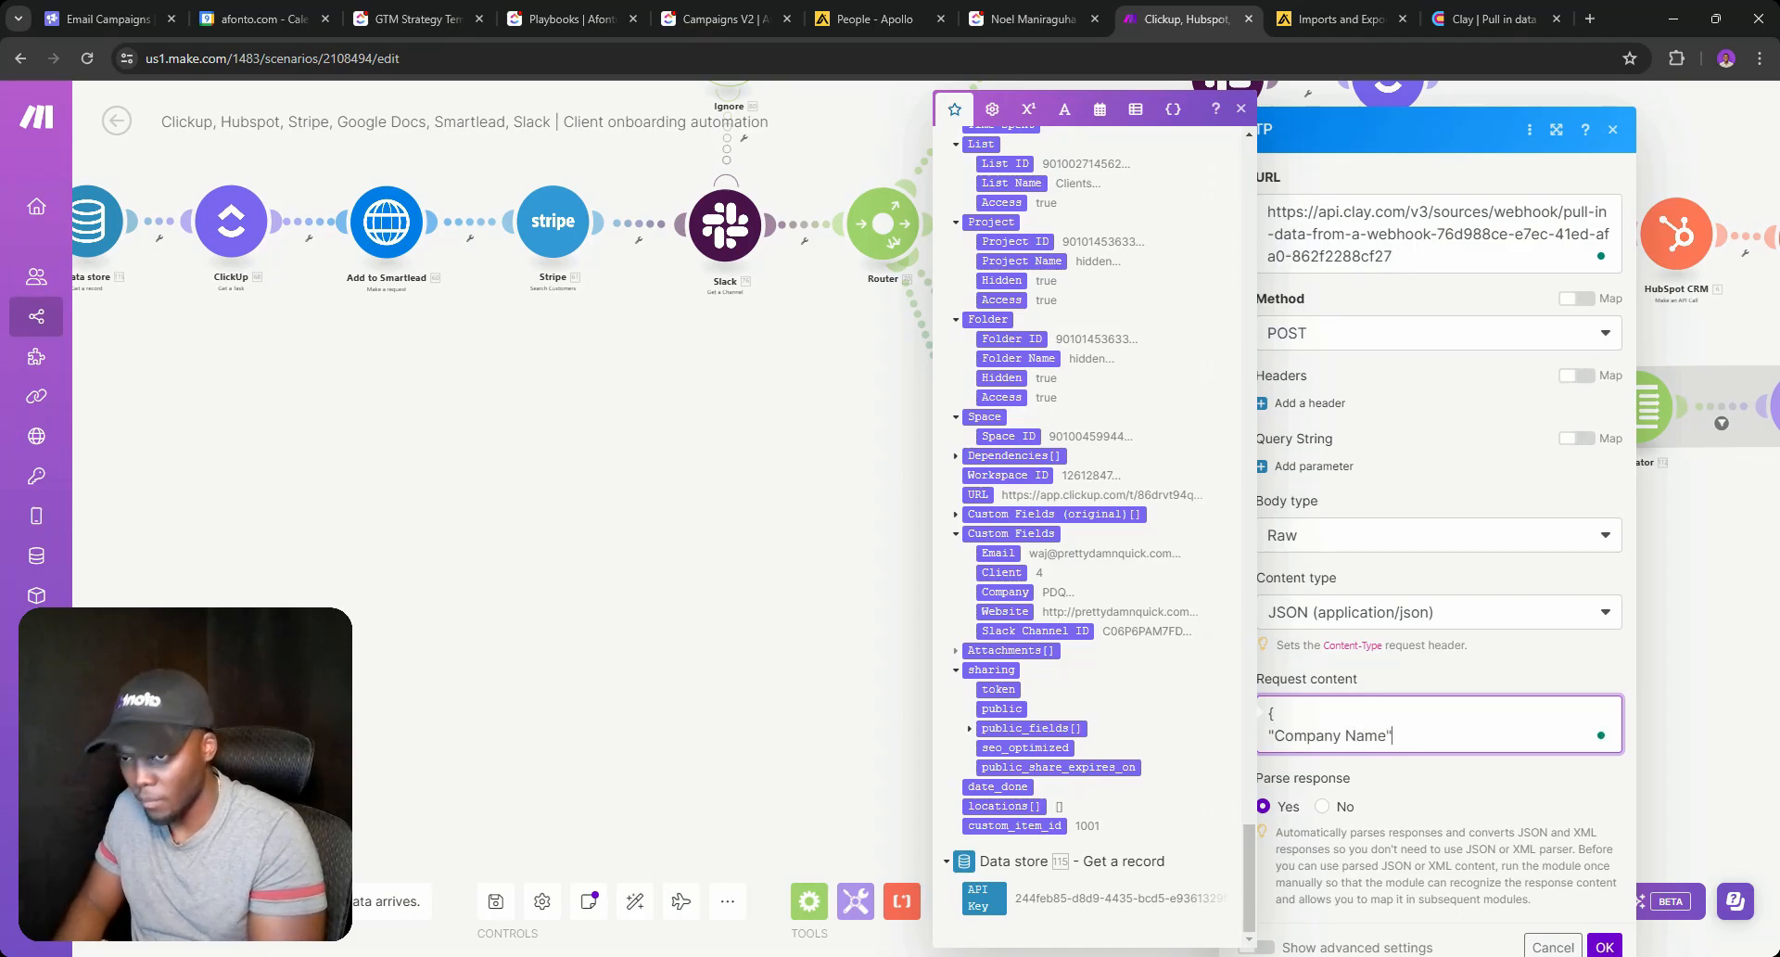
{"action": "type", "text": ":\""}
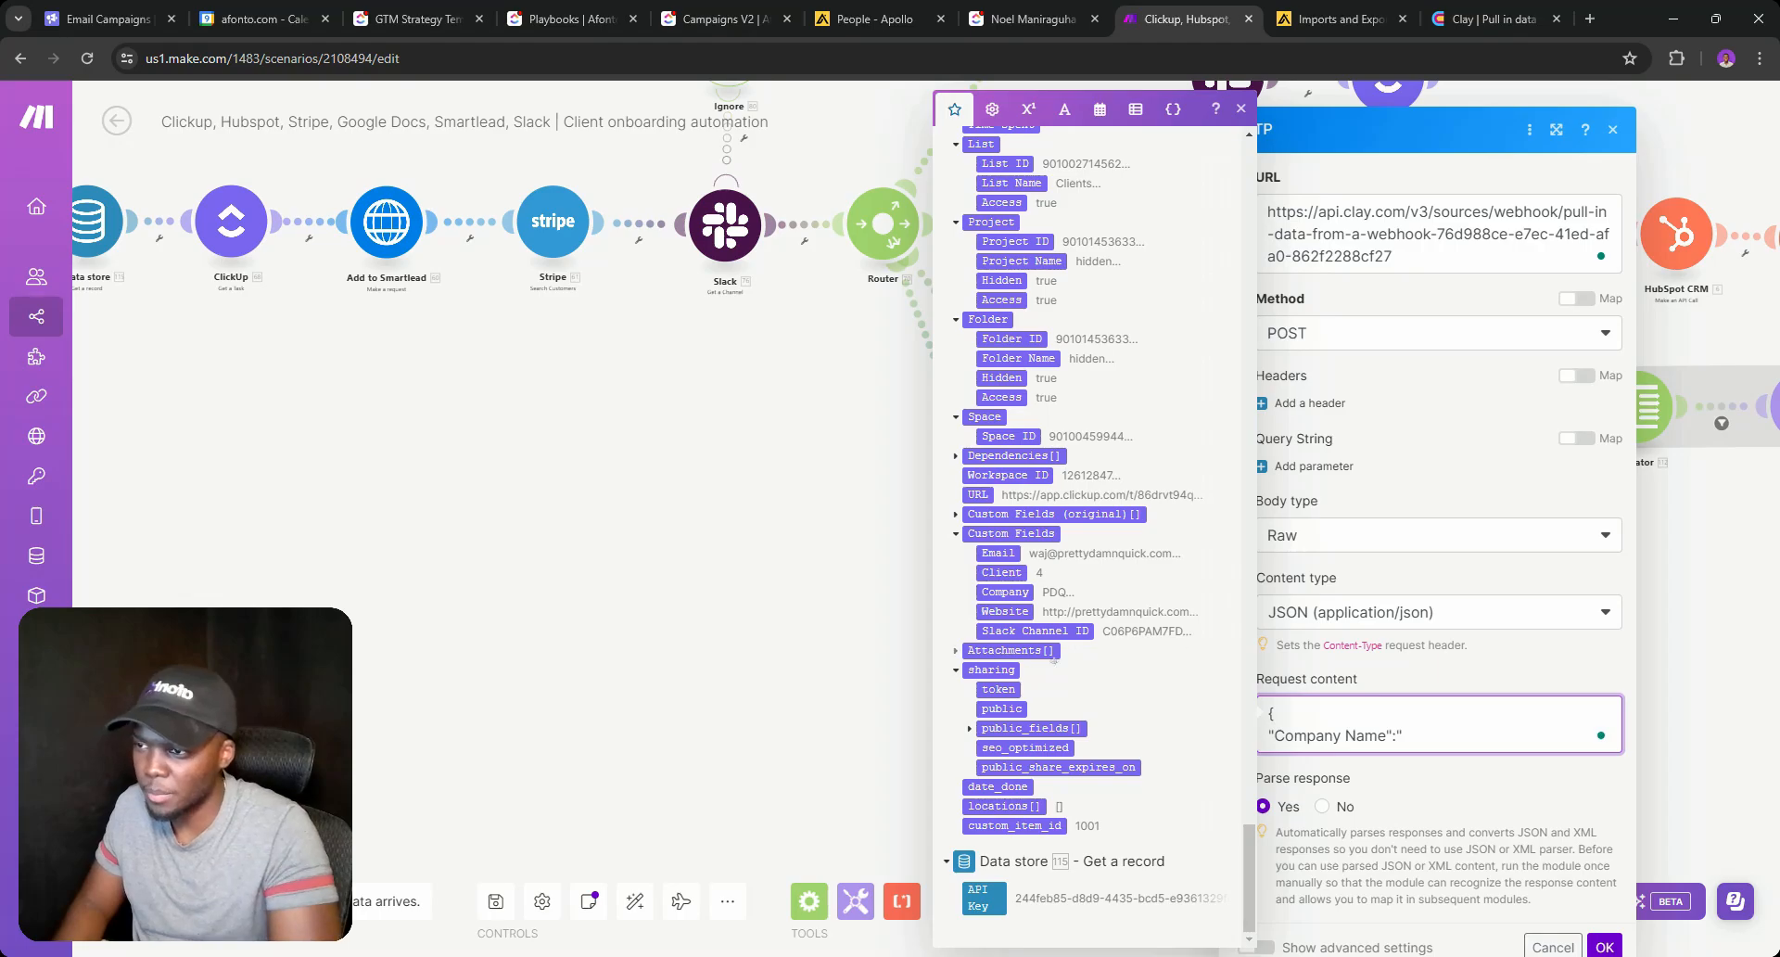
{"action": "left_click", "coordinate": [1005, 592]}
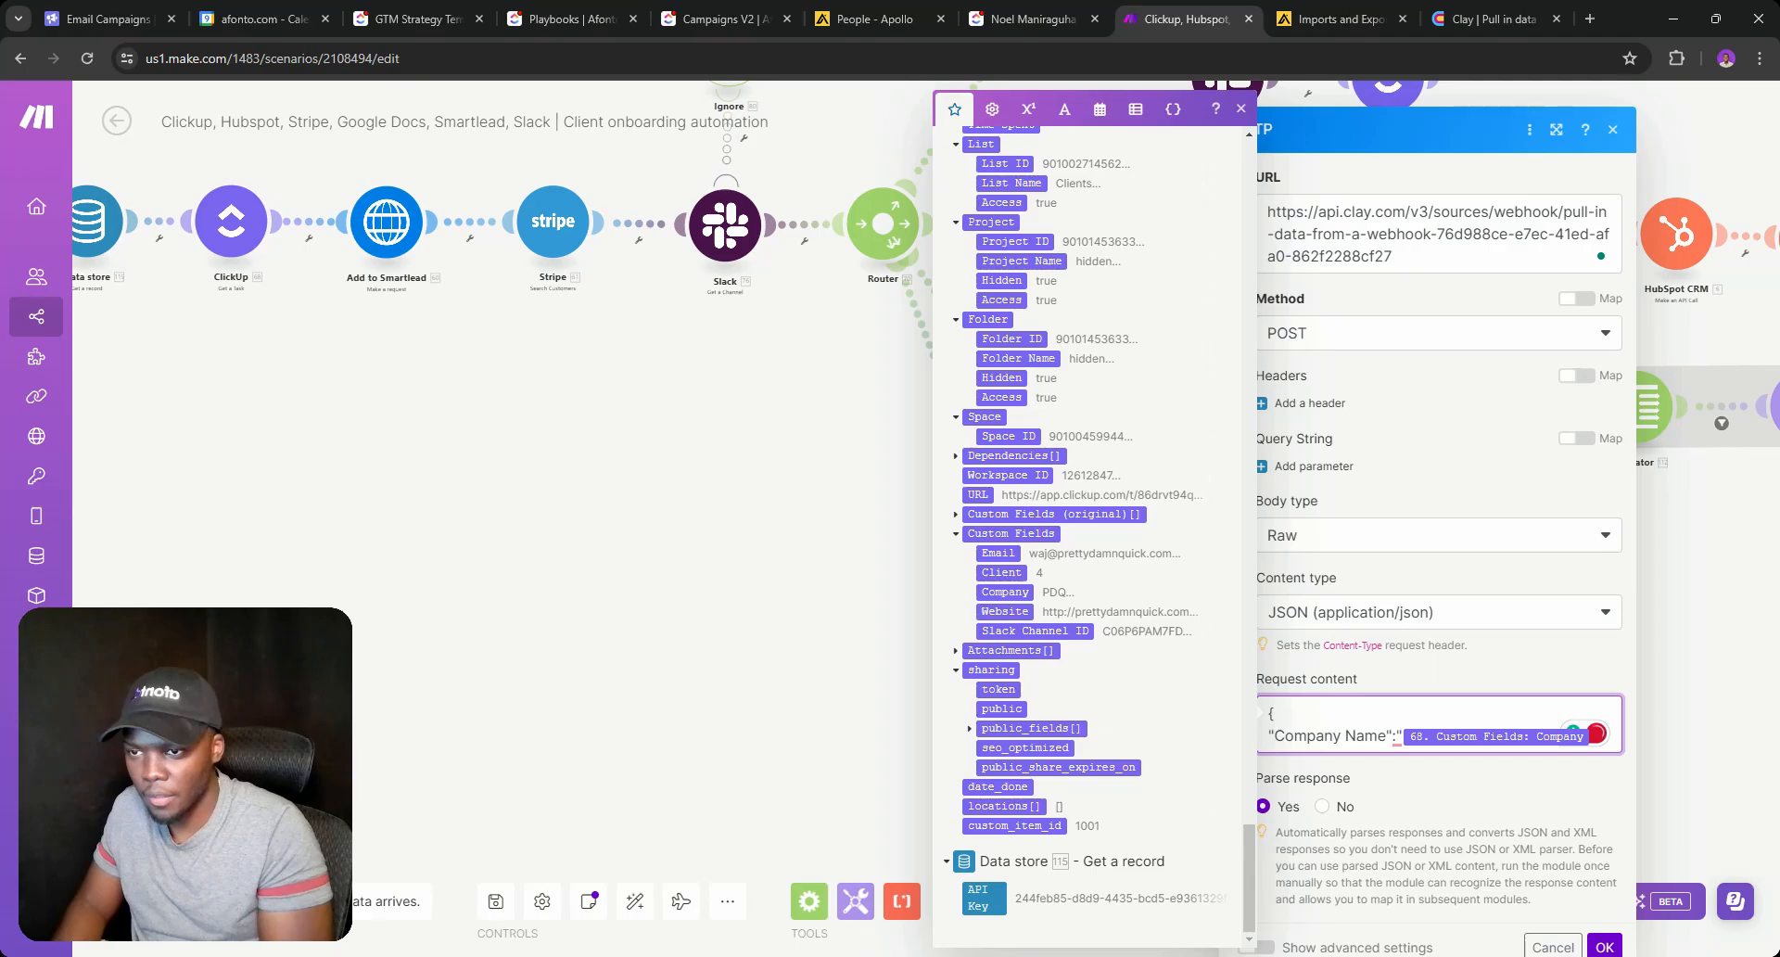
{"action": "type", "text": "\""}
{"action": "key", "text": "Return"}
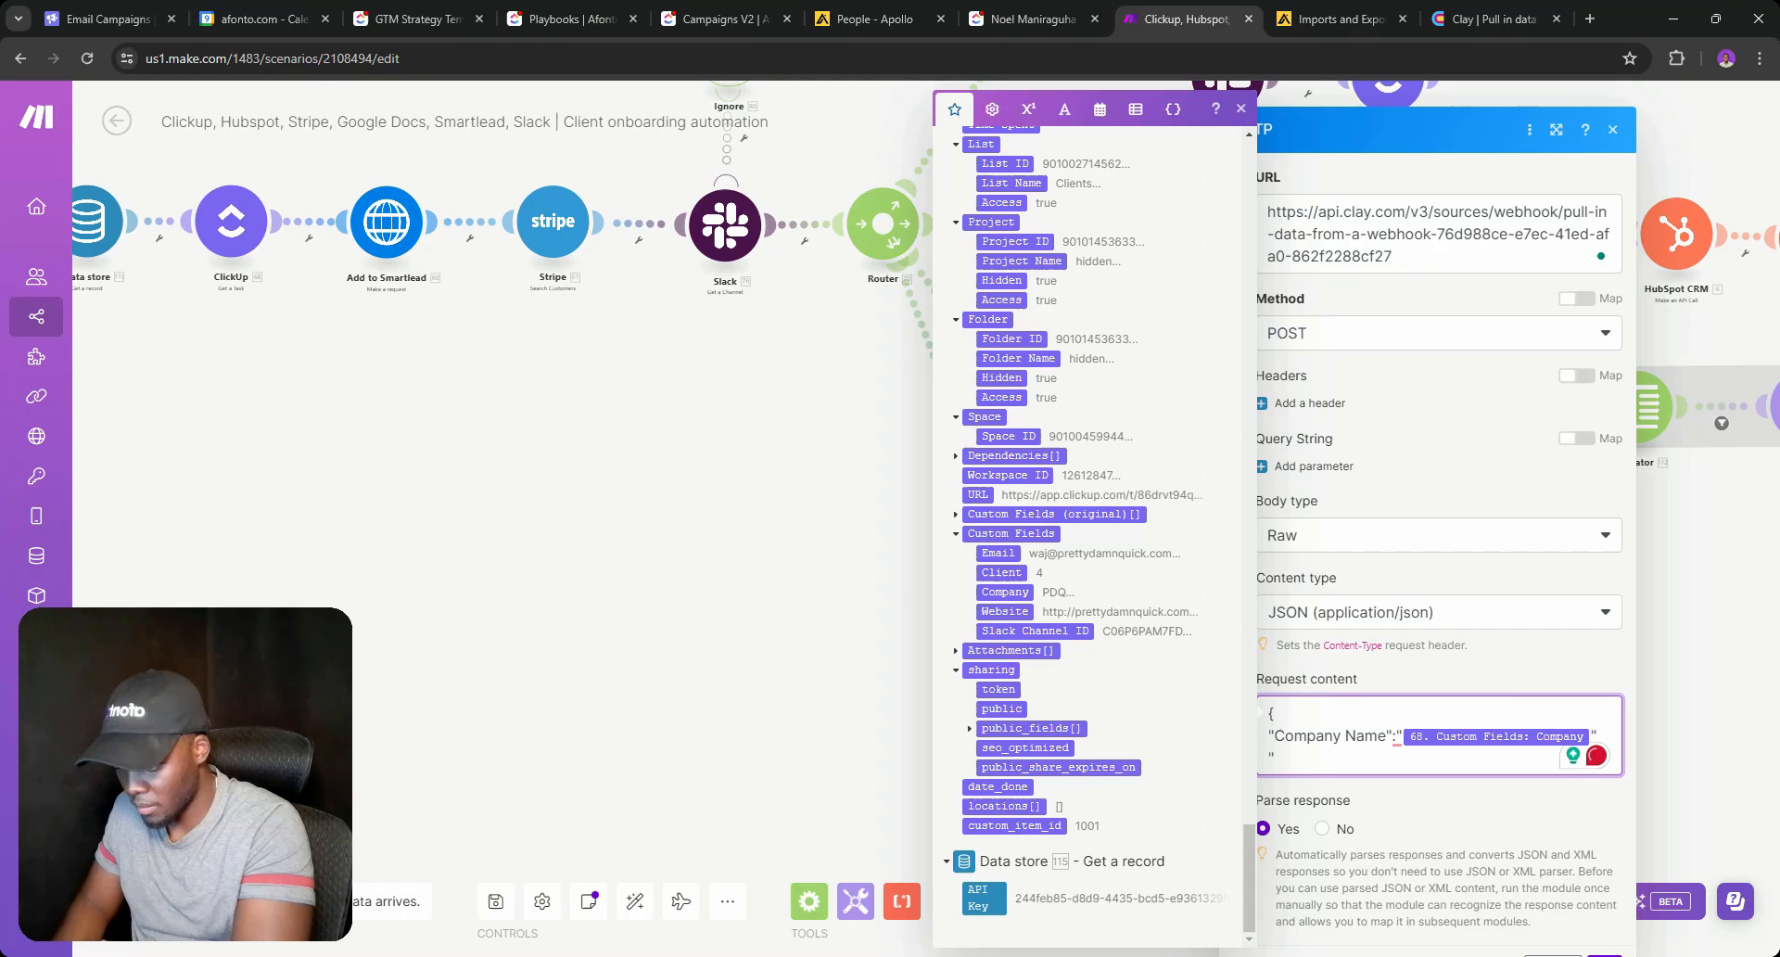
Add a "Company Website" entry mapped to the ClickUp Website field, add the comma, and apply.
{"action": "type", "text": "\"Com"}
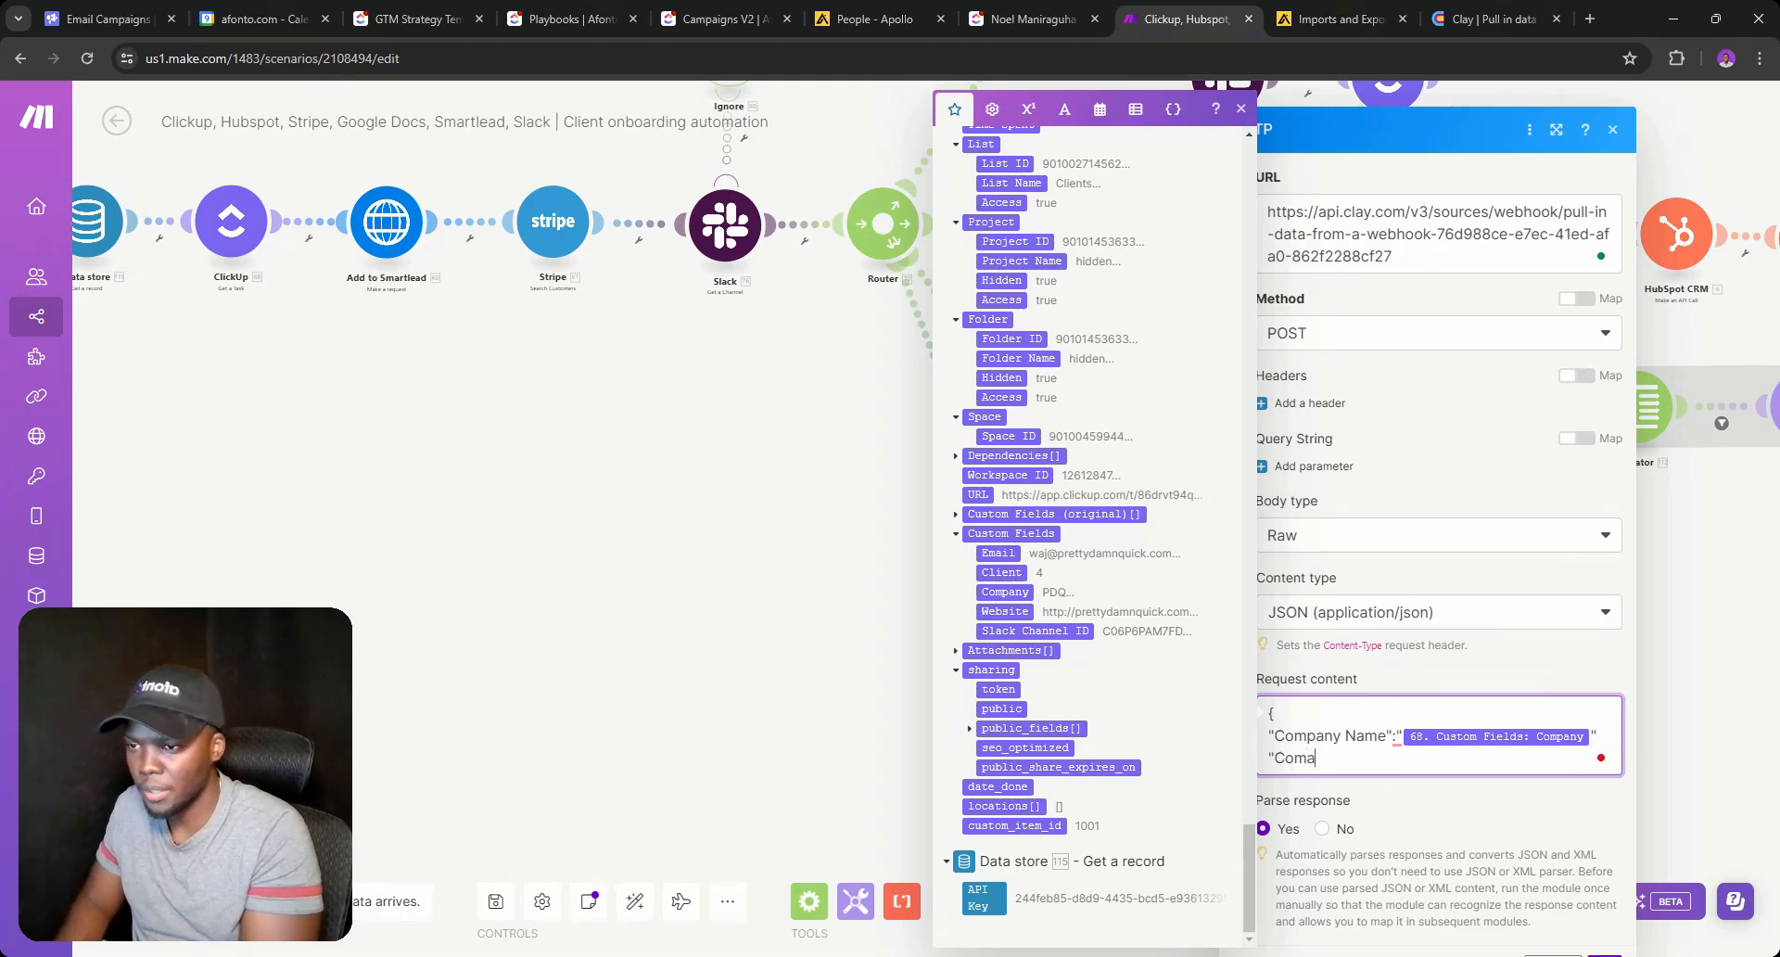
{"action": "type", "text": "pany "}
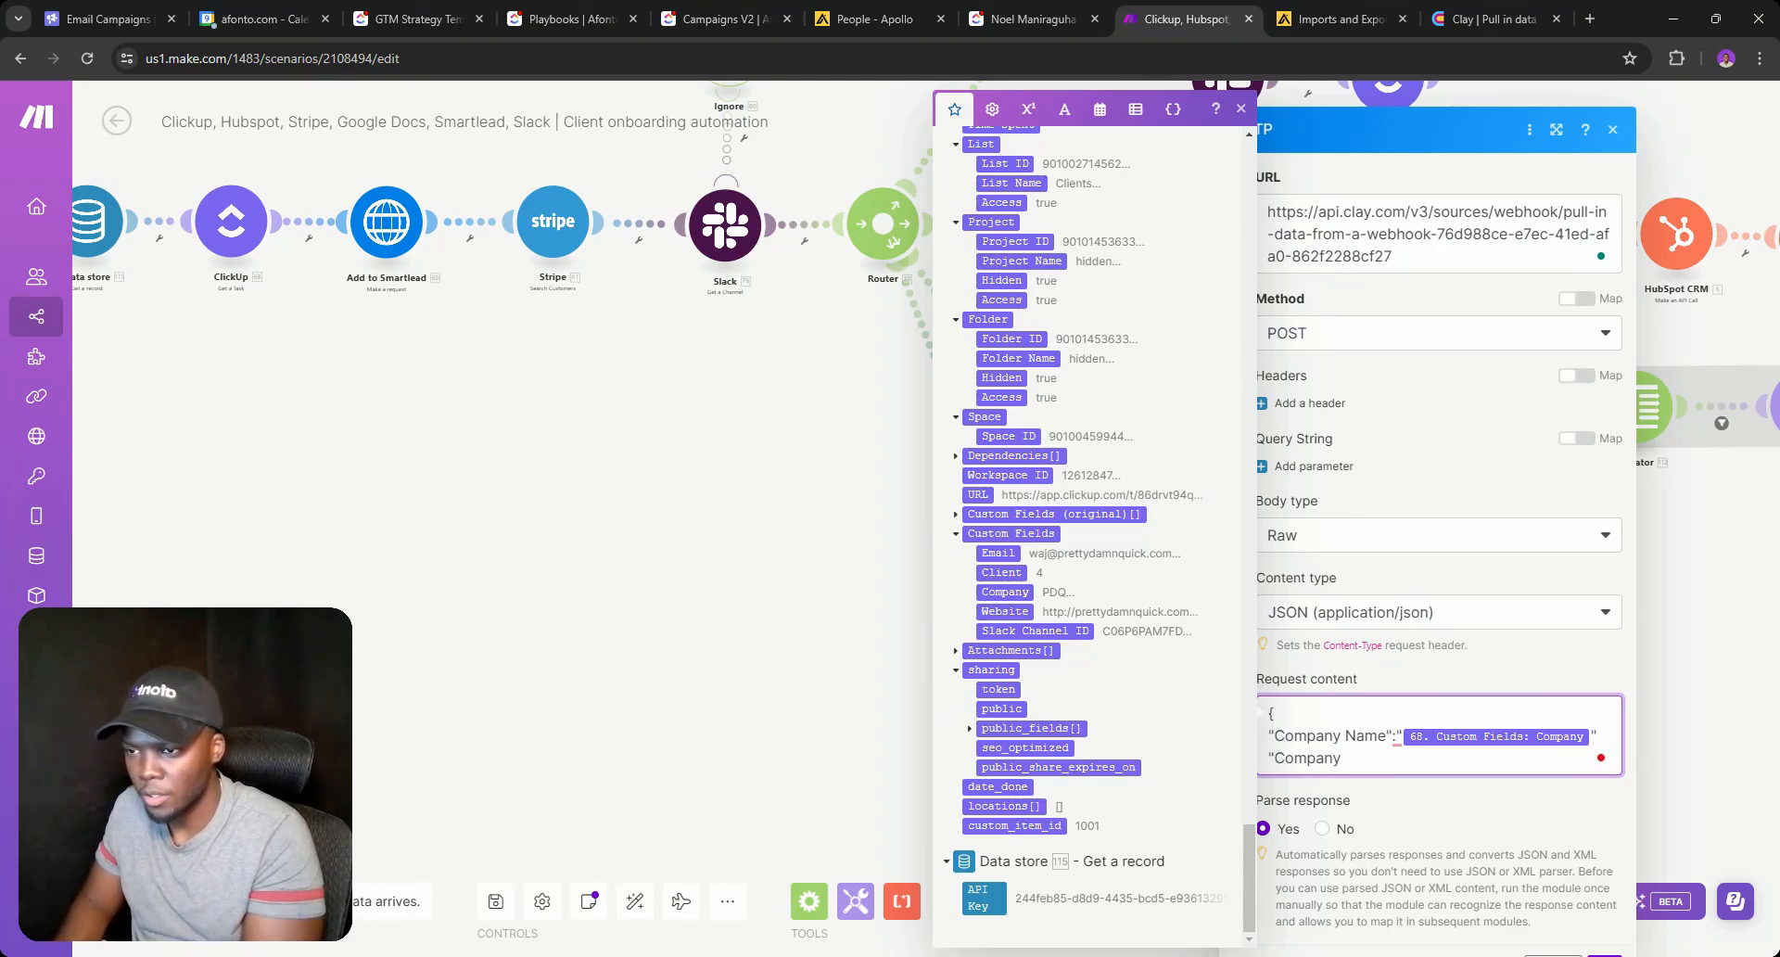
{"action": "type", "text": "Website"}
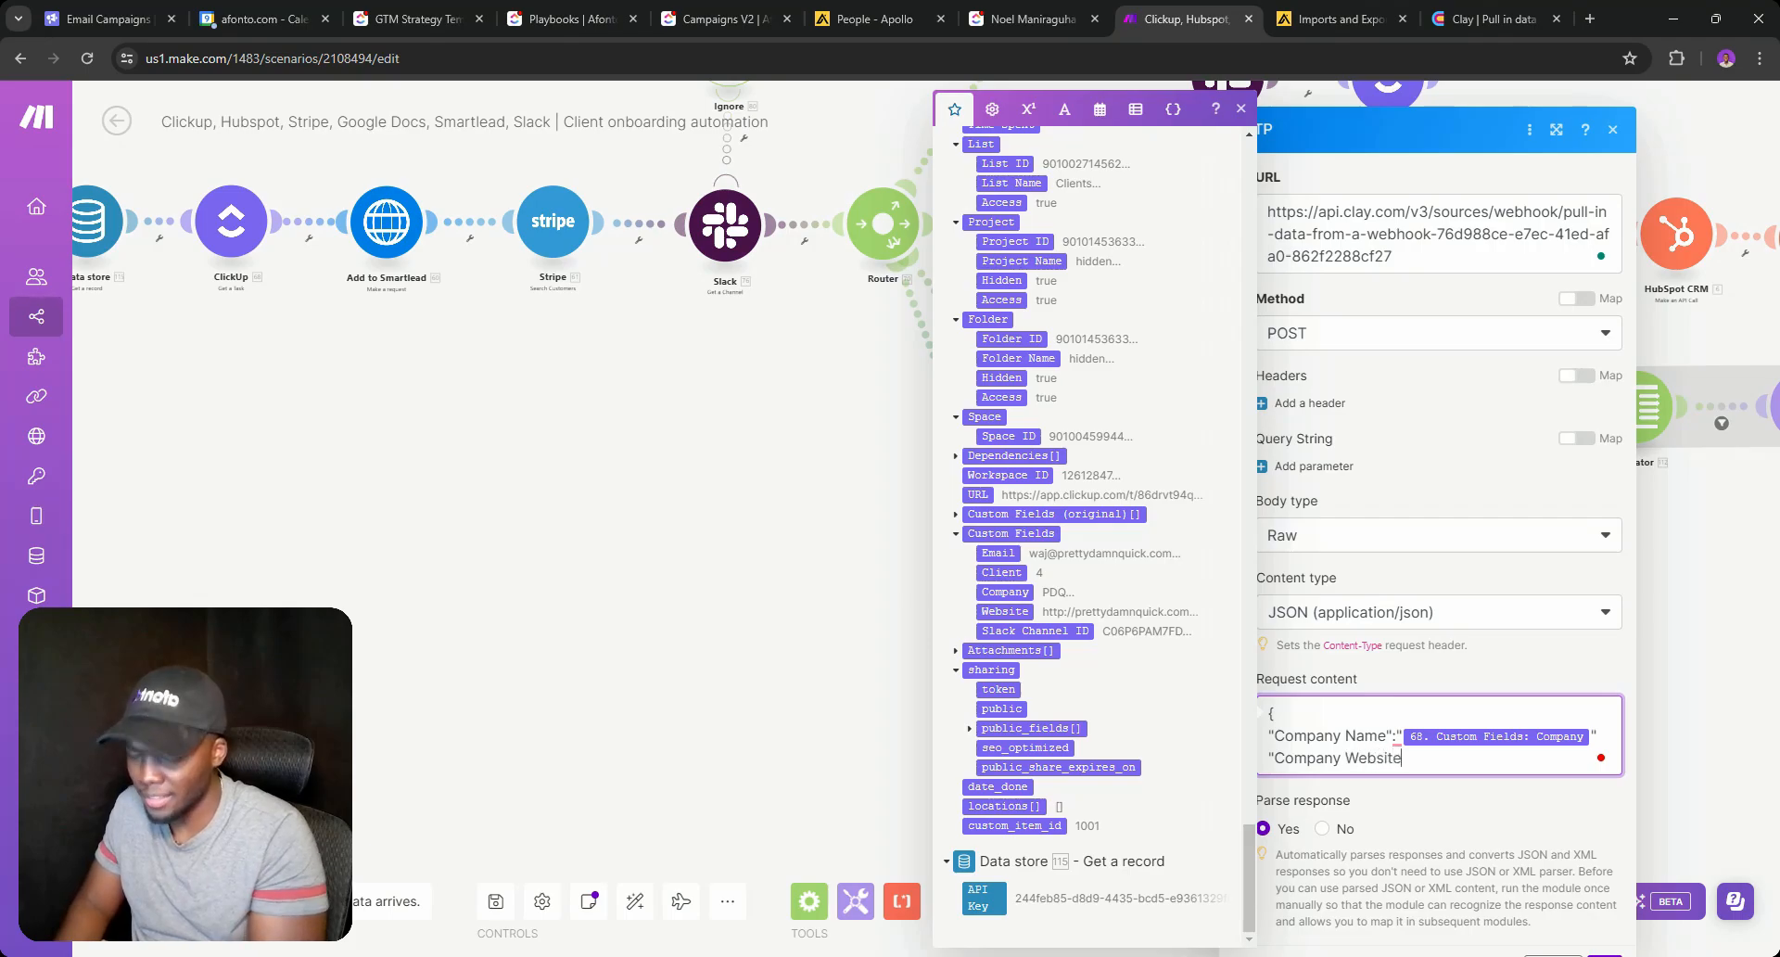
{"action": "type", "text": "\":\""}
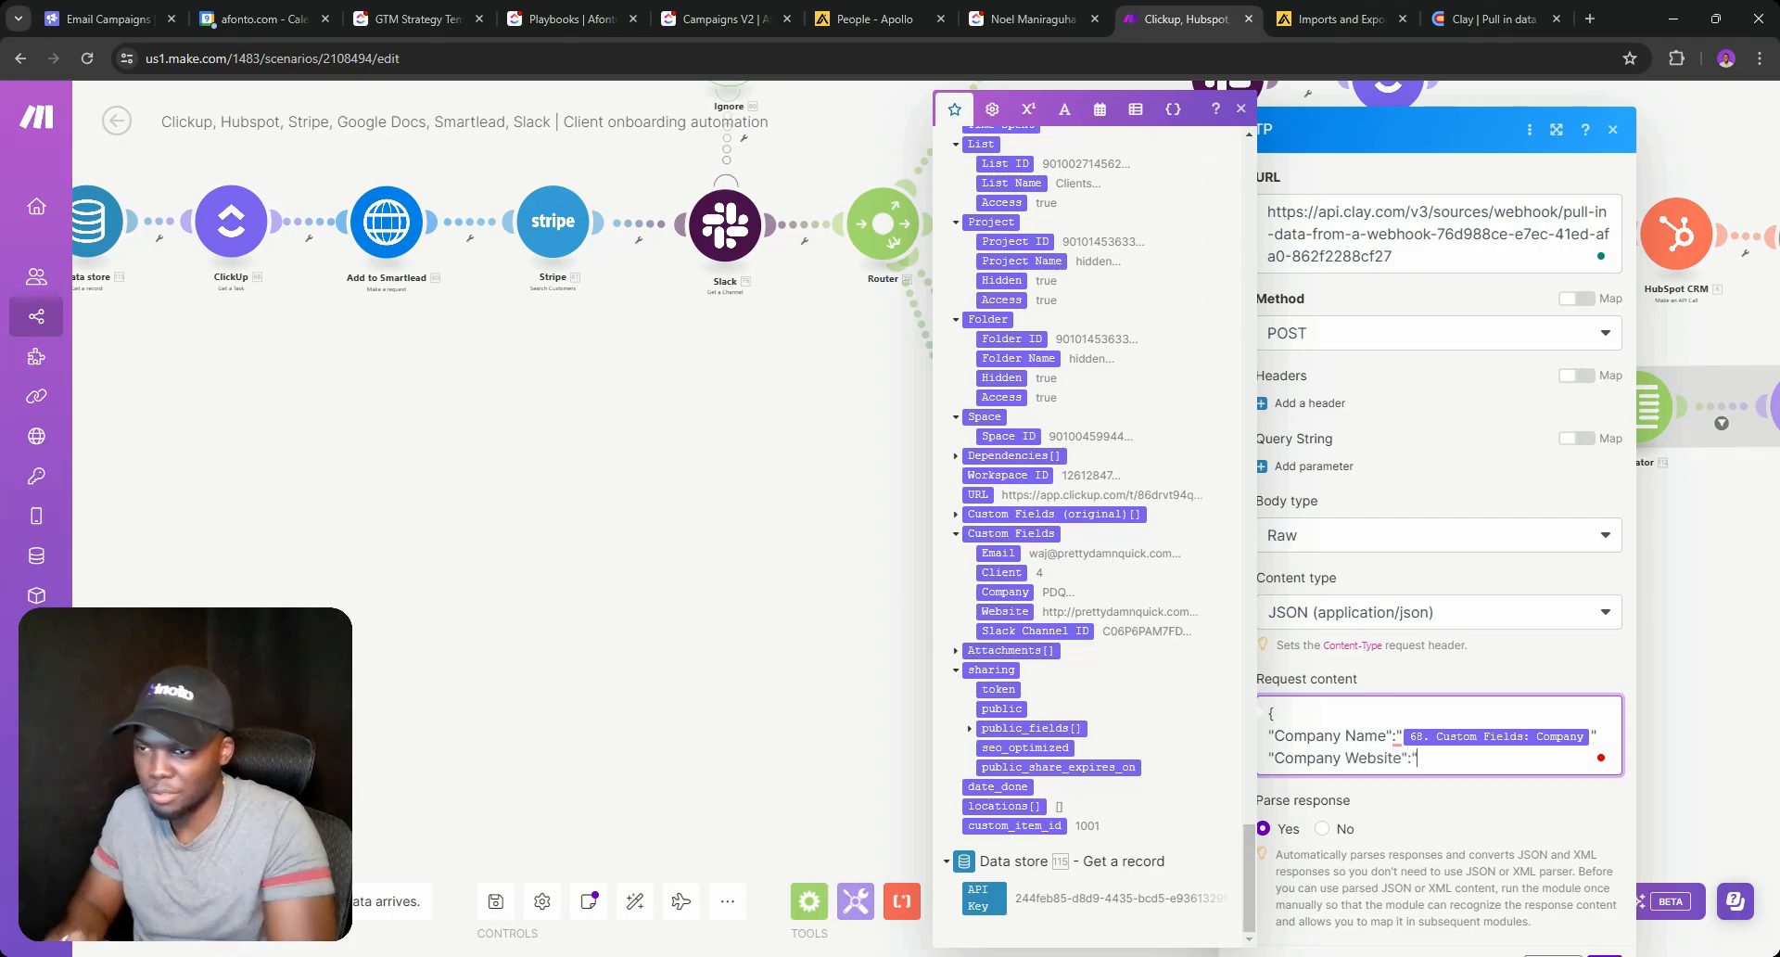
{"action": "left_click", "coordinate": [1001, 610]}
{"action": "type", "text": "\""}
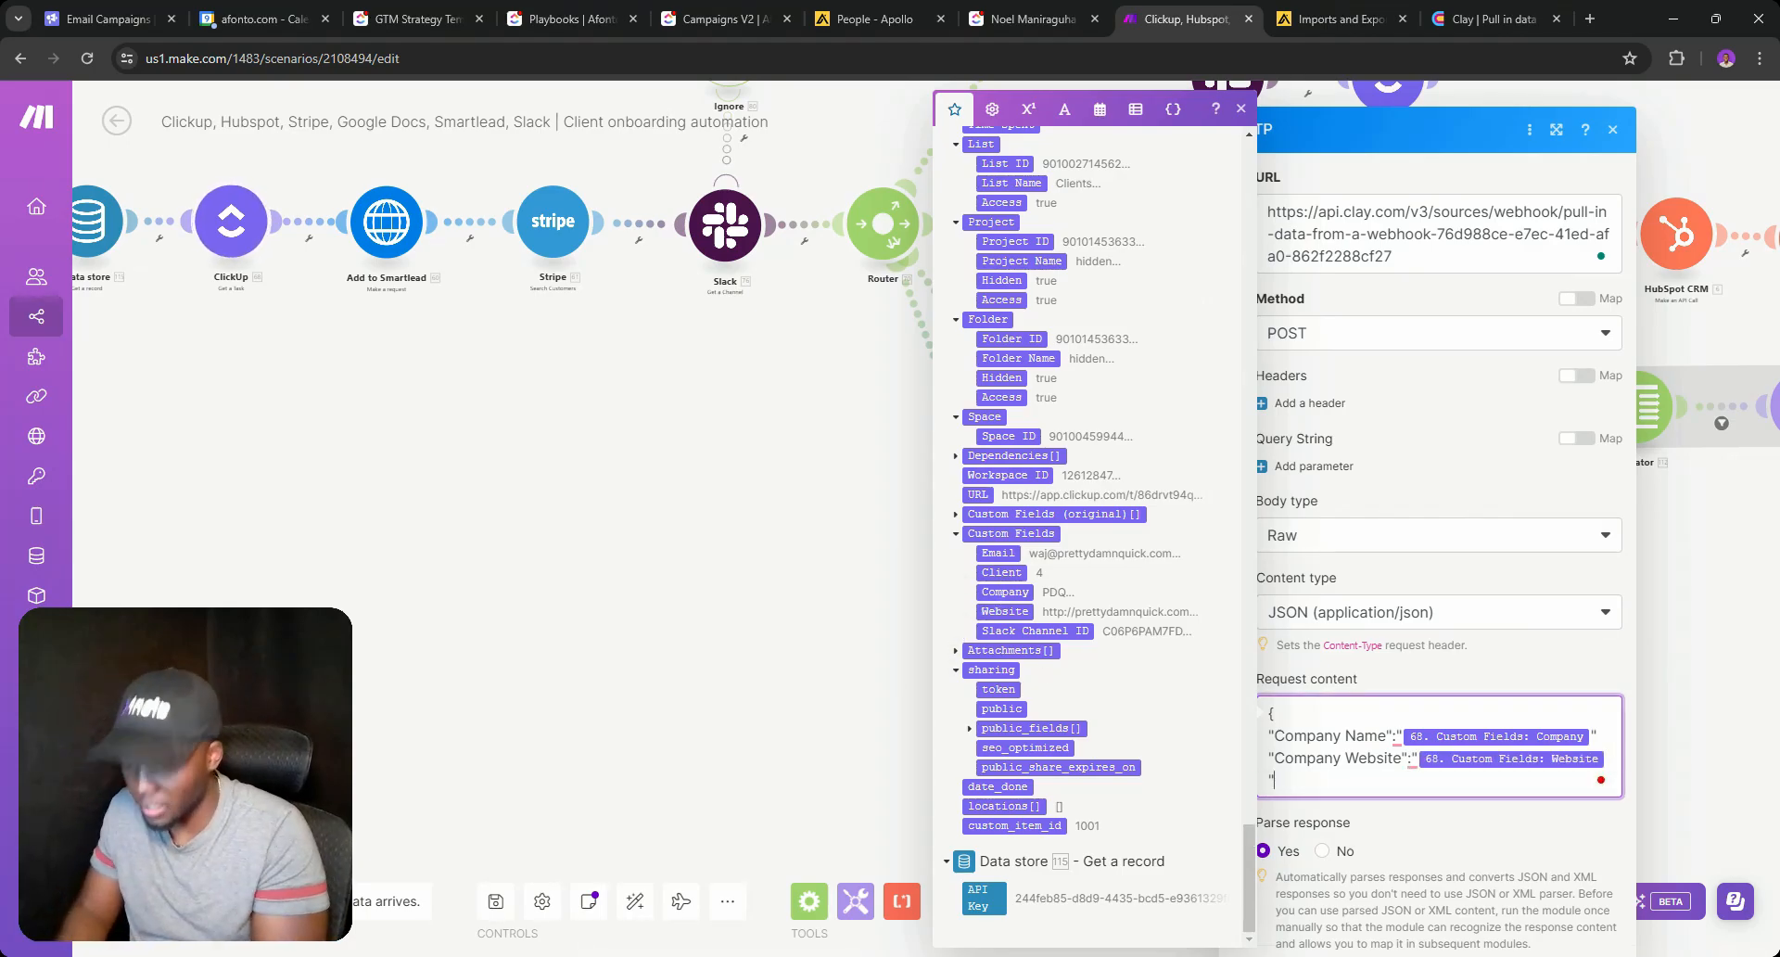
{"action": "key", "text": "Return"}
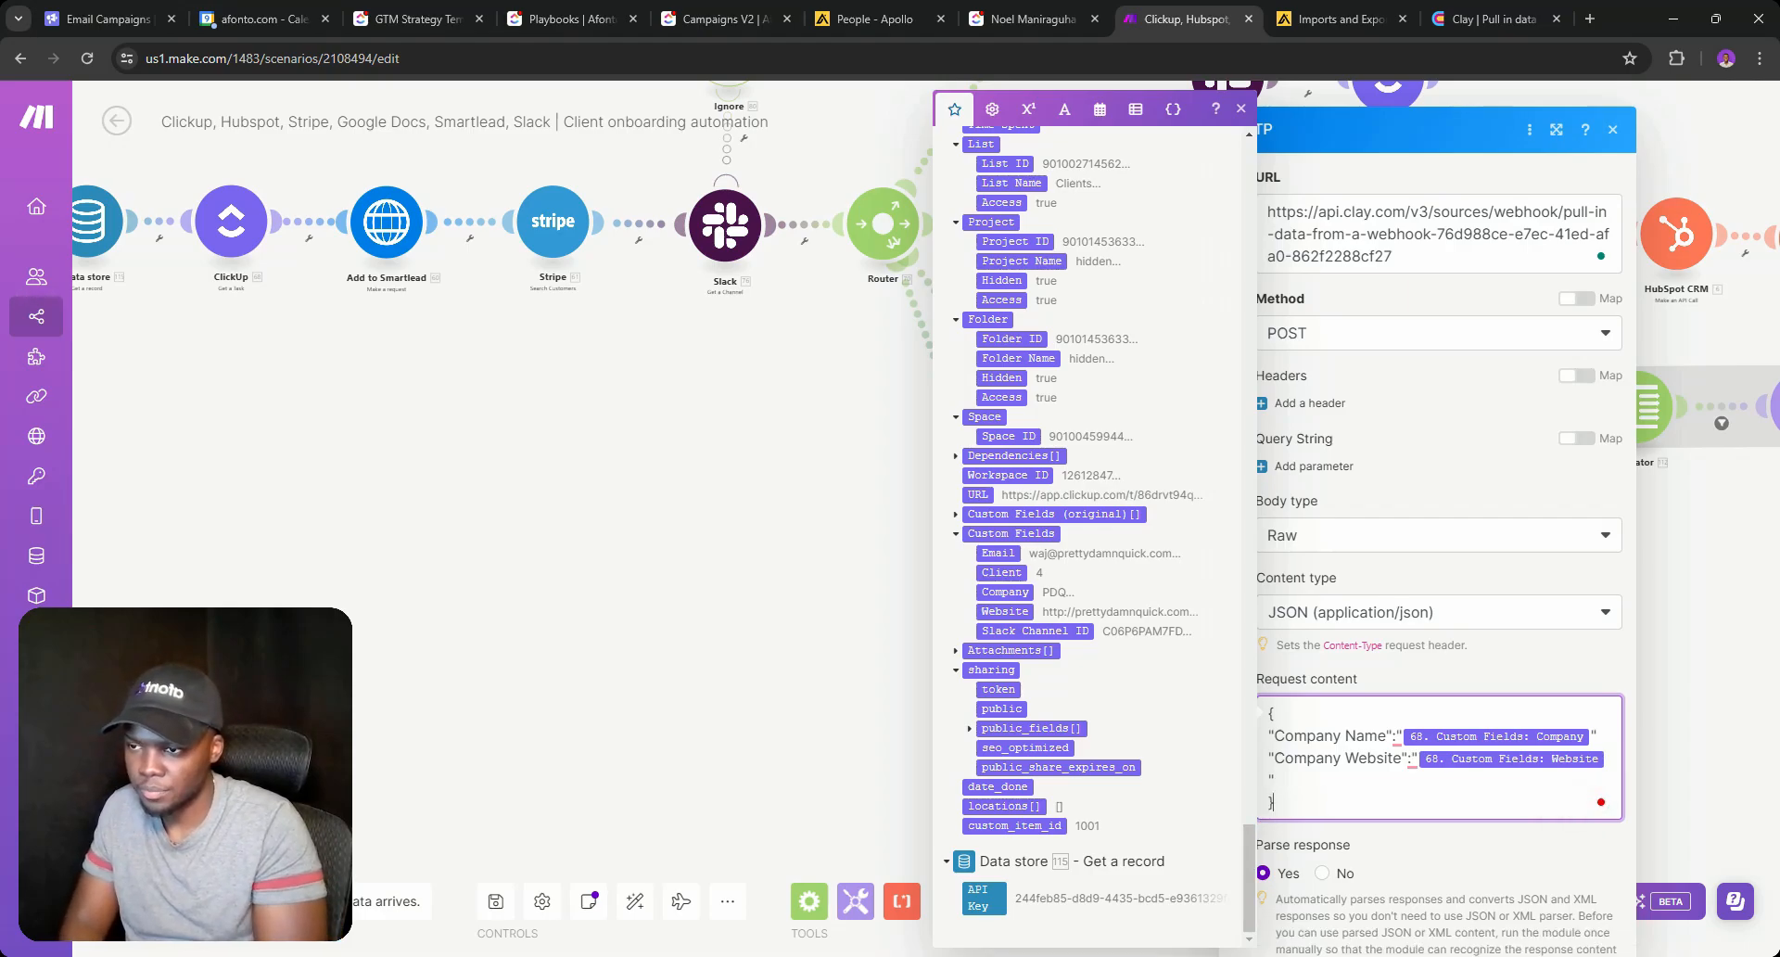
{"action": "left_click", "coordinate": [1599, 726]}
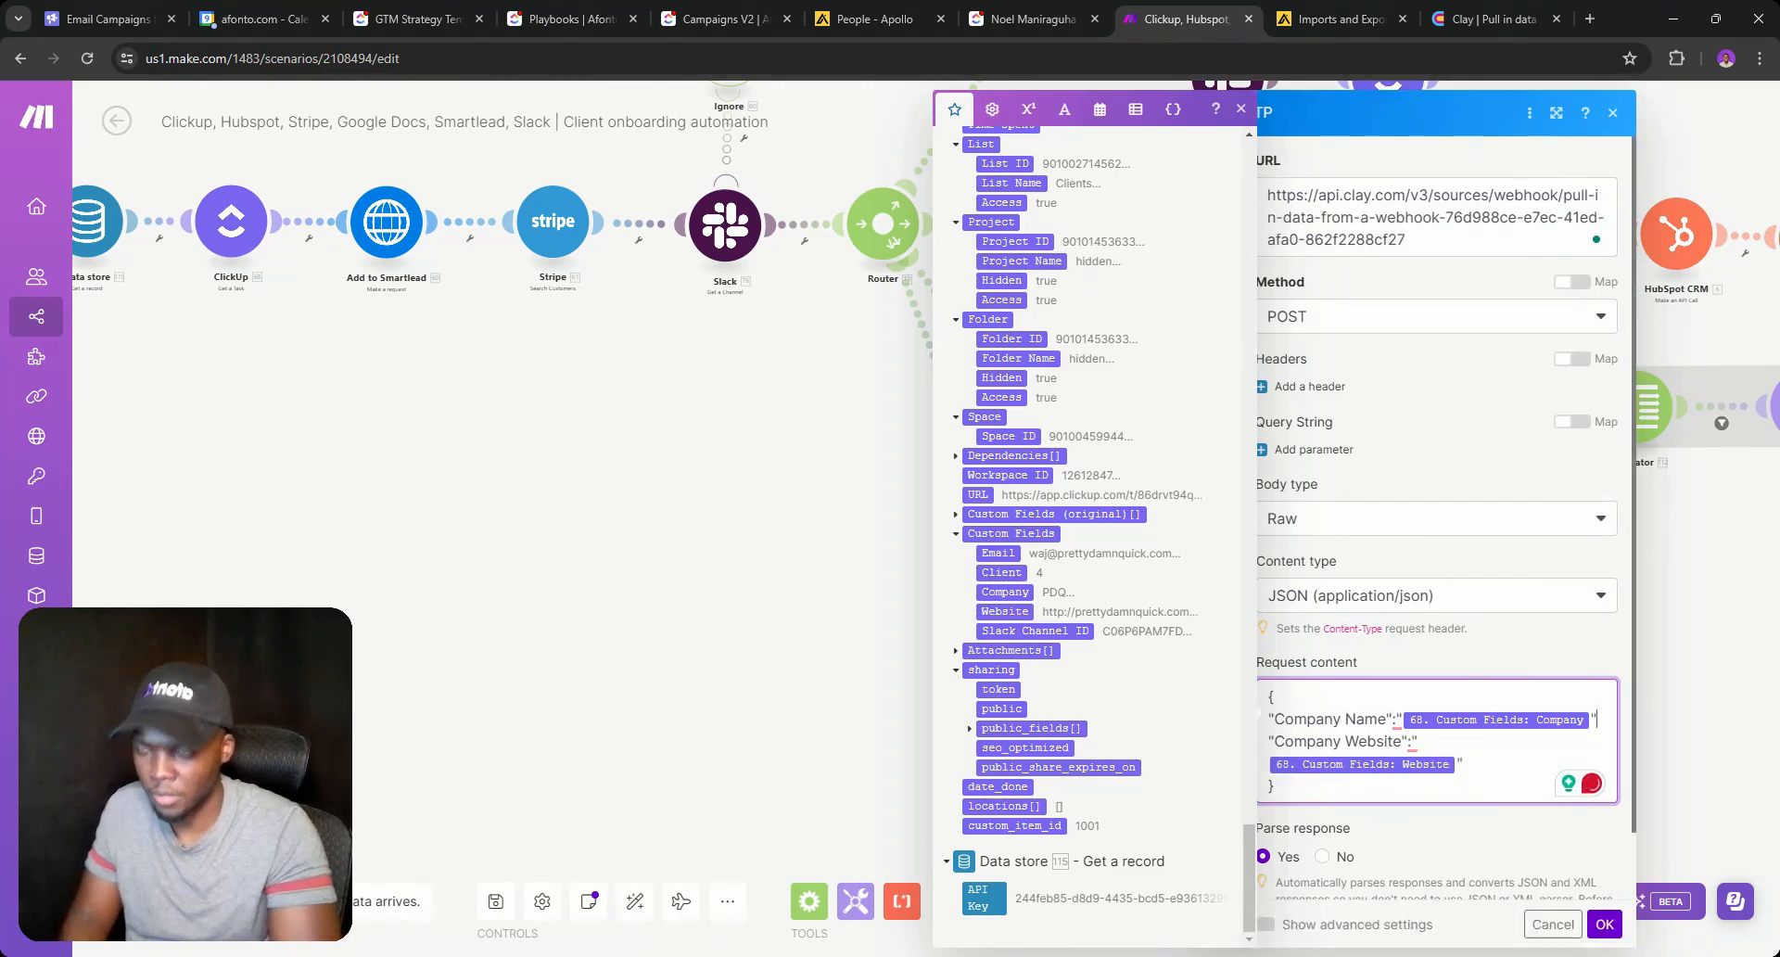
{"action": "type", "text": ","}
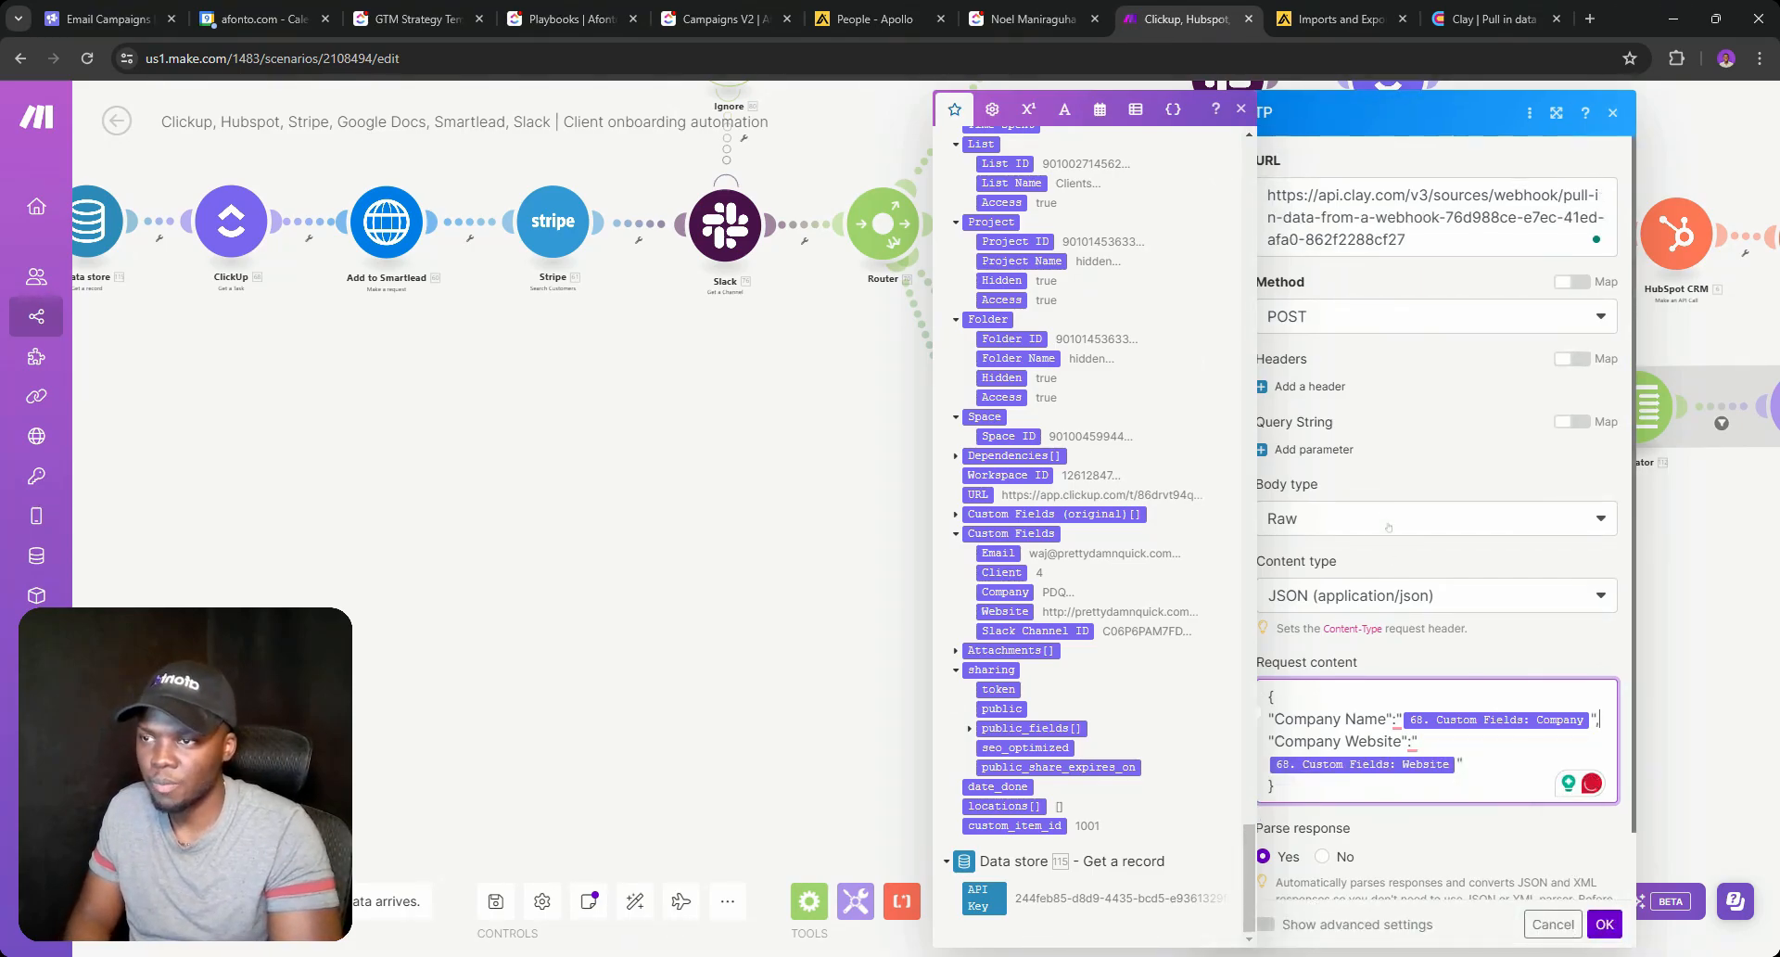
{"action": "scroll", "coordinate": [1558, 797], "scroll_direction": "down", "scroll_amount": 1}
{"action": "left_click", "coordinate": [1594, 925]}
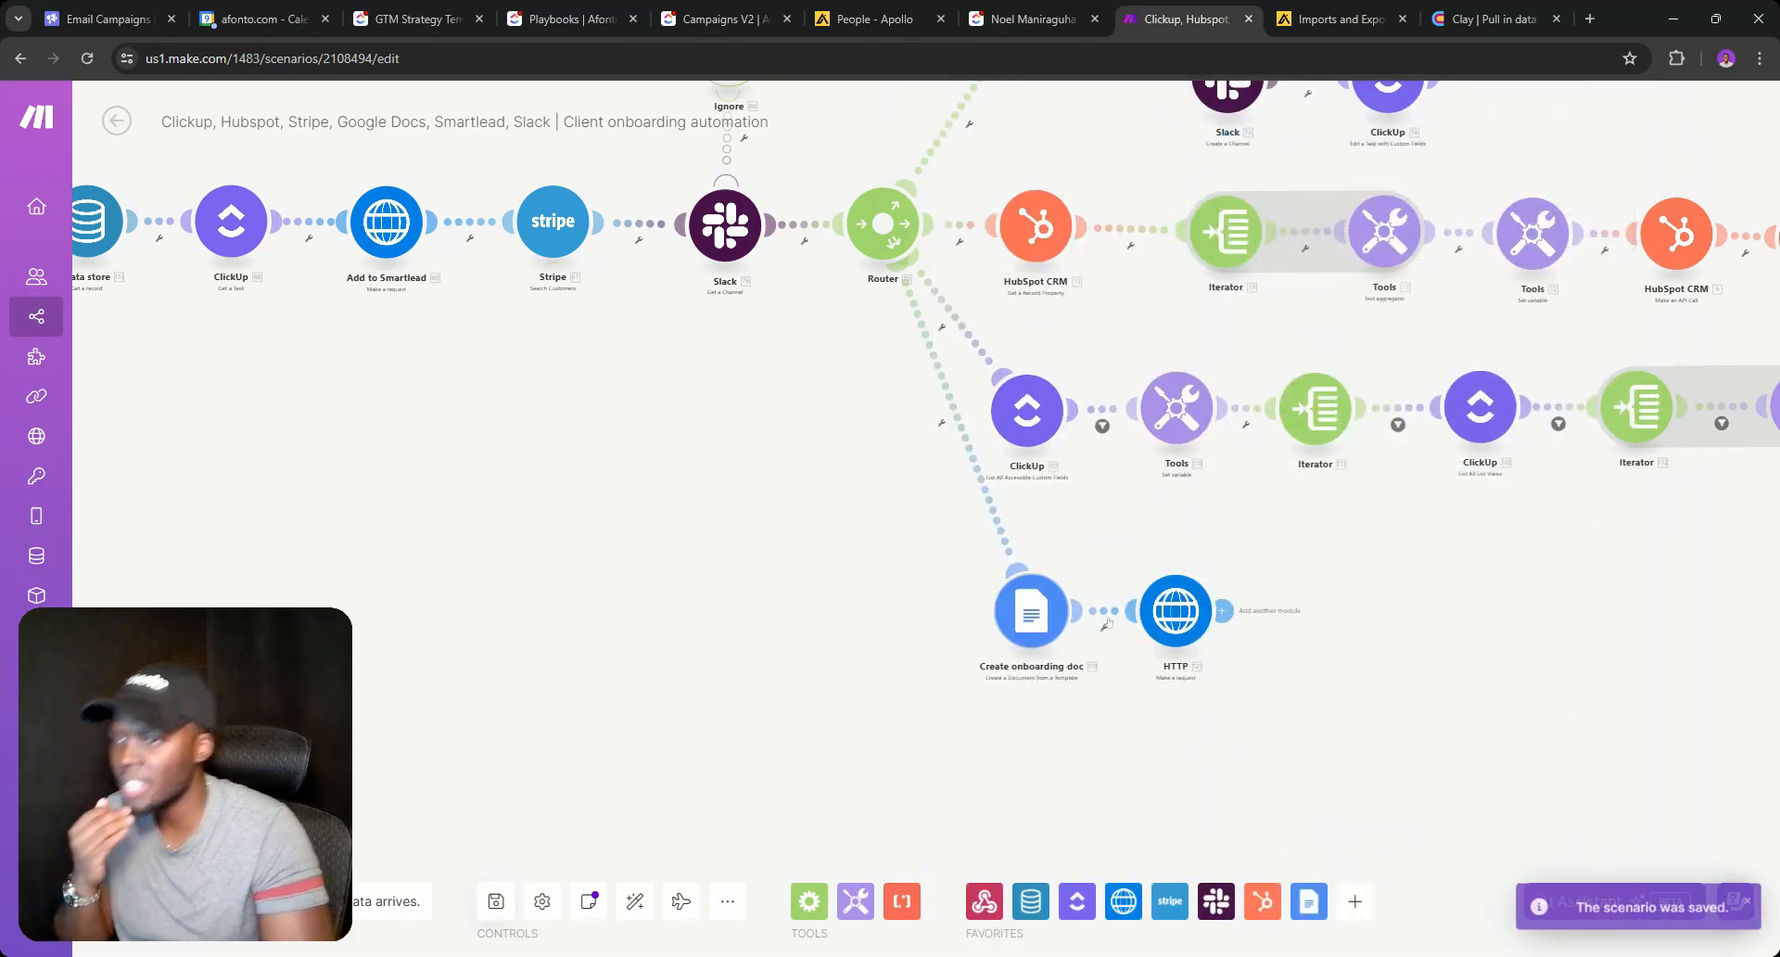
Rename the HTTP module to 'Send Information to Clay'.
{"action": "right_click", "coordinate": [1161, 607]}
{"action": "left_click", "coordinate": [1225, 716]}
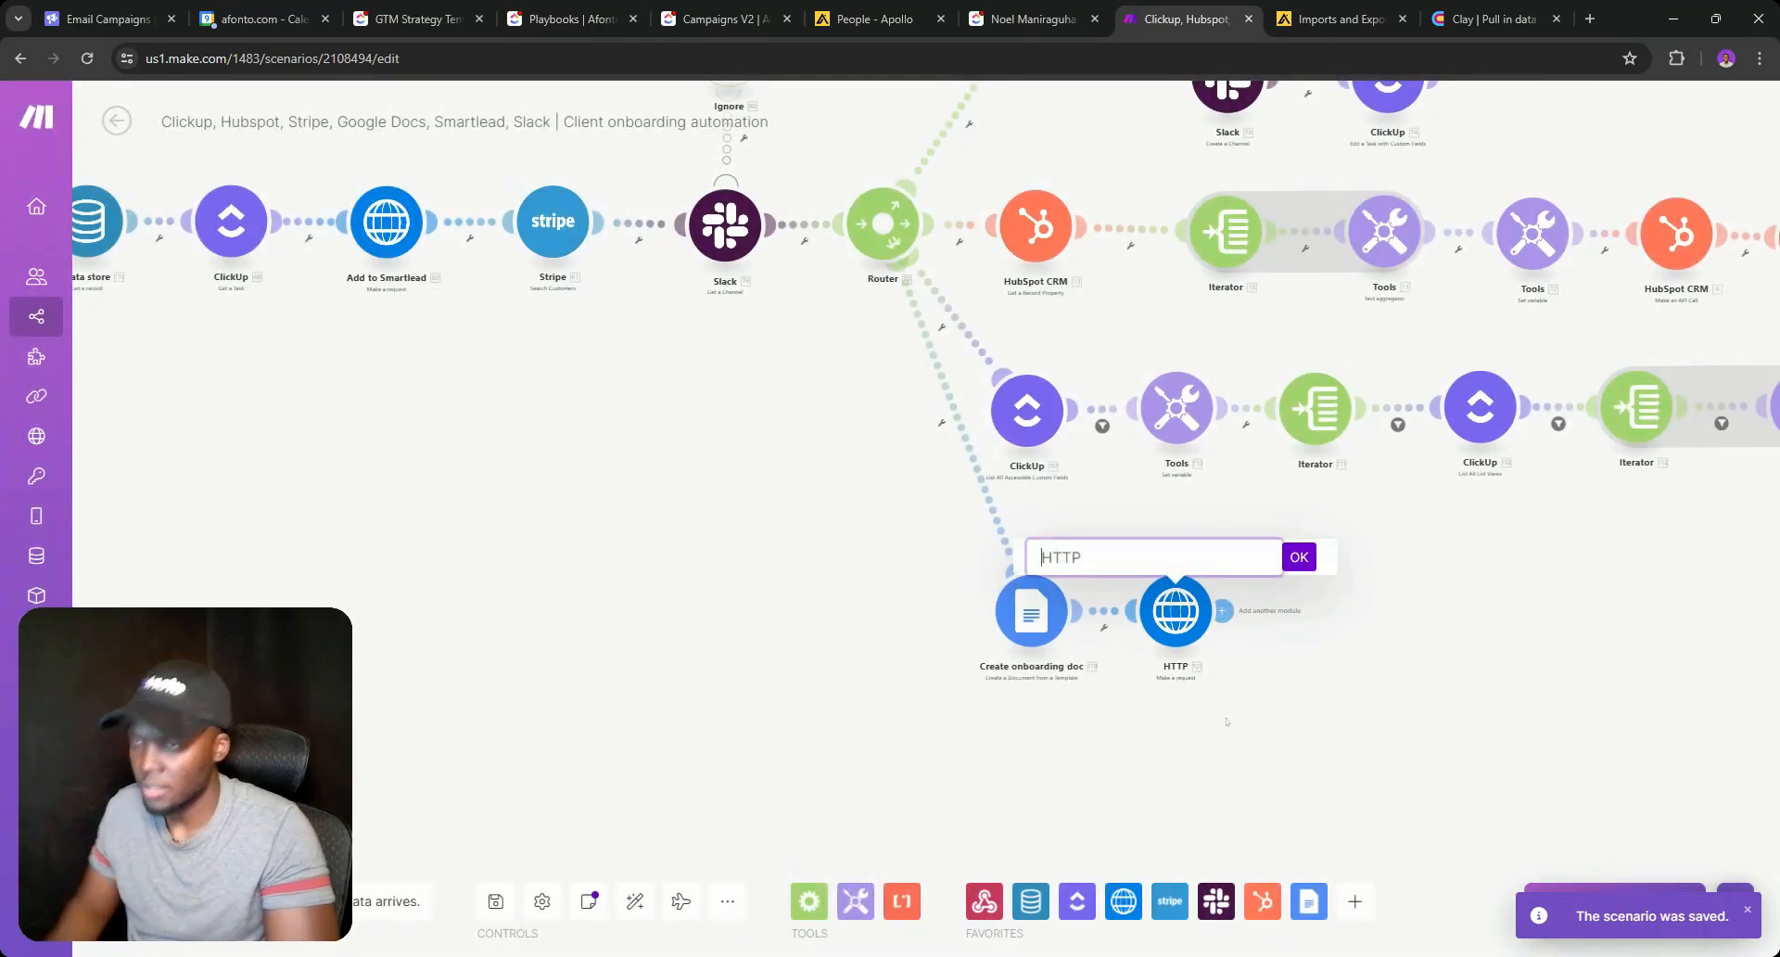
{"action": "key", "text": "BackSpace"}
{"action": "type", "text": "Send "}
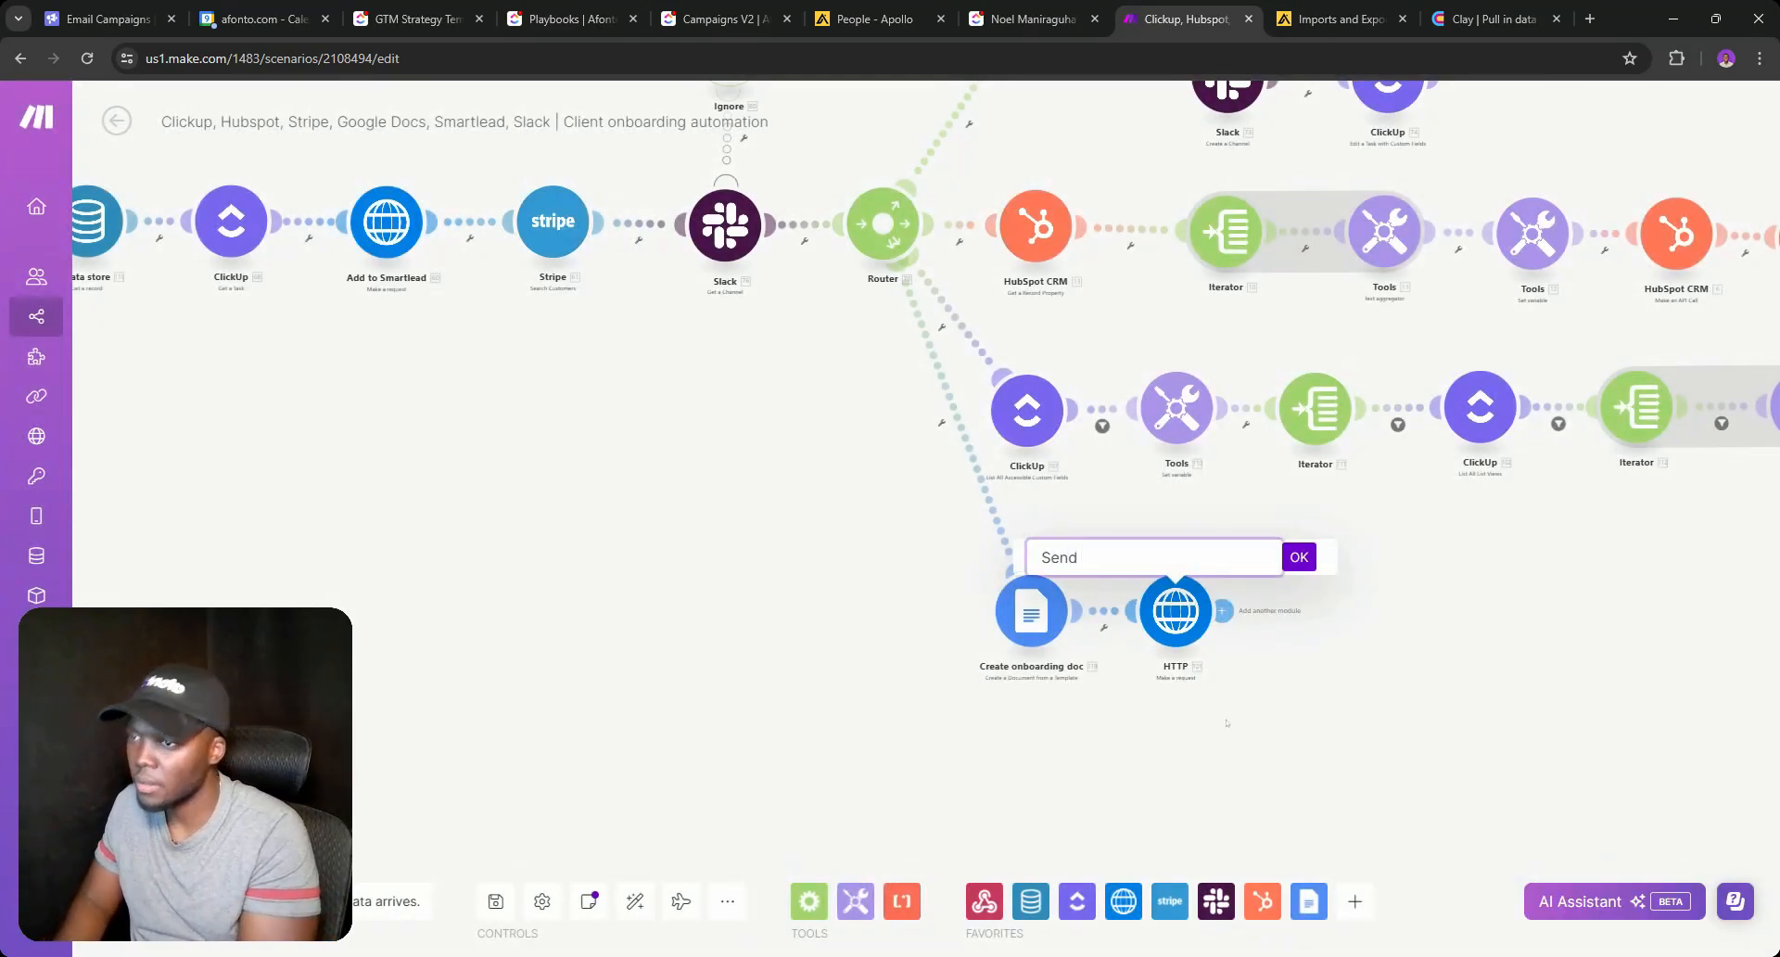
{"action": "type", "text": "Informatio"}
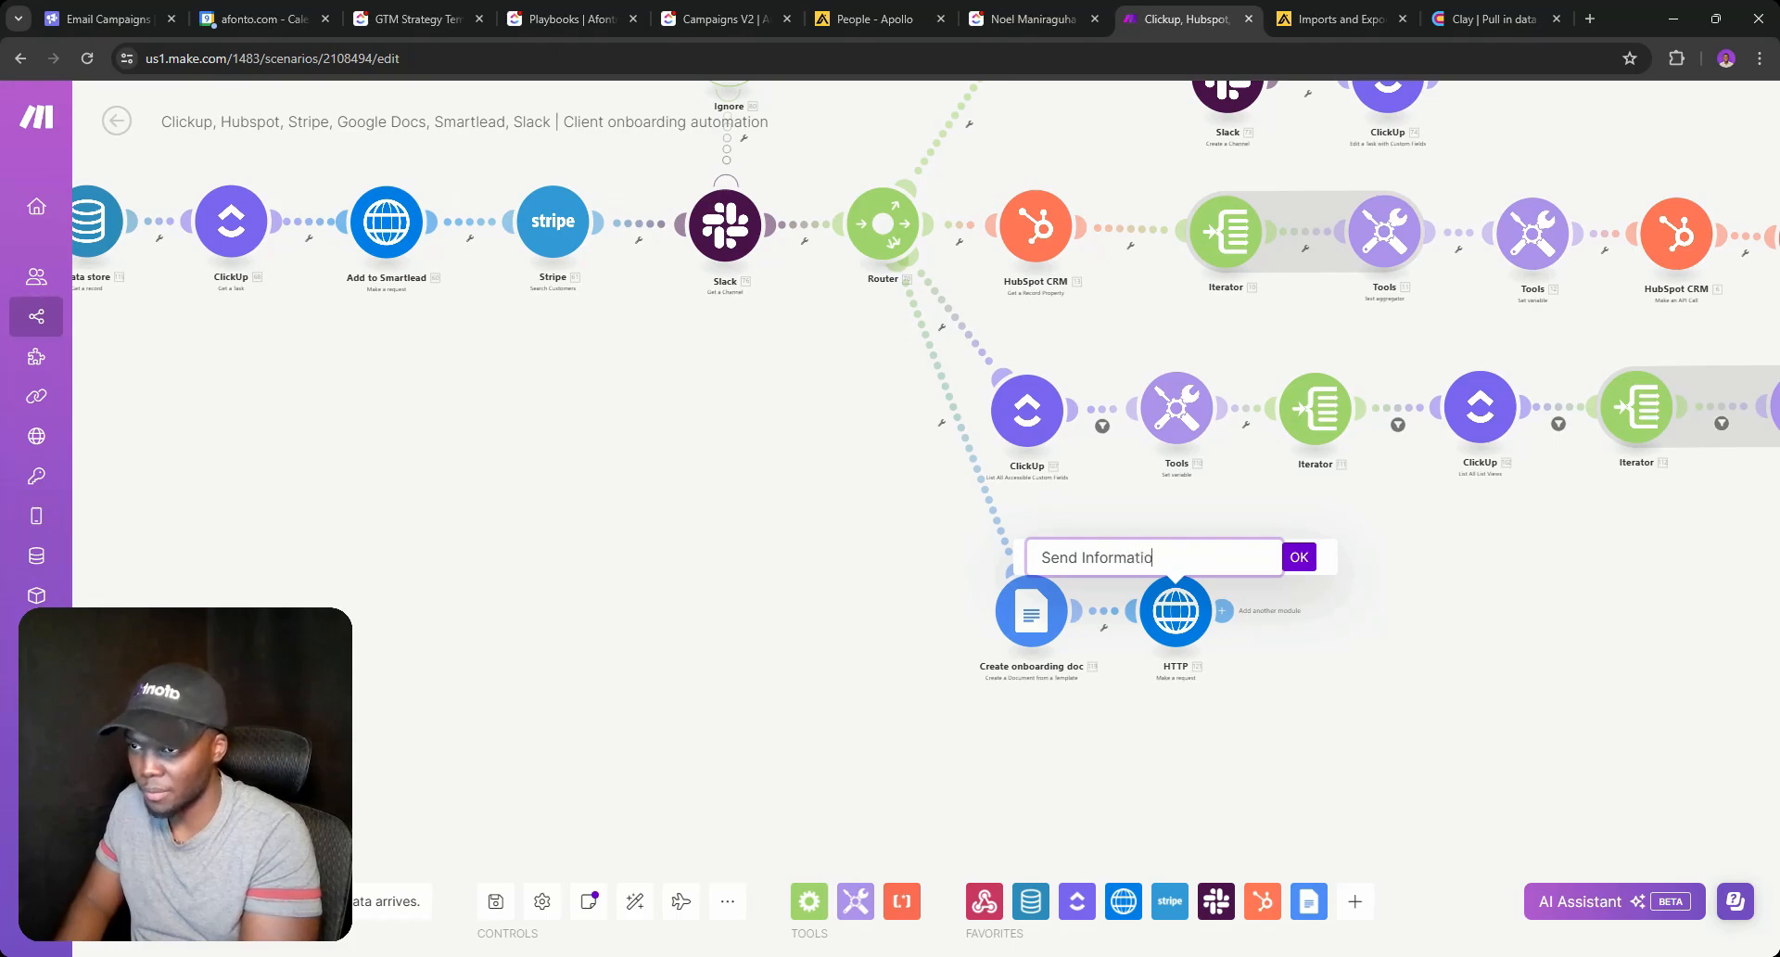
{"action": "type", "text": "n to Clay"}
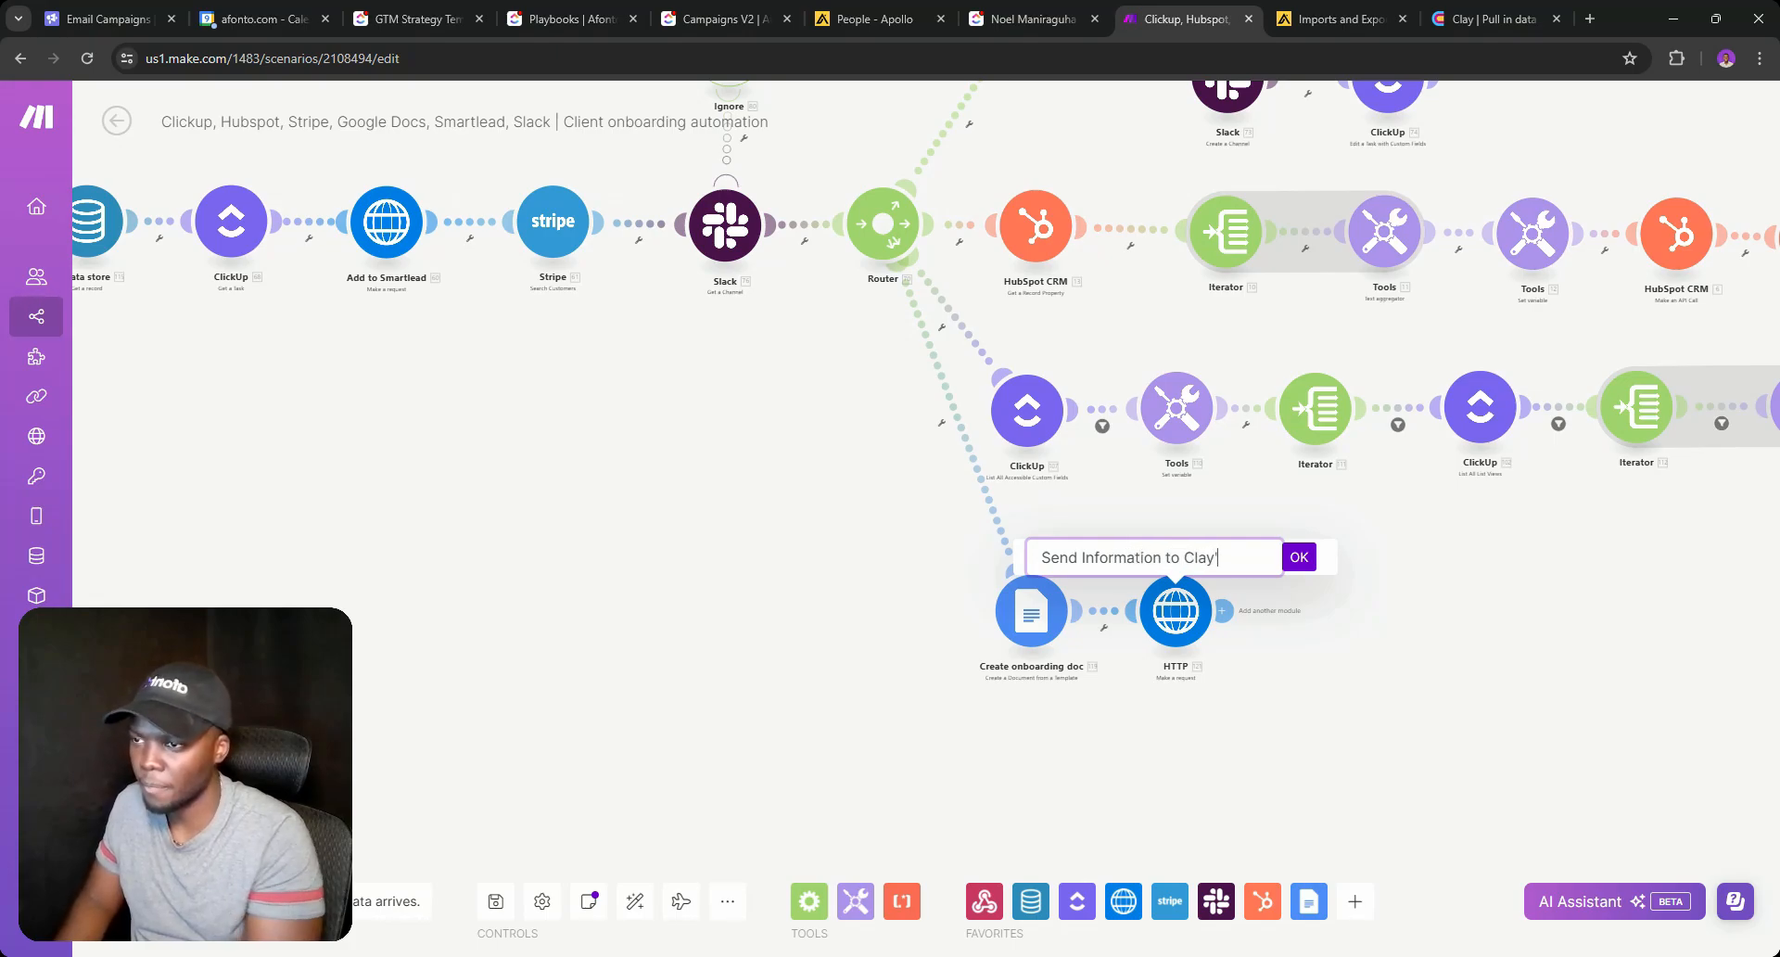
{"action": "key", "text": "Return"}
Add a "Clickup ID" body entry mapped to the ClickUp Task ID, then apply and save.
{"action": "left_click", "coordinate": [1175, 610]}
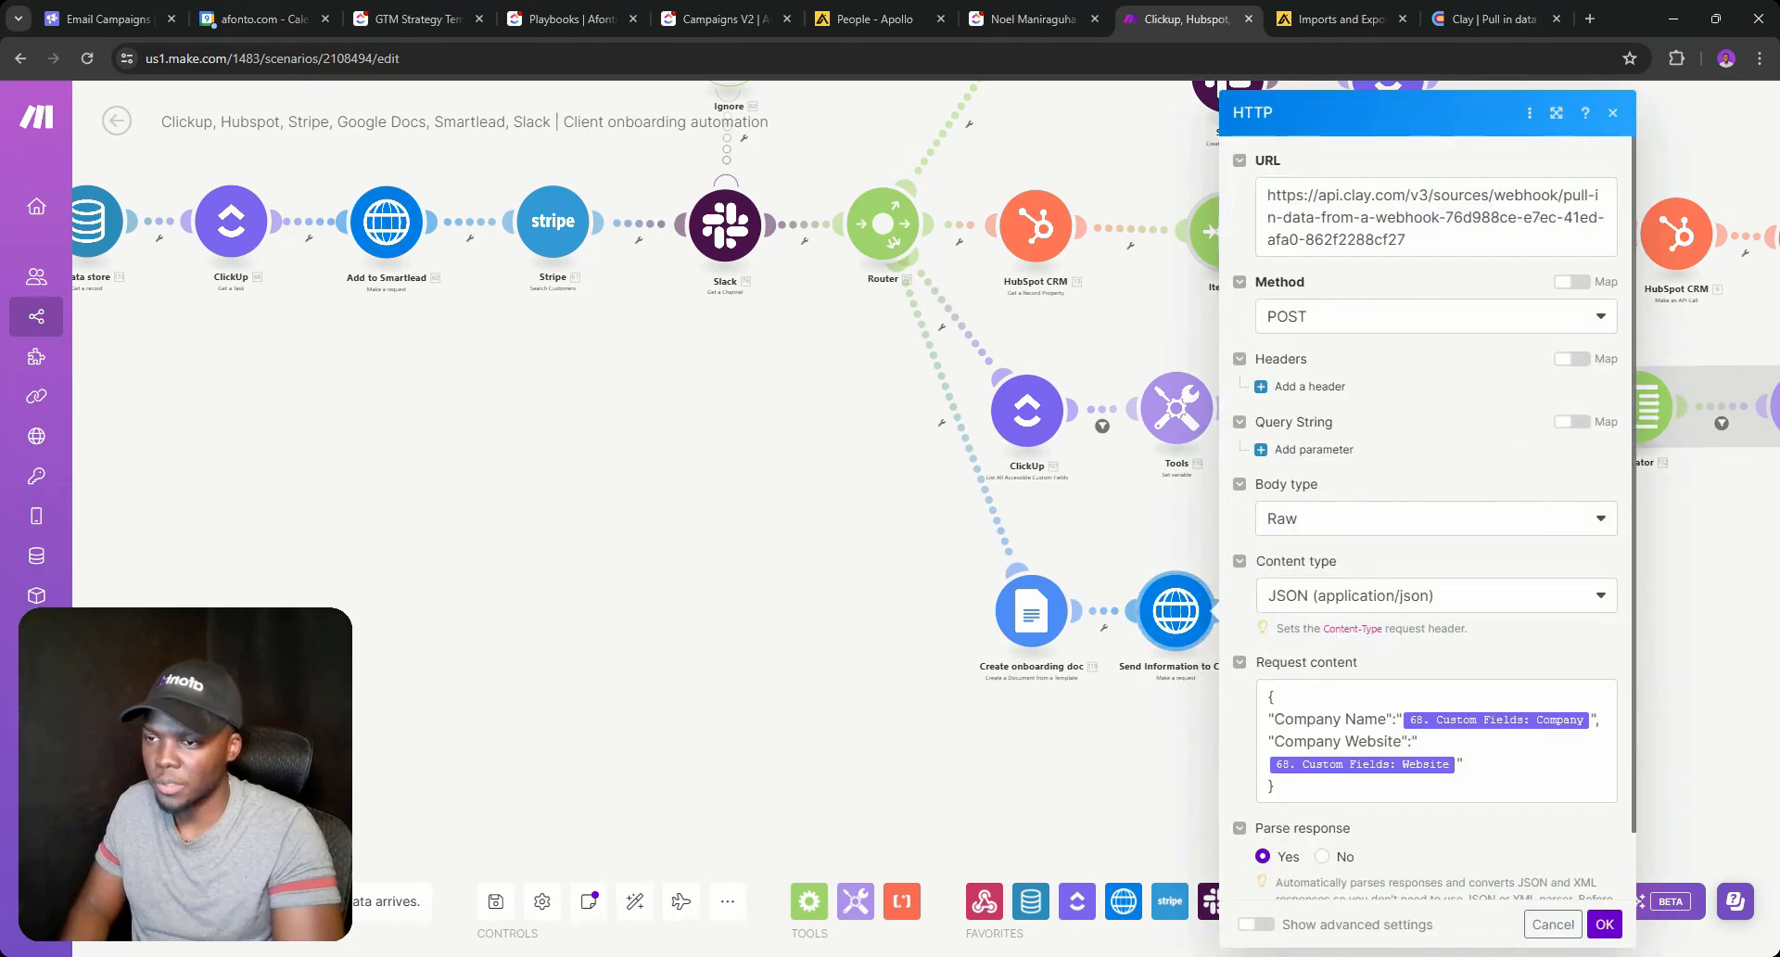
{"action": "scroll", "coordinate": [1435, 517], "scroll_direction": "down", "scroll_amount": 1}
{"action": "left_click", "coordinate": [1494, 691]}
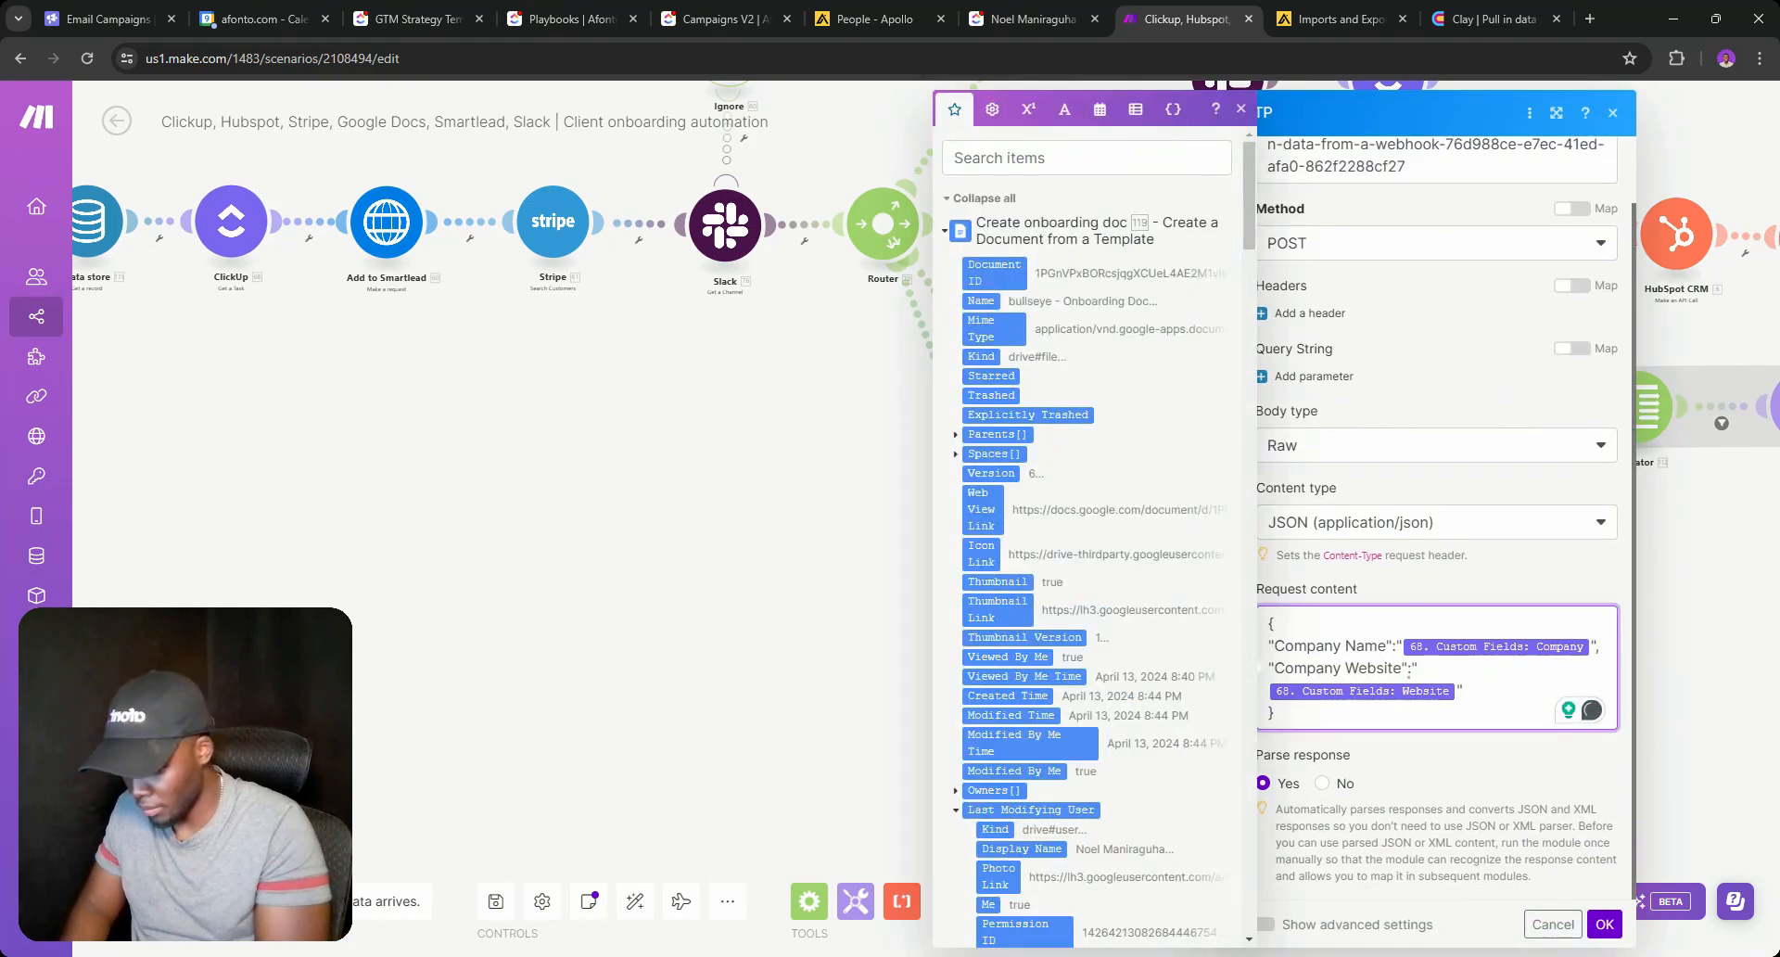
{"action": "key", "text": "Return"}
{"action": "type", "text": "\"Clickup "}
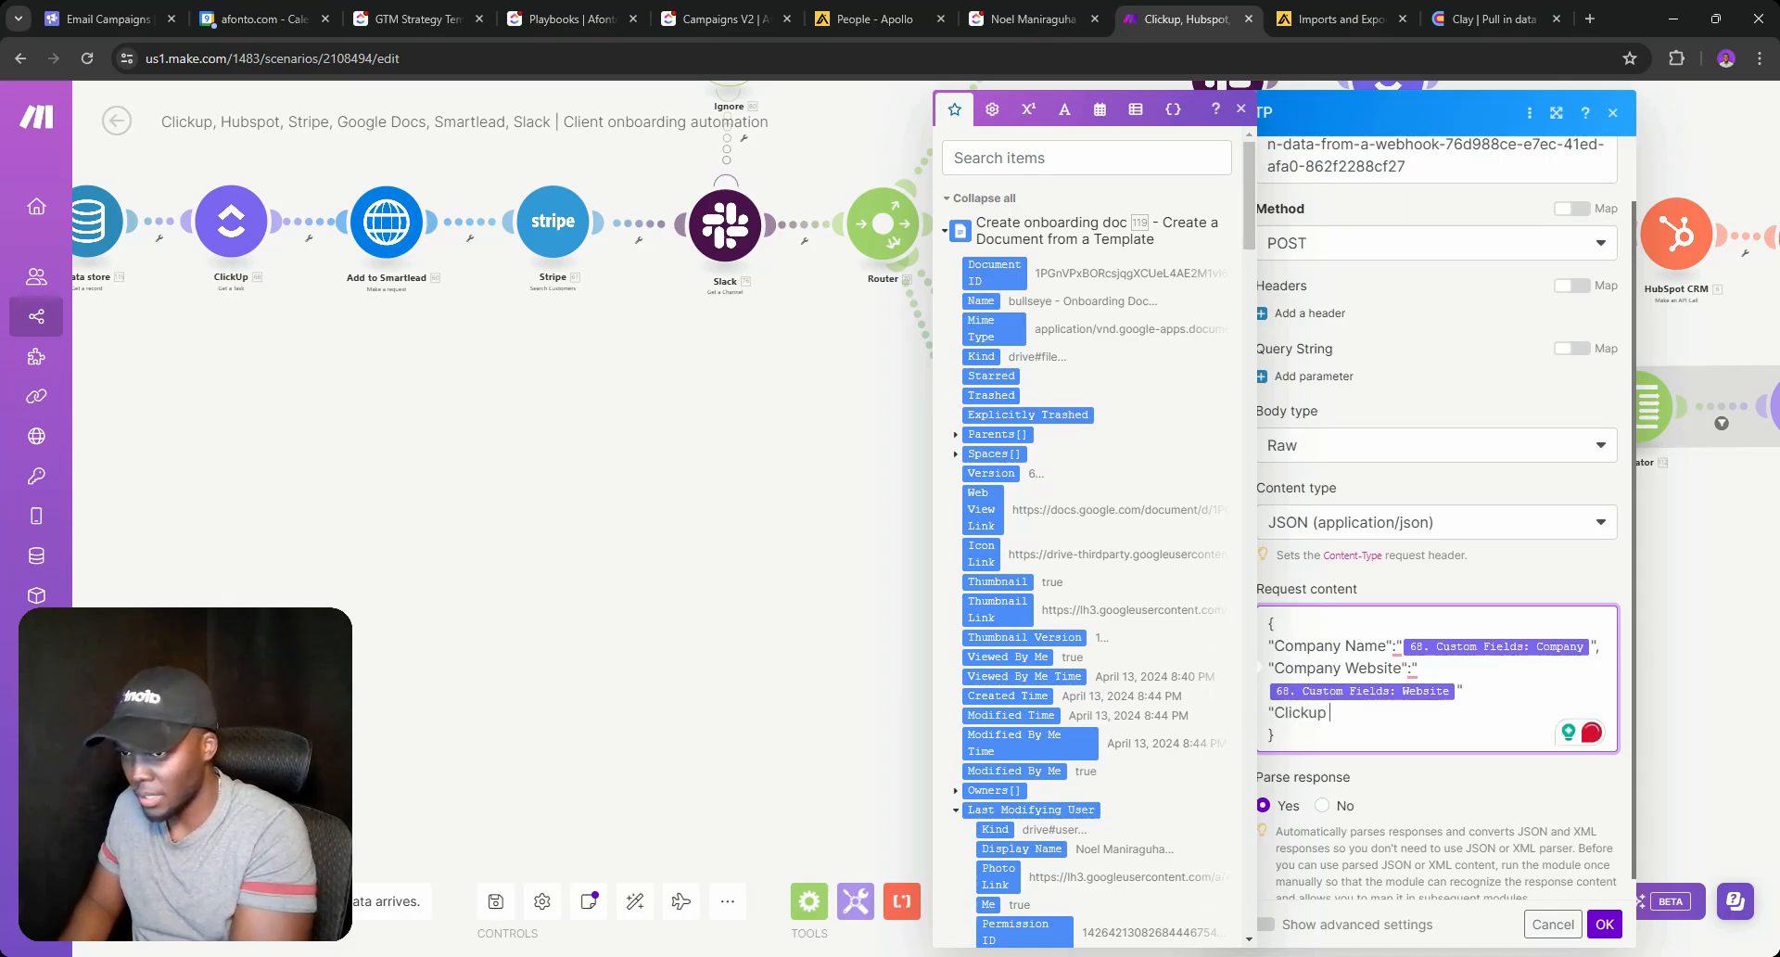
{"action": "type", "text": "ID\""}
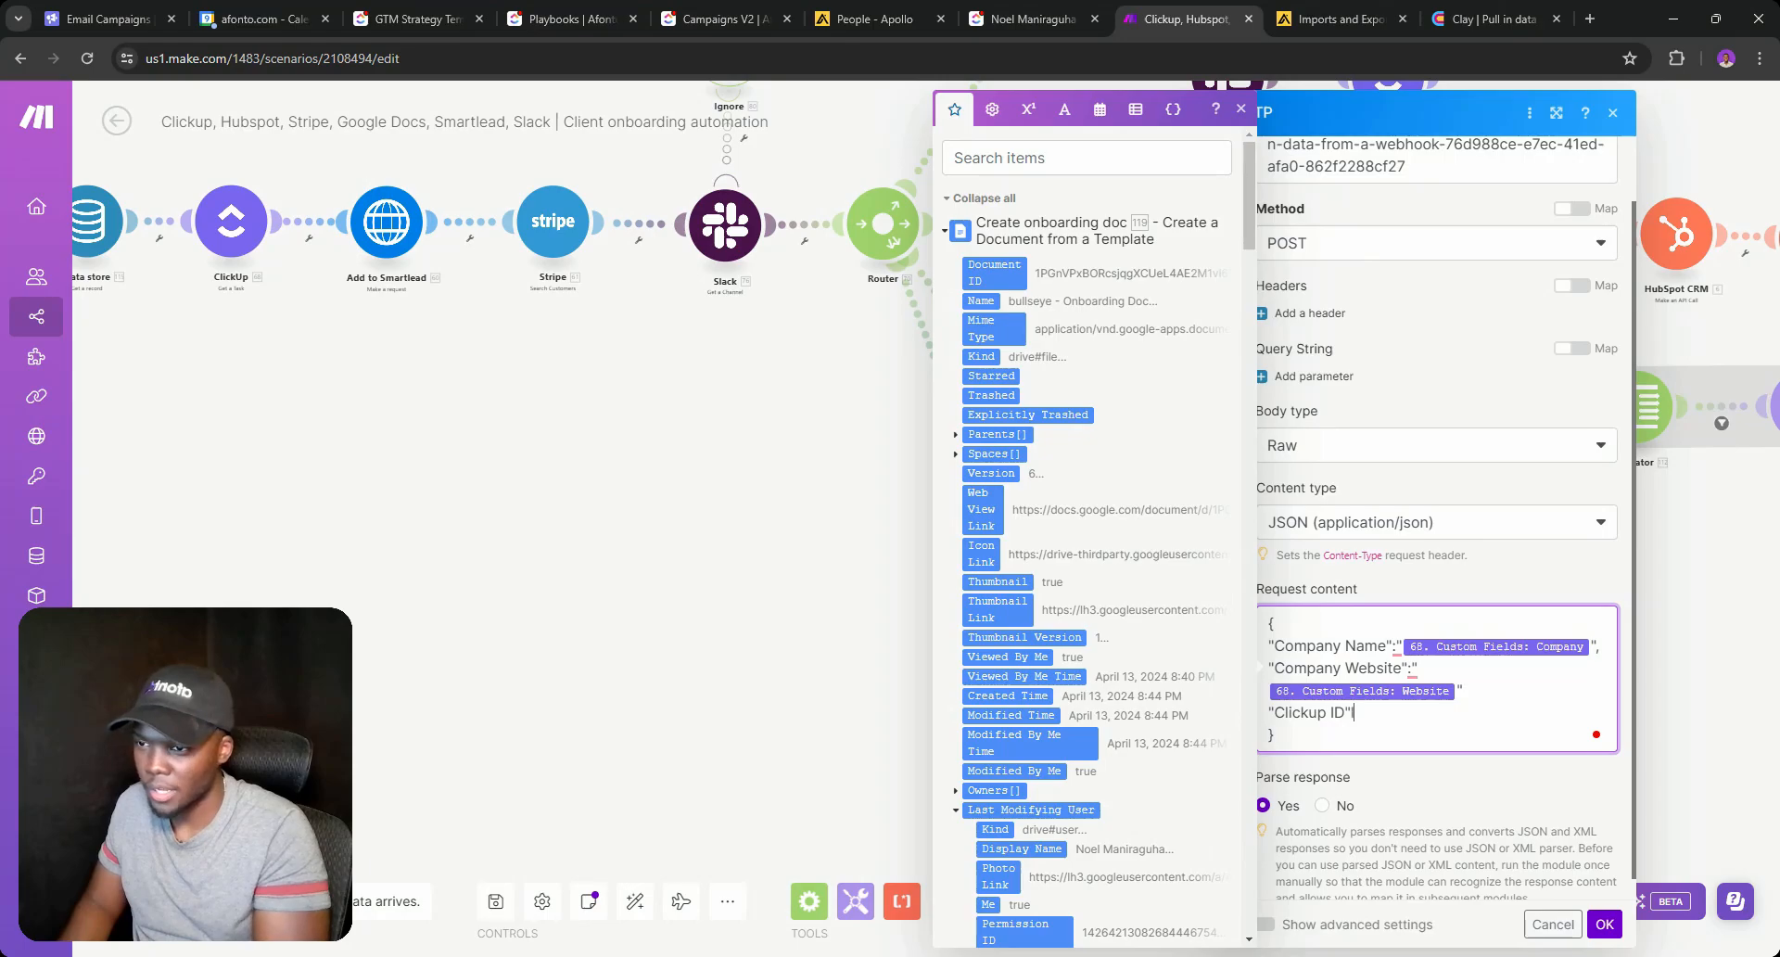
{"action": "type", "text": ":\""}
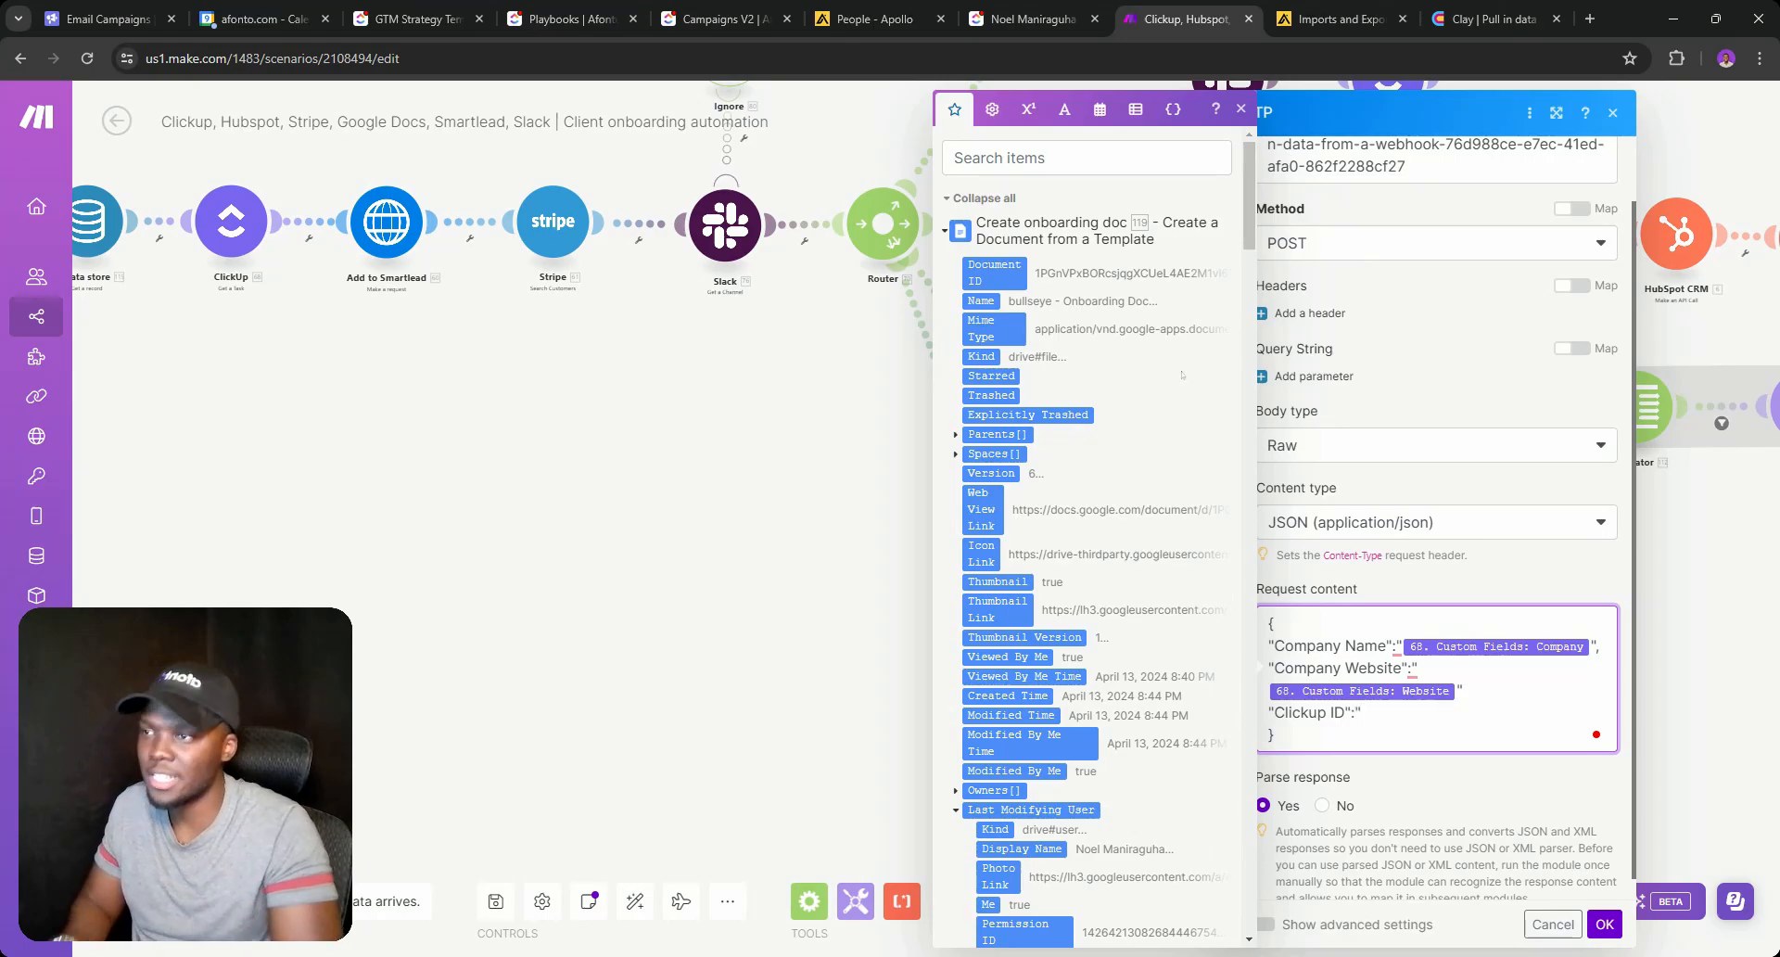
{"action": "scroll", "coordinate": [1181, 375], "scroll_direction": "down", "scroll_amount": 7}
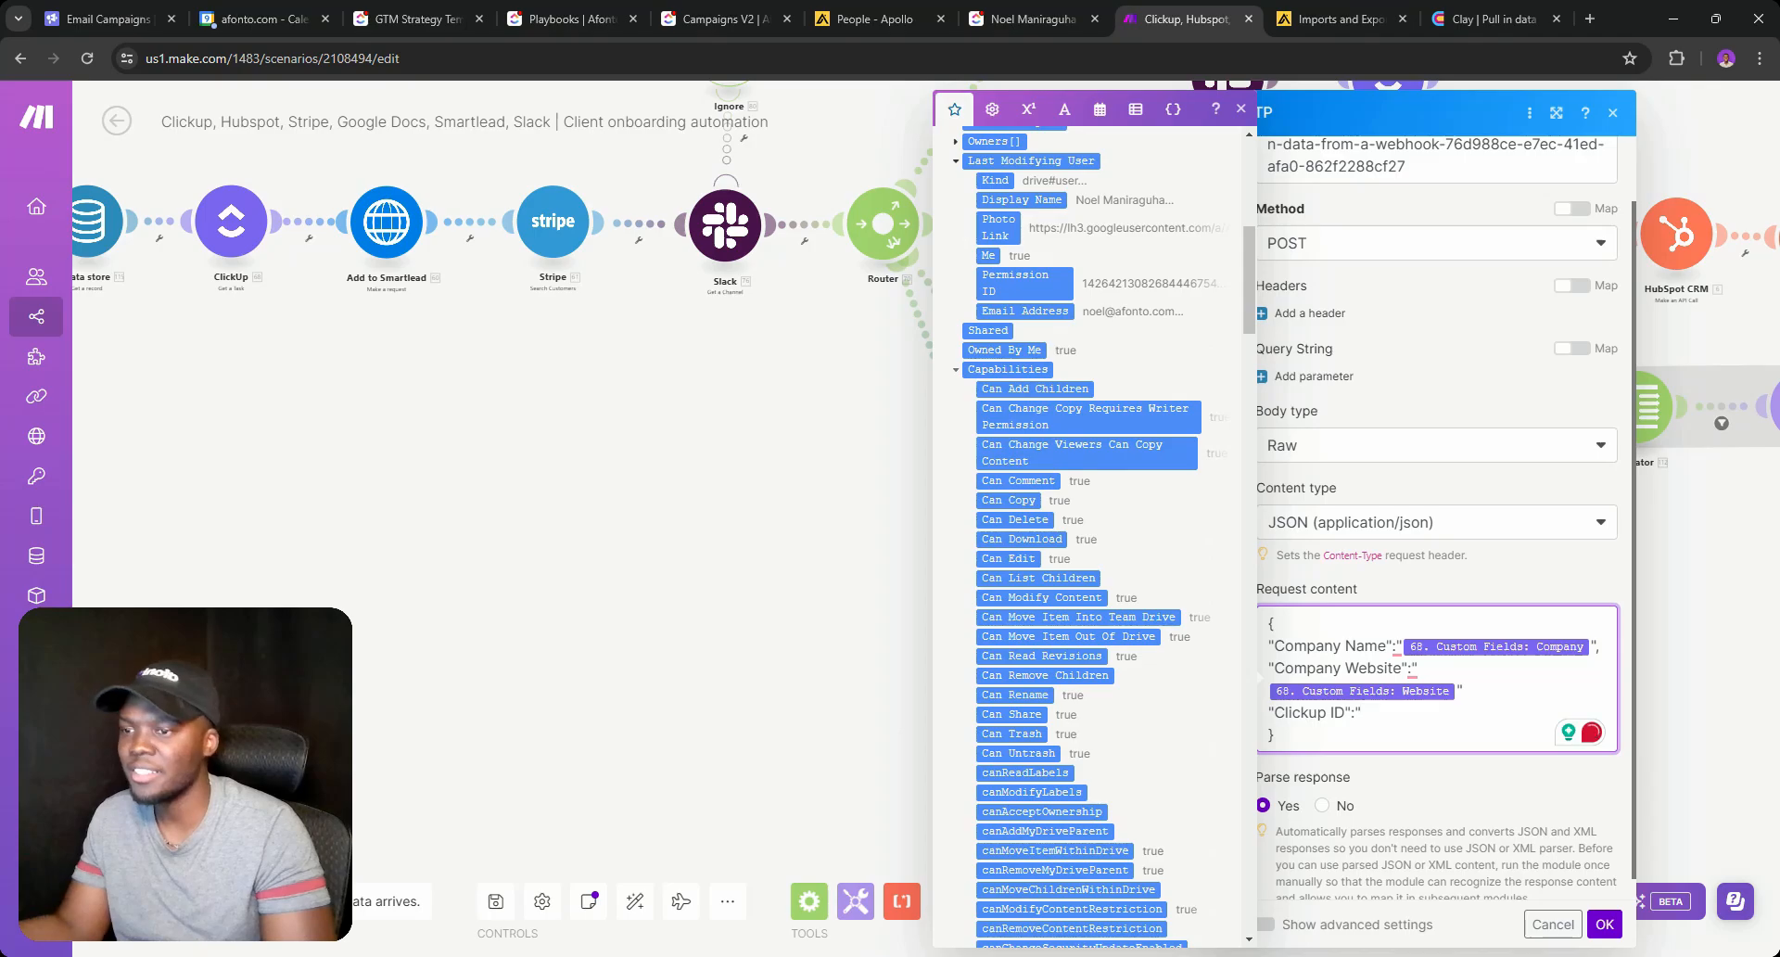
{"action": "scroll", "coordinate": [1055, 406], "scroll_direction": "down", "scroll_amount": 10}
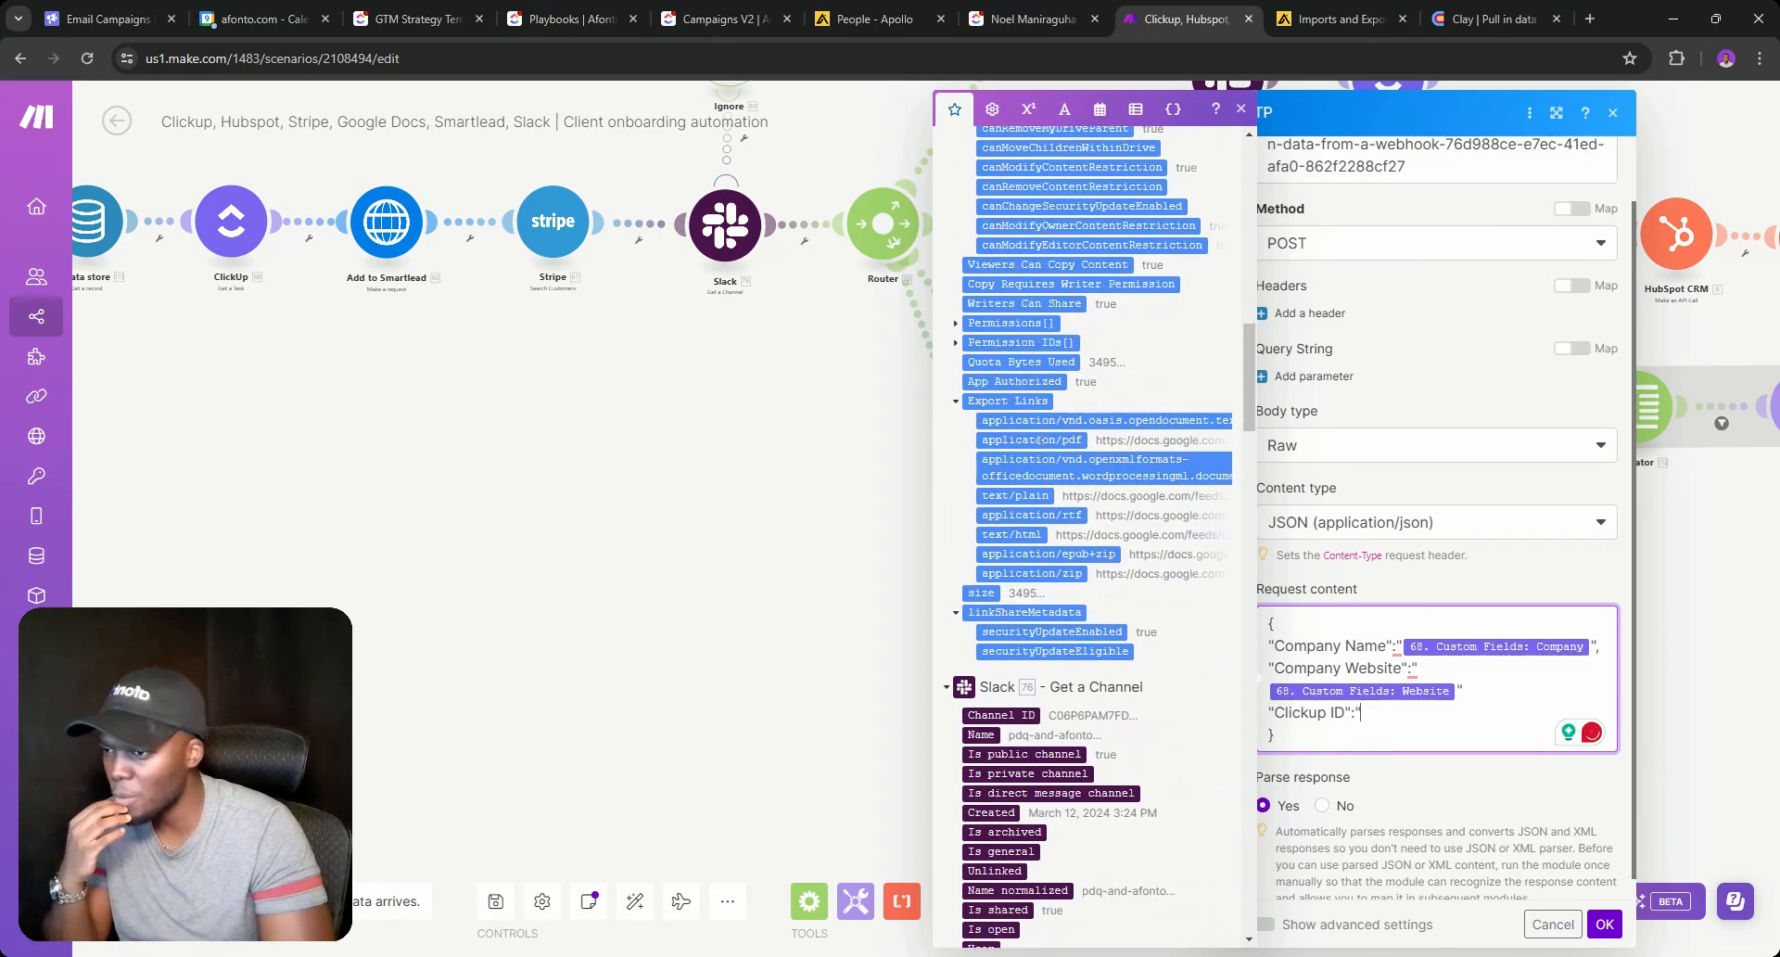
{"action": "scroll", "coordinate": [1024, 465], "scroll_direction": "down", "scroll_amount": 10}
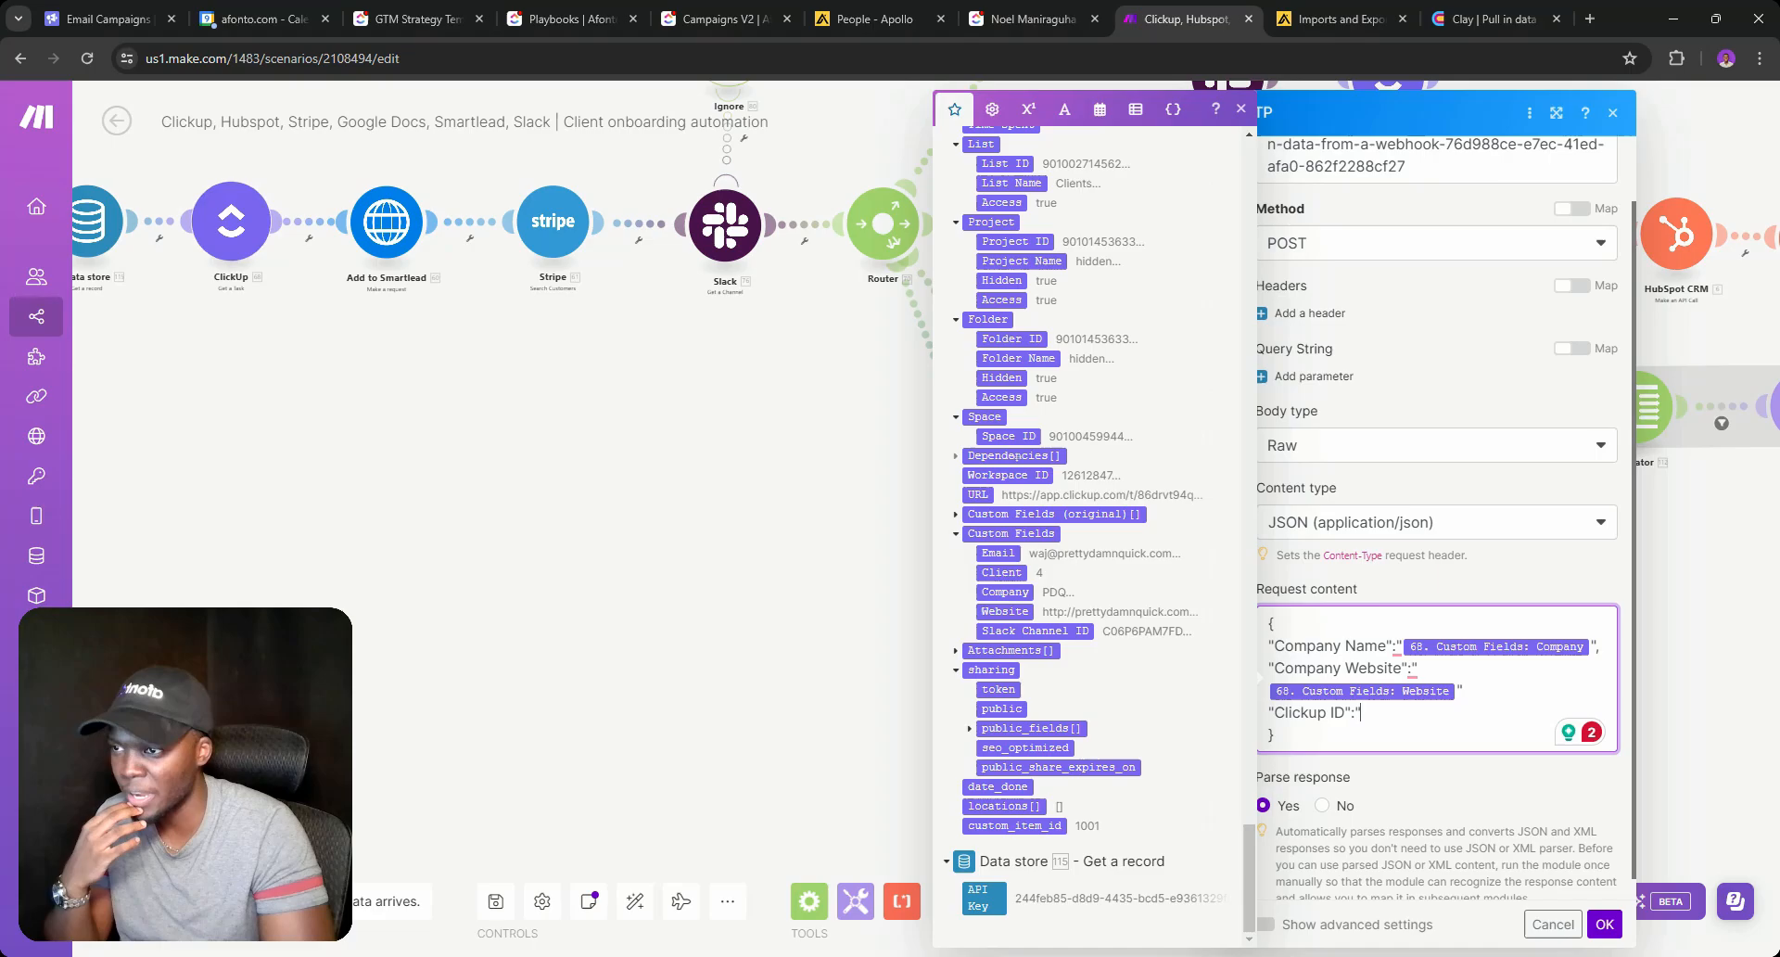
{"action": "scroll", "coordinate": [1113, 552], "scroll_direction": "up", "scroll_amount": 5}
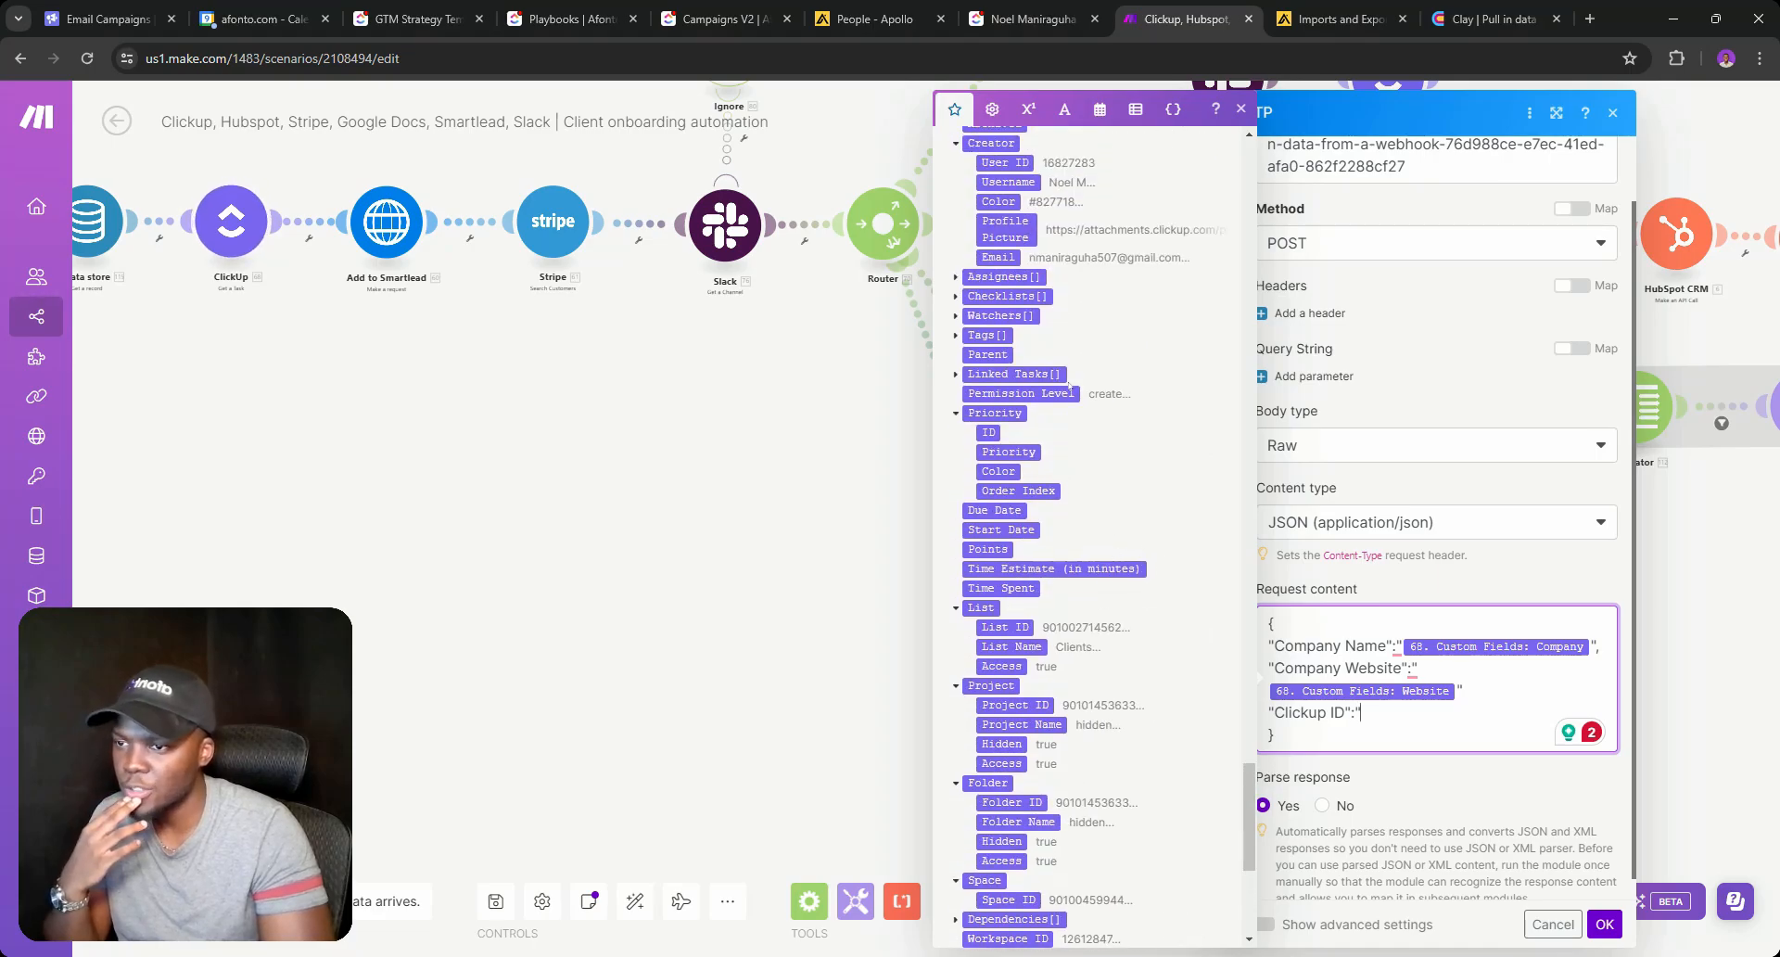
{"action": "scroll", "coordinate": [1029, 386], "scroll_direction": "up", "scroll_amount": 4}
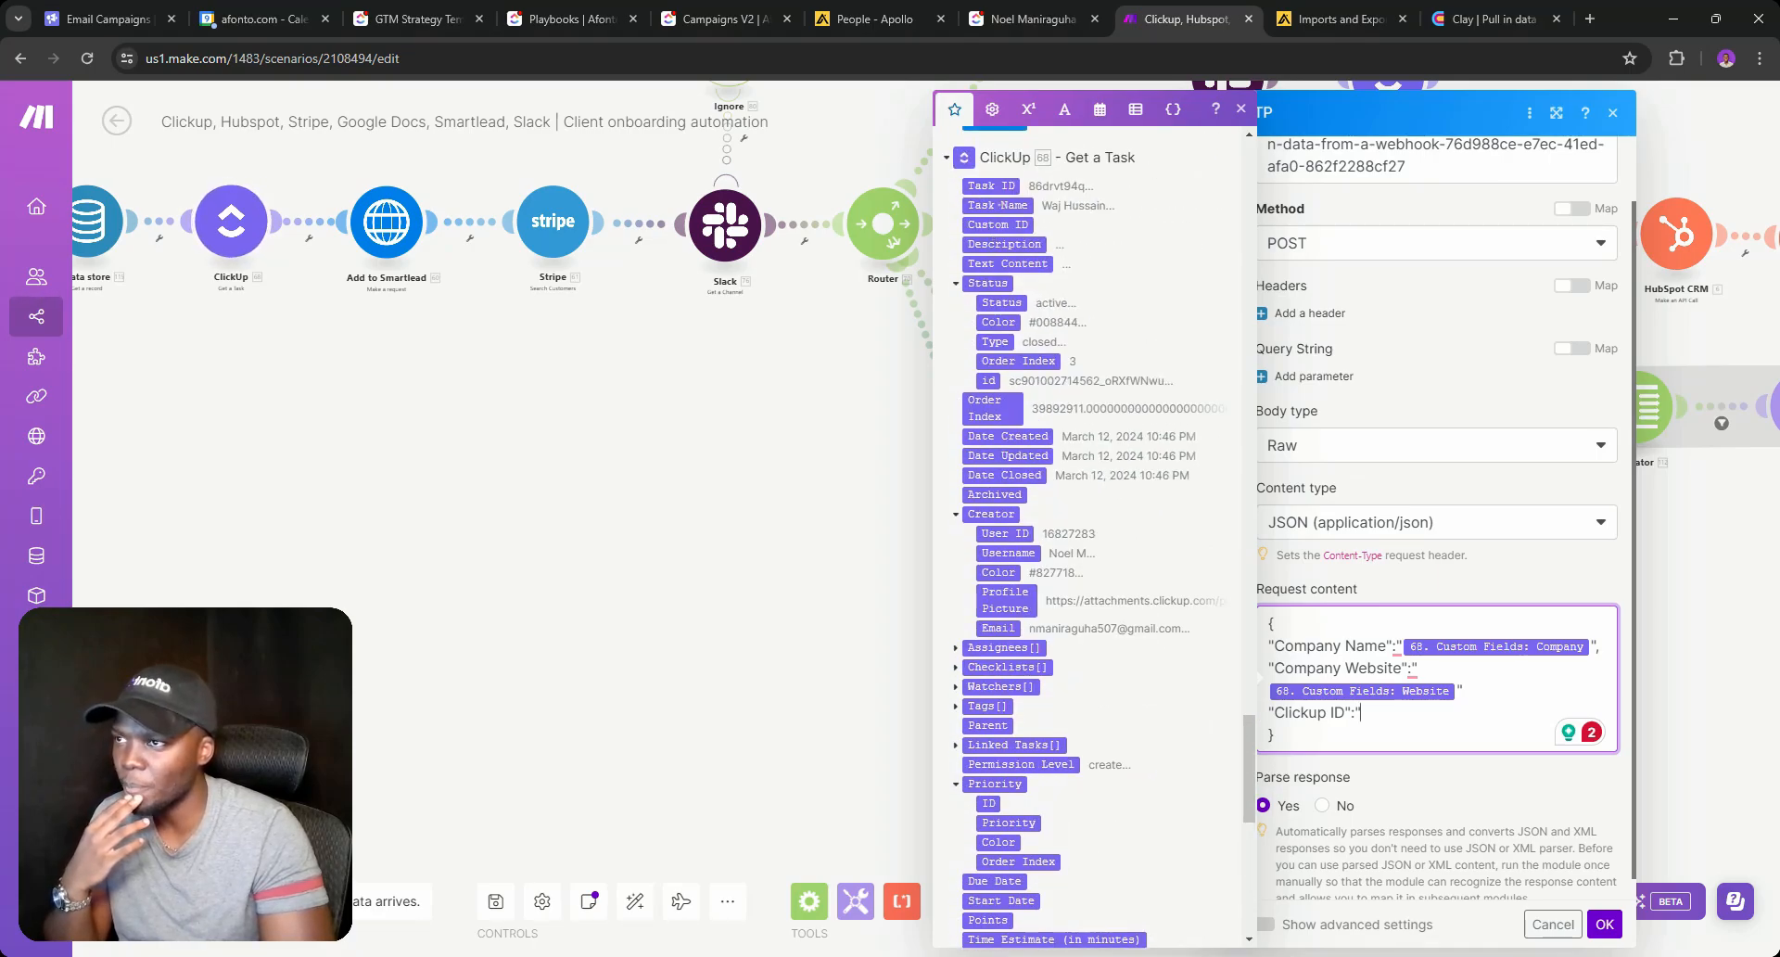
{"action": "left_click", "coordinate": [981, 185]}
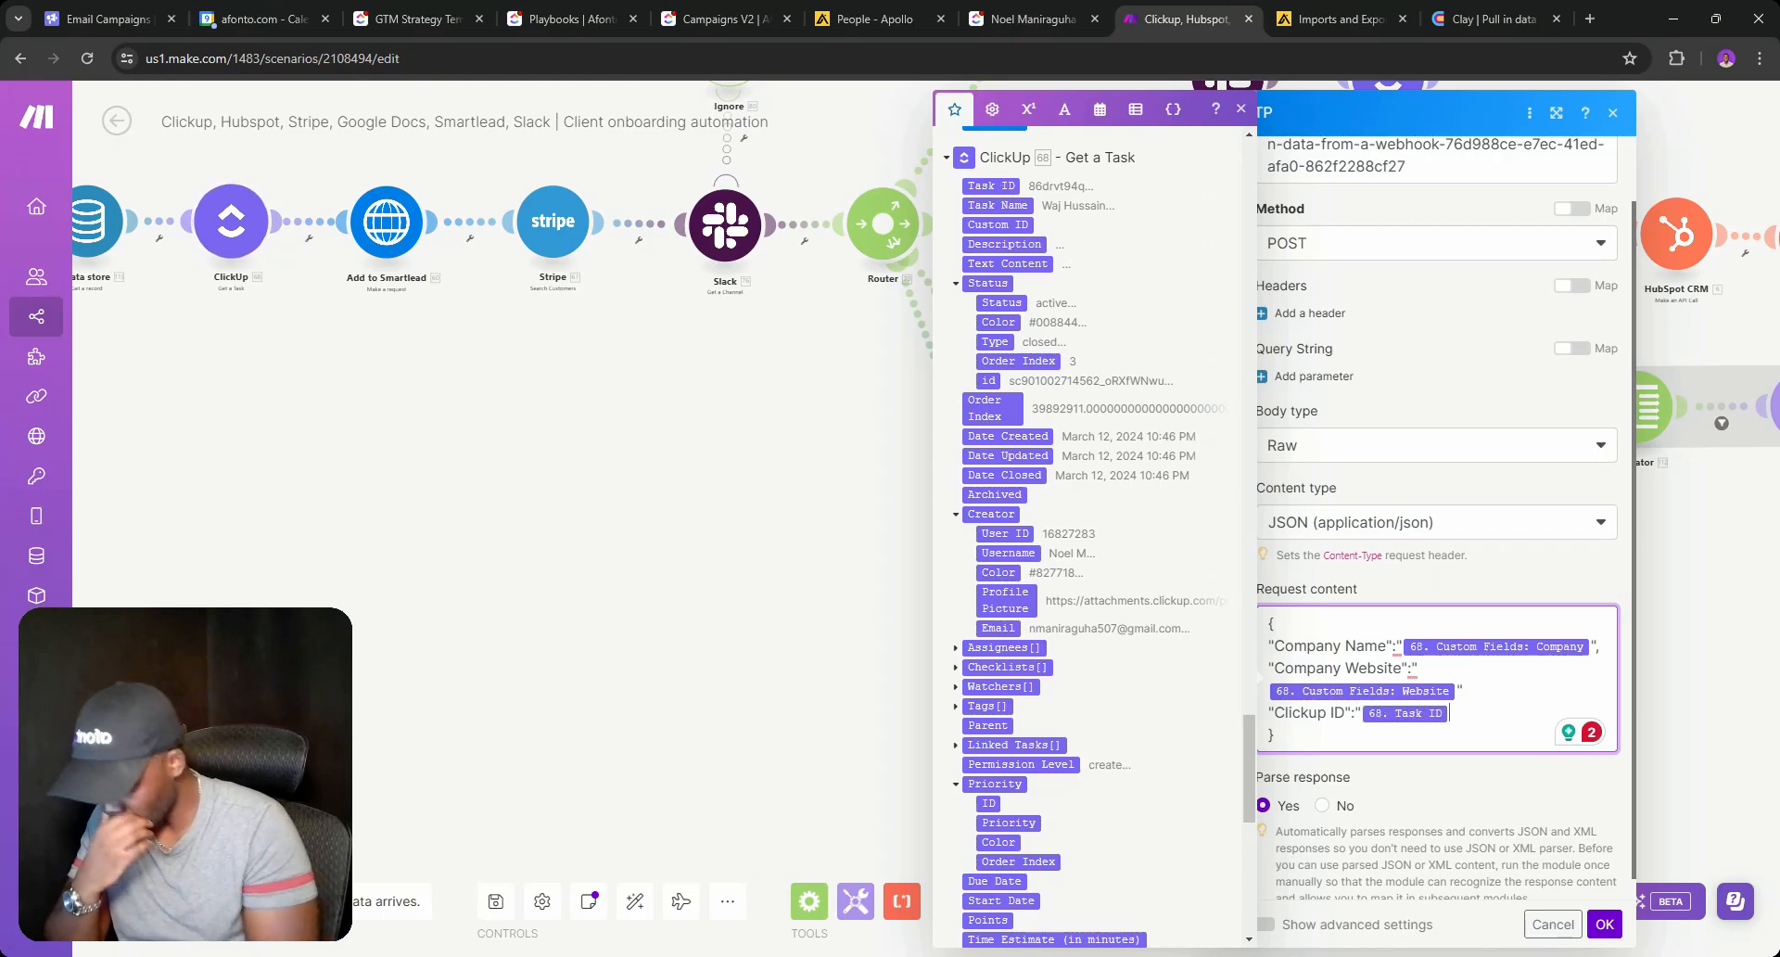
{"action": "type", "text": "\""}
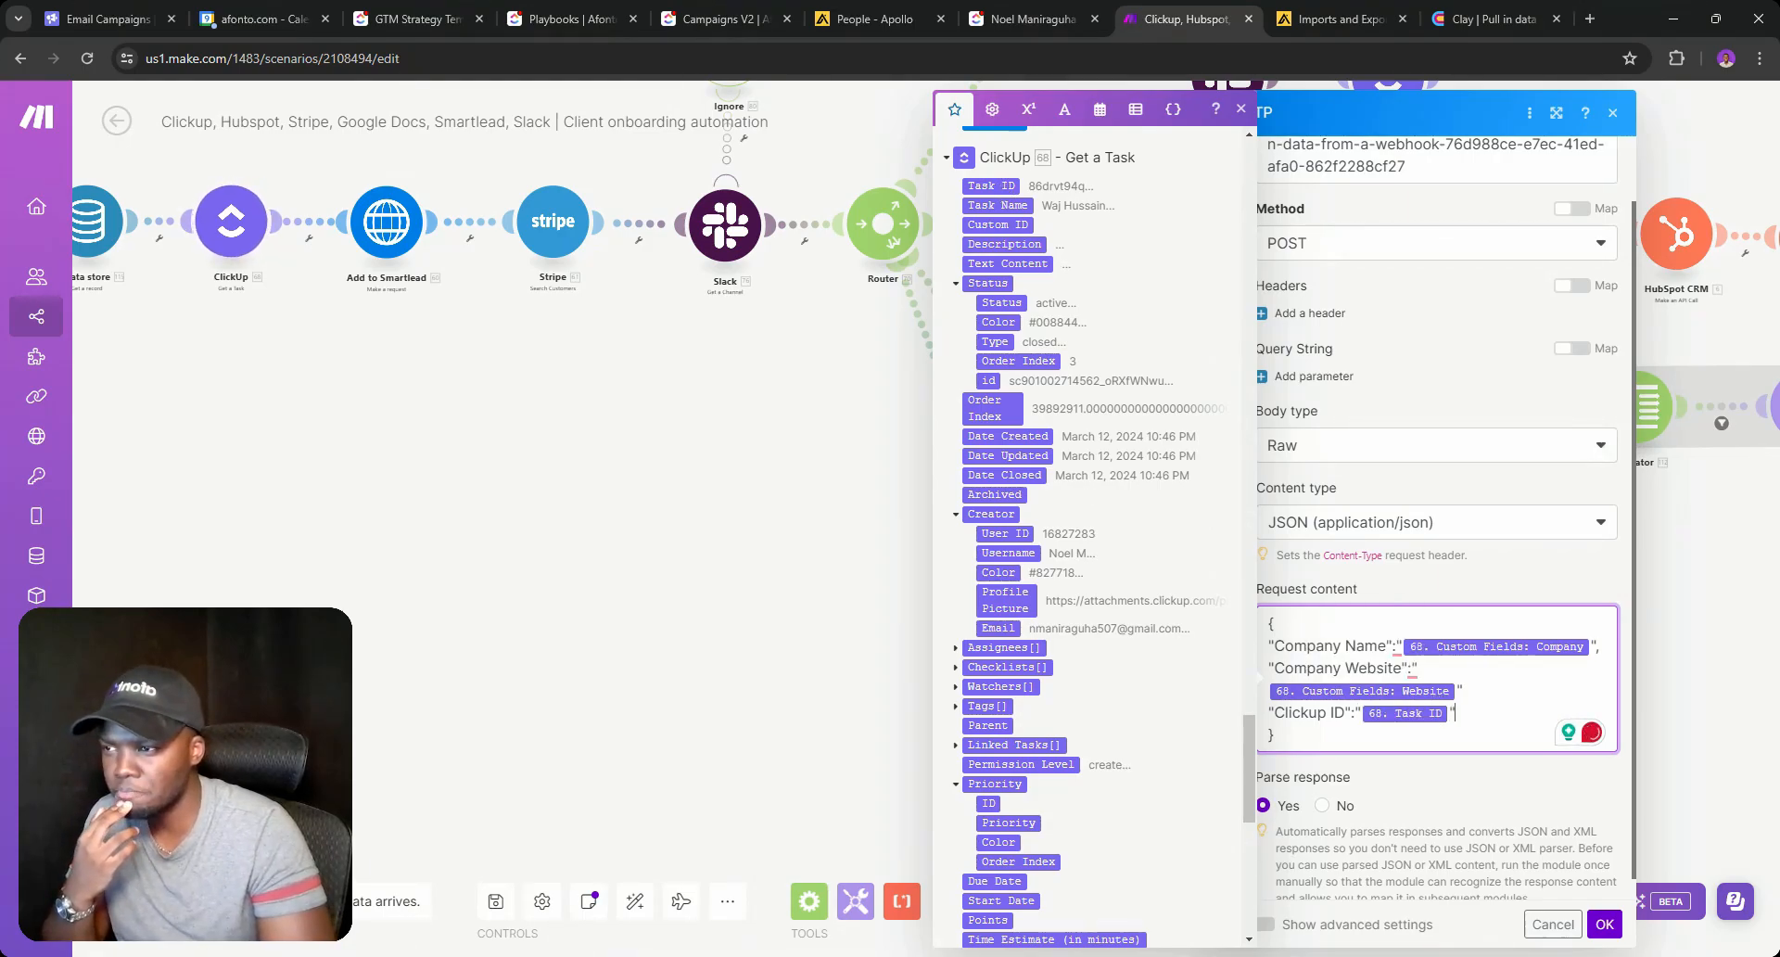
{"action": "left_click", "coordinate": [1605, 923]}
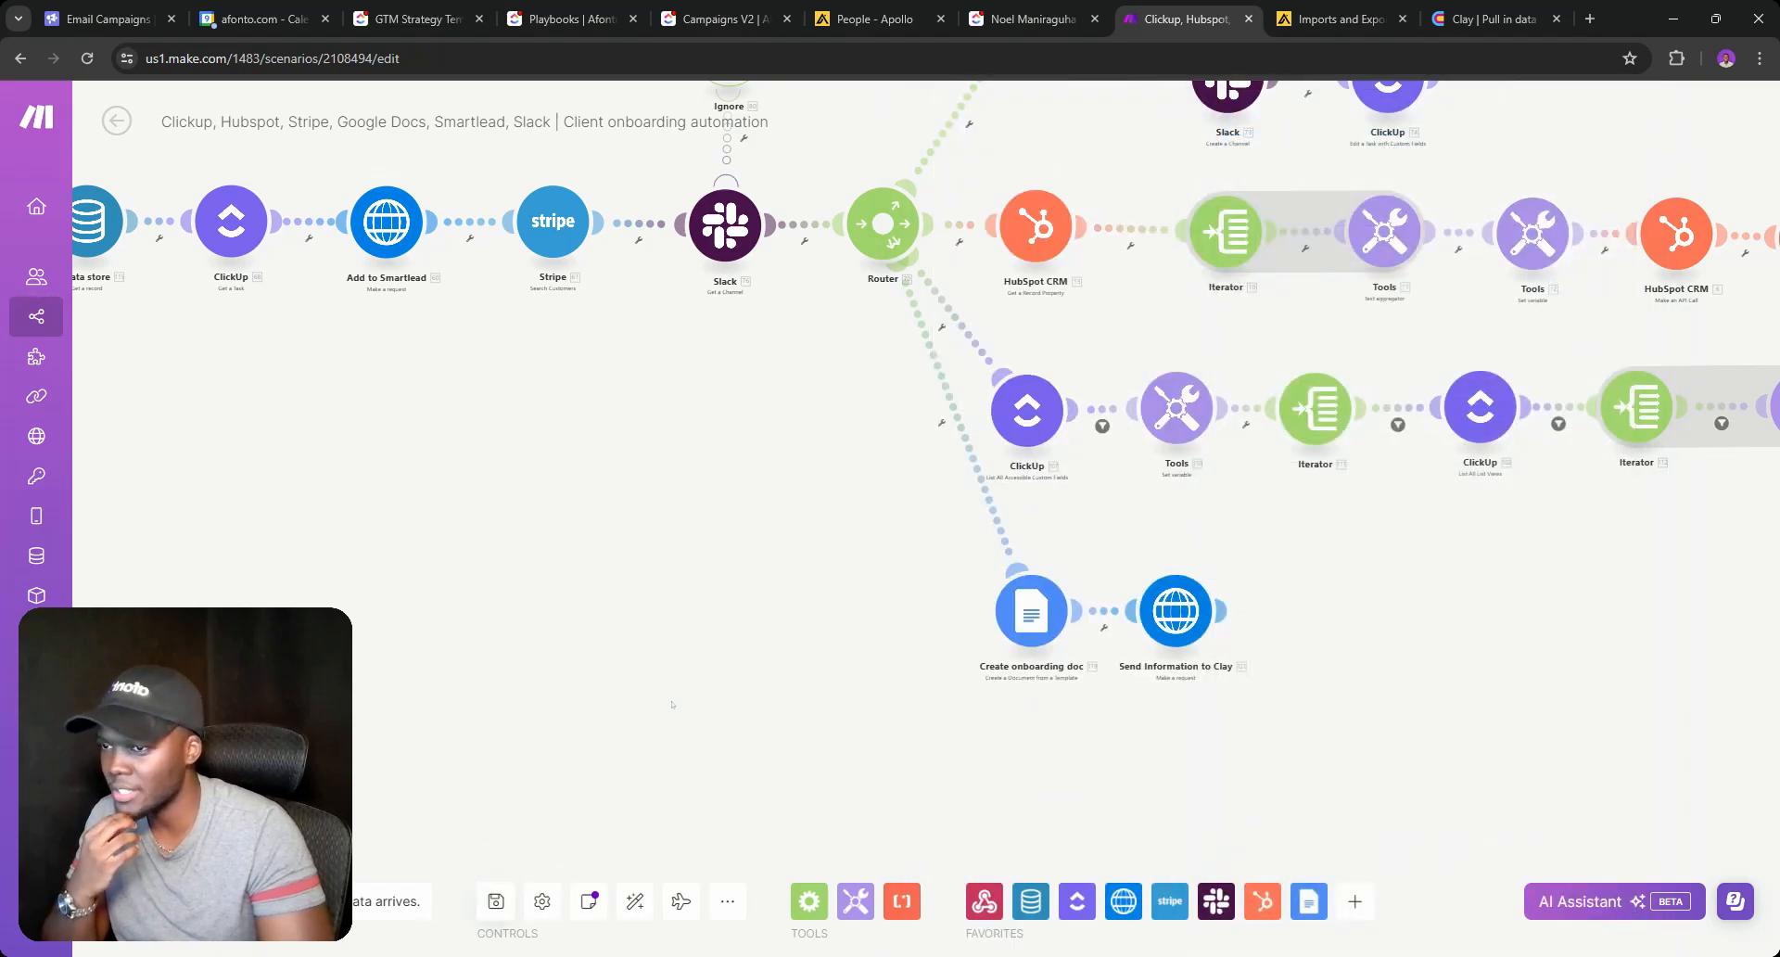
{"action": "key", "text": "ctrl+s"}
{"action": "scroll", "coordinate": [672, 668], "scroll_direction": "down", "scroll_amount": 5}
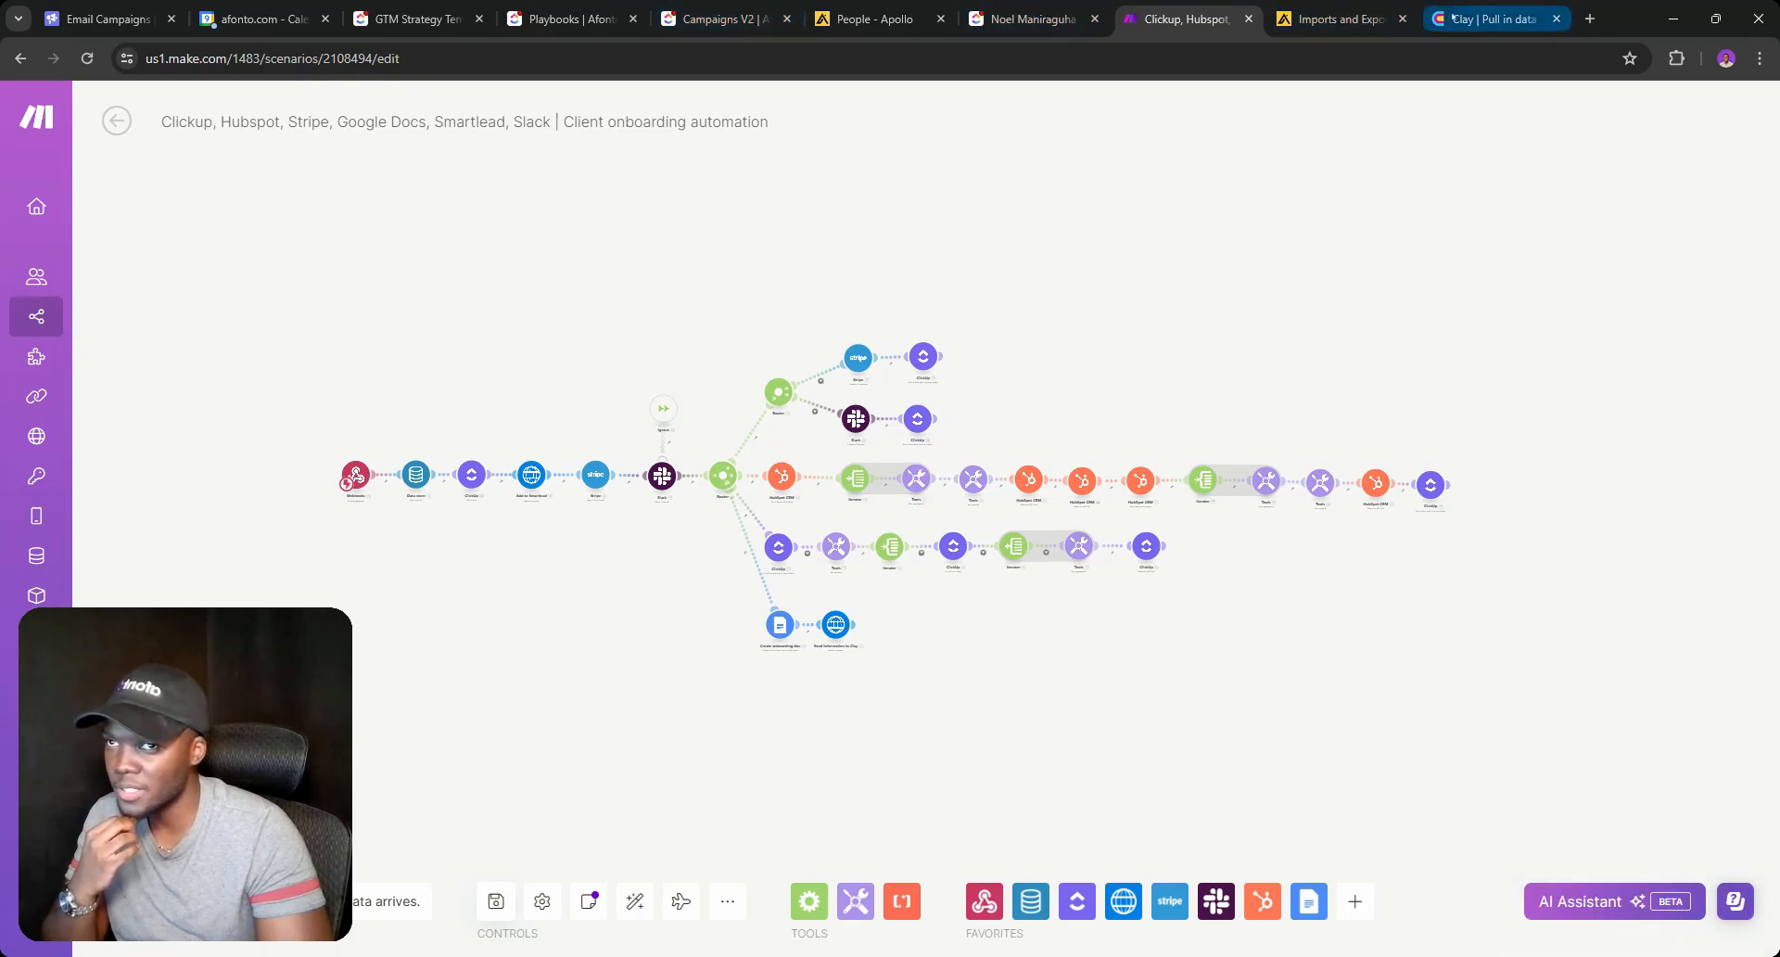
{"action": "left_click", "coordinate": [1492, 18]}
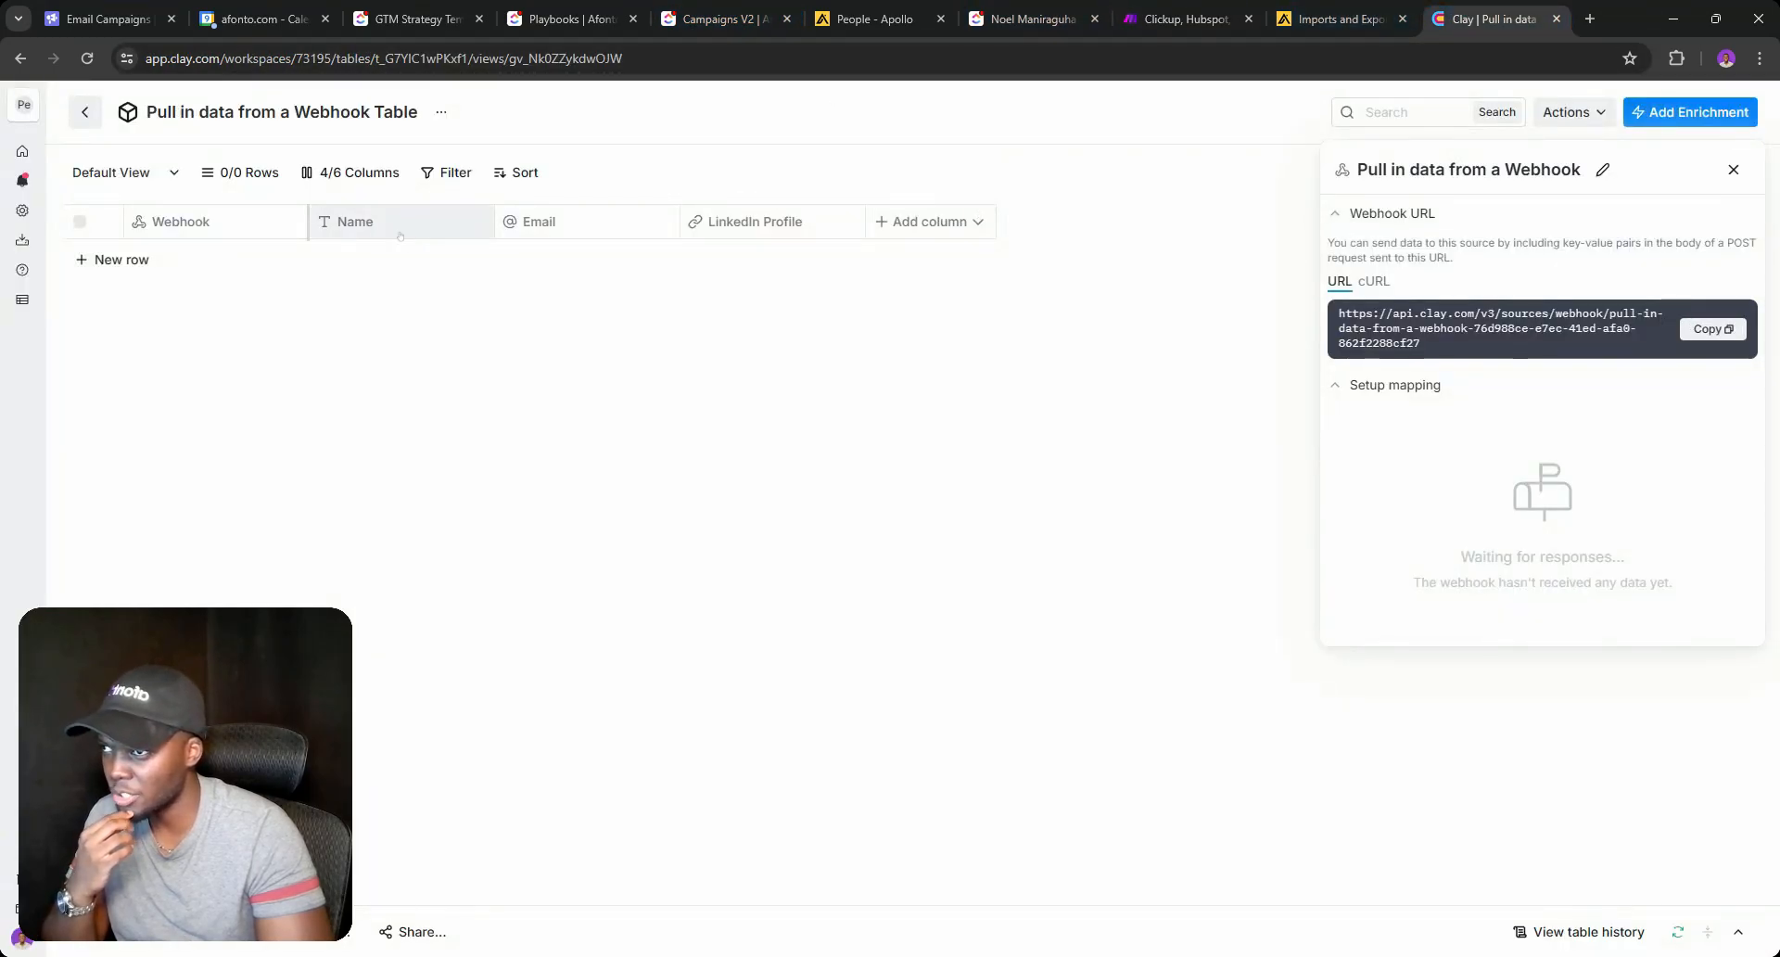
Rename the Name column to Company Name.
{"action": "left_click", "coordinate": [445, 223]}
{"action": "mouse_move", "coordinate": [299, 297]}
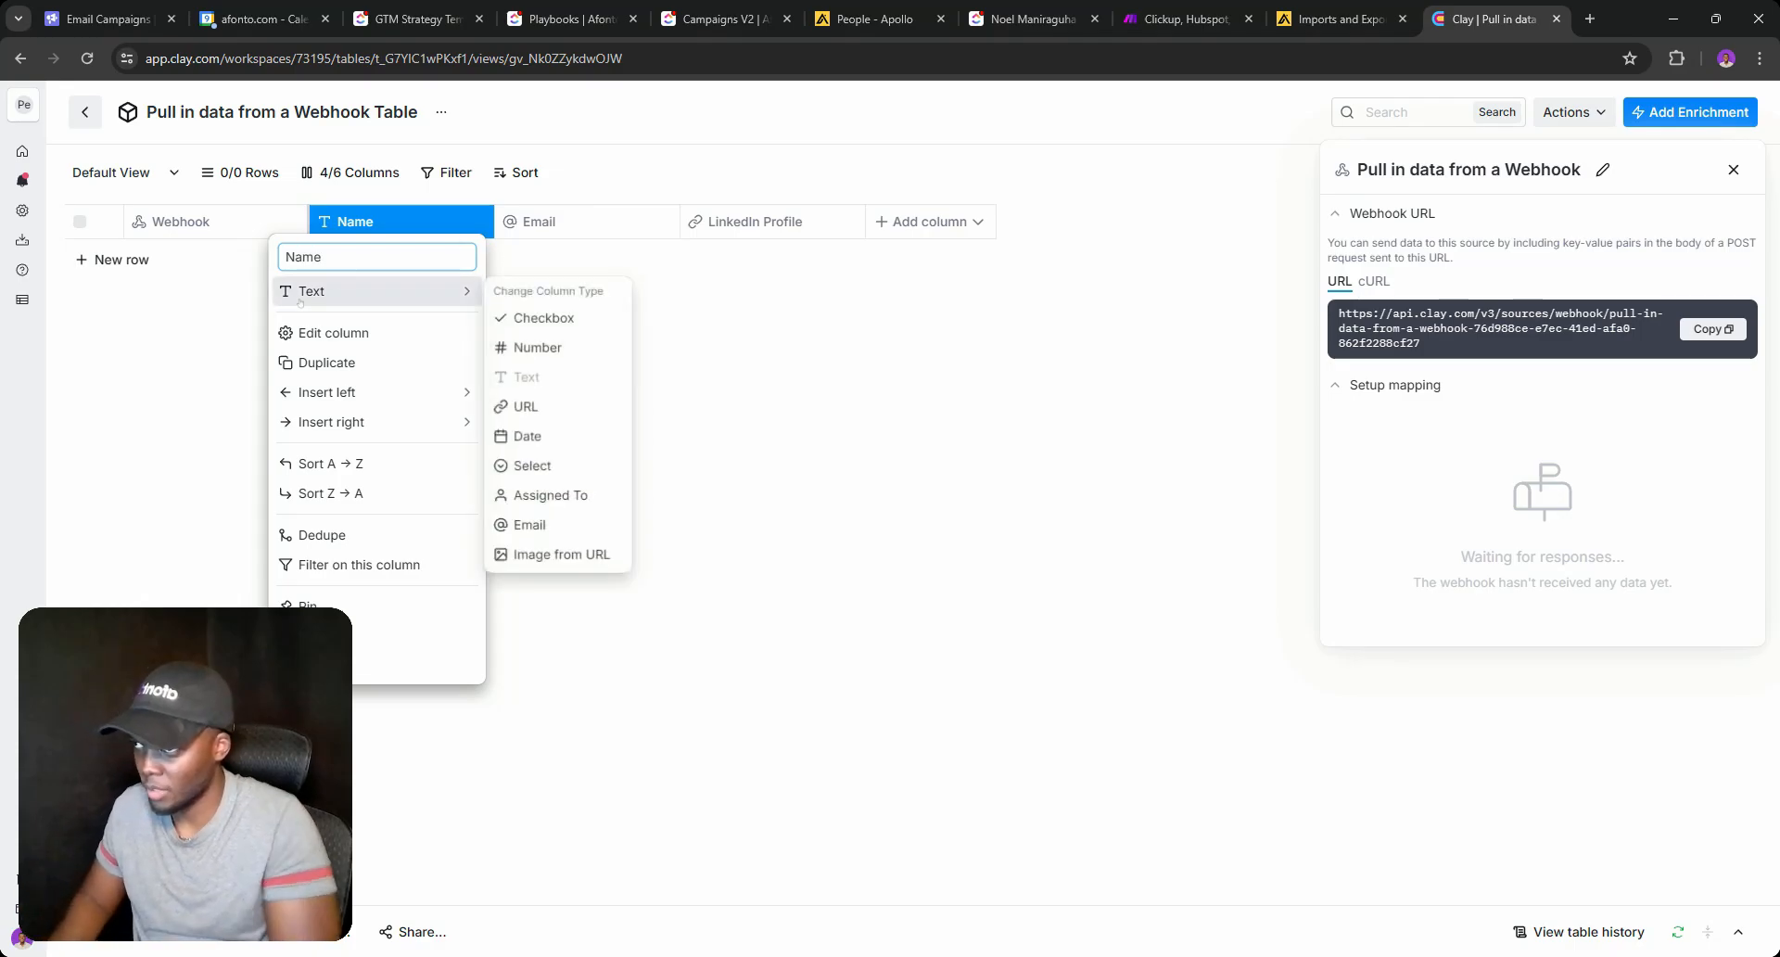
{"action": "double_click", "coordinate": [299, 258]}
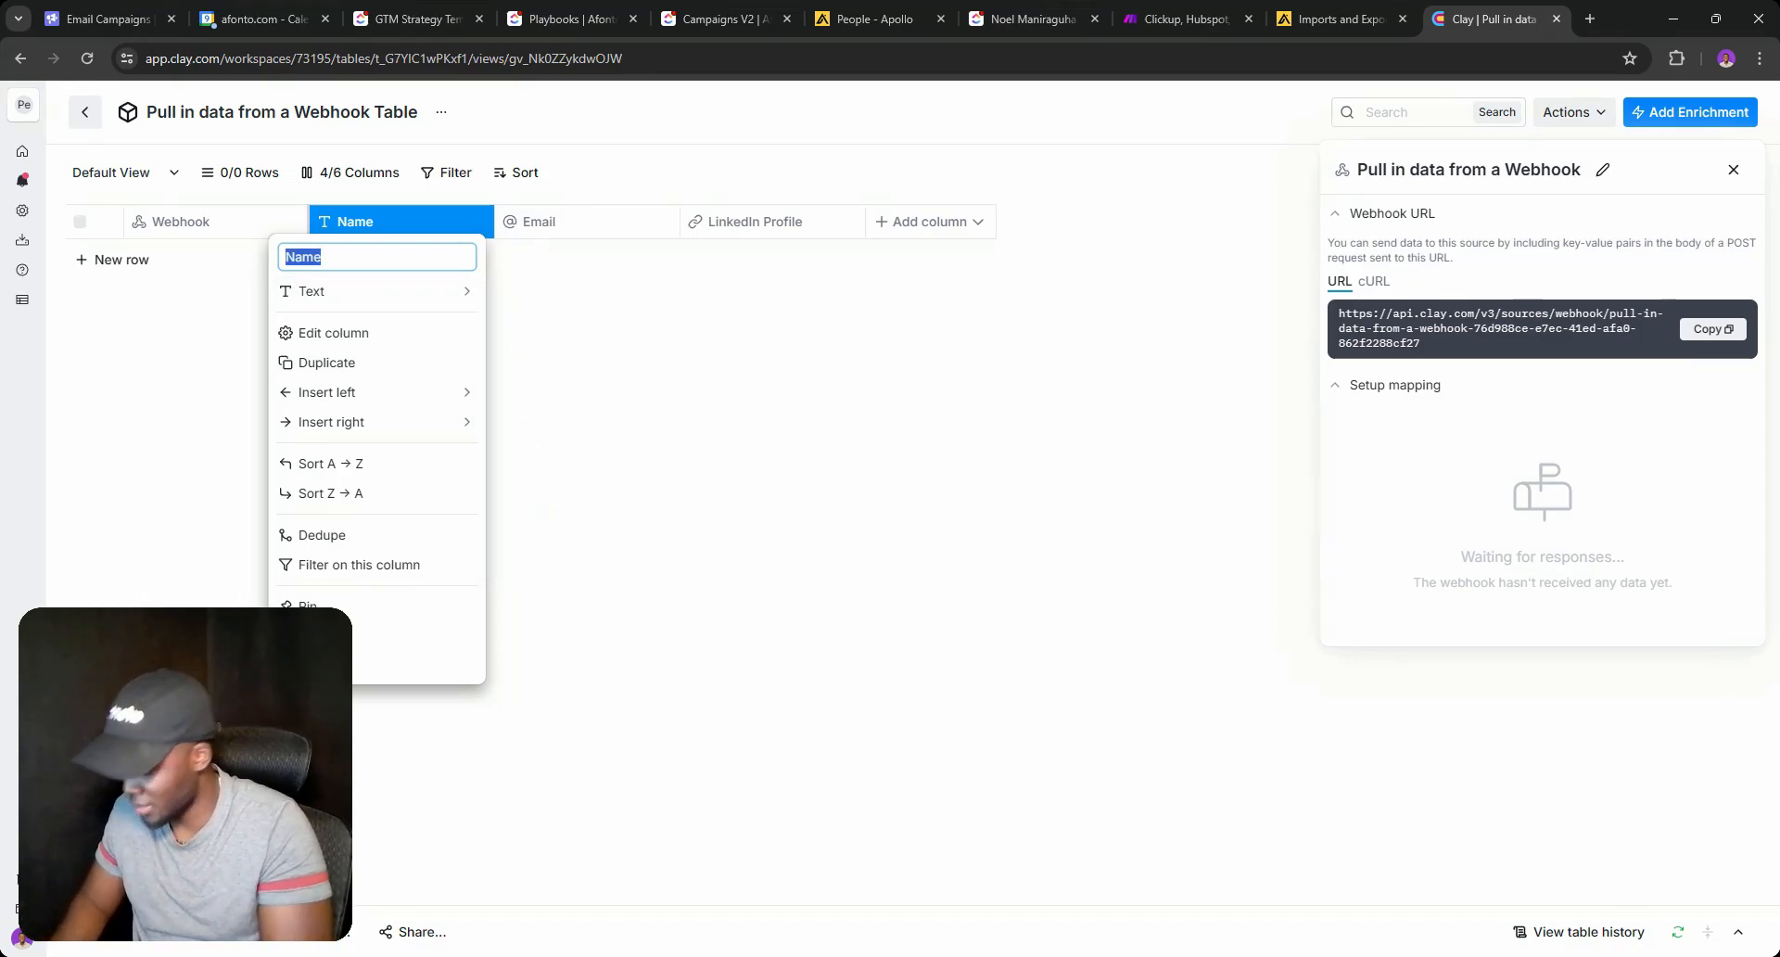
{"action": "key", "text": "Home"}
{"action": "type", "text": "Compan"}
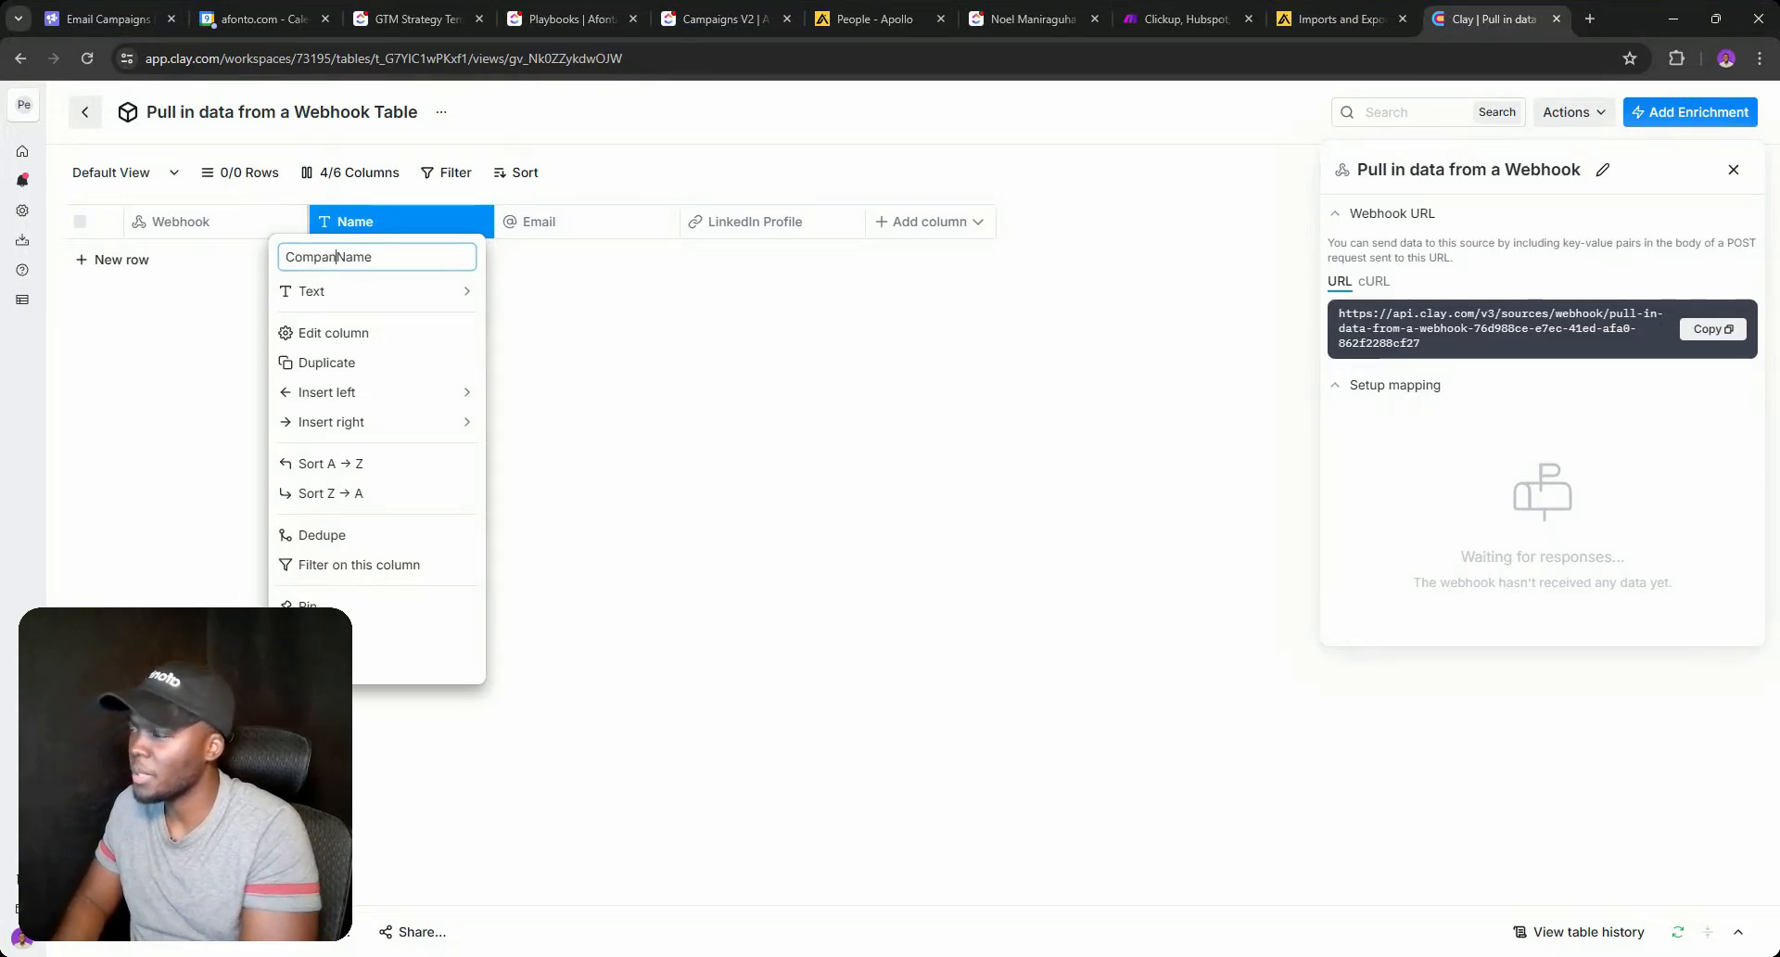
{"action": "type", "text": "y"}
{"action": "key", "text": "Return"}
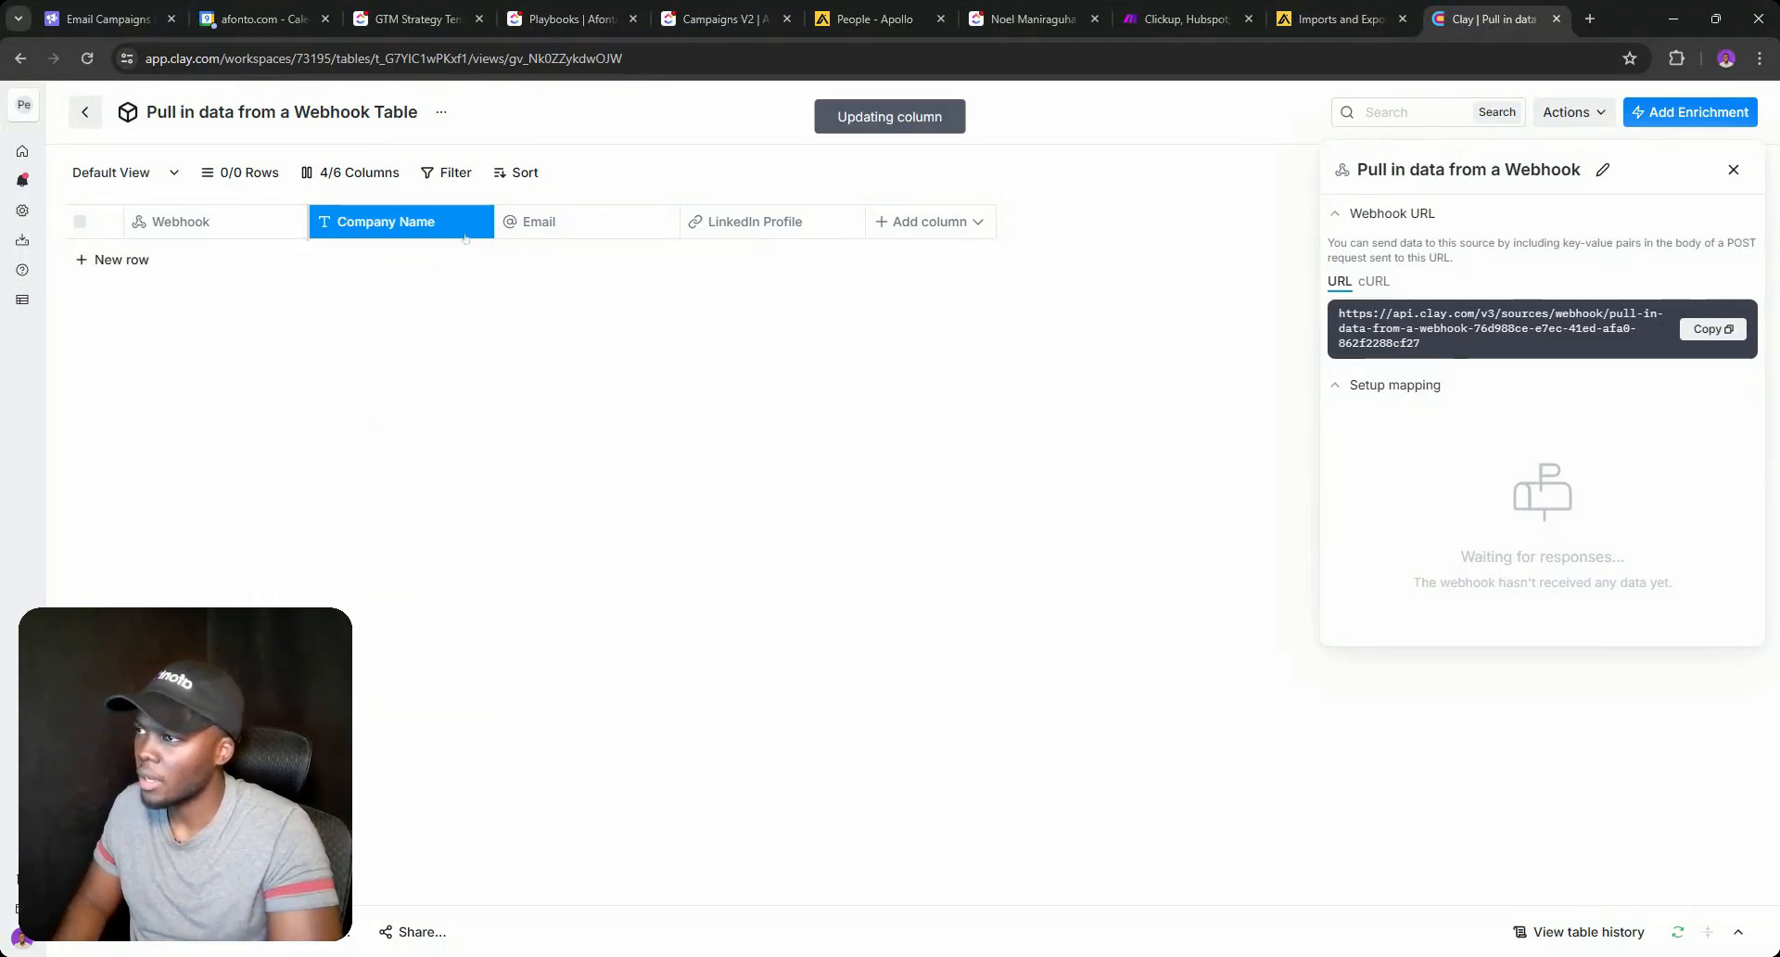
{"action": "left_click", "coordinate": [454, 227]}
{"action": "left_click", "coordinate": [586, 287]}
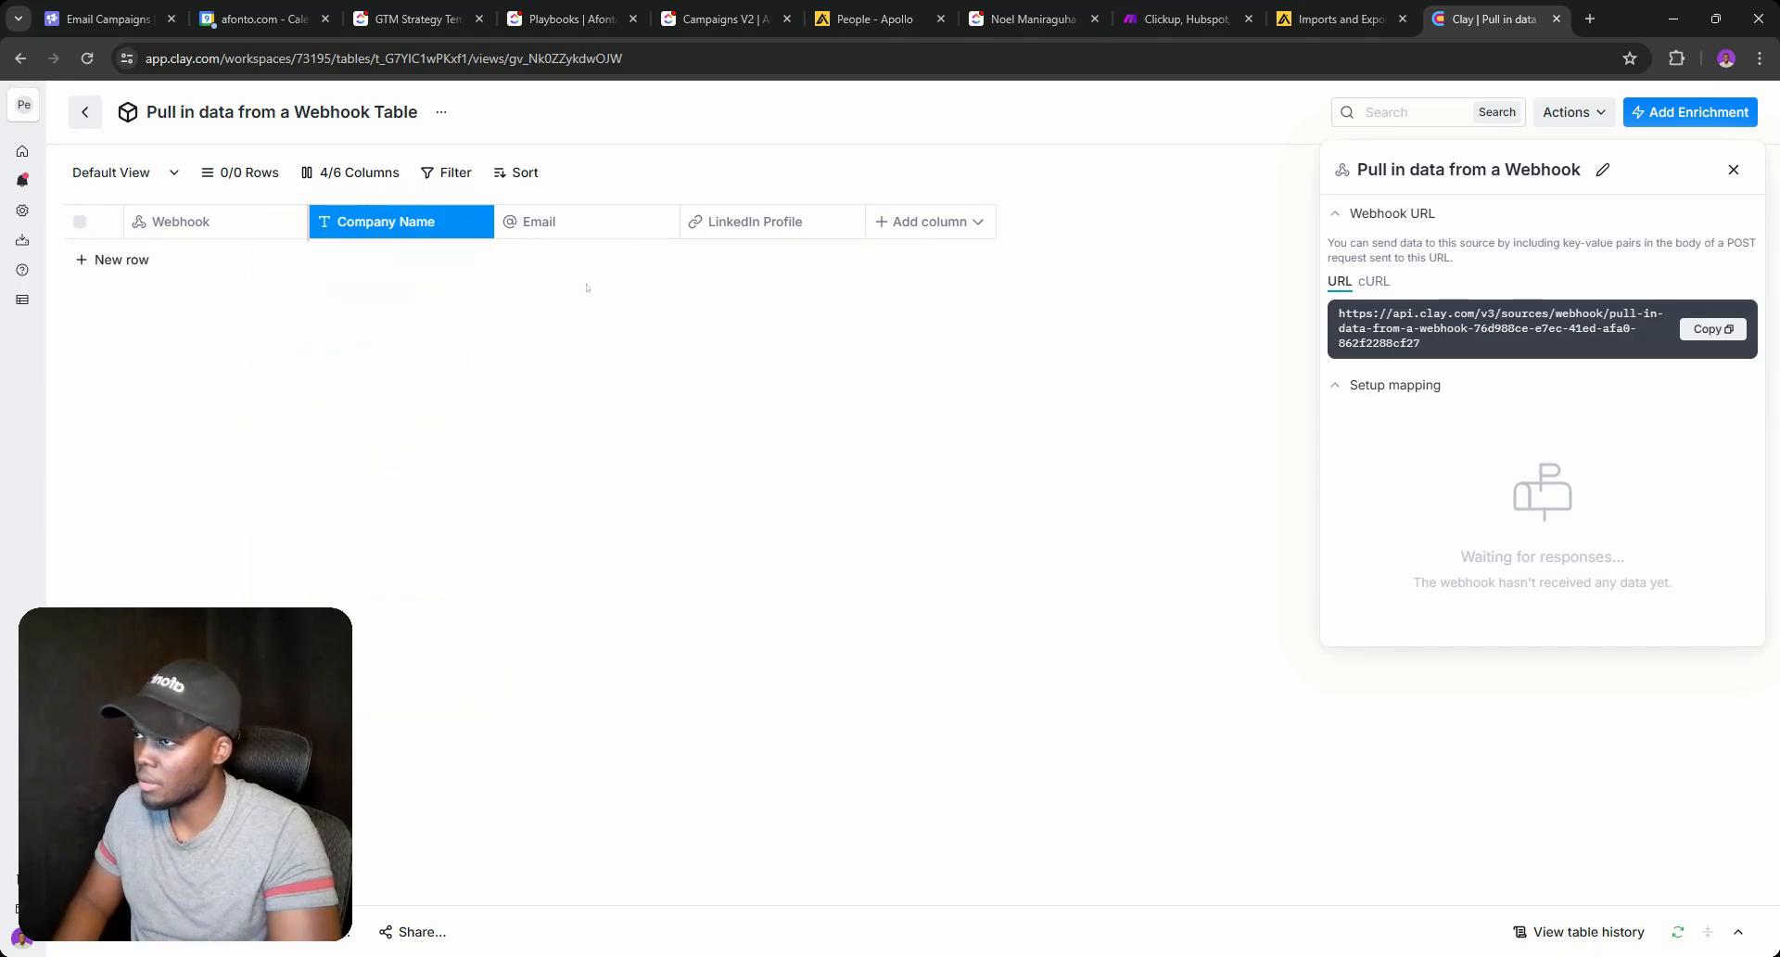
Rename the Email column to Company Website and make it a URL column.
{"action": "left_click", "coordinate": [556, 222]}
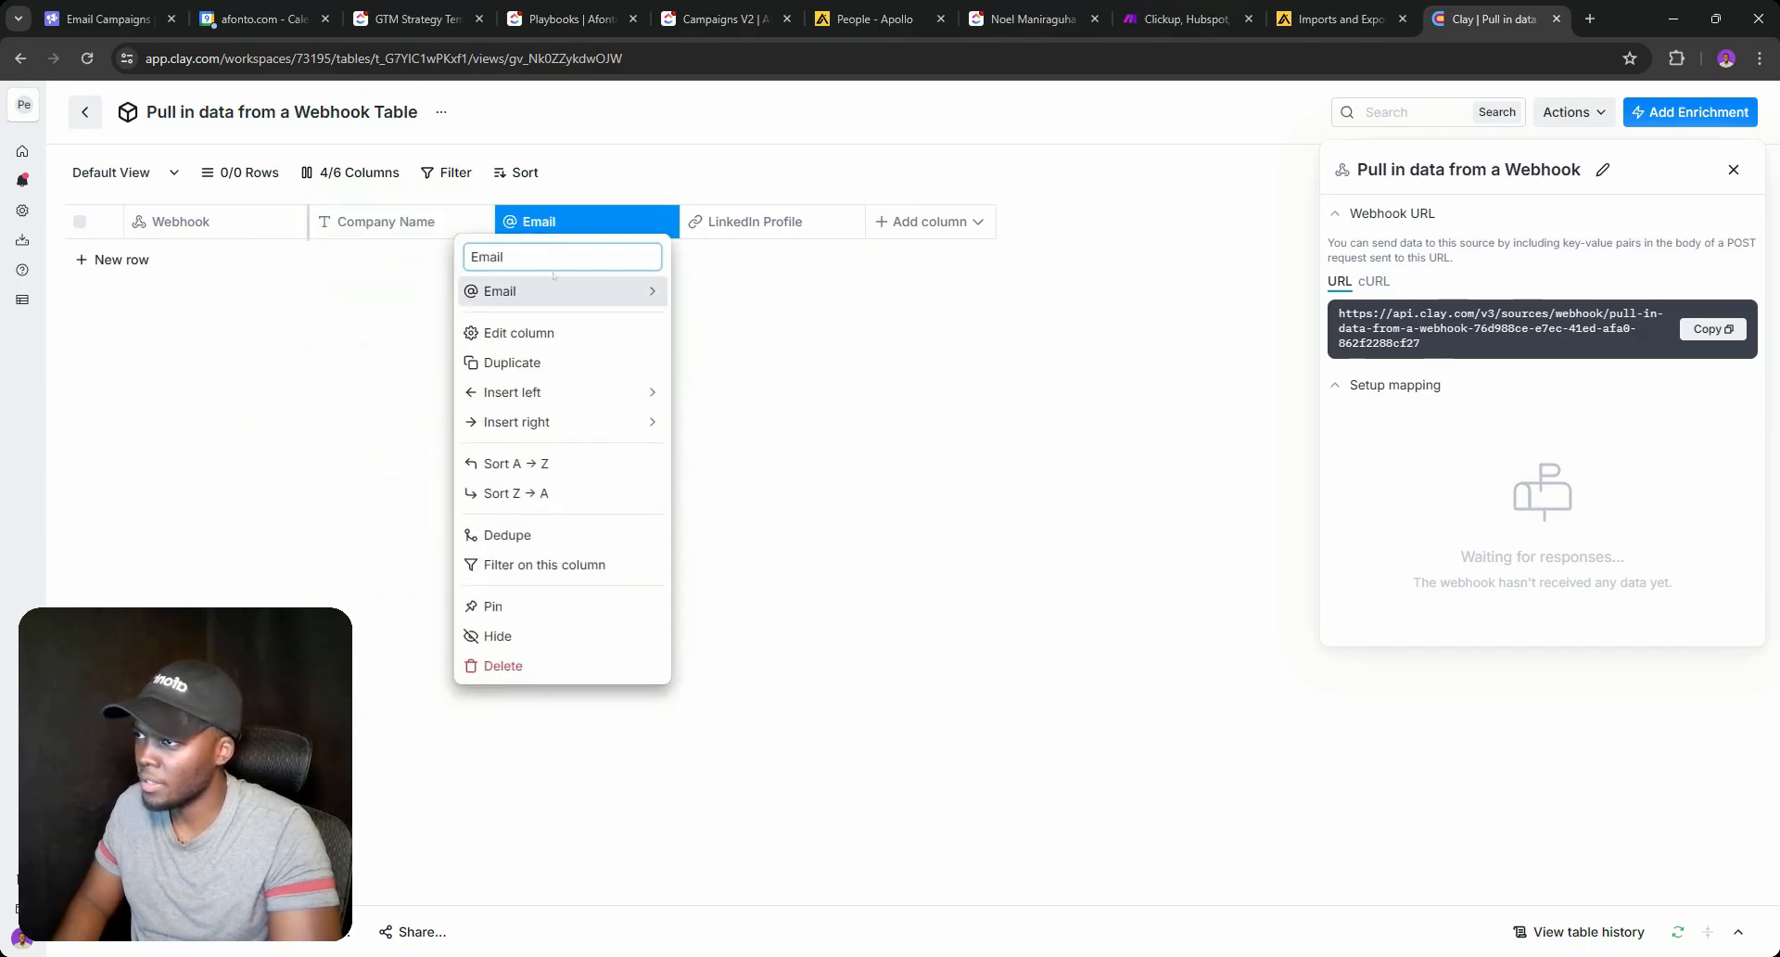
{"action": "double_click", "coordinate": [552, 259]}
{"action": "type", "text": "C"}
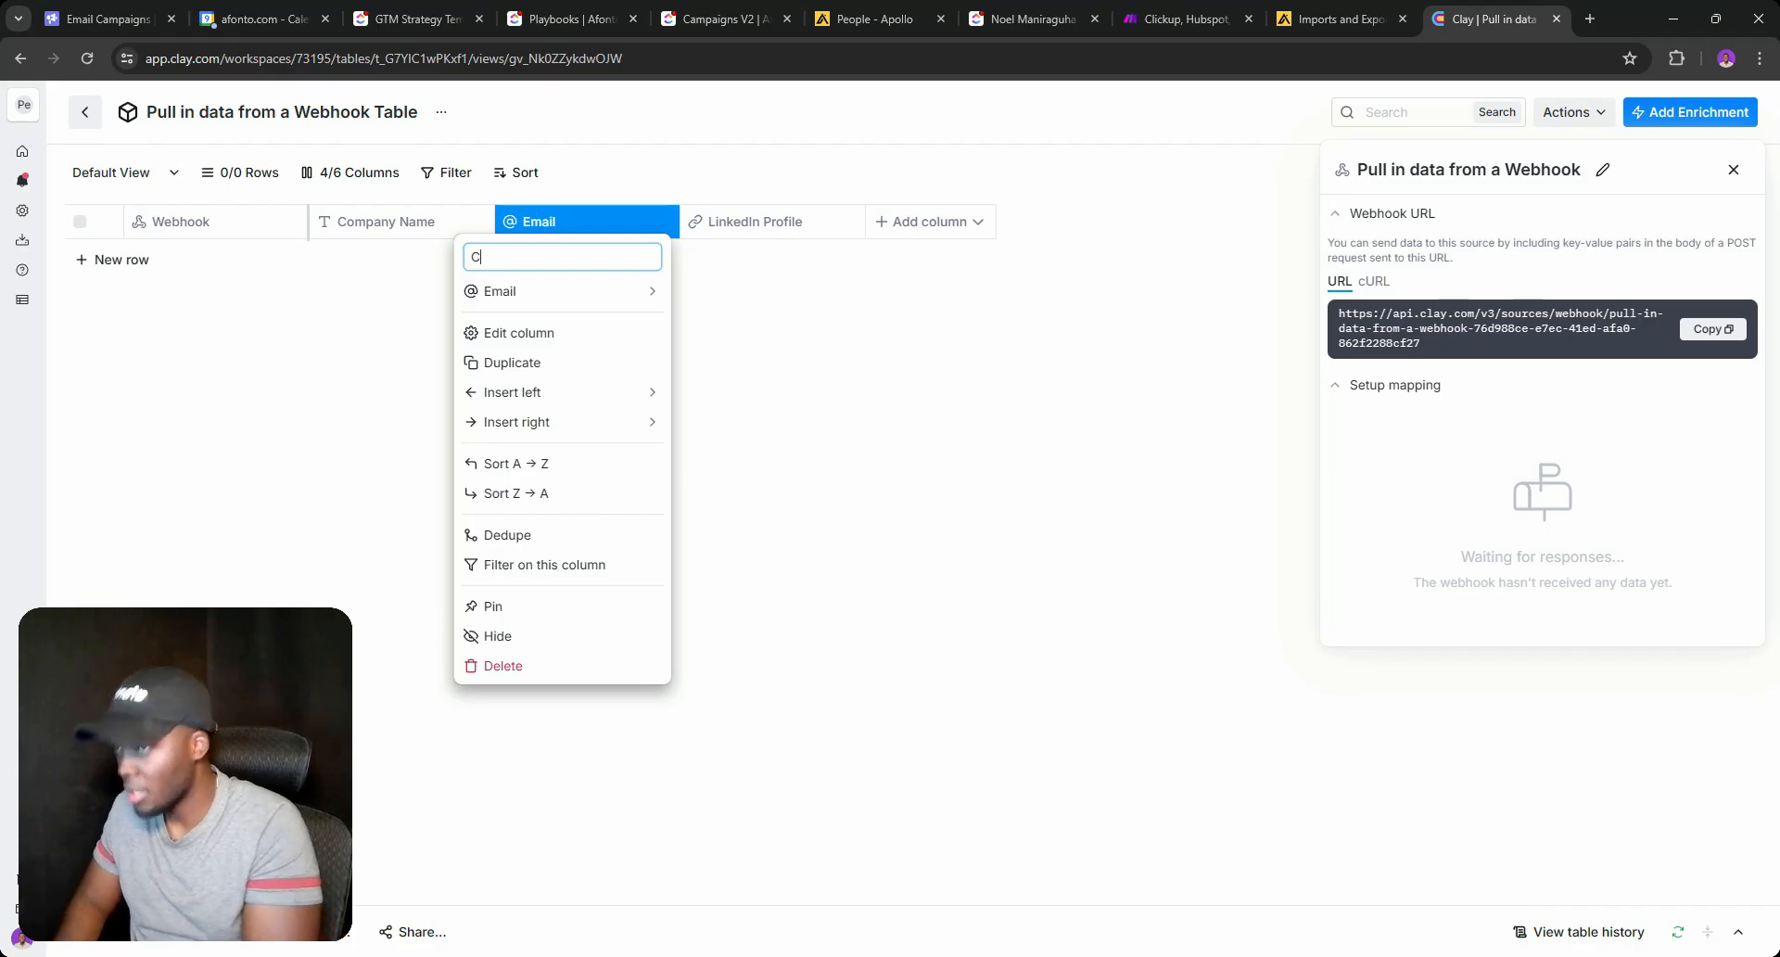
{"action": "type", "text": "ompany Wb"}
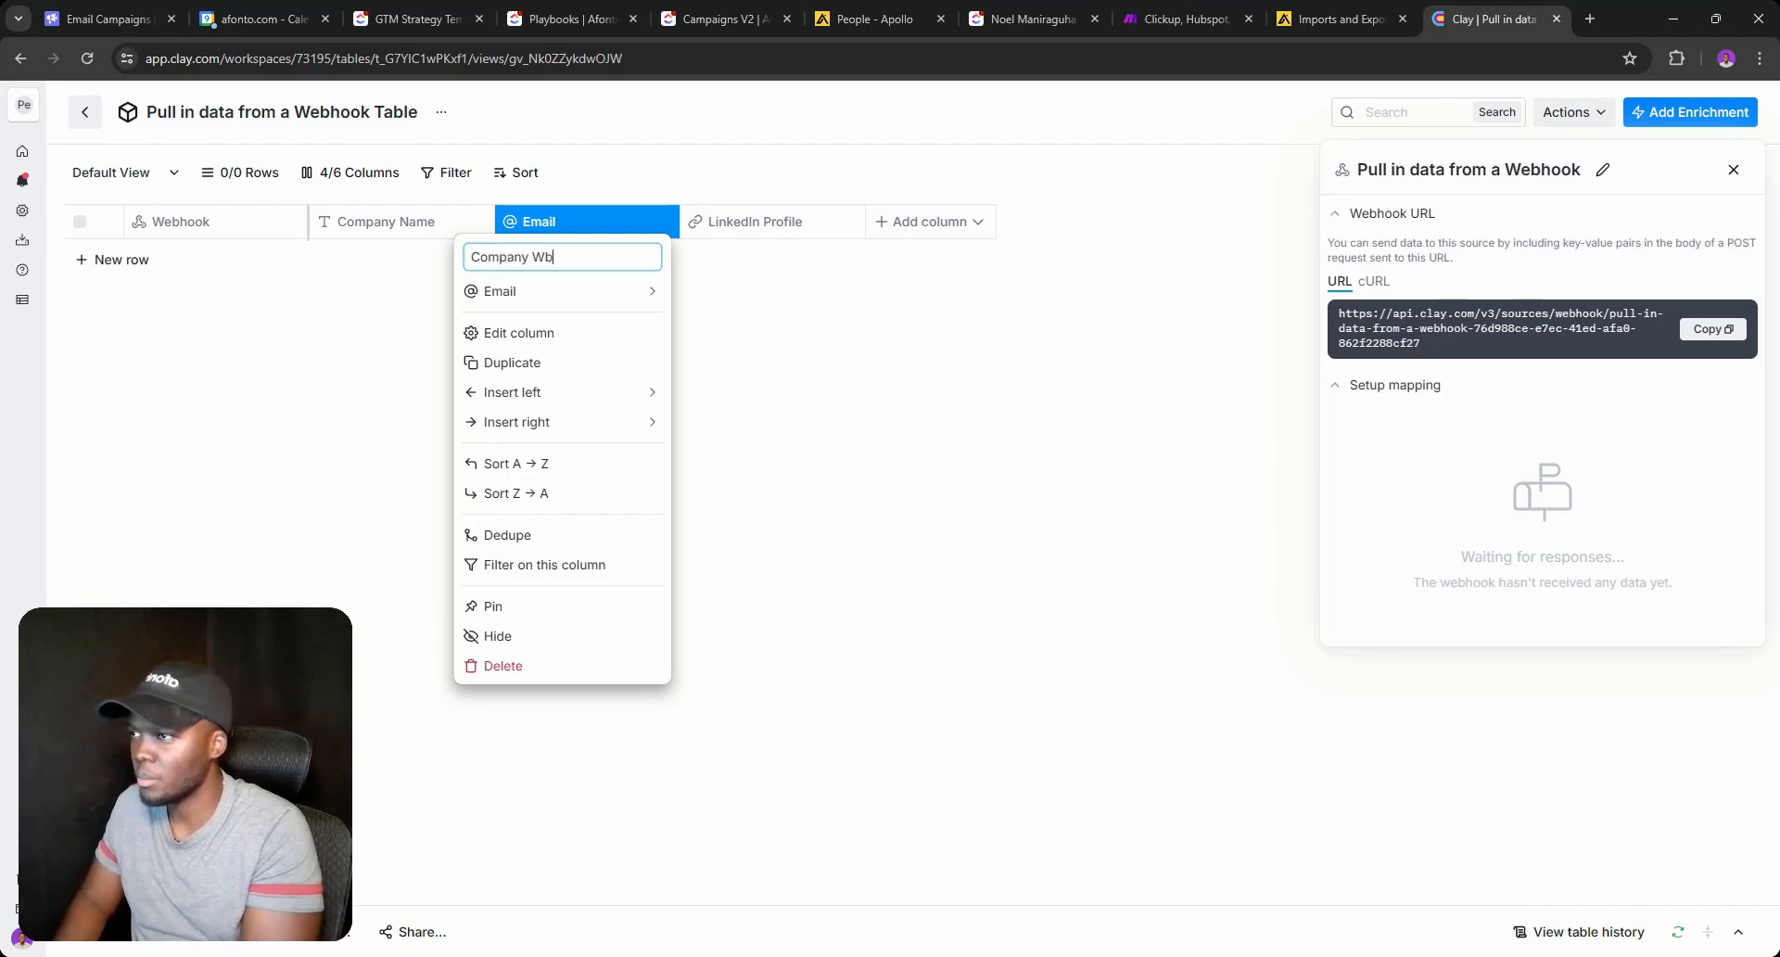
{"action": "type", "text": "bsite"}
{"action": "key", "text": "Return"}
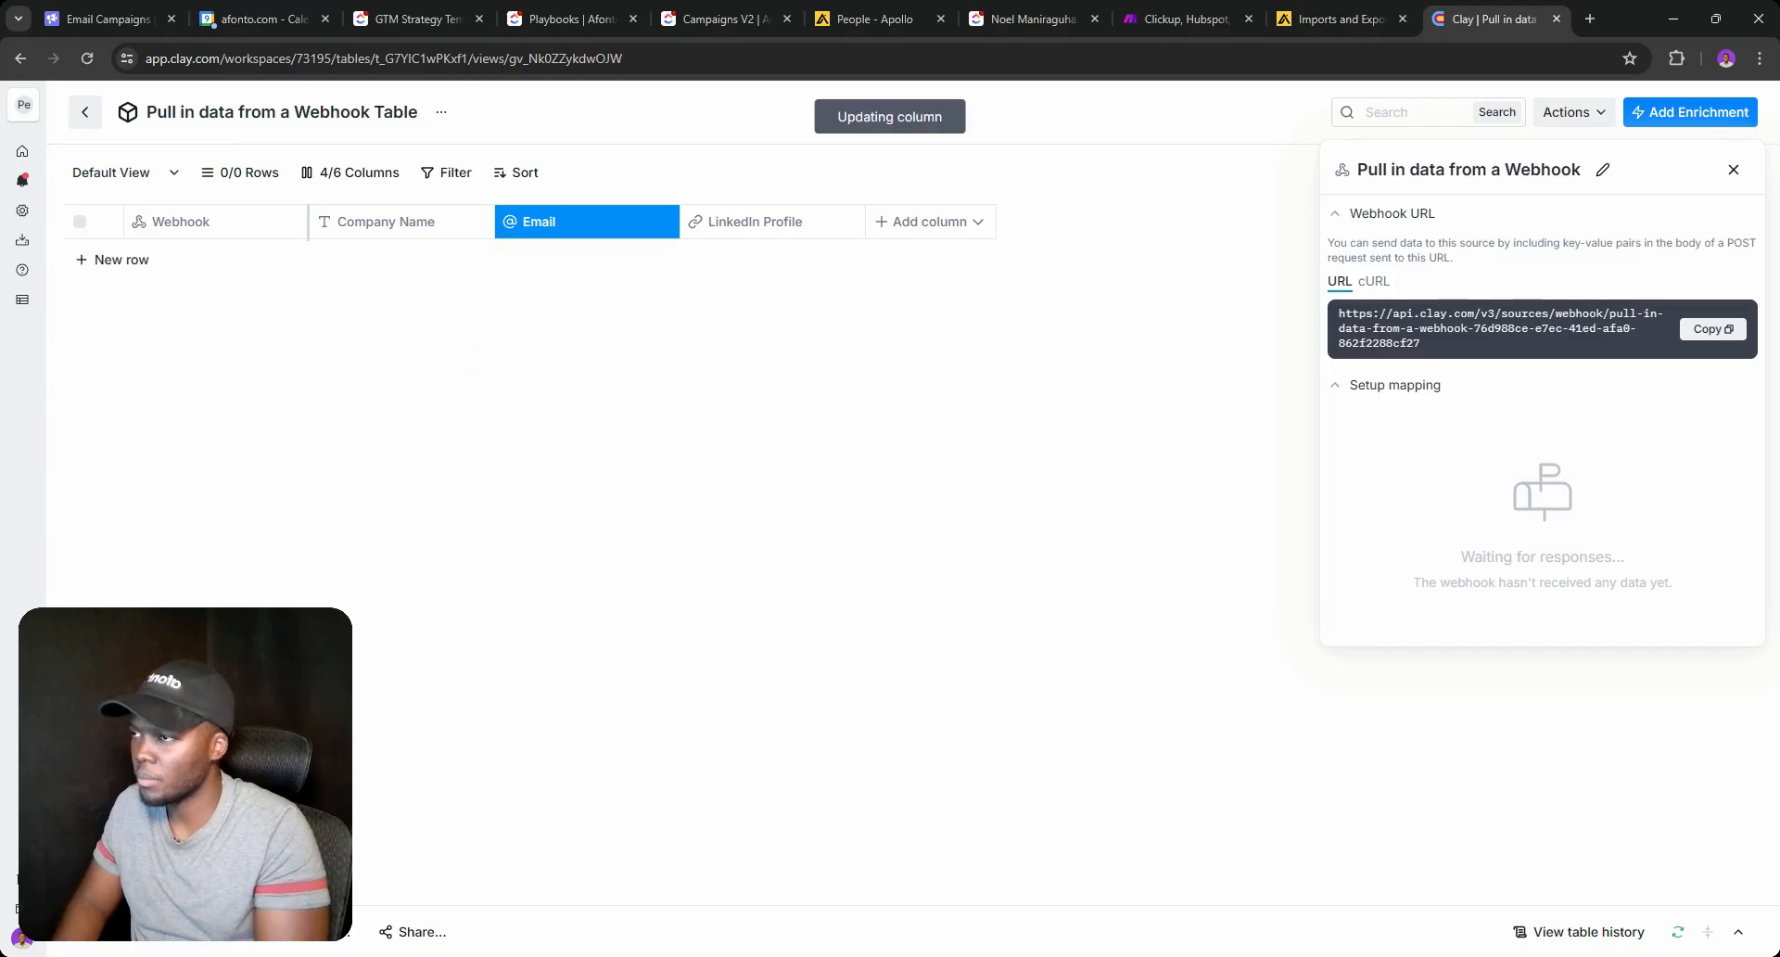
{"action": "left_click", "coordinate": [587, 235]}
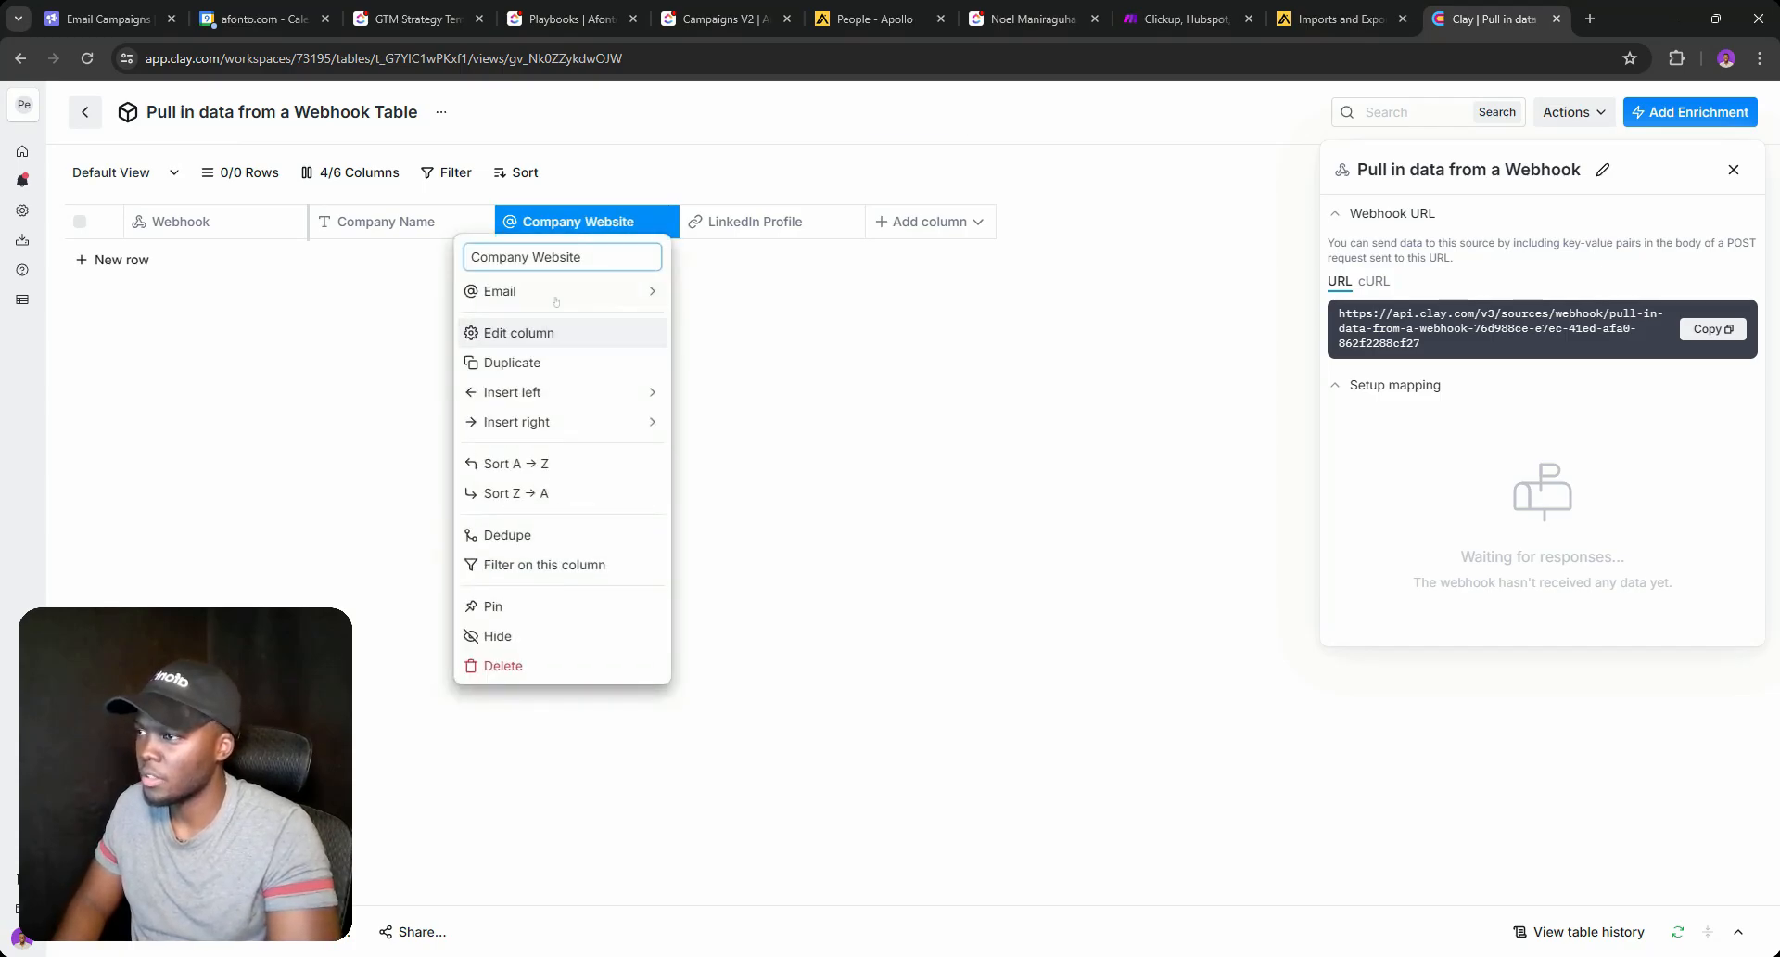
{"action": "mouse_move", "coordinate": [565, 291]}
{"action": "left_click", "coordinate": [728, 409]}
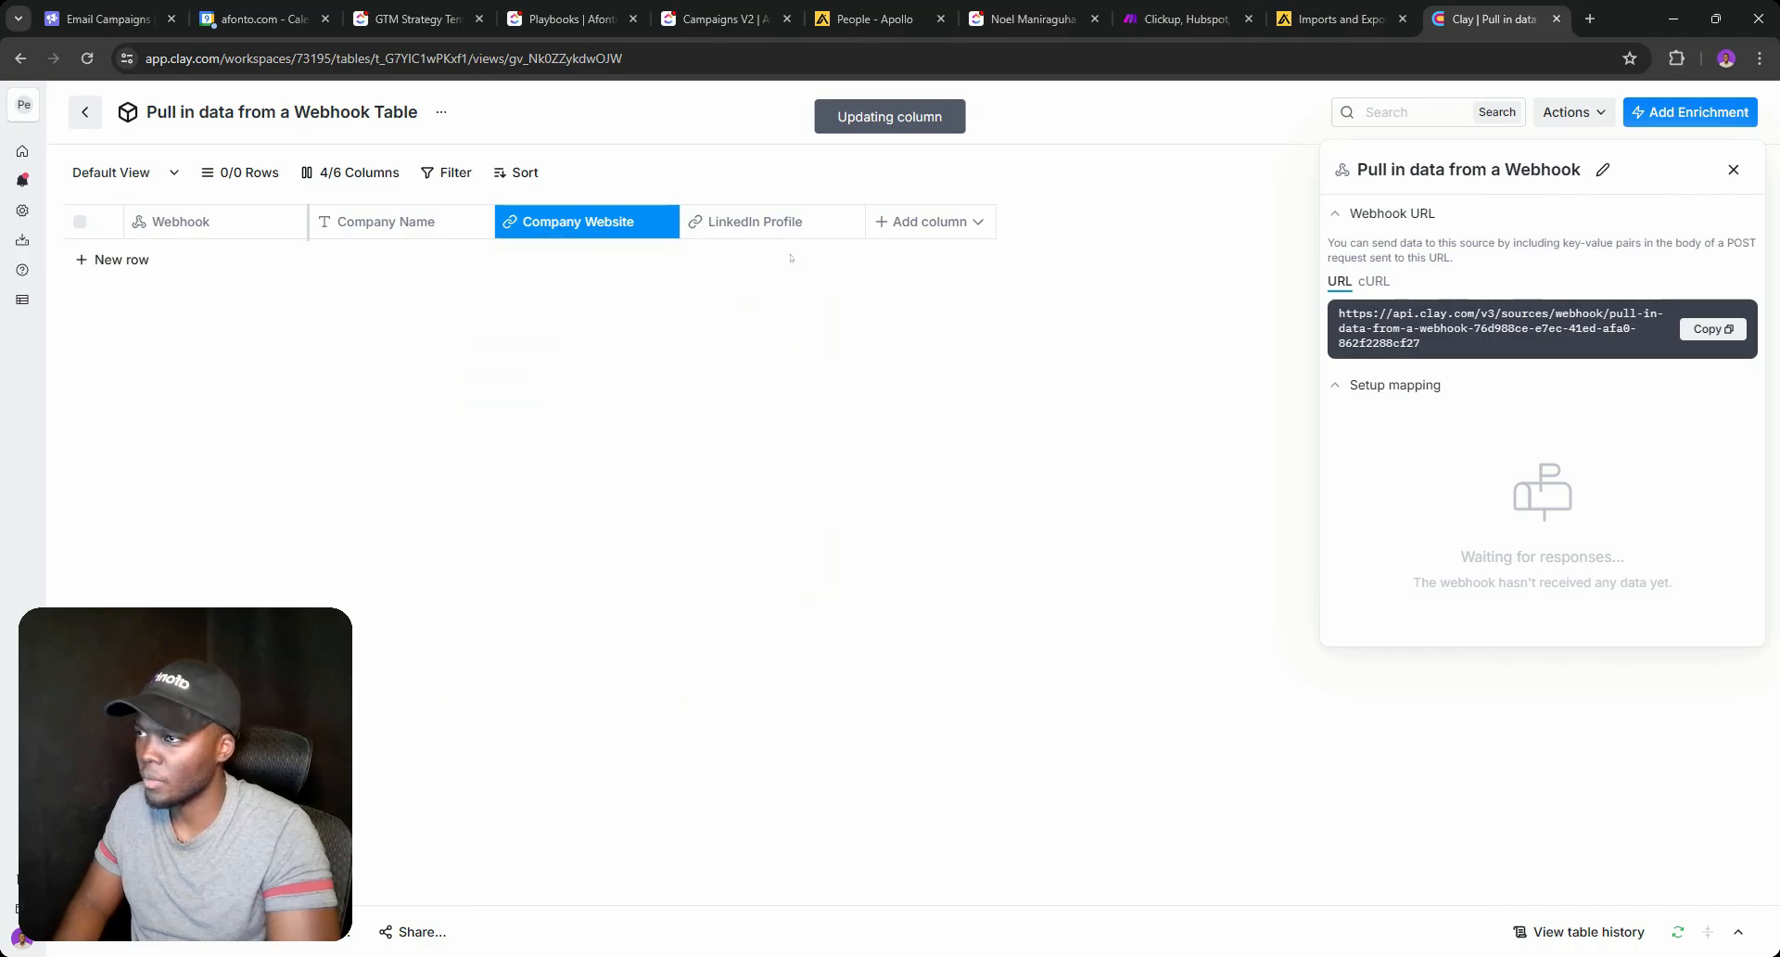
Remove the LinkedIn Profile column from the table.
{"action": "left_click", "coordinate": [769, 227]}
{"action": "triple_click", "coordinate": [768, 257]}
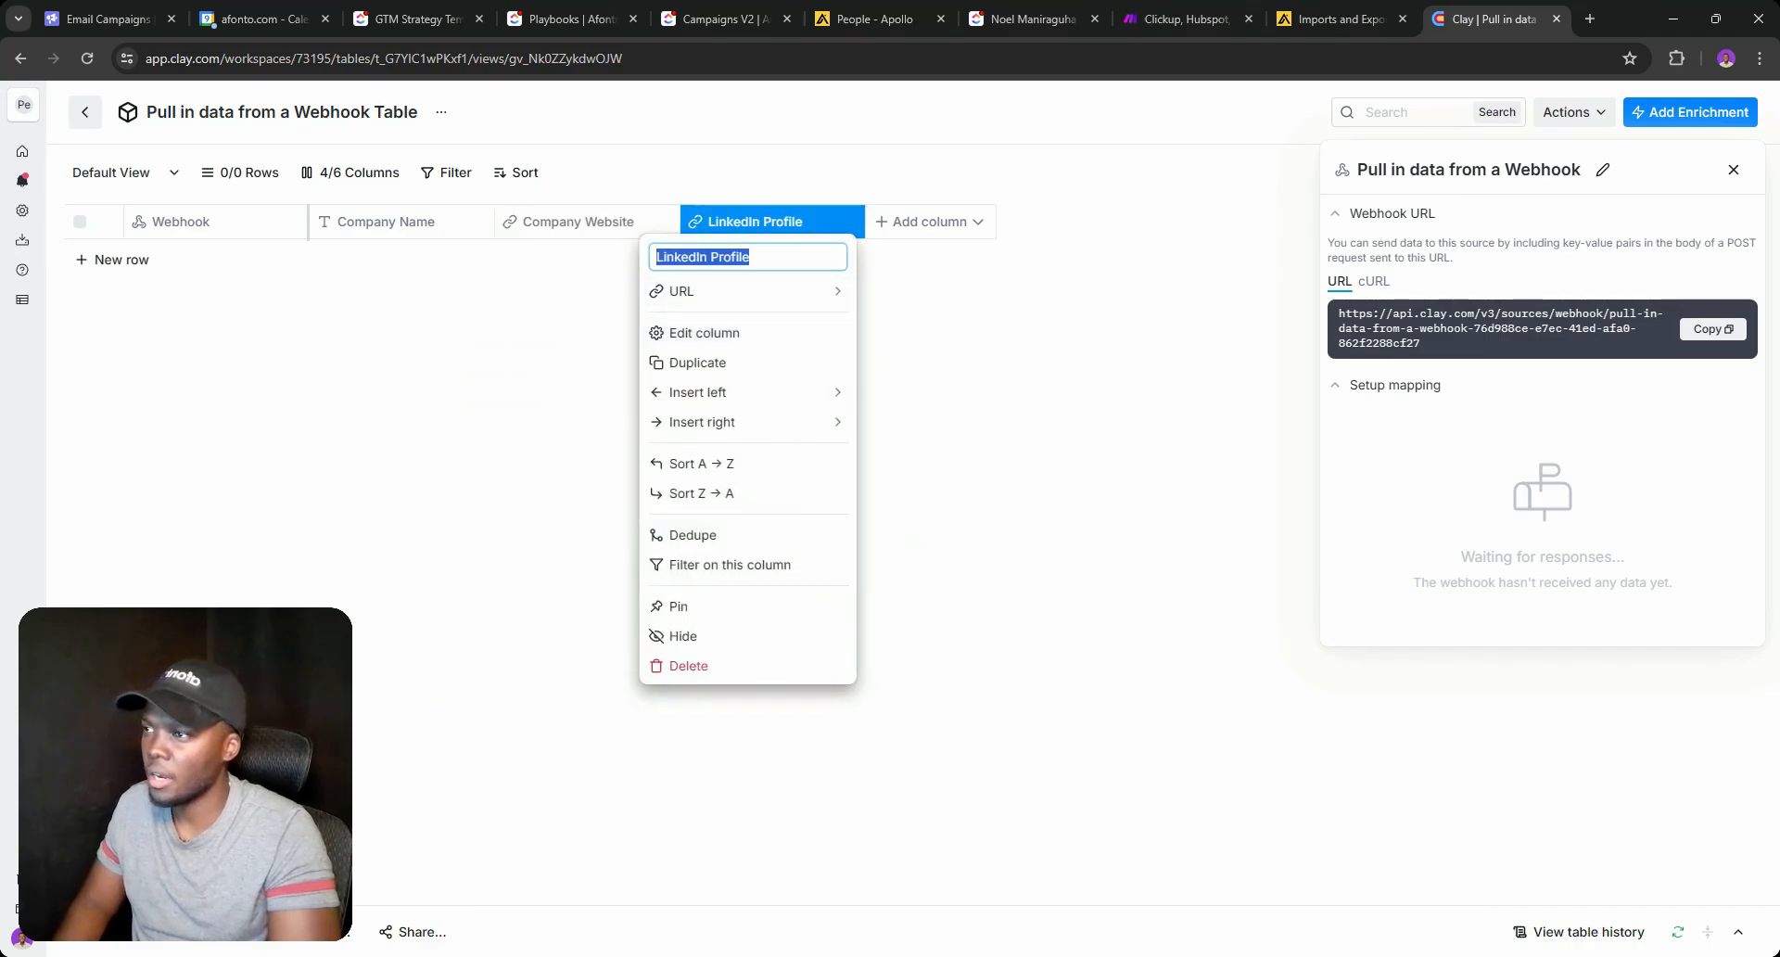
{"action": "type", "text": "Click"}
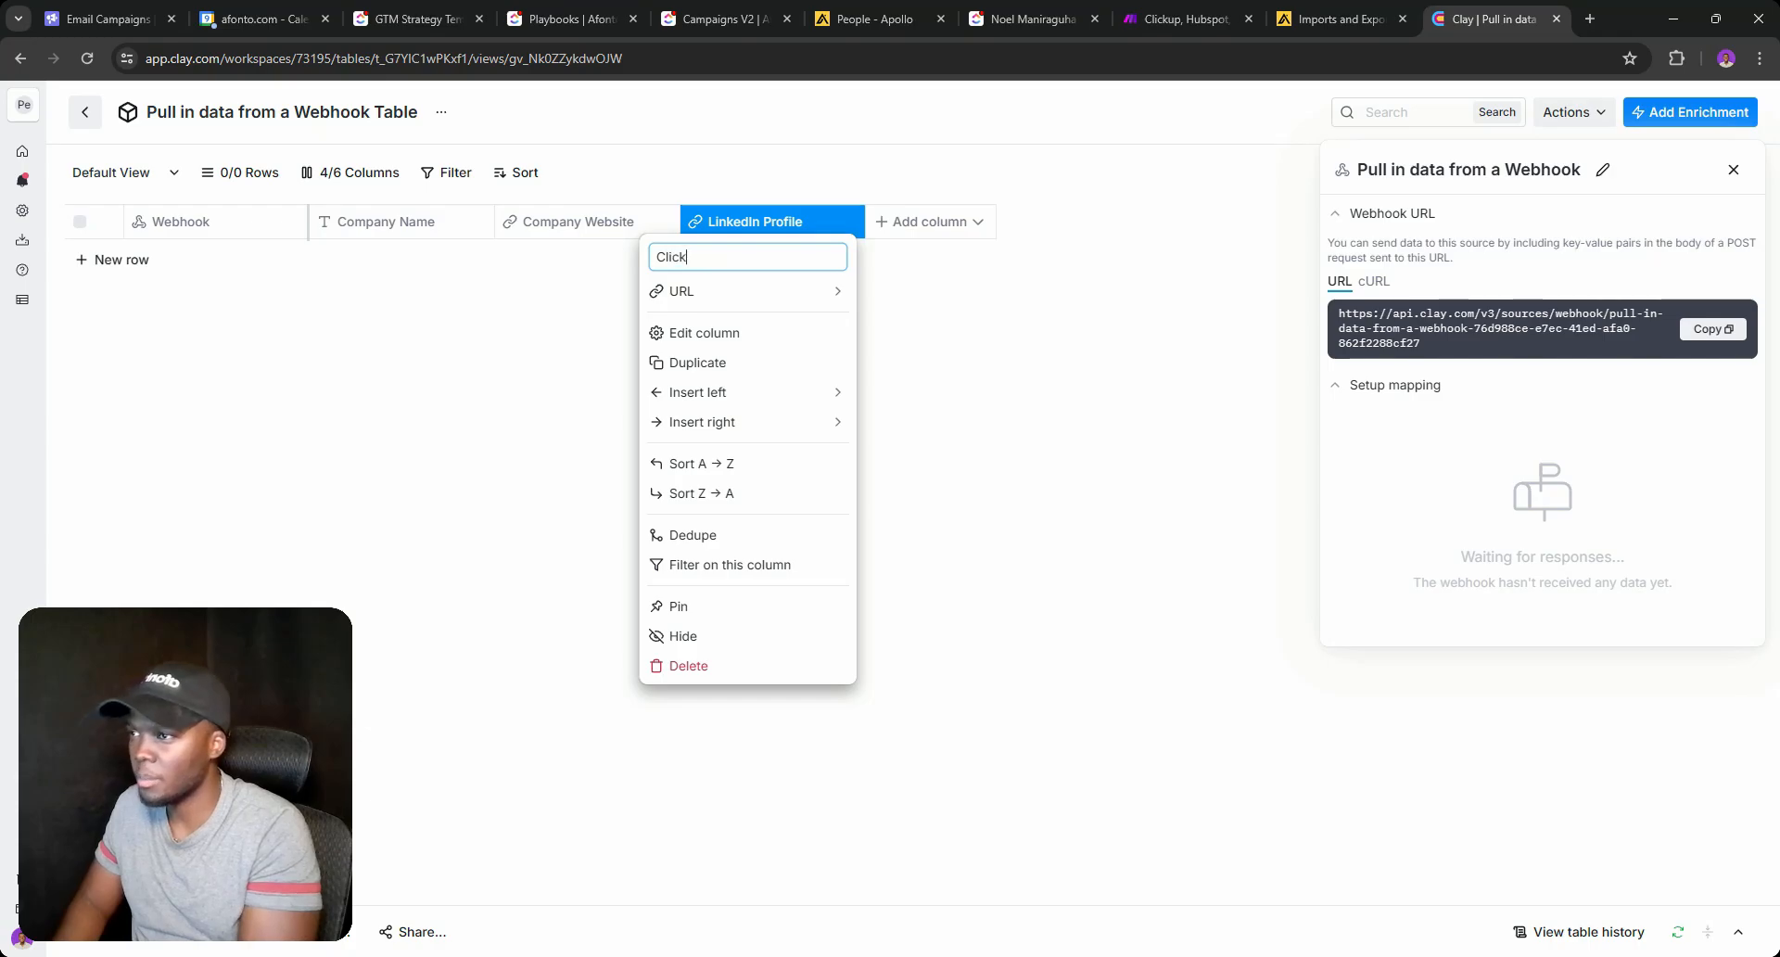
{"action": "type", "text": "u"}
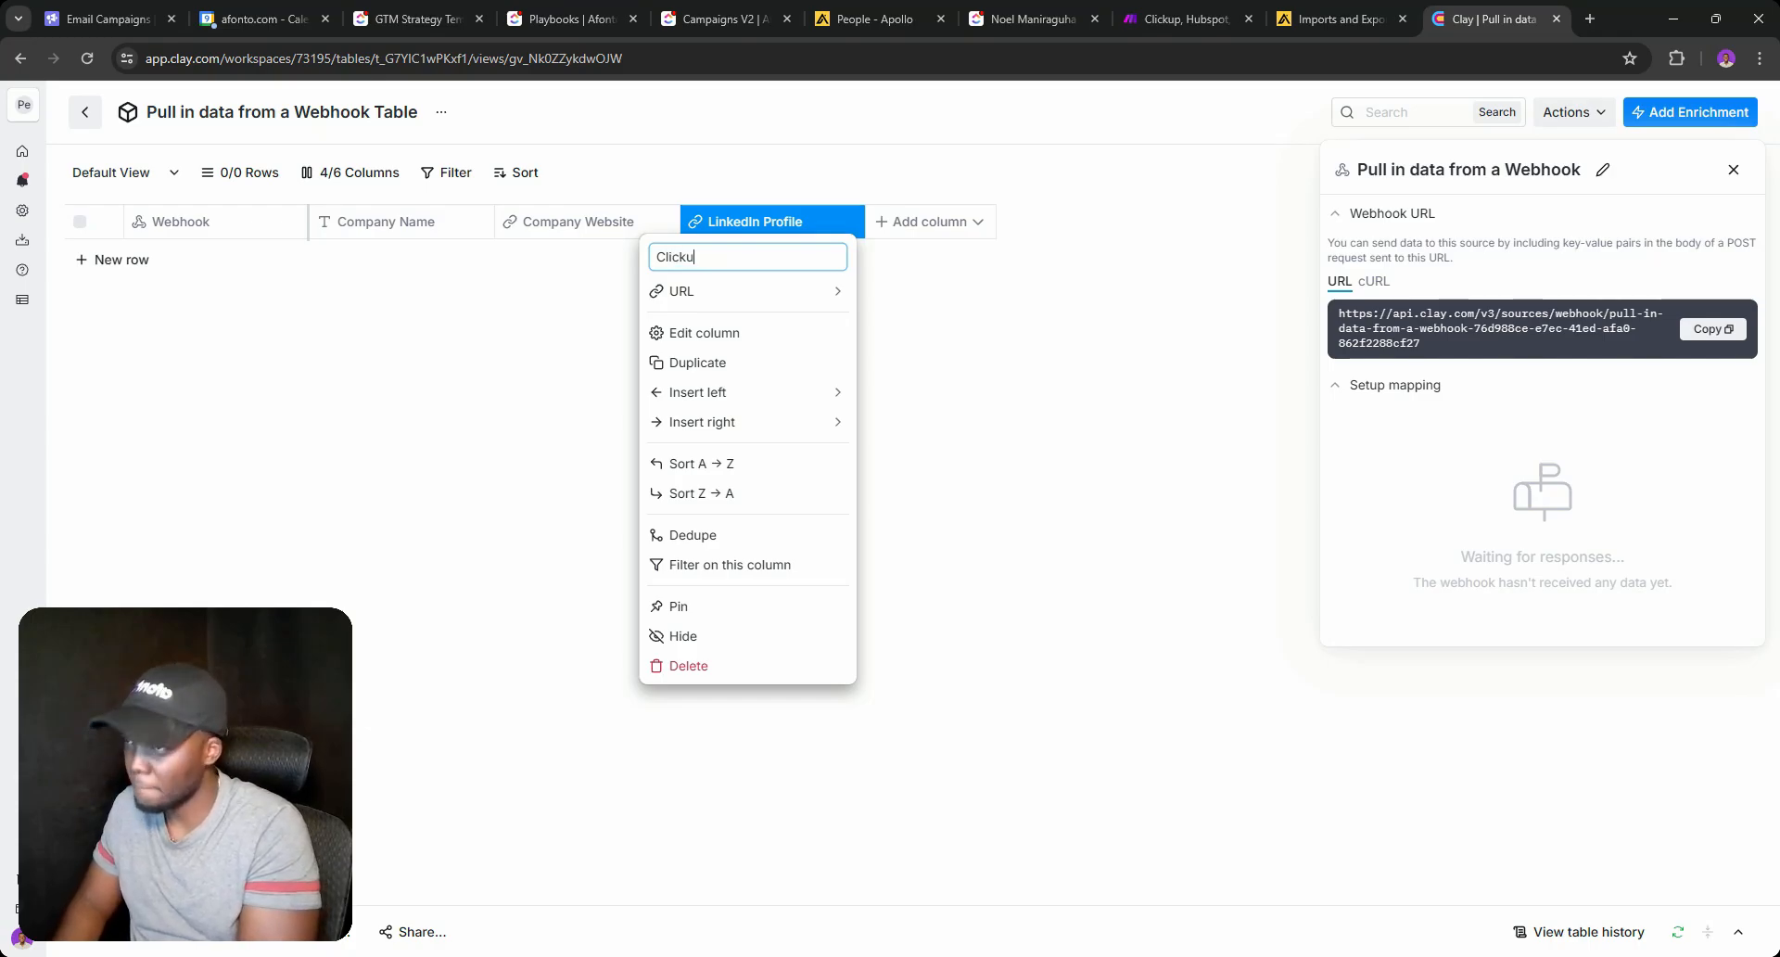
{"action": "type", "text": "p"}
{"action": "key", "text": "Return"}
{"action": "left_click", "coordinate": [762, 221]}
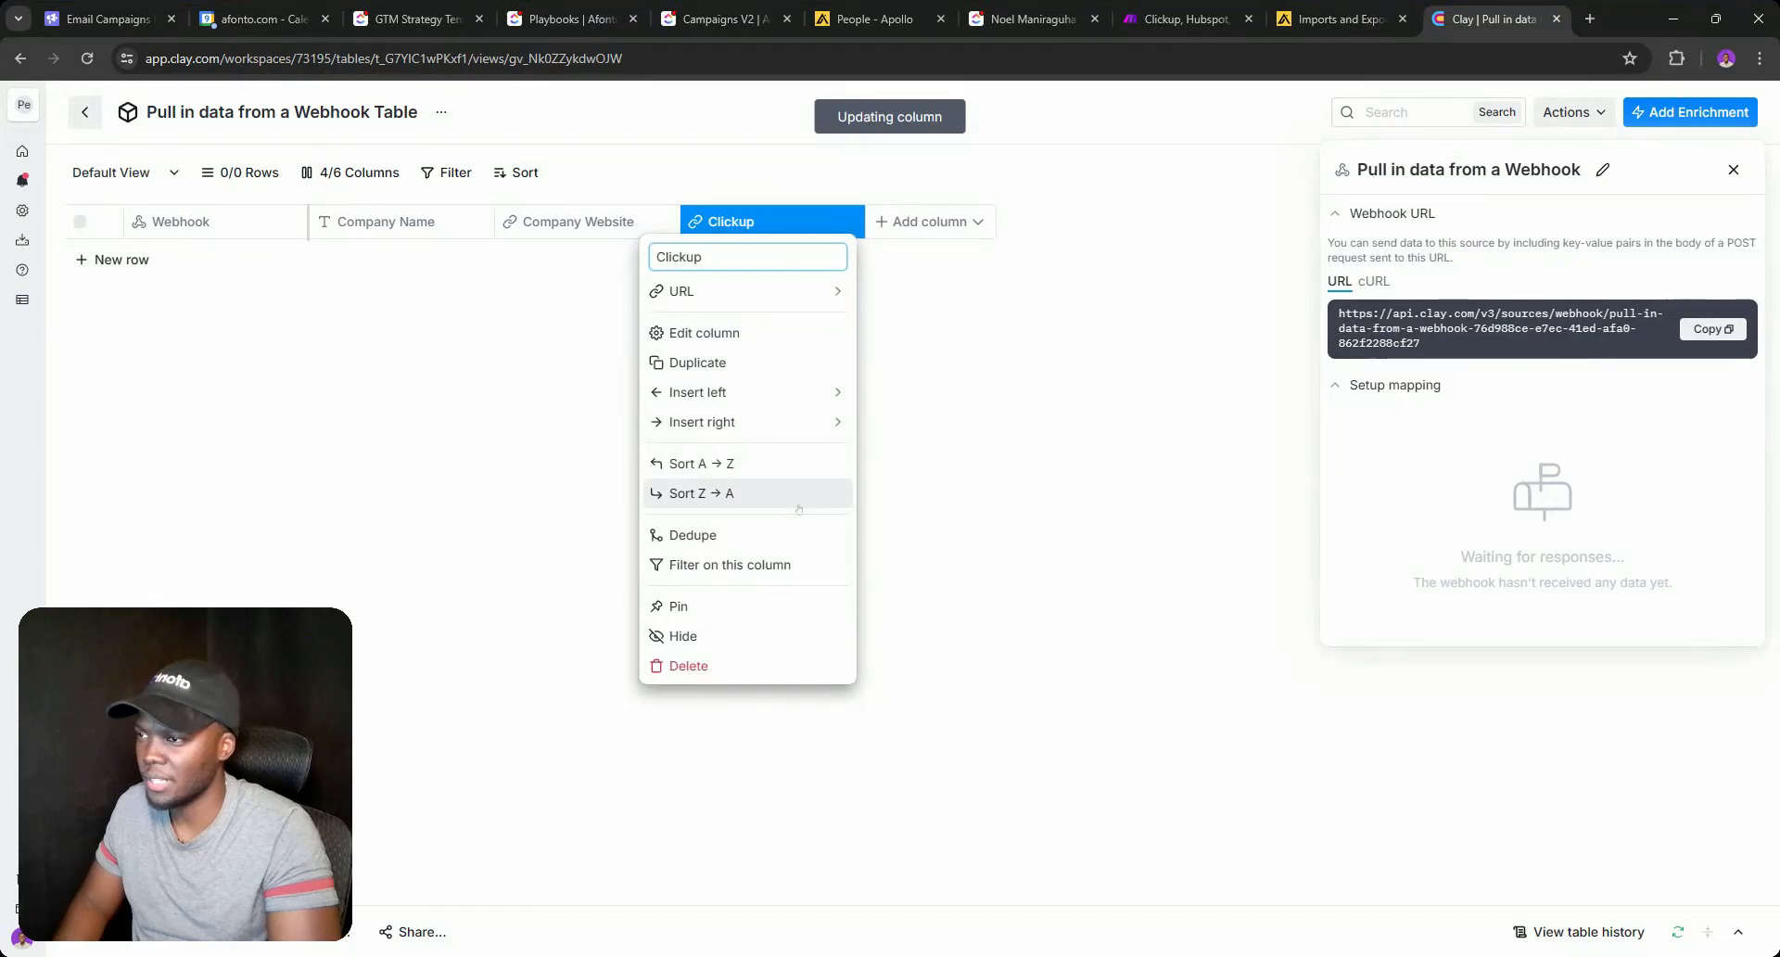
{"action": "left_click", "coordinate": [816, 665]}
{"action": "key", "text": "Return"}
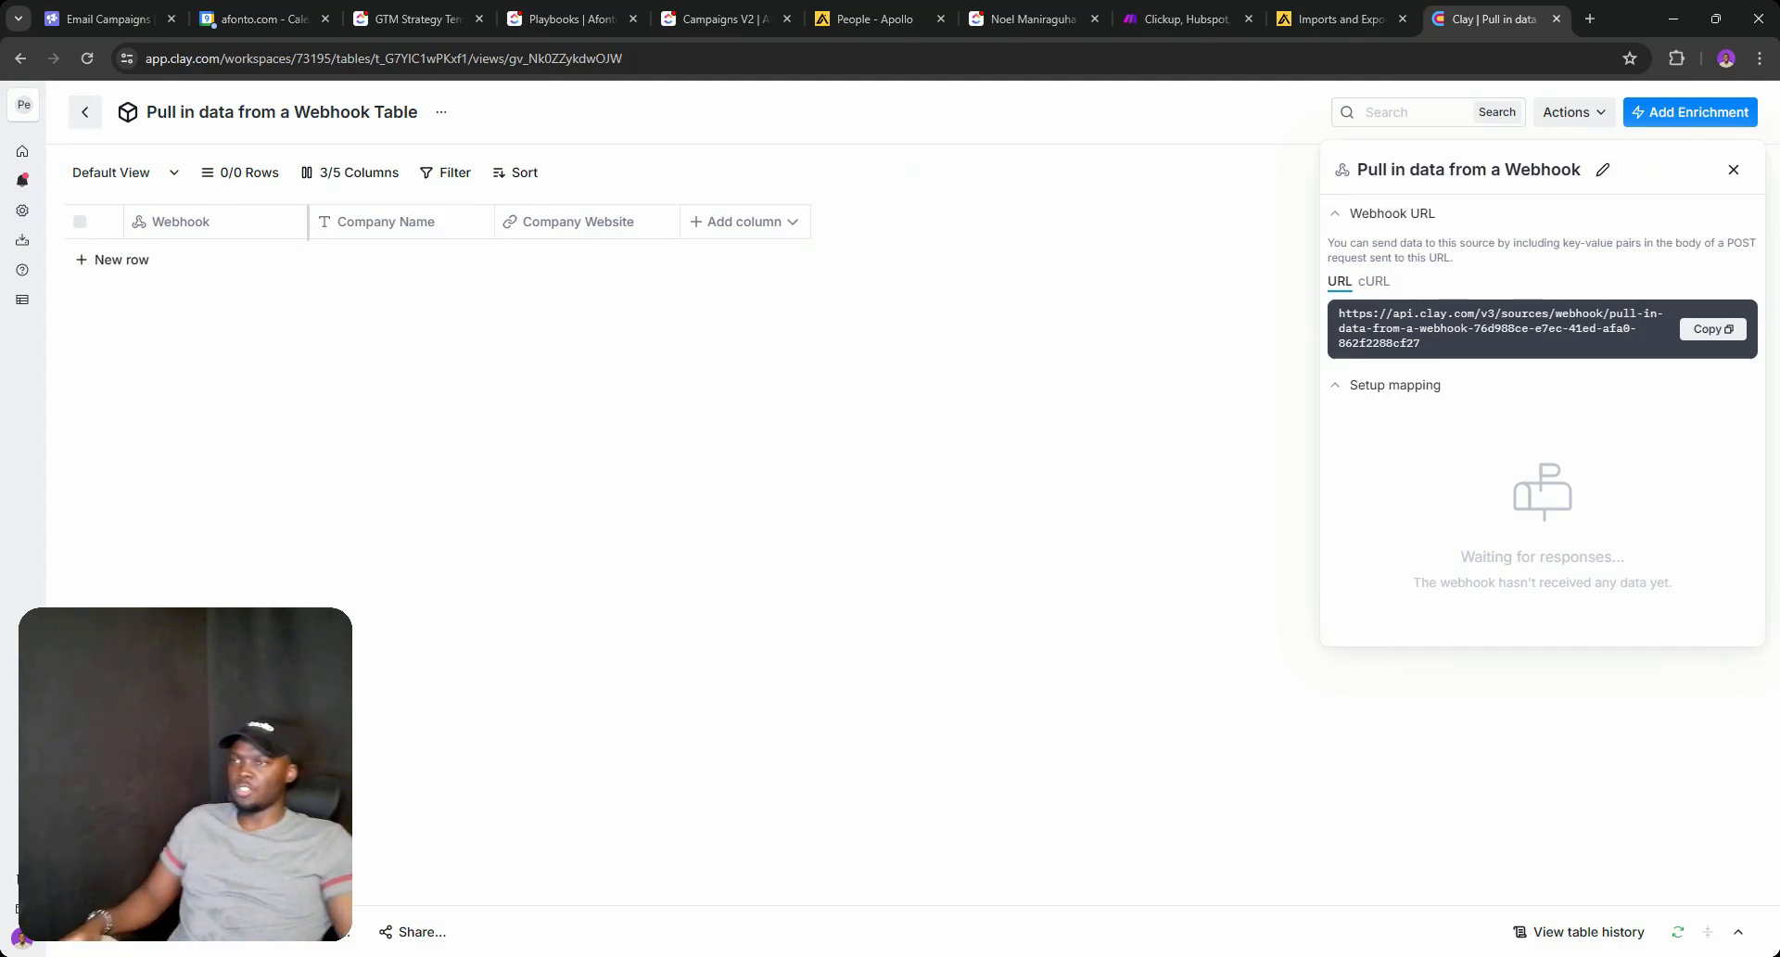
Add row 1 with Company Name 'Team Epic' and Company Website 'teamepic.ai', checked against ClickUp.
{"action": "left_click", "coordinate": [113, 259]}
{"action": "left_click", "coordinate": [405, 251]}
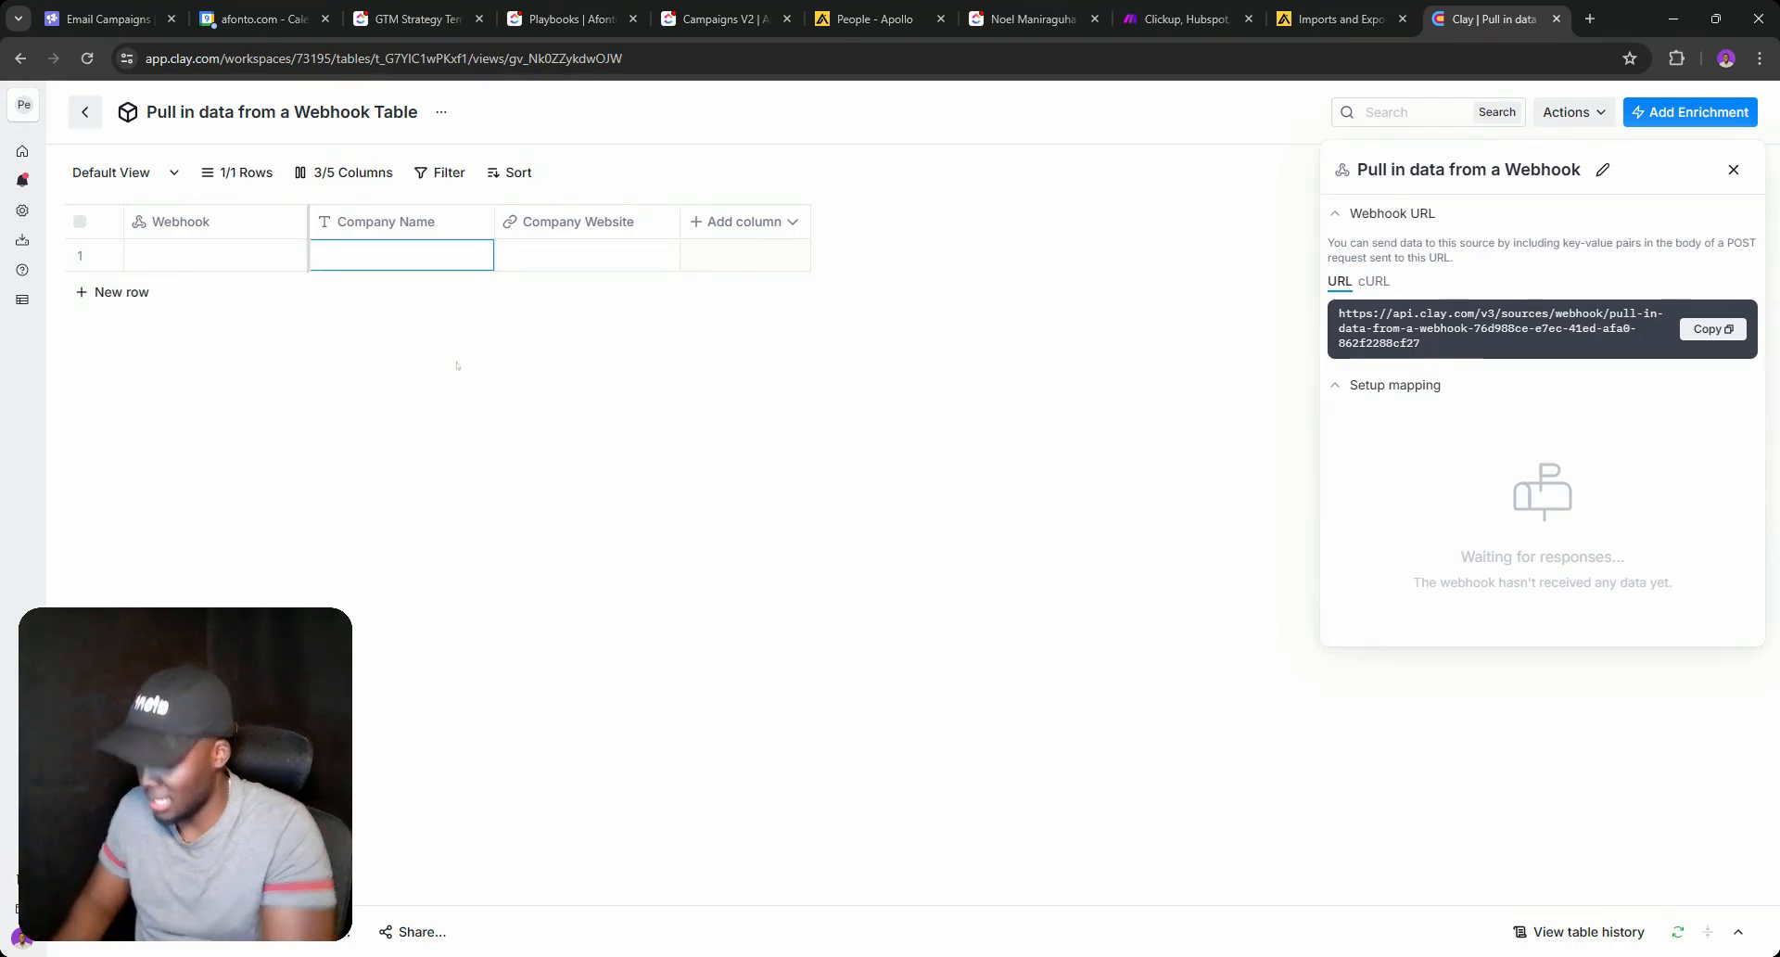
{"action": "type", "text": "A"}
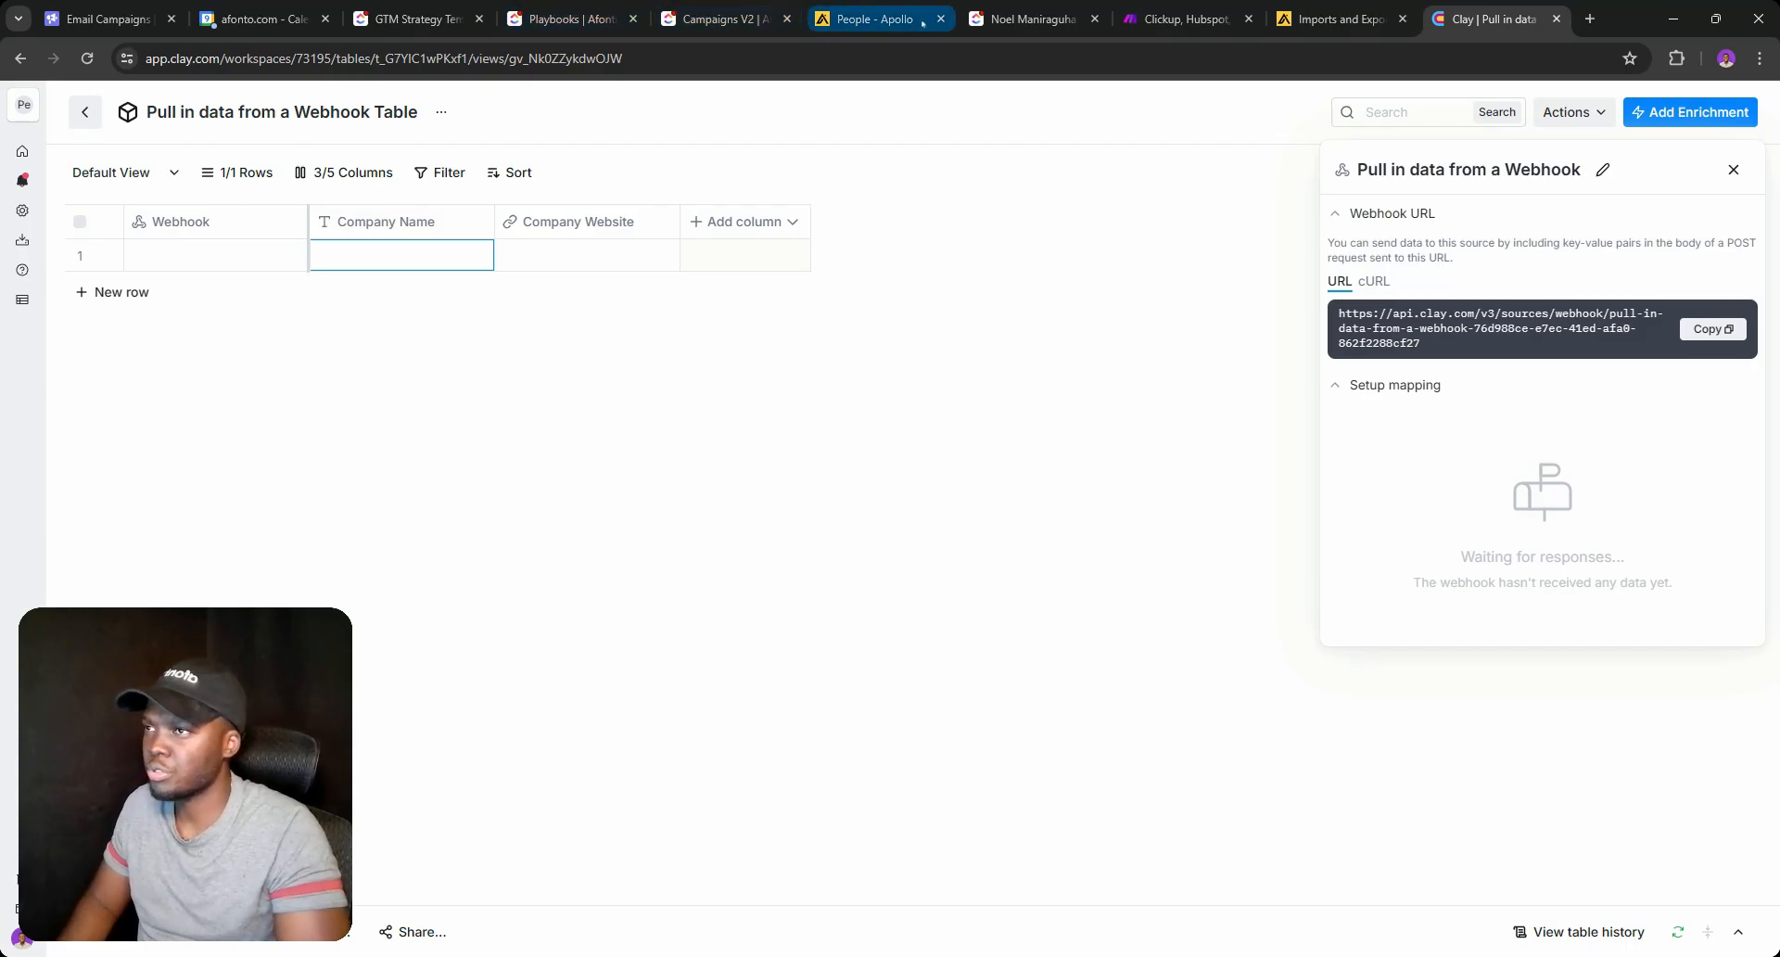
{"action": "left_click", "coordinate": [1029, 19]}
{"action": "scroll", "coordinate": [735, 556], "scroll_direction": "down", "scroll_amount": 2}
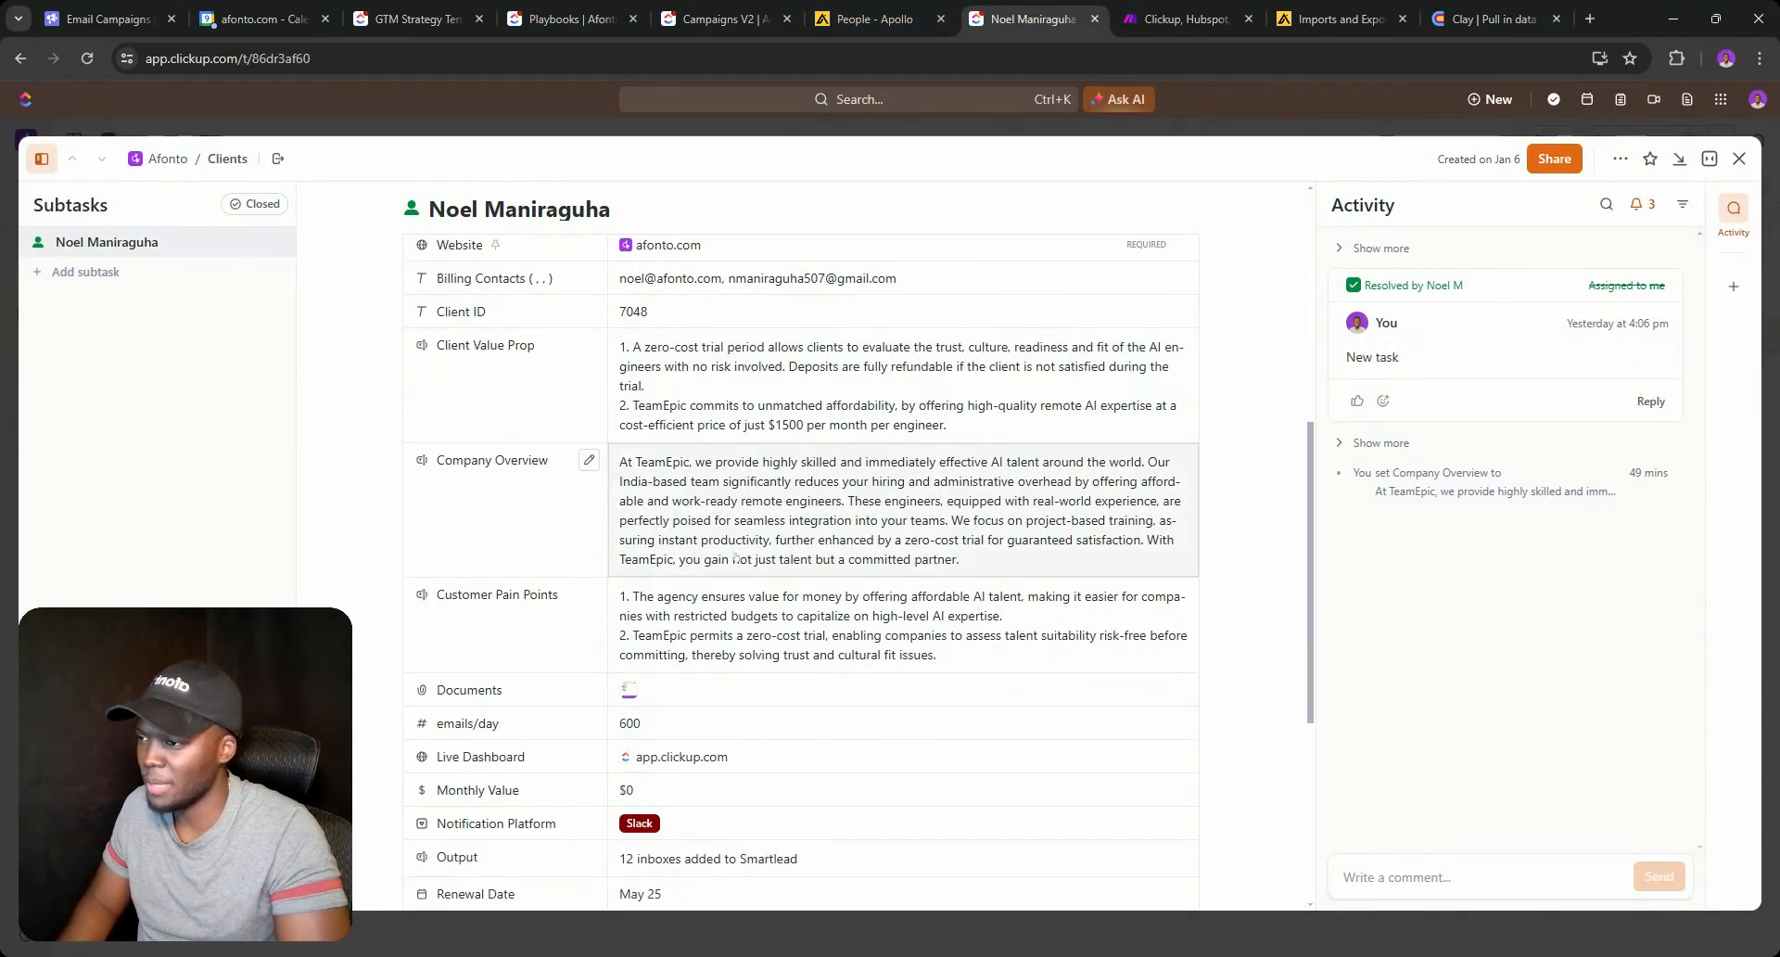
{"action": "left_click", "coordinate": [1492, 19]}
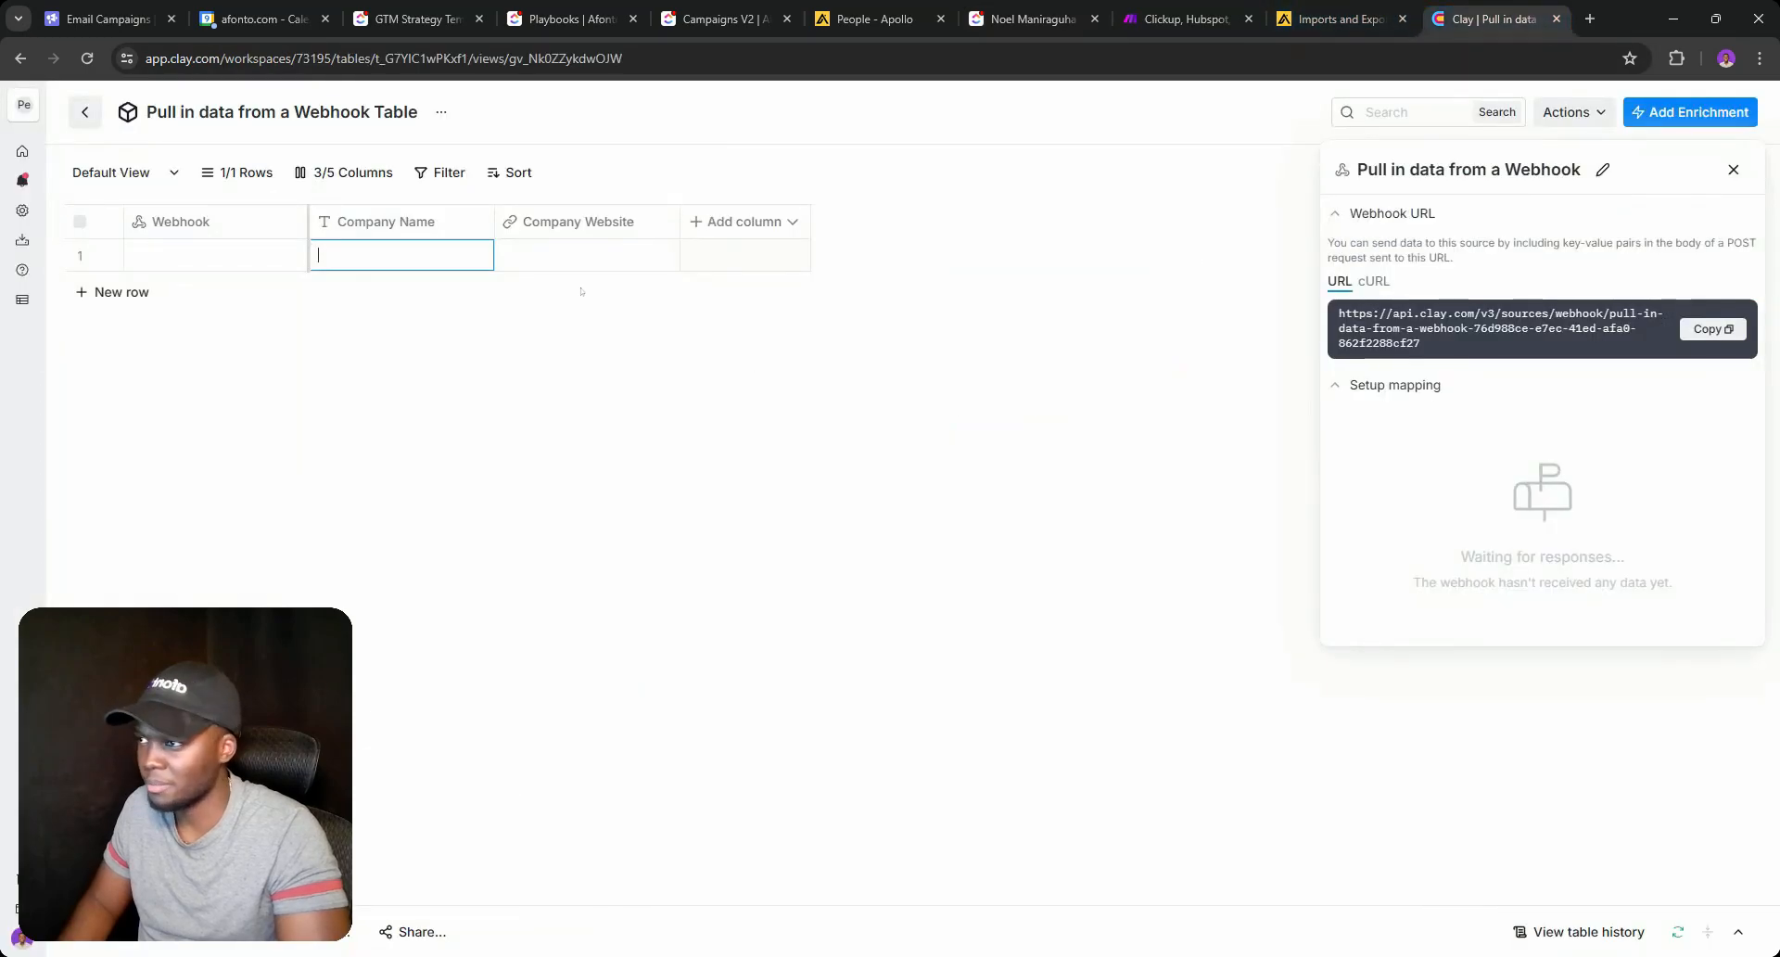
{"action": "type", "text": "Team Epic"}
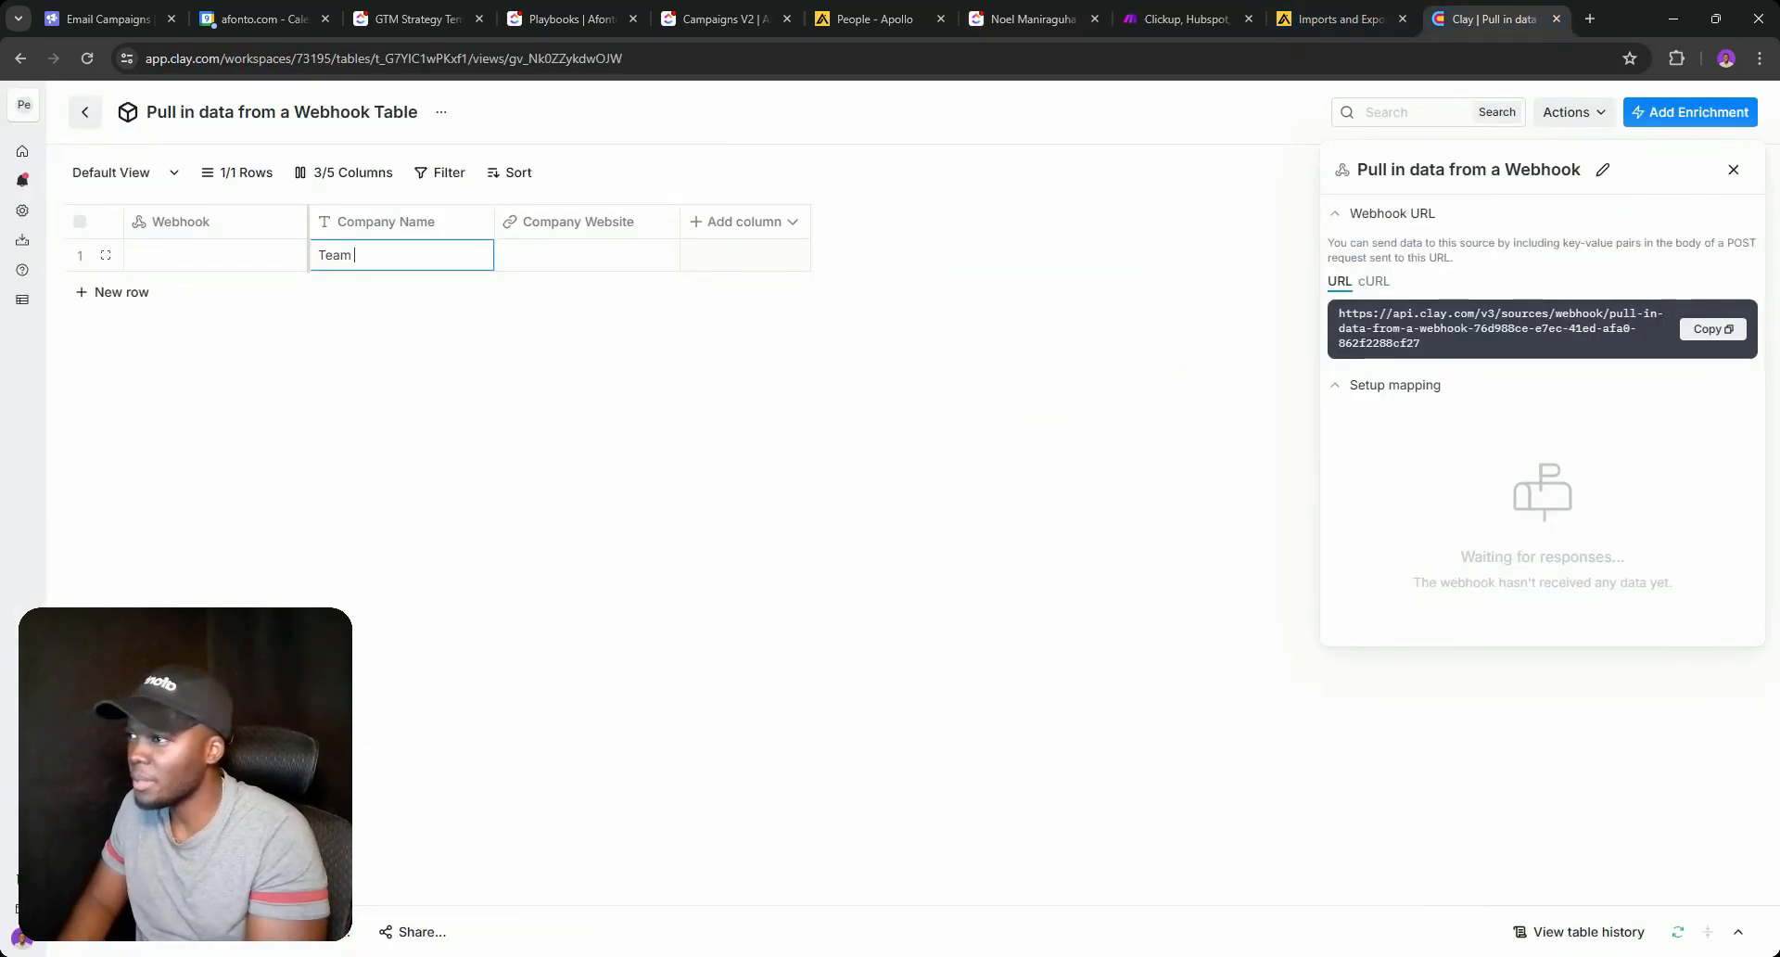
{"action": "left_click", "coordinate": [533, 257]}
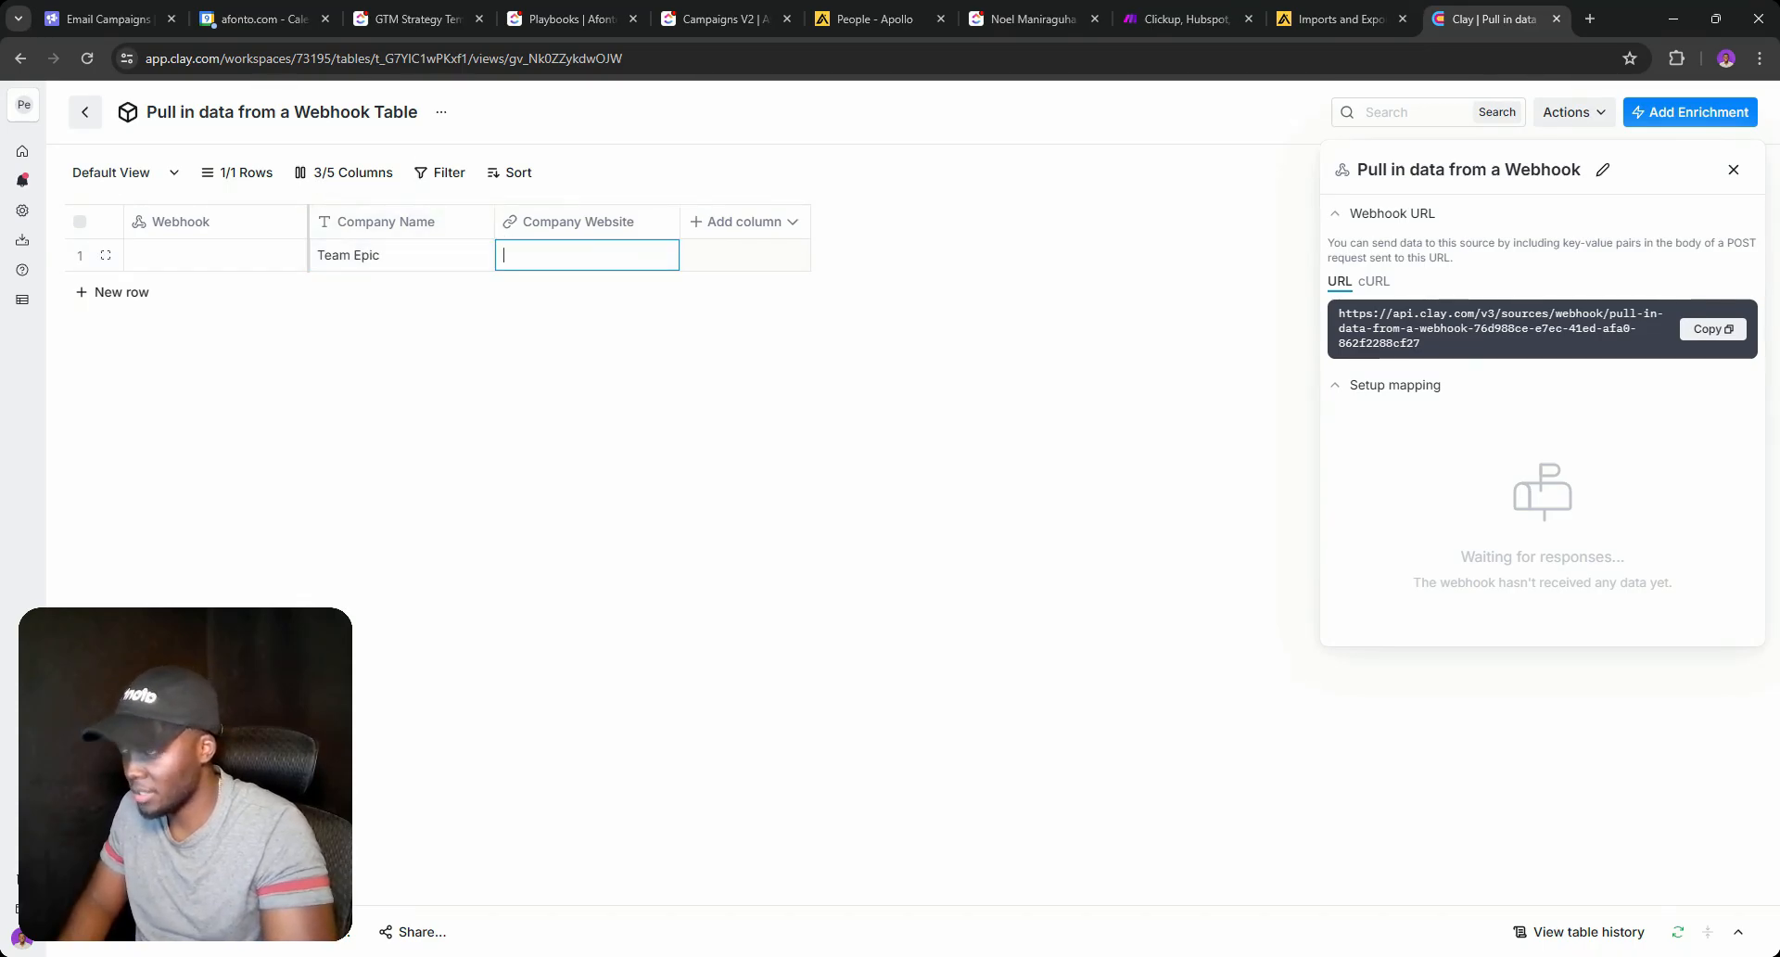
{"action": "type", "text": "teamepic."}
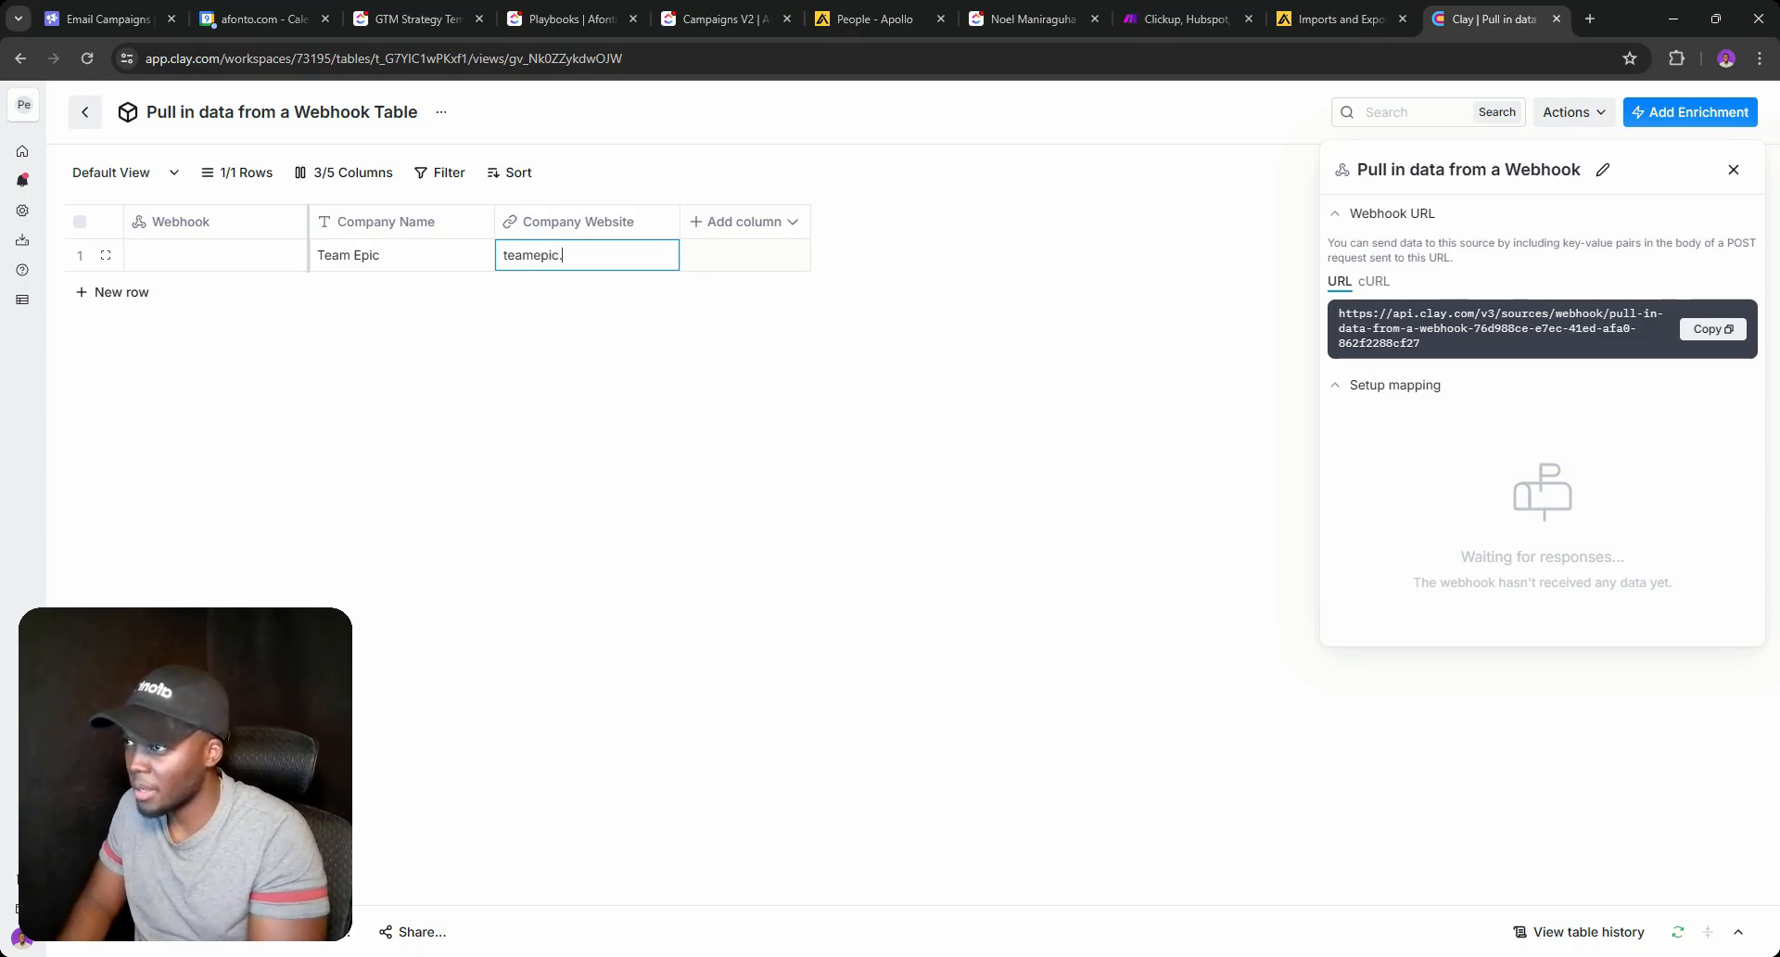
{"action": "type", "text": "ai"}
{"action": "key", "text": "Return"}
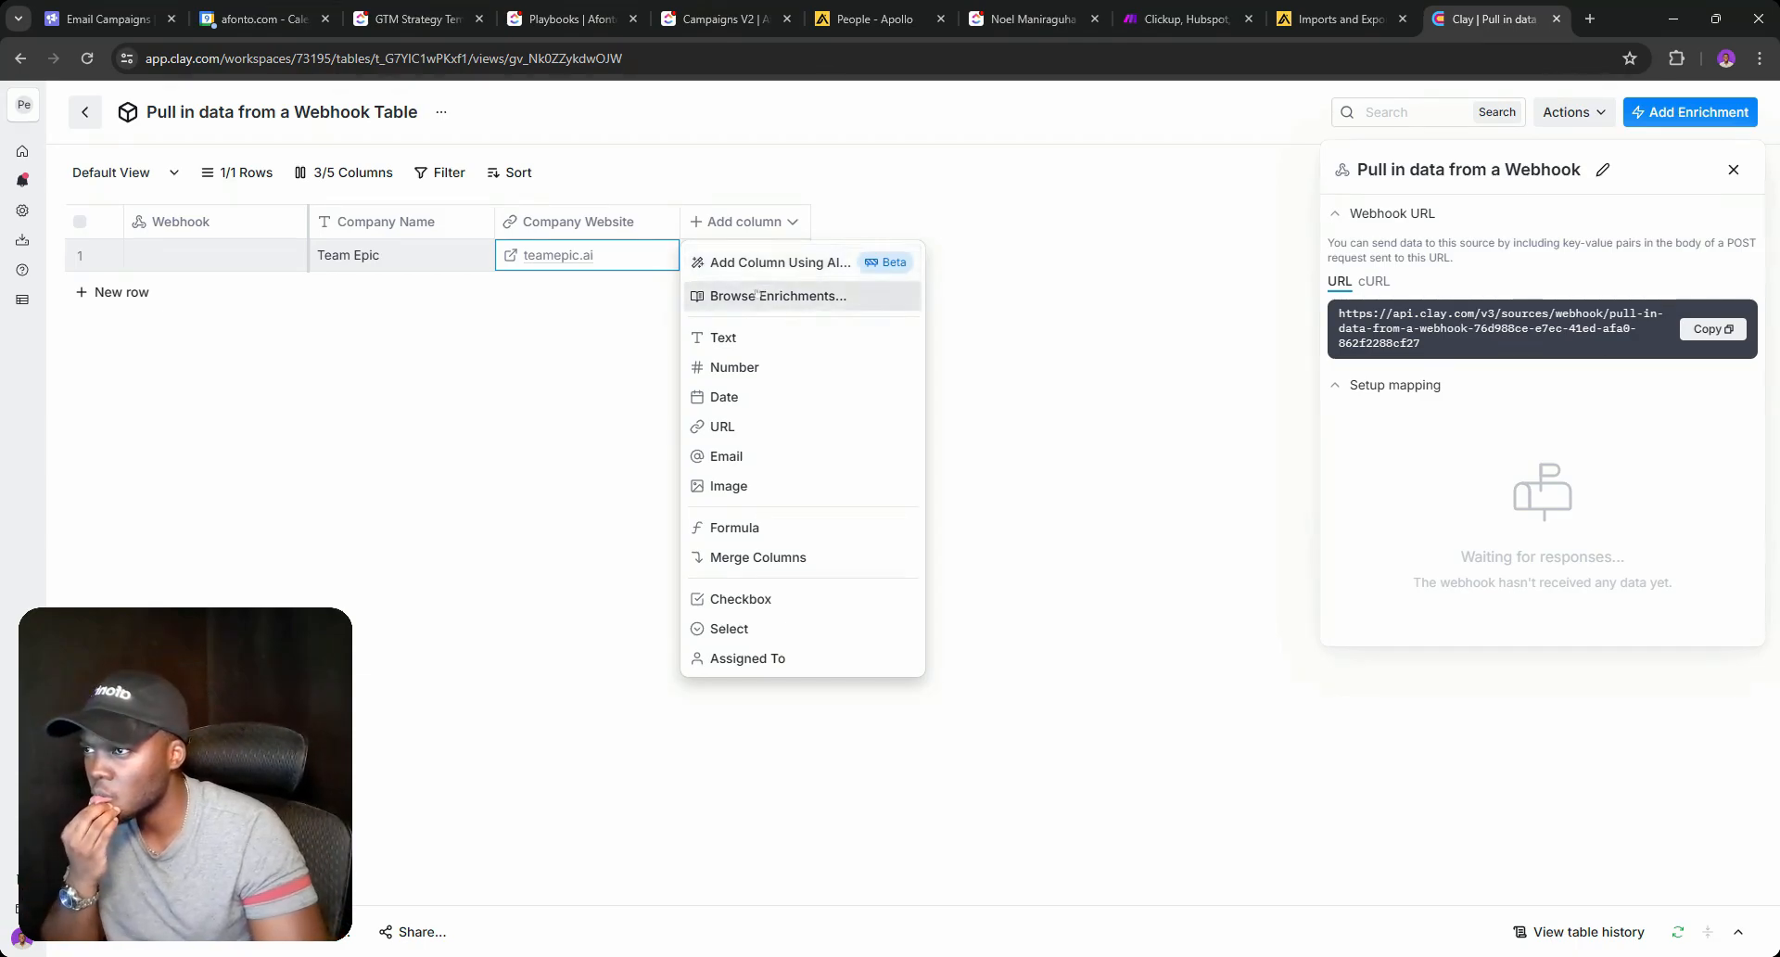
Search enrichments for 'Company', pick Company Profile, then close it without adding the column.
{"action": "left_click", "coordinate": [775, 295]}
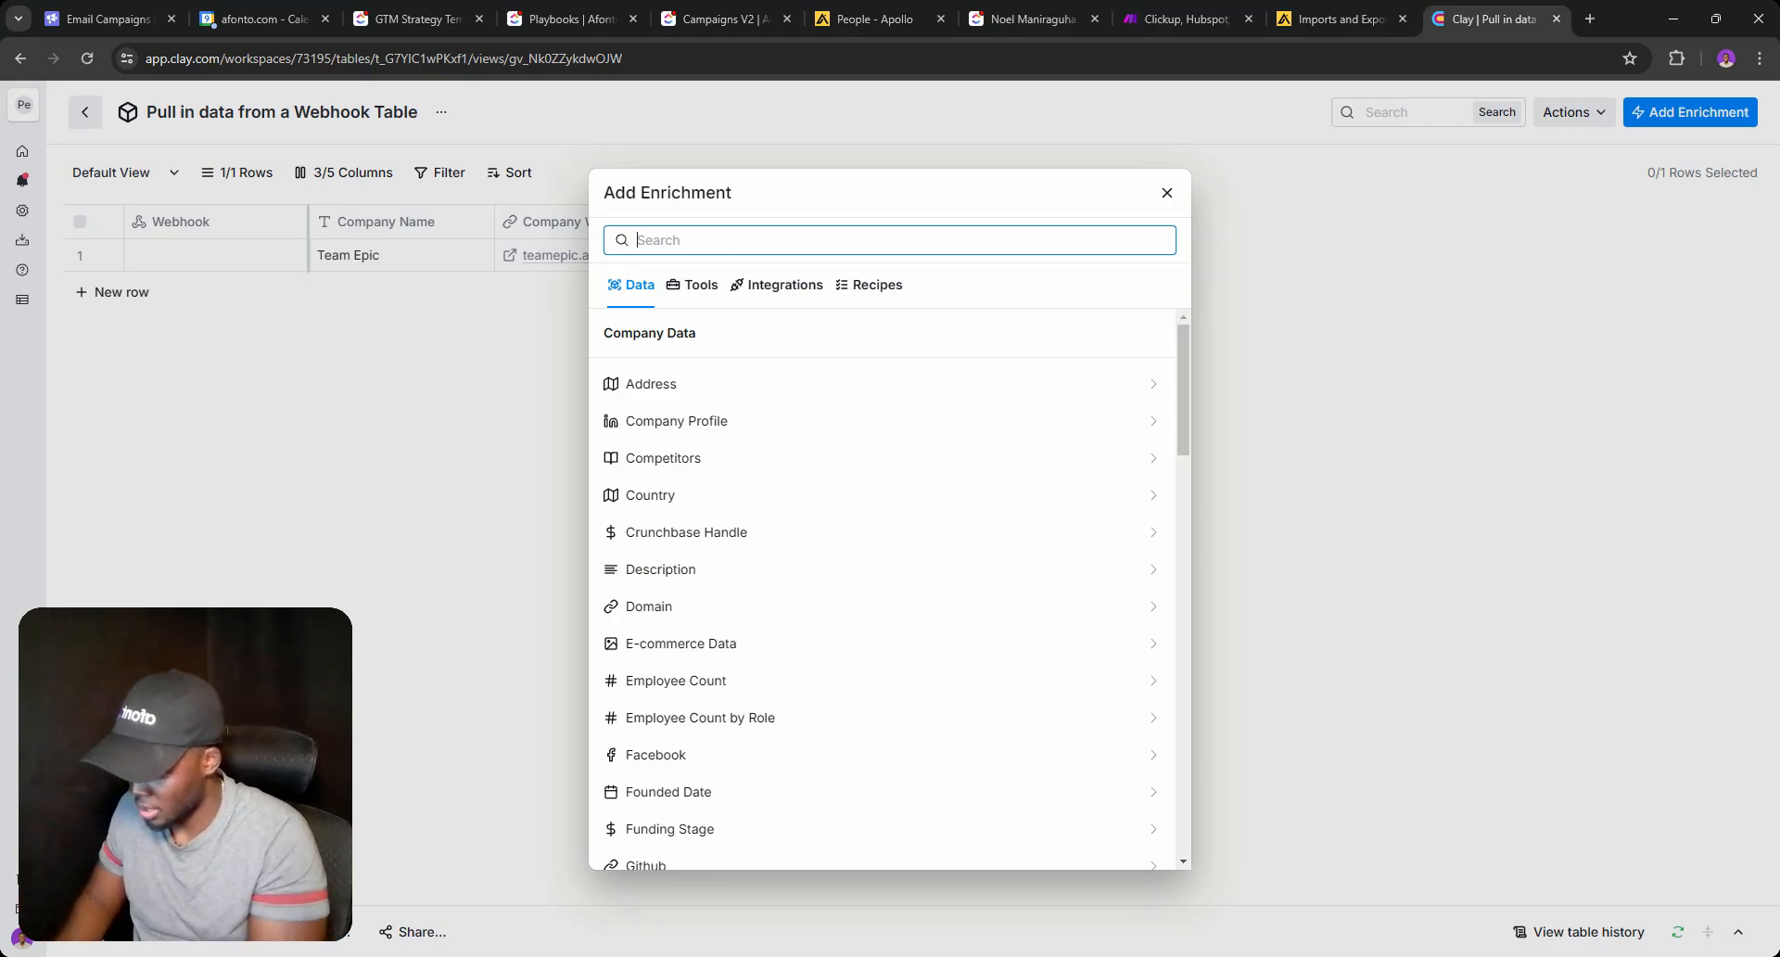
{"action": "type", "text": "Compan"}
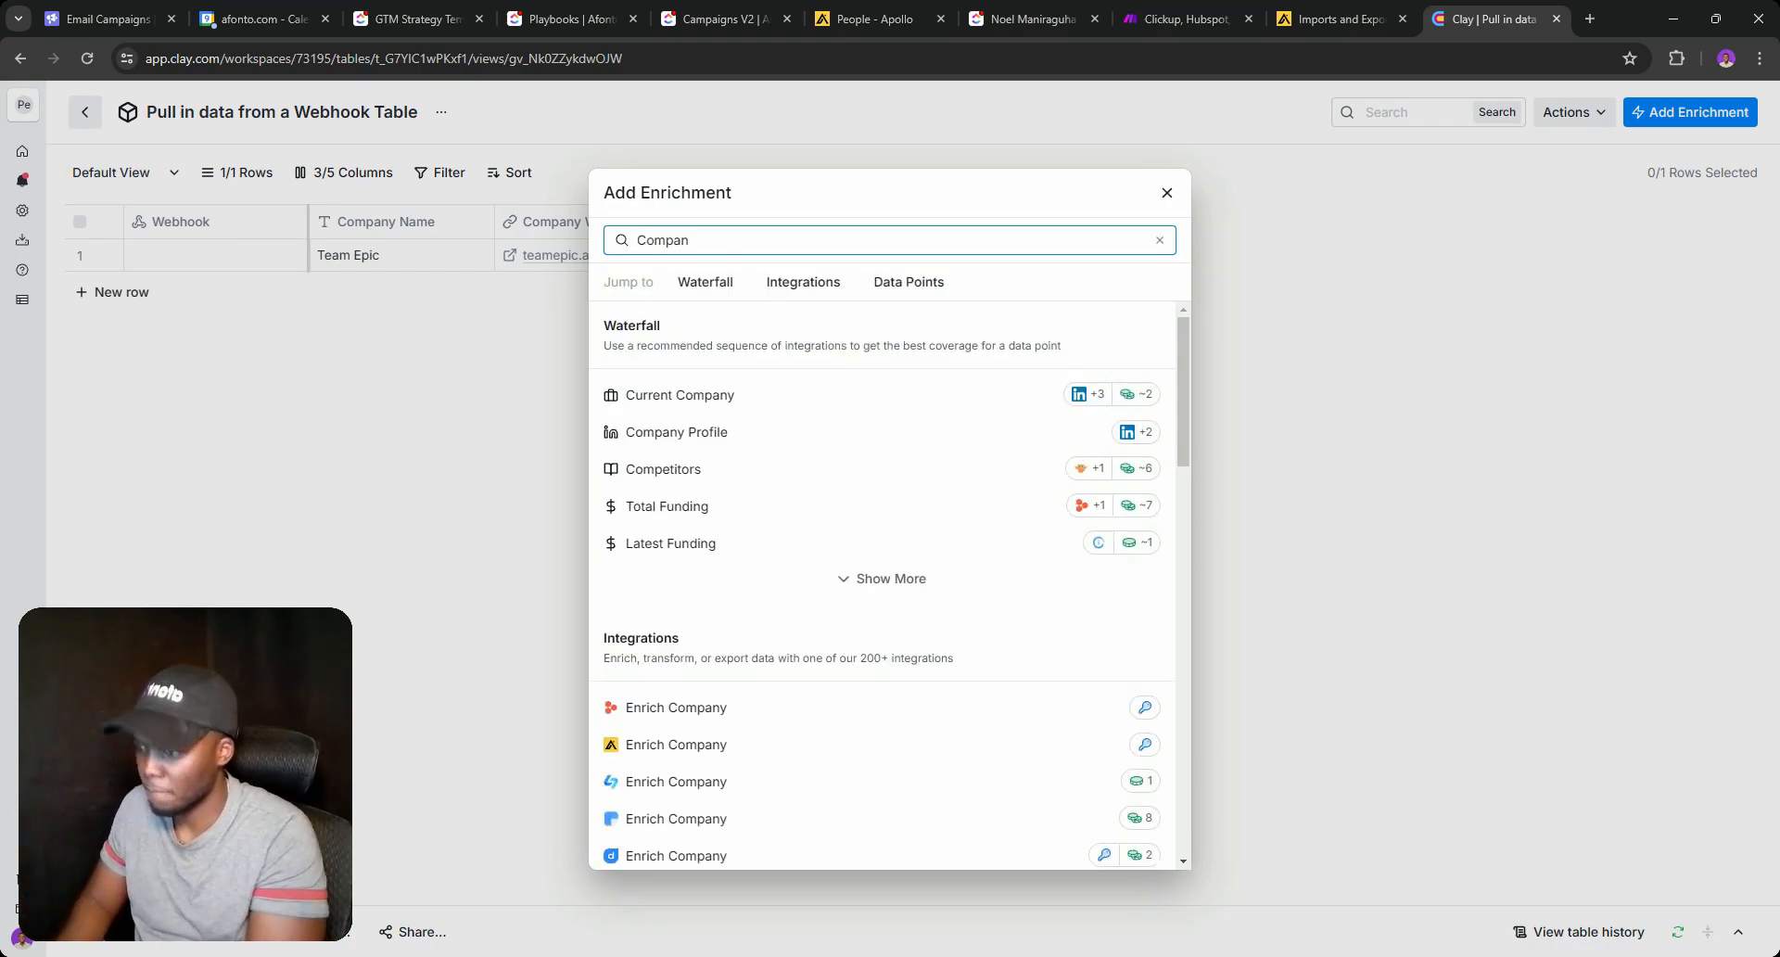
{"action": "type", "text": "y"}
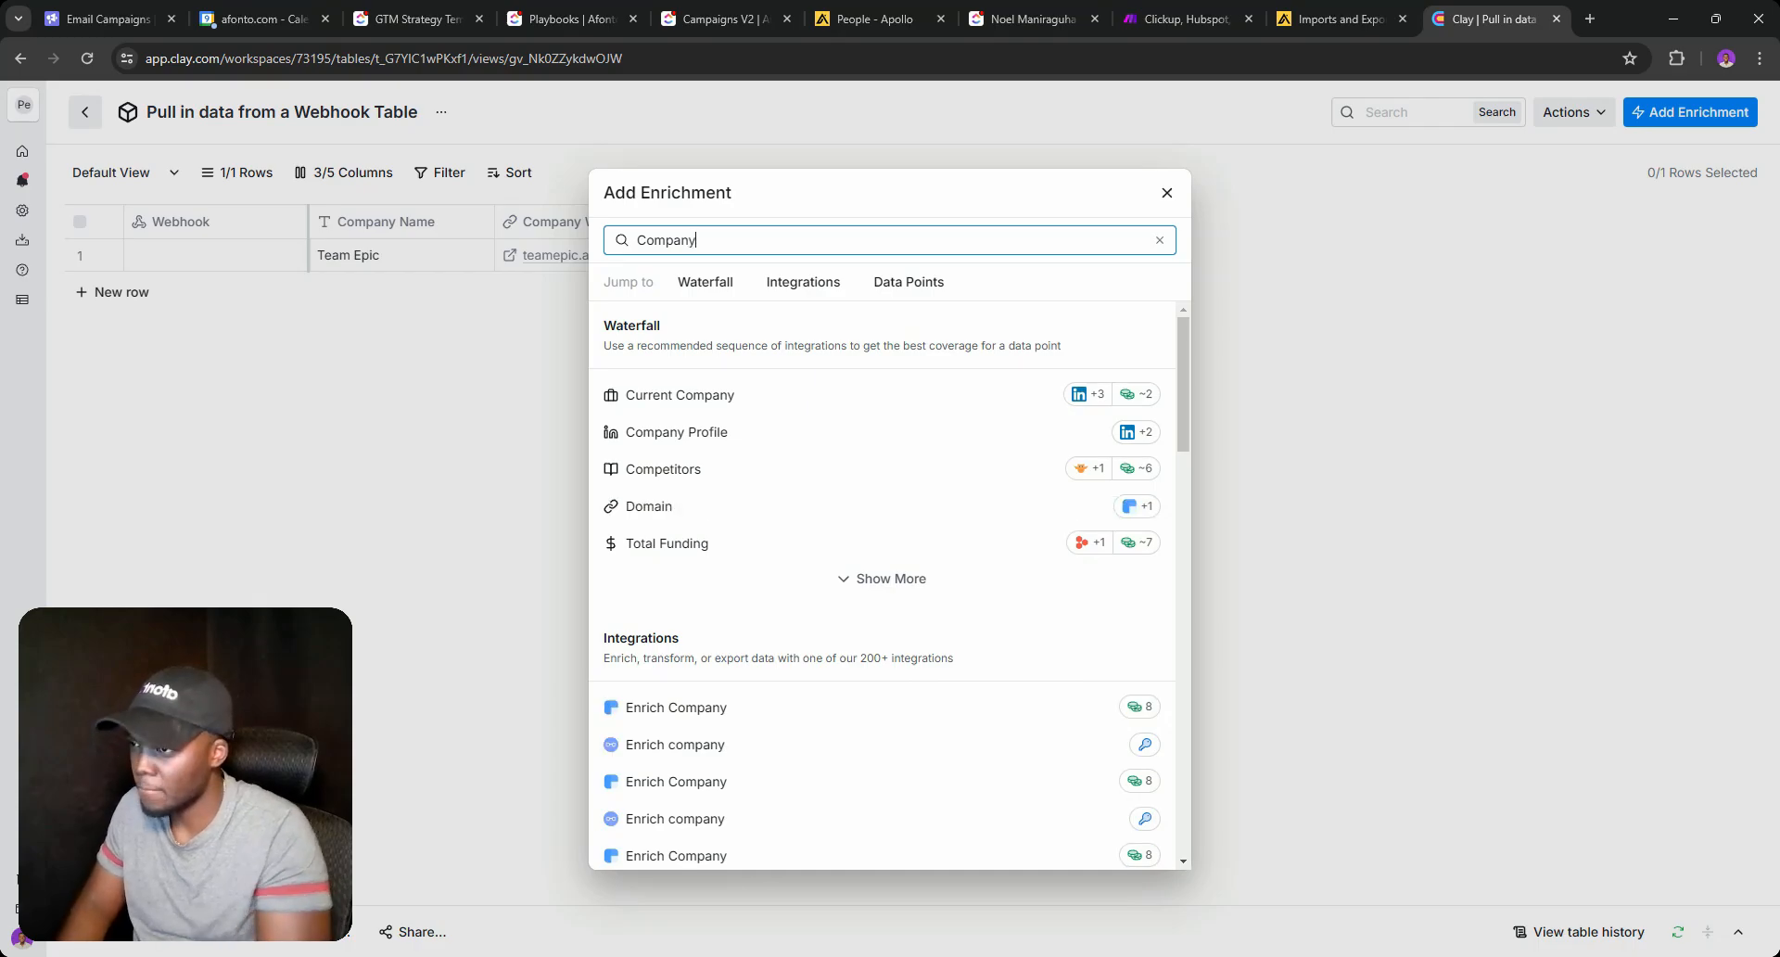
{"action": "scroll", "coordinate": [713, 457], "scroll_direction": "down", "scroll_amount": 2}
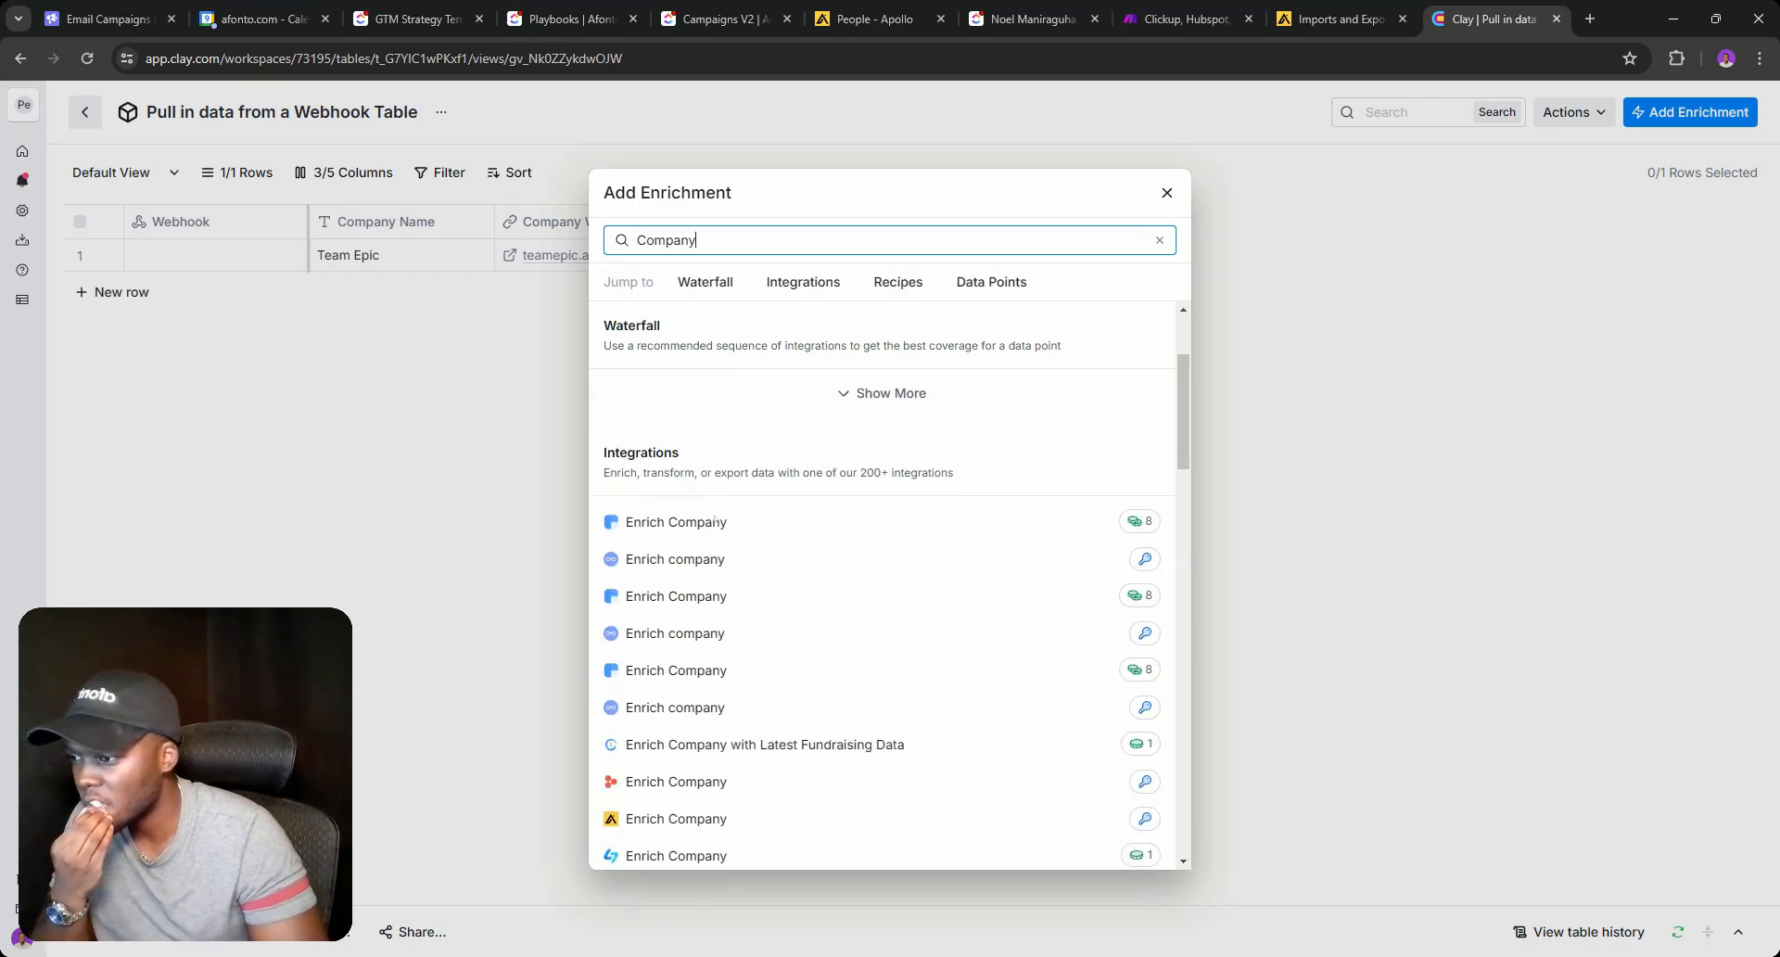
{"action": "scroll", "coordinate": [732, 714], "scroll_direction": "down", "scroll_amount": 1}
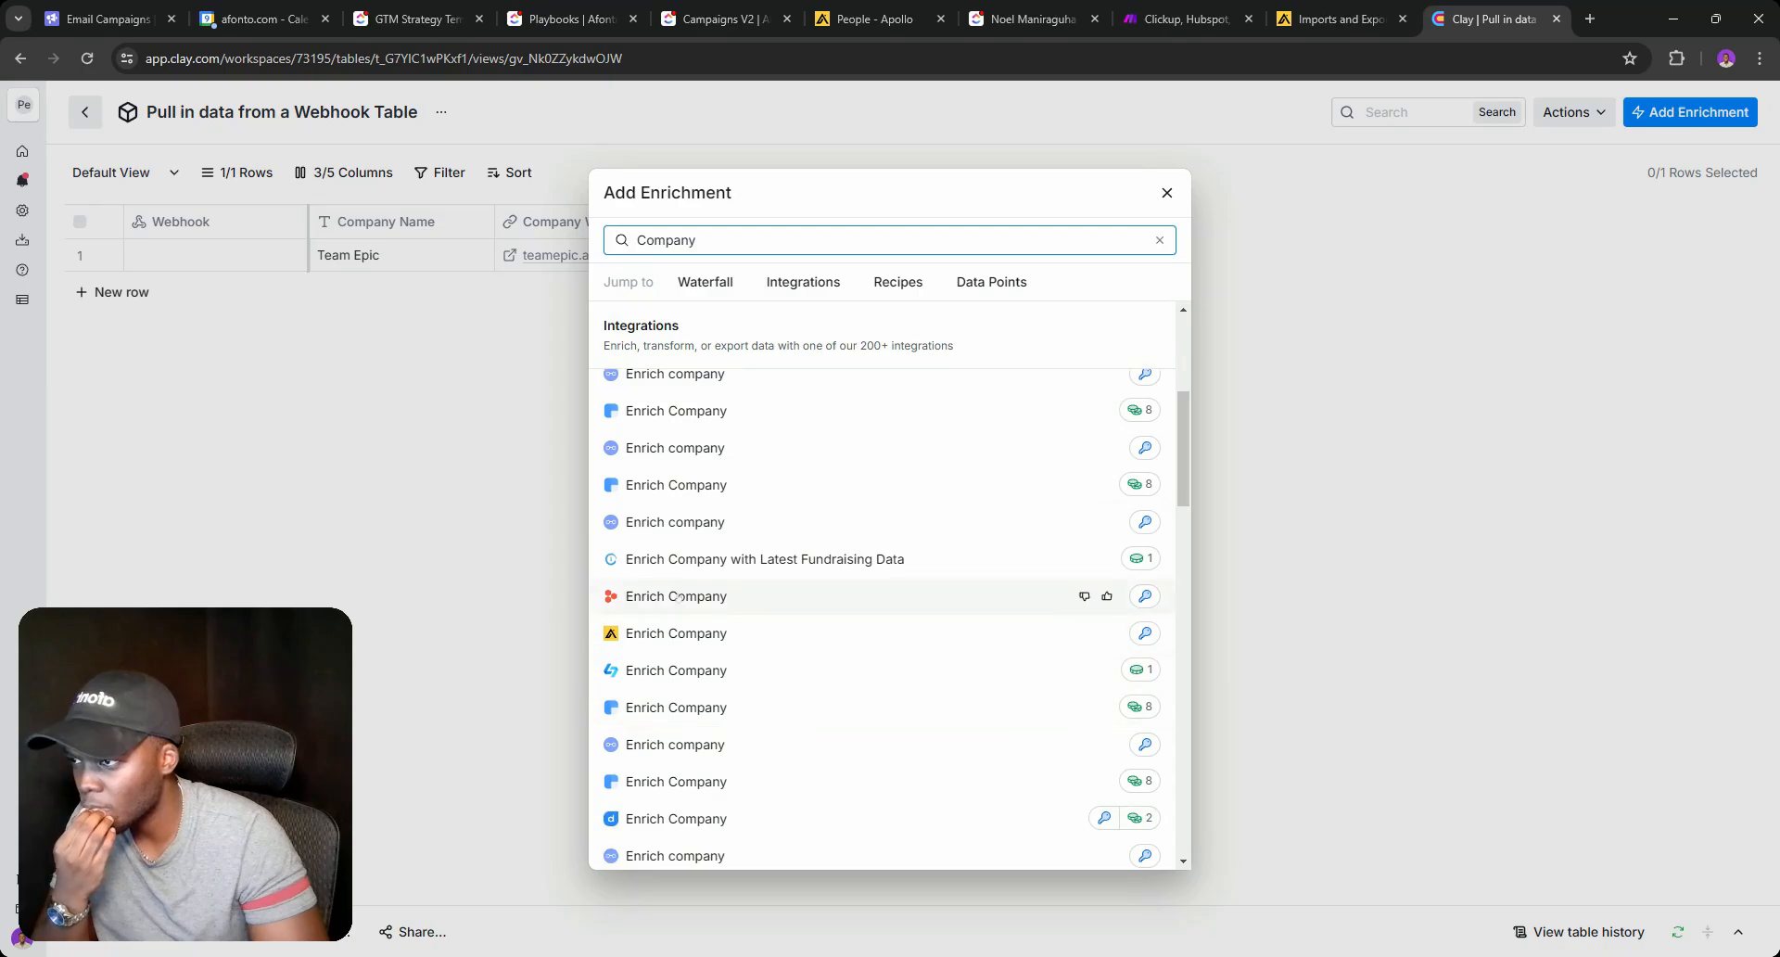
{"action": "scroll", "coordinate": [927, 593], "scroll_direction": "up", "scroll_amount": 3}
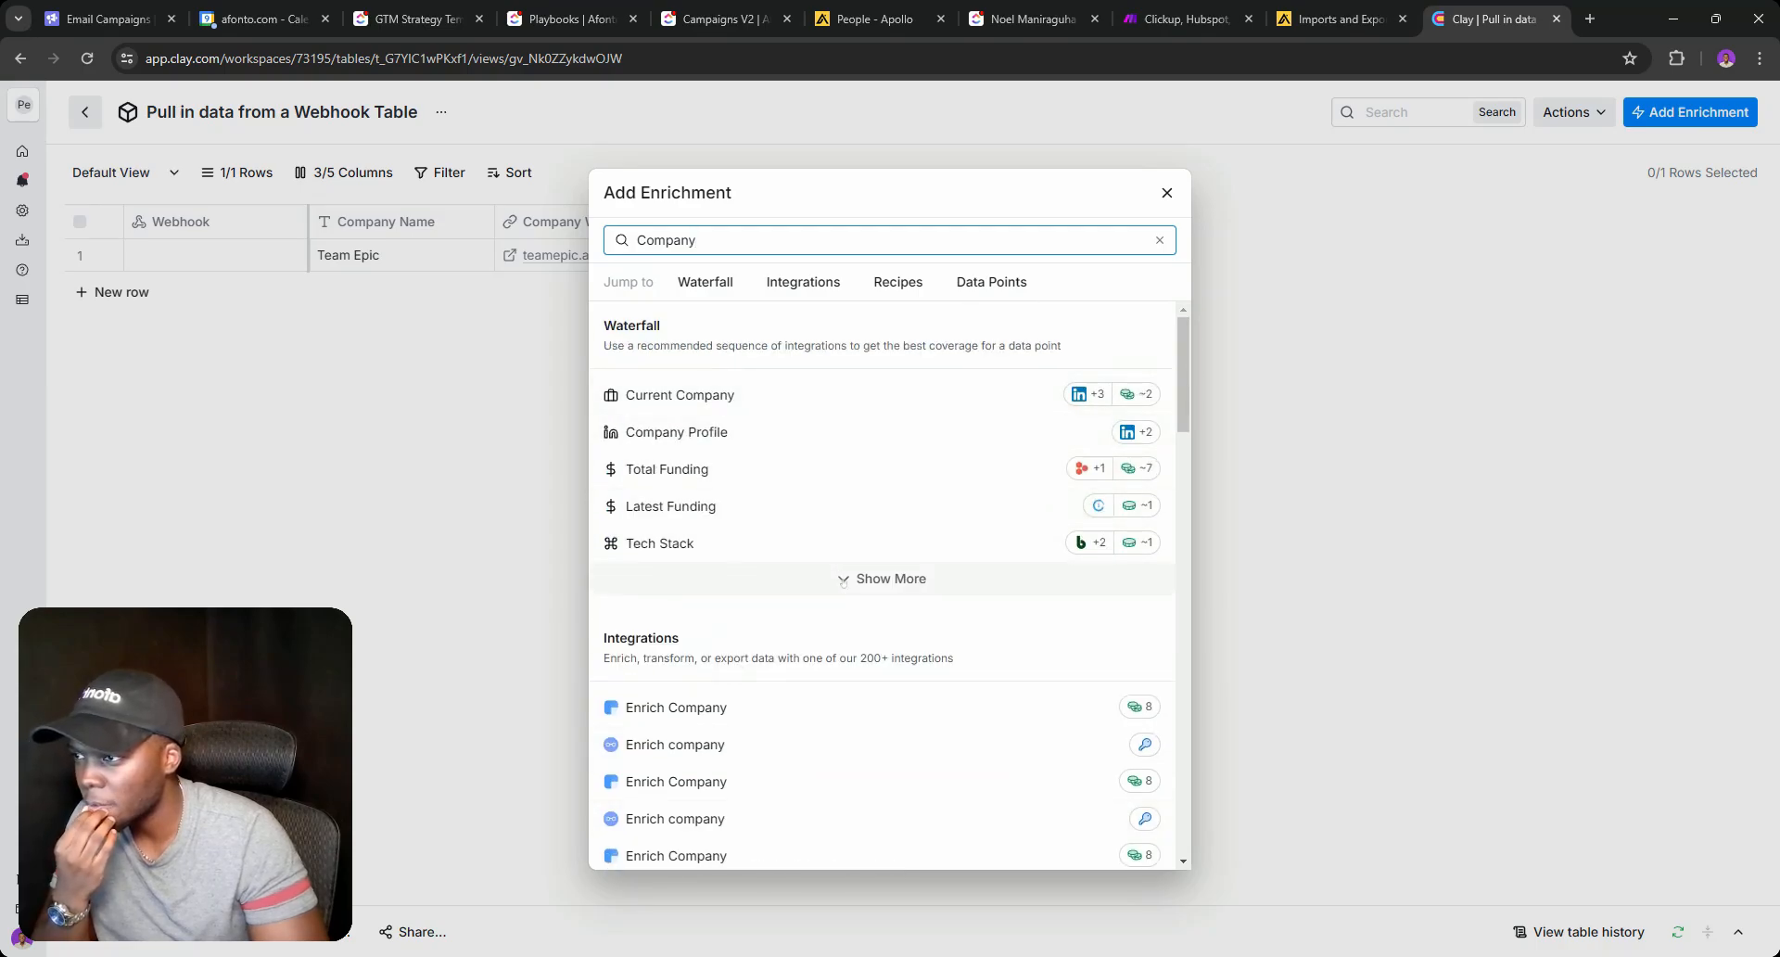
{"action": "left_click", "coordinate": [848, 579]}
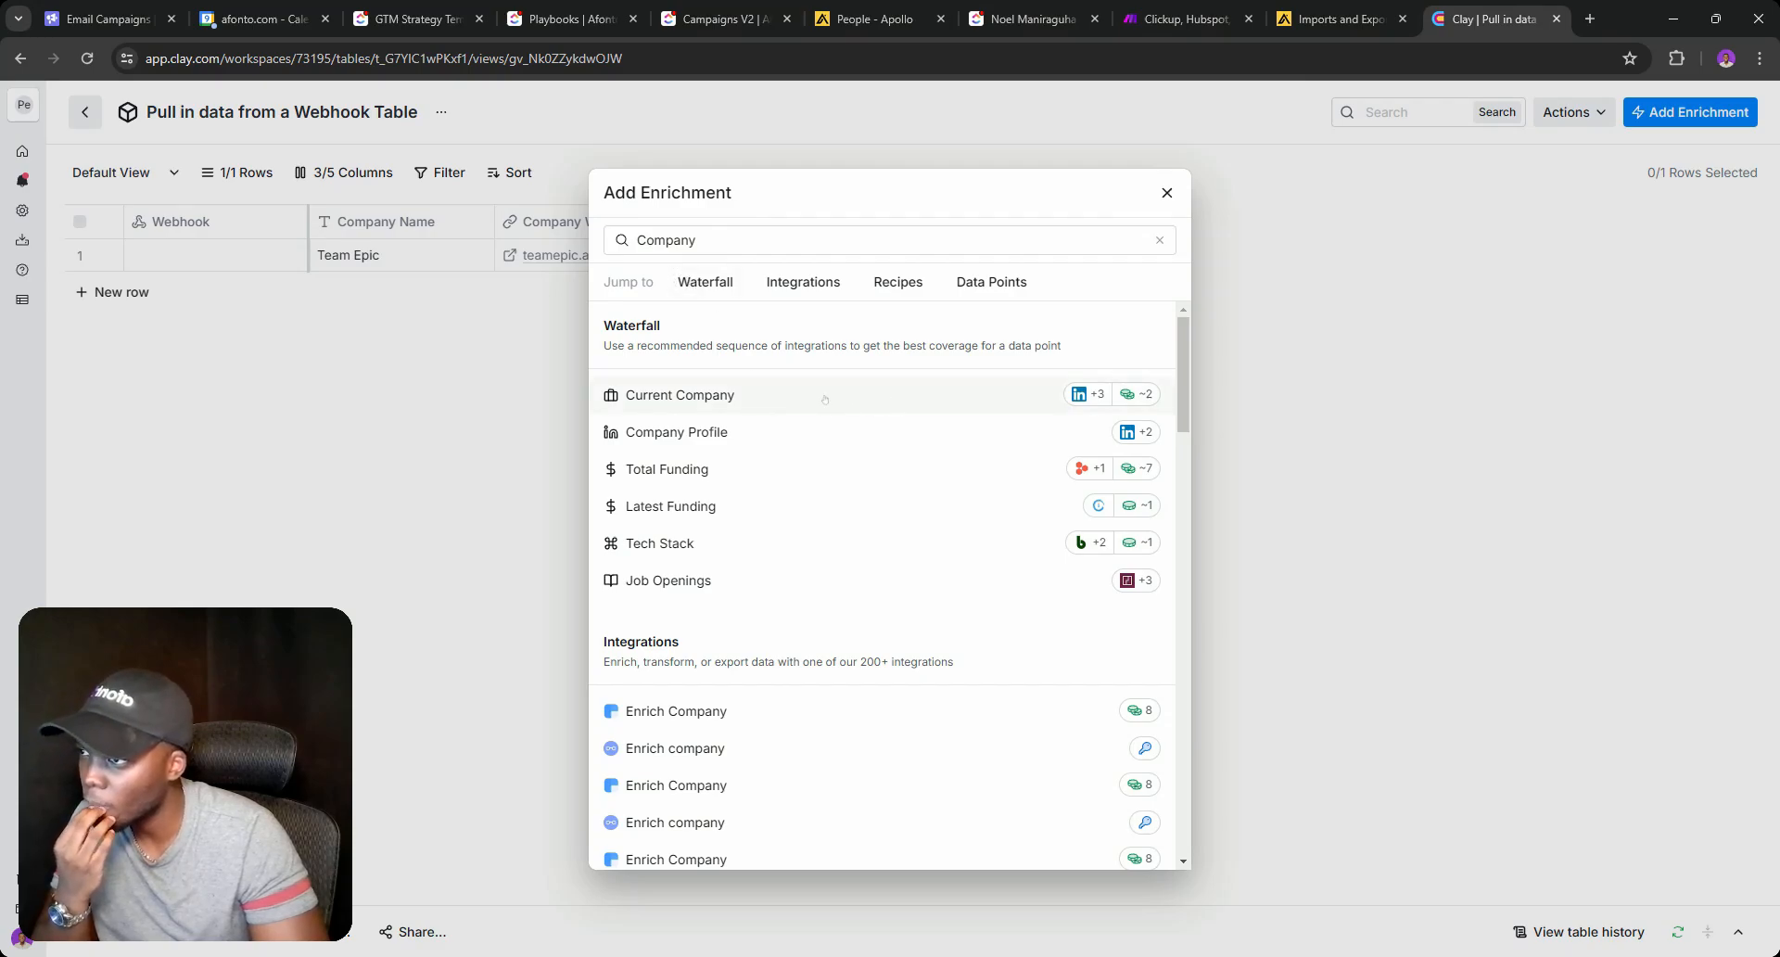
{"action": "left_click", "coordinate": [746, 433]}
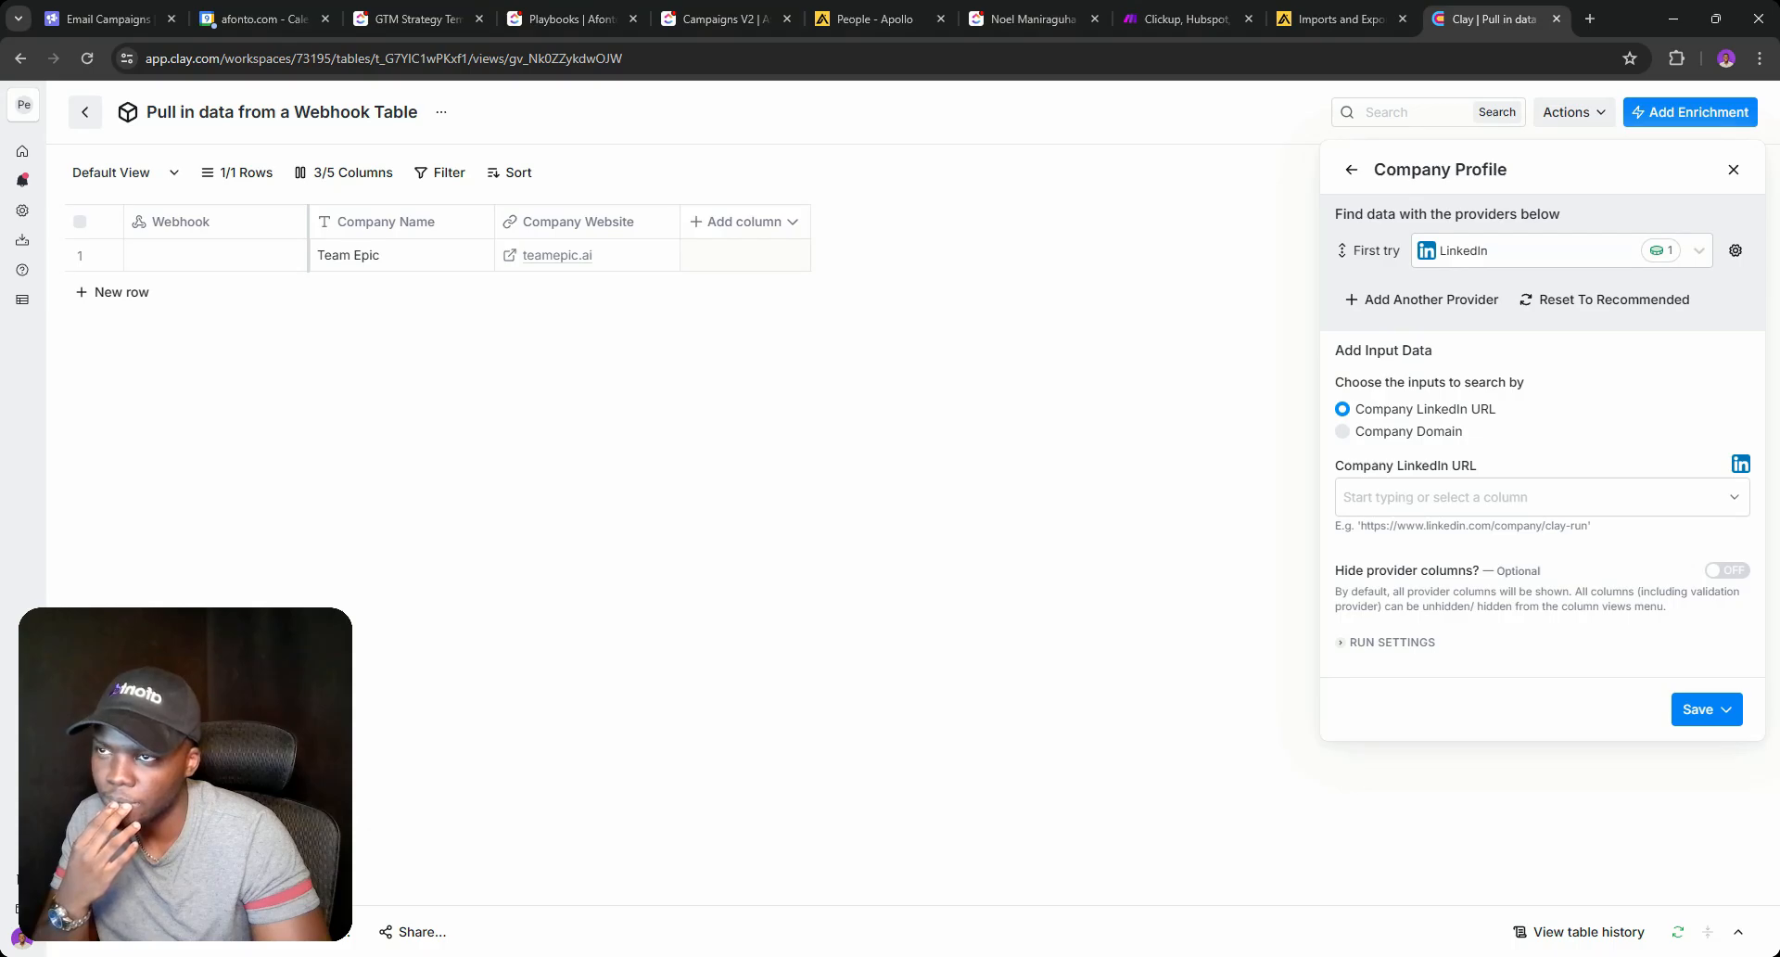
{"action": "left_click", "coordinate": [1733, 170]}
{"action": "left_click", "coordinate": [725, 222]}
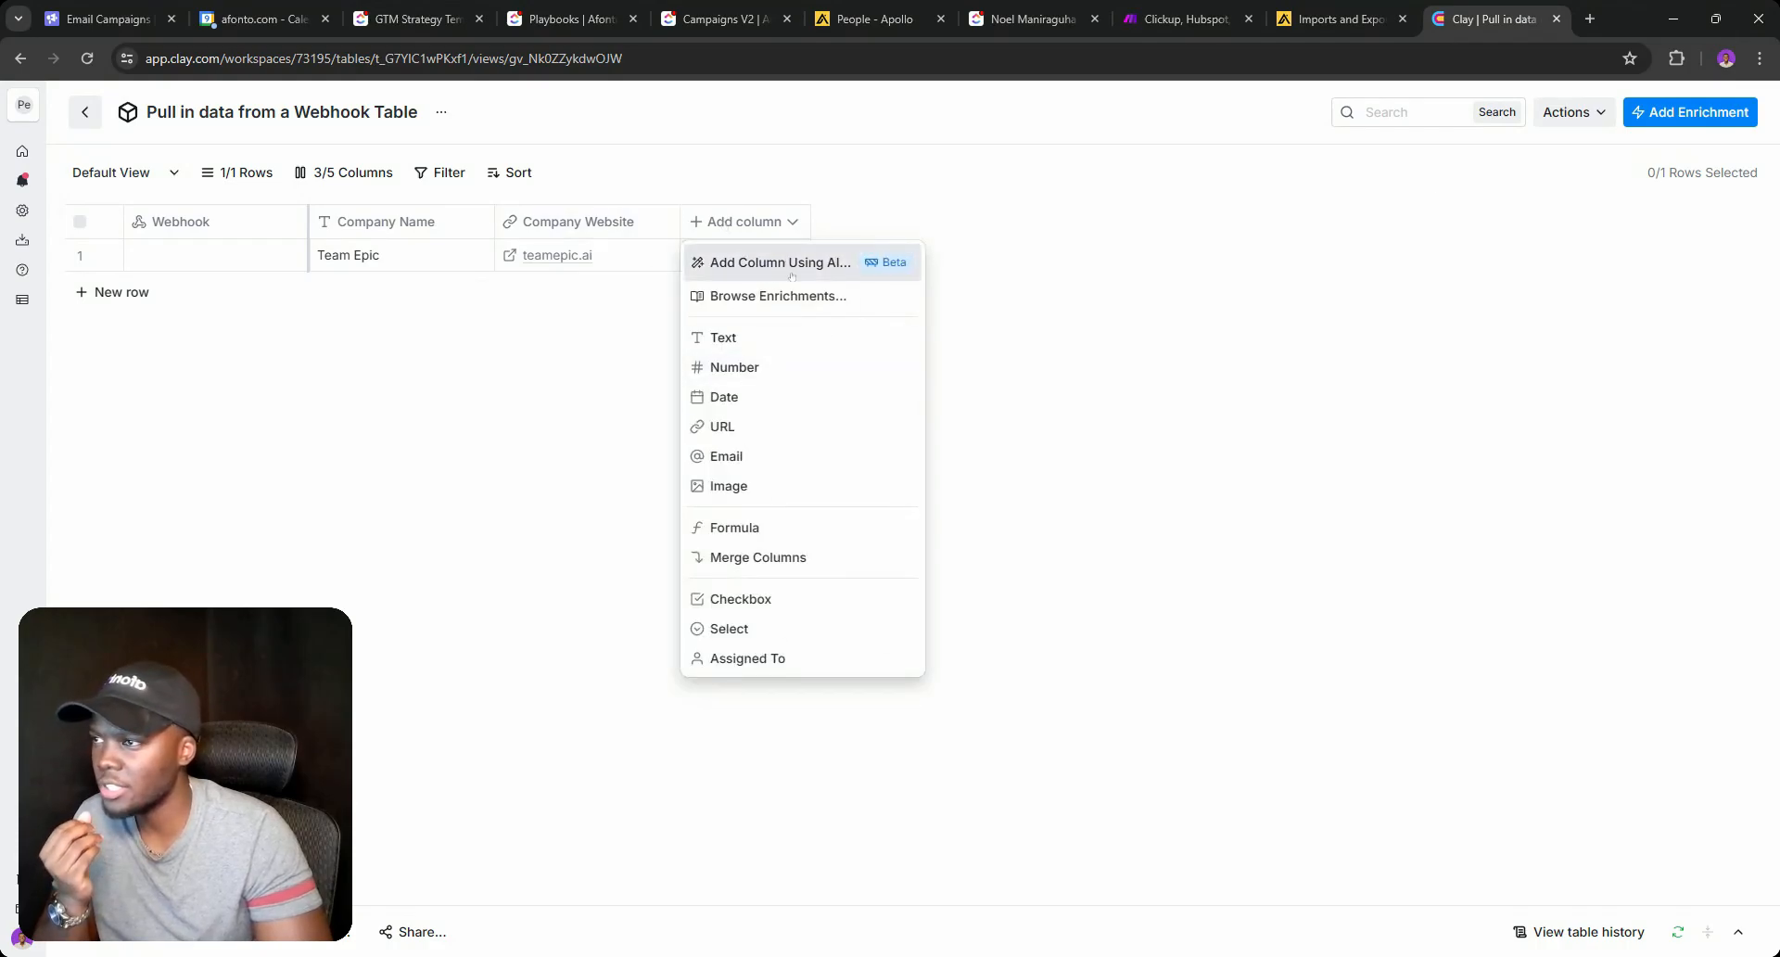
Add a LinkedIn Enrich Company column using Company Website as the company identifier.
{"action": "left_click", "coordinate": [786, 295]}
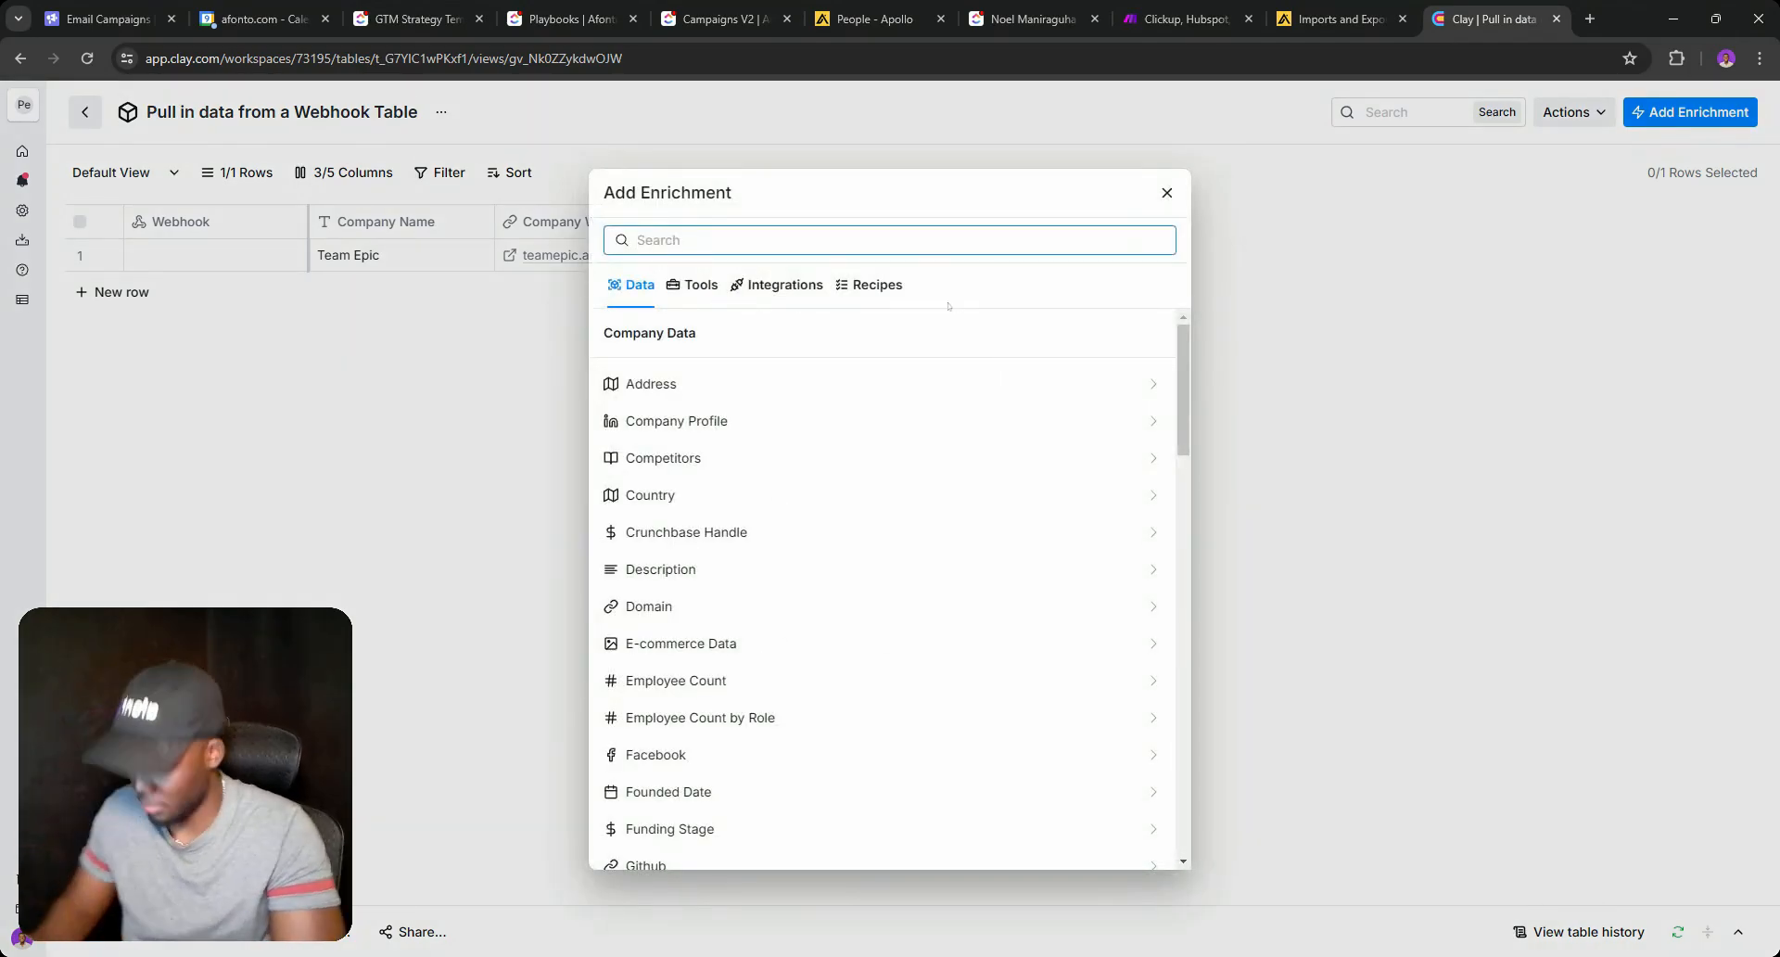
{"action": "type", "text": "company"}
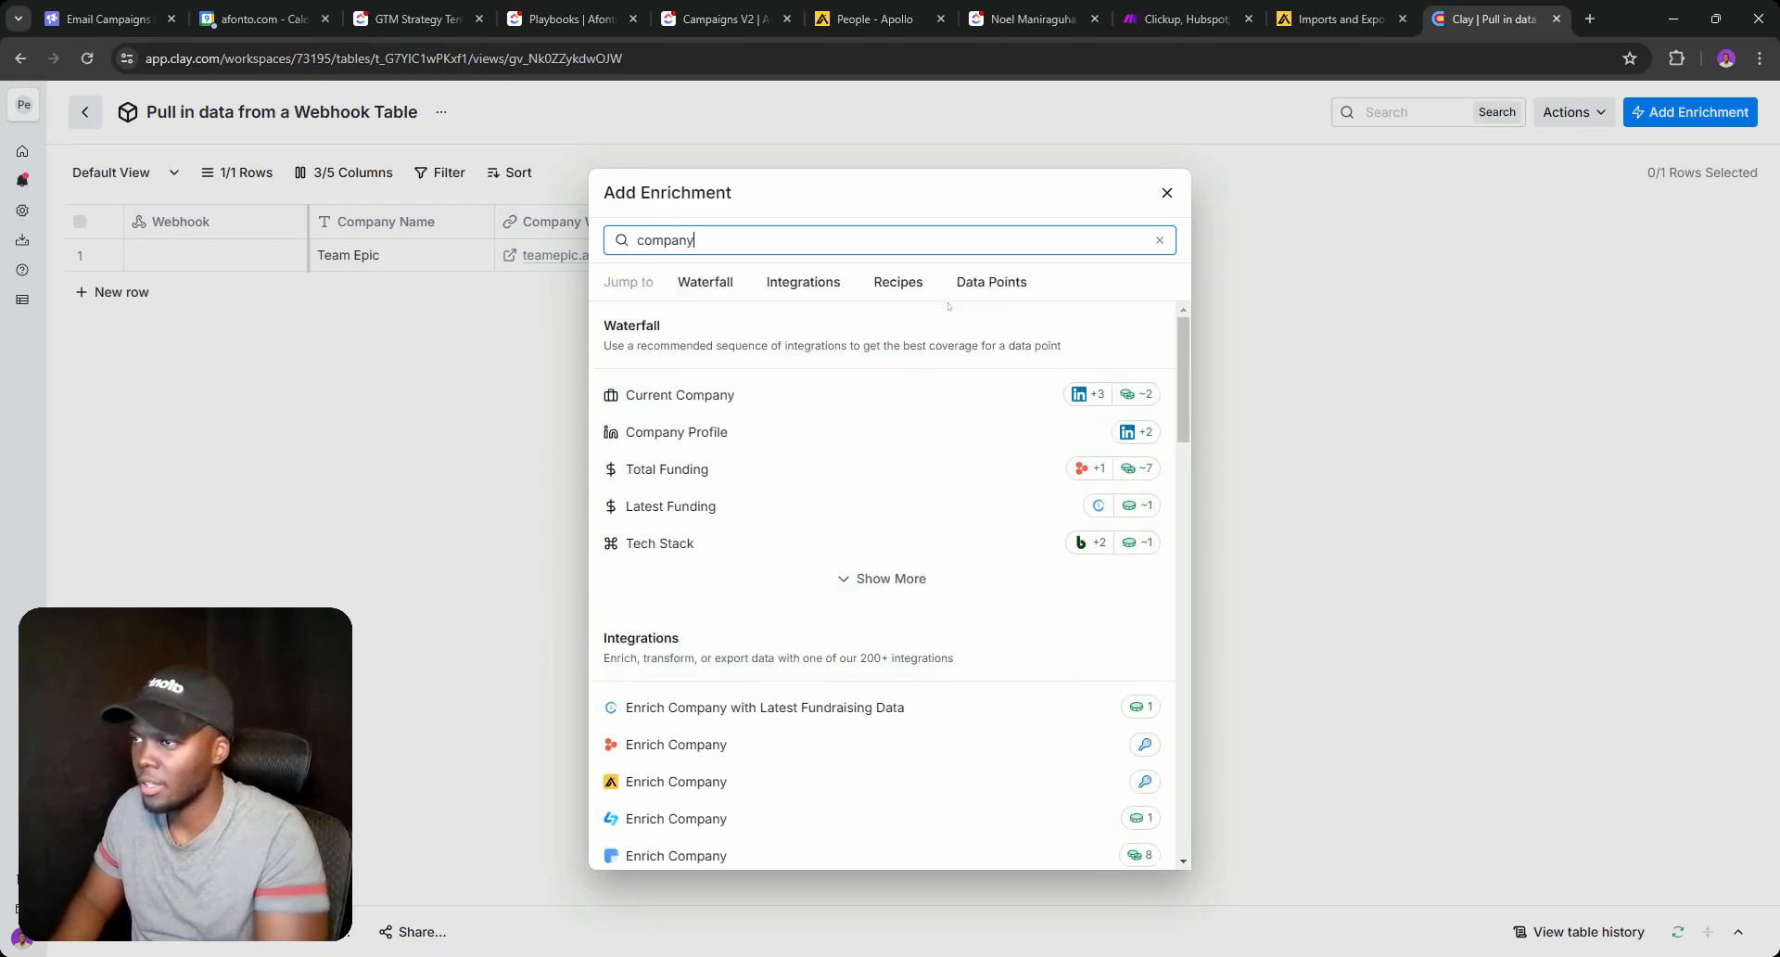
{"action": "scroll", "coordinate": [932, 367], "scroll_direction": "down", "scroll_amount": 5}
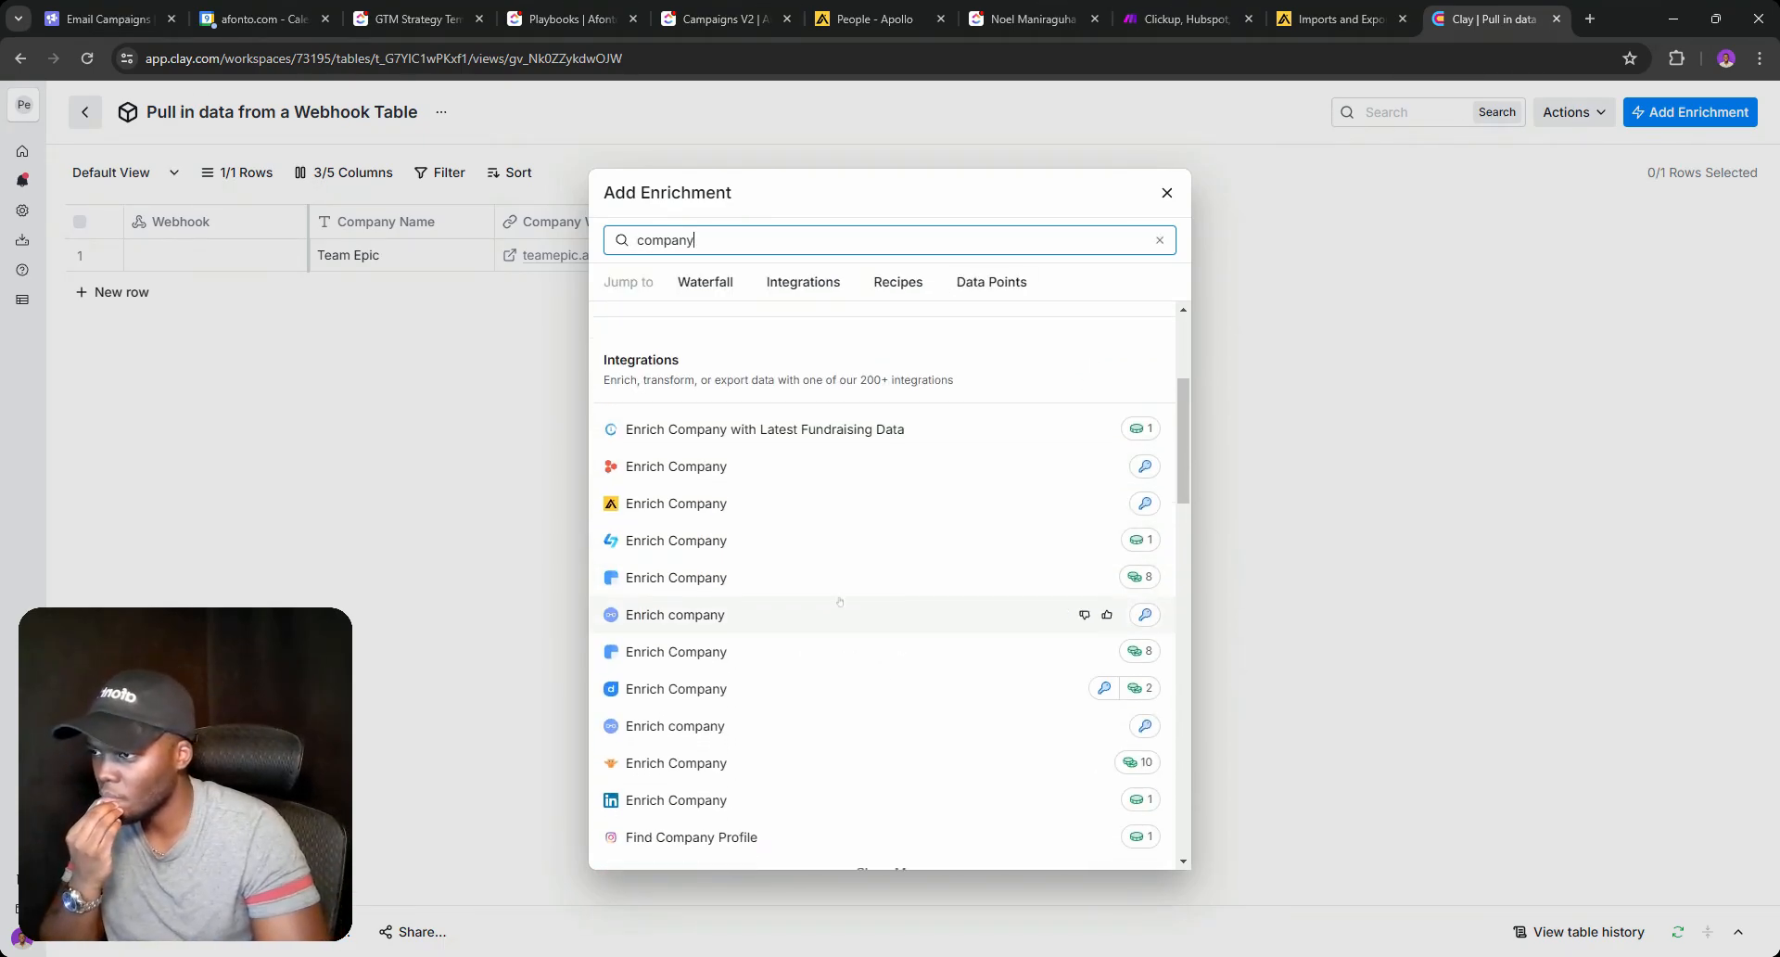
{"action": "left_click", "coordinate": [725, 616]}
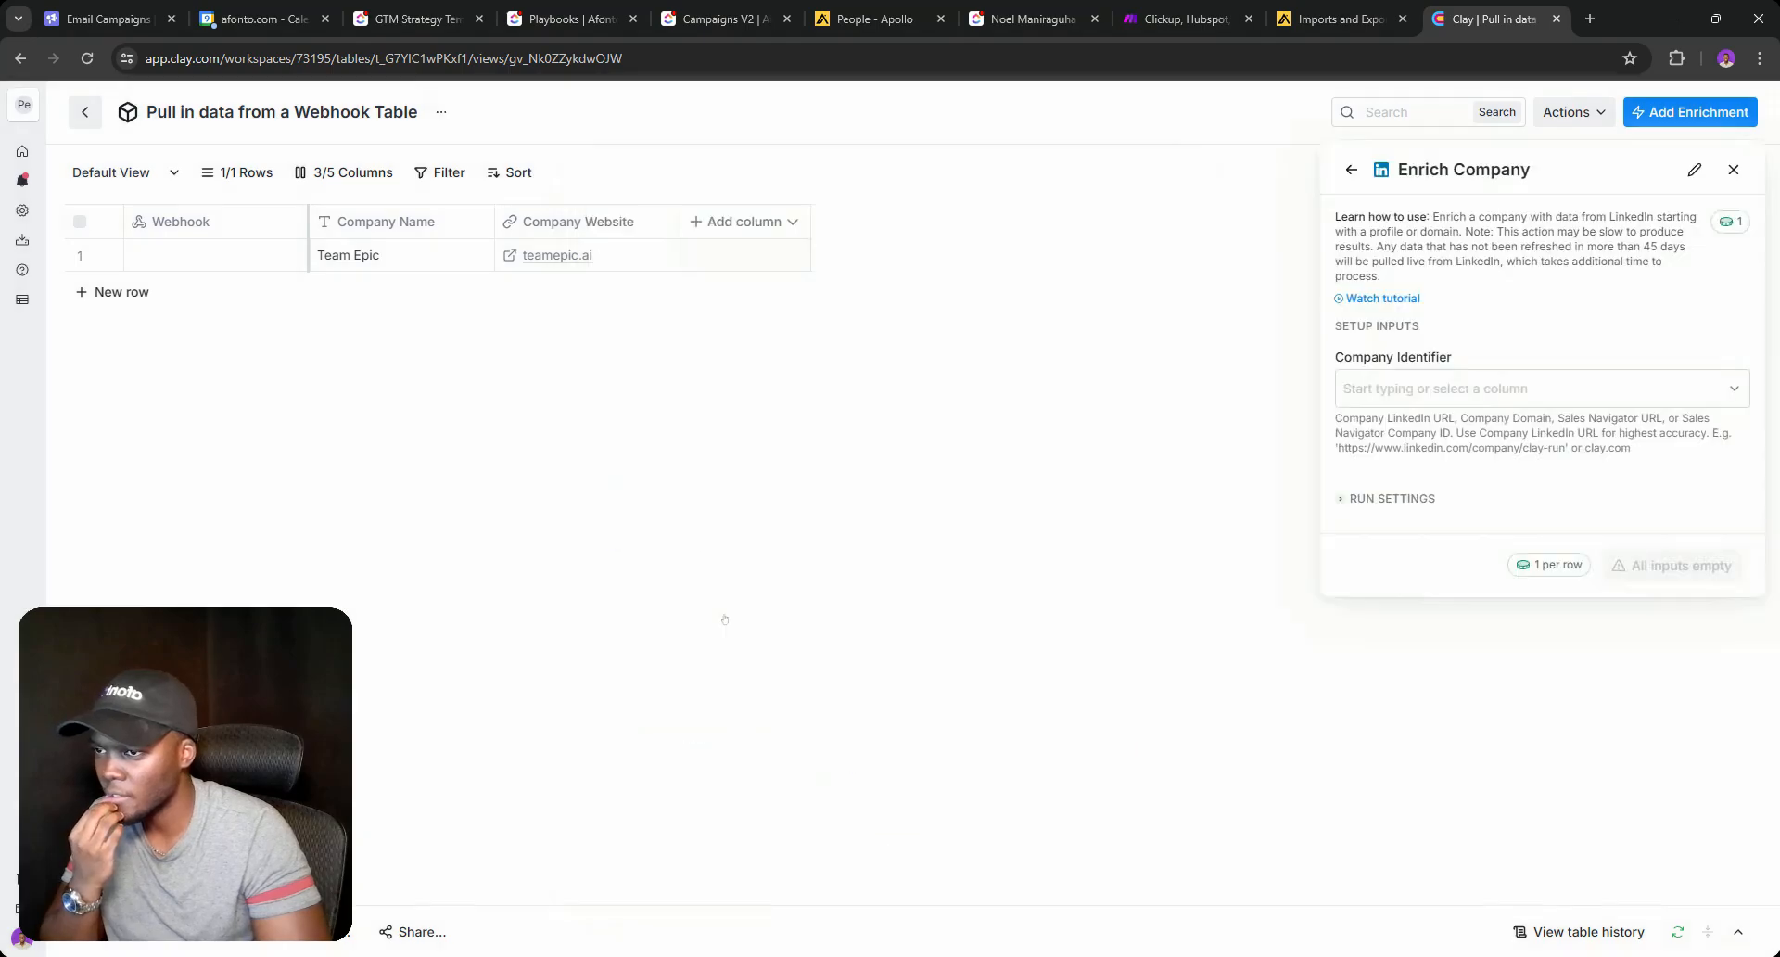
{"action": "left_click", "coordinate": [1464, 390]}
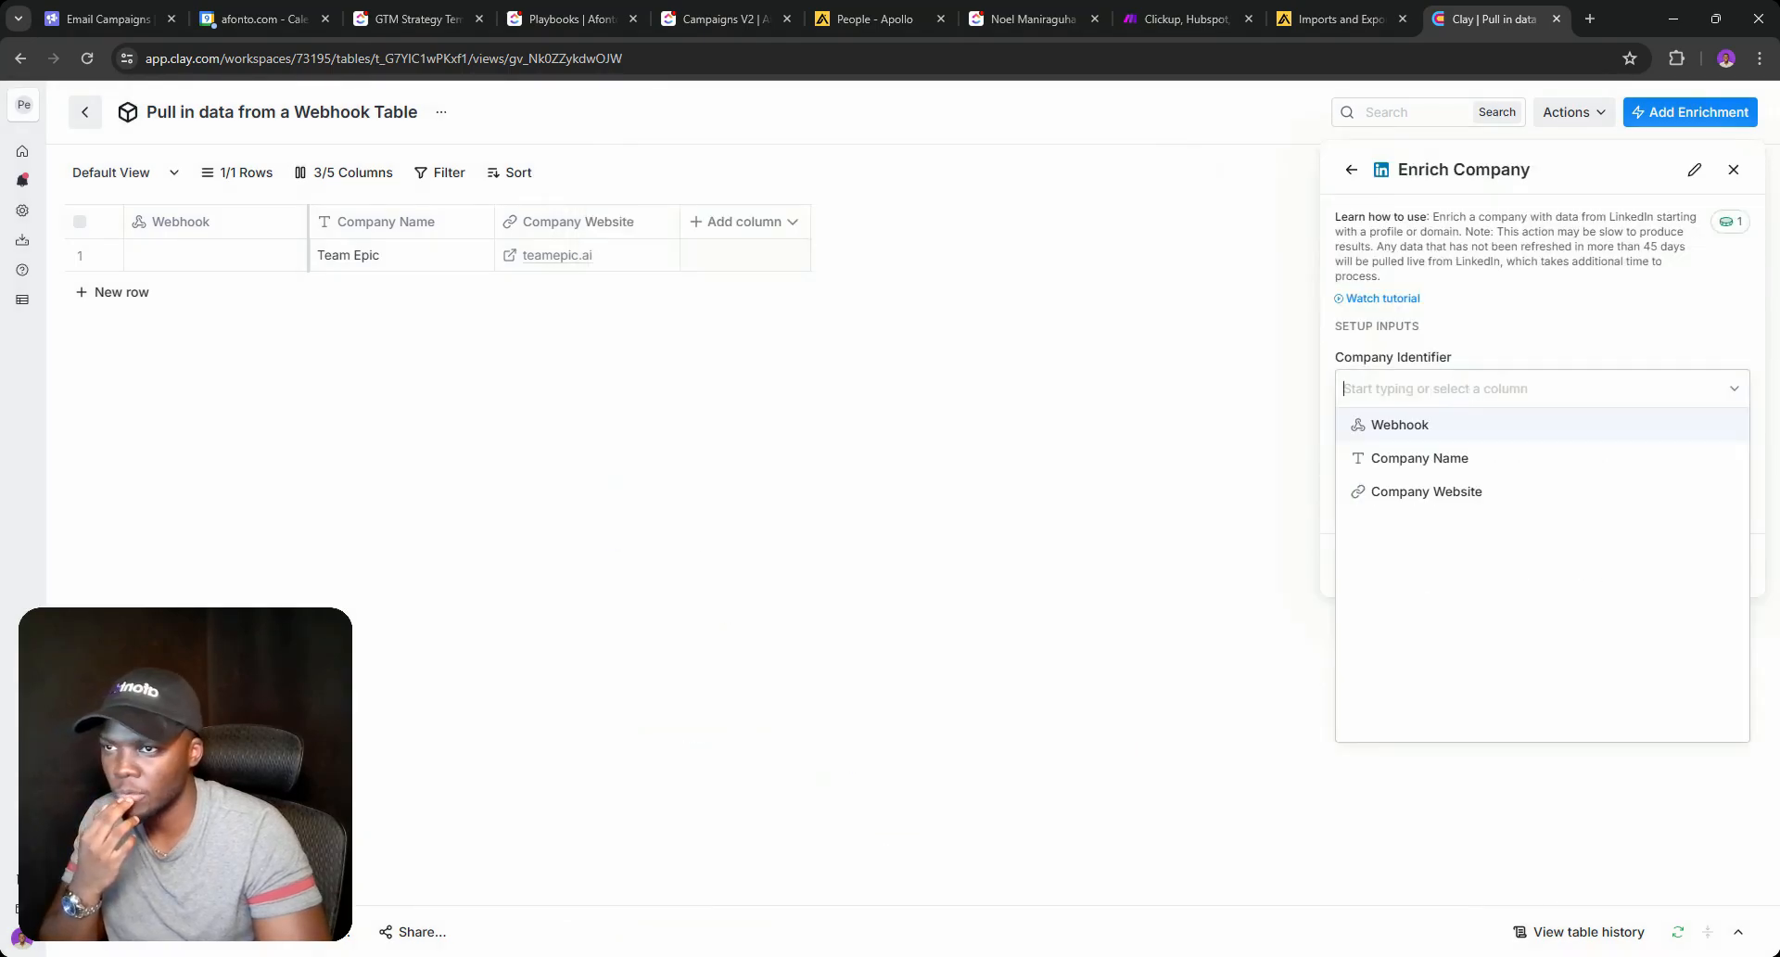
{"action": "left_click", "coordinate": [1420, 491]}
{"action": "left_click", "coordinate": [1663, 564]}
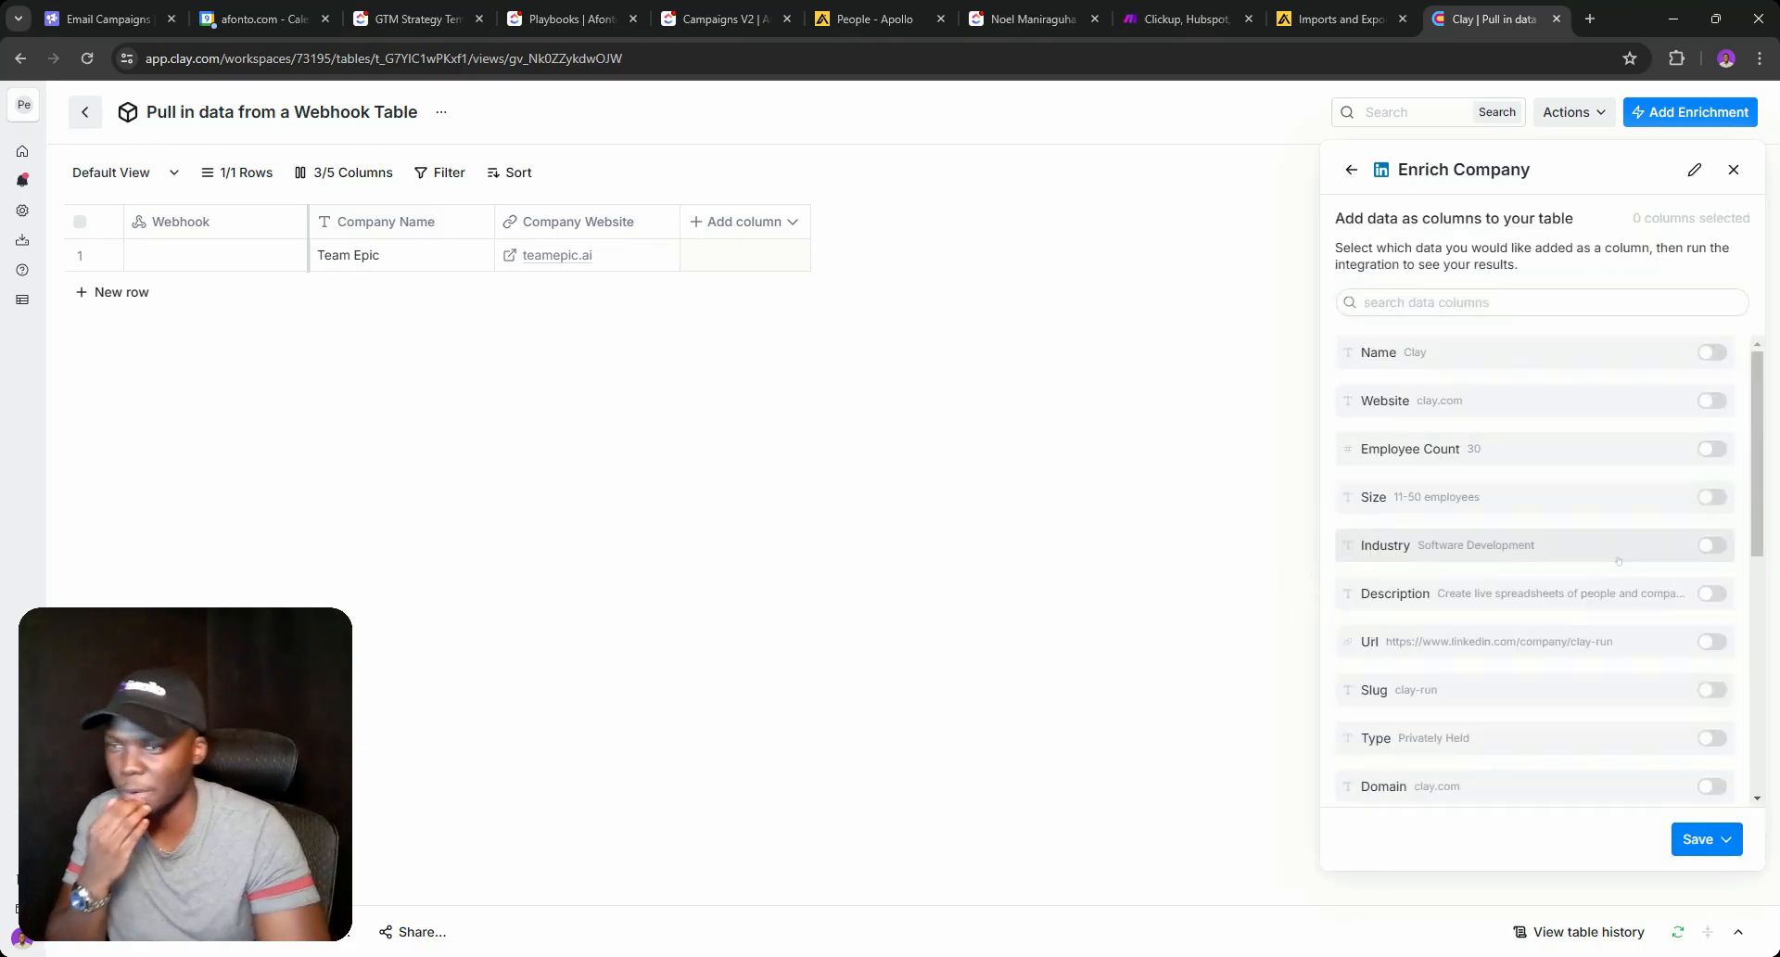
{"action": "left_click", "coordinate": [1713, 849]}
{"action": "left_click", "coordinate": [1552, 752]}
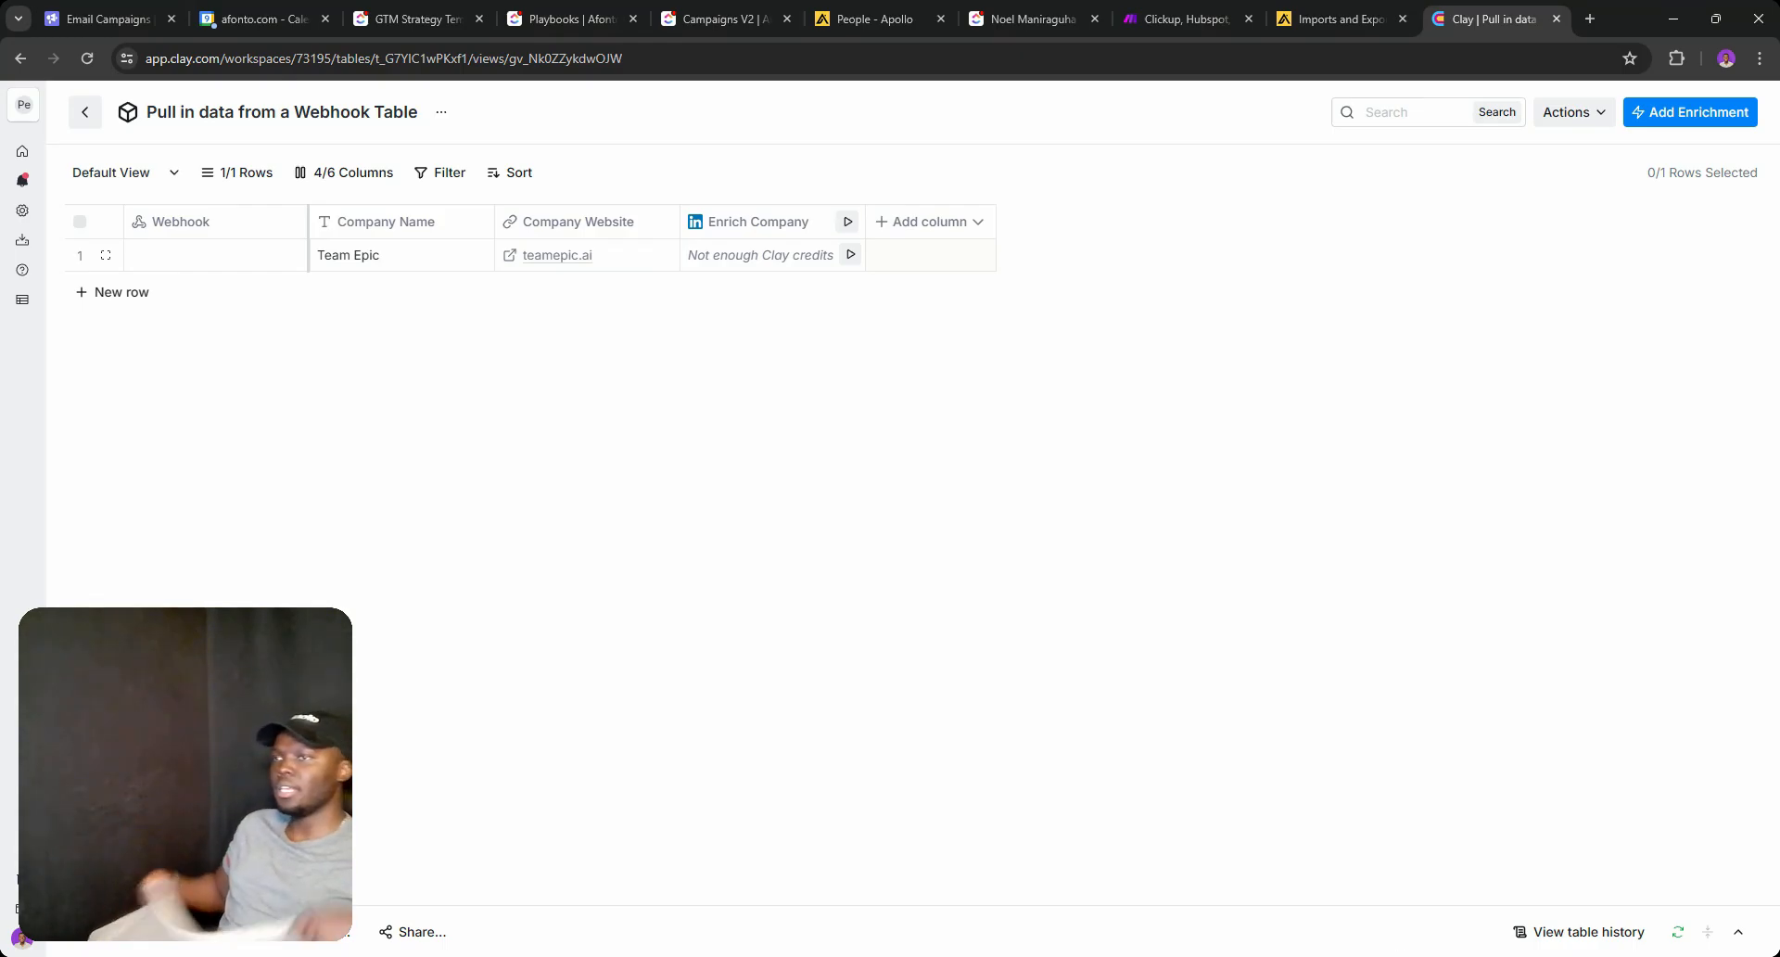
{"action": "mouse_move", "coordinate": [24, 906]}
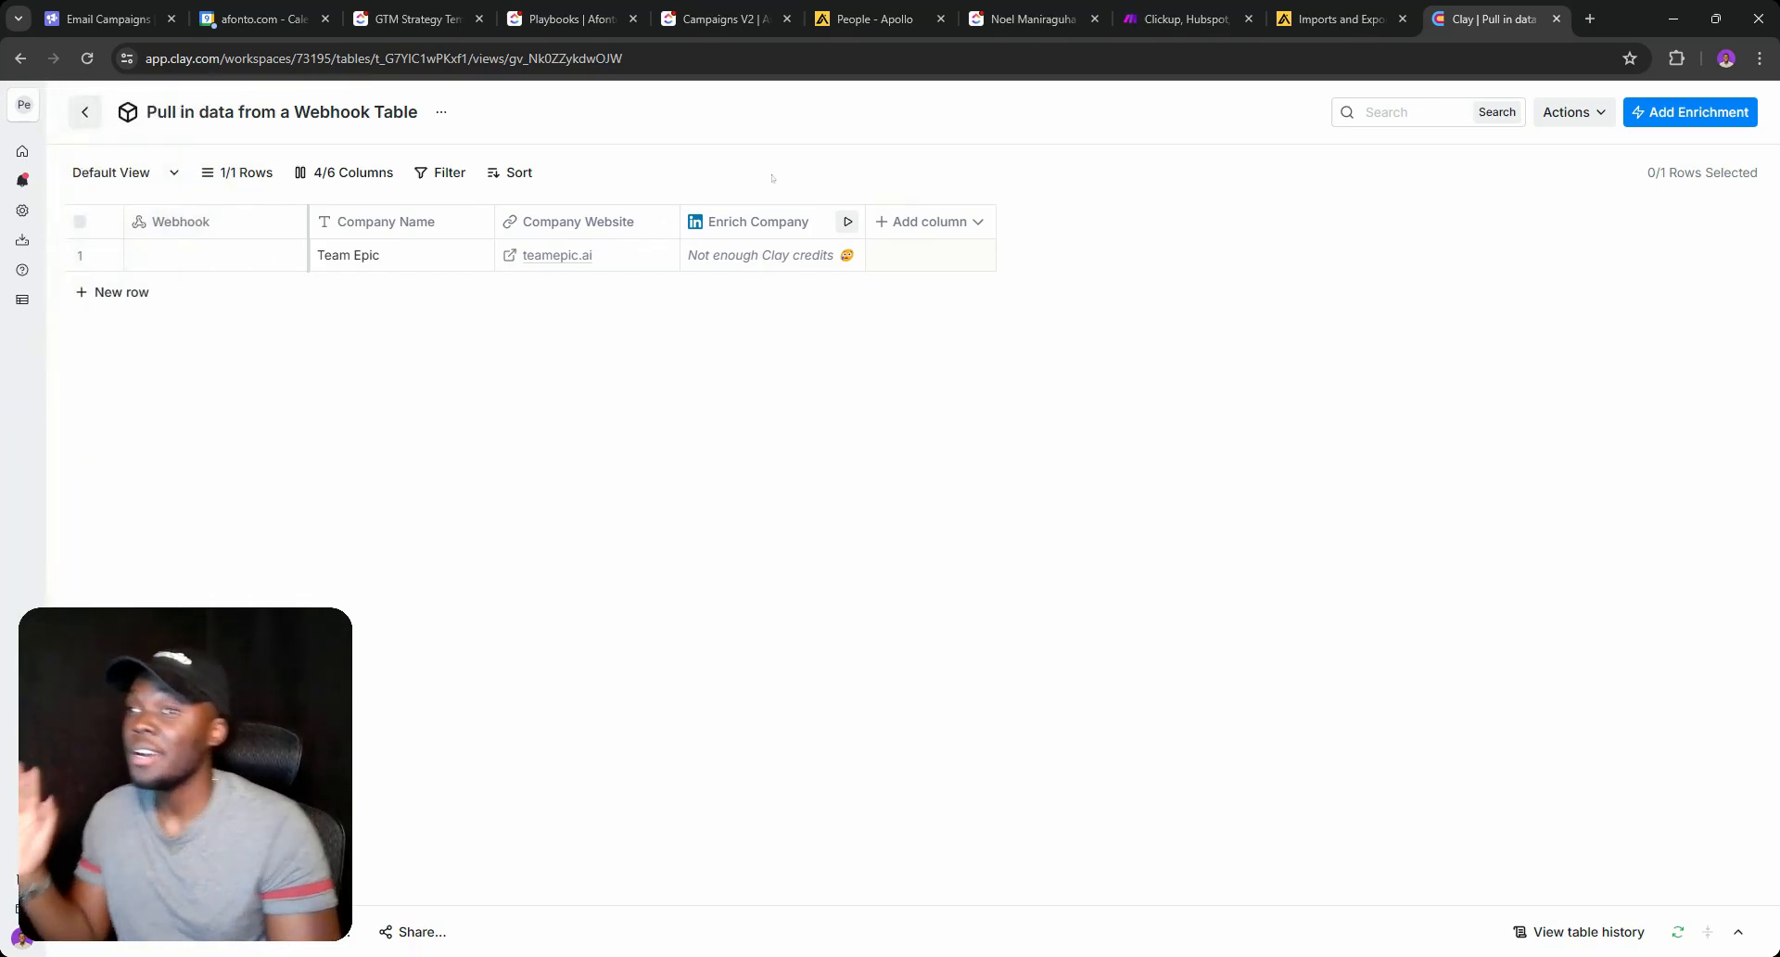
{"action": "left_click", "coordinate": [905, 227]}
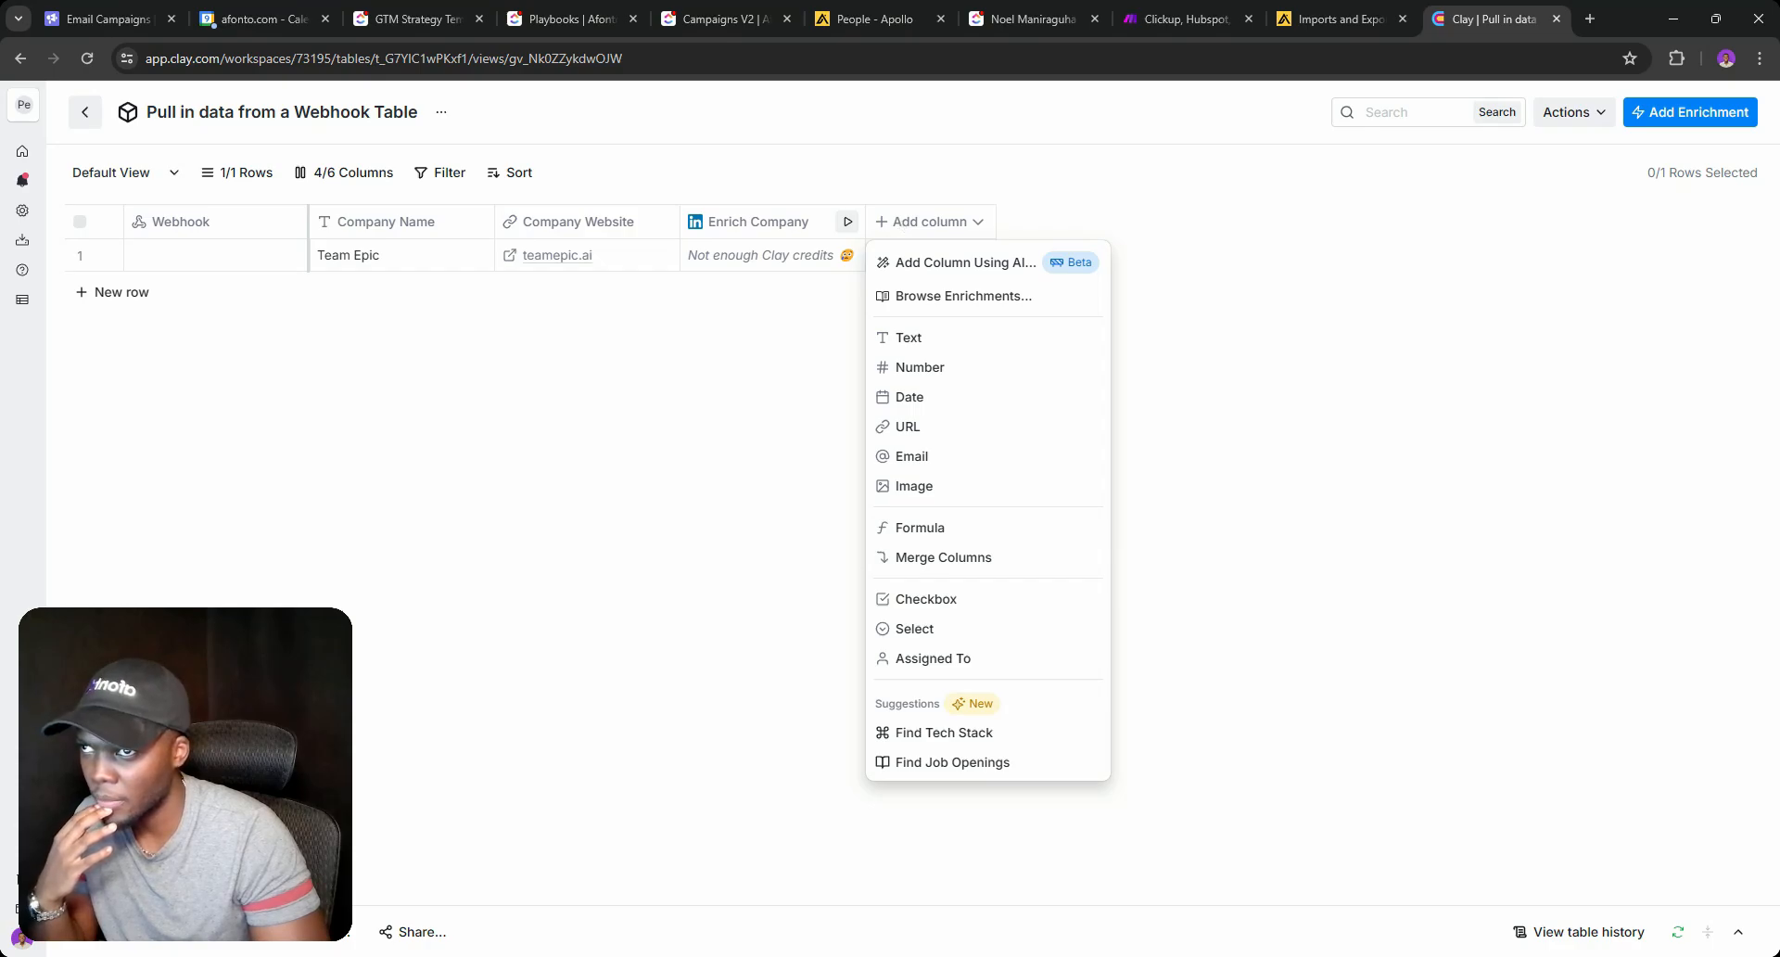
Add a ChatGPT Generate text column prompted 'Create Value Proposition', saved without running.
{"action": "left_click", "coordinate": [959, 294]}
{"action": "type", "text": "dkim"}
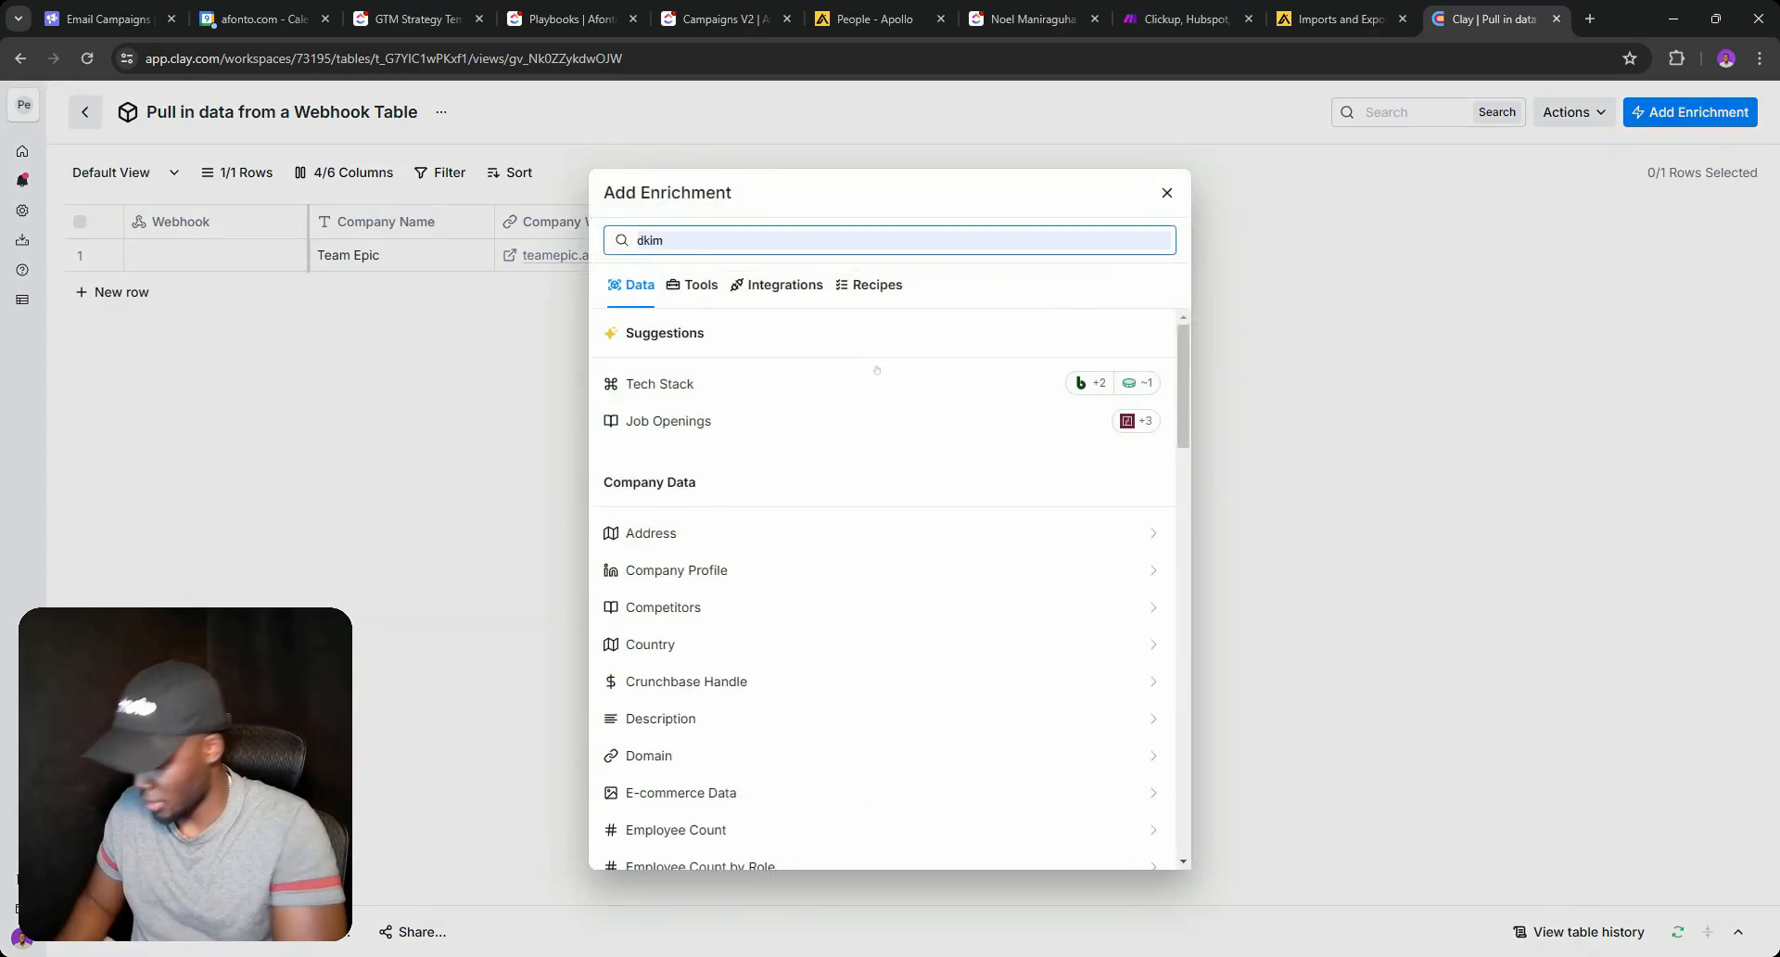
{"action": "type", "text": "Ai"}
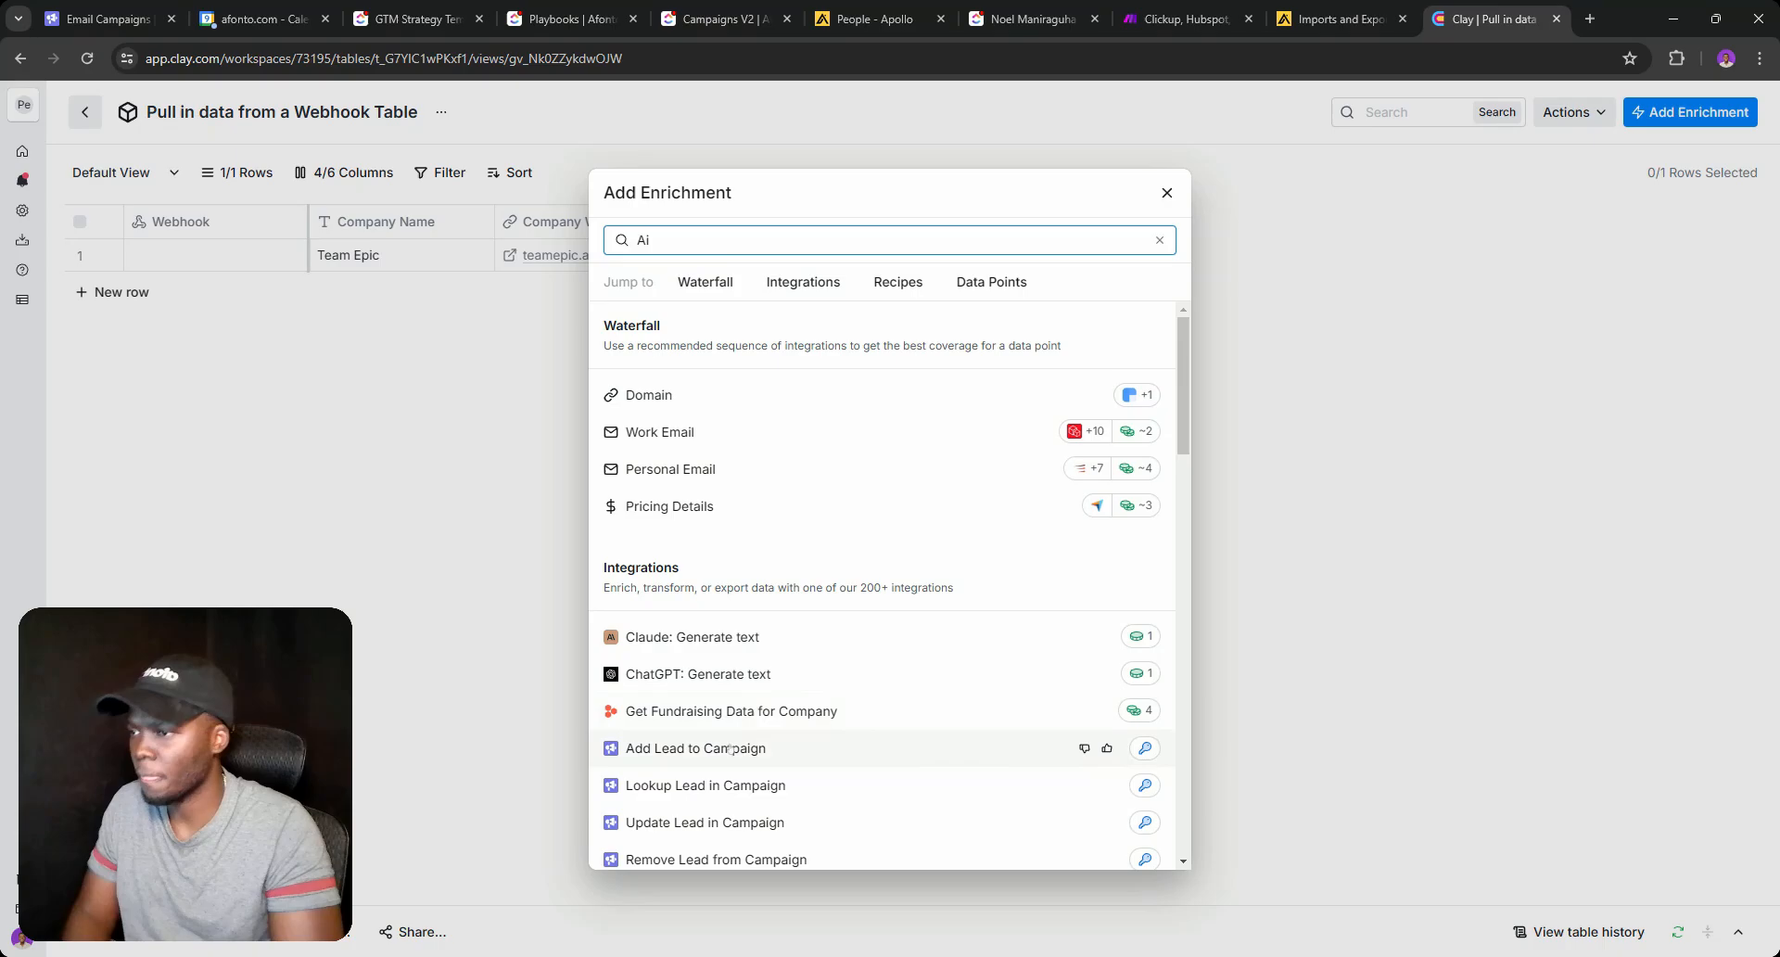
{"action": "left_click", "coordinate": [817, 673]}
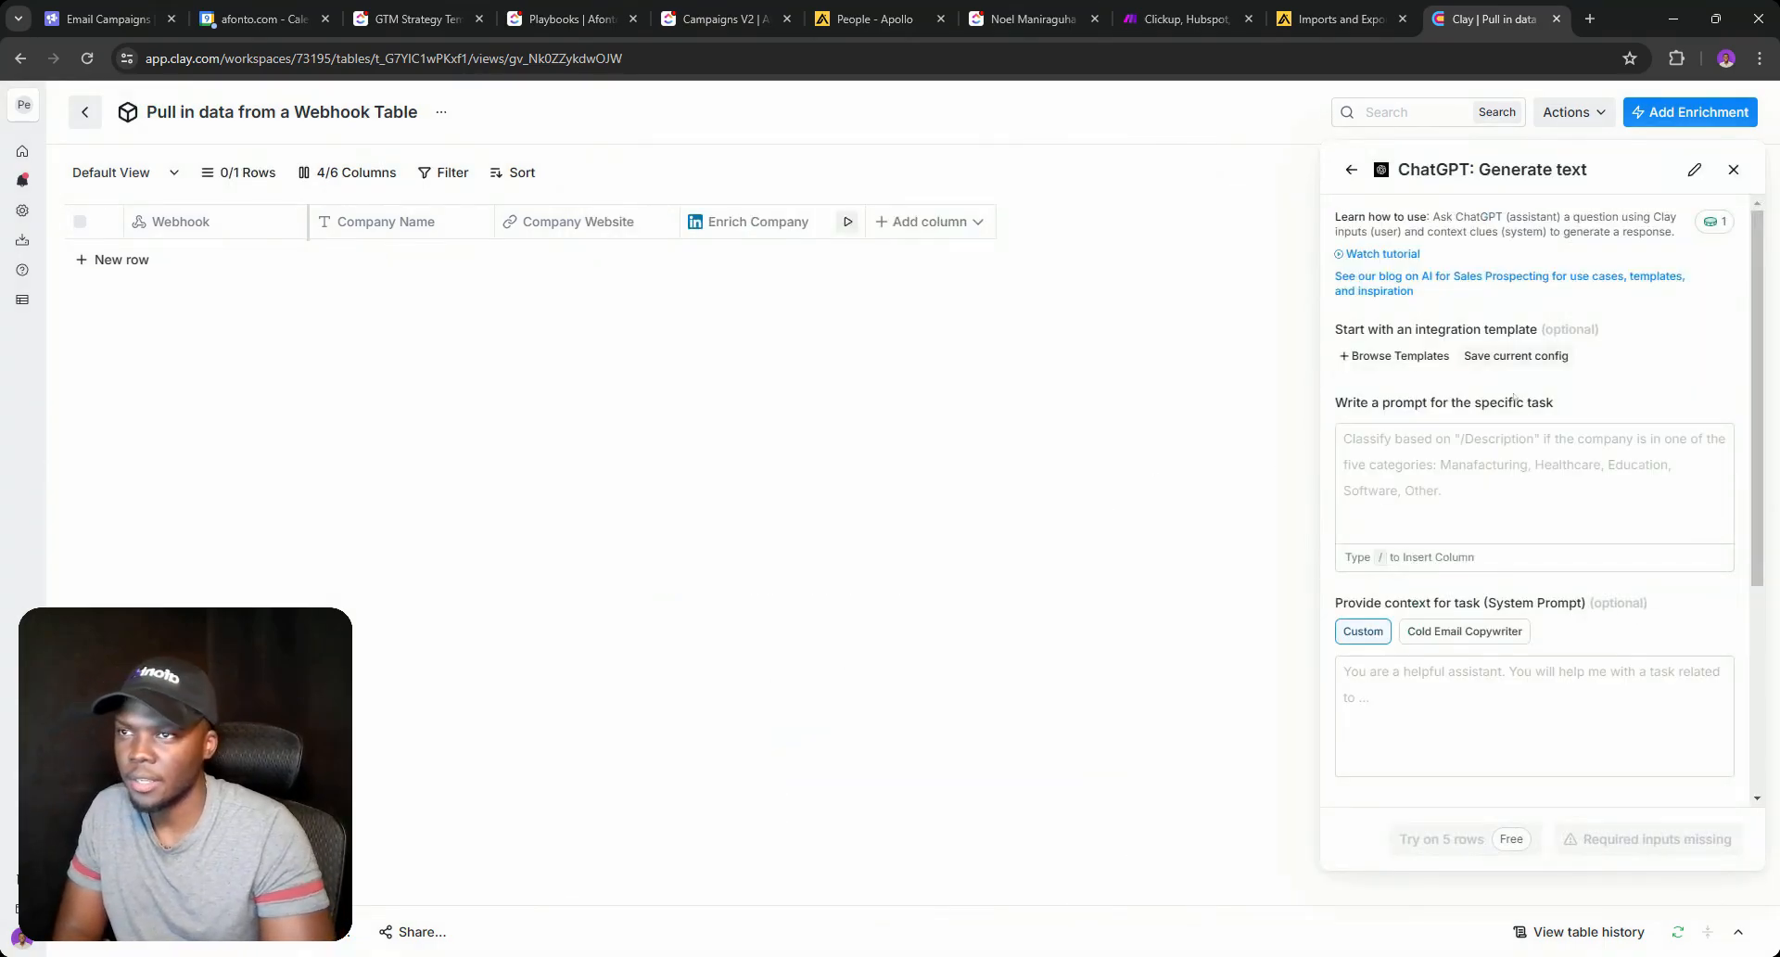
{"action": "left_click", "coordinate": [1695, 169]}
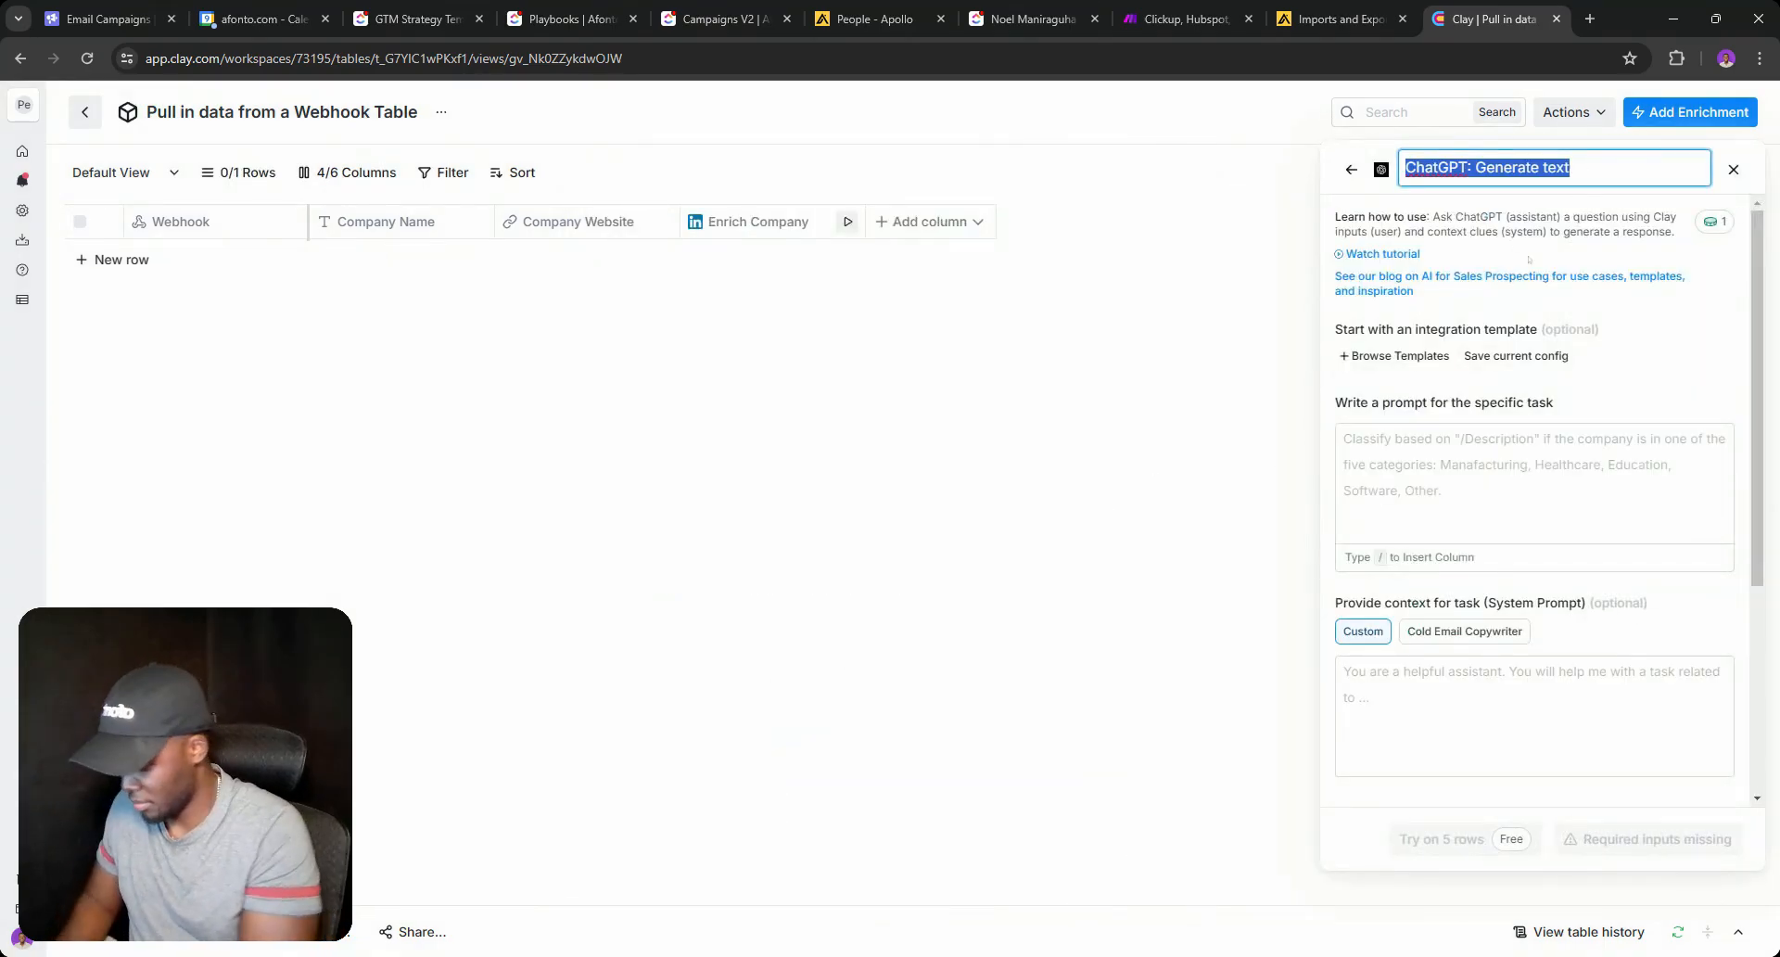
{"action": "type", "text": "Cr"}
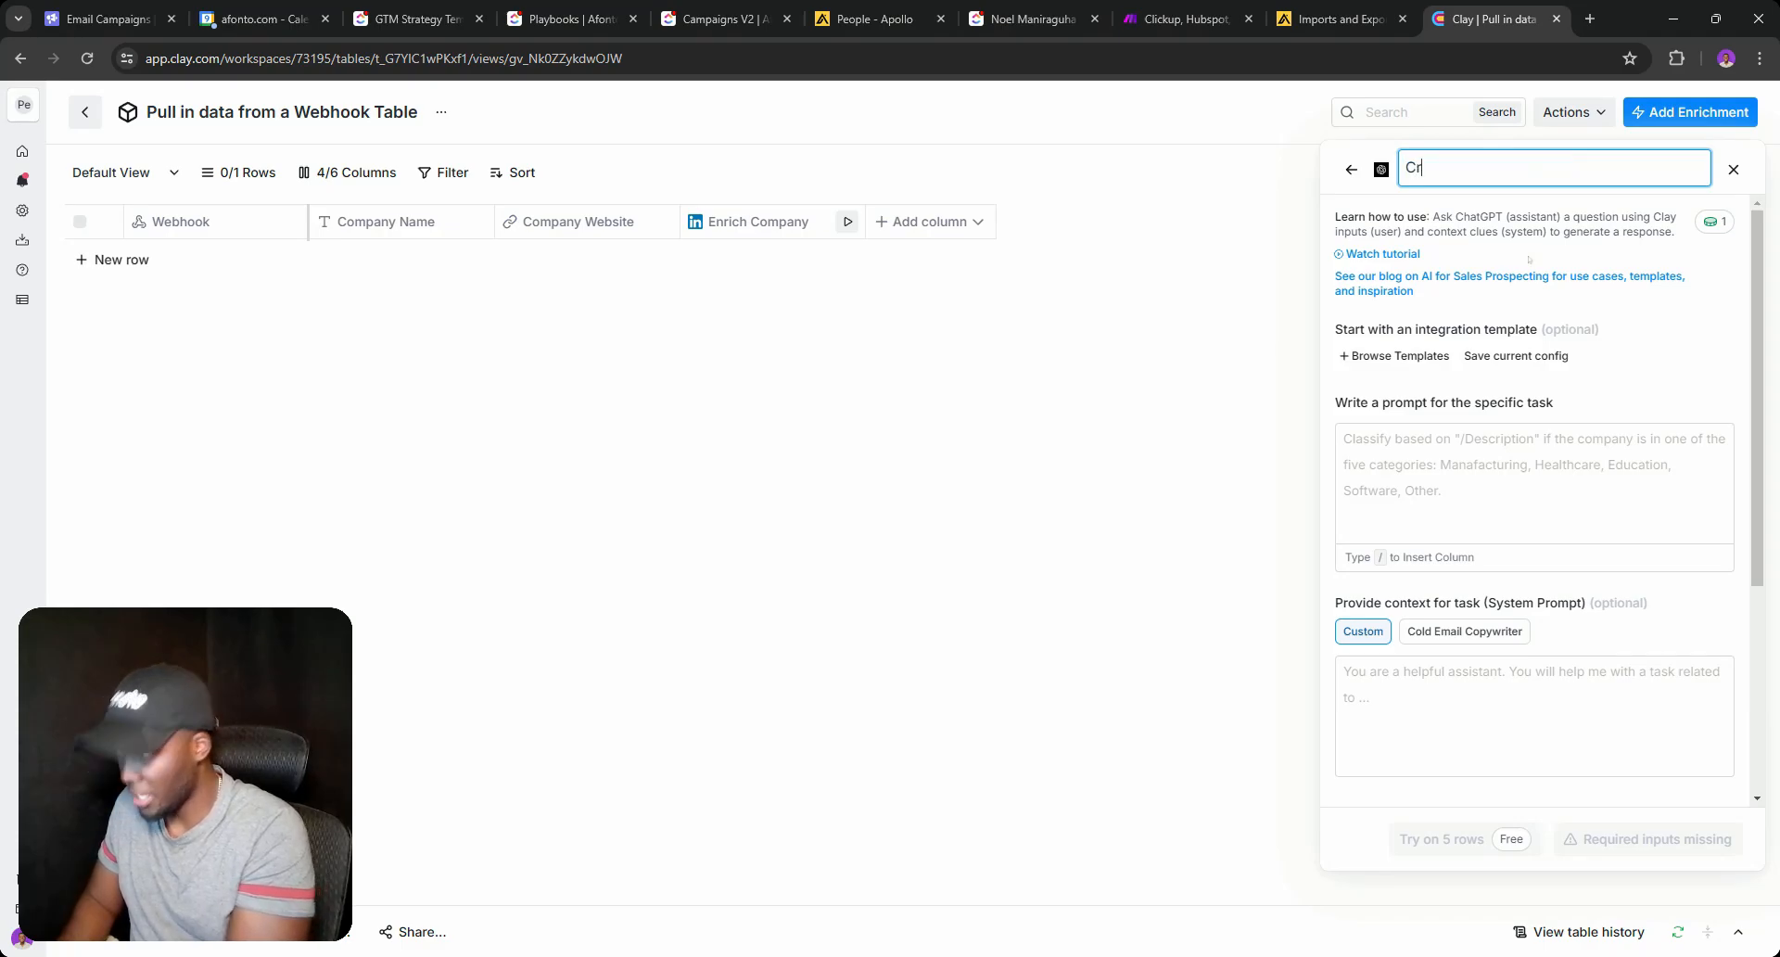
{"action": "type", "text": "eate Va"}
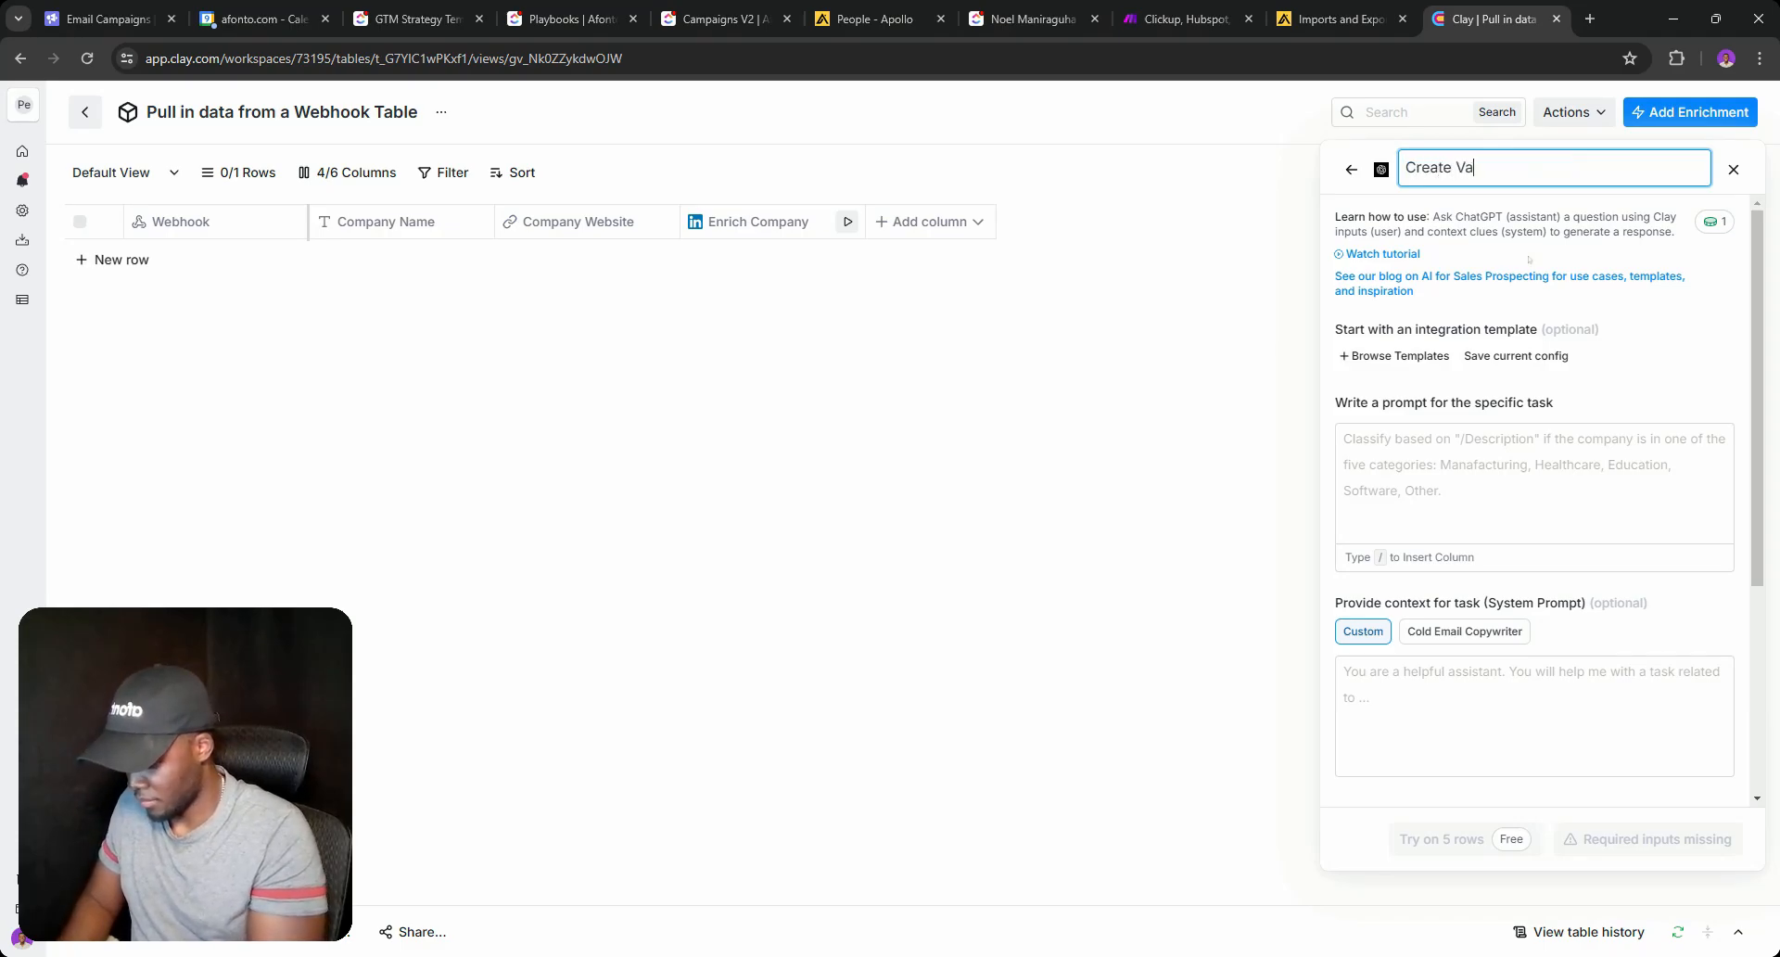
{"action": "type", "text": "lue"}
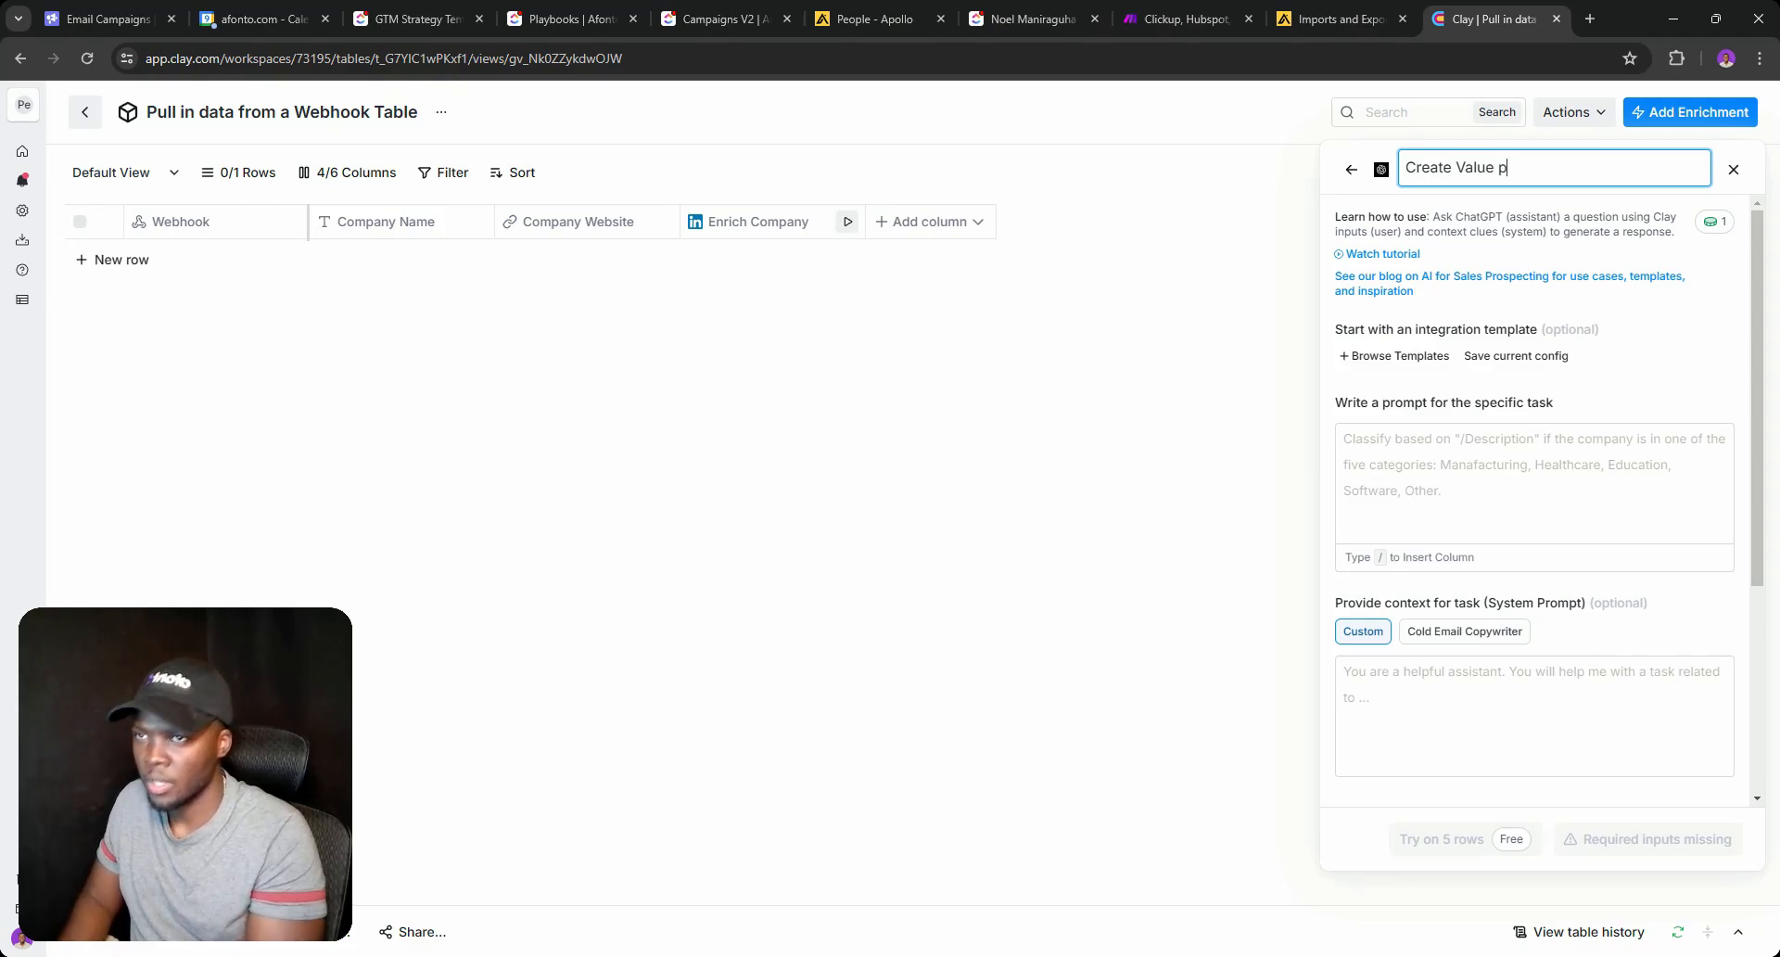
{"action": "type", "text": " Pro"}
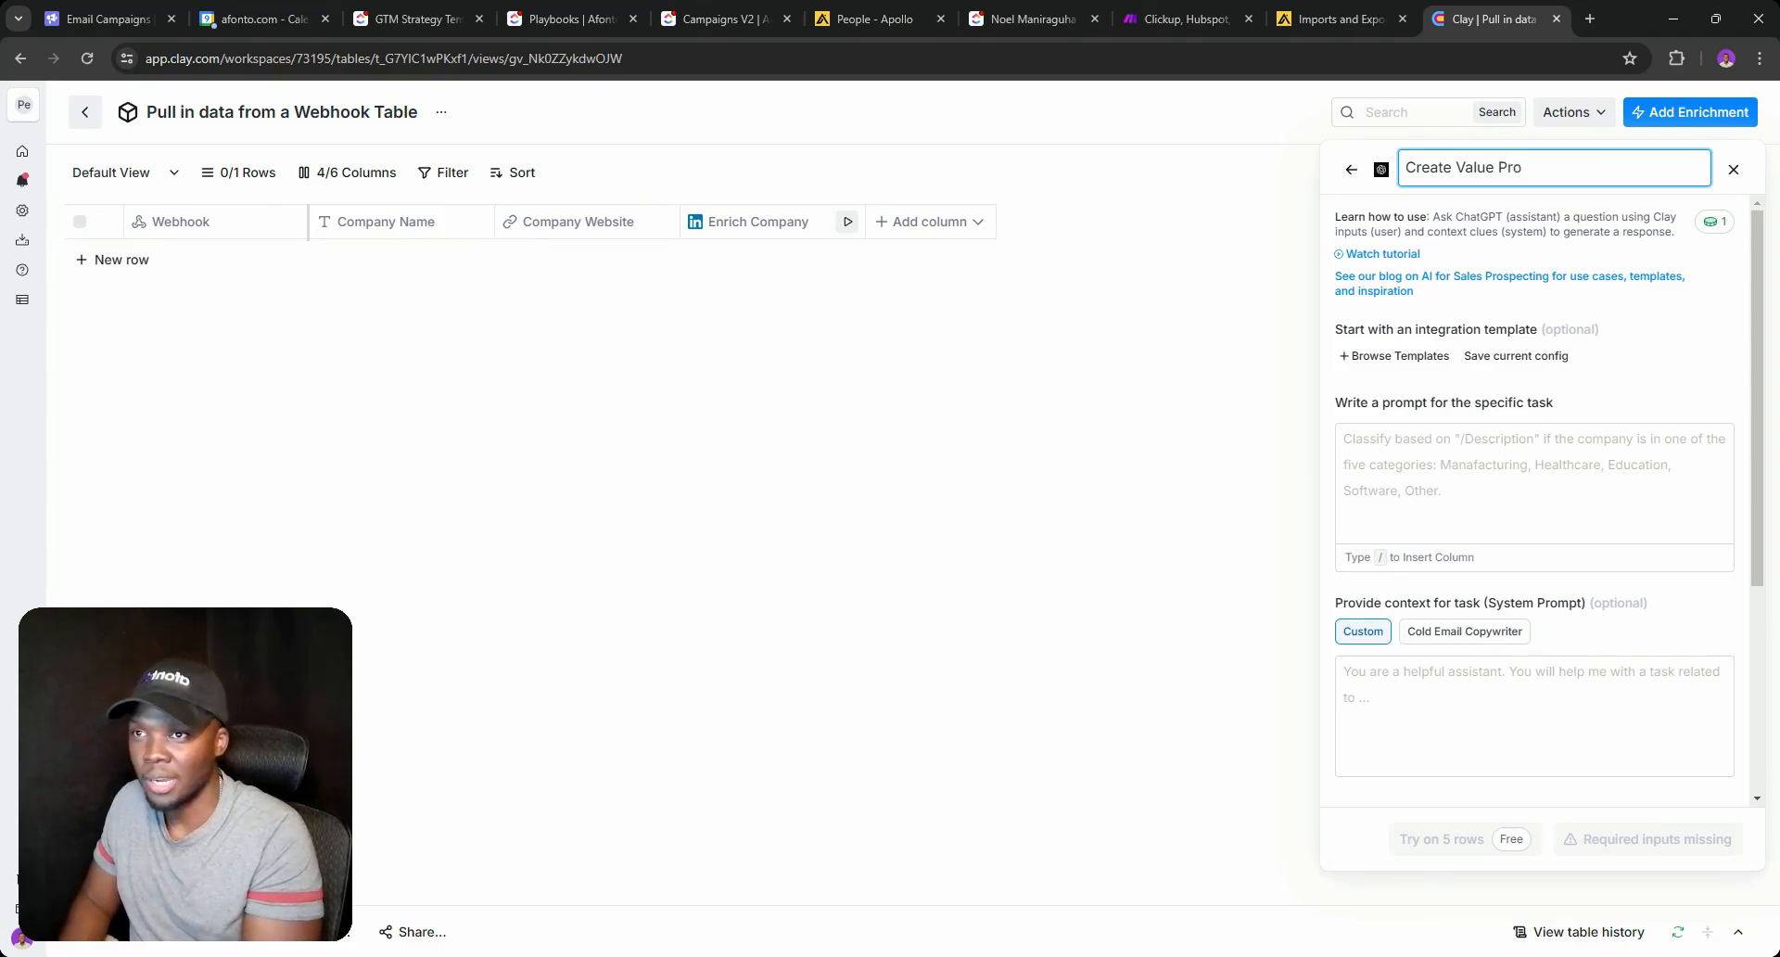
{"action": "type", "text": "position"}
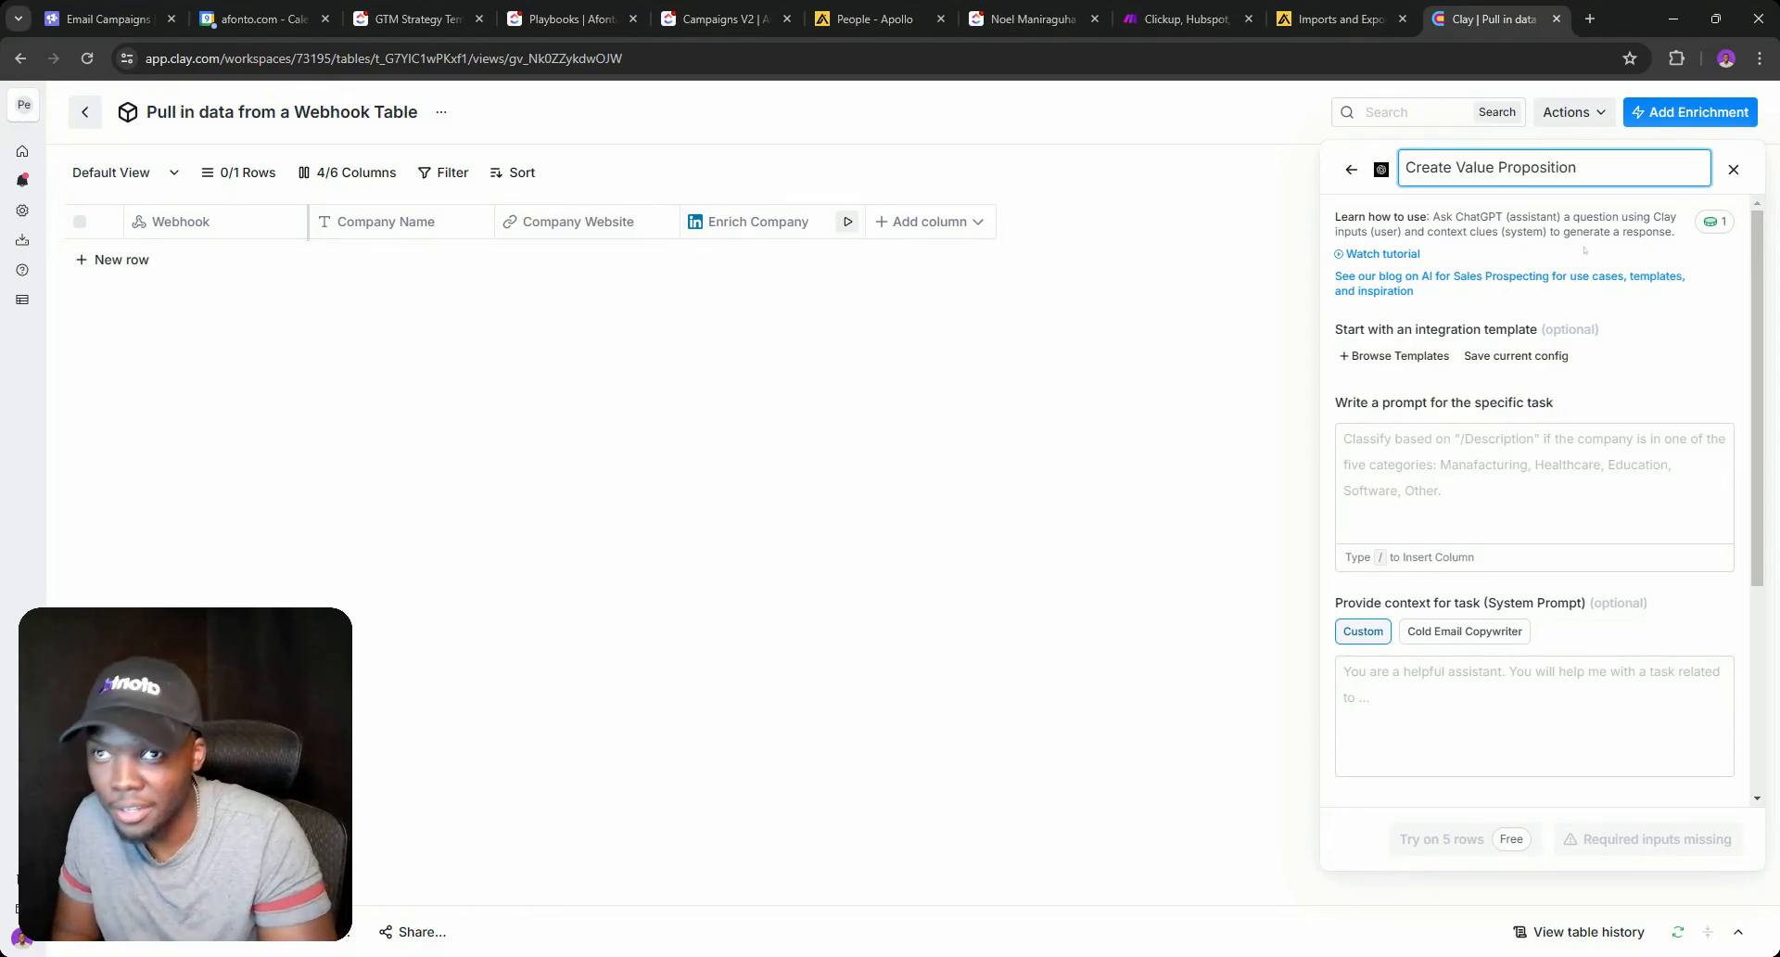
{"action": "triple_click", "coordinate": [1539, 168]}
{"action": "key", "text": "ctrl+c"}
{"action": "left_click", "coordinate": [1522, 511]}
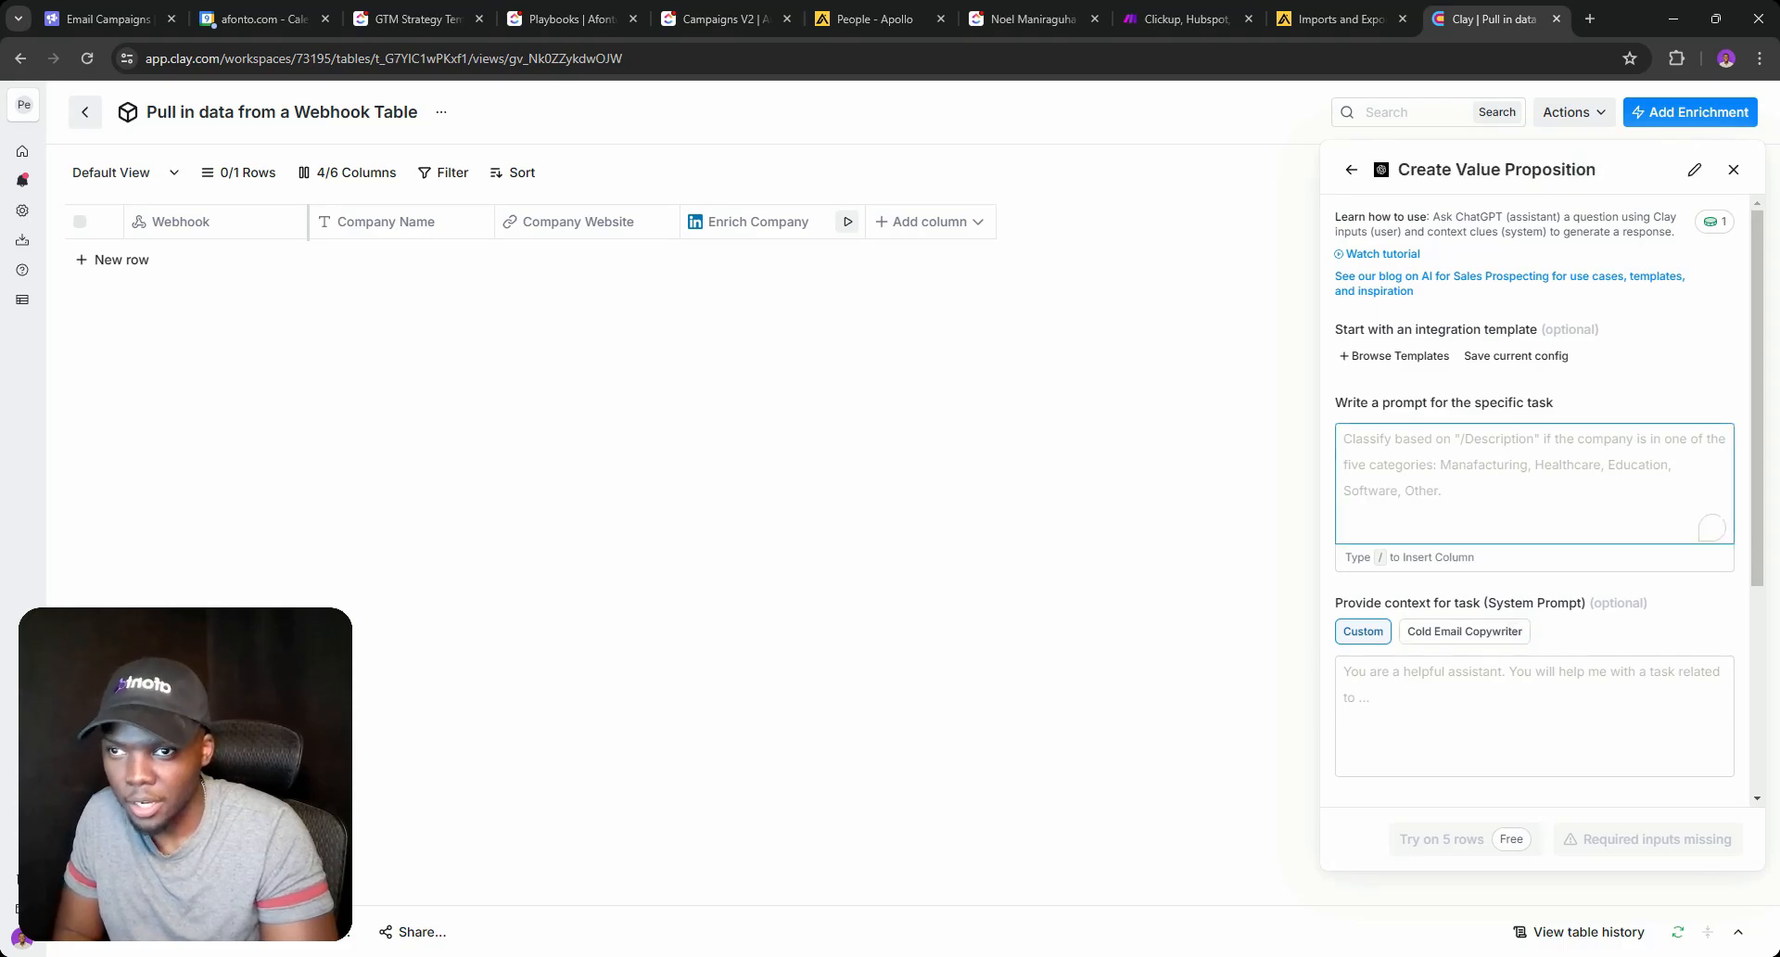
{"action": "key", "text": "ctrl+v"}
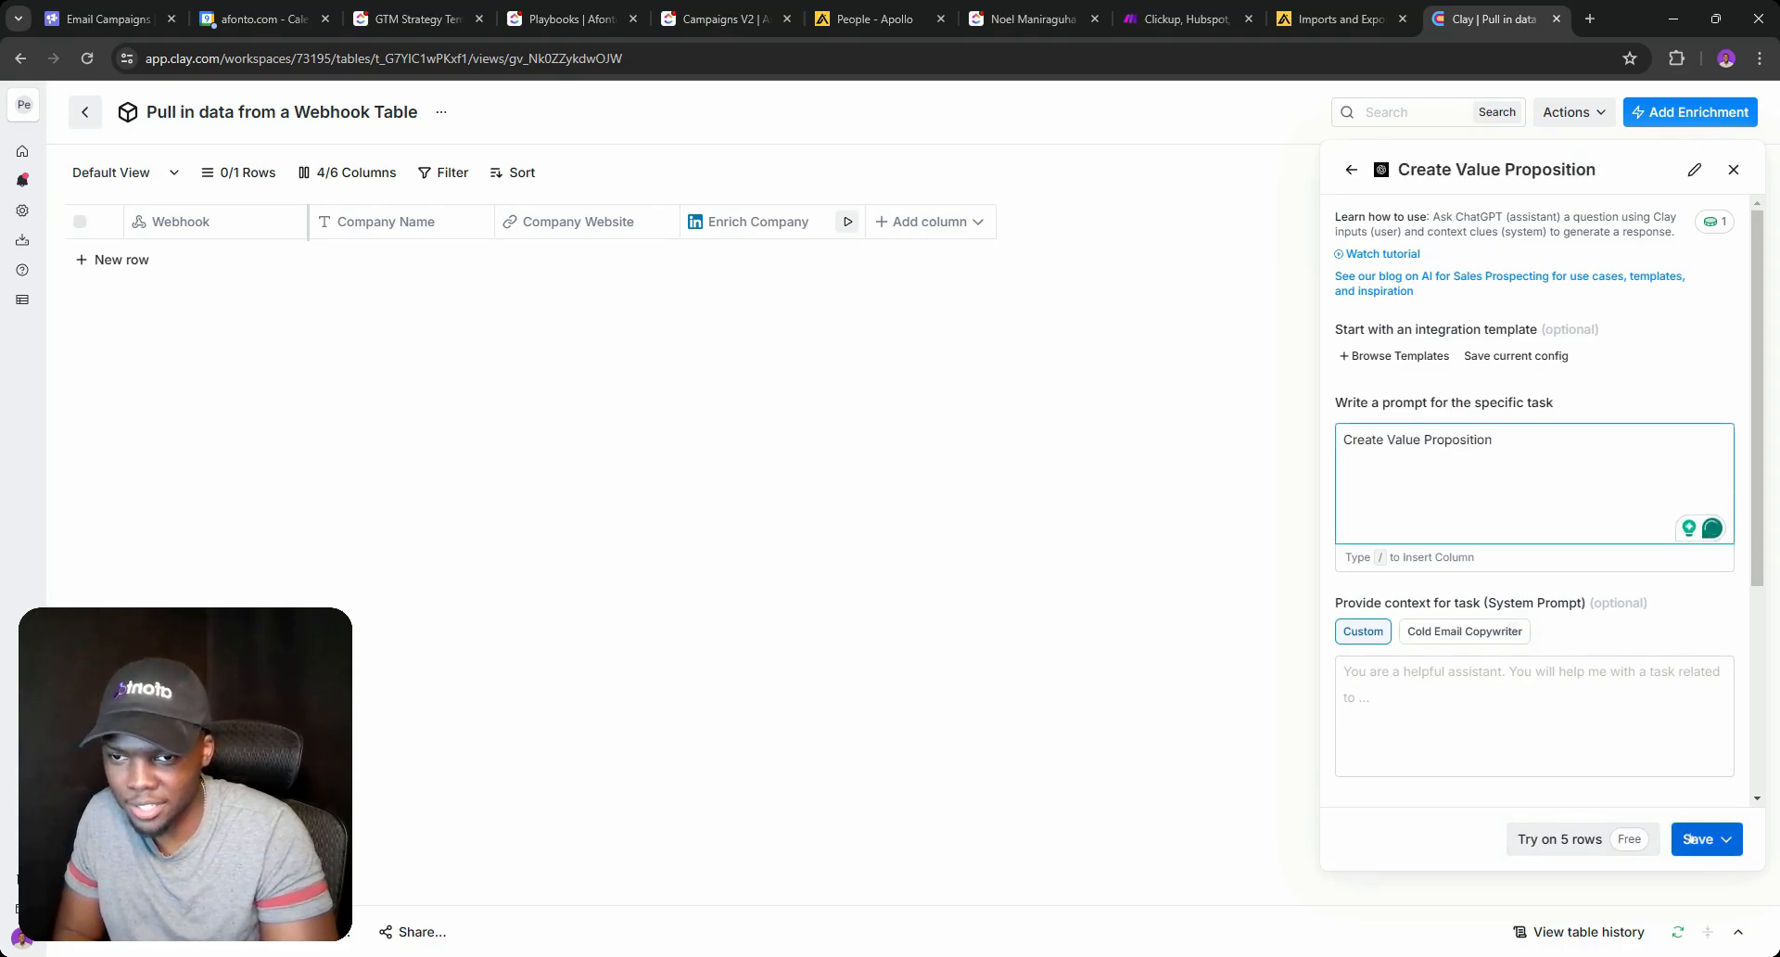
{"action": "left_click", "coordinate": [1706, 839]}
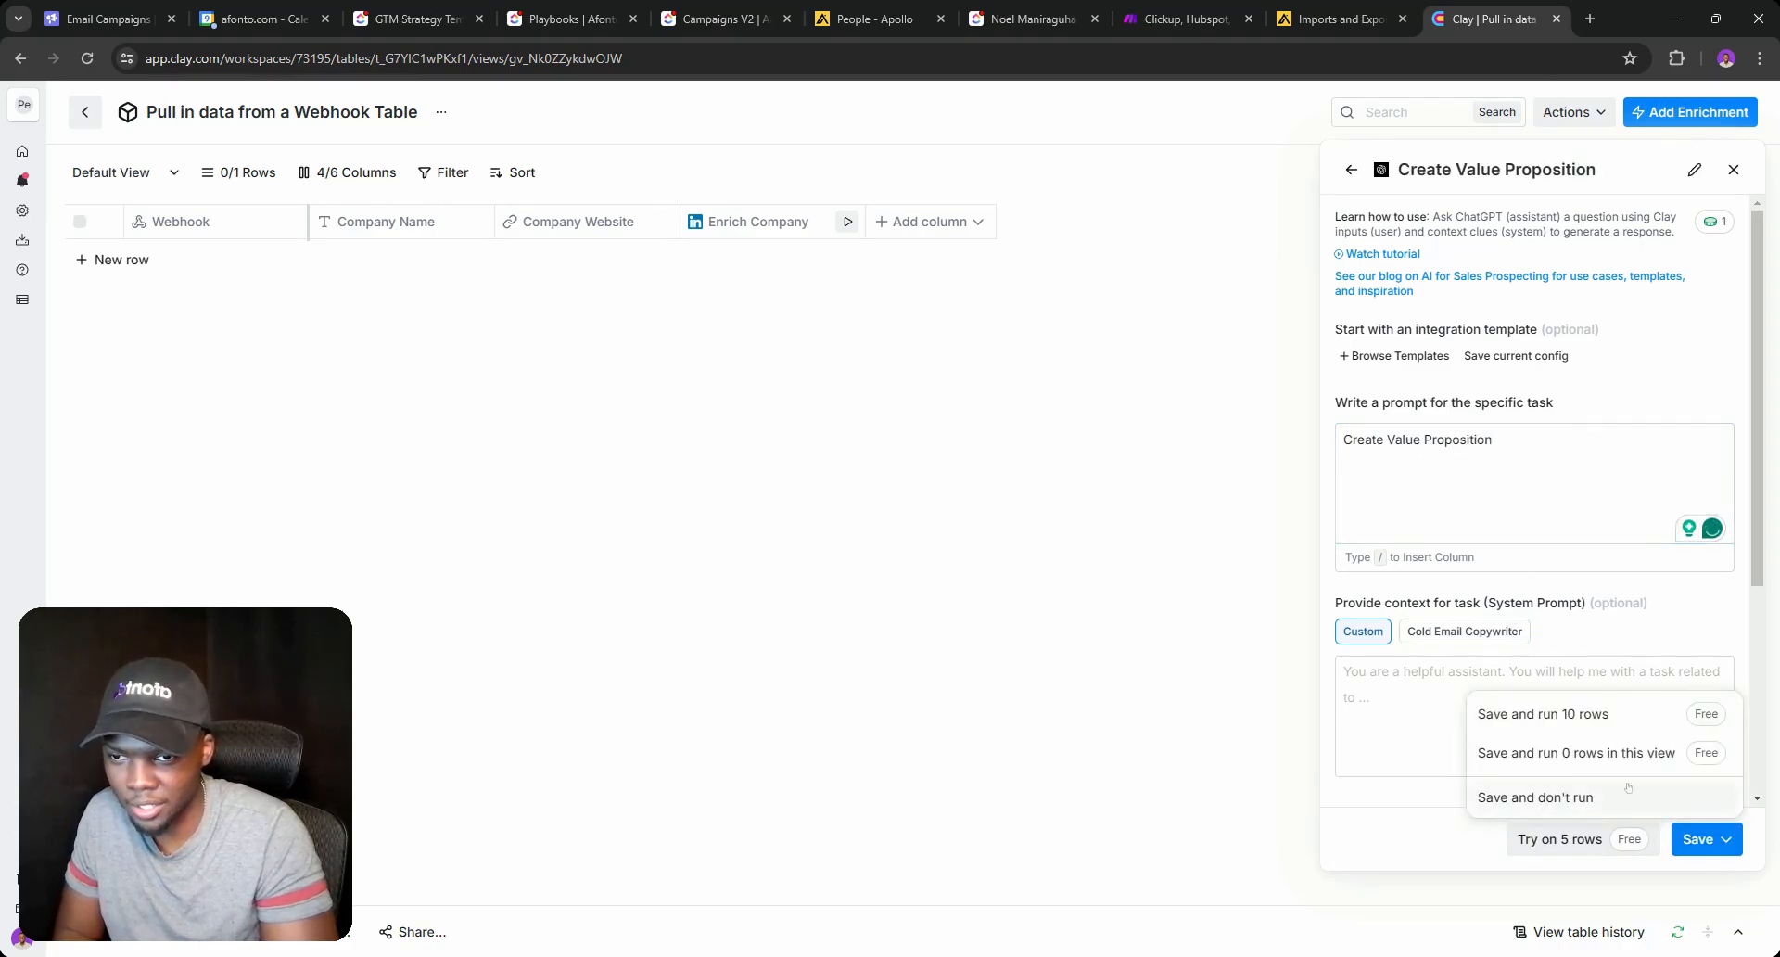
{"action": "left_click", "coordinate": [1563, 781]}
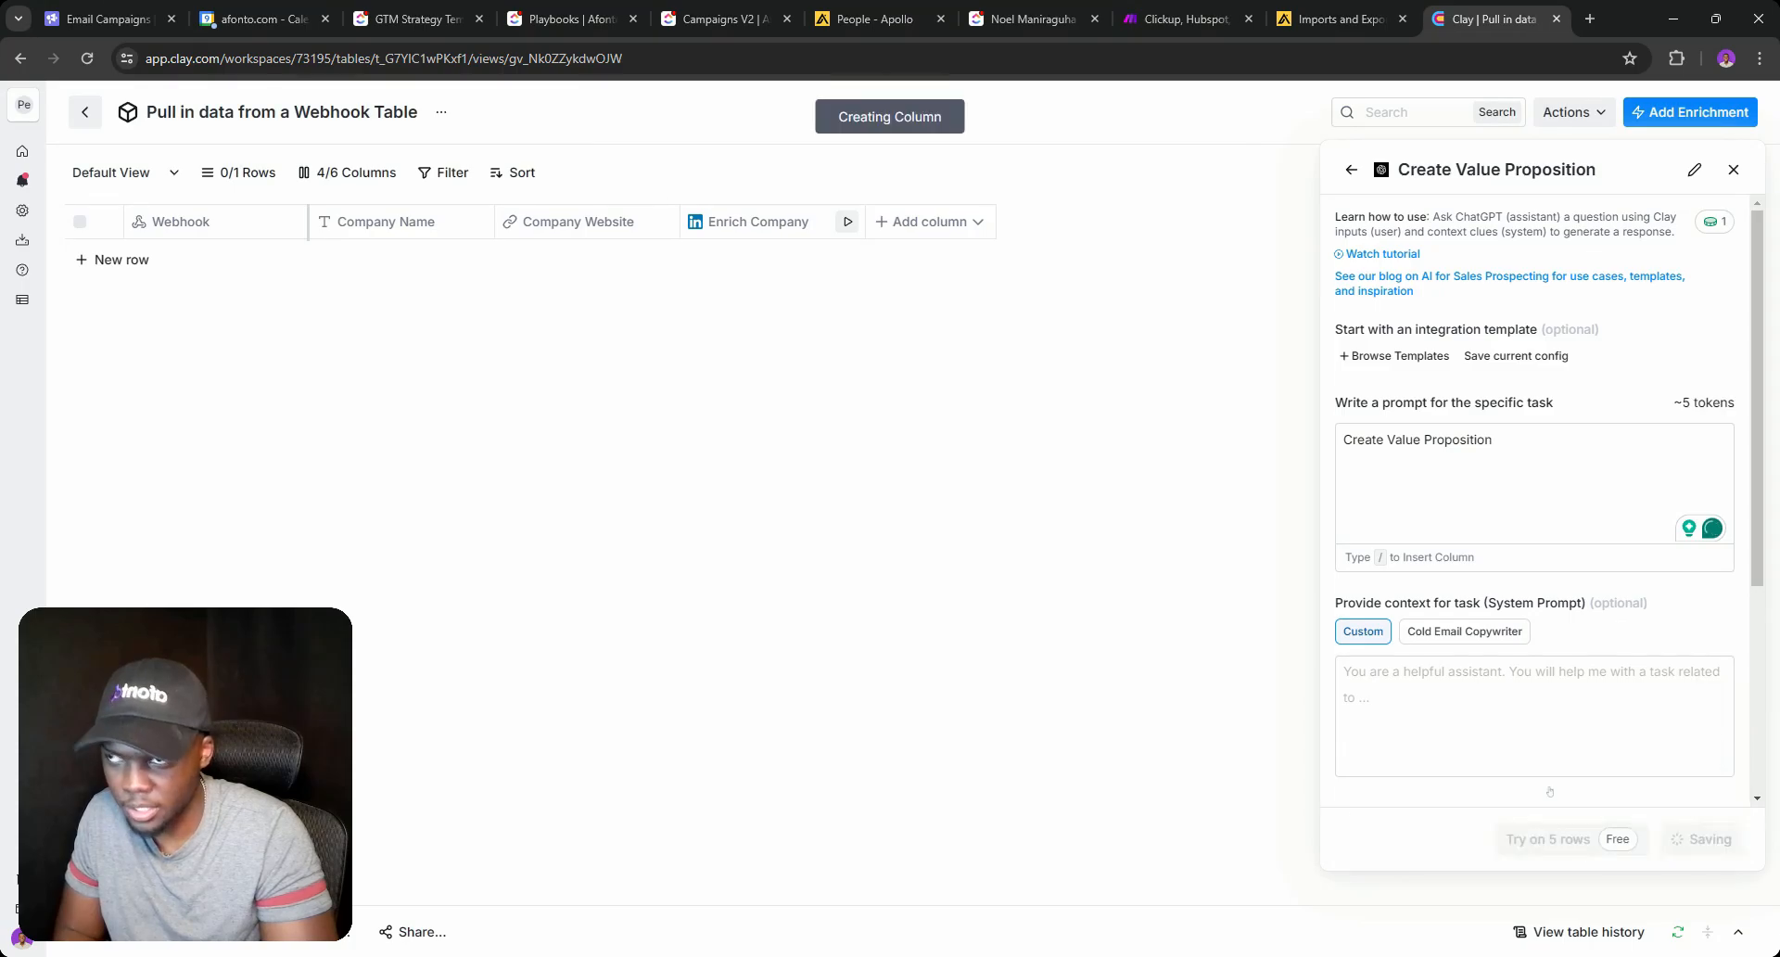
Move the client's ClickUp task tab one place left, then return to the Clay table's add-column options.
{"action": "left_click", "coordinate": [554, 3]}
{"action": "left_click", "coordinate": [660, 13]}
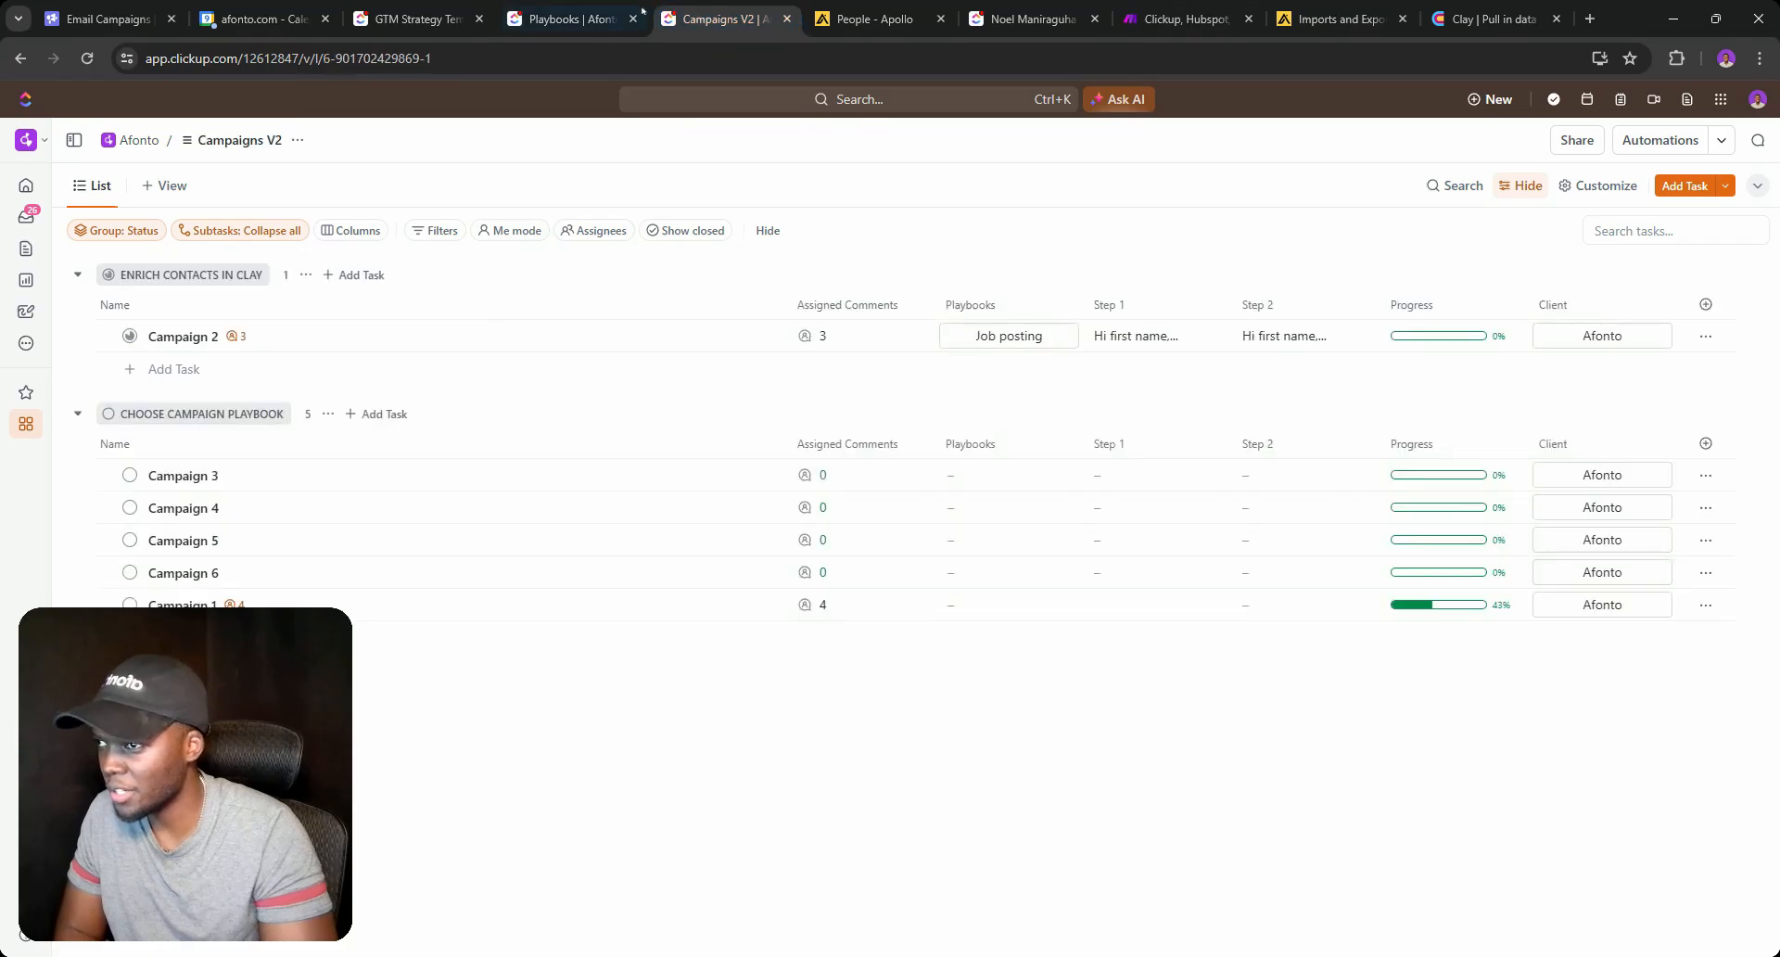
{"action": "left_click", "coordinate": [1026, 15]}
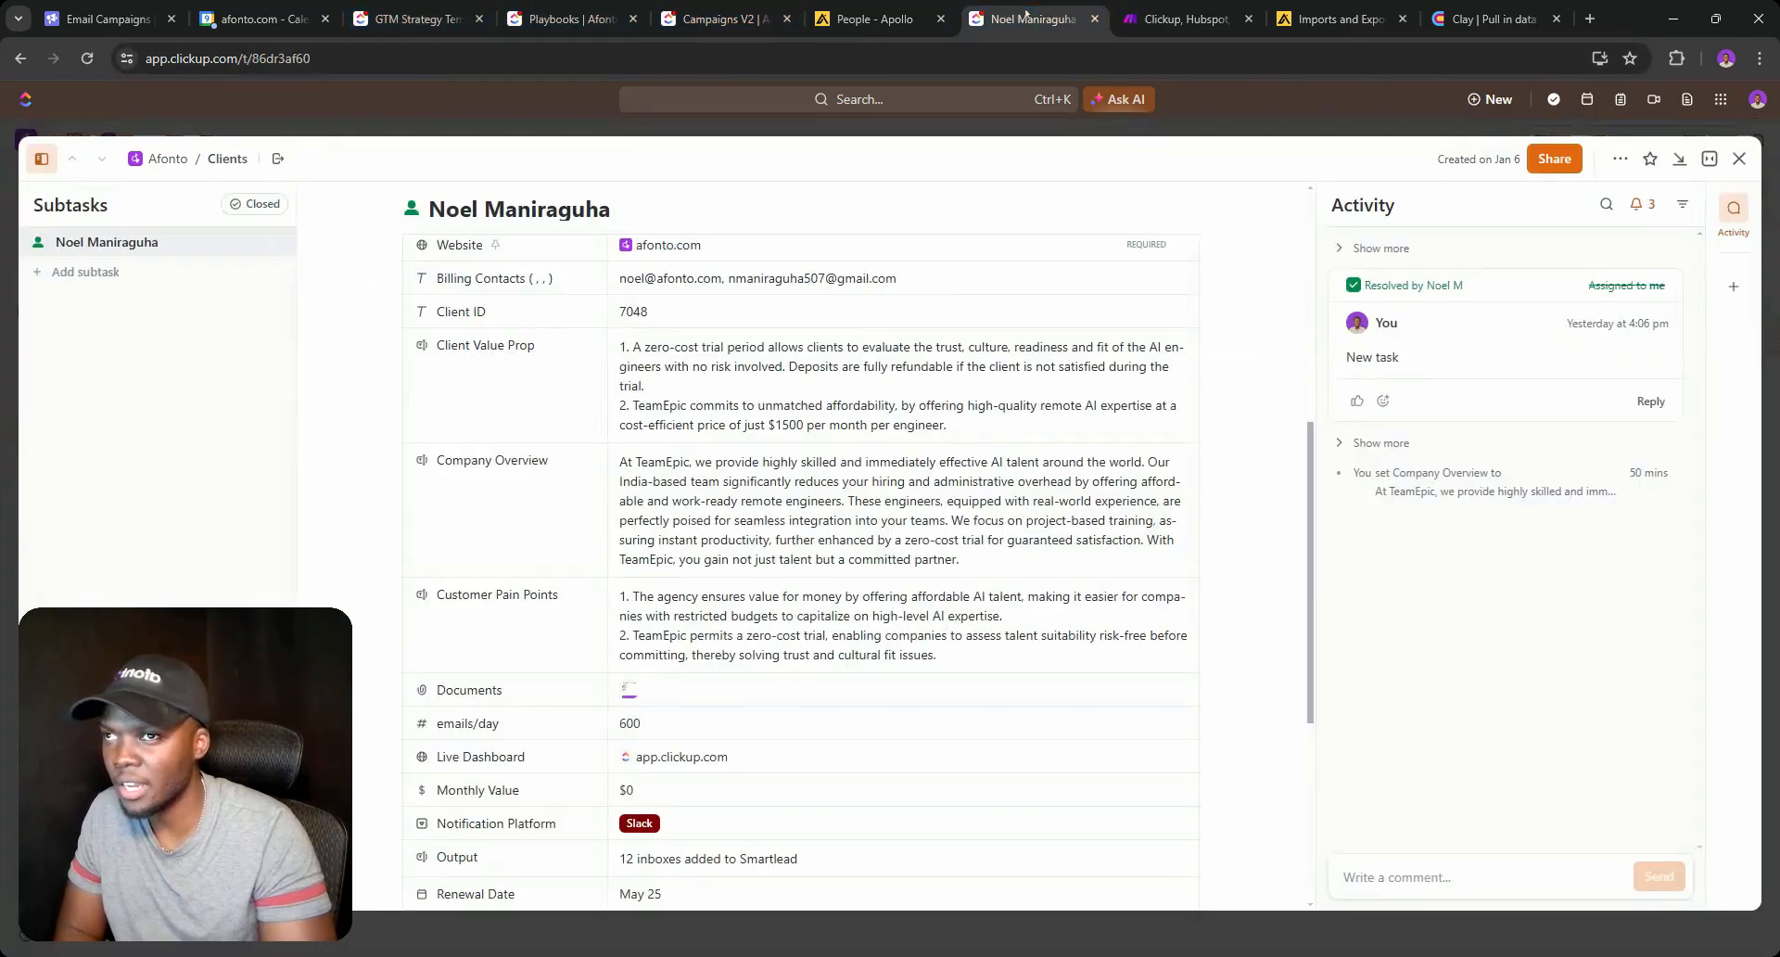
{"action": "left_click_drag", "start_coordinate": [1026, 15], "coordinate": [873, 15]}
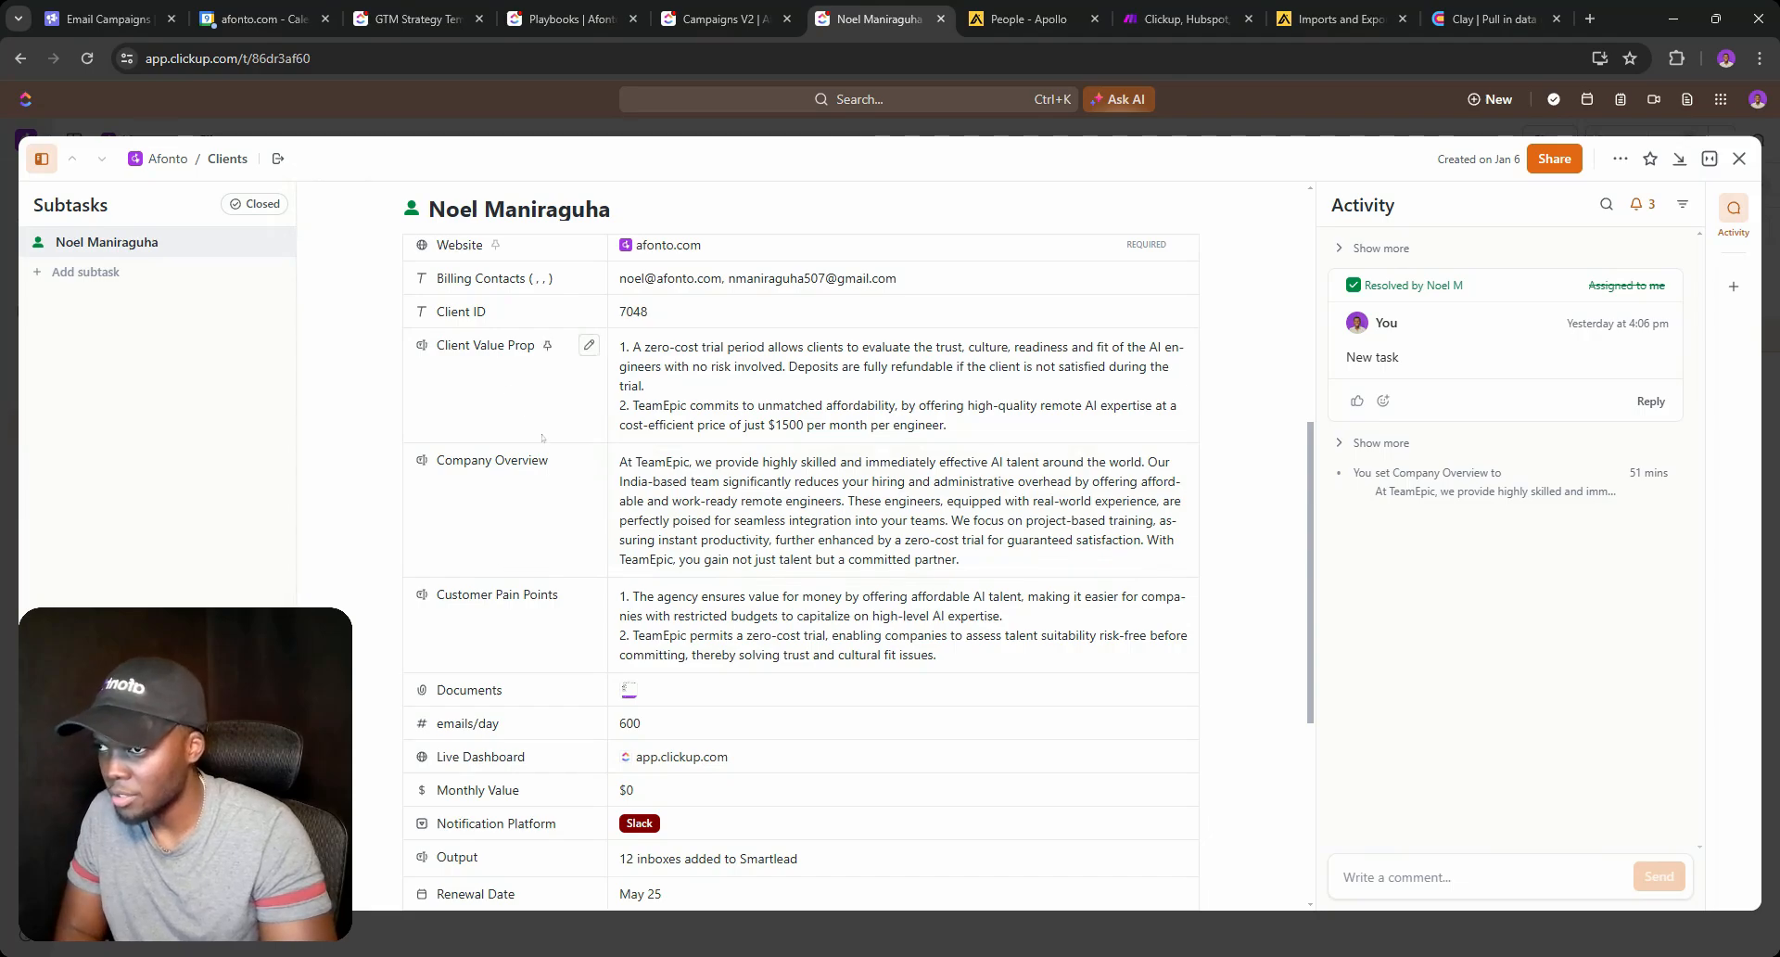
{"action": "left_click", "coordinate": [1492, 17]}
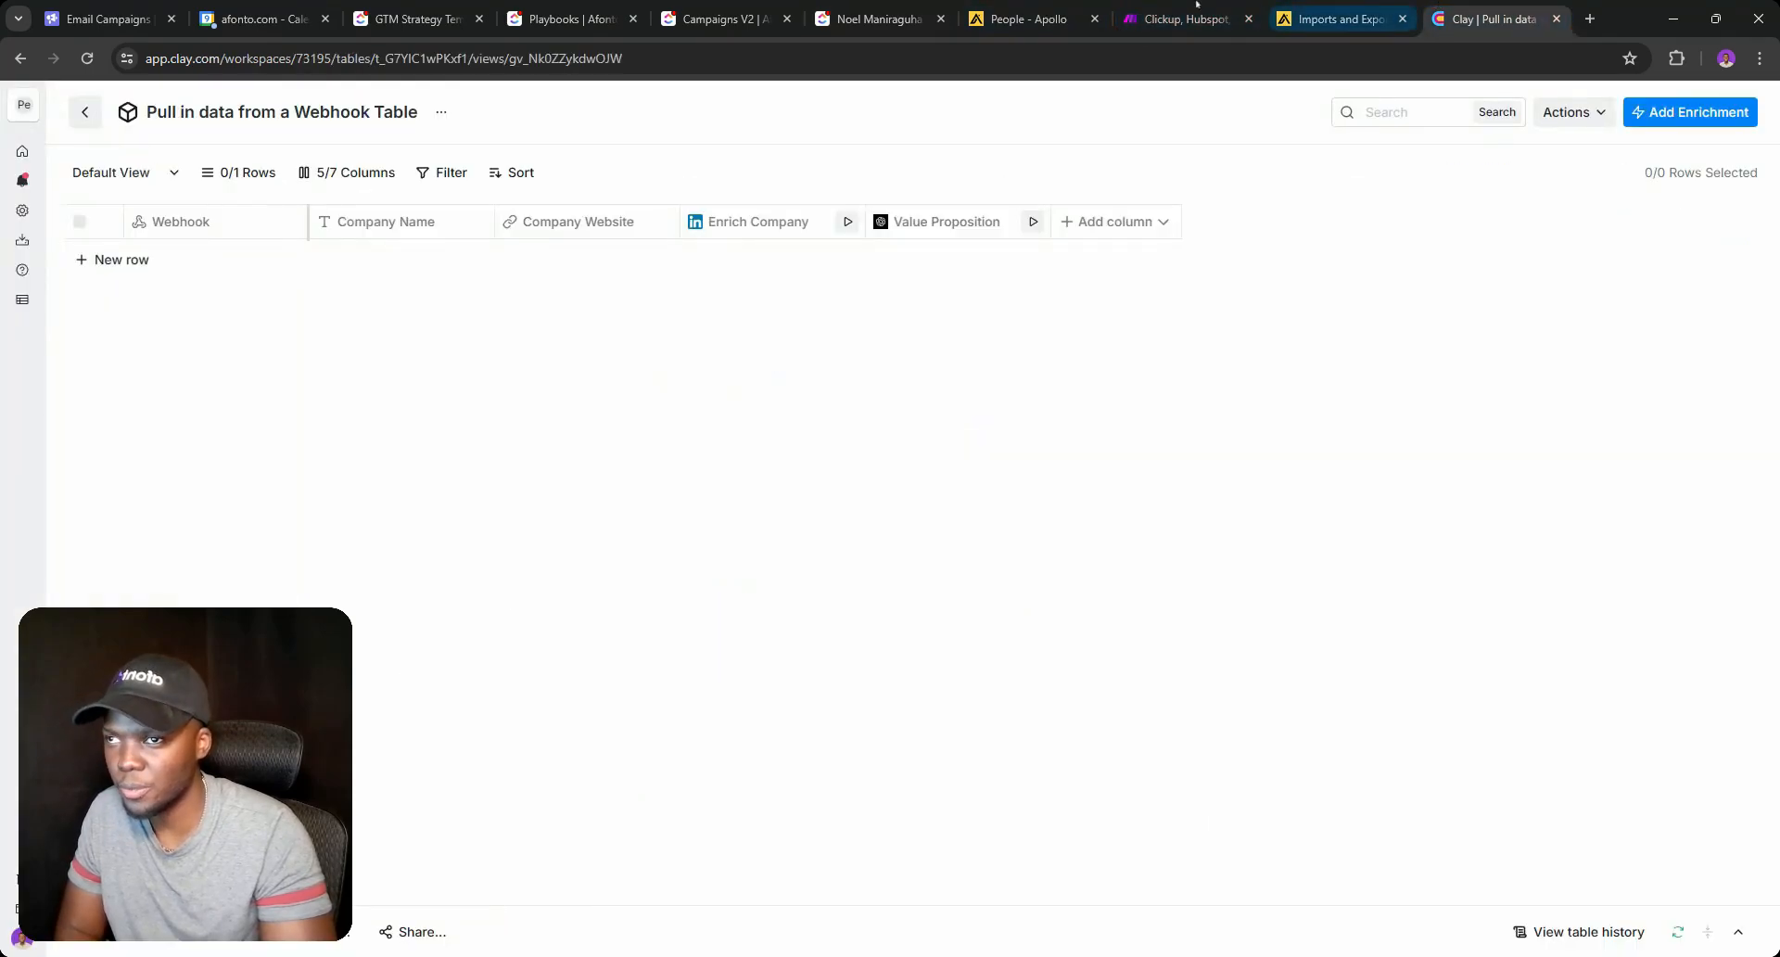
{"action": "left_click", "coordinate": [879, 19]}
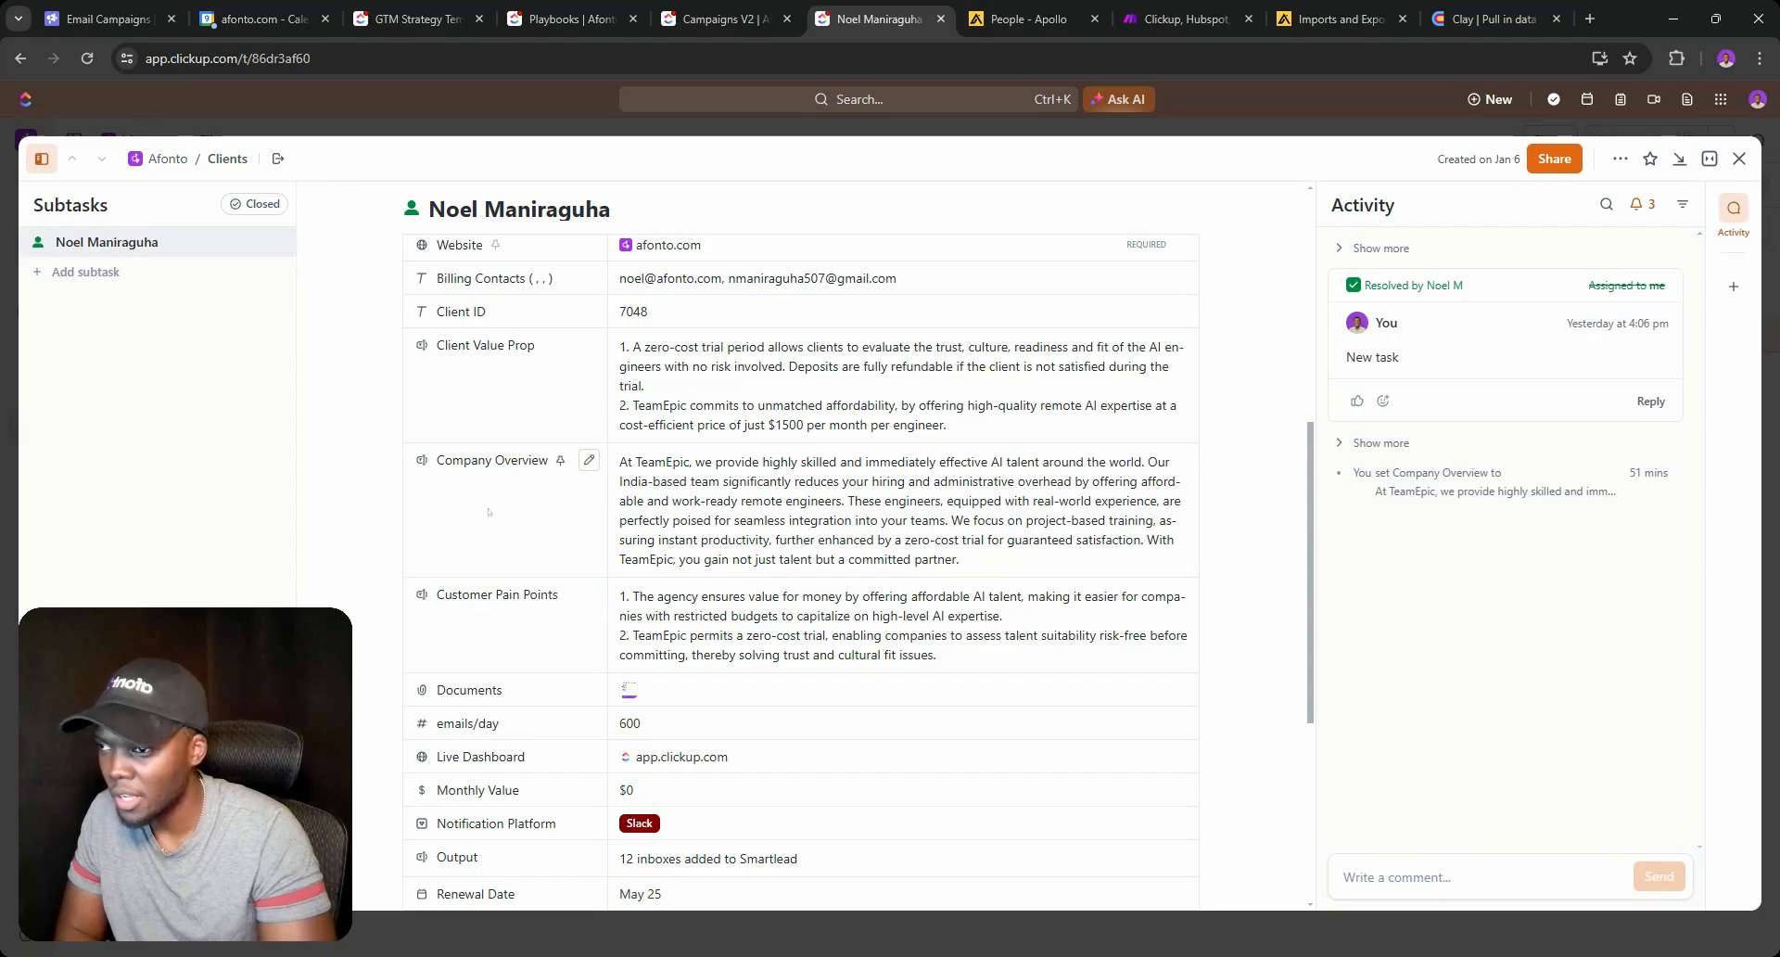
{"action": "left_click", "coordinate": [1490, 8]}
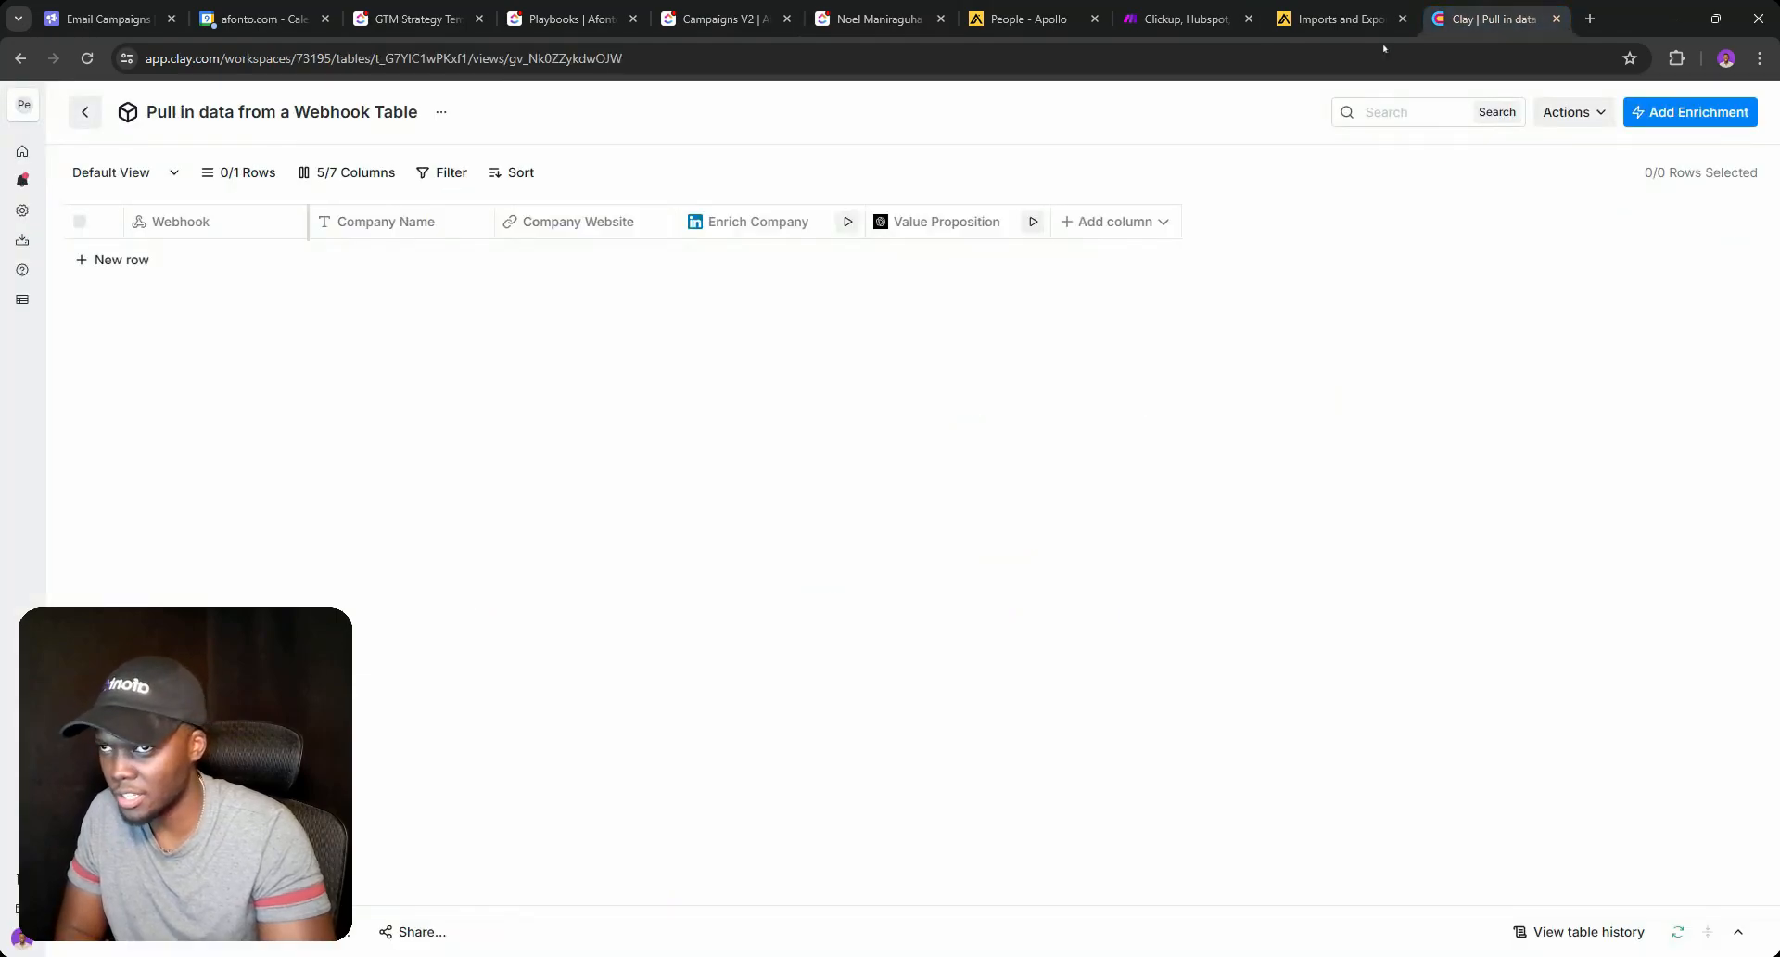
{"action": "left_click", "coordinate": [1115, 222]}
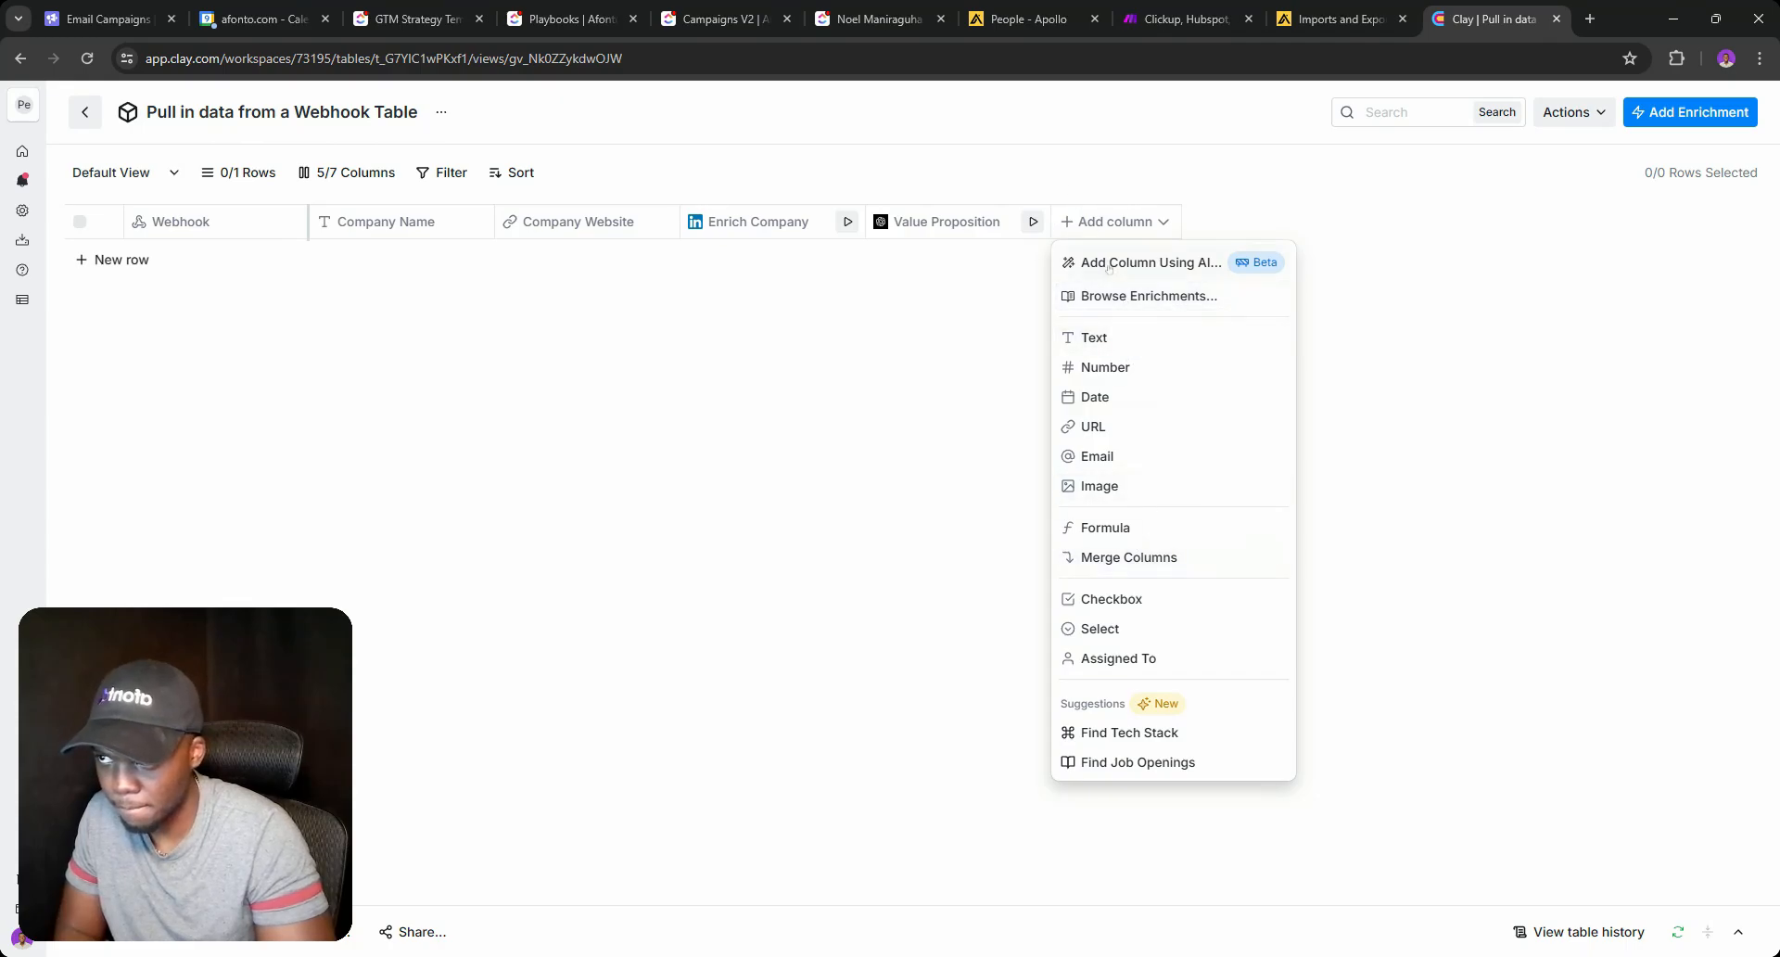
Search the enrichments for 'AI' and pick ChatGPT: Generate text.
{"action": "left_click", "coordinate": [1140, 296]}
{"action": "type", "text": "Client"}
{"action": "key", "text": "ctrl+a"}
{"action": "key", "text": "BackSpace"}
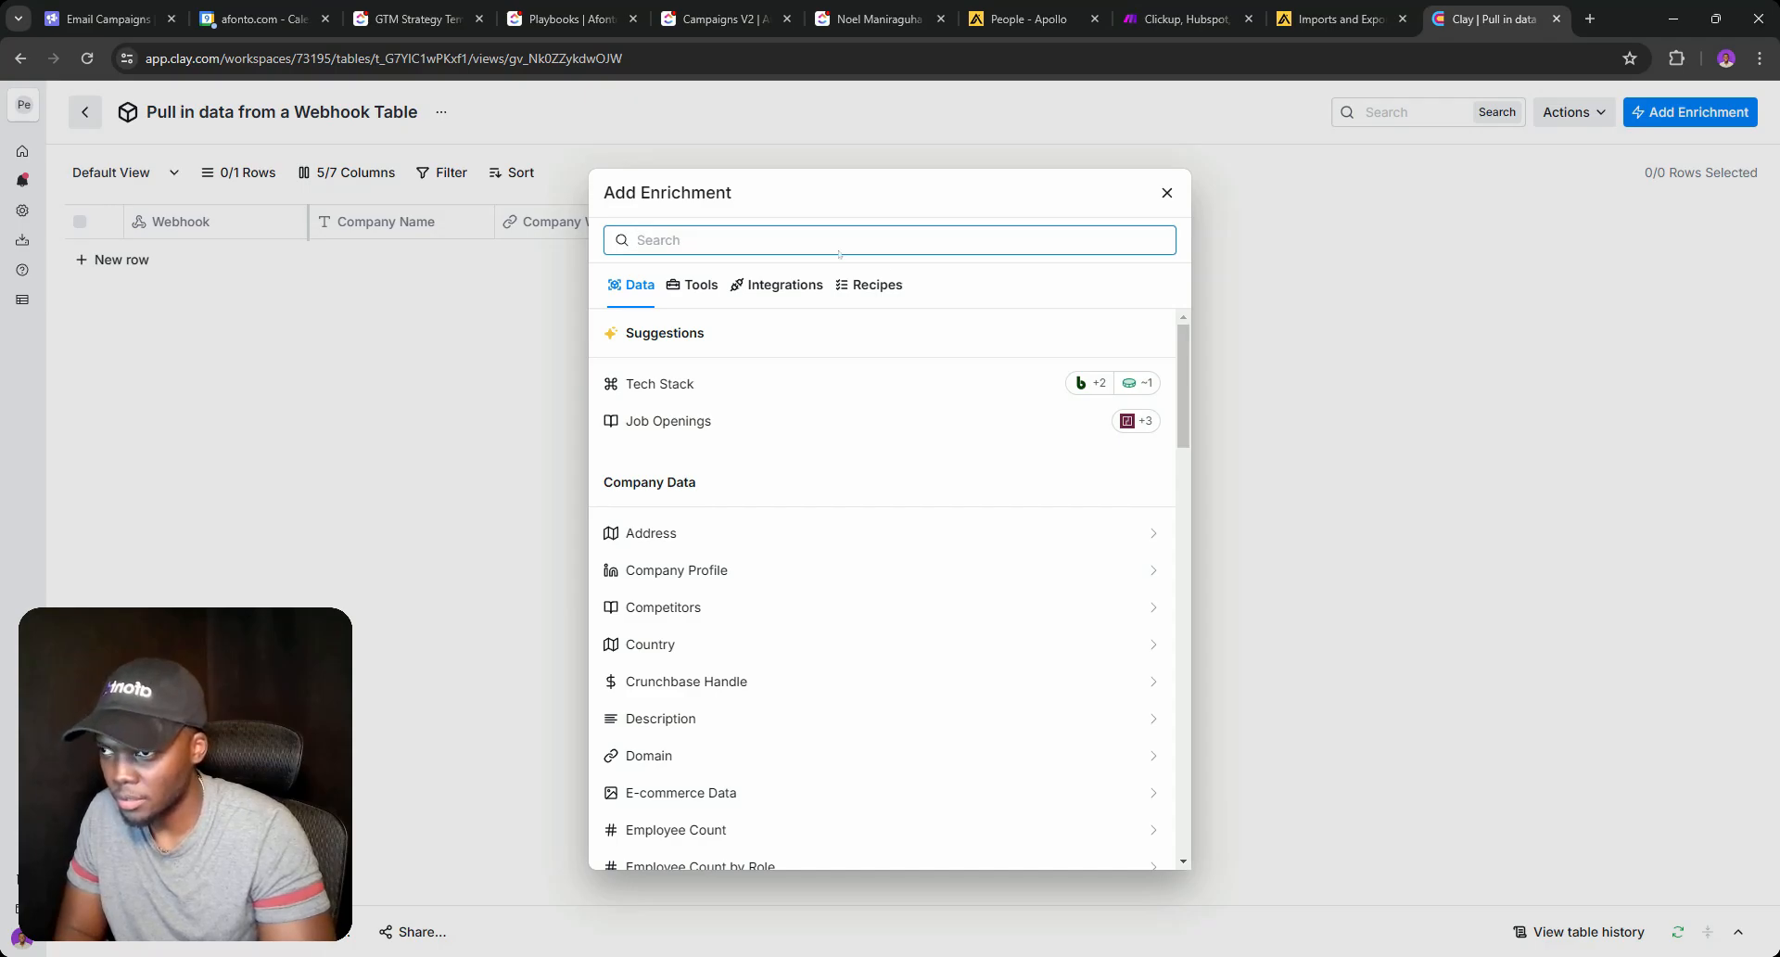
{"action": "left_click", "coordinate": [1167, 194]}
{"action": "left_click", "coordinate": [1122, 223]}
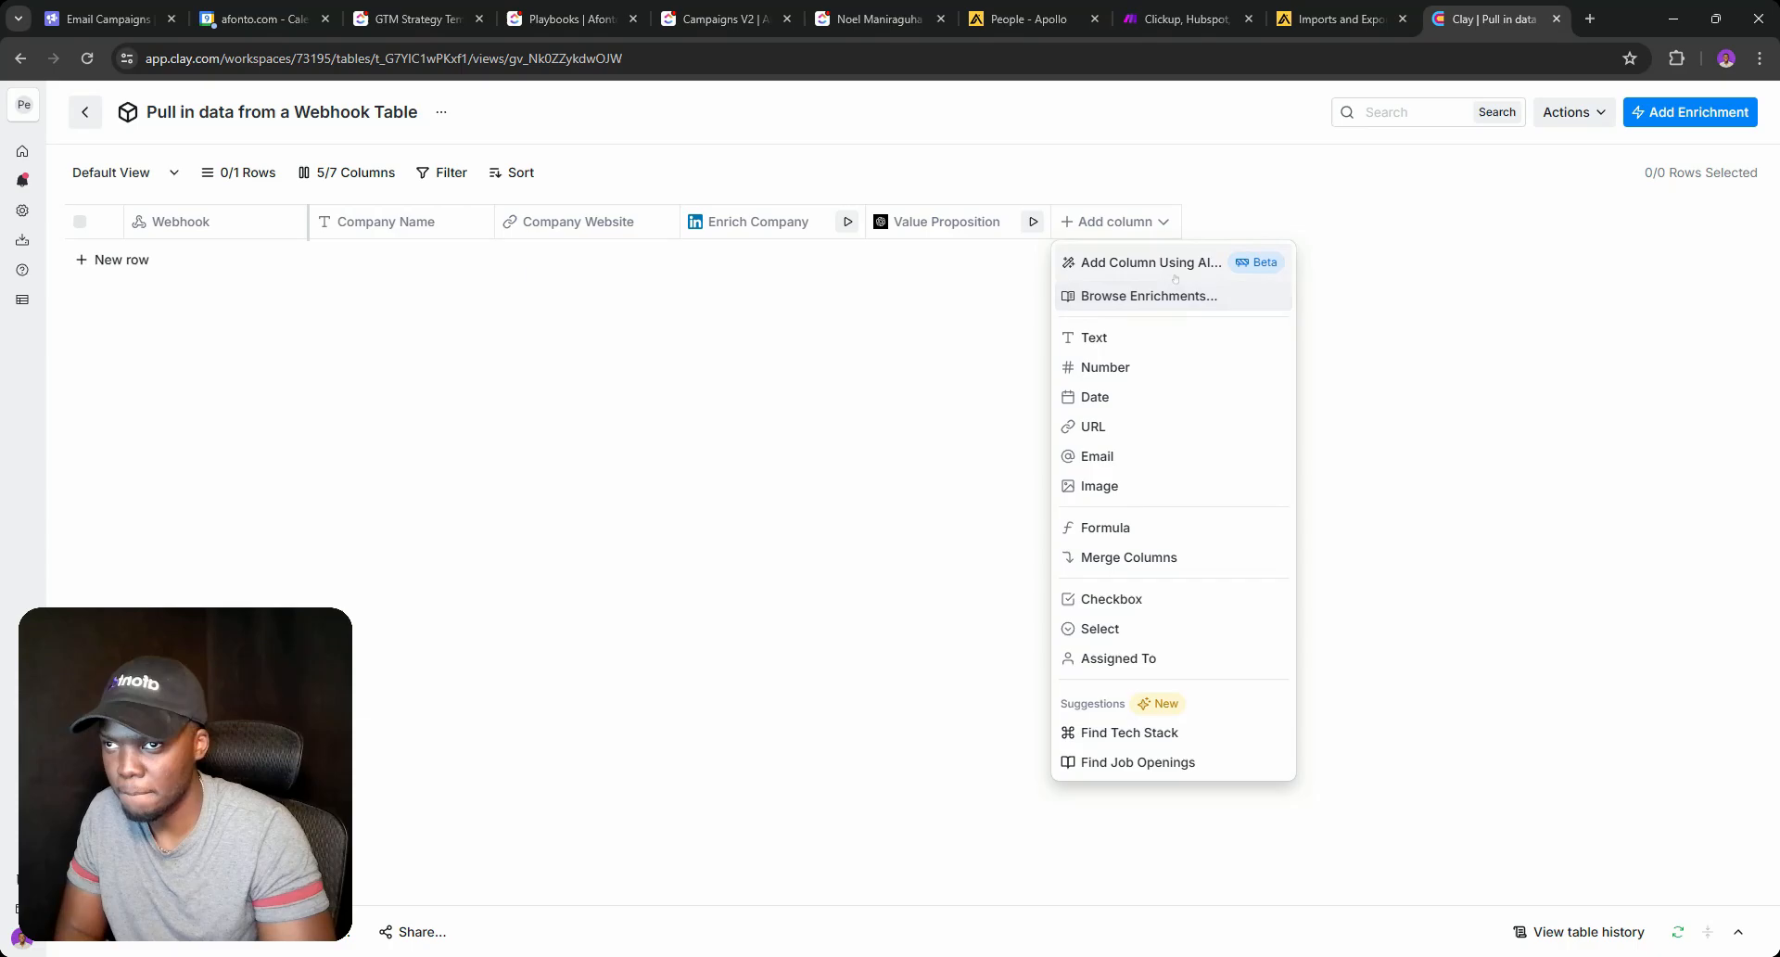
{"action": "left_click", "coordinate": [1157, 295]}
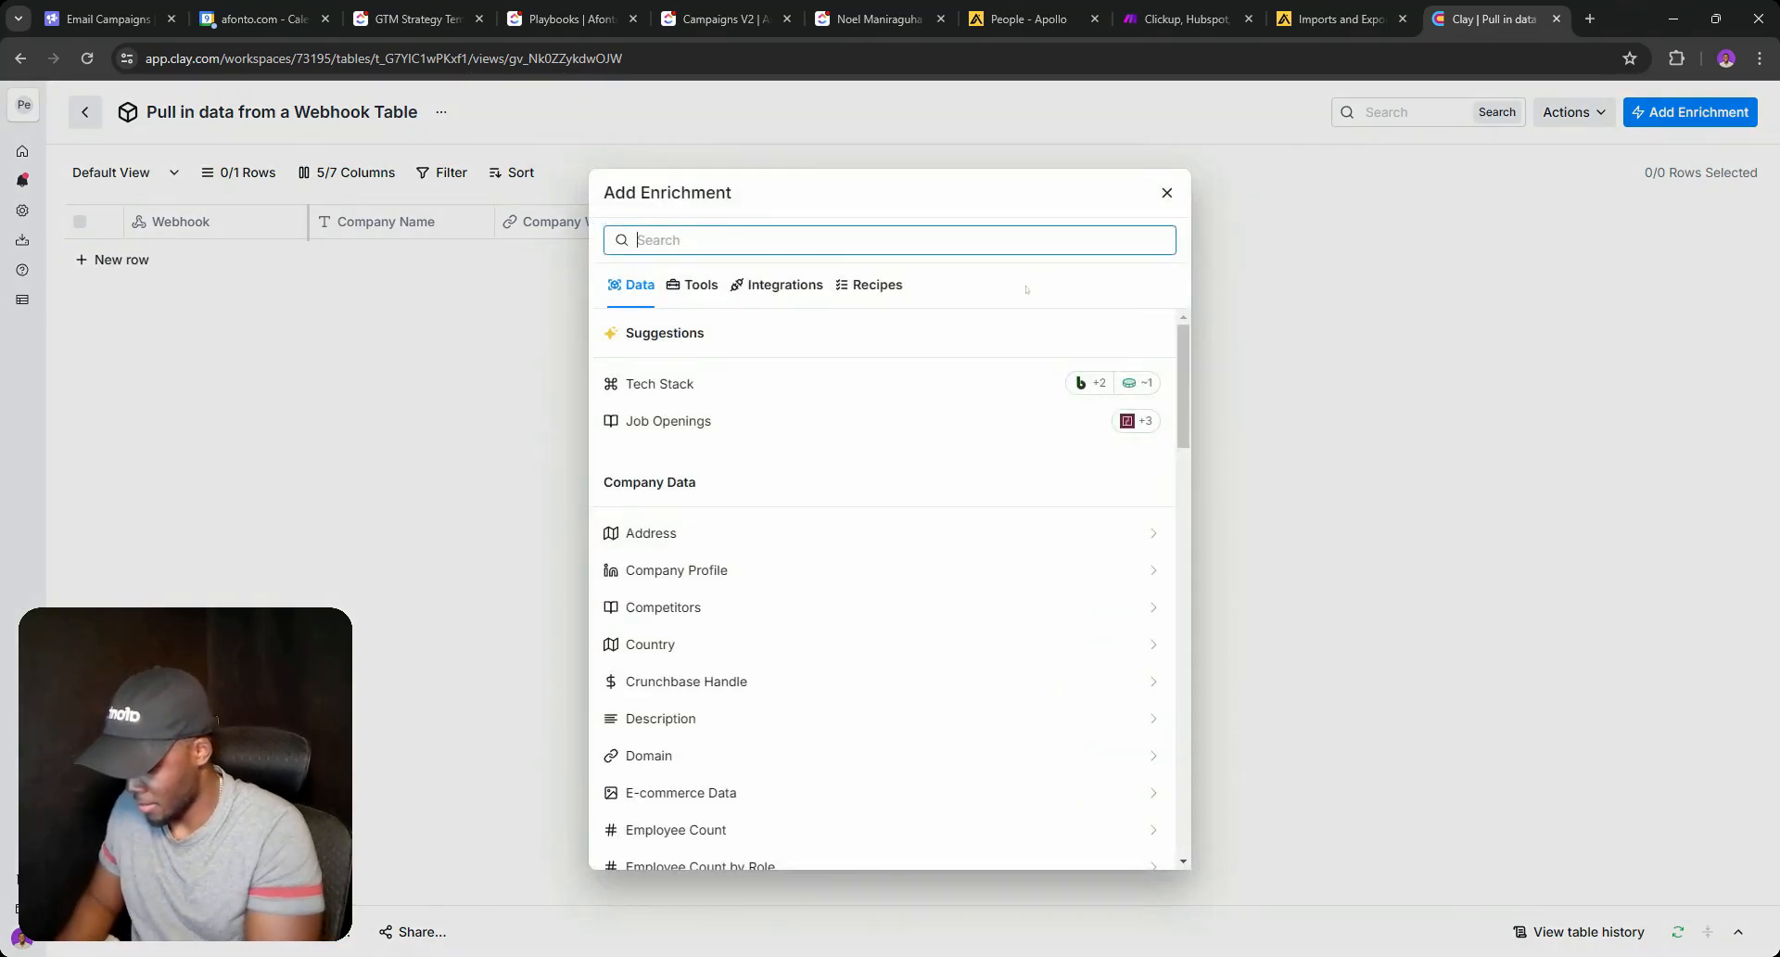
{"action": "type", "text": "Al"}
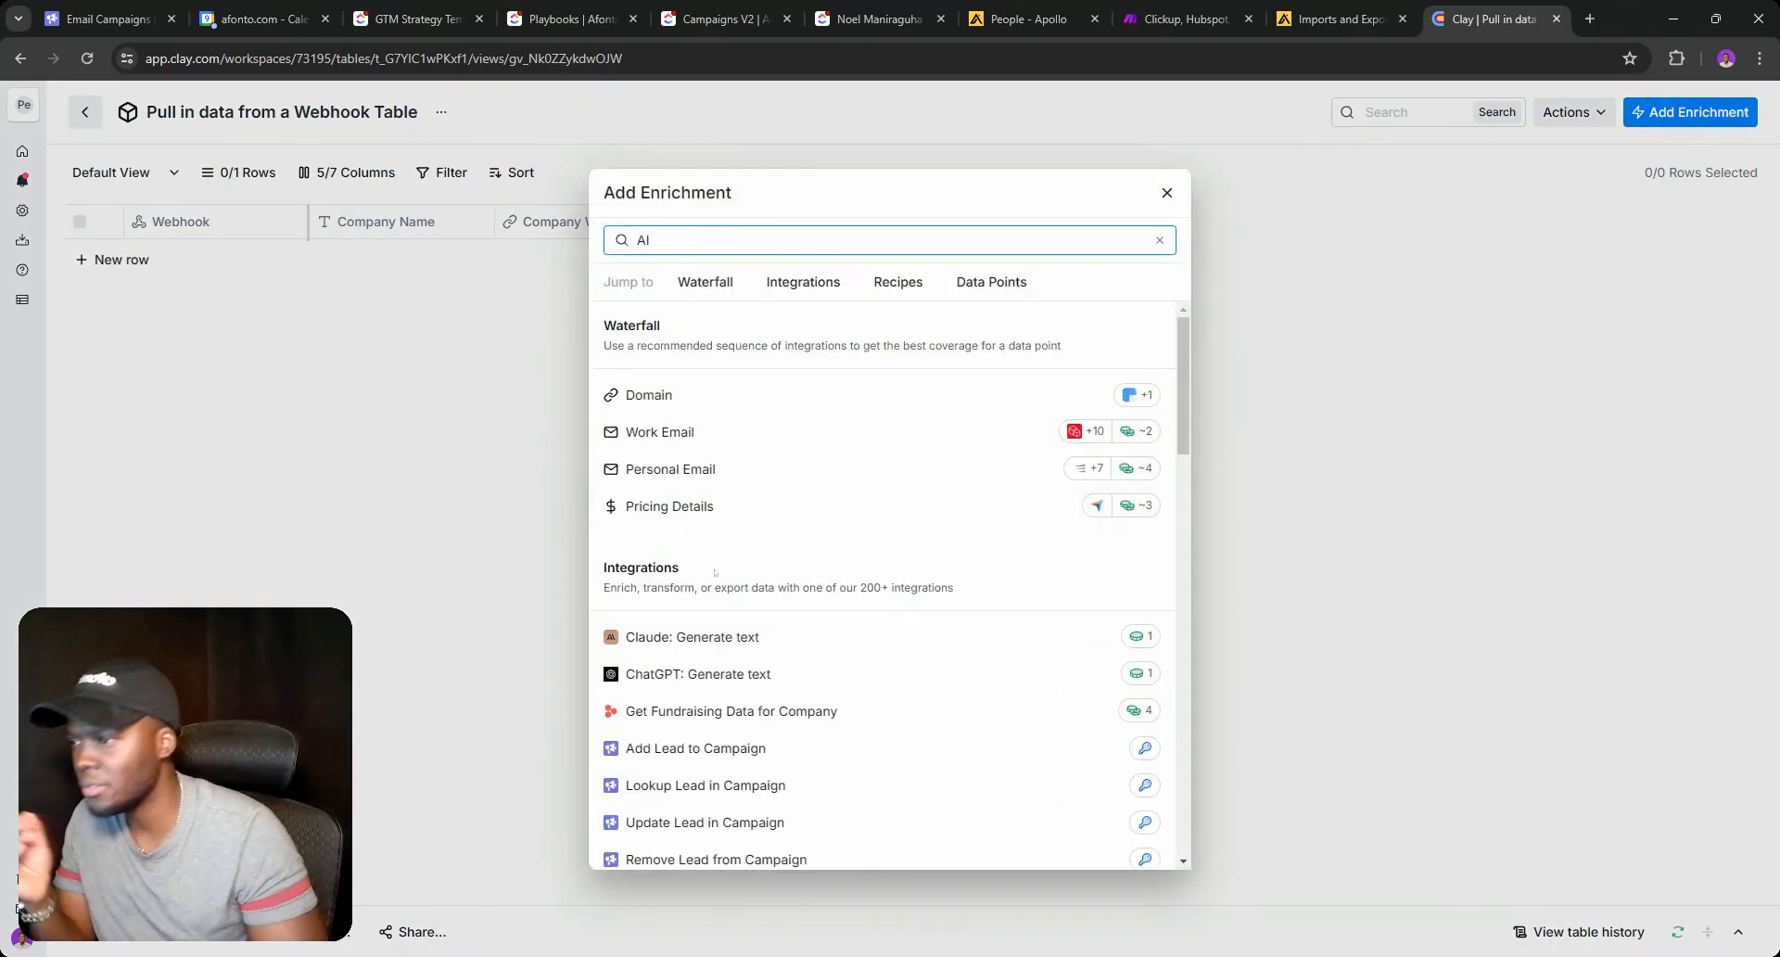
{"action": "scroll", "coordinate": [715, 572], "scroll_direction": "down", "scroll_amount": 1}
{"action": "left_click", "coordinate": [714, 583]}
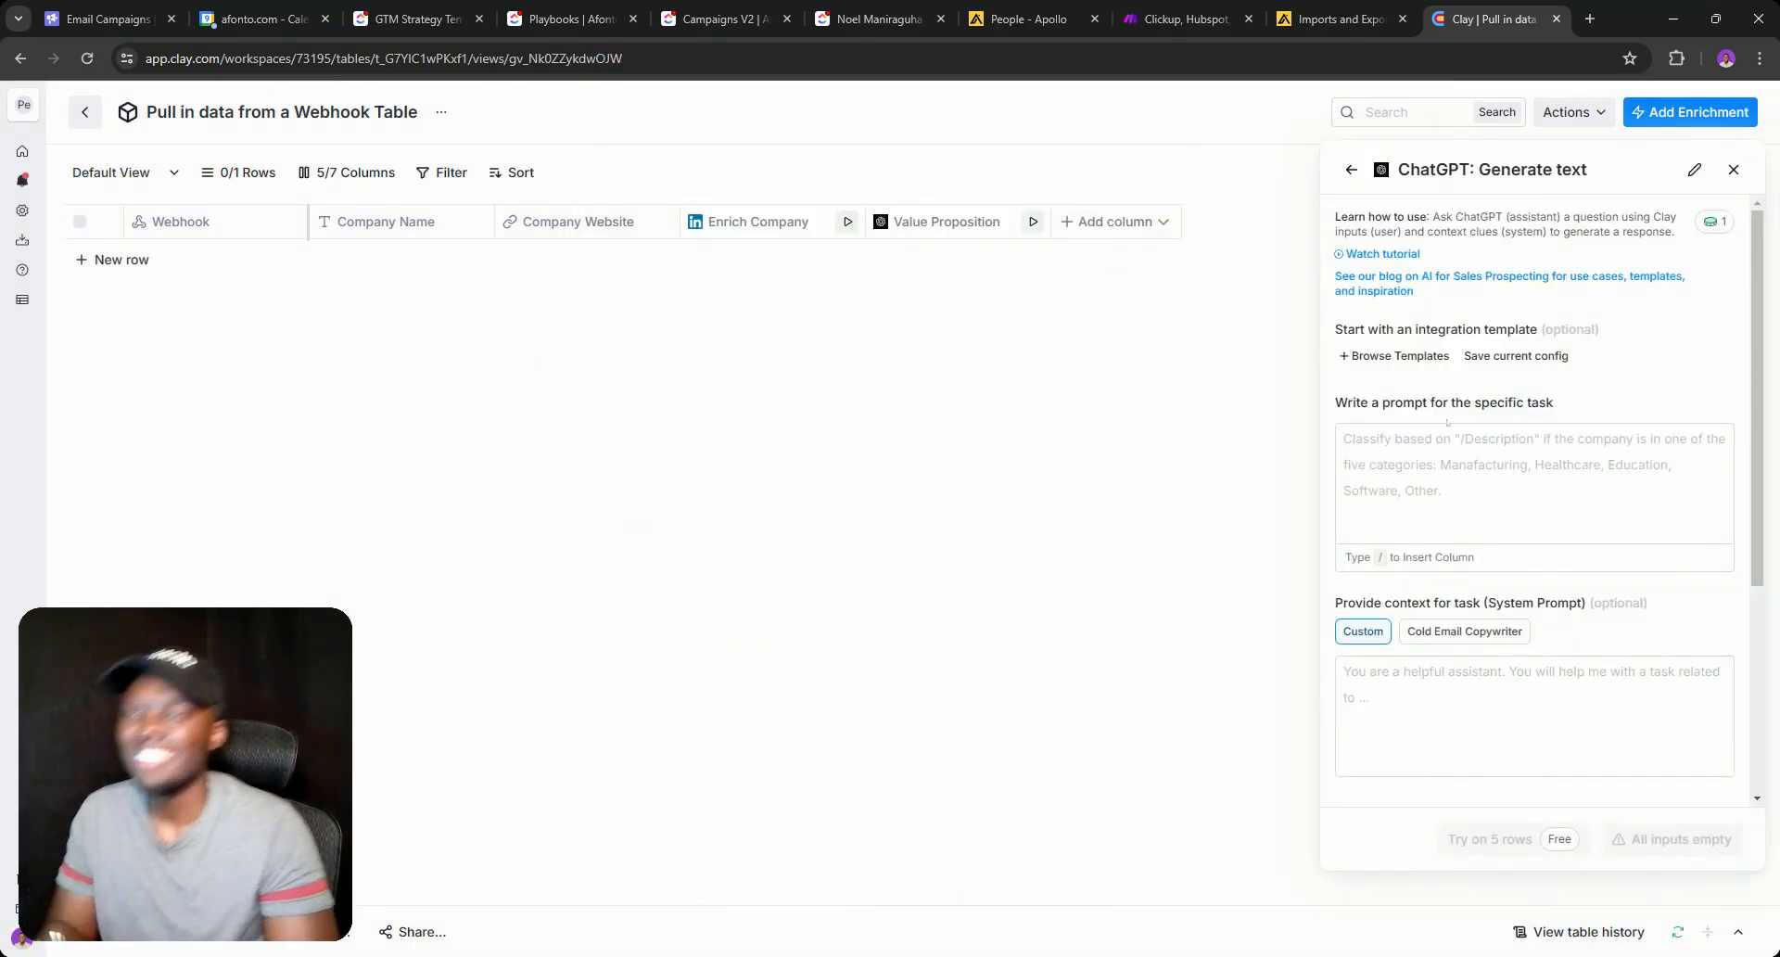
Name the column 'Customer Pain Point', use that as its prompt, and save without running.
{"action": "left_click", "coordinate": [1694, 169]}
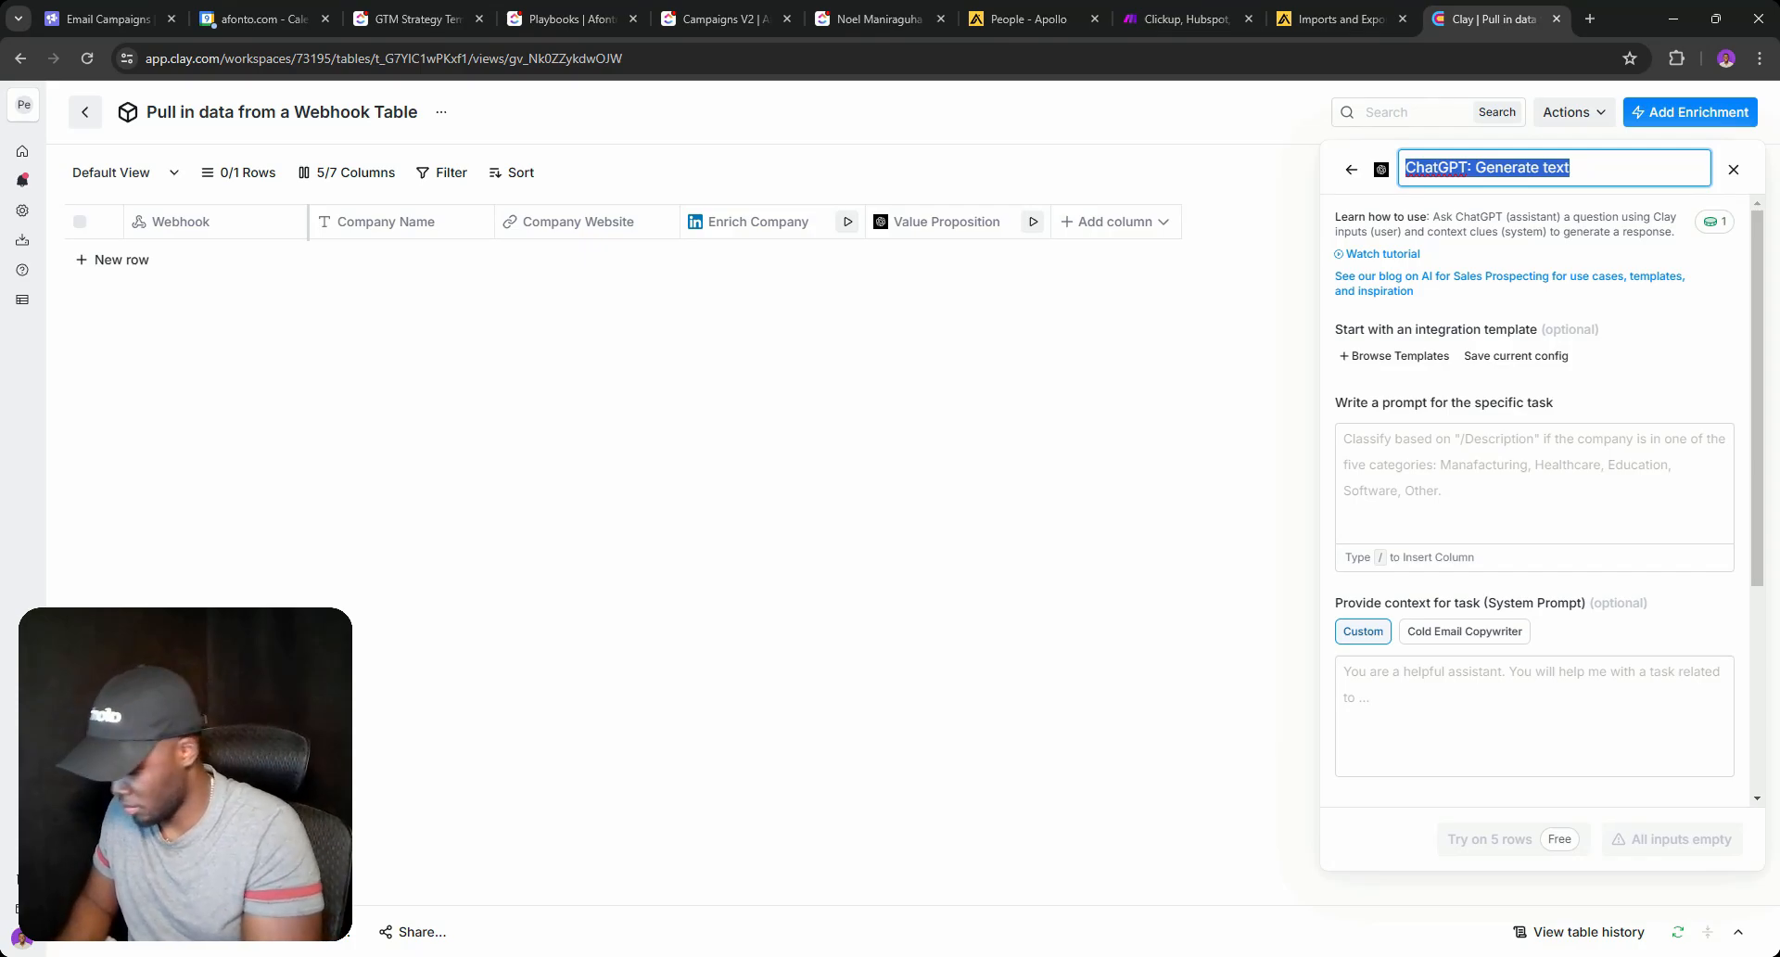
{"action": "type", "text": "Custome"}
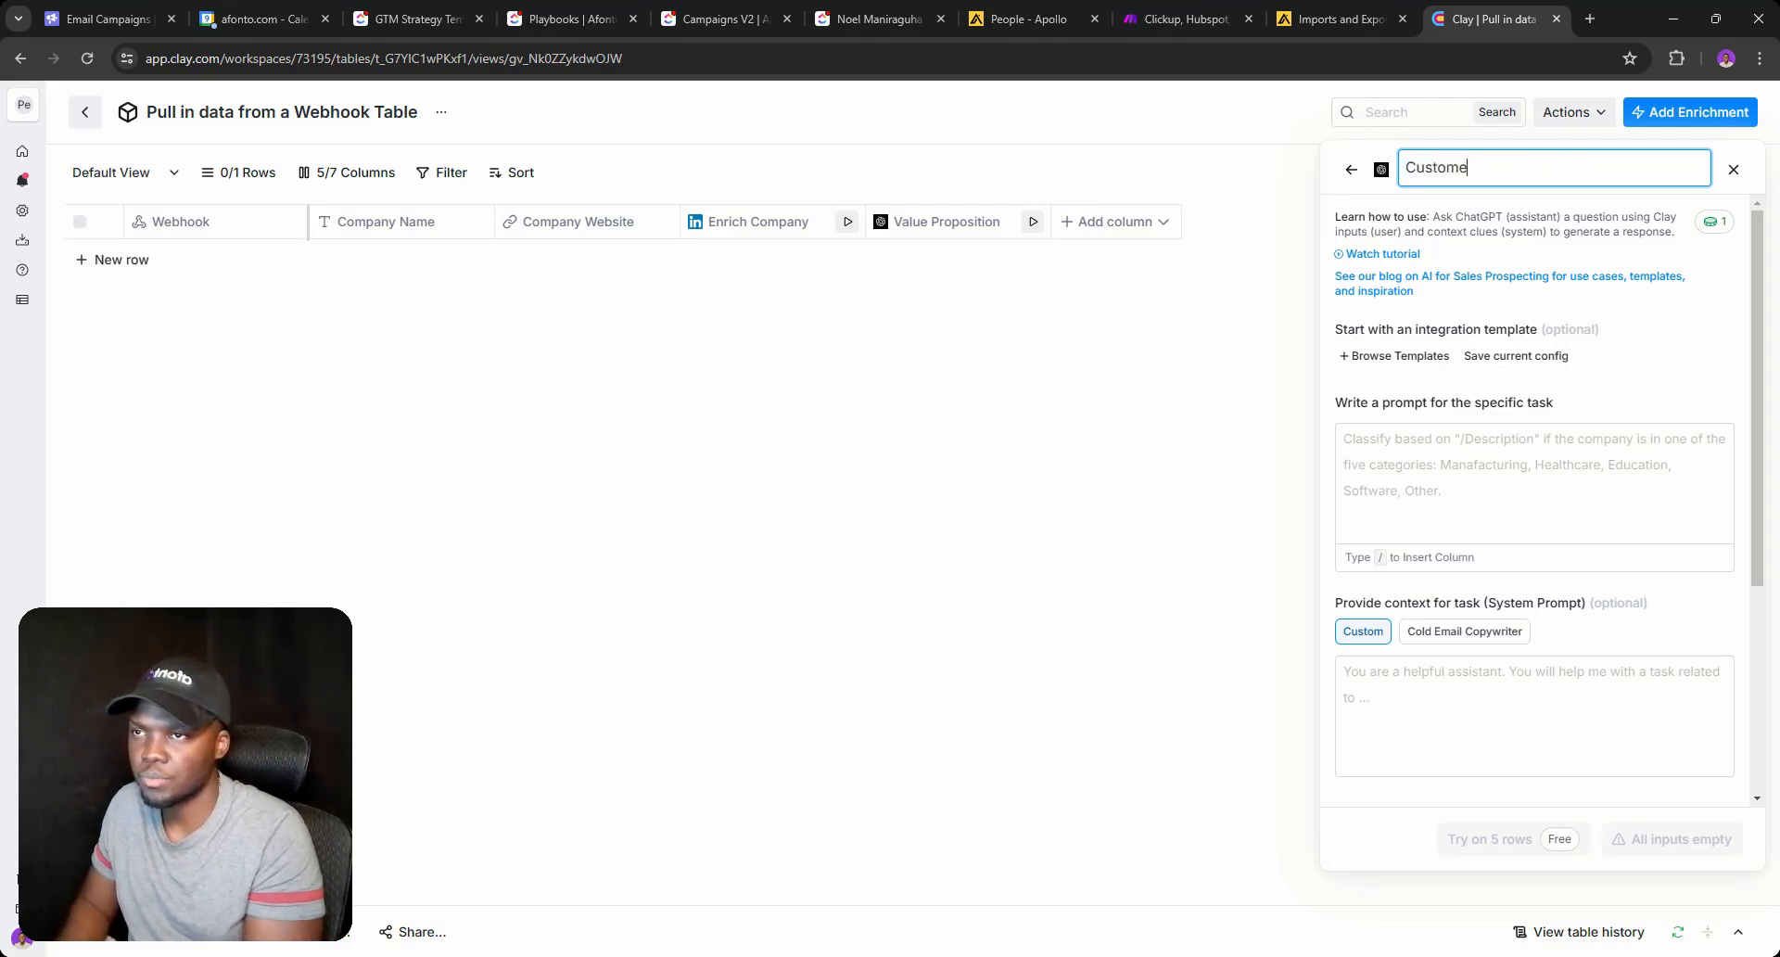
{"action": "type", "text": "r Pain "}
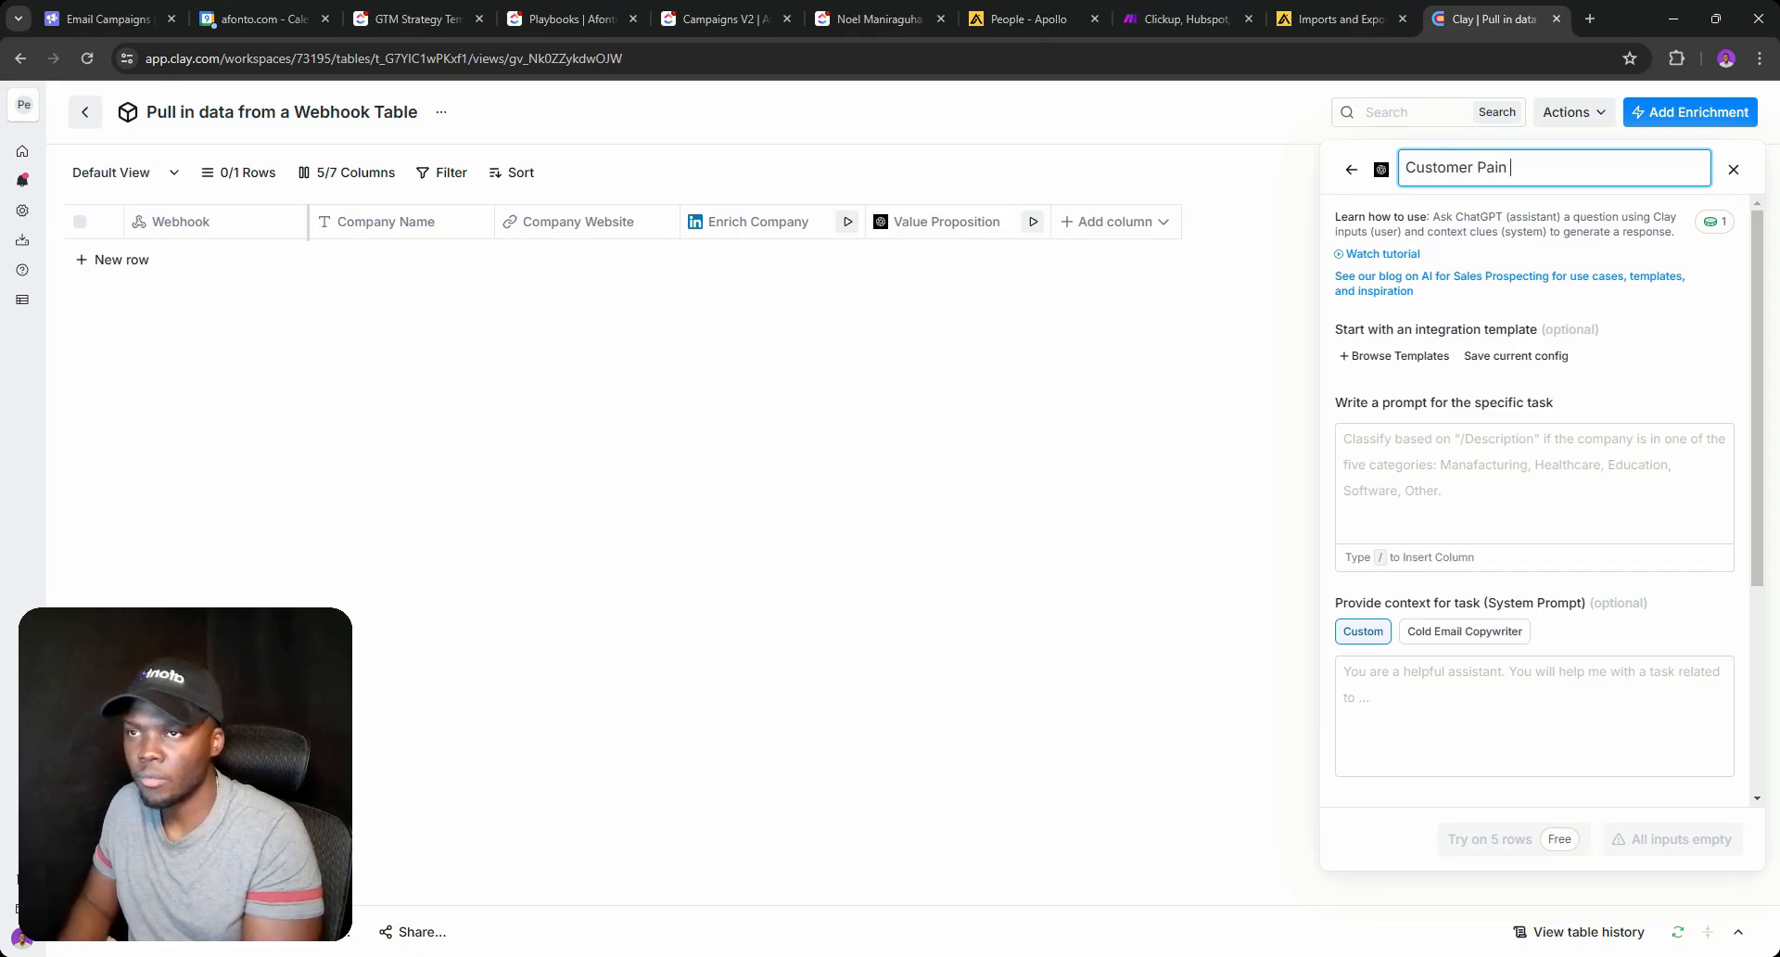
{"action": "type", "text": "Points"}
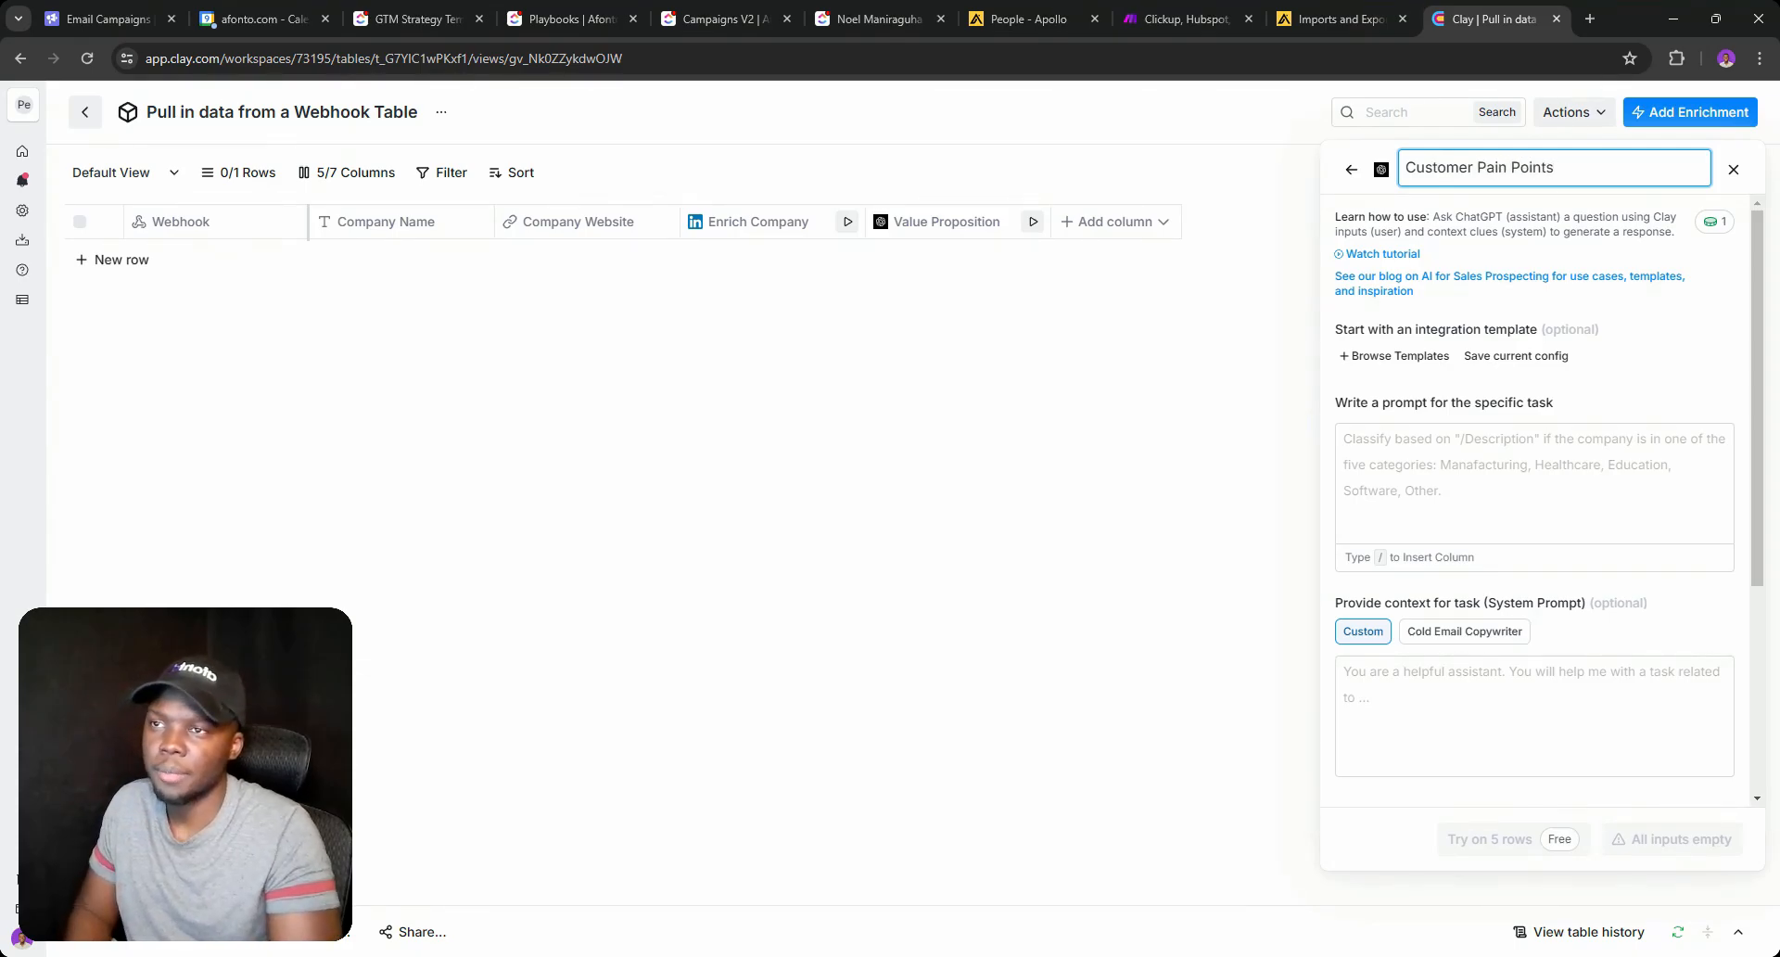
{"action": "key", "text": "ctrl+shift+Left"}
{"action": "key", "text": "ctrl+shift+Left"}
{"action": "key", "text": "ctrl+shift+Left"}
{"action": "key", "text": "ctrl+c"}
{"action": "left_click", "coordinate": [1442, 547]}
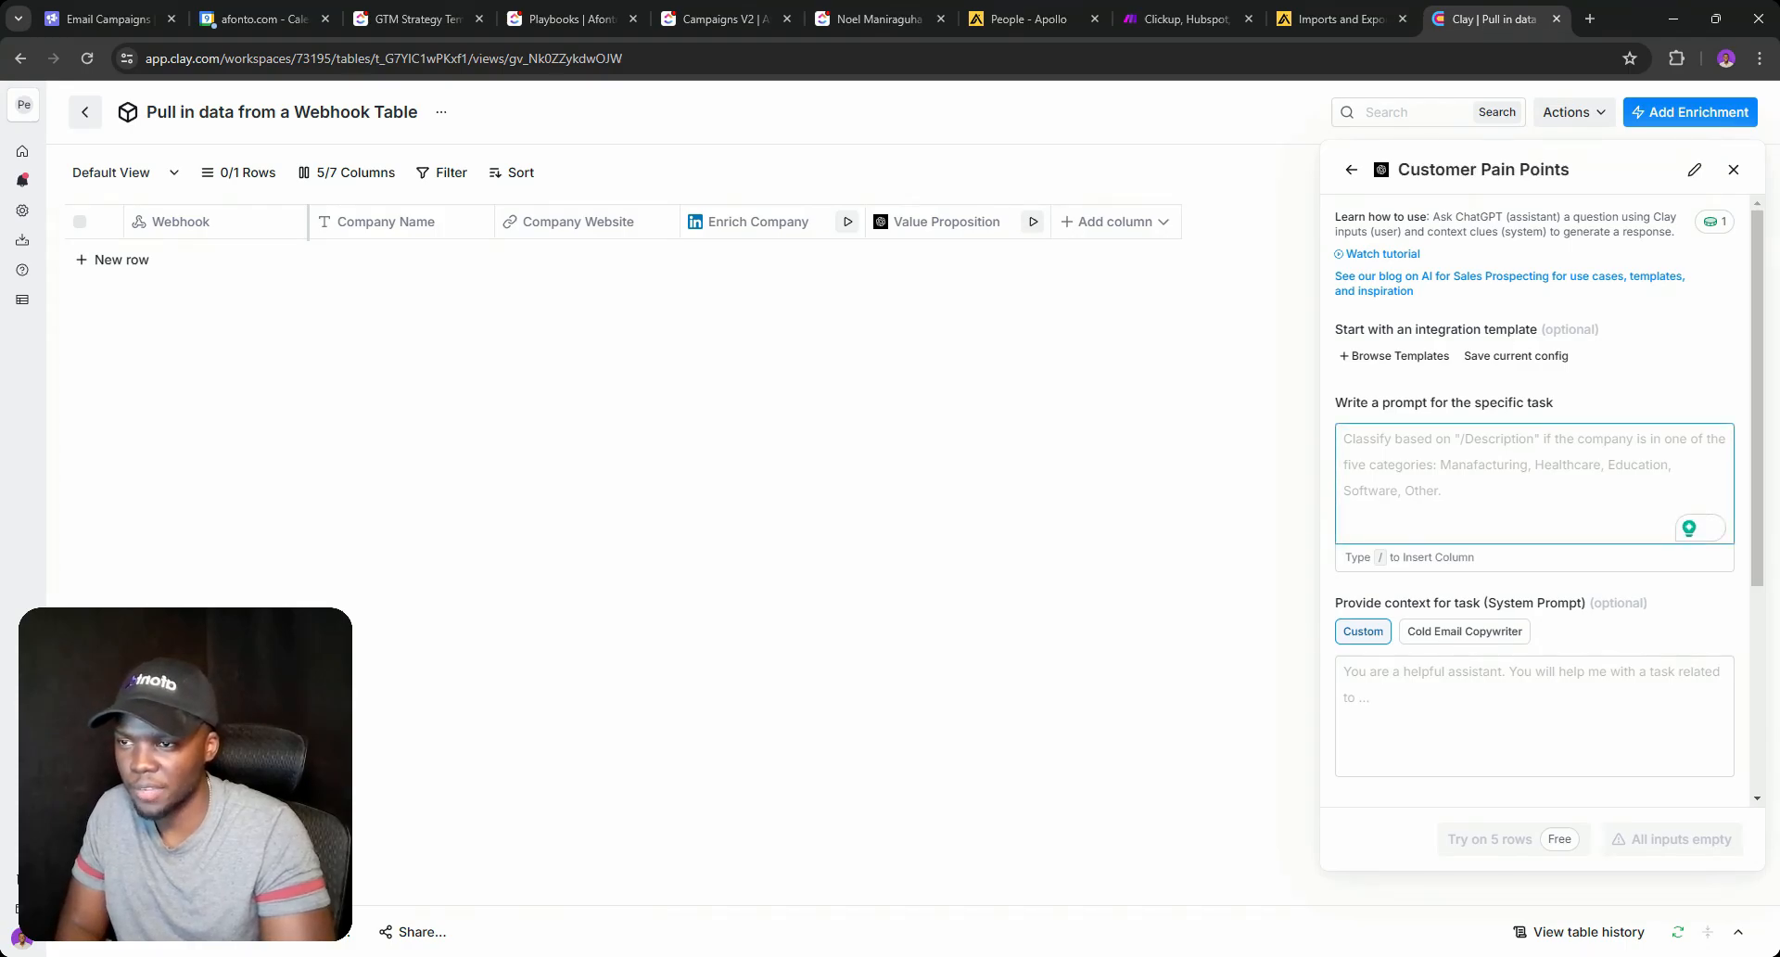
{"action": "key", "text": "ctrl+v"}
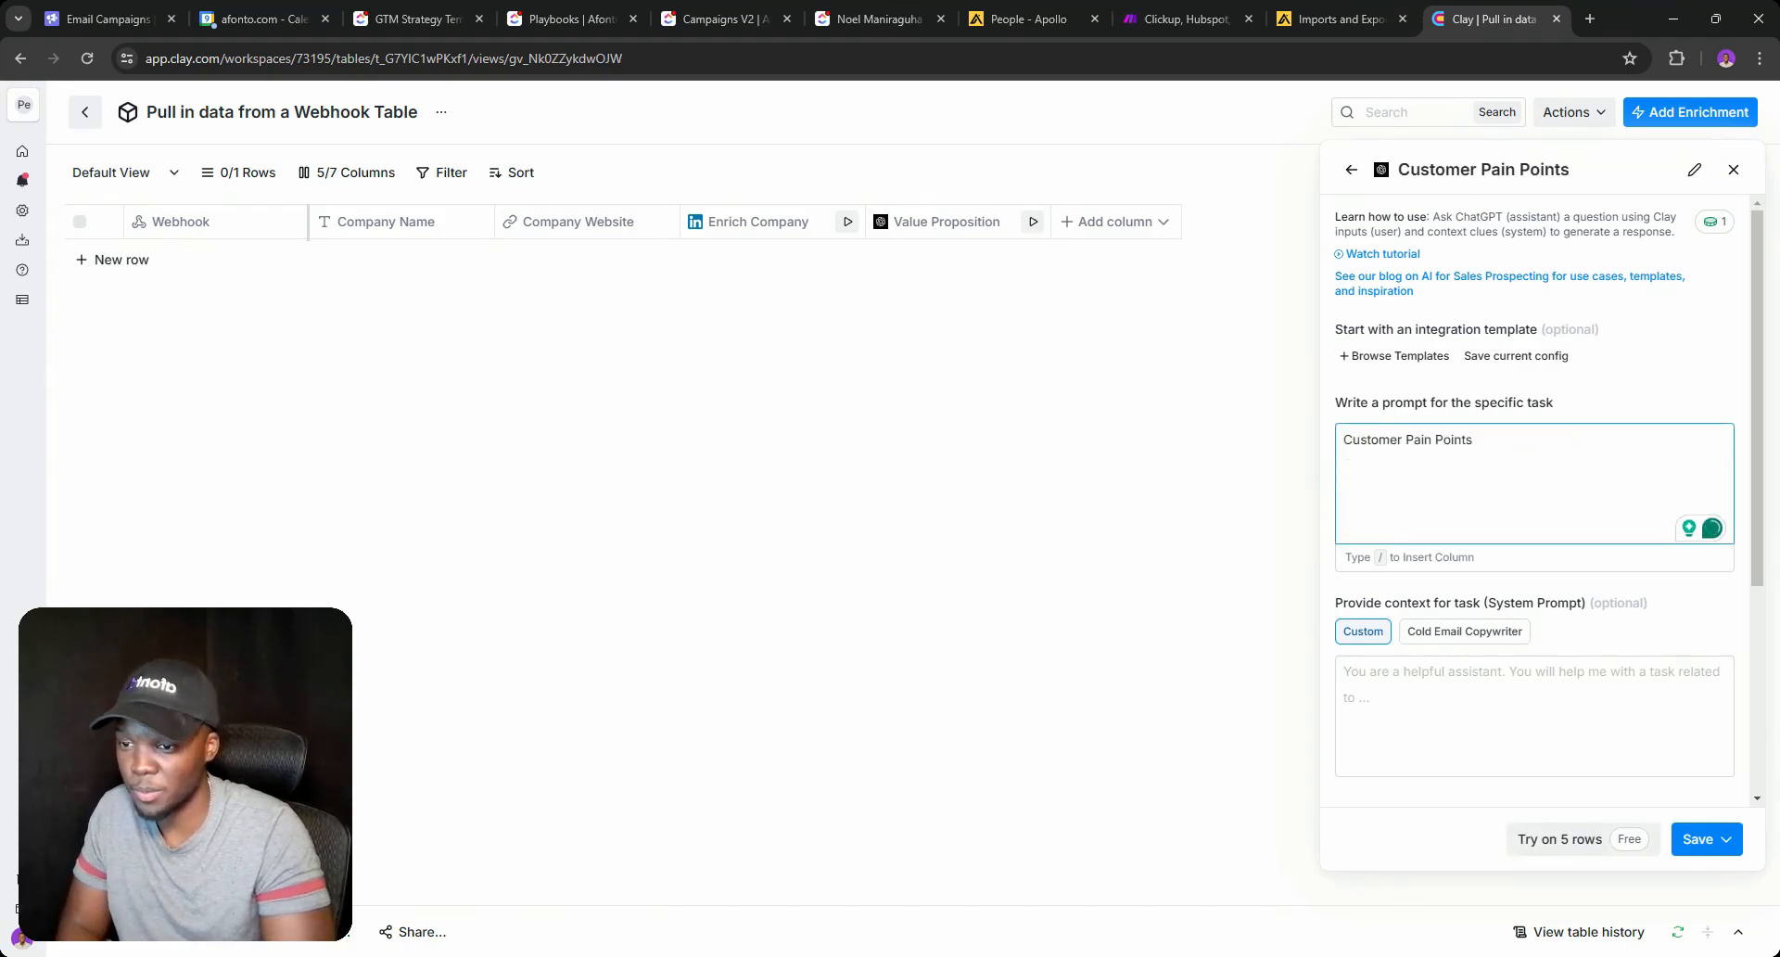
{"action": "left_click", "coordinate": [1710, 839]}
{"action": "left_click", "coordinate": [1660, 799]}
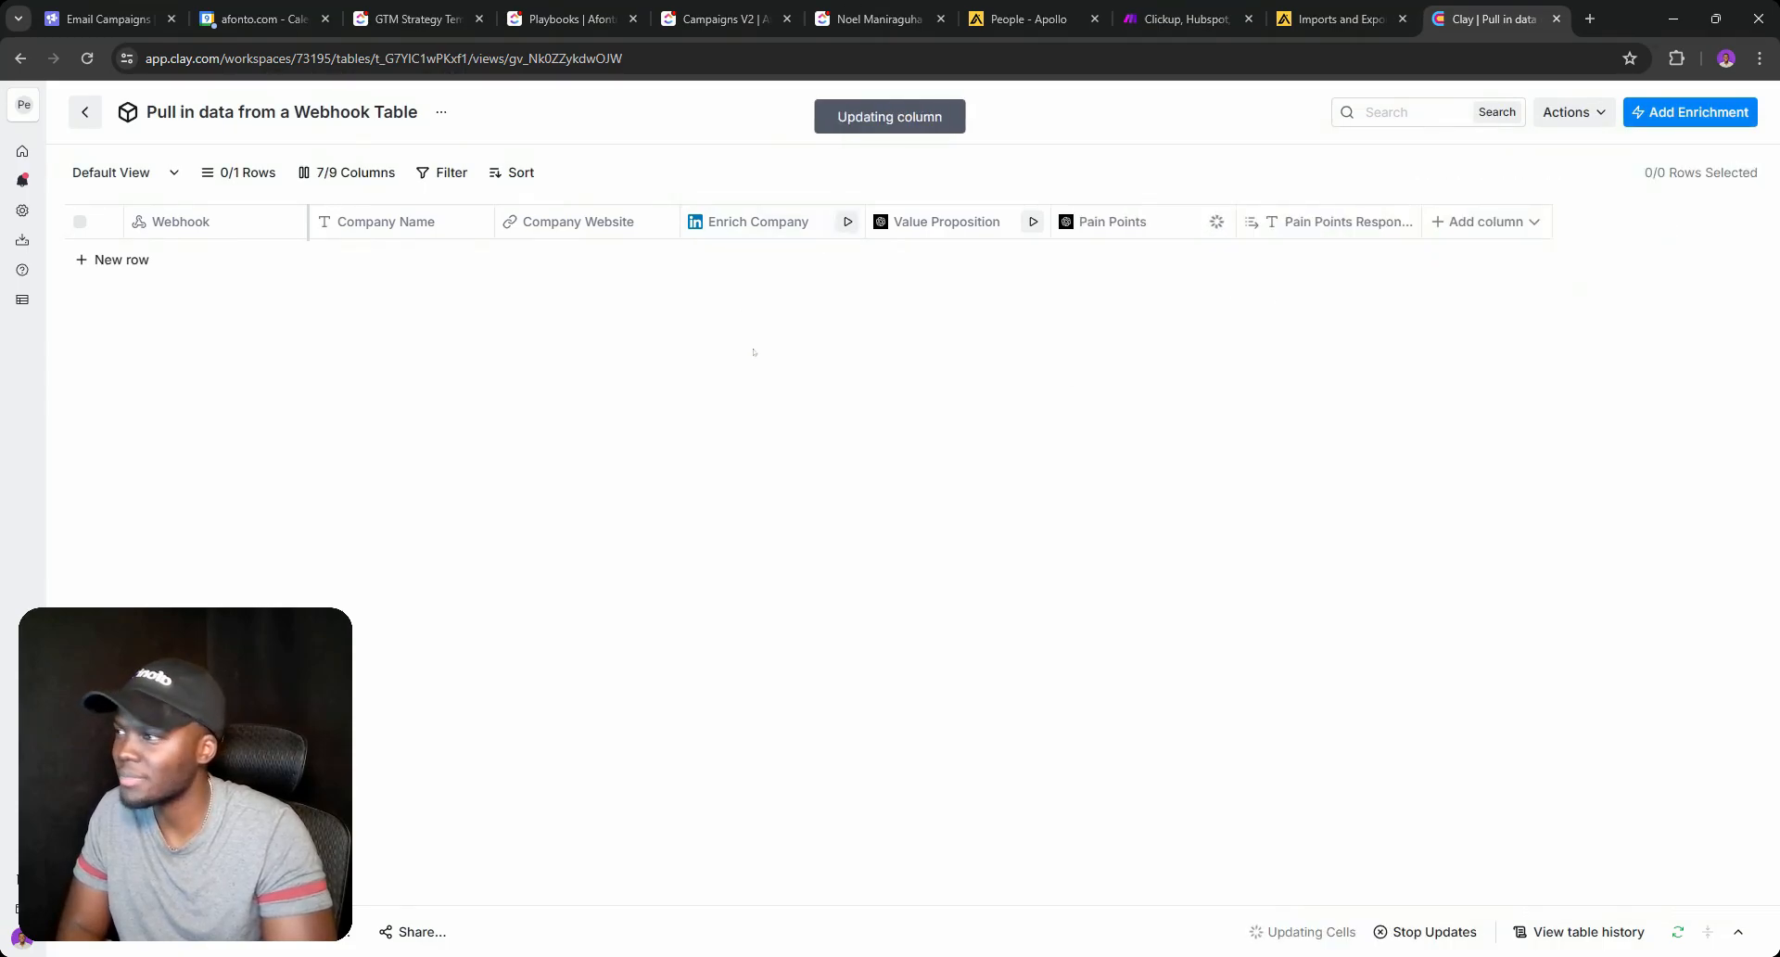
Delete the extra Pain Points Response column.
{"action": "left_click", "coordinate": [1335, 222]}
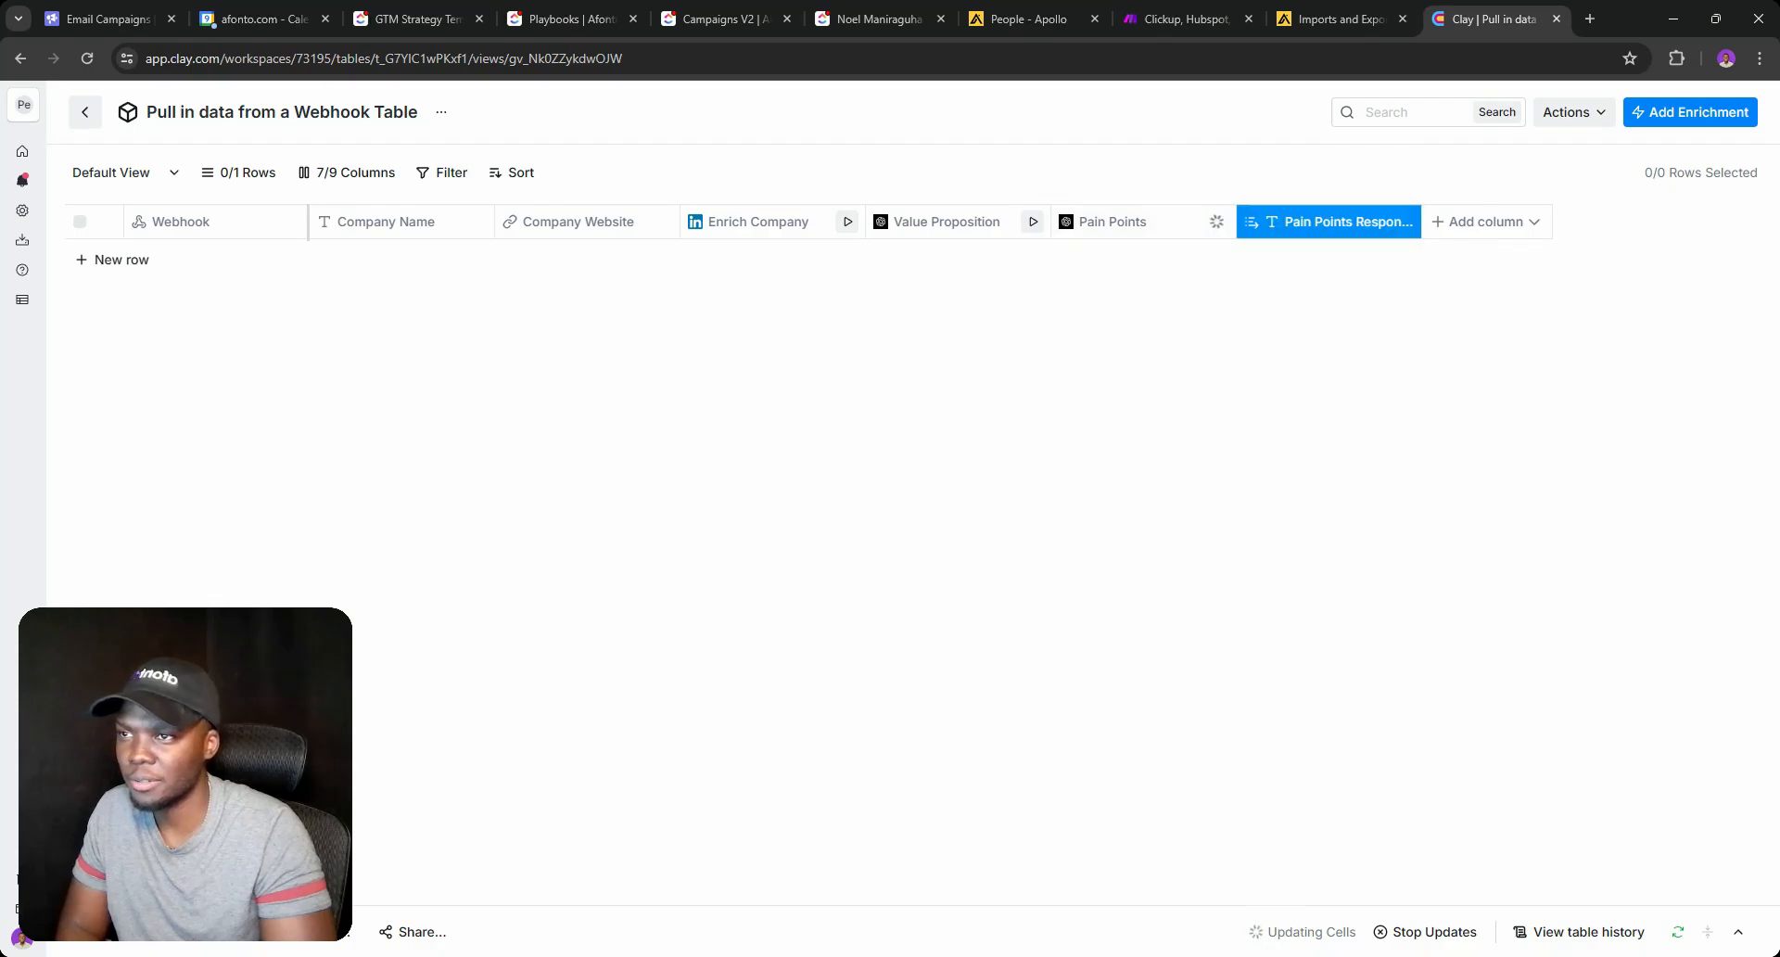
{"action": "left_click", "coordinate": [1244, 695]}
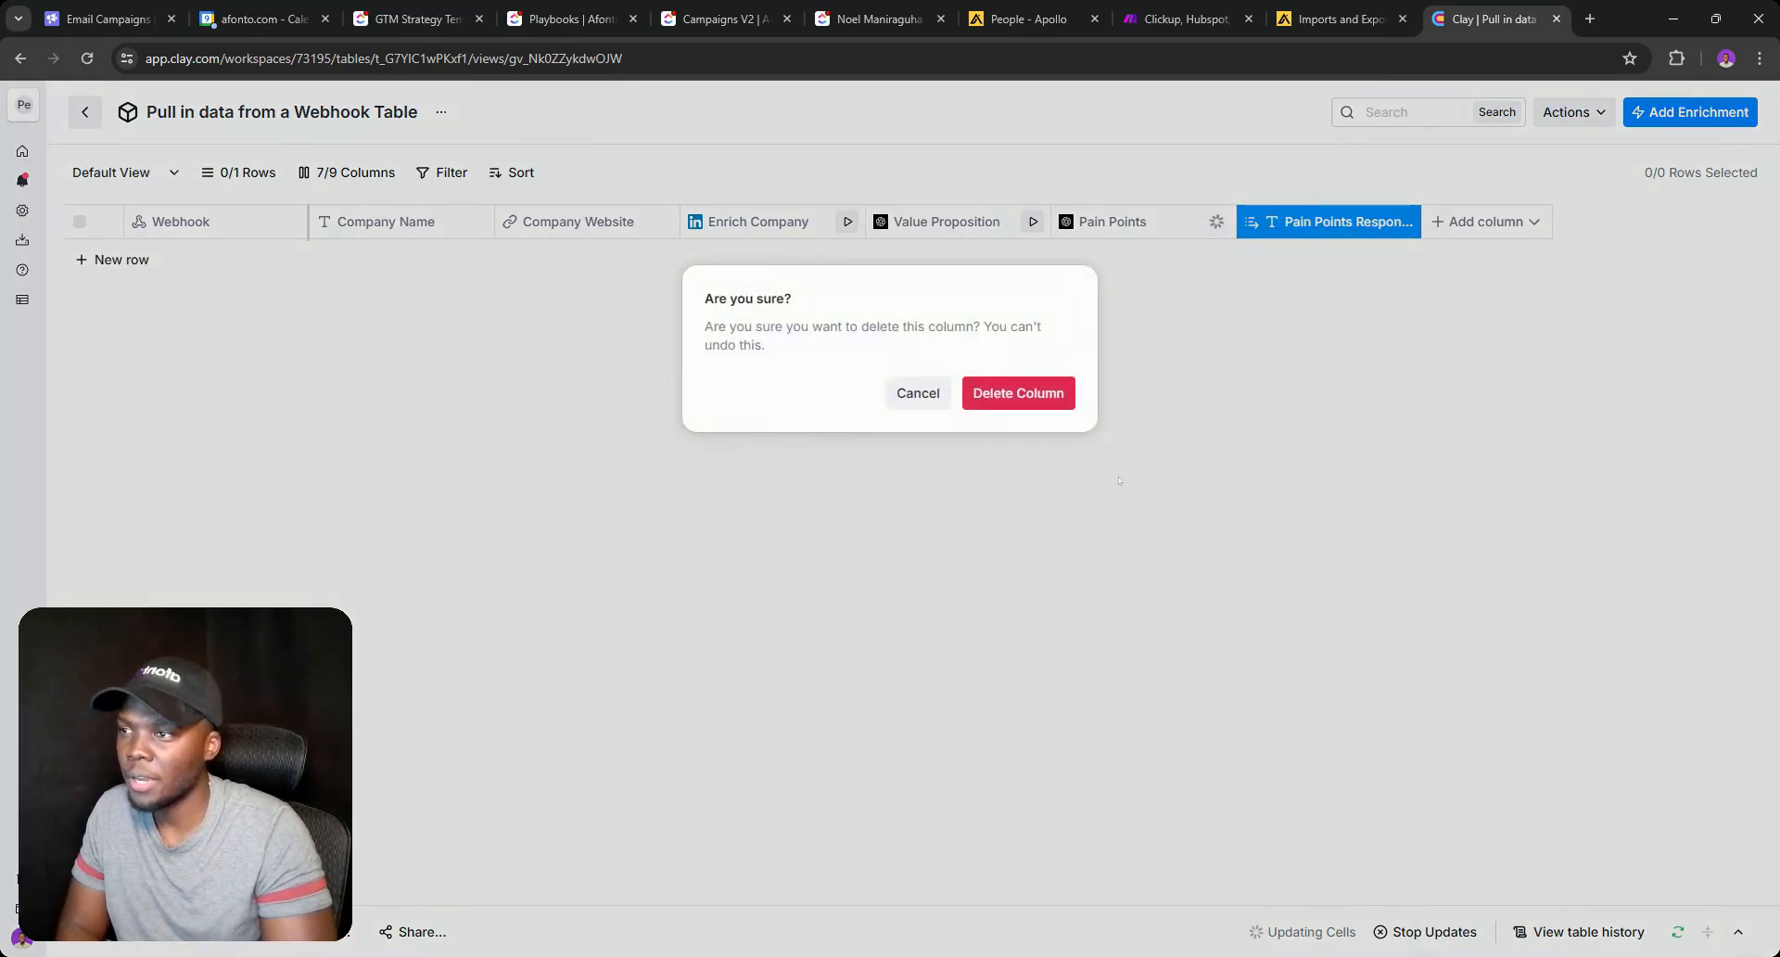
{"action": "left_click", "coordinate": [1040, 399]}
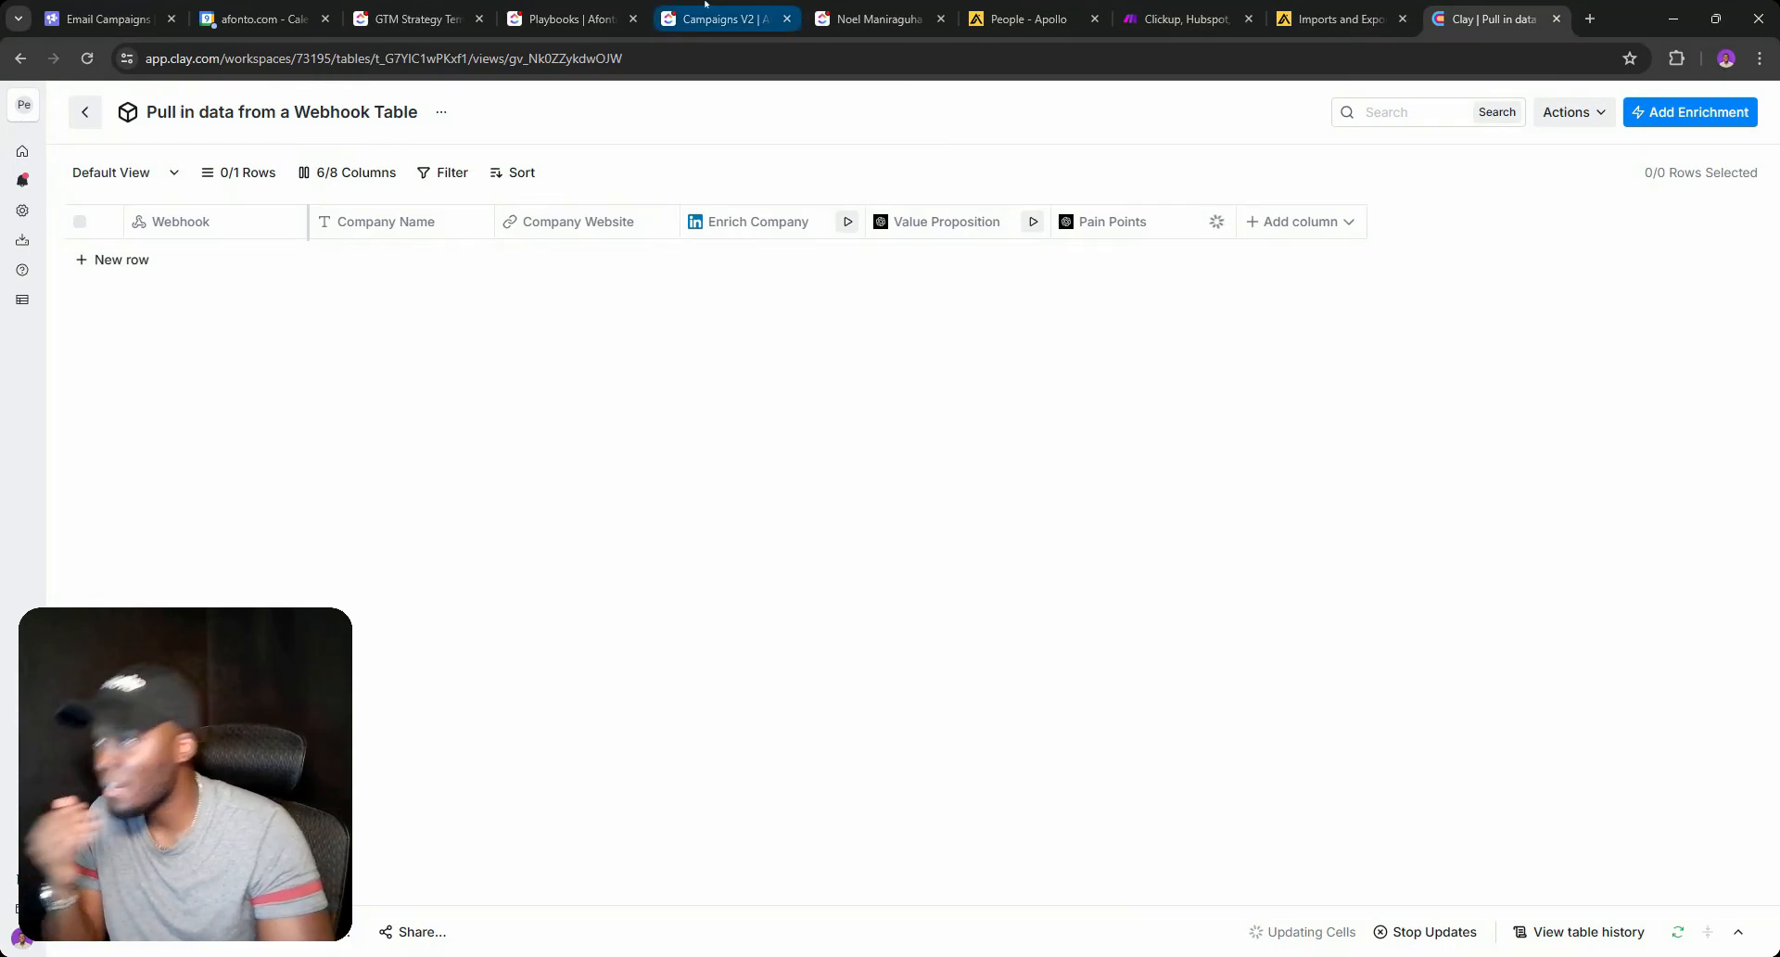
Show the Webhook column's source details and URL.
{"action": "left_click", "coordinate": [224, 230]}
{"action": "mouse_move", "coordinate": [219, 287]}
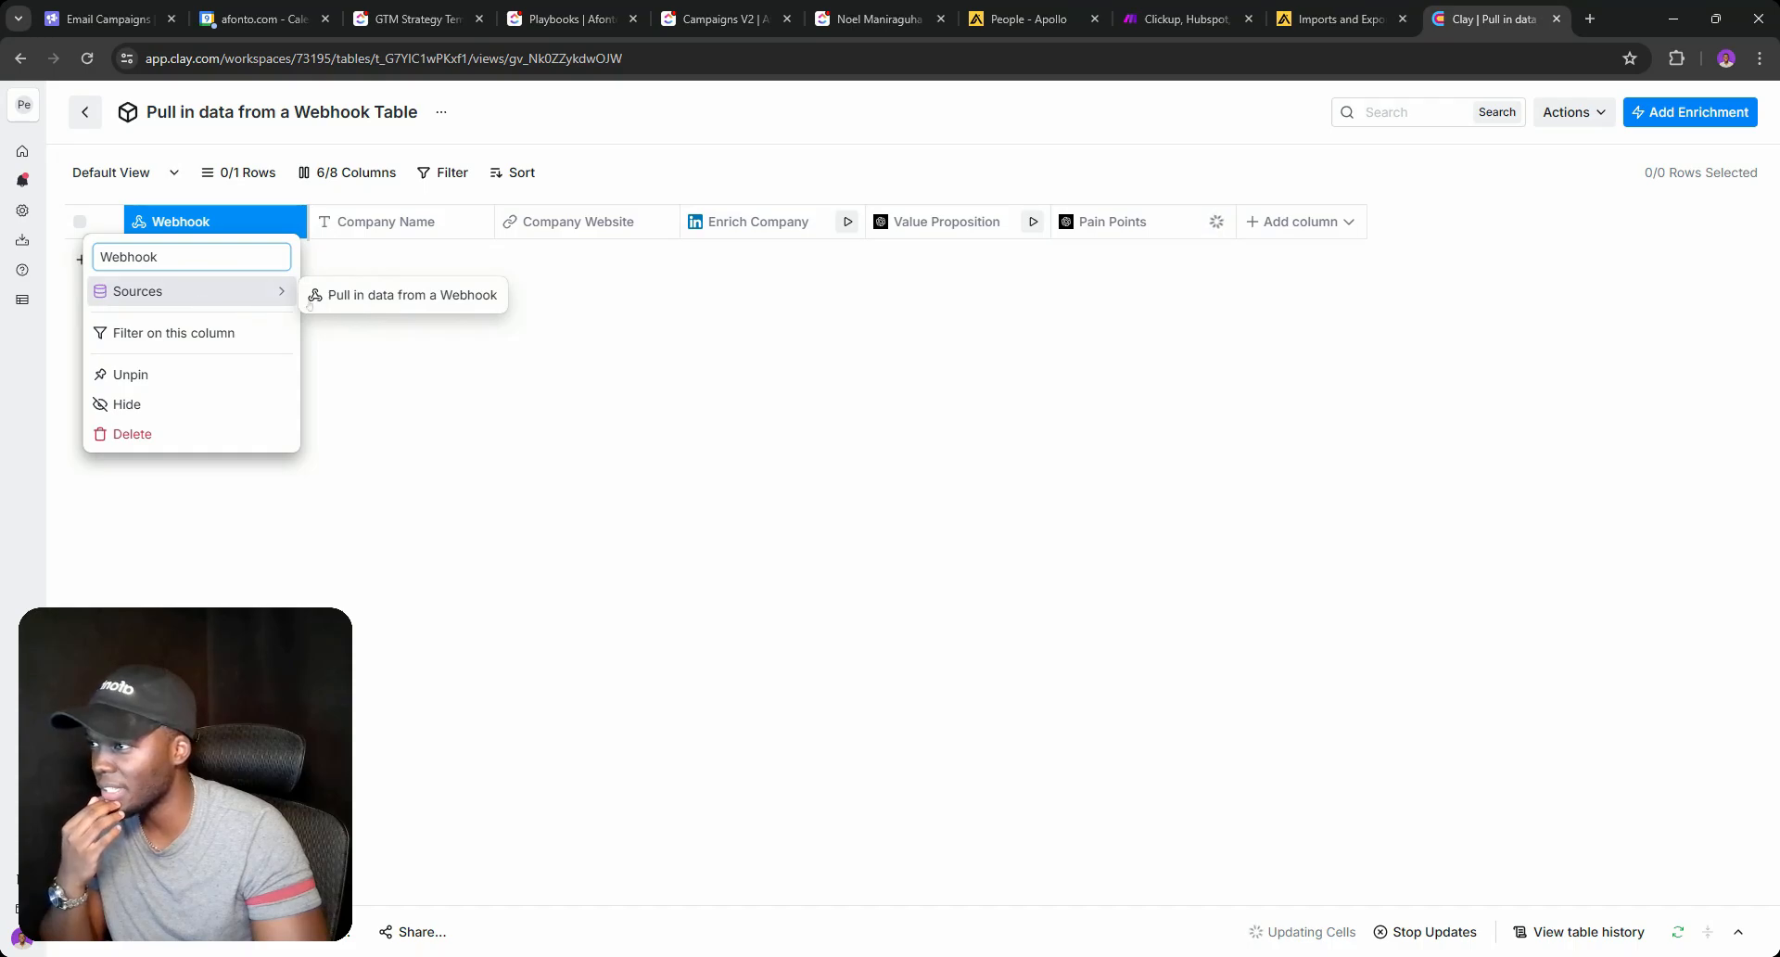
{"action": "left_click", "coordinate": [407, 294]}
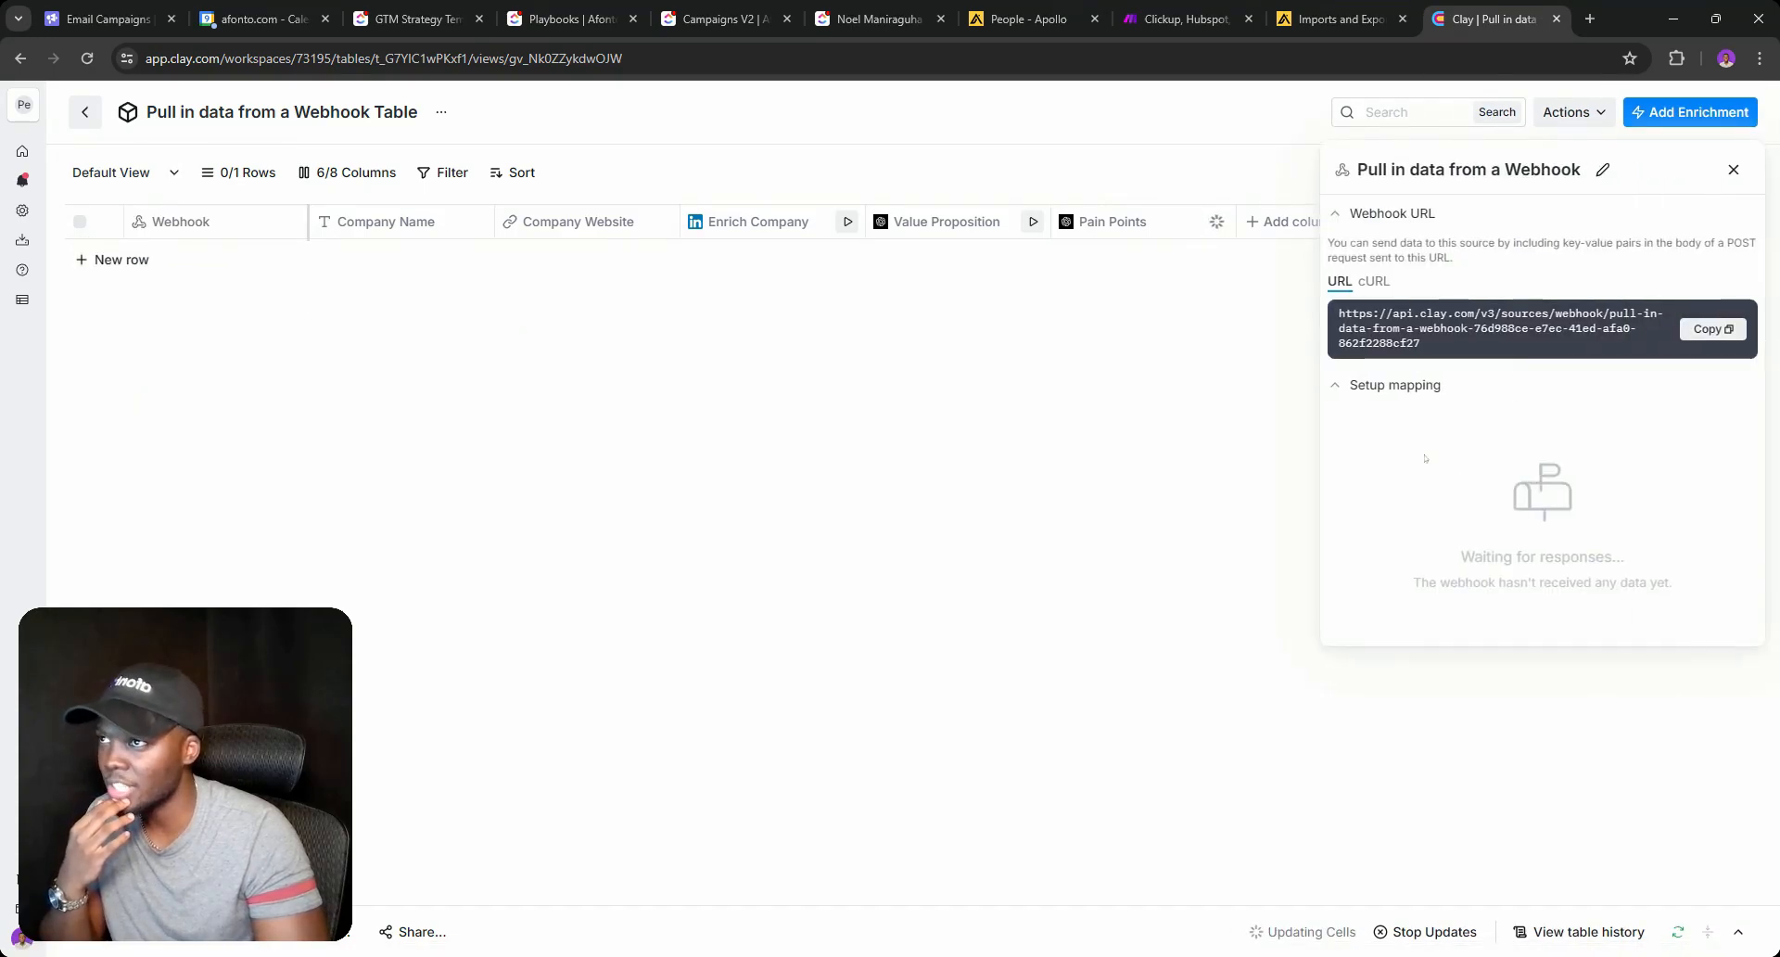
Run only the HTTP module, entering Company 'Team Epic' and Website 'teamepic.ai'.
{"action": "left_click", "coordinate": [1159, 18]}
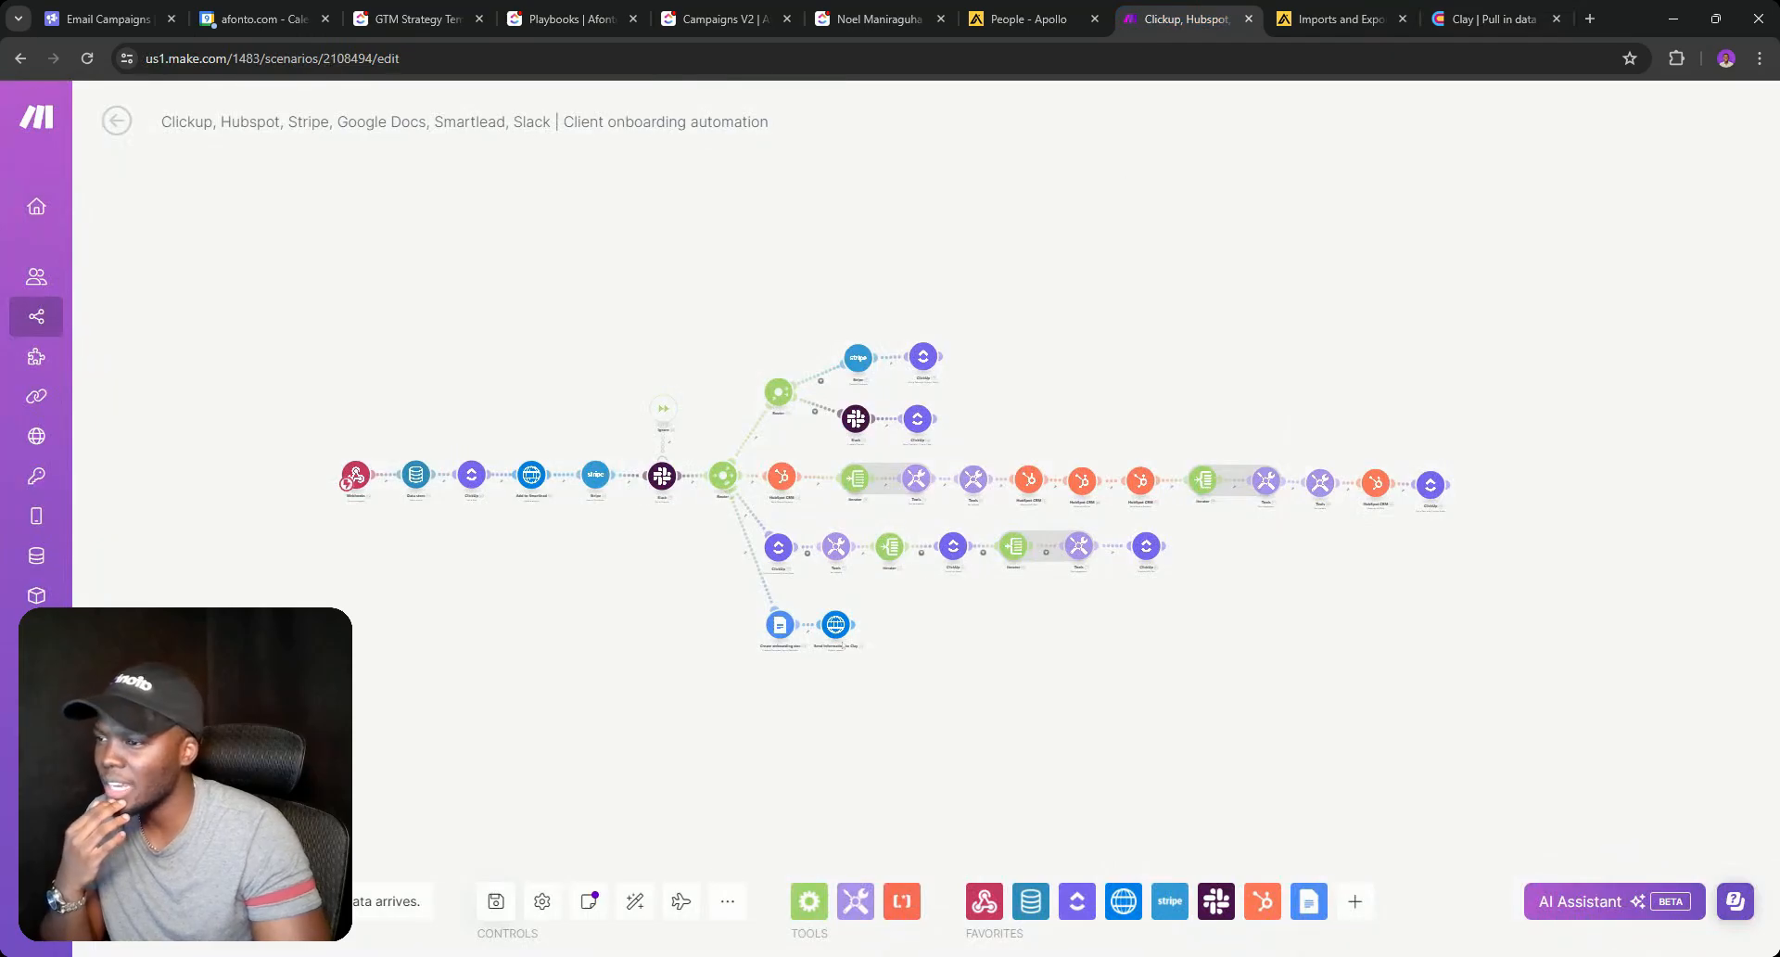
{"action": "right_click", "coordinate": [835, 624]}
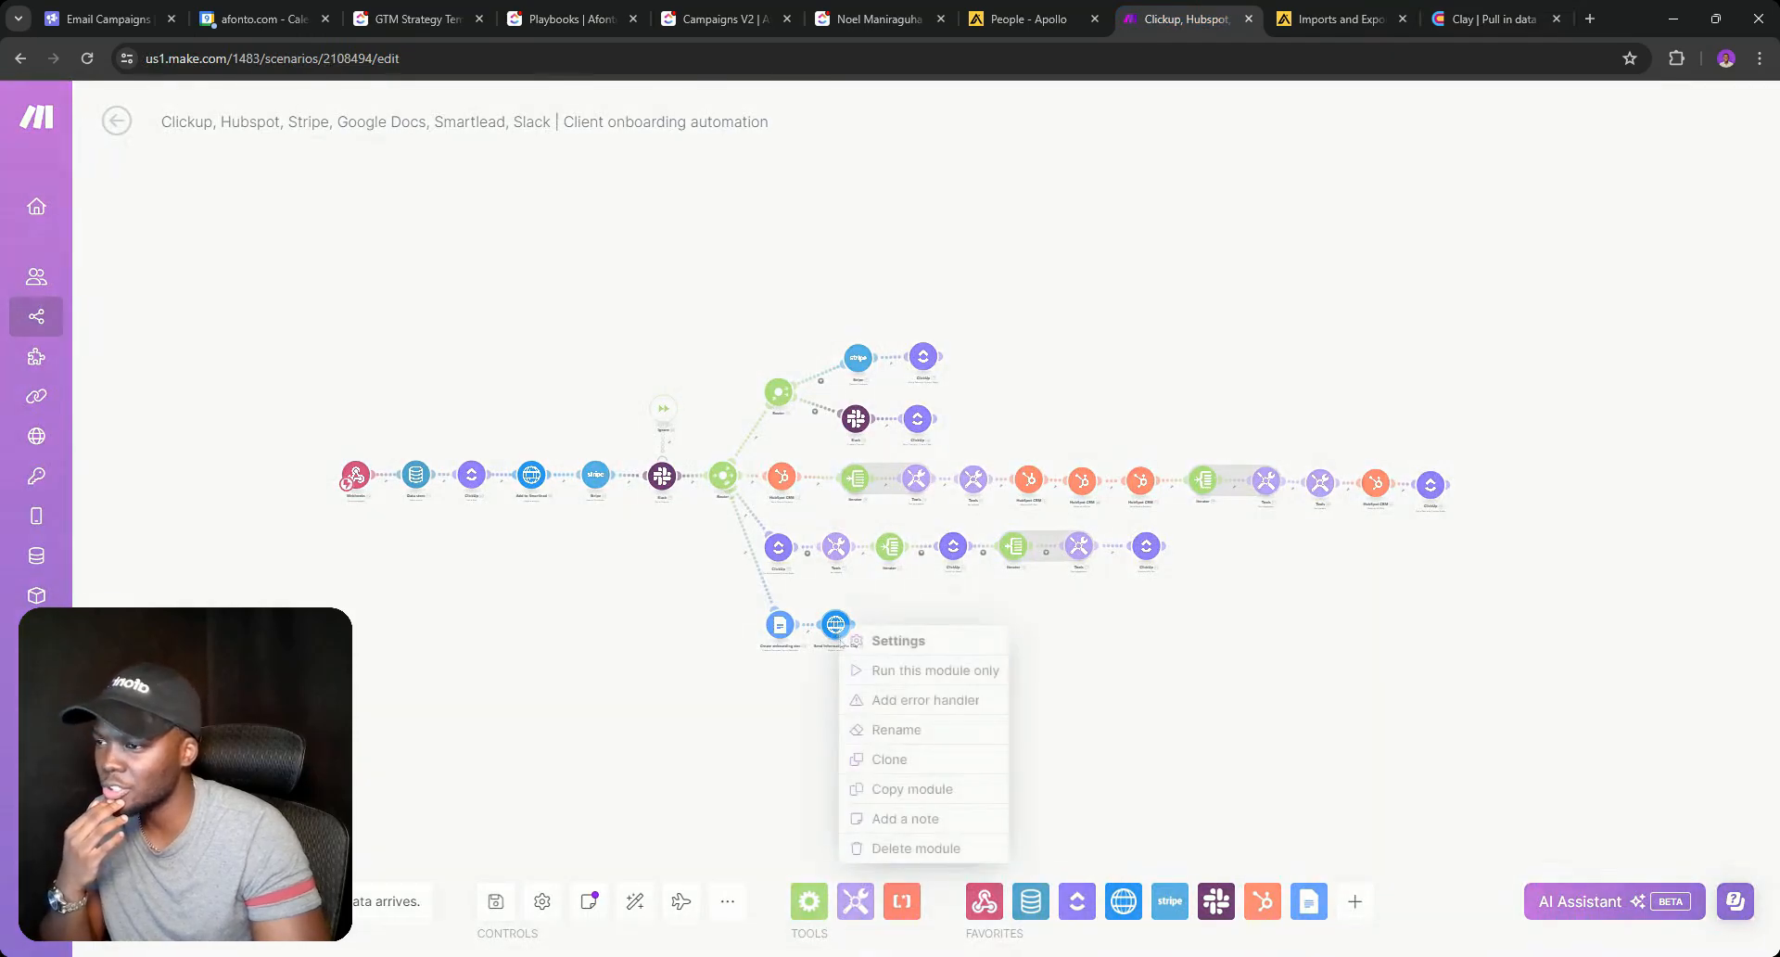
{"action": "left_click", "coordinate": [904, 670]}
{"action": "scroll", "coordinate": [1013, 837], "scroll_direction": "down", "scroll_amount": 2}
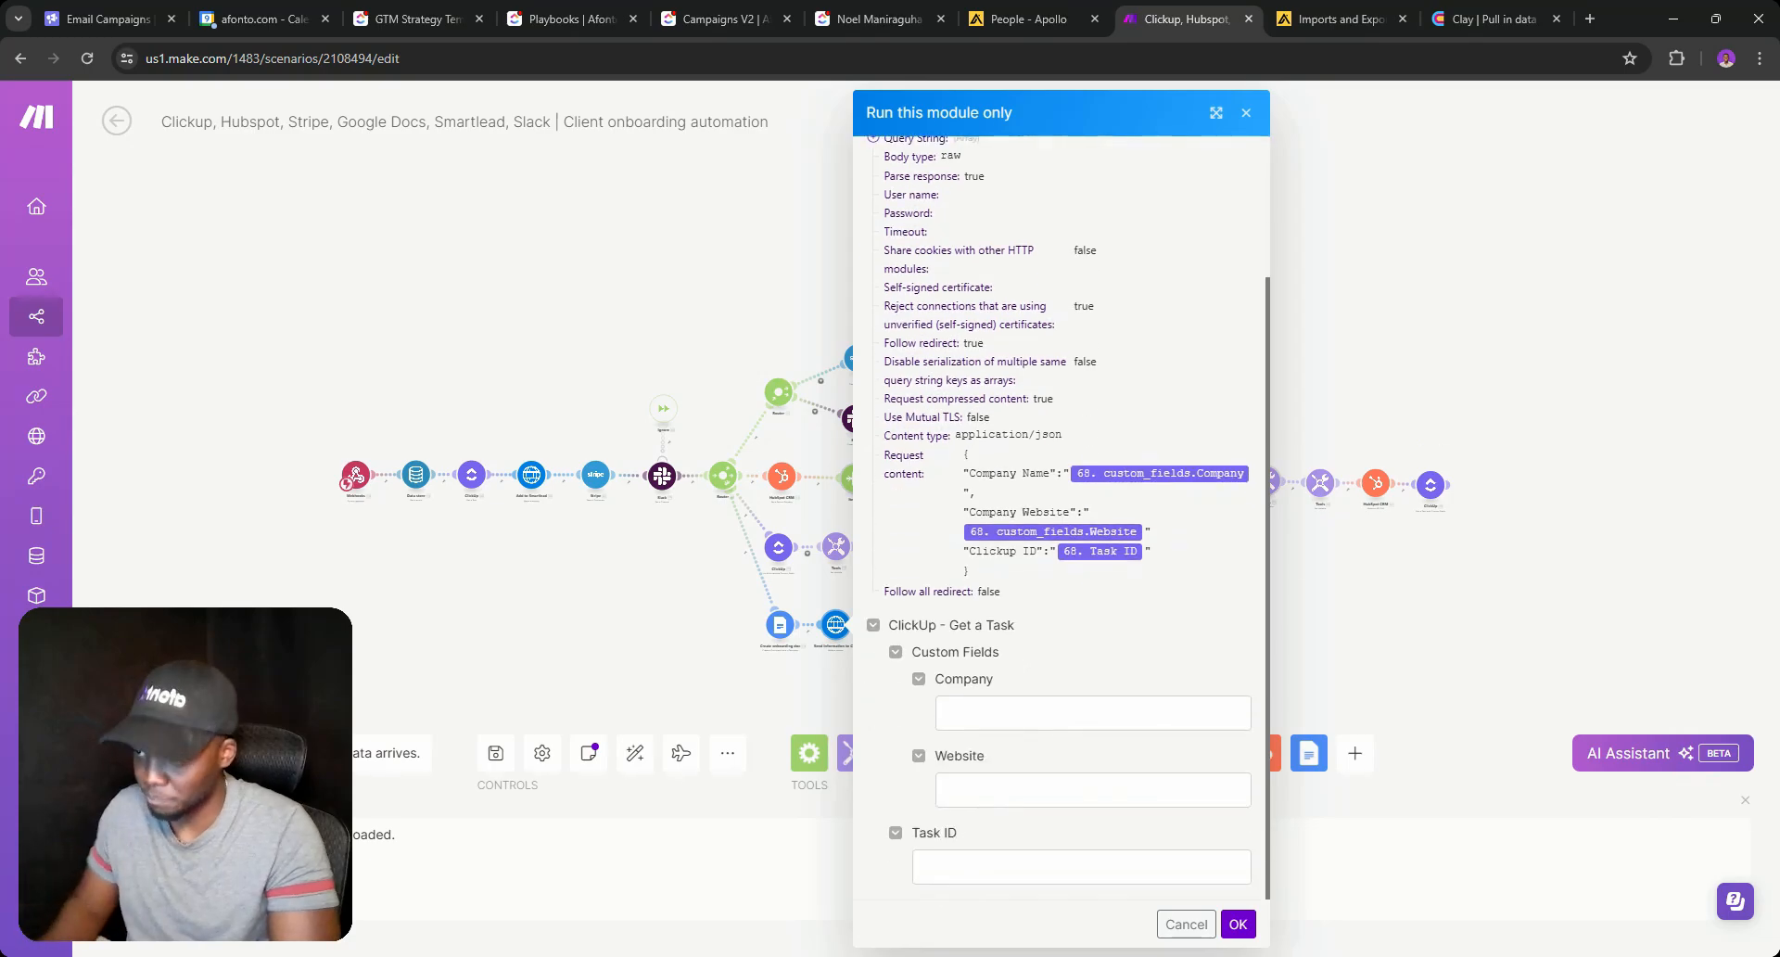
{"action": "left_click", "coordinate": [1005, 726]}
{"action": "type", "text": "Te"}
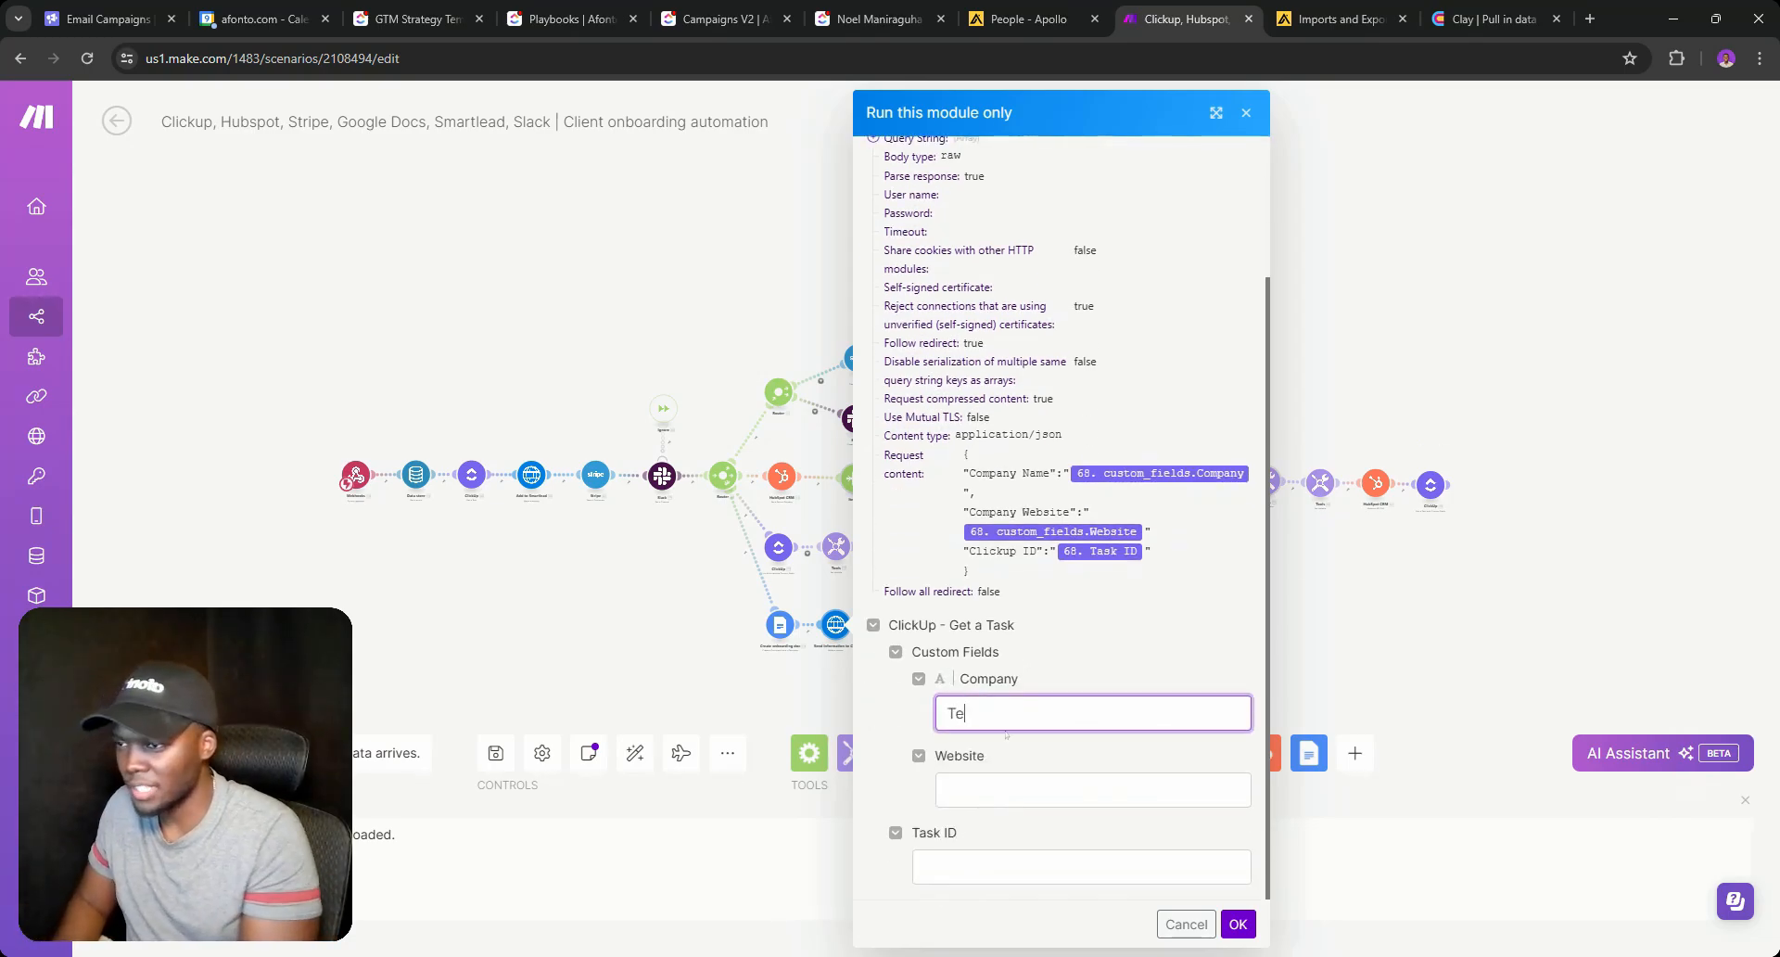
{"action": "type", "text": "am Epic"}
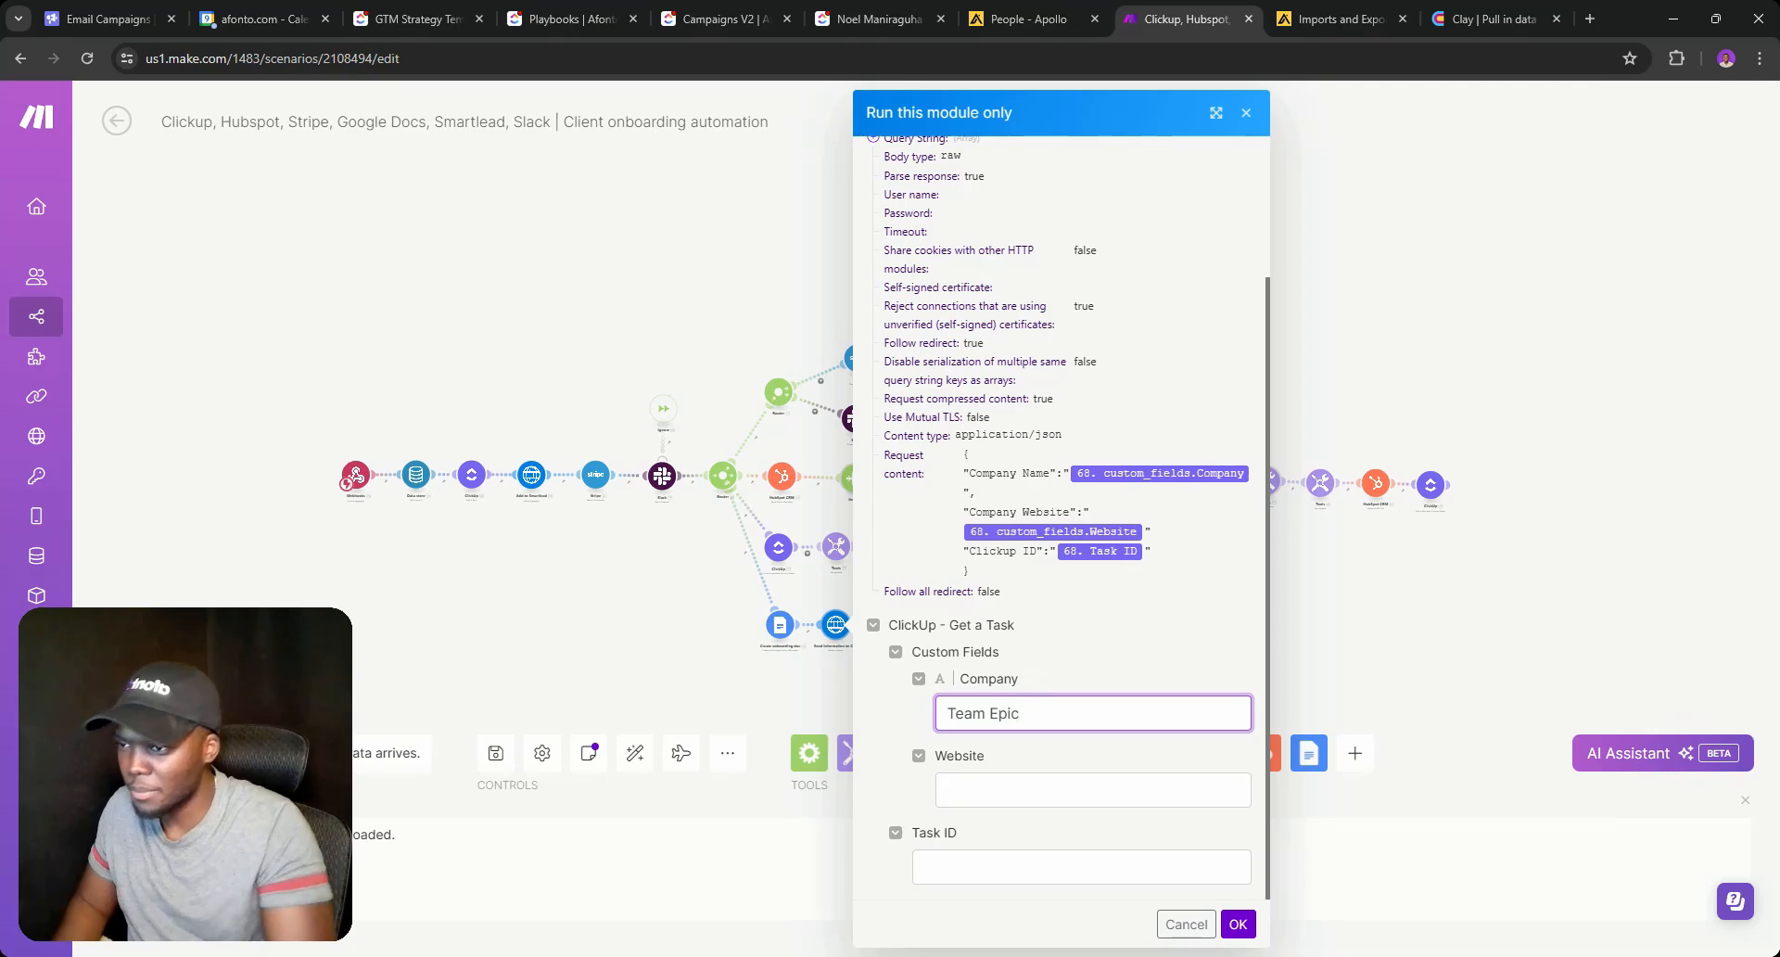
{"action": "key", "text": "Tab"}
{"action": "type", "text": "teamp"}
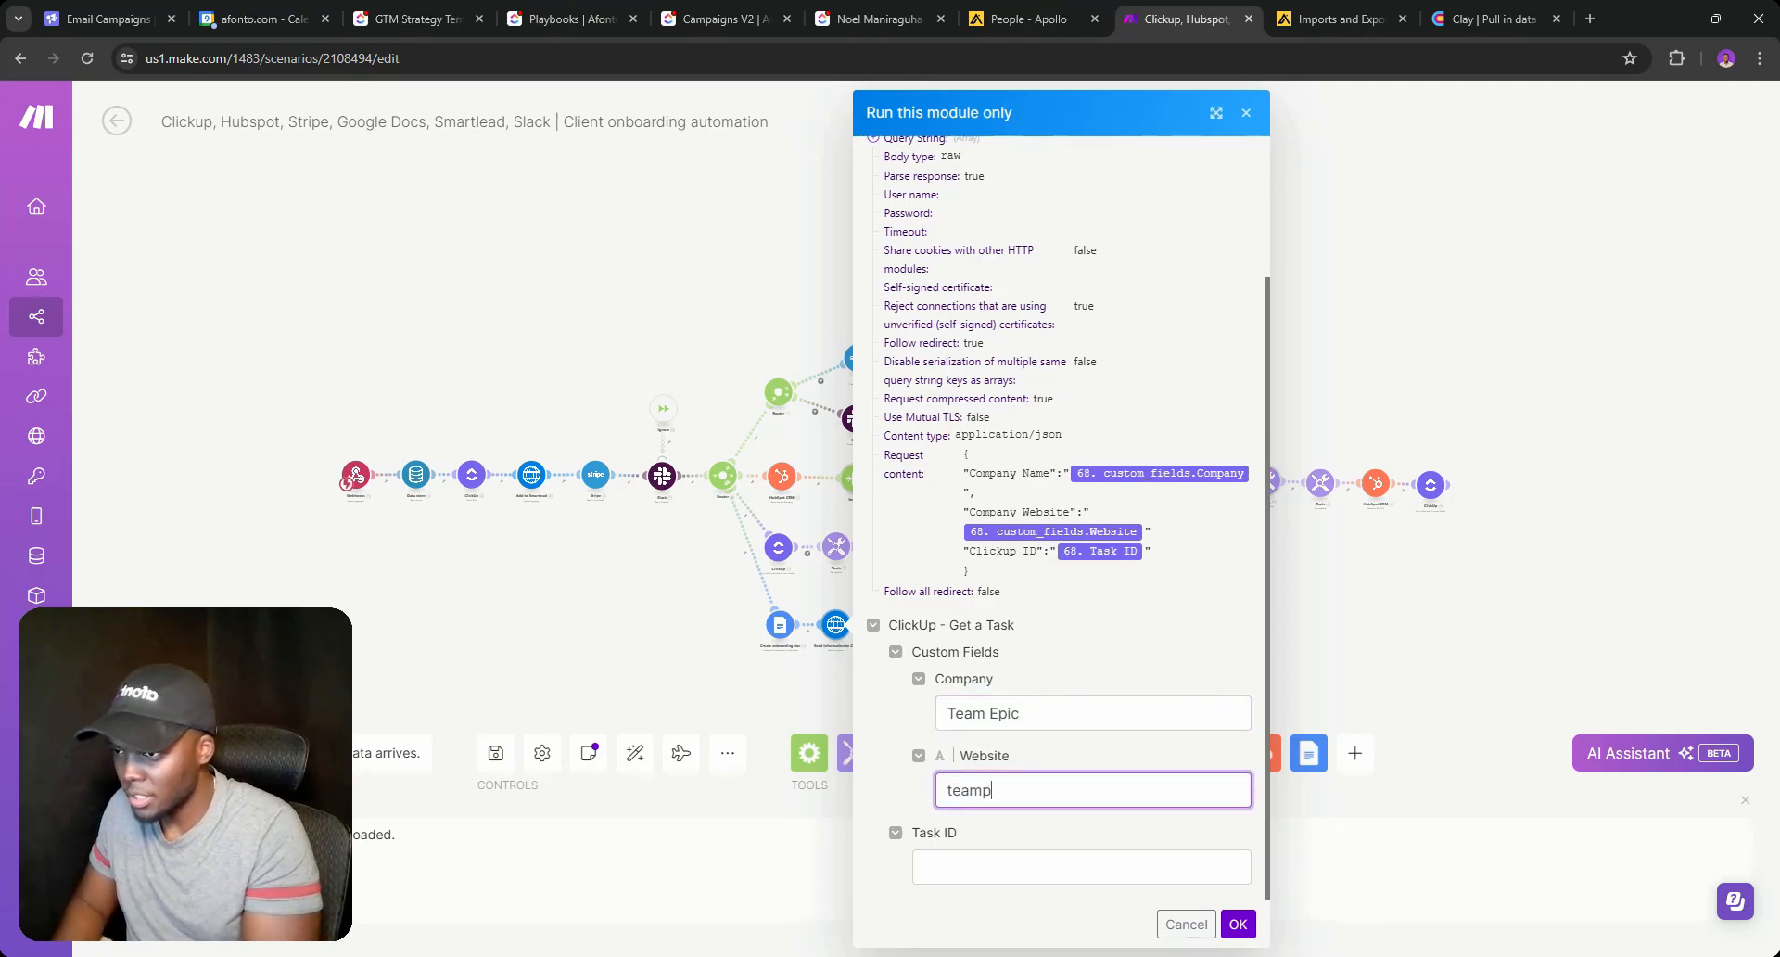
{"action": "key", "text": "BackSpace"}
{"action": "type", "text": "epic.a"}
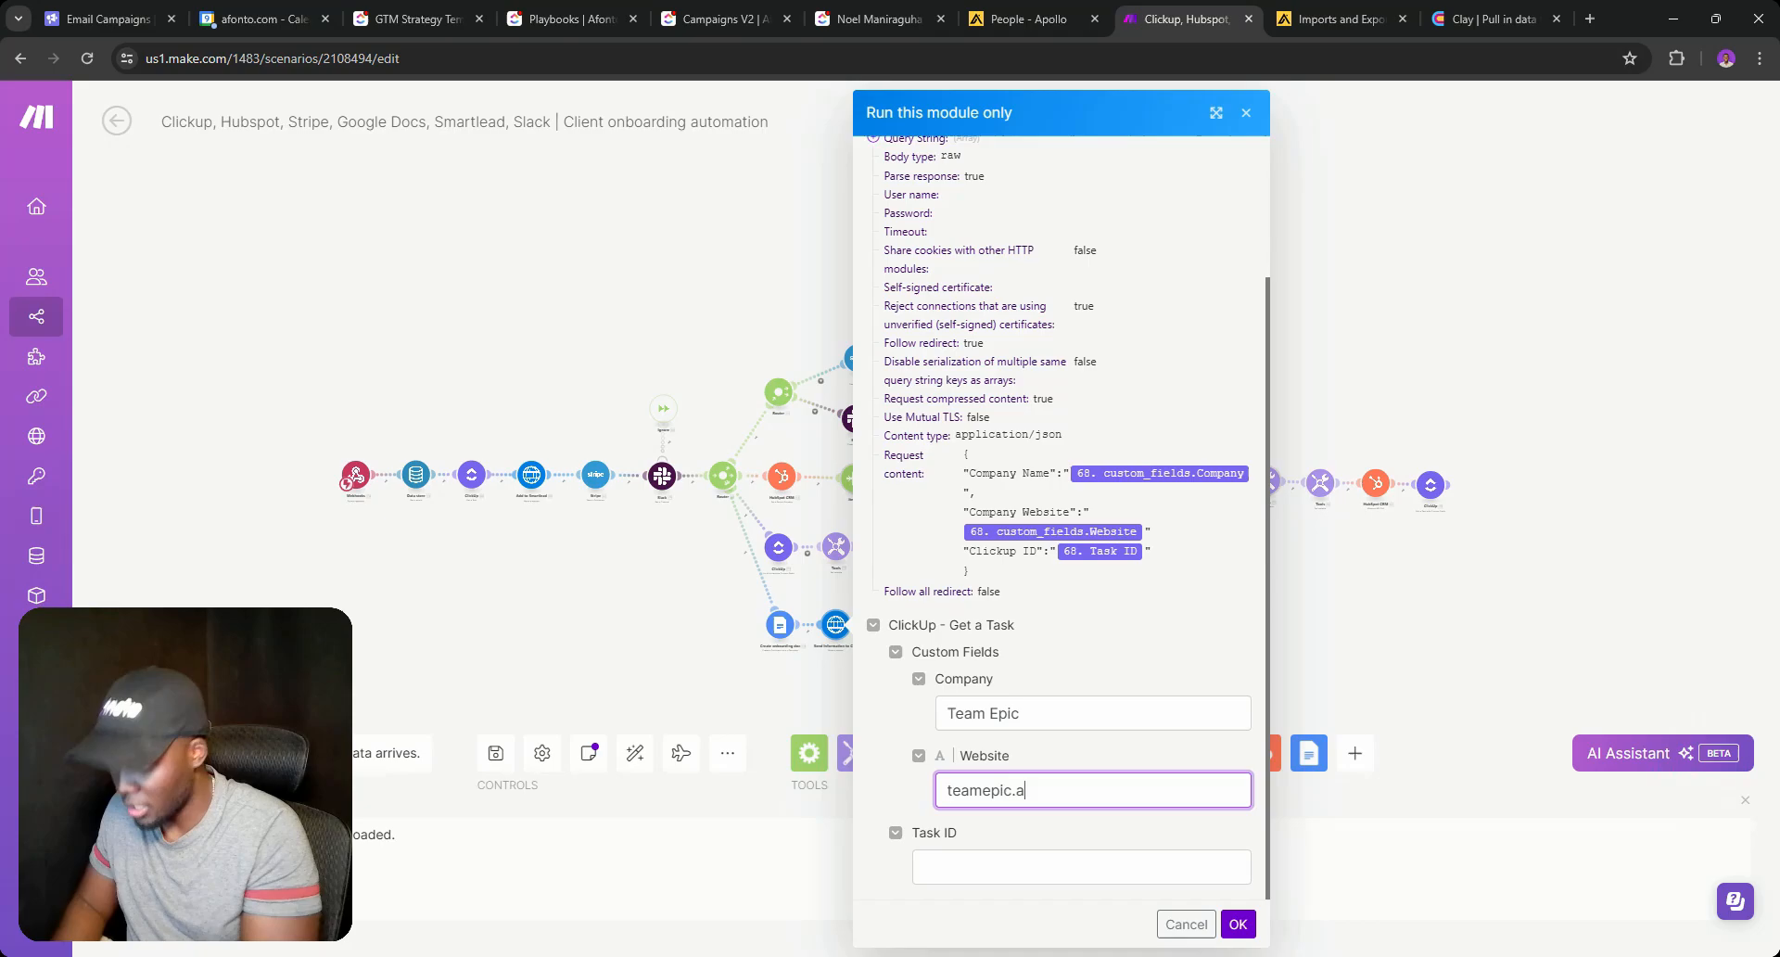
{"action": "type", "text": "i"}
{"action": "key", "text": "Tab"}
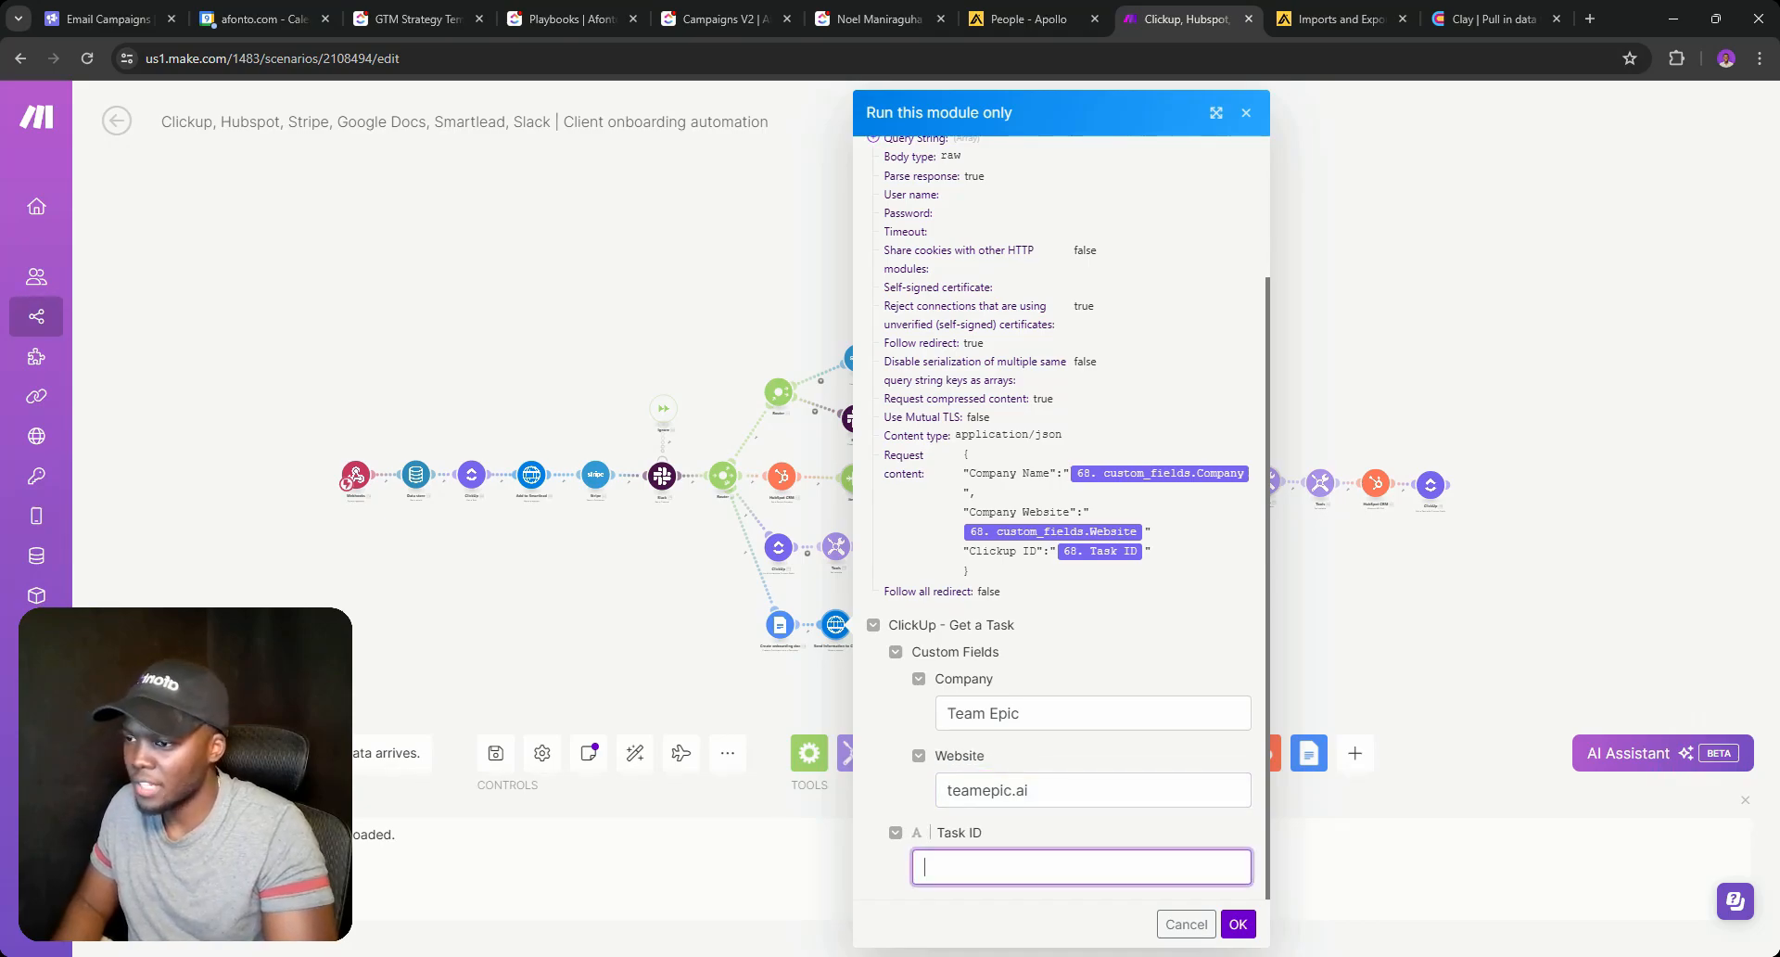
Copy the ClickUp task ID into the Task ID field and run the module.
{"action": "left_click", "coordinate": [831, 8]}
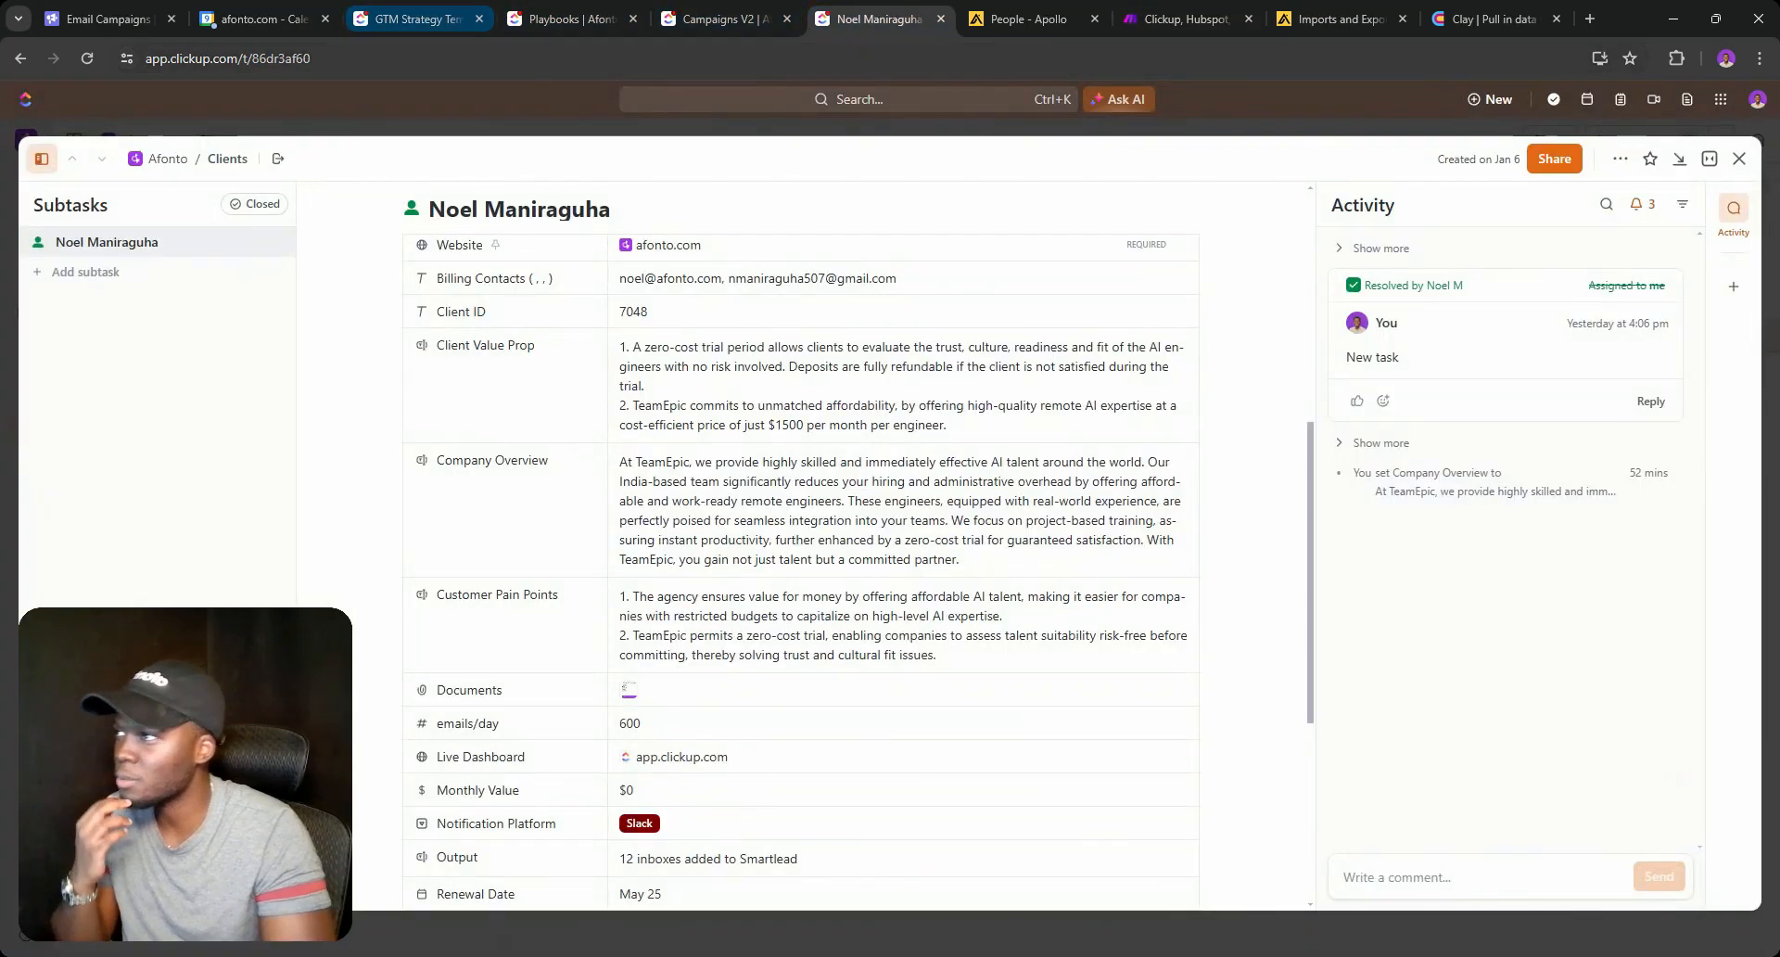
{"action": "double_click", "coordinate": [323, 58]}
{"action": "key", "text": "ctrl+c"}
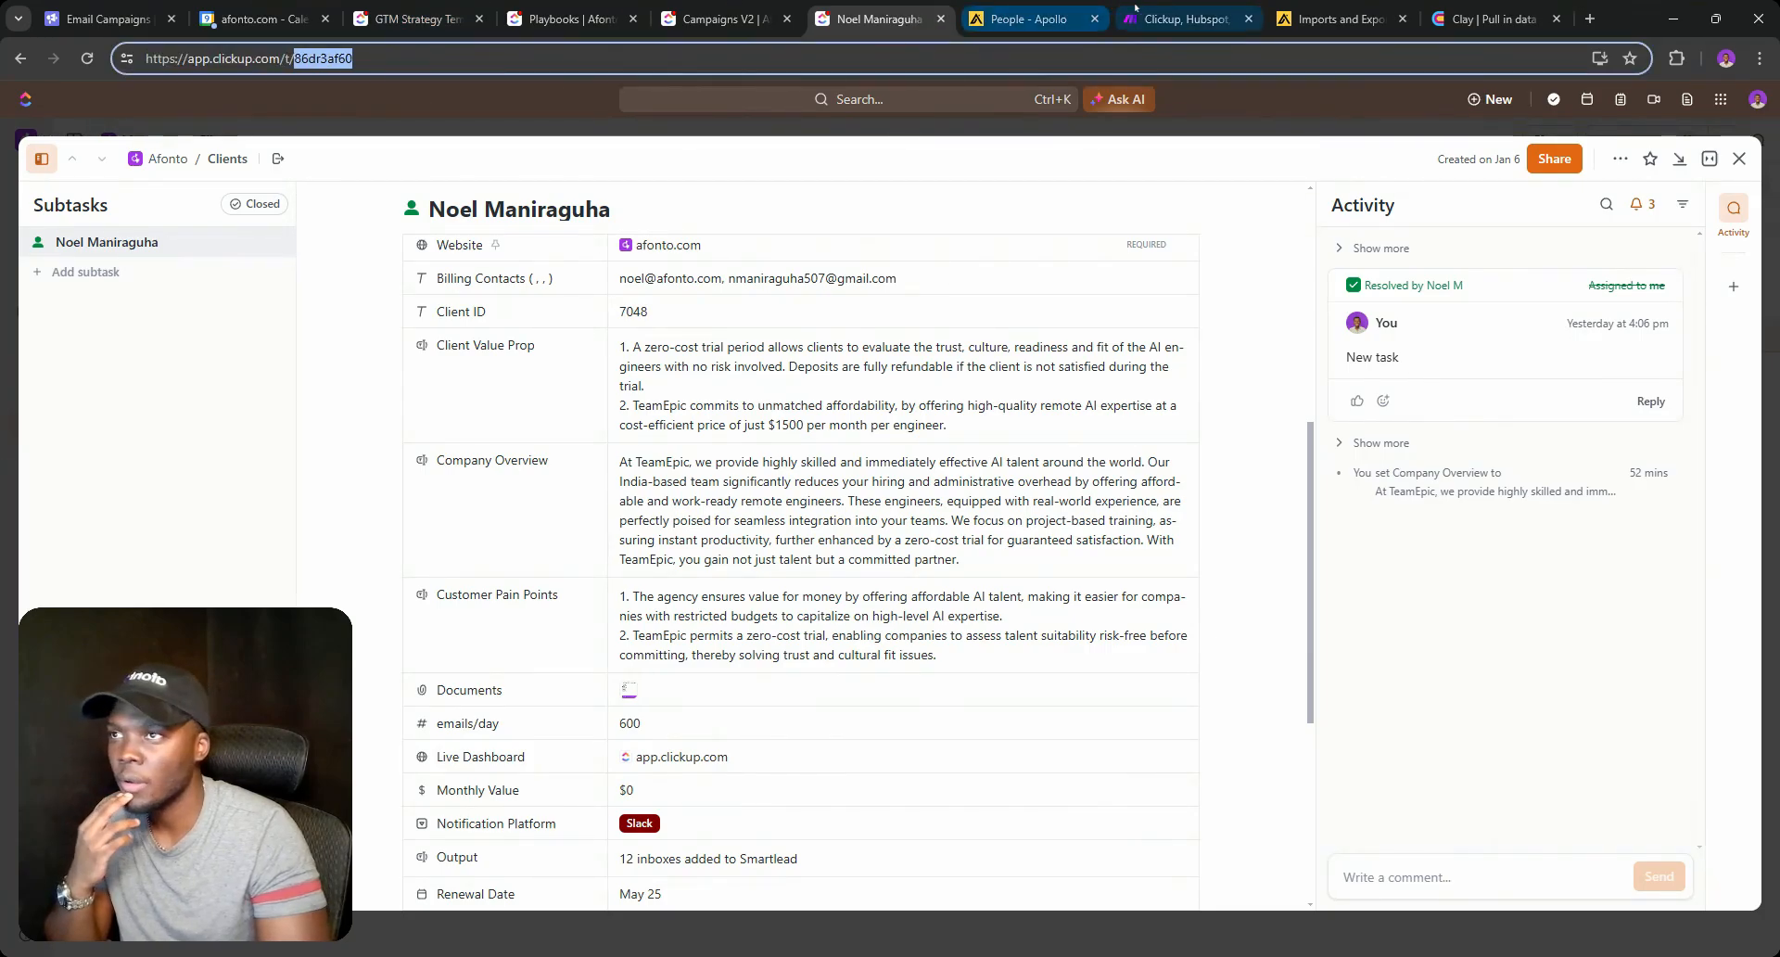
{"action": "left_click", "coordinate": [1187, 18]}
{"action": "key", "text": "ctrl+v"}
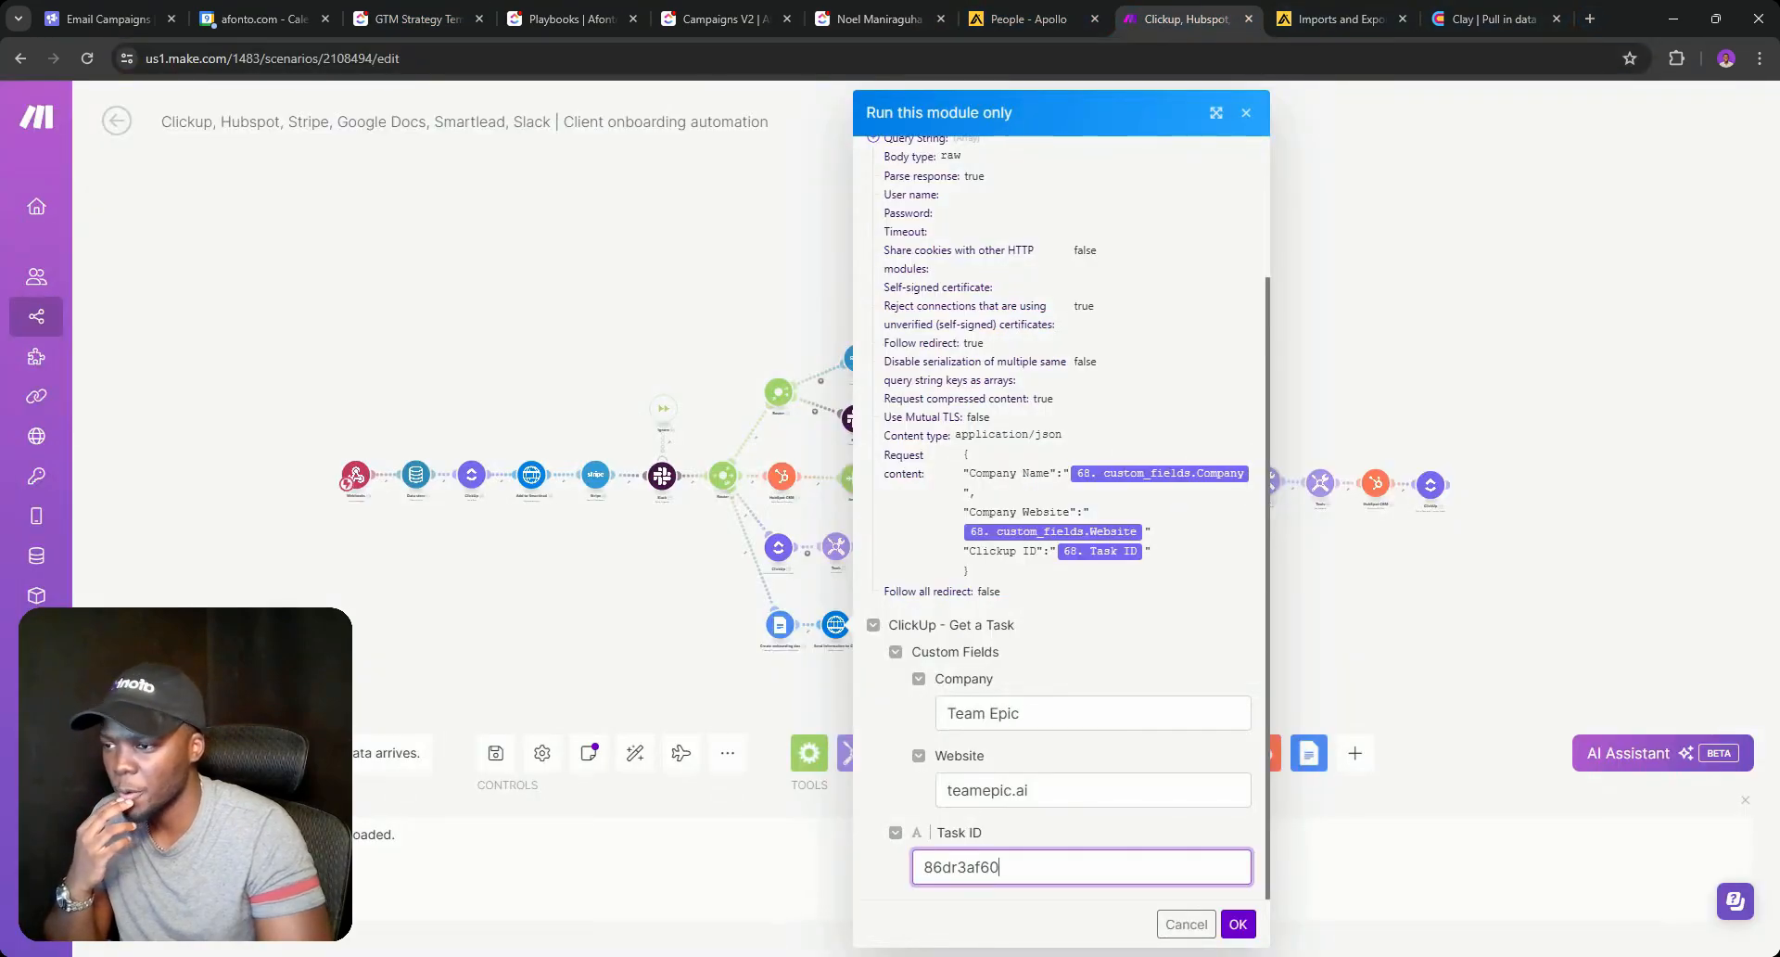
{"action": "left_click", "coordinate": [1234, 925]}
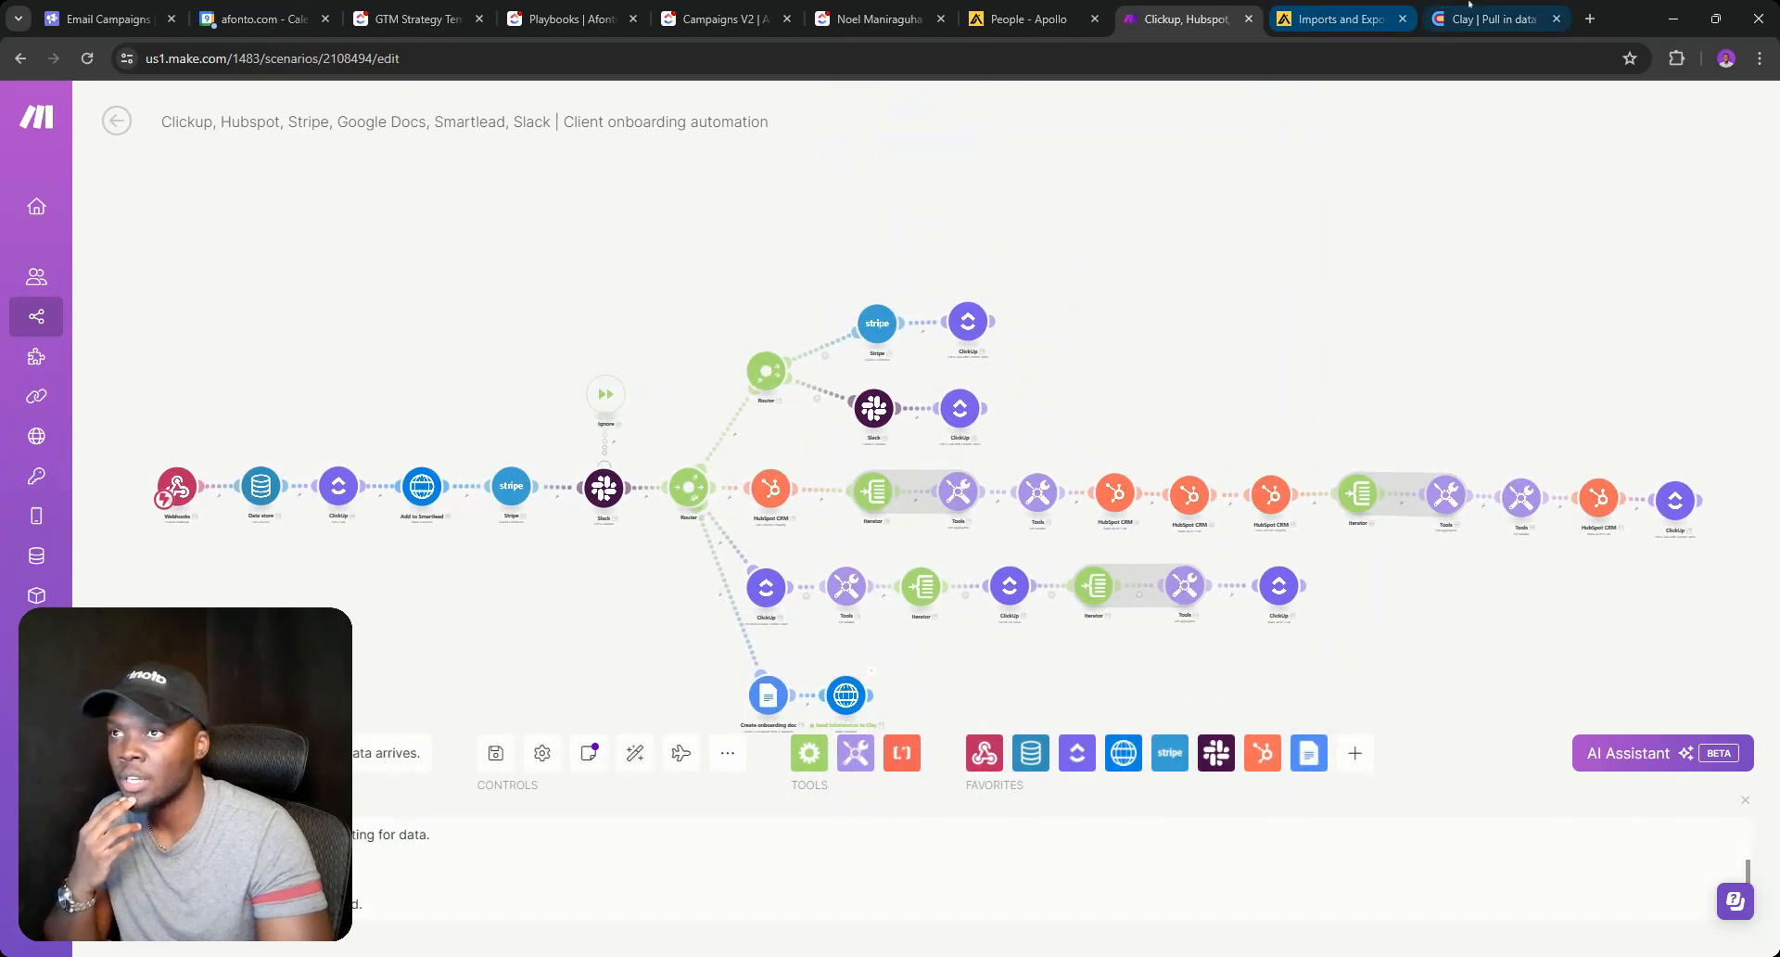
{"action": "left_click", "coordinate": [1492, 18]}
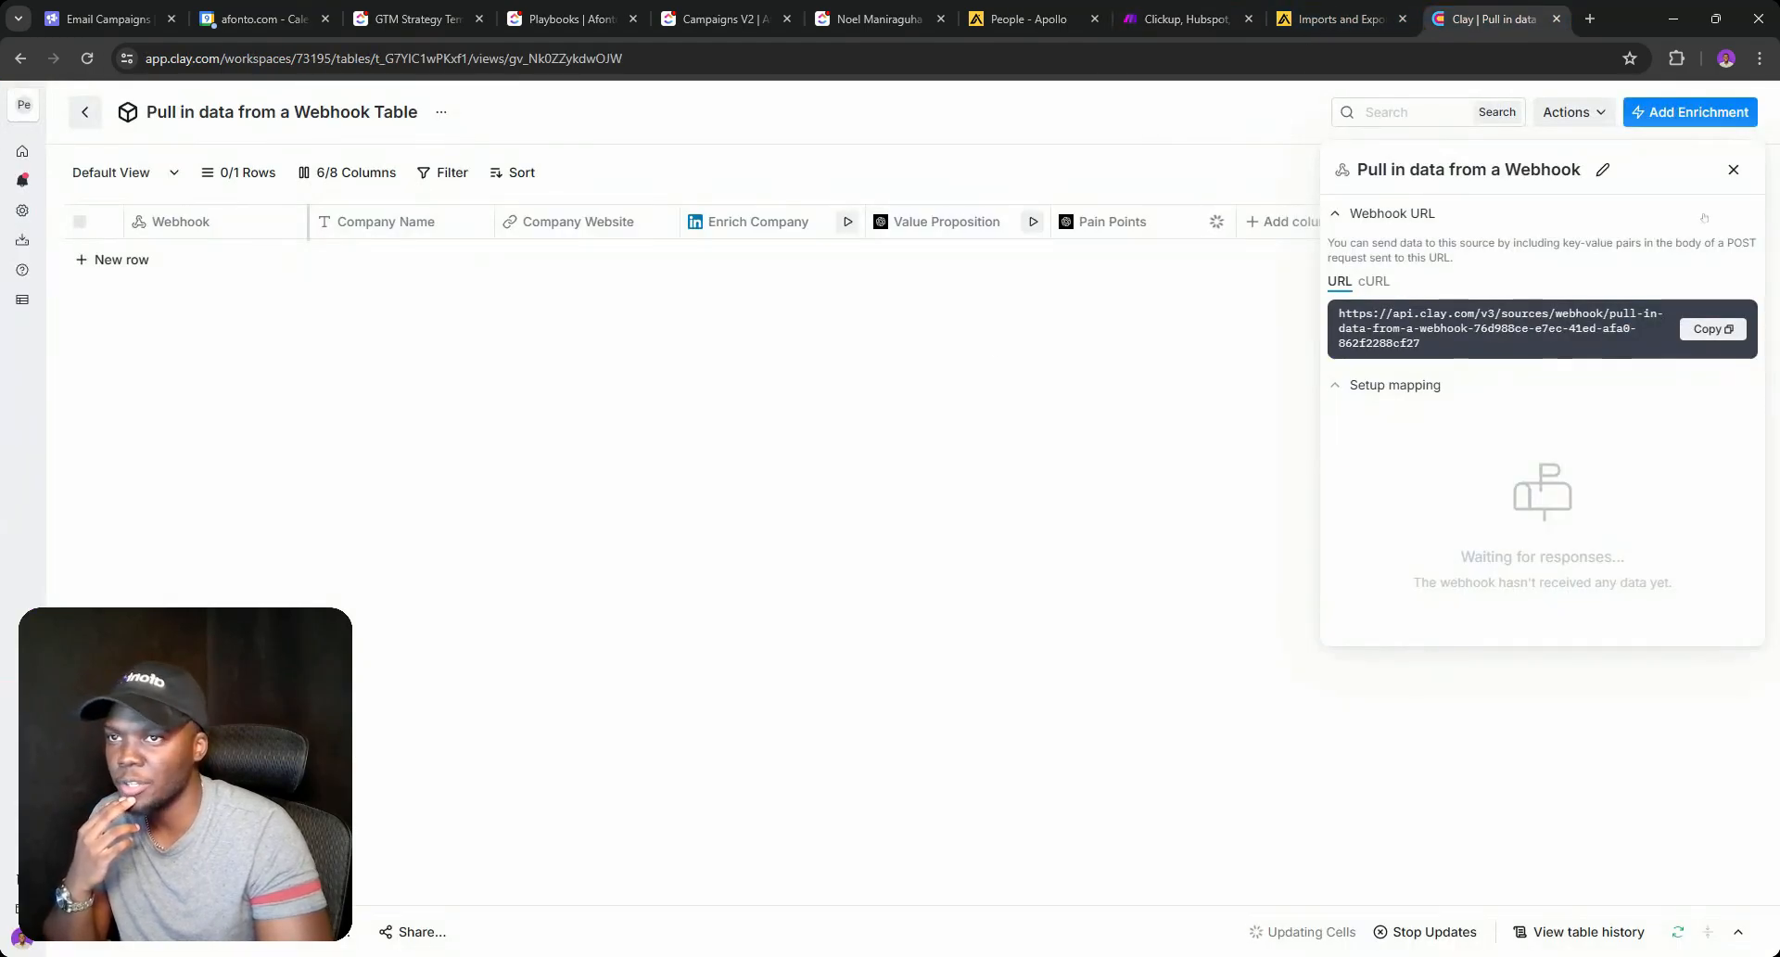
Close the webhook panel, reload the table, and inspect row 1's Webhook cell.
{"action": "left_click", "coordinate": [1732, 169]}
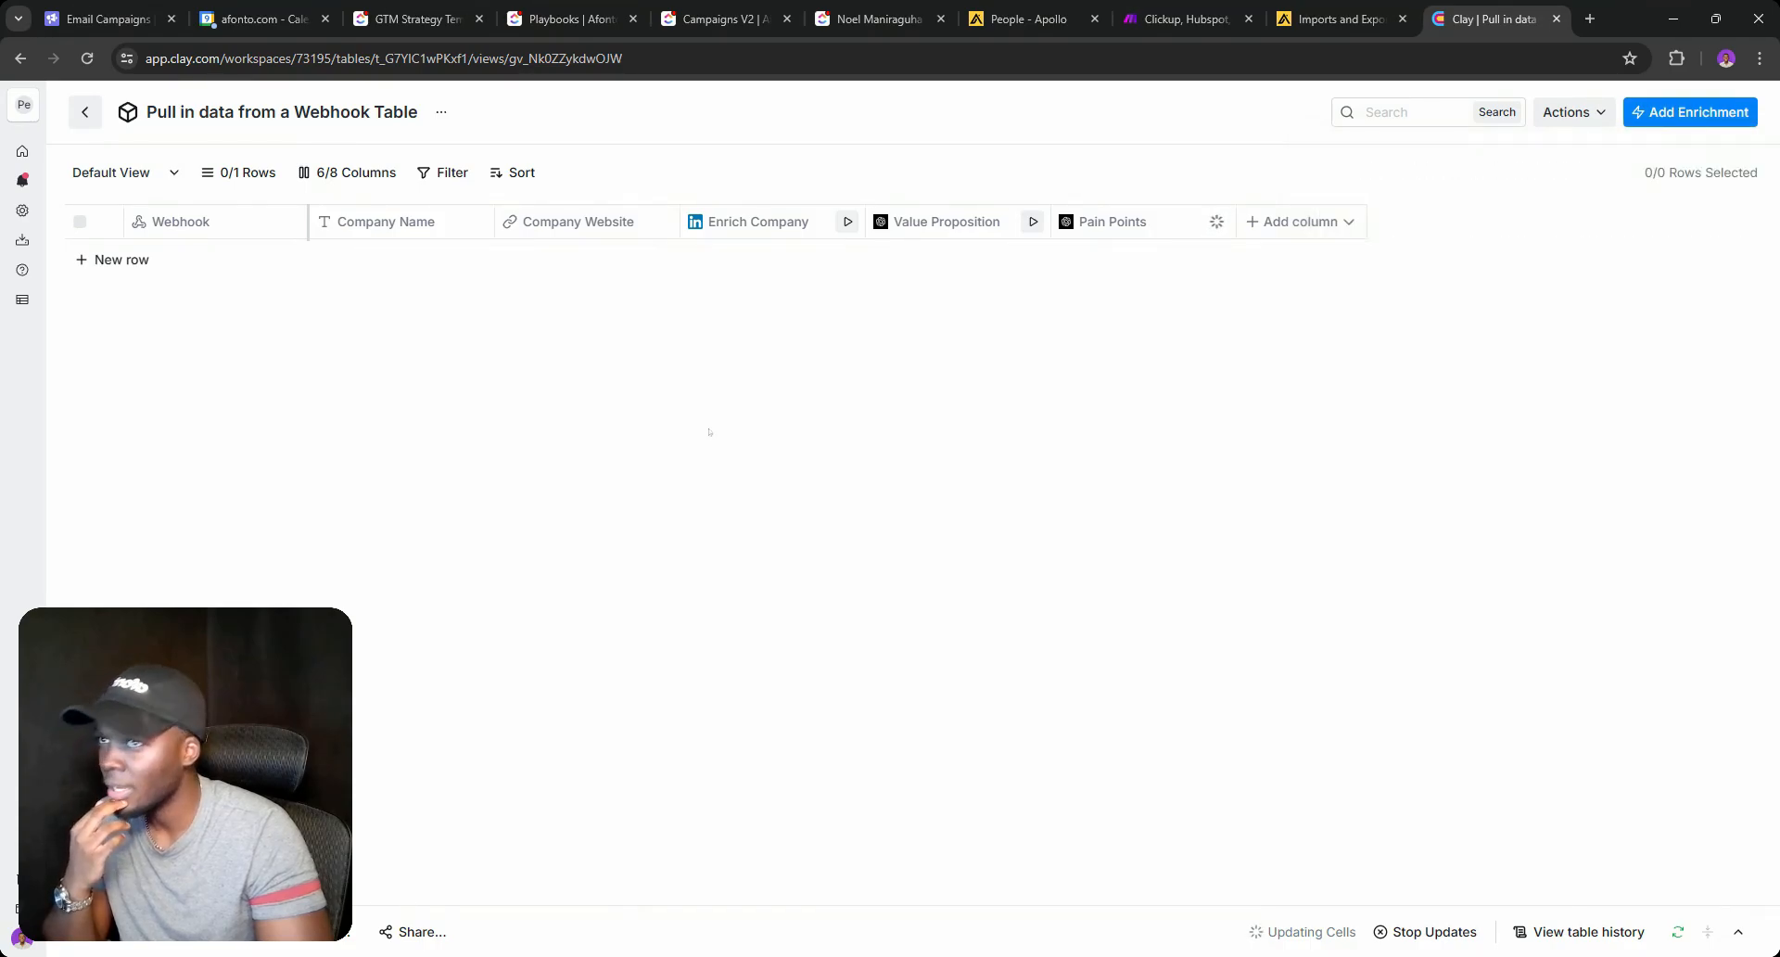
{"action": "left_click", "coordinate": [87, 59]}
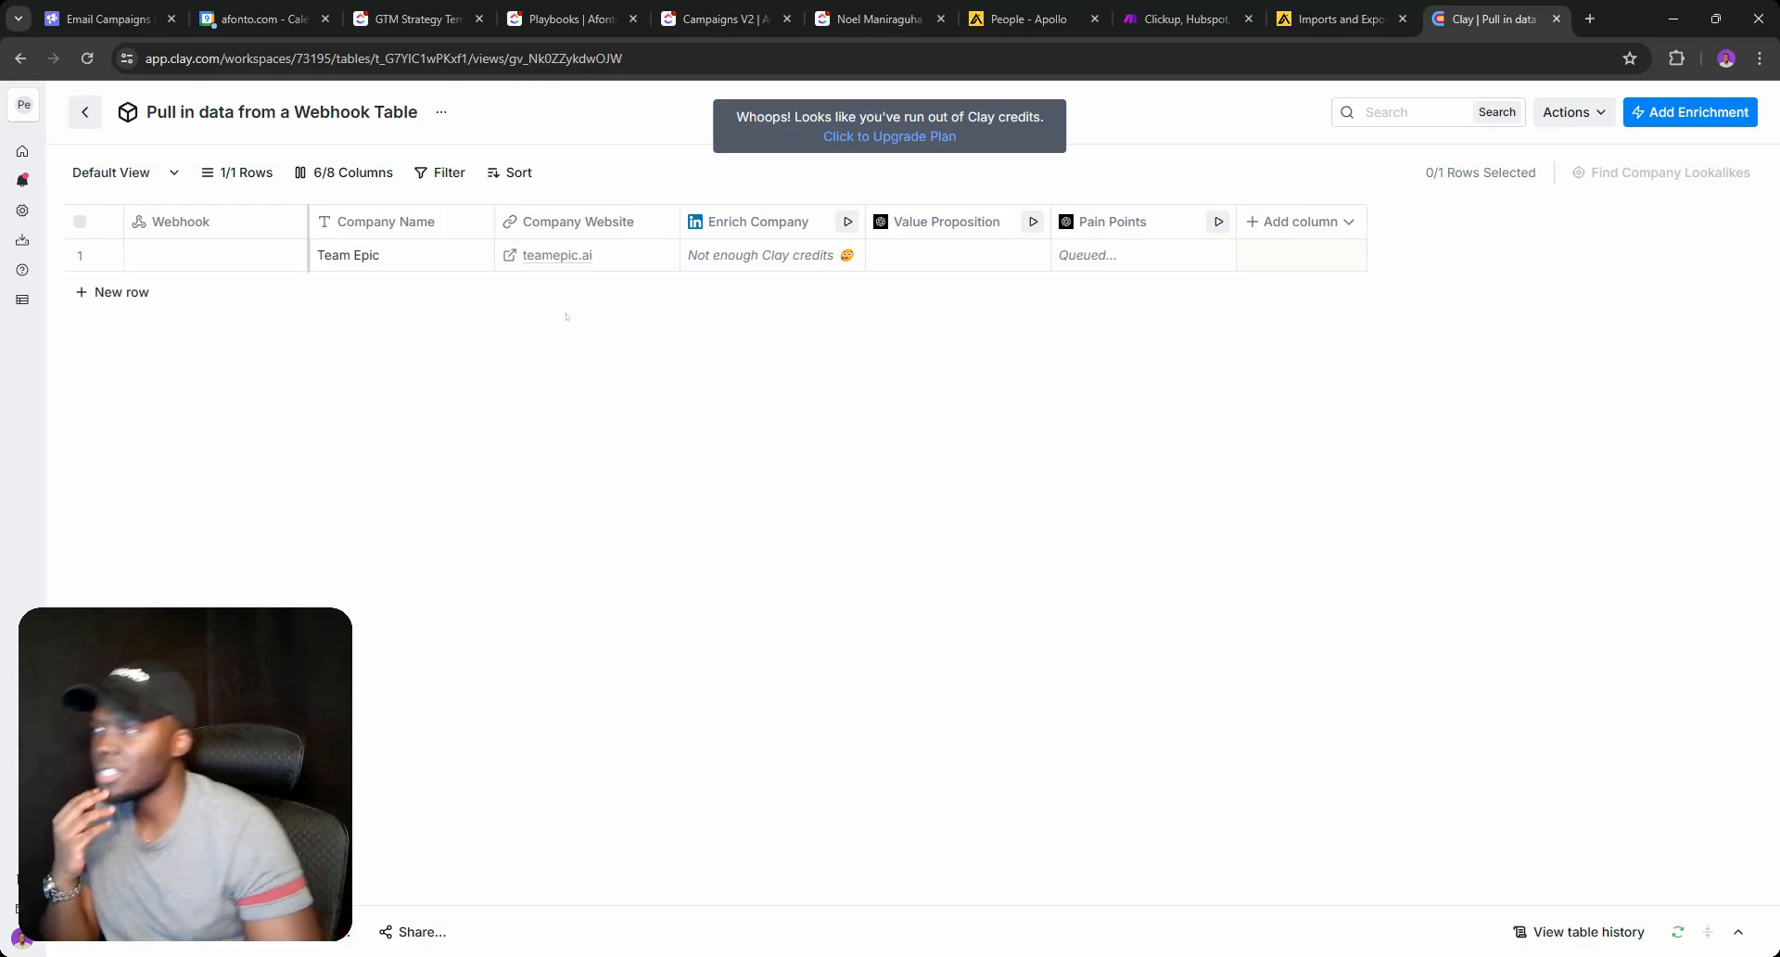
{"action": "left_click", "coordinate": [177, 255]}
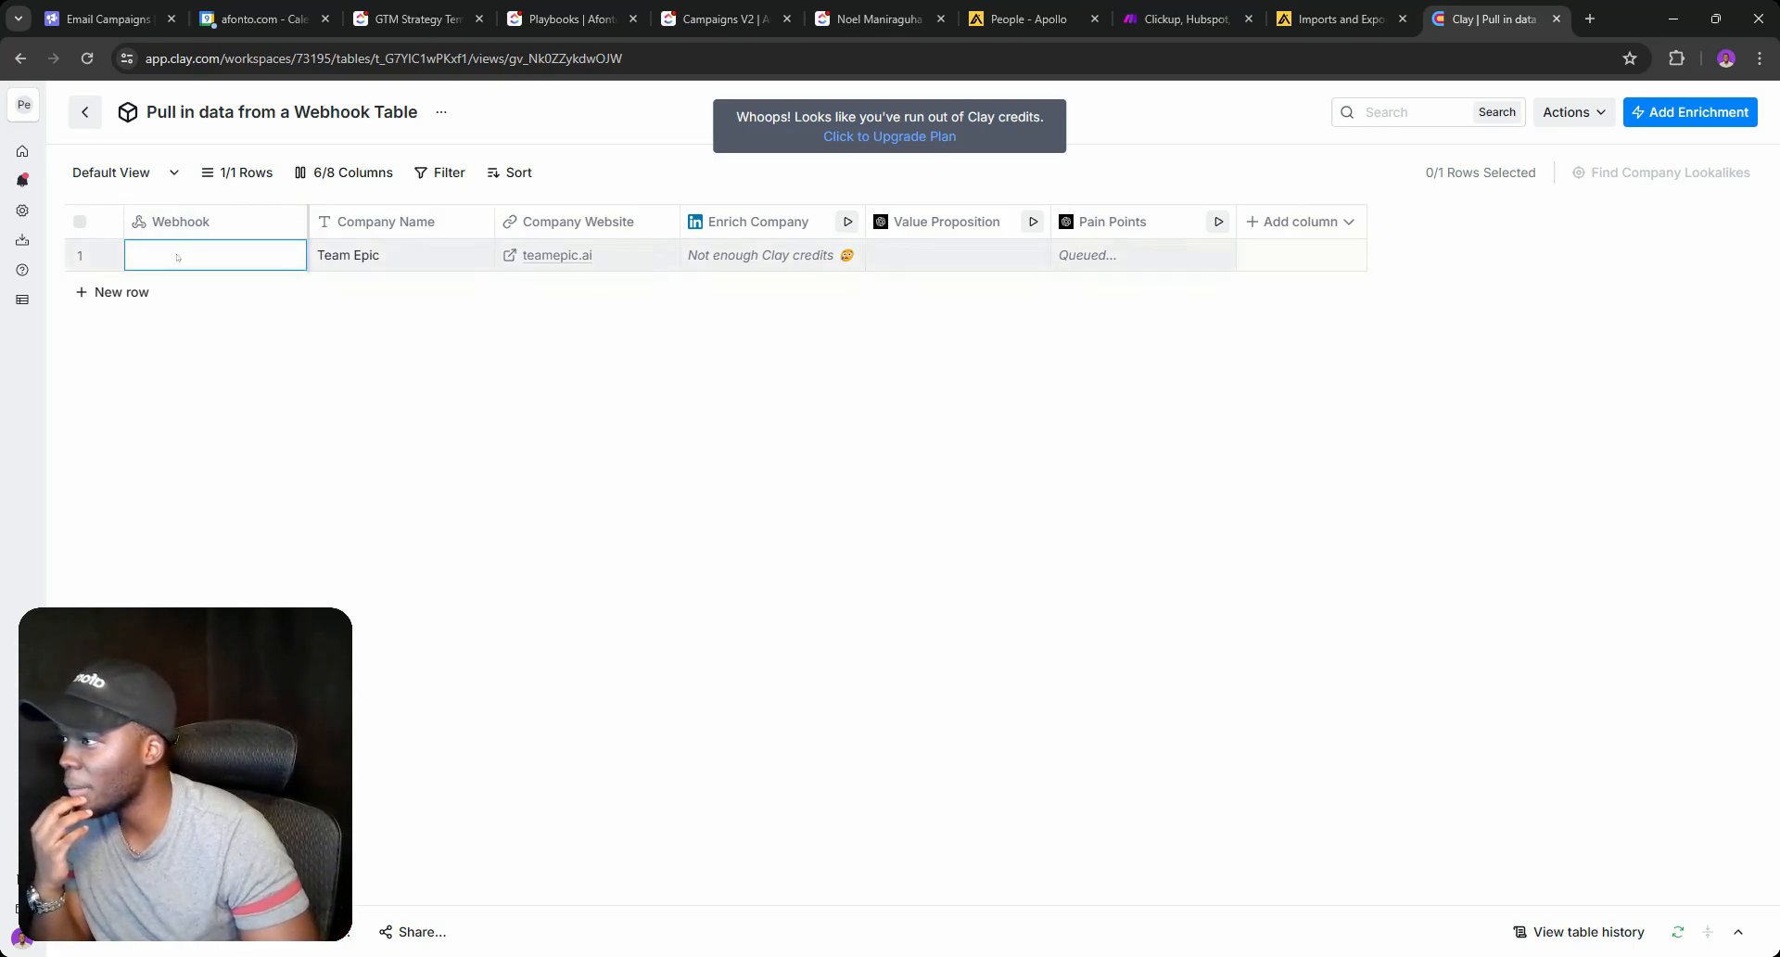
{"action": "left_click", "coordinate": [177, 256]}
{"action": "left_click", "coordinate": [246, 263]}
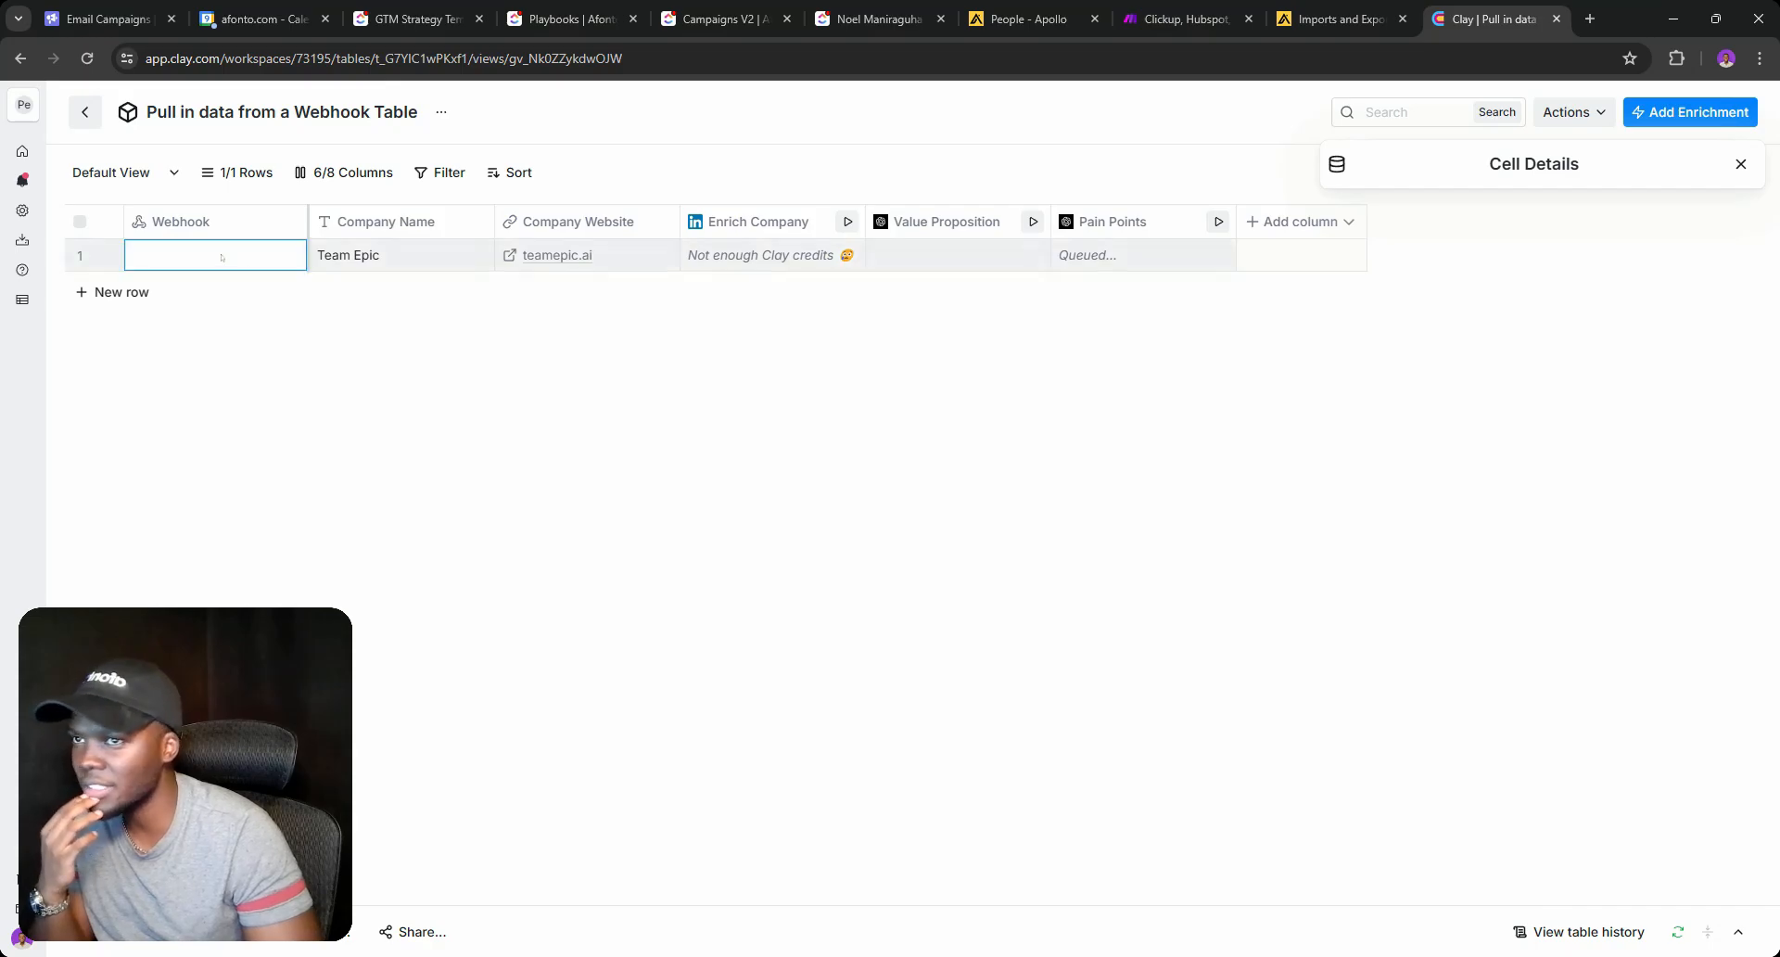
{"action": "left_click", "coordinate": [213, 221]}
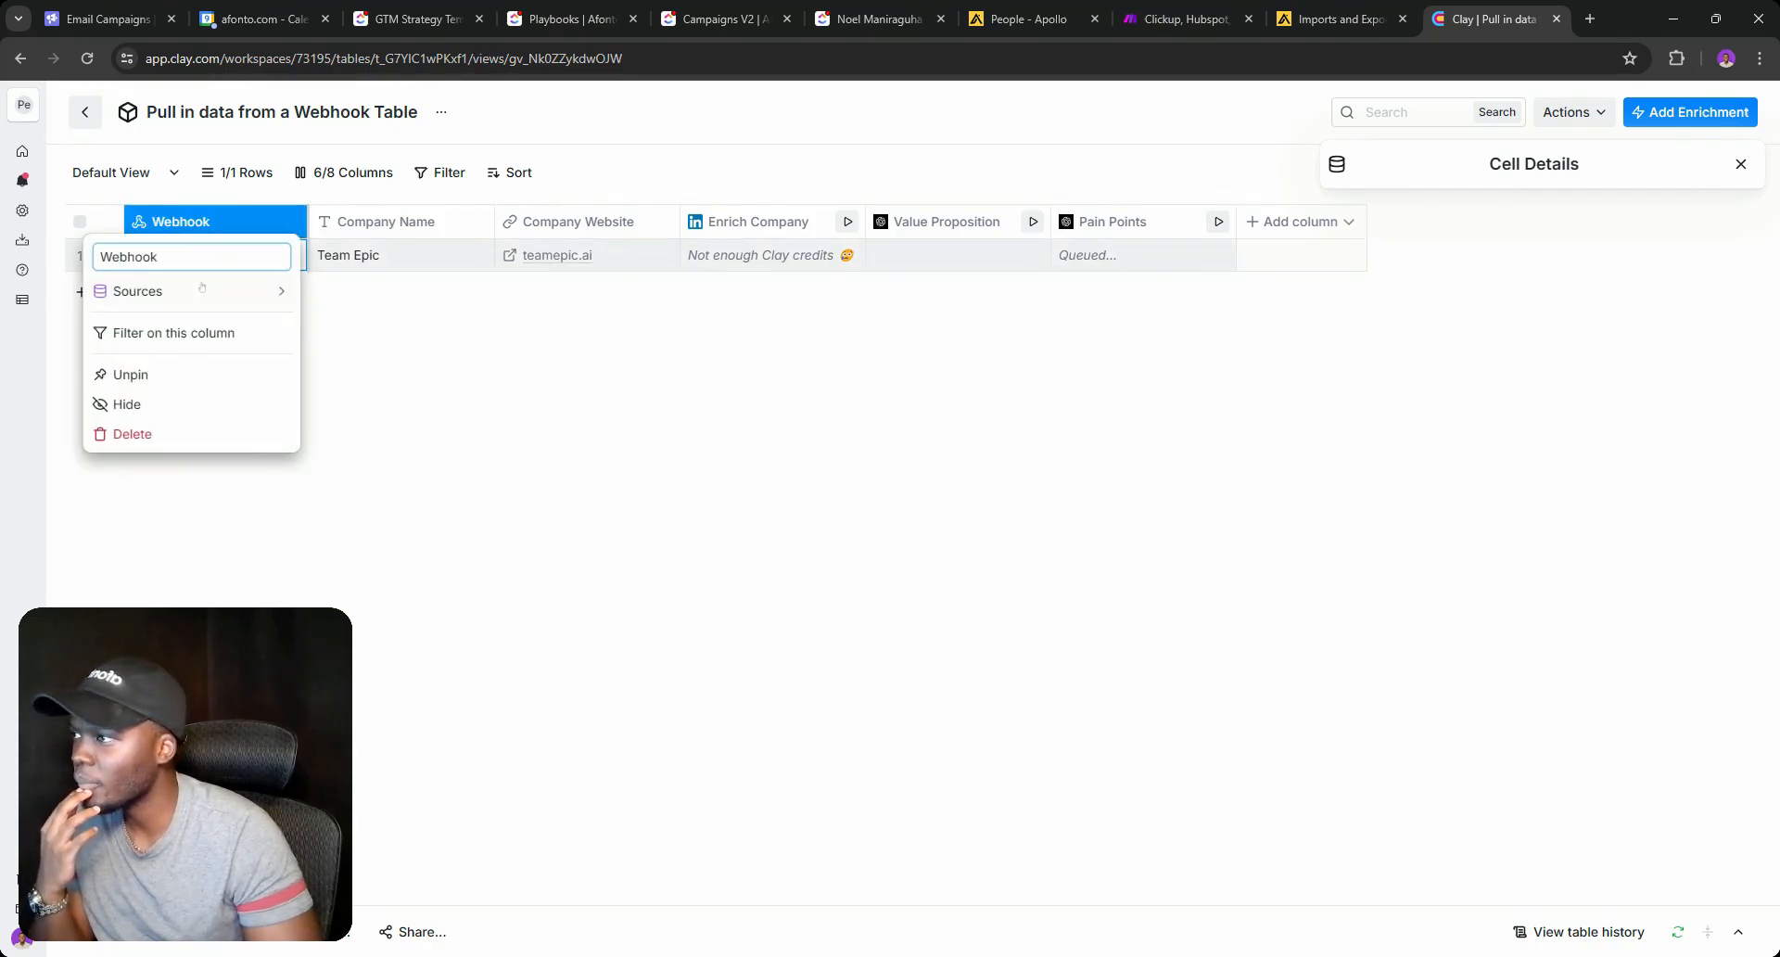
{"action": "left_click", "coordinate": [328, 332]}
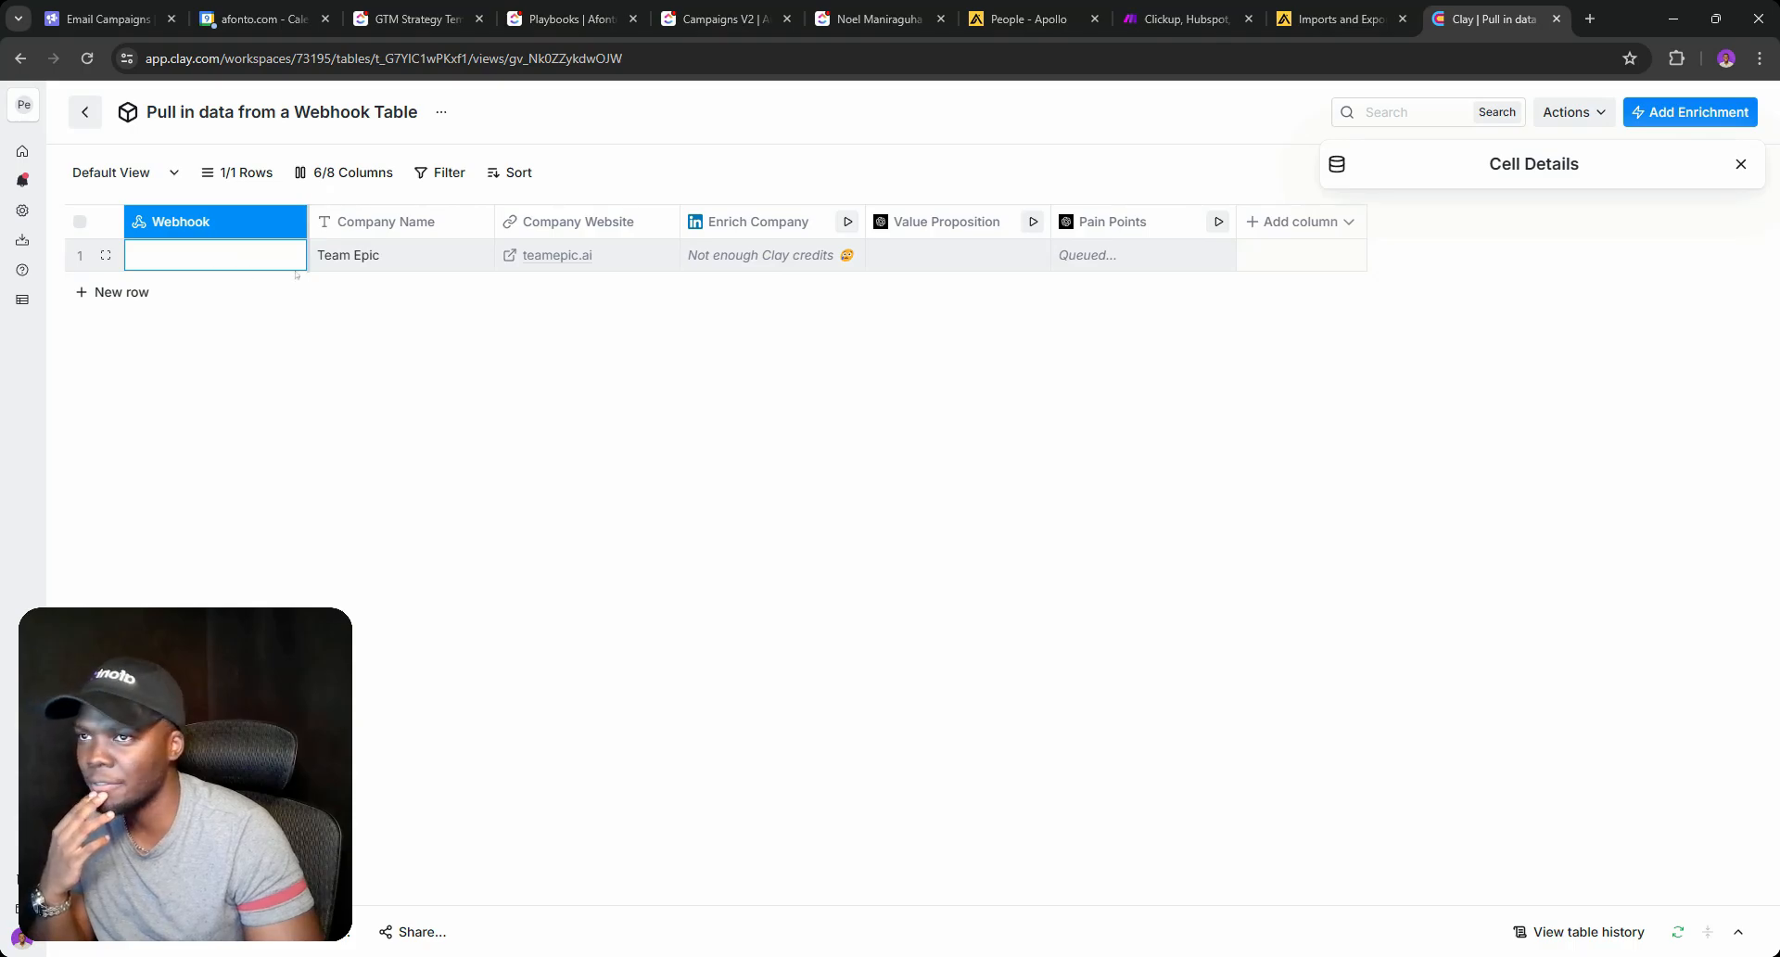
{"action": "left_click", "coordinate": [1742, 164]}
Reload the table again and open the full Team Epic record.
{"action": "left_click", "coordinate": [86, 57]}
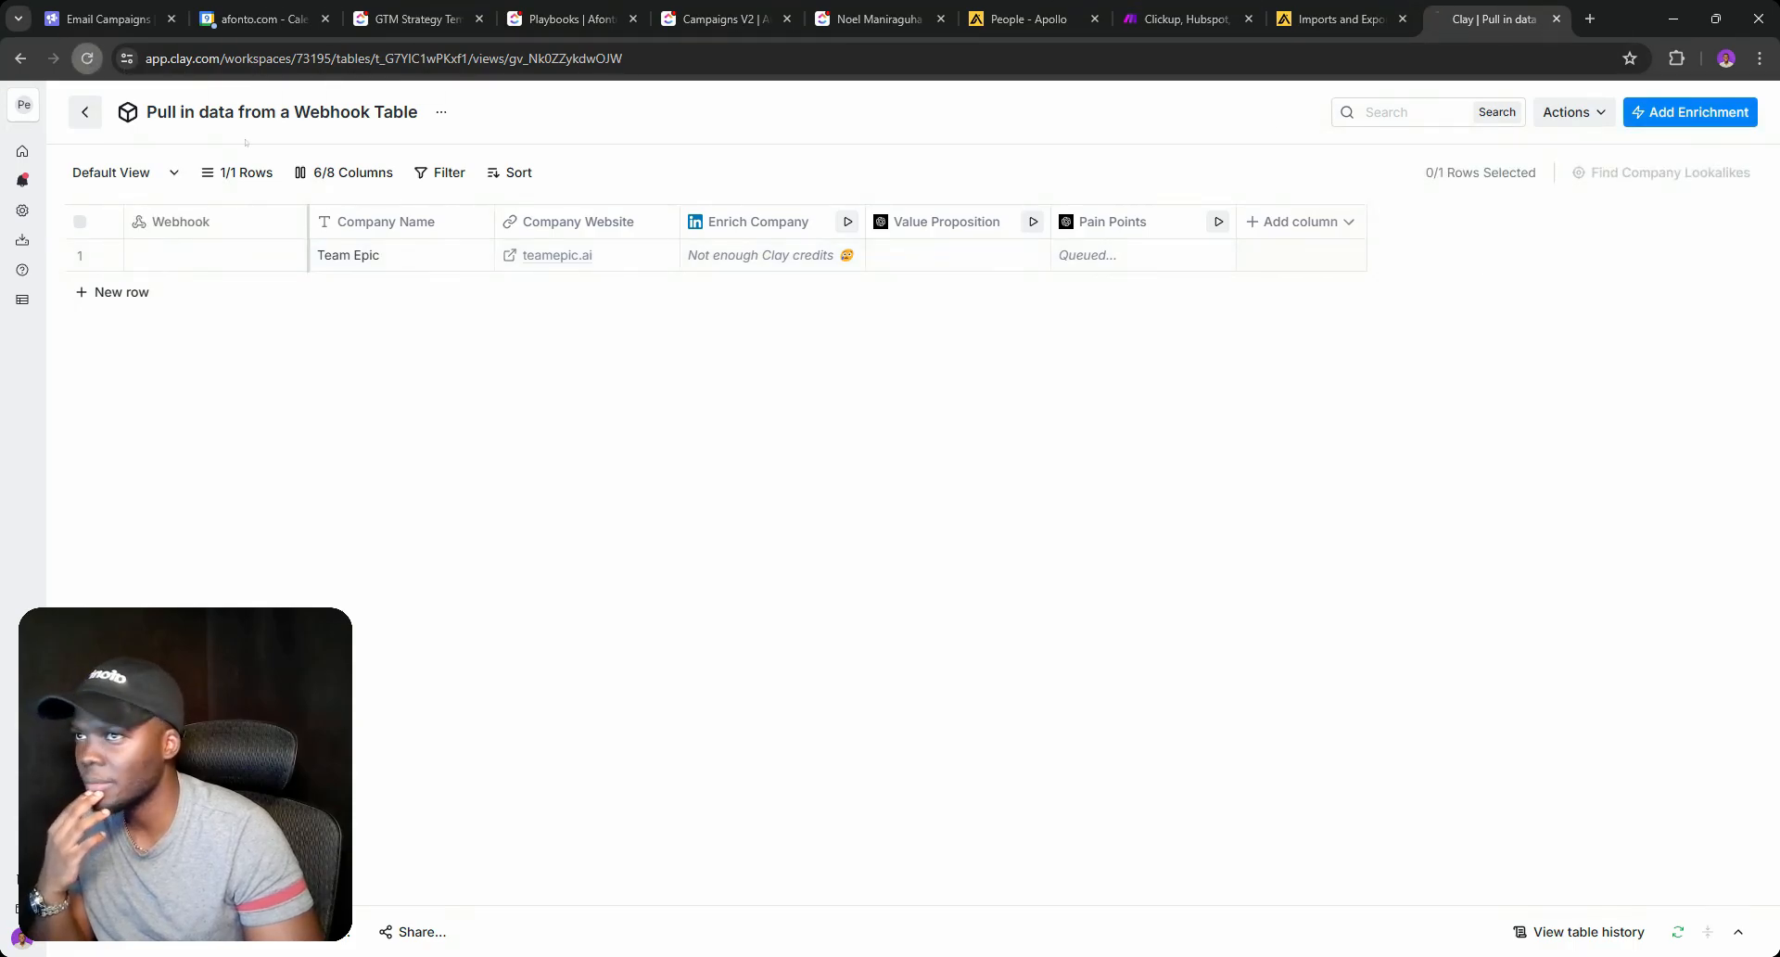
{"action": "left_click", "coordinate": [169, 253]}
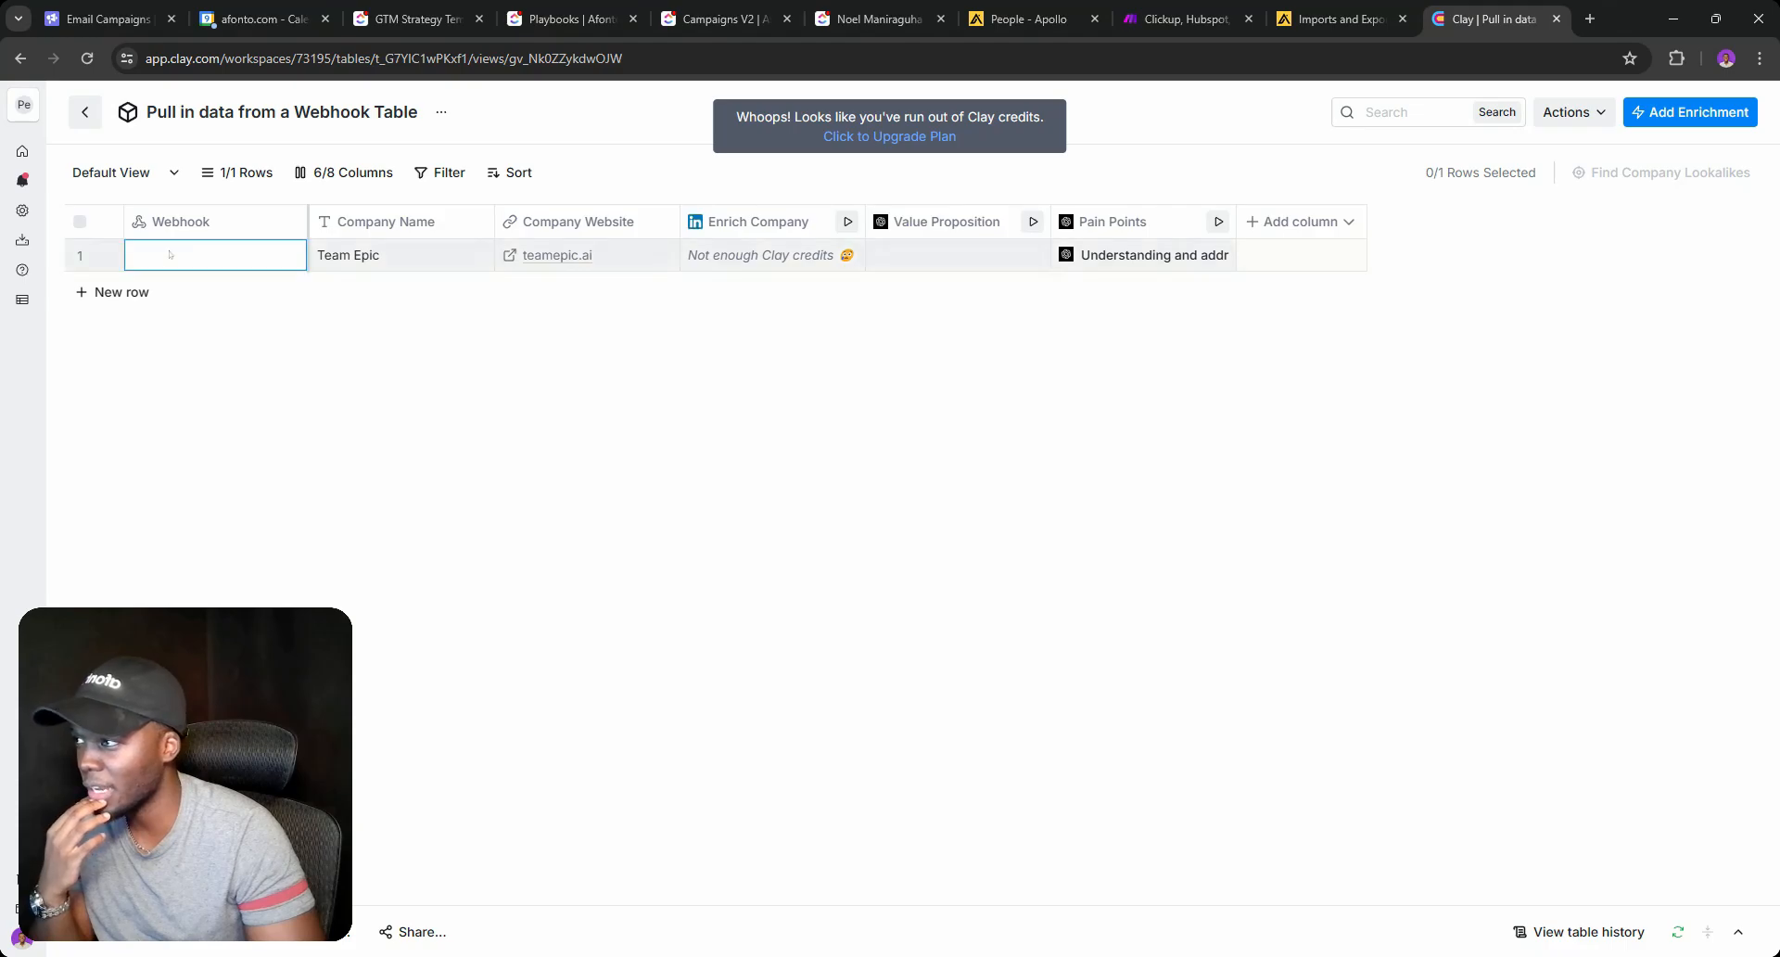
{"action": "left_click", "coordinate": [106, 255]}
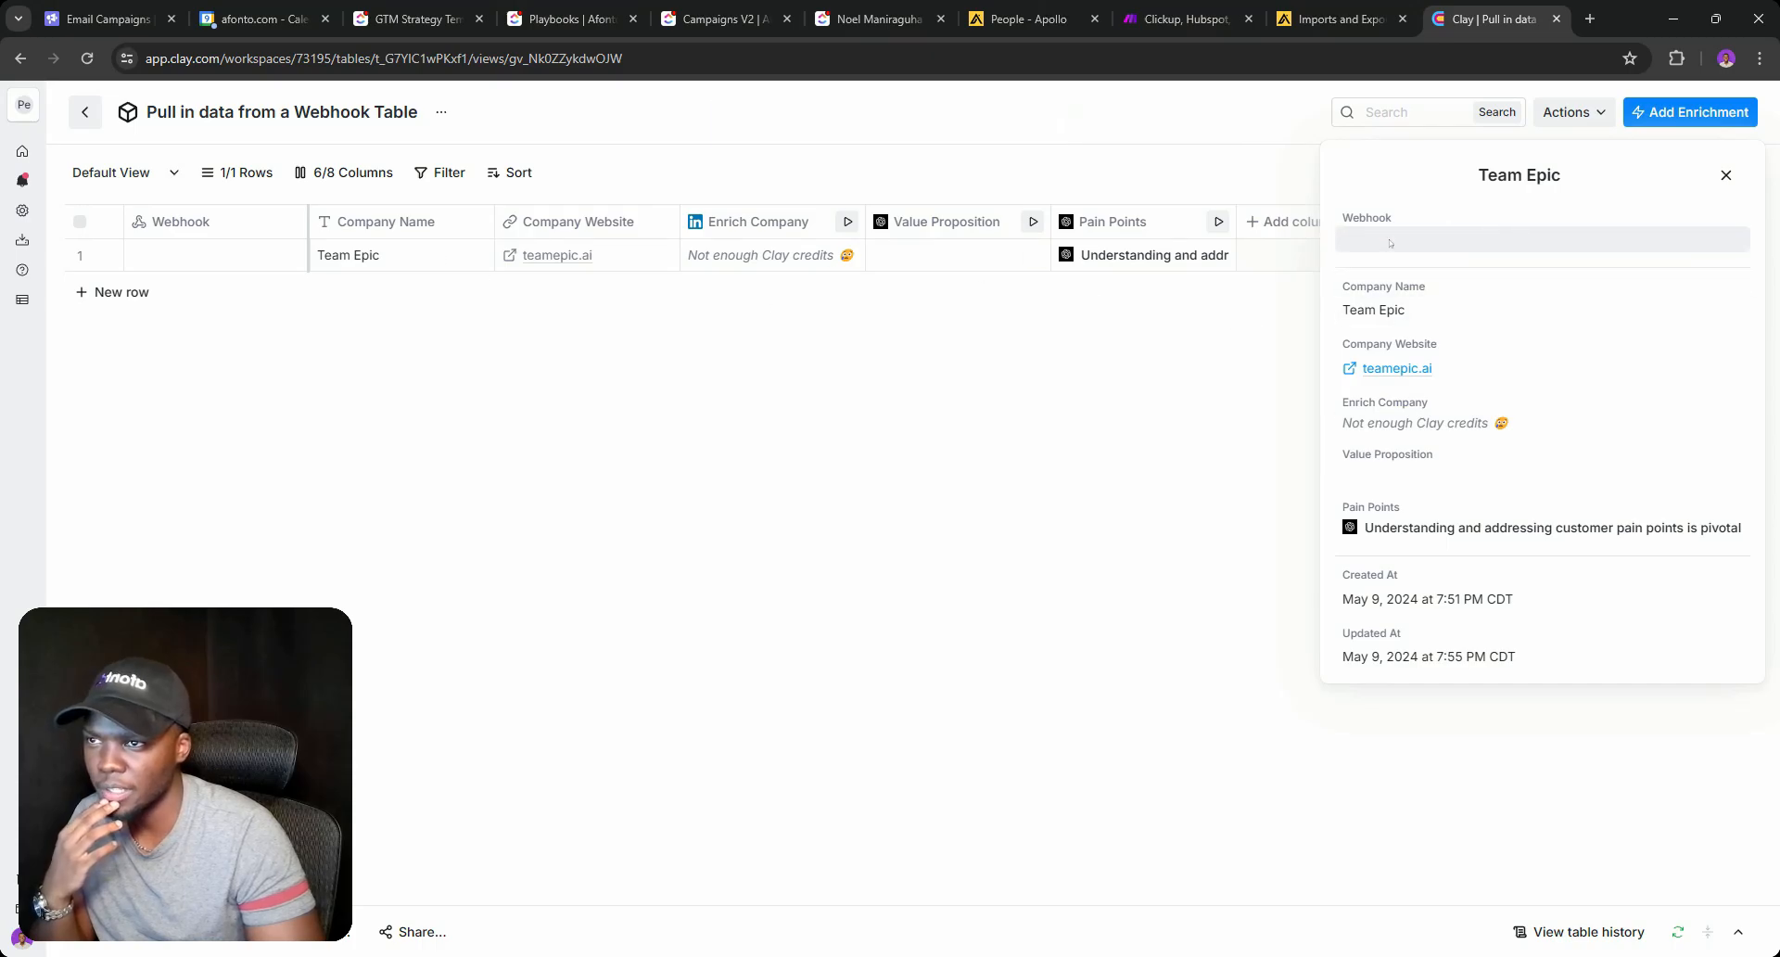
Go back to the Make scenario and inspect the HTTP module's last run output.
{"action": "left_click", "coordinate": [1725, 174]}
{"action": "left_click", "coordinate": [1181, 18]}
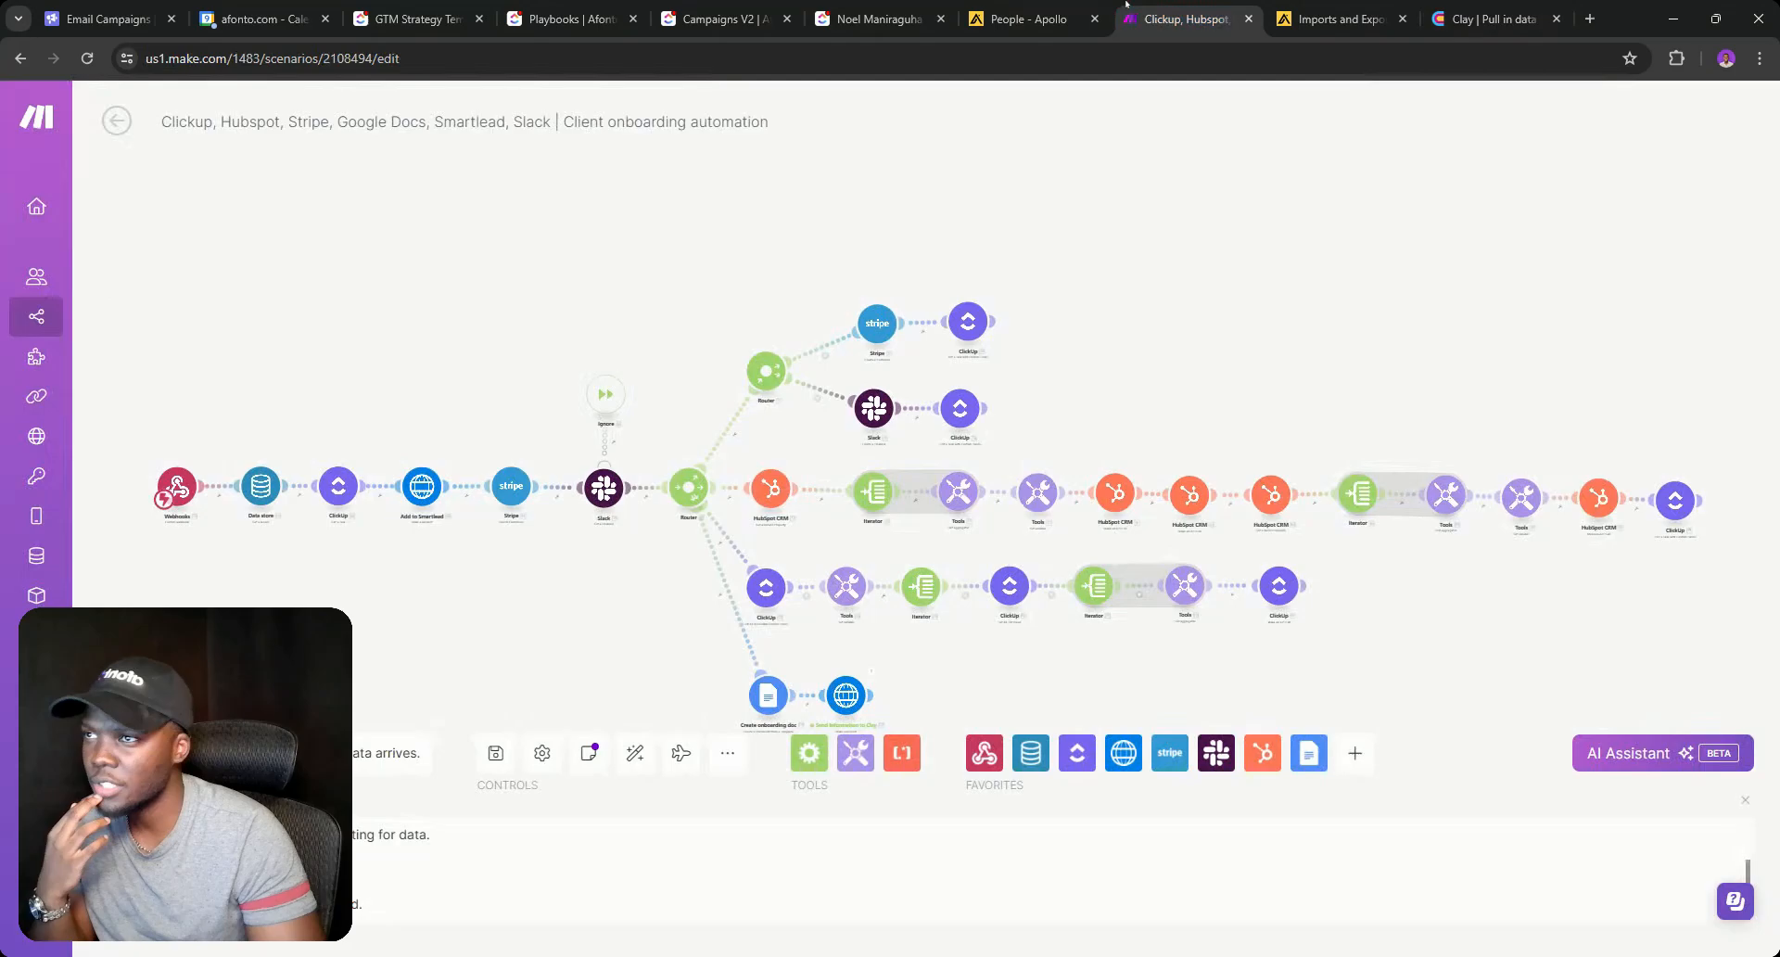
{"action": "left_click", "coordinate": [865, 663]}
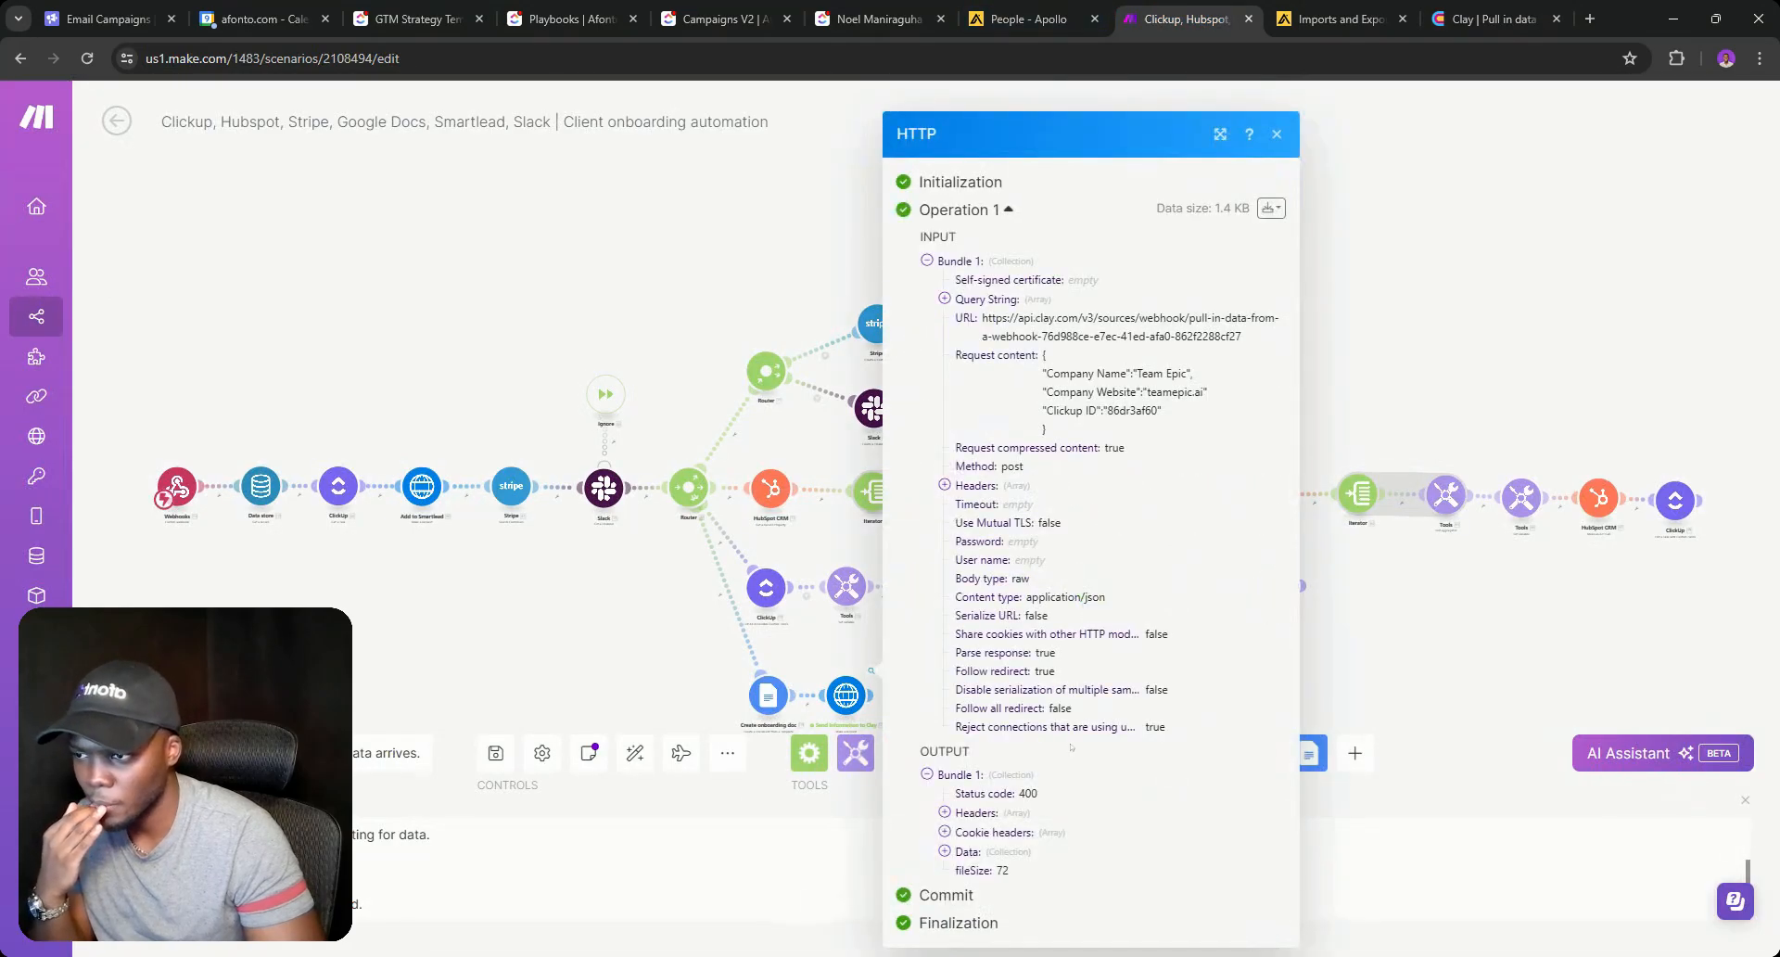
{"action": "scroll", "coordinate": [969, 851], "scroll_direction": "down", "scroll_amount": 1}
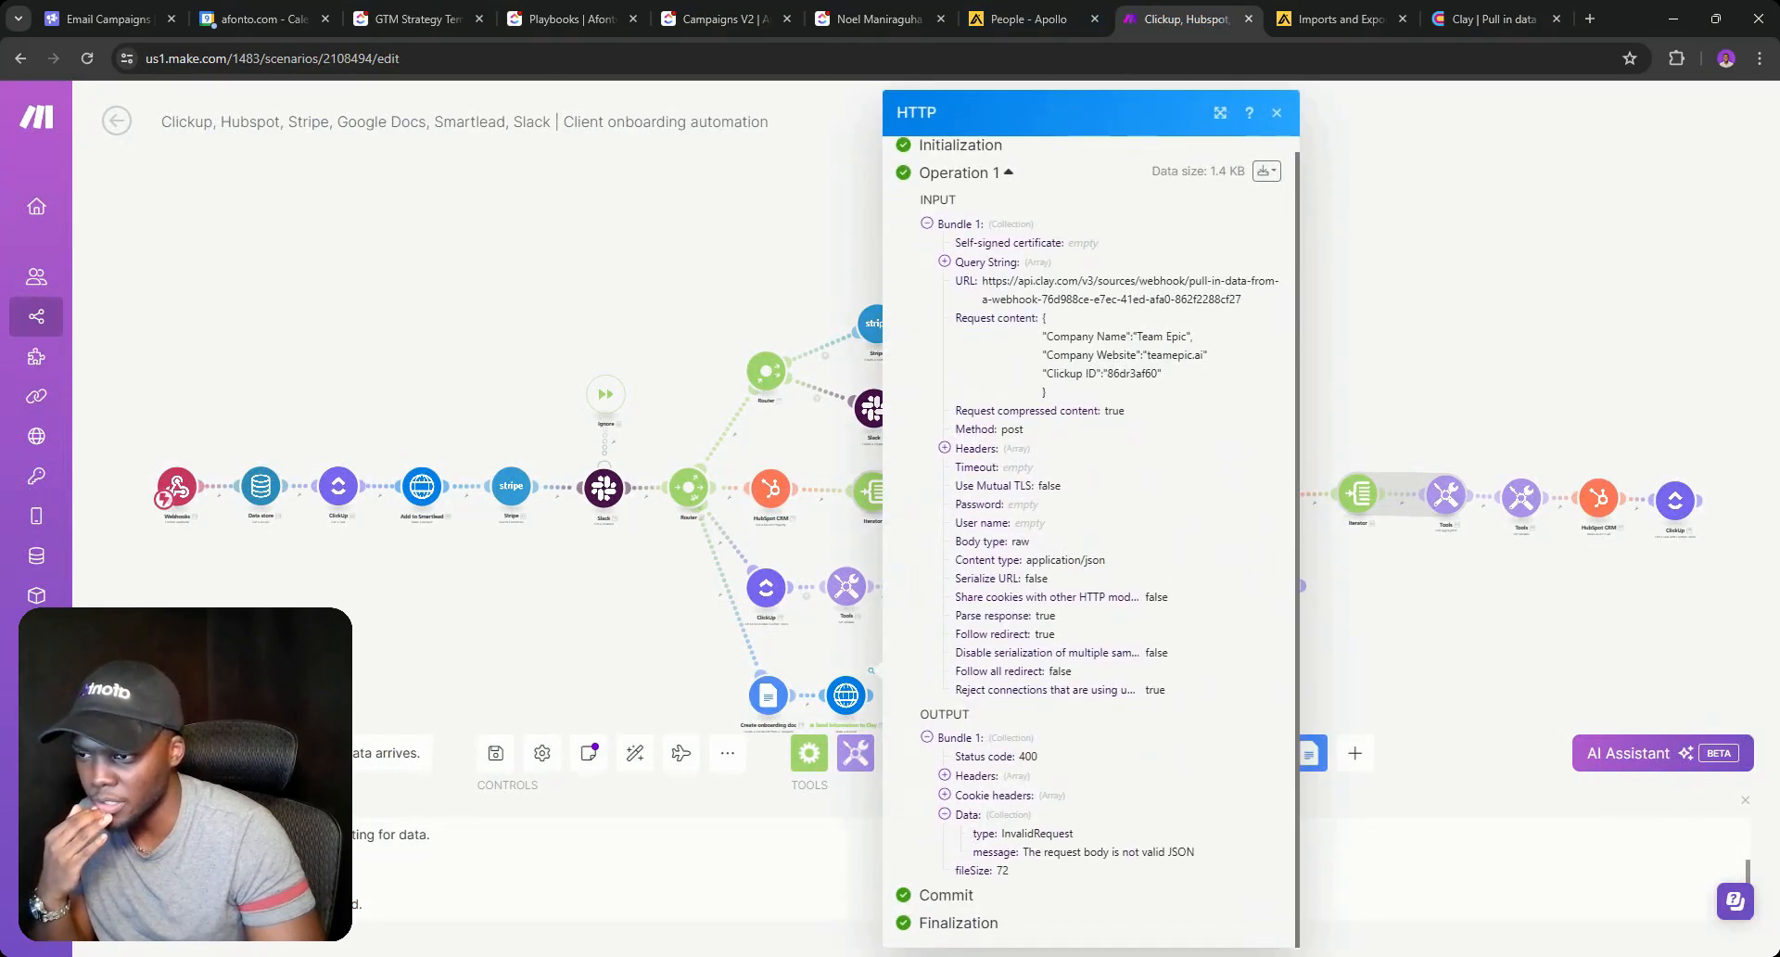
{"action": "left_click", "coordinate": [1372, 703]}
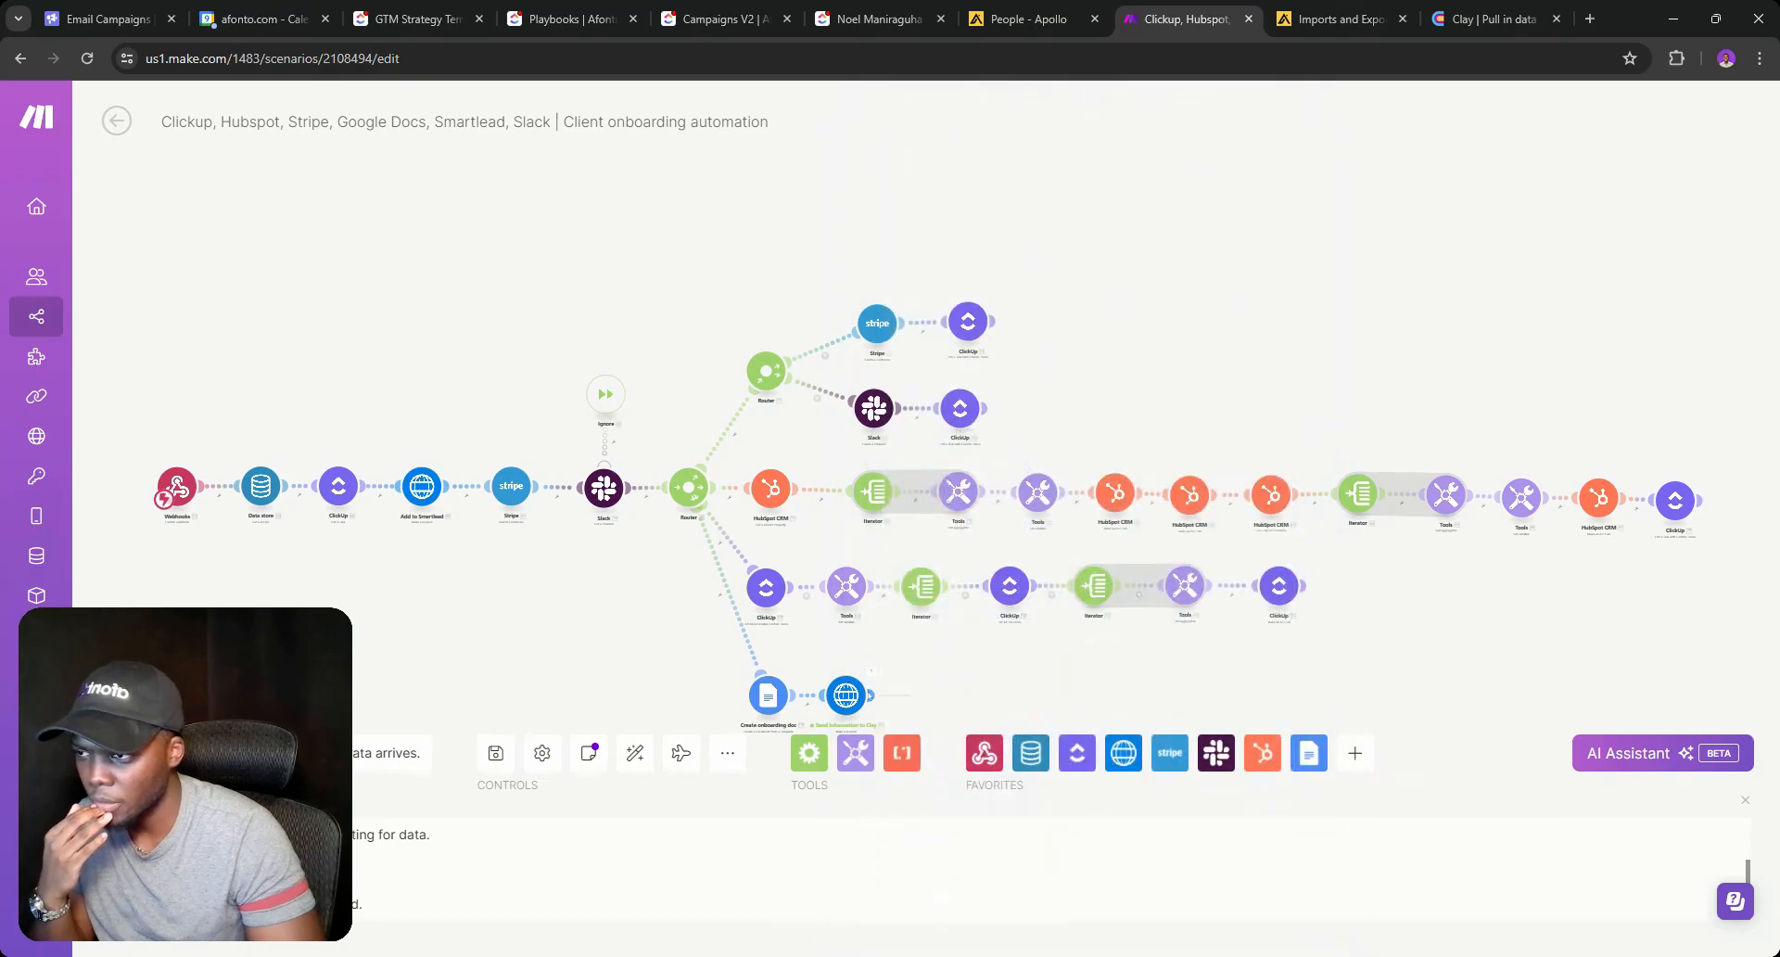
{"action": "left_click", "coordinate": [871, 695]}
Add the missing comma to the HTTP module's JSON Request content and save the settings.
{"action": "left_click", "coordinate": [850, 695]}
{"action": "scroll", "coordinate": [1081, 645], "scroll_direction": "down", "scroll_amount": 2}
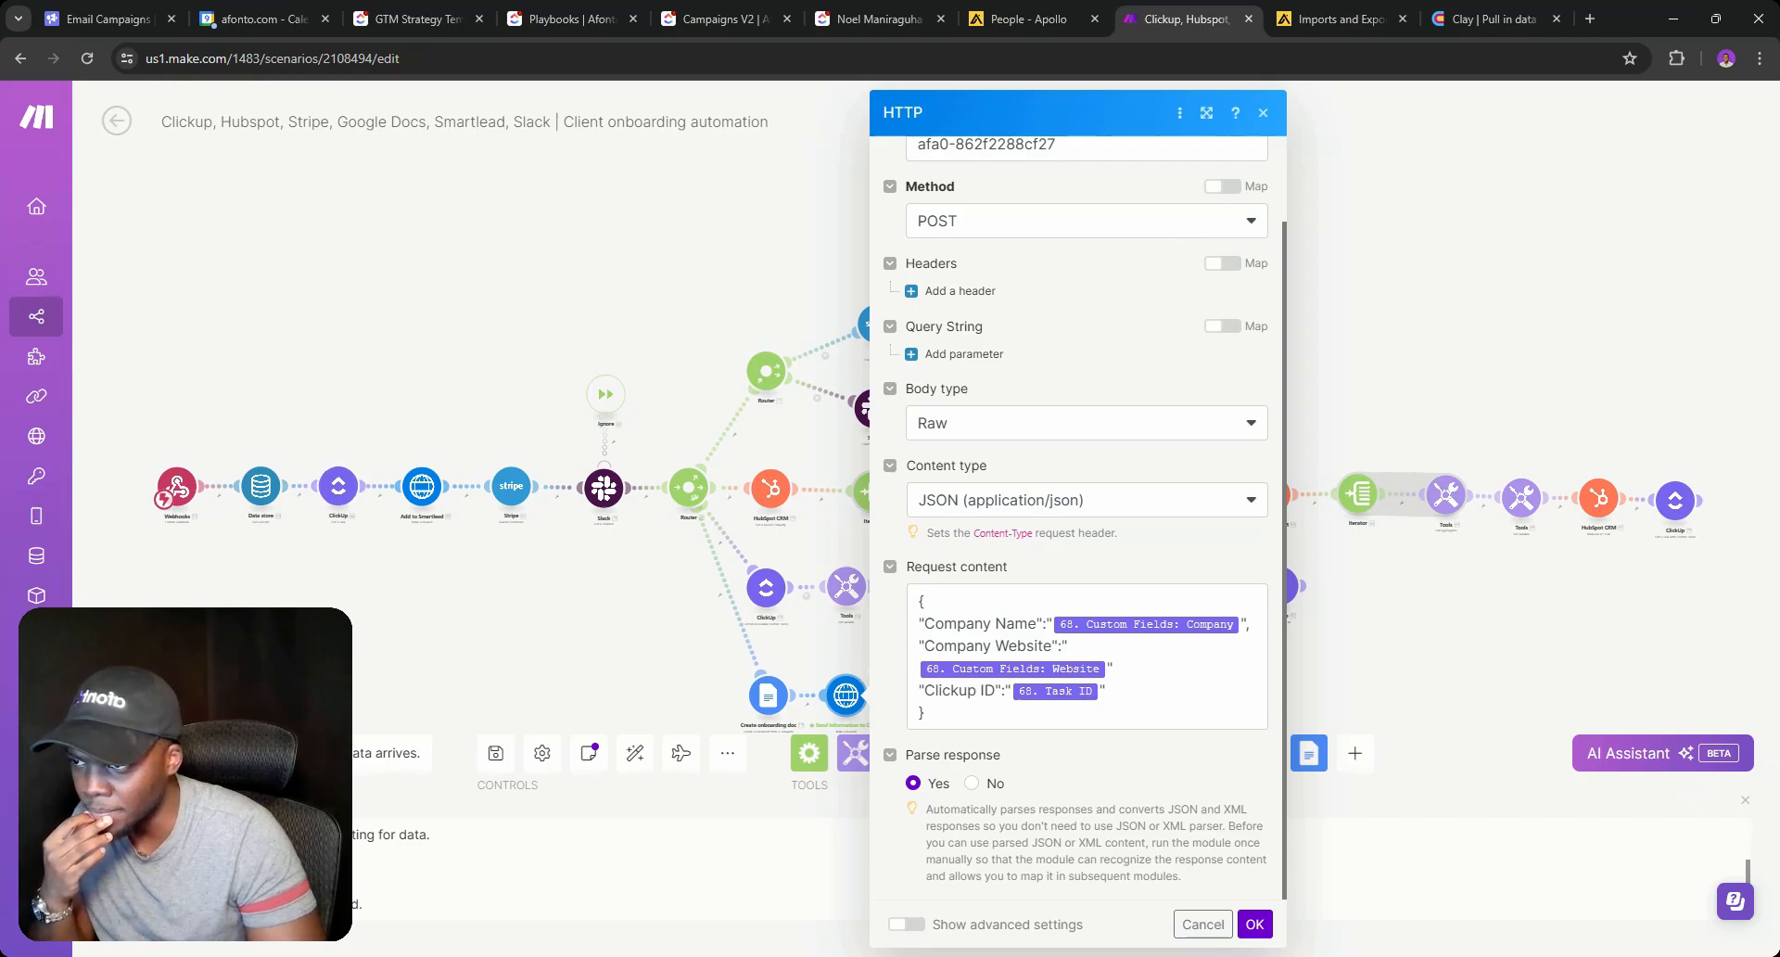
{"action": "left_click", "coordinate": [1159, 710]}
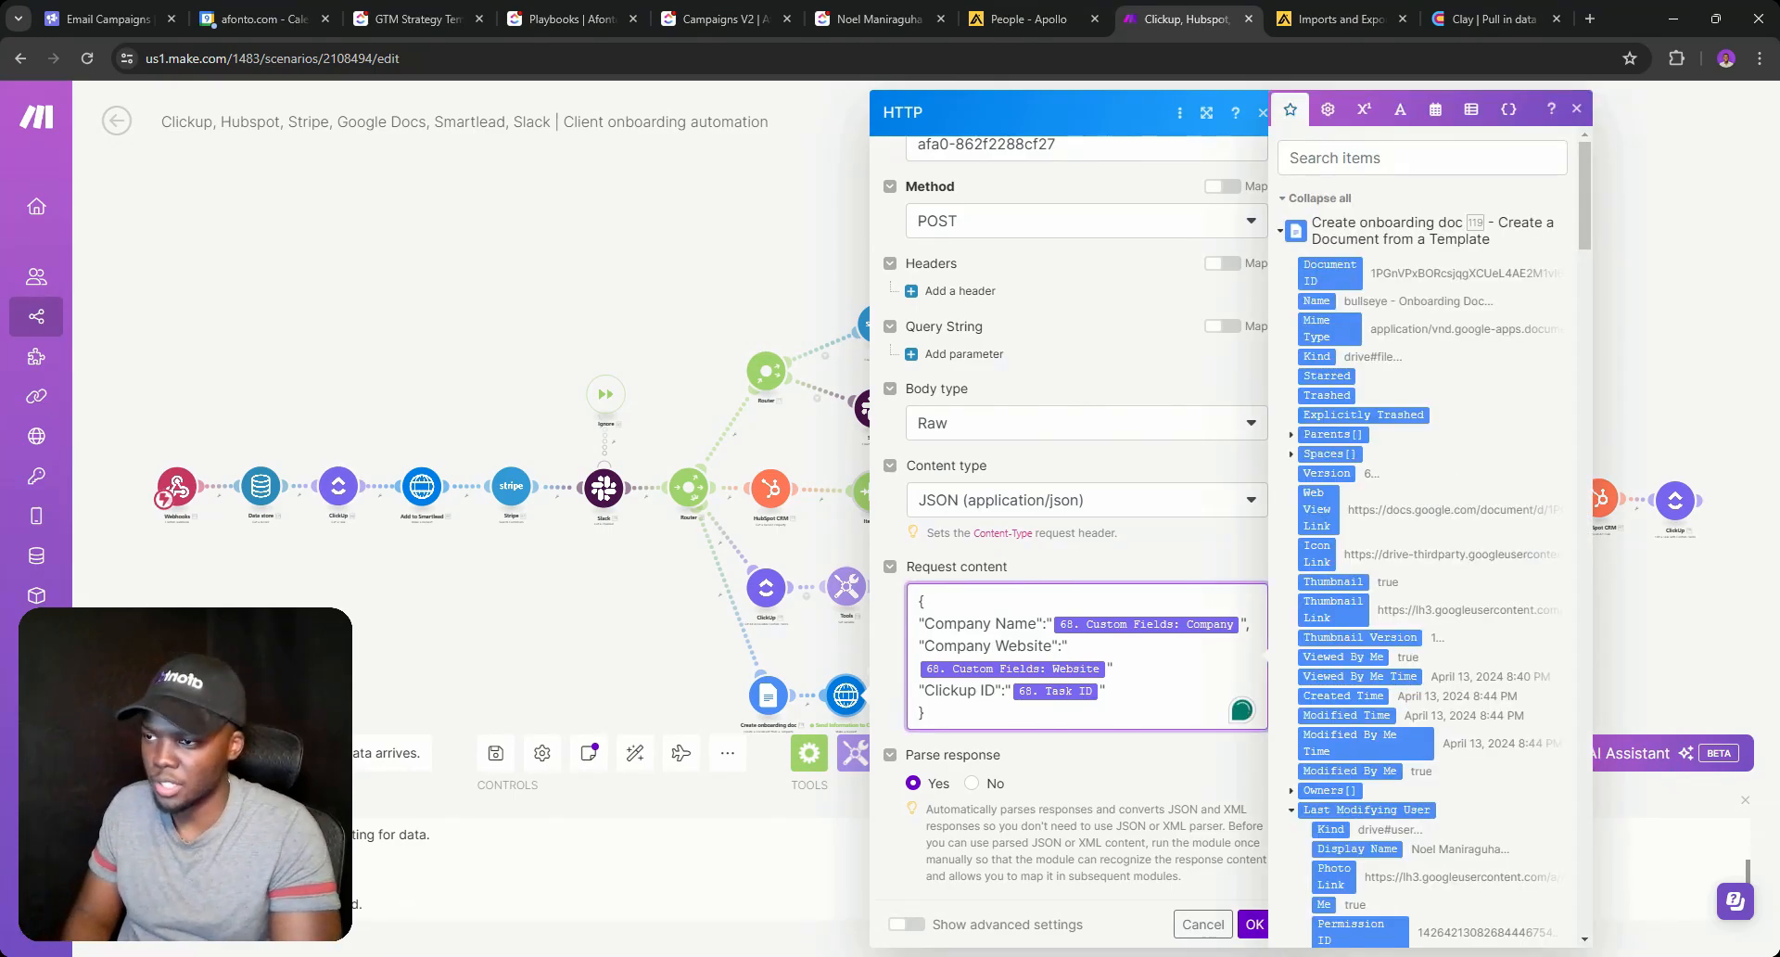
{"action": "left_click", "coordinate": [1254, 924]}
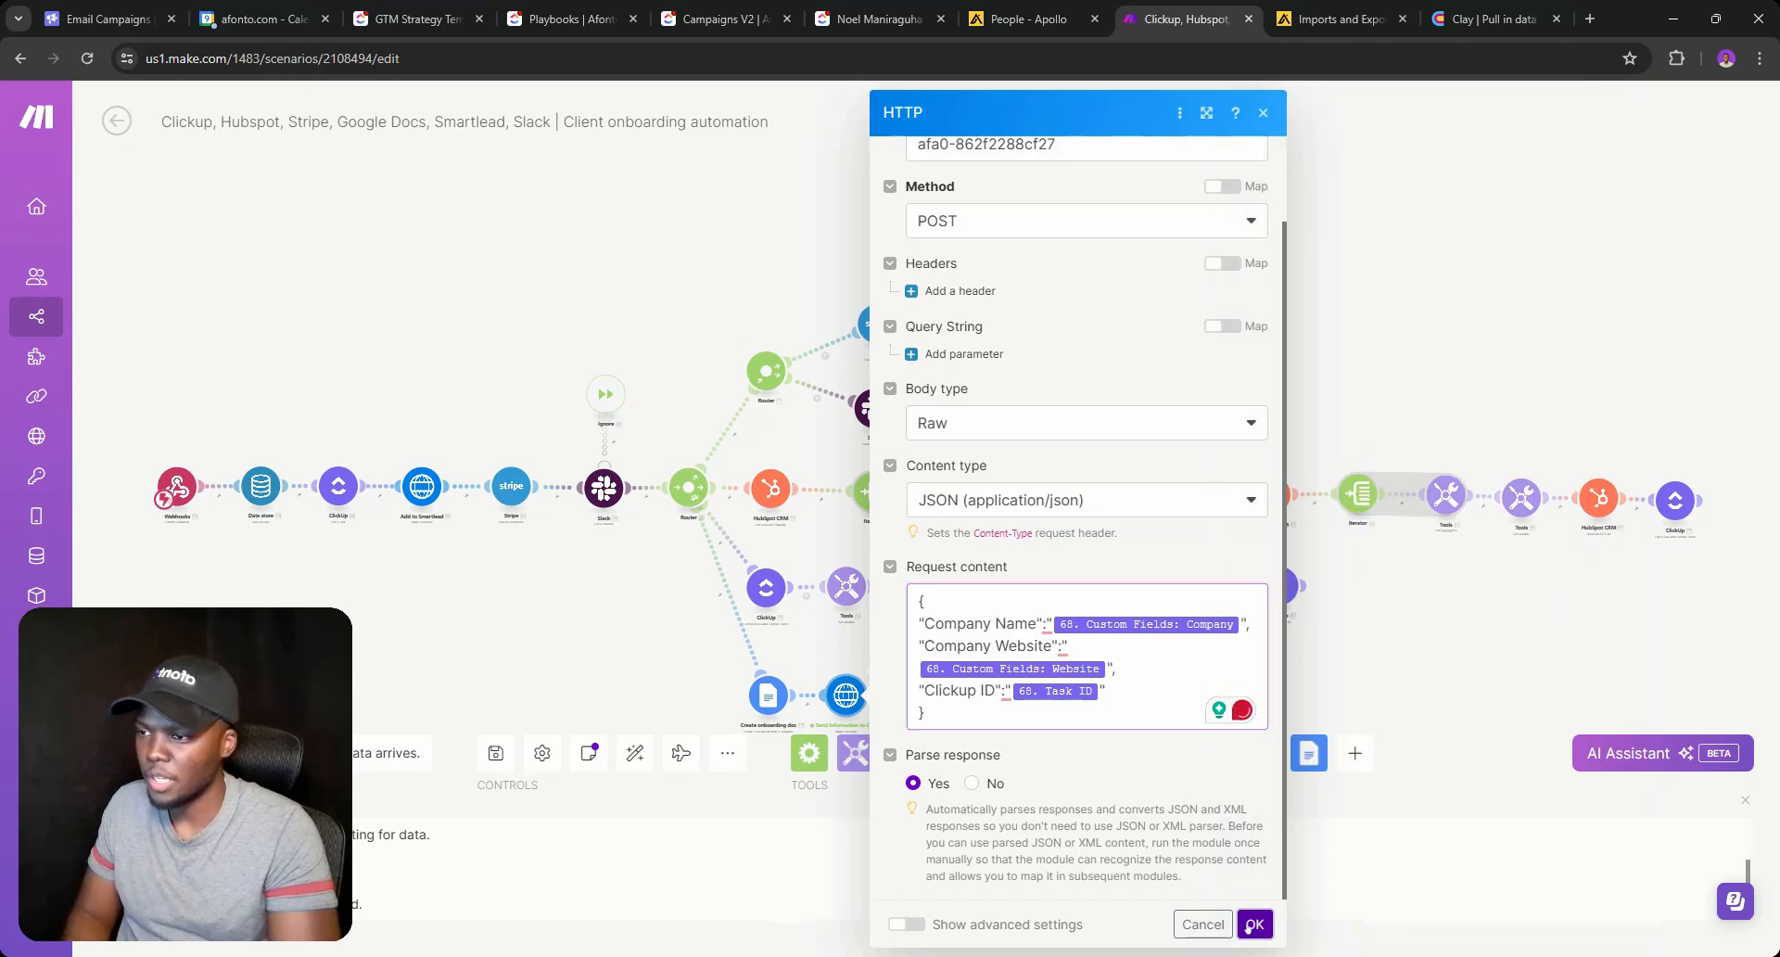
Run only the HTTP module with Team Epic's company name, website and ClickUp task ID, then view Clay.
{"action": "right_click", "coordinate": [847, 690]}
{"action": "left_click", "coordinate": [927, 733]}
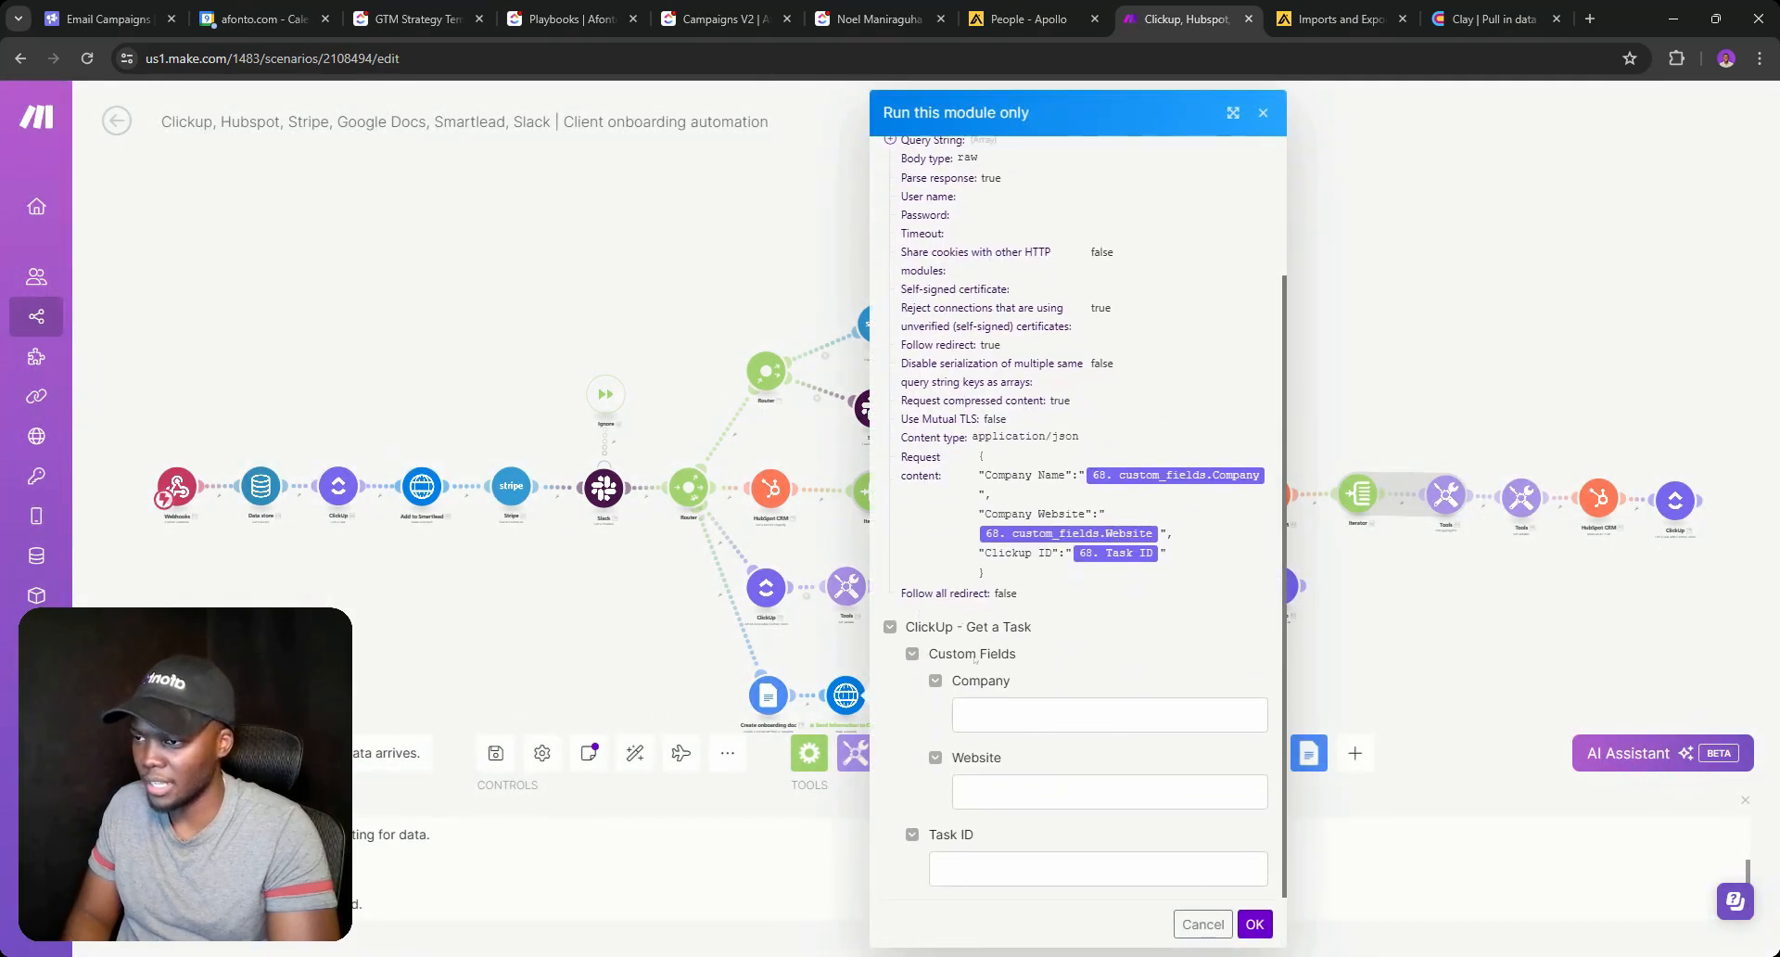
{"action": "left_click", "coordinate": [1040, 716]}
{"action": "left_click", "coordinate": [1042, 777]}
{"action": "left_click", "coordinate": [1042, 791]}
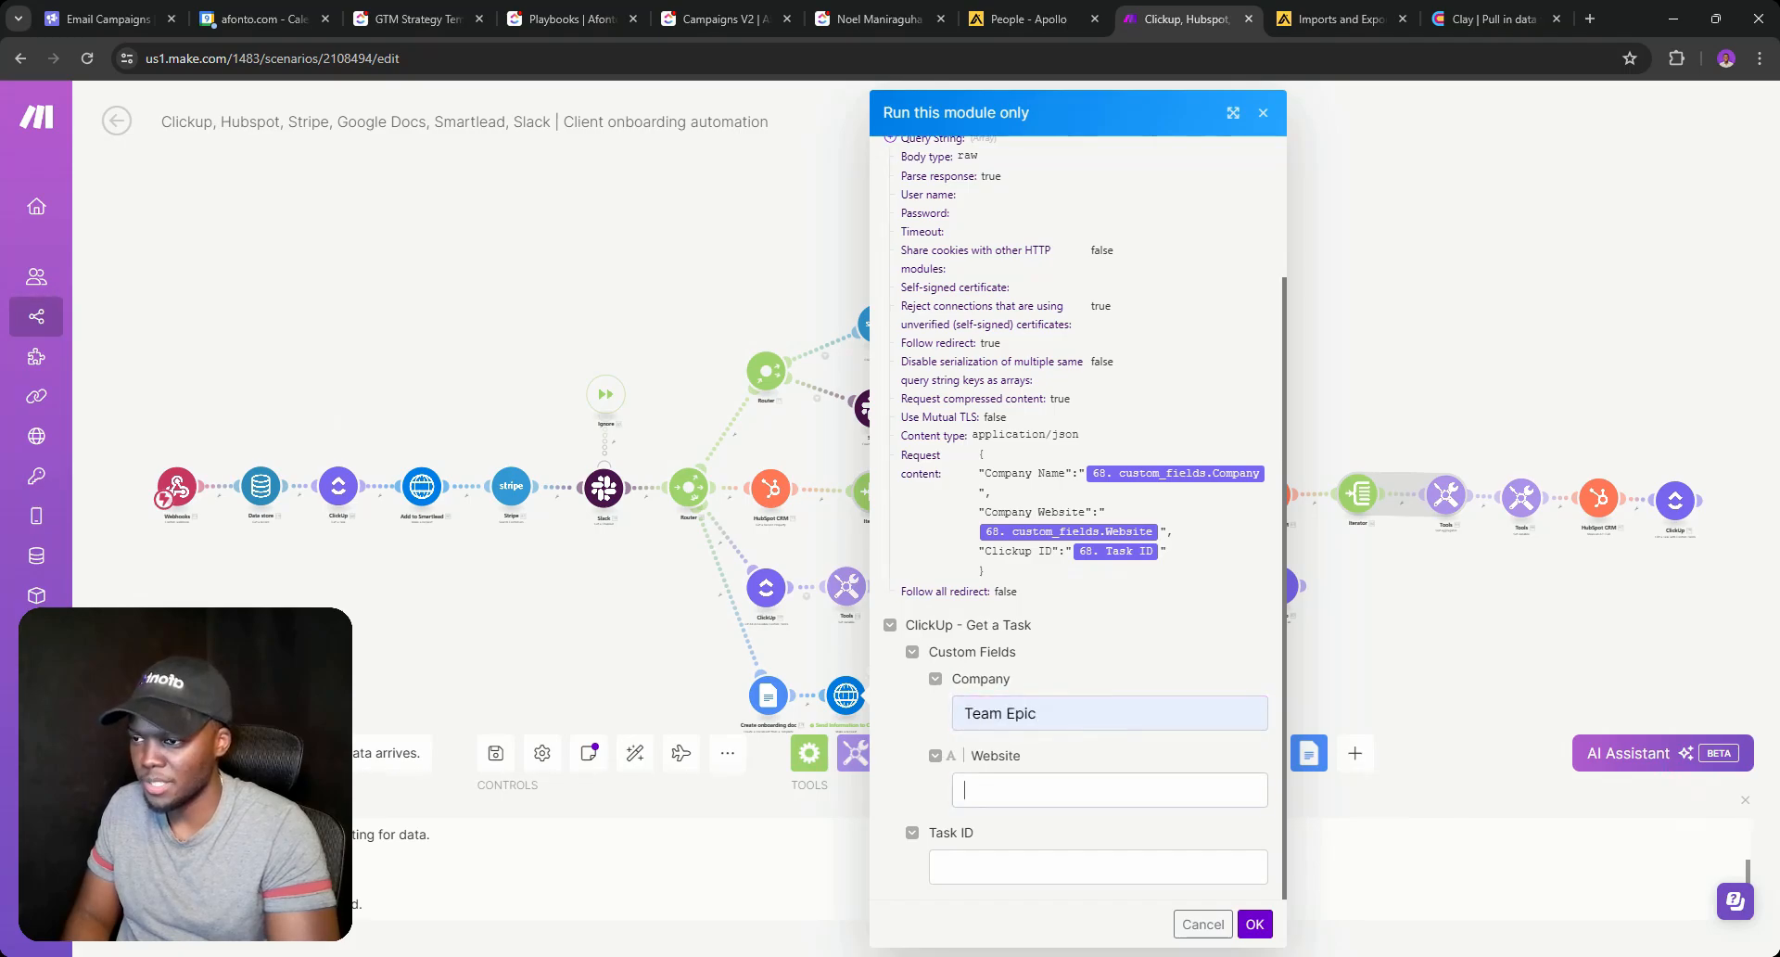
{"action": "left_click", "coordinate": [1044, 841]}
{"action": "left_click", "coordinate": [1043, 866]}
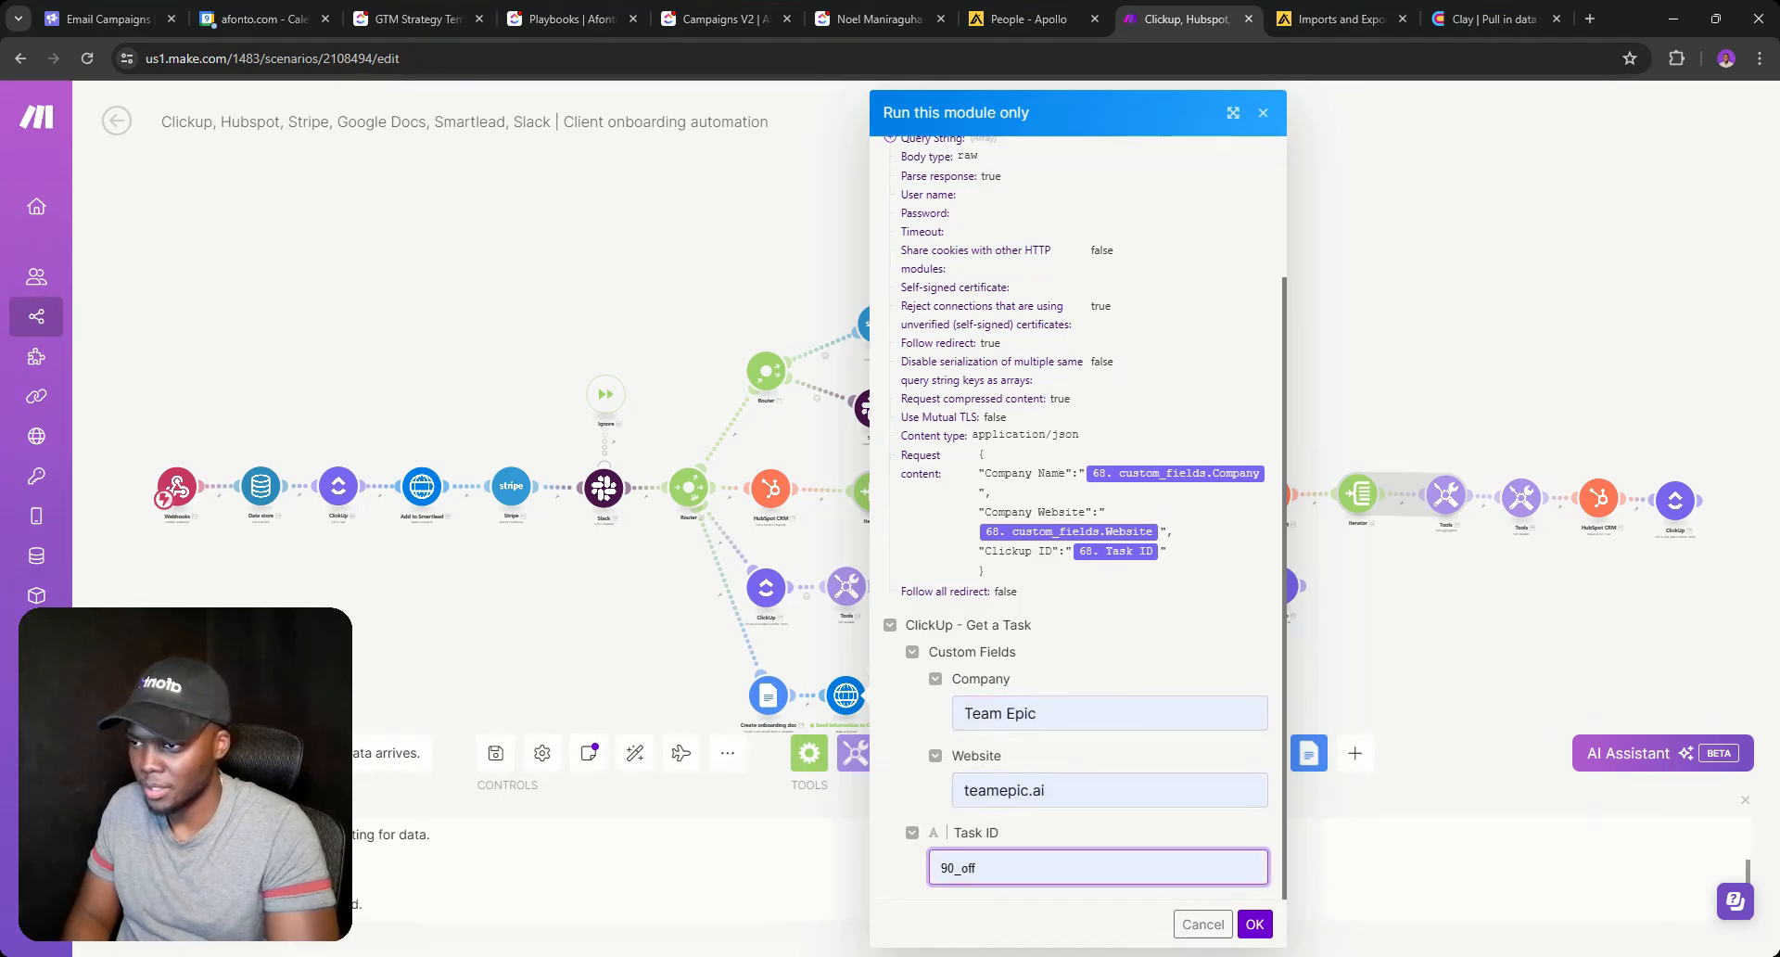
{"action": "left_click", "coordinate": [871, 19]}
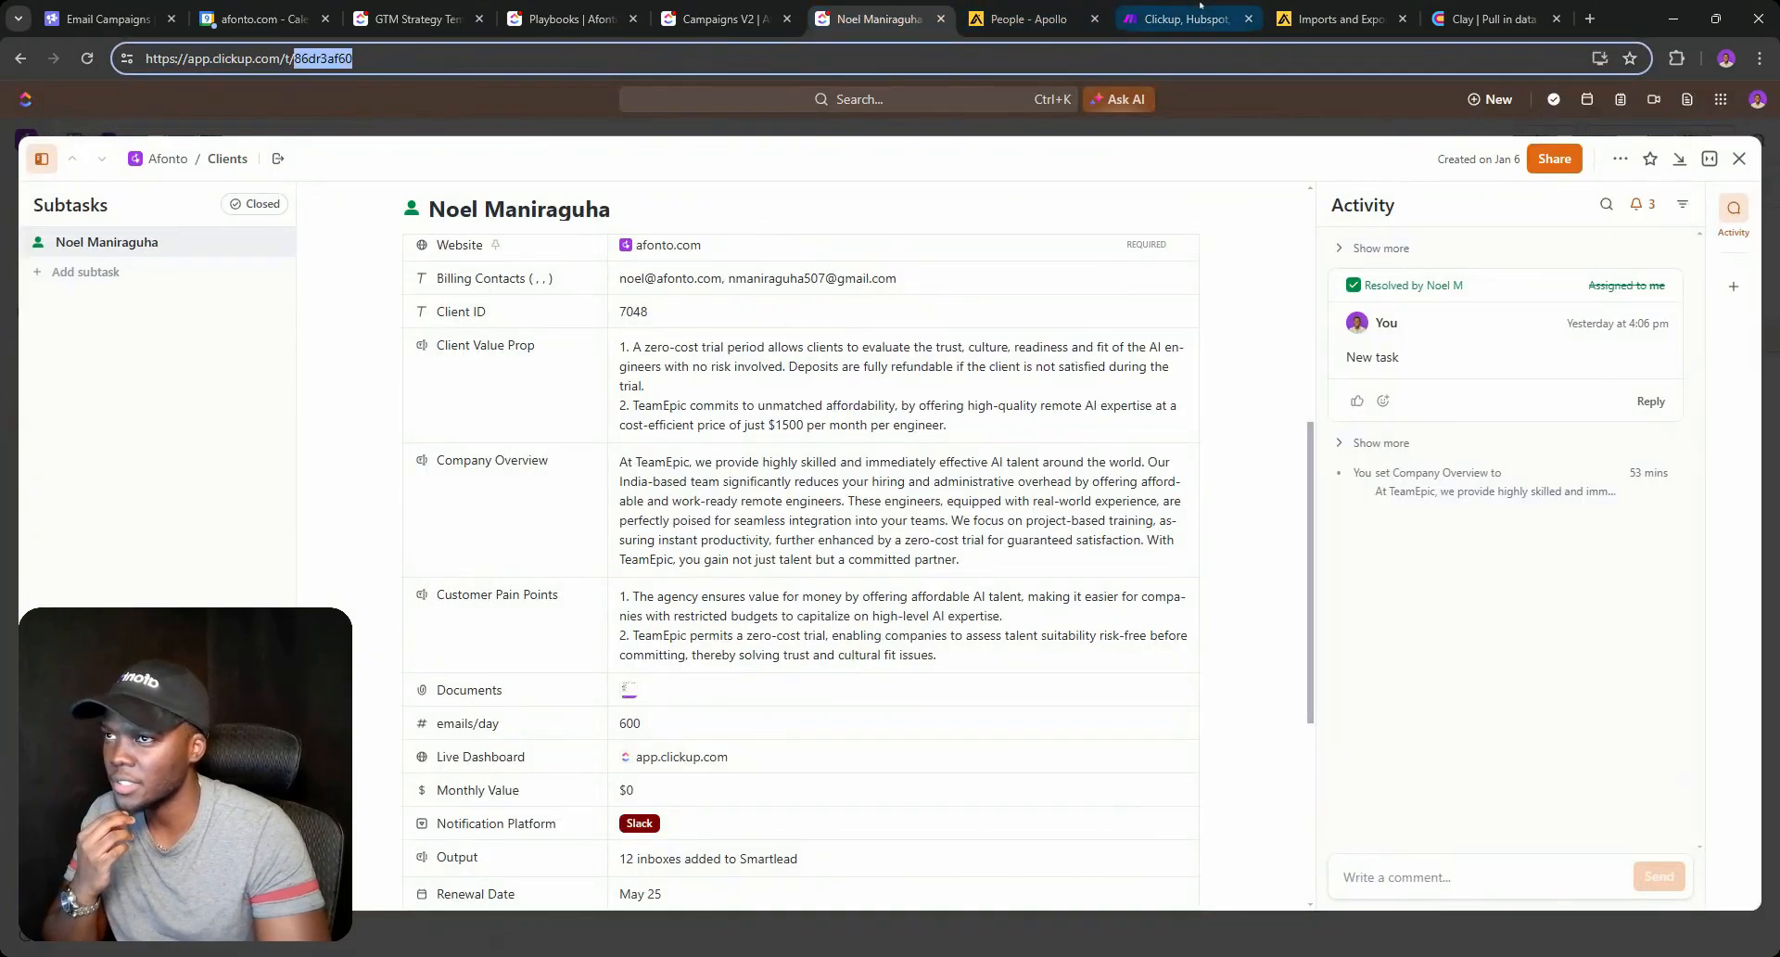
{"action": "left_click", "coordinate": [1176, 19]}
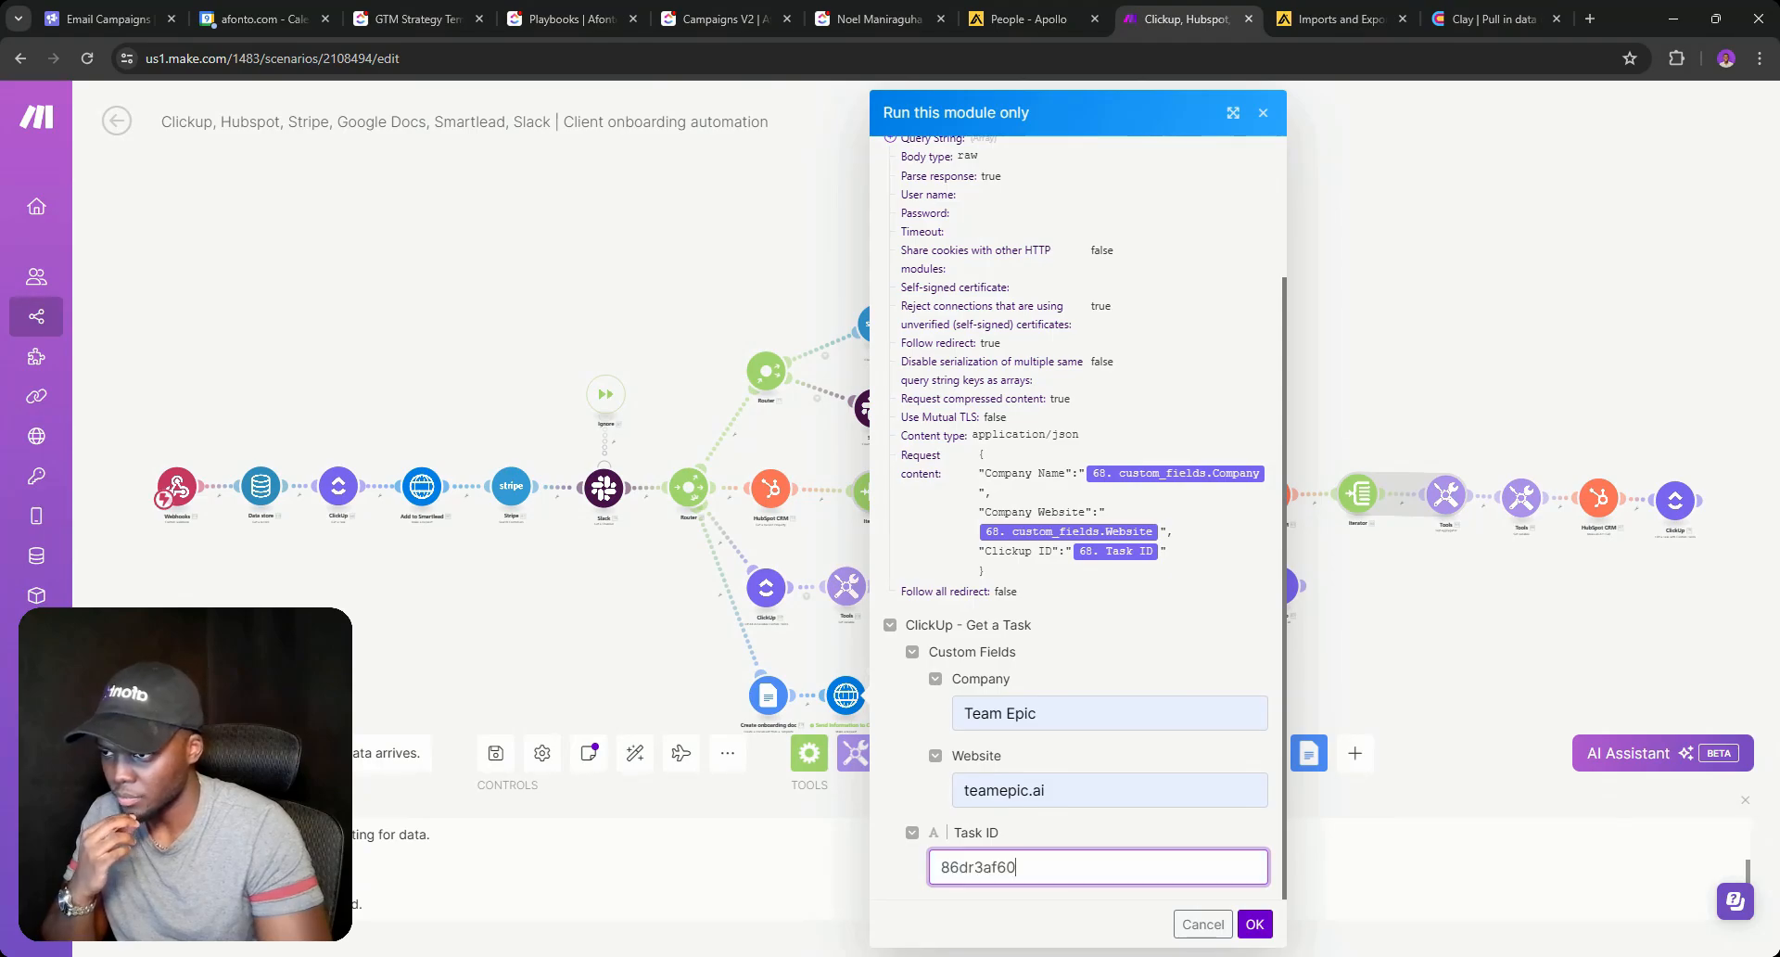
{"action": "left_click", "coordinate": [1254, 923]}
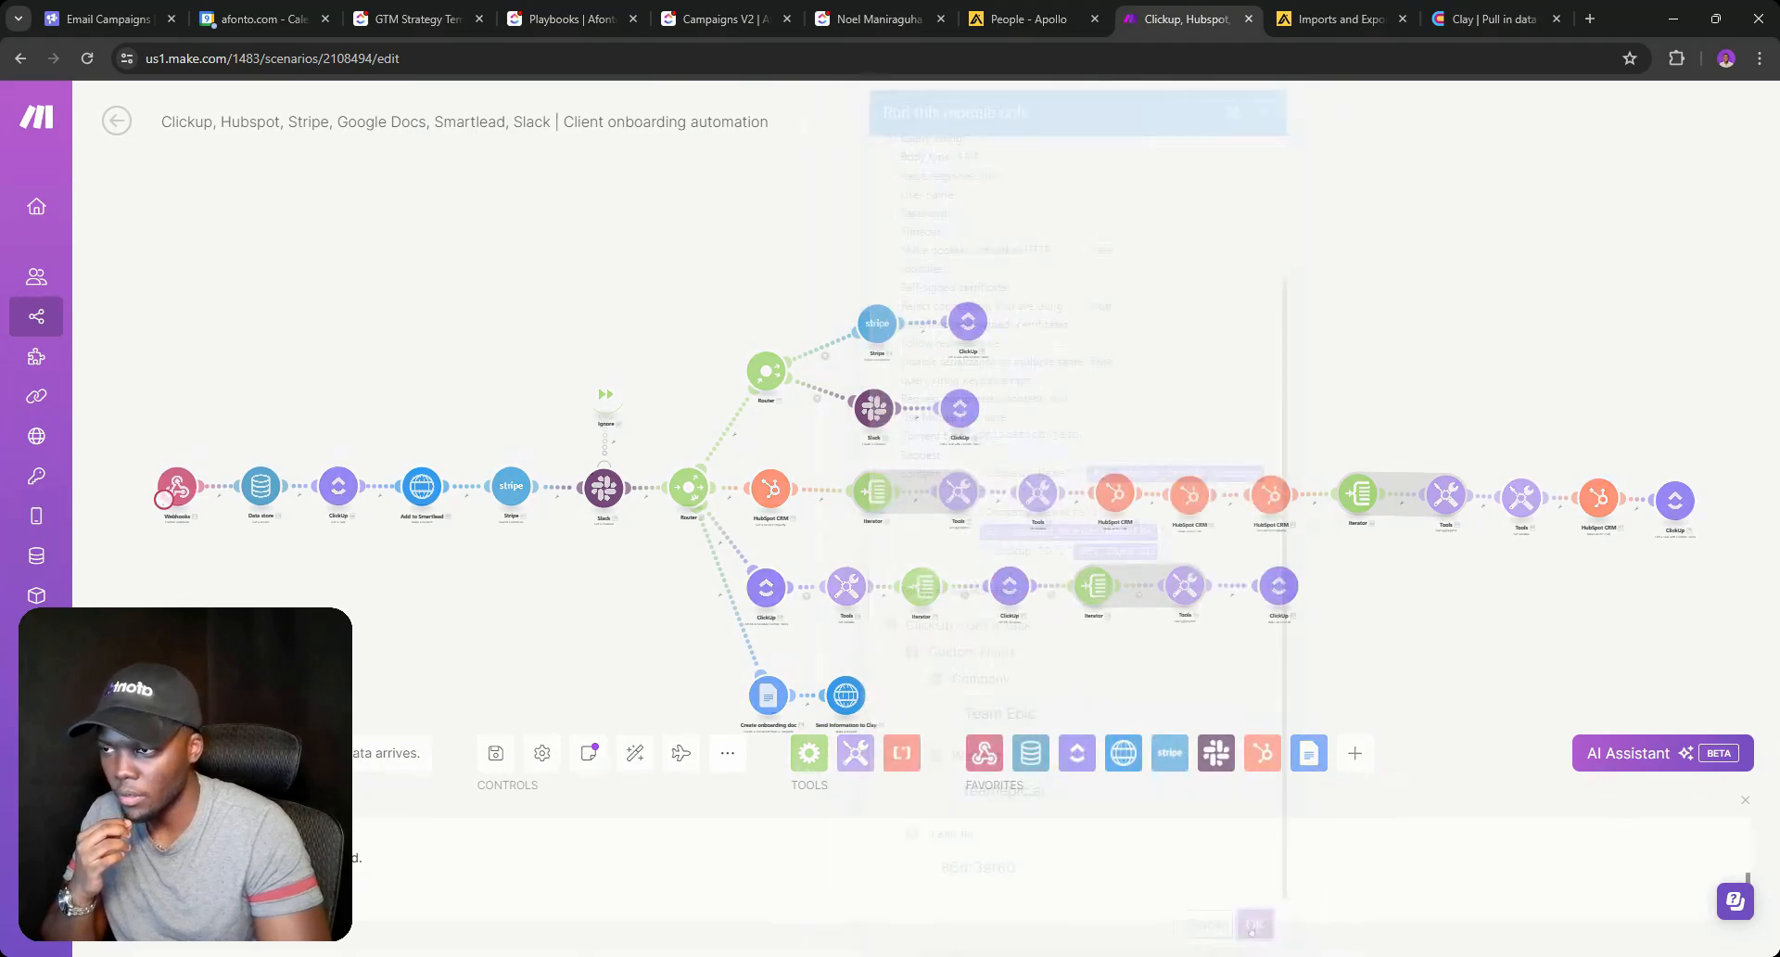
{"action": "left_click", "coordinate": [1492, 19]}
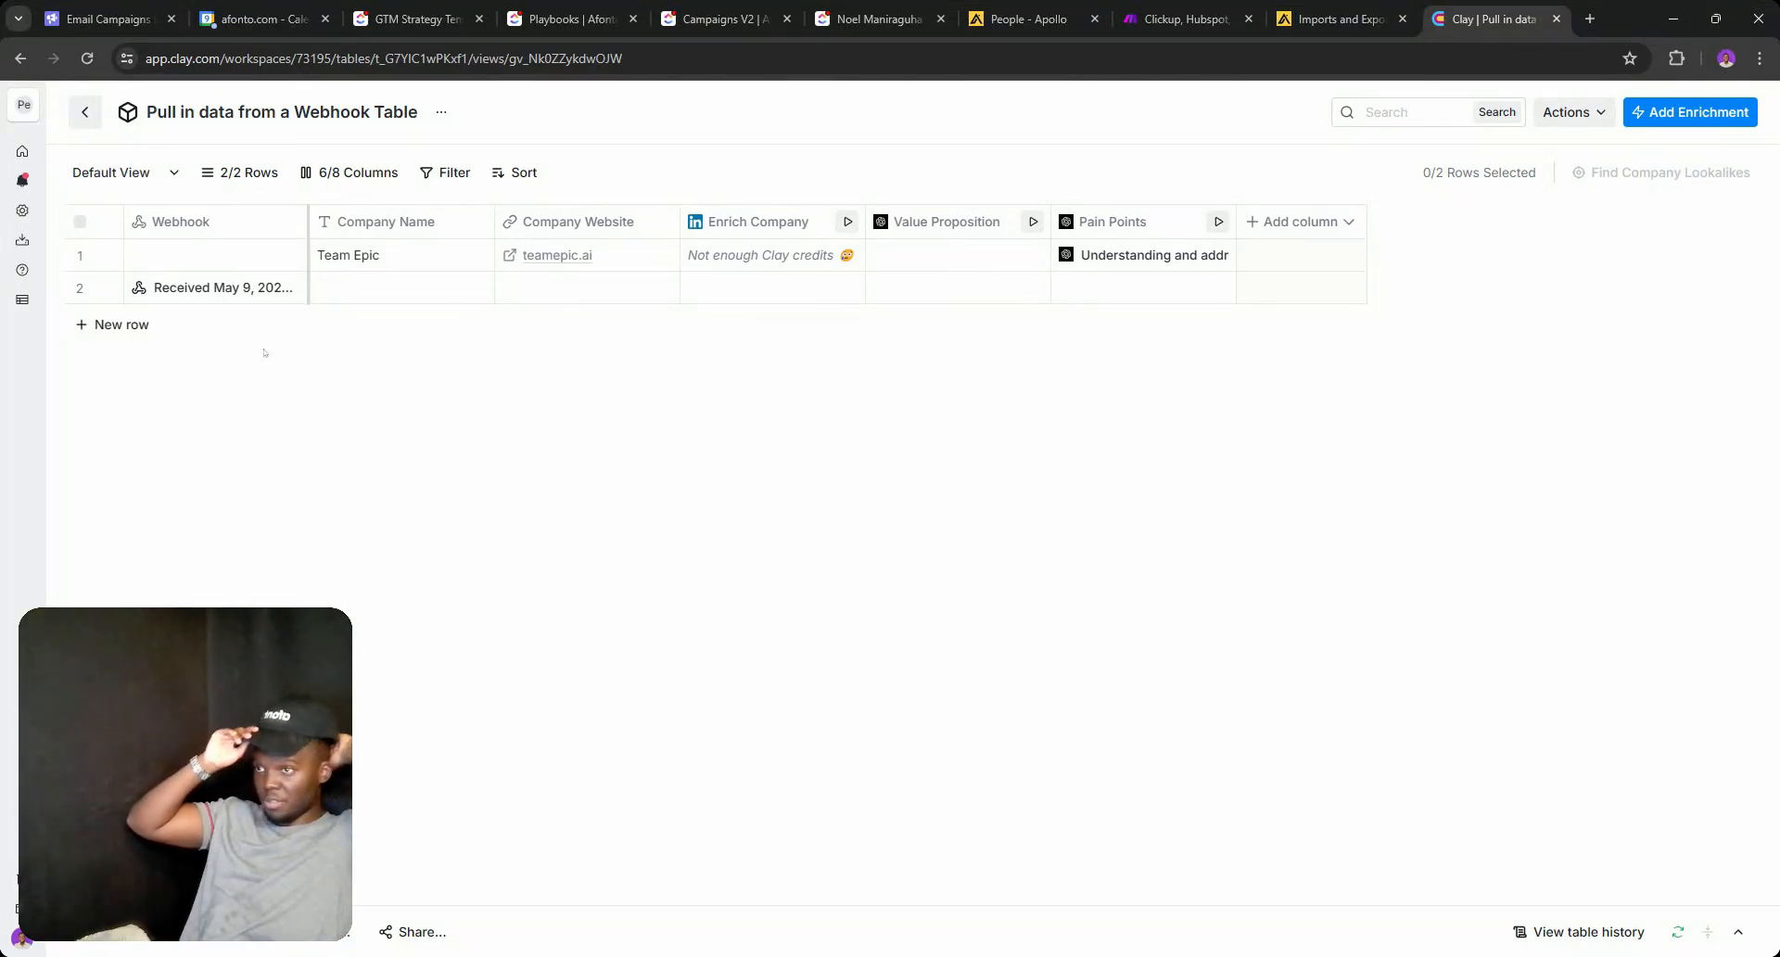
Check row 2 holds Clickup ID, Team Epic and teamepic.ai, then open the Add column type list.
{"action": "left_click", "coordinate": [226, 289]}
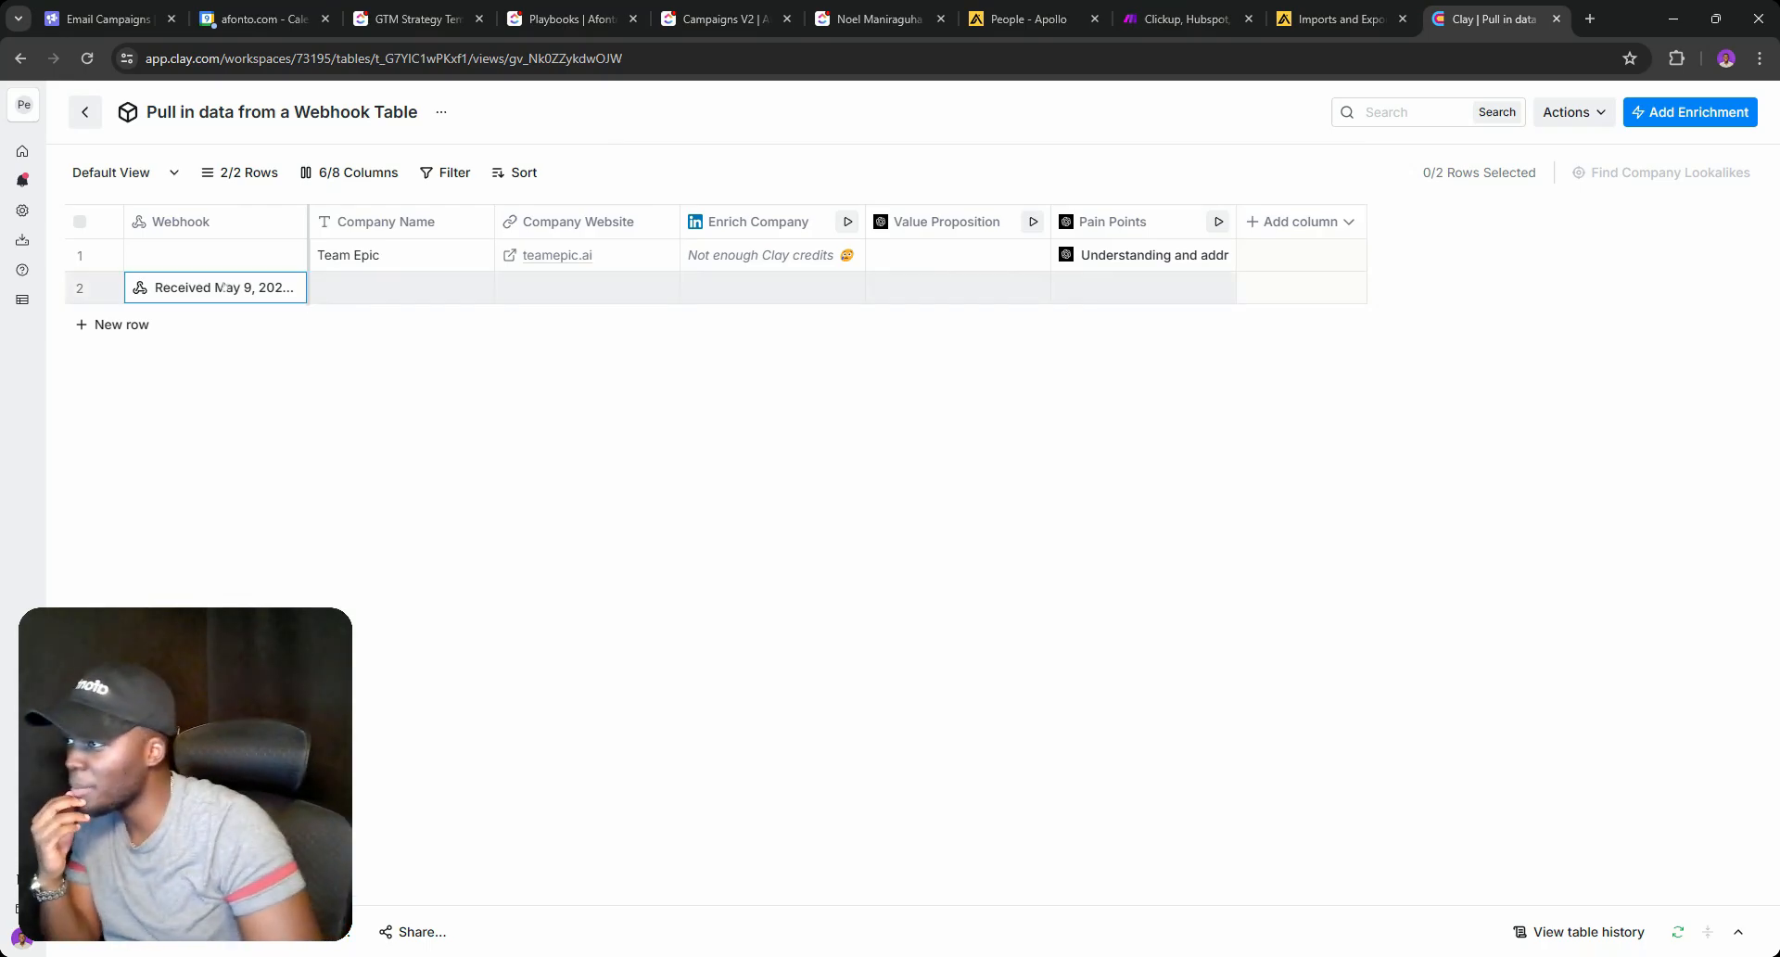
{"action": "mouse_move", "coordinate": [1376, 269]}
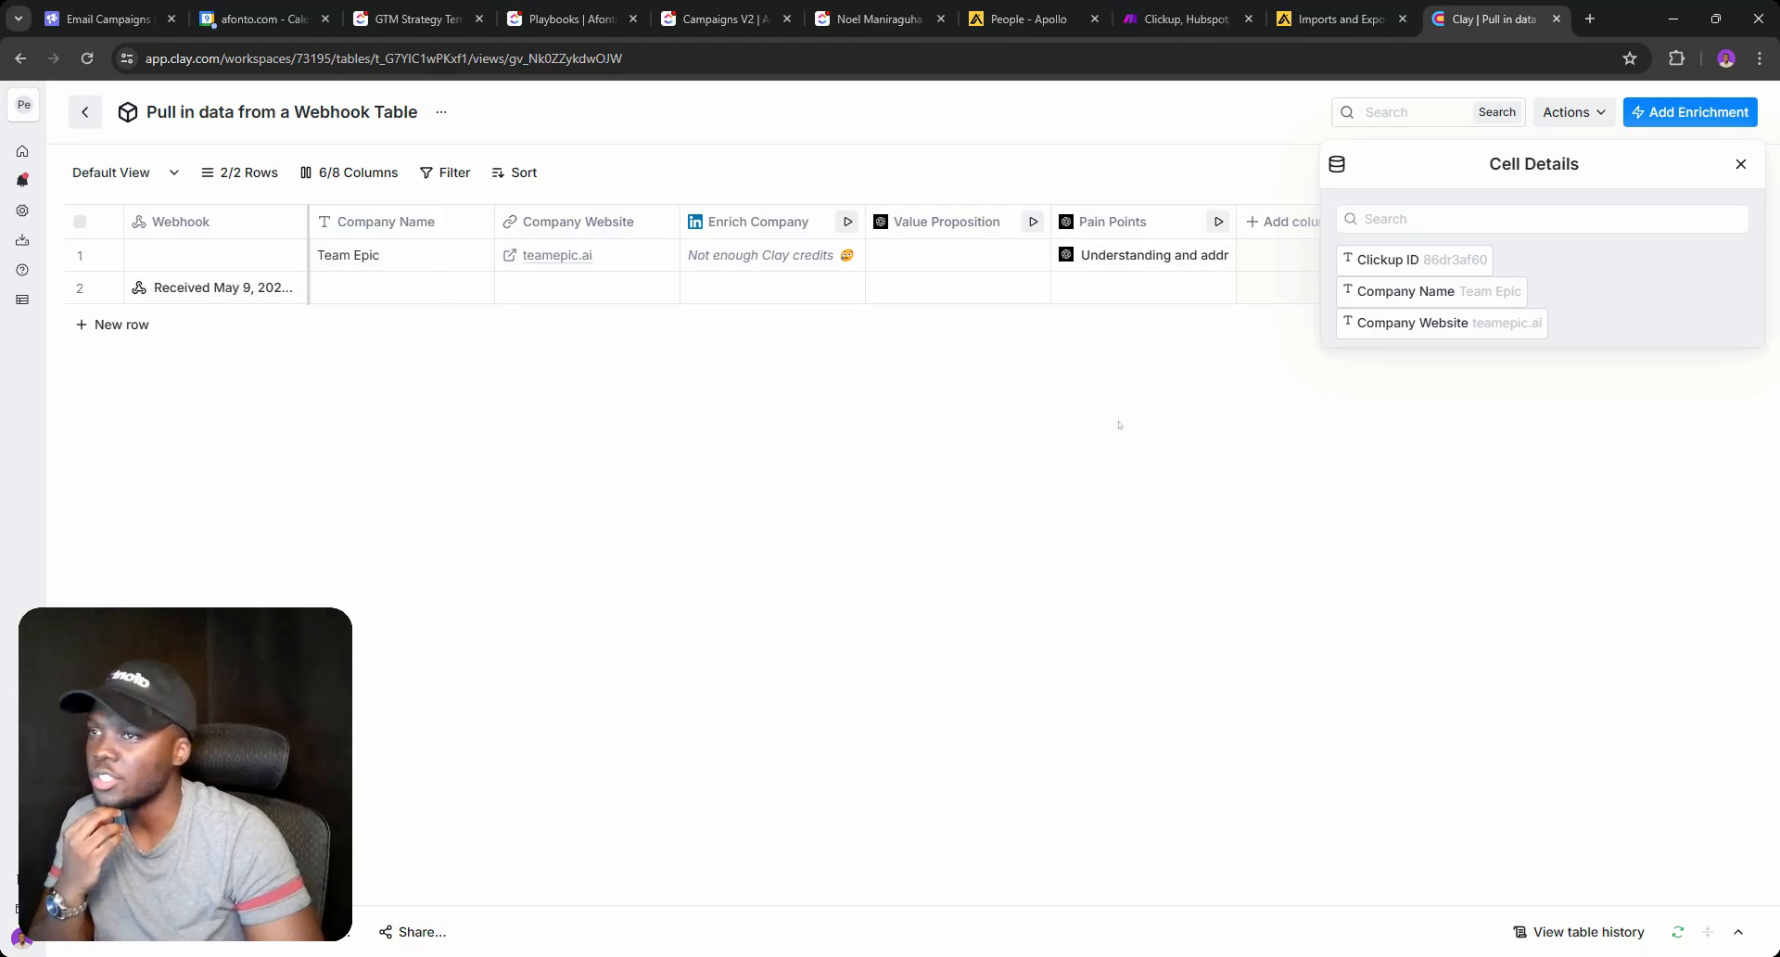
{"action": "left_click", "coordinate": [1283, 224]}
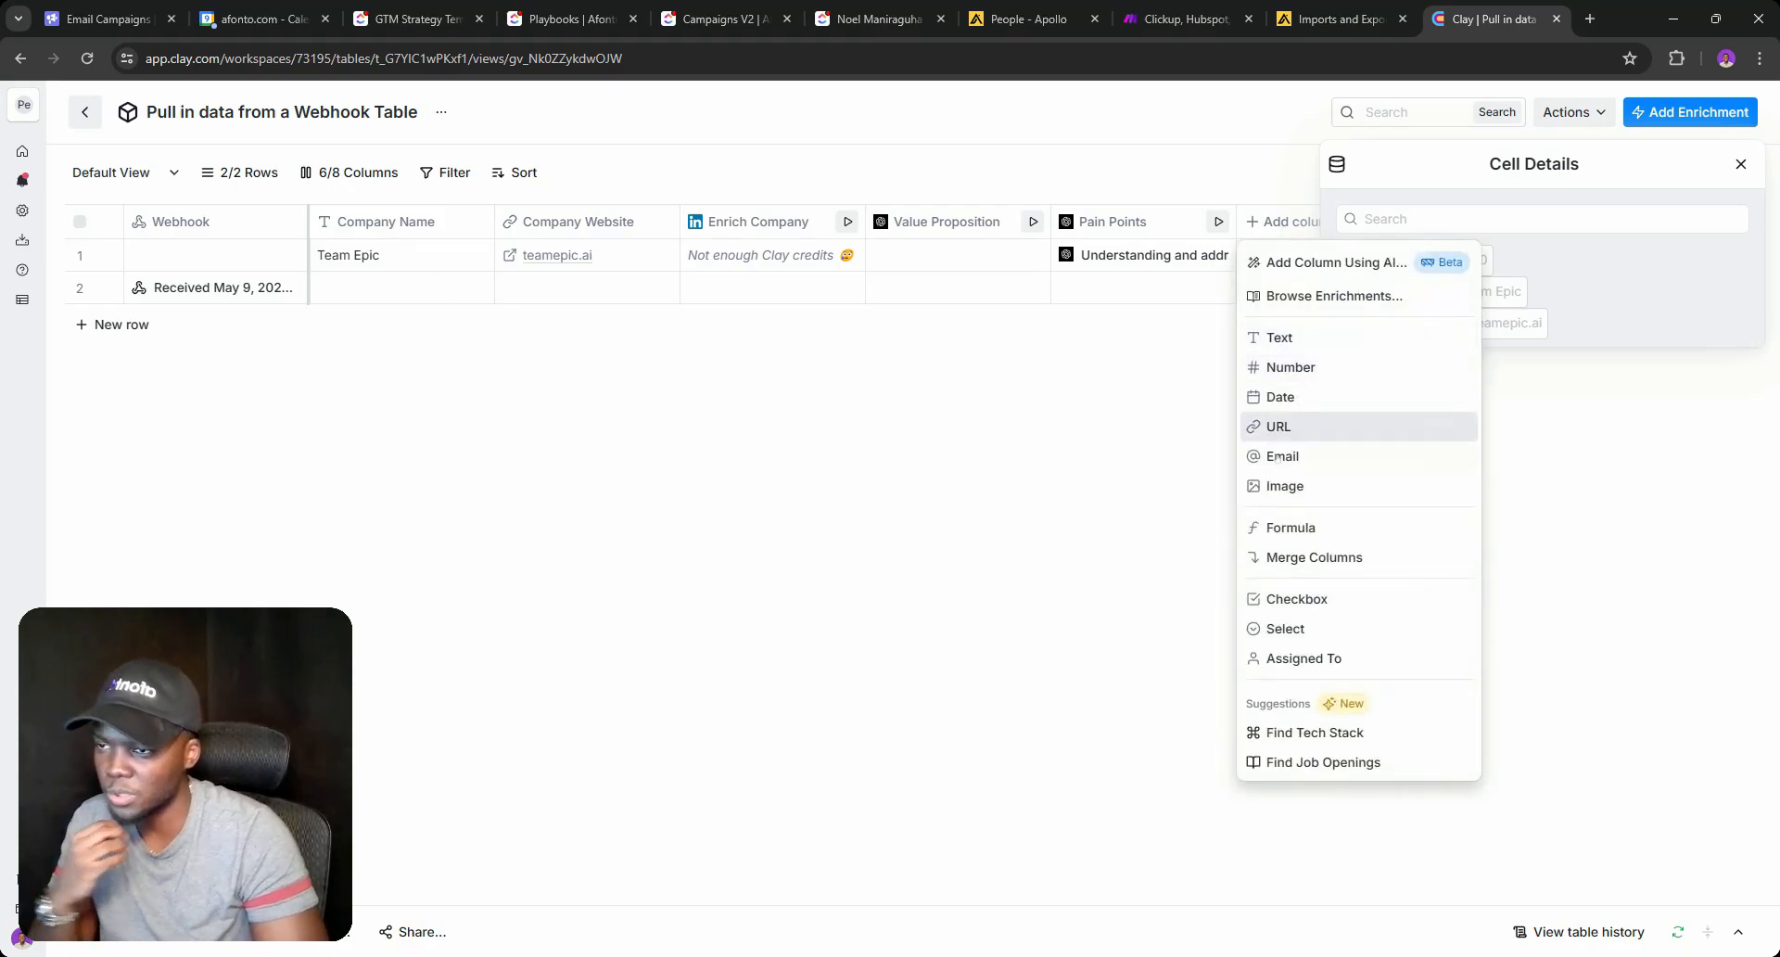
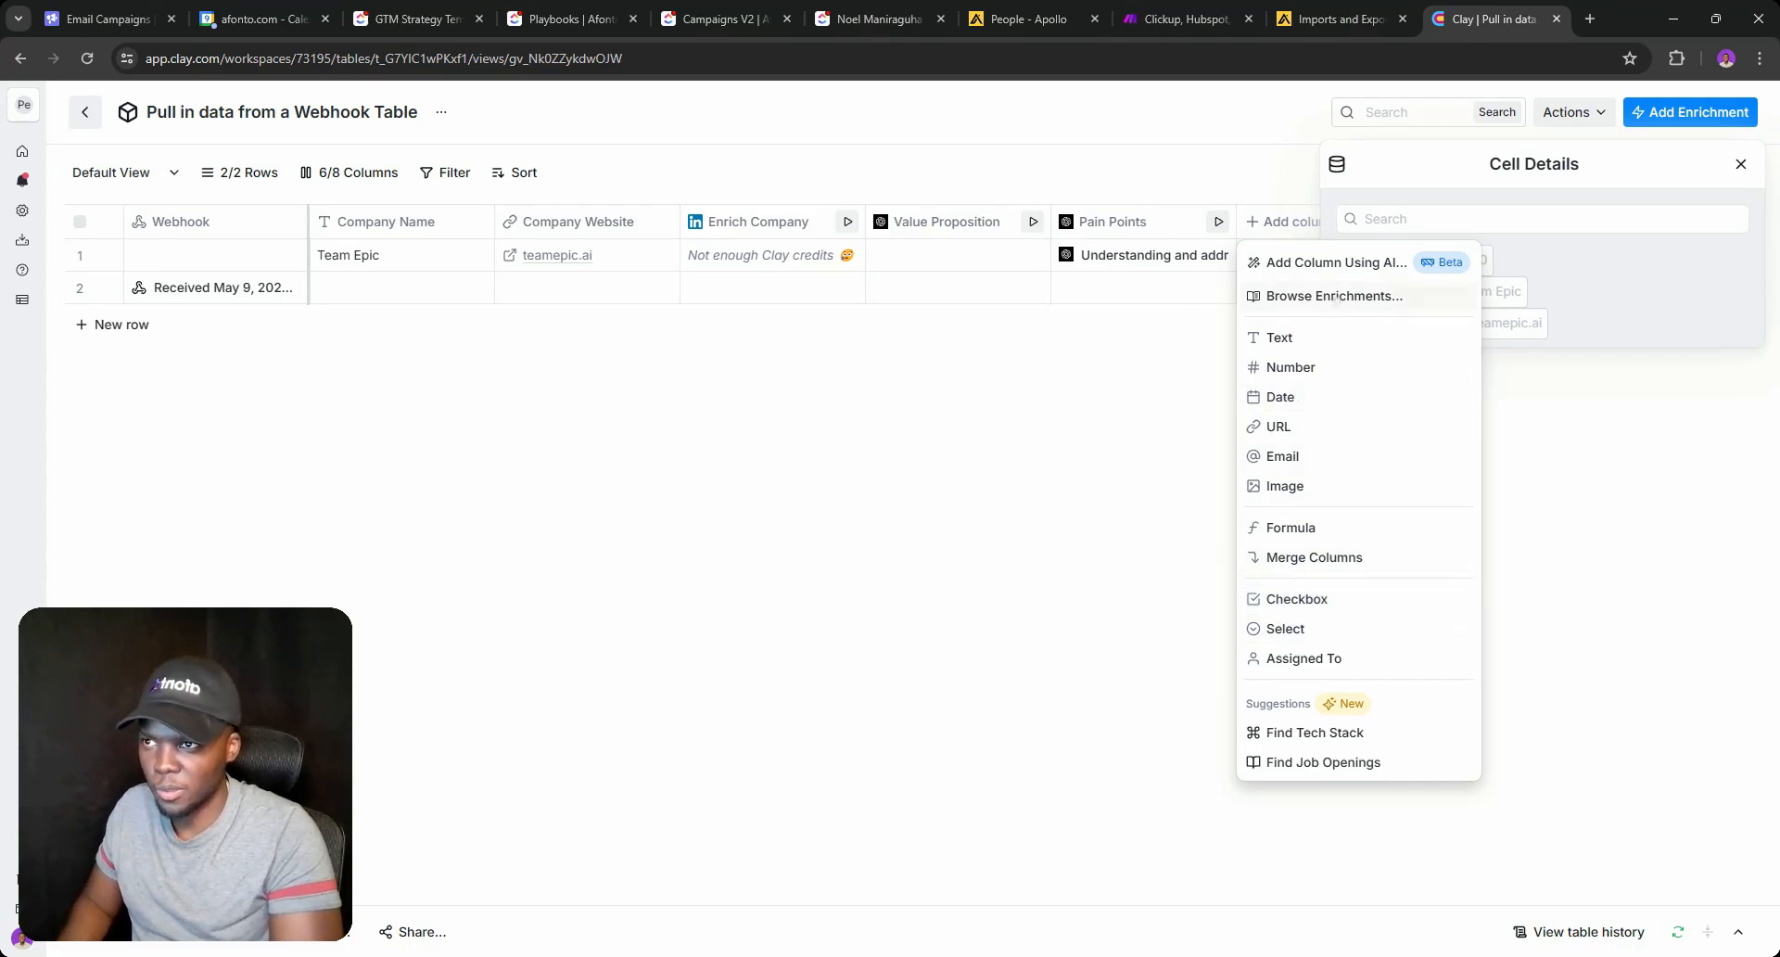
Add an HTTP API enrichment column in Clay with its request method set to POST.
{"action": "left_click", "coordinate": [1339, 295]}
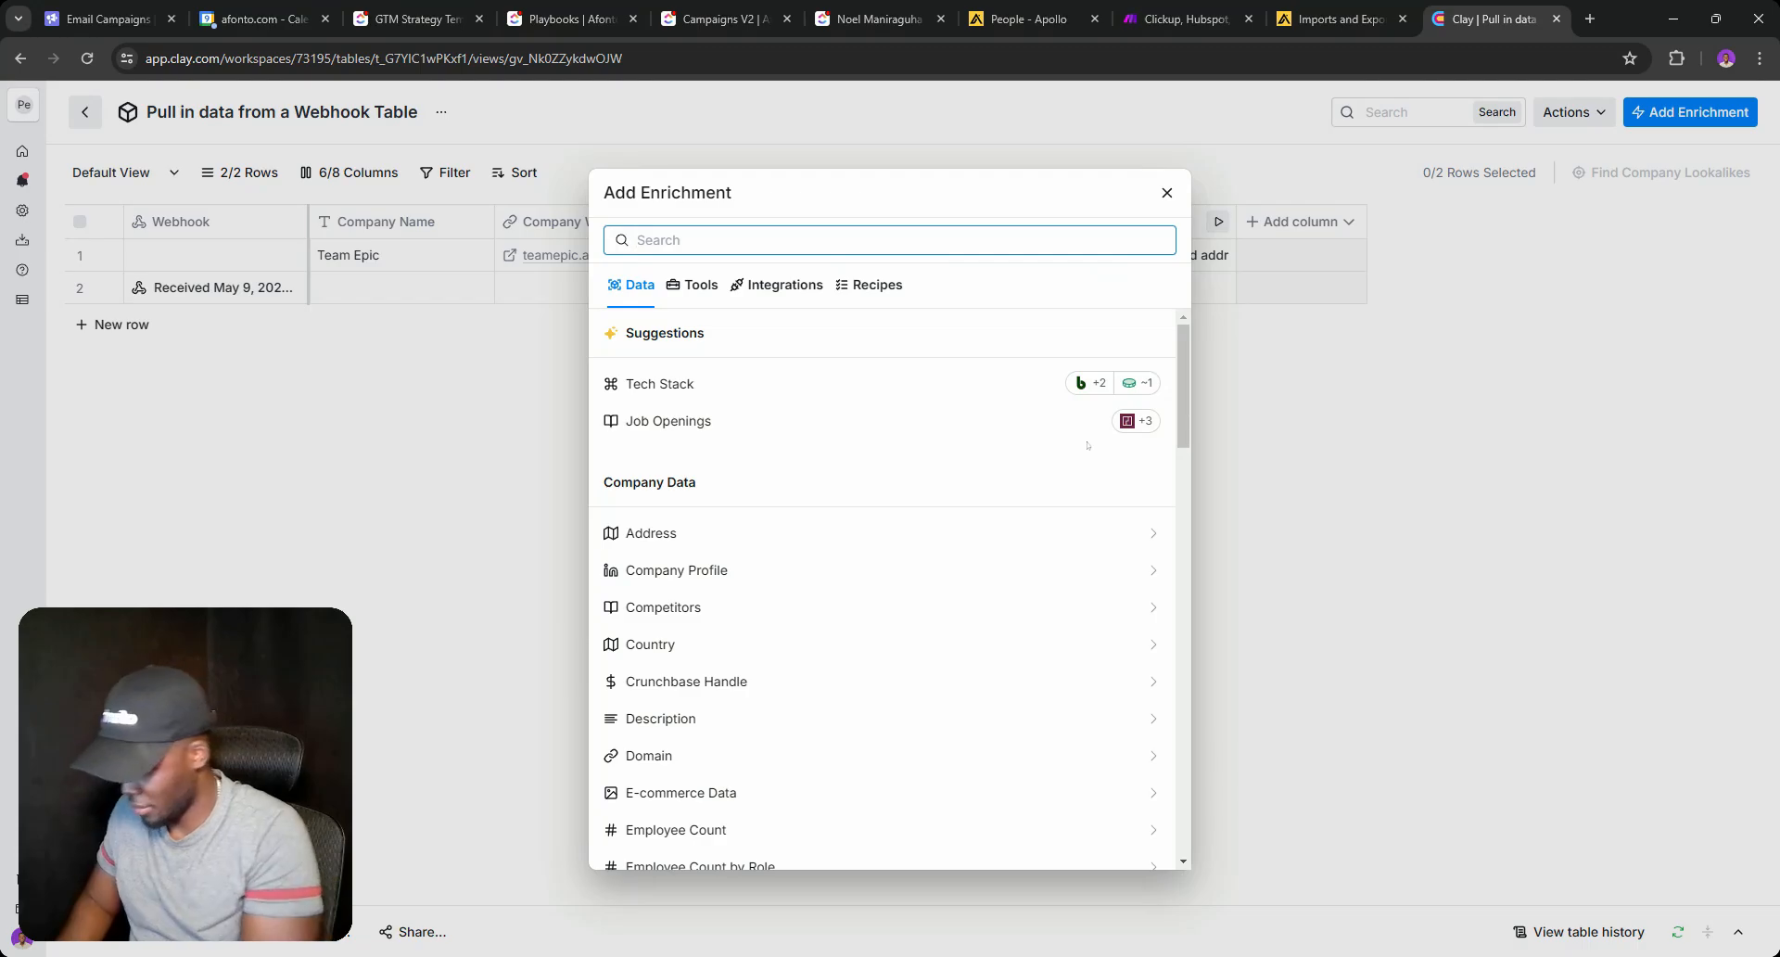
{"action": "type", "text": "HTTP"}
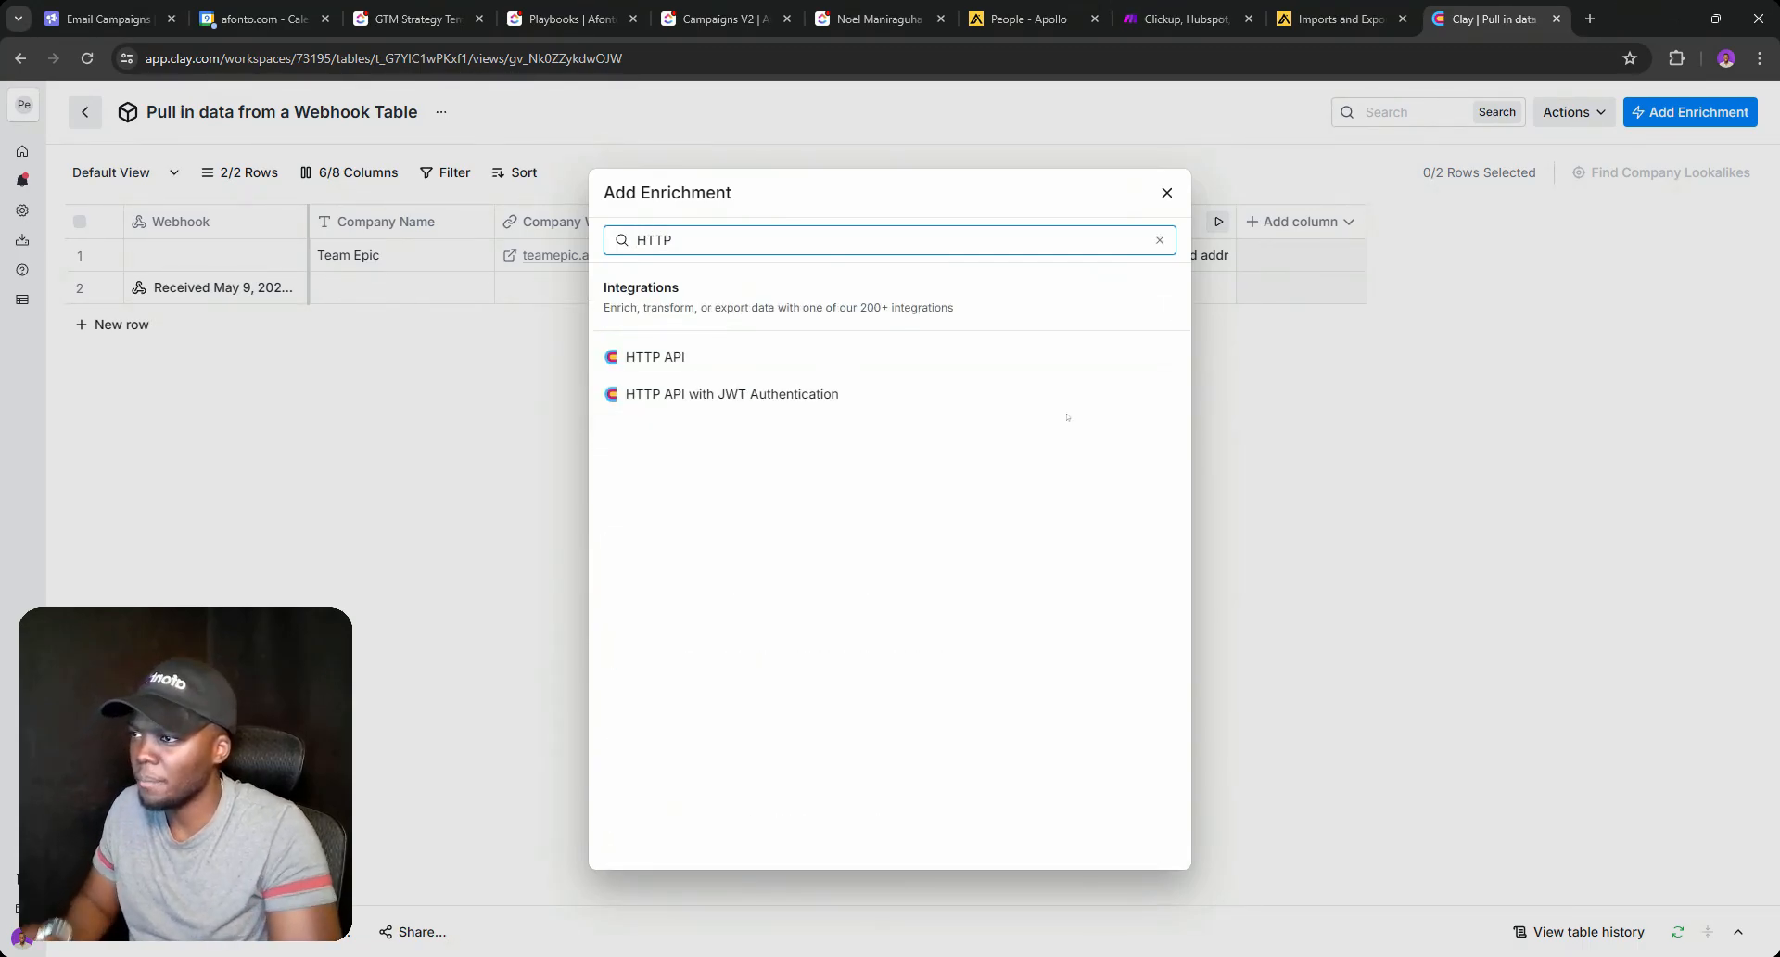
{"action": "left_click", "coordinate": [872, 367]}
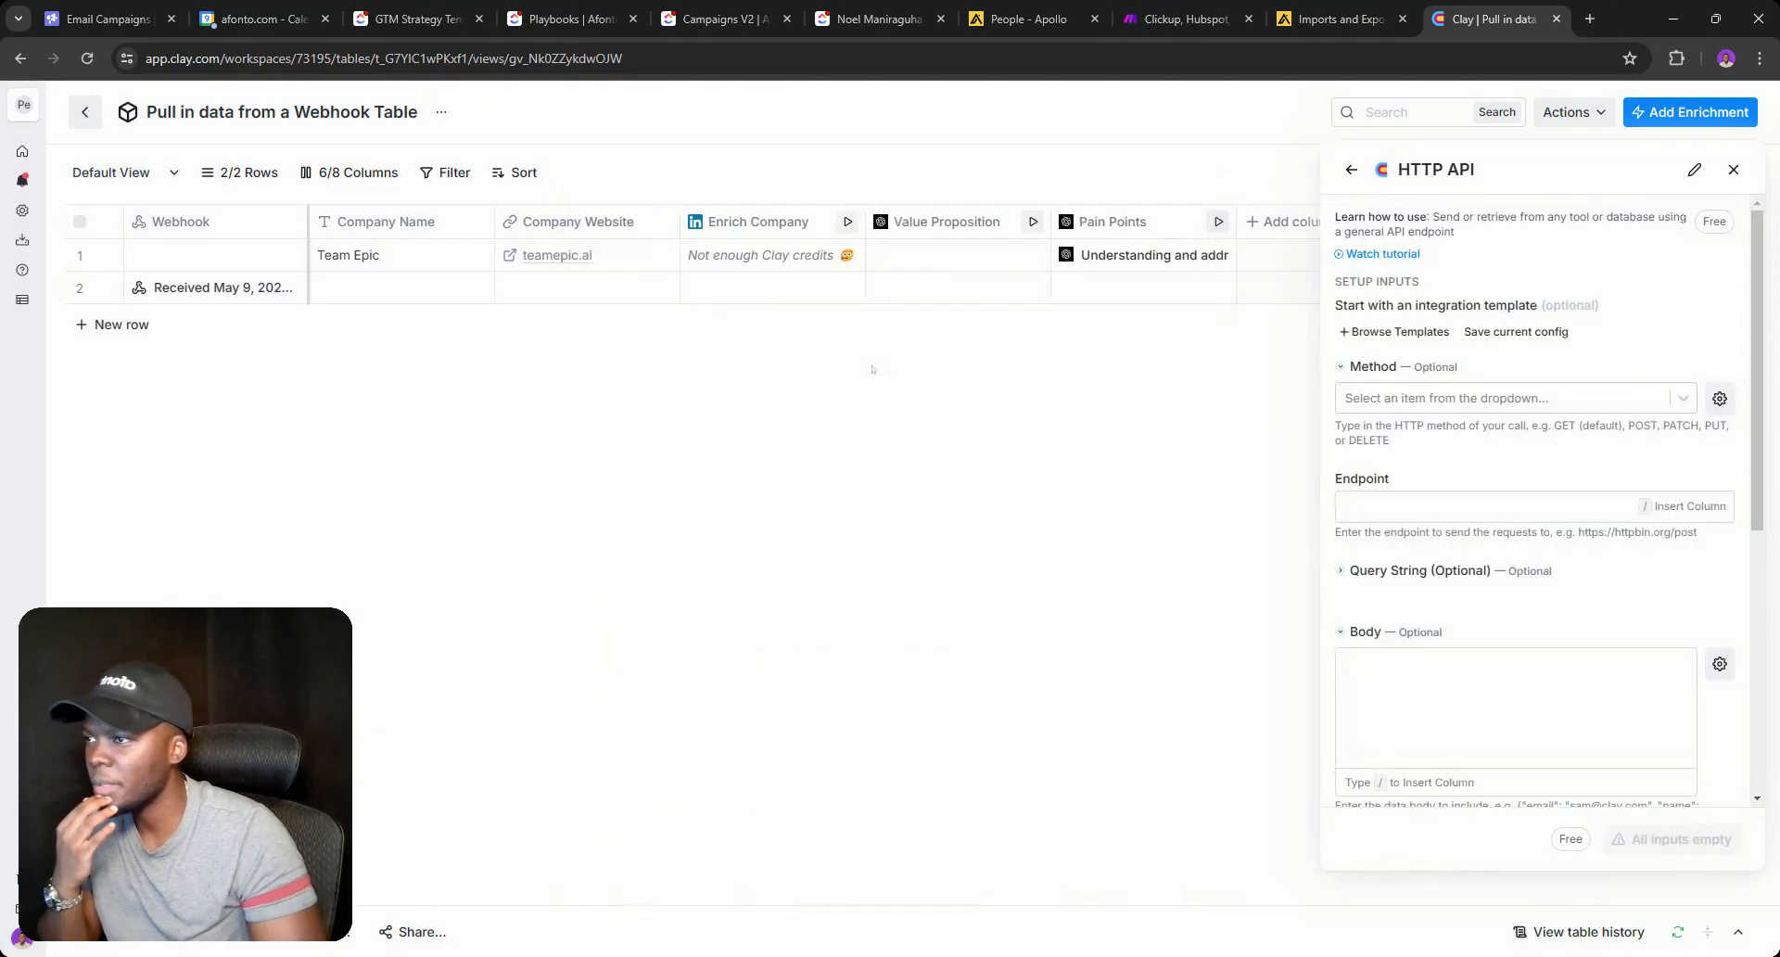
{"action": "left_click", "coordinate": [1415, 404]}
{"action": "left_click", "coordinate": [1415, 473]}
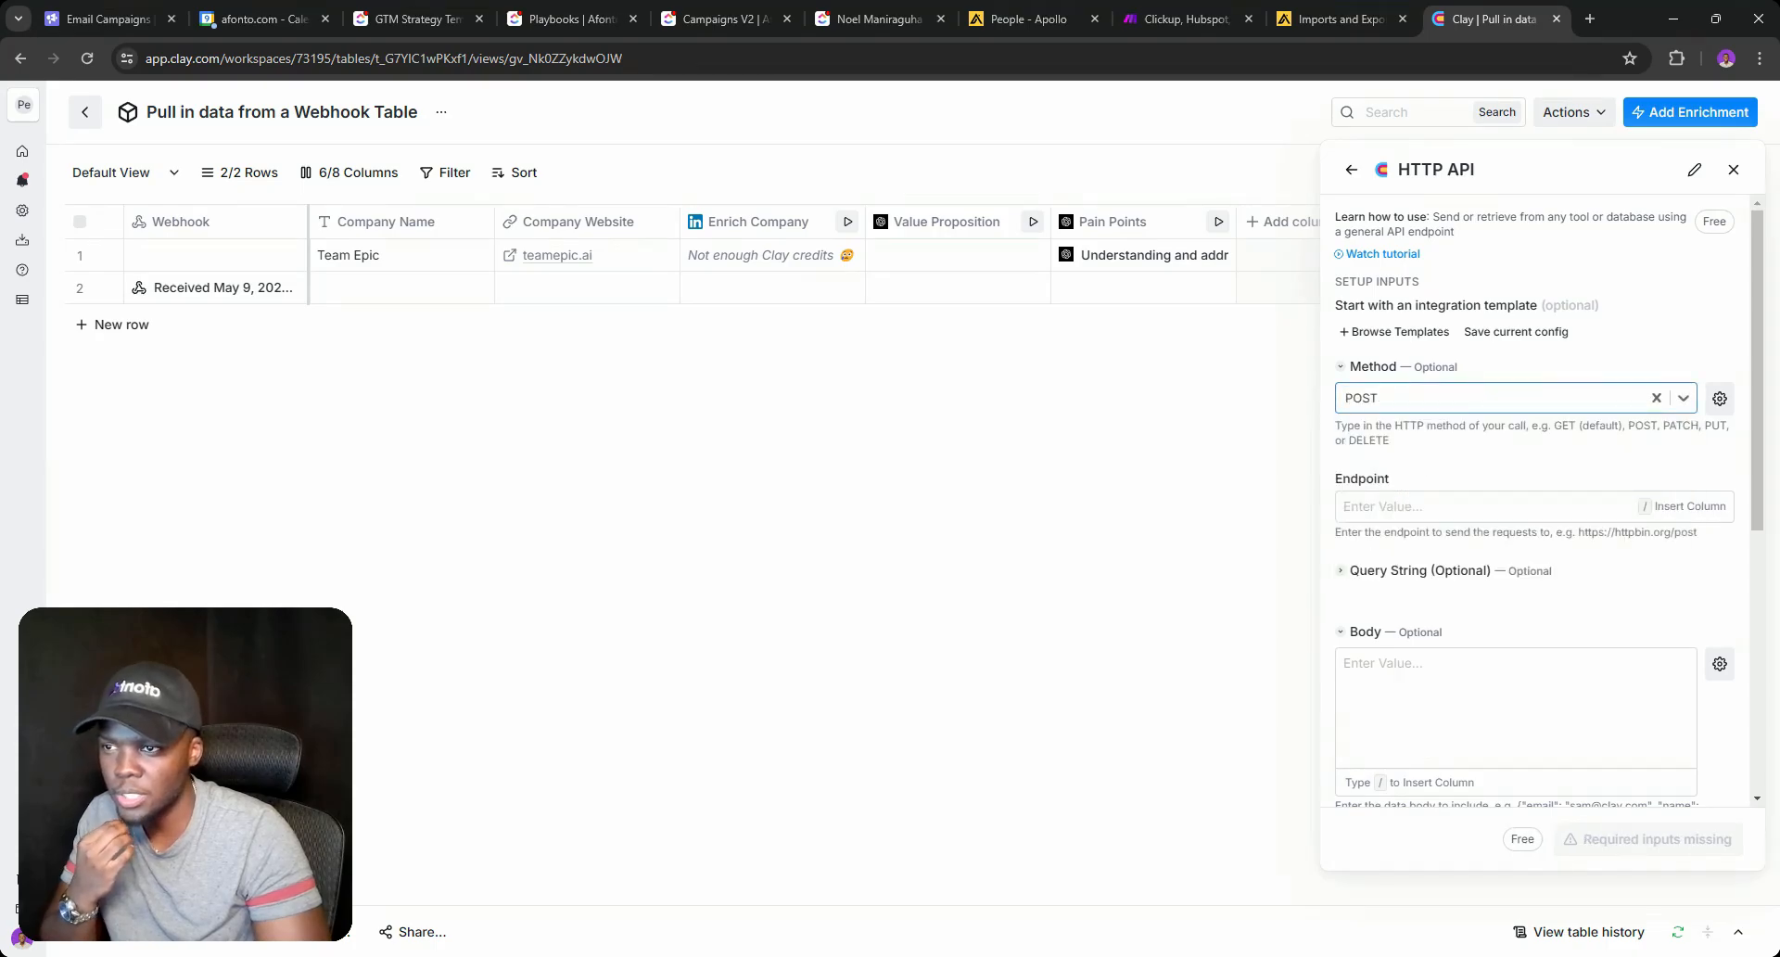
{"action": "left_click", "coordinate": [1186, 19]}
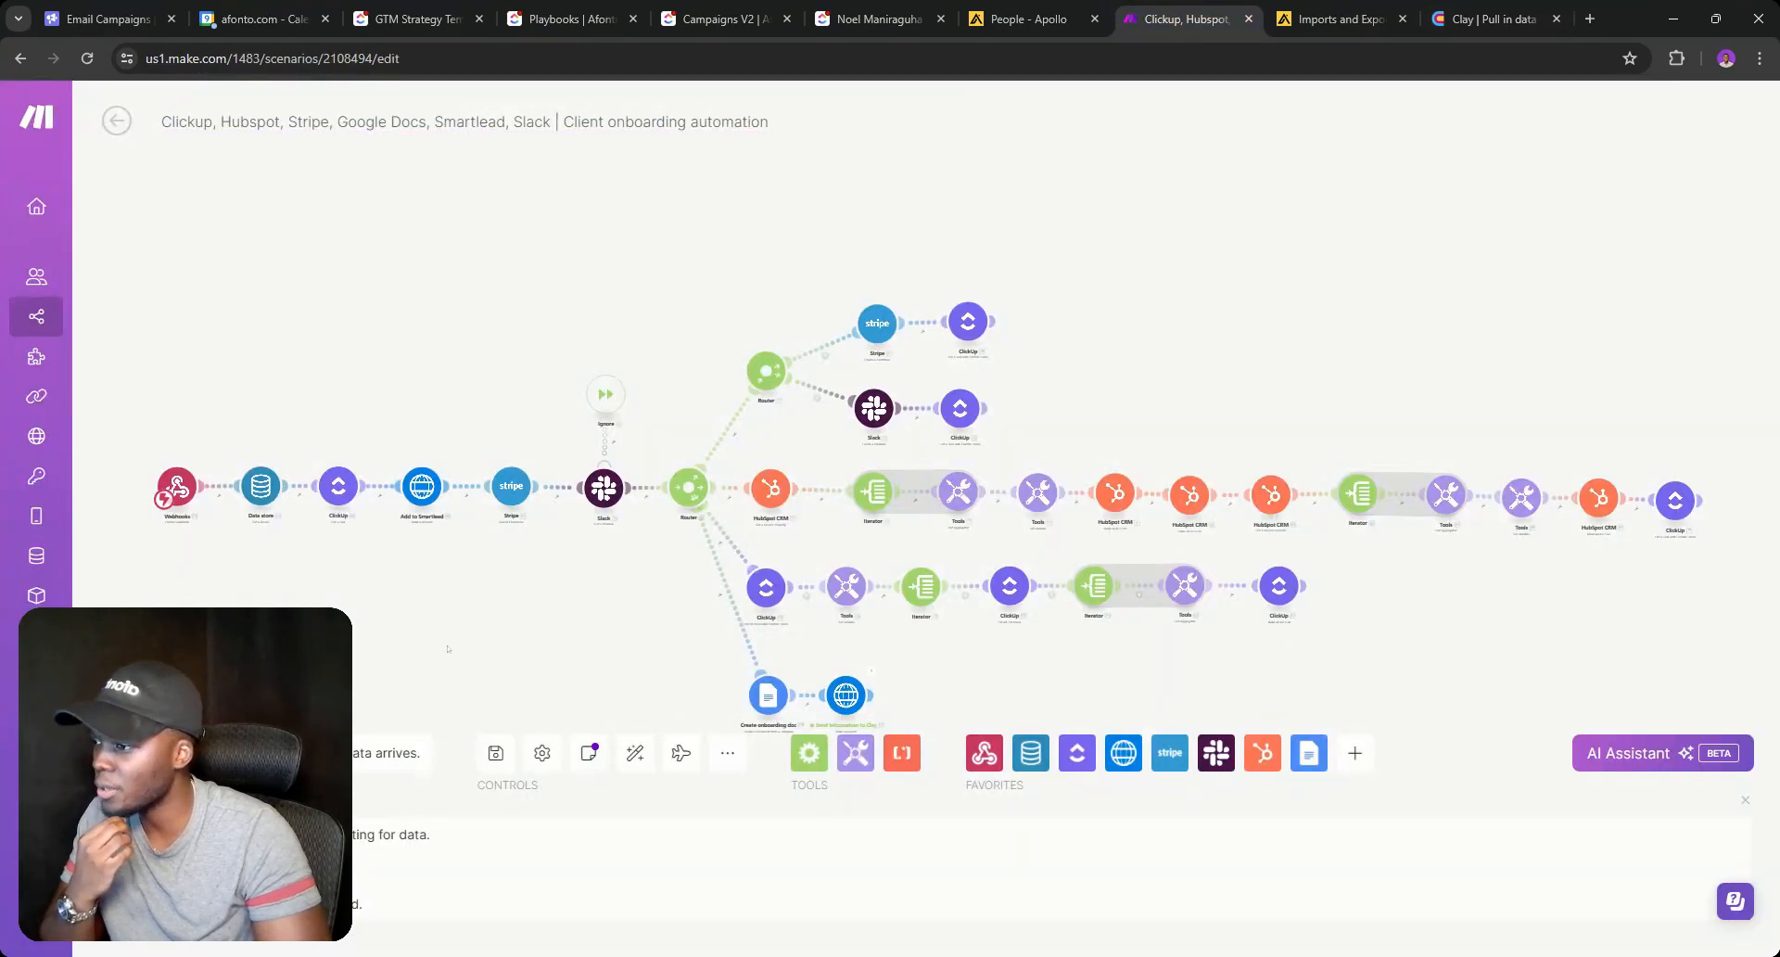
Unlink the Docs module from the HTTP module, save, and return to the Afonto: Automations folder.
{"action": "left_click", "coordinate": [489, 769]}
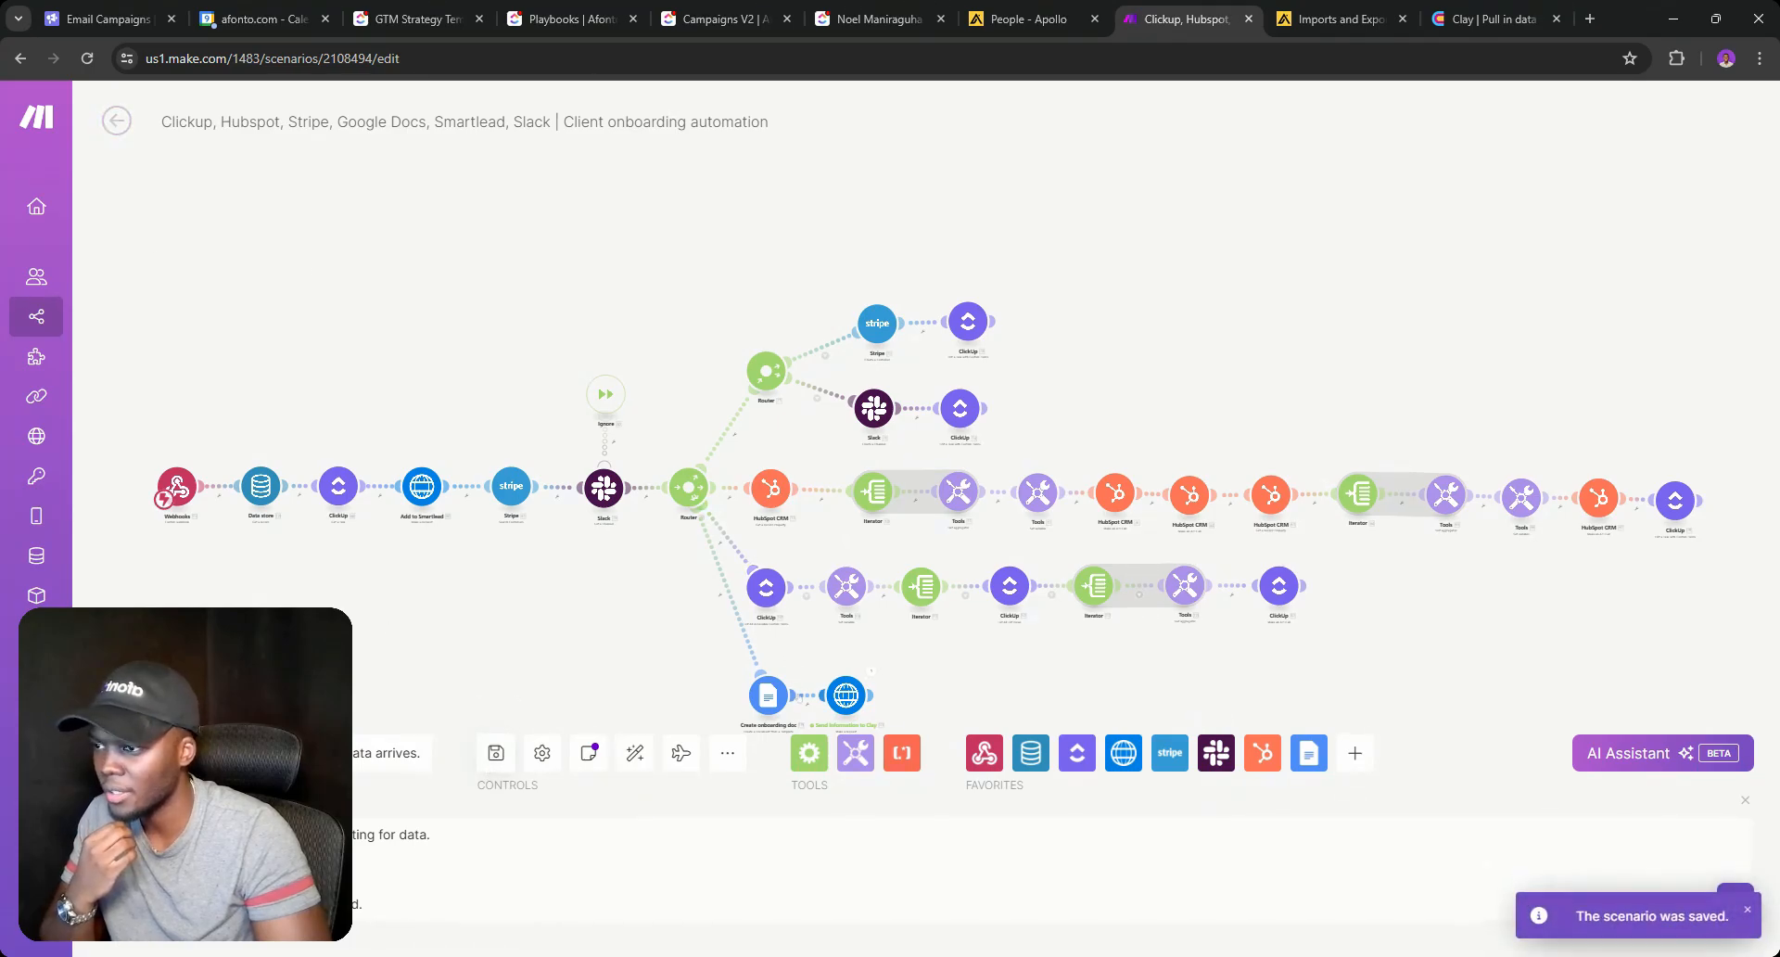
{"action": "right_click", "coordinate": [803, 697]}
{"action": "left_click", "coordinate": [833, 742]}
{"action": "left_click", "coordinate": [491, 750]}
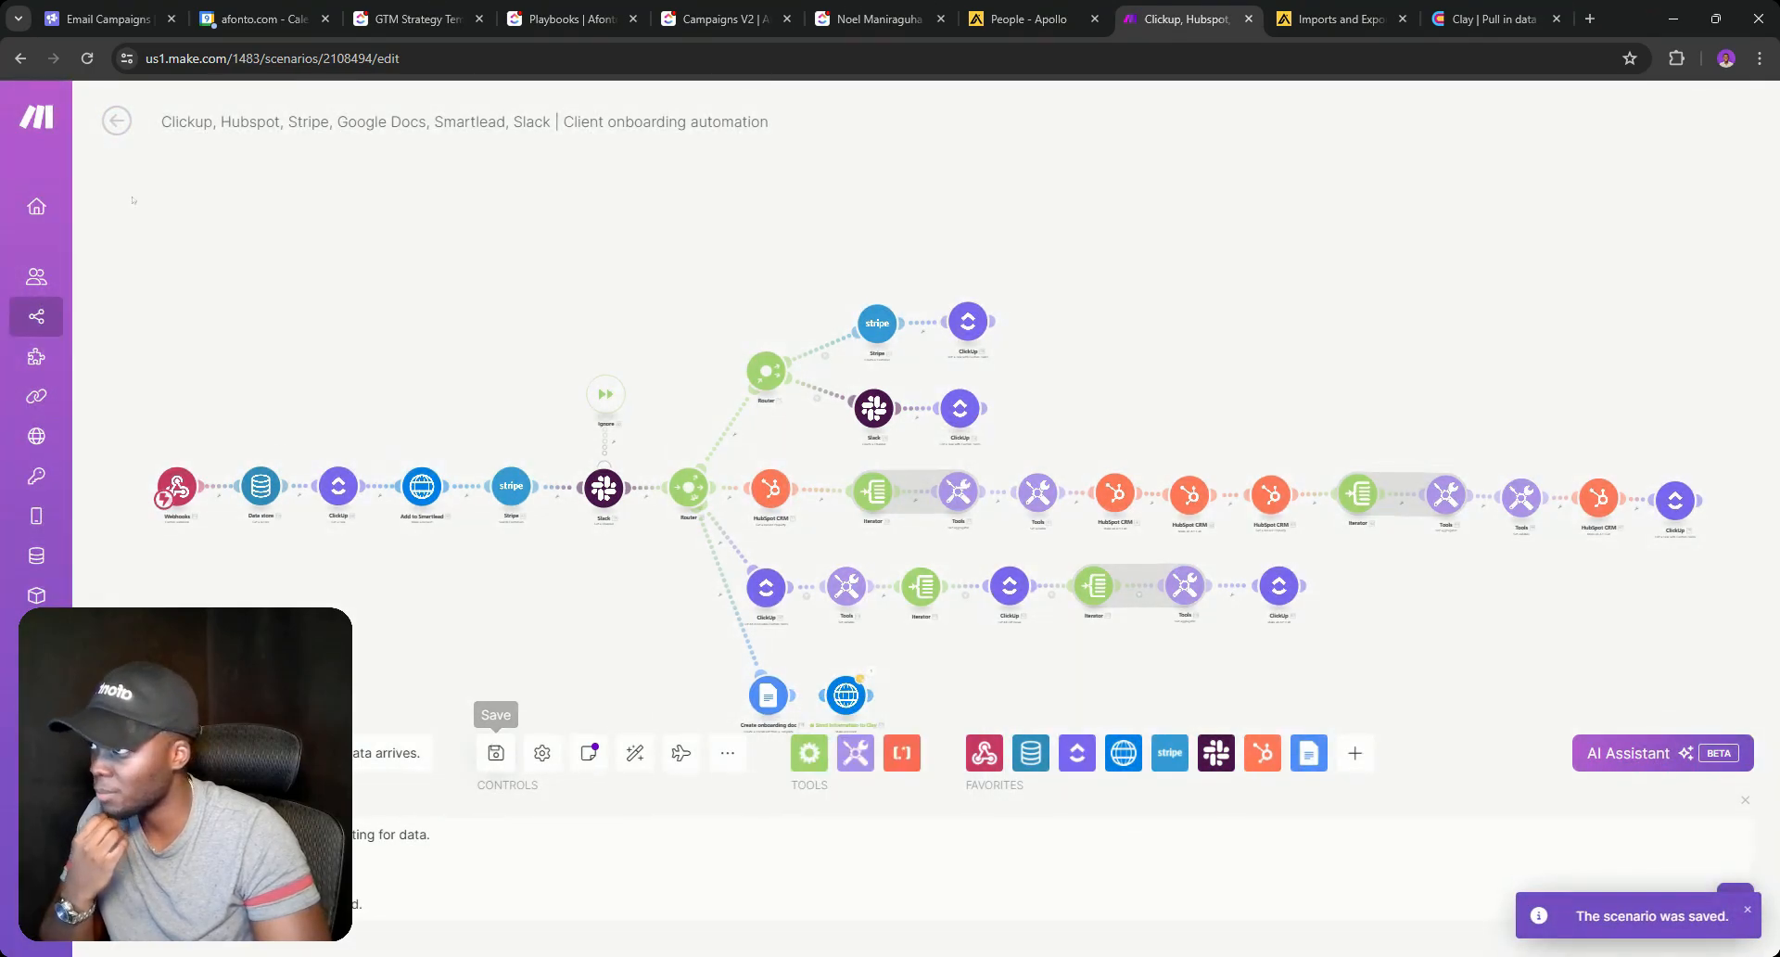
{"action": "left_click", "coordinate": [117, 121]}
{"action": "left_click", "coordinate": [109, 120]}
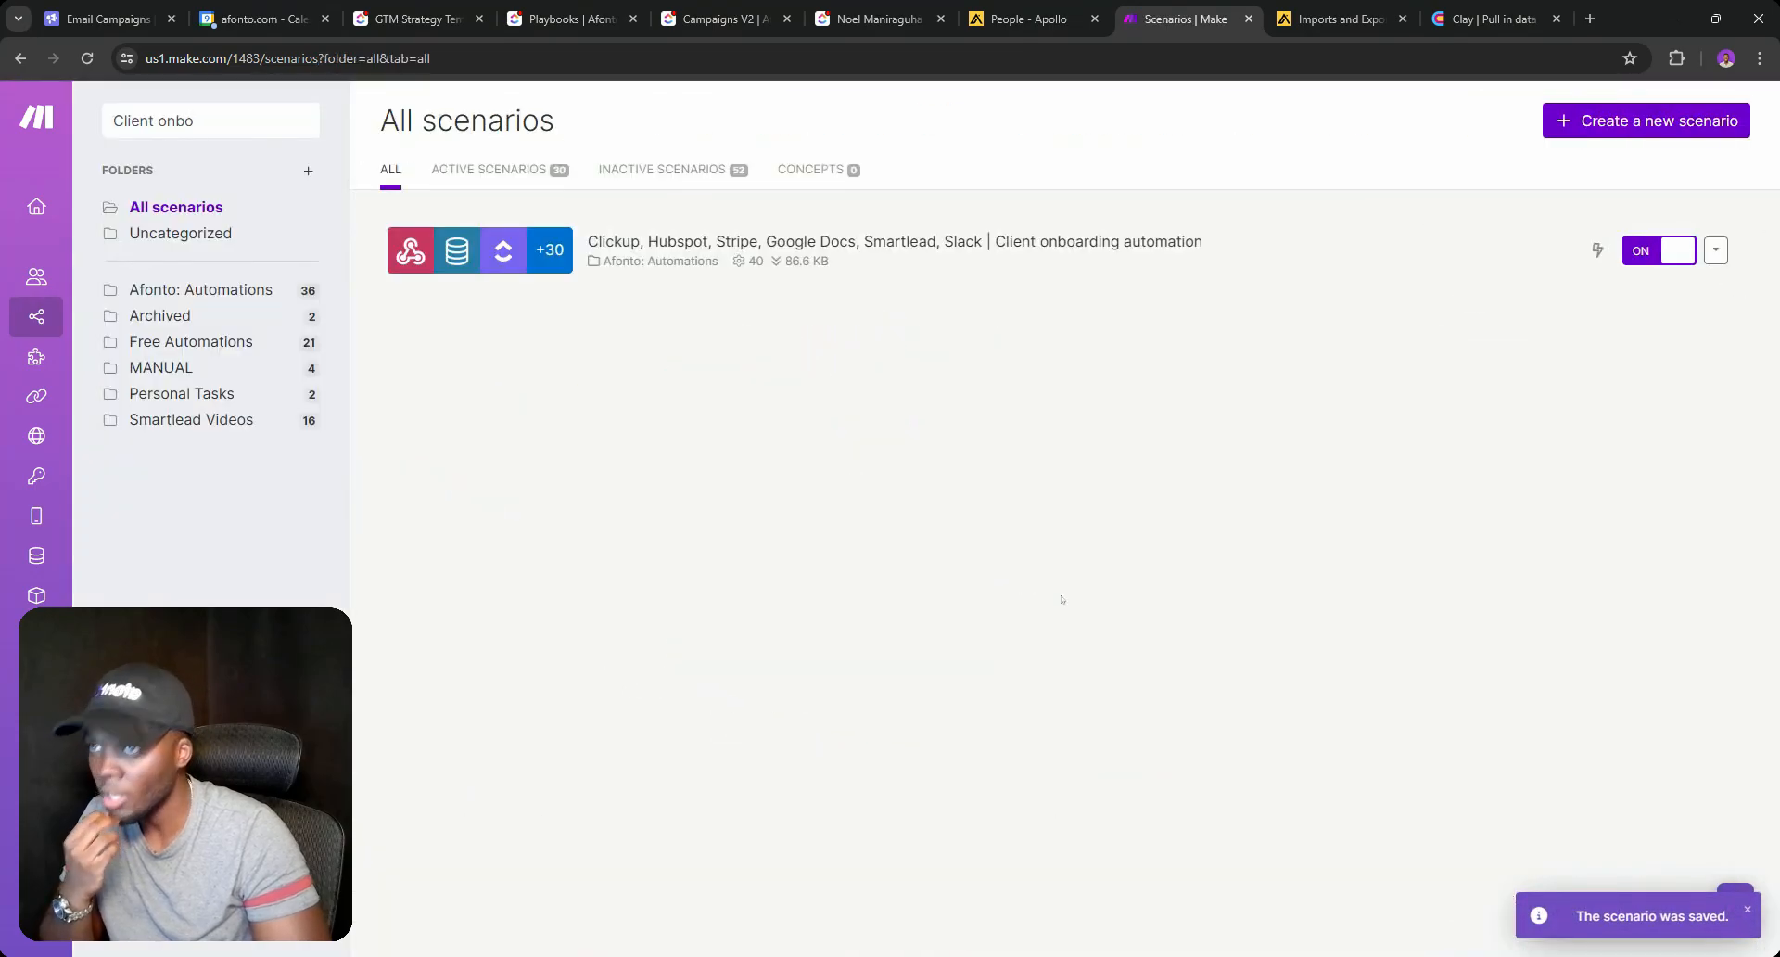
{"action": "left_click", "coordinate": [233, 290]}
Start a new scenario with a Webhooks Custom webhook trigger.
{"action": "left_click", "coordinate": [1558, 121]}
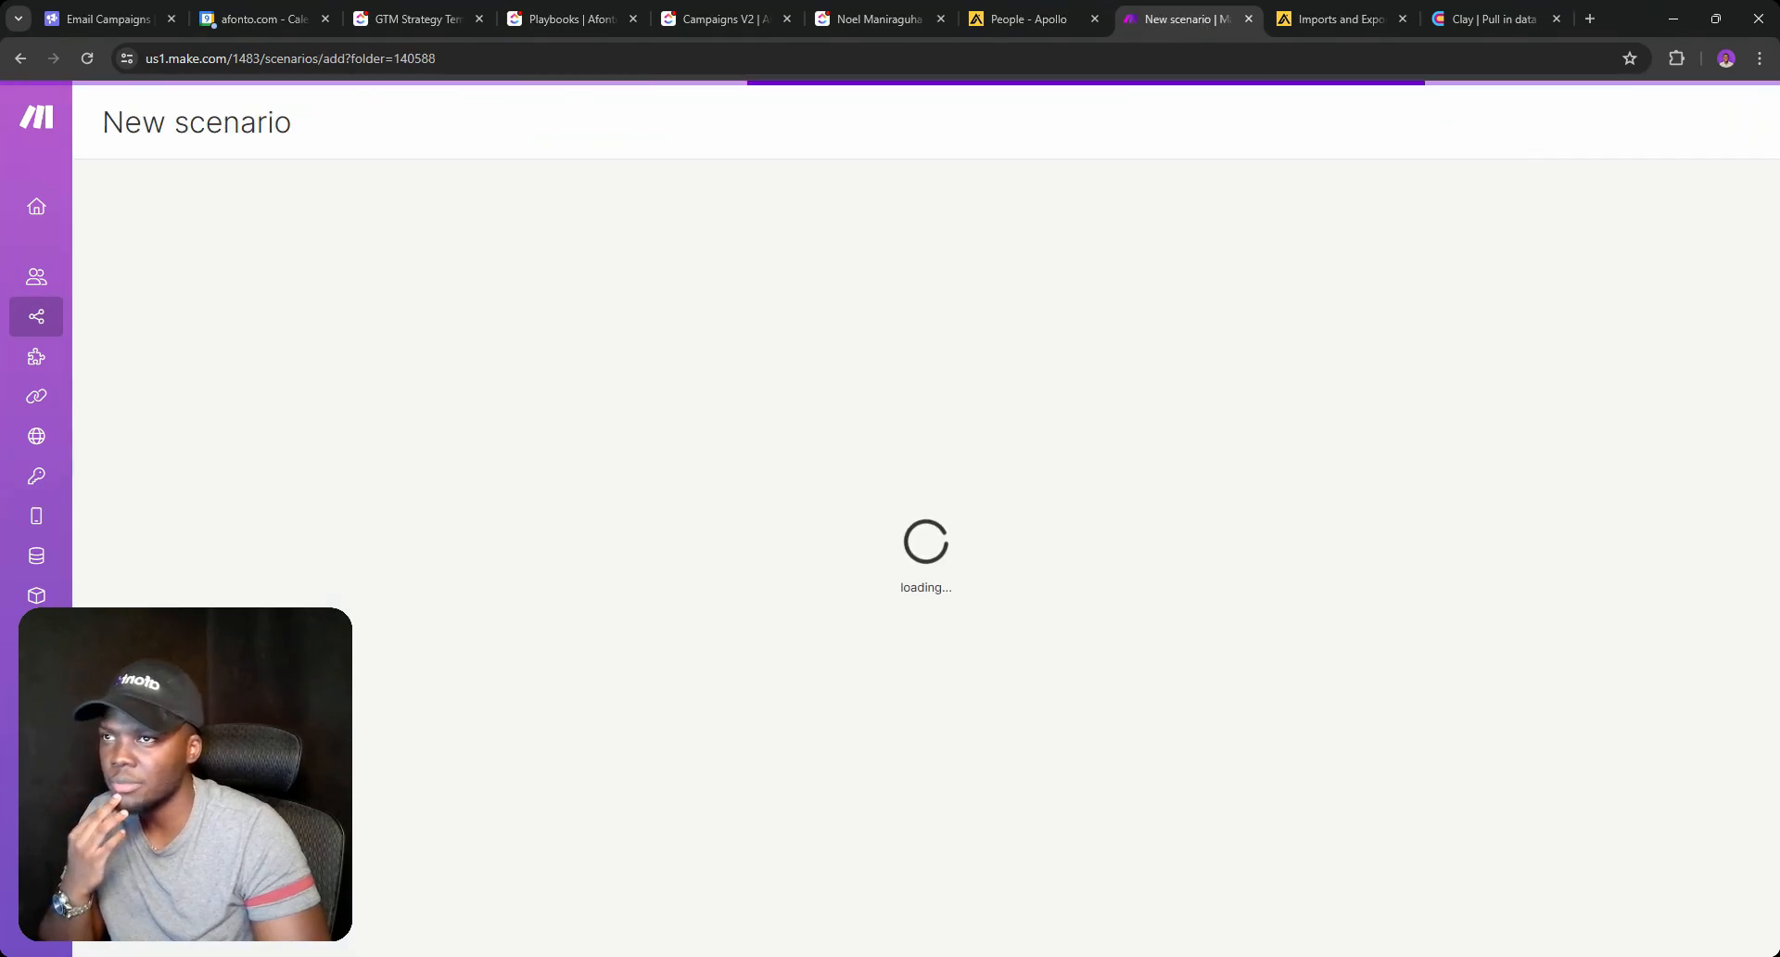
{"action": "left_click", "coordinate": [1513, 13]}
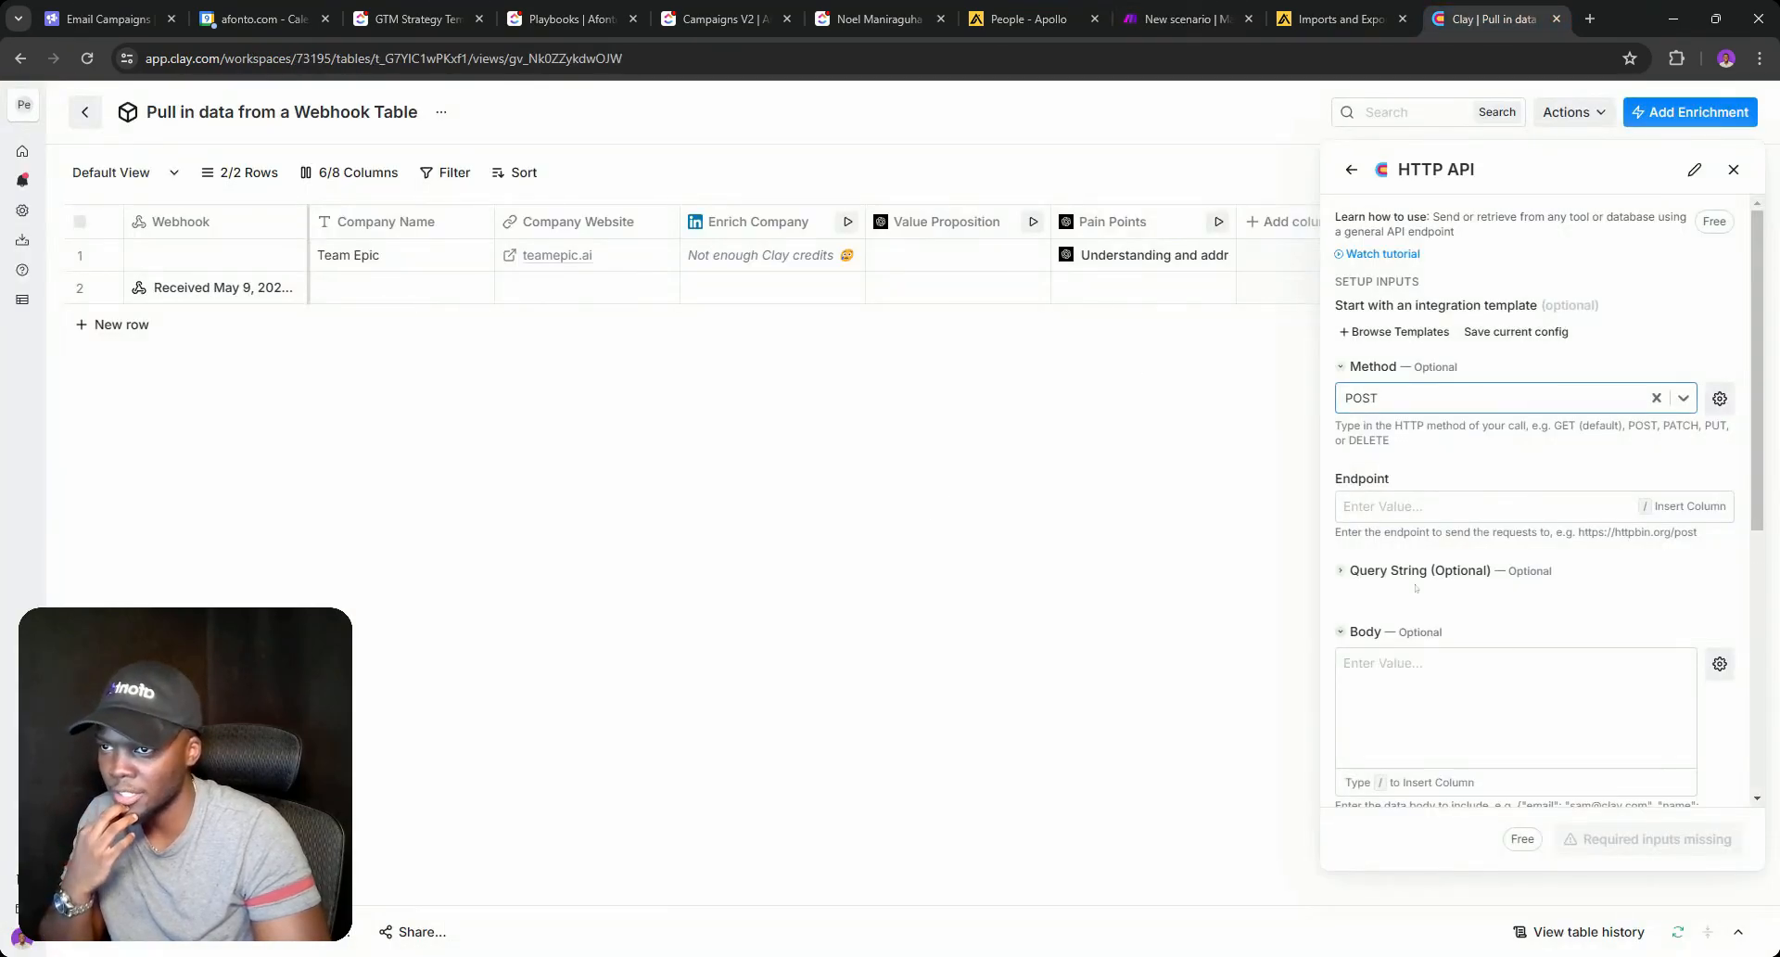
{"action": "left_click", "coordinate": [1178, 19]}
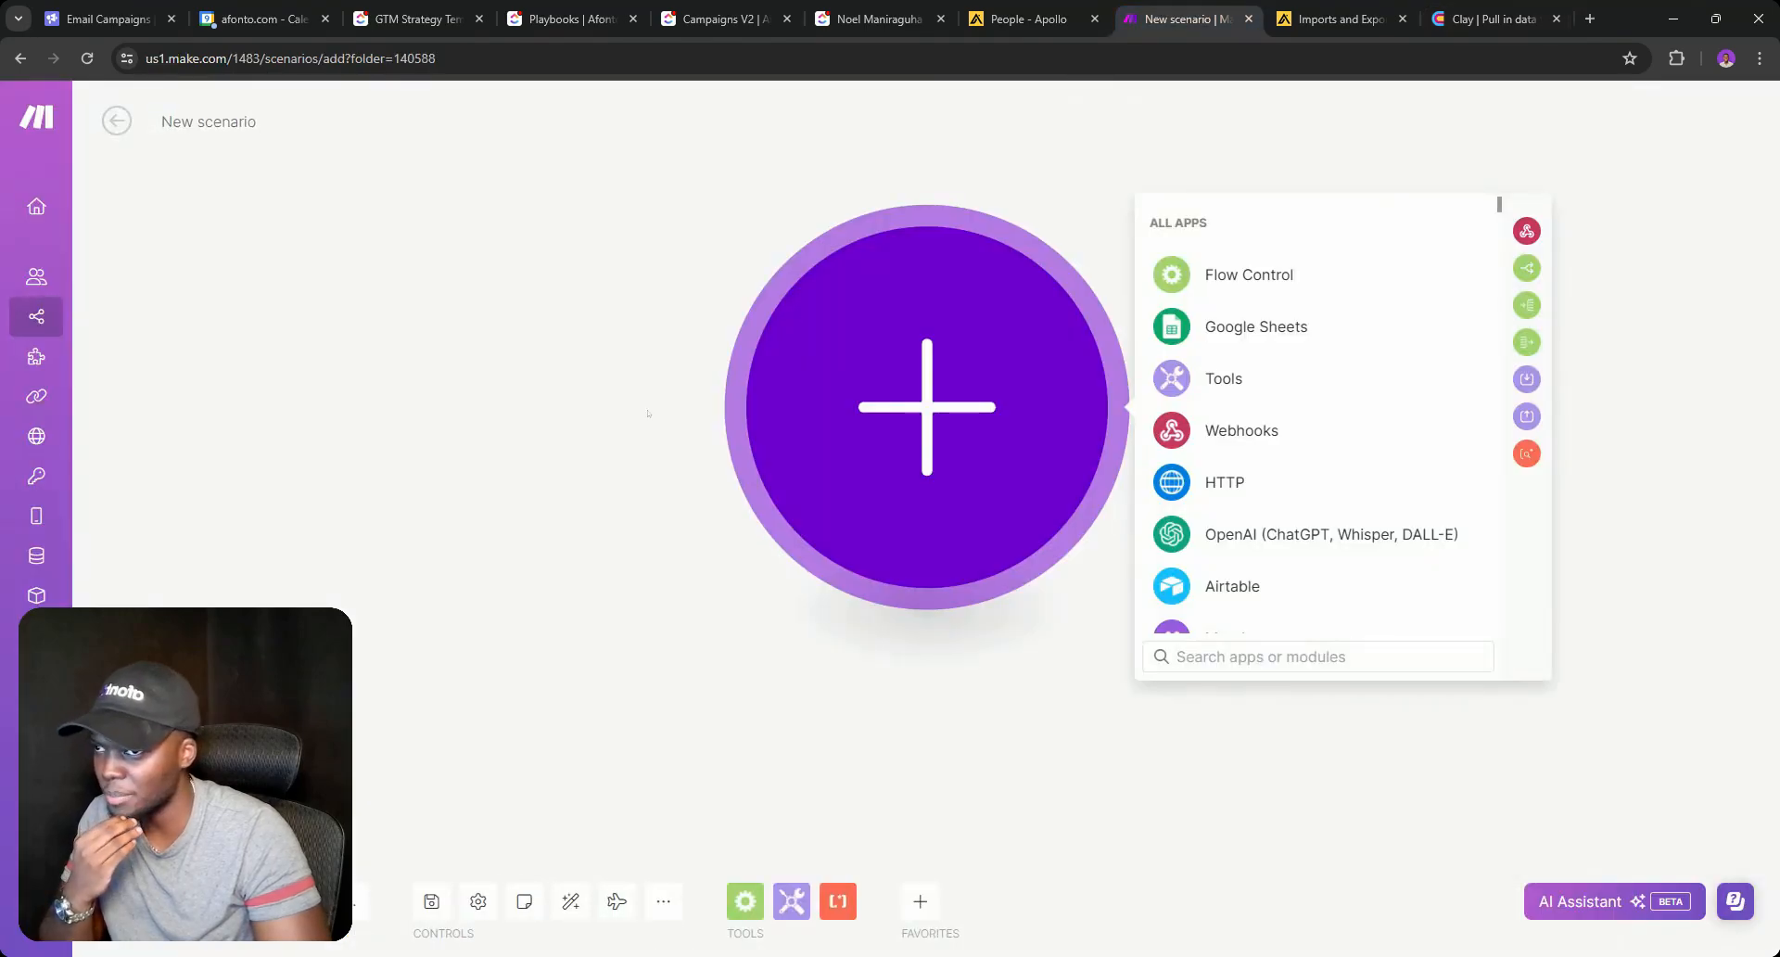
{"action": "left_click", "coordinate": [1233, 430]}
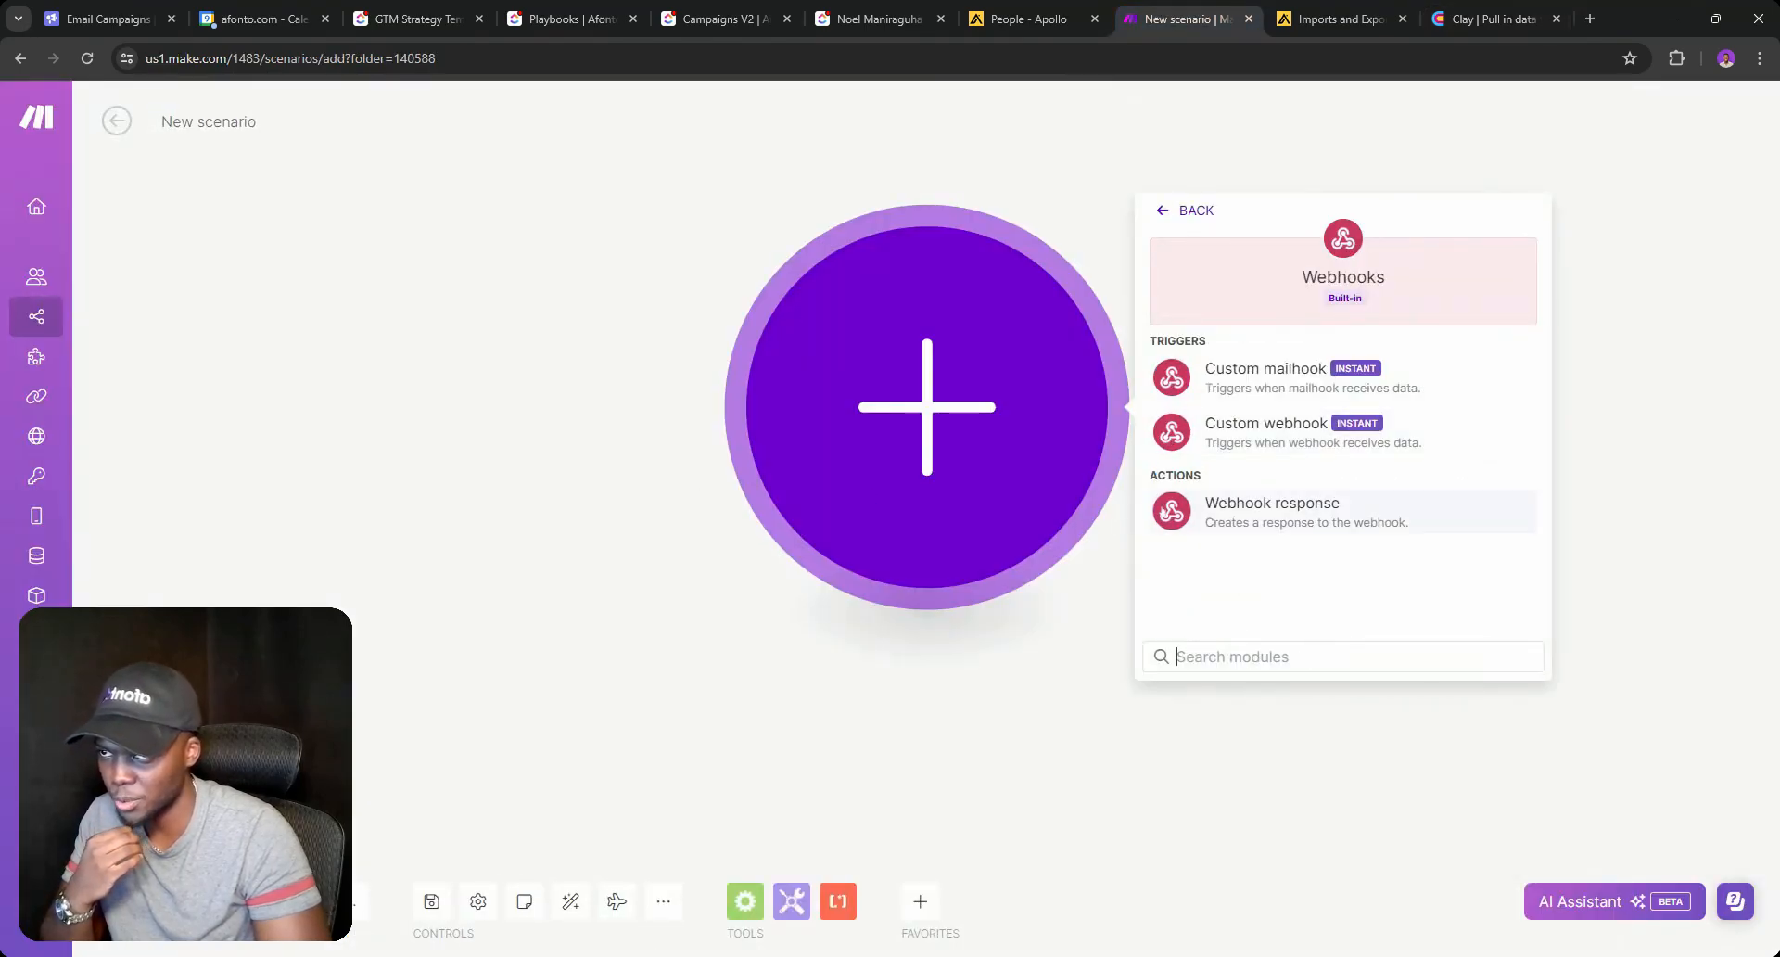
{"action": "left_click", "coordinate": [1242, 426]}
Create a webhook named 'Click - add company info to Clickup' and copy its address.
{"action": "left_click", "coordinate": [1316, 402]}
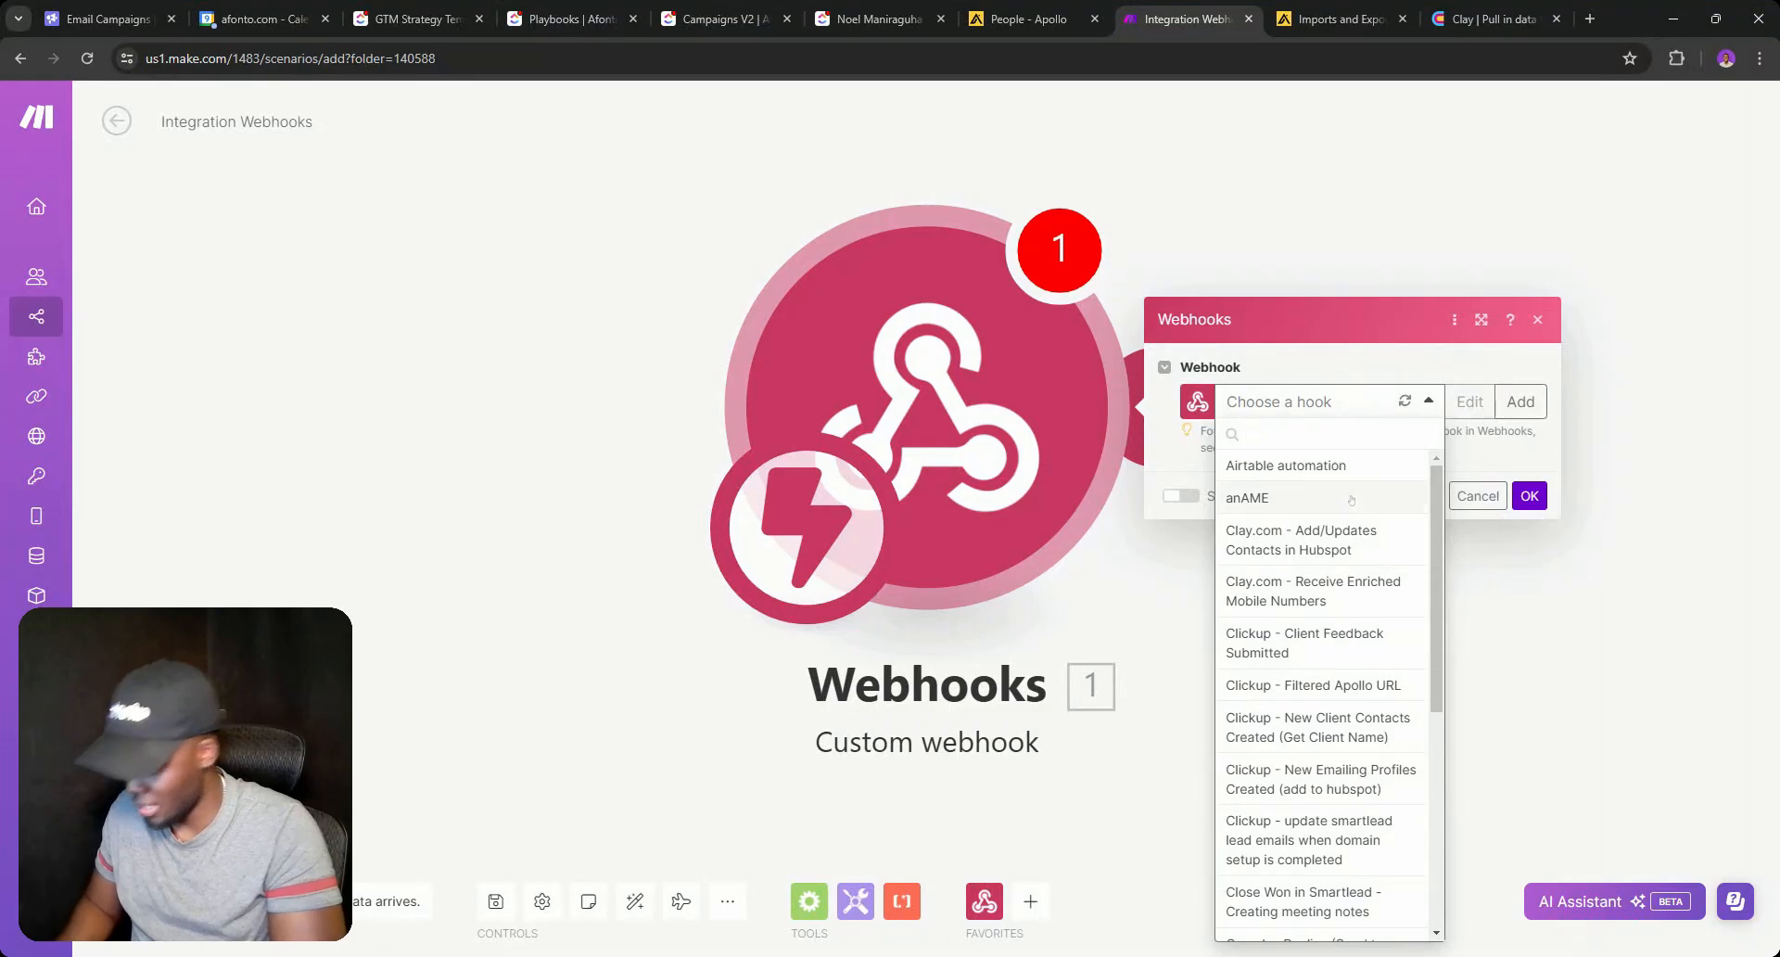
{"action": "left_click", "coordinate": [1520, 401]}
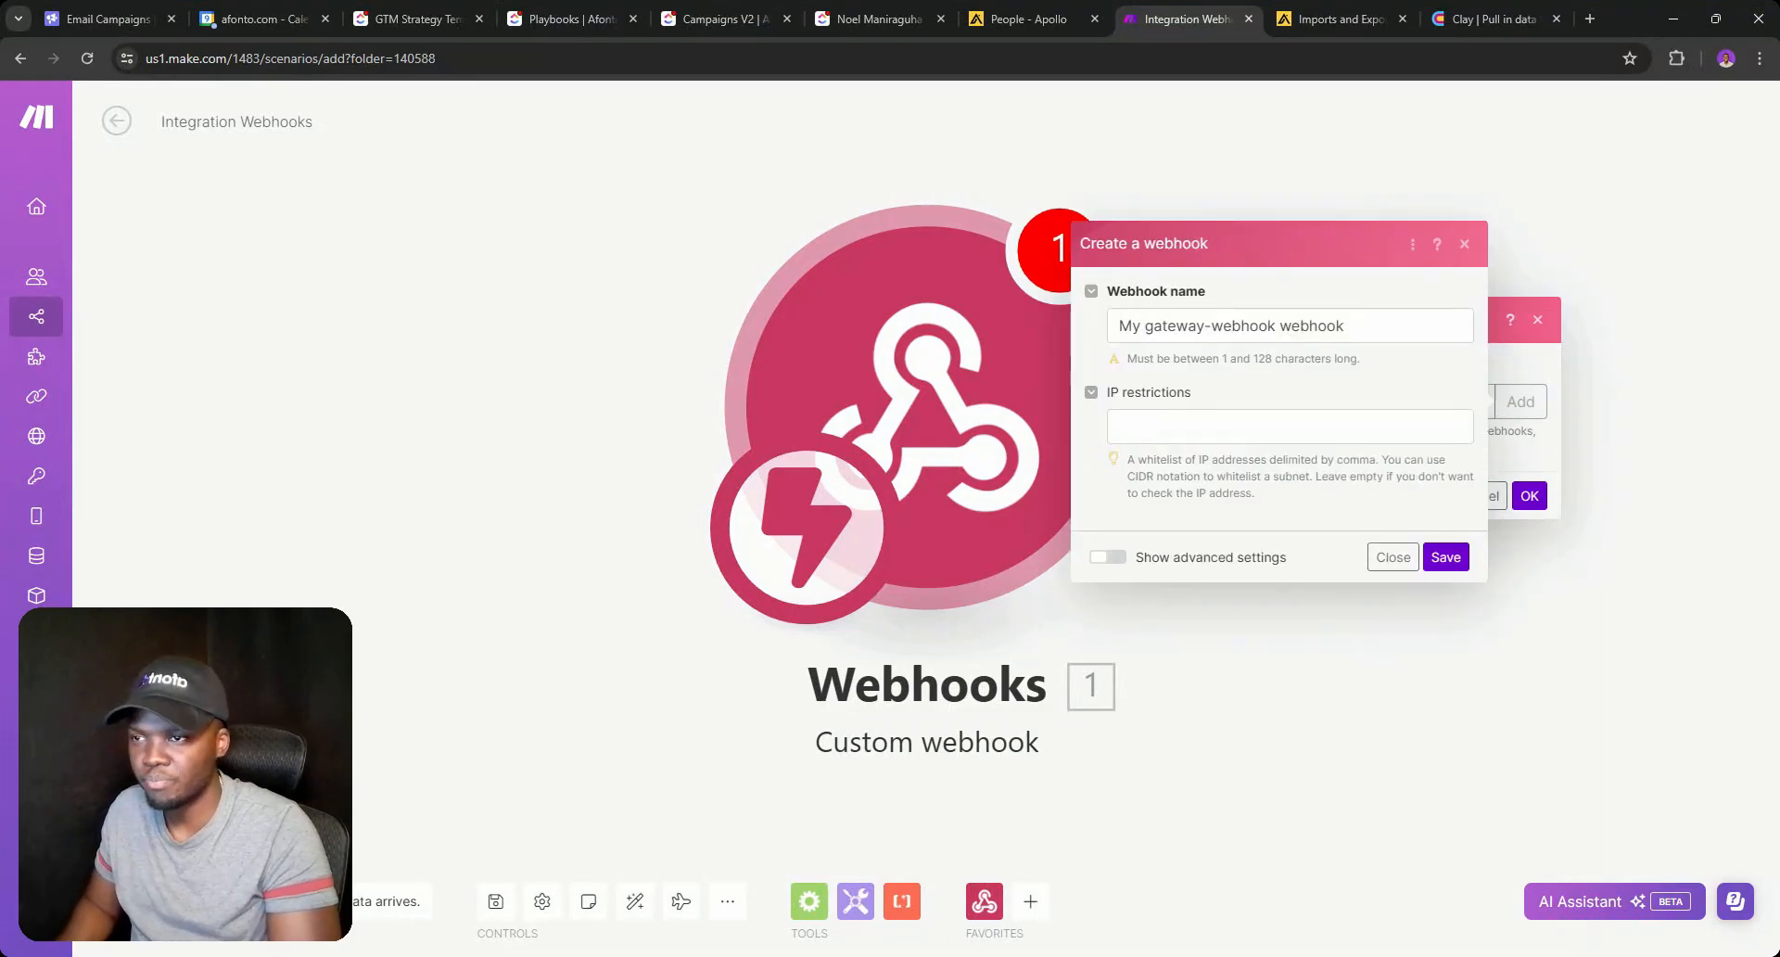
{"action": "left_click", "coordinate": [1232, 325]}
{"action": "double_click", "coordinate": [1232, 326]}
{"action": "key", "text": "ctrl+a"}
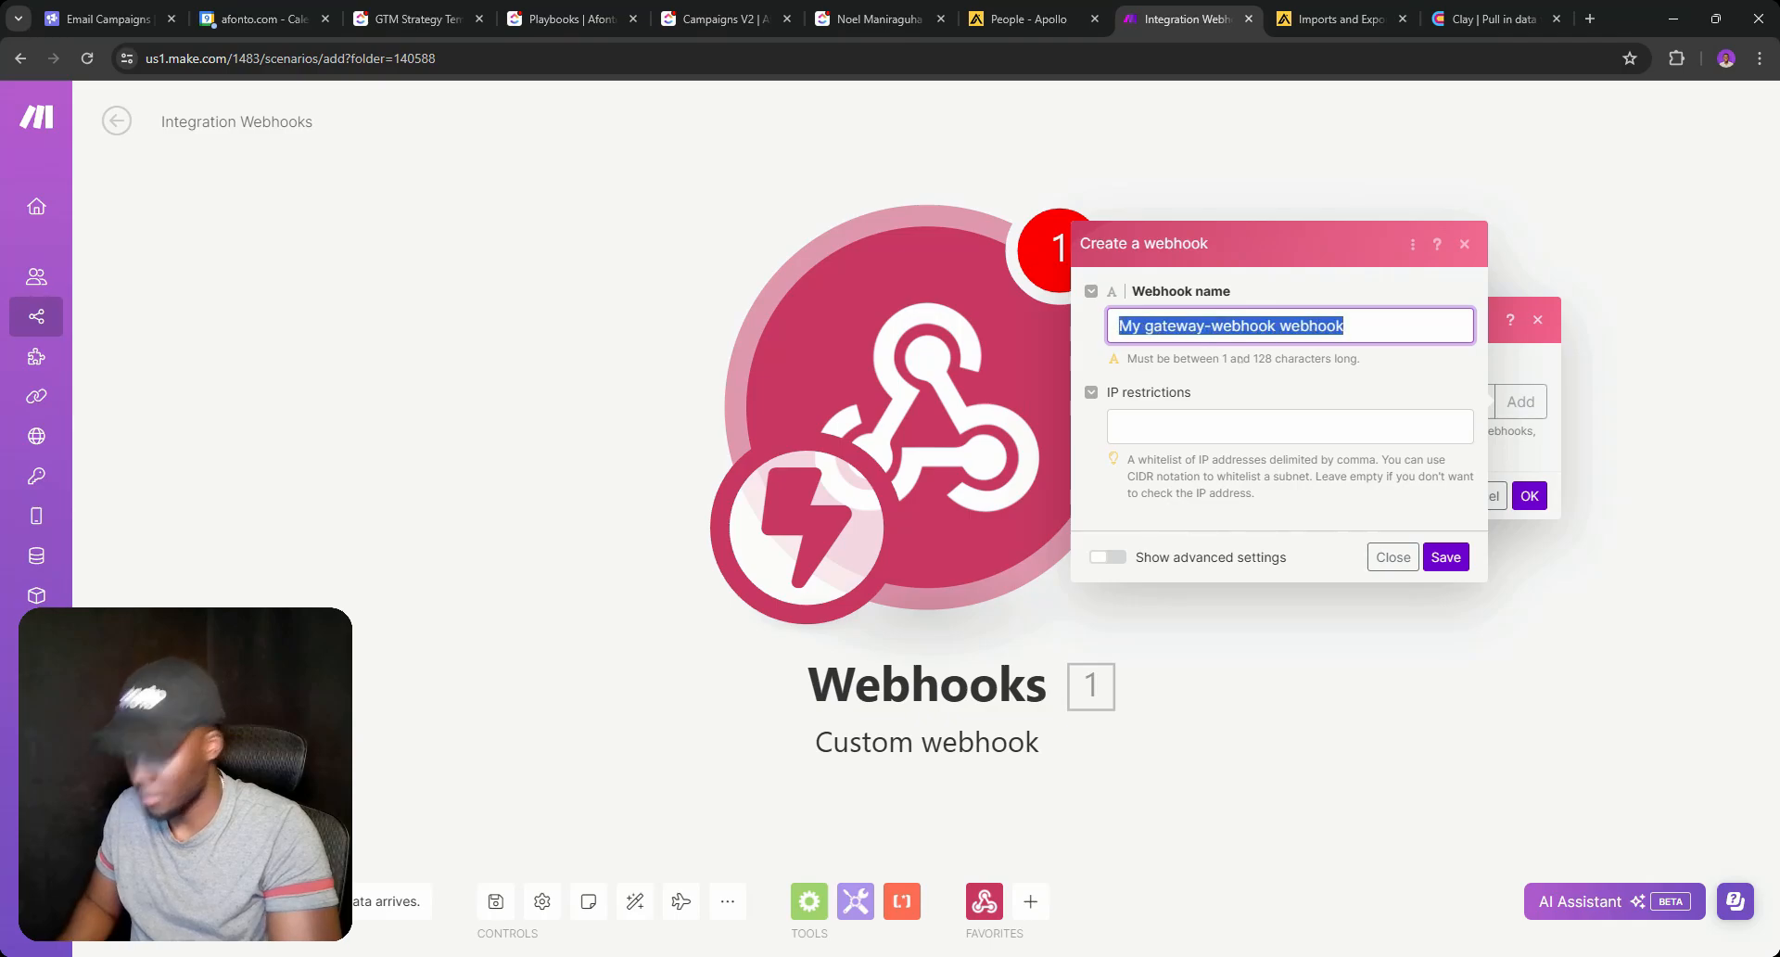
{"action": "type", "text": "Click"}
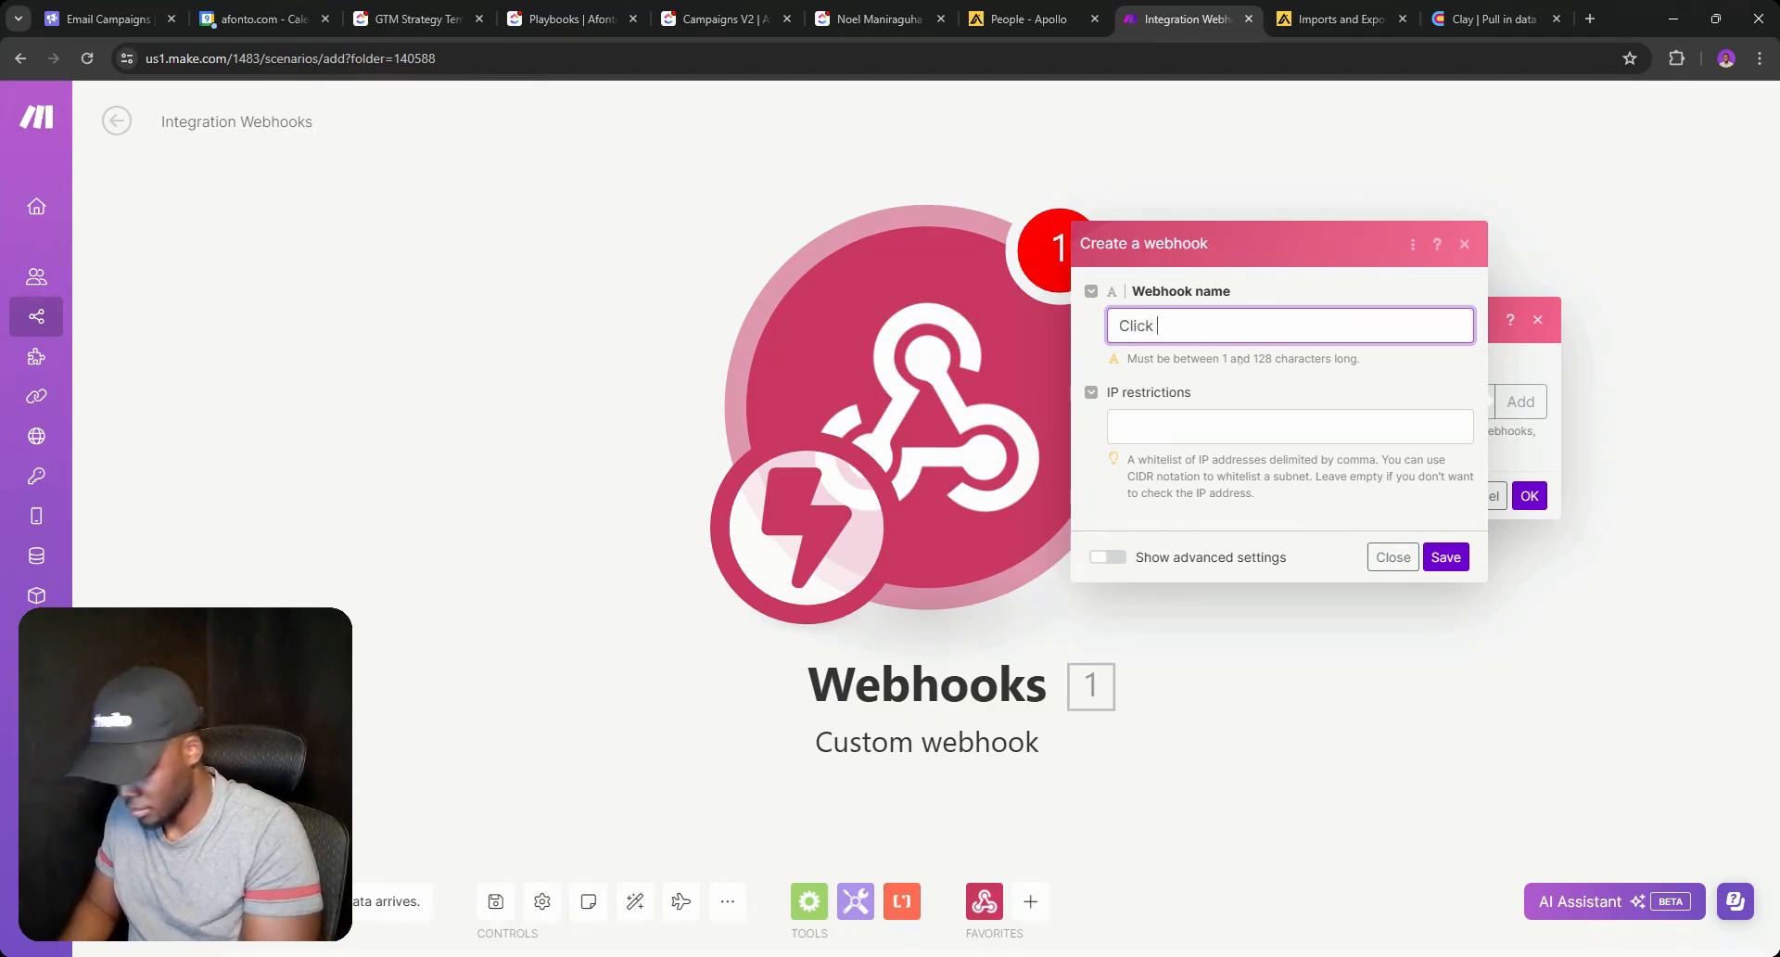
{"action": "type", "text": " - ad"}
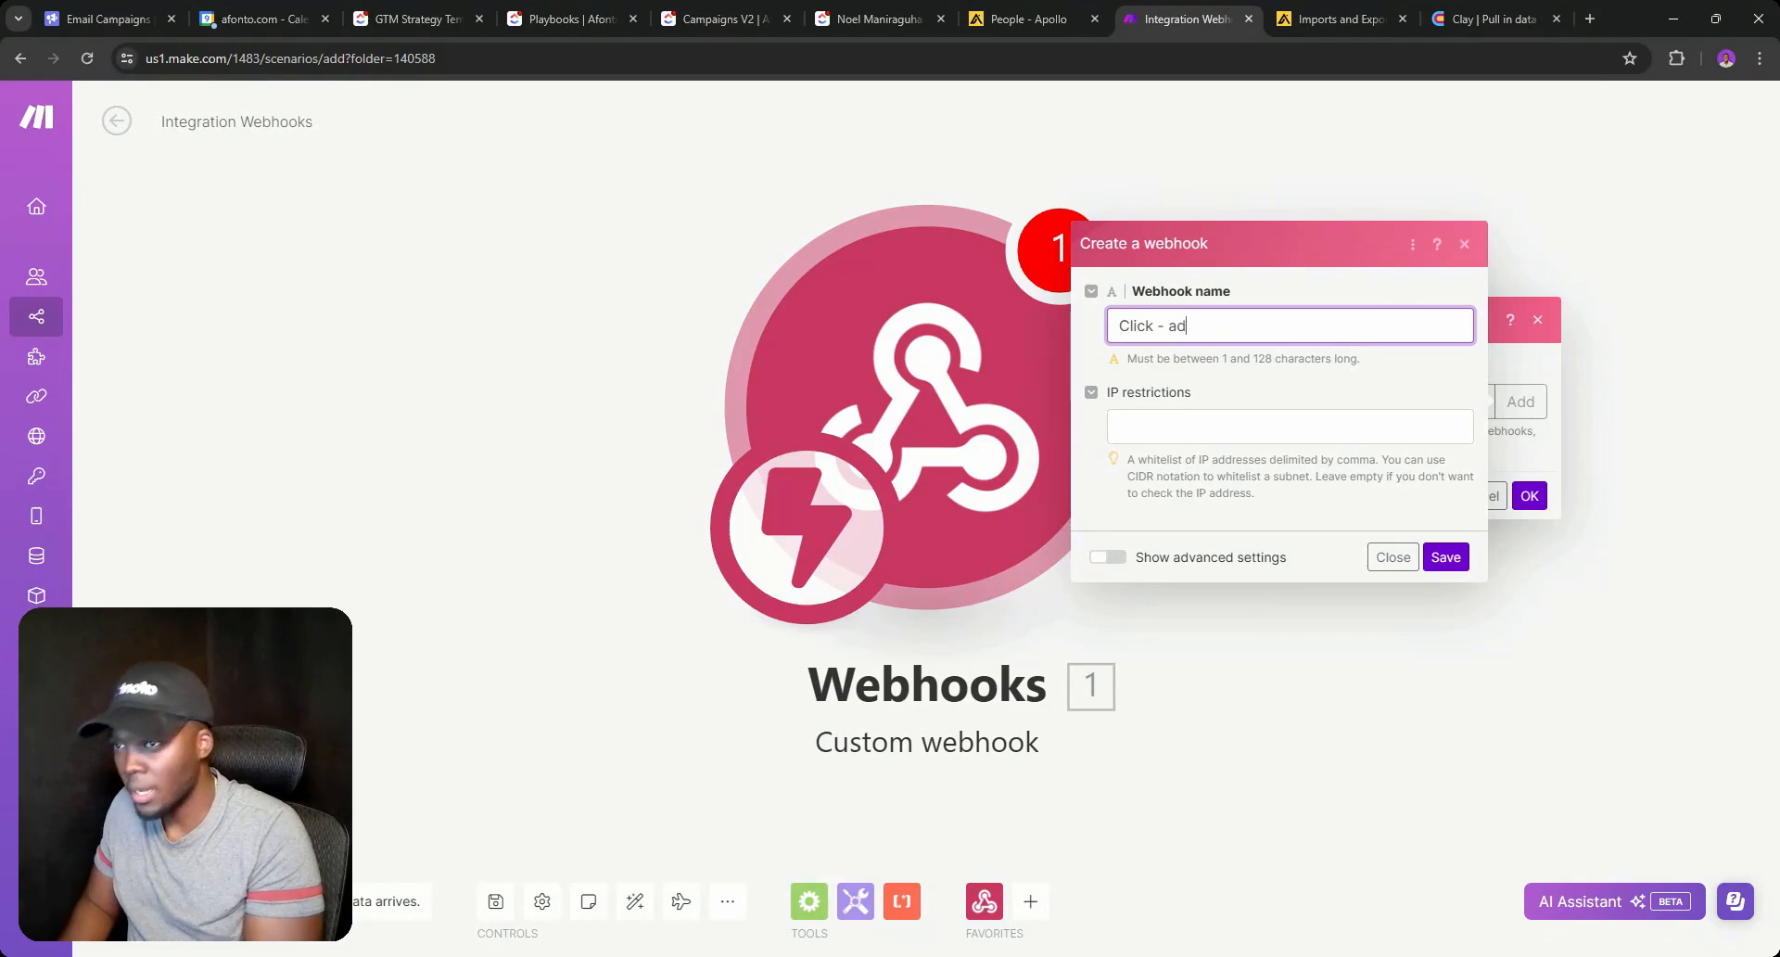
{"action": "type", "text": "d company i"}
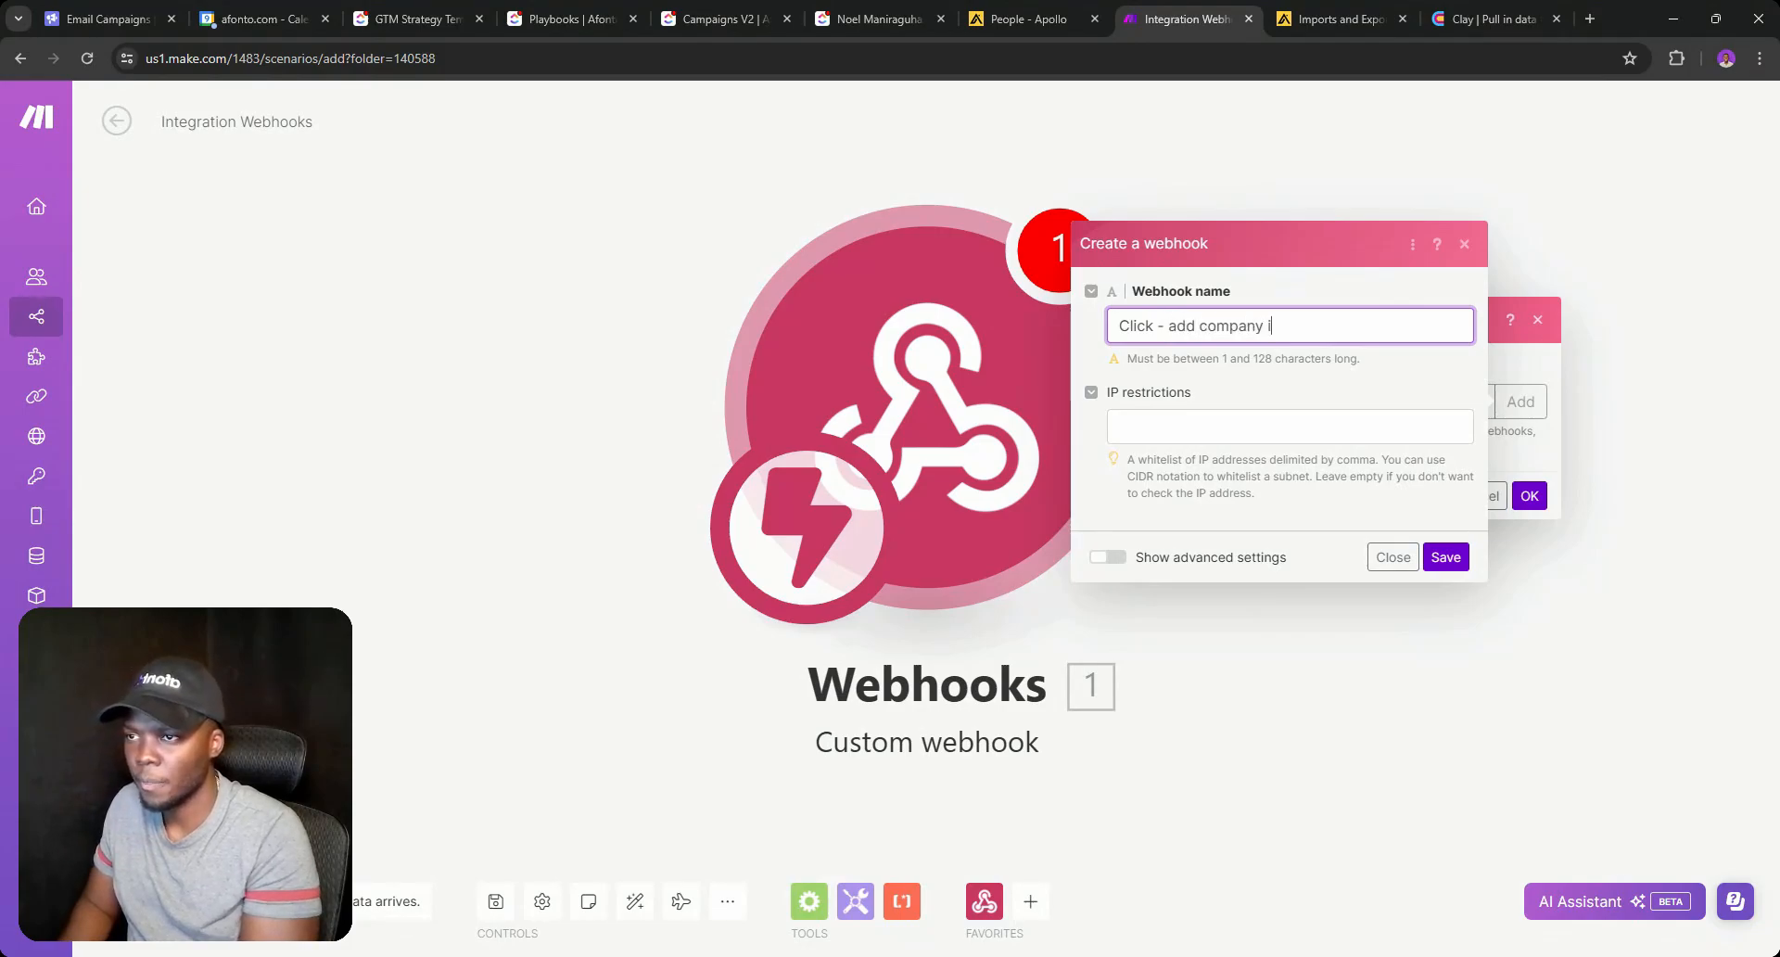
{"action": "type", "text": "nfo to Clic"}
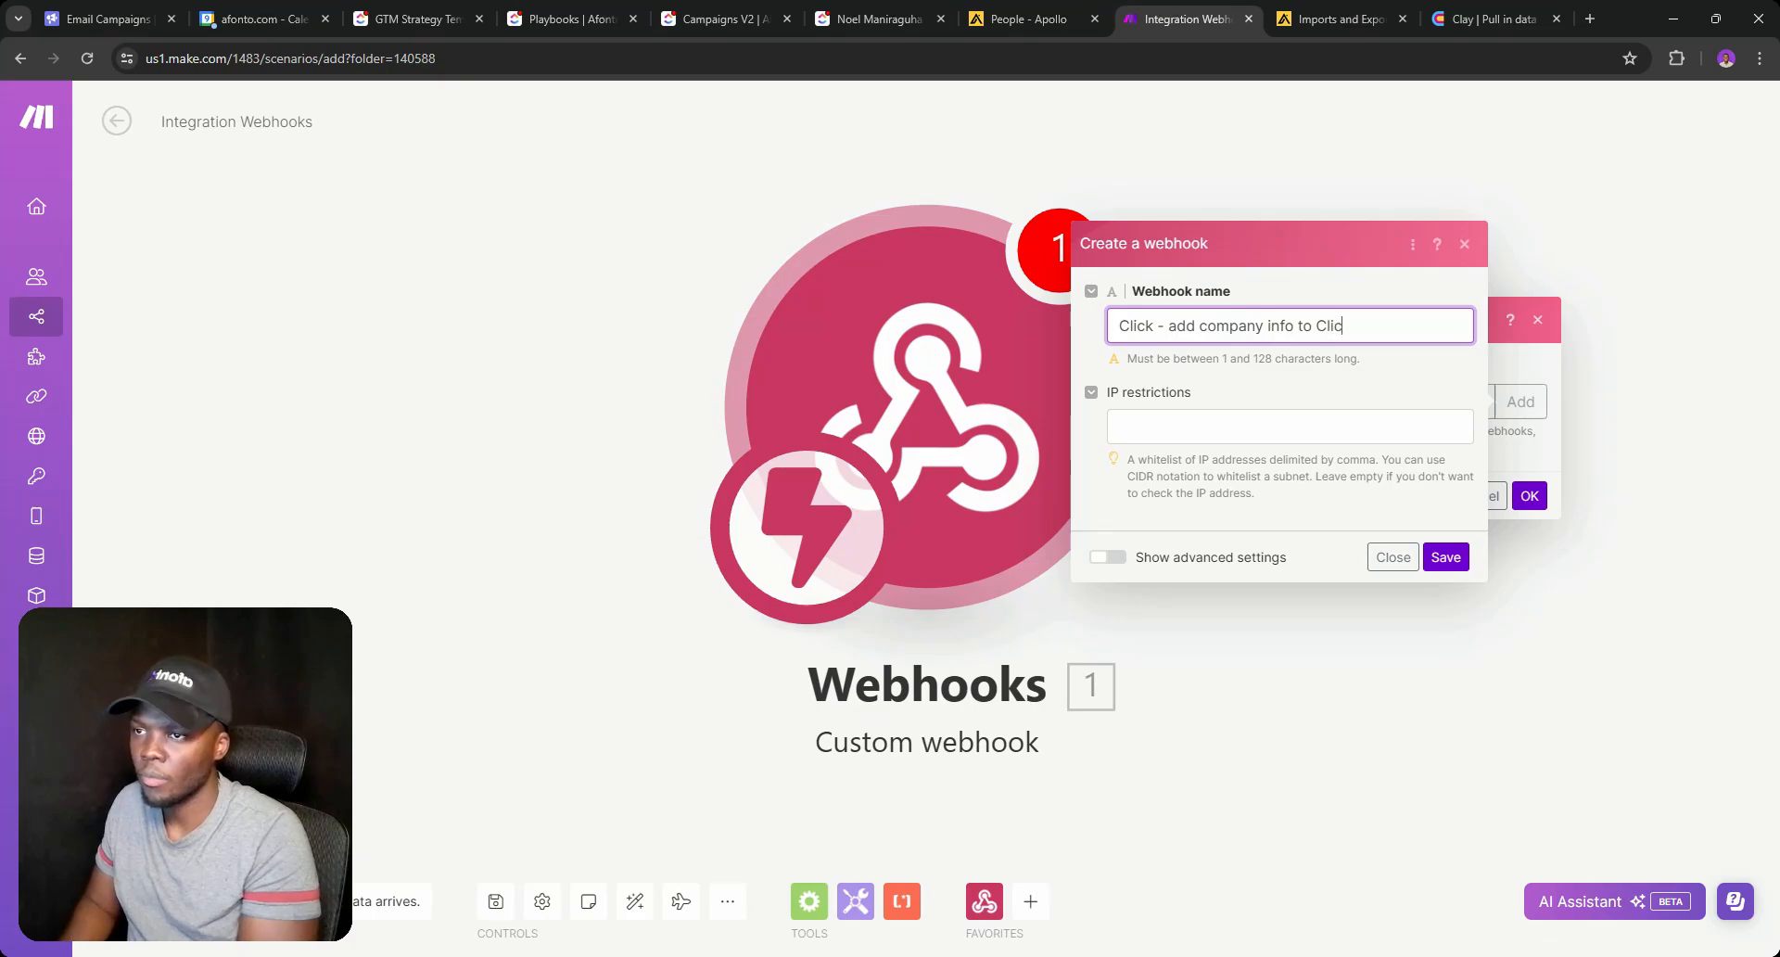
{"action": "type", "text": "kuop"}
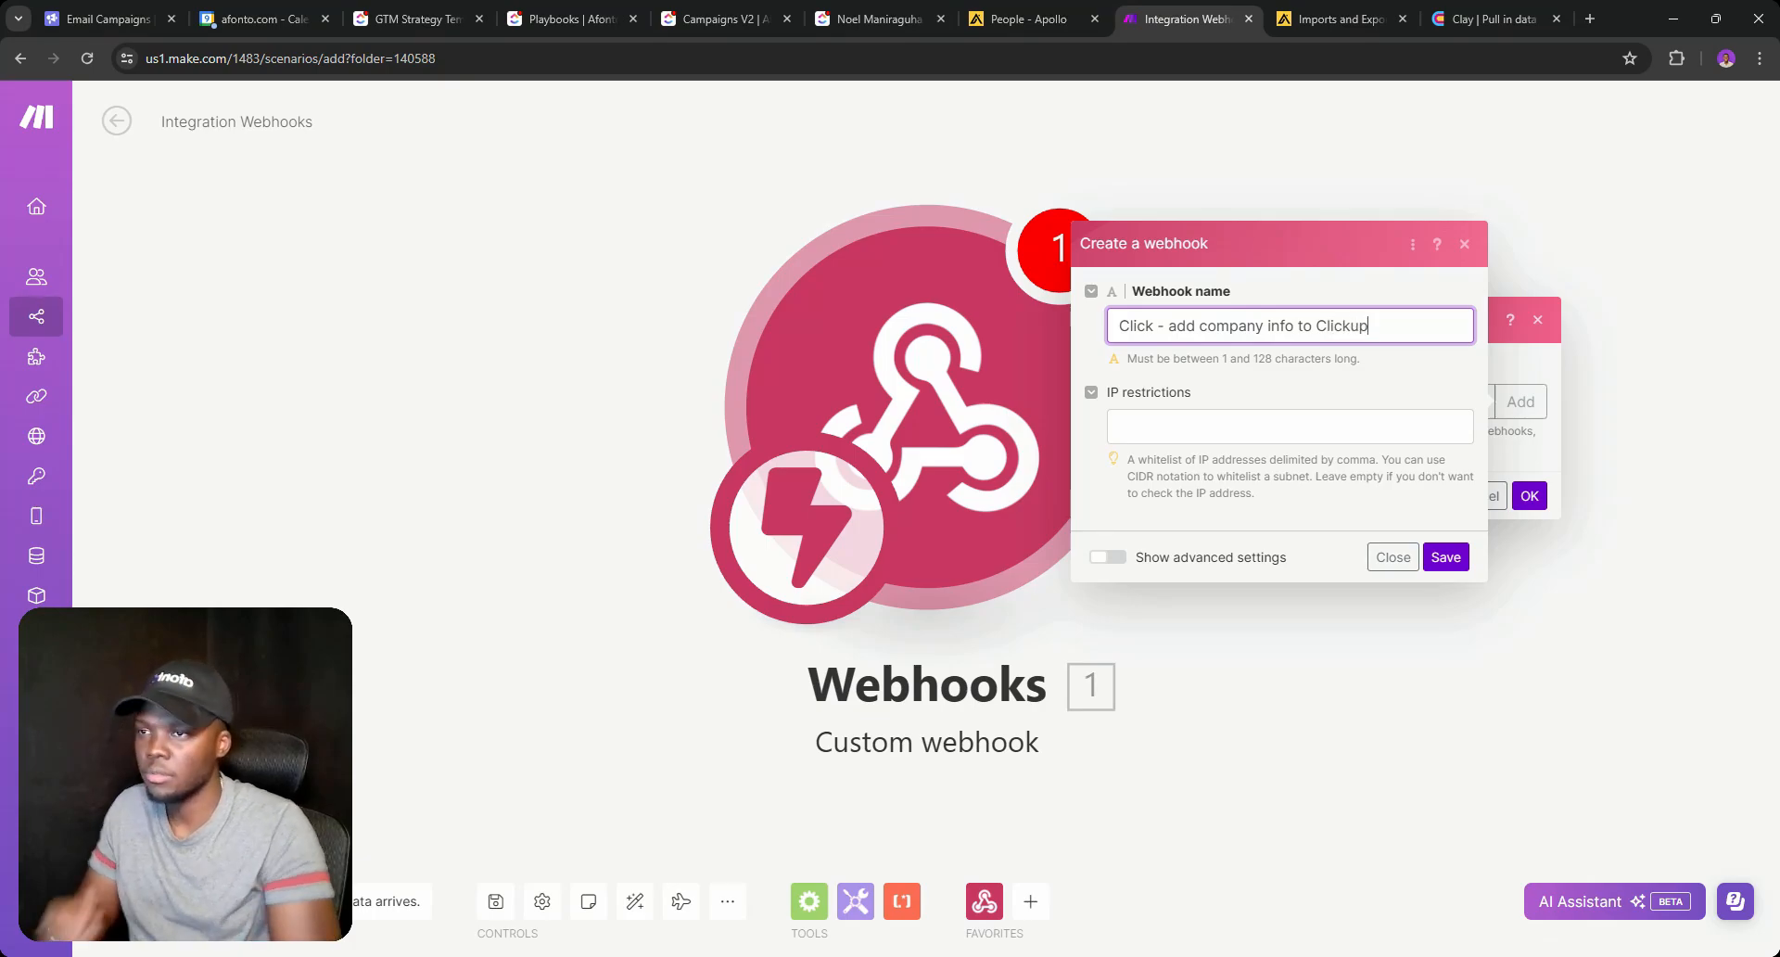
{"action": "left_click", "coordinate": [1445, 556]}
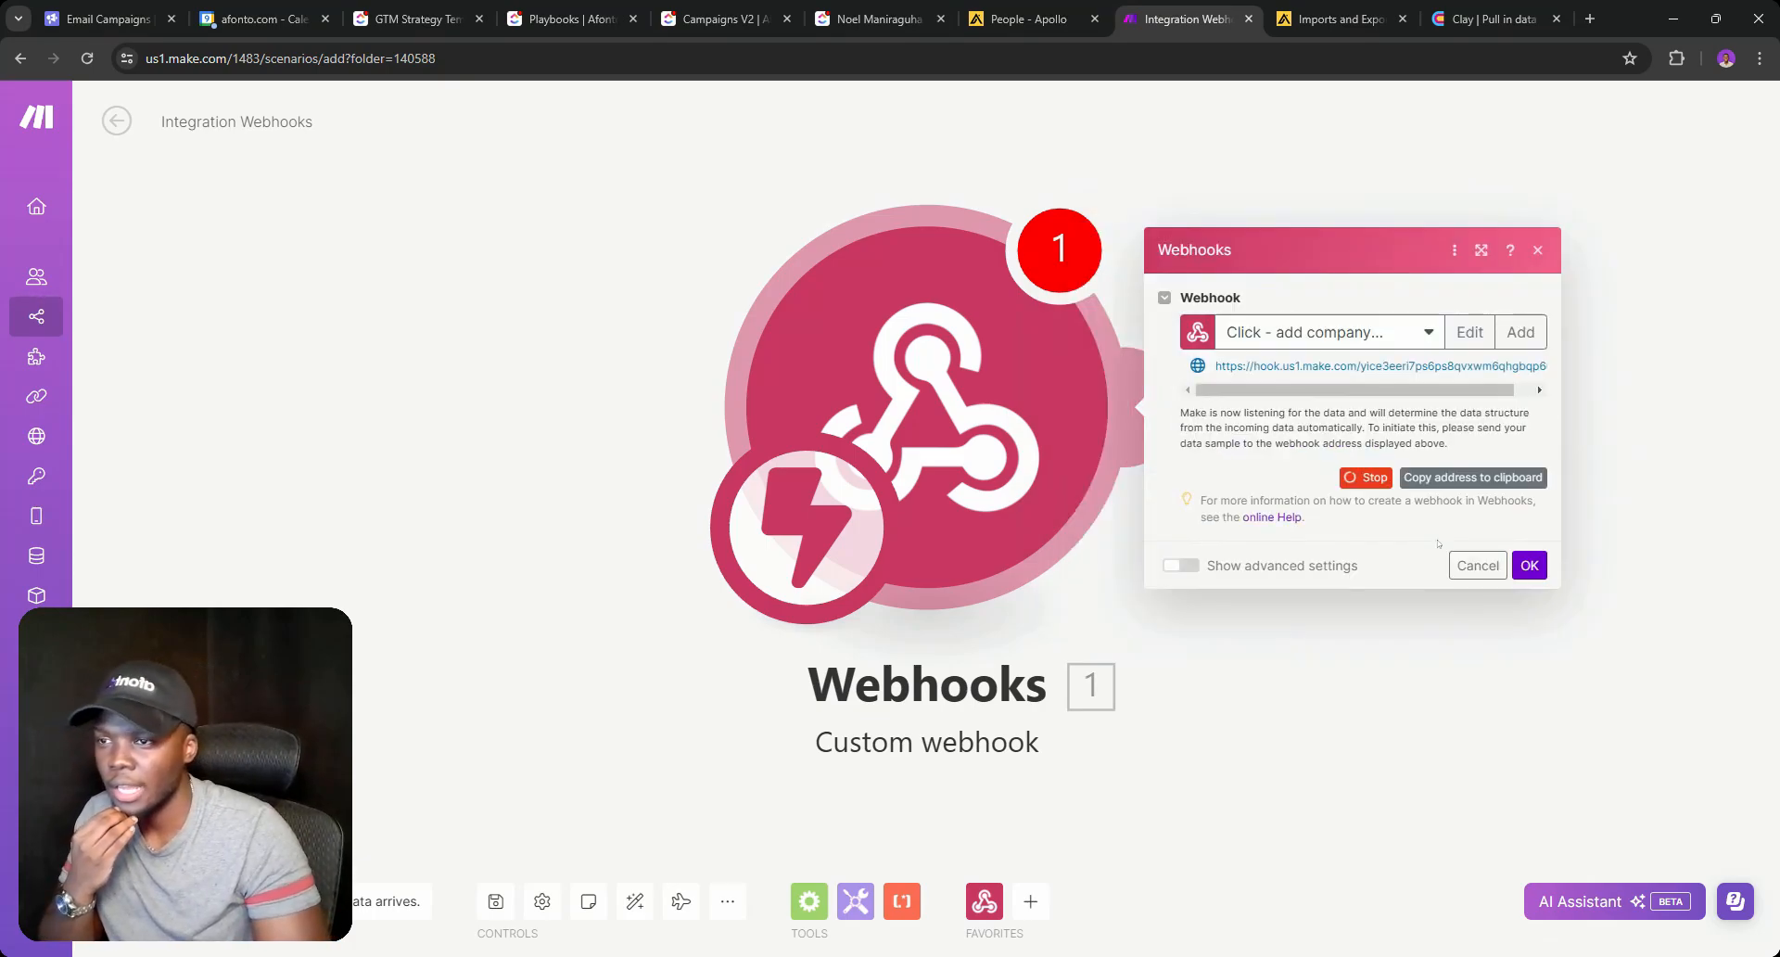
{"action": "left_click", "coordinate": [1448, 484]}
{"action": "left_click", "coordinate": [1478, 564]}
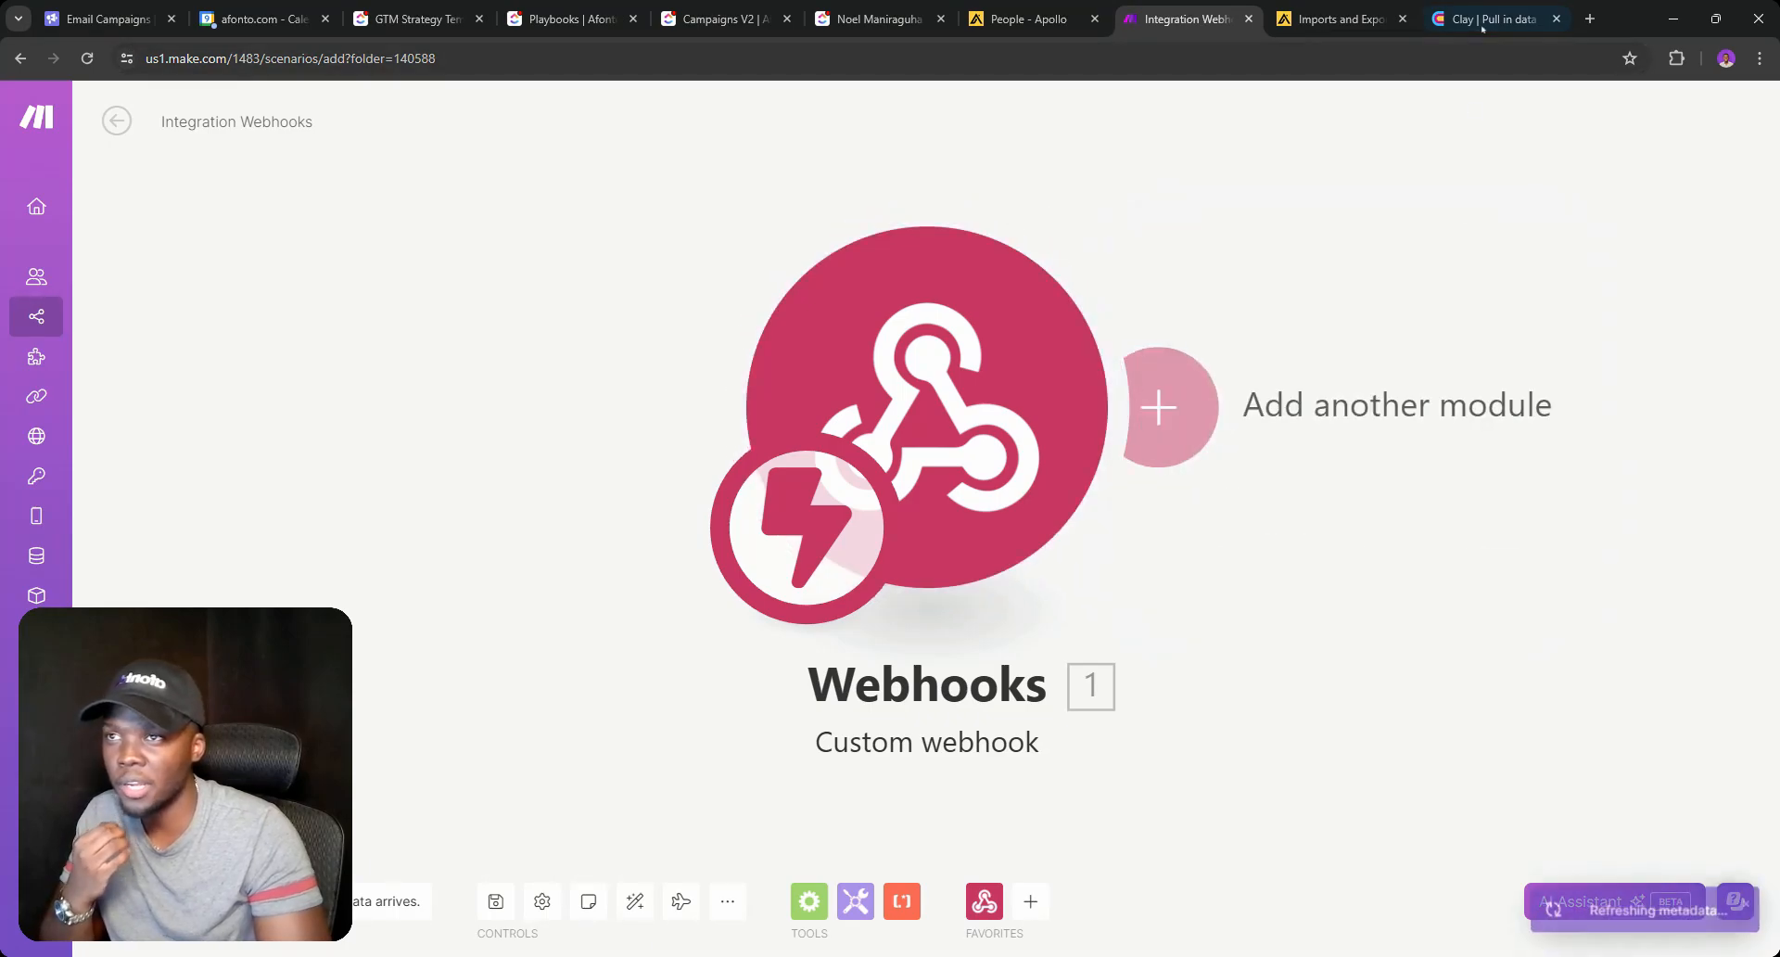
{"action": "key", "text": "ctrl+9"}
Paste the Make webhook URL as the HTTP API endpoint in Clay.
{"action": "left_click", "coordinate": [1405, 505]}
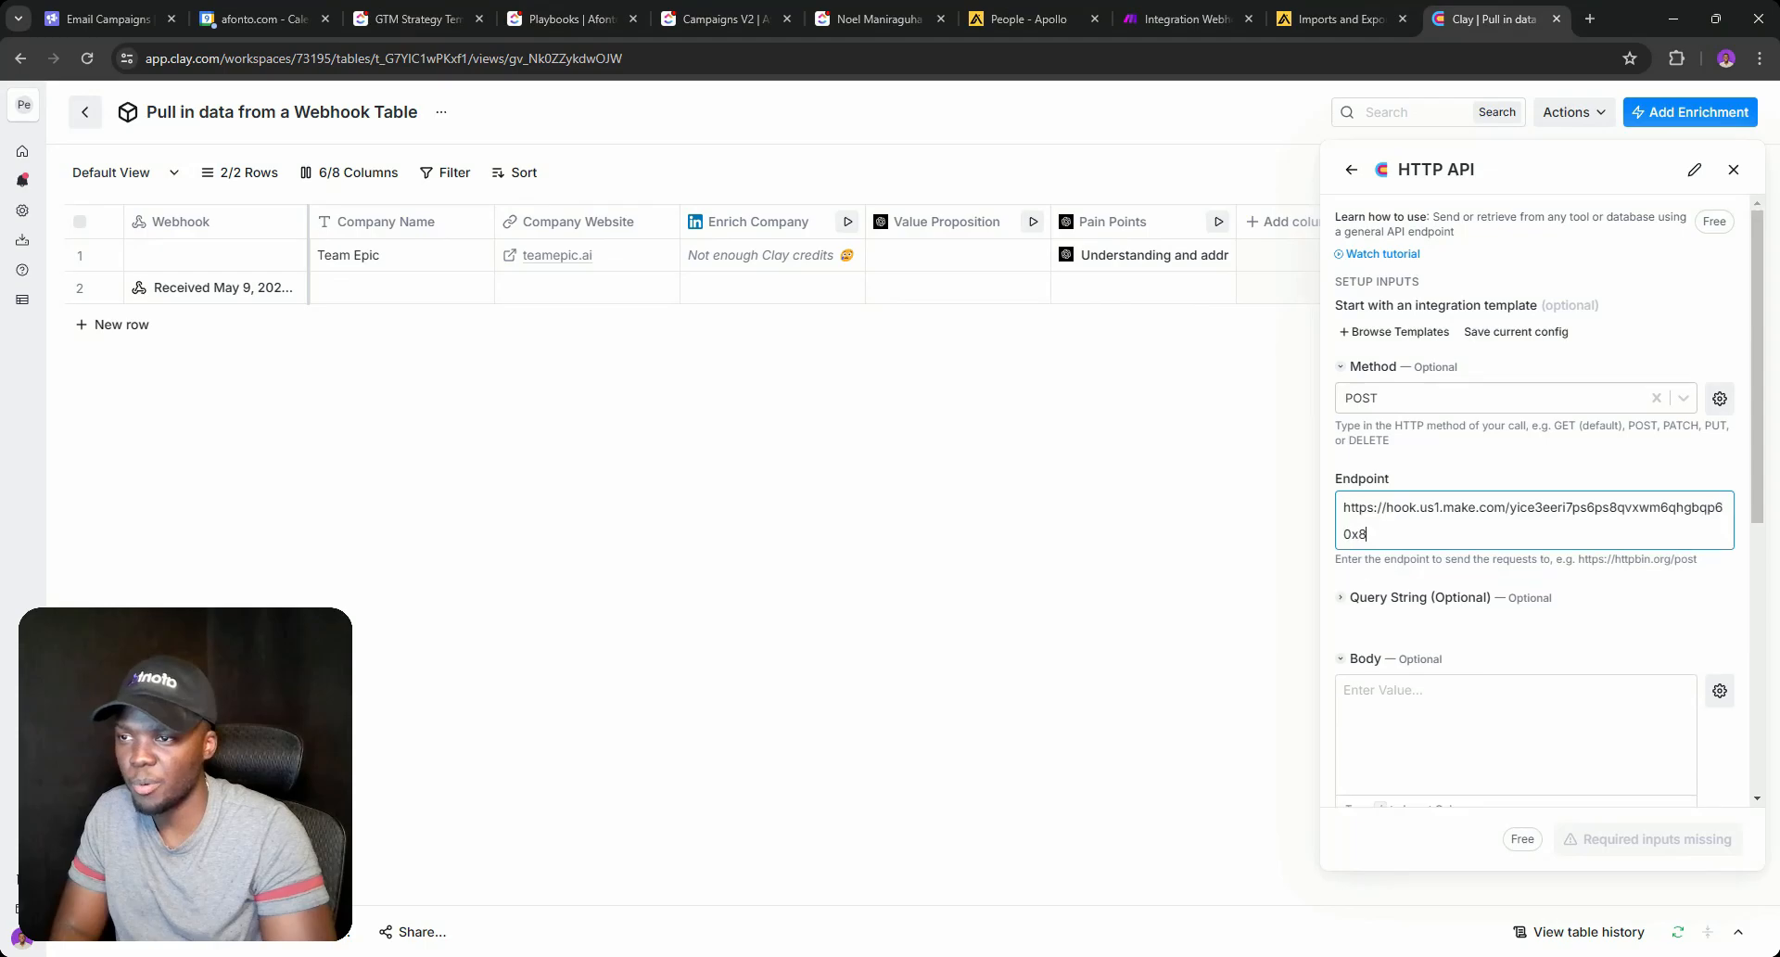
{"action": "left_click", "coordinate": [1179, 5]}
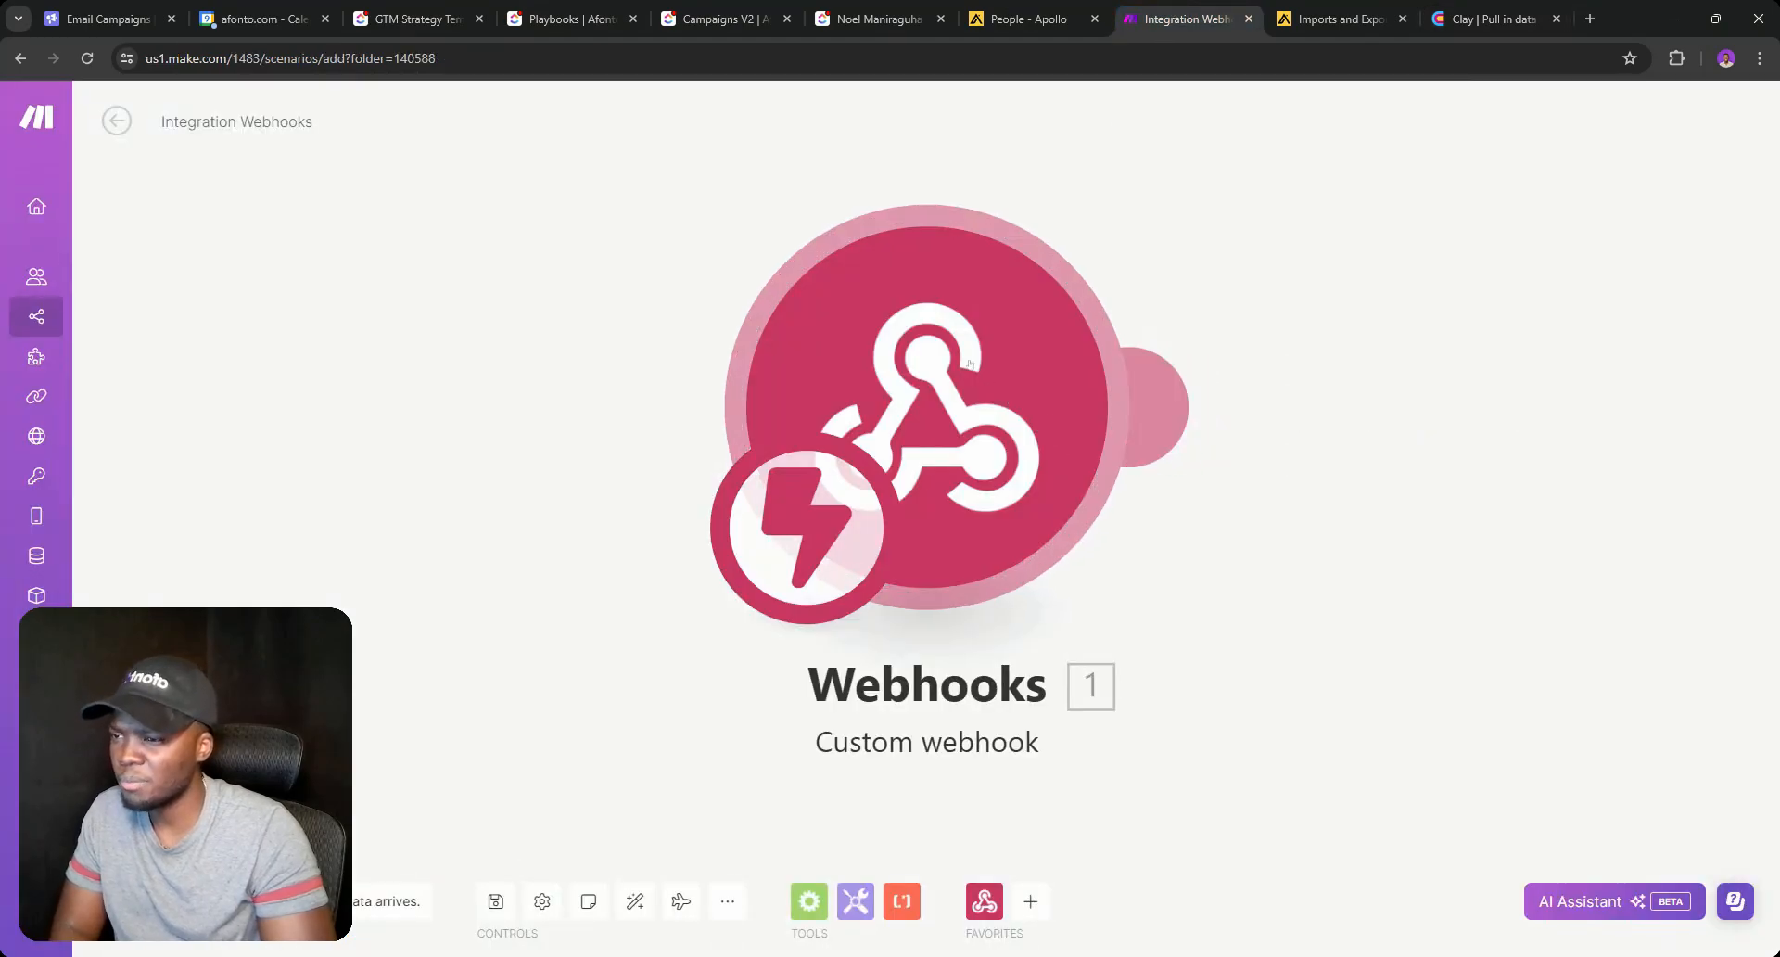
{"action": "left_click", "coordinate": [839, 7]}
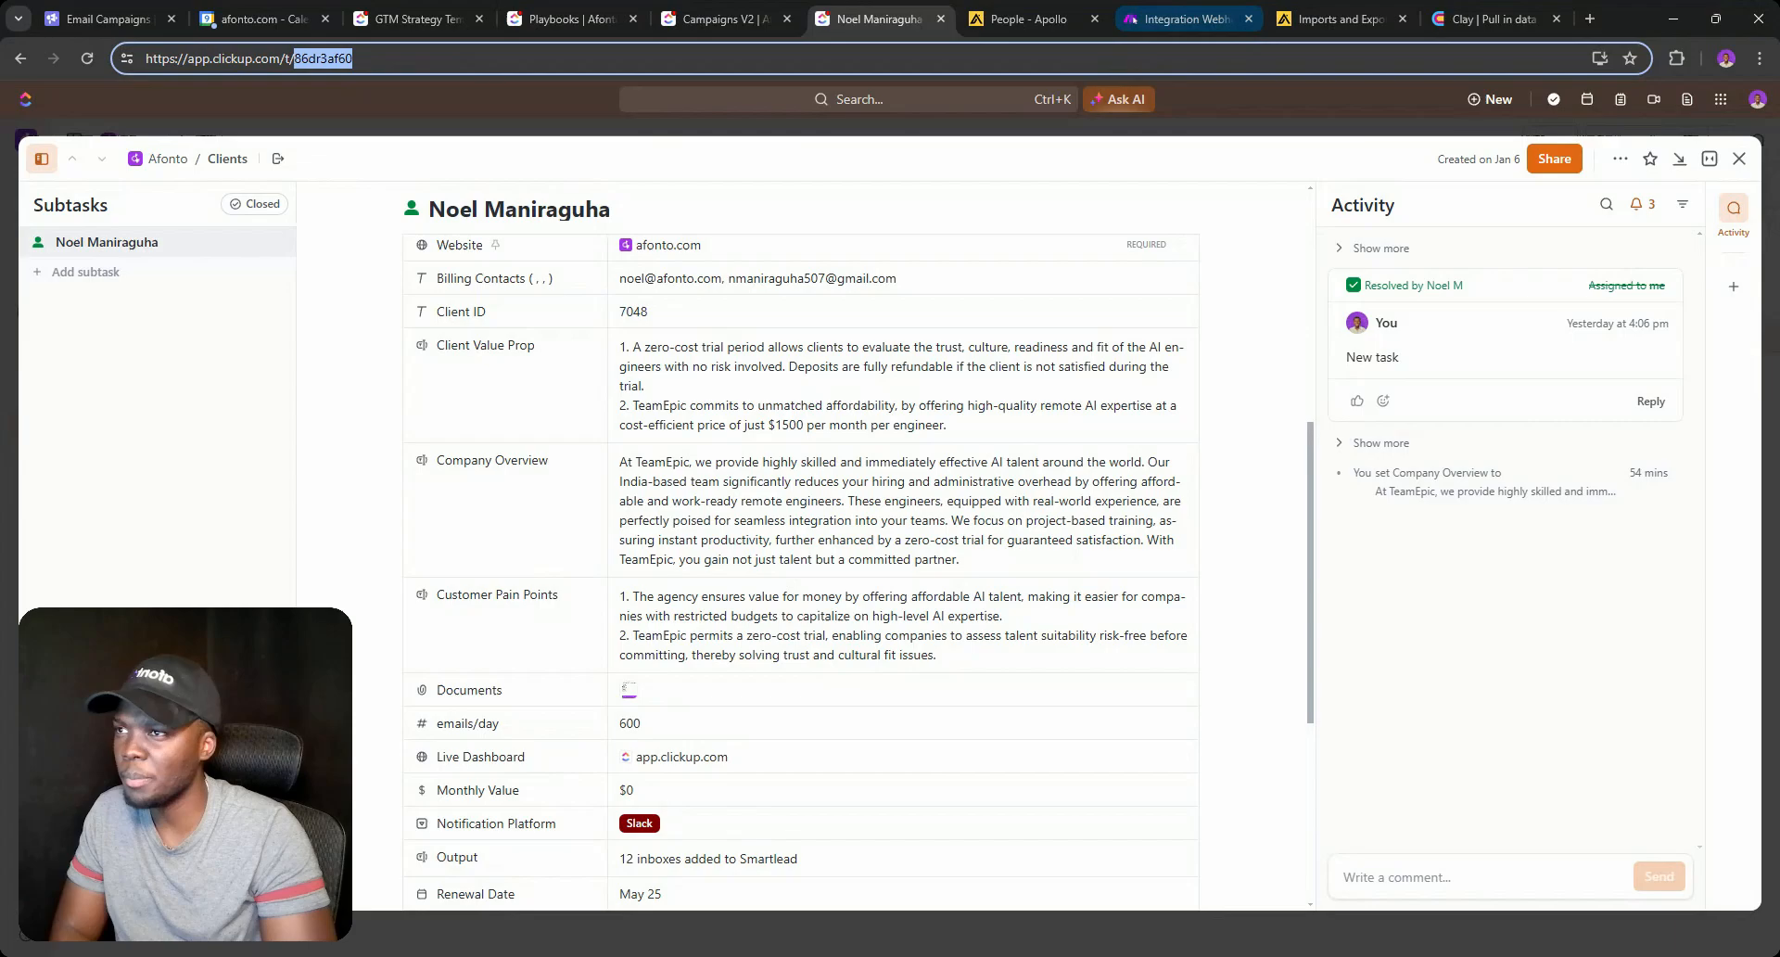
{"action": "left_click", "coordinate": [1186, 11]}
{"action": "left_click", "coordinate": [1451, 7]}
Start the JSON body with a "Clickup ID" key mapped to the Clickup ID column.
{"action": "left_click", "coordinate": [1453, 725]}
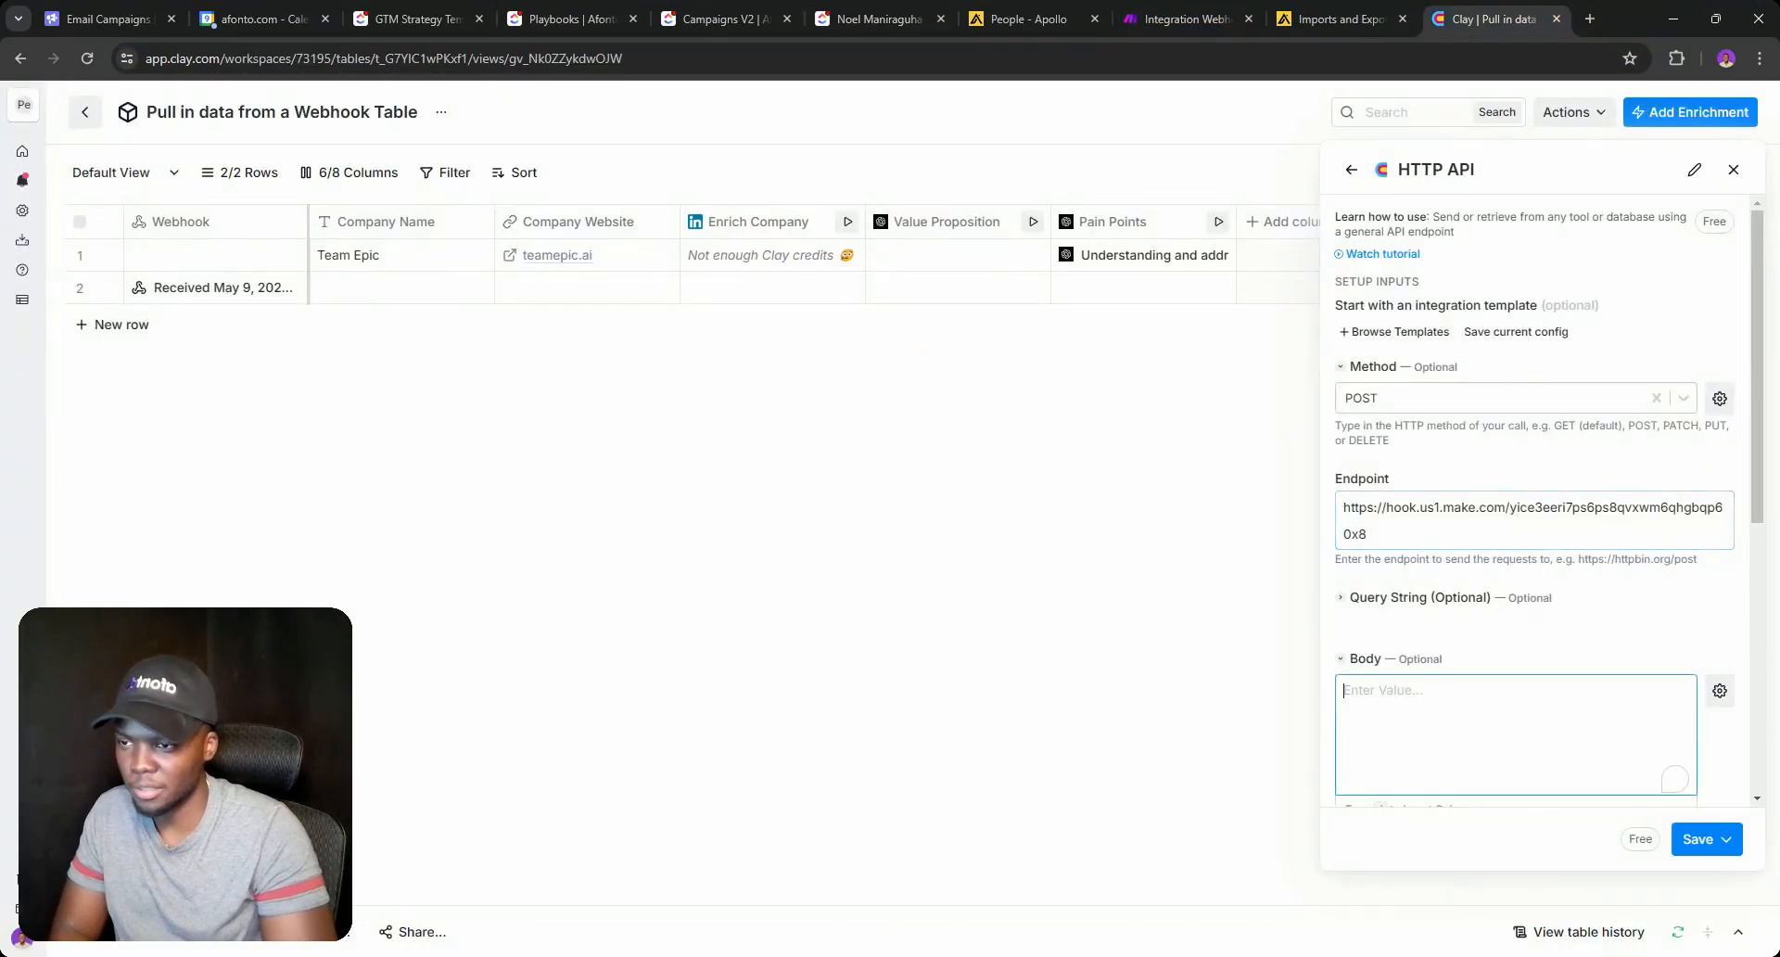
{"action": "type", "text": "{"}
{"action": "key", "text": "Return"}
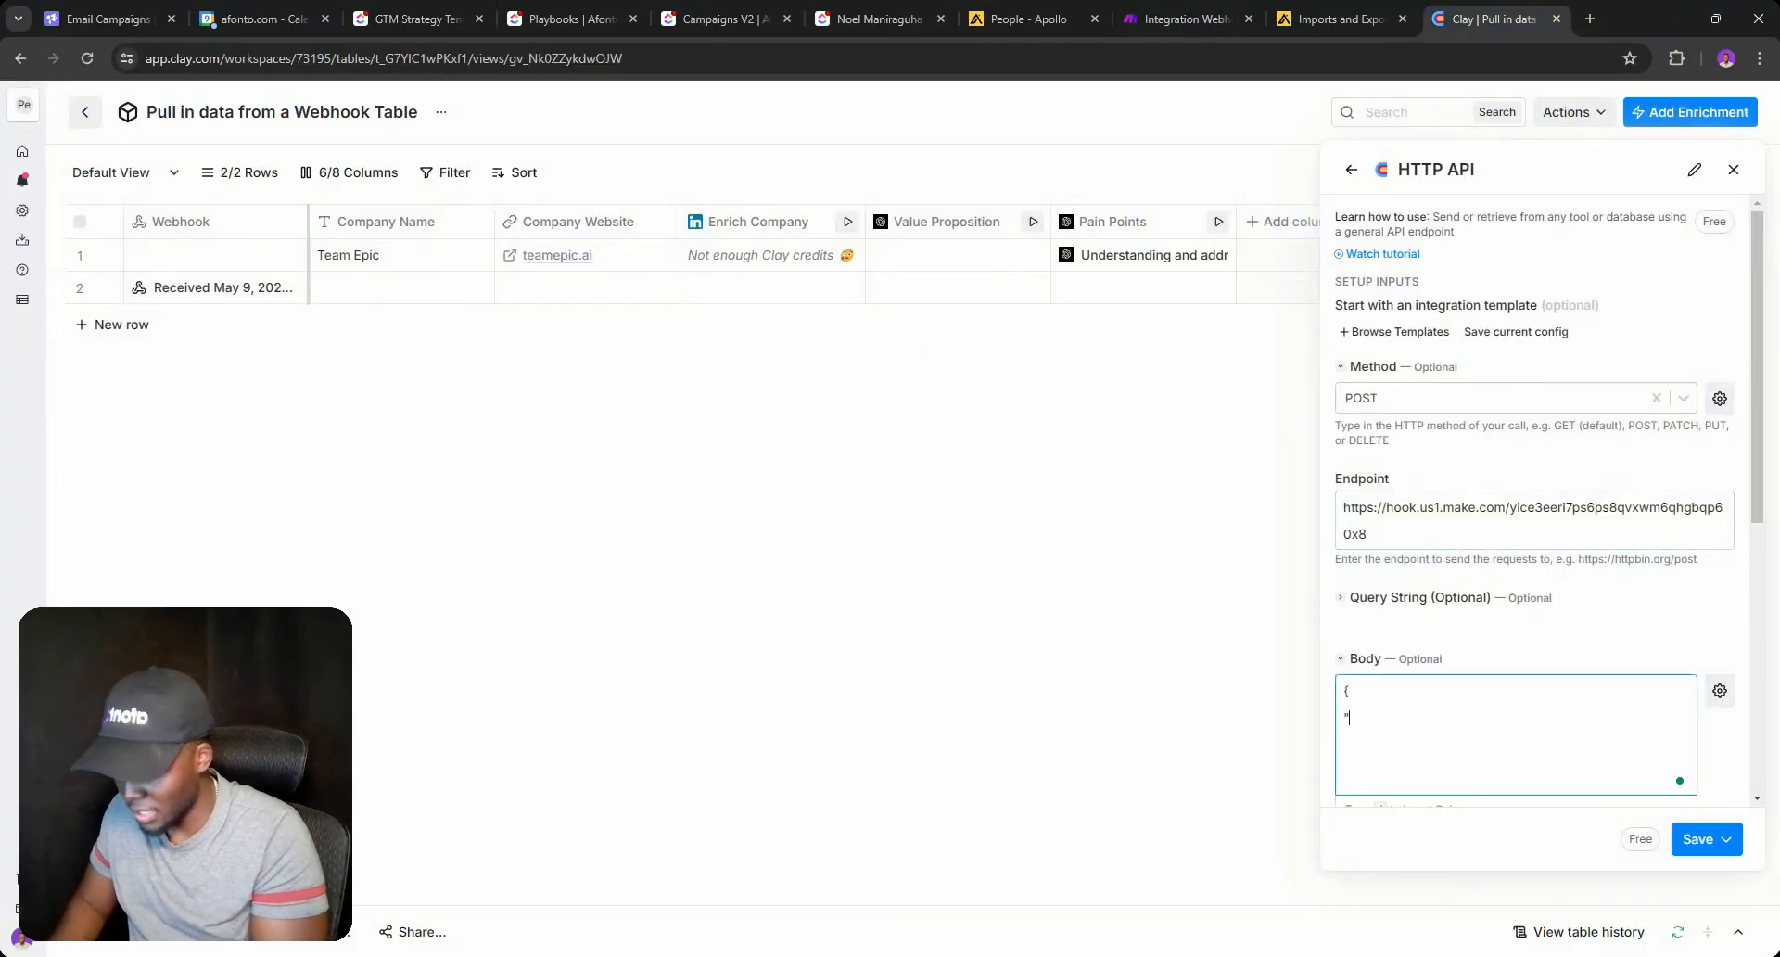
{"action": "type", "text": "\"T"}
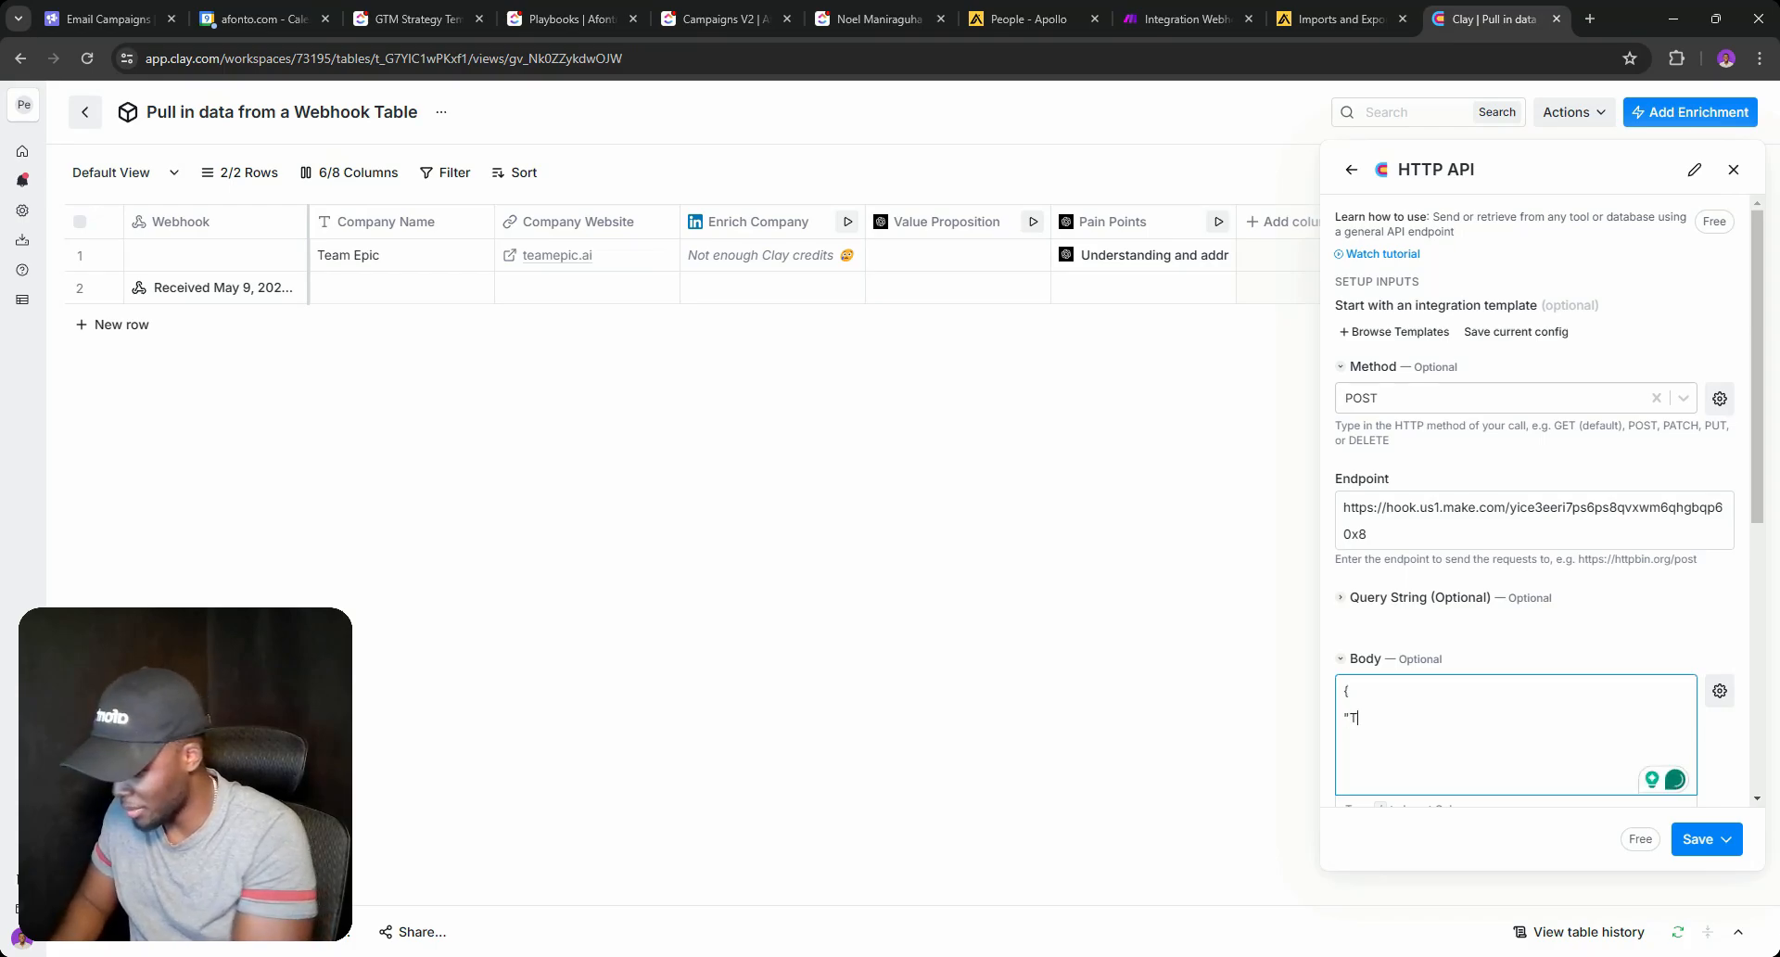
{"action": "type", "text": "ai"}
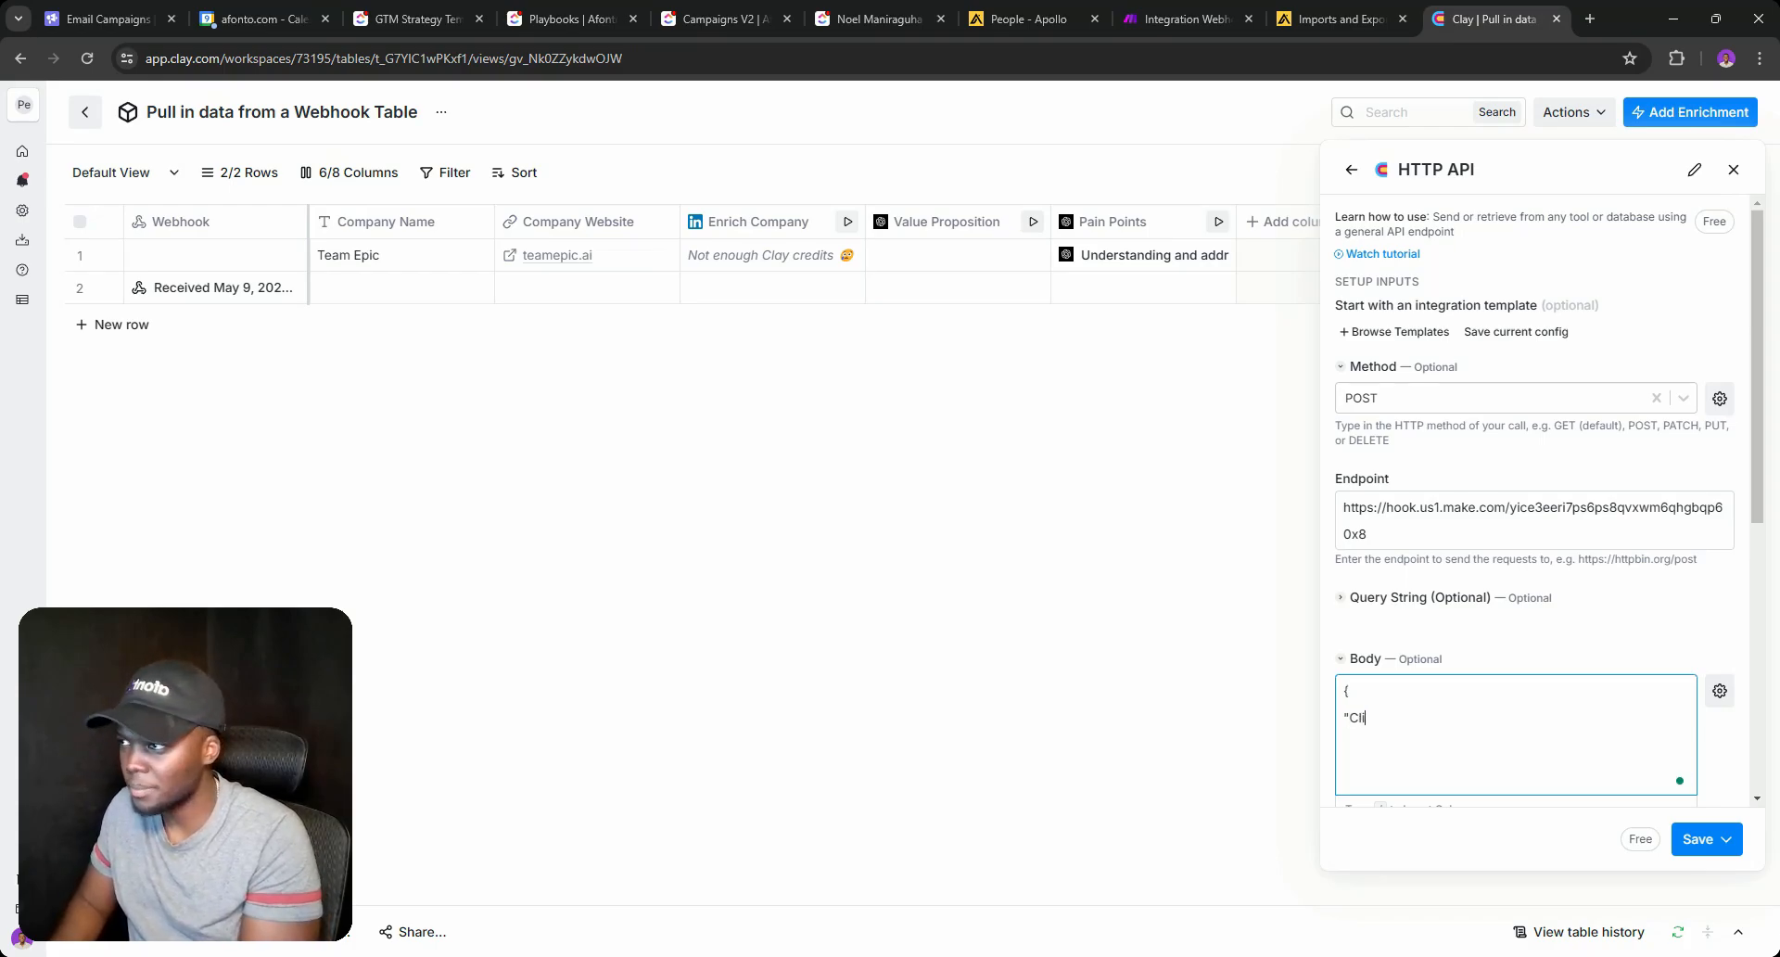
{"action": "type", "text": "ckup A"}
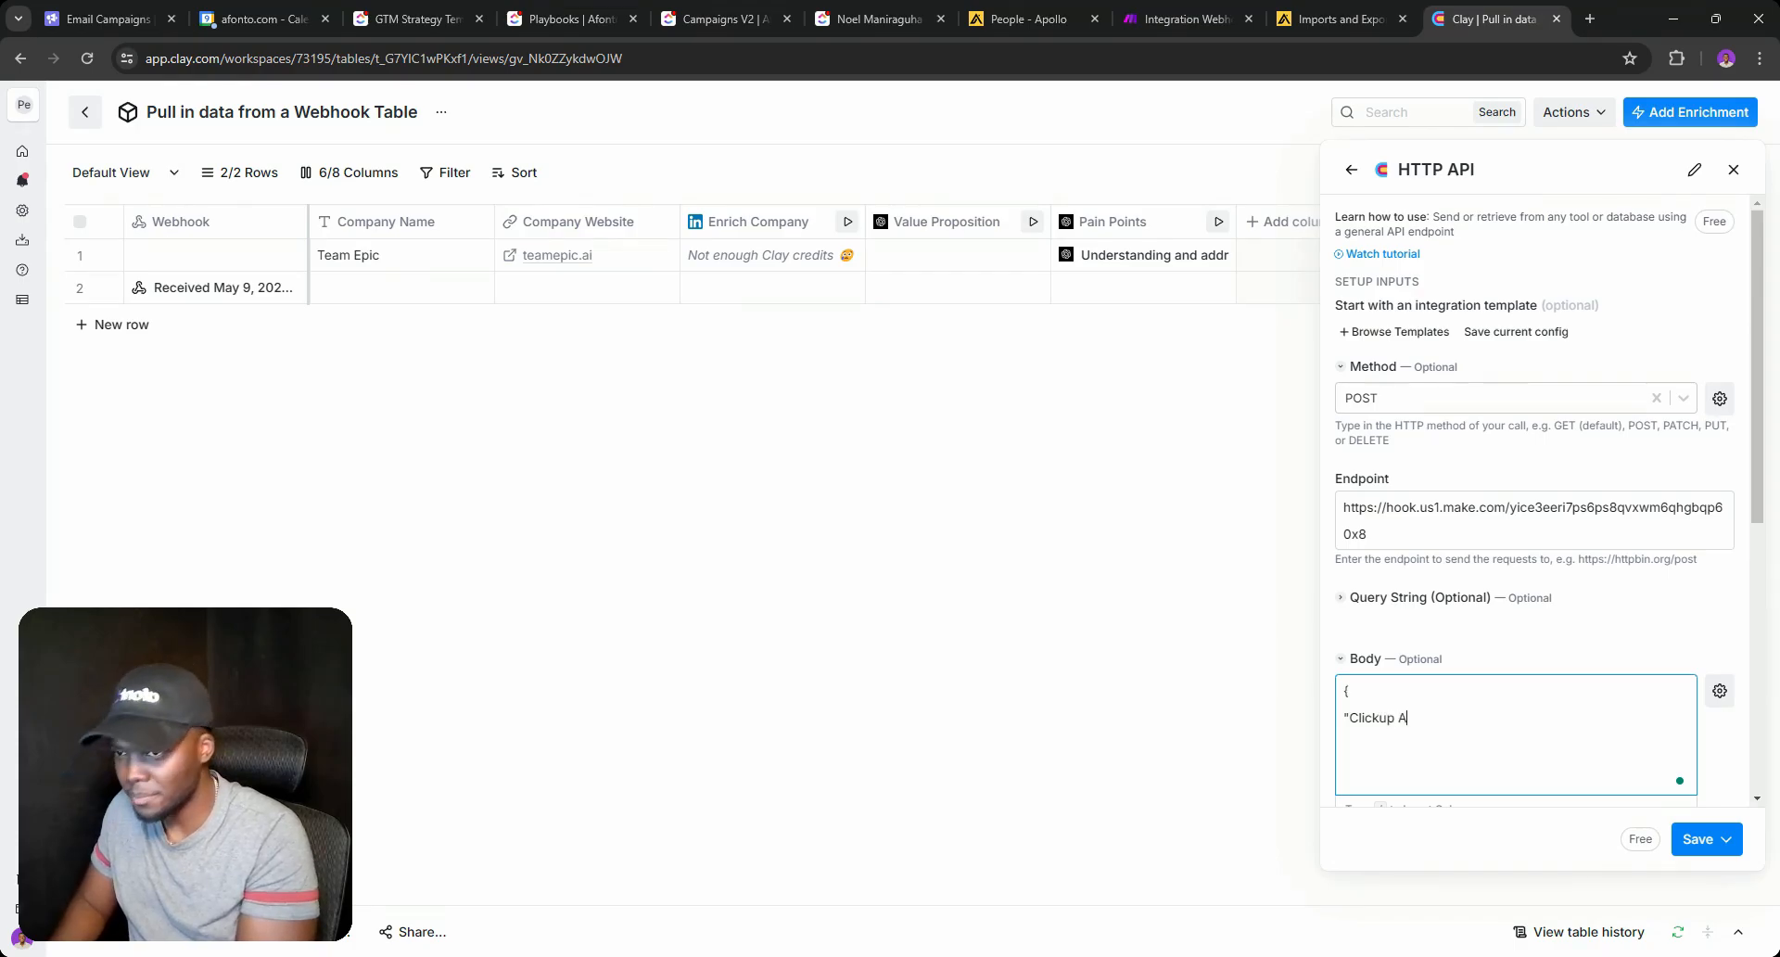
{"action": "key", "text": "BackSpace"}
{"action": "type", "text": "ID\":\""}
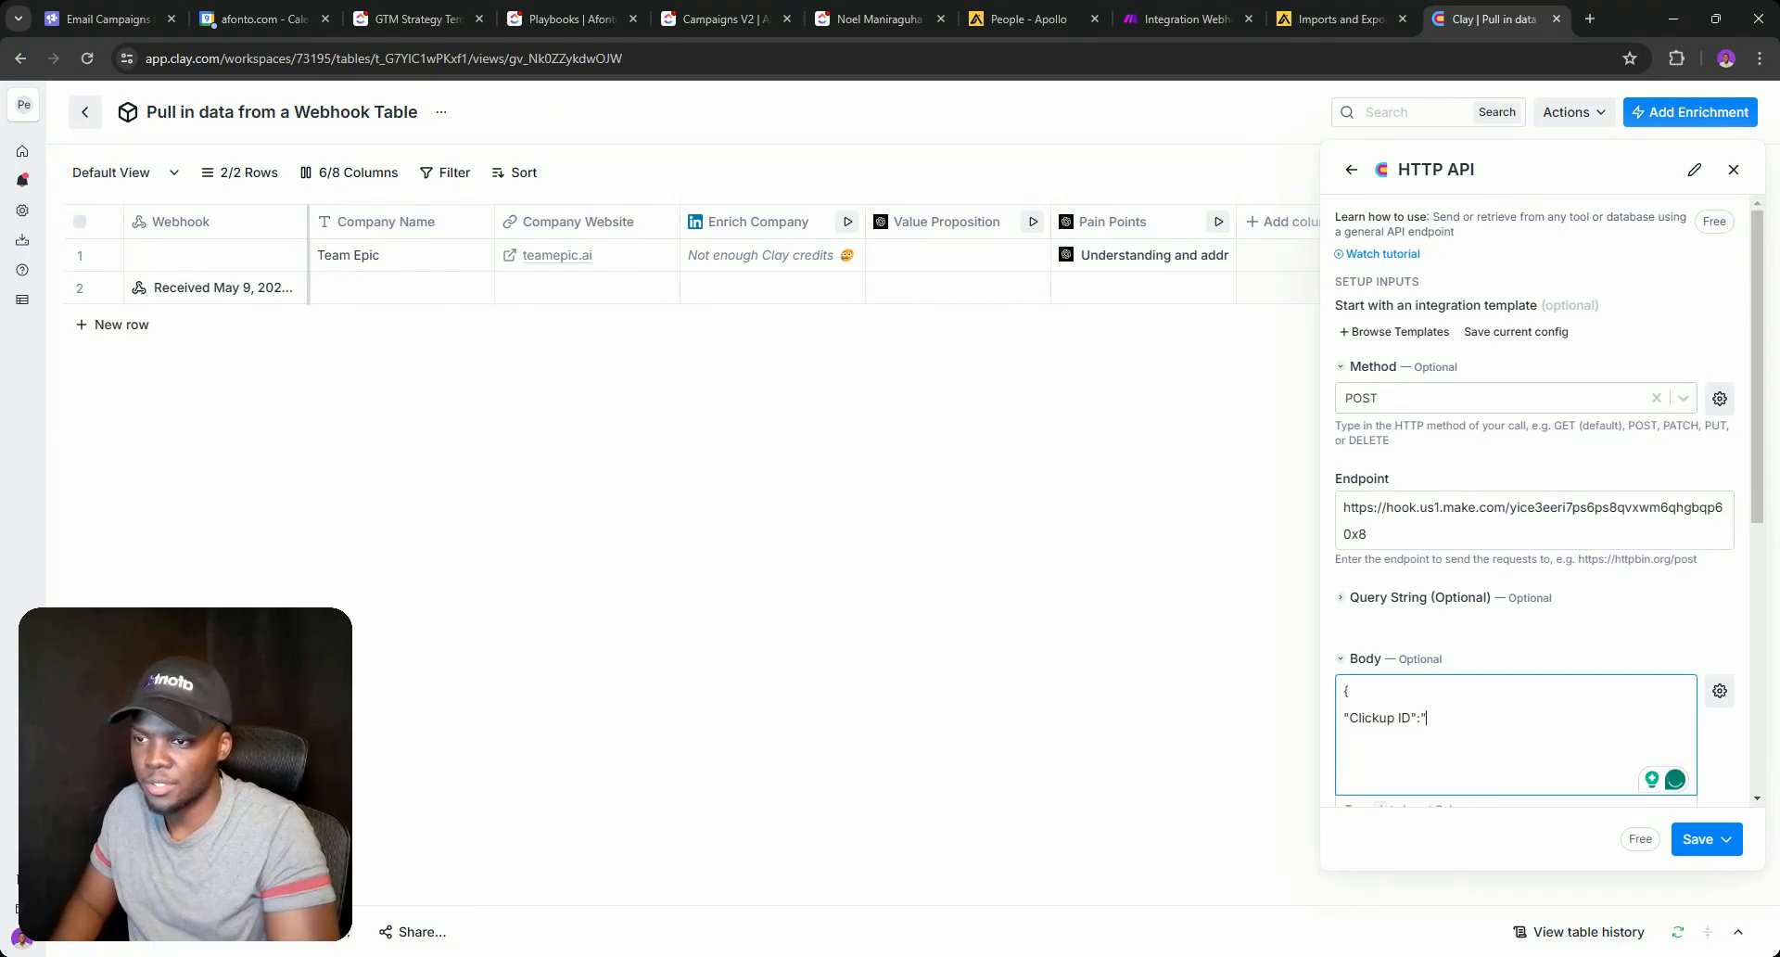
{"action": "type", "text": "/"}
{"action": "left_click", "coordinate": [1465, 750]}
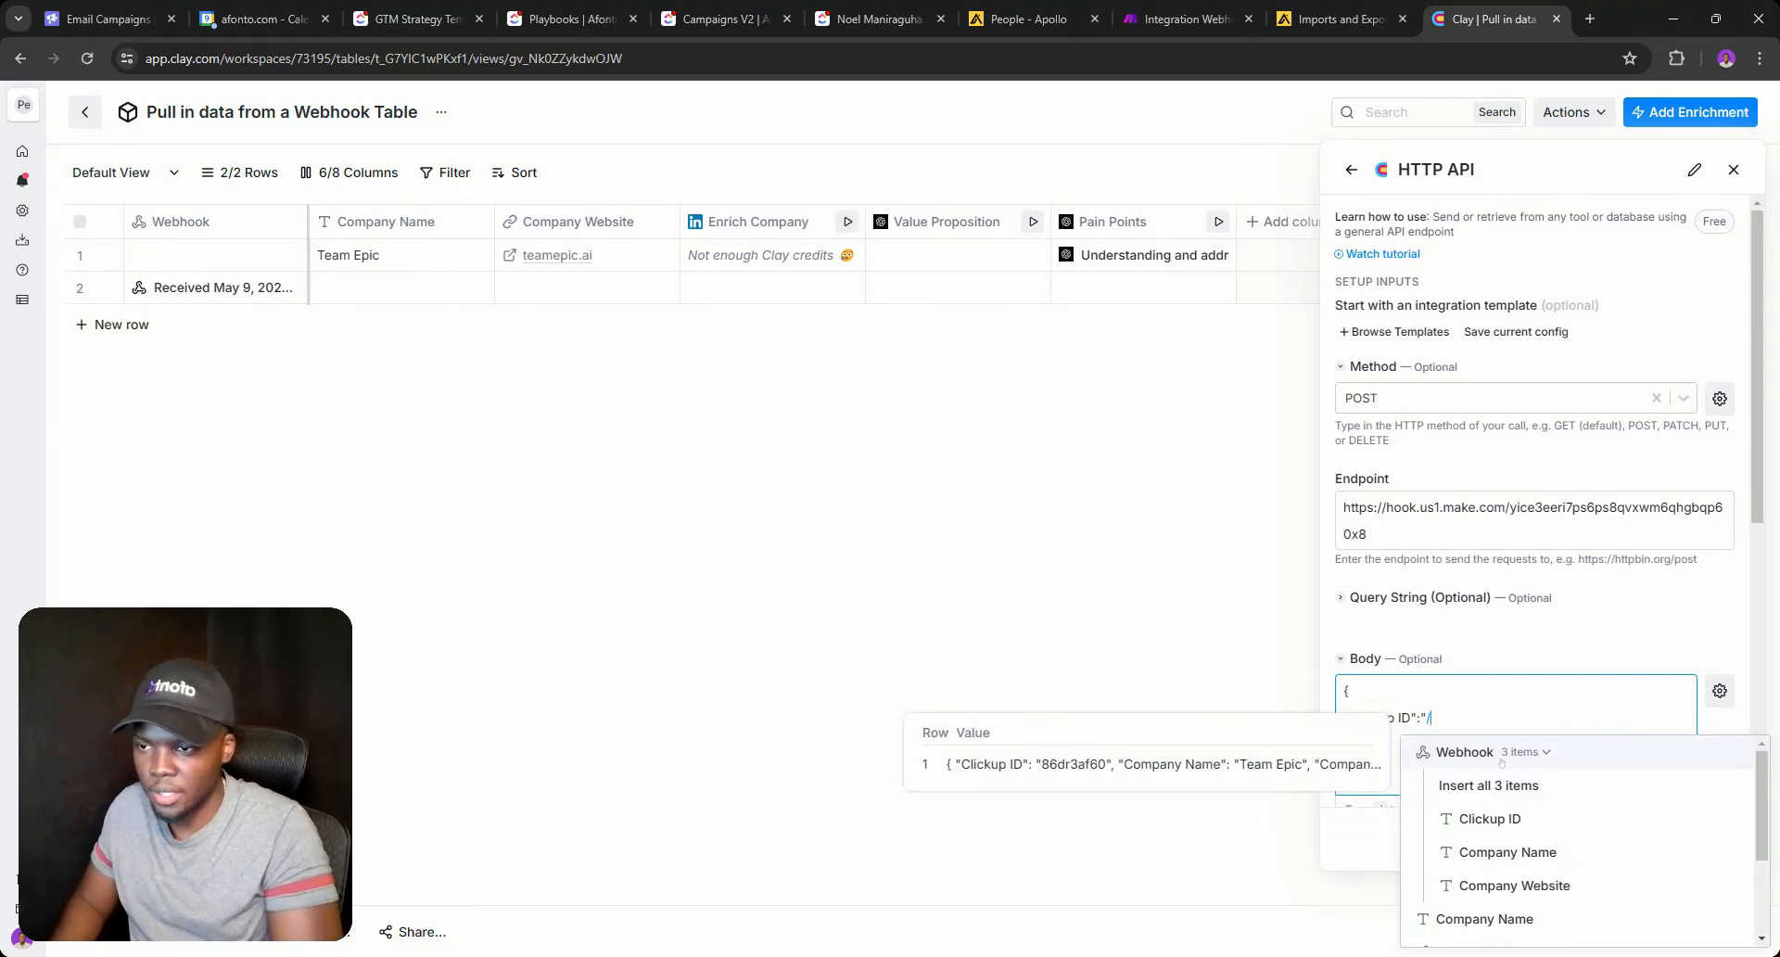
{"action": "left_click", "coordinate": [1489, 817]}
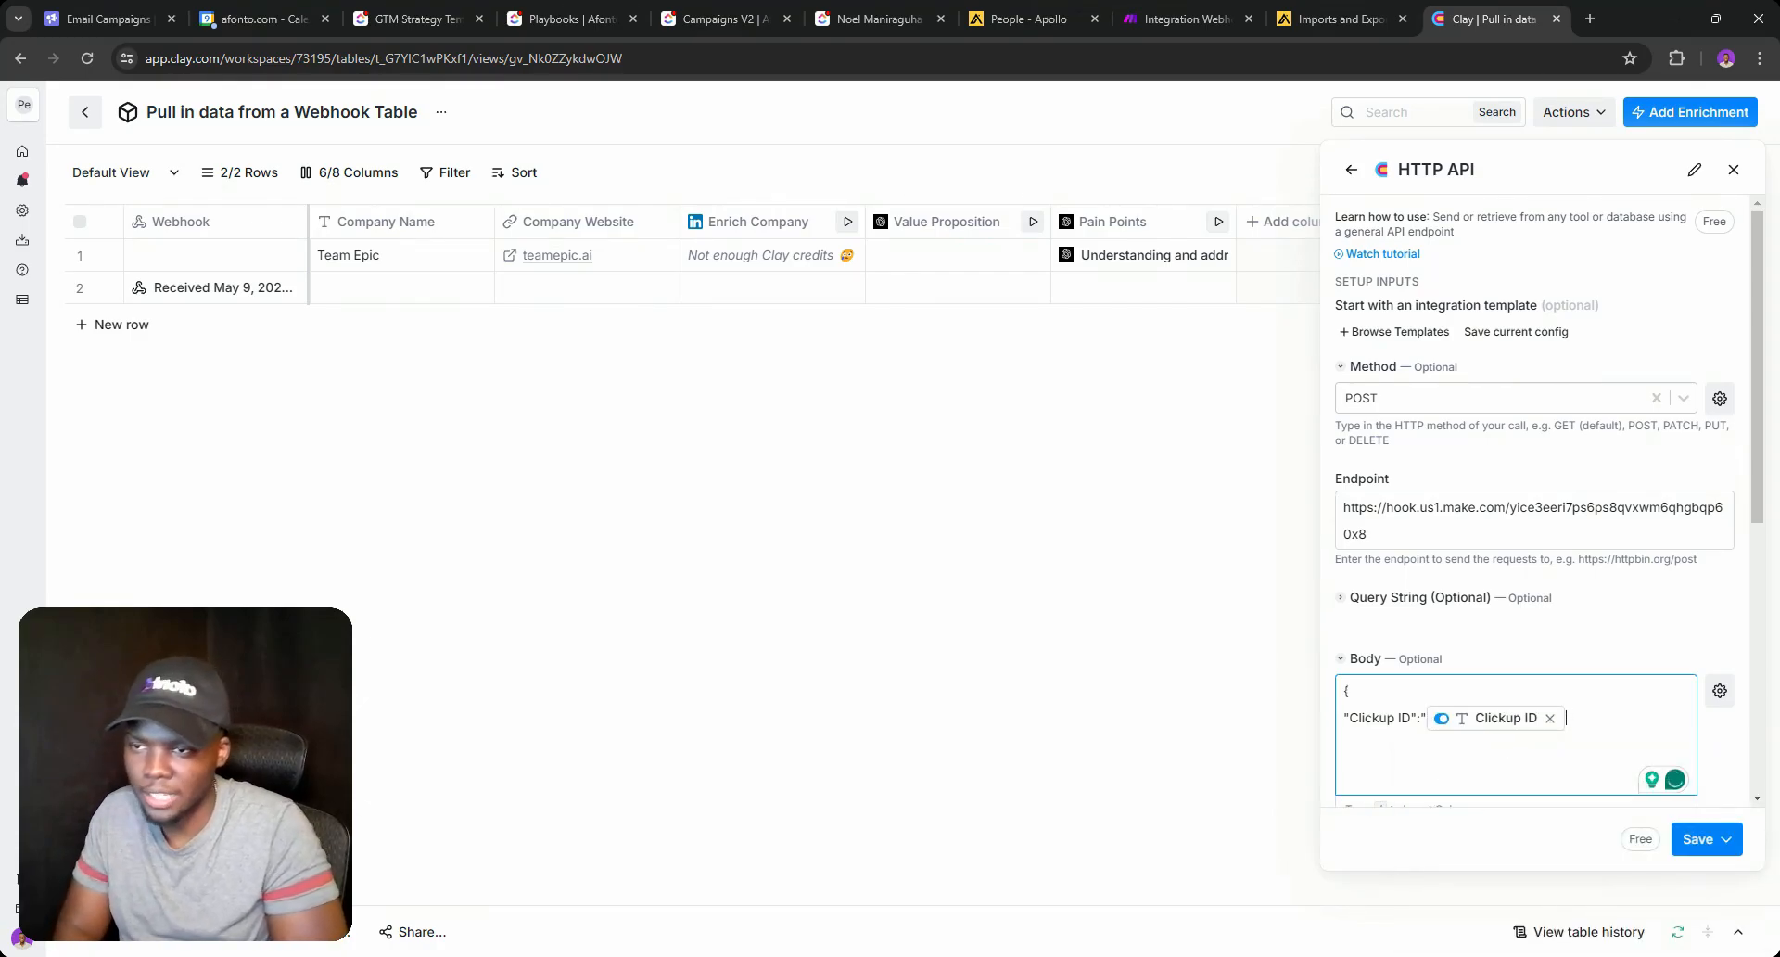
{"action": "key", "text": "Delete"}
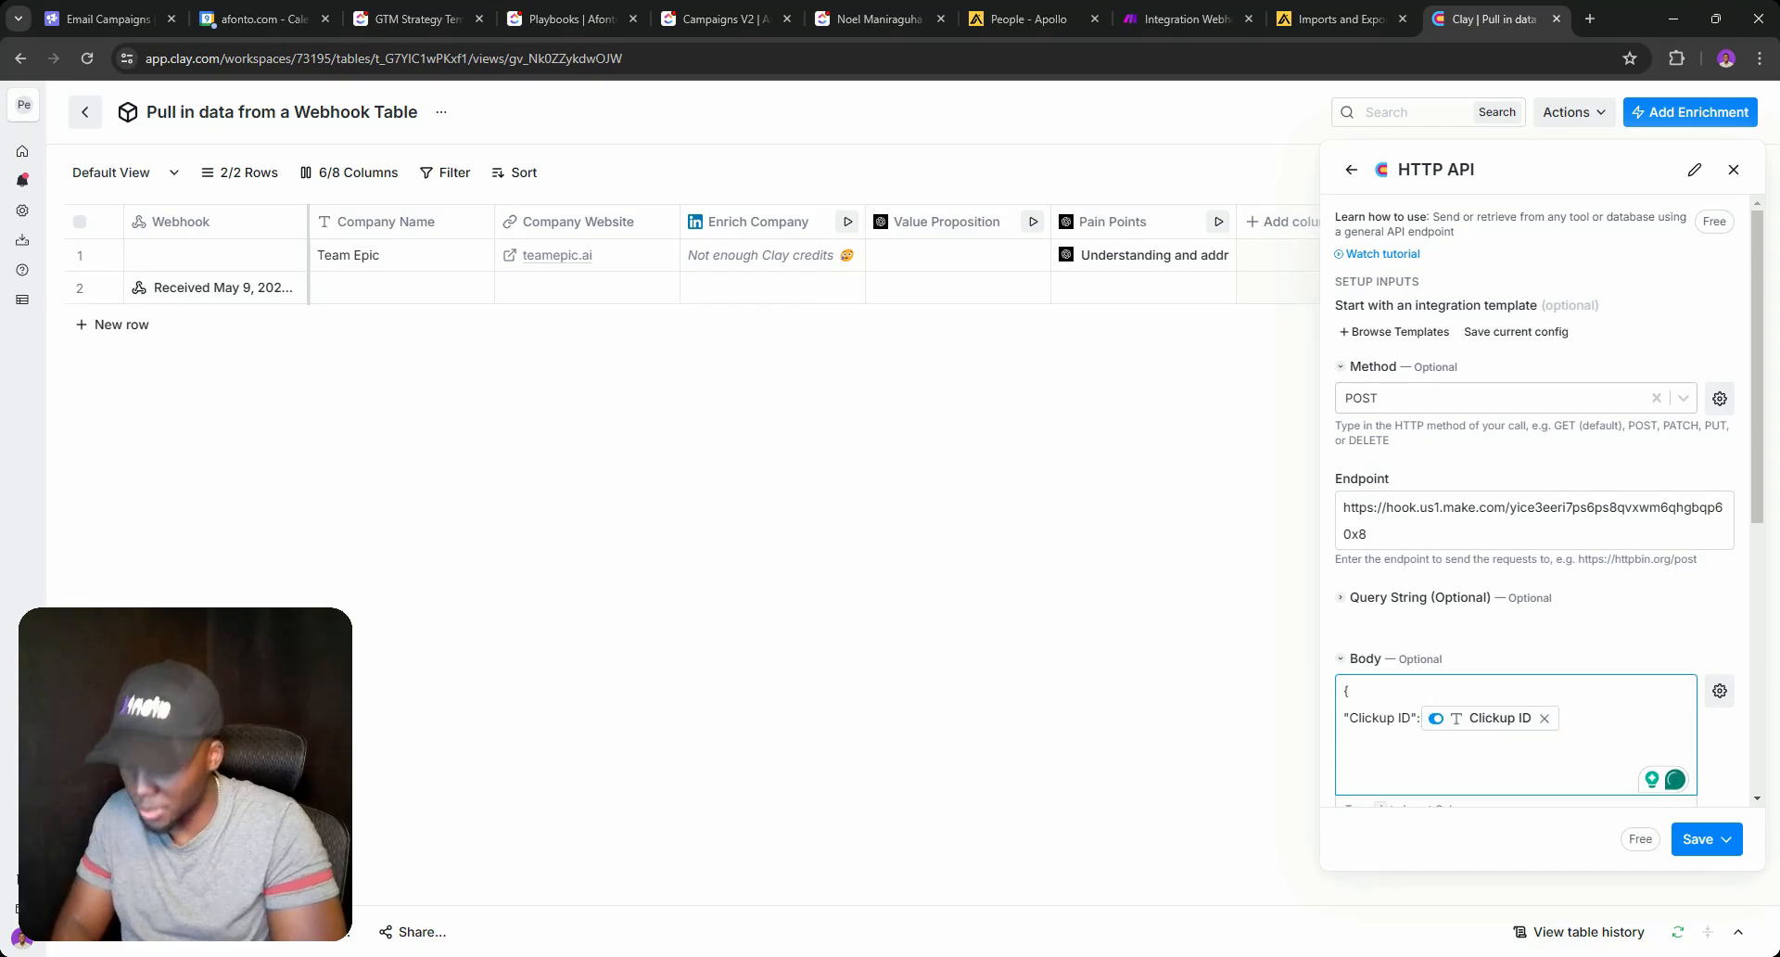
{"action": "type", "text": ","}
{"action": "key", "text": "Return"}
Add a "Value Proposition" key mapped to the Value Proposition column and close the JSON.
{"action": "scroll", "coordinate": [1534, 501], "scroll_direction": "down", "scroll_amount": 5}
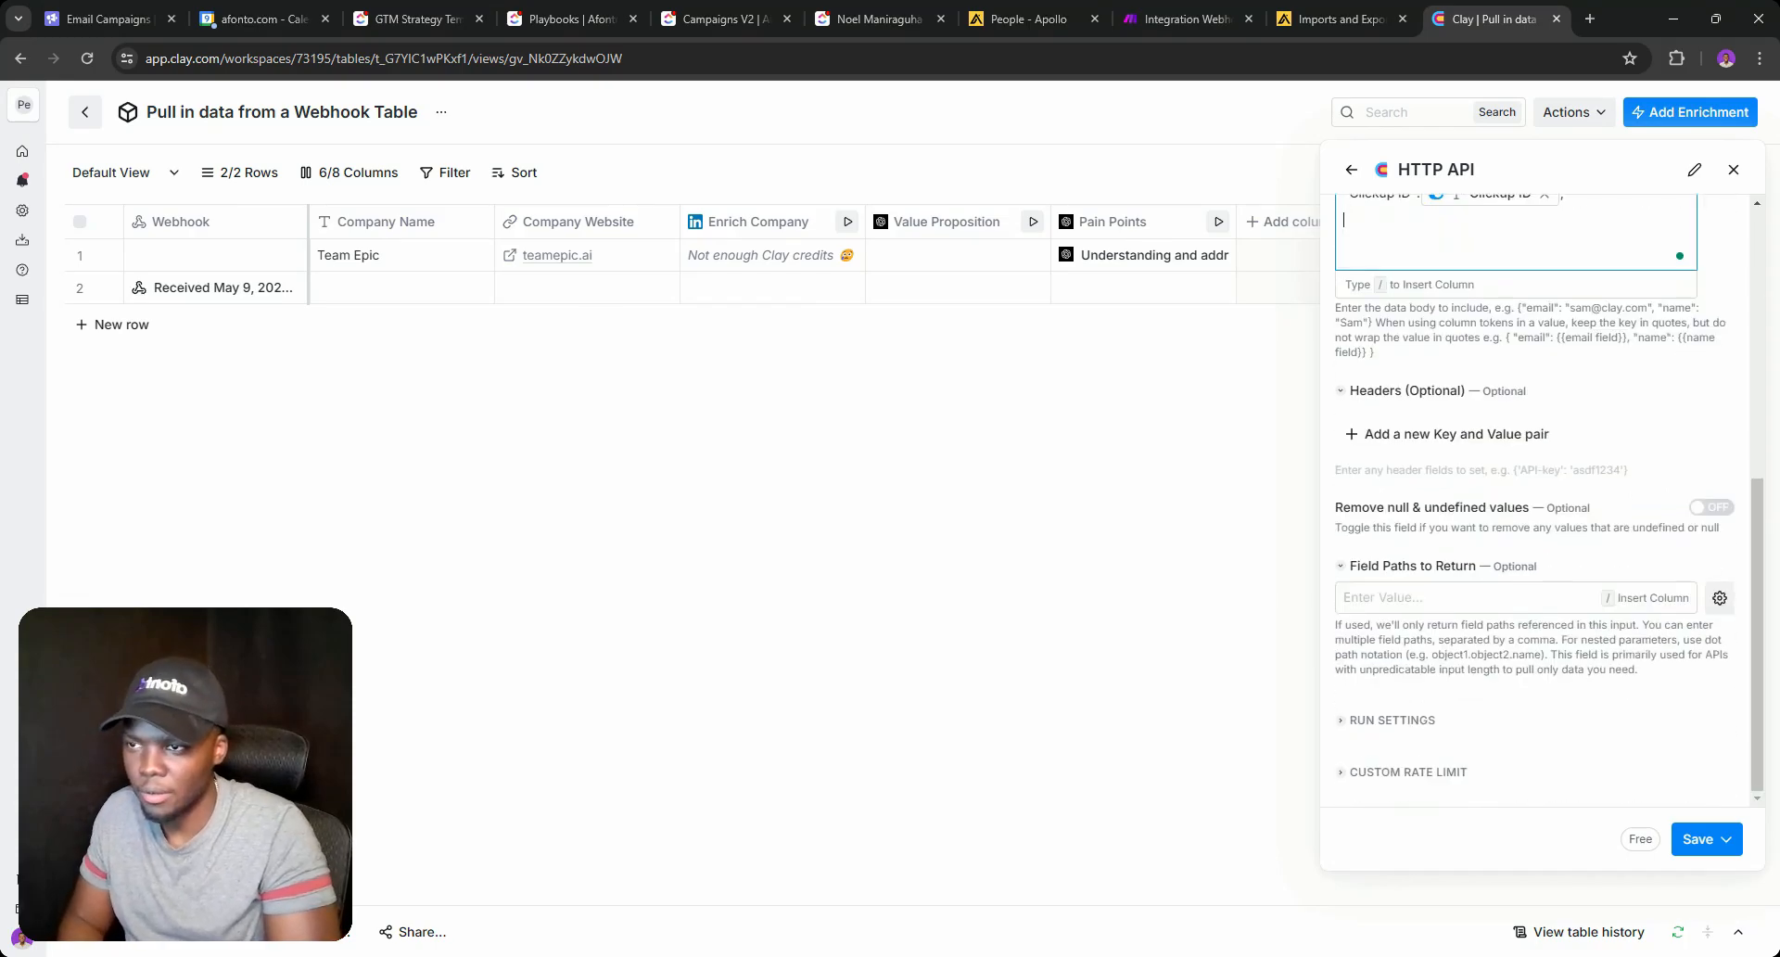
{"action": "scroll", "coordinate": [1538, 501], "scroll_direction": "up", "scroll_amount": 3}
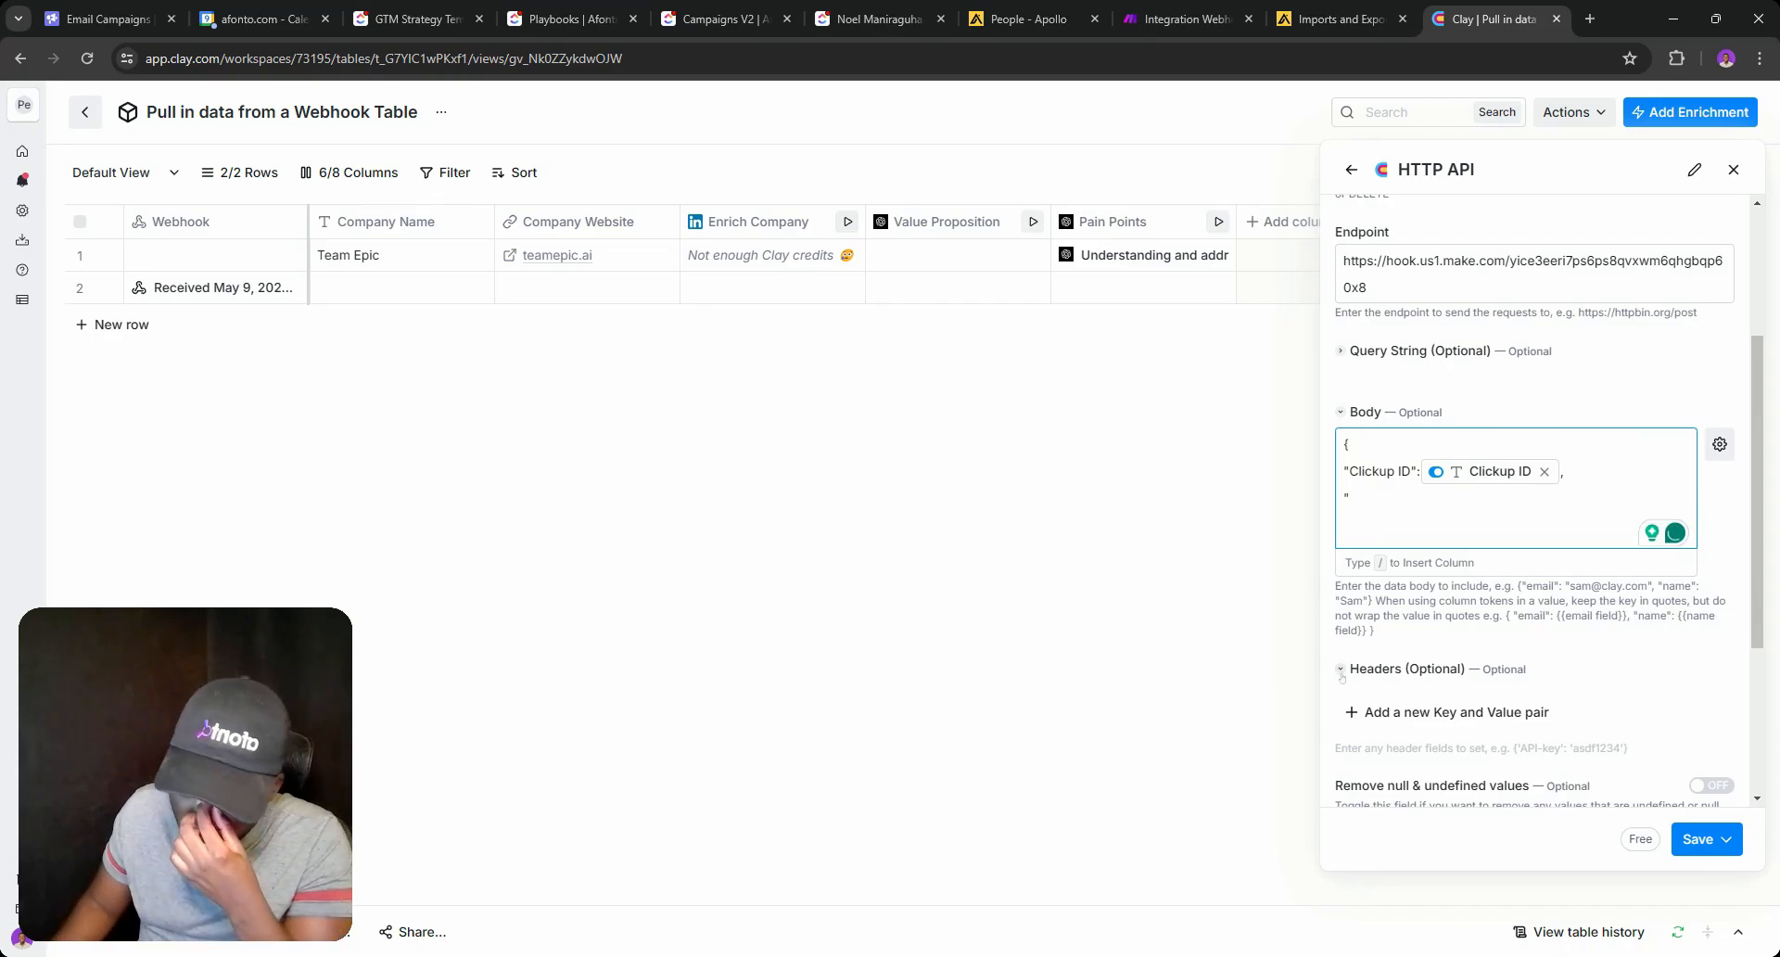
{"action": "type", "text": "Val"}
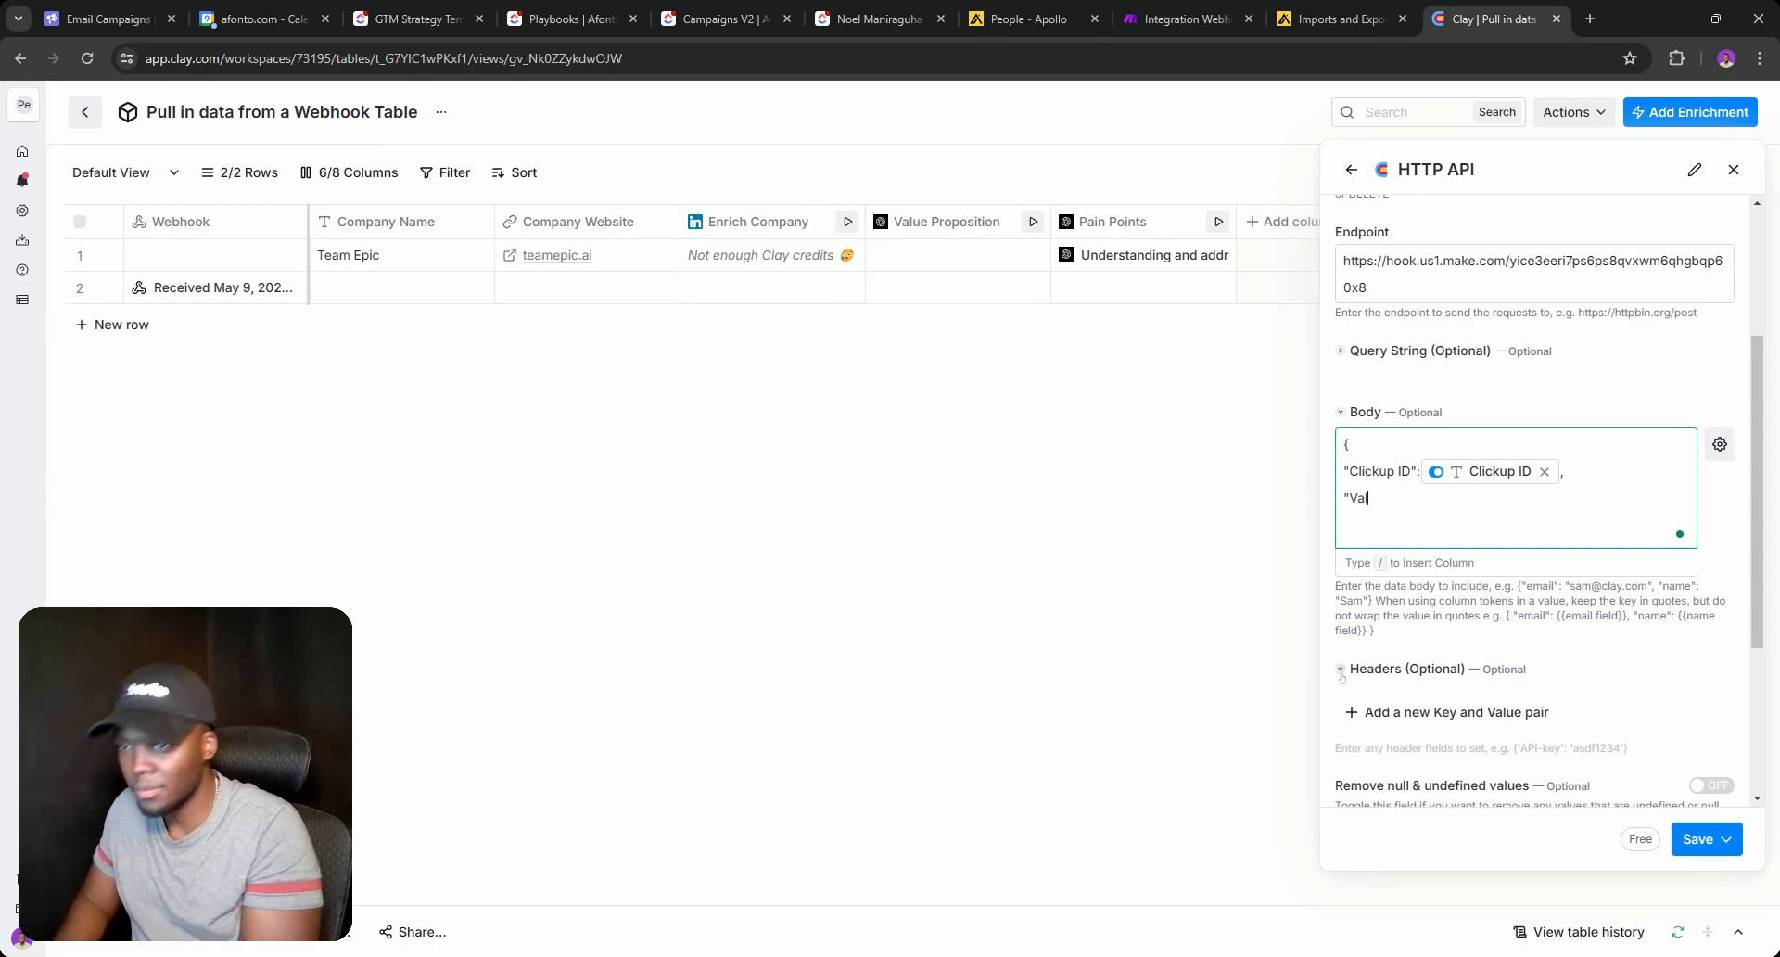
{"action": "type", "text": "ue P"}
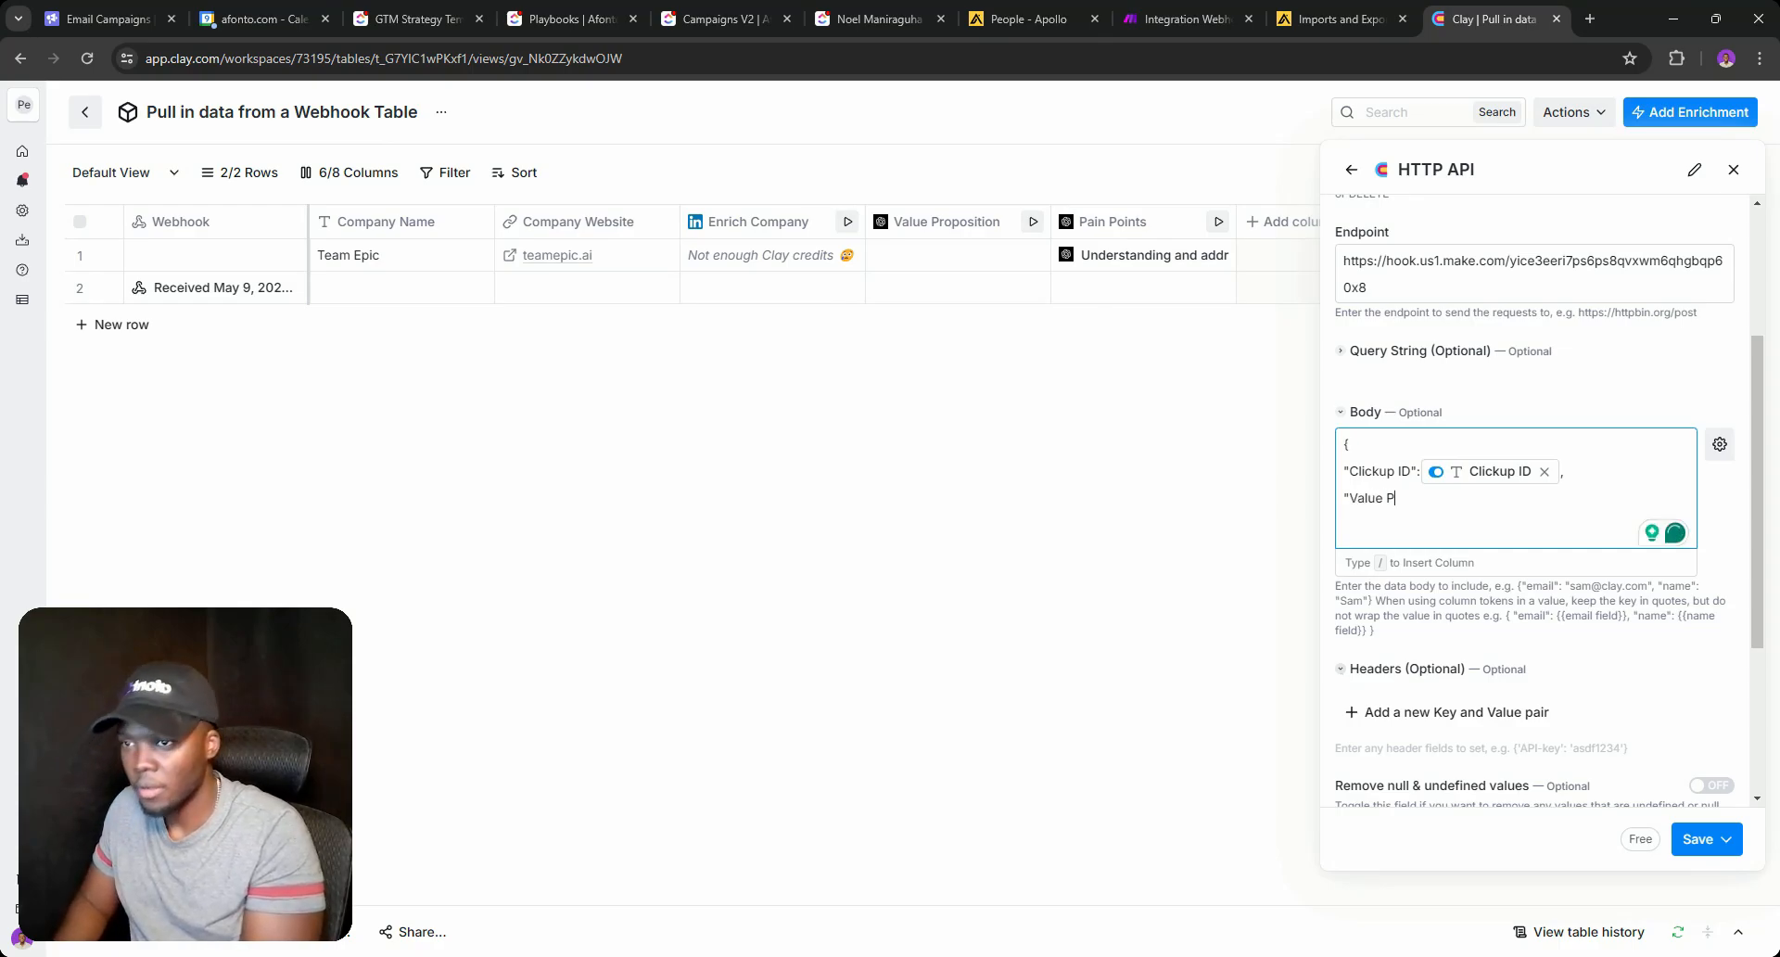
{"action": "type", "text": "rop"}
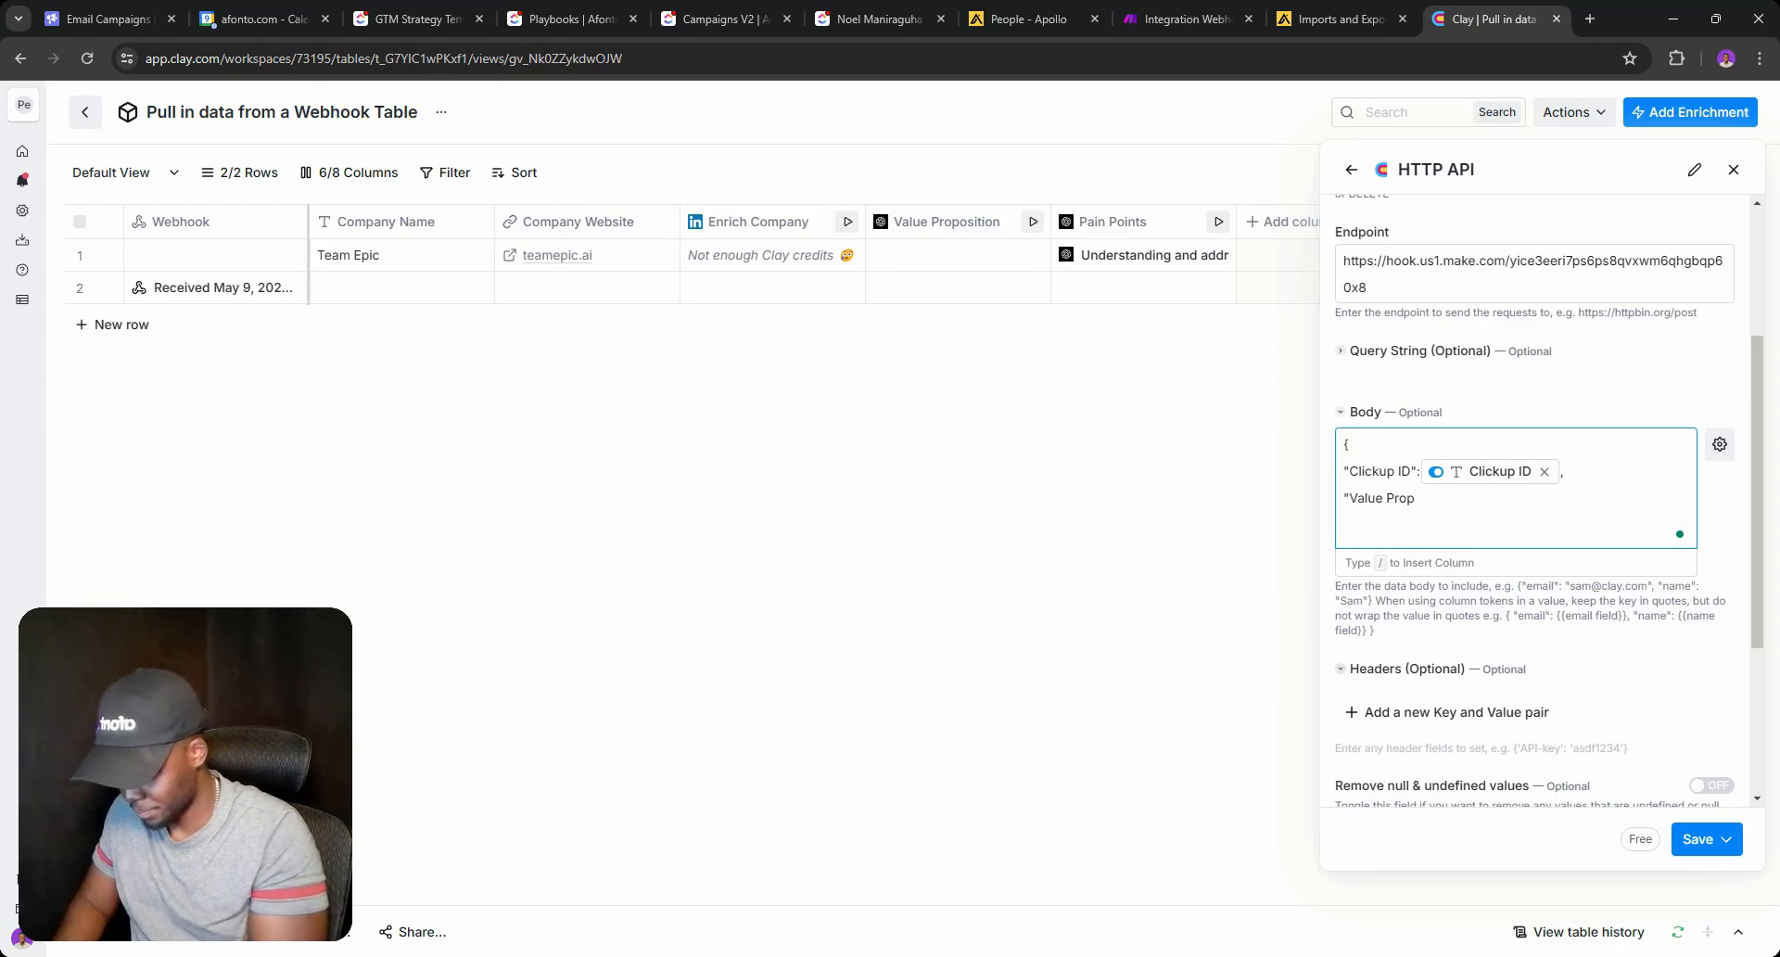
{"action": "type", "text": "\":\""}
{"action": "left_click", "coordinate": [1415, 499]}
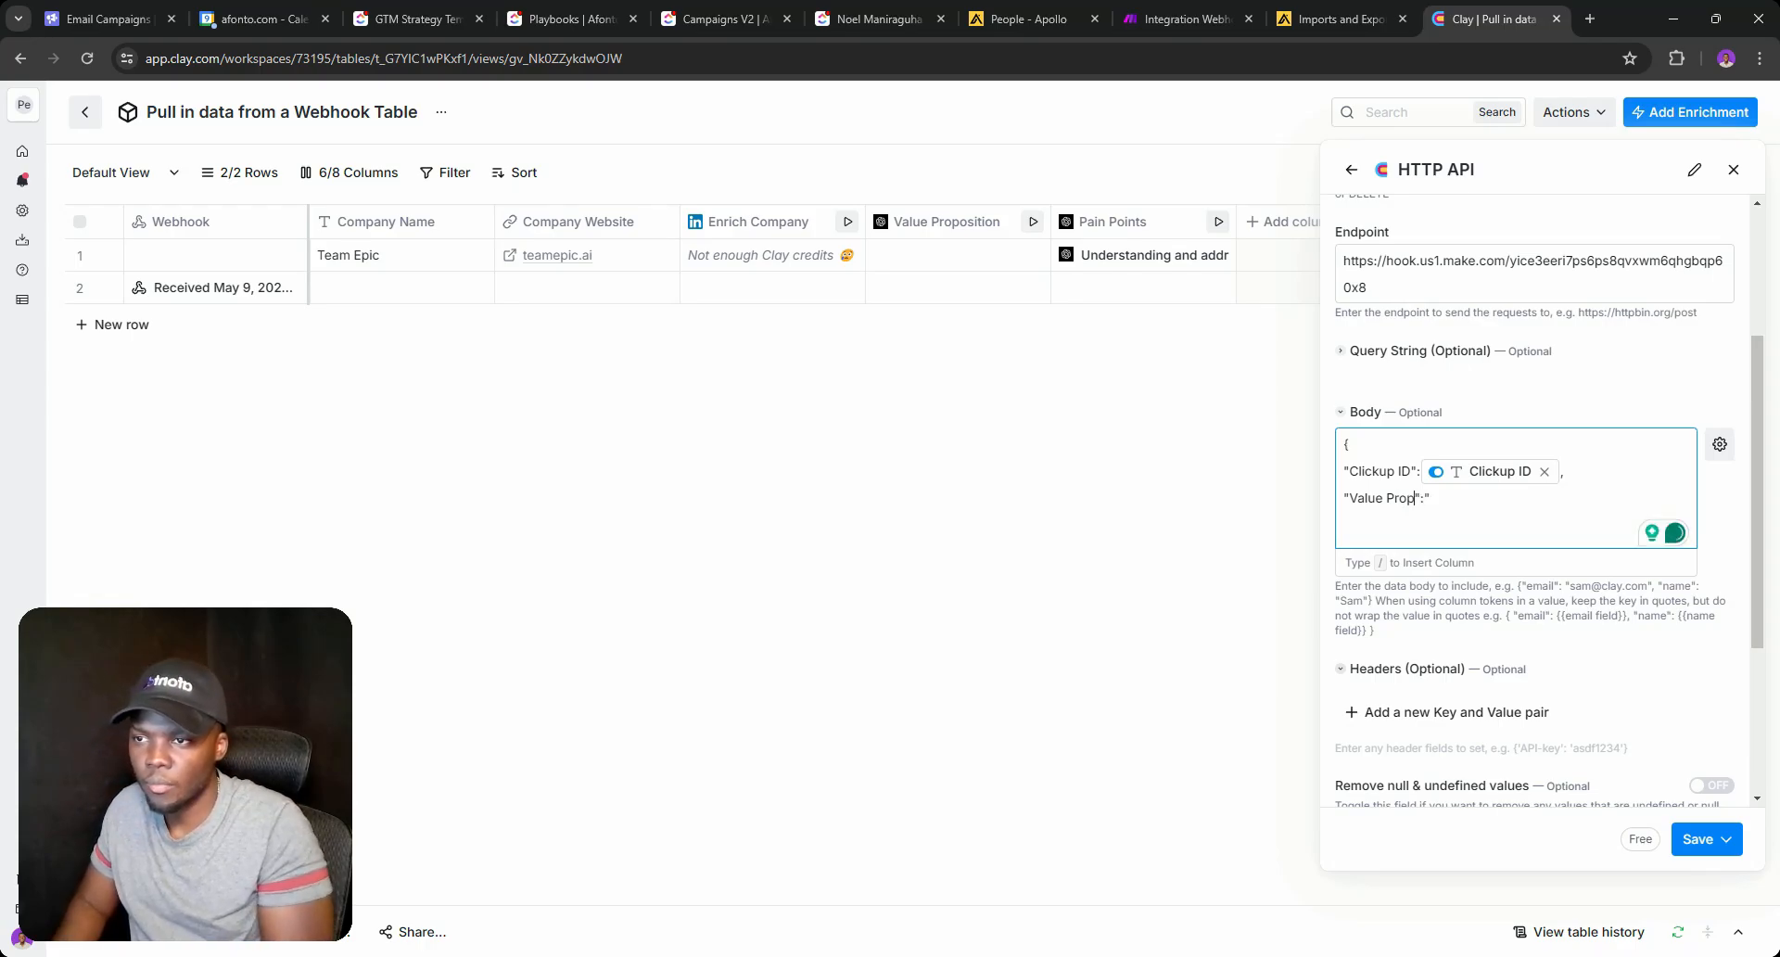
{"action": "type", "text": "osition"}
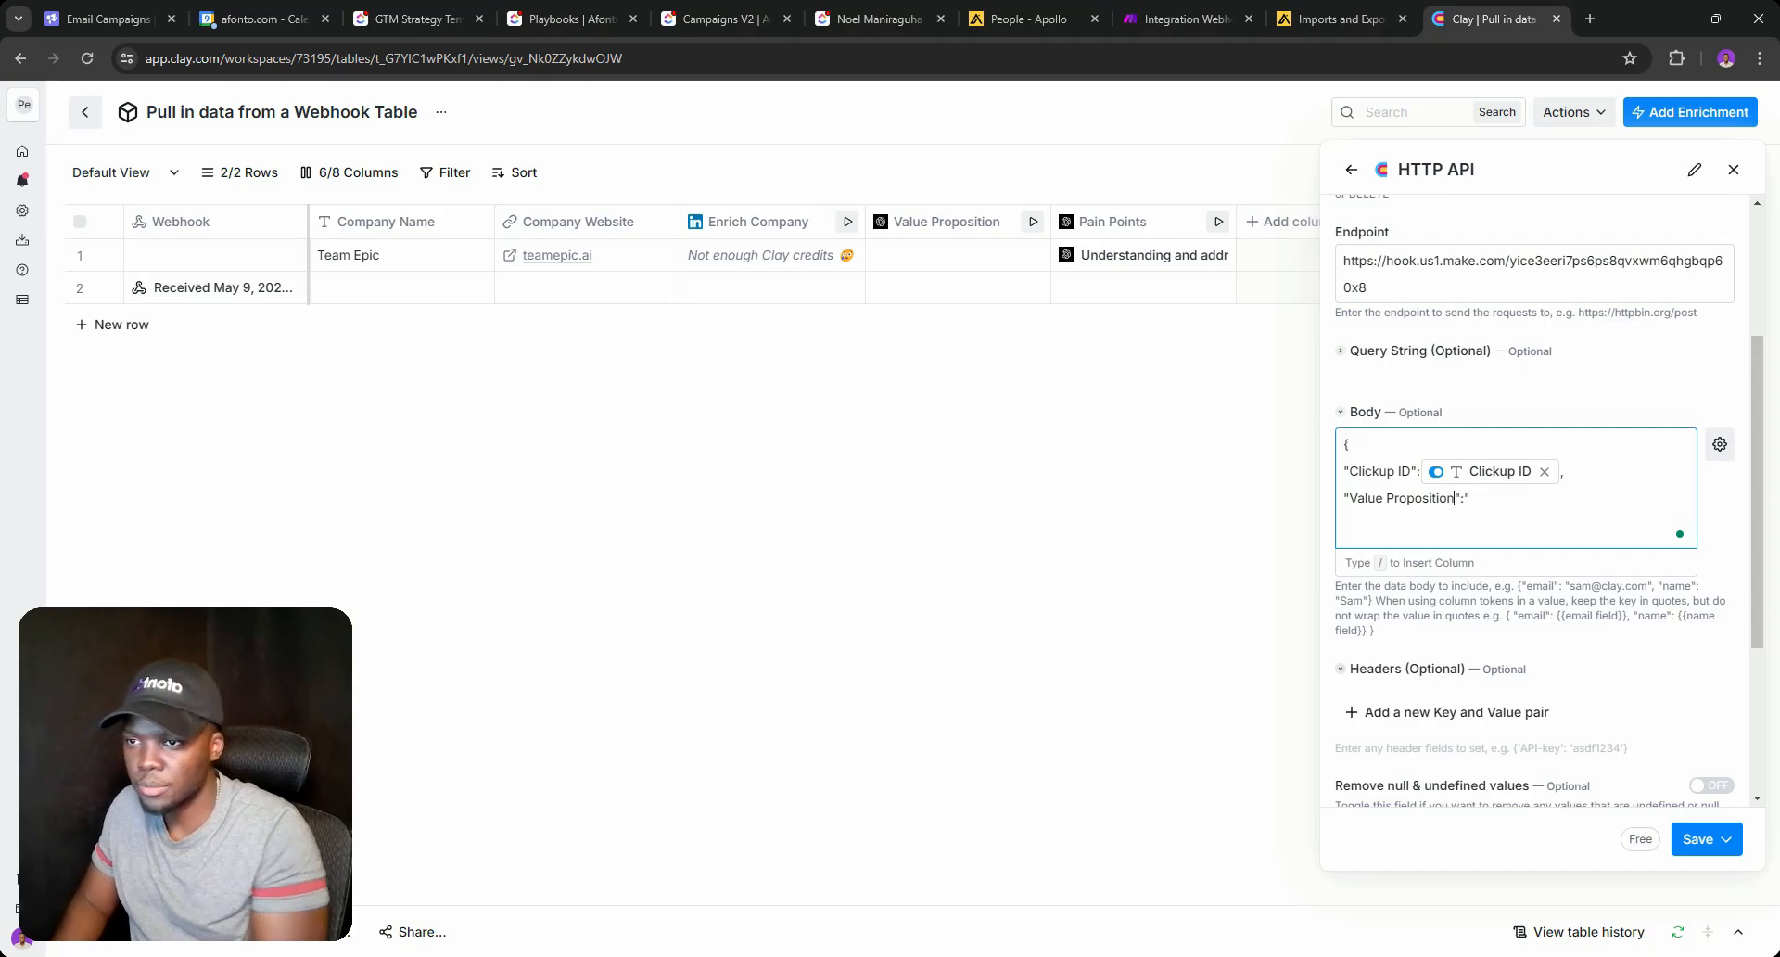
{"action": "key", "text": "Right"}
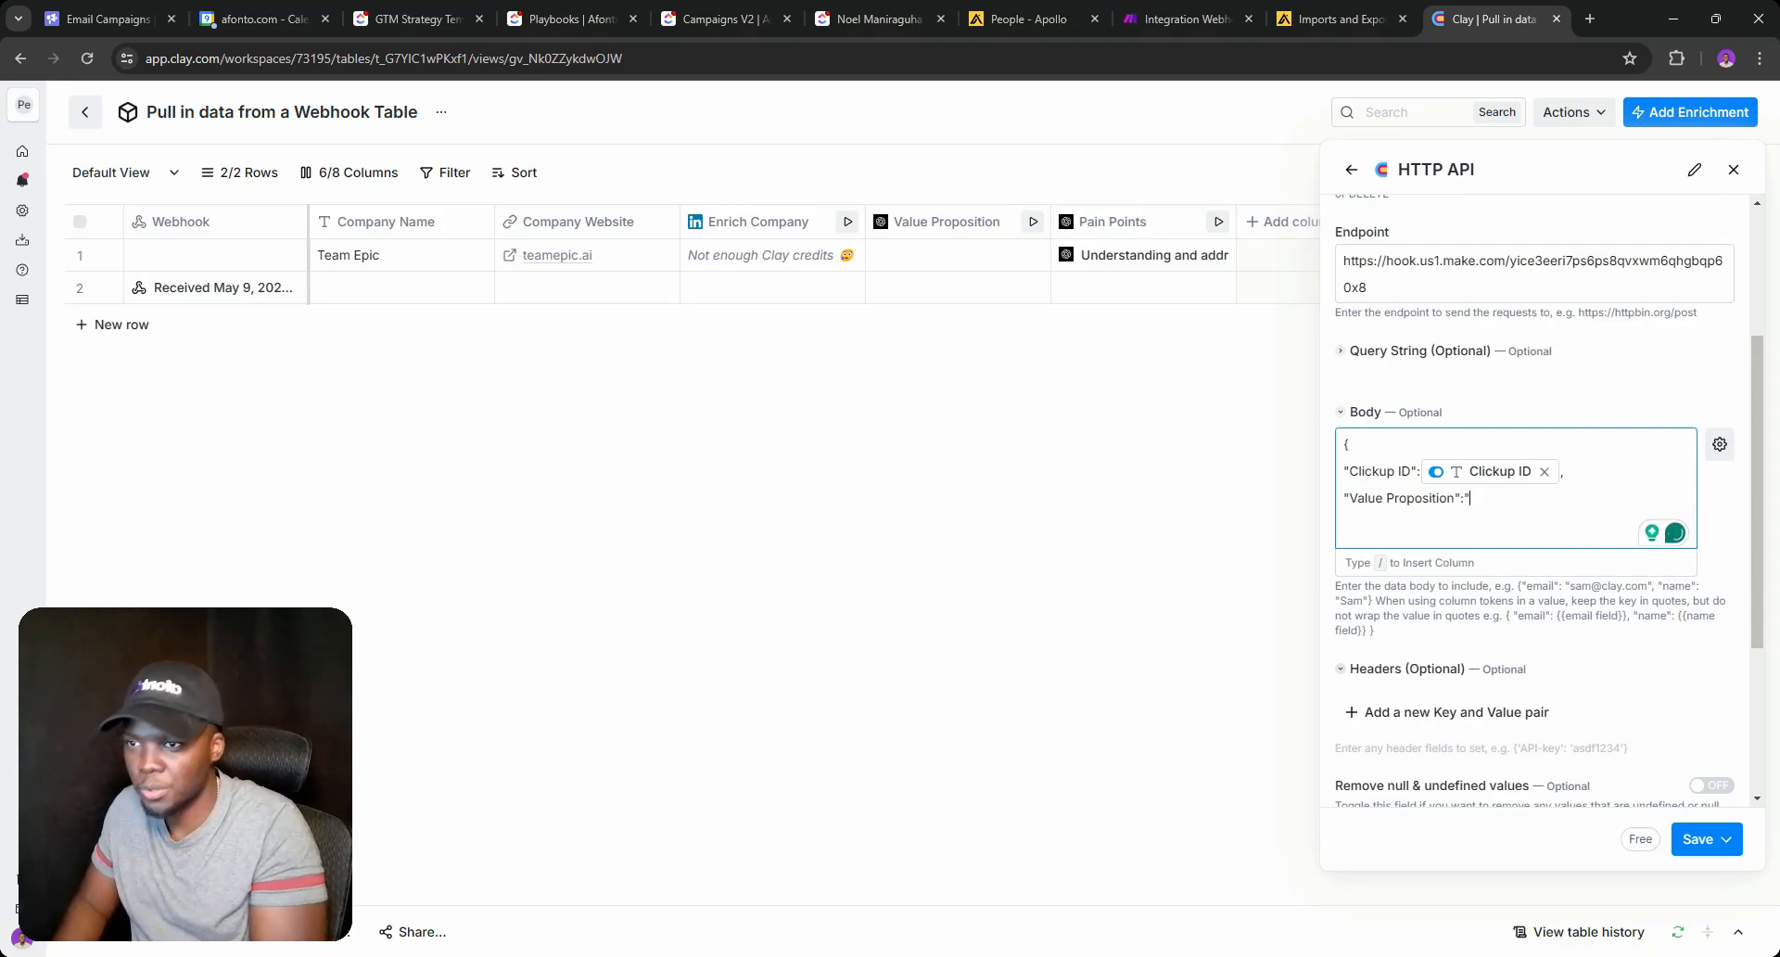
{"action": "type", "text": "/"}
{"action": "key", "text": "Up"}
{"action": "key", "text": "Up"}
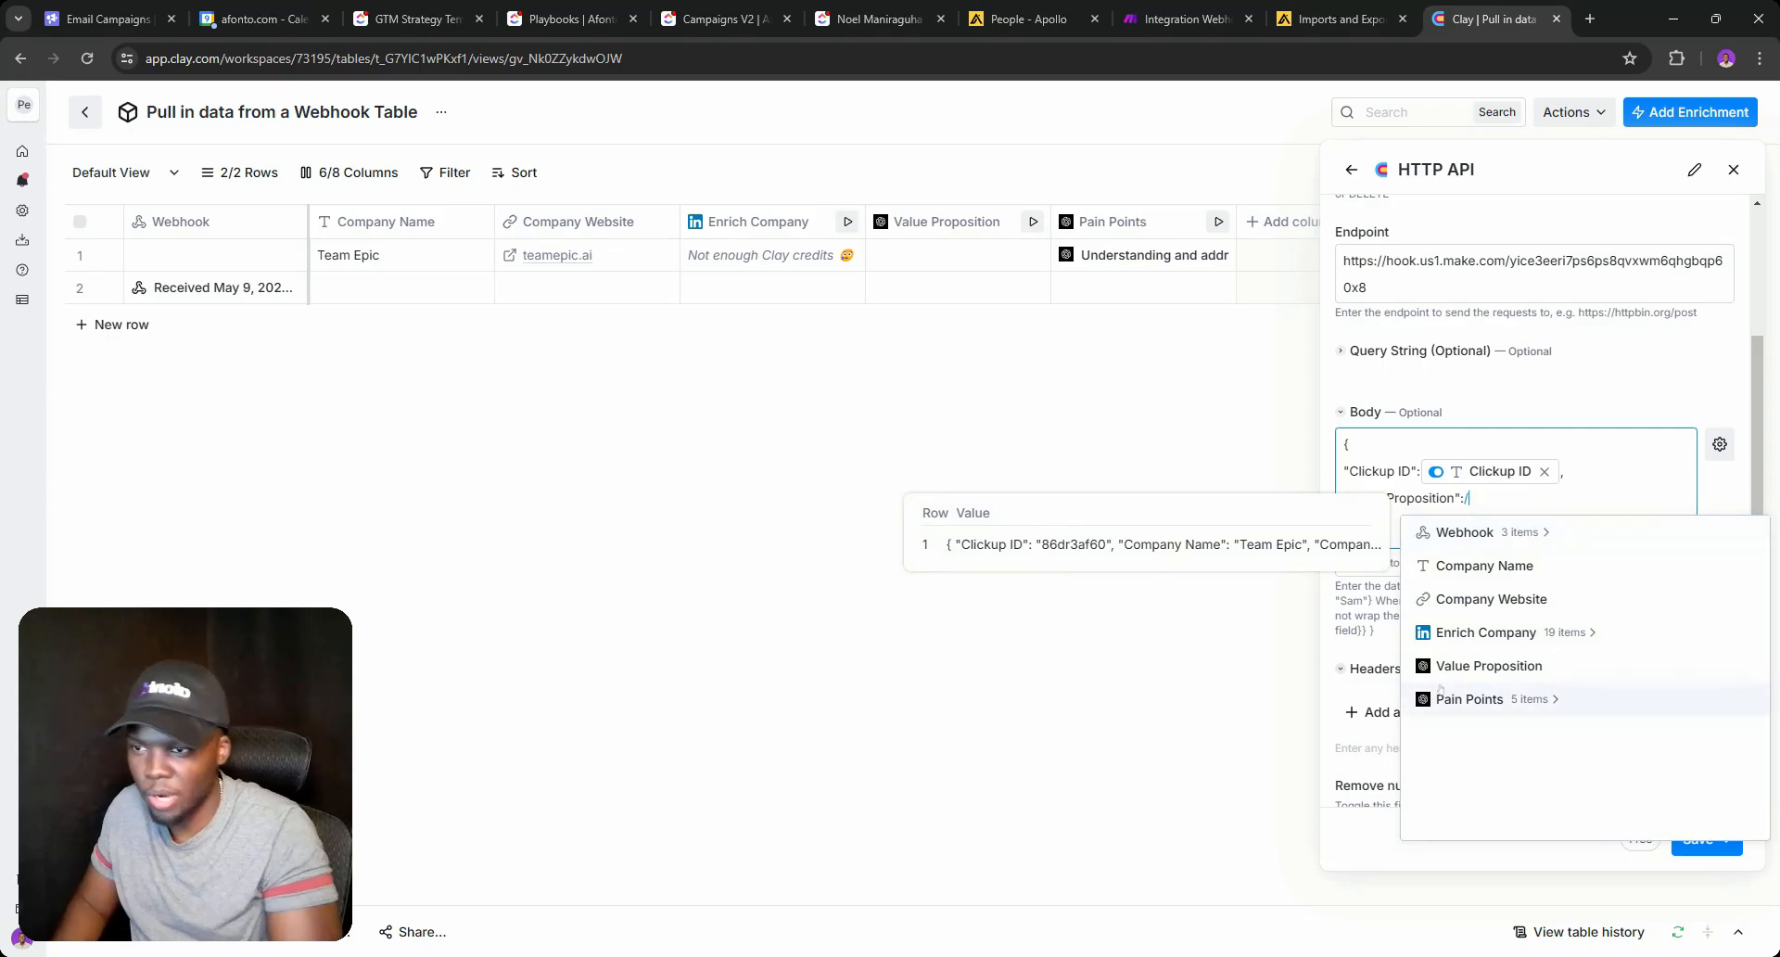
{"action": "key", "text": "Return"}
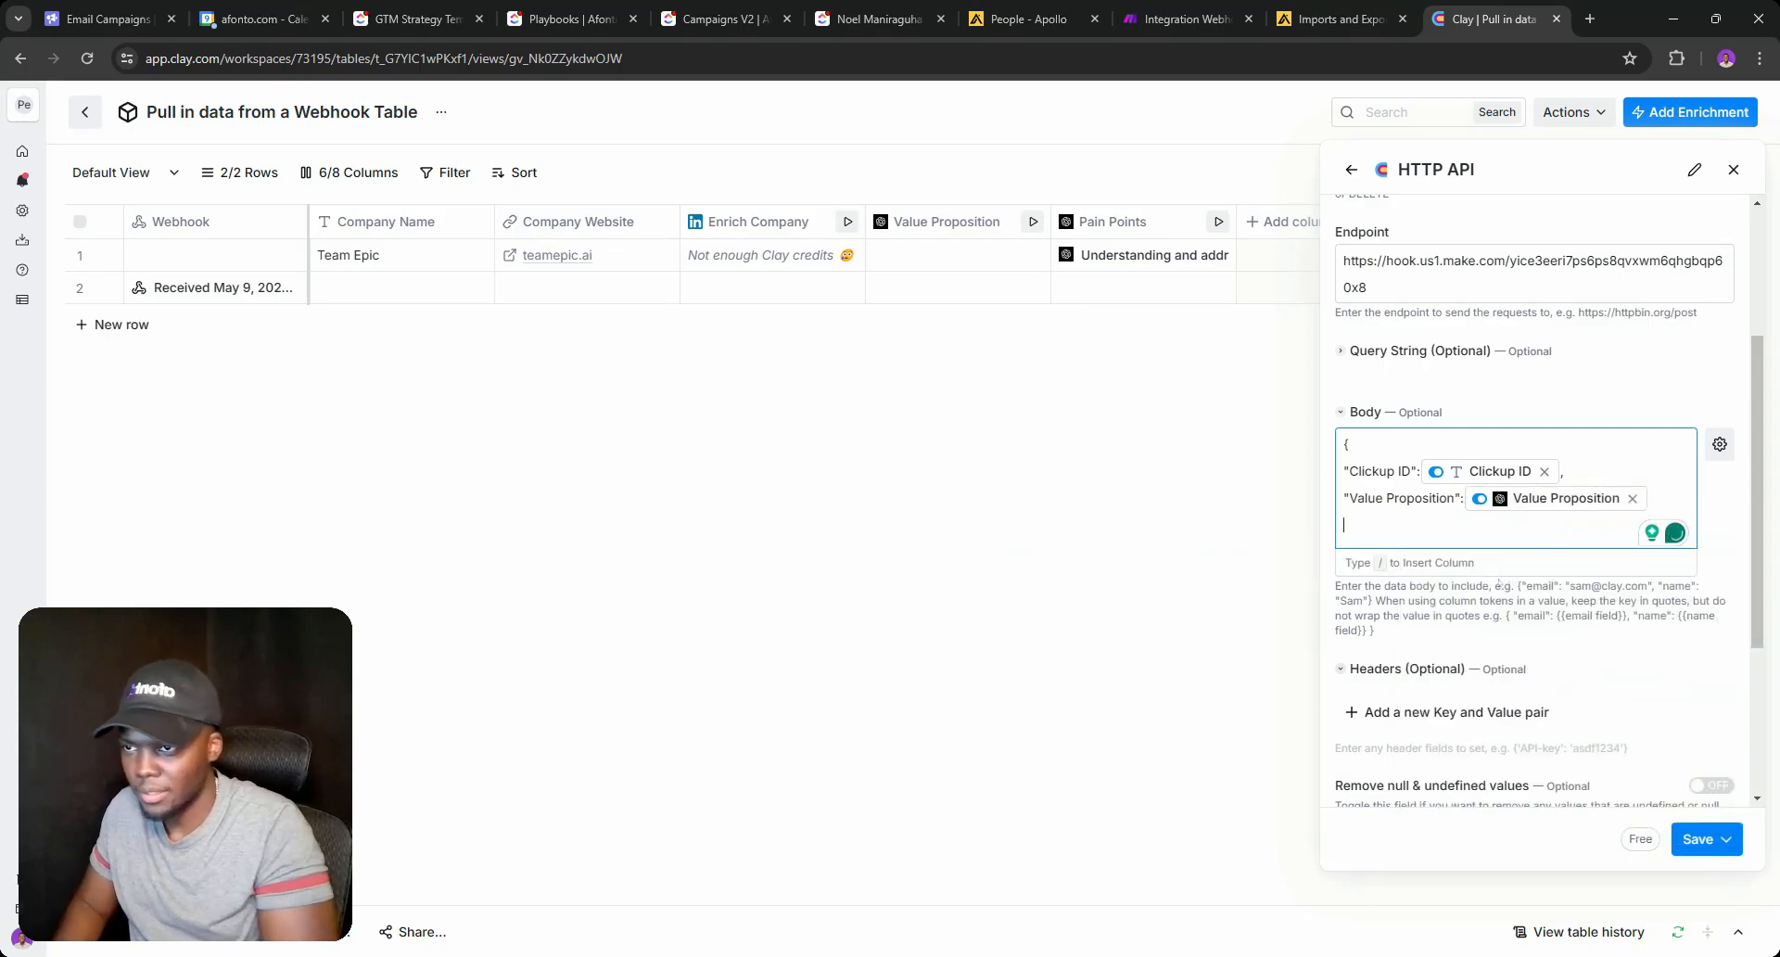
{"action": "type", "text": "\""}
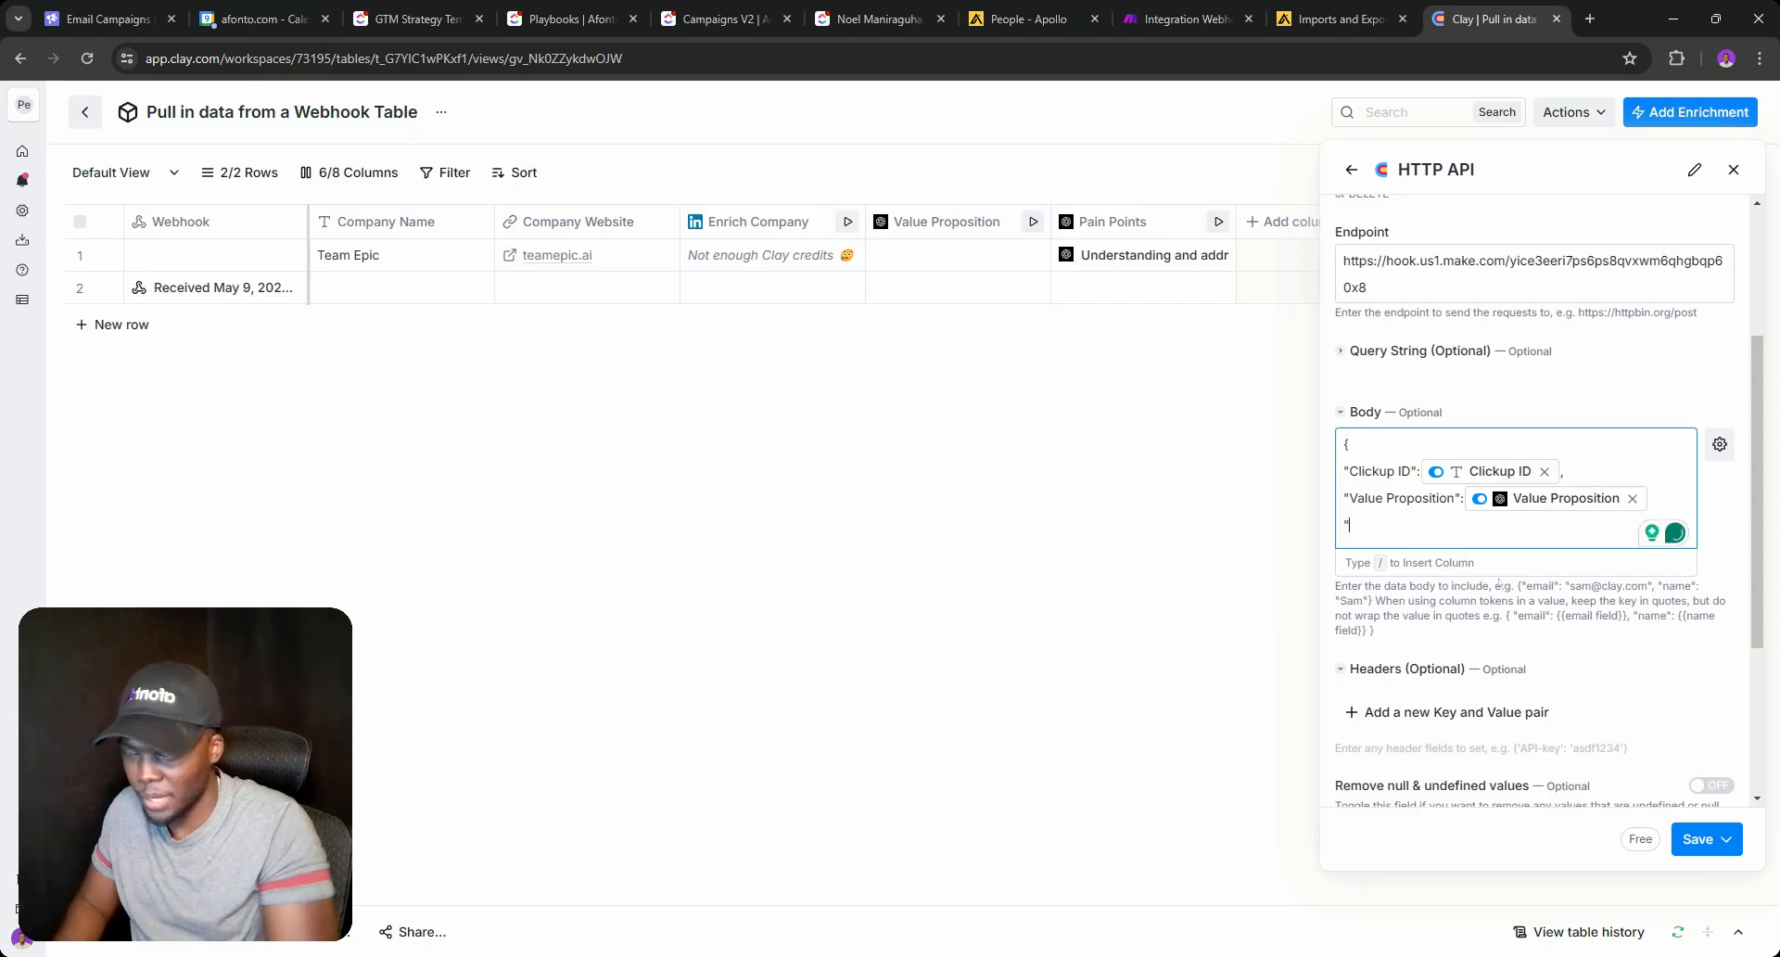
{"action": "type", "text": "}"}
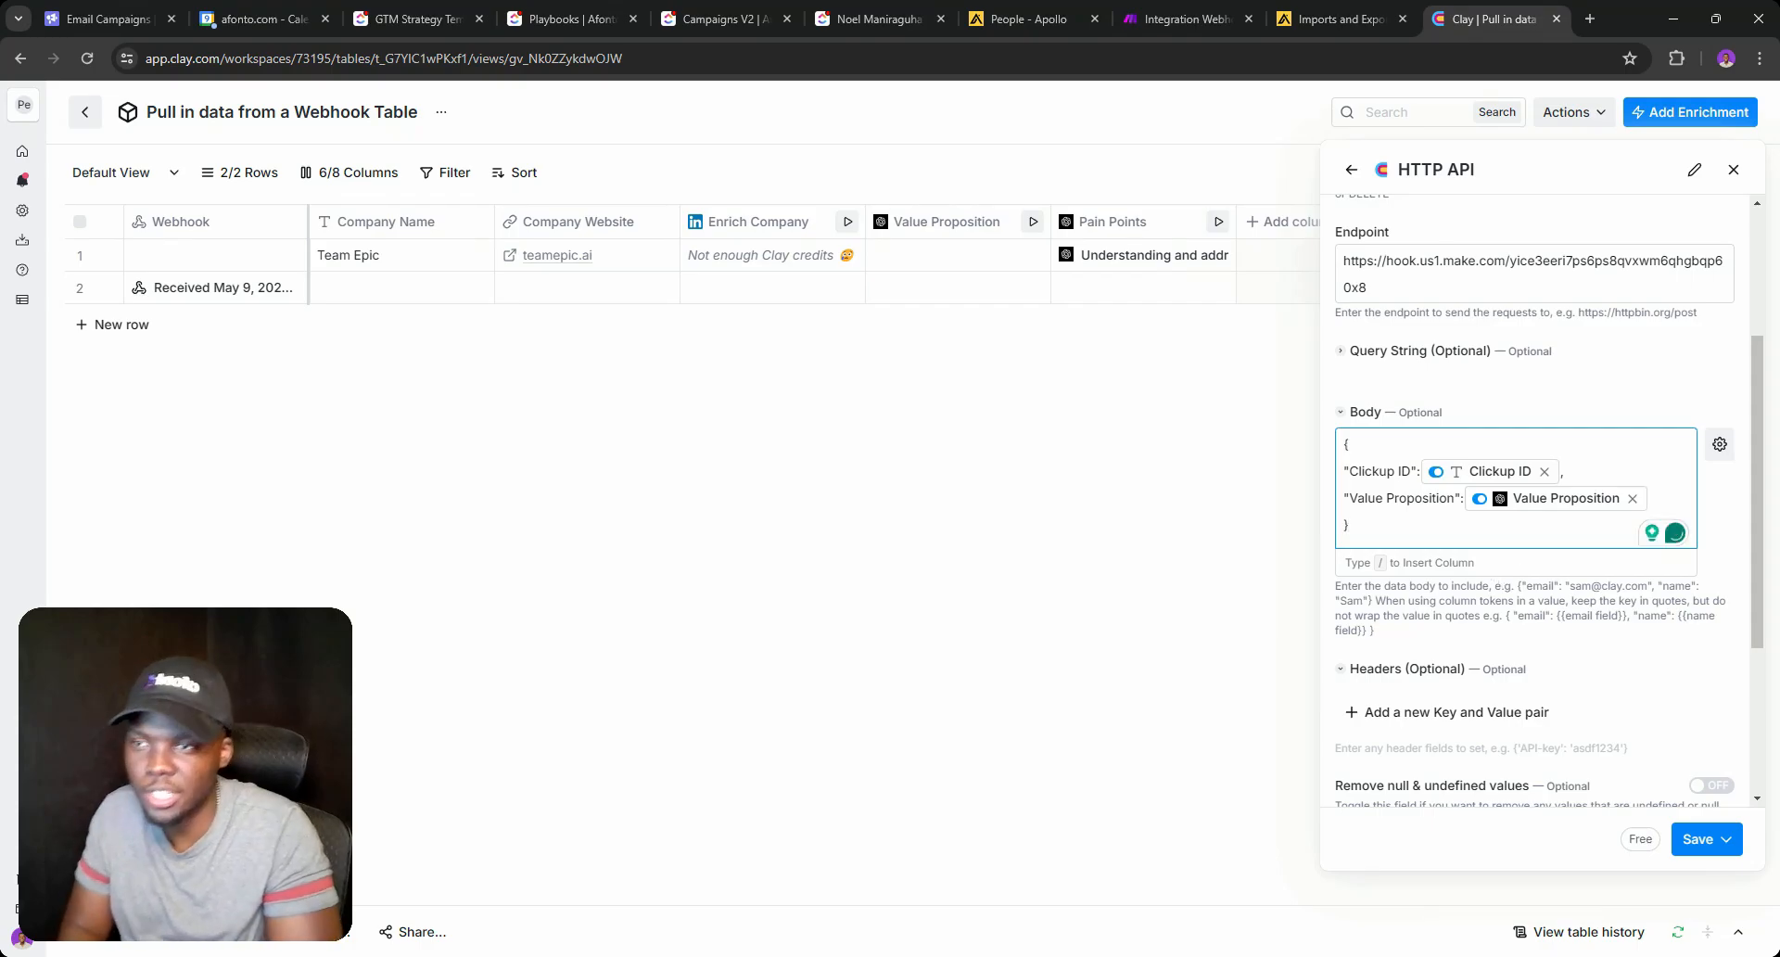
Add a request header with key content-type and value application/JSON.
{"action": "scroll", "coordinate": [1651, 764], "scroll_direction": "down", "scroll_amount": 3}
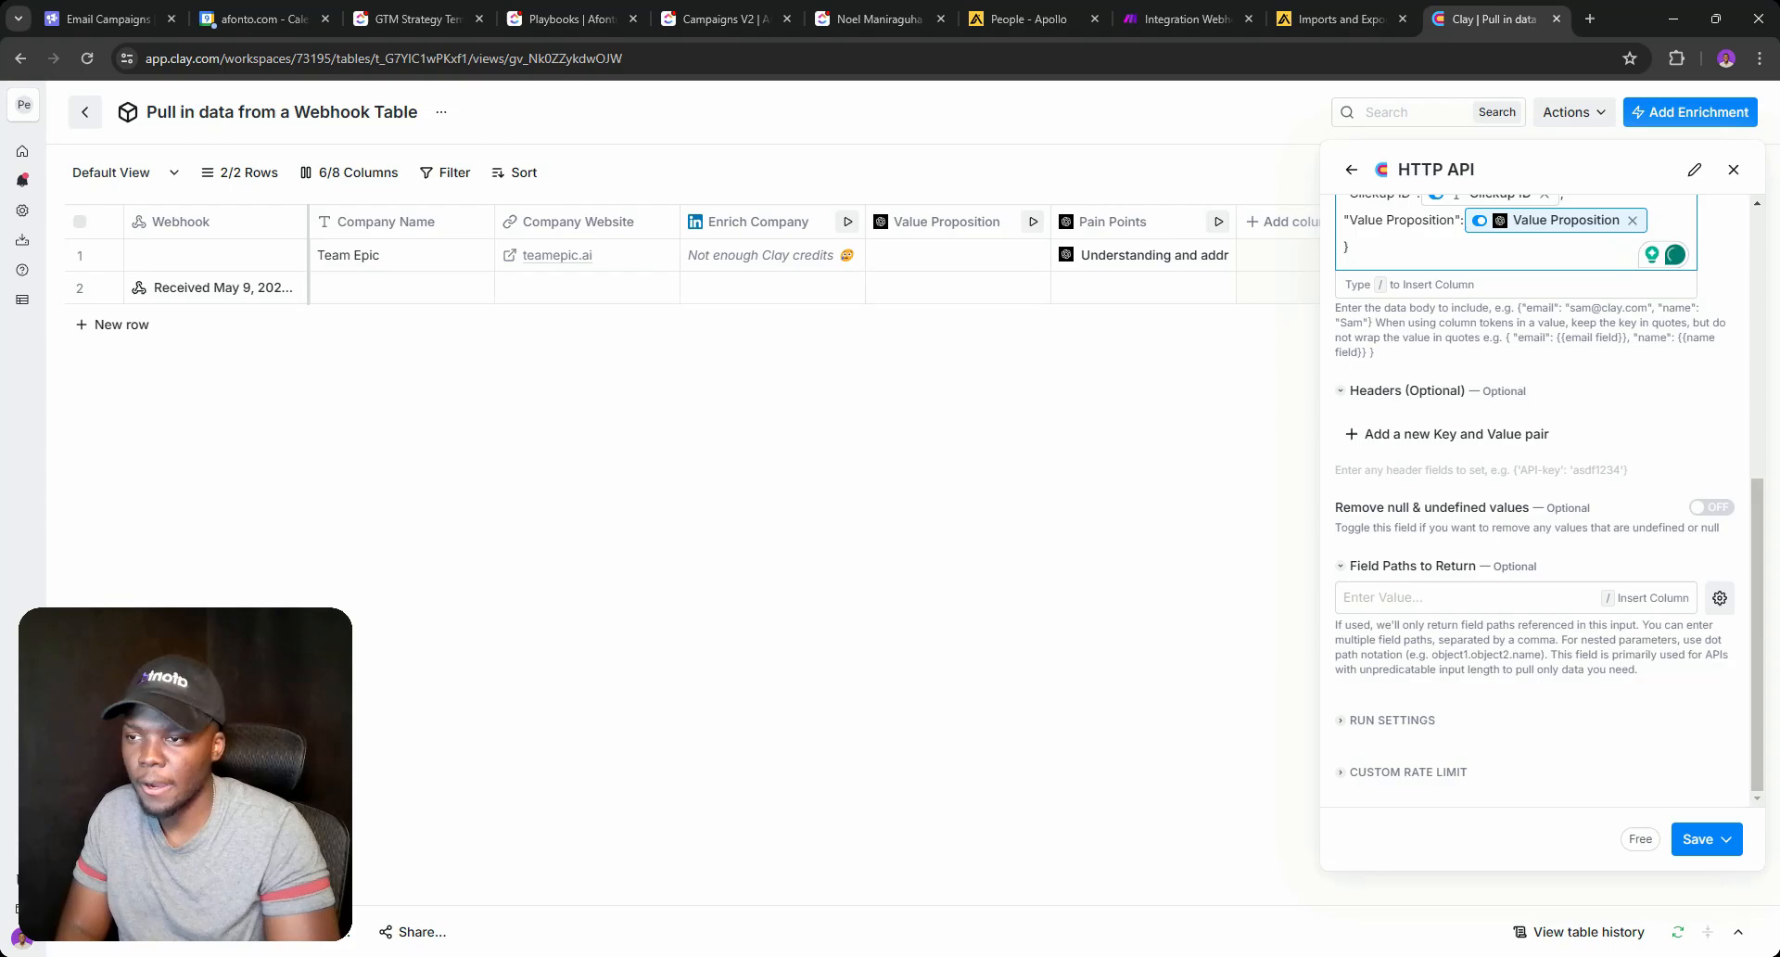
{"action": "left_click", "coordinate": [1370, 433]}
{"action": "triple_click", "coordinate": [1382, 457]}
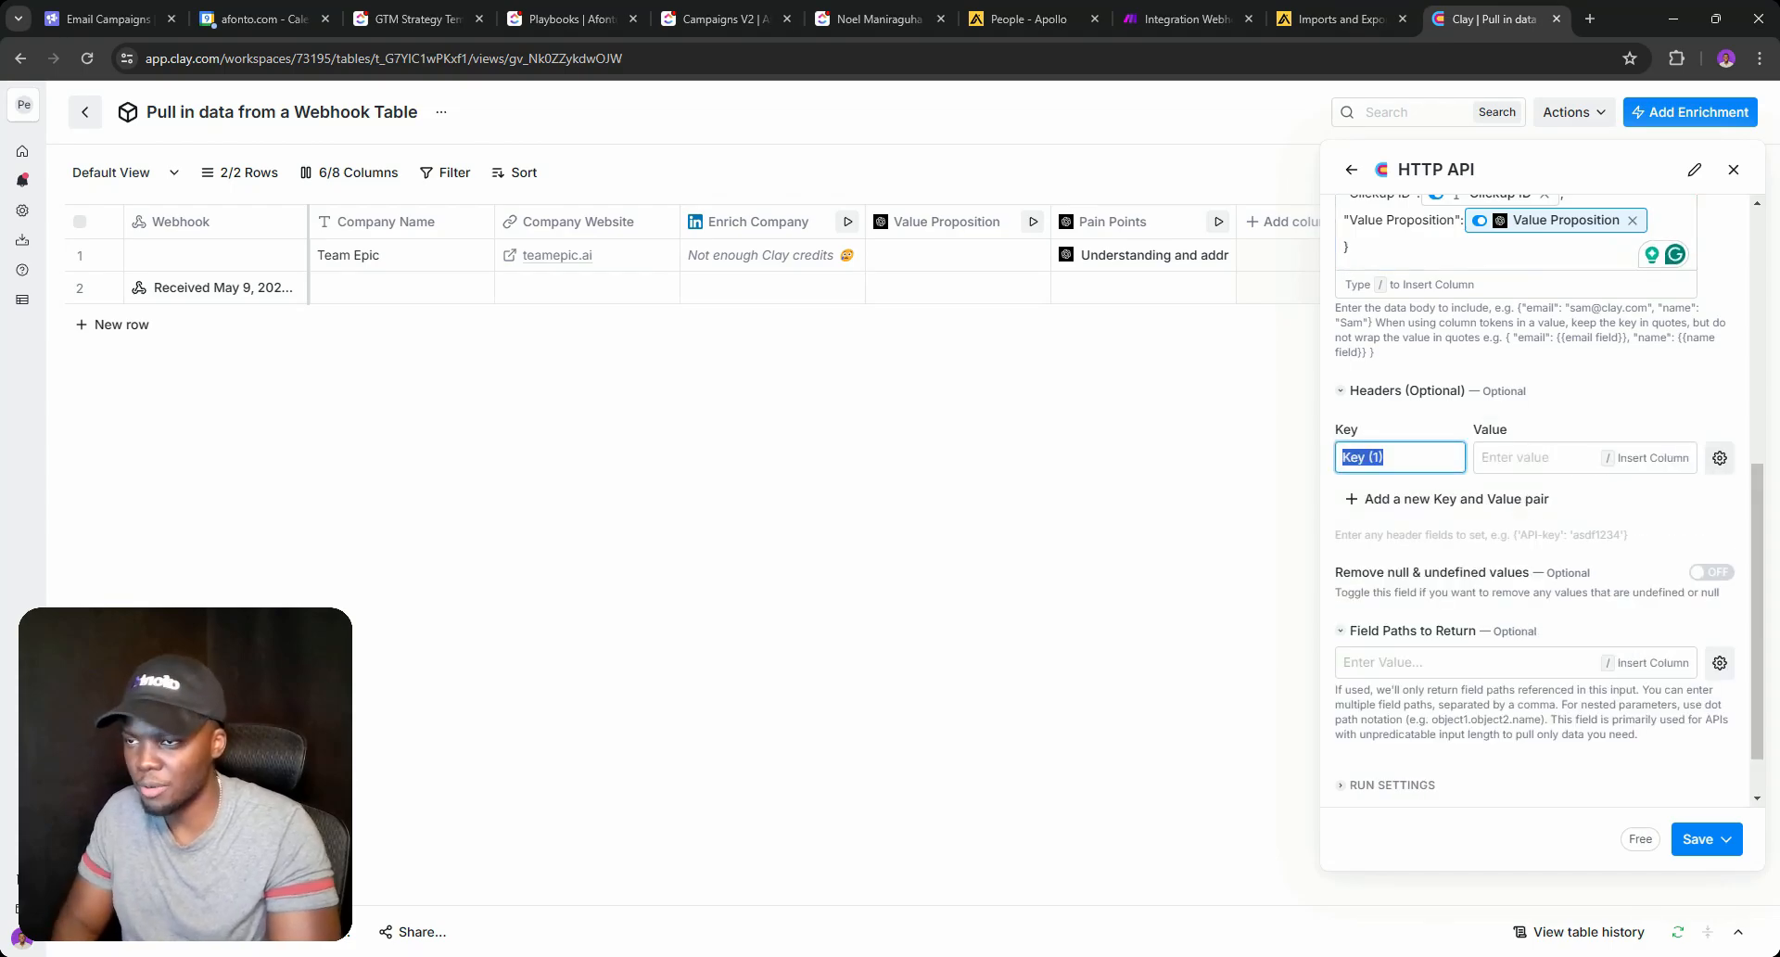
{"action": "type", "text": "conten"}
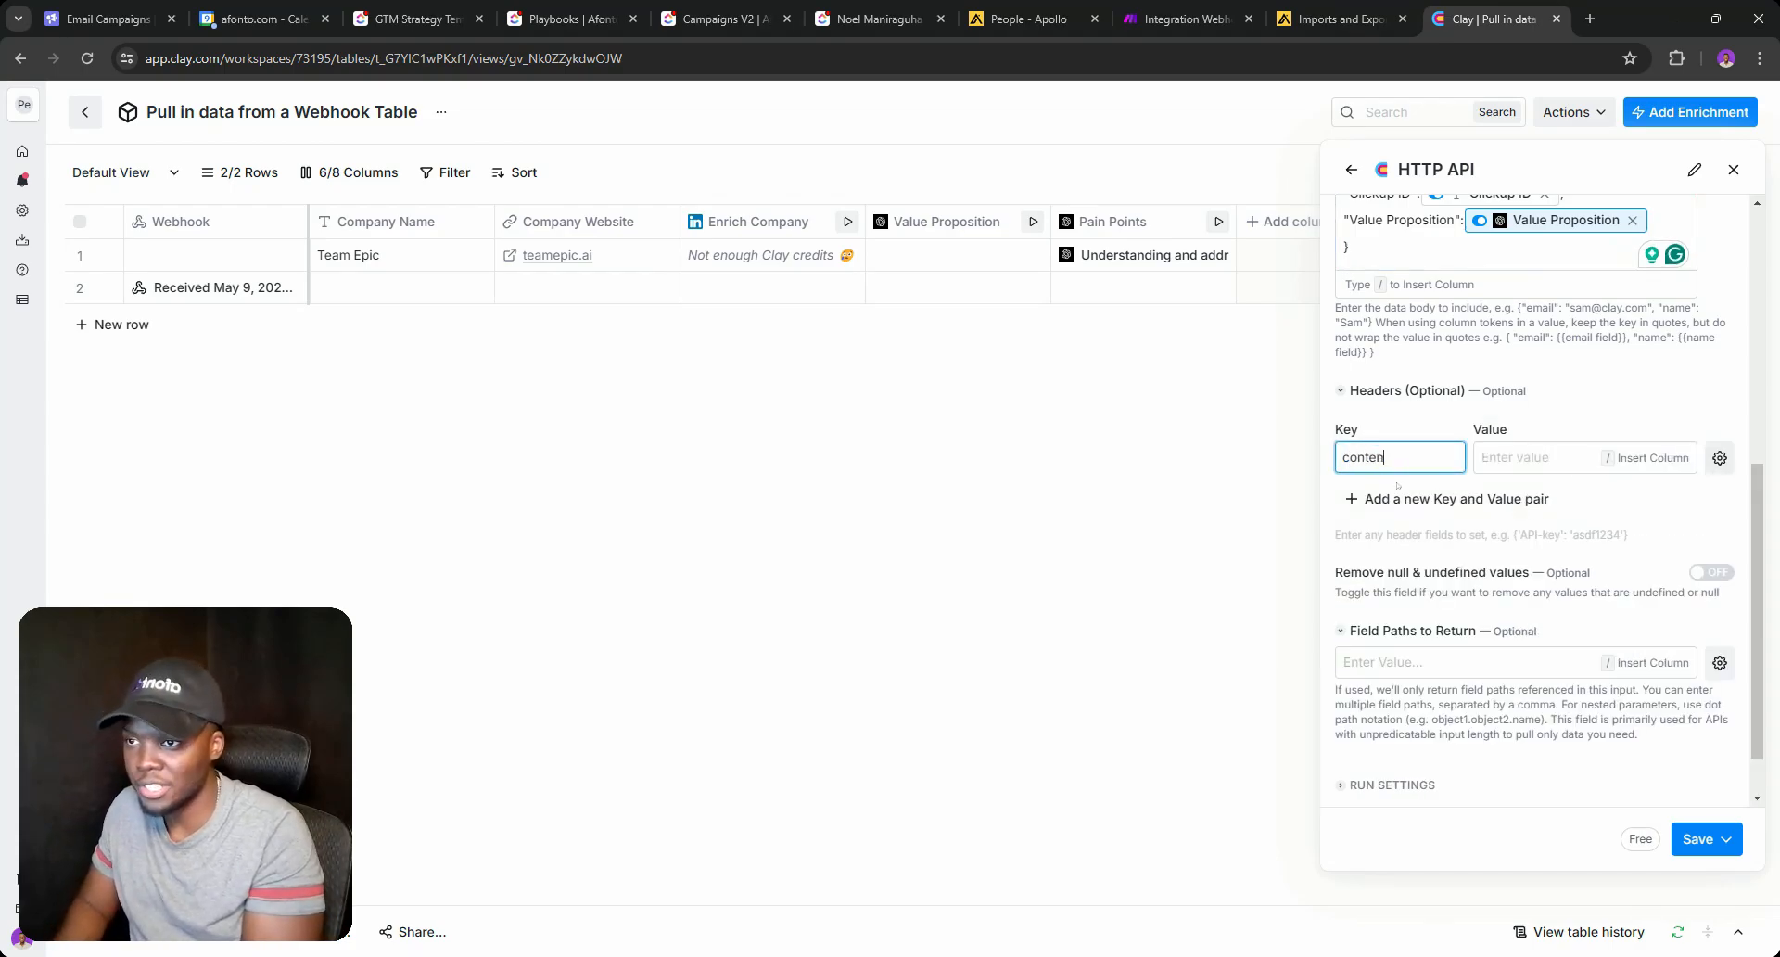
{"action": "type", "text": "t-type"}
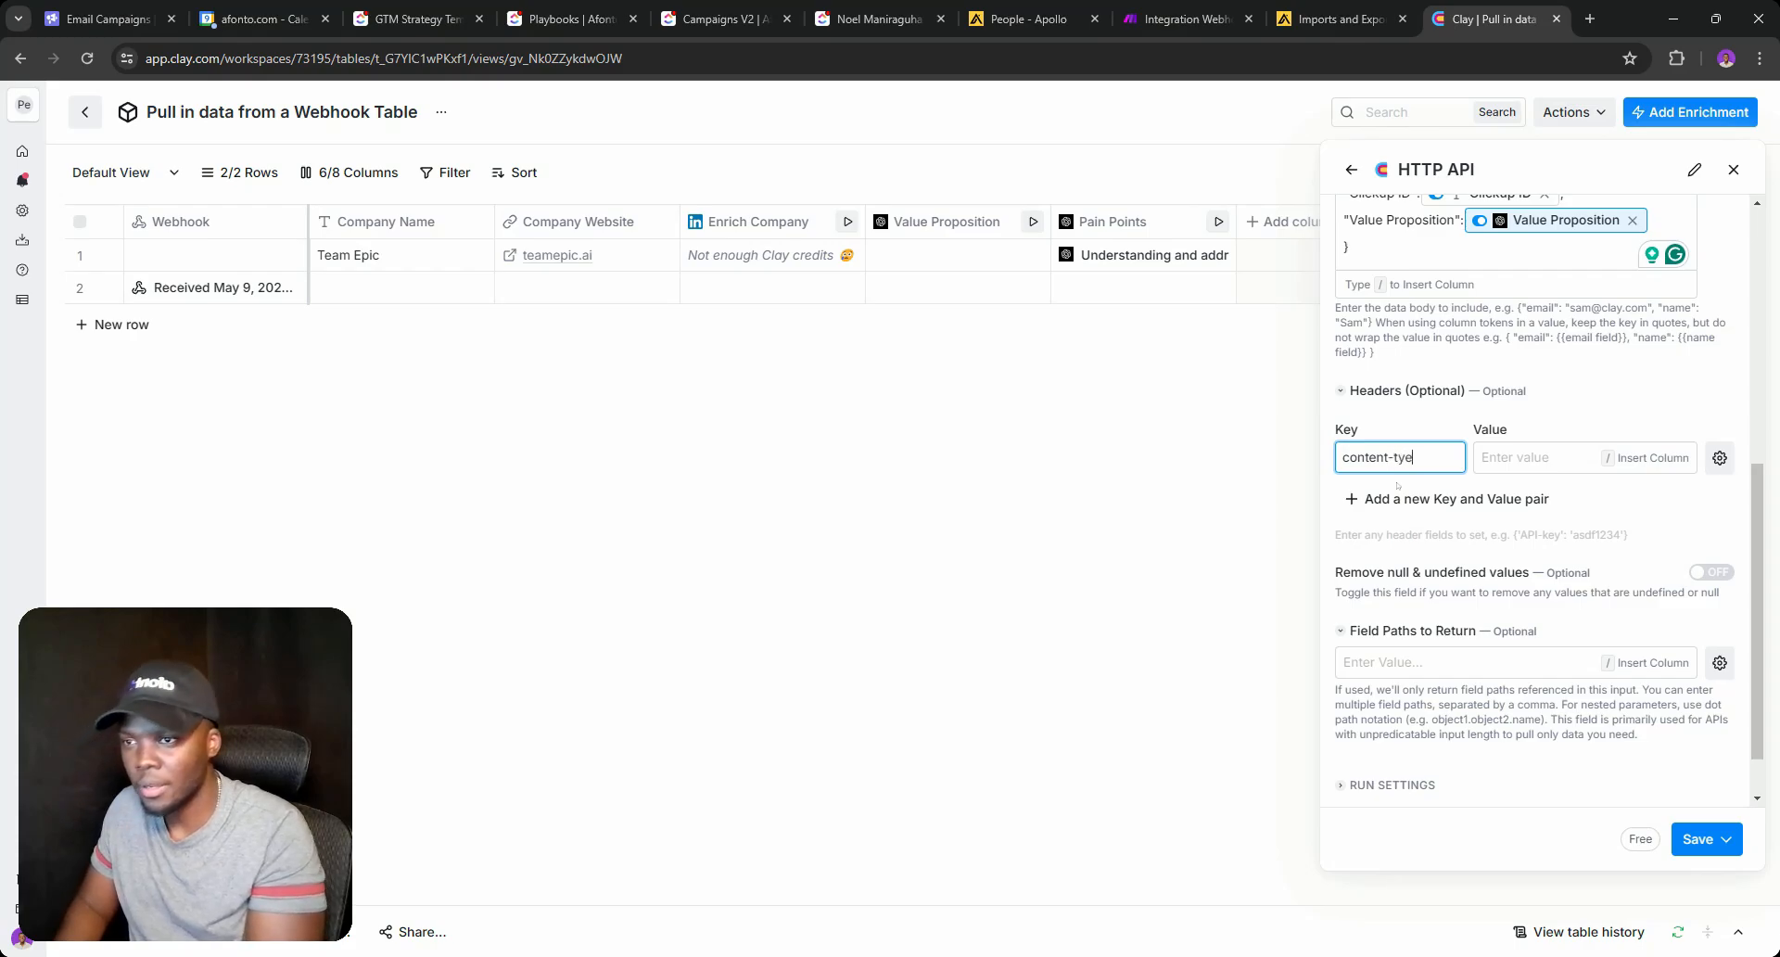
{"action": "key", "text": "BackSpace"}
{"action": "type", "text": "pe"}
{"action": "key", "text": "Tab"}
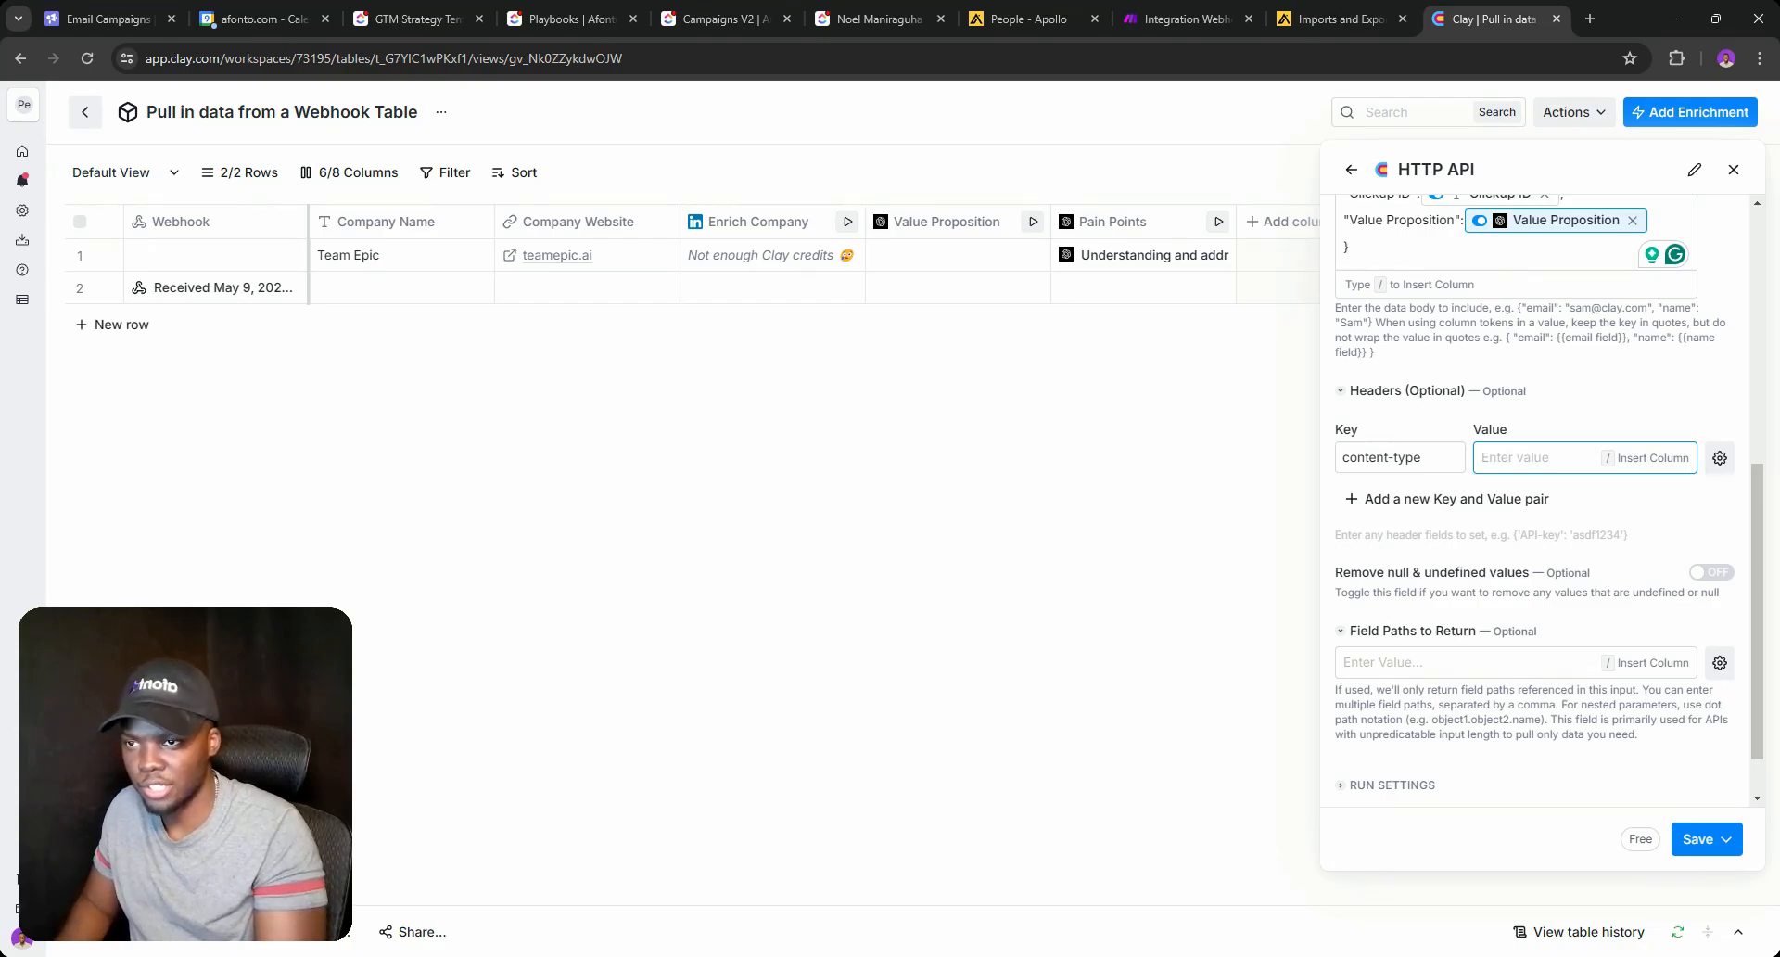
{"action": "type", "text": "appli"}
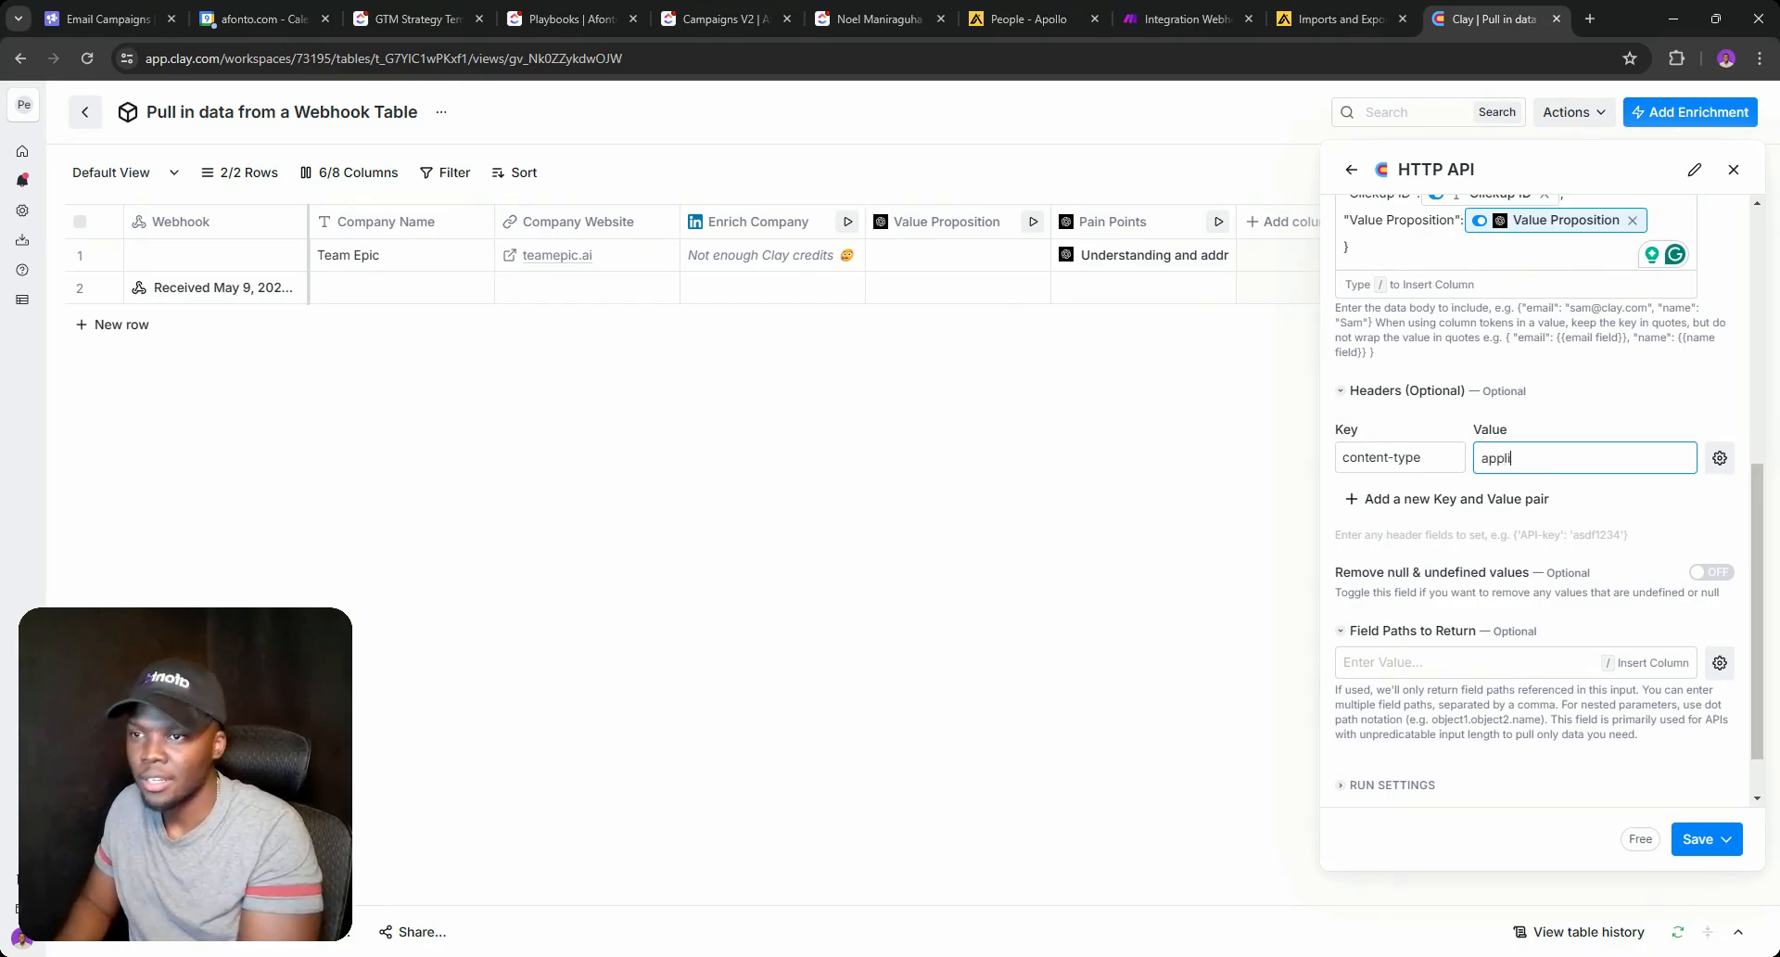
{"action": "type", "text": "cation/"}
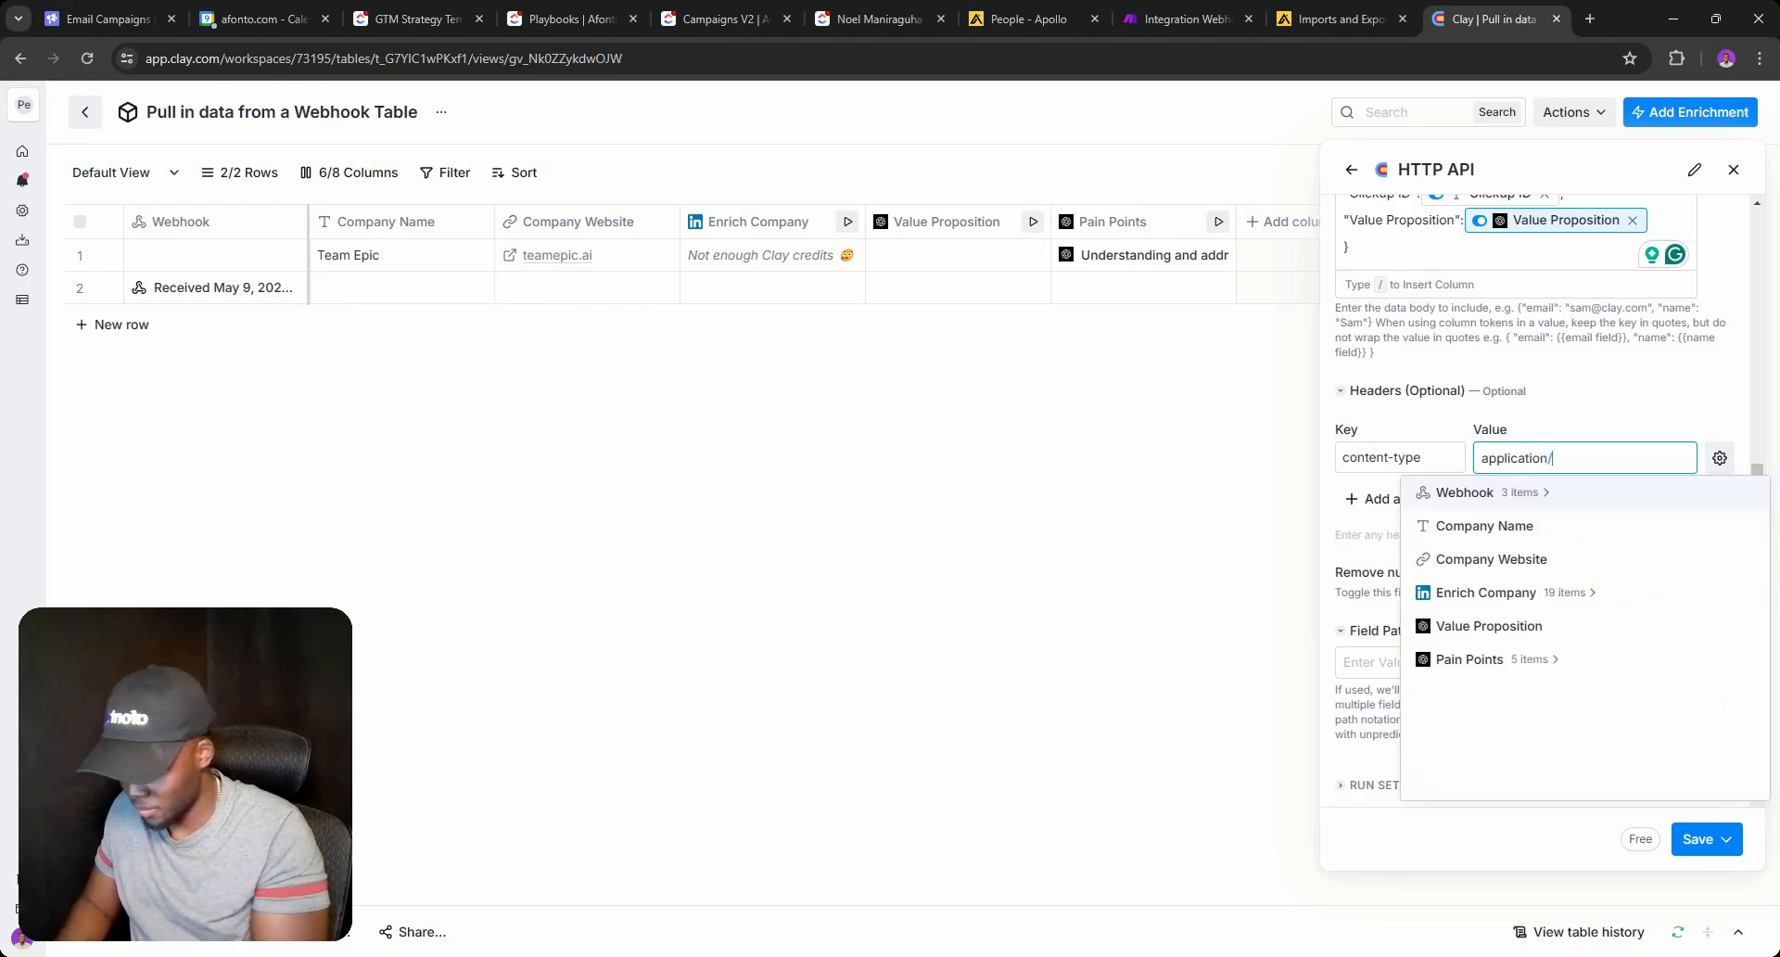
{"action": "type", "text": "JSON"}
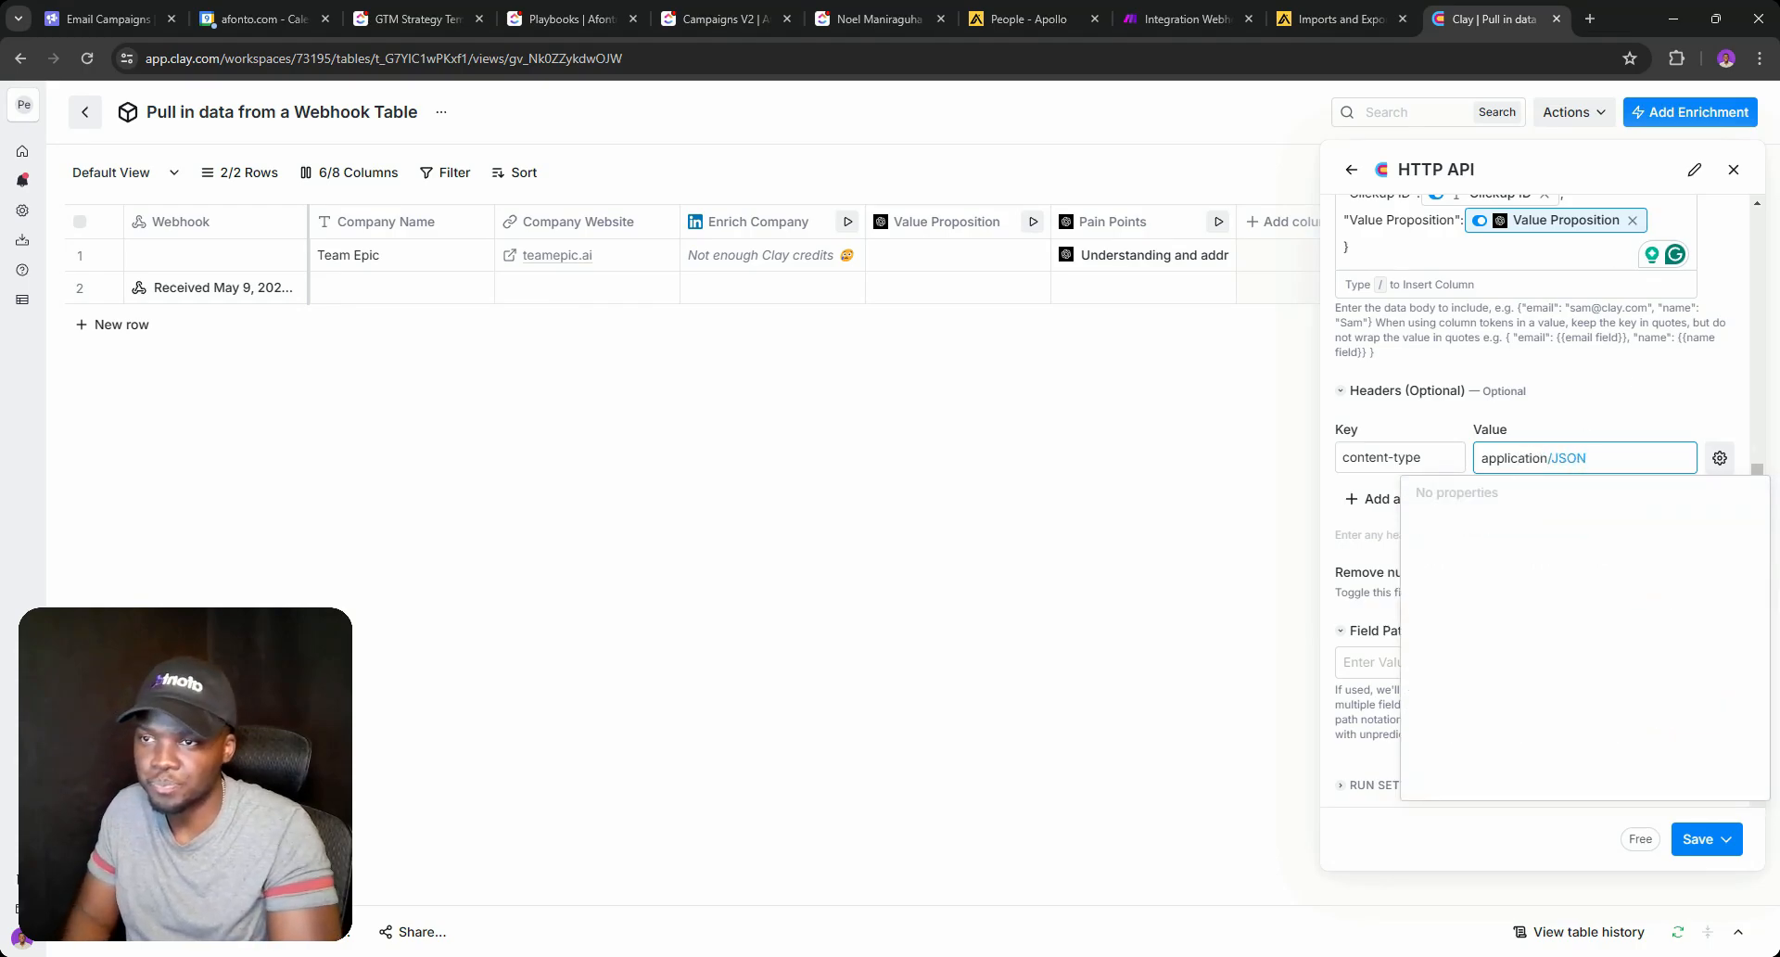
{"action": "left_click", "coordinate": [1625, 401]}
{"action": "scroll", "coordinate": [1625, 400], "scroll_direction": "up", "scroll_amount": 2}
{"action": "left_click", "coordinate": [1662, 406]}
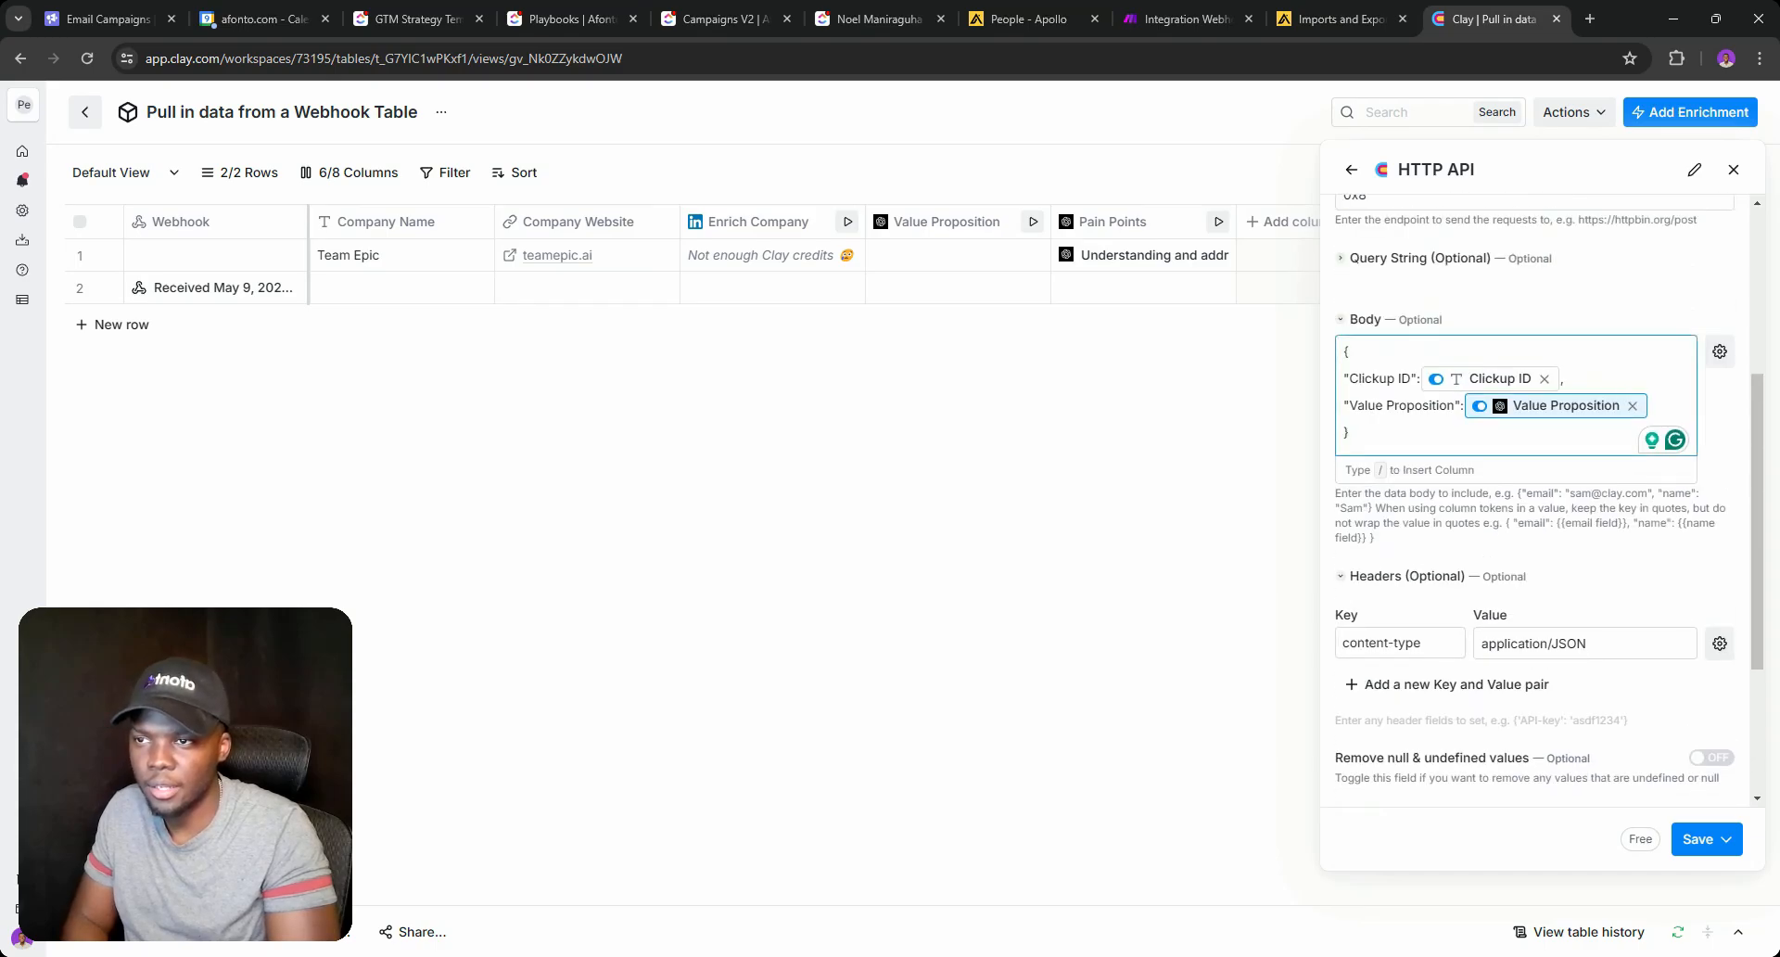
Replace the Value Proposition column reference with the client's value prop text copied from ClickUp.
{"action": "key", "text": "BackSpace"}
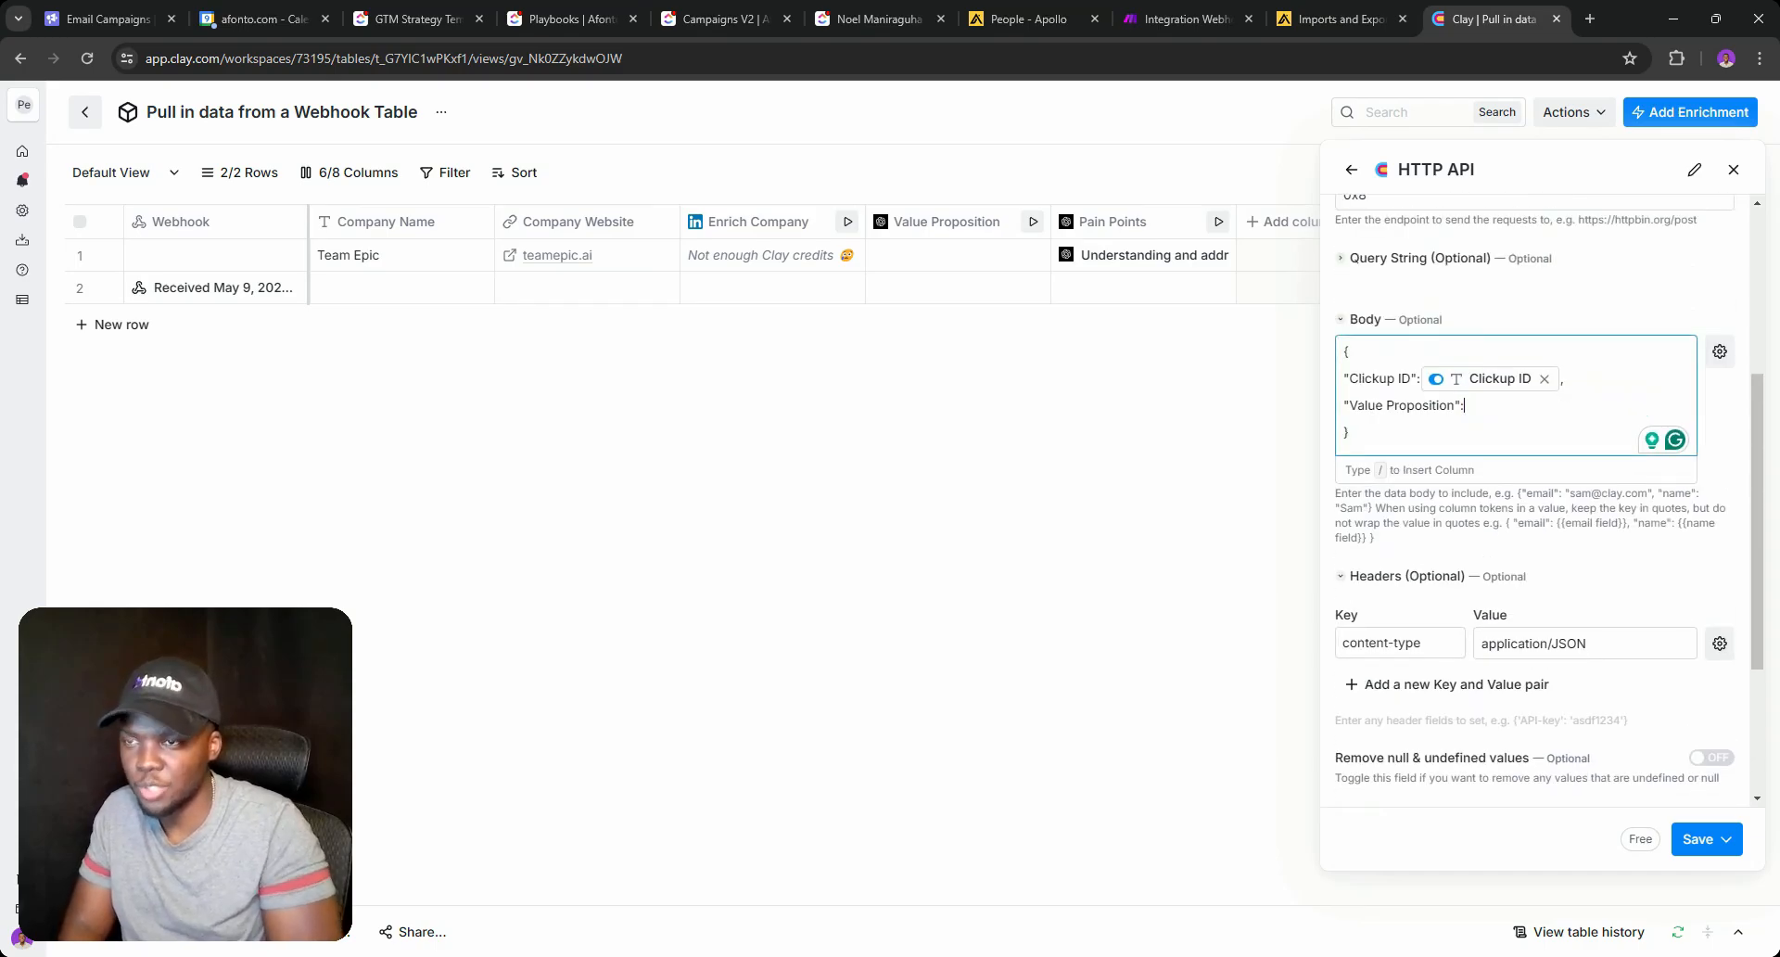
{"action": "type", "text": "\"\""}
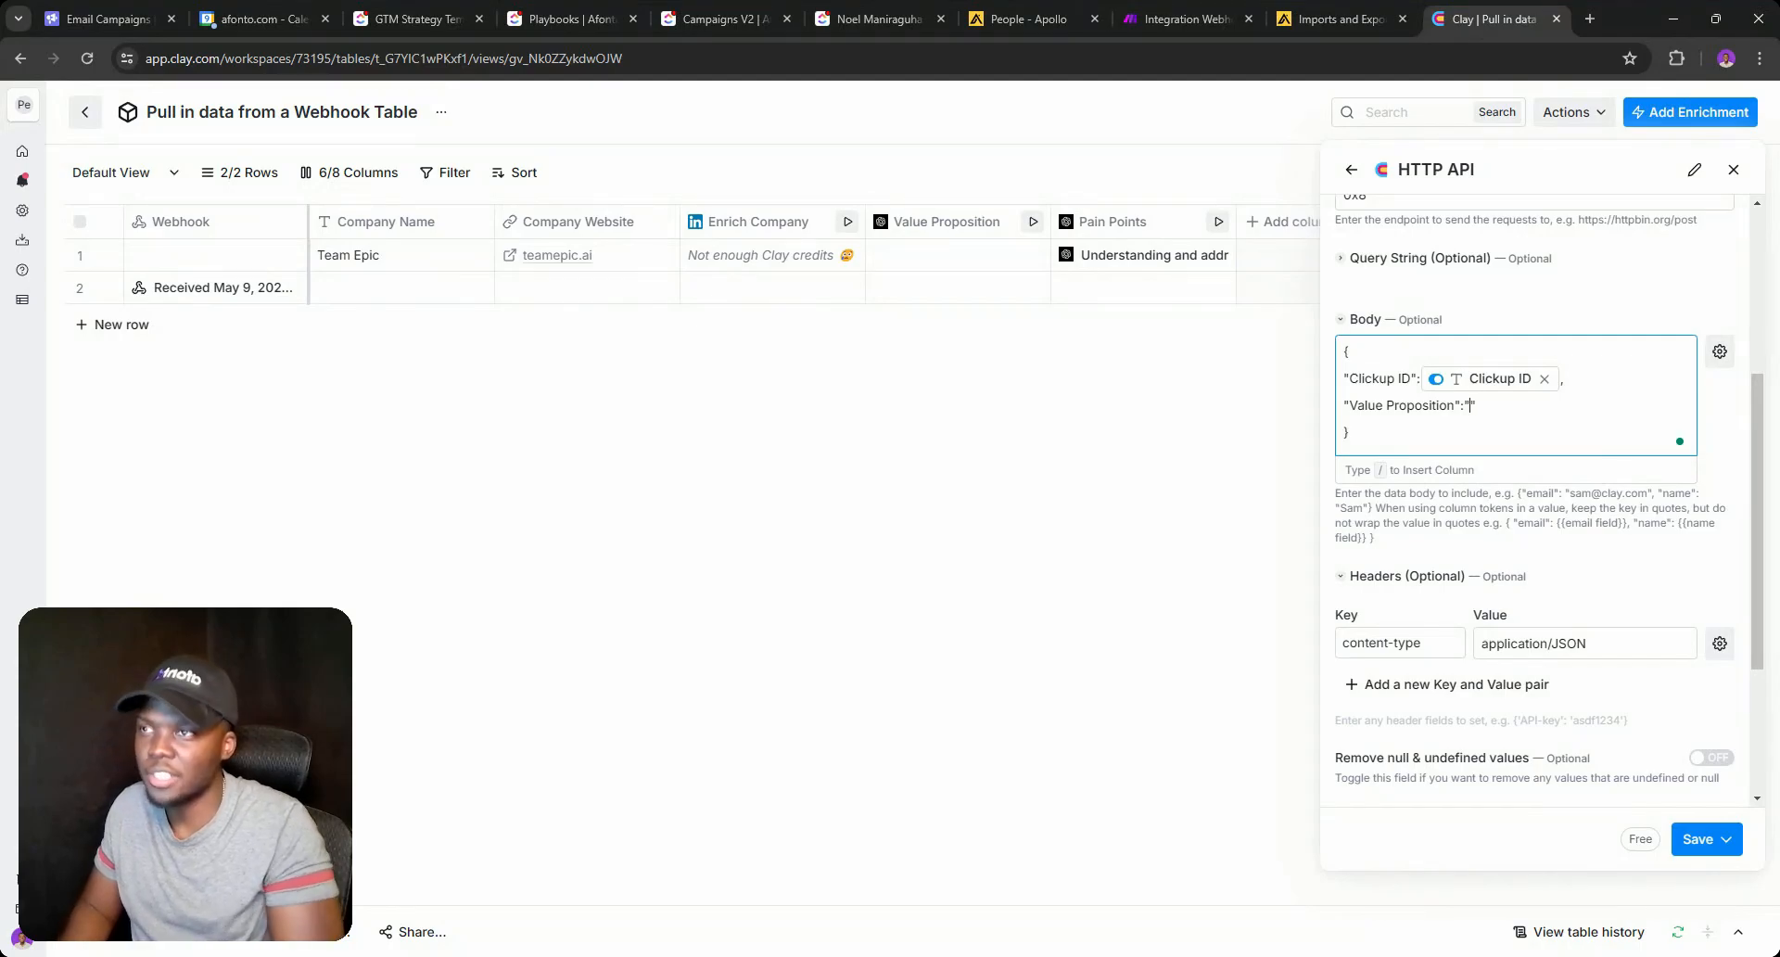
{"action": "left_click", "coordinate": [878, 19]}
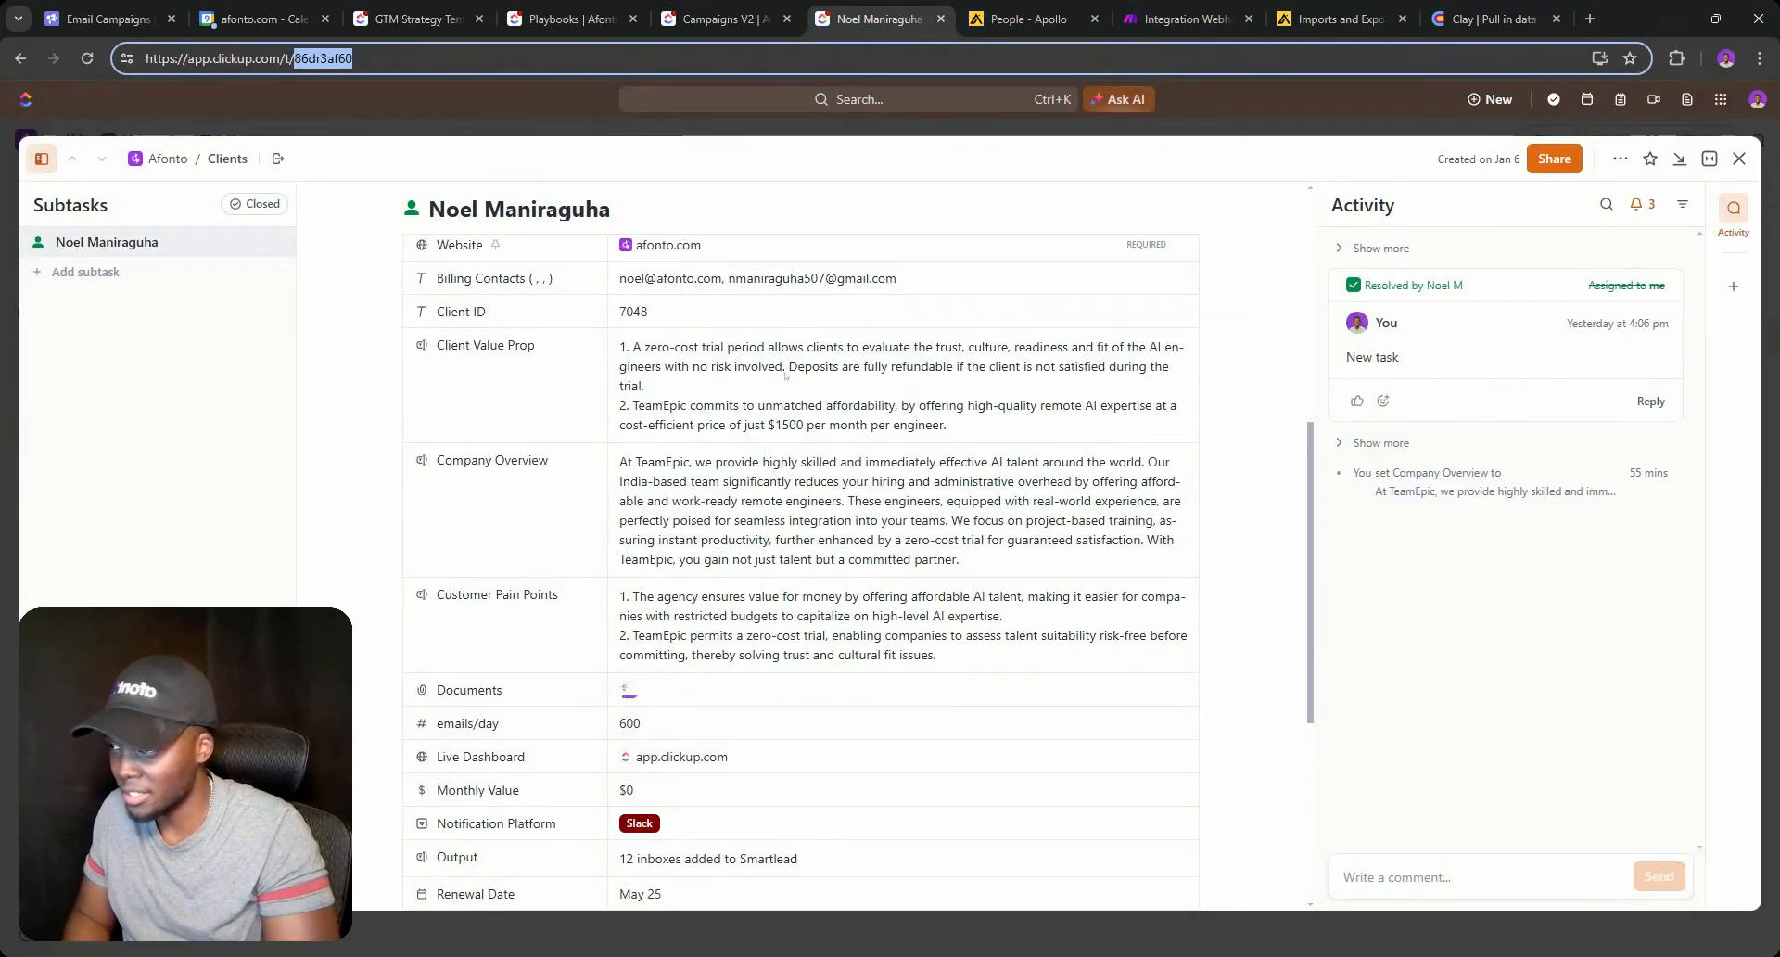
{"action": "left_click", "coordinate": [1016, 380]}
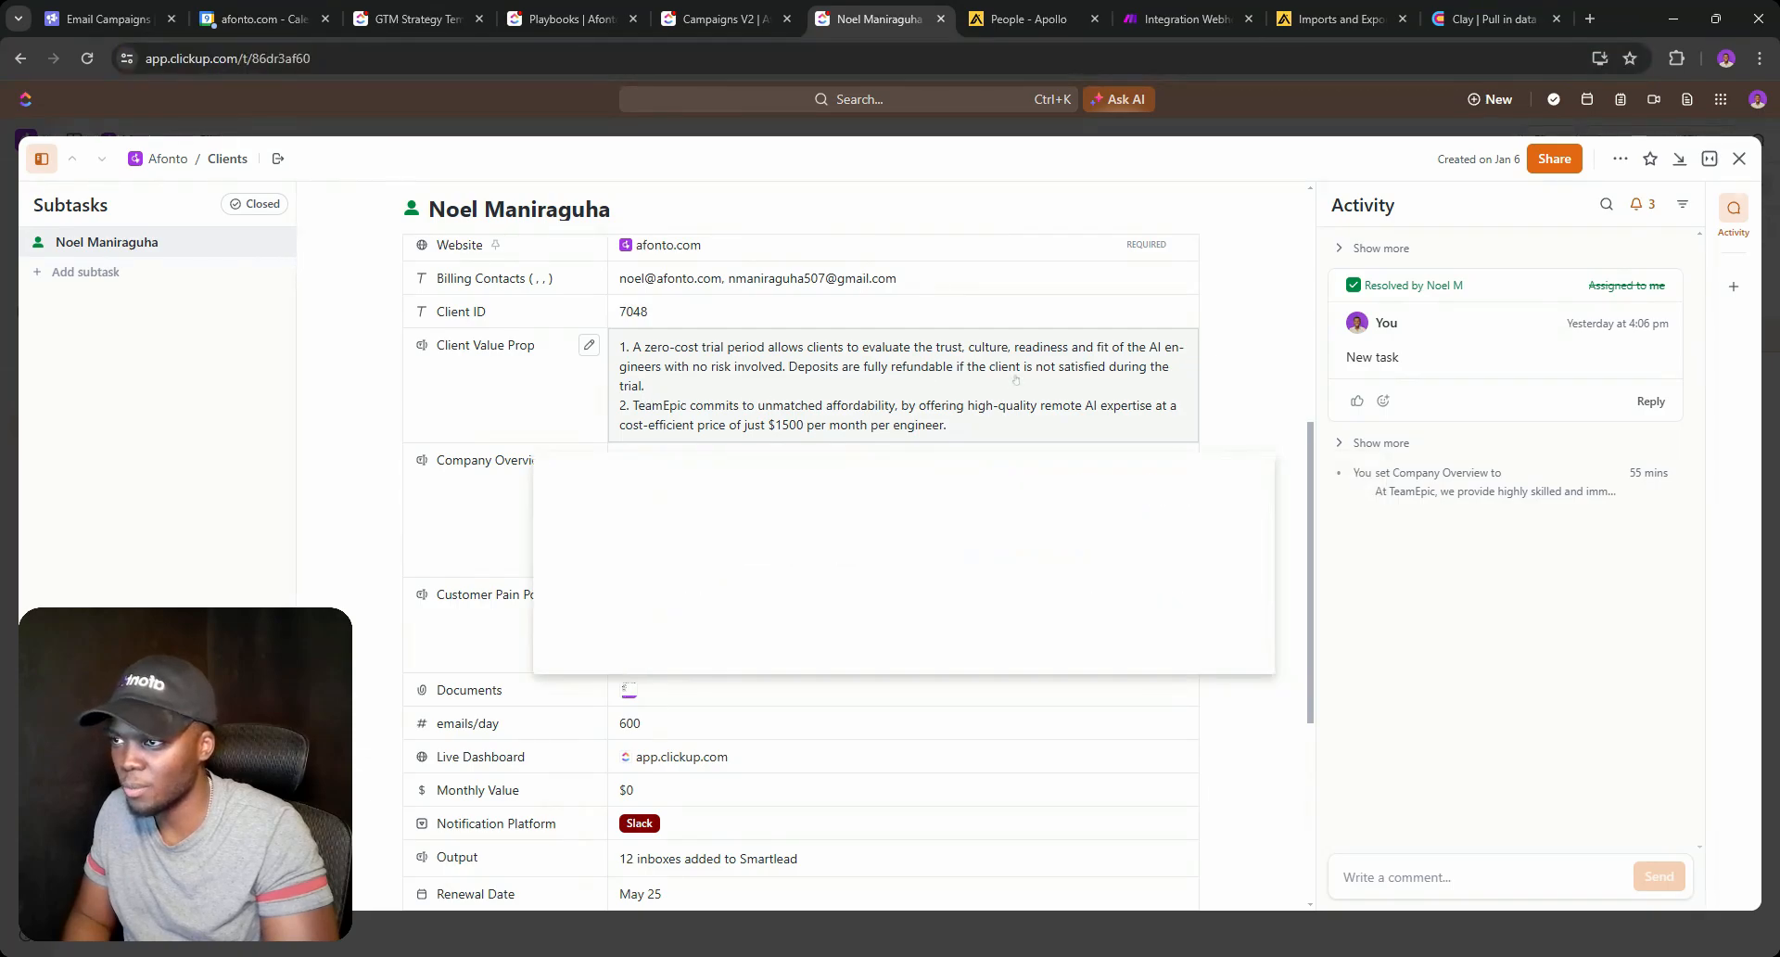
{"action": "key", "text": "ctrl+a"}
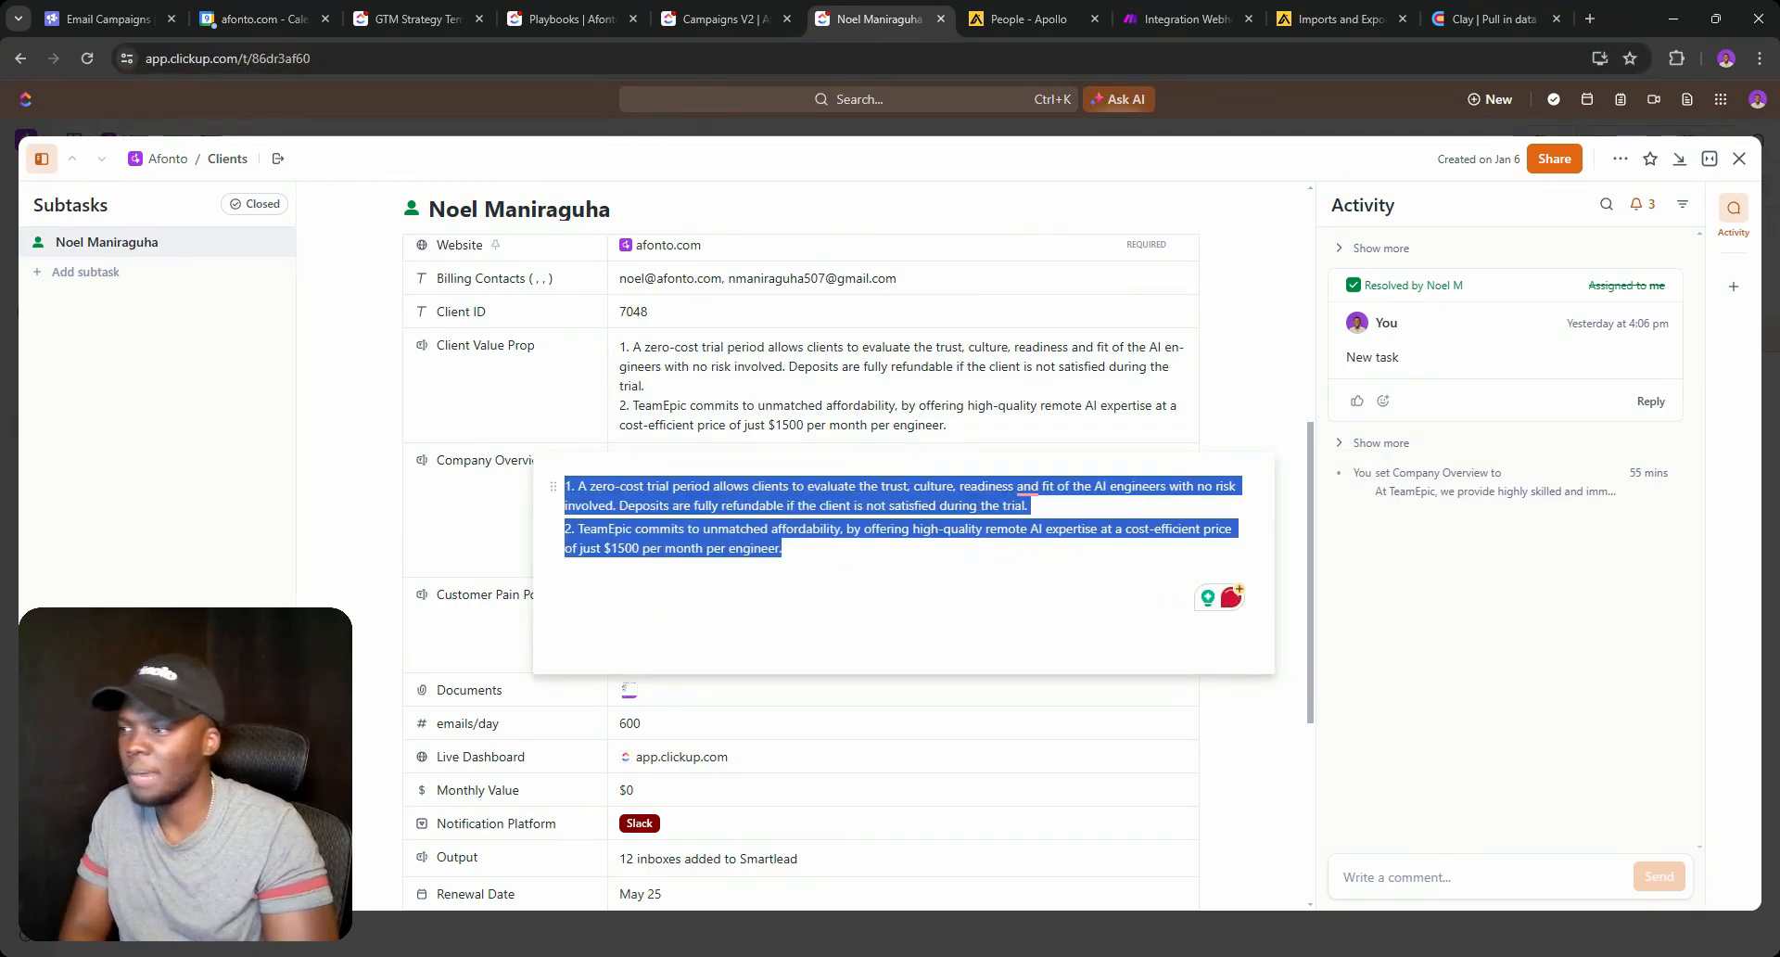
{"action": "key", "text": "ctrl+c"}
{"action": "left_click", "coordinate": [1492, 19]}
{"action": "key", "text": "ctrl+v"}
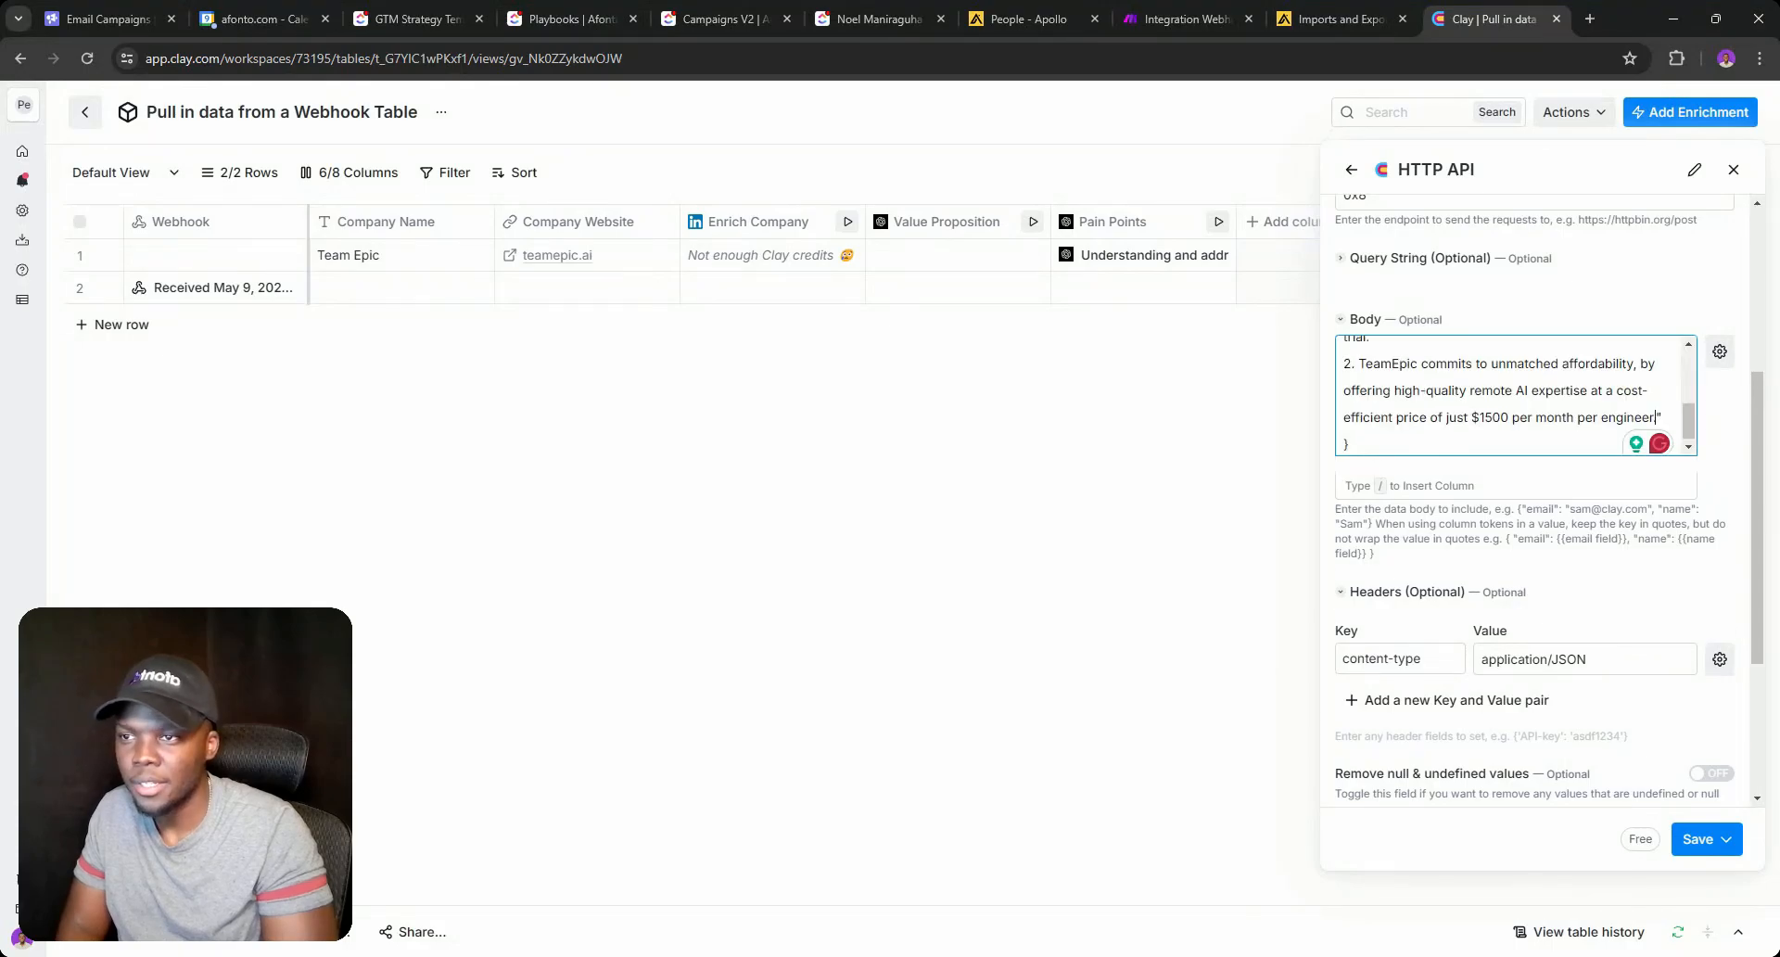
Save the HTTP API enrichment as a new column without running it.
{"action": "scroll", "coordinate": [1513, 398], "scroll_direction": "up", "scroll_amount": 2}
{"action": "scroll", "coordinate": [1529, 382], "scroll_direction": "down", "scroll_amount": 5}
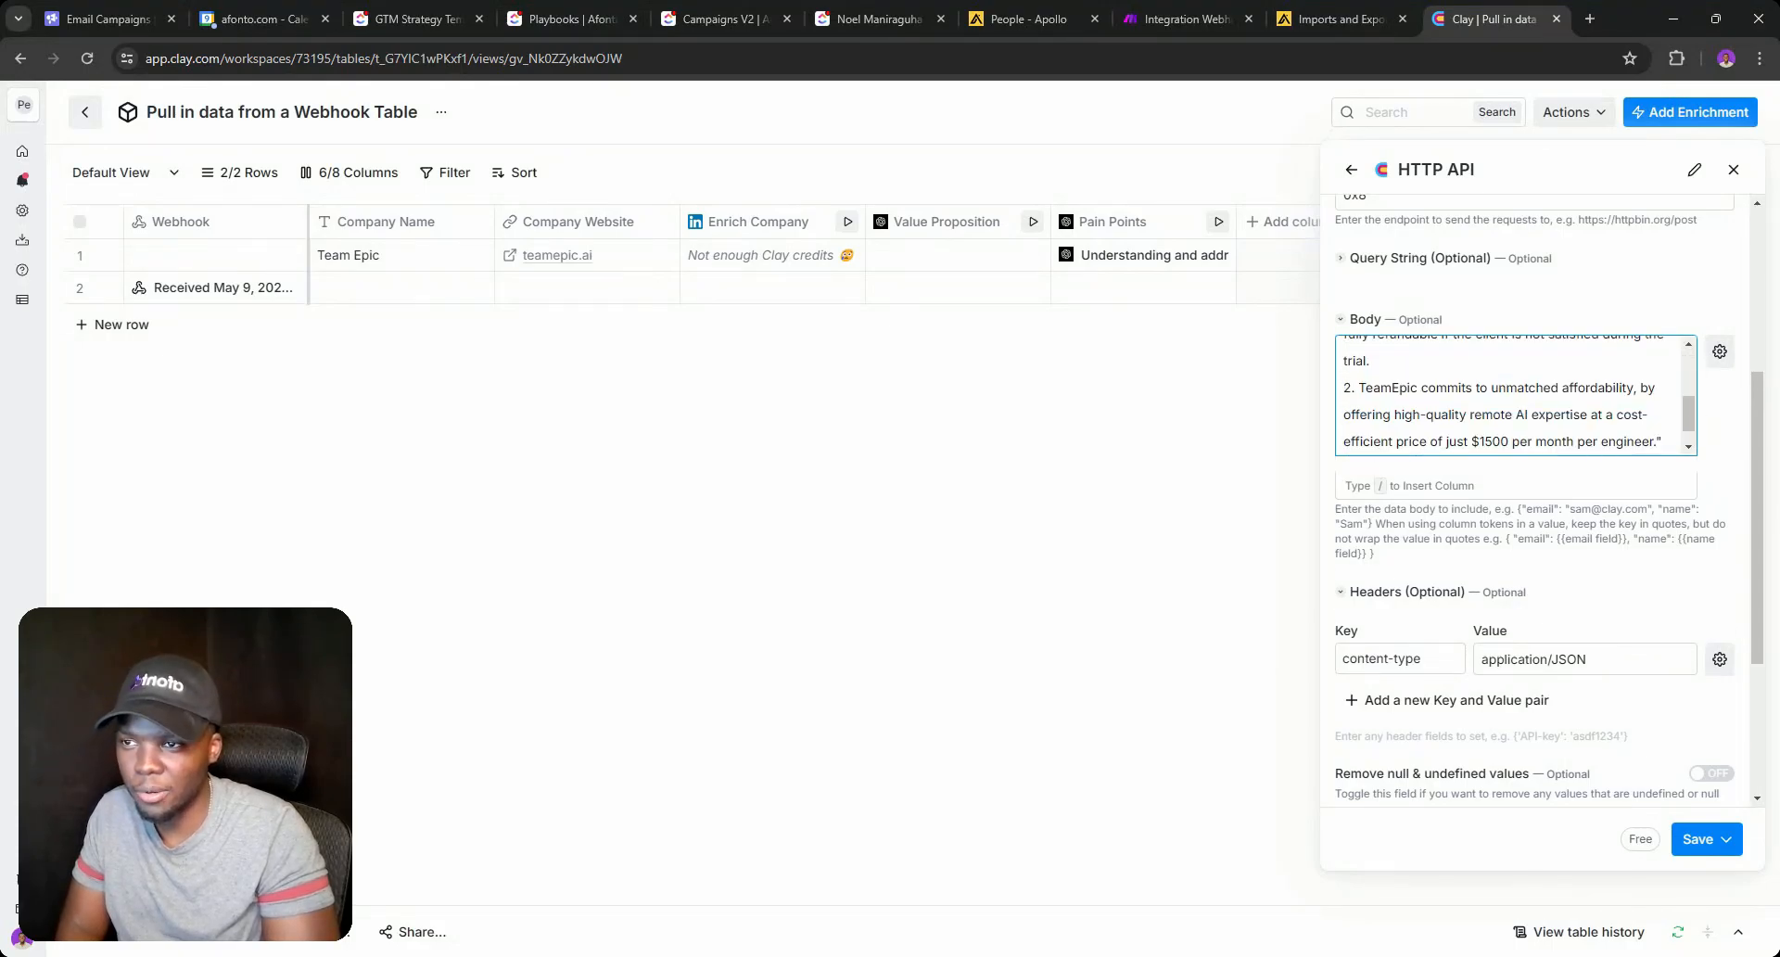
{"action": "scroll", "coordinate": [1530, 383], "scroll_direction": "up", "scroll_amount": 5}
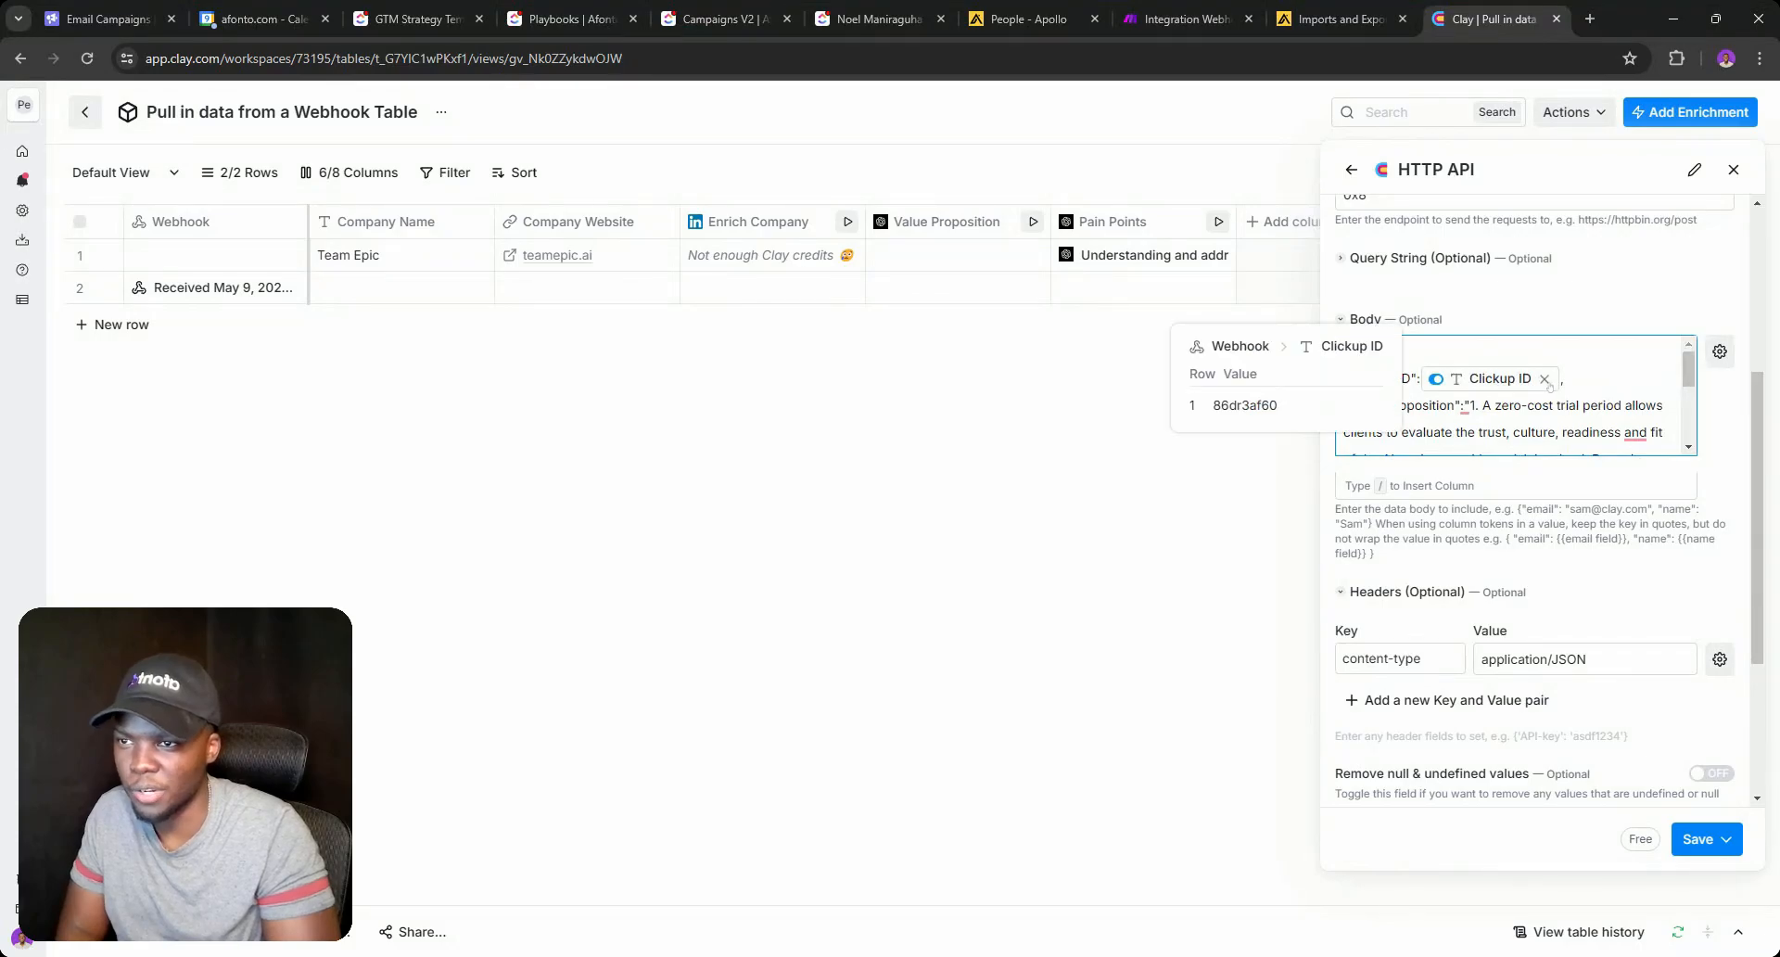
{"action": "left_click", "coordinate": [1701, 839]}
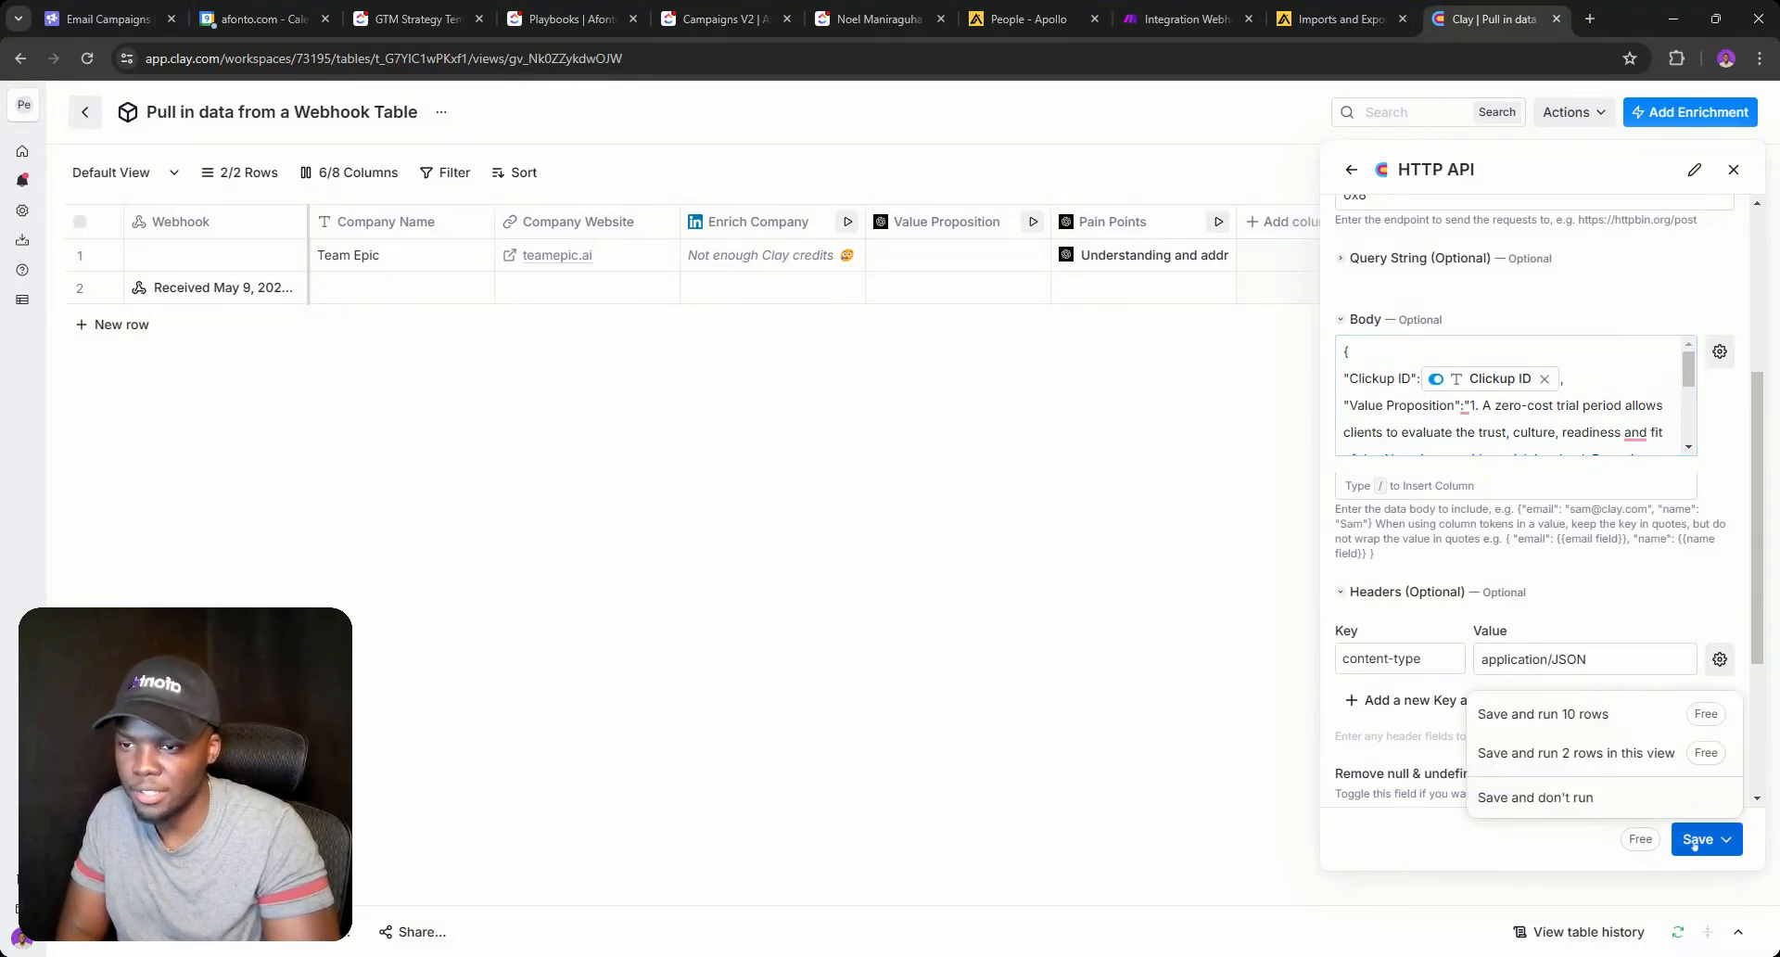
{"action": "left_click", "coordinate": [1566, 799]}
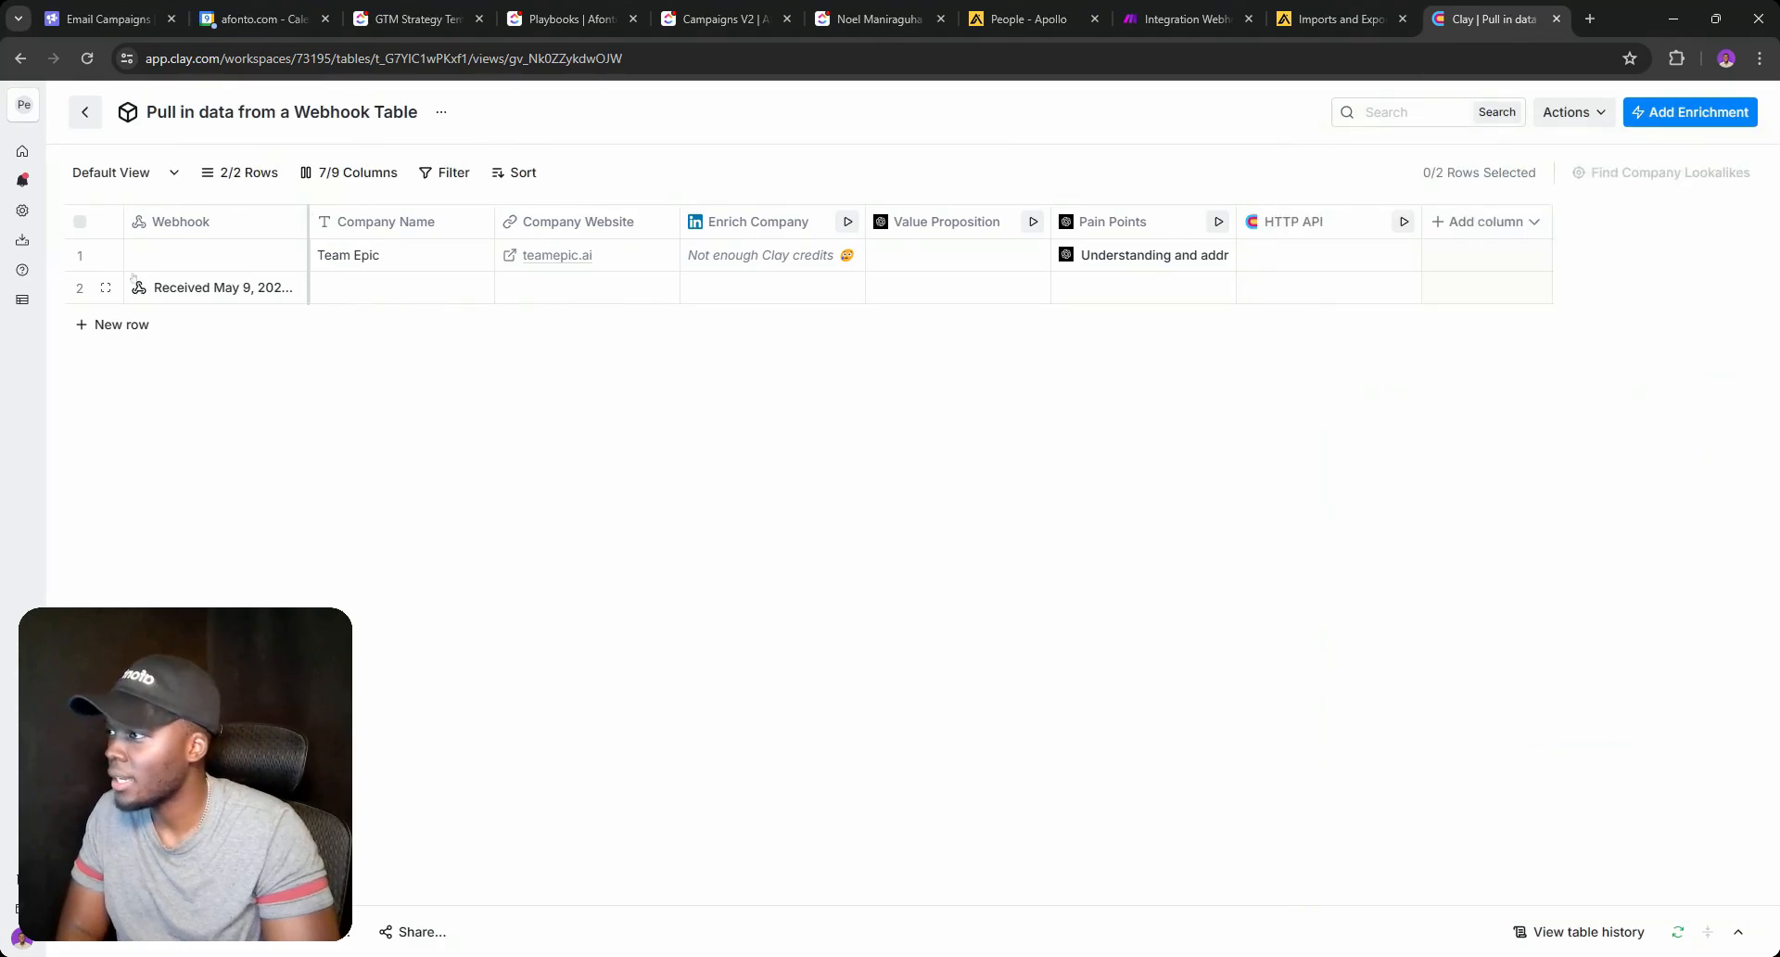
Delete the Team Epic row in Clay and run the HTTP API cell for the remaining row.
{"action": "left_click", "coordinate": [79, 256]}
{"action": "right_click", "coordinate": [80, 256]}
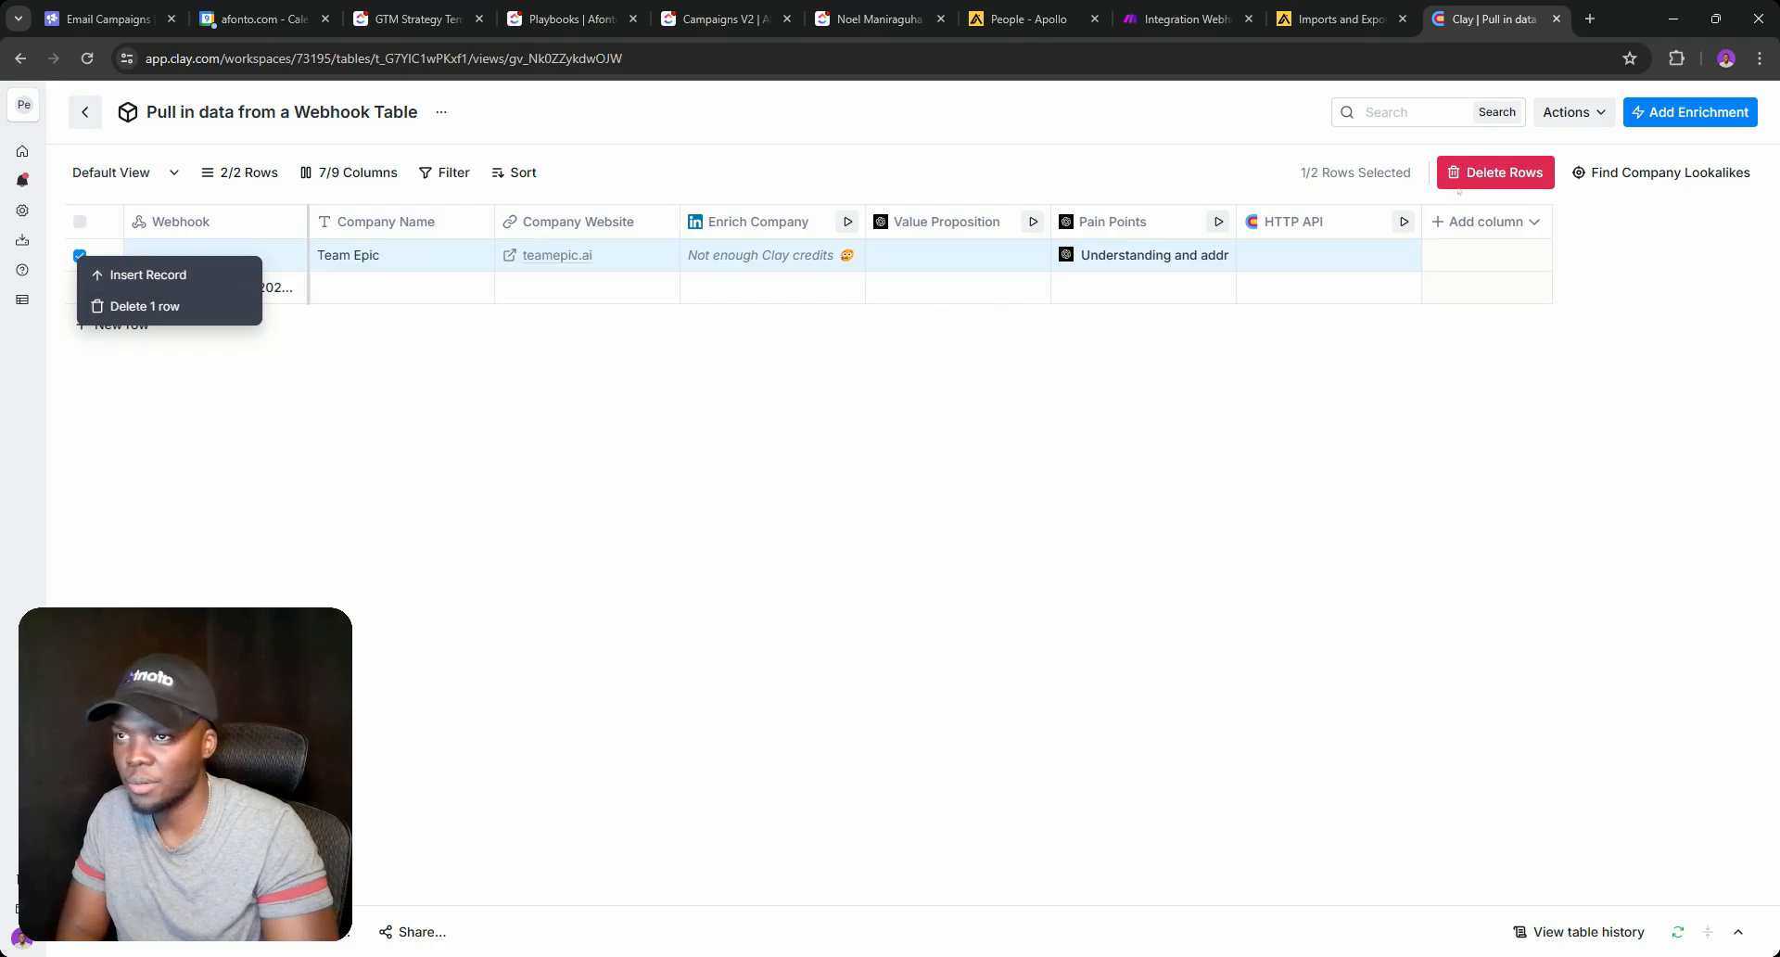
{"action": "left_click", "coordinate": [257, 304]}
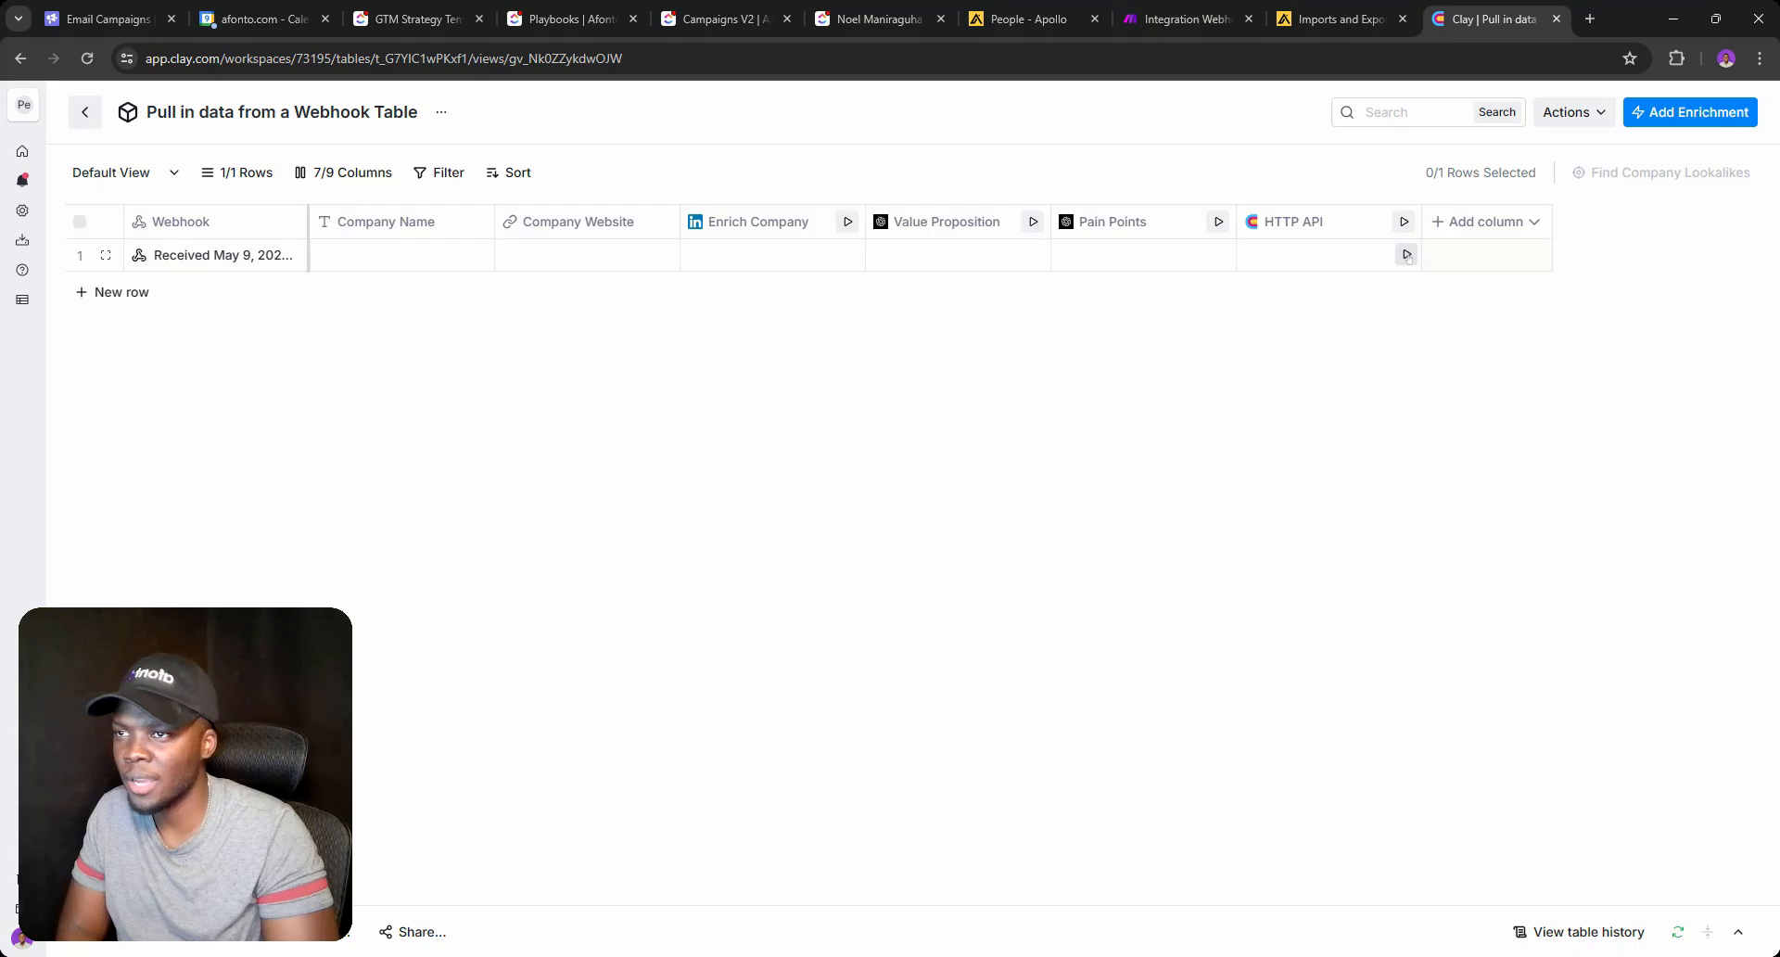
{"action": "left_click", "coordinate": [1404, 255]}
Run the Make scenario once, confirm the webhook received Clickup ID and Value Proposition, then add a module.
{"action": "left_click", "coordinate": [1182, 18]}
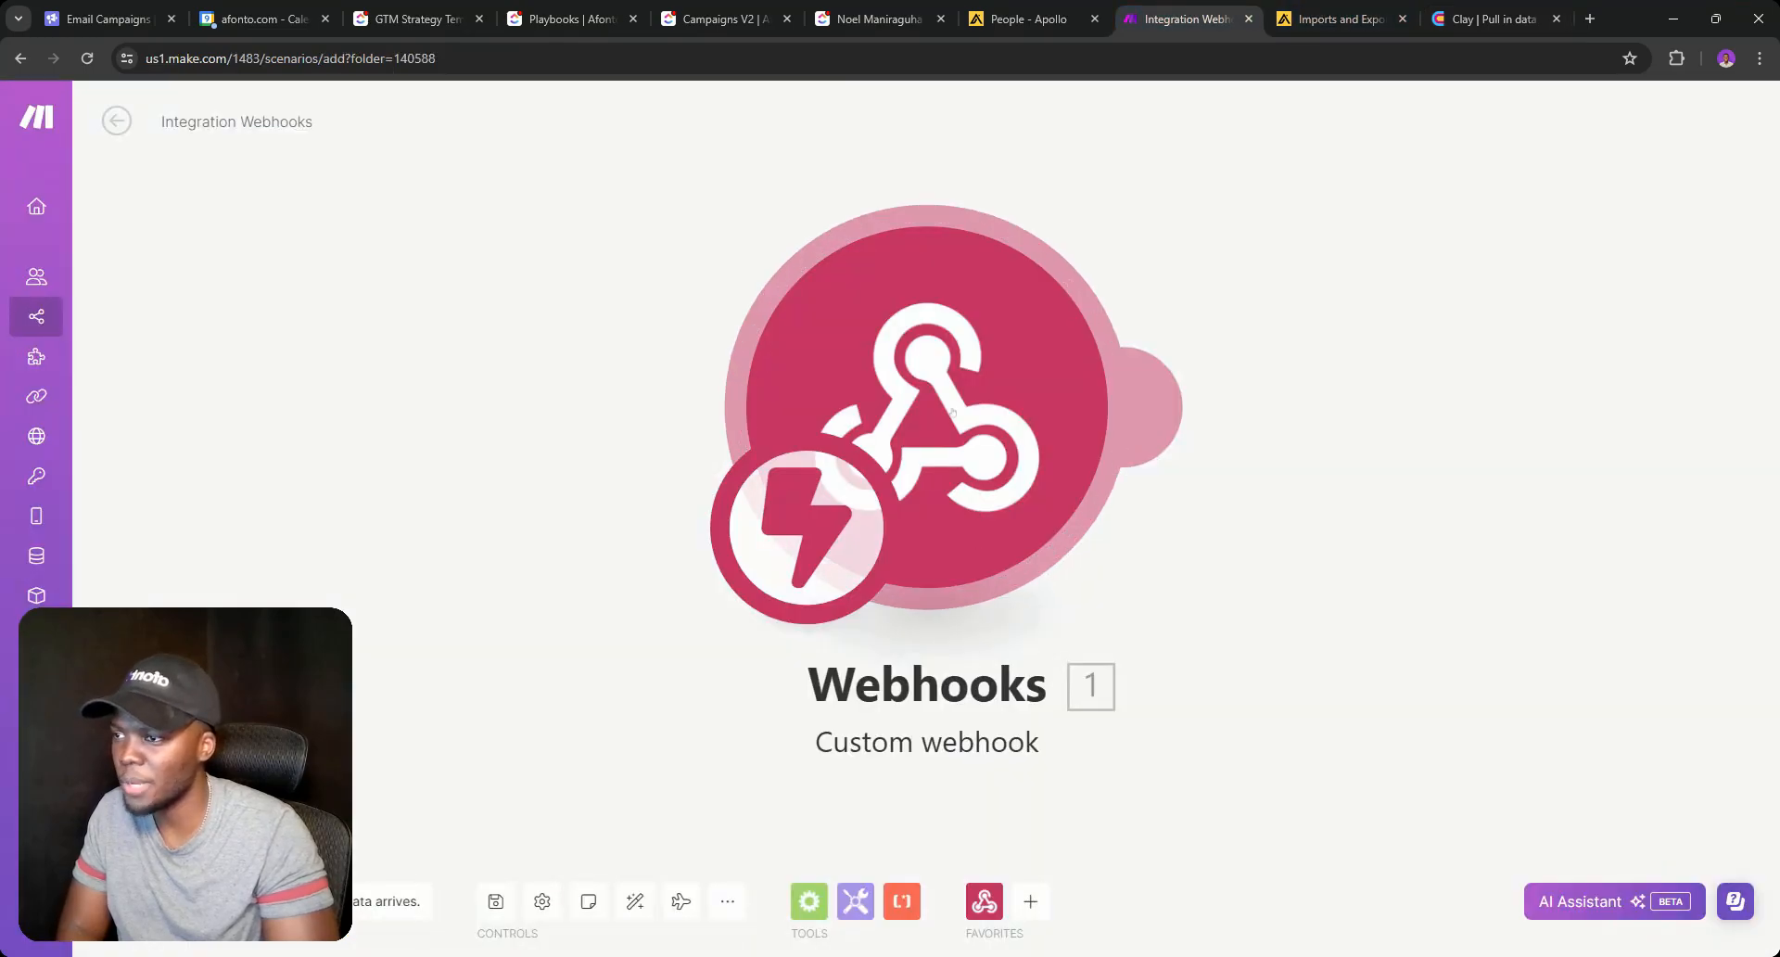
{"action": "right_click", "coordinate": [947, 338]}
{"action": "left_click", "coordinate": [1026, 387]}
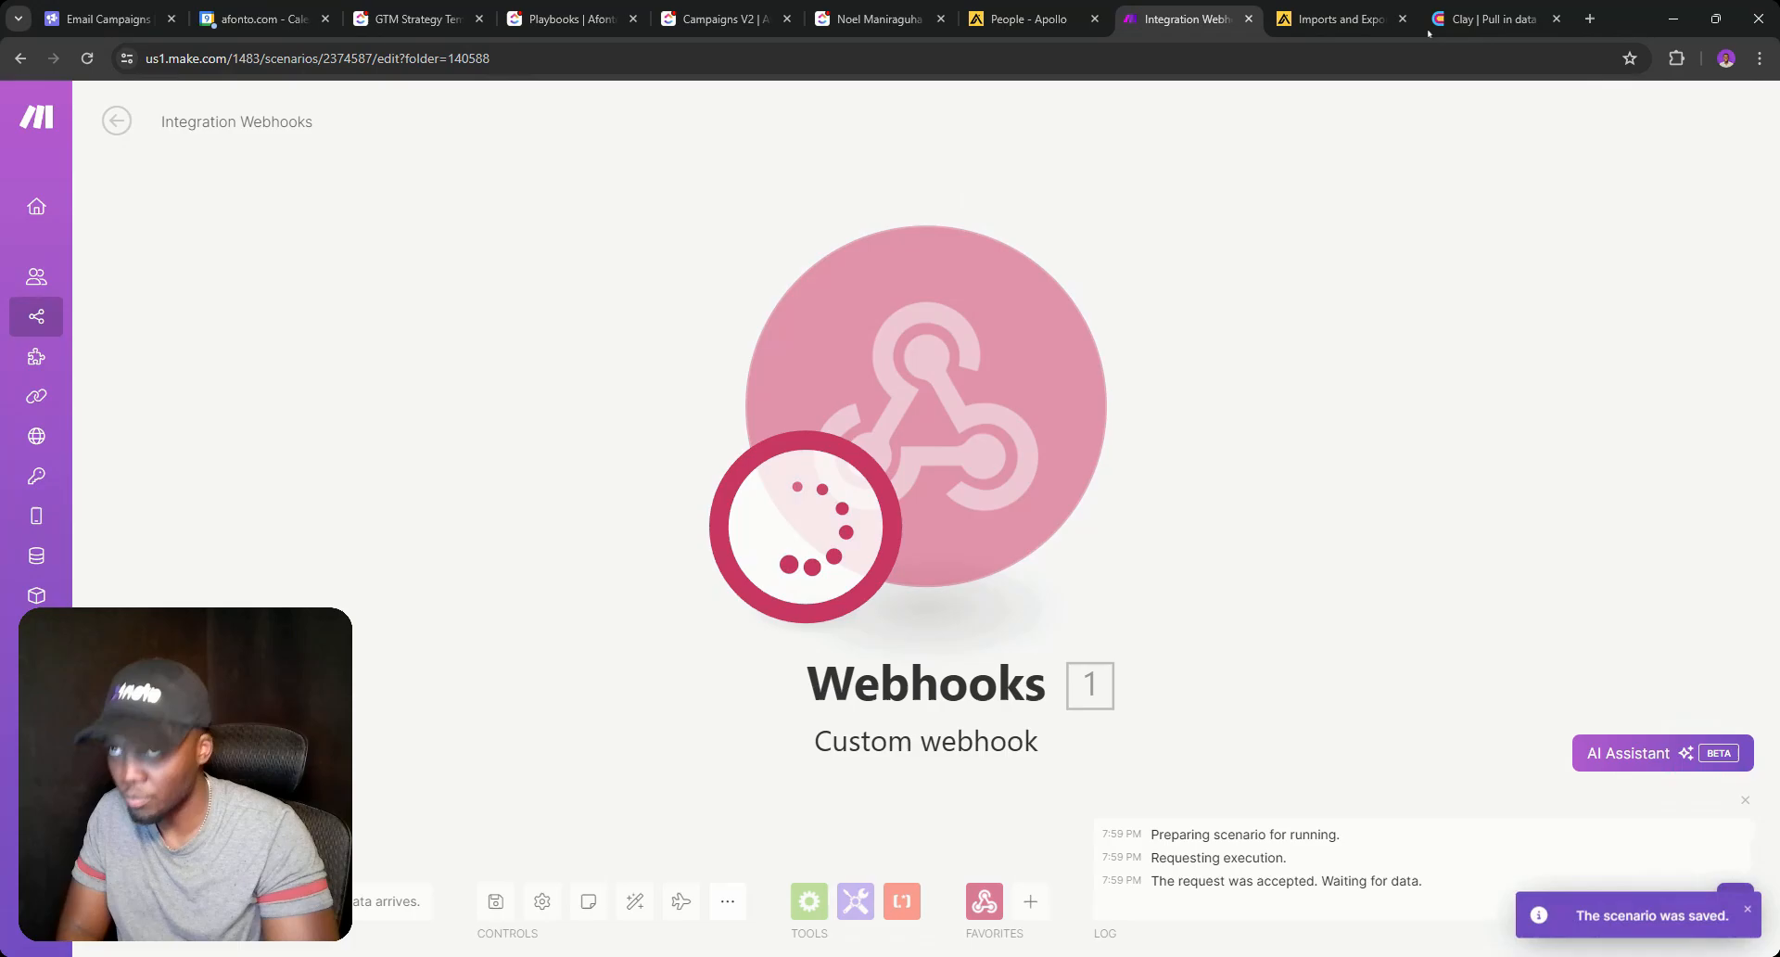
{"action": "left_click", "coordinate": [1493, 19]}
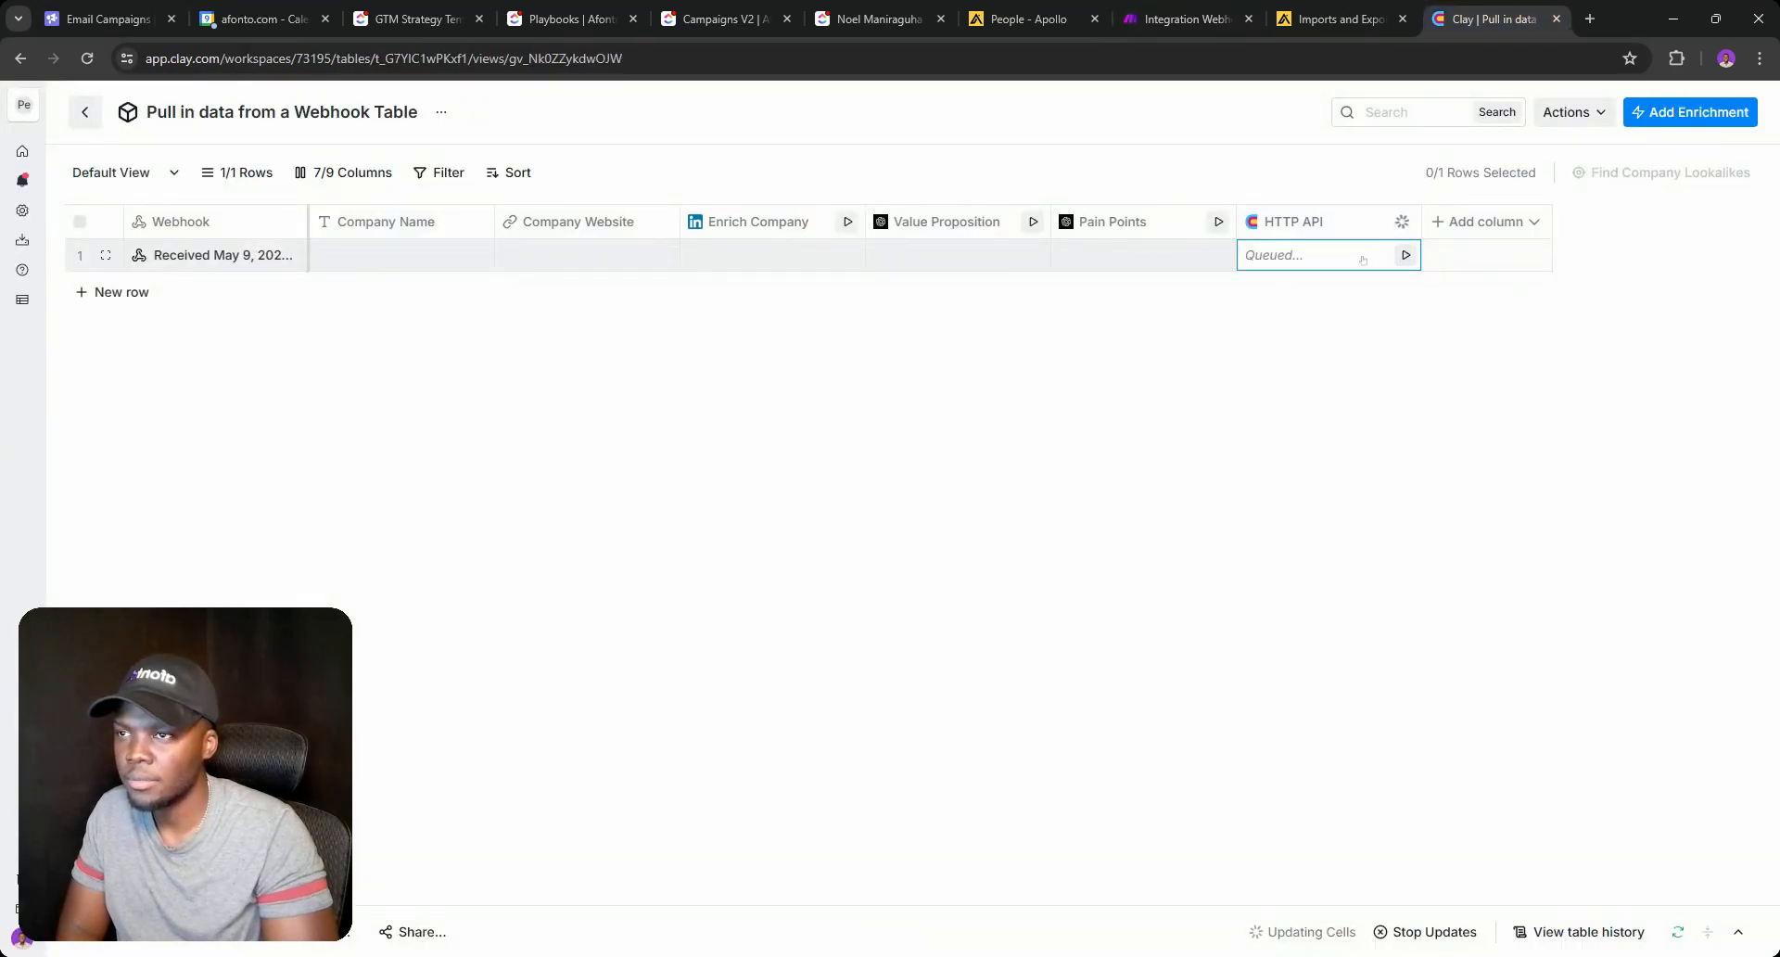
{"action": "left_click", "coordinate": [1182, 19]}
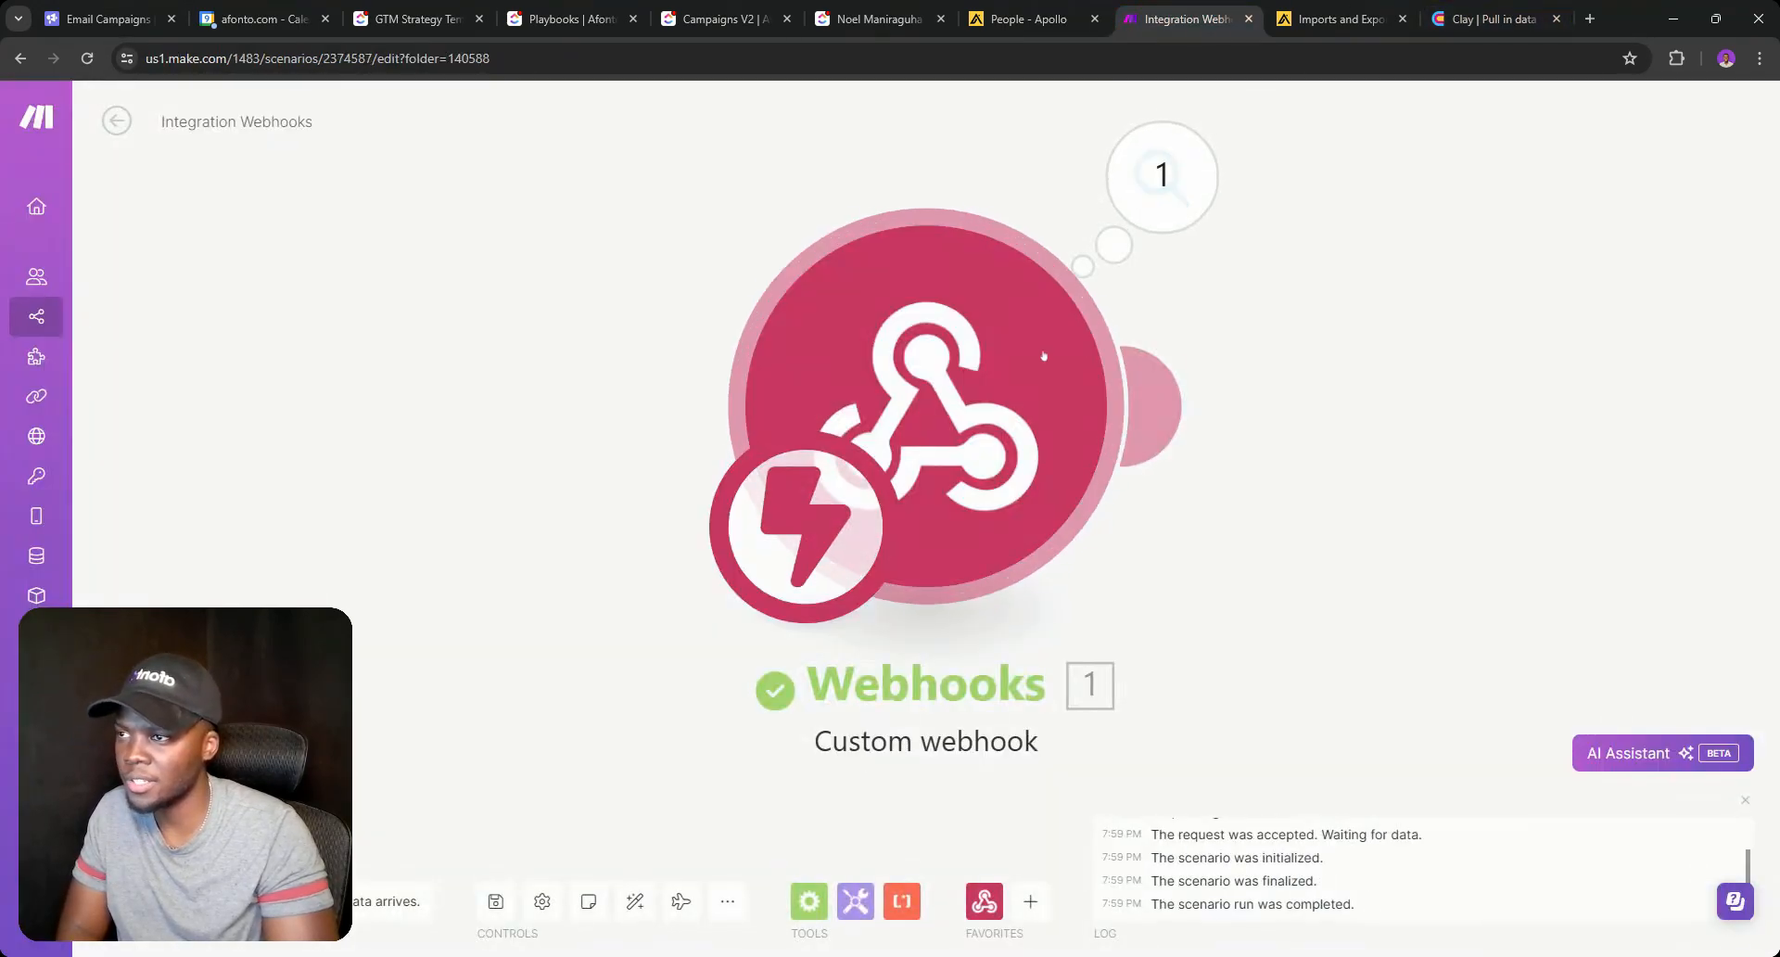
{"action": "left_click", "coordinate": [1163, 191]}
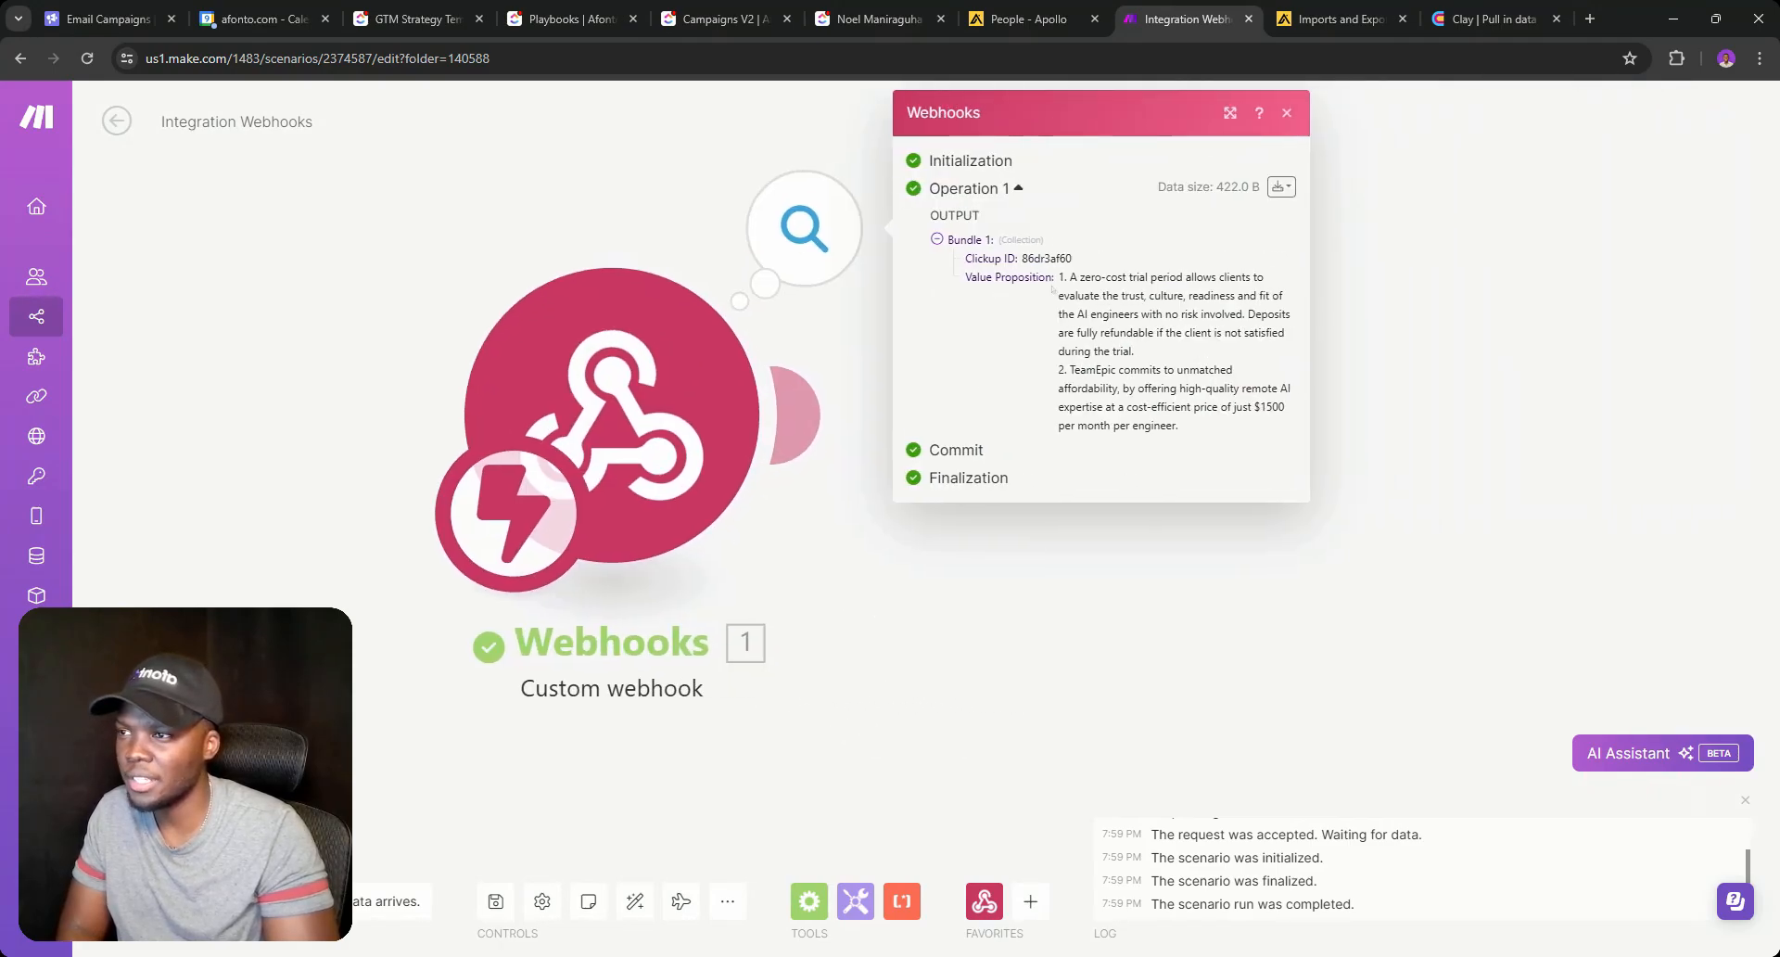
{"action": "left_click_drag", "start_coordinate": [1082, 293], "coordinate": [1169, 370]}
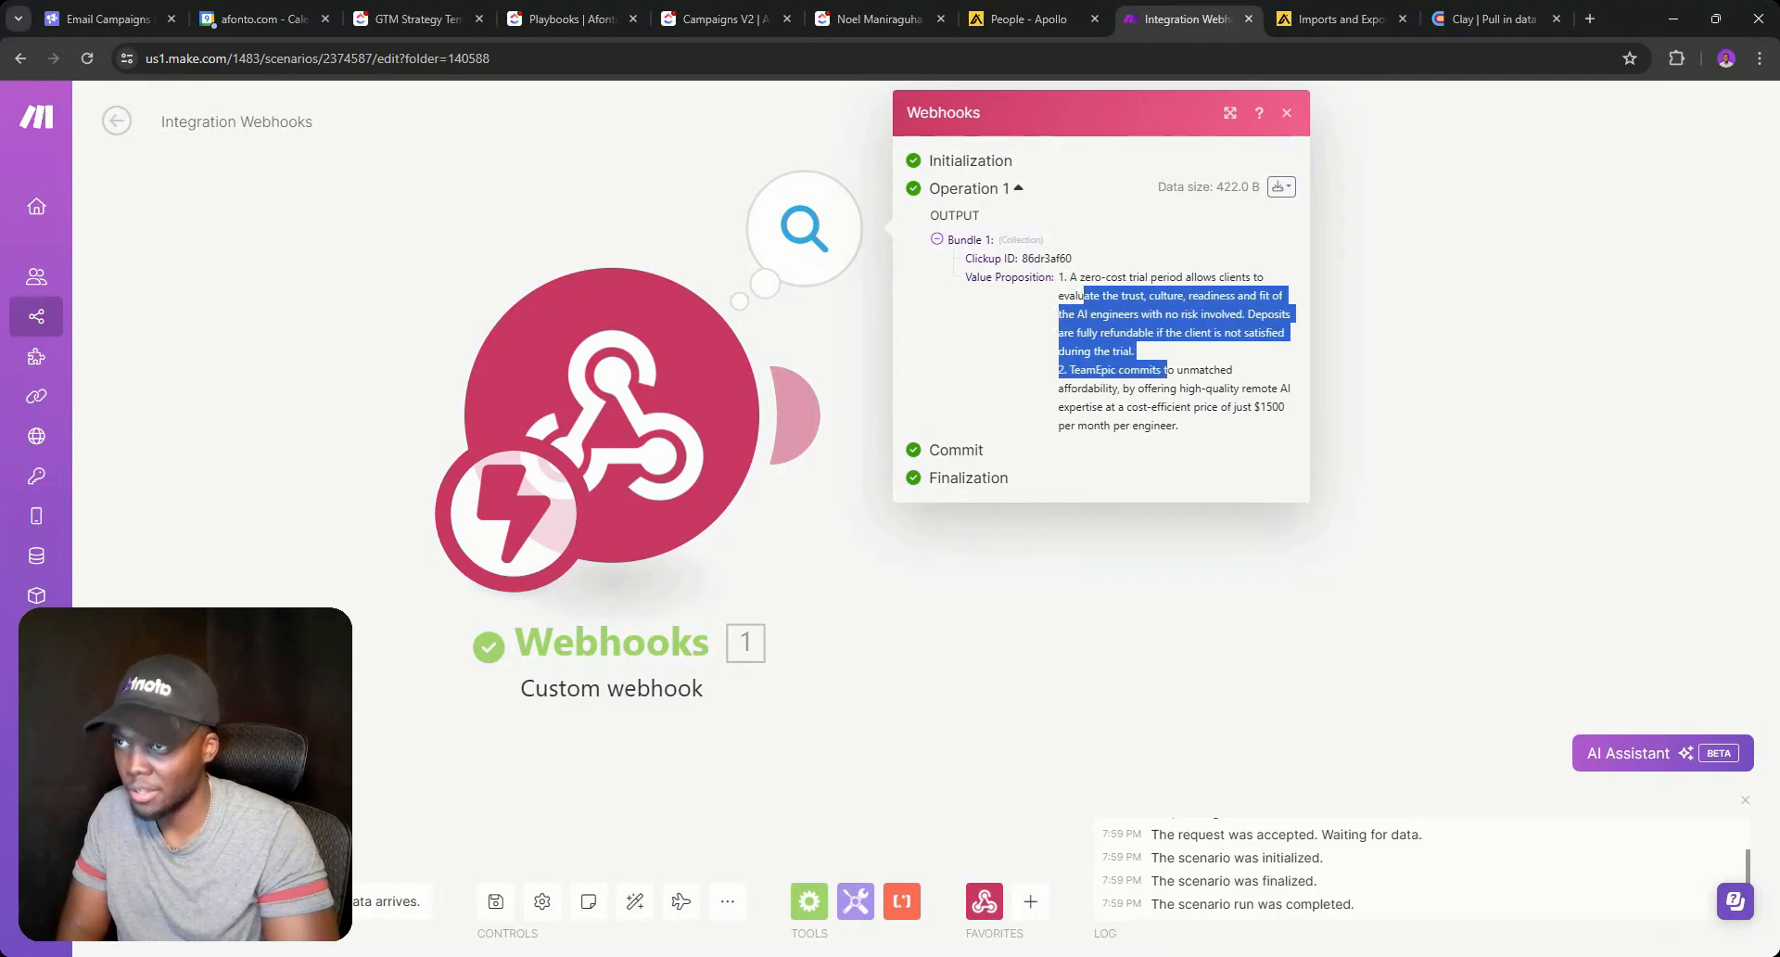
{"action": "left_click", "coordinate": [1168, 371]}
{"action": "left_click_drag", "start_coordinate": [1193, 437], "coordinate": [976, 248]}
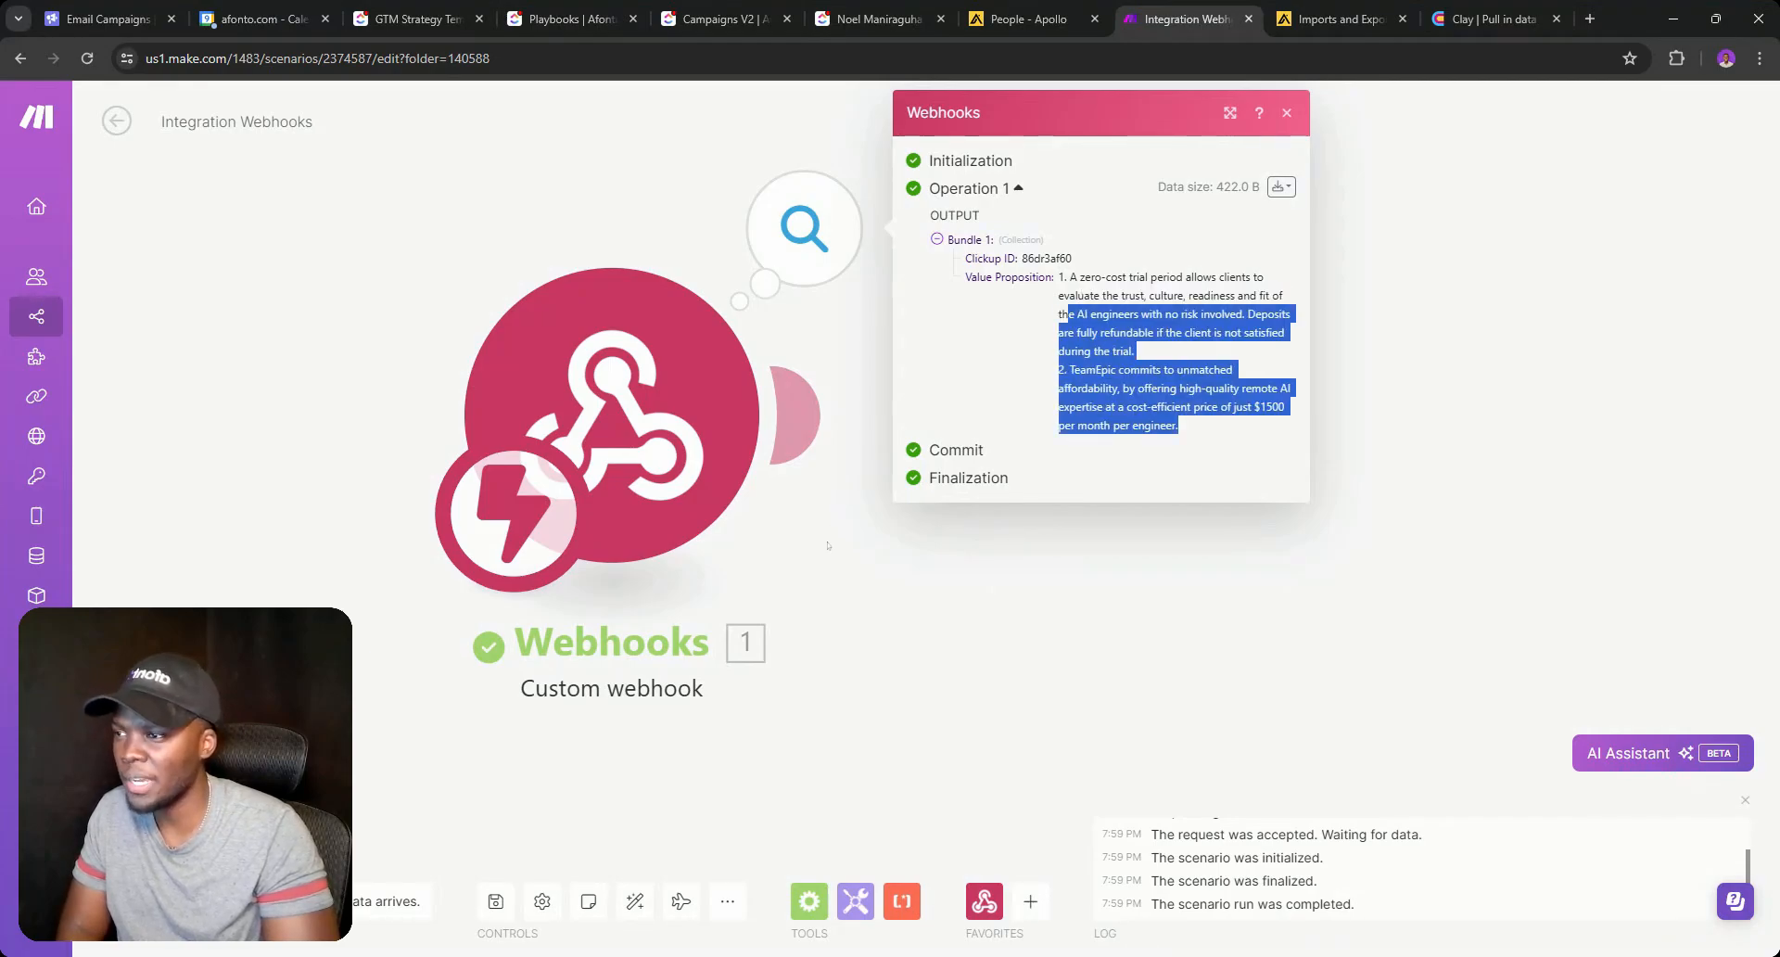
{"action": "left_click", "coordinate": [796, 414]}
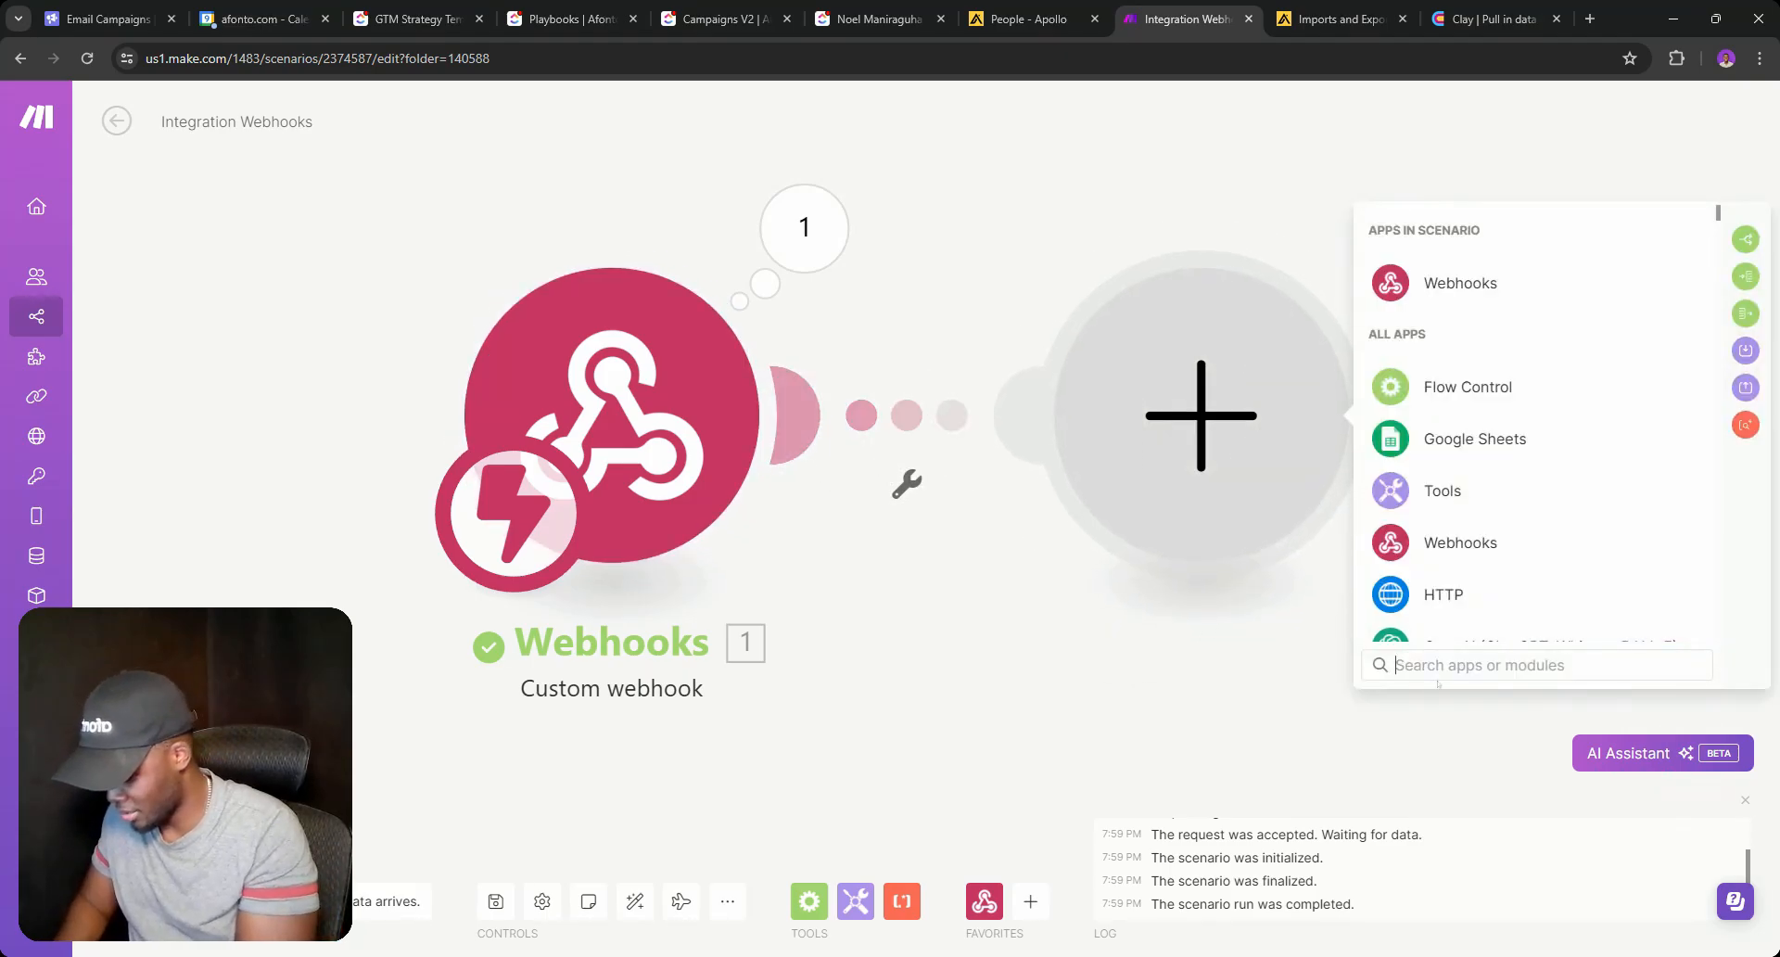
Add a ClickUp 'Edit a Task with Custom Fields' module after the webhook.
{"action": "type", "text": "ClickUp"}
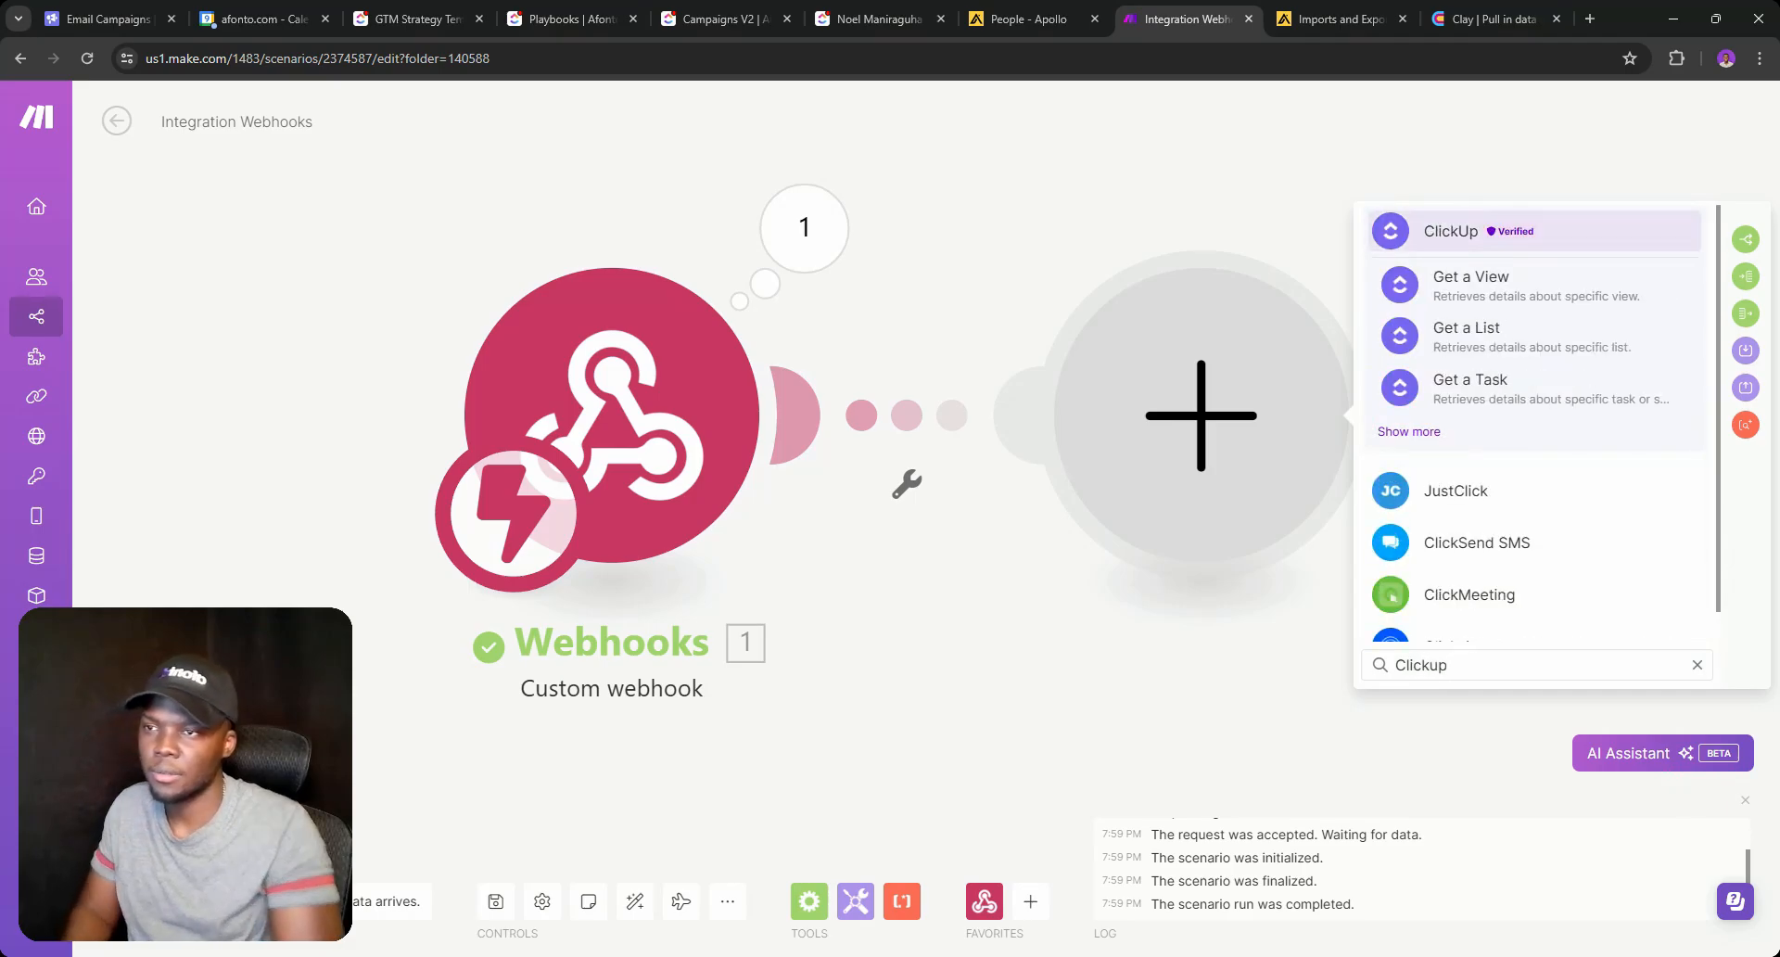
{"action": "left_click", "coordinate": [1526, 422]}
{"action": "scroll", "coordinate": [1538, 445], "scroll_direction": "down", "scroll_amount": 5}
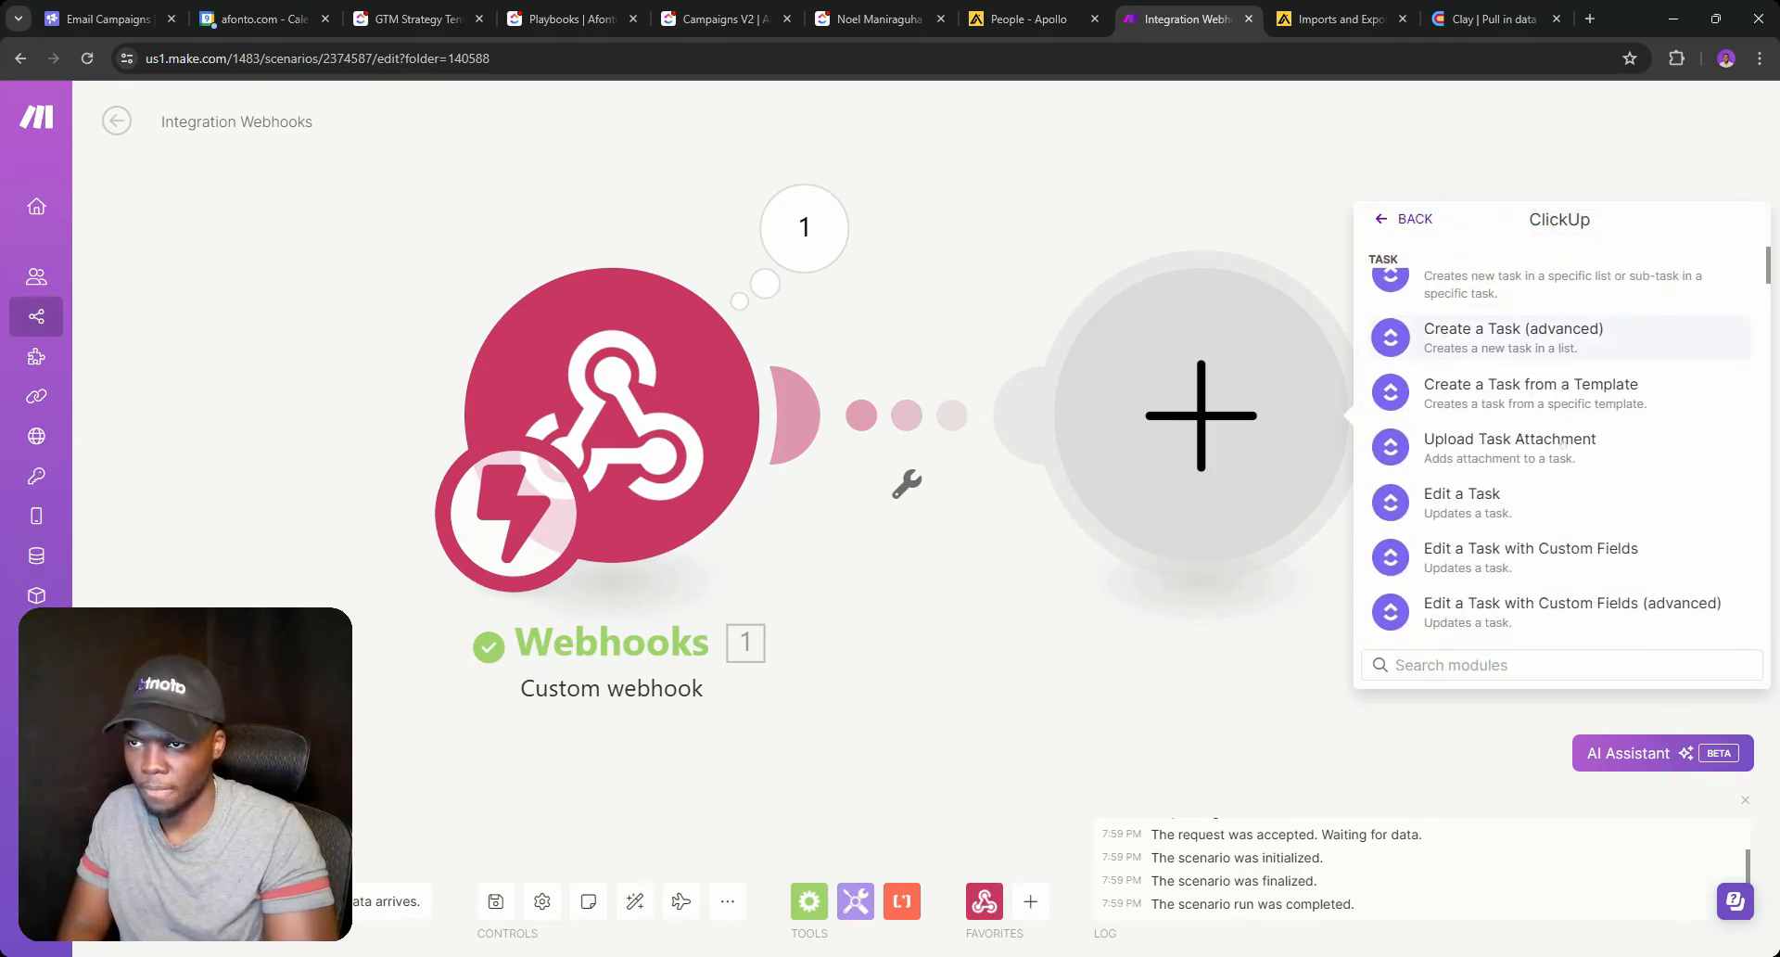
{"action": "scroll", "coordinate": [1558, 501], "scroll_direction": "up", "scroll_amount": 2}
{"action": "scroll", "coordinate": [1560, 500], "scroll_direction": "down", "scroll_amount": 3}
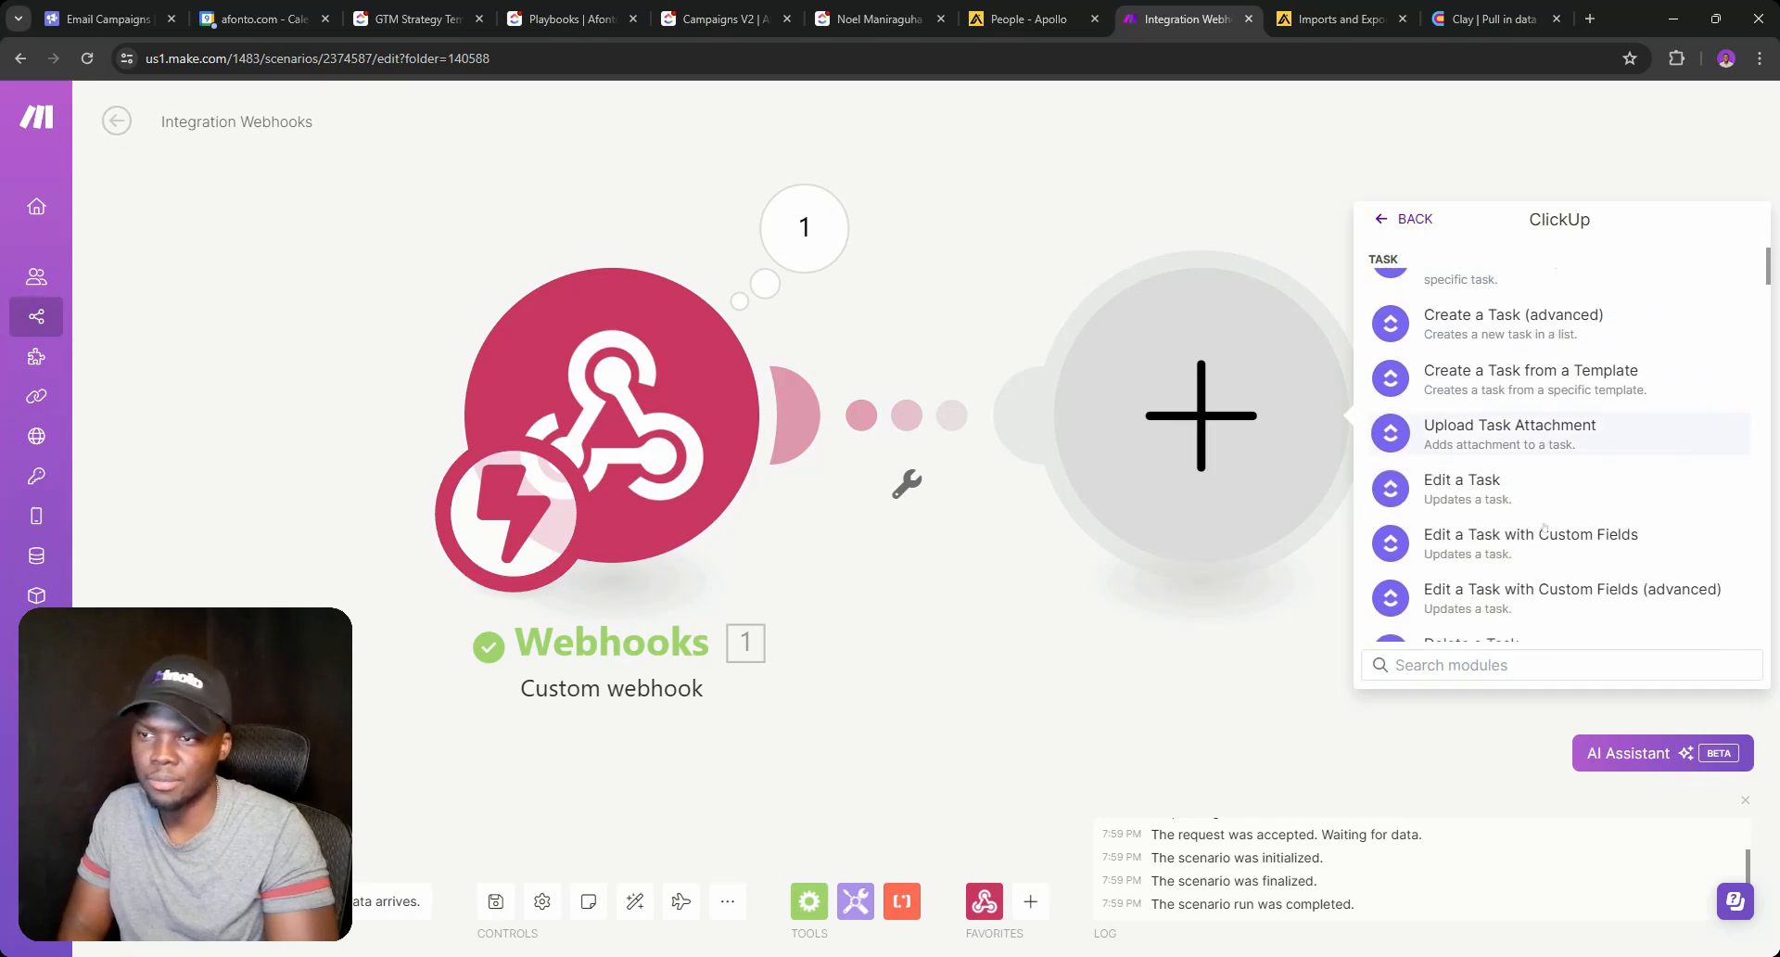
{"action": "left_click", "coordinate": [1523, 545]}
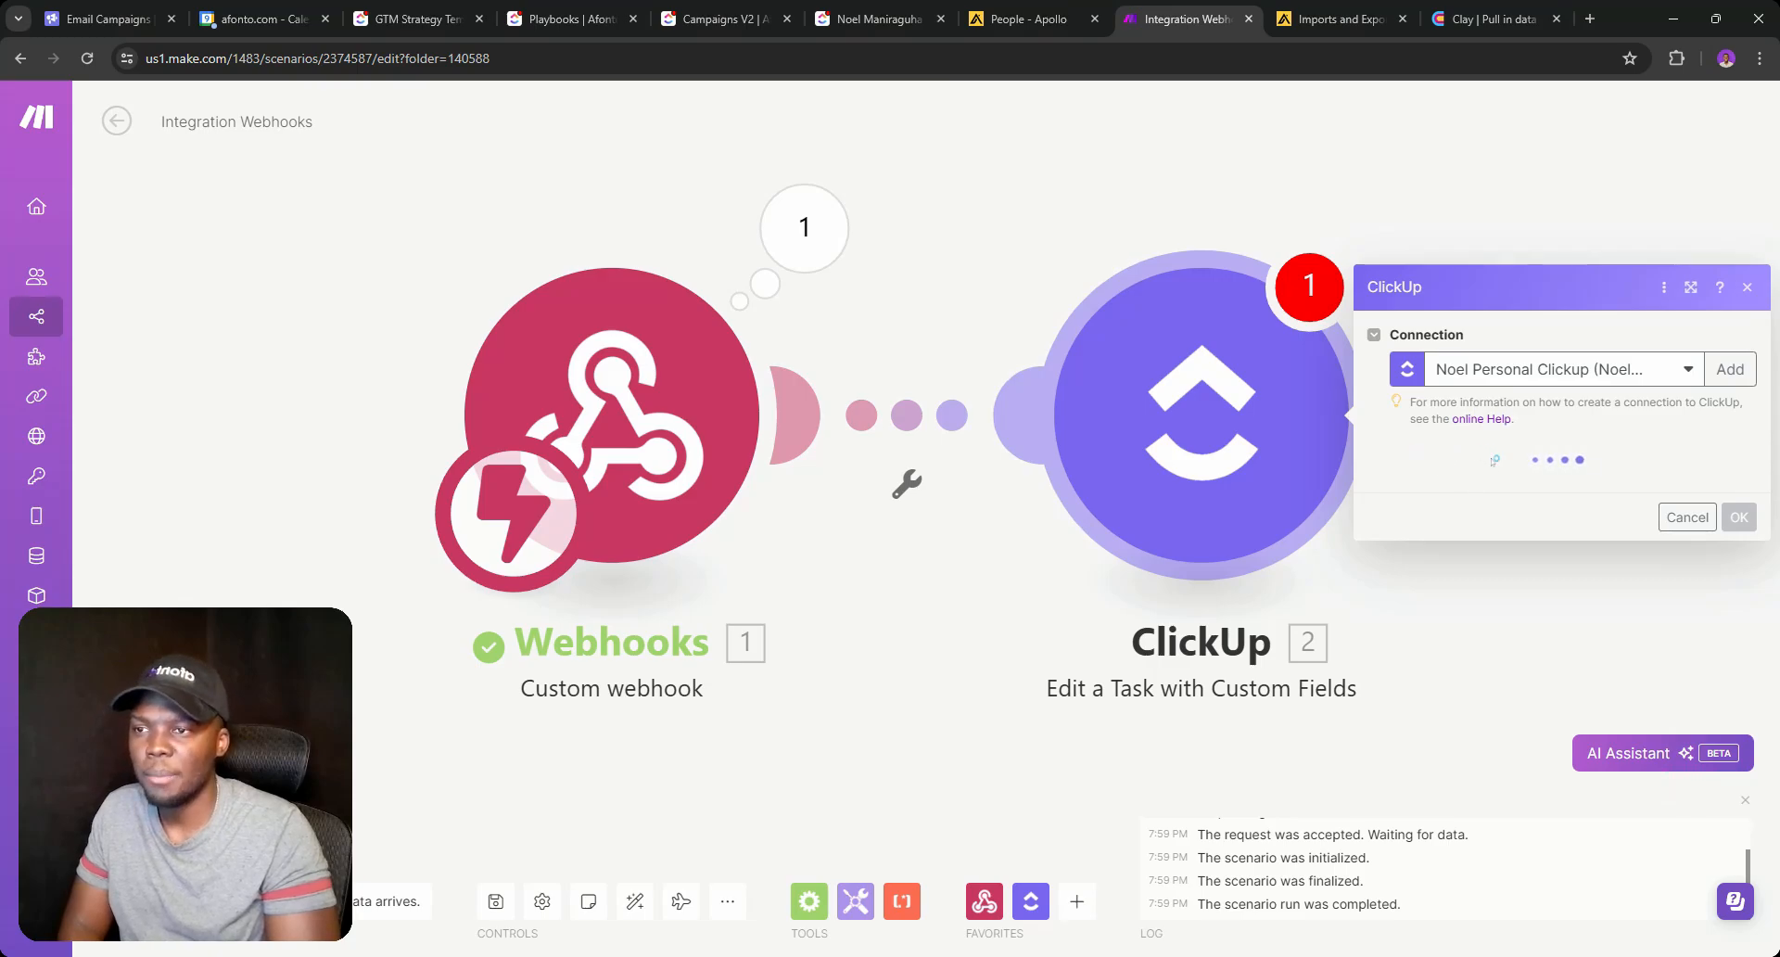
Set Workspace and Space to Afonto, Folder to Folderless Lists, and List to Clients.
{"action": "left_click", "coordinate": [1471, 486]}
{"action": "left_click", "coordinate": [1460, 531]}
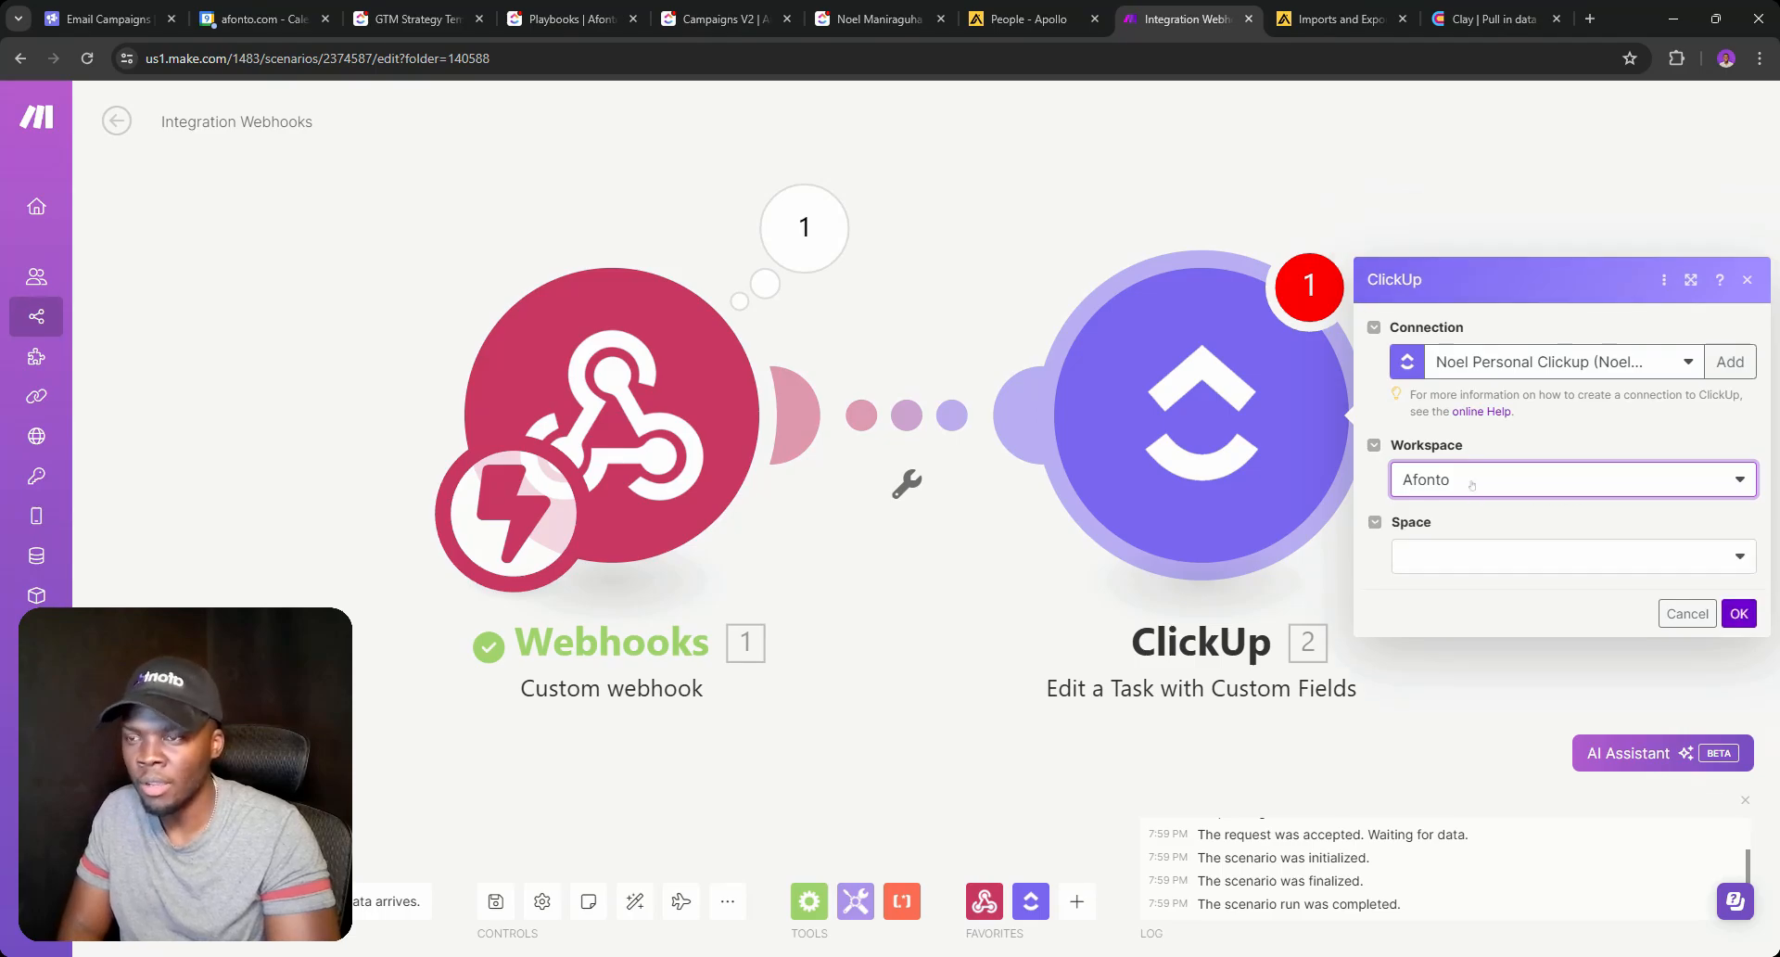
{"action": "left_click", "coordinate": [1474, 525]}
{"action": "left_click", "coordinate": [1463, 590]}
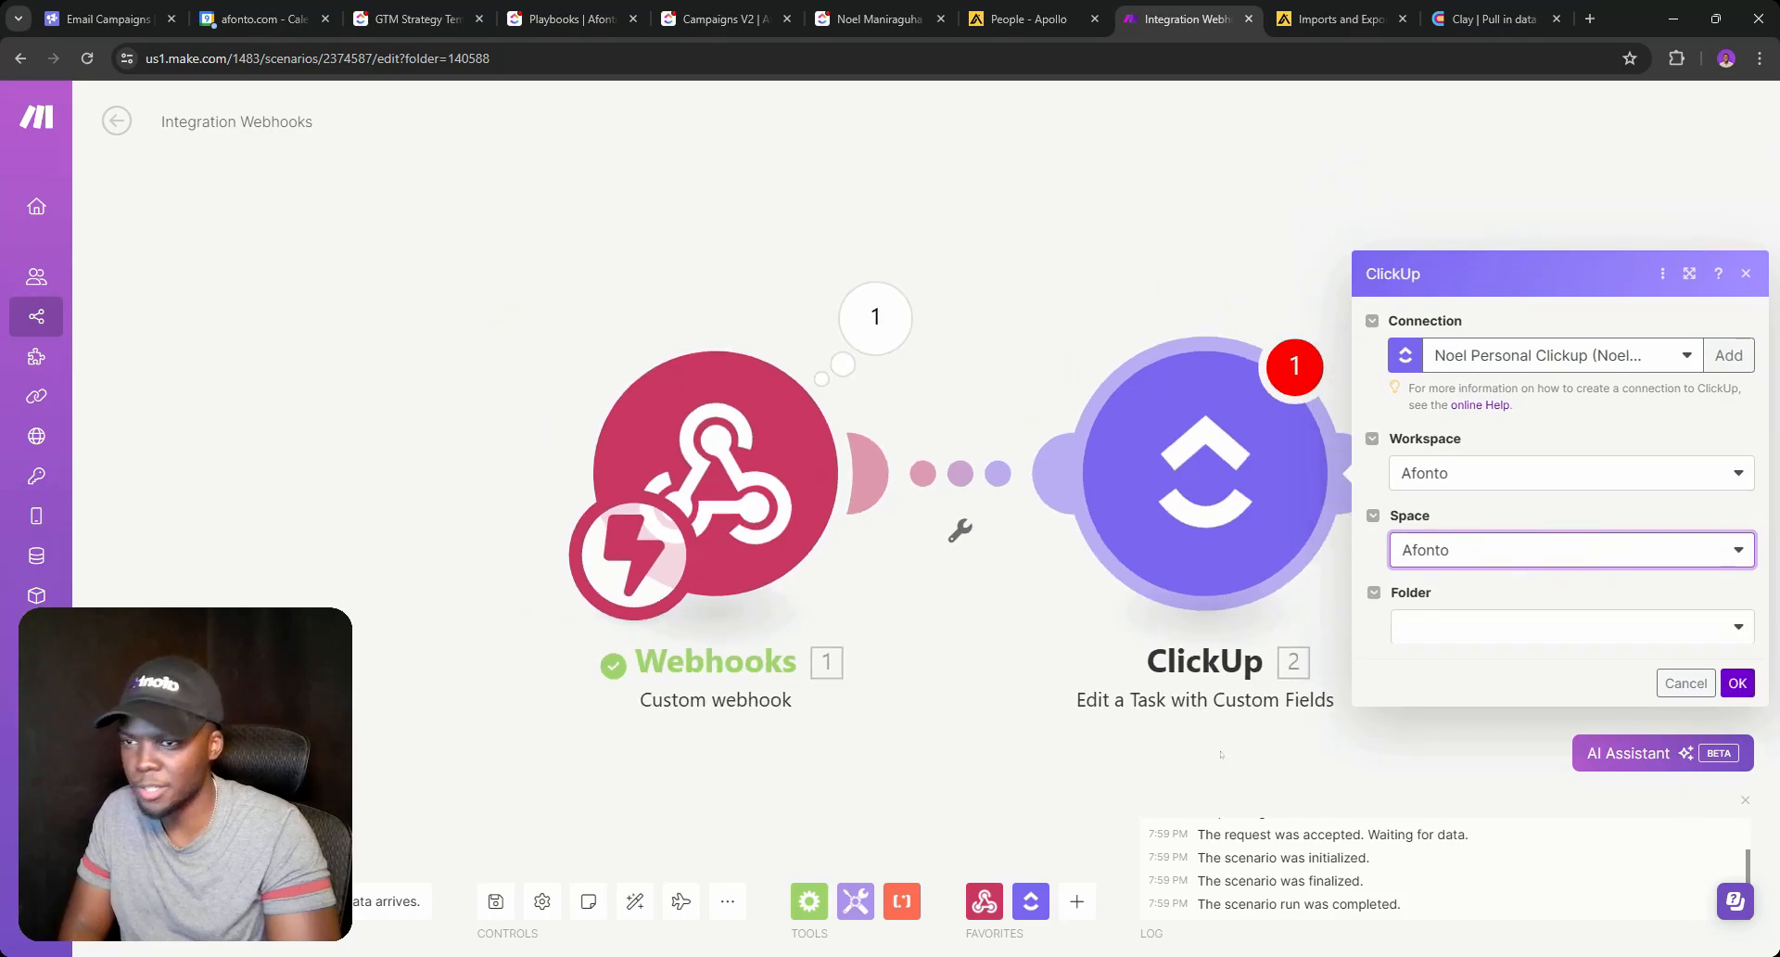
{"action": "left_click", "coordinate": [1360, 496]}
{"action": "left_click", "coordinate": [1297, 522]}
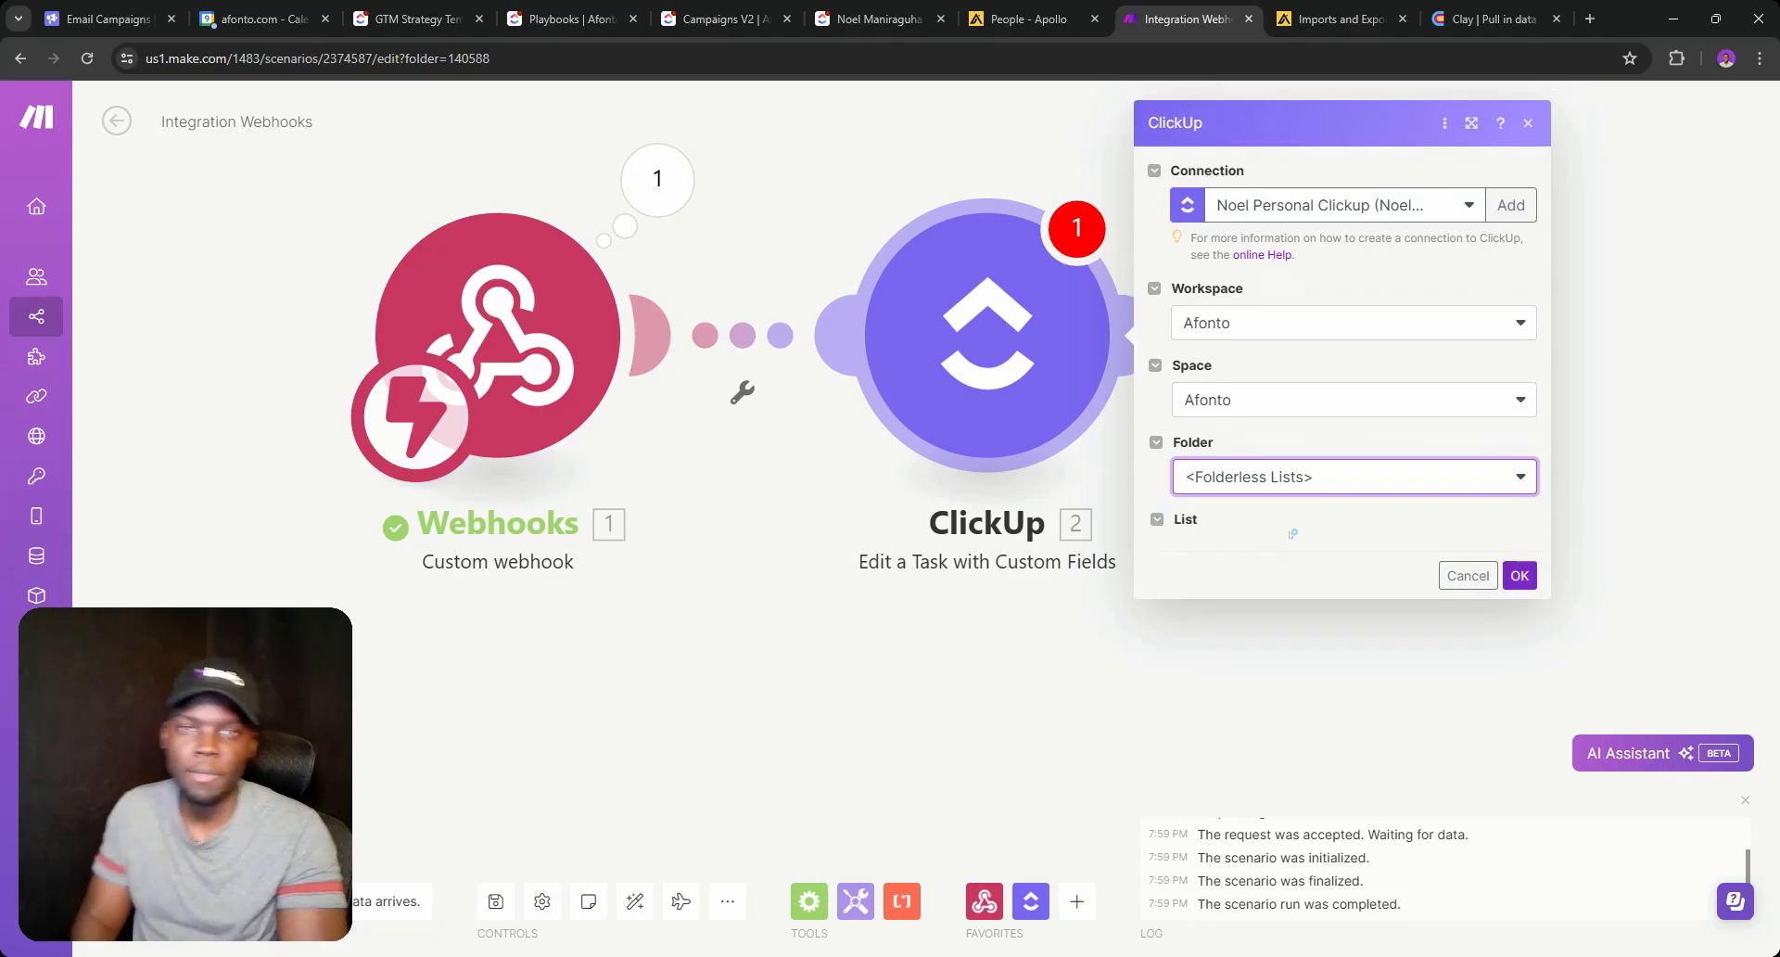
{"action": "left_click", "coordinate": [1274, 544]}
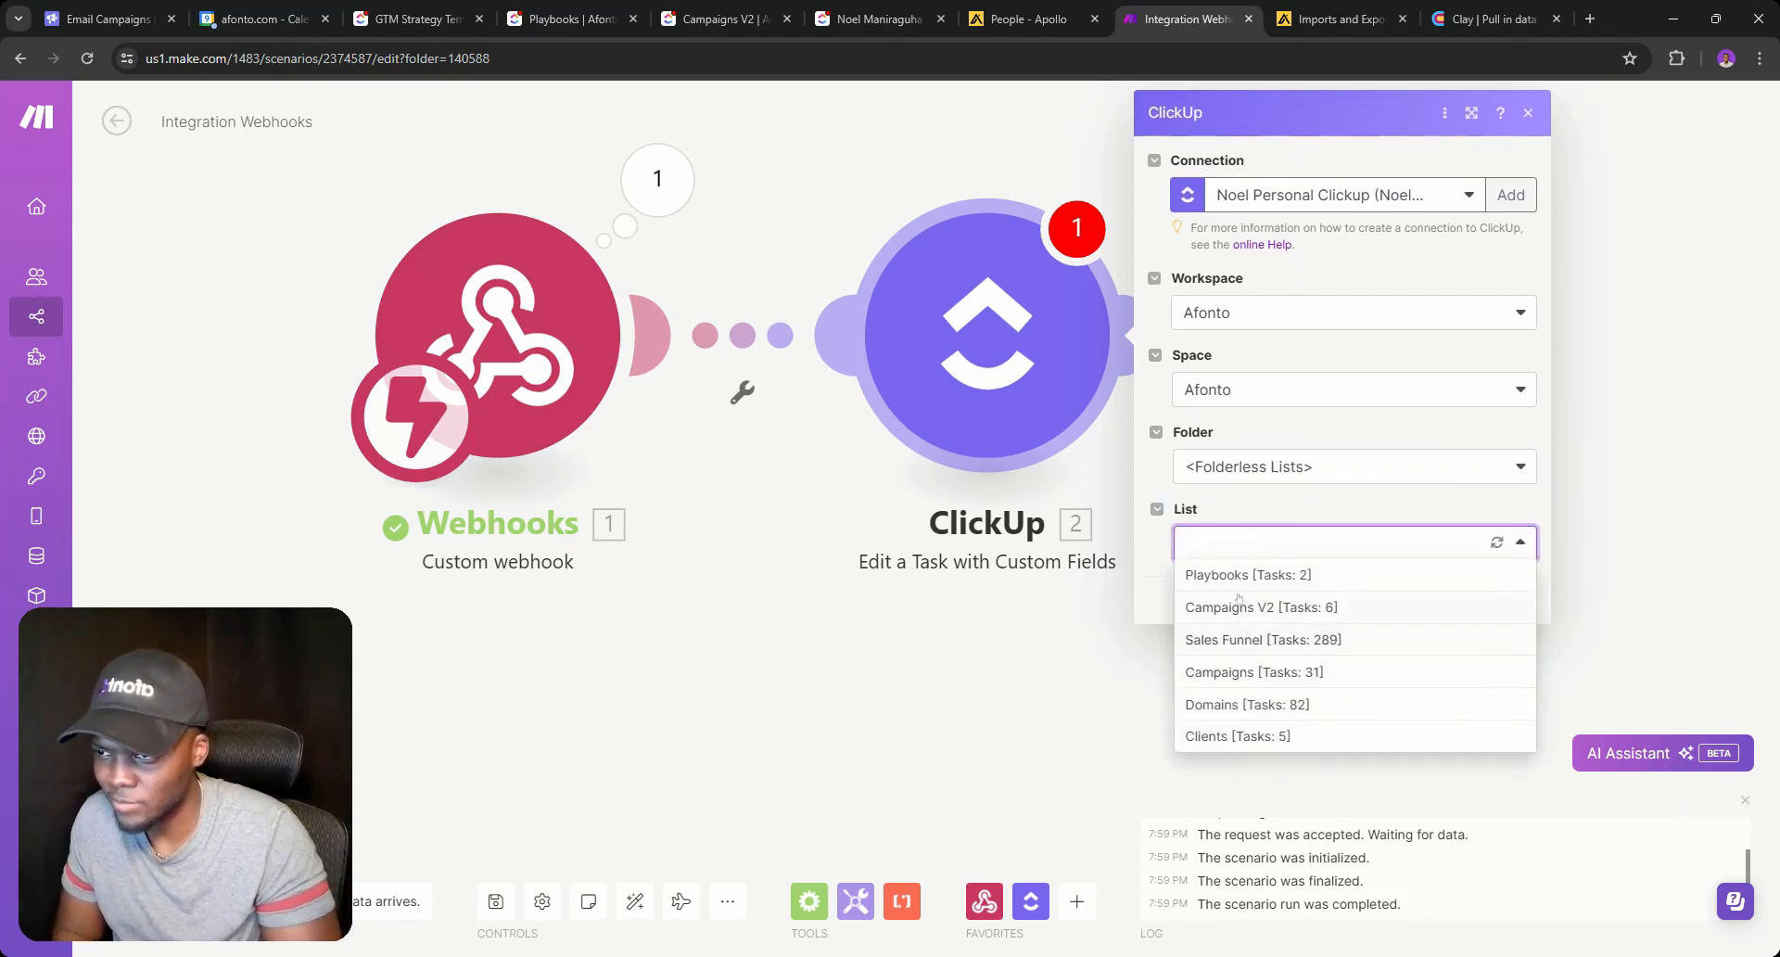
{"action": "left_click", "coordinate": [1202, 737]}
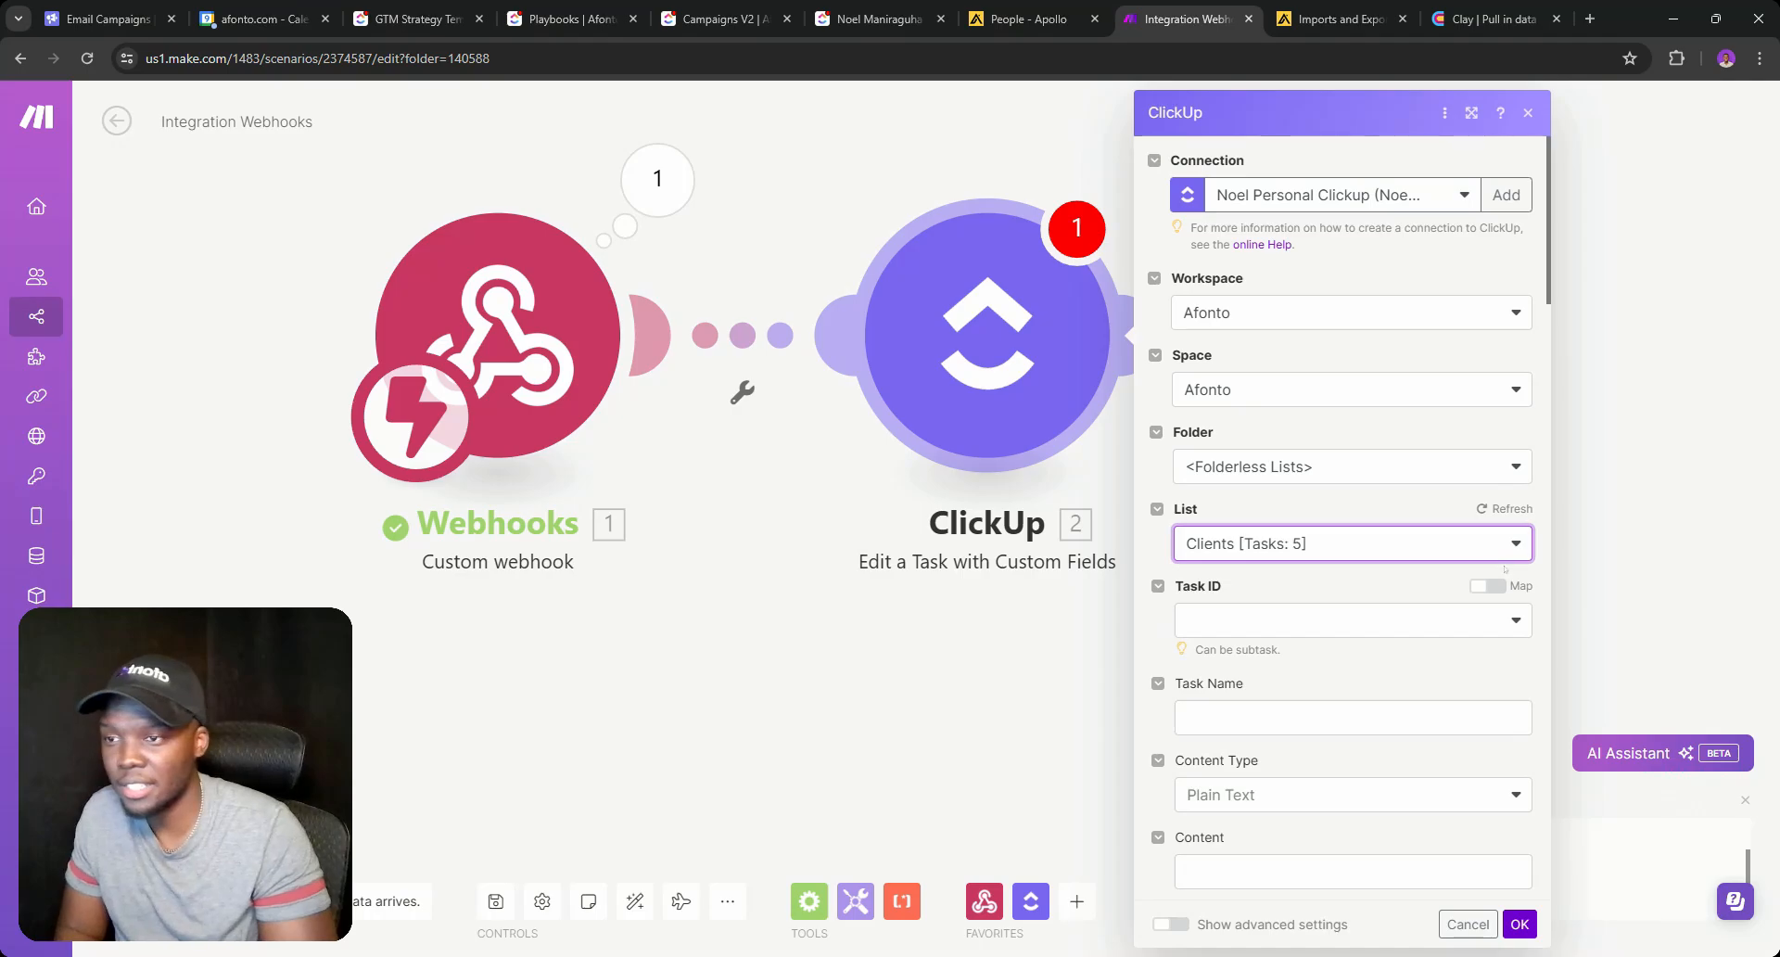
Map the Task ID to the webhook's Clickup ID and confirm the module.
{"action": "left_click", "coordinate": [1487, 586]}
{"action": "left_click", "coordinate": [1325, 619]}
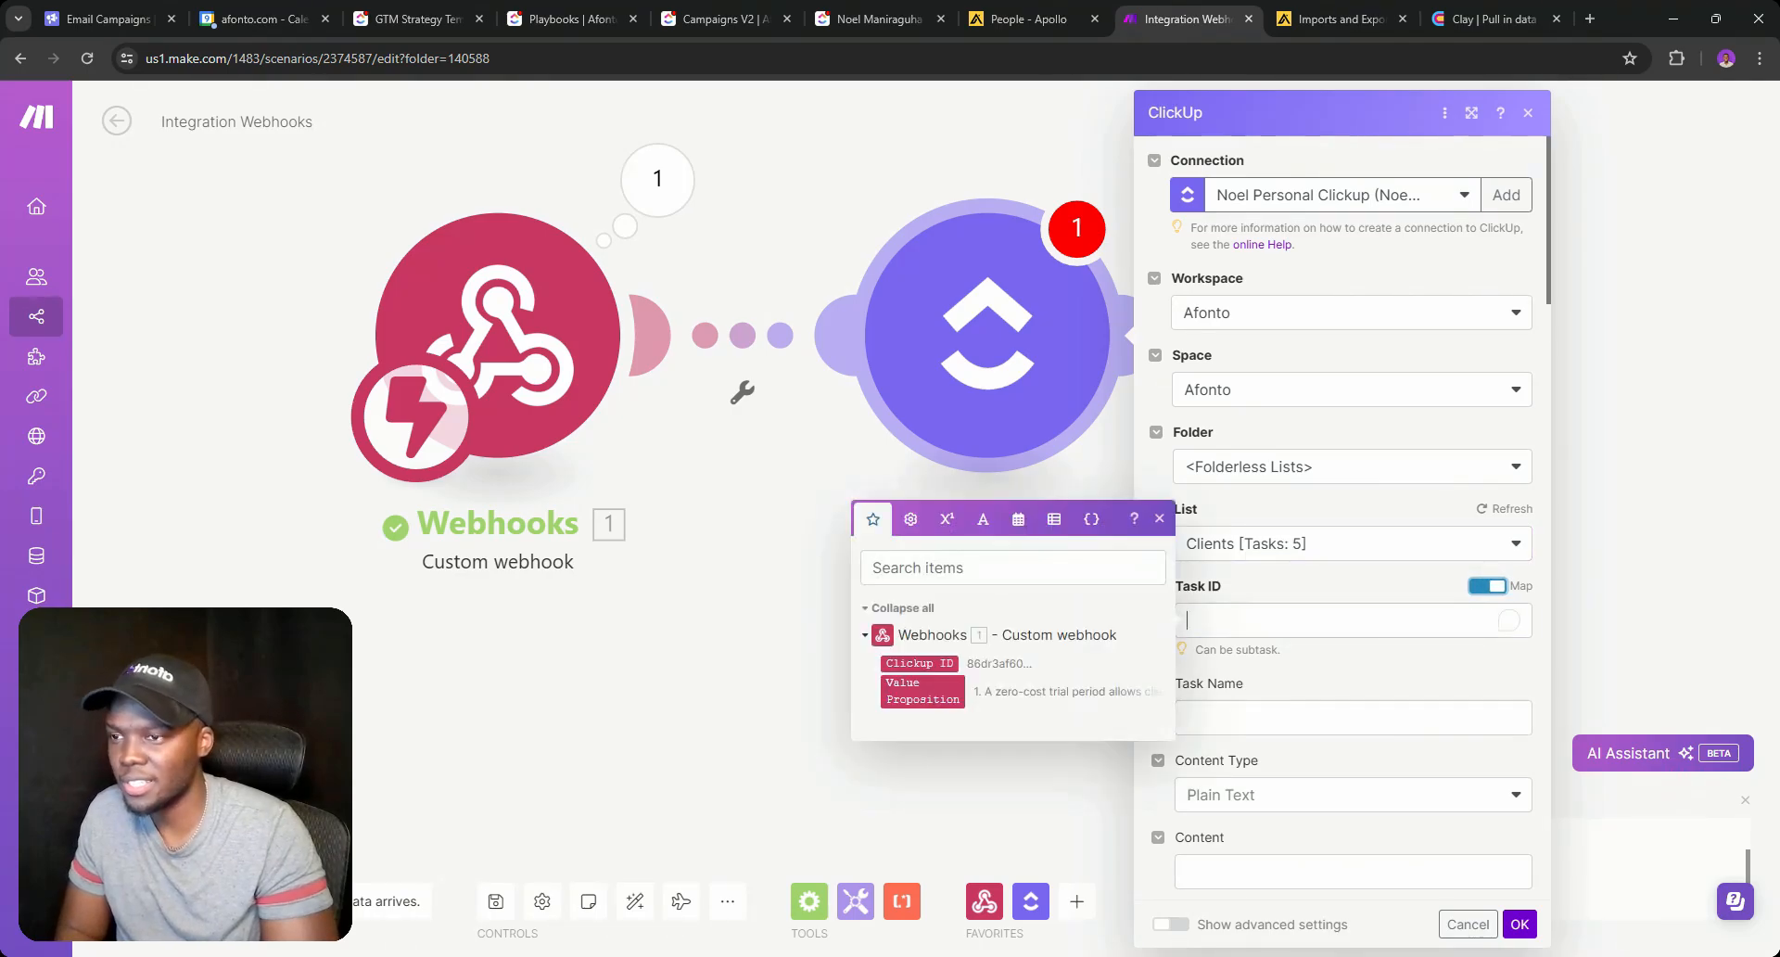
{"action": "left_click", "coordinate": [912, 664]}
{"action": "left_click", "coordinate": [1390, 667]}
{"action": "scroll", "coordinate": [1372, 621], "scroll_direction": "down", "scroll_amount": 16}
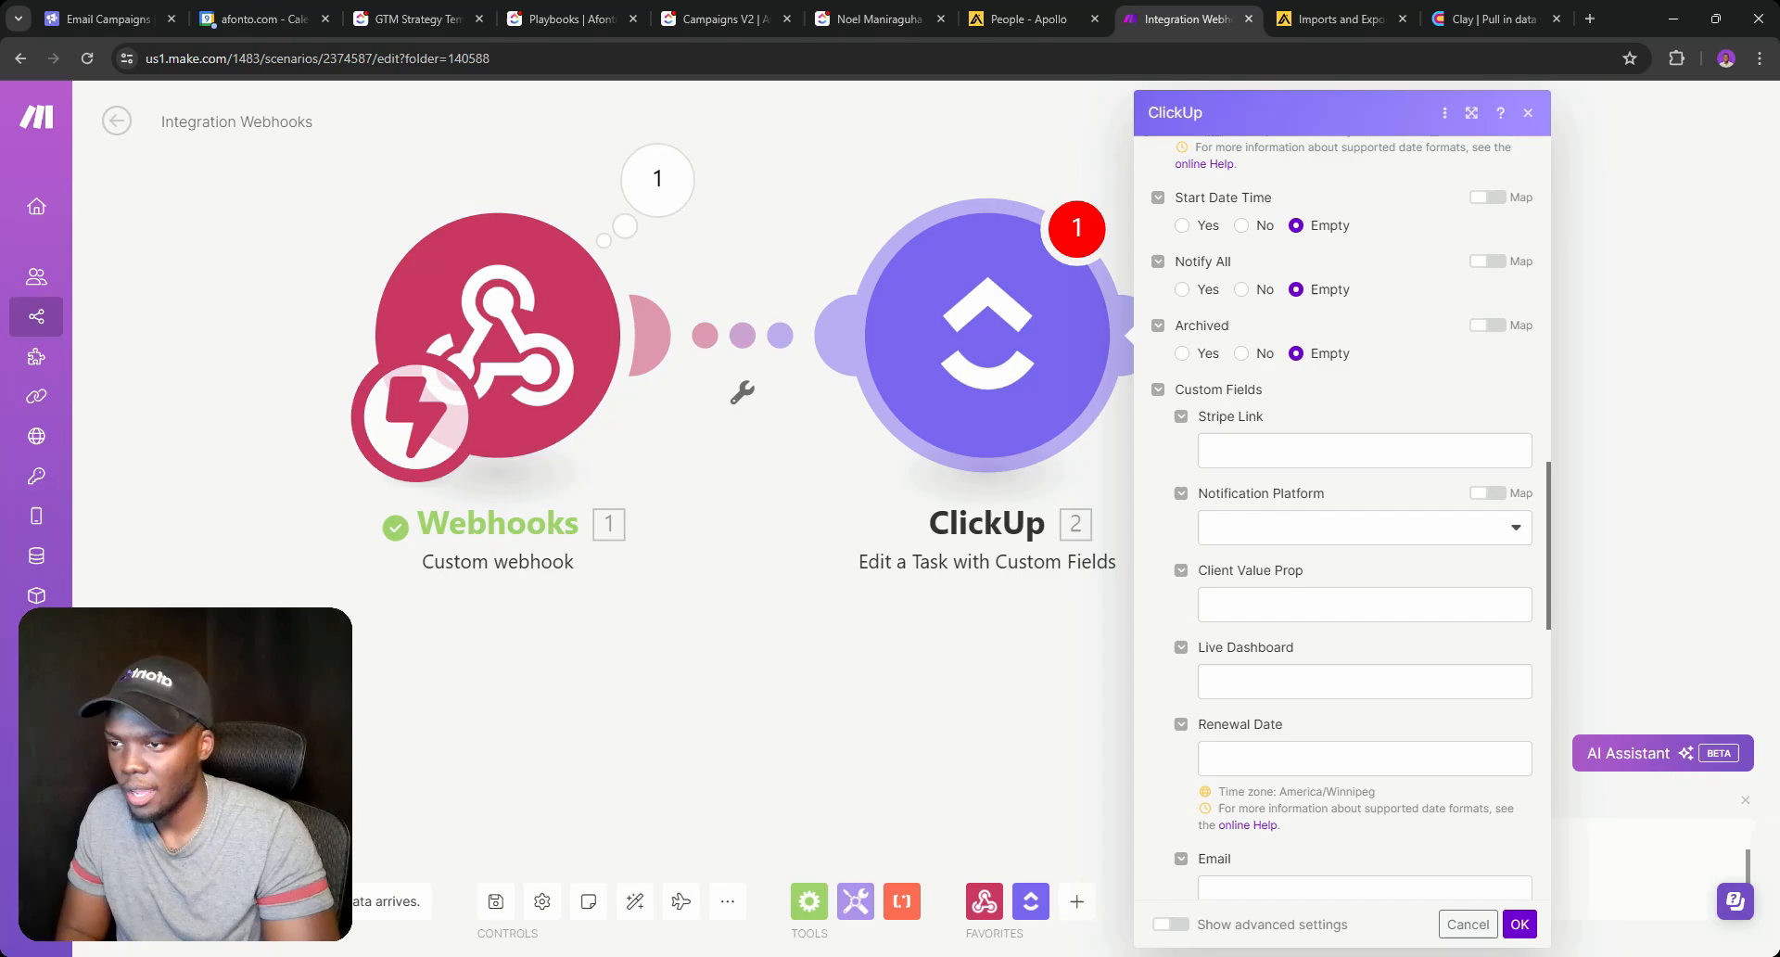
{"action": "scroll", "coordinate": [1317, 613], "scroll_direction": "down", "scroll_amount": 10}
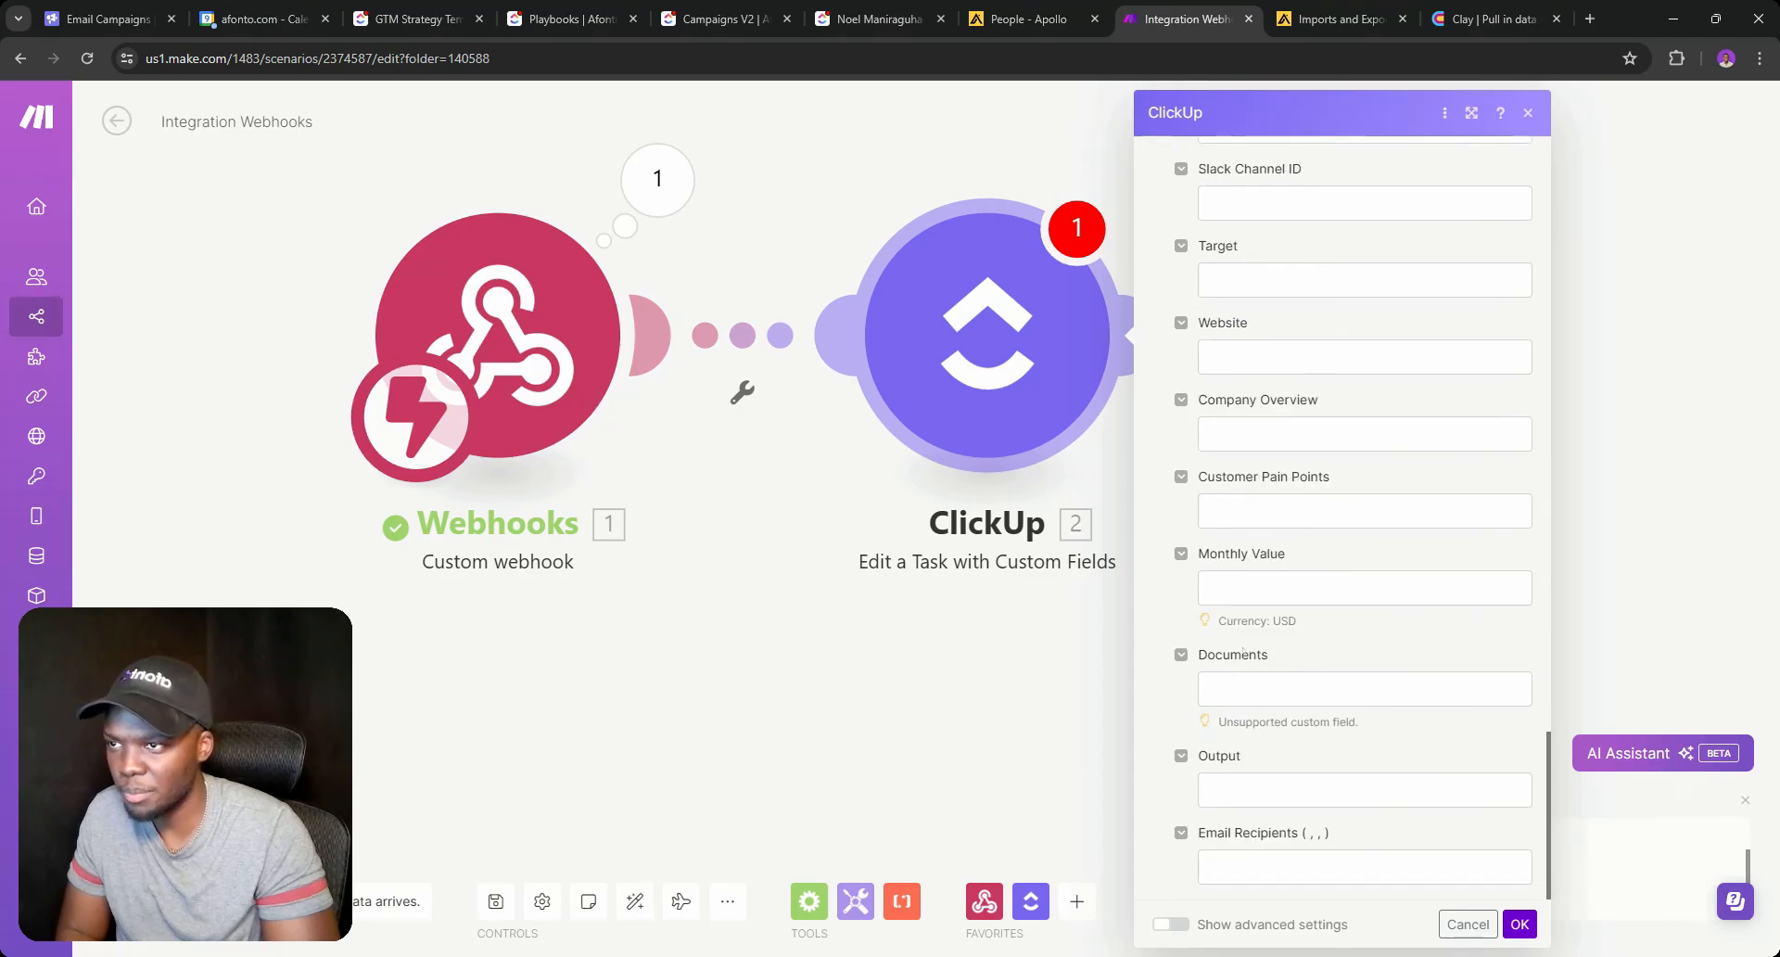
{"action": "scroll", "coordinate": [1242, 654], "scroll_direction": "up", "scroll_amount": 3}
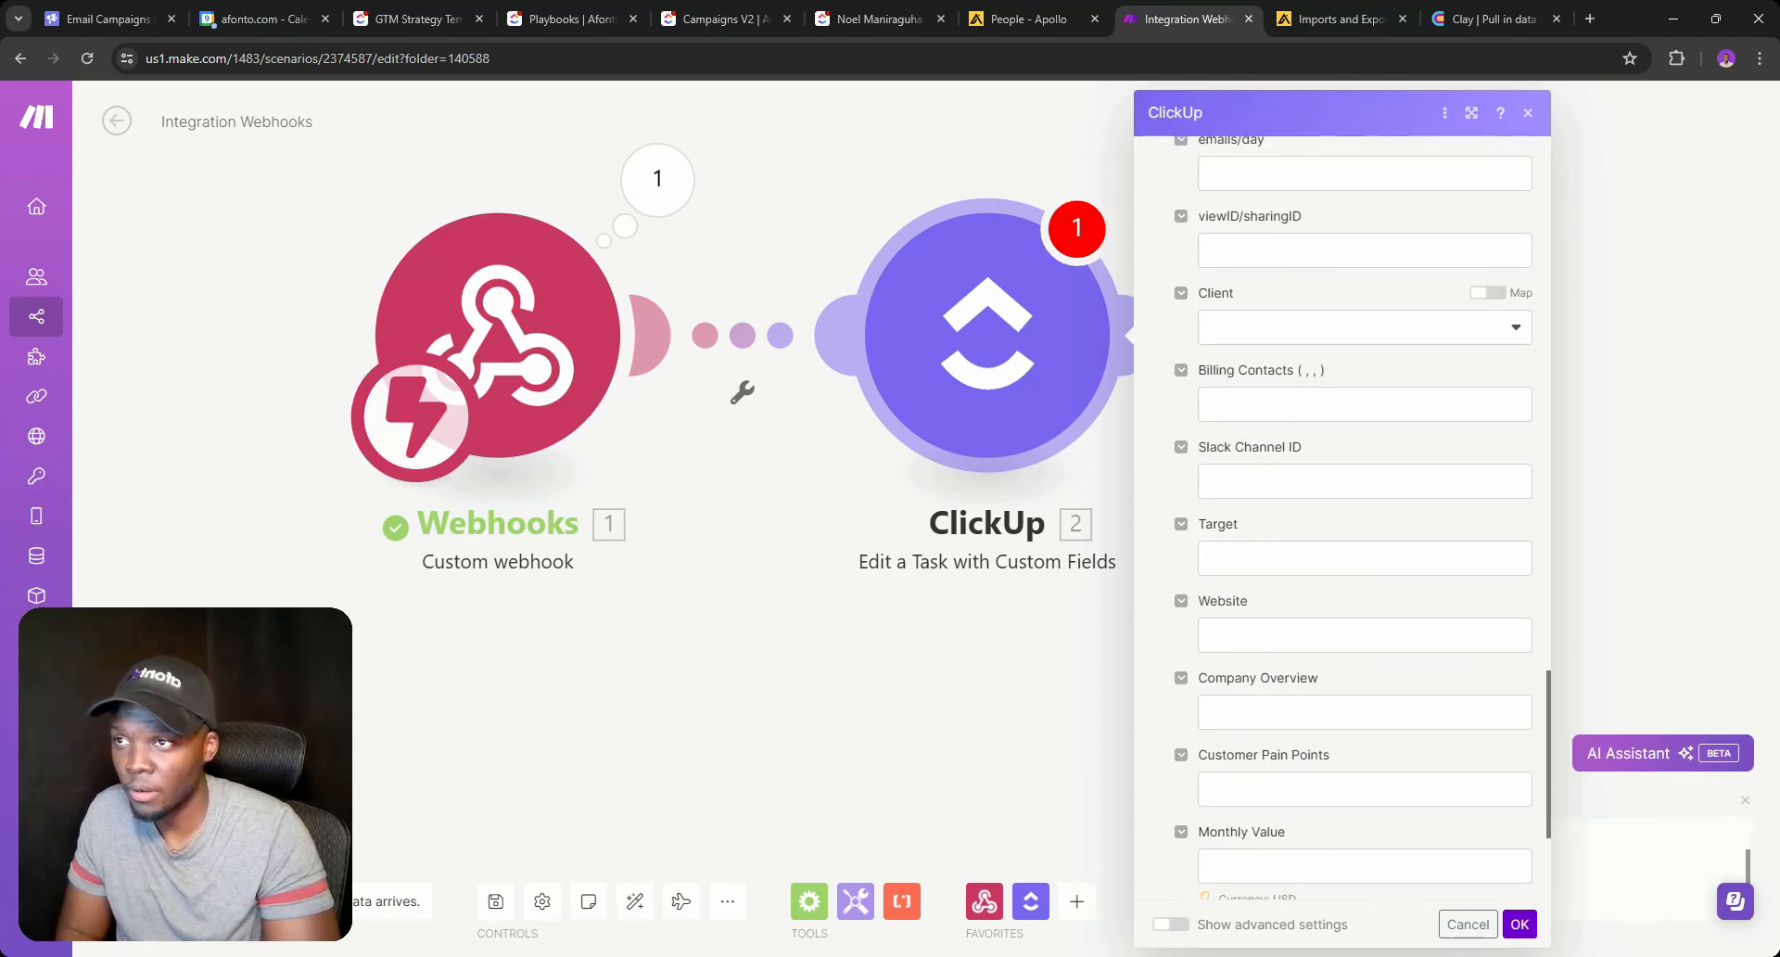
{"action": "scroll", "coordinate": [1354, 519], "scroll_direction": "up", "scroll_amount": 1}
{"action": "scroll", "coordinate": [1353, 519], "scroll_direction": "down", "scroll_amount": 4}
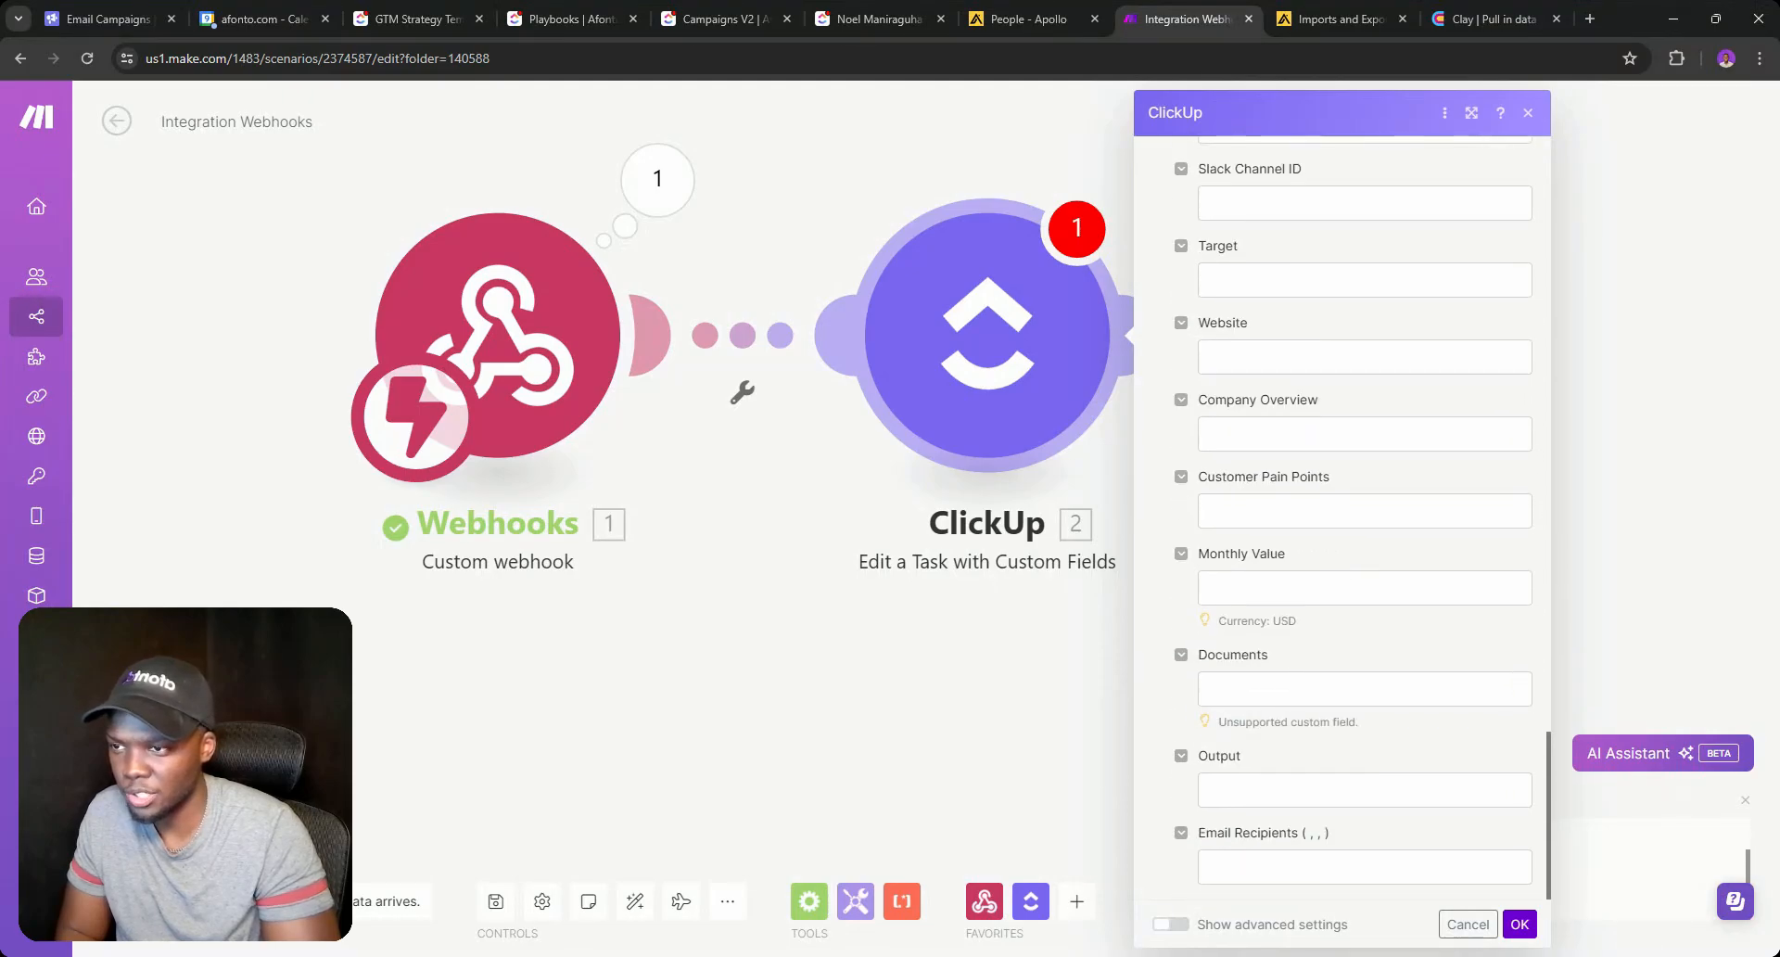
{"action": "scroll", "coordinate": [1353, 519], "scroll_direction": "up", "scroll_amount": 8}
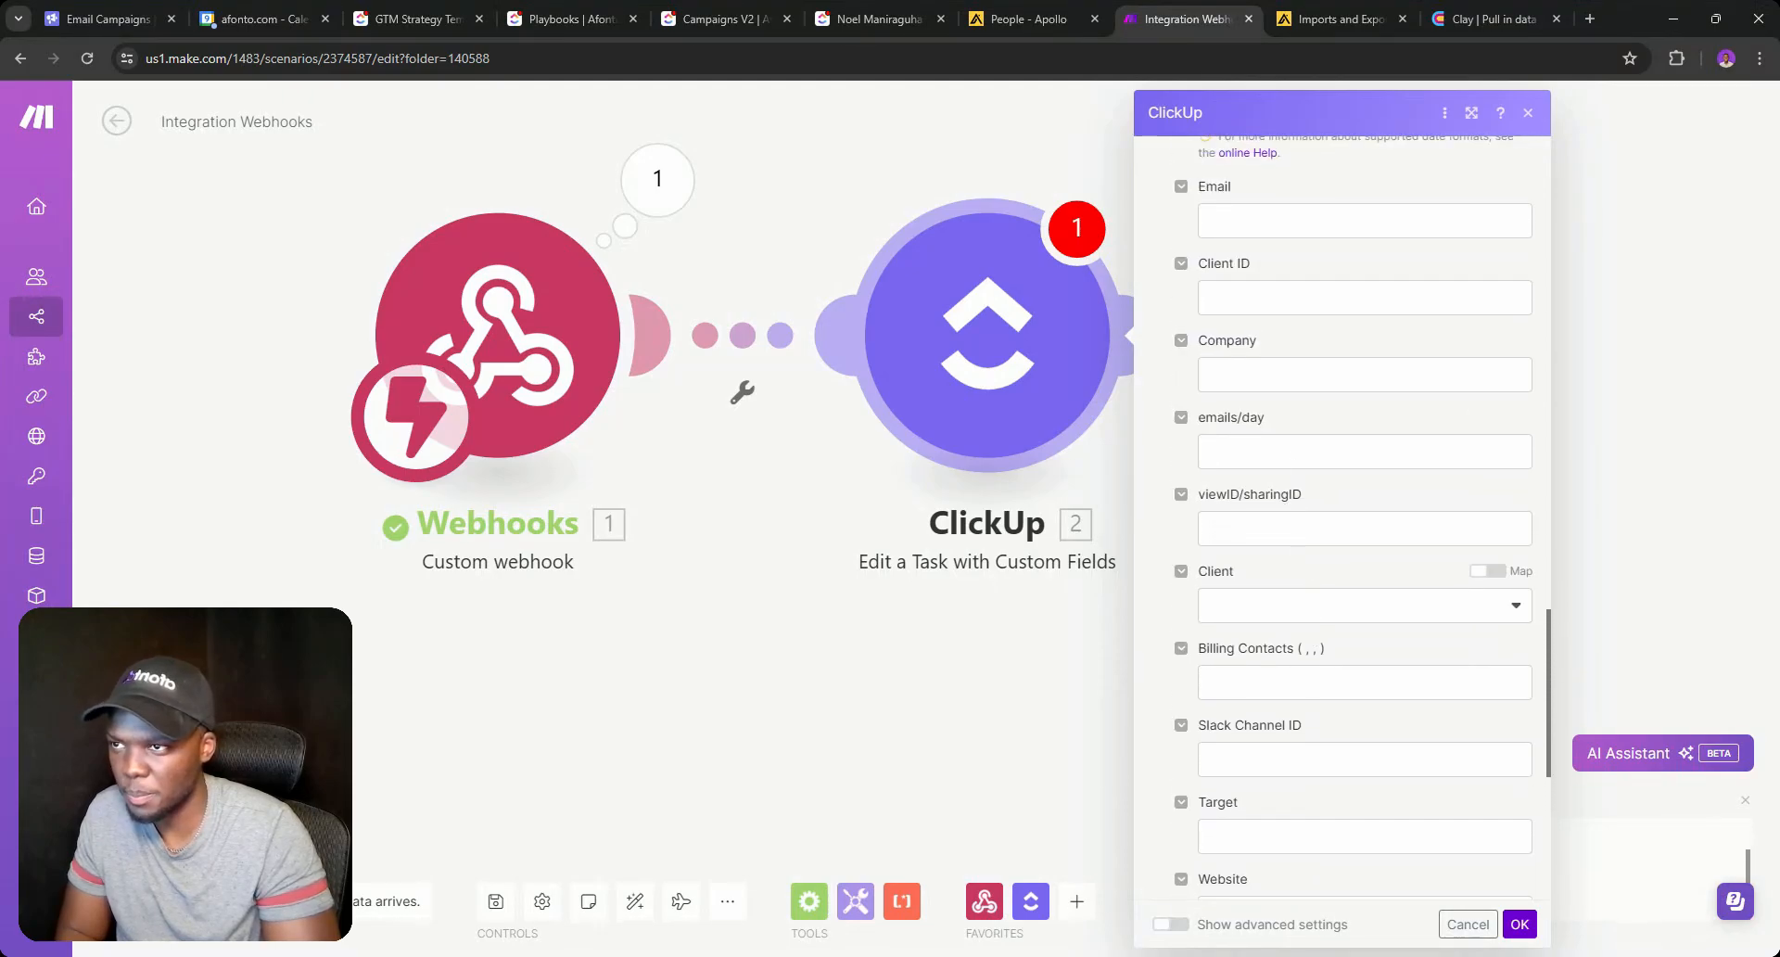
{"action": "scroll", "coordinate": [1353, 519], "scroll_direction": "up", "scroll_amount": 3}
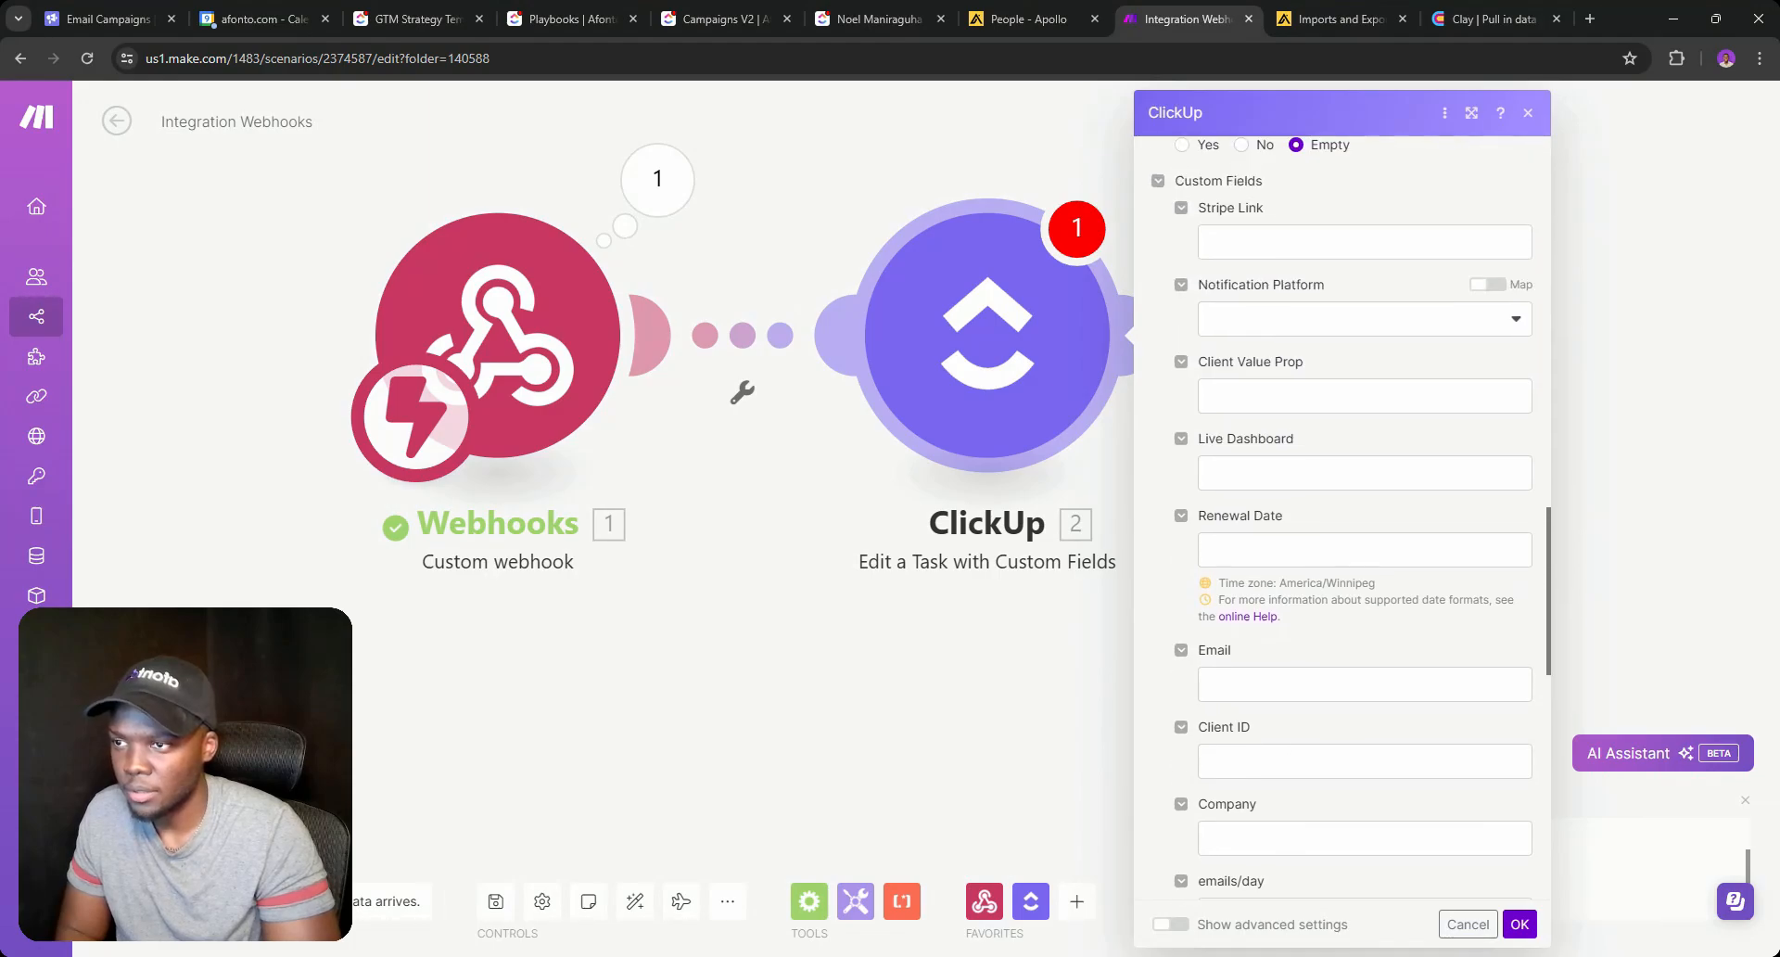
{"action": "left_click", "coordinate": [1519, 923]}
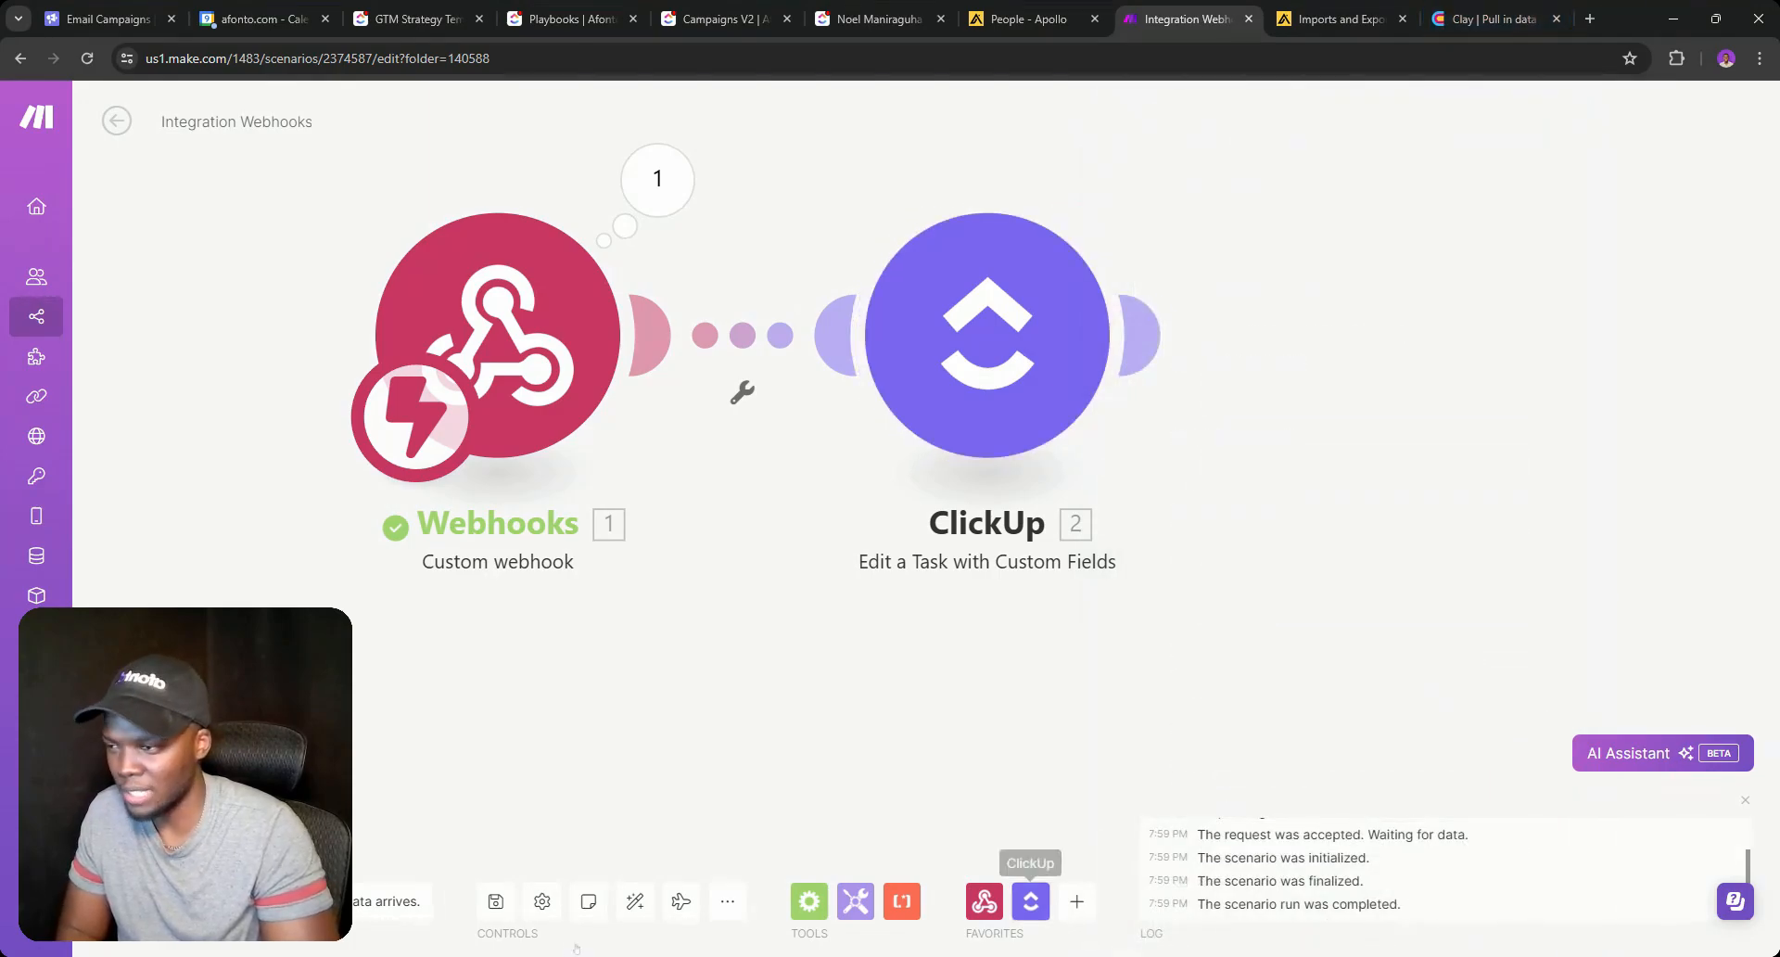
Check the HTTP API cell returned 200 and reopen the column settings to edit the body.
{"action": "left_click", "coordinate": [1492, 19]}
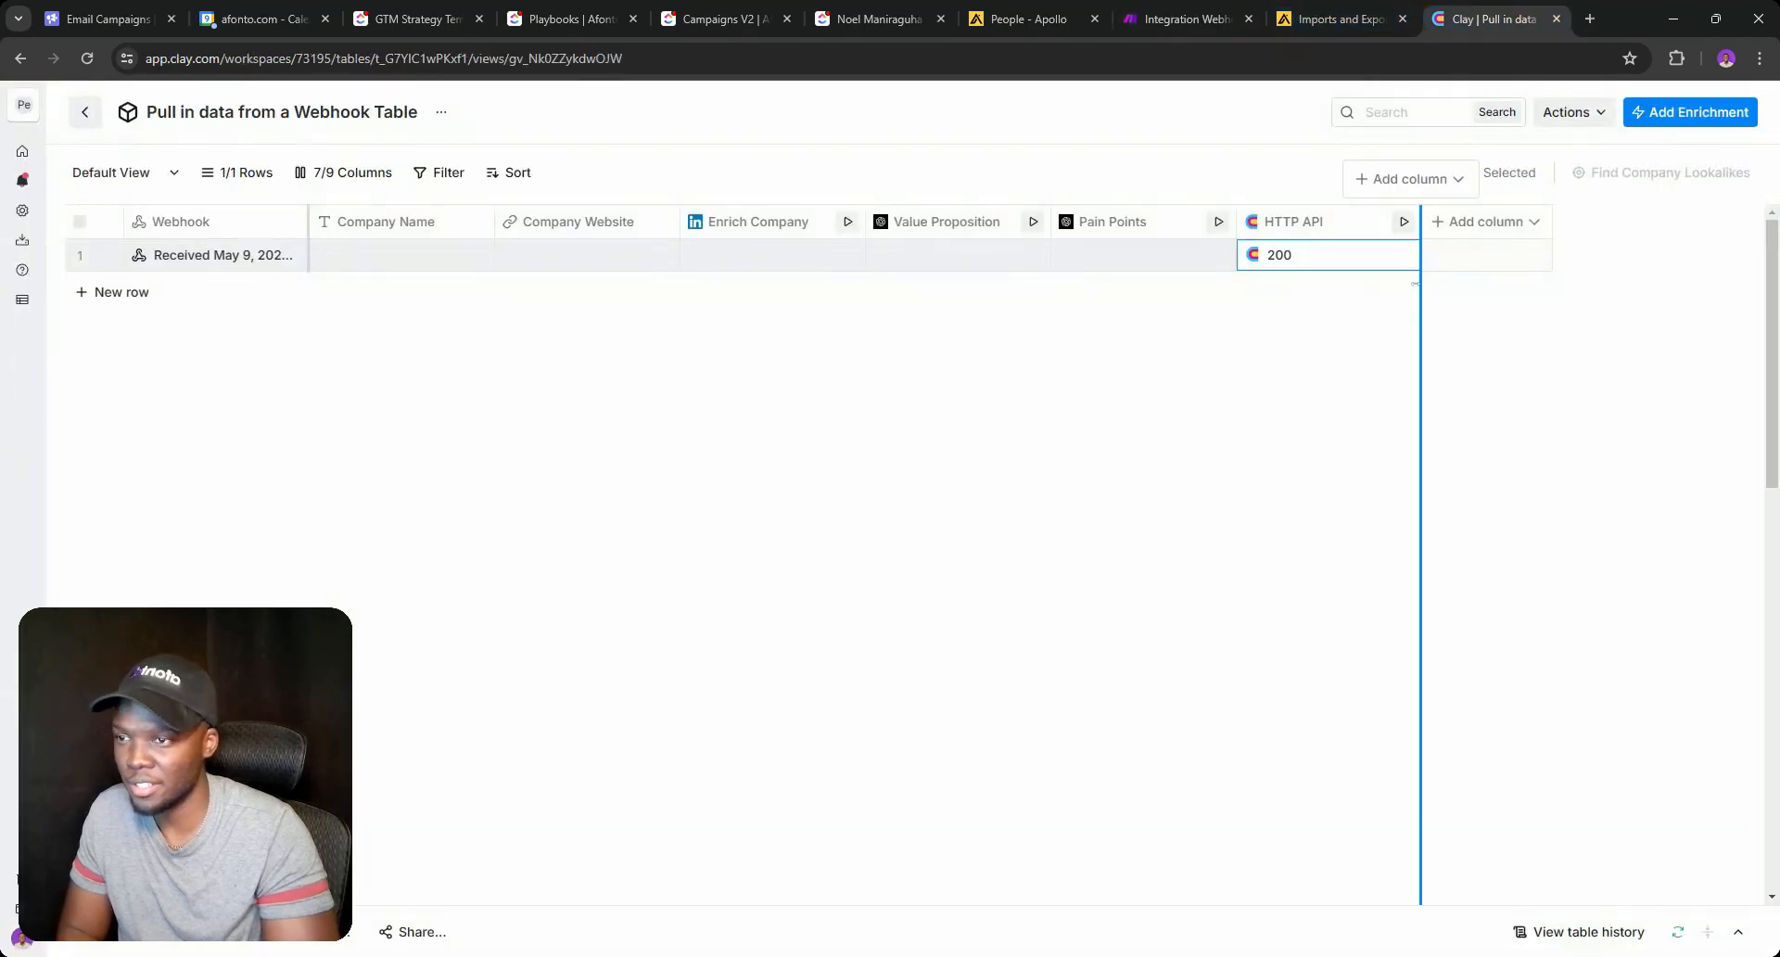
{"action": "left_click", "coordinate": [1329, 255]}
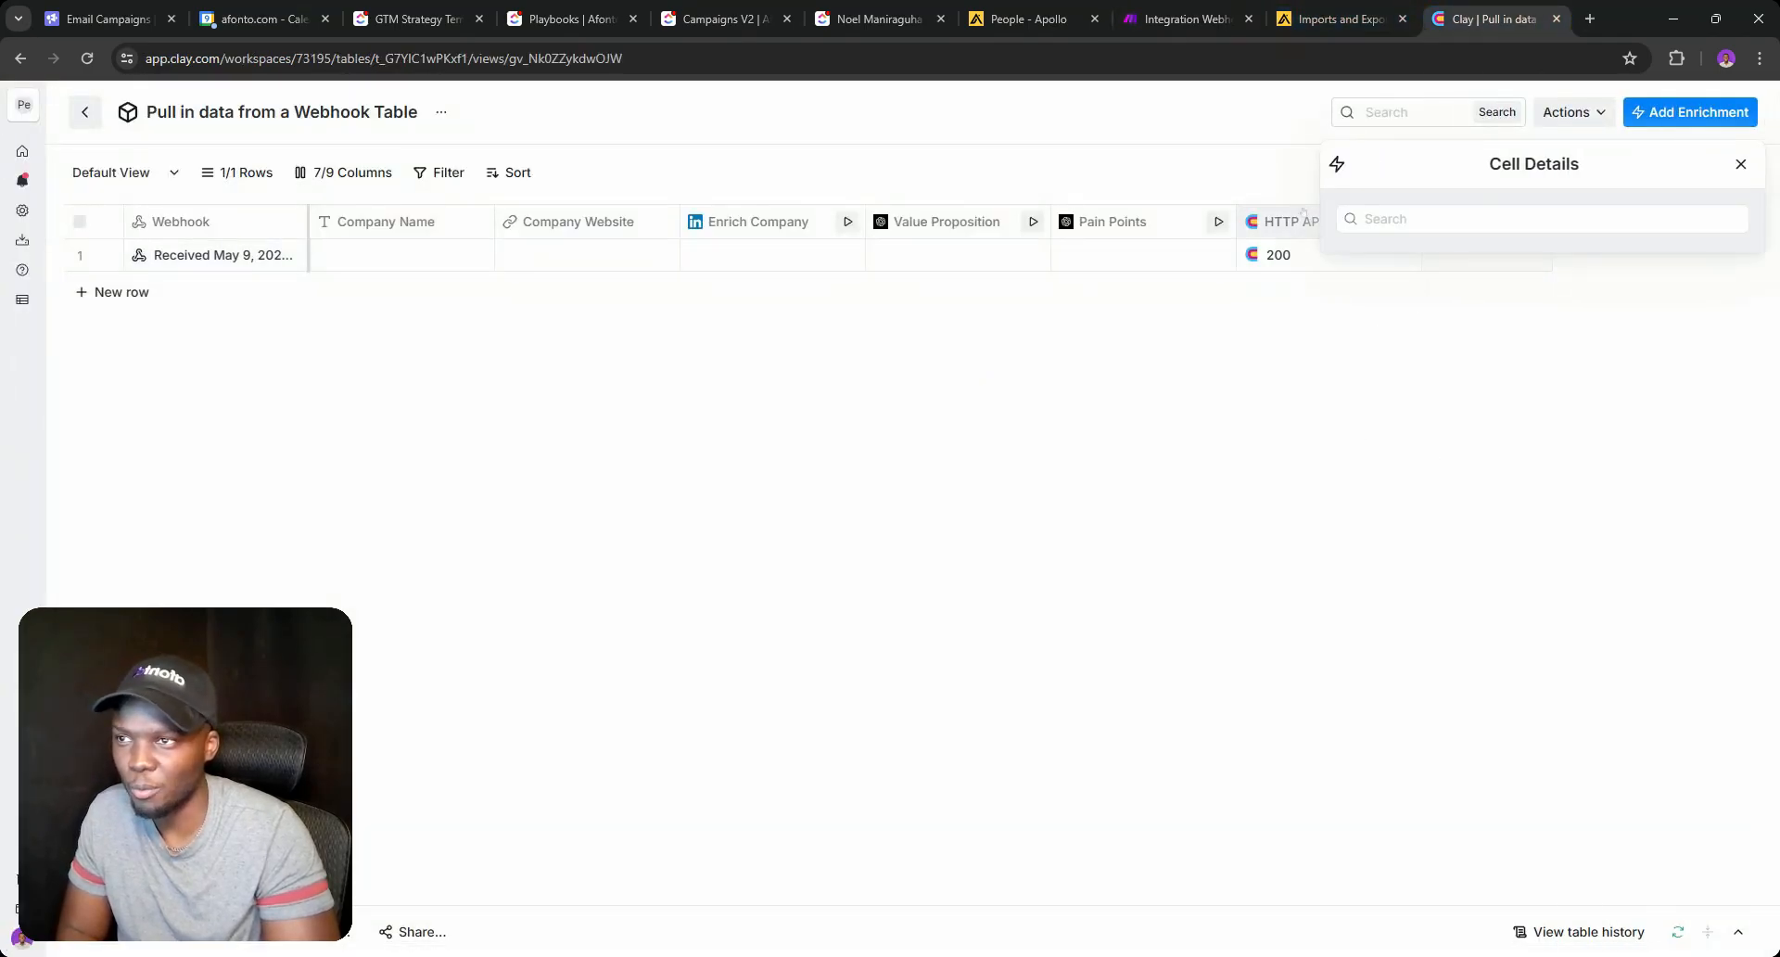
{"action": "left_click", "coordinate": [1284, 221]}
{"action": "left_click", "coordinate": [1251, 290]}
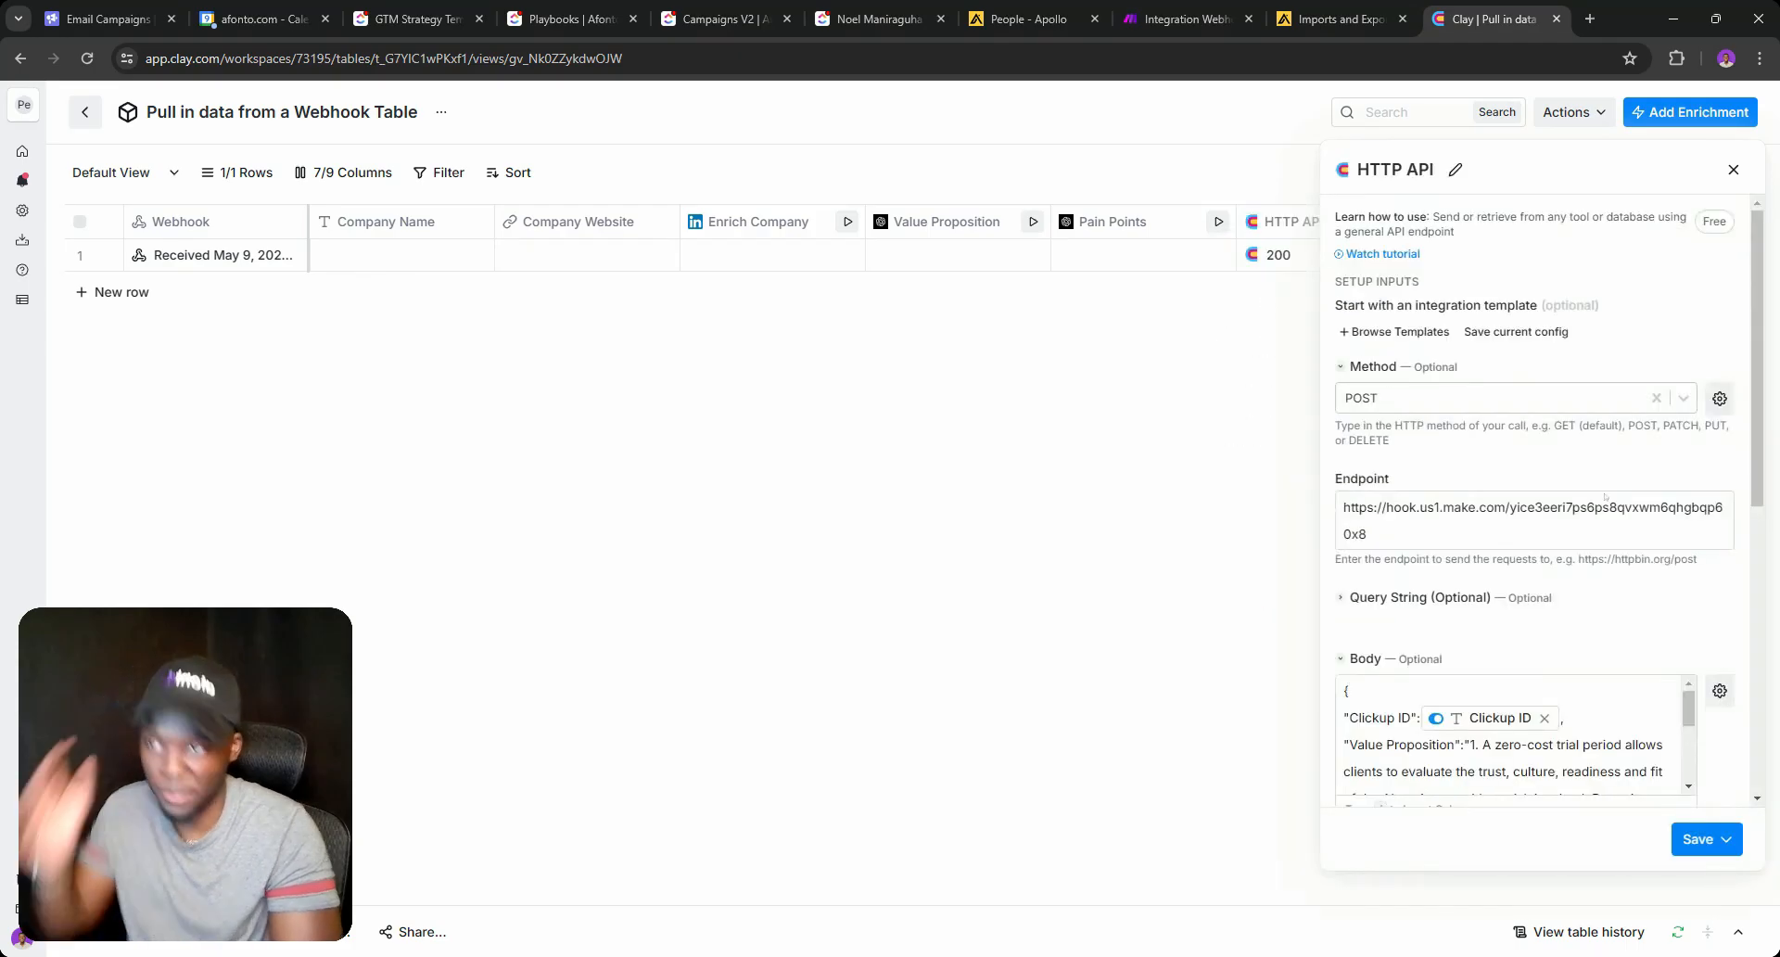
{"action": "scroll", "coordinate": [1534, 510], "scroll_direction": "down", "scroll_amount": 3}
{"action": "left_click", "coordinate": [1565, 587]}
{"action": "scroll", "coordinate": [1565, 587], "scroll_direction": "down", "scroll_amount": 6}
{"action": "scroll", "coordinate": [1565, 588], "scroll_direction": "up", "scroll_amount": 3}
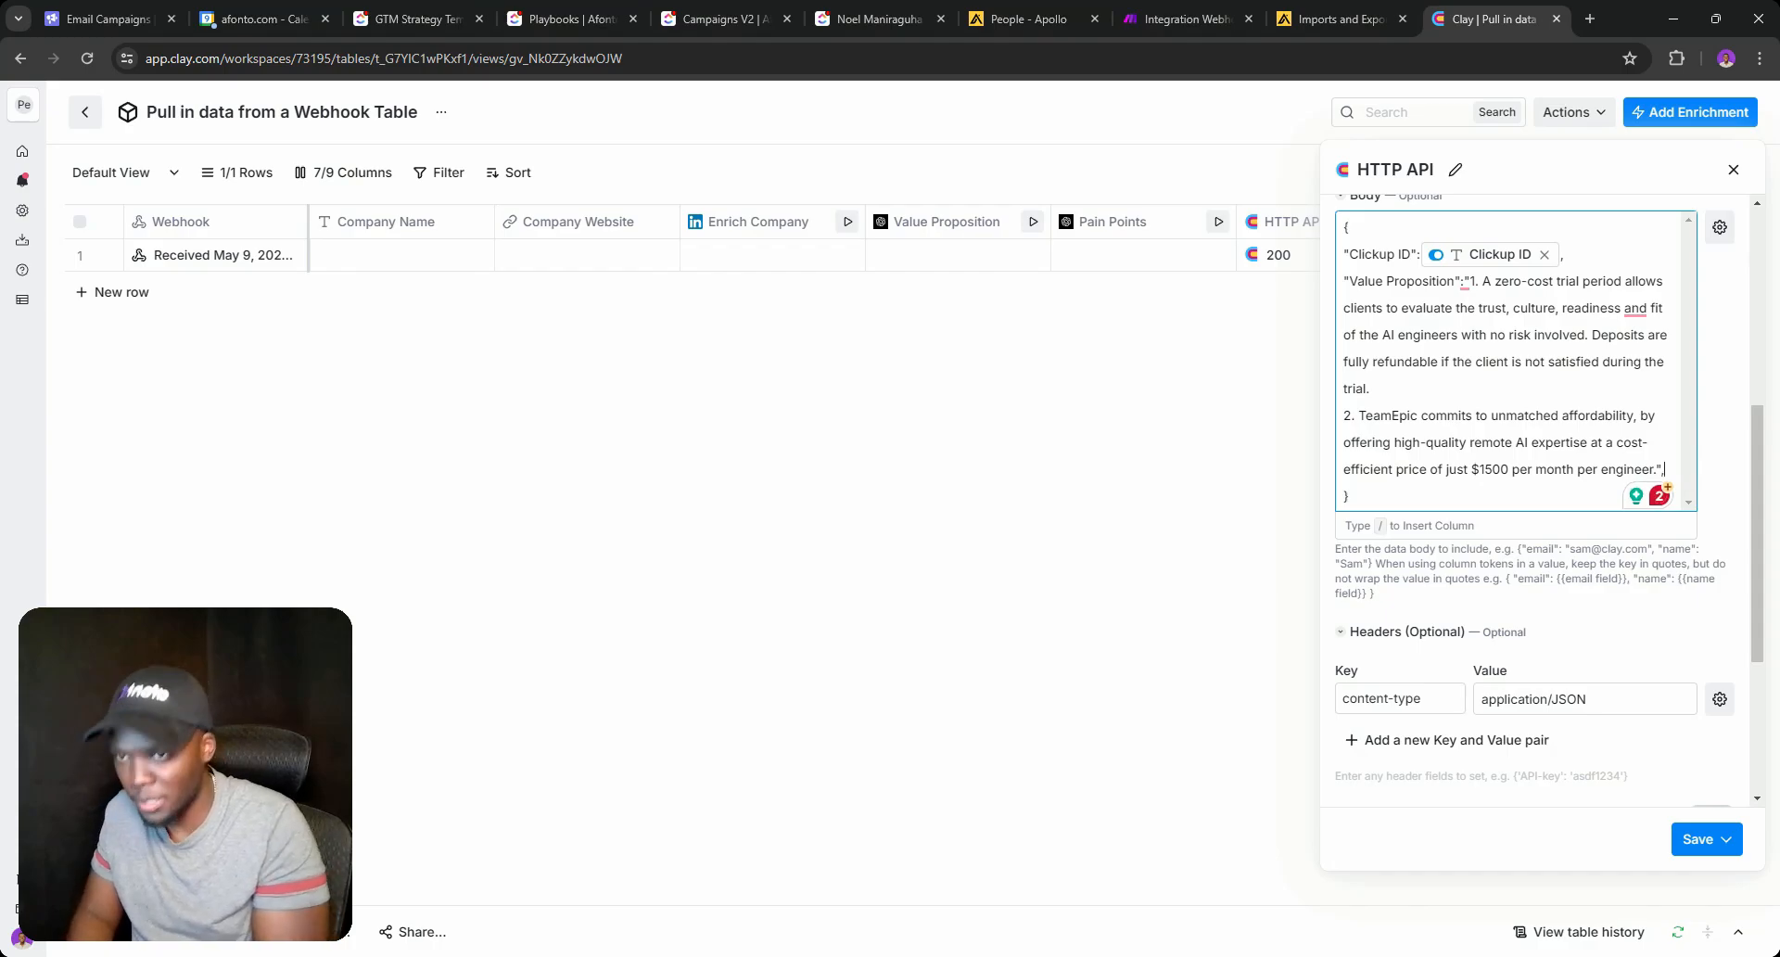
Add "Company Description":"N/A" and "Customer Pain Points":"N/A" to the request body.
{"action": "key", "text": "Return"}
{"action": "type", "text": "\"Company Des"}
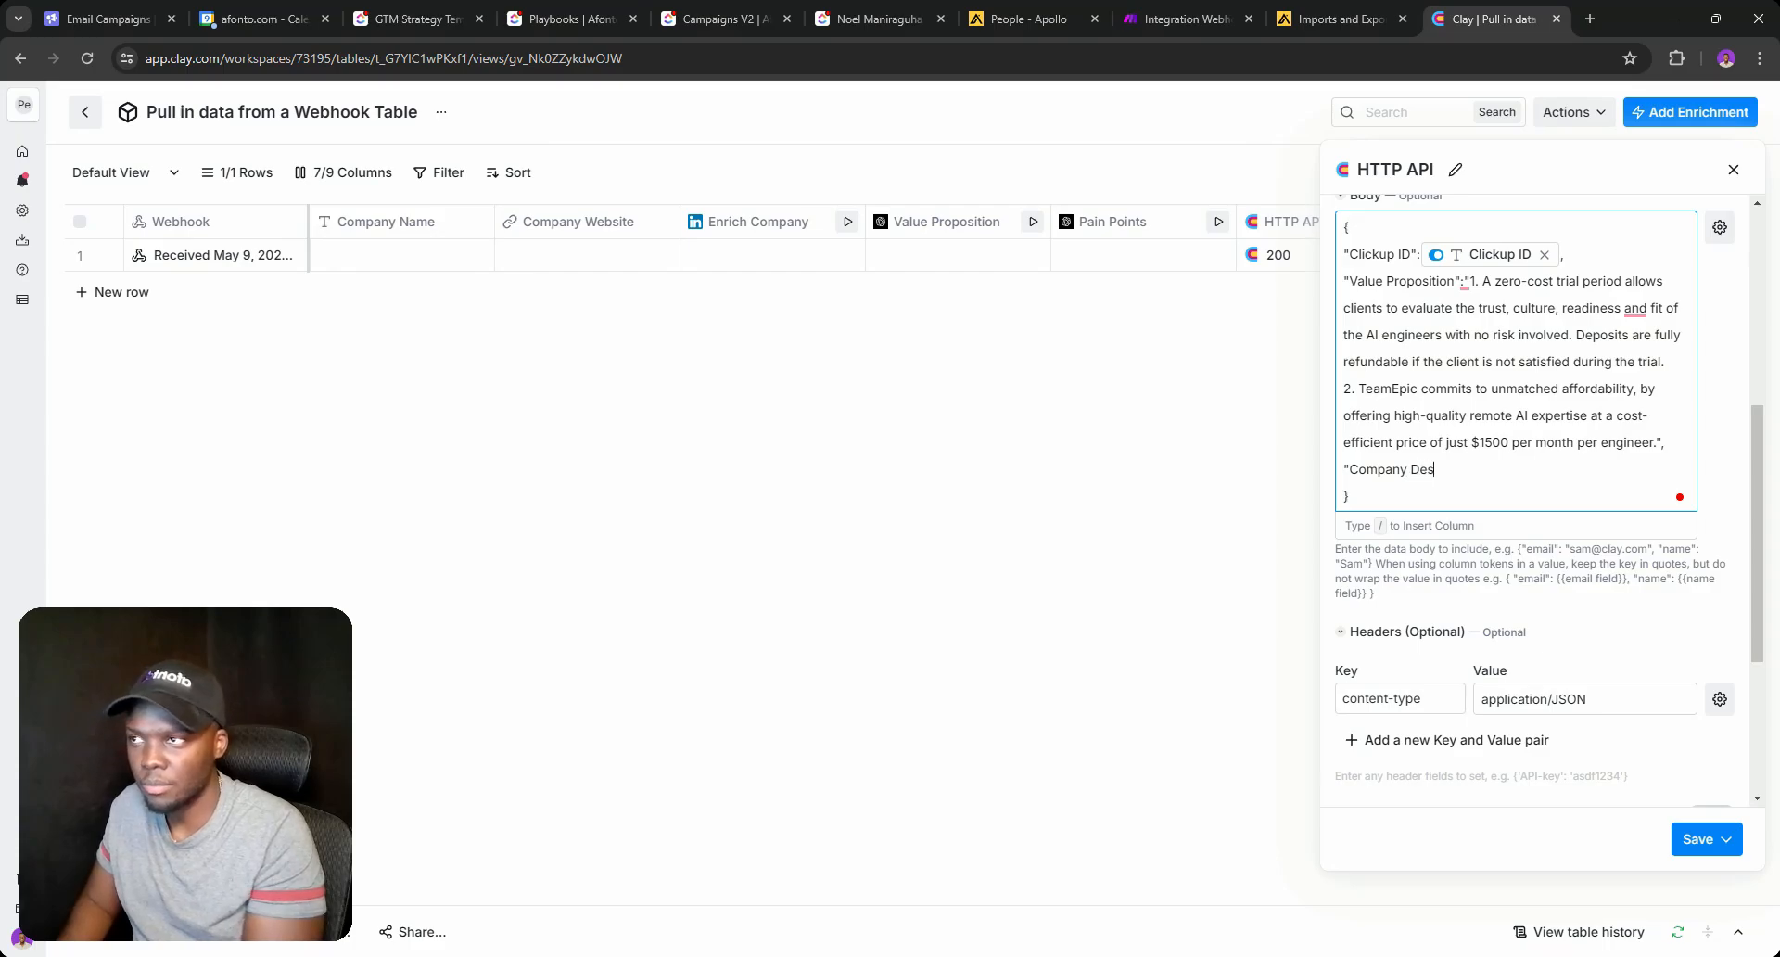
{"action": "type", "text": "cri"}
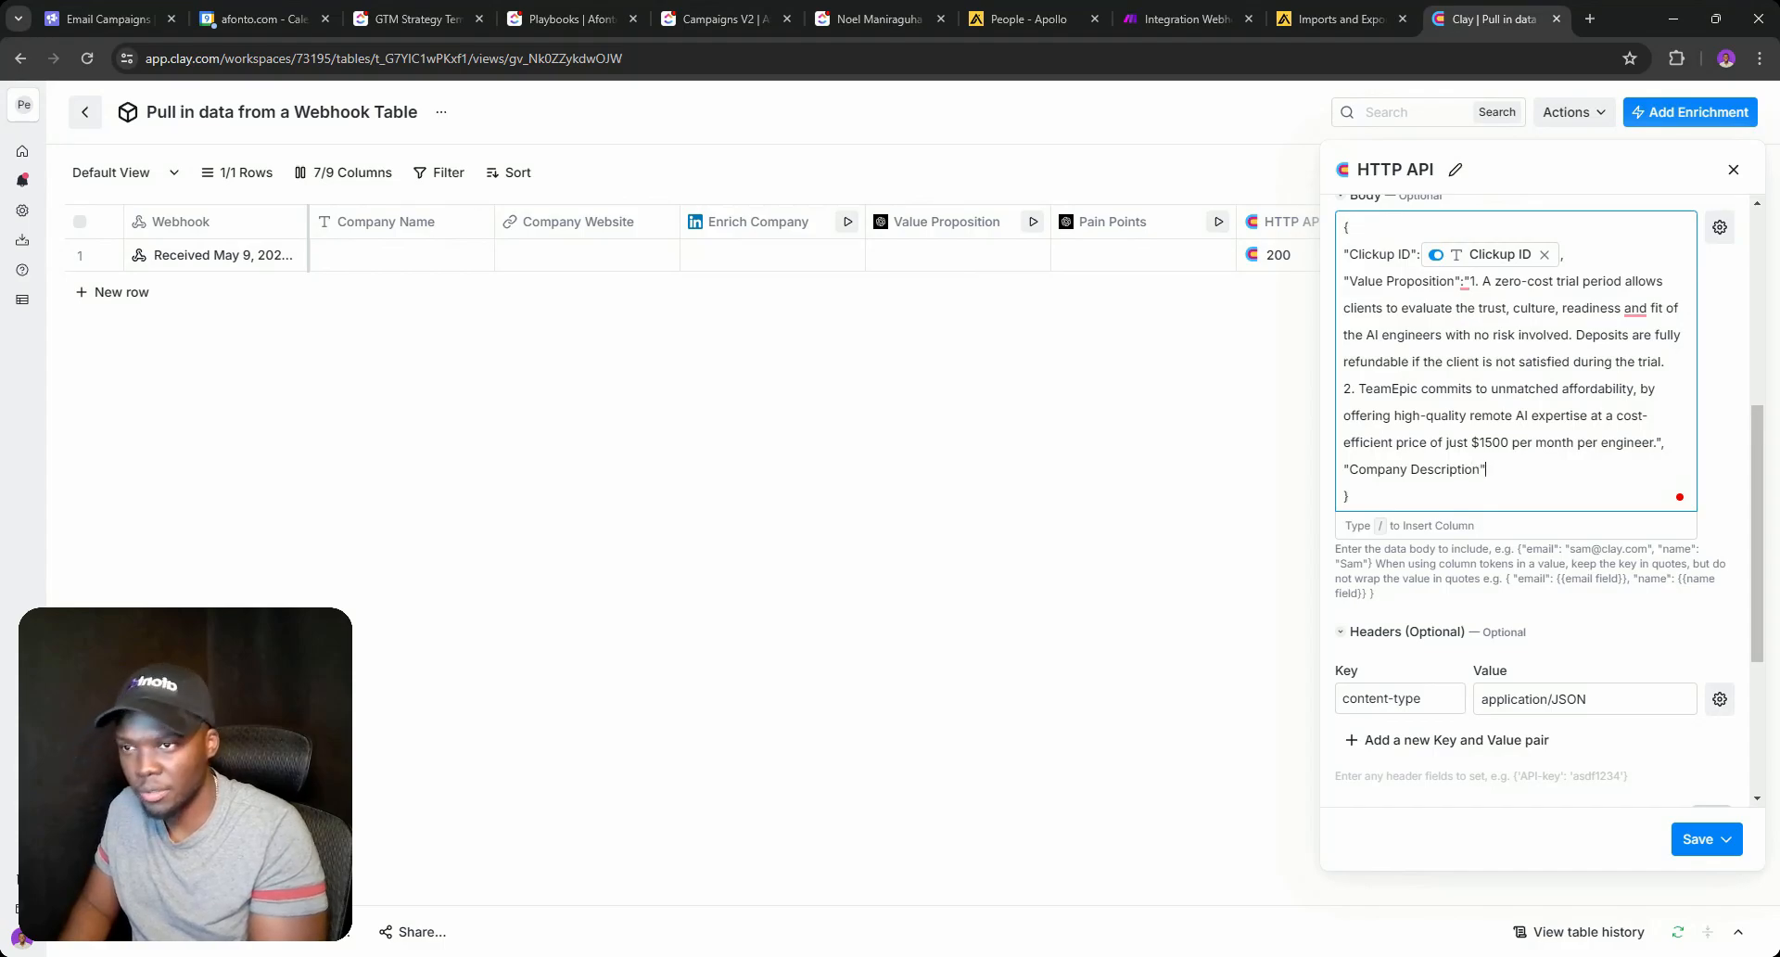
{"action": "type", "text": "ption\":\""}
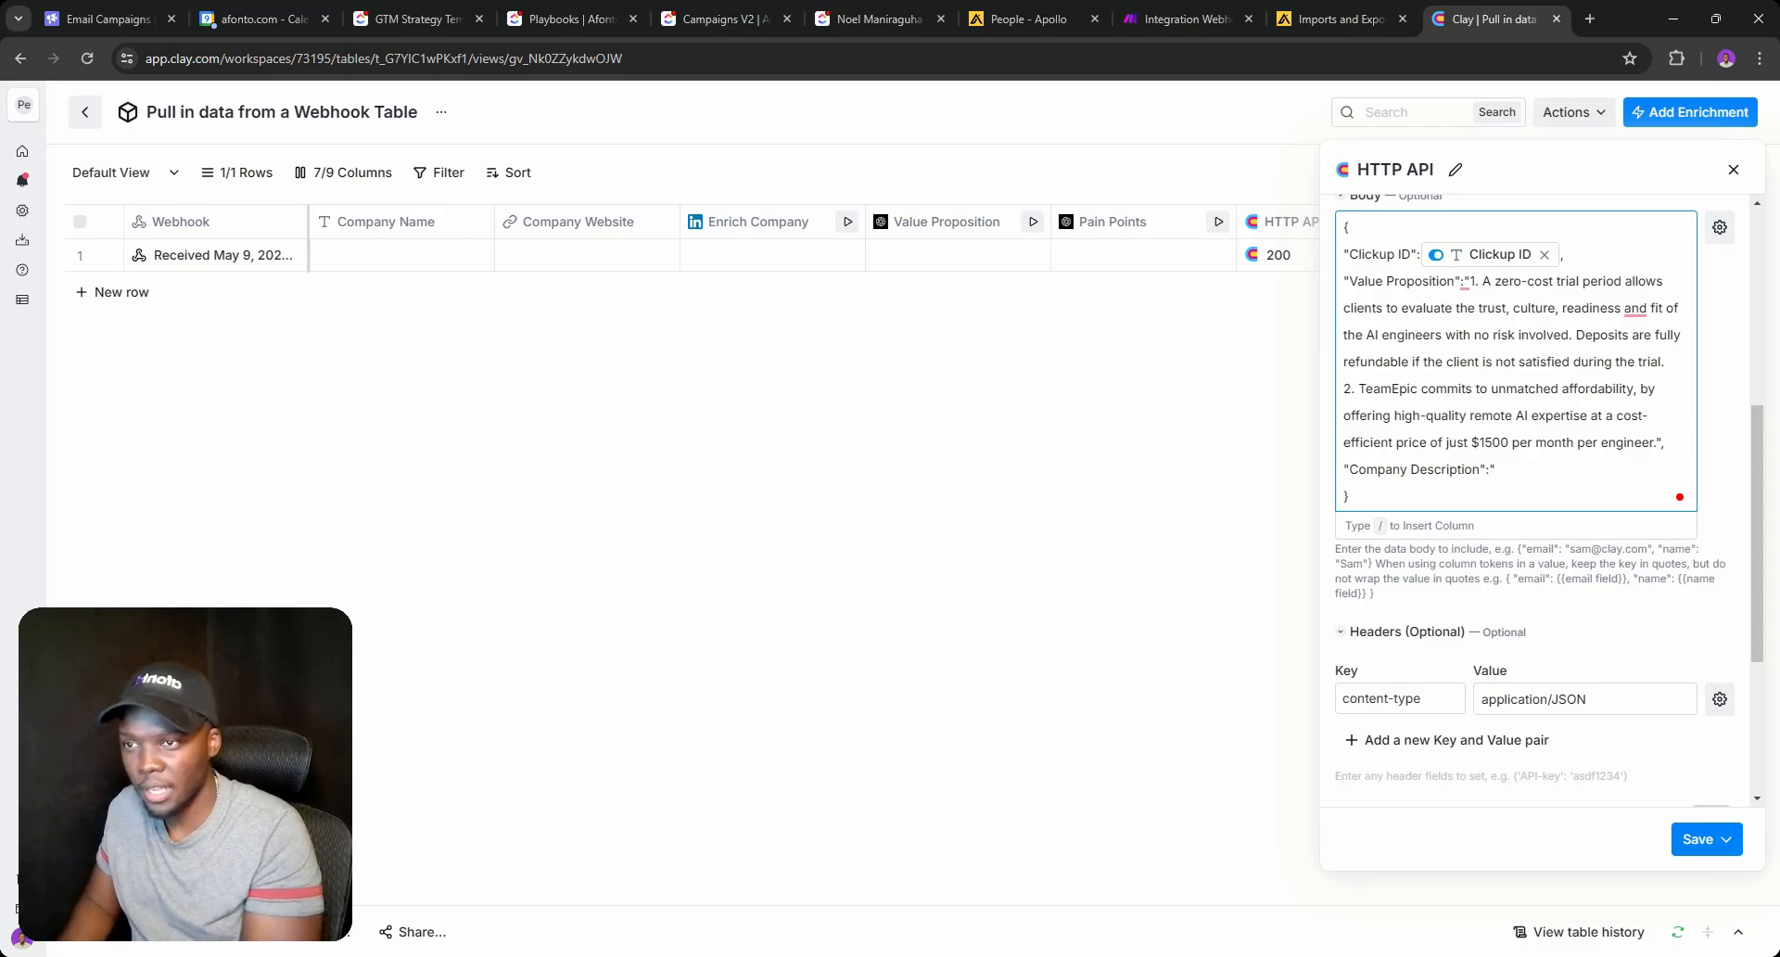
{"action": "type", "text": "N/A\""}
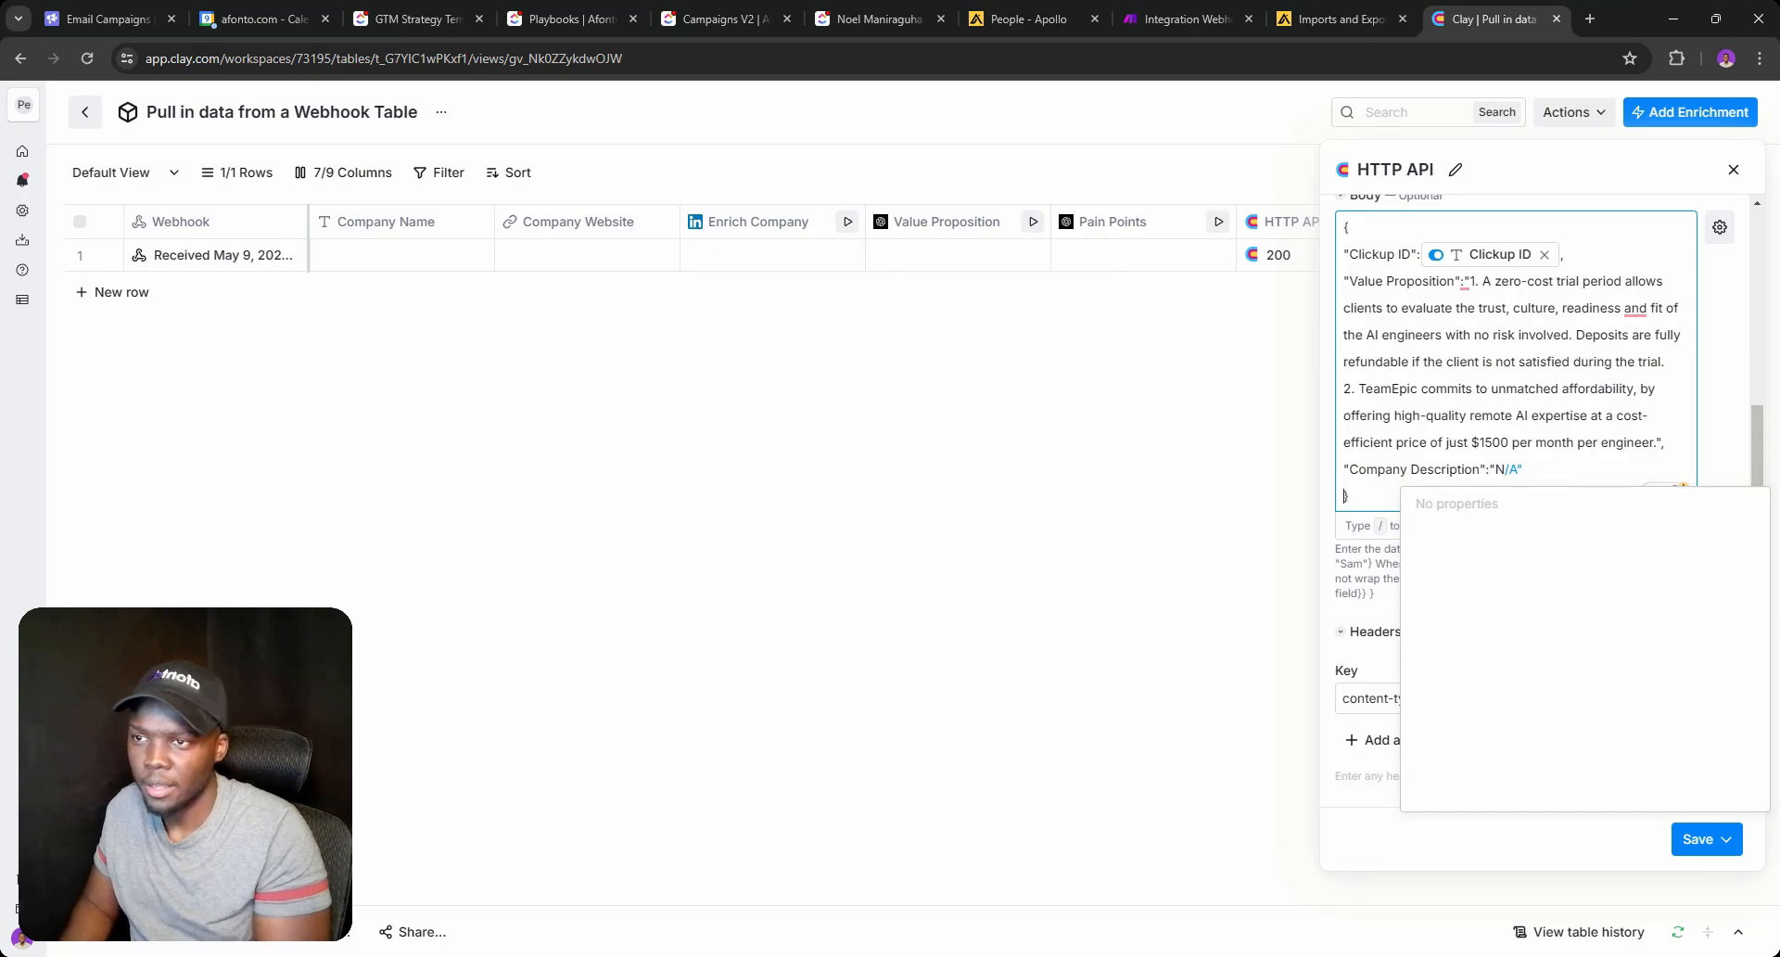
{"action": "key", "text": "Escape"}
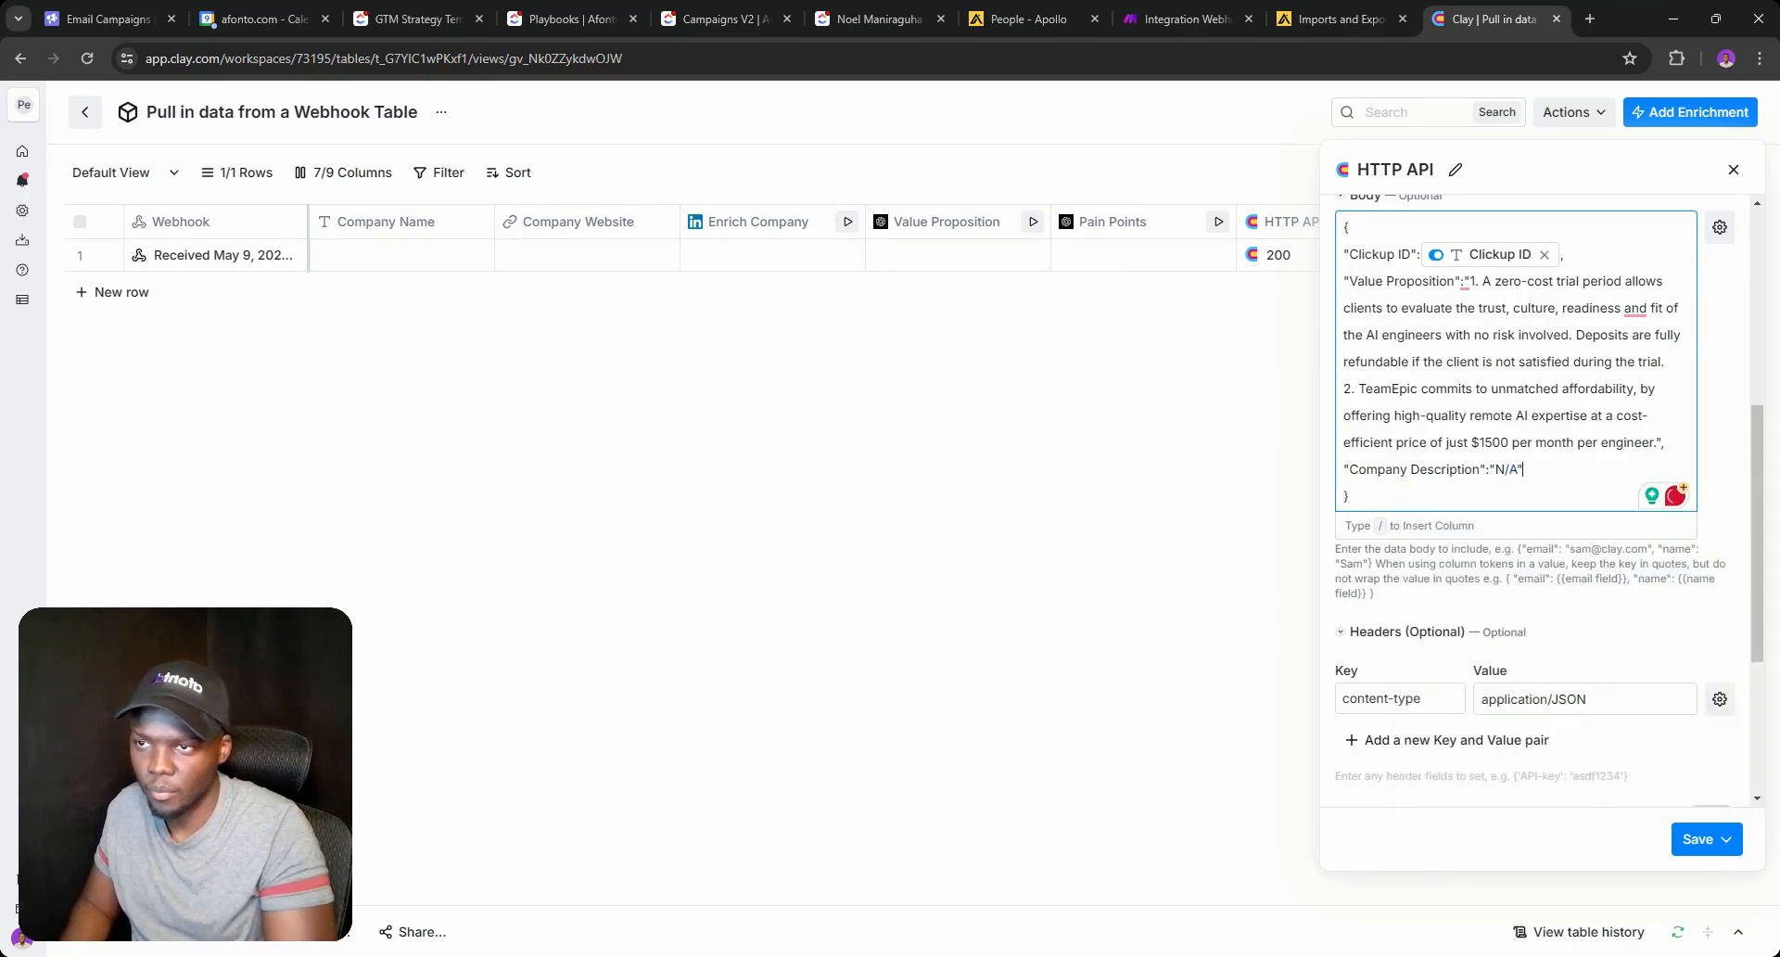
{"action": "type", "text": ","}
{"action": "key", "text": "Return"}
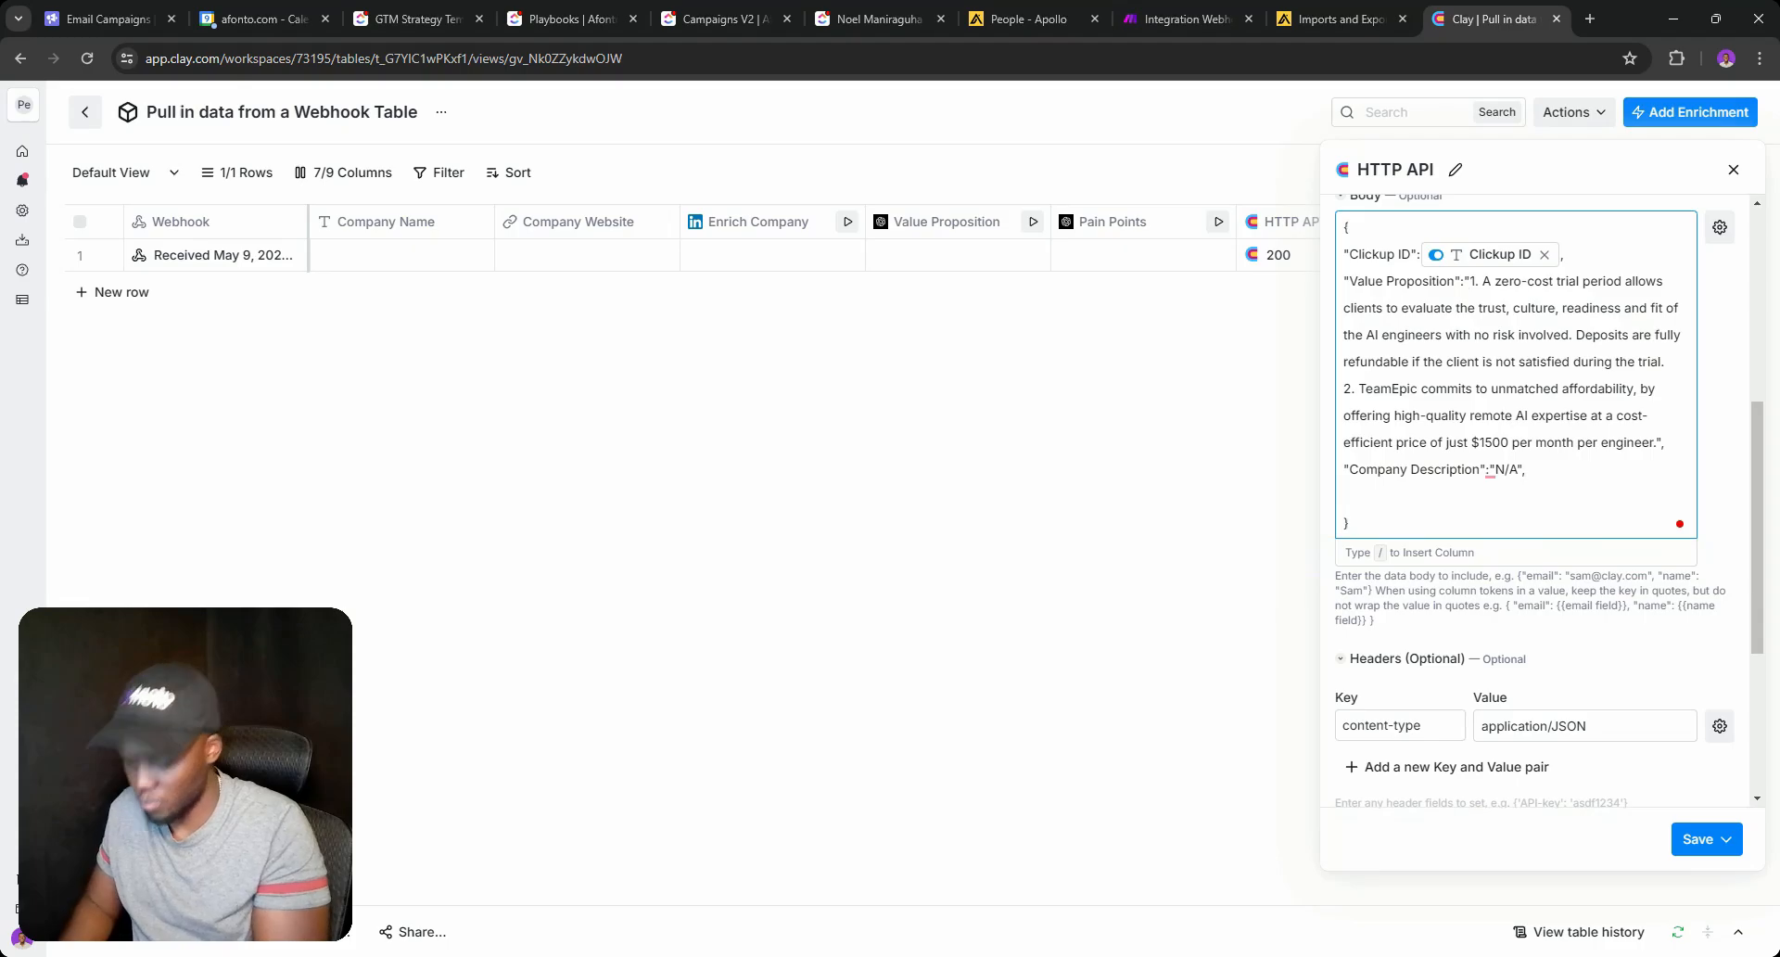
{"action": "type", "text": "\"Customer Pain Points\":"}
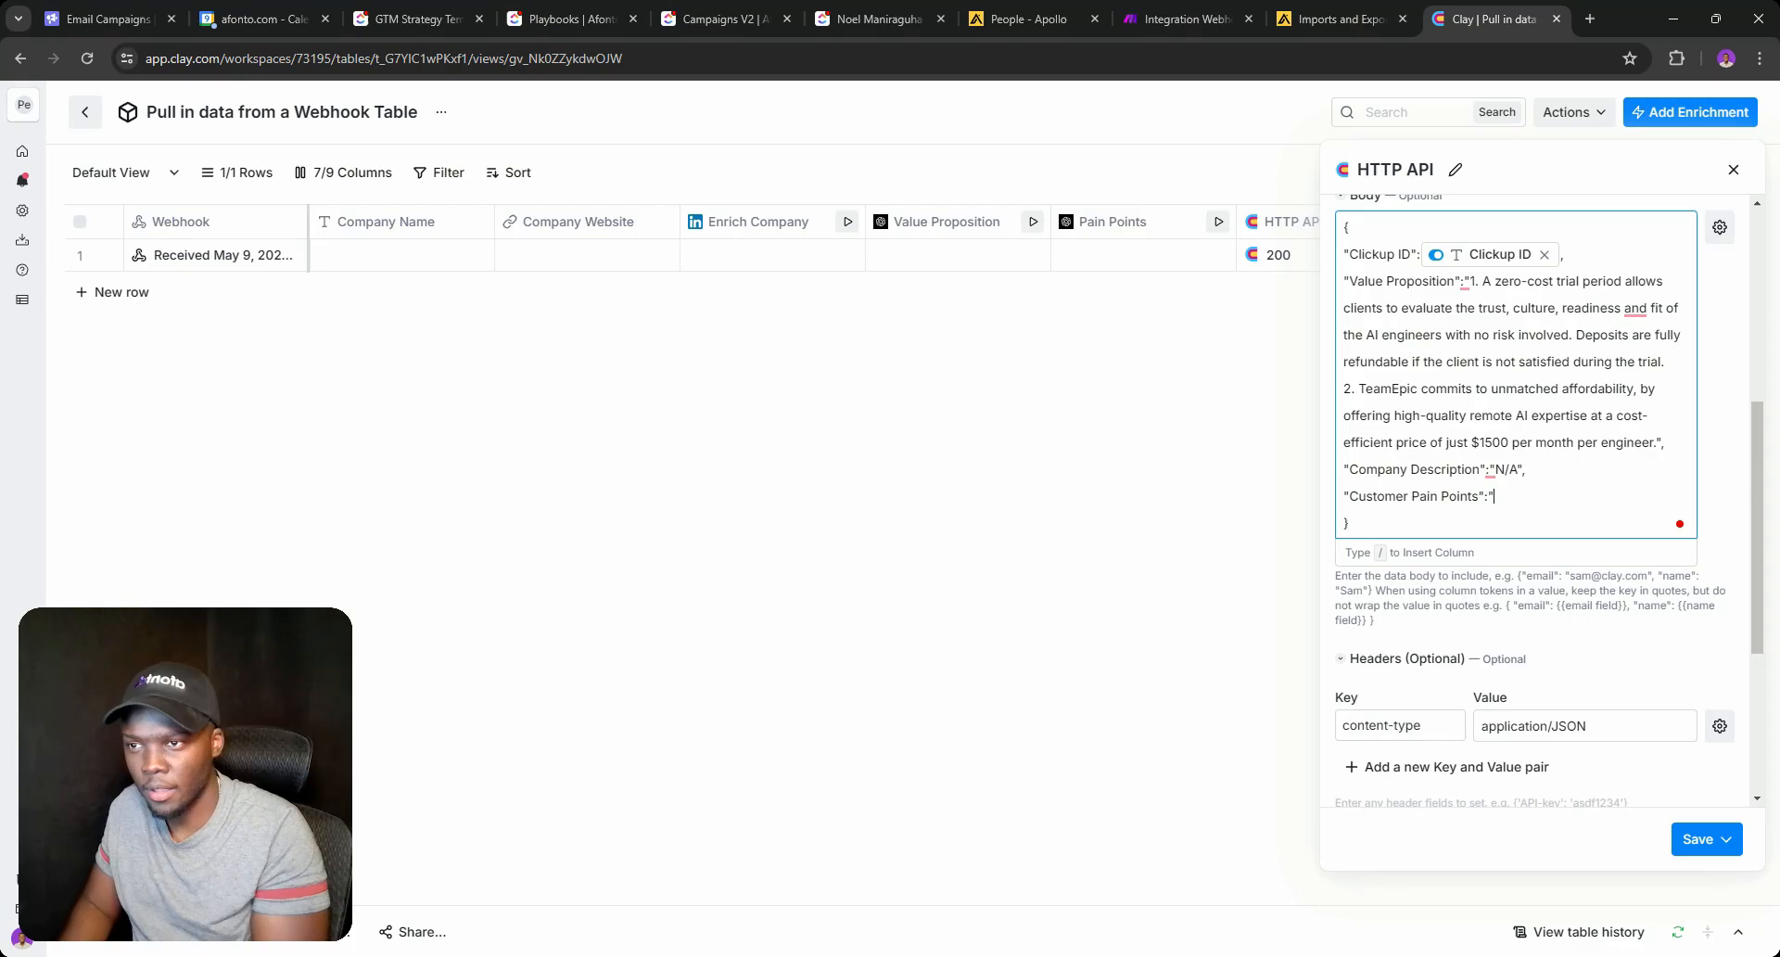
{"action": "type", "text": "N/A"}
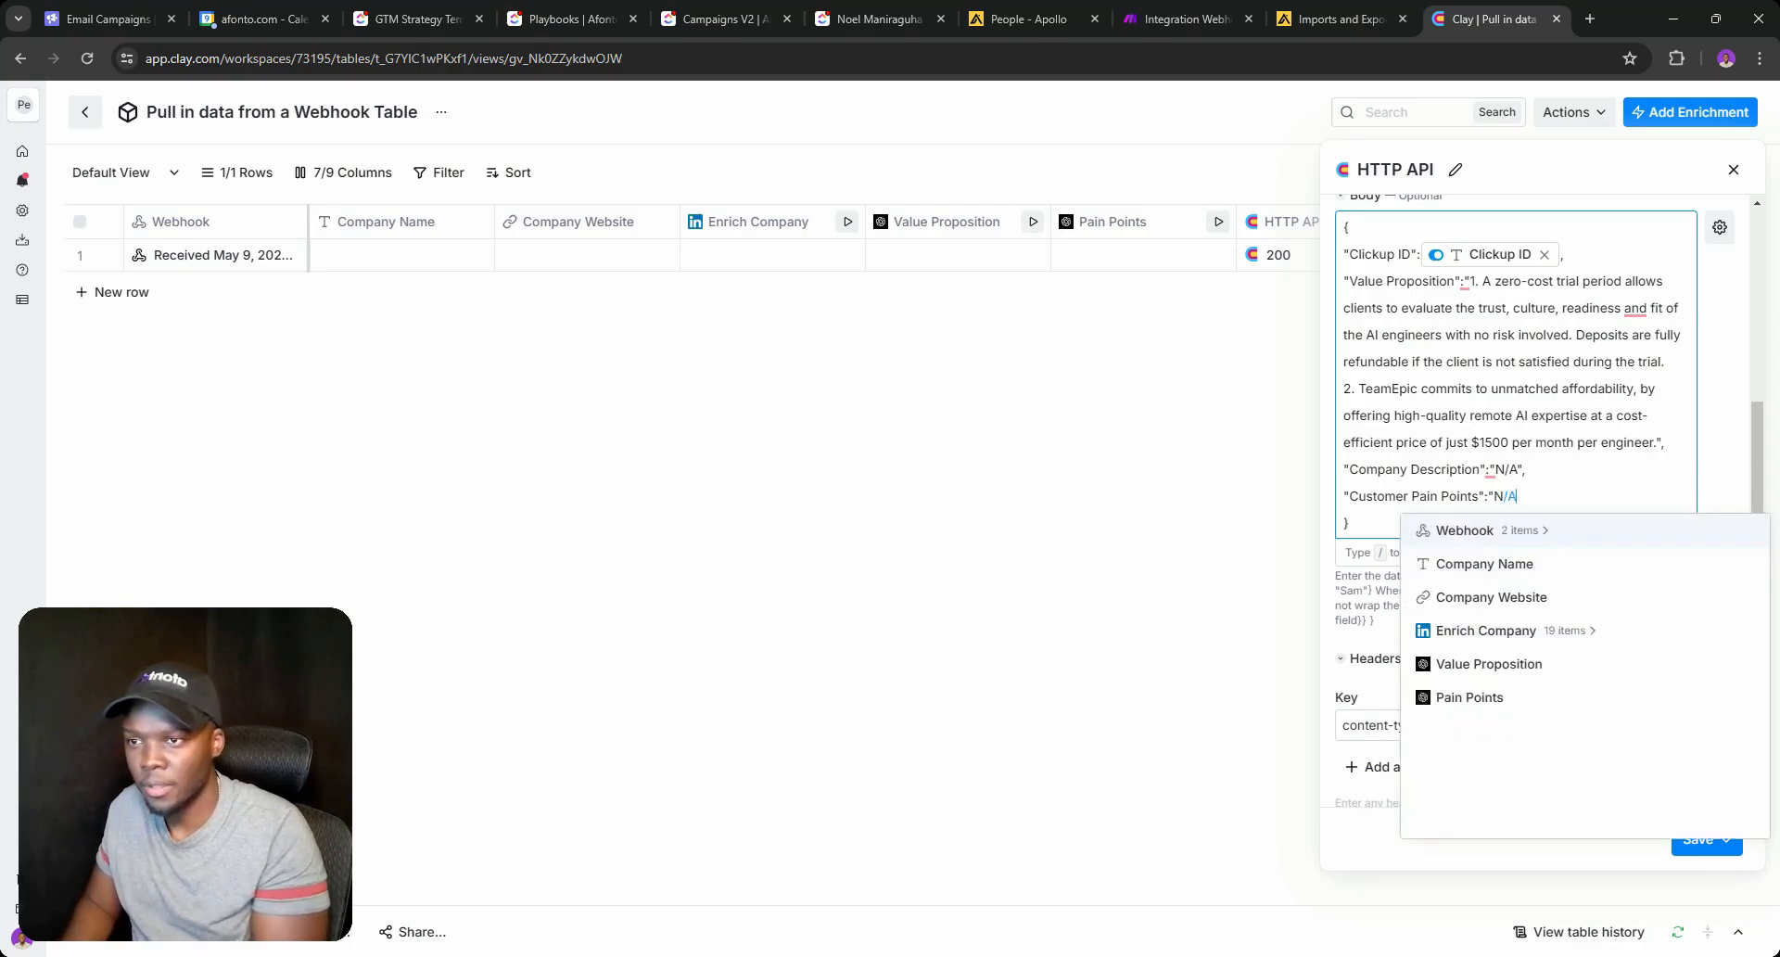
{"action": "type", "text": "\""}
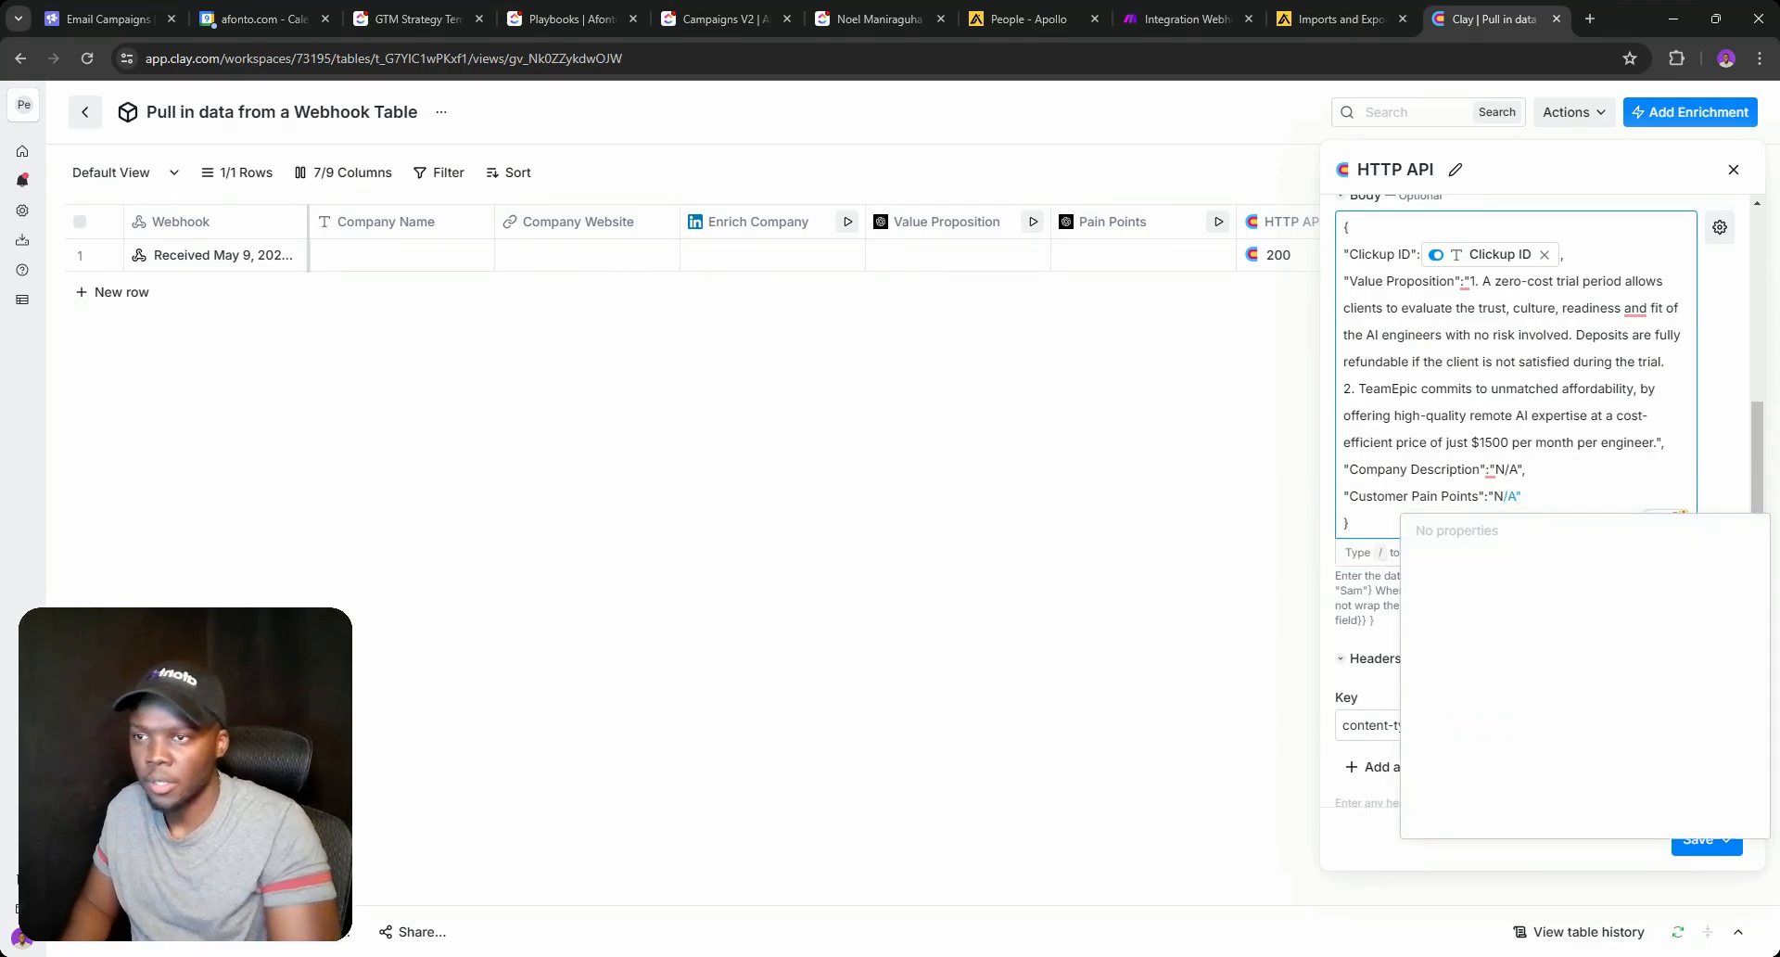
{"action": "left_click", "coordinate": [1525, 470]}
Save the HTTP API enrichment without running it.
{"action": "left_click", "coordinate": [1725, 839]}
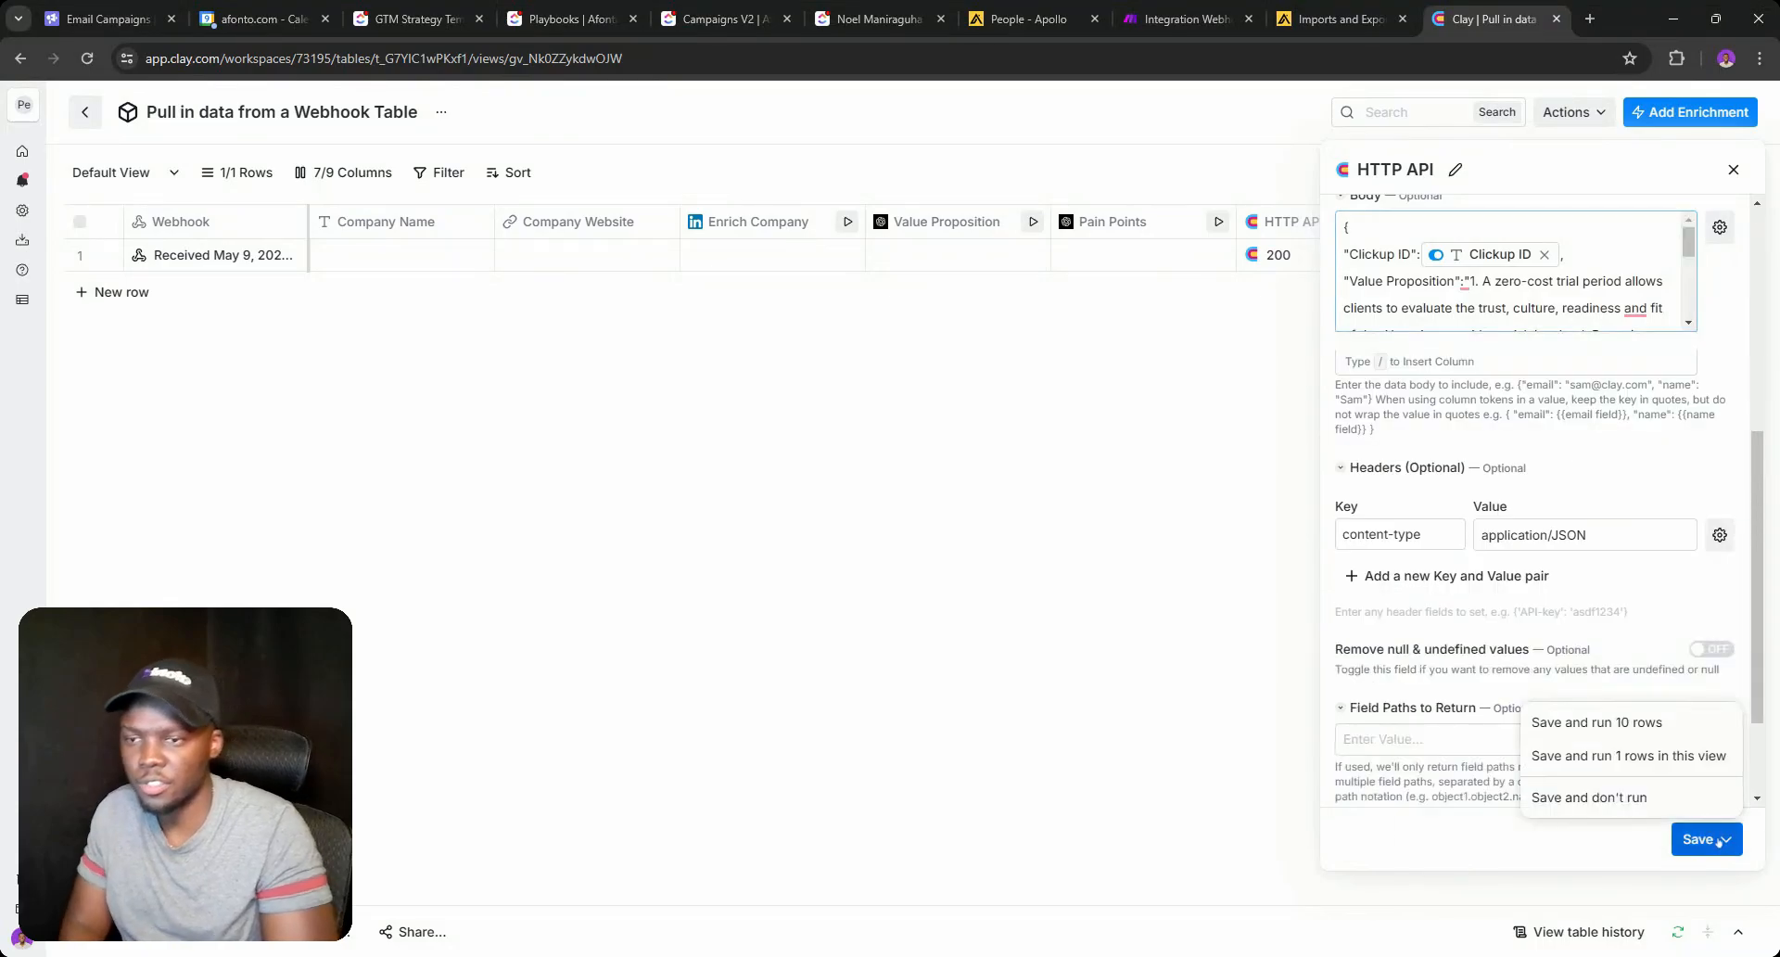
{"action": "left_click", "coordinate": [1668, 794]}
{"action": "left_click", "coordinate": [1397, 259]}
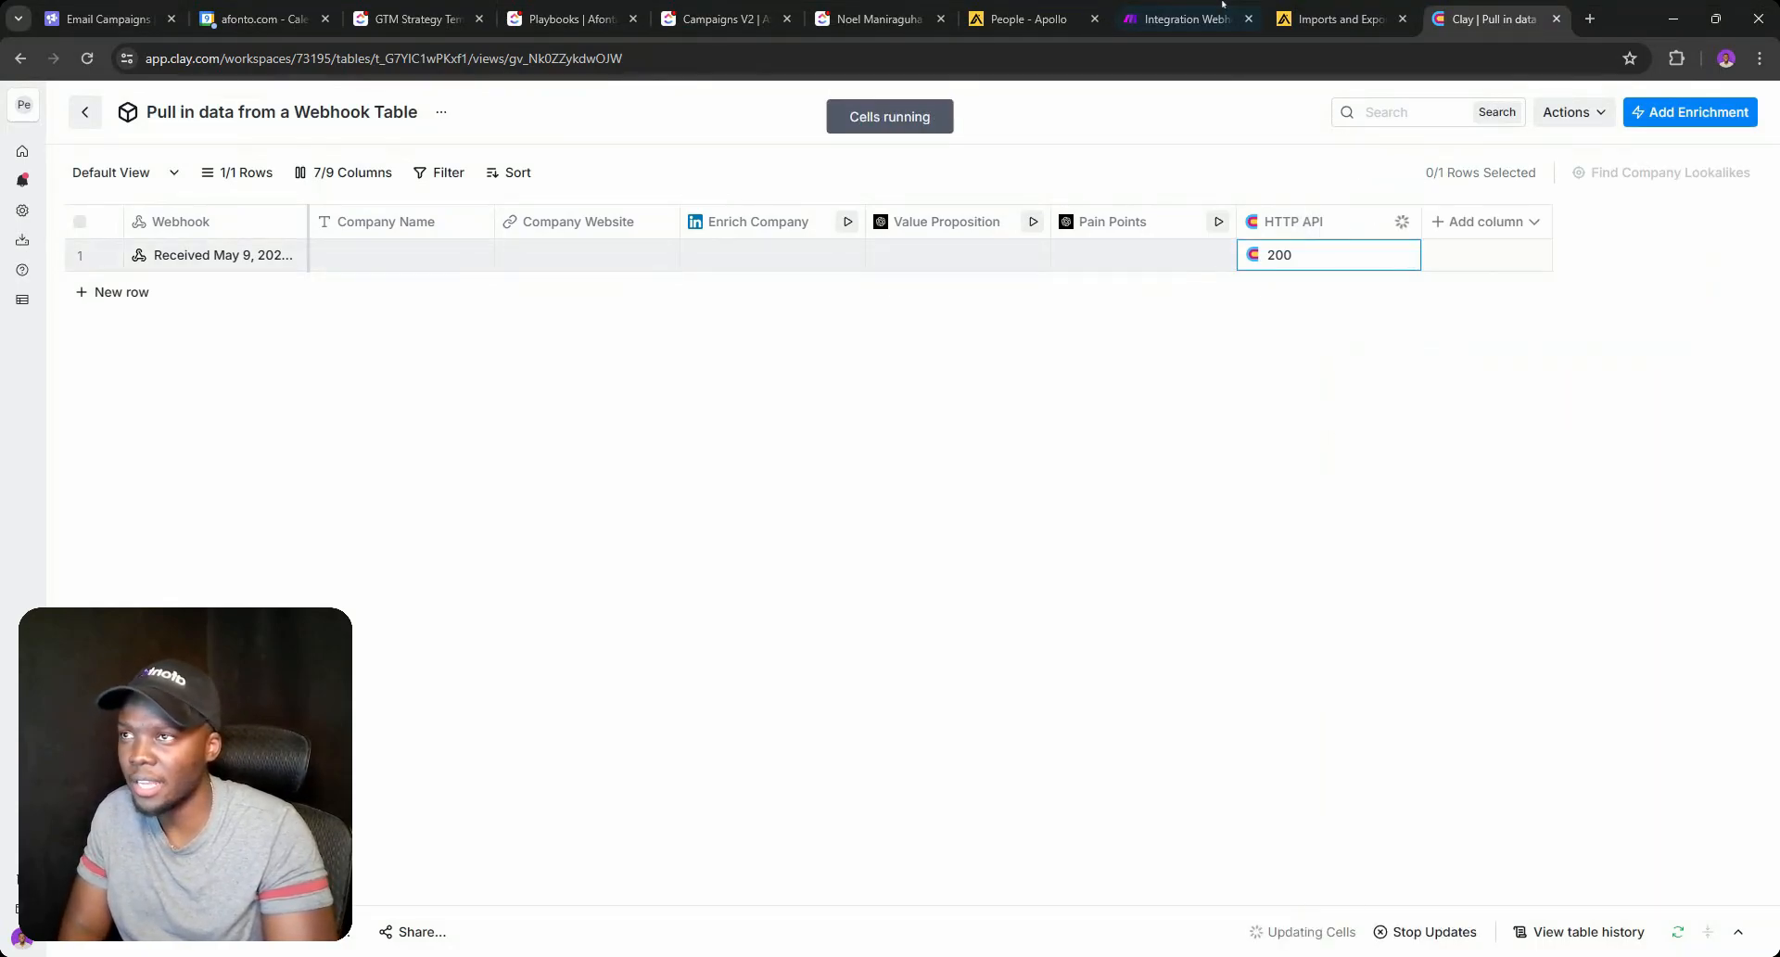
{"action": "left_click", "coordinate": [1186, 19]}
Run only the Webhooks module again on the queued data.
{"action": "right_click", "coordinate": [477, 336]}
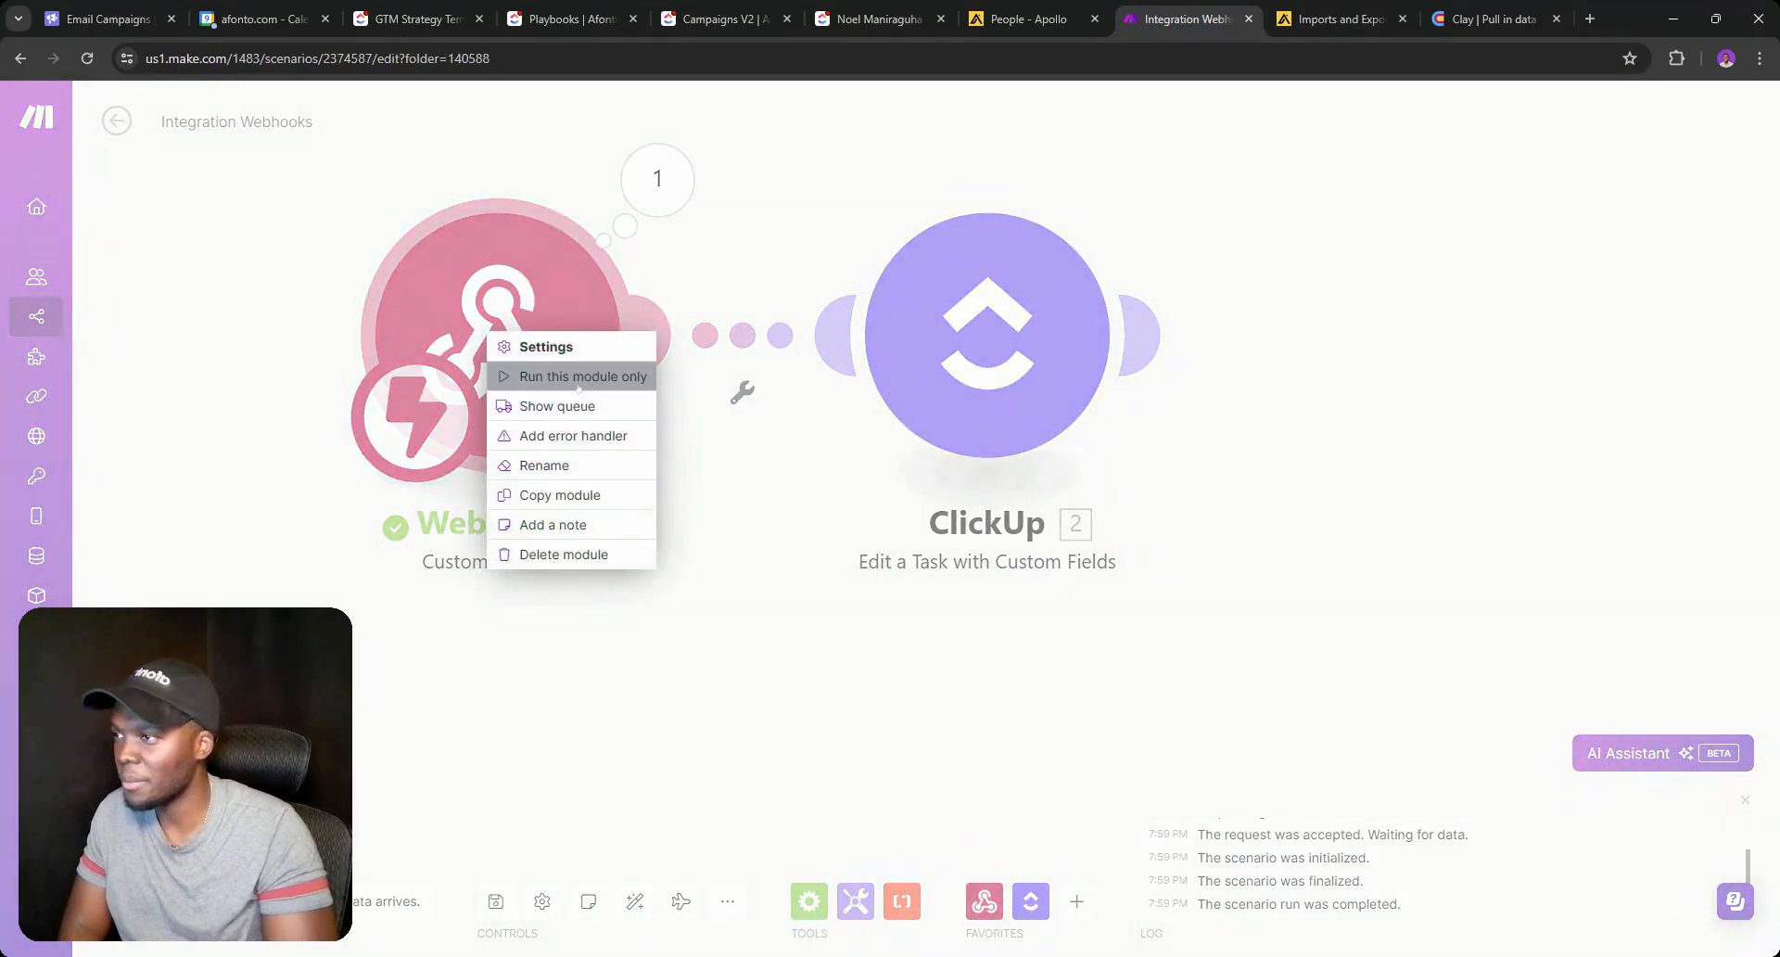
{"action": "left_click", "coordinate": [547, 377]}
{"action": "left_click", "coordinate": [568, 916]}
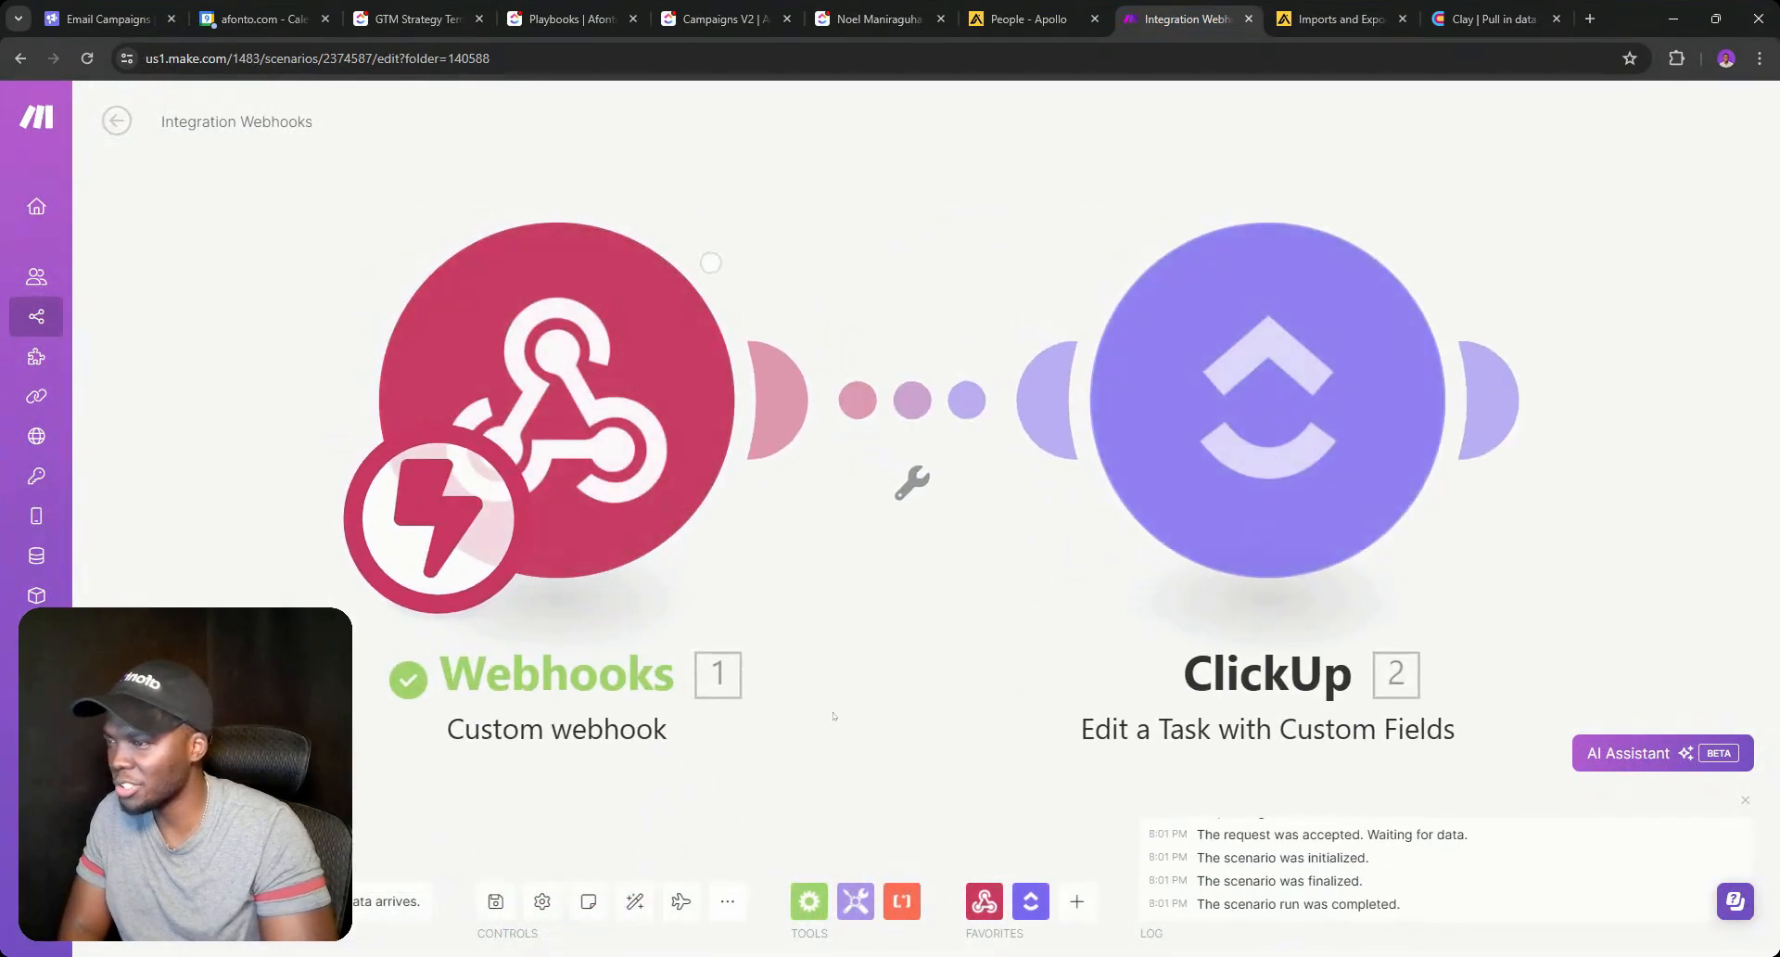
{"action": "left_click_drag", "start_coordinate": [850, 604], "coordinate": [711, 578]}
Map Company Description, Customer Pain Points and Value Proposition into Company Overview, Customer Pain Points and Client Value Prop.
{"action": "left_click", "coordinate": [1039, 366]}
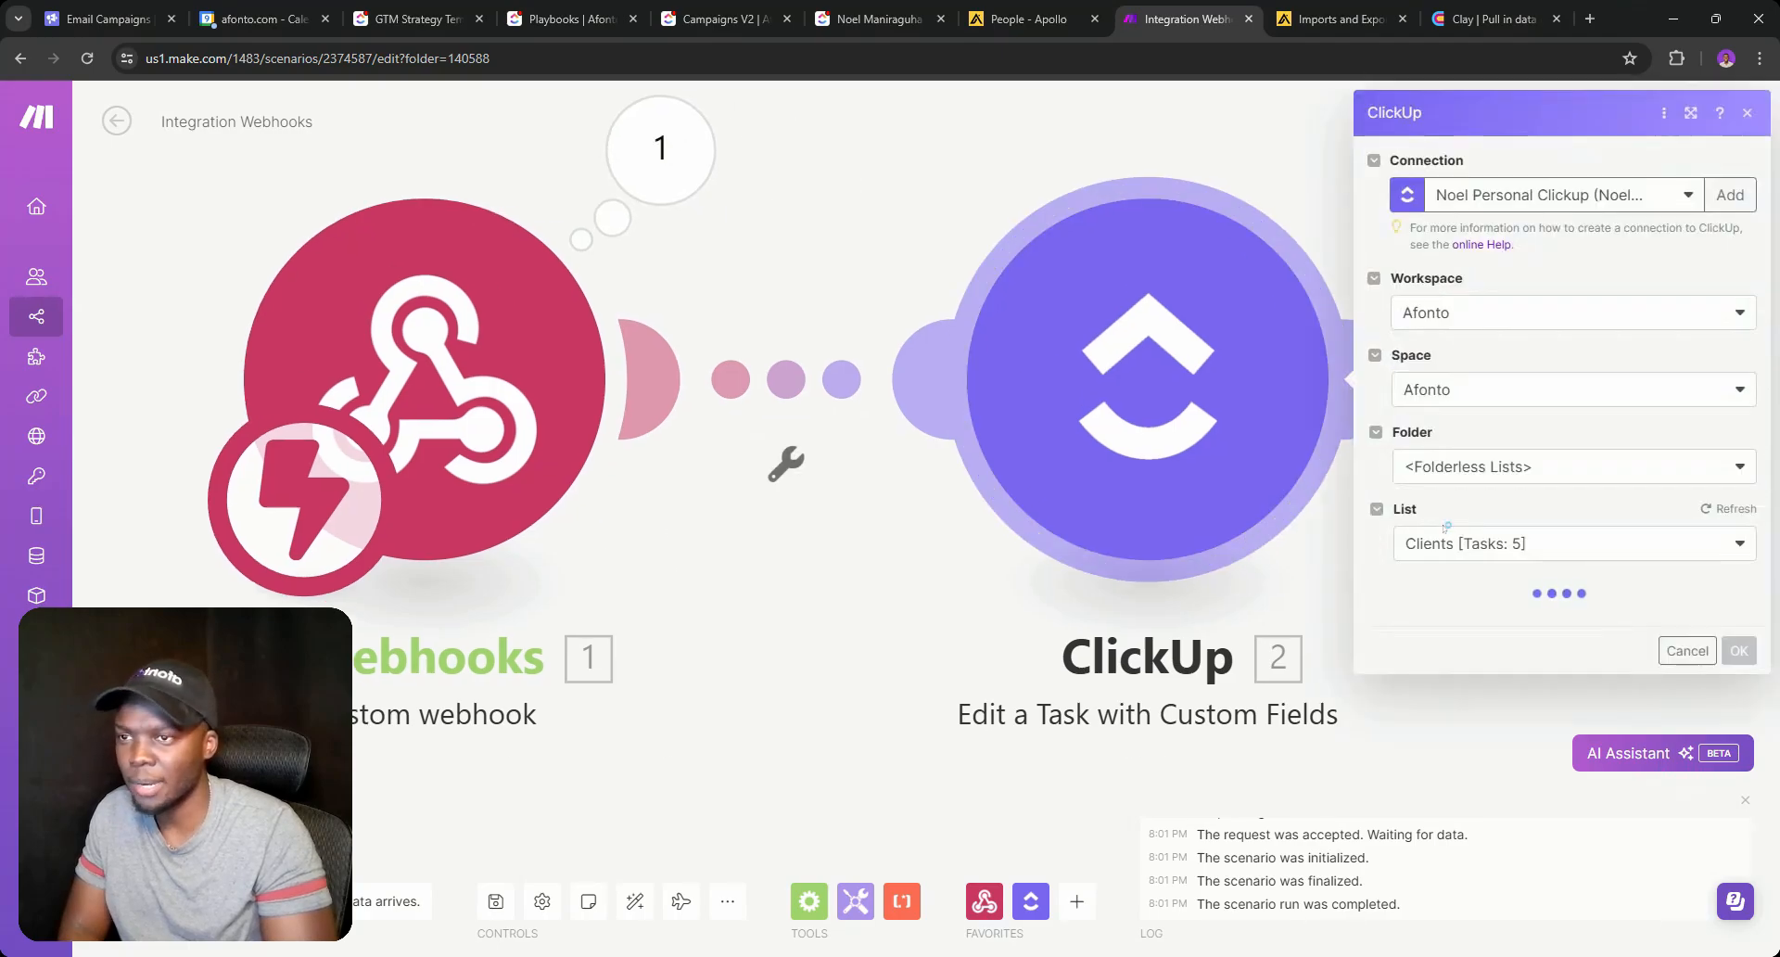
{"action": "scroll", "coordinate": [1483, 594], "scroll_direction": "down", "scroll_amount": 15}
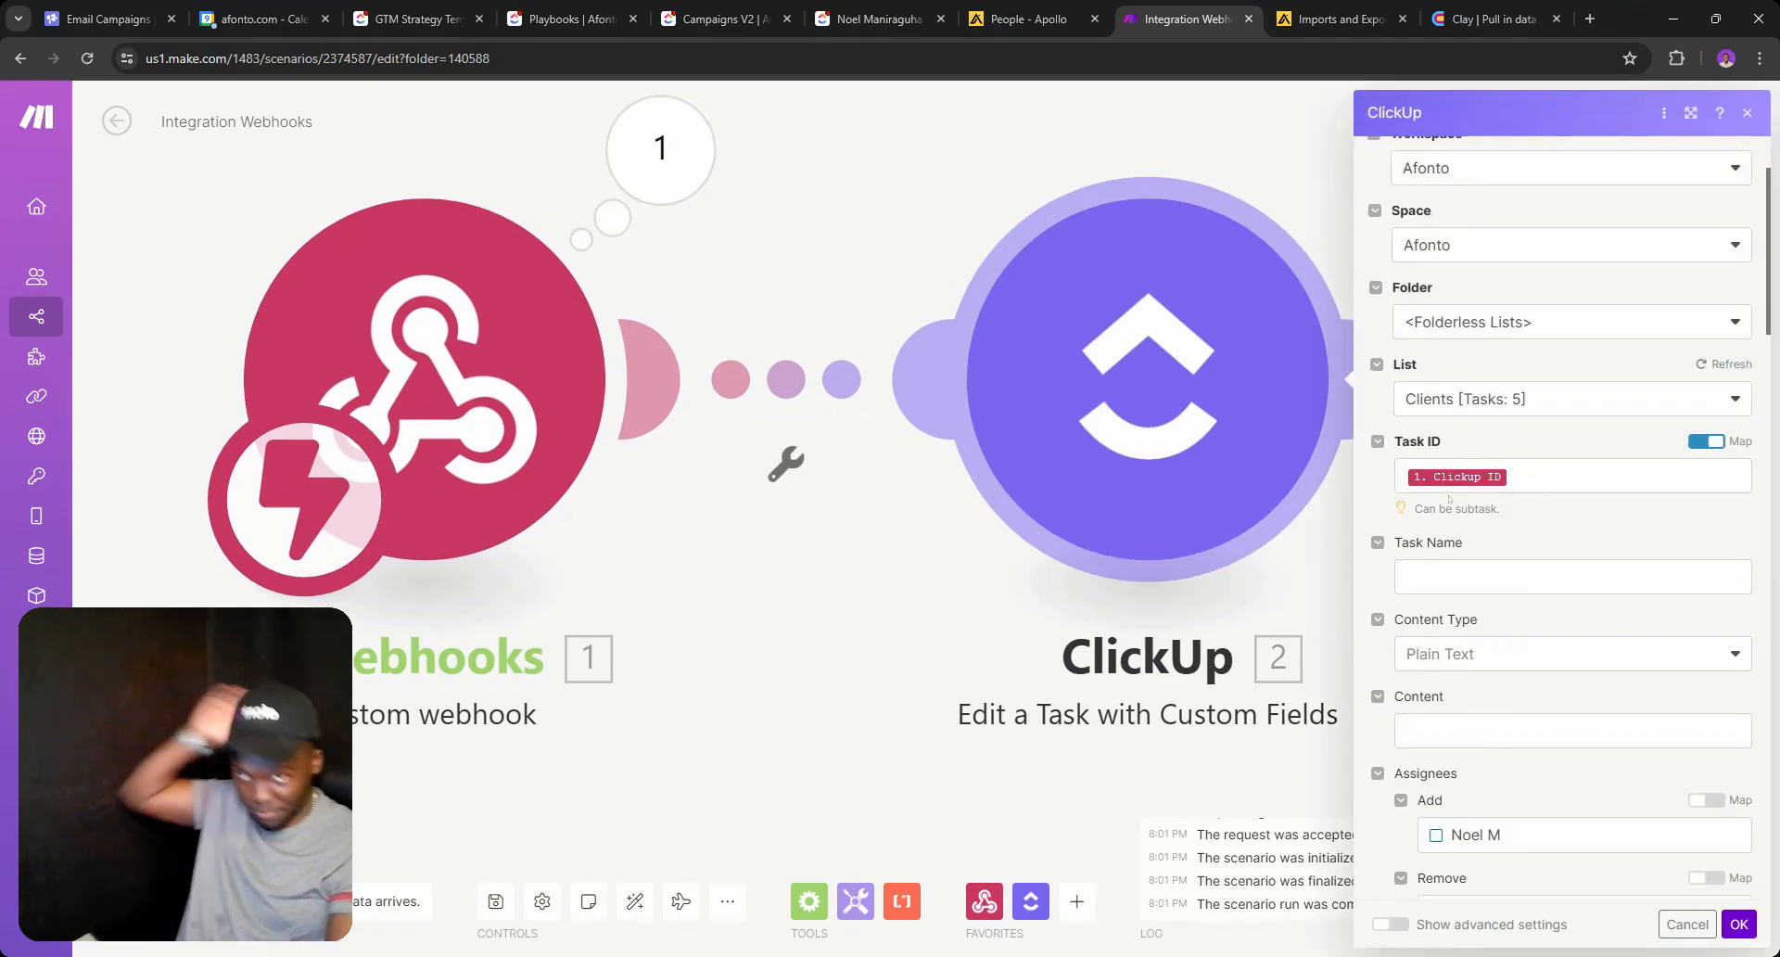
{"action": "scroll", "coordinate": [1499, 646], "scroll_direction": "down", "scroll_amount": 1}
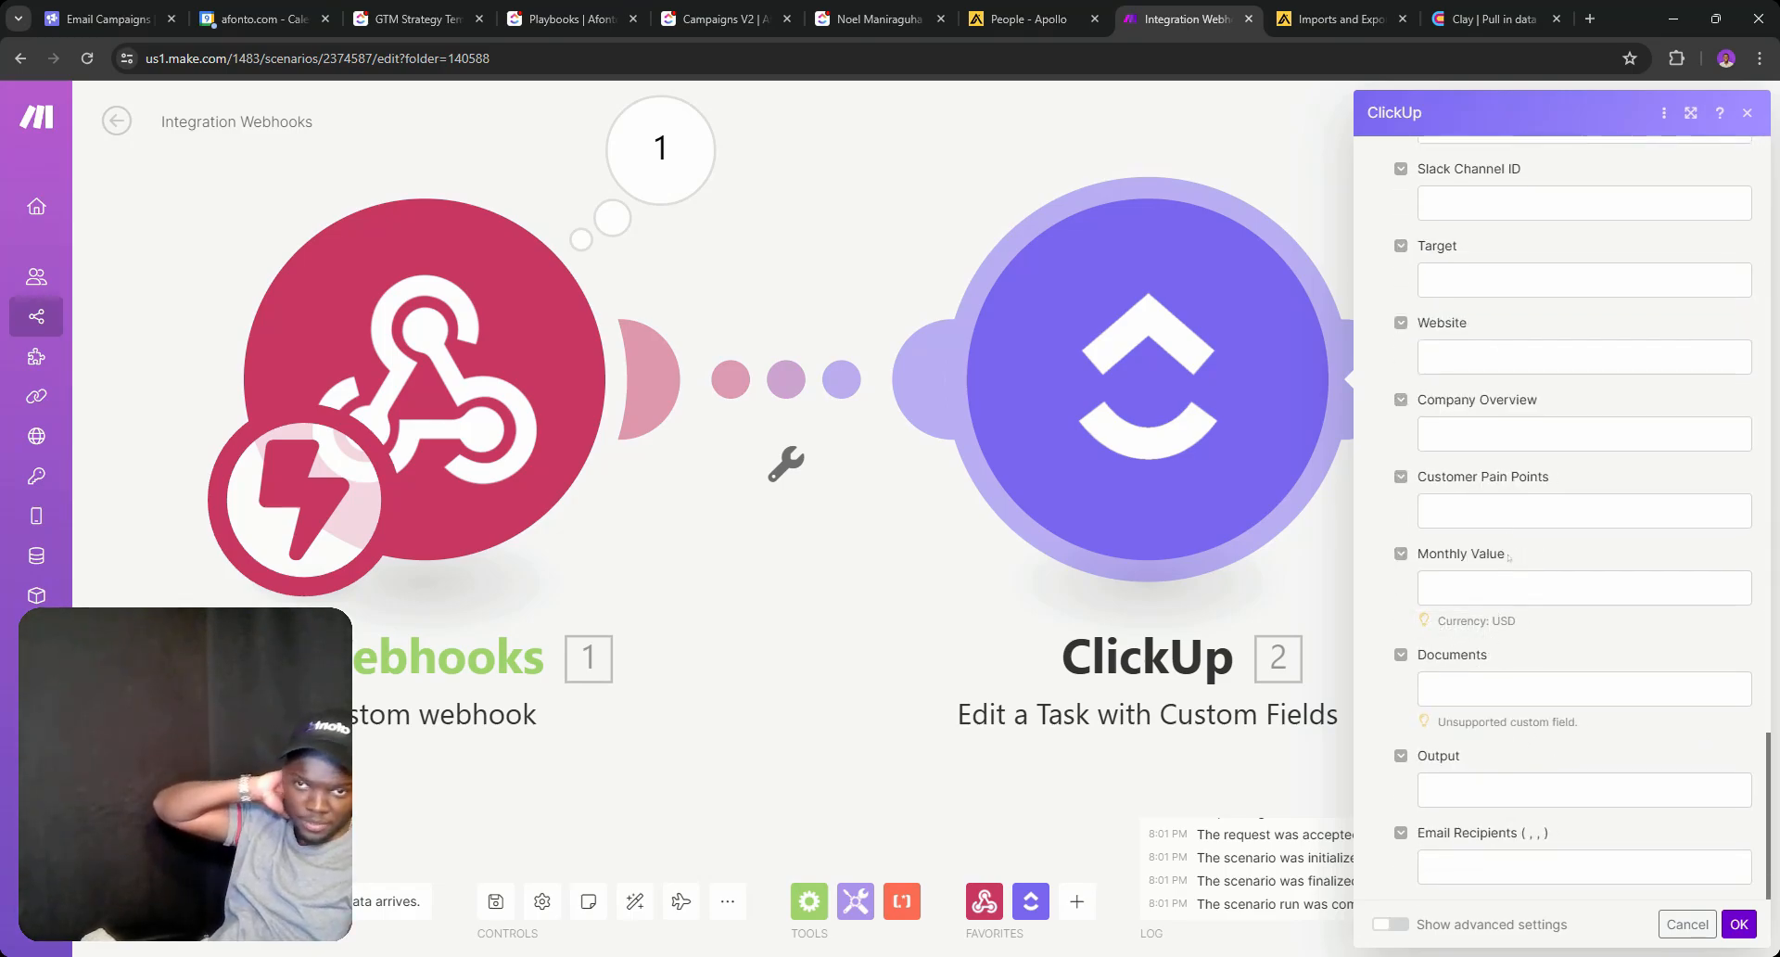
{"action": "left_click", "coordinate": [1557, 434]}
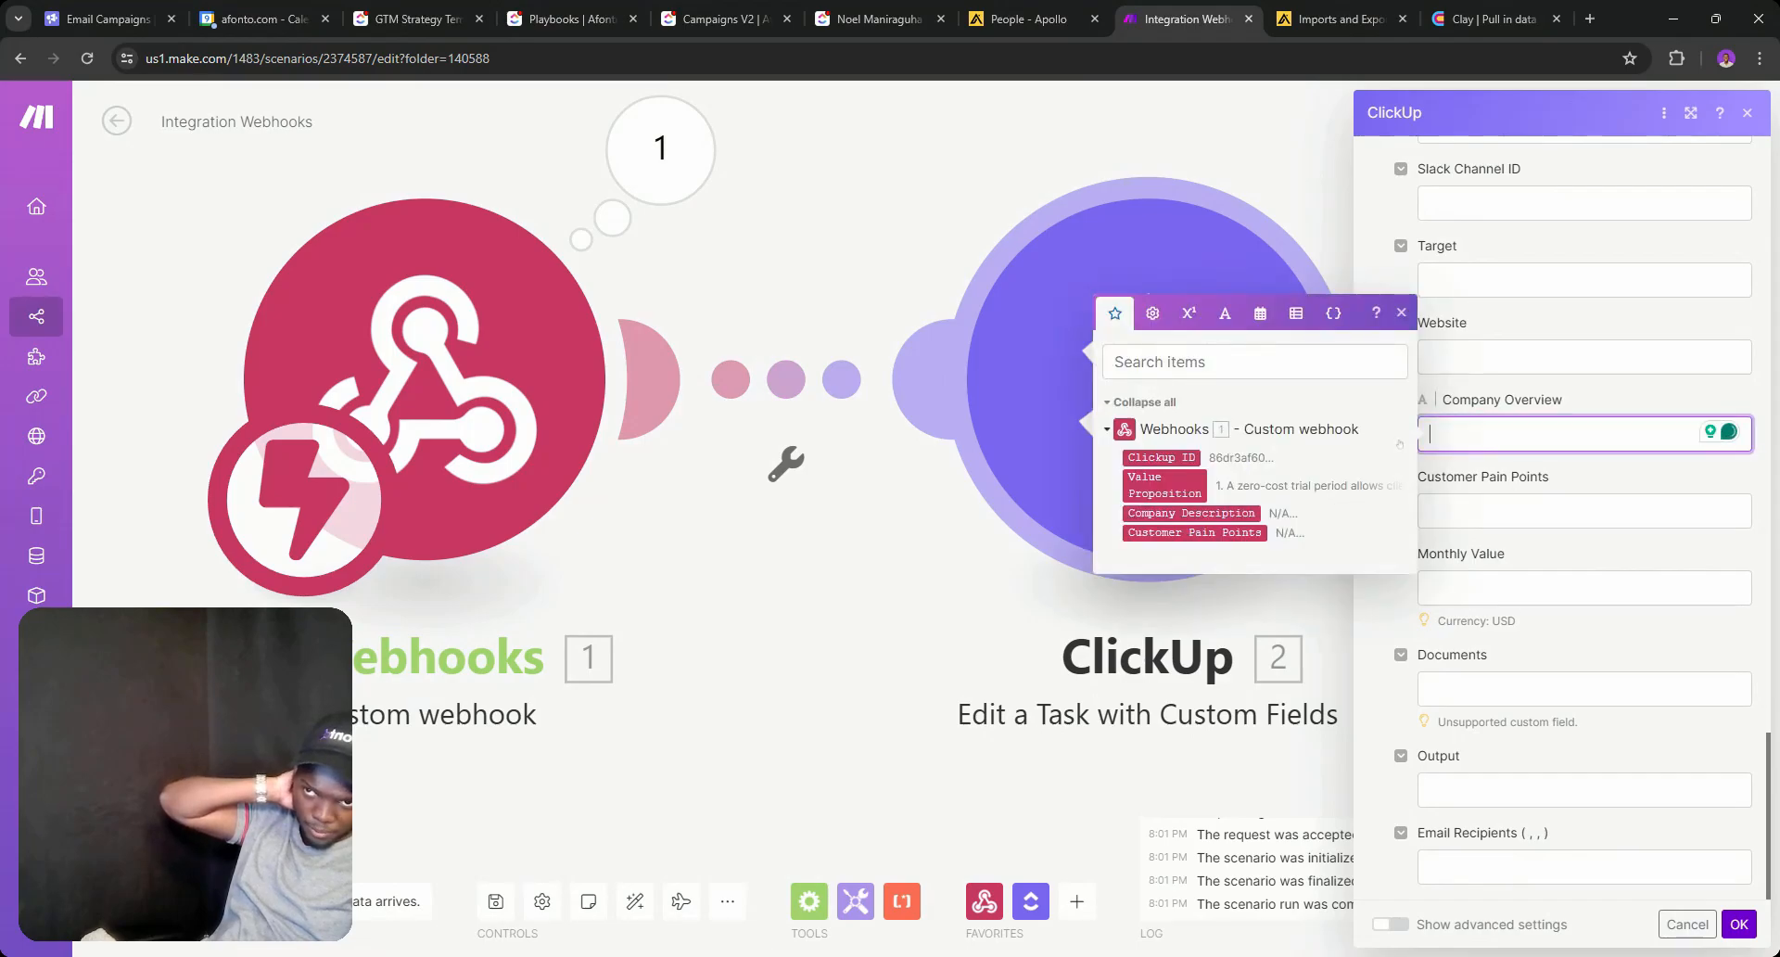
{"action": "left_click", "coordinate": [1190, 513]}
{"action": "left_click", "coordinate": [1446, 510]}
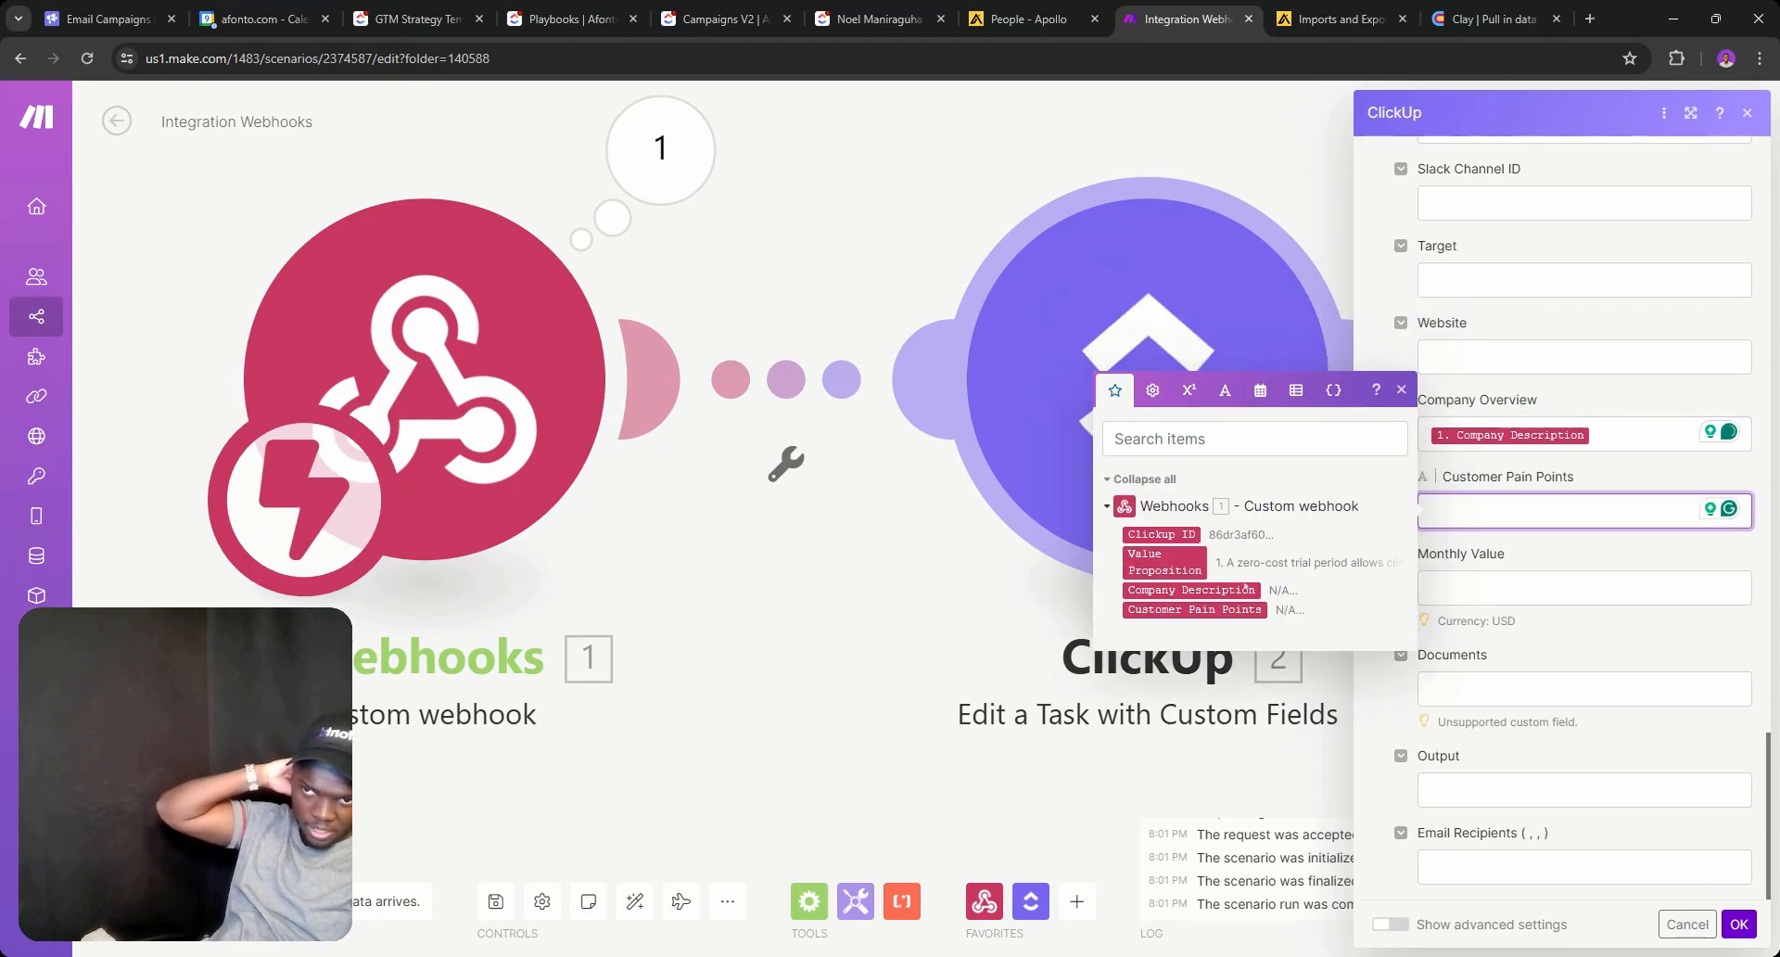
{"action": "left_click", "coordinate": [1196, 609]}
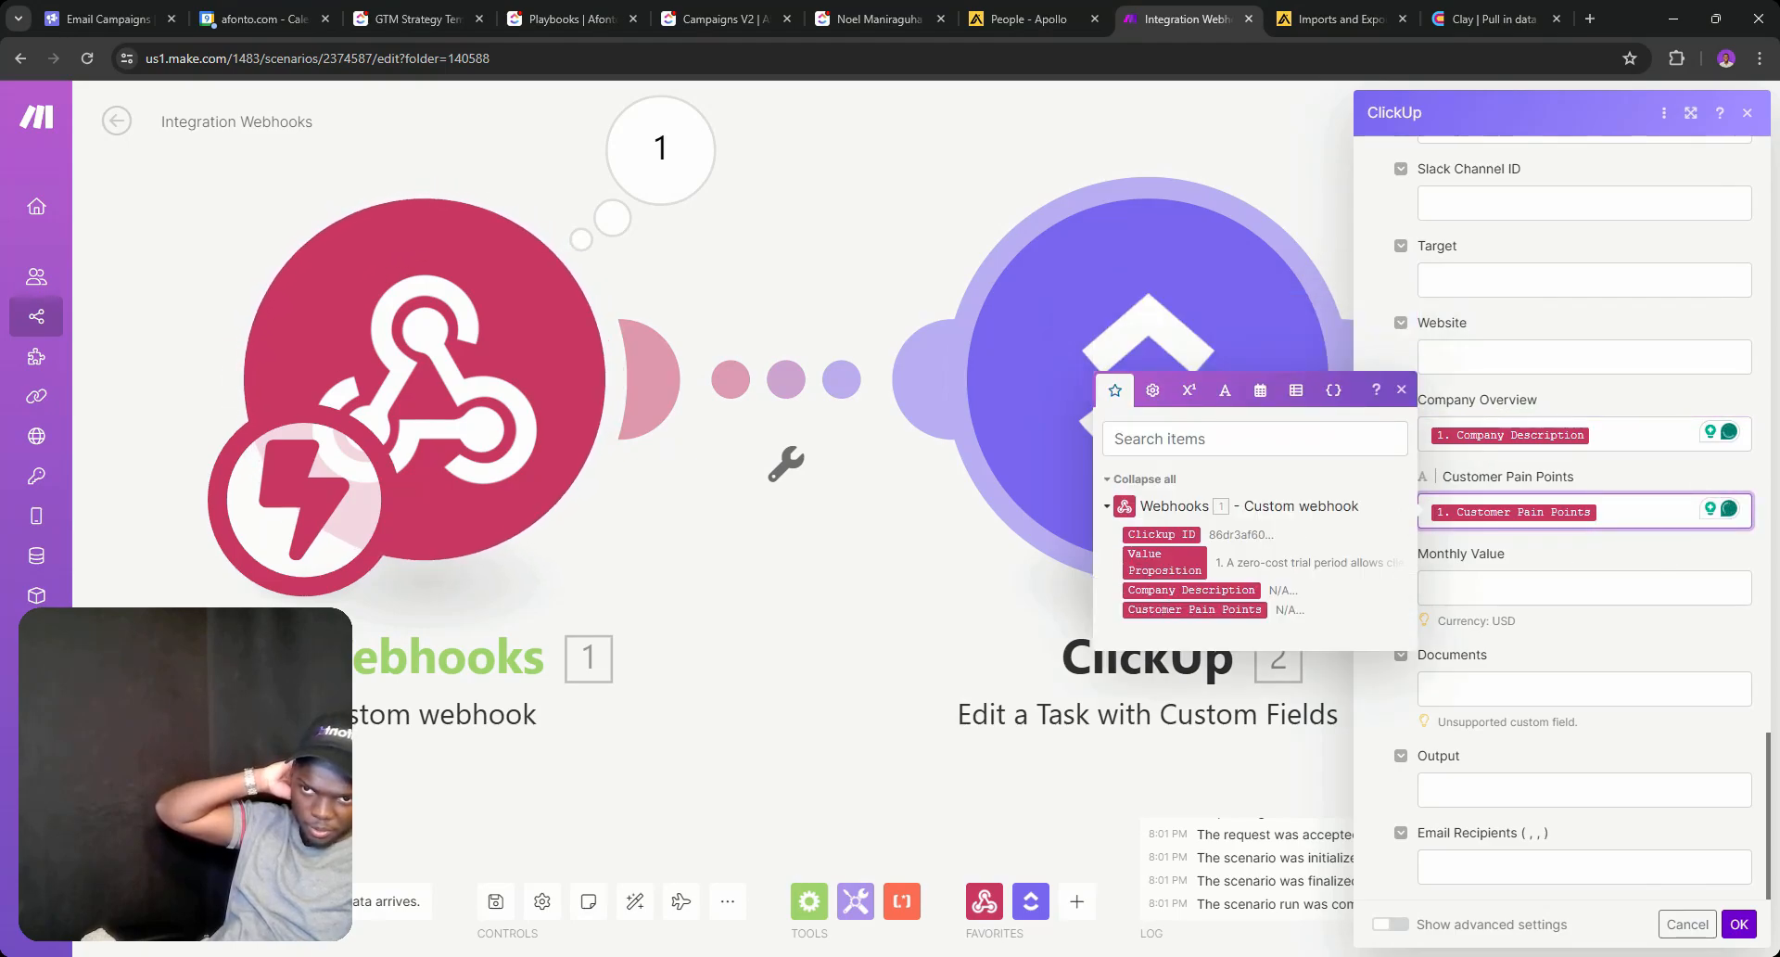
{"action": "scroll", "coordinate": [1624, 621], "scroll_direction": "up", "scroll_amount": 6}
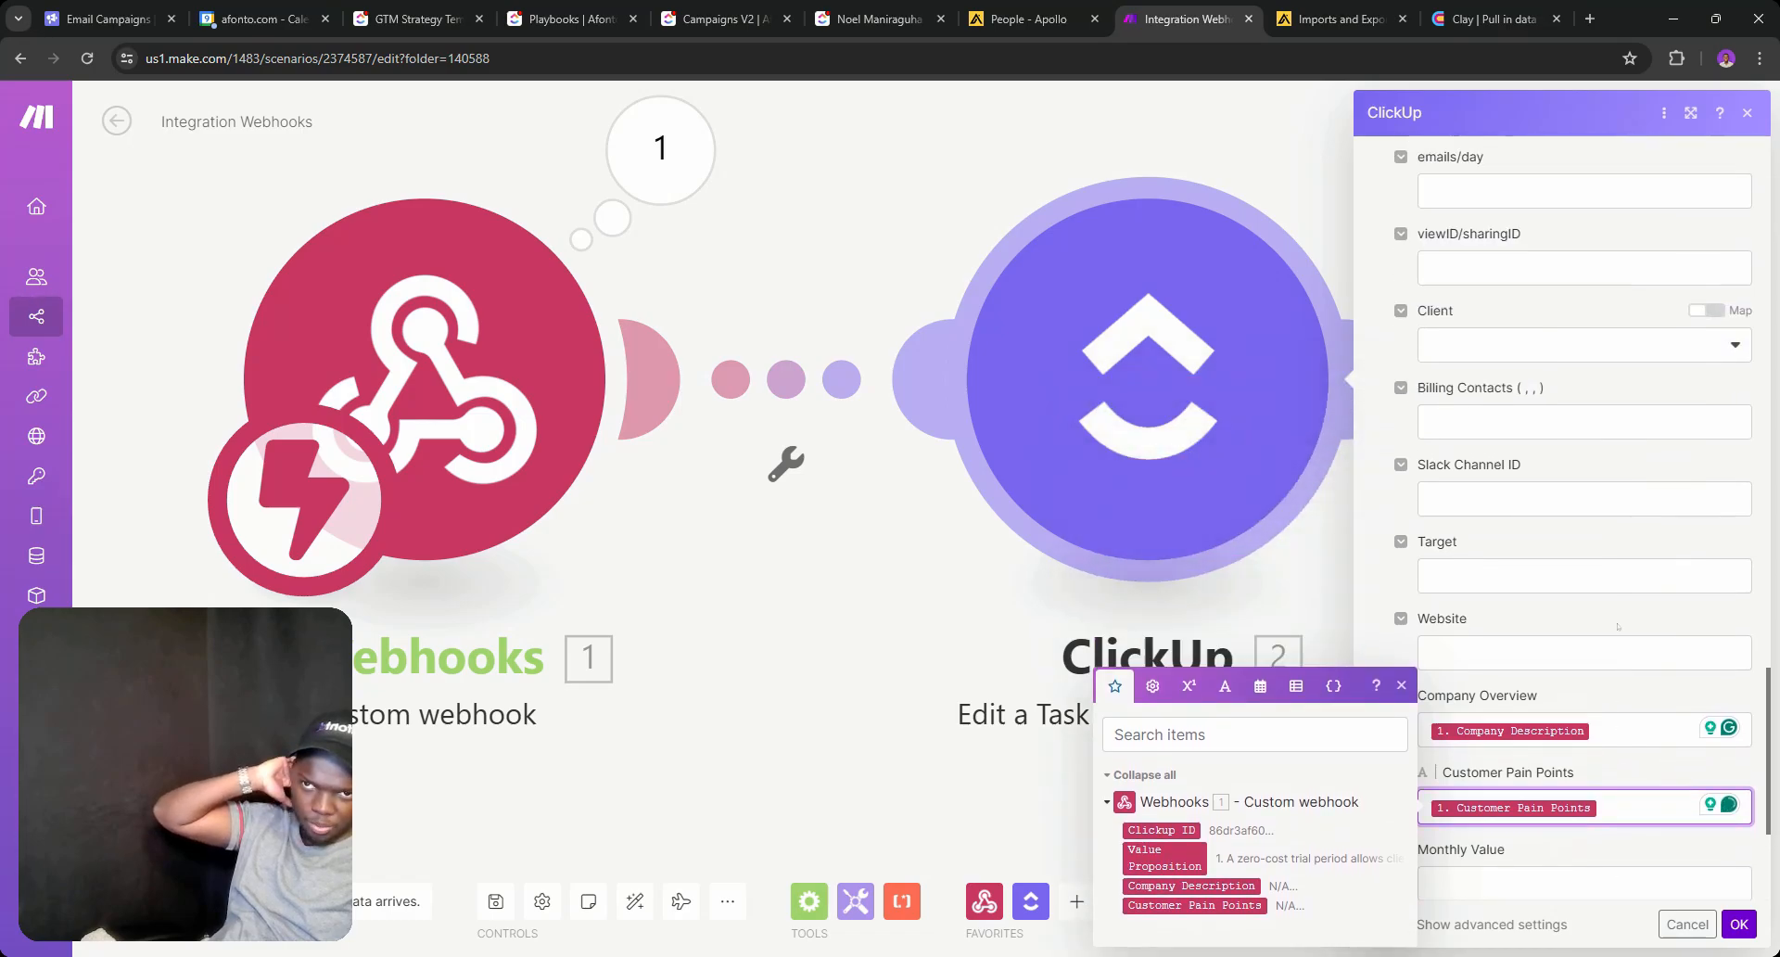
{"action": "scroll", "coordinate": [1560, 548], "scroll_direction": "up", "scroll_amount": 5}
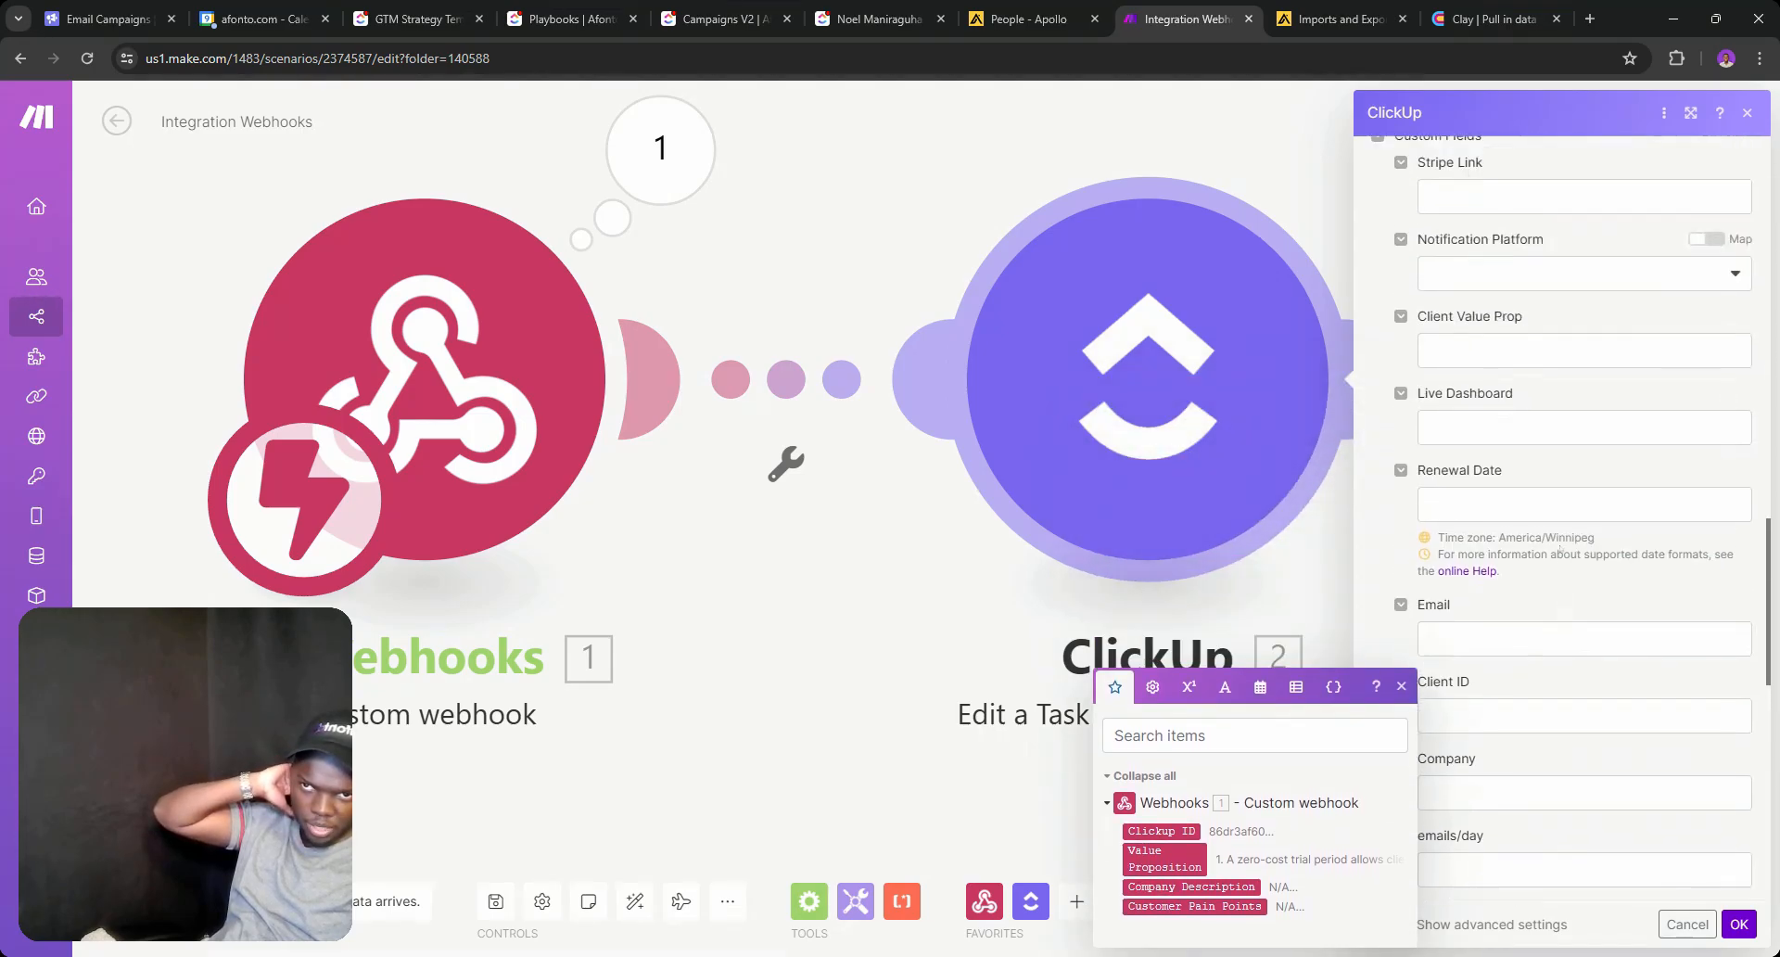
{"action": "left_click", "coordinate": [1583, 397]}
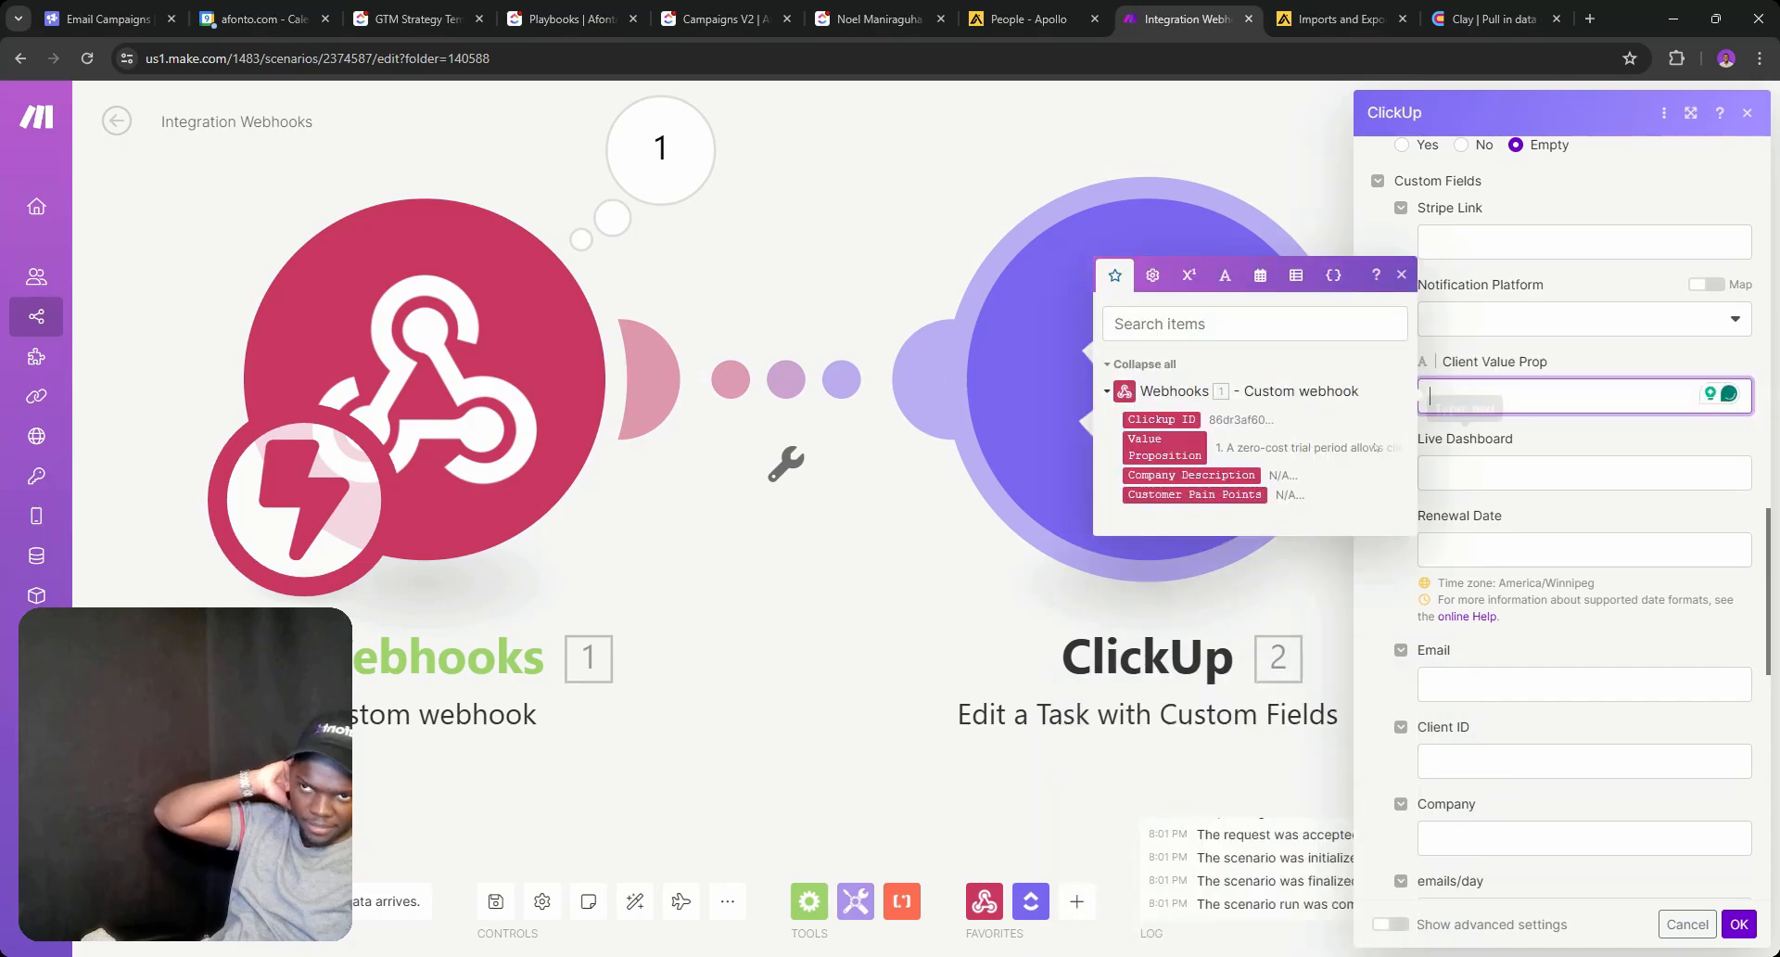
{"action": "left_click", "coordinate": [1164, 447]}
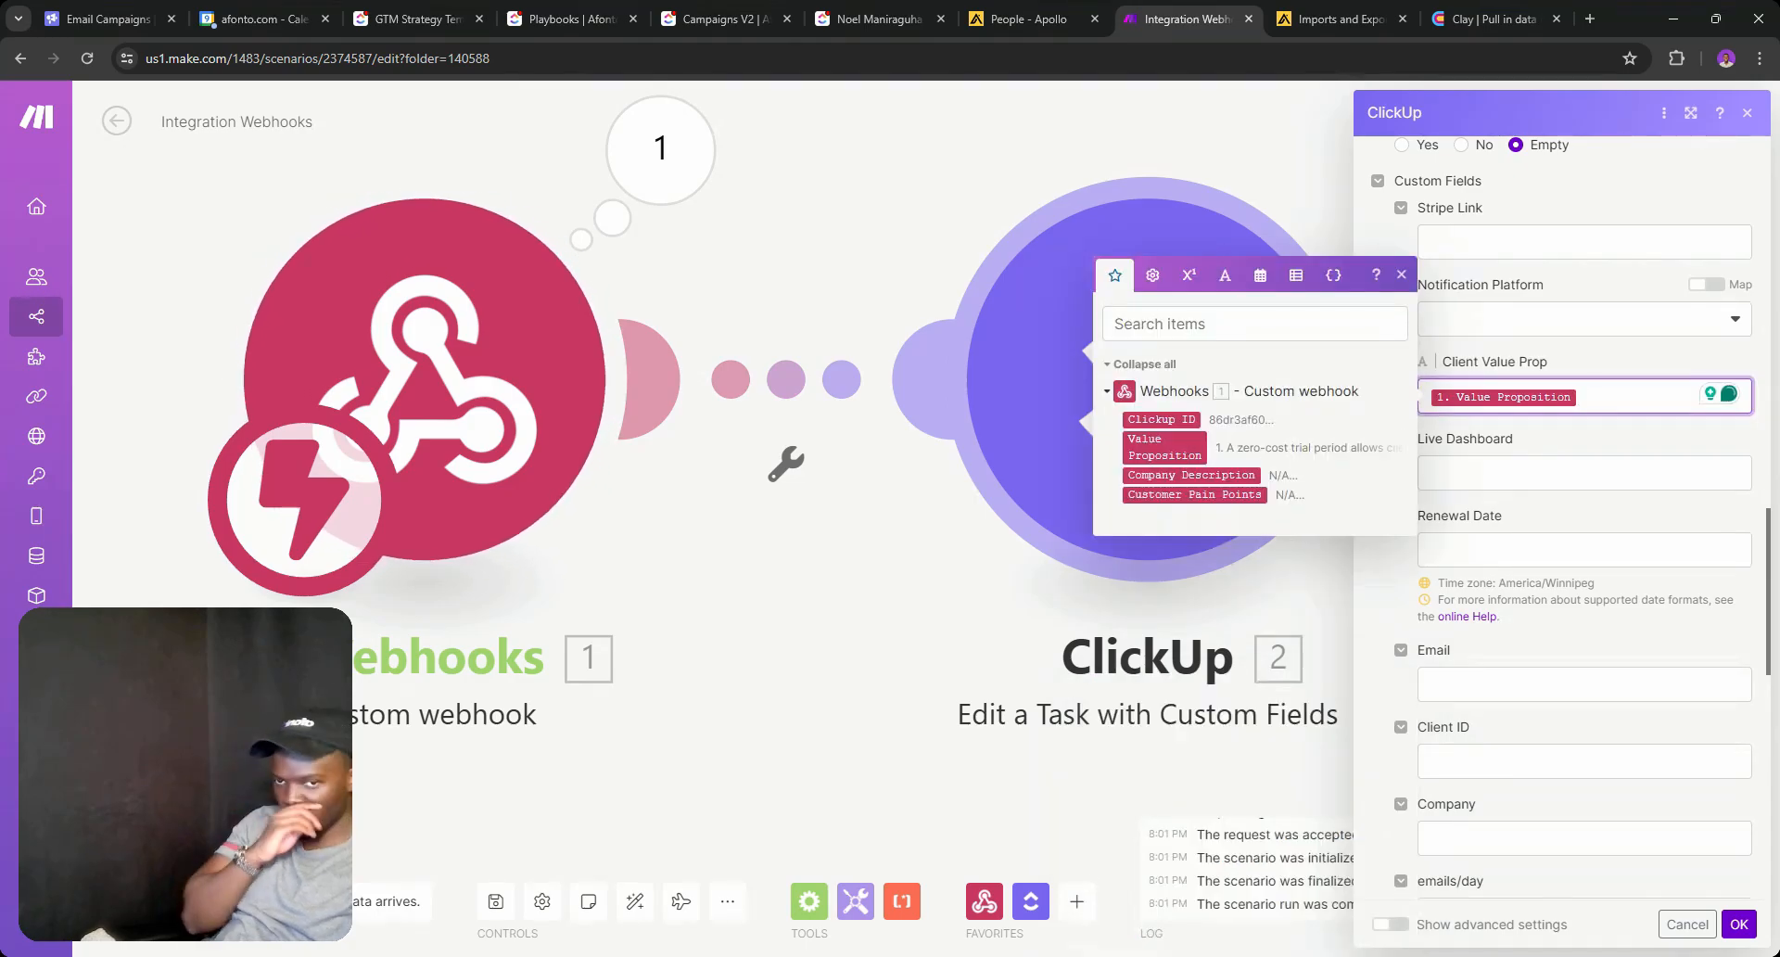
{"action": "left_click", "coordinate": [1739, 925]}
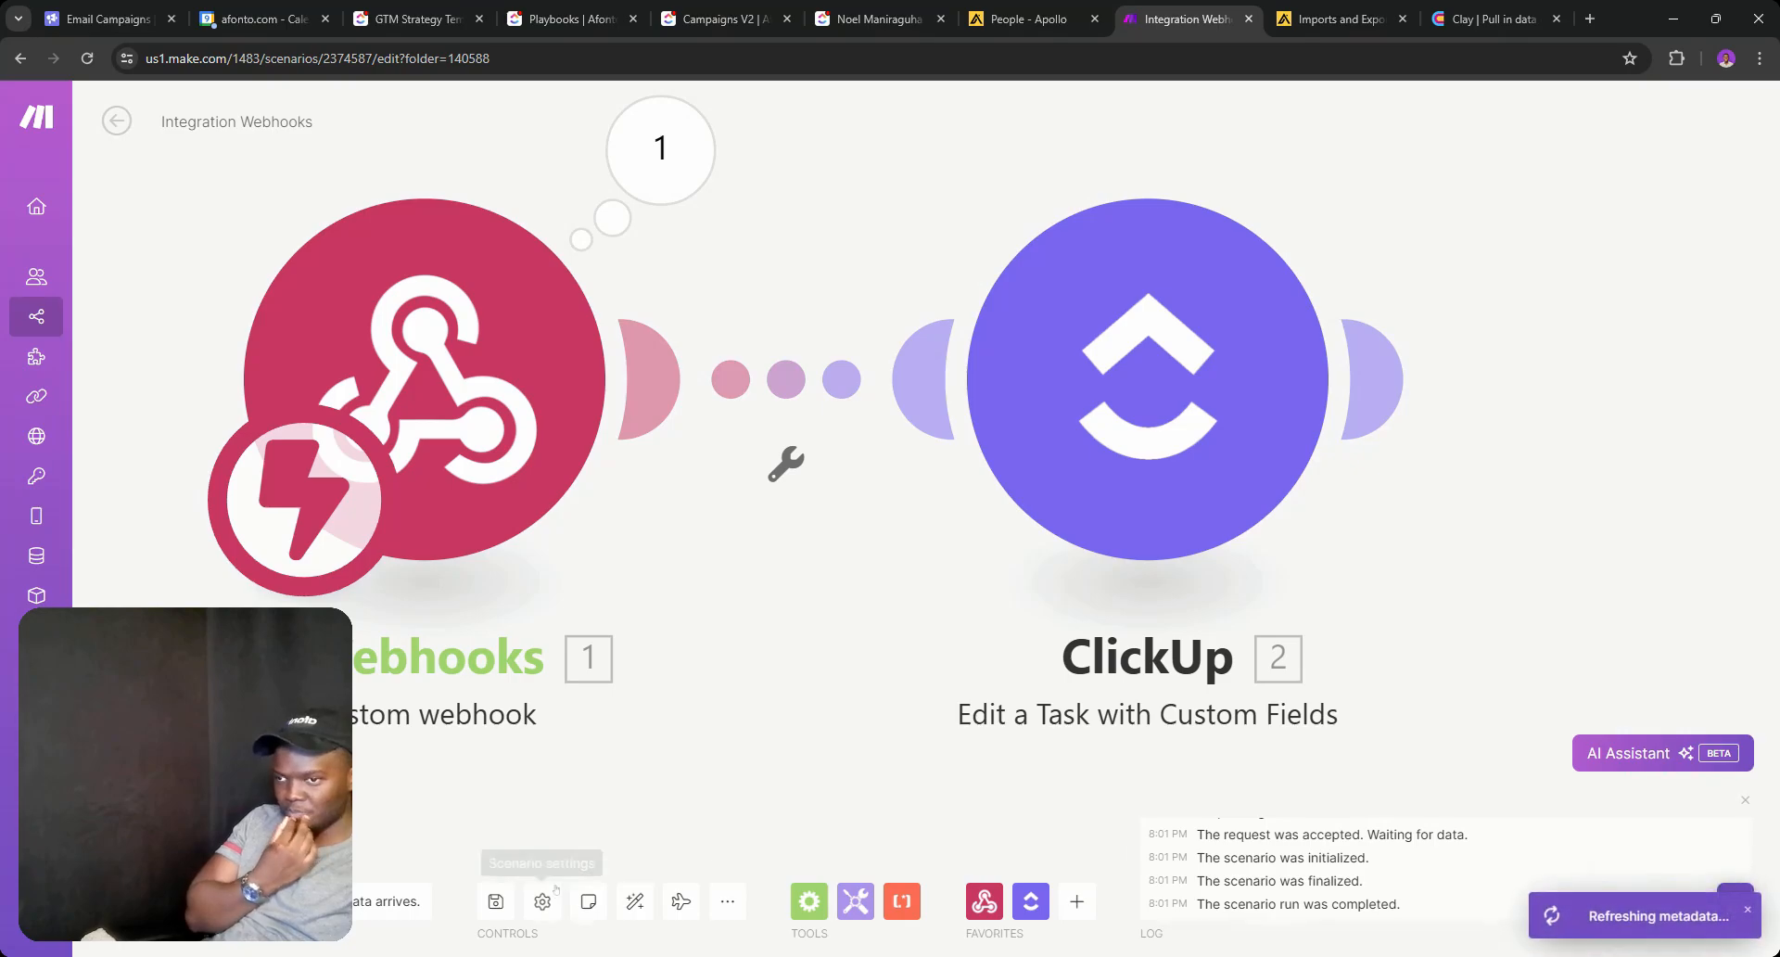
Save the scenario and select the current webhook's full name in its edit dialog.
{"action": "left_click", "coordinate": [516, 901]}
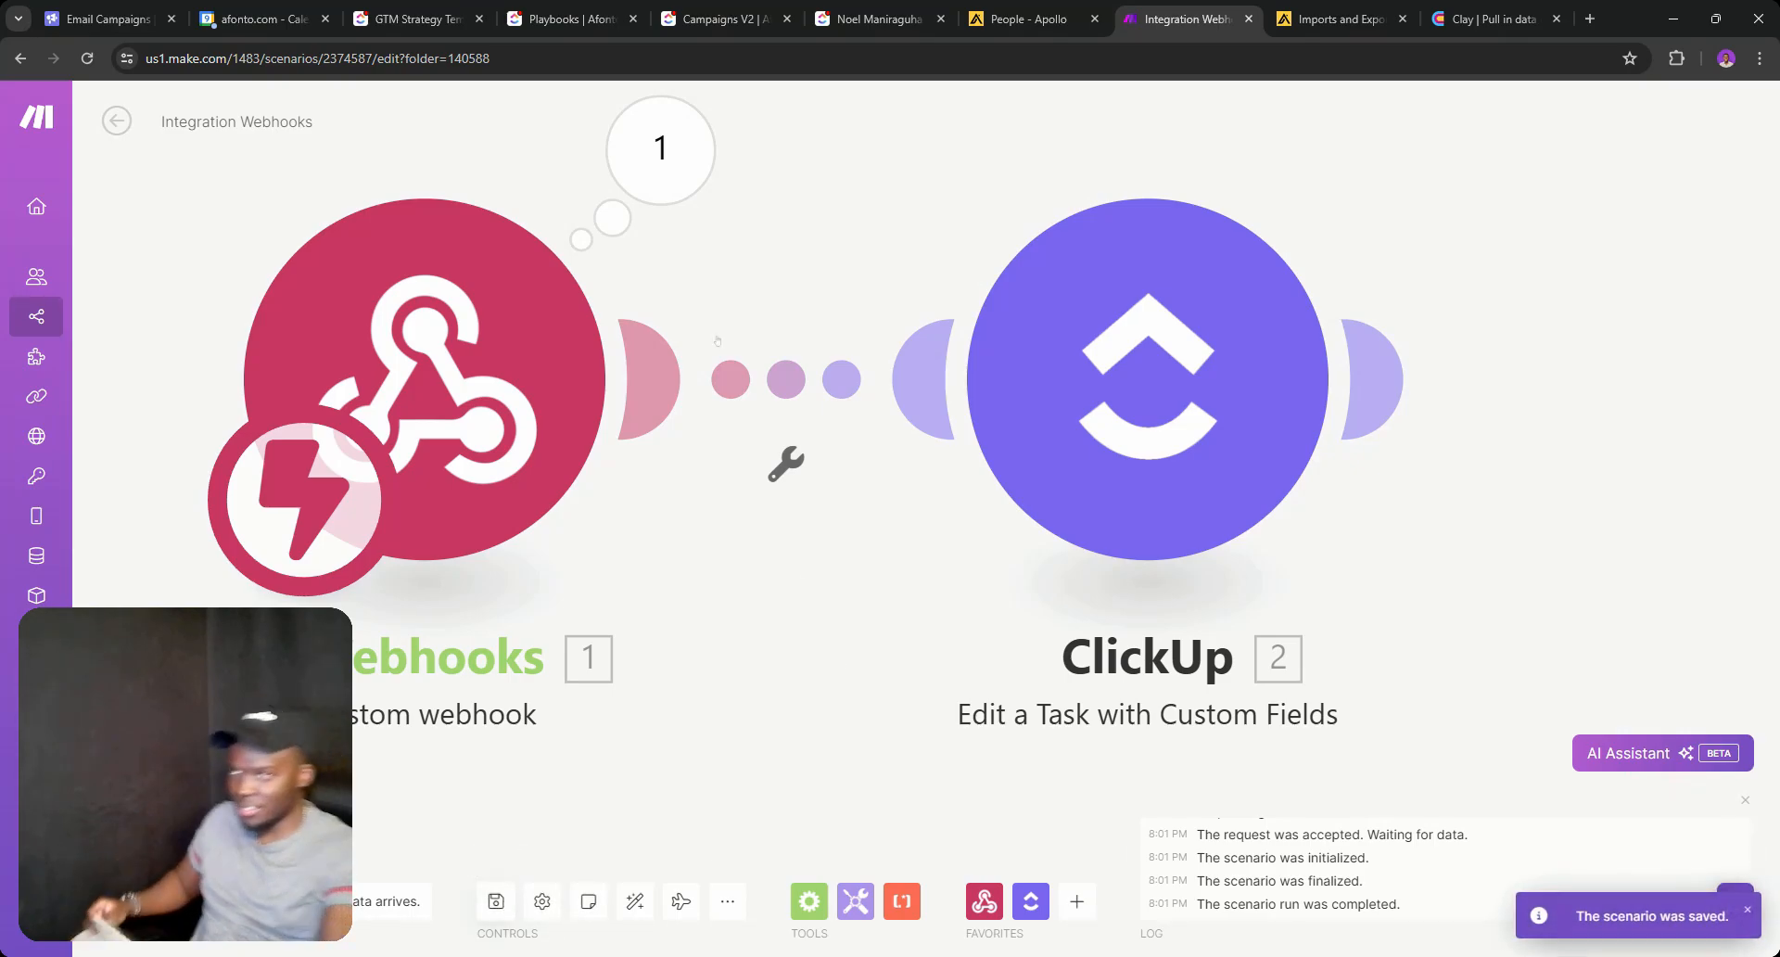
{"action": "left_click", "coordinate": [425, 379]}
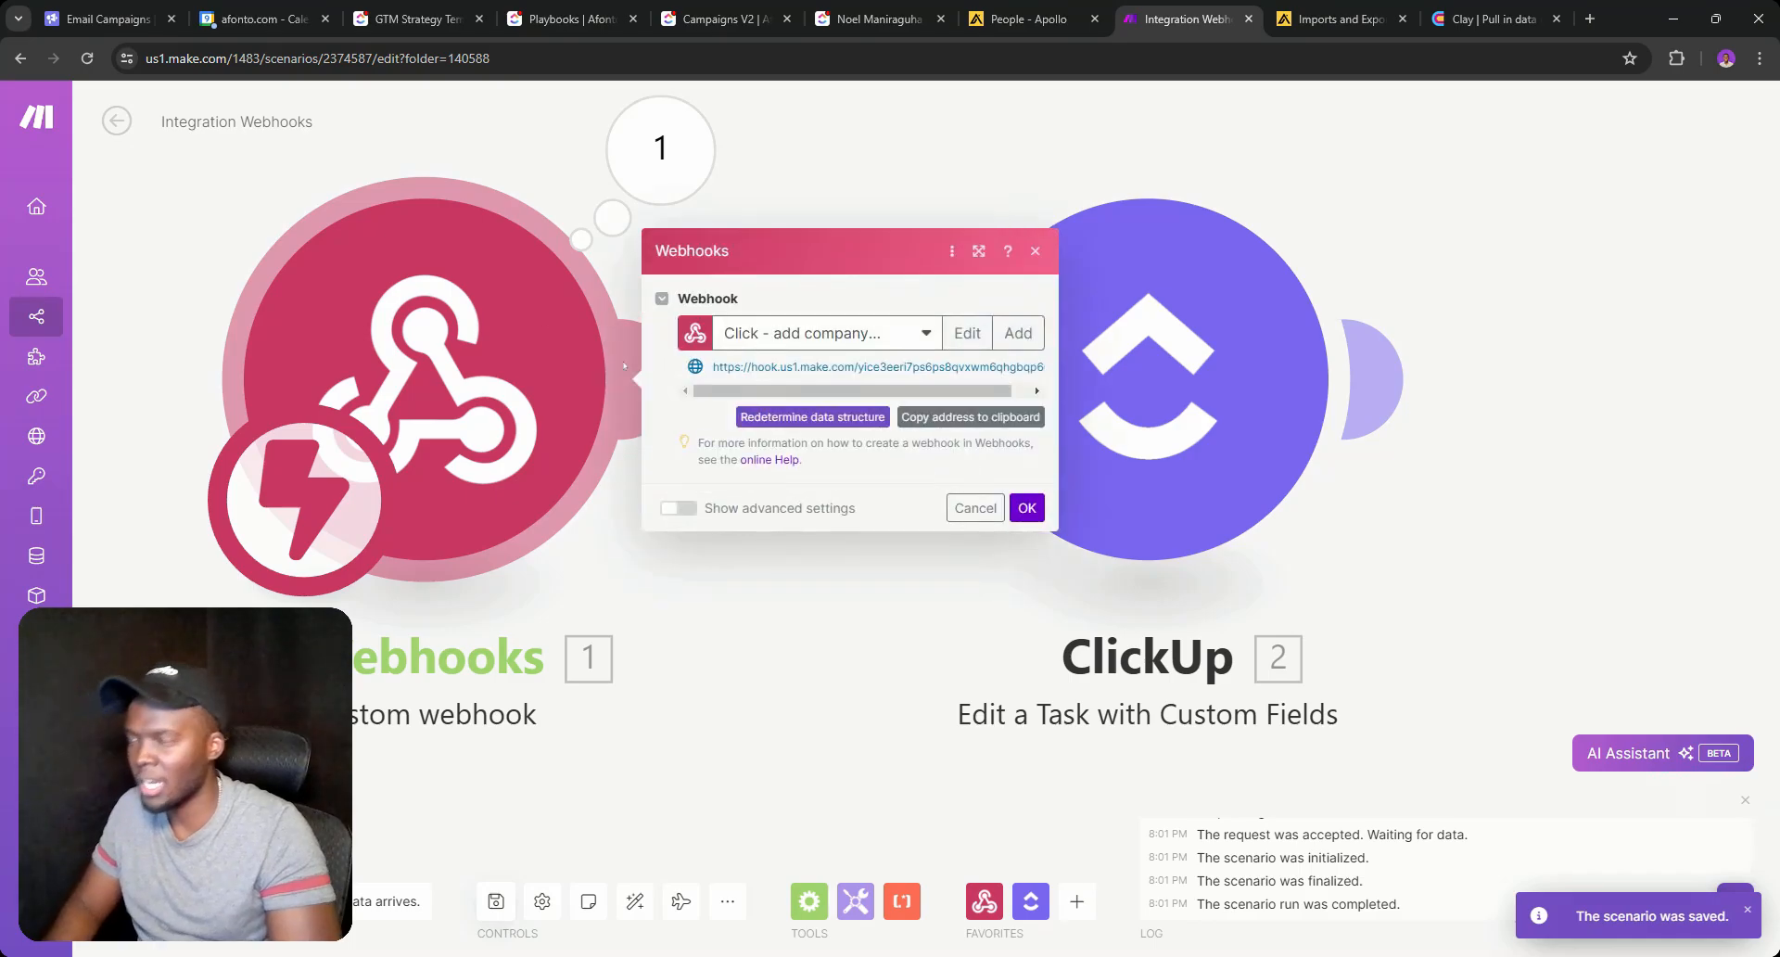
{"action": "left_click", "coordinate": [925, 333]}
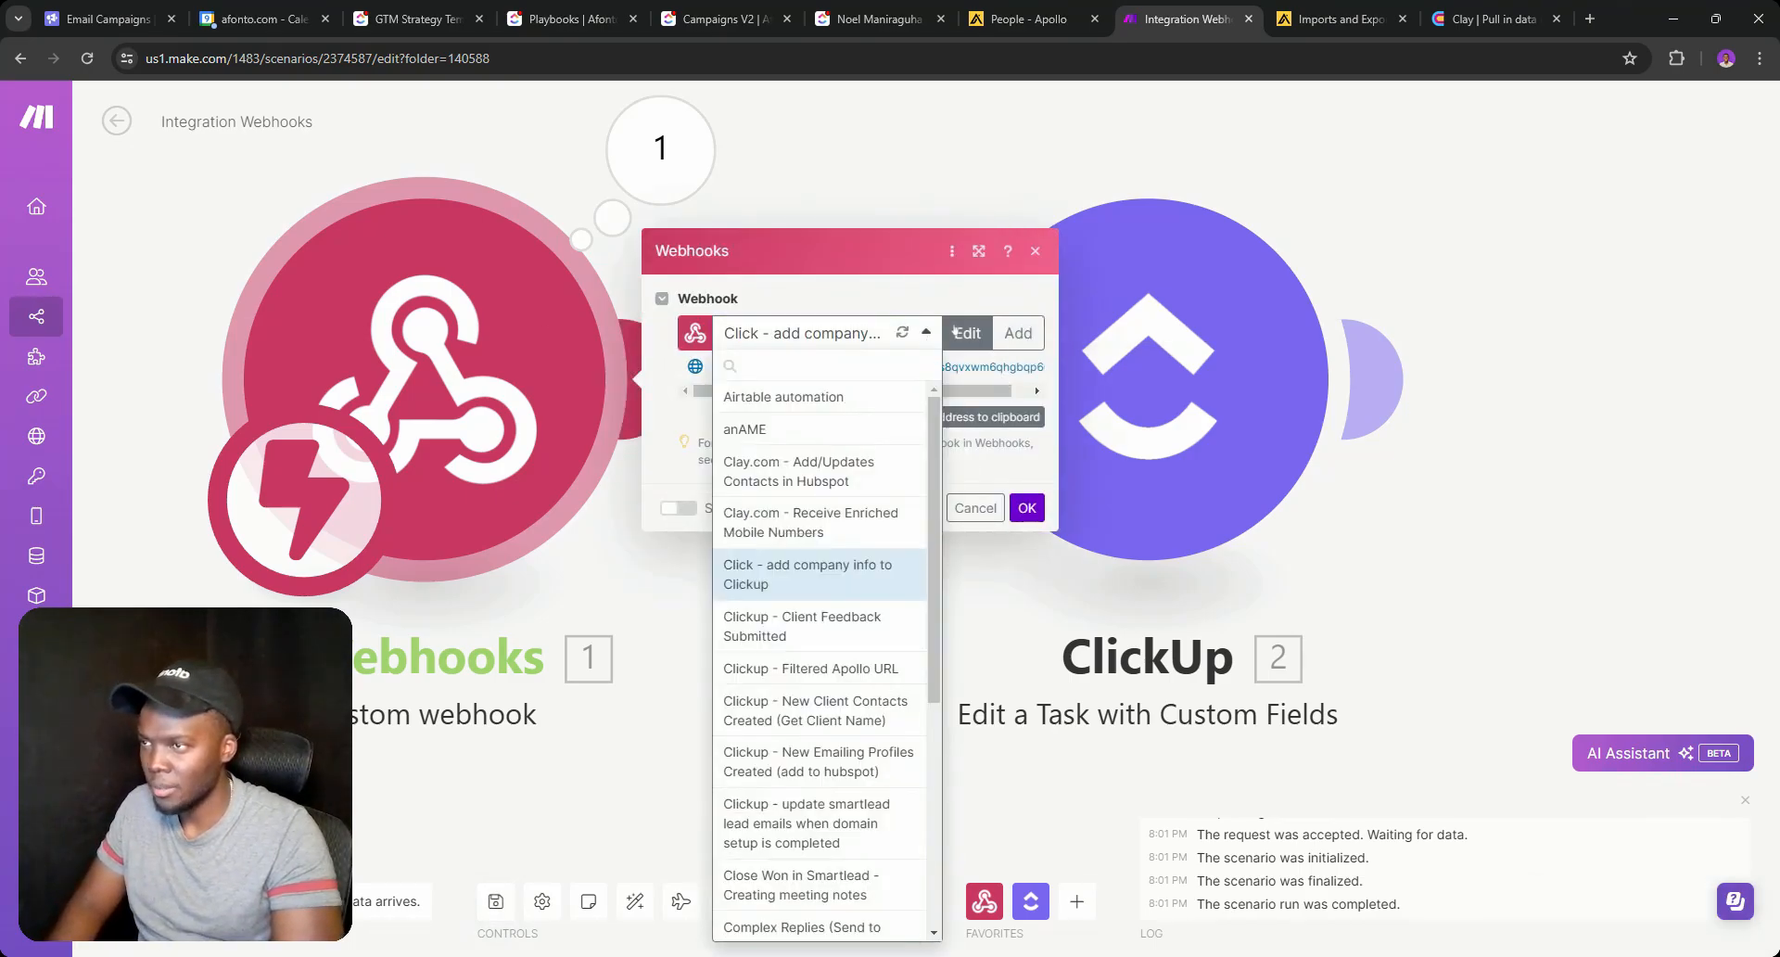
{"action": "left_click", "coordinate": [967, 332]}
{"action": "triple_click", "coordinate": [1135, 226]}
{"action": "key", "text": "ctrl+c"}
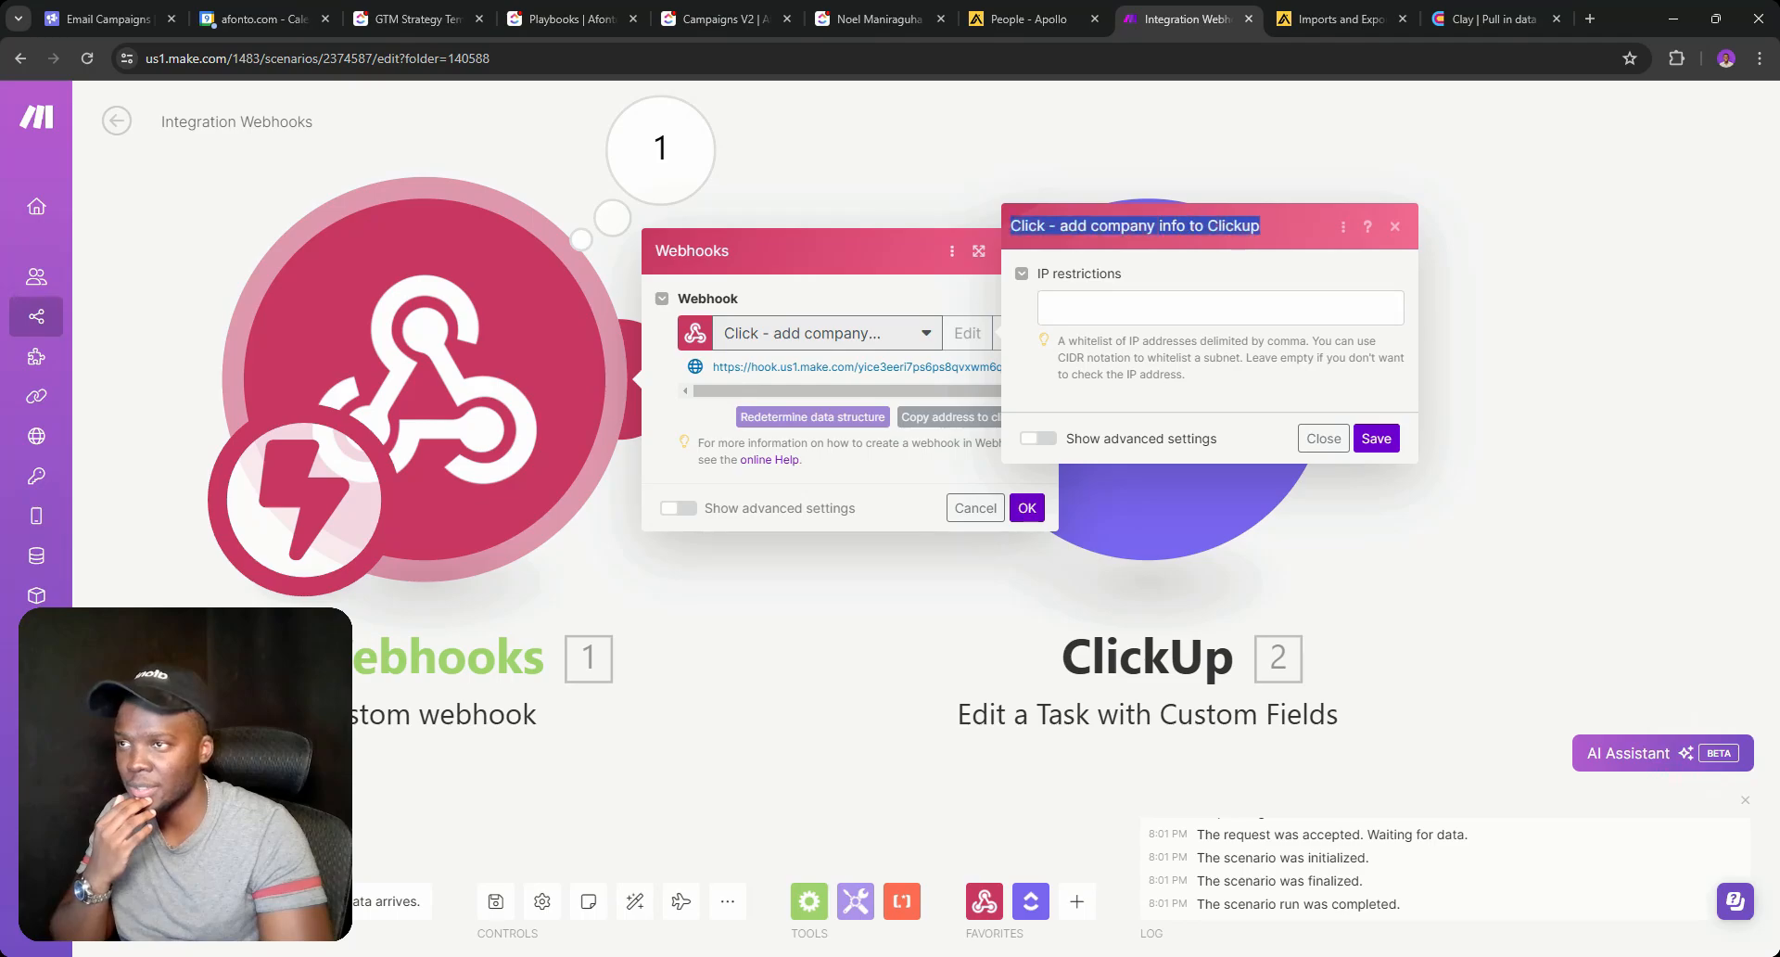
Rename the scenario after the webhook name, removing the dash and adding 'up, Clay'.
{"action": "double_click", "coordinate": [201, 122]}
{"action": "key", "text": "ctrl+a"}
{"action": "key", "text": "ctrl+v"}
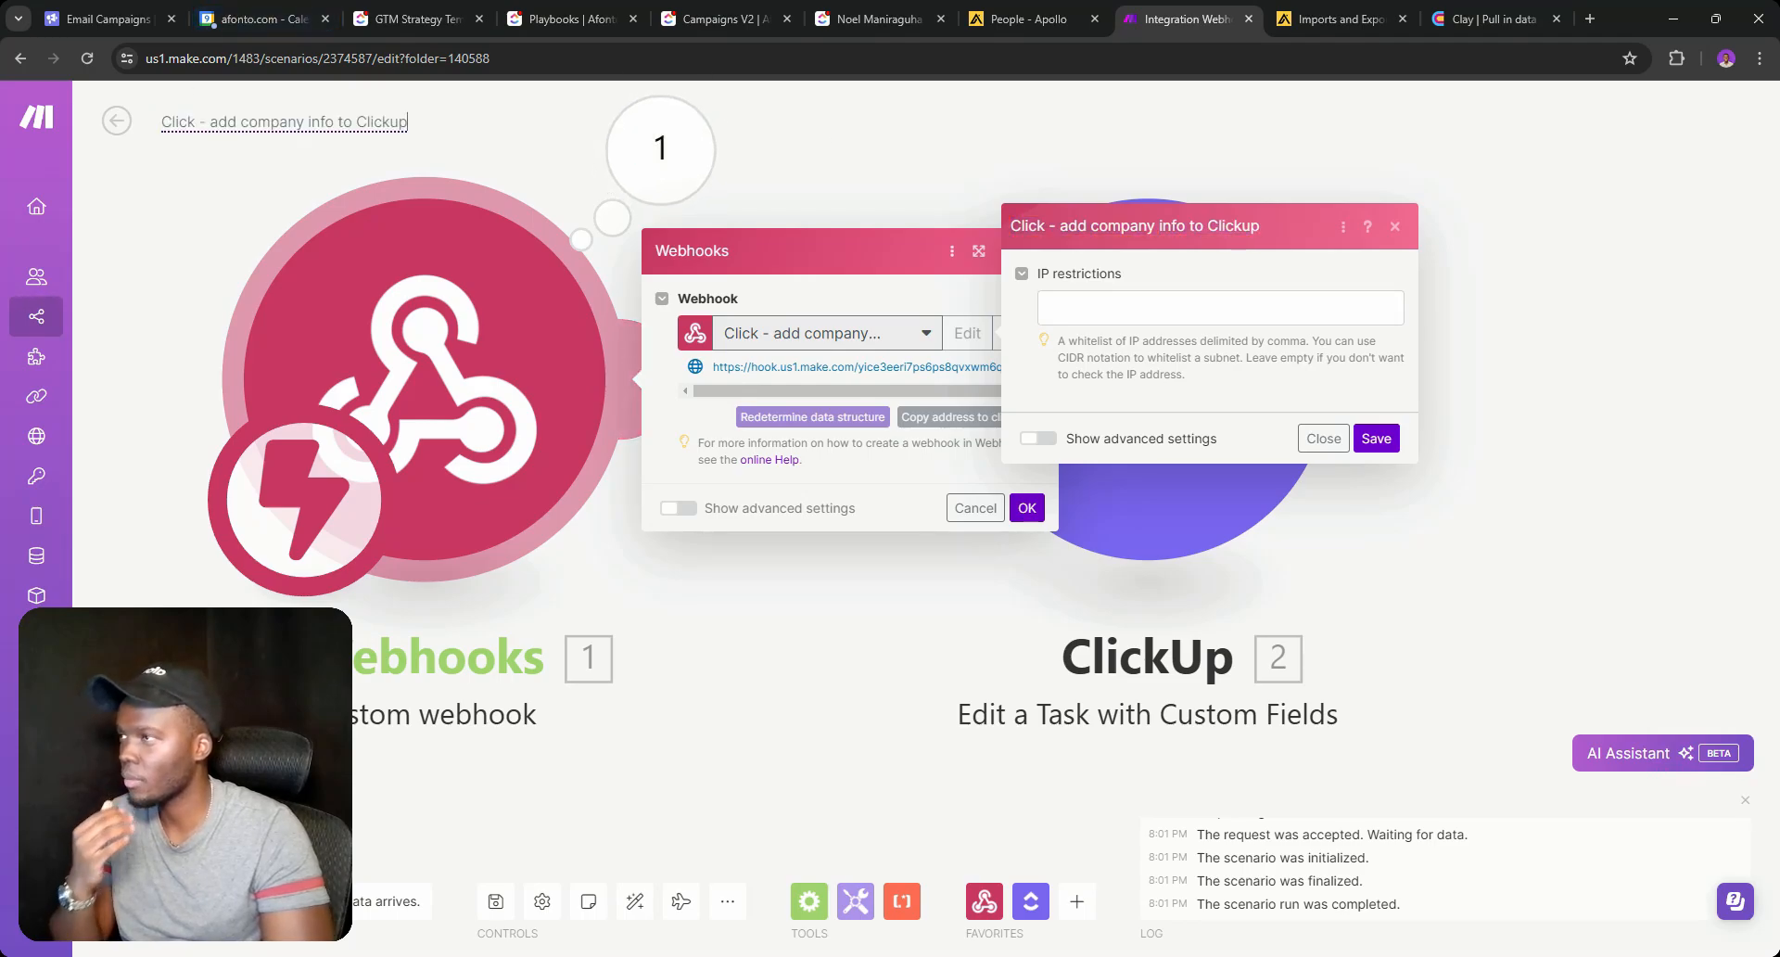
{"action": "key", "text": "BackSpace"}
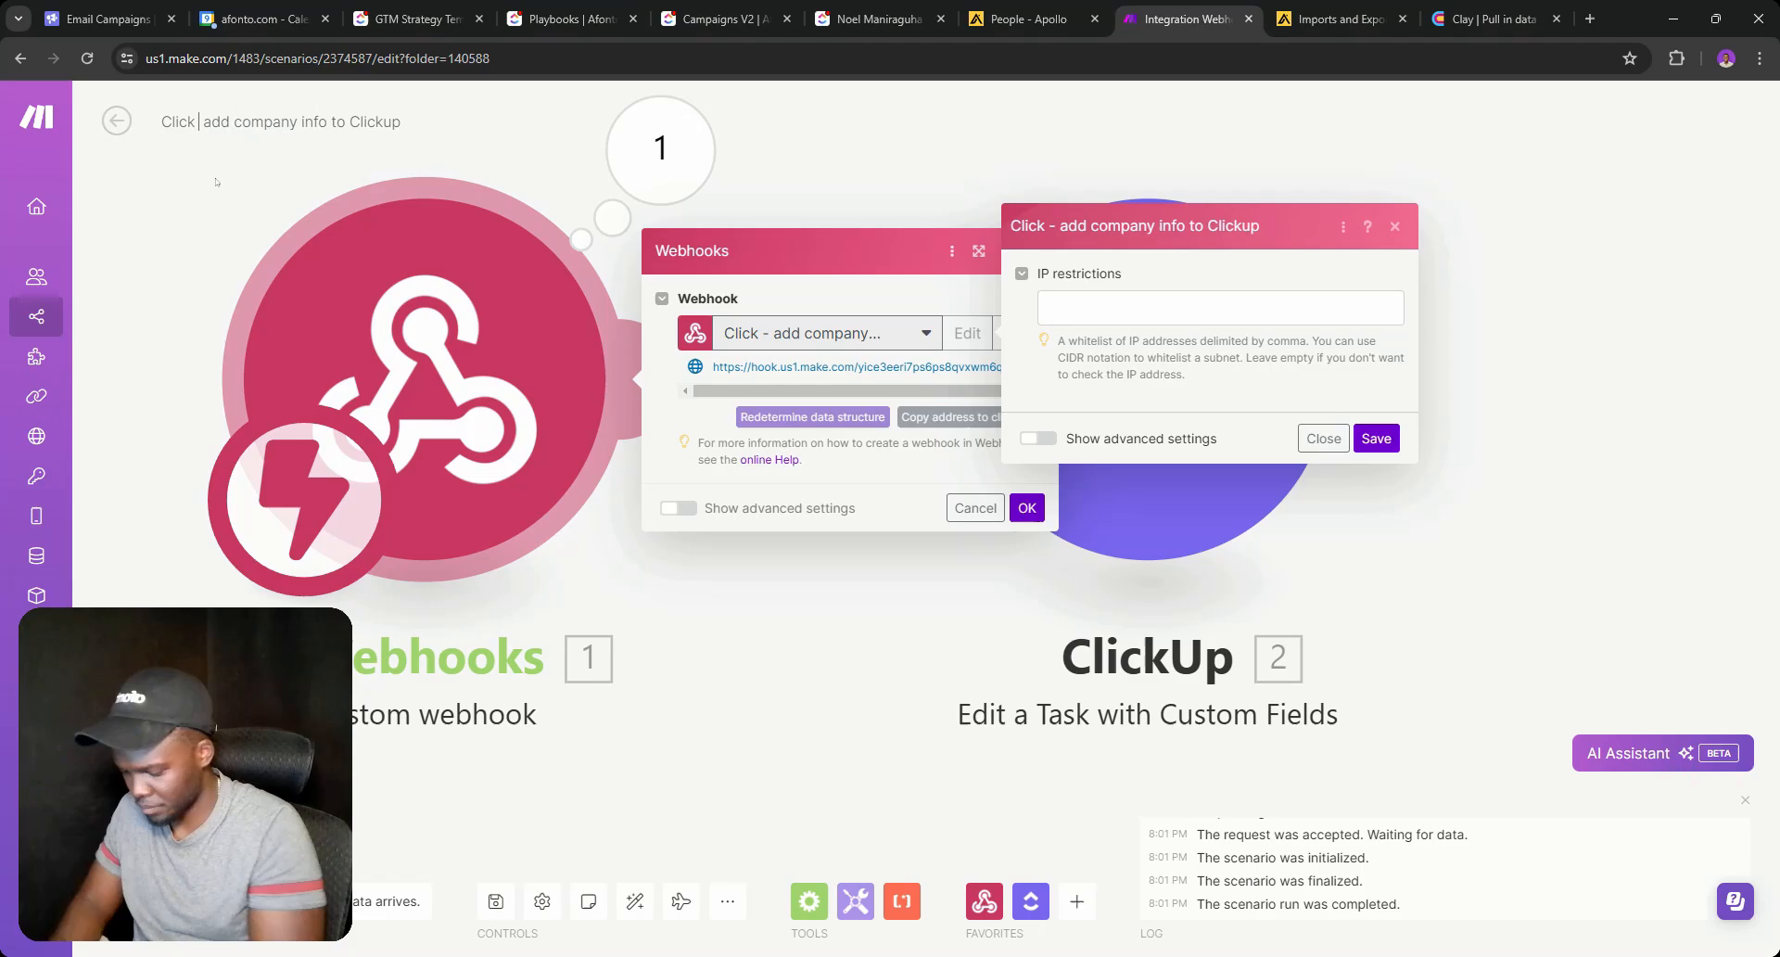
{"action": "left_click", "coordinate": [1398, 230]}
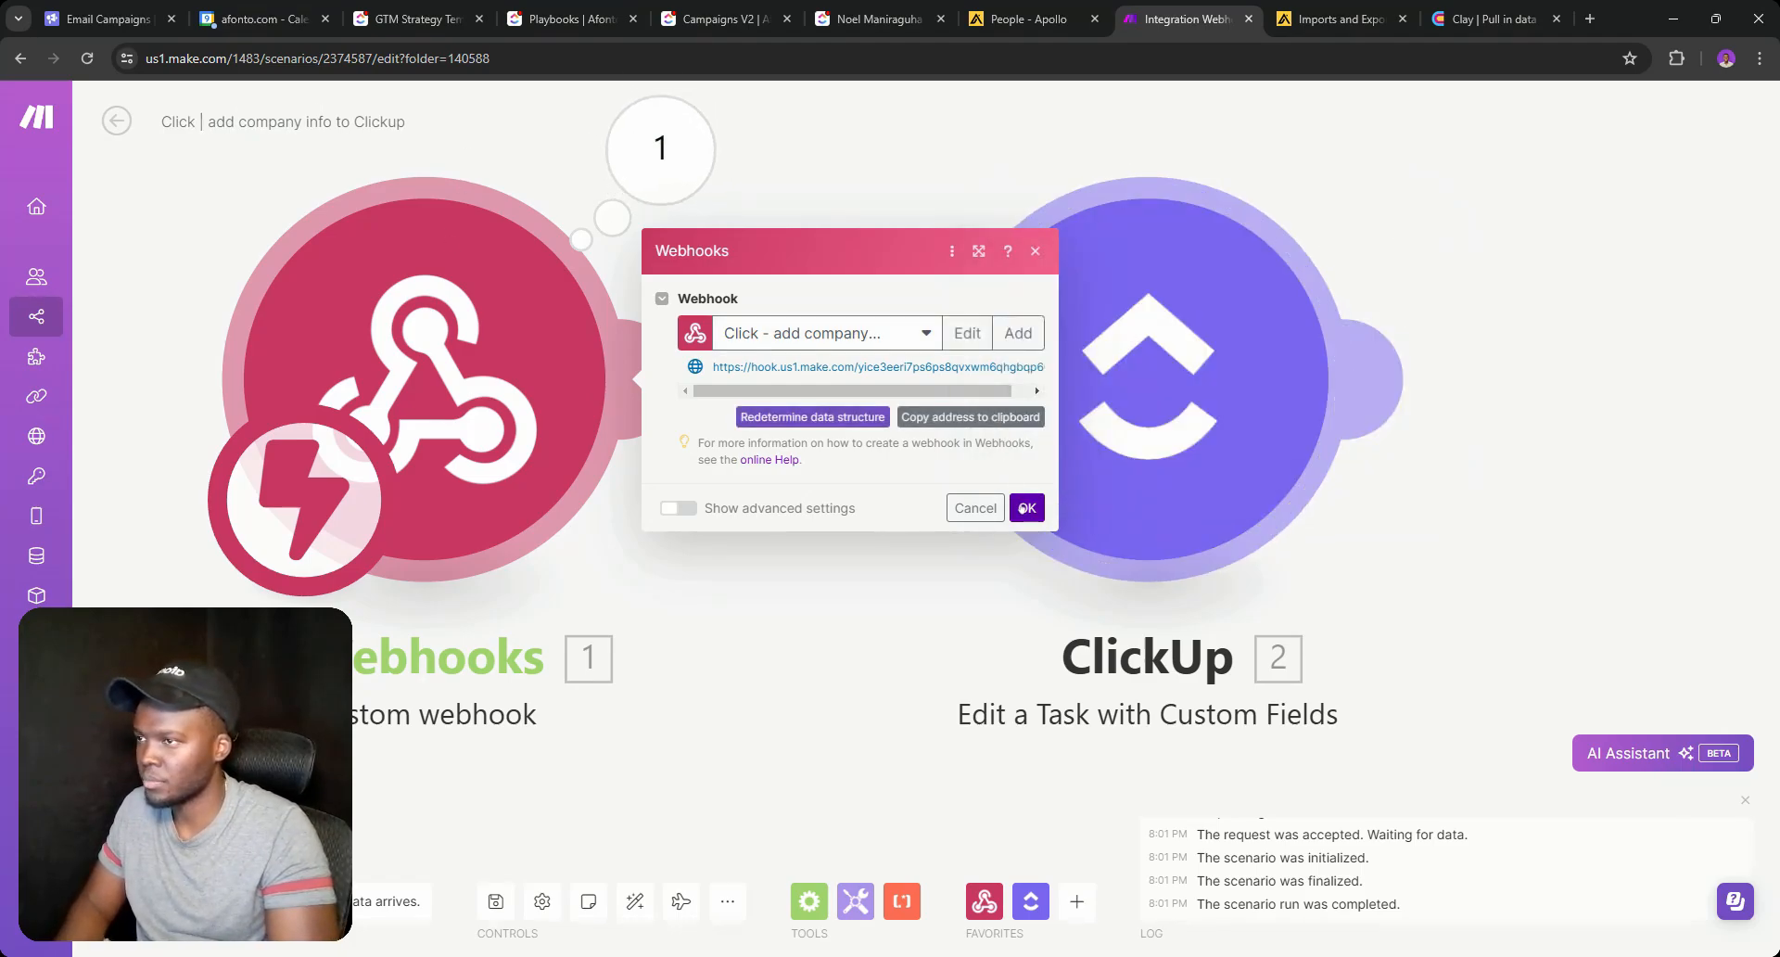
{"action": "left_click", "coordinate": [1026, 508]}
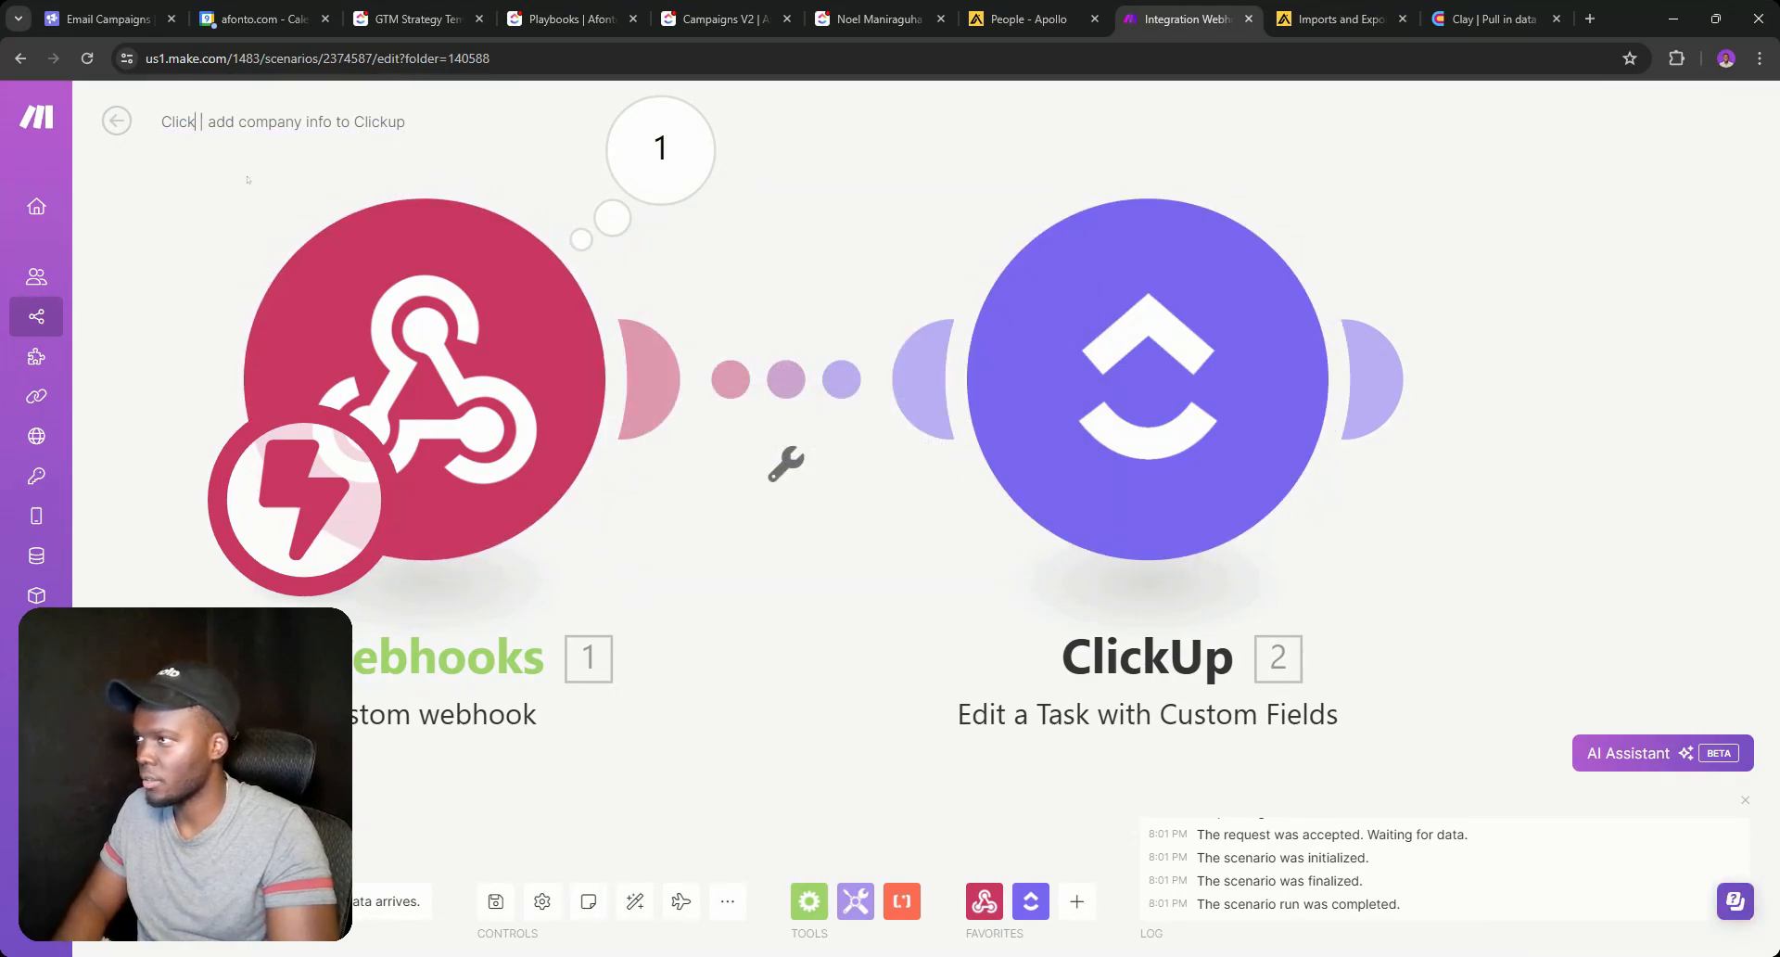
{"action": "type", "text": "up, Clay"}
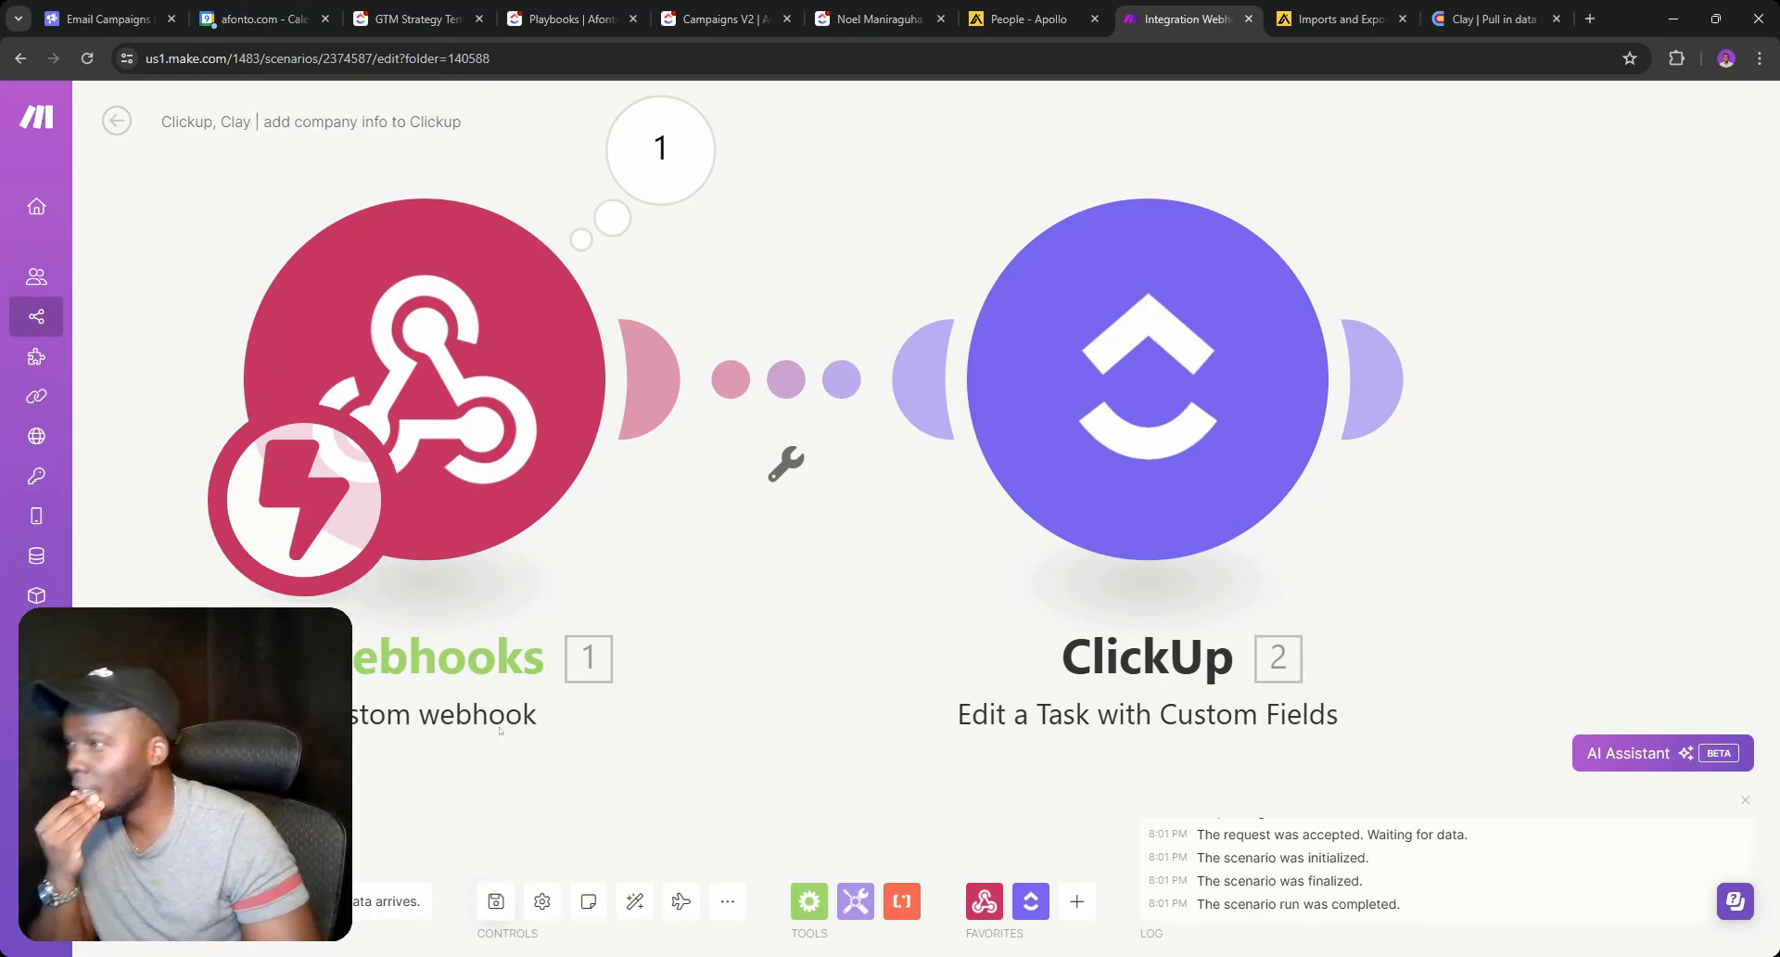
Append '(value prop, description, pain points)' to the scenario name and save it.
{"action": "left_click", "coordinate": [401, 153]}
{"action": "type", "text": "("}
{"action": "type", "text": "value pro"}
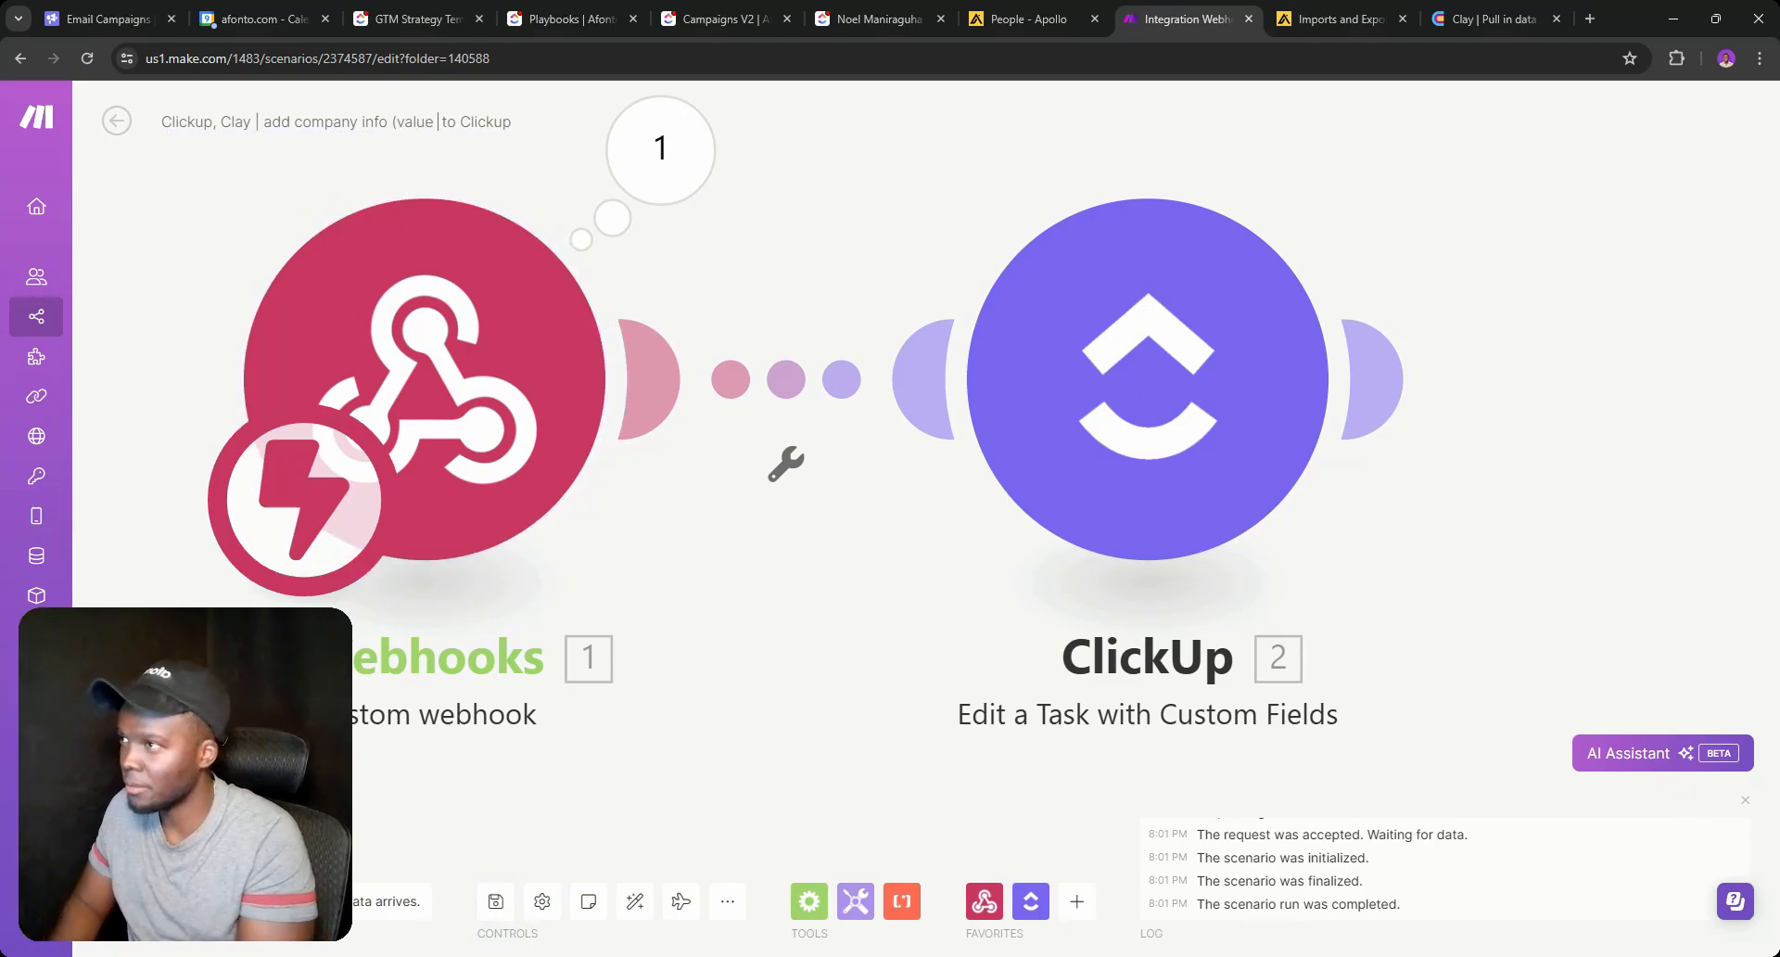
{"action": "type", "text": "p, "}
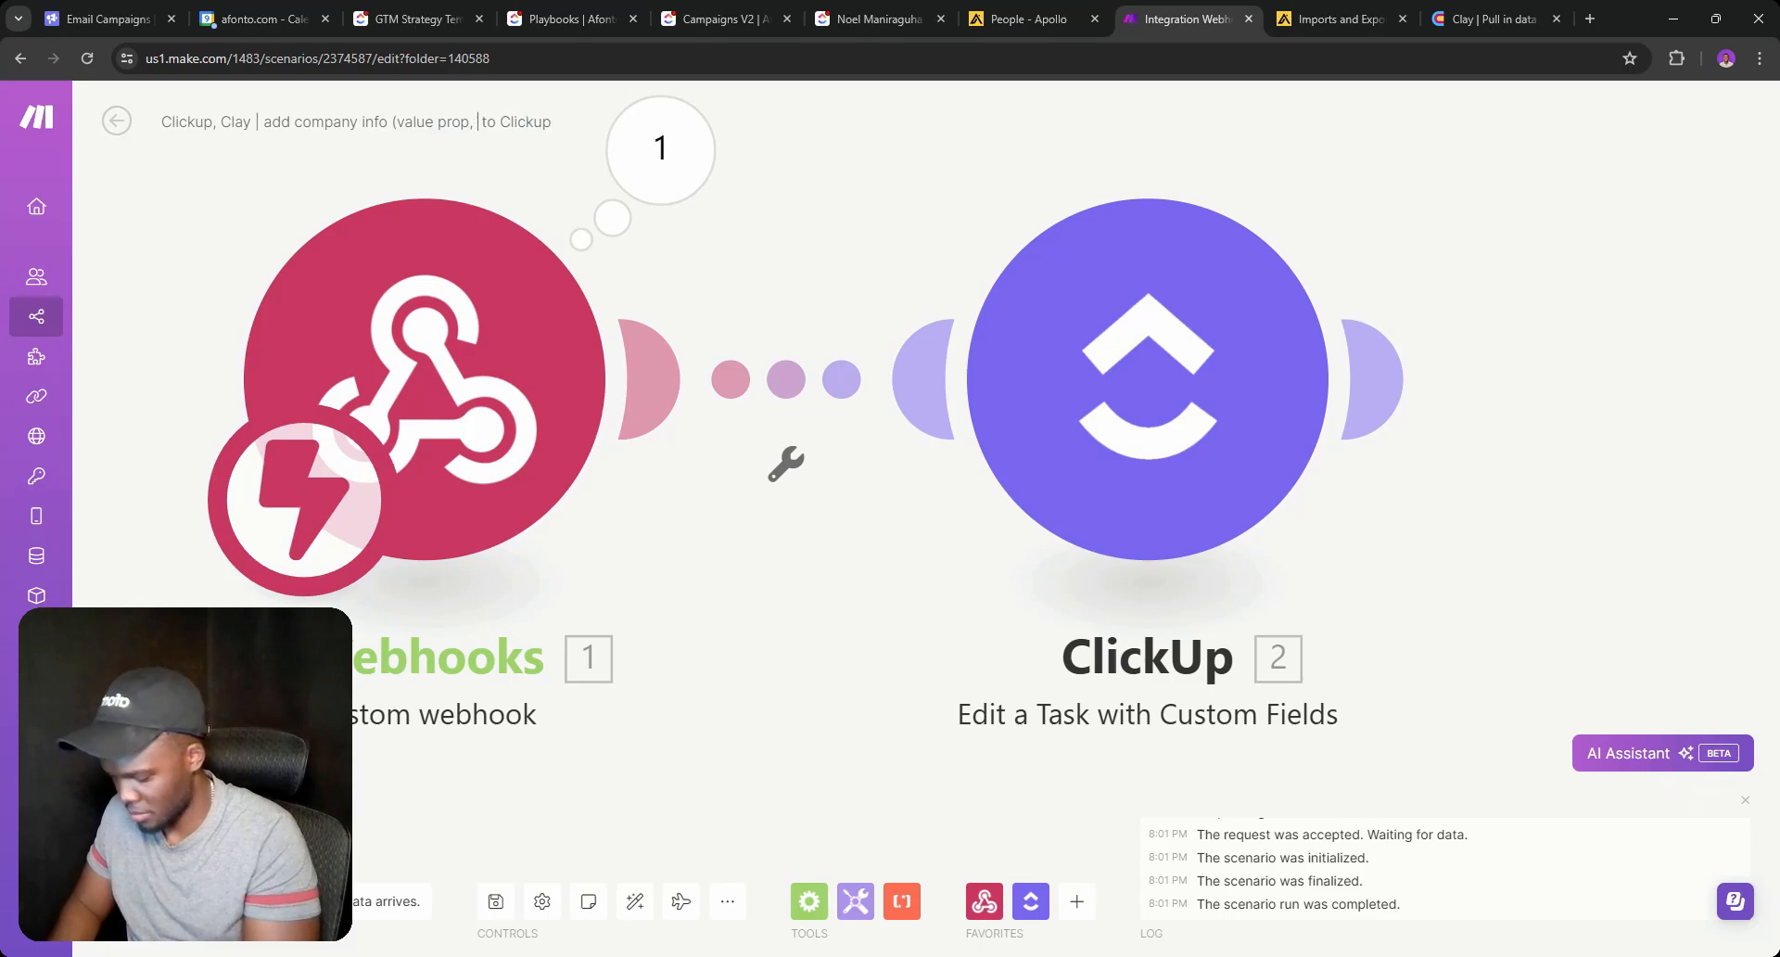
{"action": "type", "text": "descr"}
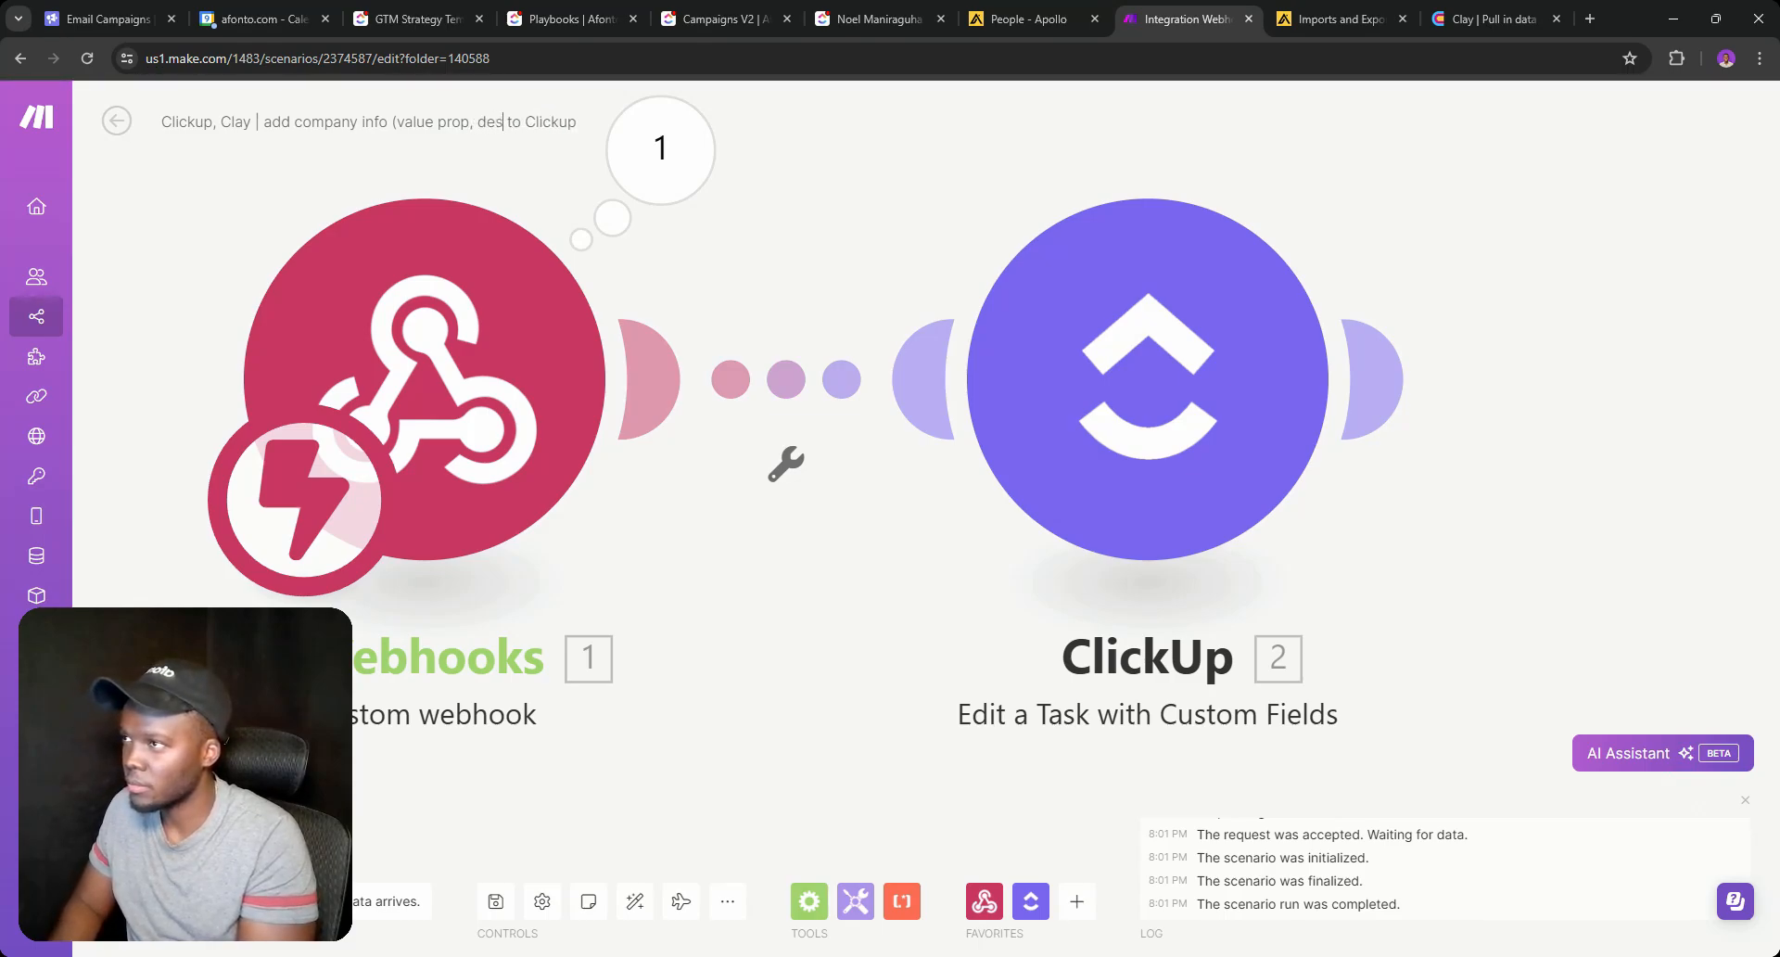
{"action": "type", "text": "iption"}
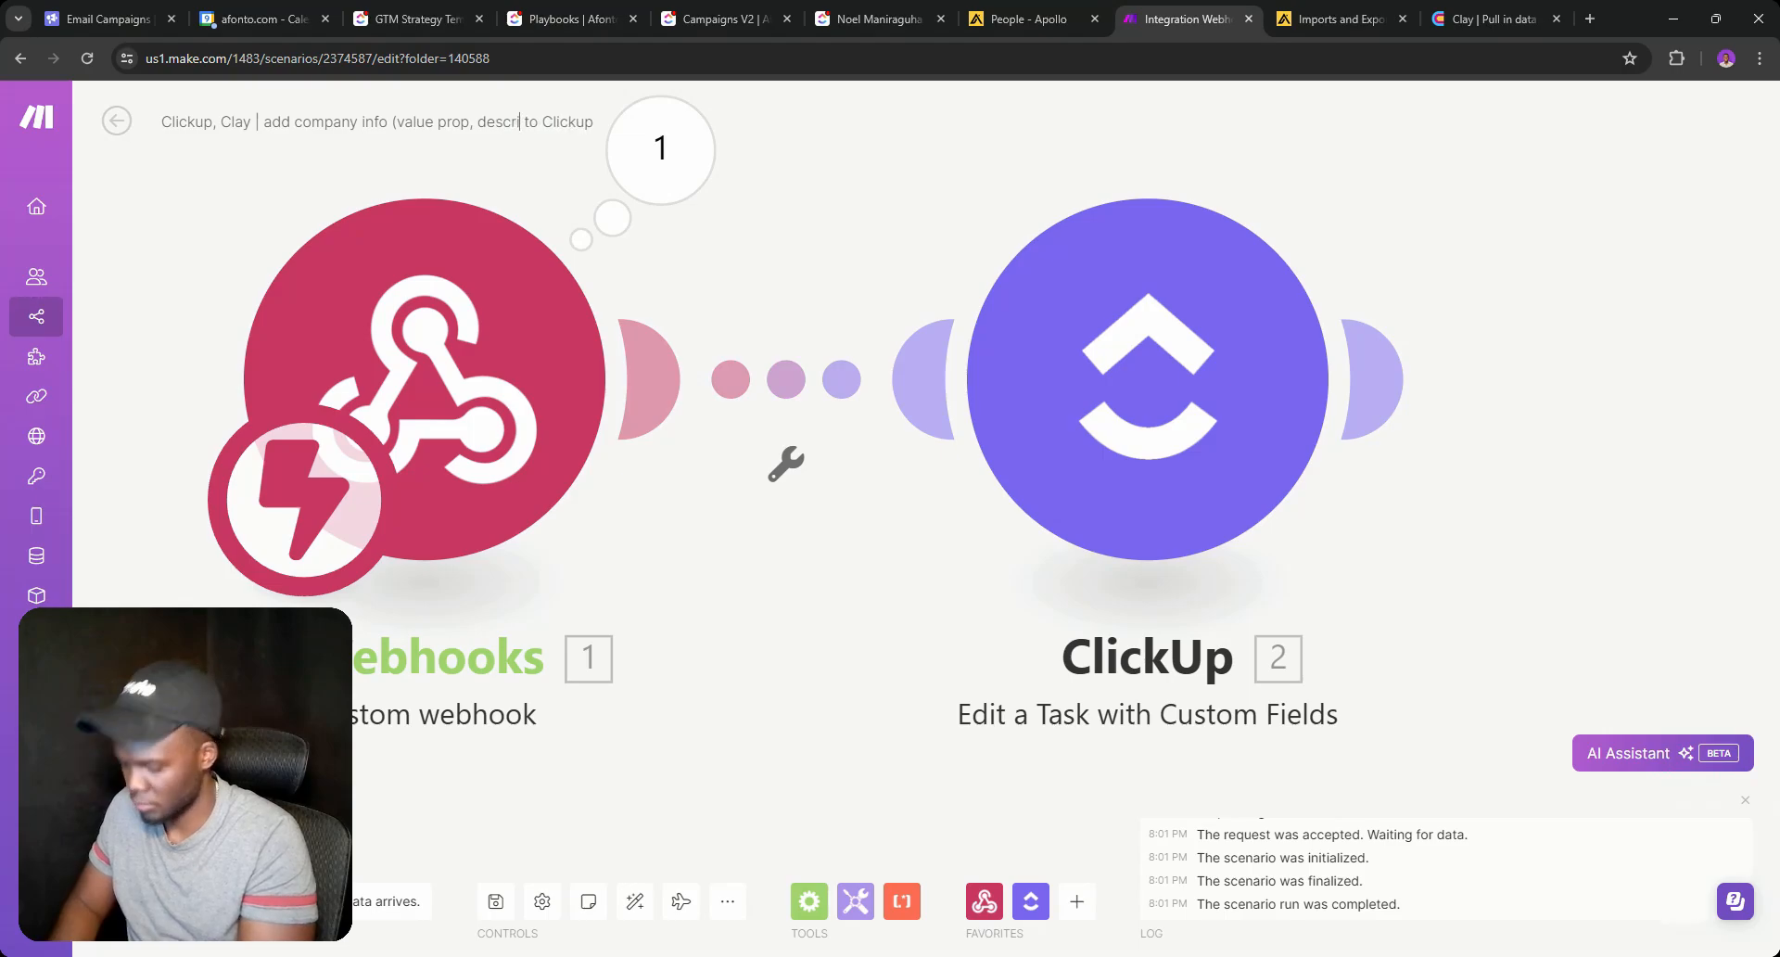
{"action": "type", "text": ", pain"}
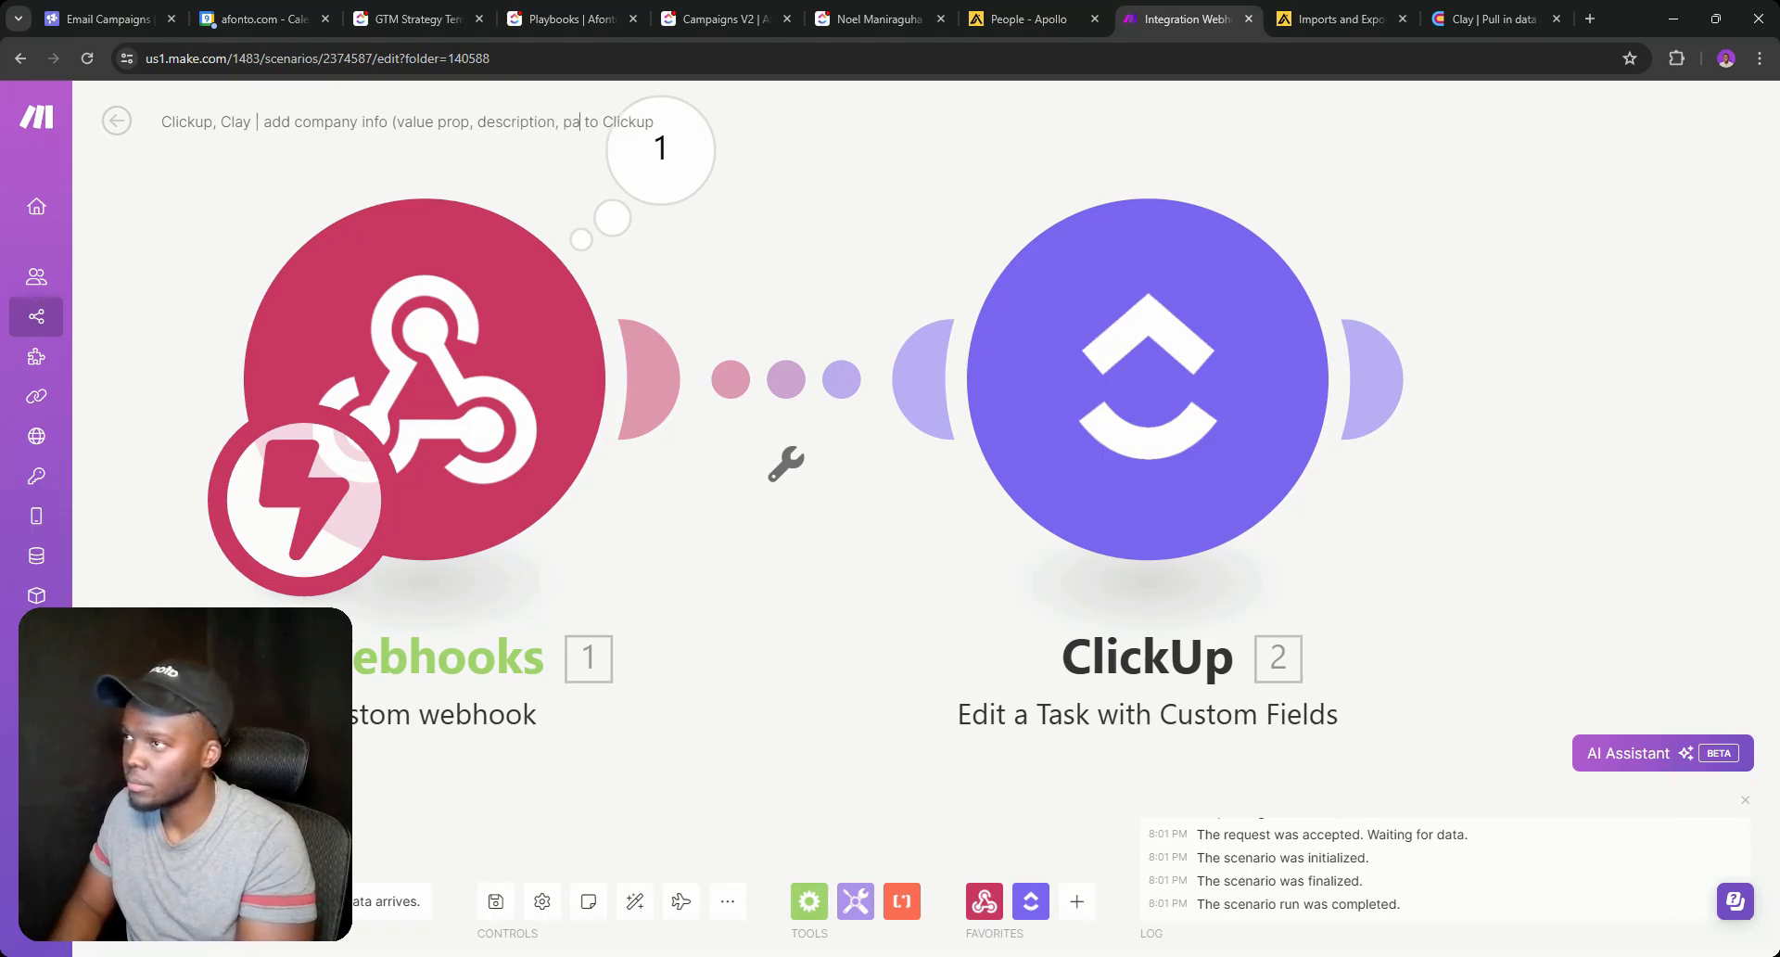
{"action": "type", "text": " p"}
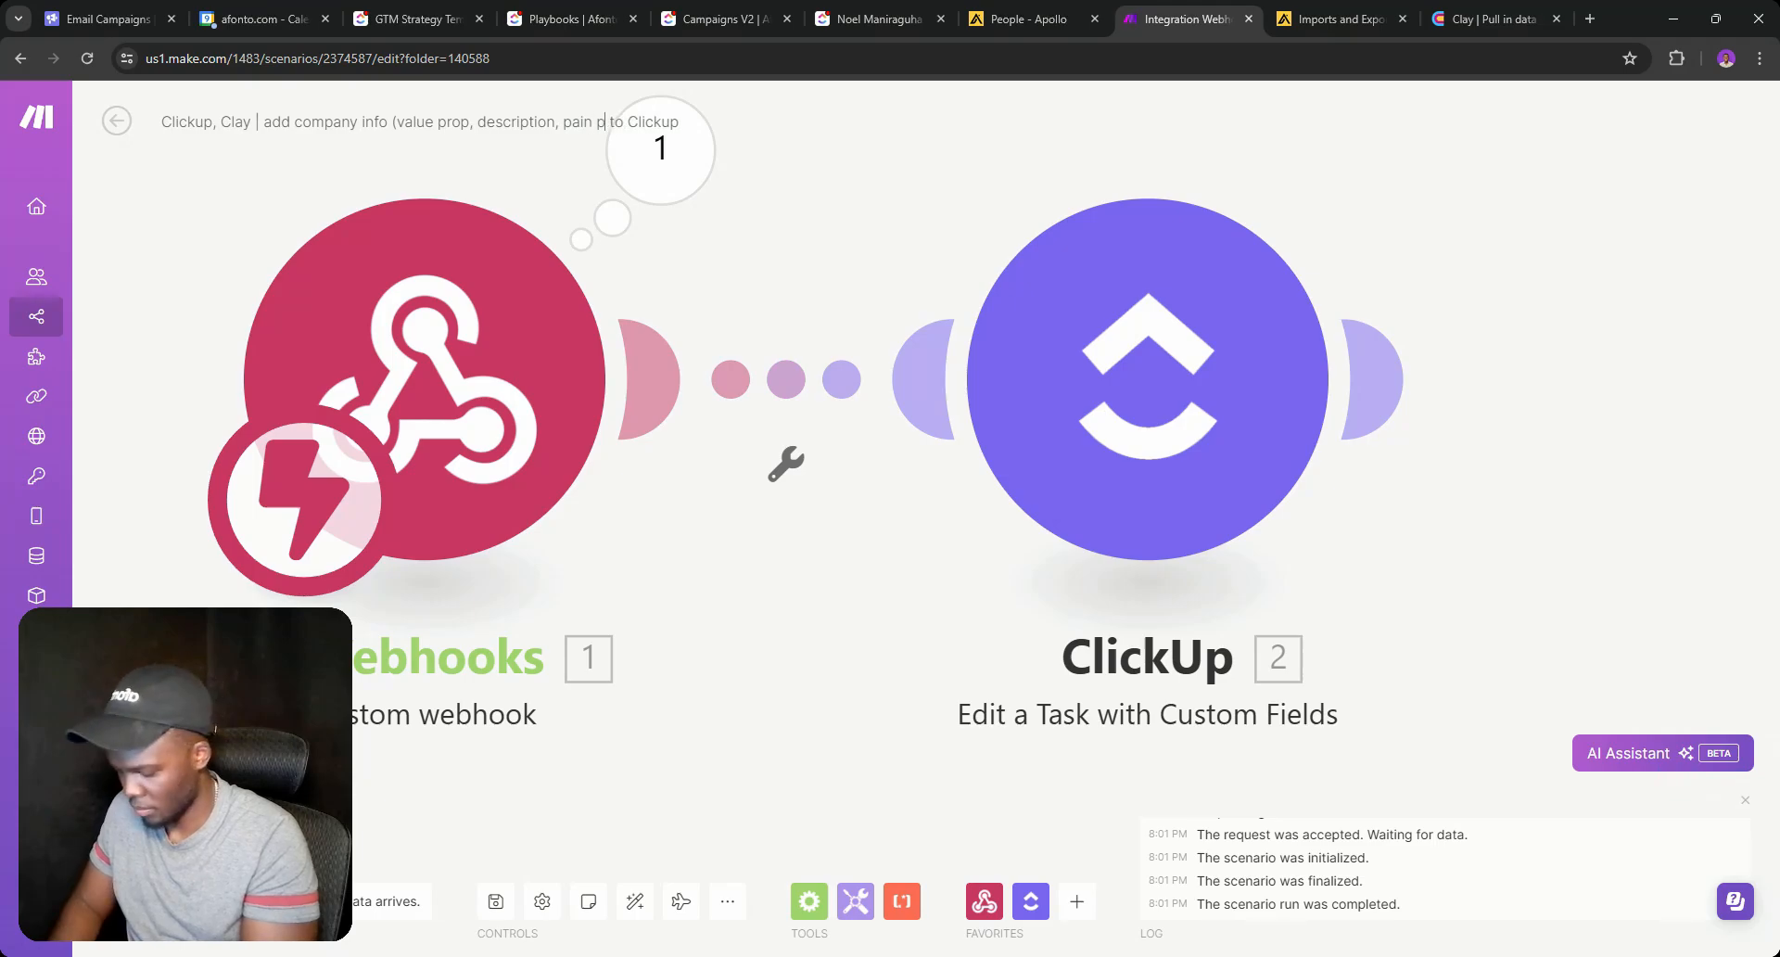
{"action": "type", "text": "oints"}
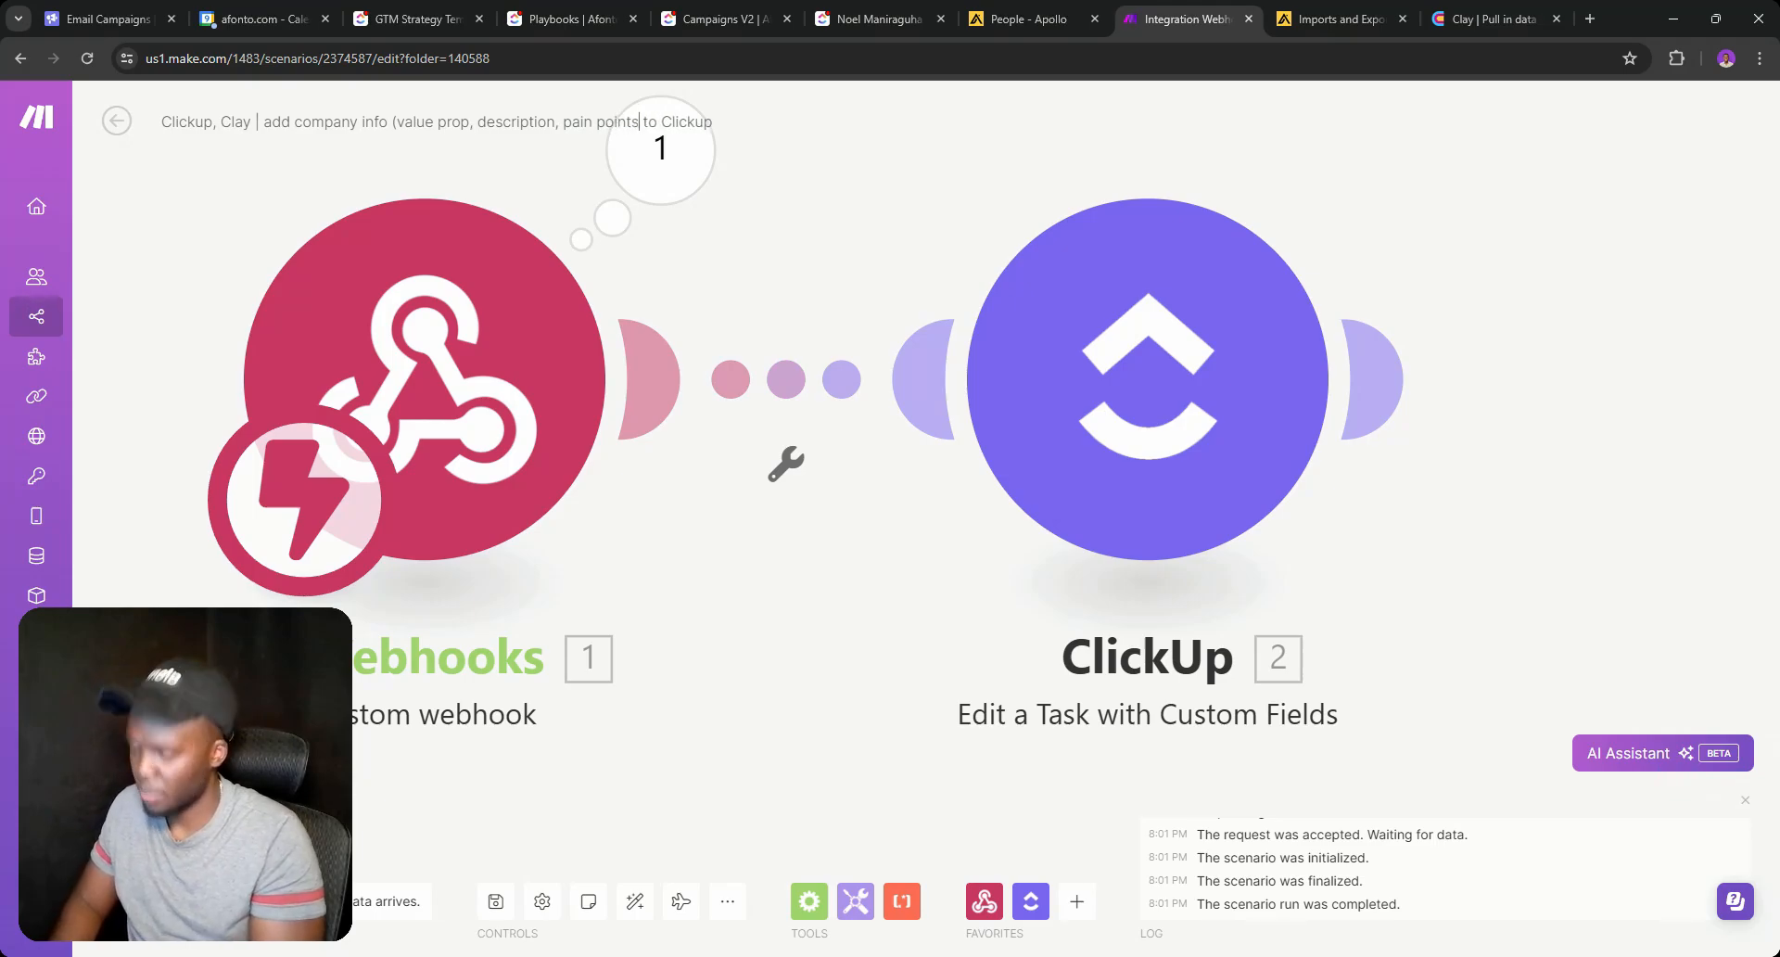
{"action": "type", "text": ")"}
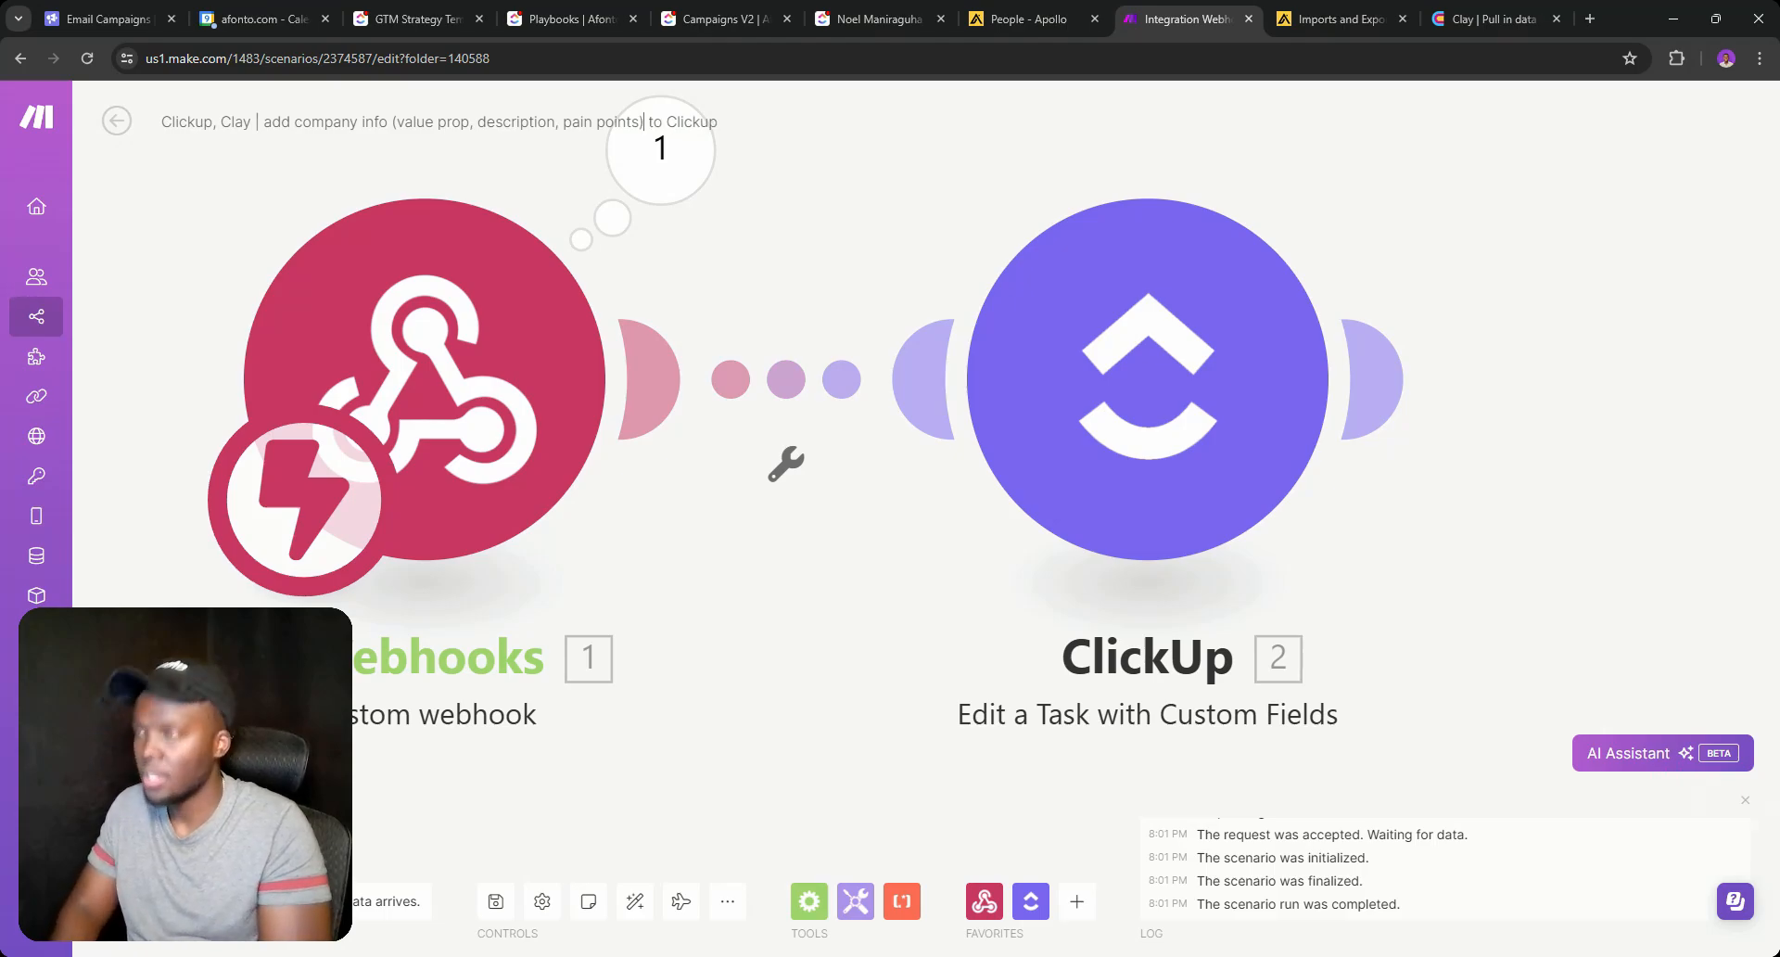
{"action": "left_click", "coordinate": [493, 898]}
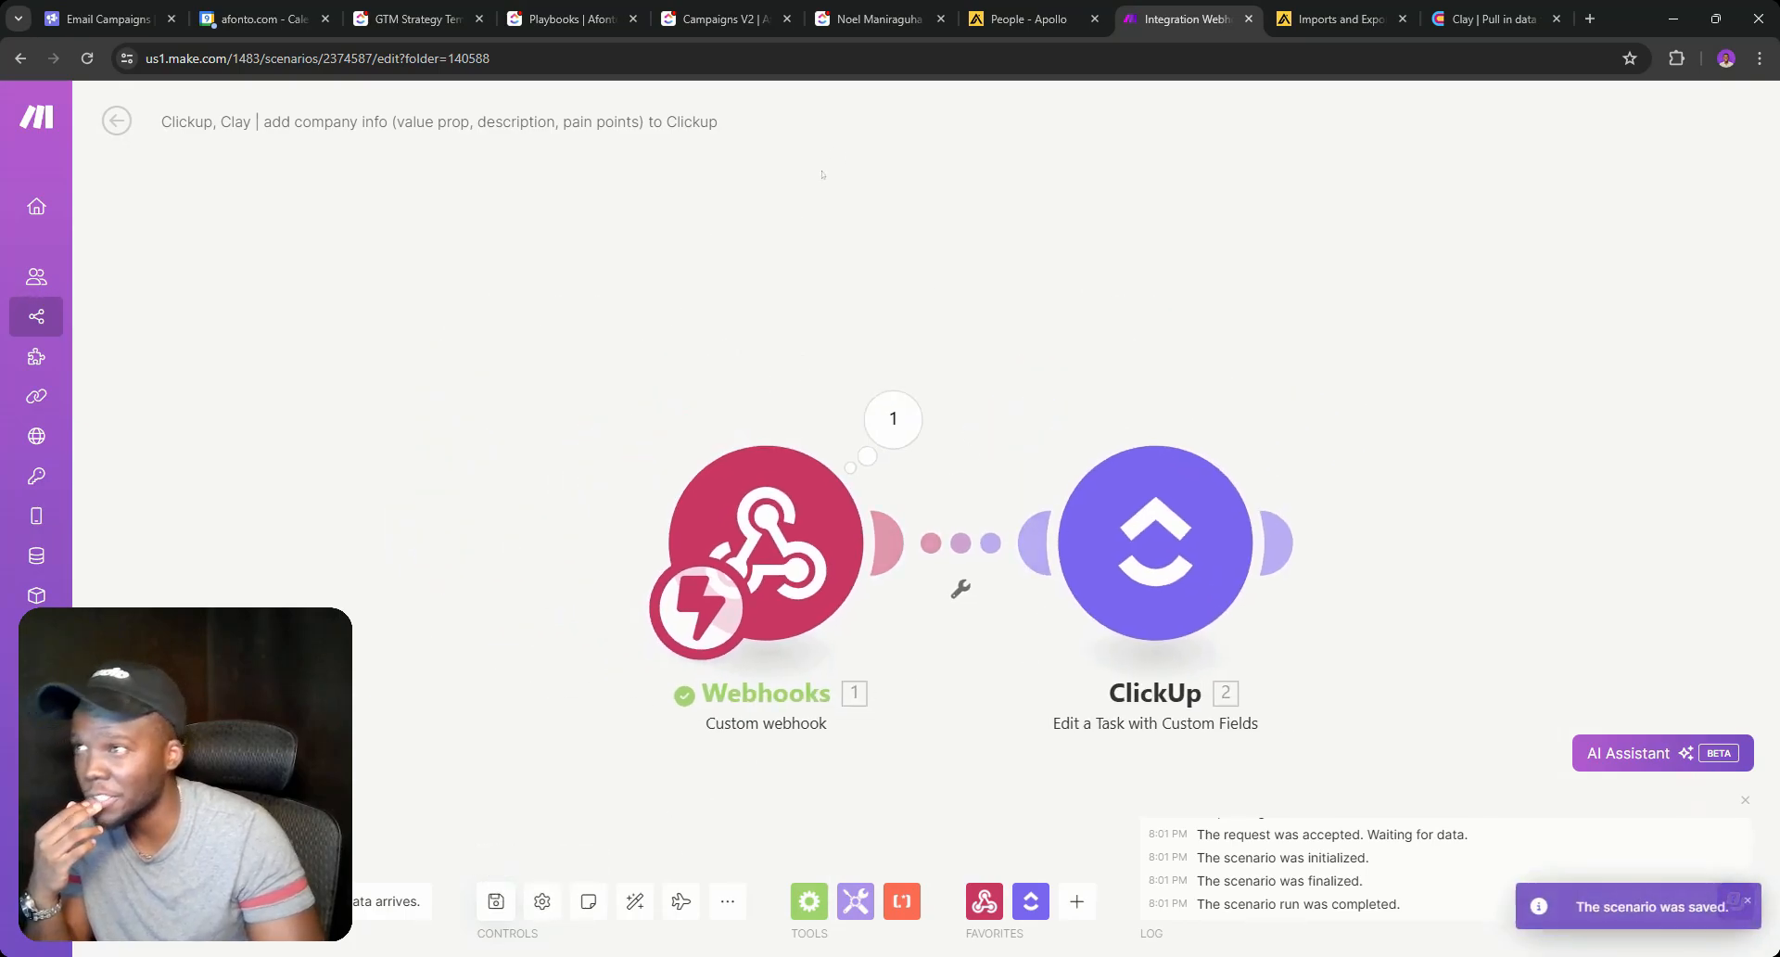
Check the ClickUp client task, save the scenario again and duplicate its browser tab.
{"action": "left_click", "coordinate": [872, 18]}
{"action": "left_click", "coordinate": [1185, 7]}
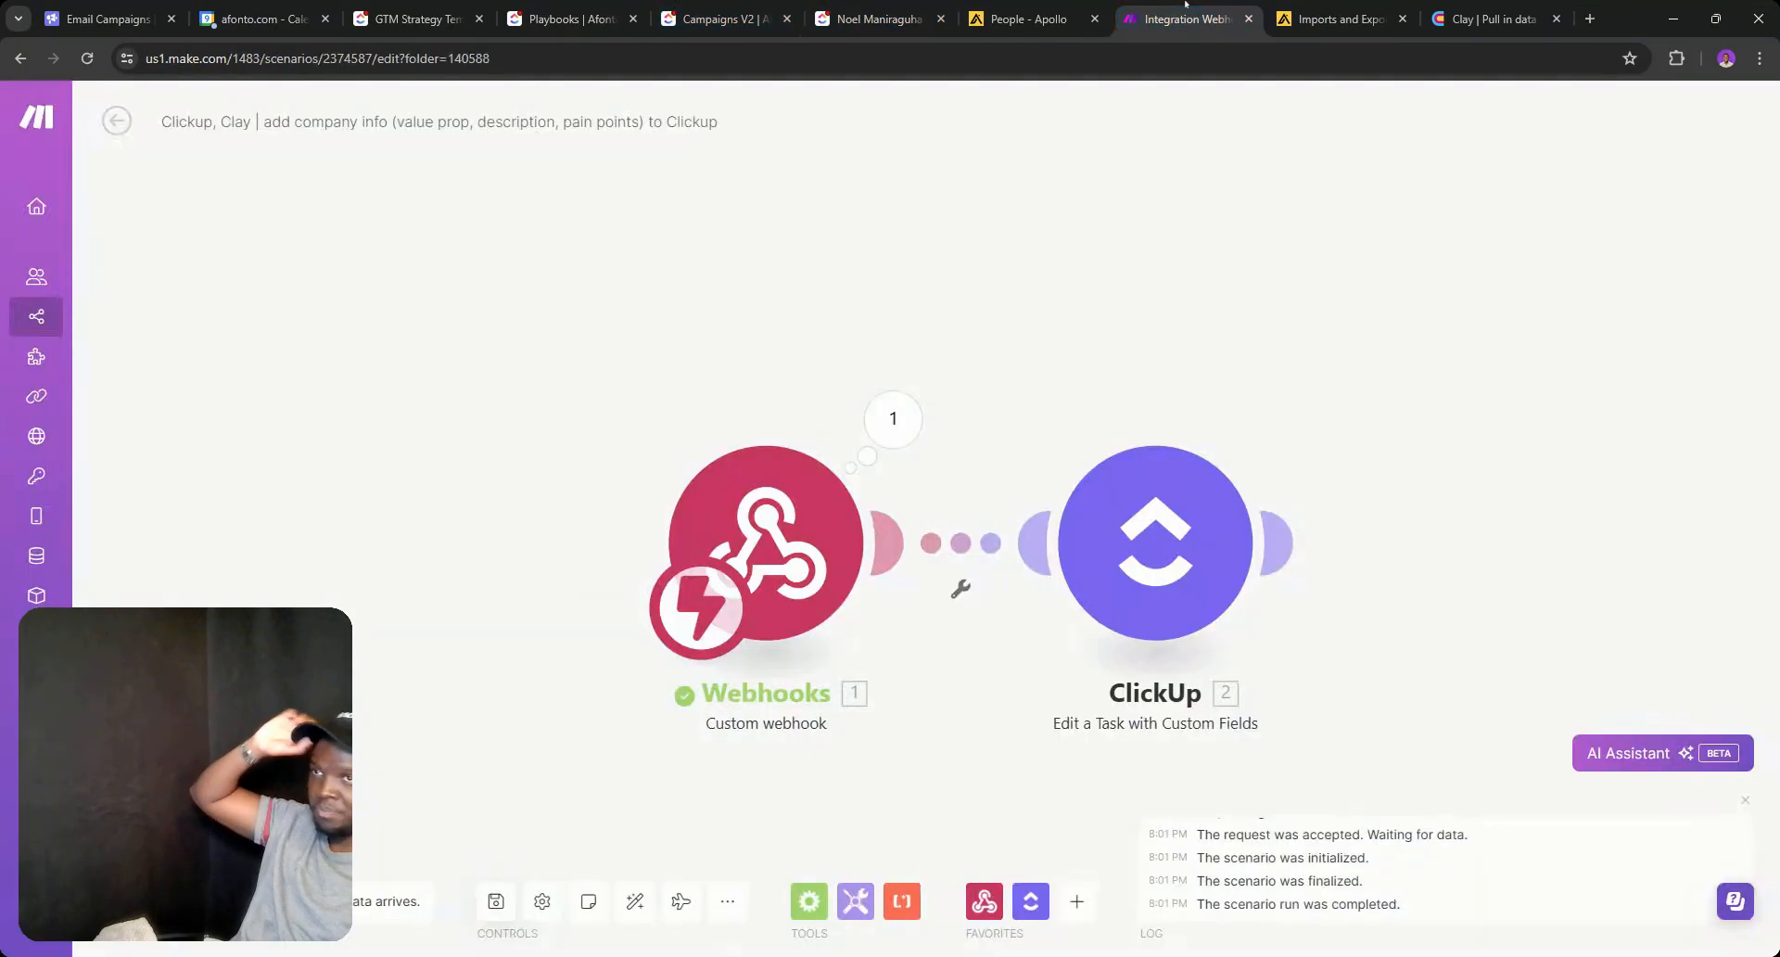
{"action": "left_click", "coordinate": [496, 901]}
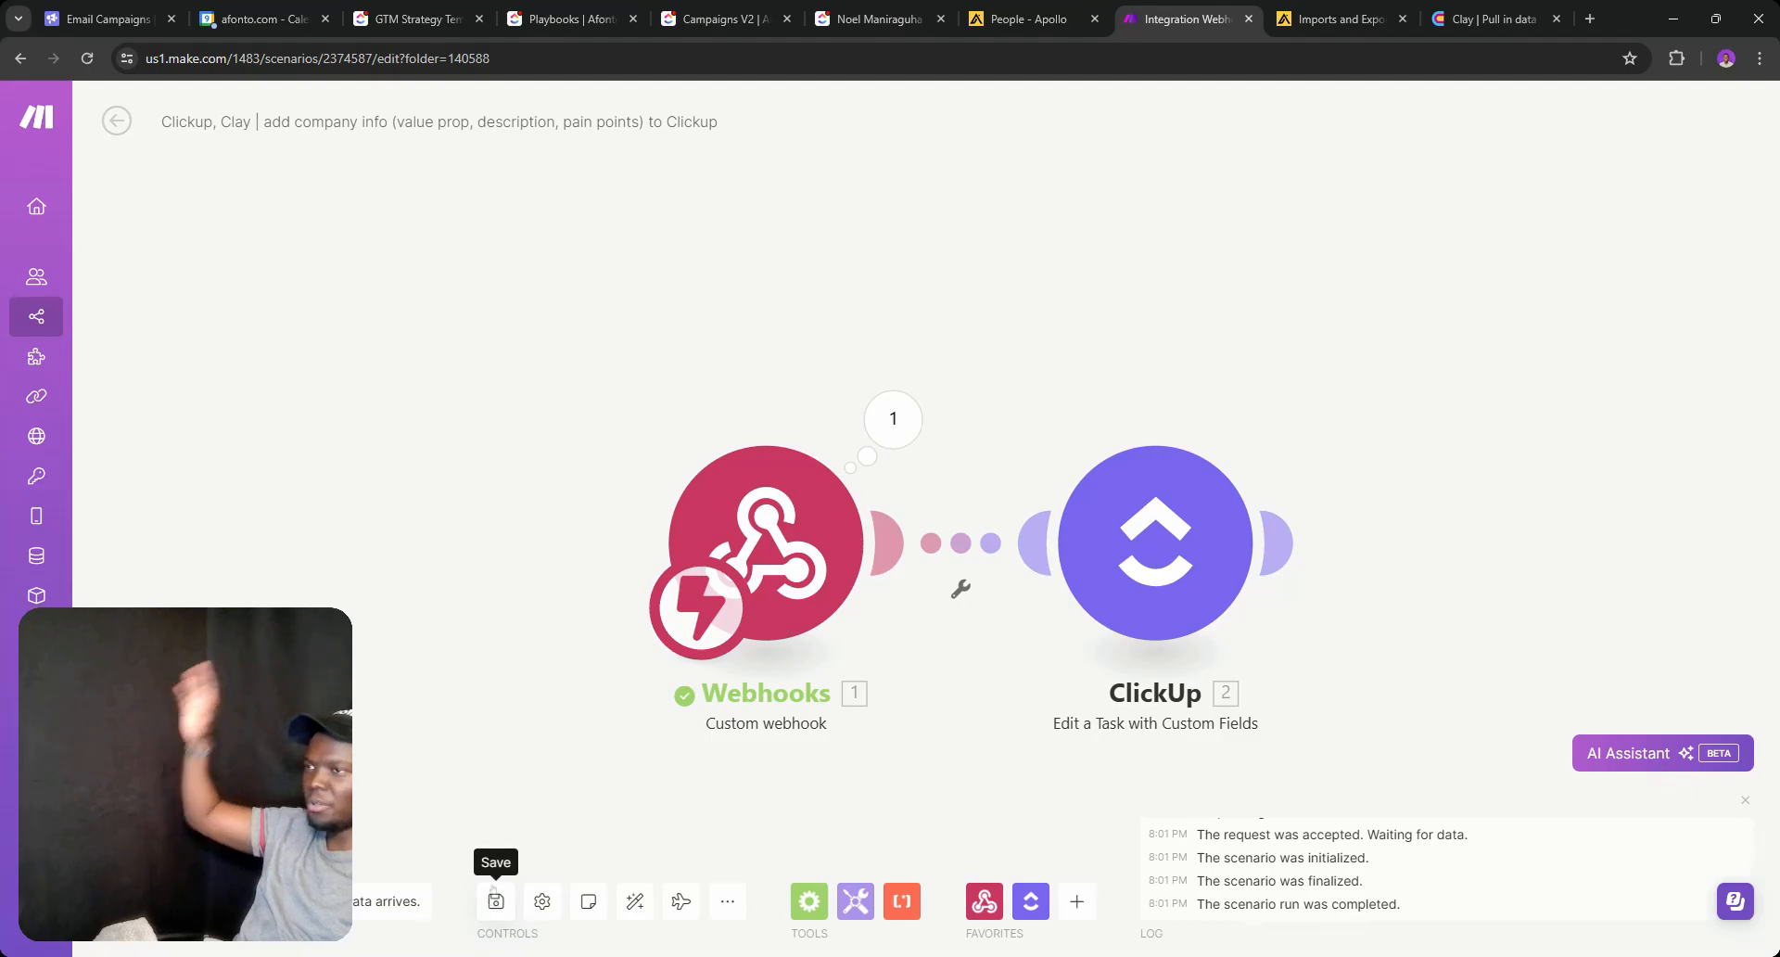
{"action": "right_click", "coordinate": [1213, 17]}
{"action": "left_click", "coordinate": [1271, 154]}
{"action": "left_click", "coordinate": [799, 17]}
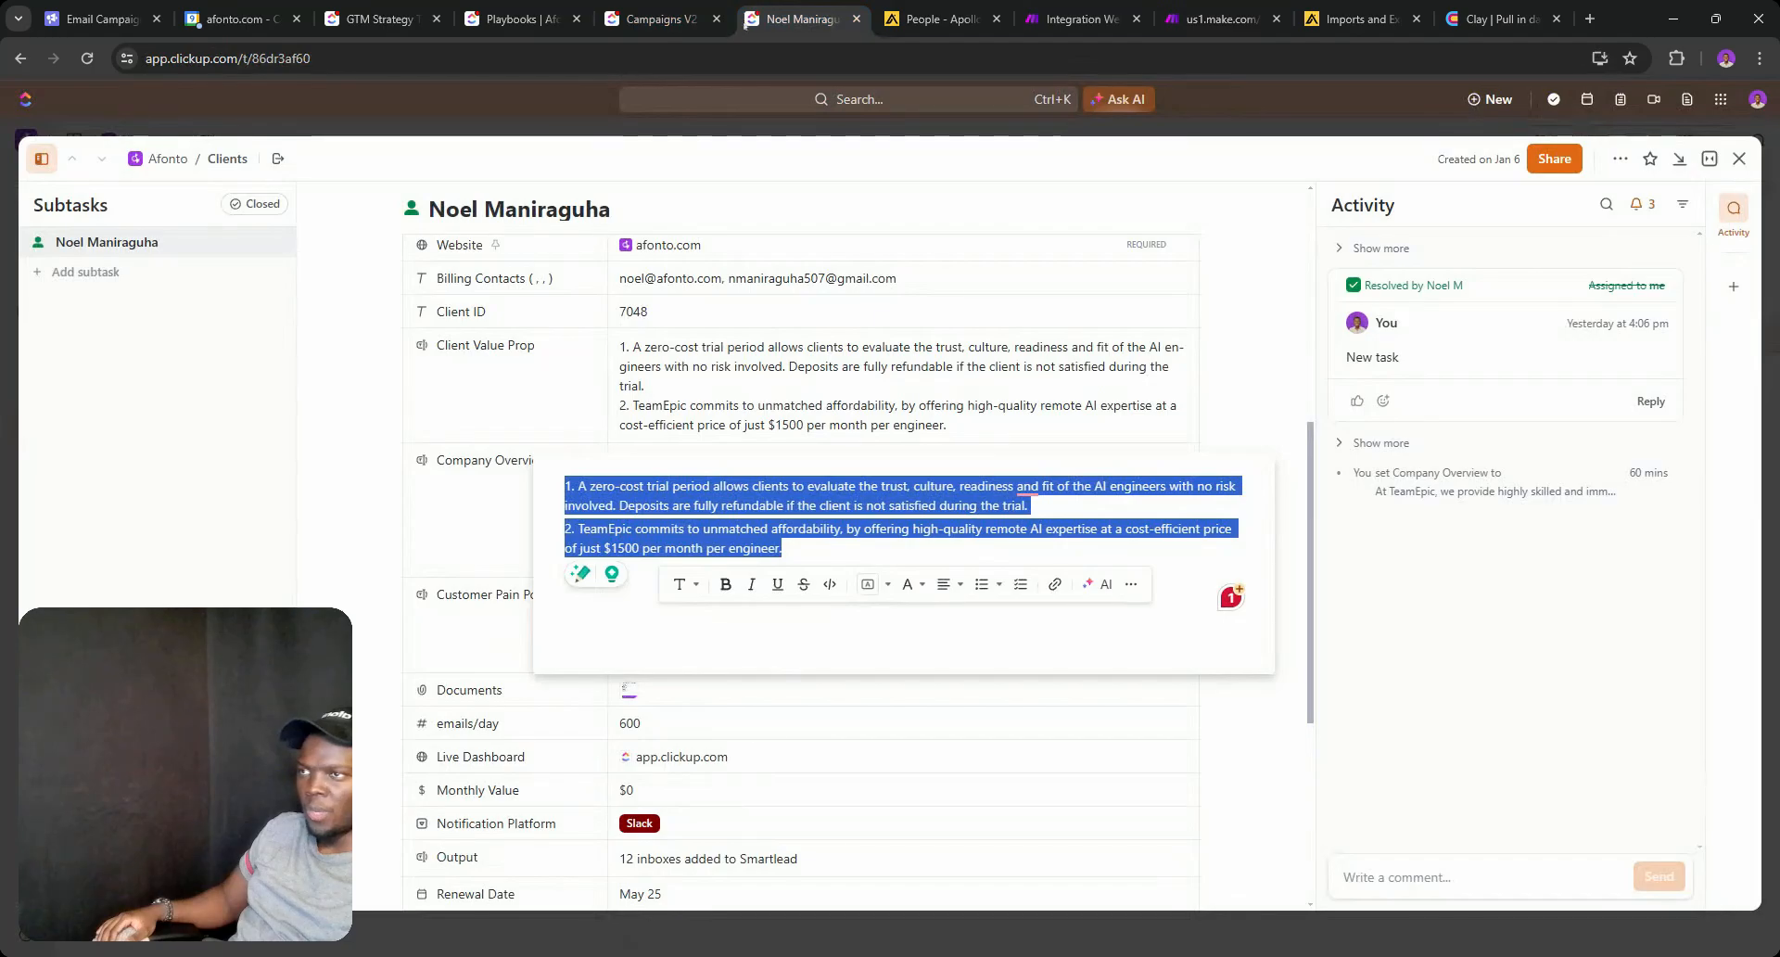
Add a client named NEW to the NEW group and view its required fields.
{"action": "left_click", "coordinate": [1739, 157]}
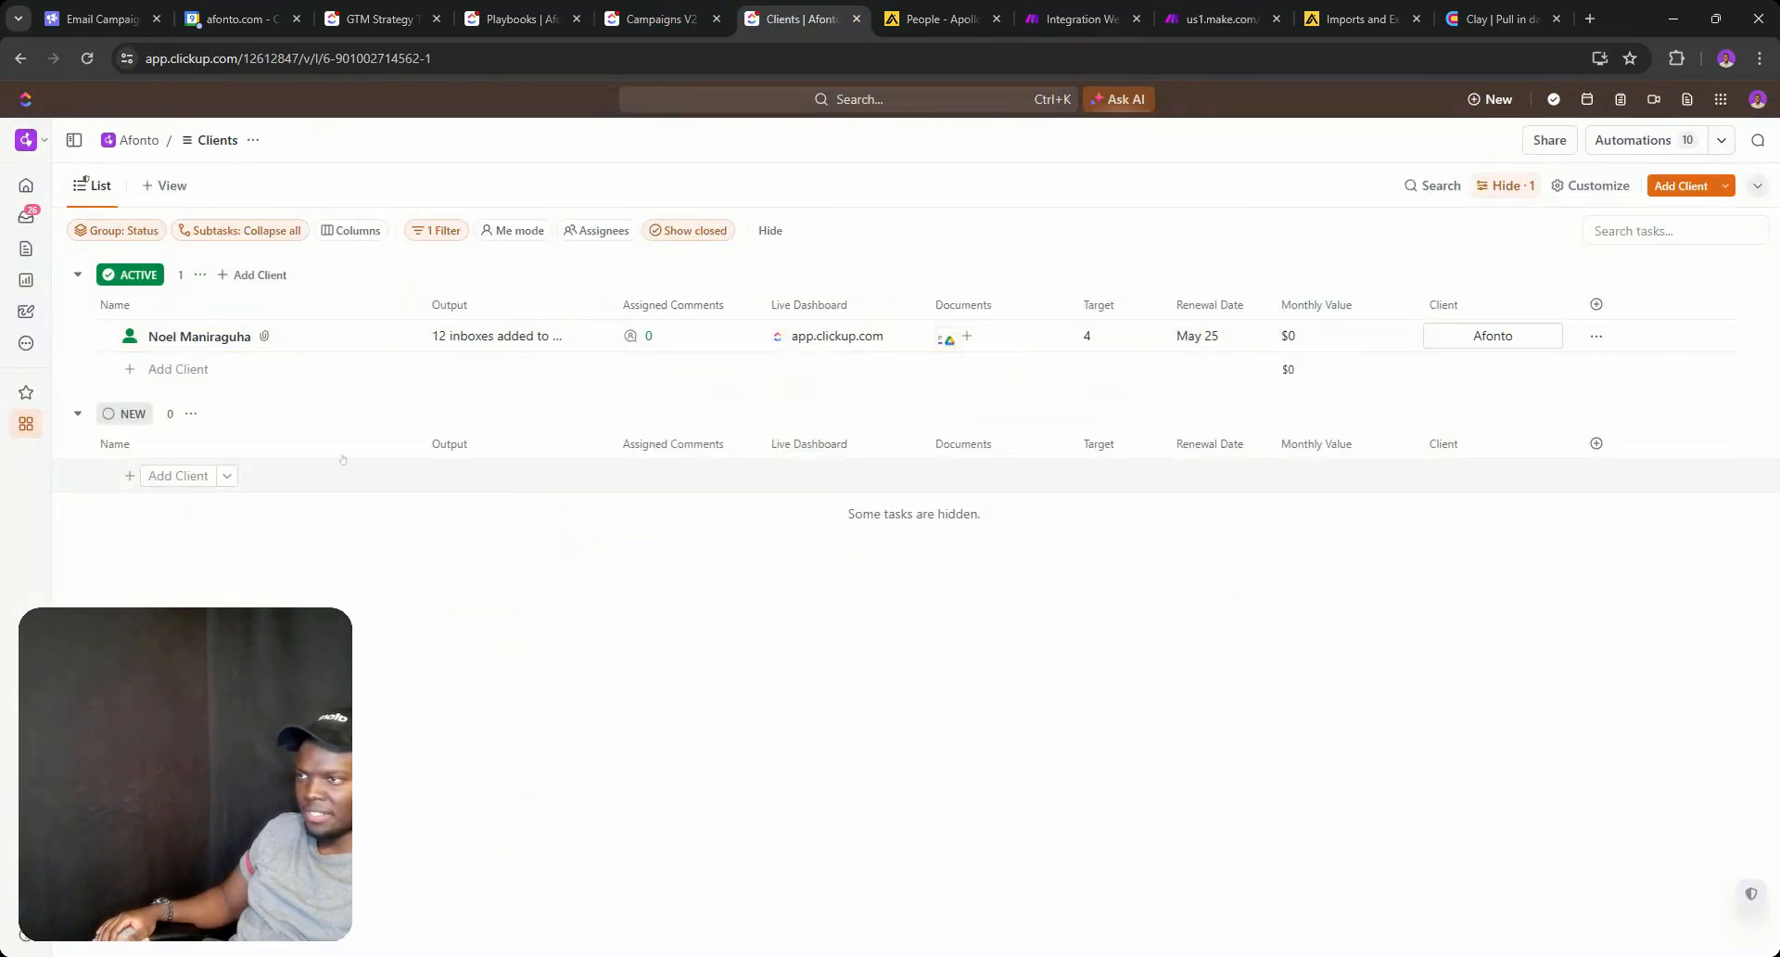
{"action": "left_click", "coordinate": [170, 476]}
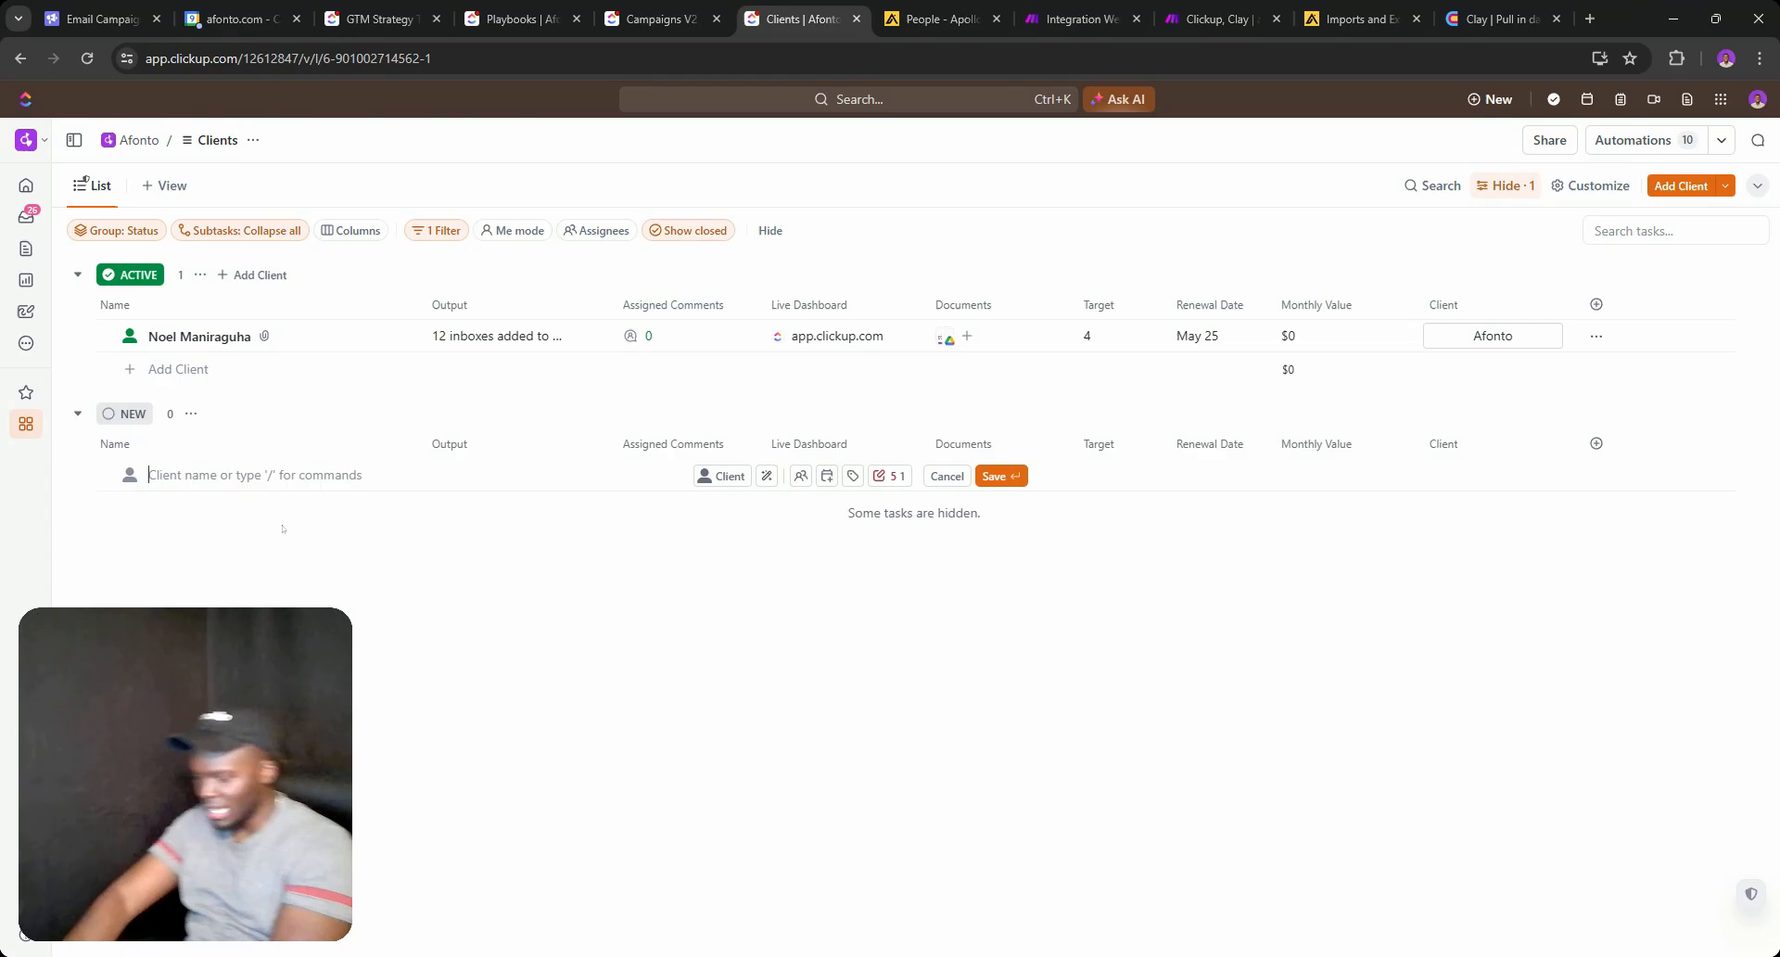
{"action": "type", "text": "NEW CLIENT"}
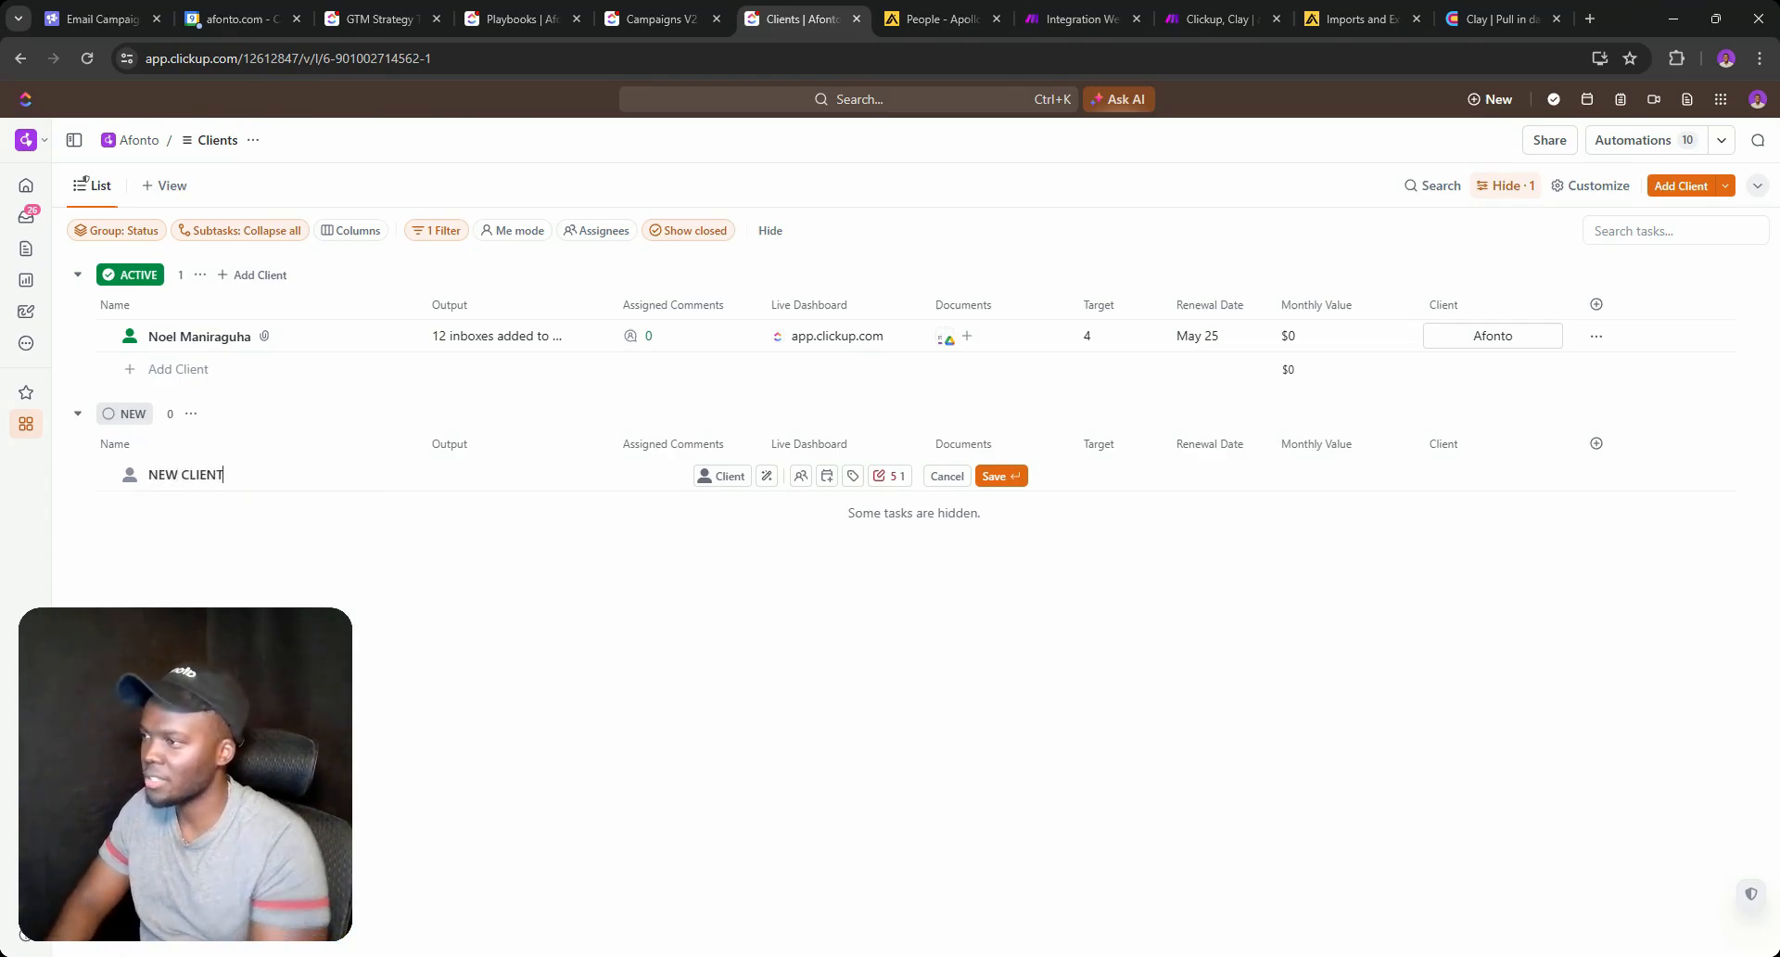
{"action": "left_click", "coordinate": [890, 475]}
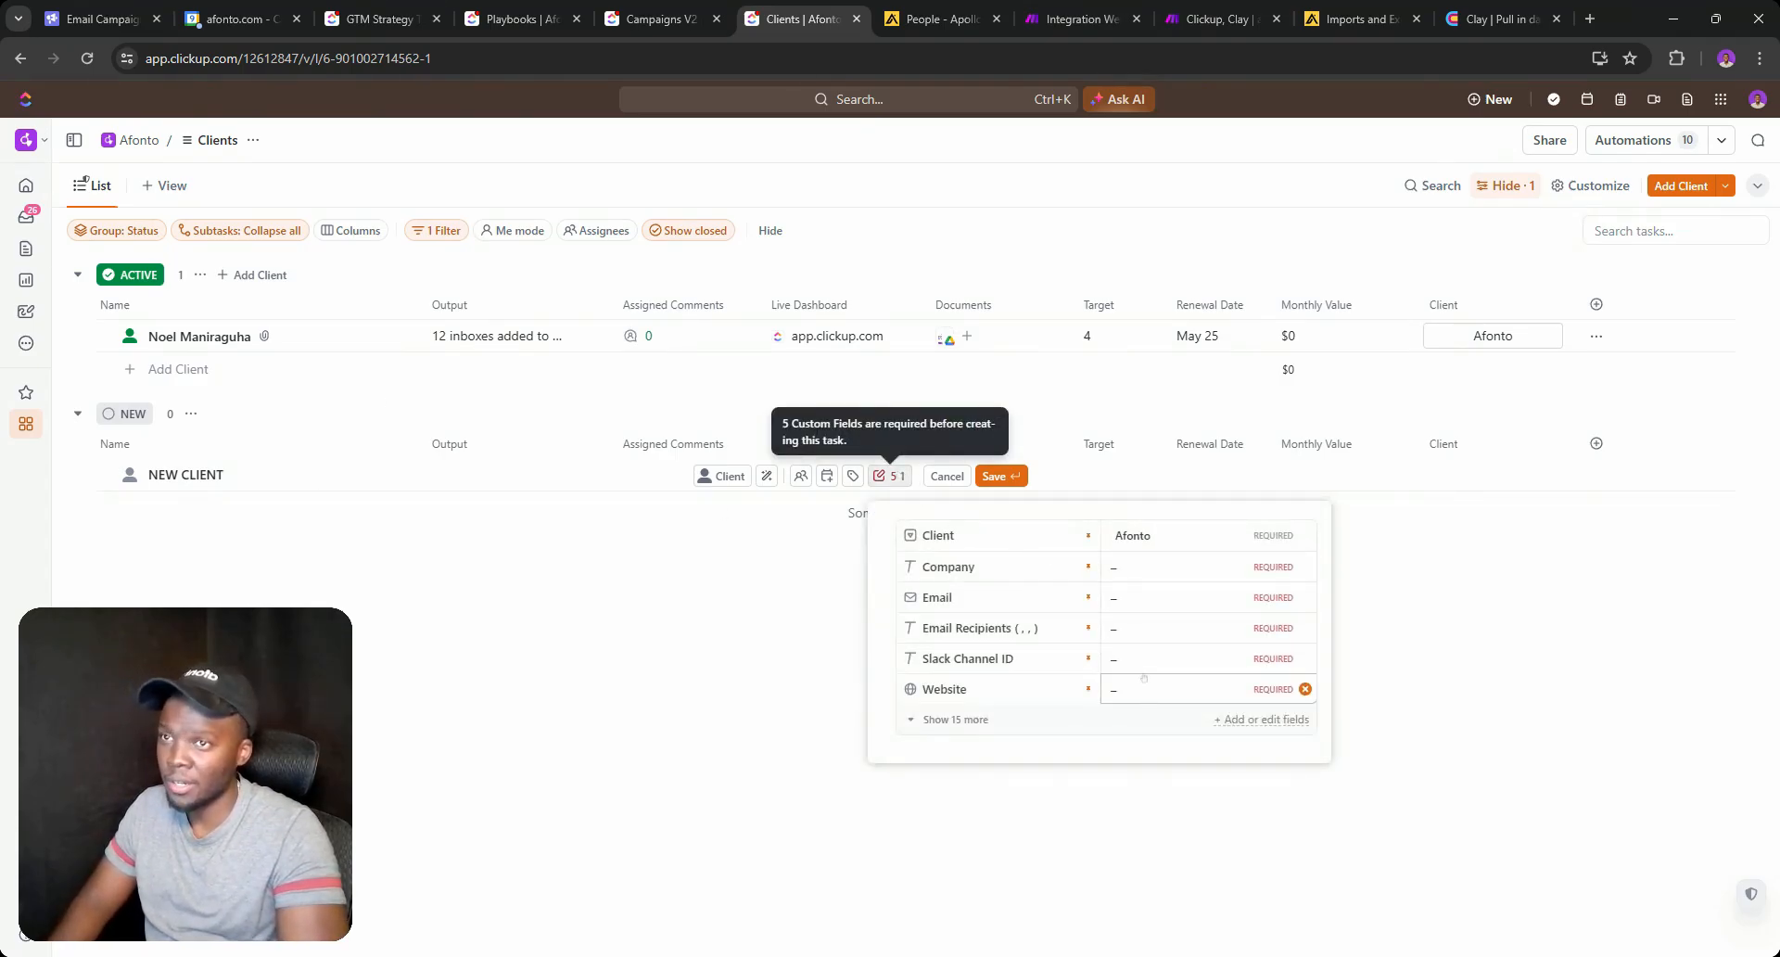
Look over the Clients list automations, then return to the company-info scenario in Make.
{"action": "left_click", "coordinate": [1634, 140]}
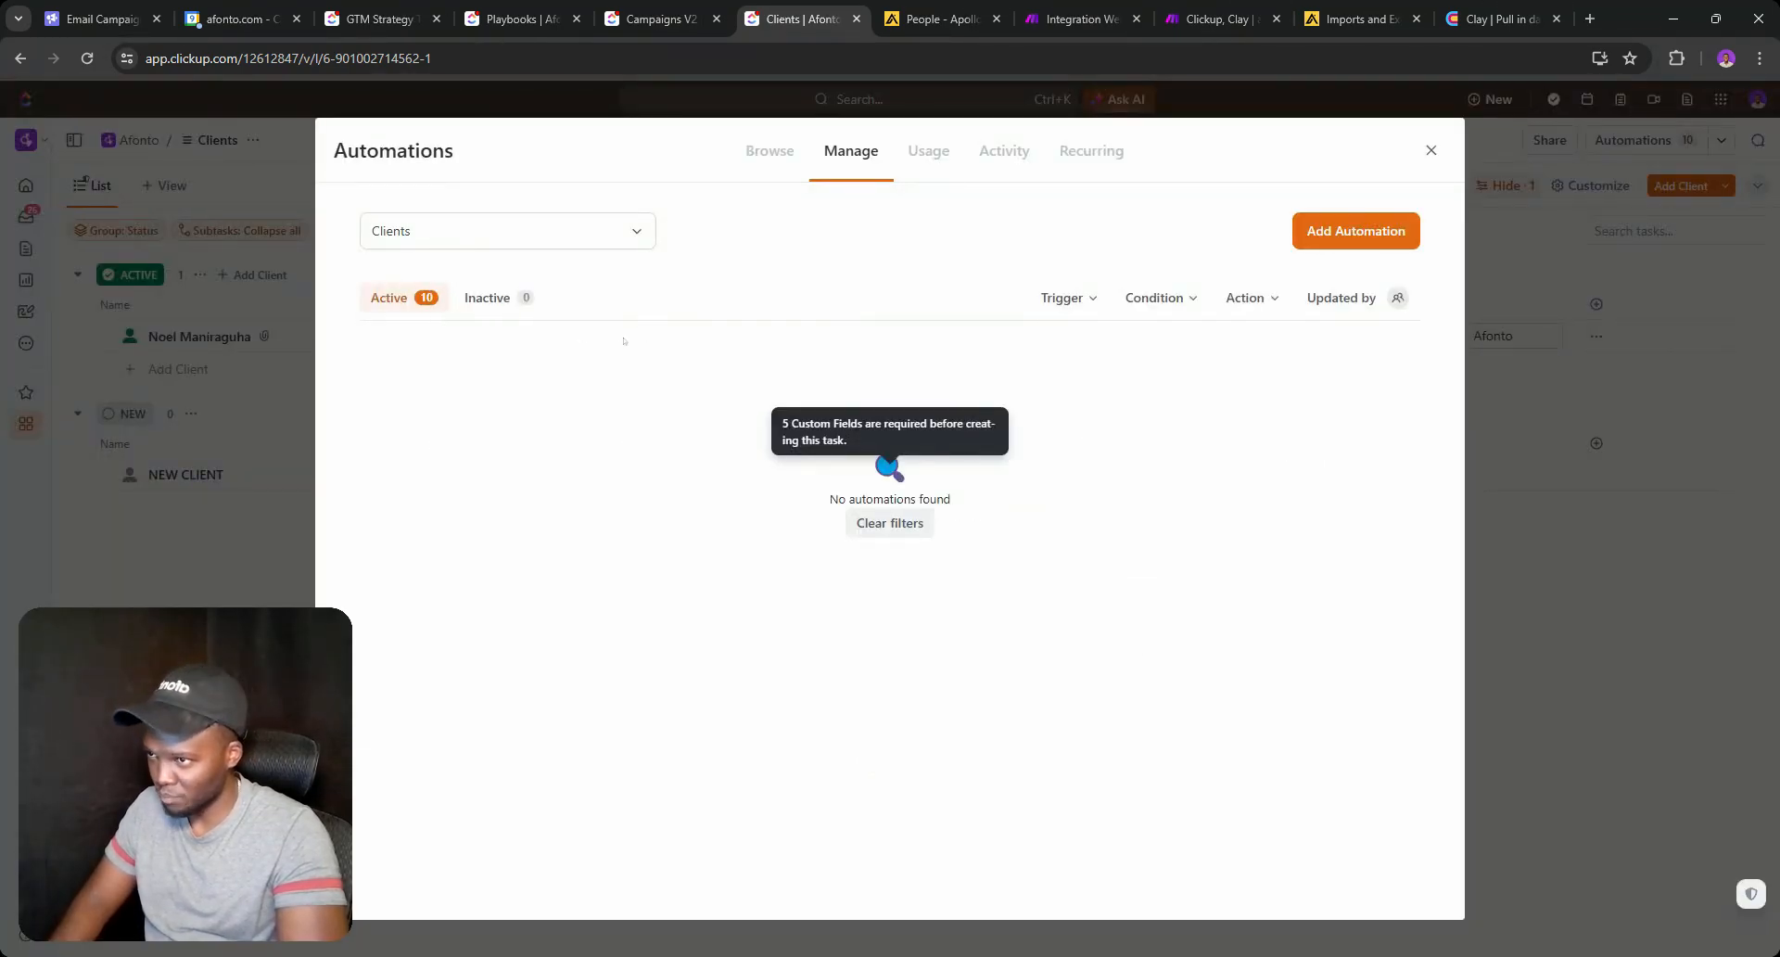
{"action": "left_click", "coordinate": [1431, 150]}
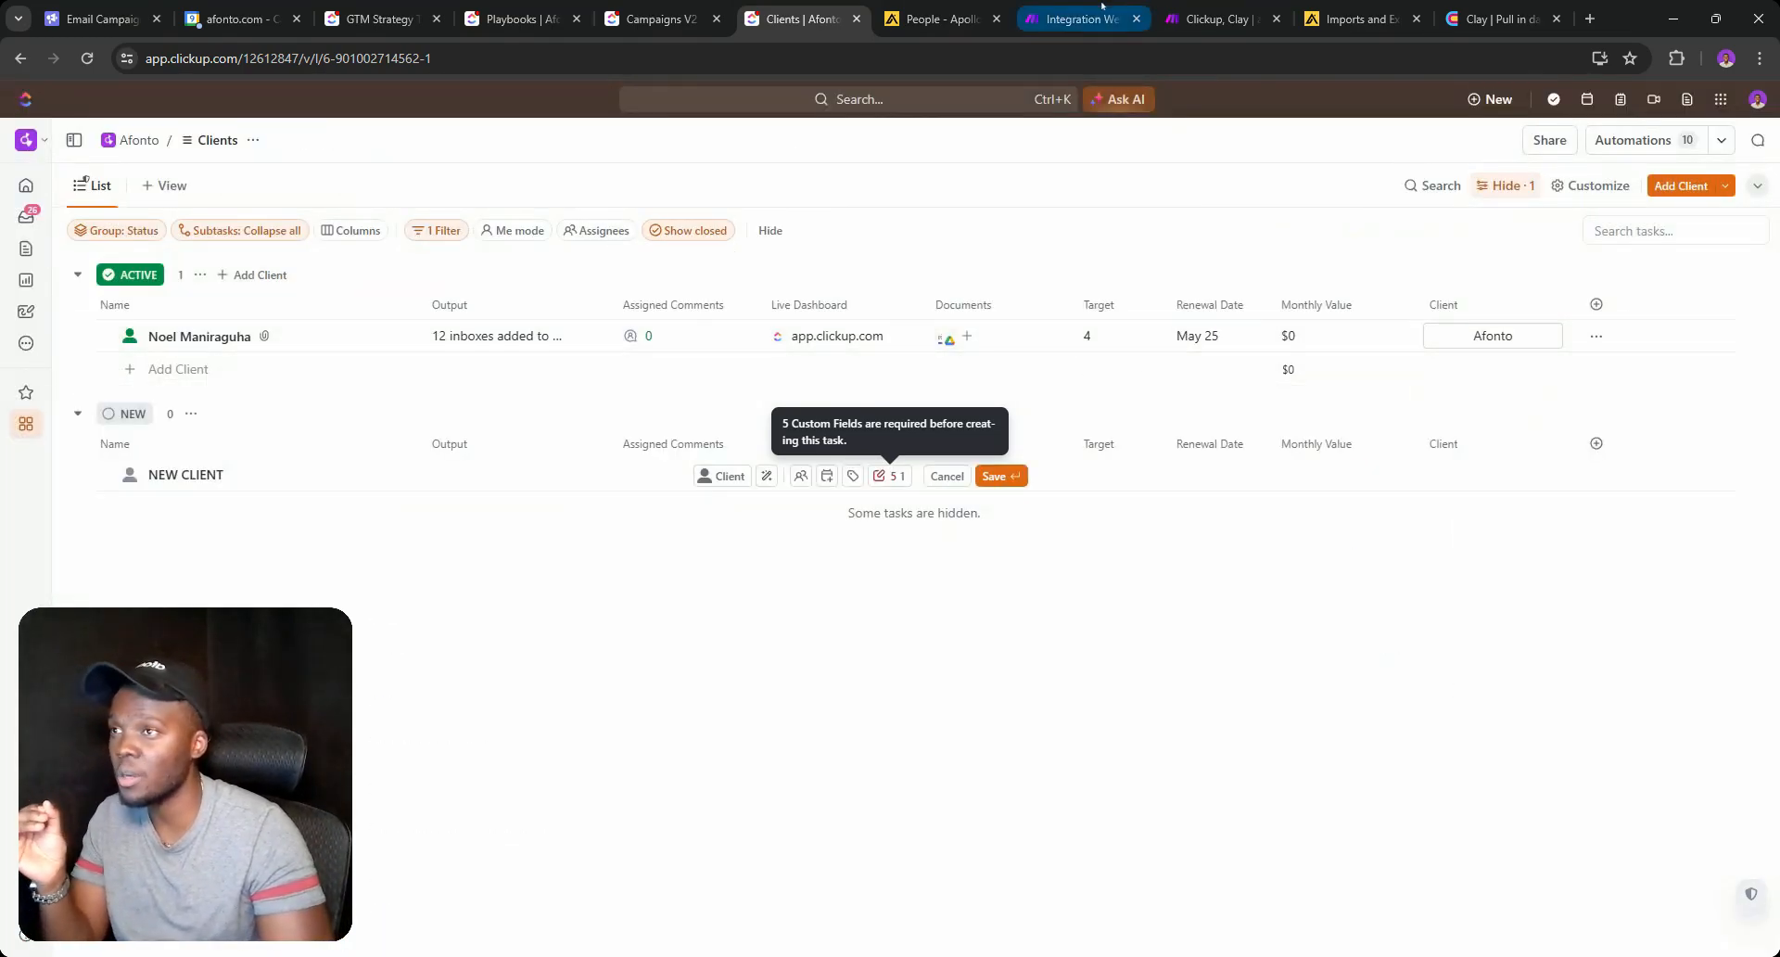
{"action": "left_click", "coordinate": [1232, 15]}
{"action": "left_click", "coordinate": [1069, 20]}
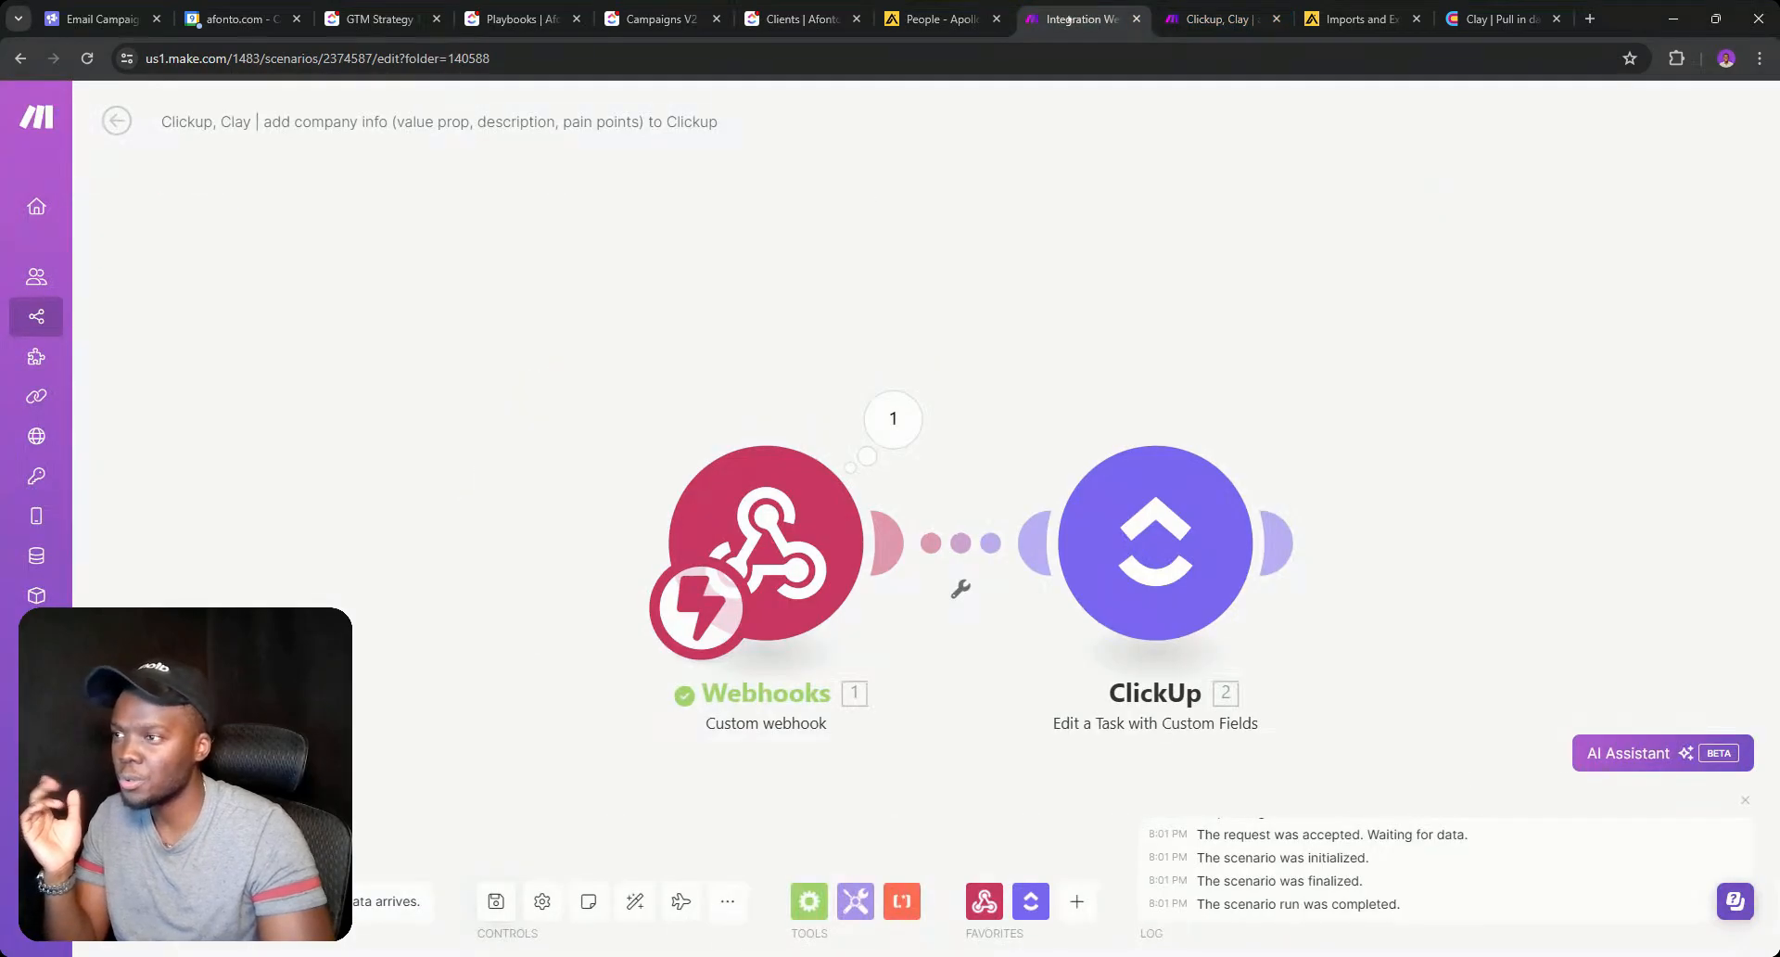
Search scenarios for 'onboa', open Client onboarding automation, then return to the company-info scenario.
{"action": "key", "text": "ctrl+Tab"}
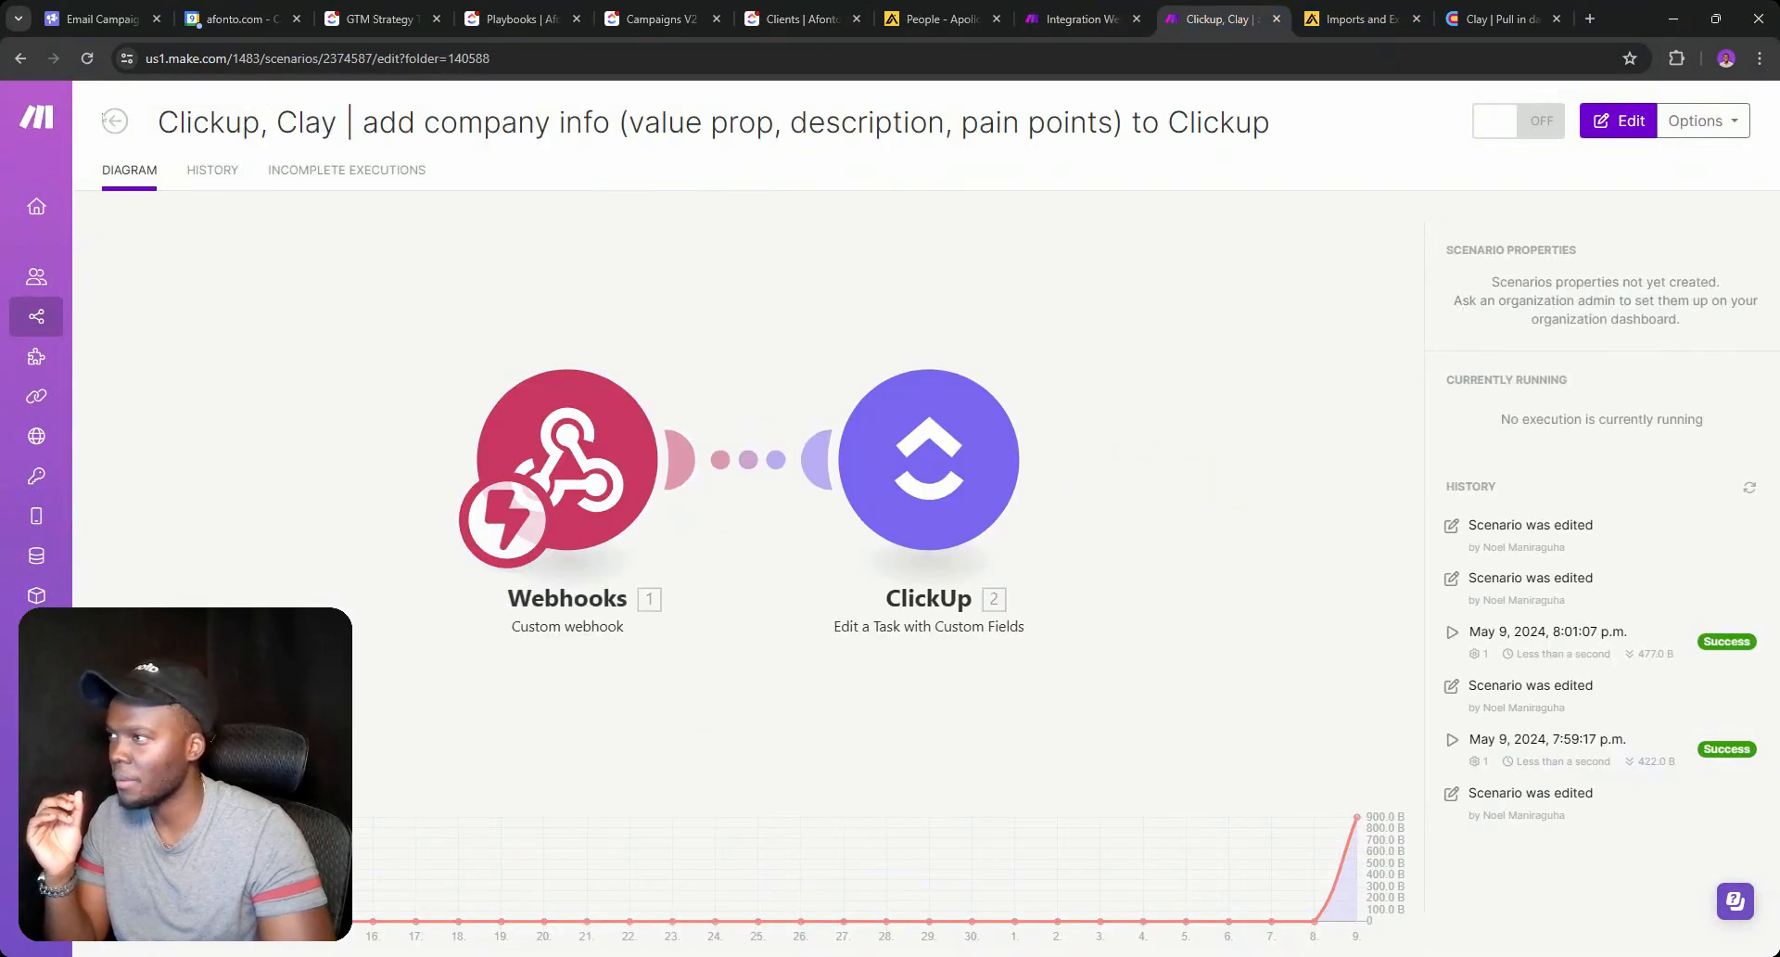
{"action": "left_click", "coordinate": [116, 122]}
{"action": "left_click", "coordinate": [118, 123]}
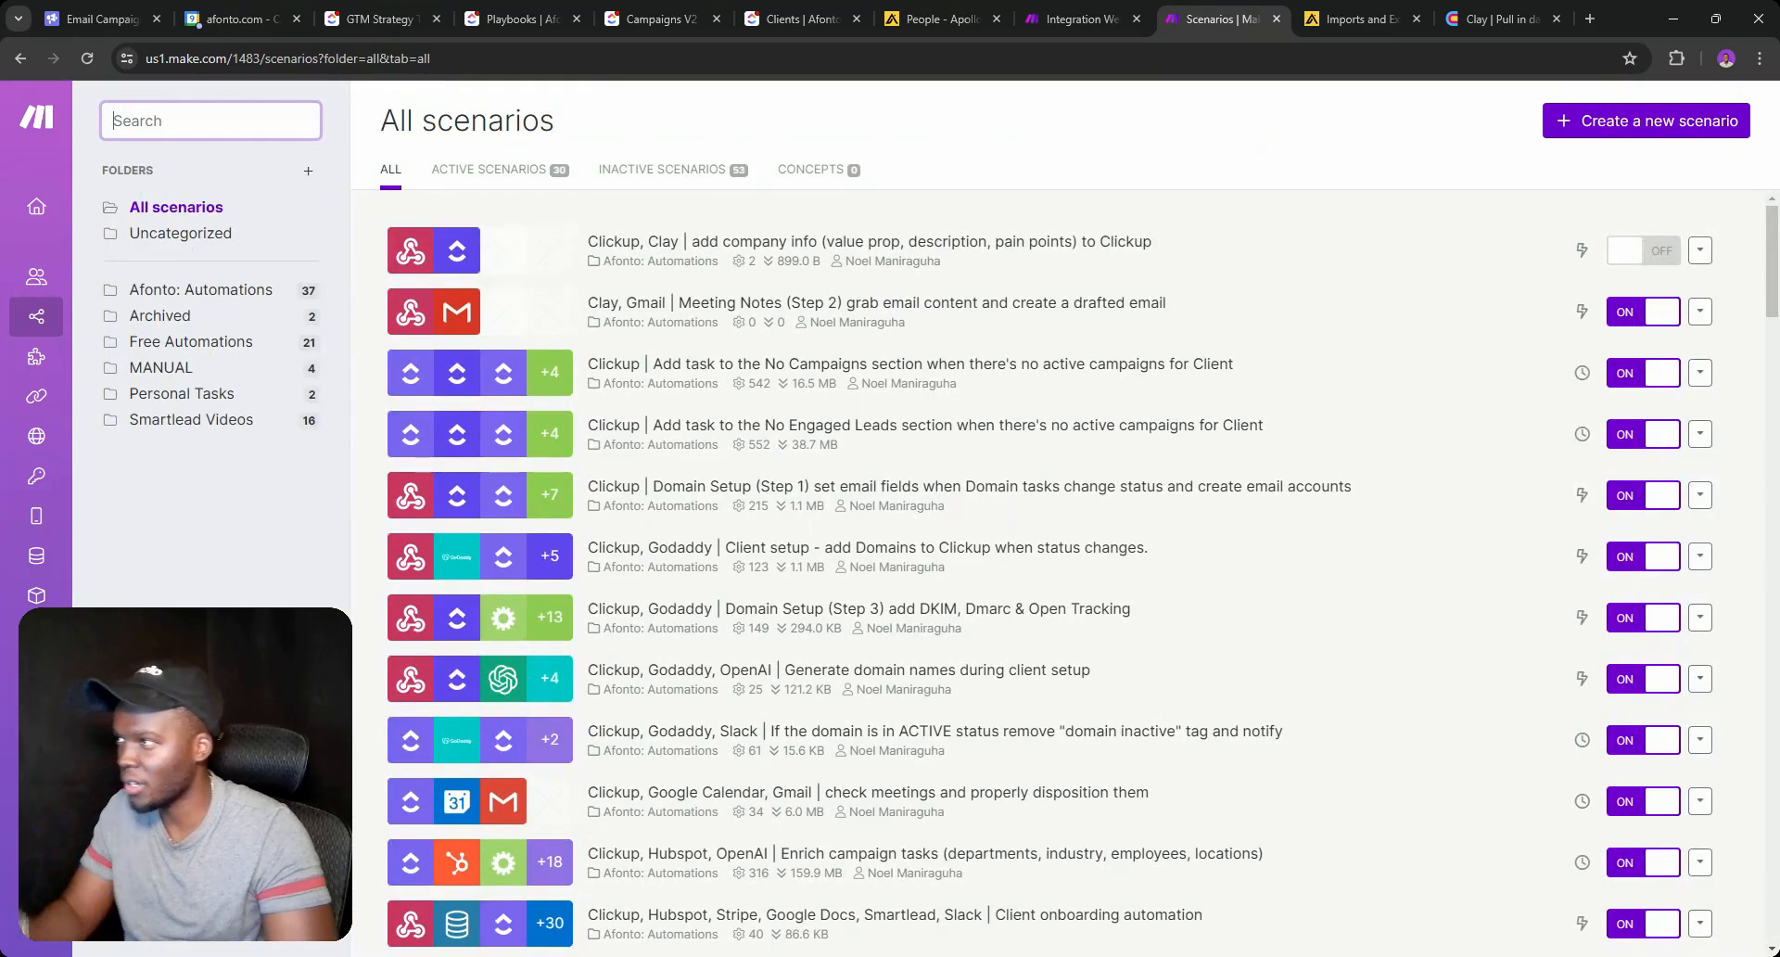
{"action": "type", "text": "Client"}
{"action": "key", "text": "ctrl+a"}
{"action": "type", "text": "onboa"}
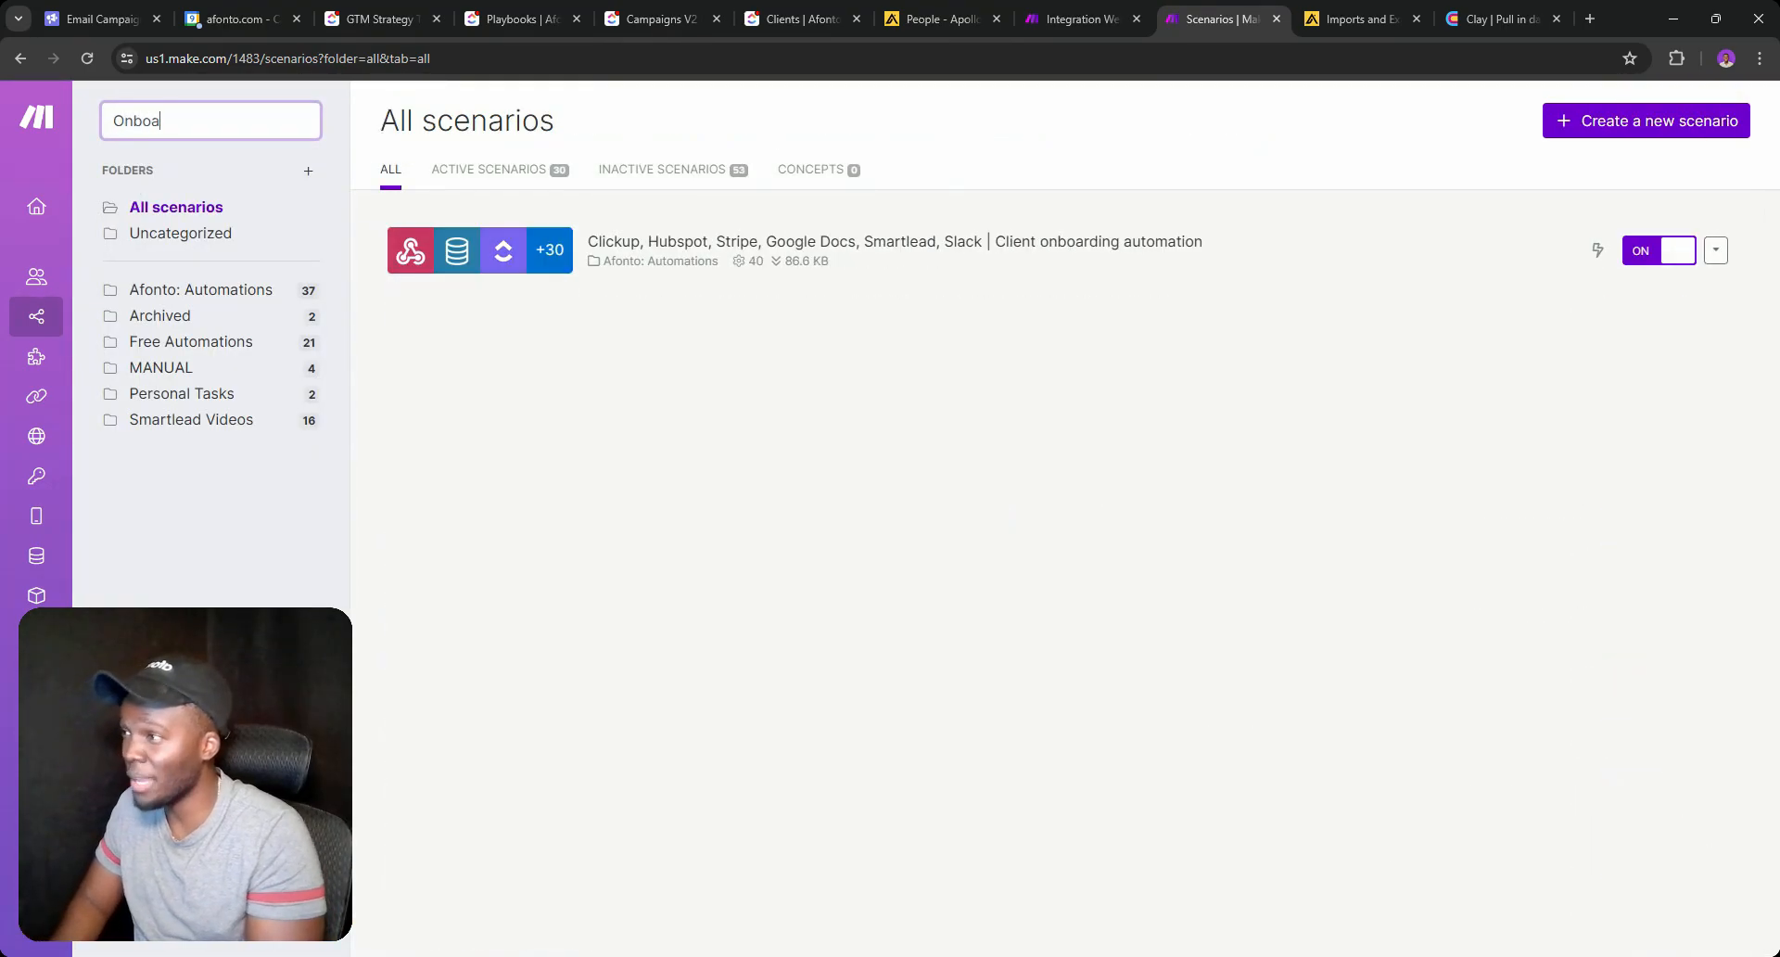
{"action": "left_click", "coordinate": [927, 243]}
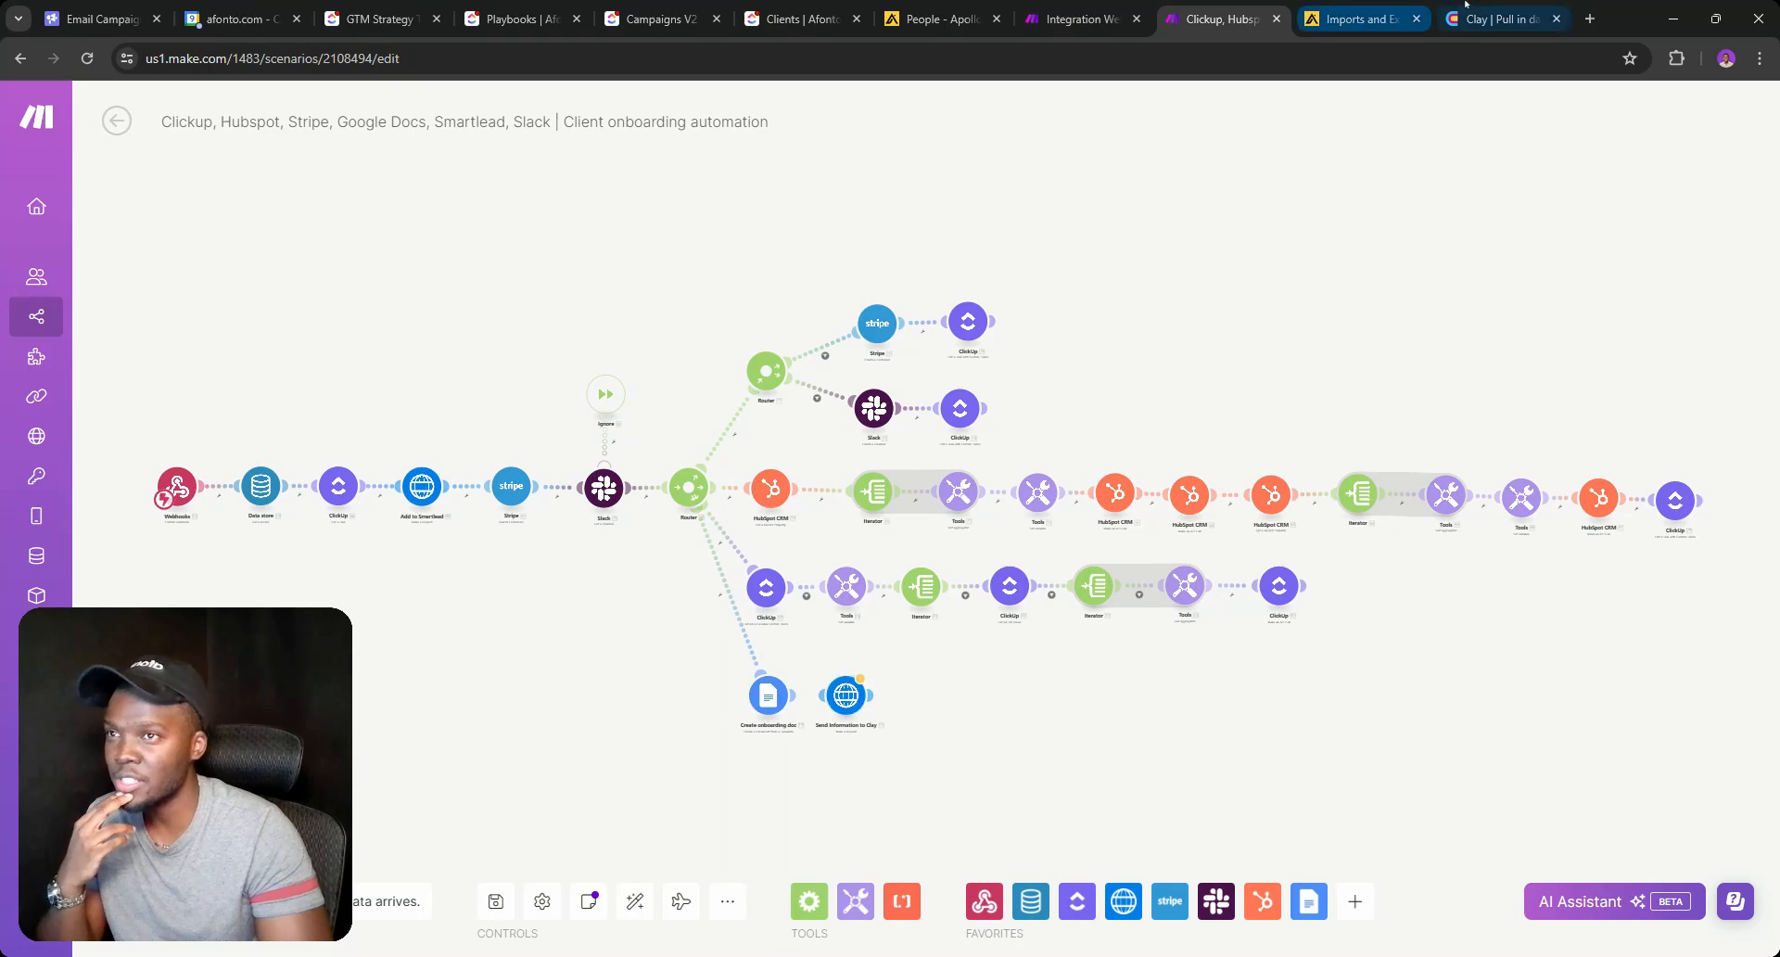
{"action": "left_click", "coordinate": [1497, 19]}
{"action": "left_click", "coordinate": [1049, 5]}
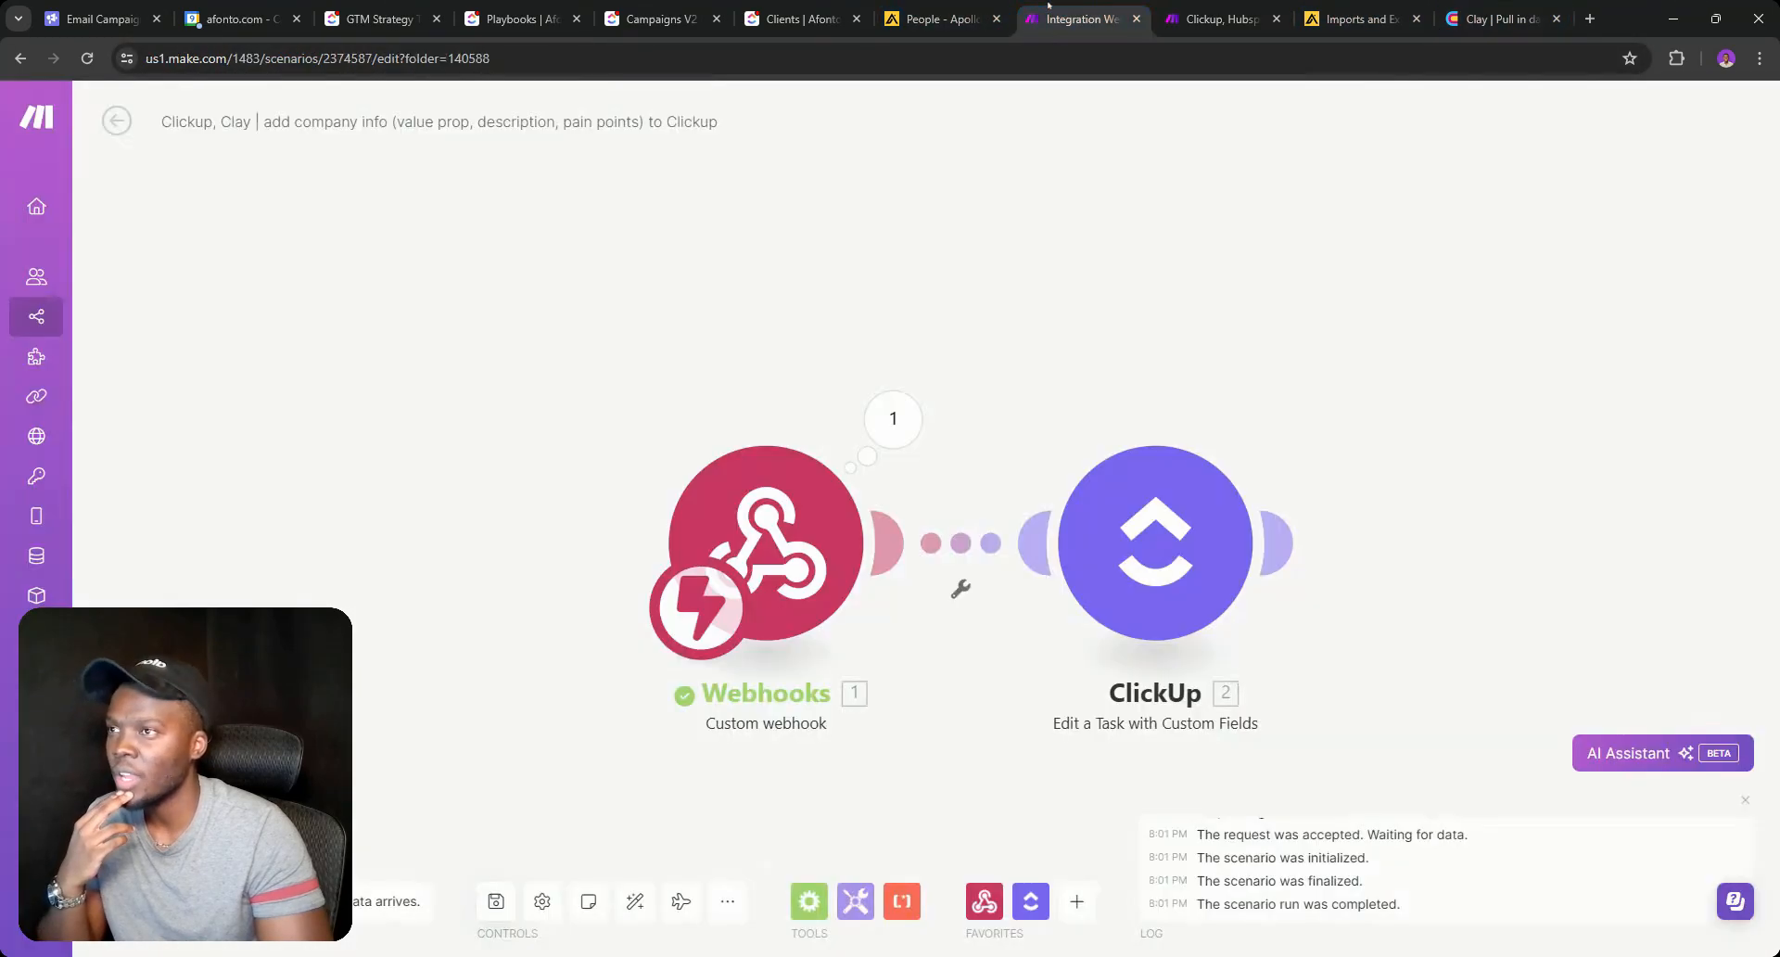
{"action": "left_click", "coordinate": [799, 19]}
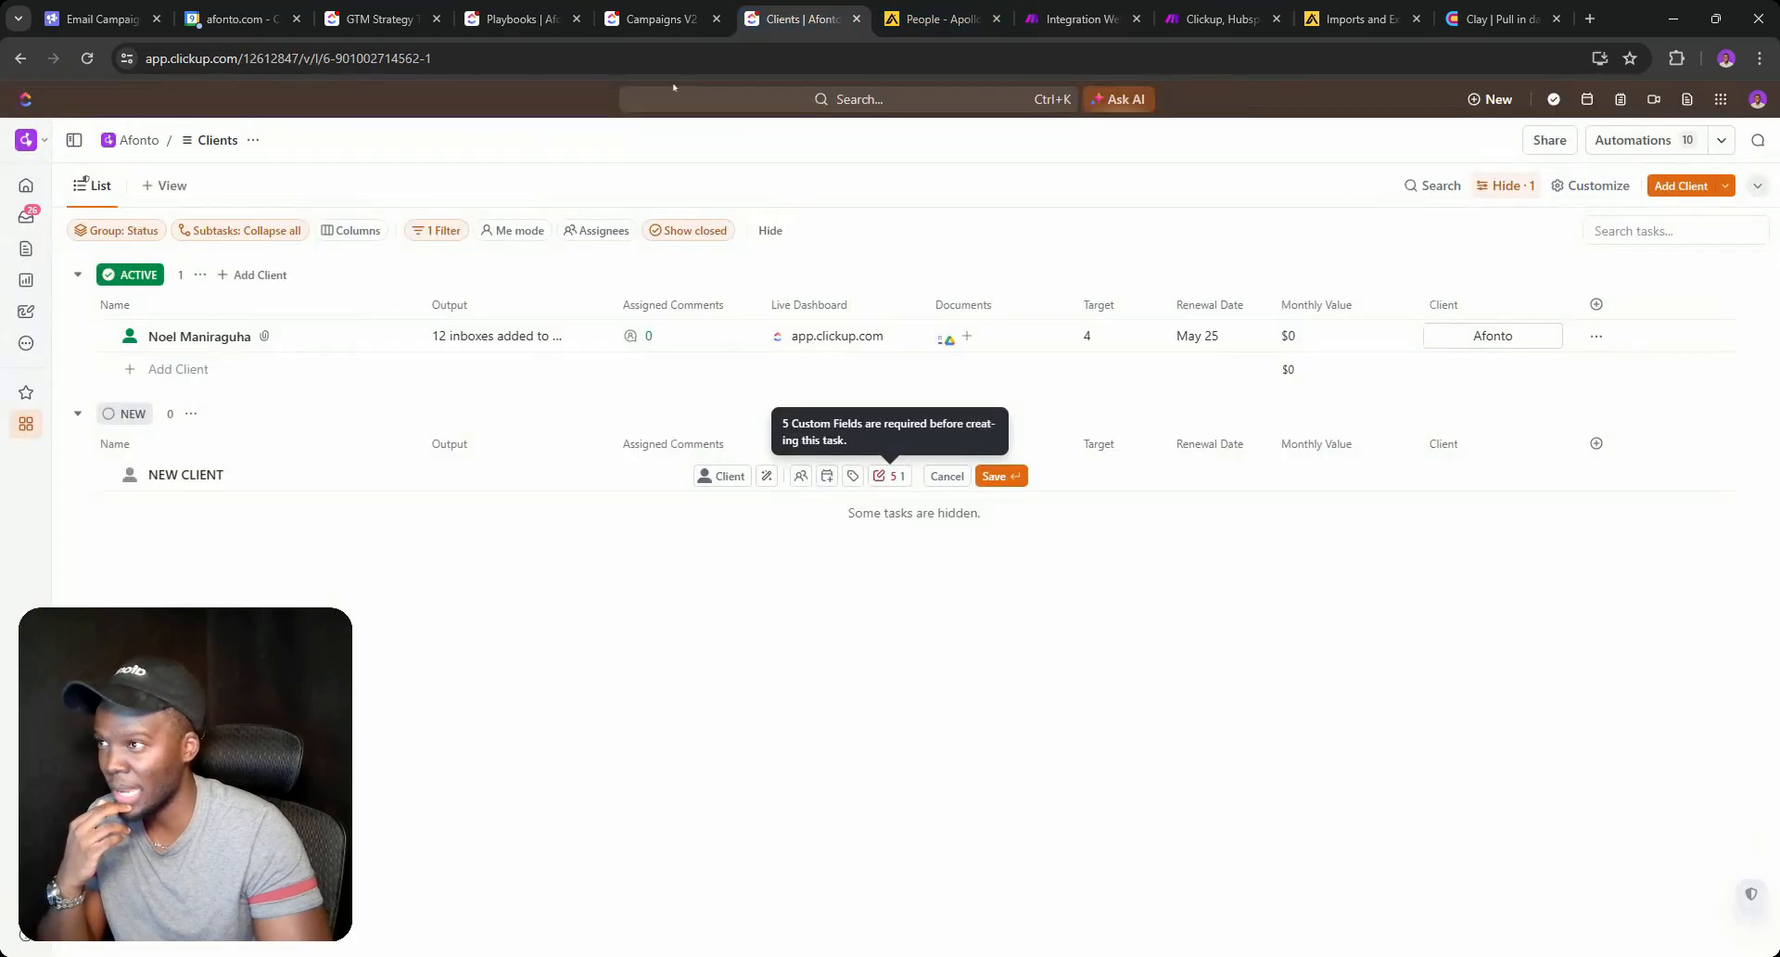
{"action": "left_click", "coordinate": [130, 476]}
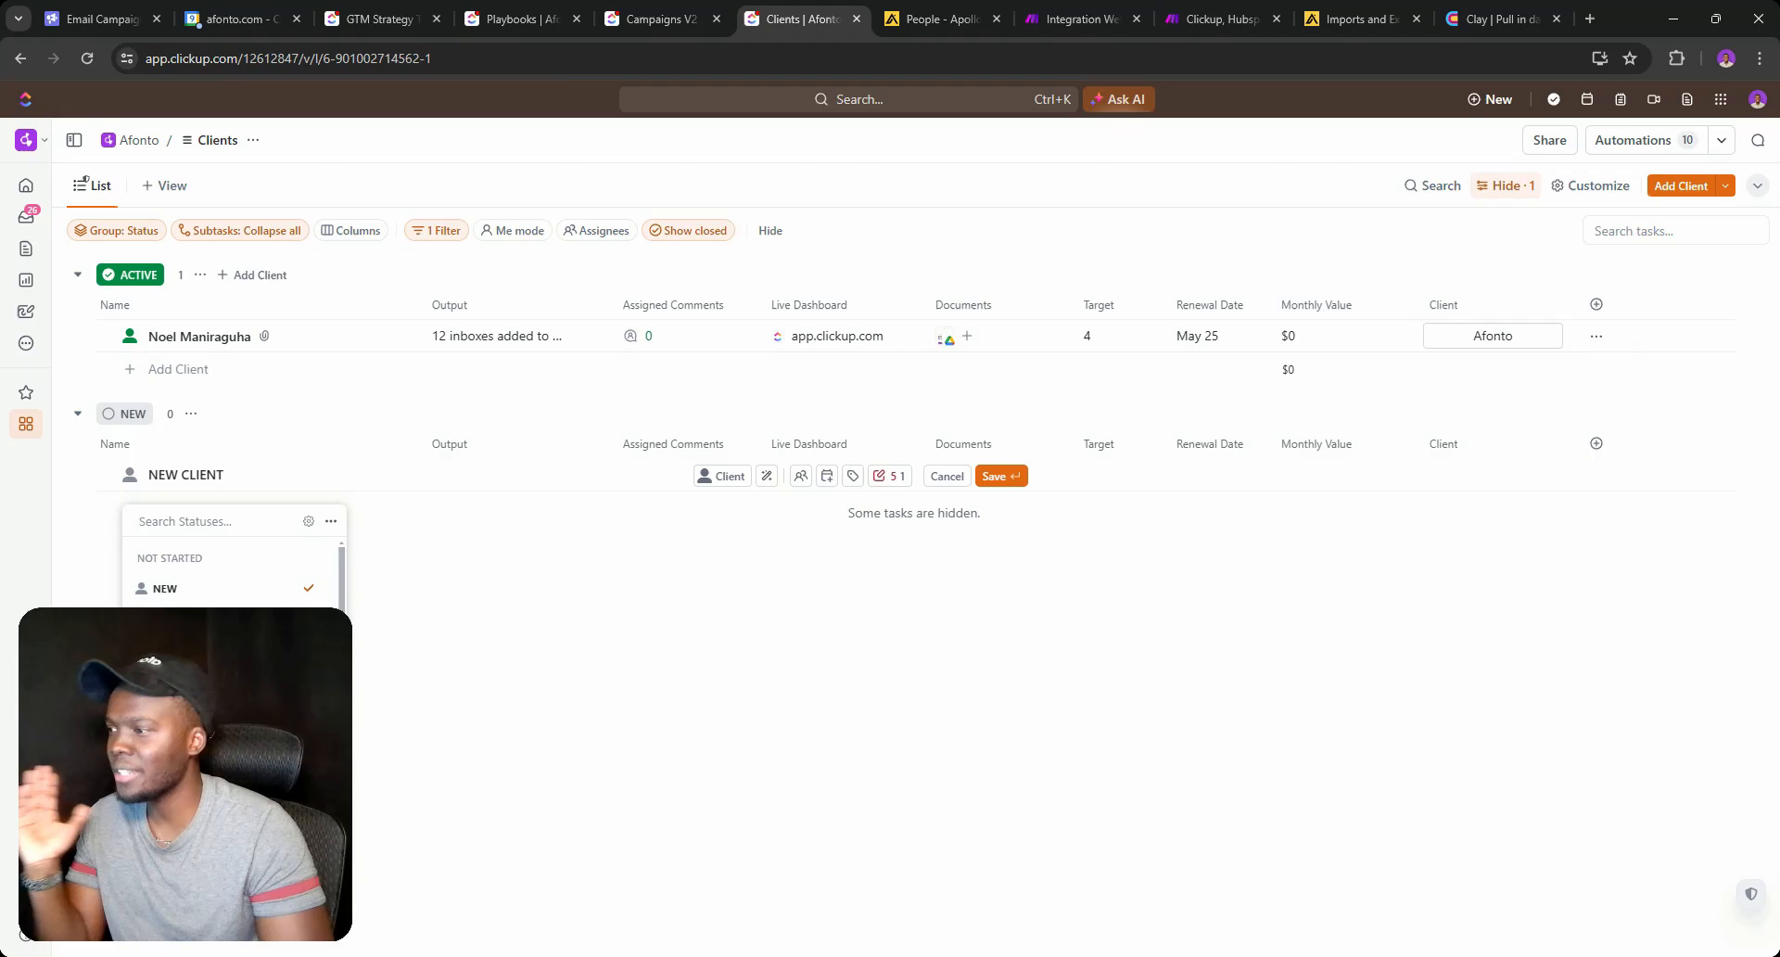
{"action": "left_click", "coordinate": [131, 334]}
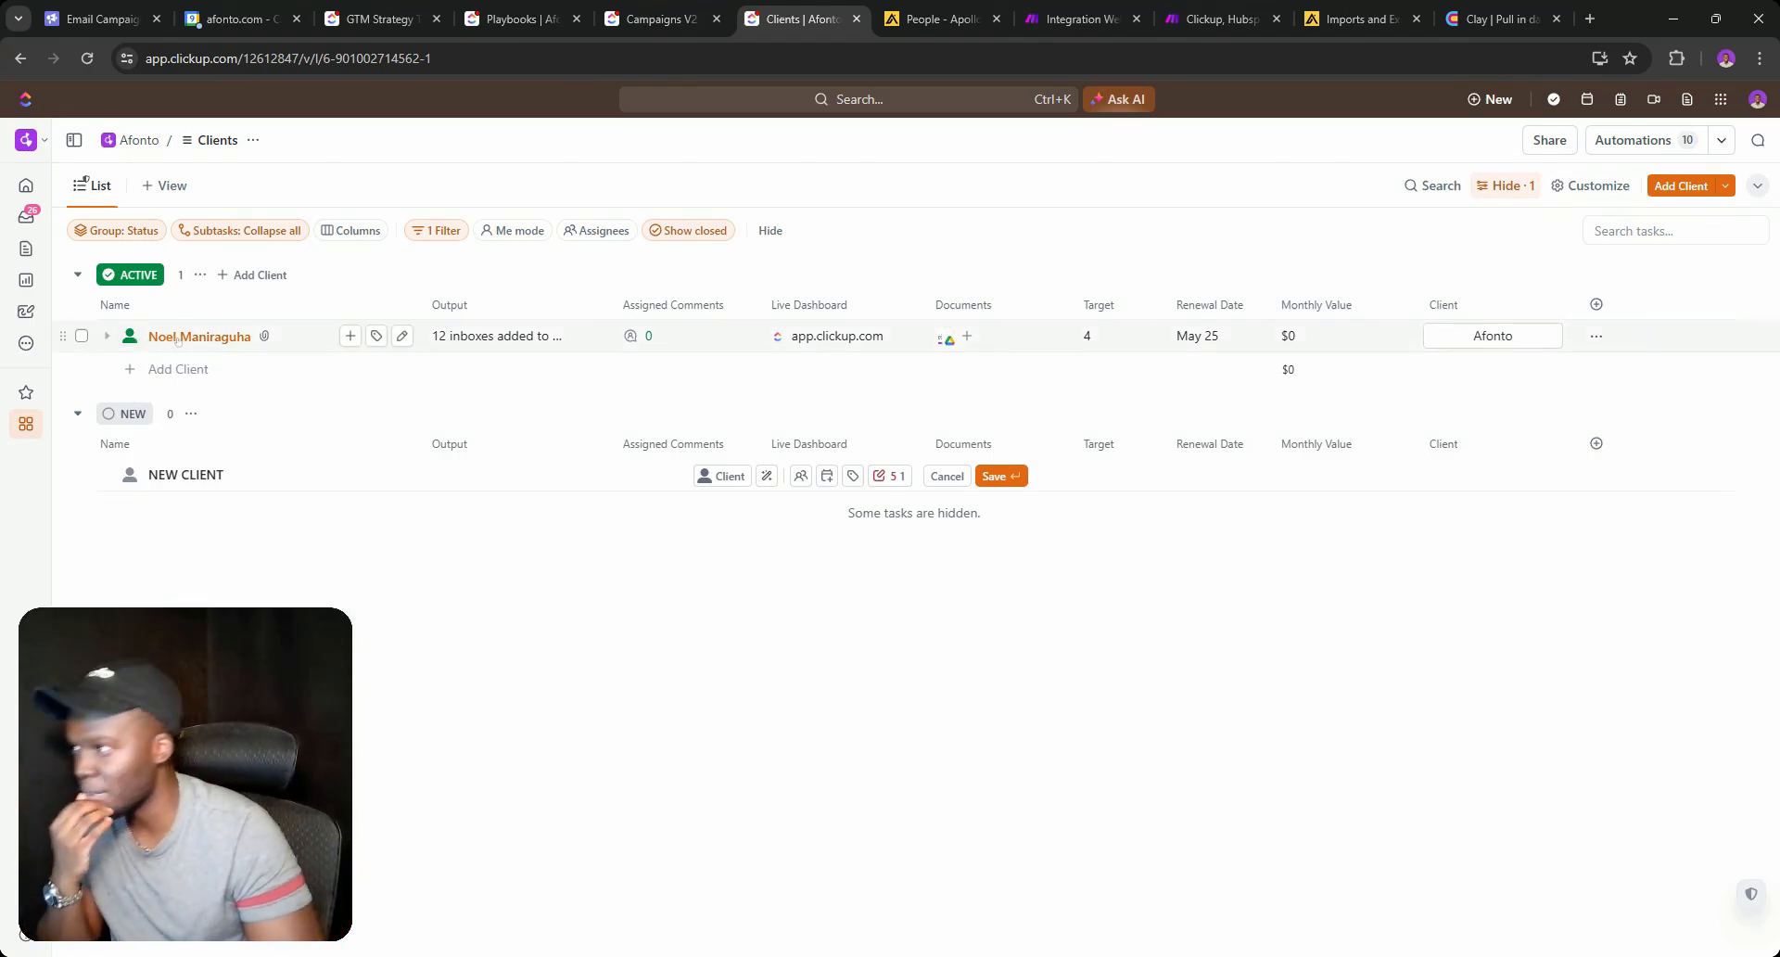
{"action": "left_click", "coordinate": [176, 337]}
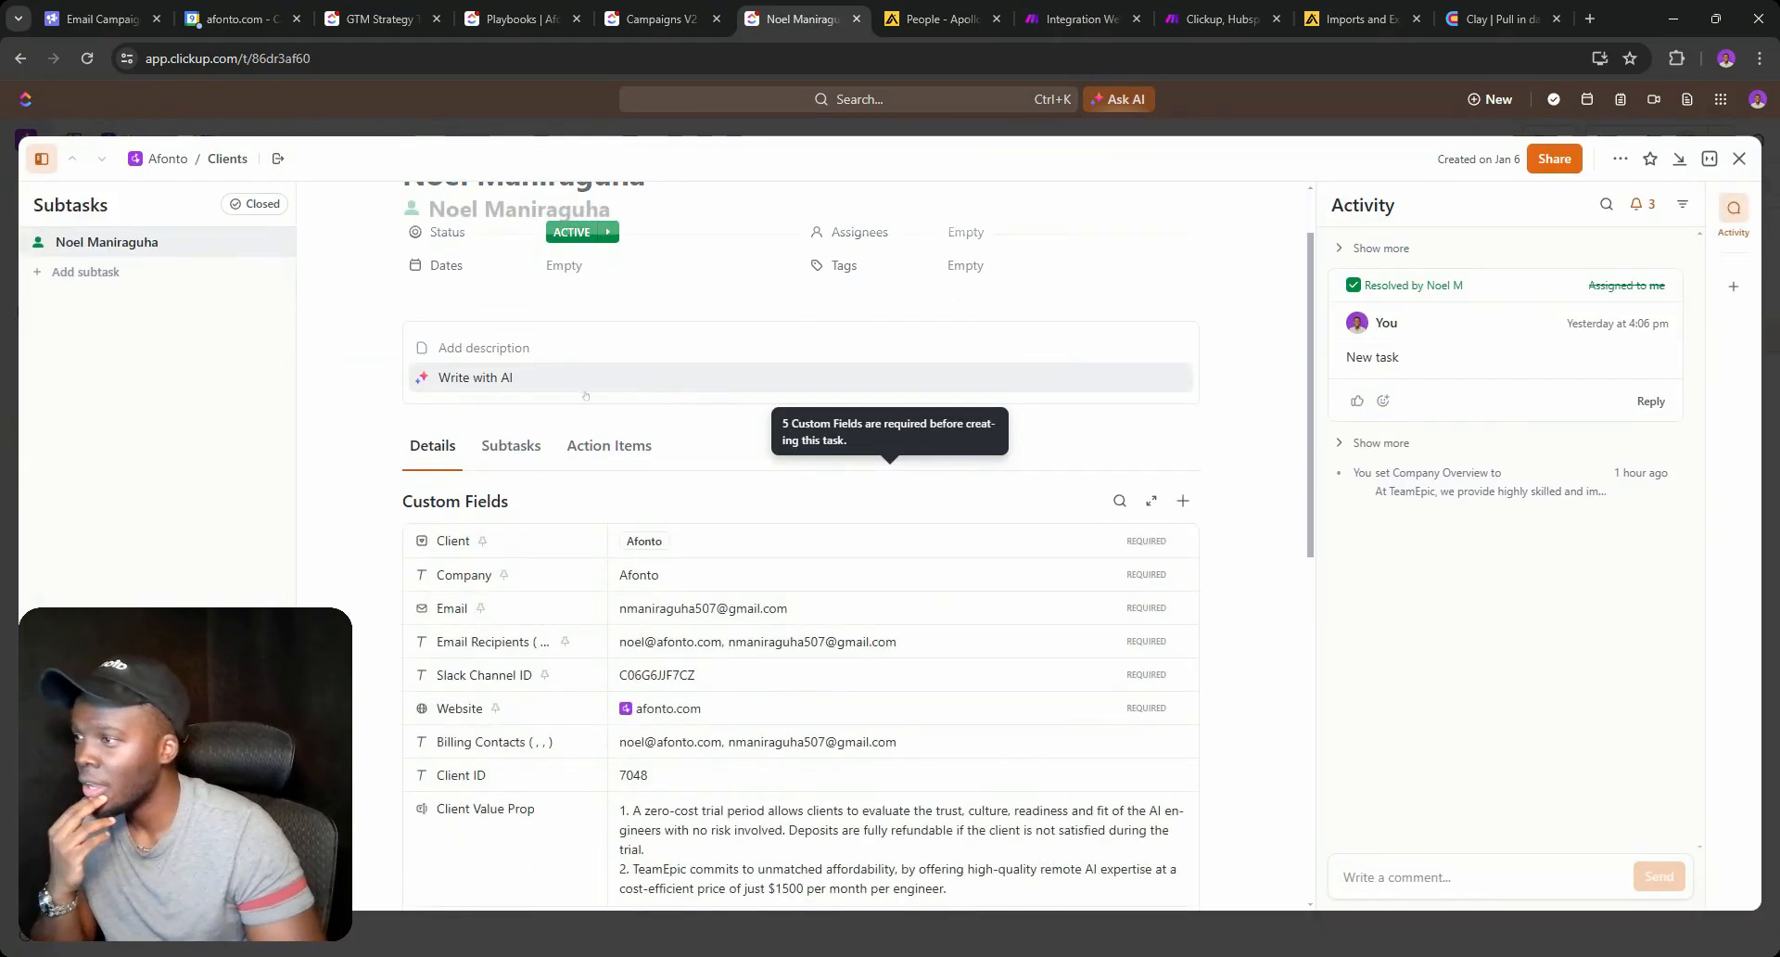
{"action": "scroll", "coordinate": [585, 396], "scroll_direction": "down", "scroll_amount": 2}
{"action": "scroll", "coordinate": [570, 352], "scroll_direction": "up", "scroll_amount": 4}
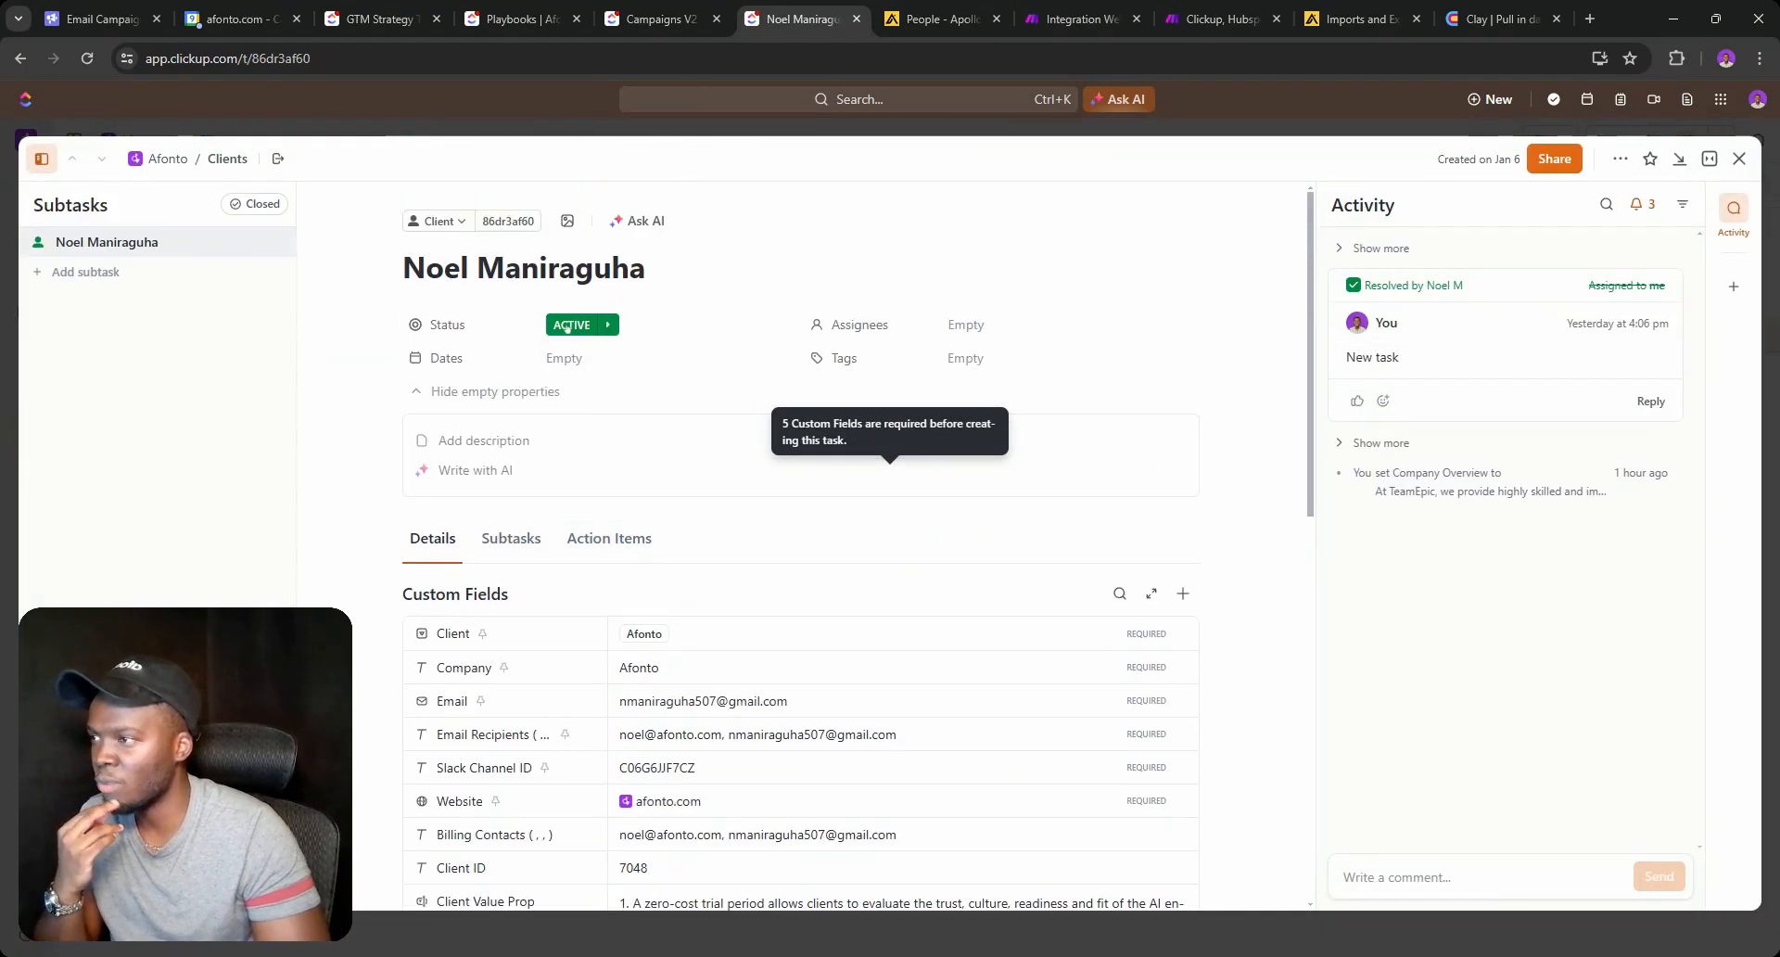
{"action": "left_click", "coordinate": [567, 326]}
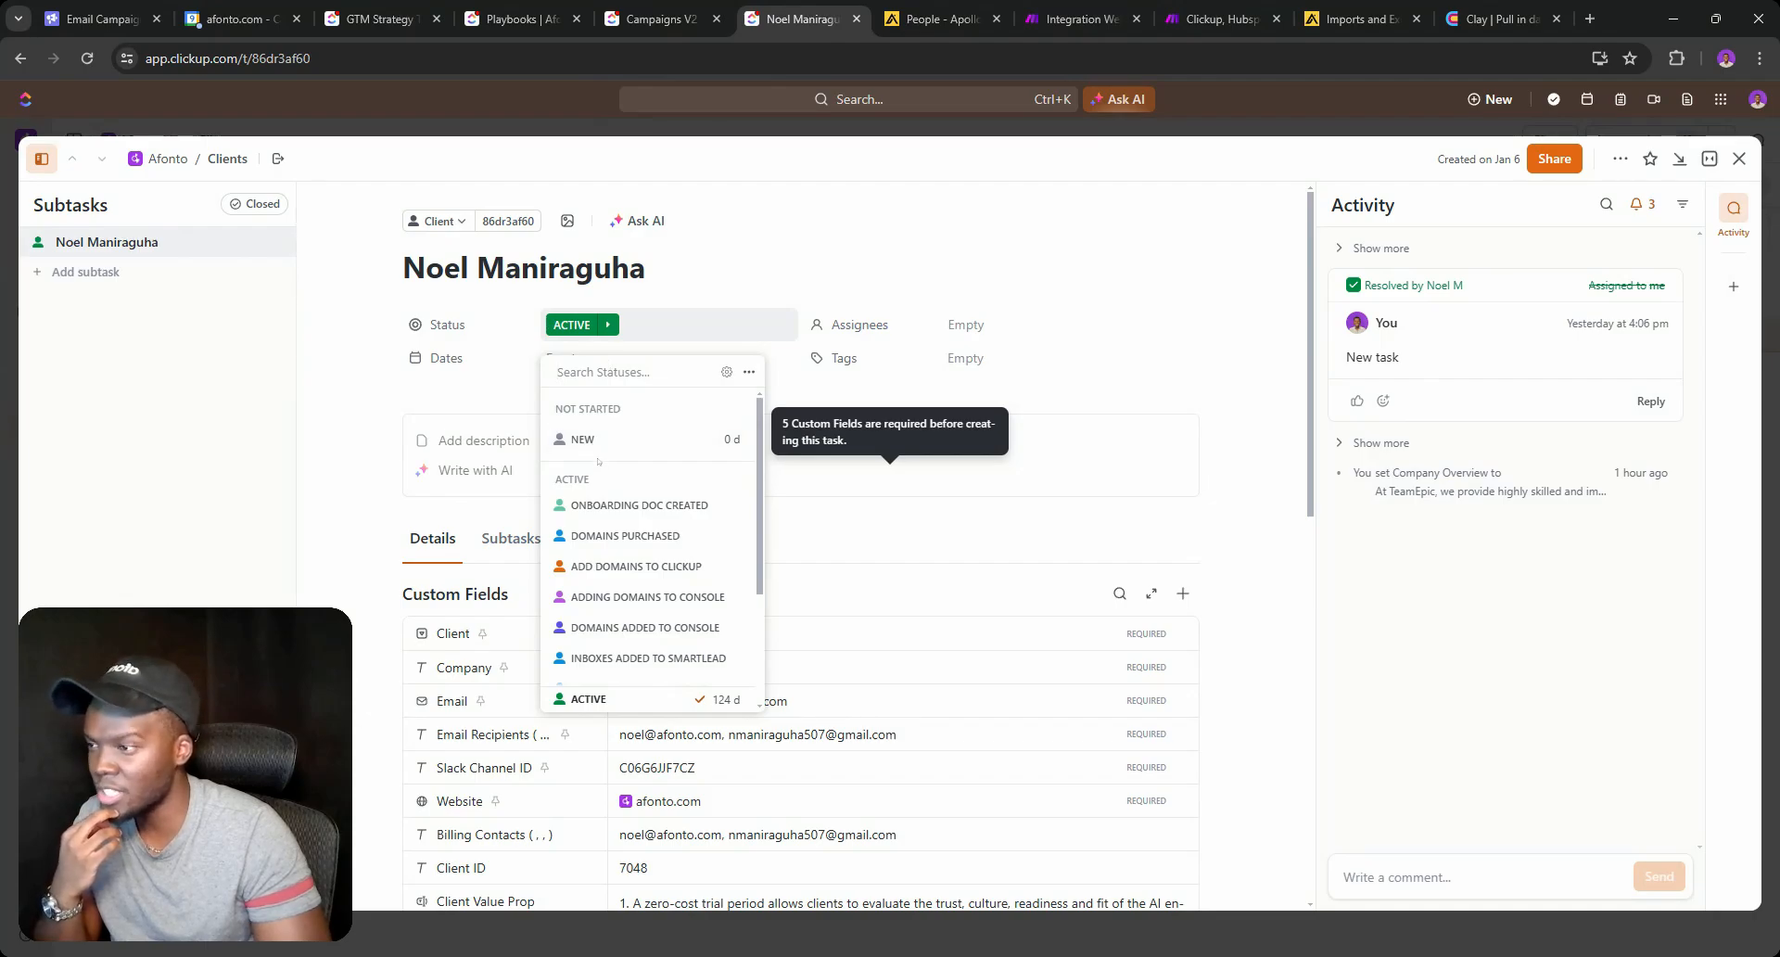
{"action": "scroll", "coordinate": [598, 477], "scroll_direction": "down", "scroll_amount": 3}
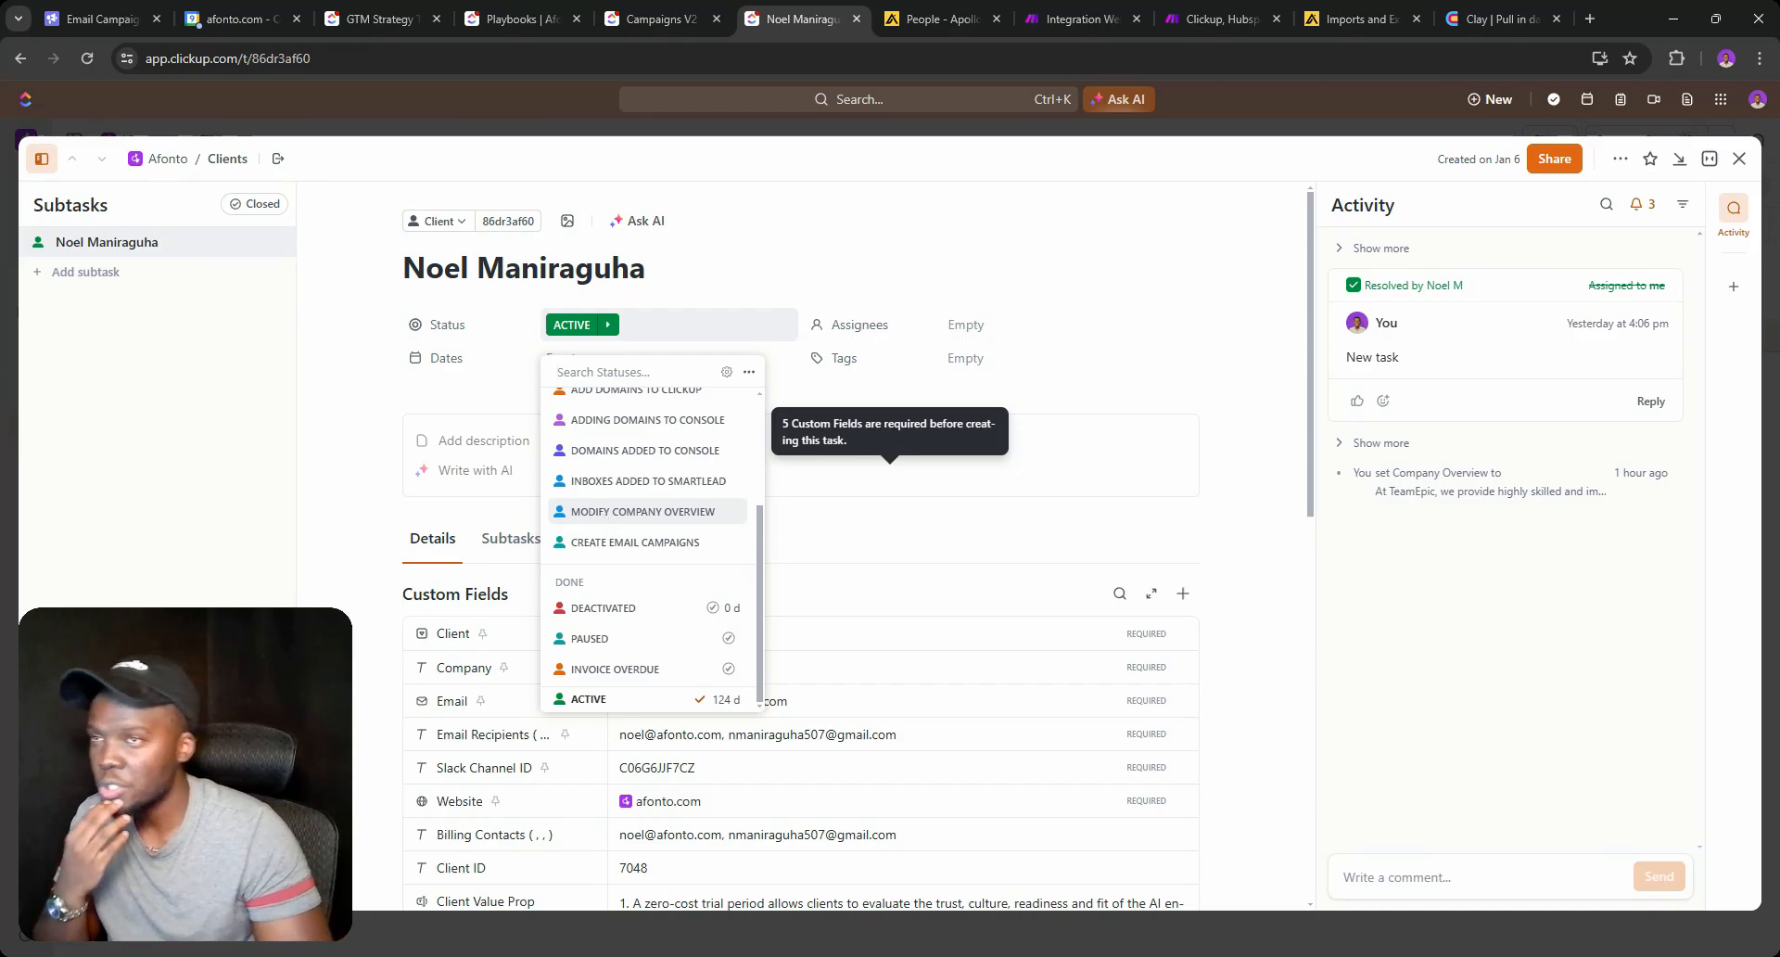
{"action": "left_click", "coordinate": [1483, 5]}
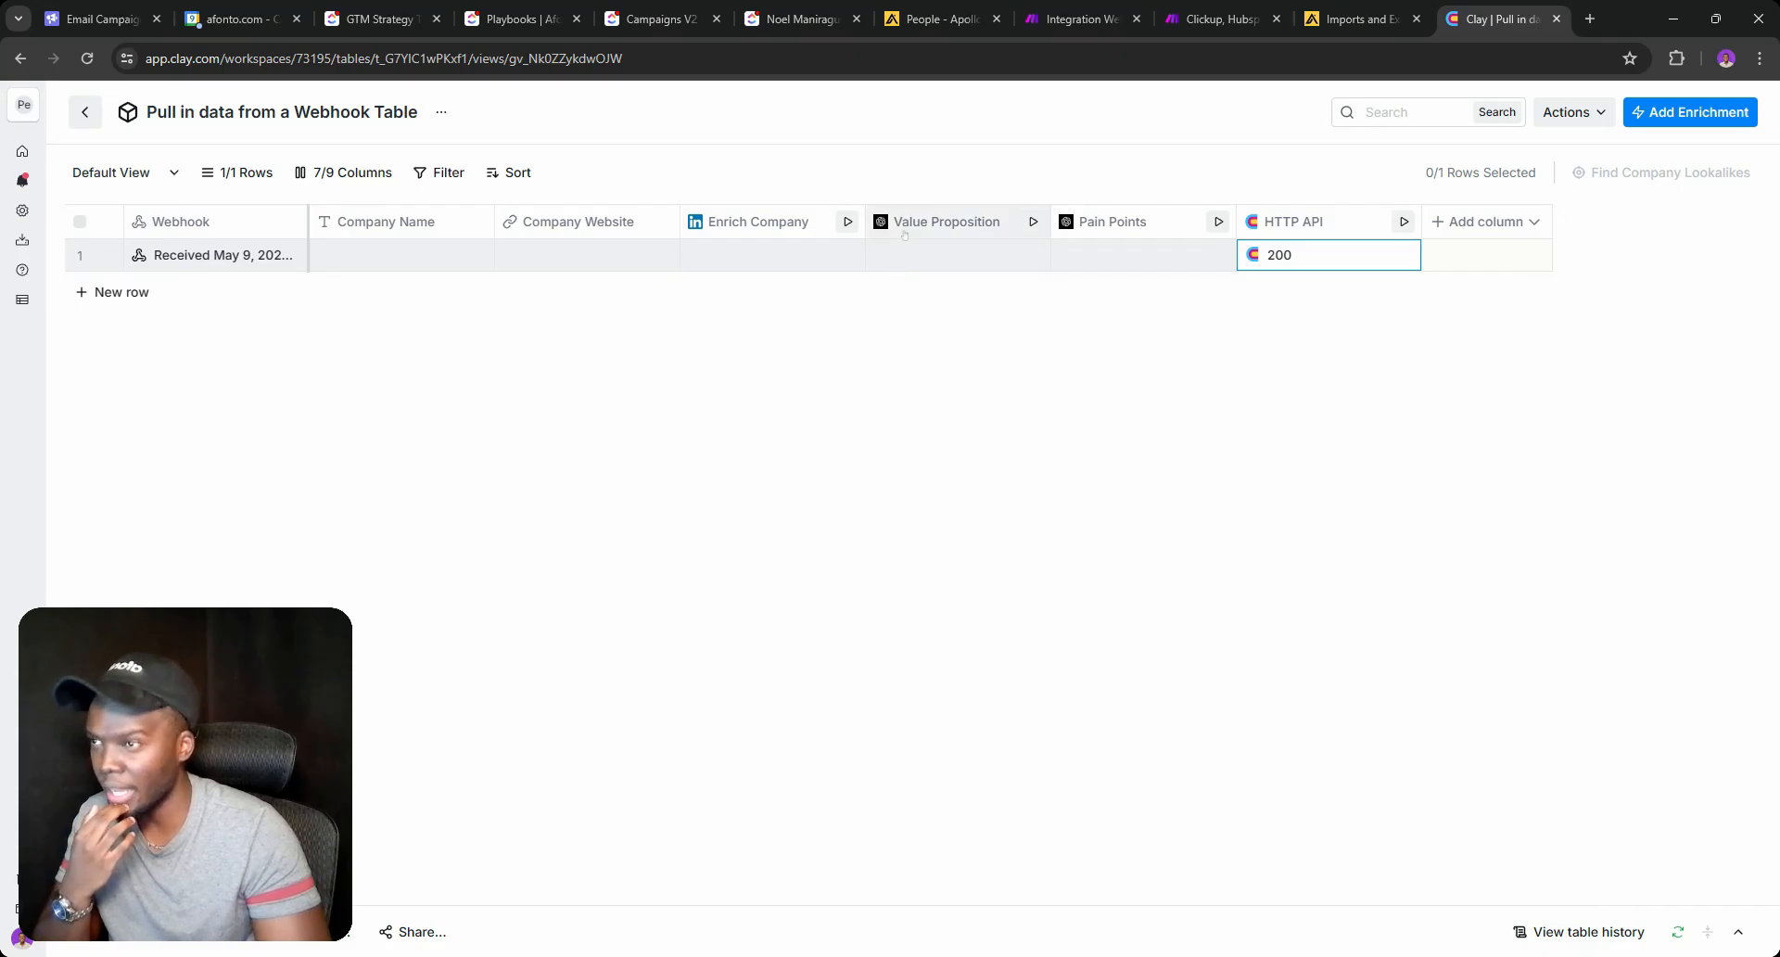
{"action": "left_click", "coordinate": [772, 23]}
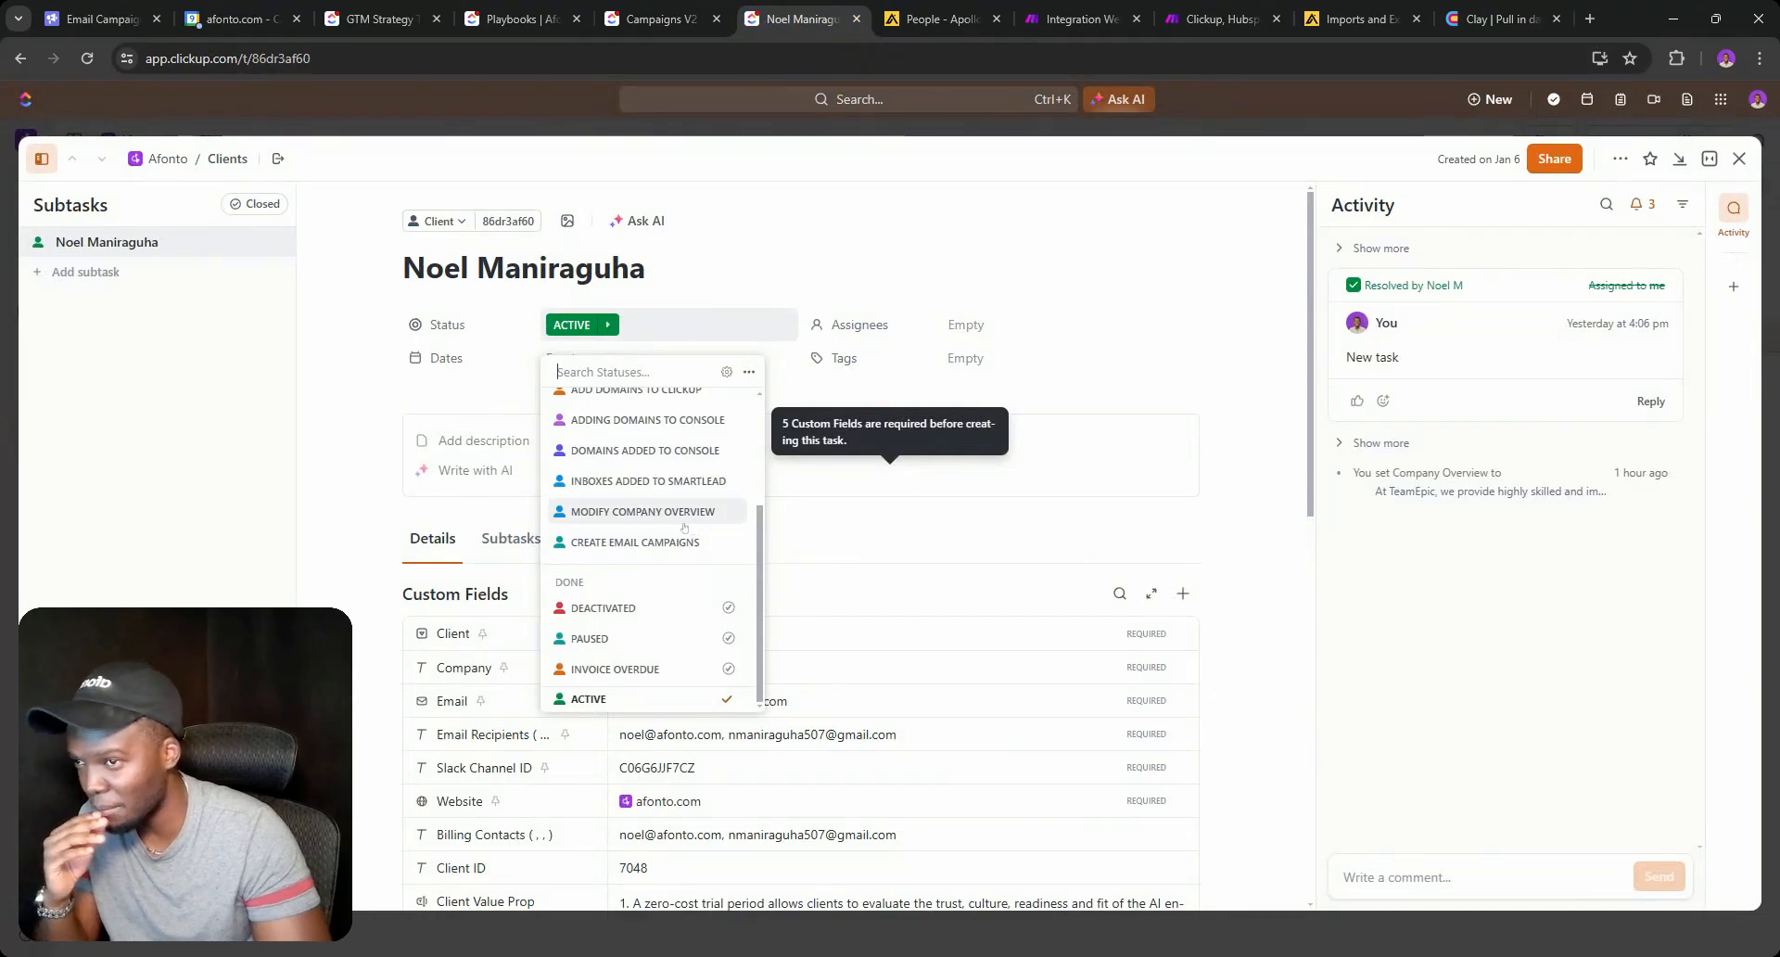
{"action": "left_click", "coordinate": [1209, 500]}
{"action": "scroll", "coordinate": [1209, 500], "scroll_direction": "down", "scroll_amount": 6}
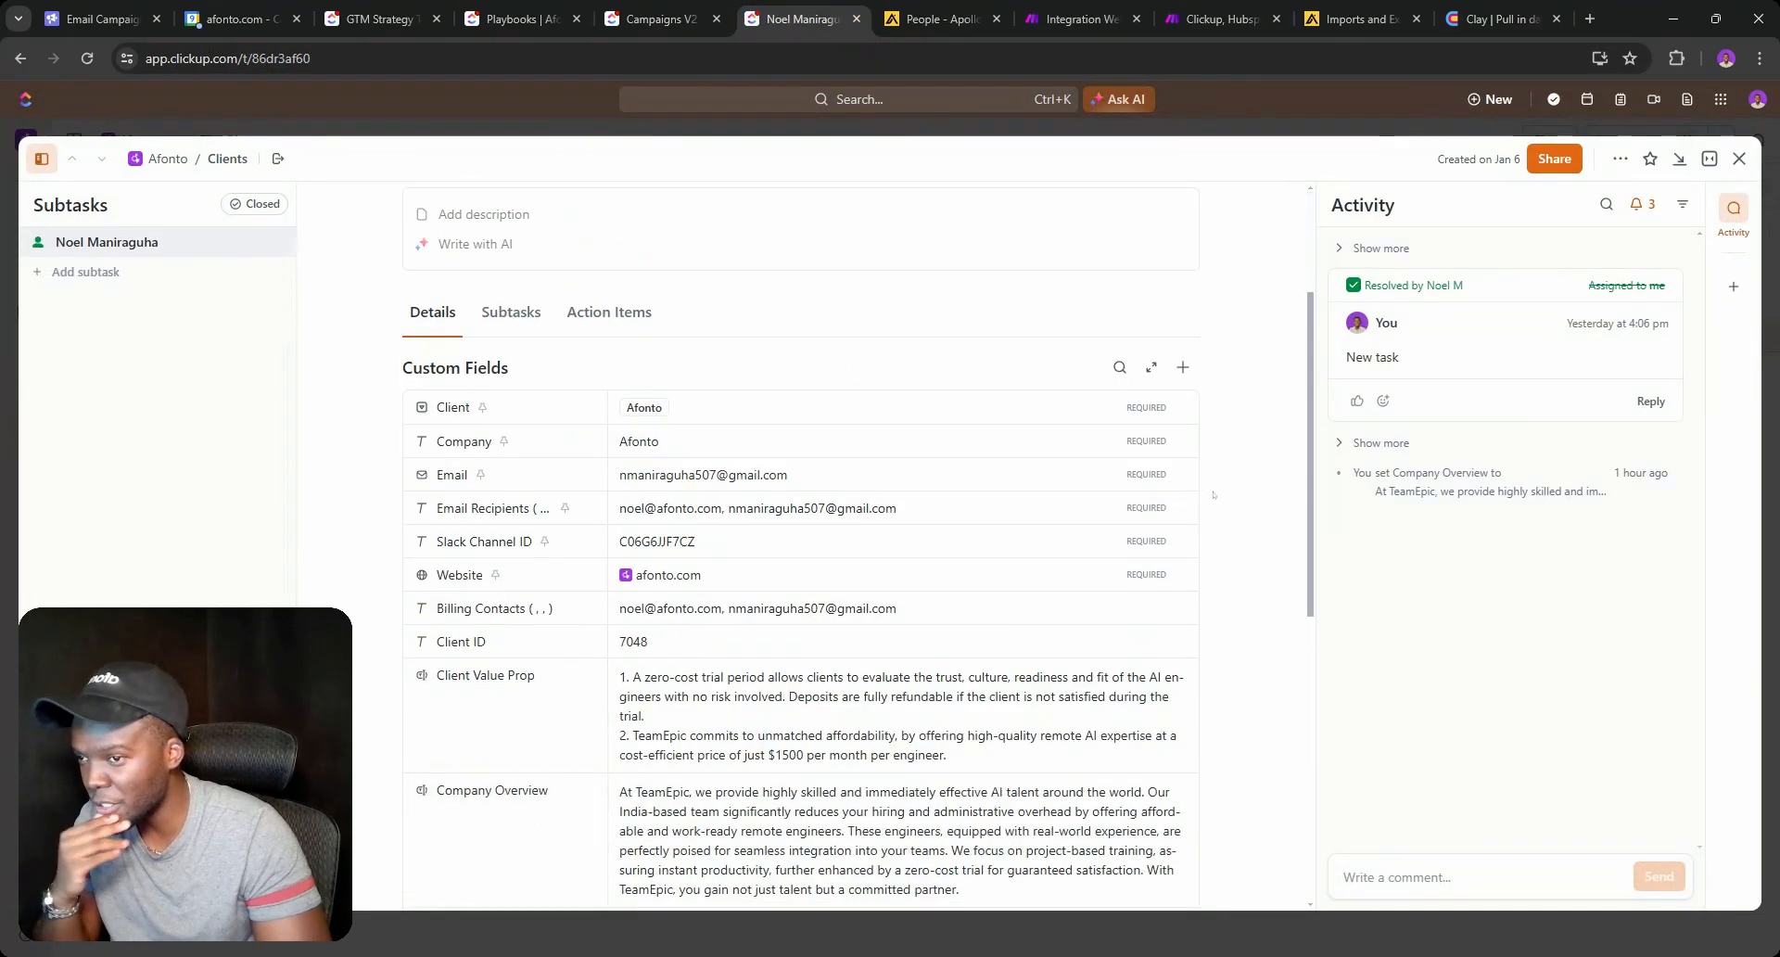
{"action": "scroll", "coordinate": [621, 348], "scroll_direction": "up", "scroll_amount": 6}
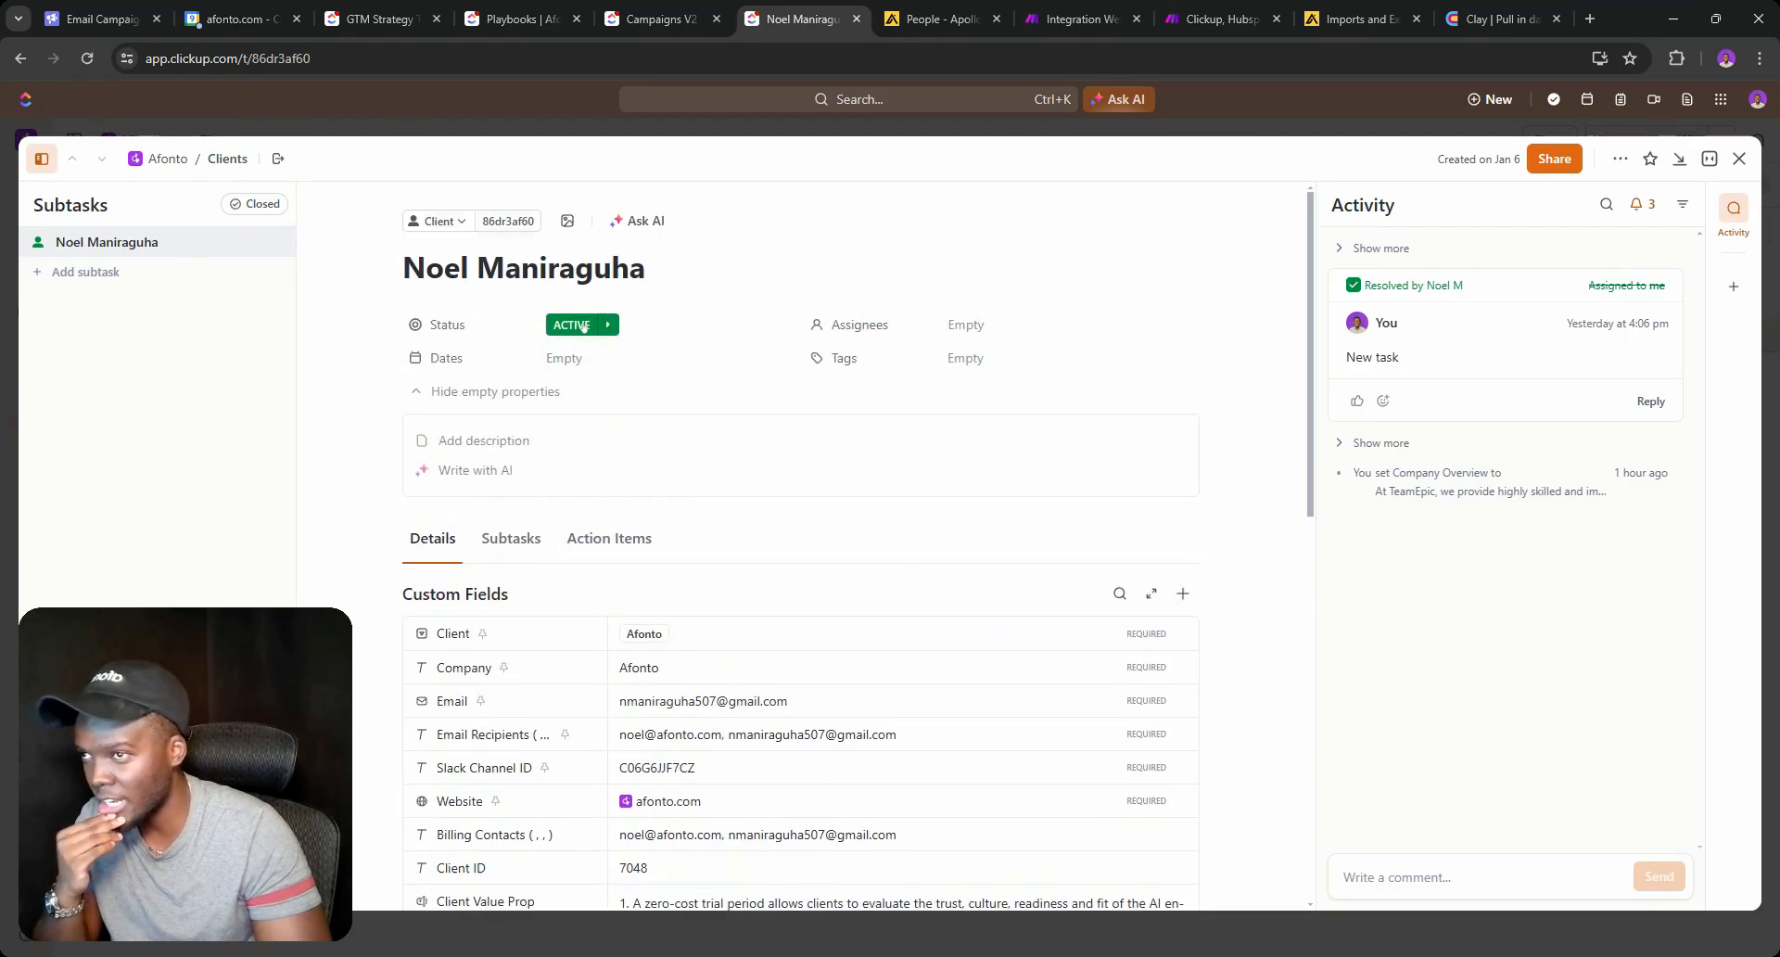
{"action": "left_click", "coordinate": [578, 327]}
{"action": "scroll", "coordinate": [621, 652], "scroll_direction": "down", "scroll_amount": 3}
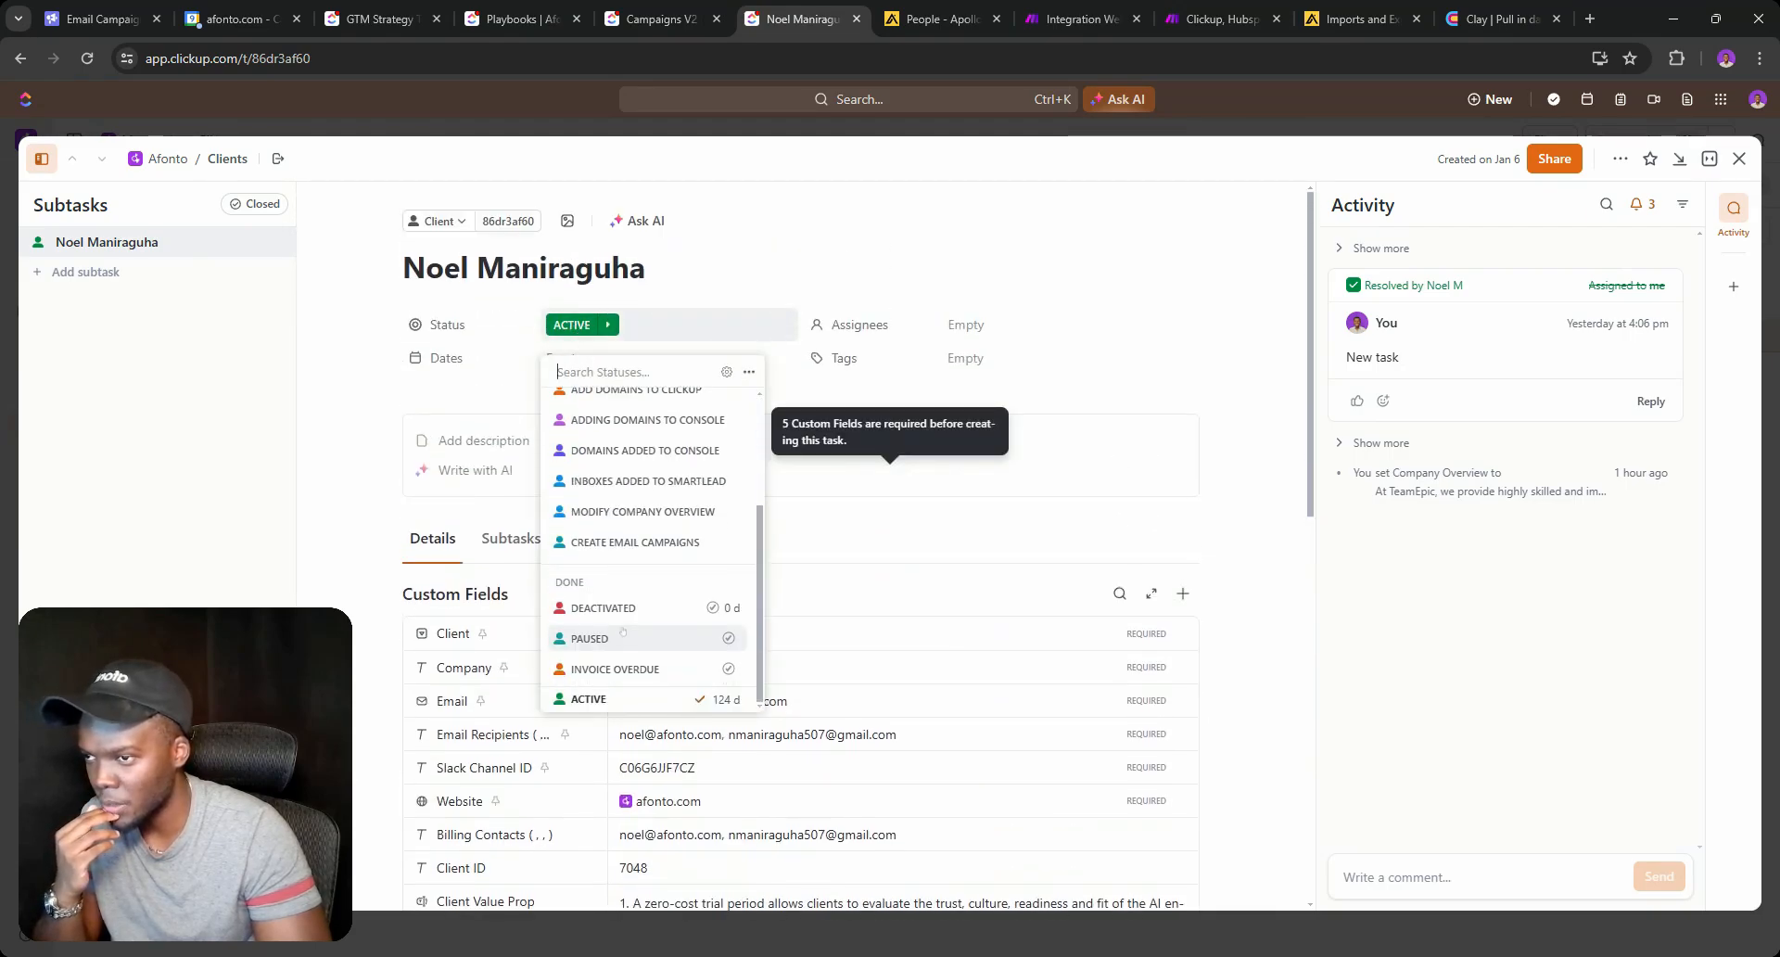
{"action": "left_click", "coordinate": [1231, 622]}
{"action": "scroll", "coordinate": [1185, 606], "scroll_direction": "down", "scroll_amount": 7}
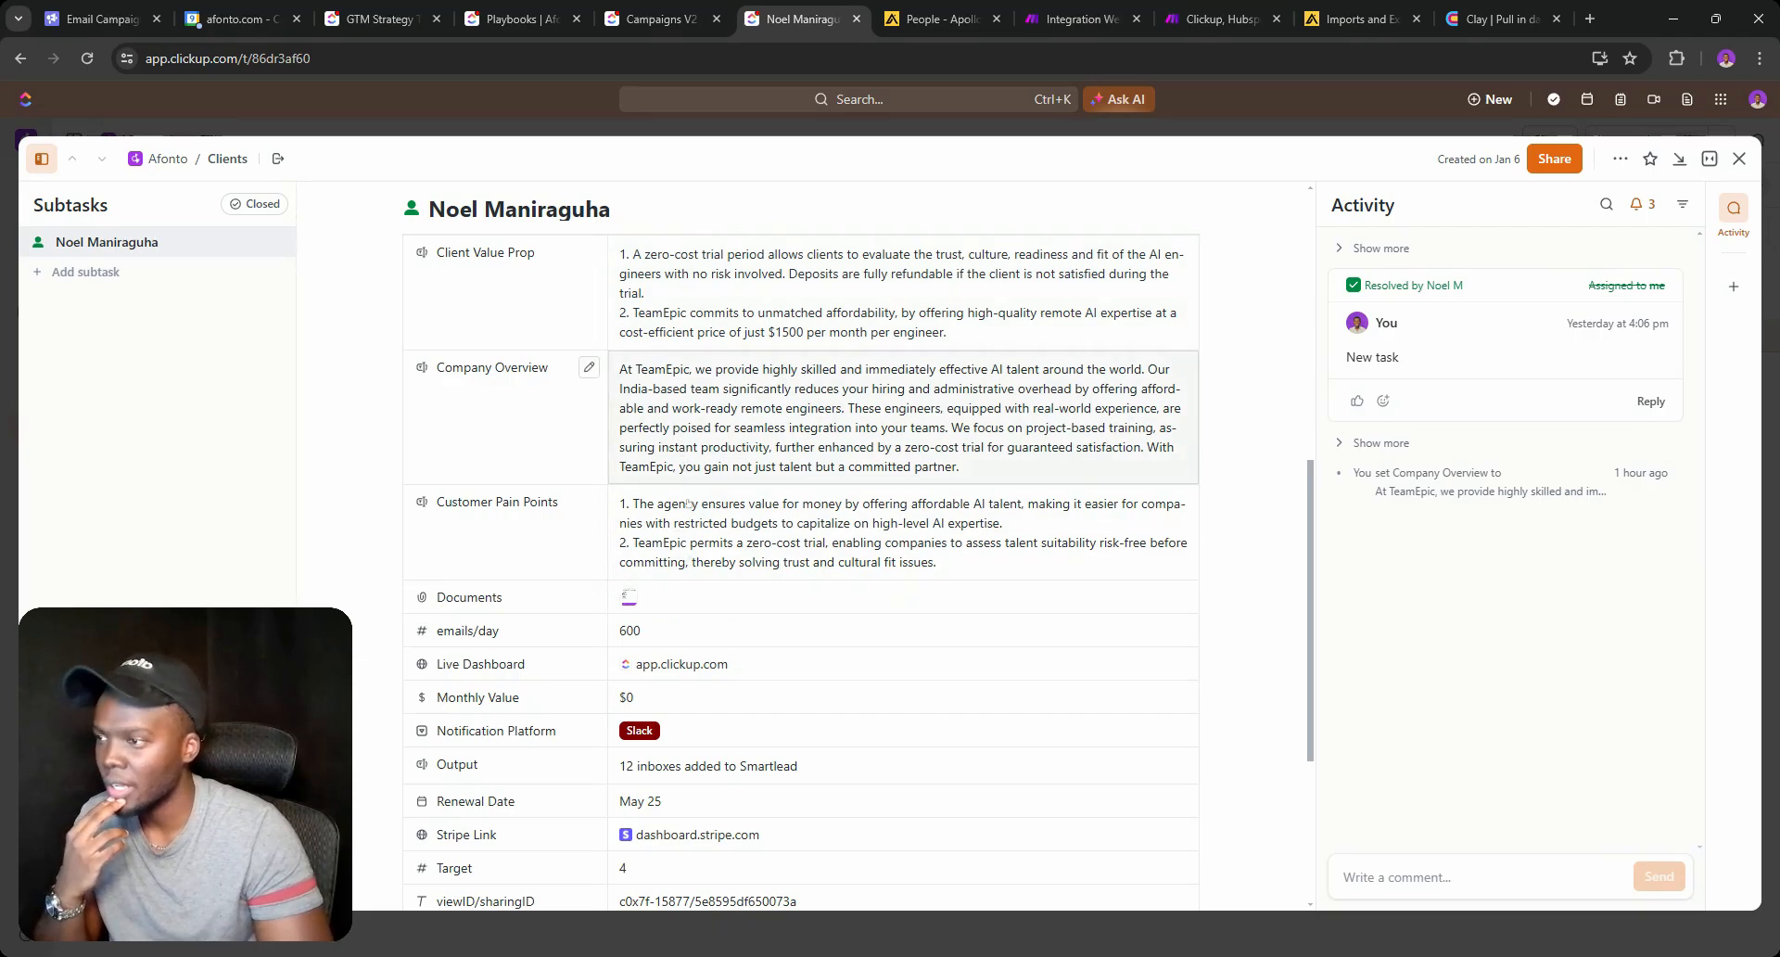
{"action": "scroll", "coordinate": [686, 534], "scroll_direction": "up", "scroll_amount": 7}
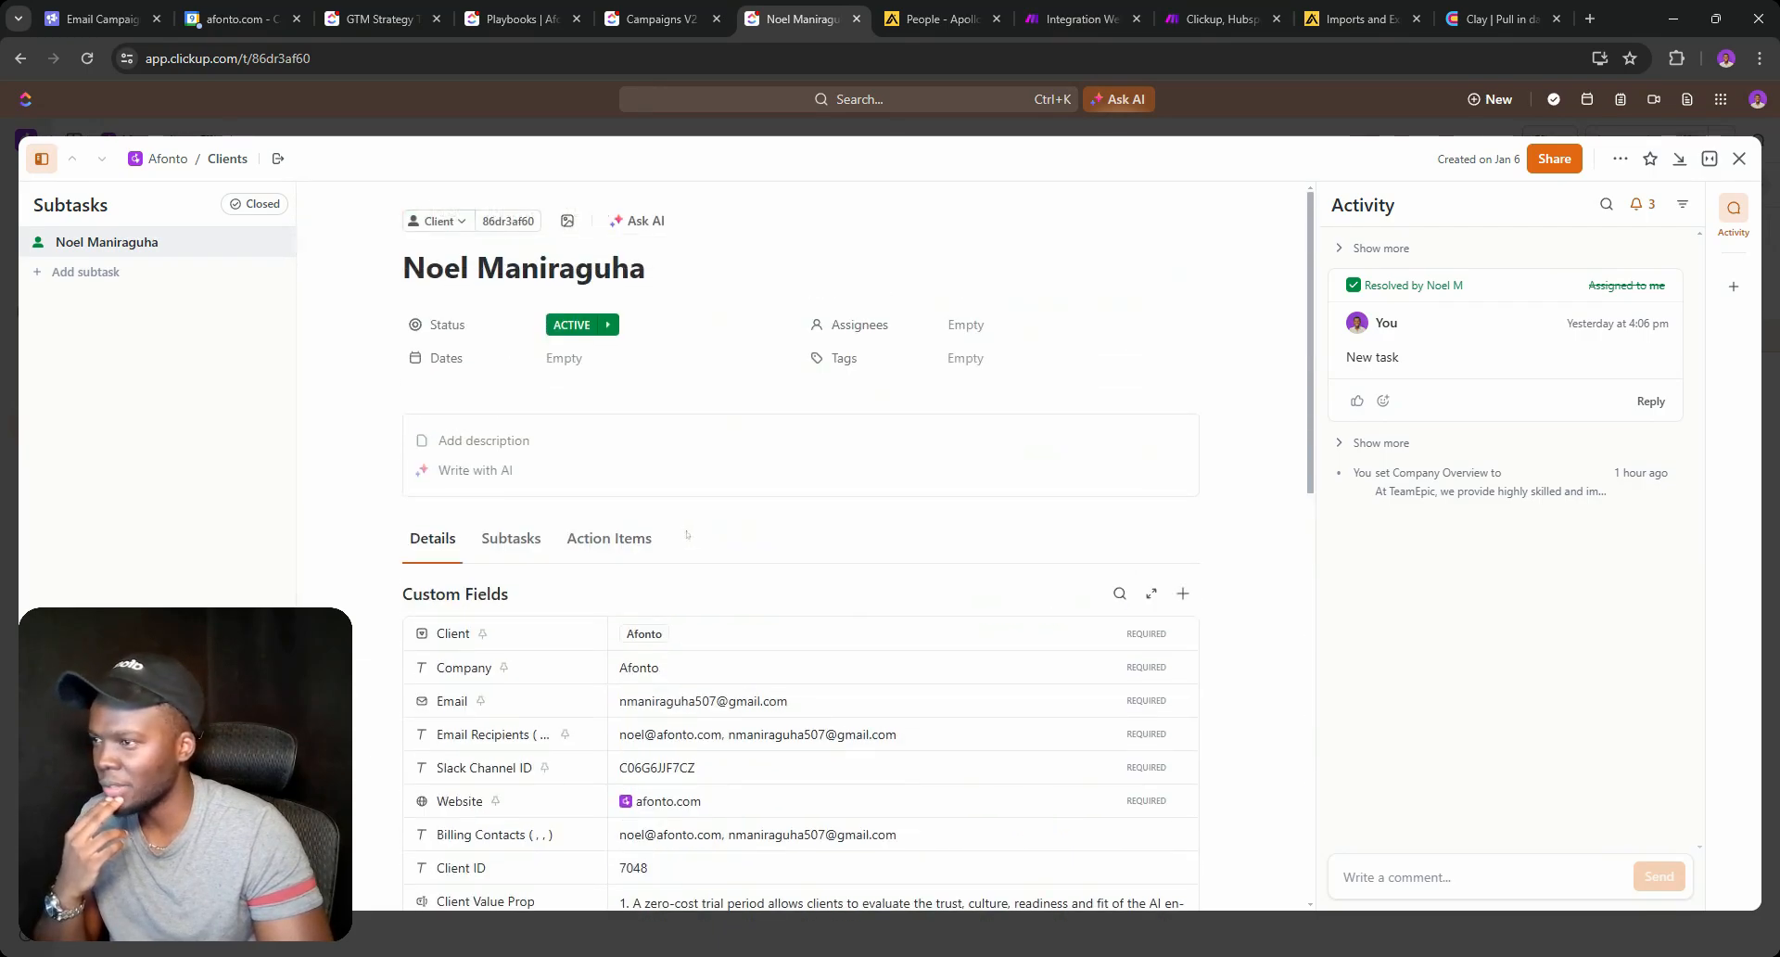
{"action": "left_click", "coordinate": [571, 327]}
{"action": "scroll", "coordinate": [617, 621], "scroll_direction": "down", "scroll_amount": 3}
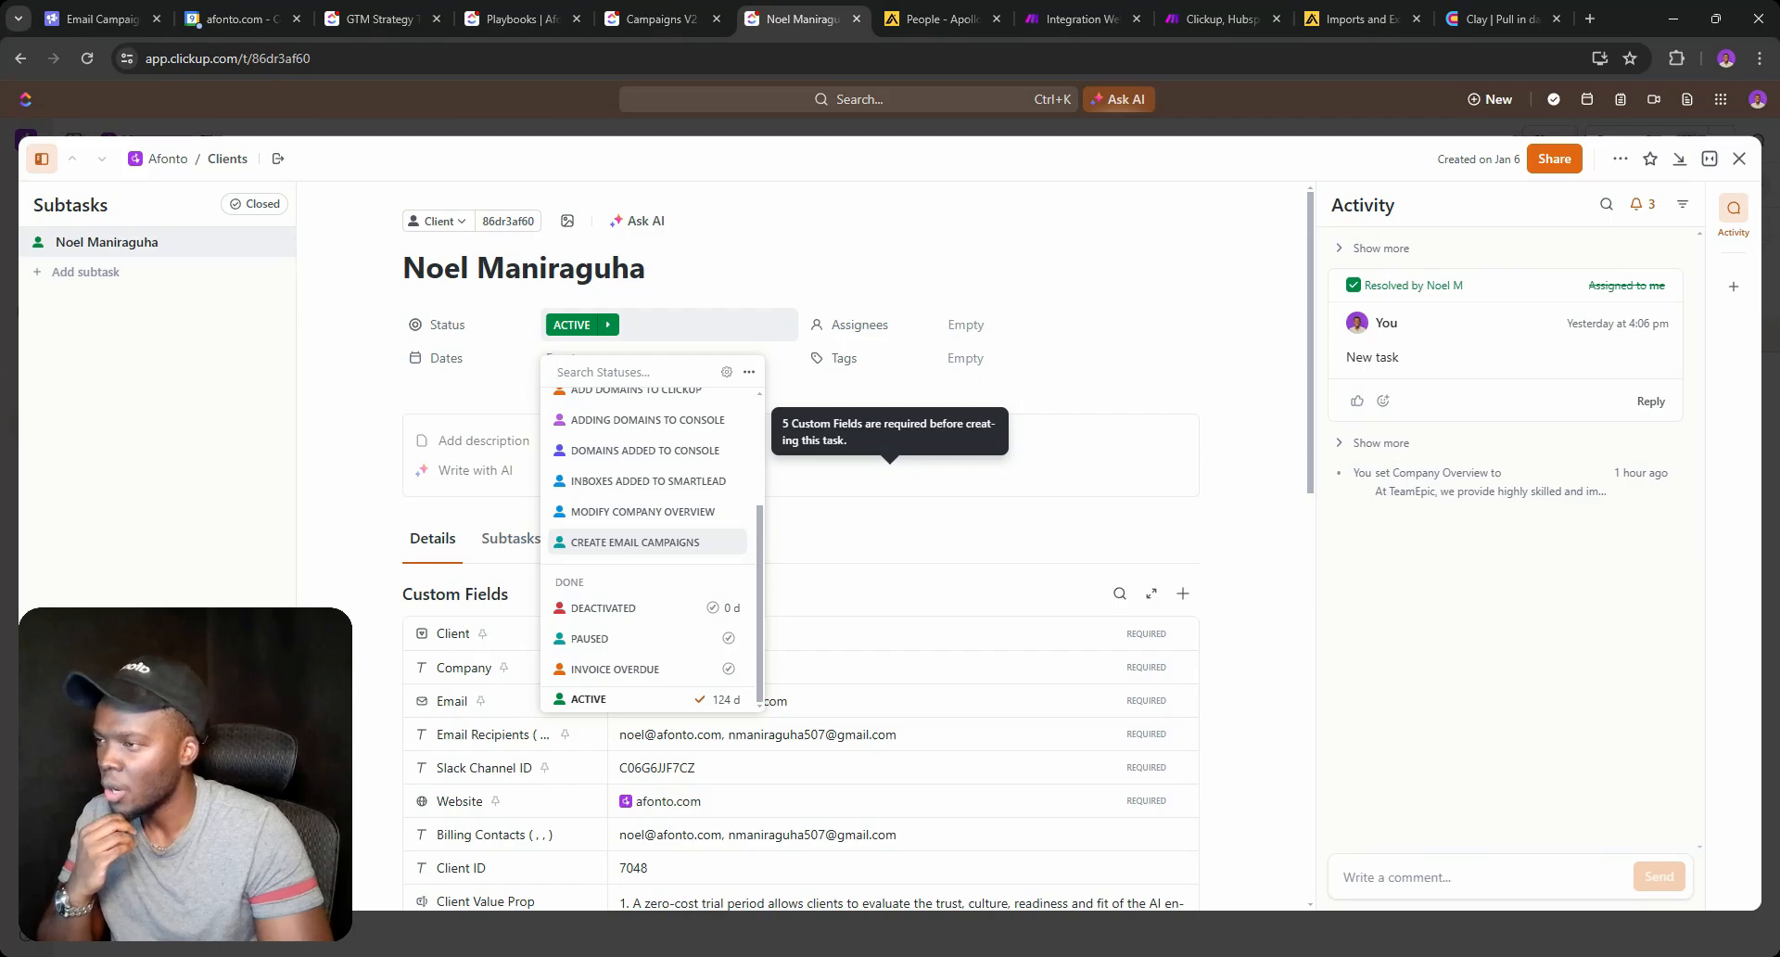
{"action": "left_click", "coordinate": [1742, 159]}
{"action": "left_click", "coordinate": [1740, 158]}
Start a custom Clients automation whose action creates a task in the Campaigns V2 list.
{"action": "left_click", "coordinate": [1633, 140]}
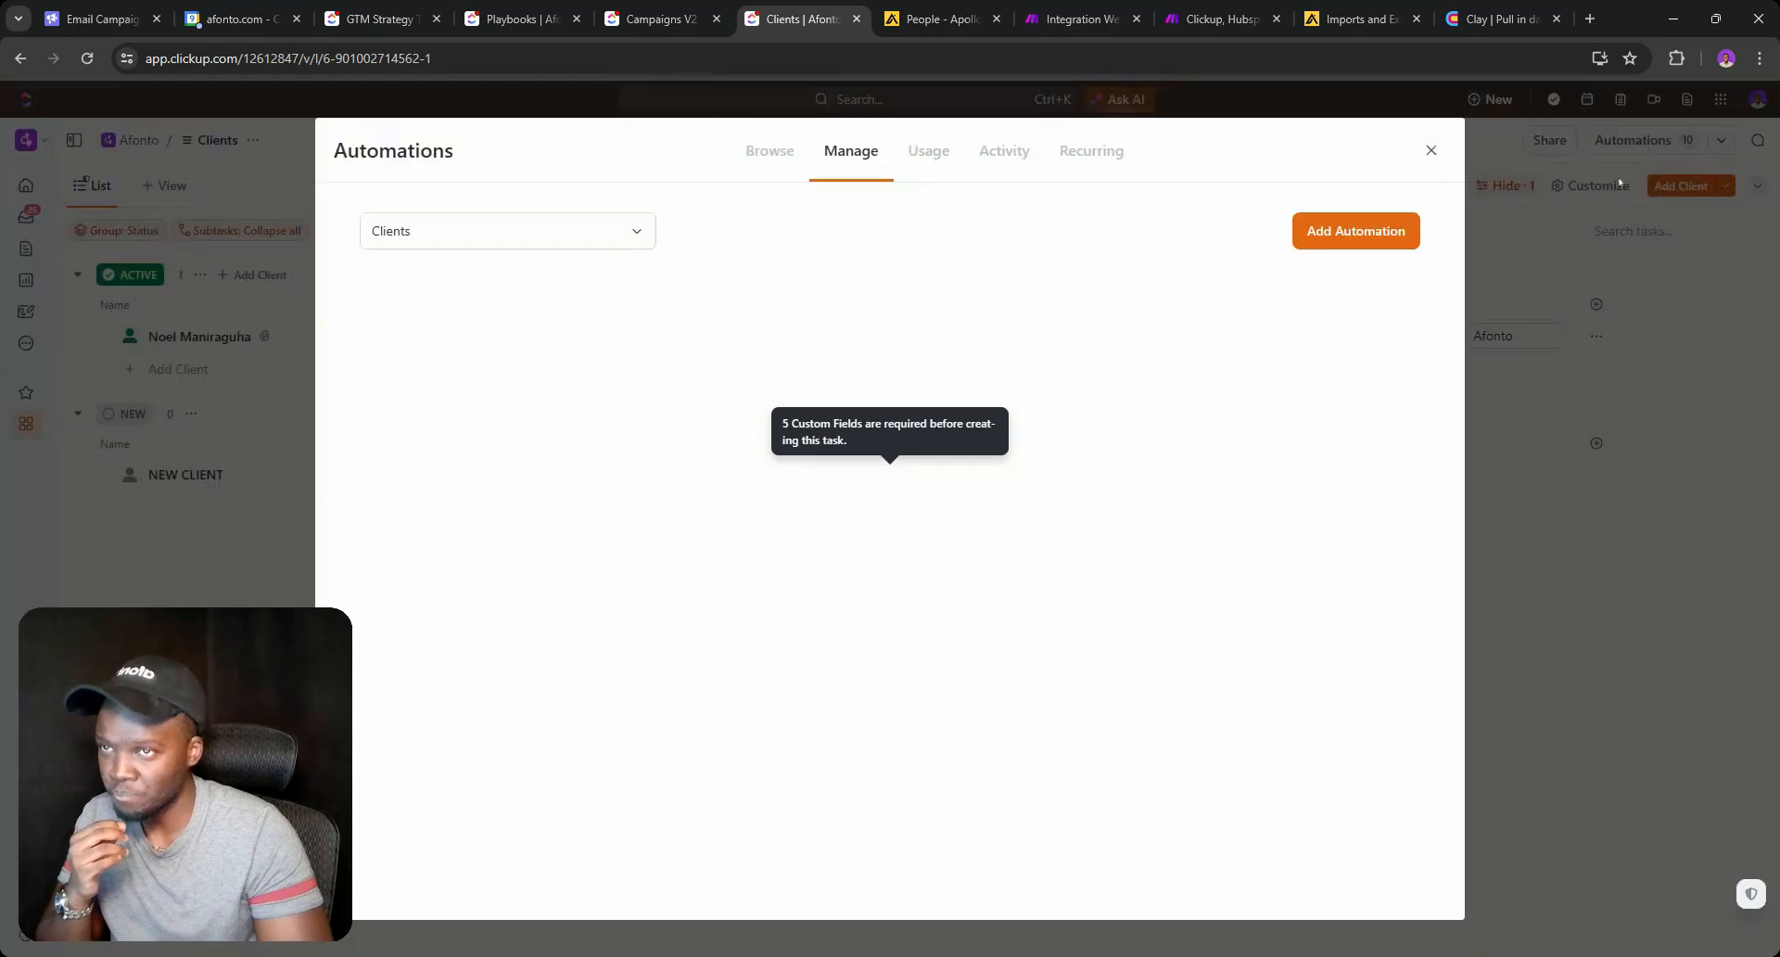
{"action": "left_click", "coordinate": [1314, 243]}
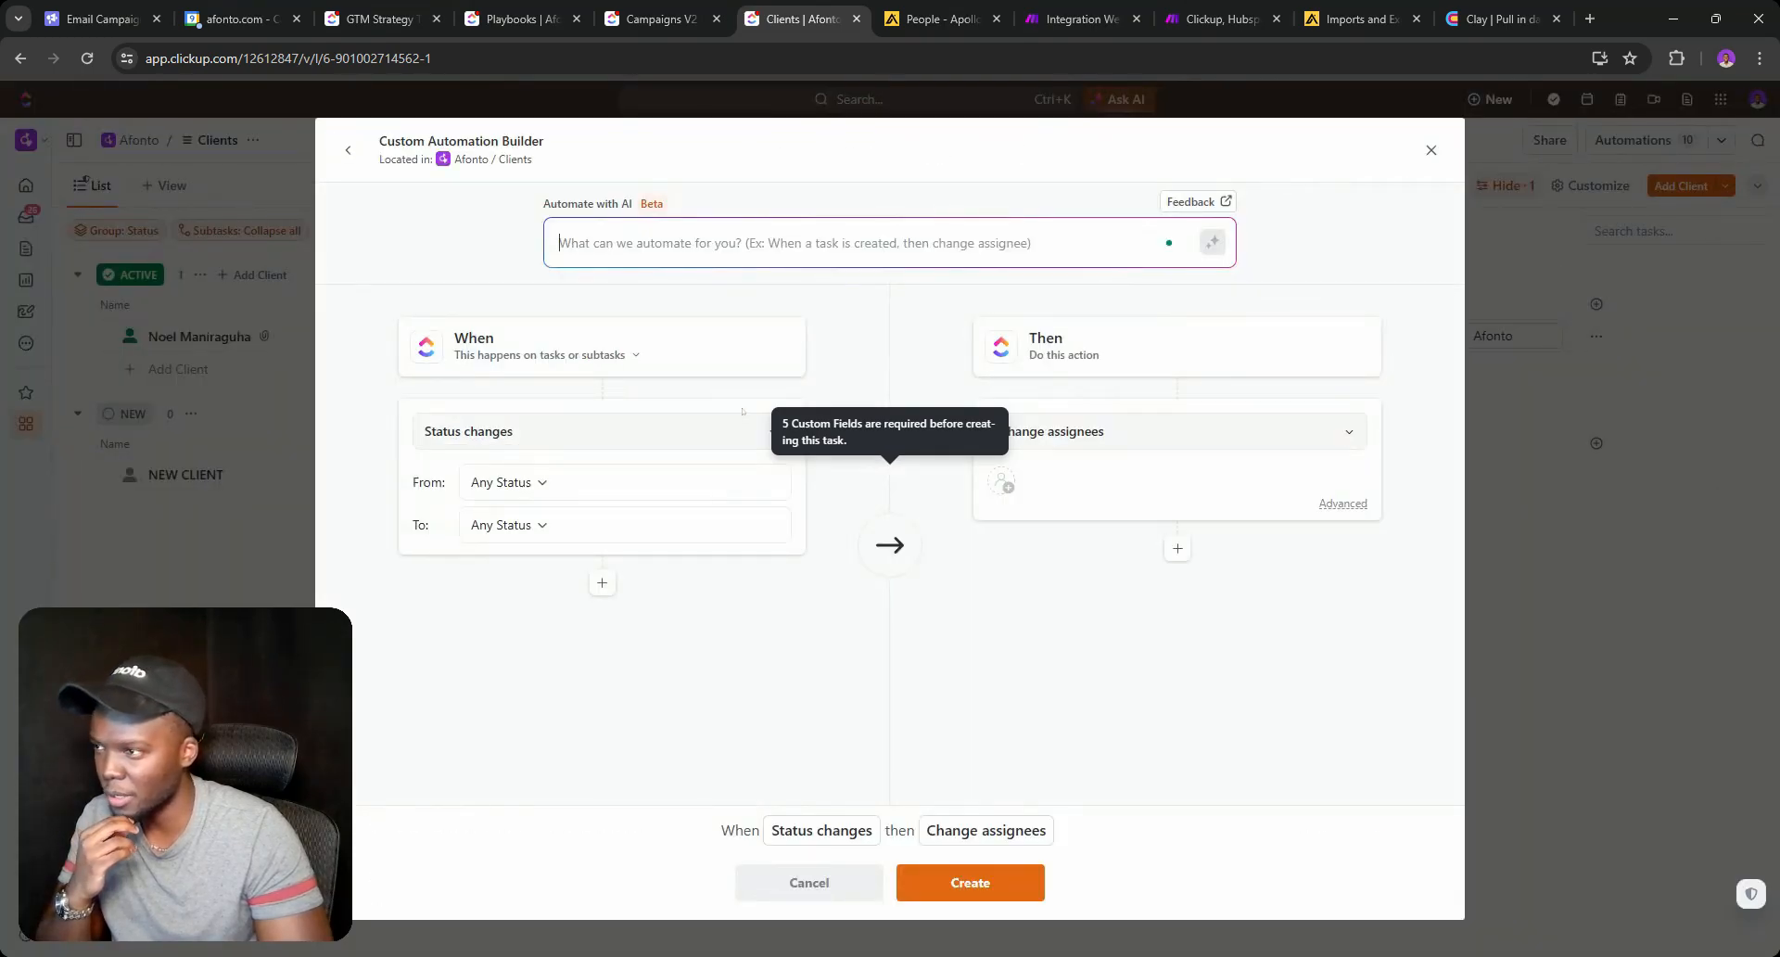
{"action": "left_click", "coordinate": [1056, 450]}
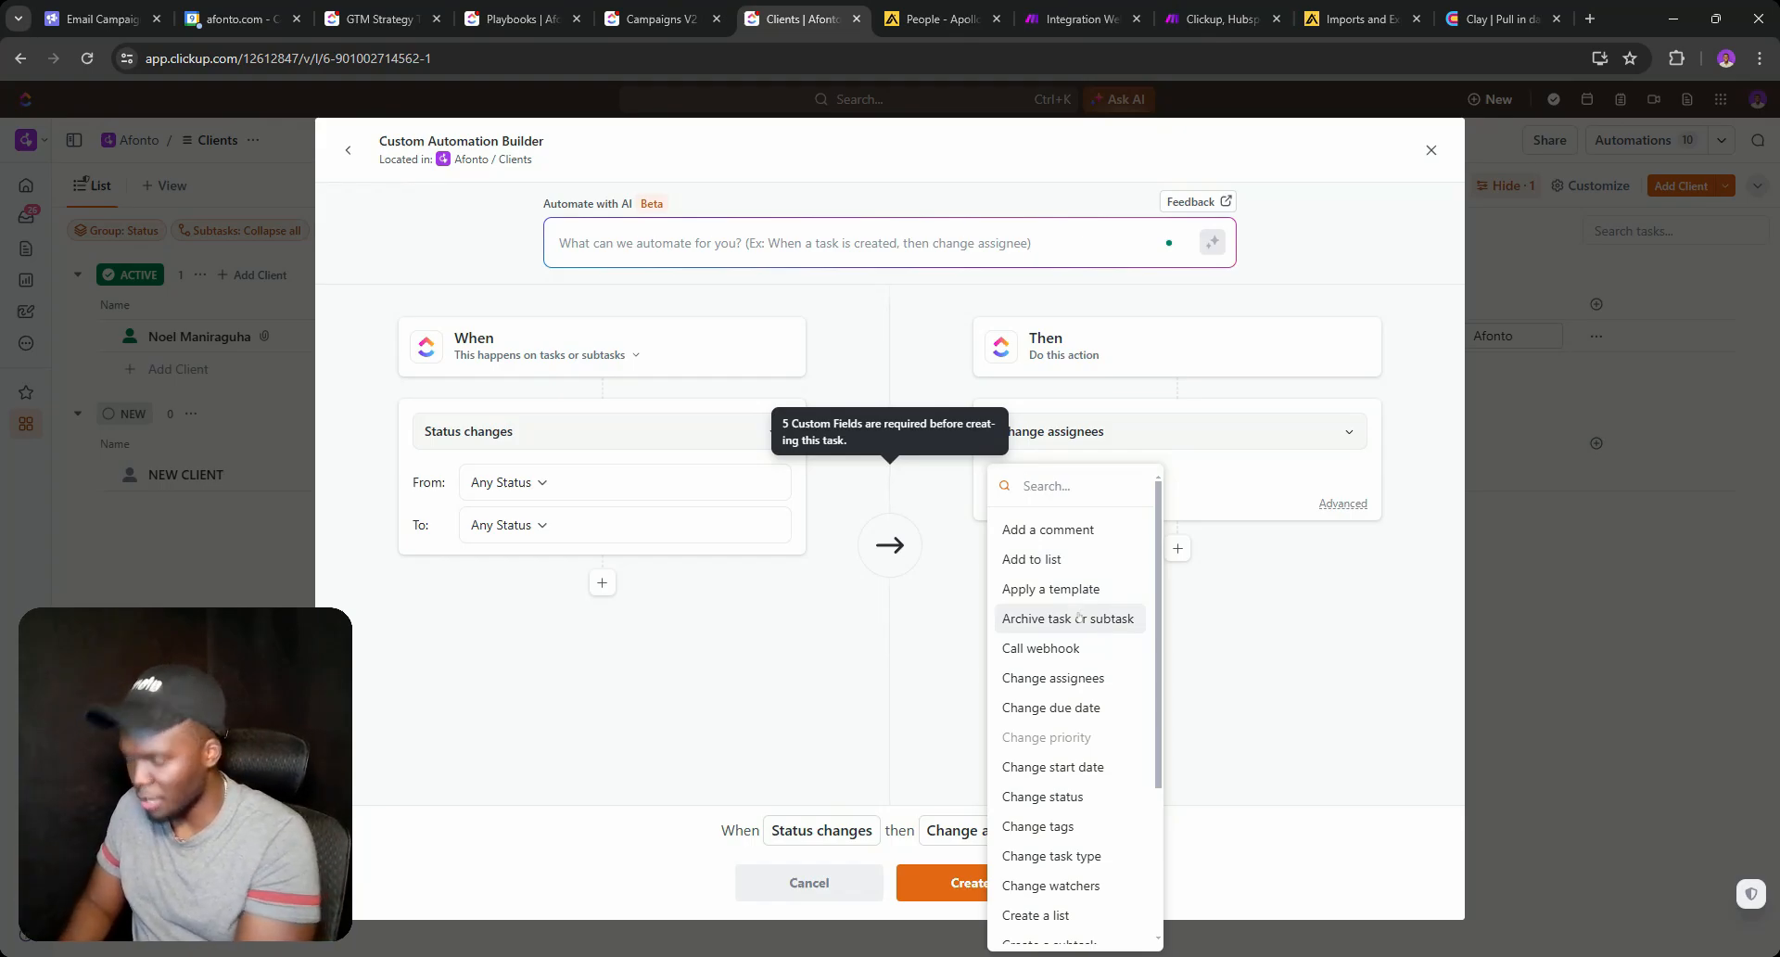
{"action": "type", "text": "Task"}
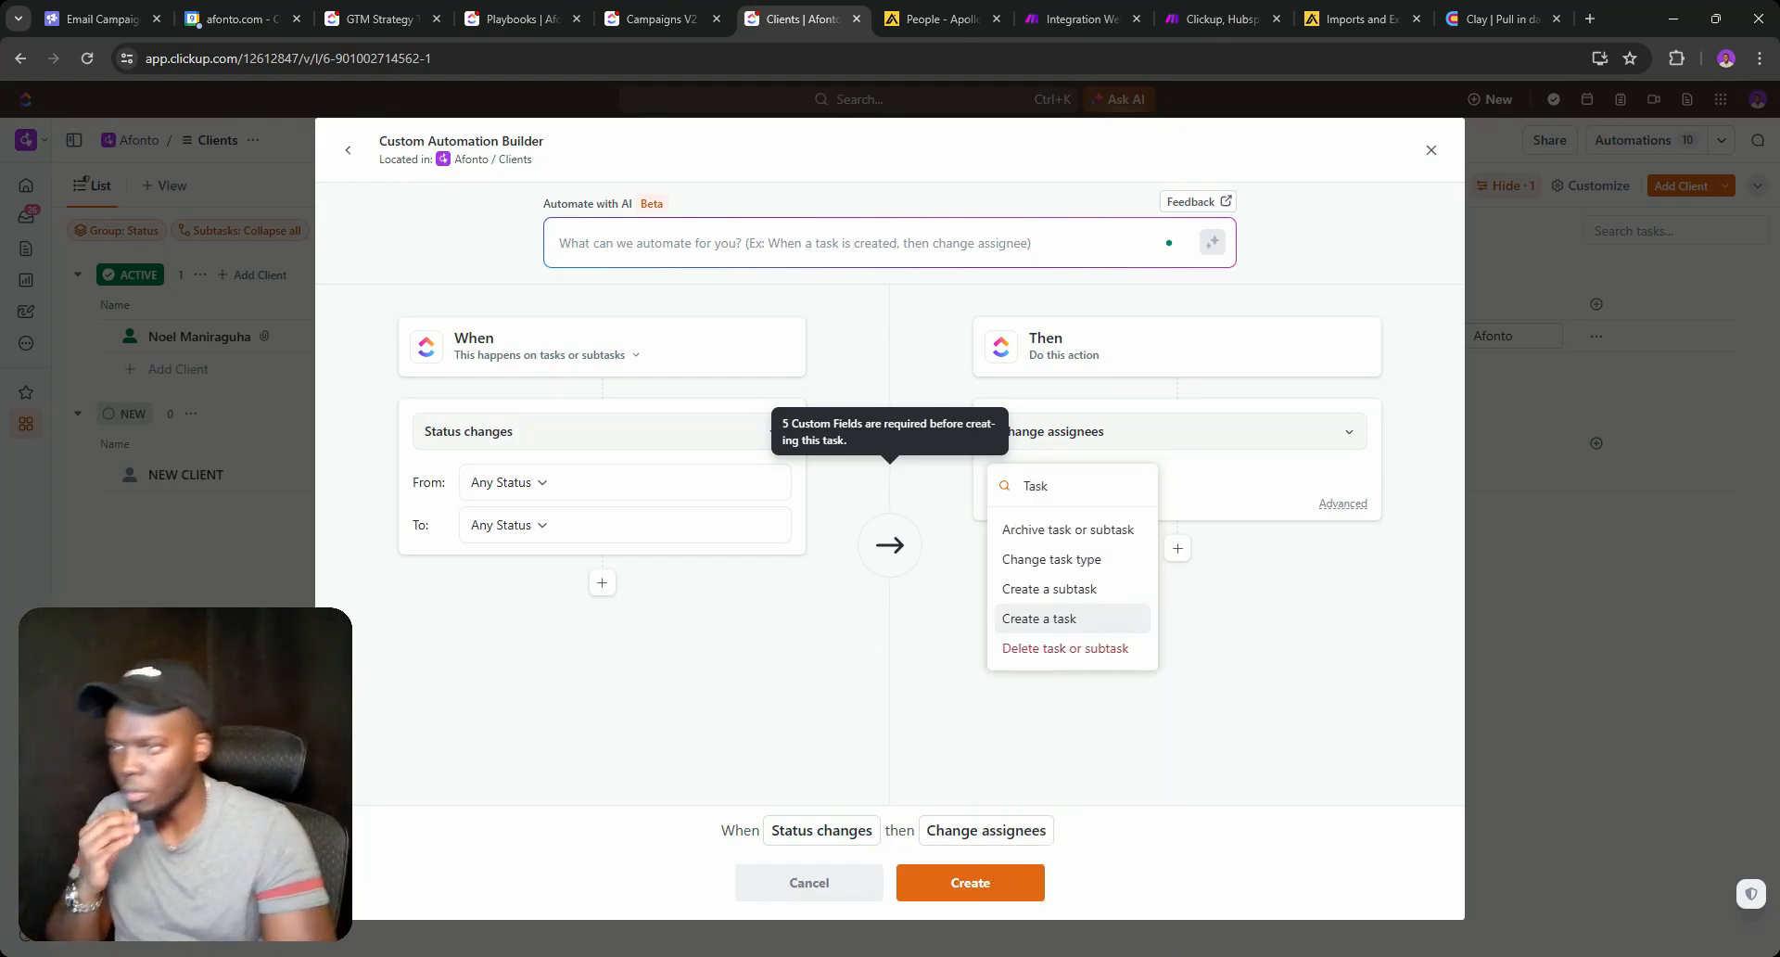
{"action": "left_click", "coordinate": [1039, 618]}
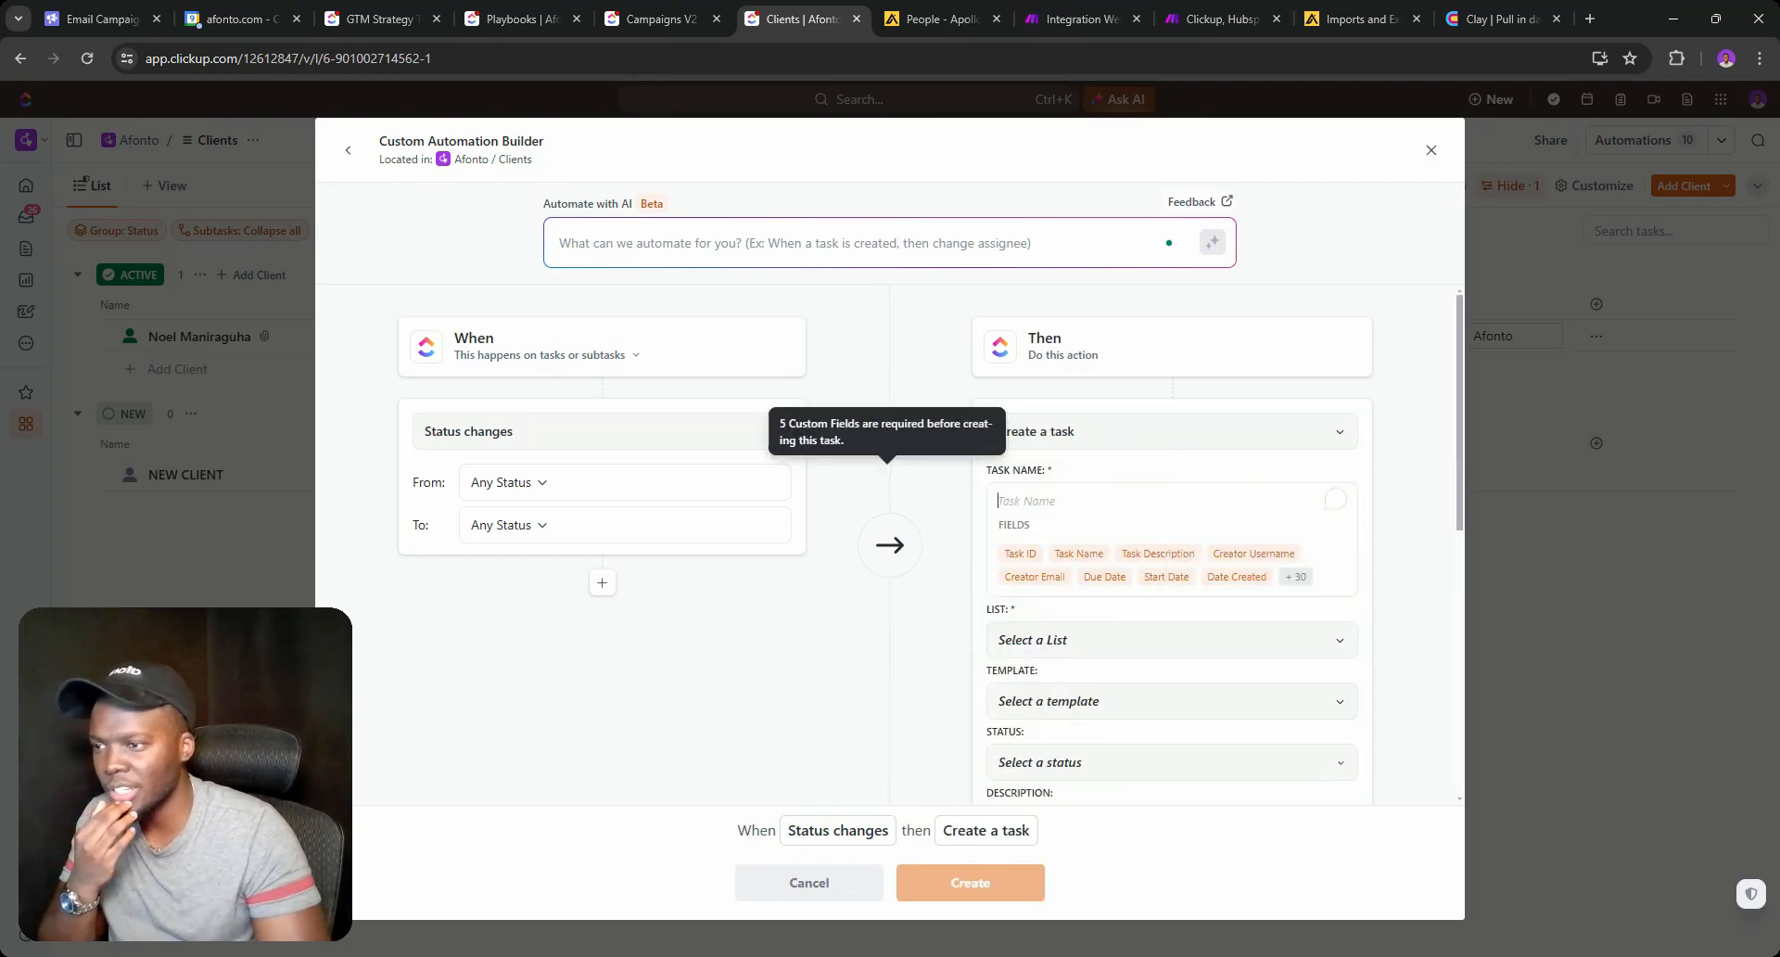
{"action": "left_click", "coordinate": [1031, 639]}
{"action": "left_click", "coordinate": [1001, 763]}
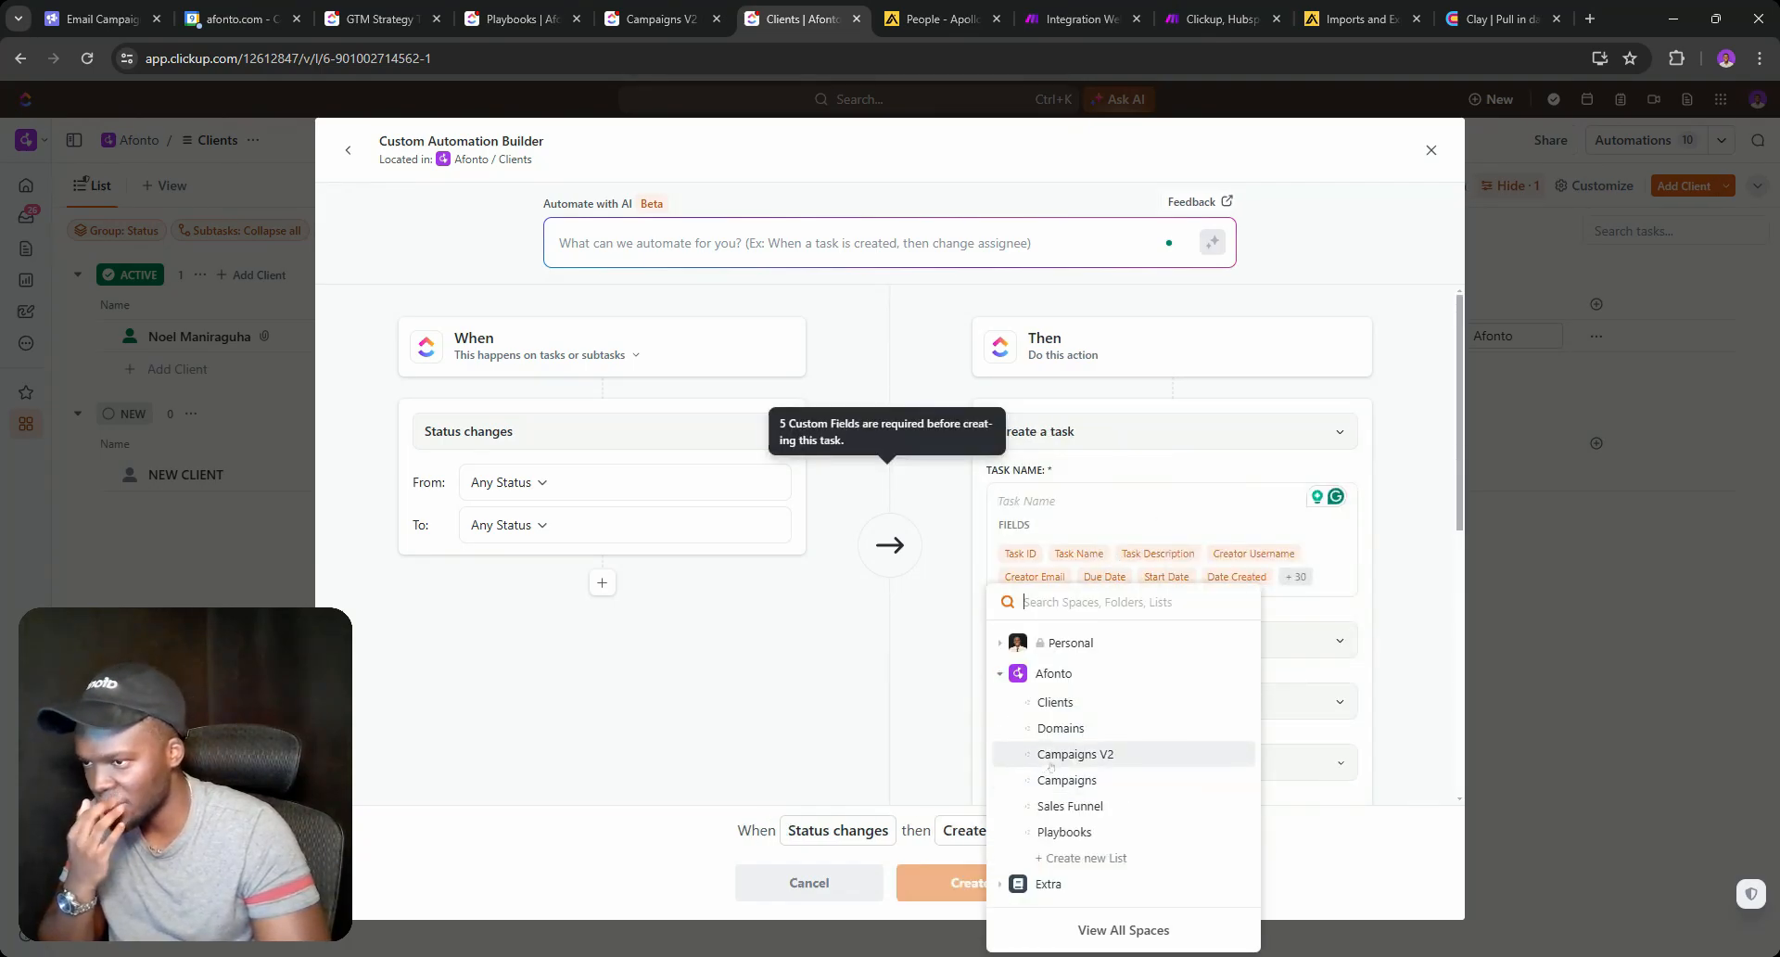
{"action": "left_click", "coordinate": [1055, 768]}
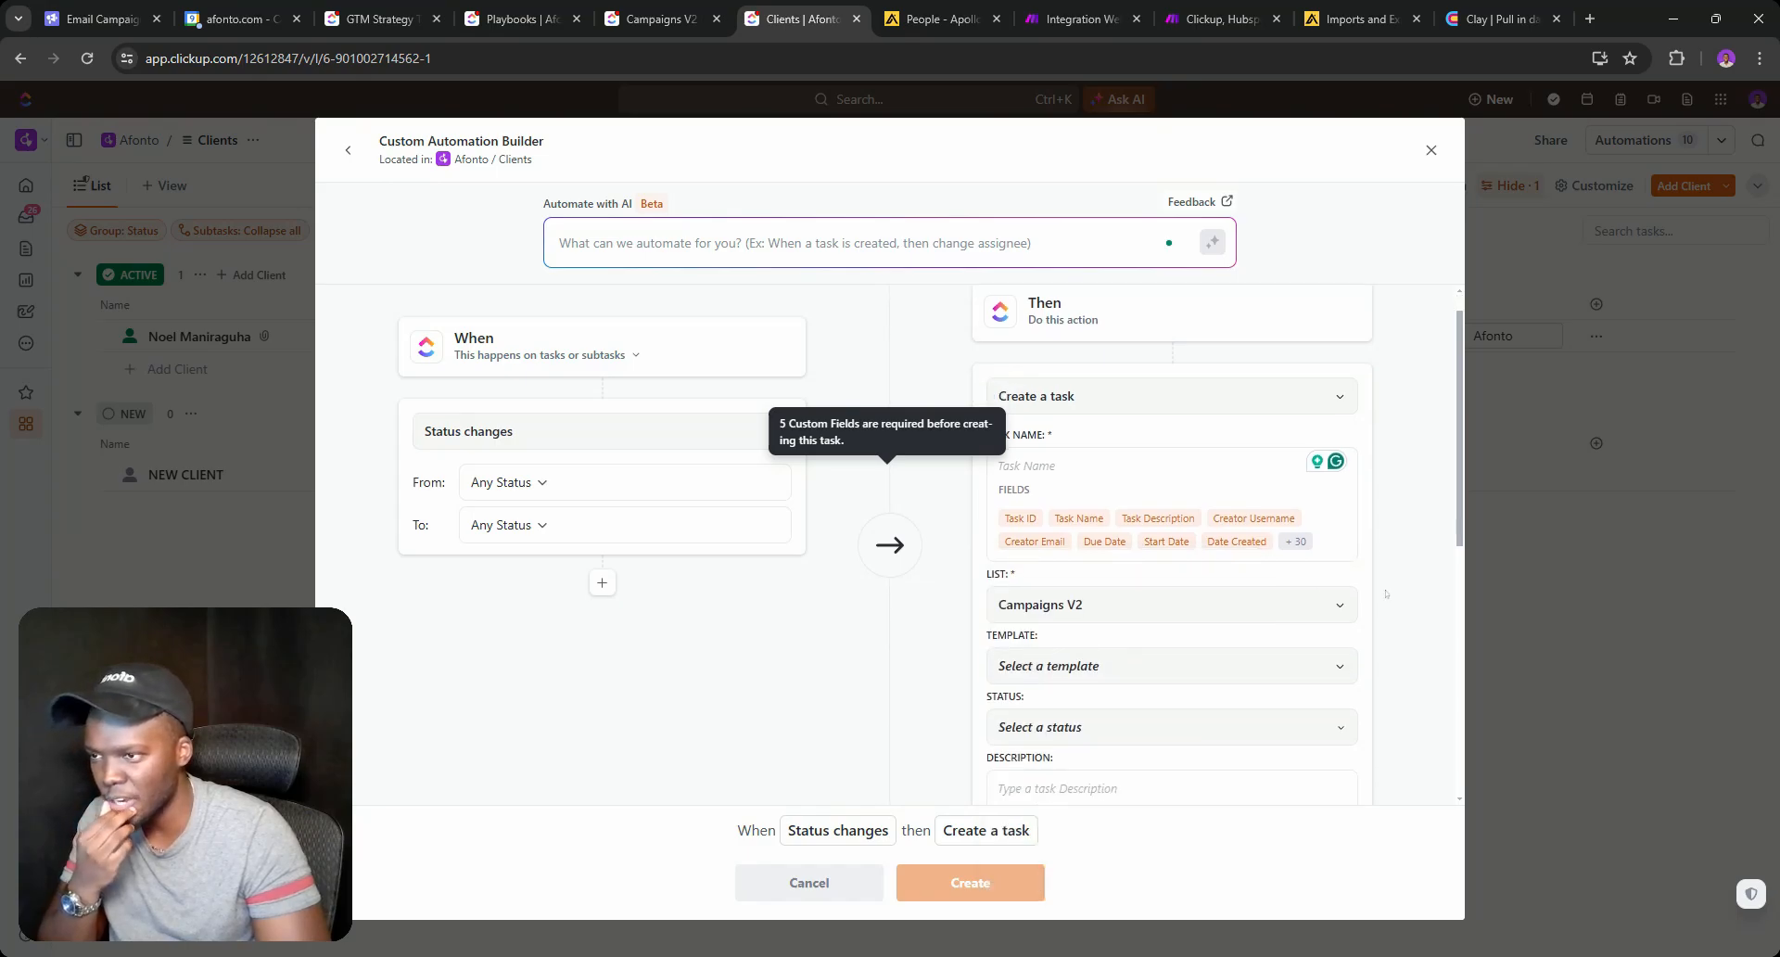
Review the automation, adding and then removing an extra Change assignees action.
{"action": "scroll", "coordinate": [1168, 464], "scroll_direction": "down", "scroll_amount": 4}
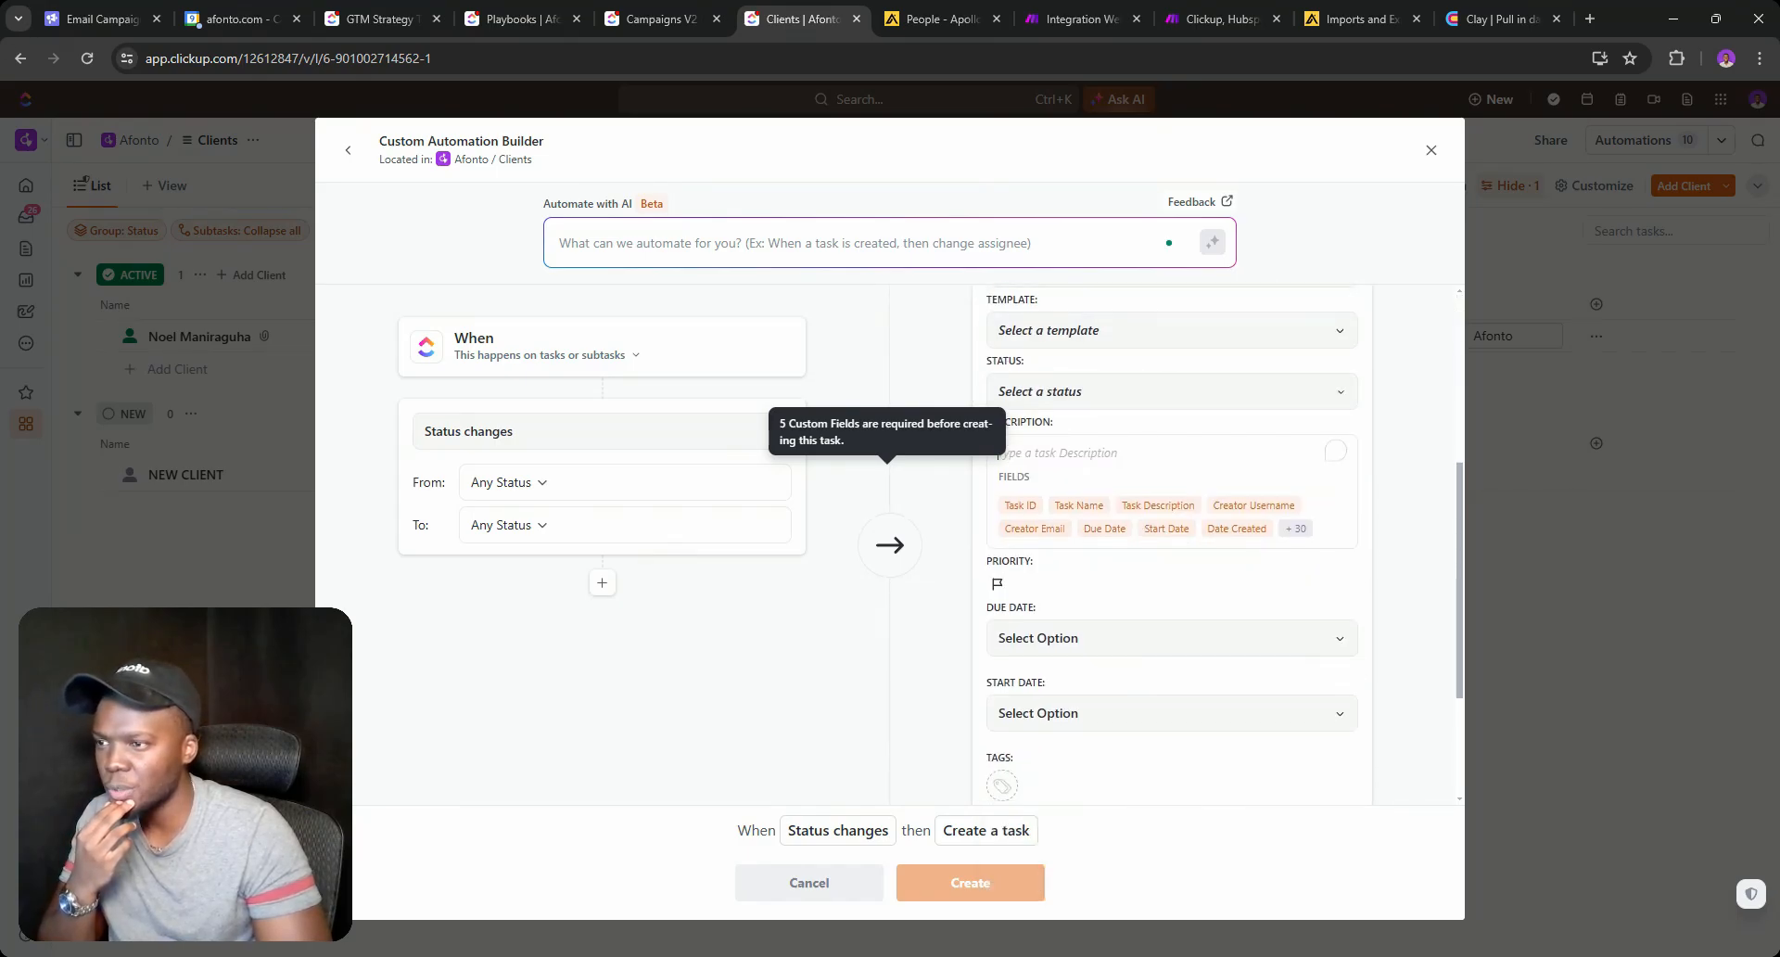
{"action": "scroll", "coordinate": [1058, 392], "scroll_direction": "down", "scroll_amount": 2}
{"action": "scroll", "coordinate": [1154, 416], "scroll_direction": "up", "scroll_amount": 2}
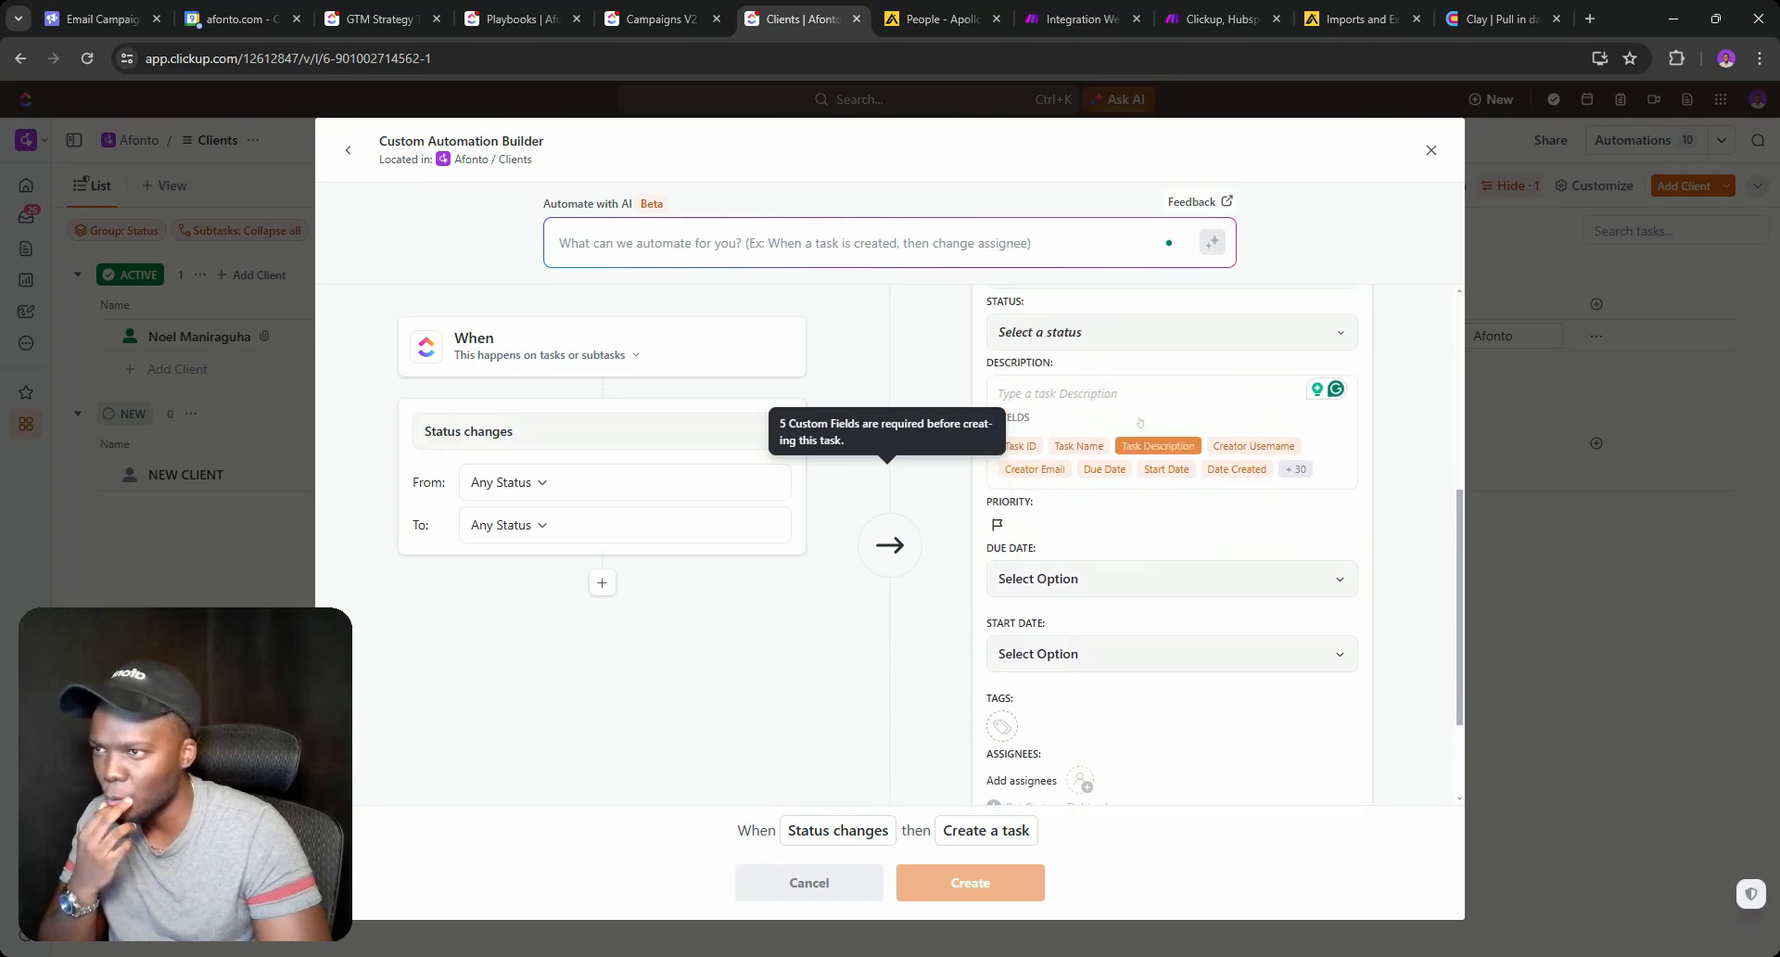
{"action": "scroll", "coordinate": [1089, 472], "scroll_direction": "down", "scroll_amount": 2}
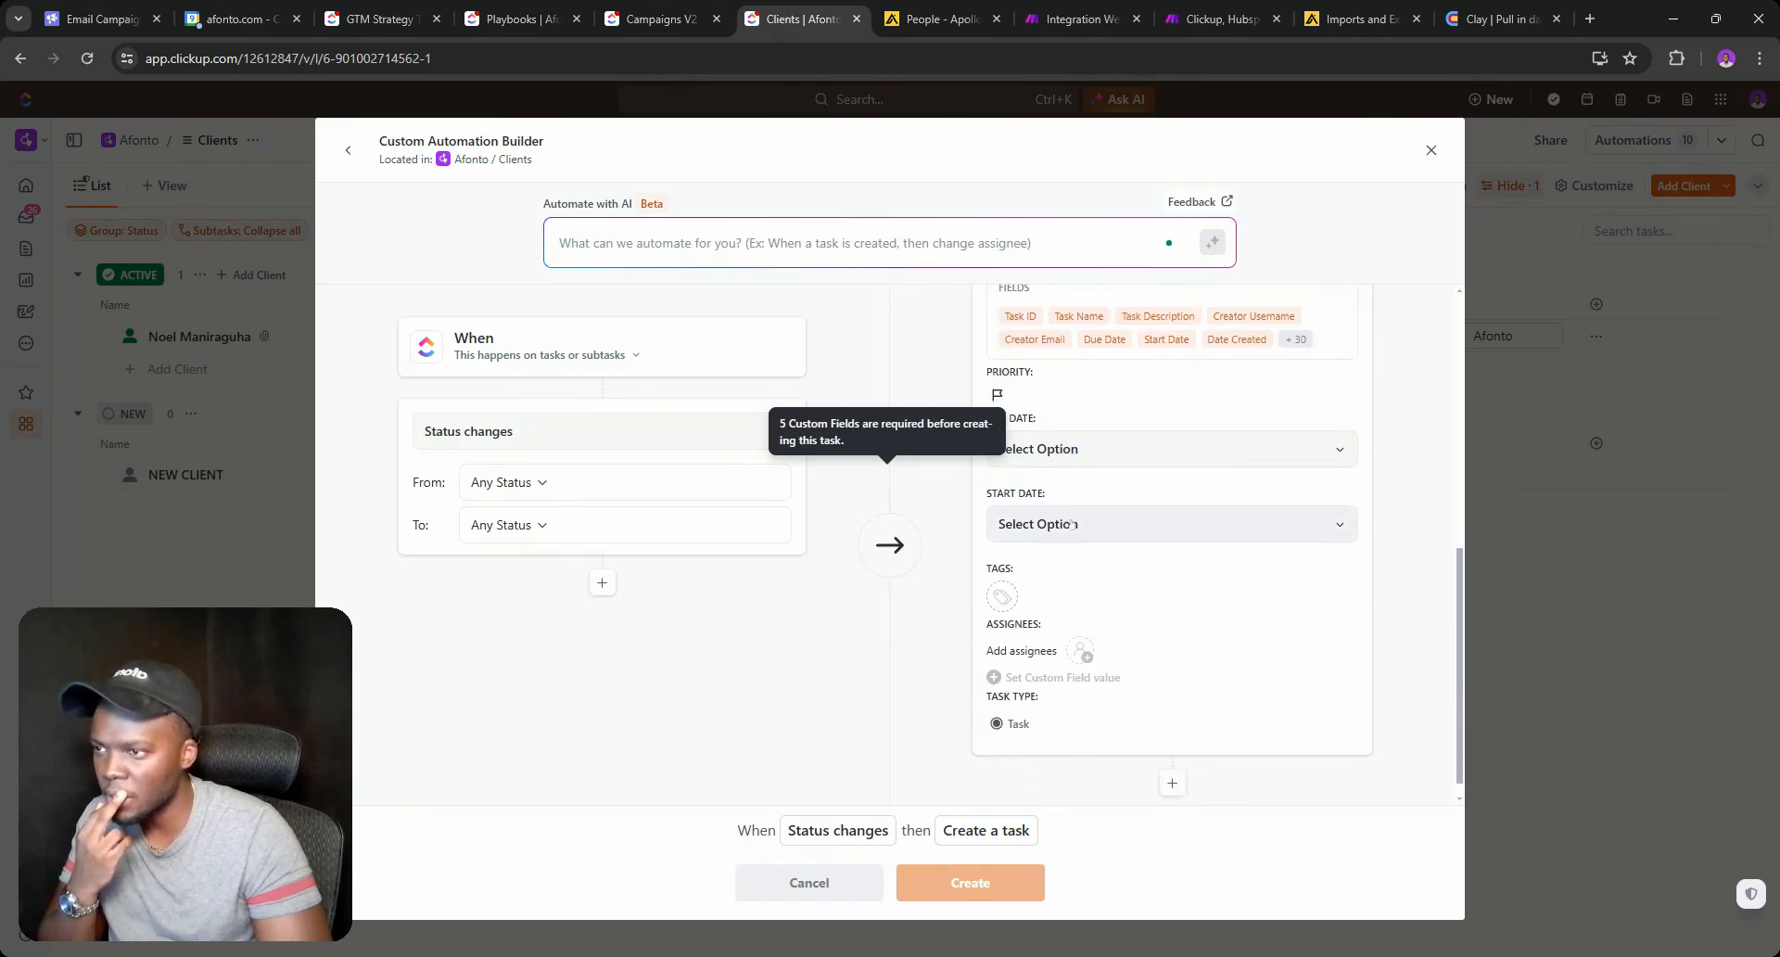
{"action": "scroll", "coordinate": [1075, 519], "scroll_direction": "down", "scroll_amount": 1}
{"action": "scroll", "coordinate": [1029, 701], "scroll_direction": "up", "scroll_amount": 4}
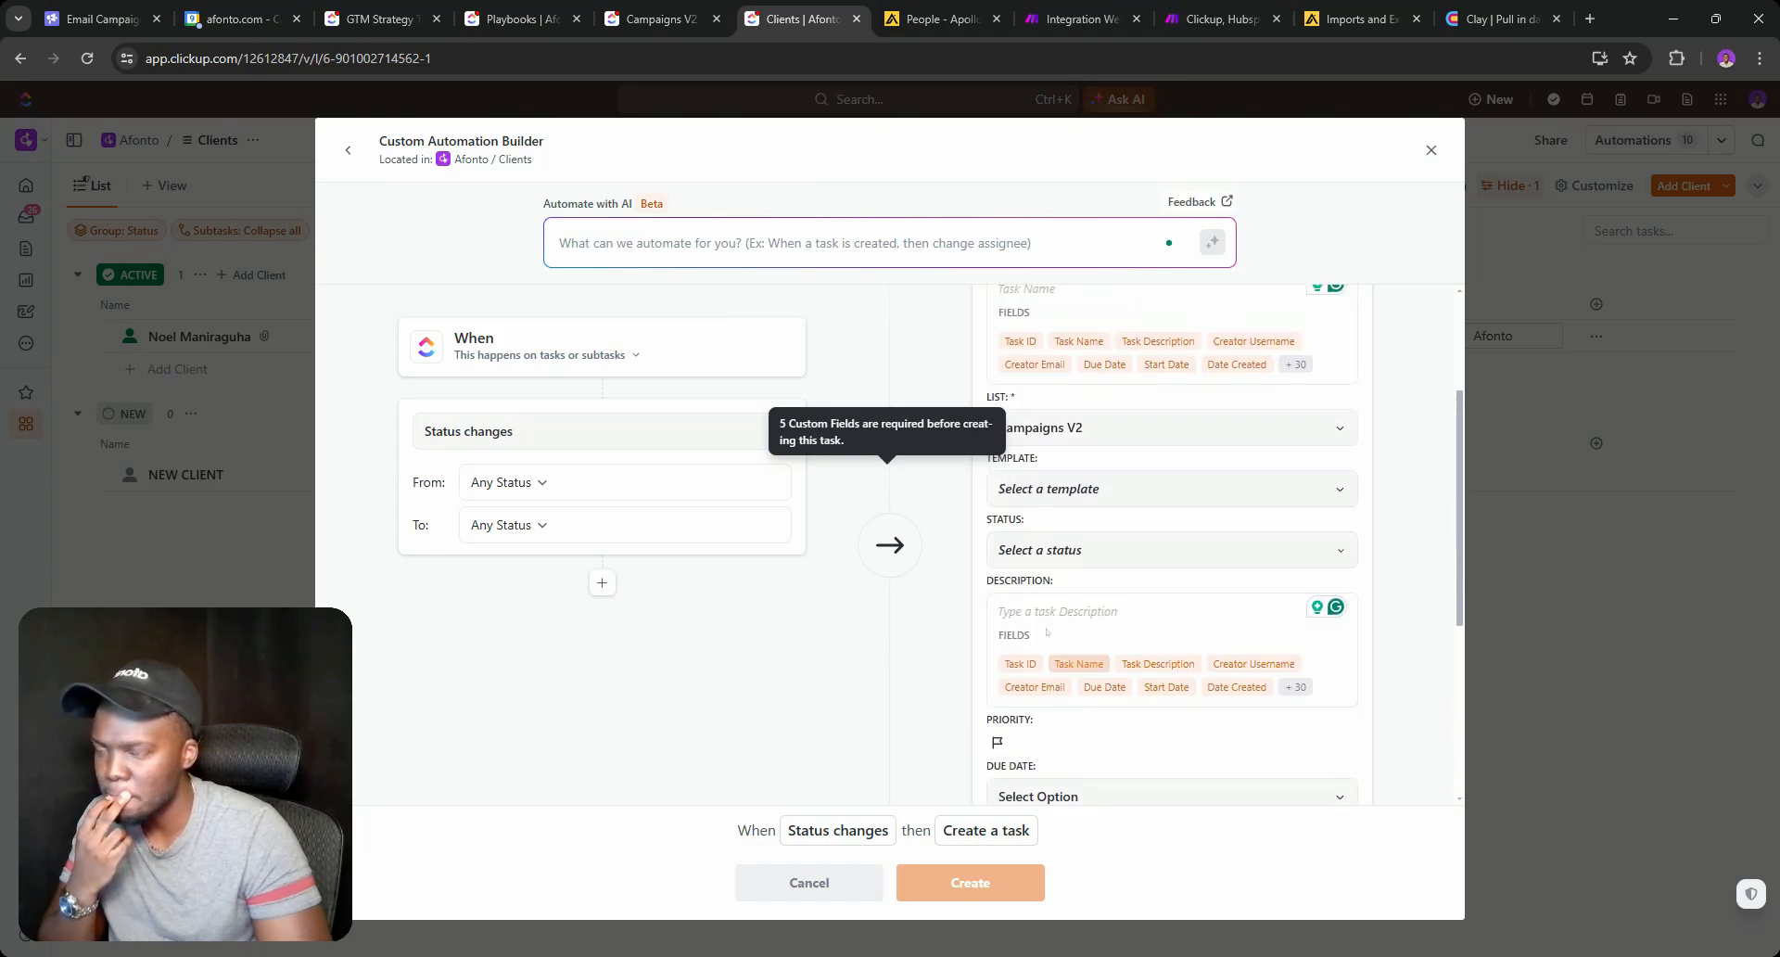
{"action": "scroll", "coordinate": [1020, 478], "scroll_direction": "down", "scroll_amount": 2}
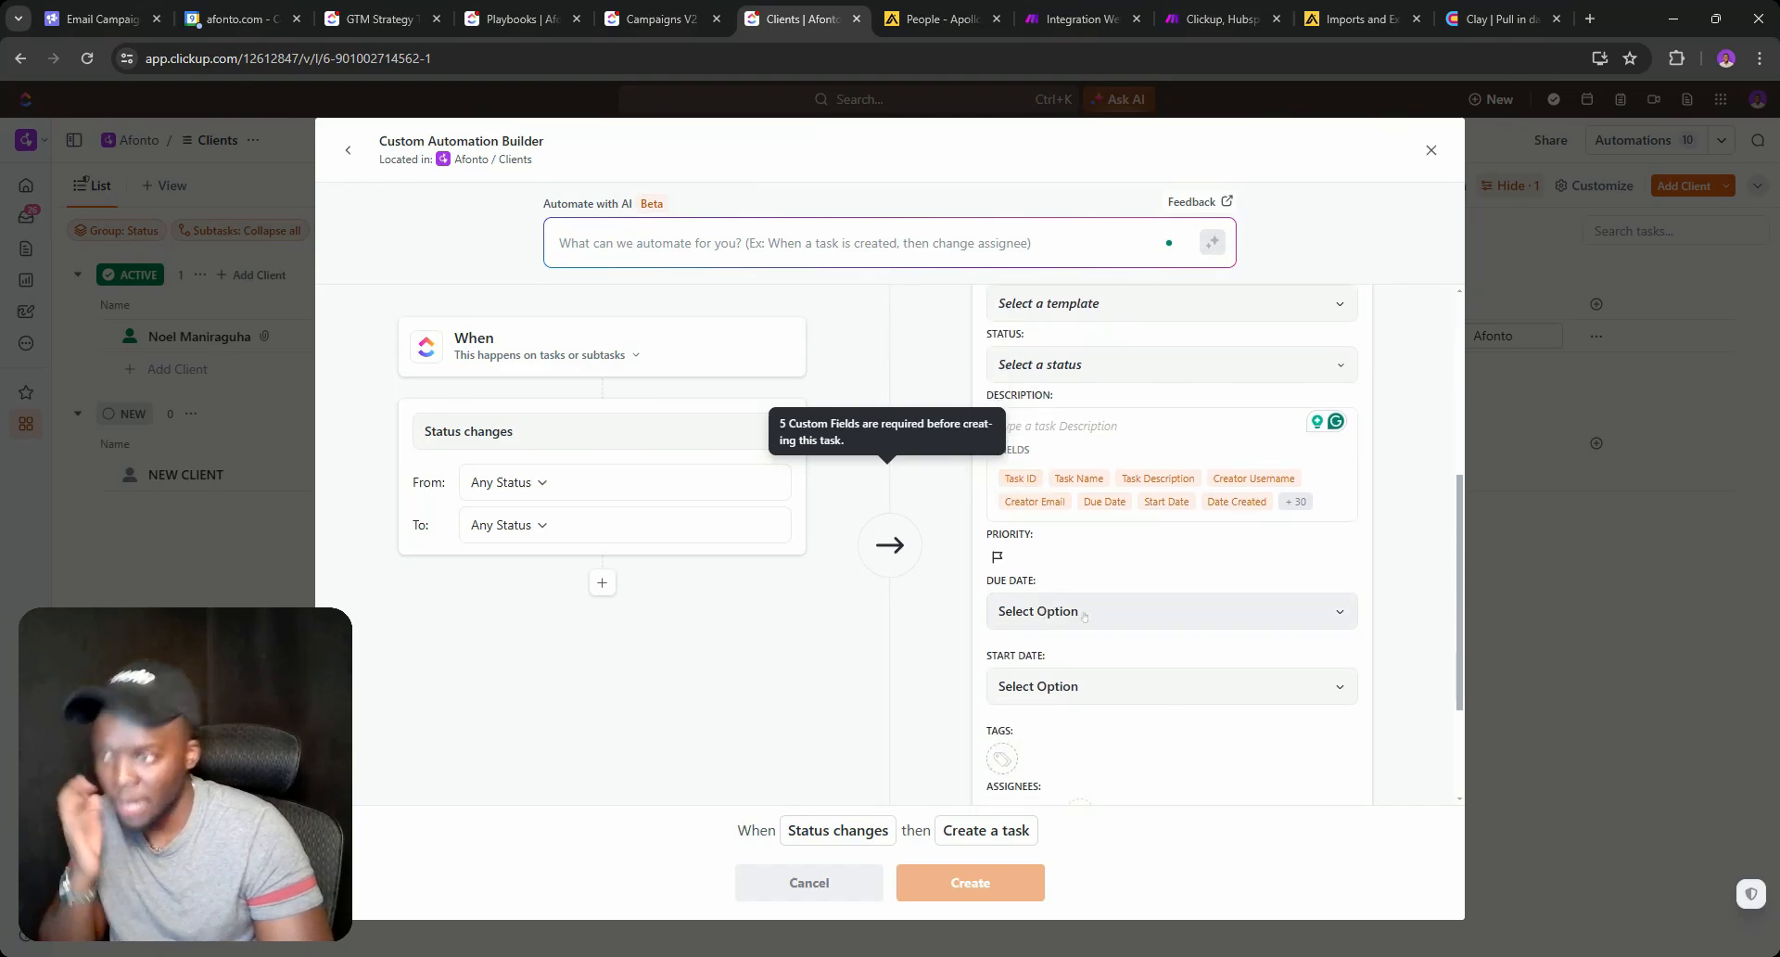
{"action": "scroll", "coordinate": [1061, 669], "scroll_direction": "down", "scroll_amount": 2}
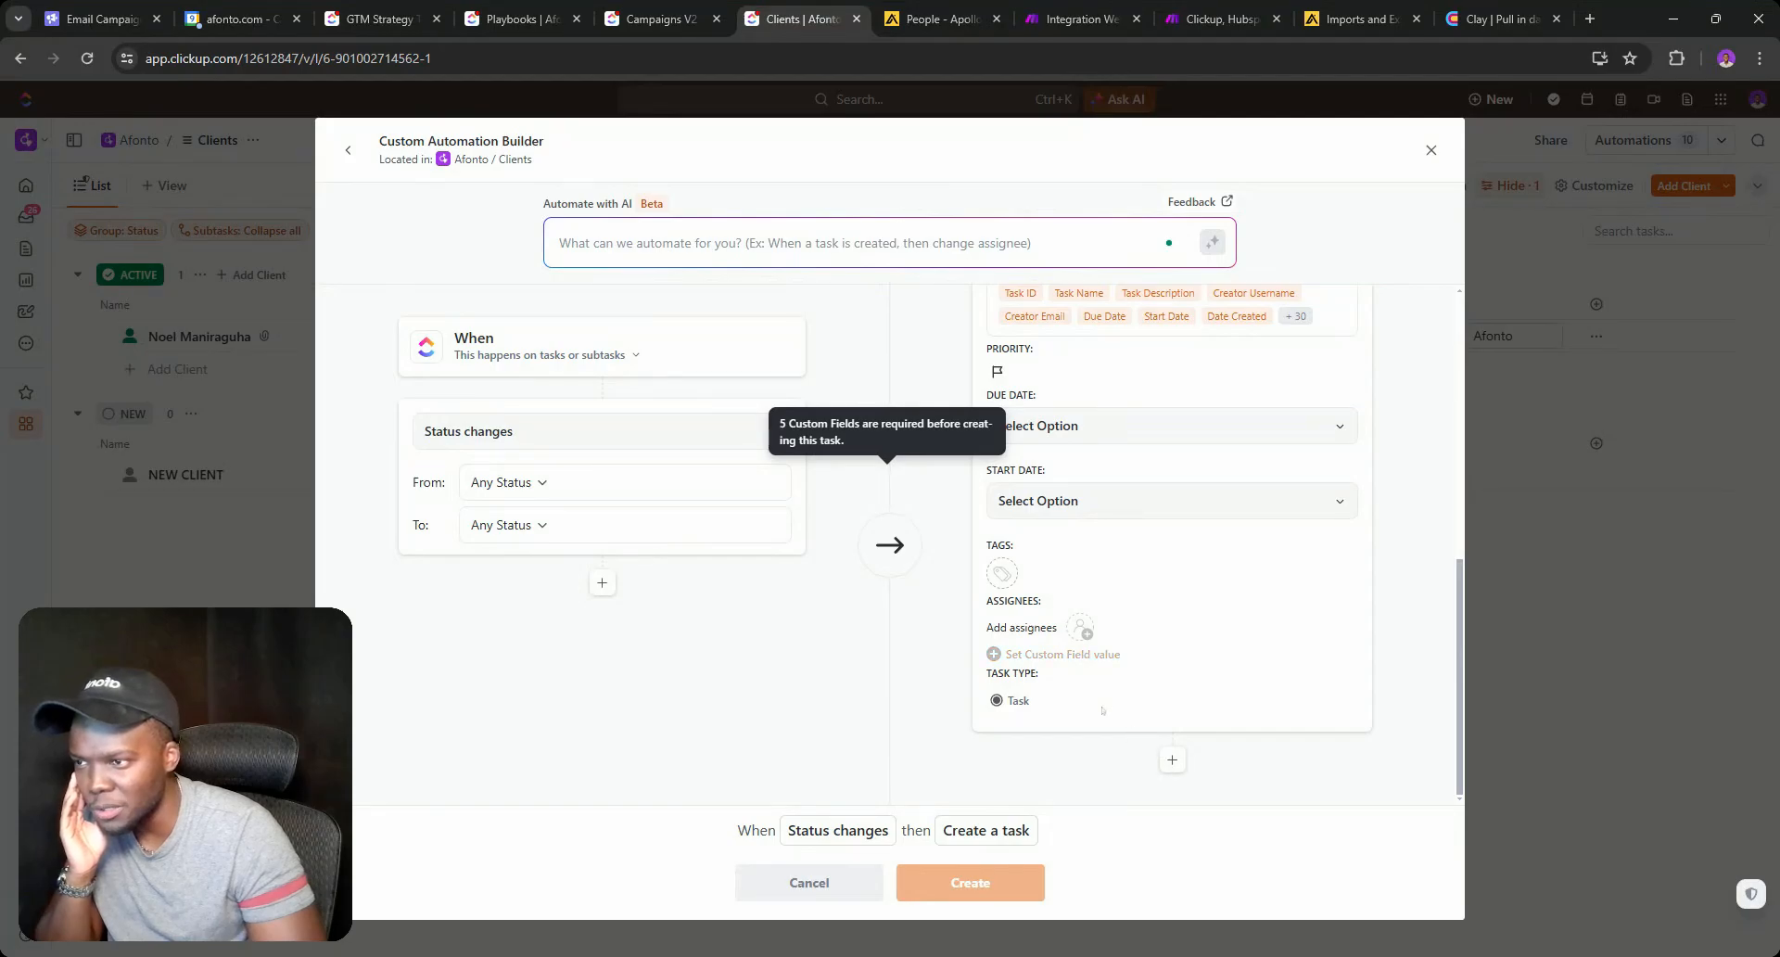
{"action": "left_click", "coordinate": [1172, 760]}
{"action": "scroll", "coordinate": [1172, 723], "scroll_direction": "down", "scroll_amount": 2}
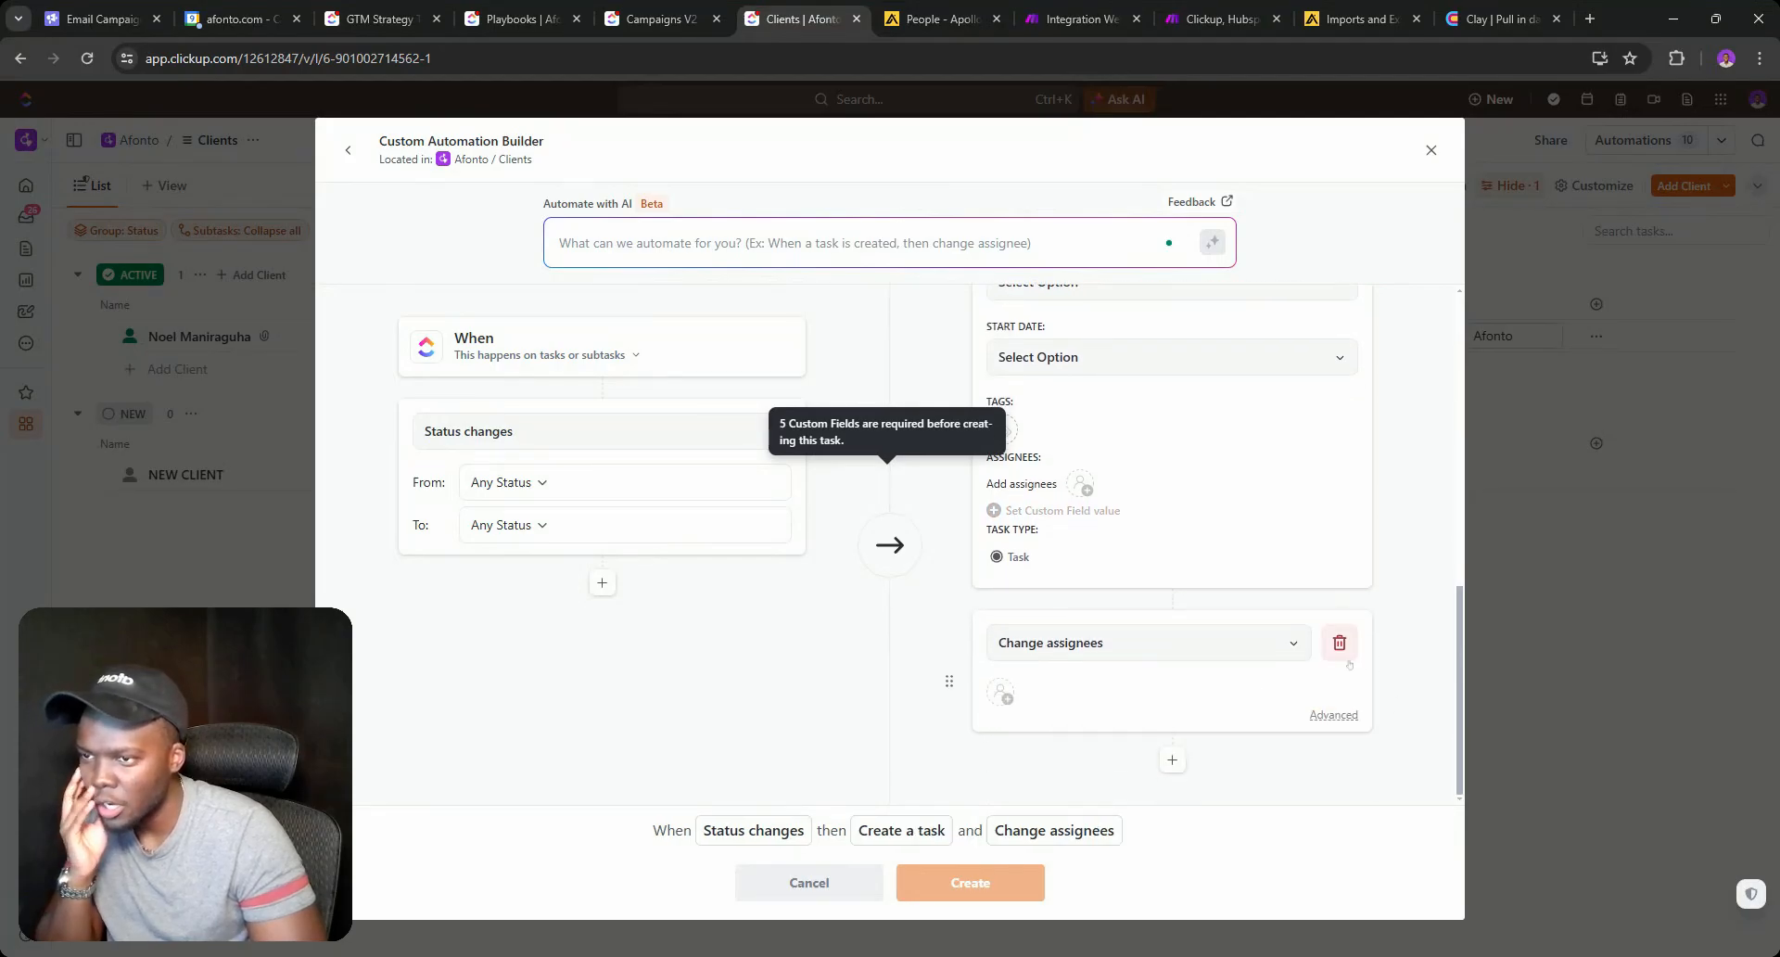
{"action": "left_click", "coordinate": [1339, 642]}
{"action": "scroll", "coordinate": [1088, 652], "scroll_direction": "up", "scroll_amount": 5}
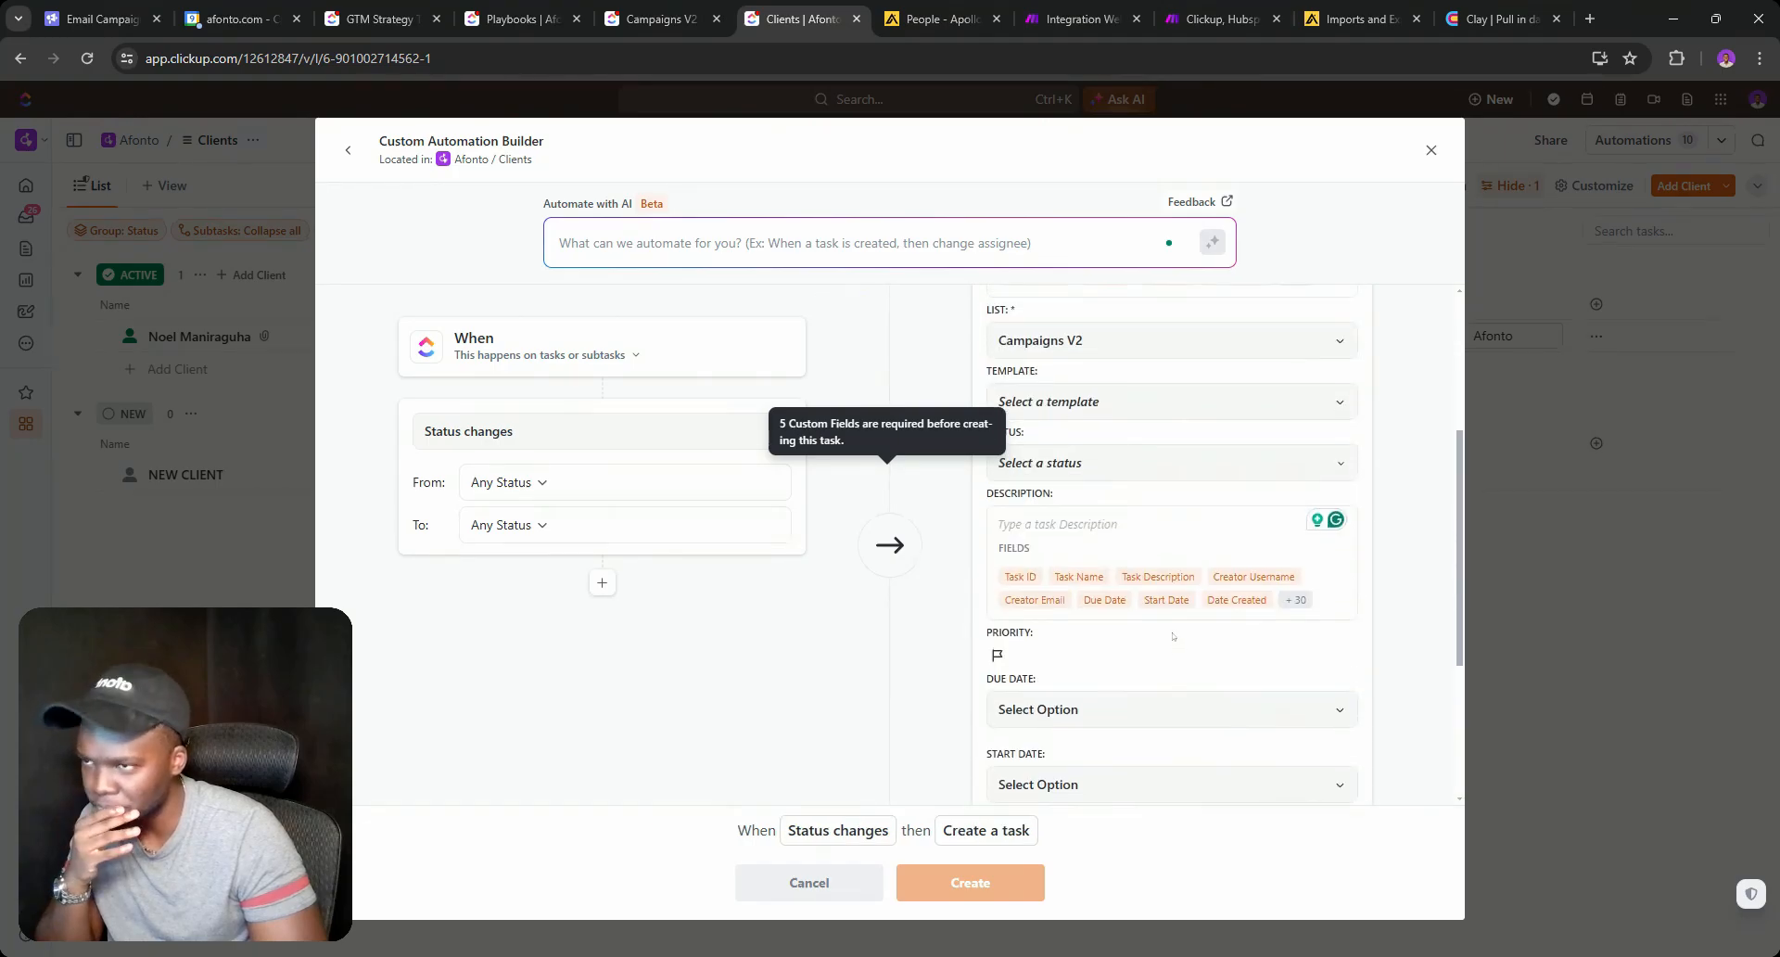
{"action": "scroll", "coordinate": [1088, 652], "scroll_direction": "up", "scroll_amount": 2}
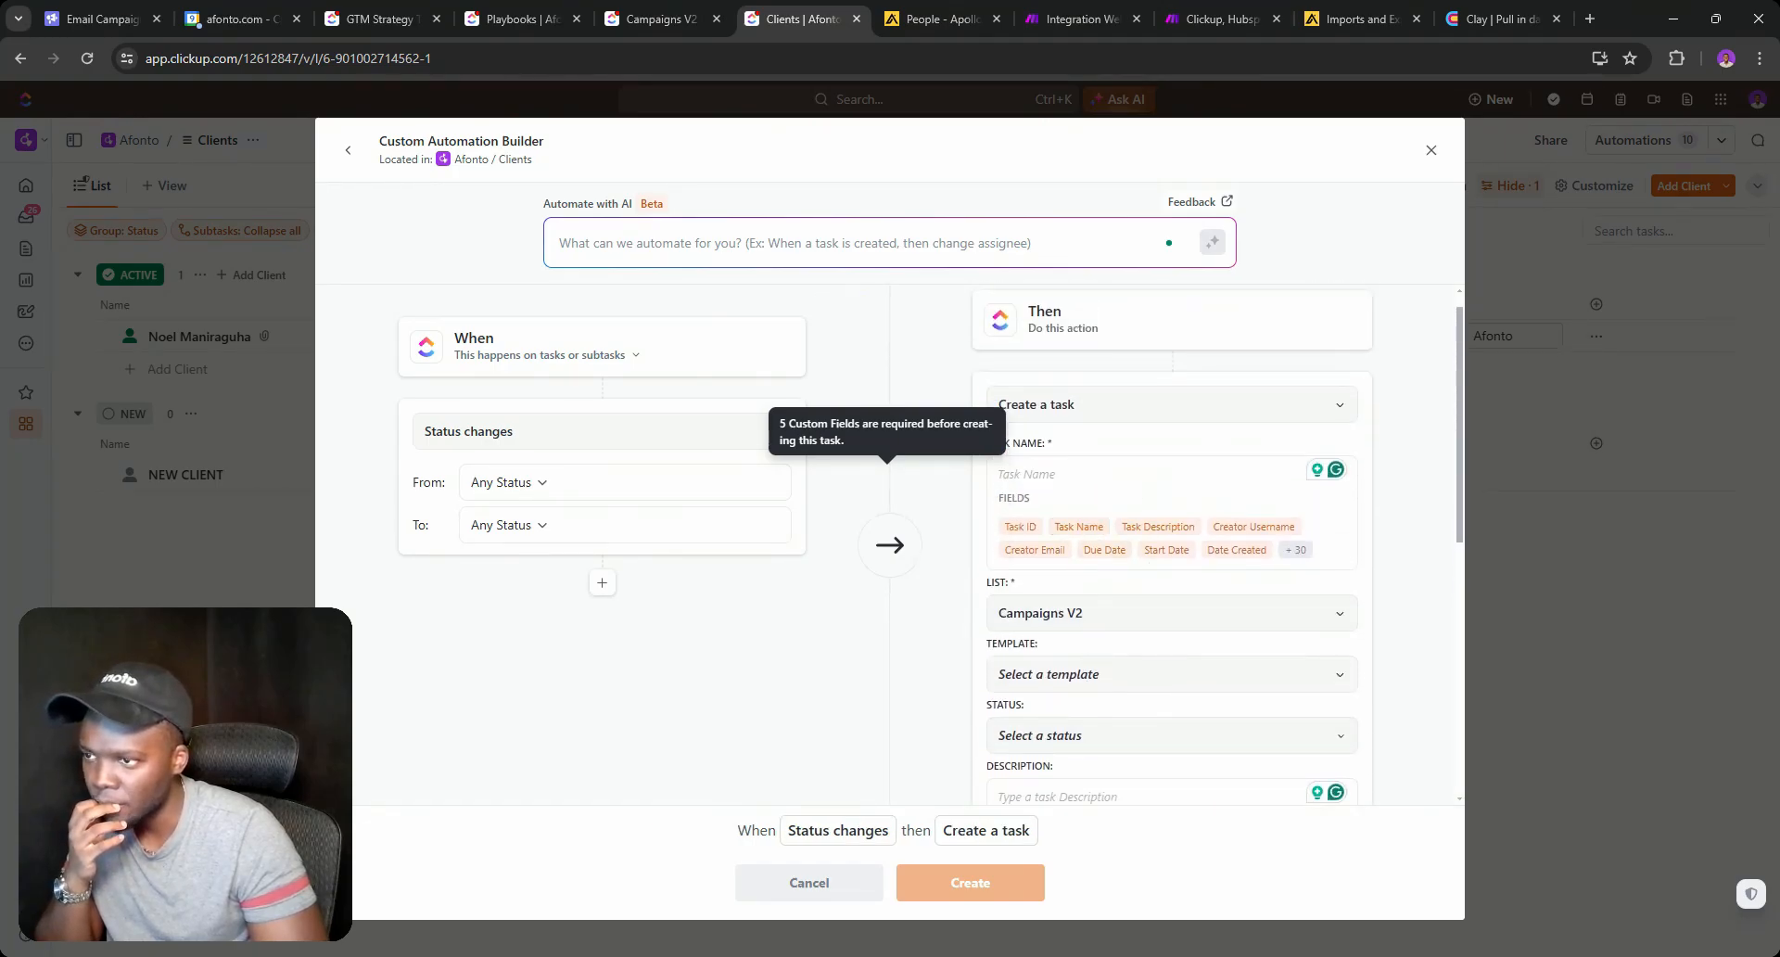
{"action": "scroll", "coordinate": [1081, 612], "scroll_direction": "down", "scroll_amount": 1}
Browse the task templates and close the gallery without choosing one.
{"action": "left_click", "coordinate": [1091, 582]}
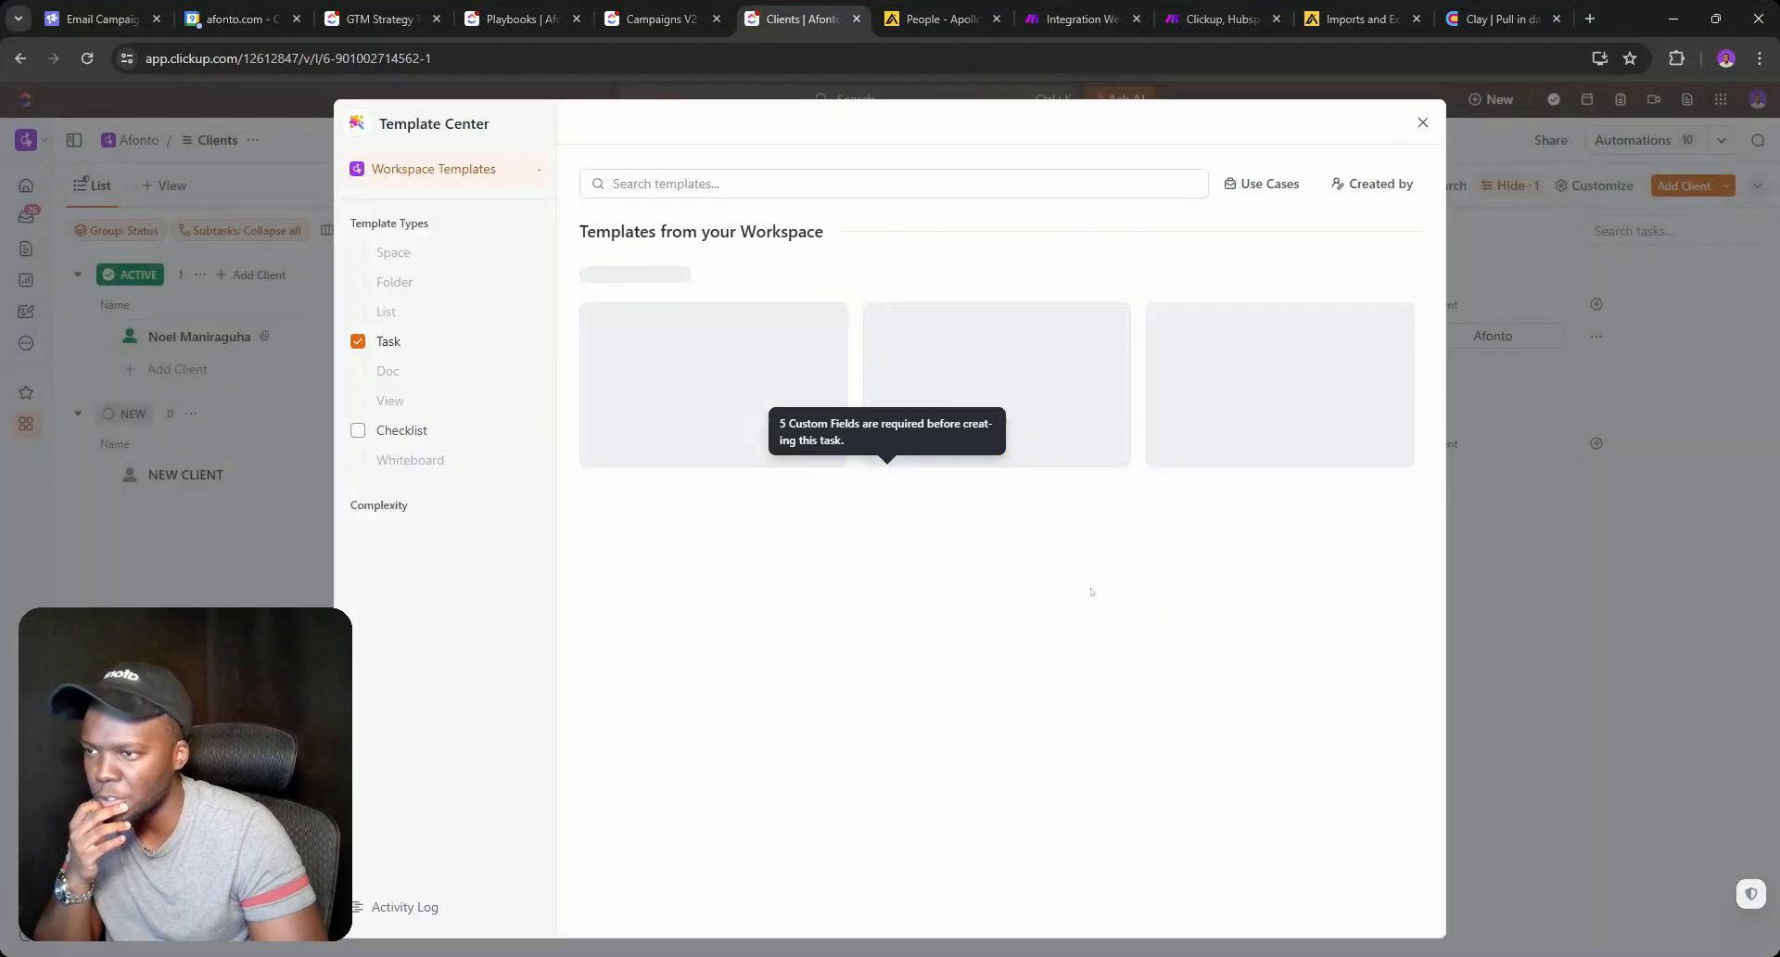
{"action": "left_click", "coordinate": [1419, 130]}
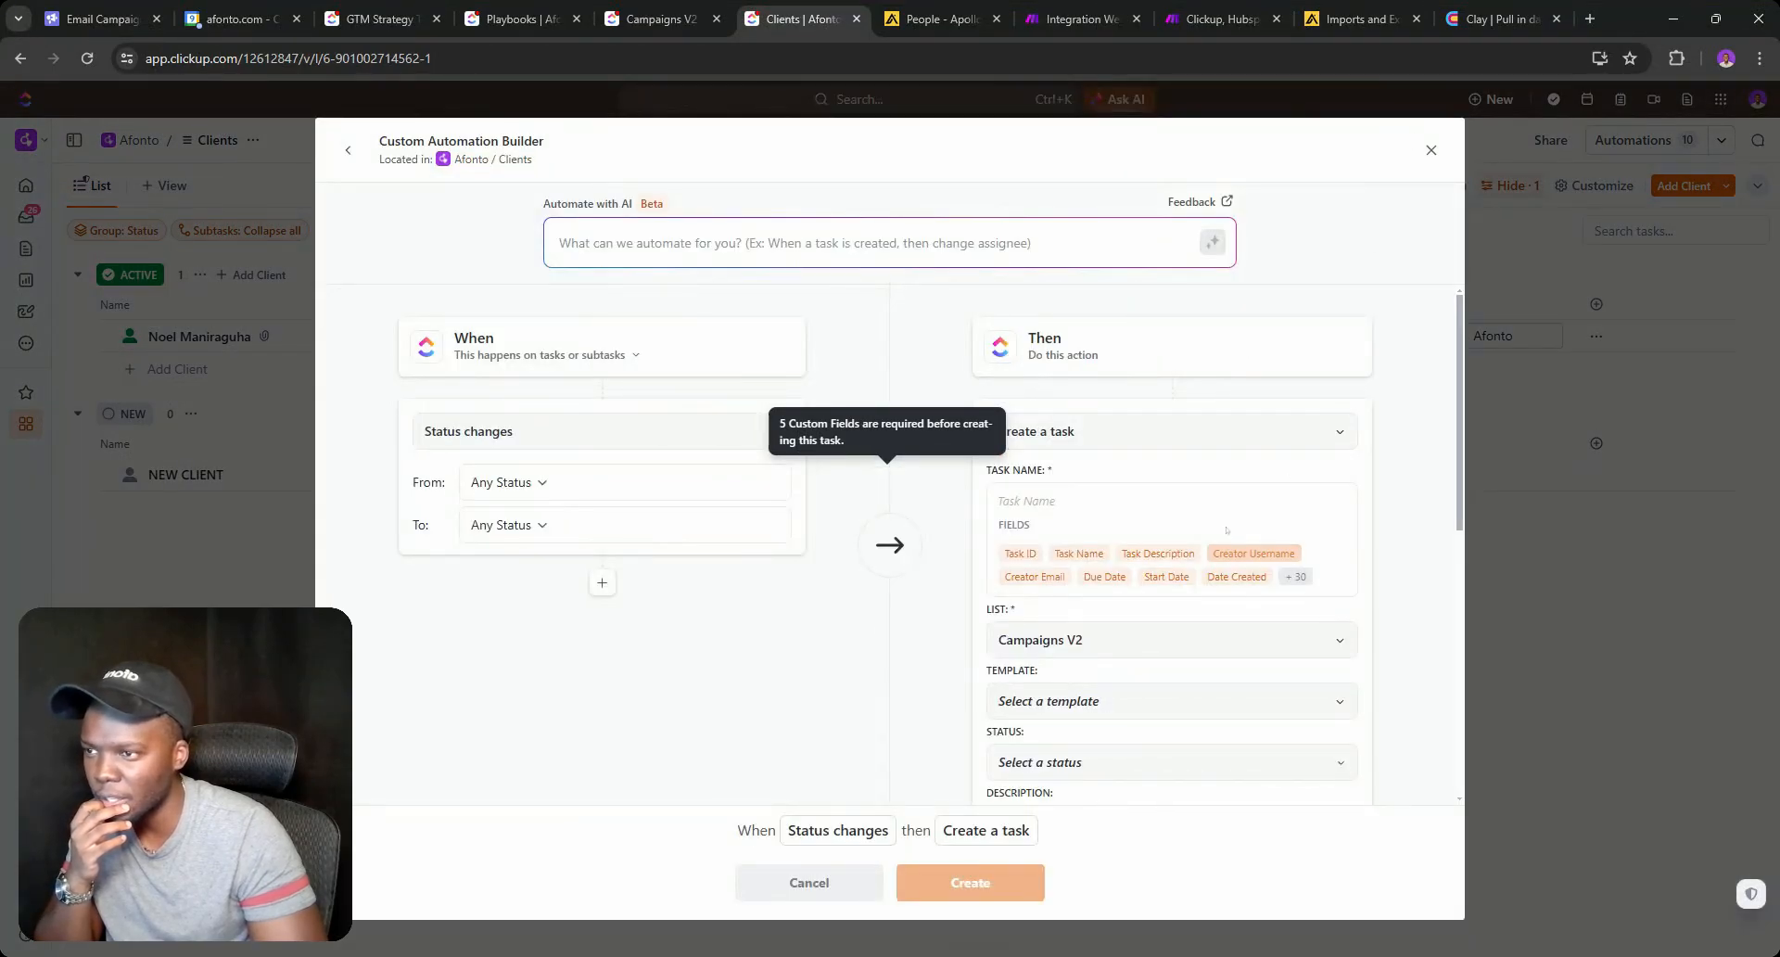
{"action": "scroll", "coordinate": [1091, 512], "scroll_direction": "down", "scroll_amount": 2}
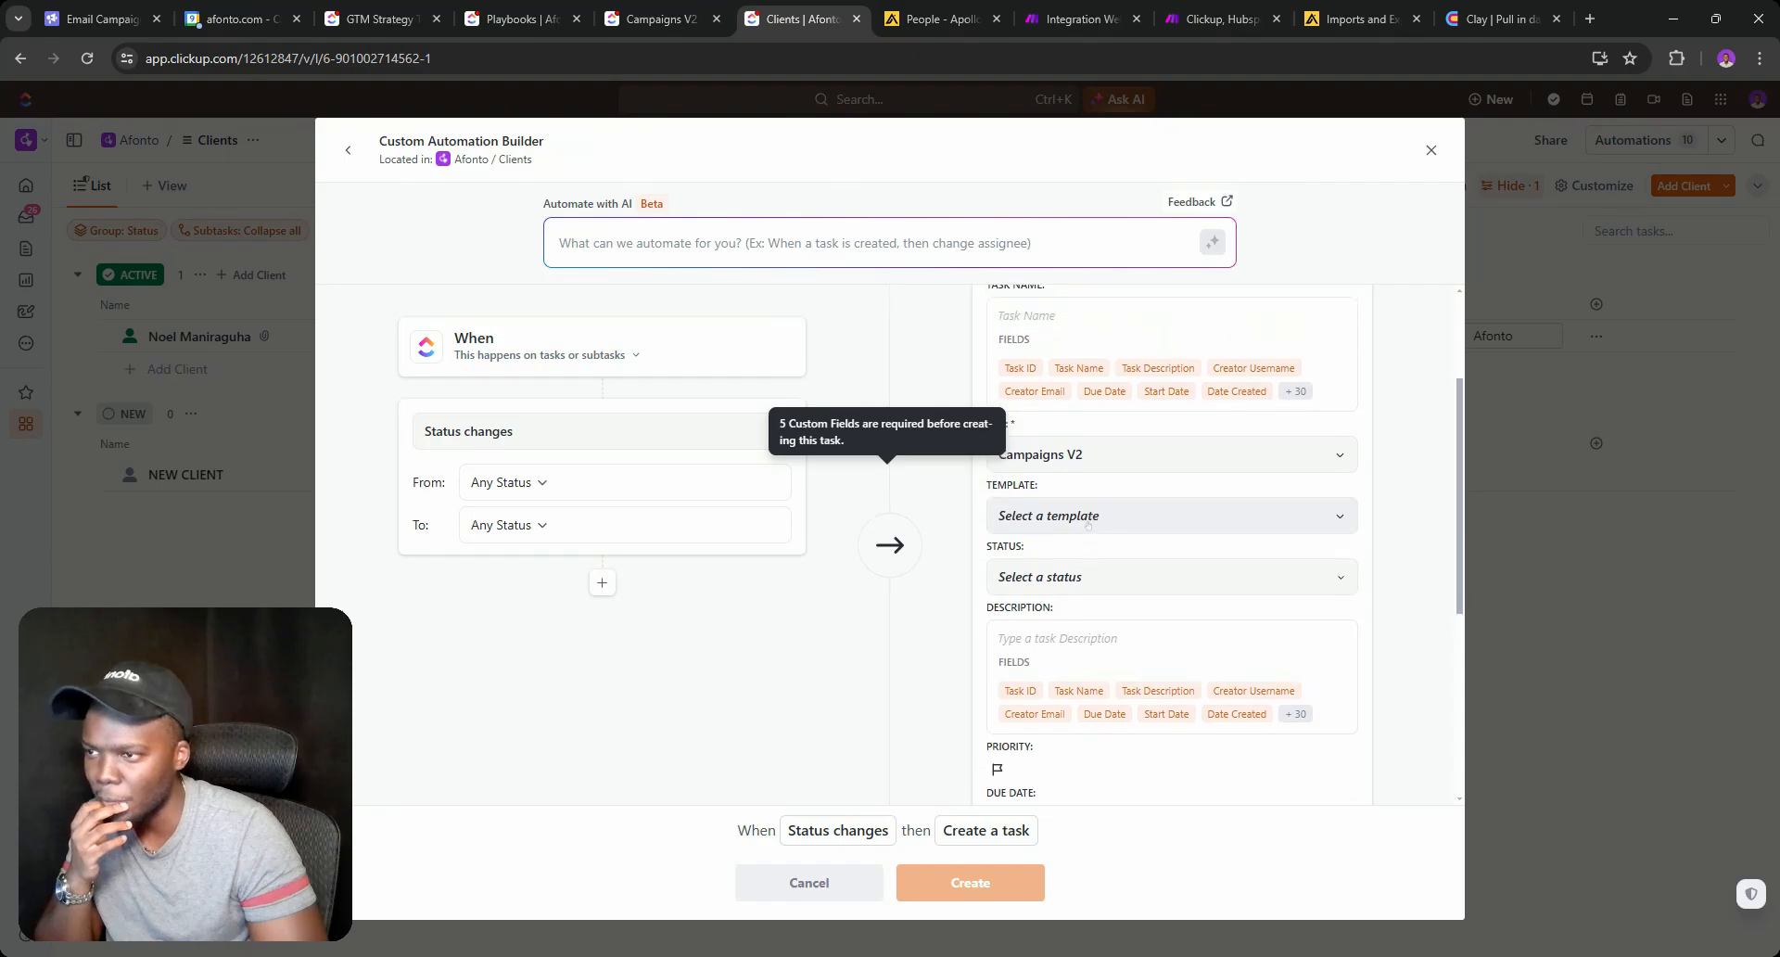
{"action": "scroll", "coordinate": [1052, 567], "scroll_direction": "up", "scroll_amount": 2}
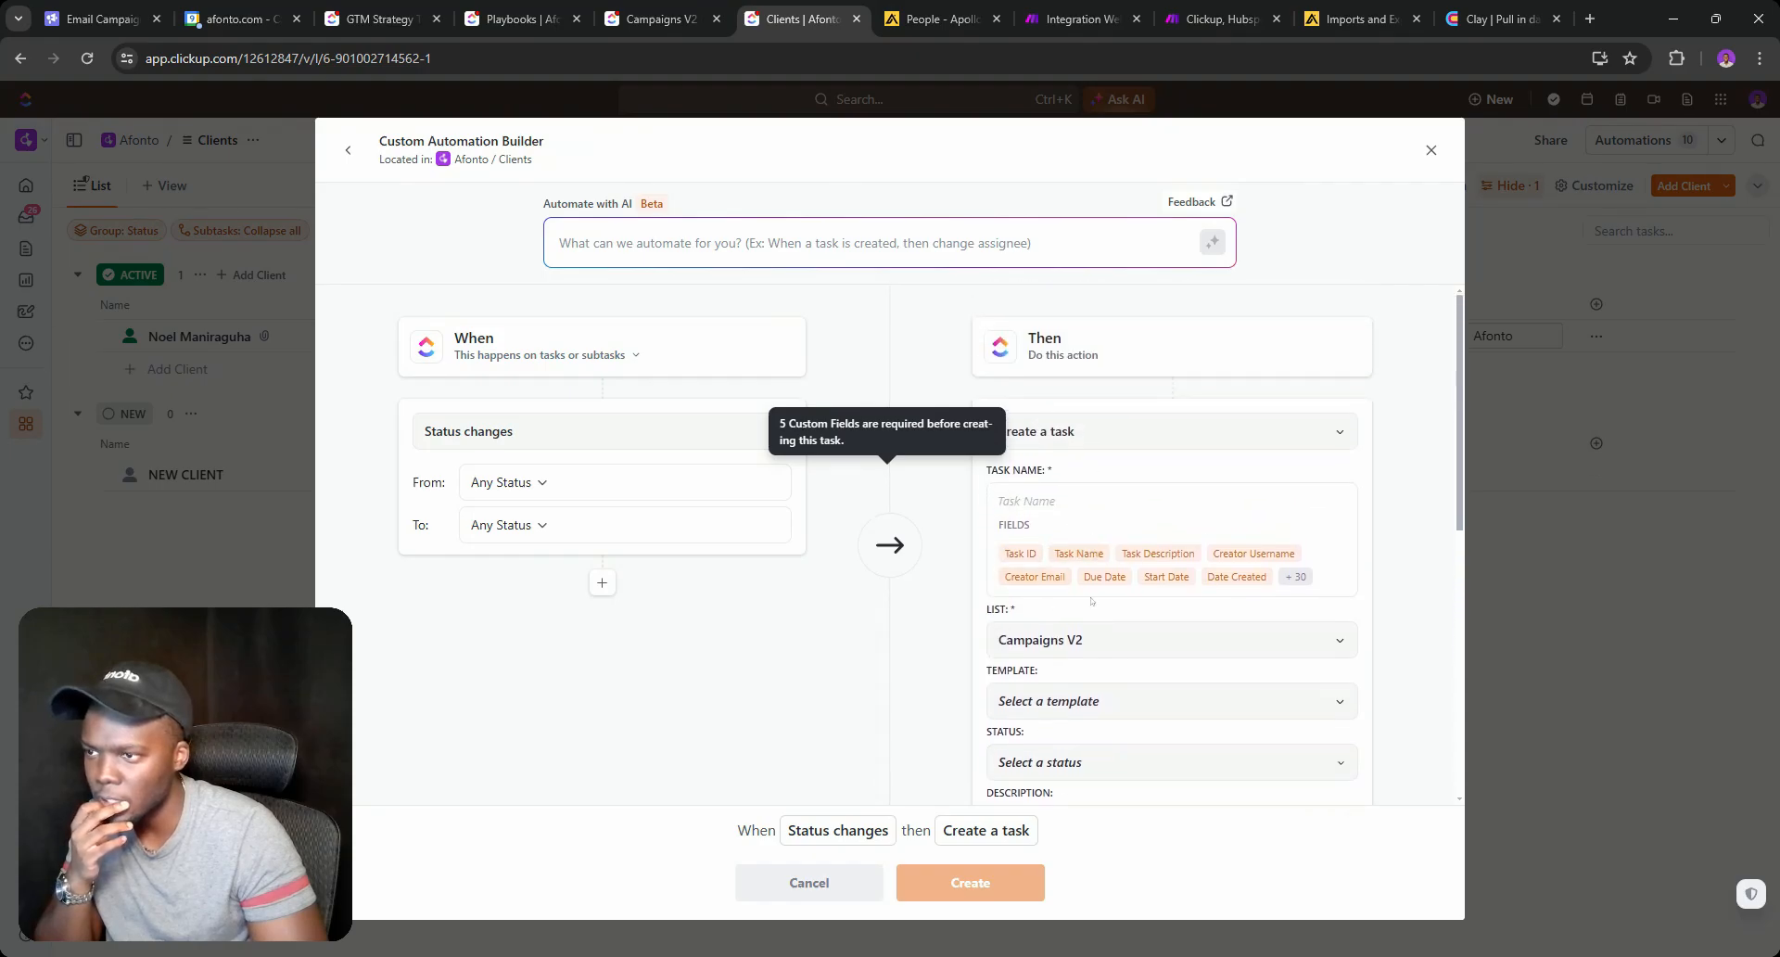
{"action": "scroll", "coordinate": [1091, 600], "scroll_direction": "down", "scroll_amount": 4}
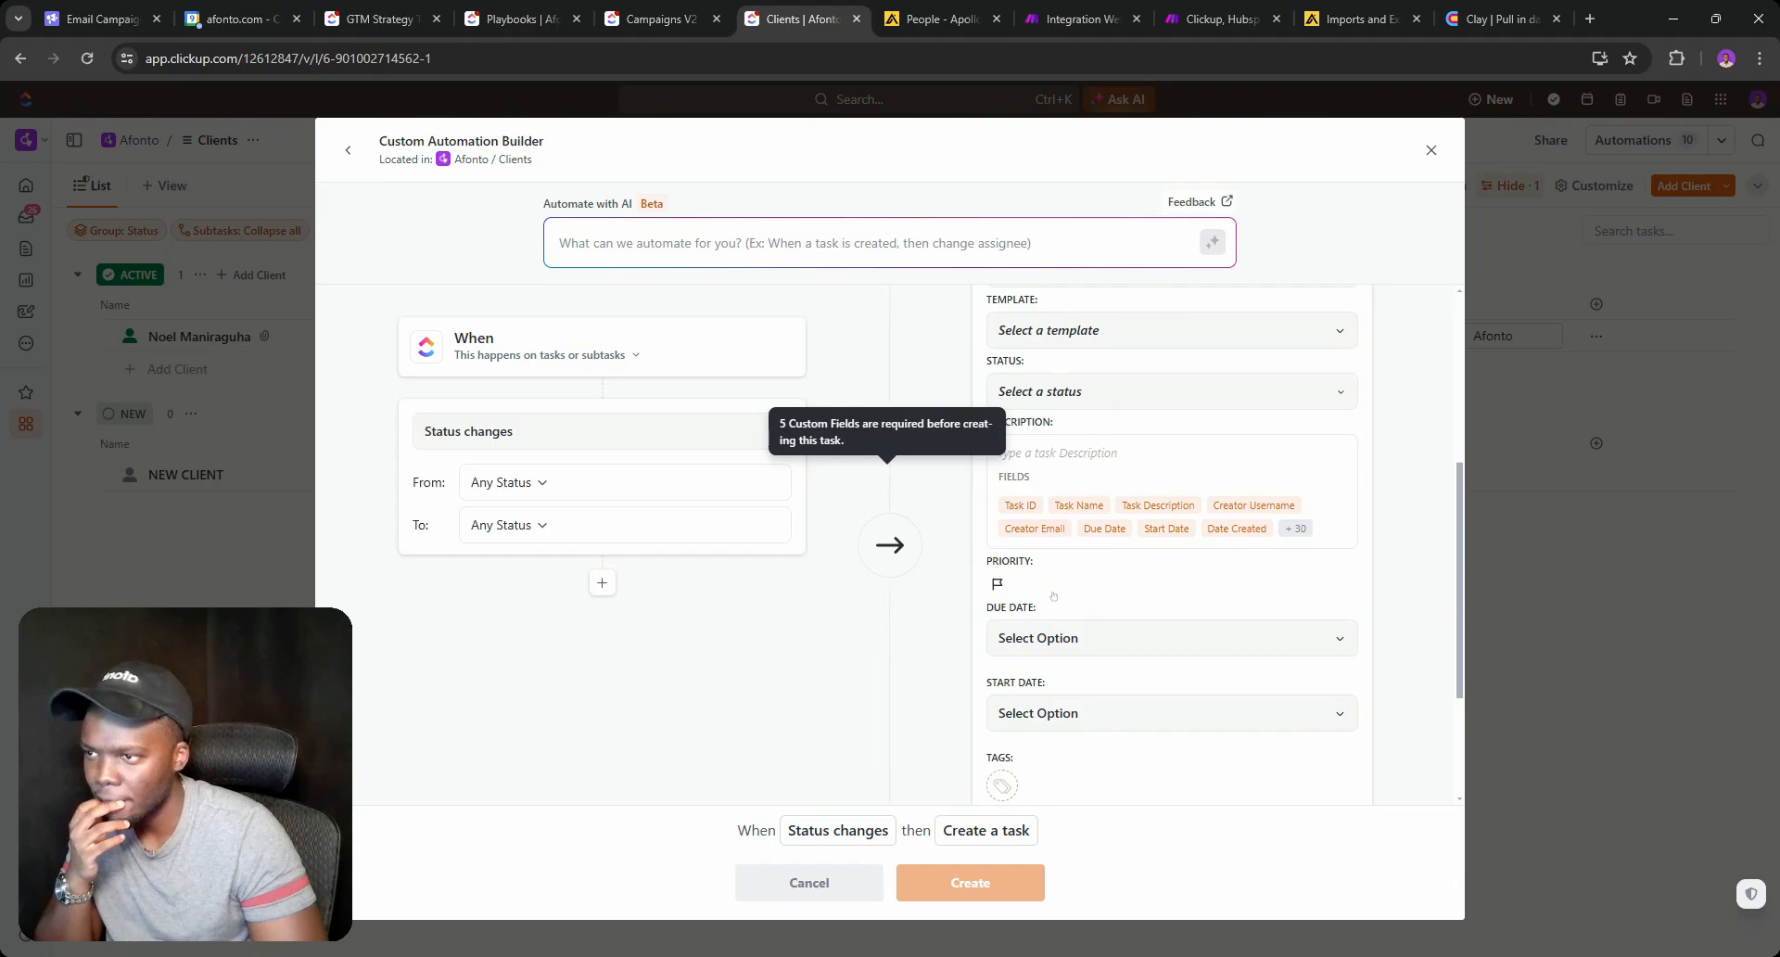
{"action": "scroll", "coordinate": [1057, 556], "scroll_direction": "down", "scroll_amount": 2}
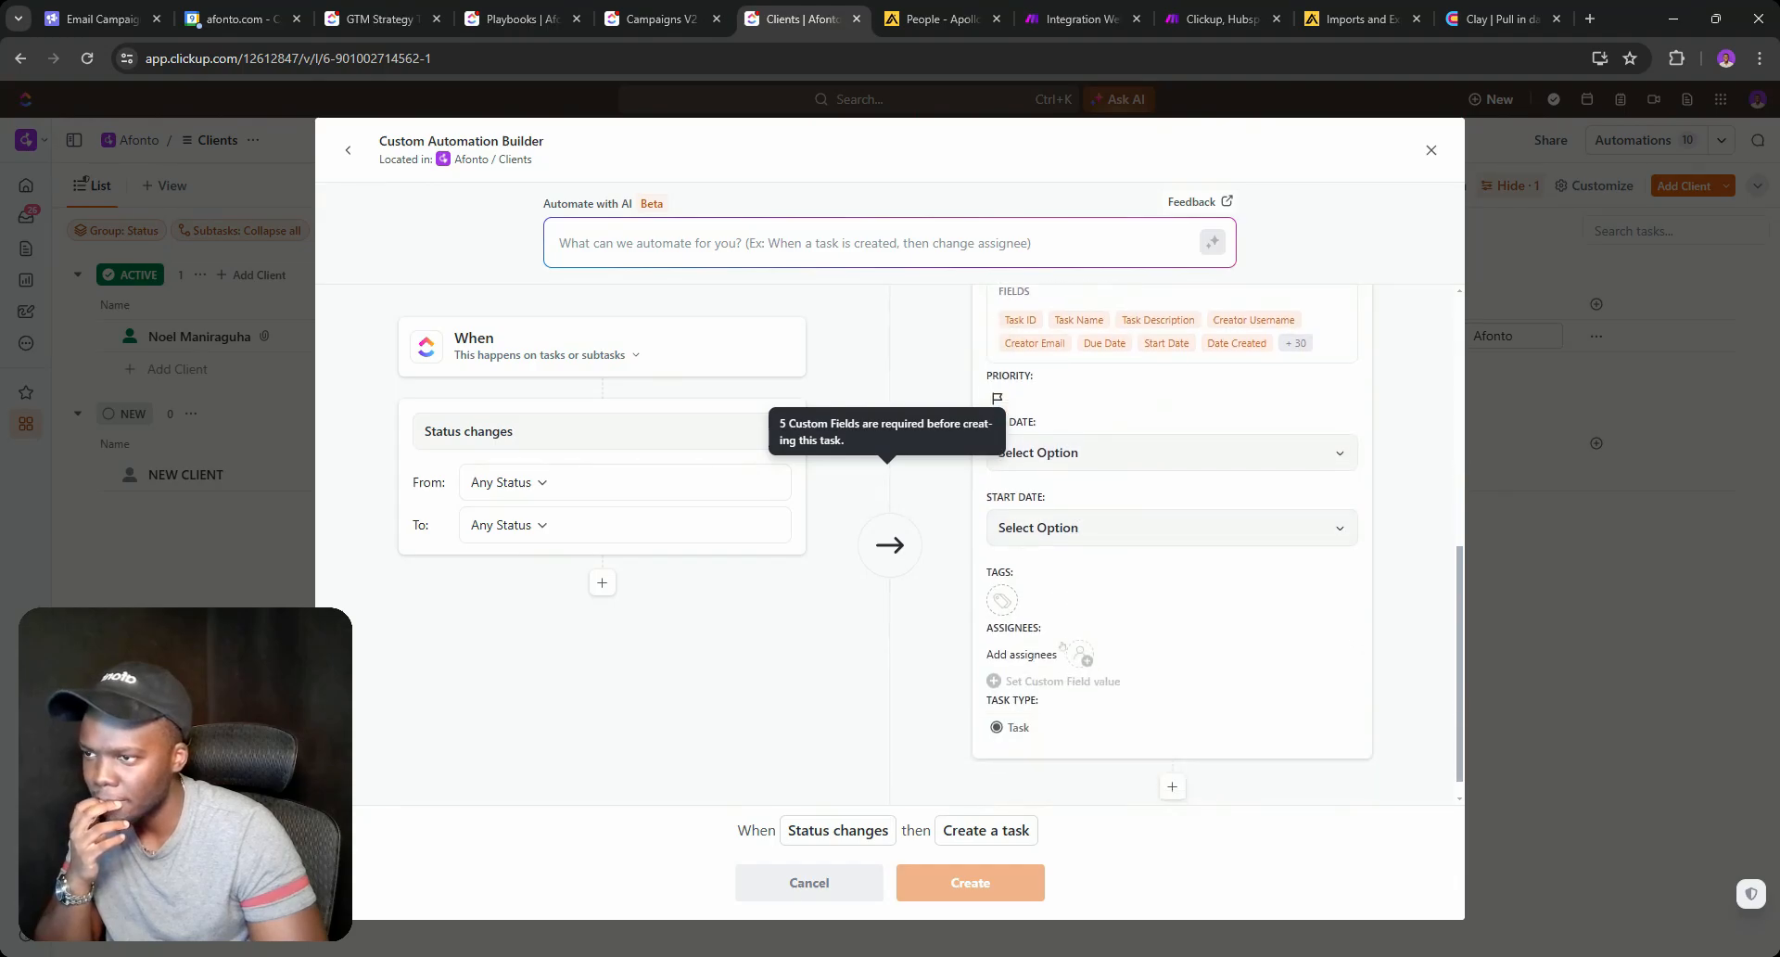
{"action": "scroll", "coordinate": [1029, 681], "scroll_direction": "up", "scroll_amount": 1}
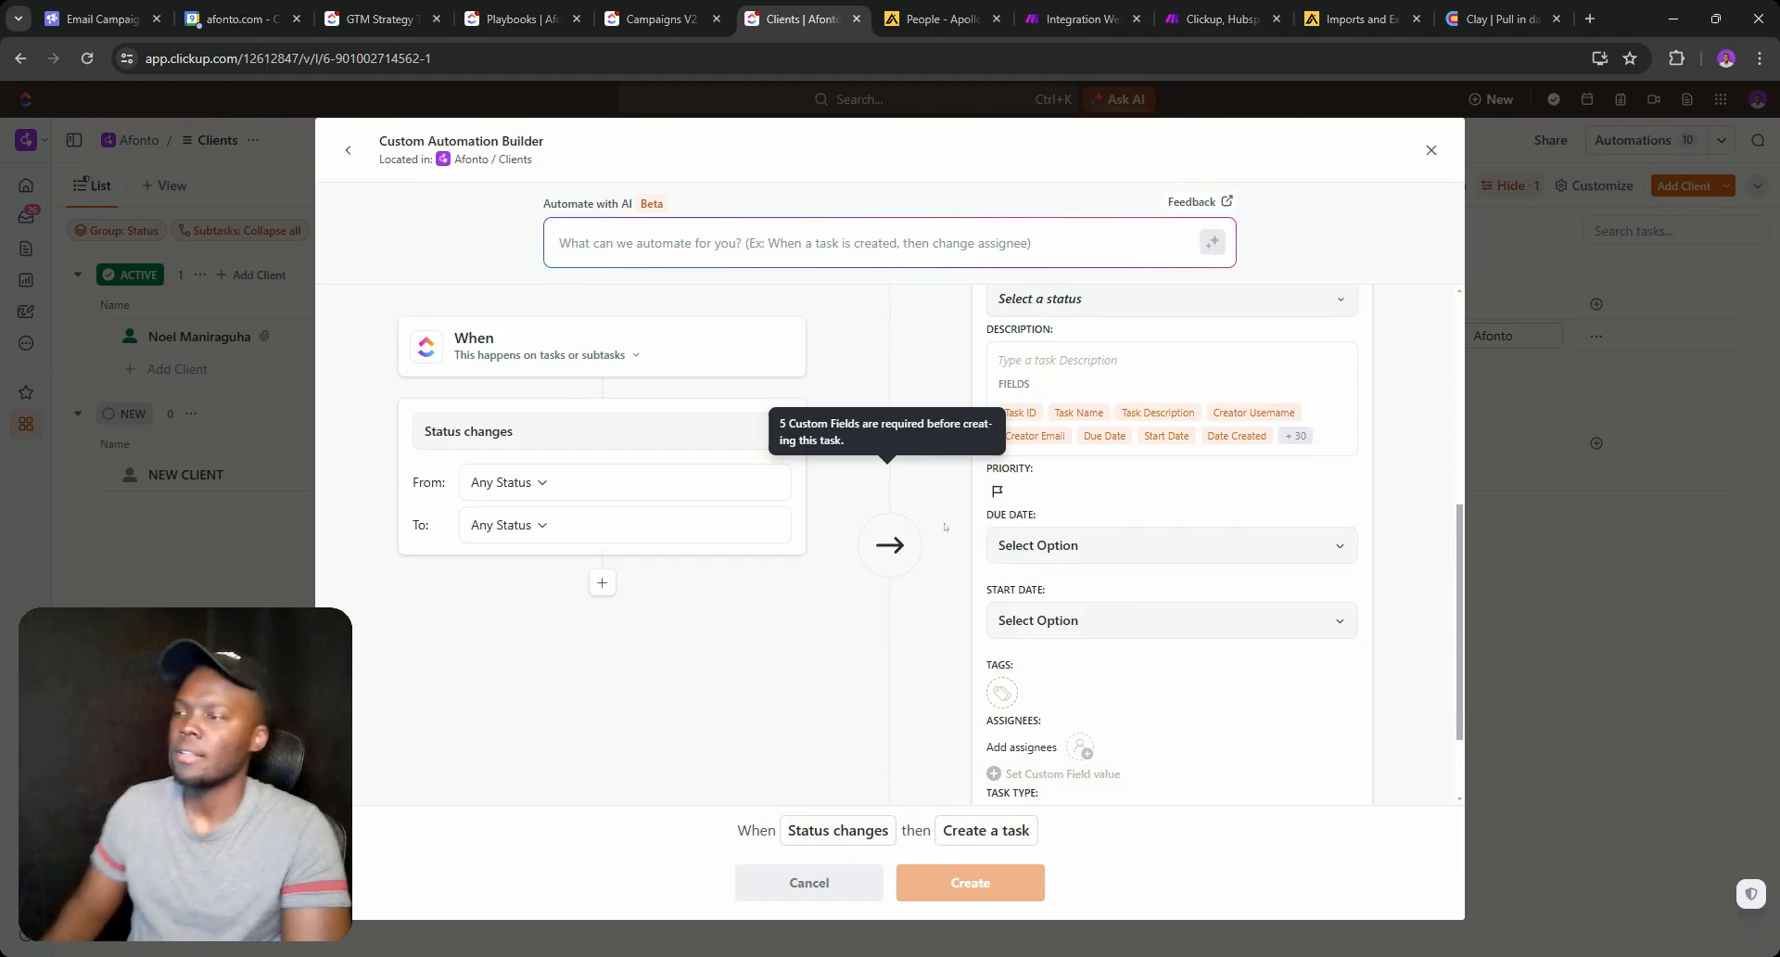
Set the trigger to a status change from MODIFY COMPANY OVERVIEW to CREATE EMAIL CAMPAIGNS.
{"action": "left_click", "coordinate": [505, 482]}
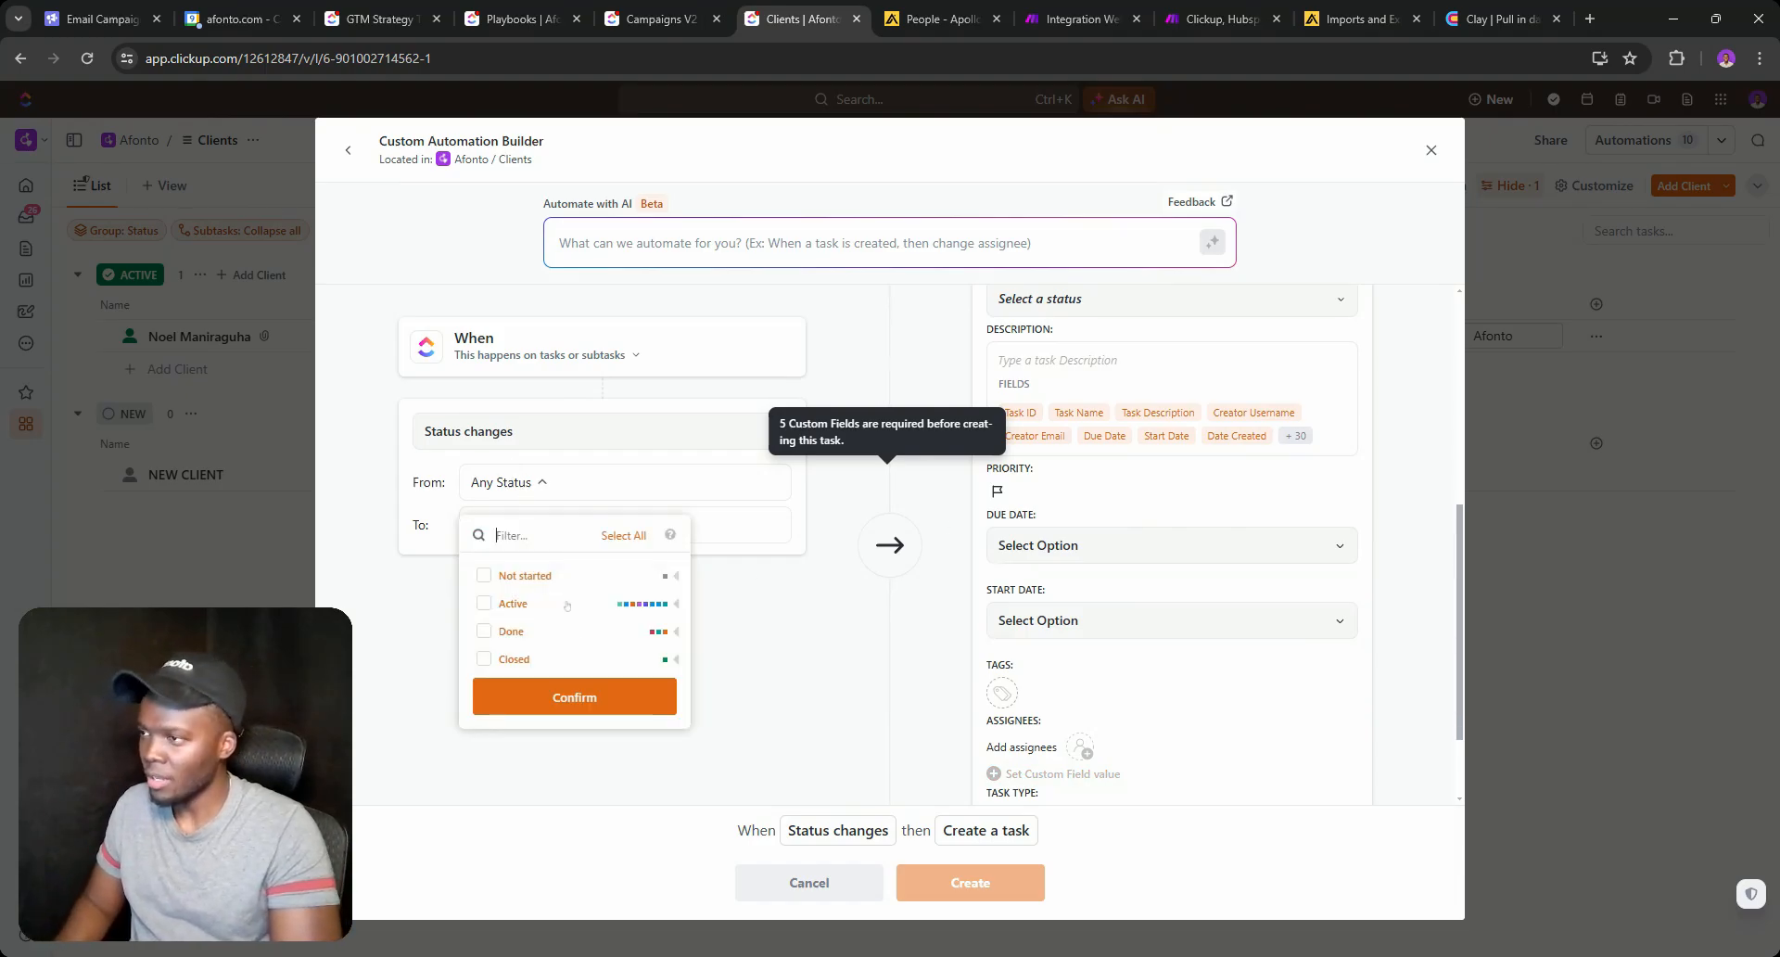
{"action": "left_click", "coordinate": [646, 604]}
{"action": "scroll", "coordinate": [556, 705], "scroll_direction": "down", "scroll_amount": 3}
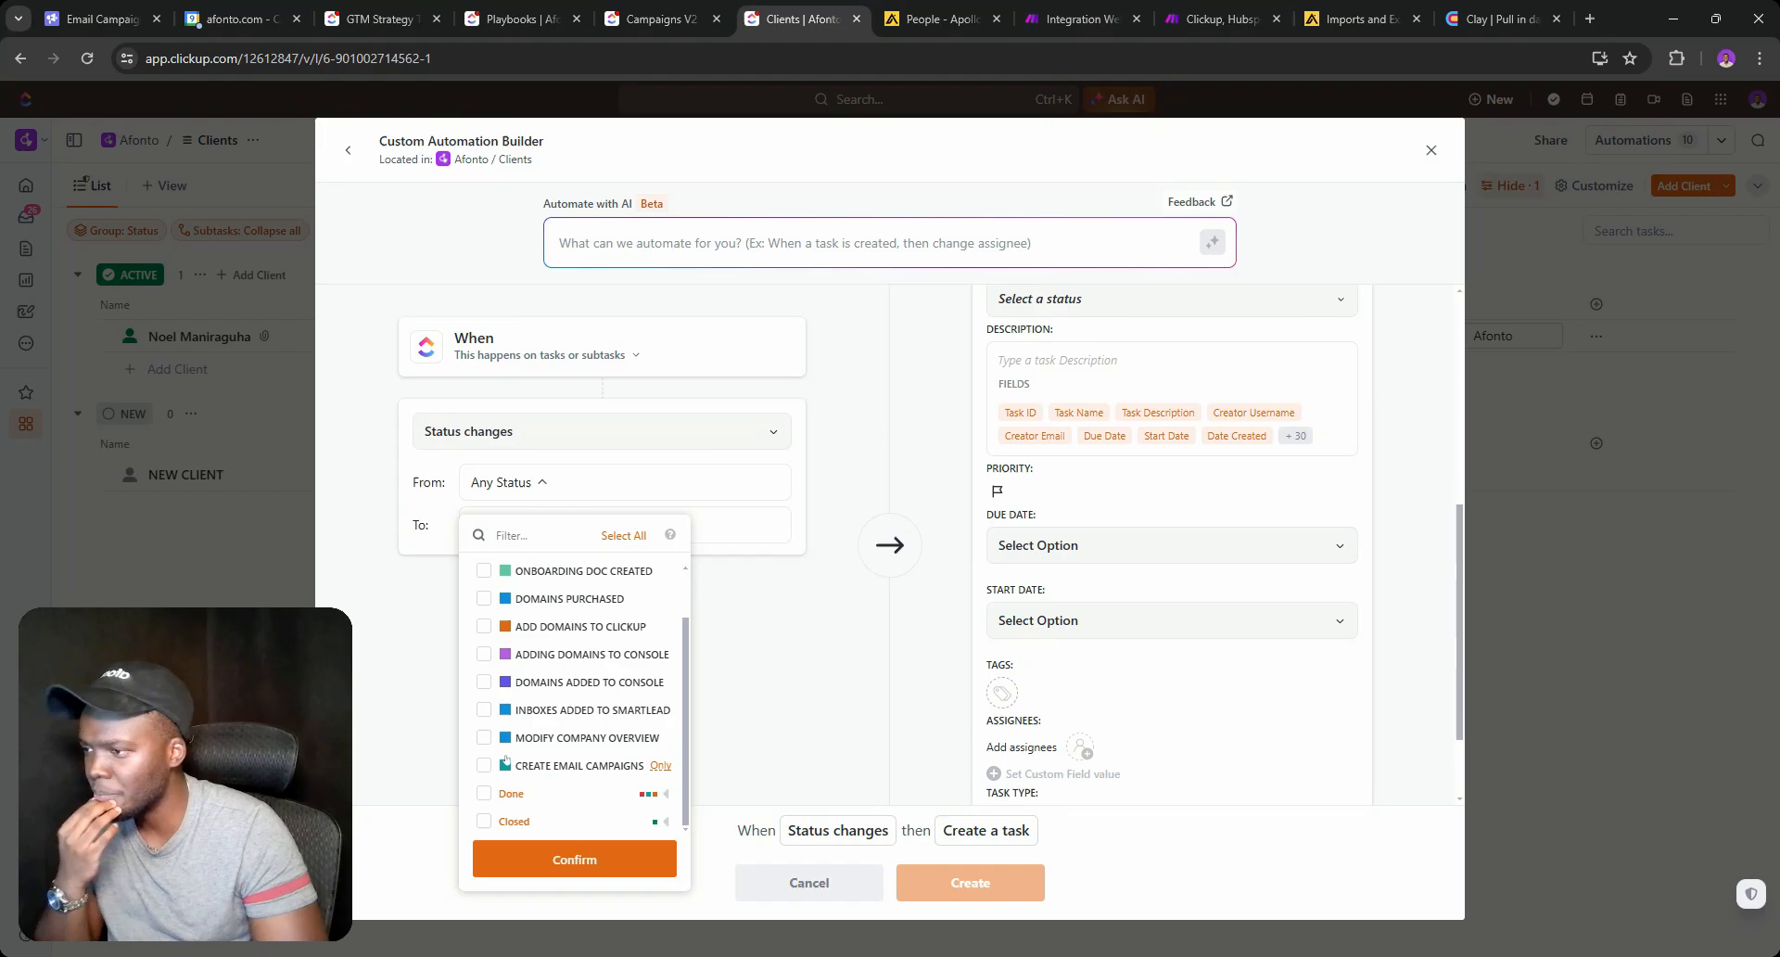
{"action": "left_click", "coordinate": [483, 738]}
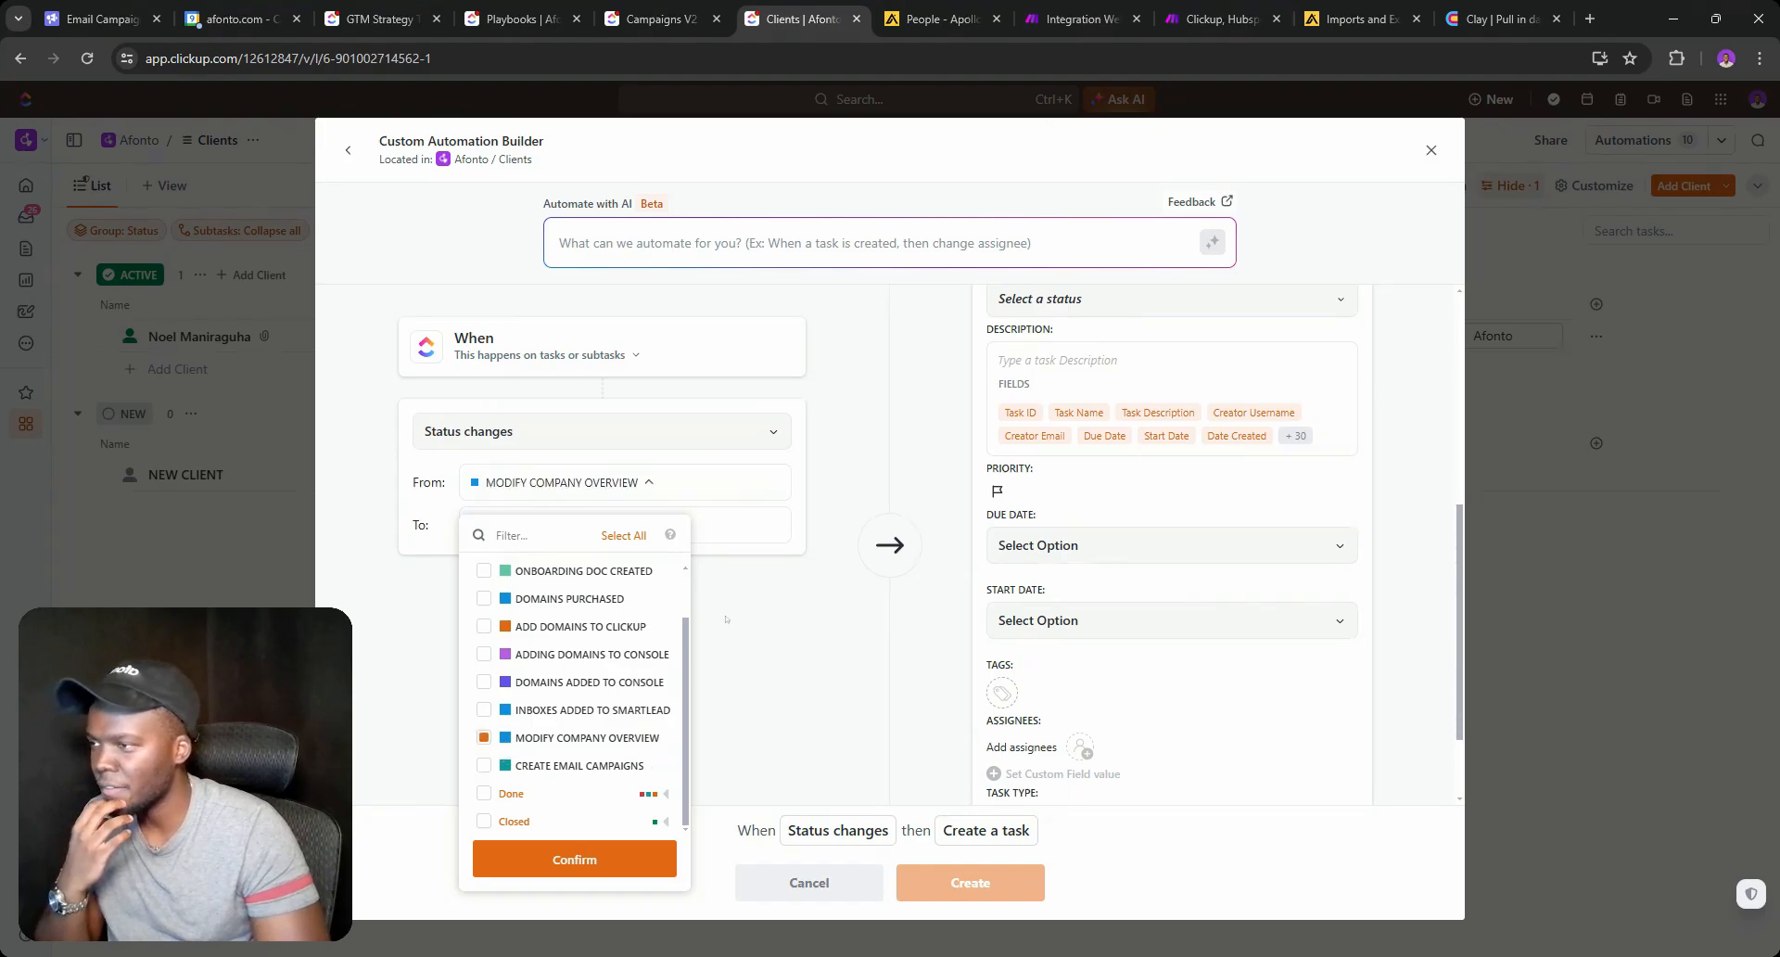
{"action": "left_click", "coordinate": [745, 570]}
{"action": "left_click", "coordinate": [567, 526]}
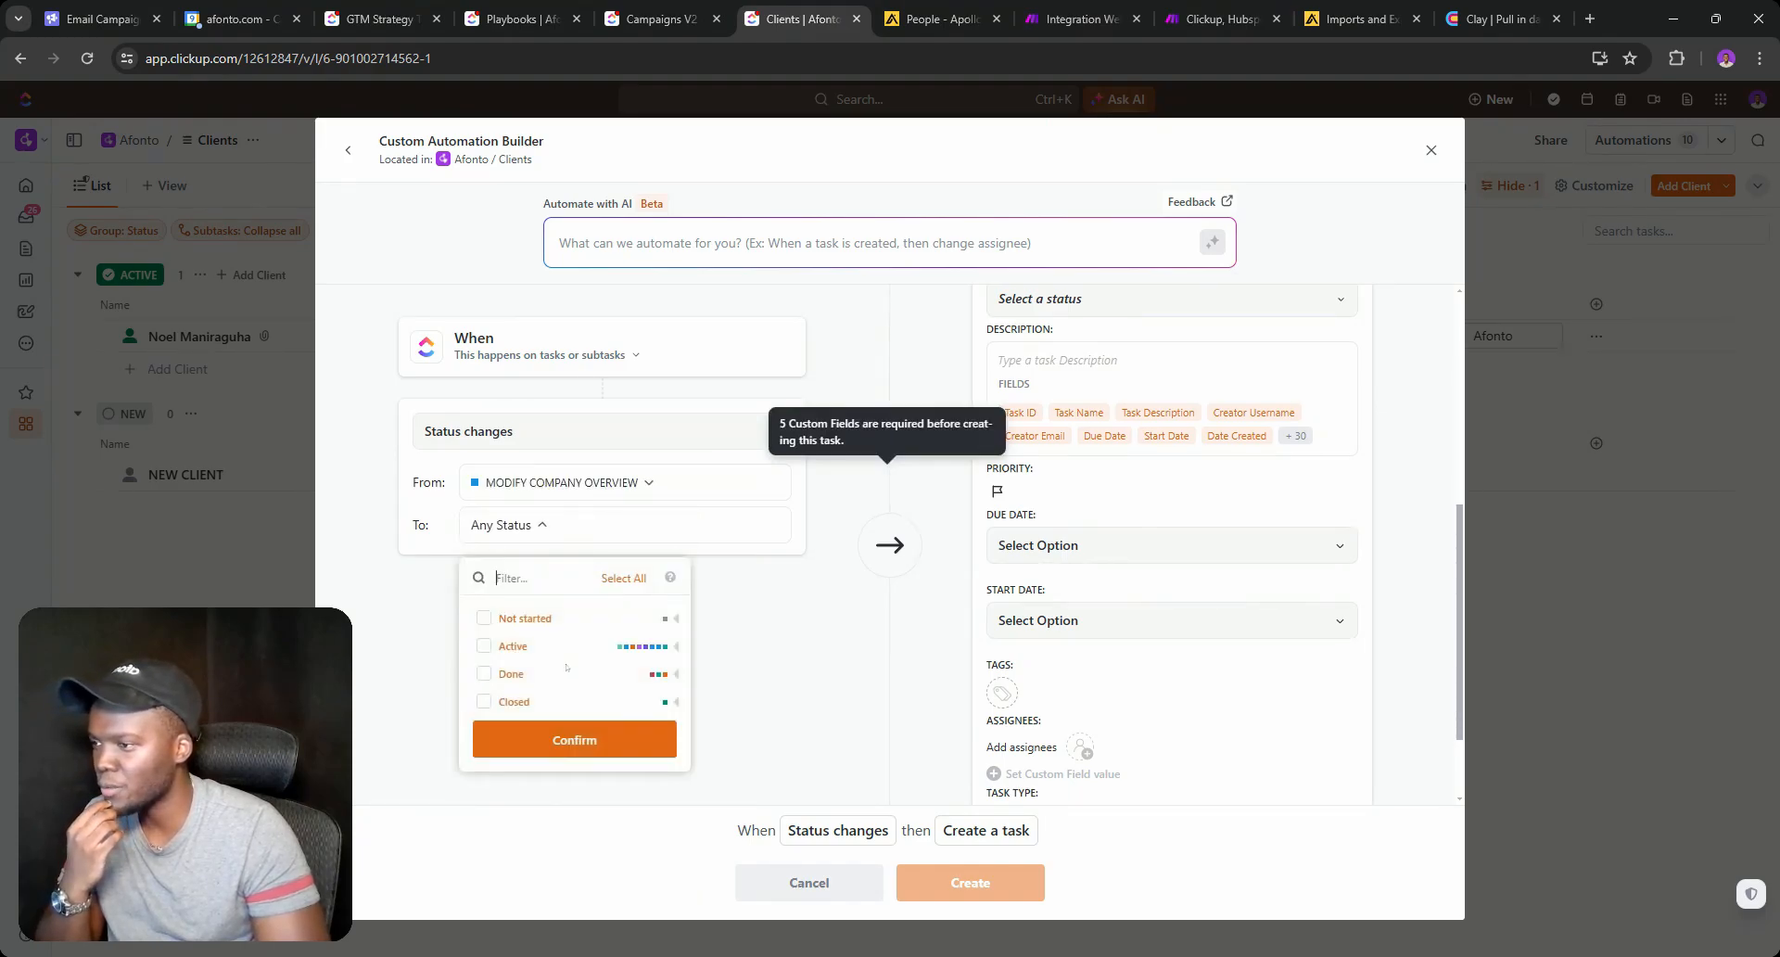
{"action": "left_click", "coordinate": [677, 646]}
{"action": "scroll", "coordinate": [480, 821], "scroll_direction": "down", "scroll_amount": 3}
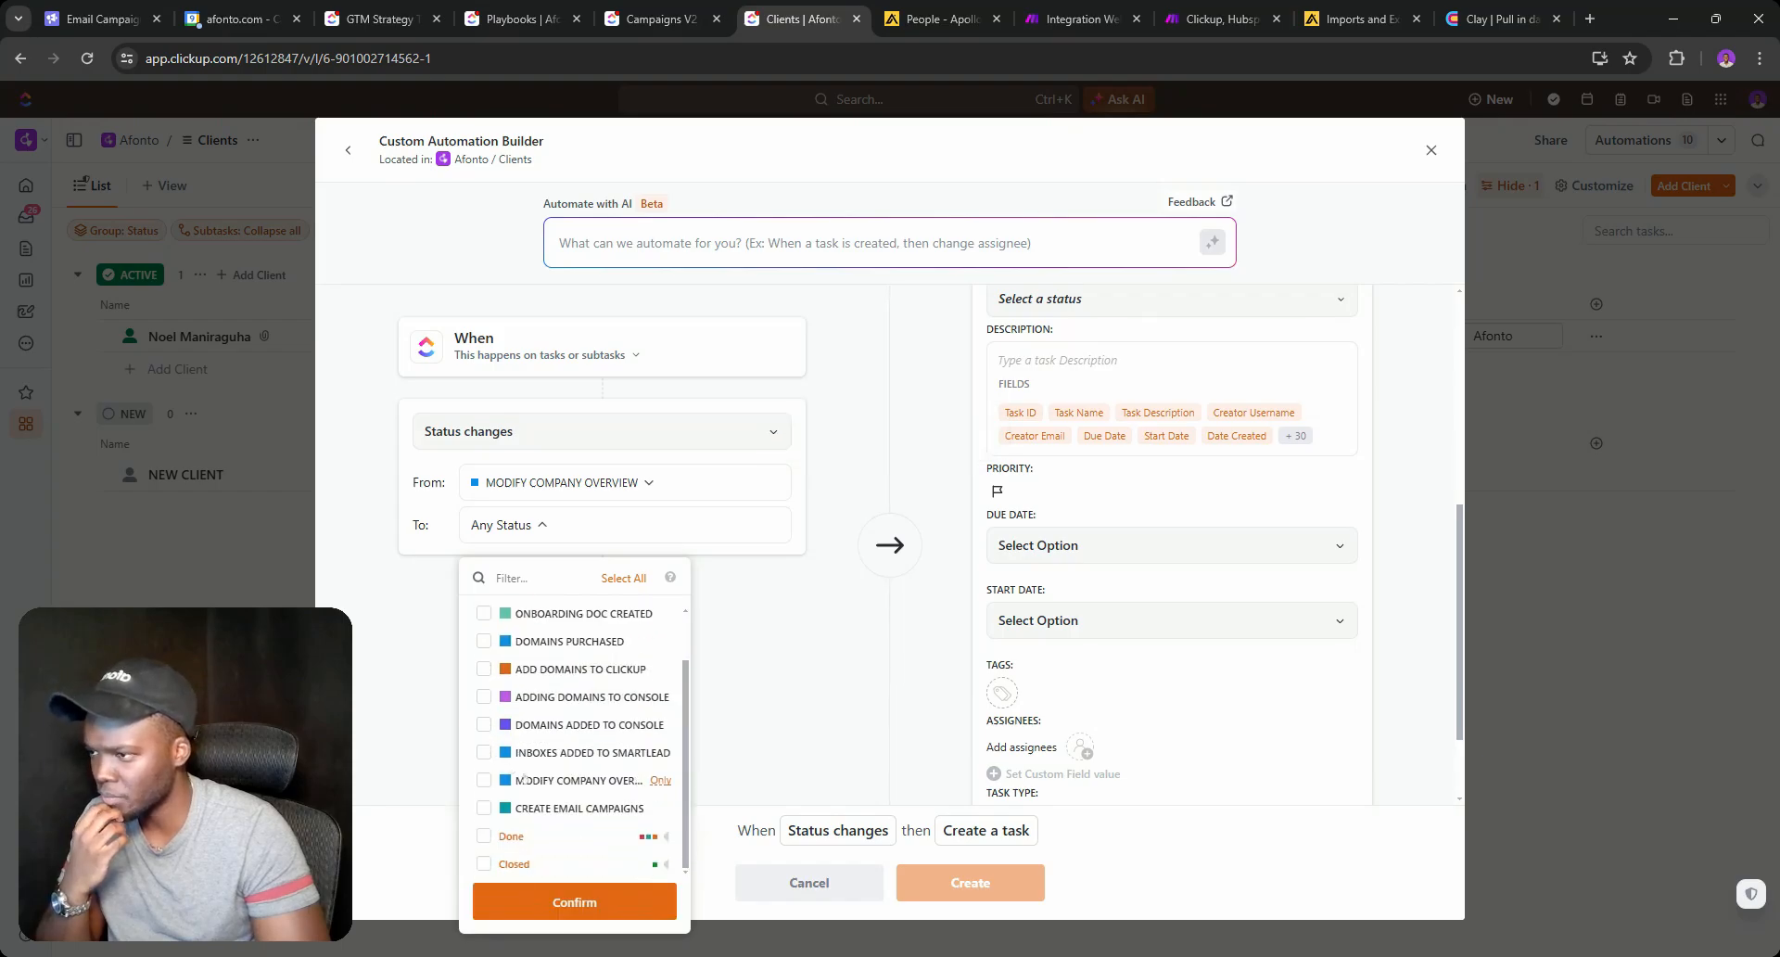
{"action": "left_click", "coordinate": [484, 808]}
{"action": "left_click", "coordinate": [841, 627]}
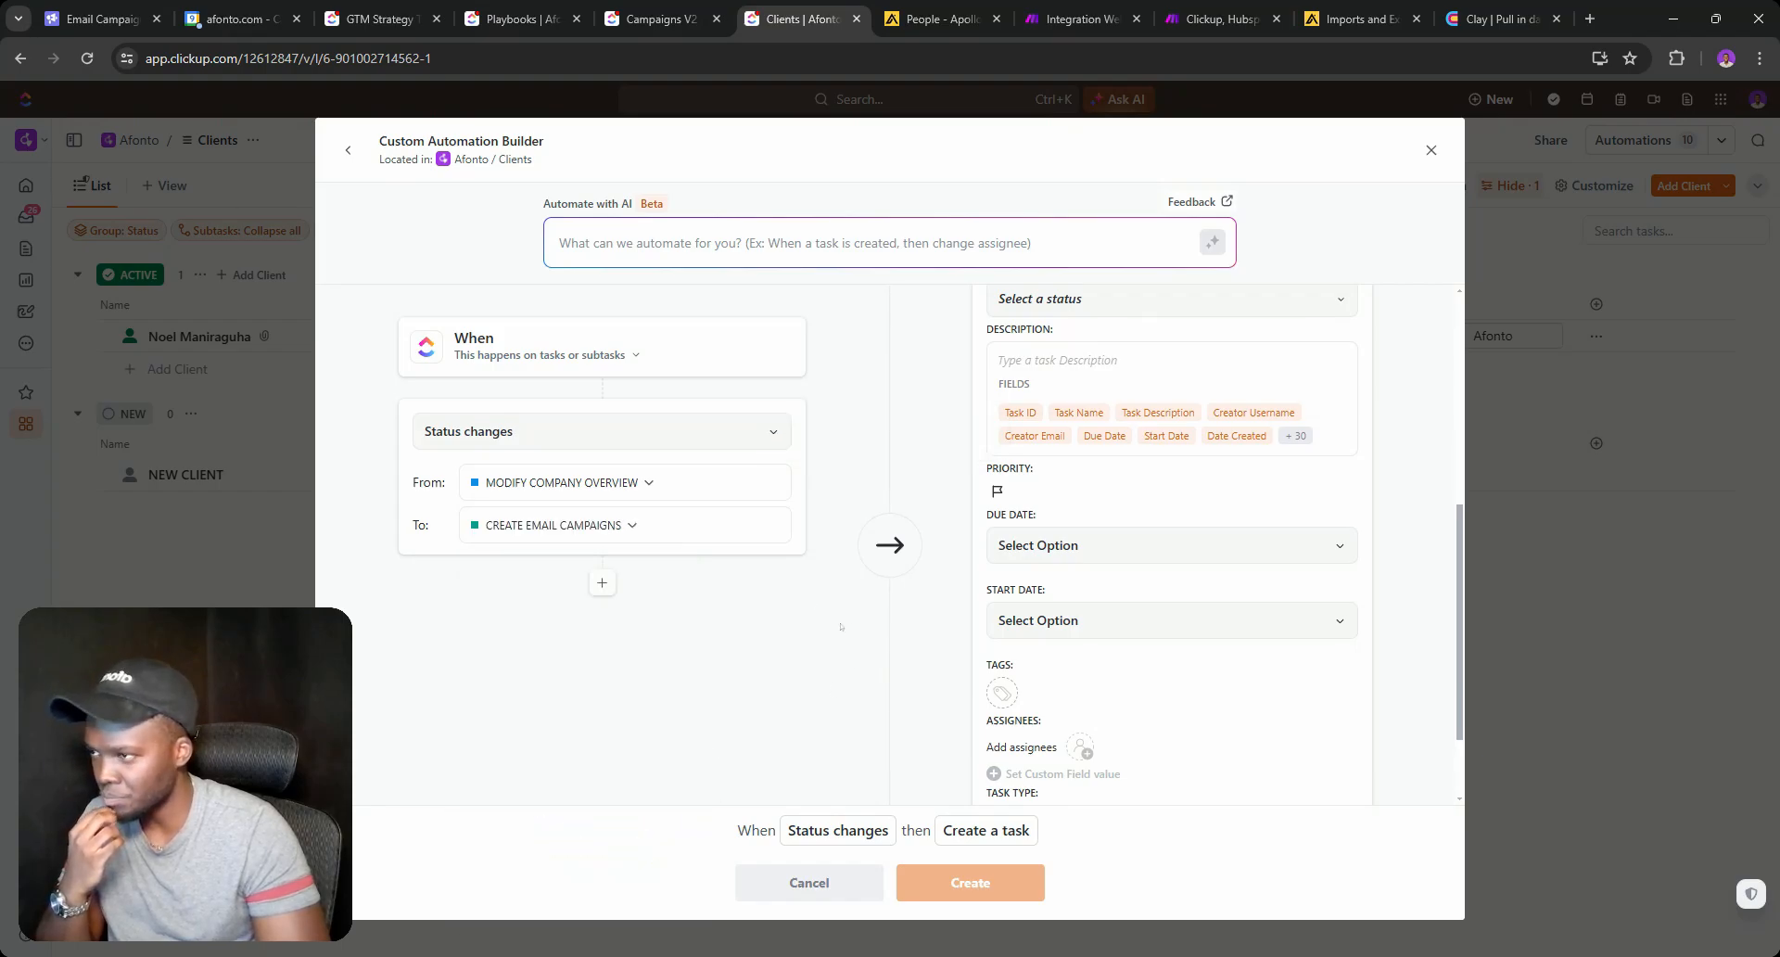
Switch the automation's action from Create a task to Call webhook.
{"action": "scroll", "coordinate": [1184, 420], "scroll_direction": "up", "scroll_amount": 5}
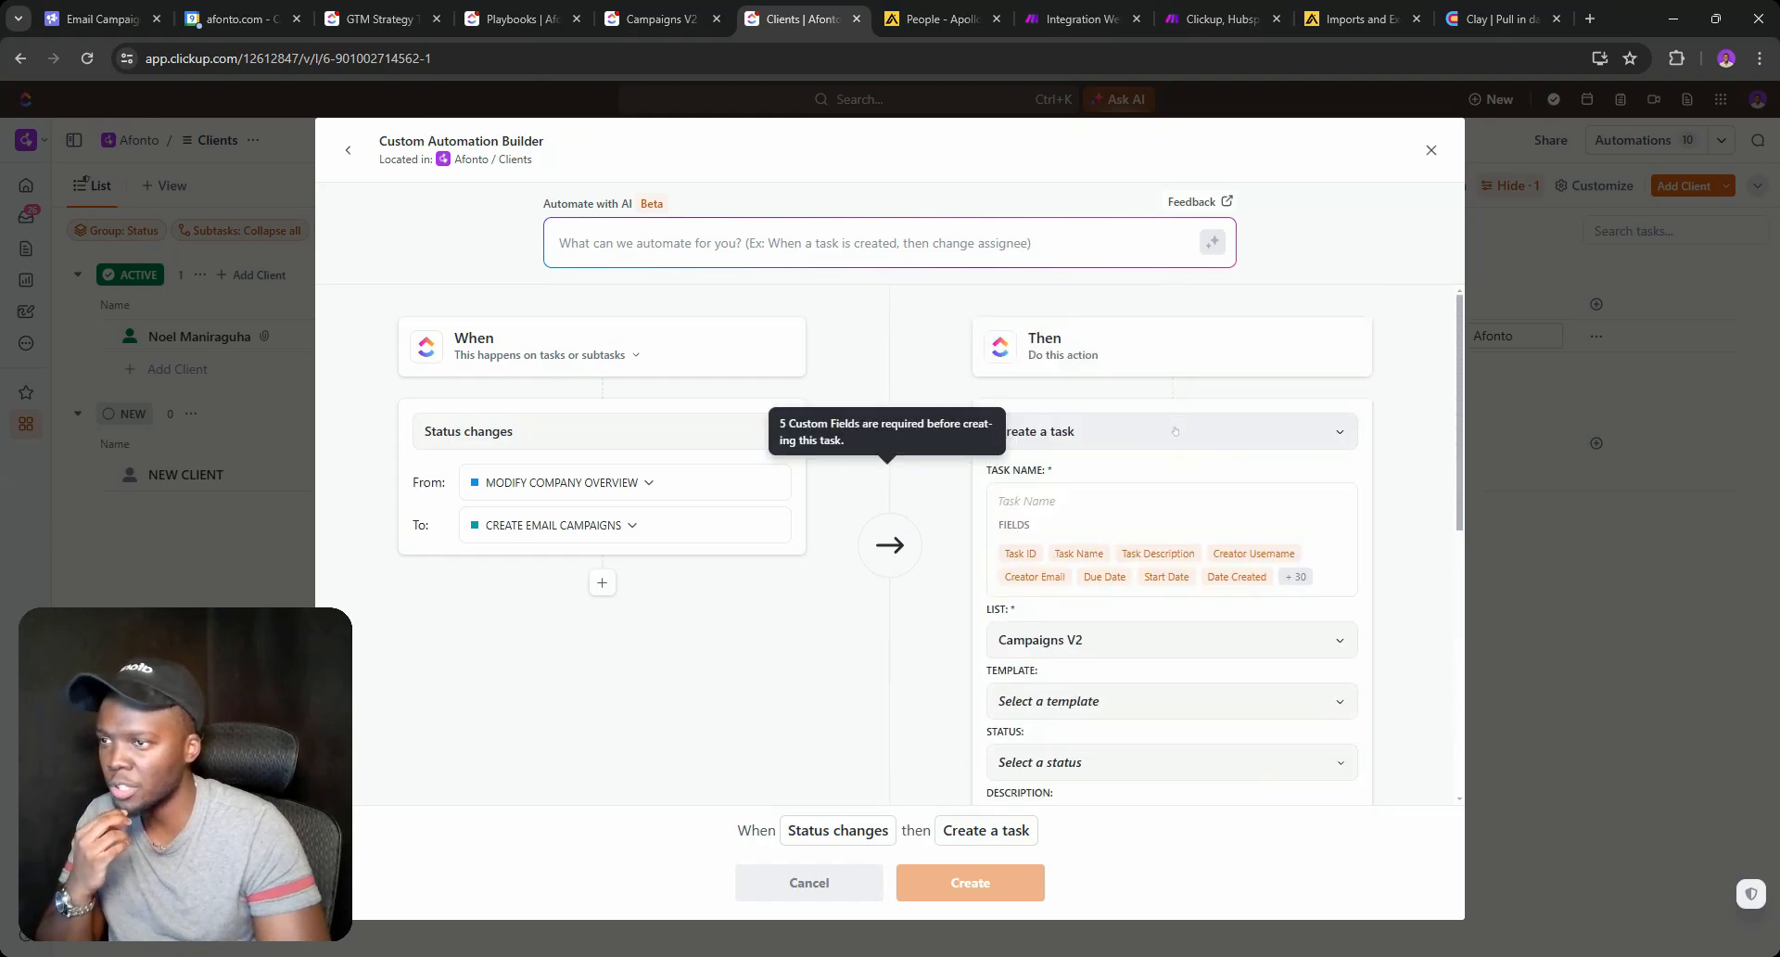
{"action": "left_click", "coordinate": [1175, 431]}
{"action": "left_click", "coordinate": [1052, 644]}
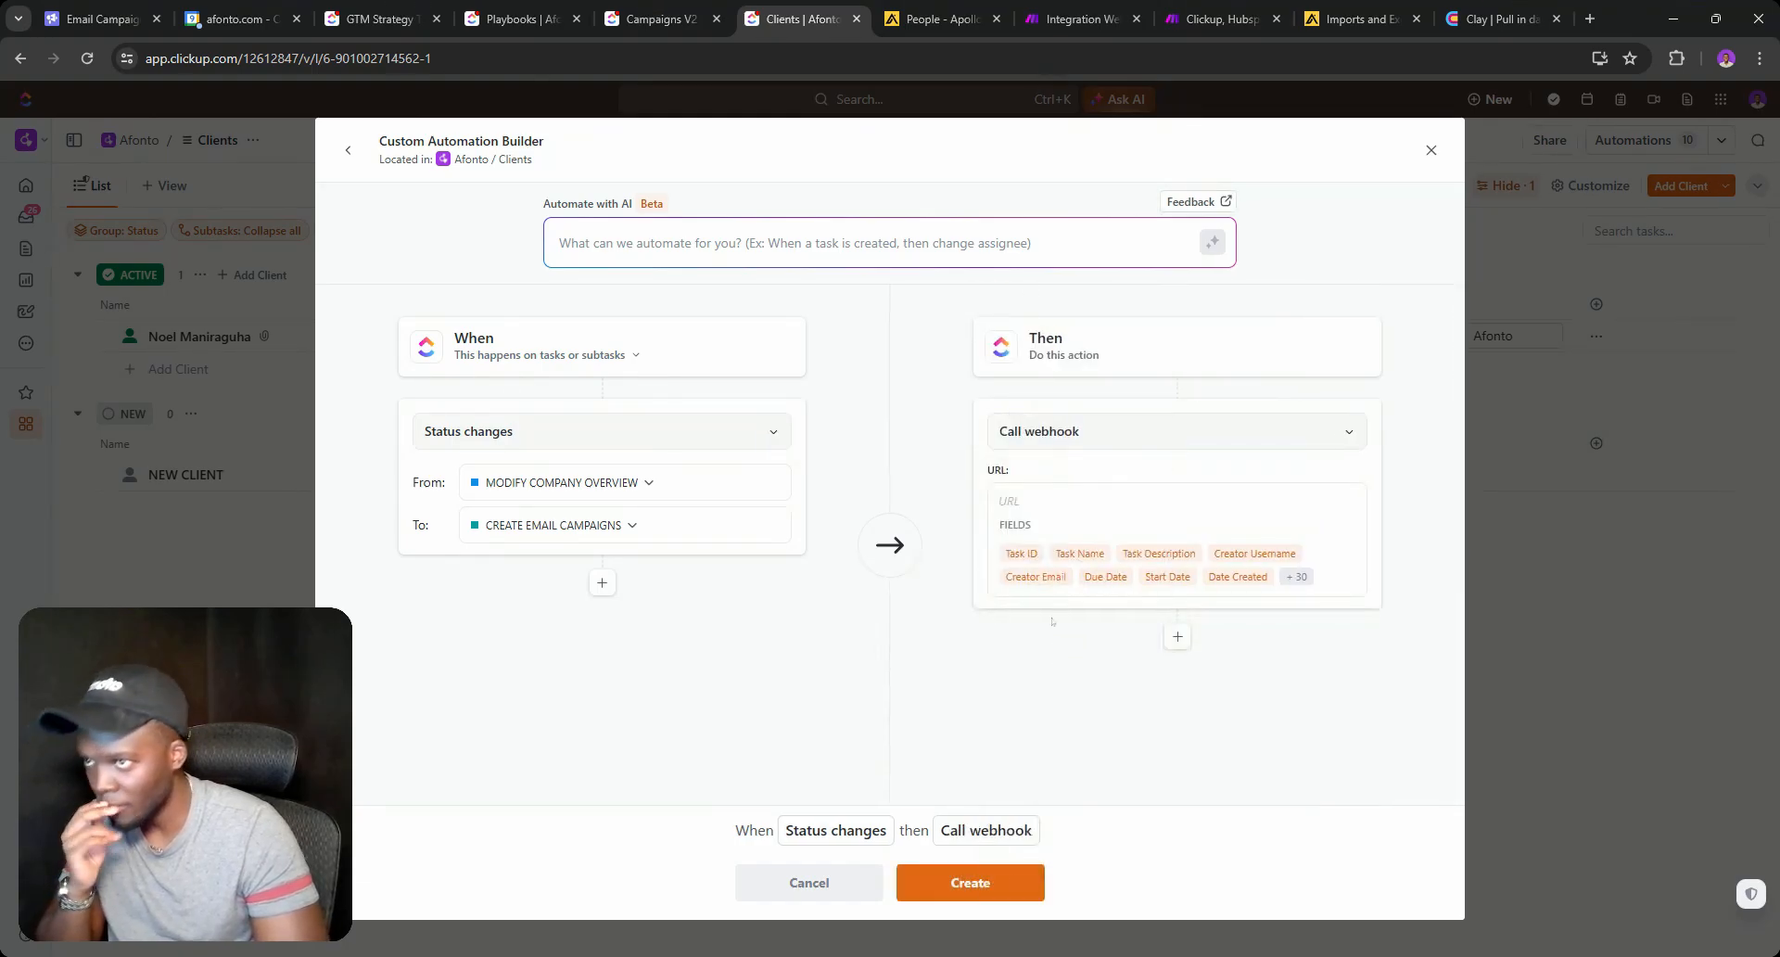
Save the company-info scenario and go back to the list of all scenarios.
{"action": "left_click", "coordinate": [1073, 19]}
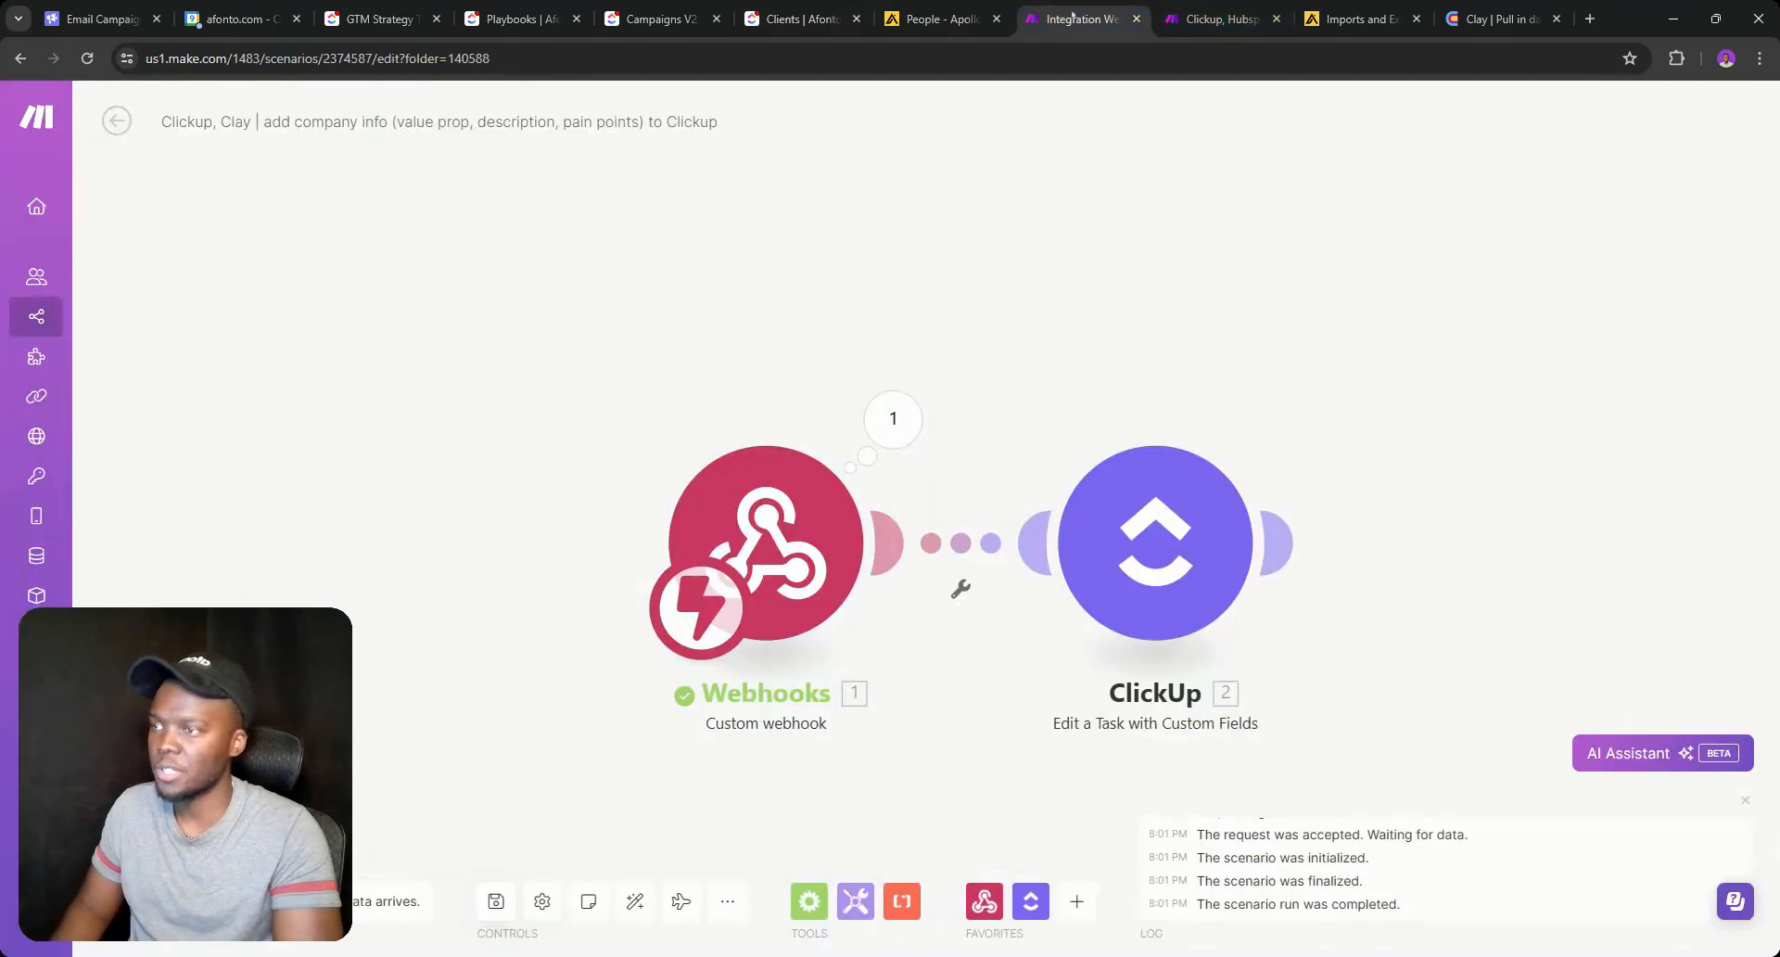
{"action": "left_click", "coordinate": [496, 900]}
{"action": "left_click", "coordinate": [117, 121]}
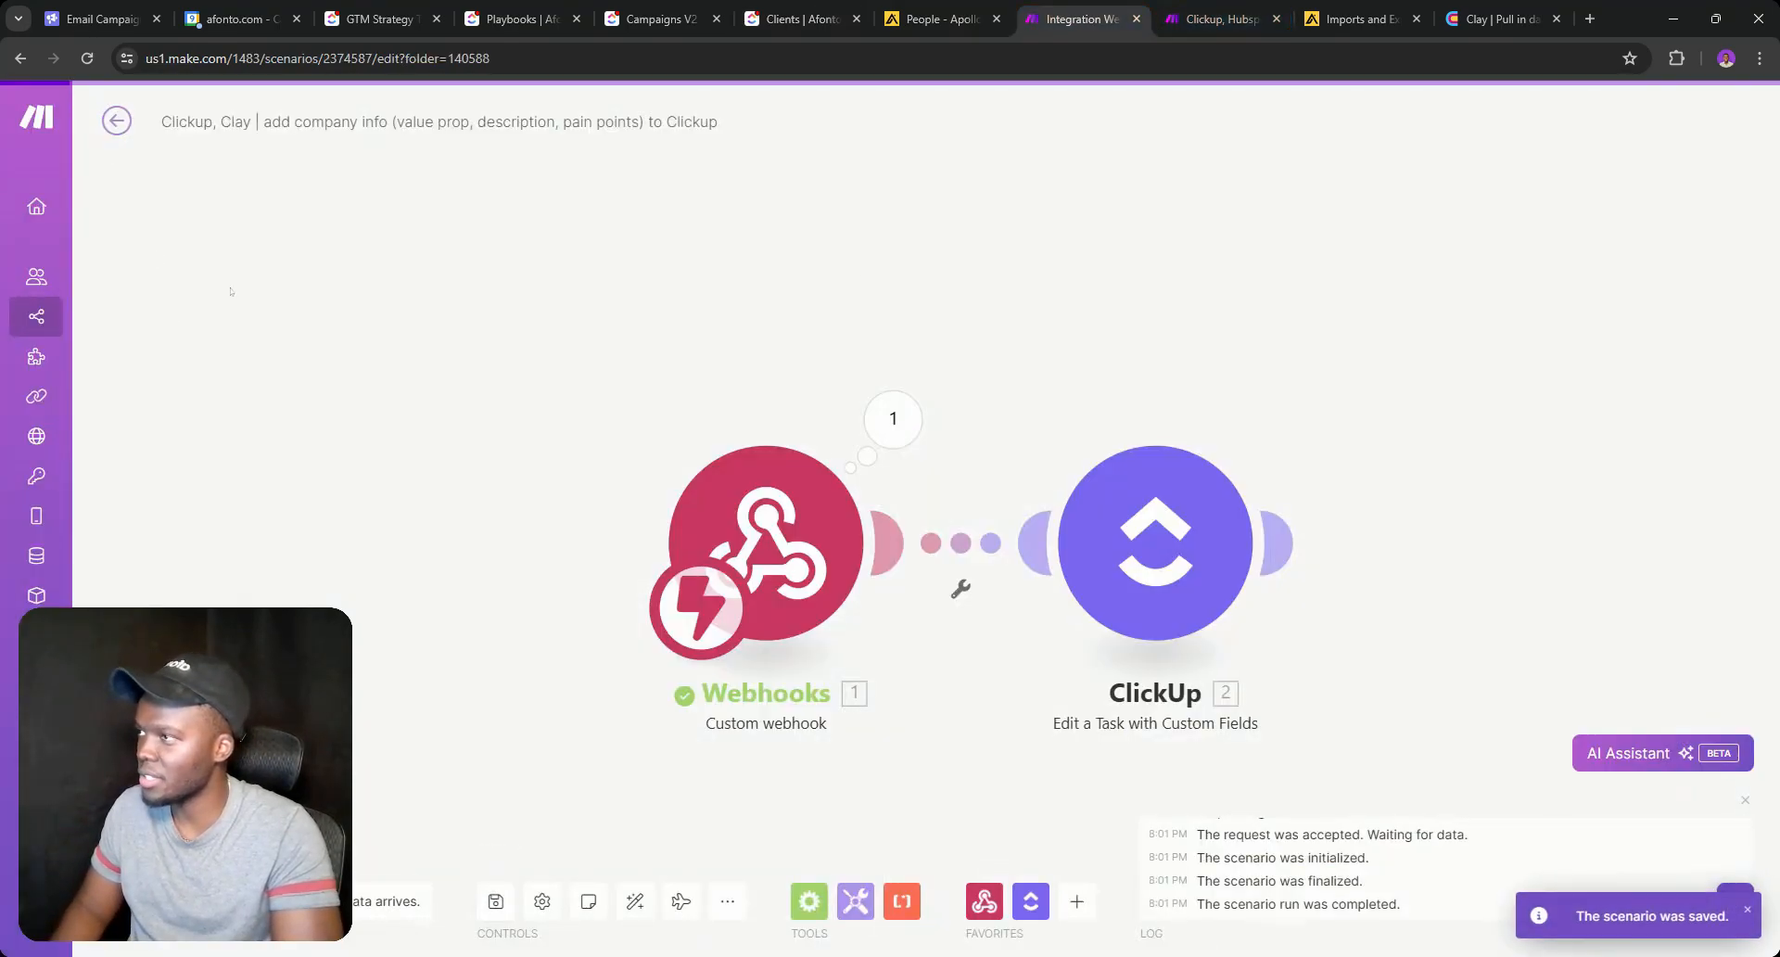
{"action": "left_click", "coordinate": [36, 316]}
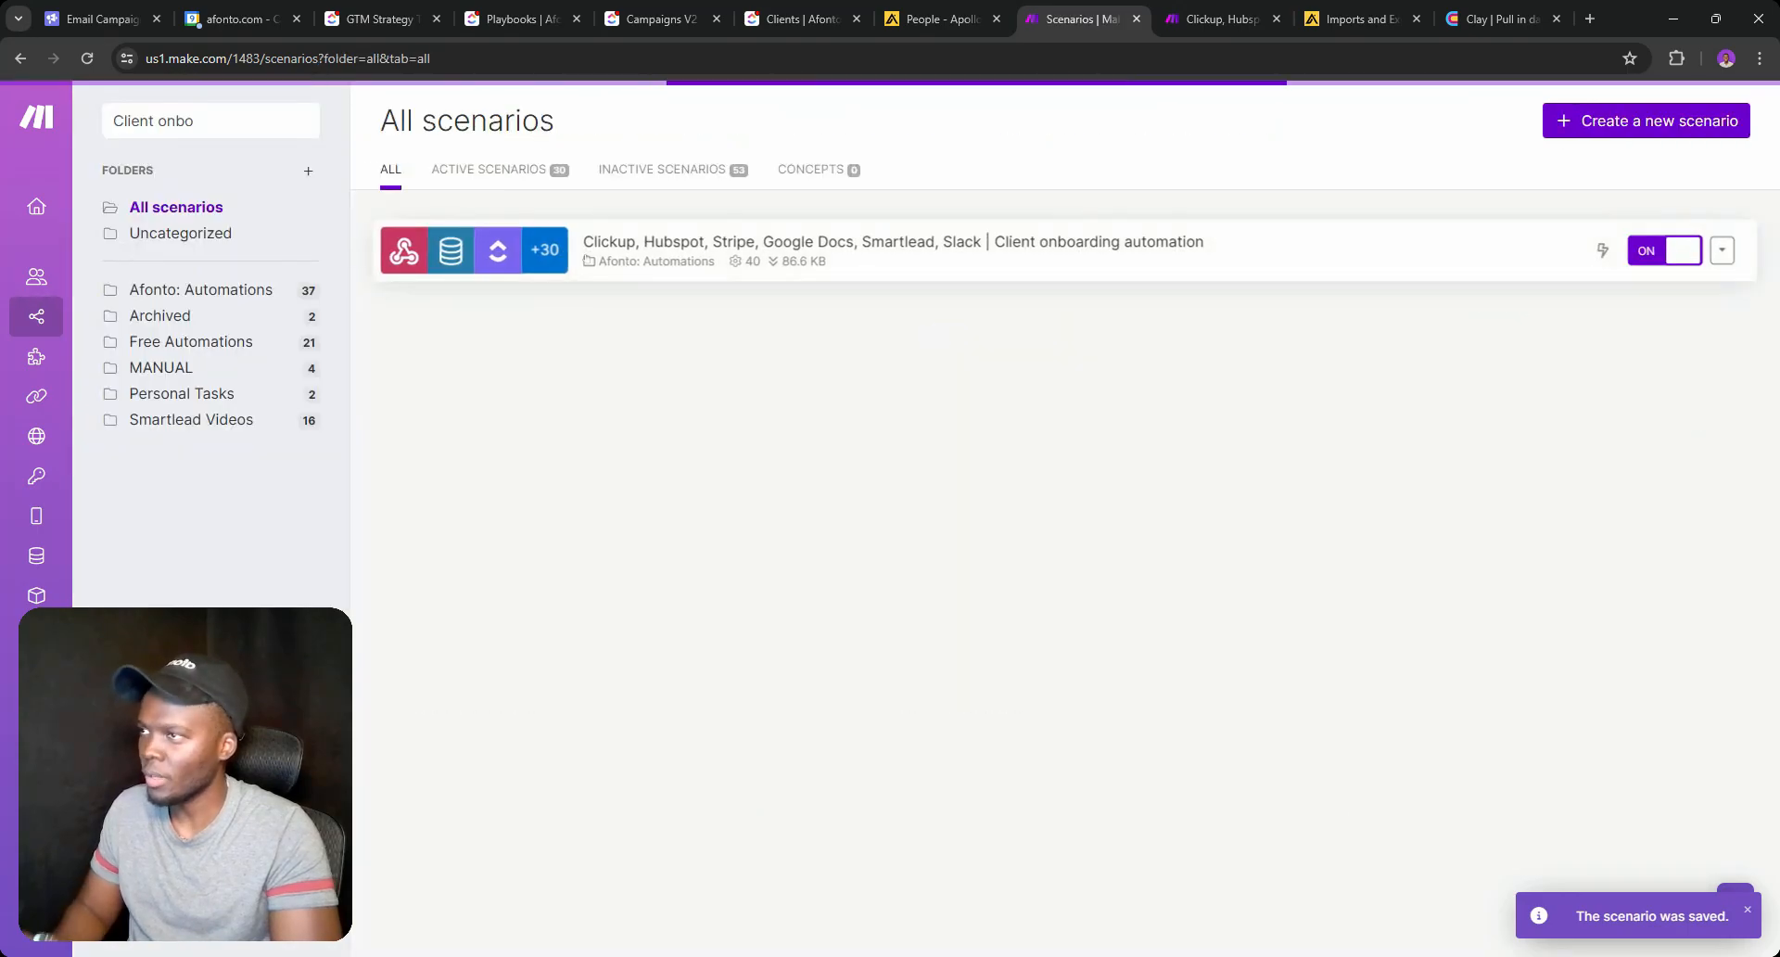
Create a new scenario starting with a Webhooks Custom webhook trigger.
{"action": "left_click", "coordinate": [1646, 120]}
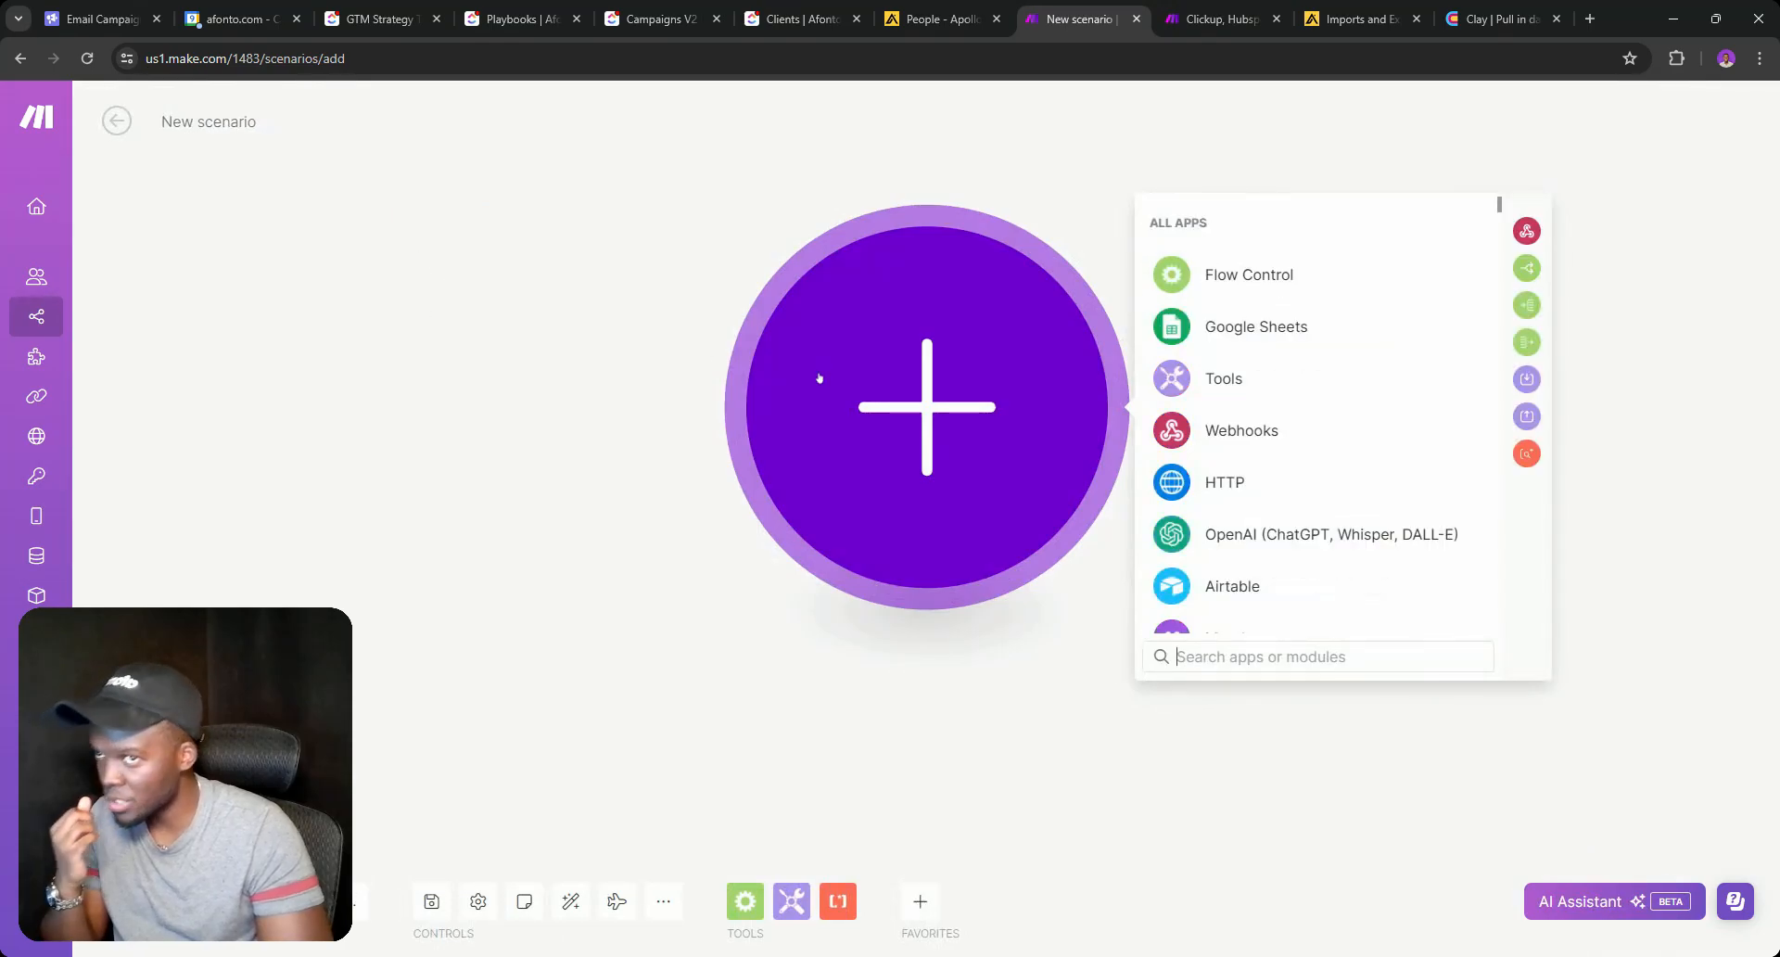
{"action": "left_click", "coordinate": [1242, 430]}
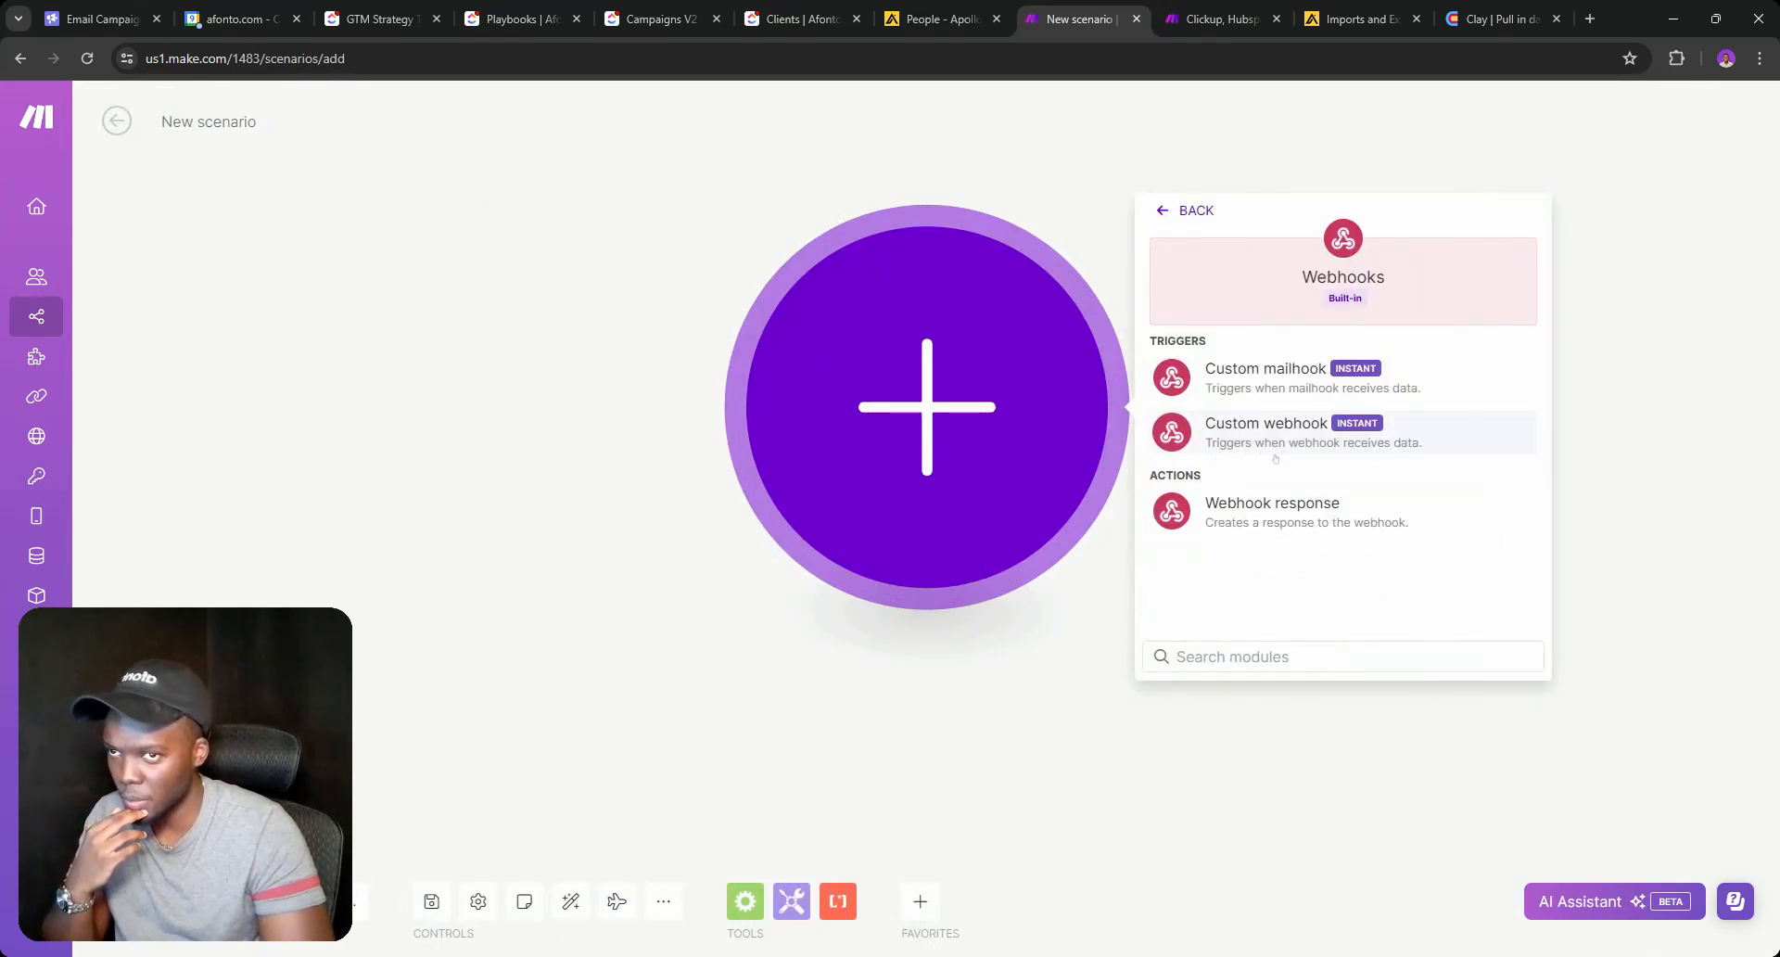
{"action": "left_click", "coordinate": [1245, 442]}
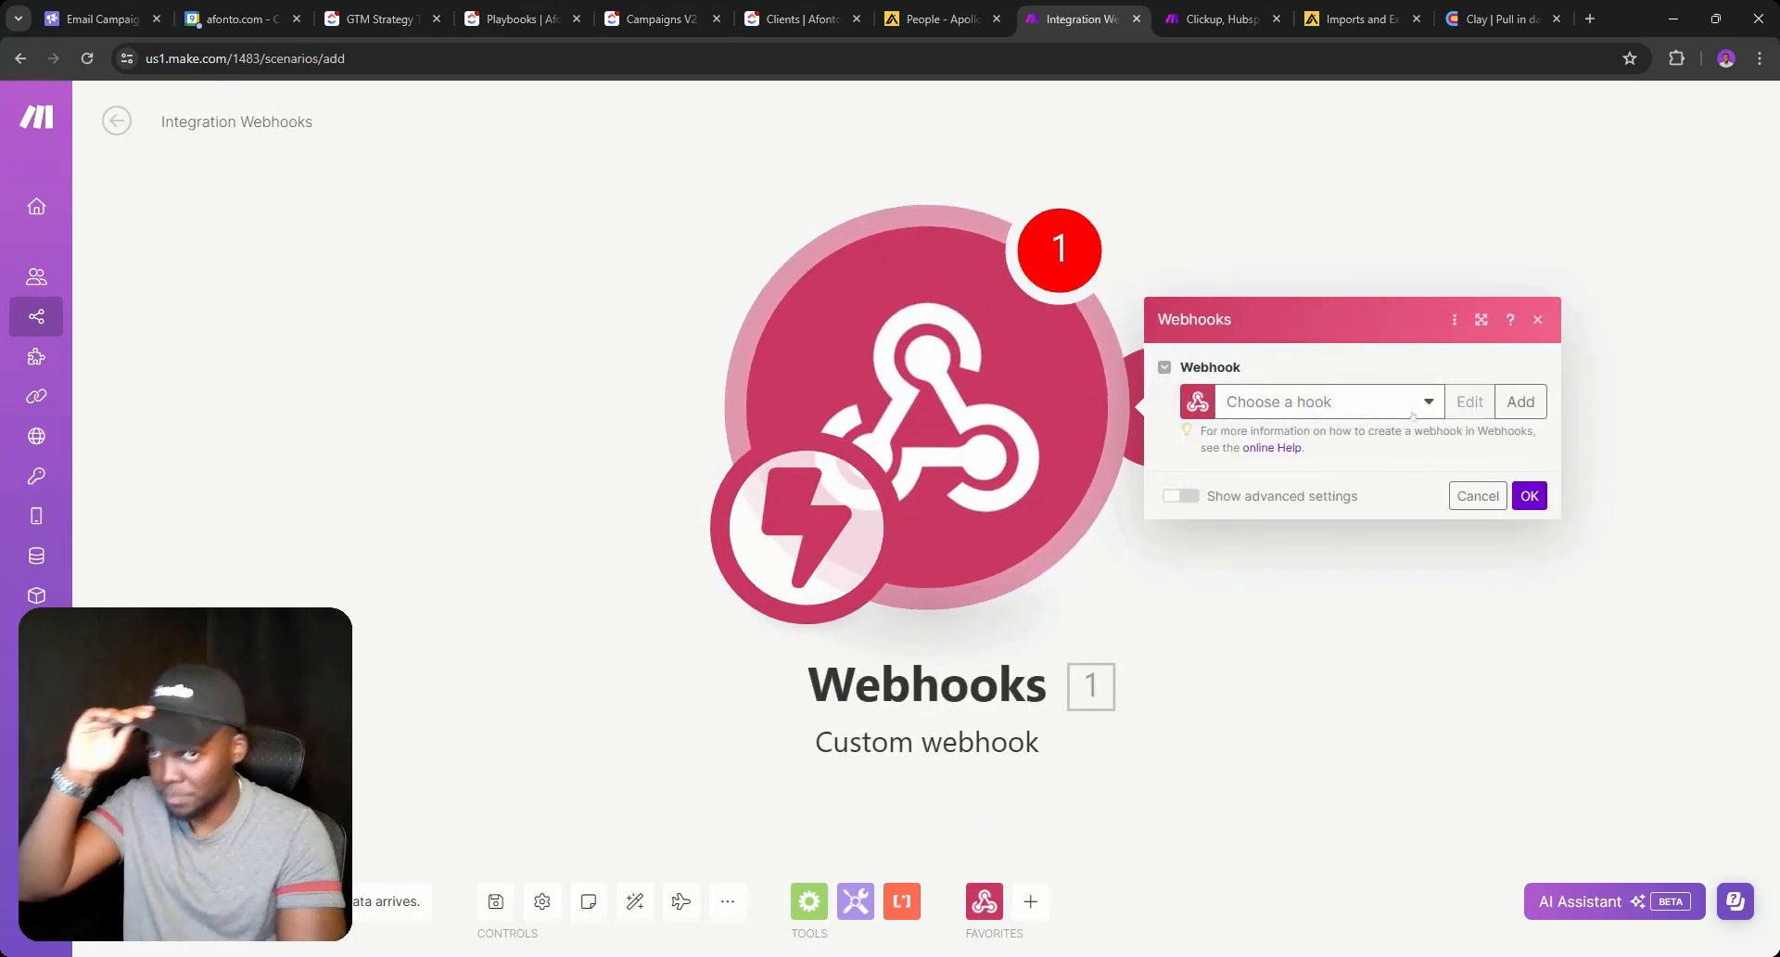
{"action": "left_click", "coordinate": [1411, 413]}
Add a new webhook named 'Clickup - Create new tasks for email campaigns' and save it.
{"action": "left_click", "coordinate": [1520, 401]}
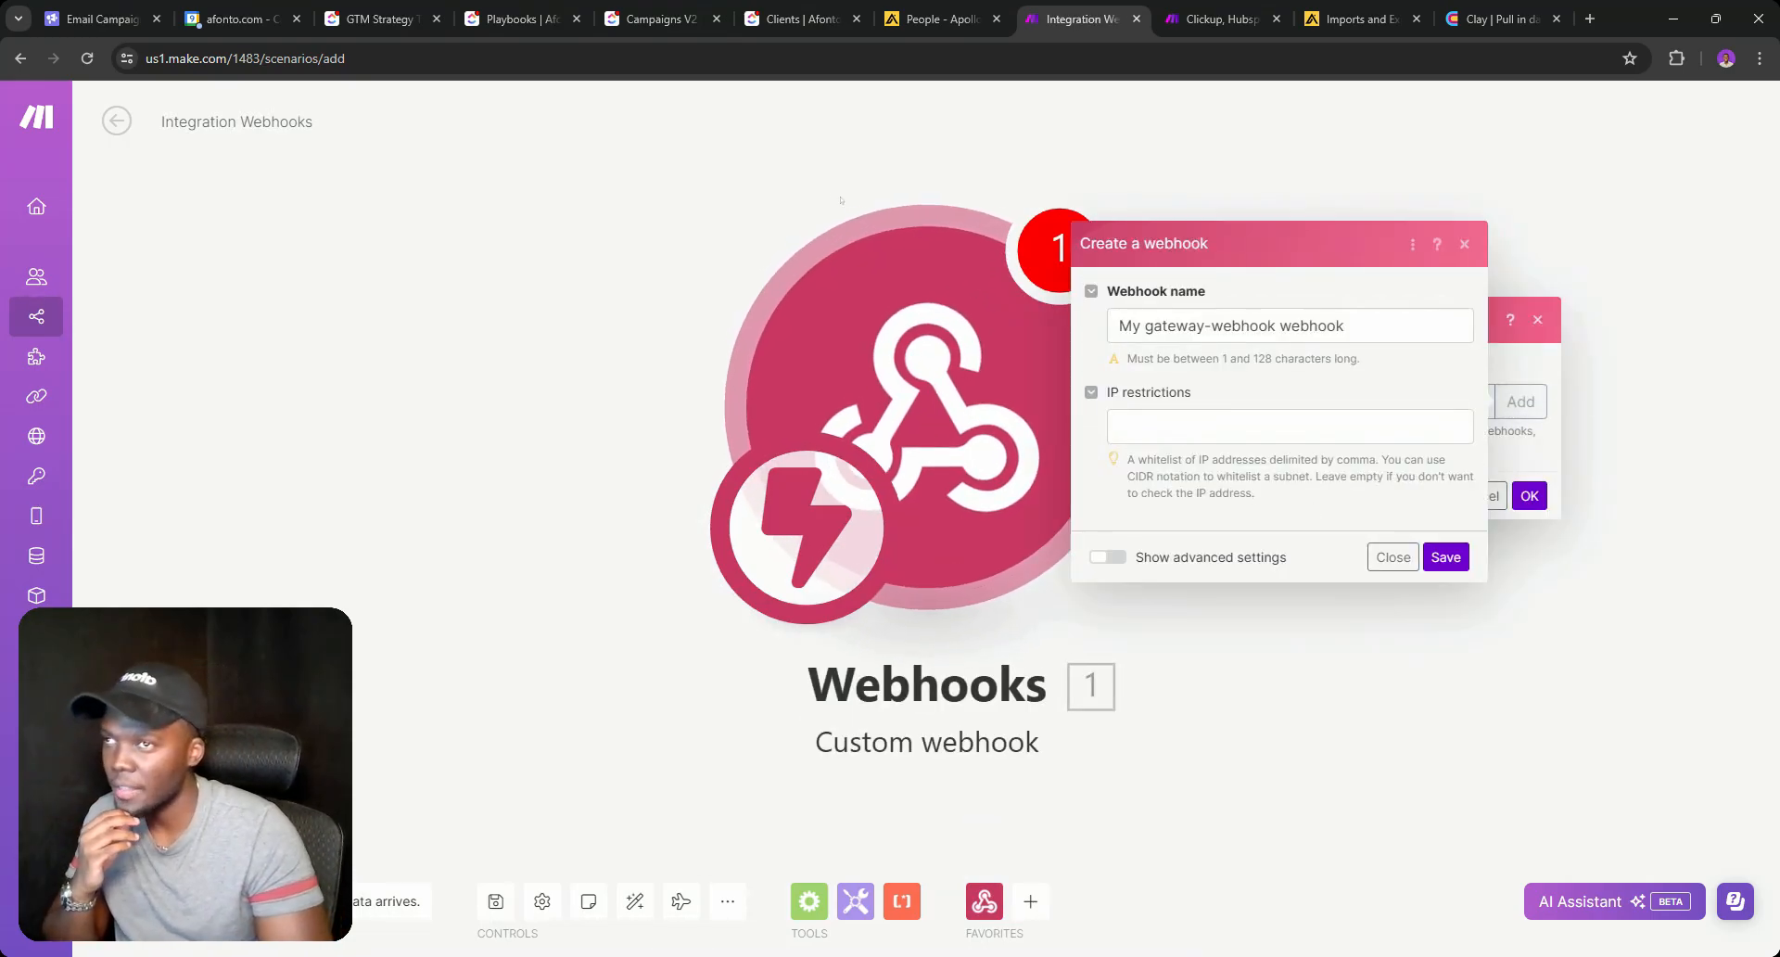
{"action": "left_click", "coordinate": [798, 9]}
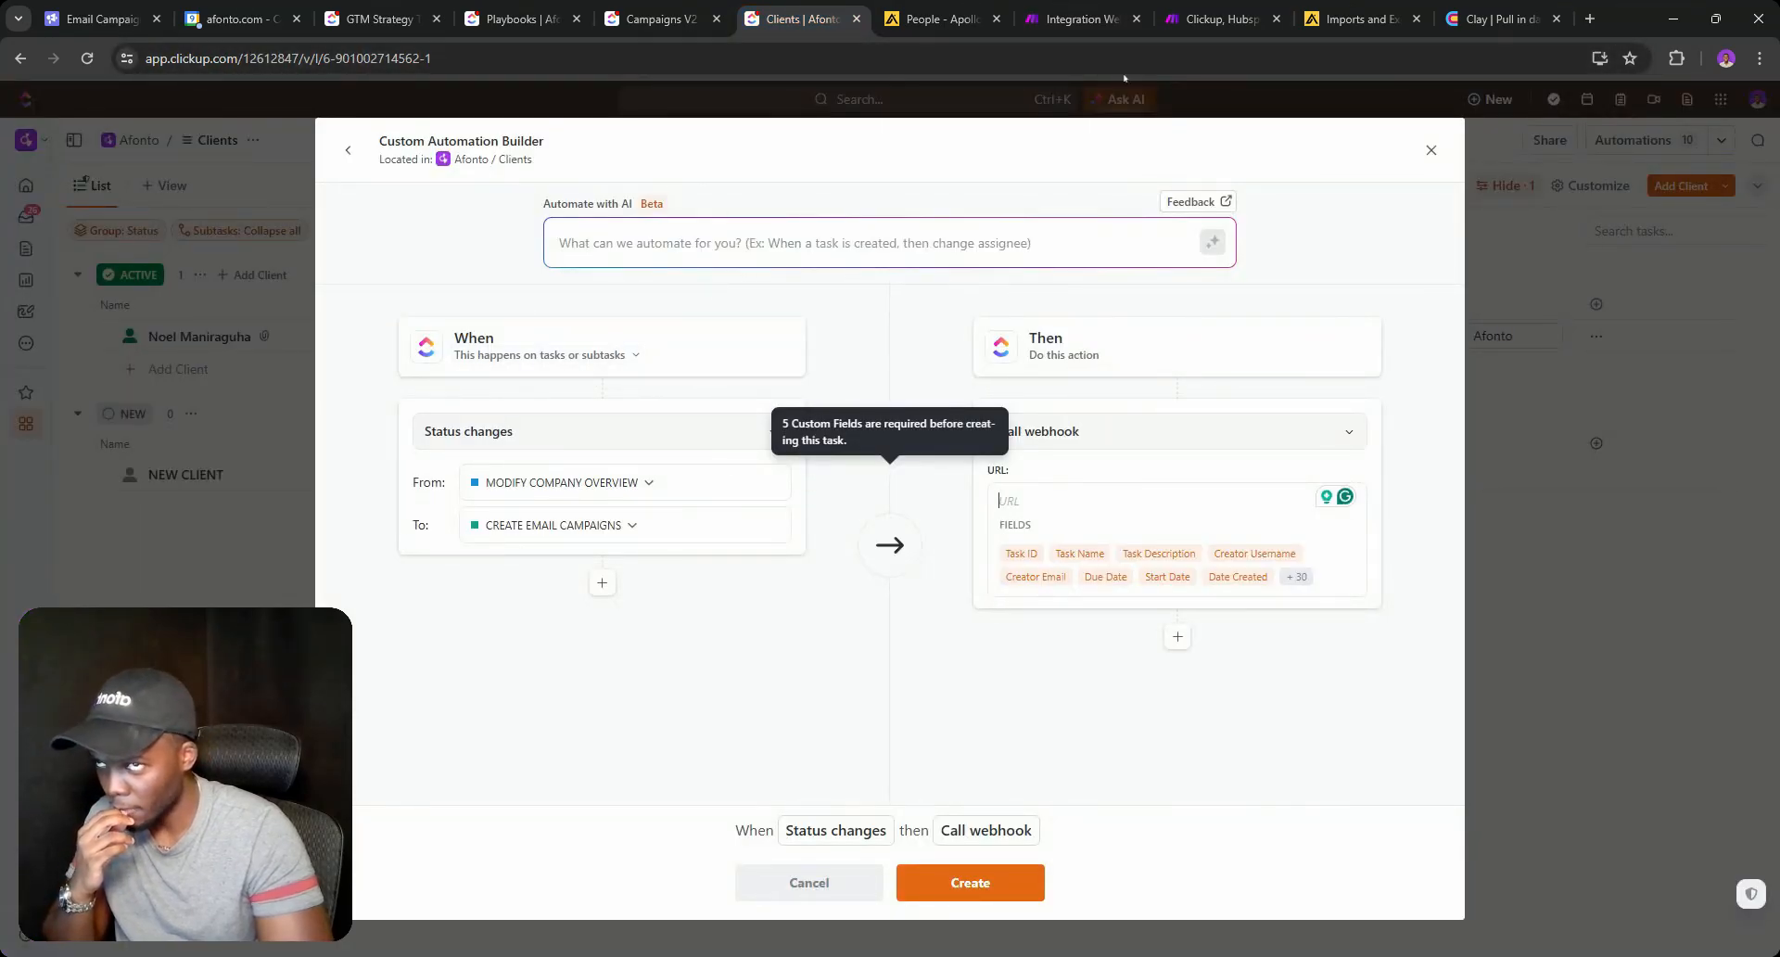
{"action": "left_click", "coordinate": [1080, 19]}
{"action": "left_click", "coordinate": [1222, 326]}
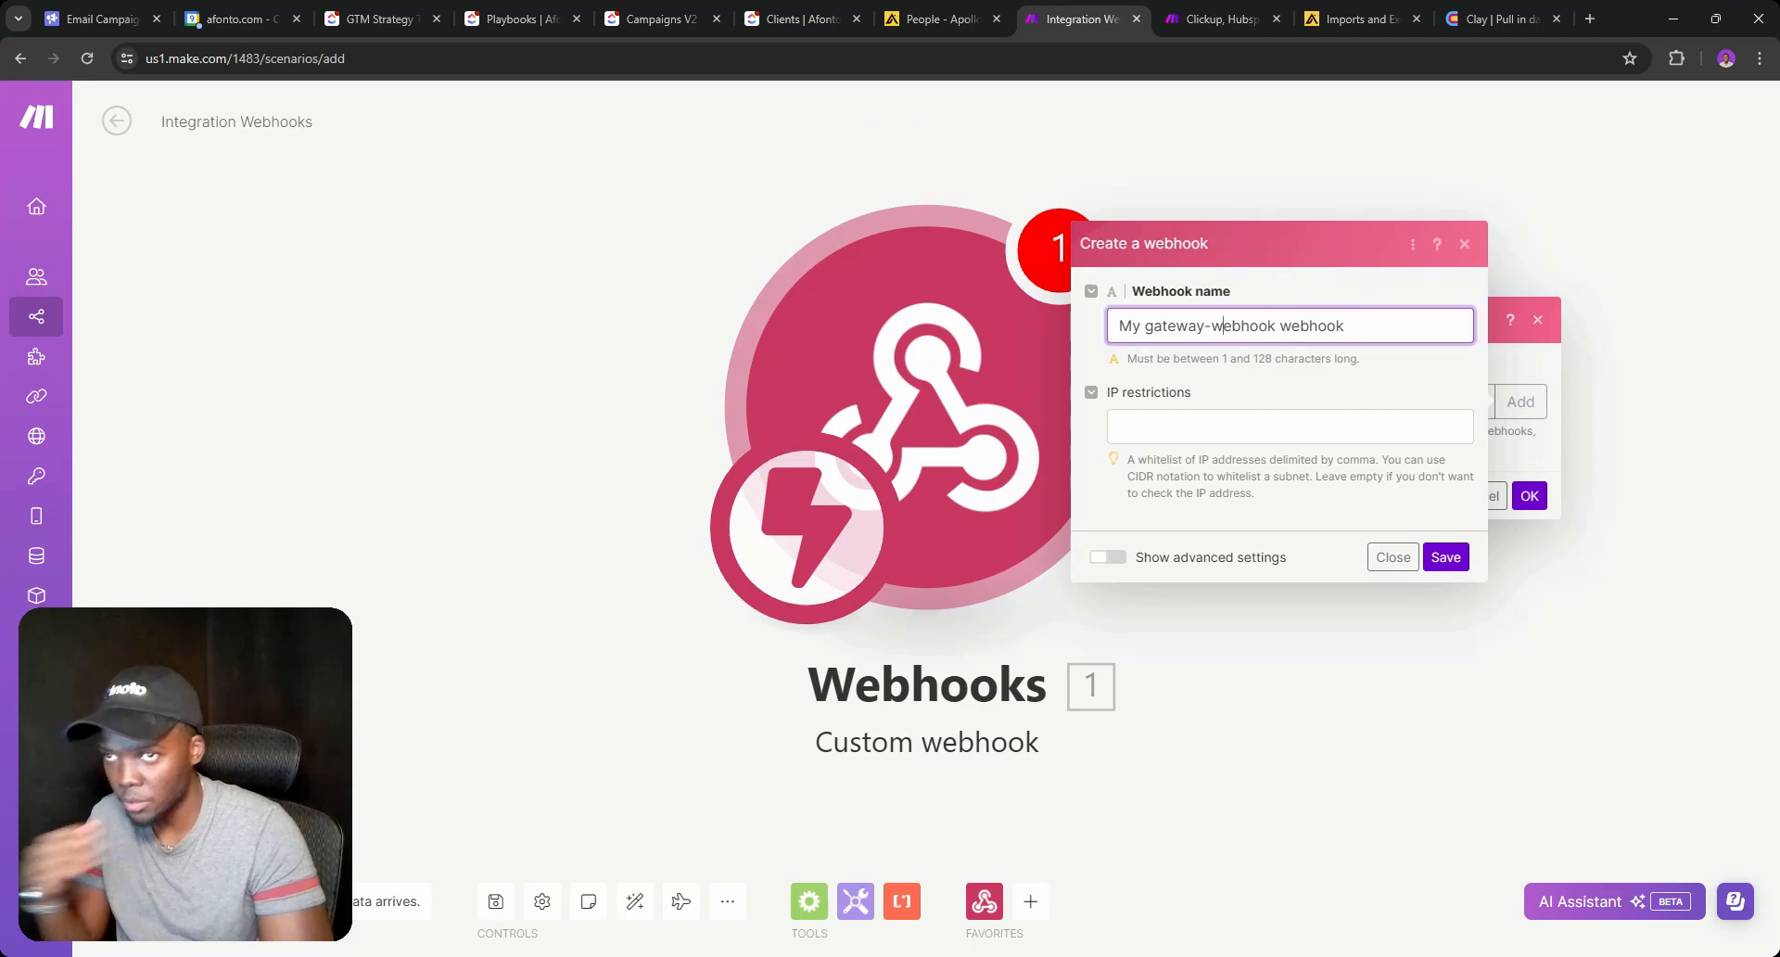
{"action": "triple_click", "coordinate": [1221, 325]}
{"action": "type", "text": "Cl"}
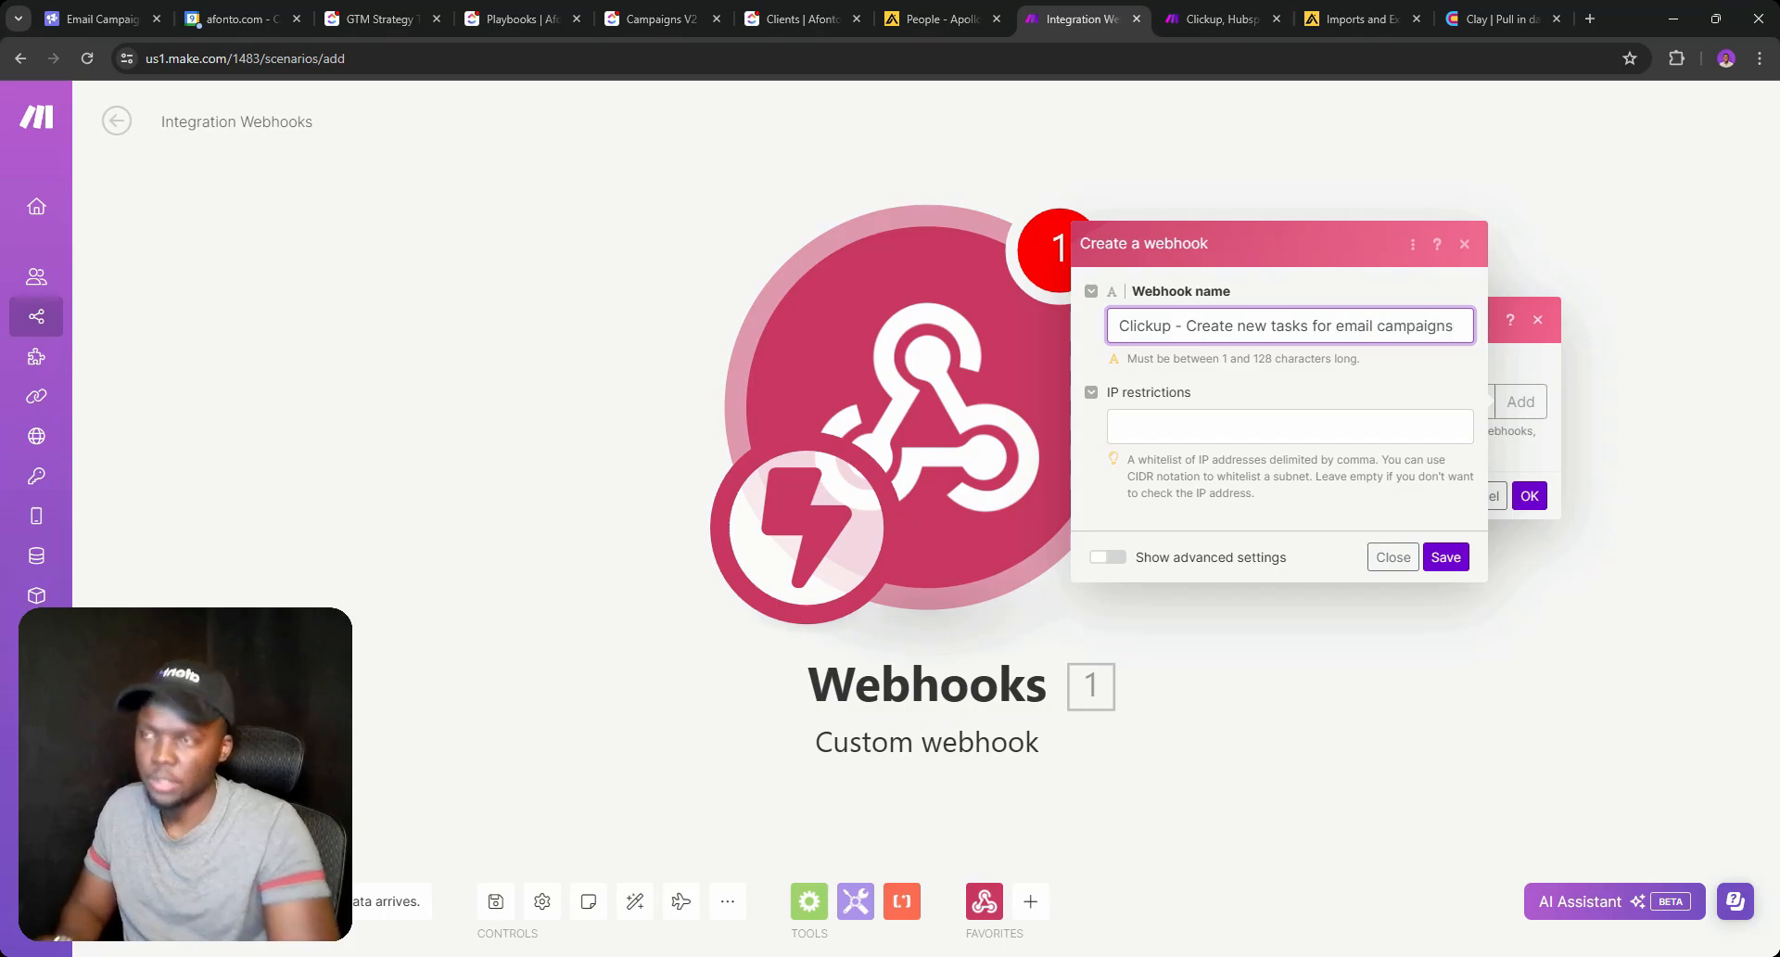
{"action": "key", "text": "ctrl+a"}
{"action": "key", "text": "ctrl+c"}
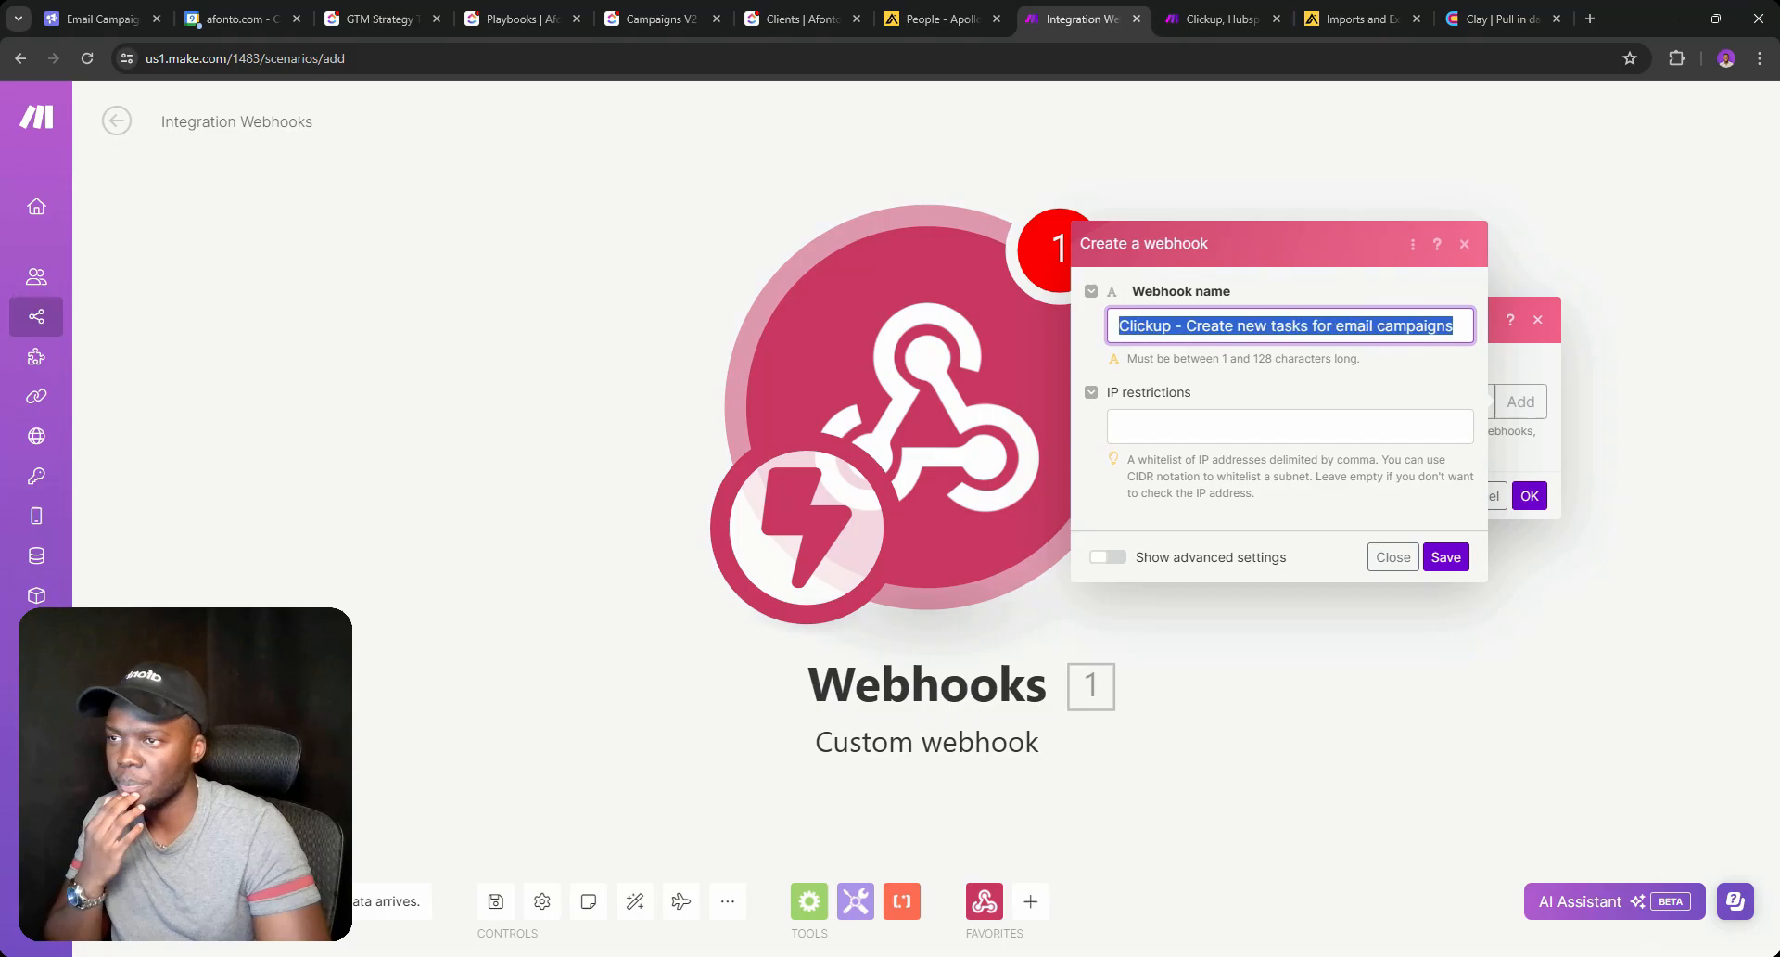
{"action": "left_click", "coordinate": [1433, 554]}
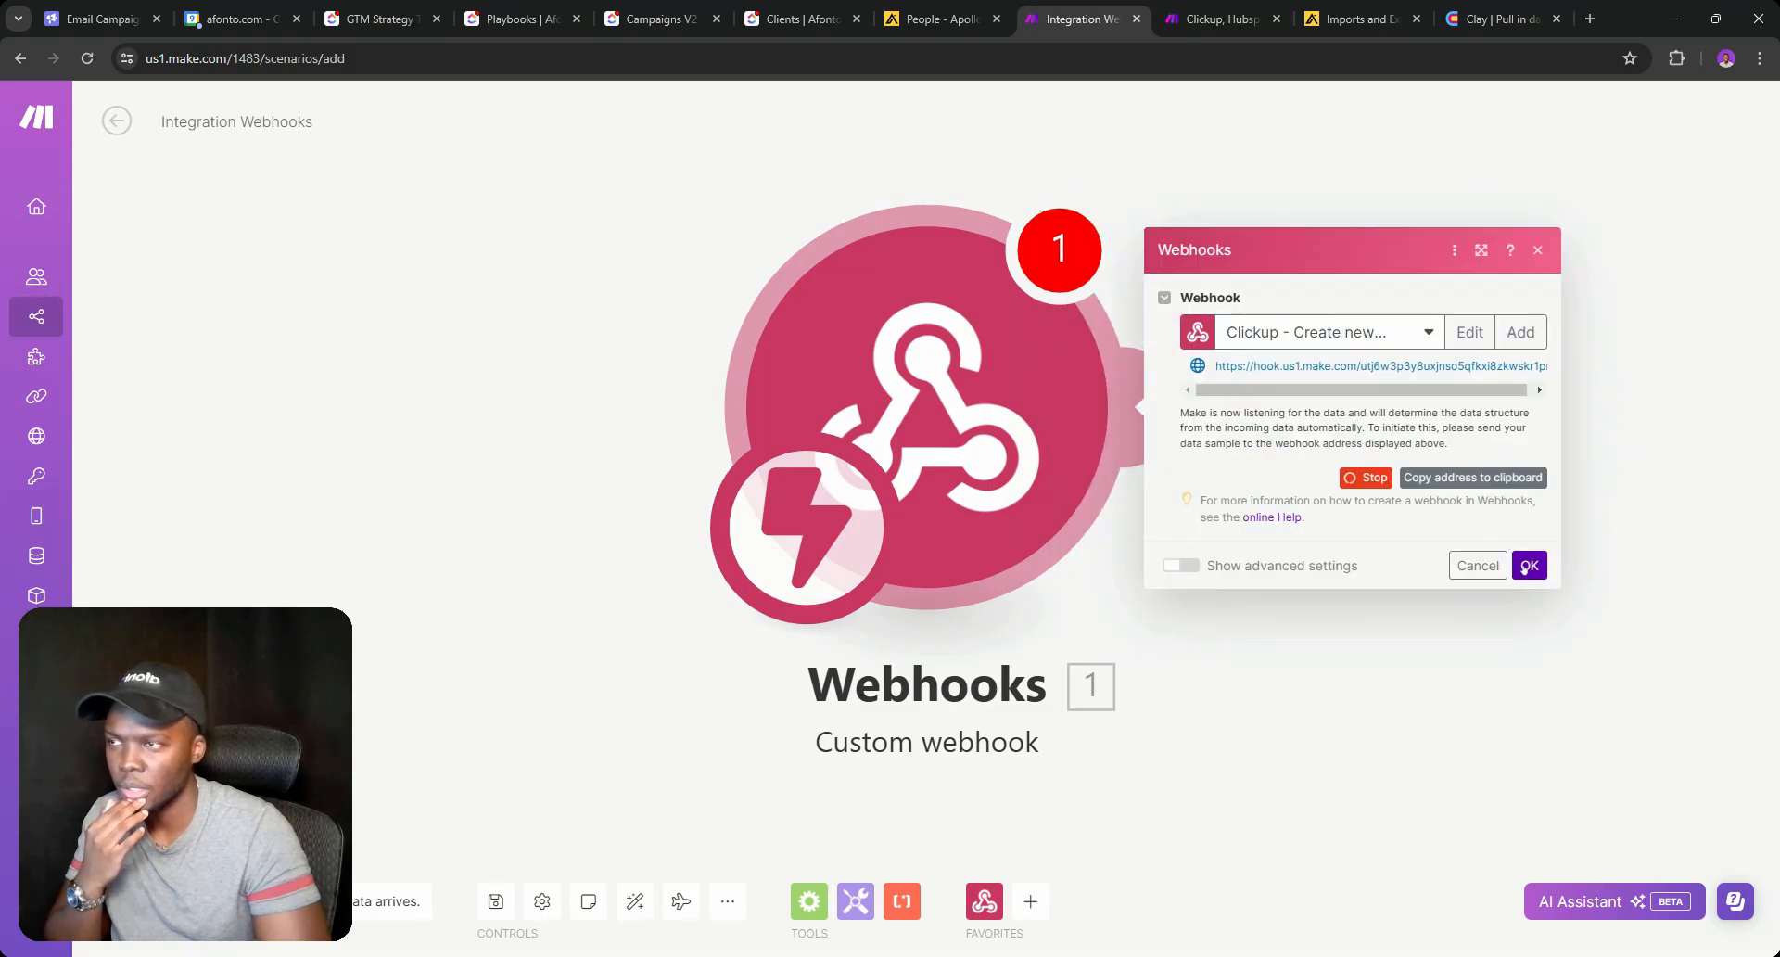
{"action": "left_click", "coordinate": [1528, 566]}
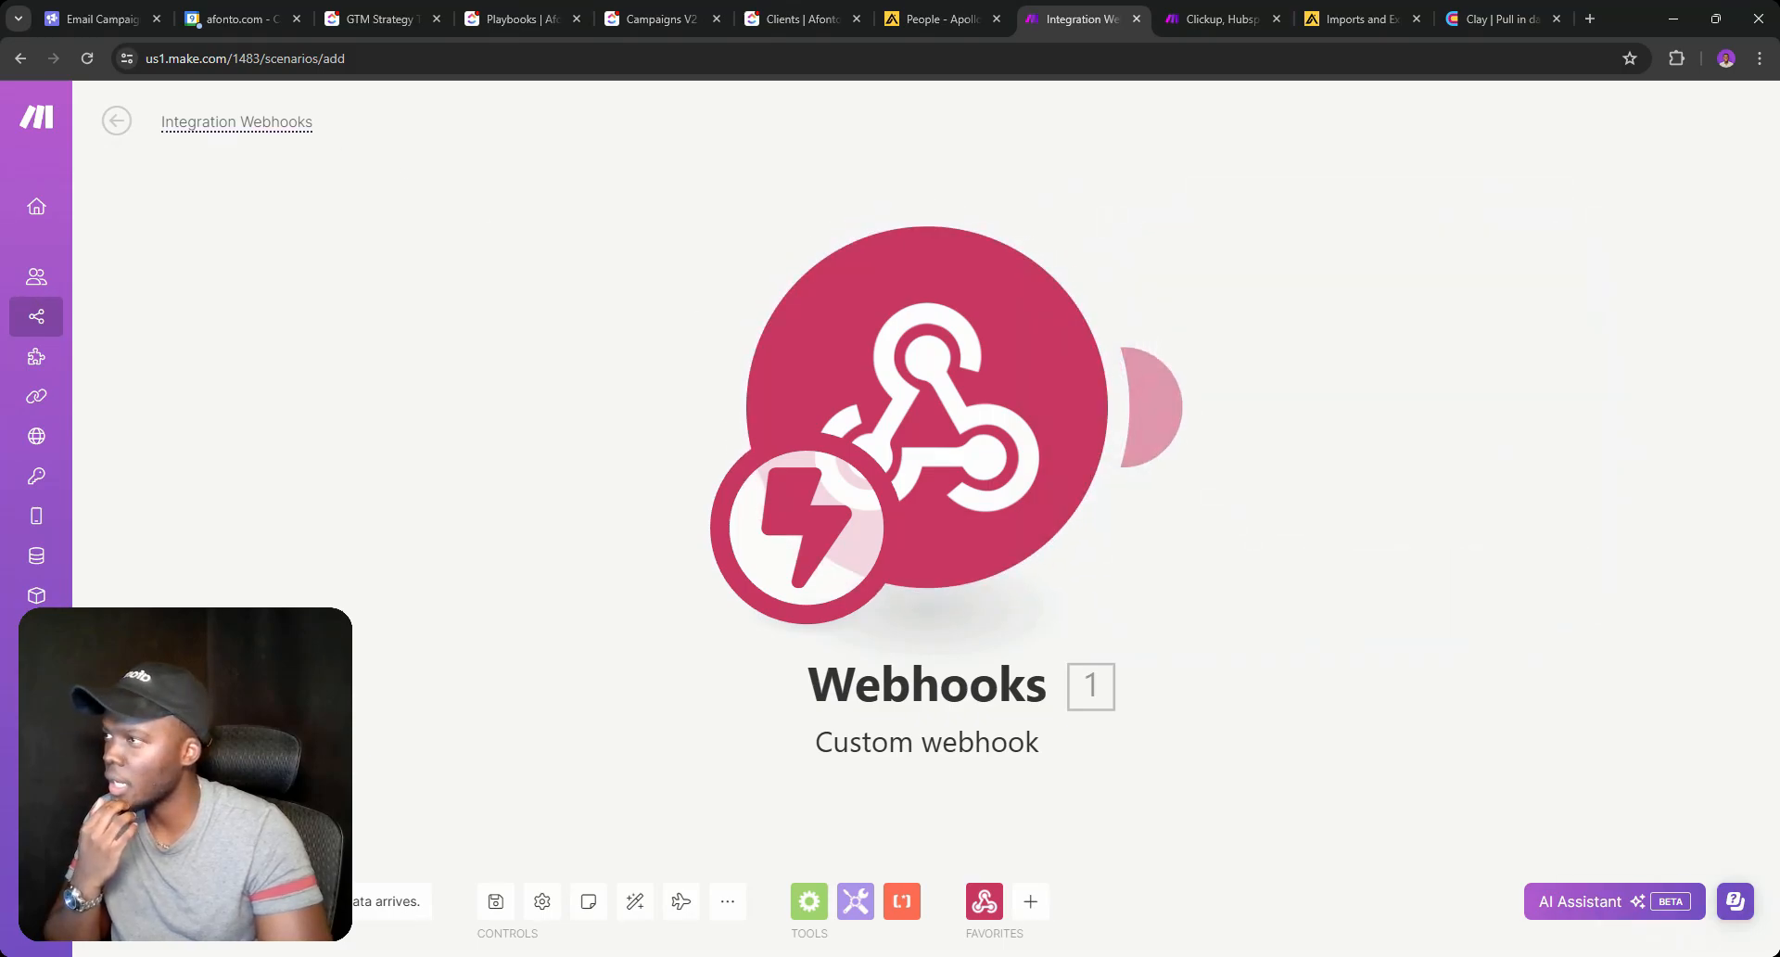
Title the scenario 'Clickup | Create new tasks for email campaigns'.
{"action": "key", "text": "ctrl+v"}
{"action": "left_click", "coordinate": [224, 123]}
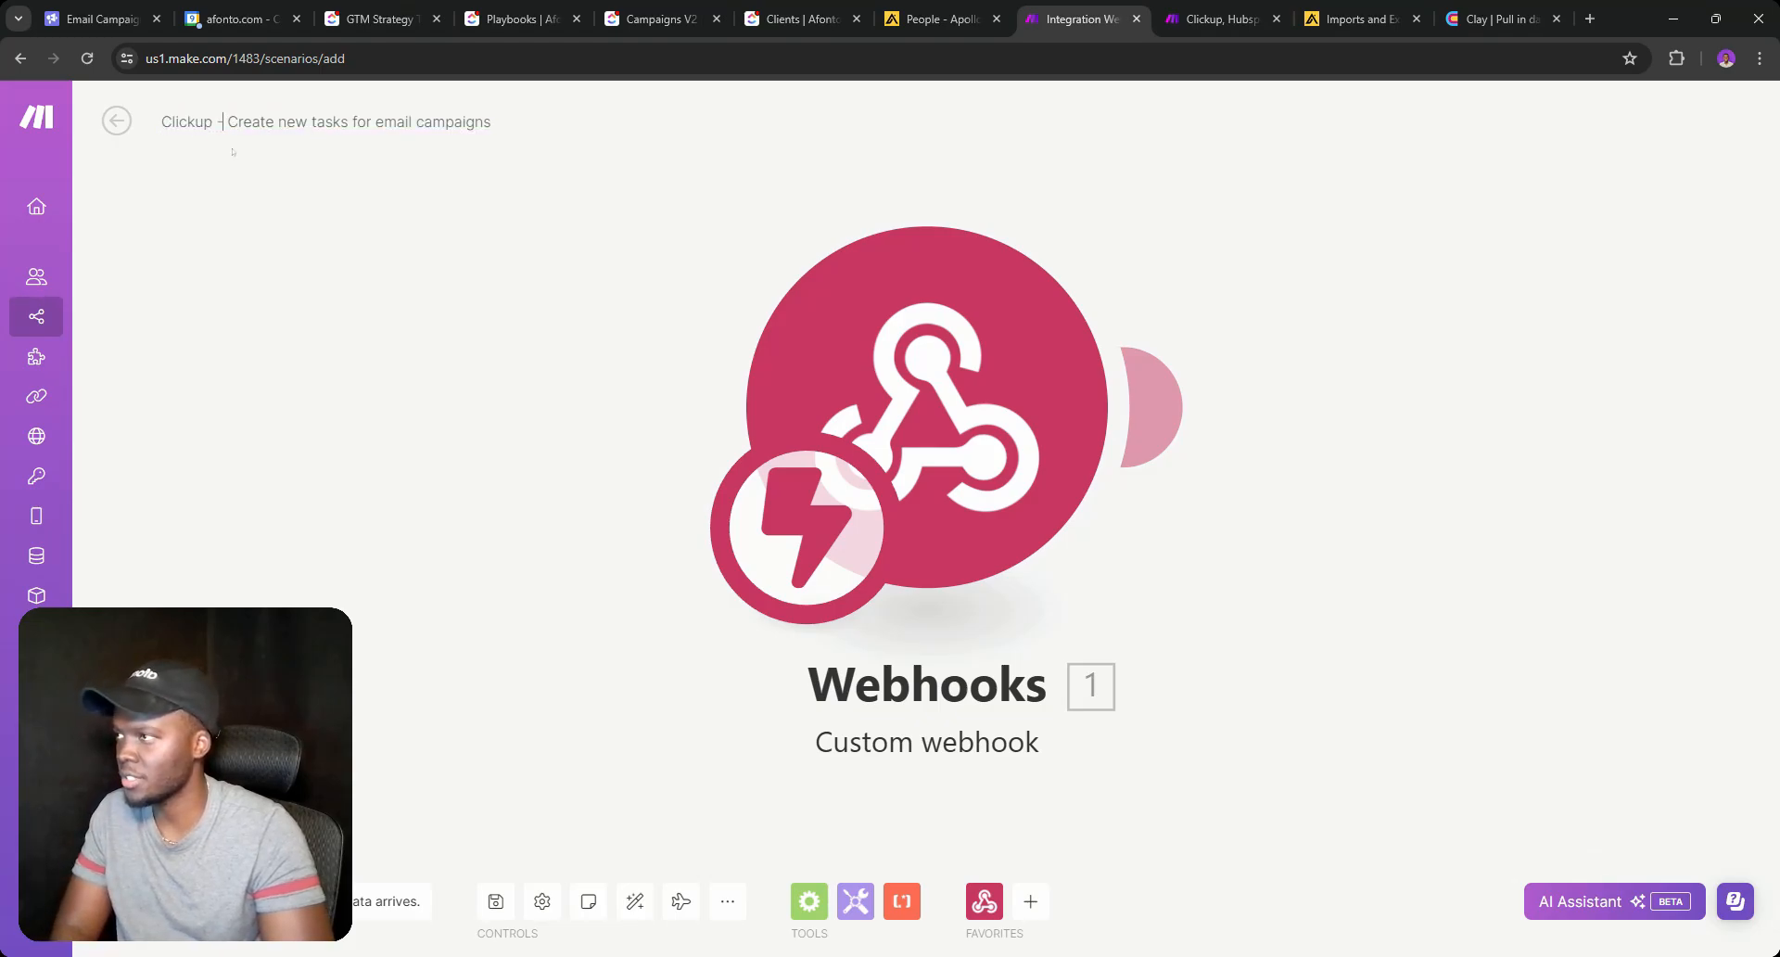
{"action": "key", "text": "BackSpace"}
{"action": "type", "text": "|"}
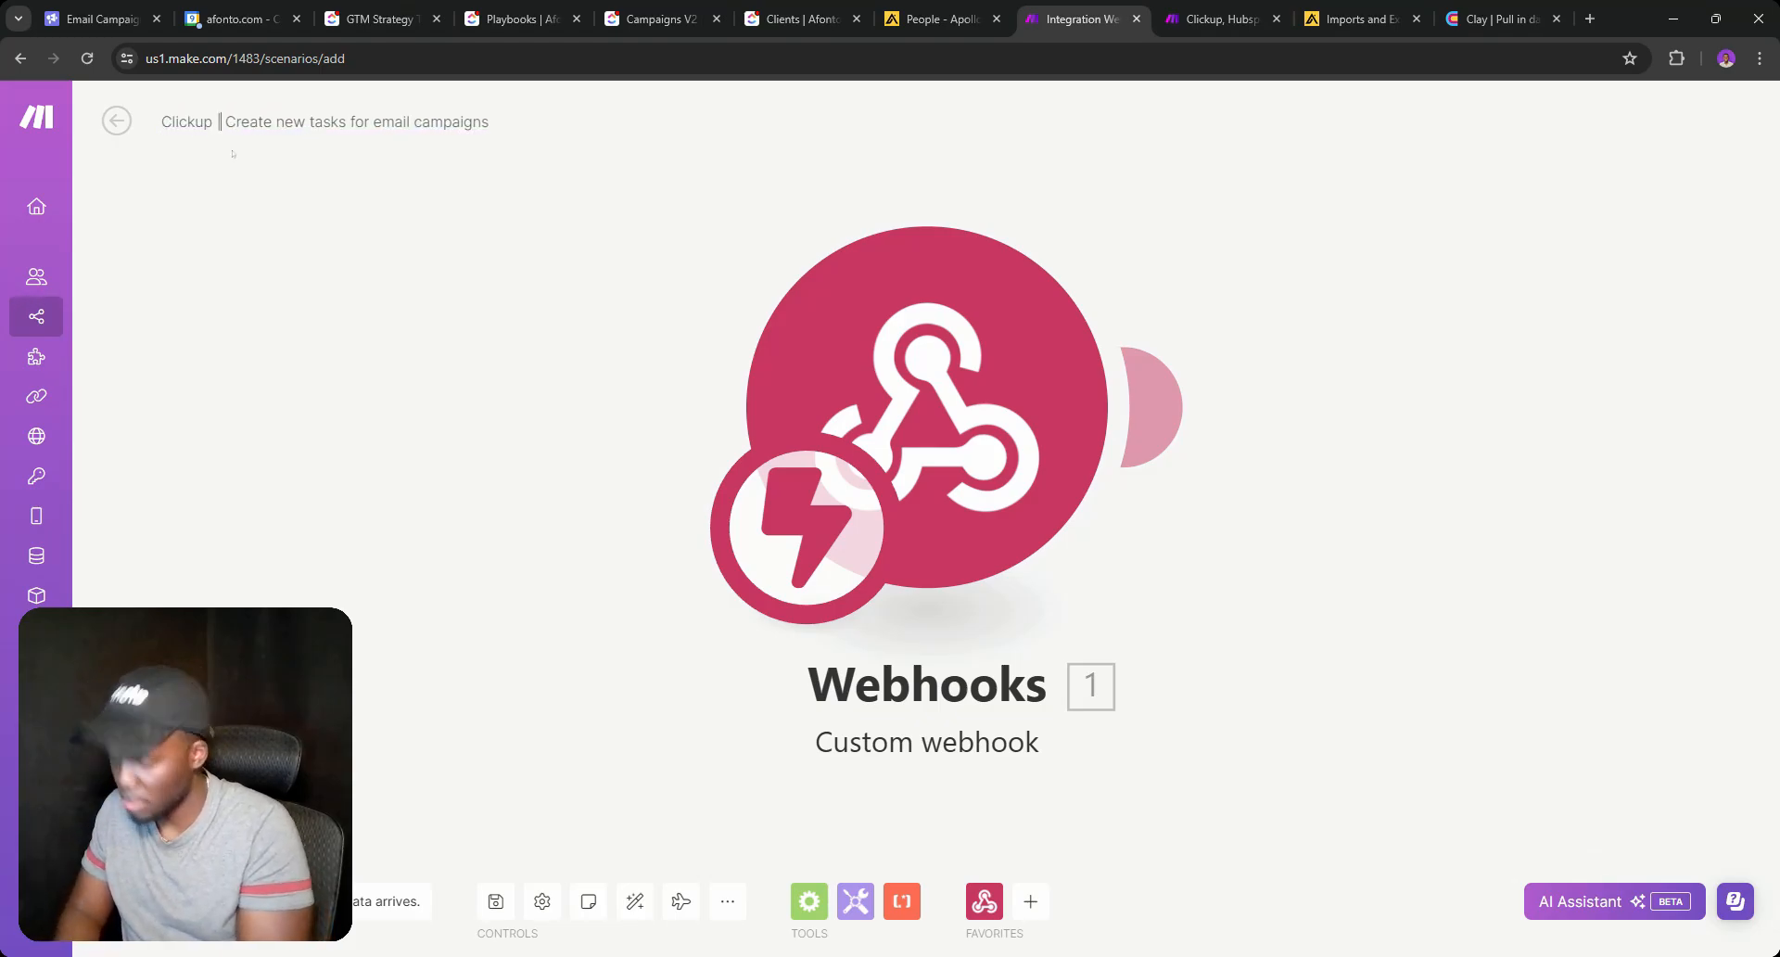
{"action": "left_click", "coordinate": [764, 331]}
Paste the Make webhook address as the ClickUp Call webhook URL and create the automation.
{"action": "left_click", "coordinate": [1423, 446]}
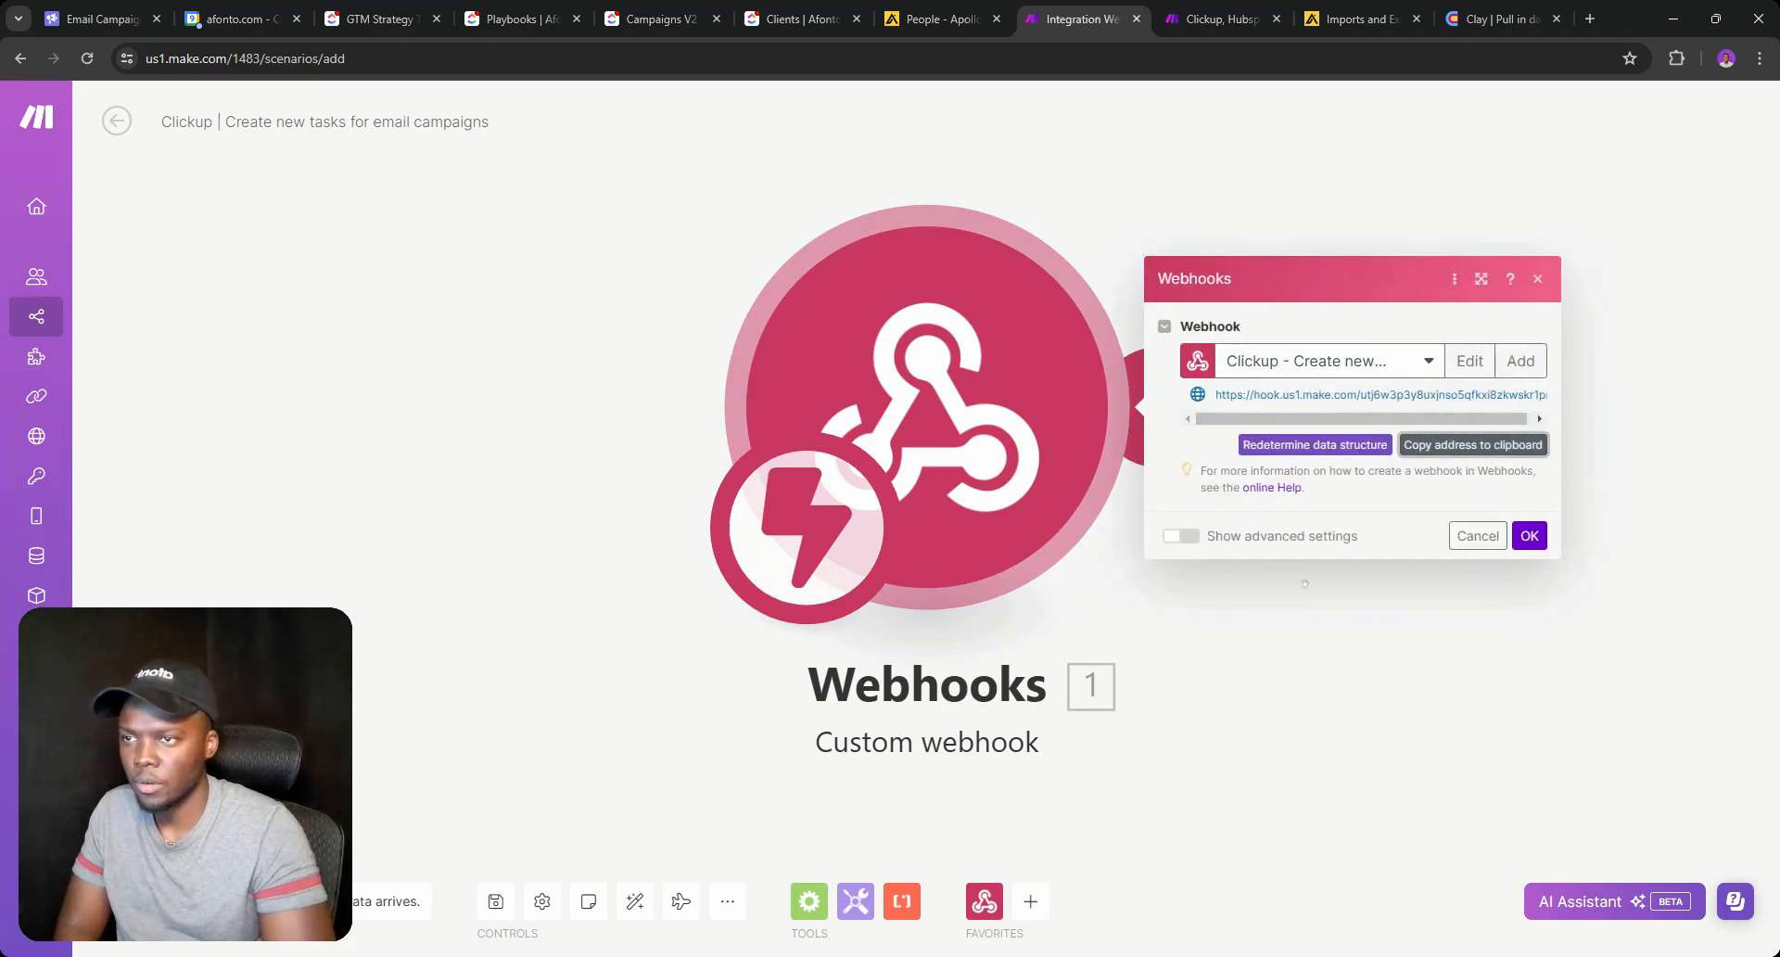
{"action": "left_click", "coordinate": [802, 18]}
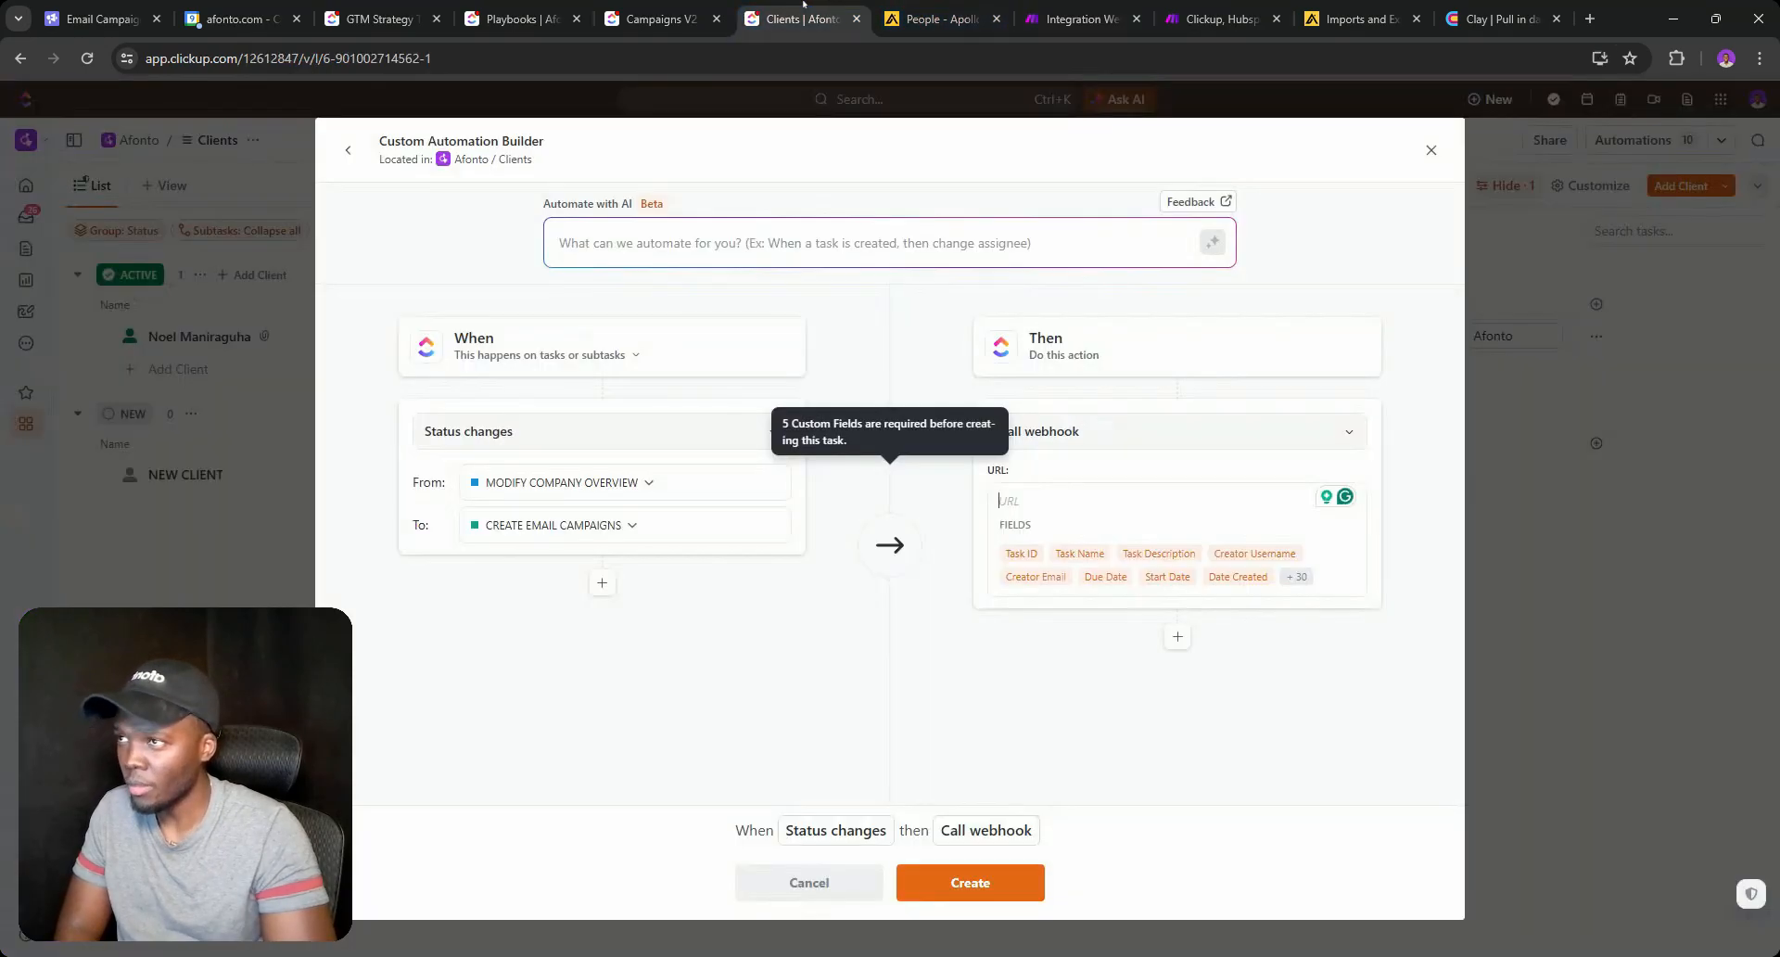
{"action": "left_click", "coordinate": [1001, 505]}
{"action": "key", "text": "ctrl+v"}
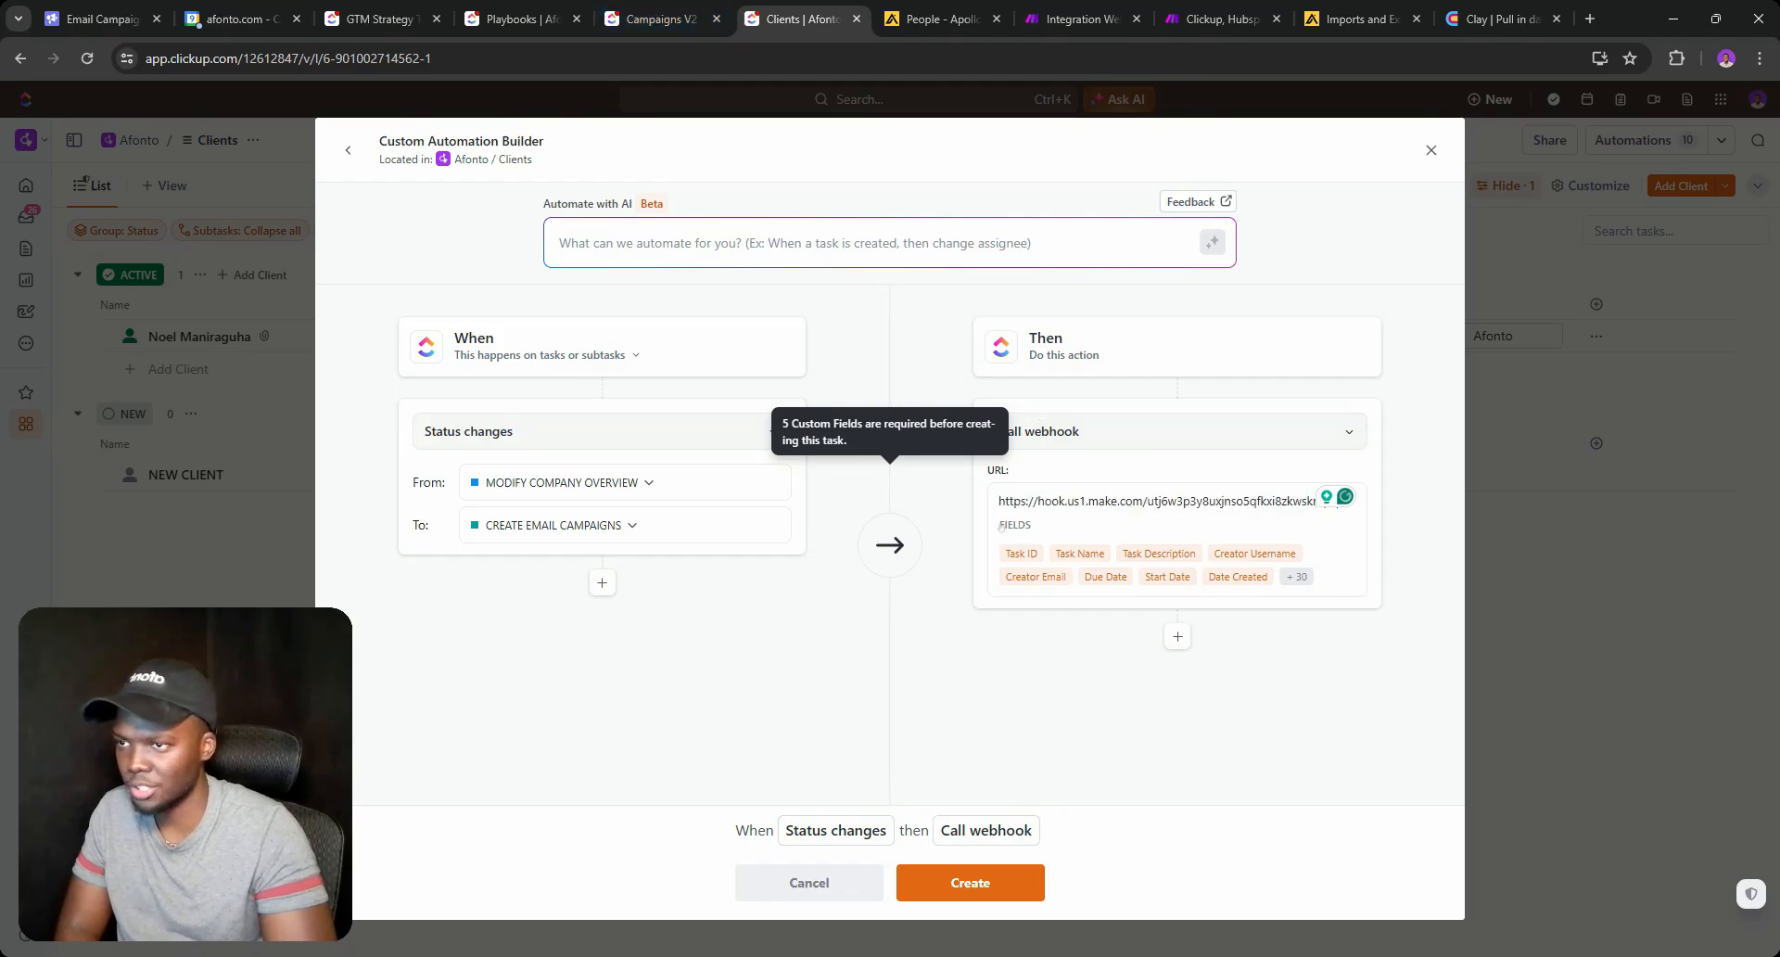
{"action": "left_click", "coordinate": [970, 885]}
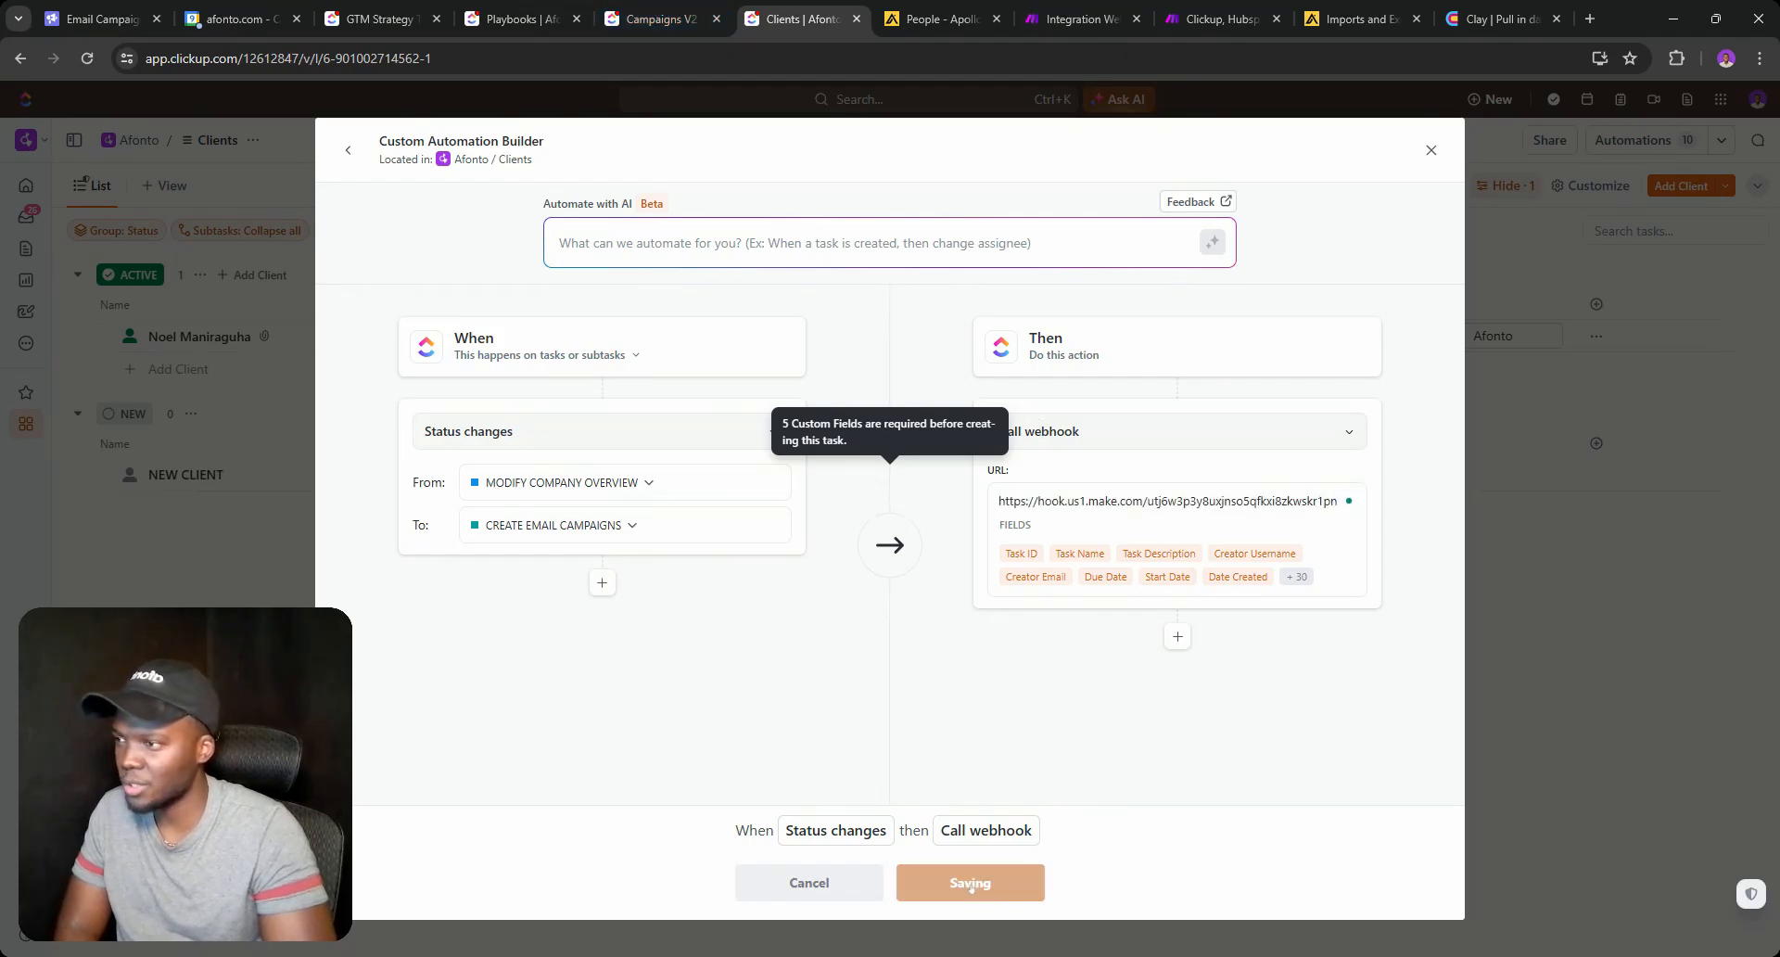
{"action": "left_click", "coordinate": [1431, 150]}
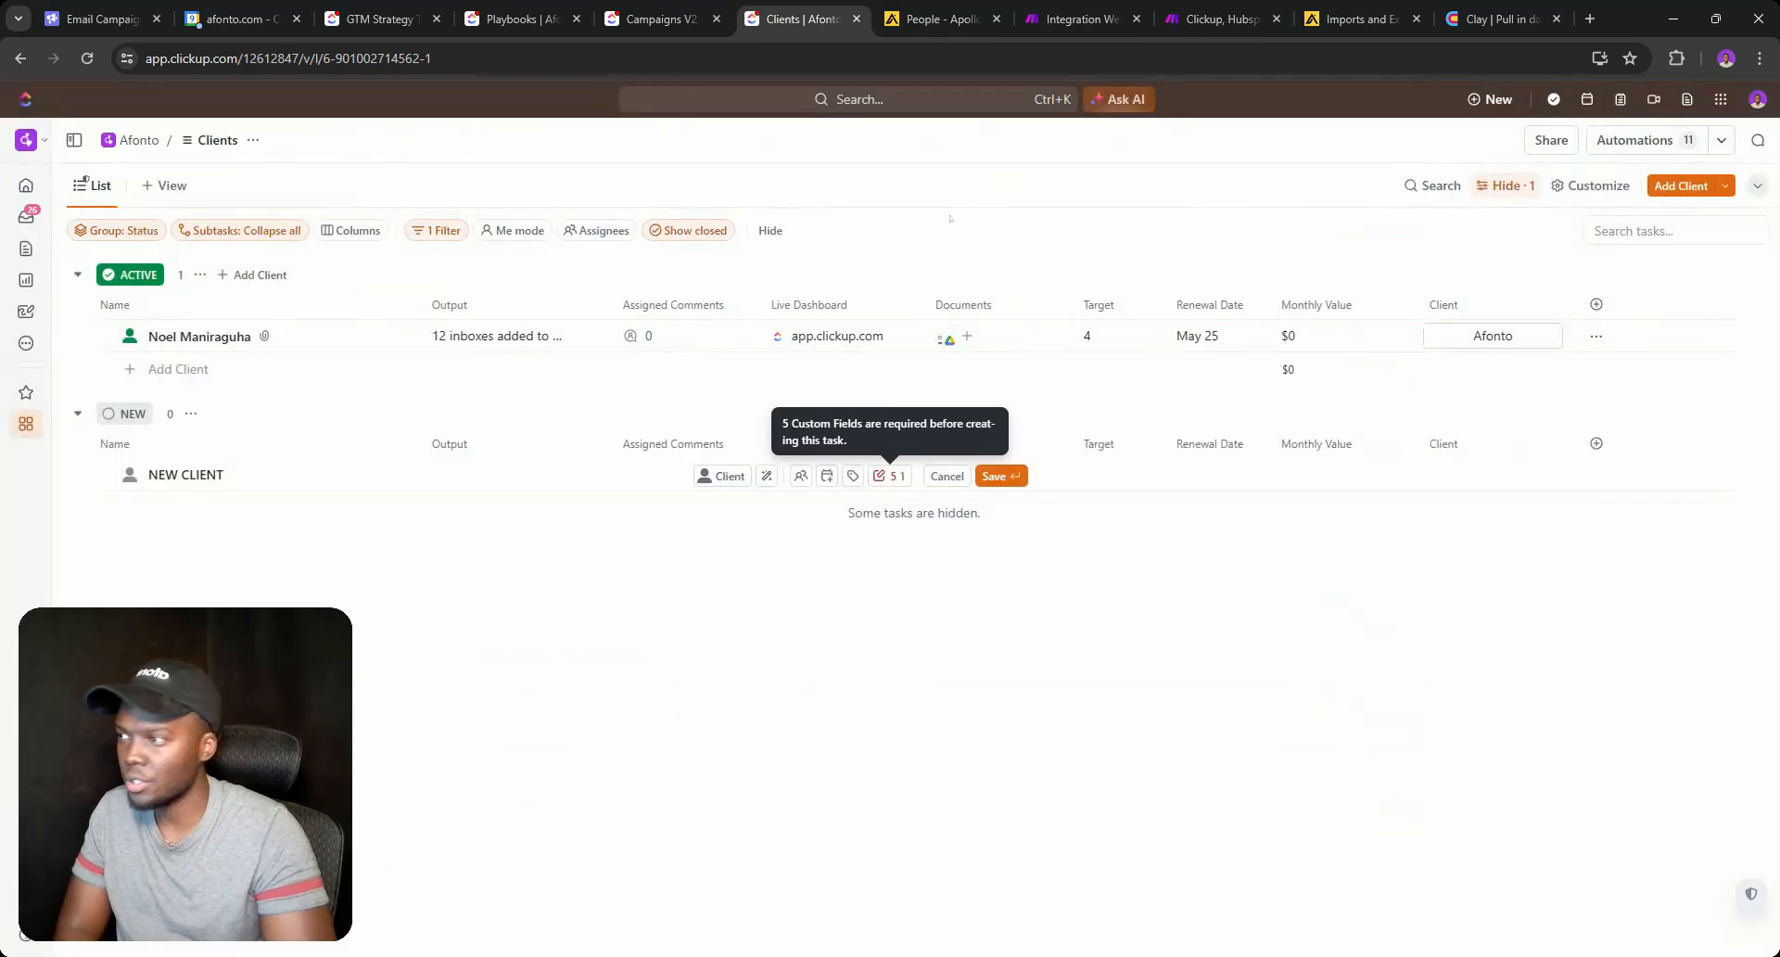
Check the new client's status choices and the Campaigns V2 list, then return to Make.
{"action": "left_click", "coordinate": [134, 475]}
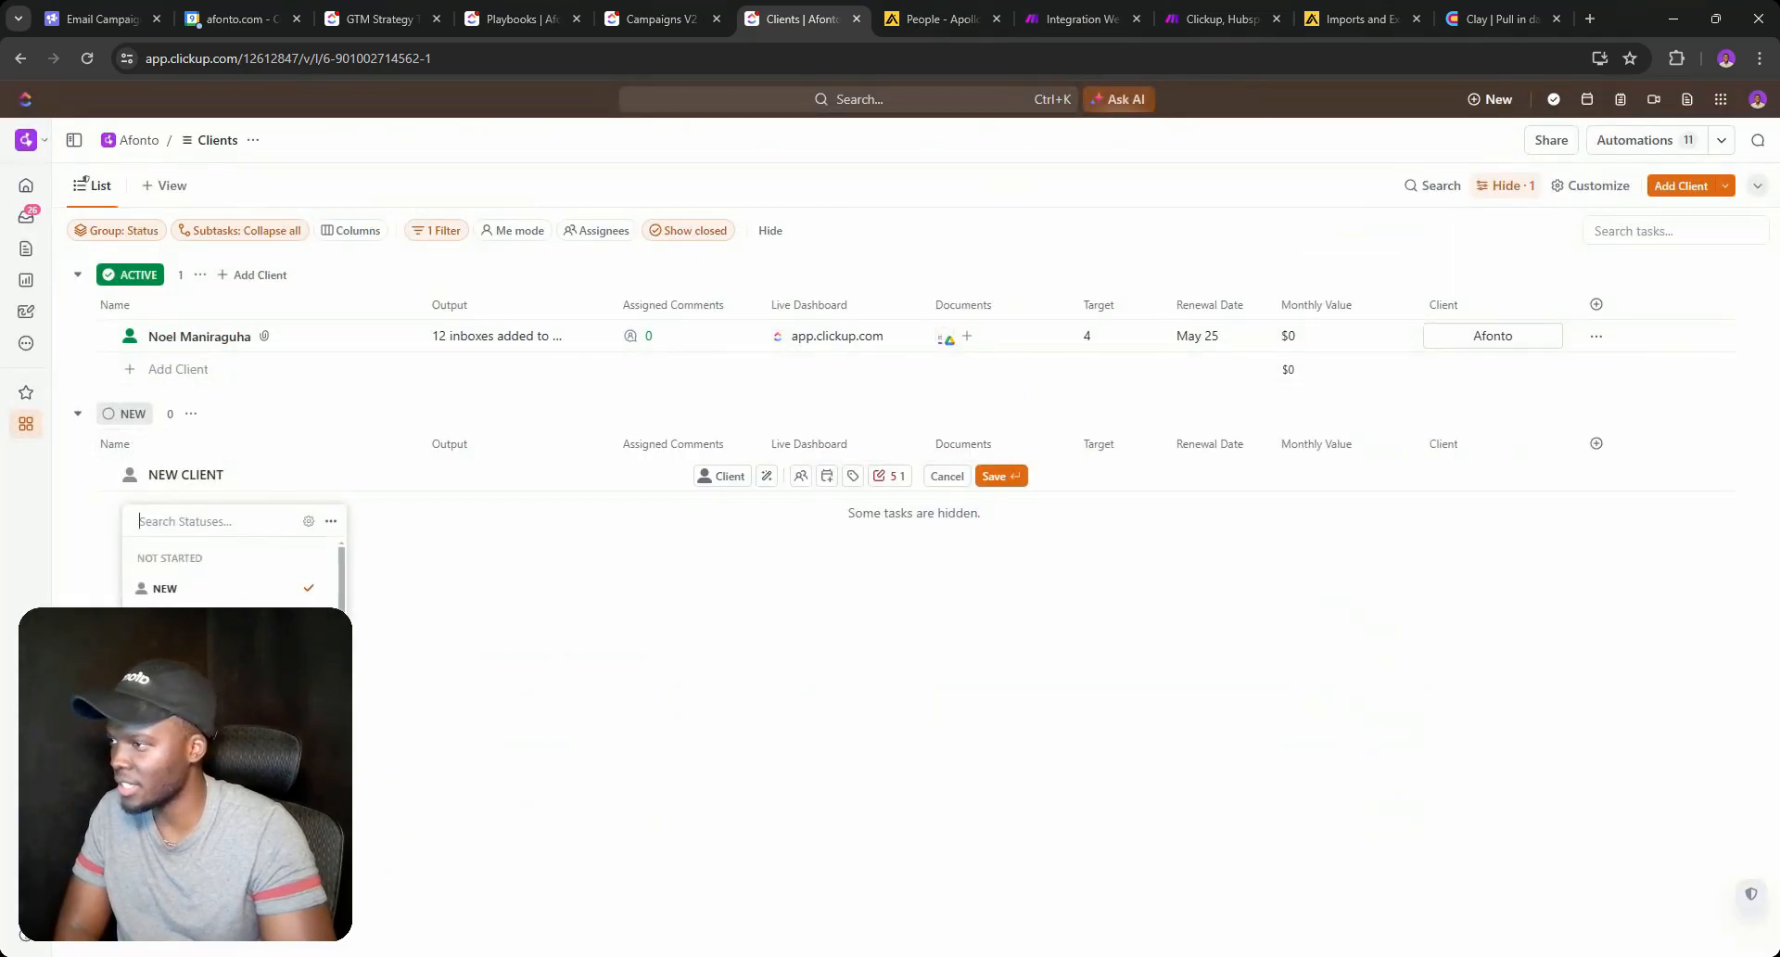
{"action": "scroll", "coordinate": [232, 598], "scroll_direction": "down", "scroll_amount": 5}
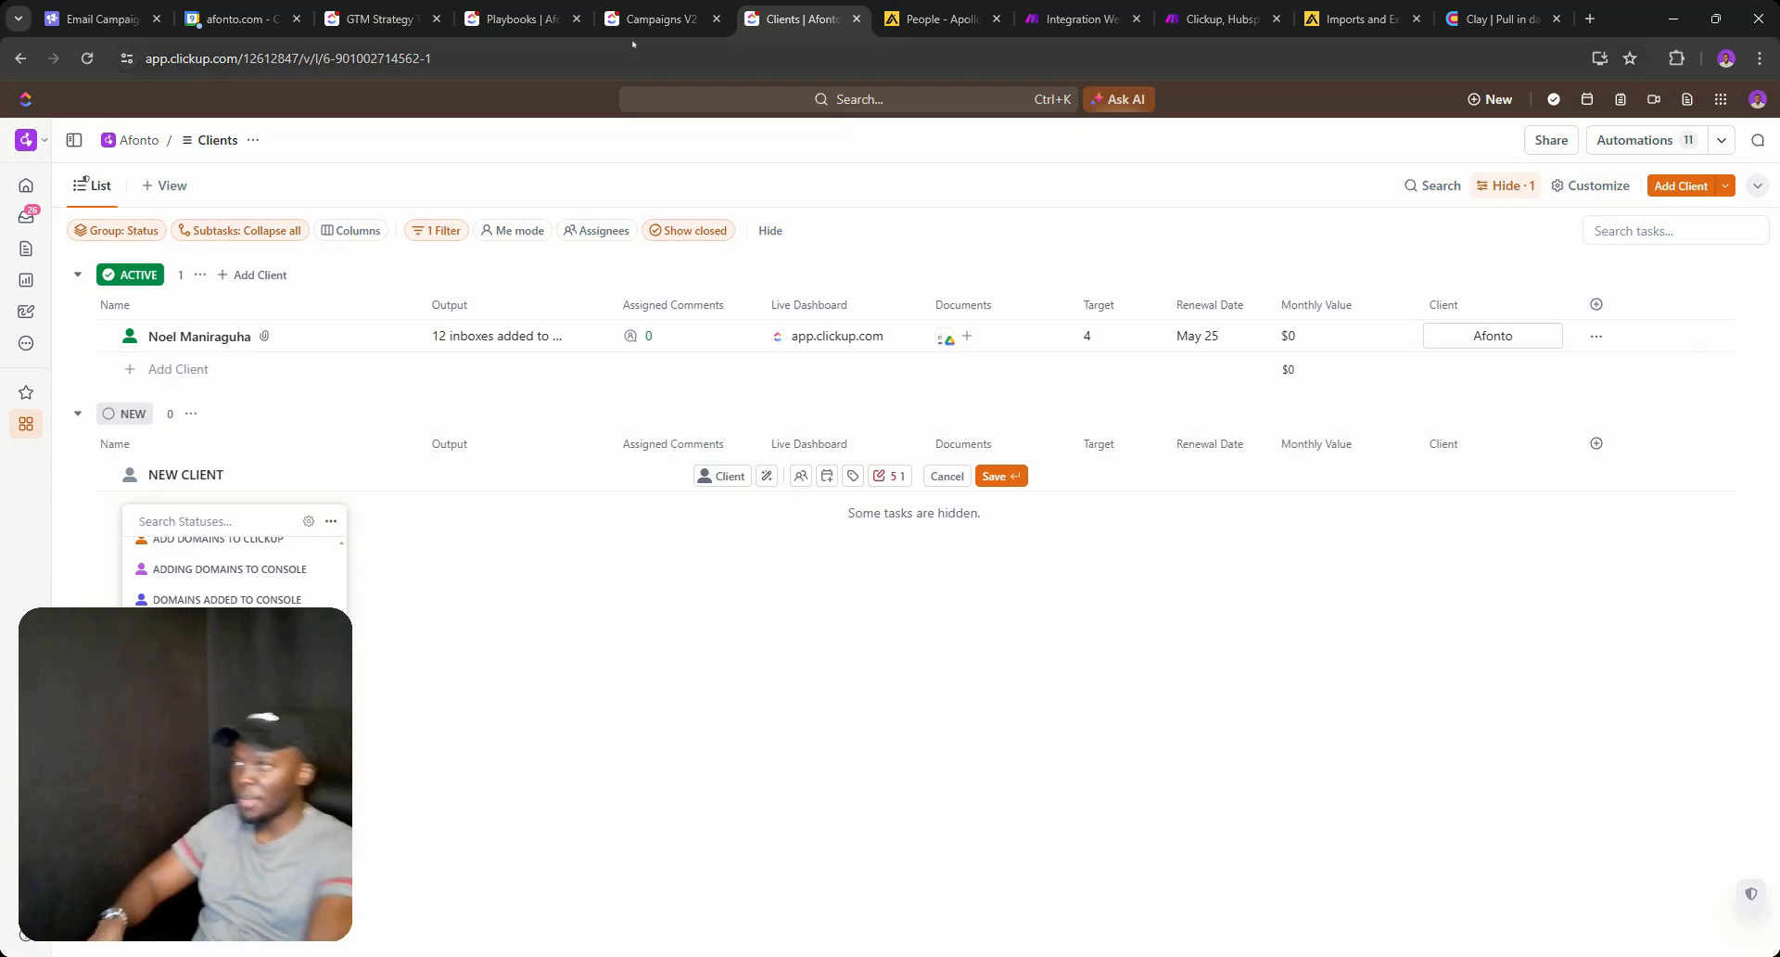
{"action": "left_click", "coordinate": [629, 3]}
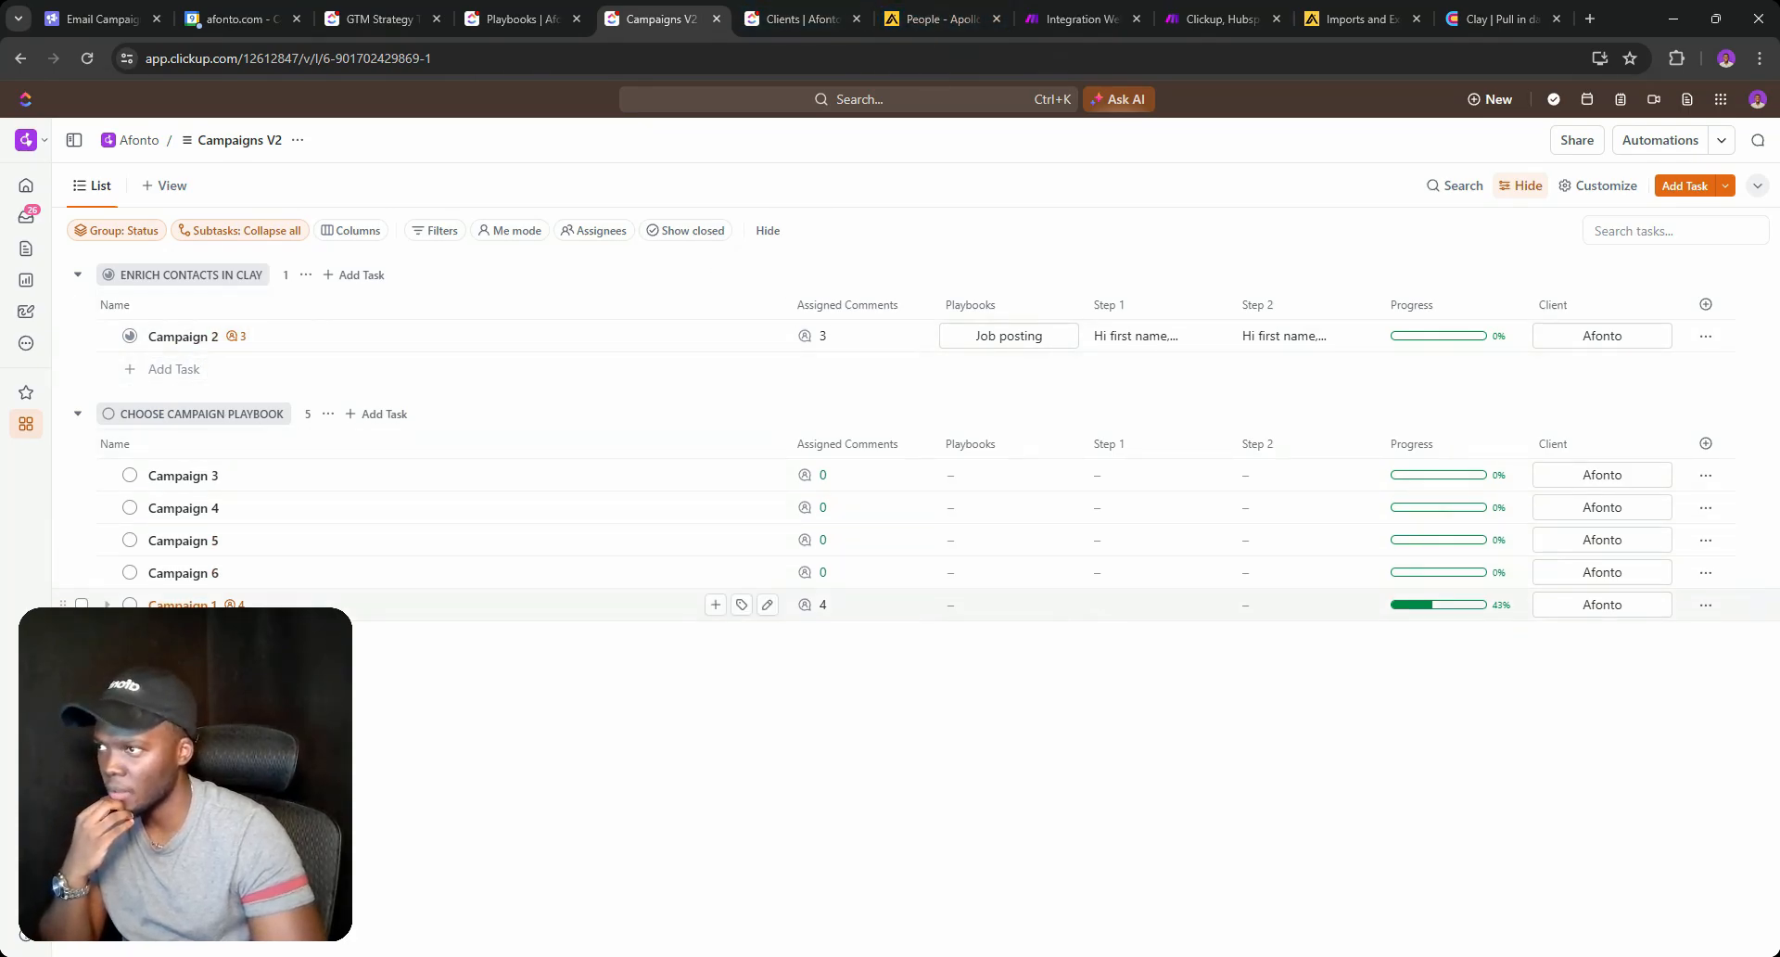
{"action": "left_click", "coordinate": [1080, 18]}
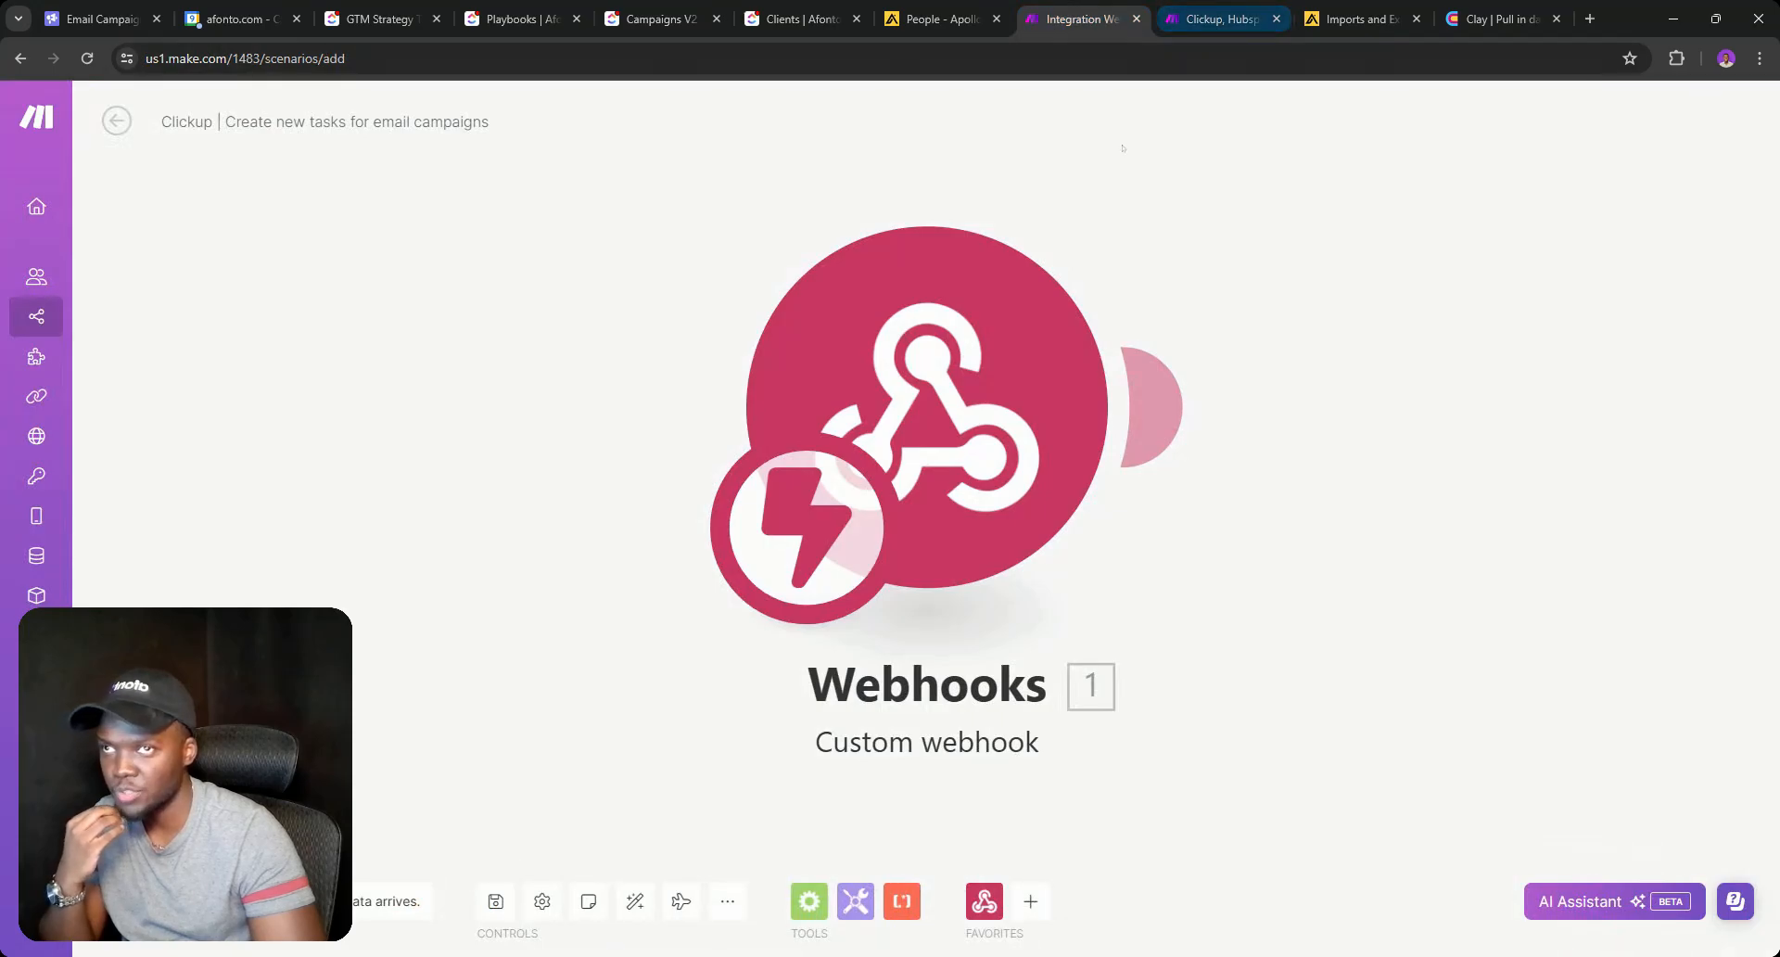
Add a ClickUp 'Create a Task' module after the custom webhook.
{"action": "left_click", "coordinate": [1152, 406]}
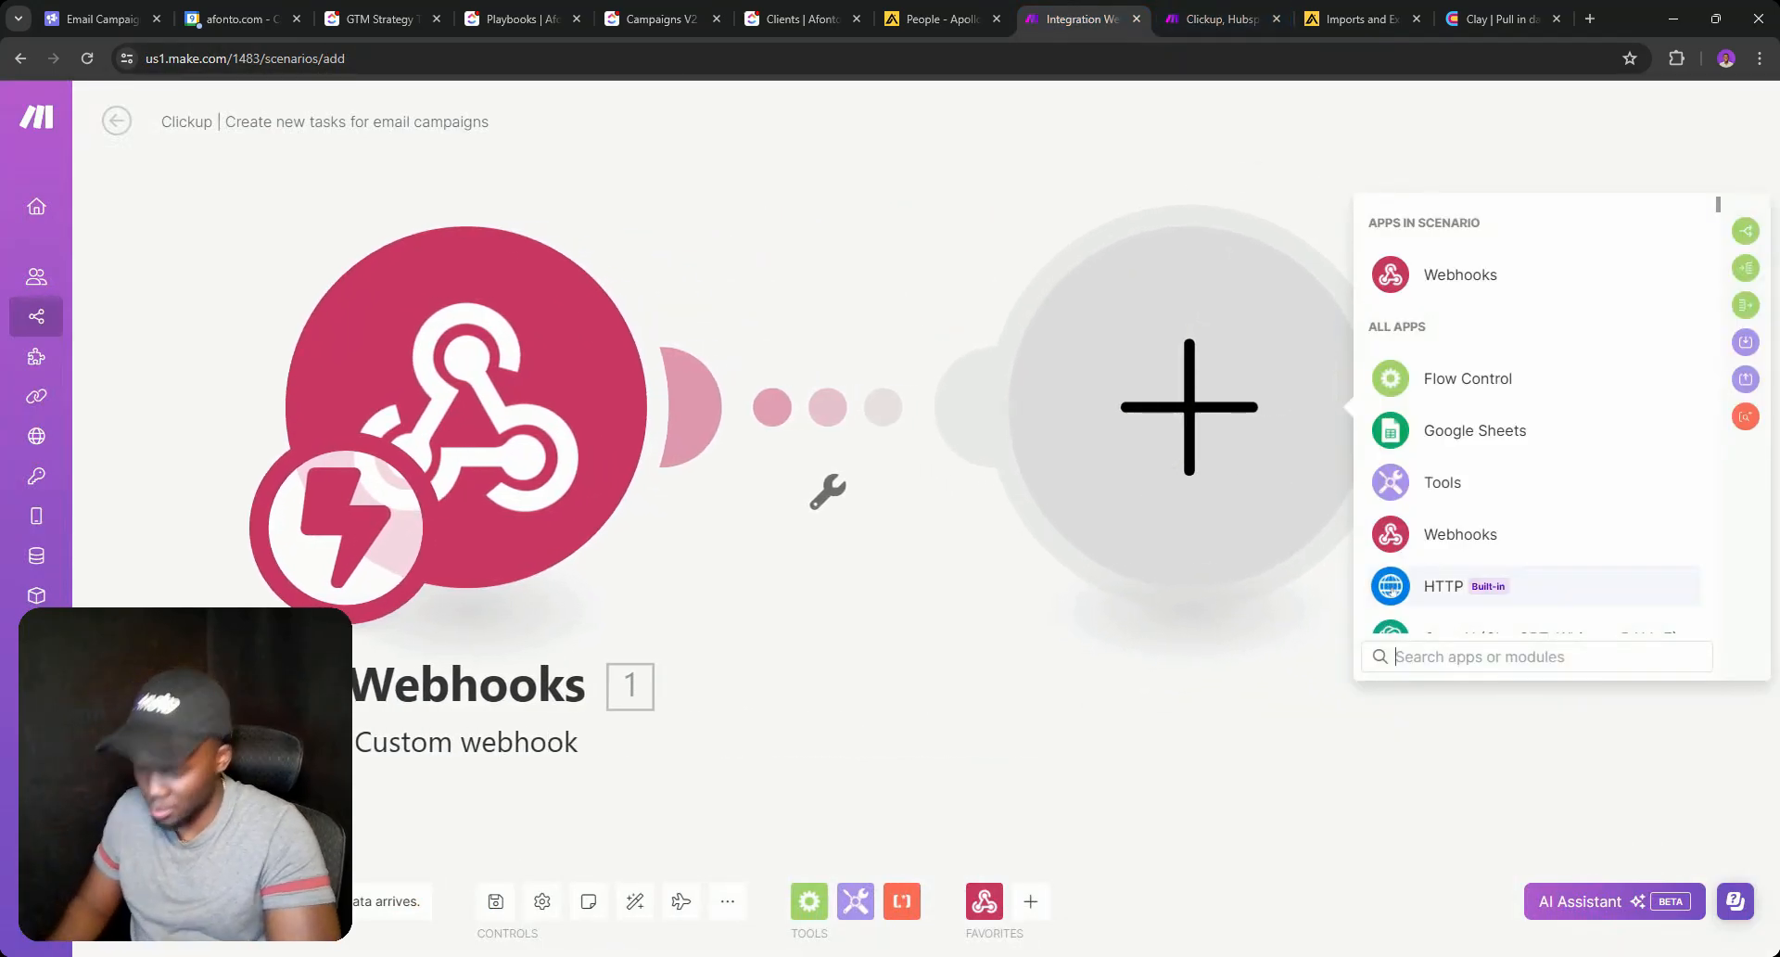
{"action": "type", "text": "Cl"}
{"action": "type", "text": "i"}
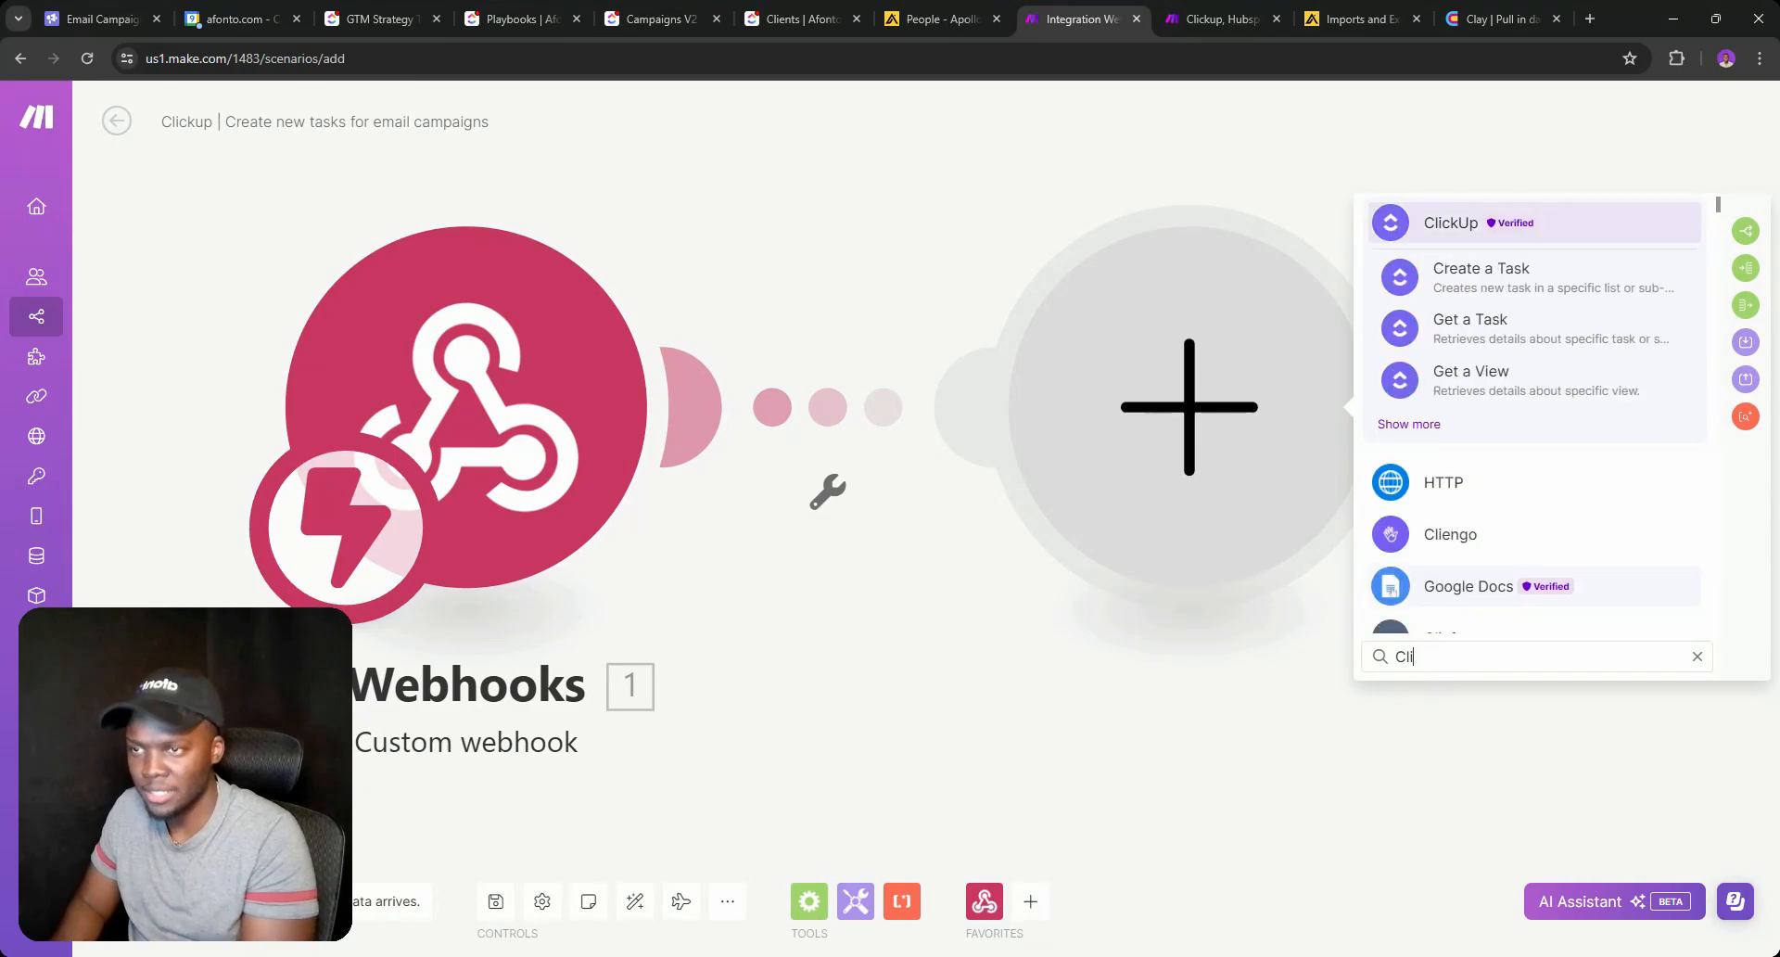
{"action": "left_click", "coordinate": [1409, 423]}
{"action": "scroll", "coordinate": [1499, 461], "scroll_direction": "down", "scroll_amount": 3}
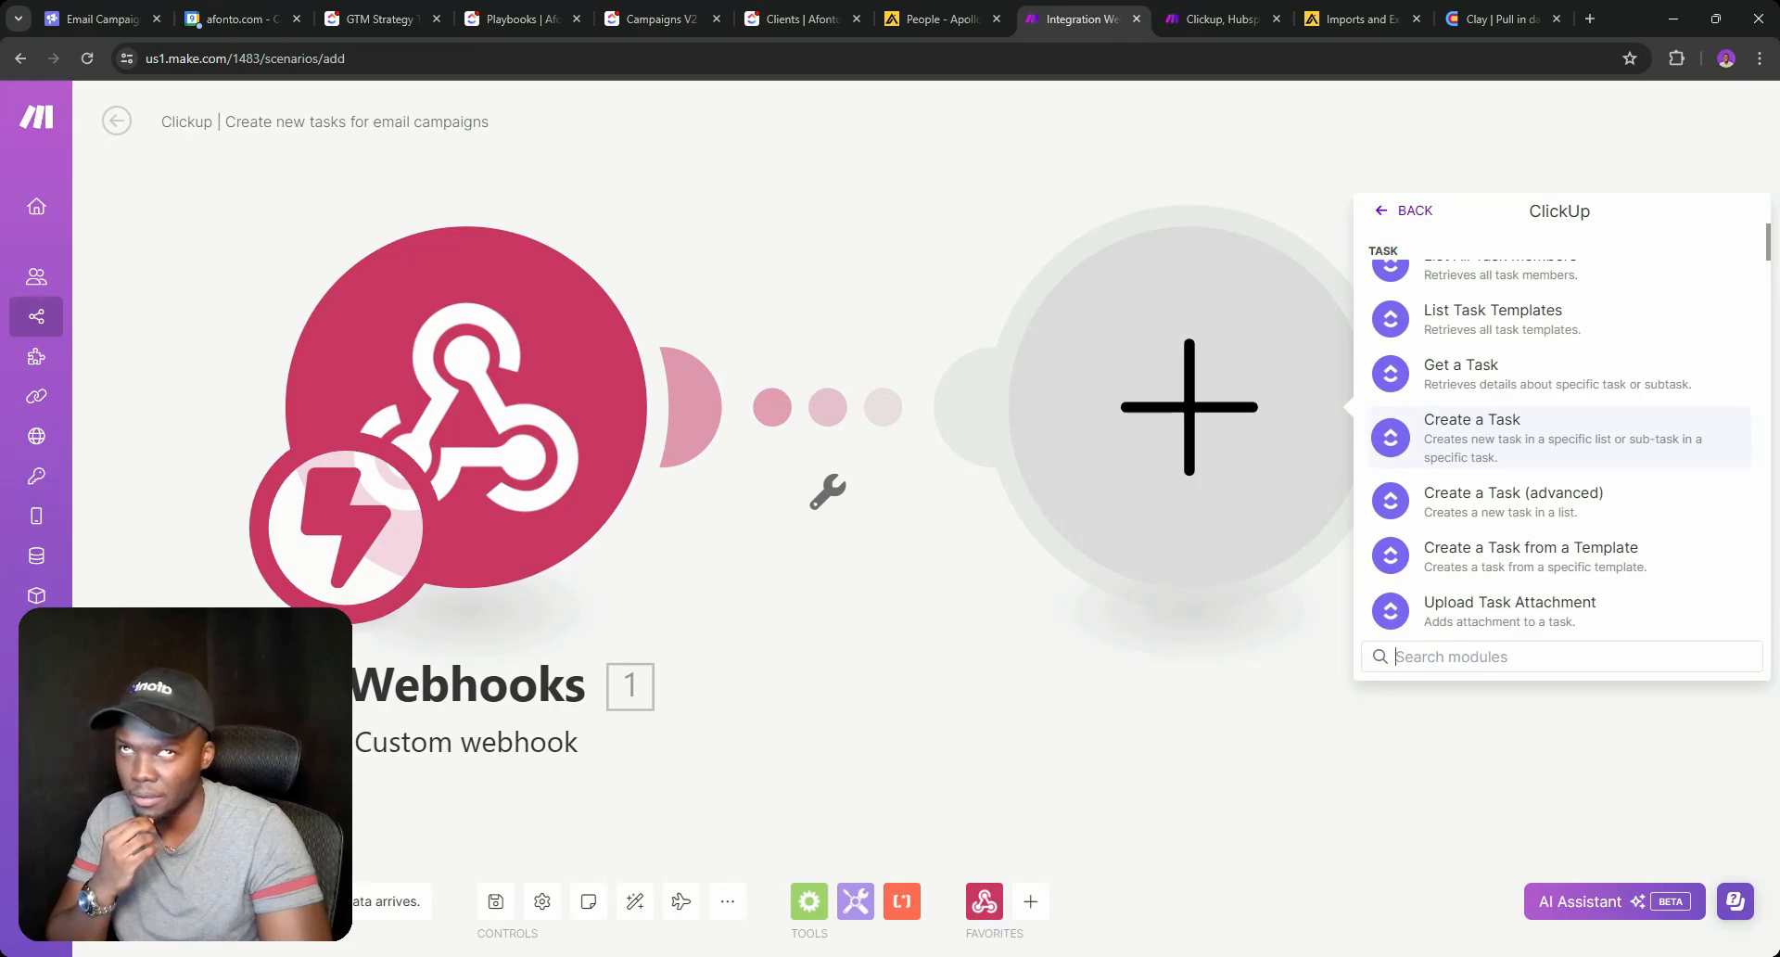
{"action": "left_click", "coordinate": [1499, 440]}
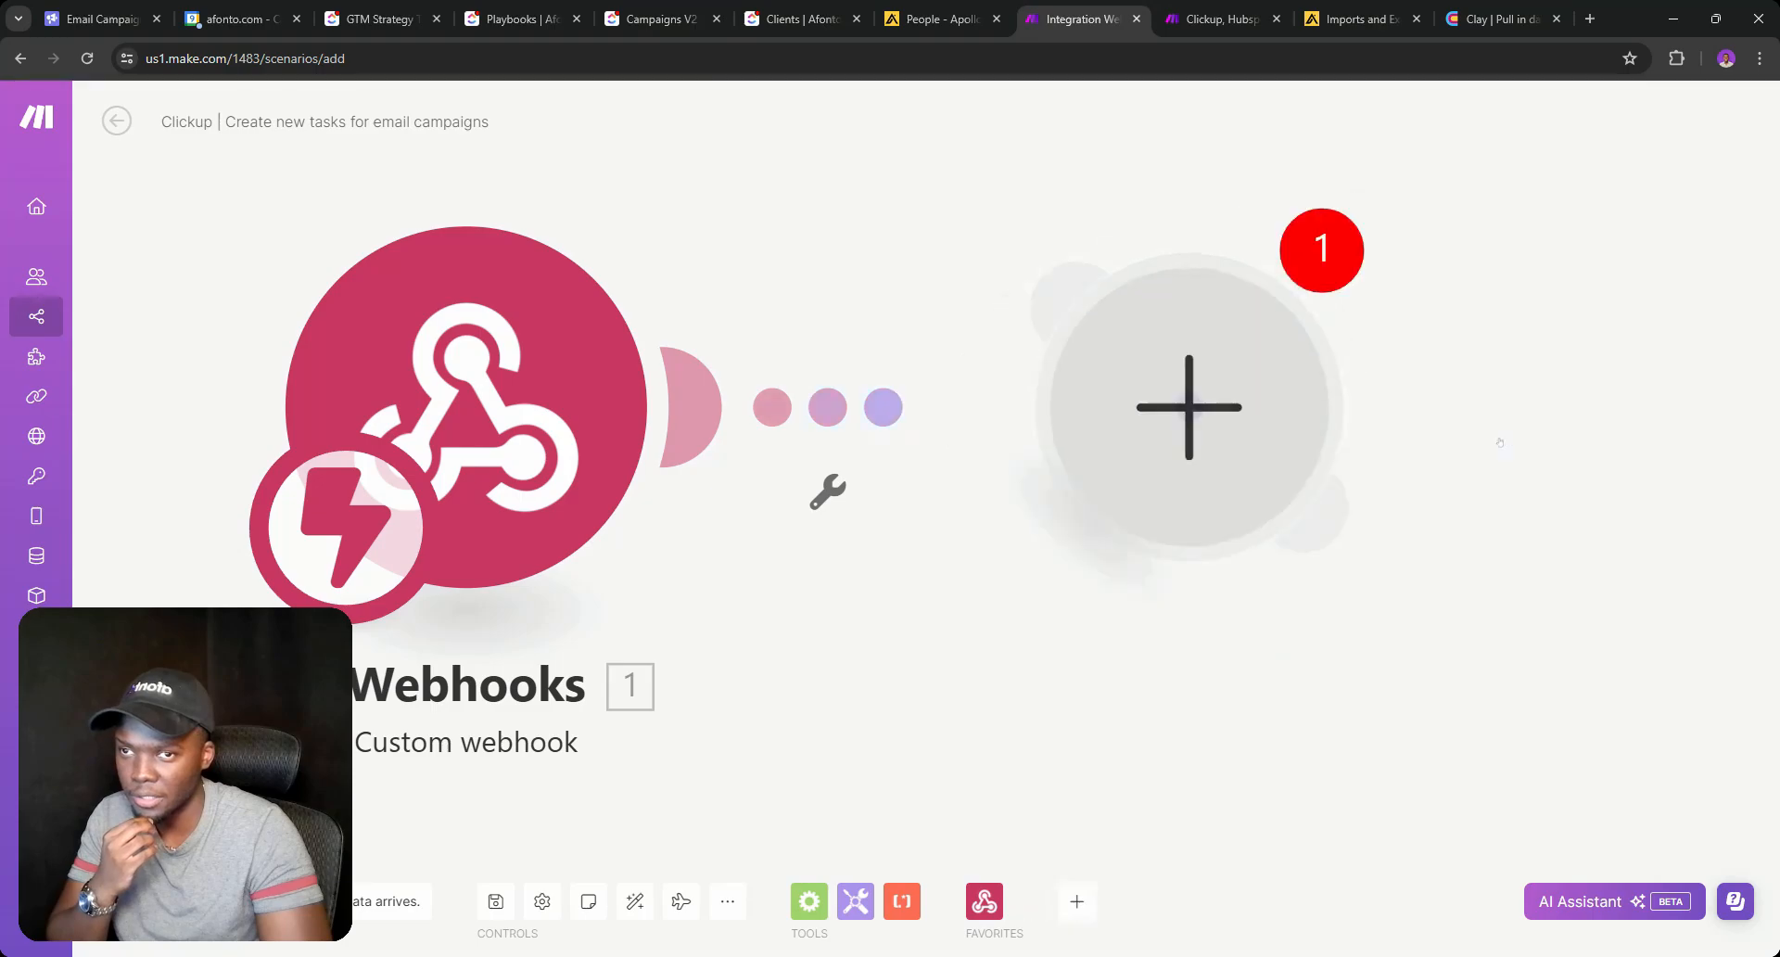
{"action": "left_click", "coordinate": [869, 595]}
{"action": "left_click", "coordinate": [1047, 450]}
{"action": "left_click", "coordinate": [885, 575]}
{"action": "scroll", "coordinate": [862, 624], "scroll_direction": "down", "scroll_amount": 3}
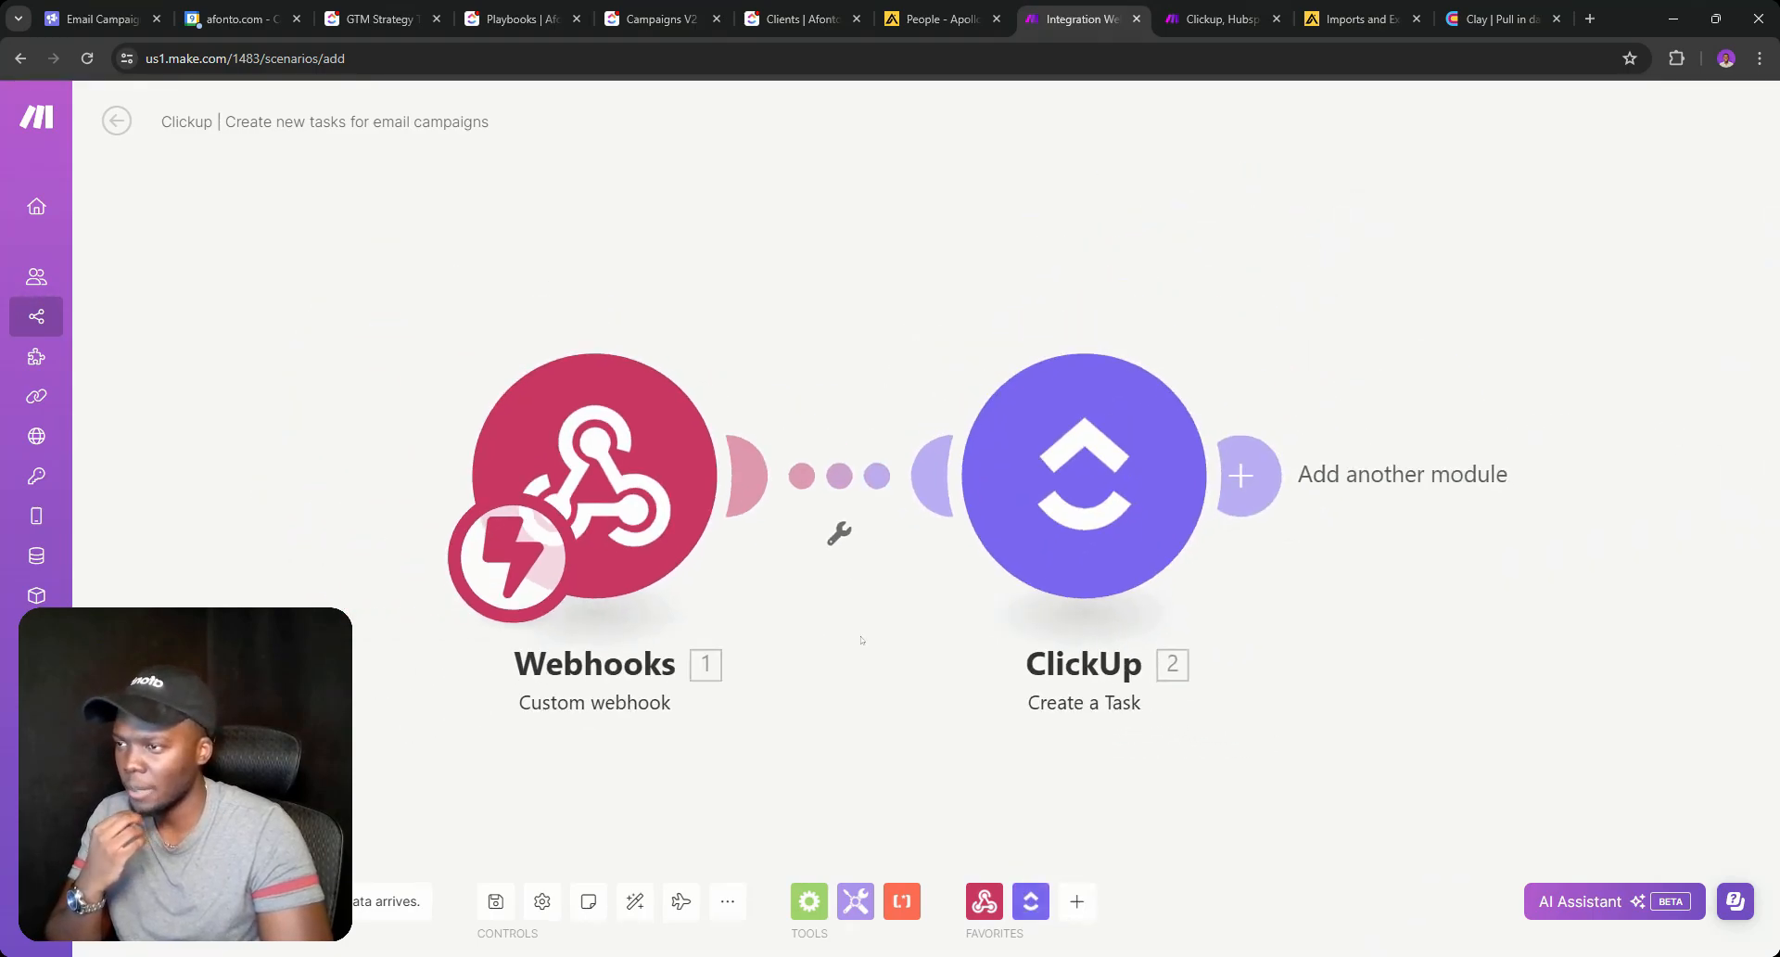
{"action": "scroll", "coordinate": [860, 640], "scroll_direction": "down", "scroll_amount": 2}
Insert a router between the webhook and ClickUp and give it a second route.
{"action": "left_click", "coordinate": [864, 575]}
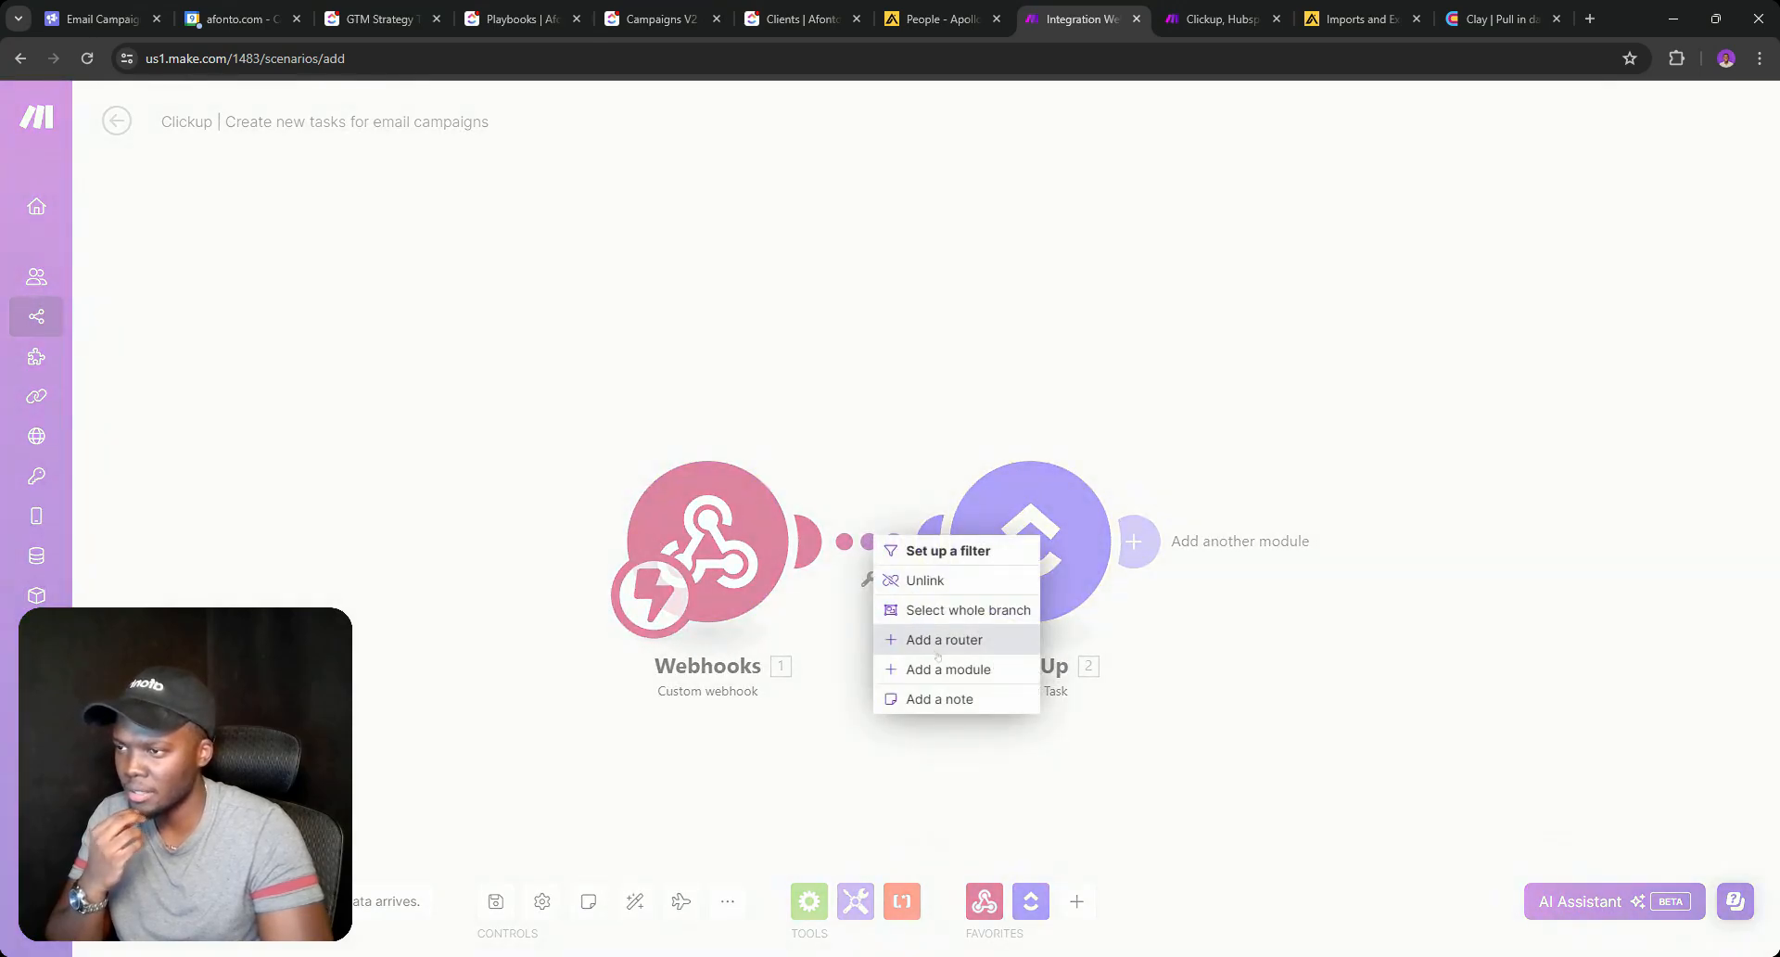
{"action": "left_click", "coordinate": [943, 640]}
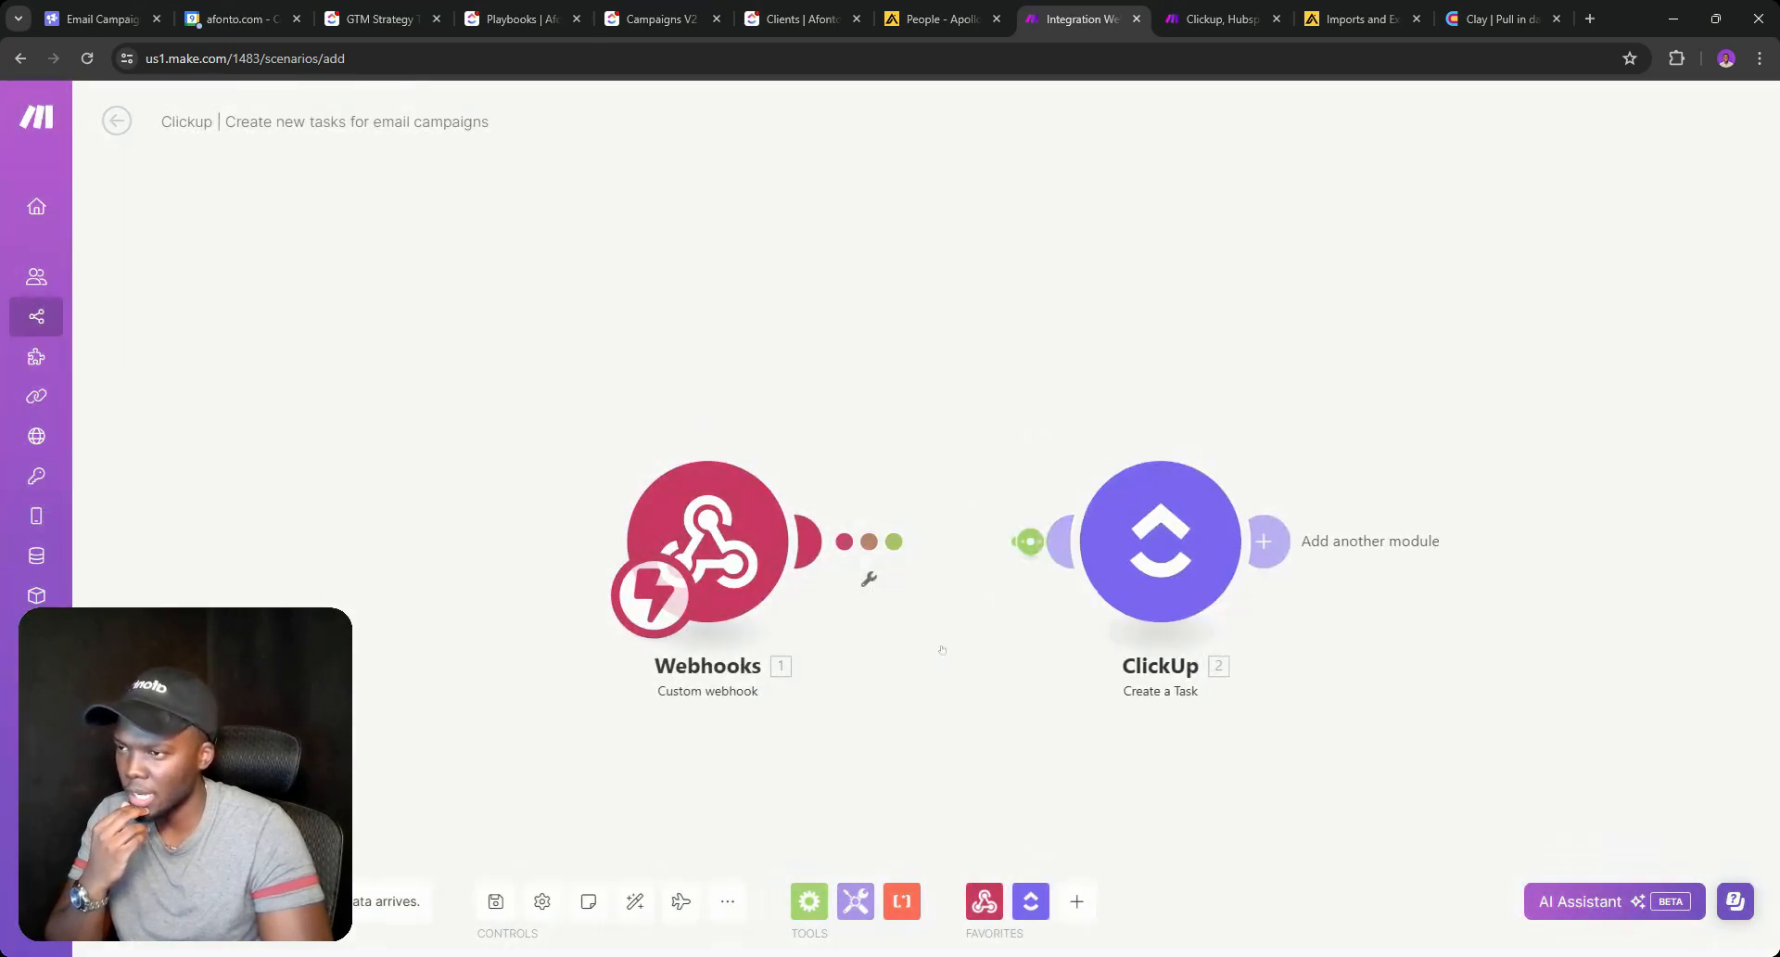
{"action": "left_click", "coordinate": [1032, 543]}
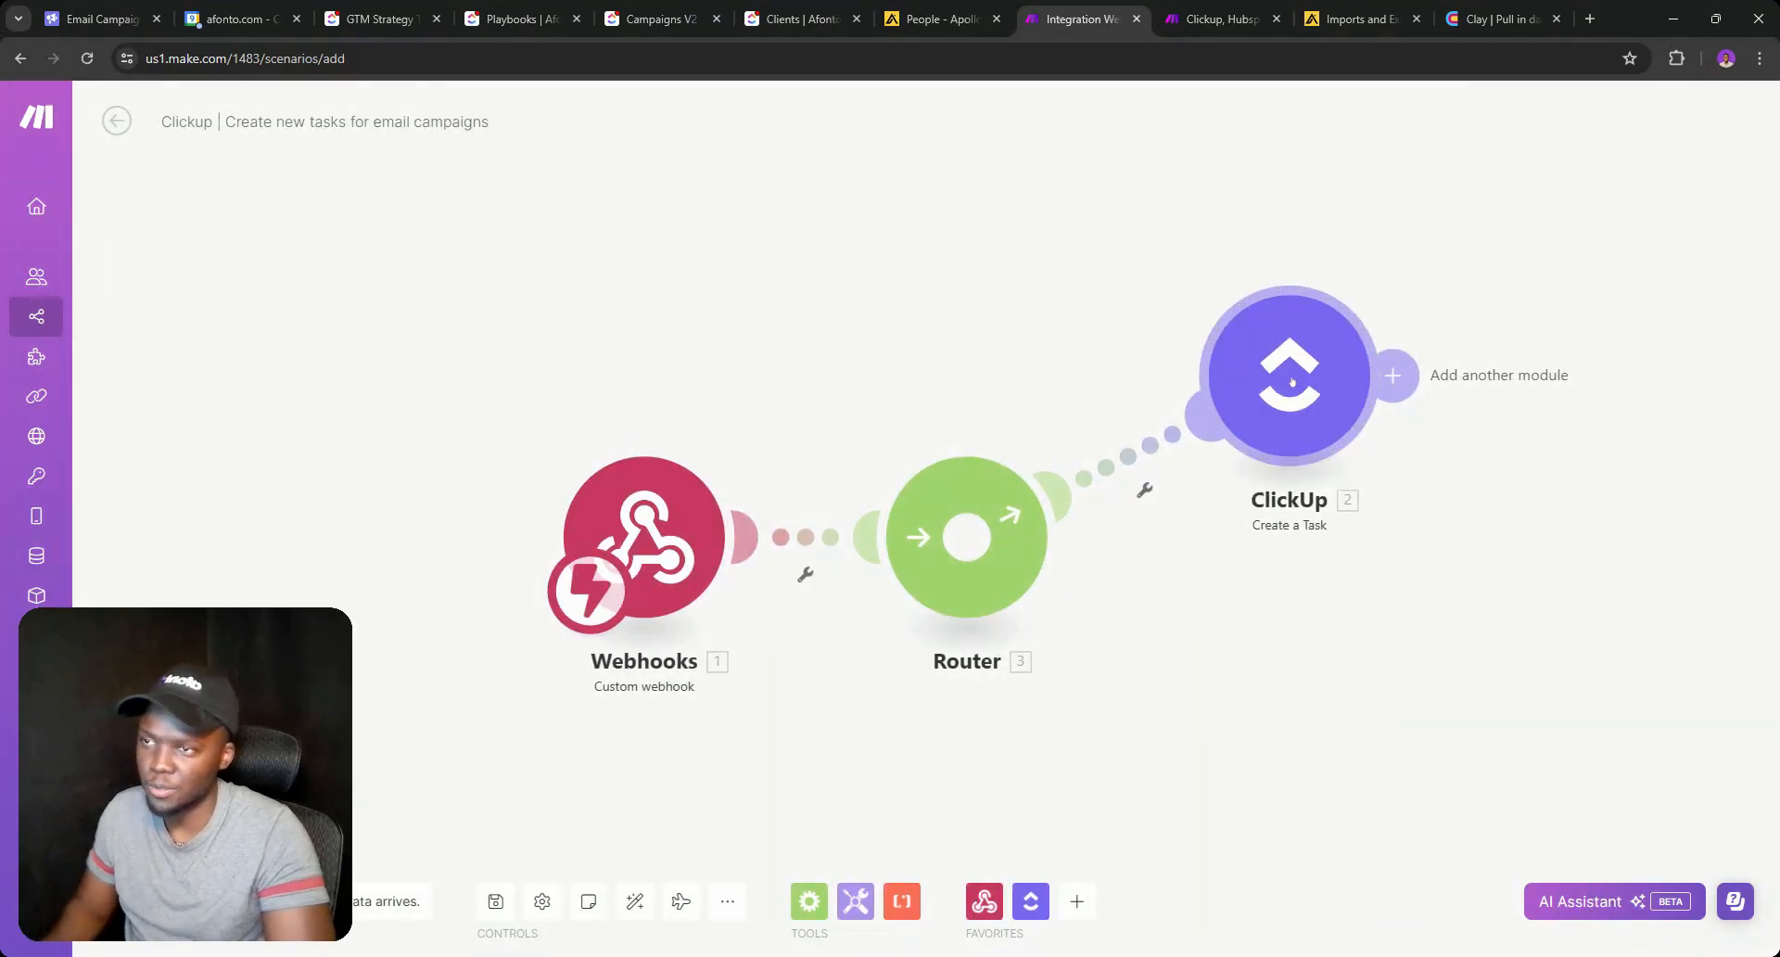
Delete the ClickUp modules so the router keeps two empty routes.
{"action": "right_click", "coordinate": [1297, 384]}
{"action": "right_click", "coordinate": [1298, 384]}
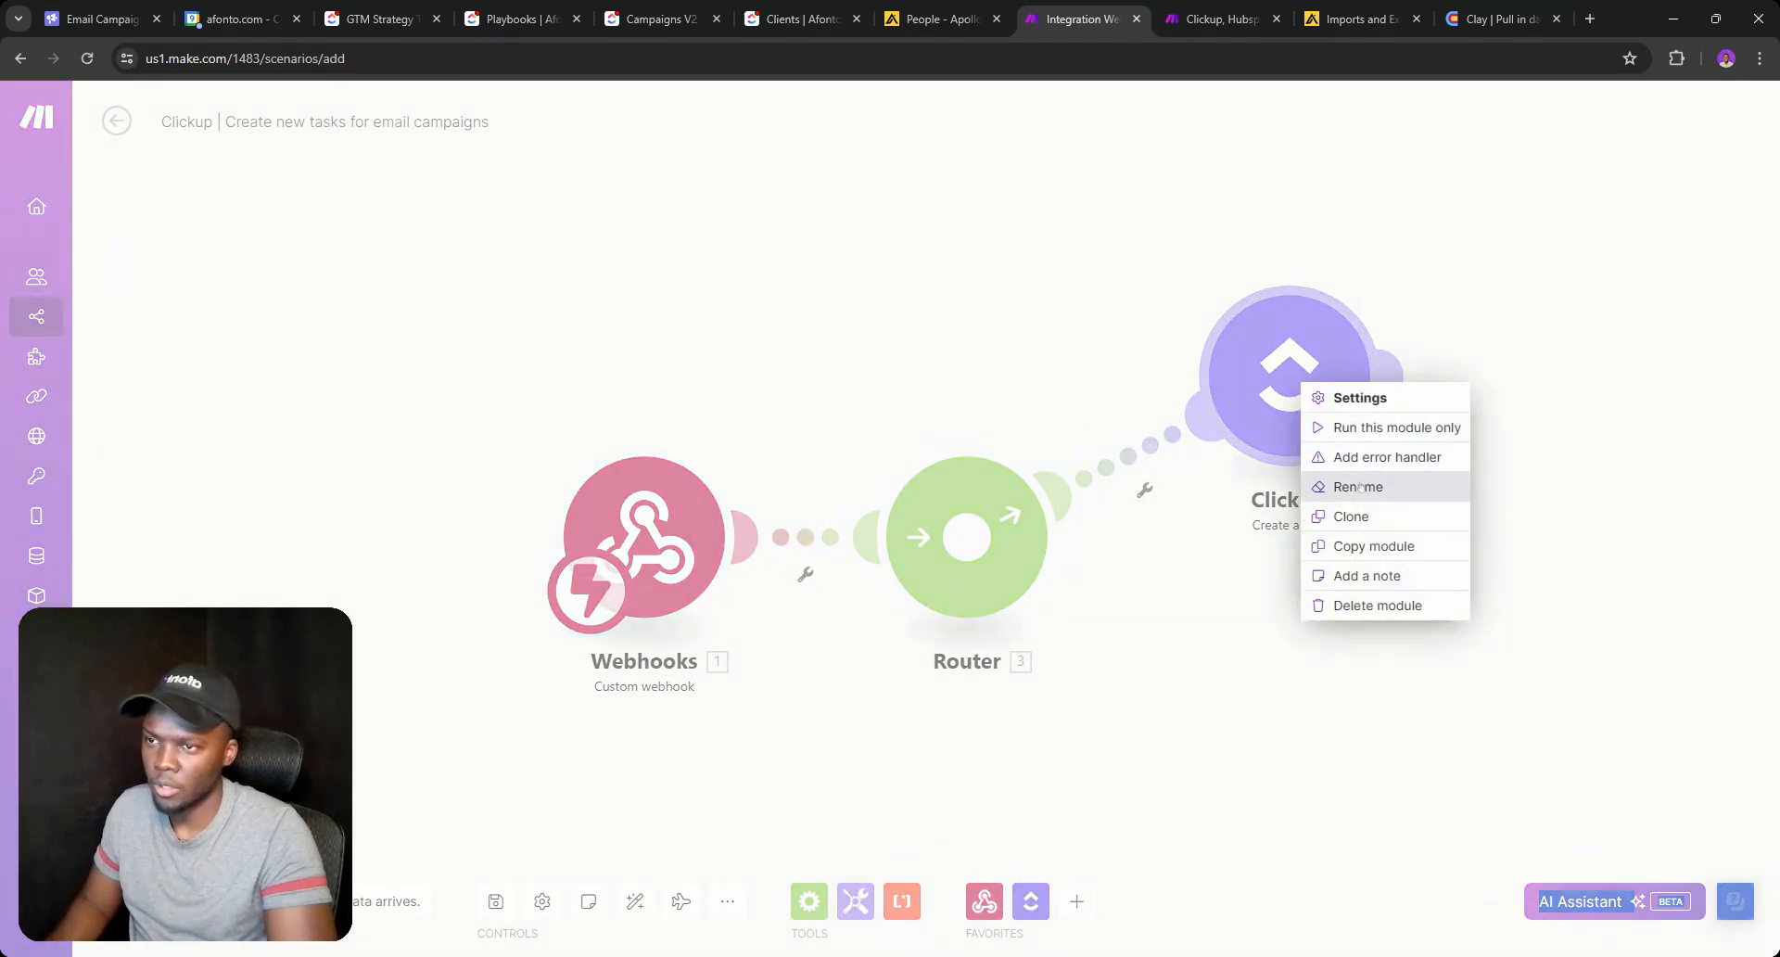
{"action": "left_click", "coordinate": [1348, 516]}
{"action": "right_click", "coordinate": [1367, 478]}
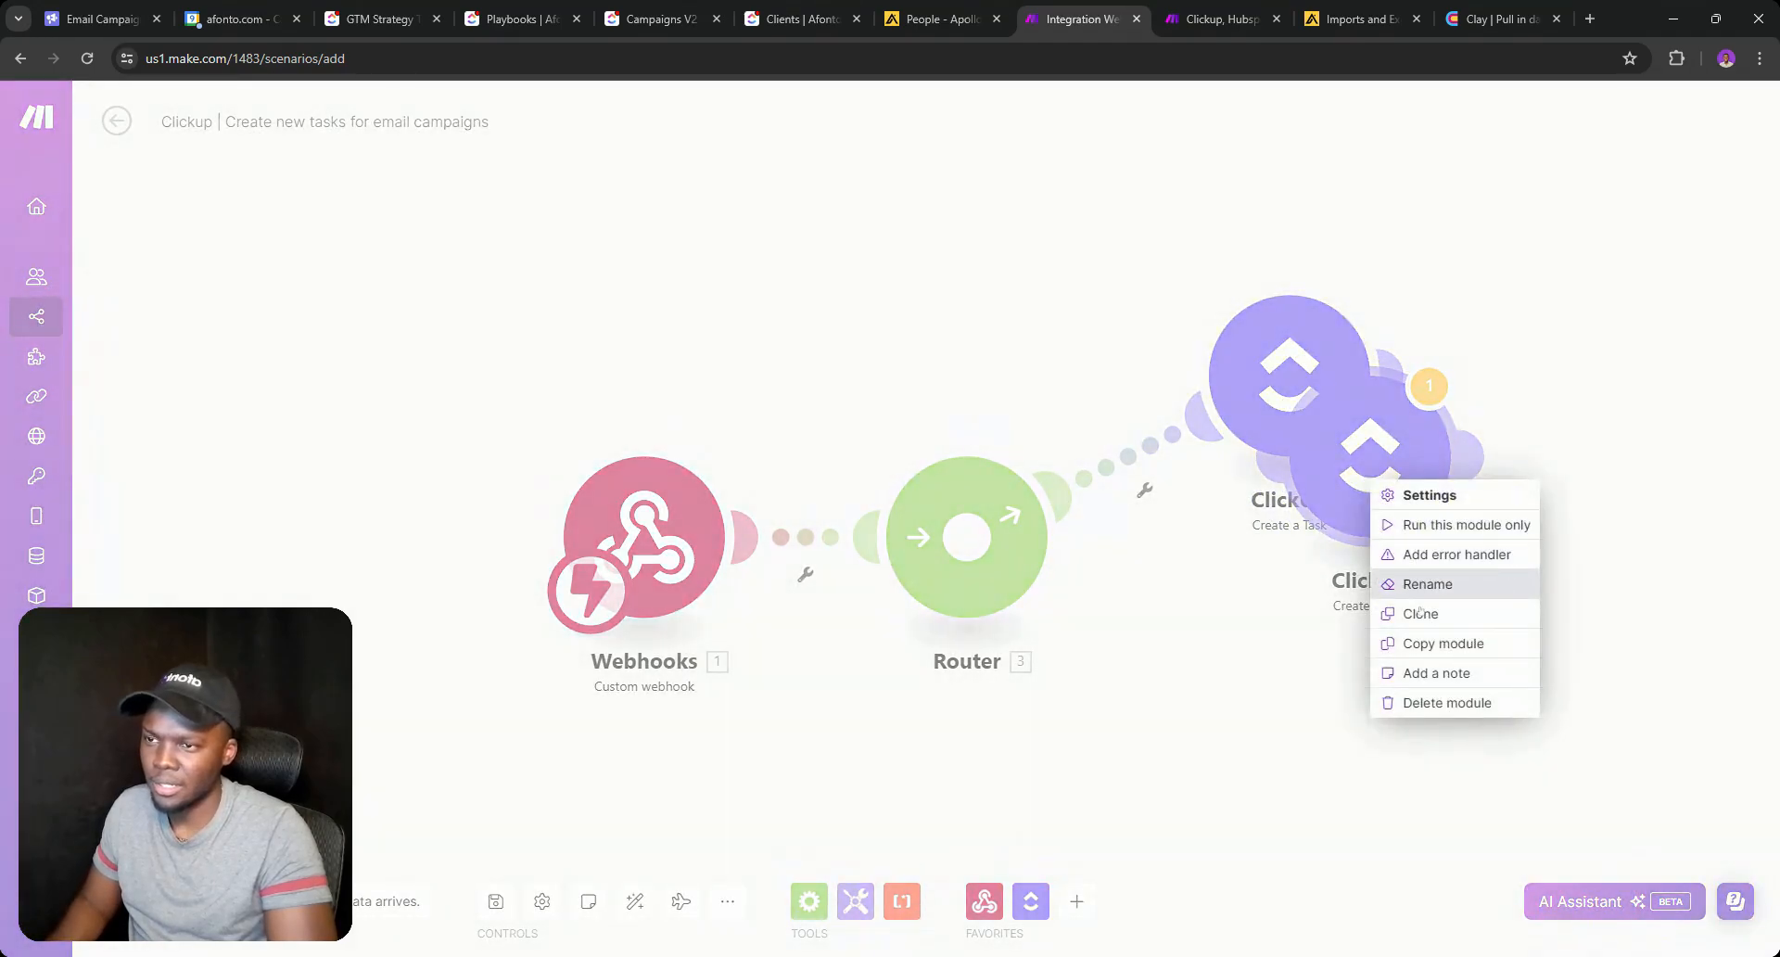
{"action": "left_click", "coordinate": [1413, 702]}
{"action": "left_click", "coordinate": [1240, 378]}
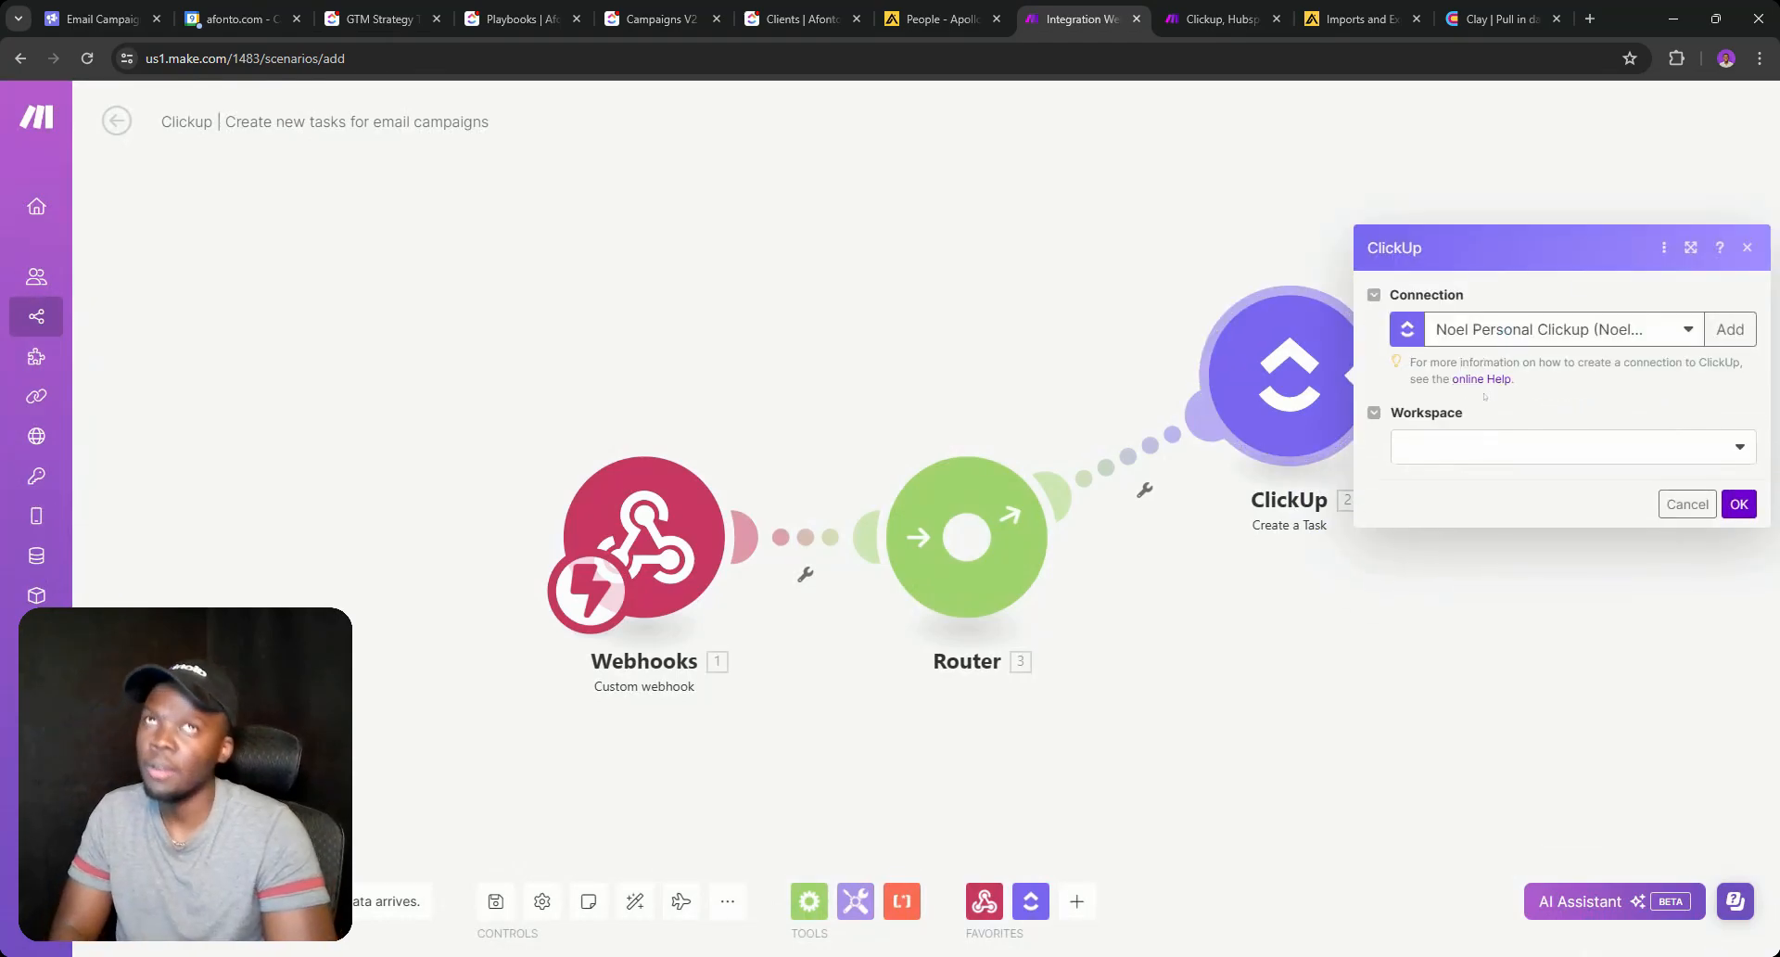
{"action": "right_click", "coordinate": [1317, 380]}
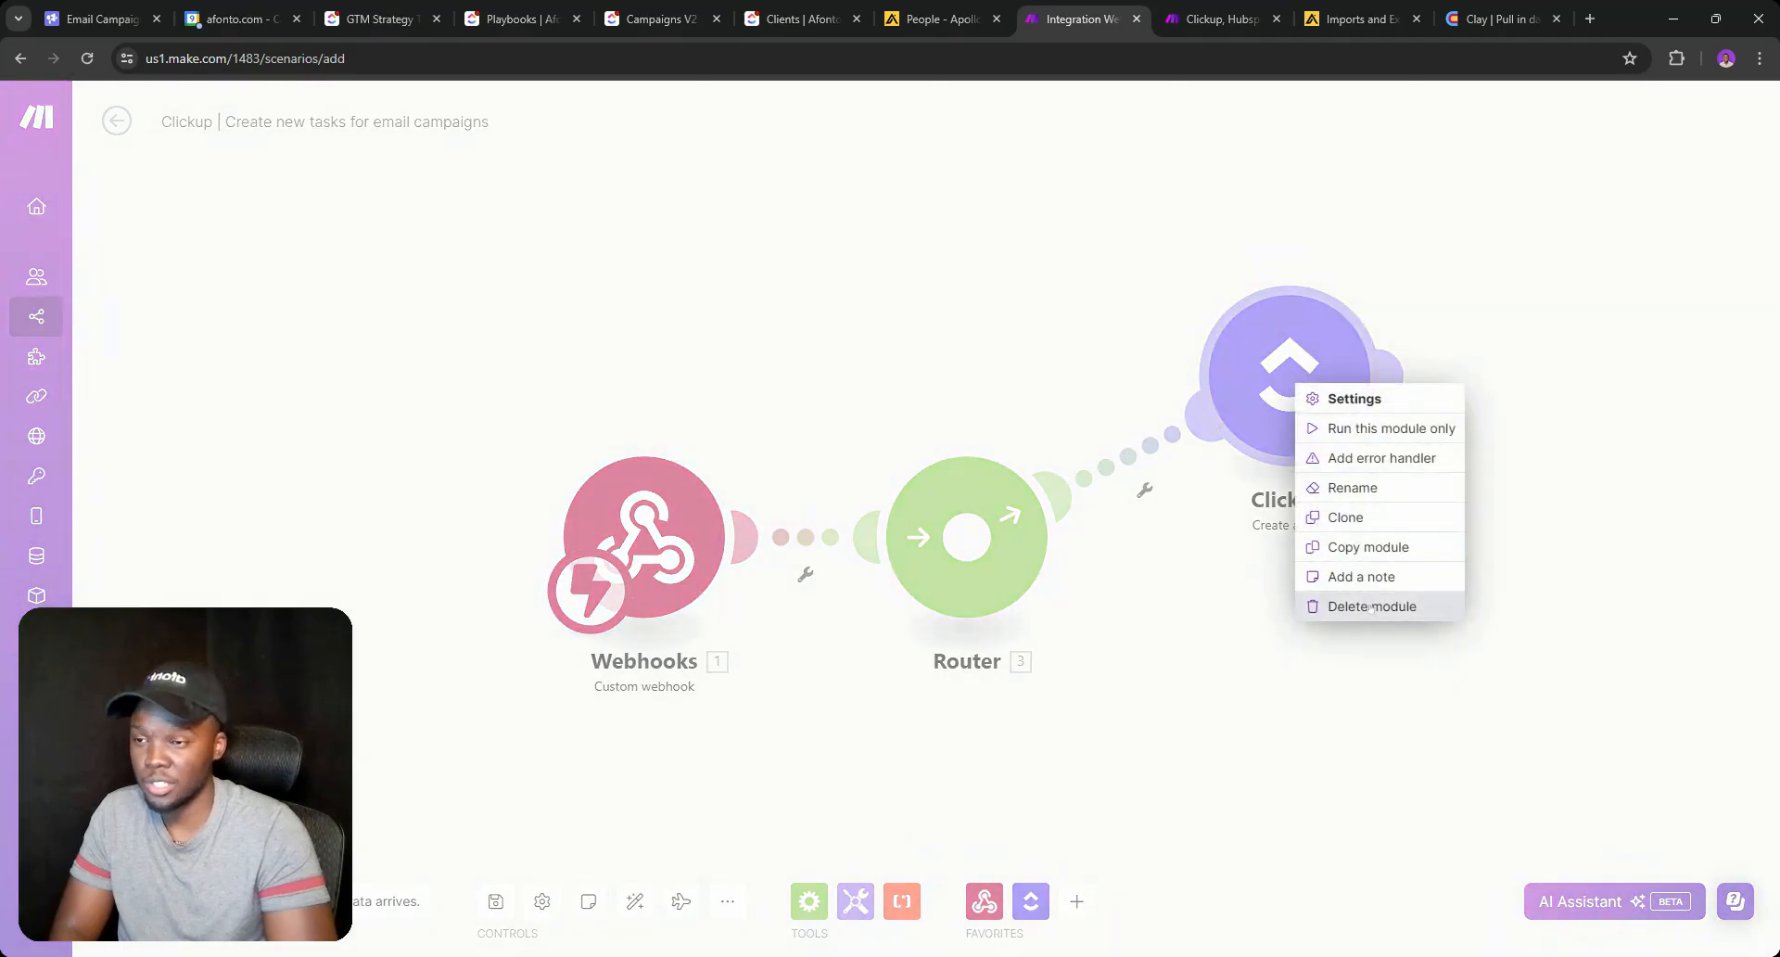
{"action": "left_click", "coordinate": [1358, 606]}
{"action": "left_click", "coordinate": [1020, 581]}
Put a ClickUp 'Create a Task' module on the router's upper empty route.
{"action": "left_click", "coordinate": [1289, 376]}
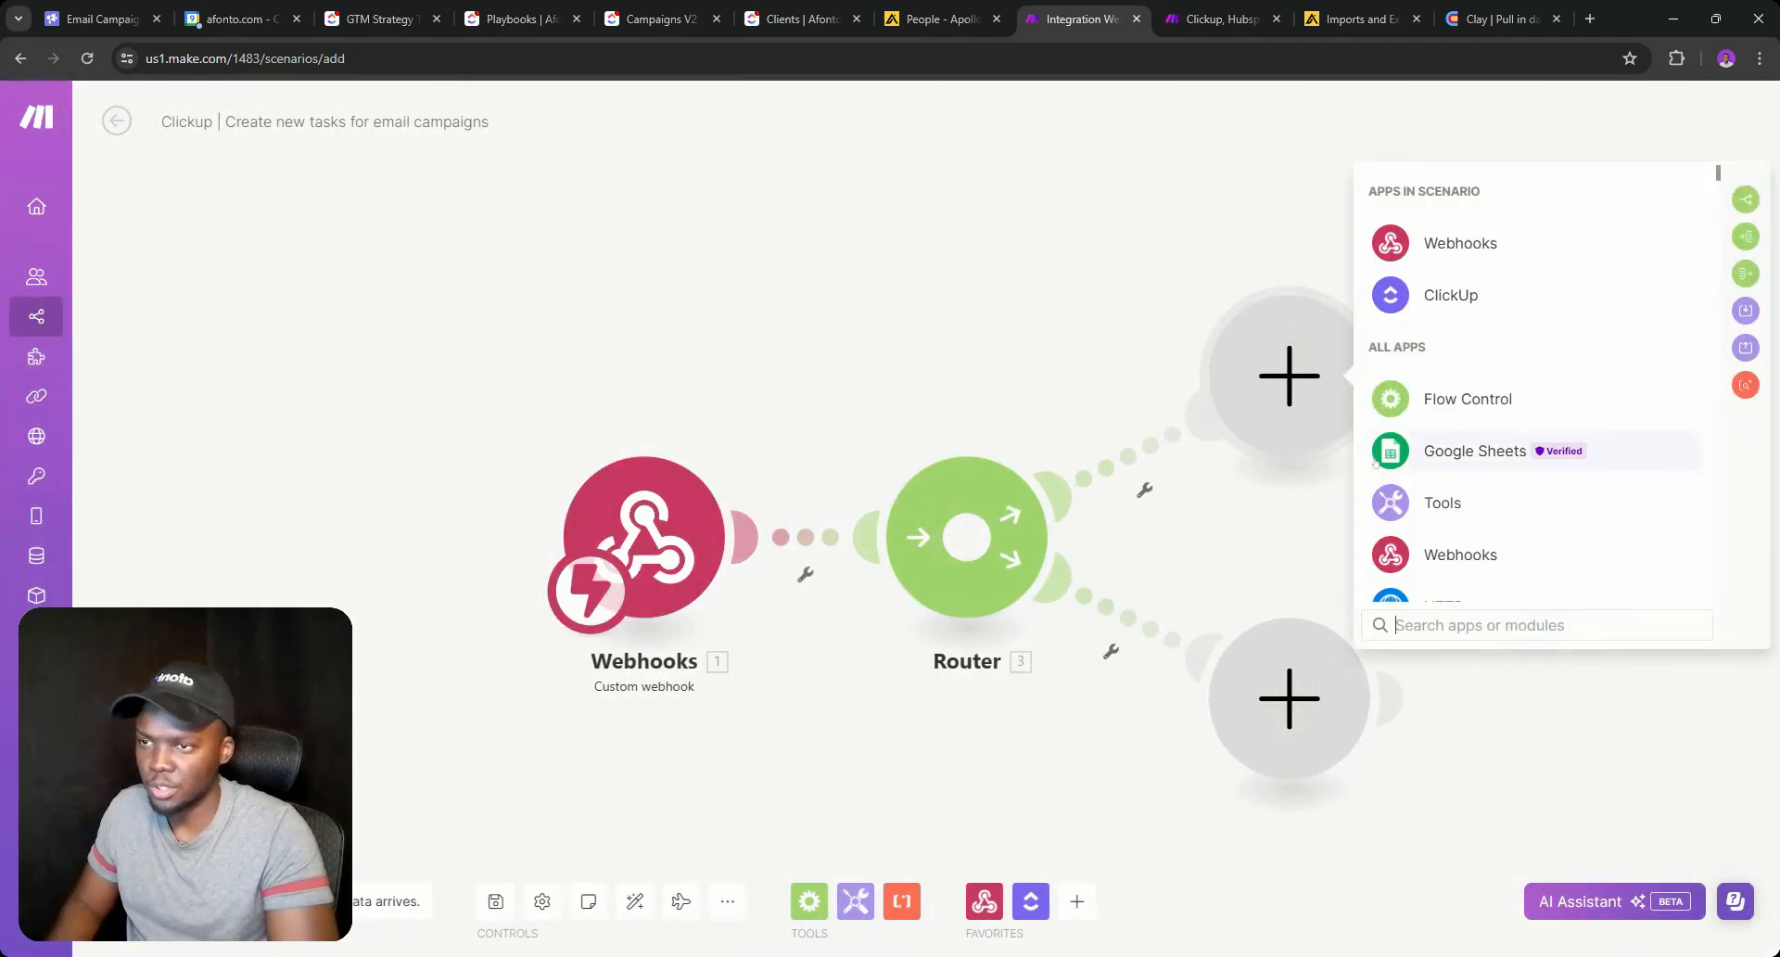
{"action": "type", "text": "clicku"}
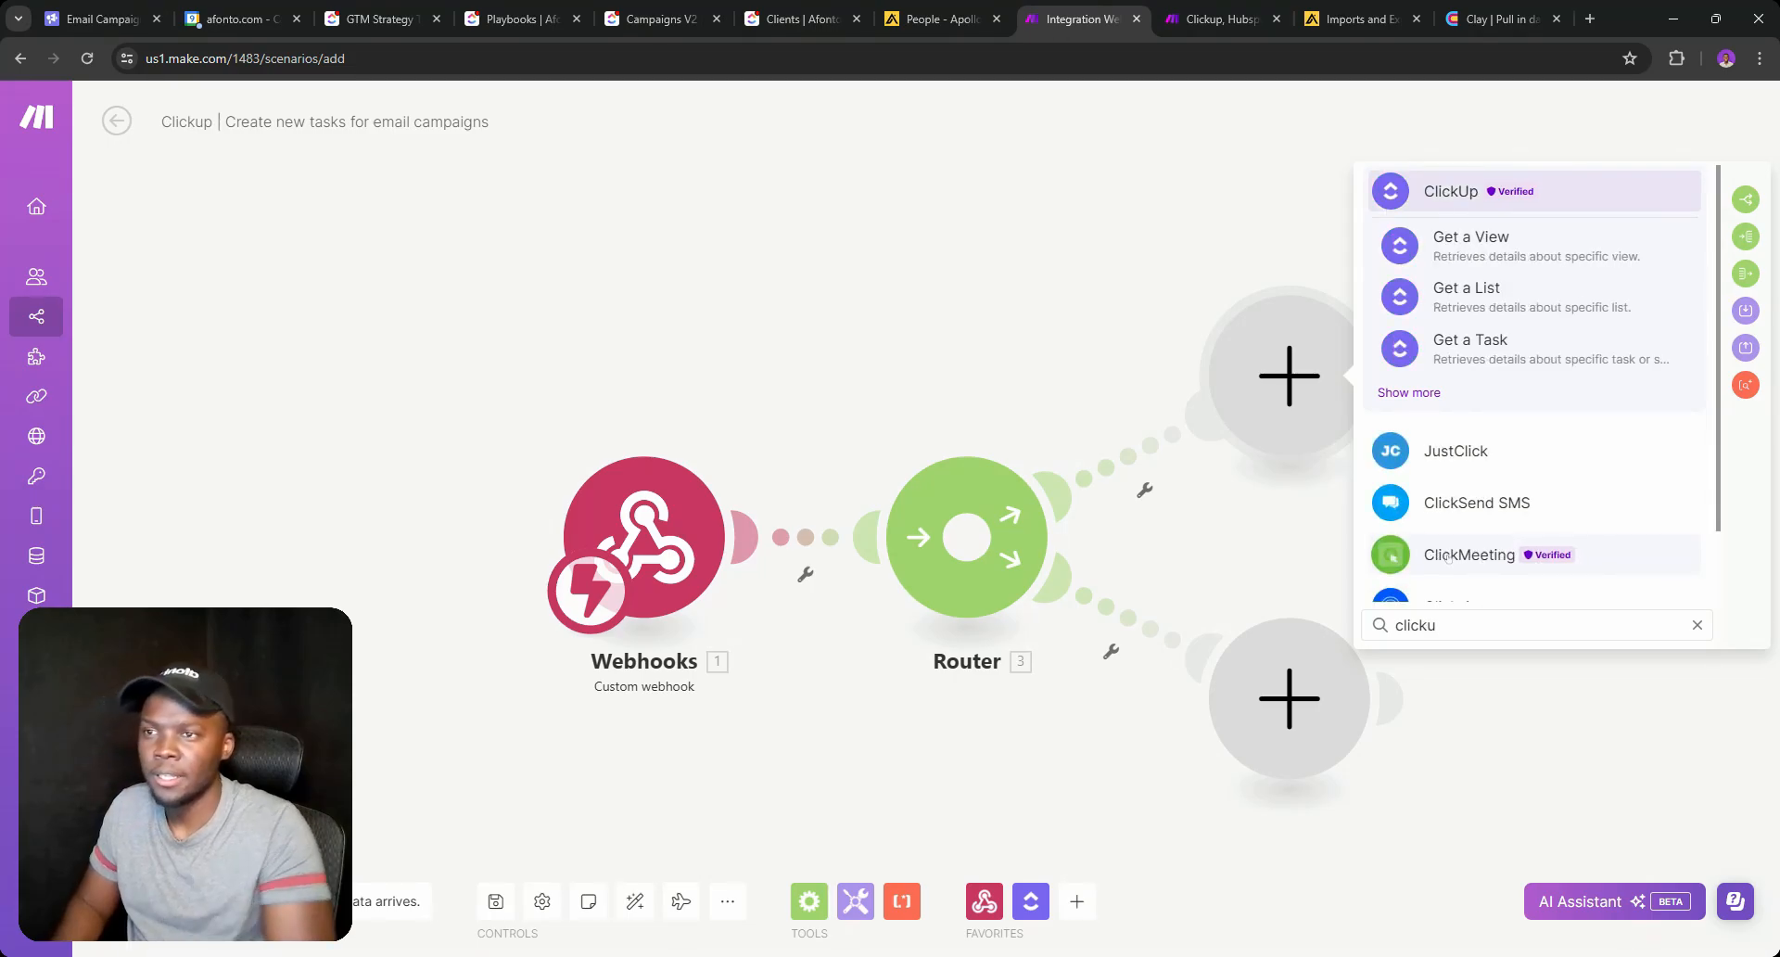
{"action": "left_click", "coordinate": [1408, 392]}
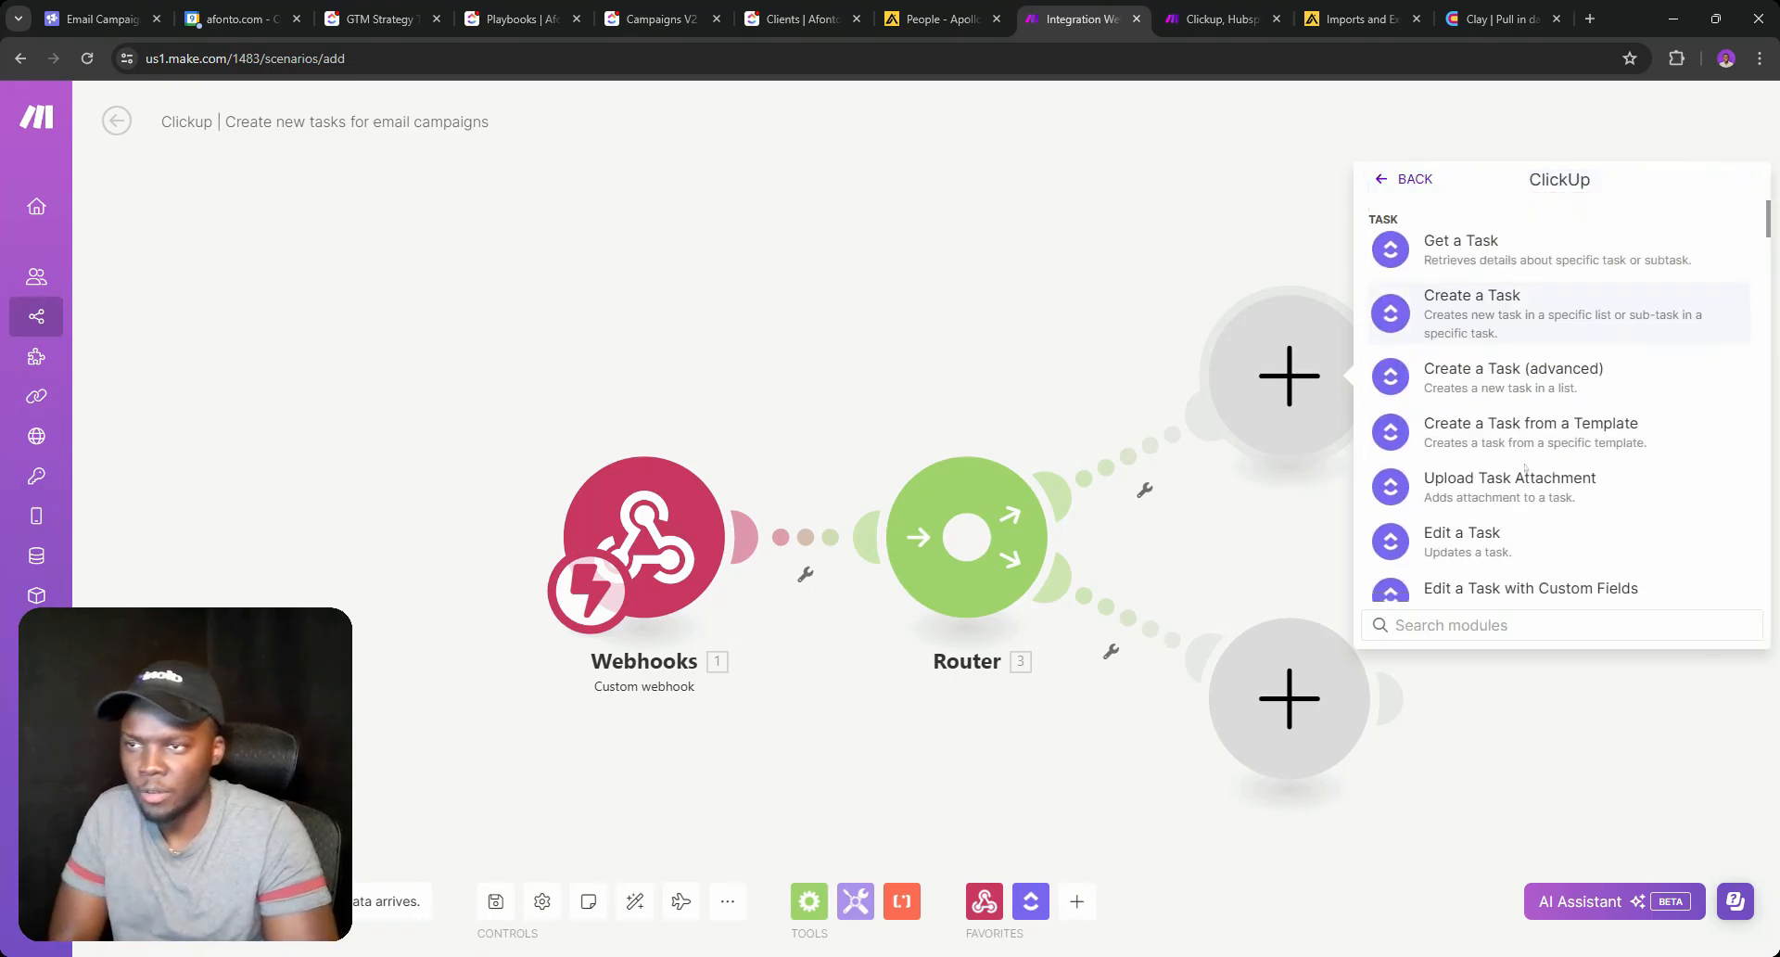
{"action": "scroll", "coordinate": [1494, 471], "scroll_direction": "down", "scroll_amount": 2}
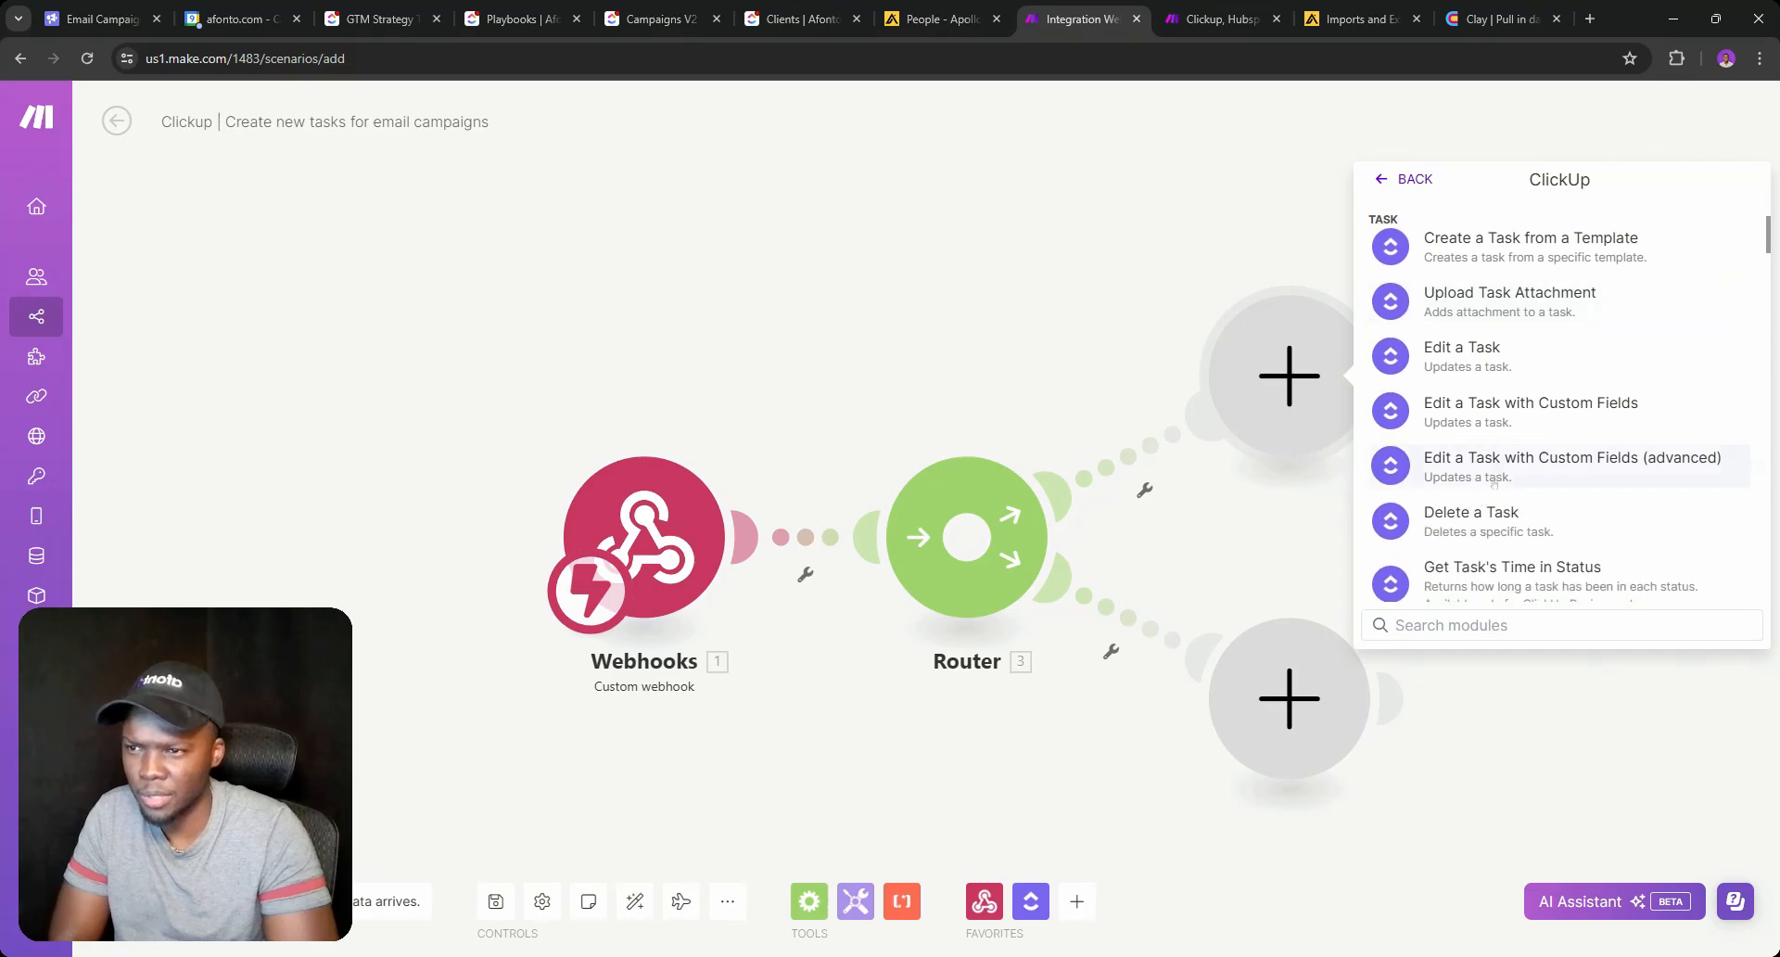
{"action": "scroll", "coordinate": [1493, 482], "scroll_direction": "up", "scroll_amount": 3}
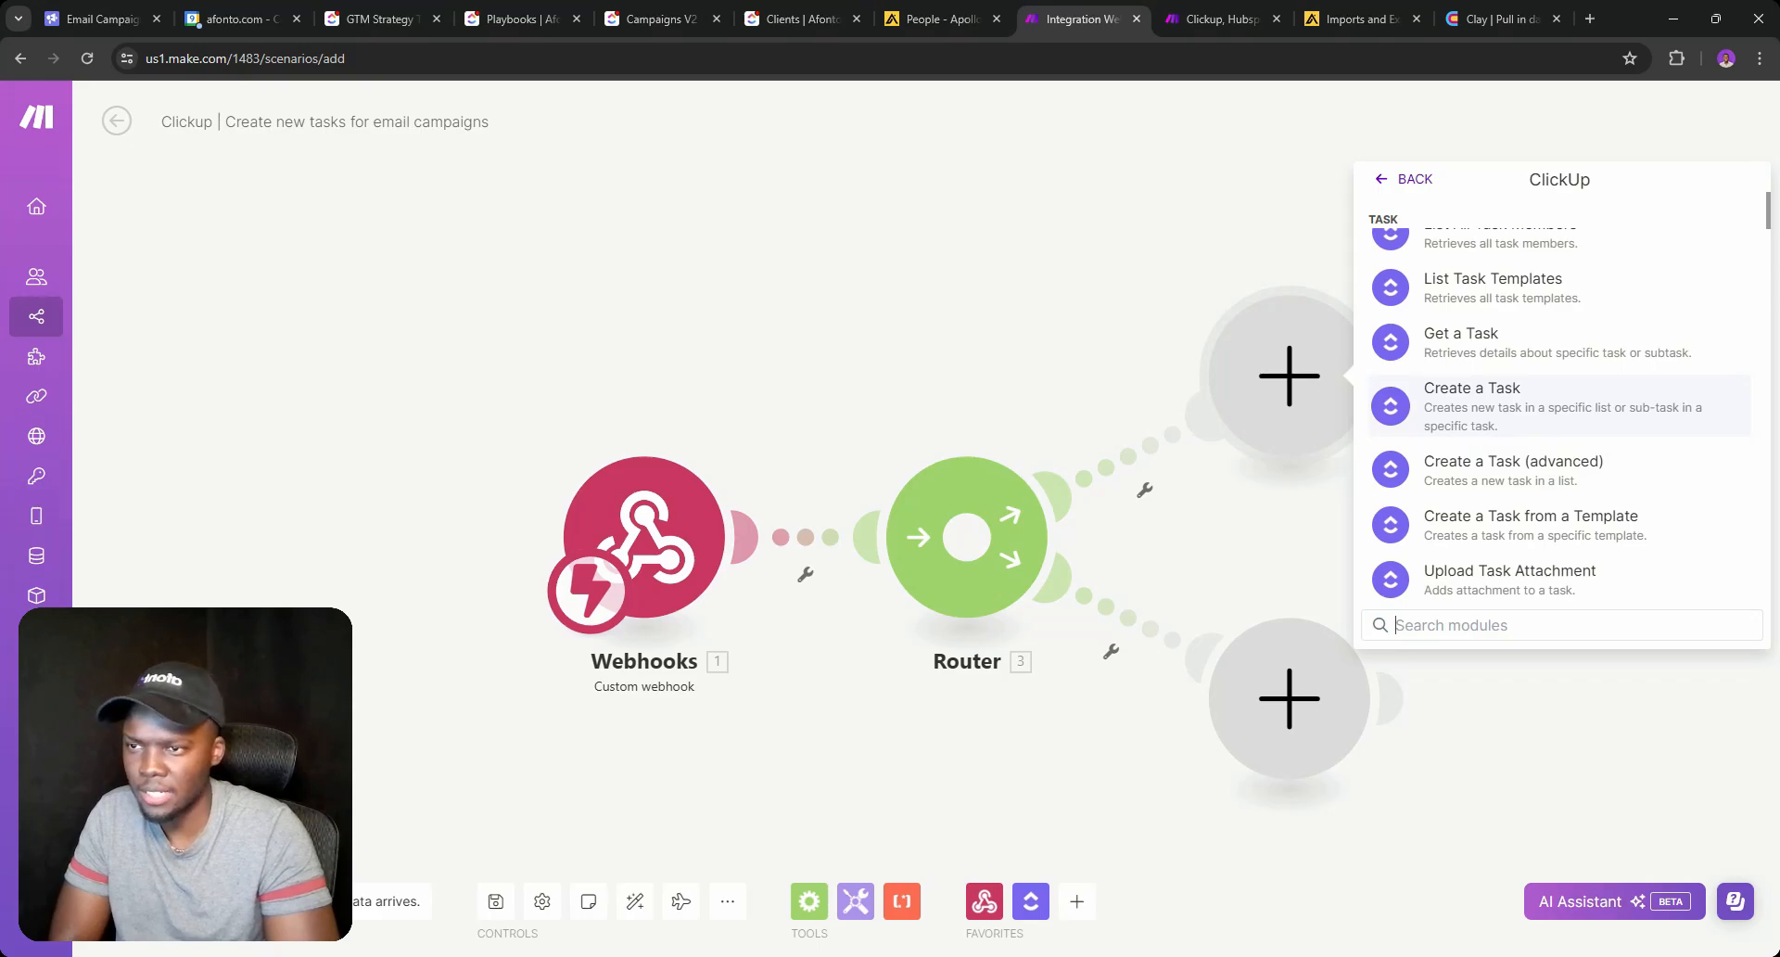
{"action": "left_click", "coordinate": [1471, 420]}
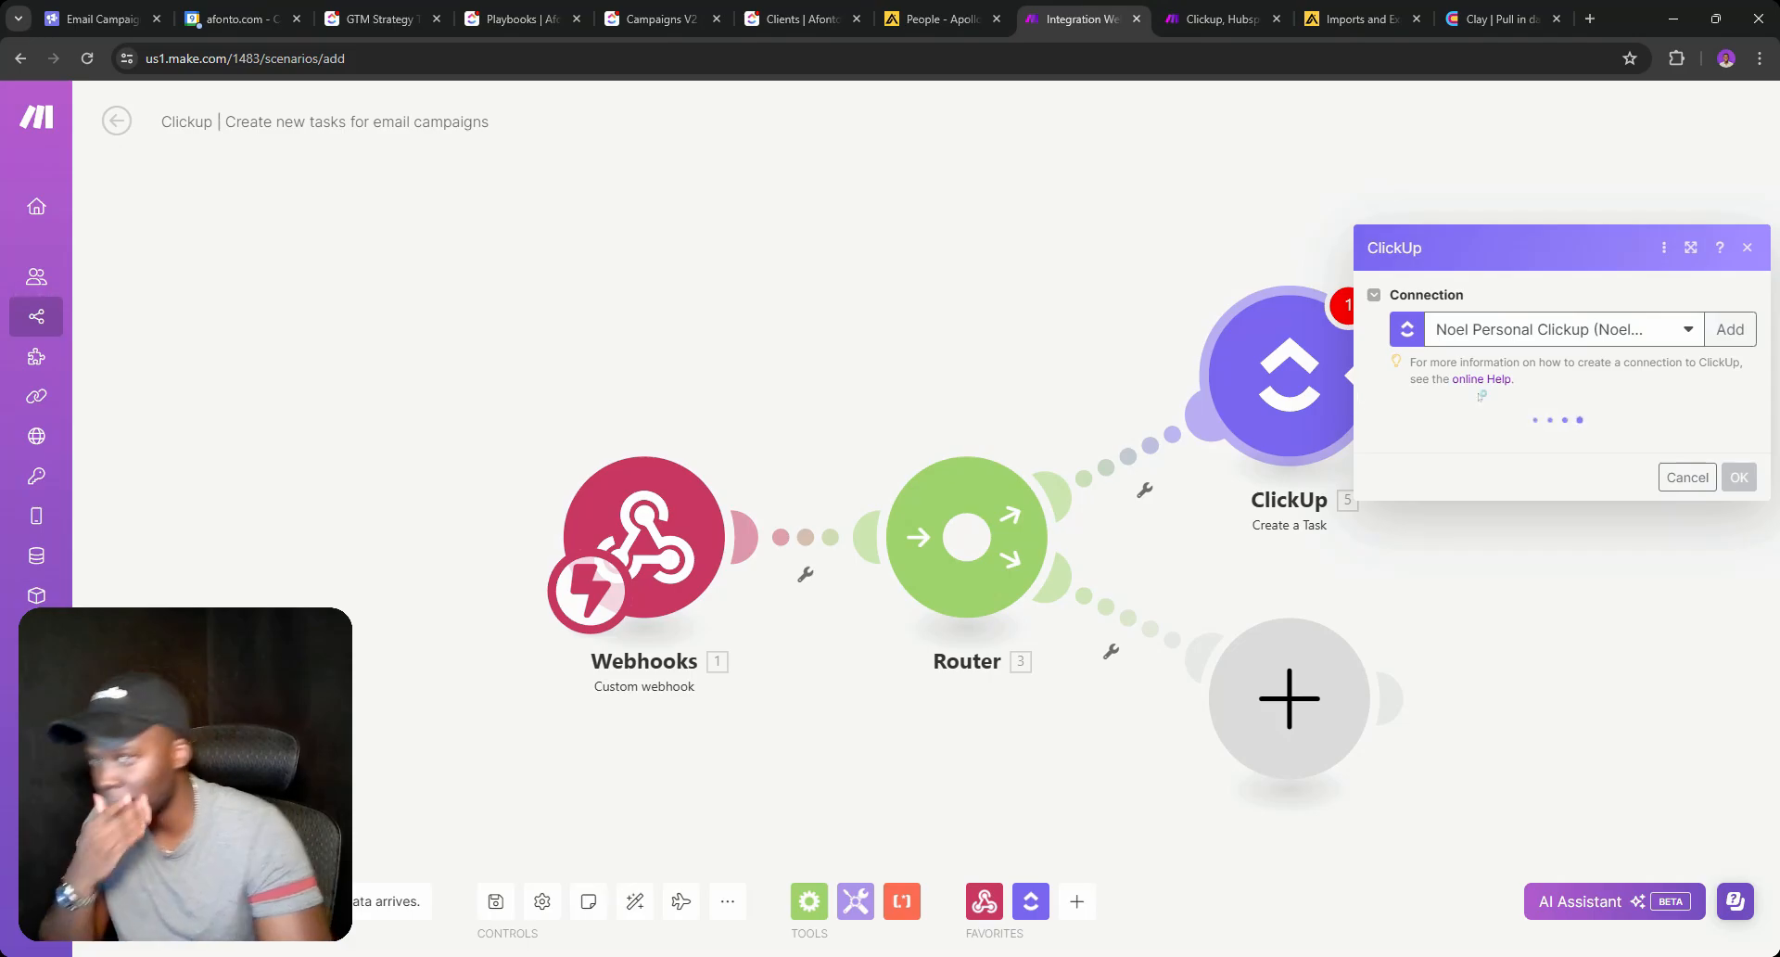
Target workspace Afonto, space Afonto, folder <Folderless Lists>, list Campaigns V2.
{"action": "left_click", "coordinate": [1491, 448]}
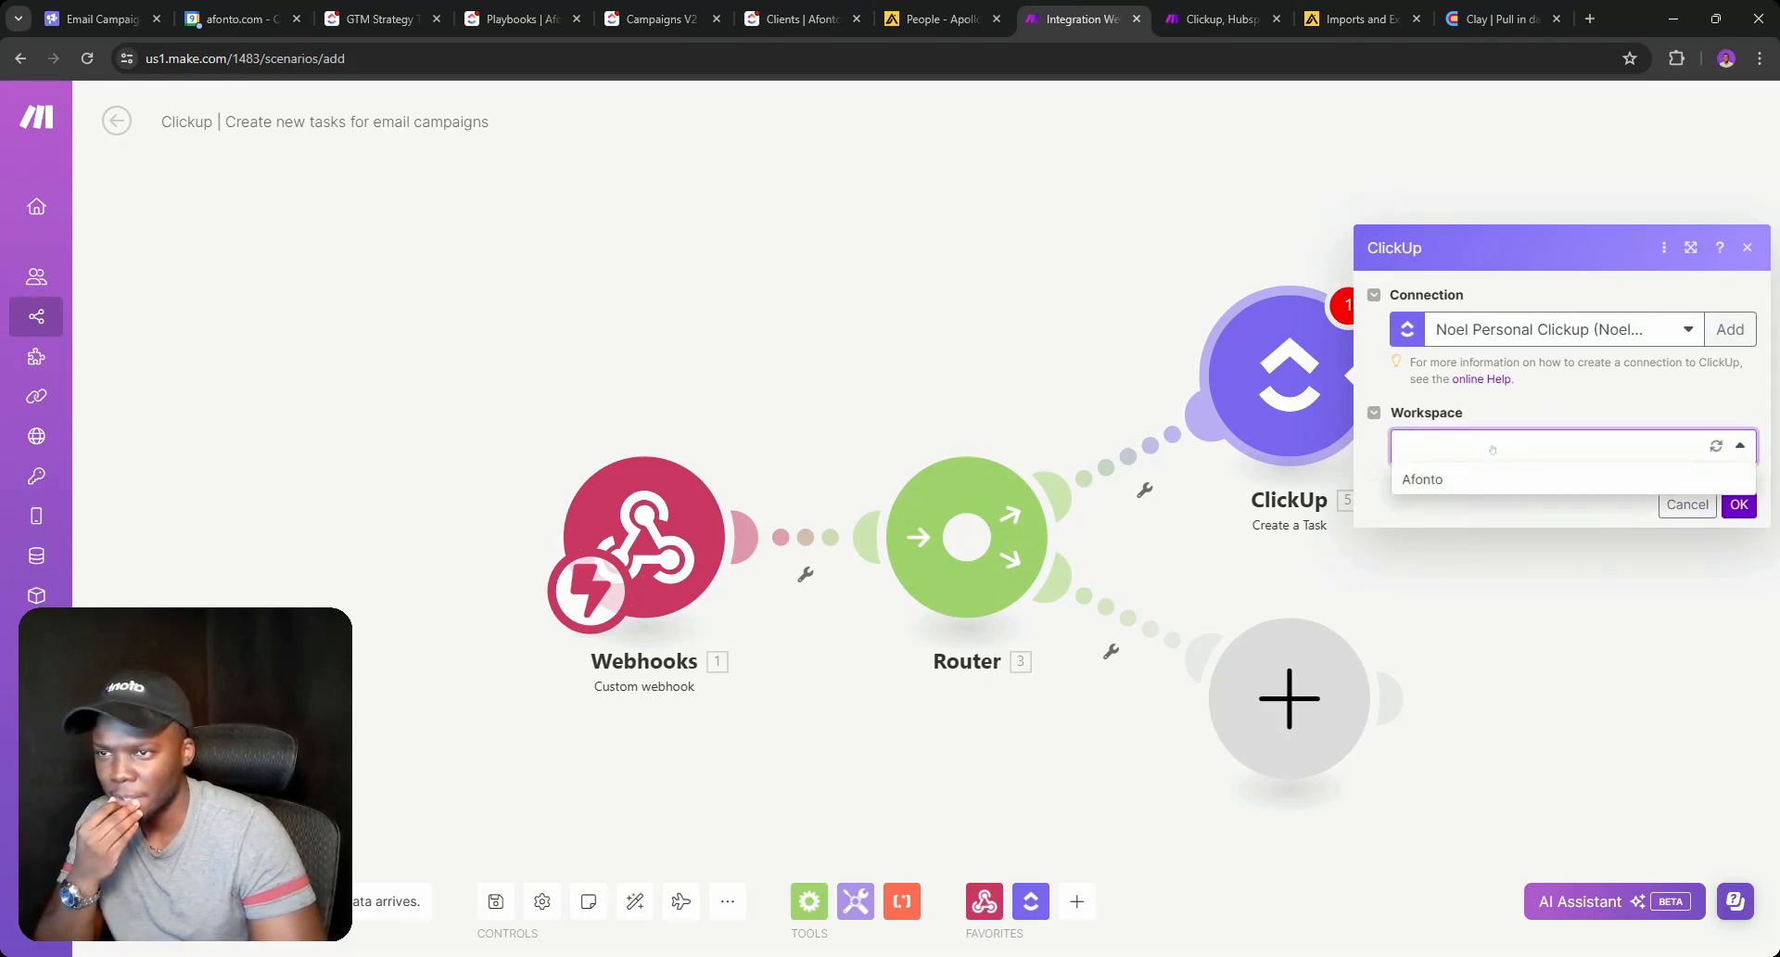
{"action": "left_click", "coordinate": [1422, 479]}
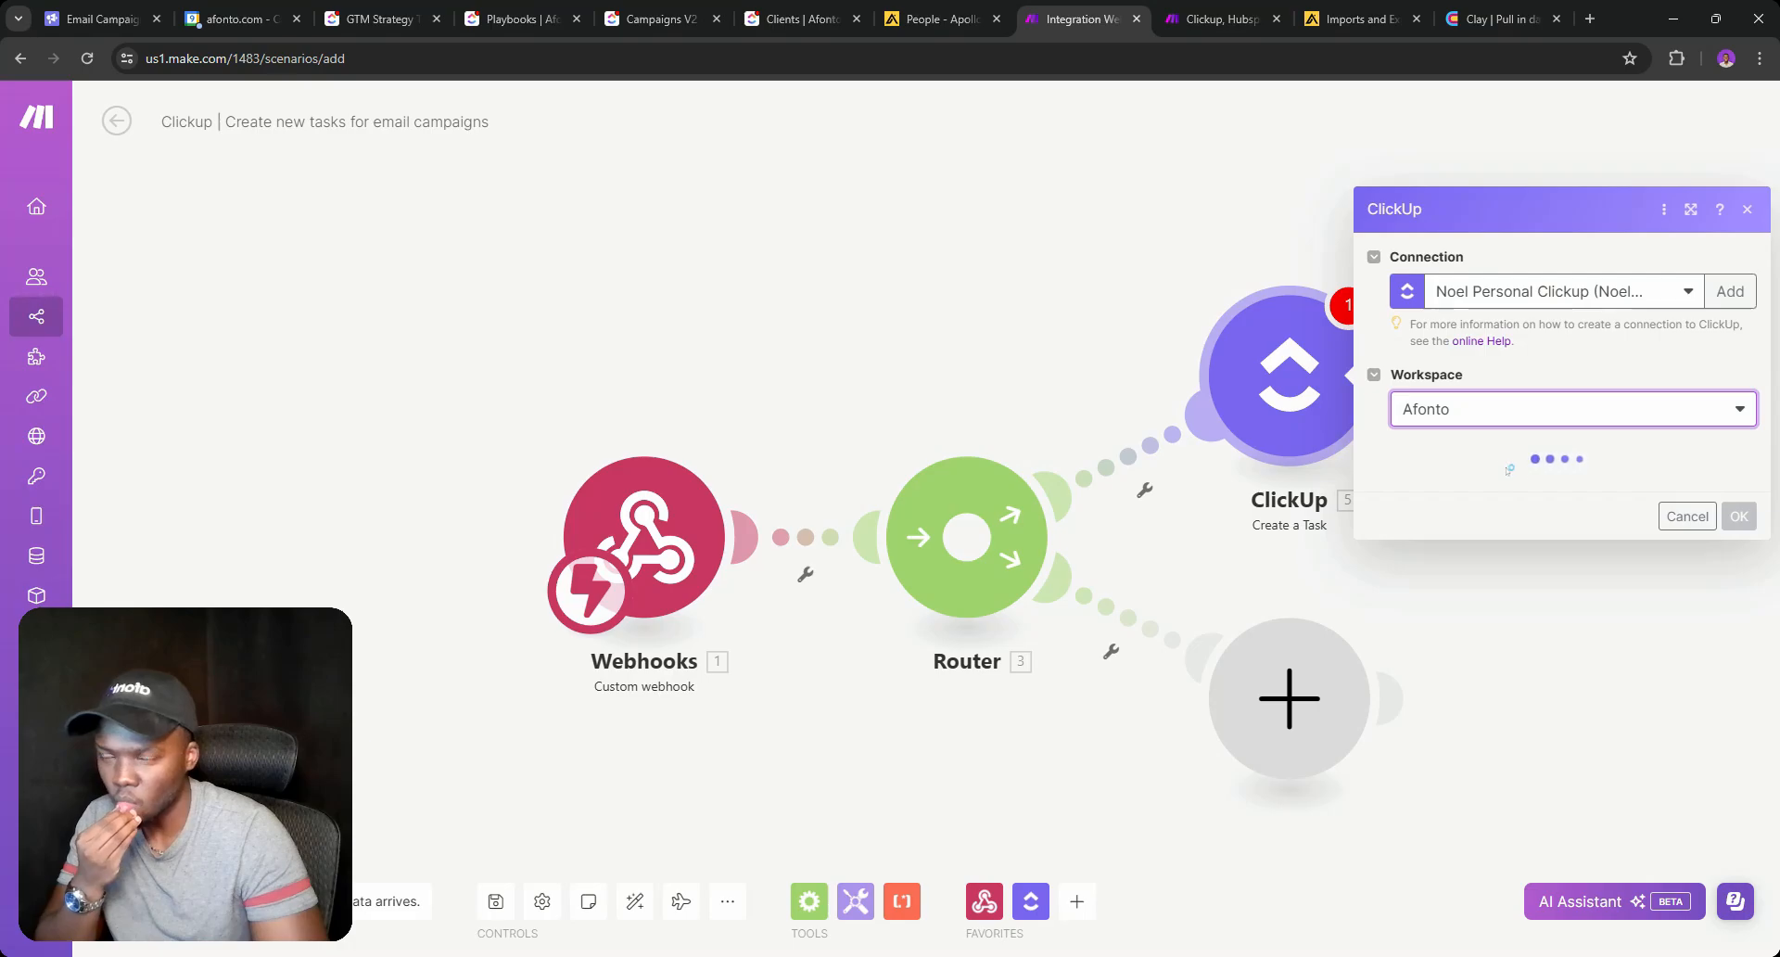
{"action": "left_click", "coordinate": [1462, 510]}
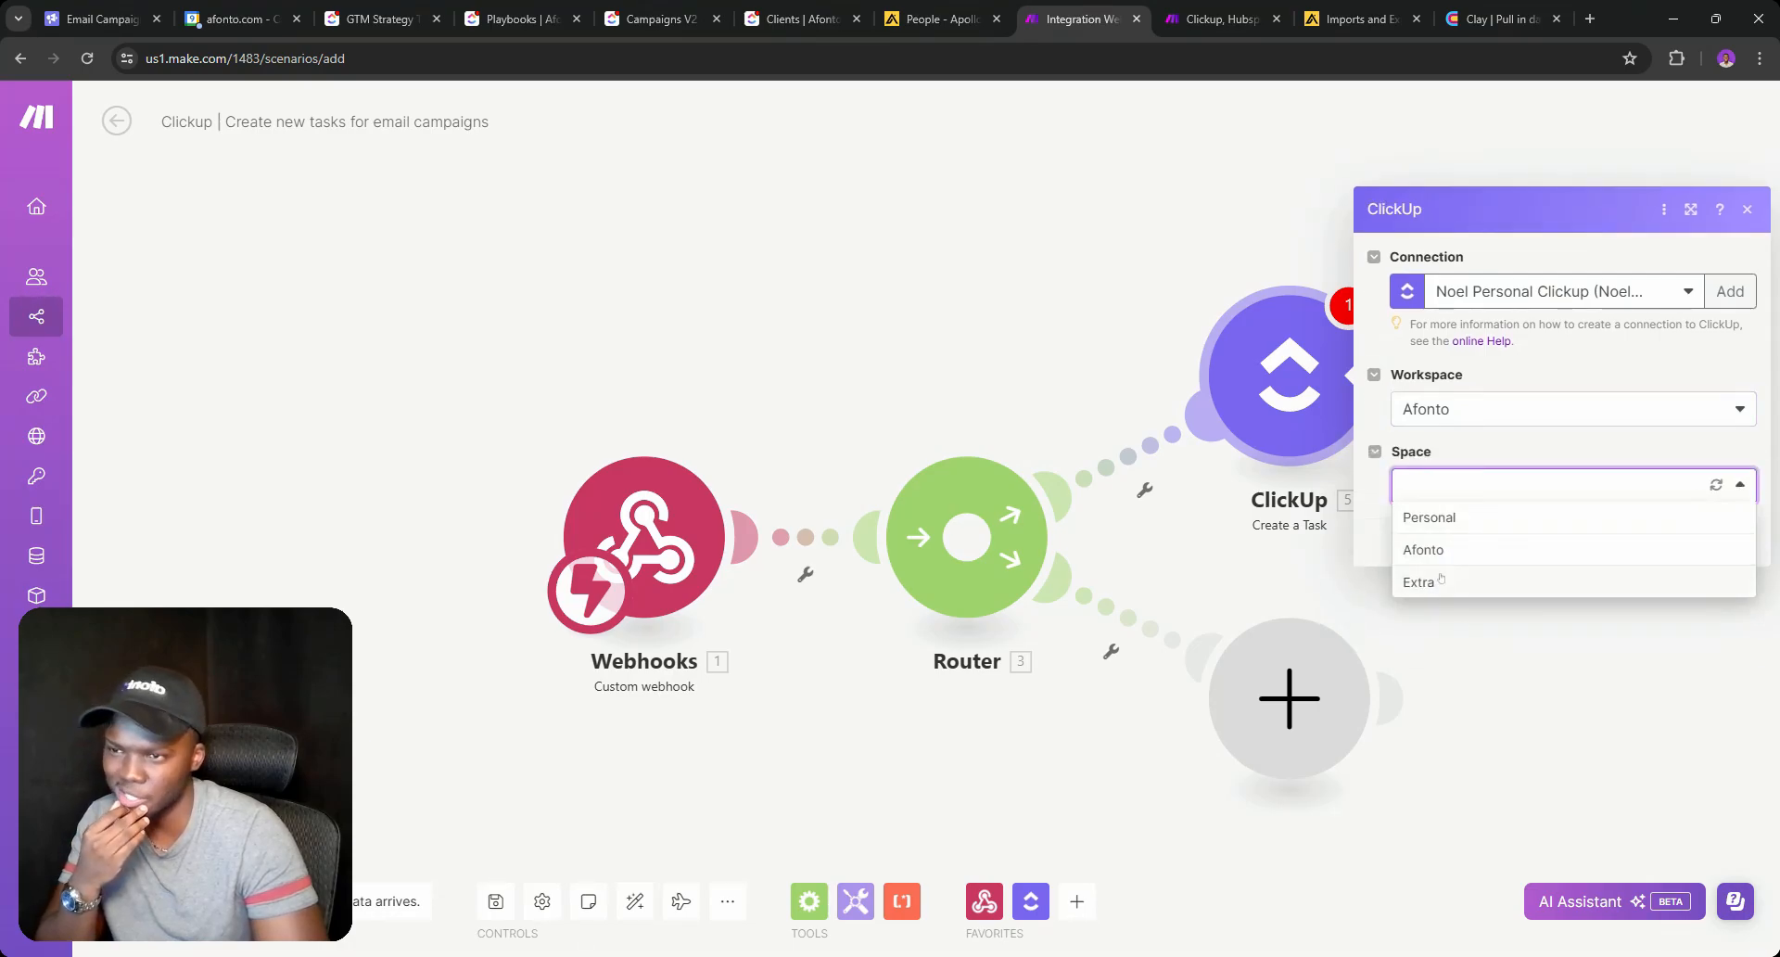
{"action": "left_click", "coordinate": [1450, 548]}
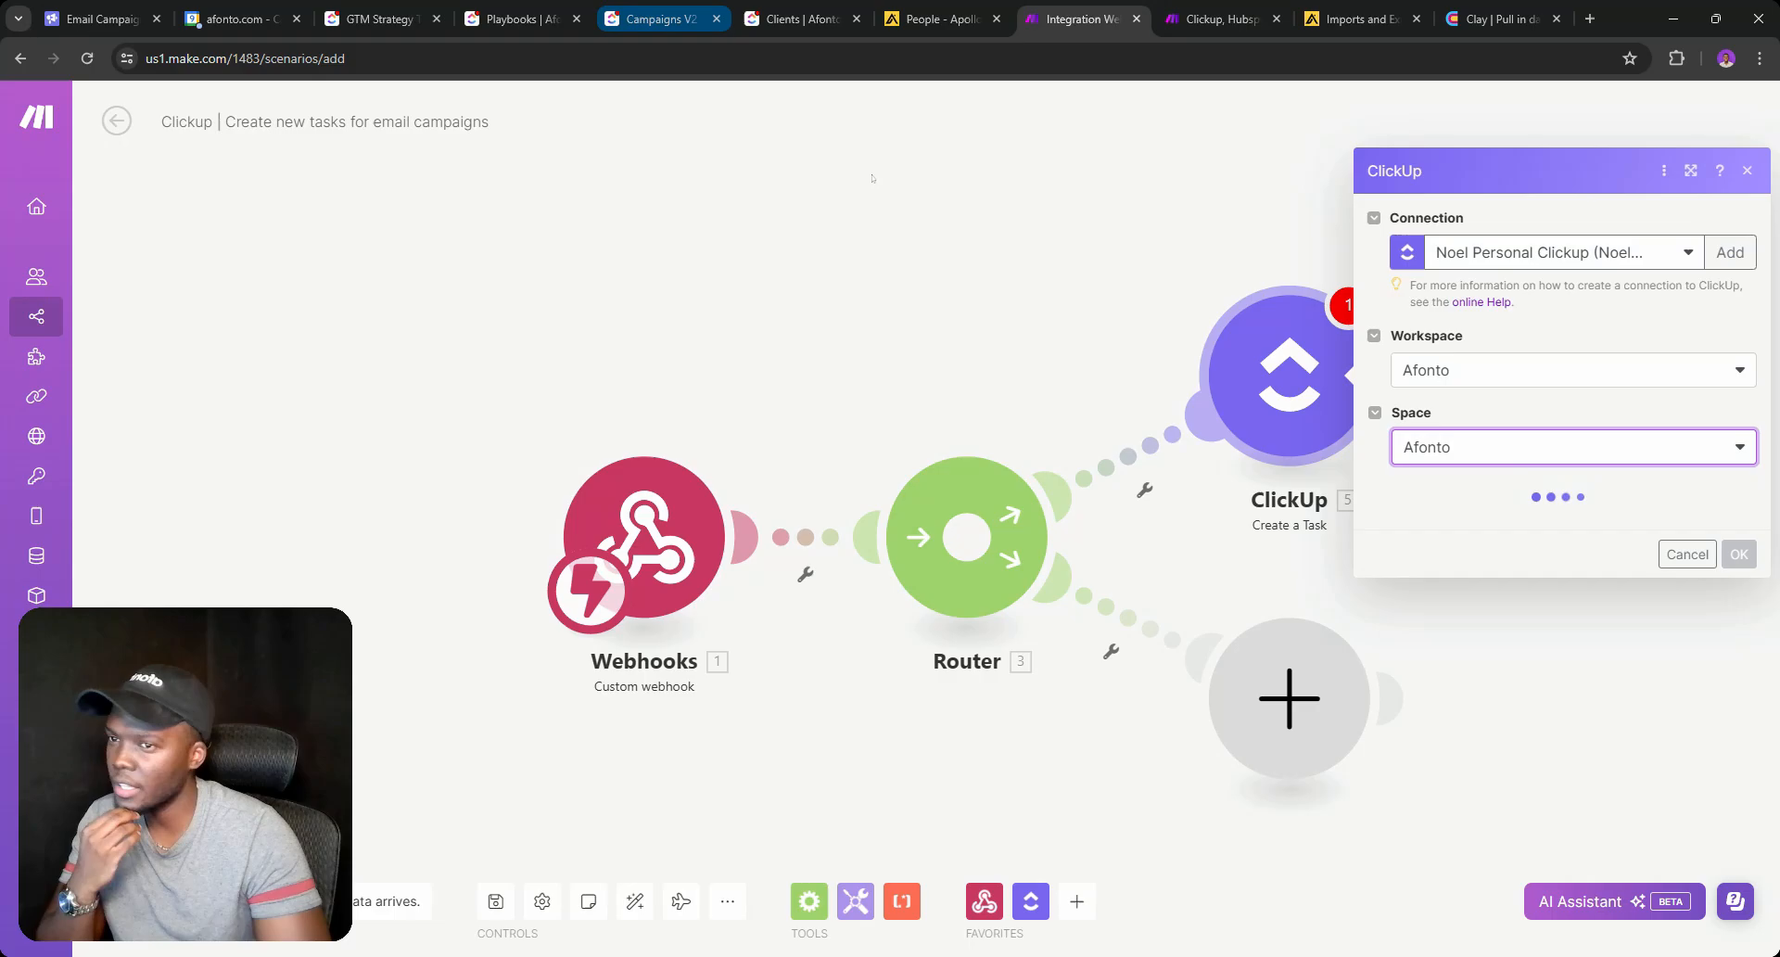
{"action": "left_click", "coordinate": [1523, 528]}
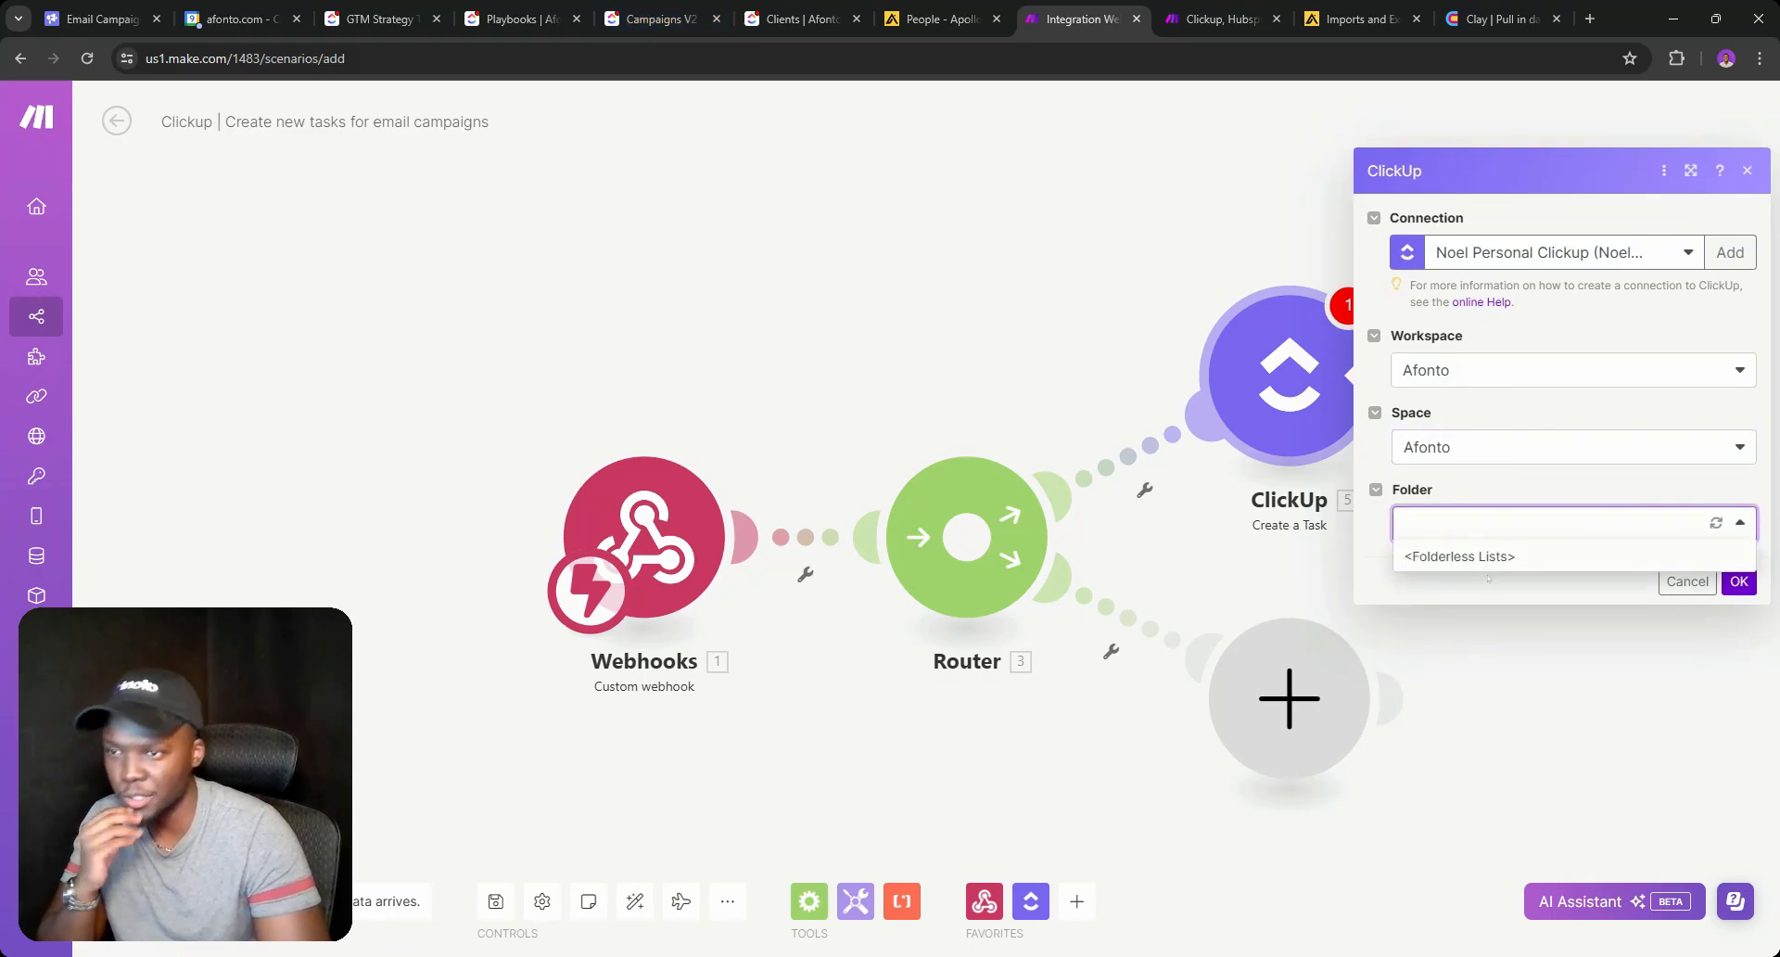
{"action": "left_click", "coordinate": [1497, 564]}
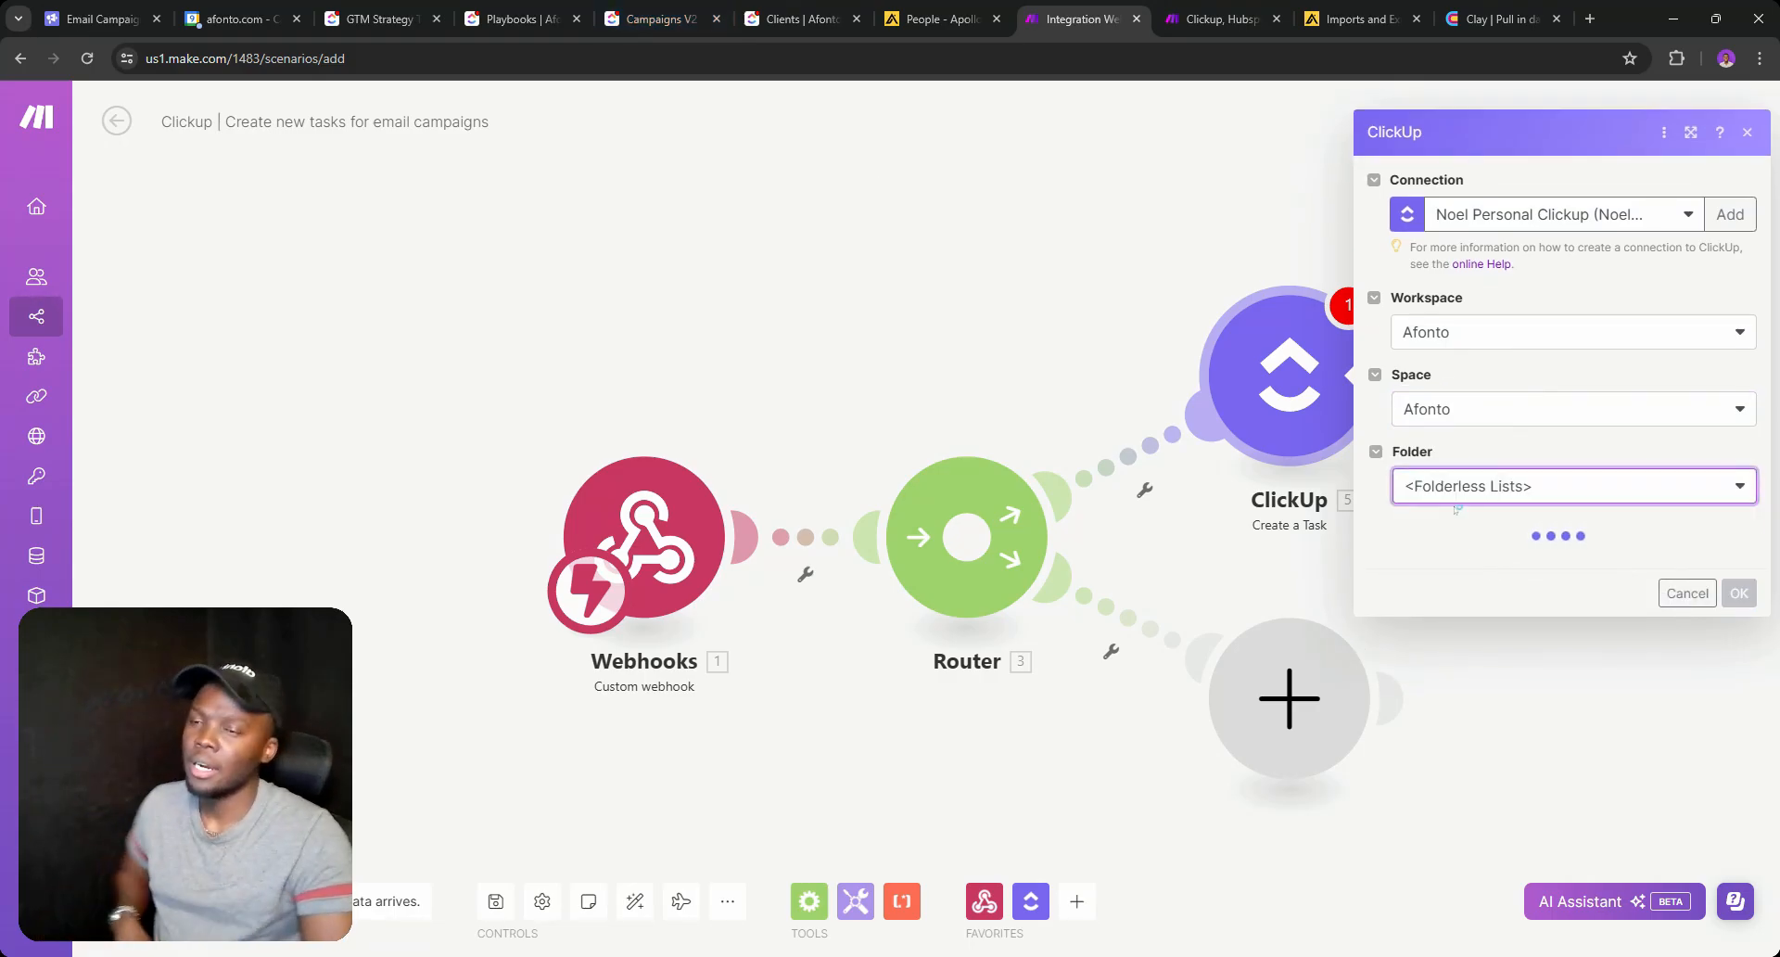
{"action": "left_click", "coordinate": [1449, 553]}
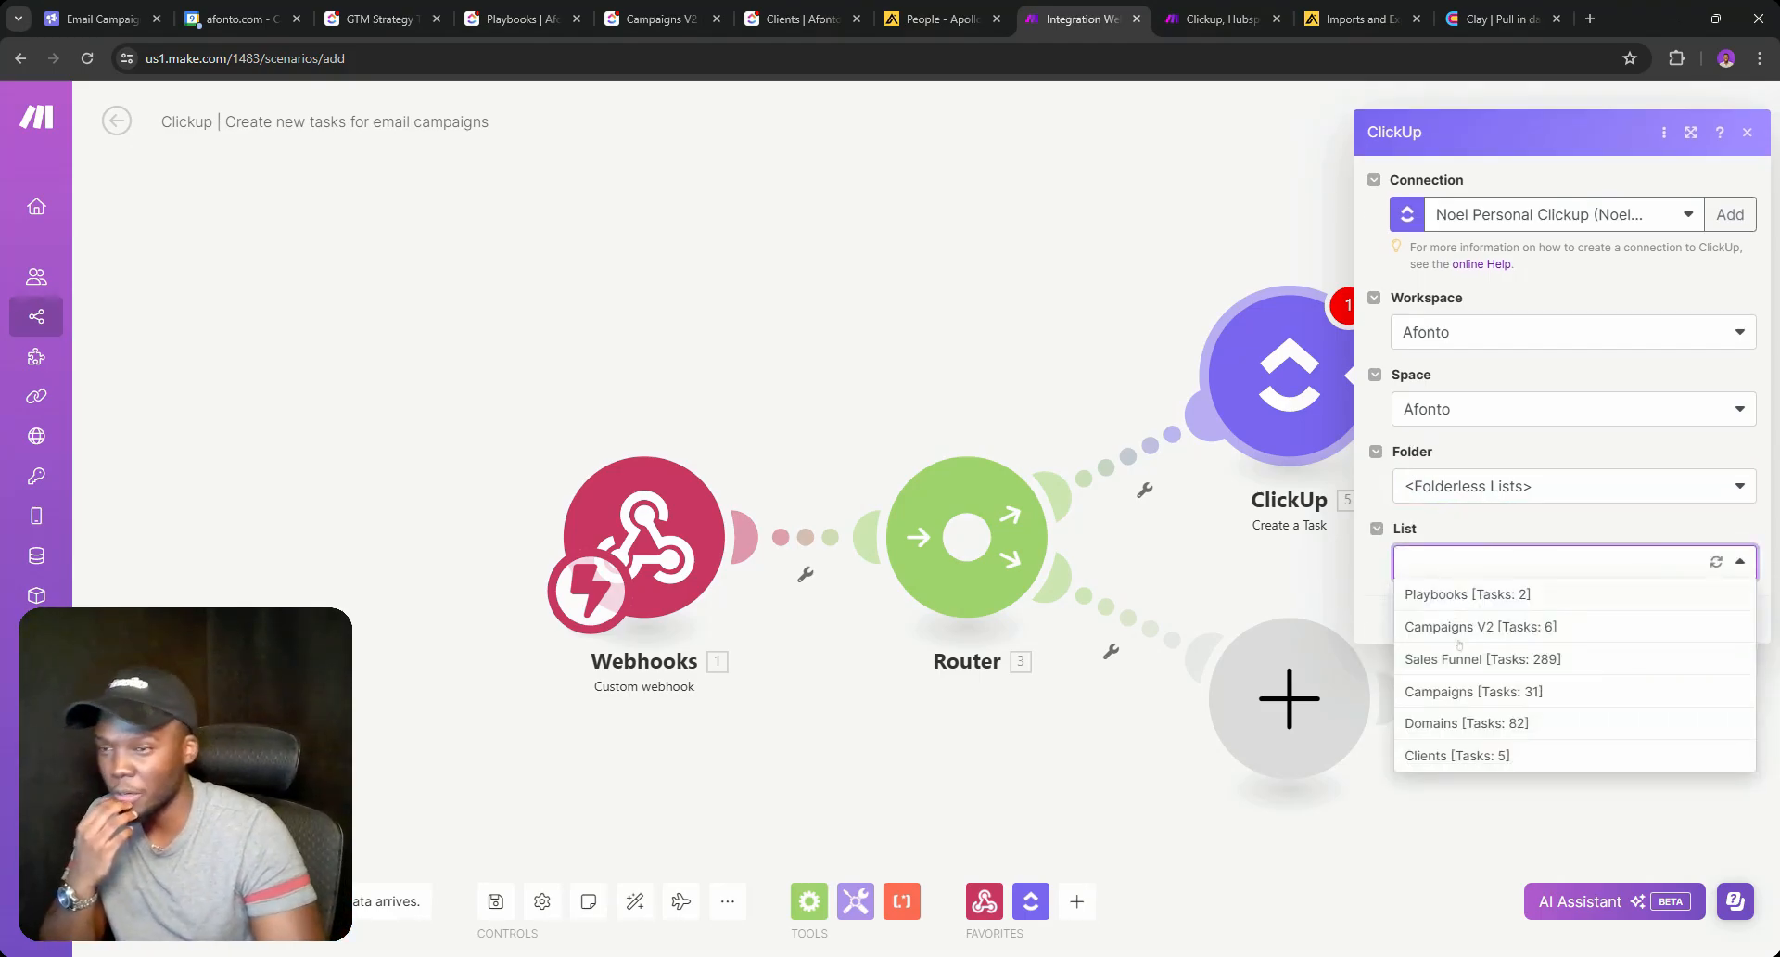
{"action": "left_click", "coordinate": [1470, 617]}
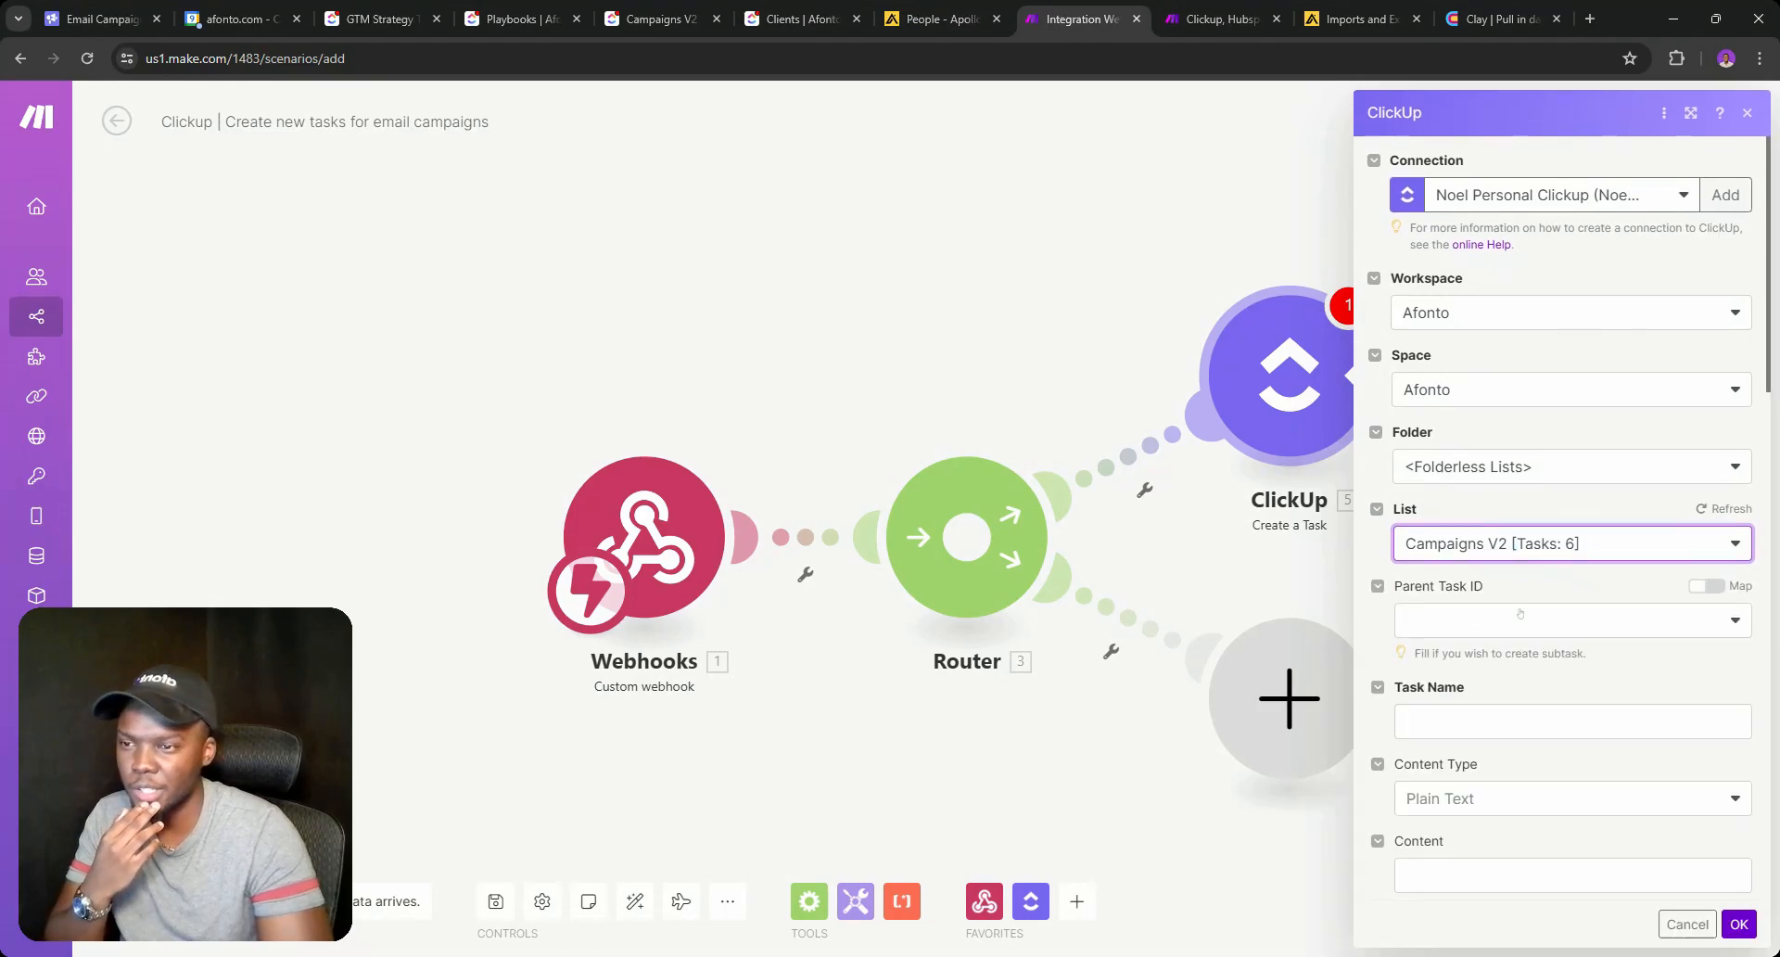
Set Task Name to 'Campaign 1', then view the Campaigns V2 list in ClickUp.
{"action": "scroll", "coordinate": [1611, 390], "scroll_direction": "down", "scroll_amount": 3}
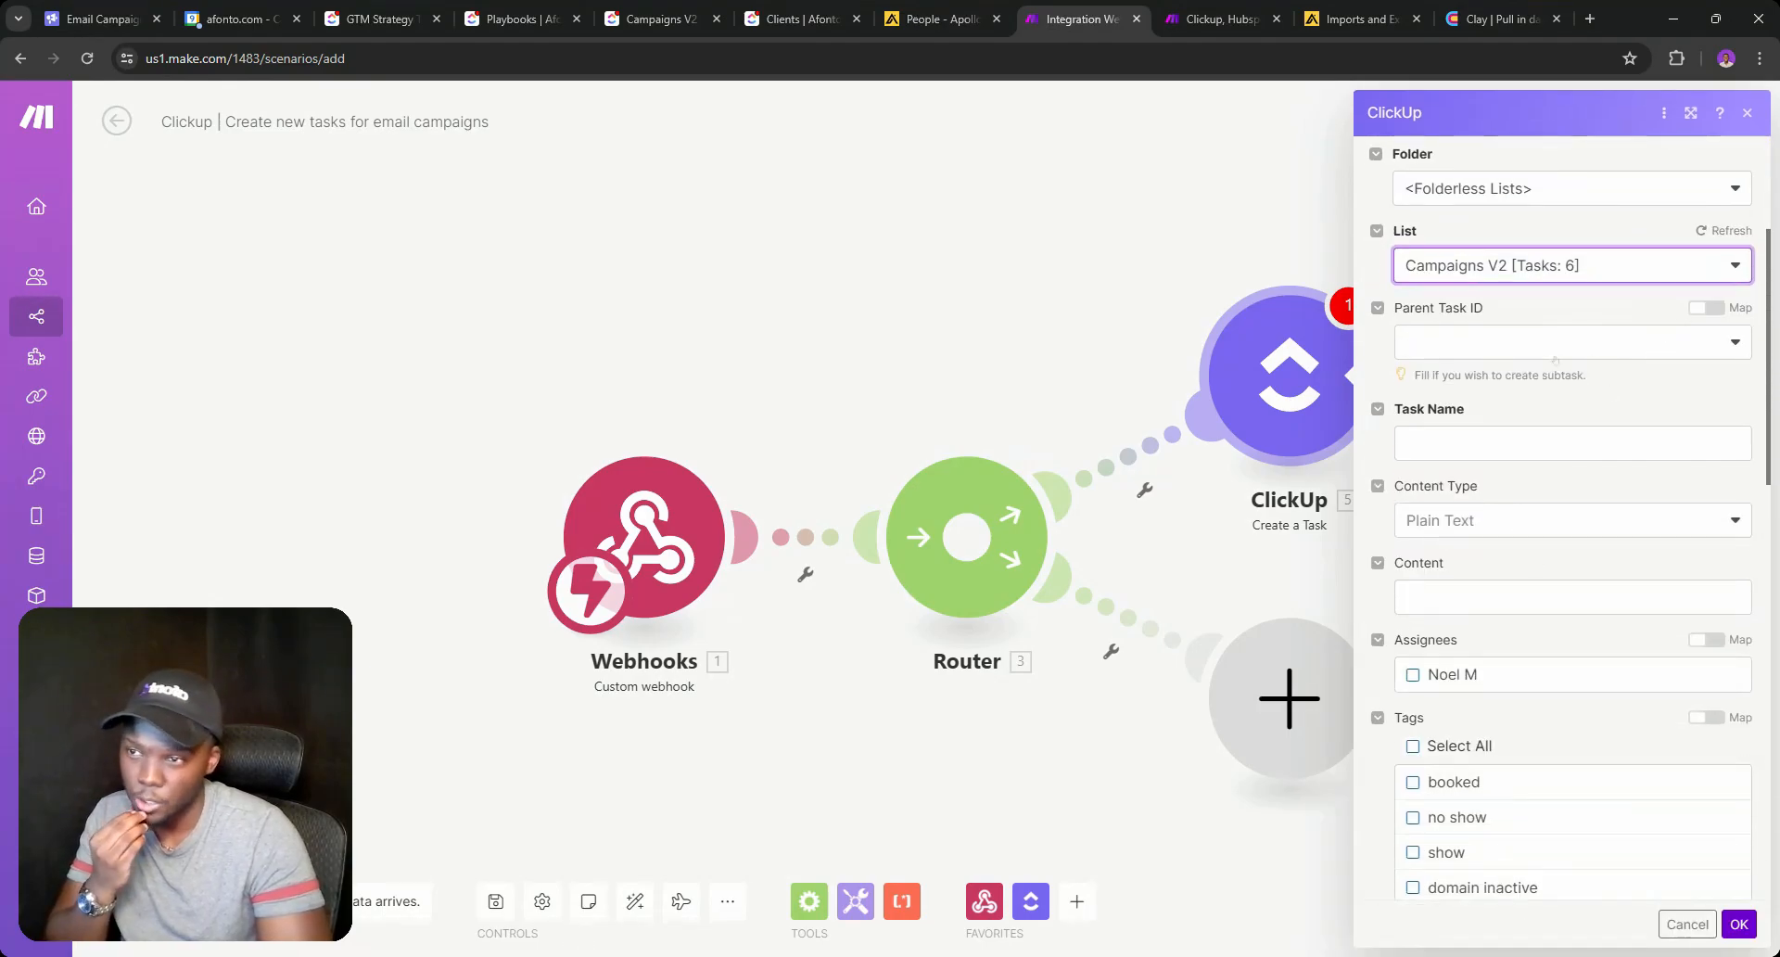
{"action": "left_click", "coordinate": [1554, 443]}
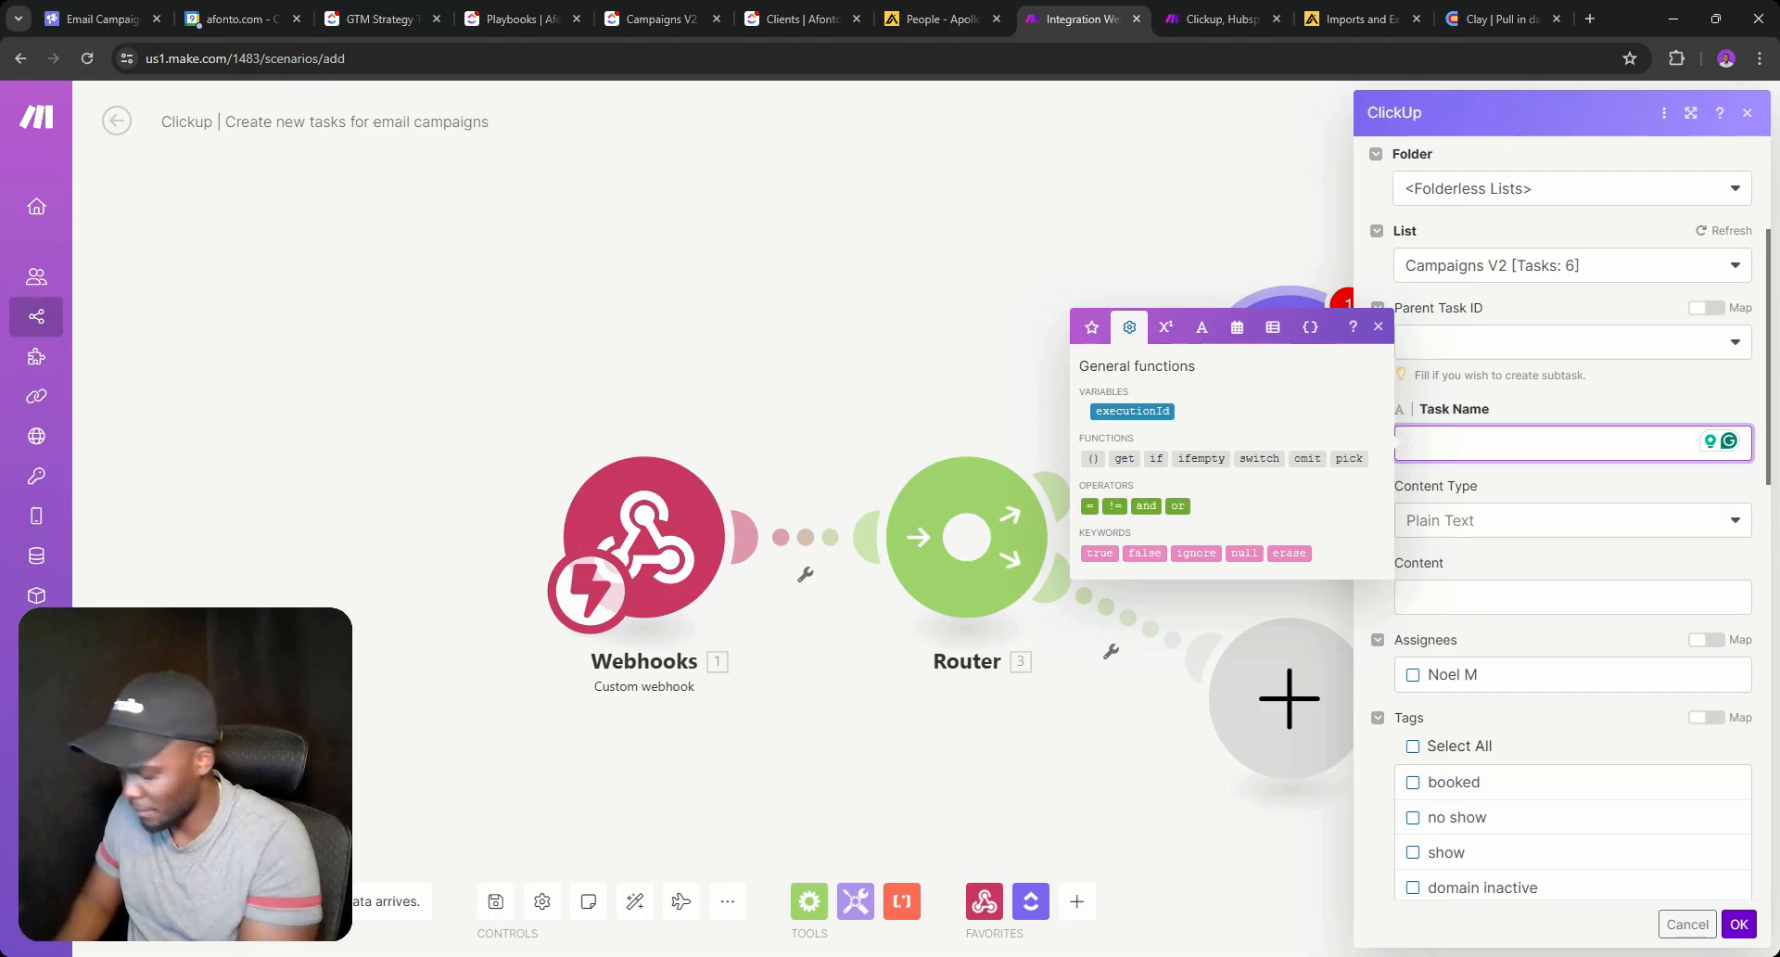
{"action": "type", "text": "Campaign 1"}
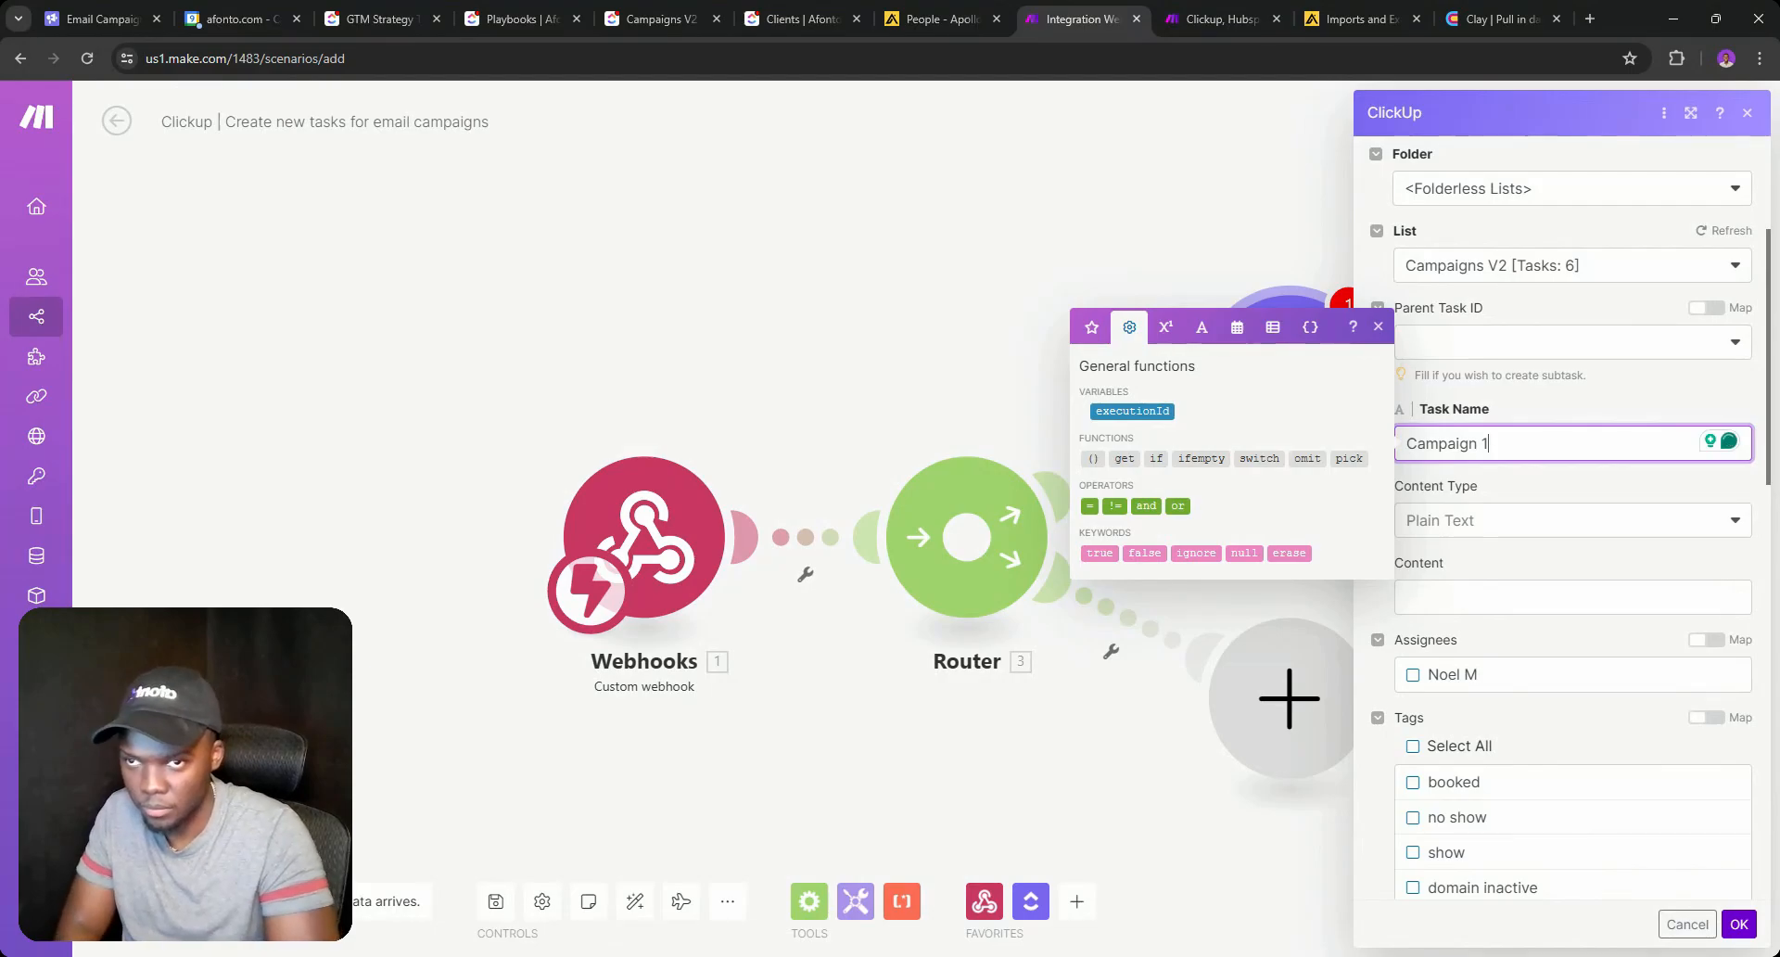
{"action": "key", "text": "Escape"}
{"action": "scroll", "coordinate": [1553, 563], "scroll_direction": "down", "scroll_amount": 3}
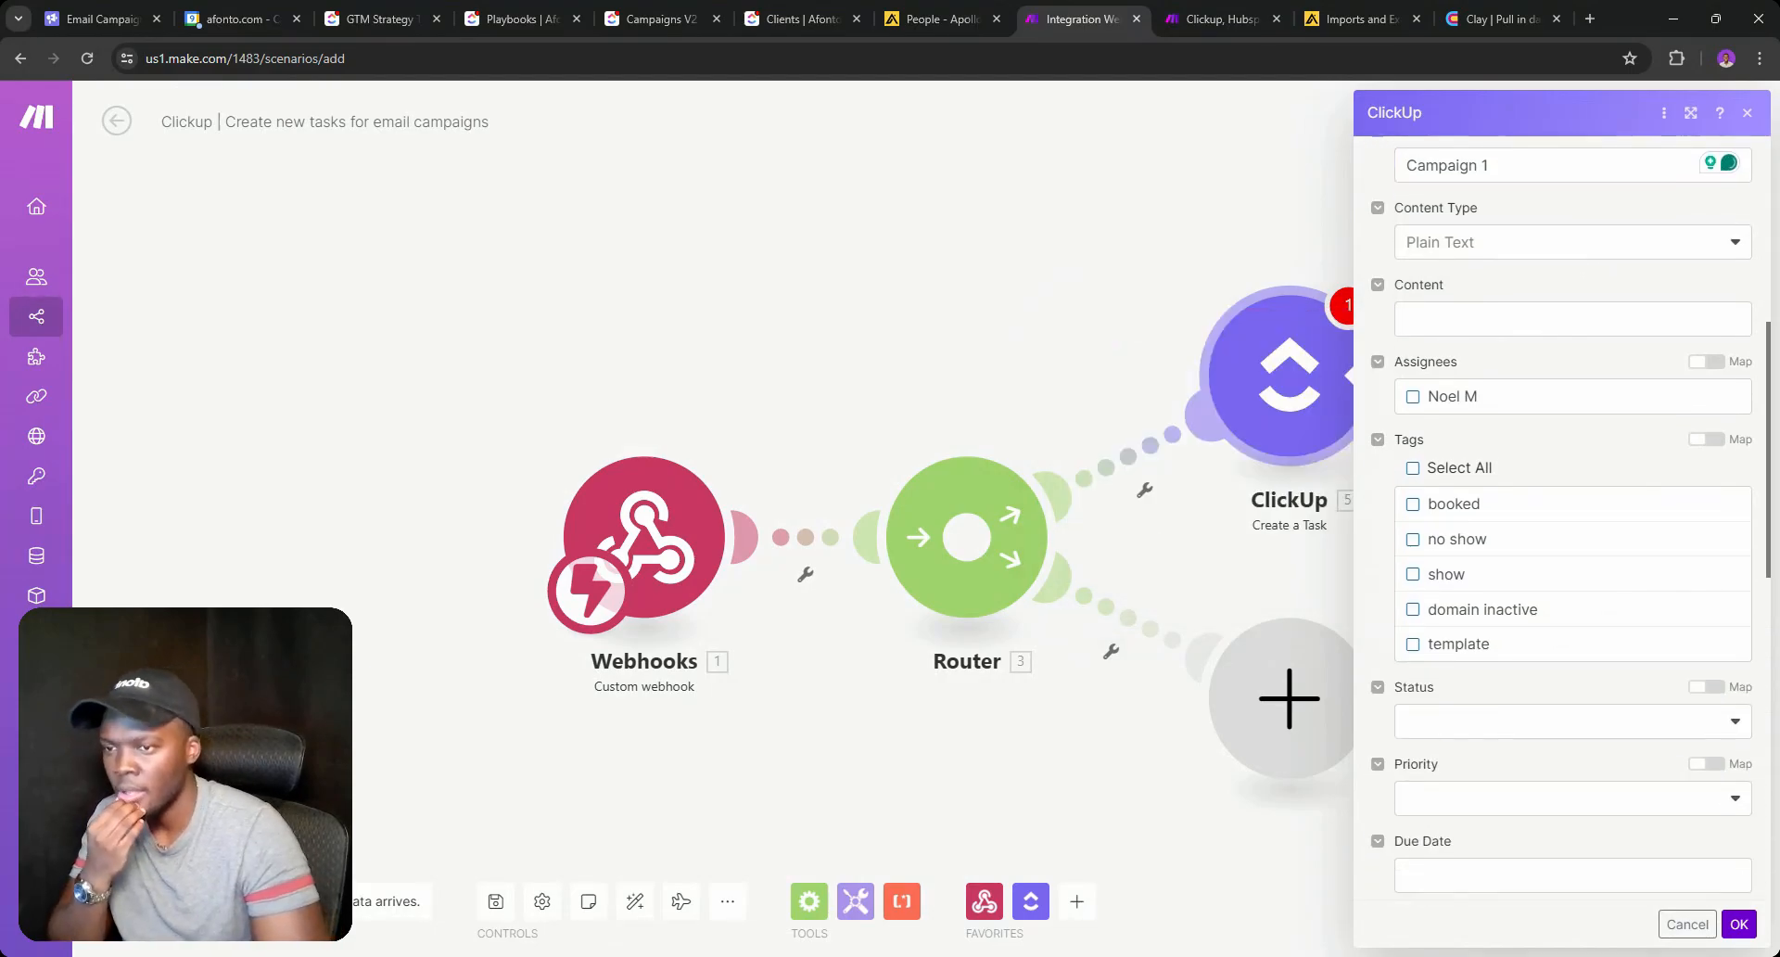
{"action": "scroll", "coordinate": [1534, 505], "scroll_direction": "down", "scroll_amount": 6}
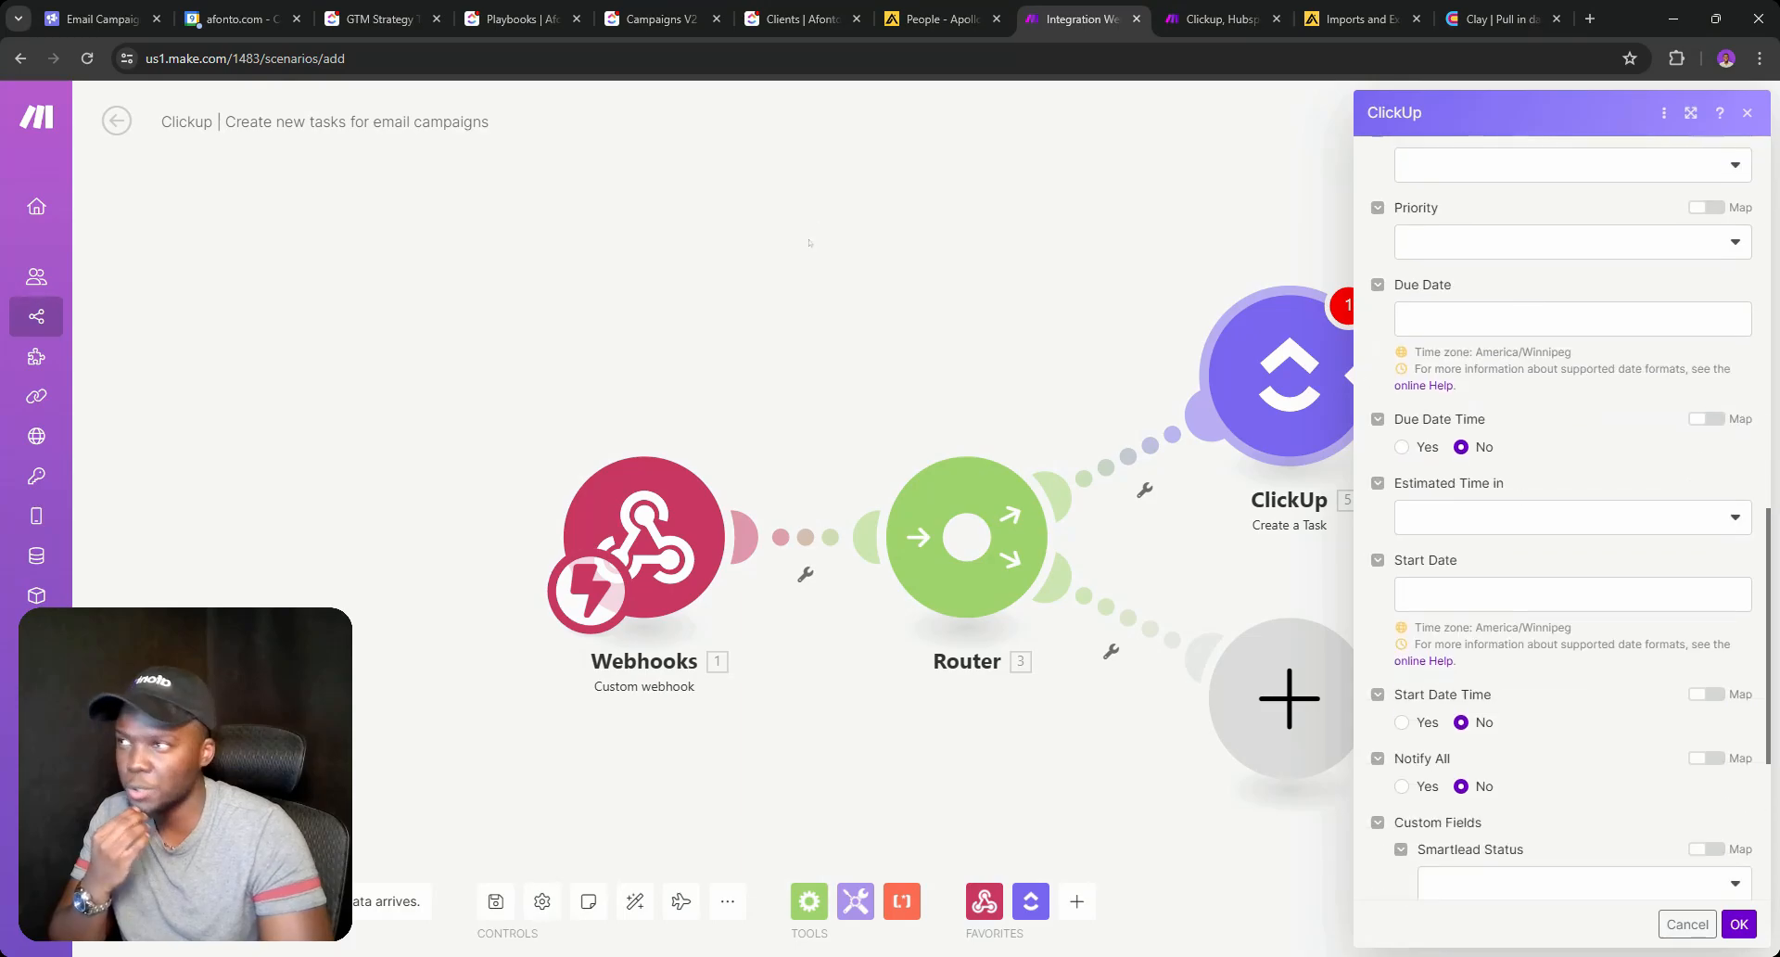
{"action": "left_click", "coordinate": [542, 12]}
{"action": "left_click", "coordinate": [658, 18]}
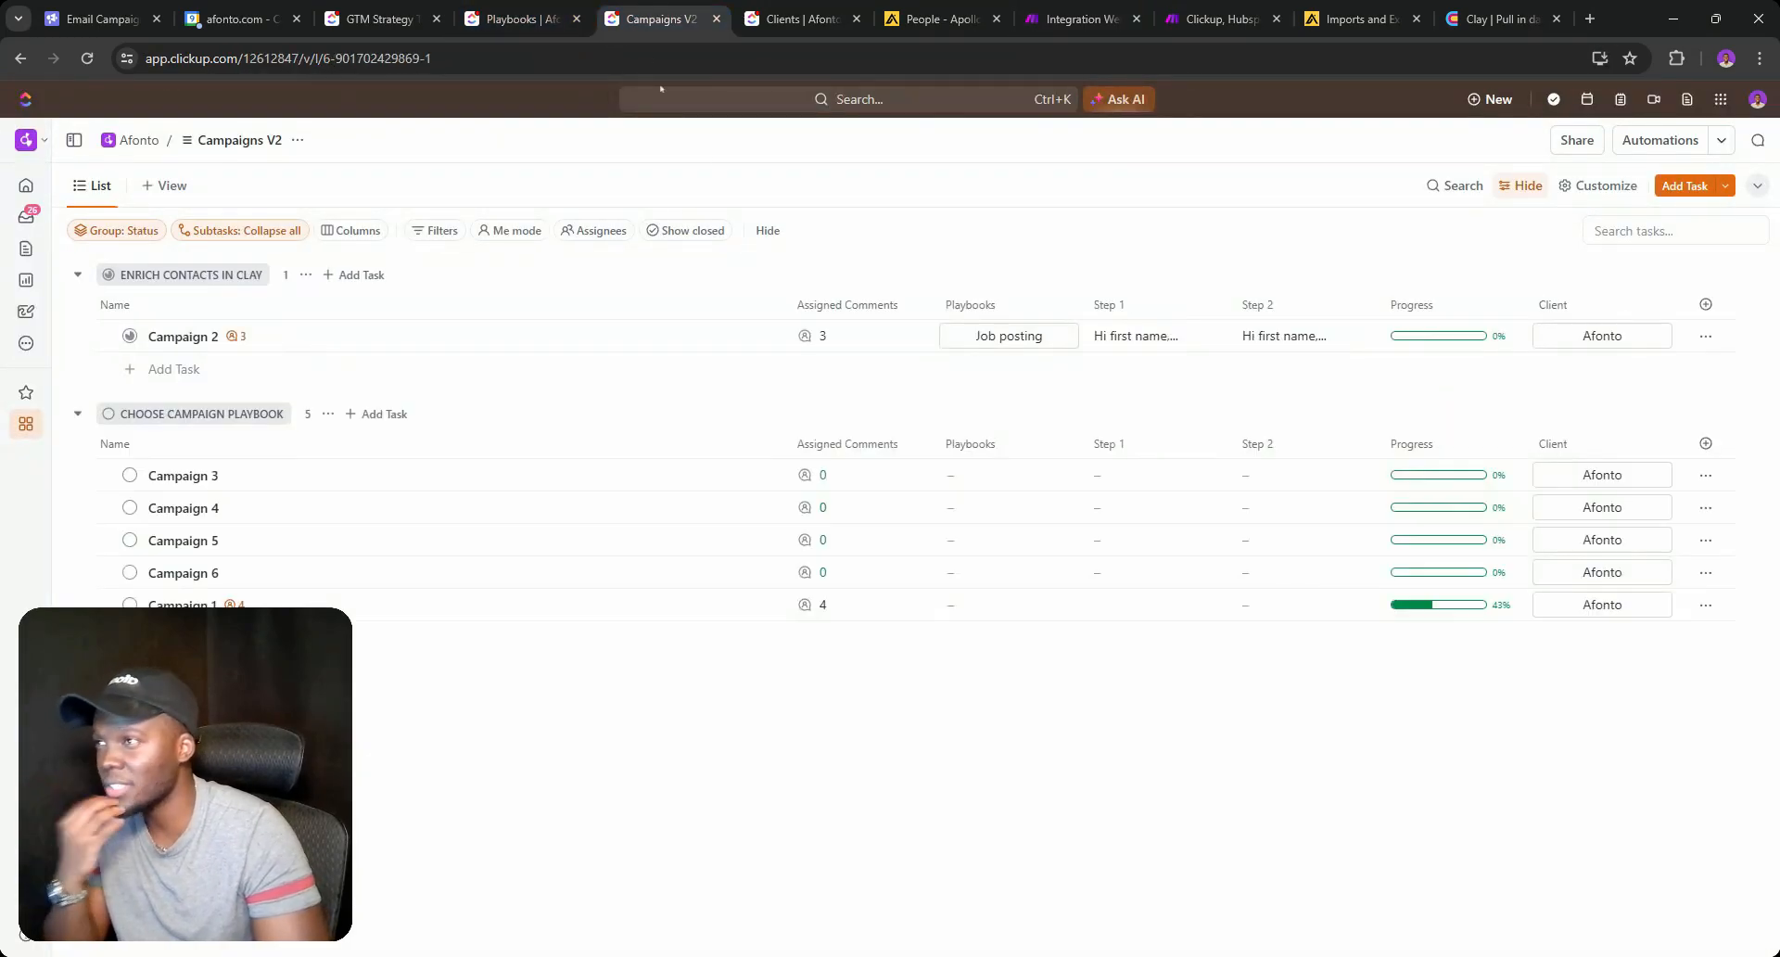
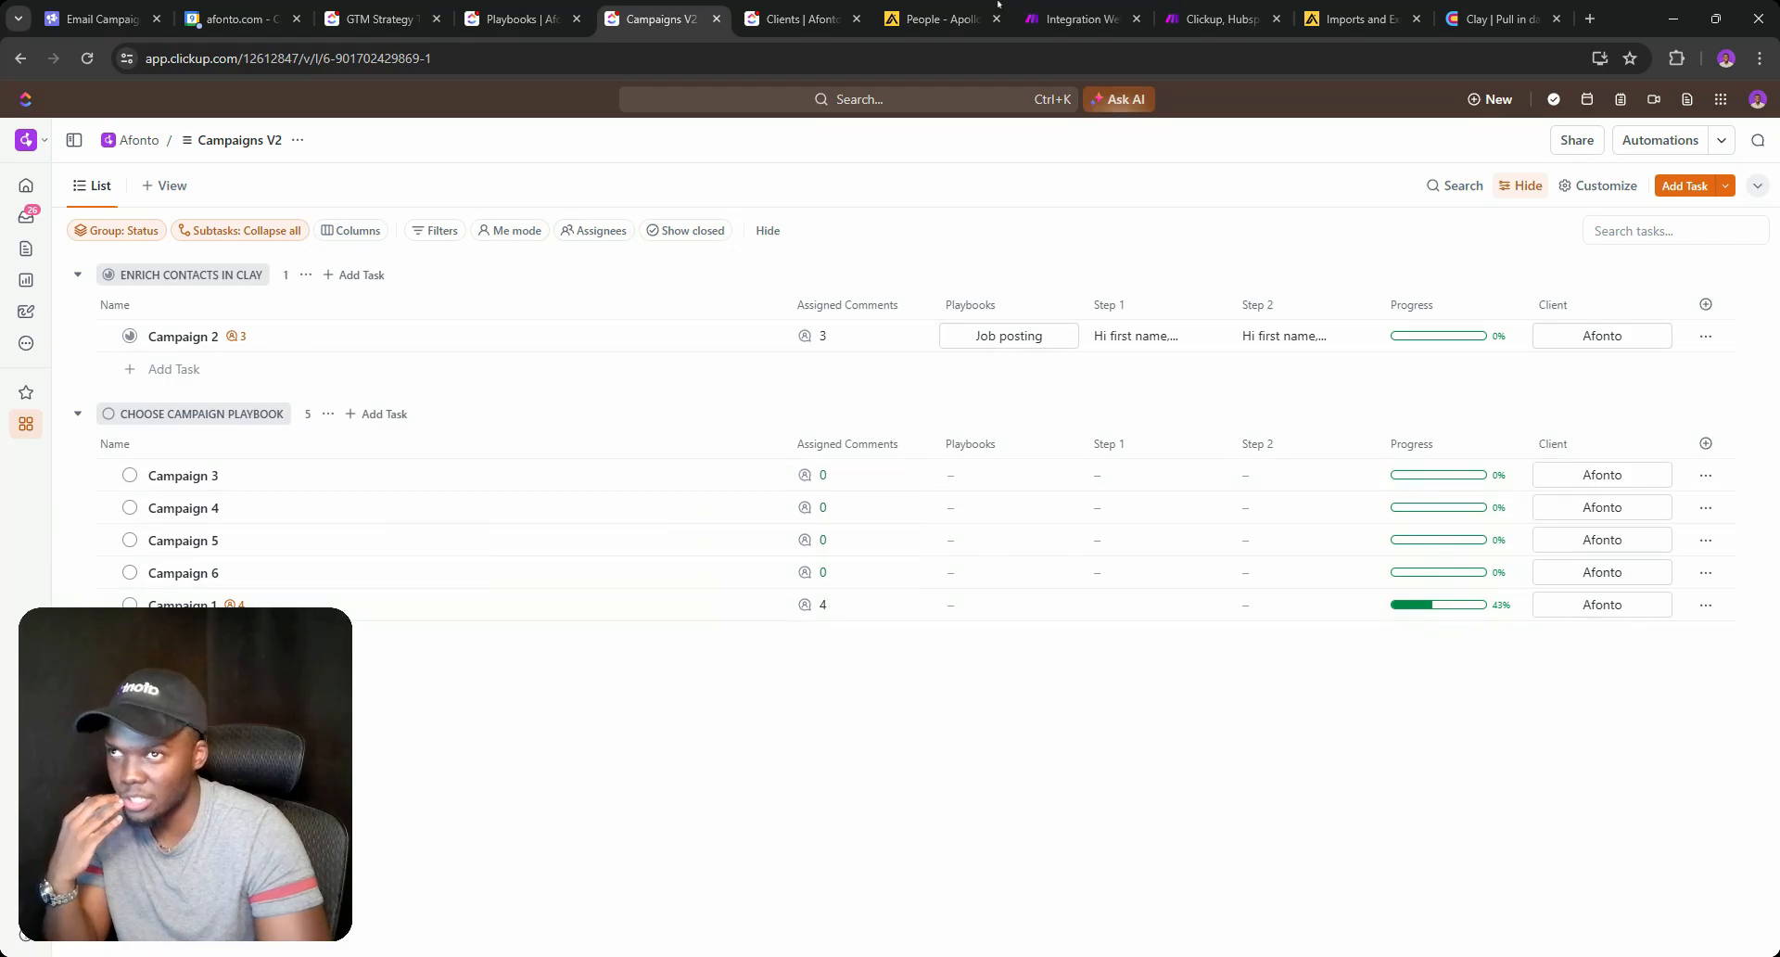
Switch the Create a Task module's Client custom field to mapped mode and close the module.
{"action": "left_click", "coordinate": [799, 19]}
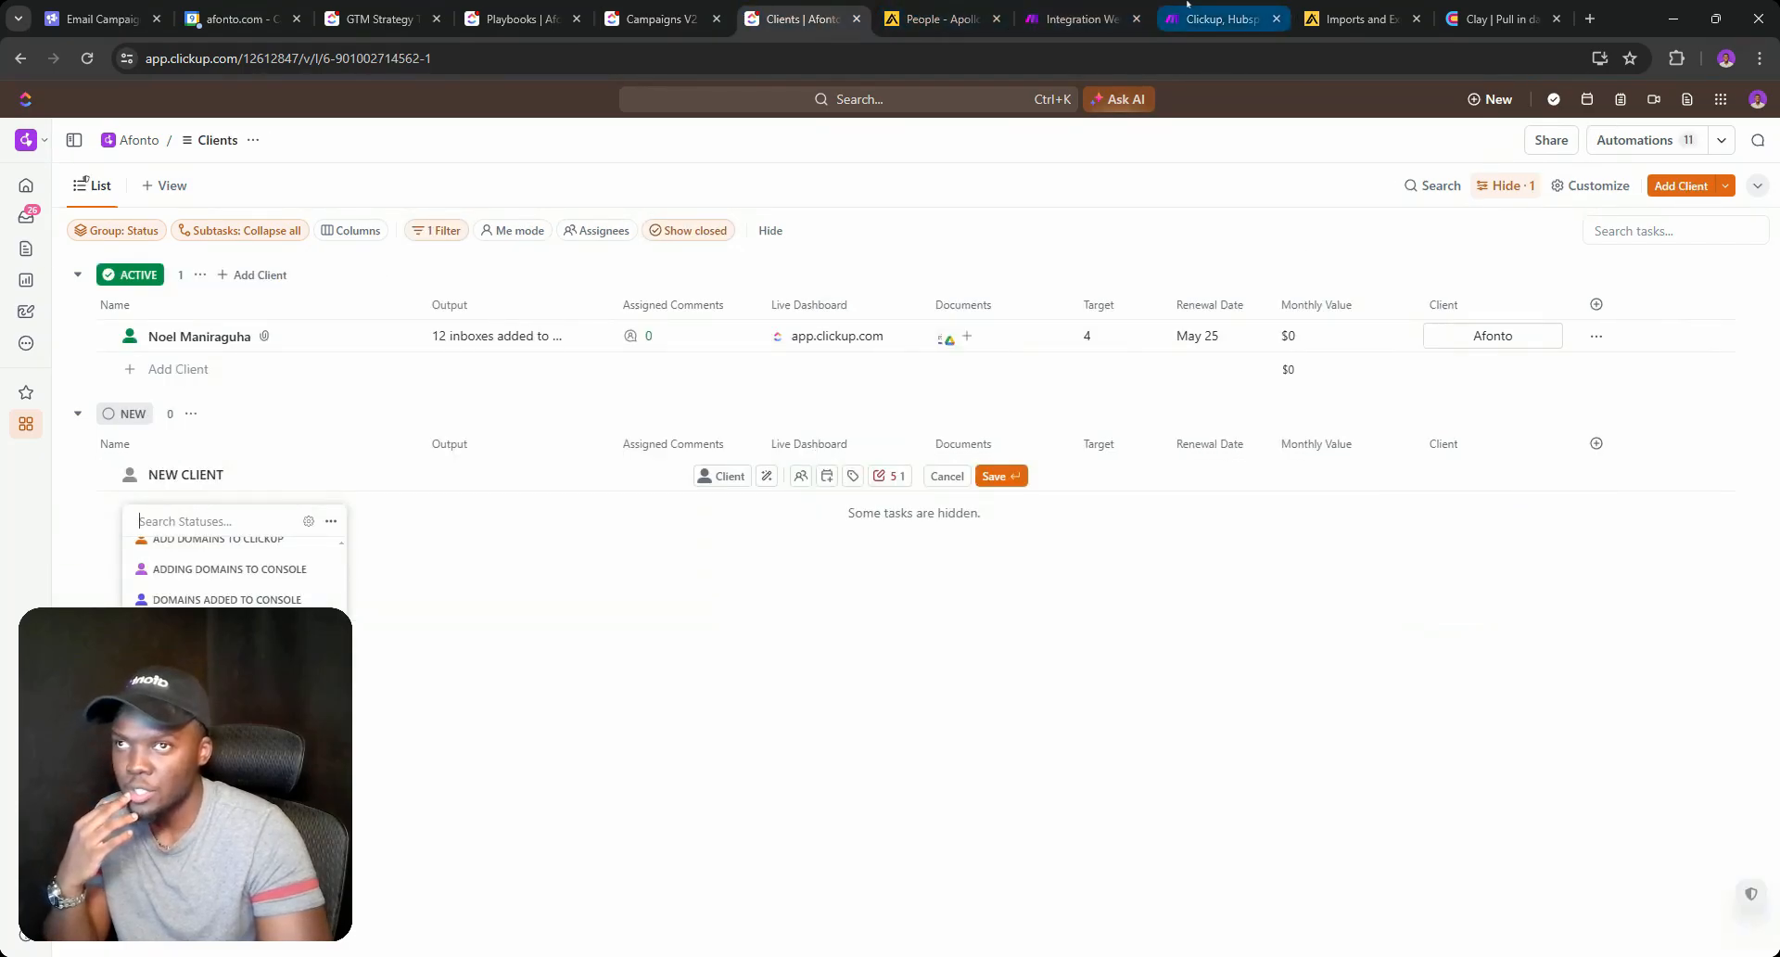
{"action": "left_click", "coordinate": [1219, 19]}
{"action": "left_click", "coordinate": [1080, 19]}
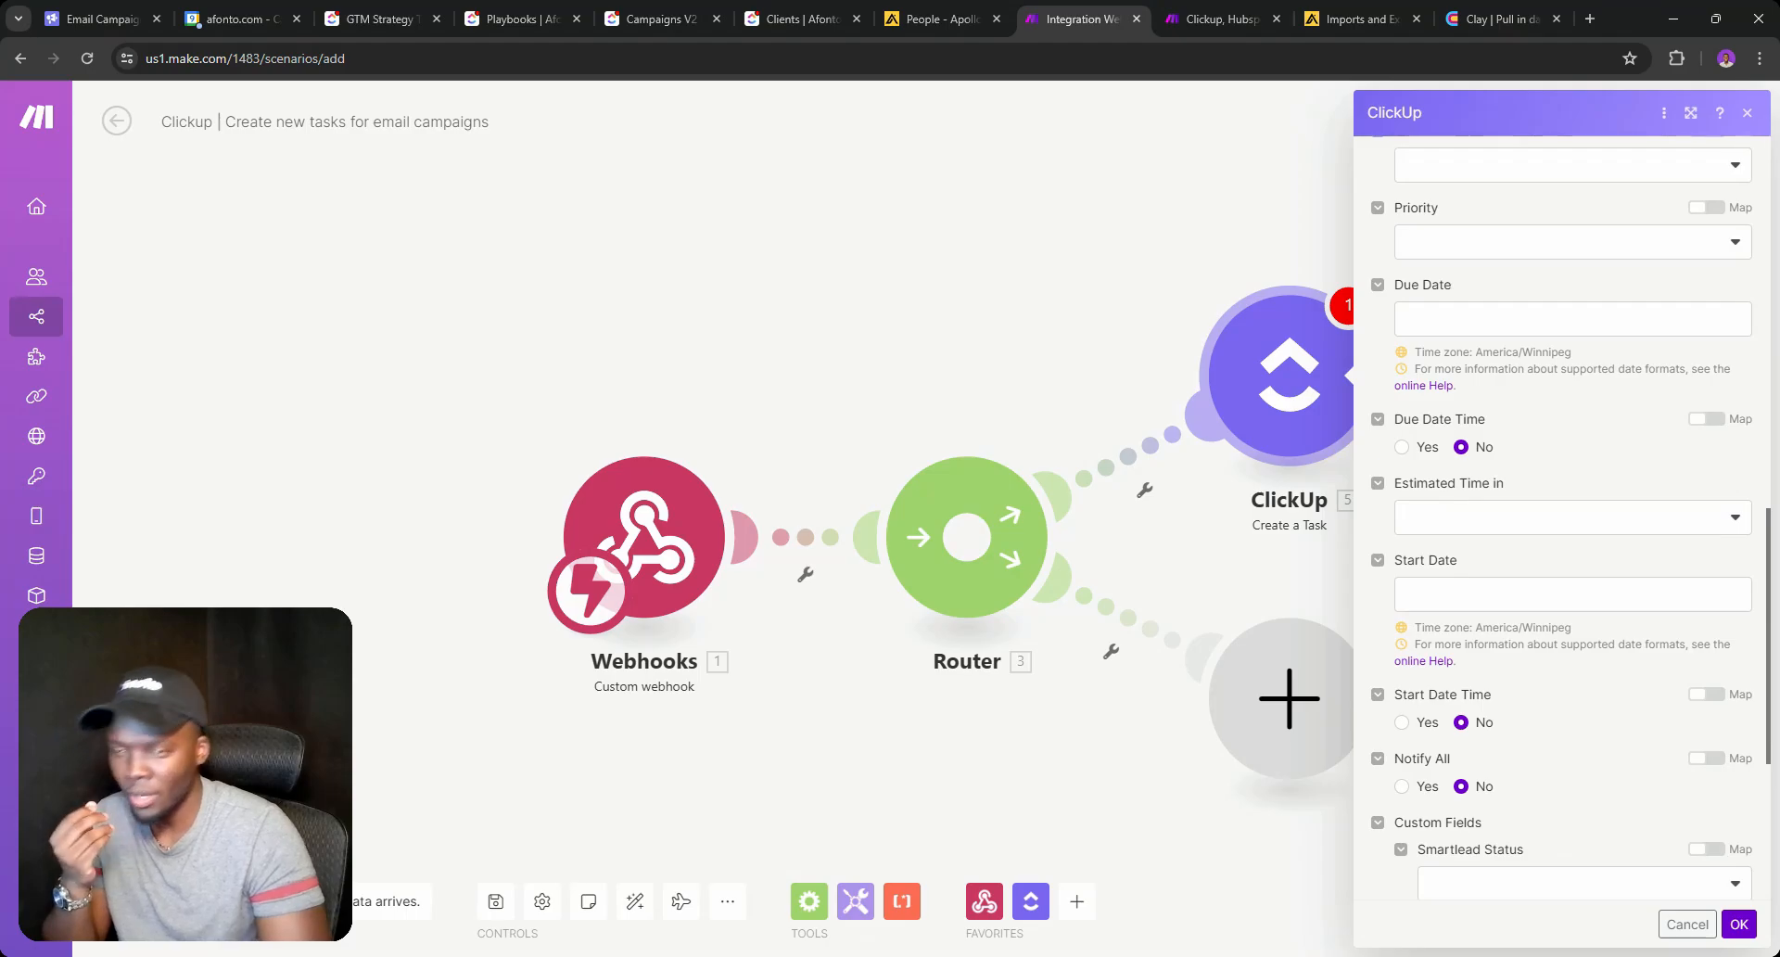
{"action": "scroll", "coordinate": [1591, 649], "scroll_direction": "down", "scroll_amount": 4}
{"action": "left_click", "coordinate": [1469, 636]}
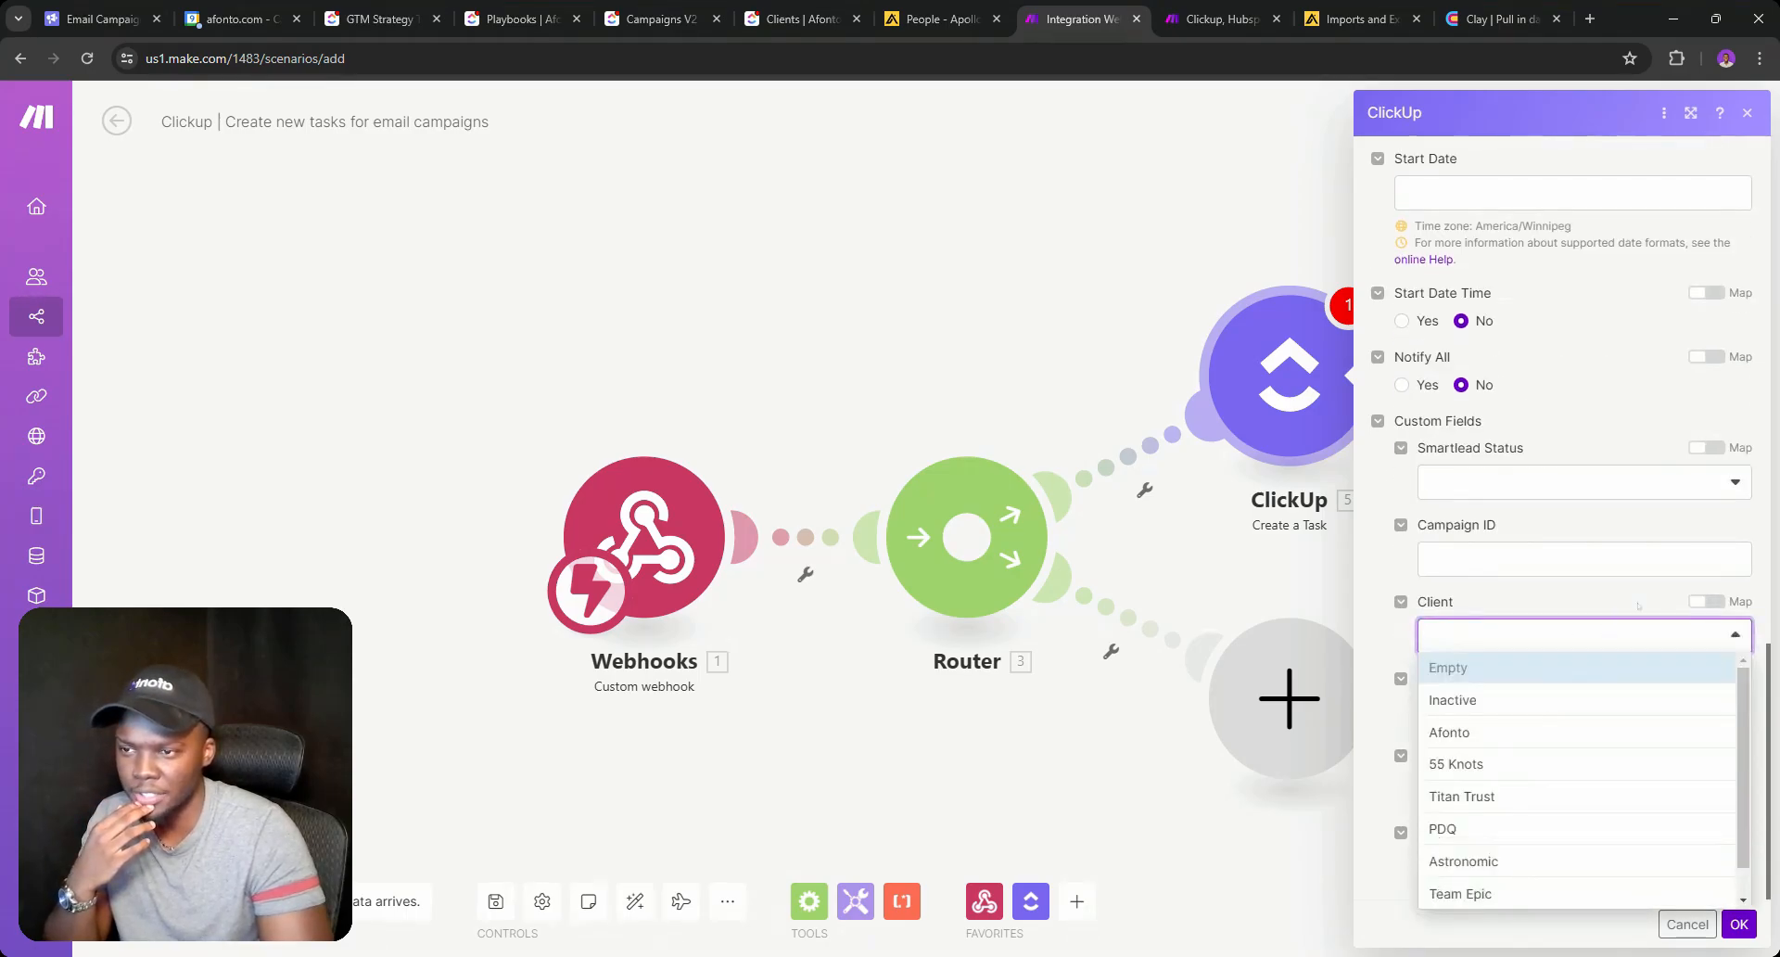
{"action": "left_click", "coordinate": [1706, 601]}
{"action": "left_click", "coordinate": [1429, 636]}
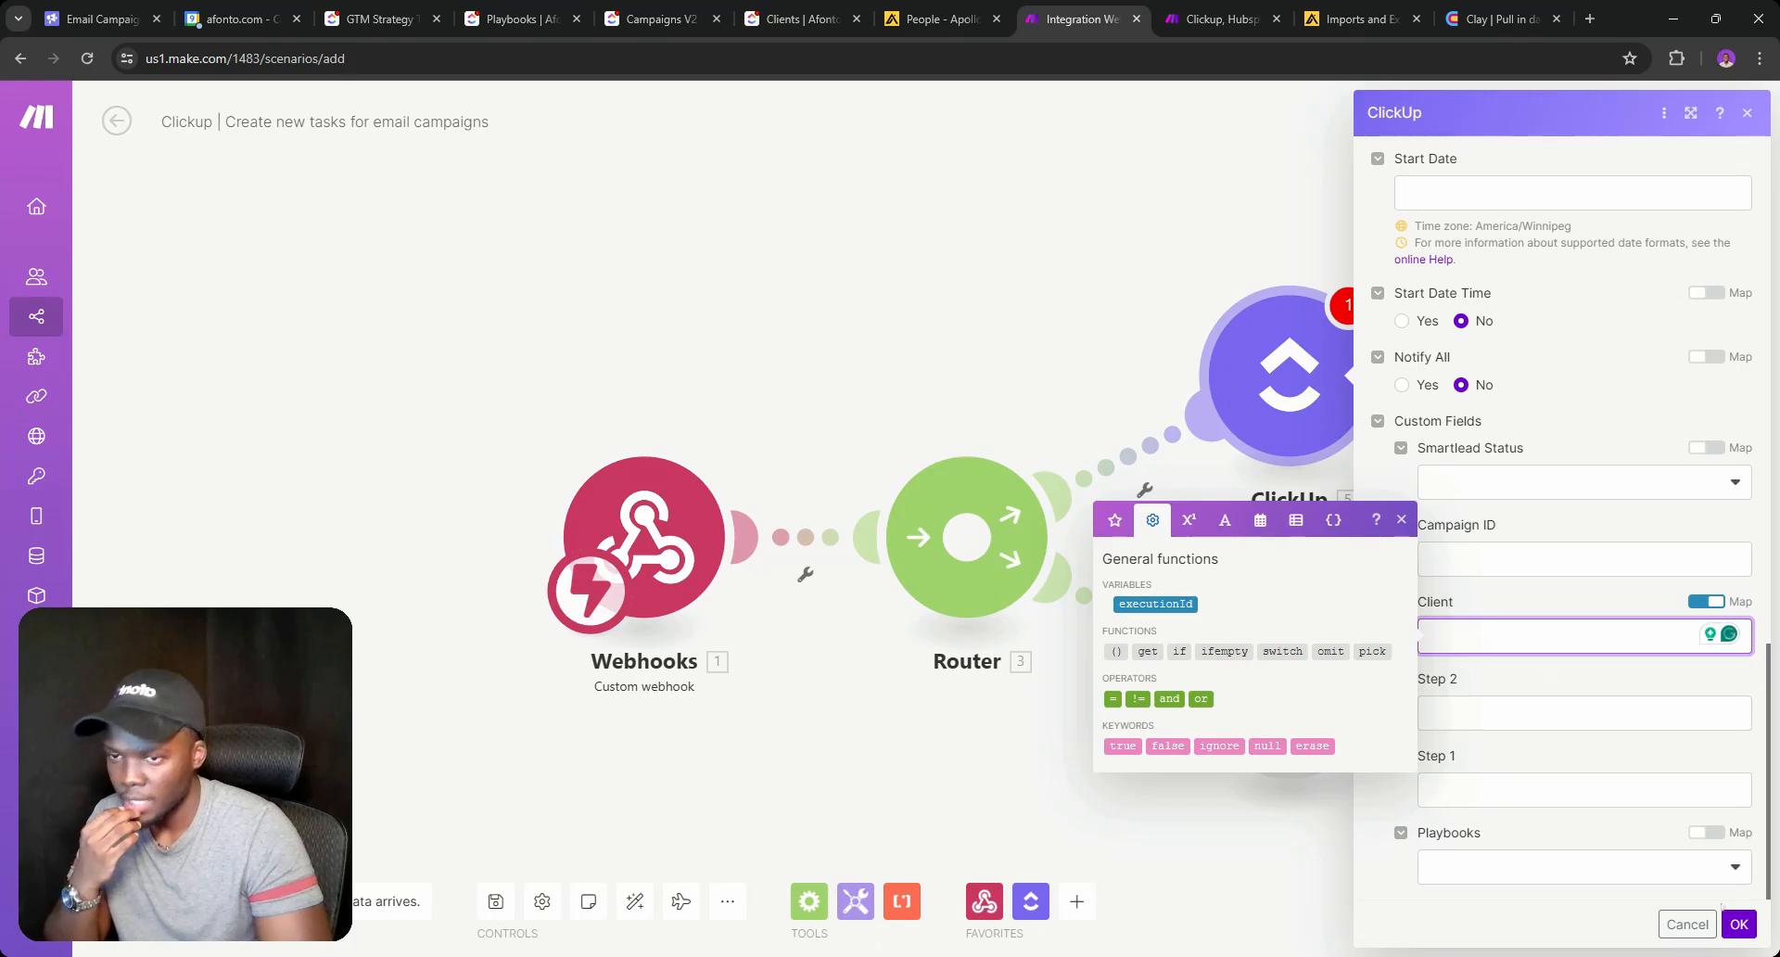
{"action": "left_click", "coordinate": [1738, 924]}
Run only the Webhooks module so it listens for new data, then return to ClickUp Clients.
{"action": "right_click", "coordinate": [653, 544]}
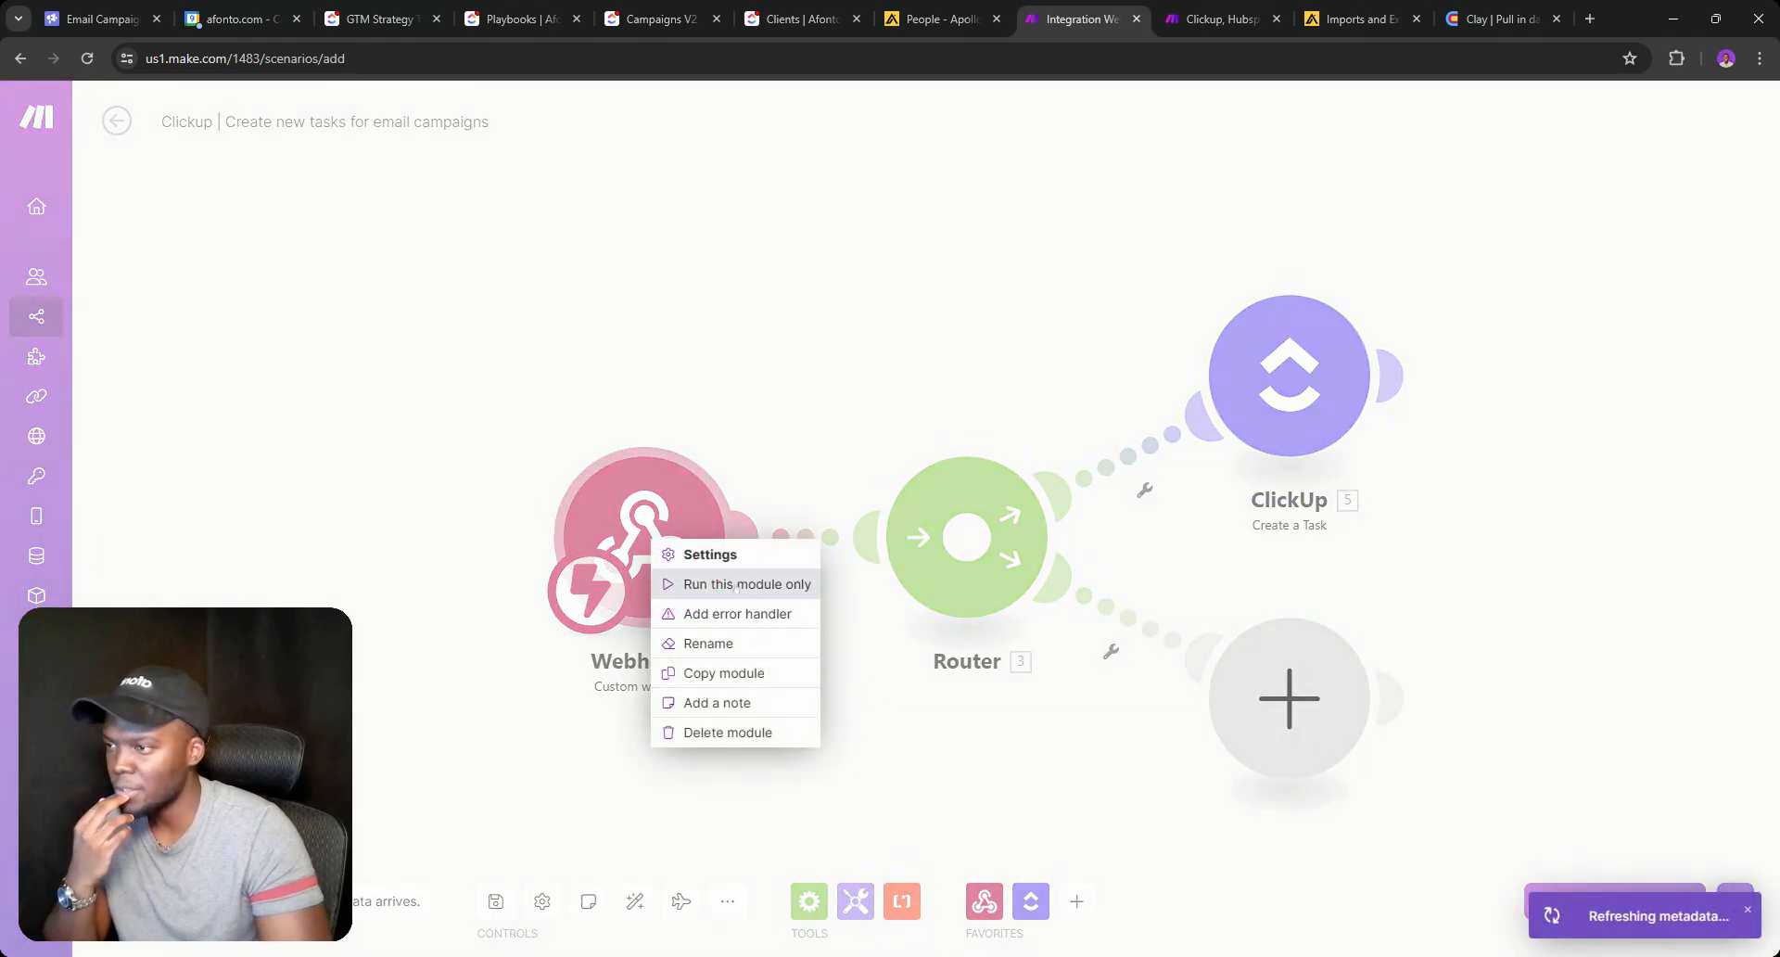
{"action": "left_click", "coordinate": [735, 584]}
{"action": "left_click", "coordinate": [749, 21]}
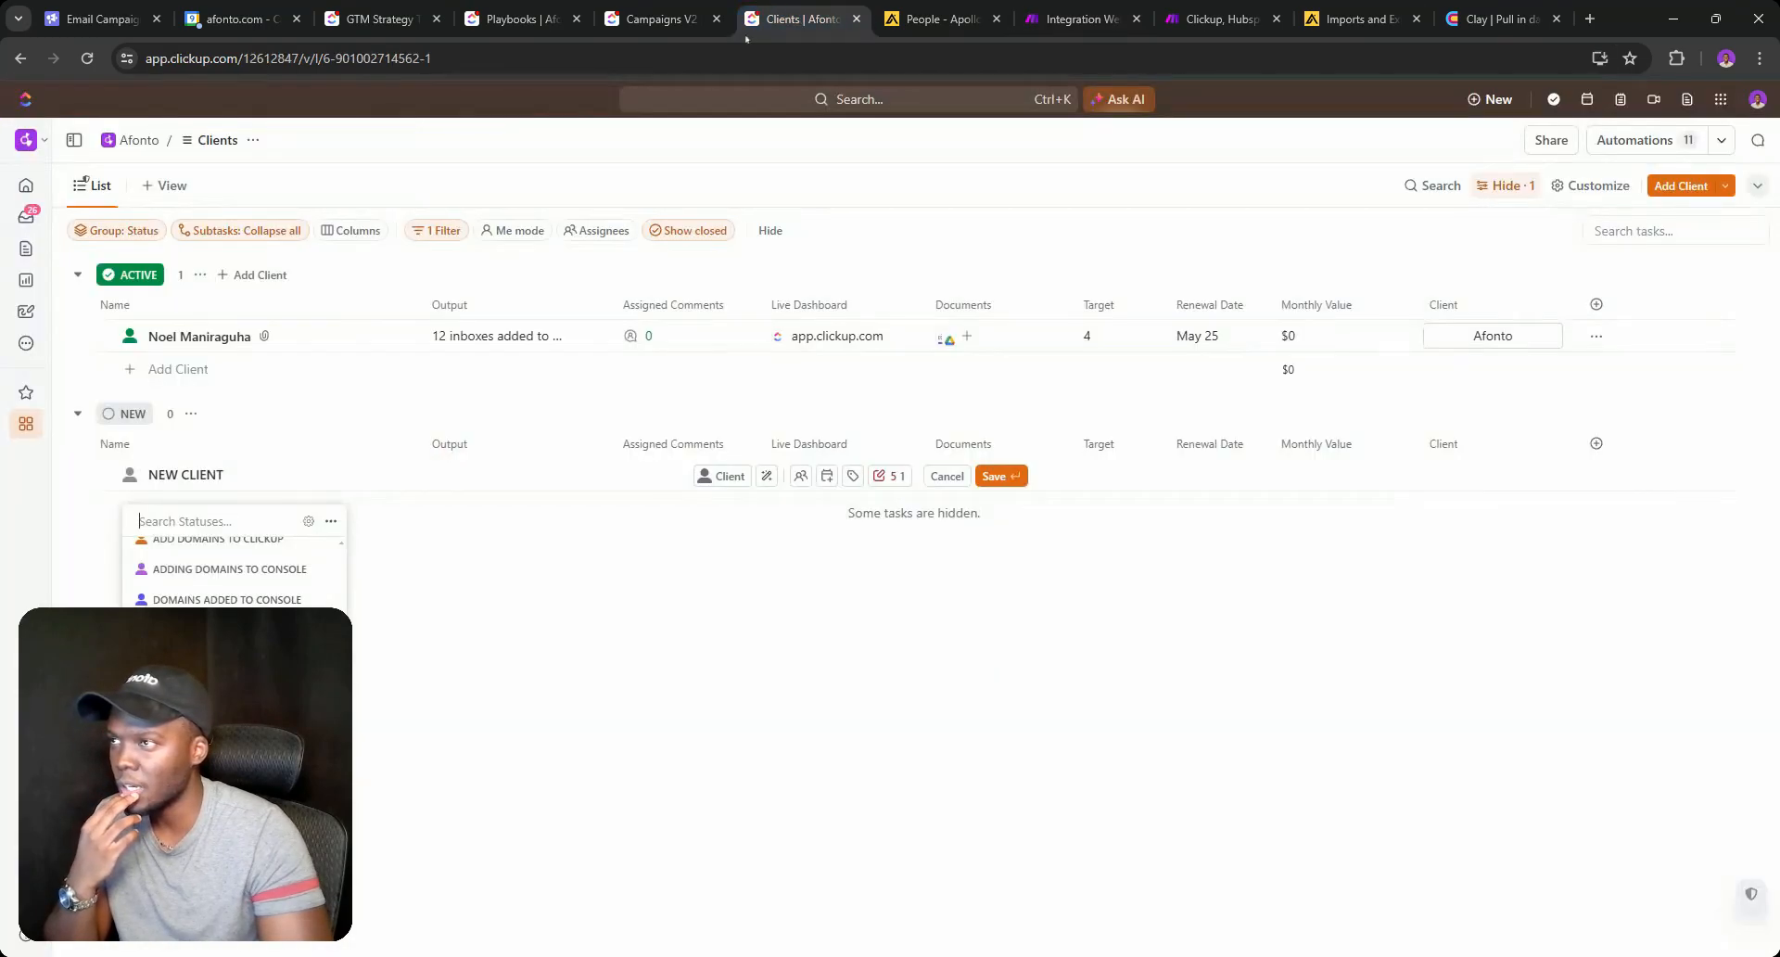
Discard the unsaved new client draft and start a new automation for the list.
{"action": "left_click", "coordinate": [566, 615]}
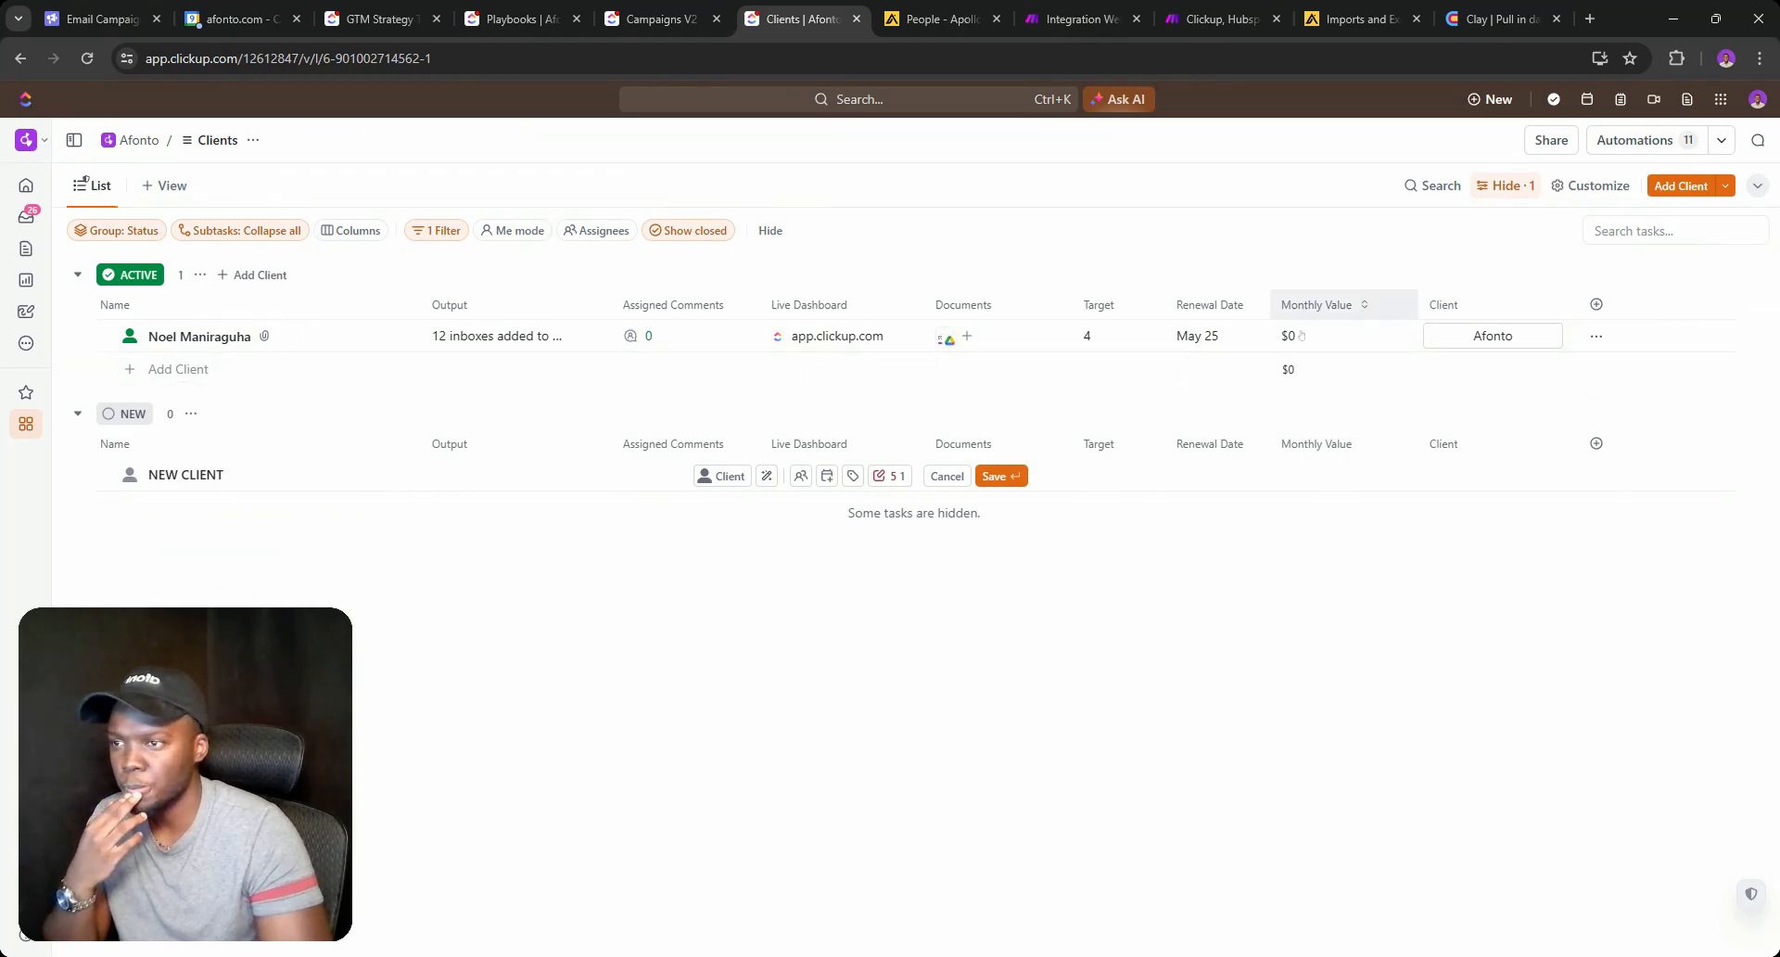
{"action": "left_click", "coordinate": [940, 478]}
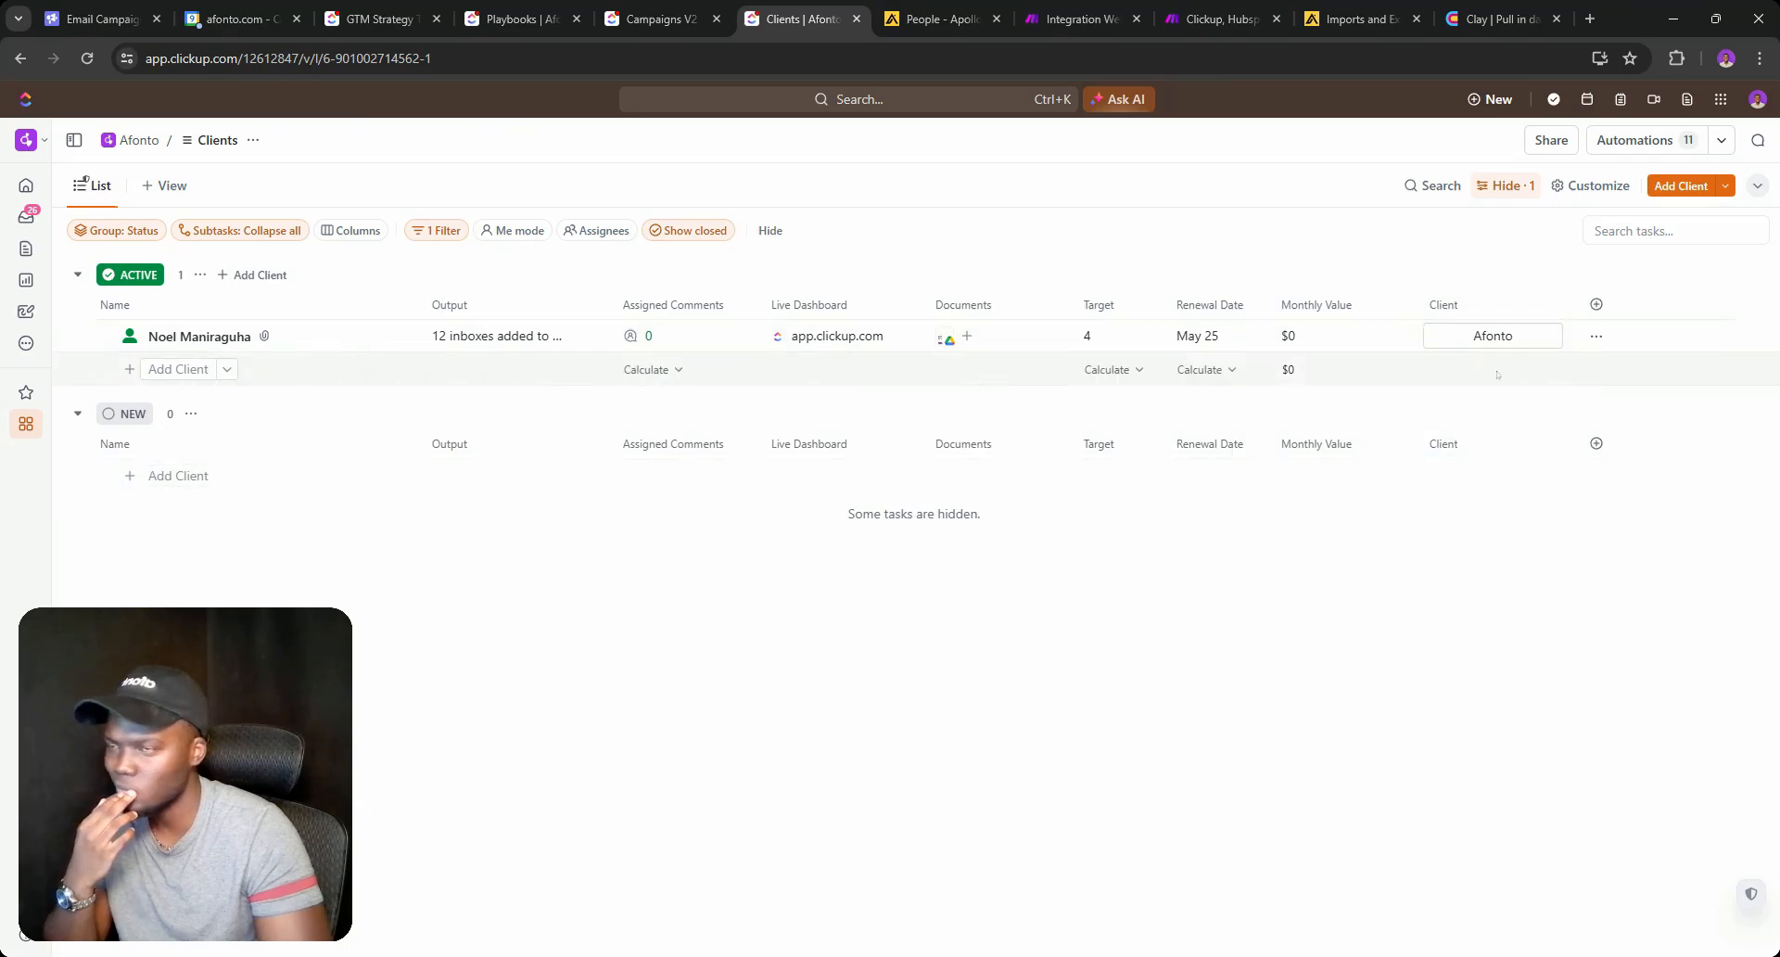
{"action": "left_click", "coordinate": [1636, 140]}
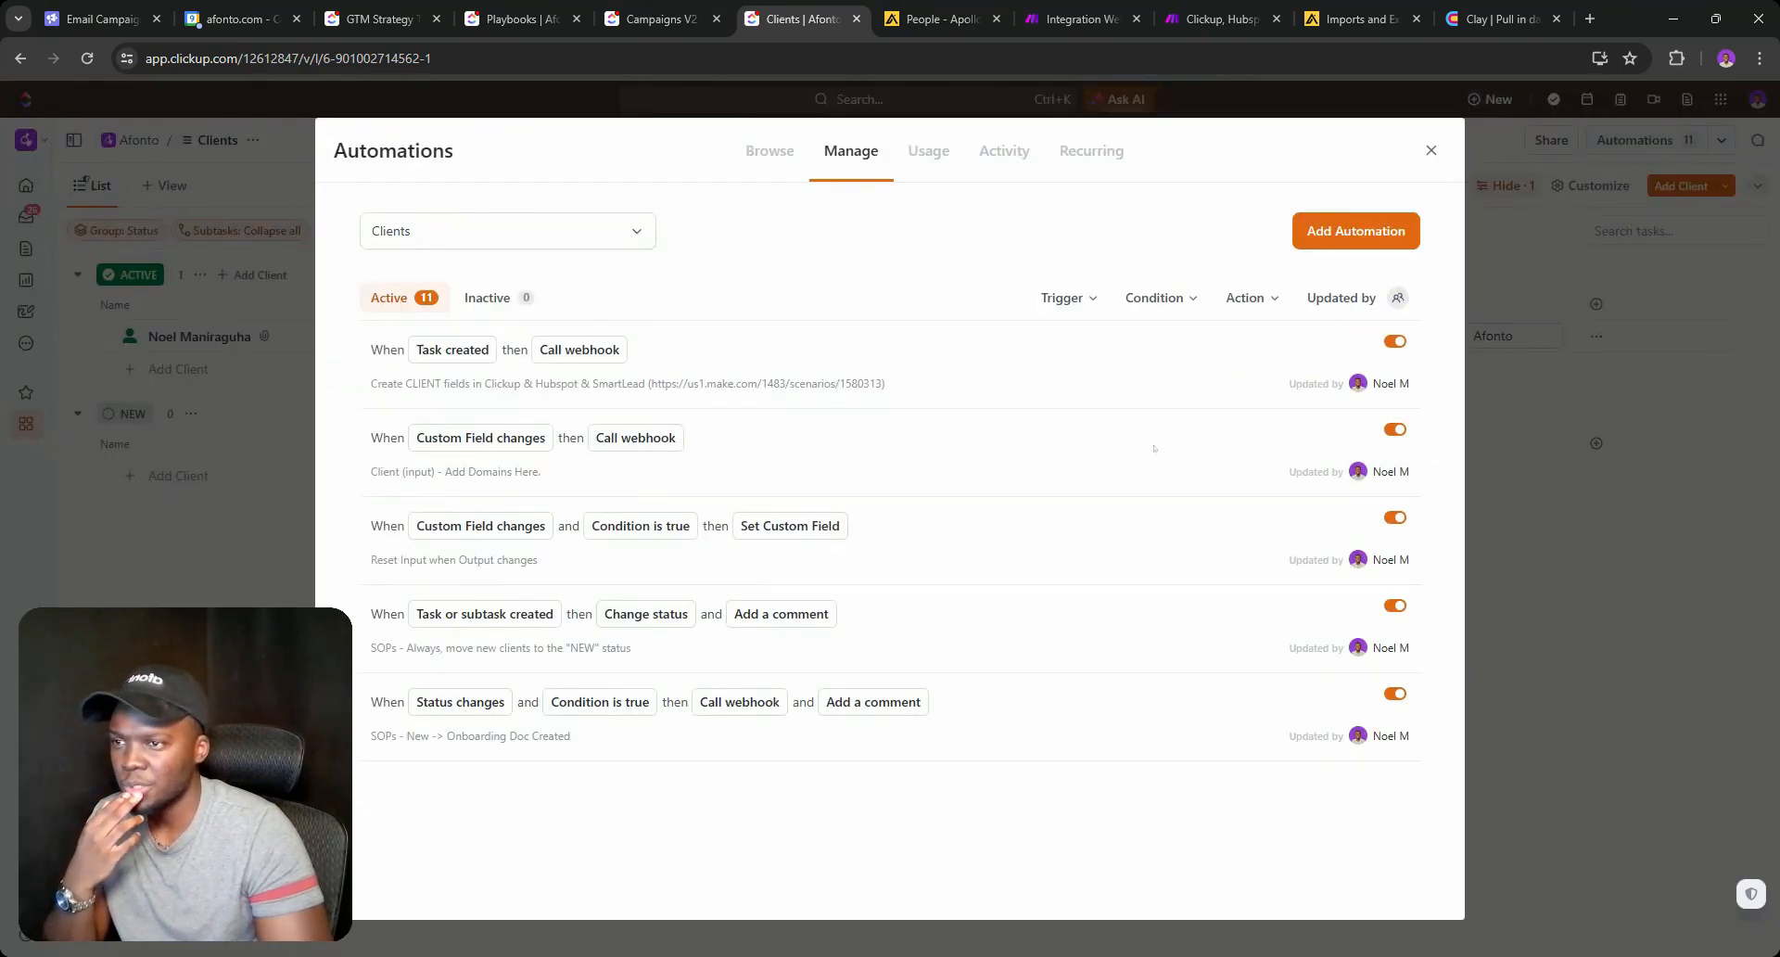
{"action": "left_click", "coordinate": [1356, 231]}
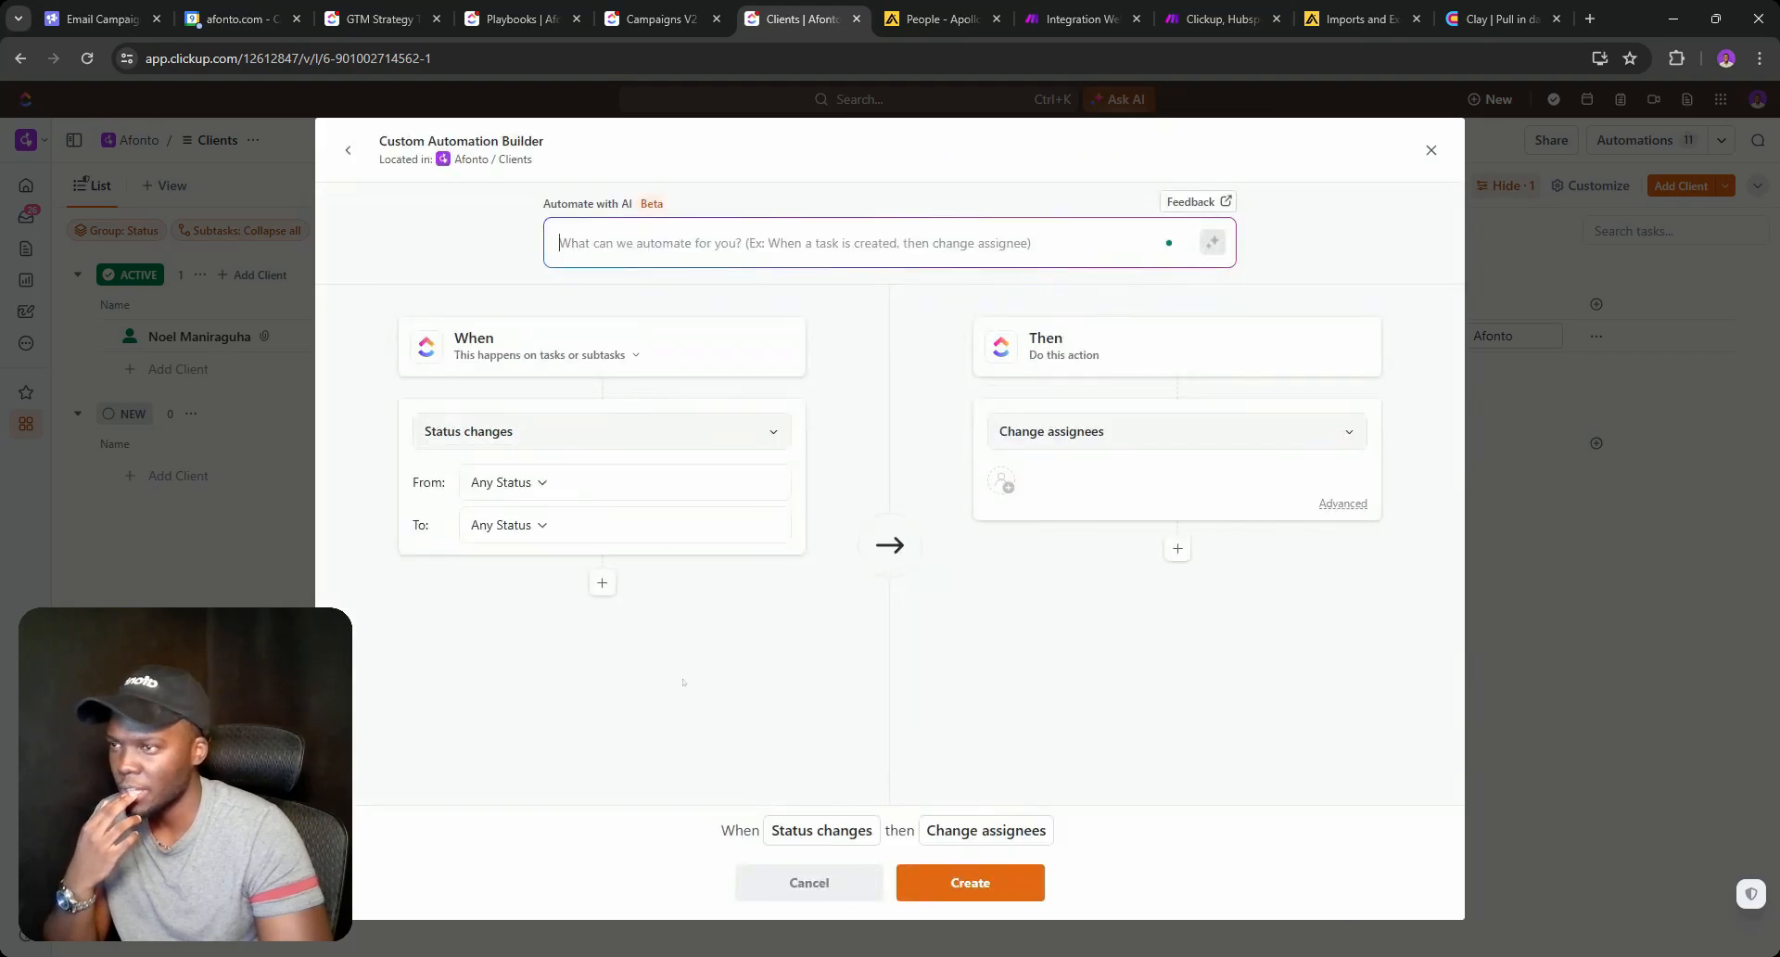
Set the automation trigger to when the 'domain inactive' tag is added.
{"action": "left_click", "coordinate": [534, 488]}
{"action": "left_click", "coordinate": [633, 444]}
{"action": "left_click", "coordinate": [633, 436]}
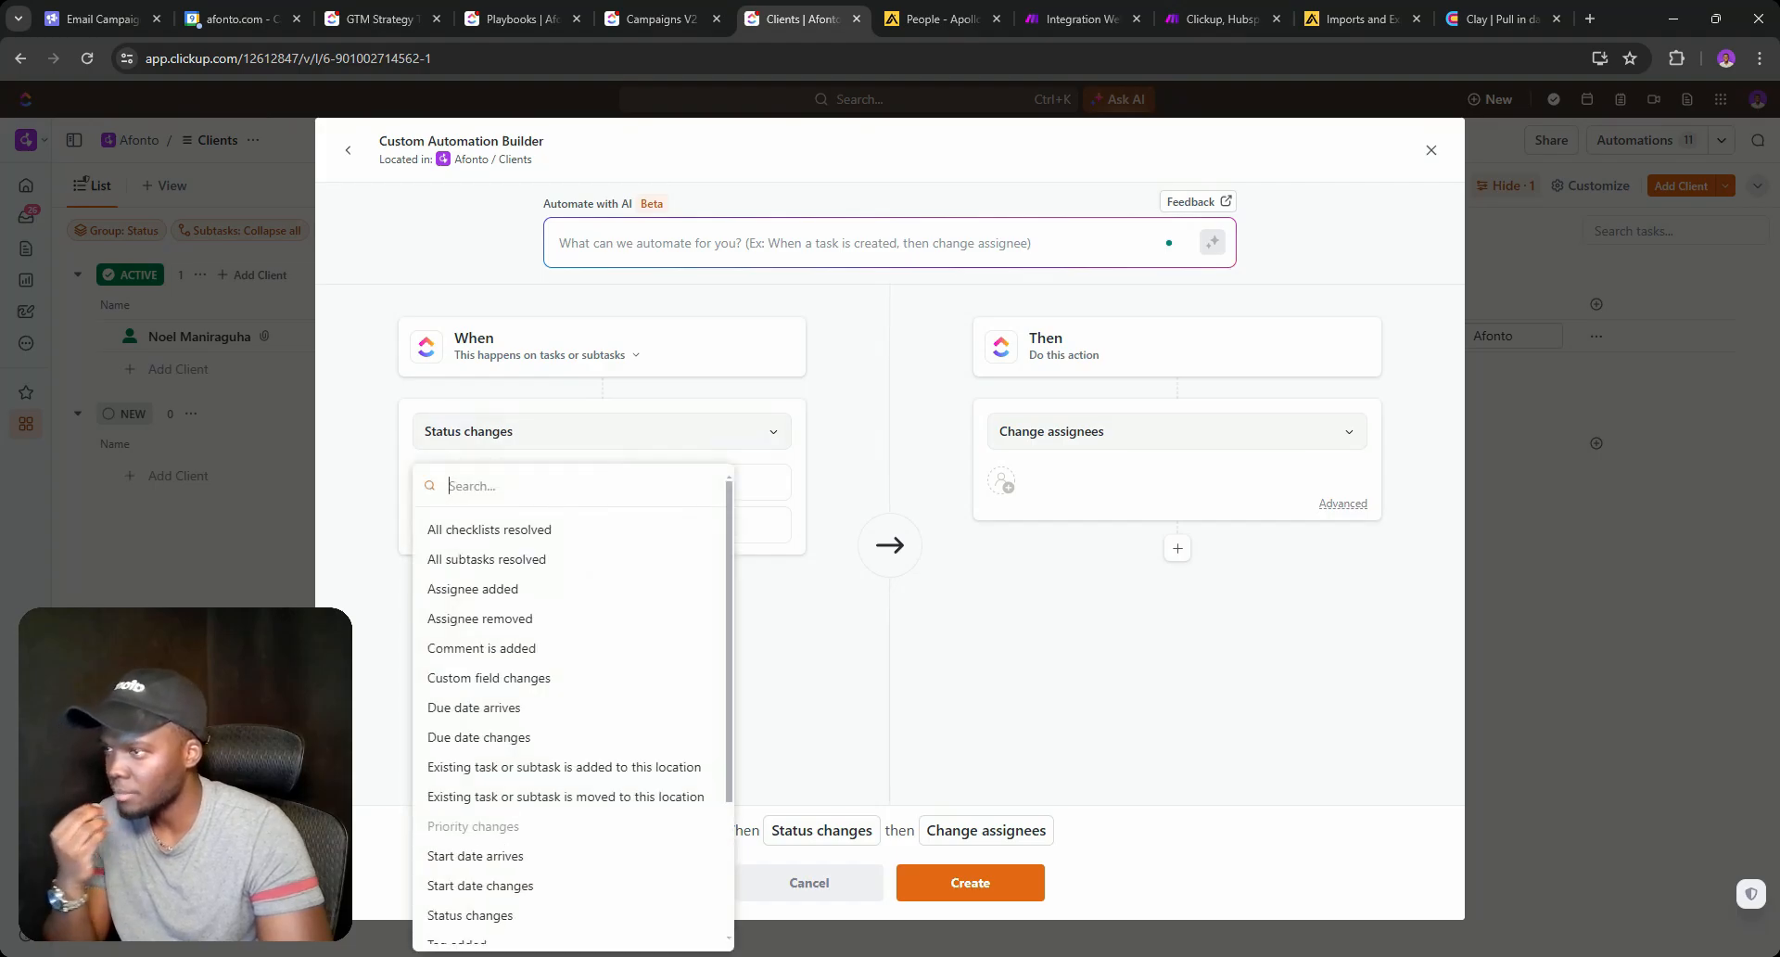
{"action": "scroll", "coordinate": [525, 554], "scroll_direction": "down", "scroll_amount": 3}
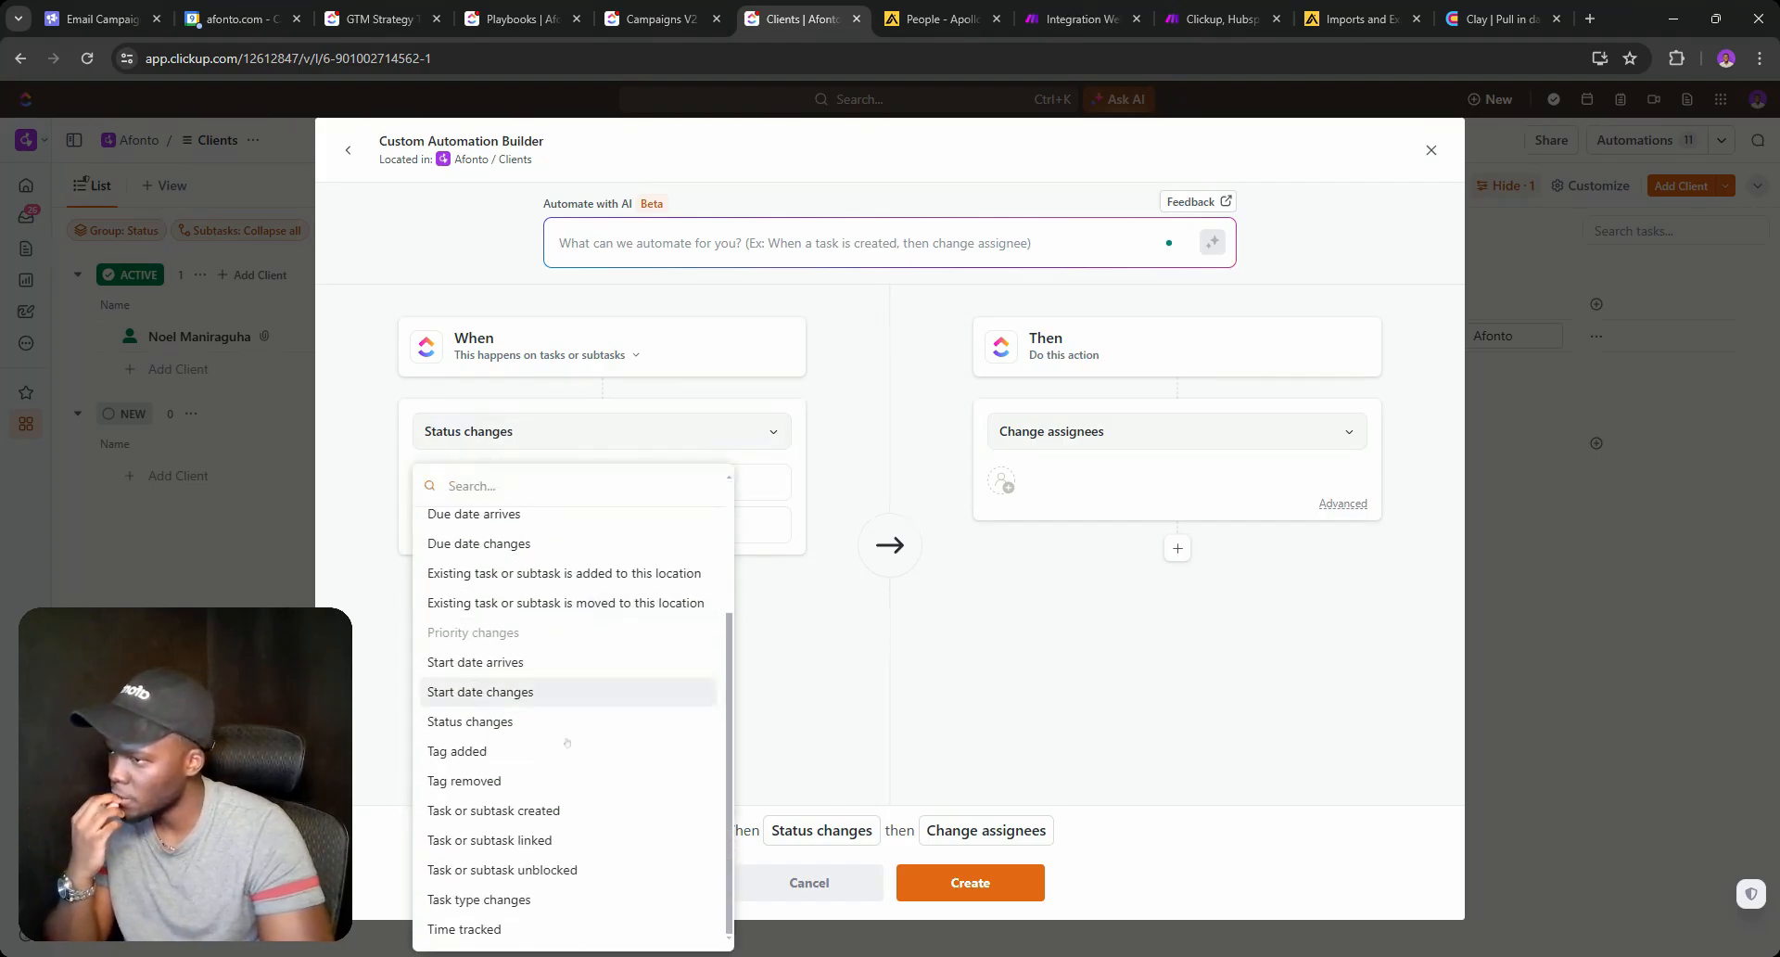
{"action": "left_click", "coordinate": [538, 752]}
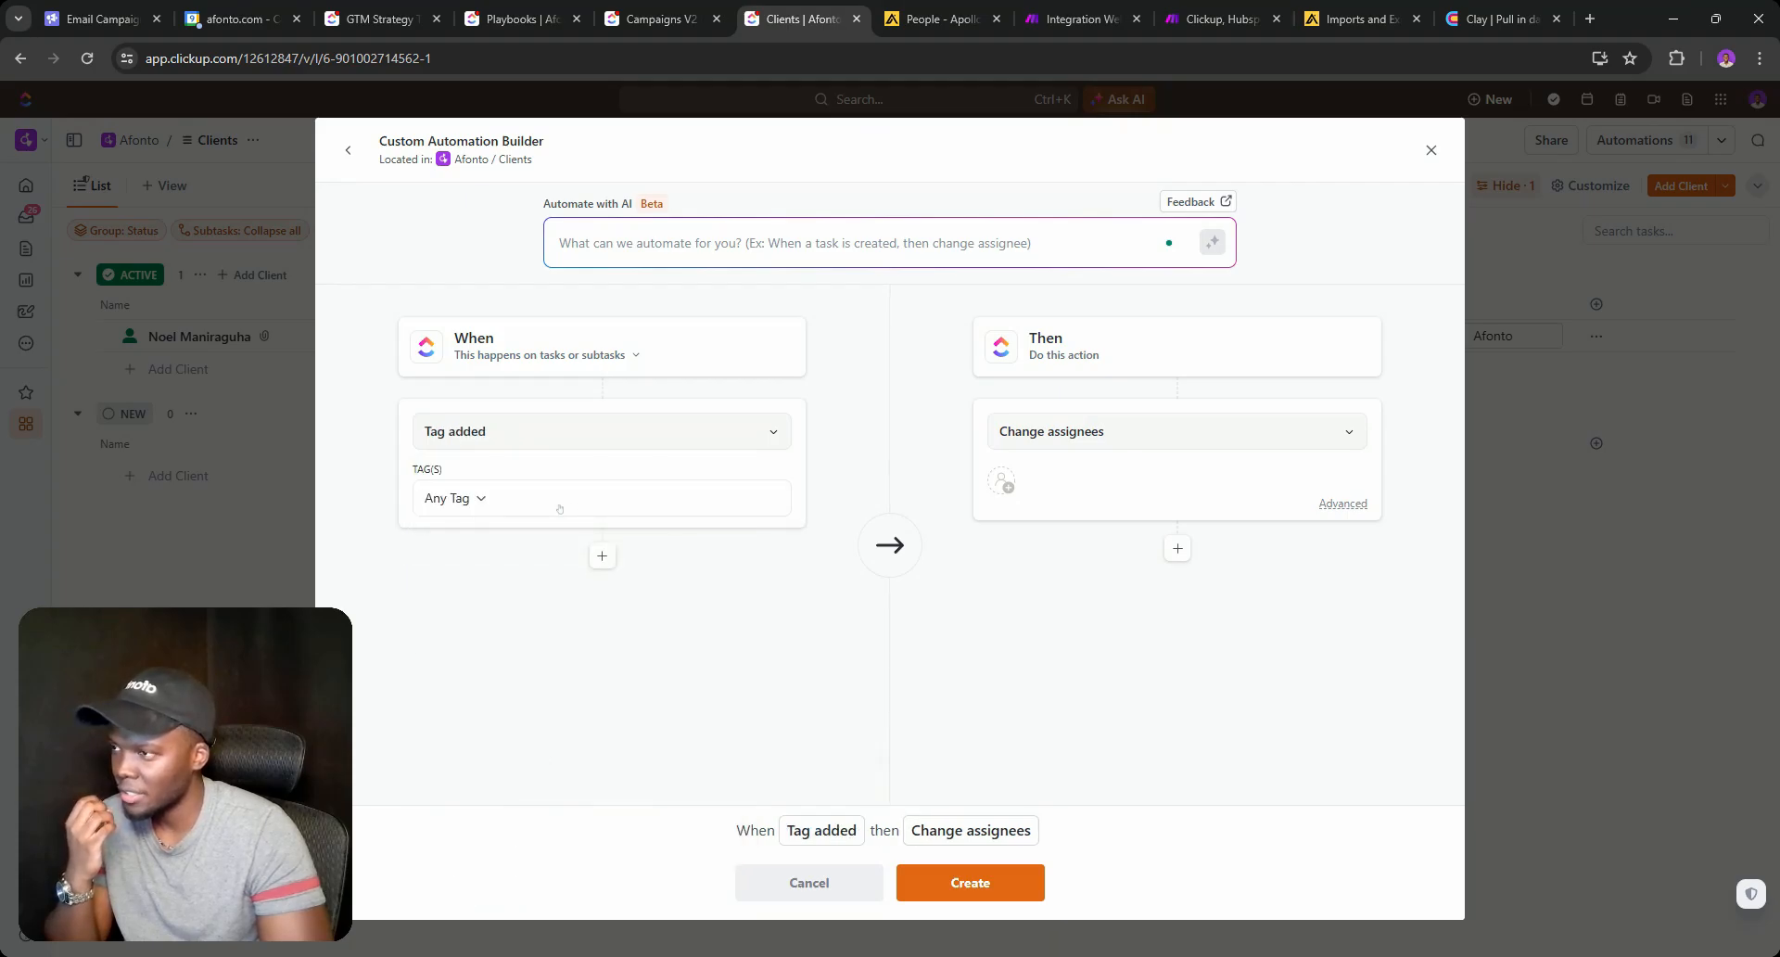
{"action": "left_click", "coordinate": [560, 509]}
{"action": "left_click", "coordinate": [506, 628]}
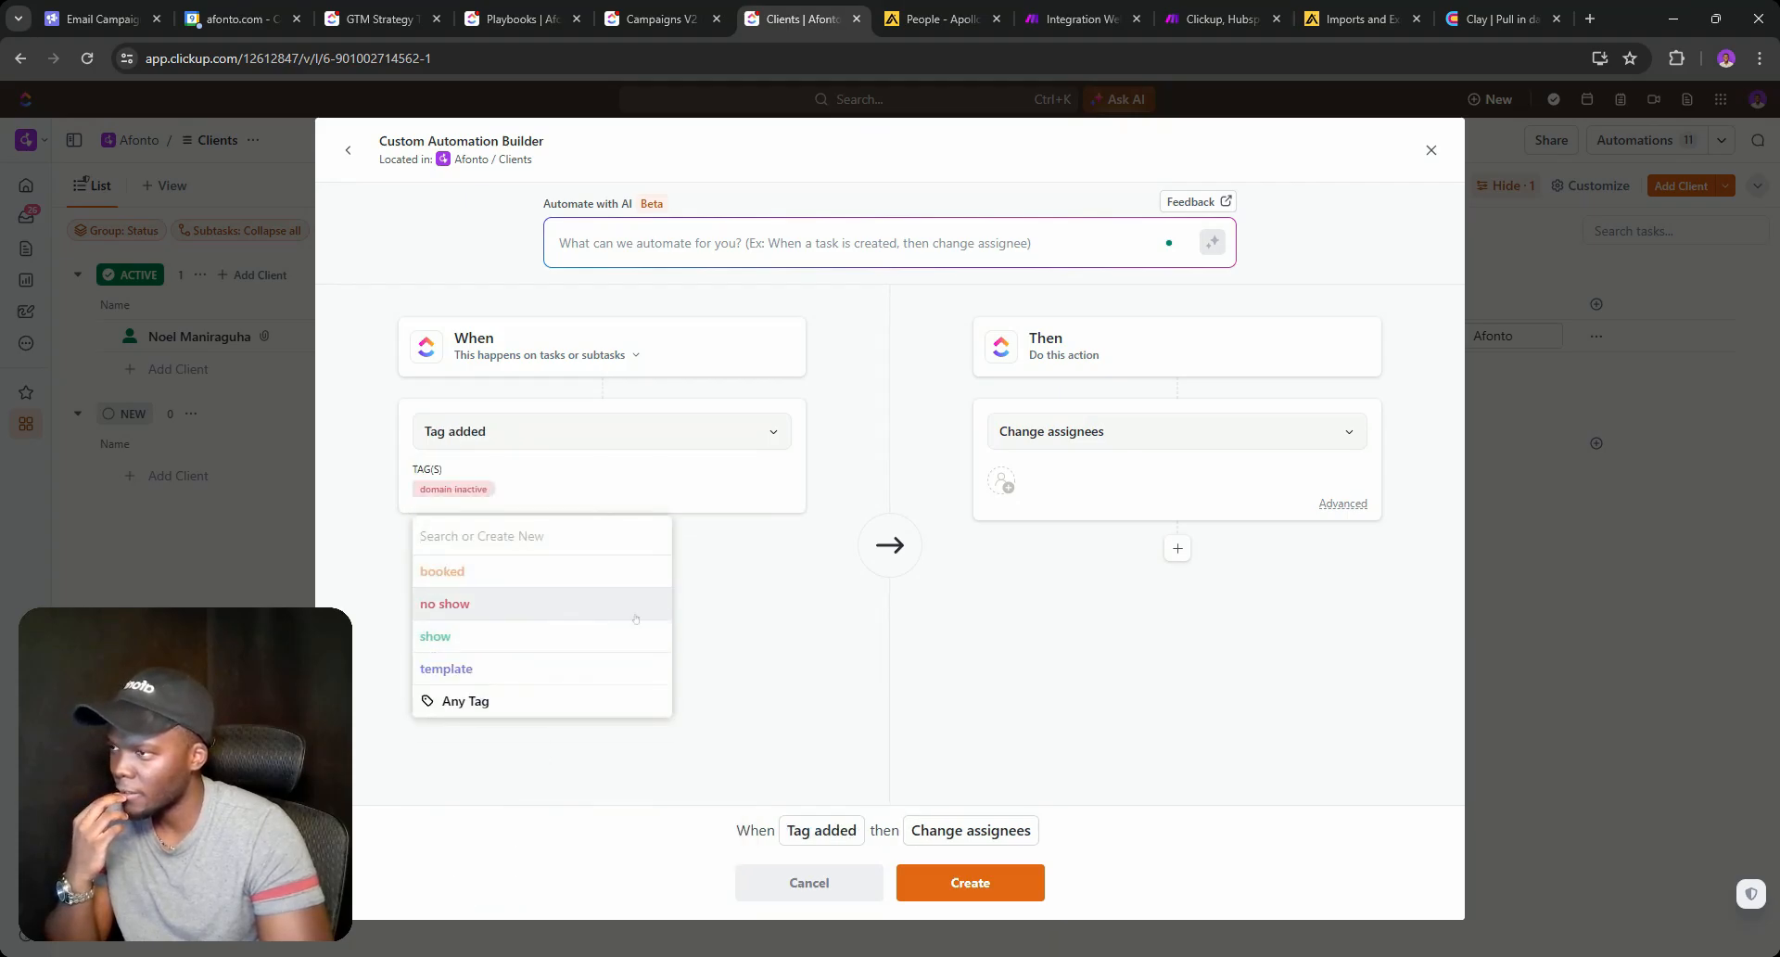
{"action": "left_click", "coordinate": [923, 560]}
Make the action Call webhook with the copied Make webhook URL and create the automation.
{"action": "left_click", "coordinate": [1083, 429]}
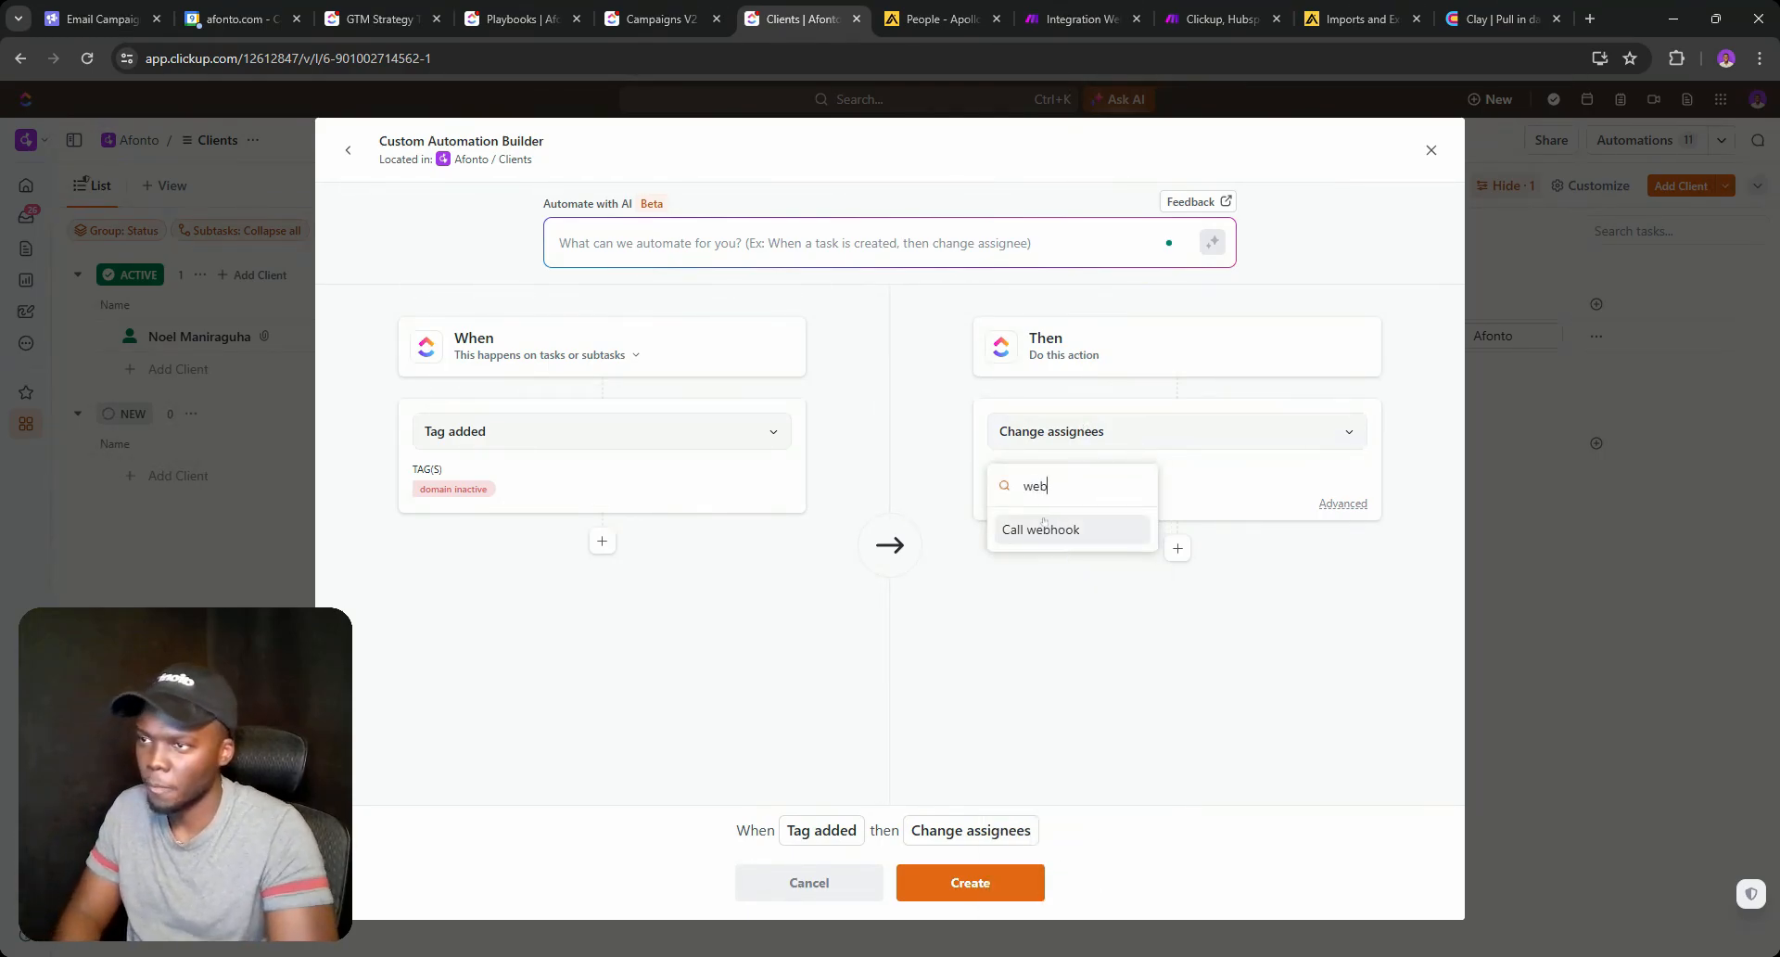
{"action": "left_click", "coordinate": [1042, 527]}
{"action": "left_click", "coordinate": [1079, 19]}
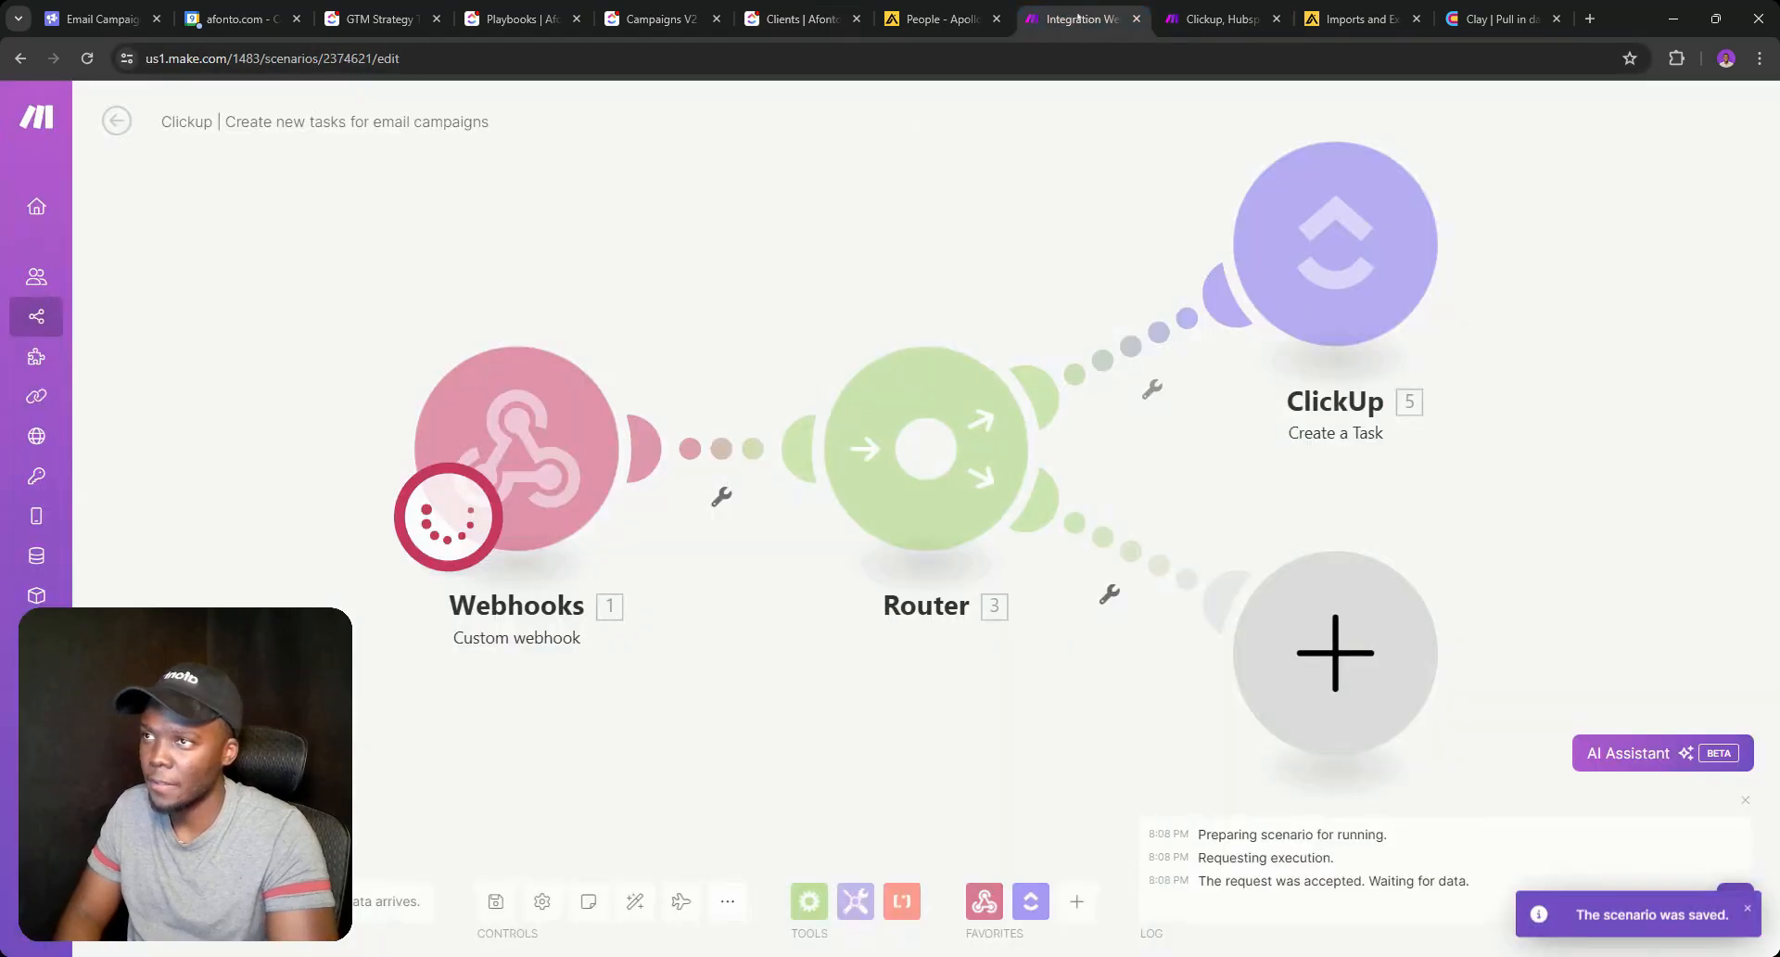
{"action": "left_click", "coordinate": [439, 558]}
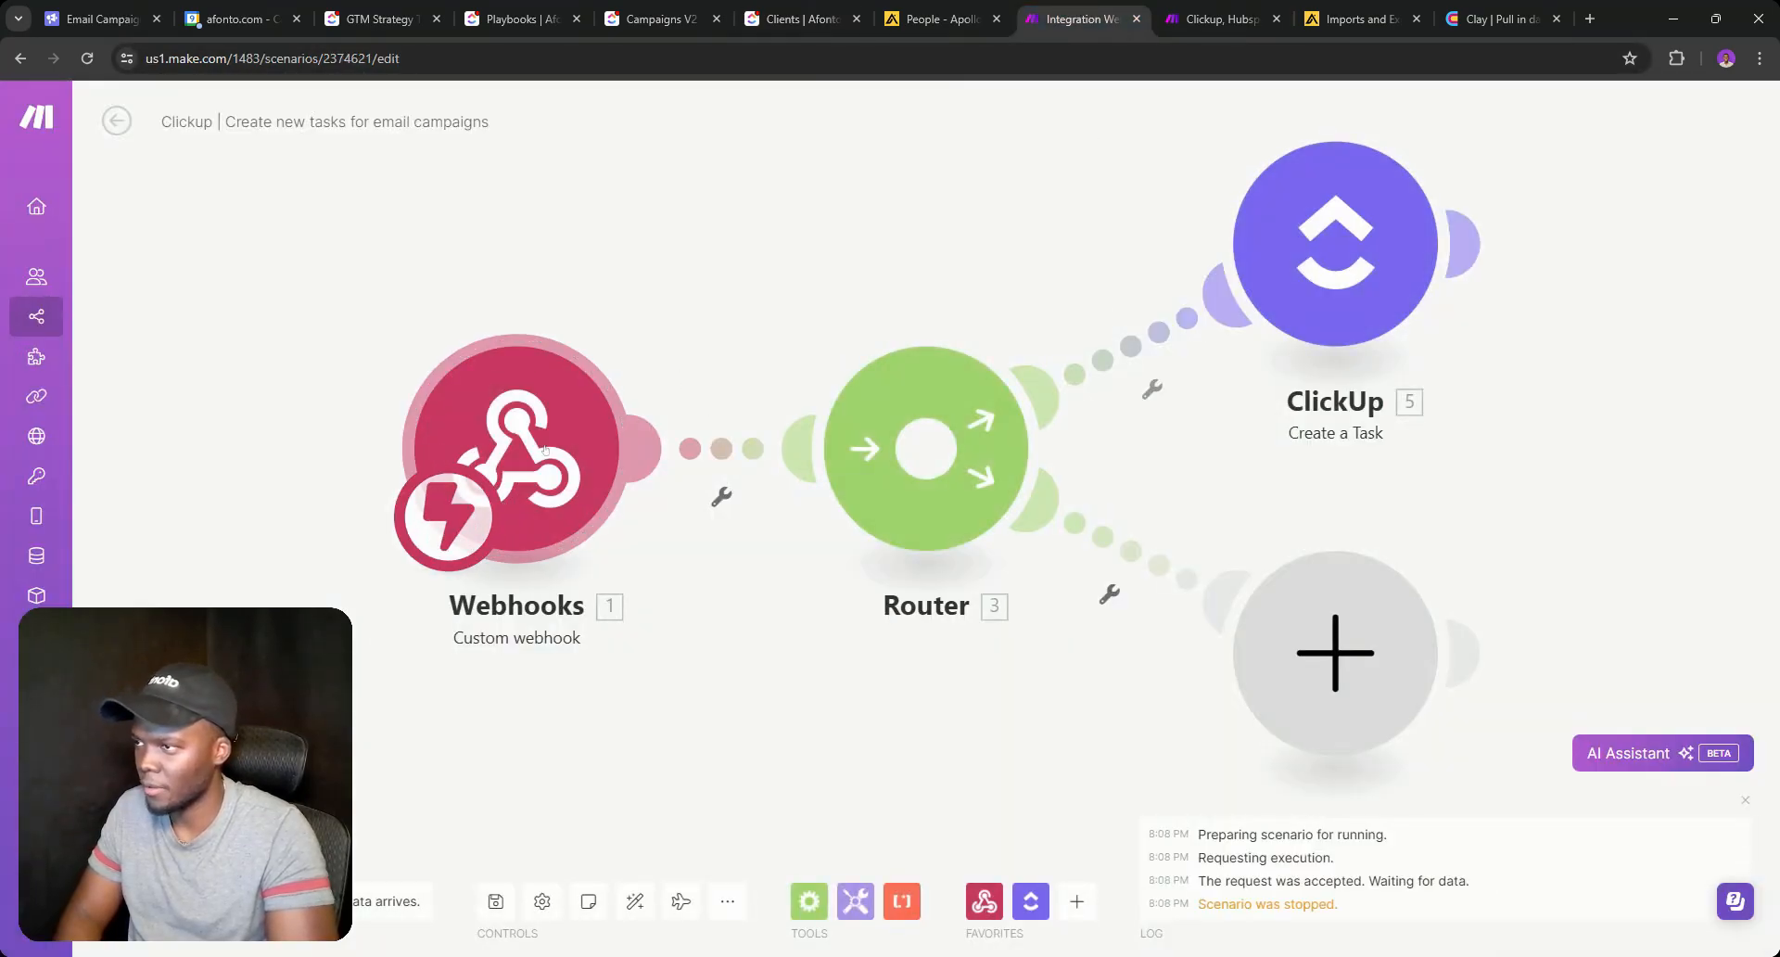
{"action": "left_click", "coordinate": [913, 489]}
{"action": "left_click", "coordinate": [797, 19]}
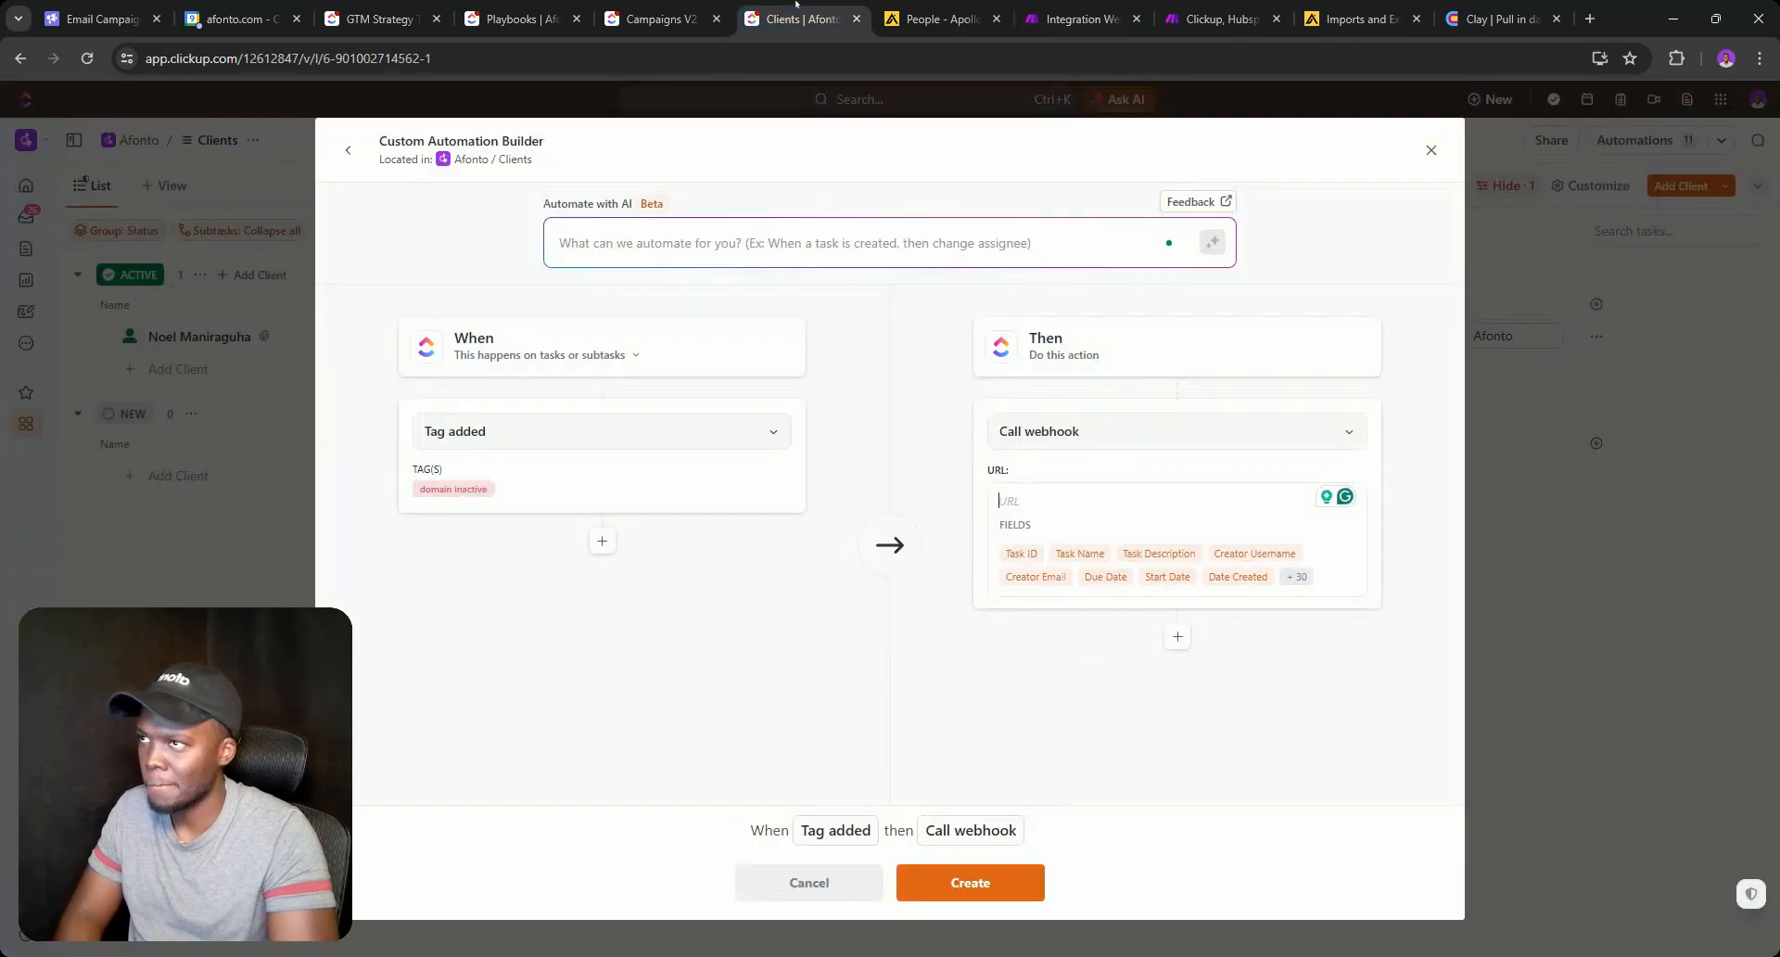
{"action": "key", "text": "ctrl+v"}
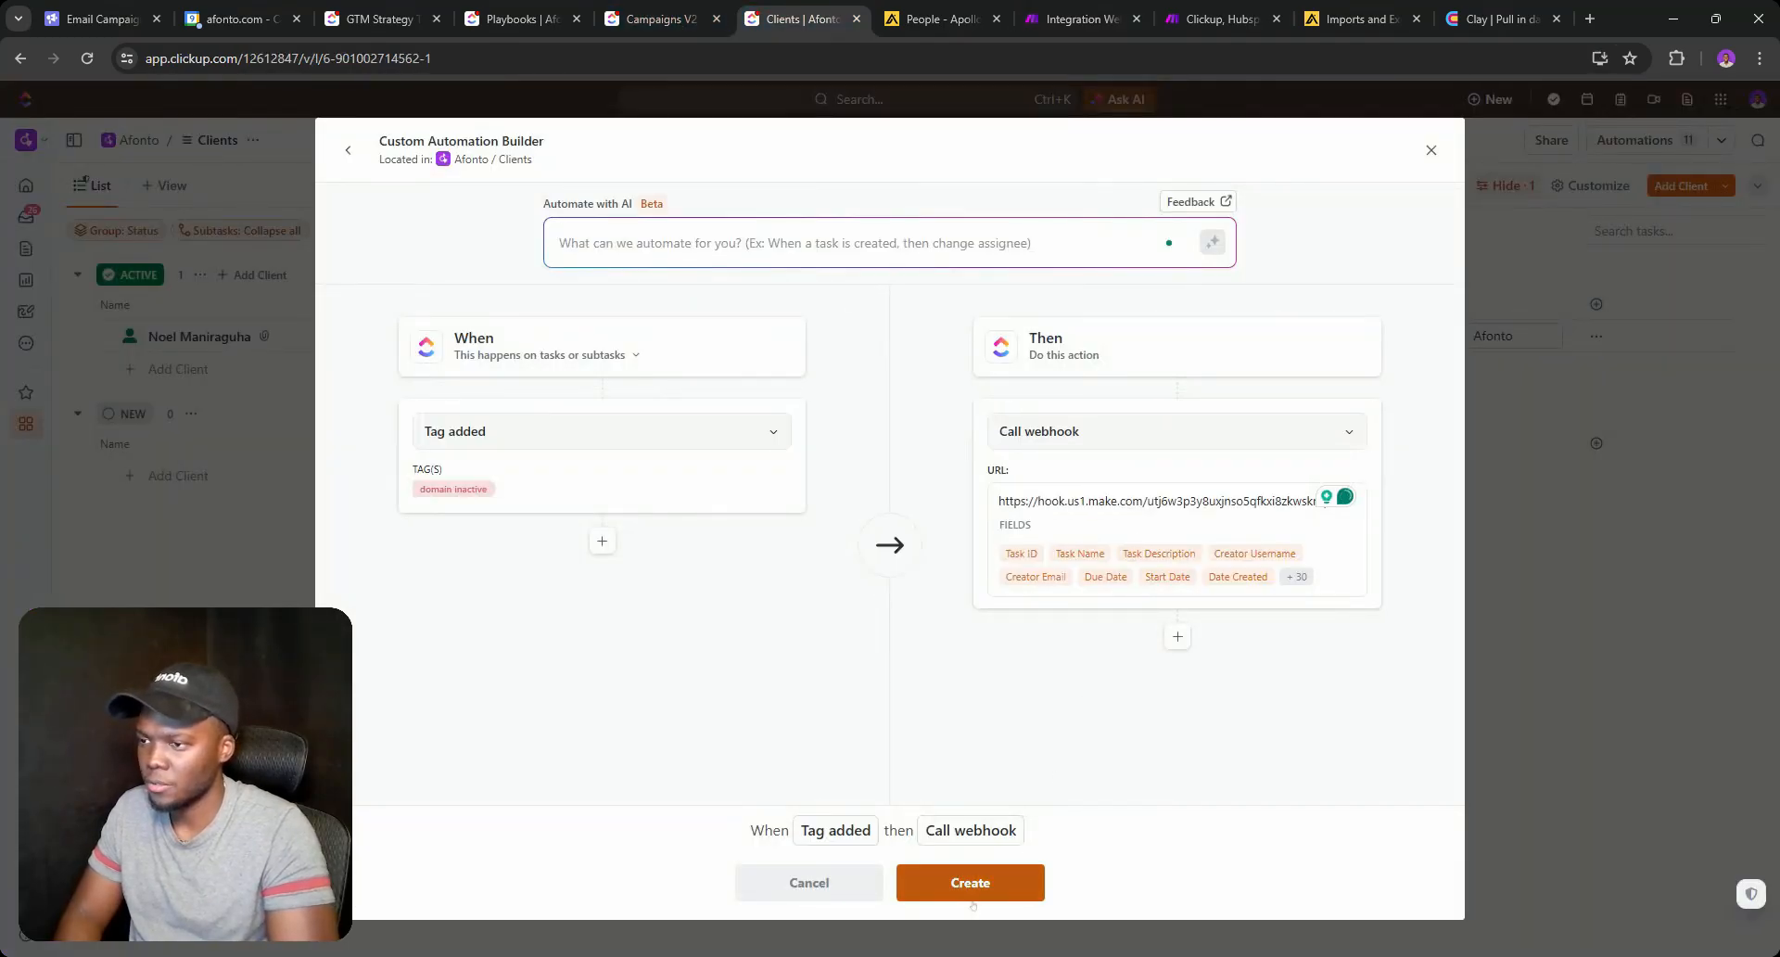
{"action": "left_click", "coordinate": [969, 882]}
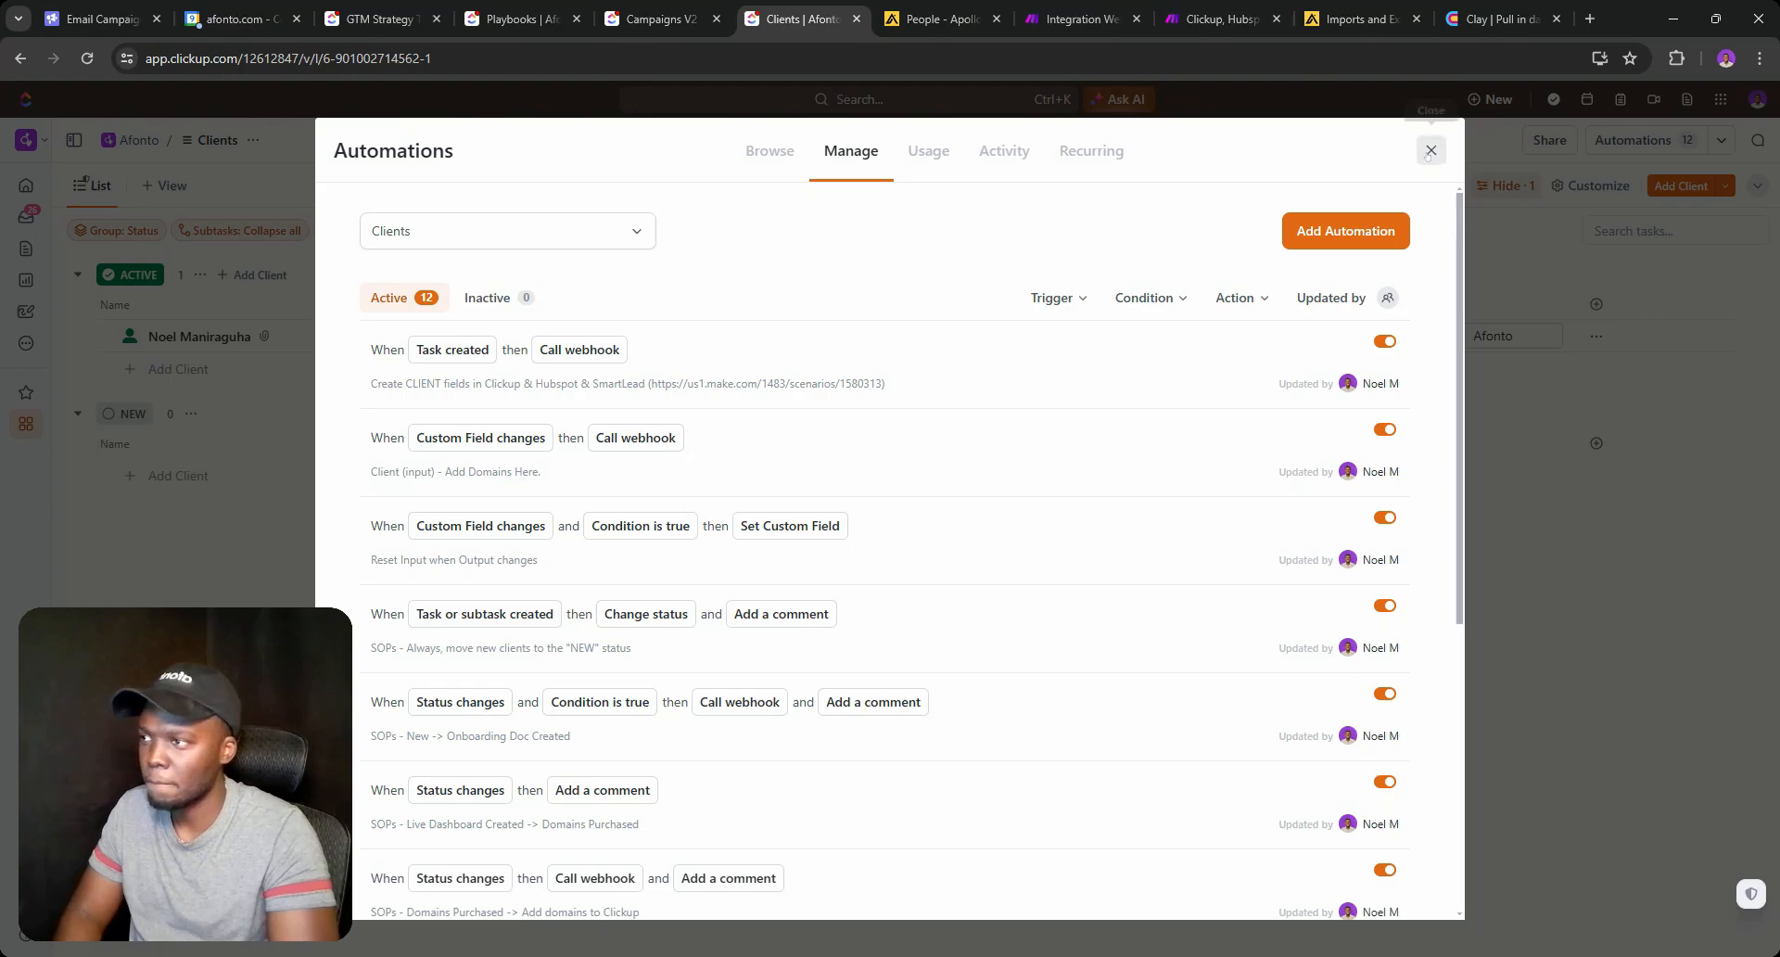
Tag the client 'domain inactive' to trigger the new automation.
{"action": "left_click", "coordinate": [1429, 151]}
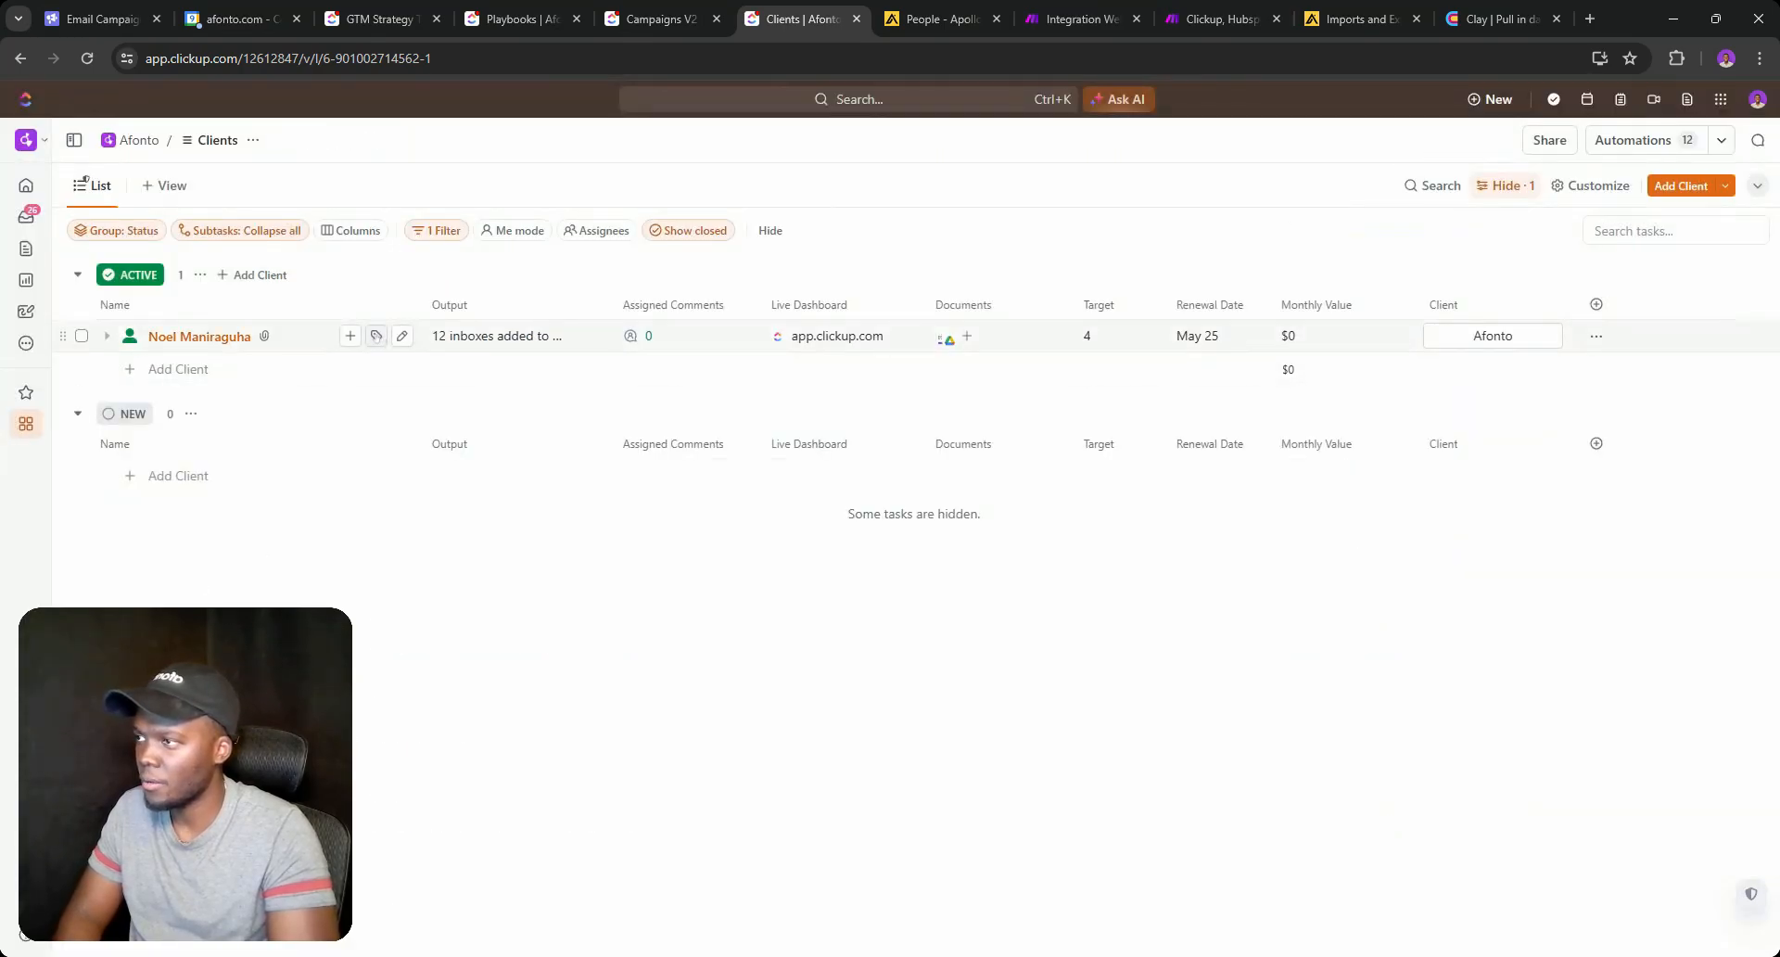
{"action": "left_click", "coordinate": [376, 336]}
{"action": "left_click", "coordinate": [407, 448]}
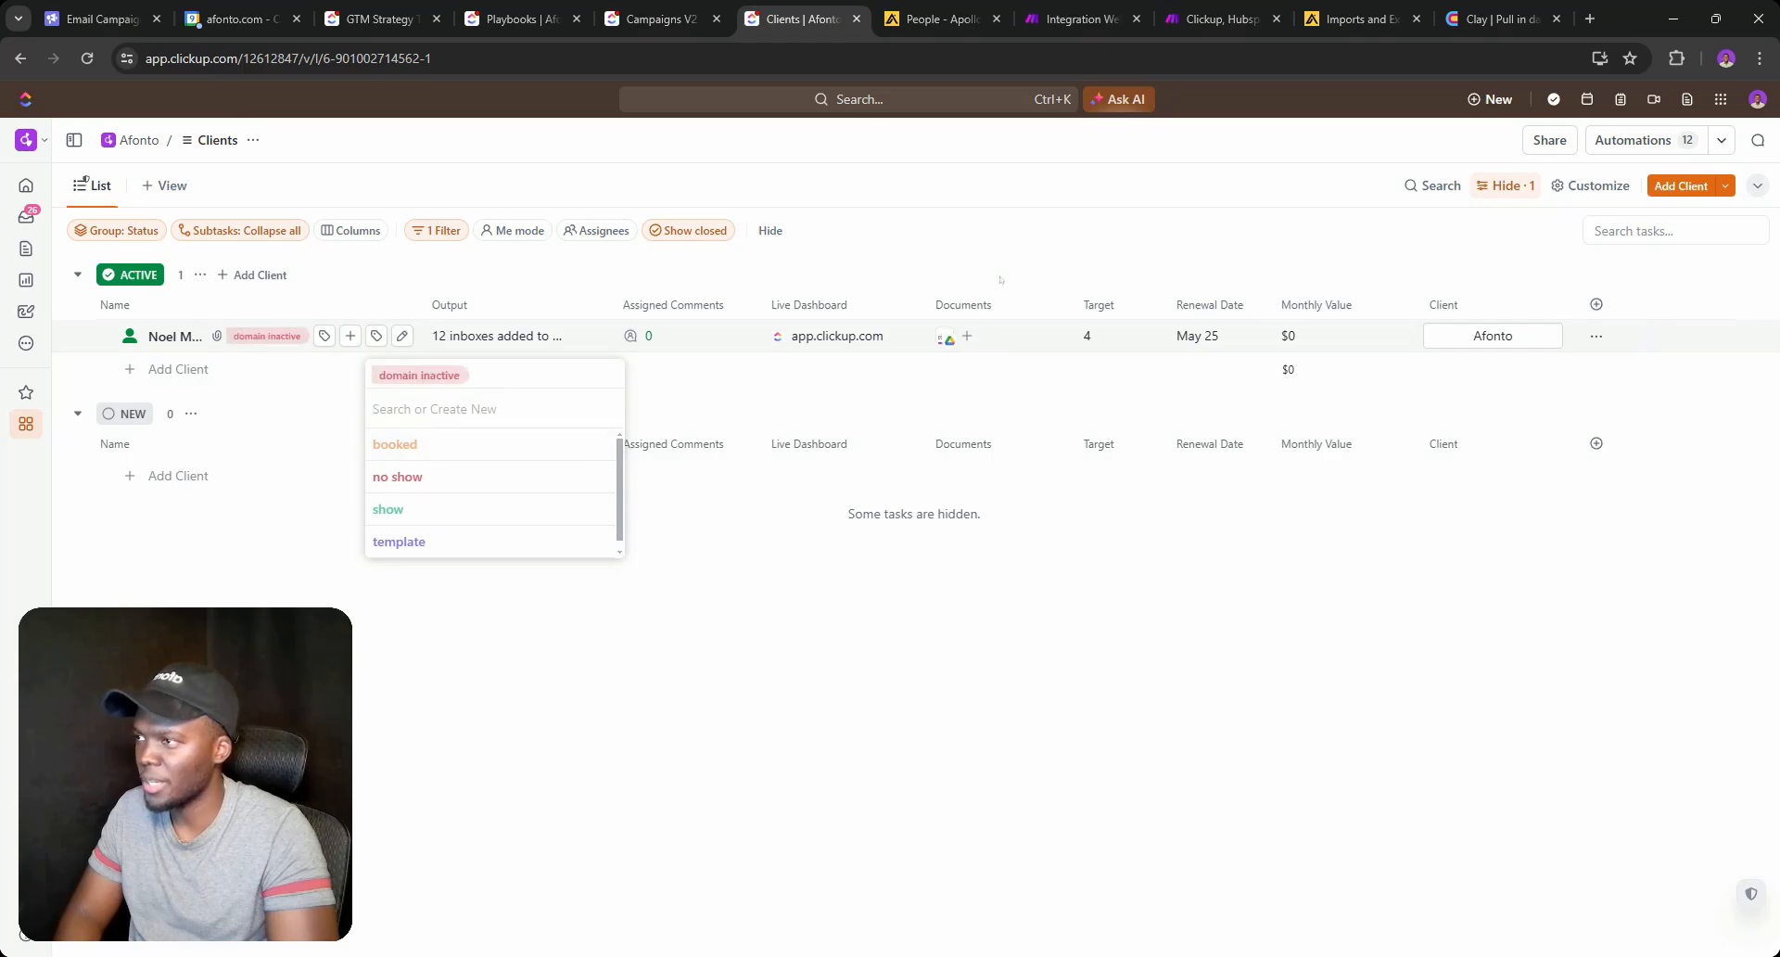
{"action": "left_click", "coordinate": [1075, 18]}
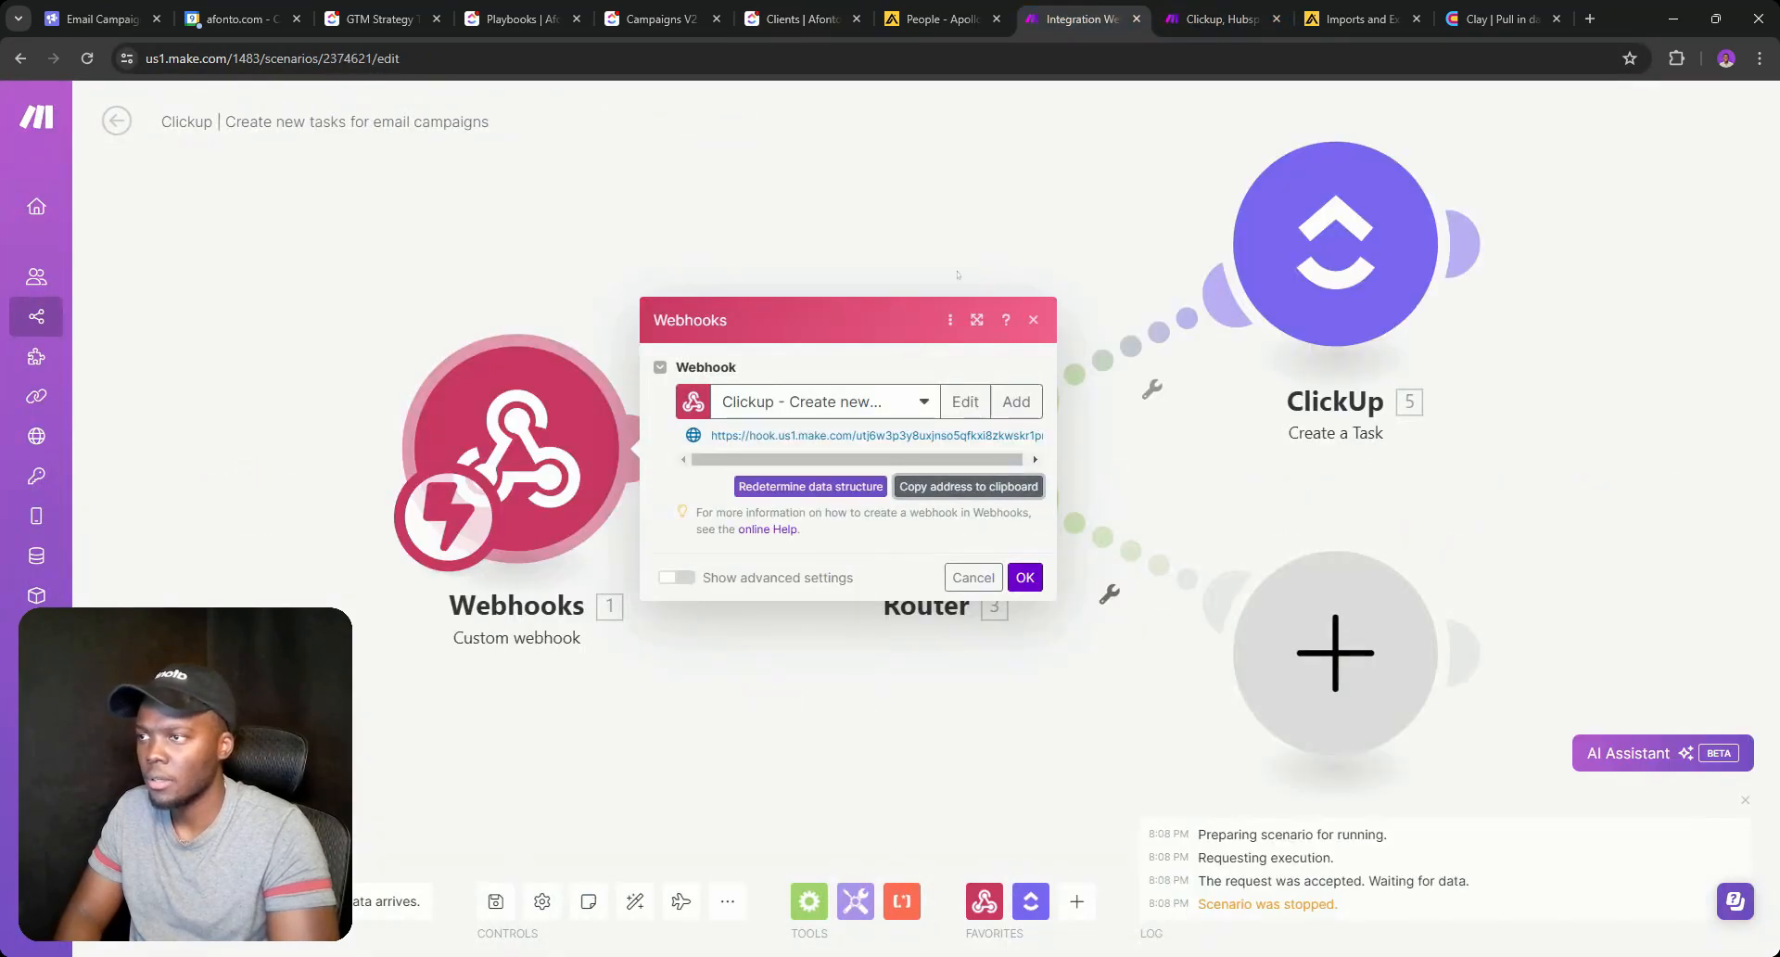
Rerun only the Webhooks module and process the already queued ClickUp data.
{"action": "left_click", "coordinate": [973, 576]}
{"action": "right_click", "coordinate": [508, 420]}
{"action": "left_click", "coordinate": [561, 474]}
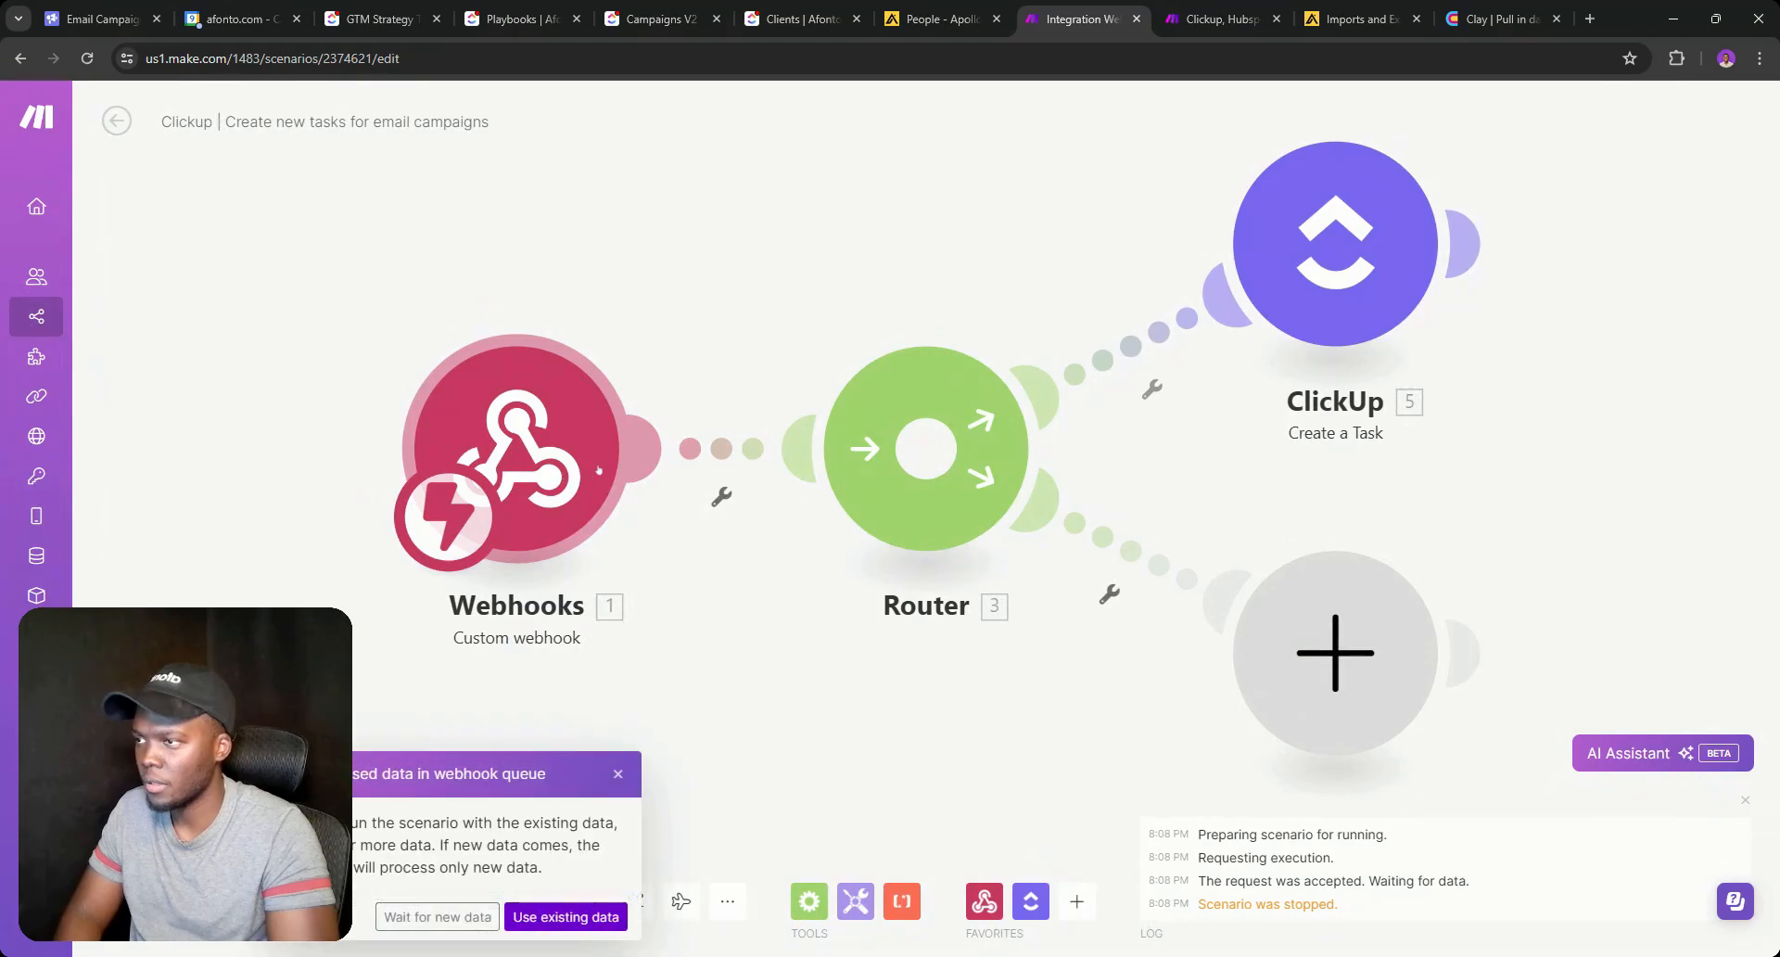
{"action": "left_click", "coordinate": [566, 916]}
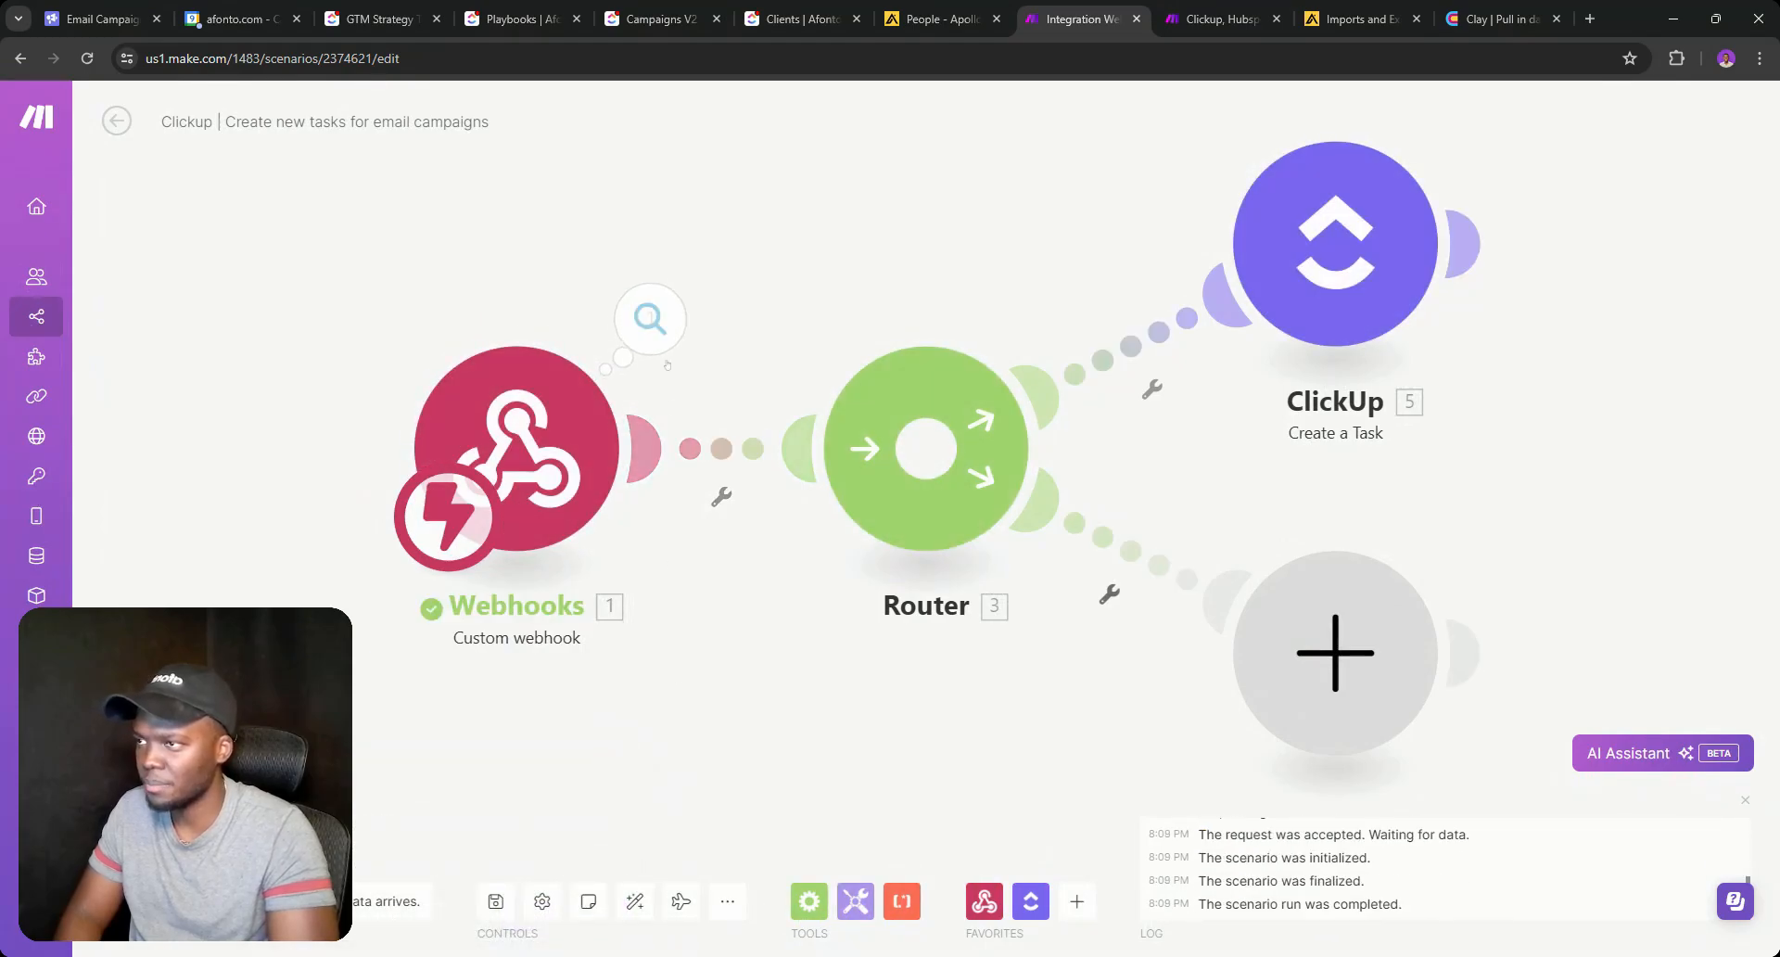
In the webhook output, expand custom_fields down to field 16, the Client field.
{"action": "left_click", "coordinate": [664, 352]}
{"action": "left_click", "coordinate": [773, 392]}
{"action": "scroll", "coordinate": [799, 688], "scroll_direction": "down", "scroll_amount": 3}
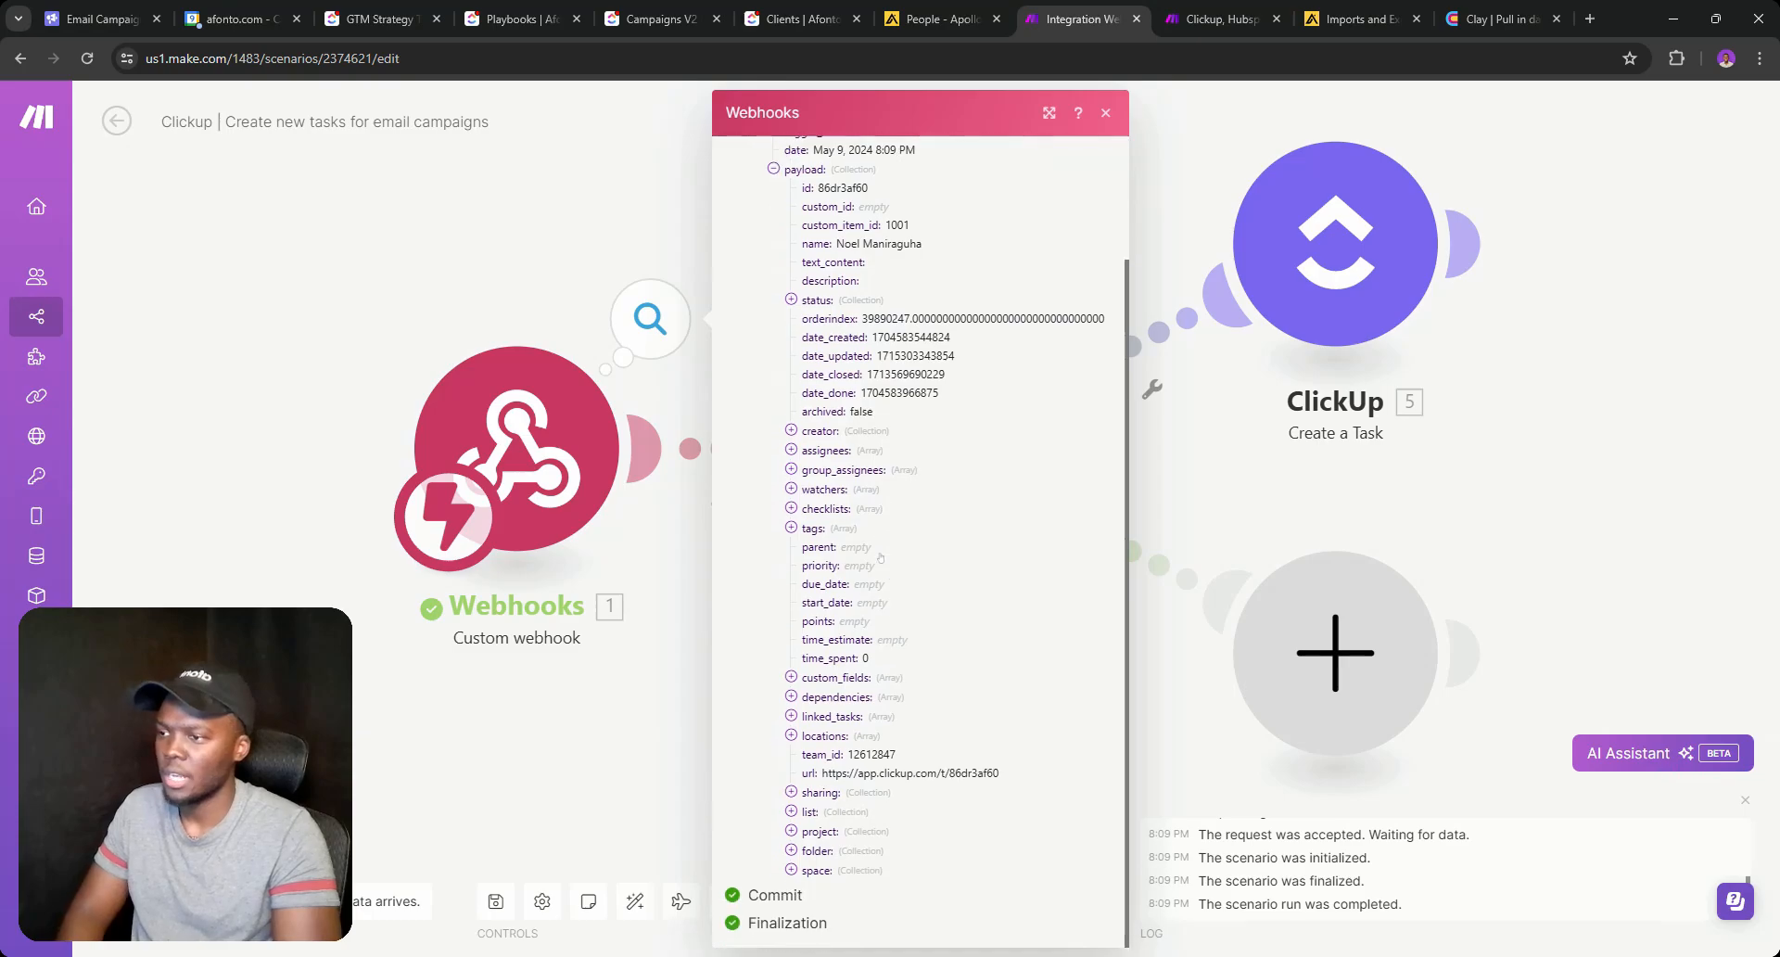
{"action": "left_click", "coordinate": [799, 684]}
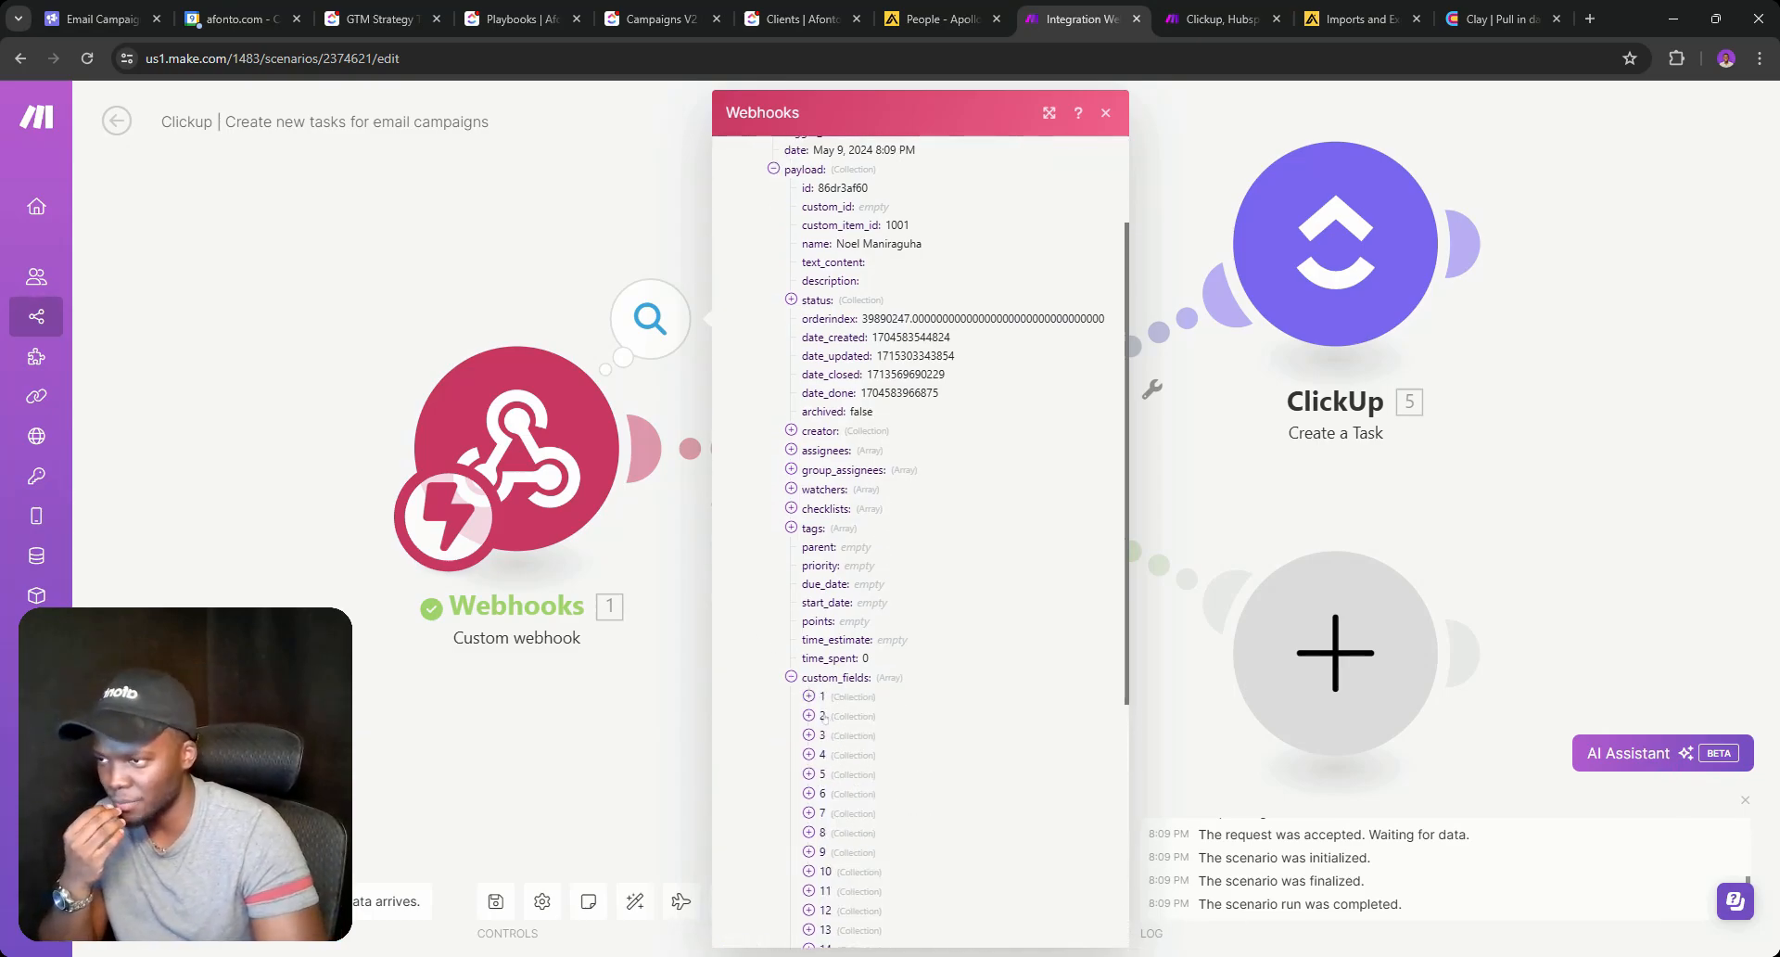
{"action": "scroll", "coordinate": [825, 688], "scroll_direction": "down", "scroll_amount": 4}
{"action": "left_click", "coordinate": [815, 562]}
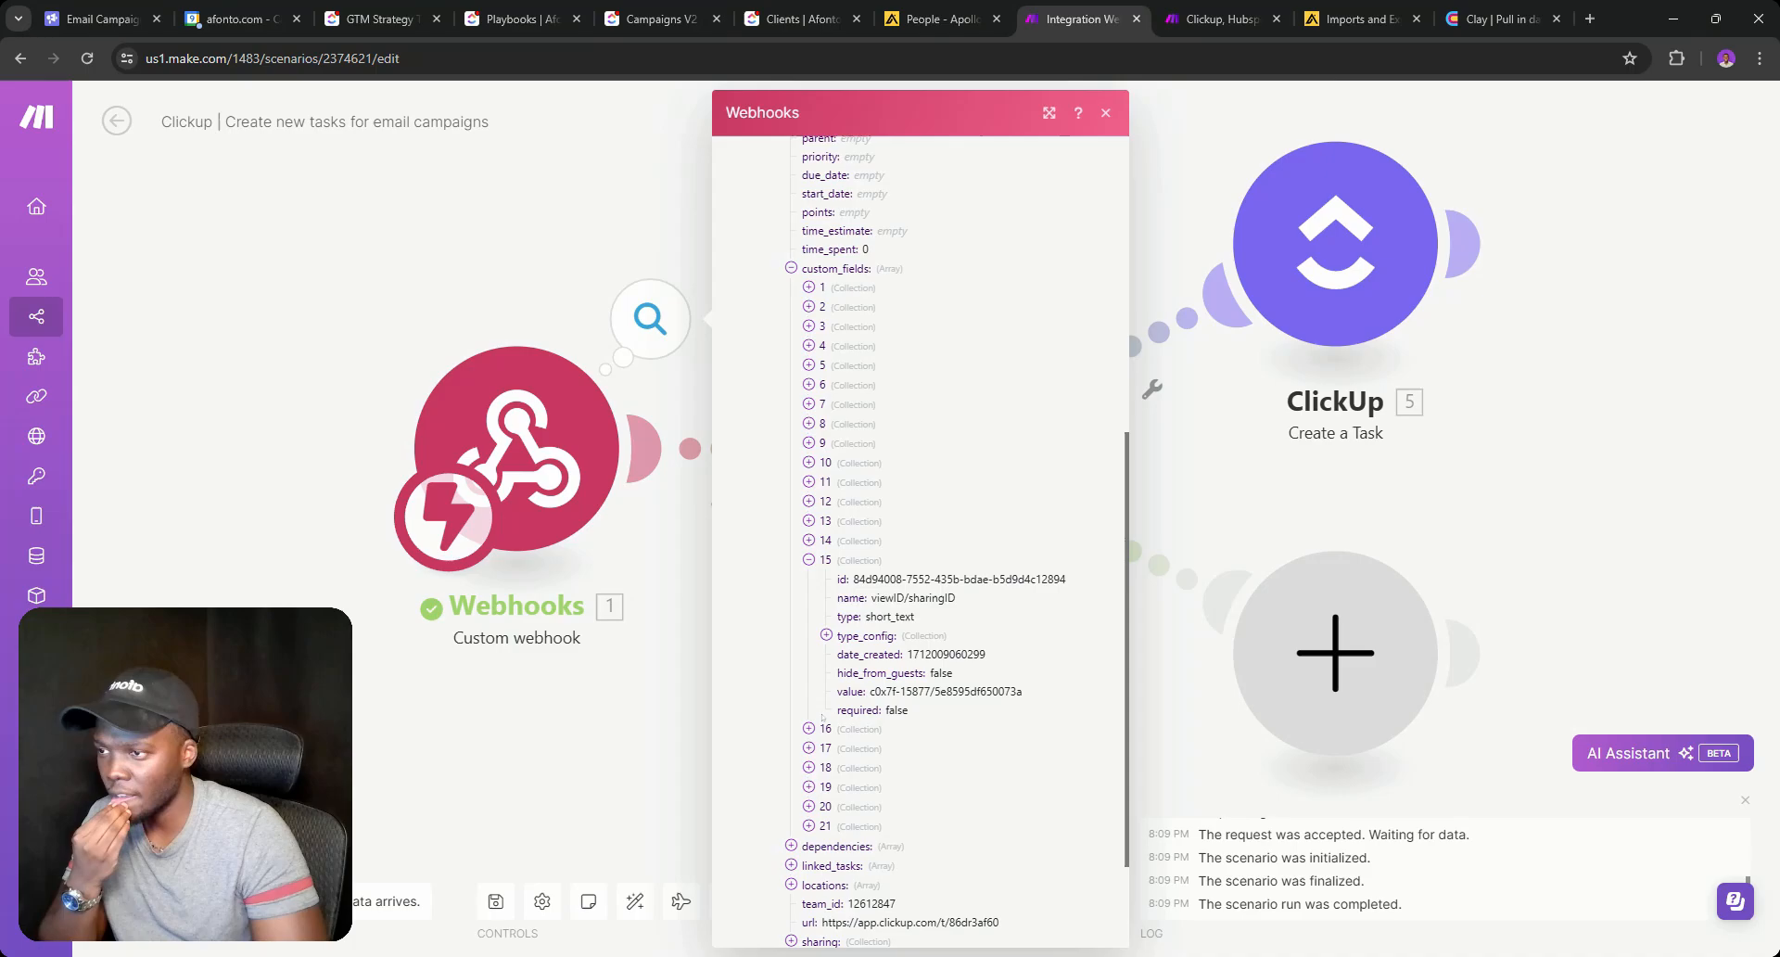
{"action": "left_click", "coordinate": [808, 747]}
{"action": "left_click", "coordinate": [808, 729]}
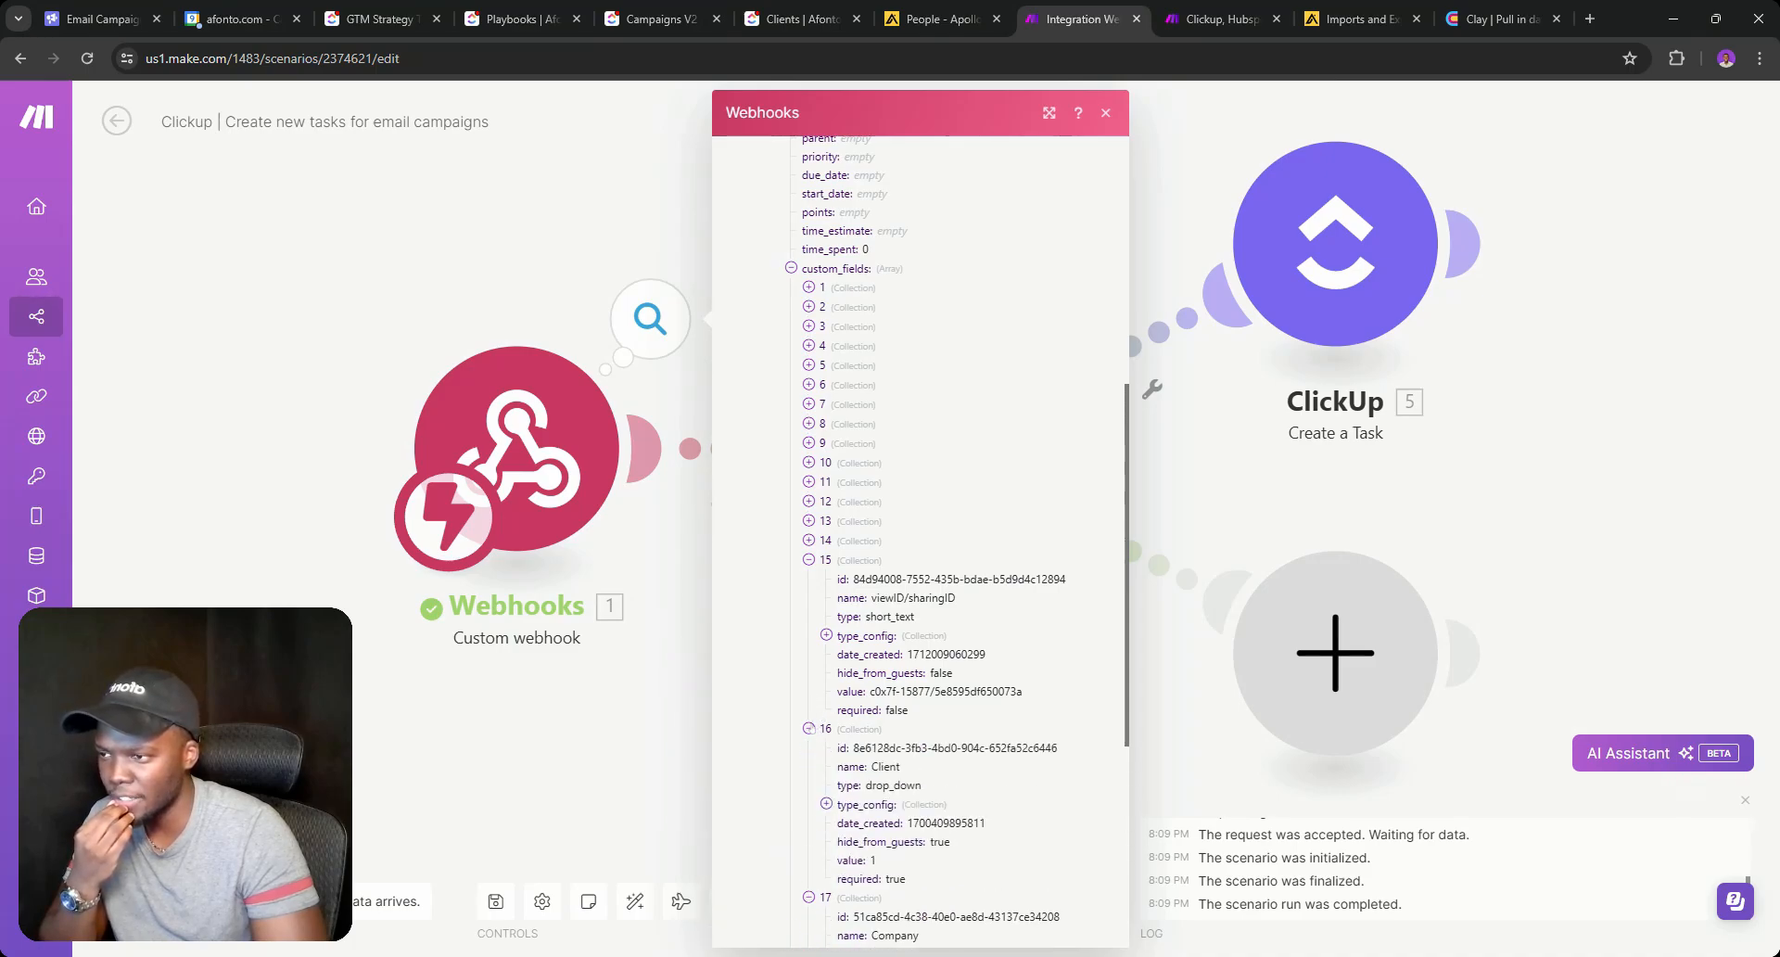
Inspect the Client field's id and expand its type_config dropdown options, then close the output.
{"action": "left_click_drag", "start_coordinate": [852, 747], "coordinate": [1057, 747]}
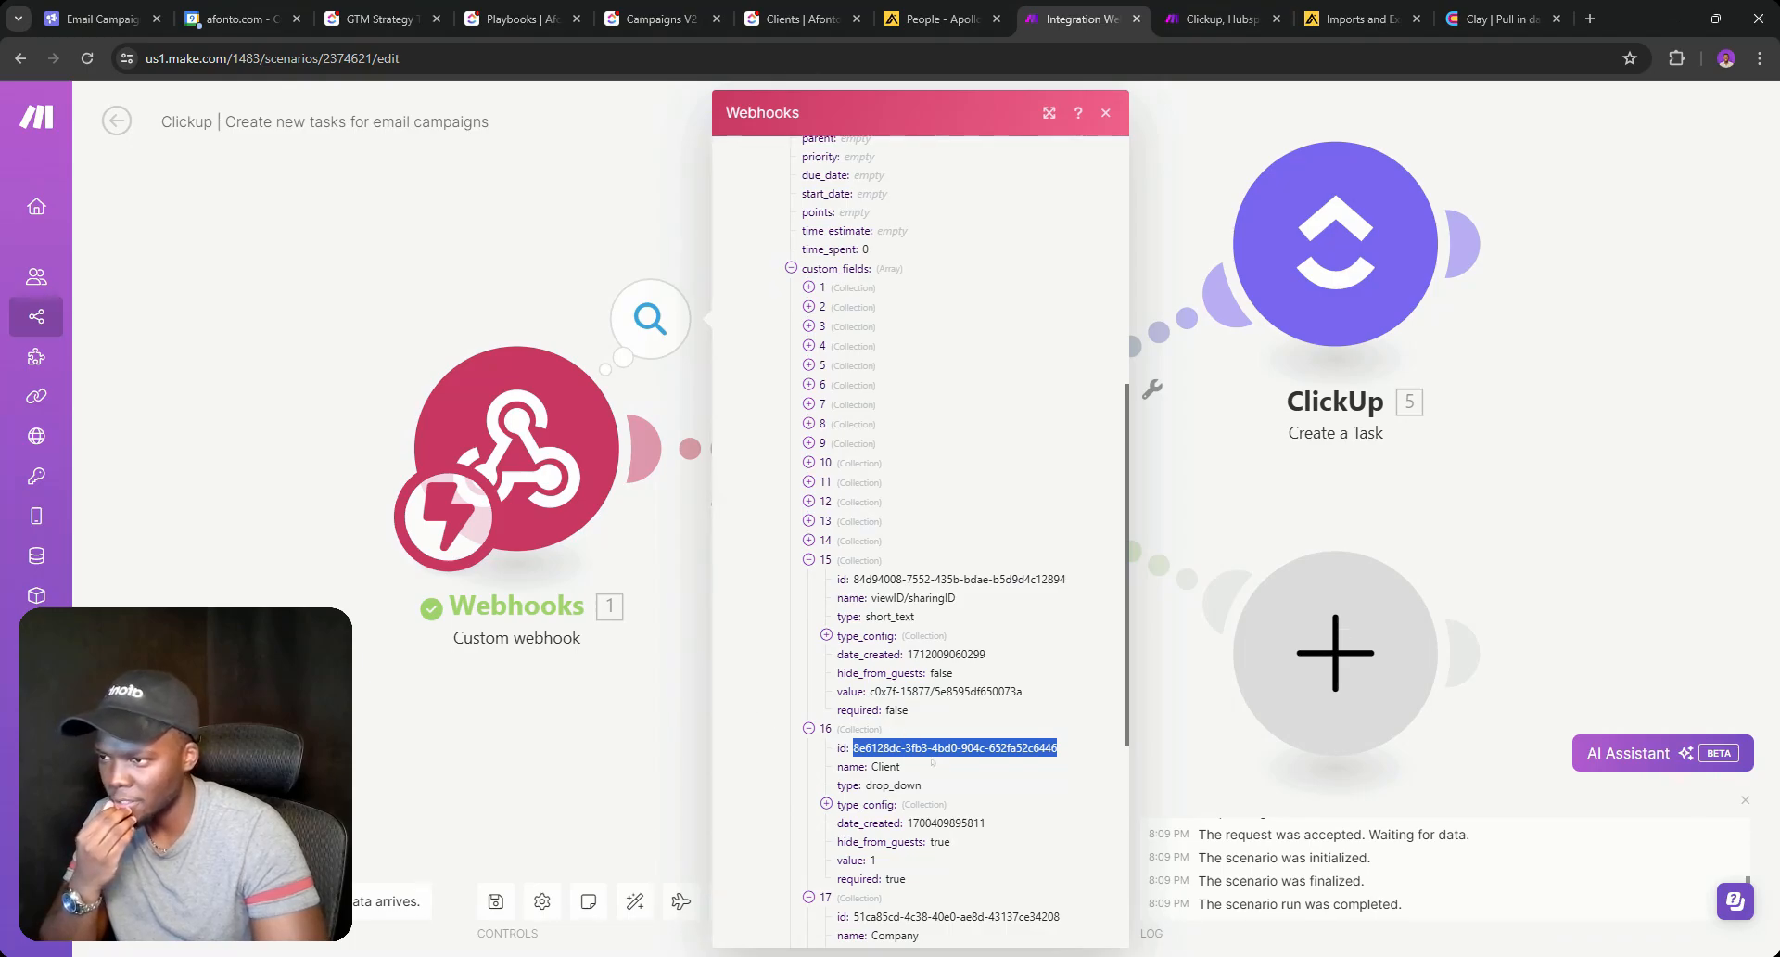
{"action": "left_click", "coordinate": [877, 747]}
{"action": "double_click", "coordinate": [877, 747]}
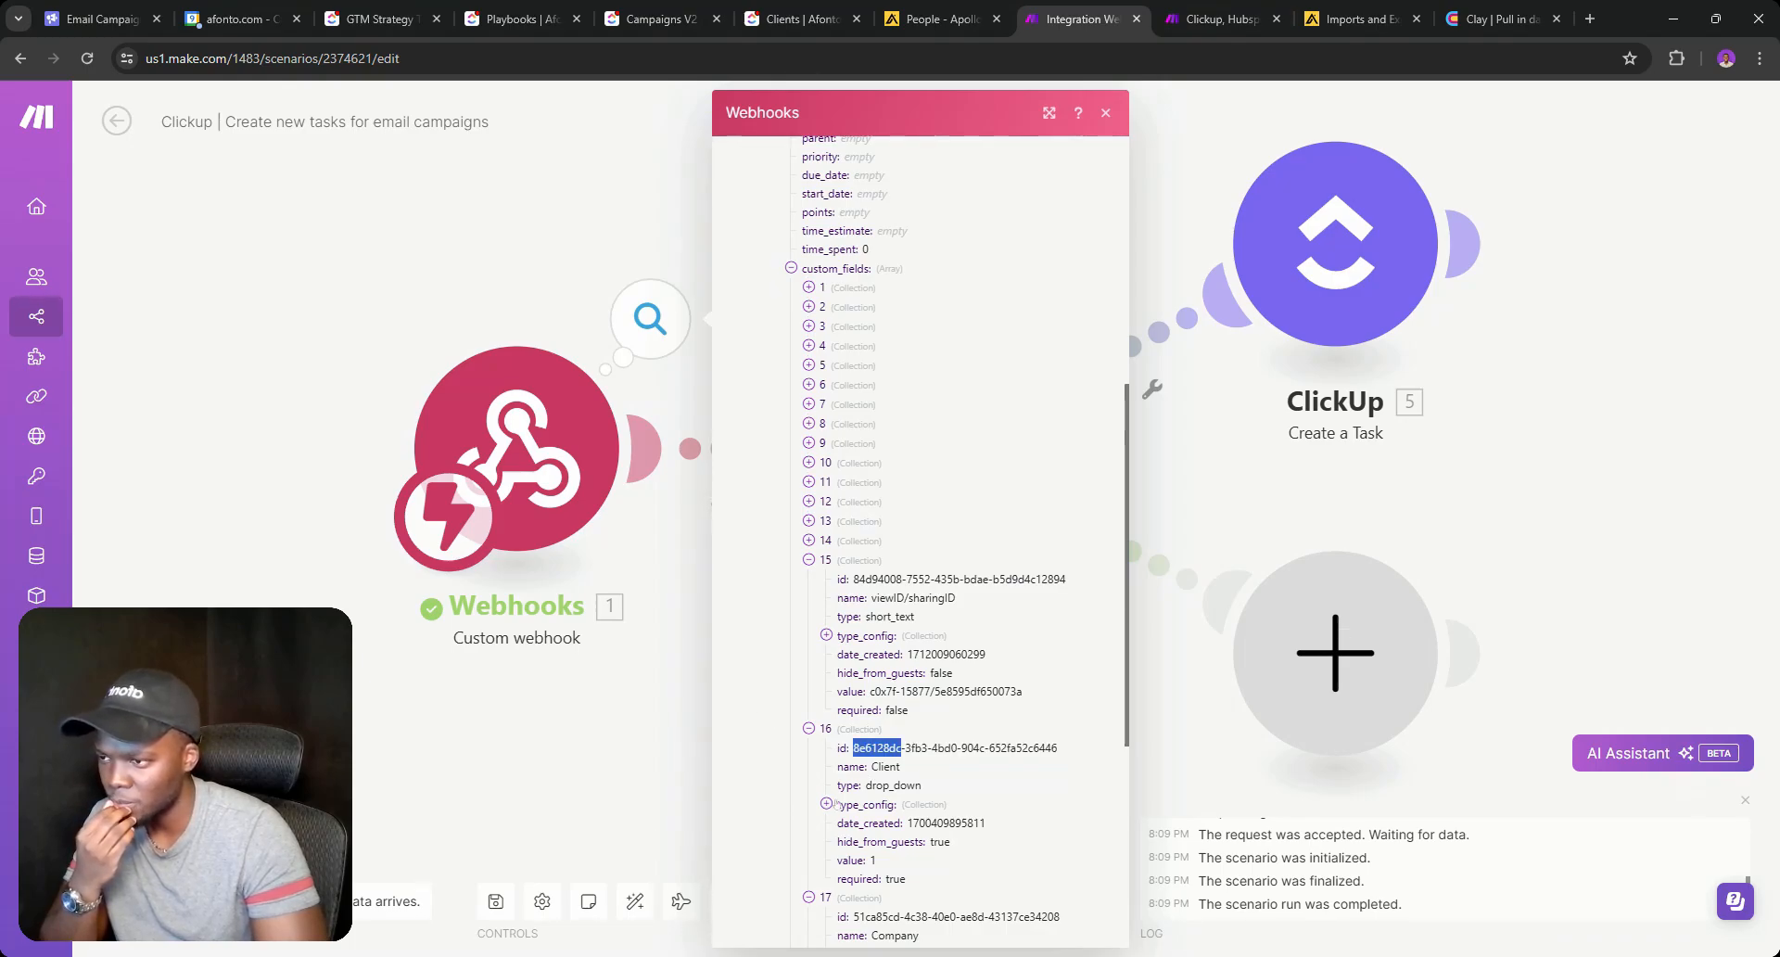
{"action": "left_click", "coordinate": [827, 804]}
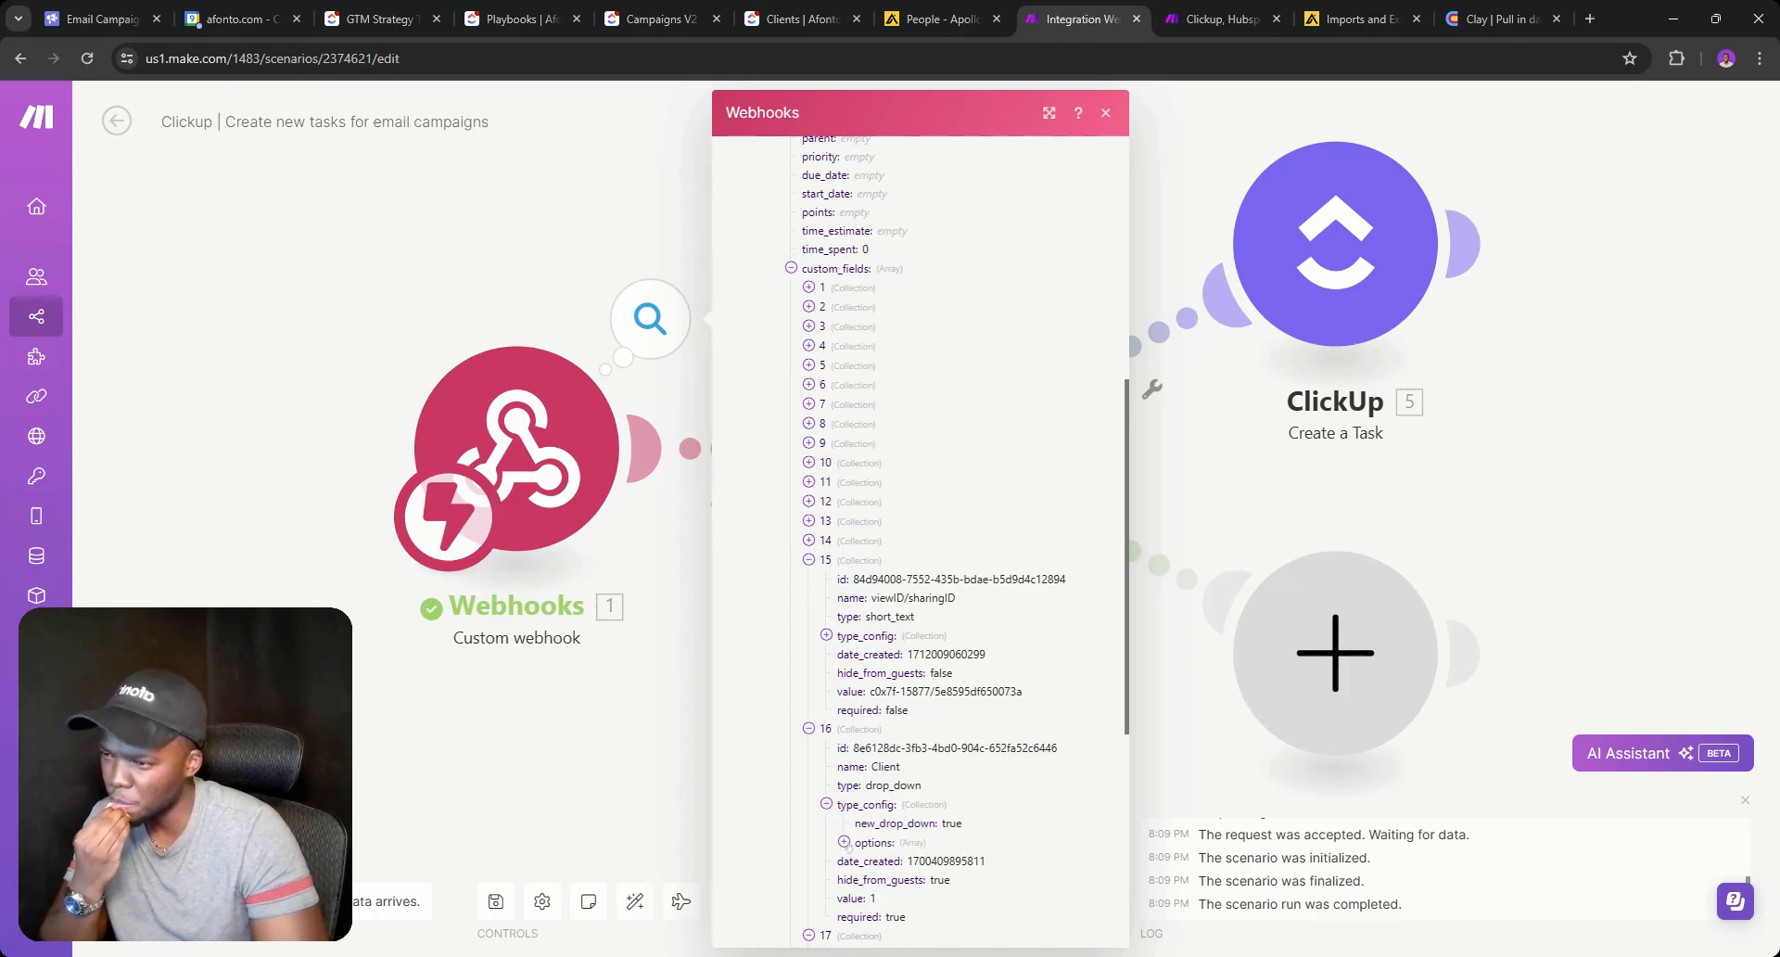
{"action": "left_click", "coordinate": [844, 841]}
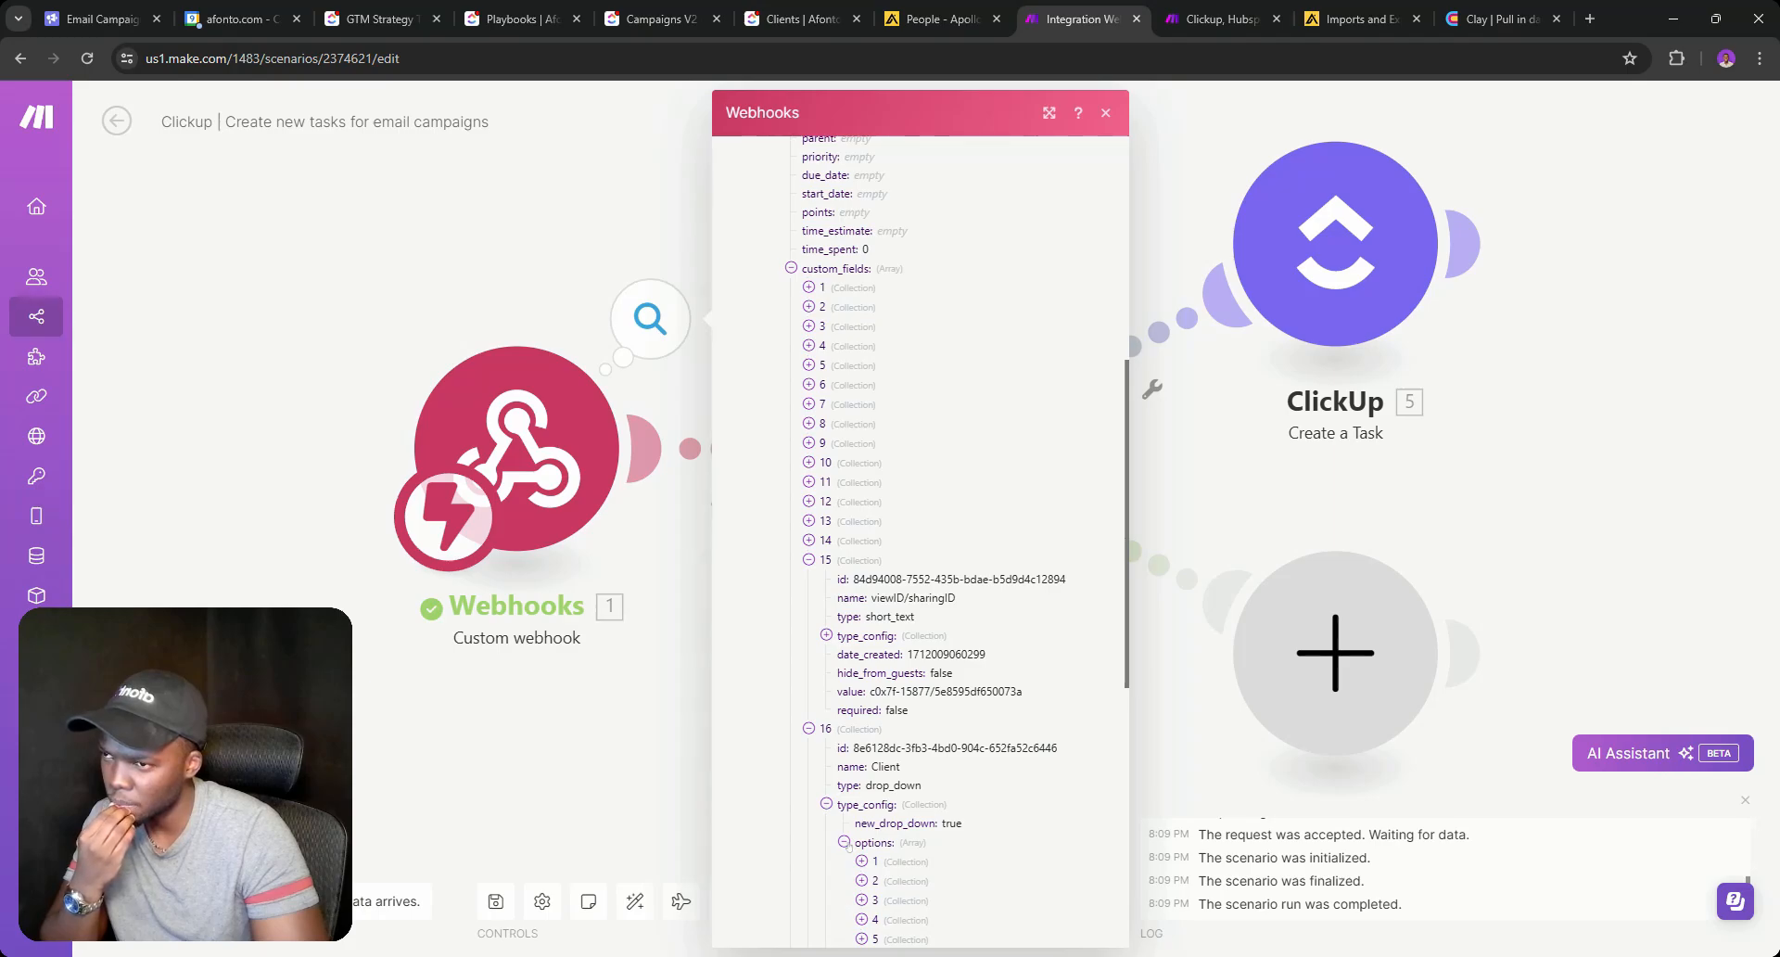
{"action": "left_click", "coordinate": [603, 726]}
{"action": "right_click", "coordinate": [710, 449]}
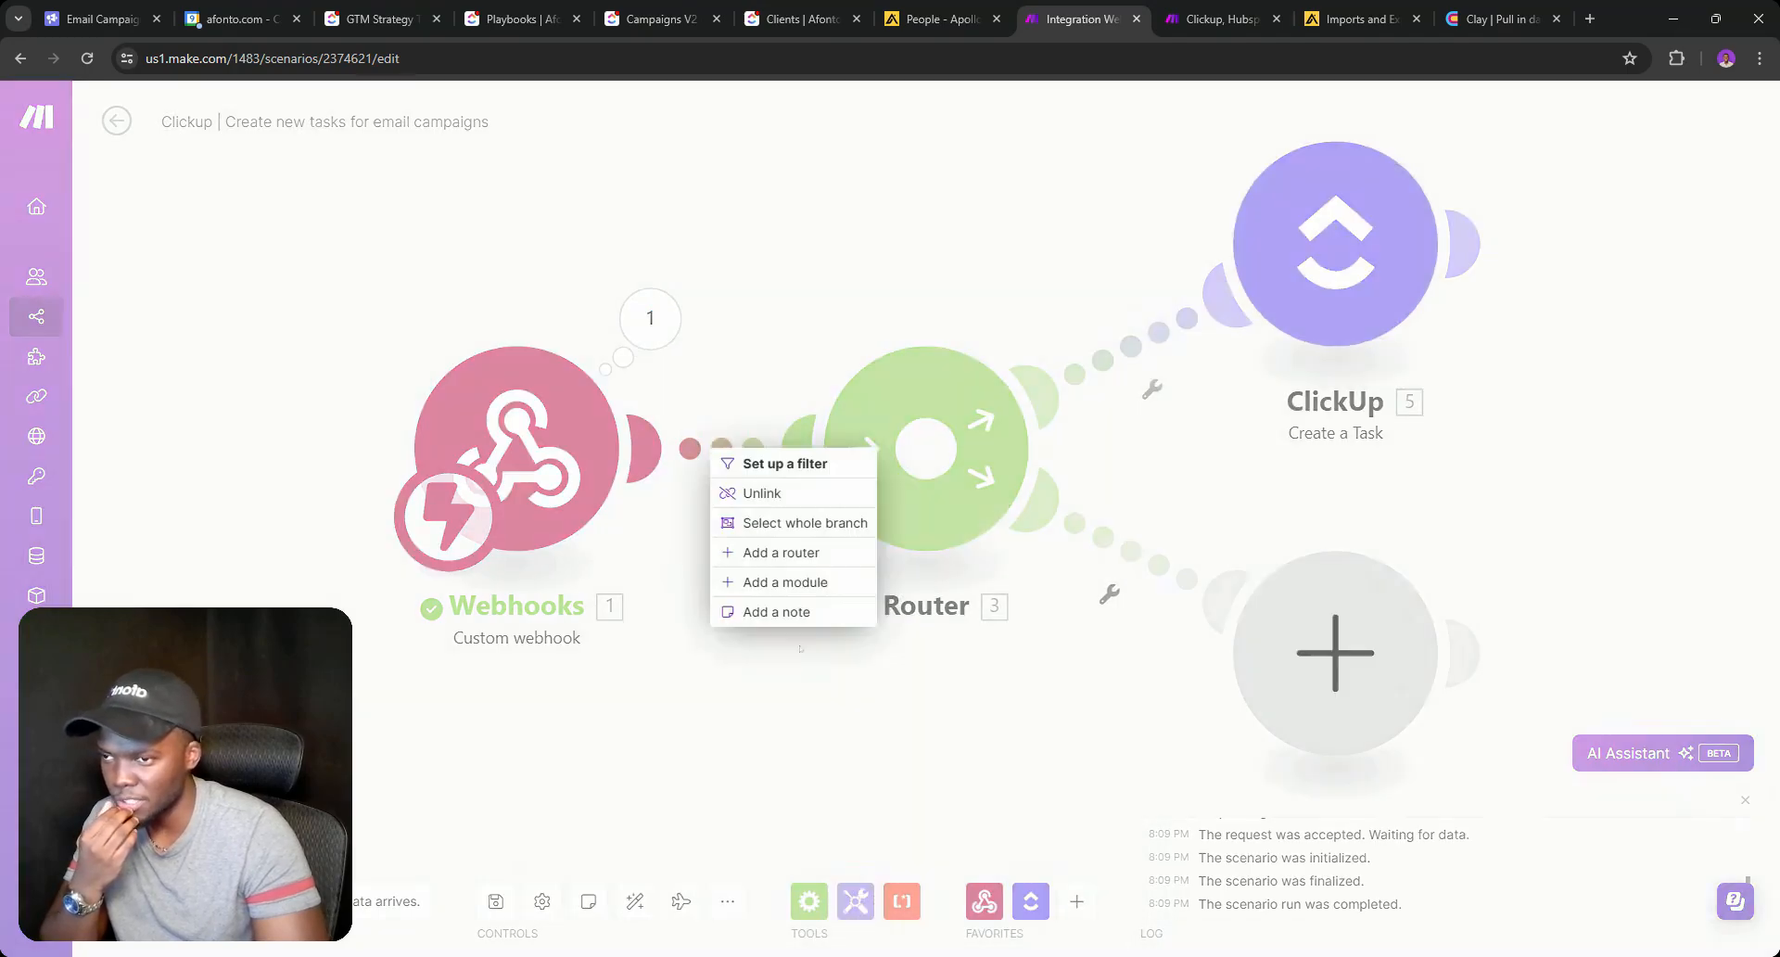
Insert a ClickUp Get a Task module between Webhooks and Router, mapping Task ID from payload id.
{"action": "left_click", "coordinate": [791, 582]}
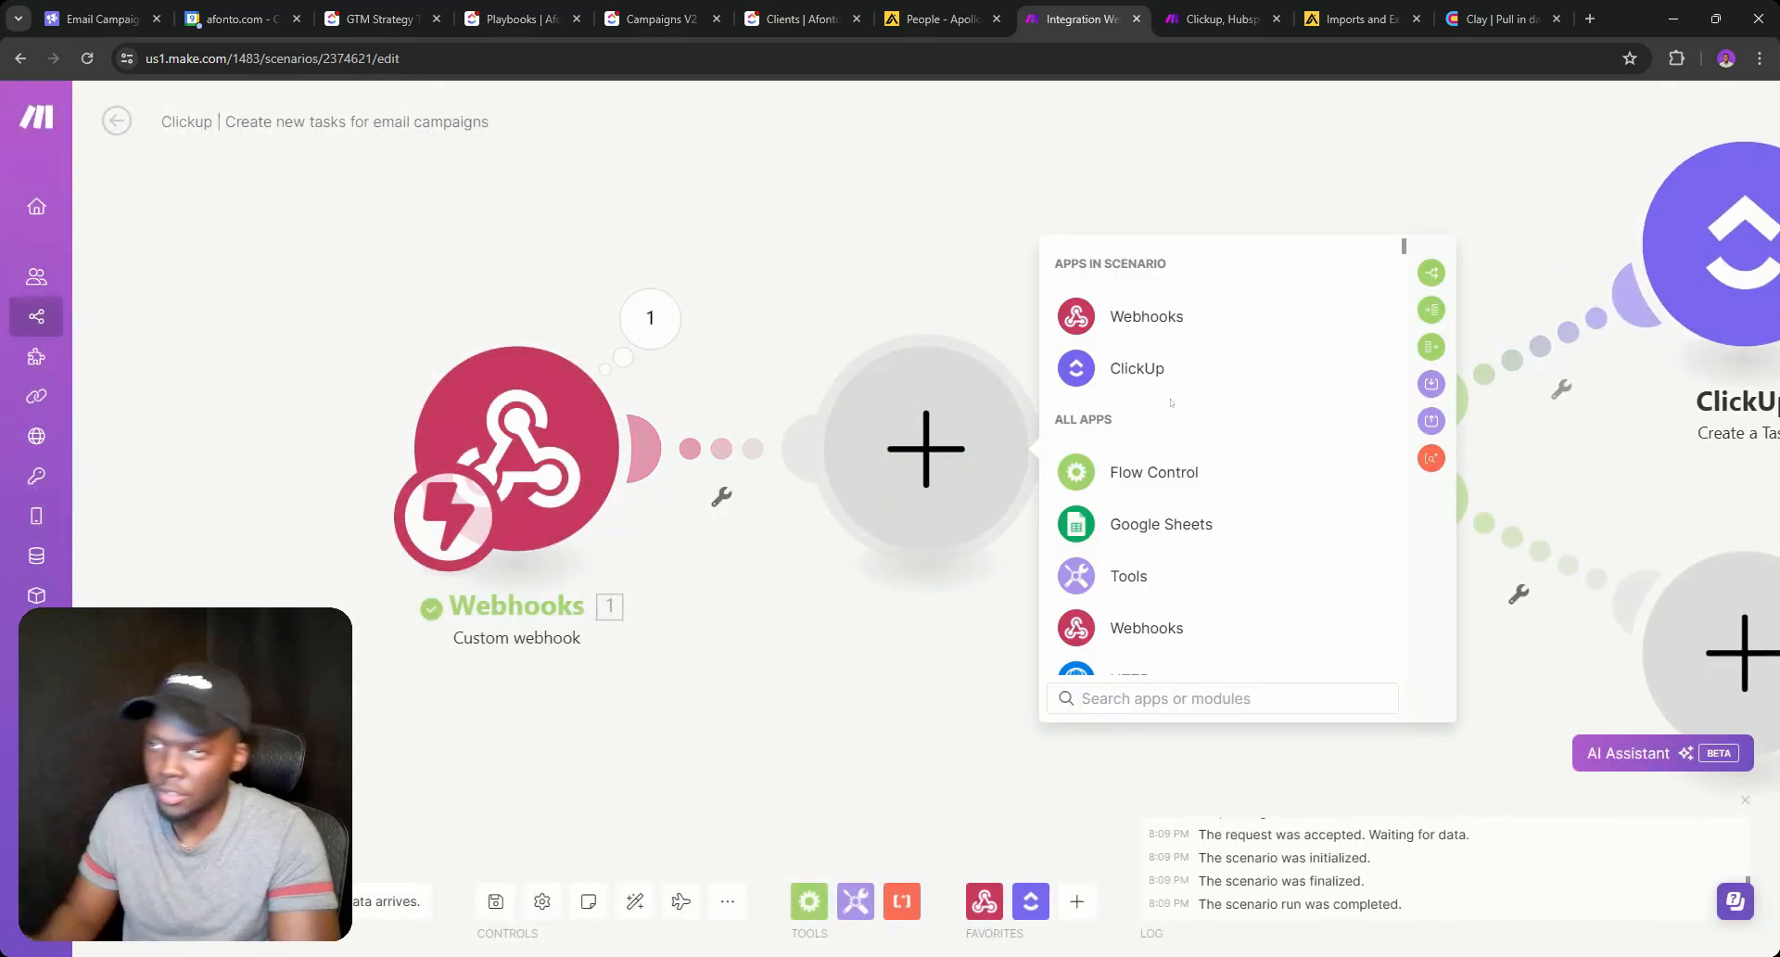
{"action": "left_click", "coordinate": [1159, 369]}
{"action": "type", "text": "get"}
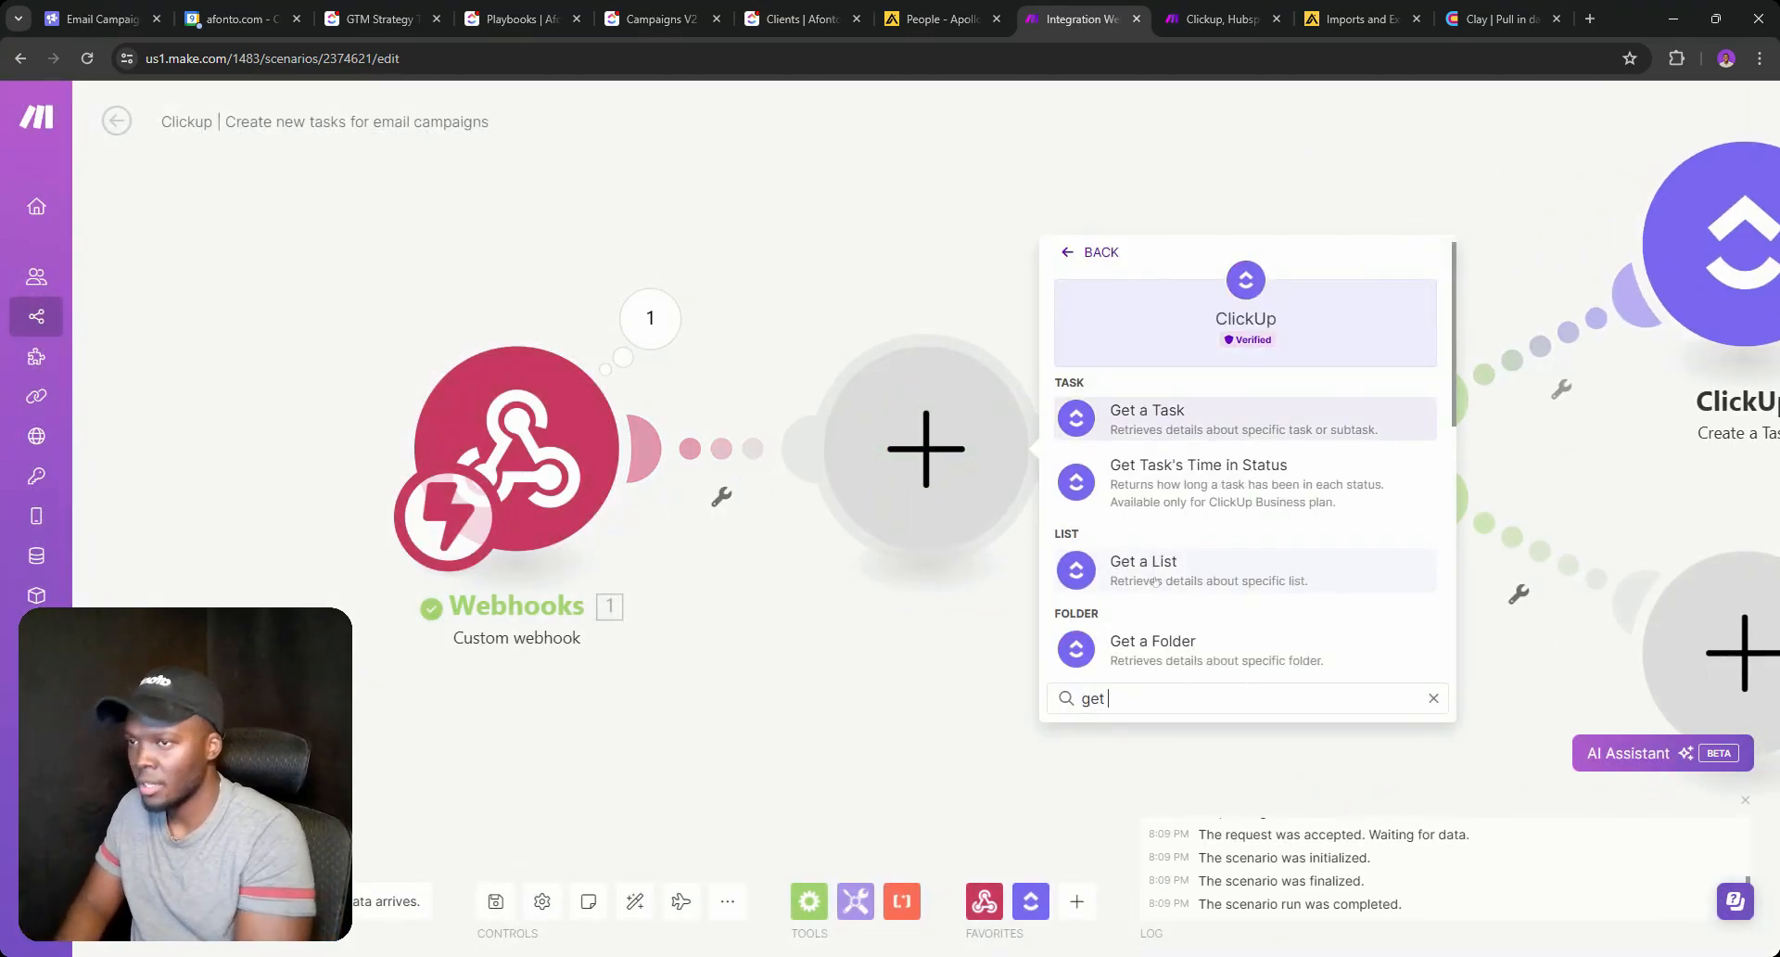
{"action": "left_click", "coordinate": [1158, 419]}
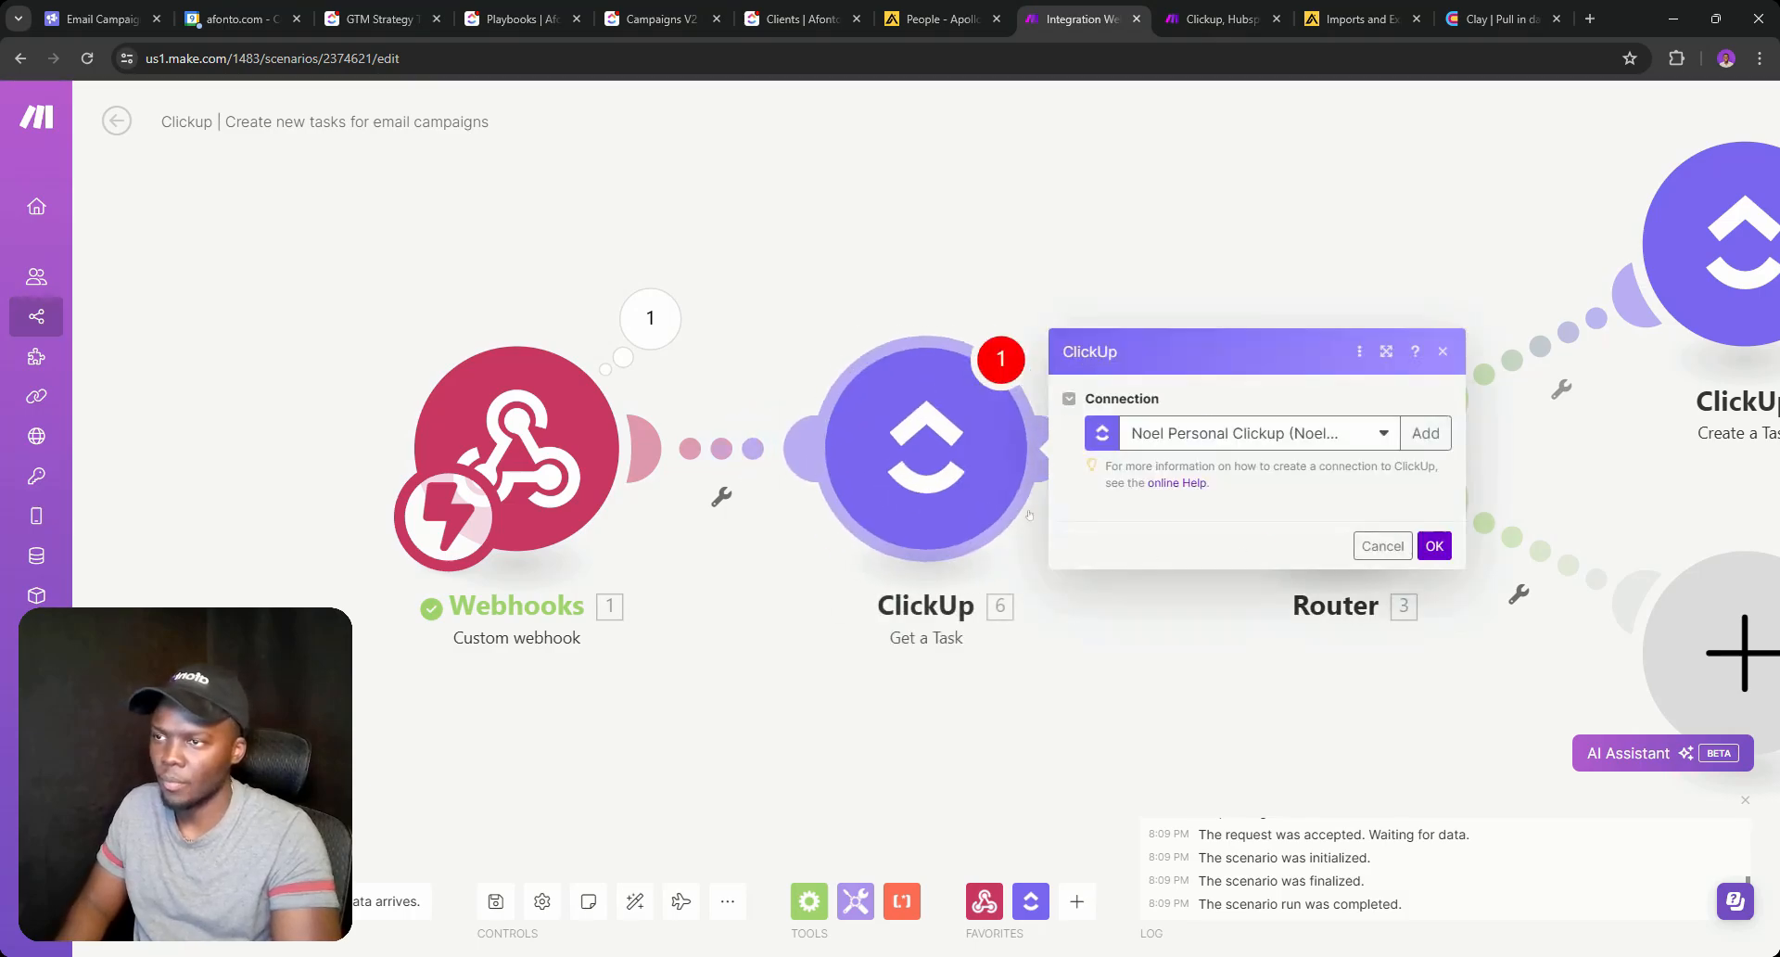
{"action": "left_click", "coordinate": [1268, 547]}
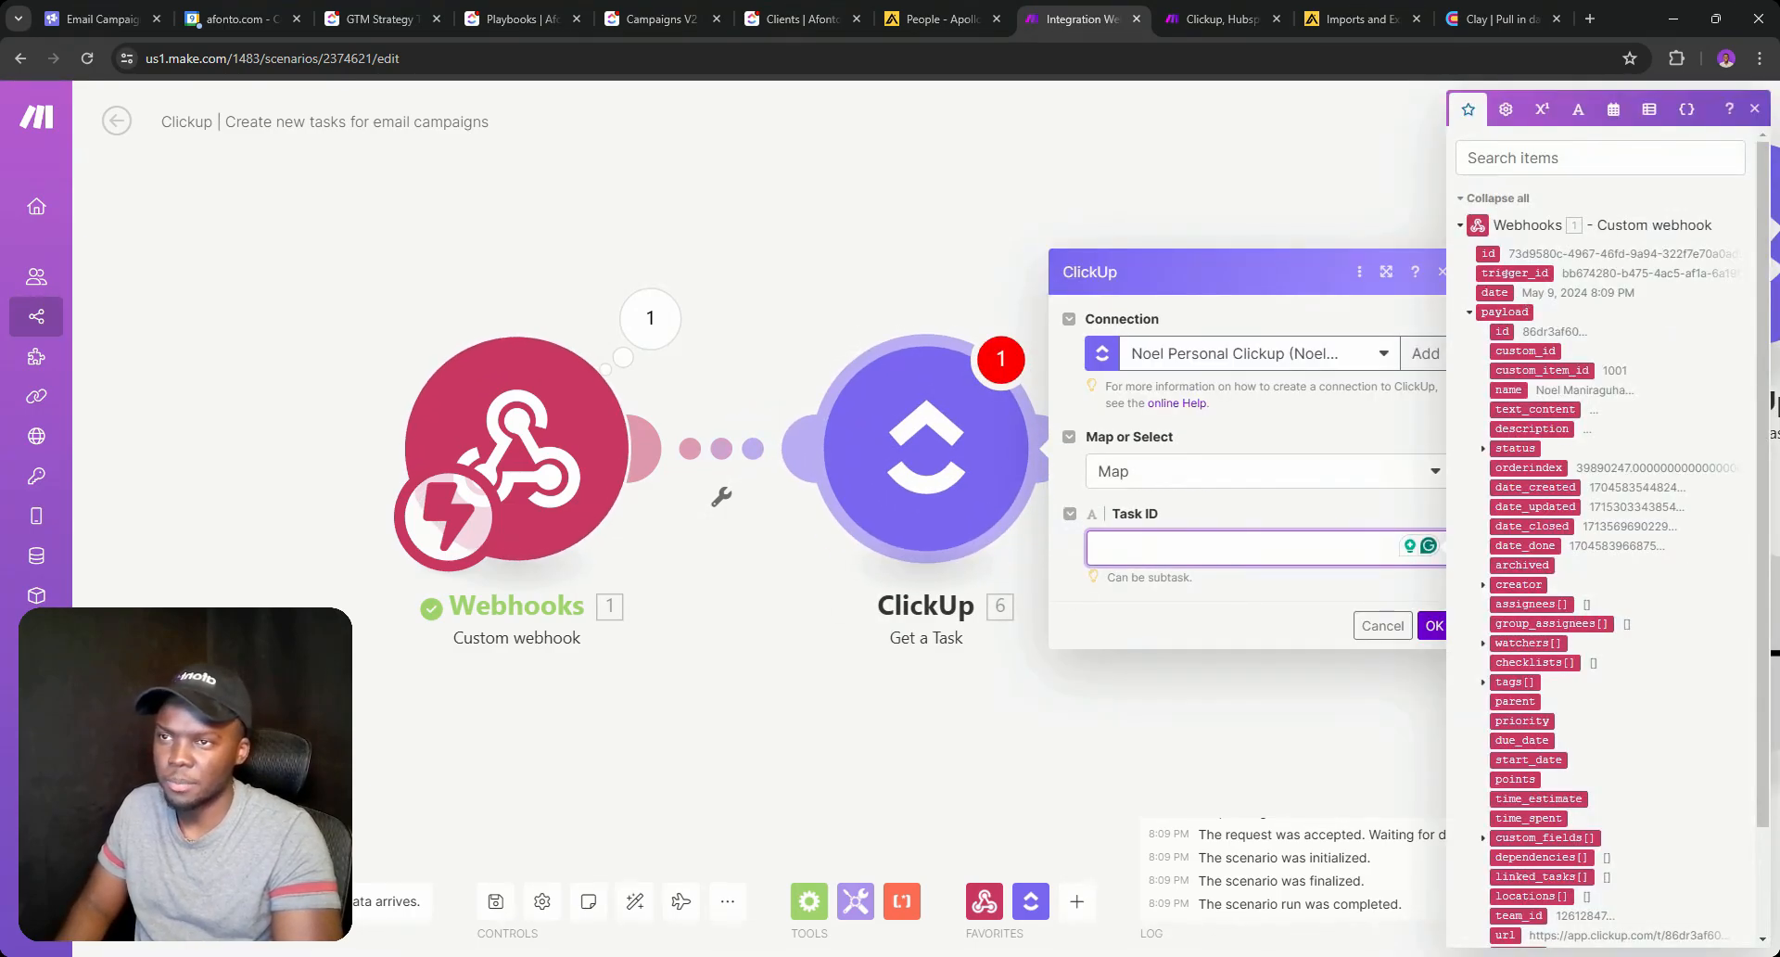
{"action": "left_click", "coordinate": [1500, 331]}
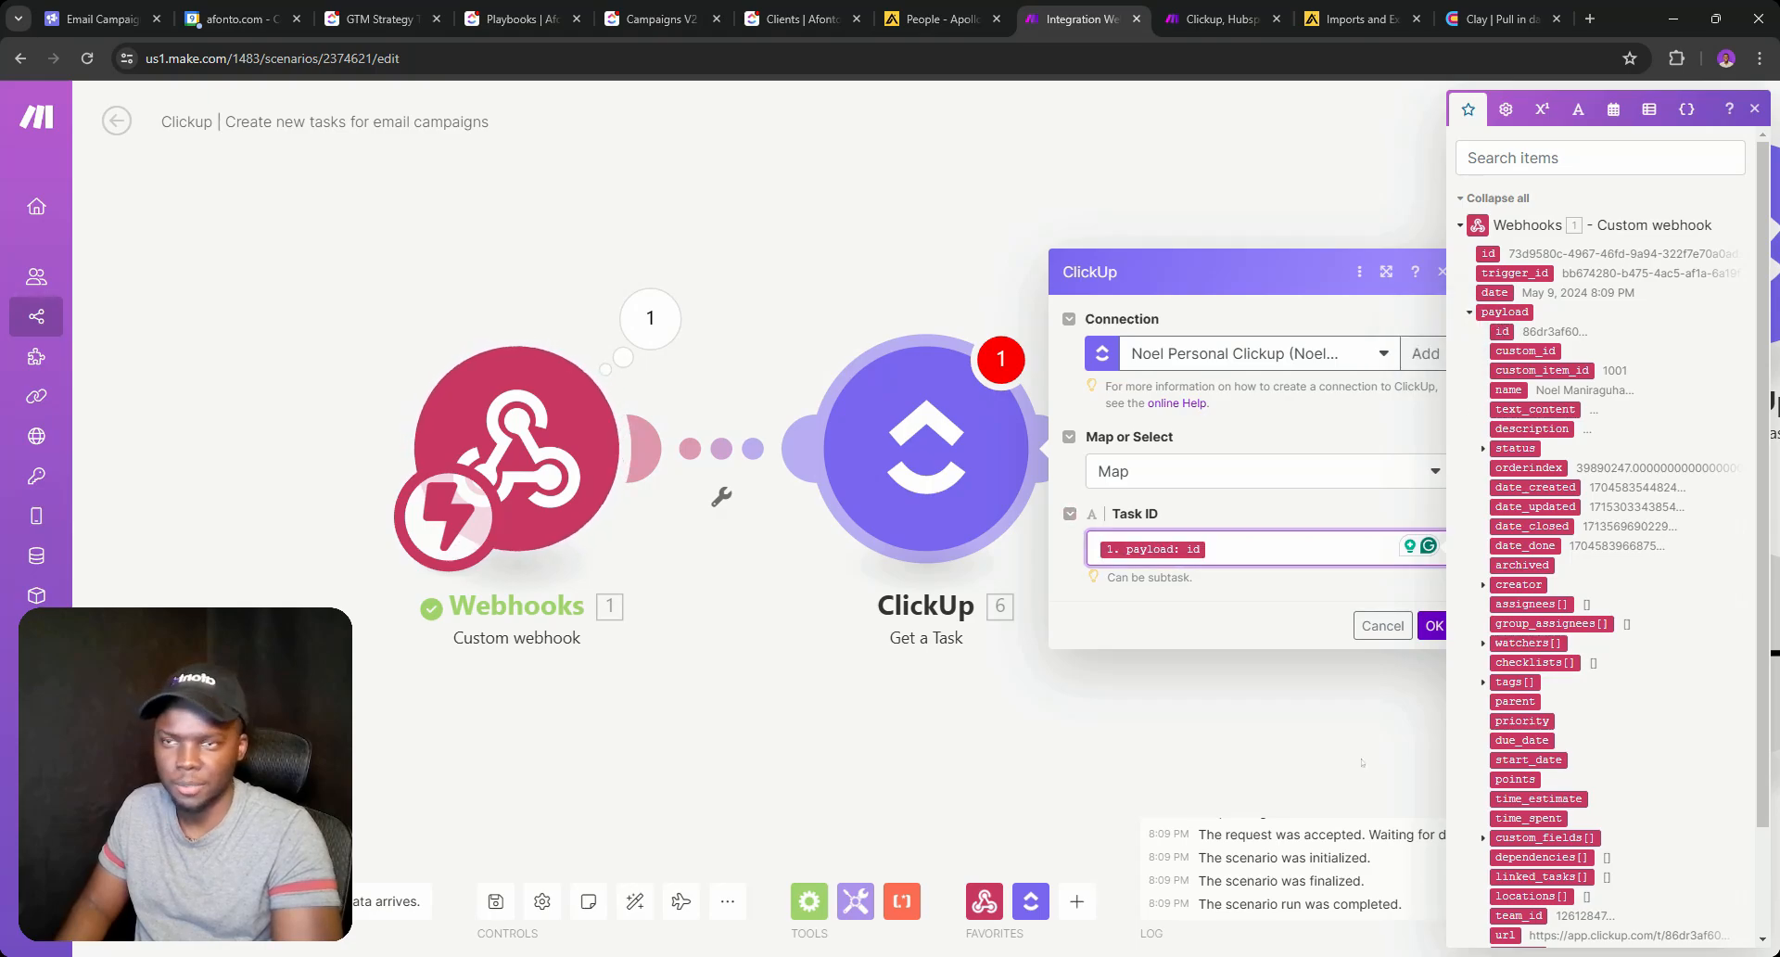
{"action": "left_click", "coordinate": [1434, 625]}
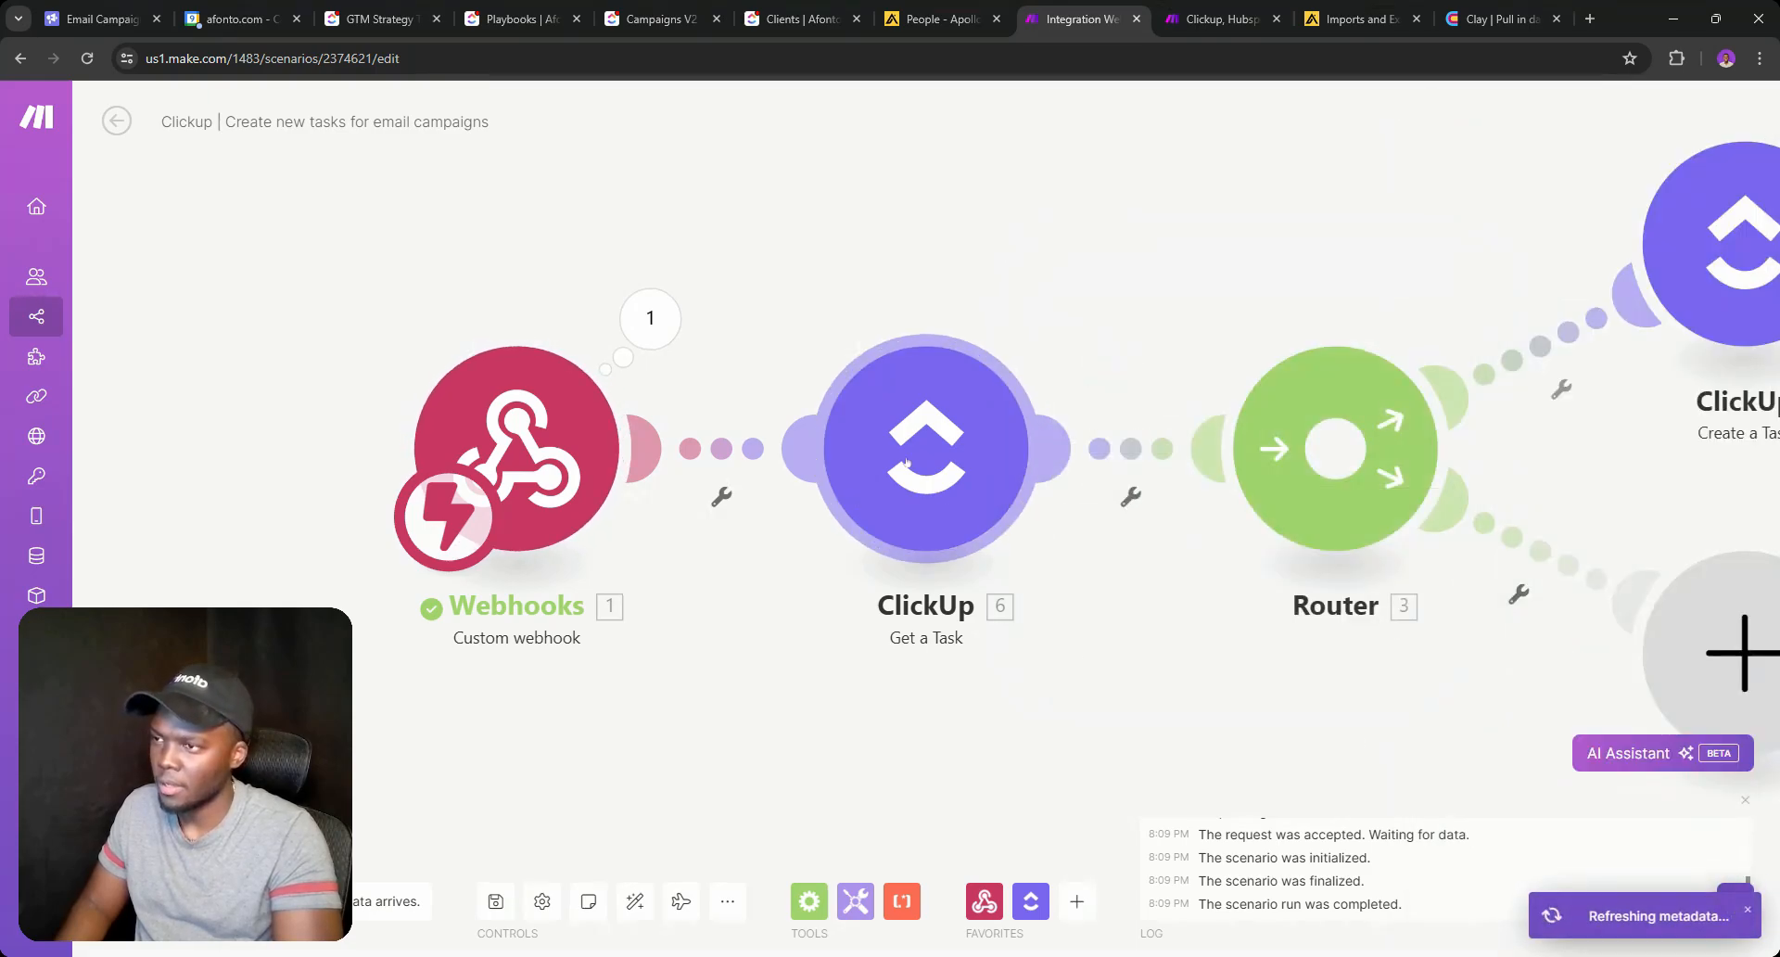
{"action": "left_click", "coordinate": [650, 318]}
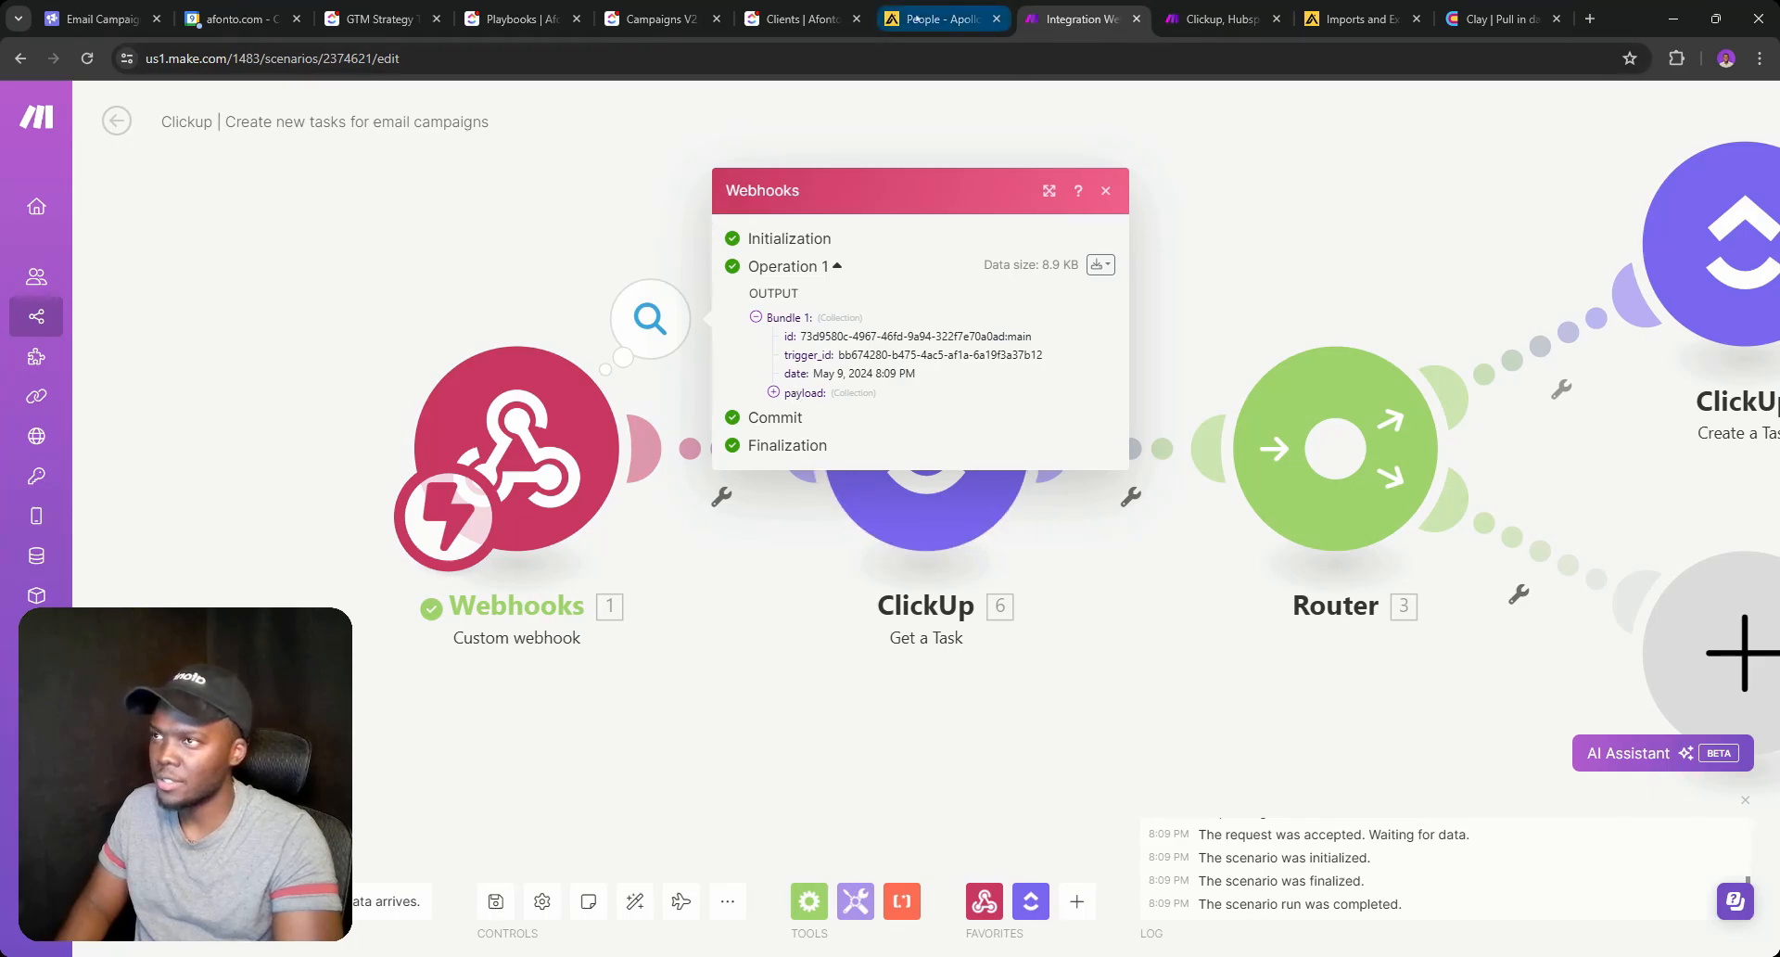
Open the client's task in ClickUp and copy its task ID from the address bar.
{"action": "left_click", "coordinate": [802, 4]}
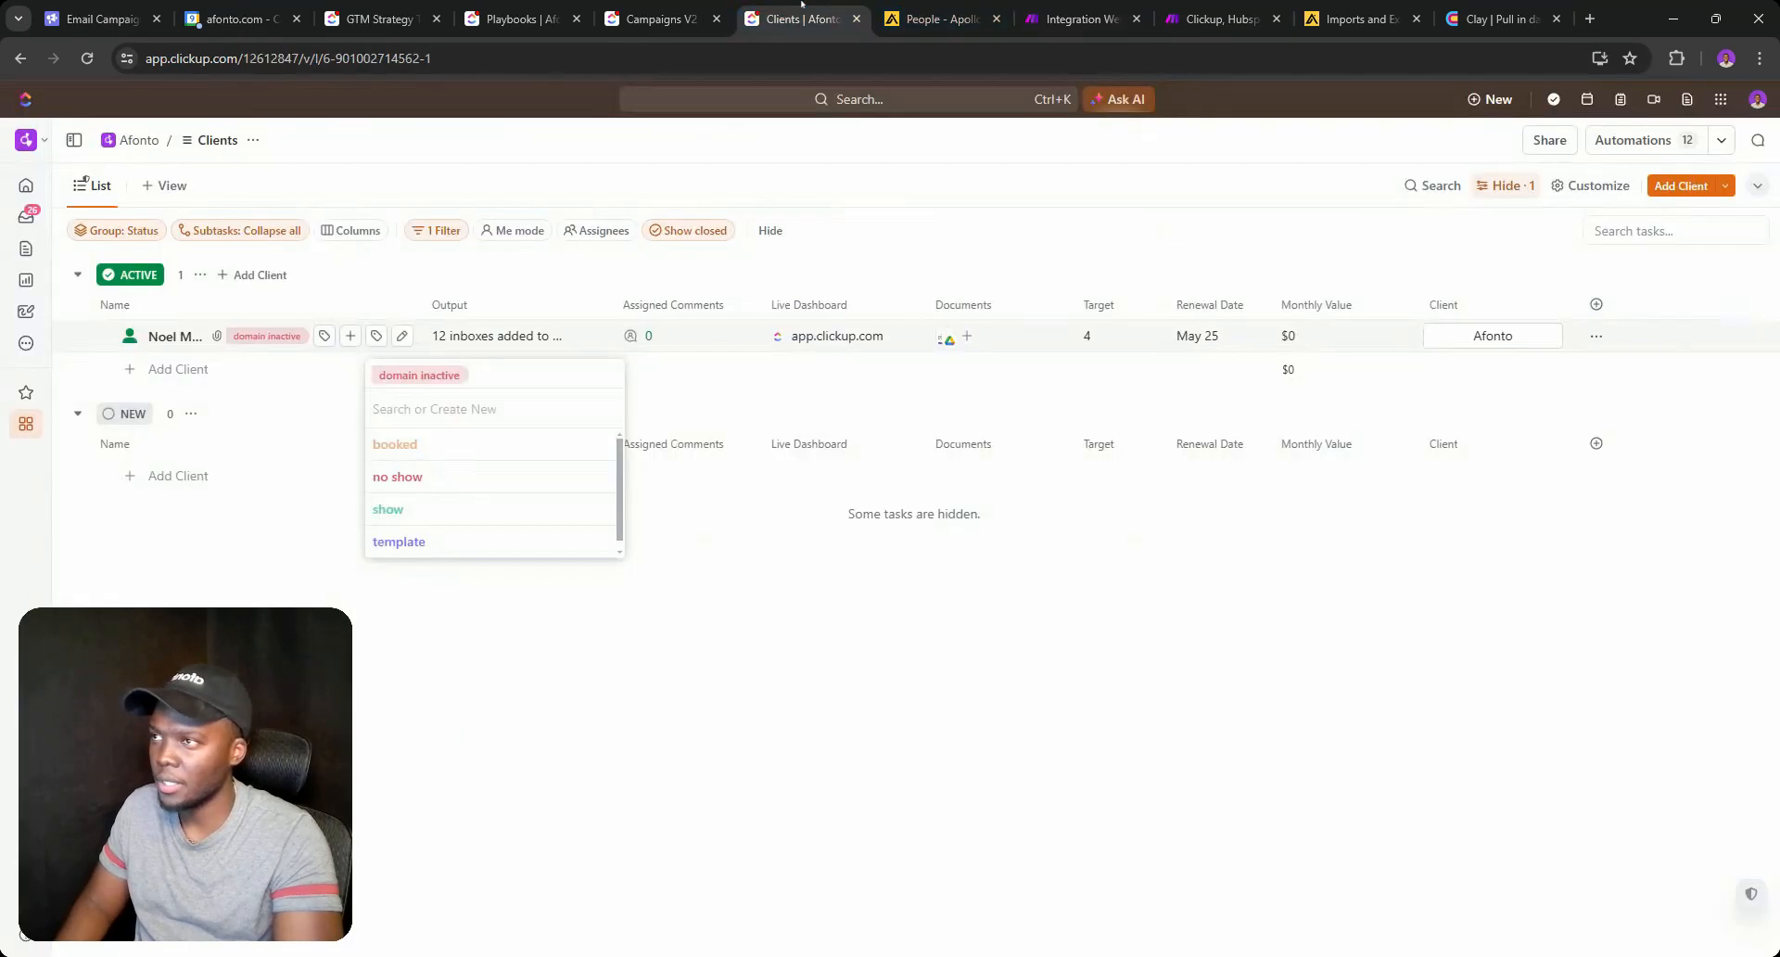
{"action": "left_click", "coordinate": [184, 344]}
{"action": "left_click", "coordinate": [188, 341]}
{"action": "double_click", "coordinate": [302, 61]}
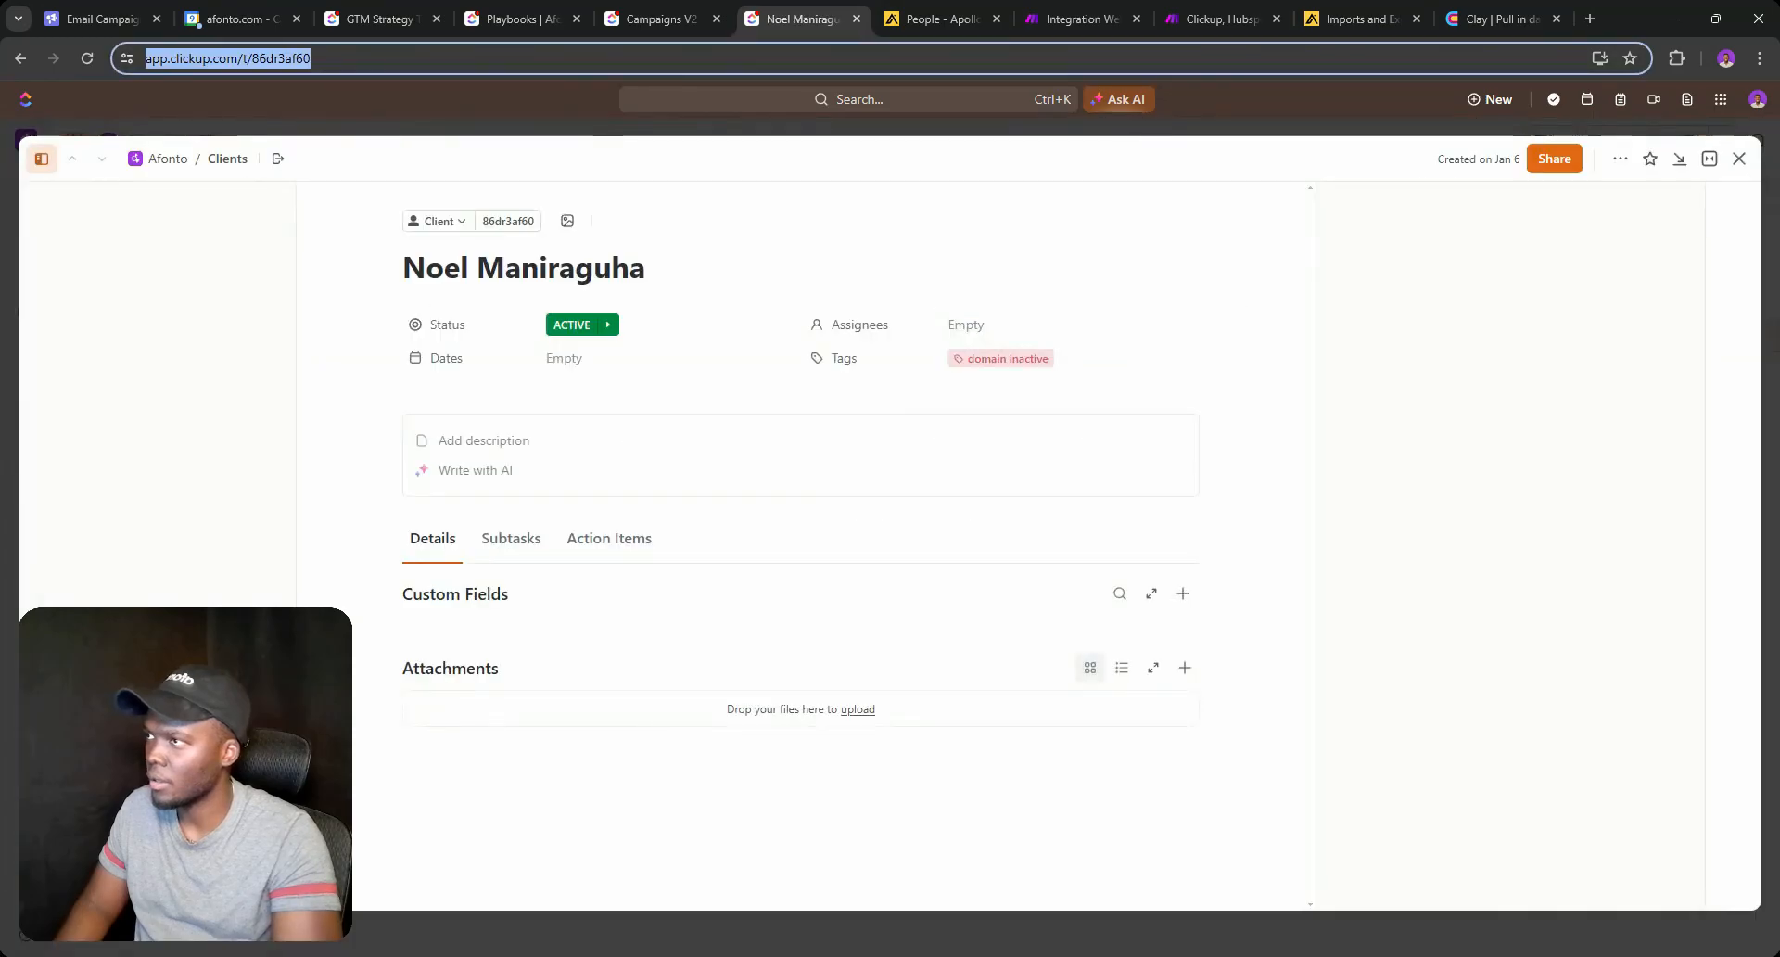
Run the Get a Task module alone using the pasted task ID as test input.
{"action": "left_click", "coordinate": [1089, 18]}
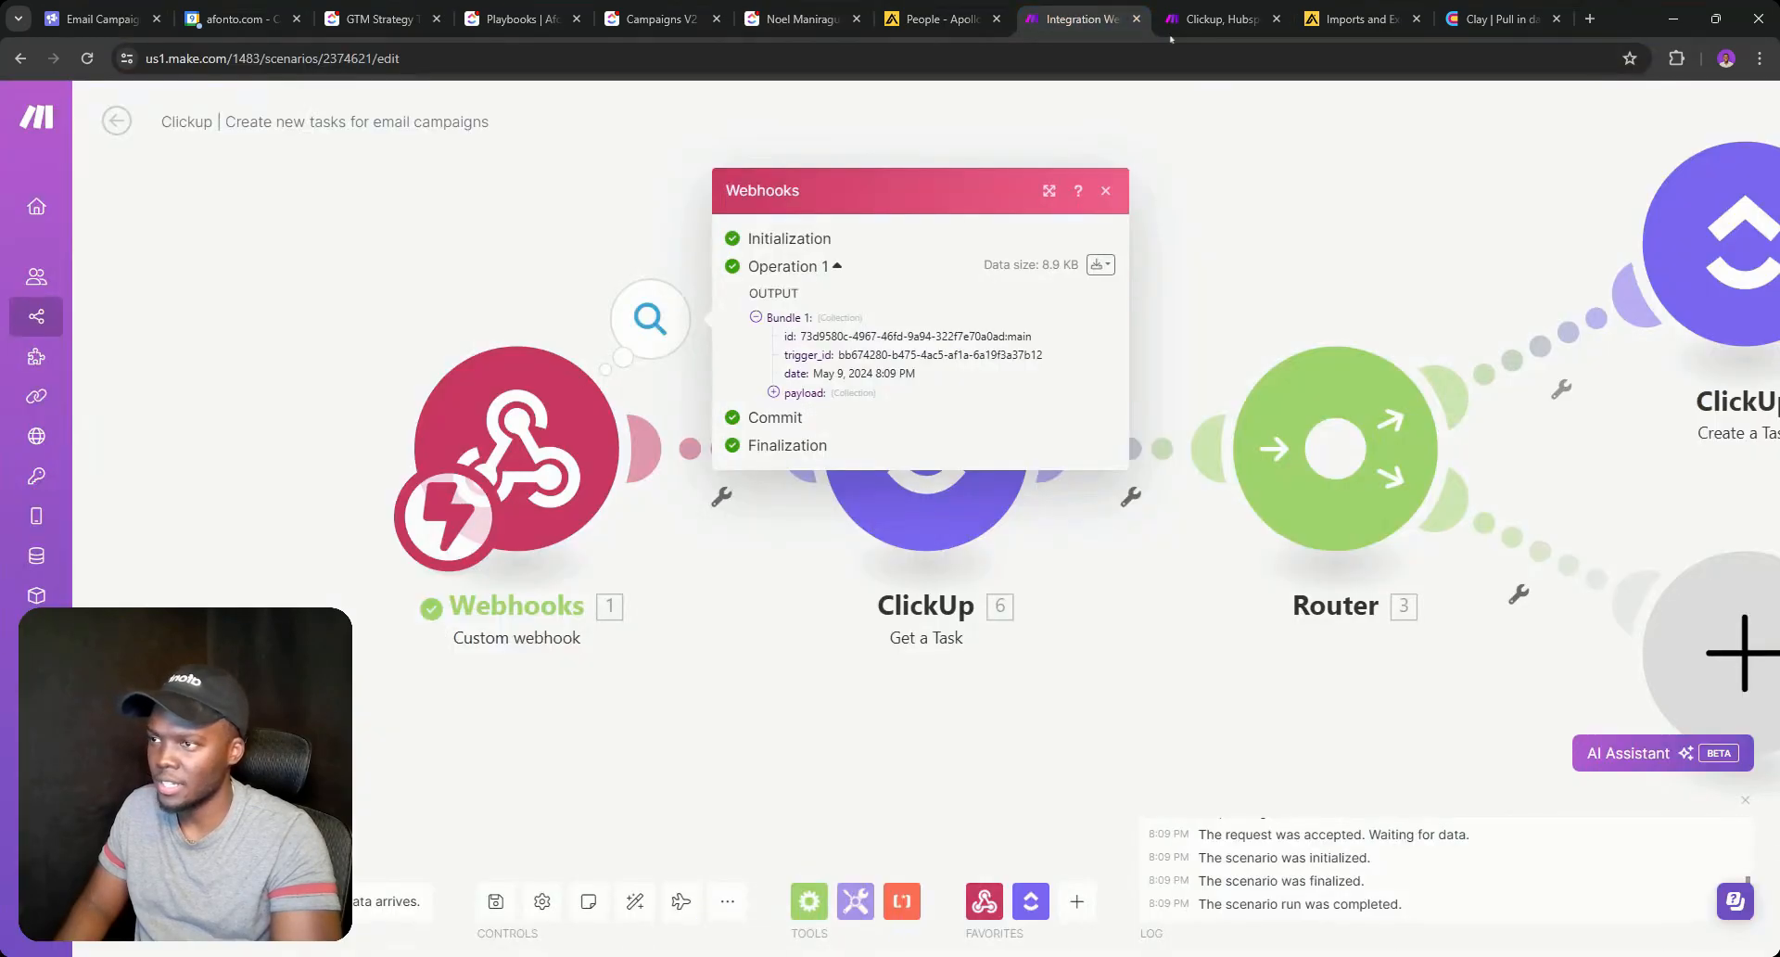
{"action": "left_click", "coordinate": [969, 586]}
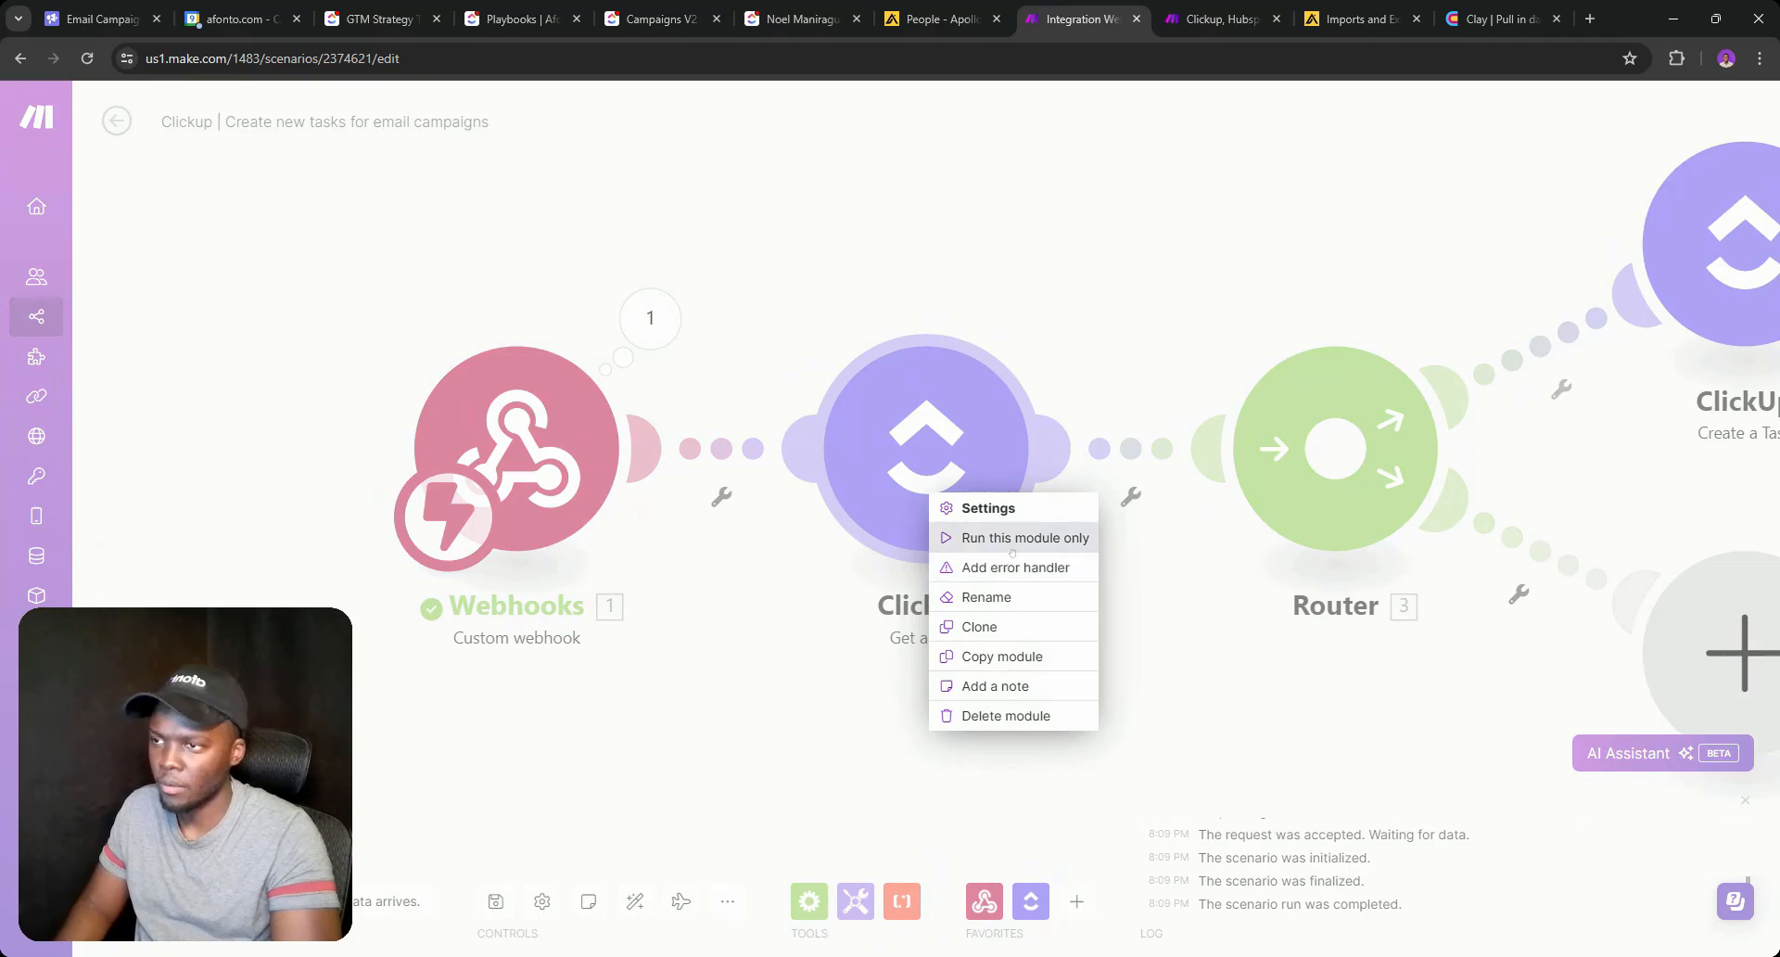
{"action": "left_click", "coordinate": [1015, 538]}
{"action": "left_click", "coordinate": [1175, 547]}
{"action": "key", "text": "ctrl+v"}
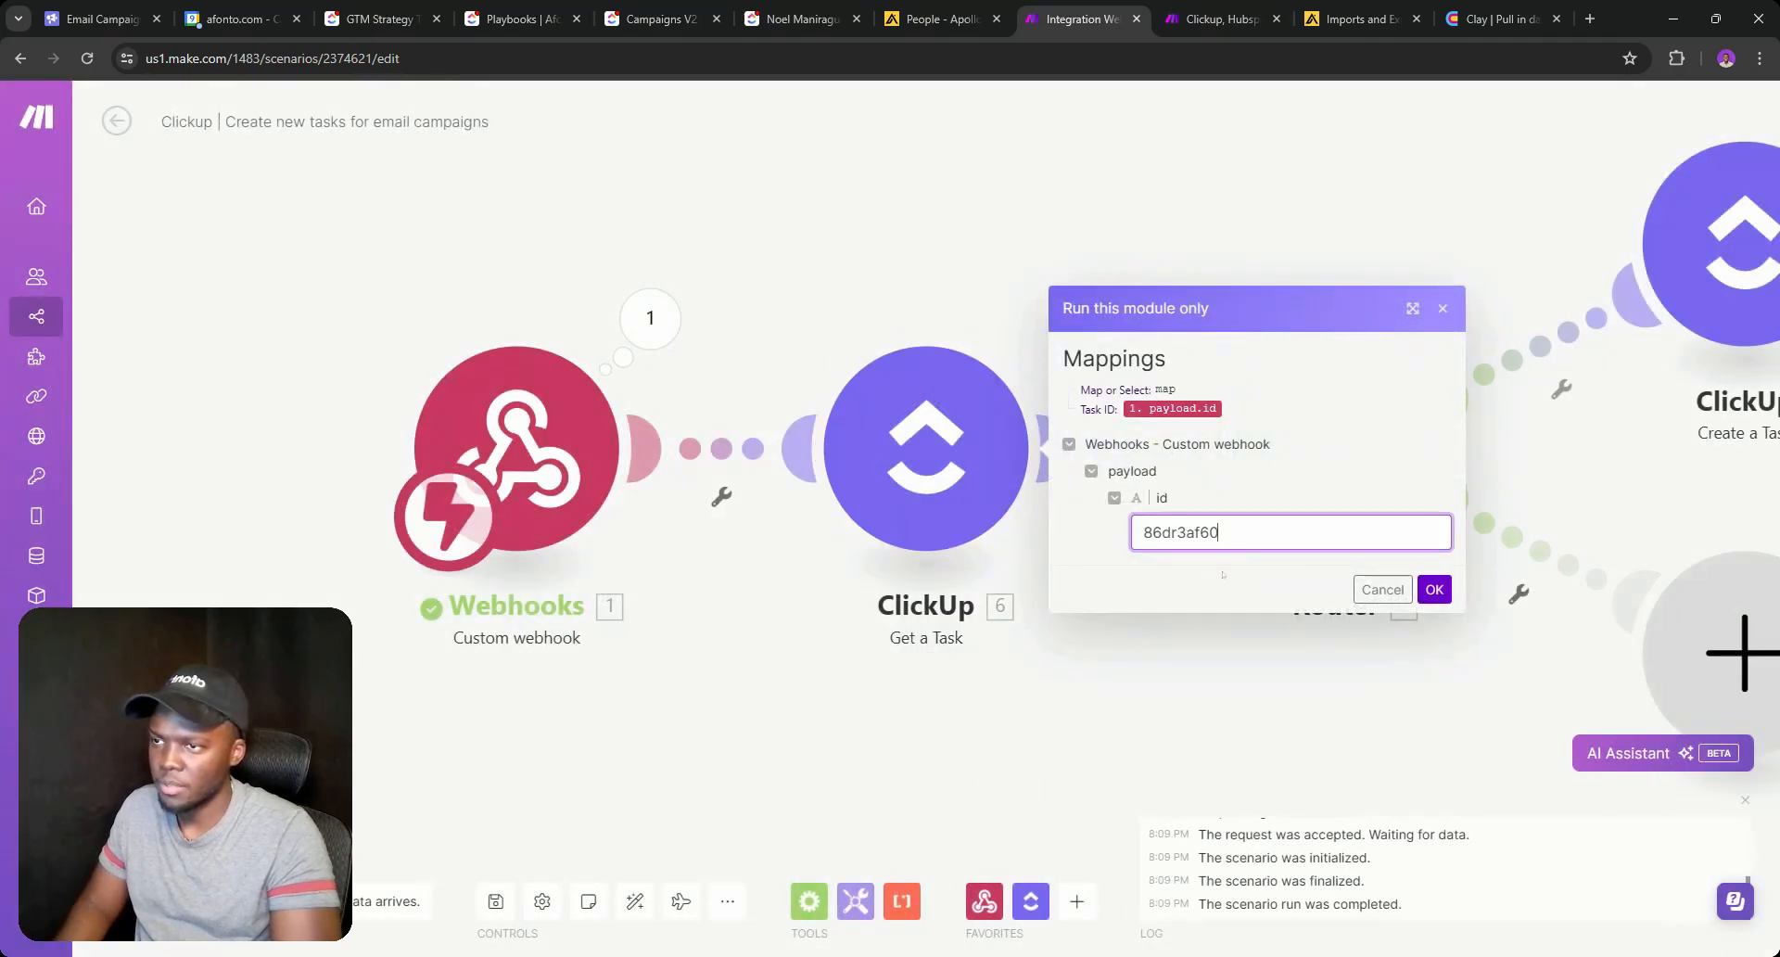
{"action": "left_click", "coordinate": [1434, 589]}
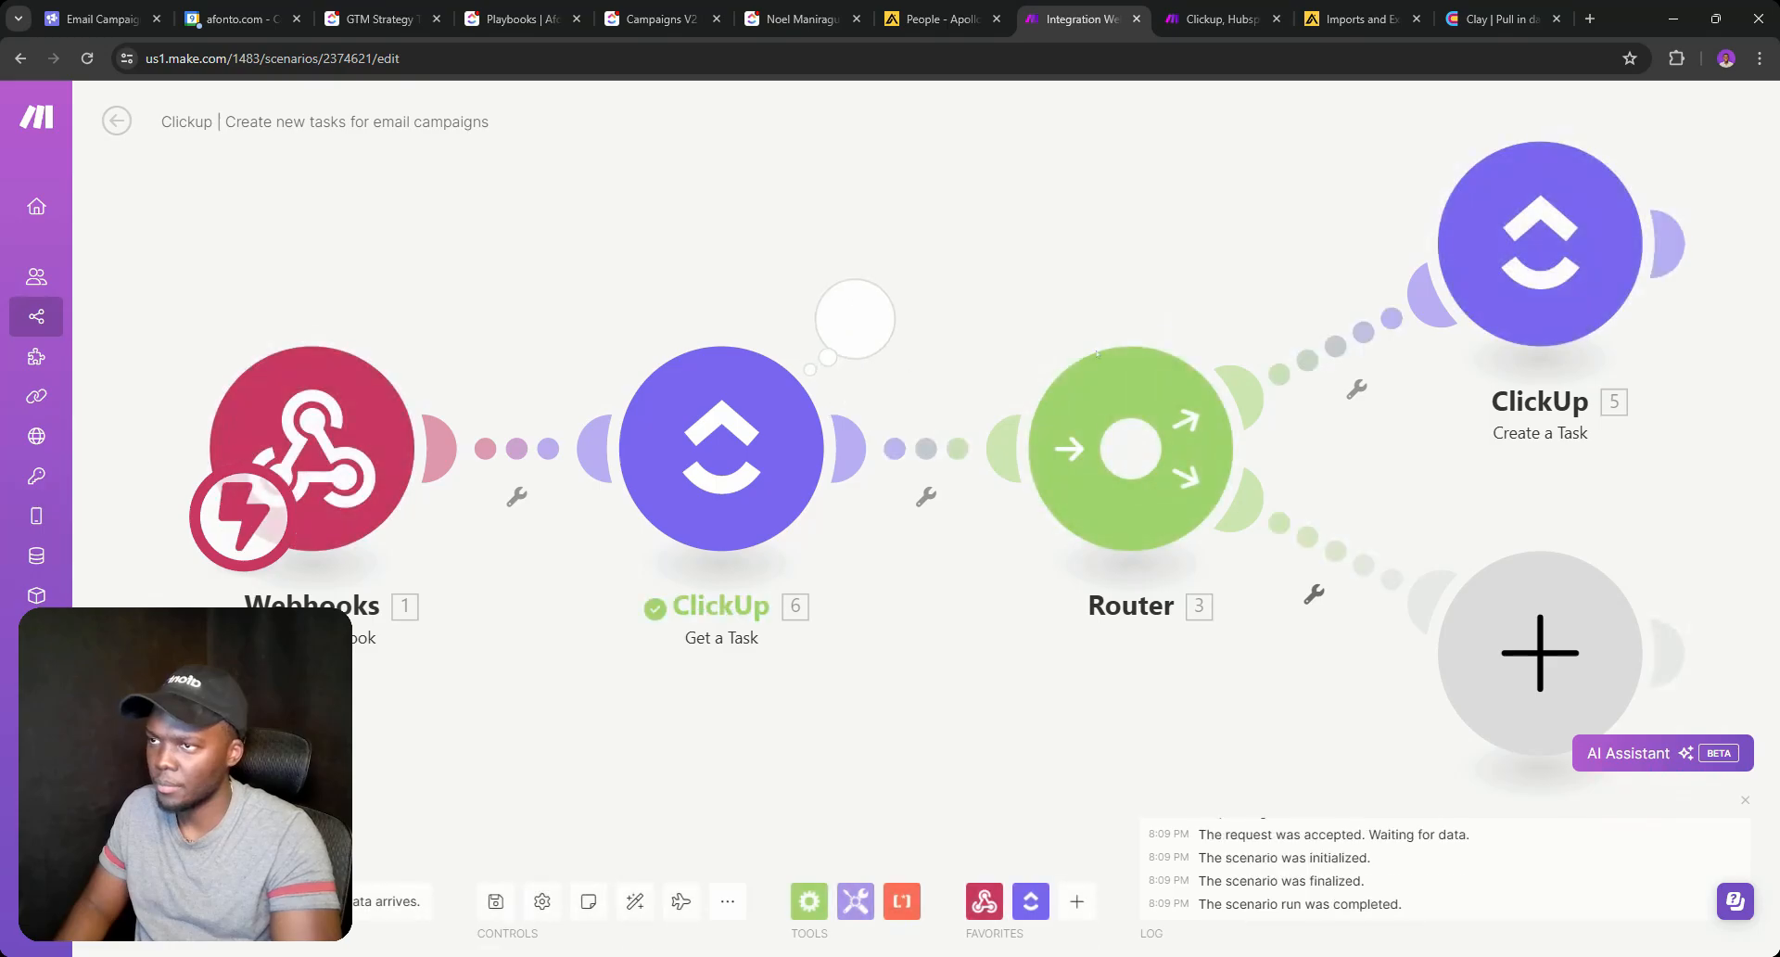
Map the Create a Task Client field to the Get a Task module's Custom Fields: Client.
{"action": "left_click", "coordinate": [1486, 332]}
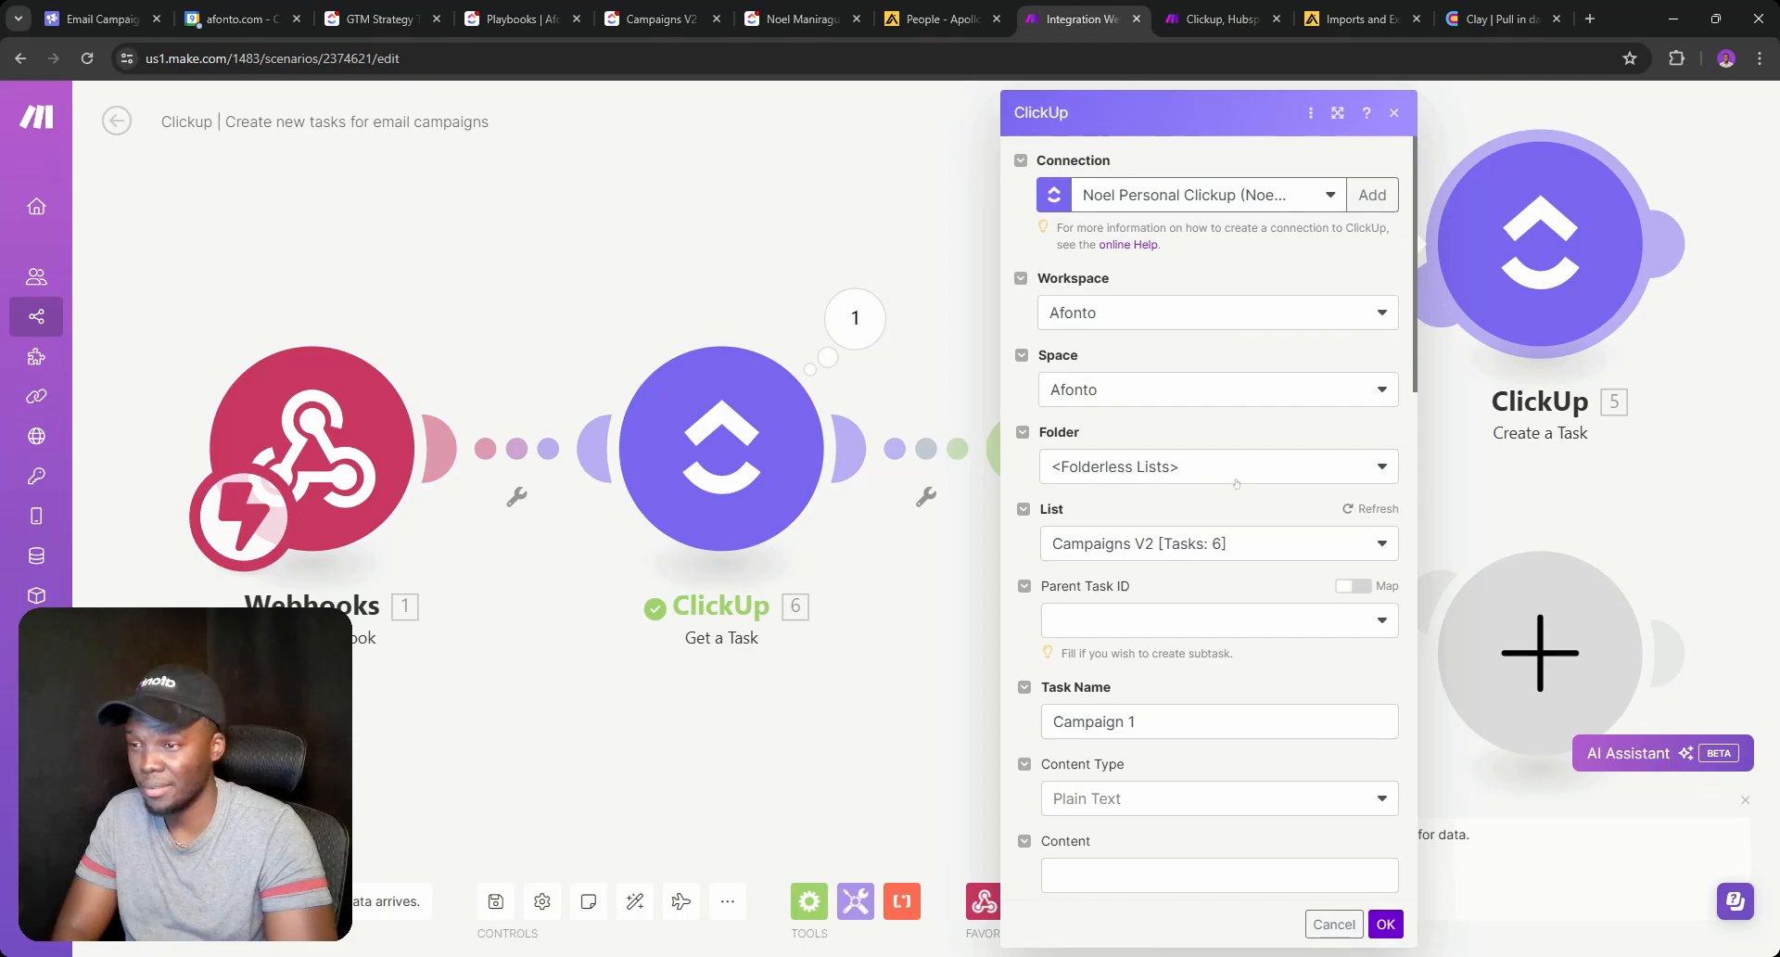
{"action": "scroll", "coordinate": [1232, 482], "scroll_direction": "down", "scroll_amount": 10}
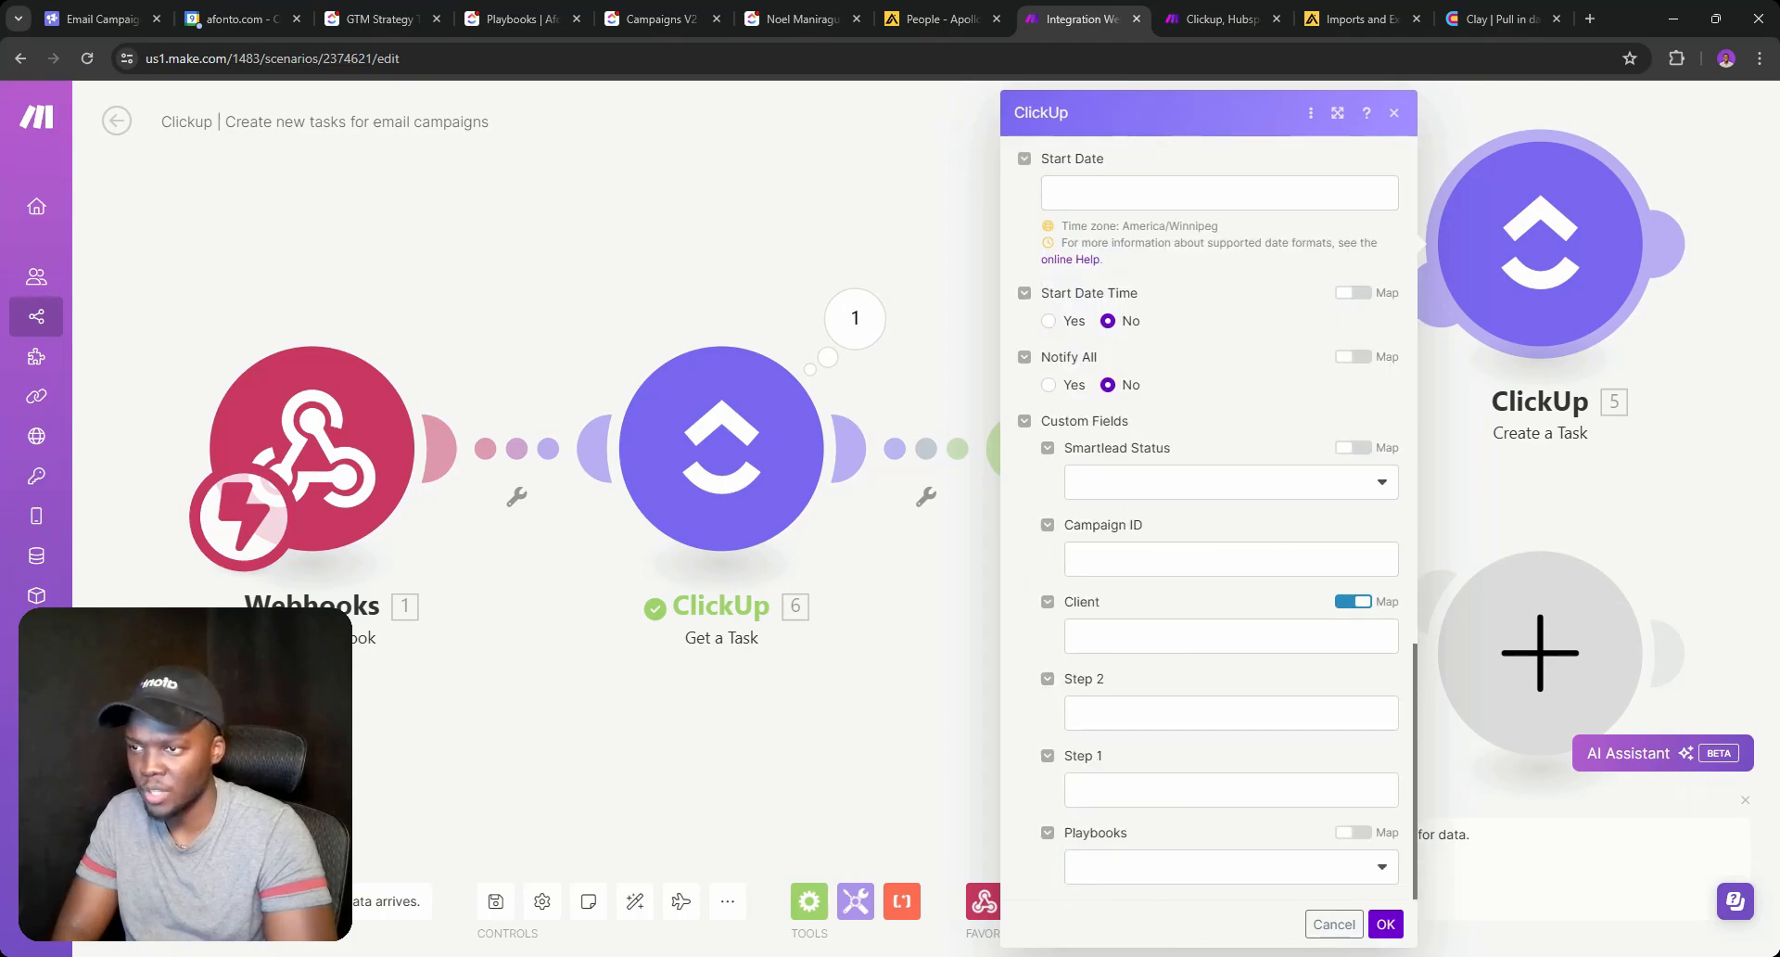
{"action": "left_click", "coordinate": [1231, 636]}
{"action": "scroll", "coordinate": [1481, 568], "scroll_direction": "down", "scroll_amount": 20}
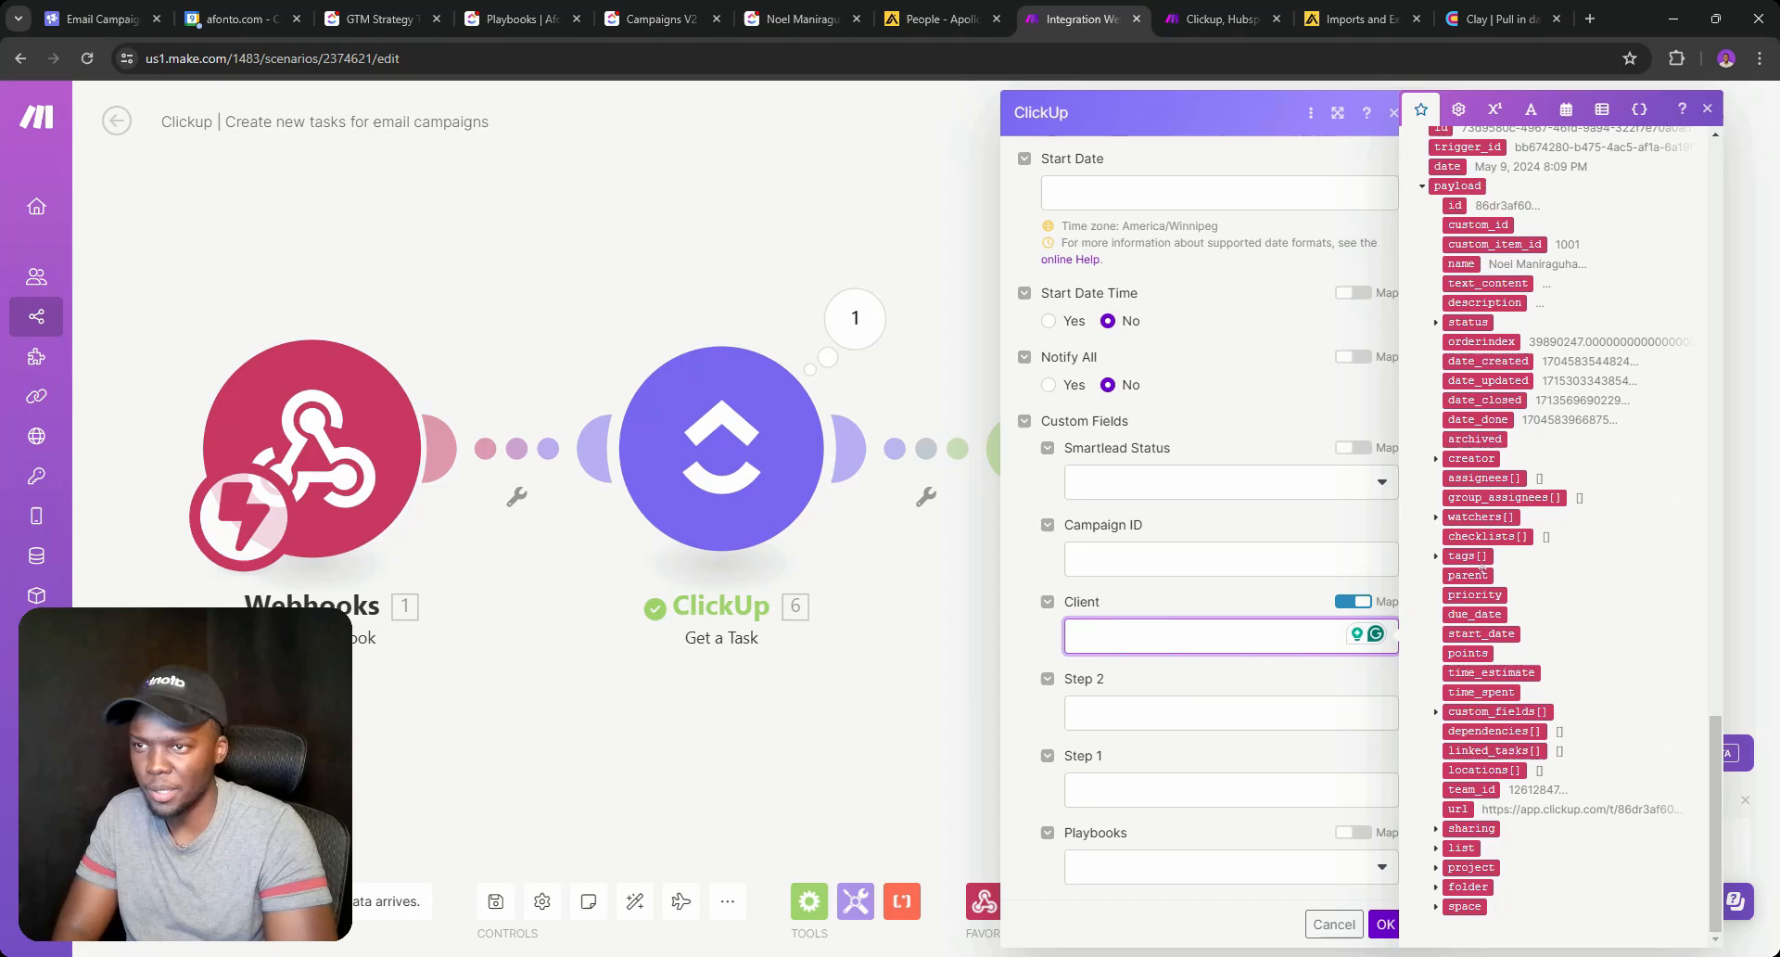
{"action": "scroll", "coordinate": [1481, 568], "scroll_direction": "up", "scroll_amount": 15}
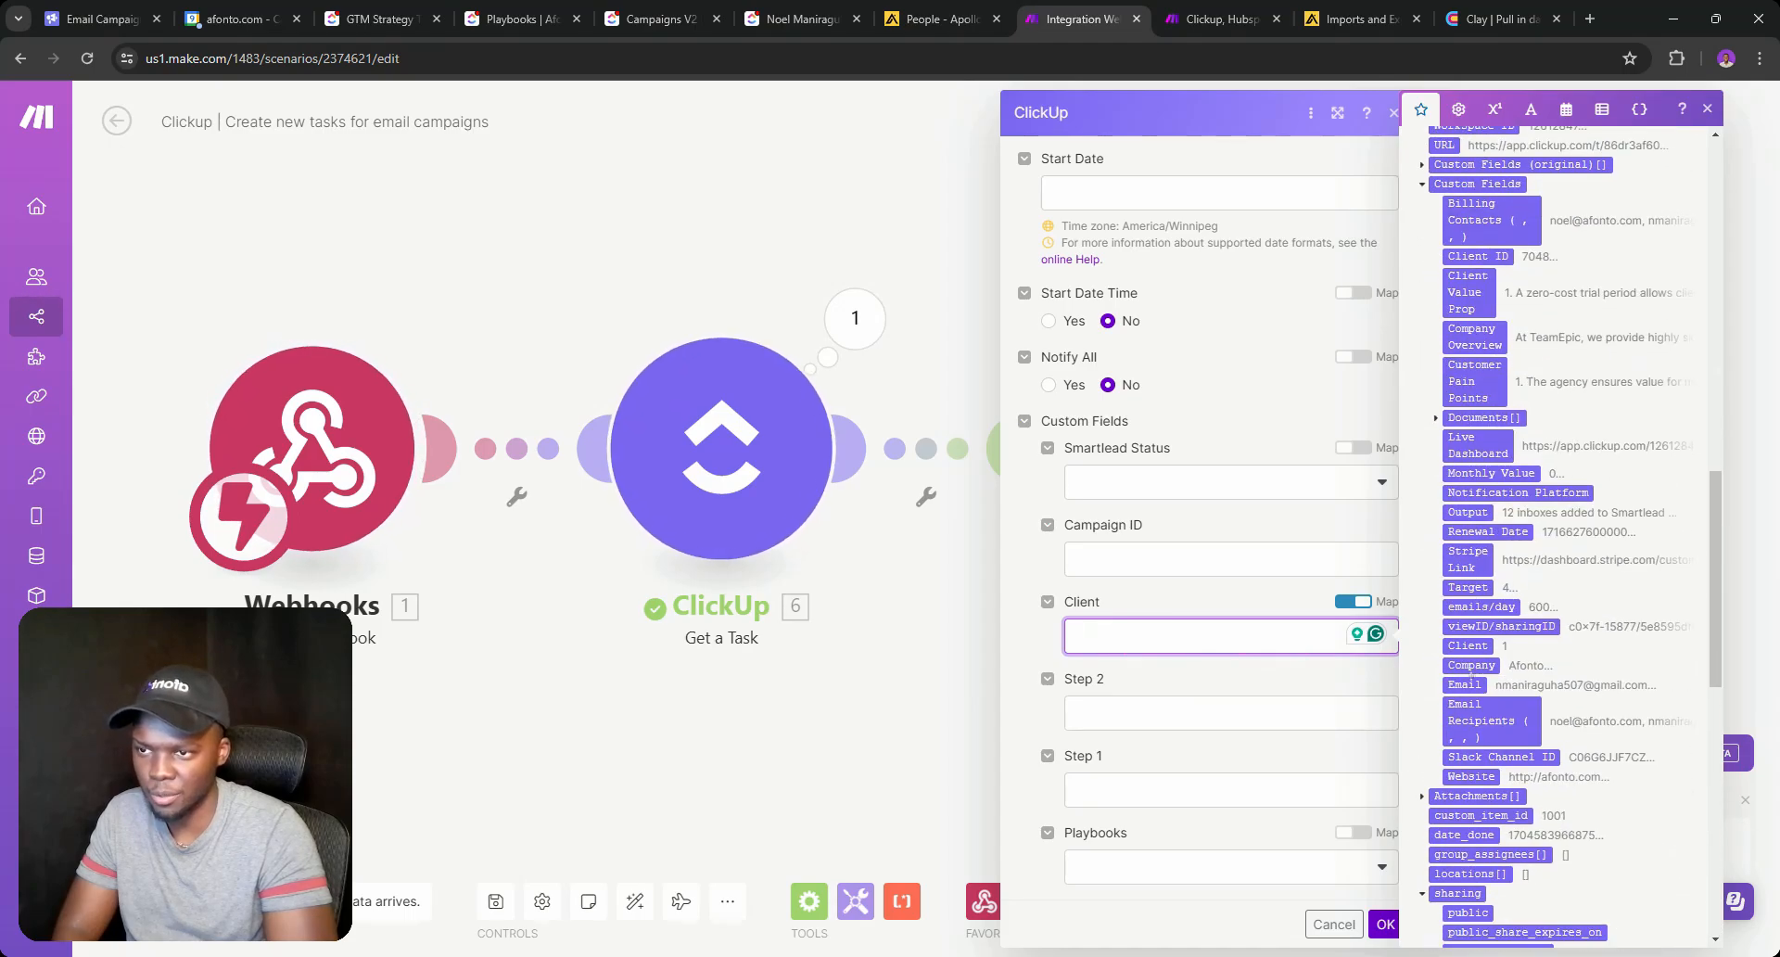
{"action": "left_click", "coordinate": [1466, 645]}
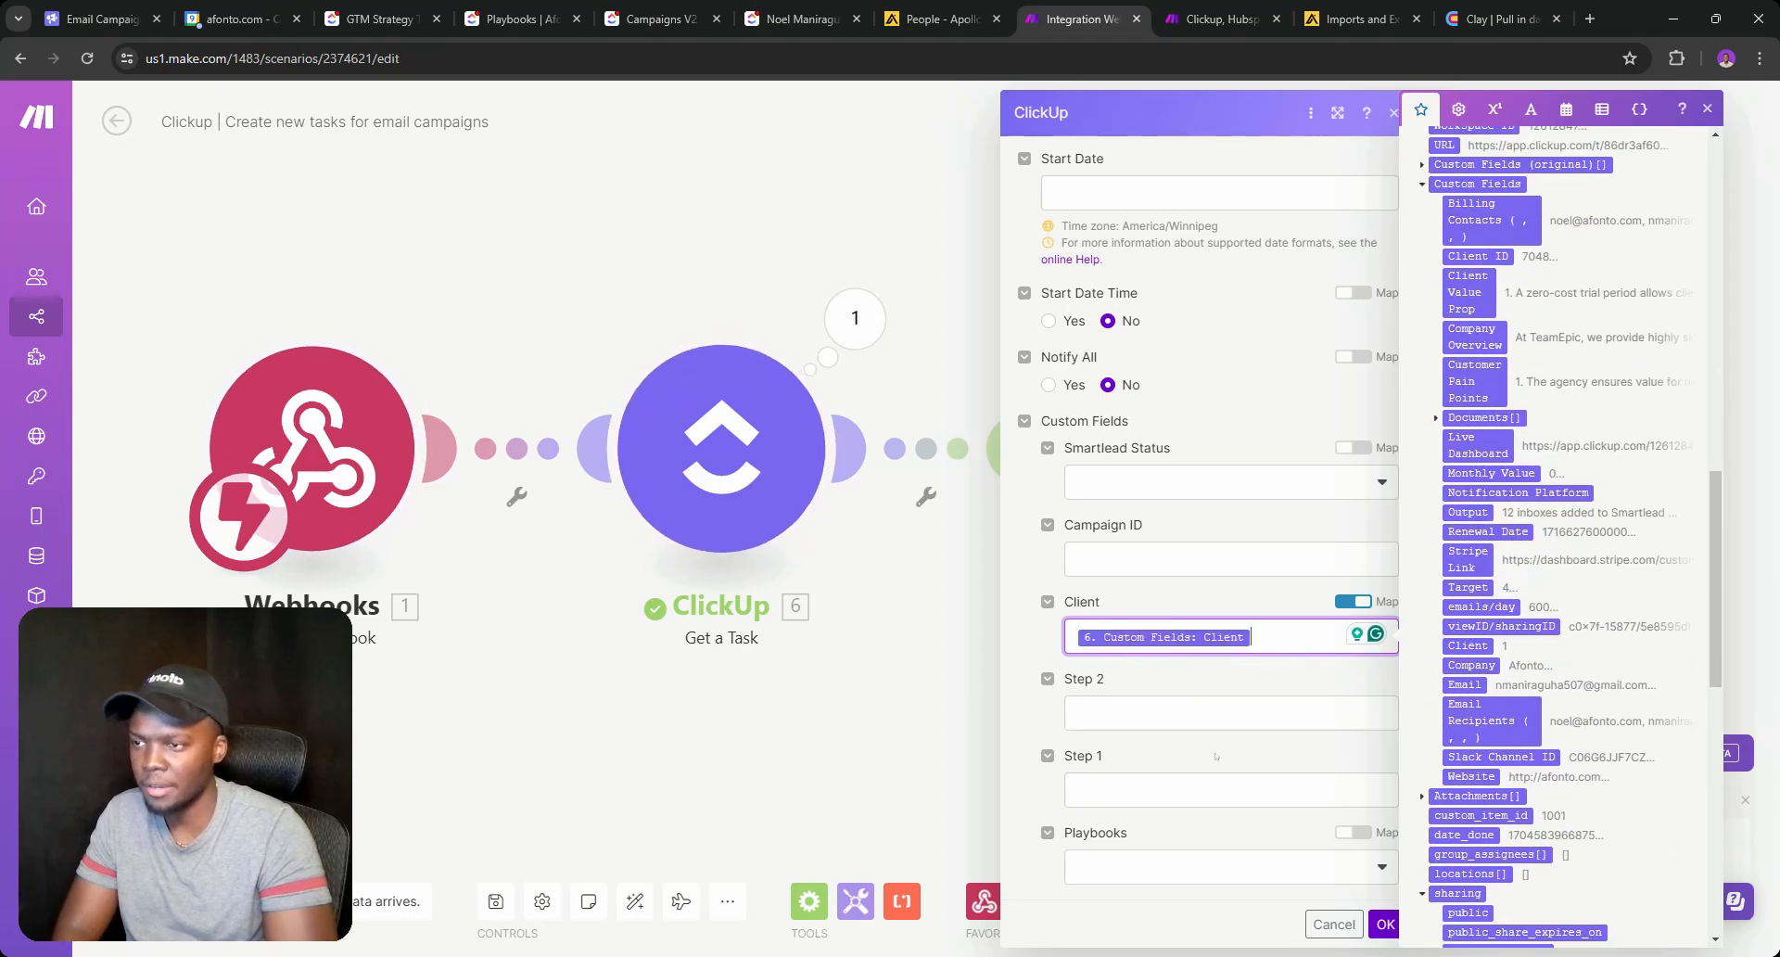
{"action": "left_click", "coordinate": [1381, 922]}
Check the Campaigns V2 list, then delete the empty module on the Router's lower branch.
{"action": "left_click", "coordinate": [653, 19]}
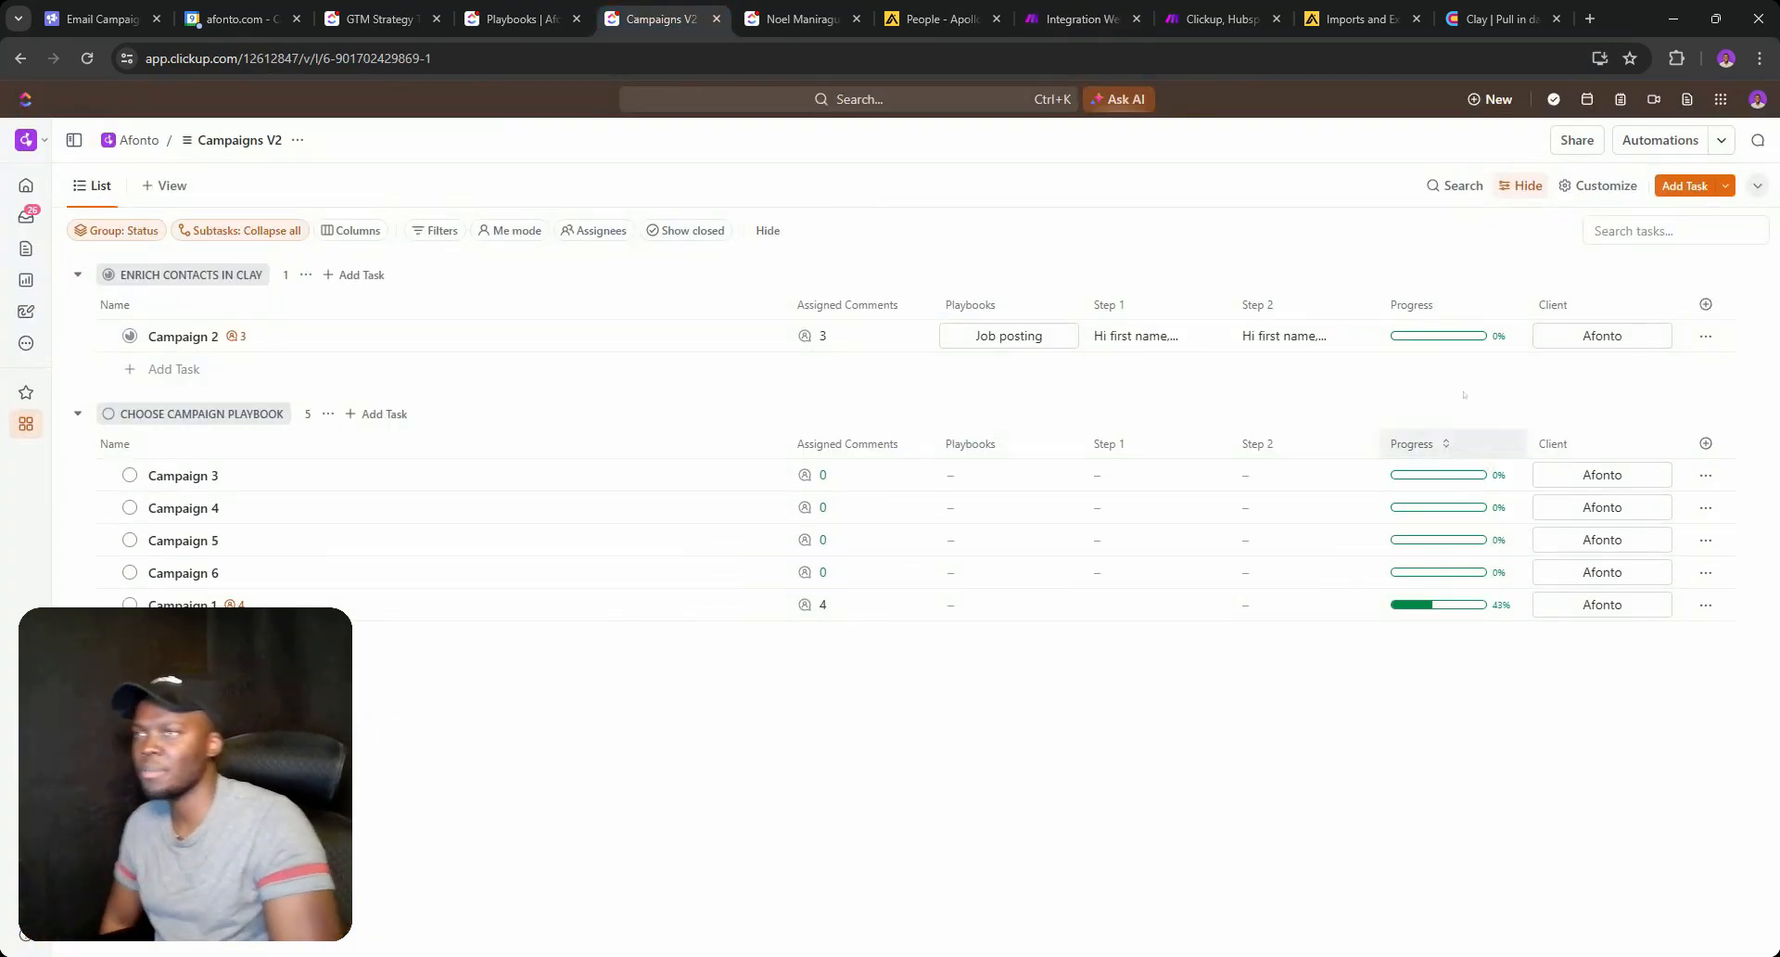
{"action": "left_click", "coordinate": [1032, 6]}
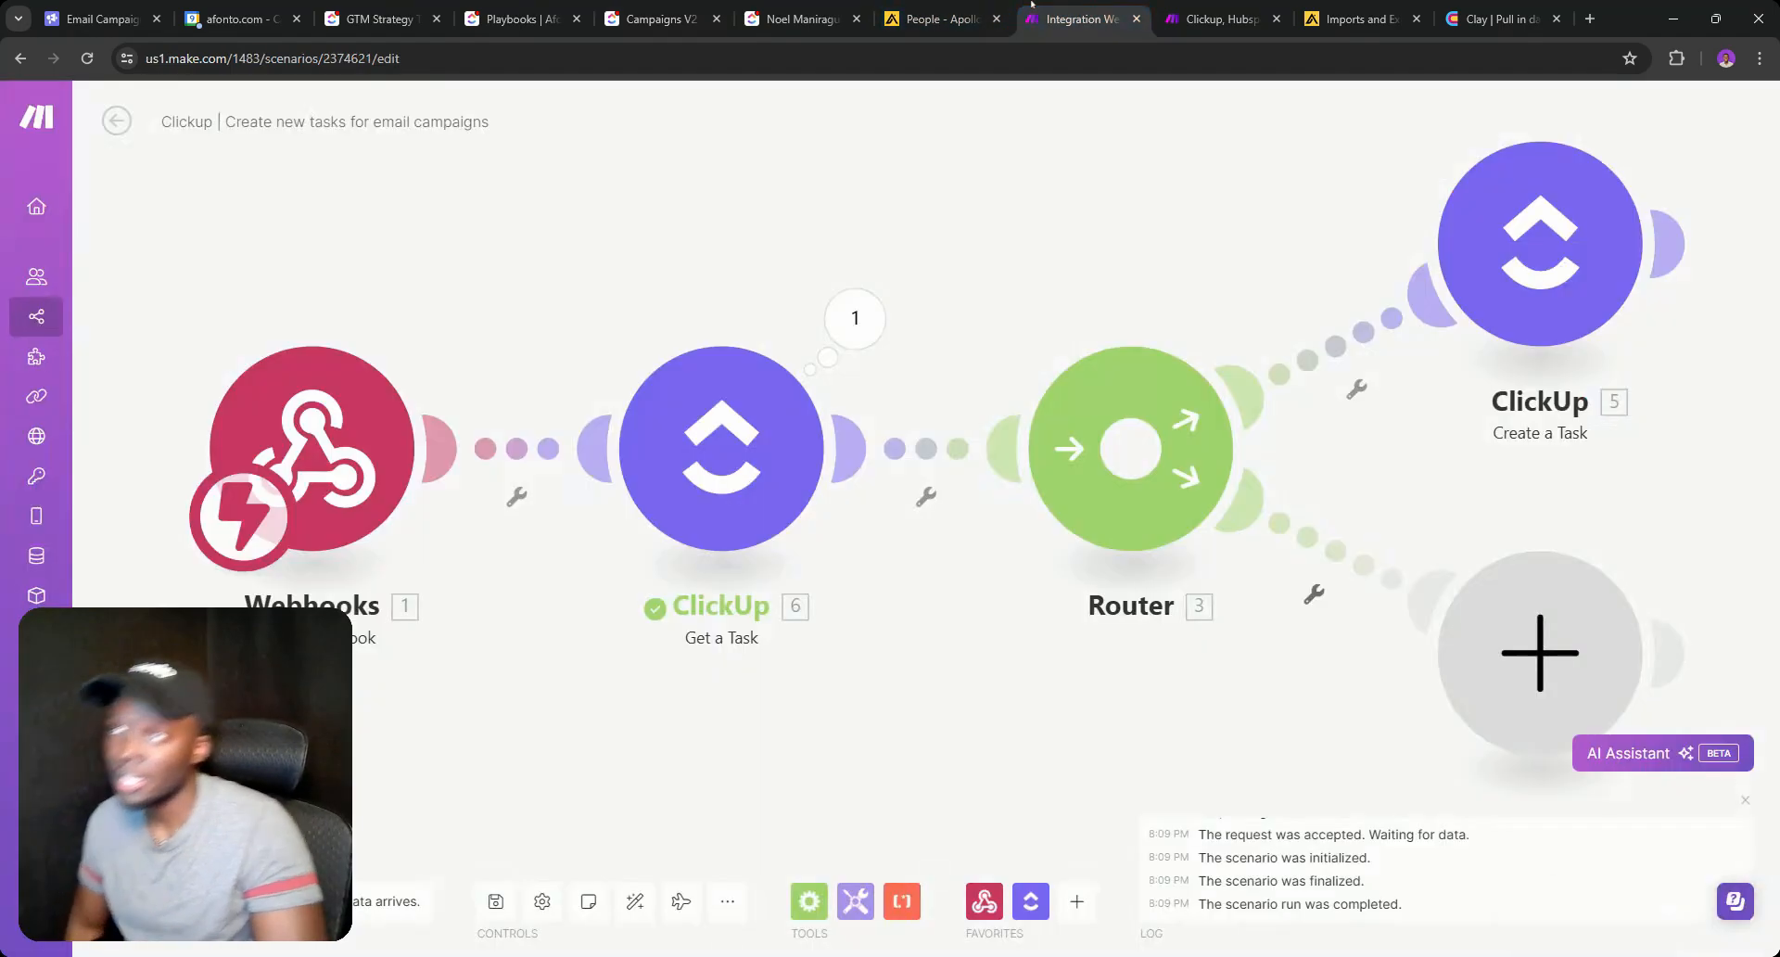
{"action": "right_click", "coordinate": [1557, 712]}
{"action": "left_click", "coordinate": [1594, 746]}
Rename the Create a Task module to 'Campaign 1'.
{"action": "scroll", "coordinate": [1435, 613], "scroll_direction": "down", "scroll_amount": 2}
{"action": "scroll", "coordinate": [1435, 613], "scroll_direction": "down", "scroll_amount": 2}
{"action": "left_click_drag", "start_coordinate": [1435, 613], "coordinate": [964, 629]}
{"action": "right_click", "coordinate": [1023, 478]}
{"action": "left_click", "coordinate": [1084, 580]}
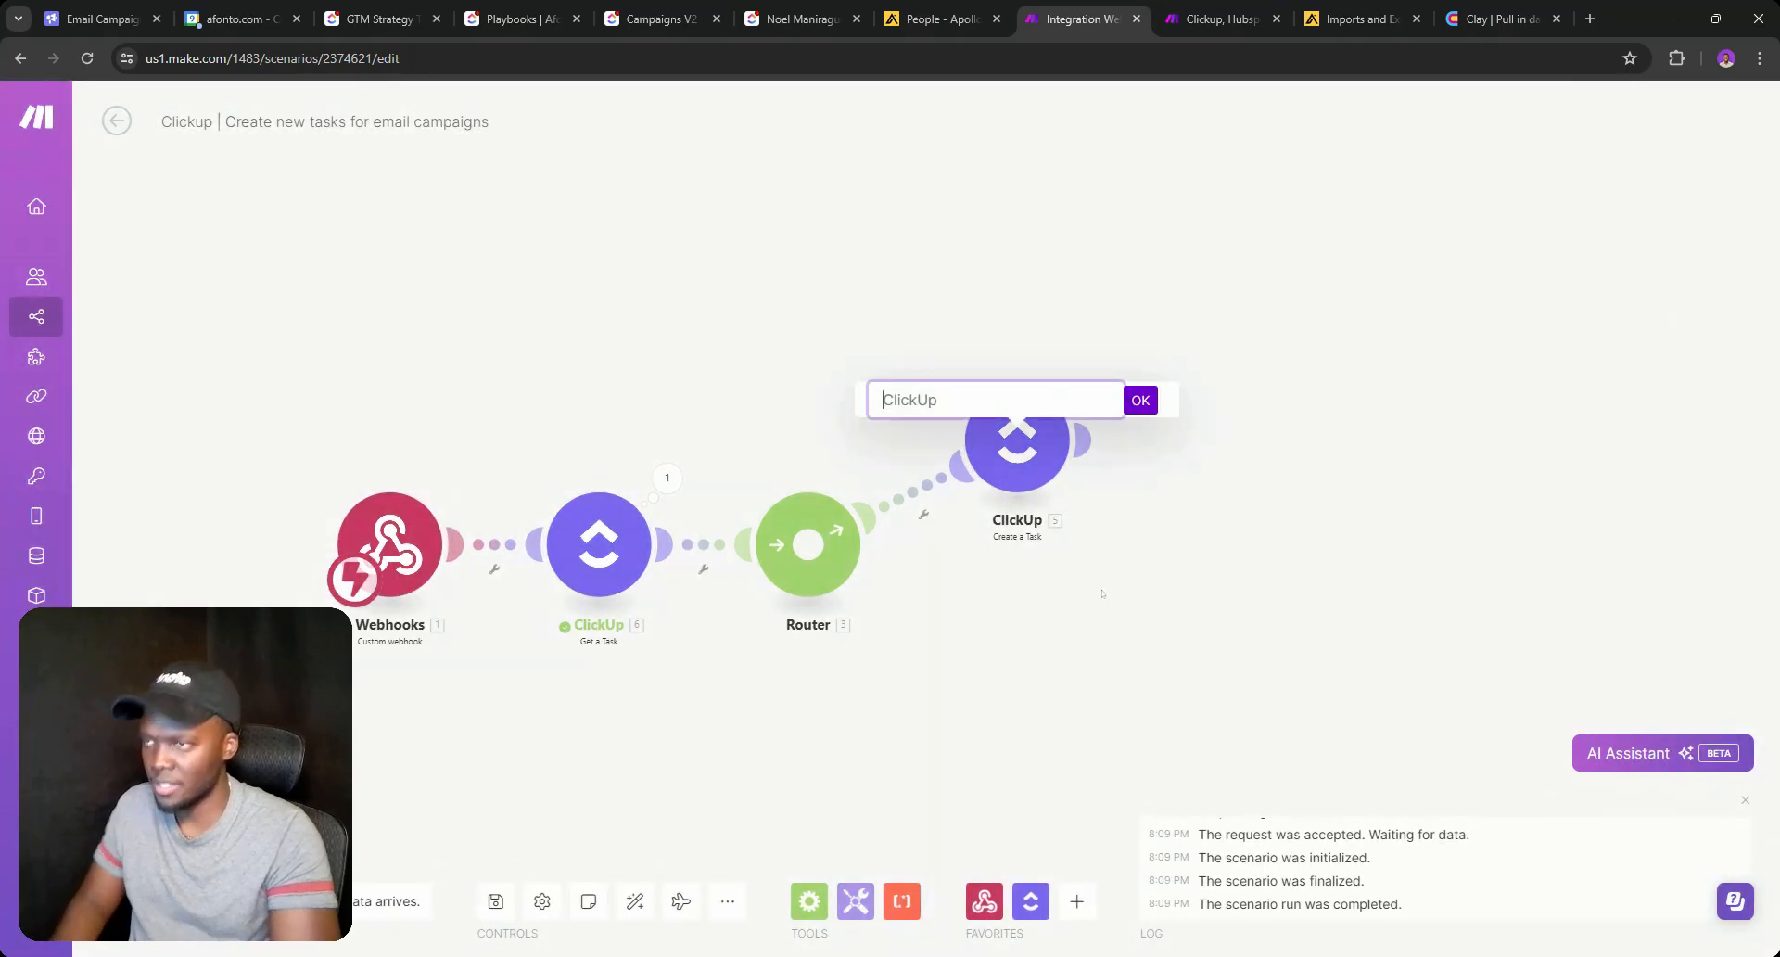
{"action": "type", "text": "Campaign"}
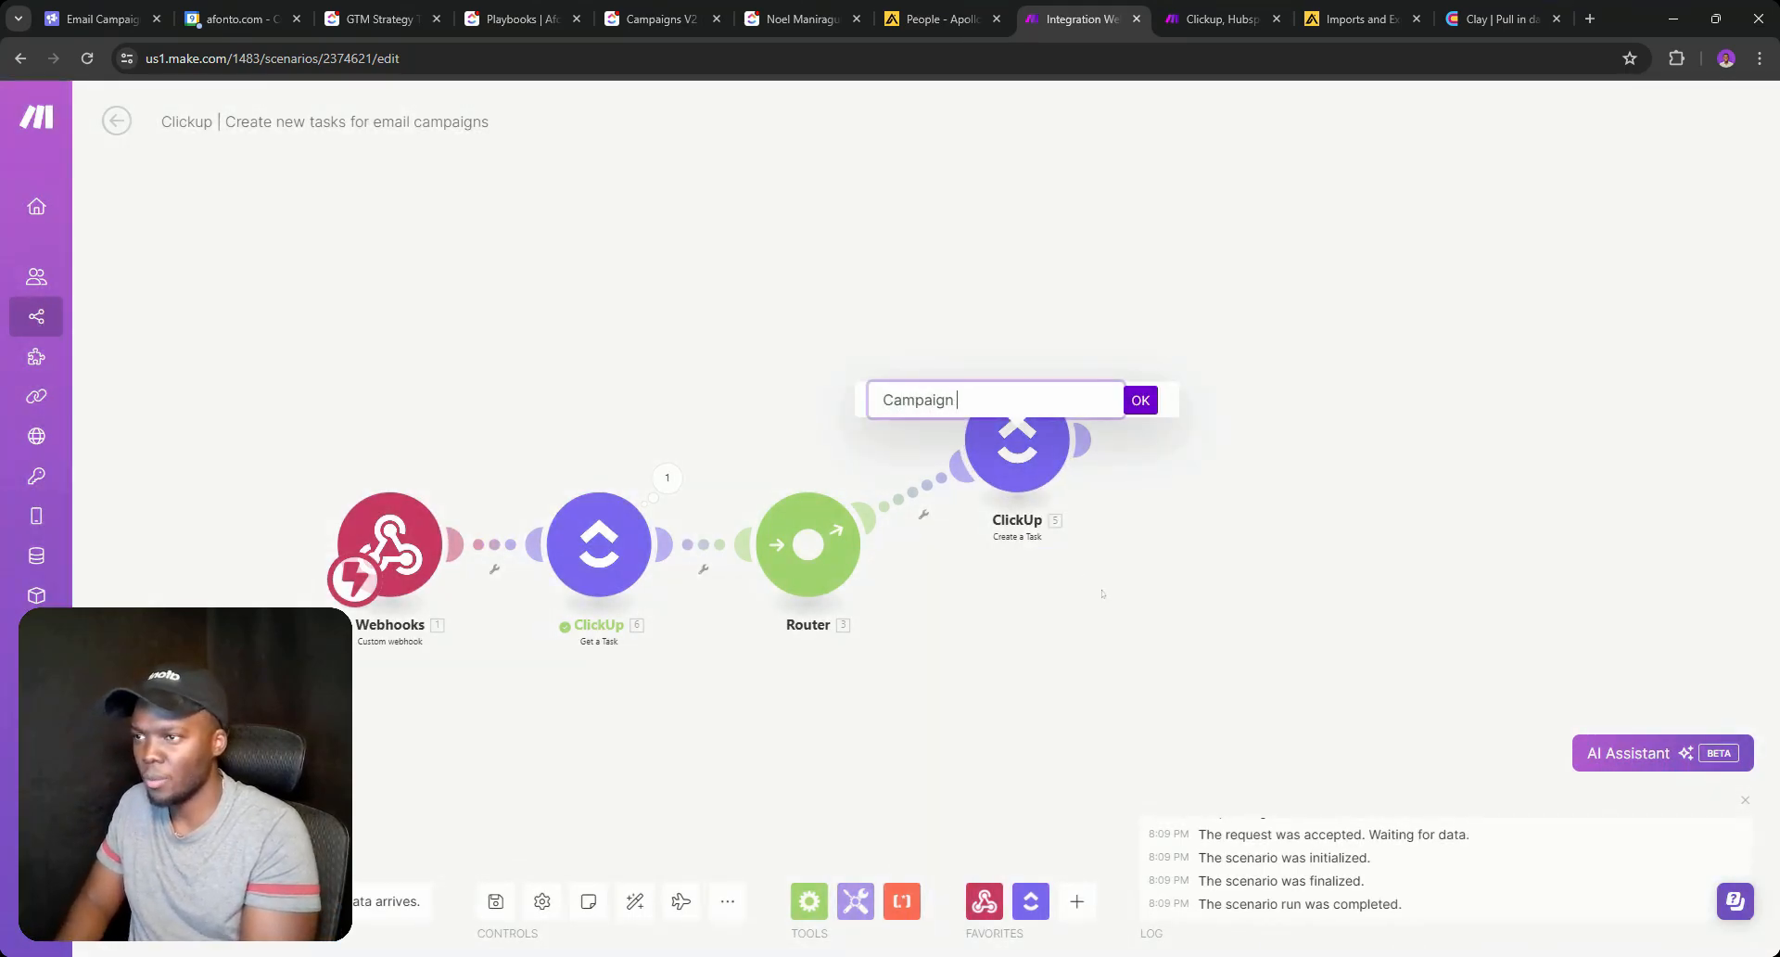
{"action": "type", "text": " 1"}
{"action": "left_click", "coordinate": [1139, 400]}
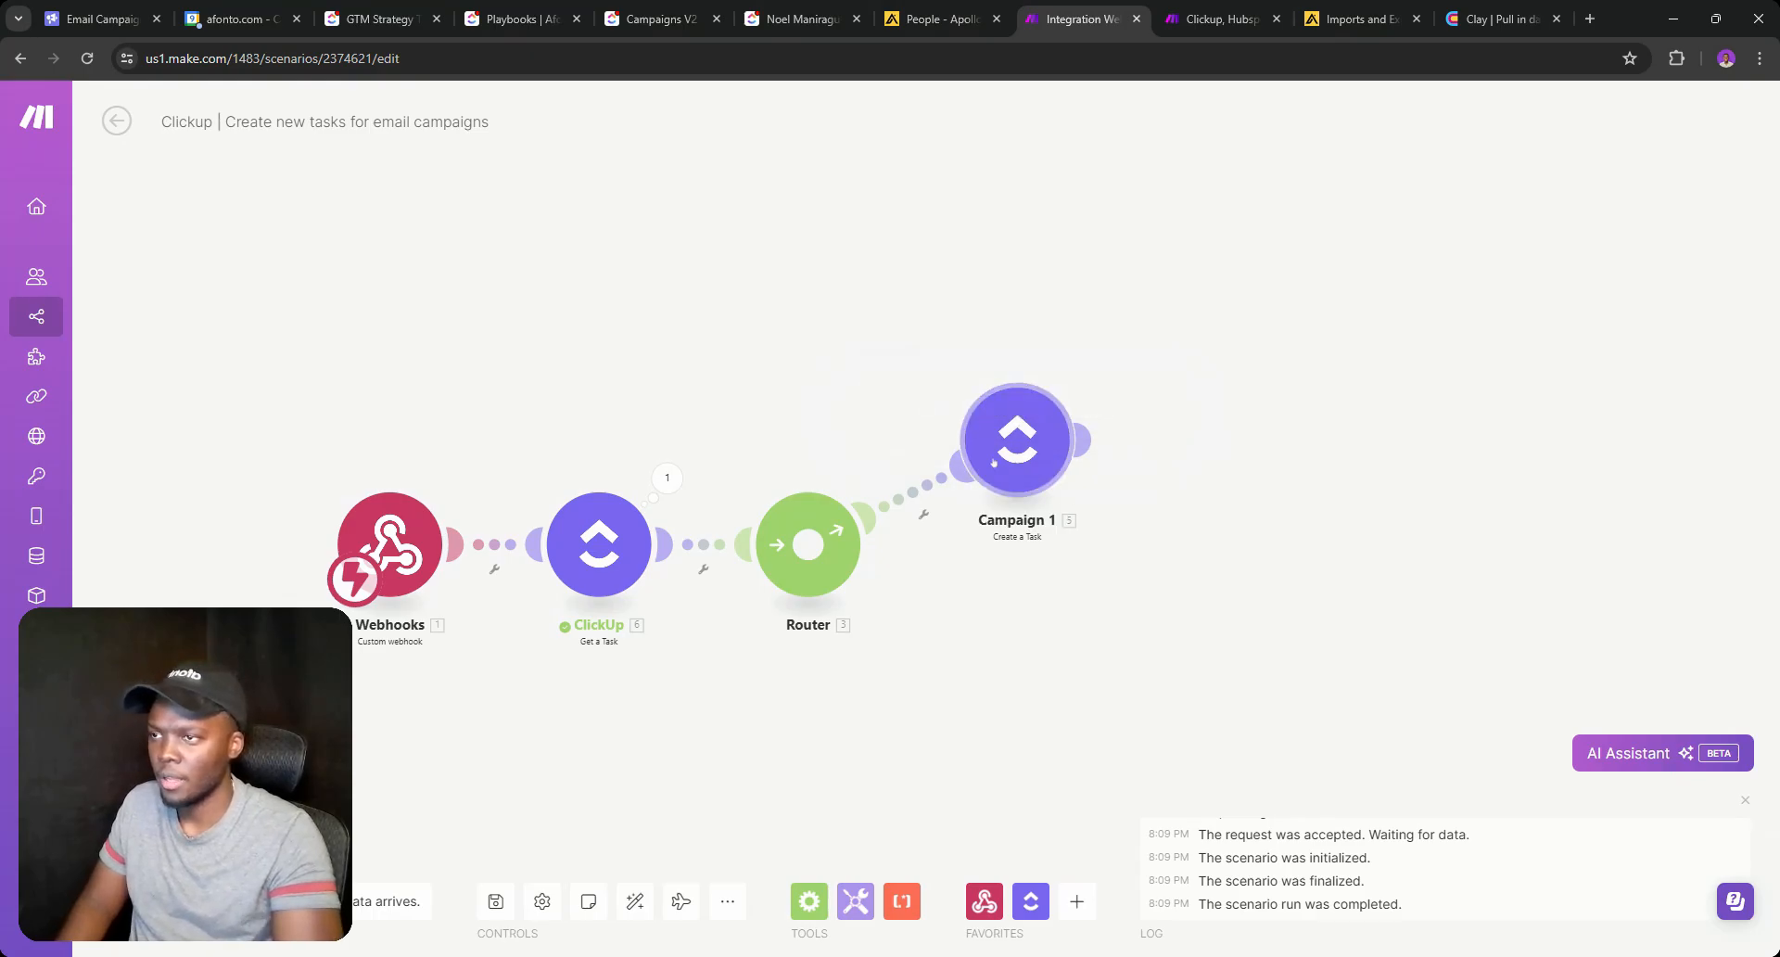
Clone the Campaign 1 module repeatedly, chaining five more copies after it.
{"action": "right_click", "coordinate": [998, 463]}
{"action": "left_click", "coordinate": [1079, 595]}
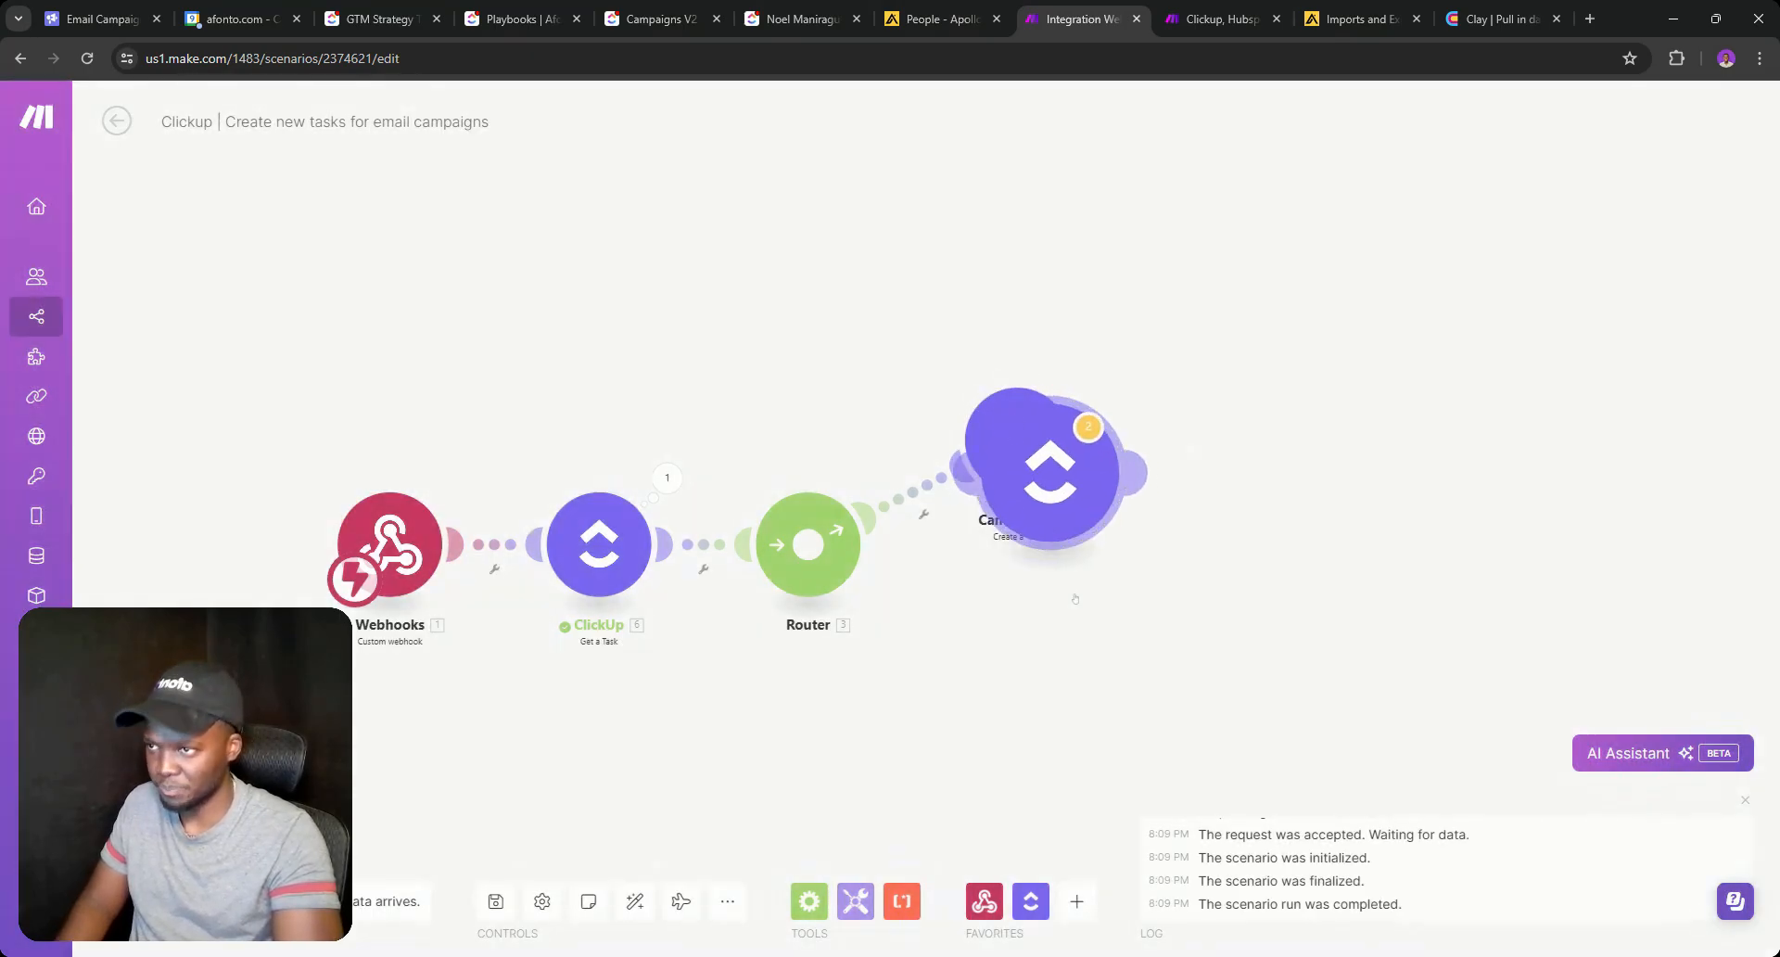
{"action": "right_click", "coordinate": [1073, 523]}
{"action": "left_click", "coordinate": [1112, 657]}
{"action": "left_click", "coordinate": [1092, 551]}
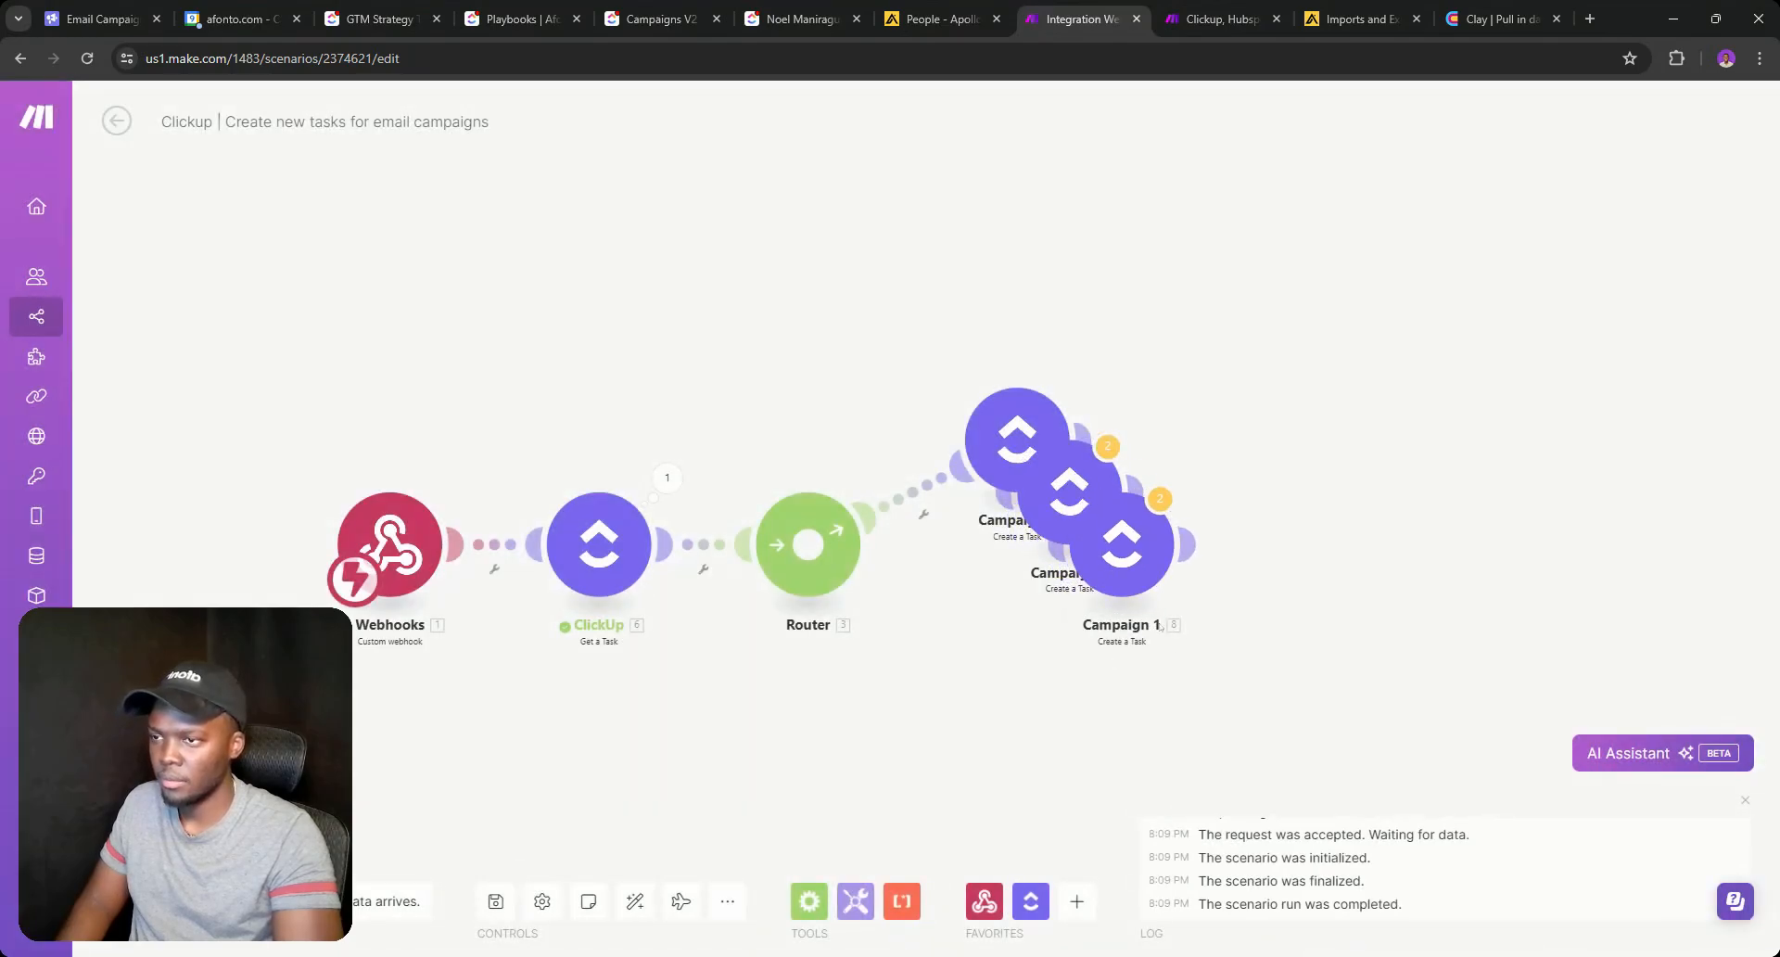
{"action": "right_click", "coordinate": [1125, 570]}
{"action": "left_click", "coordinate": [1170, 703]}
{"action": "left_click", "coordinate": [1170, 610]}
{"action": "right_click", "coordinate": [1173, 614]}
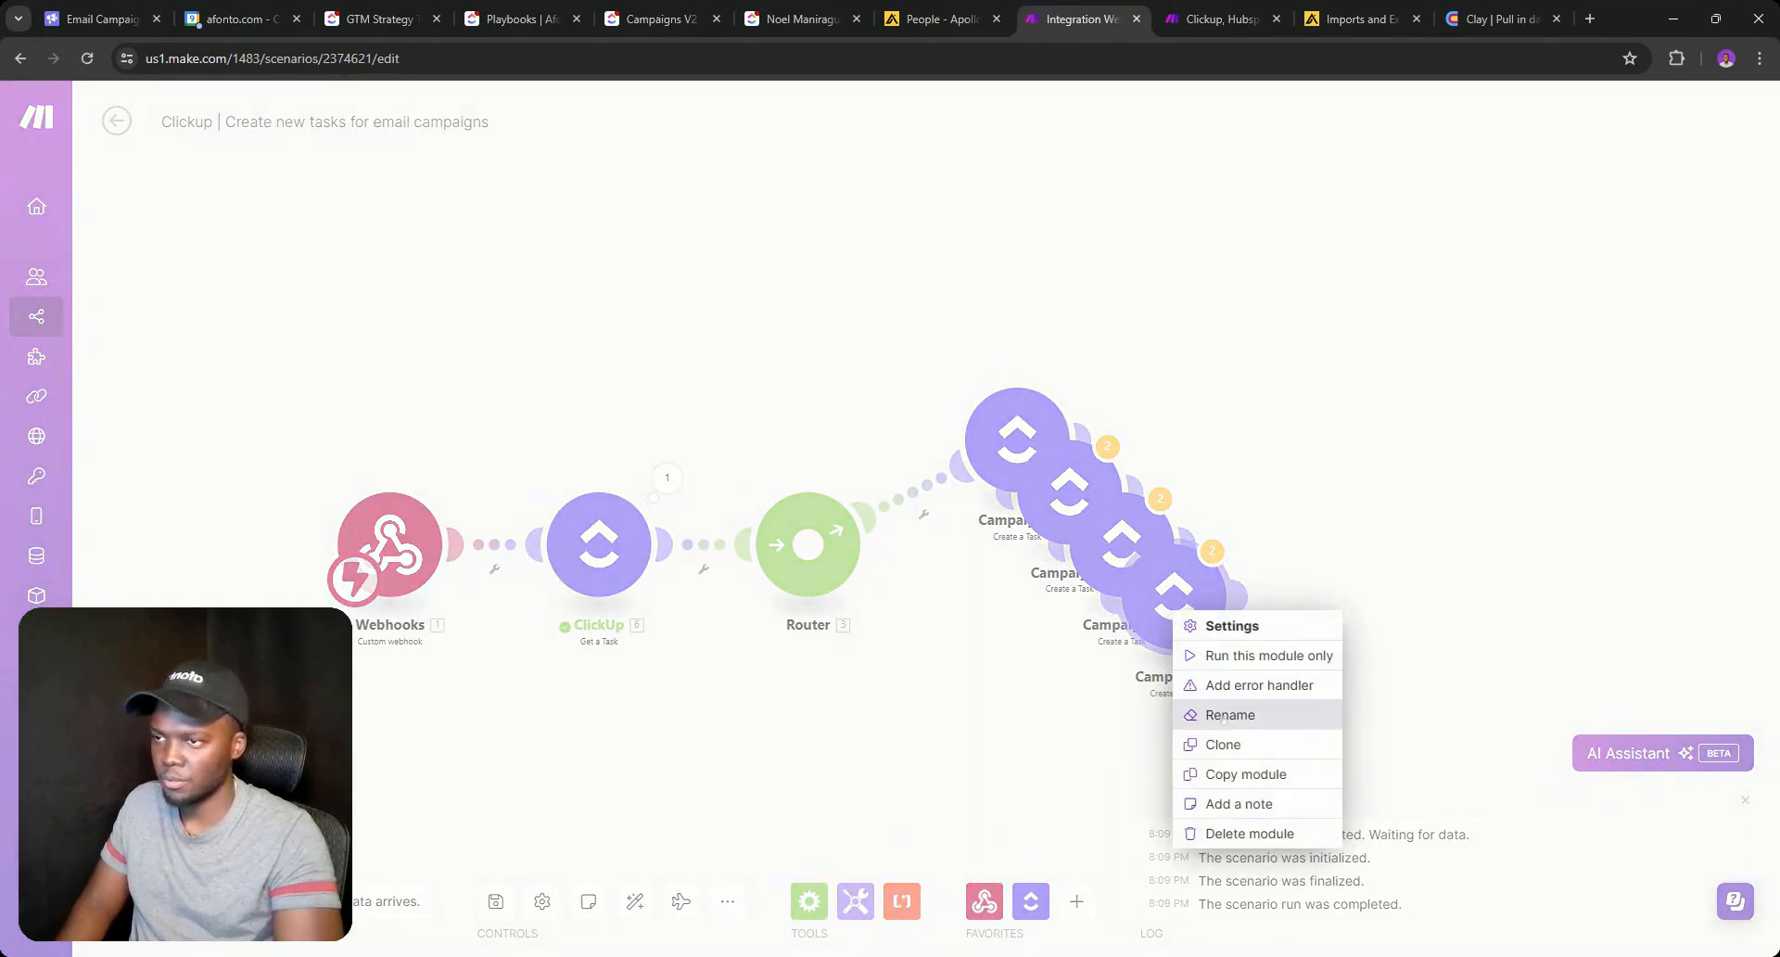
{"action": "left_click", "coordinate": [1214, 746]}
{"action": "left_click", "coordinate": [1219, 664]}
{"action": "right_click", "coordinate": [1219, 669]}
{"action": "left_click", "coordinate": [1267, 804]}
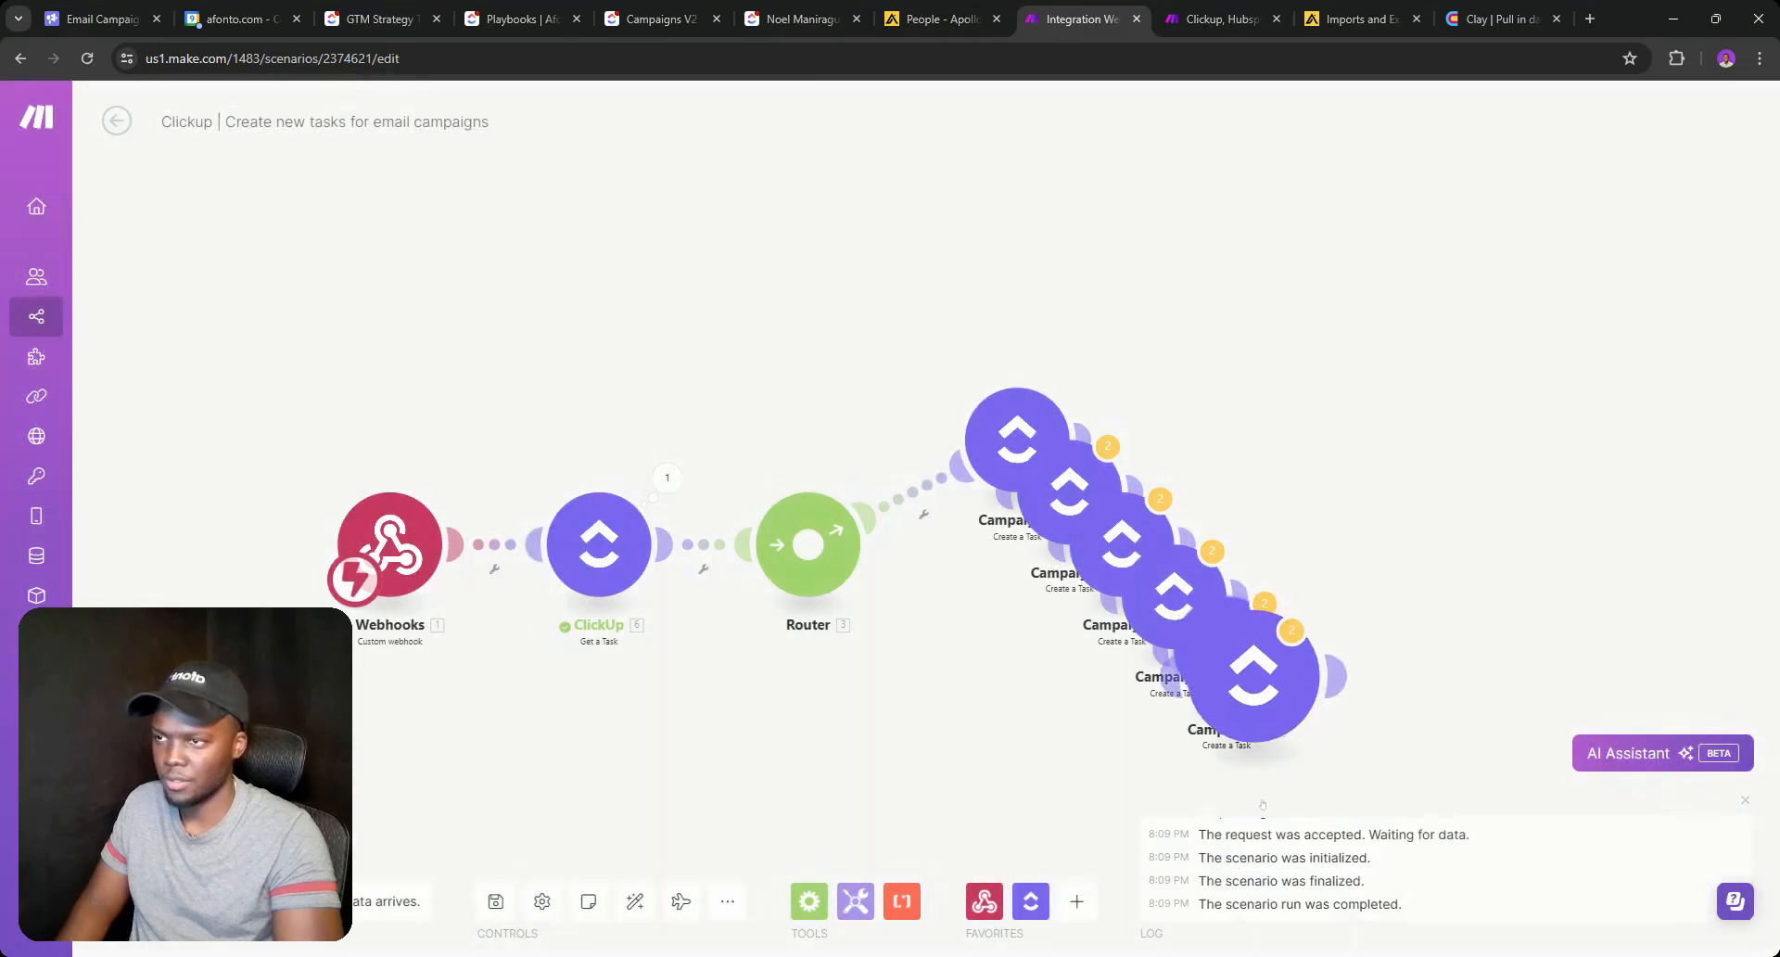
{"action": "left_click", "coordinate": [1279, 701]}
Drag the stacked Campaign modules onto their own Router routes.
{"action": "left_click_drag", "start_coordinate": [1068, 522], "coordinate": [1000, 596]}
{"action": "left_click_drag", "start_coordinate": [1104, 564], "coordinate": [928, 712]}
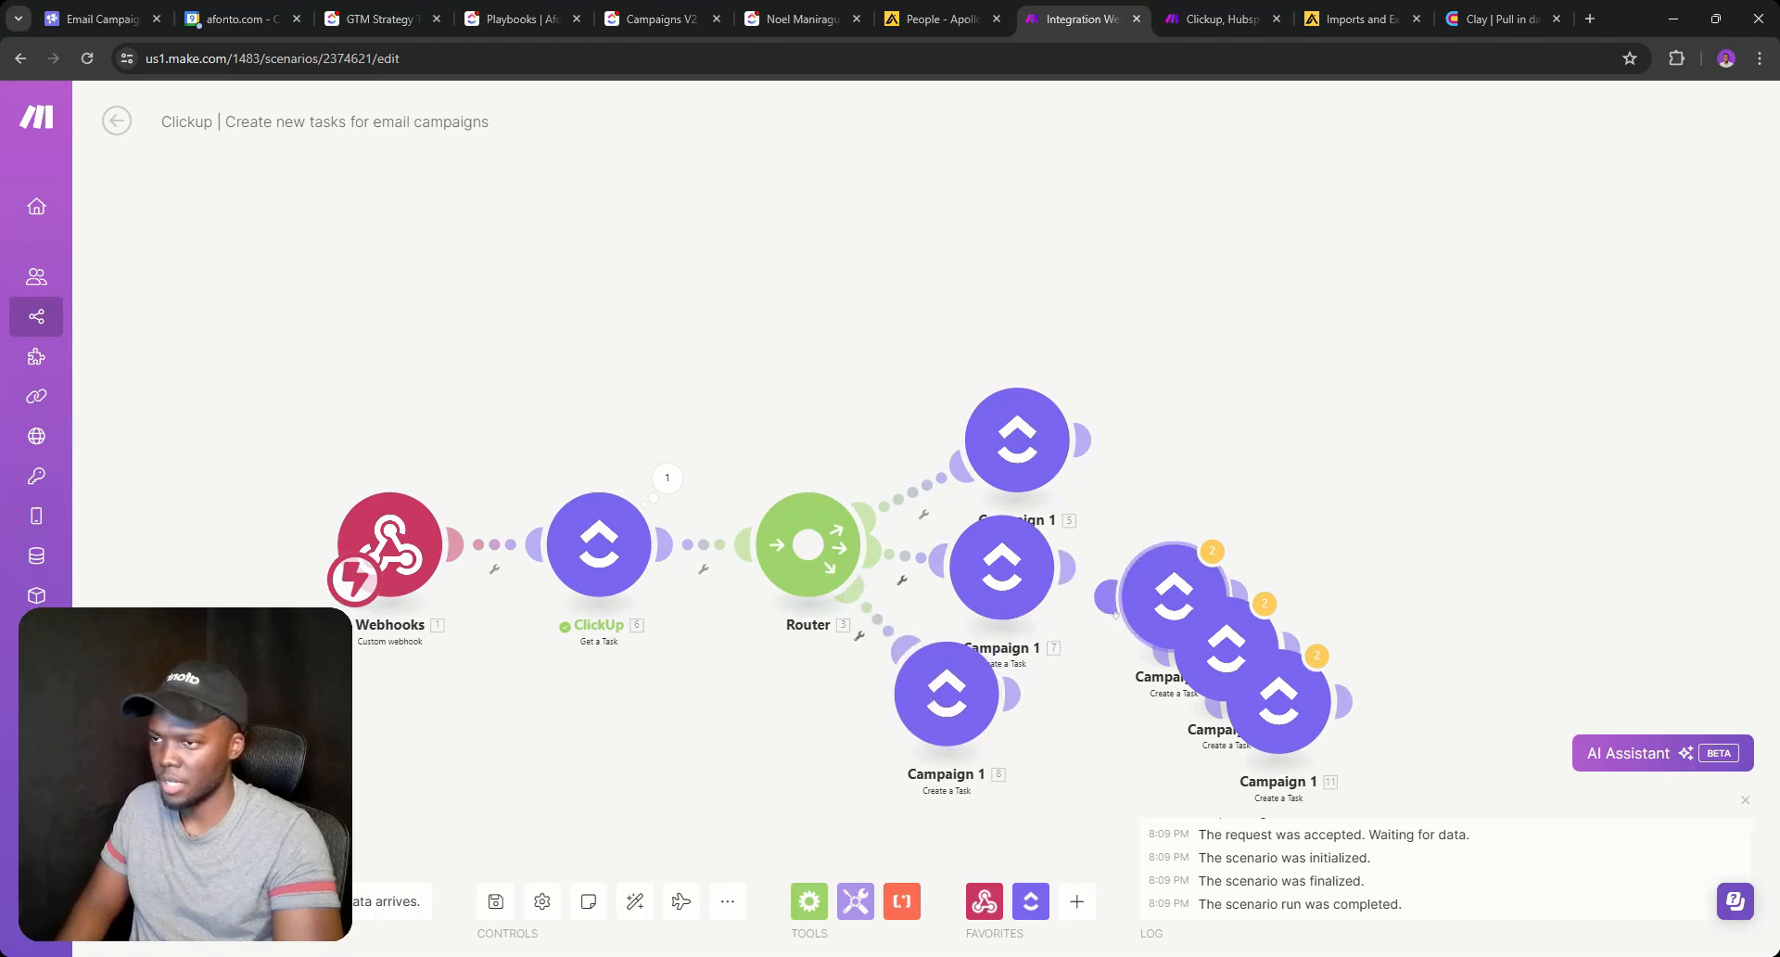
{"action": "left_click_drag", "start_coordinate": [1215, 593], "coordinate": [873, 777]}
{"action": "left_click_drag", "start_coordinate": [1215, 667], "coordinate": [737, 809]}
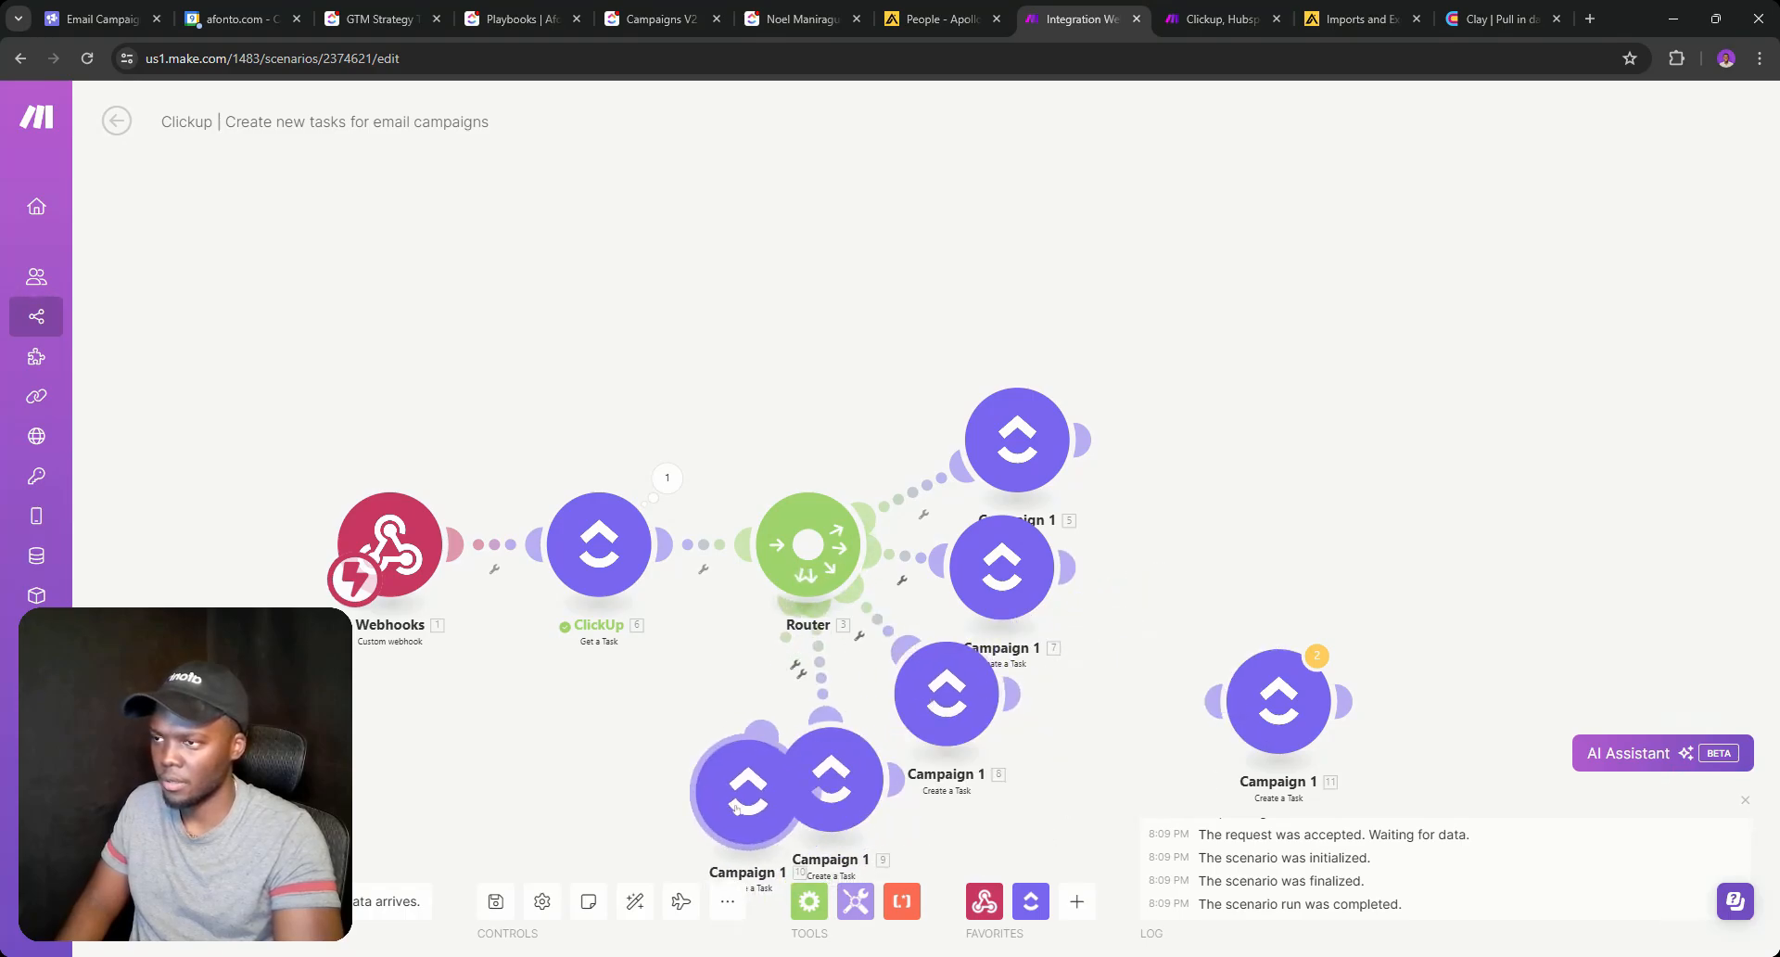
Delete the extra standalone Campaign module and remove an empty Router route.
{"action": "right_click", "coordinate": [1278, 702]}
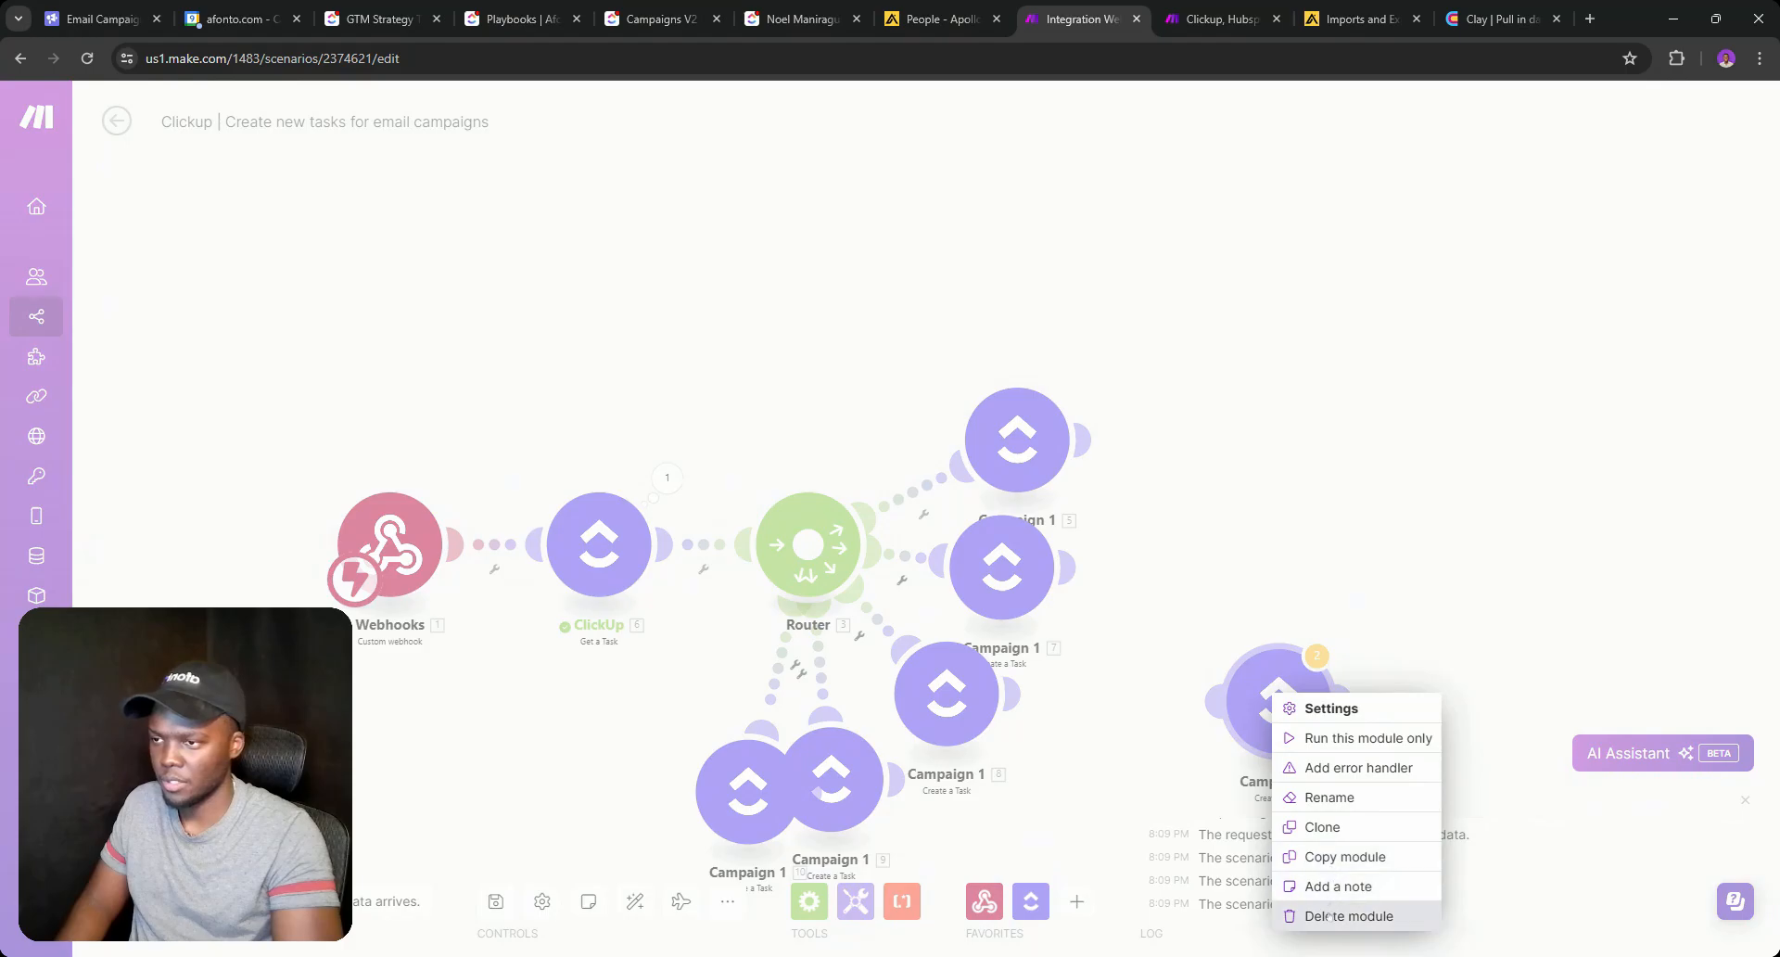
{"action": "left_click", "coordinate": [1350, 917]}
{"action": "left_click", "coordinate": [812, 560]}
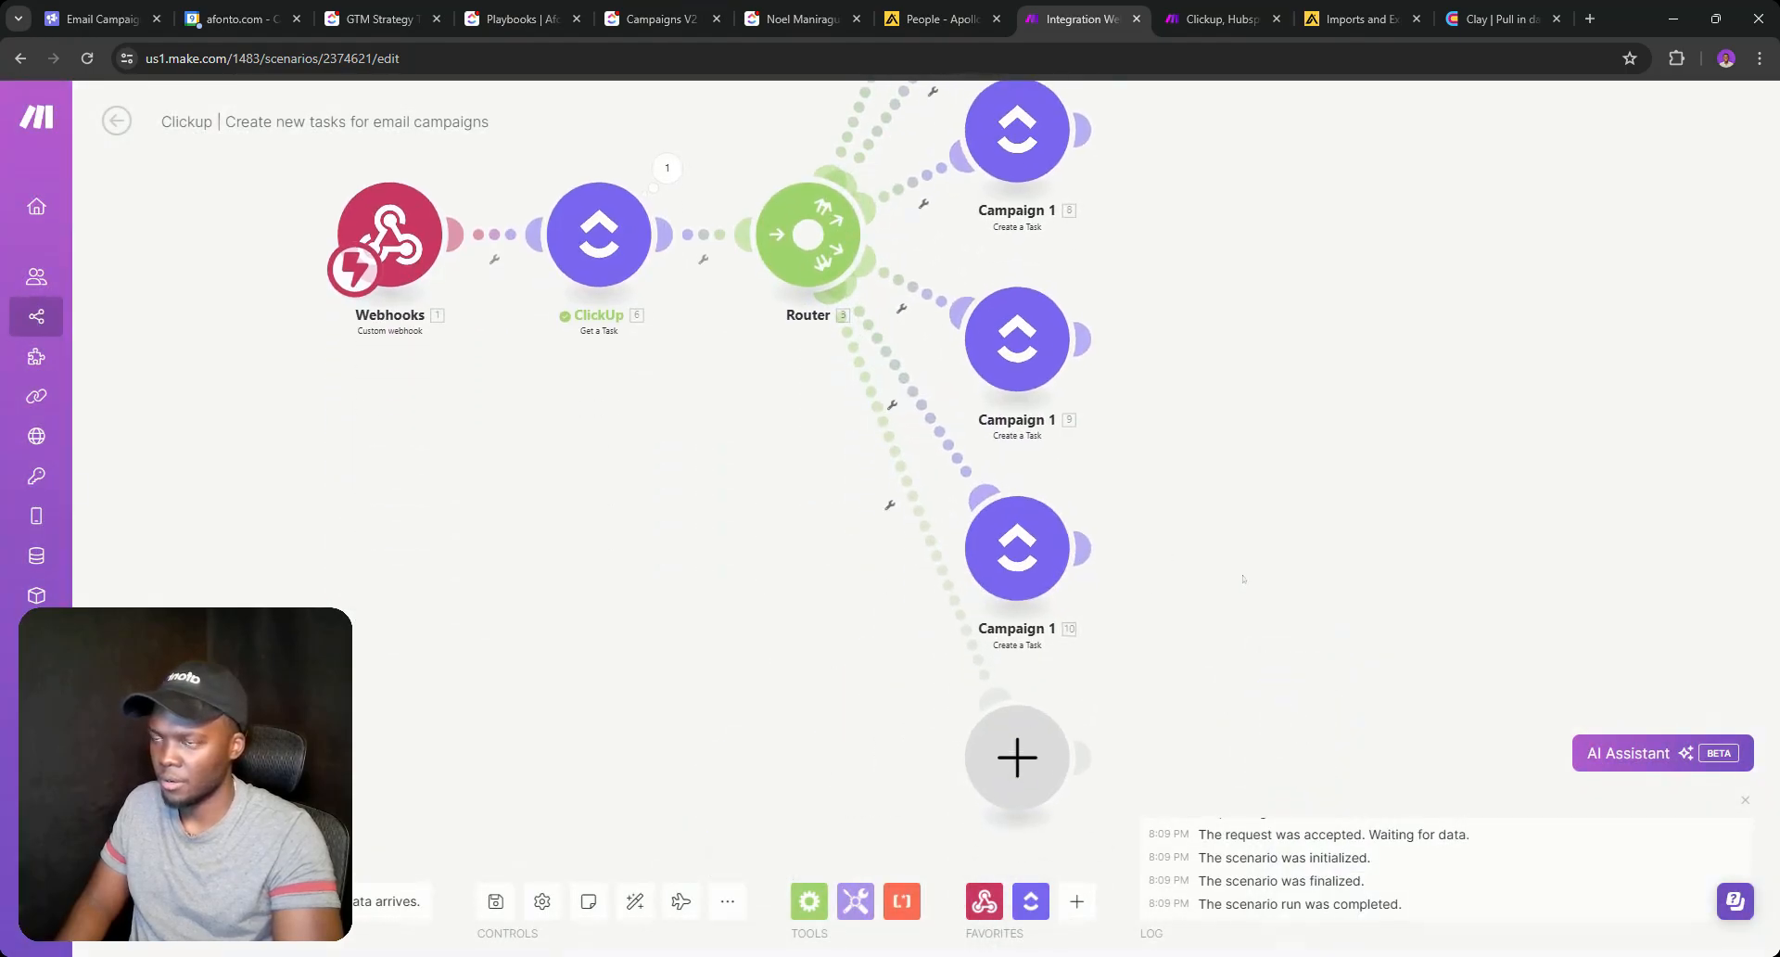
{"action": "right_click", "coordinate": [1031, 725]}
{"action": "left_click", "coordinate": [1070, 771]}
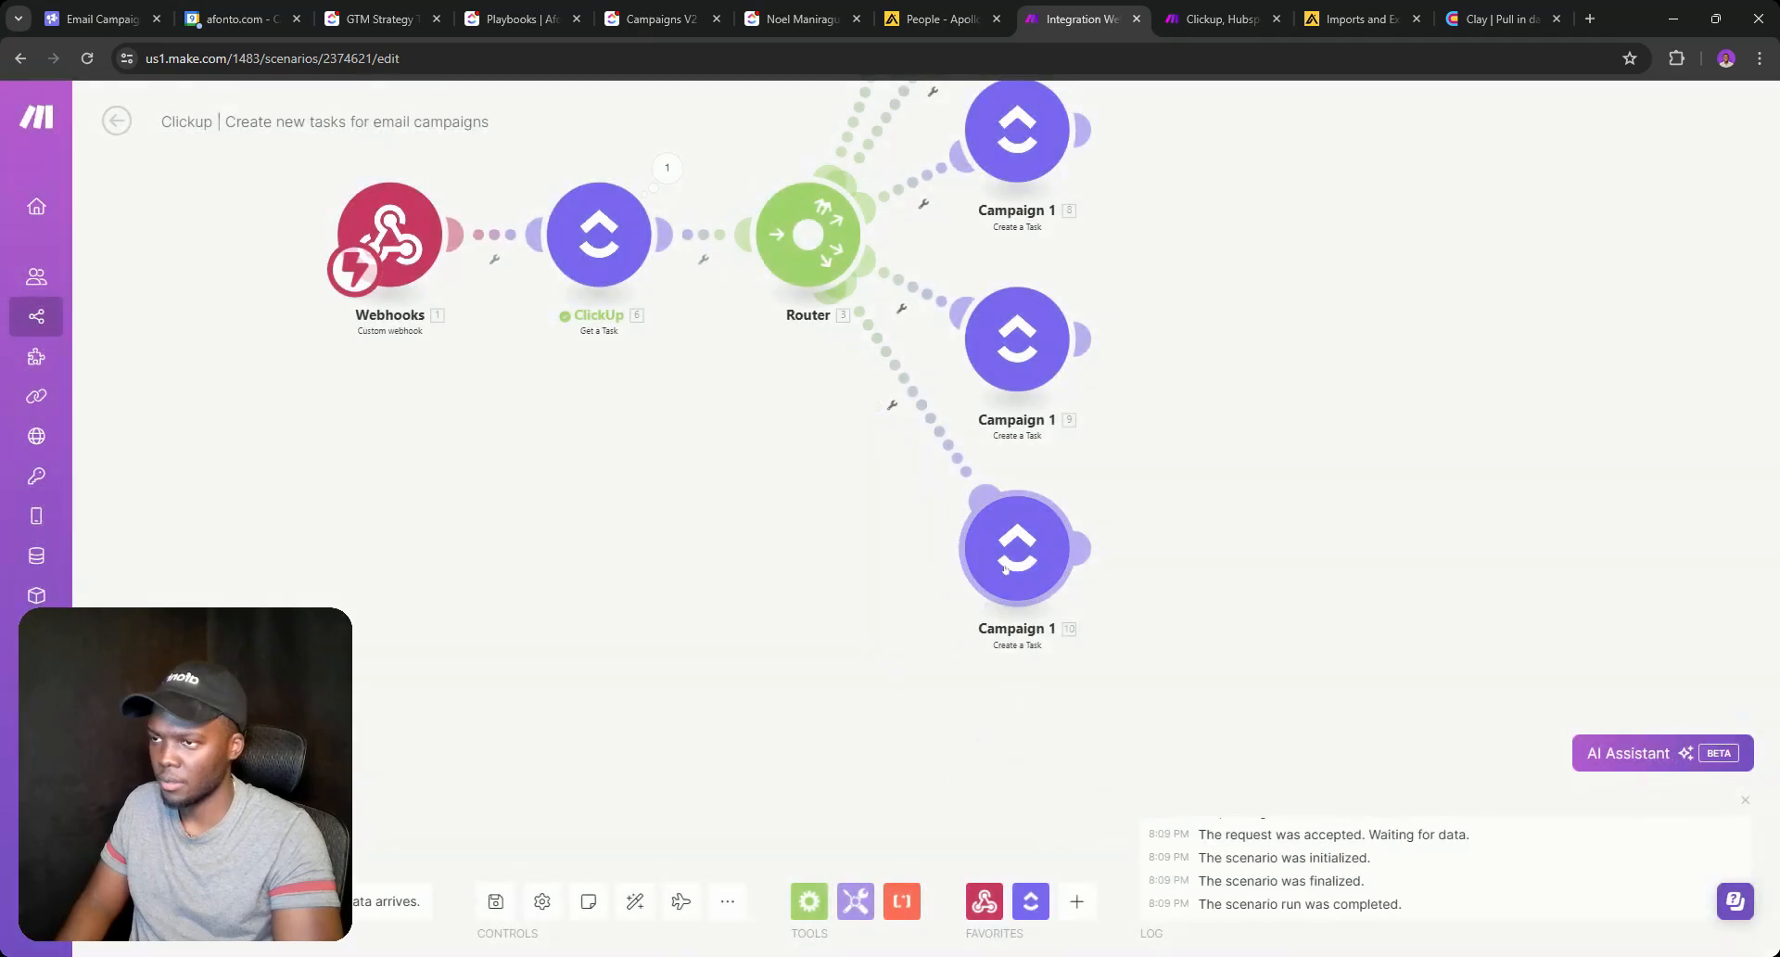
Clone Campaign 1 (10) and attach the copy, Campaign 1 (12), to the Router.
{"action": "right_click", "coordinate": [1011, 572]}
{"action": "left_click", "coordinate": [1066, 702]}
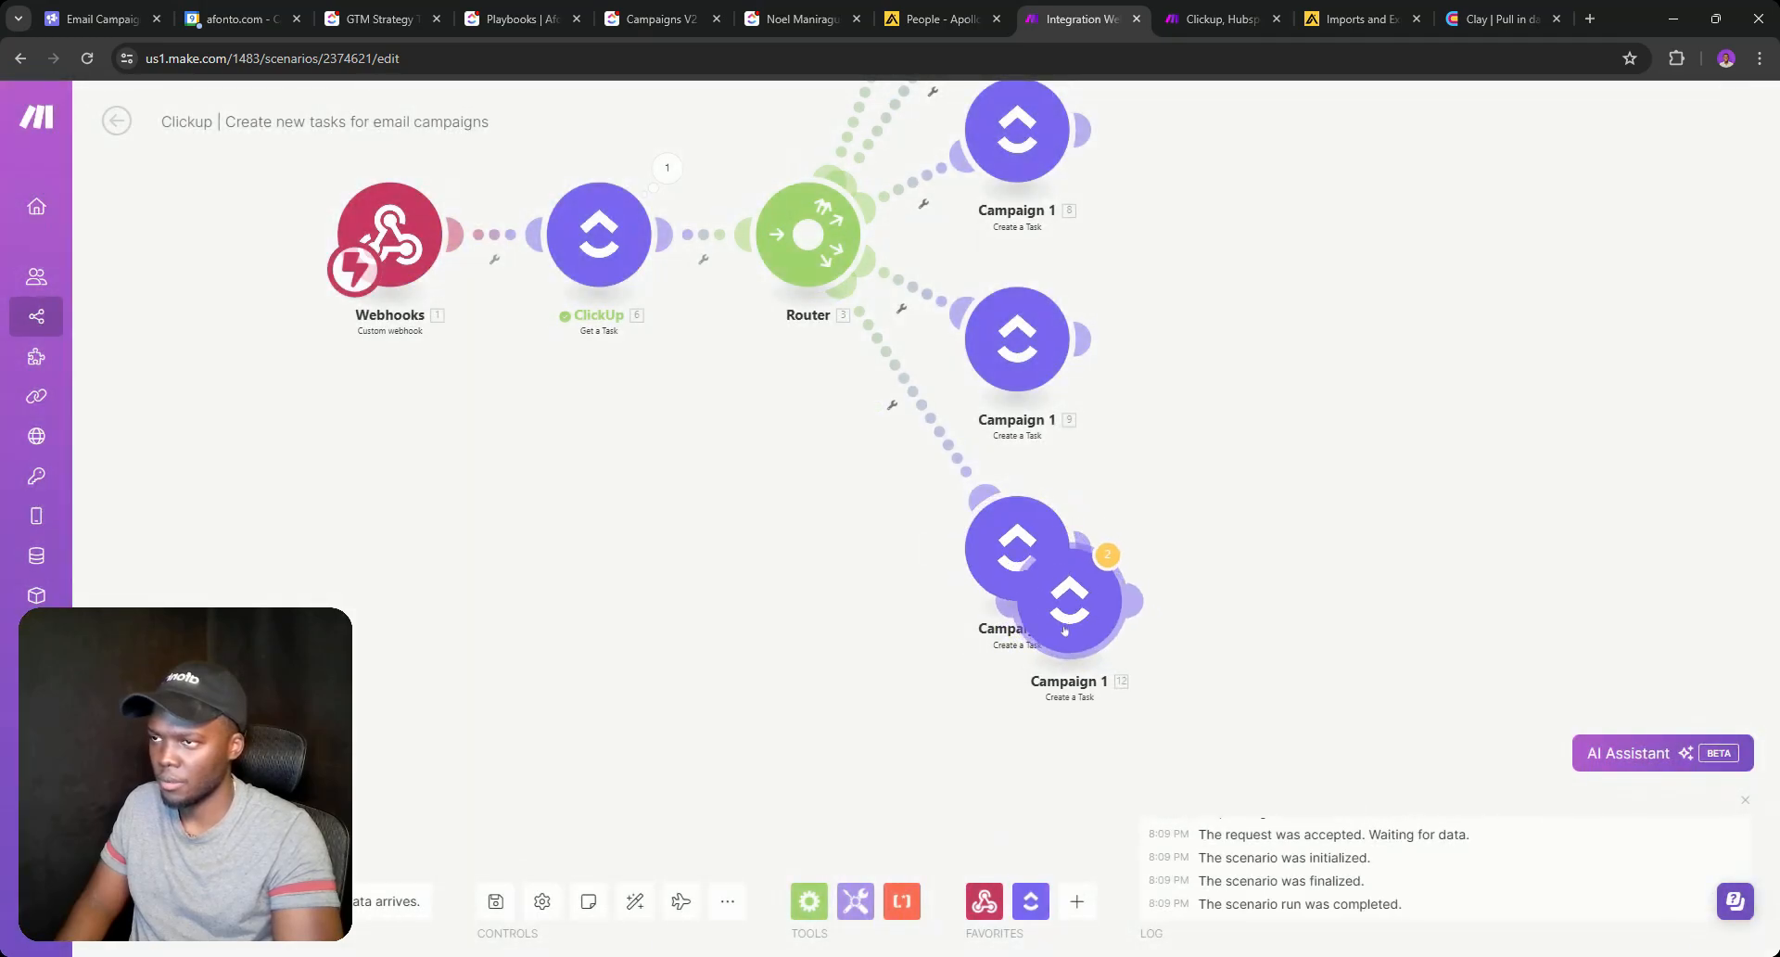
{"action": "left_click", "coordinate": [742, 501]}
{"action": "mouse_move", "coordinate": [741, 501]}
{"action": "left_mouse_down"}
{"action": "mouse_move", "coordinate": [759, 457]}
{"action": "mouse_move", "coordinate": [728, 596]}
{"action": "left_mouse_up"}
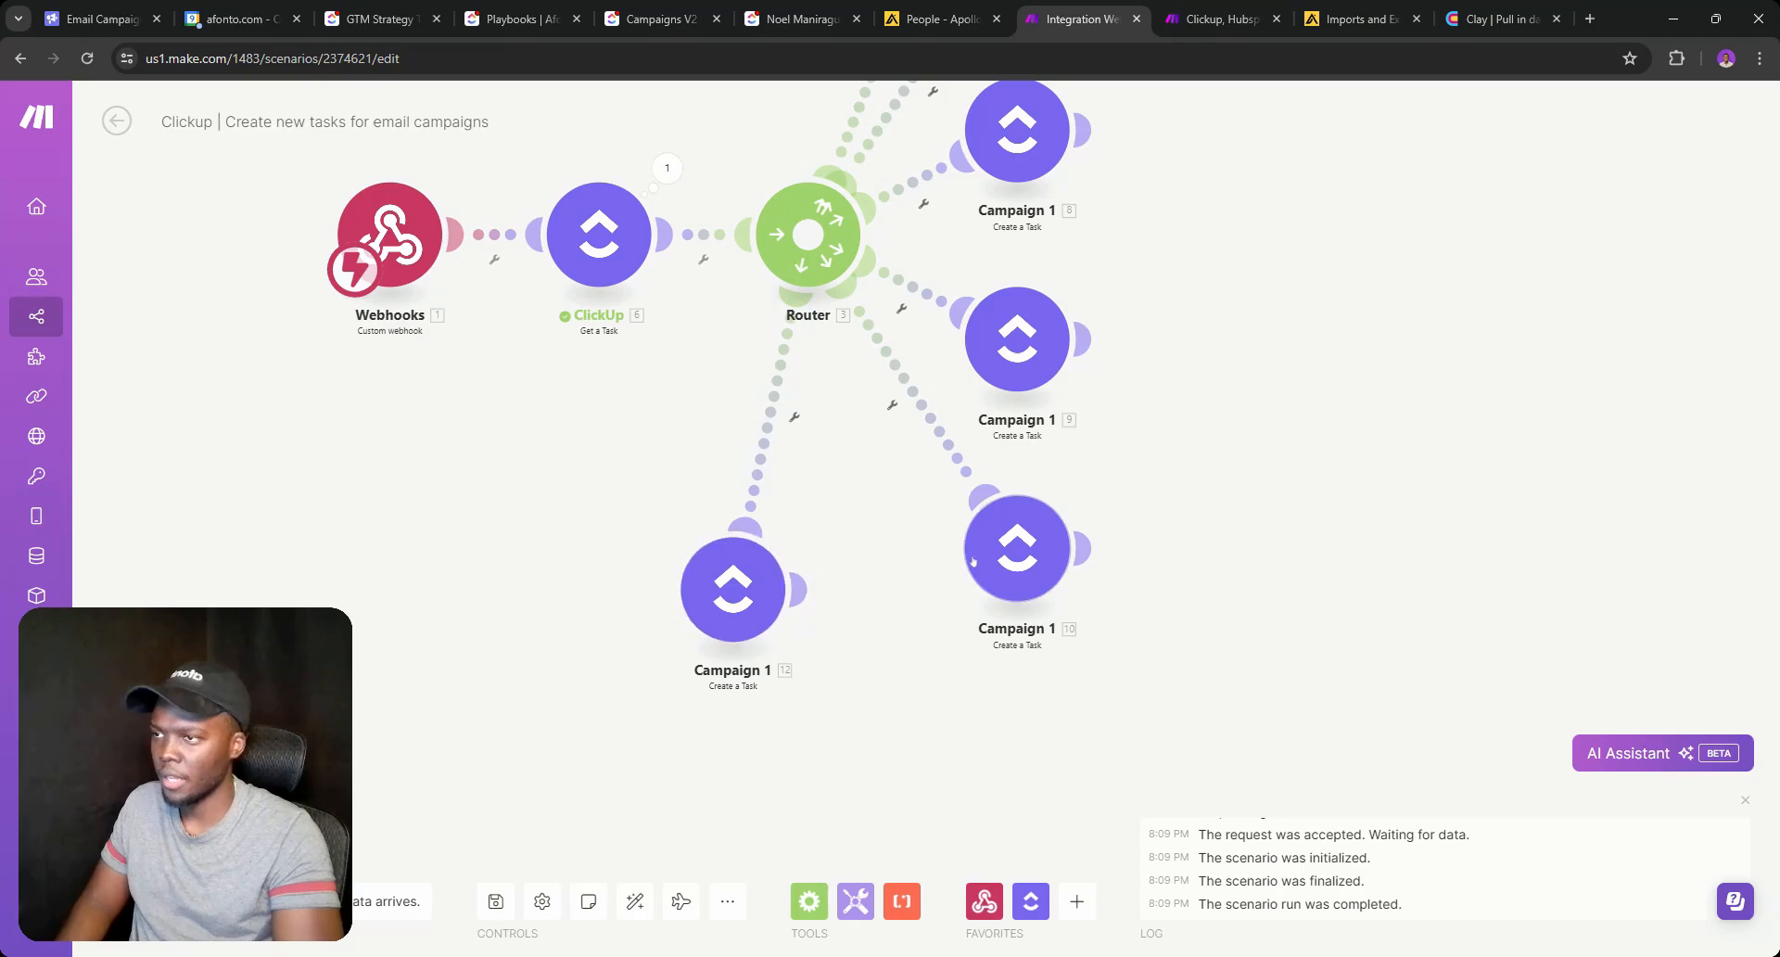
Arrange the Campaign 1 modules (5, 7, 8, 9, 10) fanned out around the Router.
{"action": "left_click_drag", "start_coordinate": [1000, 563], "coordinate": [885, 593]}
{"action": "left_click_drag", "start_coordinate": [1012, 356], "coordinate": [1033, 415]}
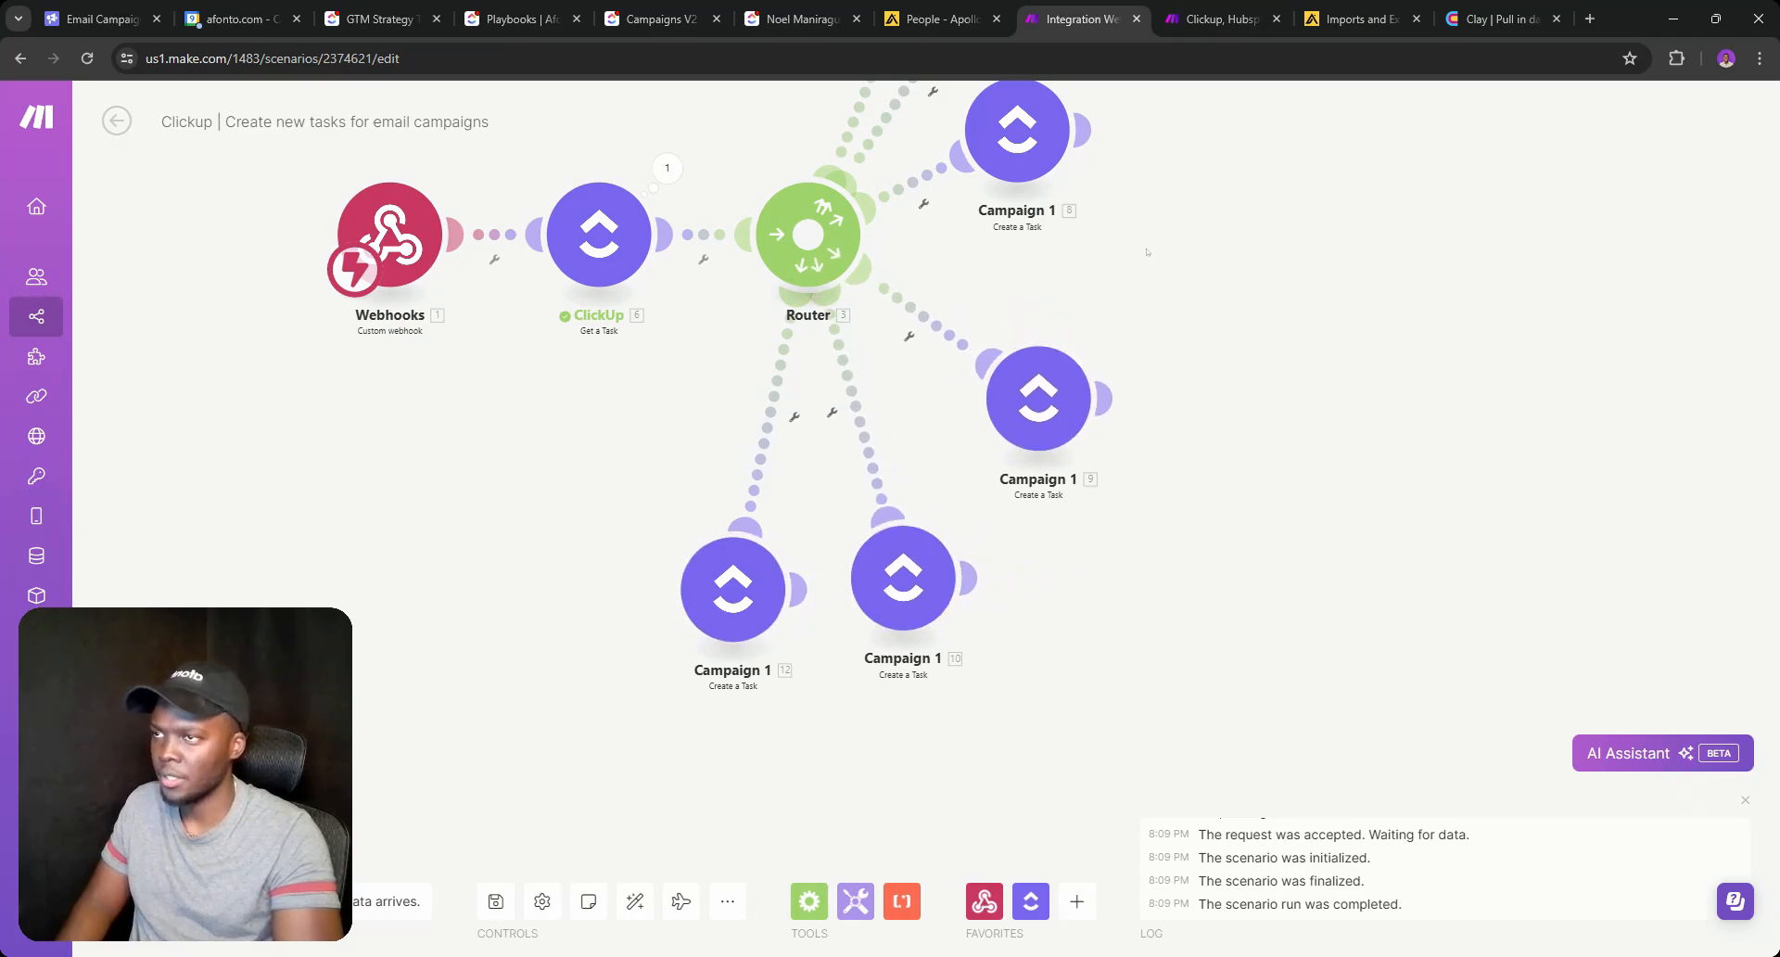
{"action": "left_click_drag", "start_coordinate": [1148, 254], "coordinate": [1228, 473]}
{"action": "left_click_drag", "start_coordinate": [1127, 353], "coordinate": [1175, 370]}
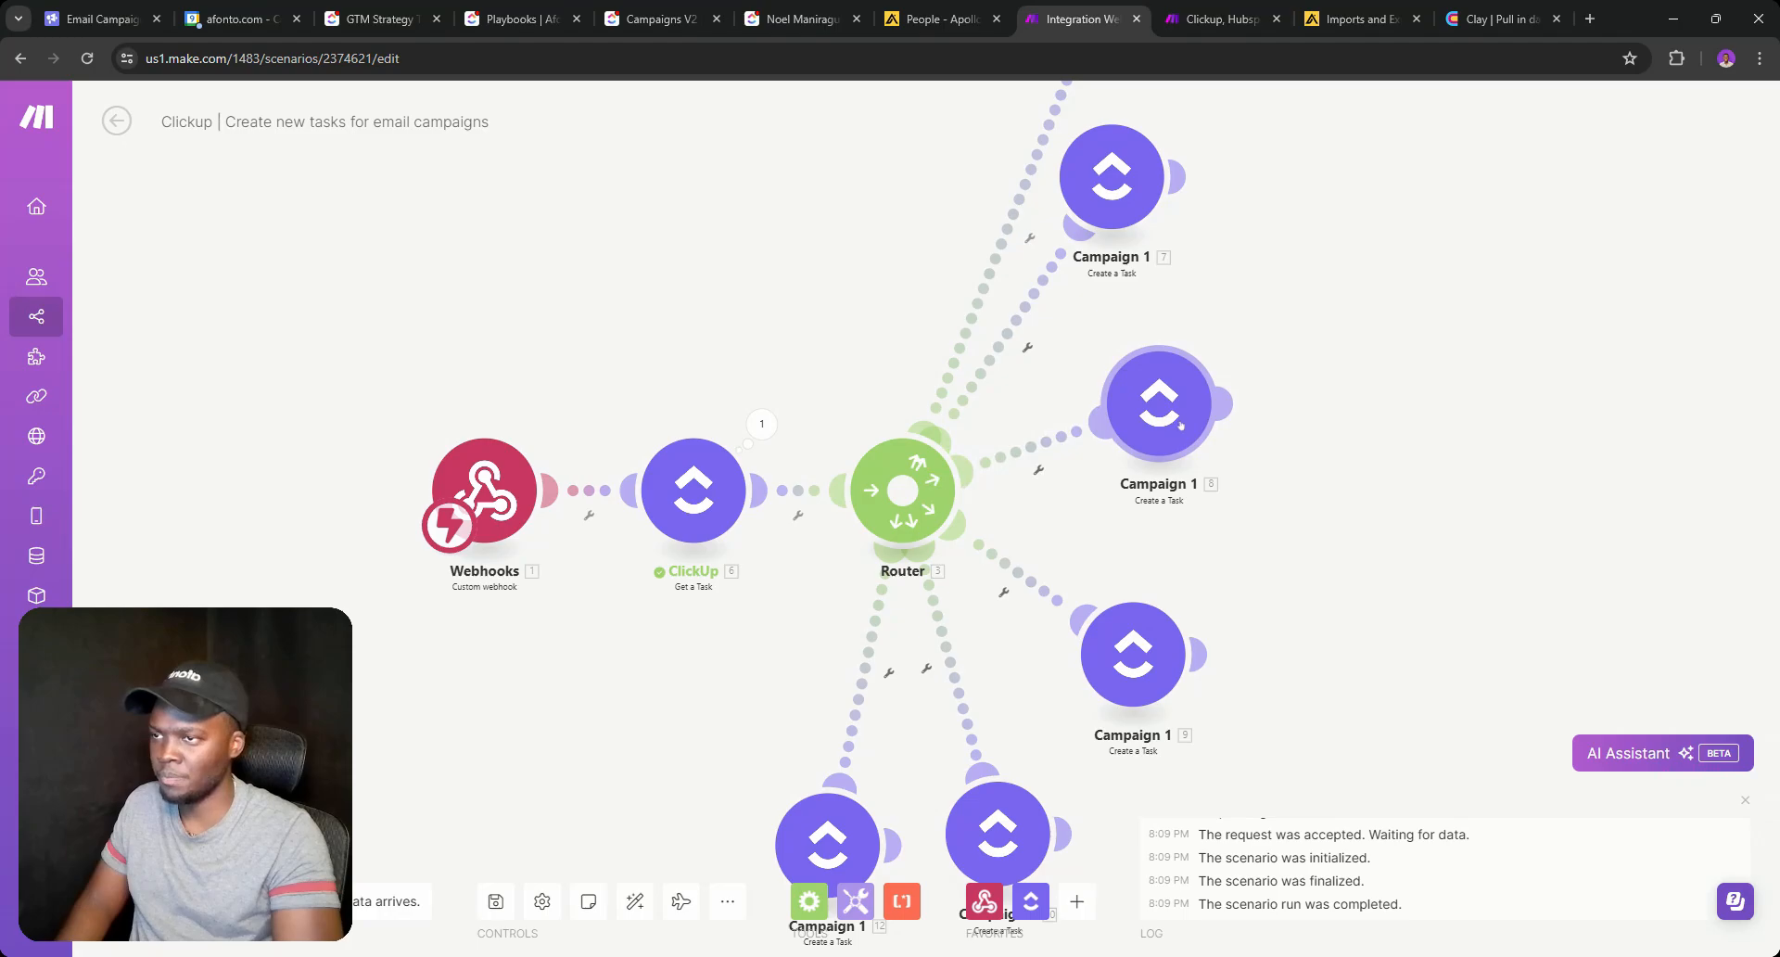
{"action": "left_click_drag", "start_coordinate": [1268, 315], "coordinate": [1366, 477]}
{"action": "left_click_drag", "start_coordinate": [1205, 352], "coordinate": [1163, 399]}
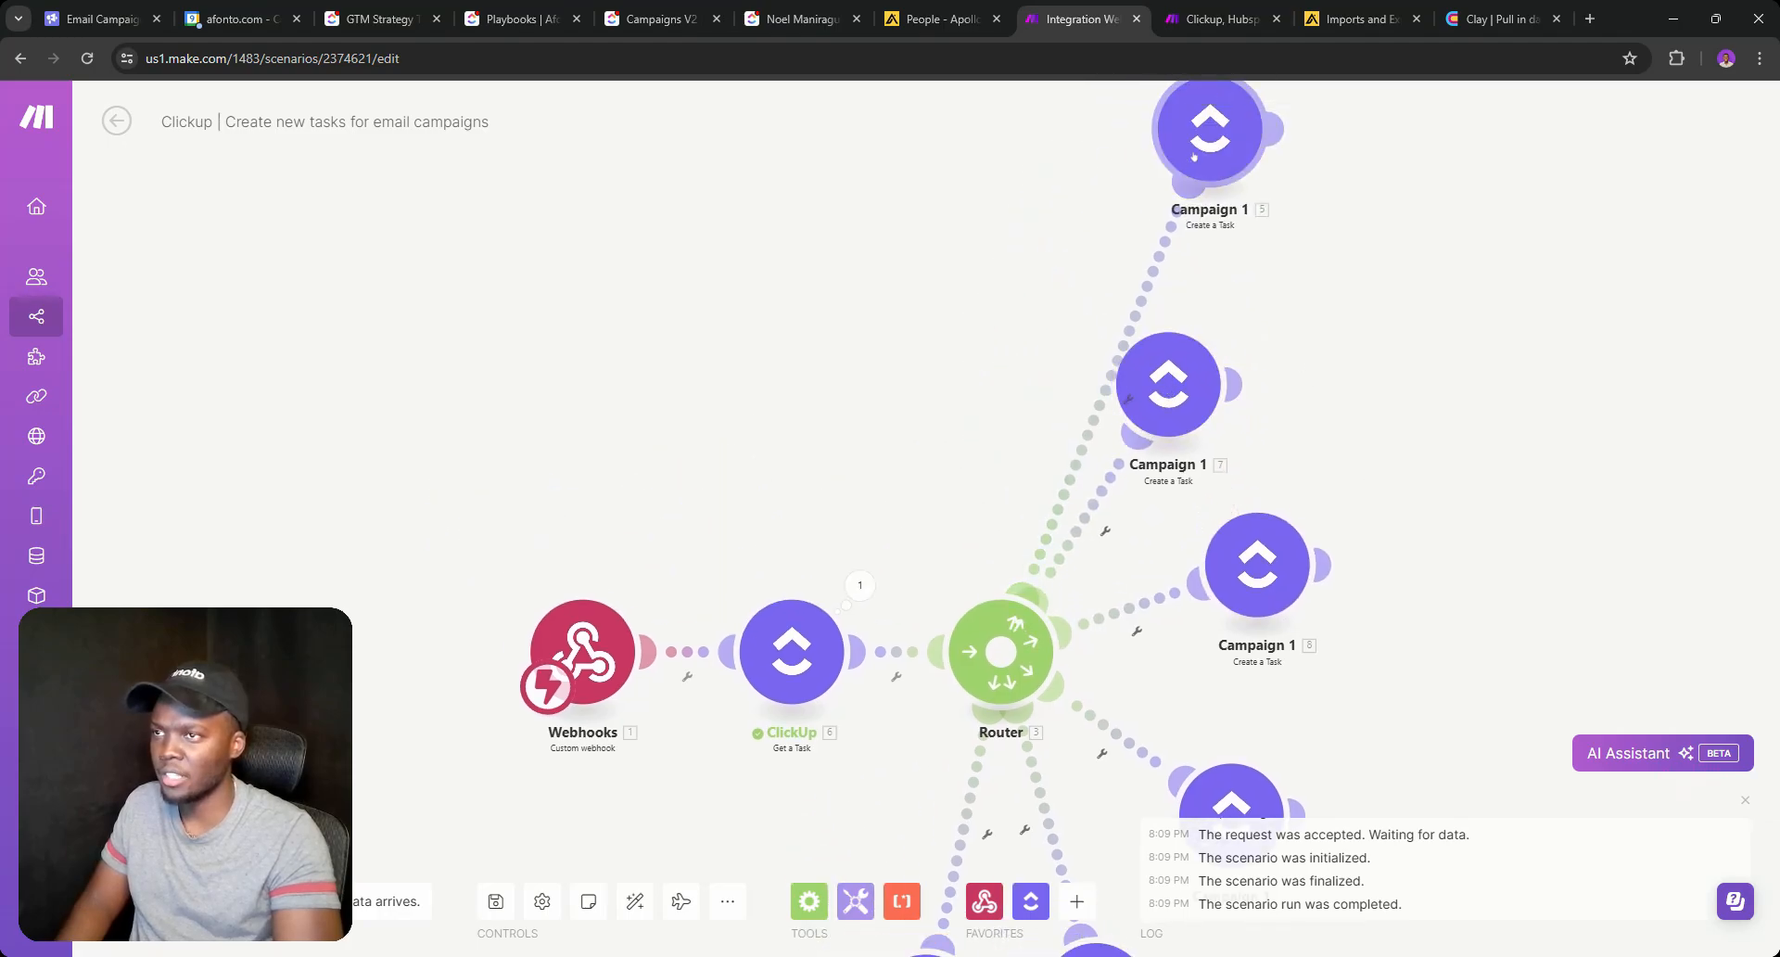
{"action": "left_click_drag", "start_coordinate": [1193, 155], "coordinate": [972, 324]}
Change the Campaign 1 (7) module's Task Name from Campaign 1 to Campaign 2.
{"action": "left_click", "coordinate": [515, 19]}
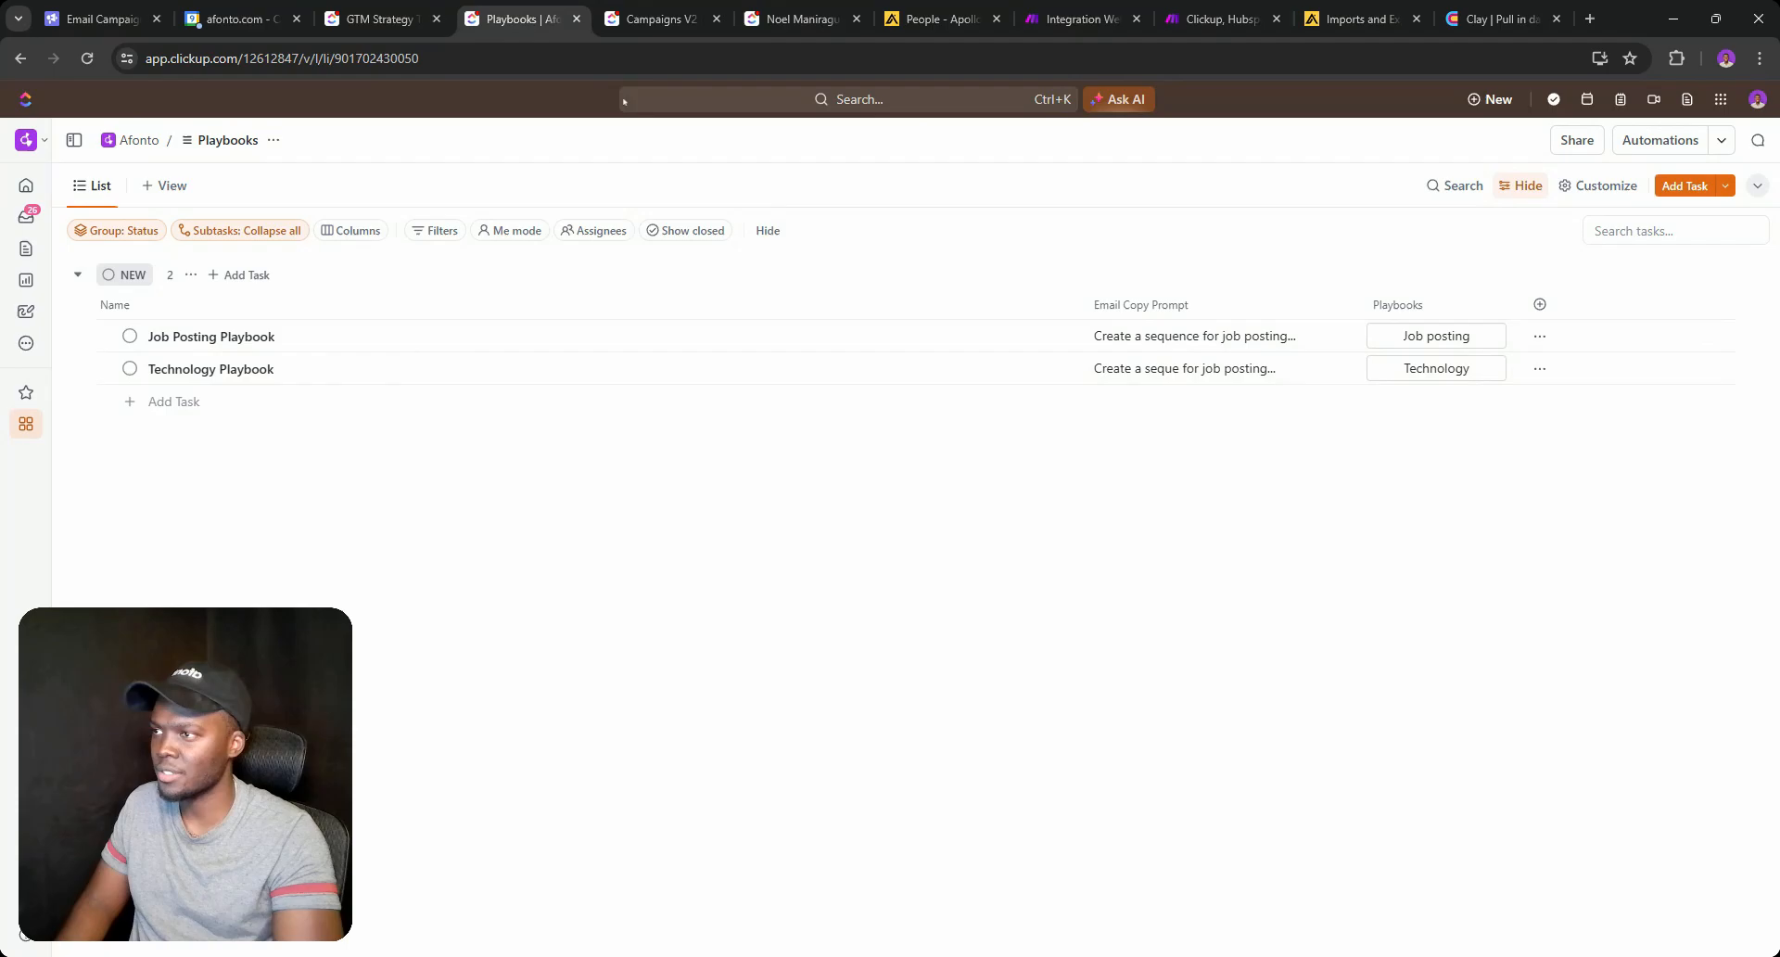
{"action": "left_click", "coordinate": [673, 4]}
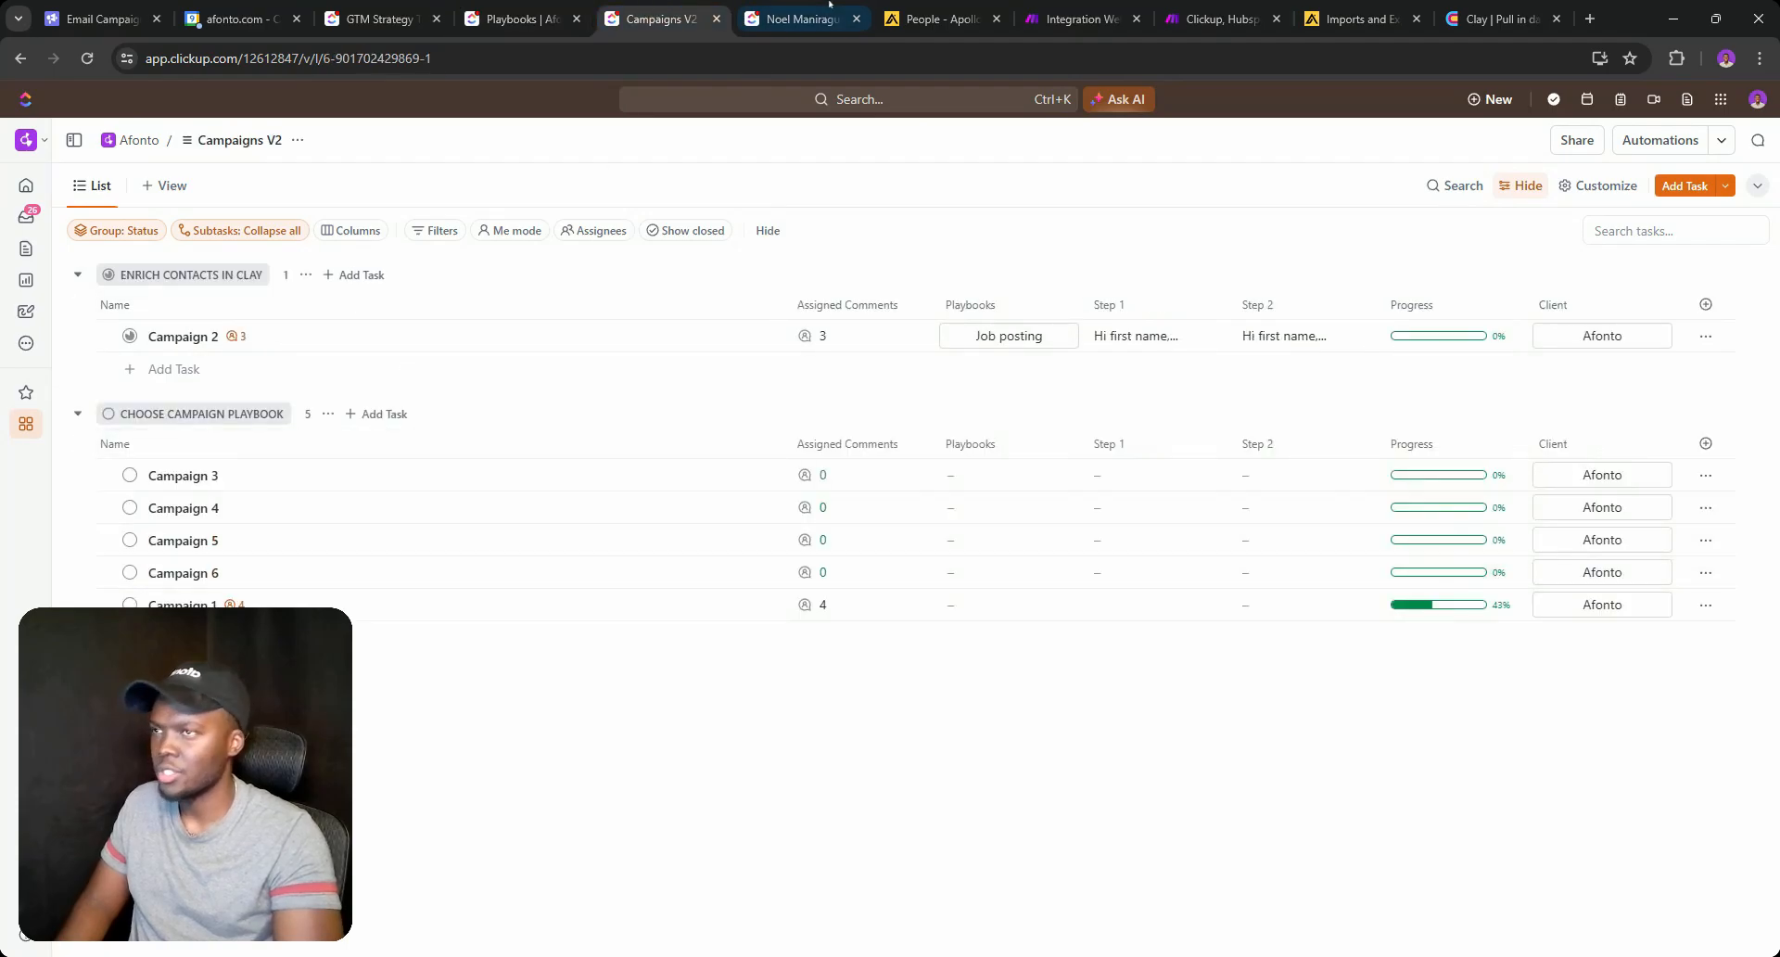
{"action": "left_click", "coordinate": [1080, 18]}
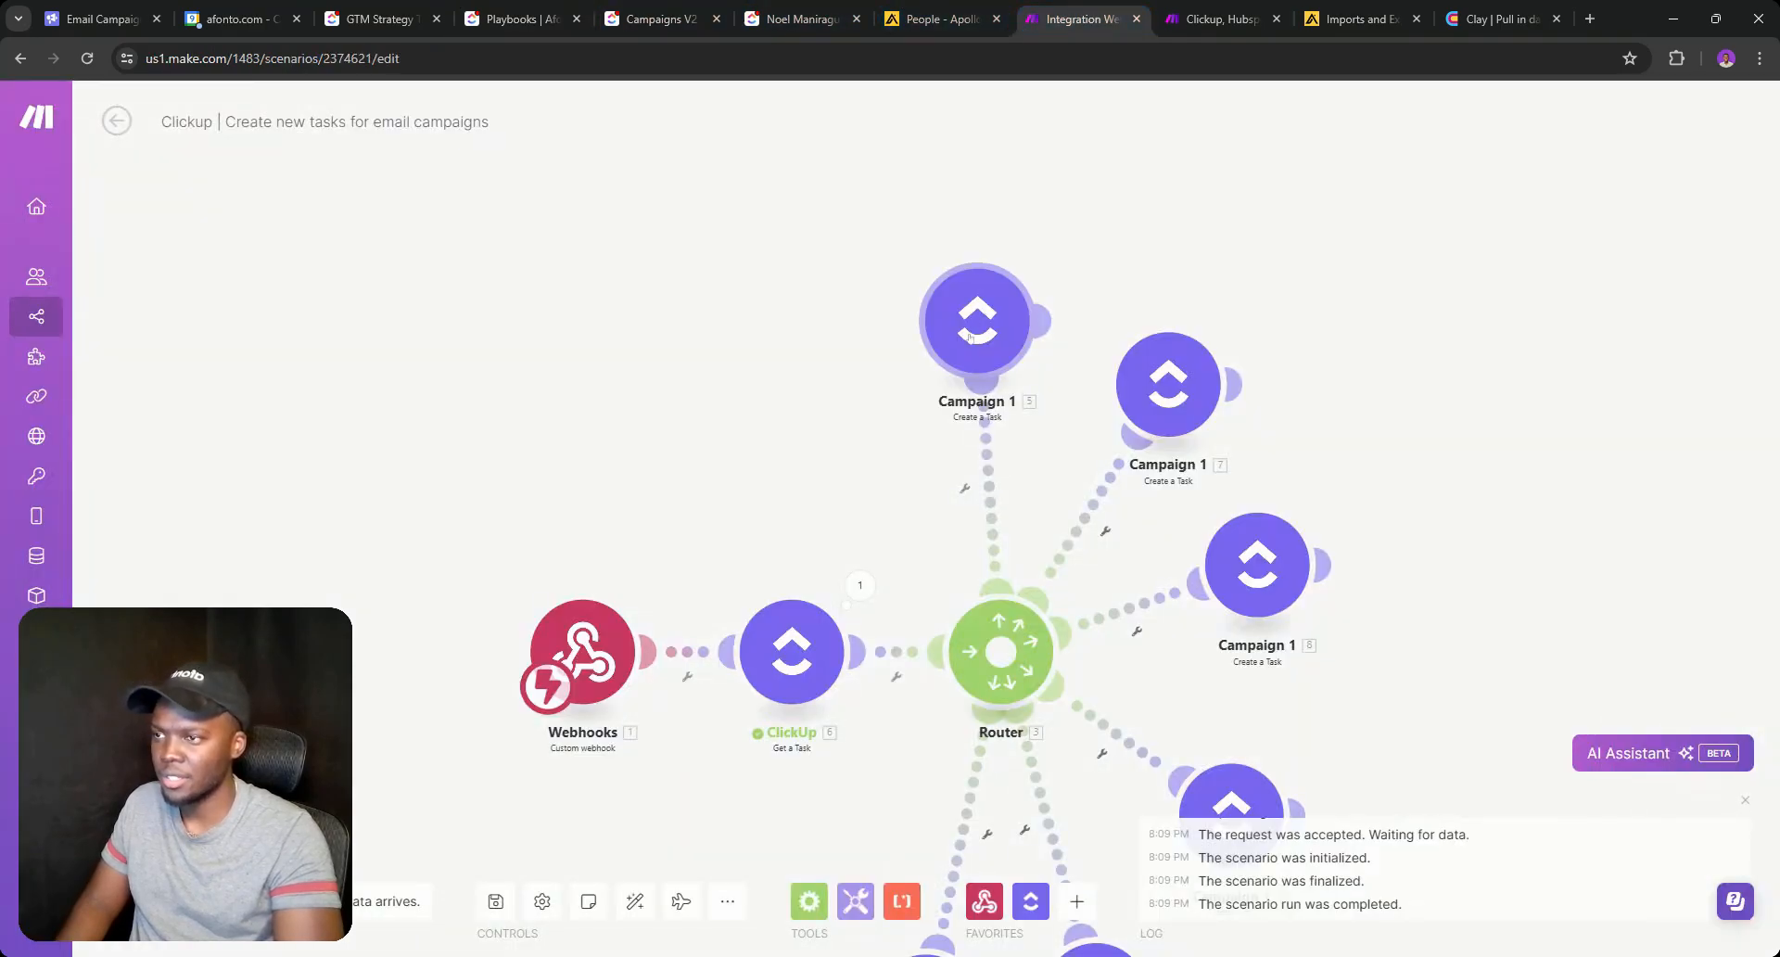
{"action": "left_click", "coordinate": [956, 361]}
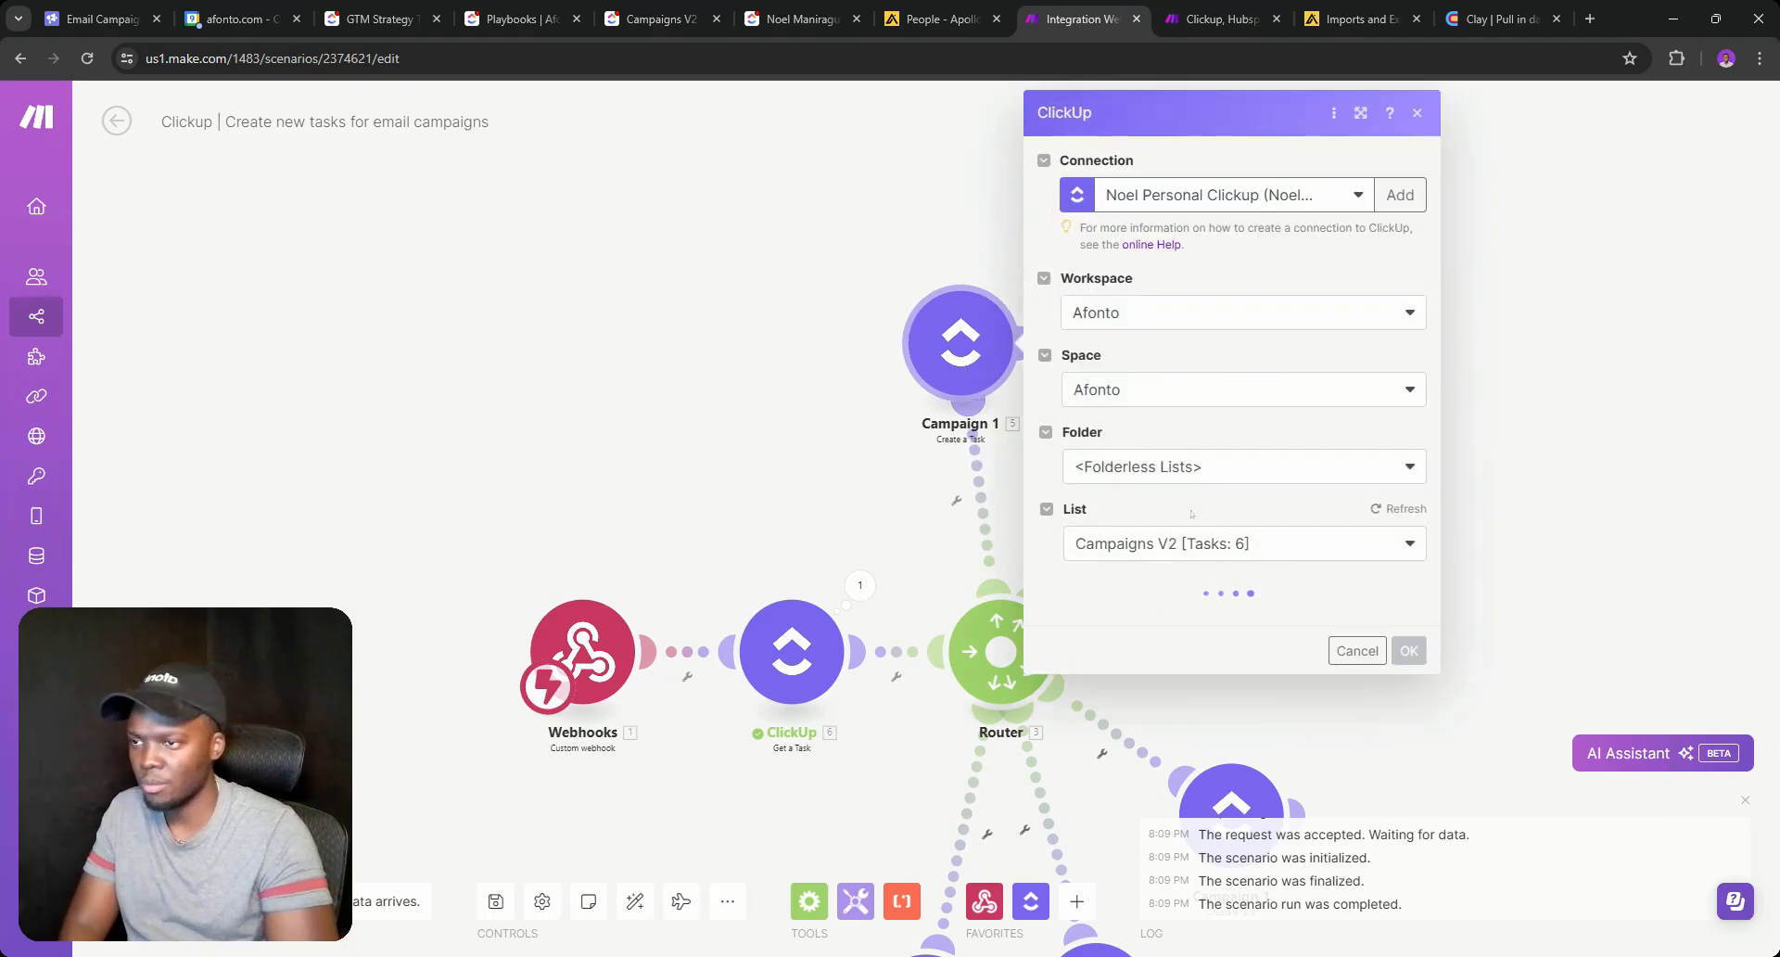
{"action": "scroll", "coordinate": [1168, 418], "scroll_direction": "down", "scroll_amount": 4}
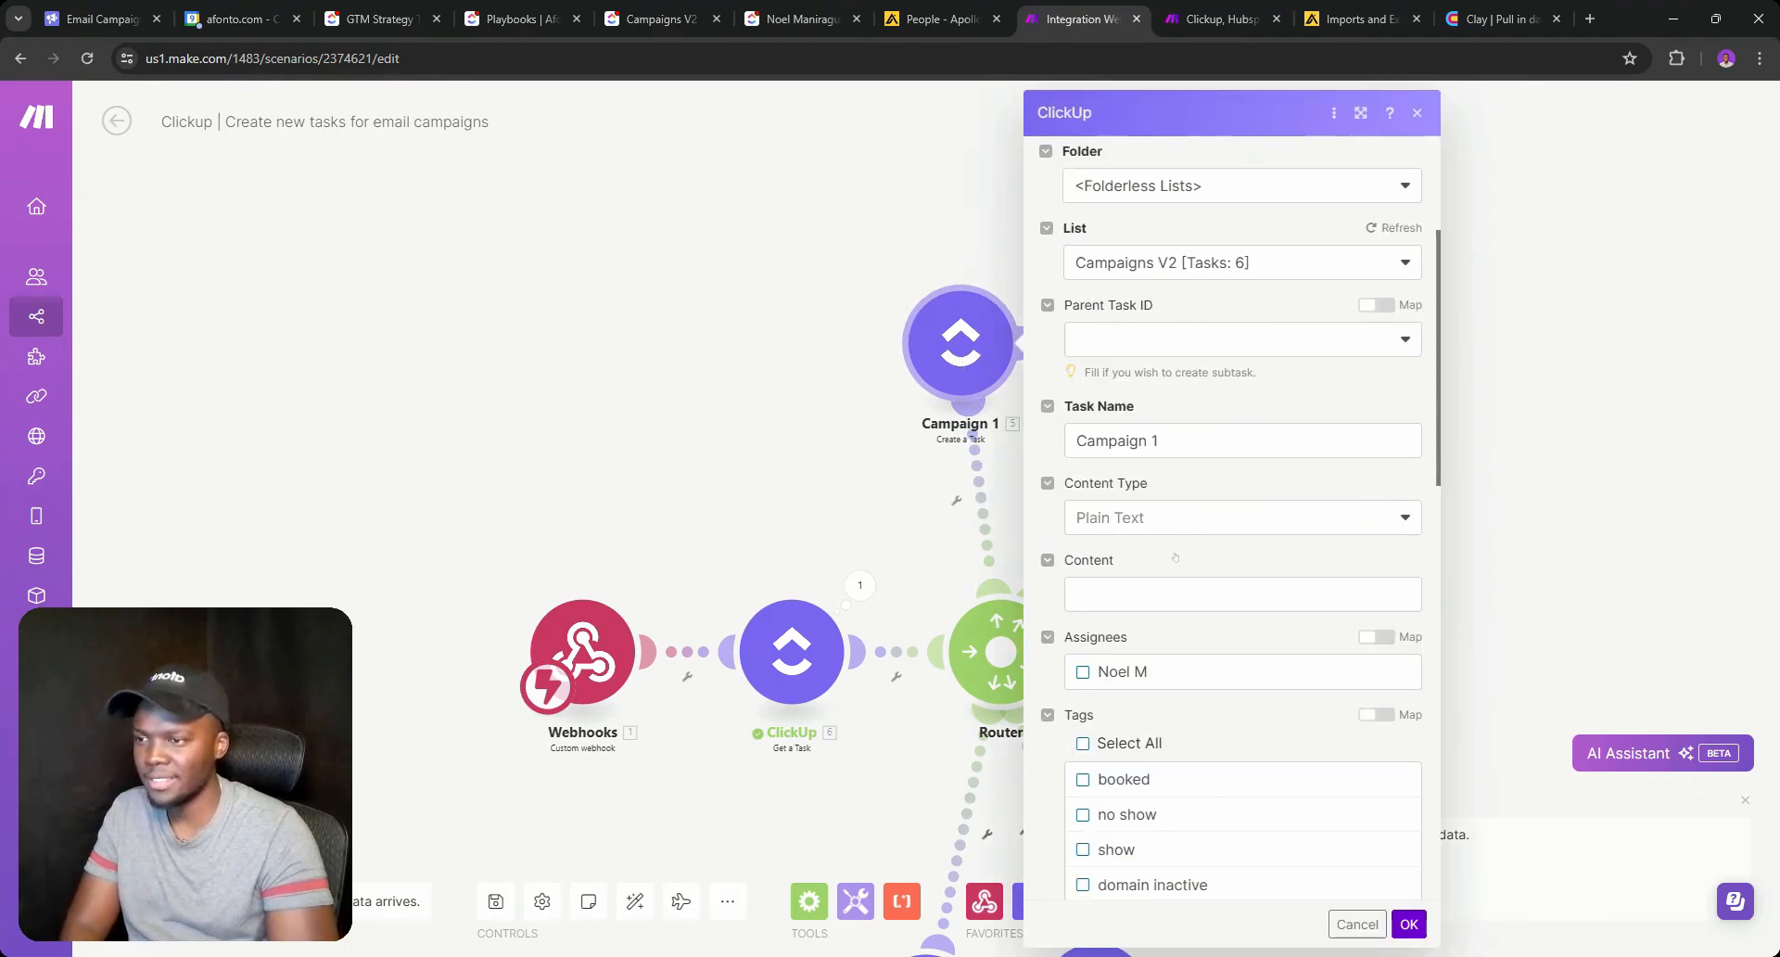
{"action": "left_click", "coordinate": [925, 230]}
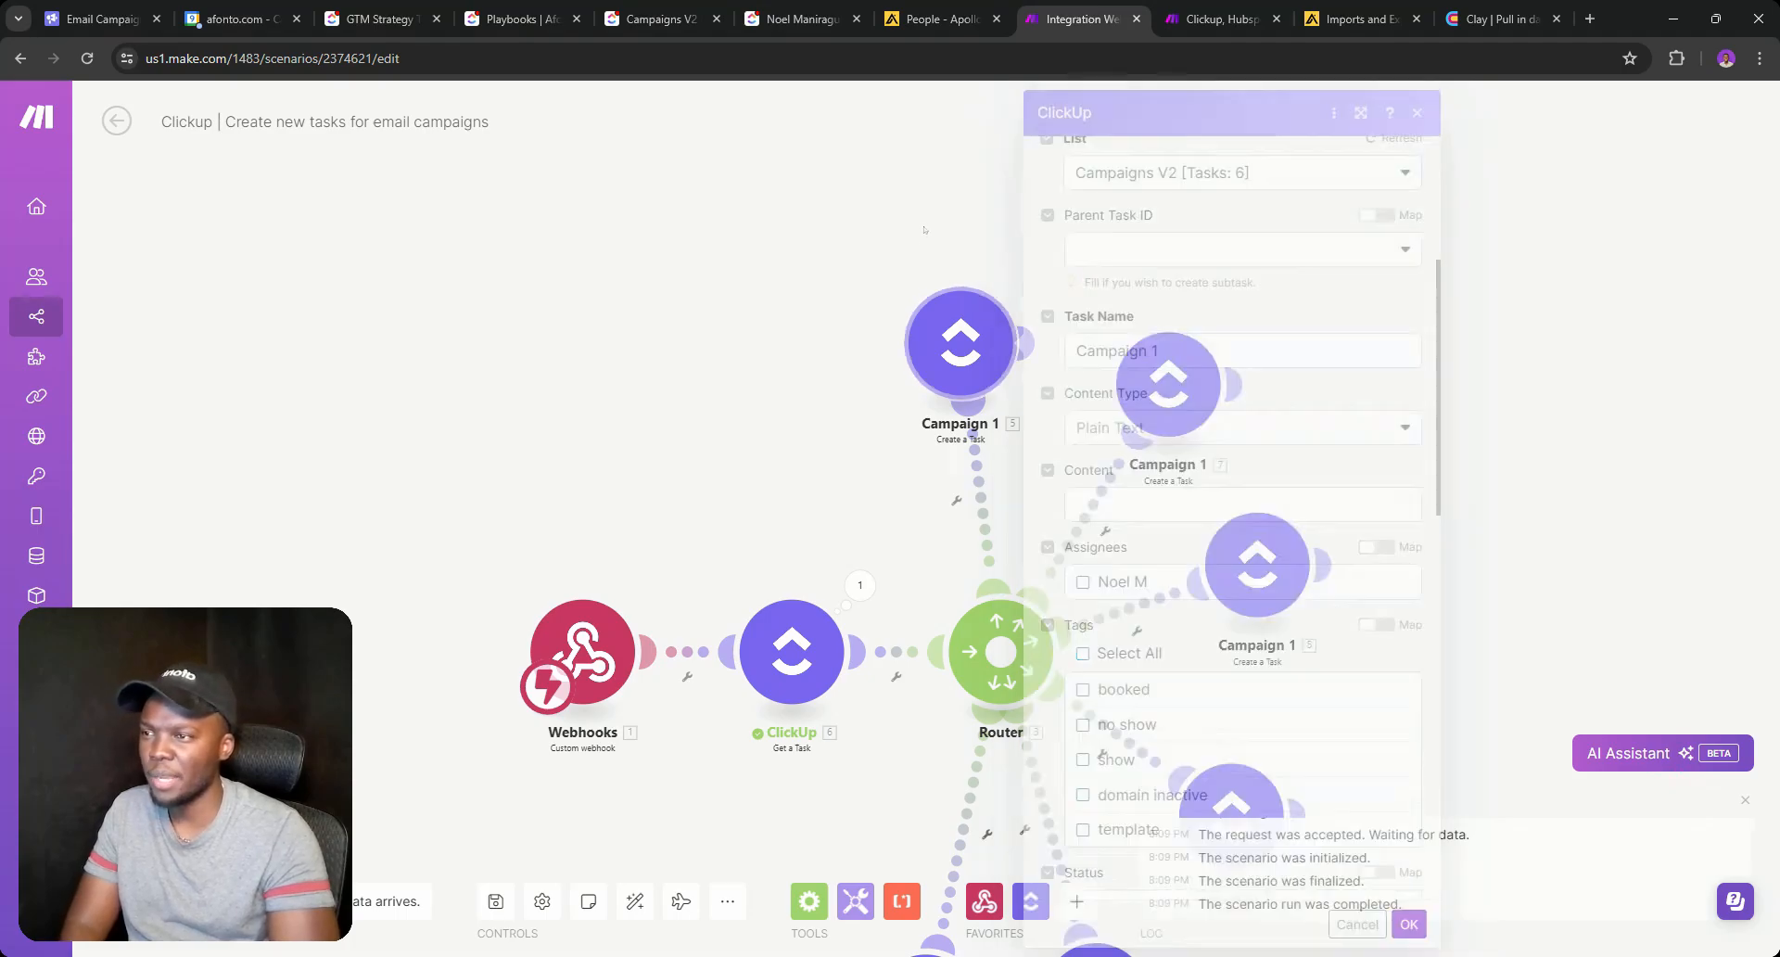
{"action": "left_click", "coordinate": [1161, 406]}
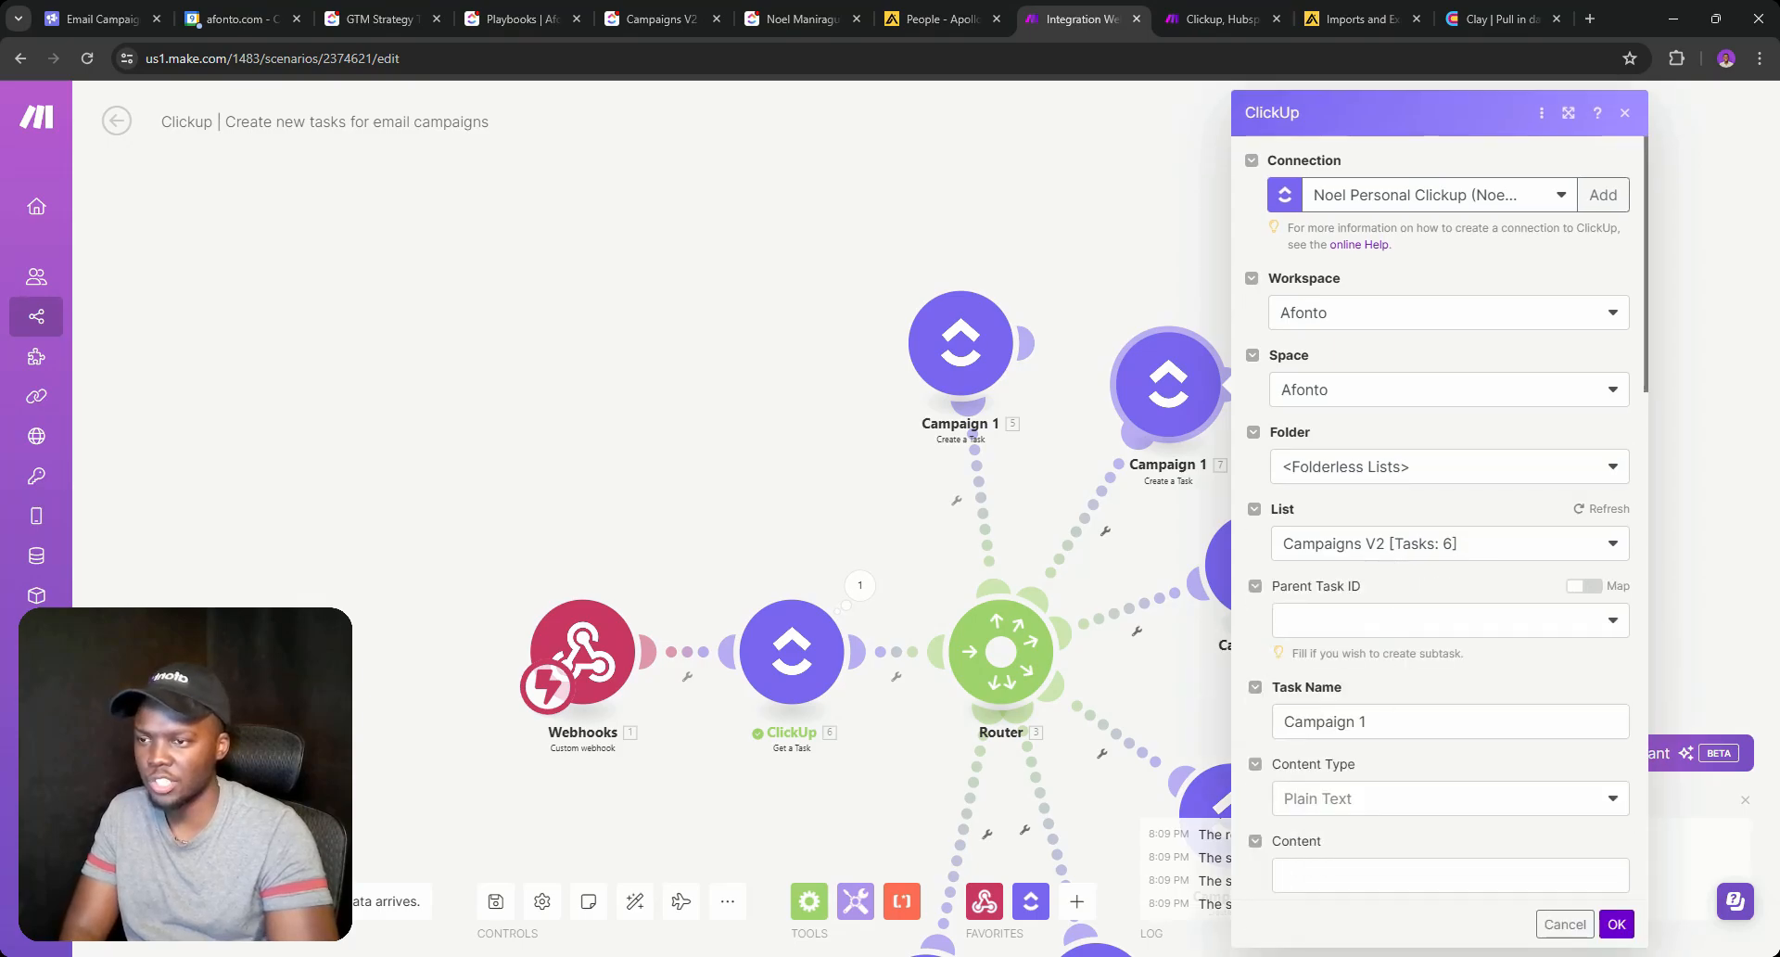
{"action": "left_click", "coordinate": [1434, 721]}
{"action": "key", "text": "BackSpace"}
{"action": "left_click", "coordinate": [1615, 924]}
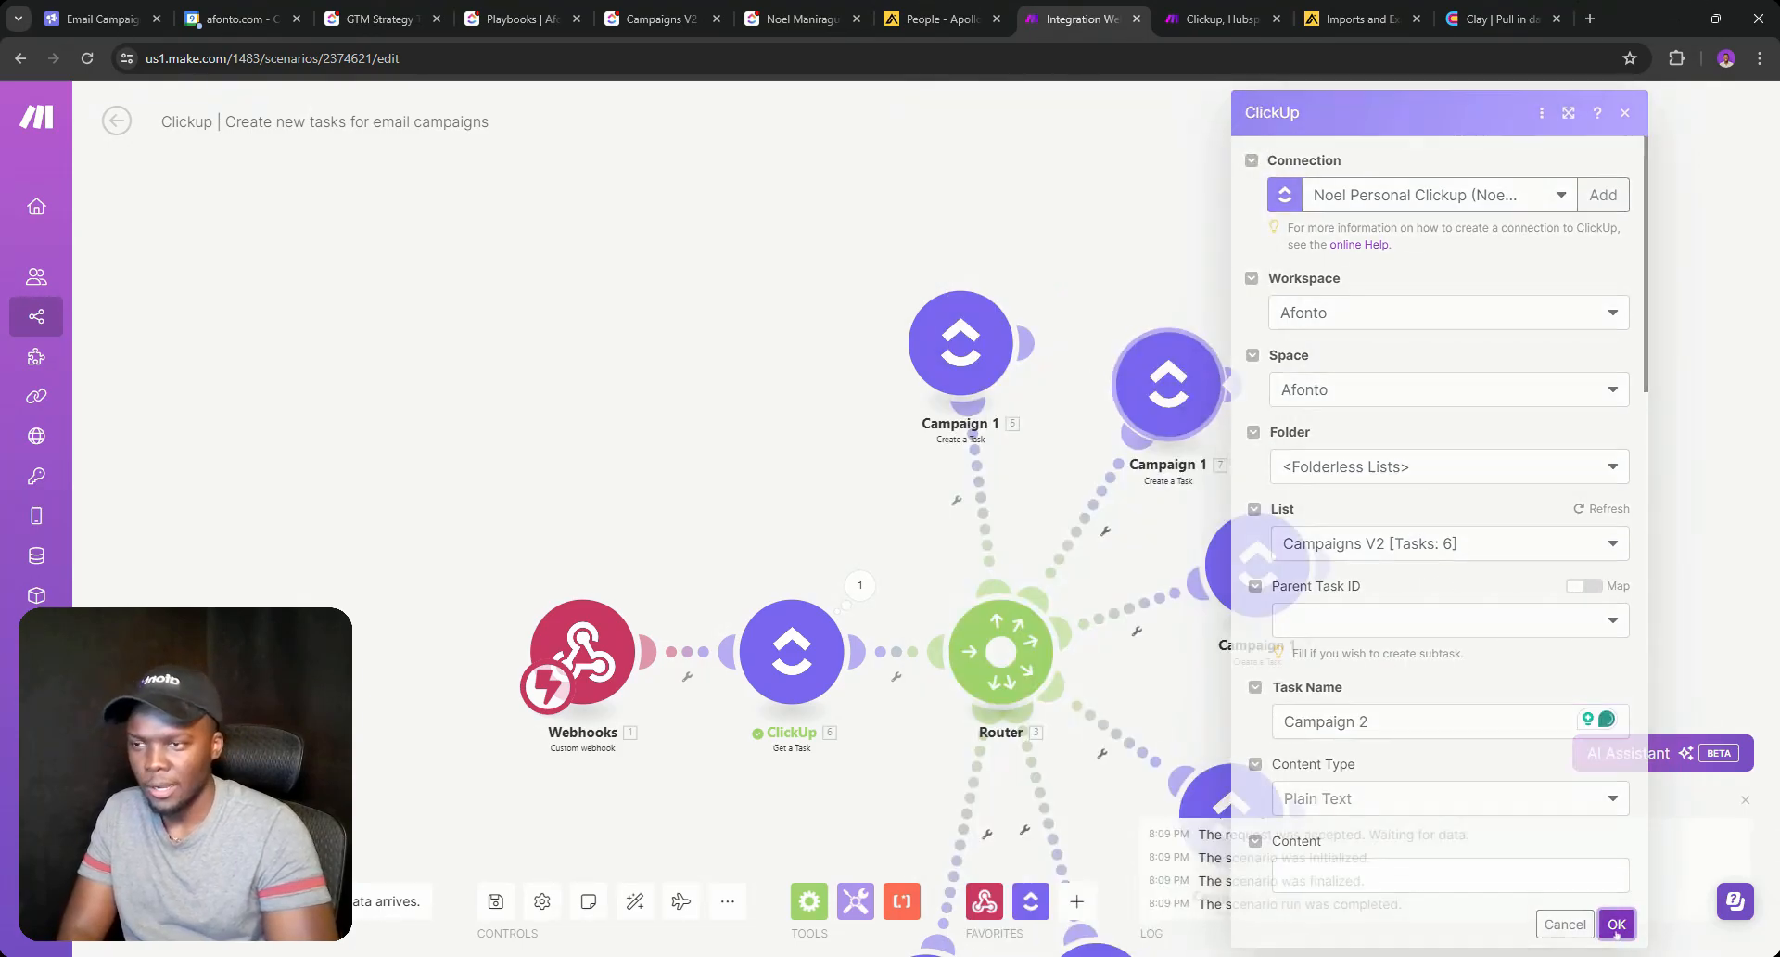
{"action": "left_click", "coordinate": [1168, 385]}
{"action": "key", "text": "Escape"}
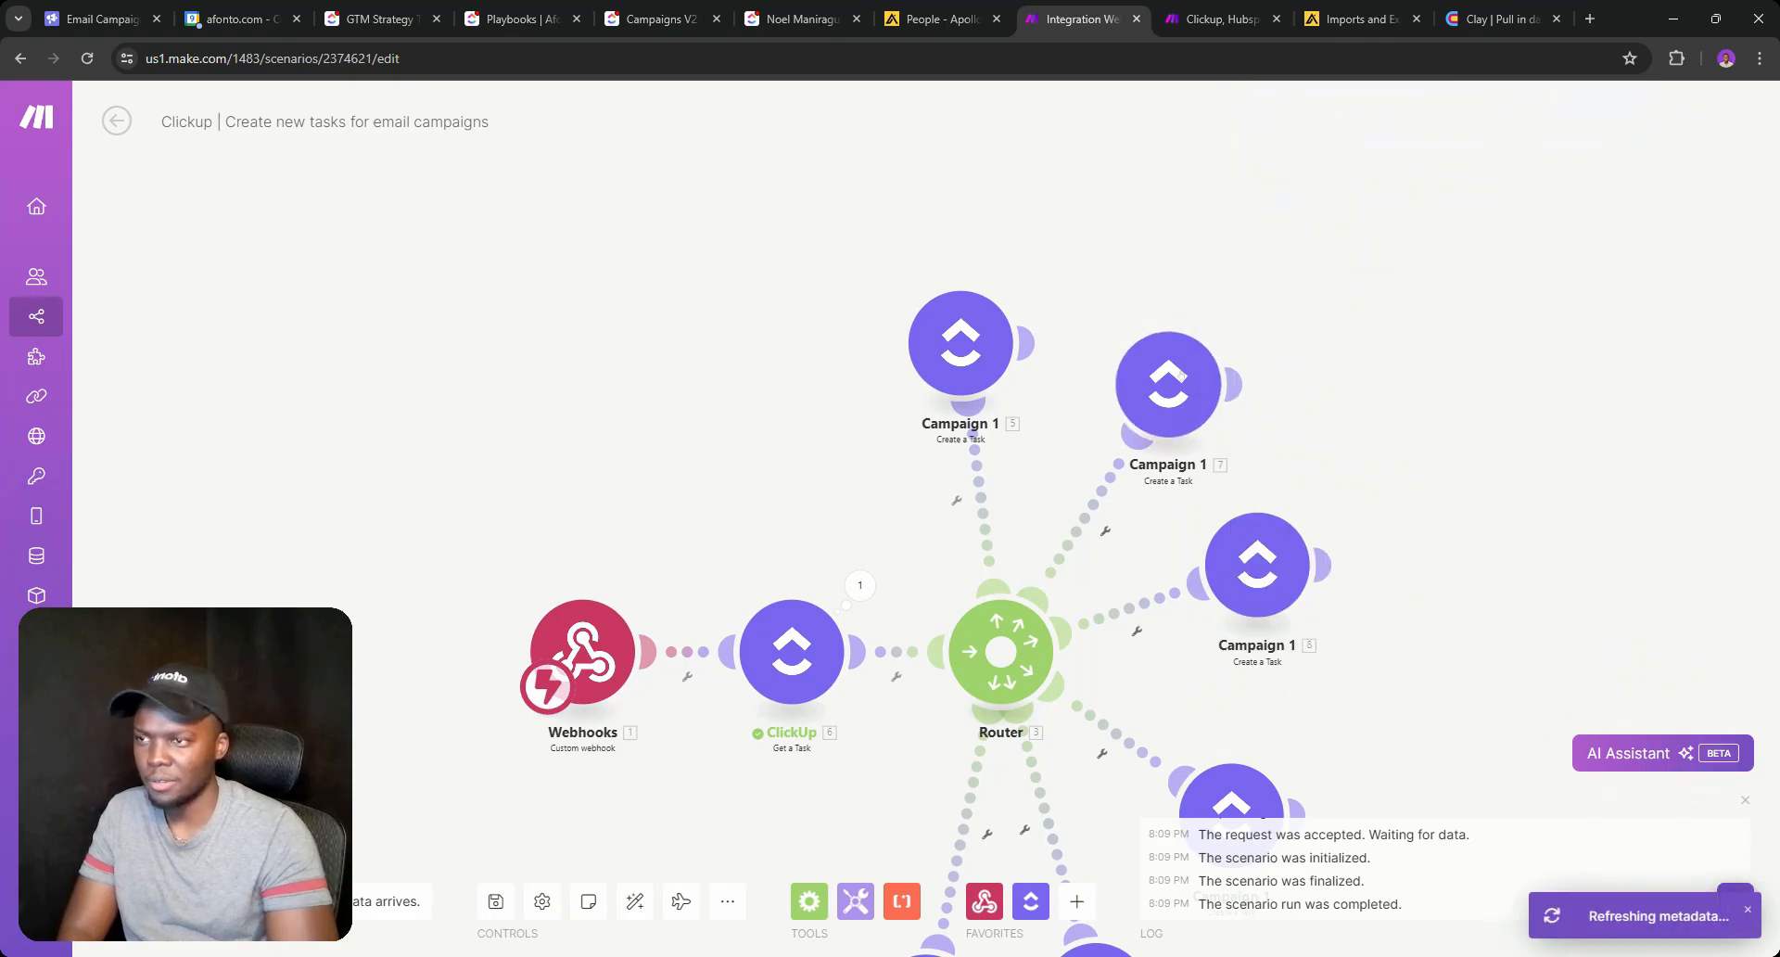
Rename the Campaign 1 (7) module's label to Campaign 2.
{"action": "right_click", "coordinate": [1188, 371]}
{"action": "left_click", "coordinate": [1232, 479]}
{"action": "key", "text": "BackSpace"}
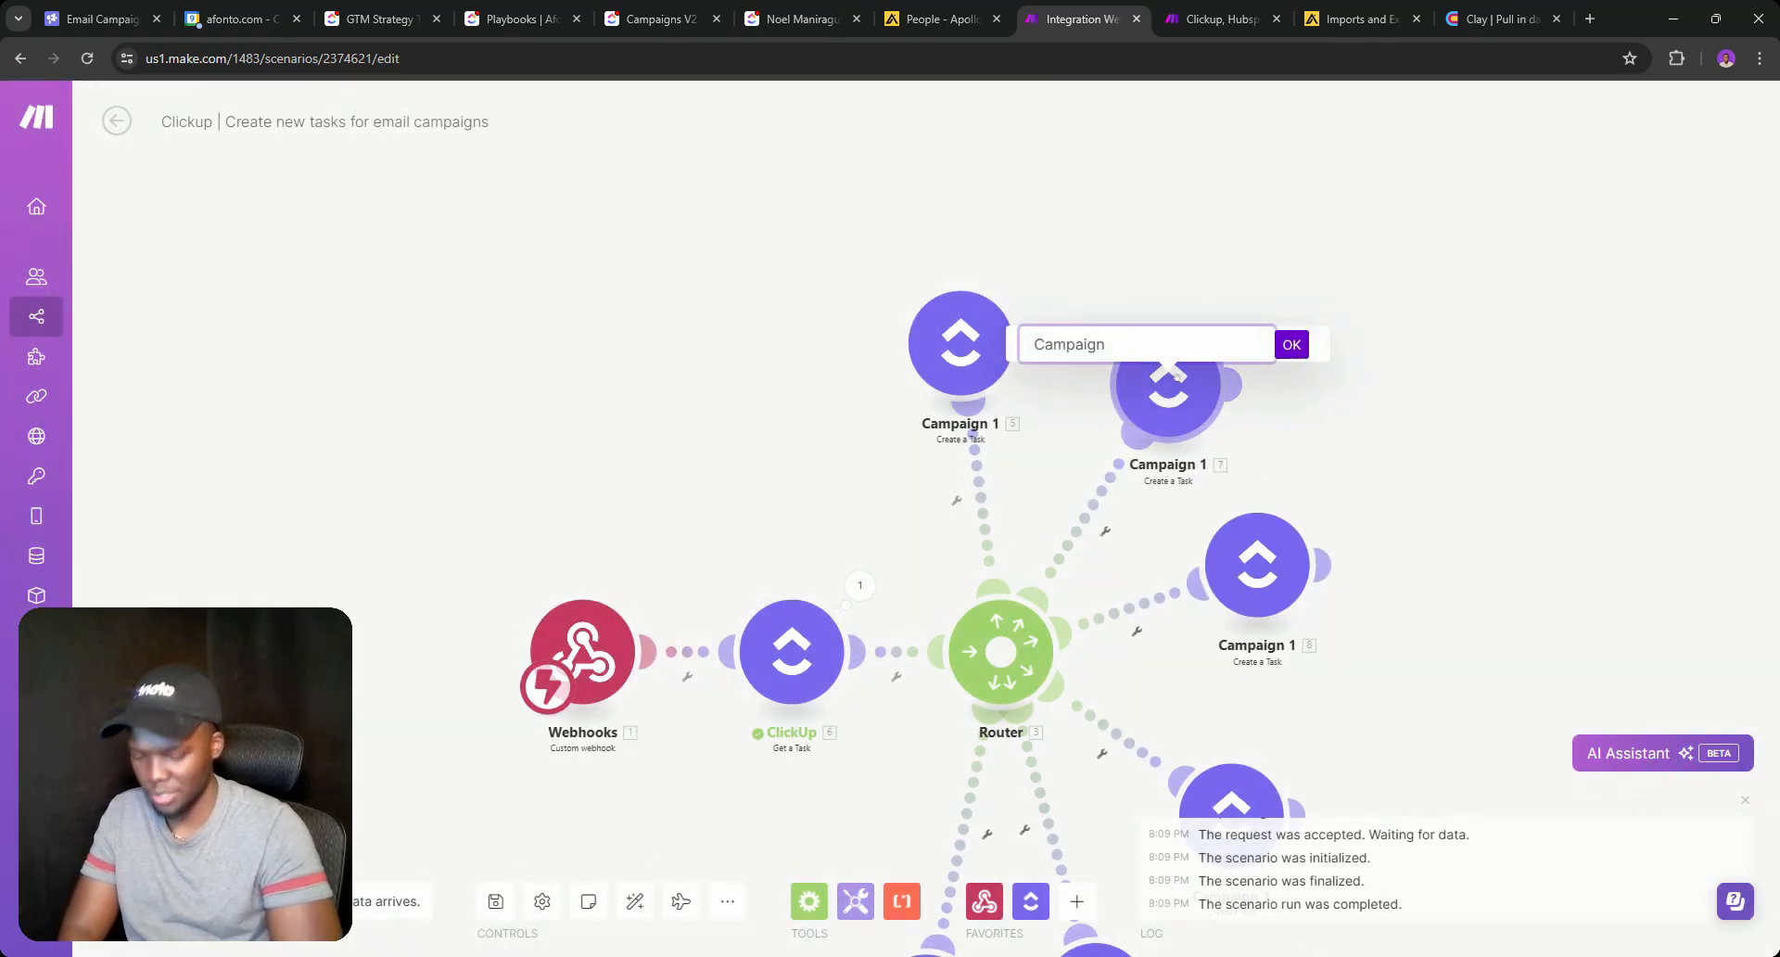
{"action": "key", "text": "Return"}
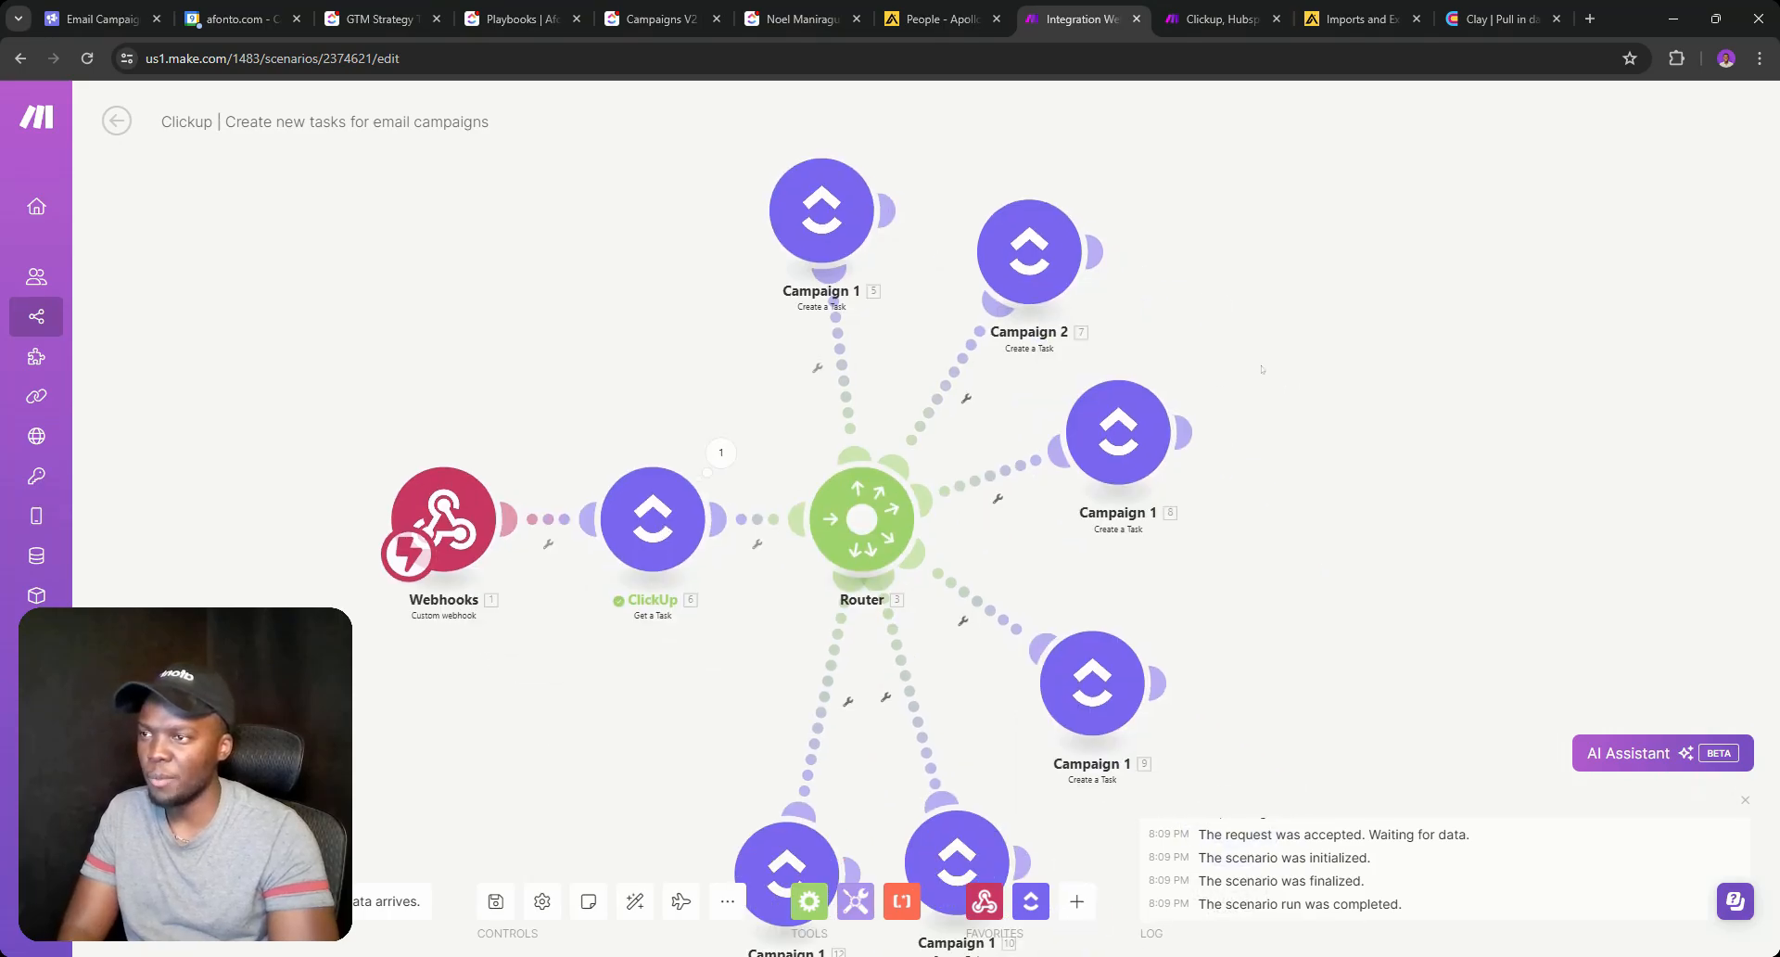
Nudge the Campaign nodes (9), (10), (12) into alignment and save the scenario.
{"action": "left_click_drag", "start_coordinate": [1100, 678], "coordinate": [1100, 659]}
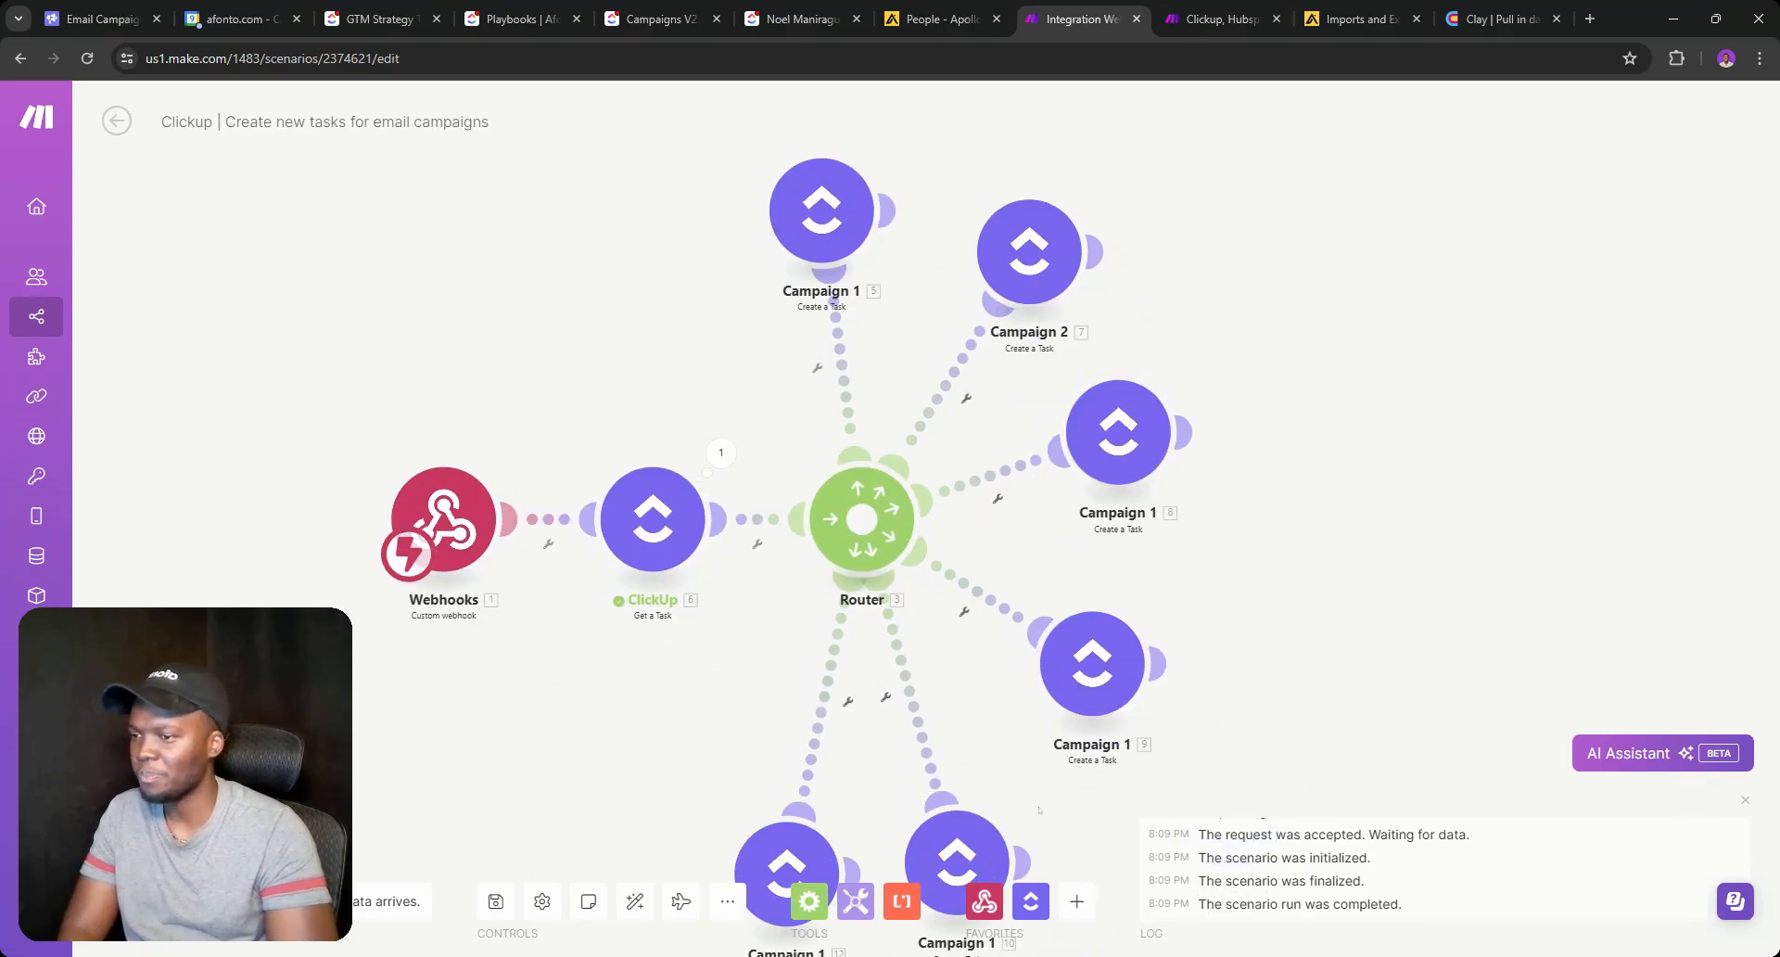
{"action": "left_click_drag", "start_coordinate": [1043, 810], "coordinate": [1092, 721]}
{"action": "left_click_drag", "start_coordinate": [1026, 769], "coordinate": [1024, 726]}
{"action": "left_click_drag", "start_coordinate": [839, 784], "coordinate": [824, 737]}
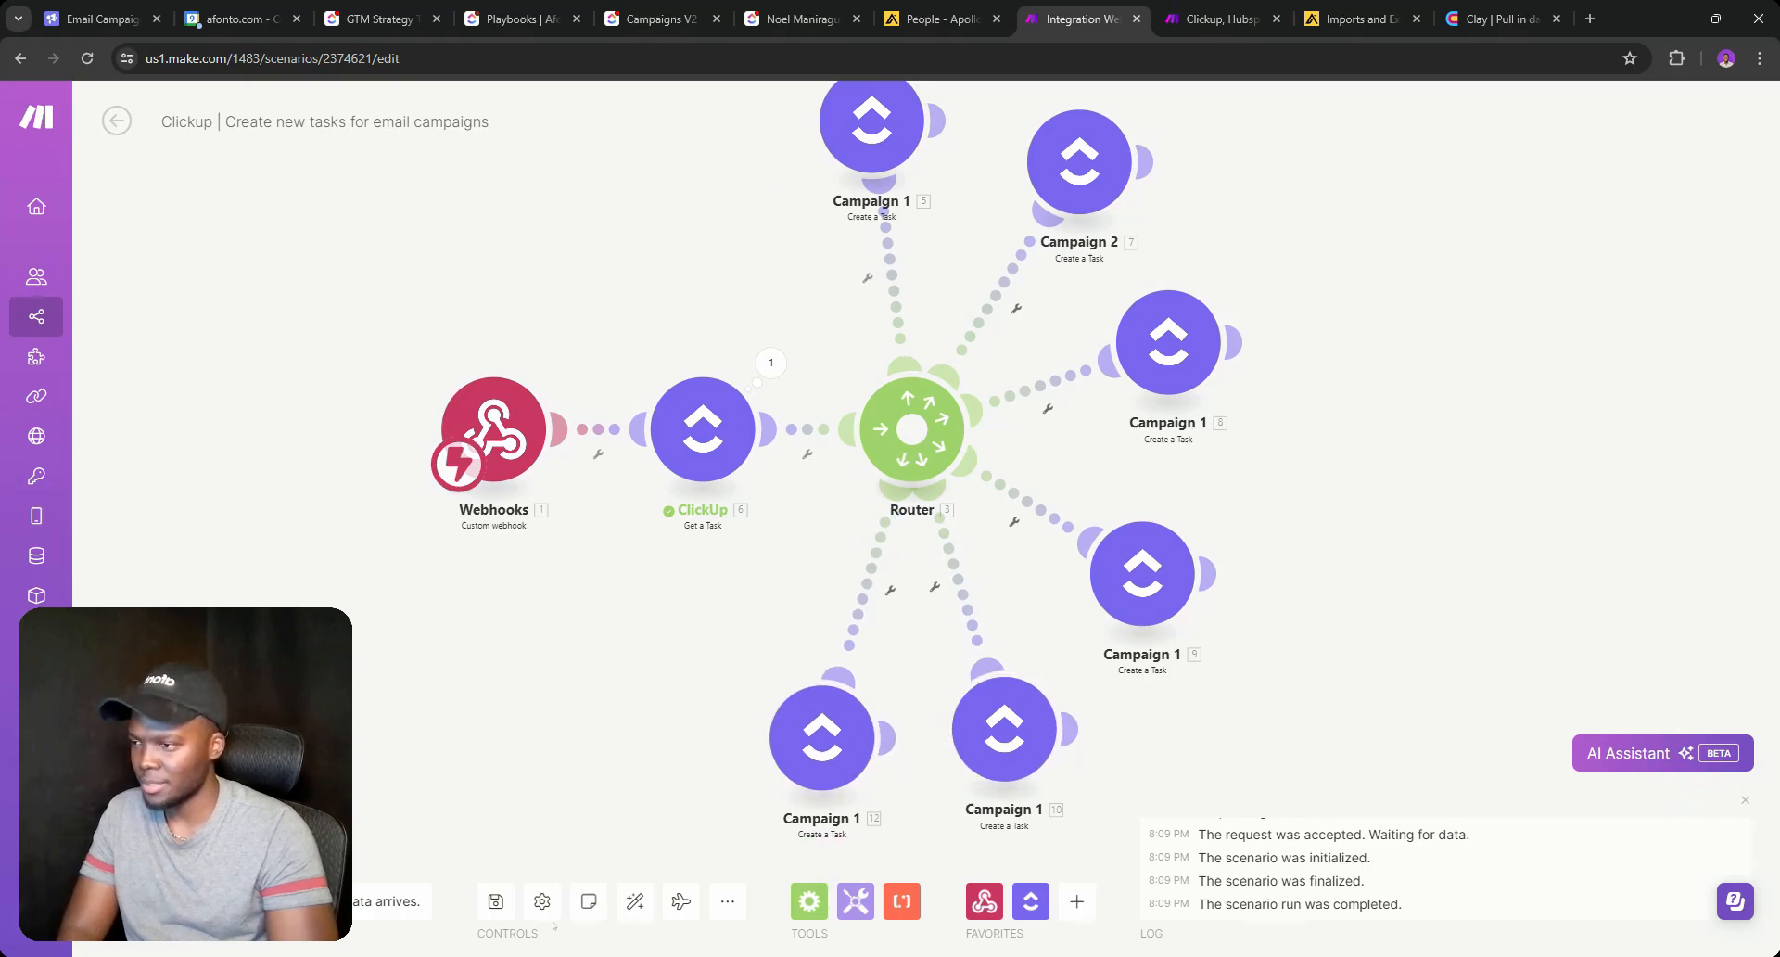
{"action": "left_click", "coordinate": [492, 900]}
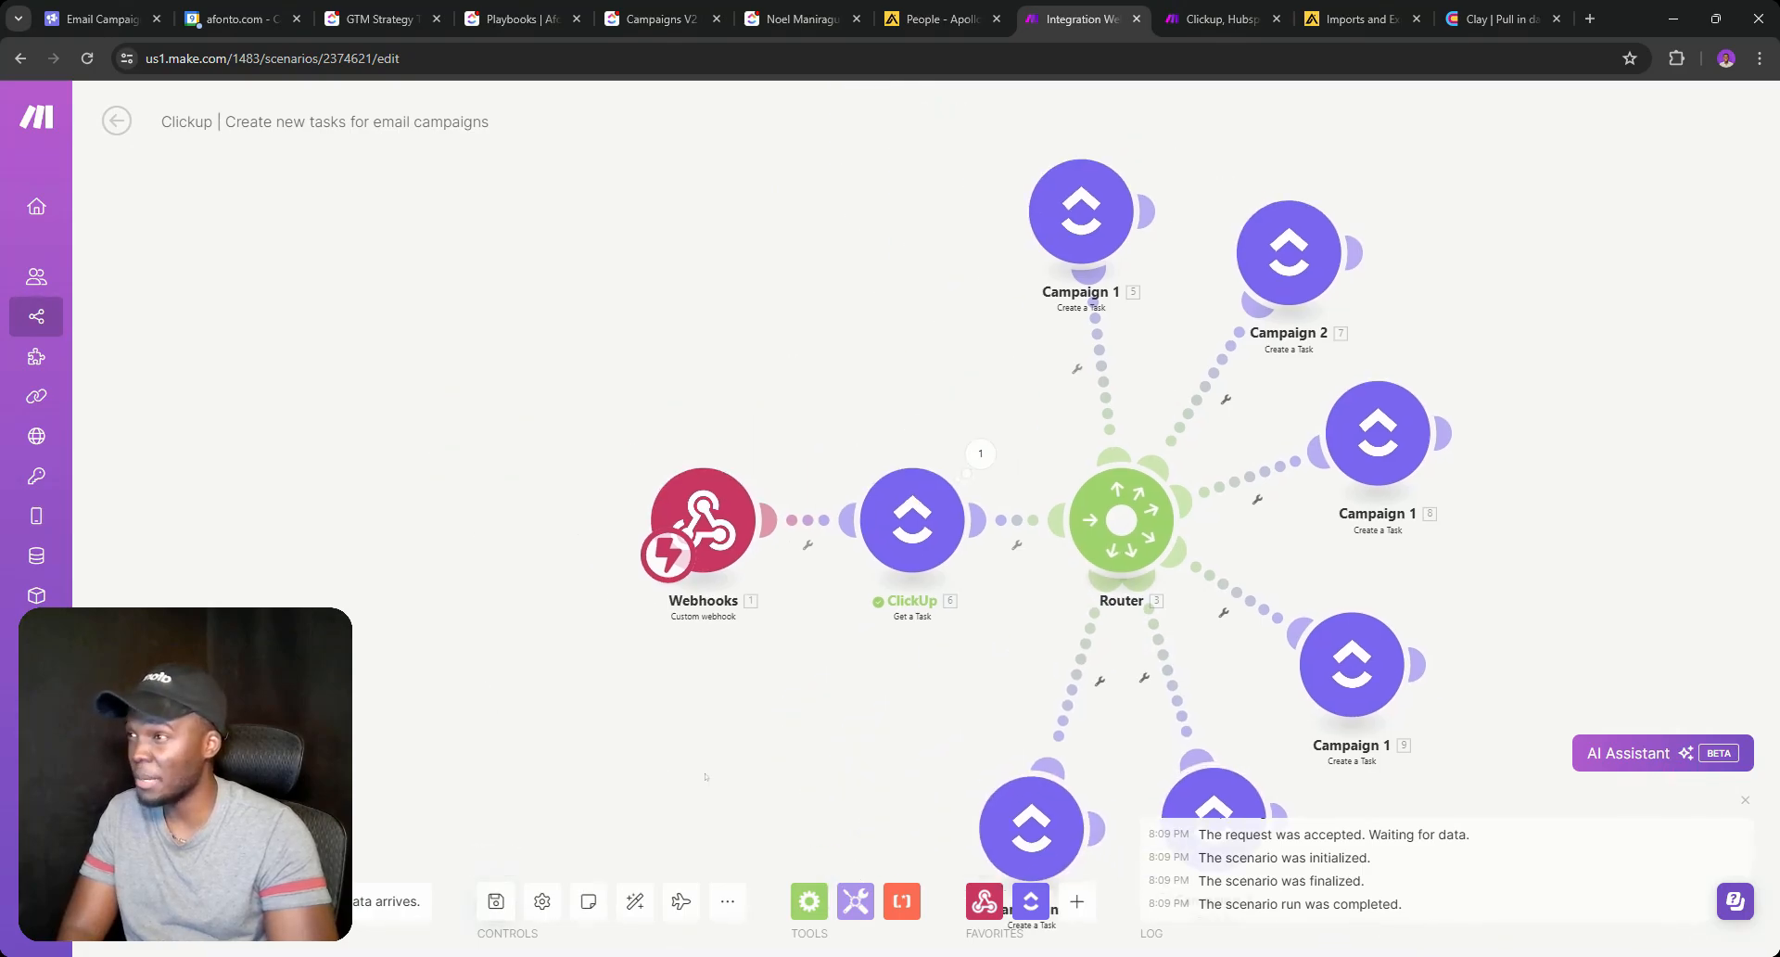
{"action": "left_click", "coordinate": [519, 19]}
Check the client task's status options, then go back to the Campaigns V2 list.
{"action": "left_click", "coordinate": [660, 19]}
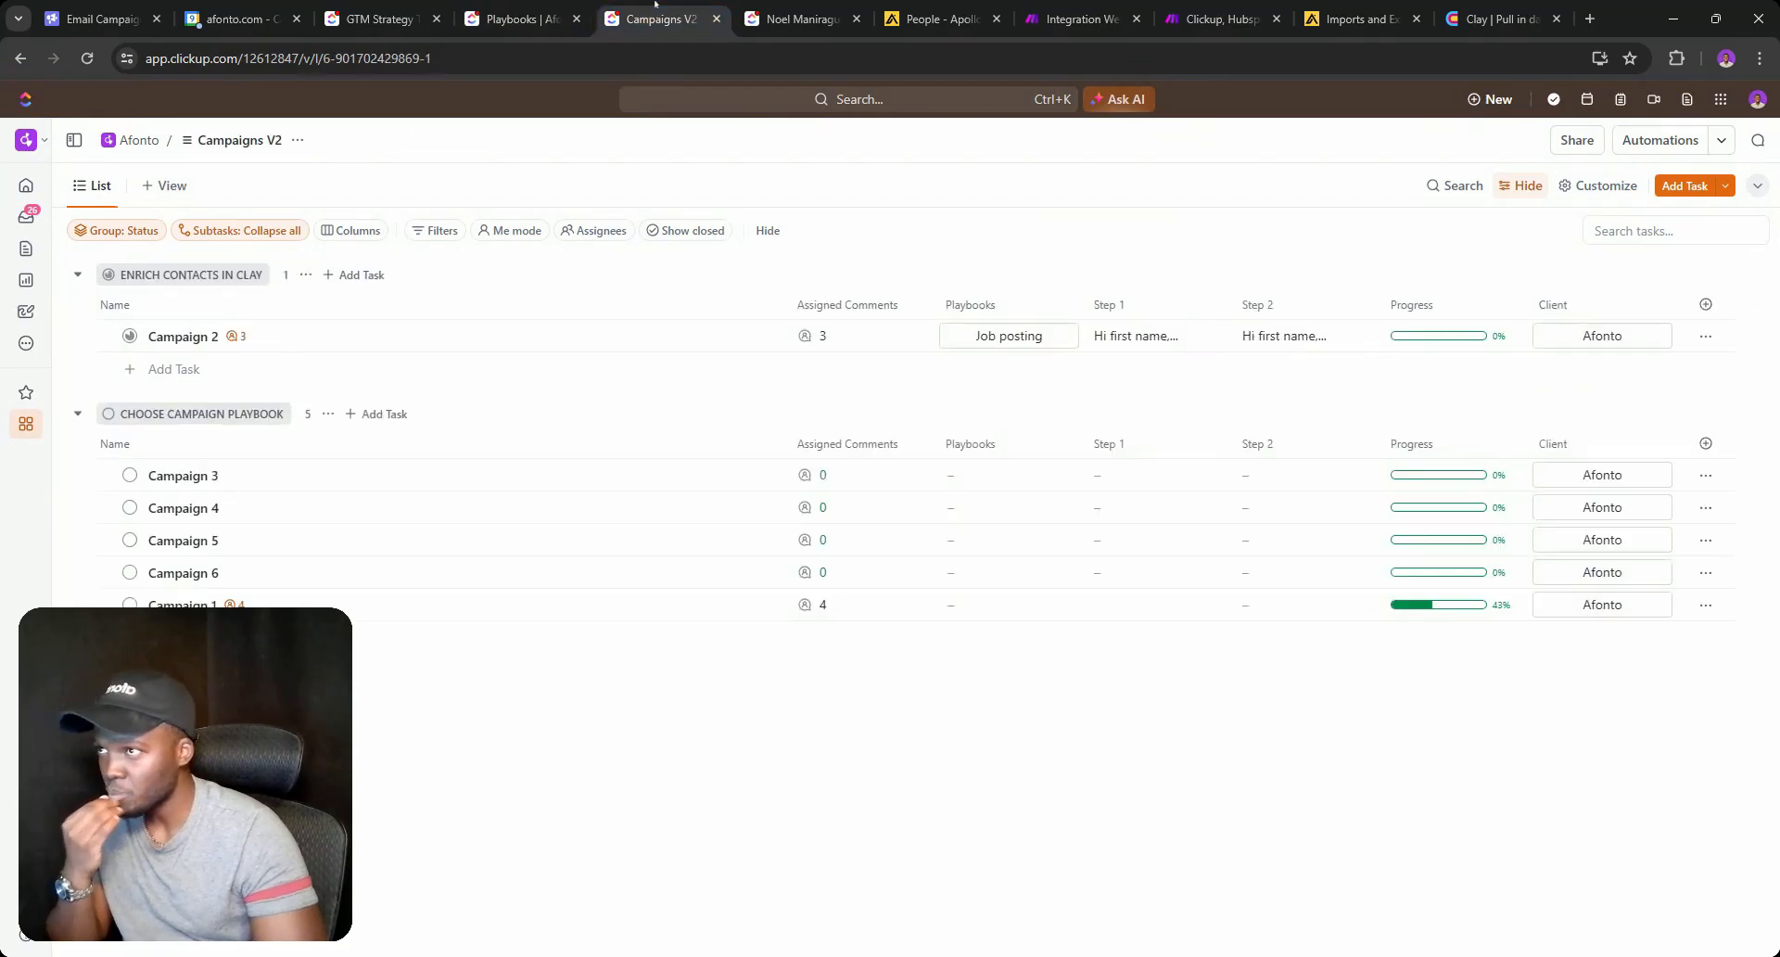
{"action": "left_click", "coordinate": [782, 18]}
{"action": "scroll", "coordinate": [722, 468], "scroll_direction": "down", "scroll_amount": 6}
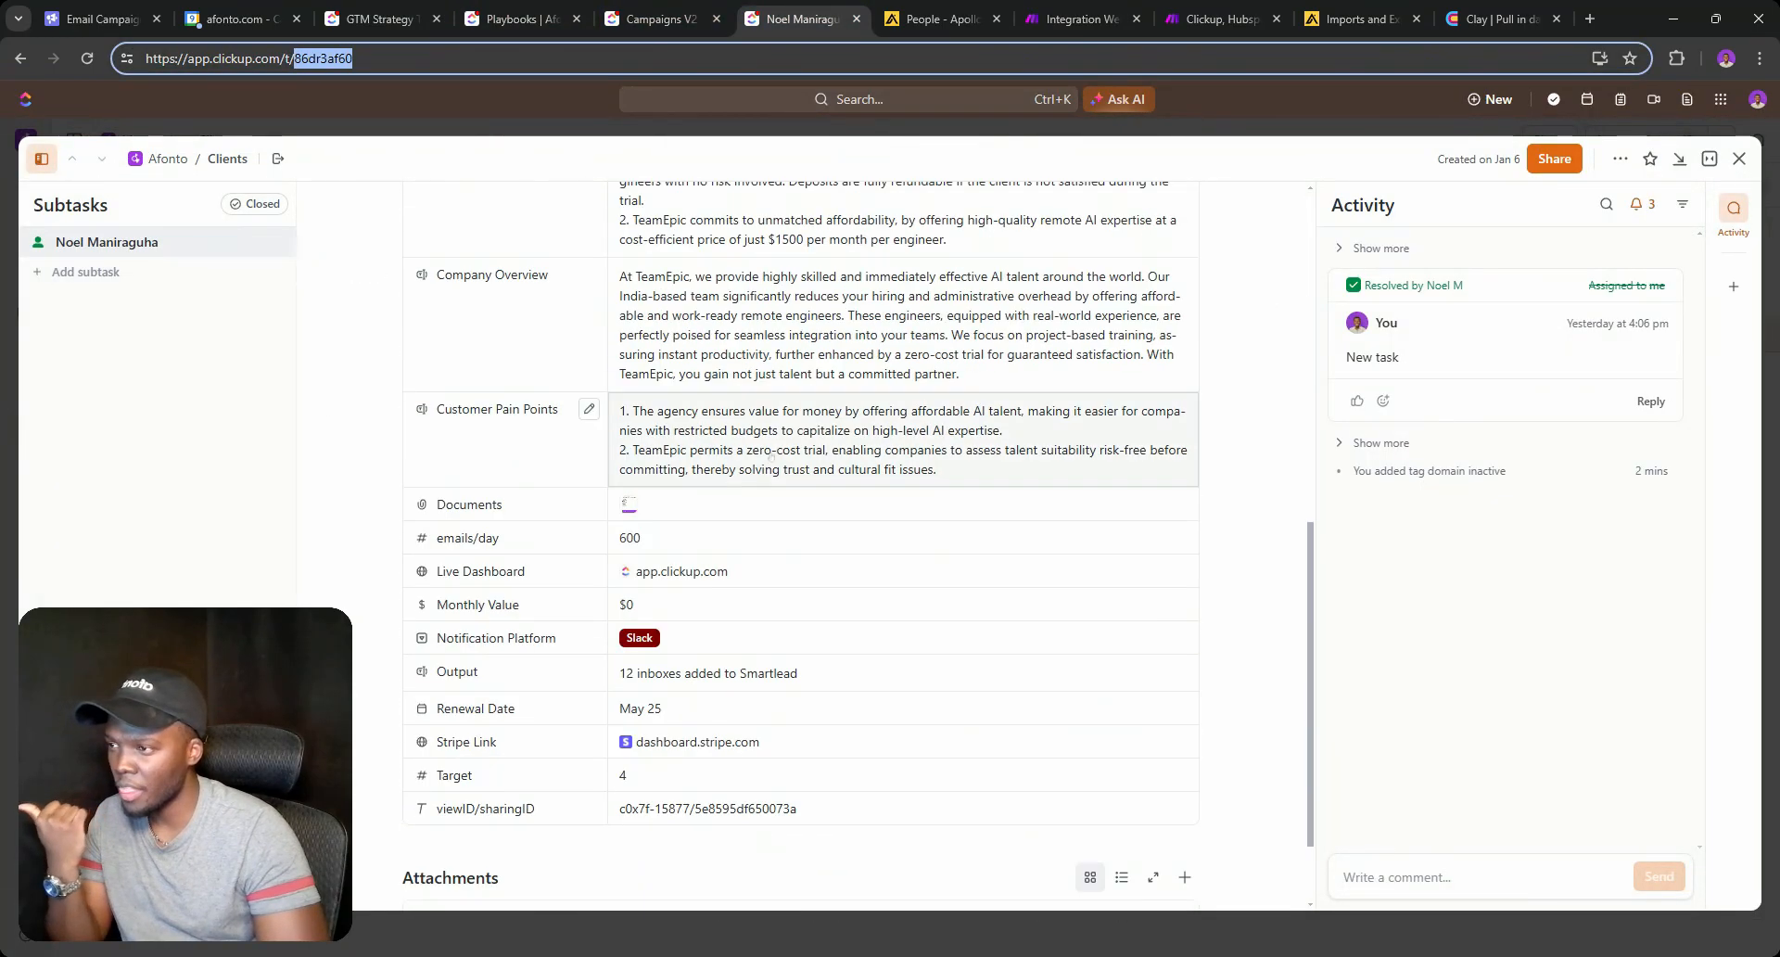
{"action": "scroll", "coordinate": [722, 468], "scroll_direction": "up", "scroll_amount": 1}
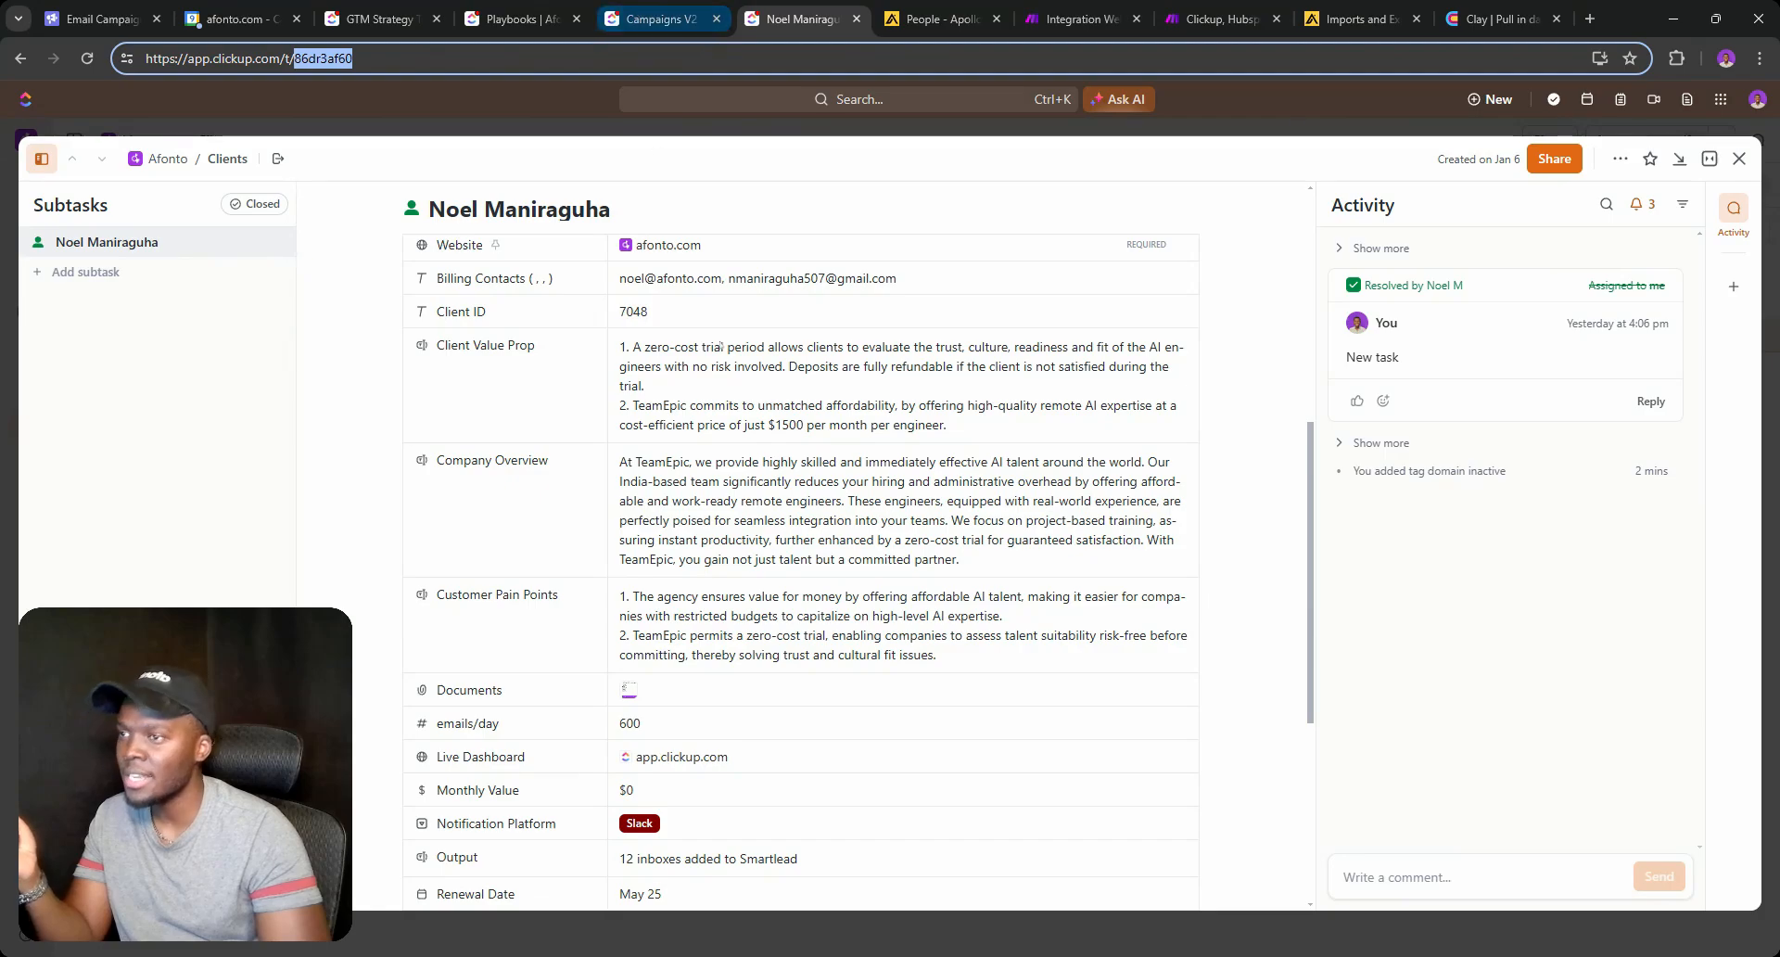
{"action": "scroll", "coordinate": [685, 458], "scroll_direction": "up", "scroll_amount": 6}
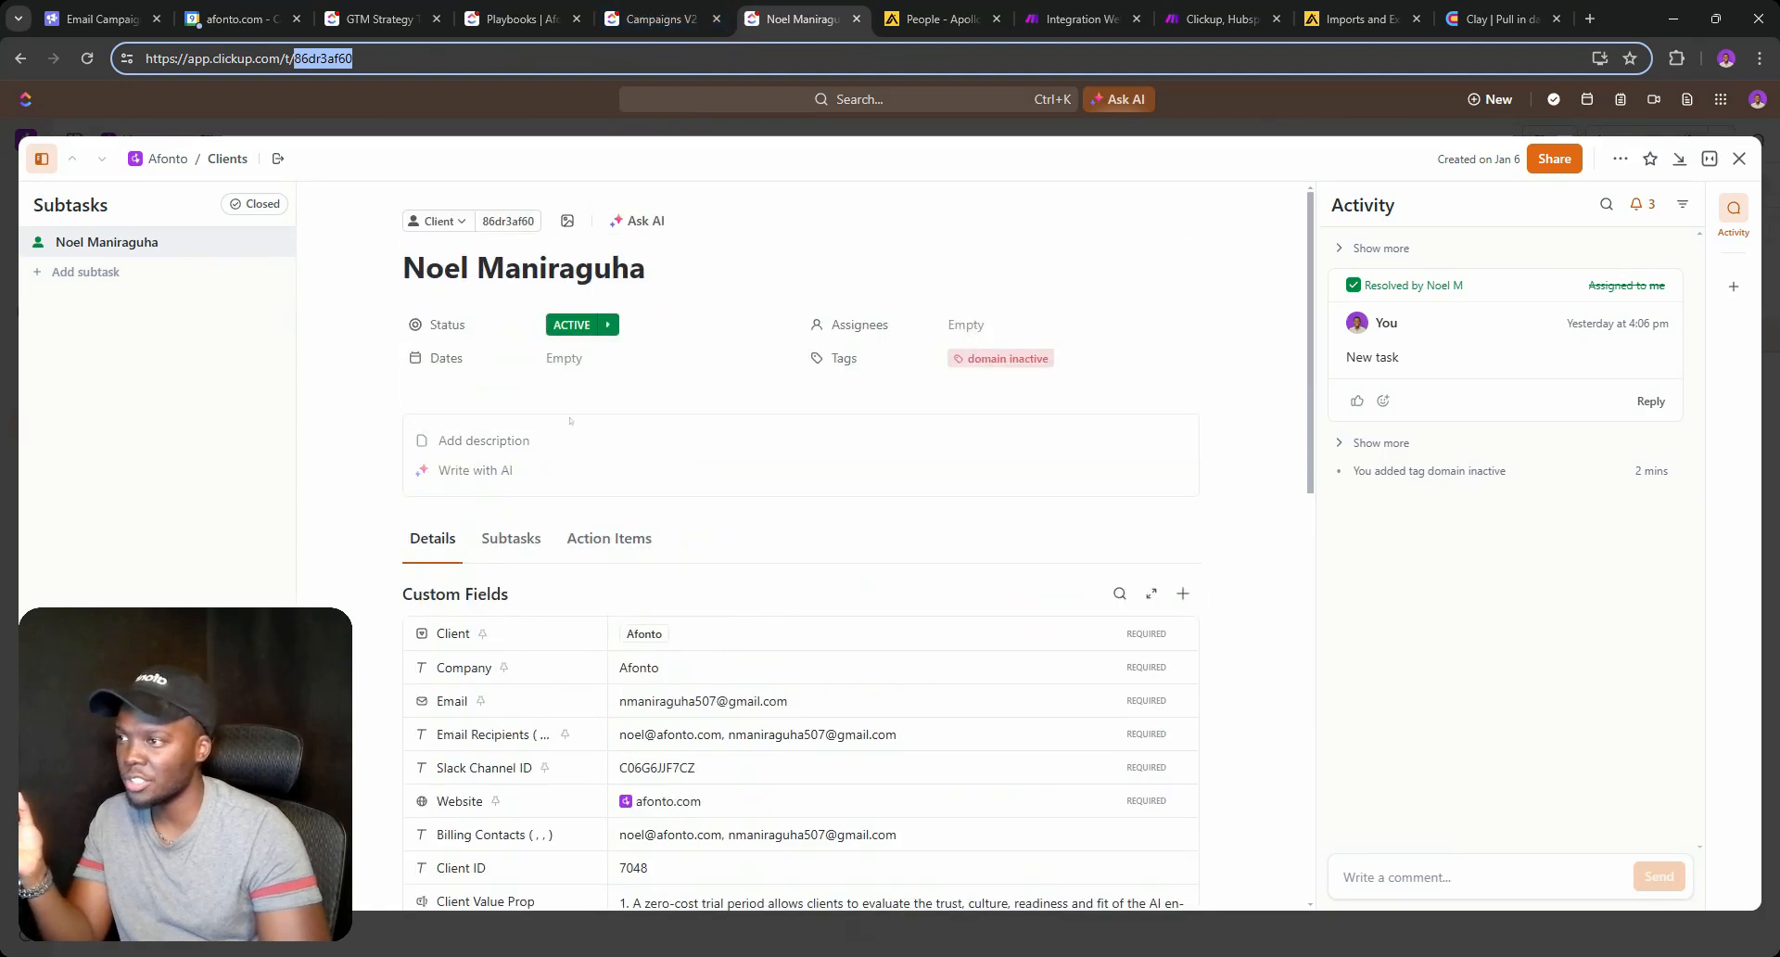
{"action": "left_click", "coordinate": [577, 327]}
{"action": "scroll", "coordinate": [652, 545], "scroll_direction": "down", "scroll_amount": 5}
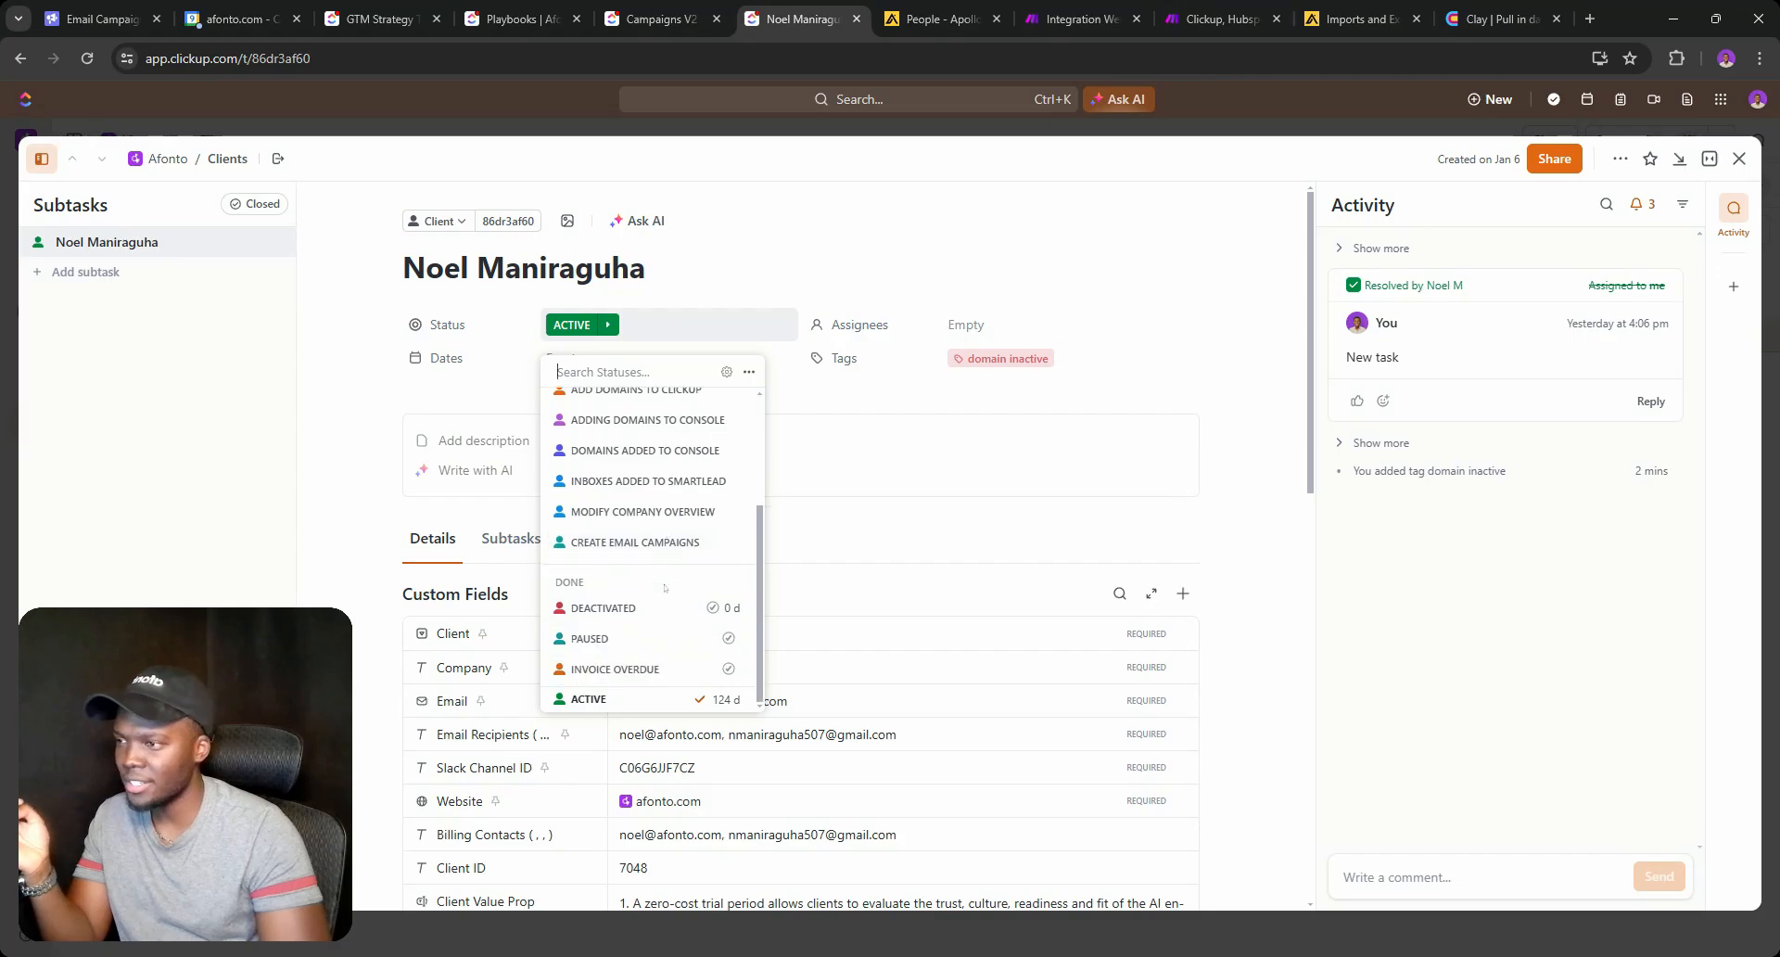
{"action": "left_click", "coordinate": [660, 19]}
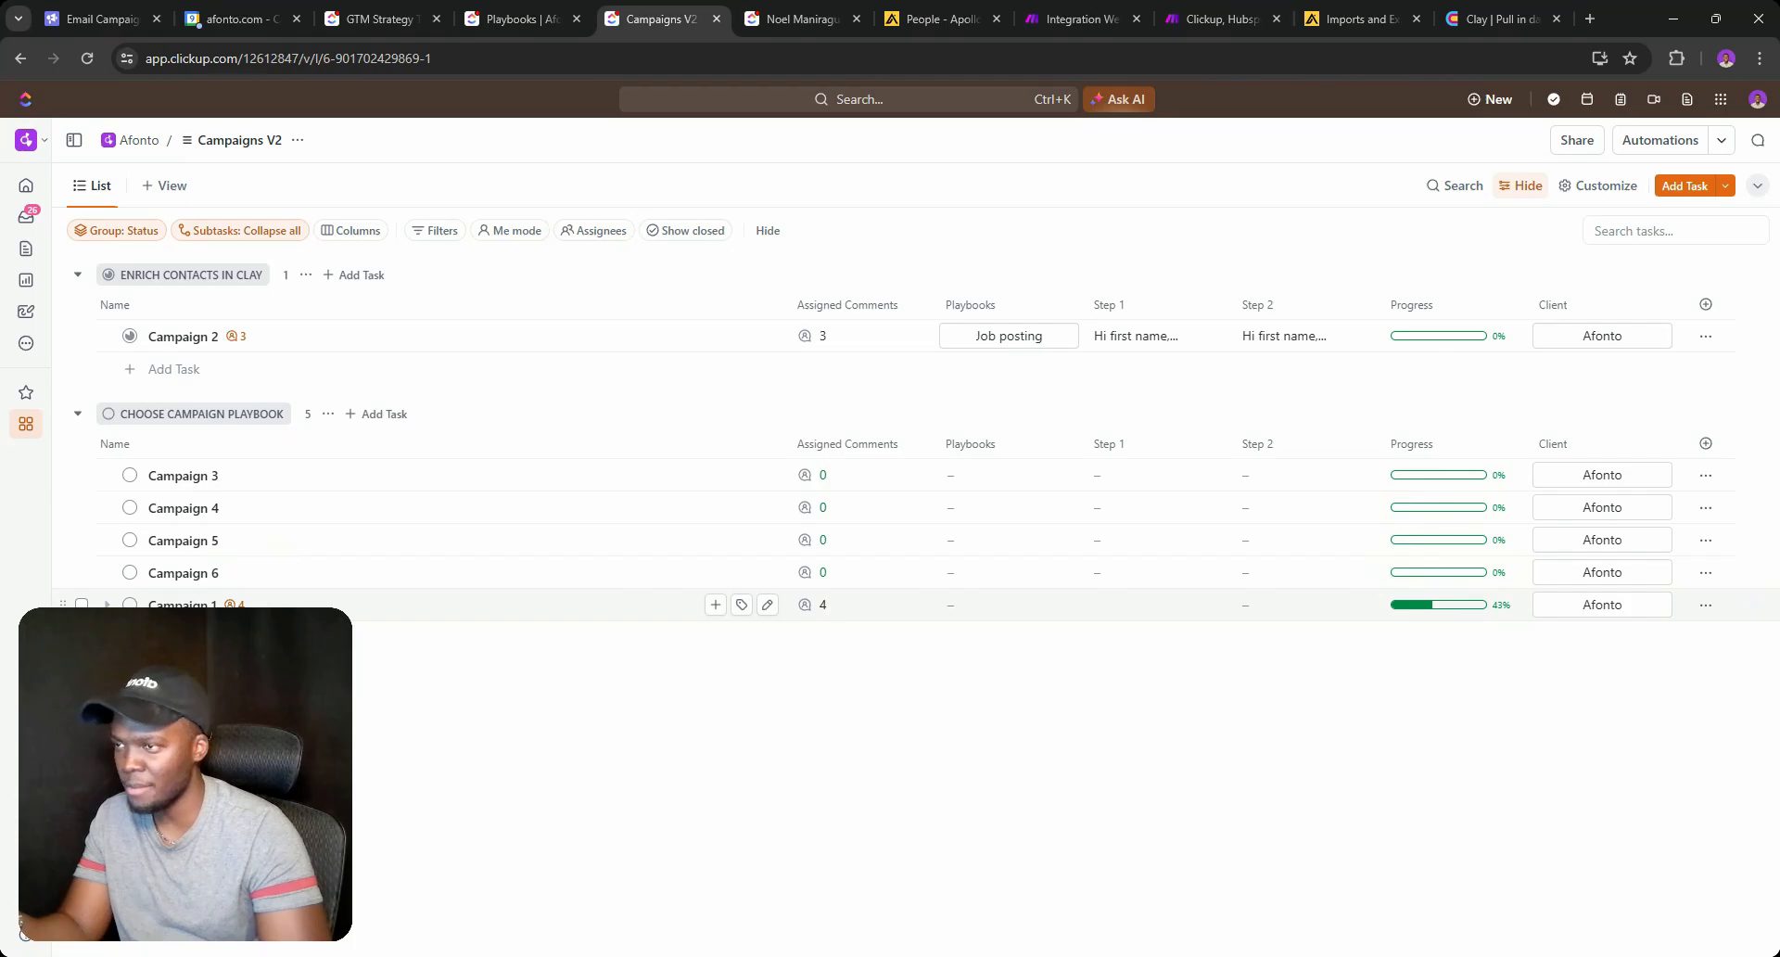
Copy the 'Choose Campaign Playbook' comment text from Campaign 2's assigned comments.
{"action": "left_click", "coordinate": [976, 608]}
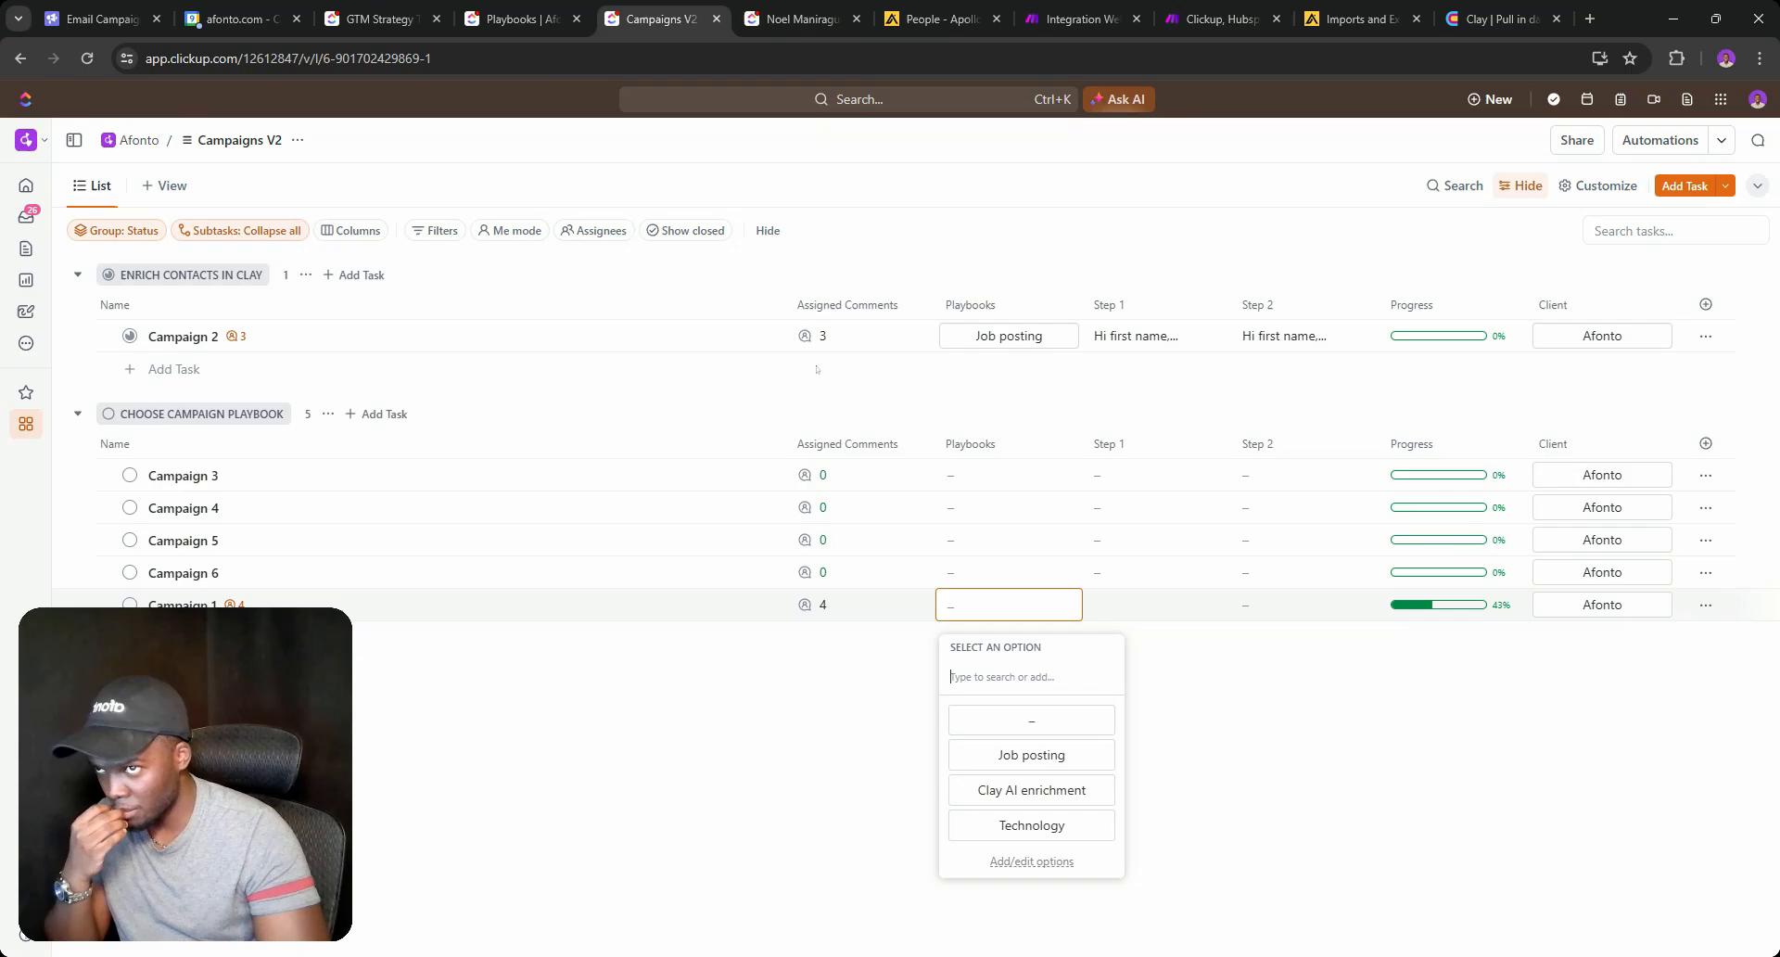
{"action": "left_click", "coordinate": [828, 337]}
{"action": "left_click", "coordinate": [824, 336]}
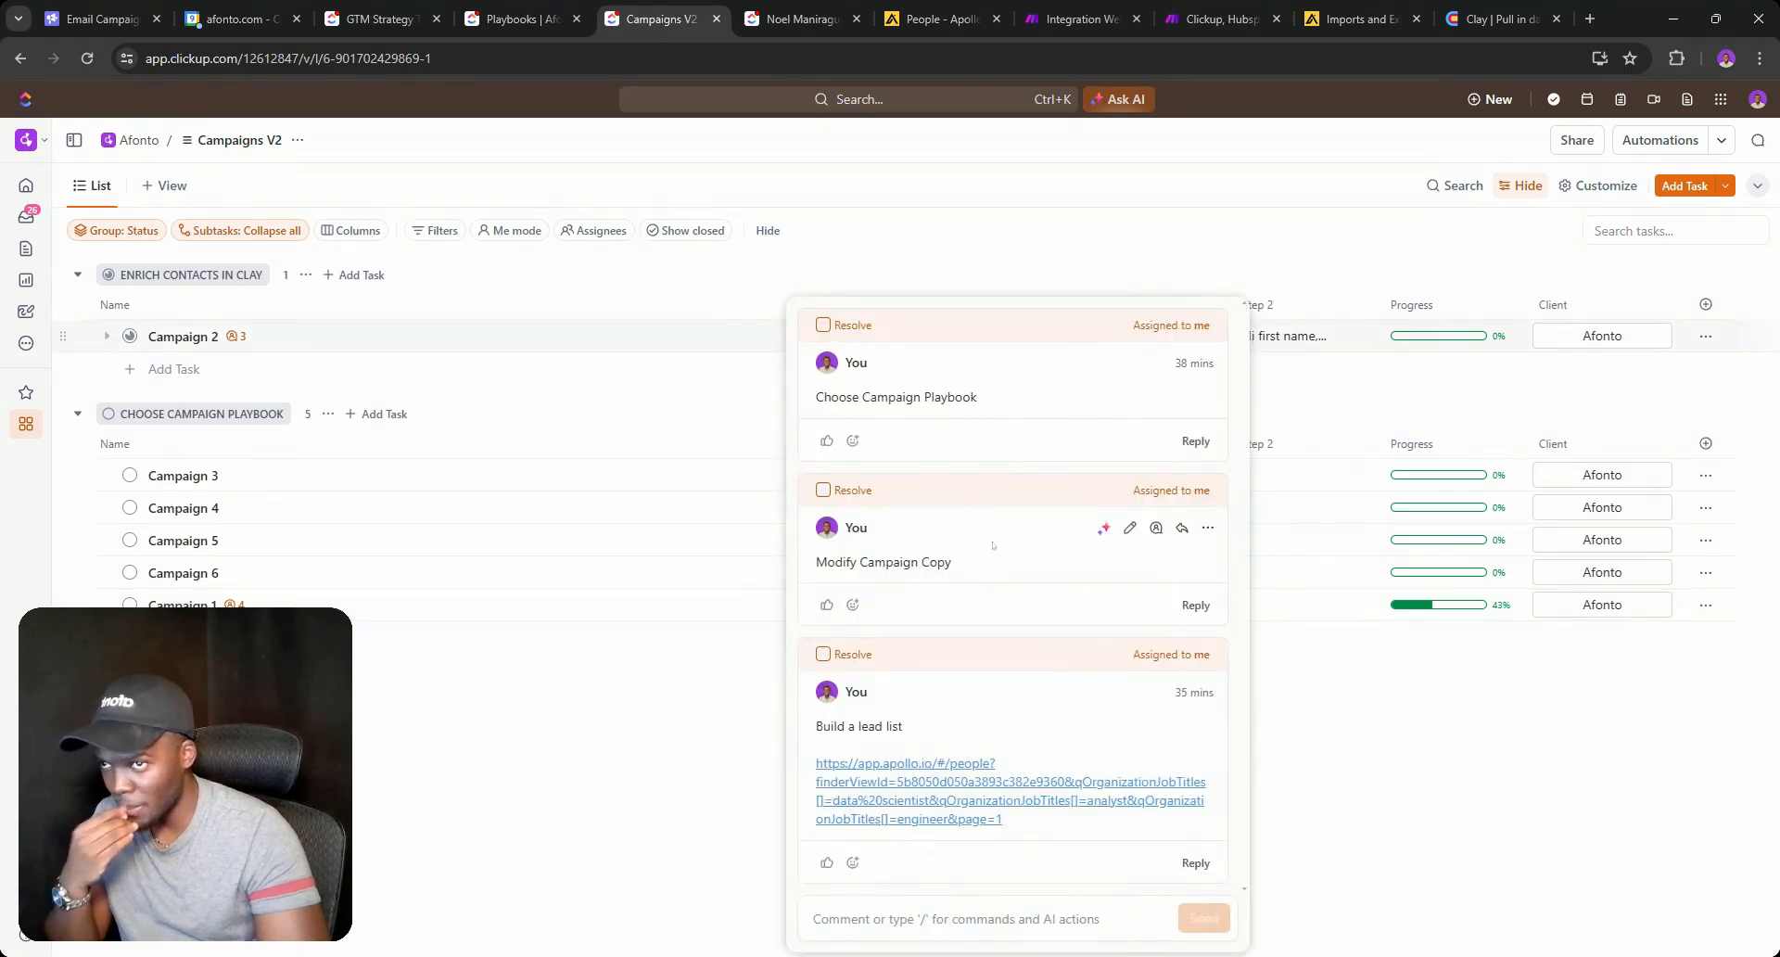
{"action": "triple_click", "coordinate": [900, 399]}
{"action": "key", "text": "ctrl+c"}
{"action": "left_click", "coordinate": [1385, 205]}
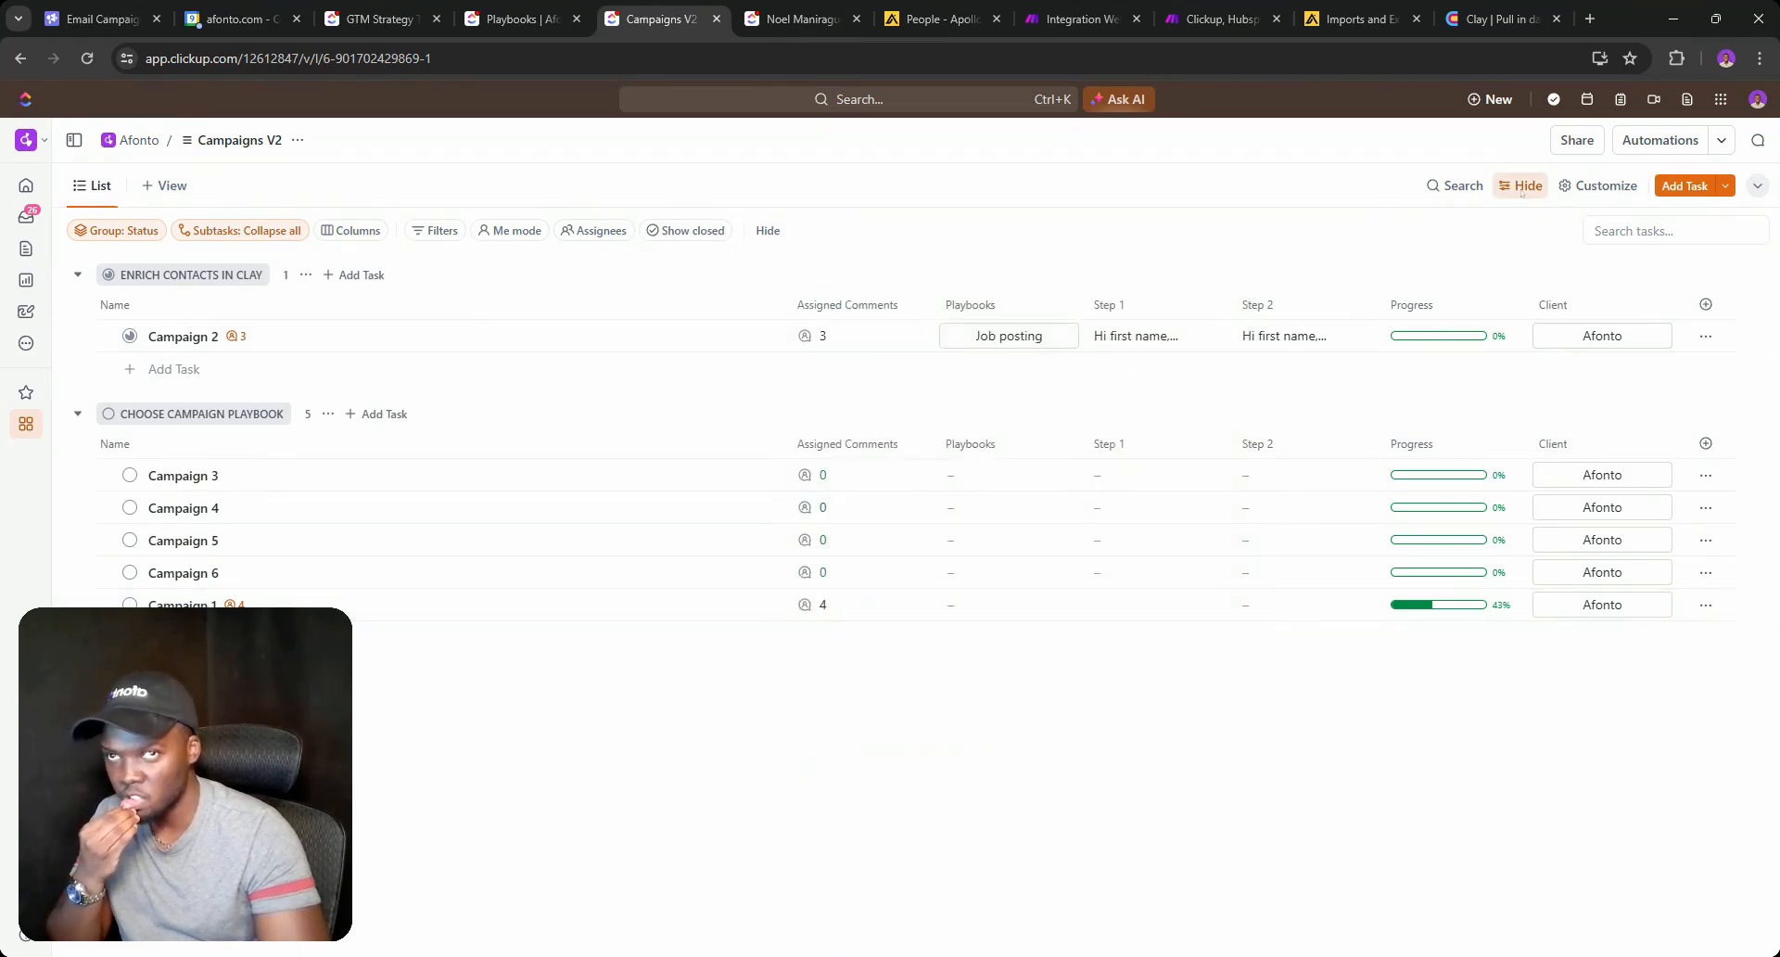
{"action": "left_click", "coordinate": [1659, 140]}
Start a new automation triggered when a task or subtask is created.
{"action": "left_click", "coordinate": [889, 647]}
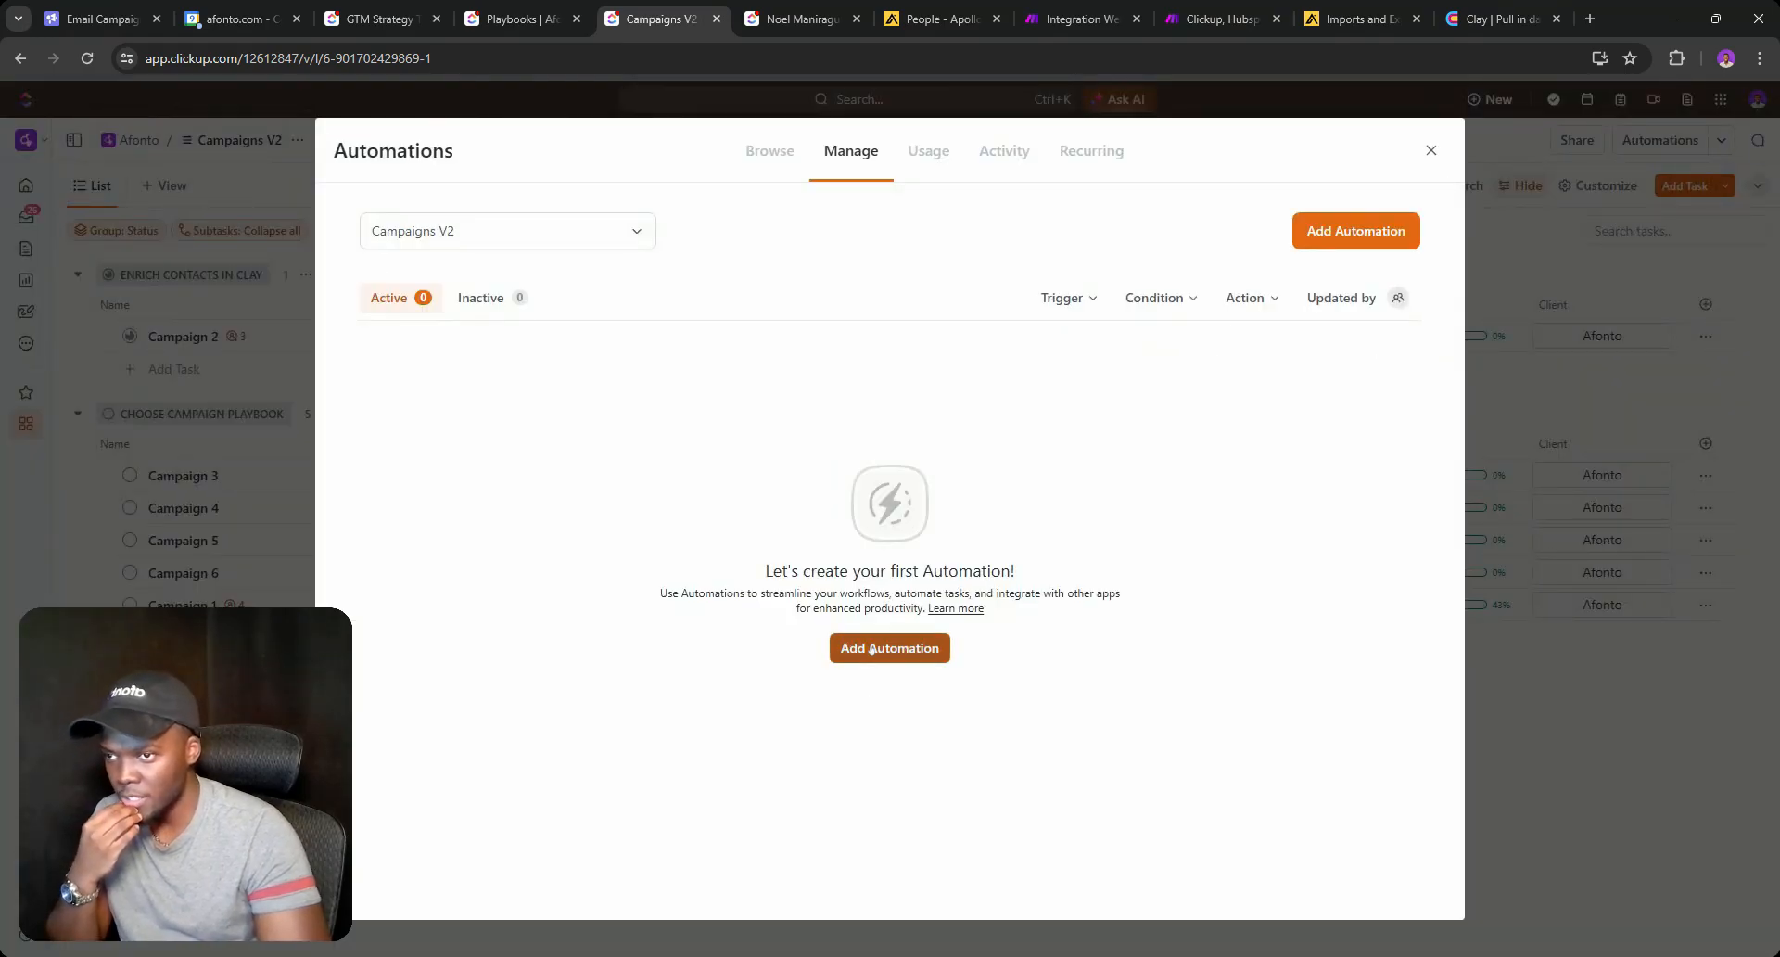
{"action": "left_click", "coordinate": [552, 485]}
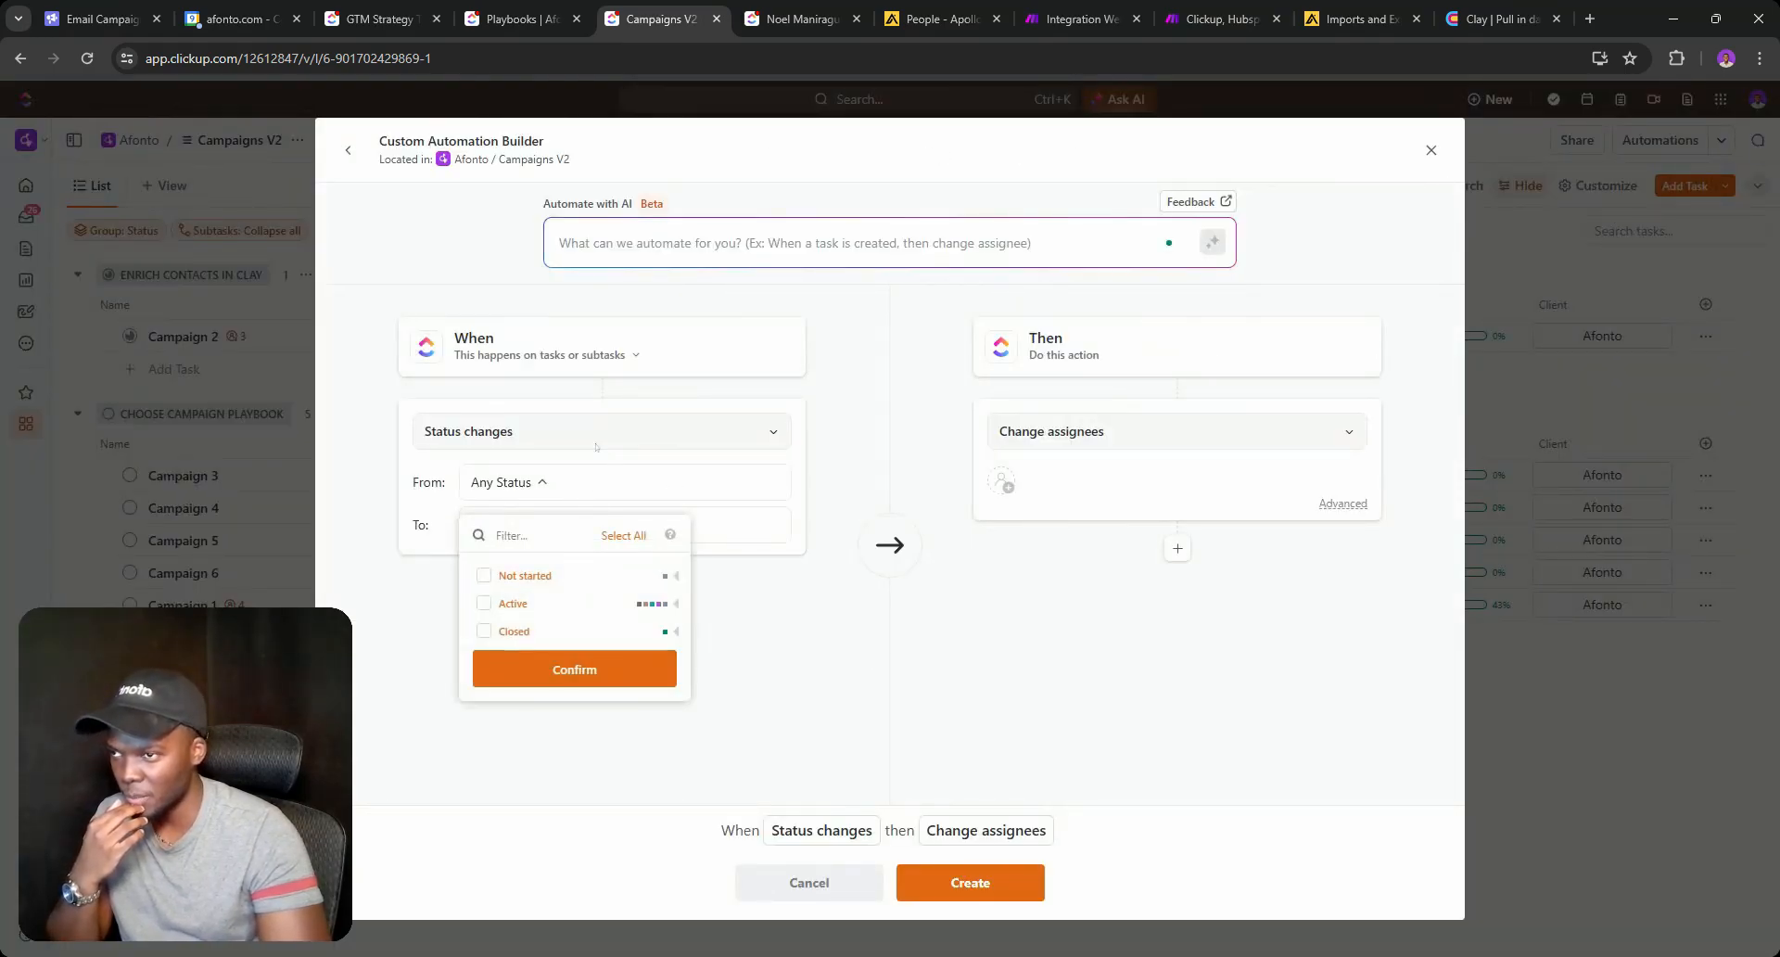
{"action": "left_click", "coordinate": [558, 429]}
{"action": "type", "text": "tas"}
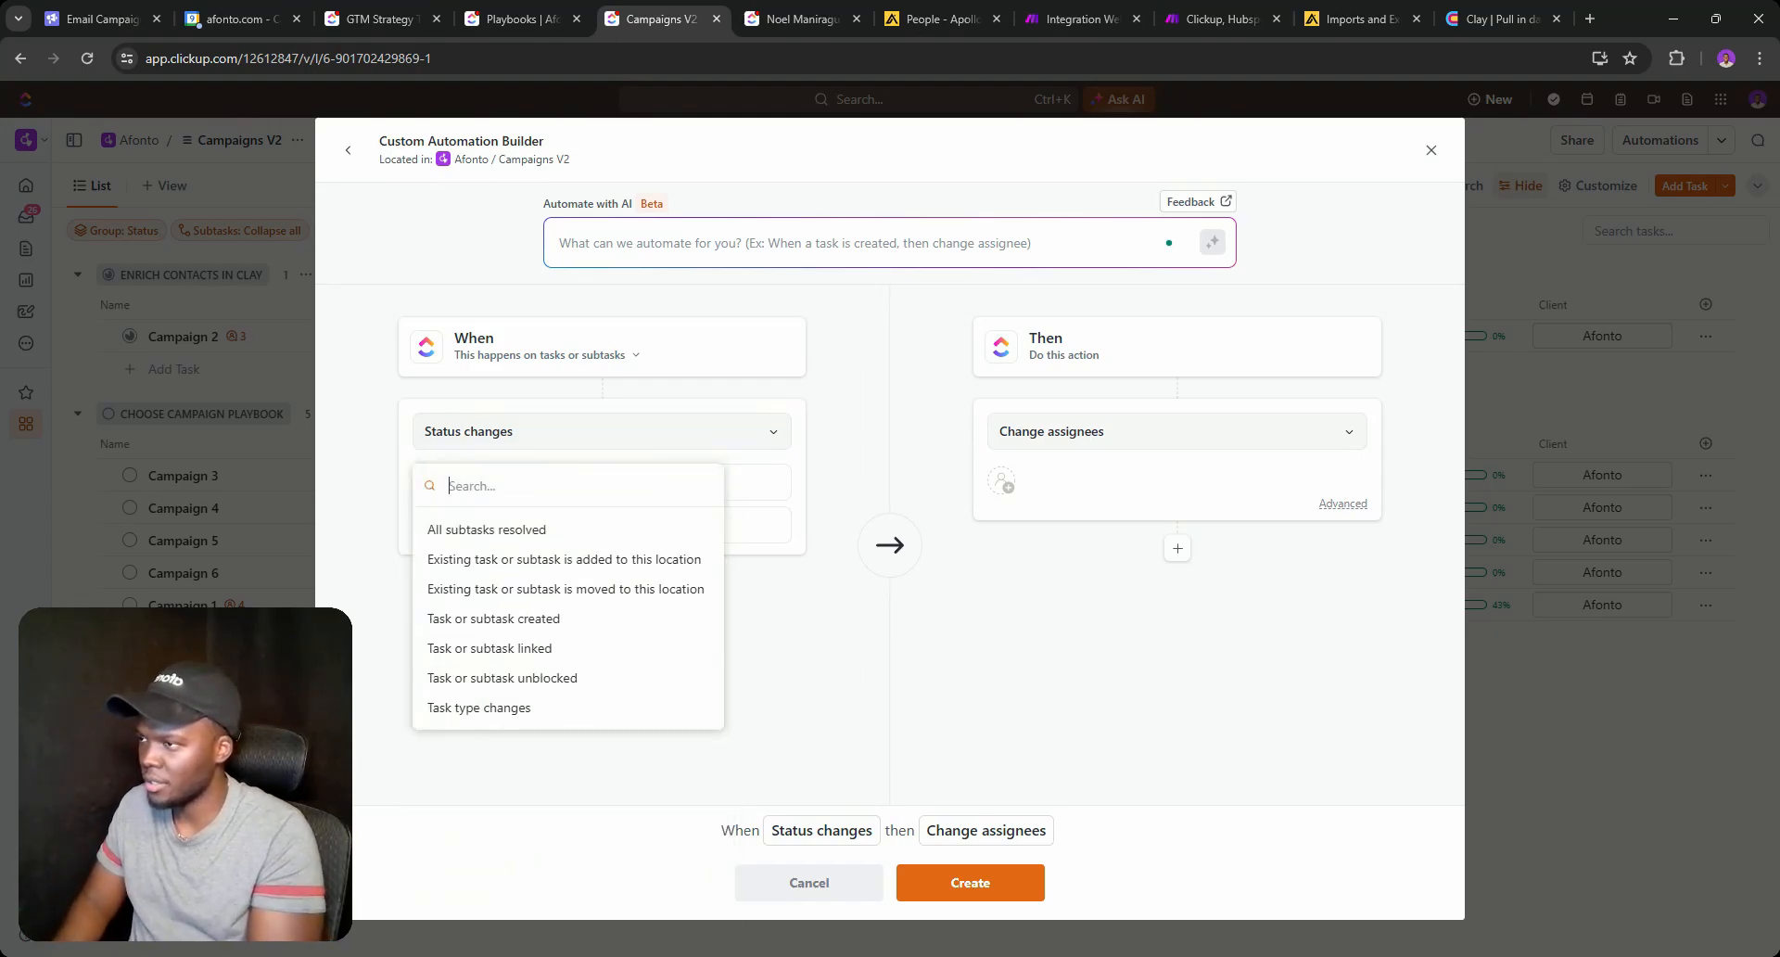
{"action": "type", "text": "crea"}
{"action": "left_click", "coordinate": [522, 521]}
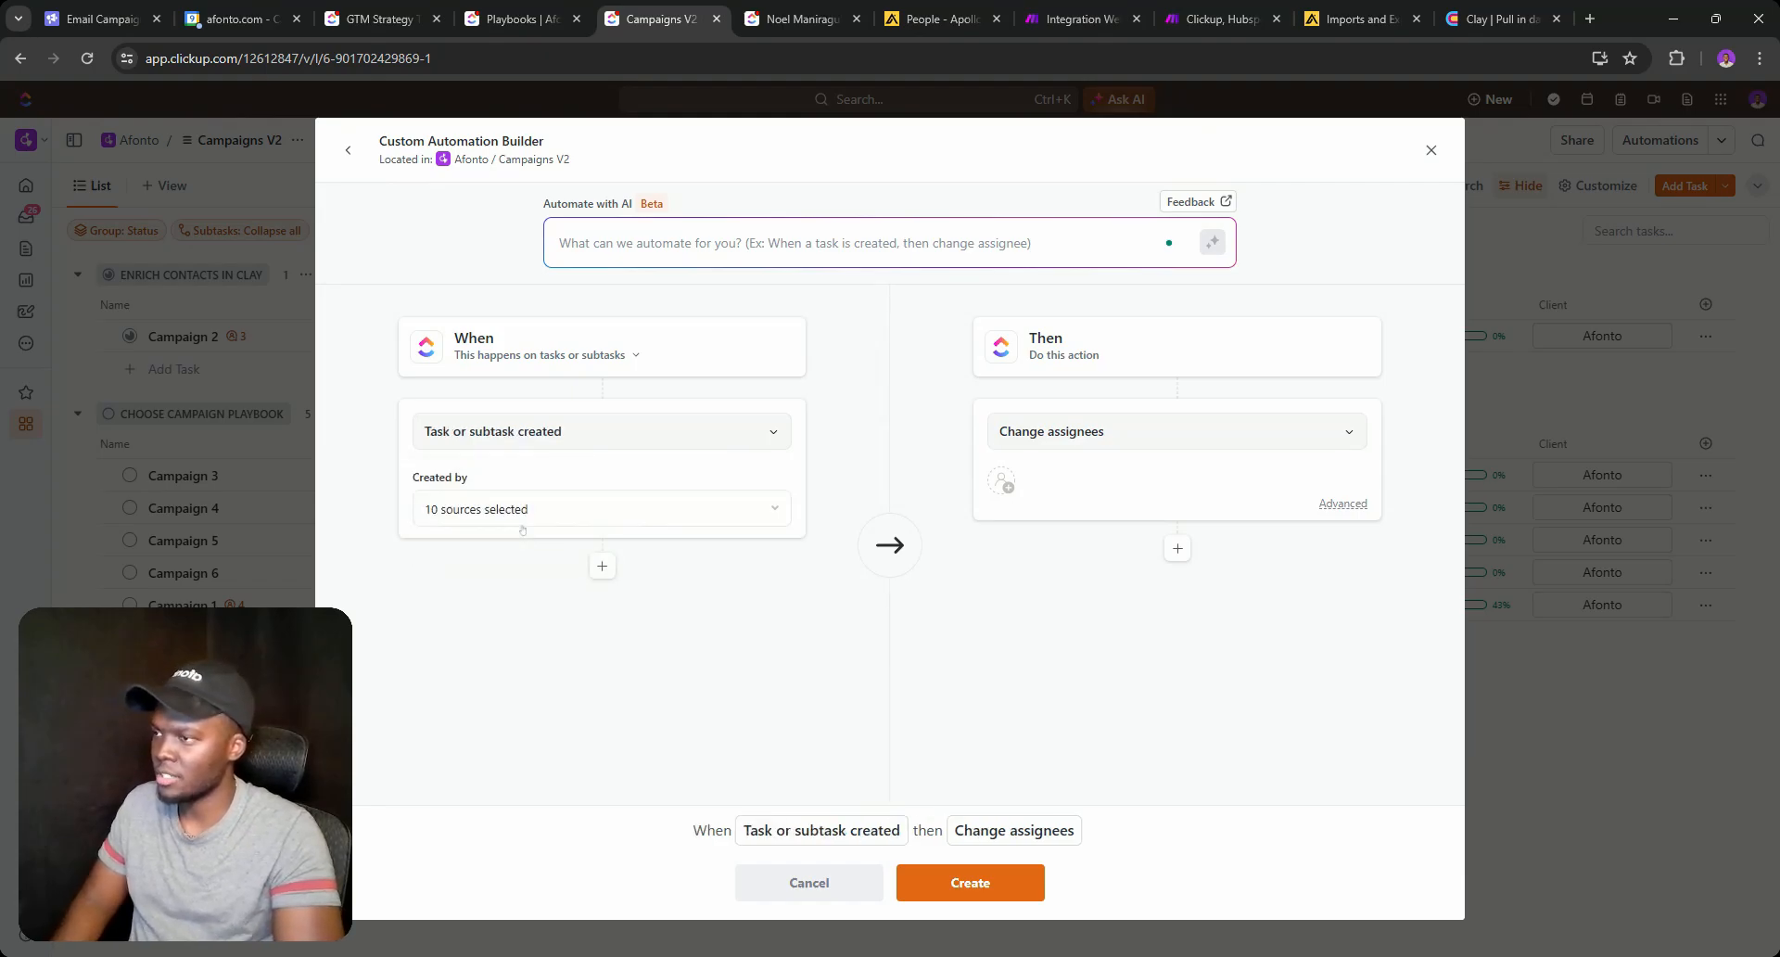
Add an assigned comment action with the pasted text, and describe it 'SOPs - Choose campaign playbook'.
{"action": "left_click", "coordinate": [1063, 432]}
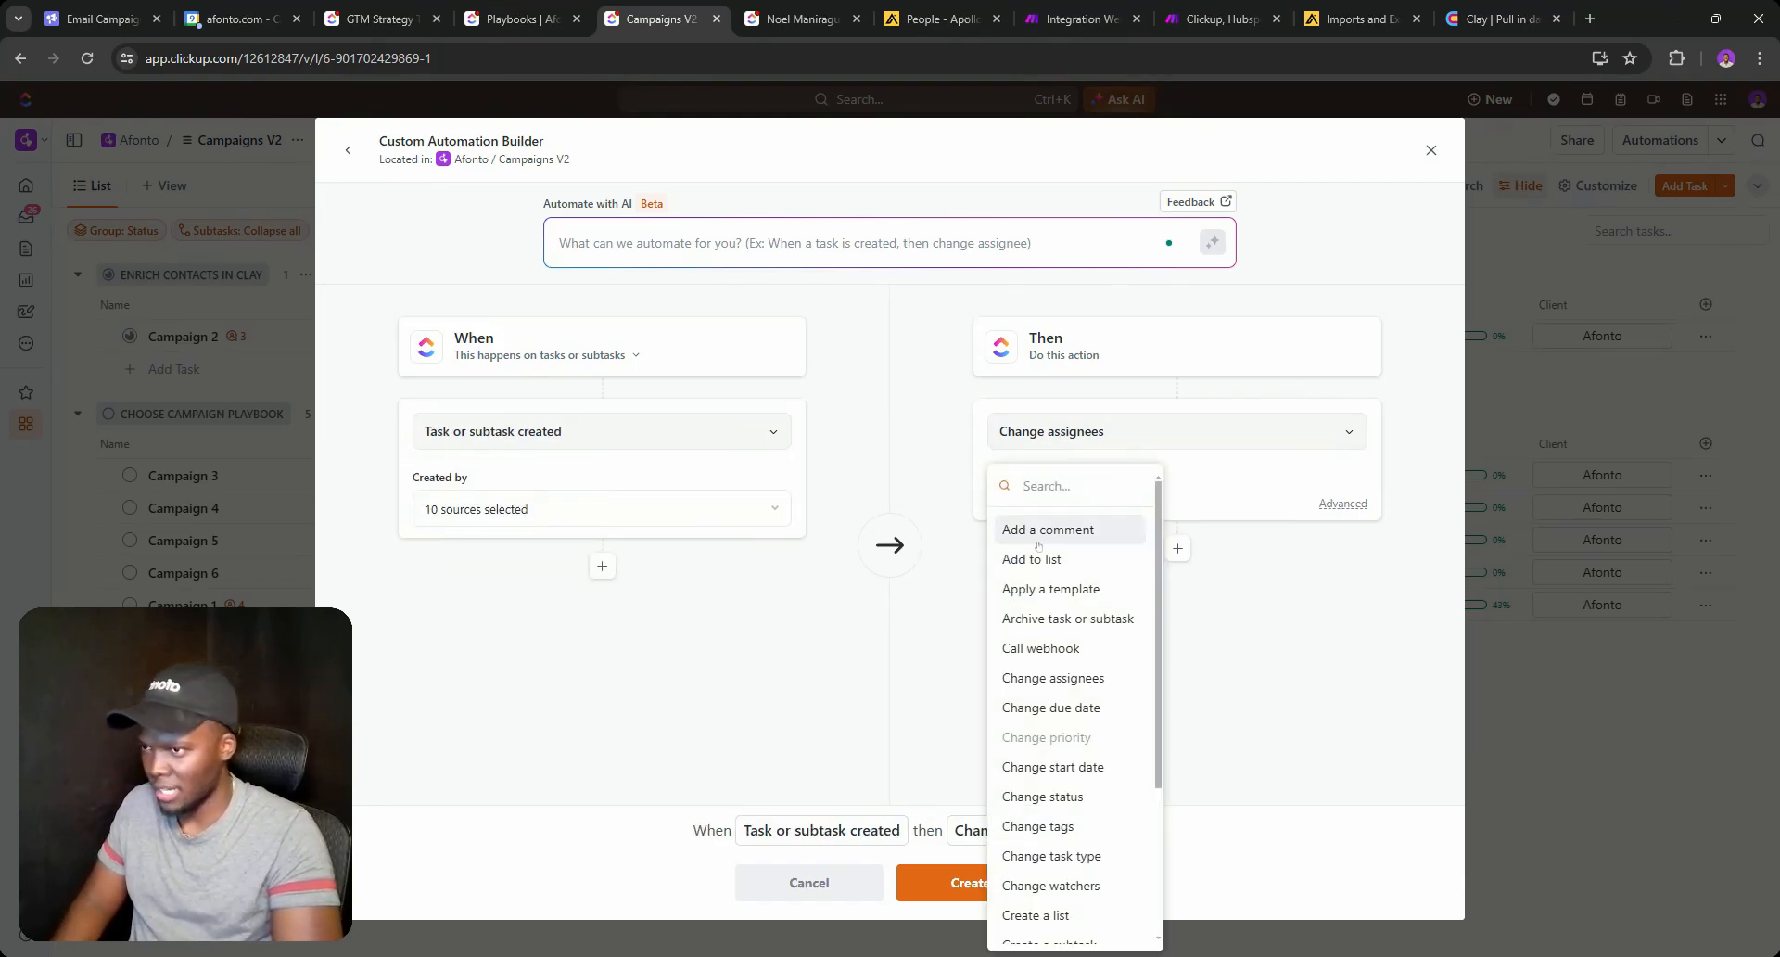
{"action": "left_click", "coordinate": [1065, 529]}
{"action": "key", "text": "ctrl+v"}
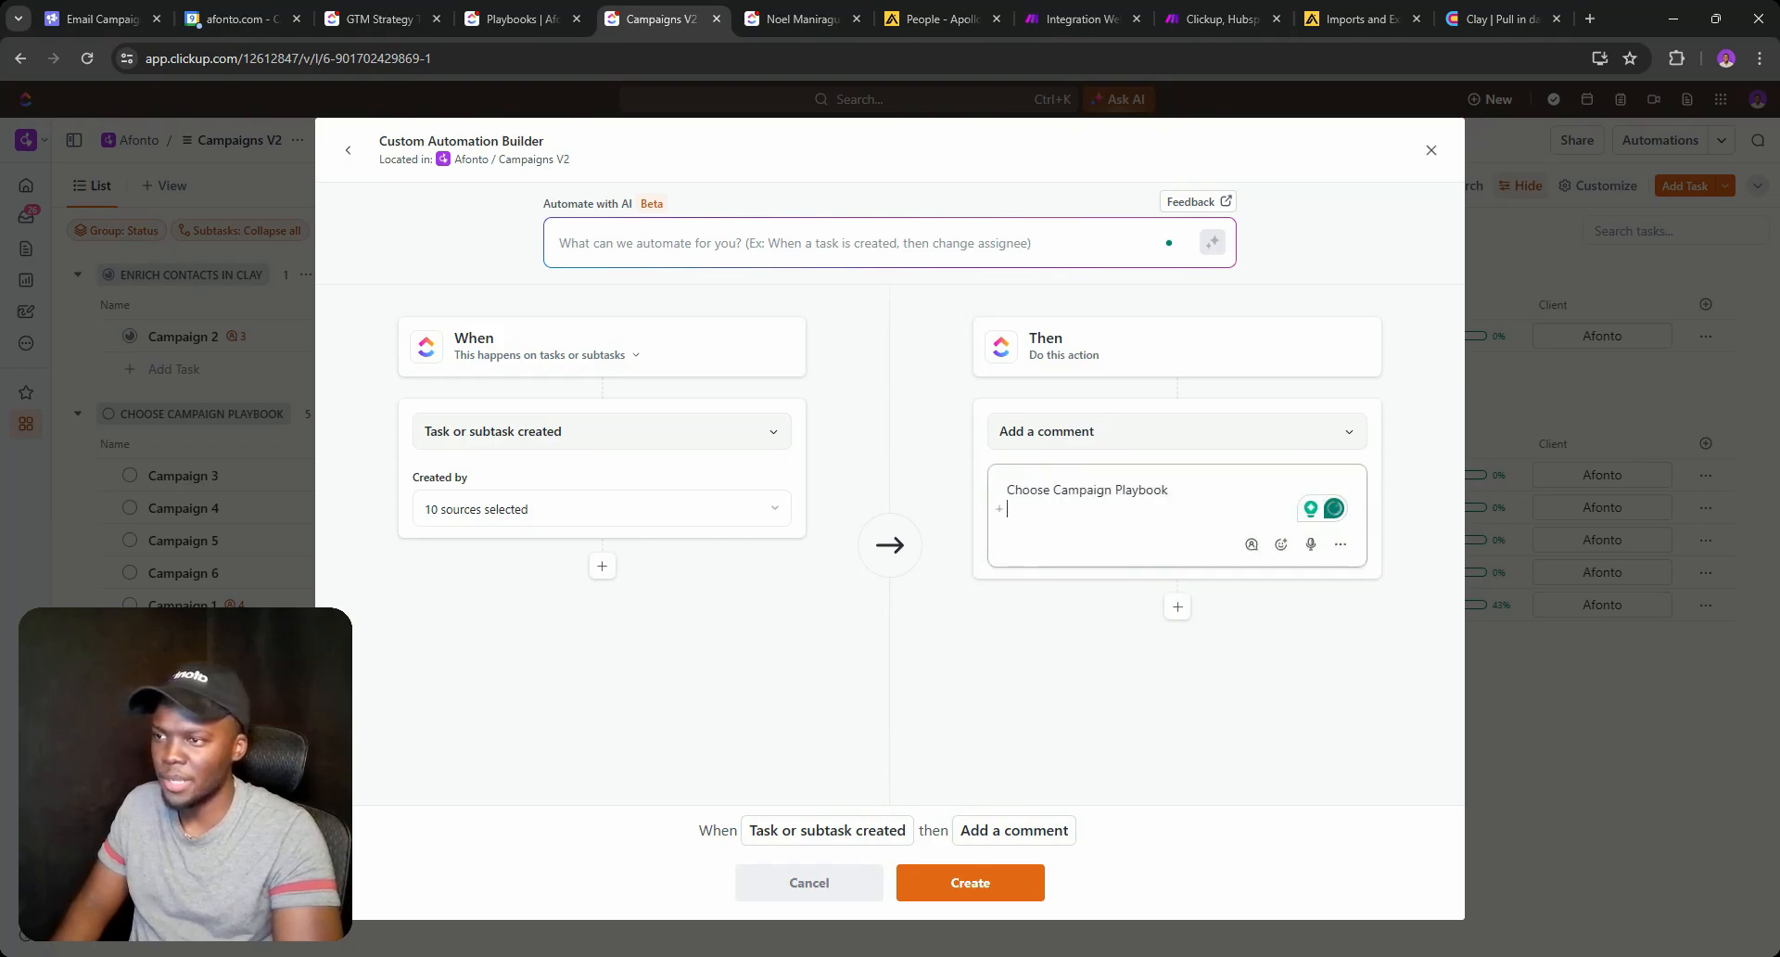
{"action": "left_click", "coordinate": [1250, 545]}
{"action": "left_click", "coordinate": [1271, 639]}
{"action": "left_click", "coordinate": [978, 882]}
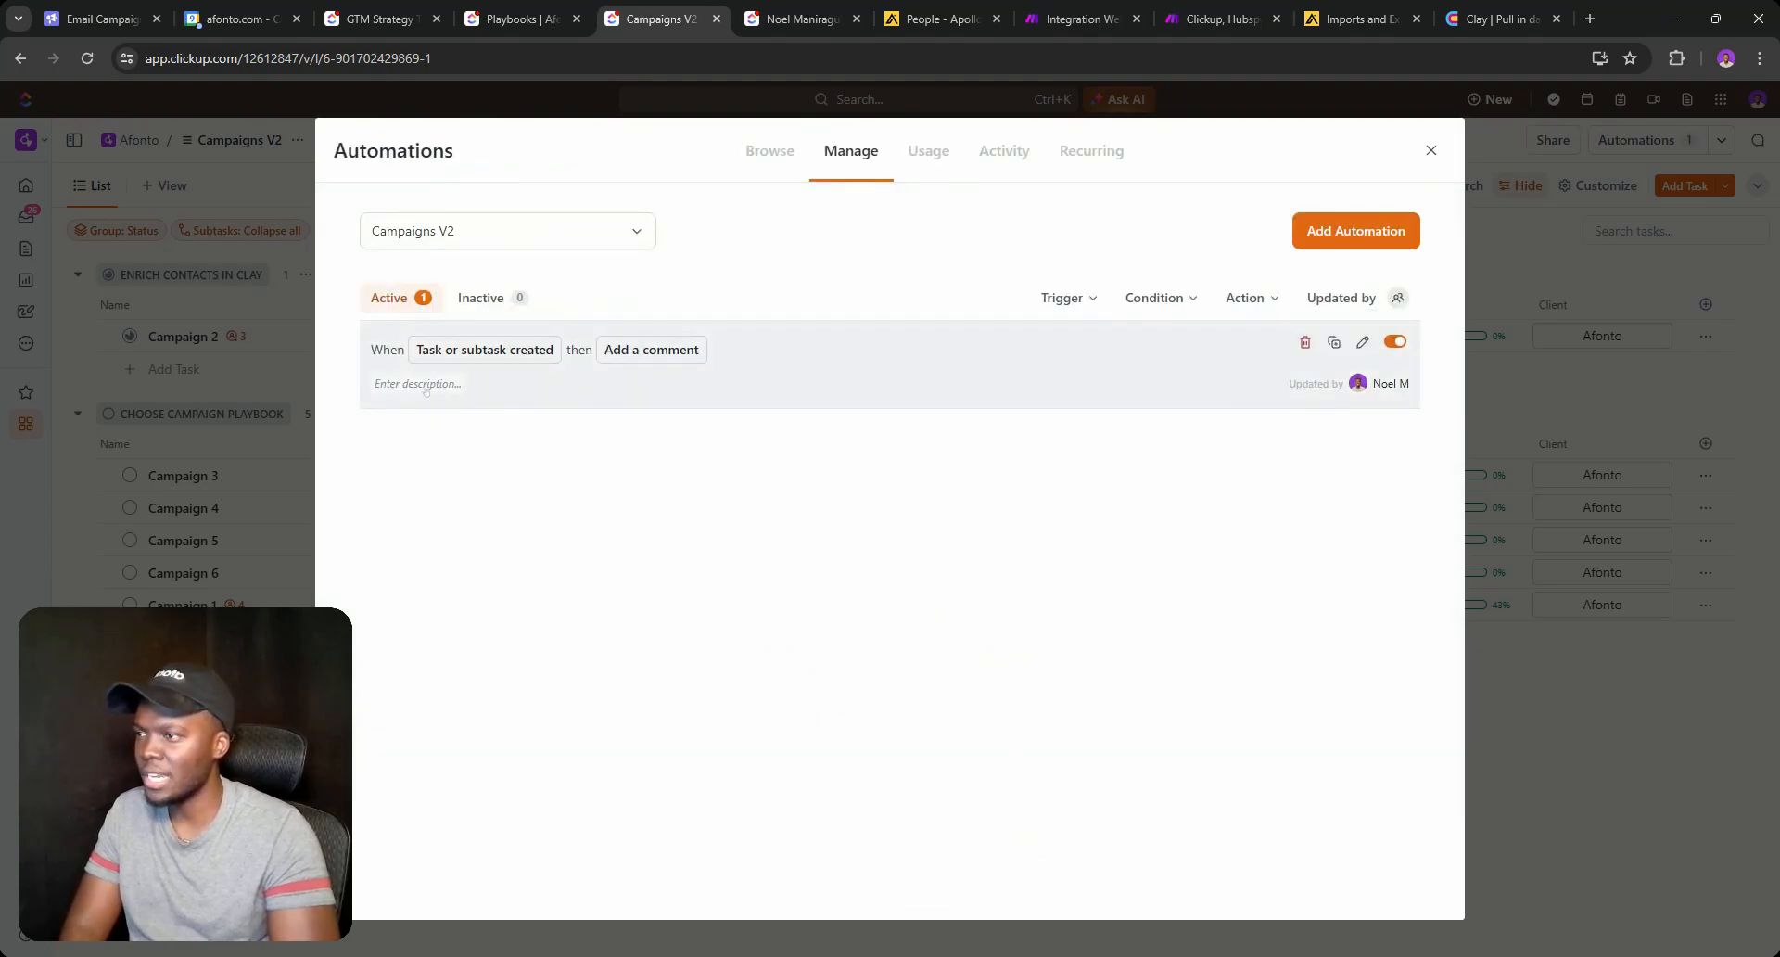
{"action": "left_click", "coordinate": [426, 385]}
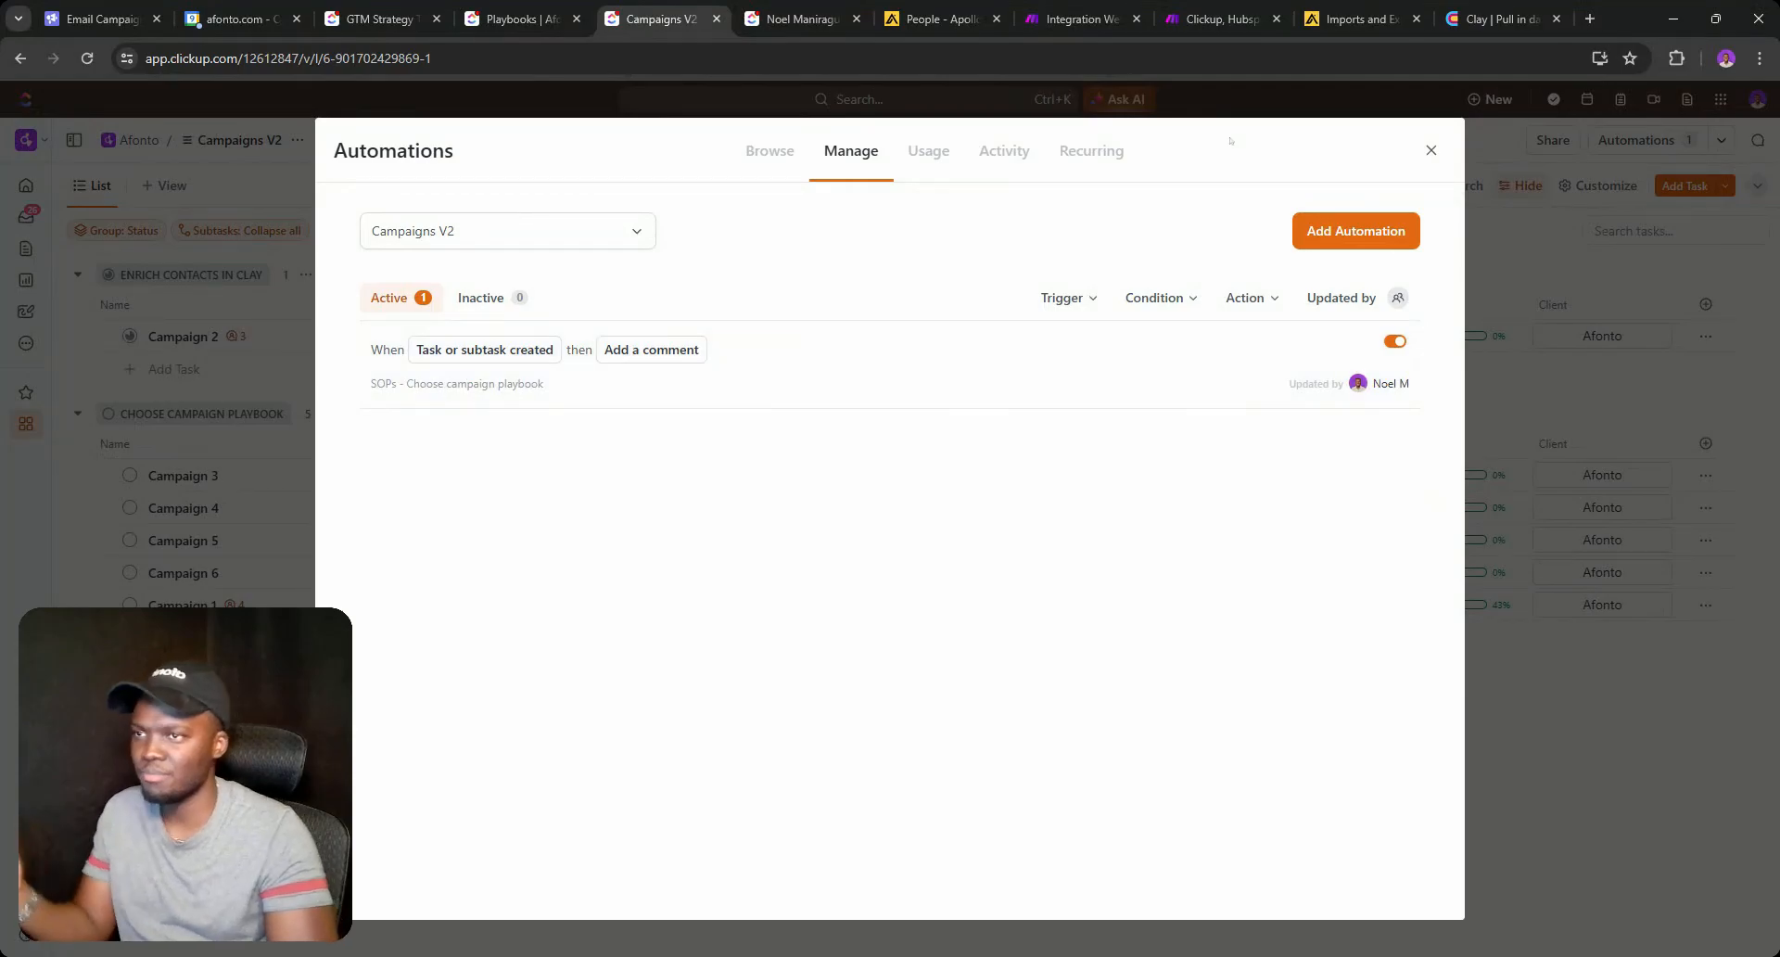
{"action": "left_click", "coordinate": [1437, 155]}
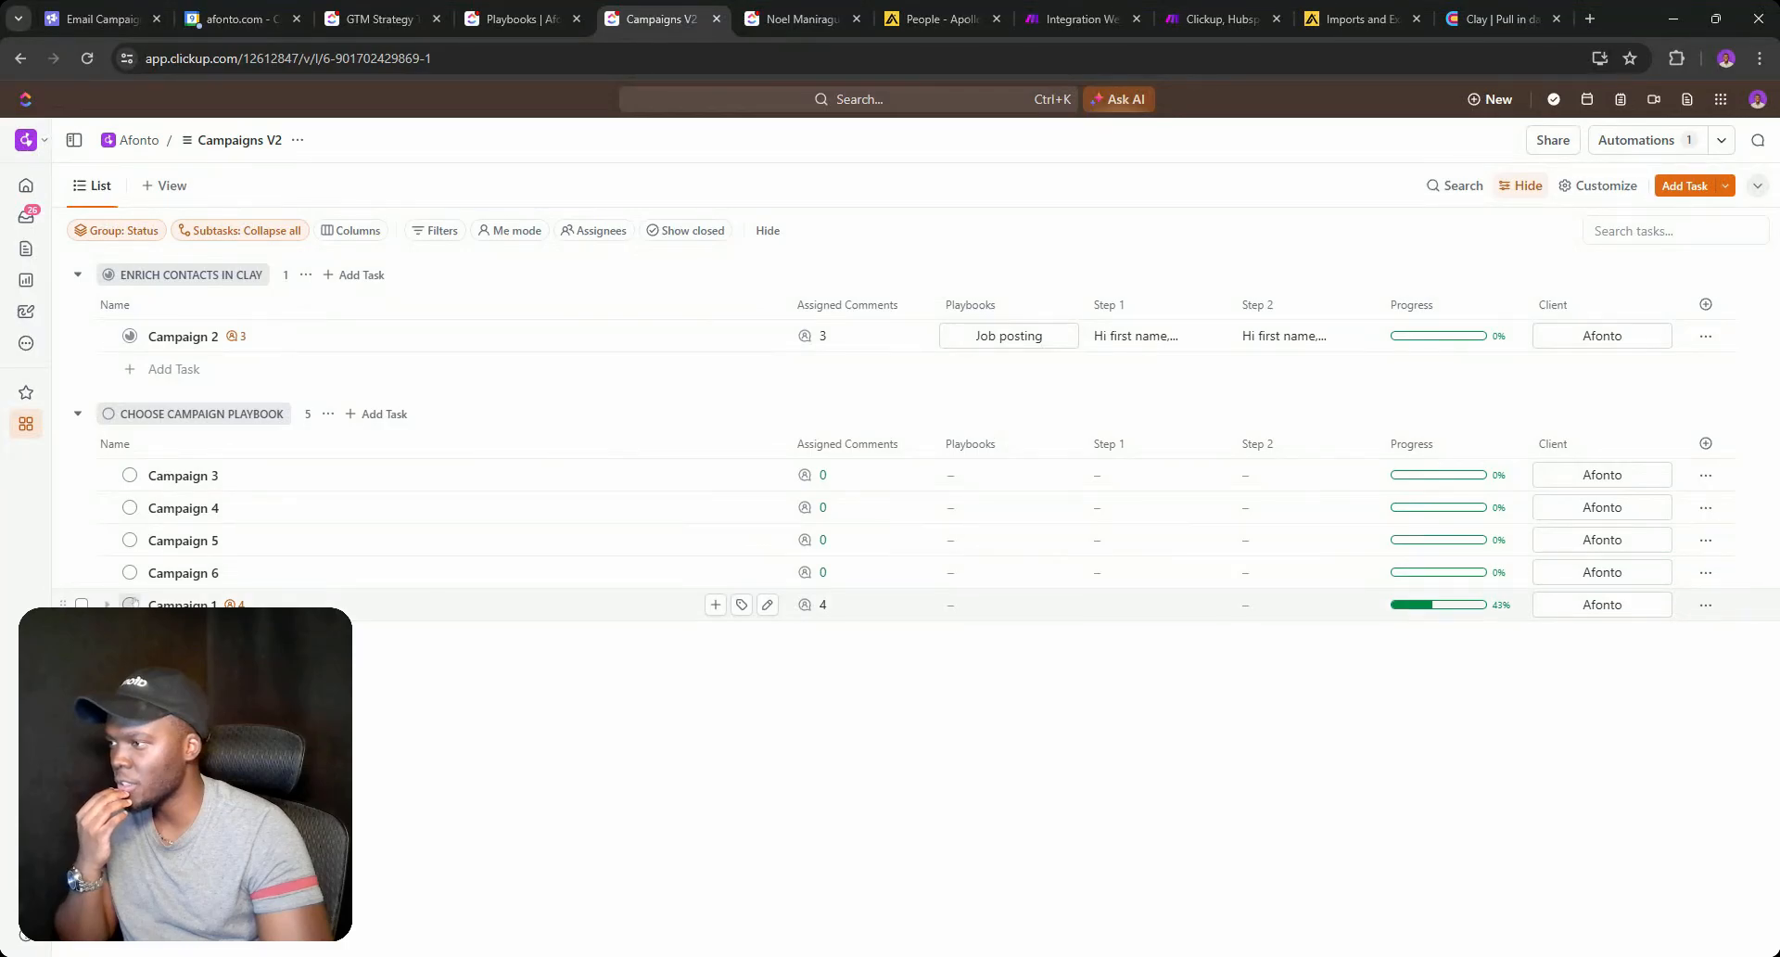
Set Campaign 6's status to GENERATE CAMPAIGN COPY, leaving its Playbooks field empty.
{"action": "left_click", "coordinate": [131, 604]}
{"action": "left_click", "coordinate": [139, 608]}
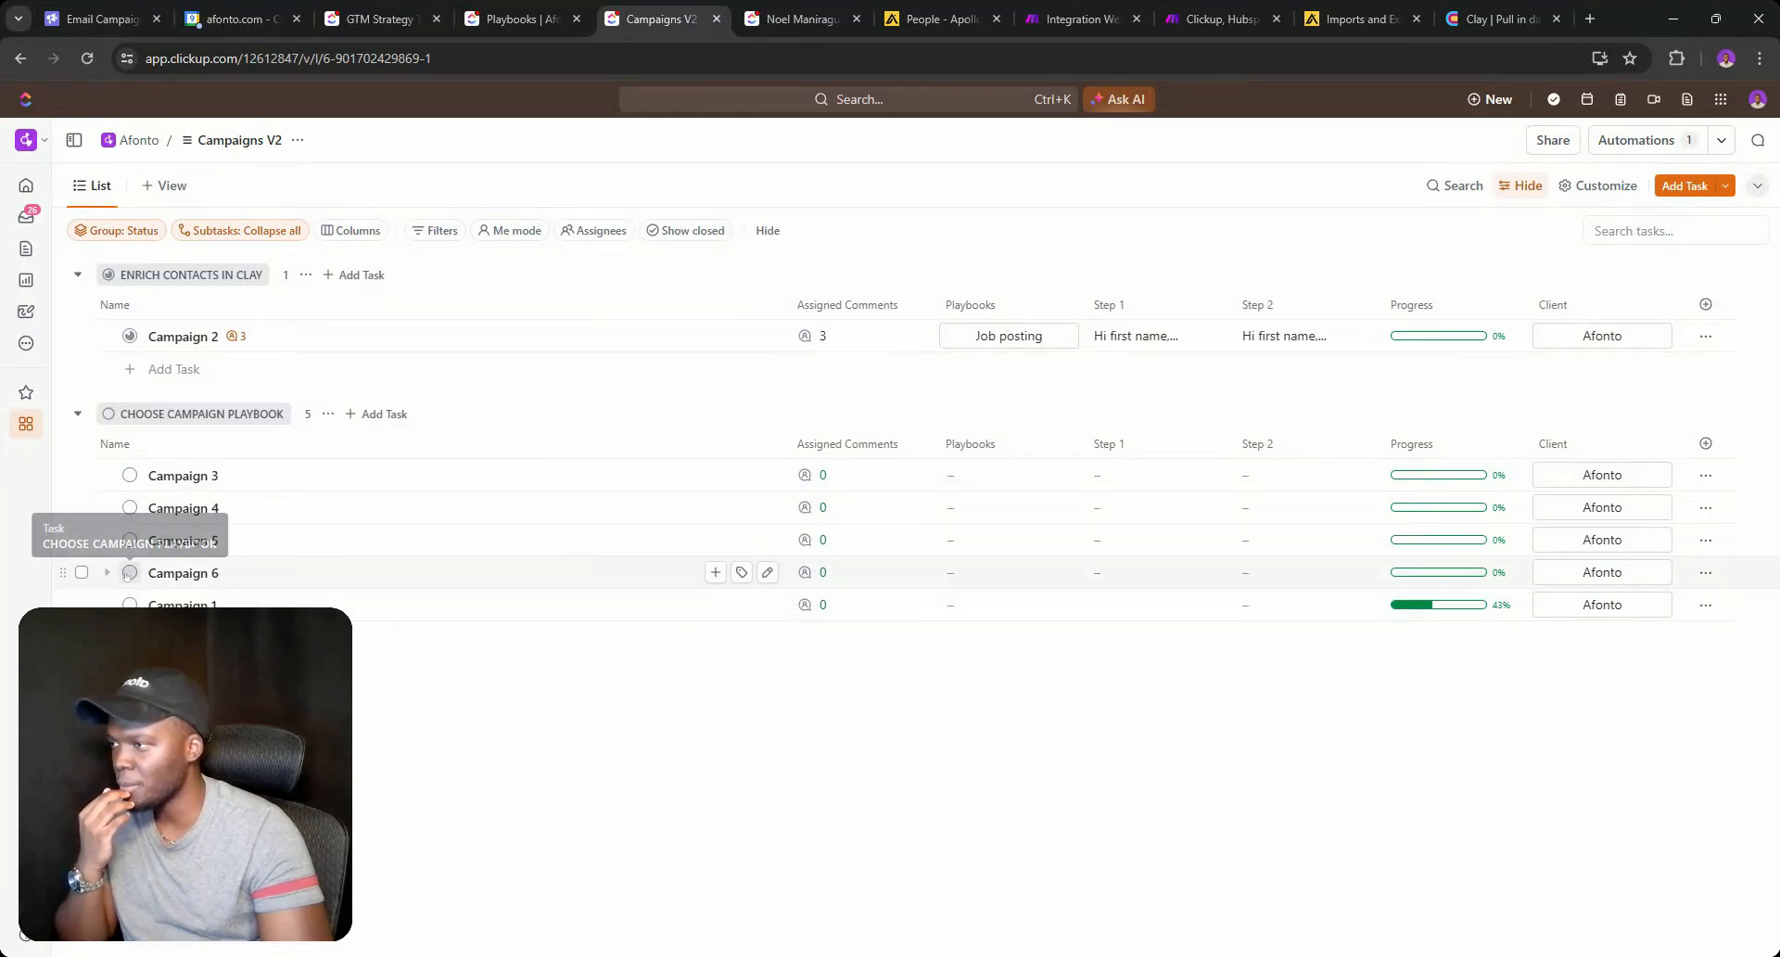
{"action": "left_click", "coordinate": [129, 573]}
{"action": "left_click", "coordinate": [185, 695]}
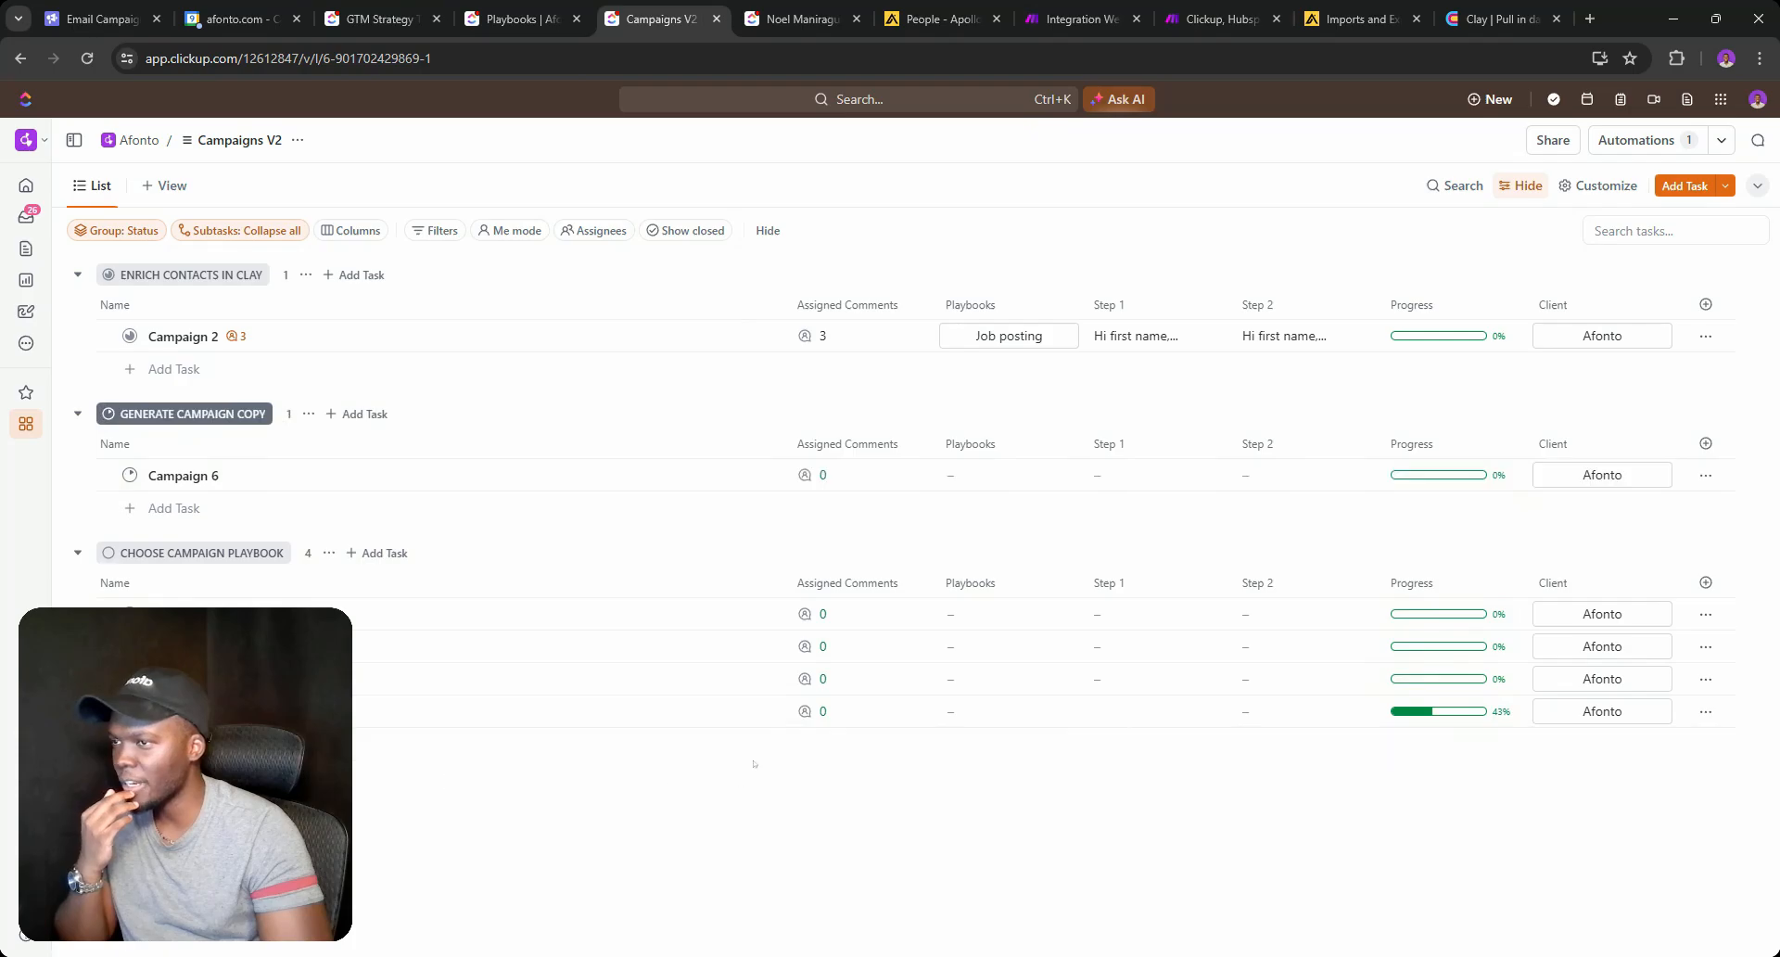
{"action": "left_click", "coordinate": [1002, 475]}
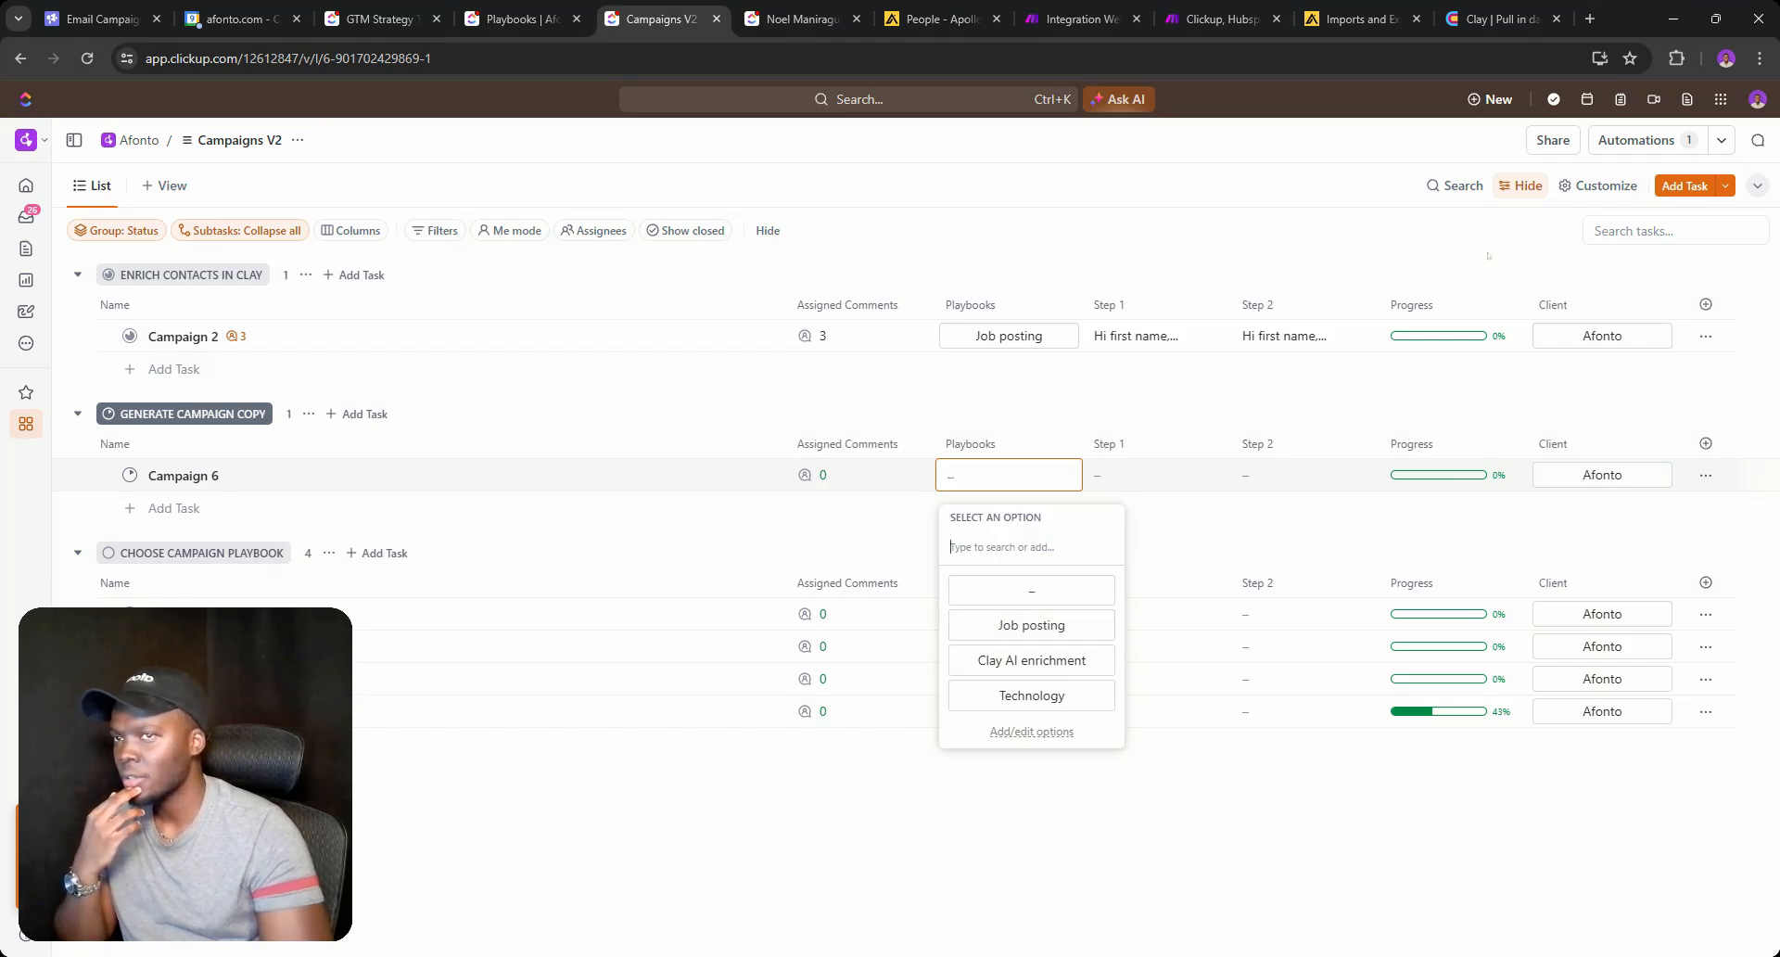
{"action": "left_click", "coordinate": [1621, 144]}
Start an automation triggered when status changes from CHOOSE CAMPAIGN PLAYBOOK to GENERATE CAMPAIGN COPY.
{"action": "left_click", "coordinate": [1355, 231]}
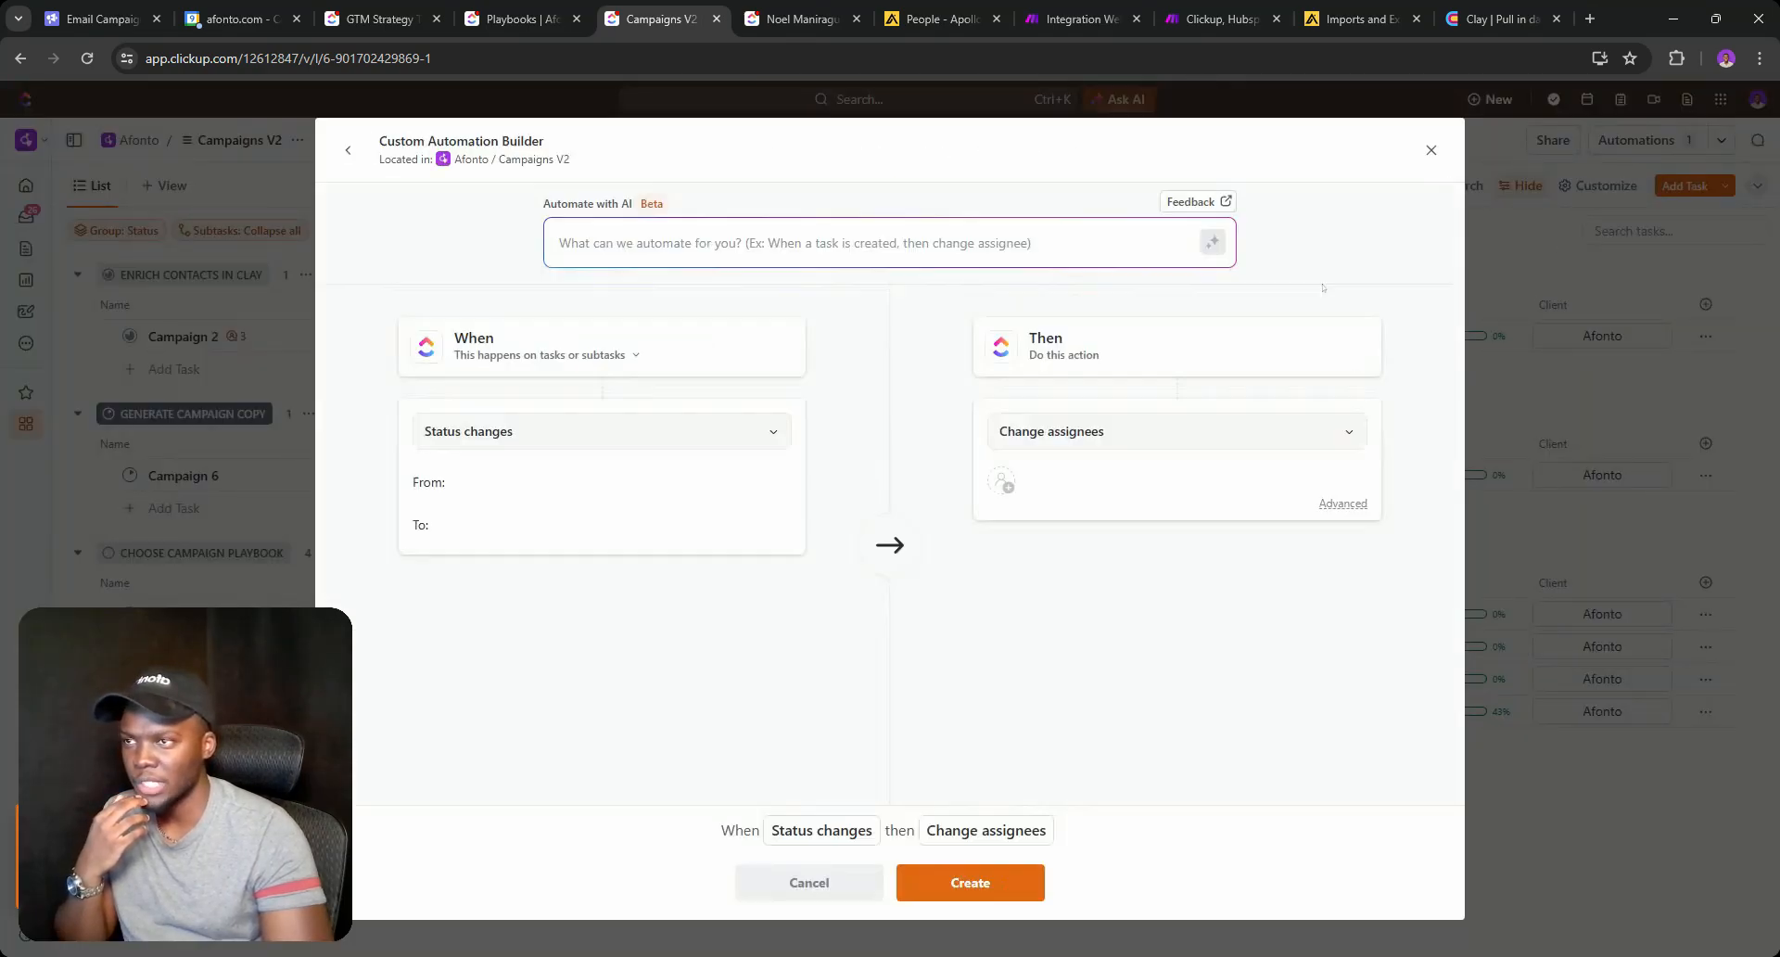
{"action": "left_click", "coordinate": [512, 484]}
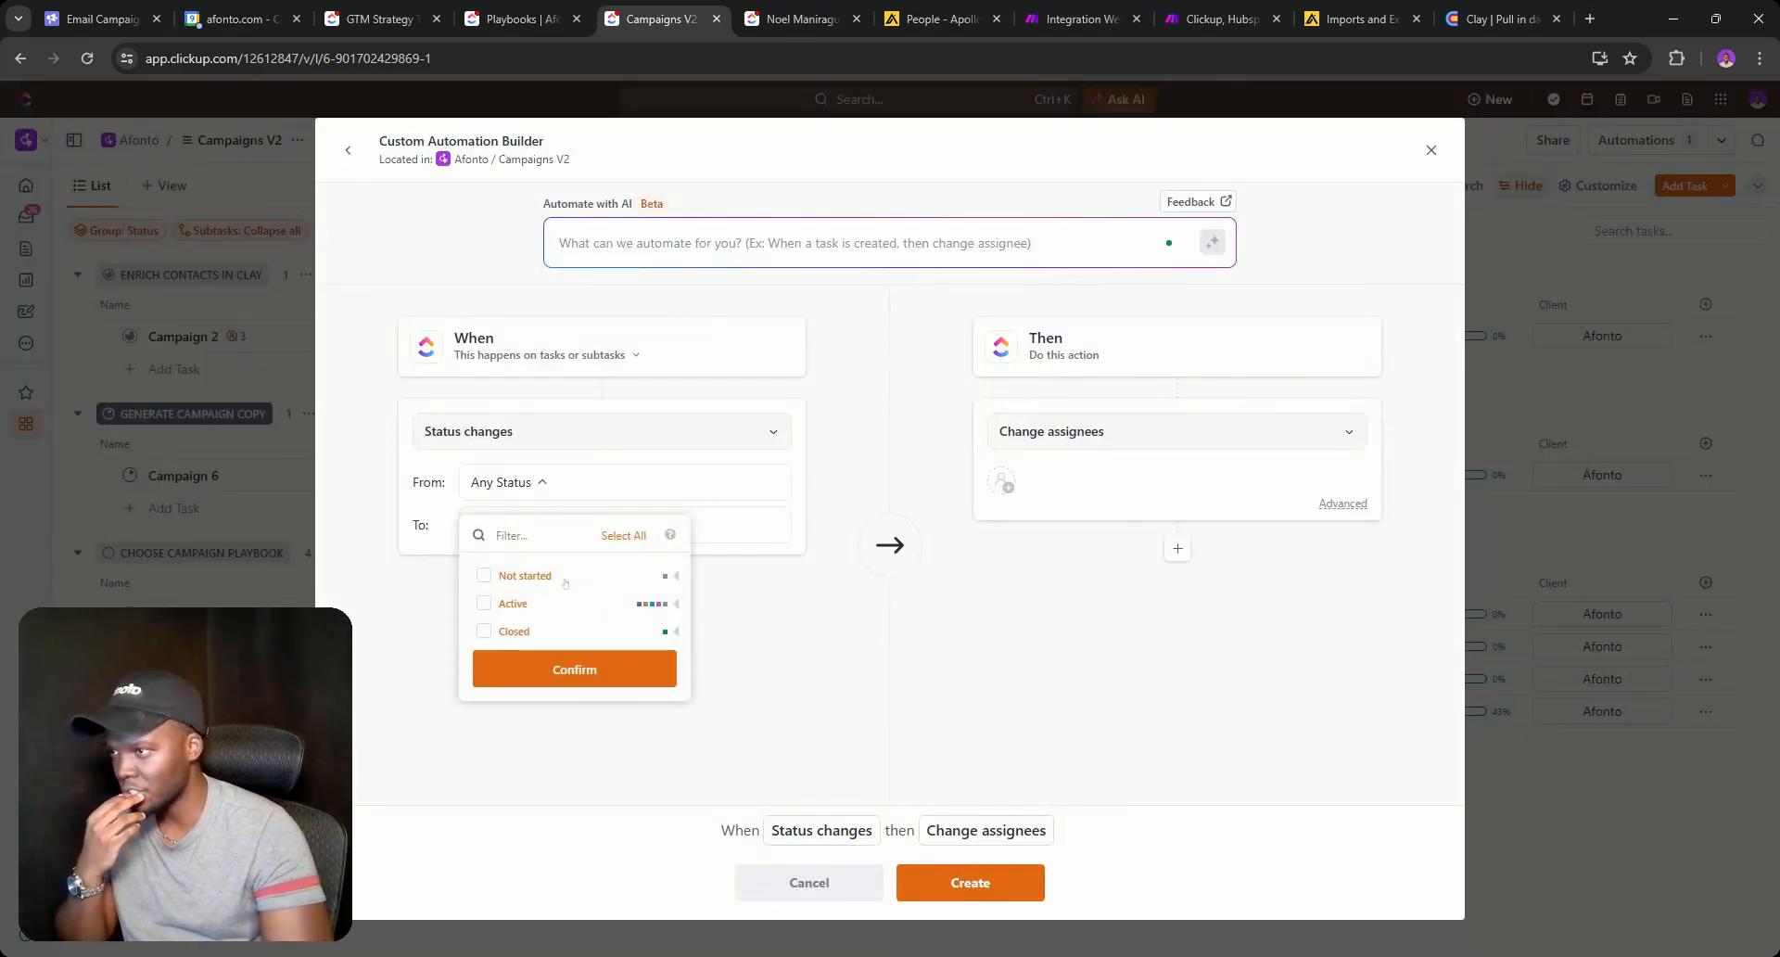
{"action": "left_click", "coordinate": [496, 575]}
{"action": "left_click", "coordinate": [575, 668]}
{"action": "left_click", "coordinate": [512, 524]}
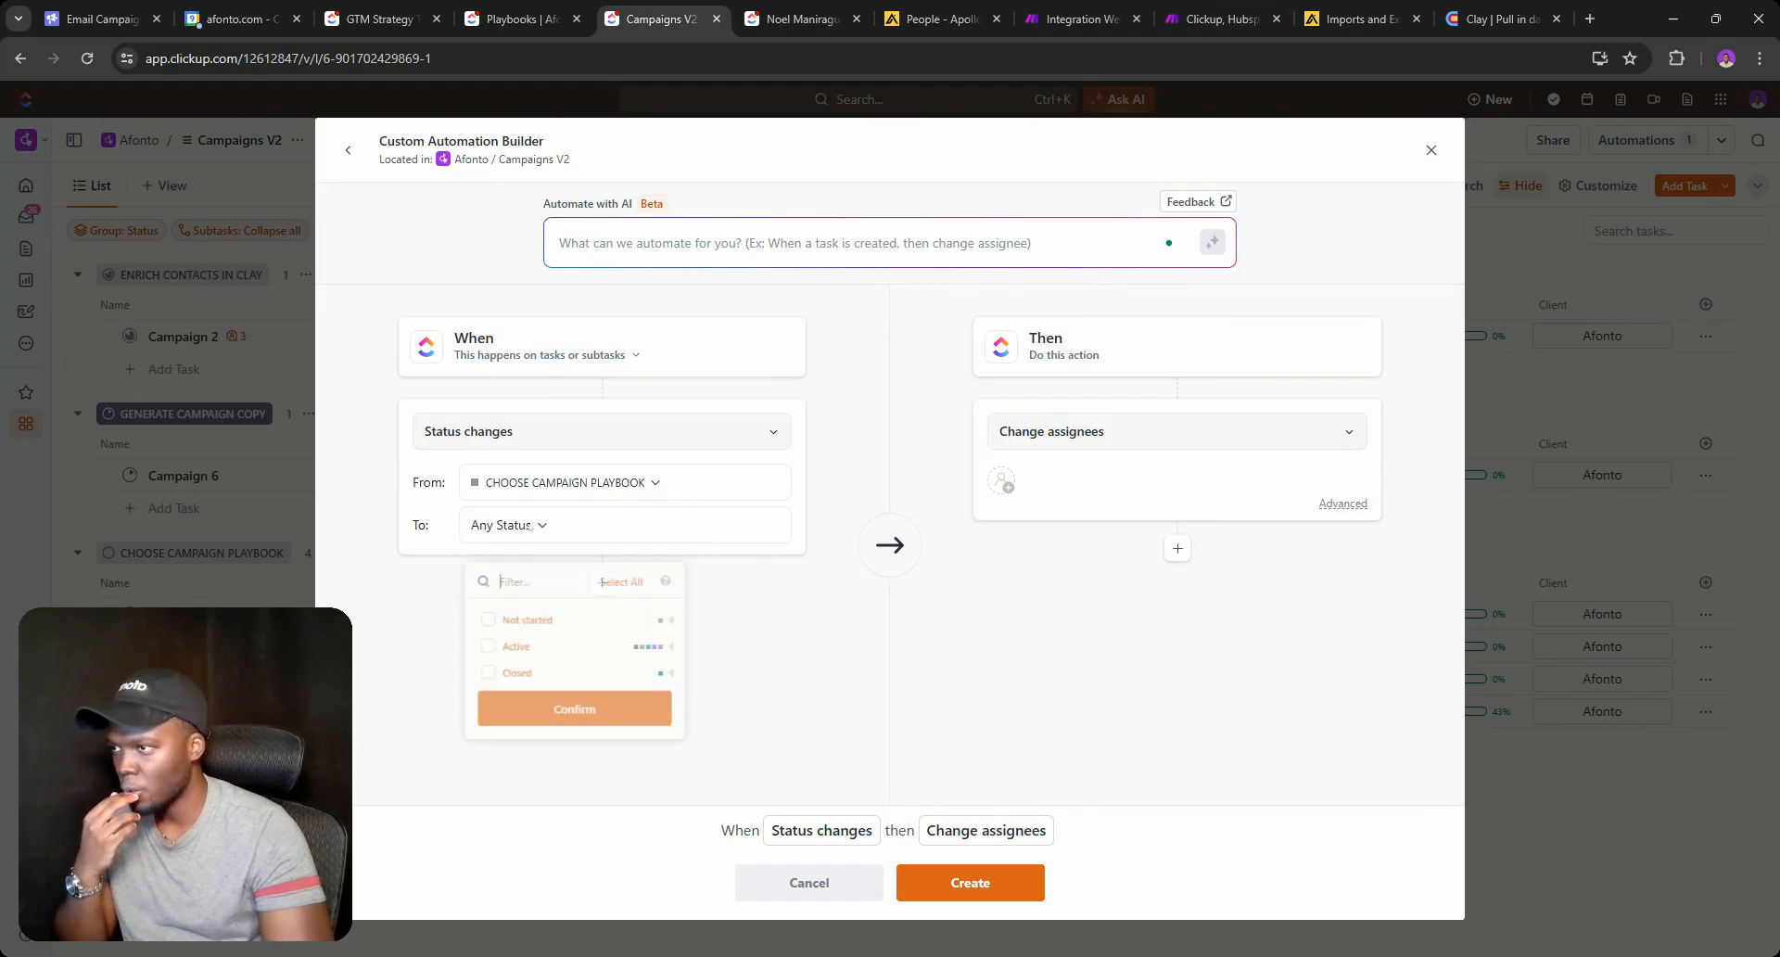
{"action": "left_click", "coordinate": [677, 646]}
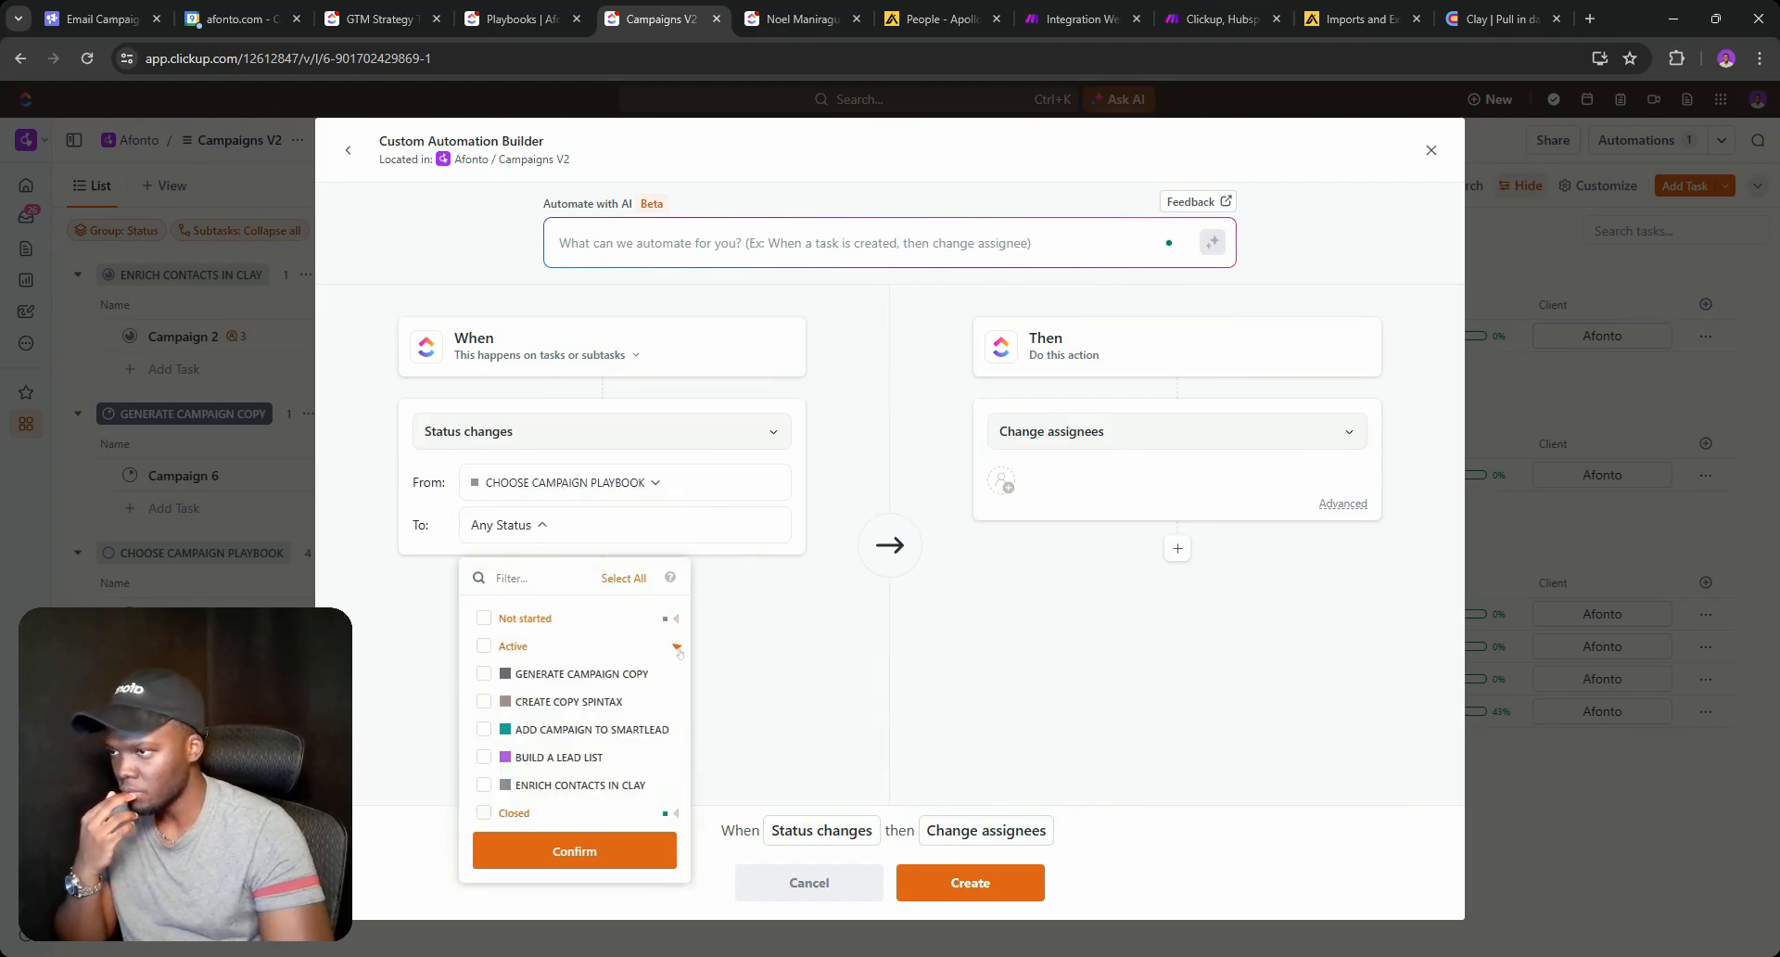
{"action": "left_click", "coordinate": [483, 673]}
{"action": "left_click", "coordinate": [885, 608]}
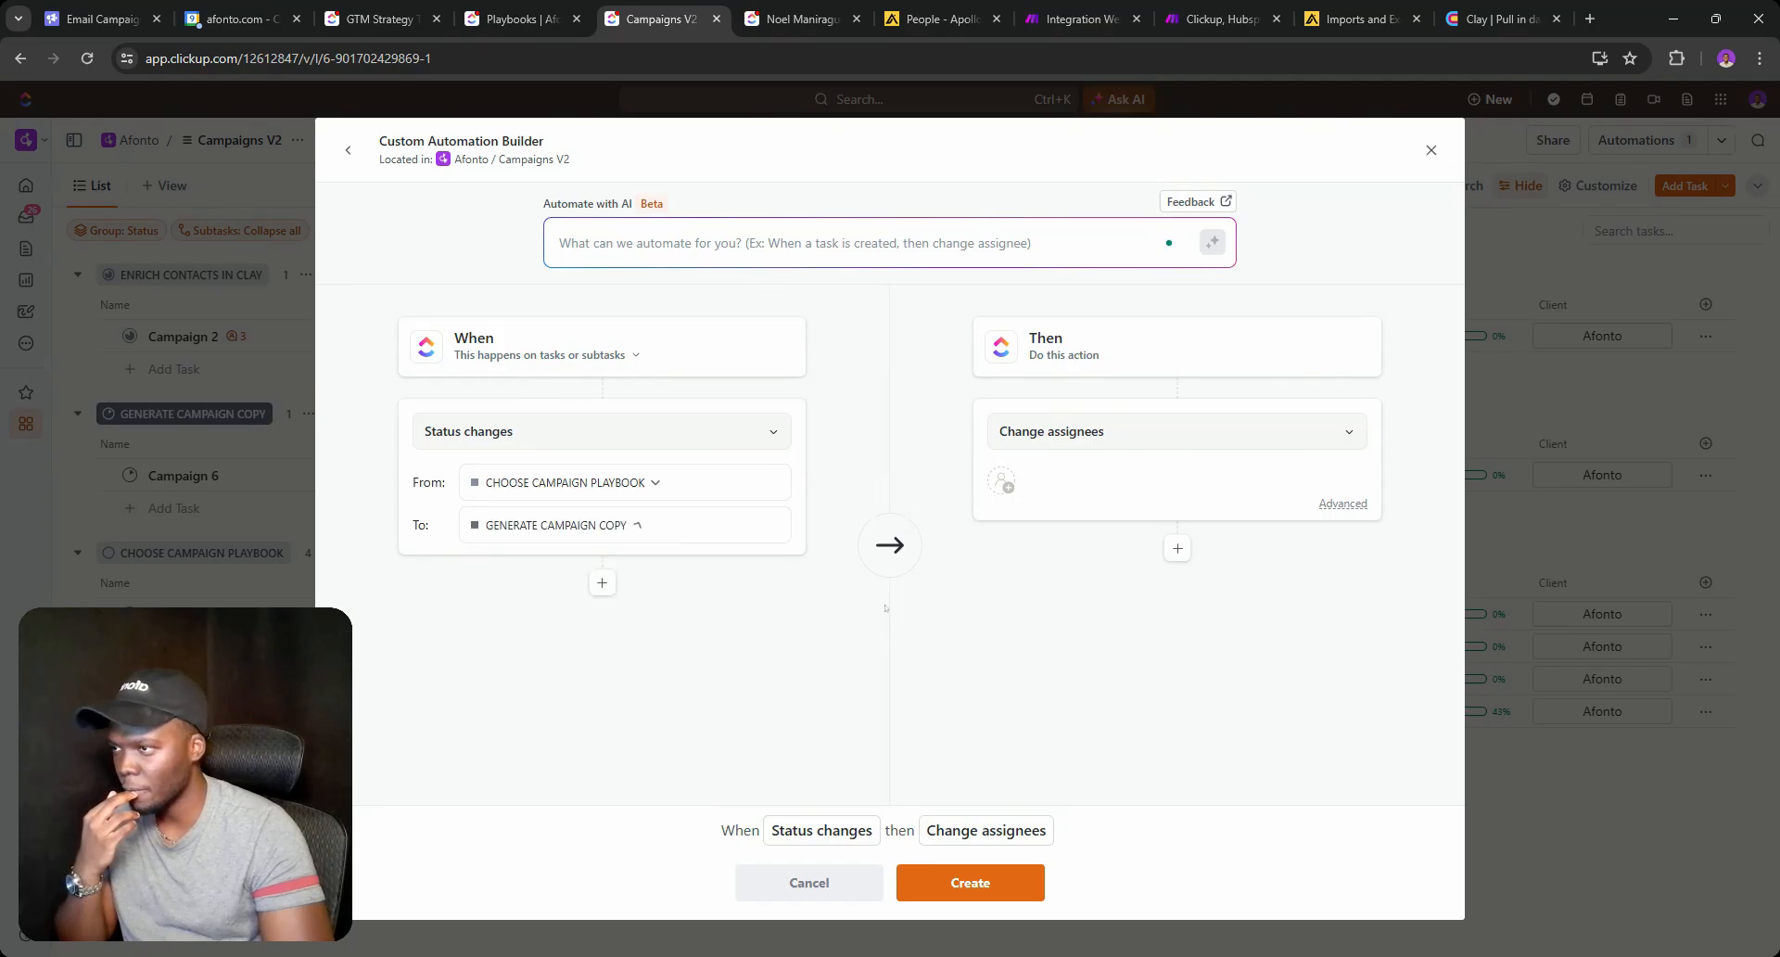
Add a condition requiring the Client custom field to be not set.
{"action": "left_click", "coordinate": [600, 583]}
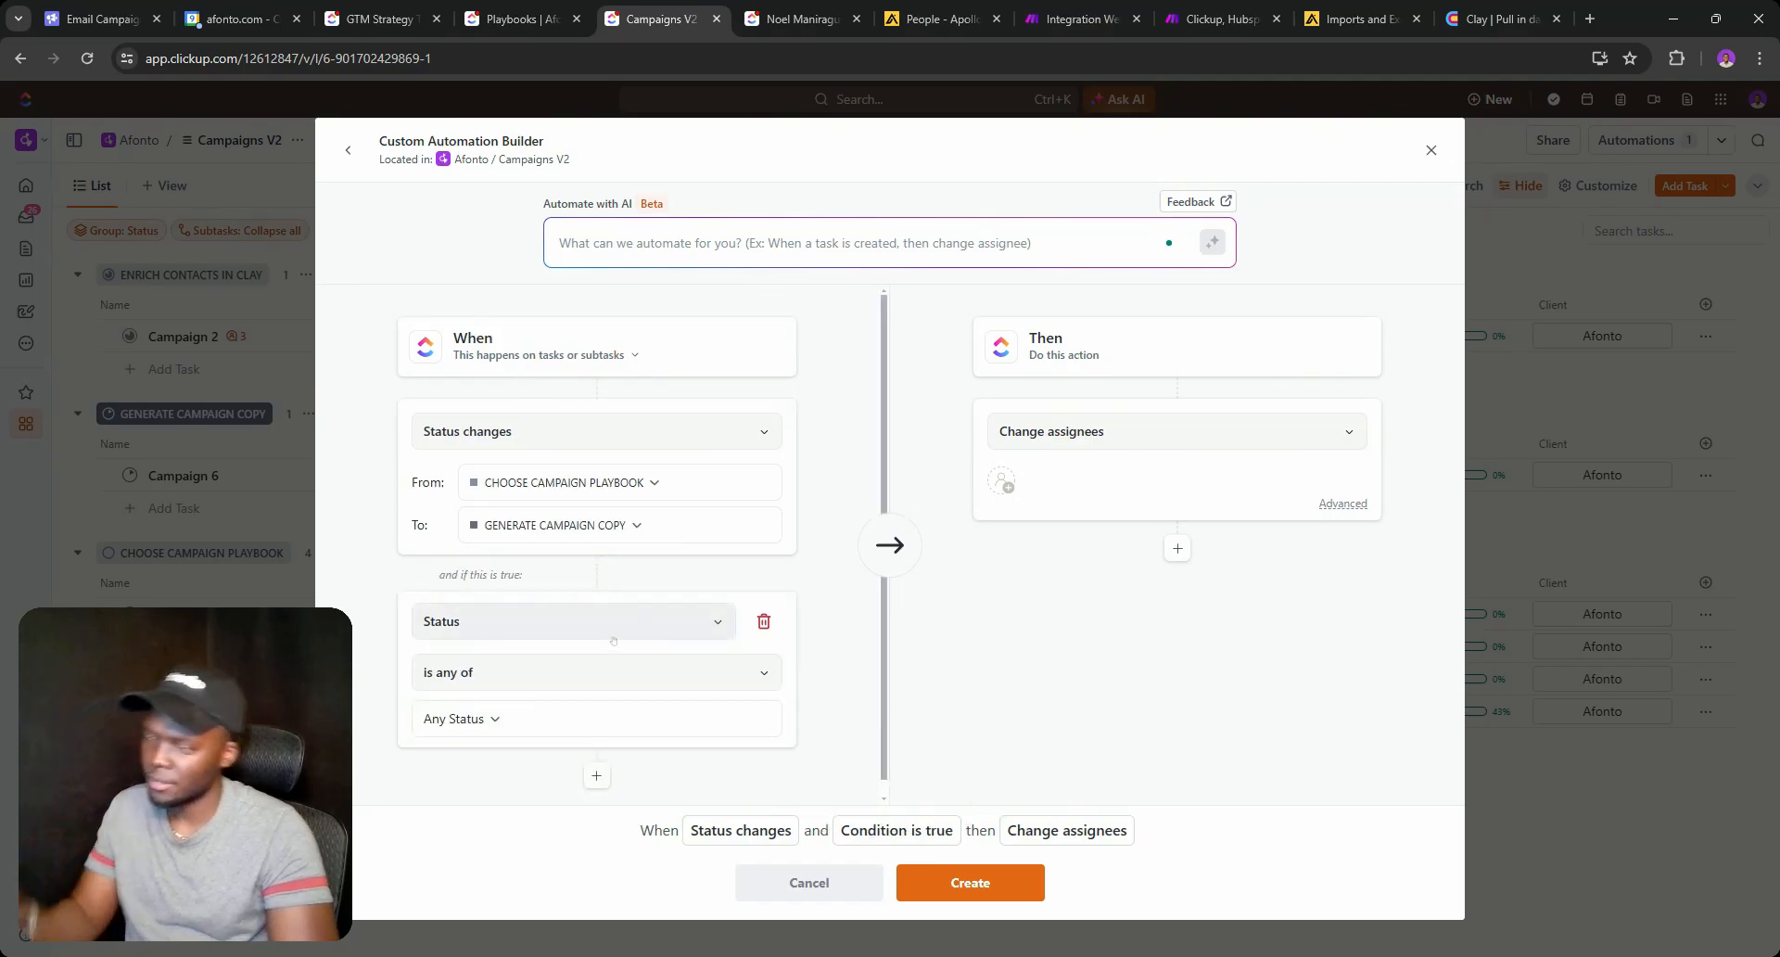
{"action": "left_click", "coordinate": [613, 639]}
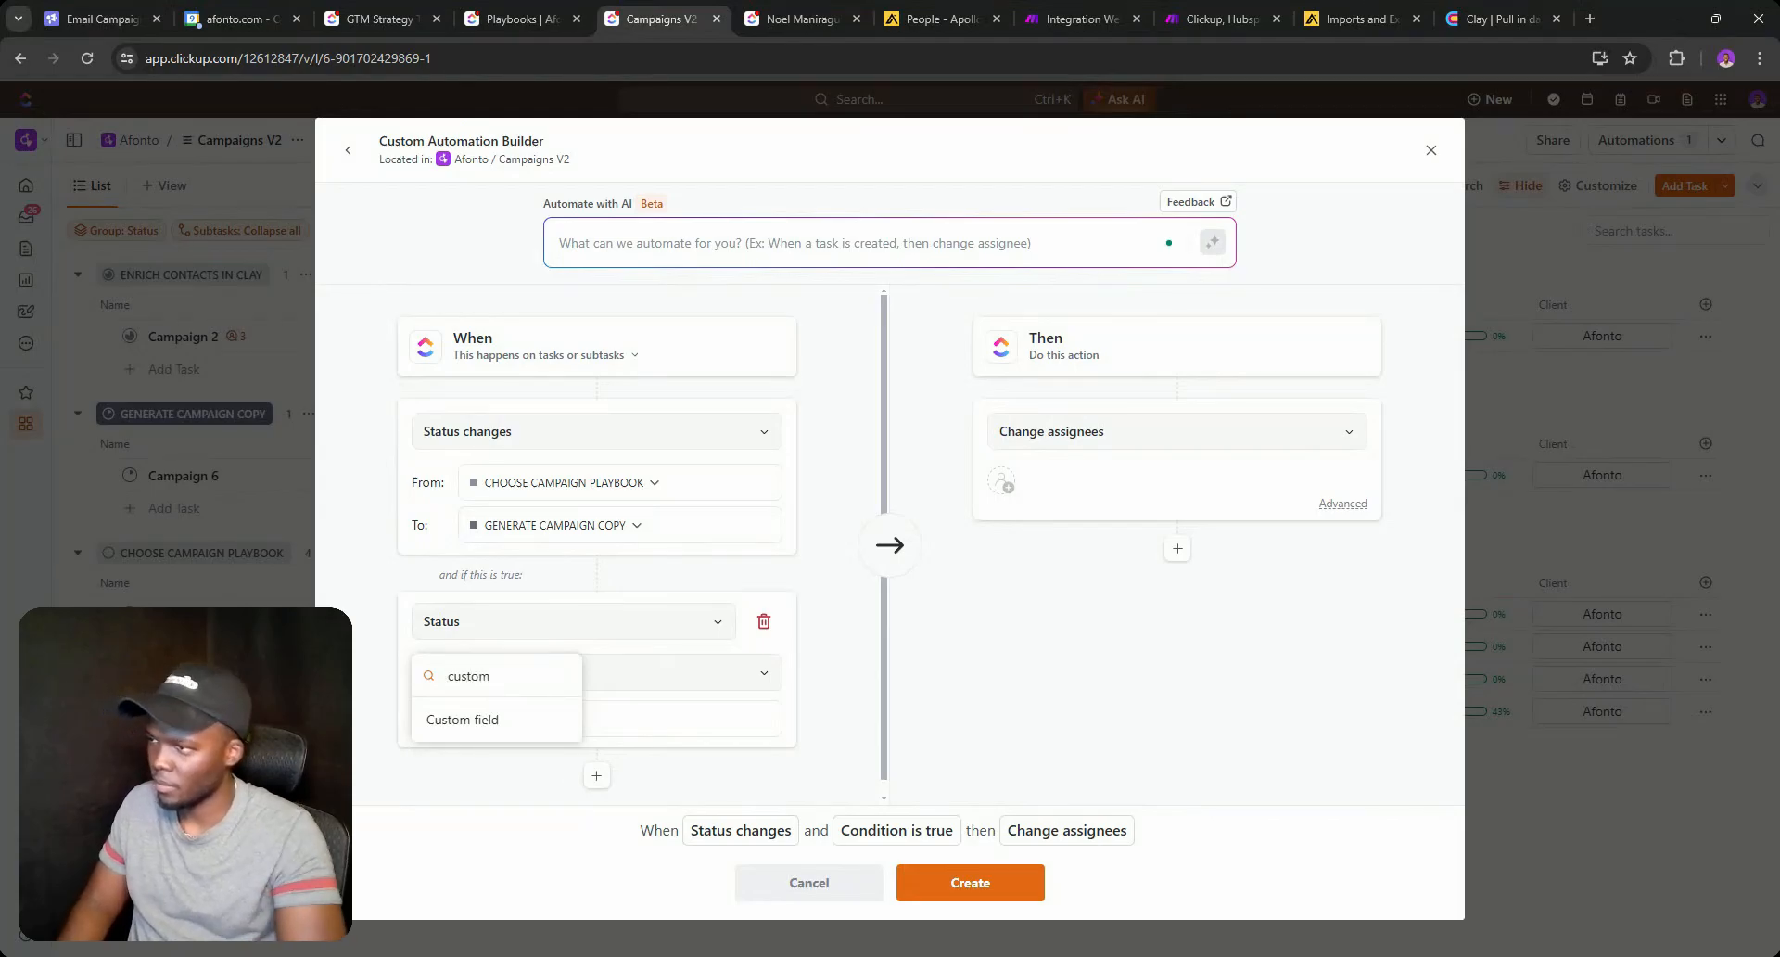
{"action": "left_click", "coordinate": [464, 714]}
{"action": "scroll", "coordinate": [518, 673], "scroll_direction": "down", "scroll_amount": 2}
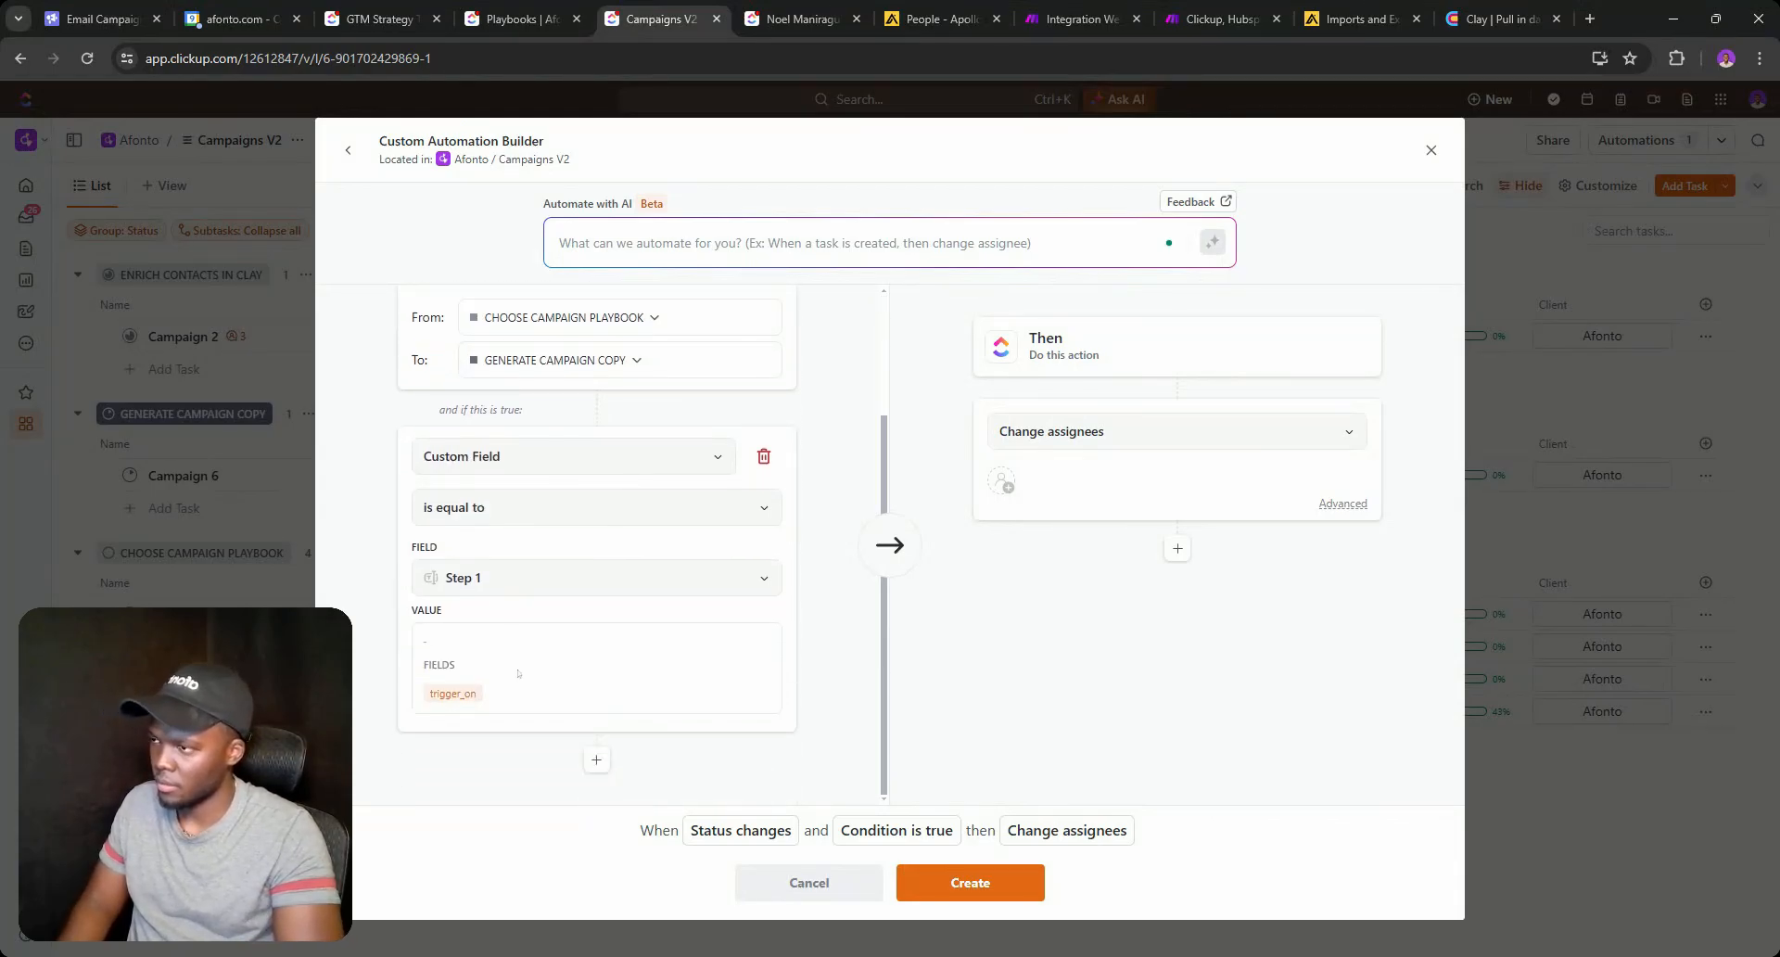
{"action": "left_click", "coordinate": [524, 585]}
{"action": "left_click", "coordinate": [482, 794]}
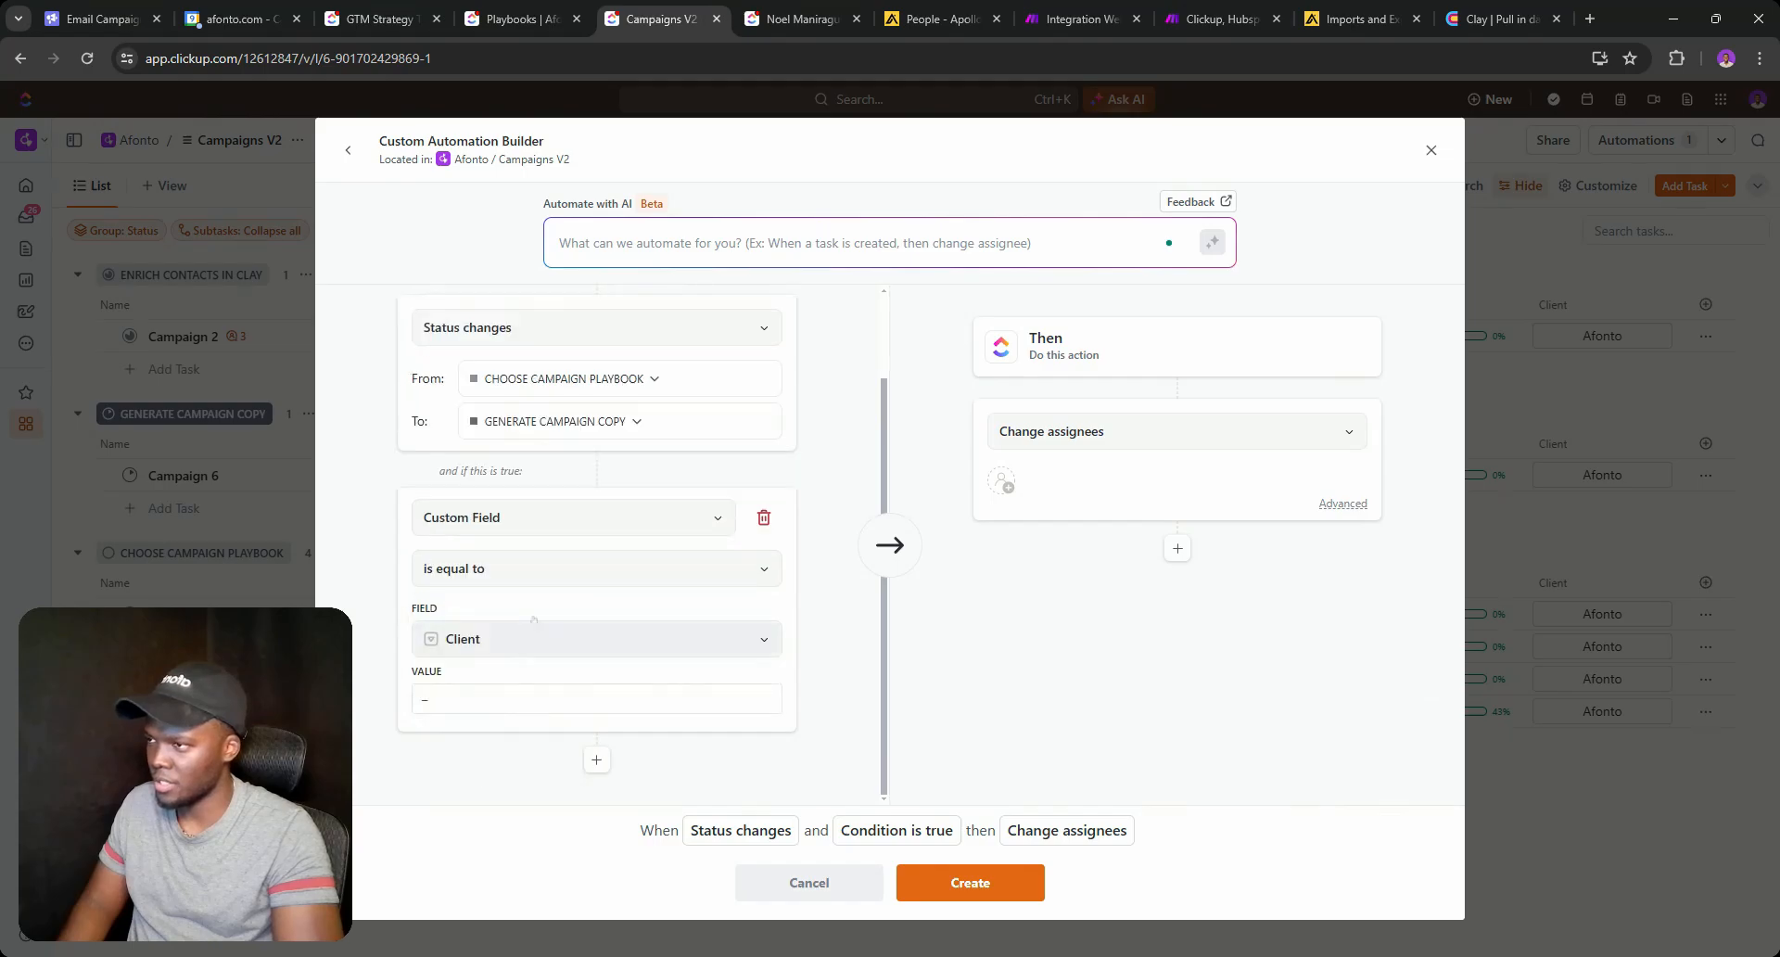
{"action": "left_click", "coordinate": [519, 569]}
{"action": "left_click", "coordinate": [480, 756]}
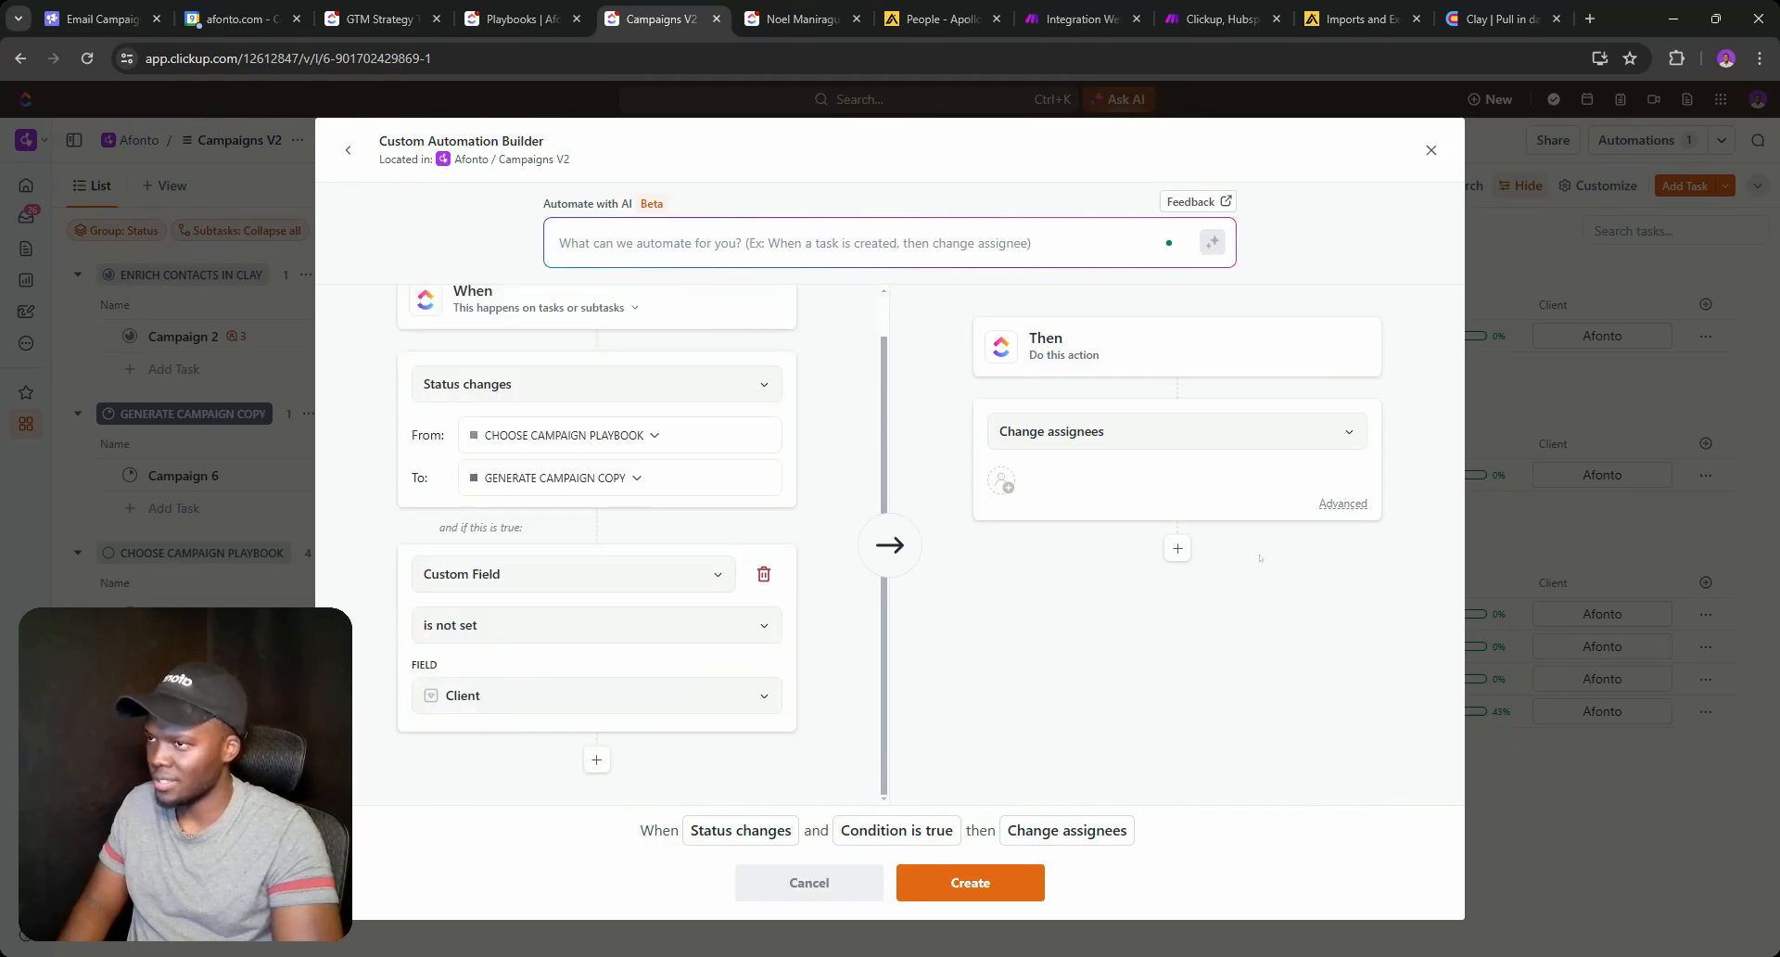
Make the action change status back to CHOOSE CAMPAIGN PLAYBOOK and create the automation.
{"action": "left_click", "coordinate": [1156, 437]}
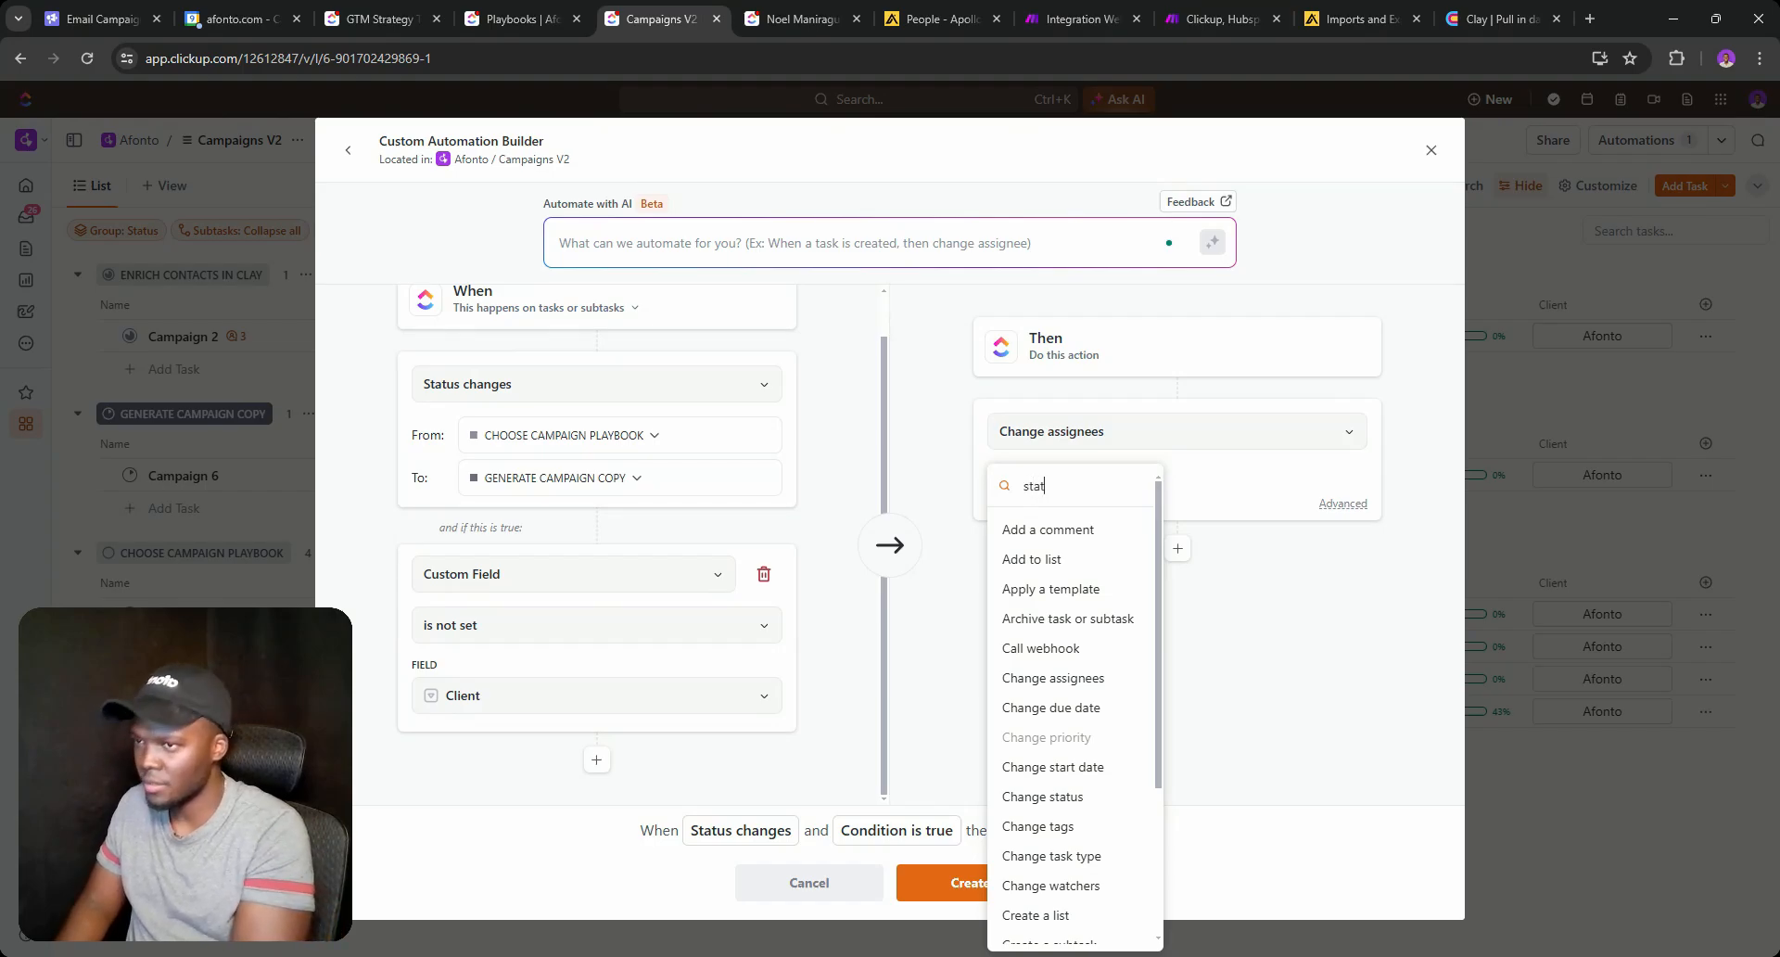
{"action": "left_click", "coordinate": [1047, 521]}
{"action": "left_click", "coordinate": [1038, 500]}
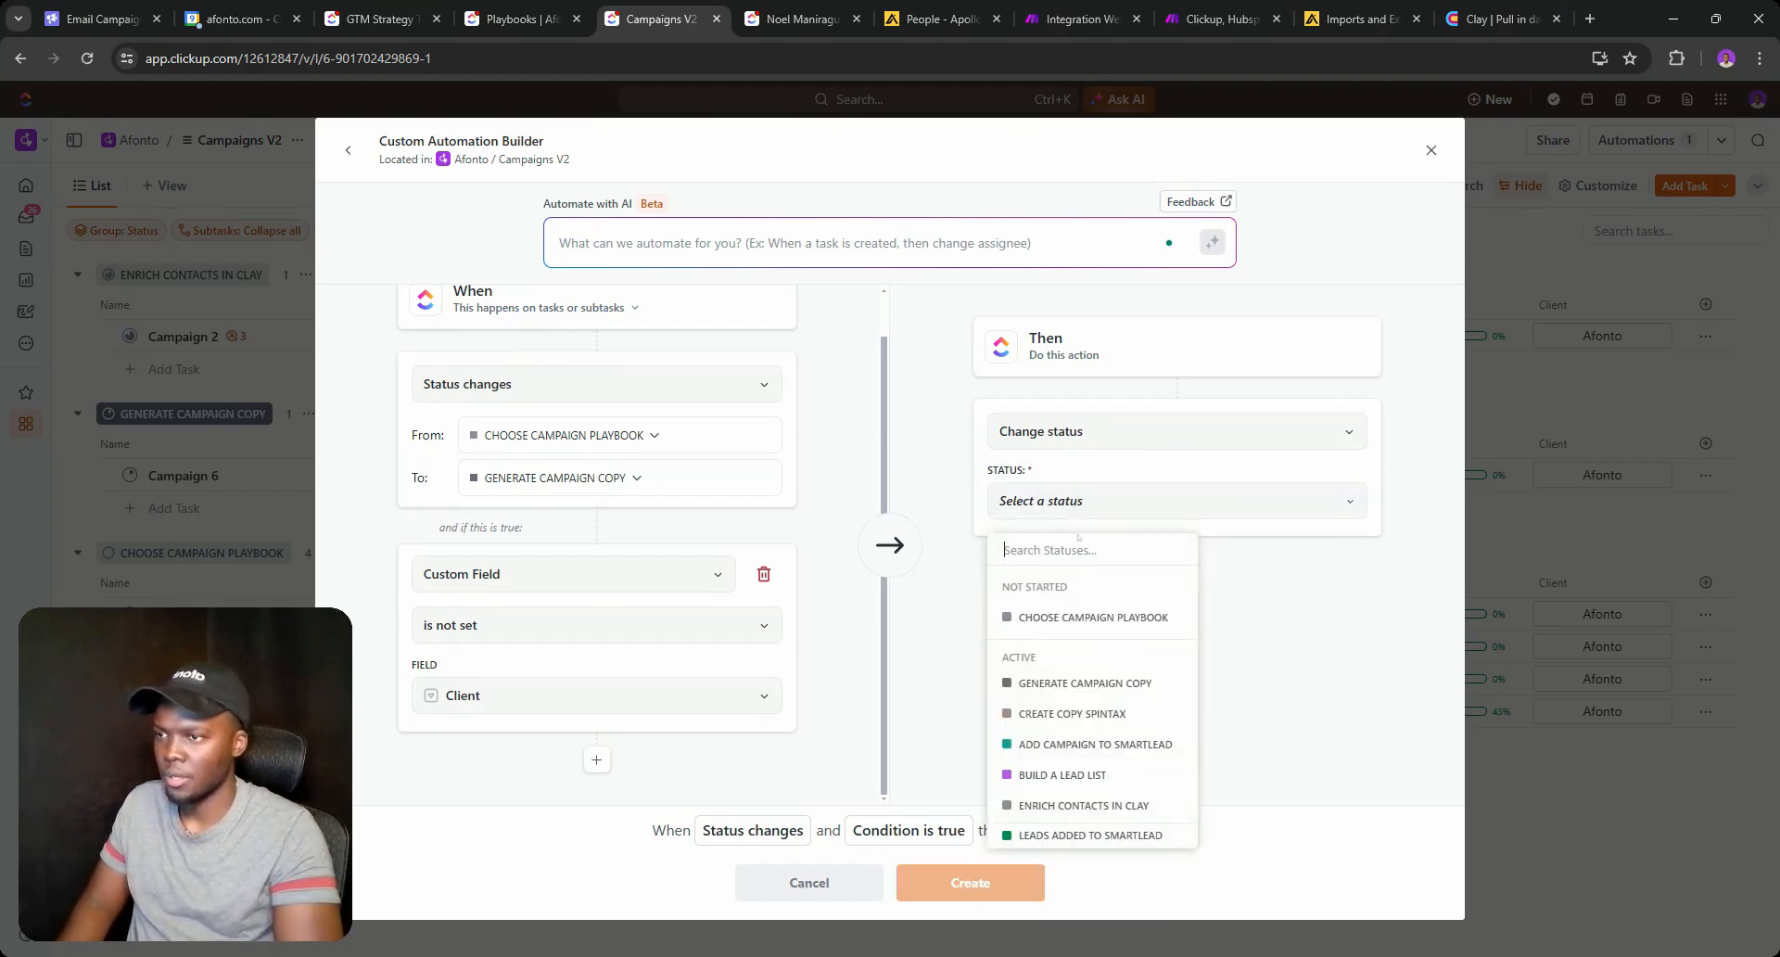
{"action": "left_click", "coordinate": [1033, 614]}
{"action": "left_click", "coordinate": [969, 882]}
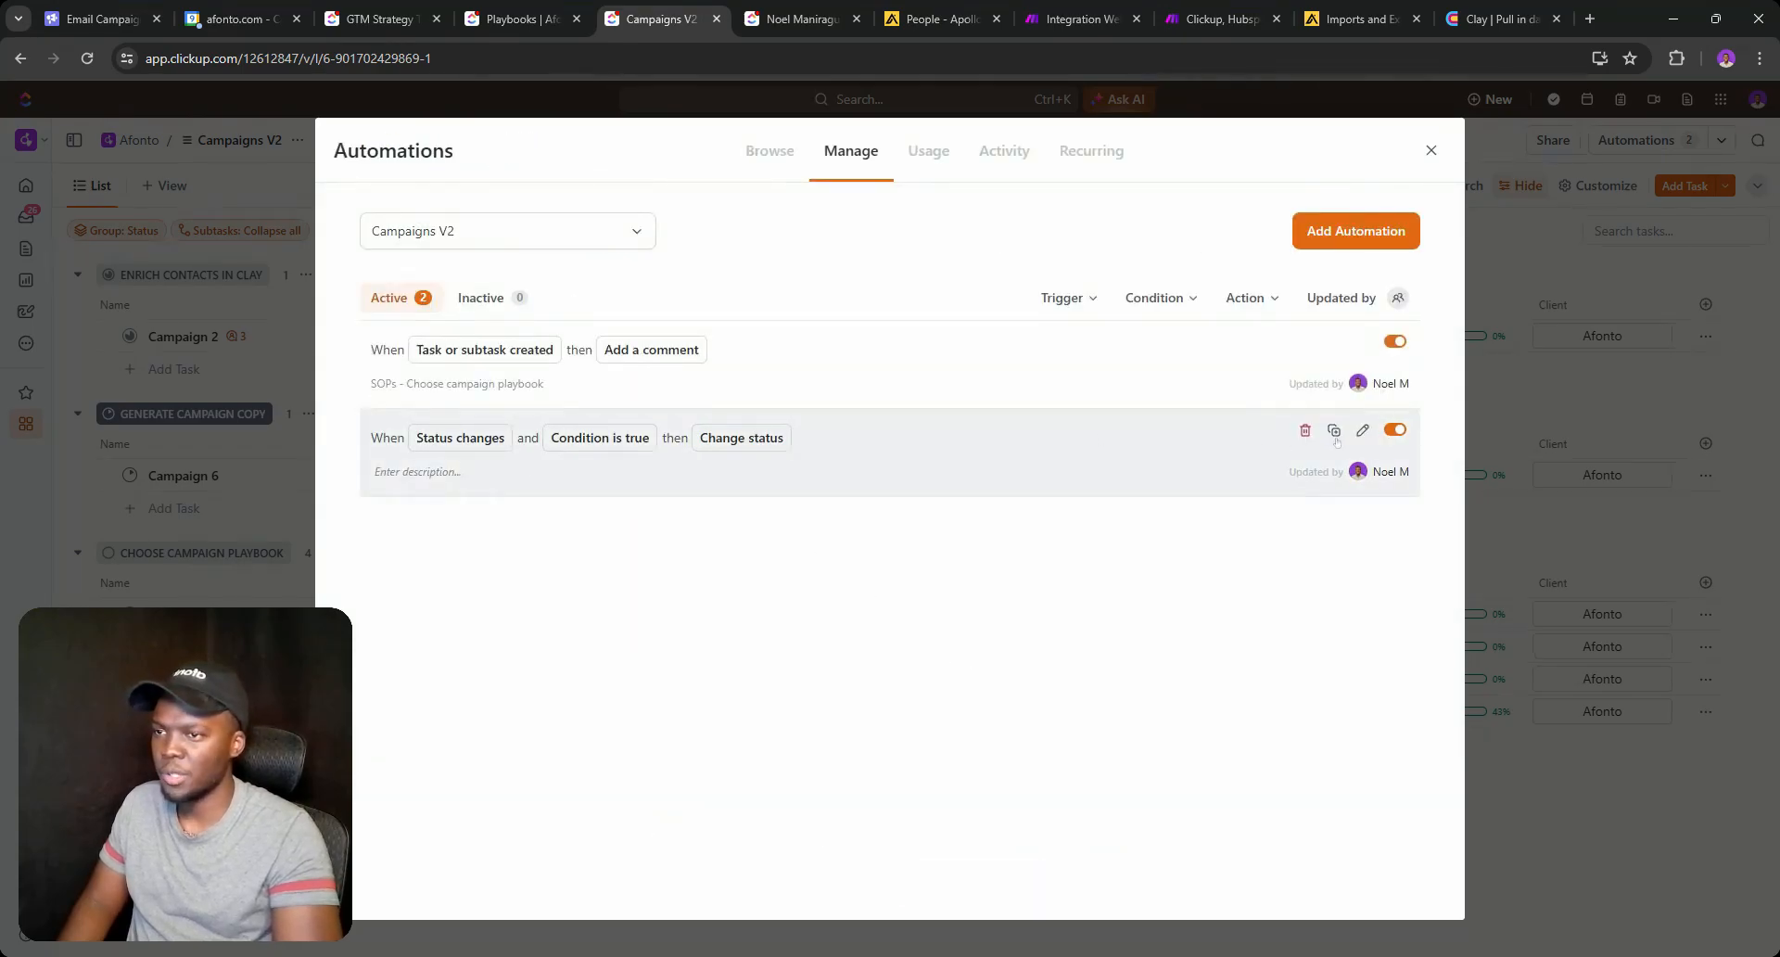
Duplicate the revert automation in place, switching its condition field from Client to Playbooks.
{"action": "left_click", "coordinate": [1334, 431]}
{"action": "left_click", "coordinate": [1197, 426]}
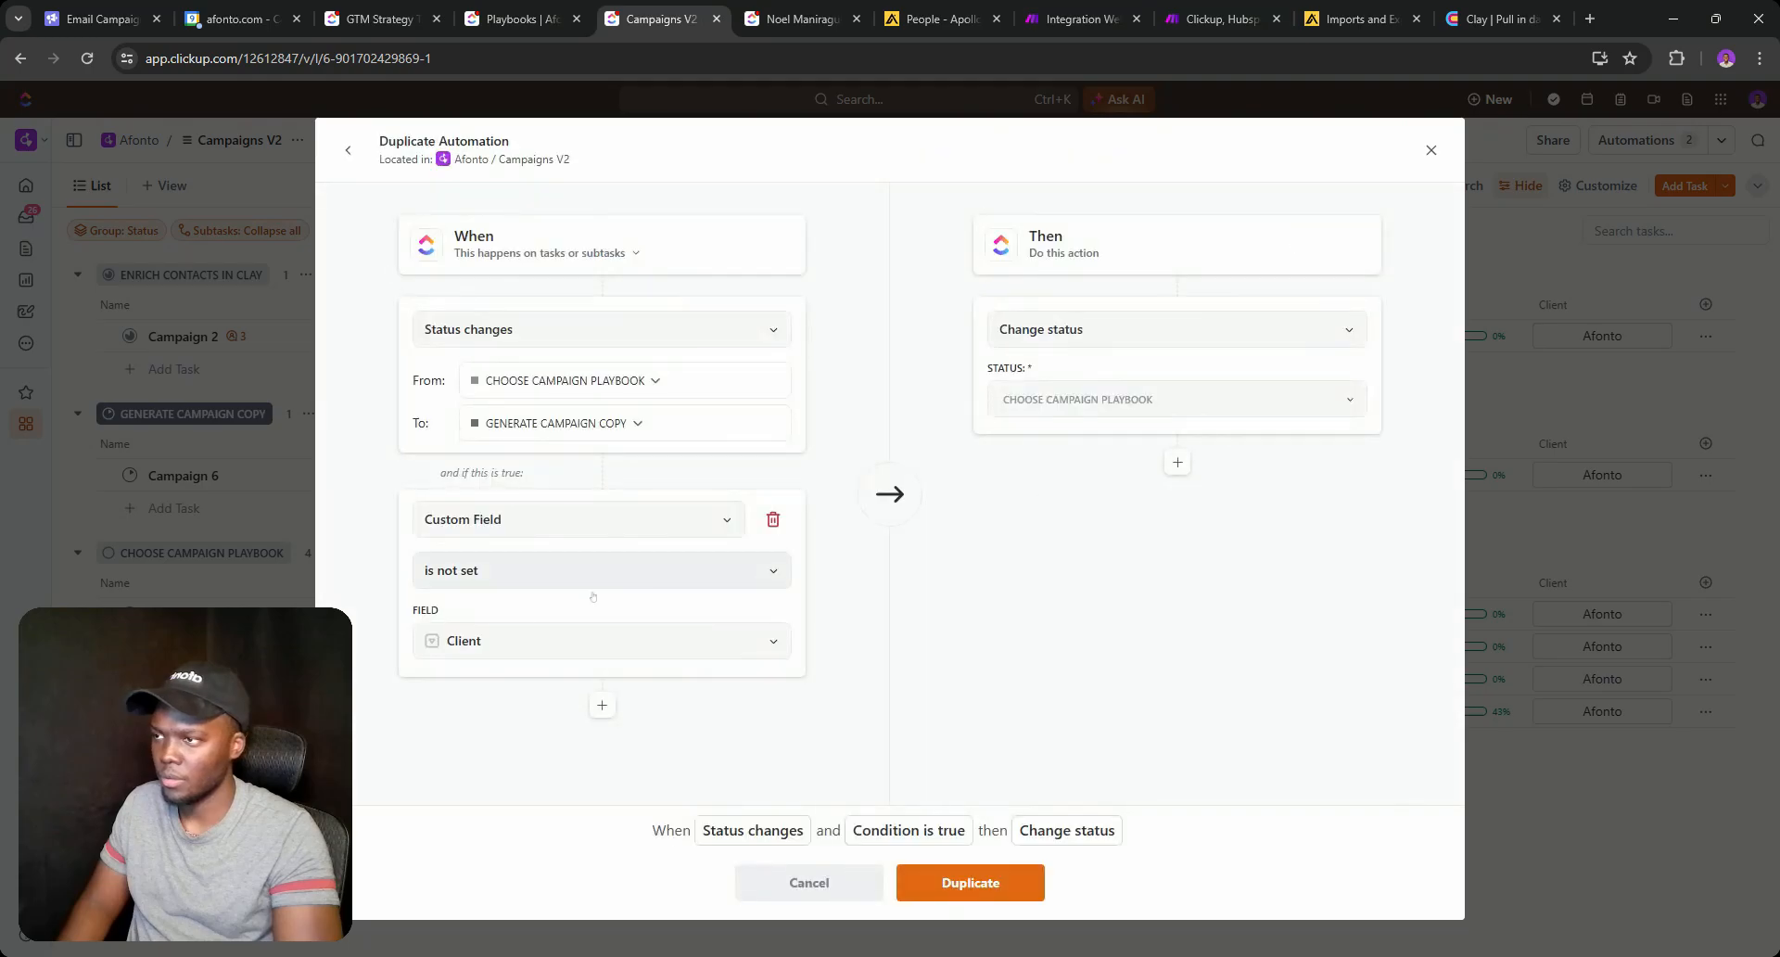
{"action": "left_click", "coordinate": [483, 640]}
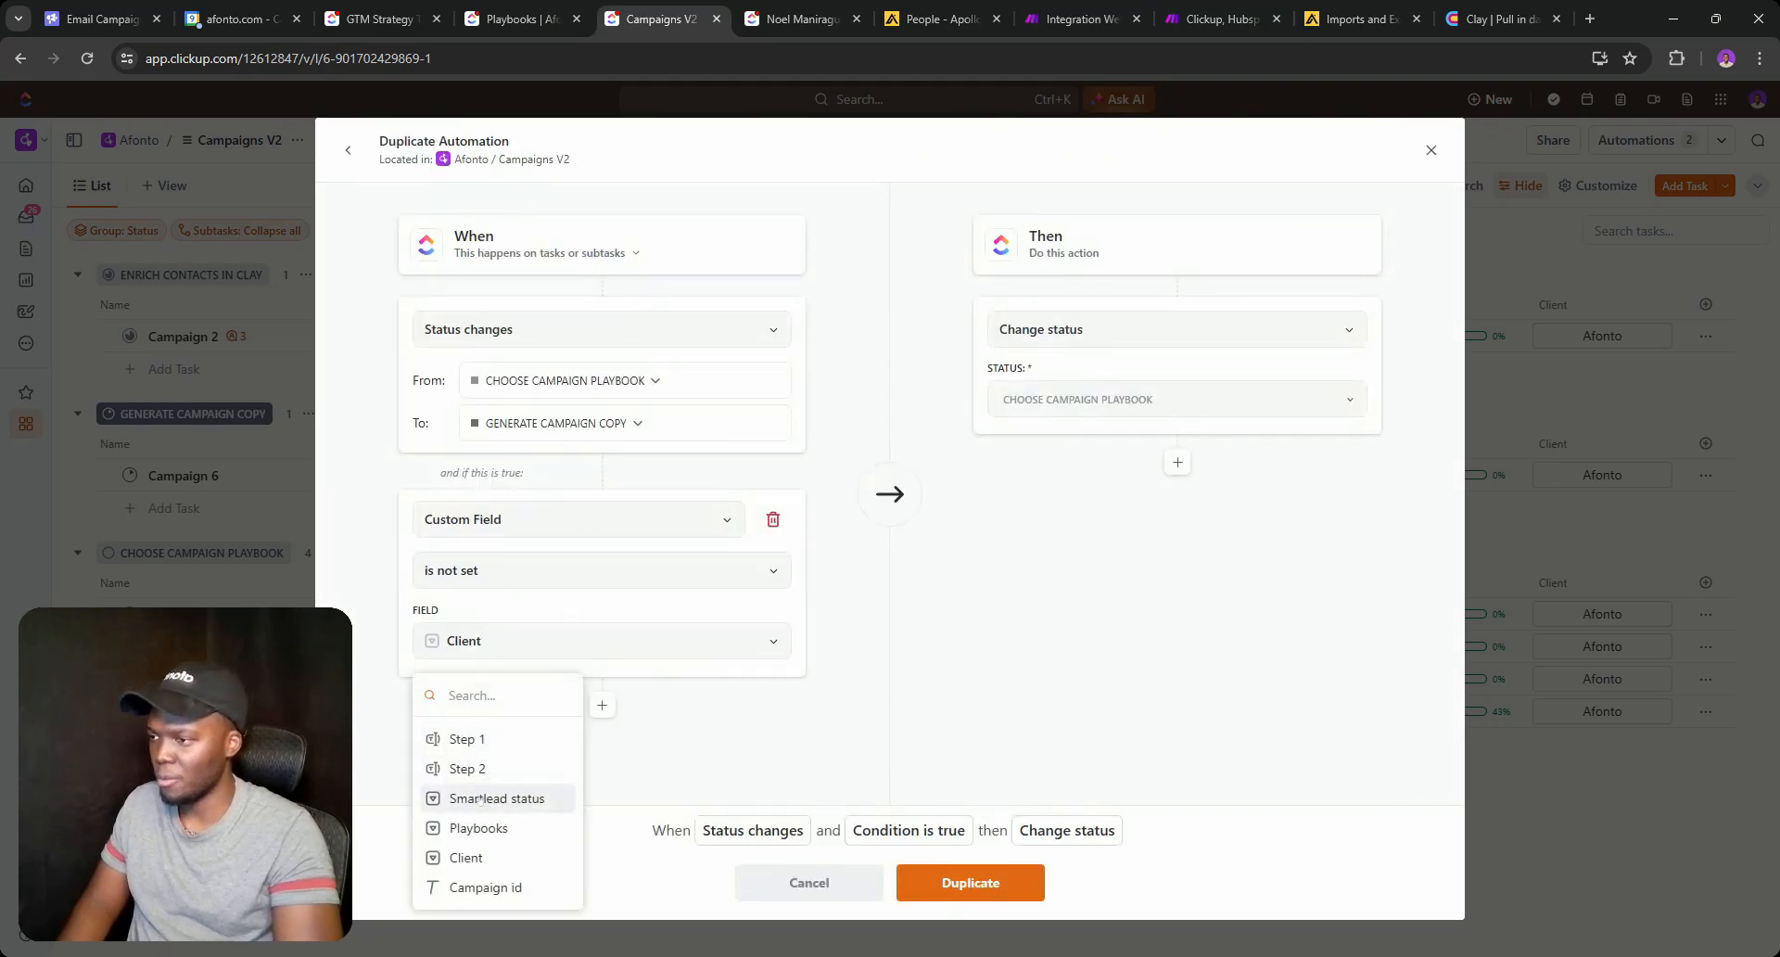
{"action": "left_click", "coordinate": [479, 827]}
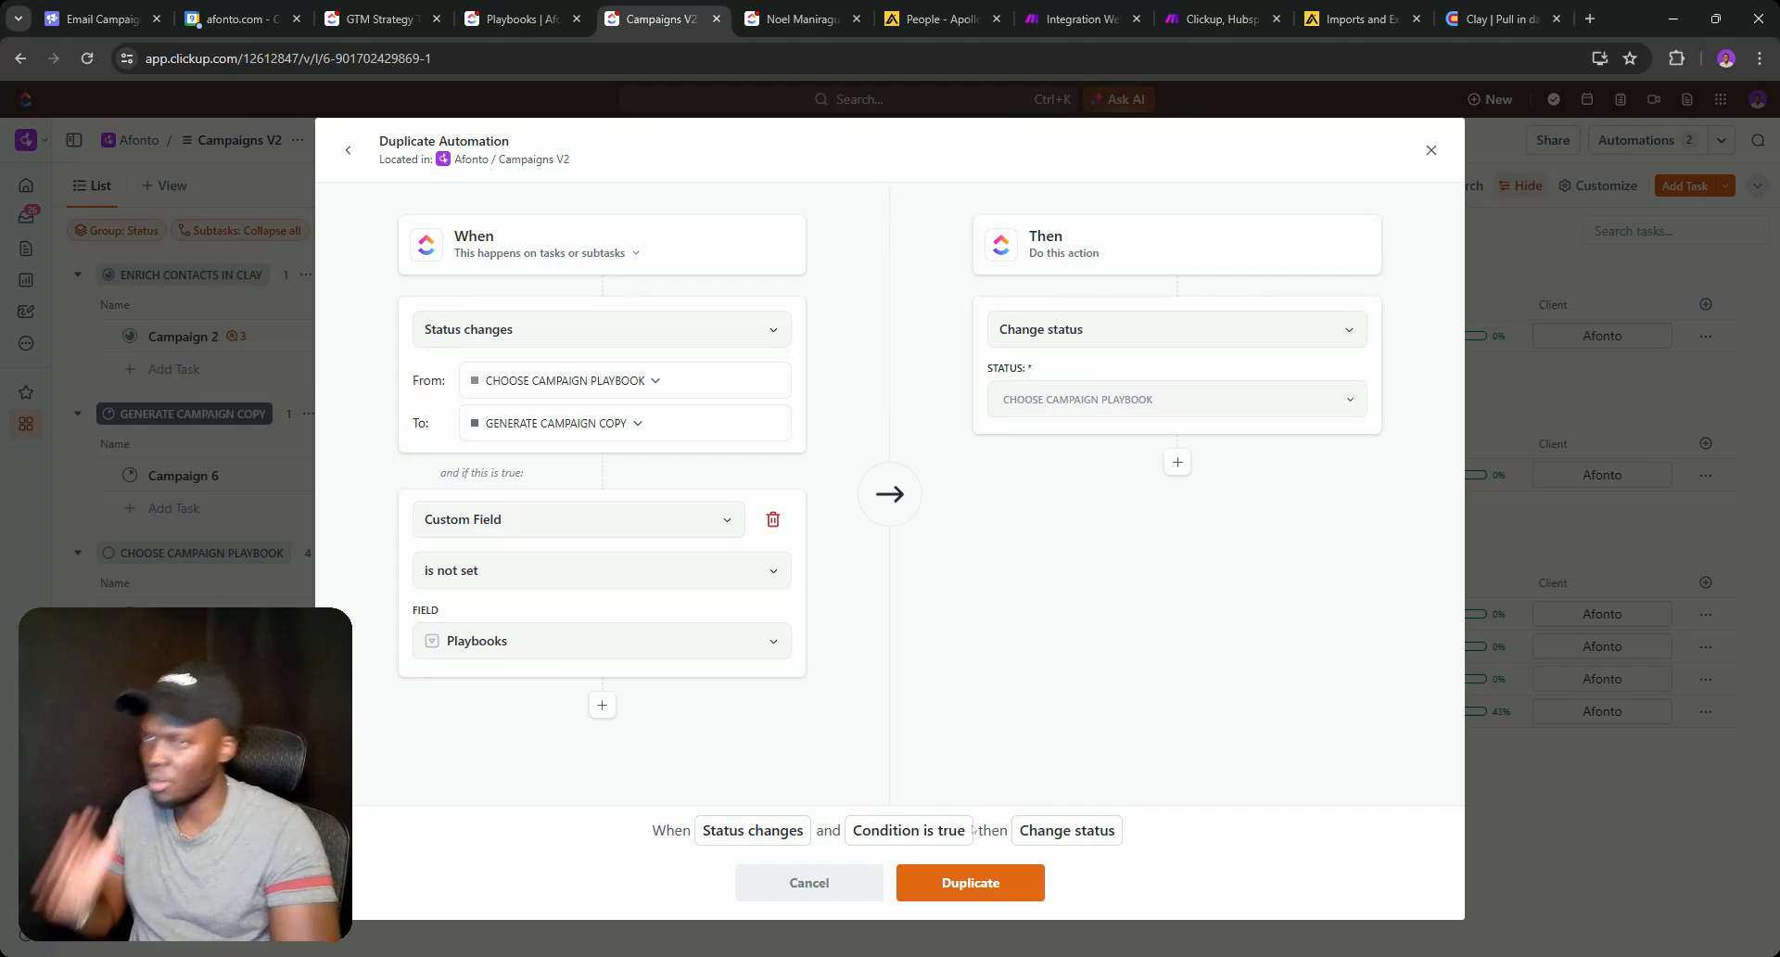
{"action": "left_click", "coordinate": [952, 876]}
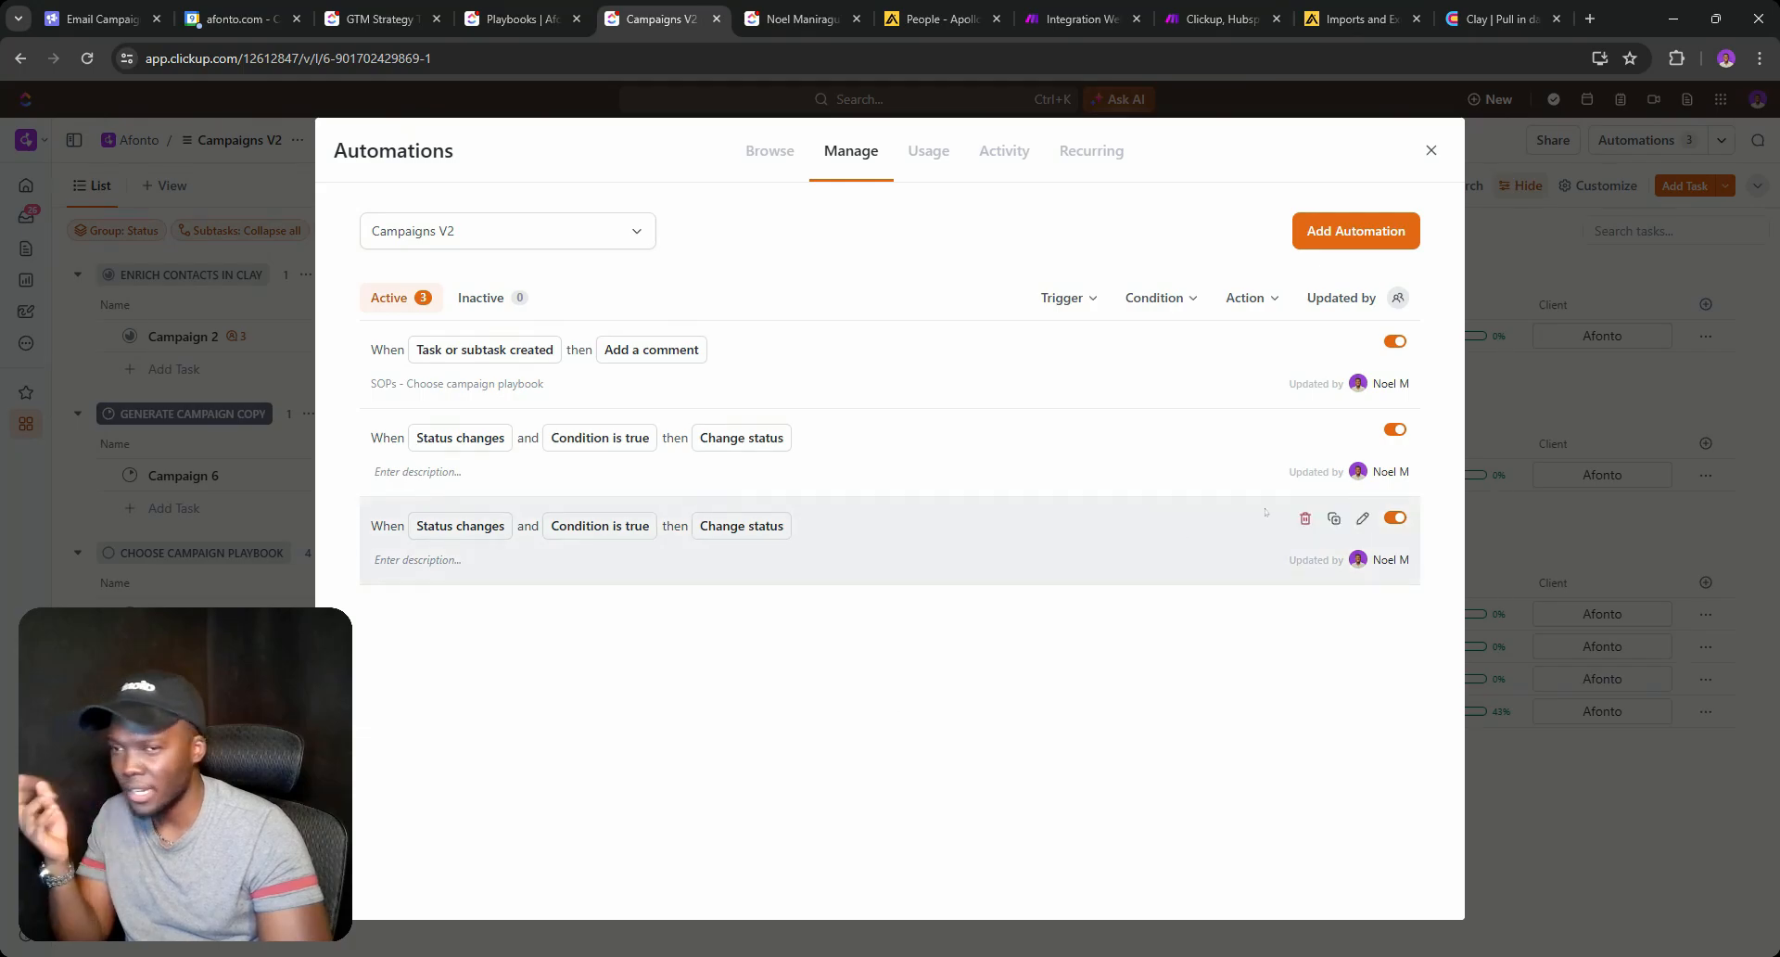
Delete the third automation rule.
{"action": "left_click", "coordinate": [1305, 517]}
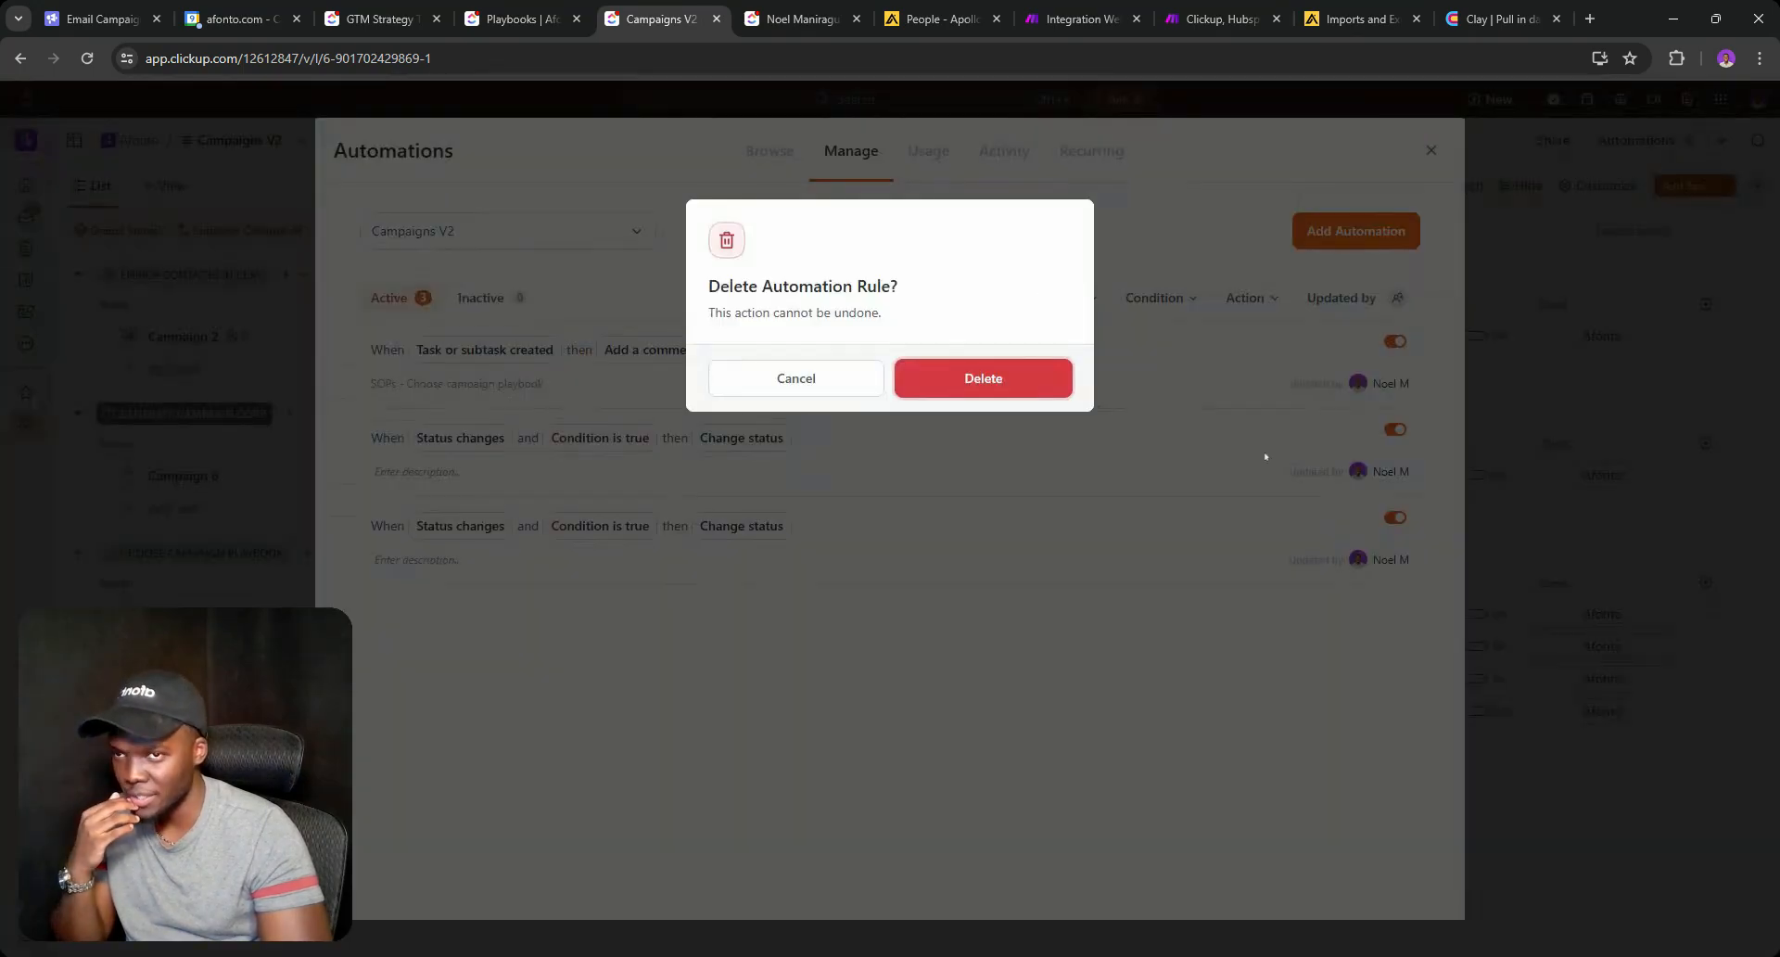
{"action": "left_click", "coordinate": [996, 390]}
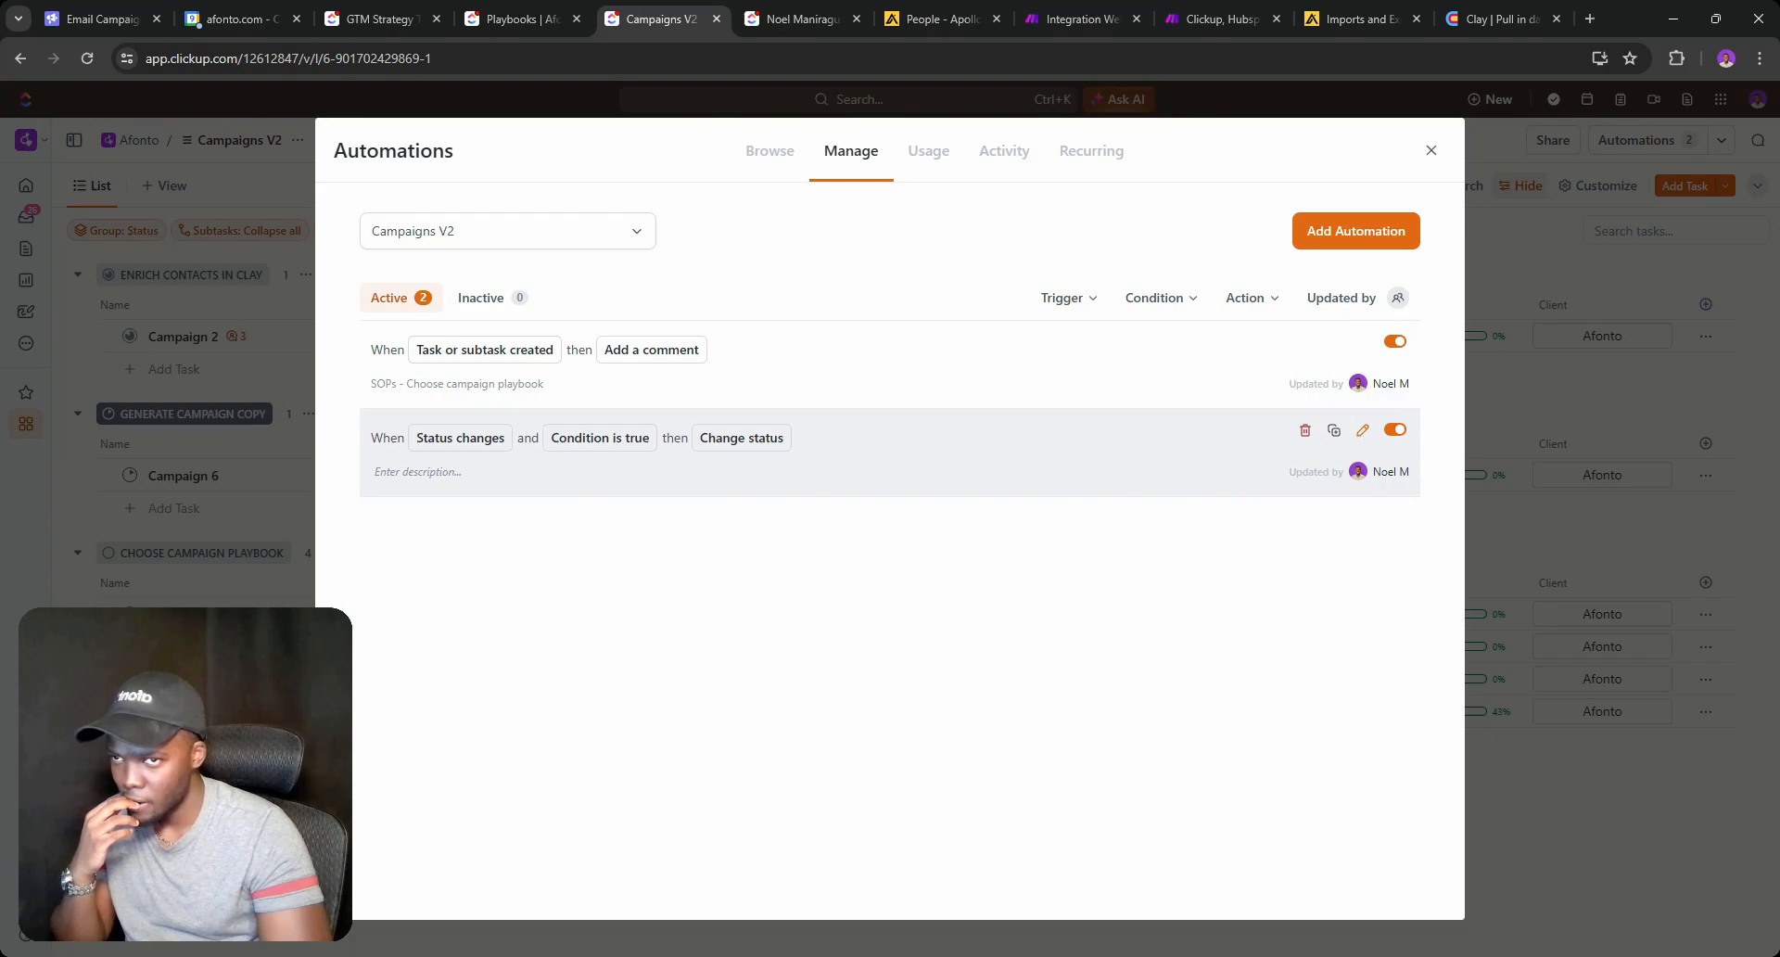
{"action": "left_click", "coordinate": [1333, 429]}
{"action": "left_click", "coordinate": [1289, 549]}
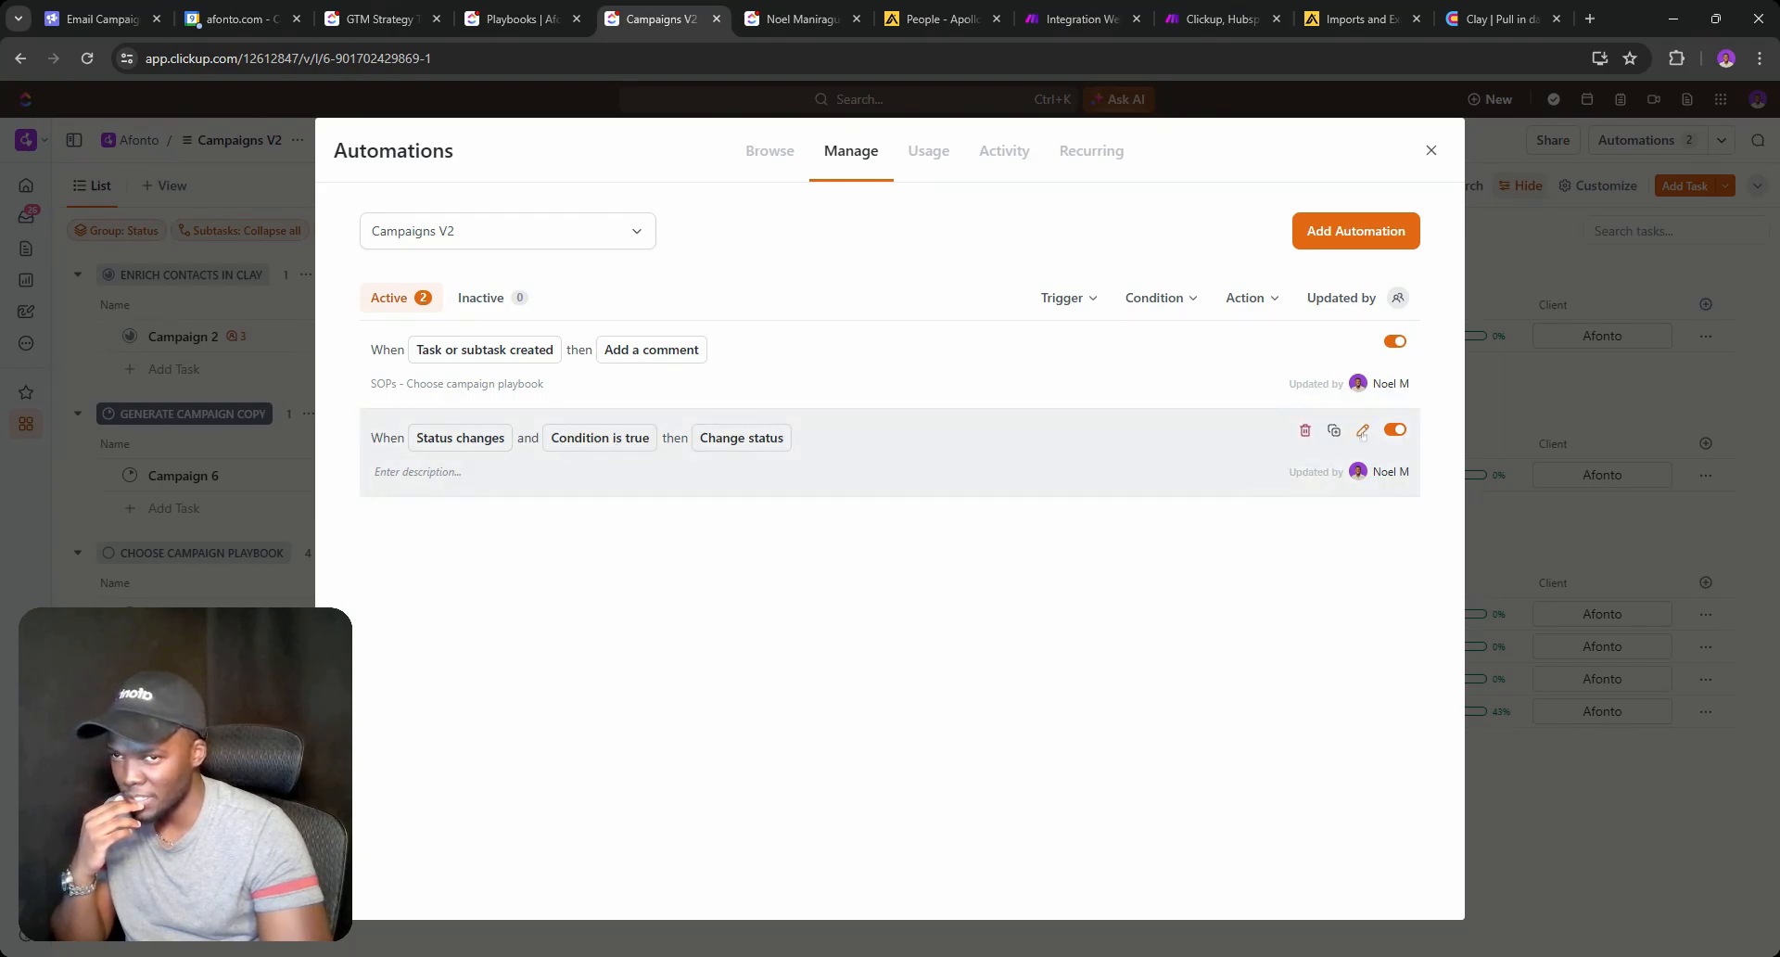
{"action": "left_click", "coordinate": [1363, 430]}
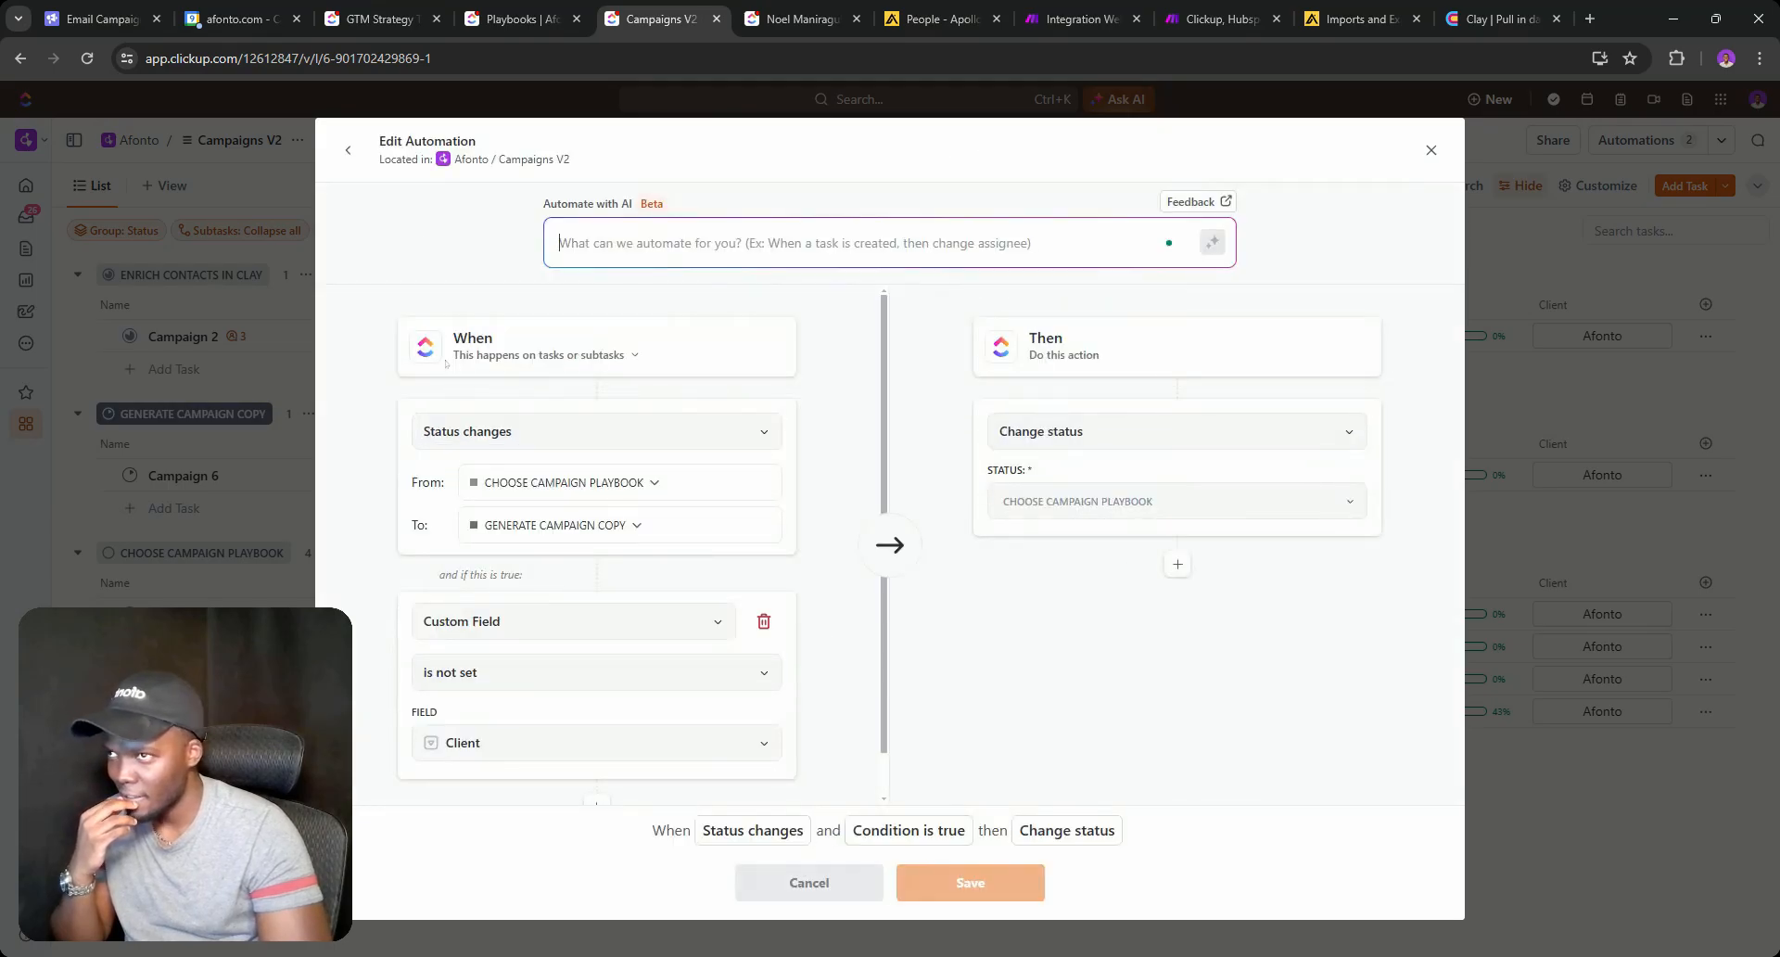
{"action": "left_click", "coordinate": [347, 149]}
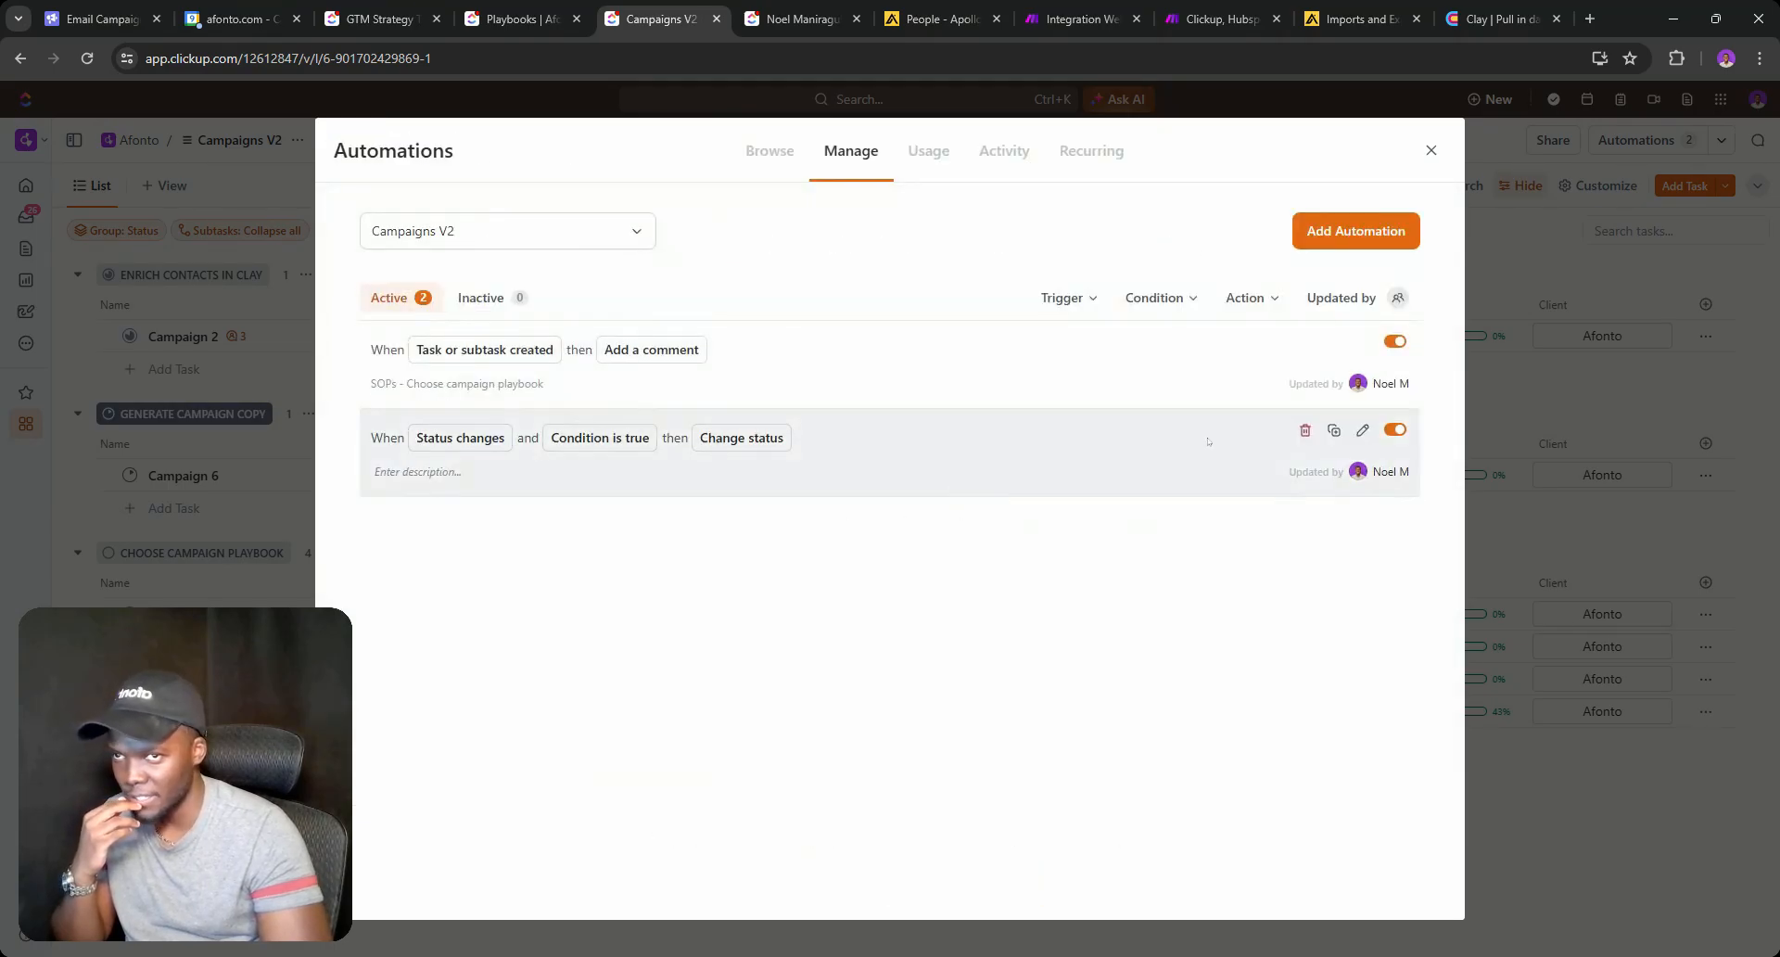
Duplicate the Status changes rule in place with its condition field set to Playbooks.
{"action": "left_click", "coordinate": [1333, 431]}
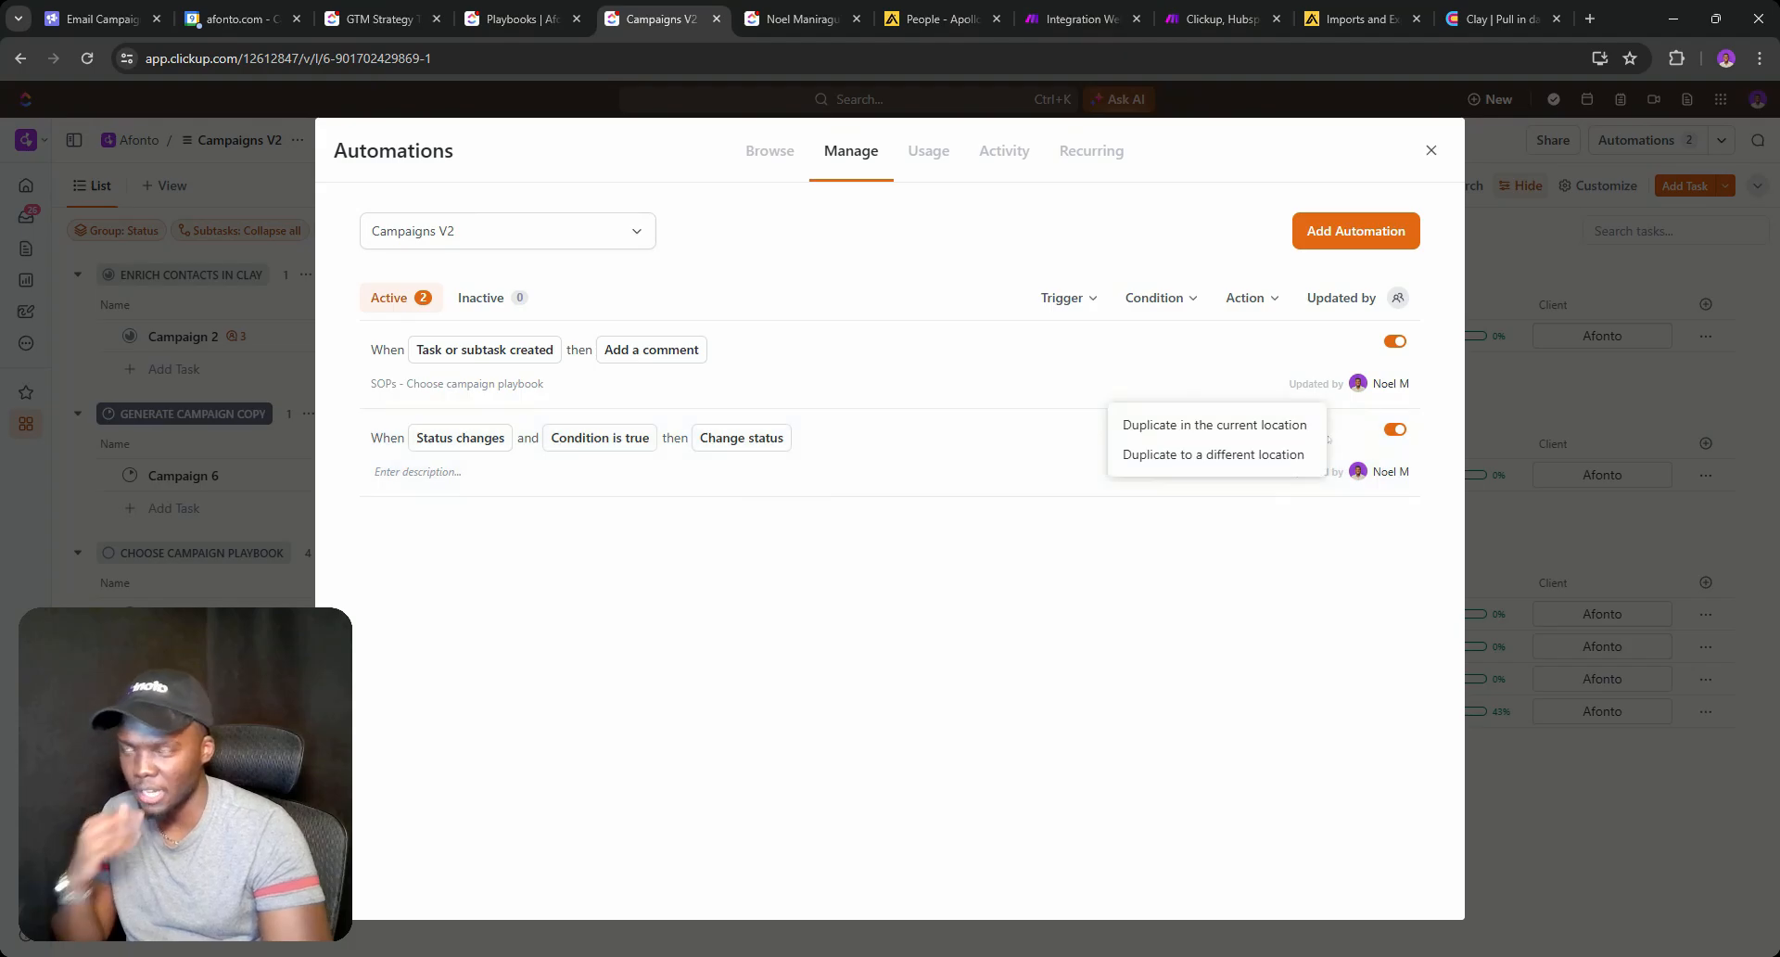
{"action": "left_click", "coordinate": [1205, 424]}
{"action": "left_click", "coordinate": [601, 704]}
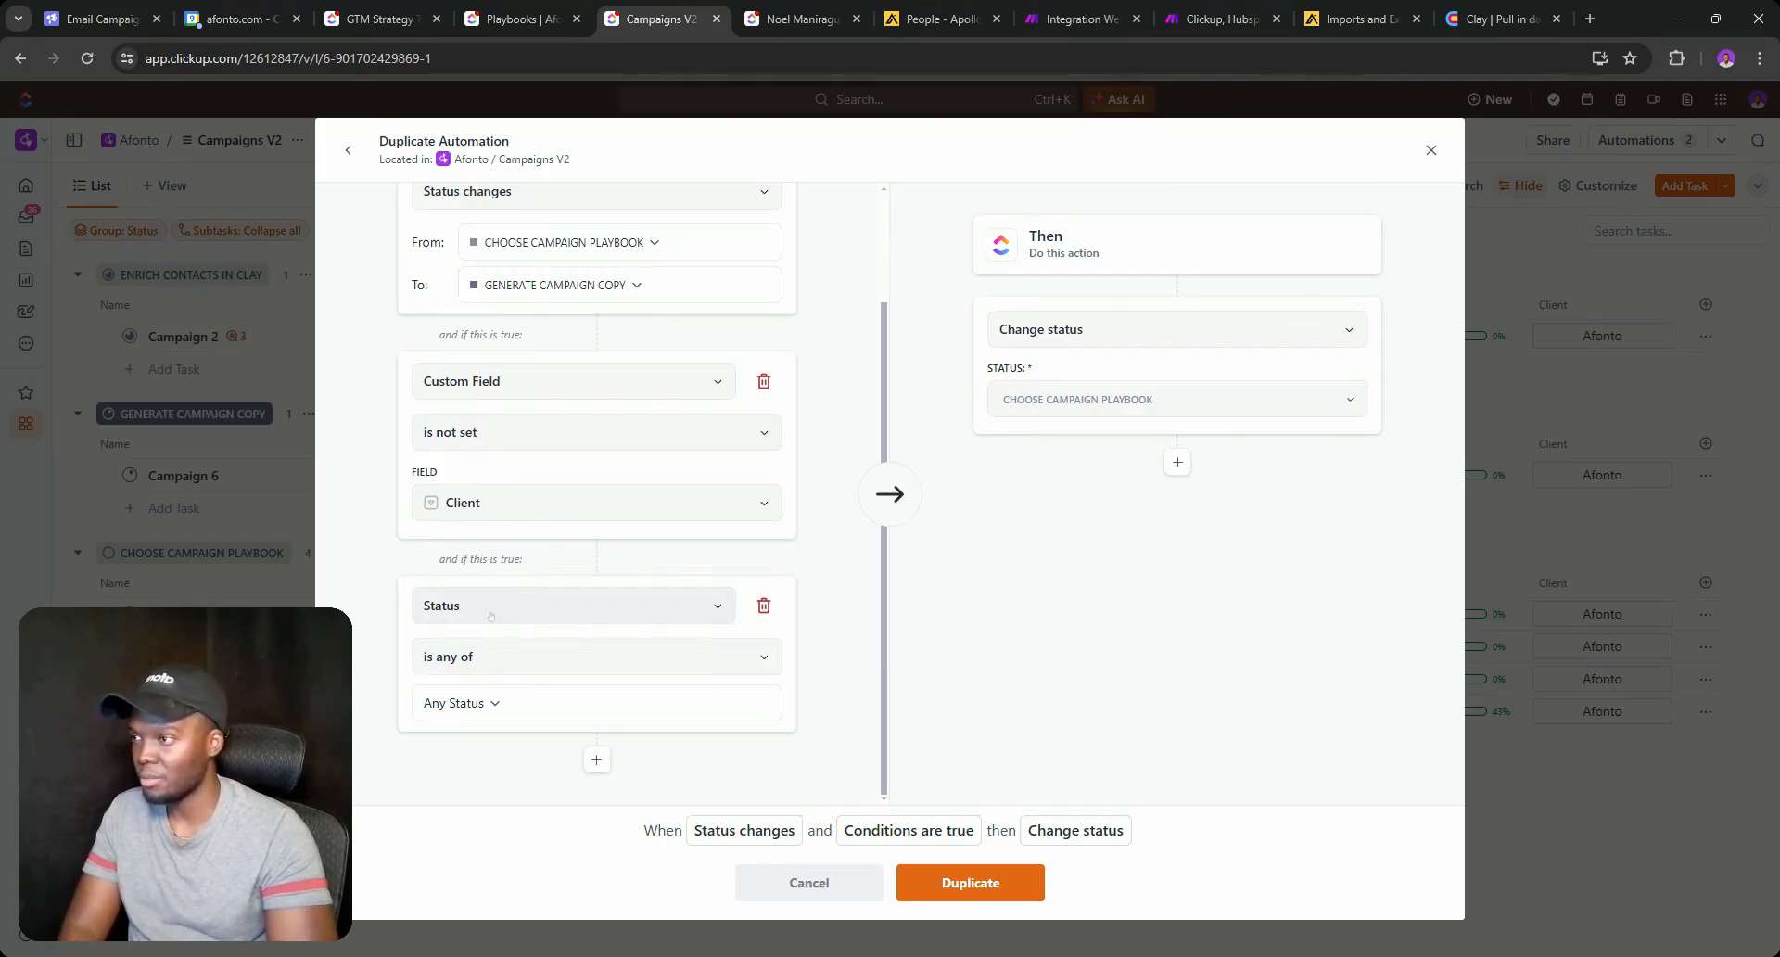
{"action": "left_click", "coordinate": [763, 605]}
{"action": "left_click", "coordinate": [553, 640]}
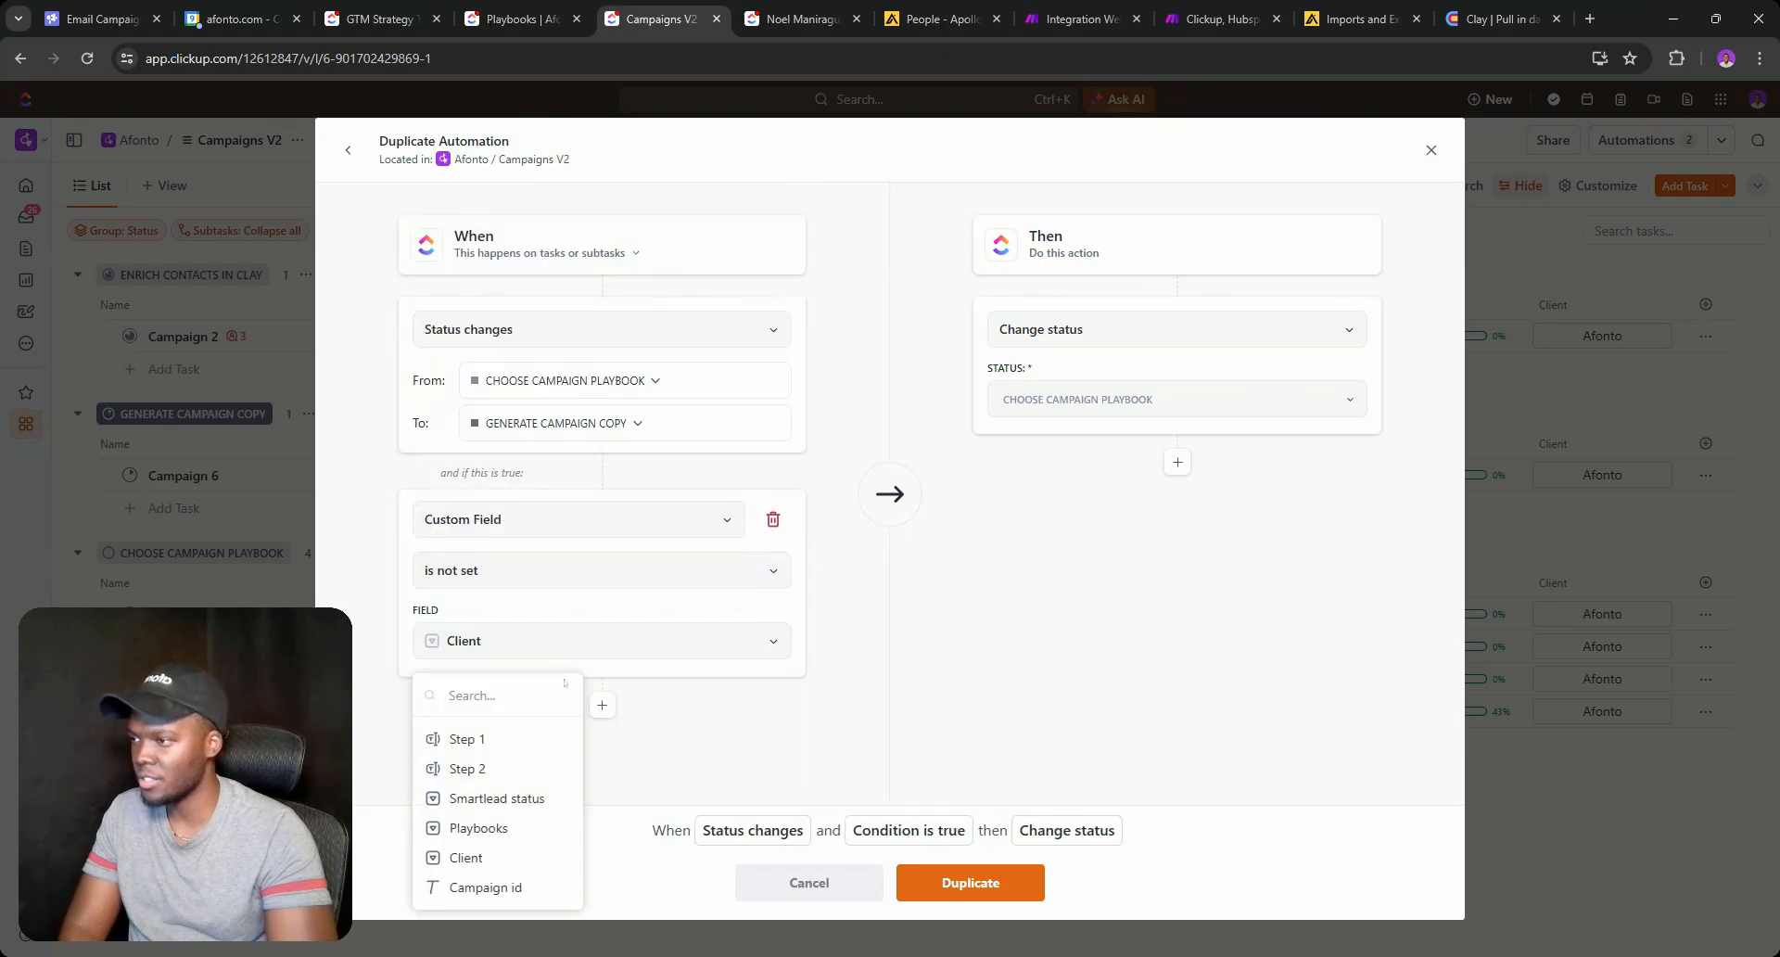
{"action": "left_click", "coordinate": [478, 832]}
{"action": "left_click", "coordinate": [970, 881]}
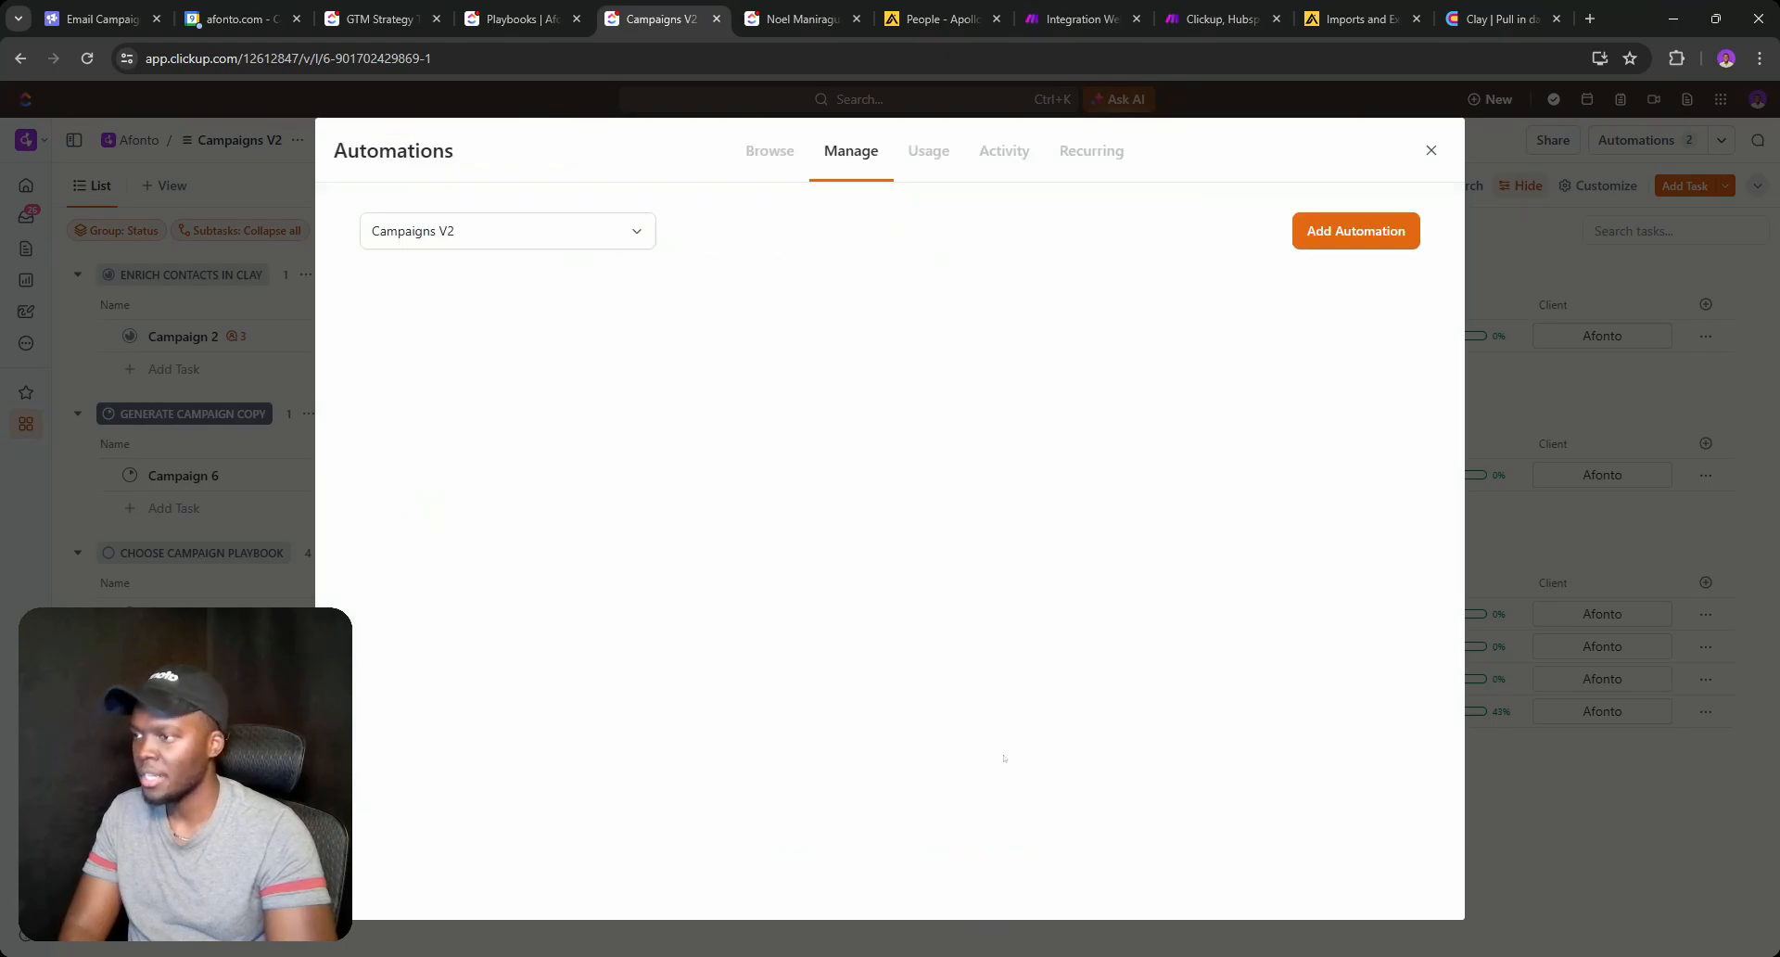
Start an automation triggered by status moving from CHOOSE CAMPAIGN PLAYBOOK to GENERATE CAMPAIGN COPY.
{"action": "left_click", "coordinate": [1355, 230]}
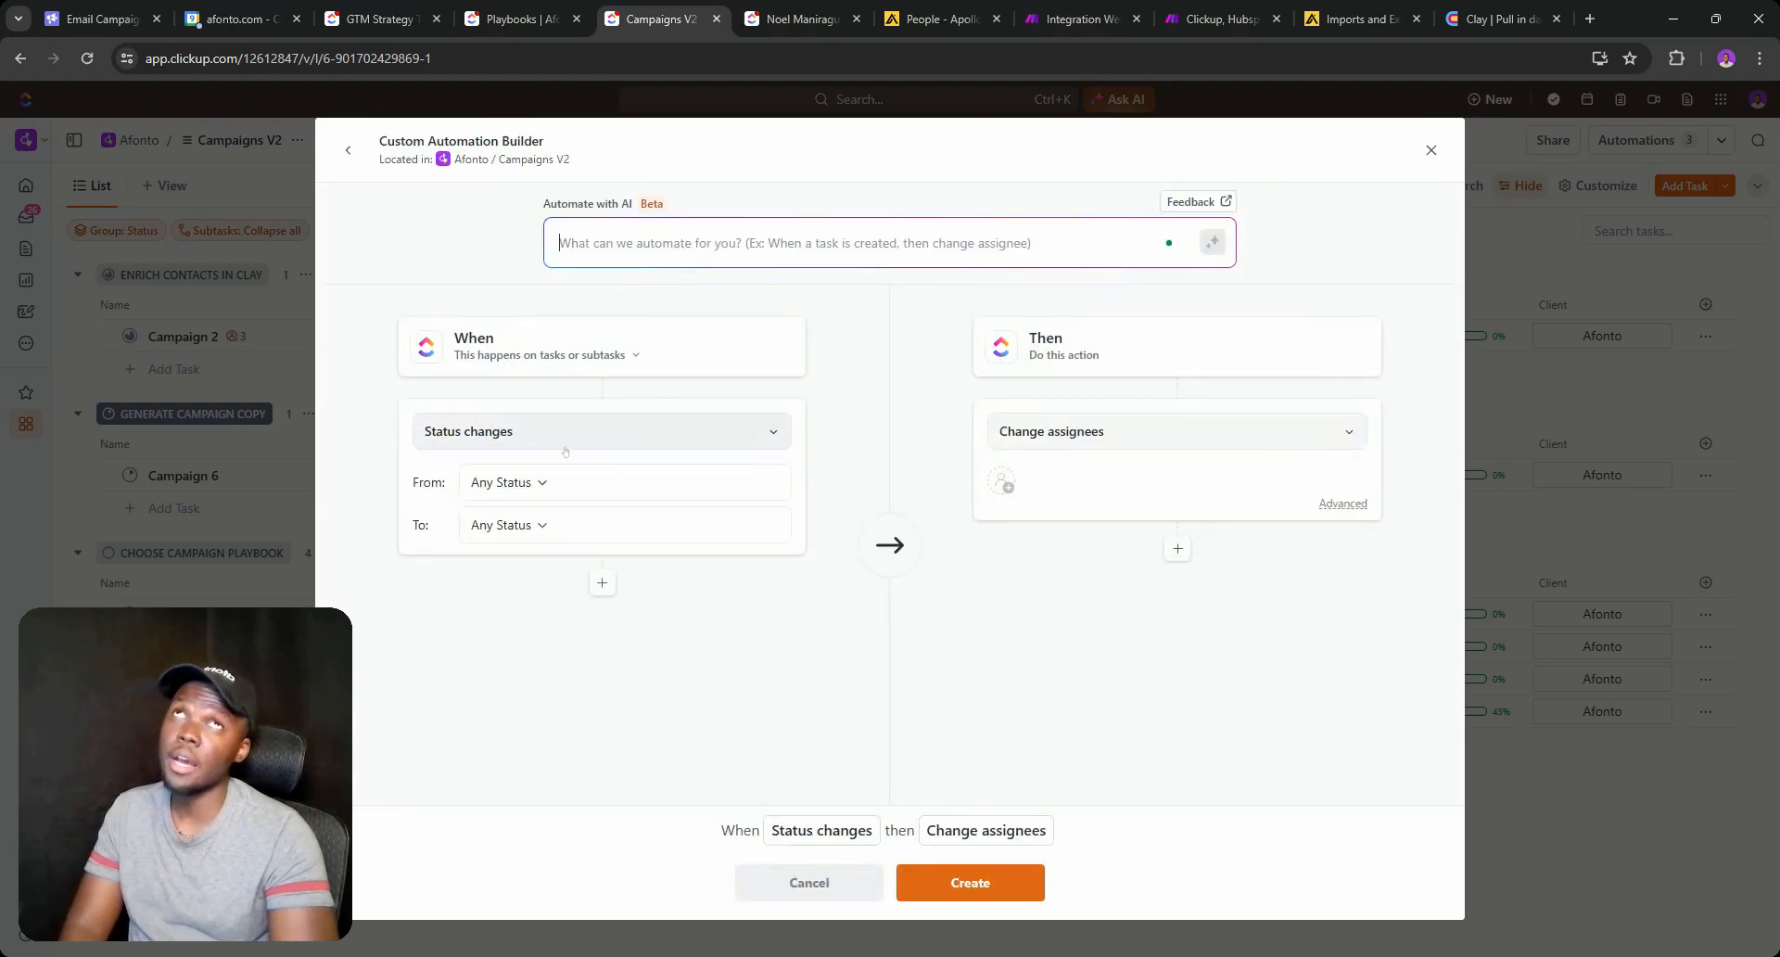
{"action": "left_click", "coordinate": [534, 483]}
{"action": "left_click", "coordinate": [515, 576]}
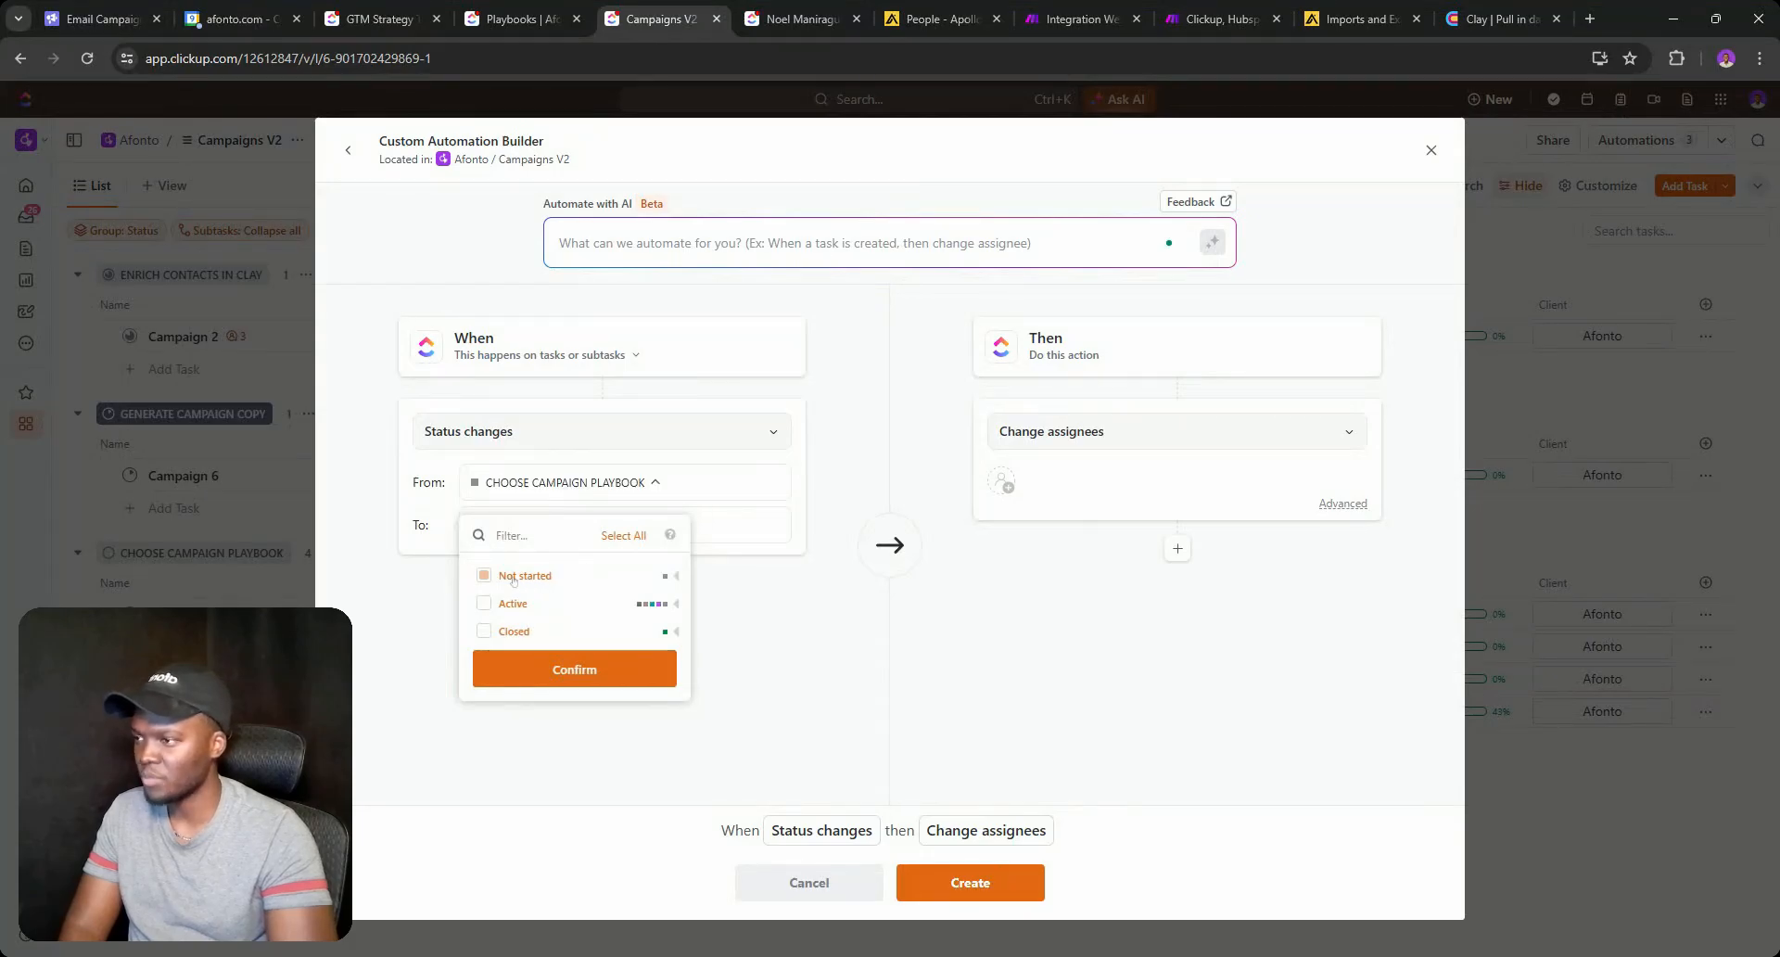
{"action": "left_click", "coordinate": [763, 565]}
{"action": "left_click", "coordinate": [652, 532]}
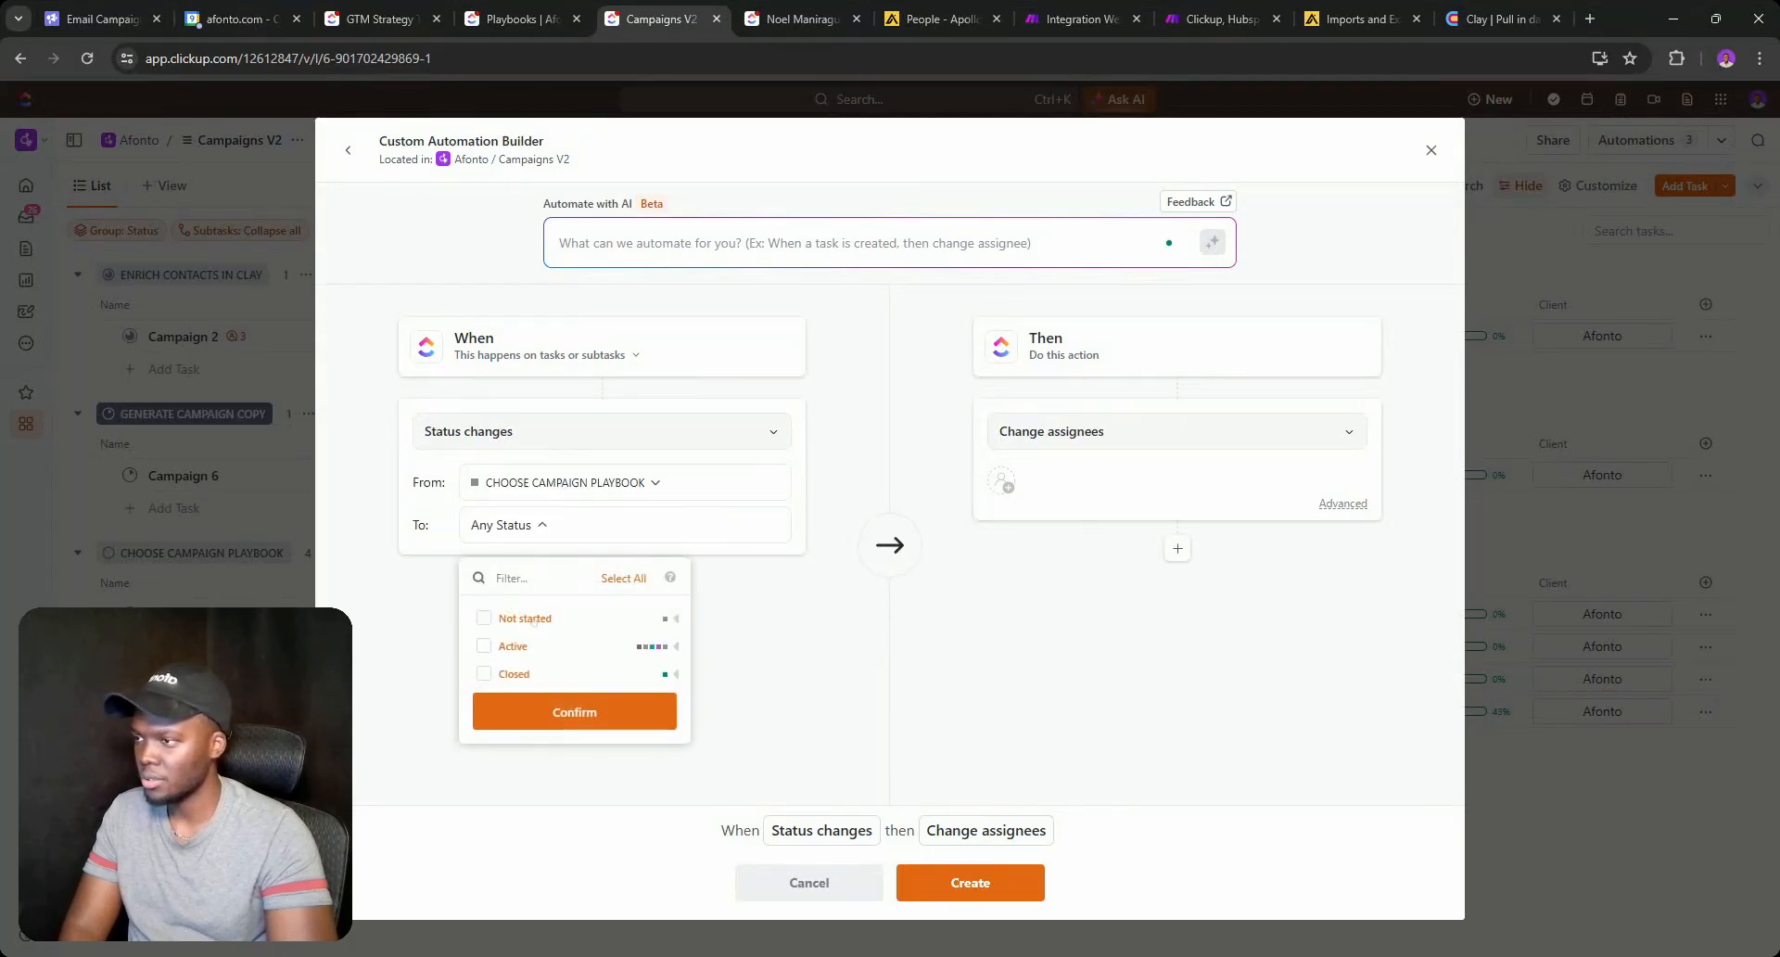
{"action": "left_click", "coordinate": [676, 646]}
{"action": "left_click", "coordinate": [483, 667]}
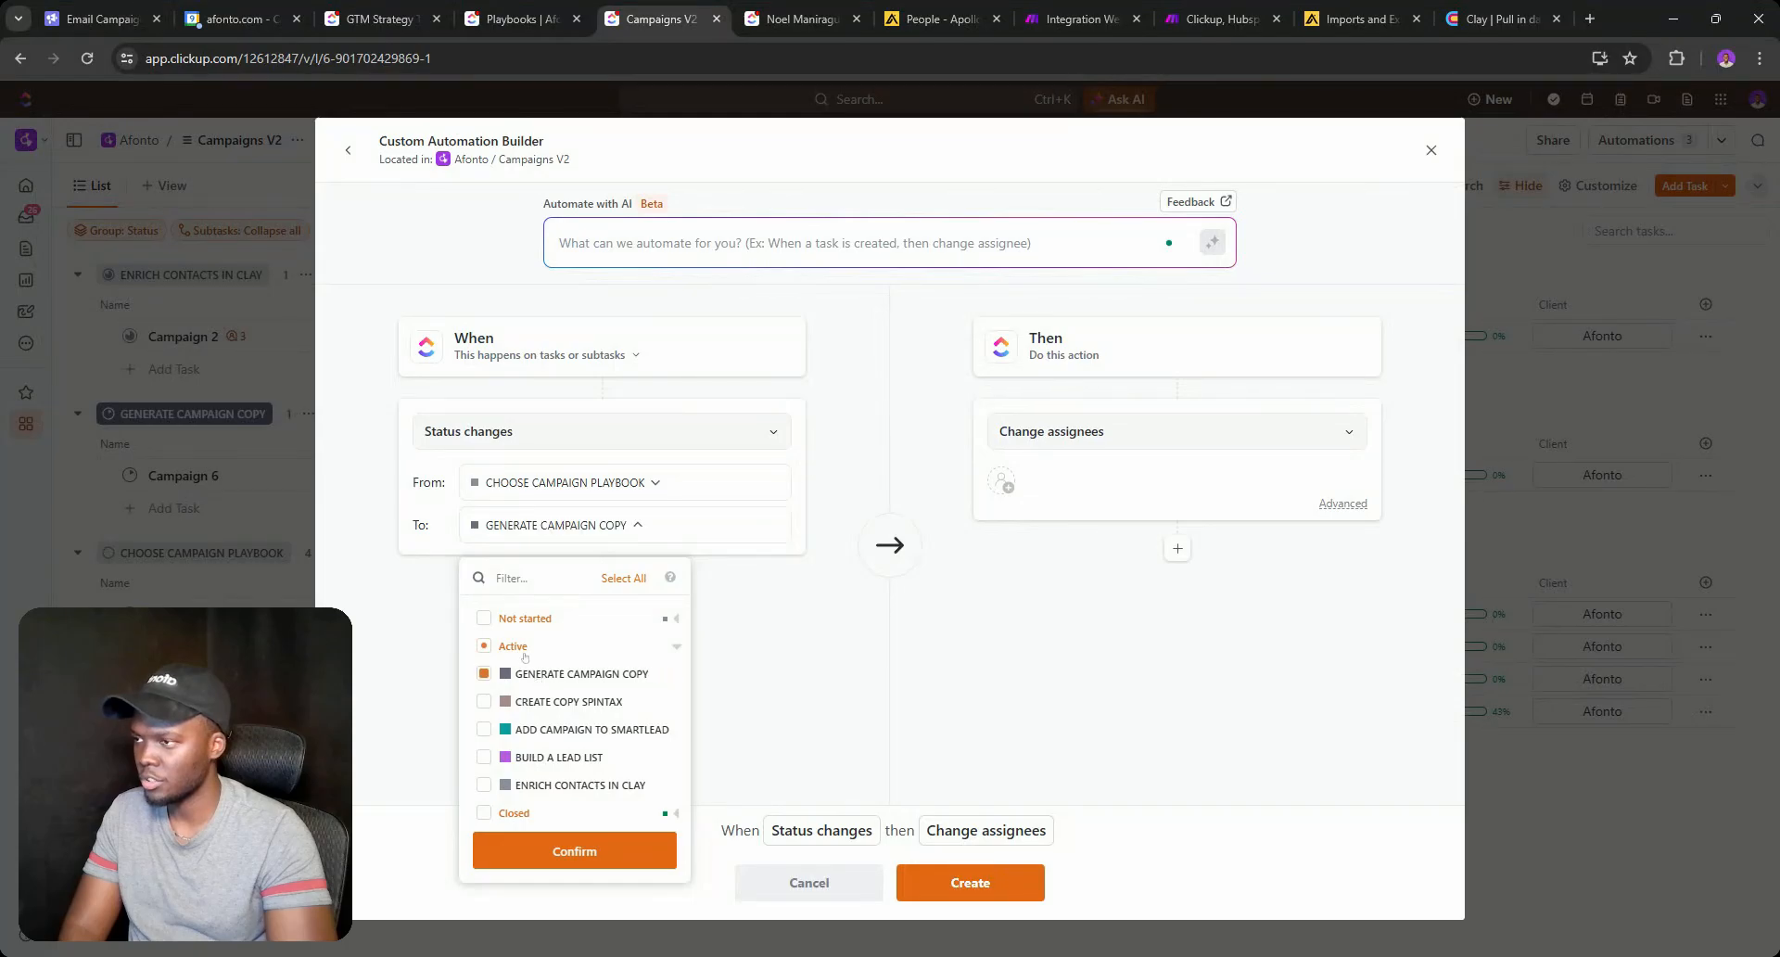
{"action": "left_click", "coordinate": [813, 590]}
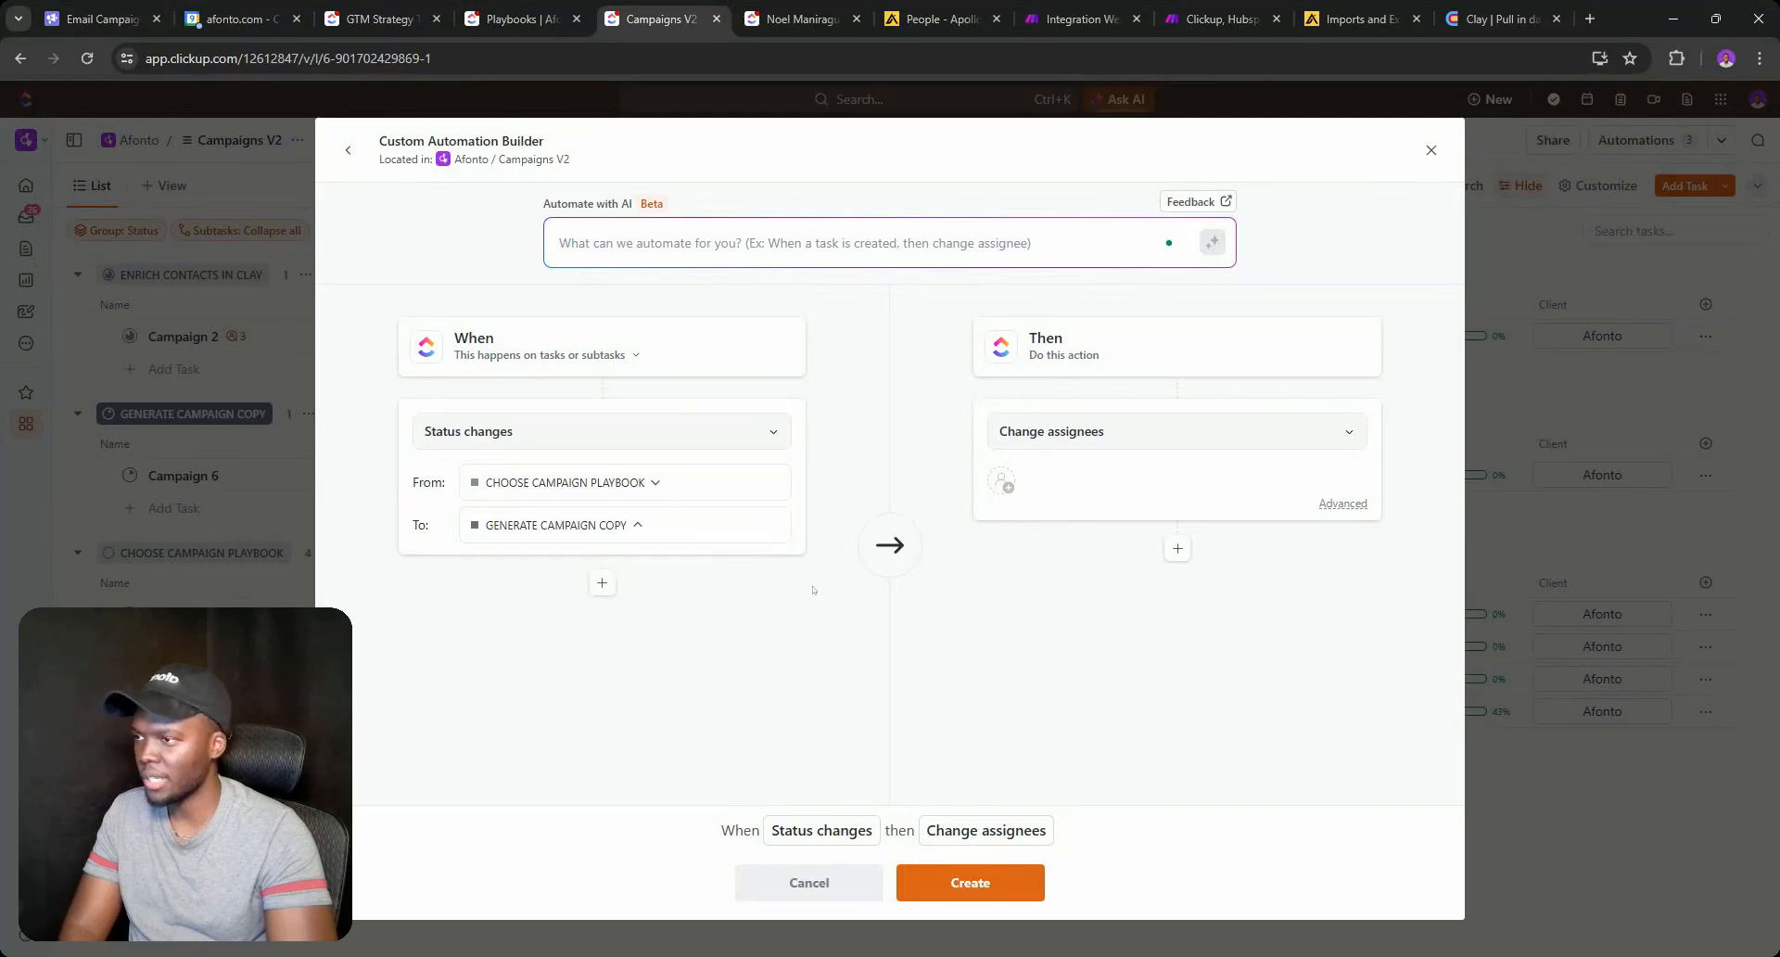
Add a condition requiring the Playbooks custom field to be set.
{"action": "left_click", "coordinate": [601, 582]}
{"action": "left_click", "coordinate": [616, 623]}
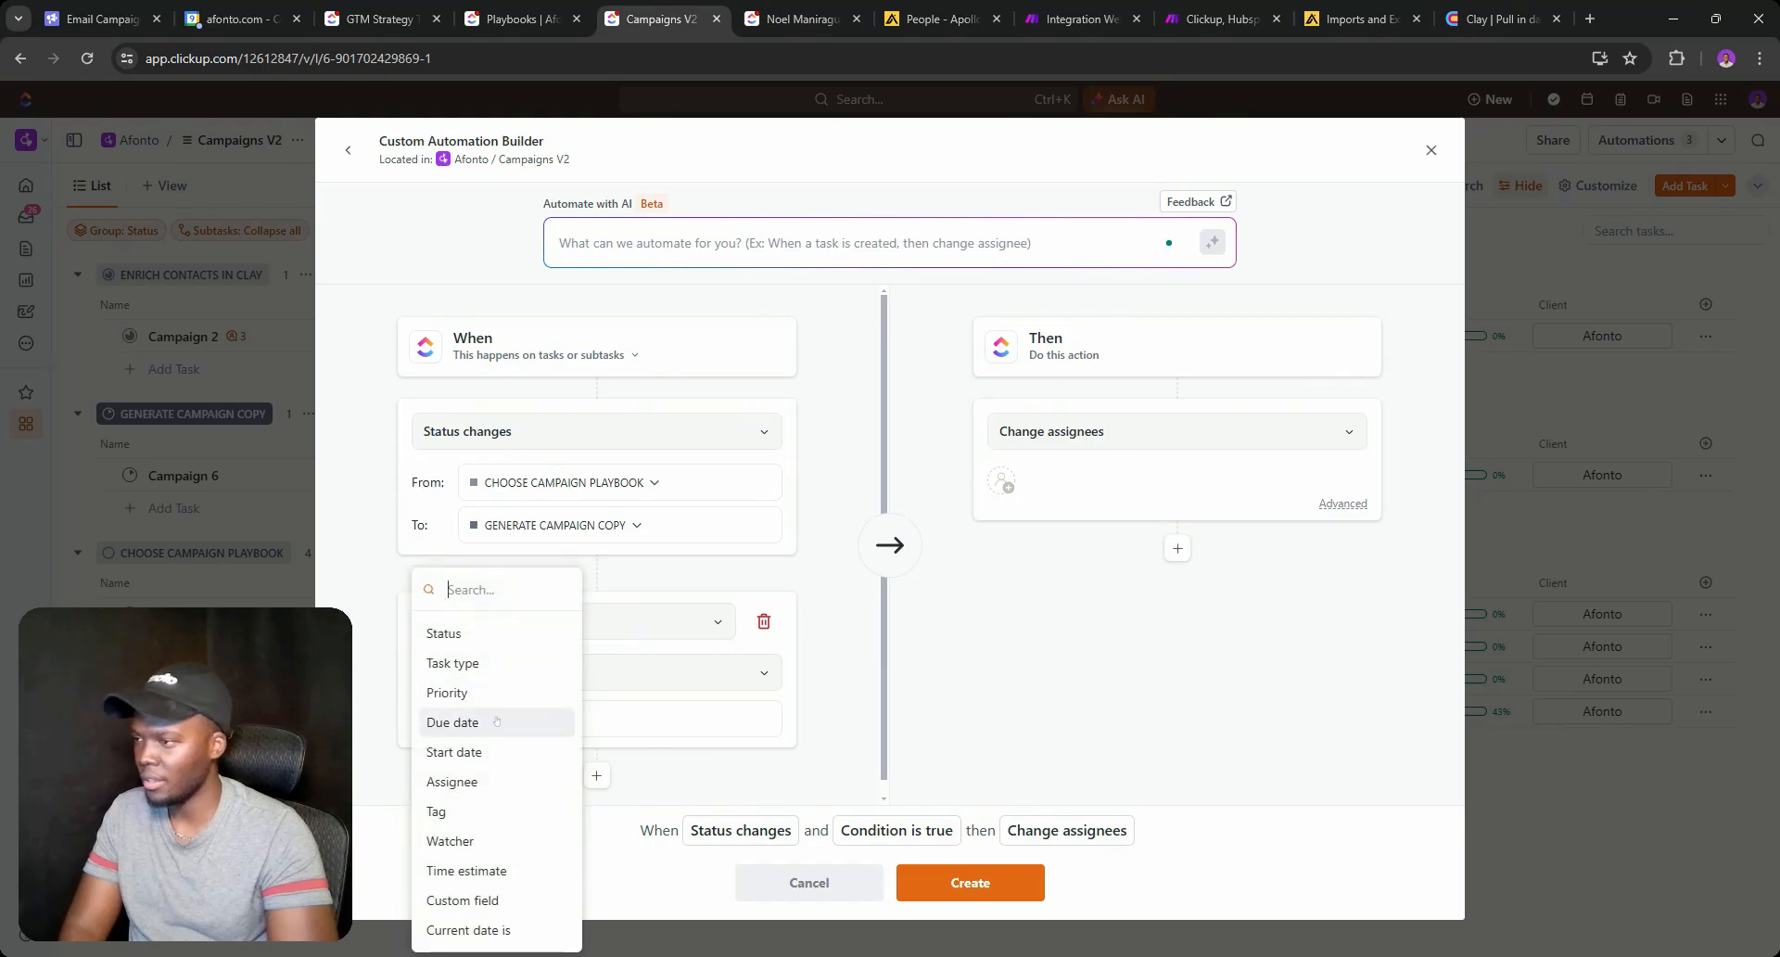
{"action": "type", "text": "cli"}
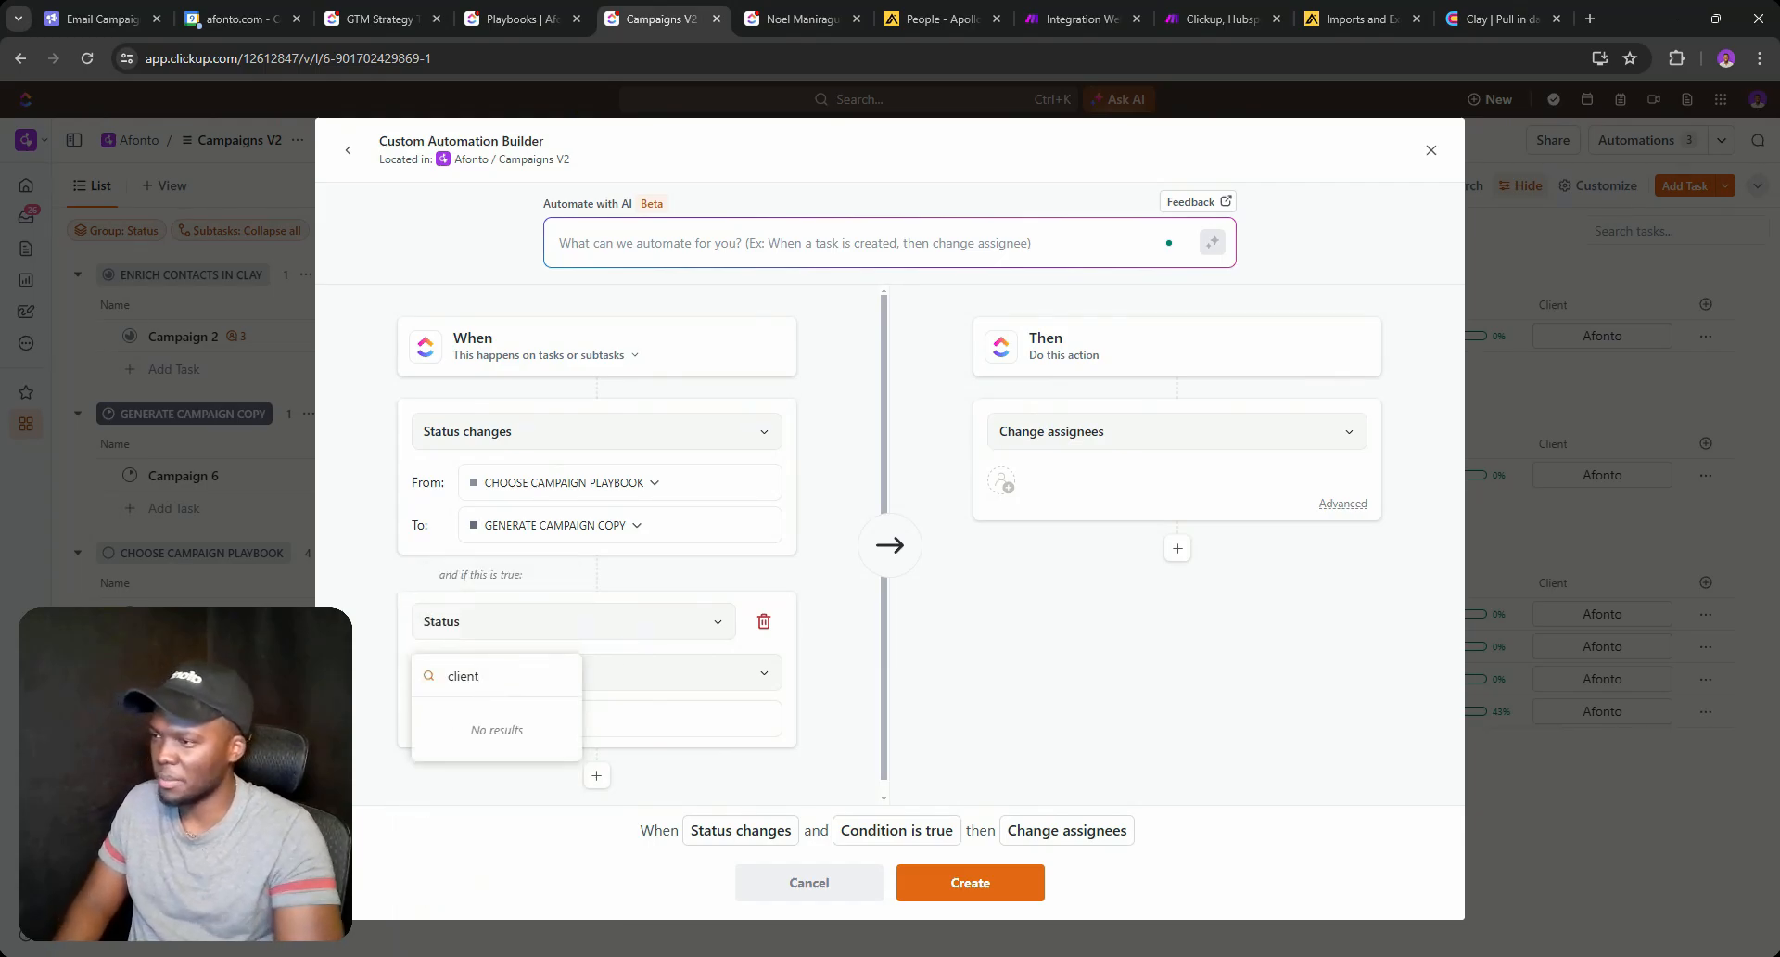
{"action": "type", "text": "ent"}
{"action": "key", "text": "ctrl+a"}
{"action": "type", "text": "cus"}
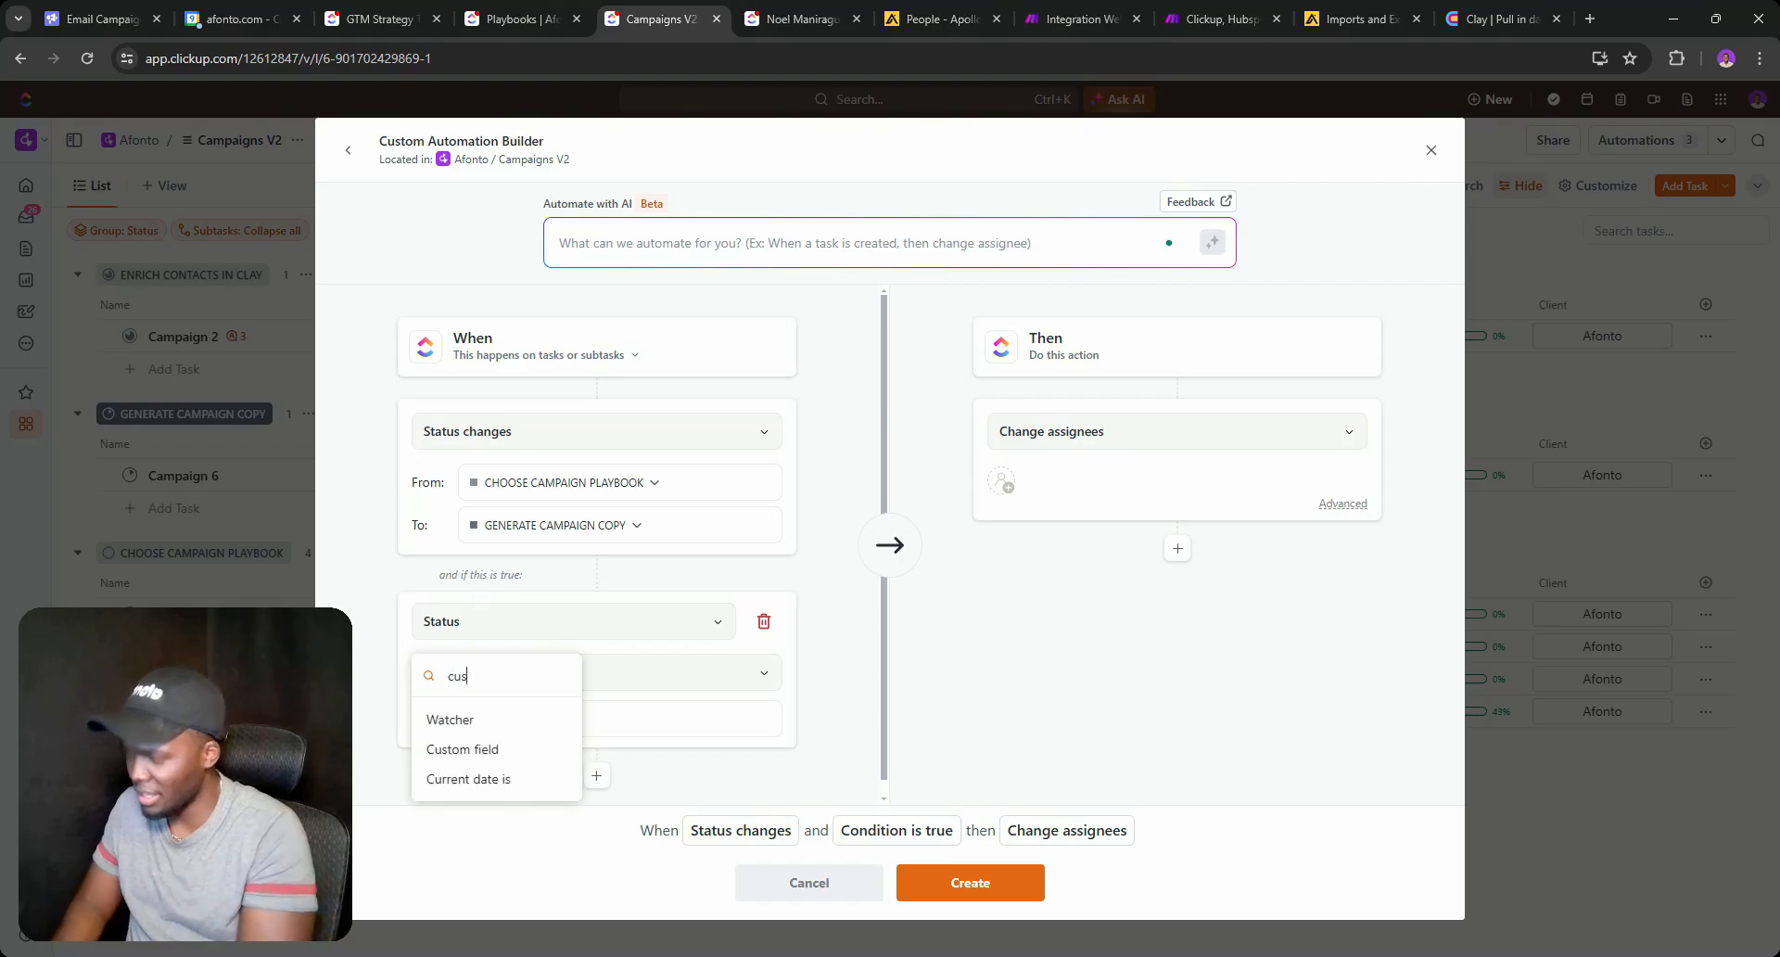
{"action": "type", "text": "tom"}
{"action": "left_click", "coordinate": [468, 719]}
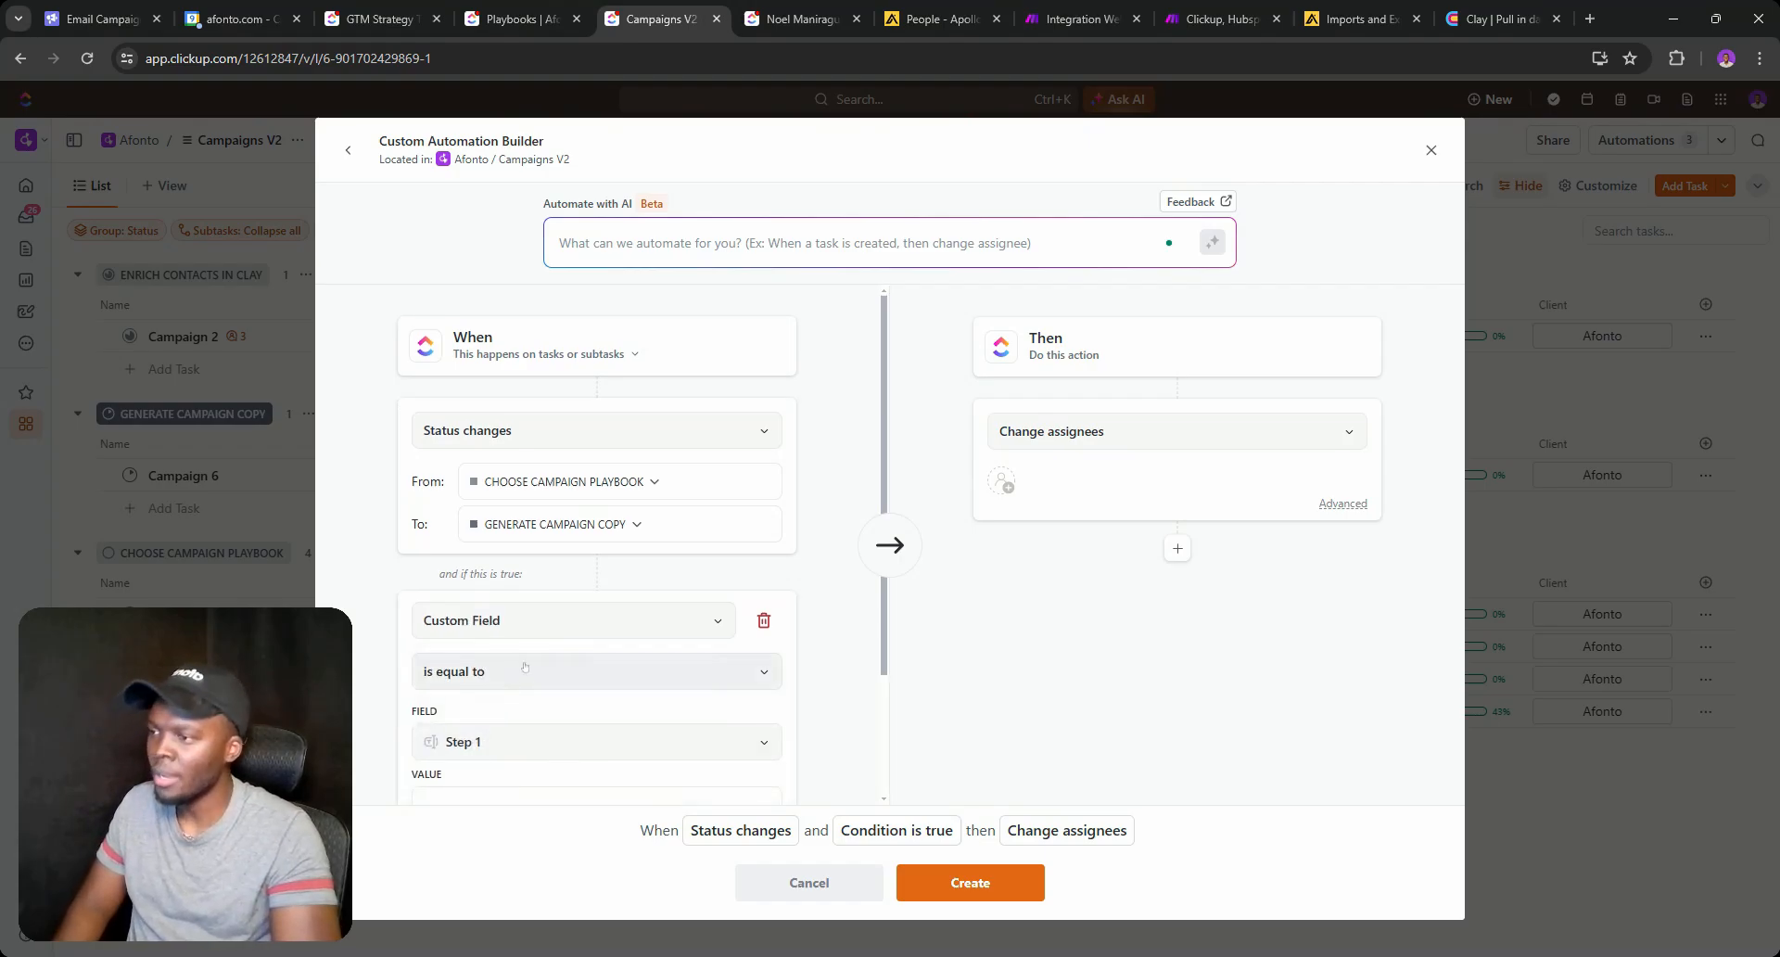
{"action": "scroll", "coordinate": [506, 582], "scroll_direction": "down", "scroll_amount": 2}
{"action": "left_click", "coordinate": [506, 582]}
{"action": "left_click", "coordinate": [474, 770]}
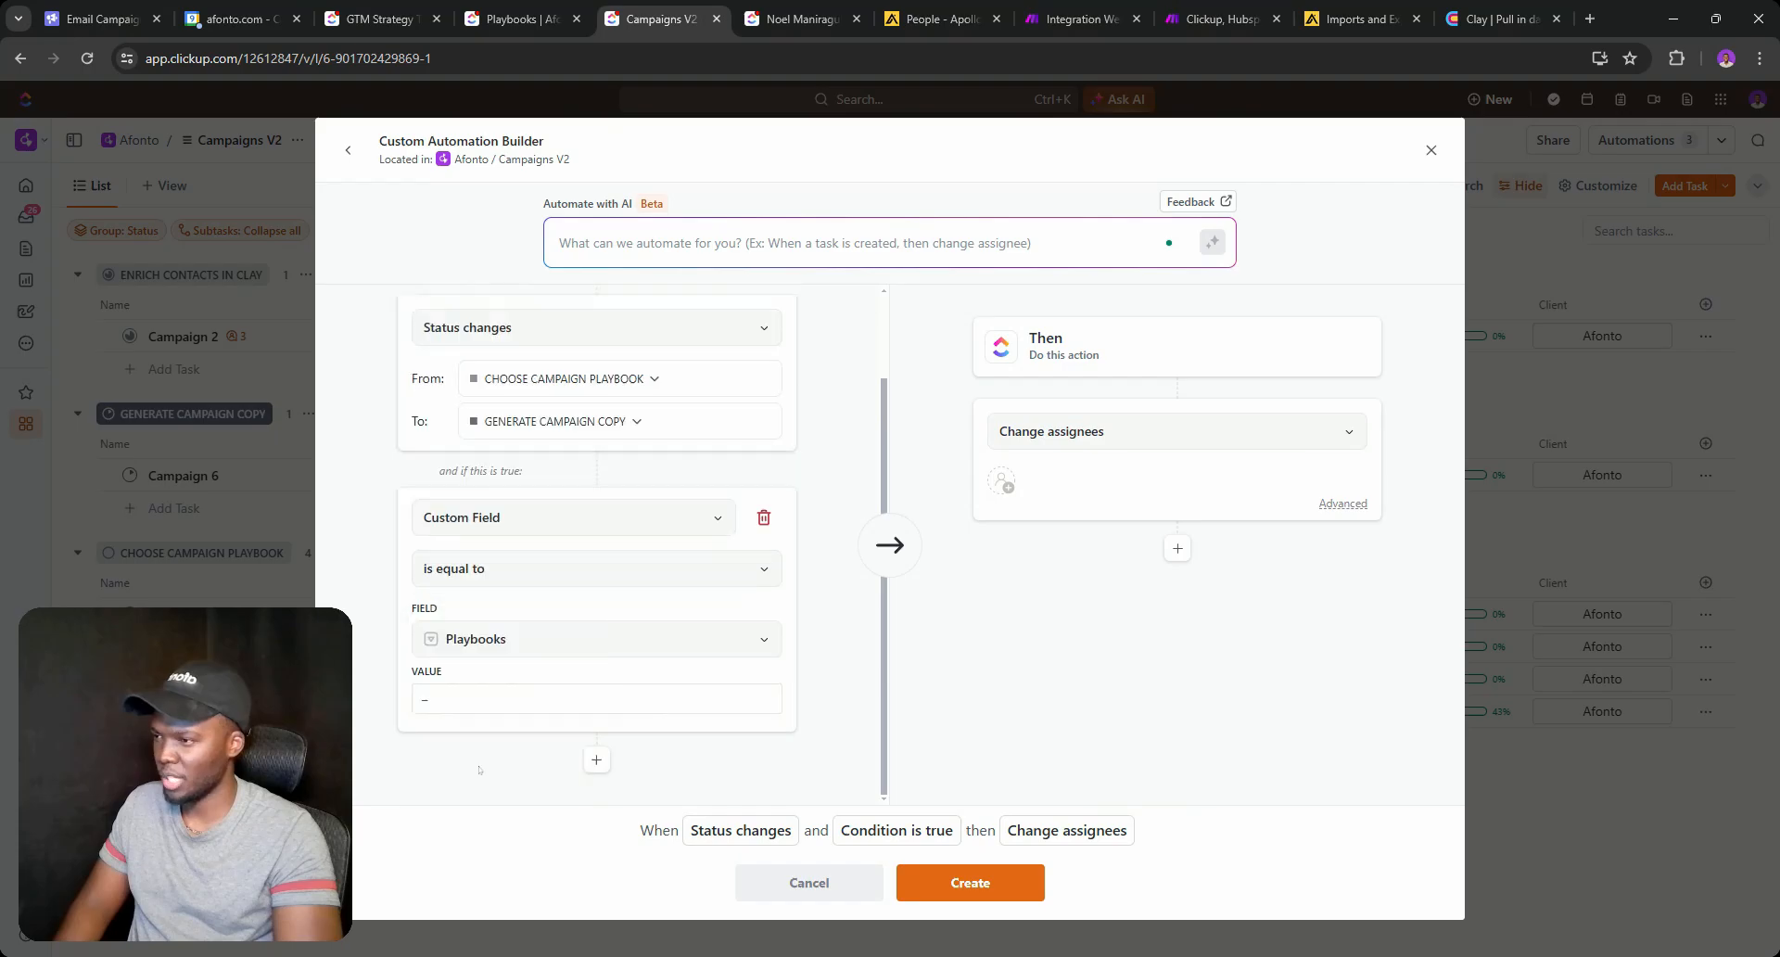
{"action": "left_click", "coordinate": [509, 573]}
{"action": "left_click", "coordinate": [506, 716]}
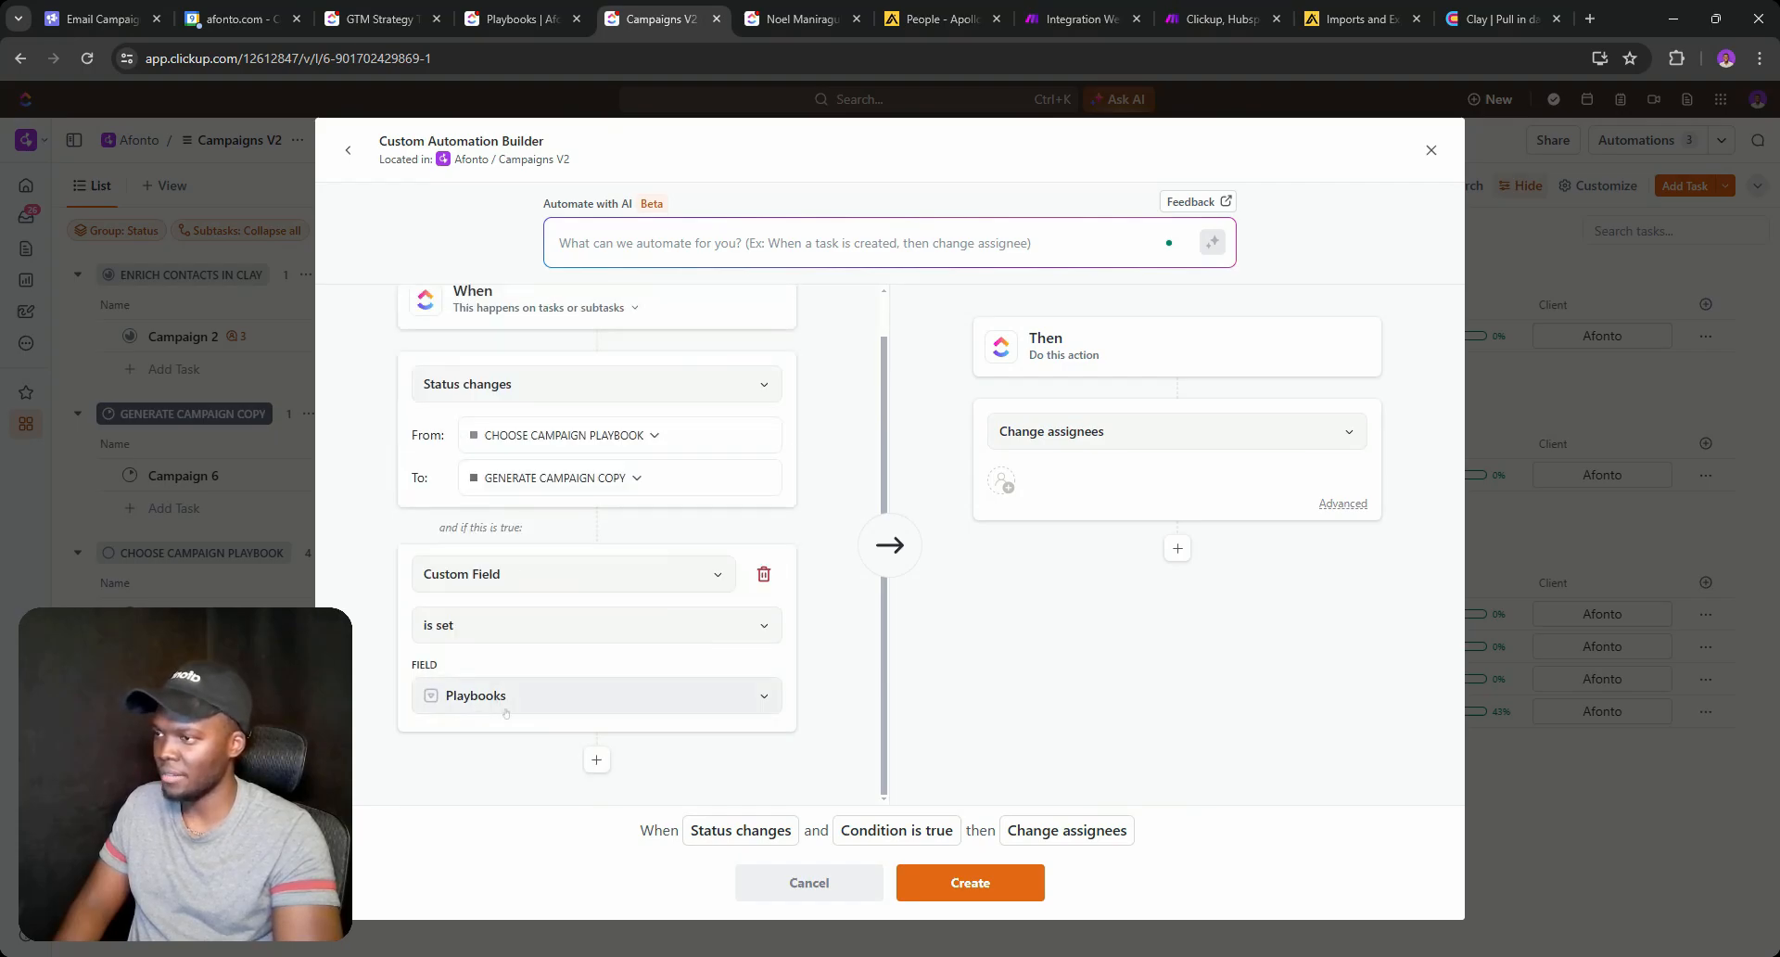
Add a second condition requiring the Client custom field to be set.
{"action": "left_click", "coordinate": [596, 760]}
{"action": "left_click", "coordinate": [556, 742]}
{"action": "type", "text": "clien"}
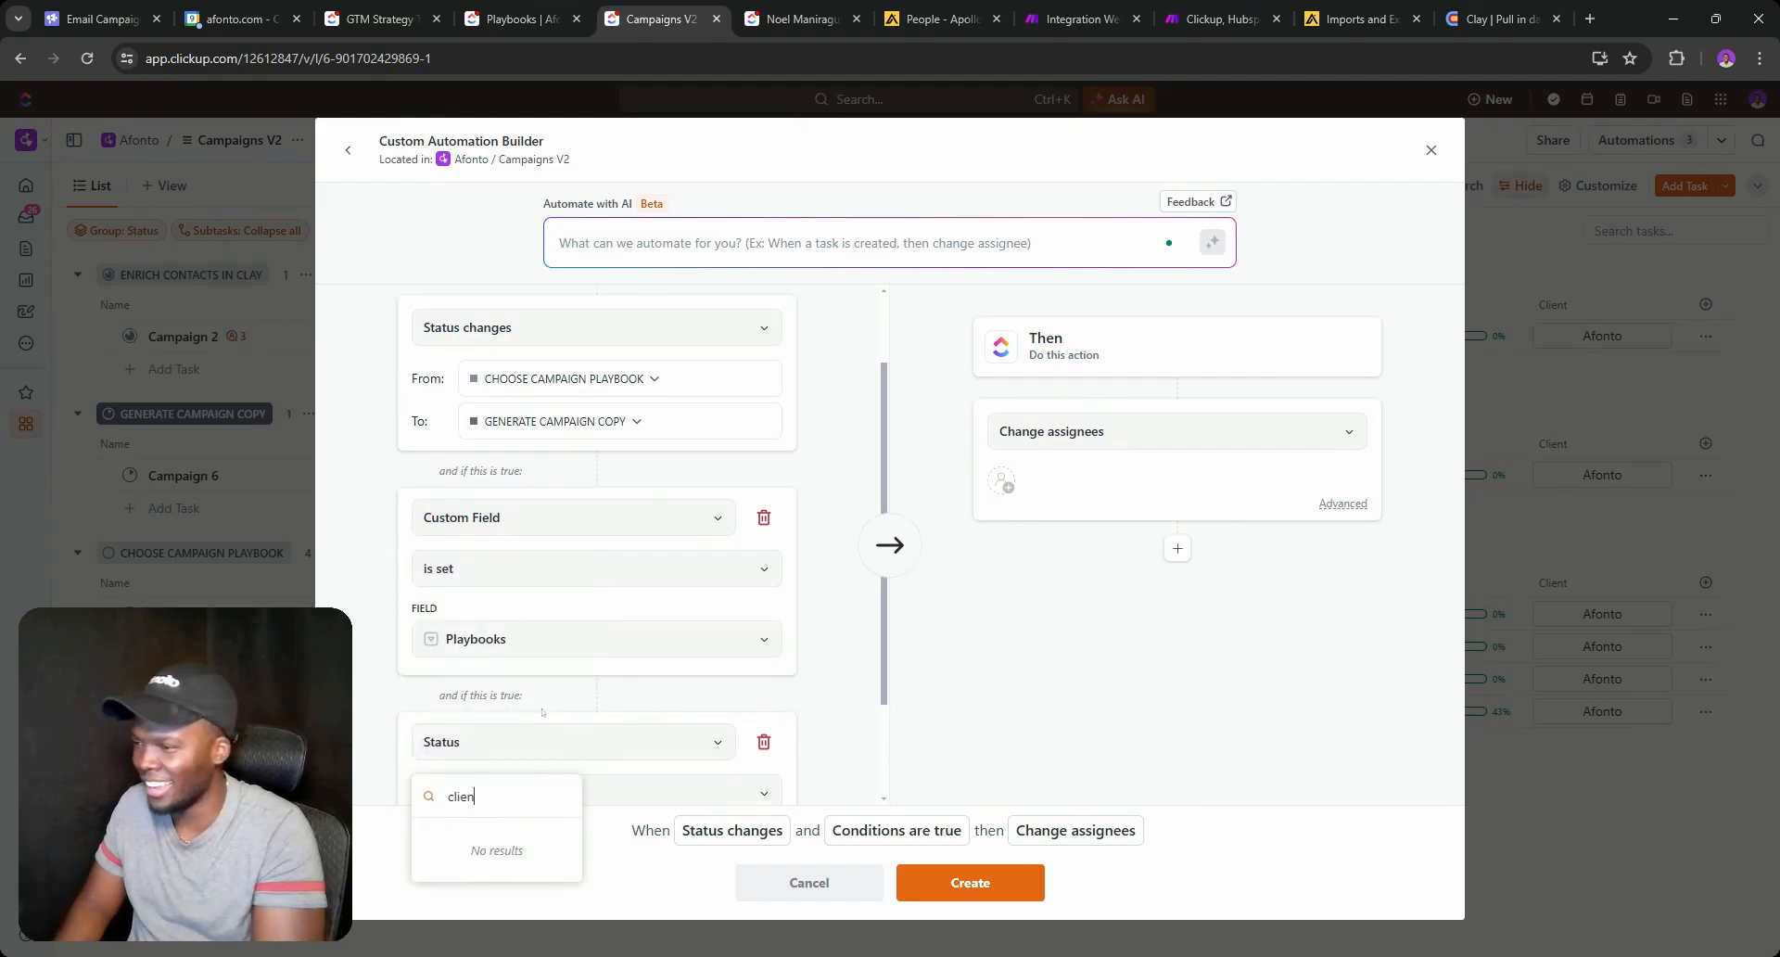
{"action": "type", "text": "ustom"}
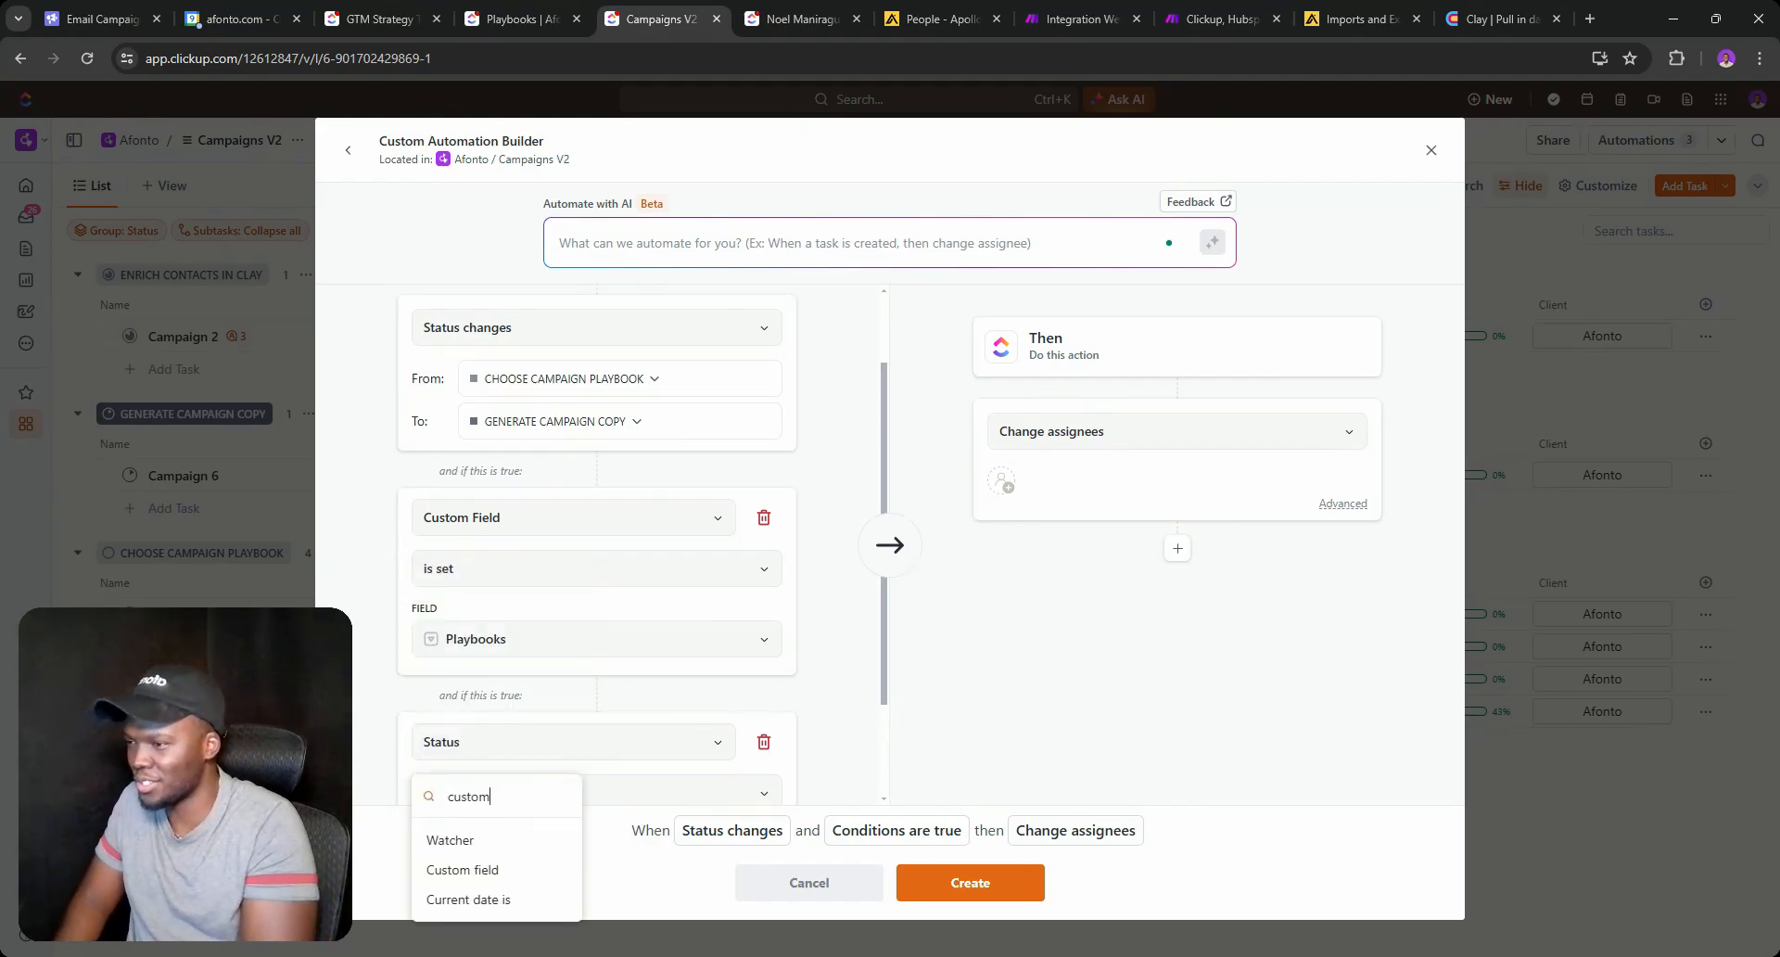
{"action": "left_click", "coordinate": [500, 819]}
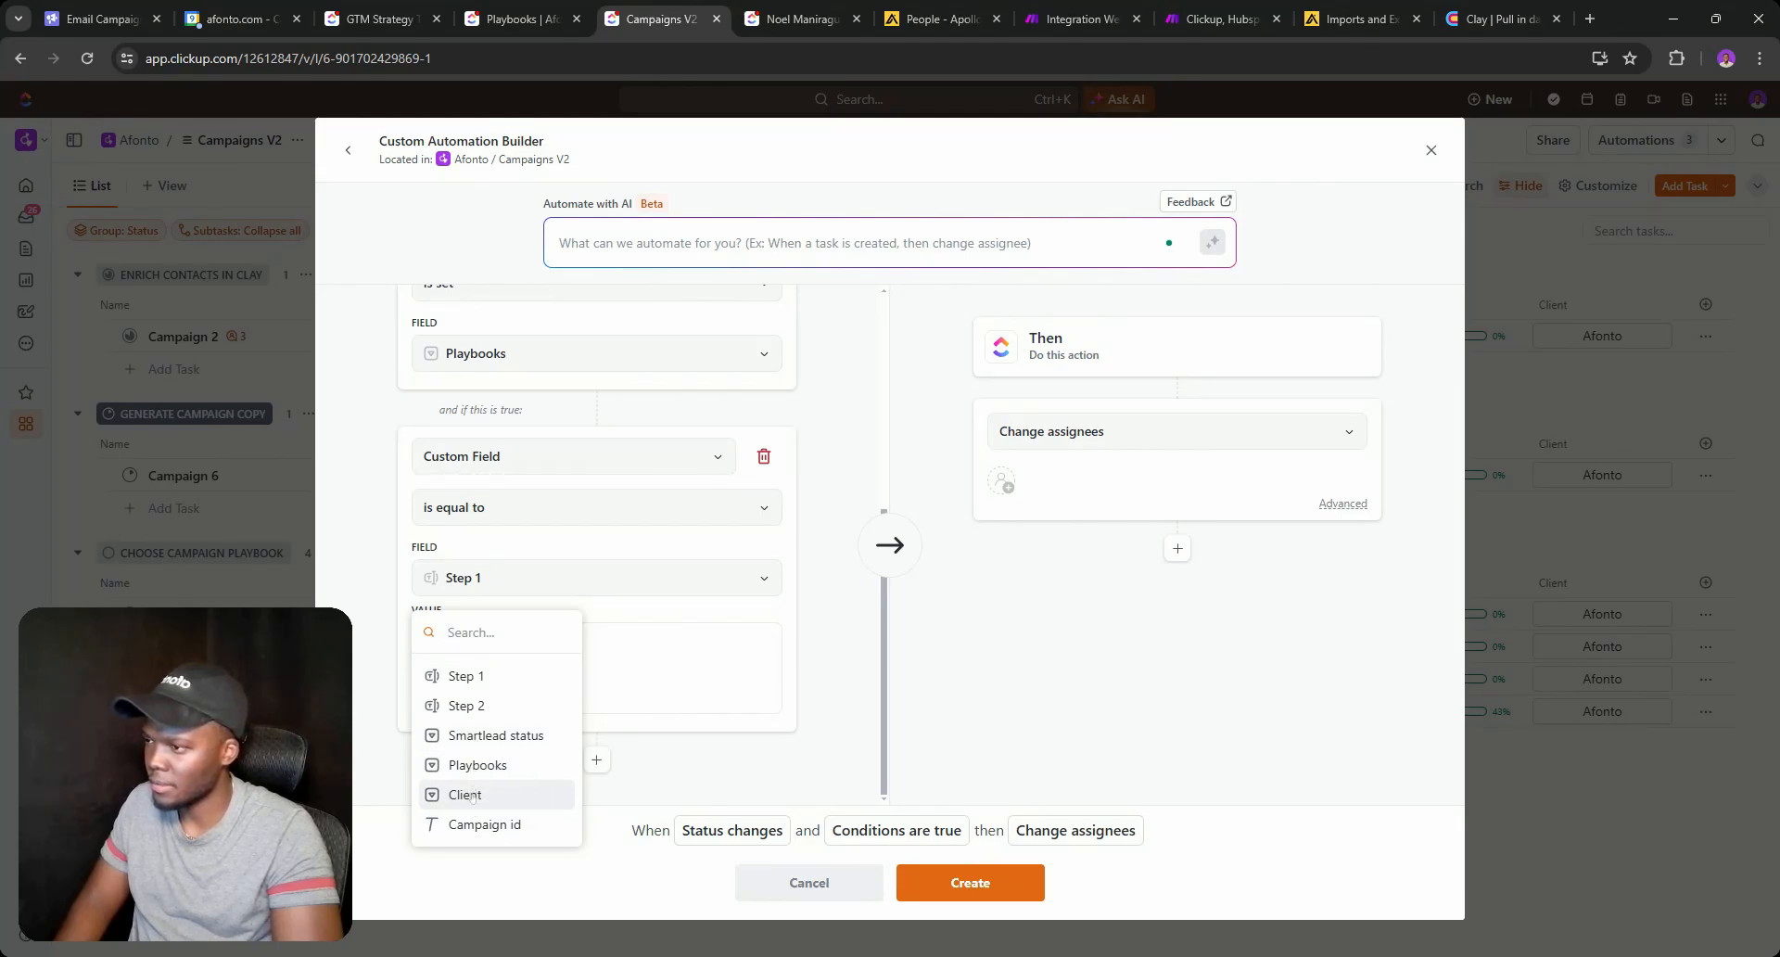
{"action": "left_click", "coordinate": [462, 794]}
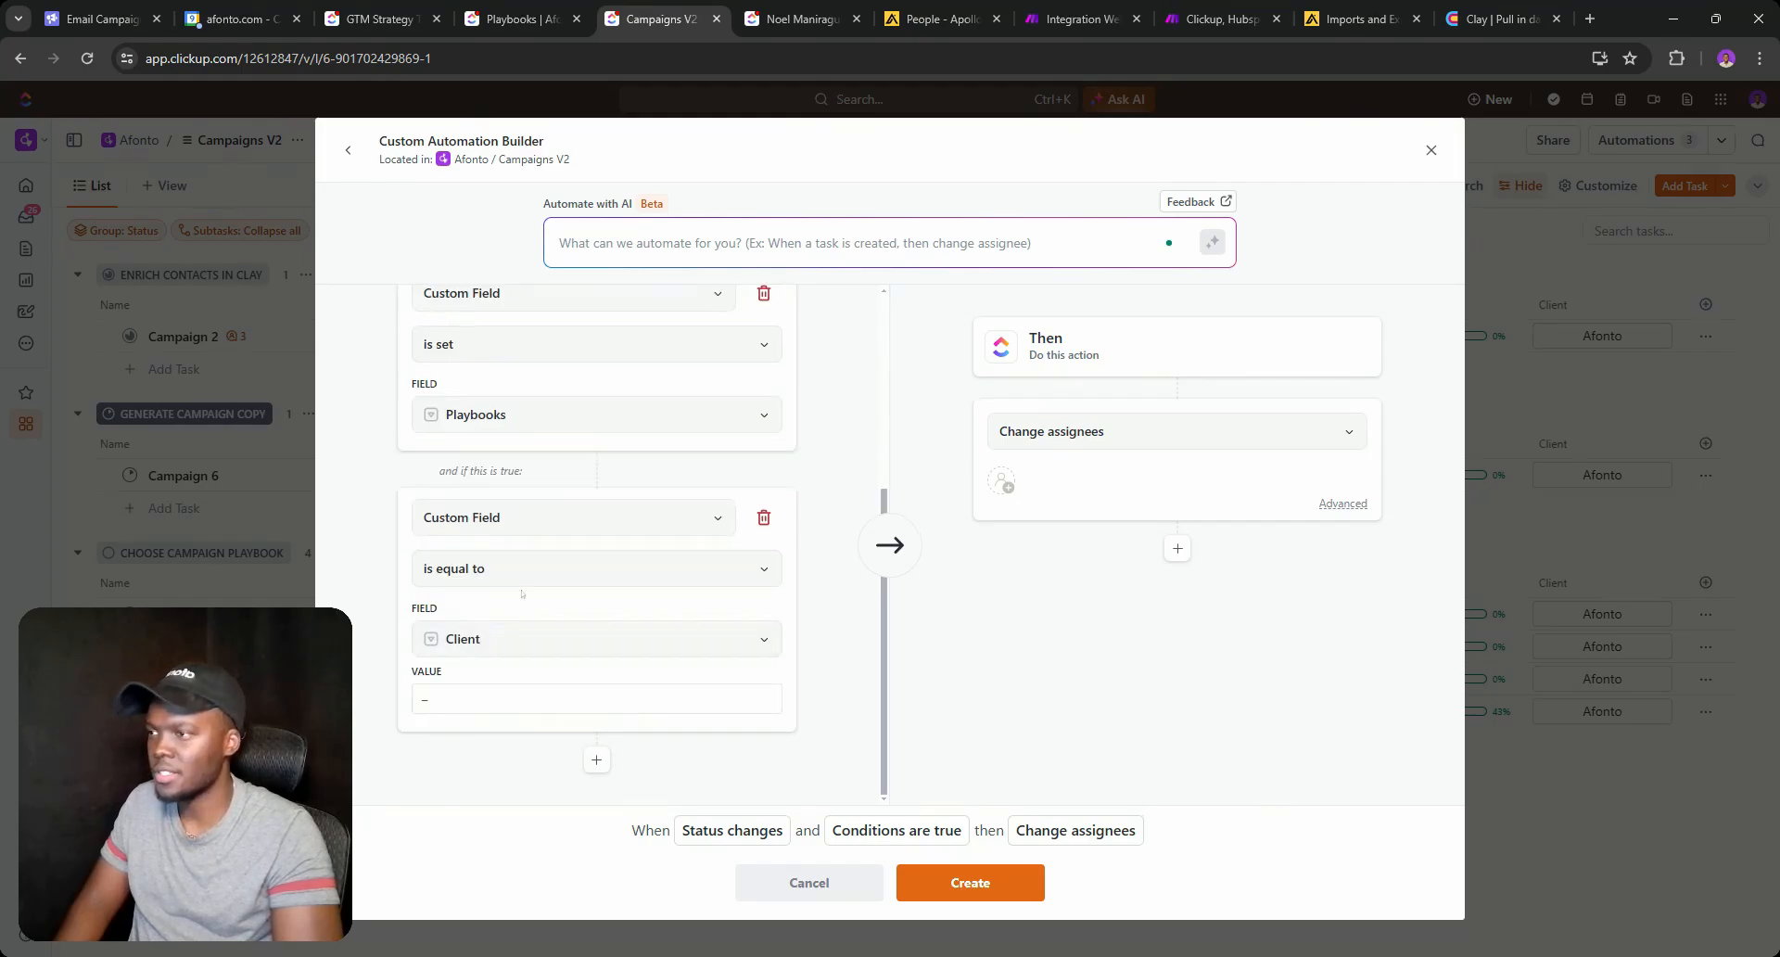
{"action": "left_click", "coordinate": [542, 561]}
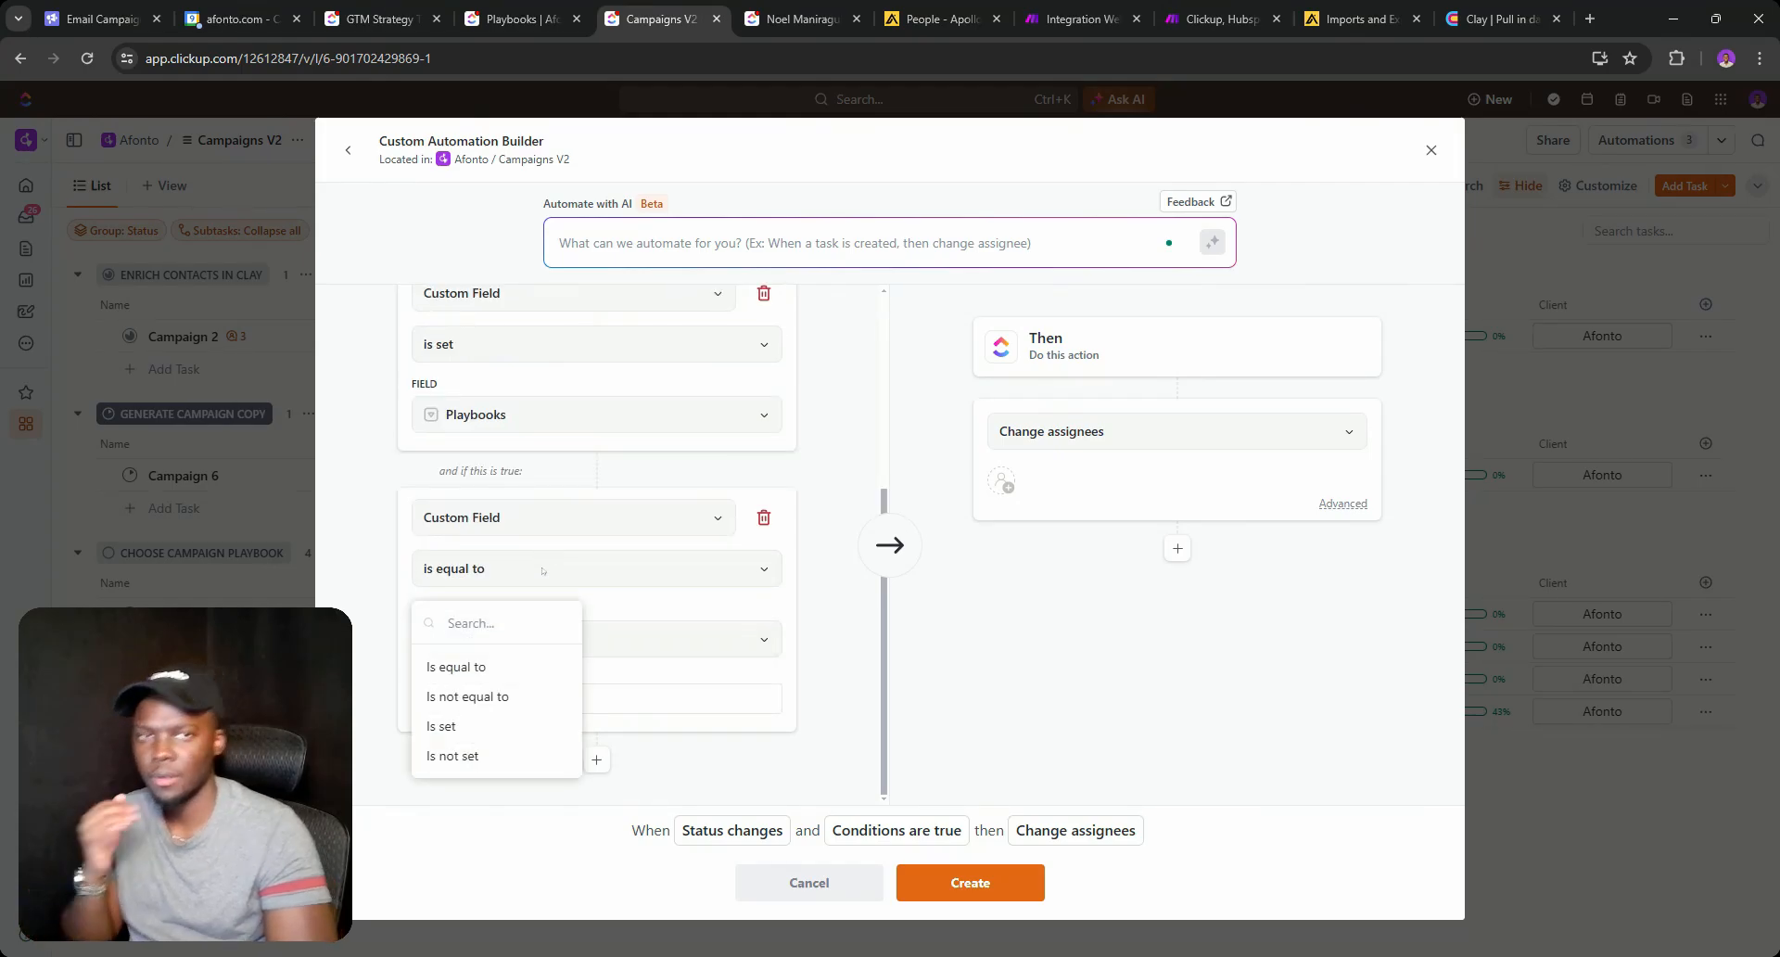
{"action": "left_click", "coordinate": [454, 726]}
{"action": "scroll", "coordinate": [701, 436], "scroll_direction": "up", "scroll_amount": 3}
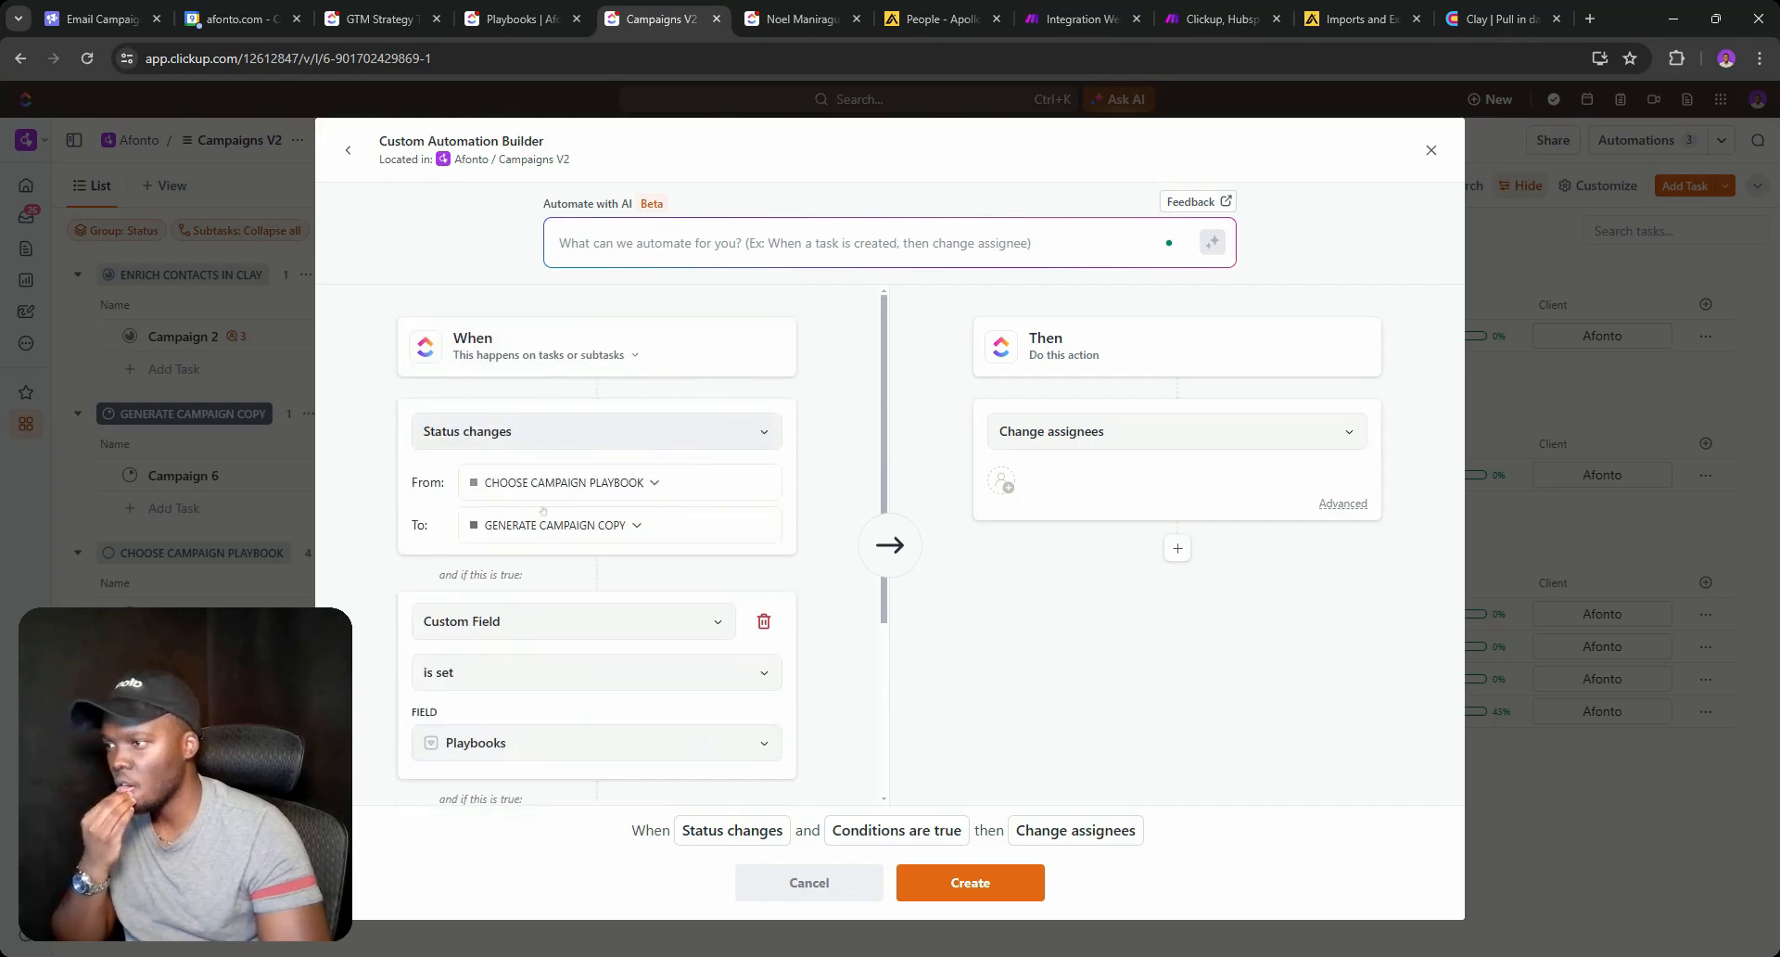
{"action": "scroll", "coordinate": [525, 658], "scroll_direction": "down", "scroll_amount": 3}
{"action": "left_click", "coordinate": [1186, 429]}
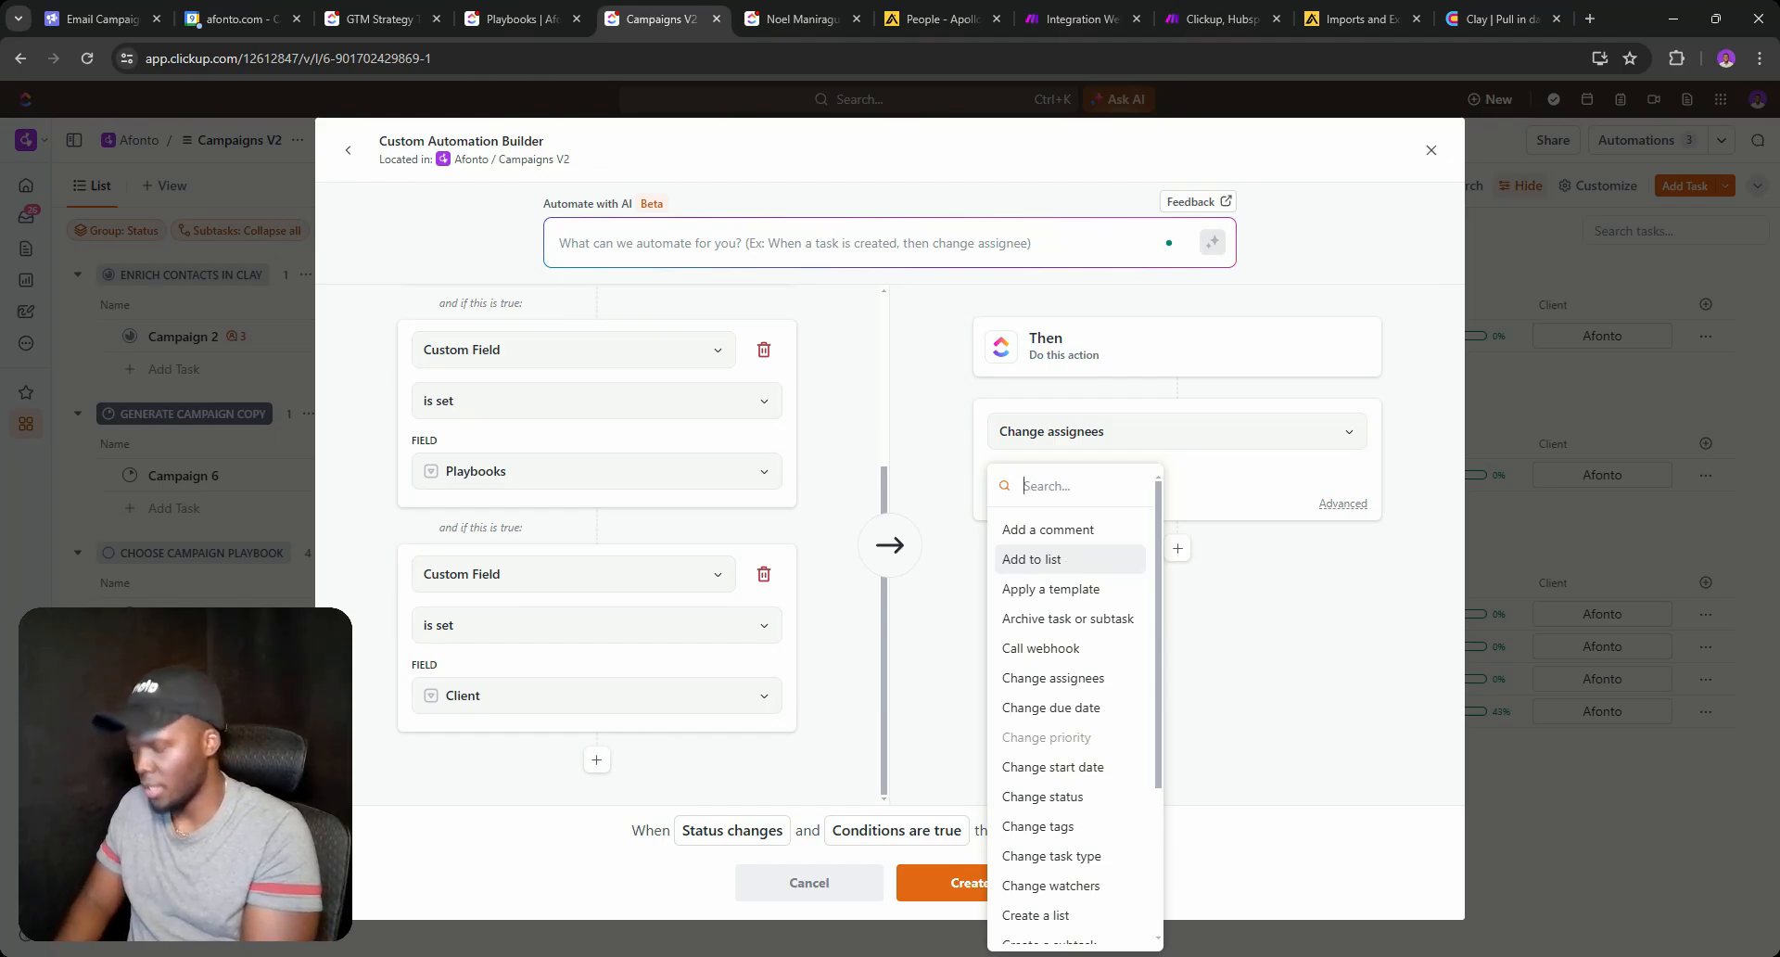
Choose Call webhook as the automation's action, then bring up the Clay webhook table.
{"action": "type", "text": "We"}
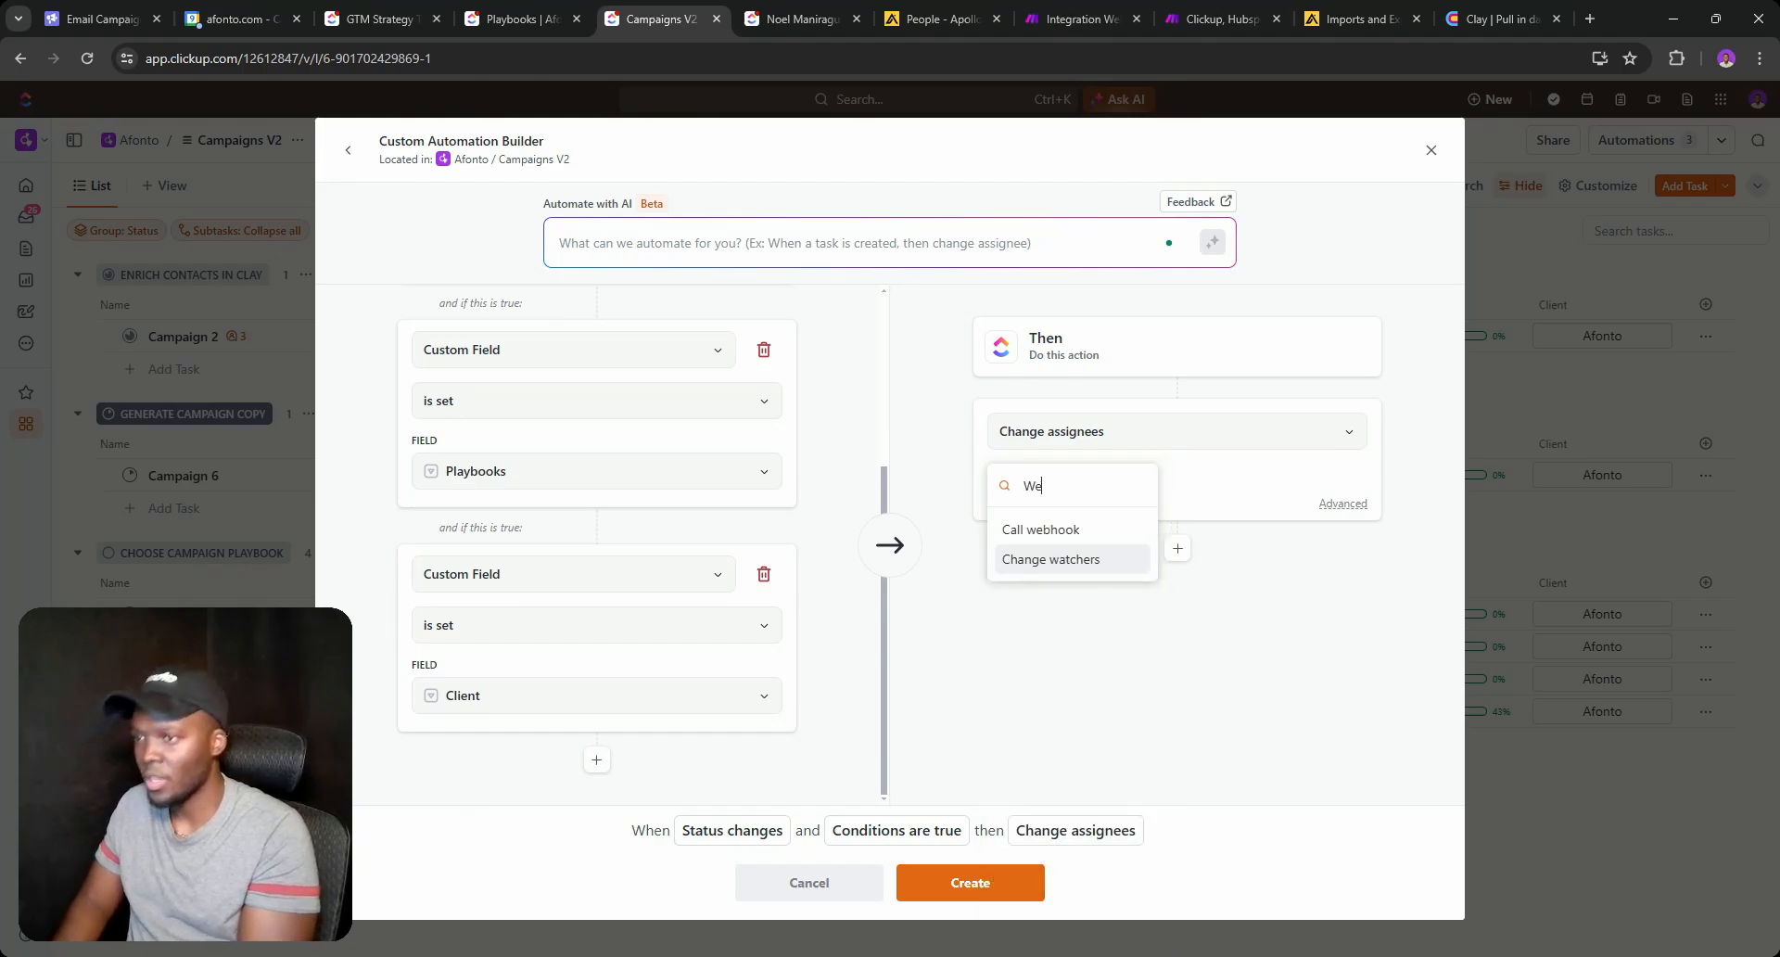
{"action": "left_click", "coordinate": [1069, 534]}
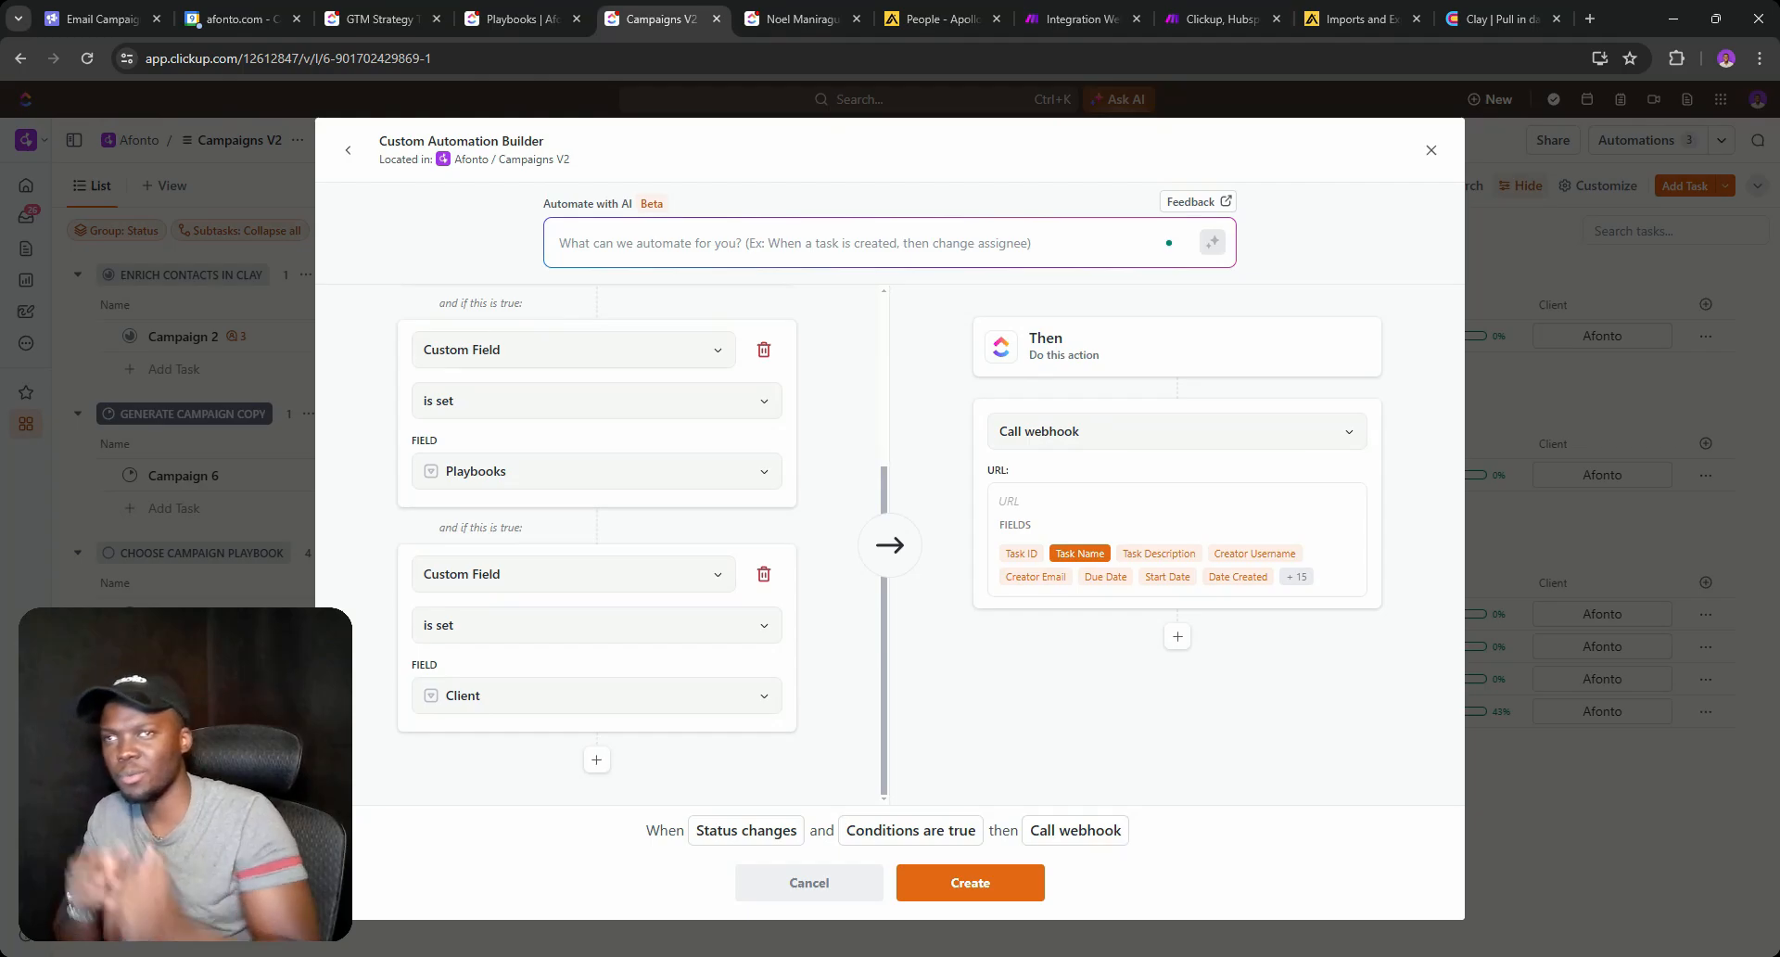
{"action": "left_click", "coordinate": [1496, 24]}
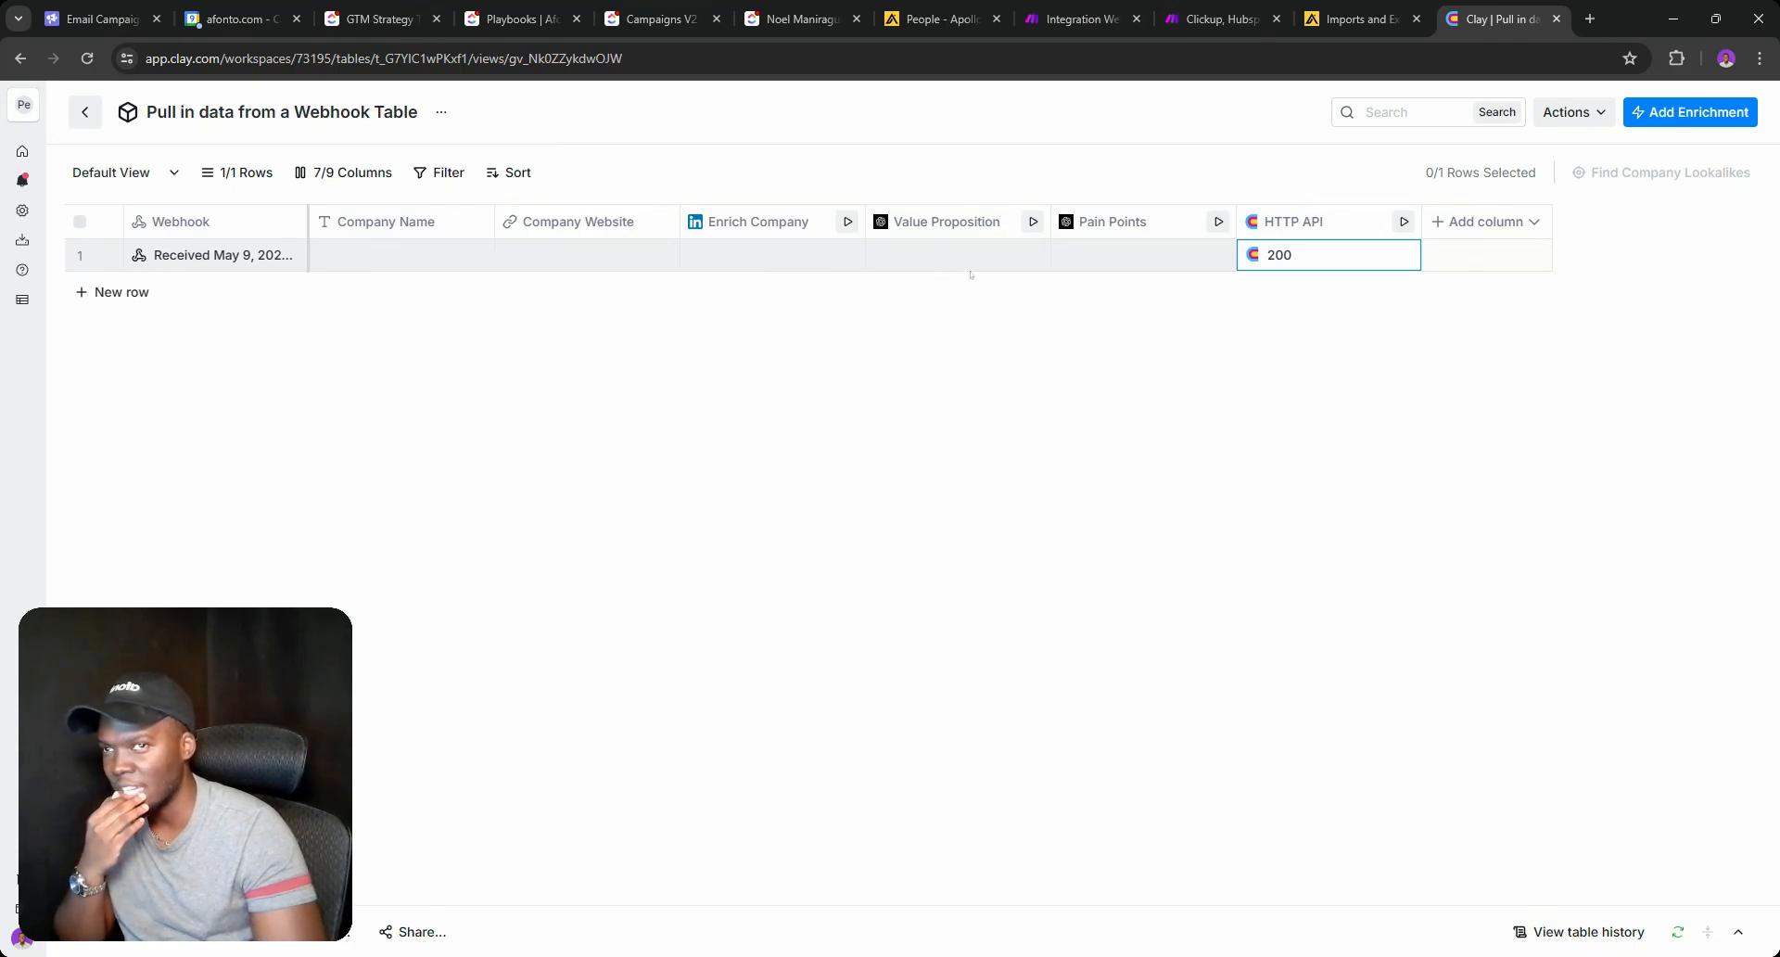
Save the current Make scenario.
{"action": "left_click", "coordinate": [1087, 11]}
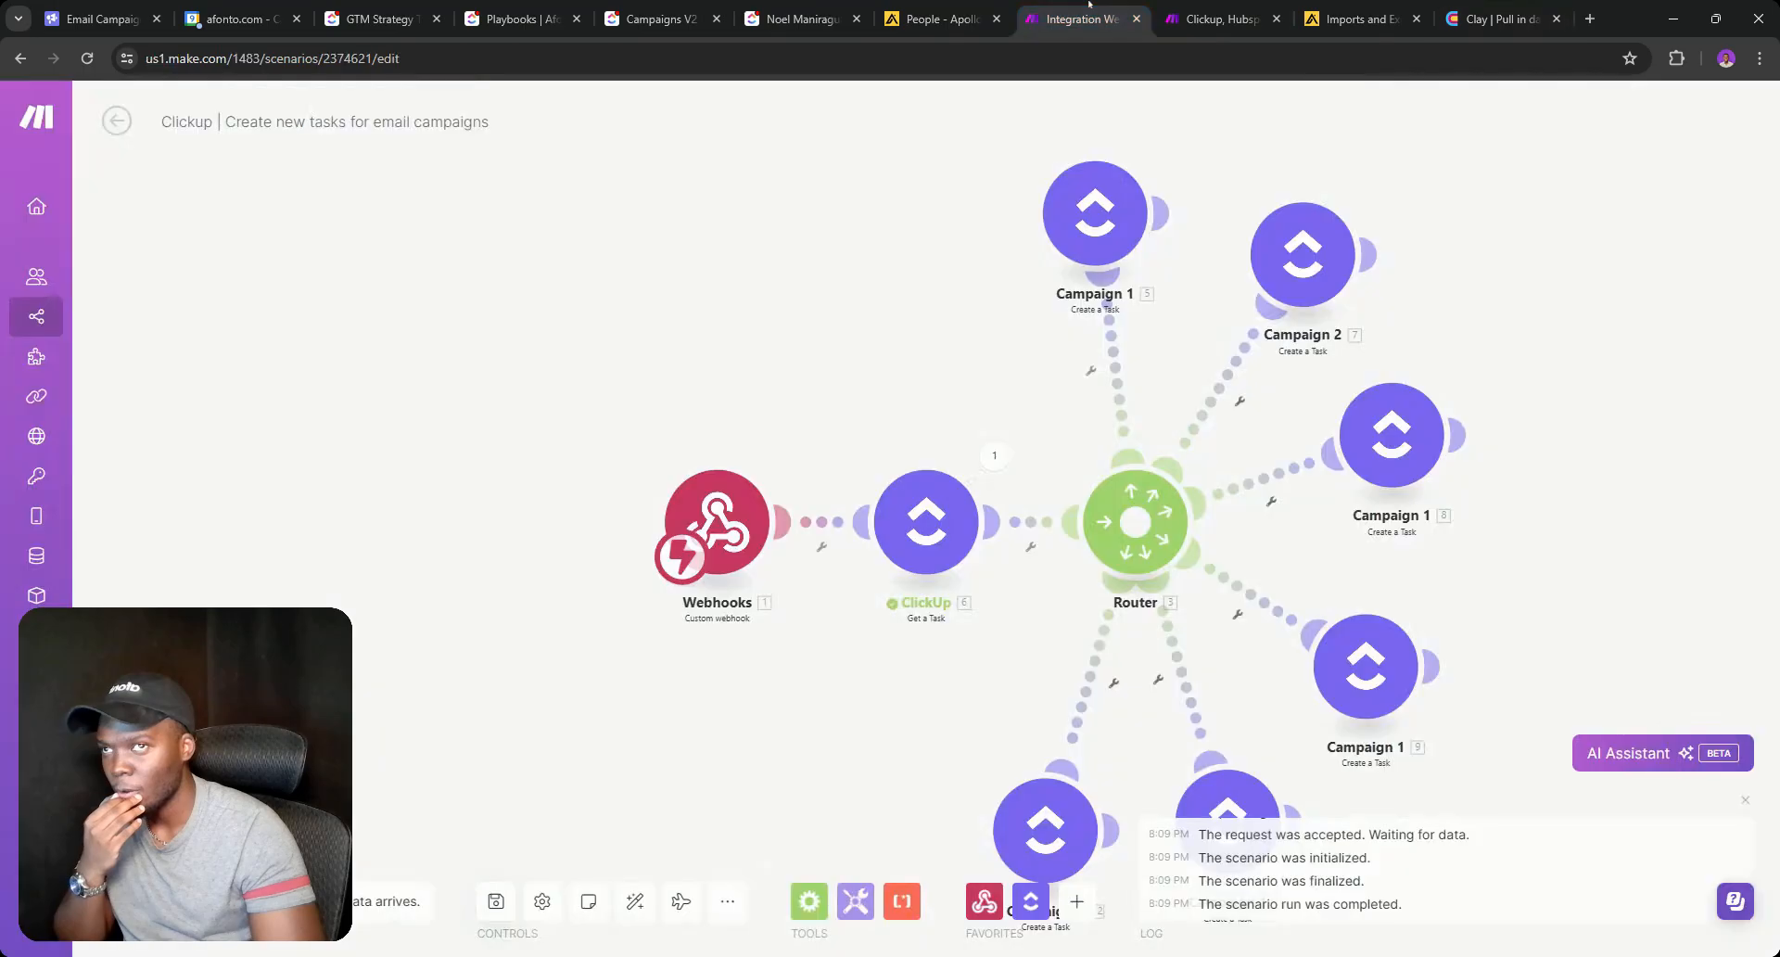
{"action": "left_click", "coordinate": [801, 19]}
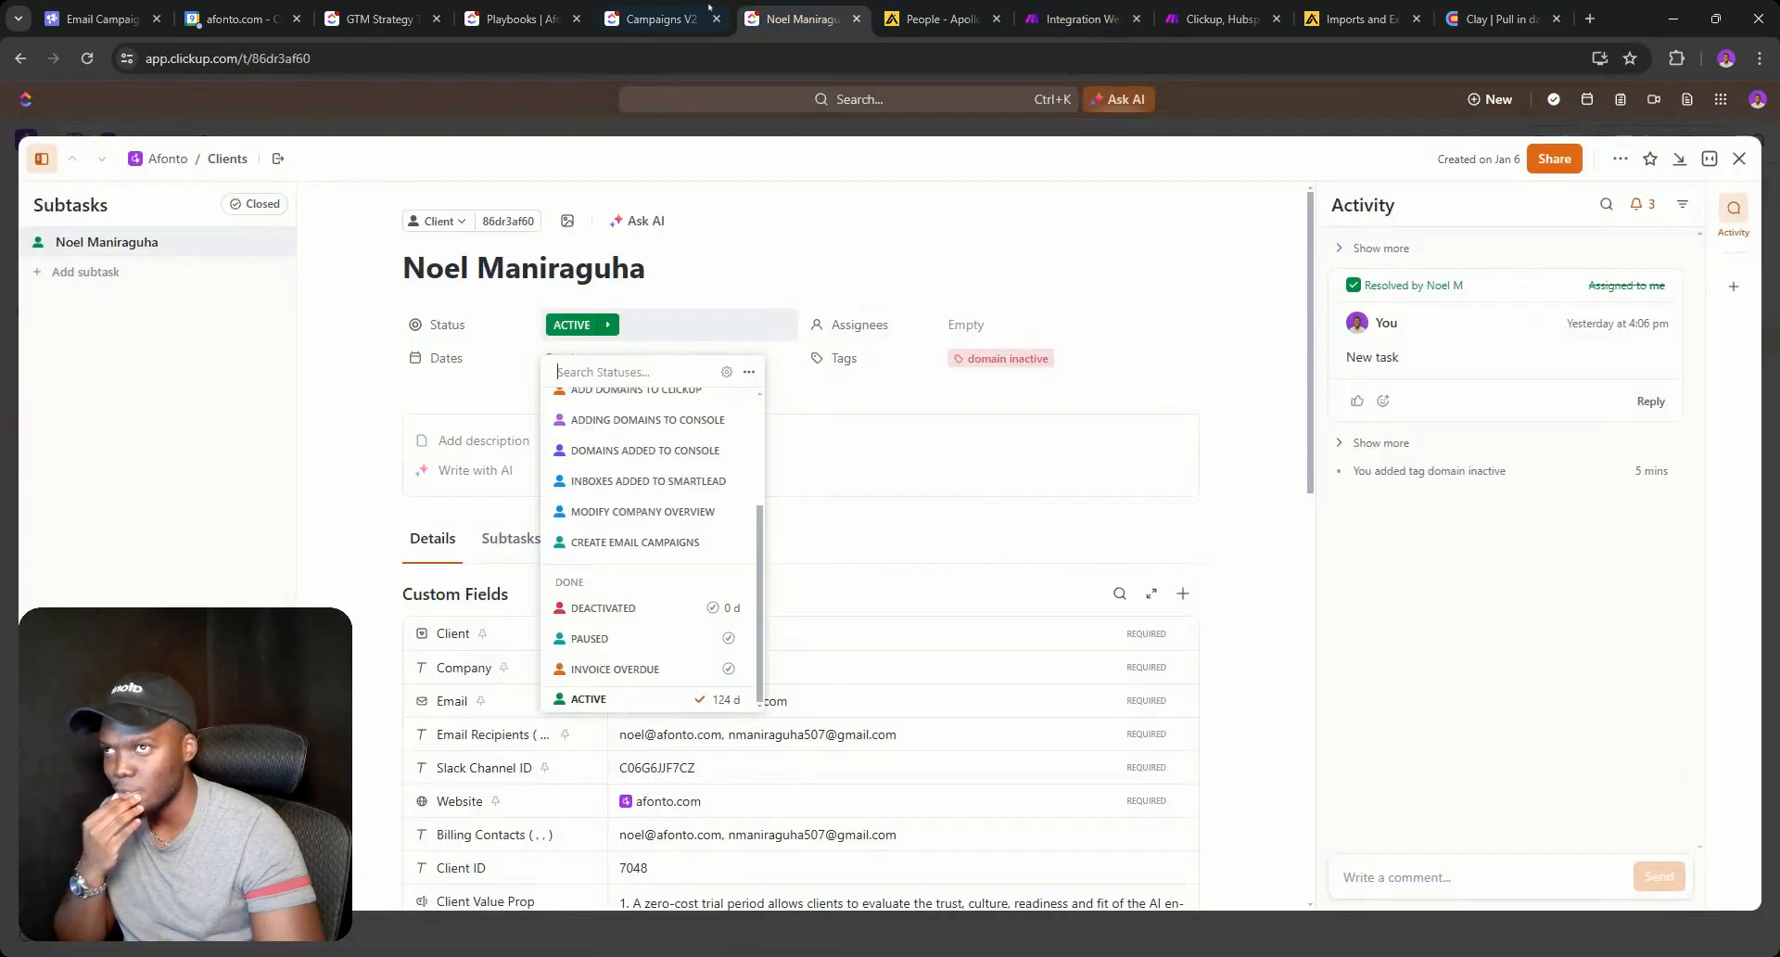
{"action": "left_click", "coordinate": [672, 7]}
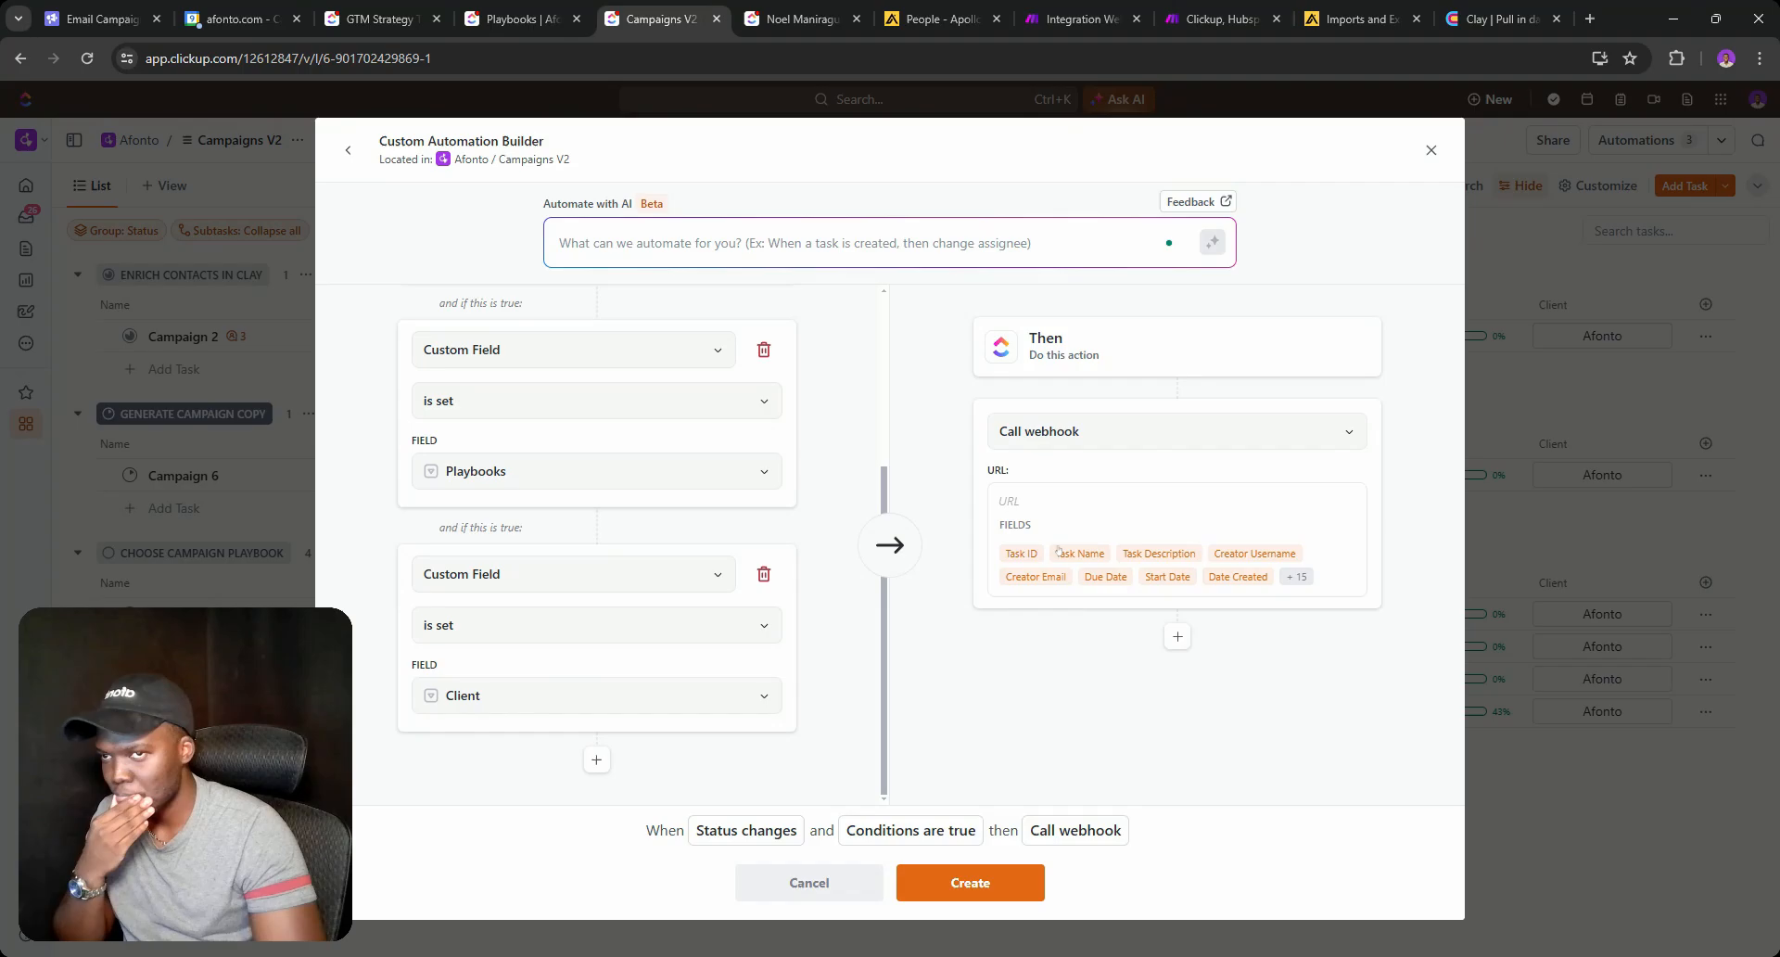
{"action": "left_click", "coordinate": [1027, 5]}
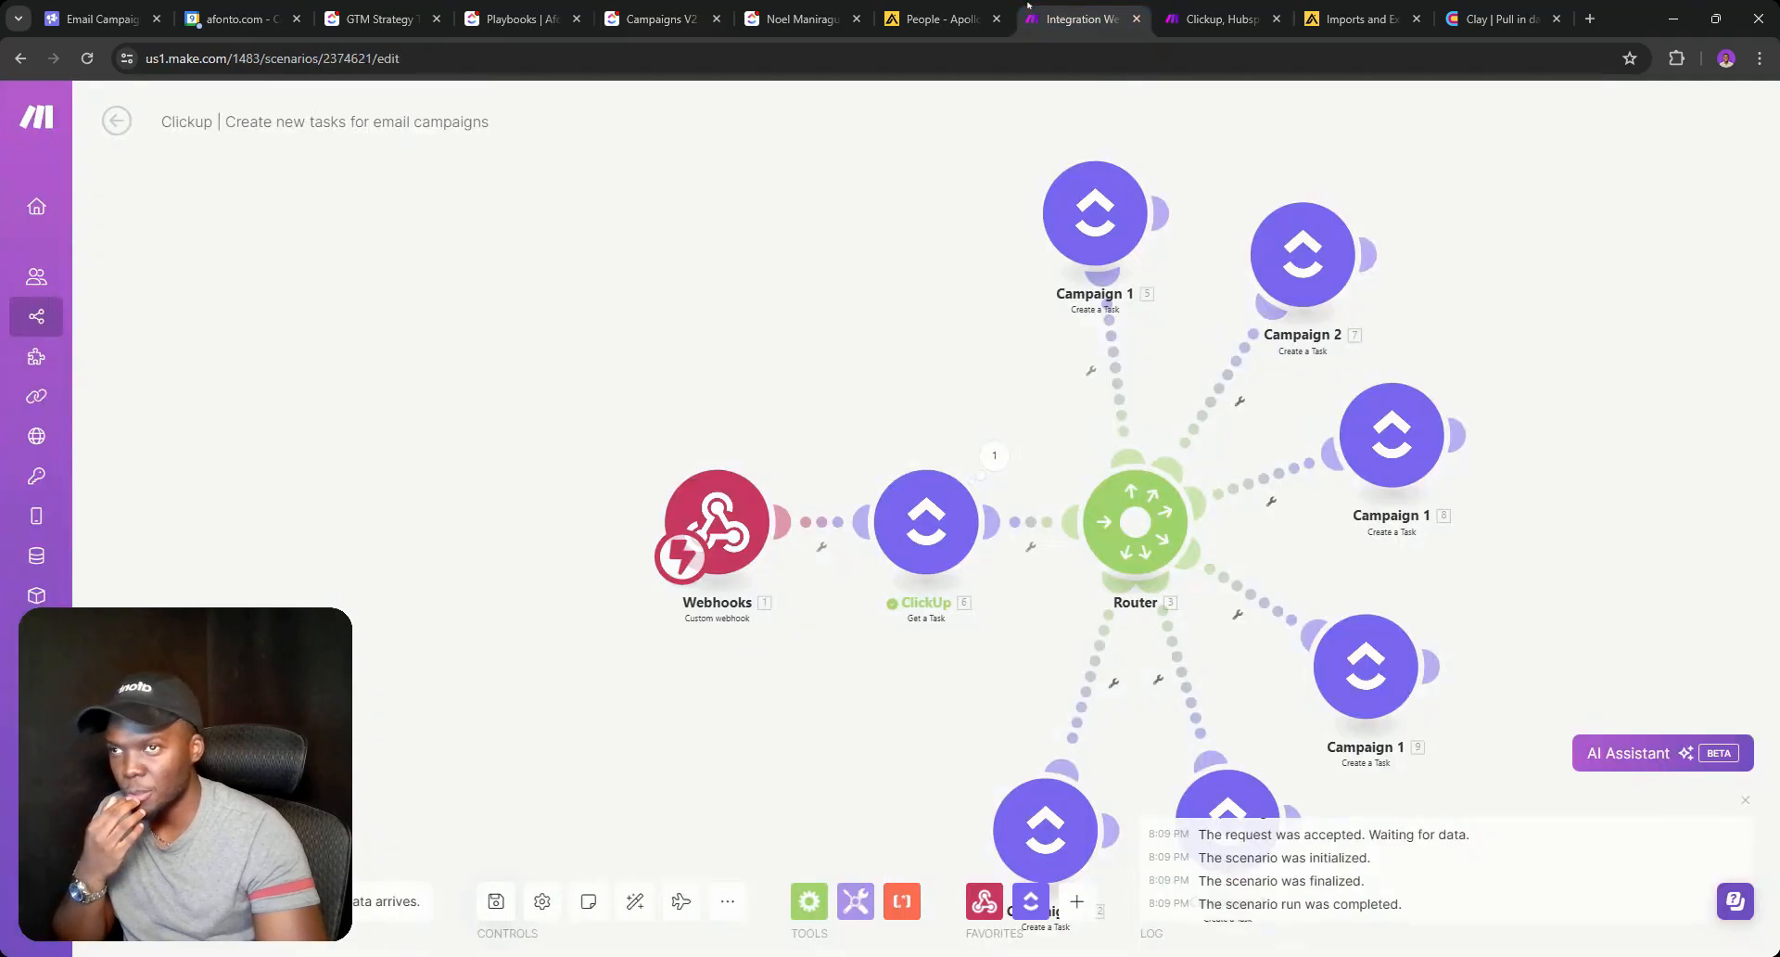
{"action": "left_click", "coordinate": [496, 900]}
Create a new scenario in the Afonto: Automations folder and name it 'Generate Campagin'.
{"action": "left_click", "coordinate": [116, 120]}
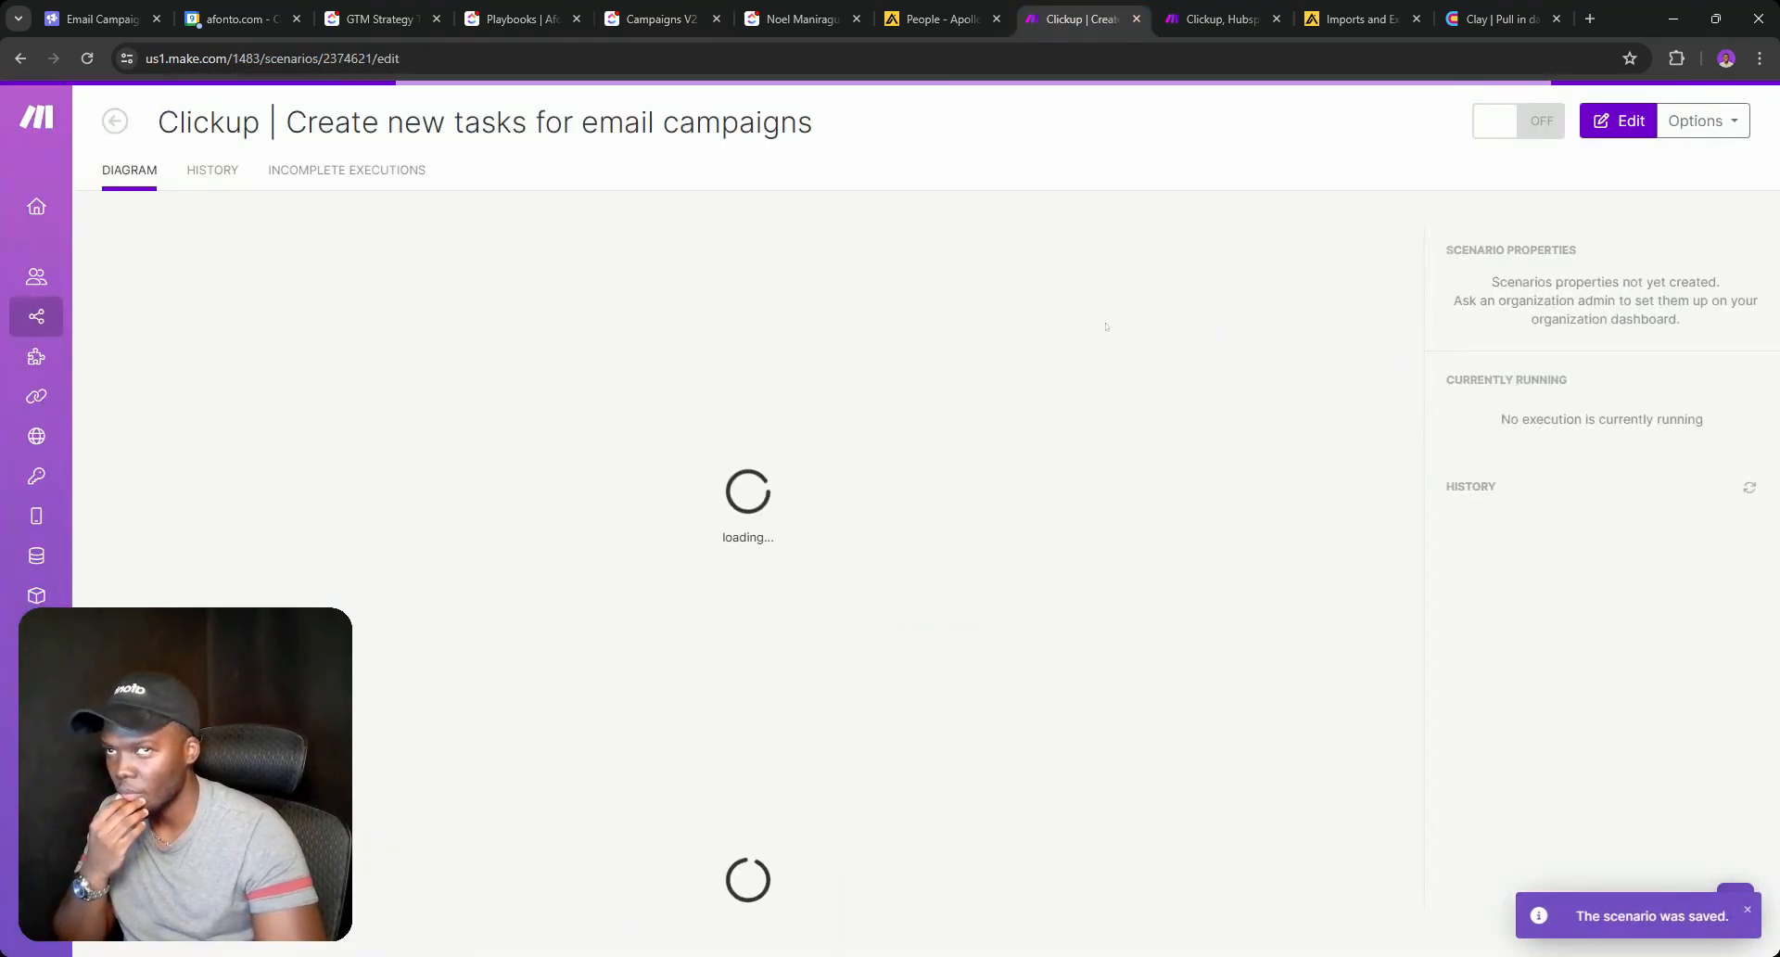
{"action": "left_click", "coordinate": [117, 123]}
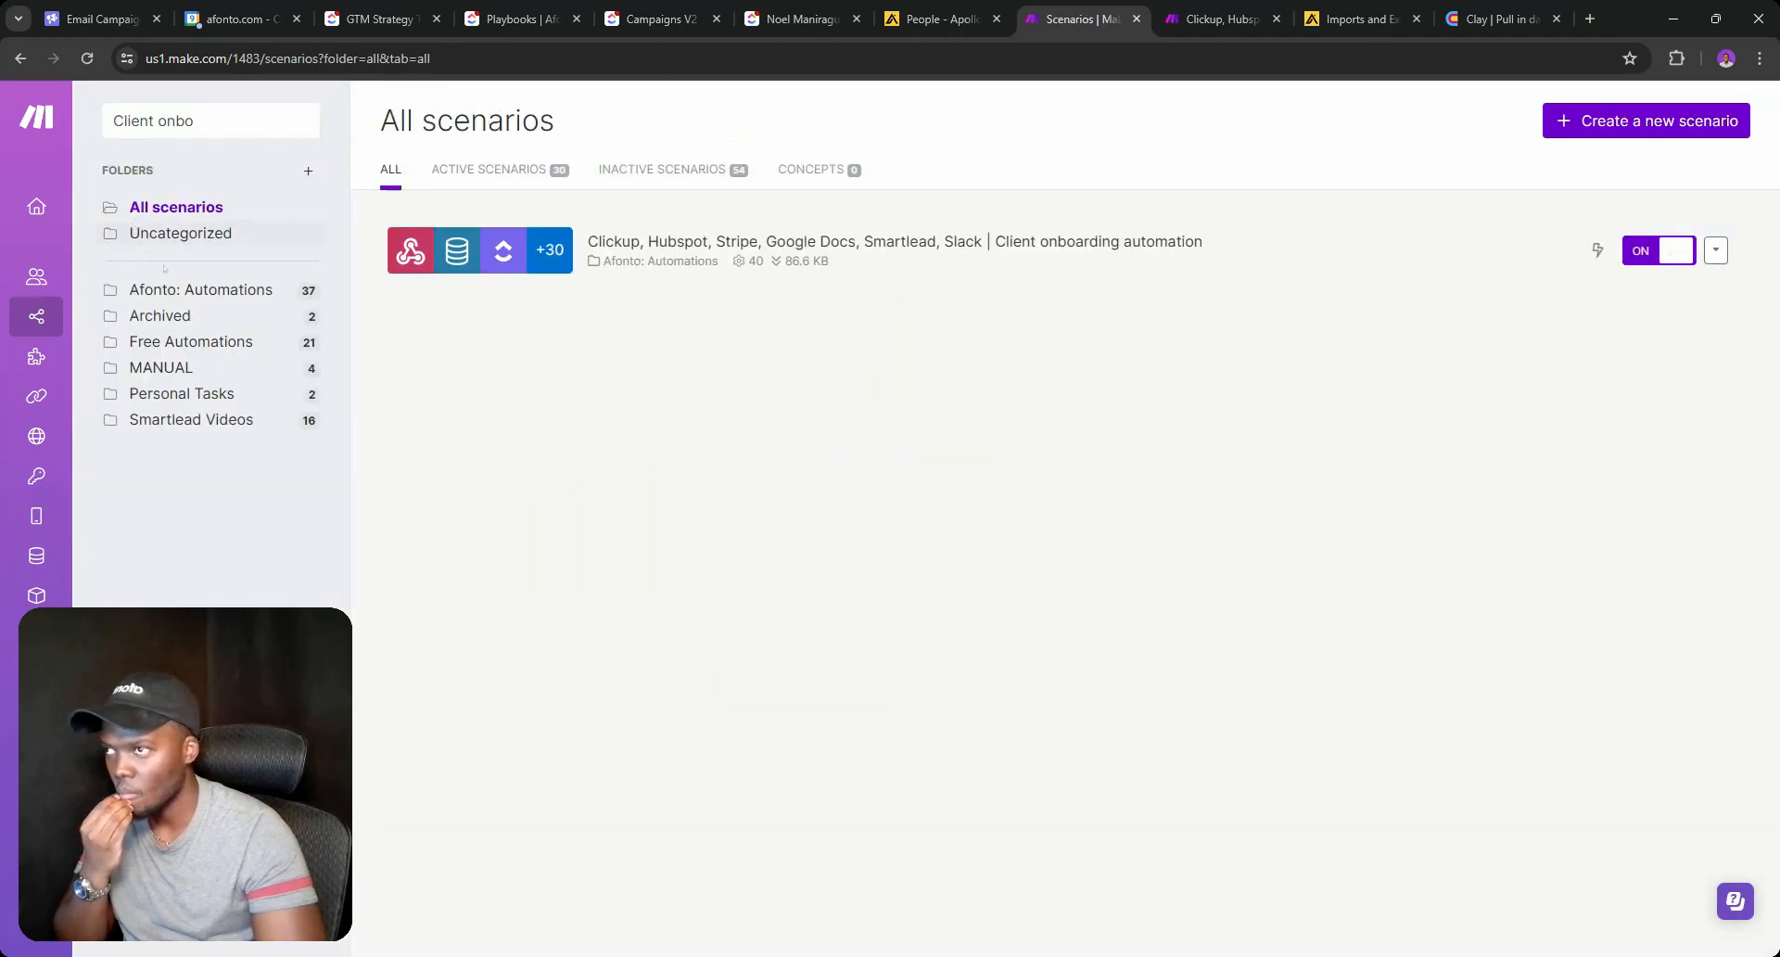
{"action": "left_click", "coordinate": [150, 291]}
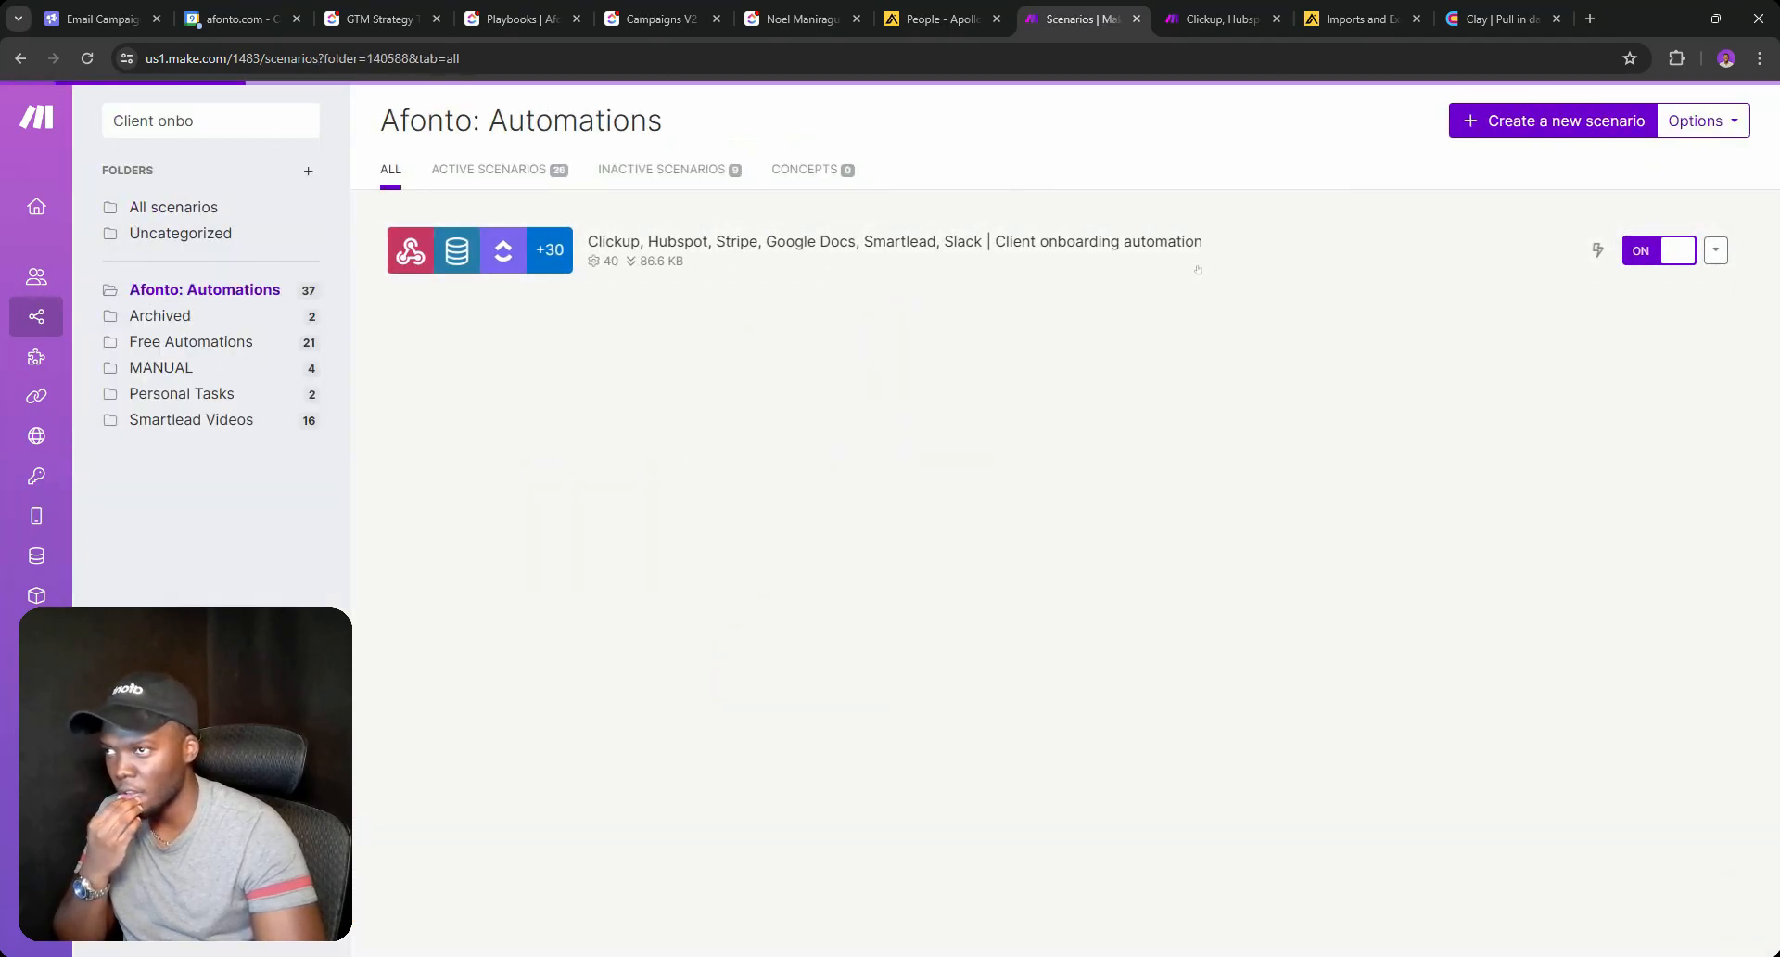
{"action": "left_click", "coordinate": [1553, 120]}
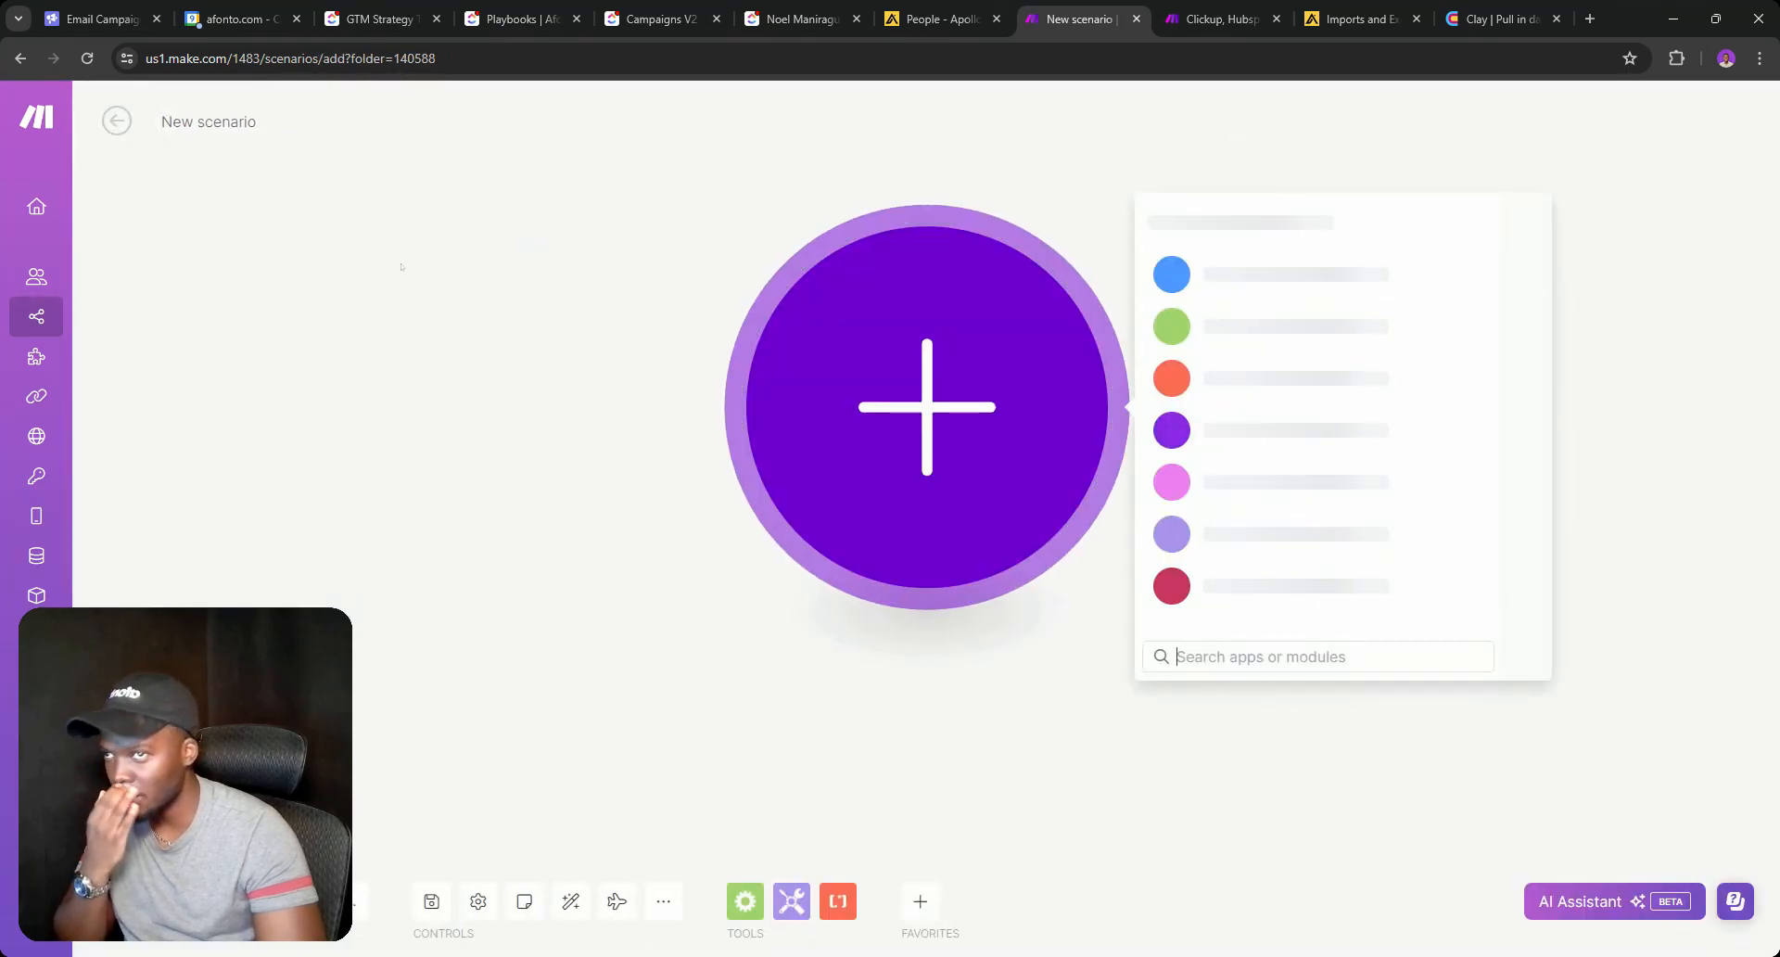
{"action": "left_click", "coordinate": [569, 436]}
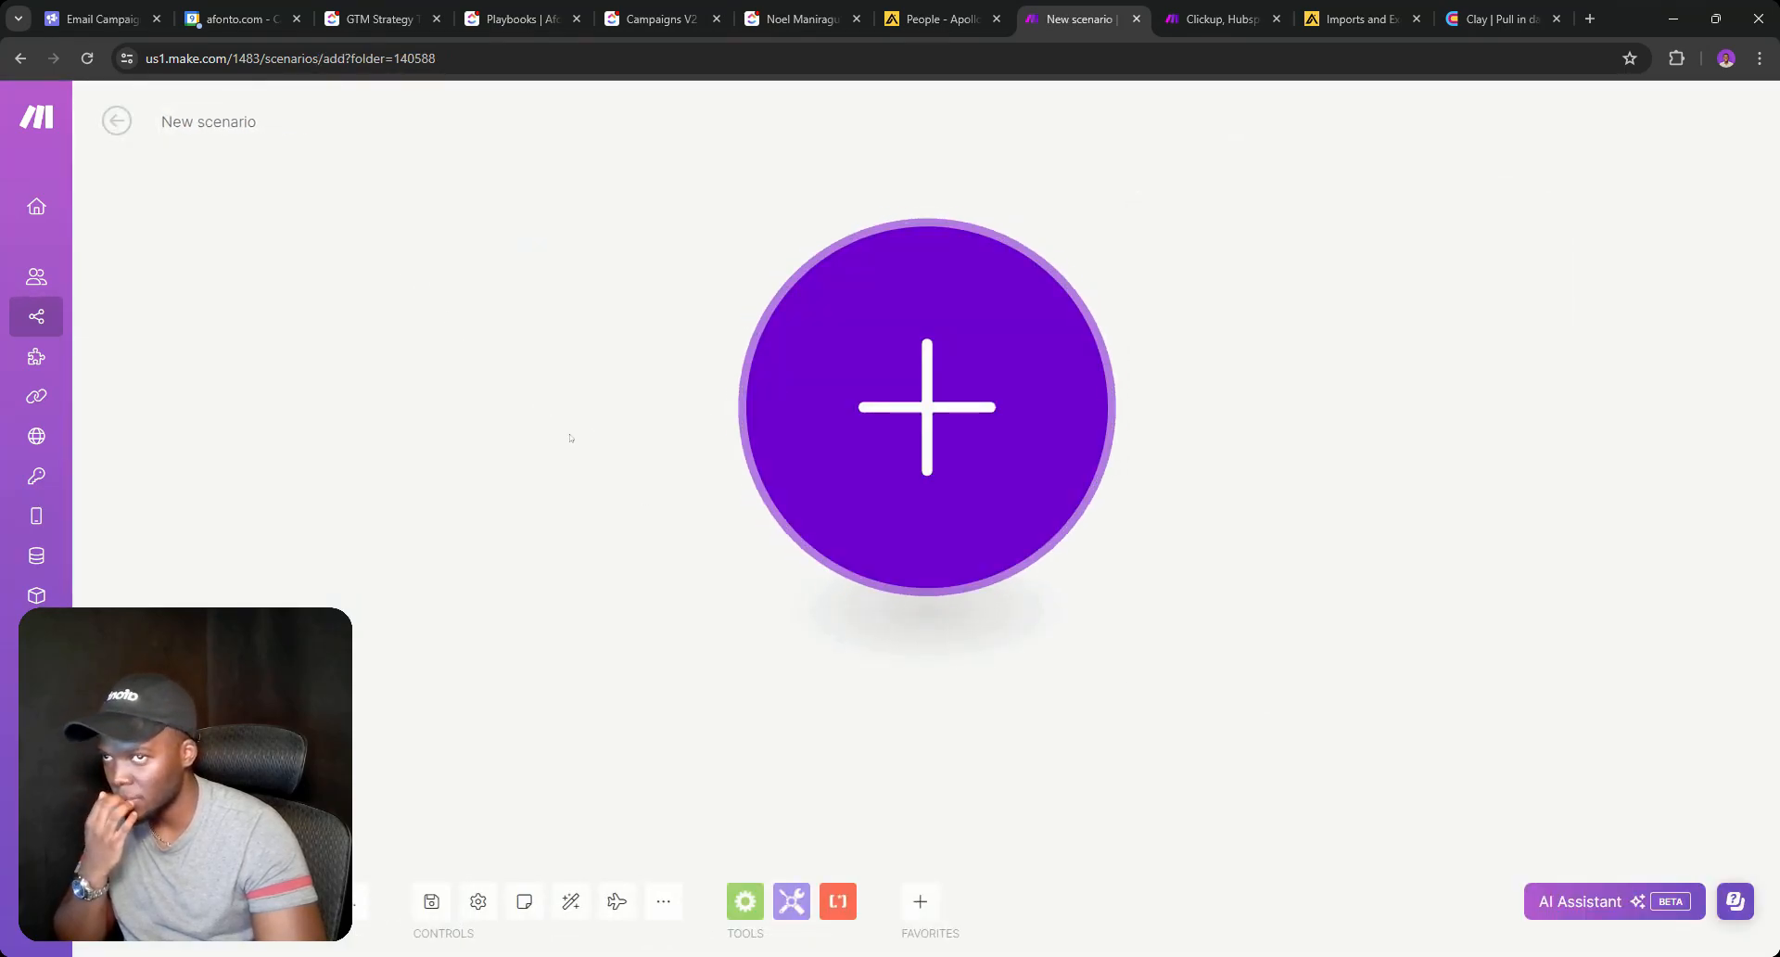
{"action": "left_click", "coordinate": [213, 126]}
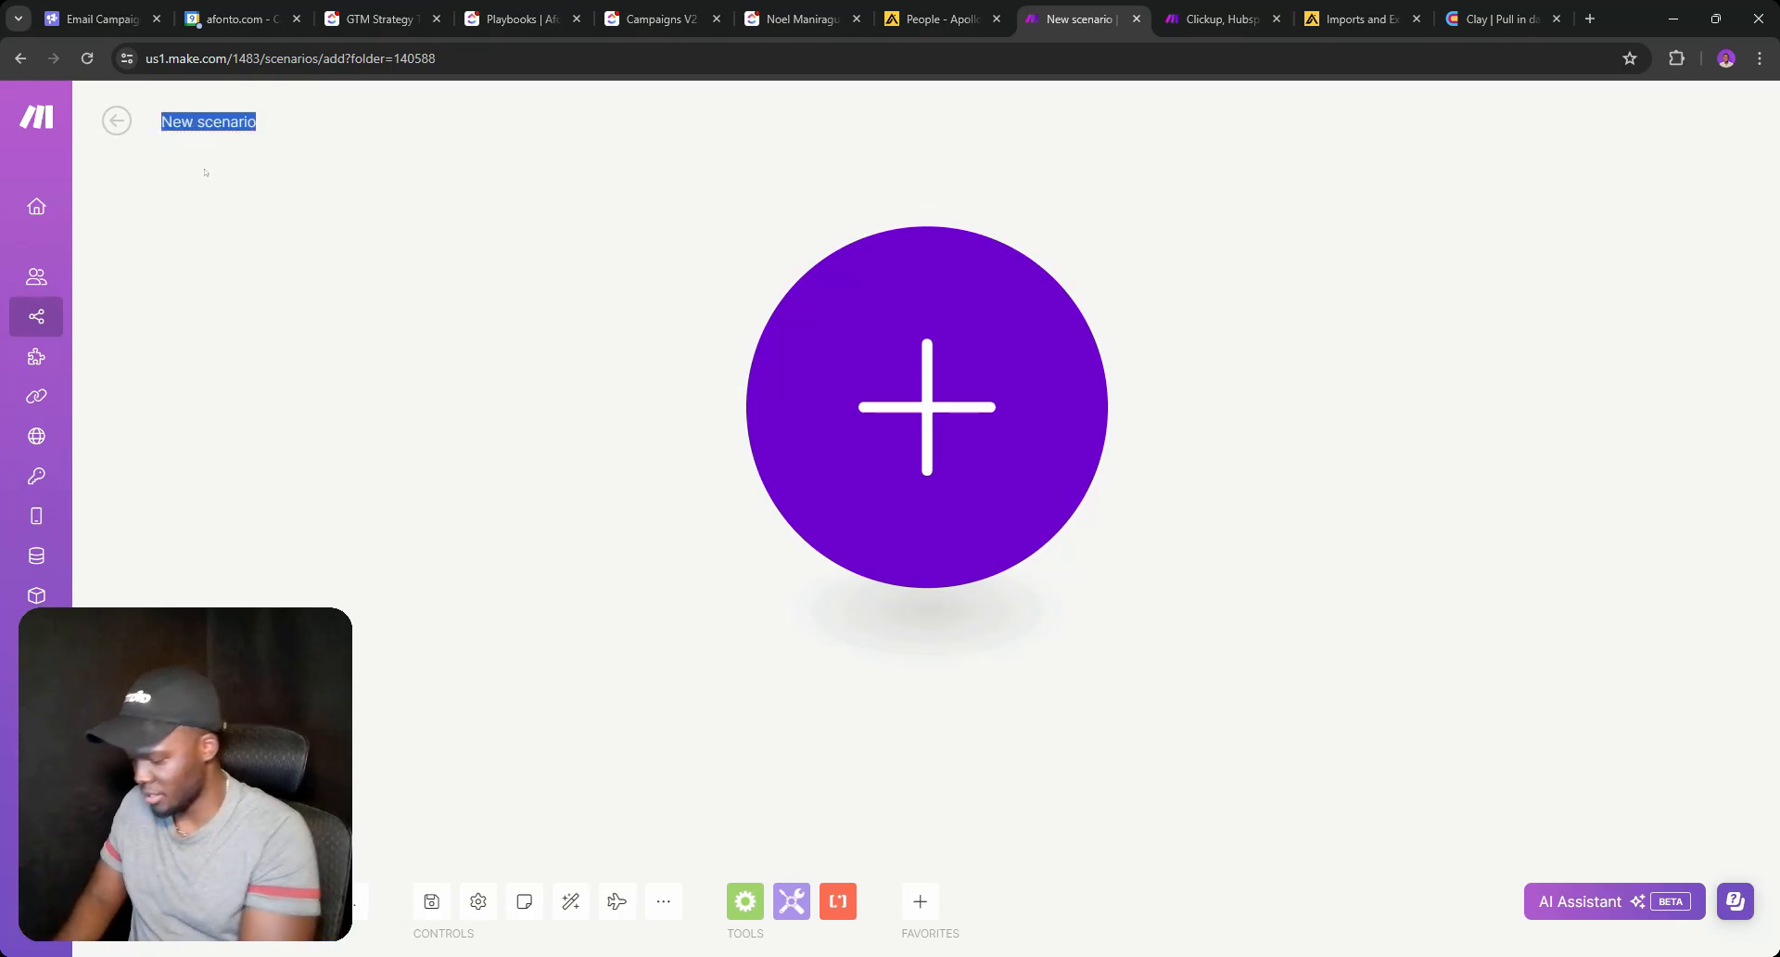
{"action": "type", "text": "Generate Cam"}
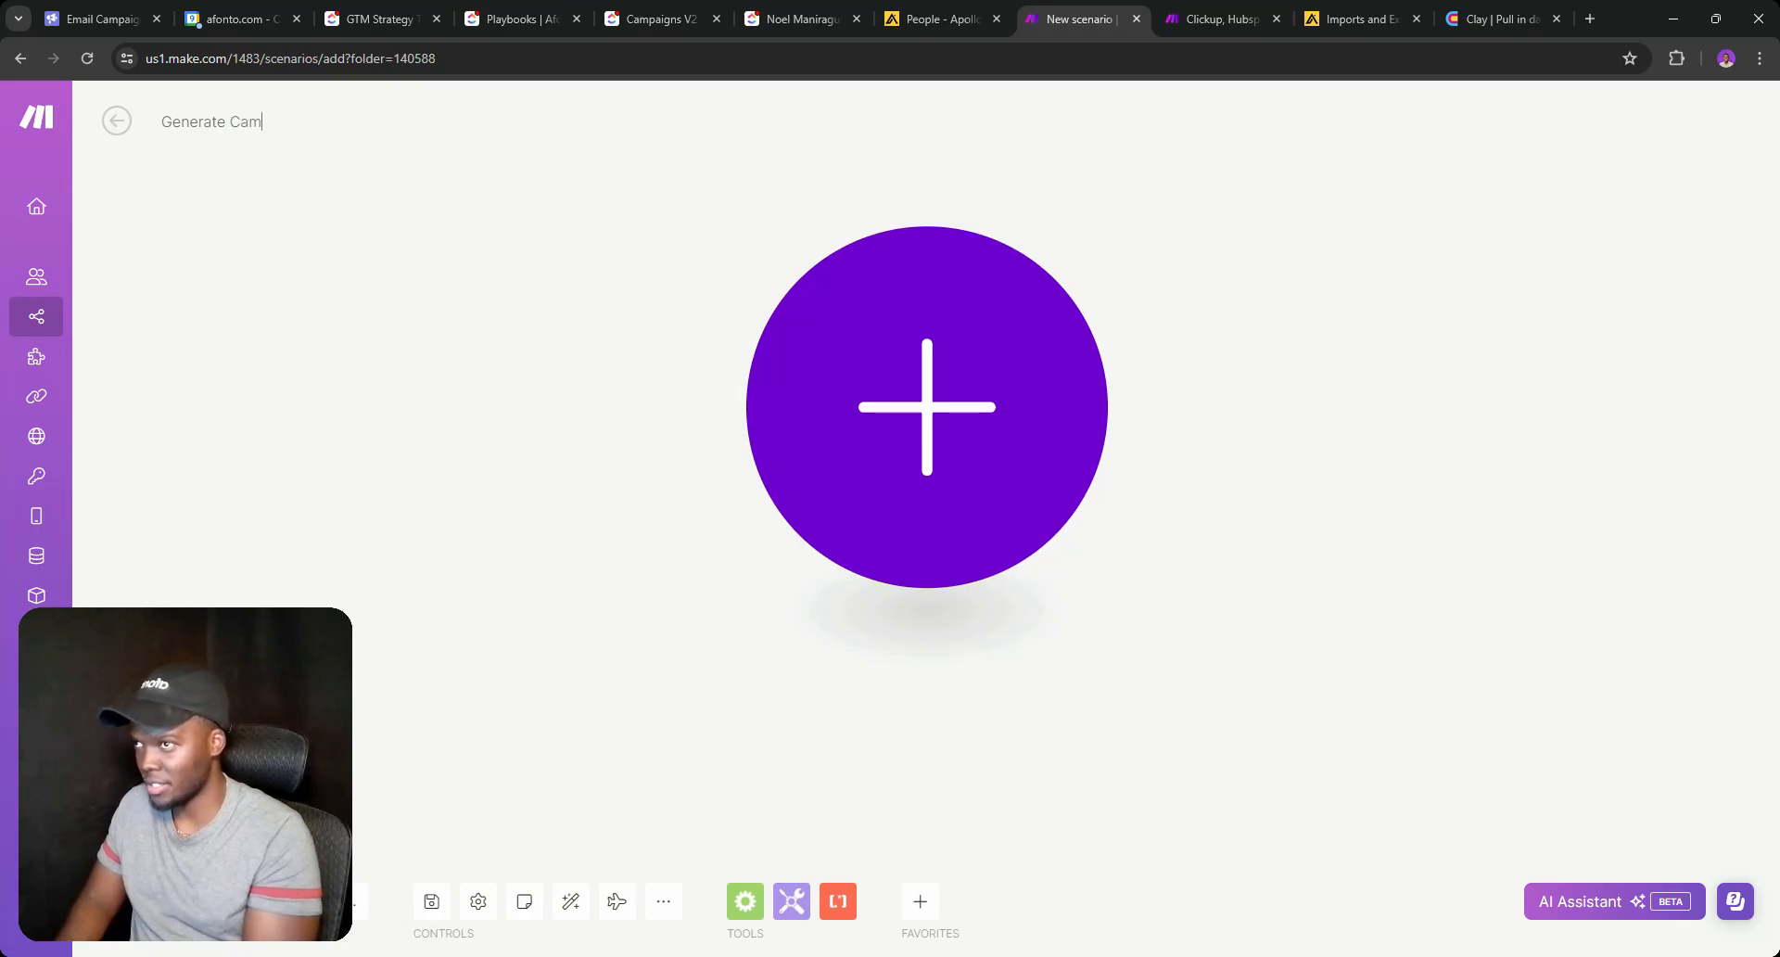
{"action": "type", "text": "pagin"}
Title the scenario 'Clickup | Generate Campaign Copy' and pick Webhooks as the first module's app.
{"action": "key", "text": "BackSpace"}
{"action": "key", "text": "BackSpace"}
{"action": "key", "text": "BackSpace"}
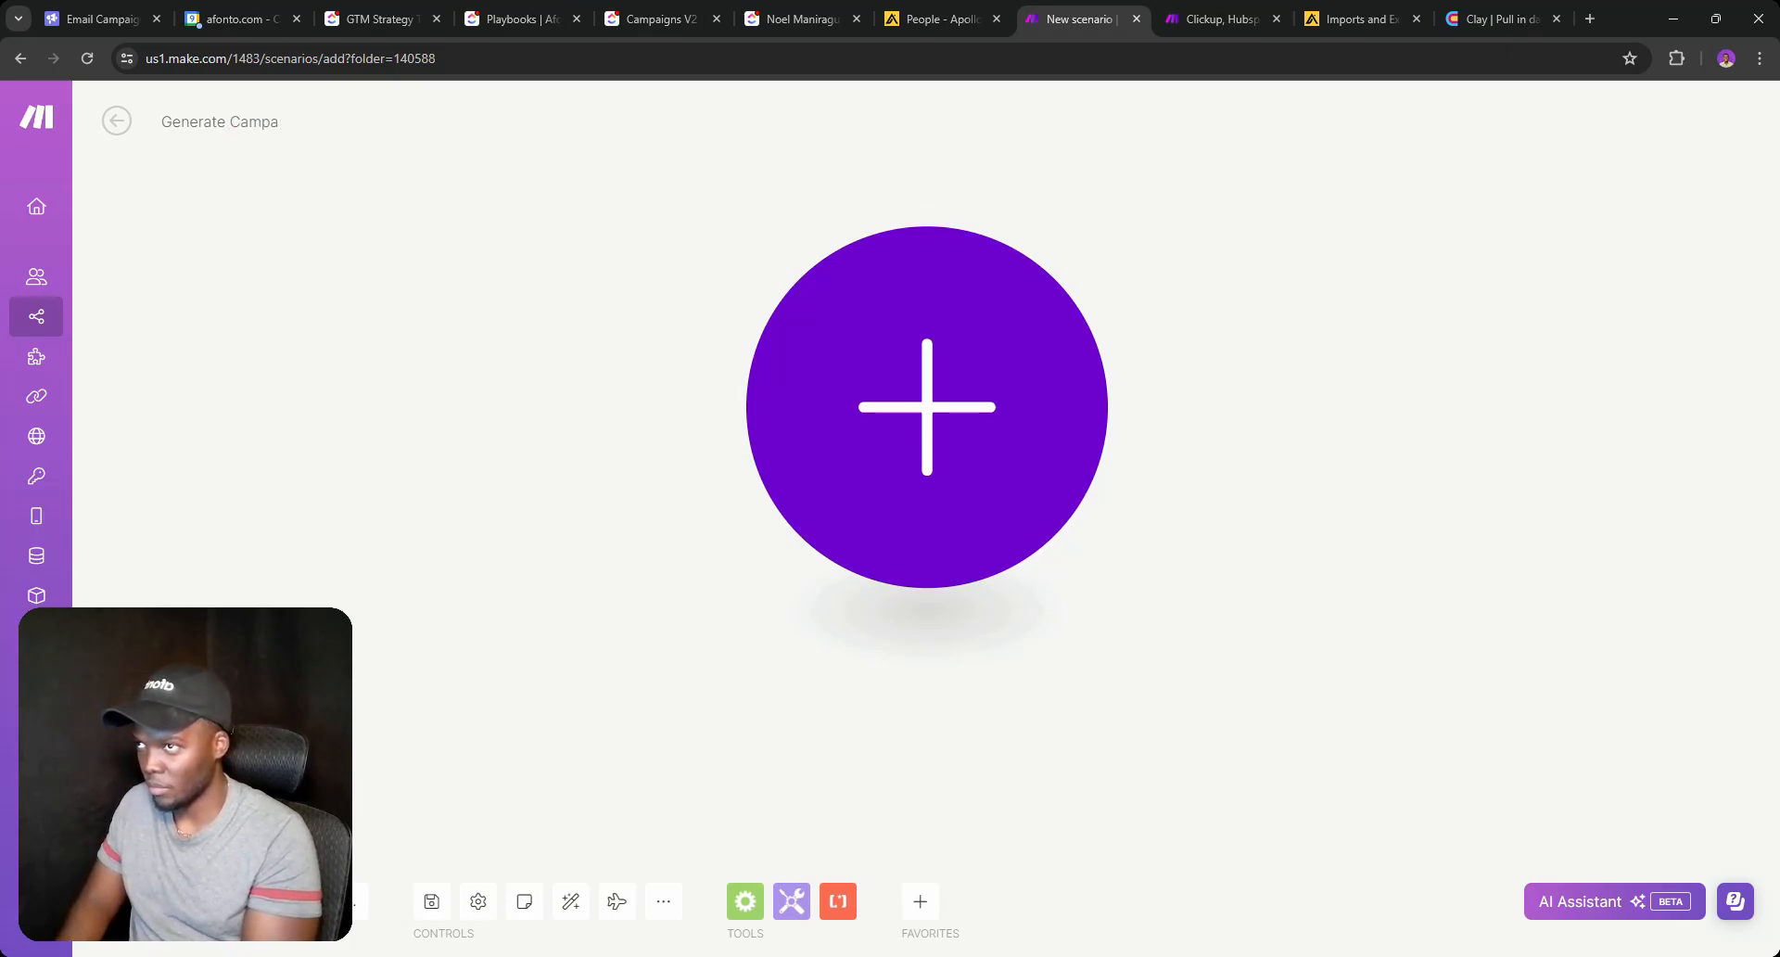
{"action": "type", "text": "ign Copy"}
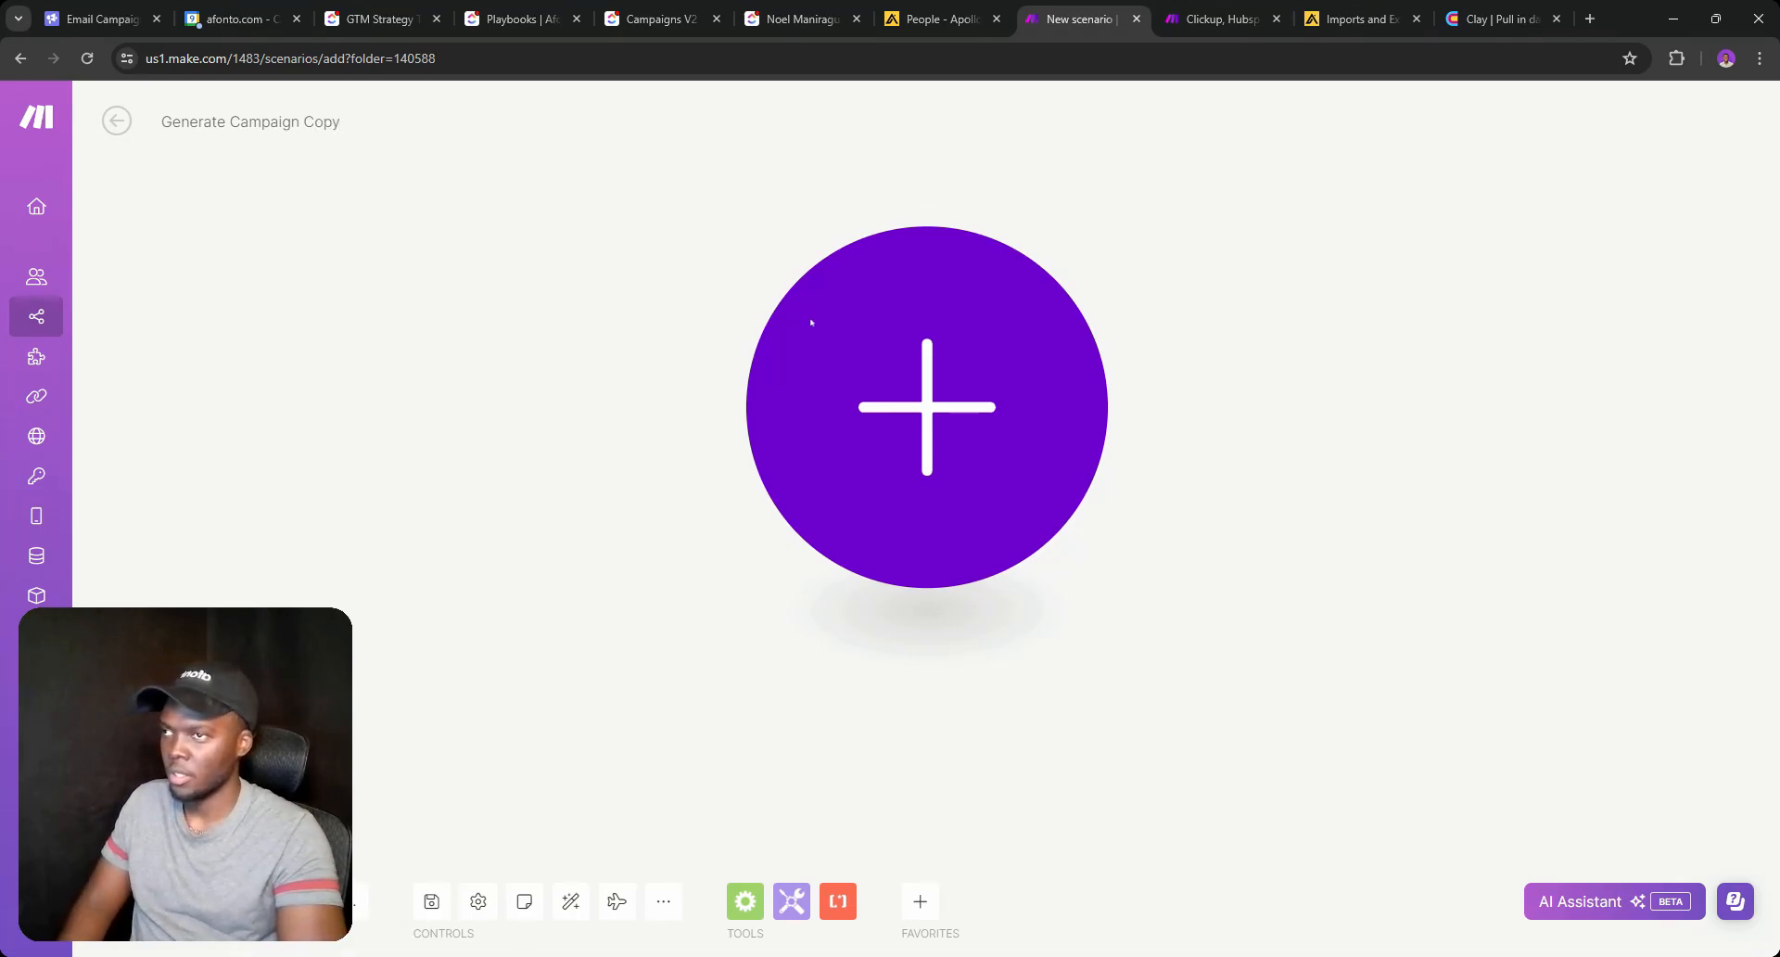
{"action": "left_click", "coordinate": [930, 478]}
{"action": "left_click", "coordinate": [1172, 430]}
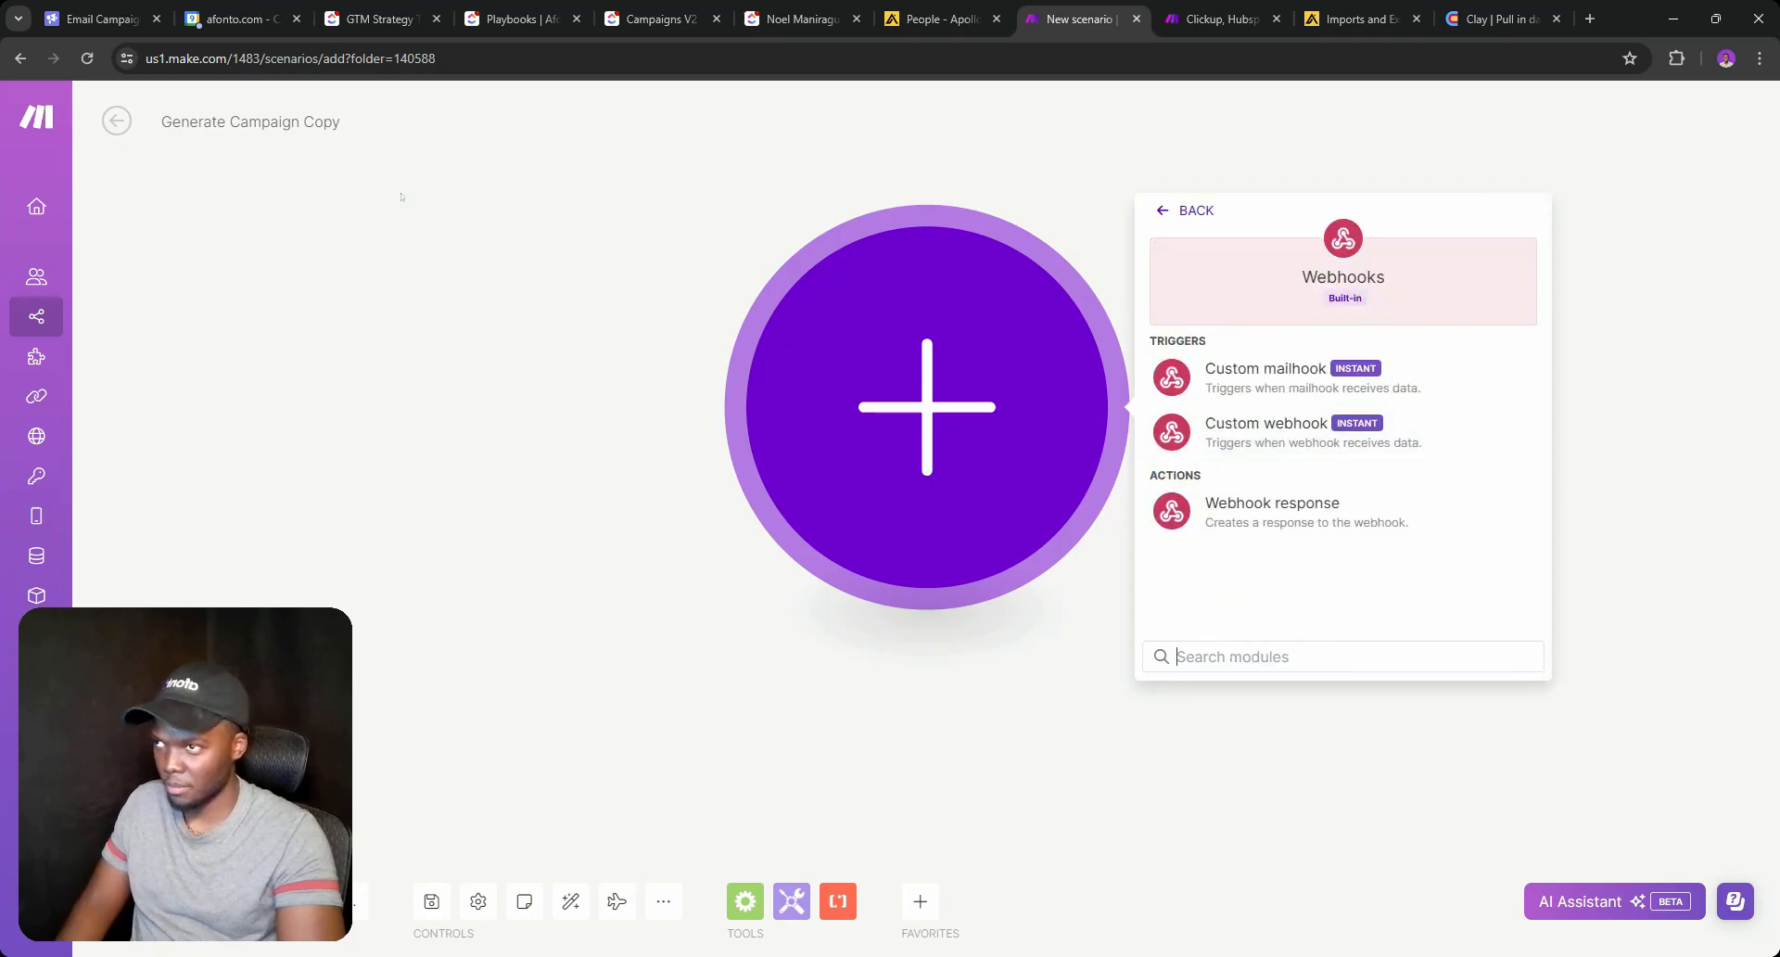
{"action": "left_click", "coordinate": [162, 121]}
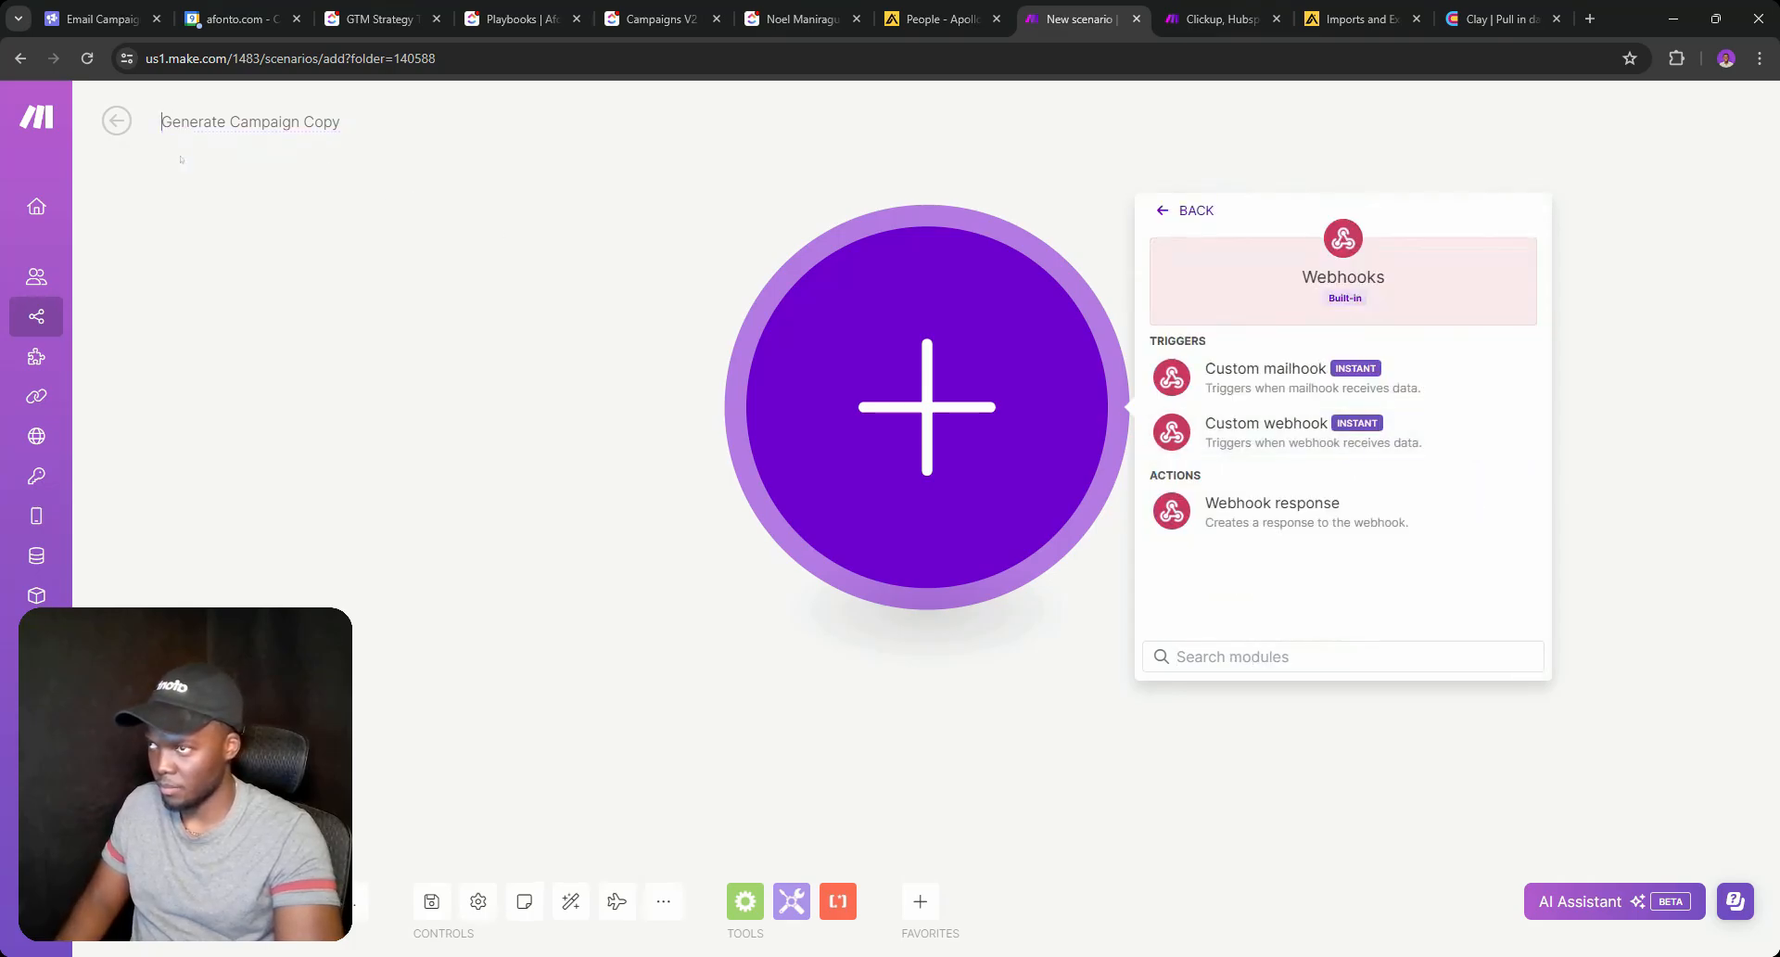
{"action": "type", "text": "Clie"}
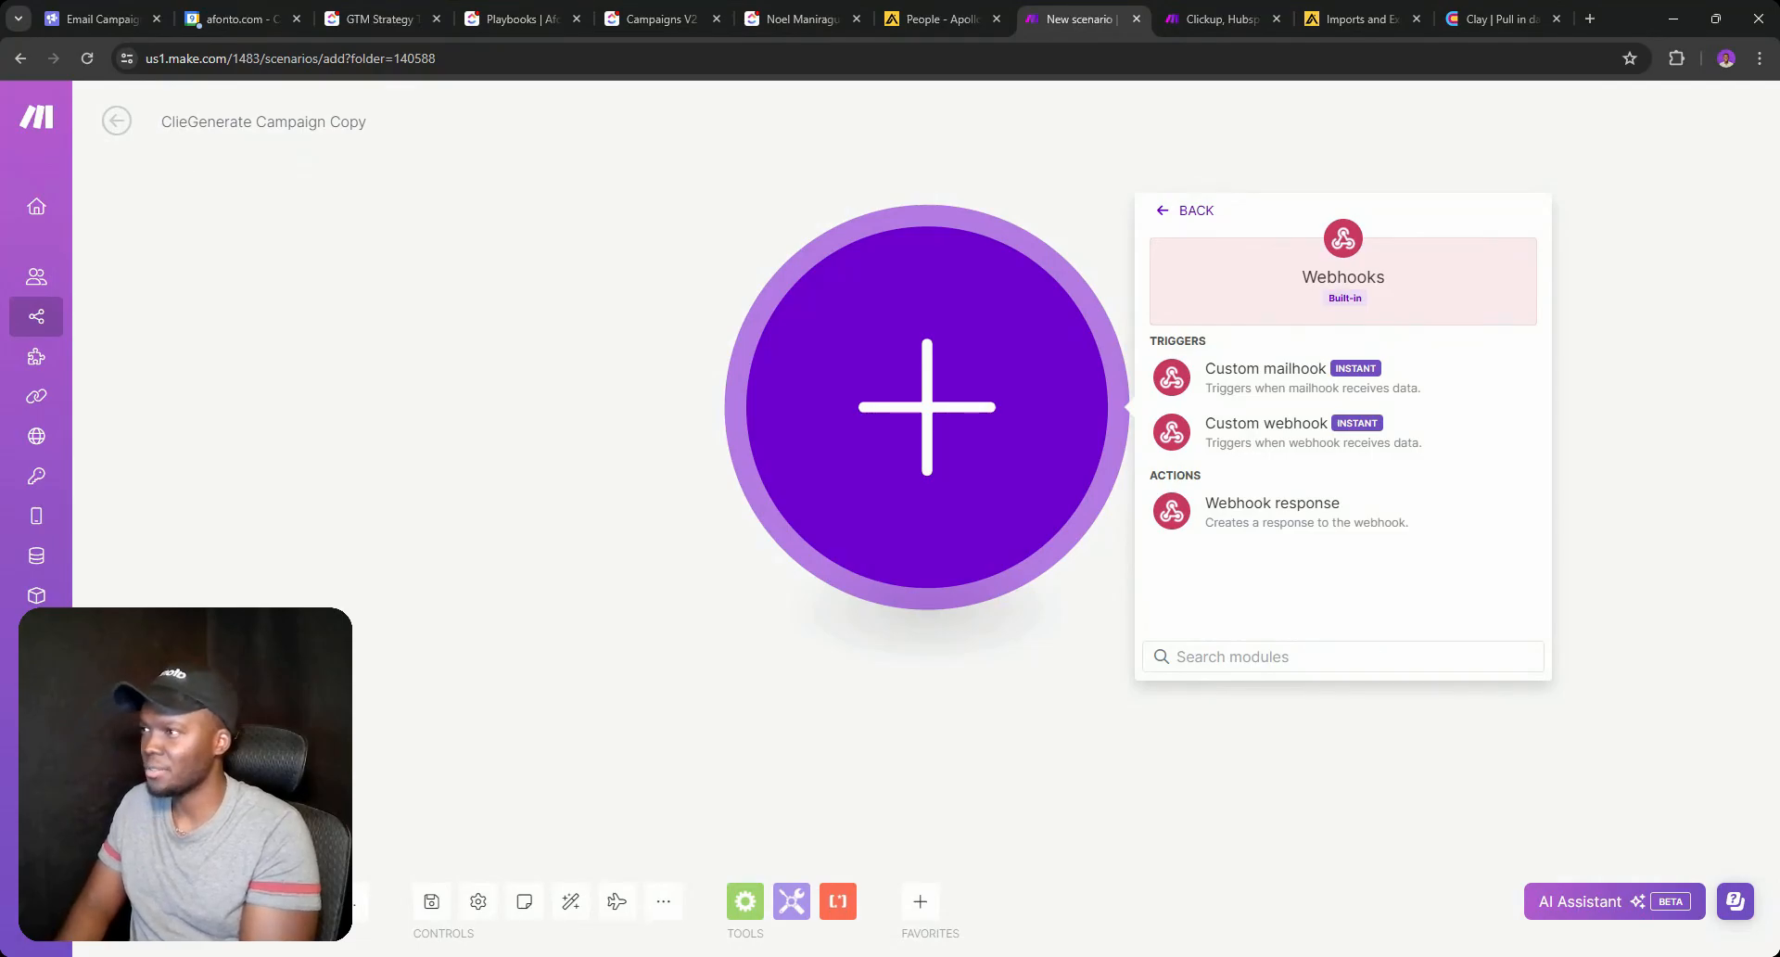
{"action": "type", "text": "kup |"}
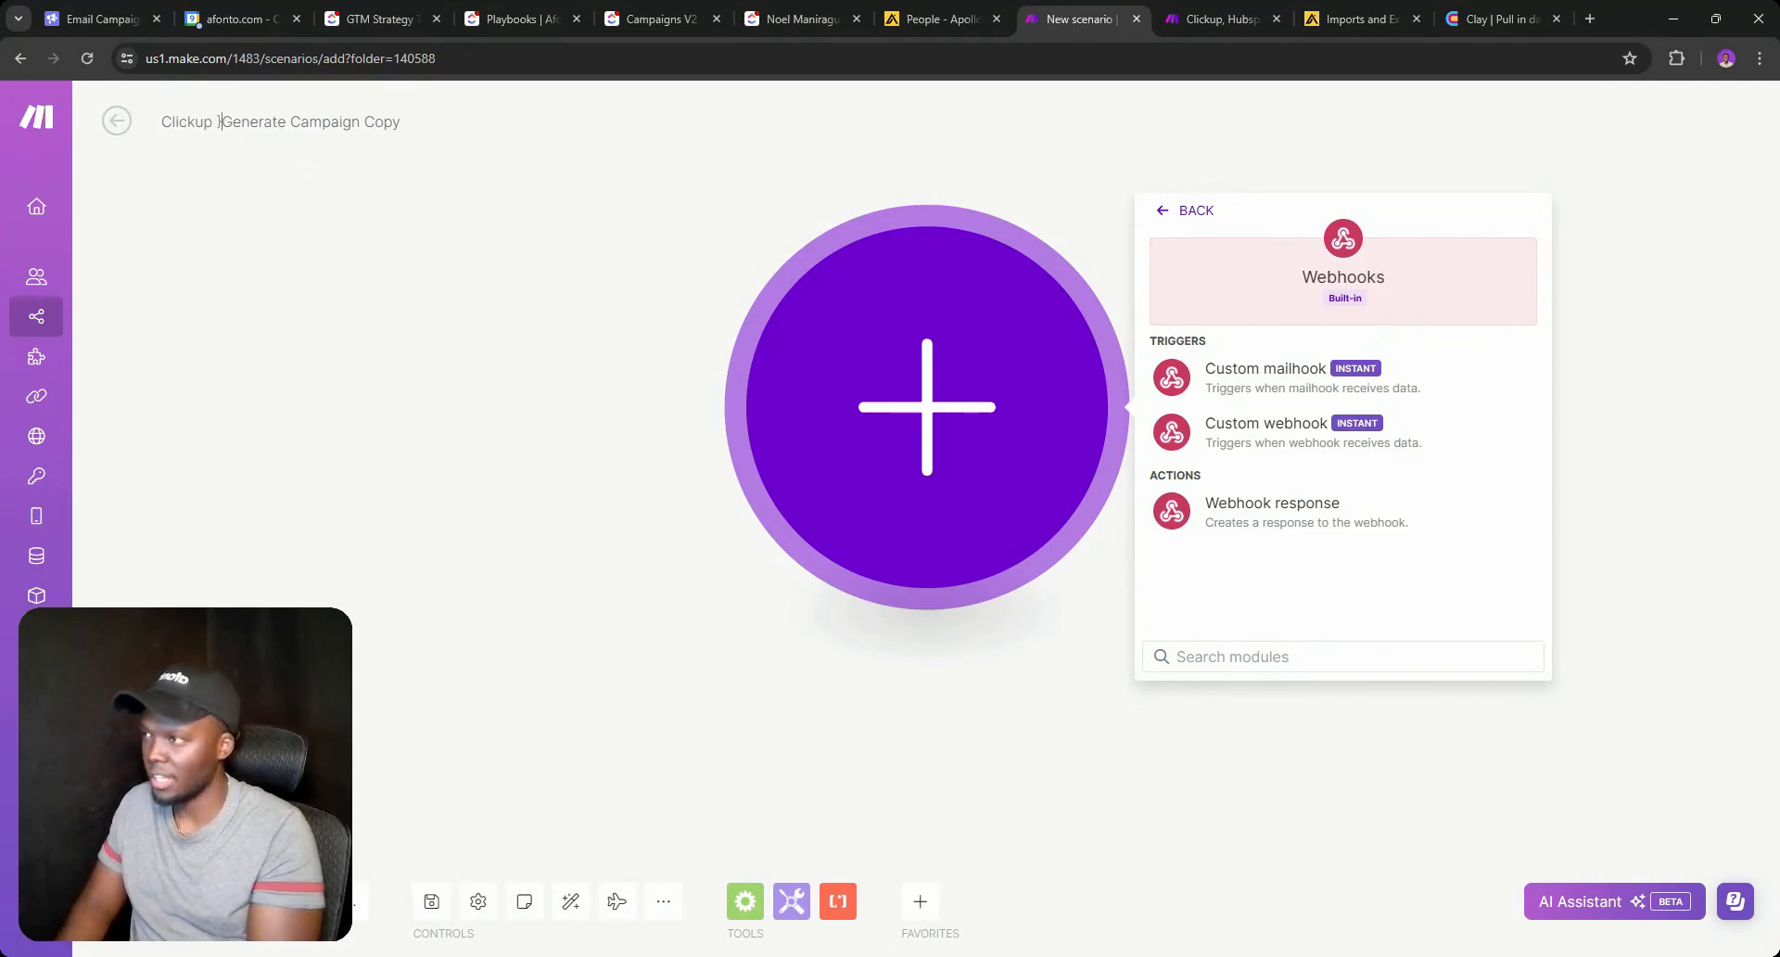
{"action": "key", "text": "BackSpace"}
{"action": "type", "text": "|"}
{"action": "double_click", "coordinate": [258, 121]}
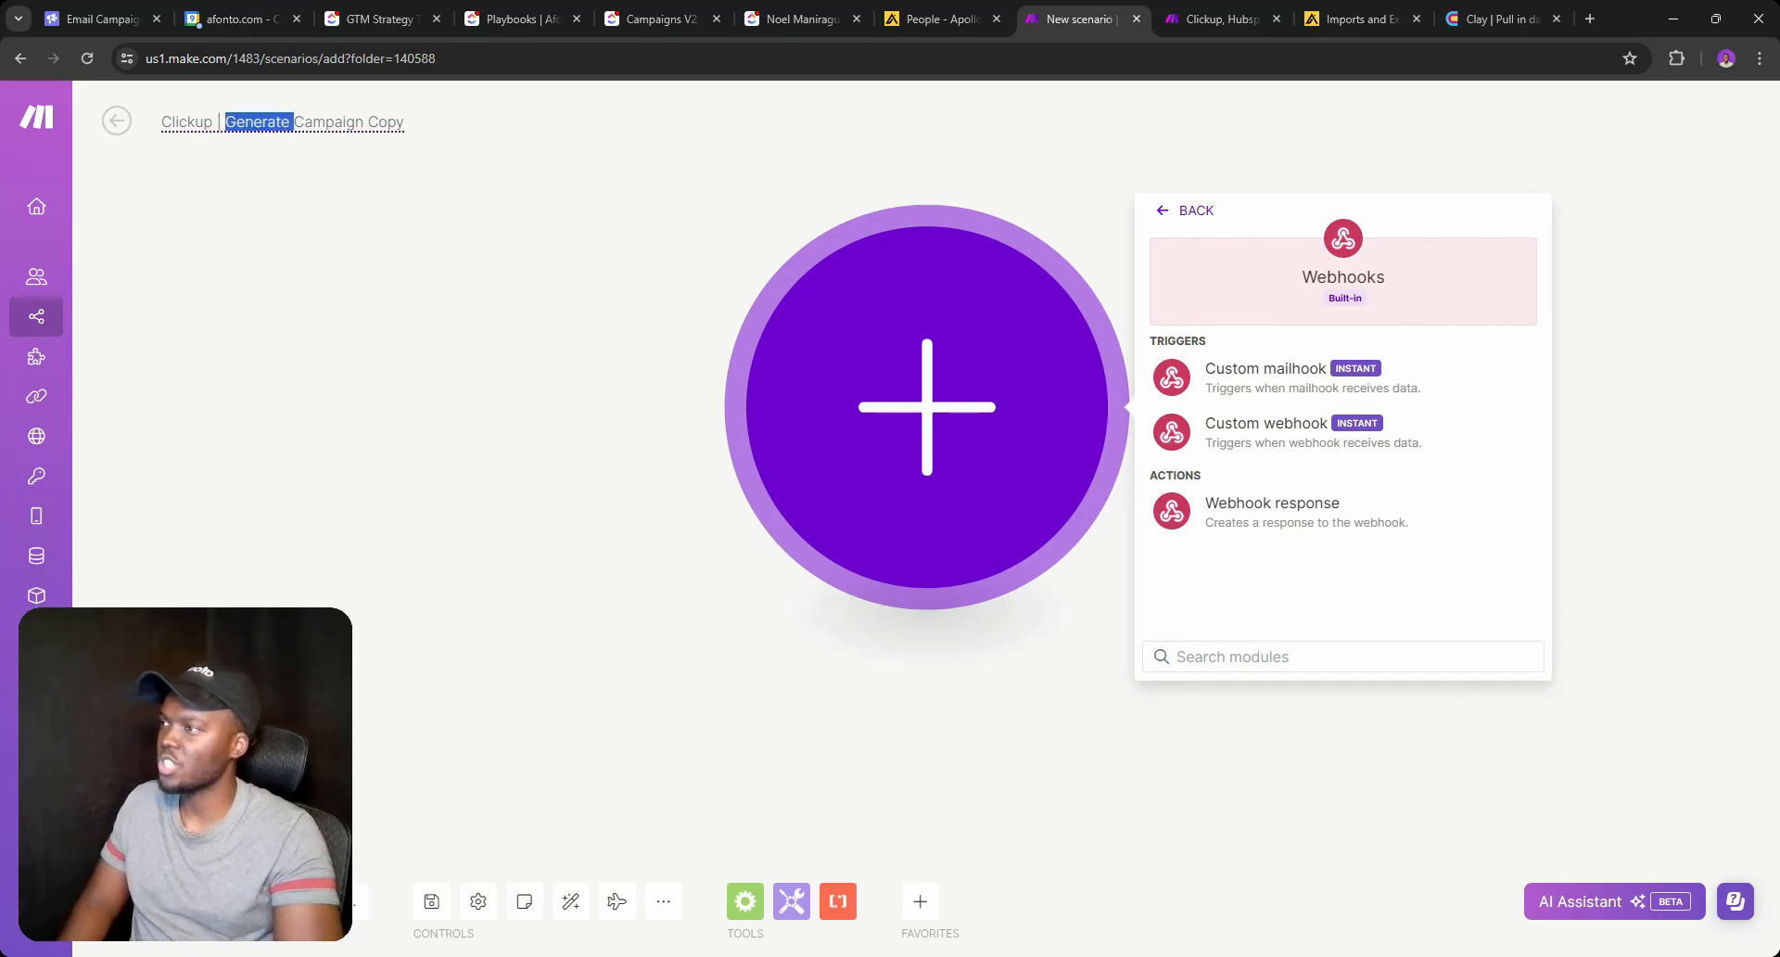
Add a Custom webhook named 'Clickup - Generate Campaign Copy', save it, and copy its address.
{"action": "left_click", "coordinate": [1216, 449]}
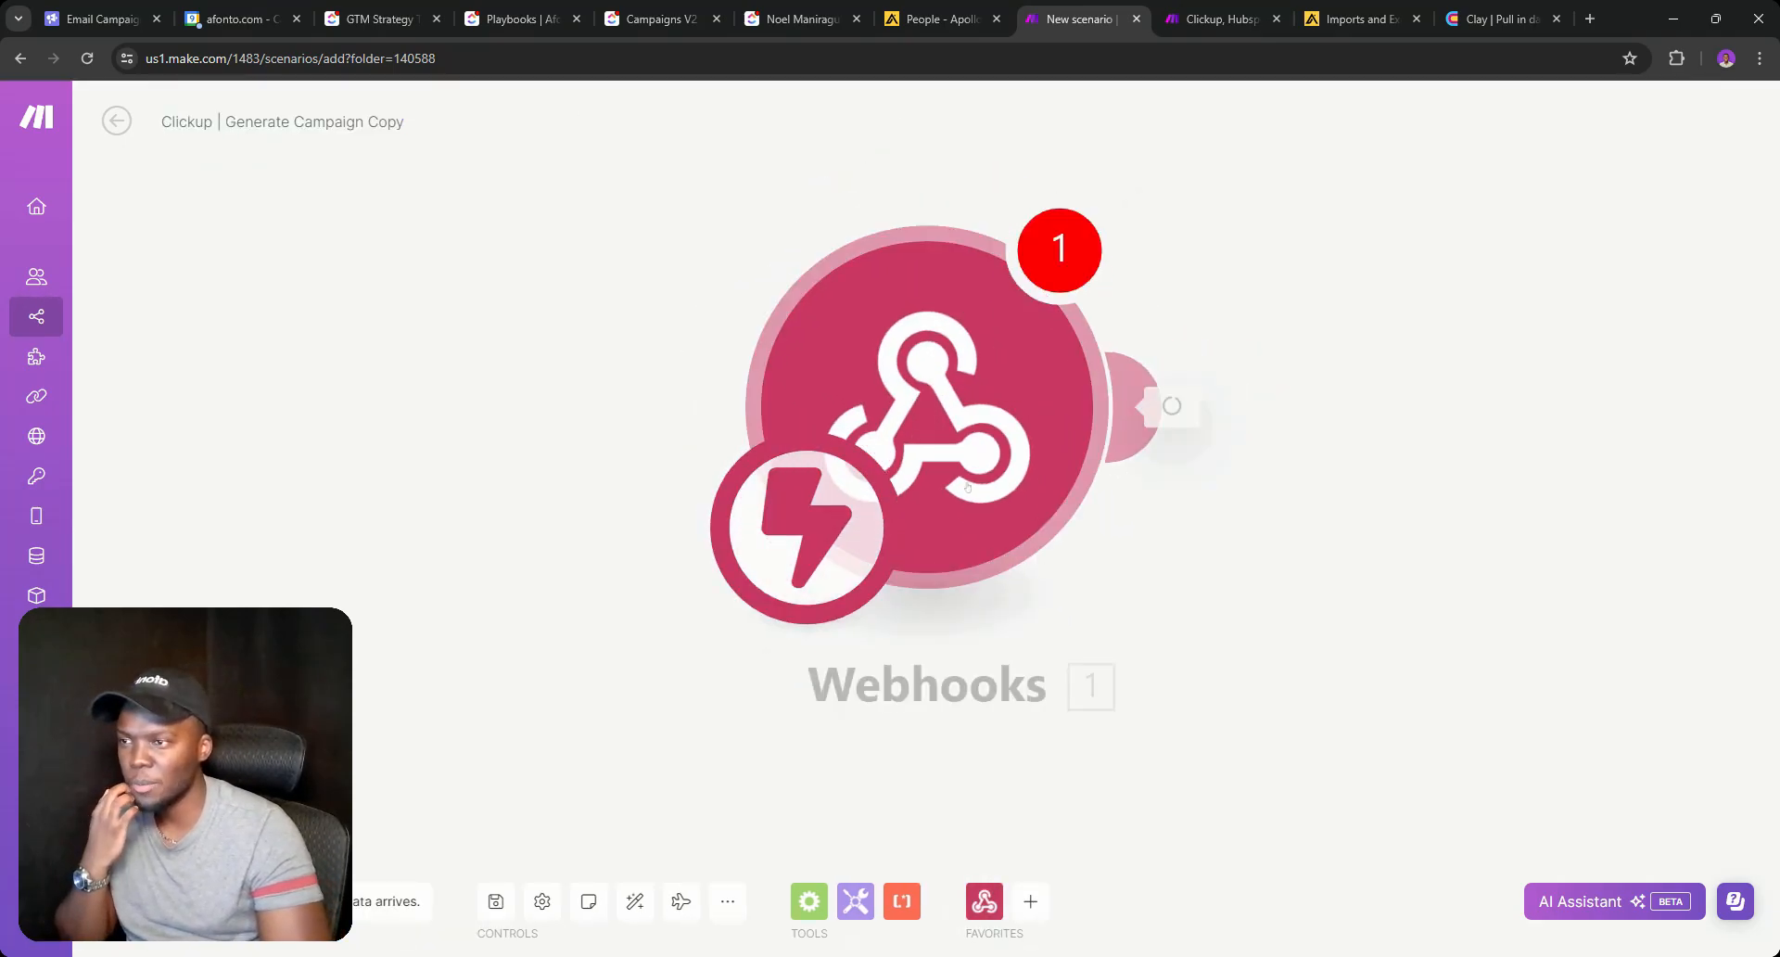
{"action": "left_click", "coordinate": [1521, 401]}
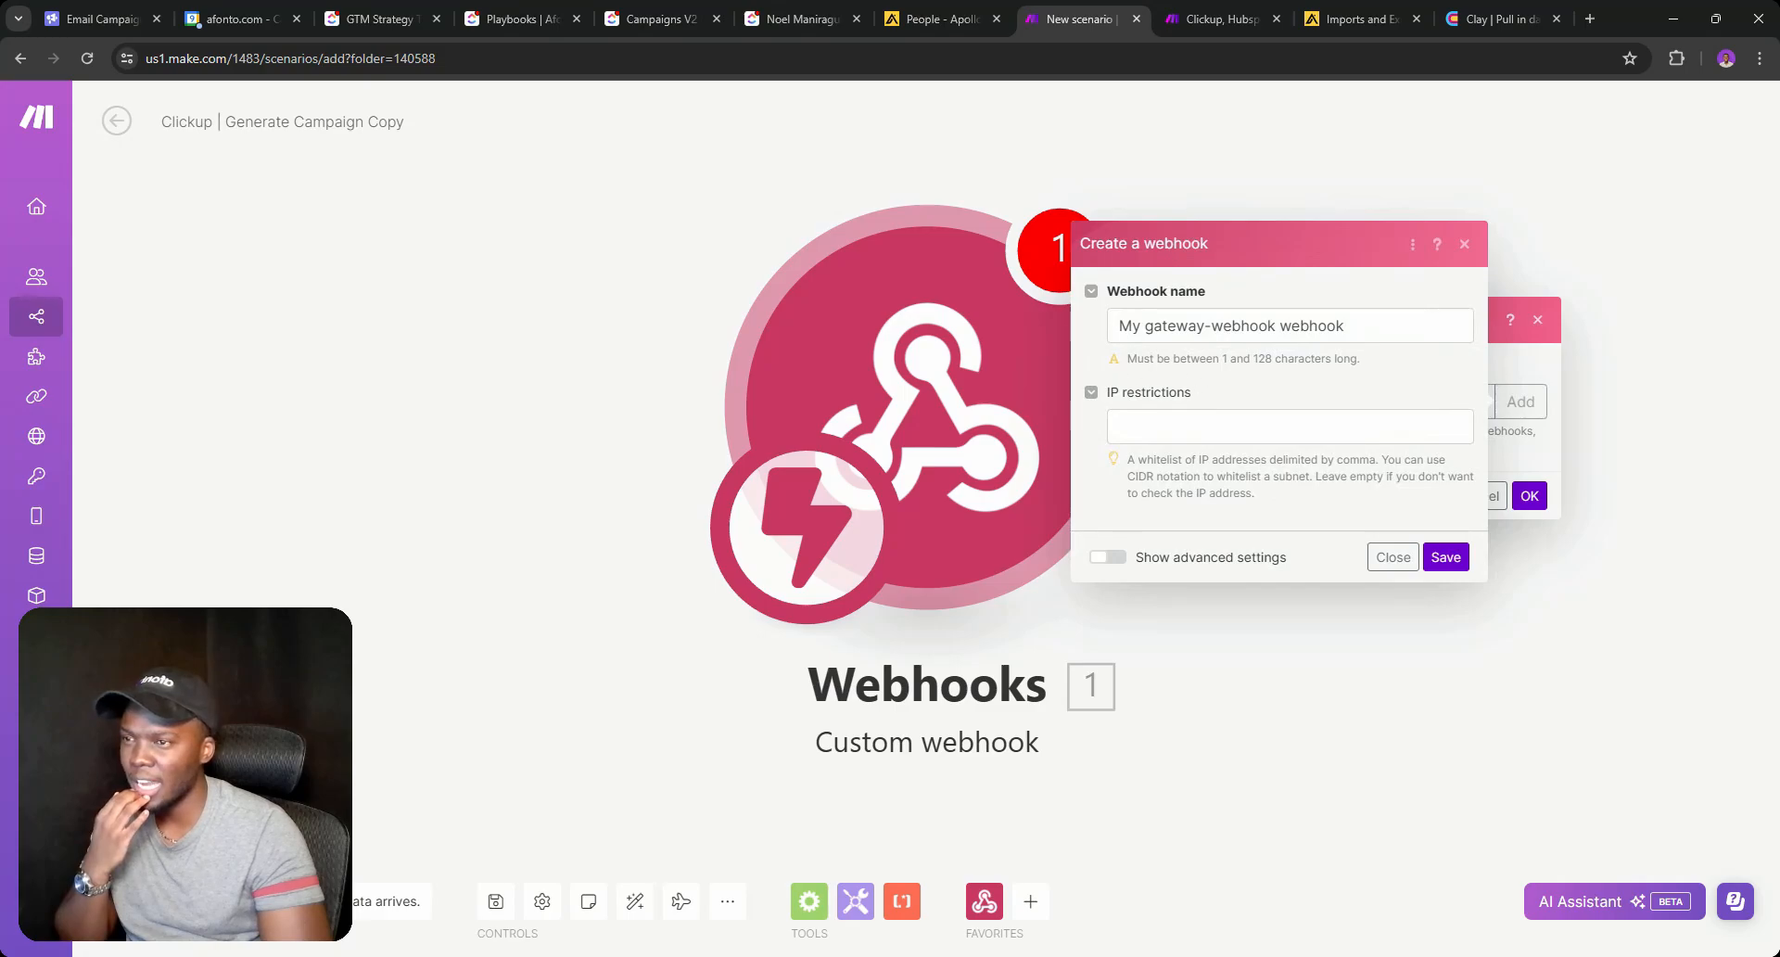
{"action": "double_click", "coordinate": [1245, 325]}
{"action": "key", "text": "ctrl+a"}
{"action": "type", "text": "Clickup | Generate Campaign Copy"}
{"action": "double_click", "coordinate": [1202, 326]}
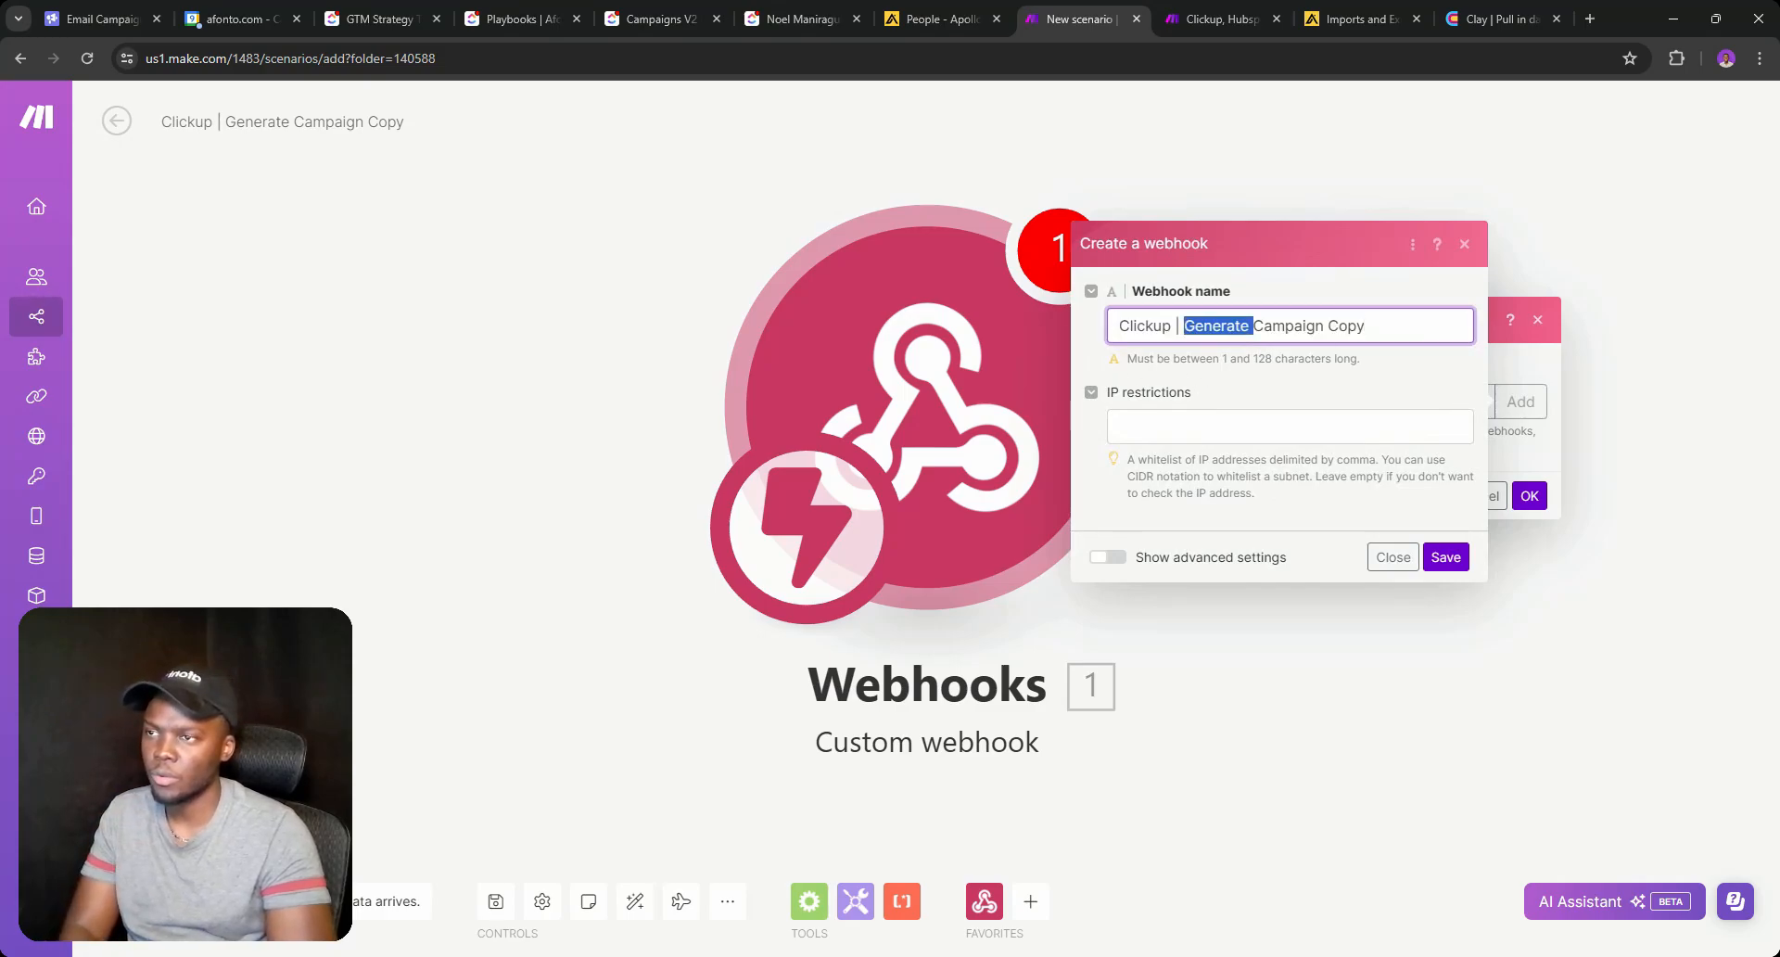
{"action": "left_click", "coordinate": [1180, 325]}
{"action": "key", "text": "BackSpace"}
{"action": "type", "text": "-"}
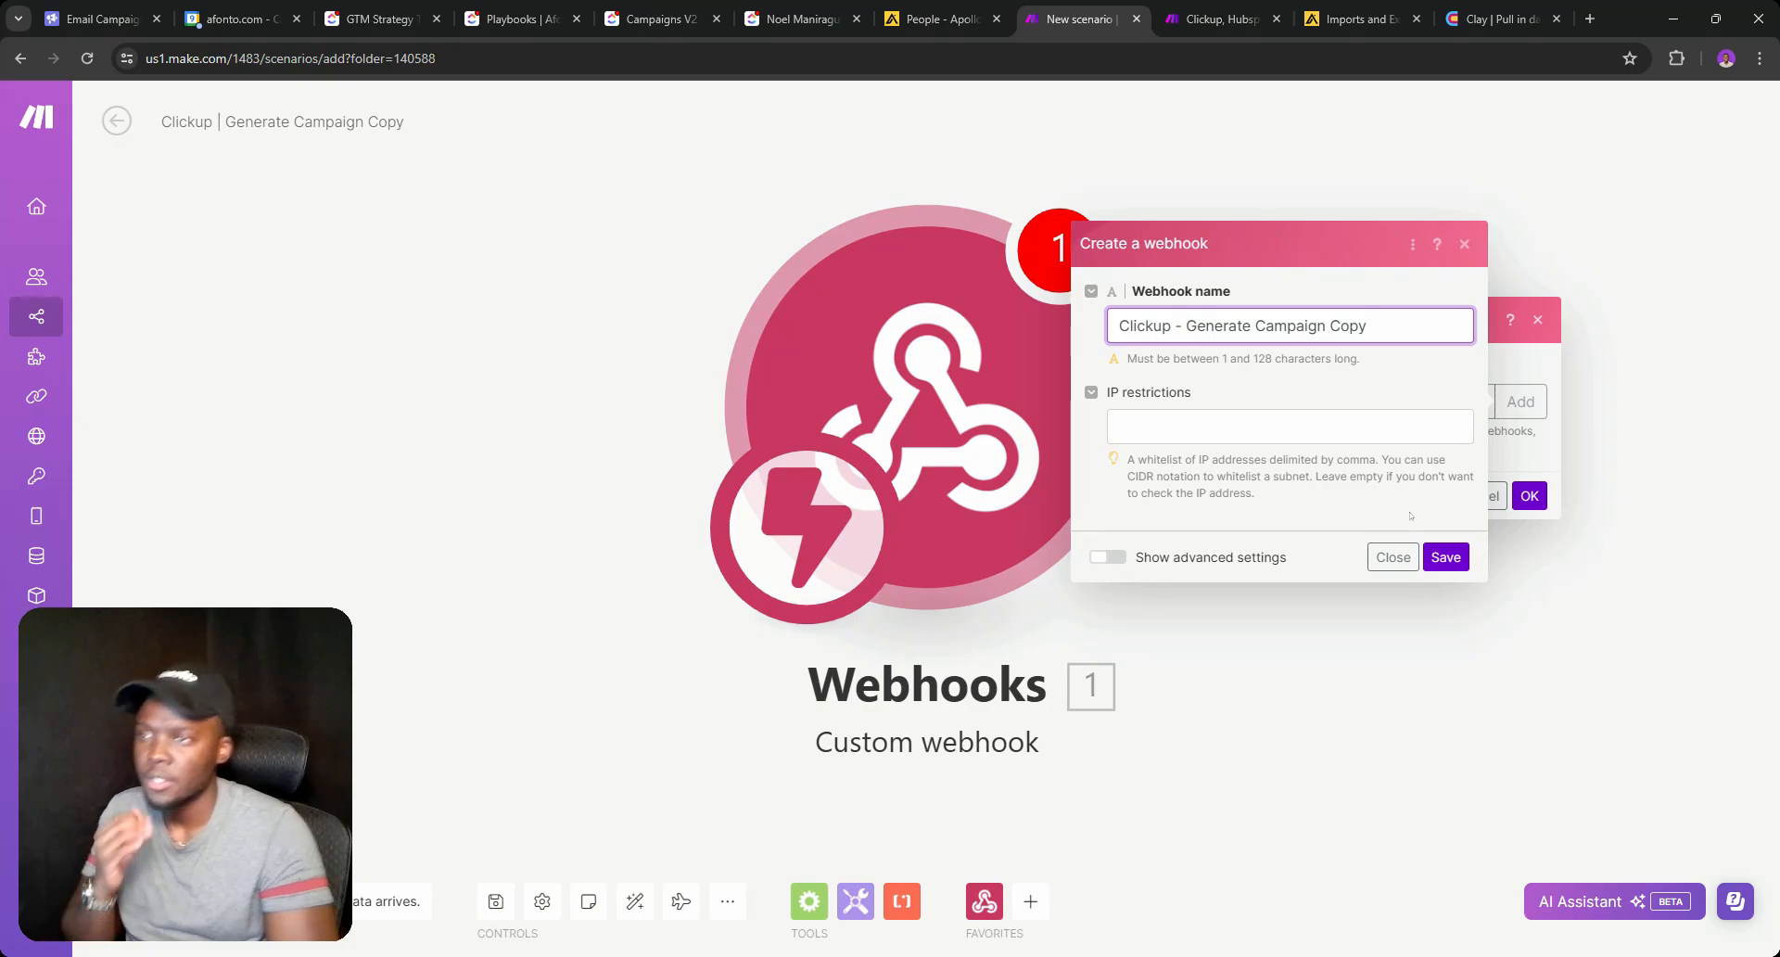
{"action": "left_click", "coordinate": [1435, 557]}
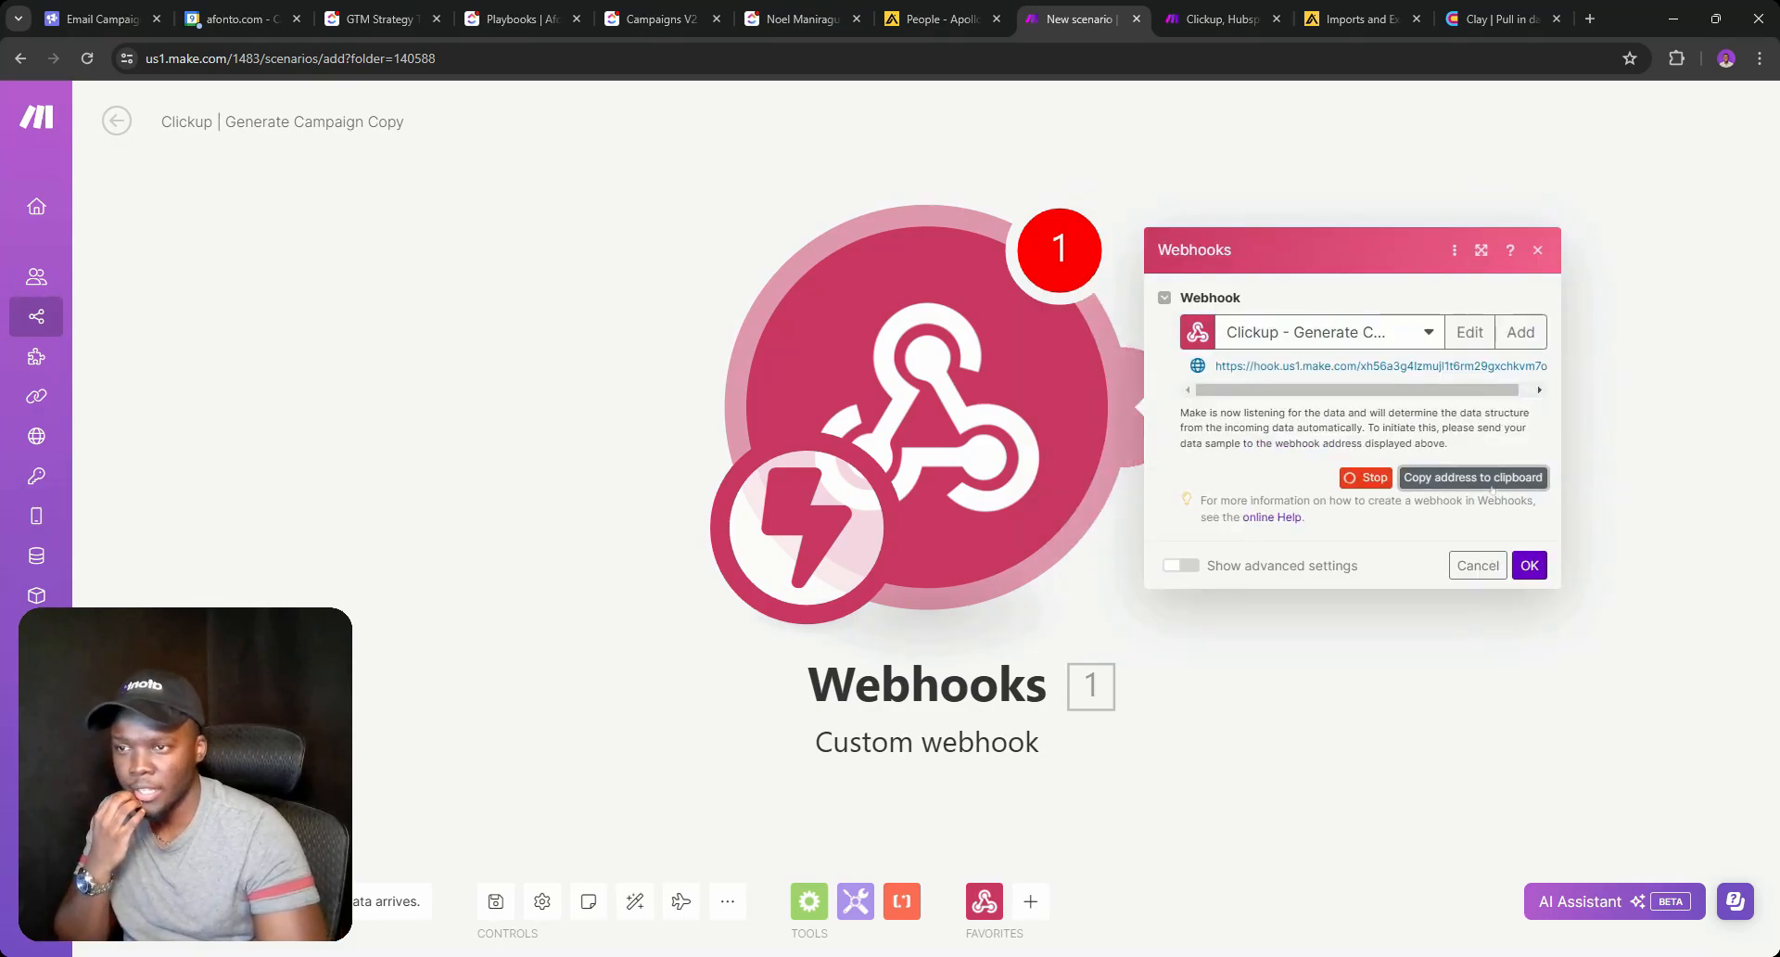
{"action": "left_click", "coordinate": [1539, 574]}
Paste the Make webhook address into the Call webhook automation and create it.
{"action": "left_click", "coordinate": [799, 18]}
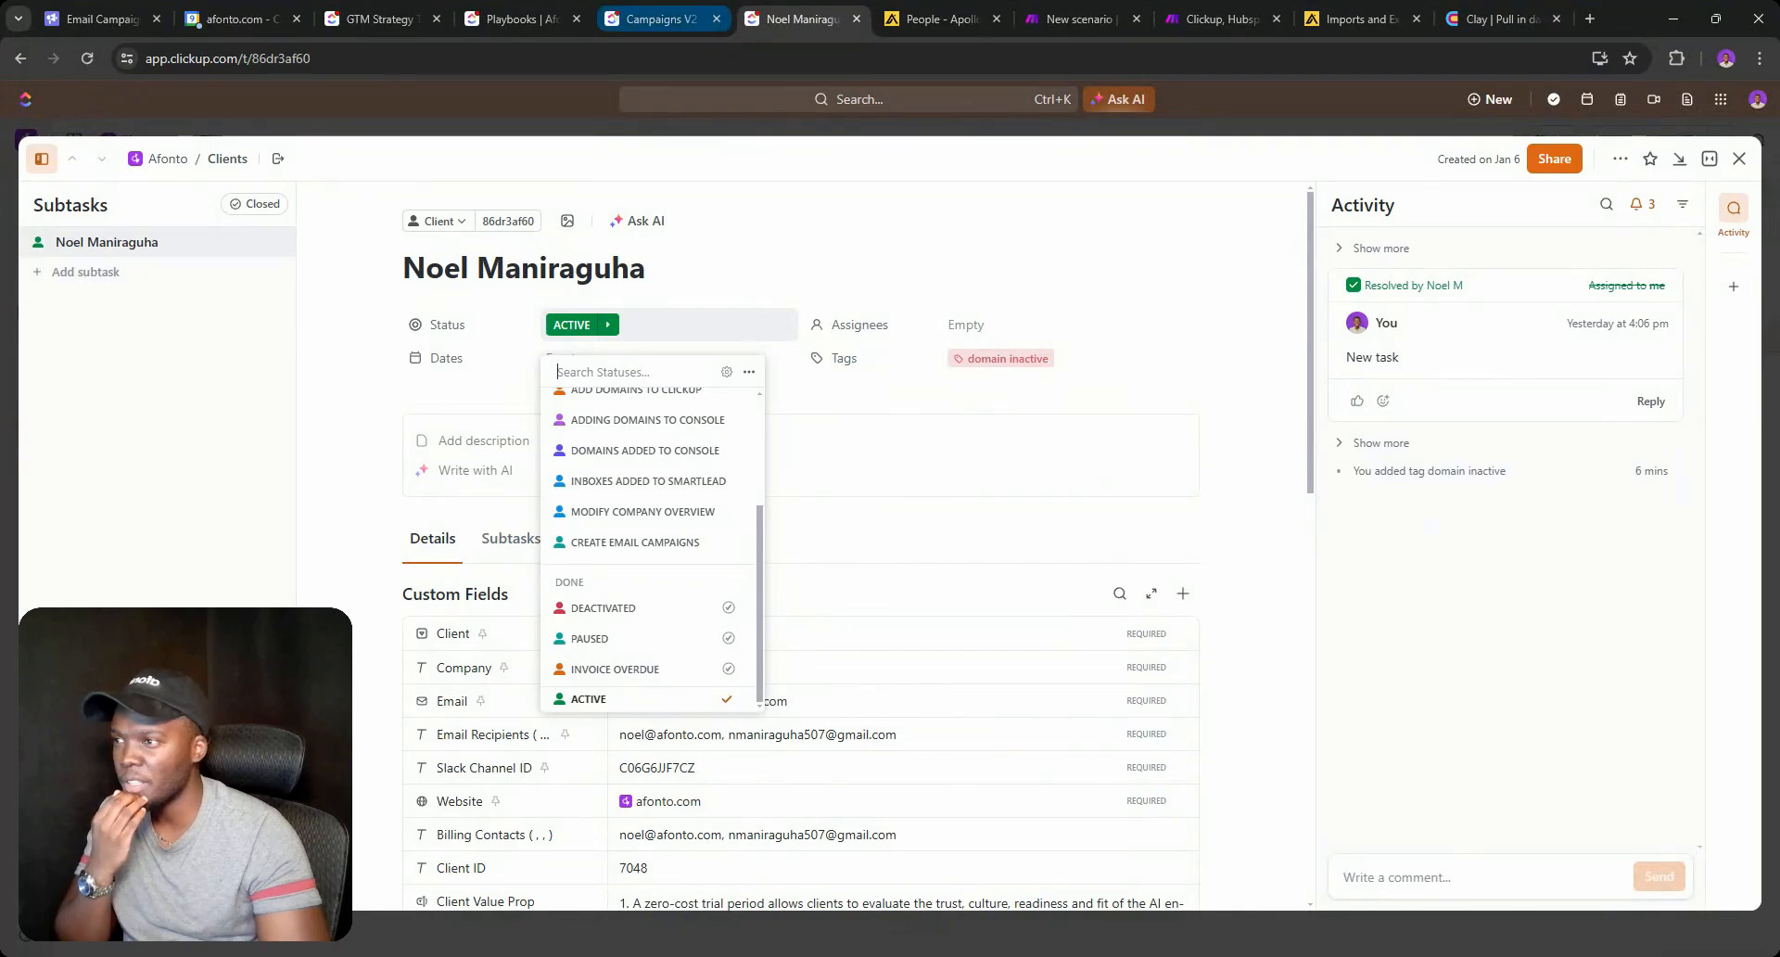
{"action": "left_click", "coordinate": [638, 21]}
{"action": "left_click", "coordinate": [1168, 501]}
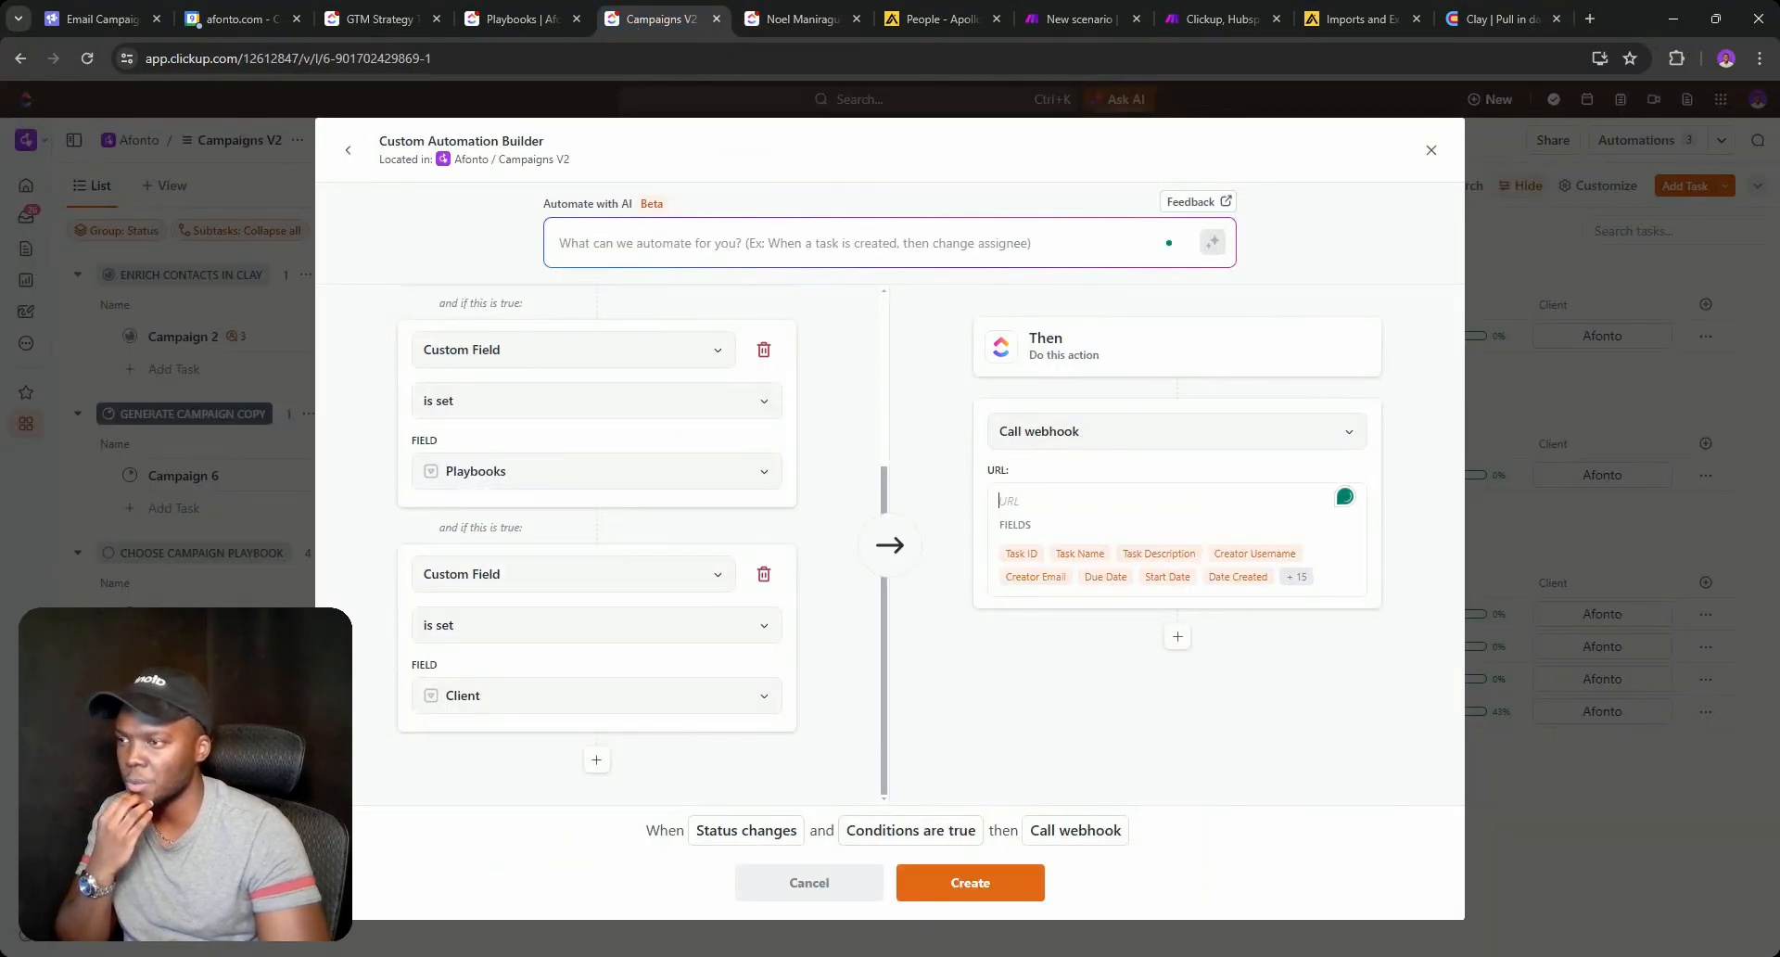
{"action": "scroll", "coordinate": [579, 483], "scroll_direction": "up", "scroll_amount": 3}
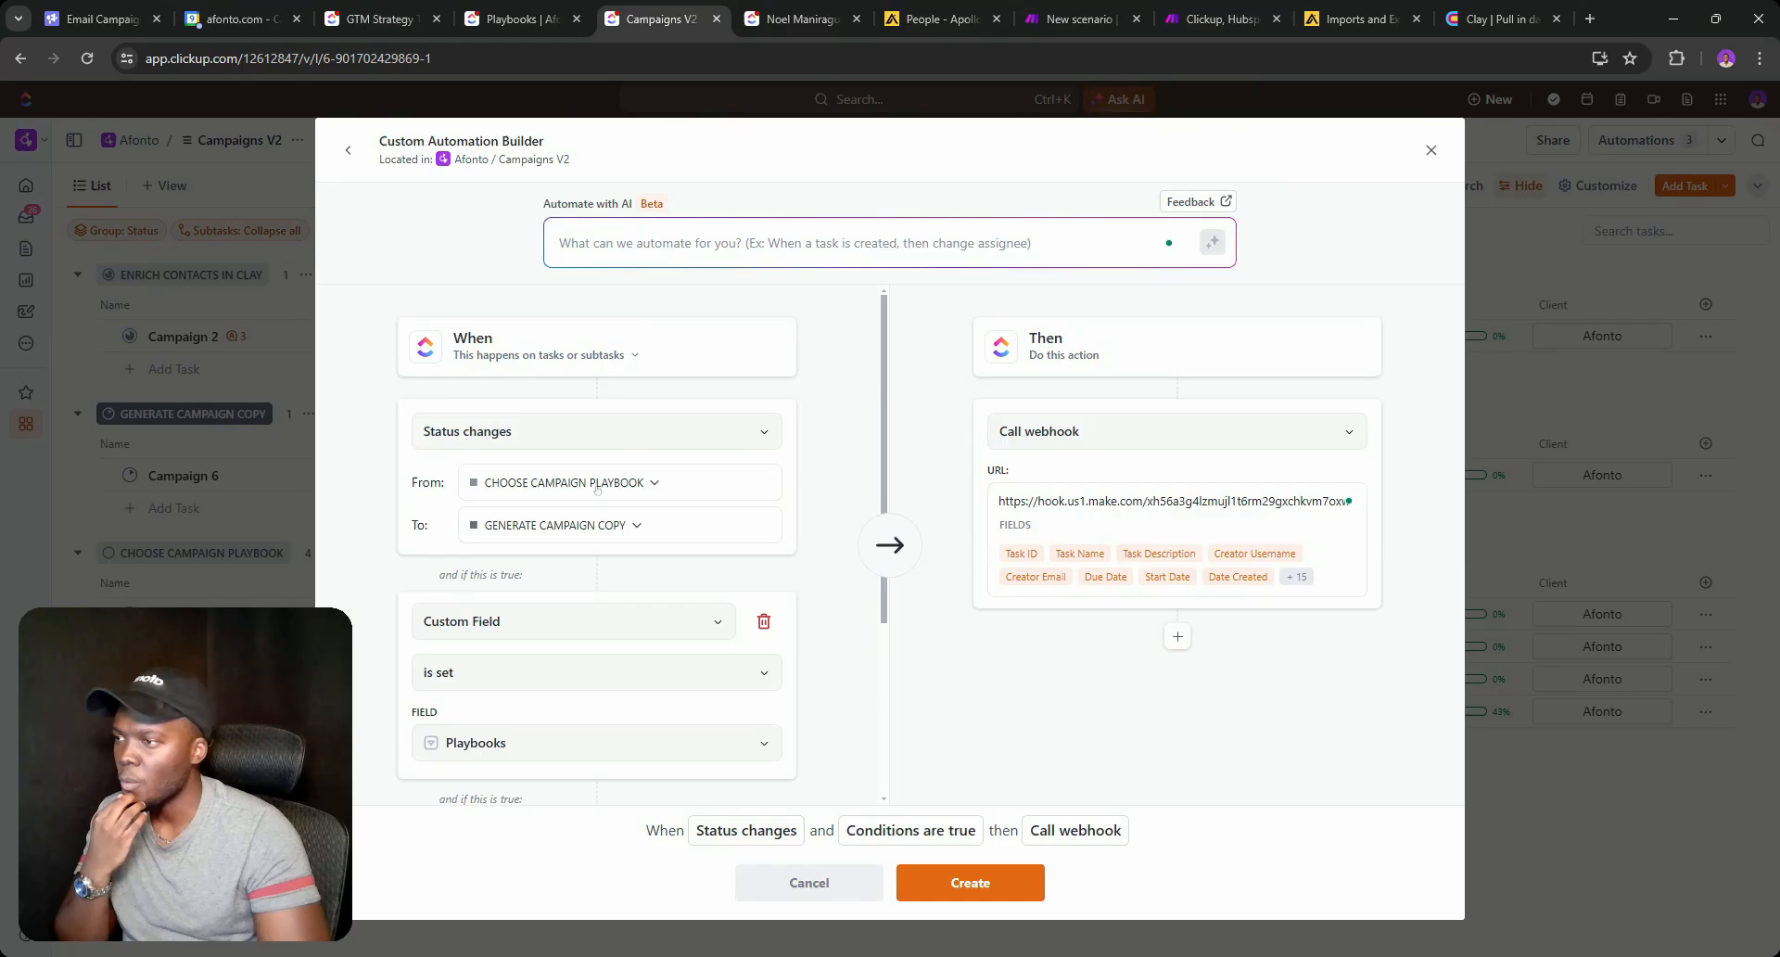
{"action": "left_click", "coordinate": [995, 897]}
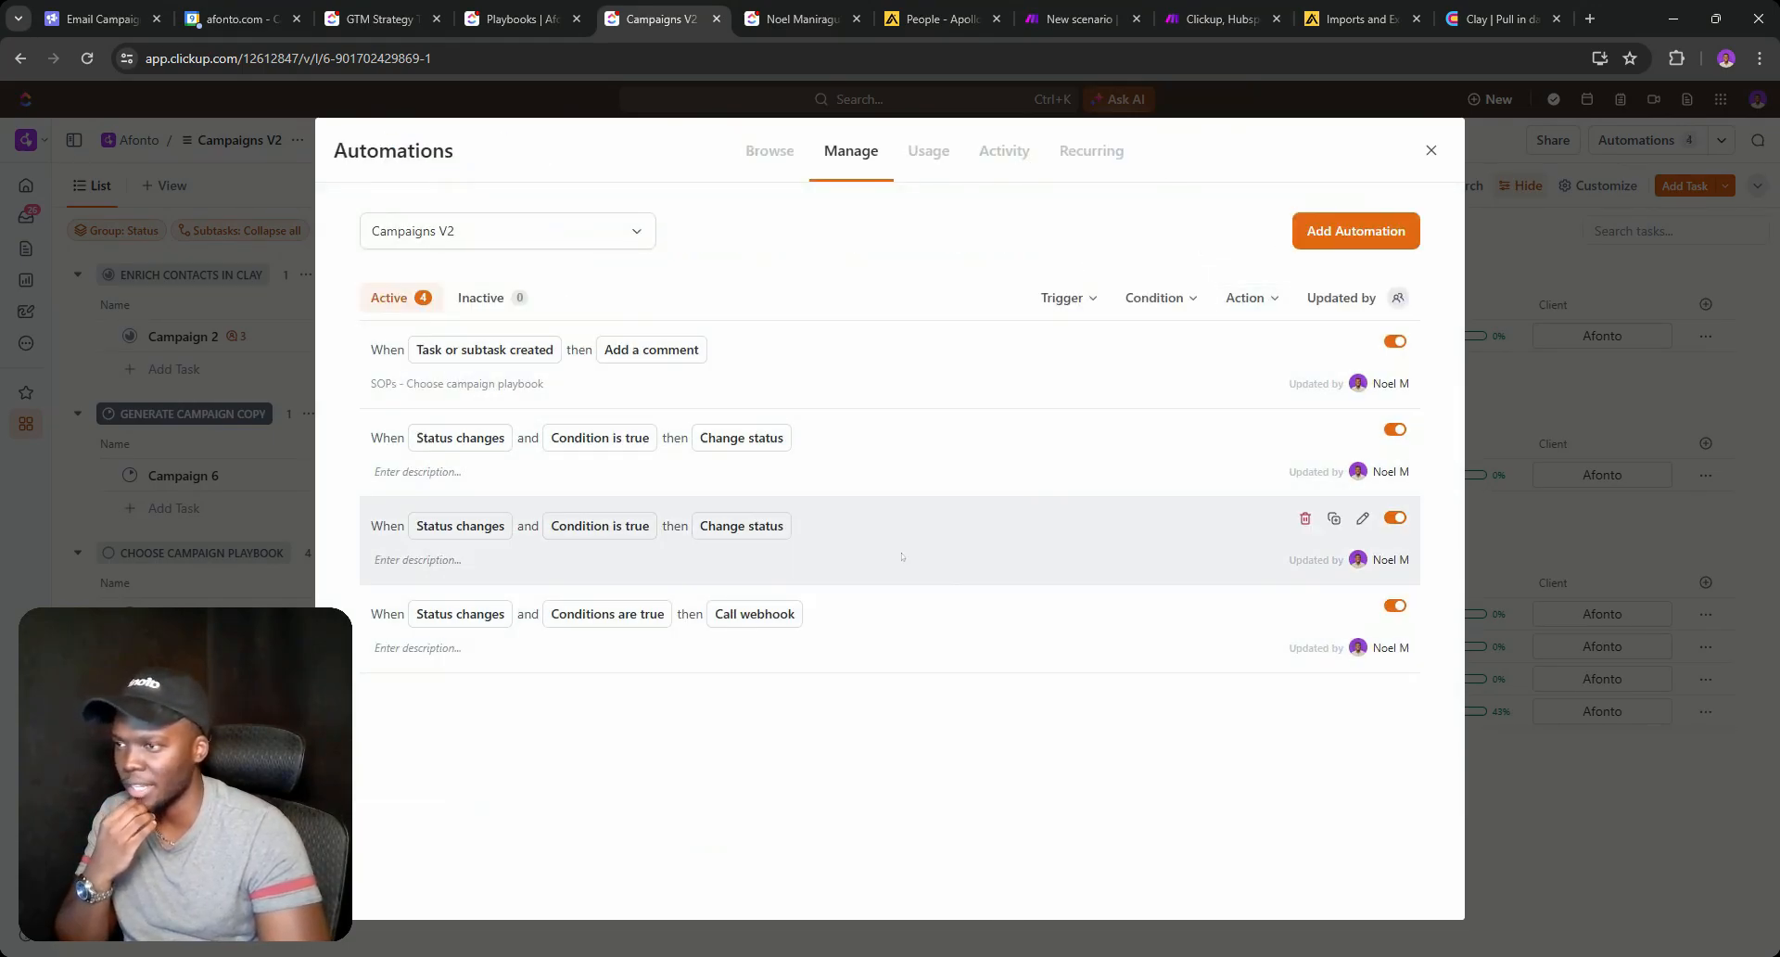
Delete both Change status automations and close the automations list.
{"action": "left_click", "coordinate": [1305, 517]}
{"action": "left_click", "coordinate": [981, 377]}
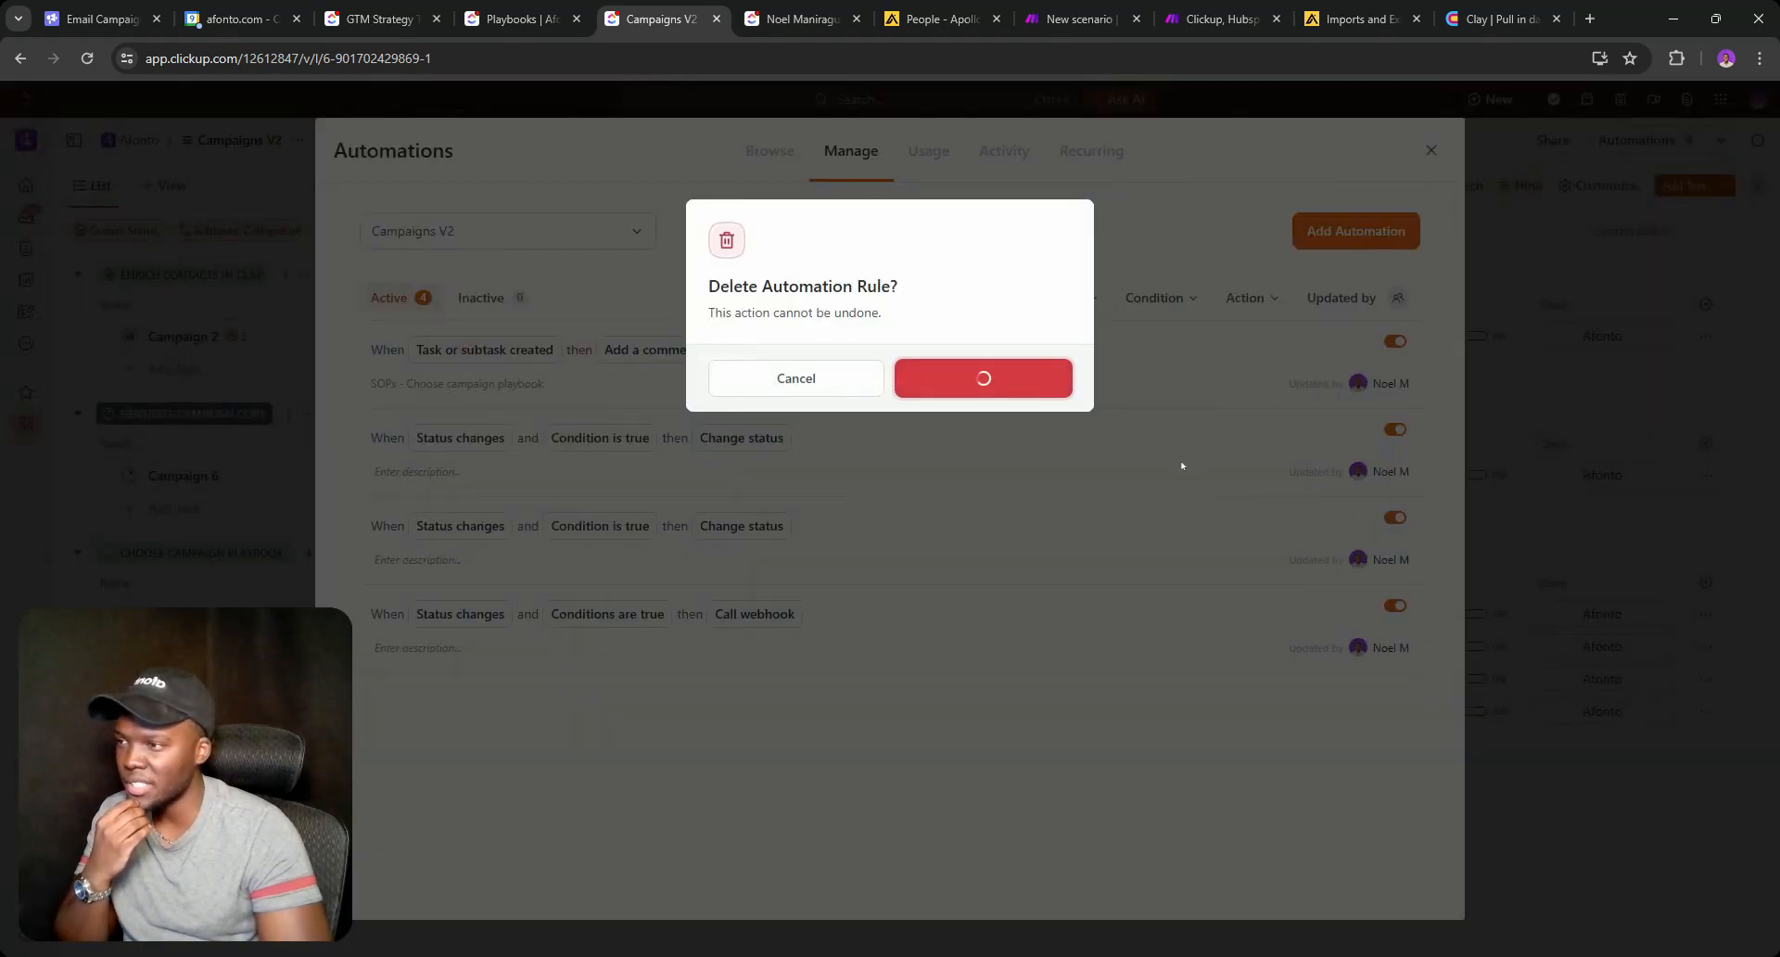
{"action": "left_click", "coordinate": [1305, 430]}
{"action": "left_click", "coordinate": [980, 378]}
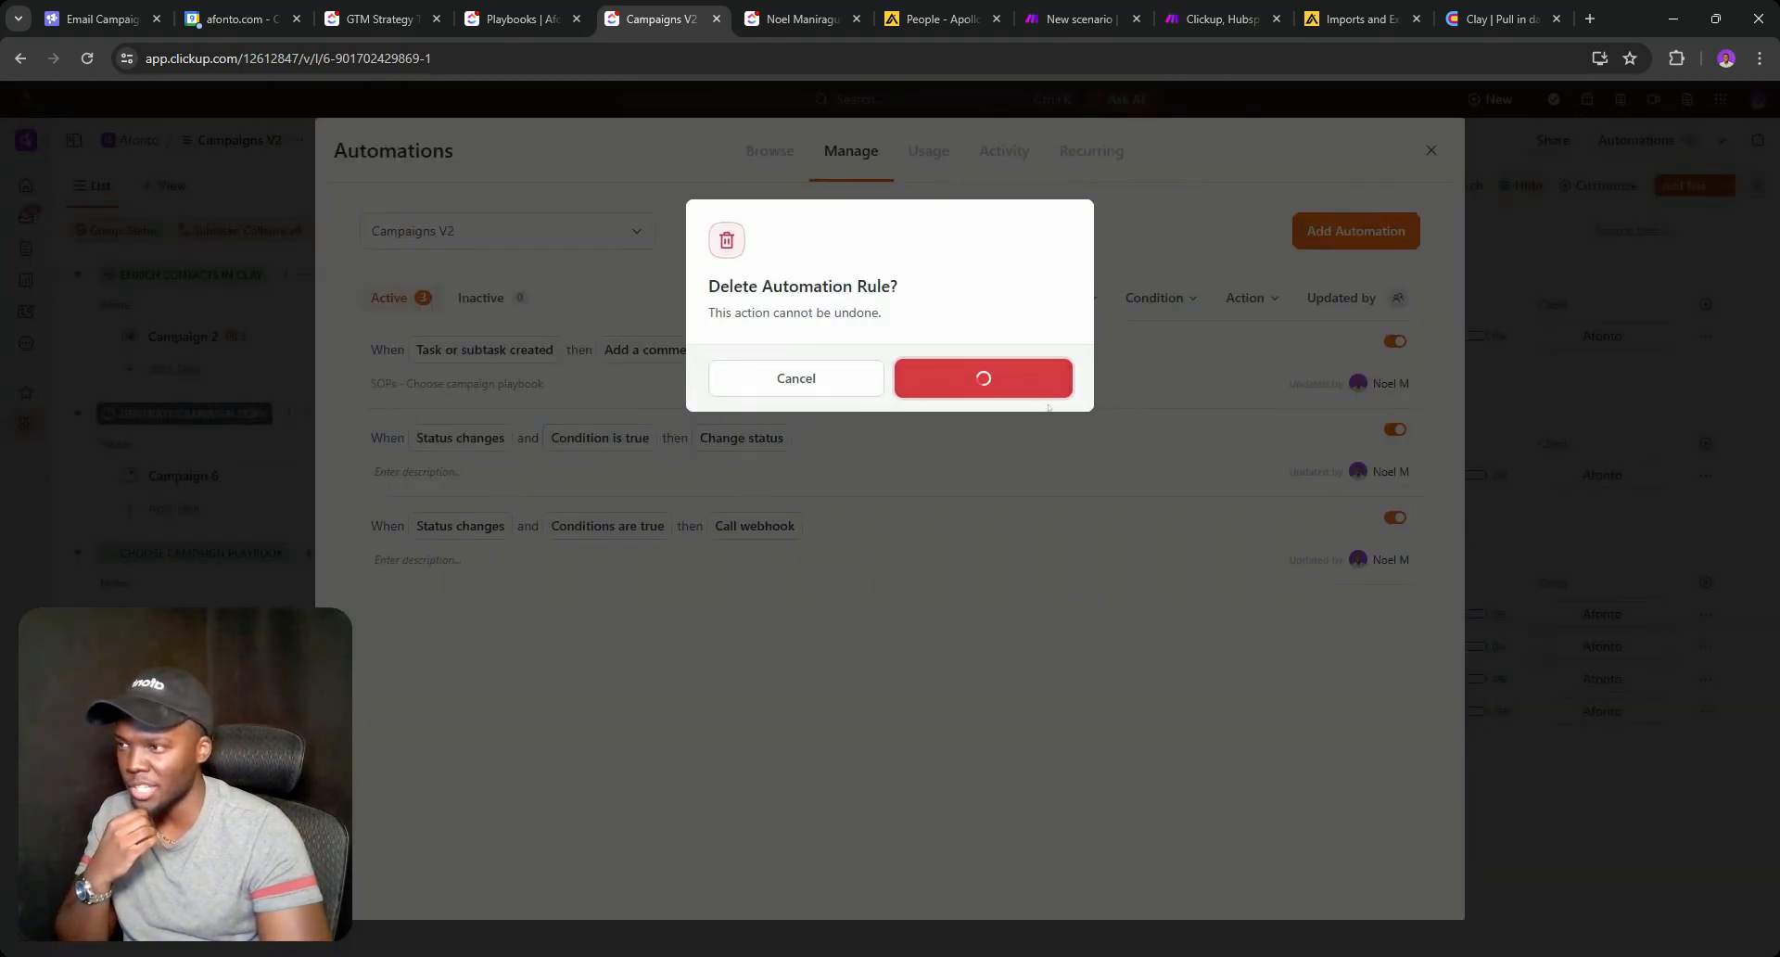
{"action": "left_click", "coordinate": [1430, 150]}
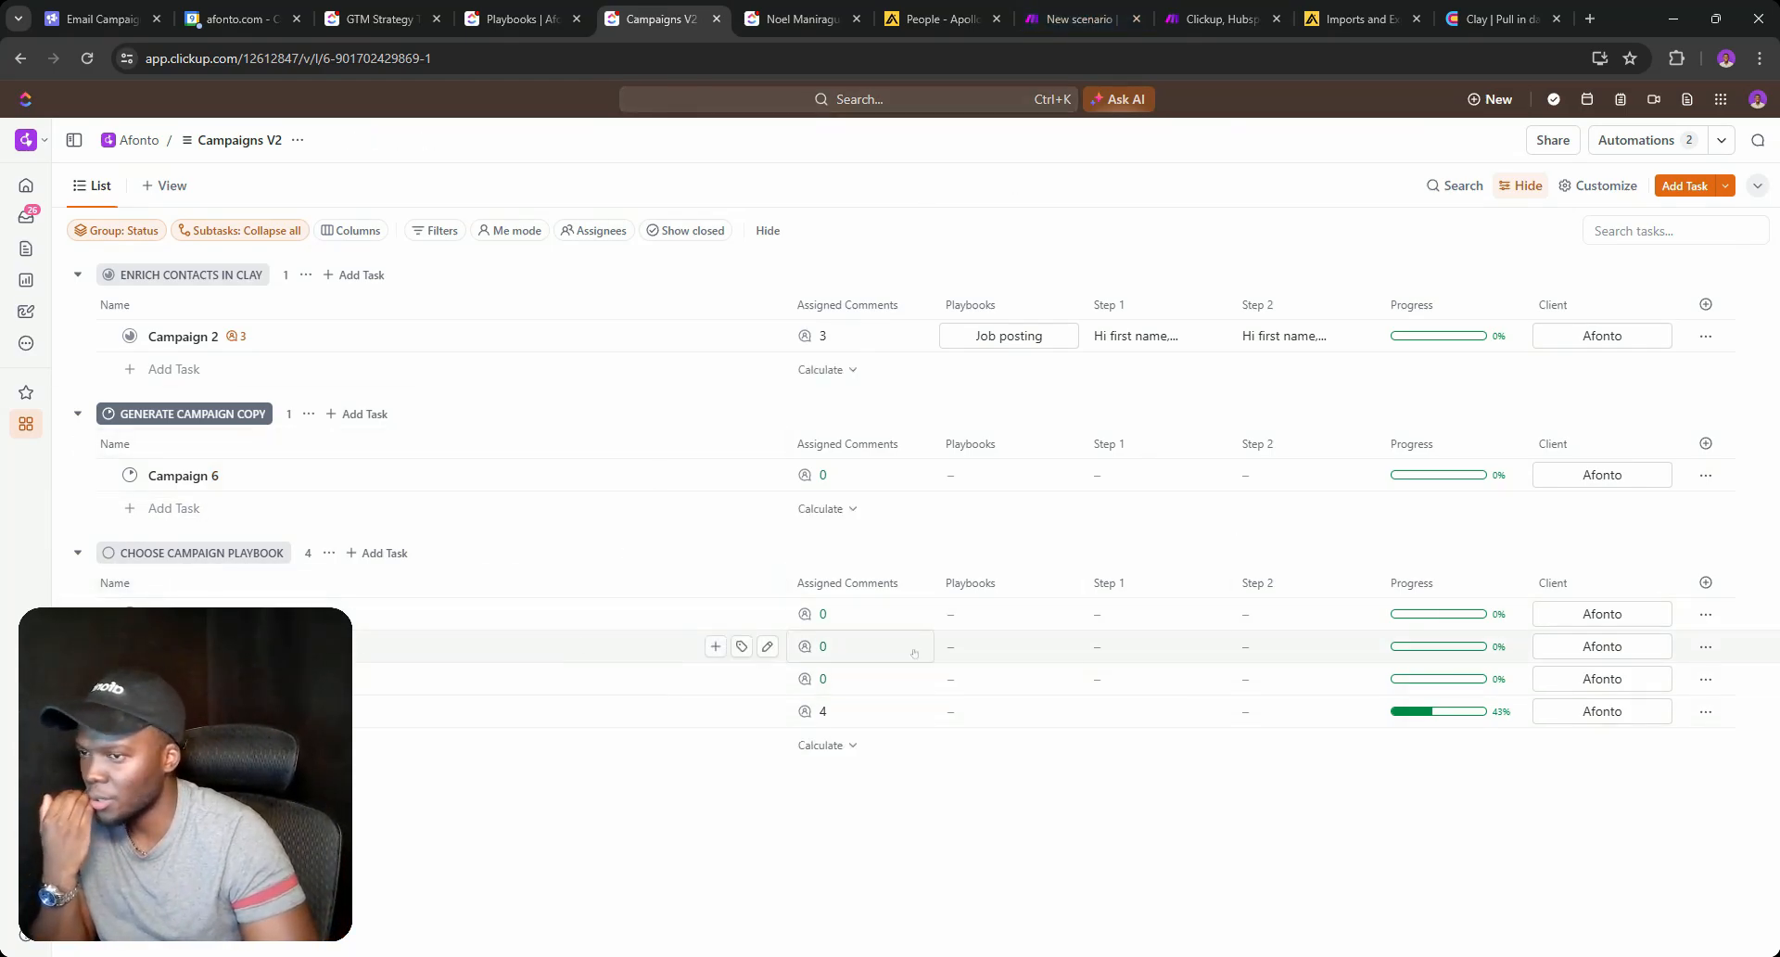
Set the first task's playbook to Job posting and move it to Generate Campaign Copy.
{"action": "left_click", "coordinate": [969, 614]}
{"action": "left_click", "coordinate": [1024, 764]}
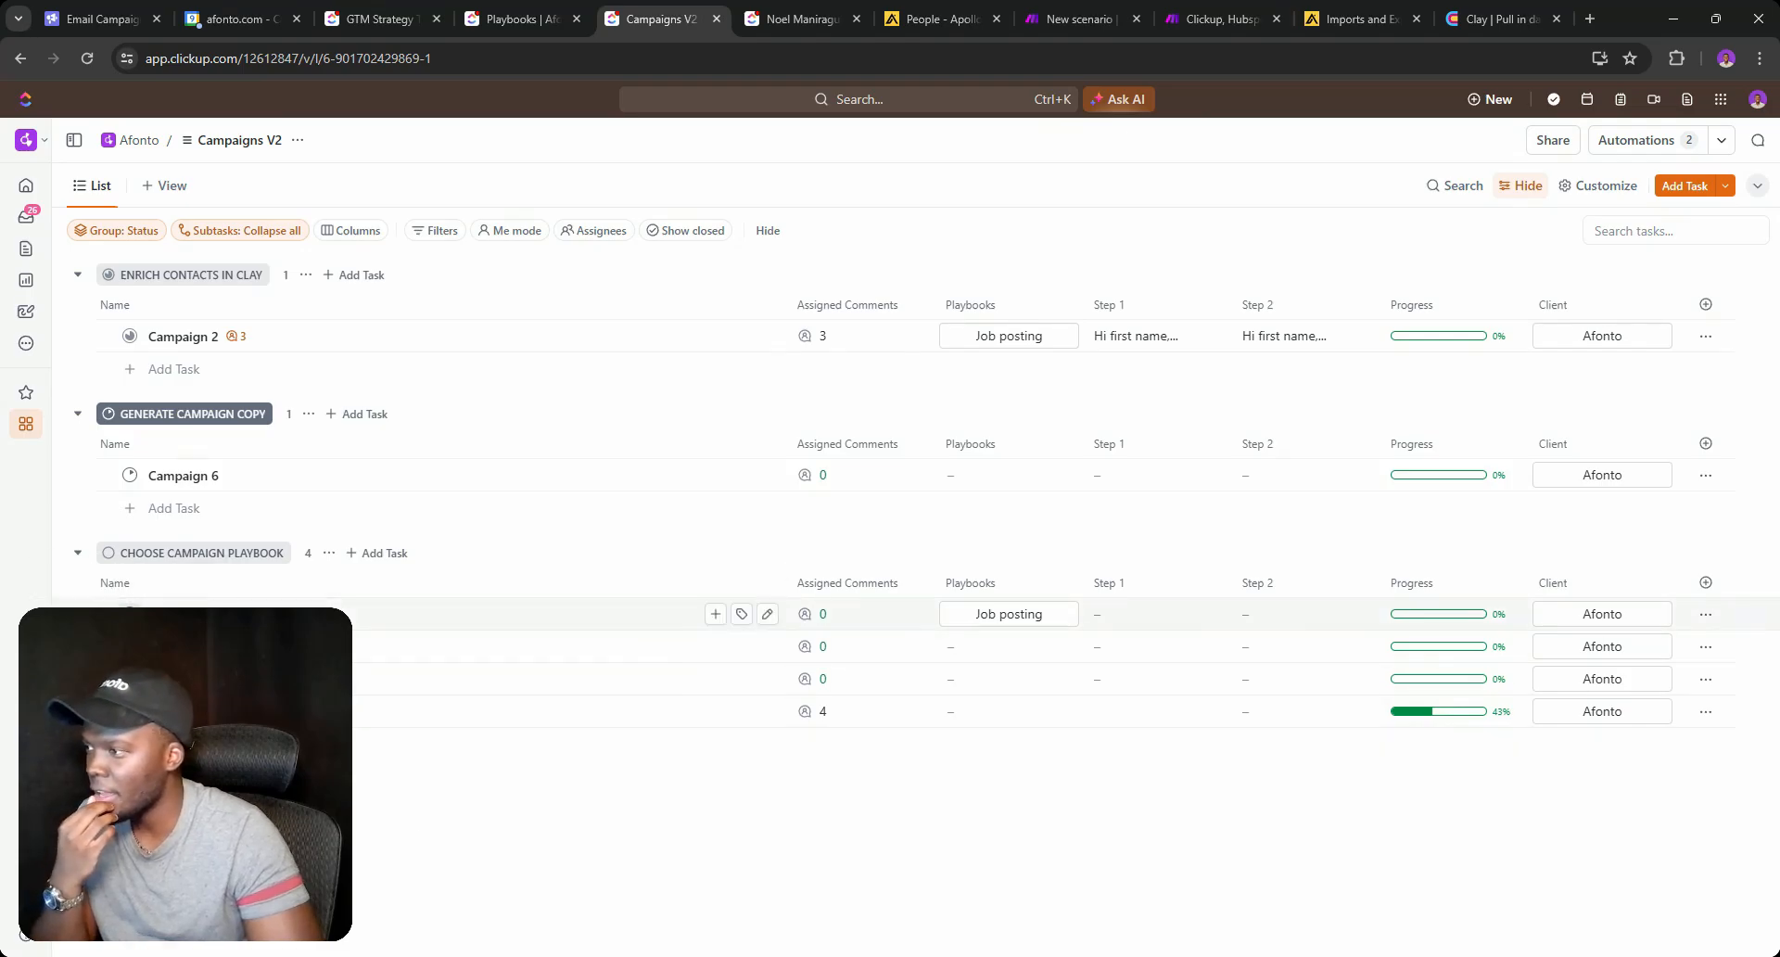
{"action": "left_click", "coordinate": [130, 614]}
{"action": "left_click", "coordinate": [223, 784]}
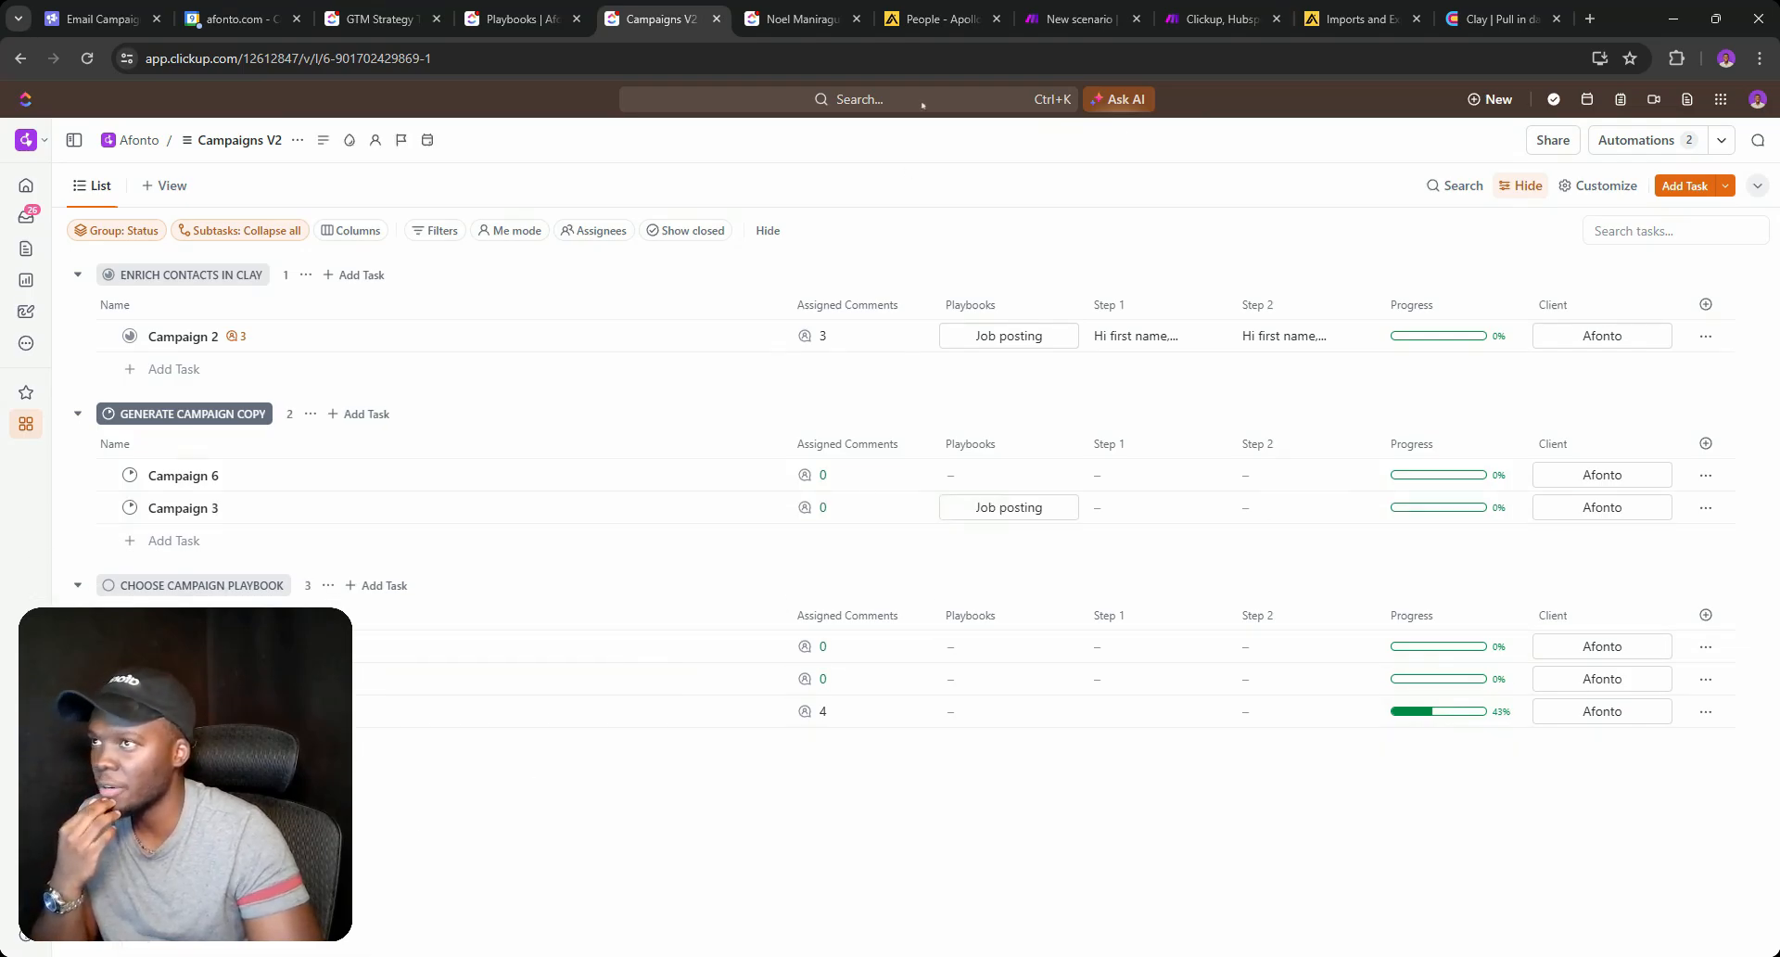
Run only the Make webhook module, then move a Campaigns V2 task into Generate Campaign Copy.
{"action": "left_click", "coordinate": [1081, 11]}
{"action": "right_click", "coordinate": [939, 388]}
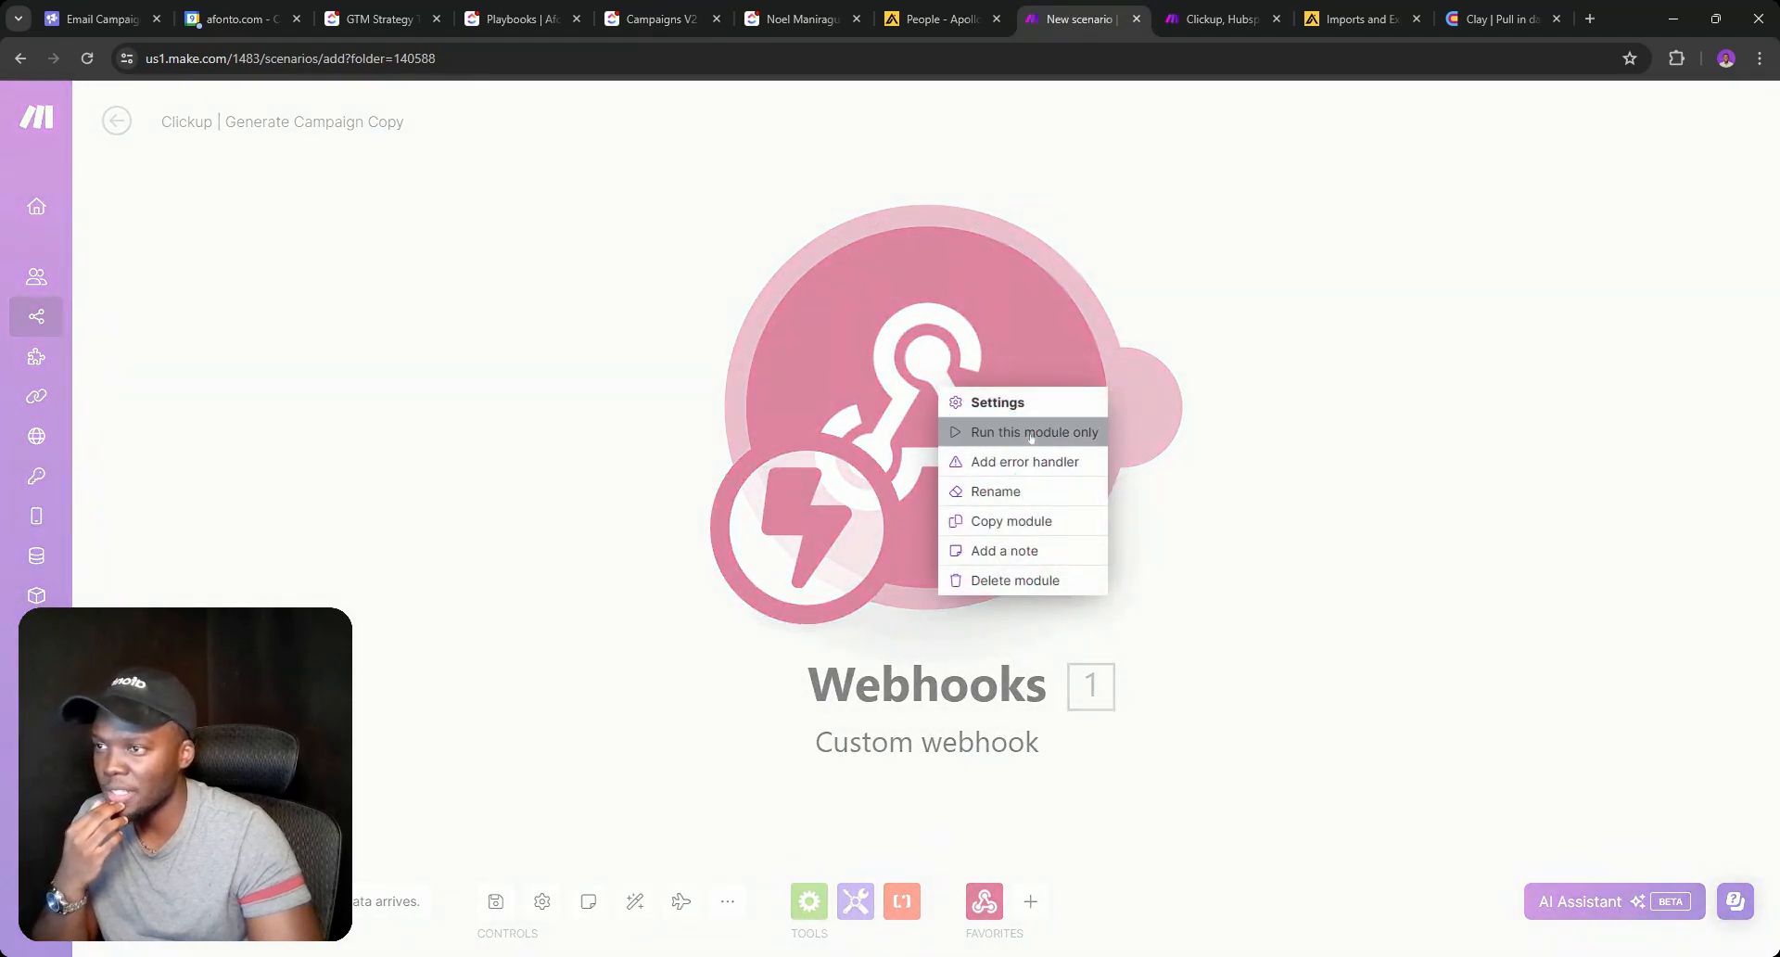
{"action": "left_click", "coordinate": [968, 433]}
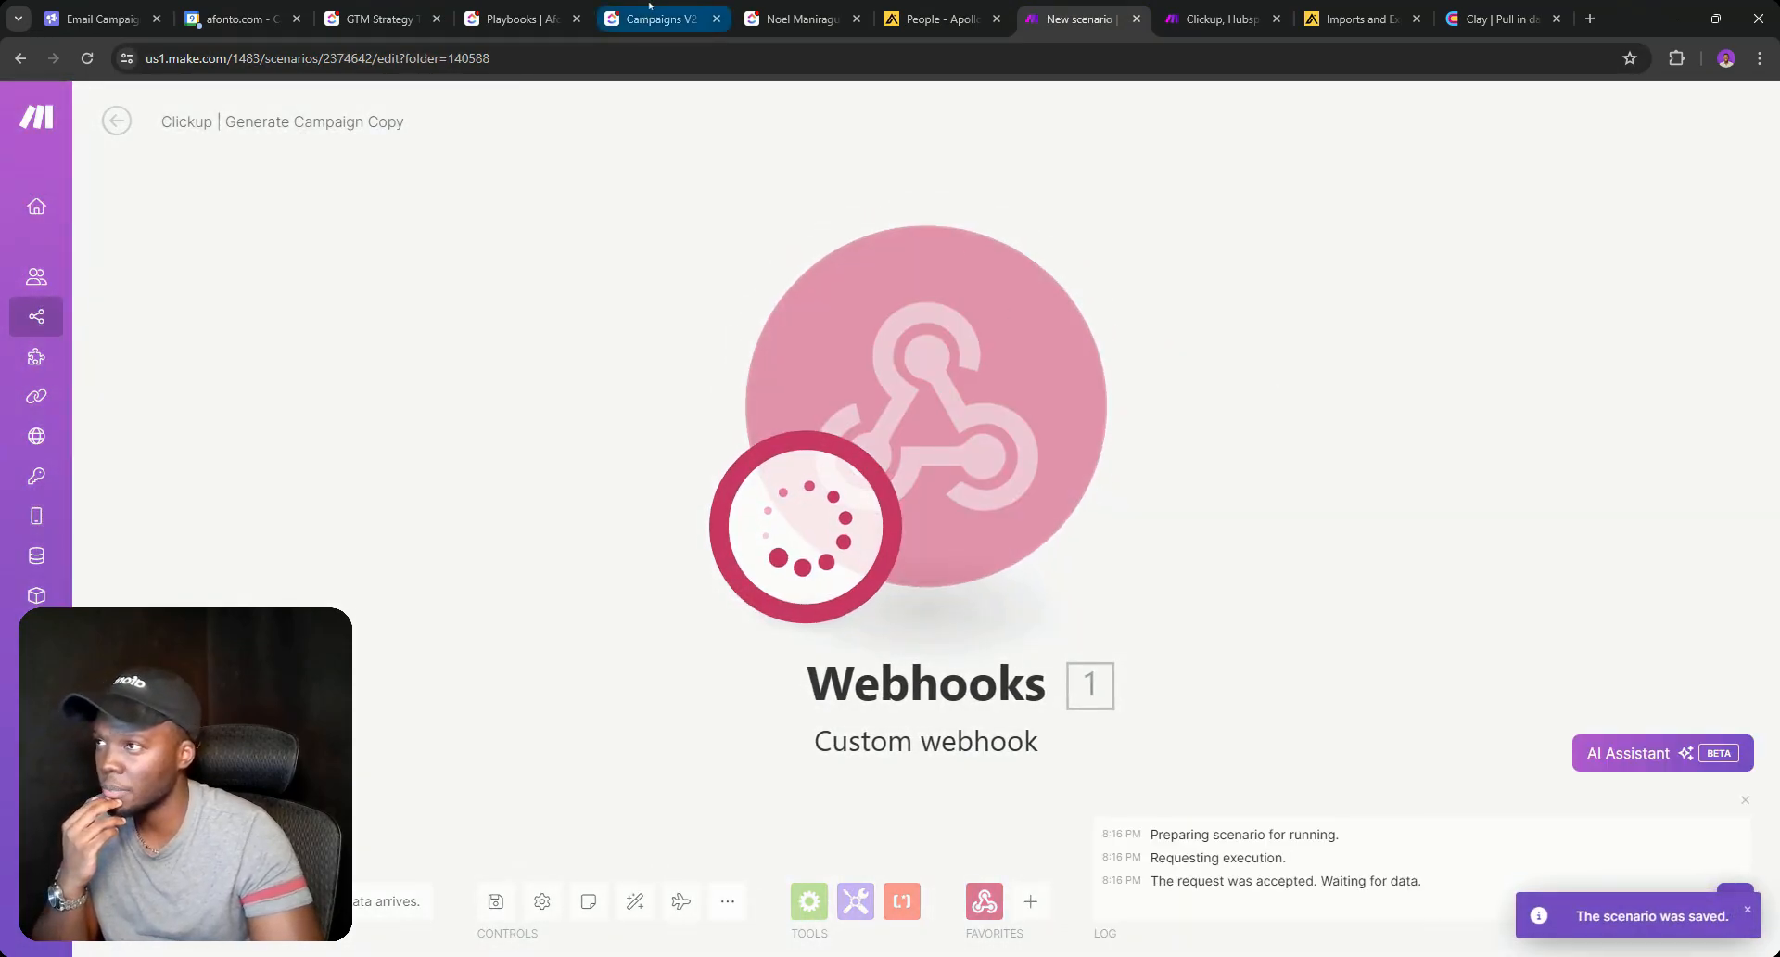
{"action": "left_click", "coordinate": [519, 17]}
{"action": "left_click", "coordinate": [649, 16]}
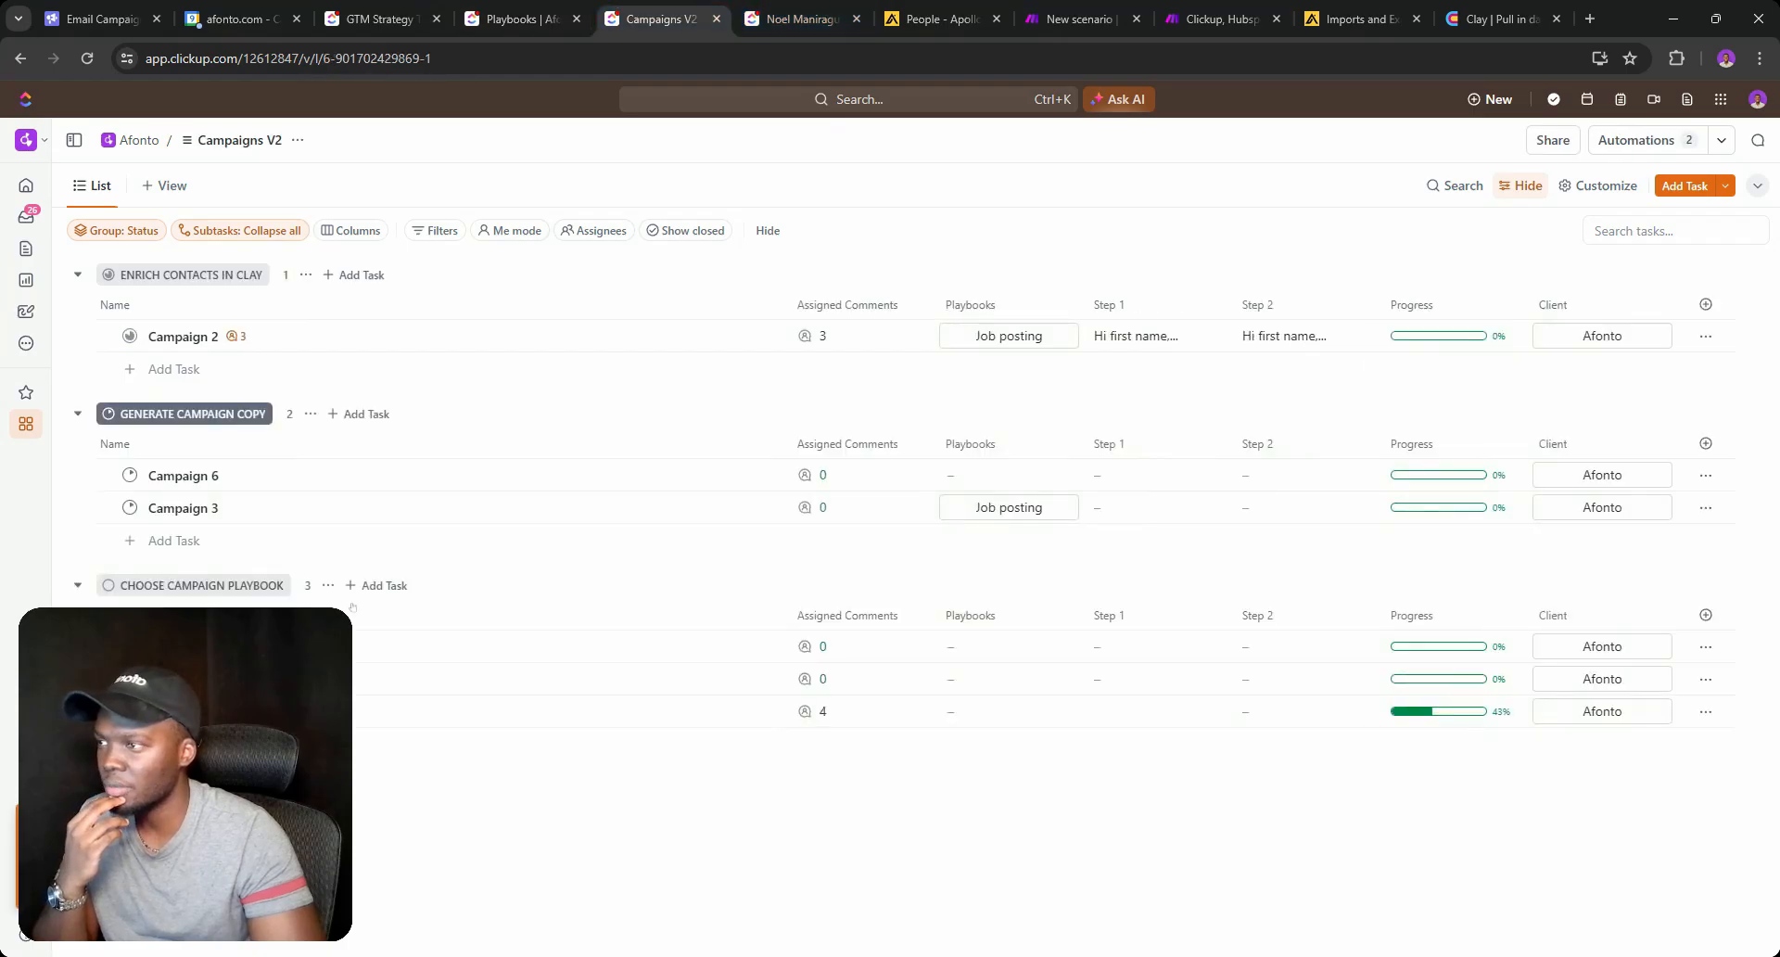
{"action": "left_click", "coordinate": [130, 646]}
{"action": "left_click", "coordinate": [204, 789]}
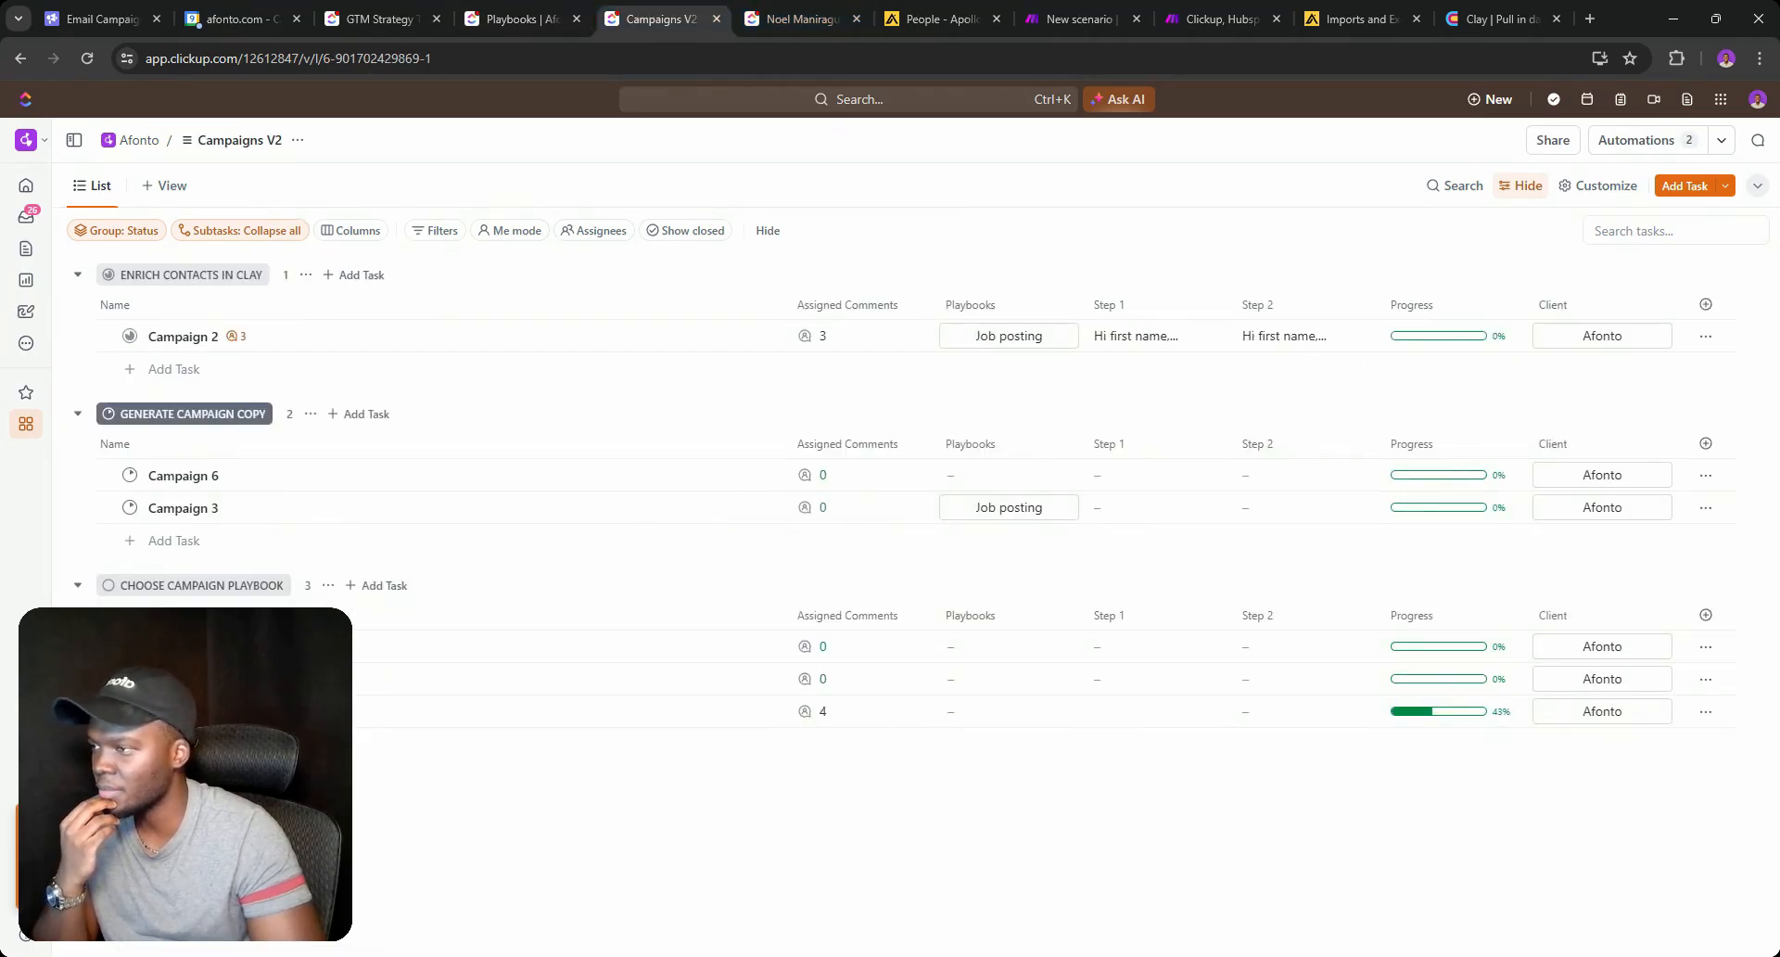
Rerun the webhook module alone and move another campaign task into Generate Campaign Copy.
{"action": "left_click", "coordinate": [1055, 13]}
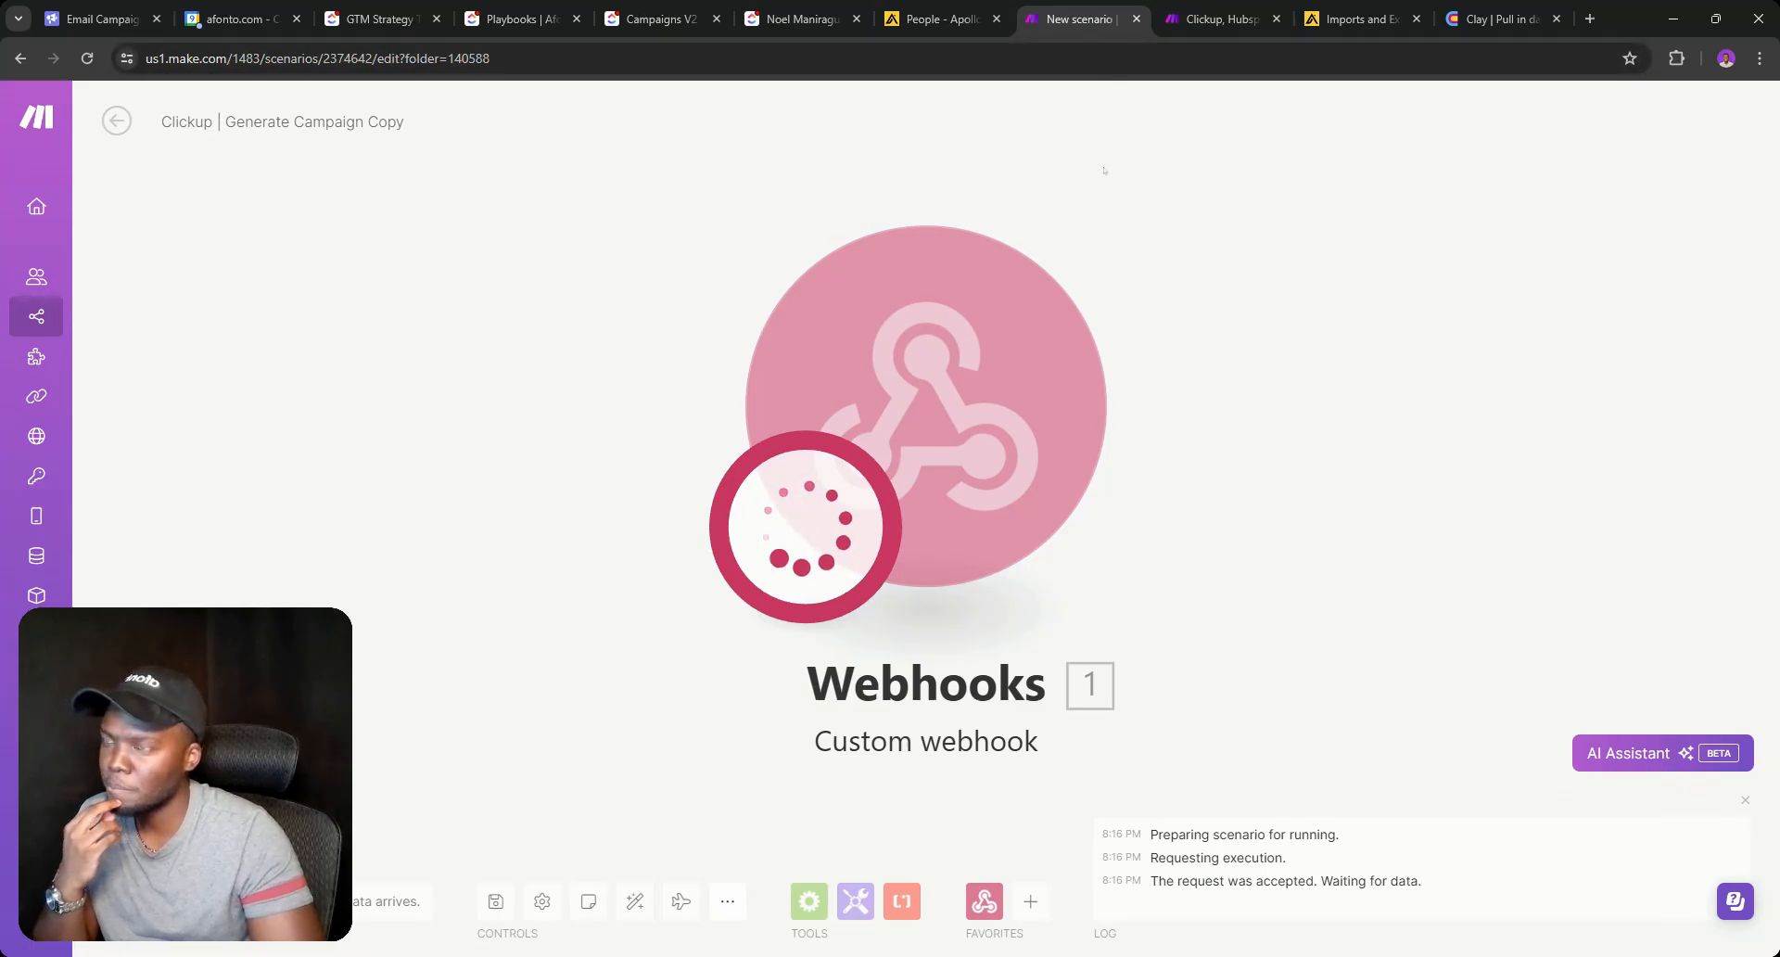
{"action": "scroll", "coordinate": [1191, 275], "scroll_direction": "down", "scroll_amount": 1}
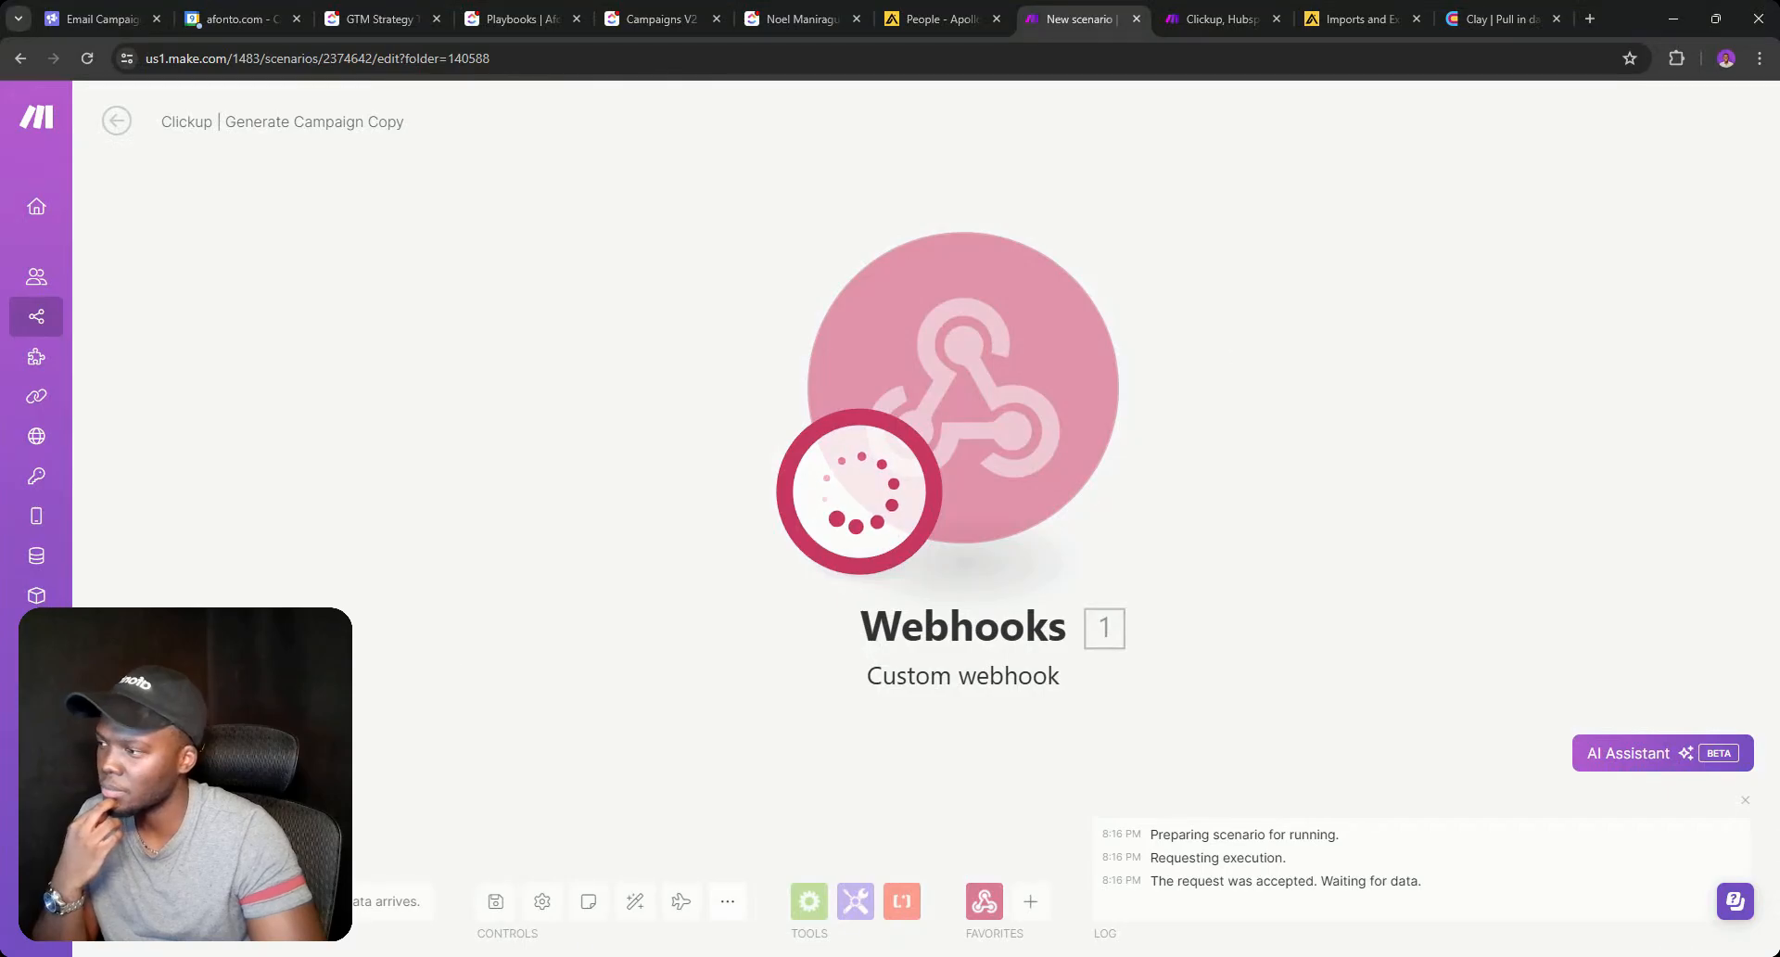
{"action": "right_click", "coordinate": [984, 393]}
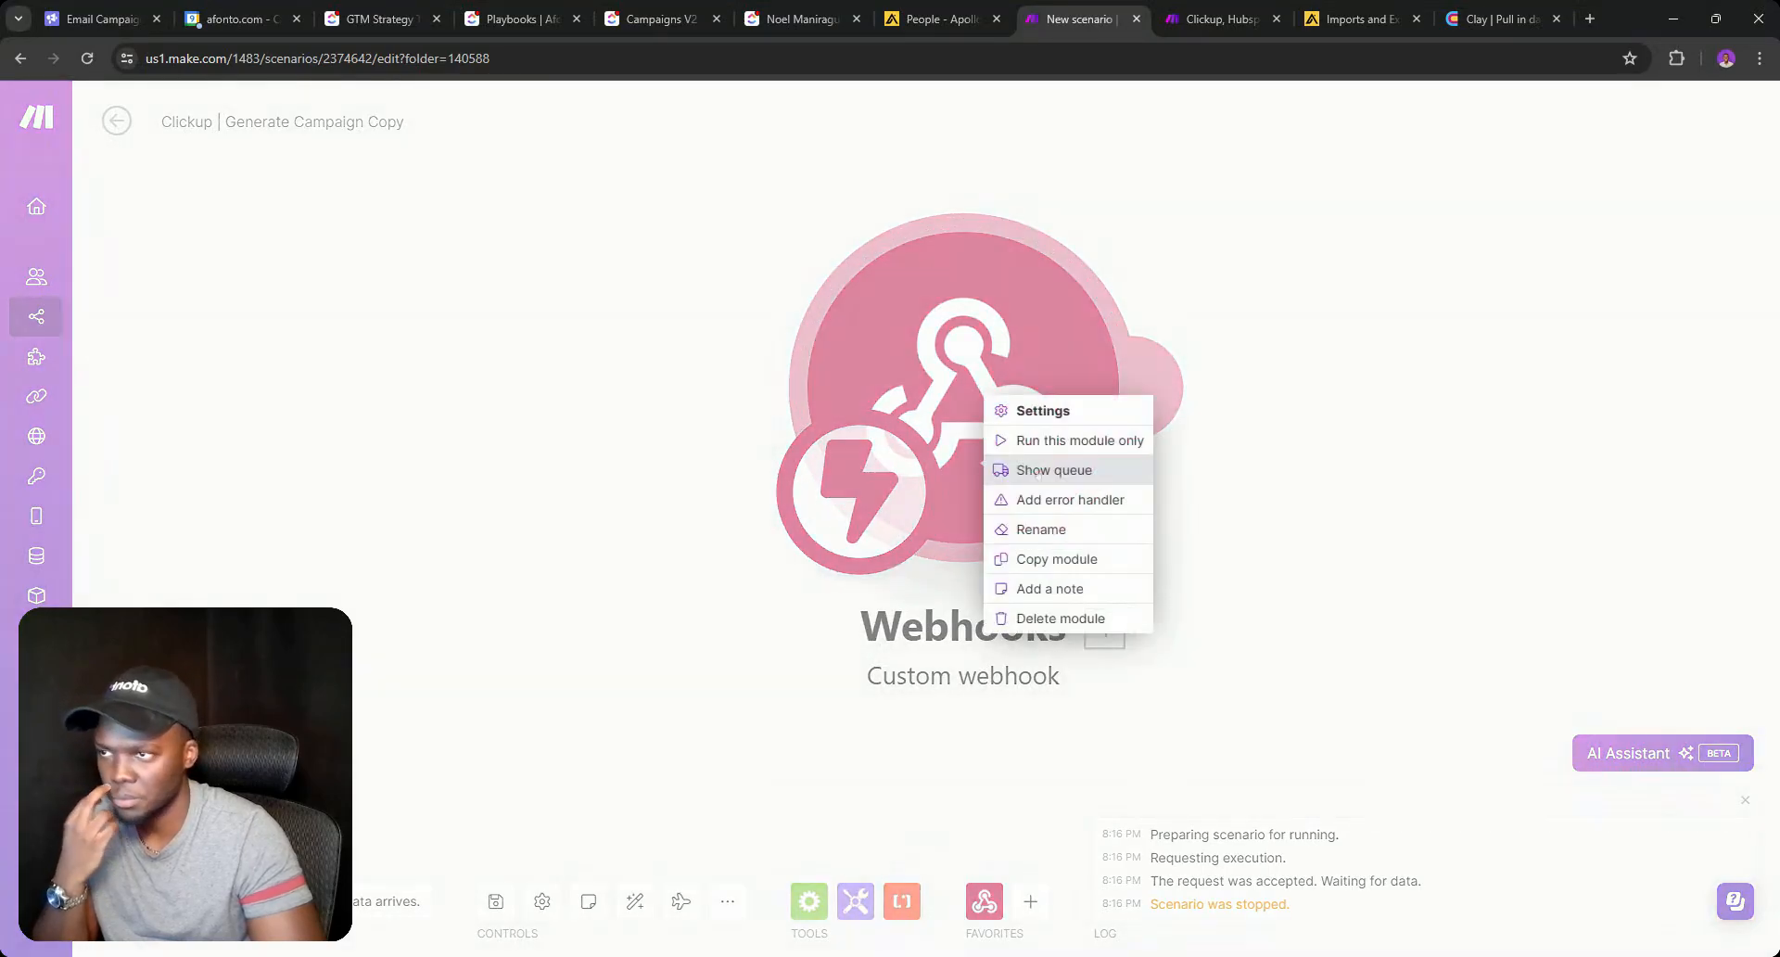
{"action": "left_click", "coordinate": [1029, 439]}
{"action": "left_click", "coordinate": [519, 18]}
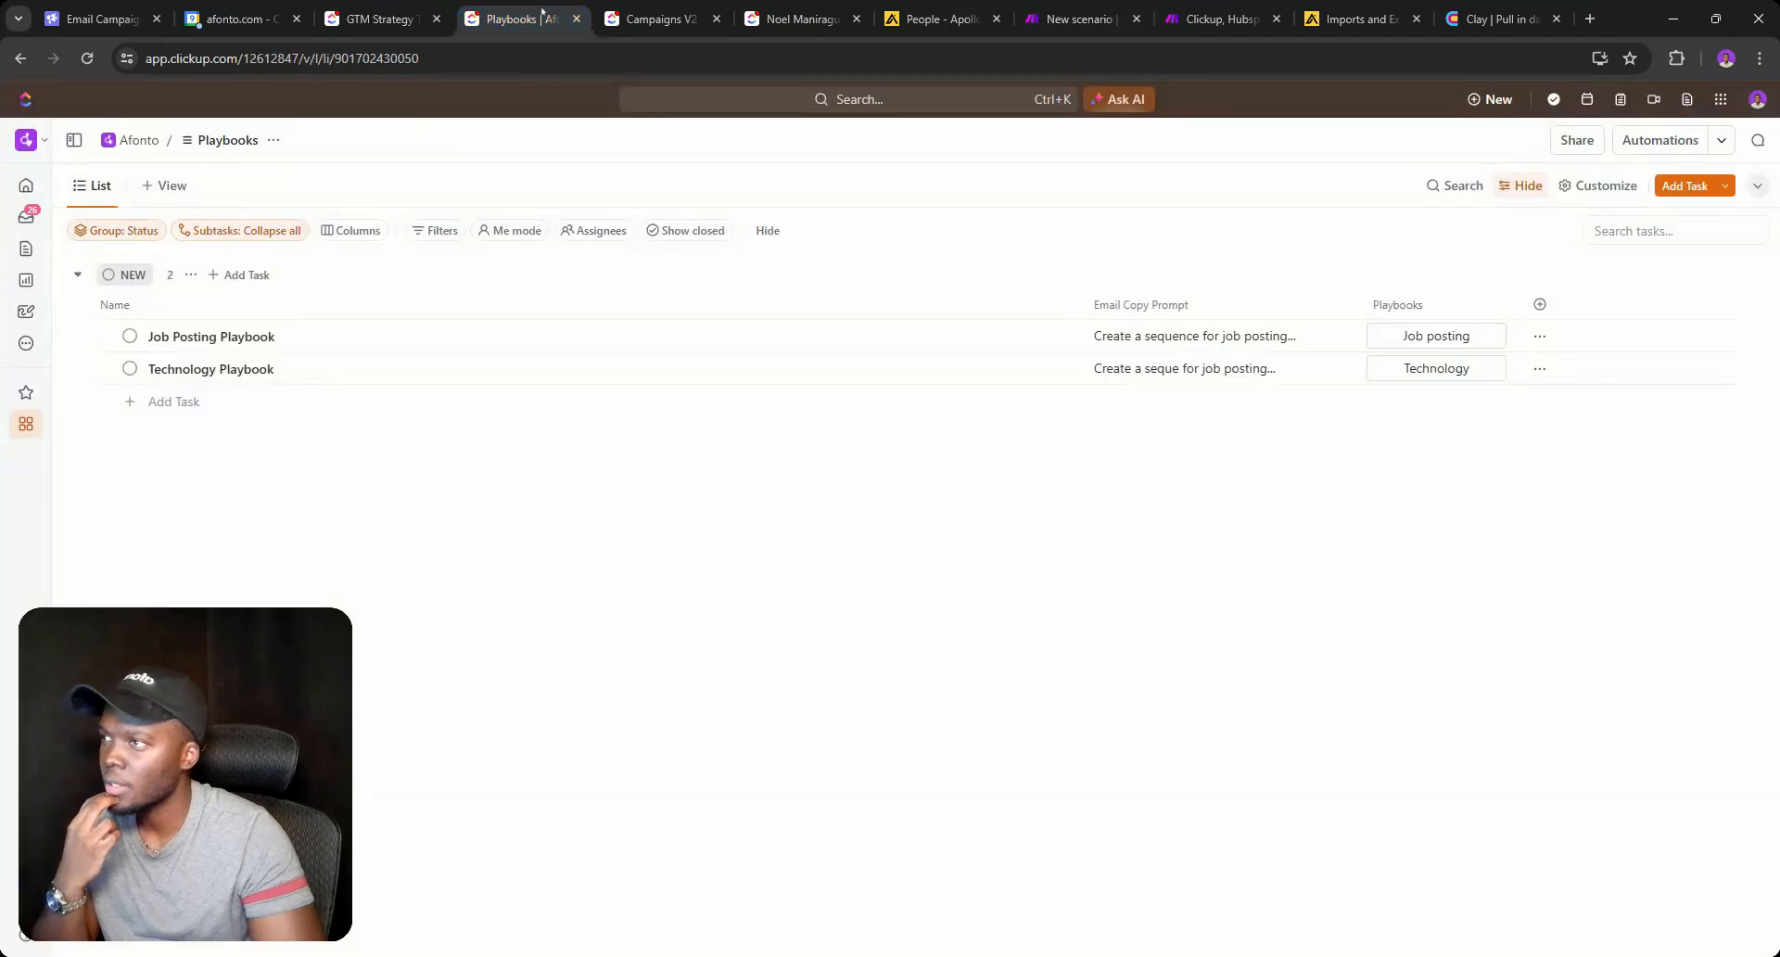
{"action": "left_click", "coordinate": [660, 19]}
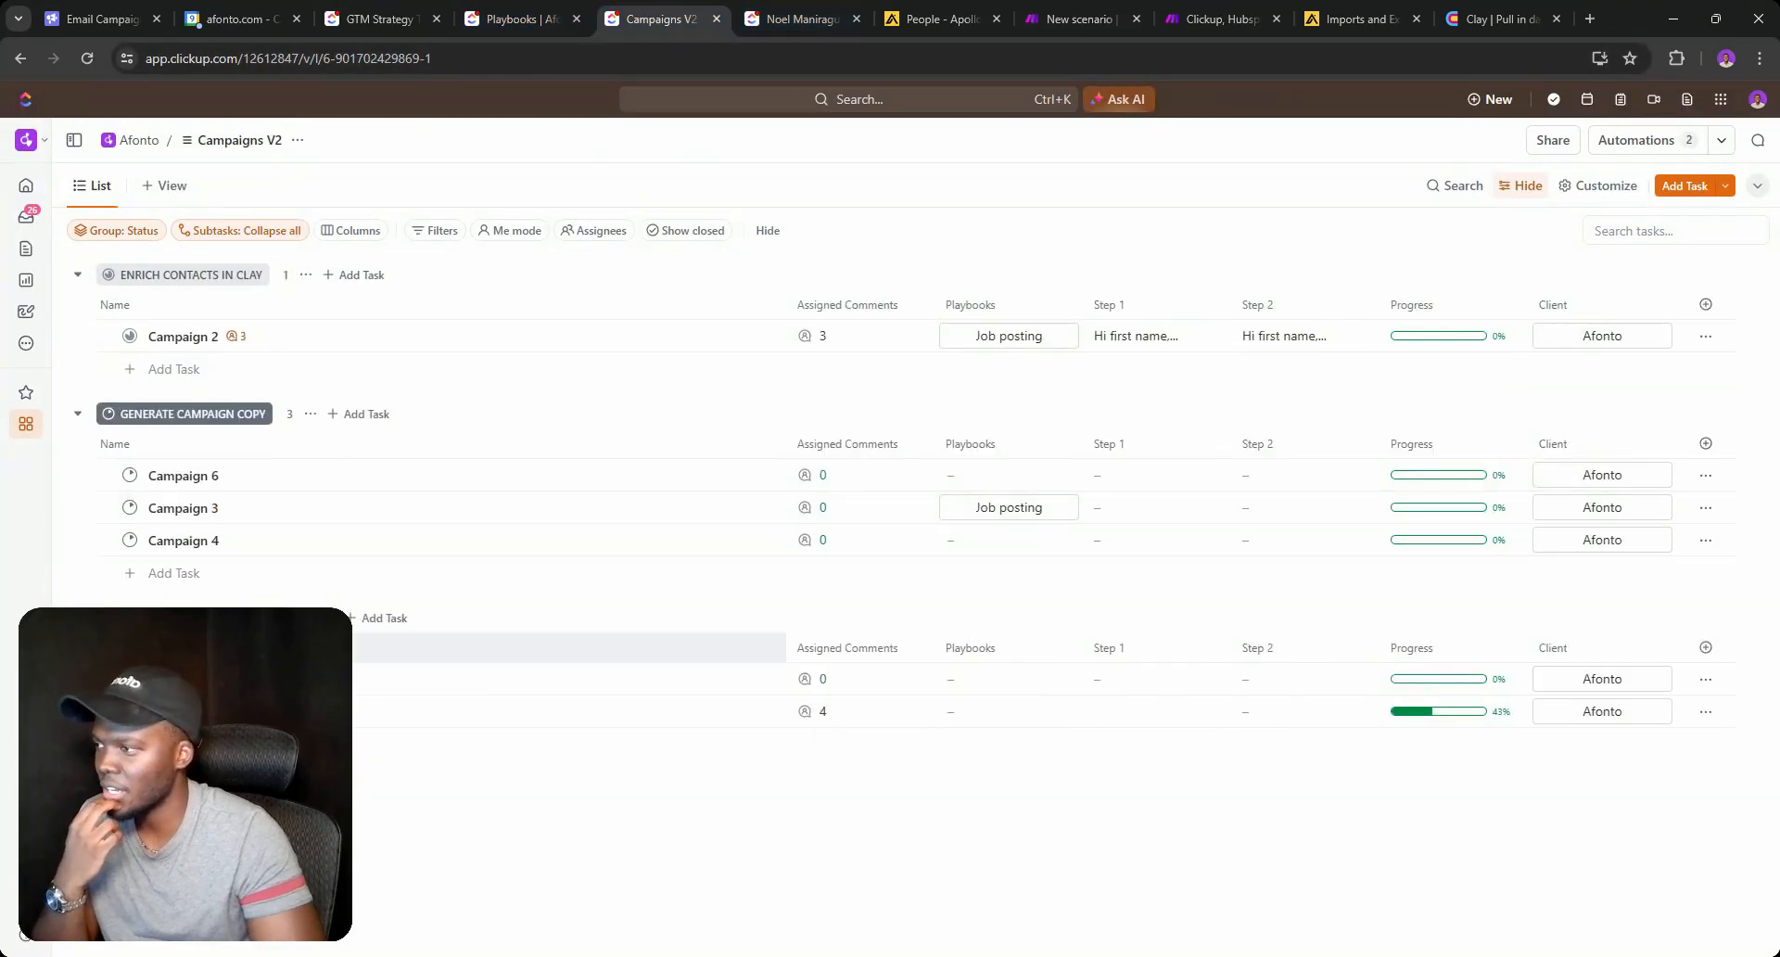
{"action": "left_click", "coordinate": [130, 678]}
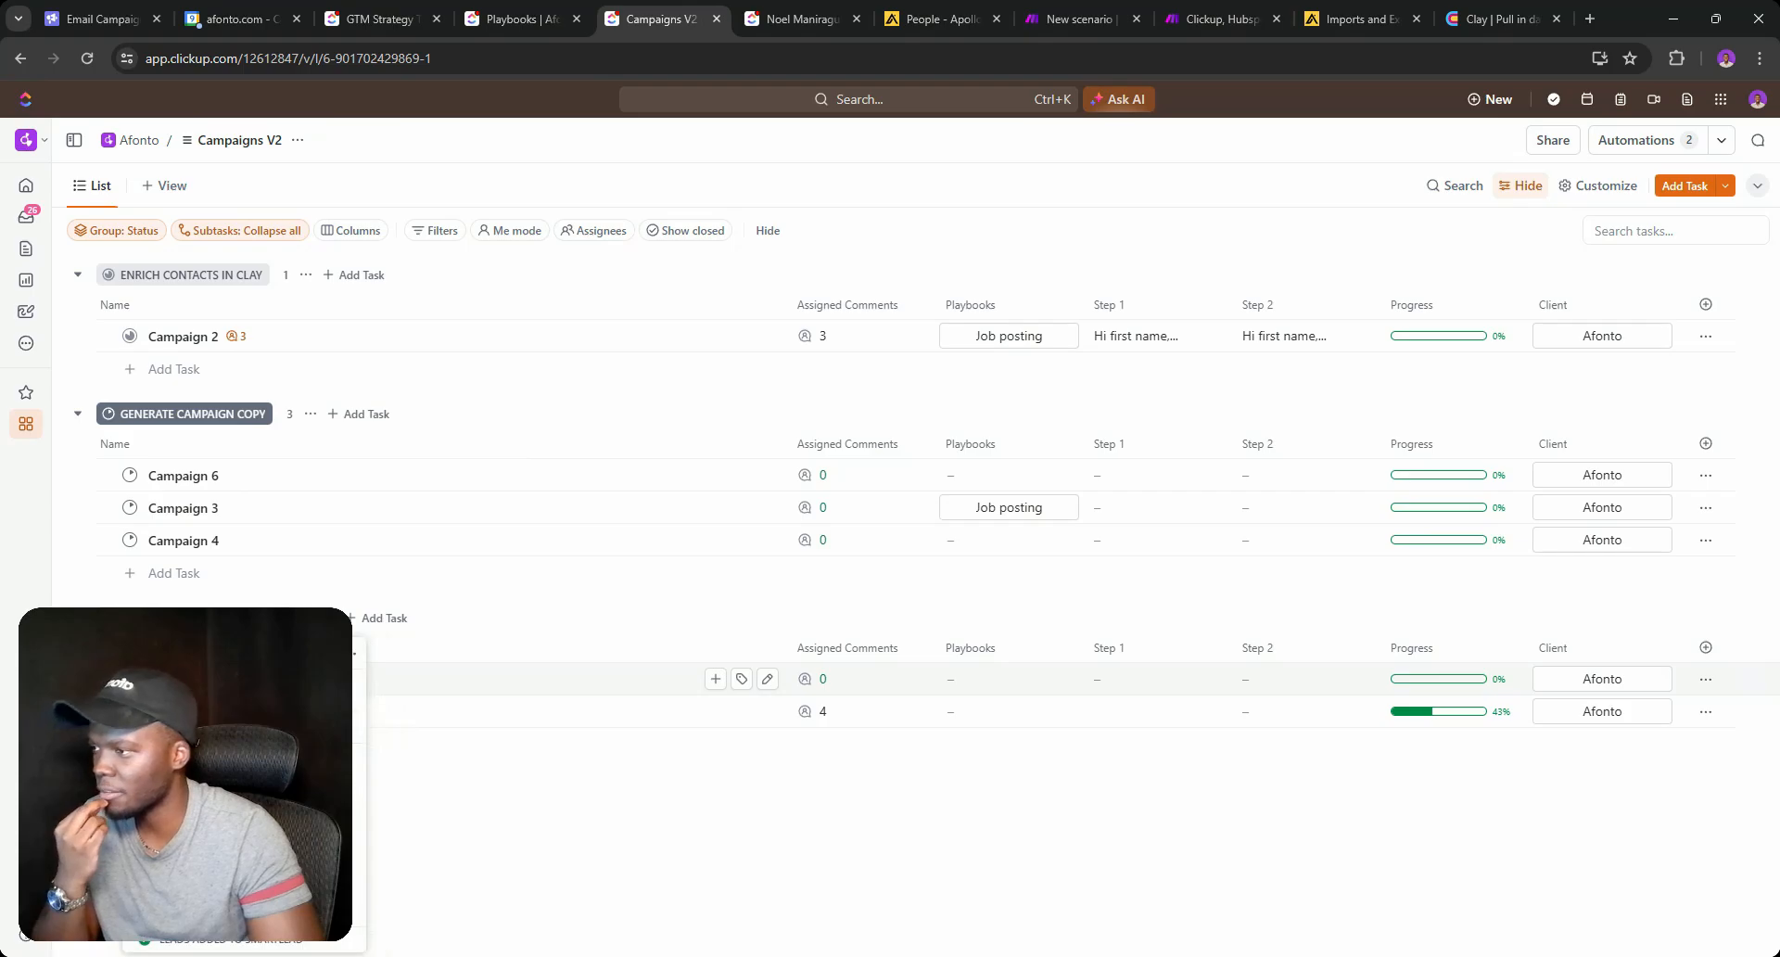
{"action": "left_click", "coordinate": [213, 786]}
Stop the waiting Make run and copy the webhook's address from its settings.
{"action": "left_click", "coordinate": [1101, 11]}
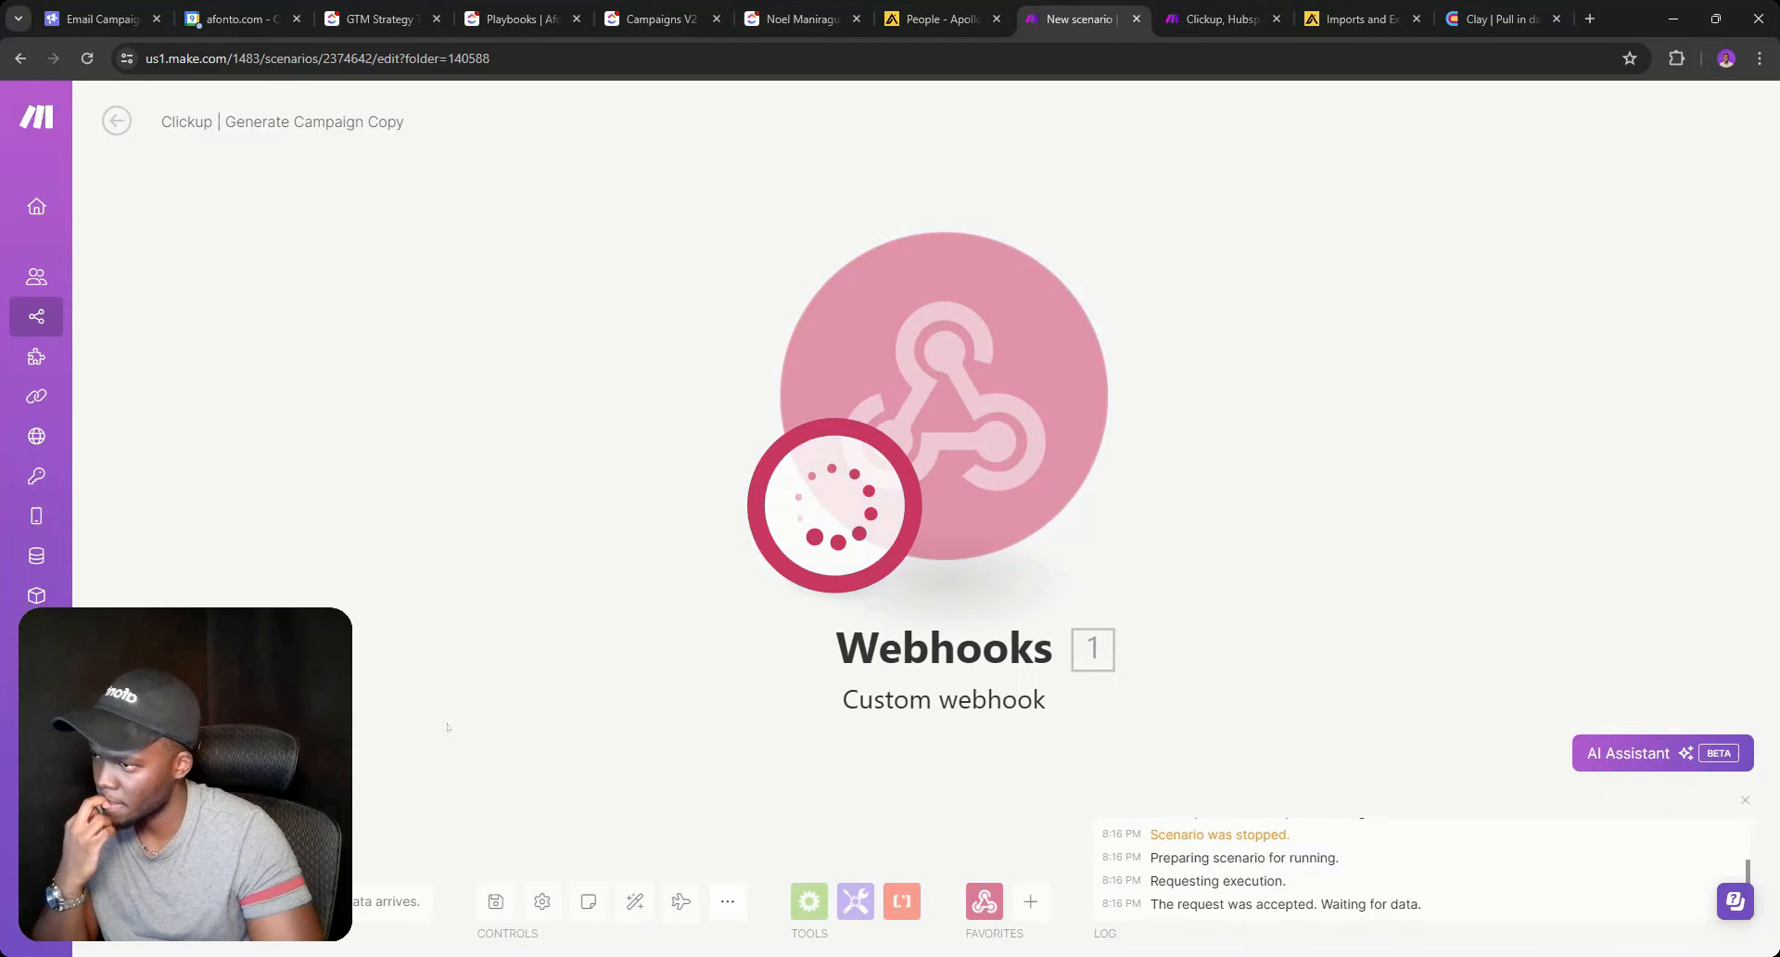
{"action": "left_click", "coordinate": [150, 901]}
{"action": "left_click", "coordinate": [938, 474]}
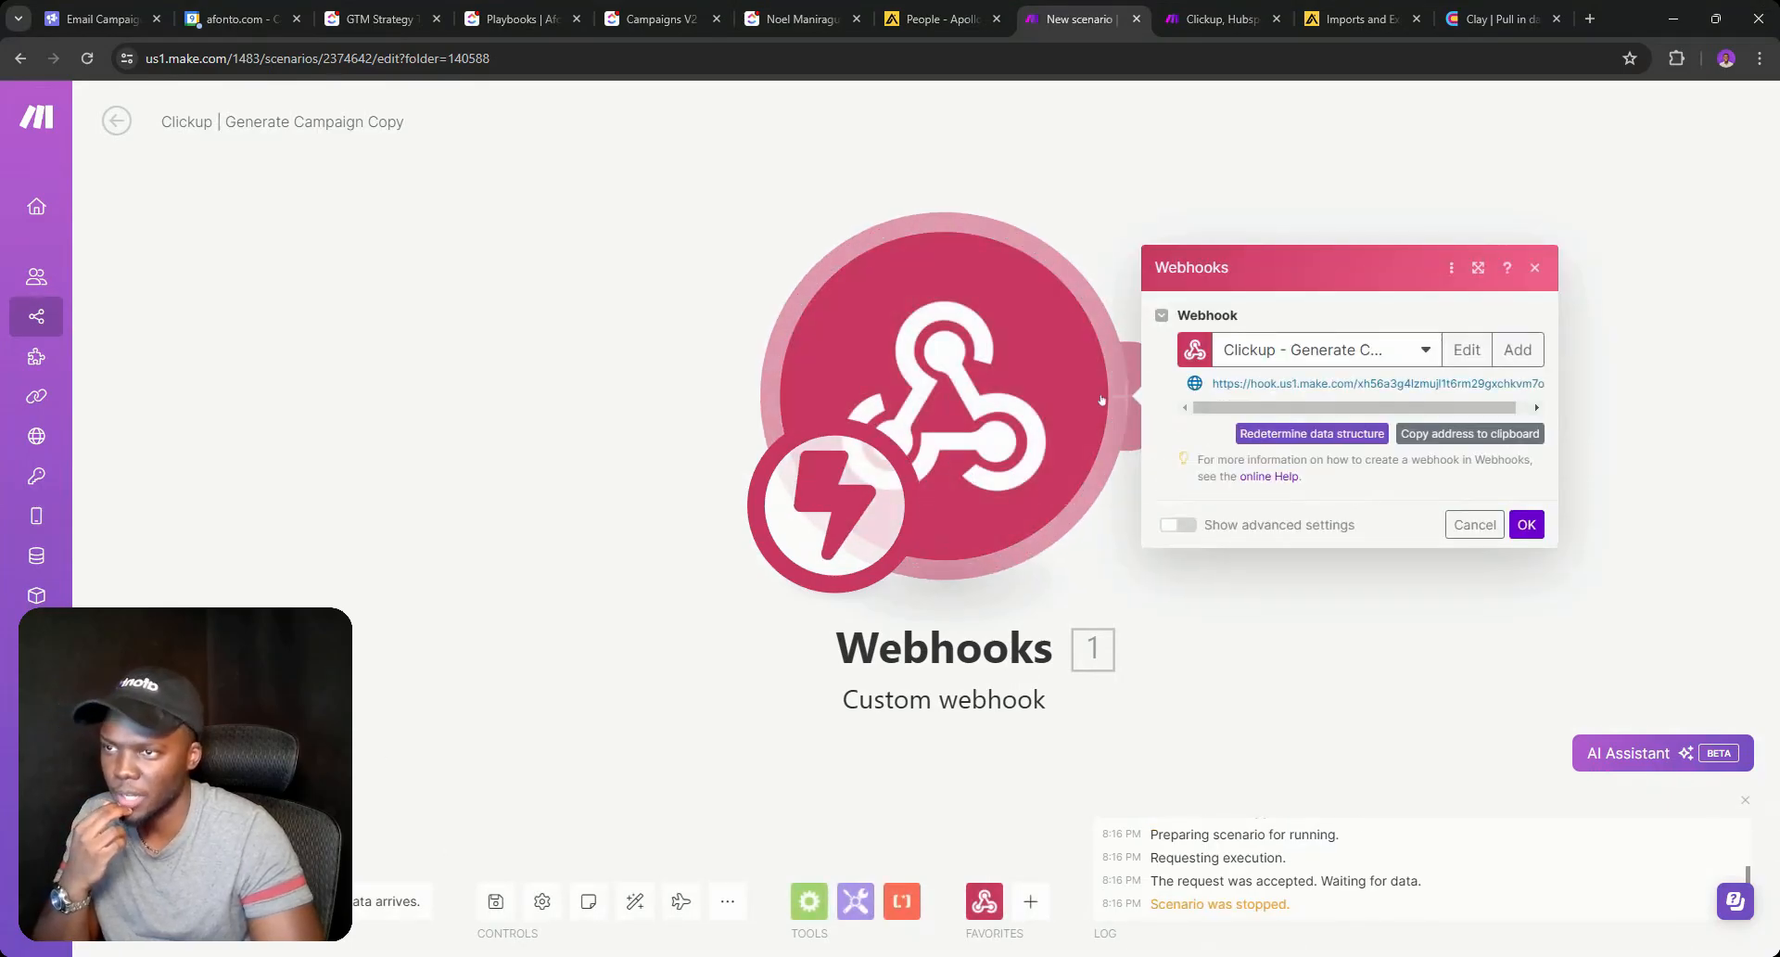
{"action": "left_click", "coordinate": [1453, 436]}
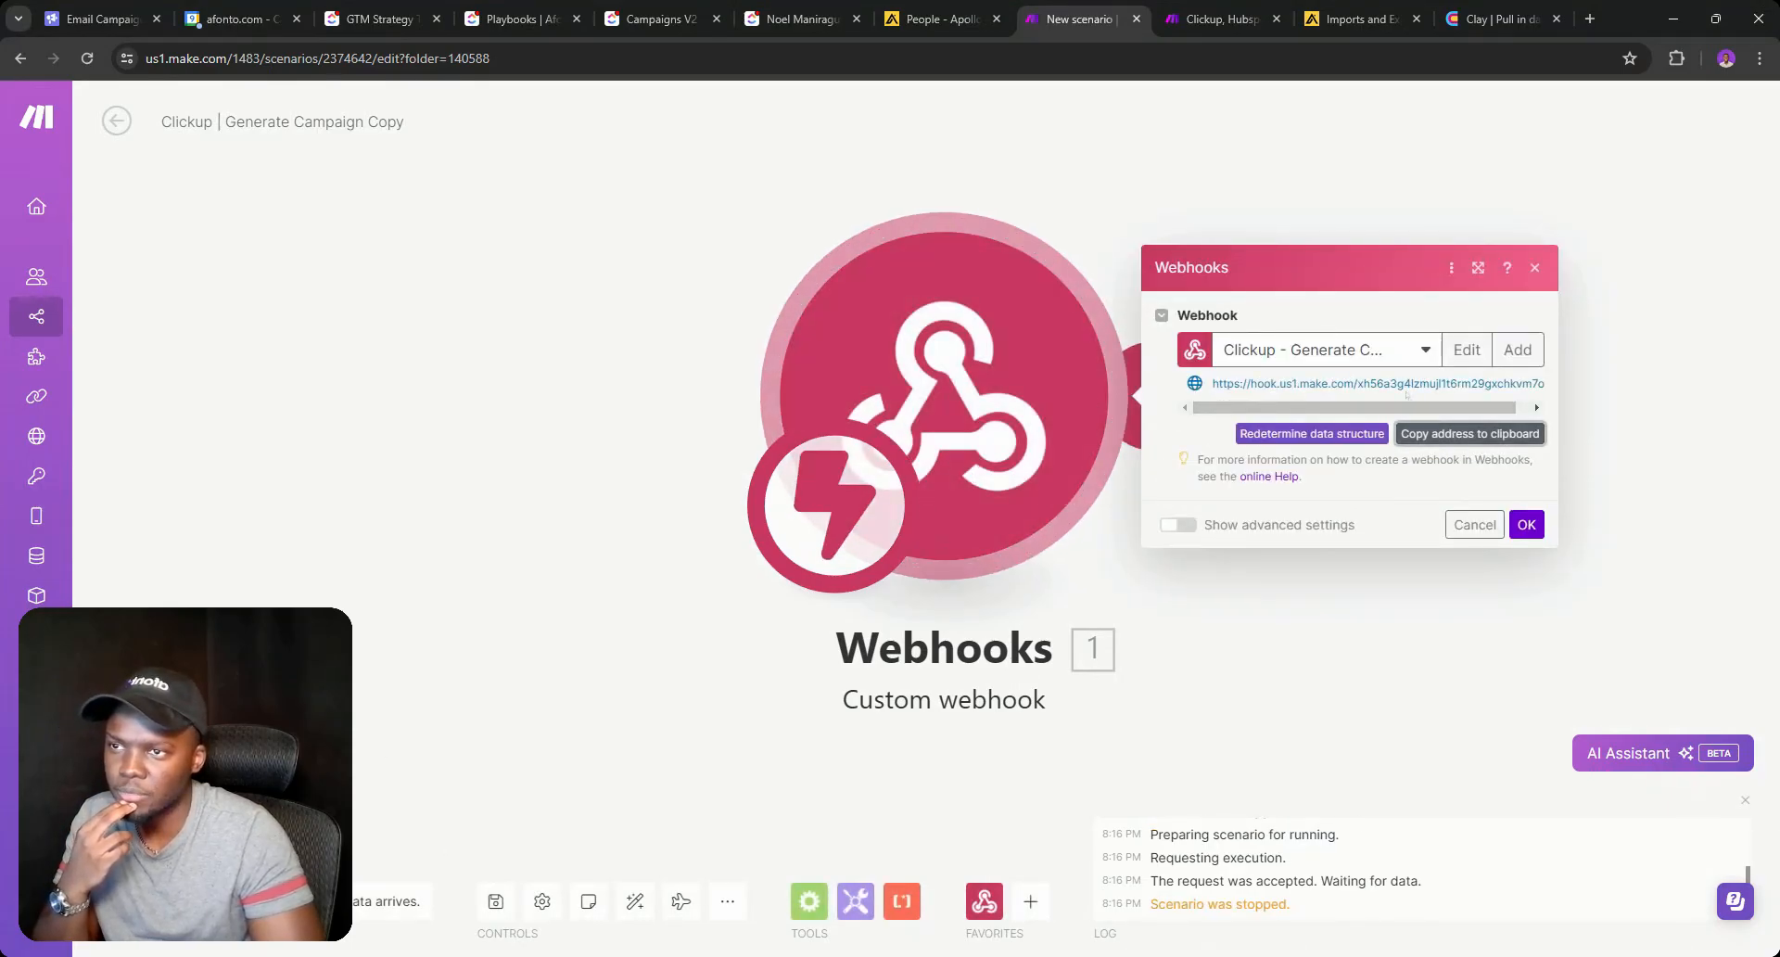
{"action": "left_click", "coordinate": [1526, 524]}
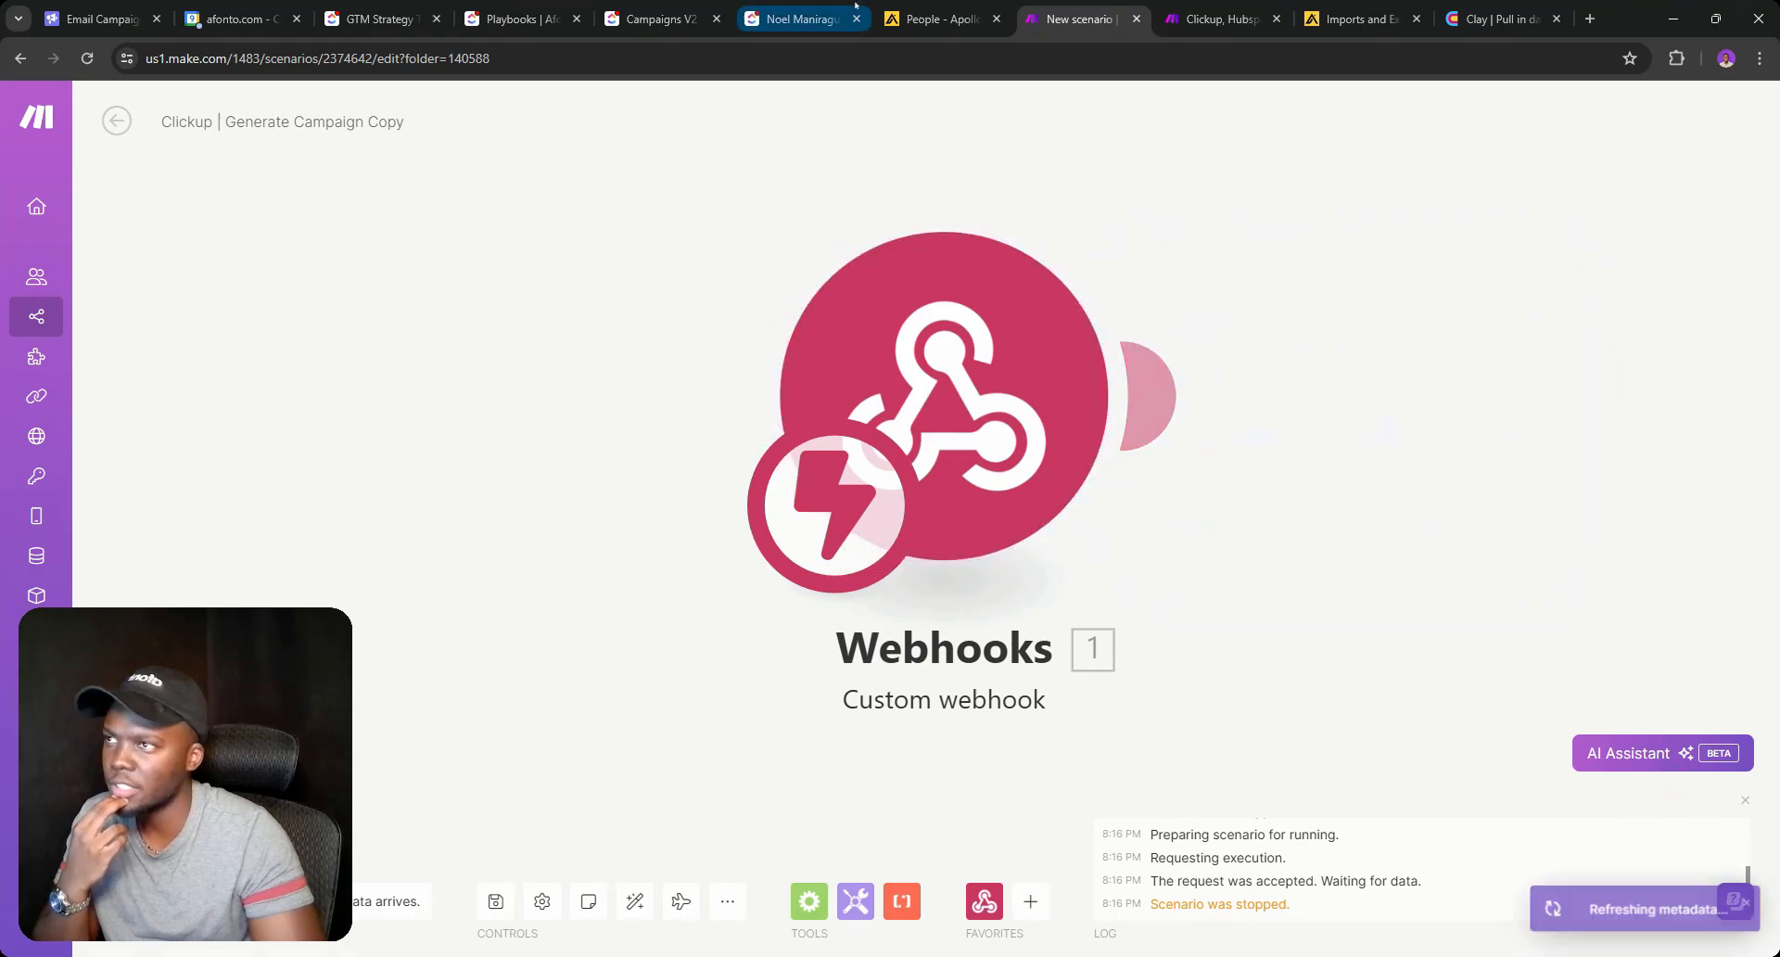
Move the last campaign task to Generate Campaign Copy, rerun the webhook module, then stop it.
{"action": "left_click", "coordinate": [802, 18]}
{"action": "left_click", "coordinate": [623, 5]}
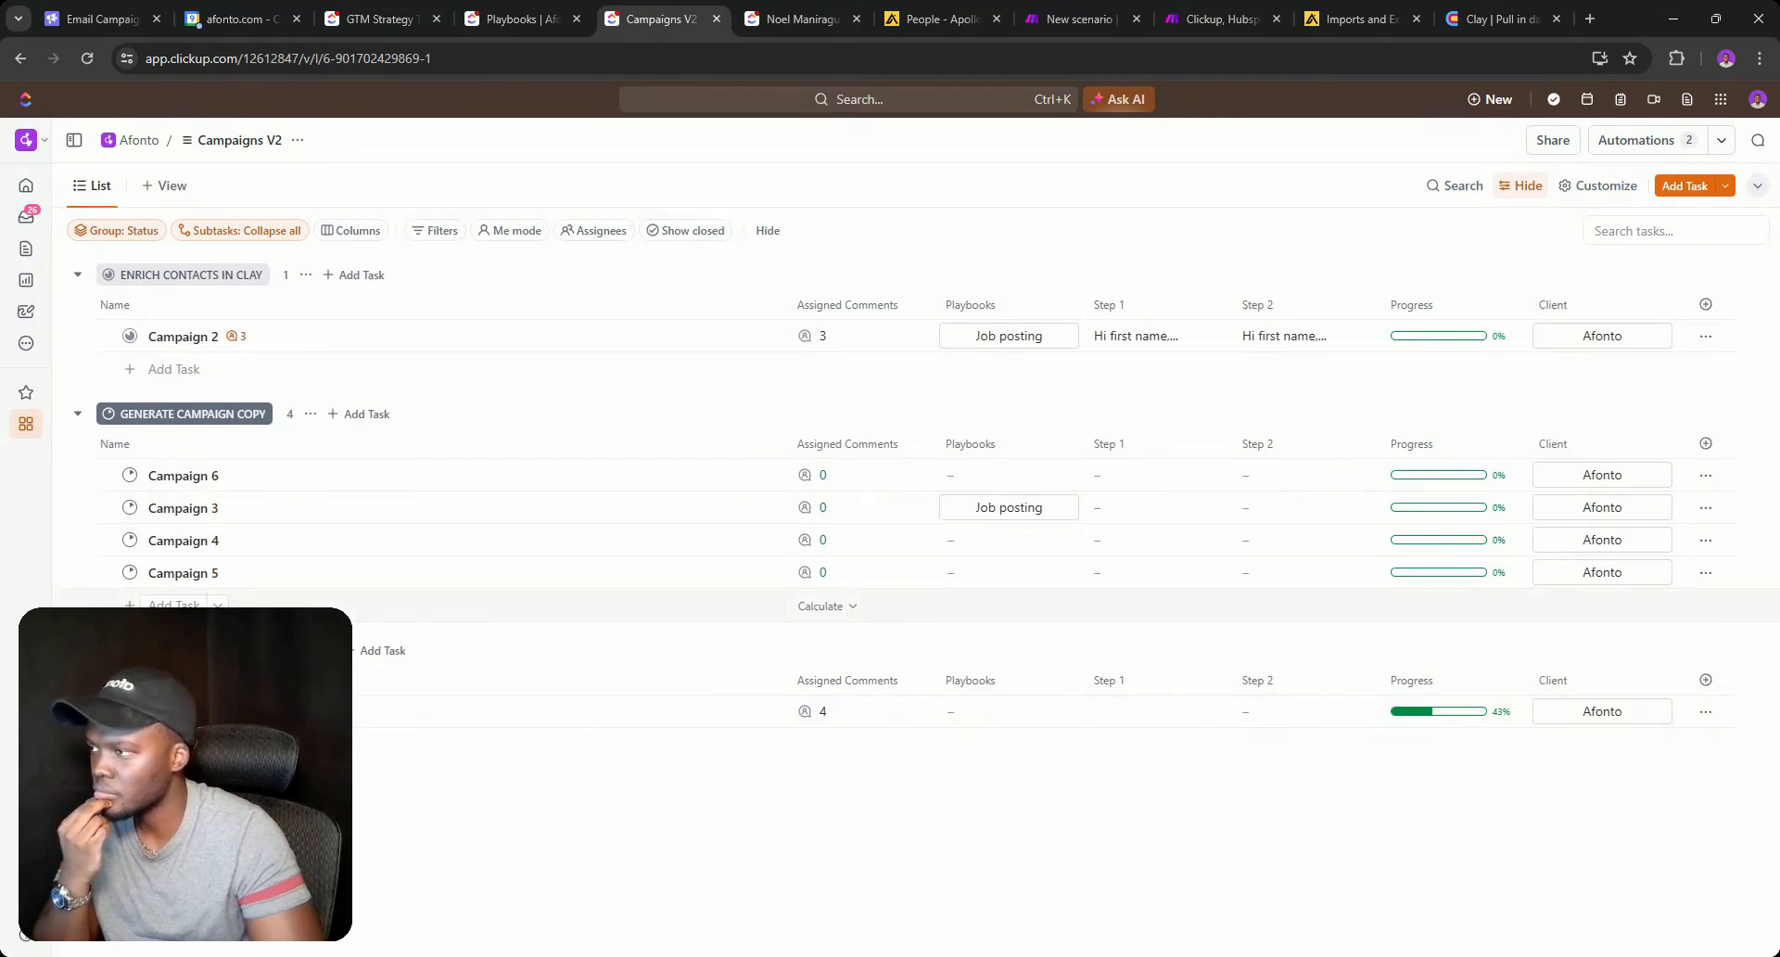
{"action": "left_click", "coordinate": [130, 711]}
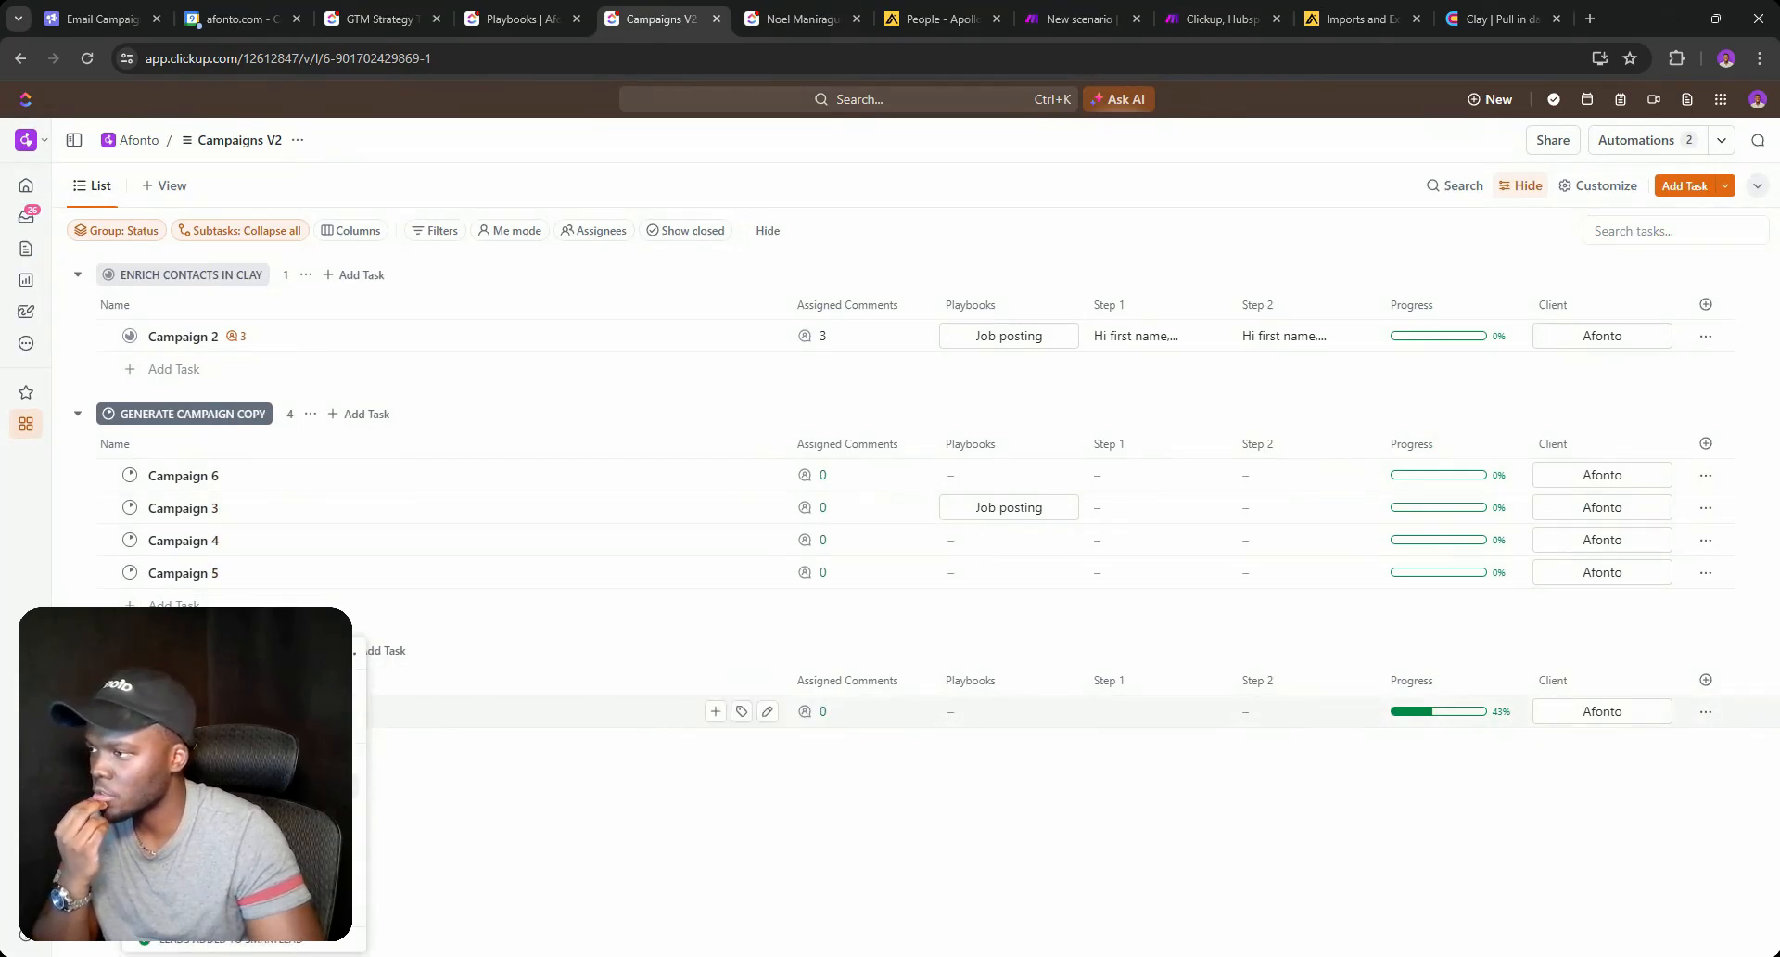
{"action": "left_click", "coordinate": [222, 786]}
{"action": "left_click", "coordinate": [1069, 8]}
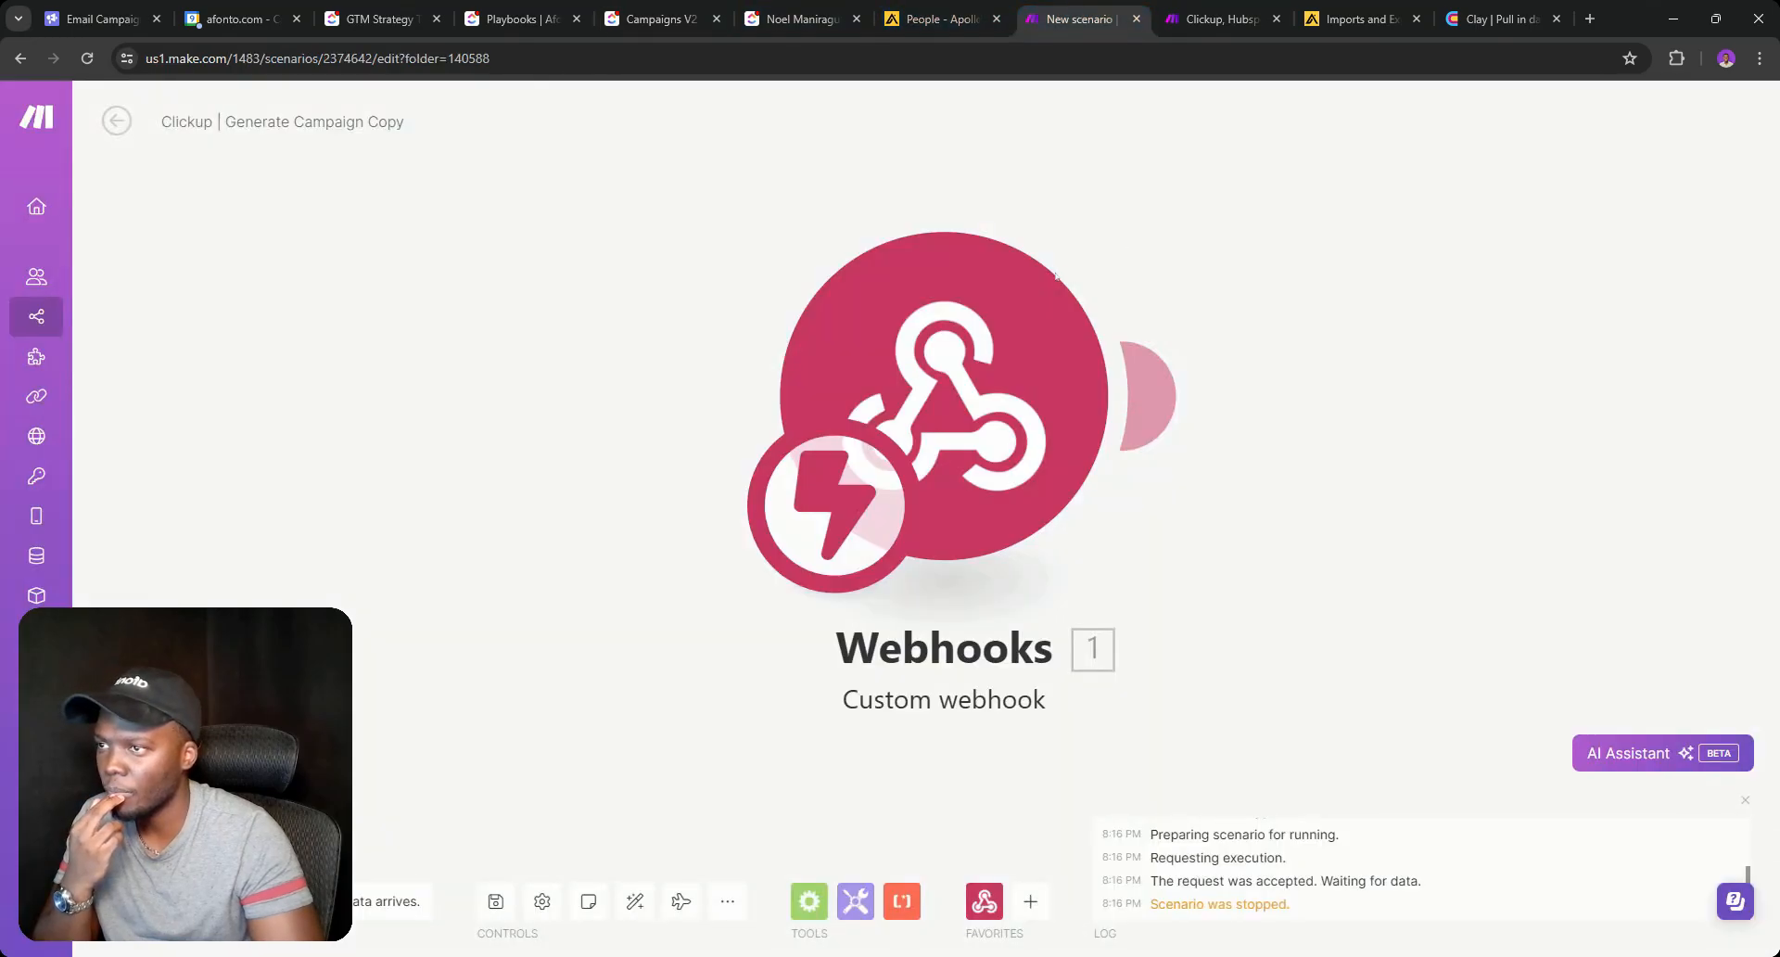
{"action": "right_click", "coordinate": [1002, 280]}
{"action": "left_click", "coordinate": [1066, 329]}
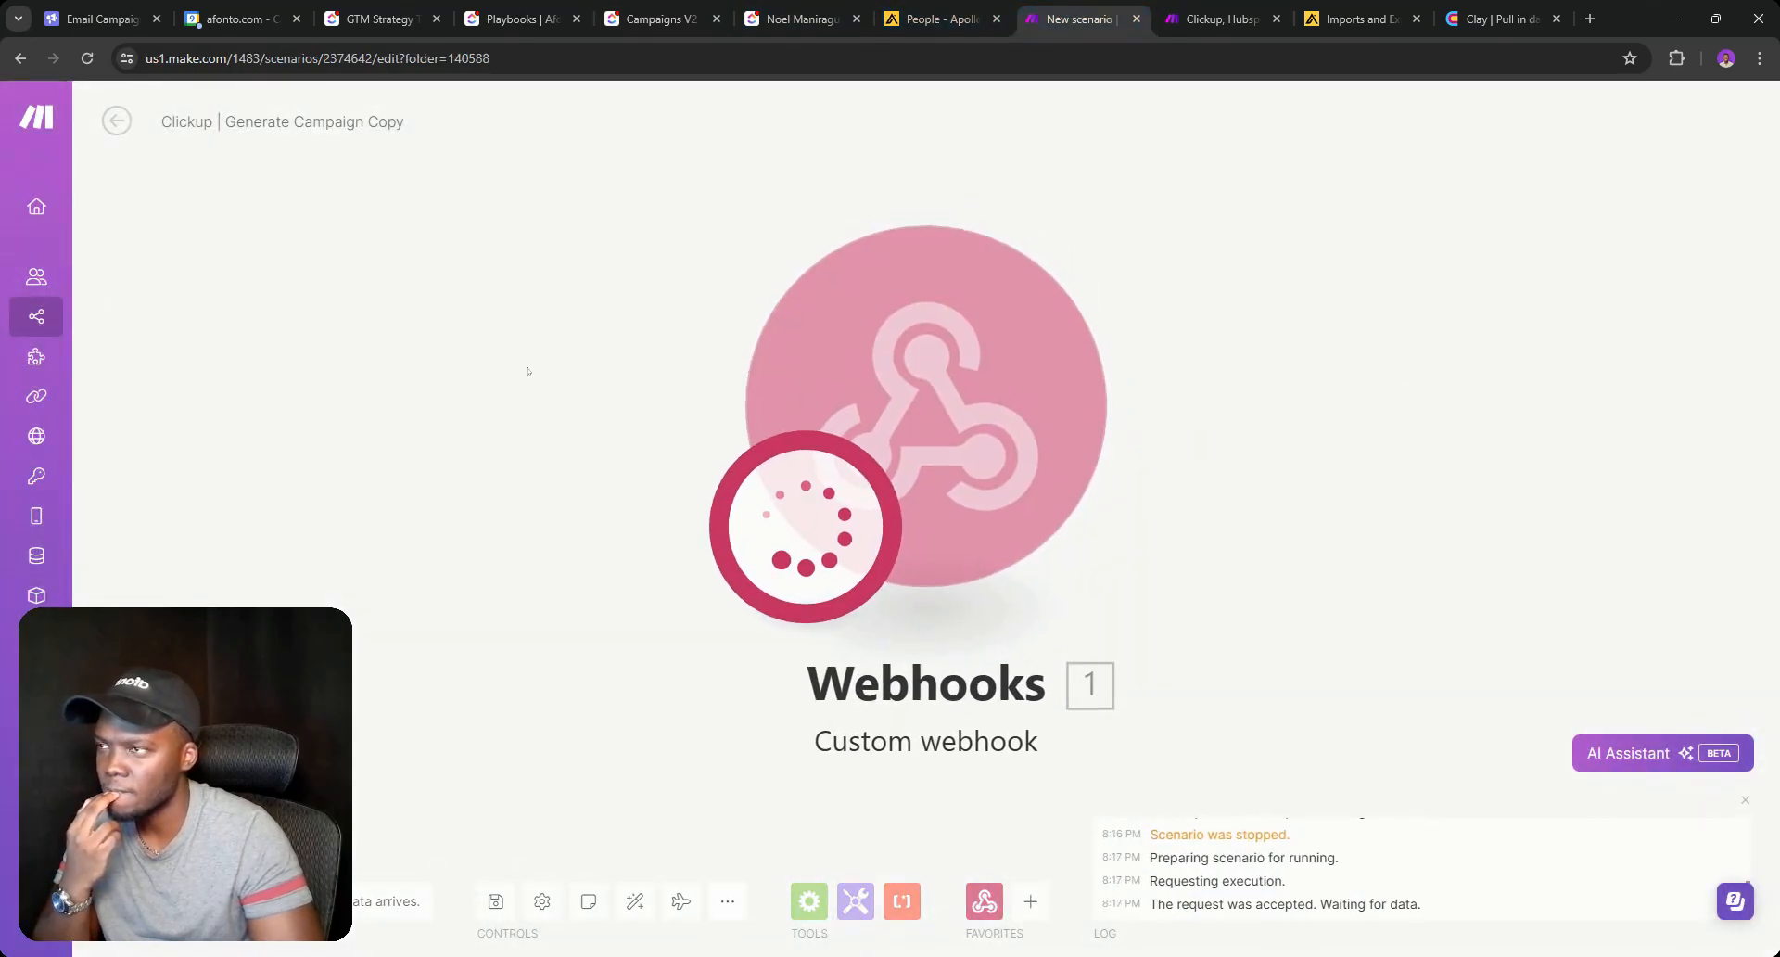
{"action": "left_click", "coordinate": [153, 900]}
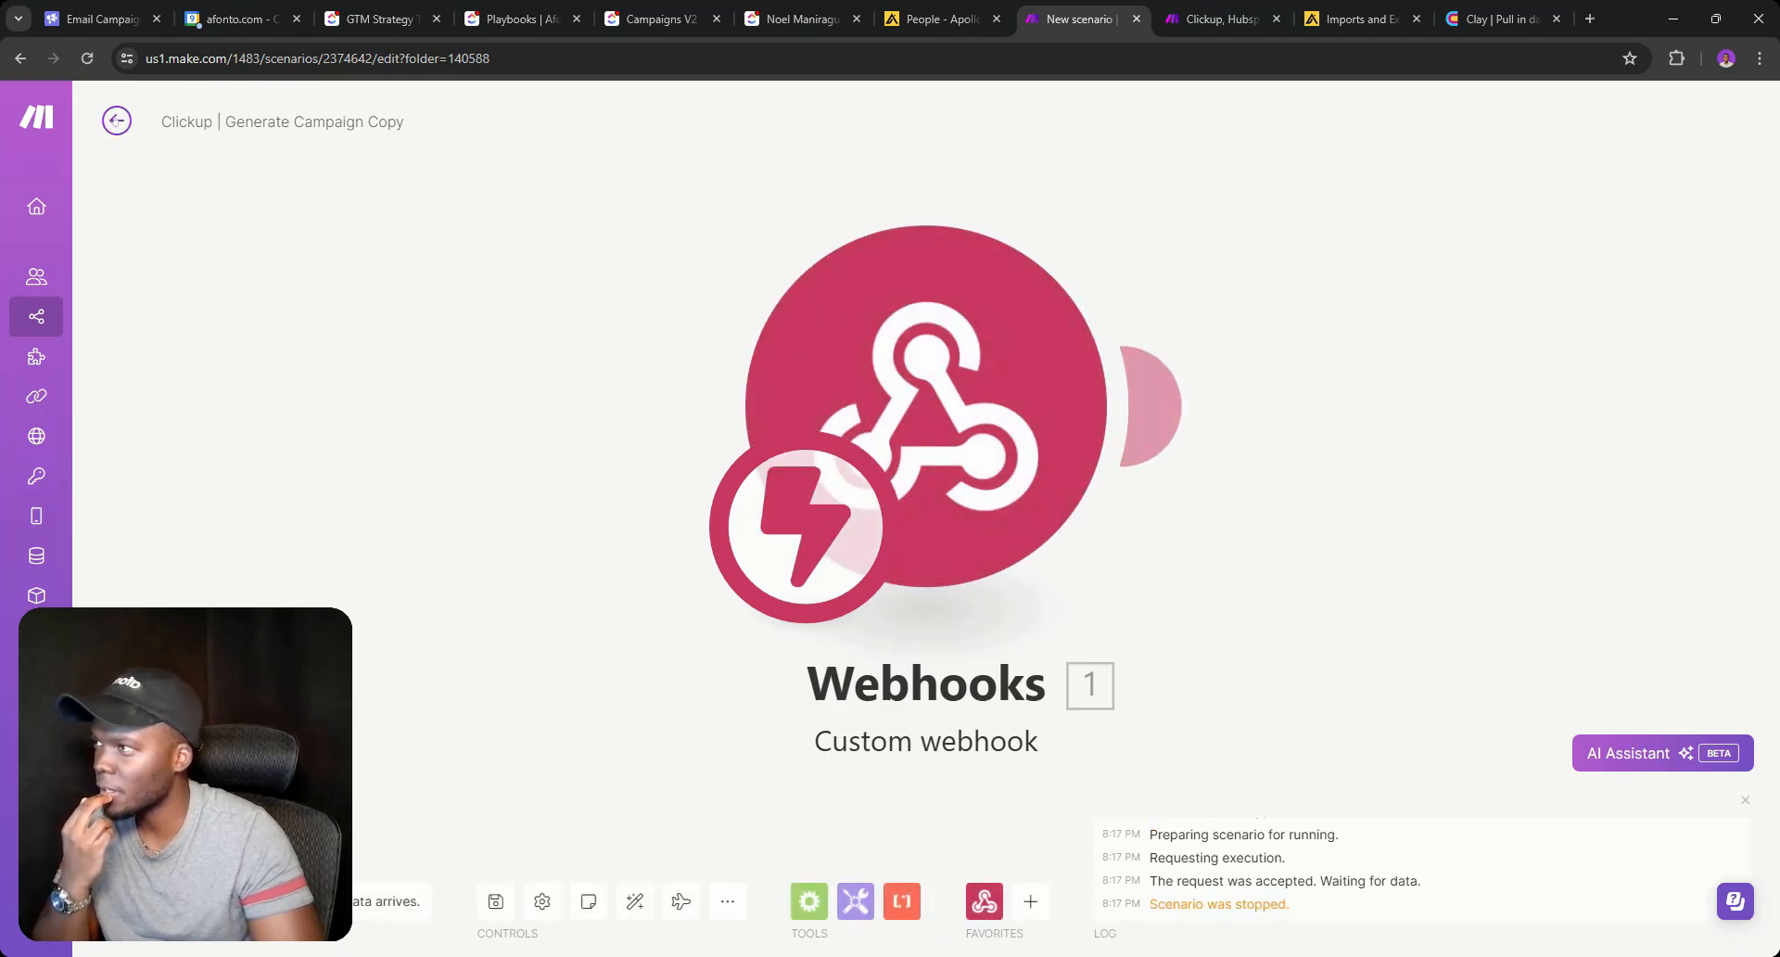
{"action": "left_click", "coordinate": [117, 122]}
Edit the Campaigns V2 status-change webhook automation and check its full webhook URL.
{"action": "left_click", "coordinate": [802, 19]}
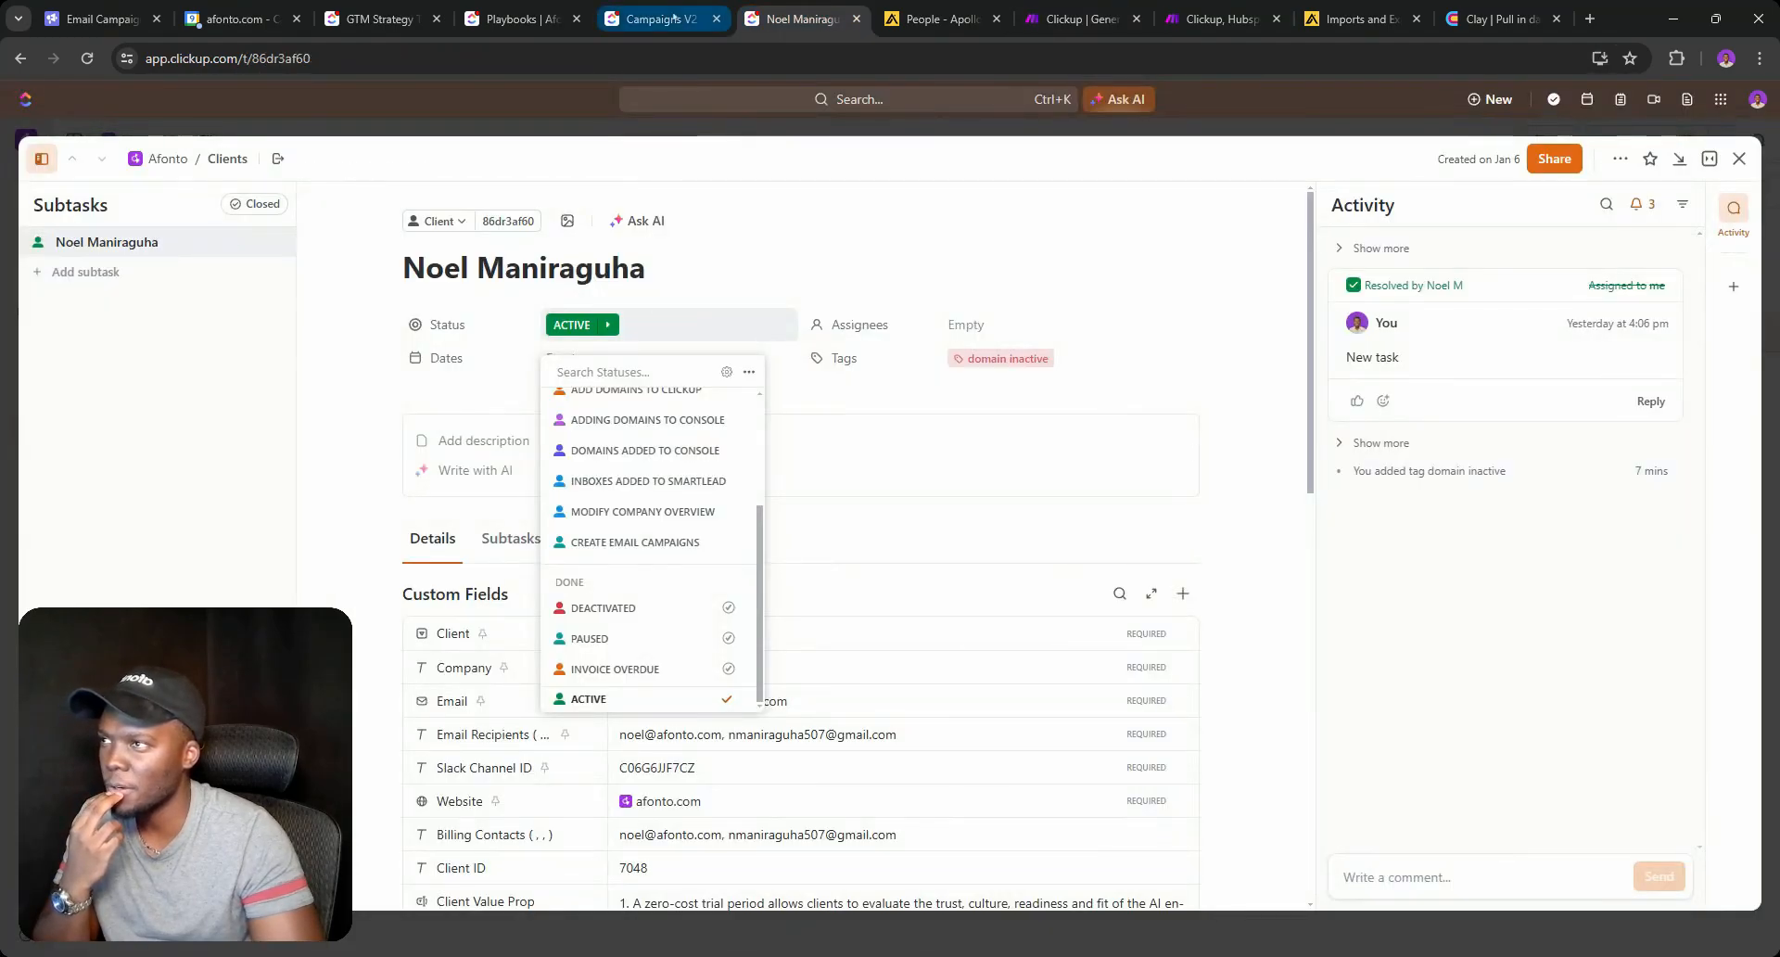
{"action": "left_click", "coordinate": [666, 18]}
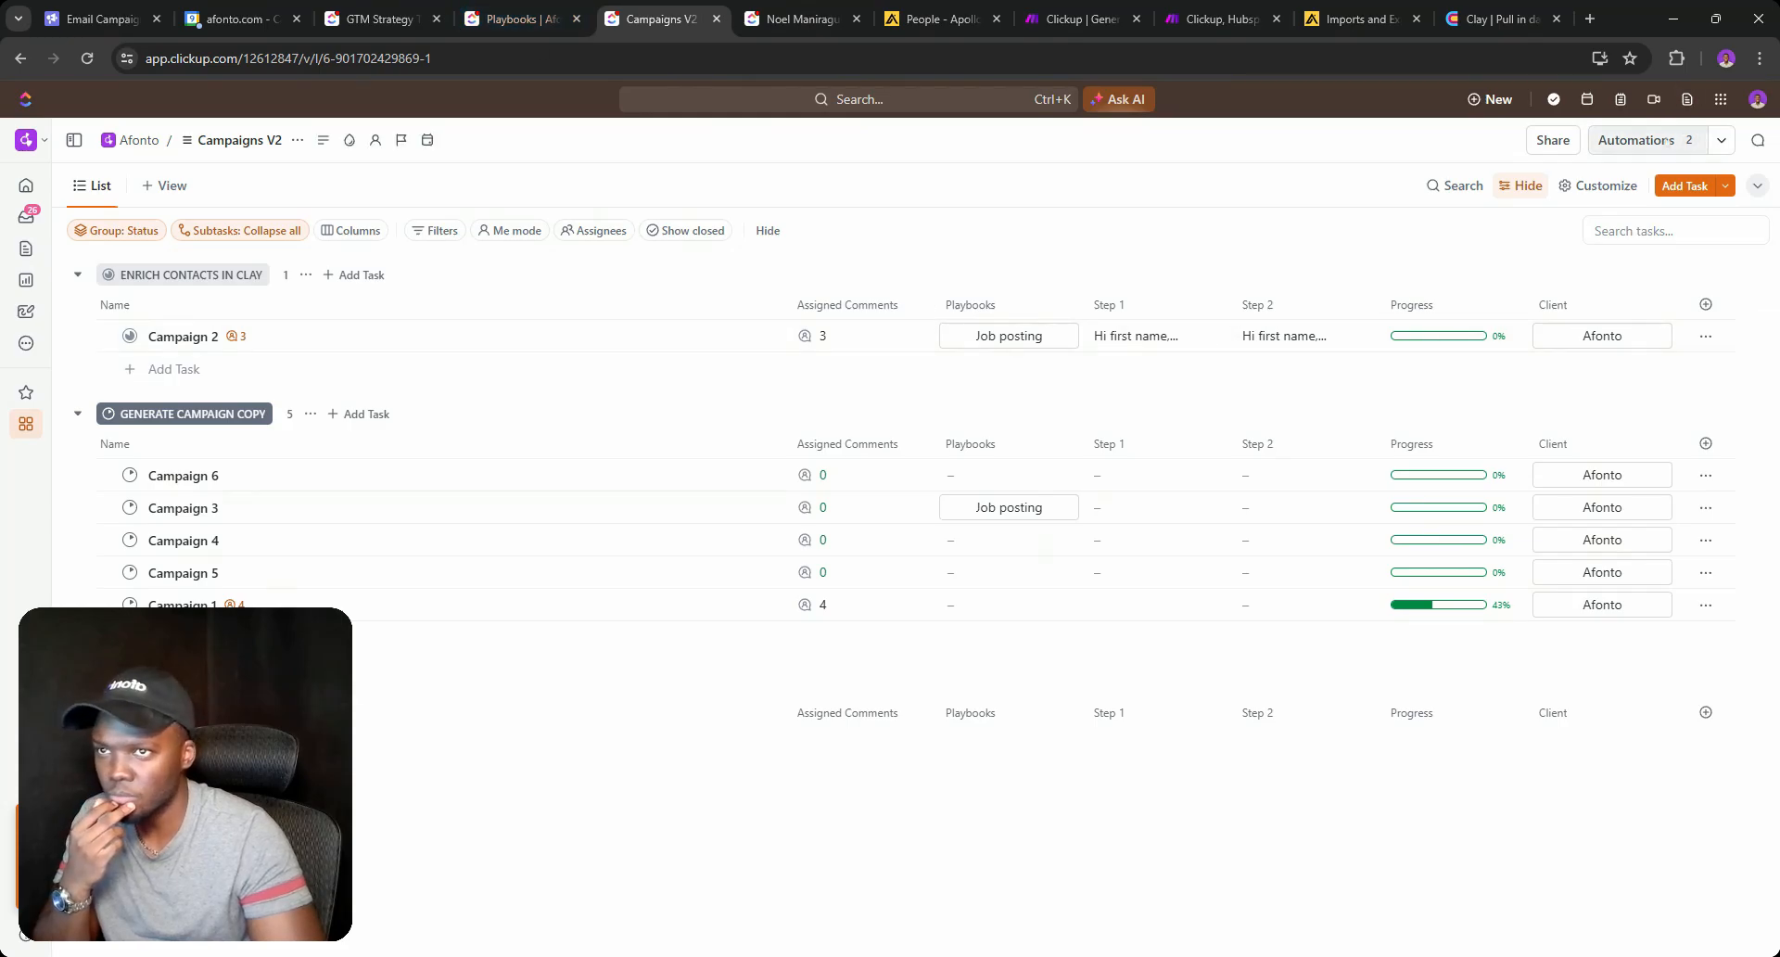
{"action": "left_click", "coordinate": [1667, 142]}
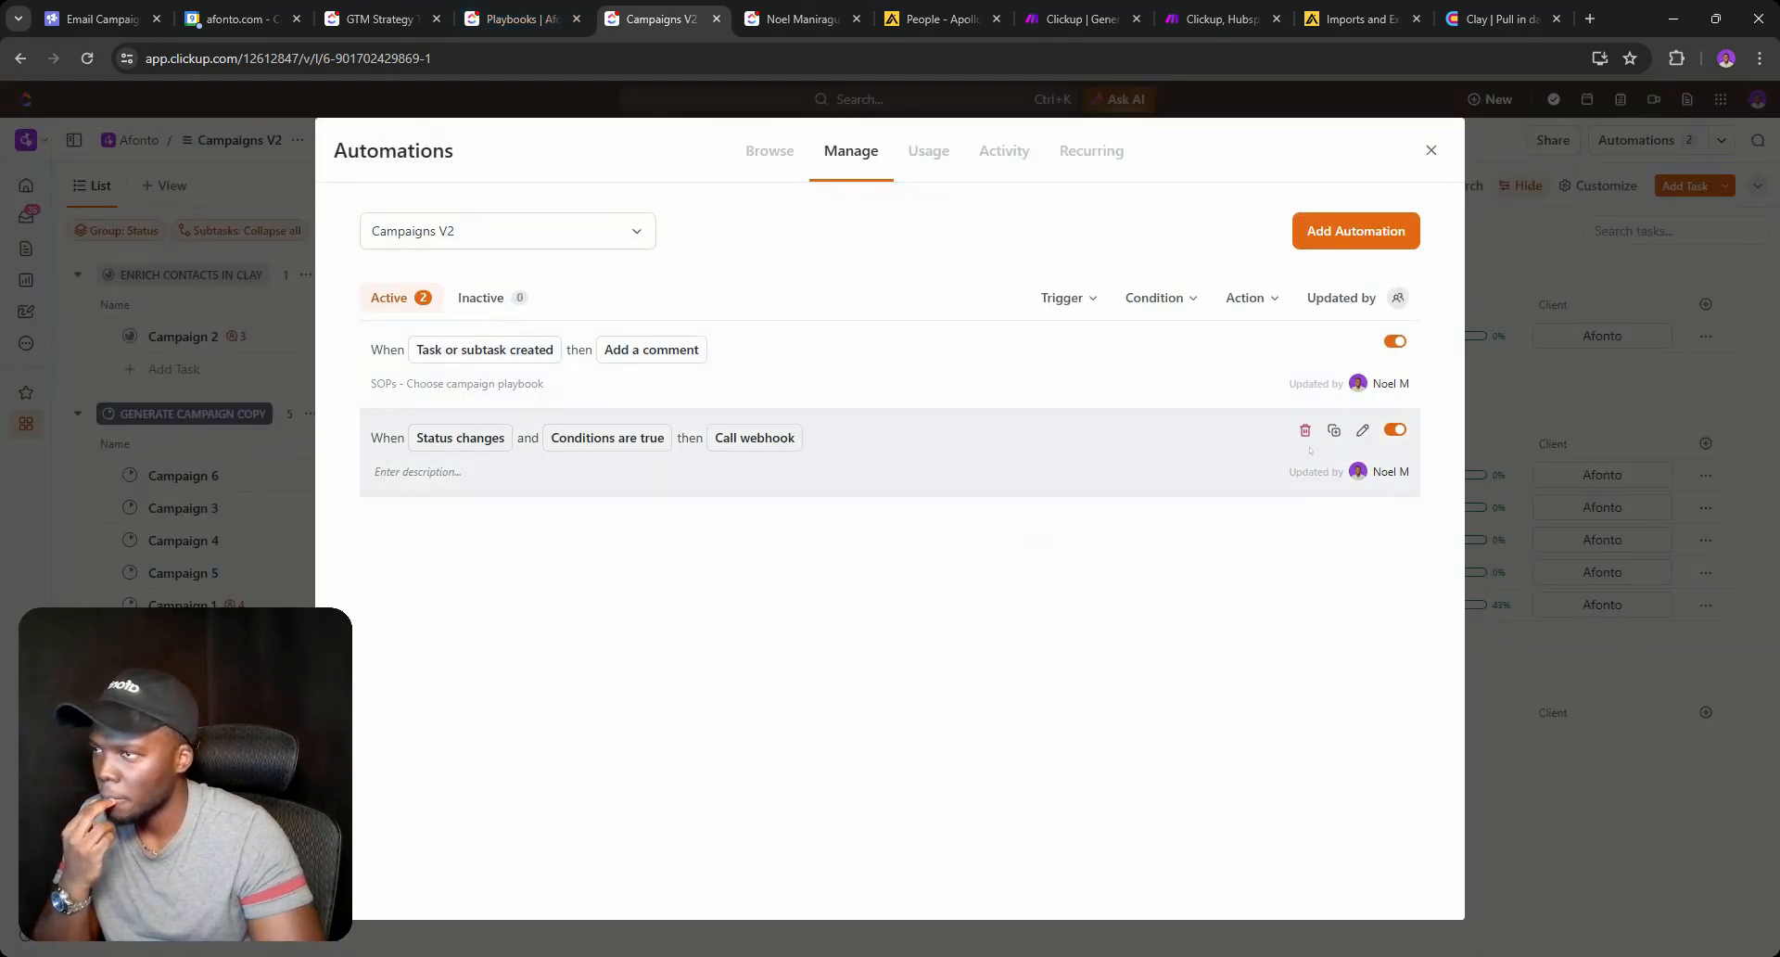
{"action": "left_click", "coordinate": [1360, 430]}
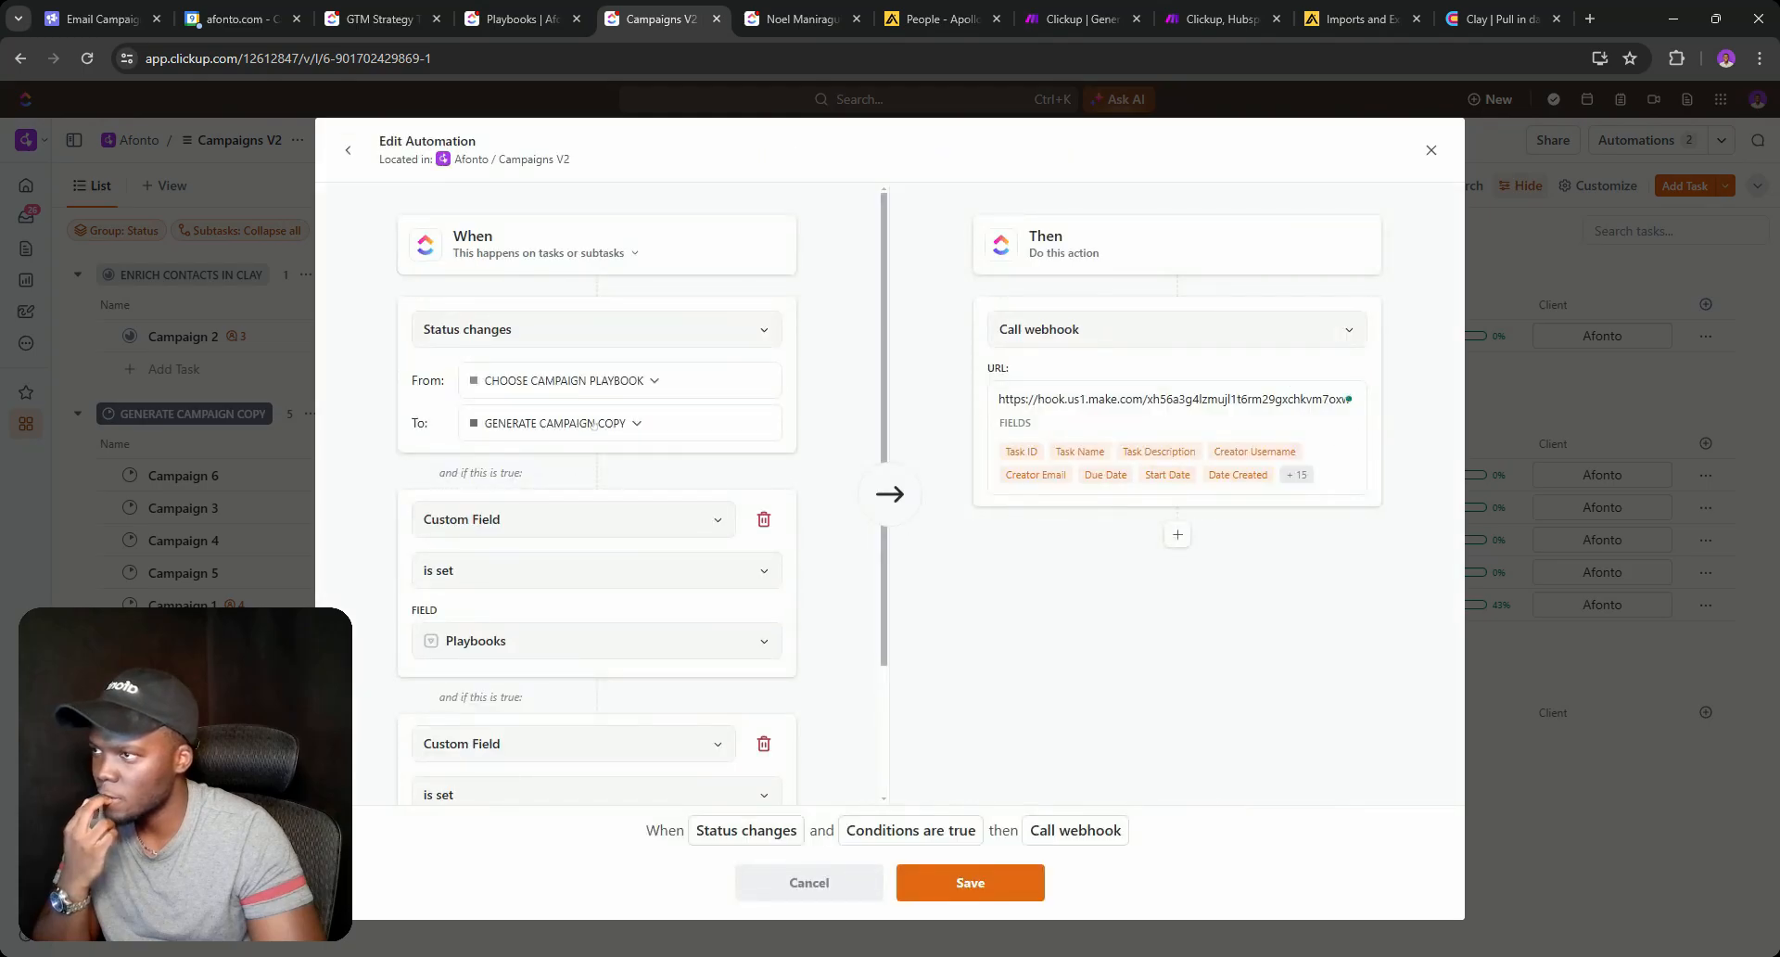
{"action": "triple_click", "coordinate": [1131, 398]}
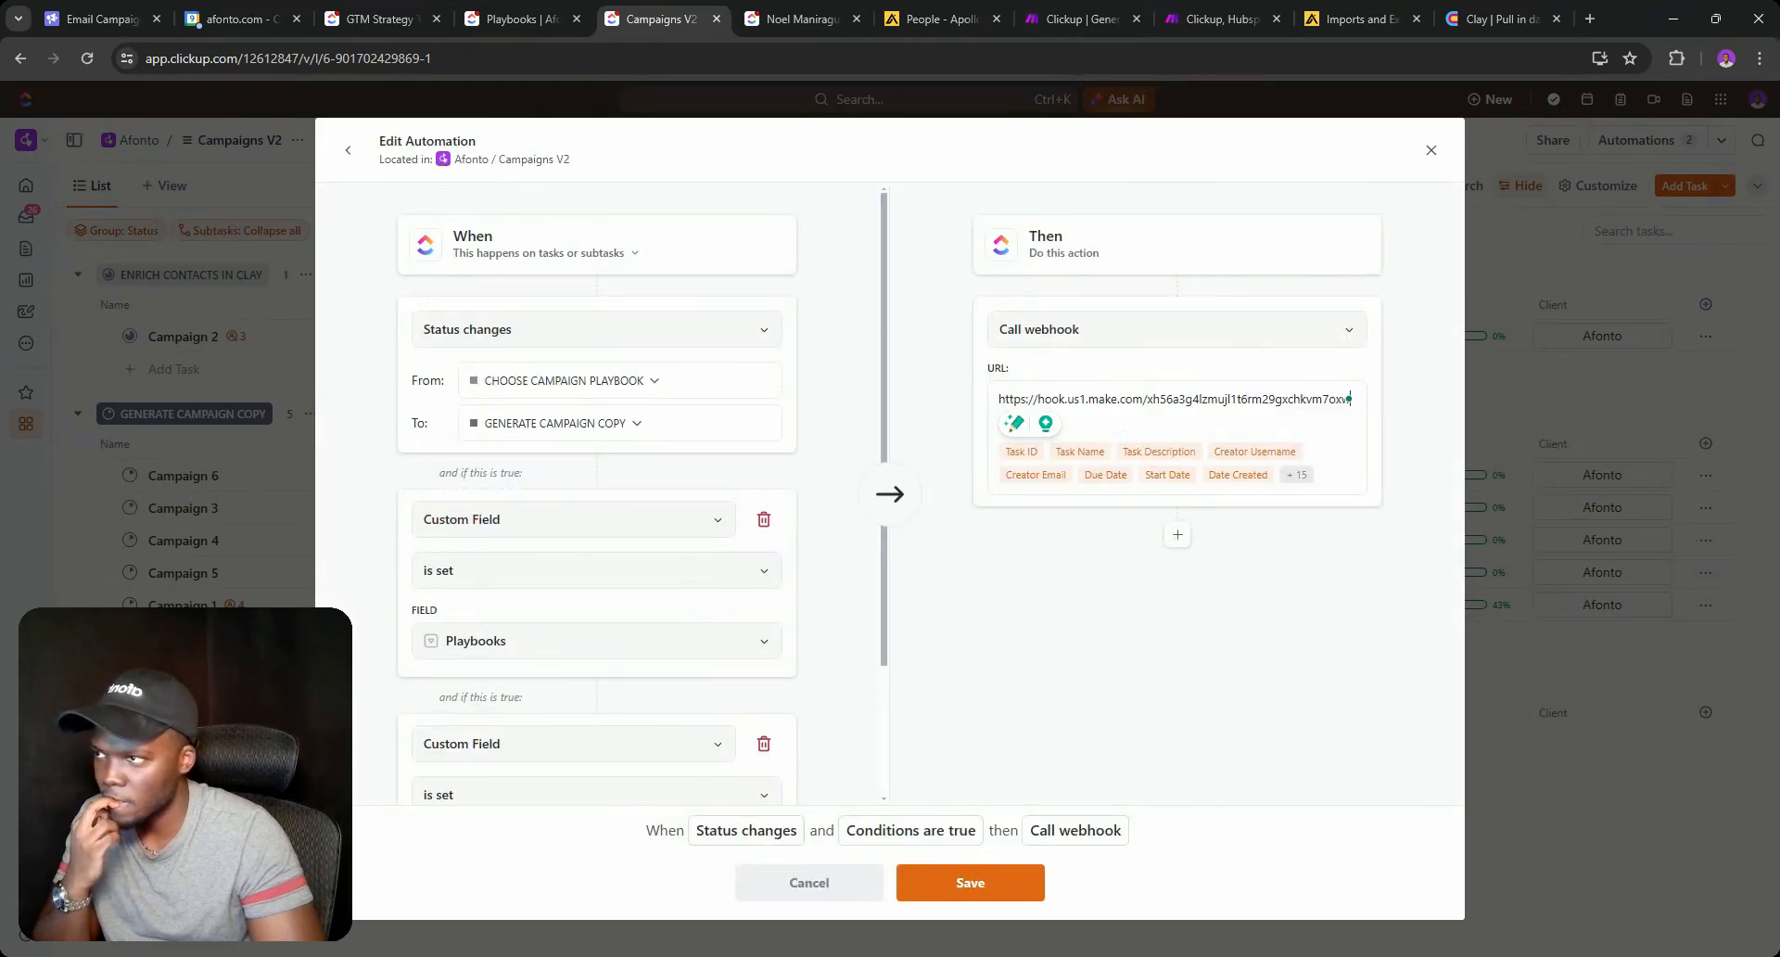
Keep the trigger from CHOOSE CAMPAIGN PLAYBOOK to GENERATE CAMPAIGN COPY and save the automation.
{"action": "left_click", "coordinate": [588, 422]}
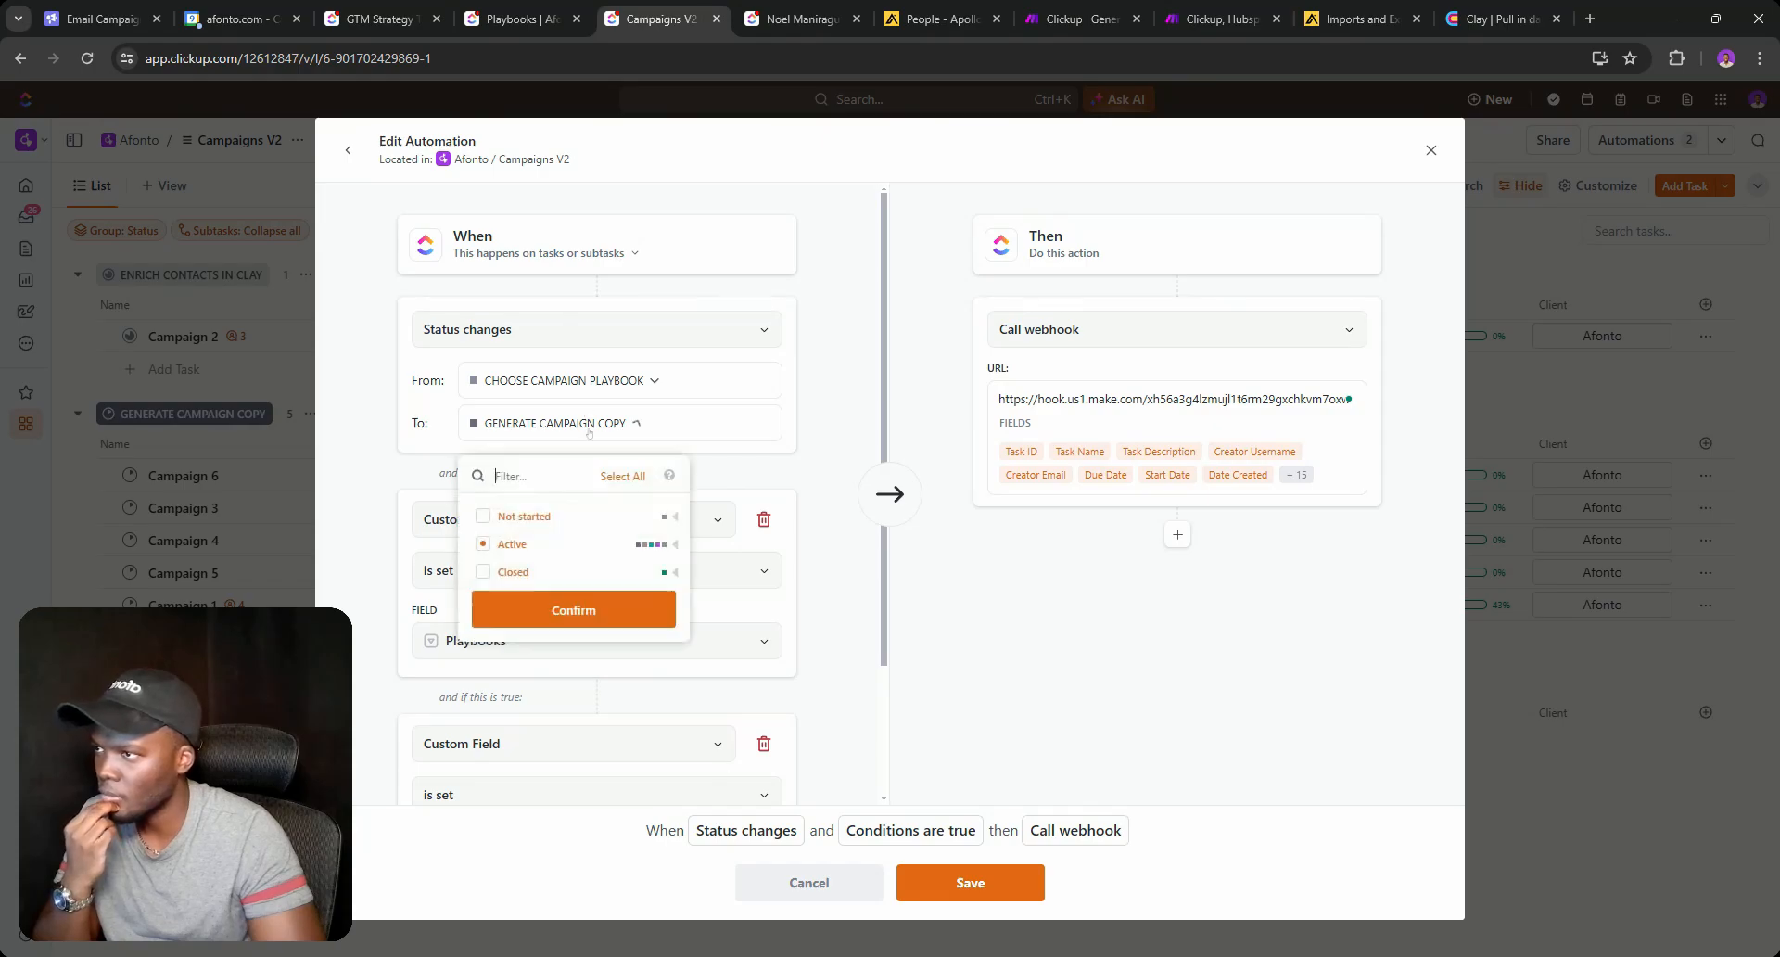
{"action": "left_click", "coordinate": [652, 382]}
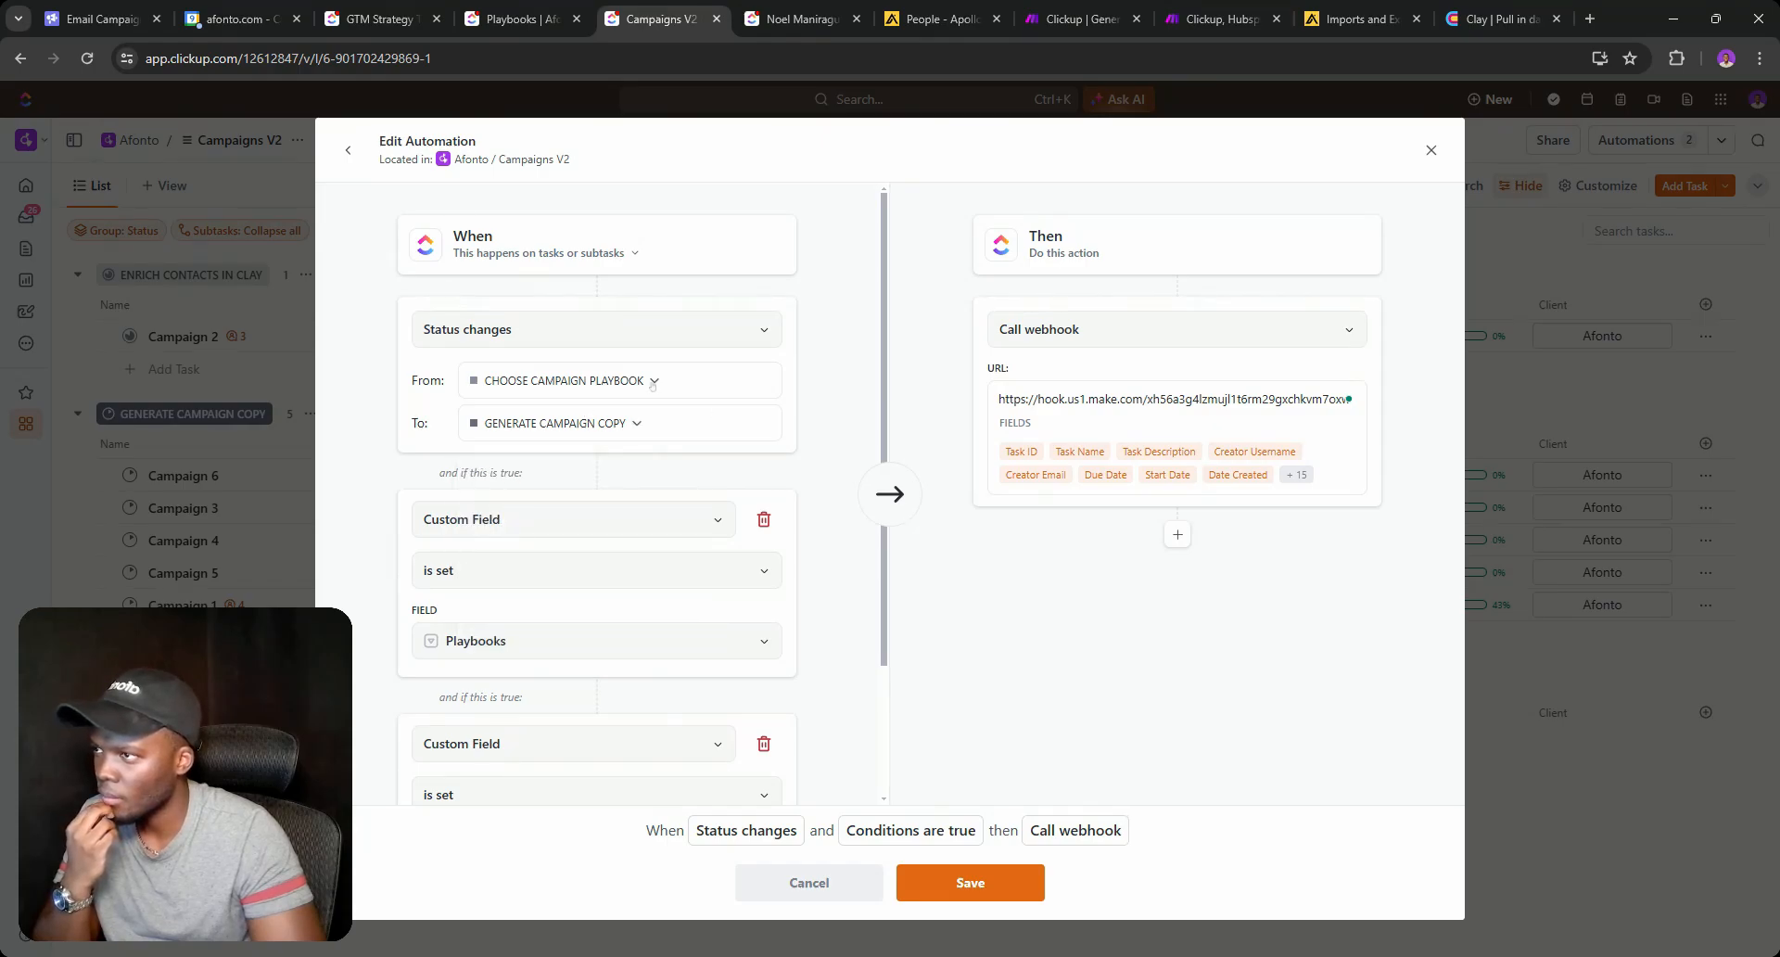
{"action": "left_click", "coordinate": [676, 475]}
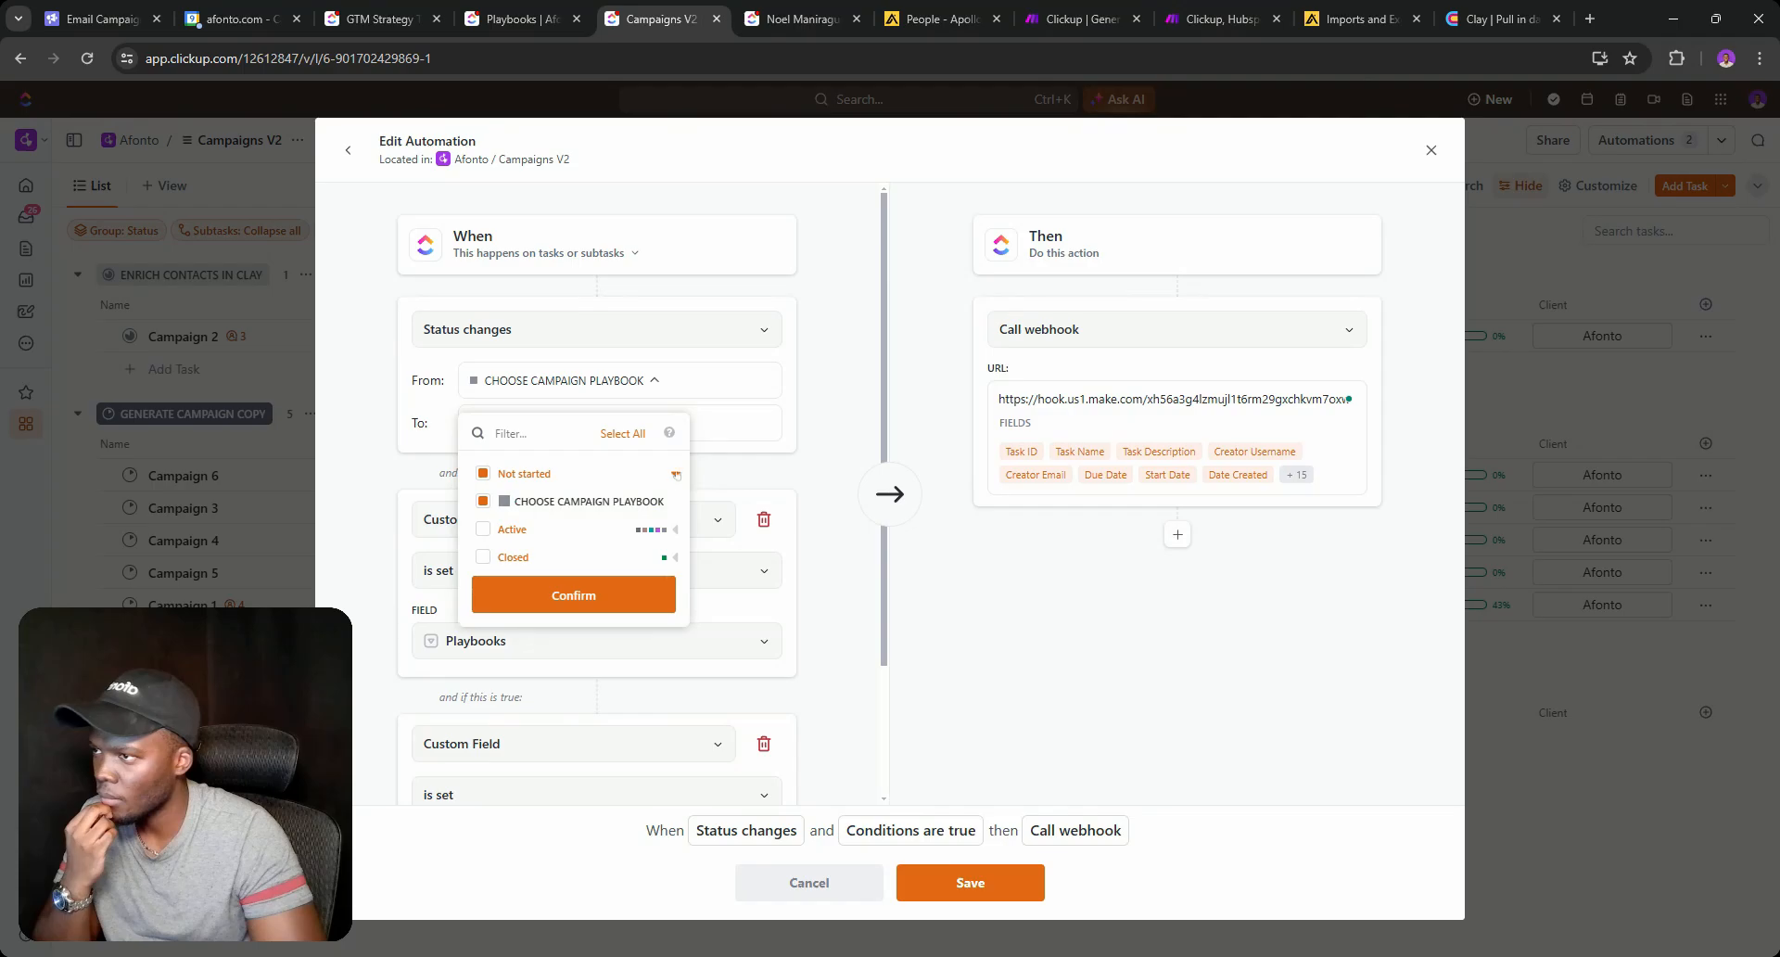
{"action": "left_click", "coordinate": [797, 429]}
{"action": "left_click", "coordinate": [630, 423]}
{"action": "left_click", "coordinate": [674, 545]}
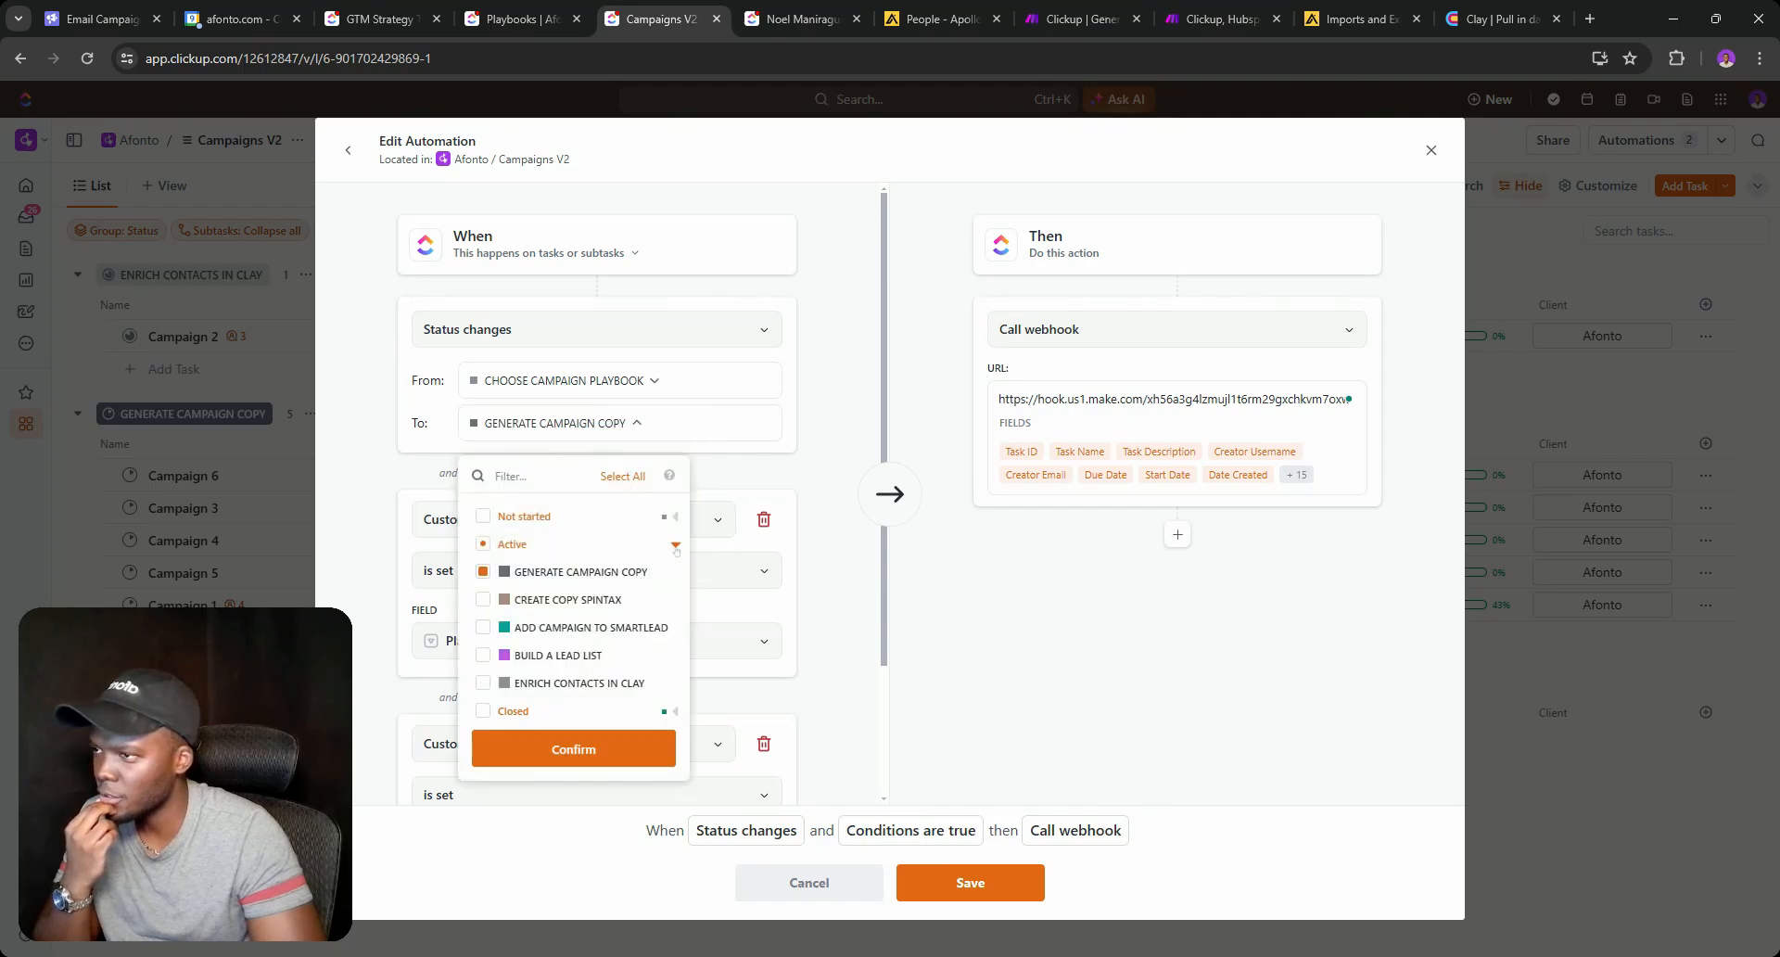
{"action": "left_click", "coordinate": [829, 440]}
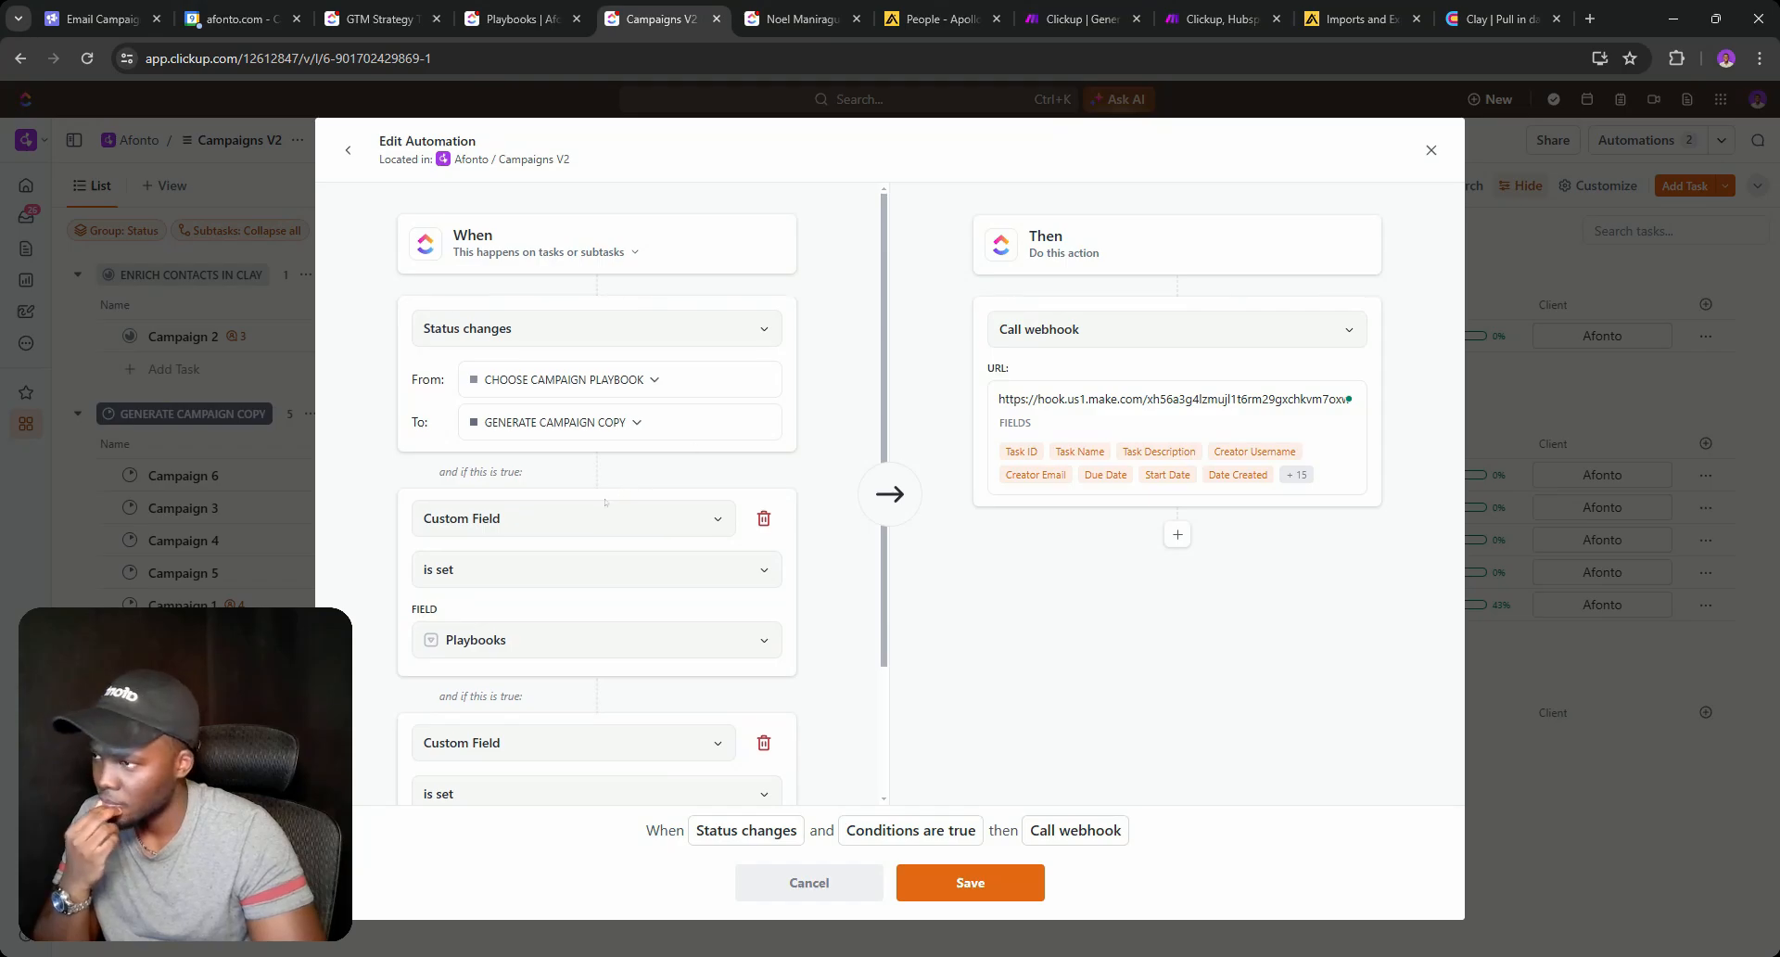
{"action": "scroll", "coordinate": [538, 433], "scroll_direction": "down", "scroll_amount": 2}
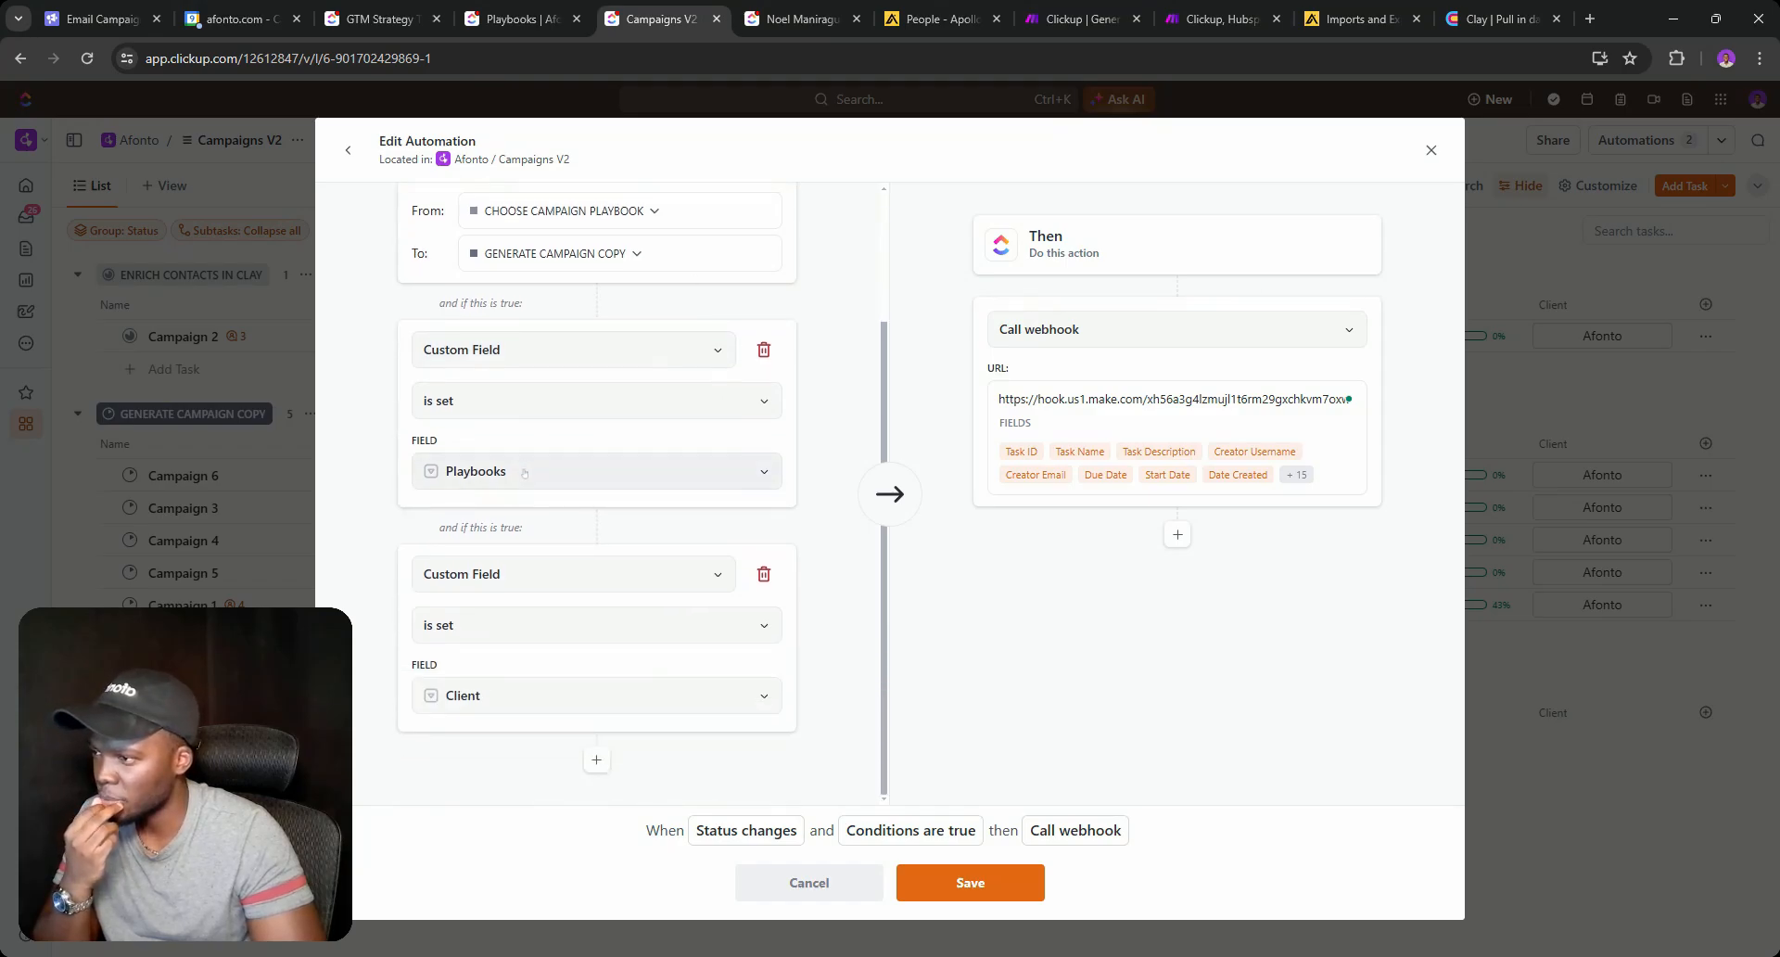
{"action": "left_click", "coordinate": [1019, 875]}
{"action": "left_click", "coordinate": [1431, 150]}
{"action": "left_click", "coordinate": [1007, 6]}
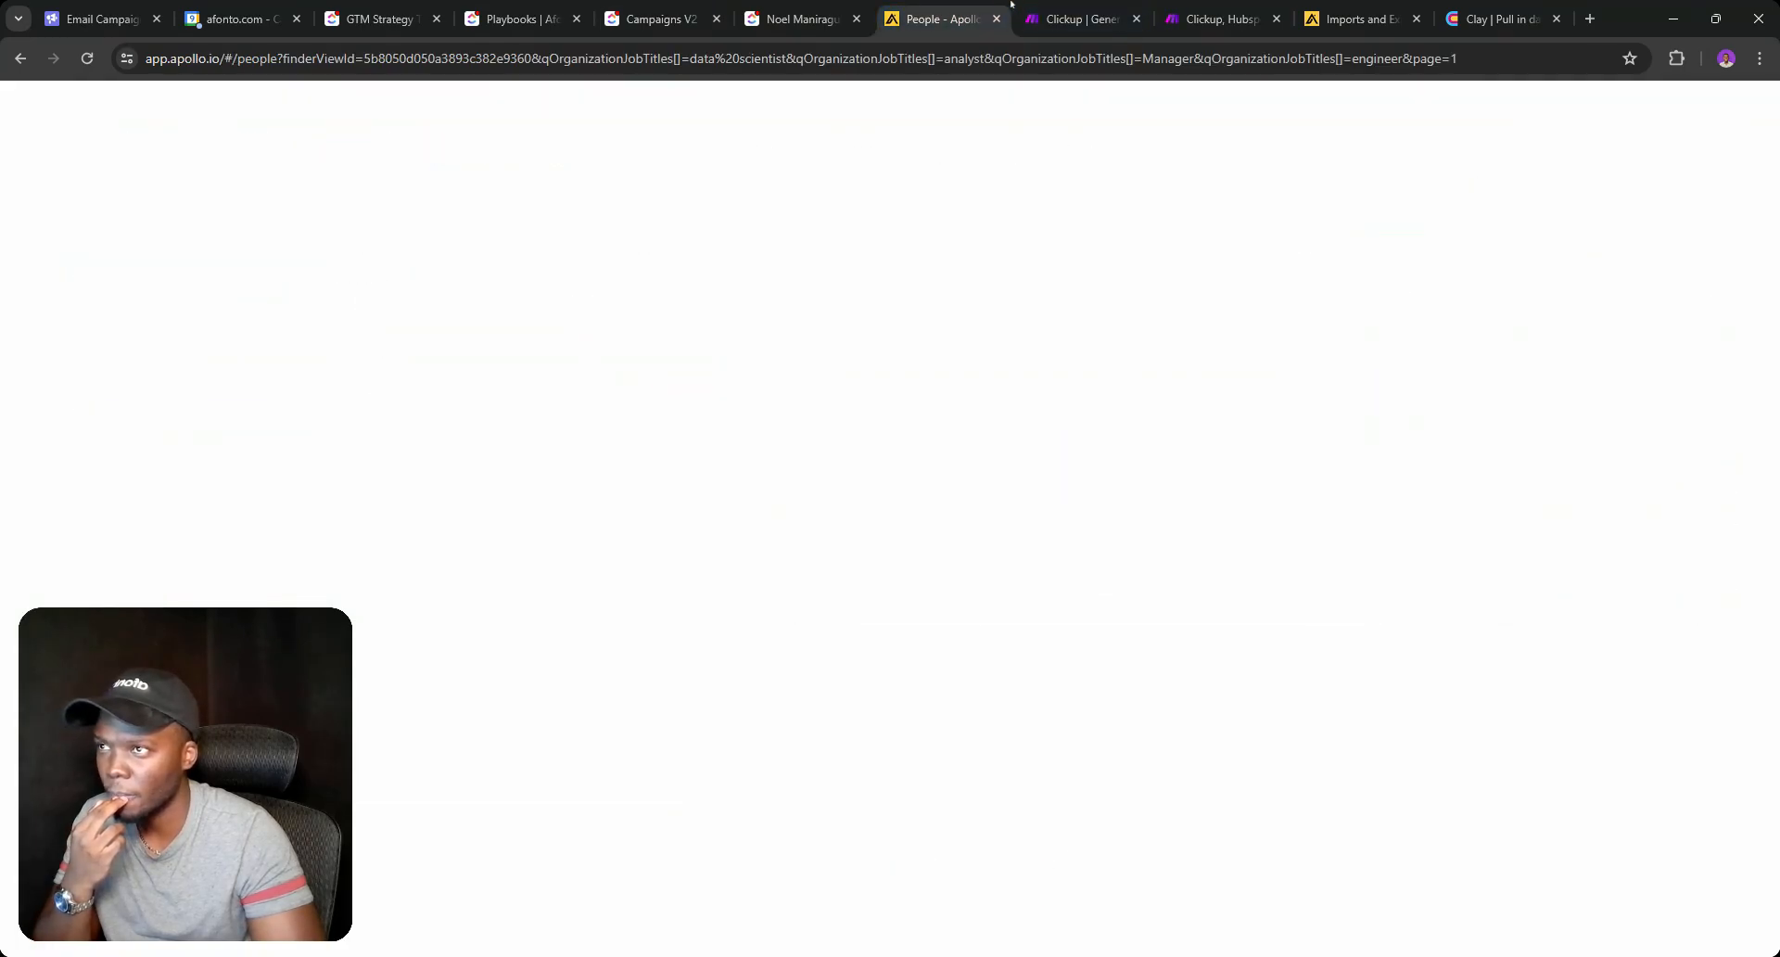
Run only the Generate Campaign Copy webhook module, then return to ClickUp's Campaigns V2 list.
{"action": "left_click", "coordinate": [1054, 6]}
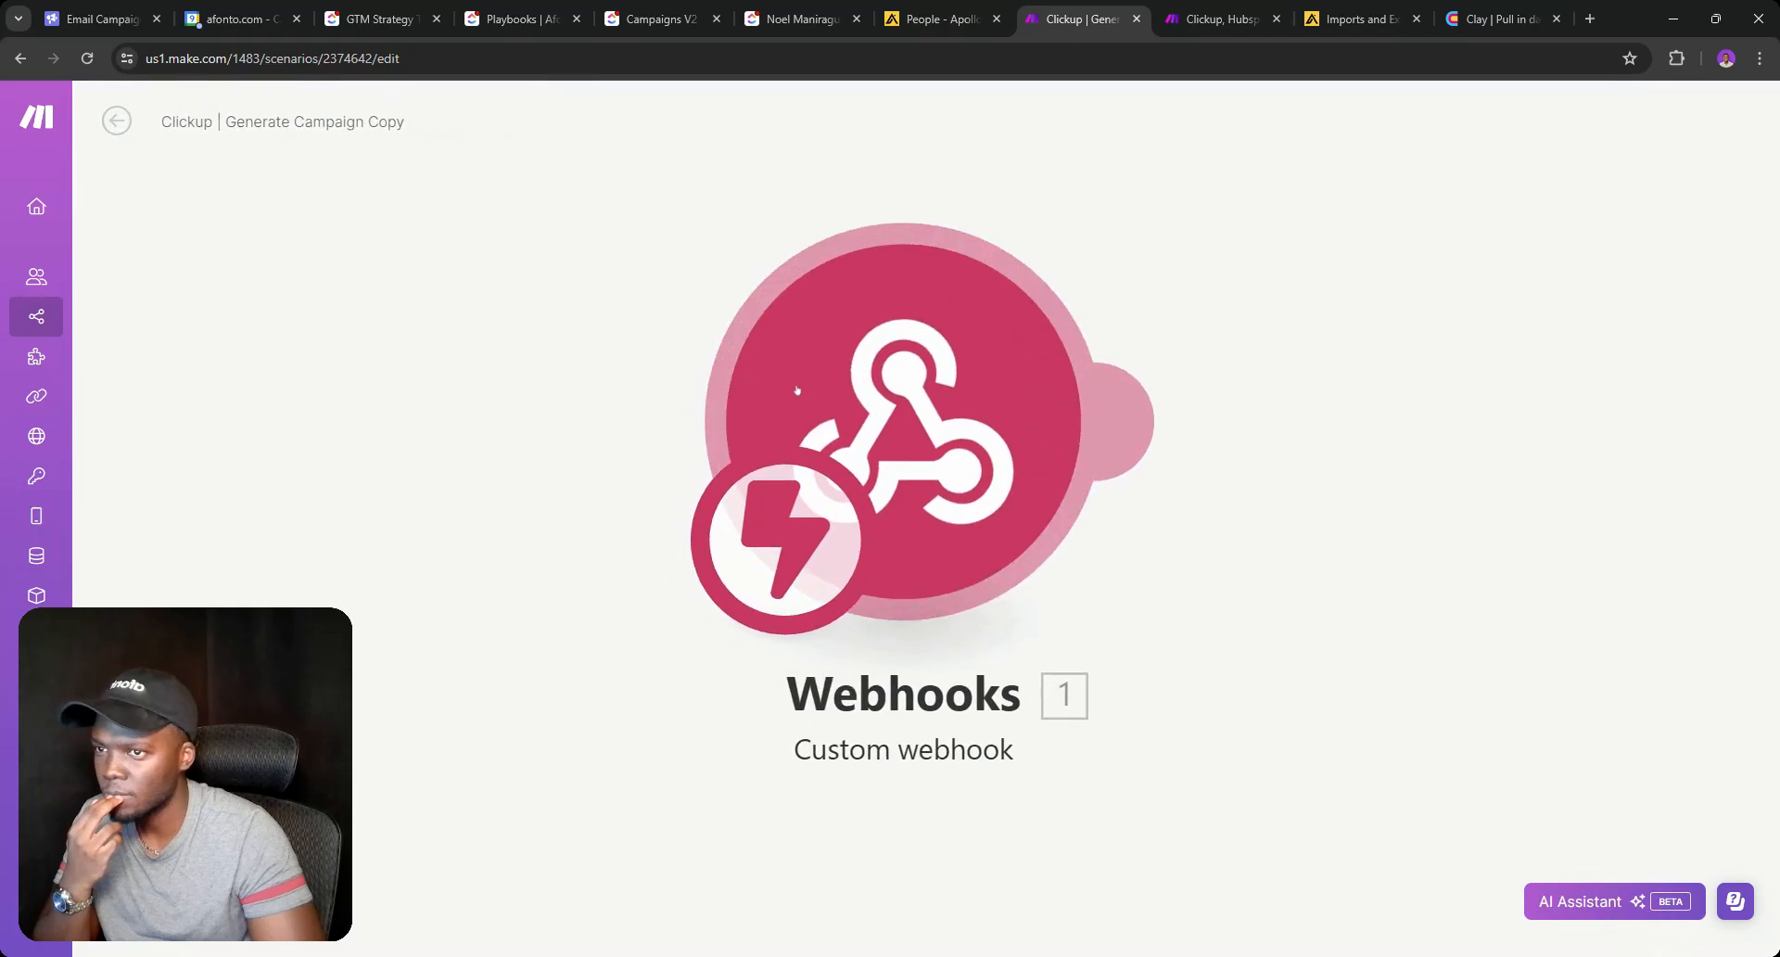
{"action": "right_click", "coordinate": [996, 404]}
{"action": "left_click", "coordinate": [913, 441]}
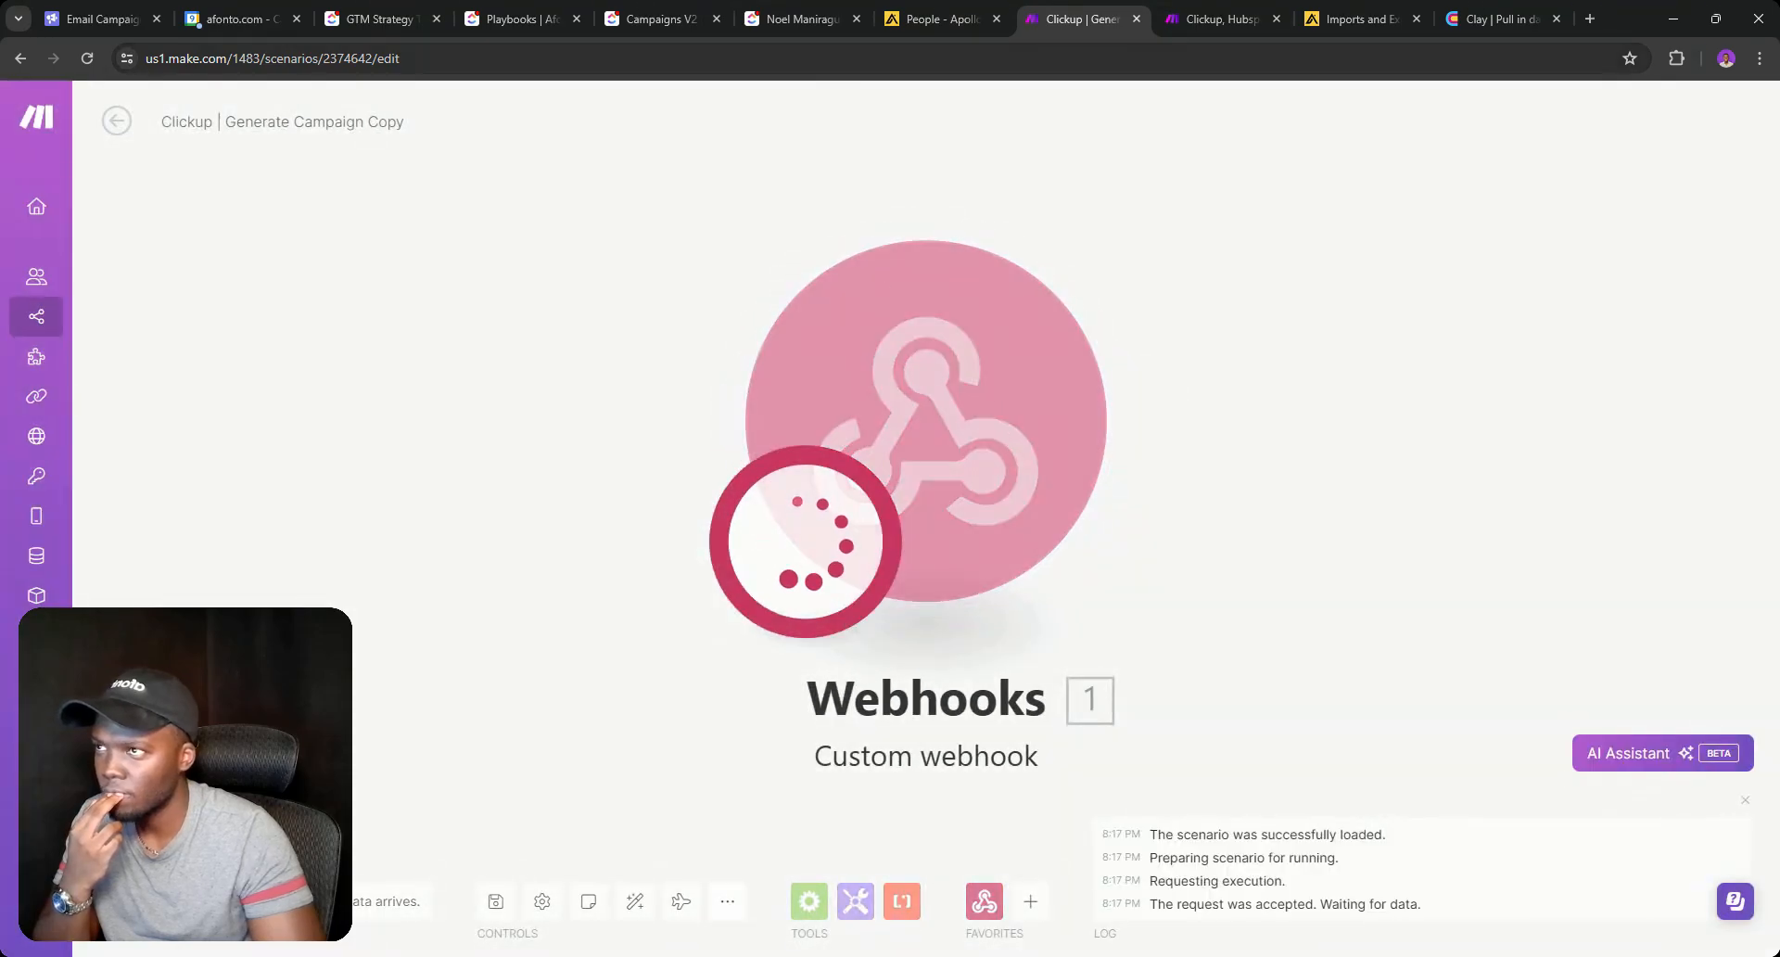
{"action": "left_click", "coordinate": [802, 18]}
{"action": "left_click", "coordinate": [656, 28]}
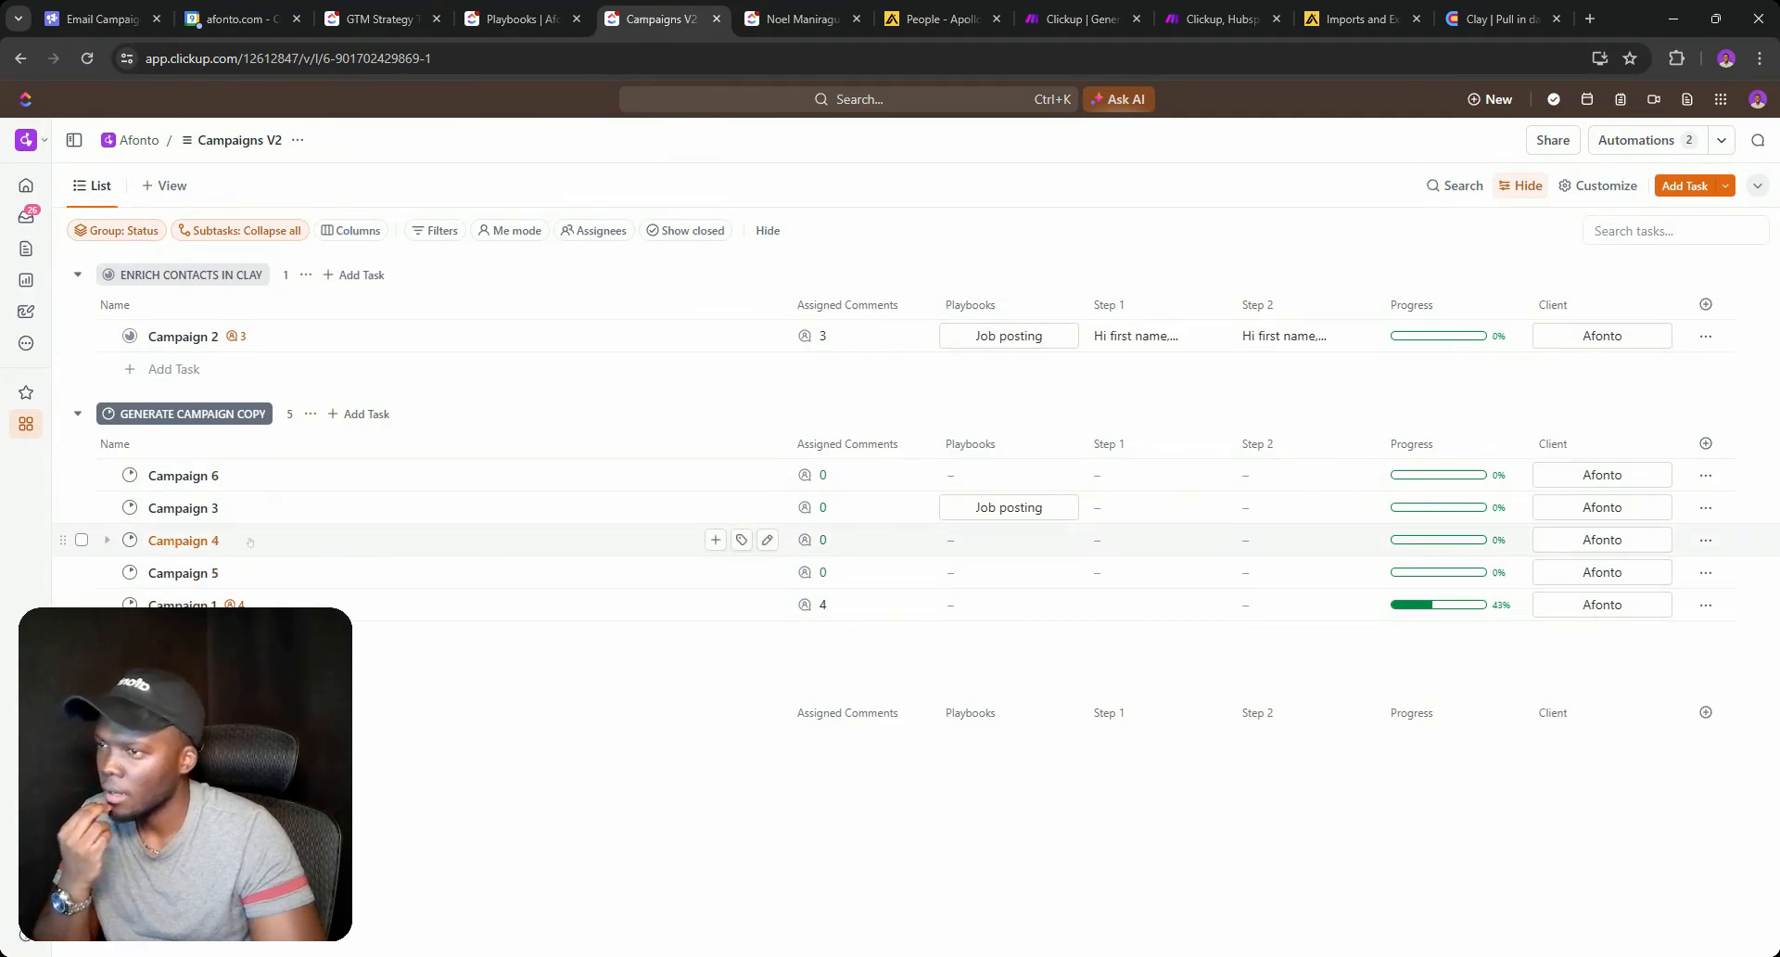
Bulk-set the five selected tasks to CHOOSE CAMPAIGN PLAYBOOK, clear the selection, and open Automations.
{"action": "left_click", "coordinate": [81, 475]}
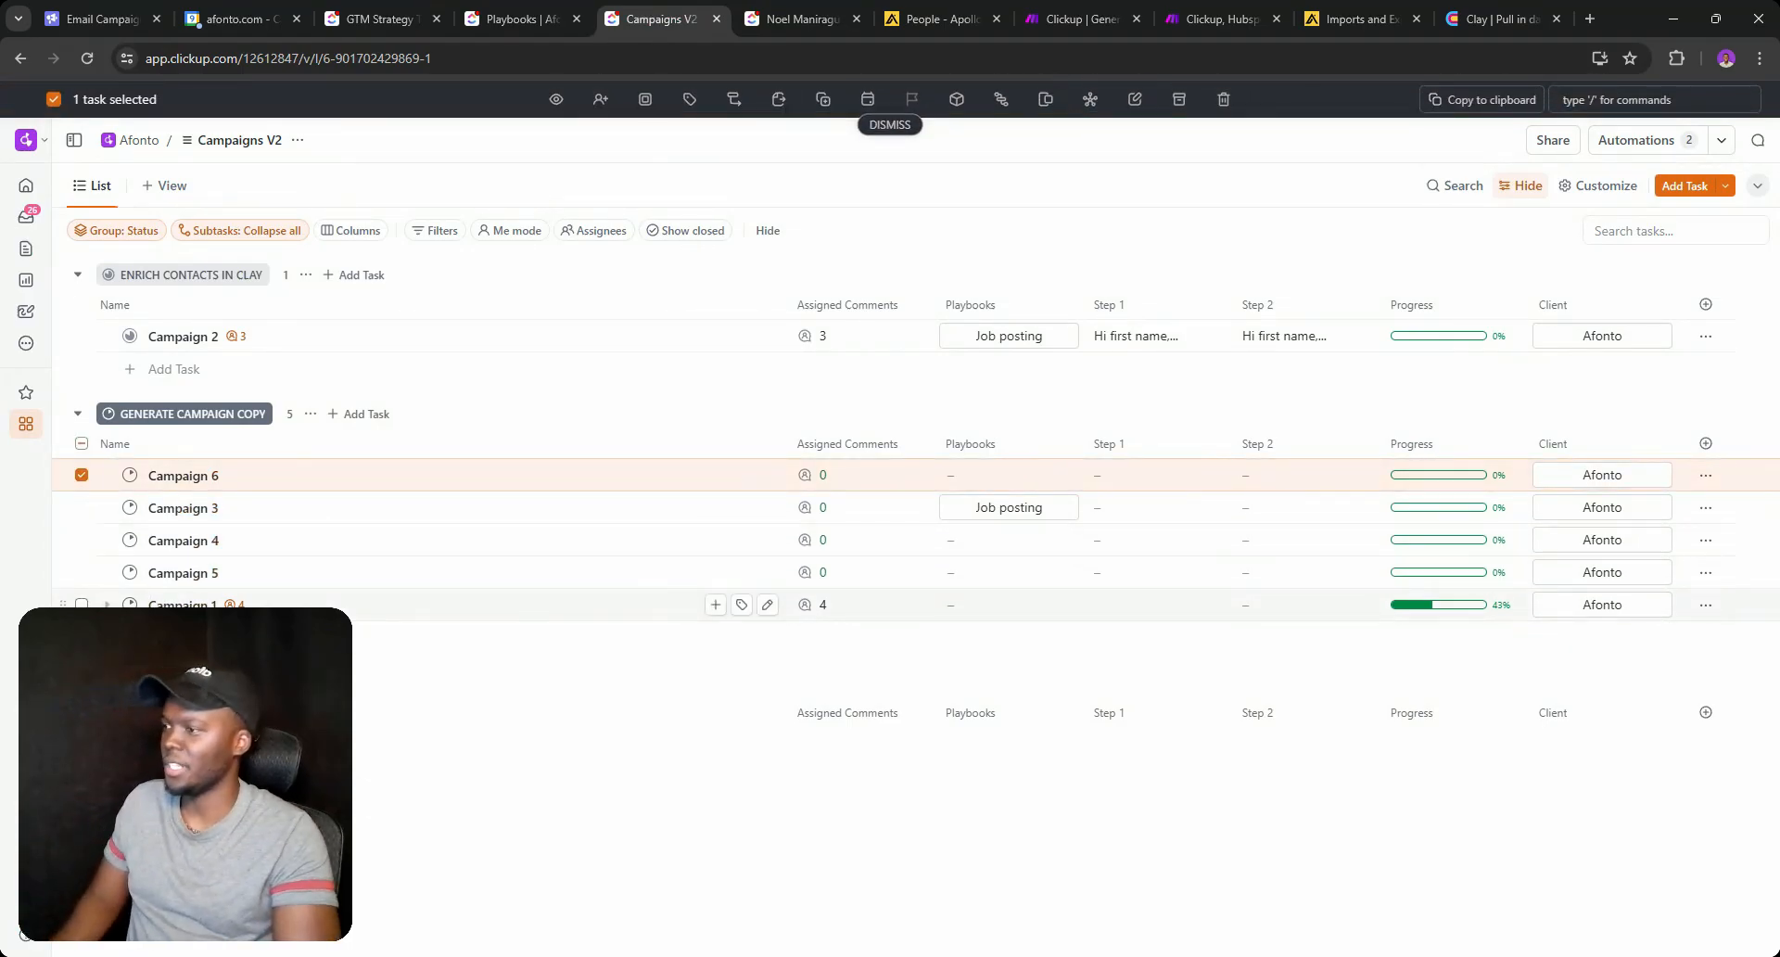
{"action": "left_click", "coordinate": [81, 443]}
{"action": "left_click", "coordinate": [646, 99]}
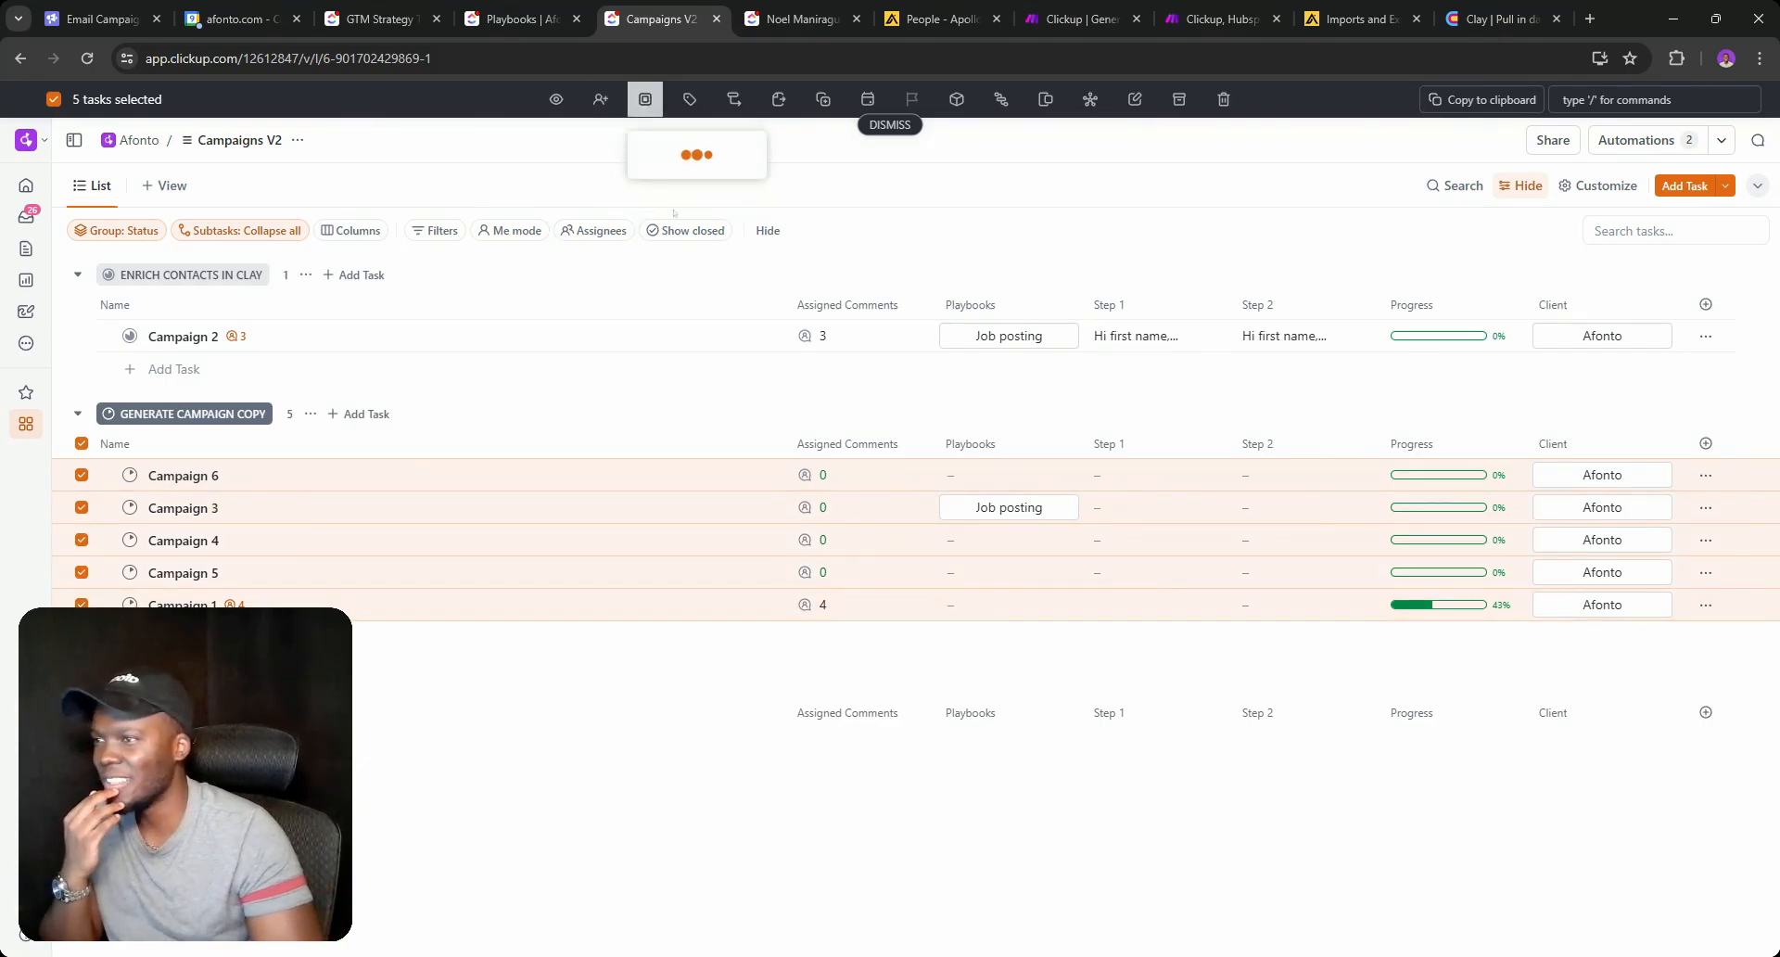
{"action": "left_click", "coordinate": [708, 255]}
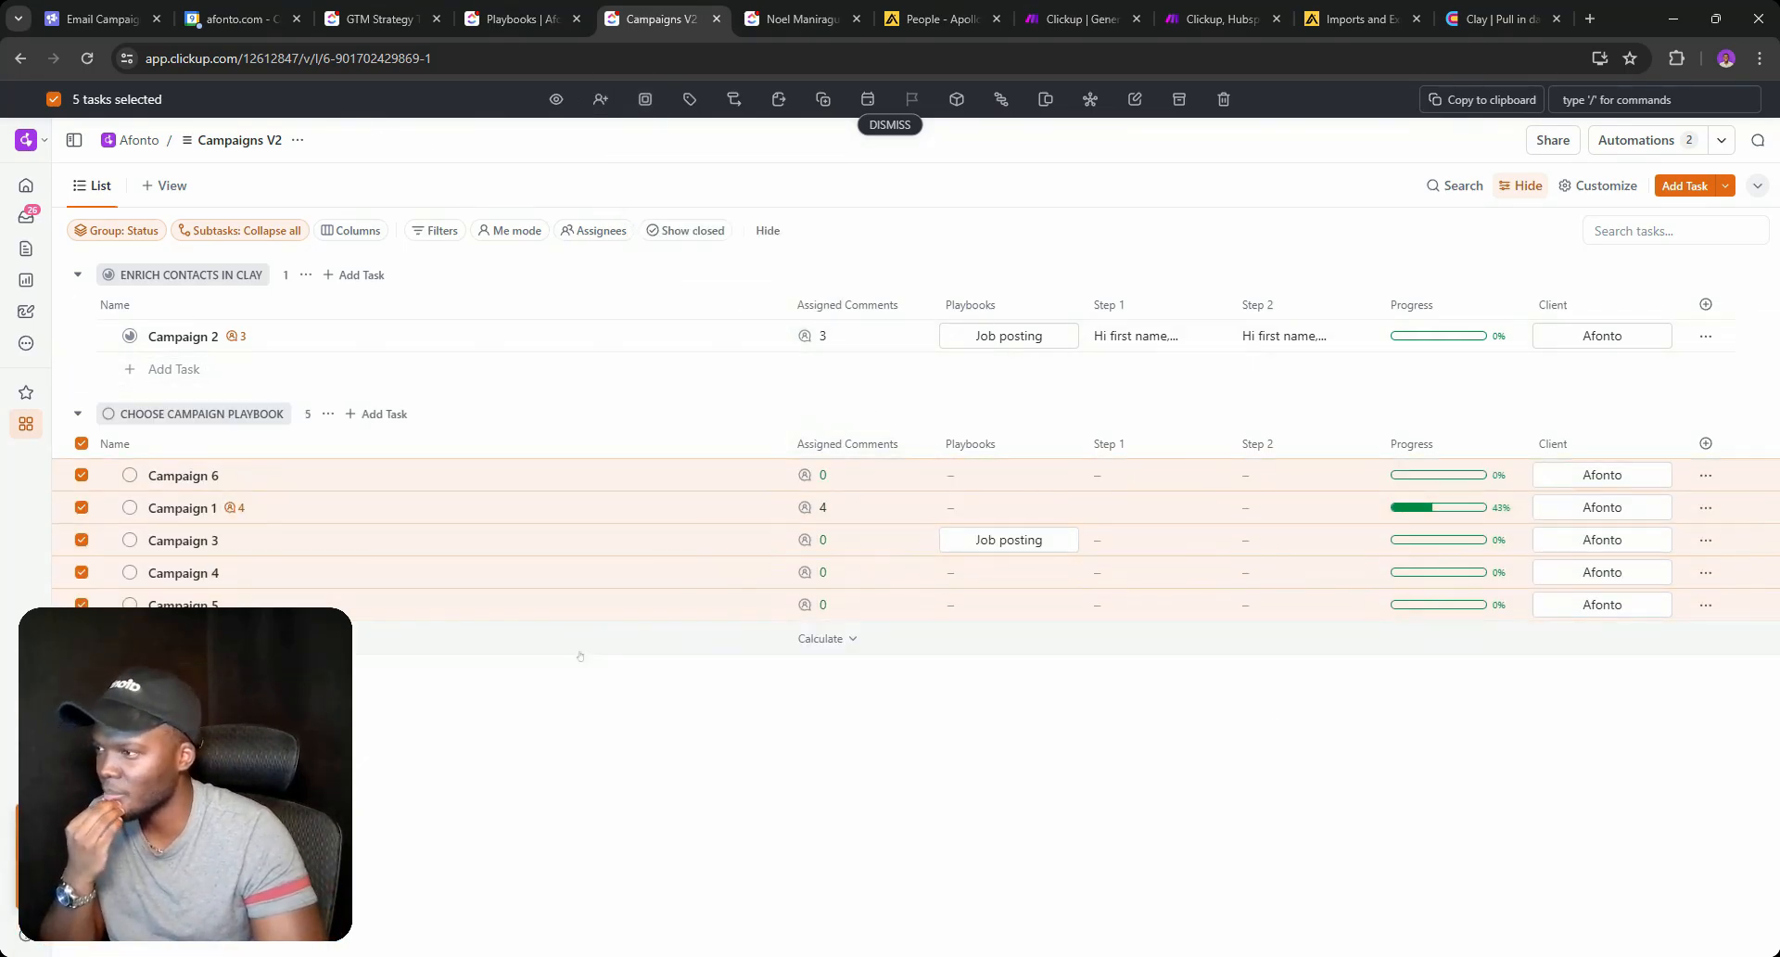
{"action": "left_click", "coordinate": [82, 443]}
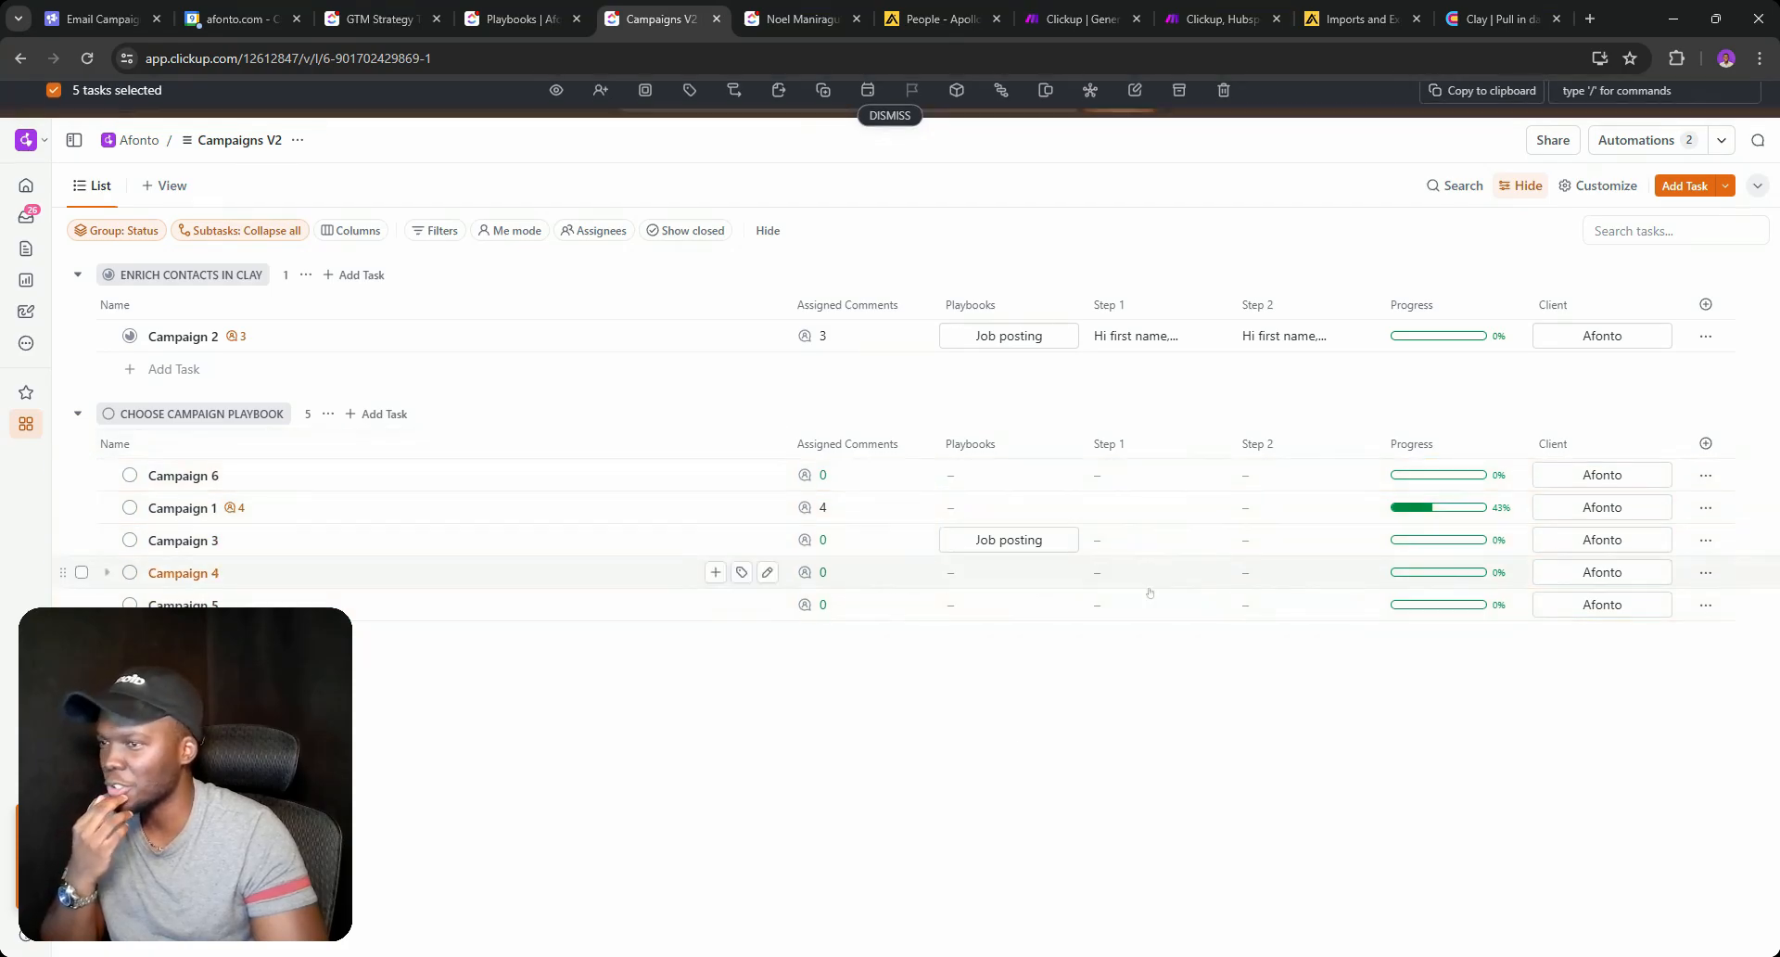
{"action": "left_click", "coordinate": [1636, 140]}
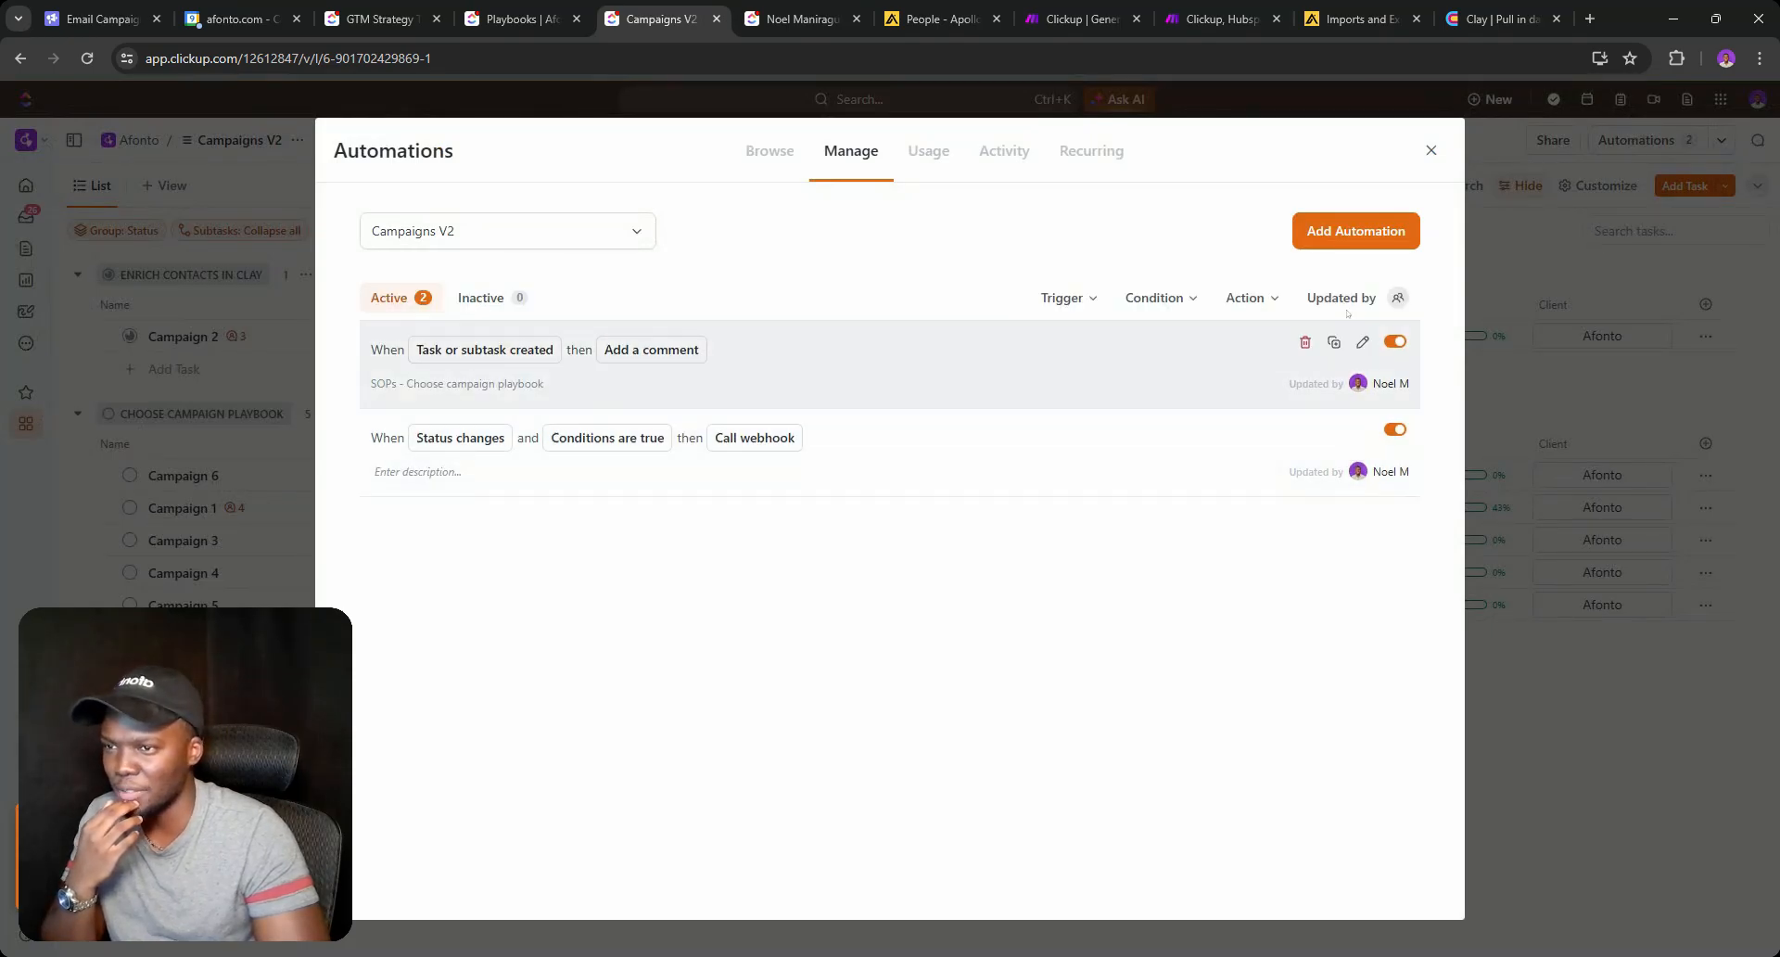
Duplicate the webhook automation into a Change status to Choose Campaign Playbook rule when Playbooks is not set.
{"action": "left_click", "coordinate": [1339, 433]}
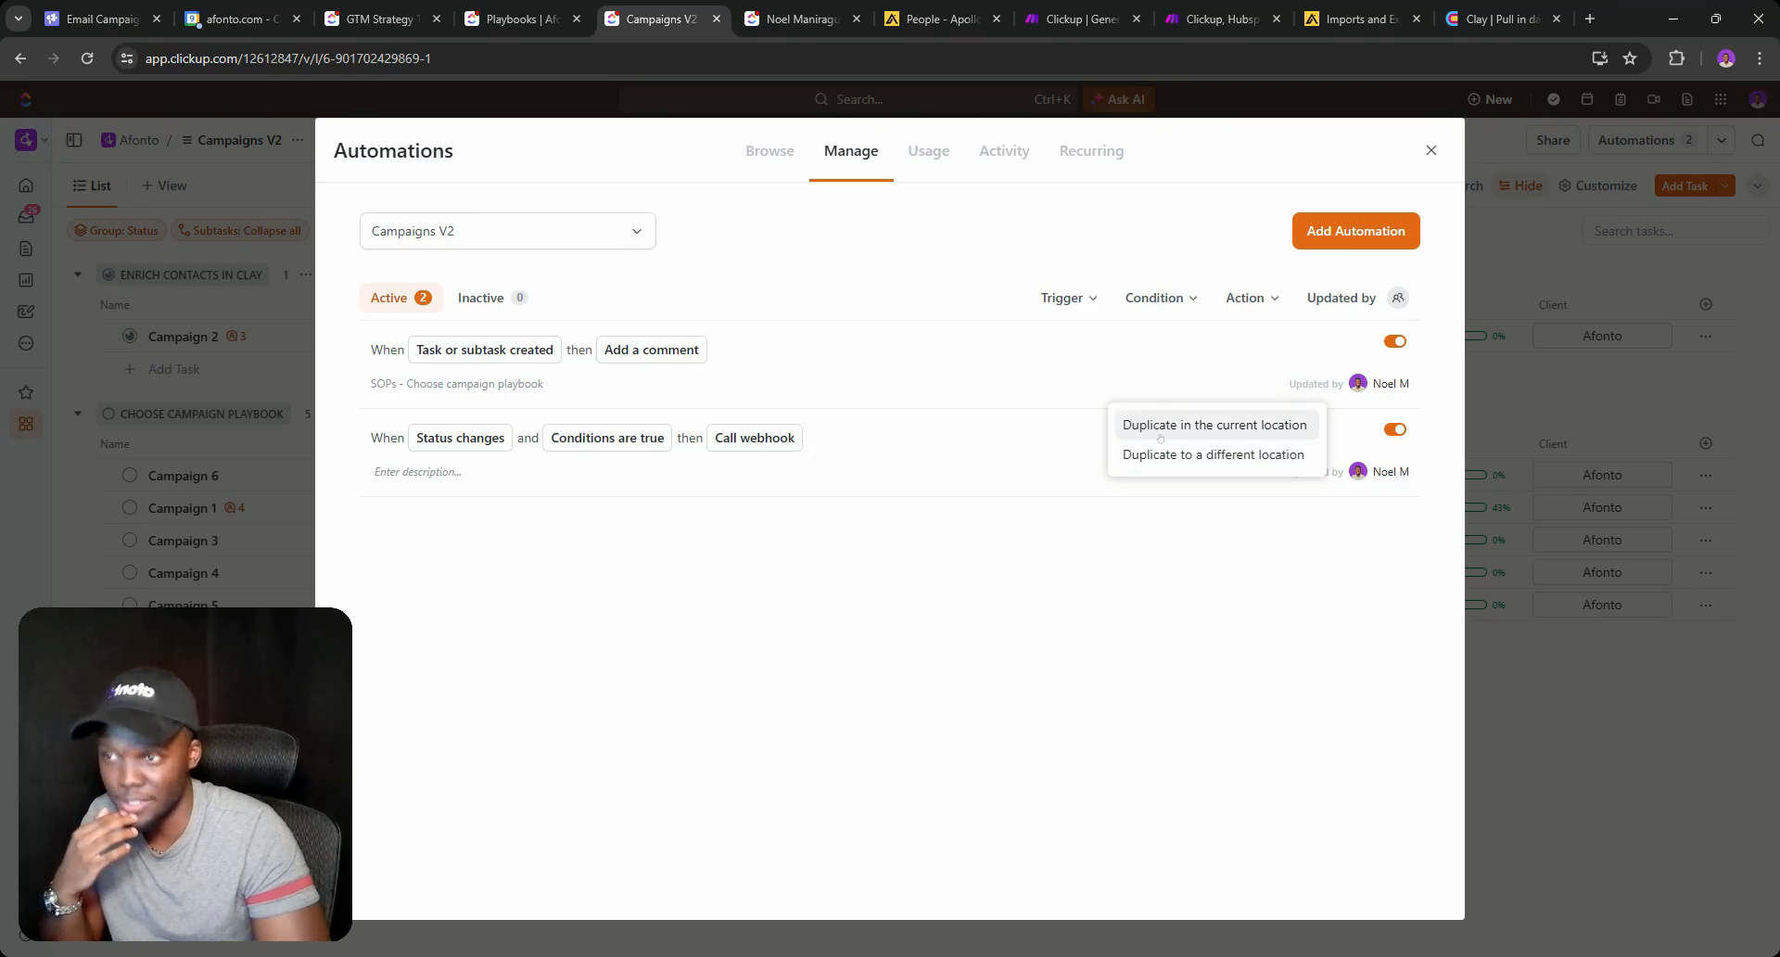
{"action": "left_click", "coordinate": [1162, 425]}
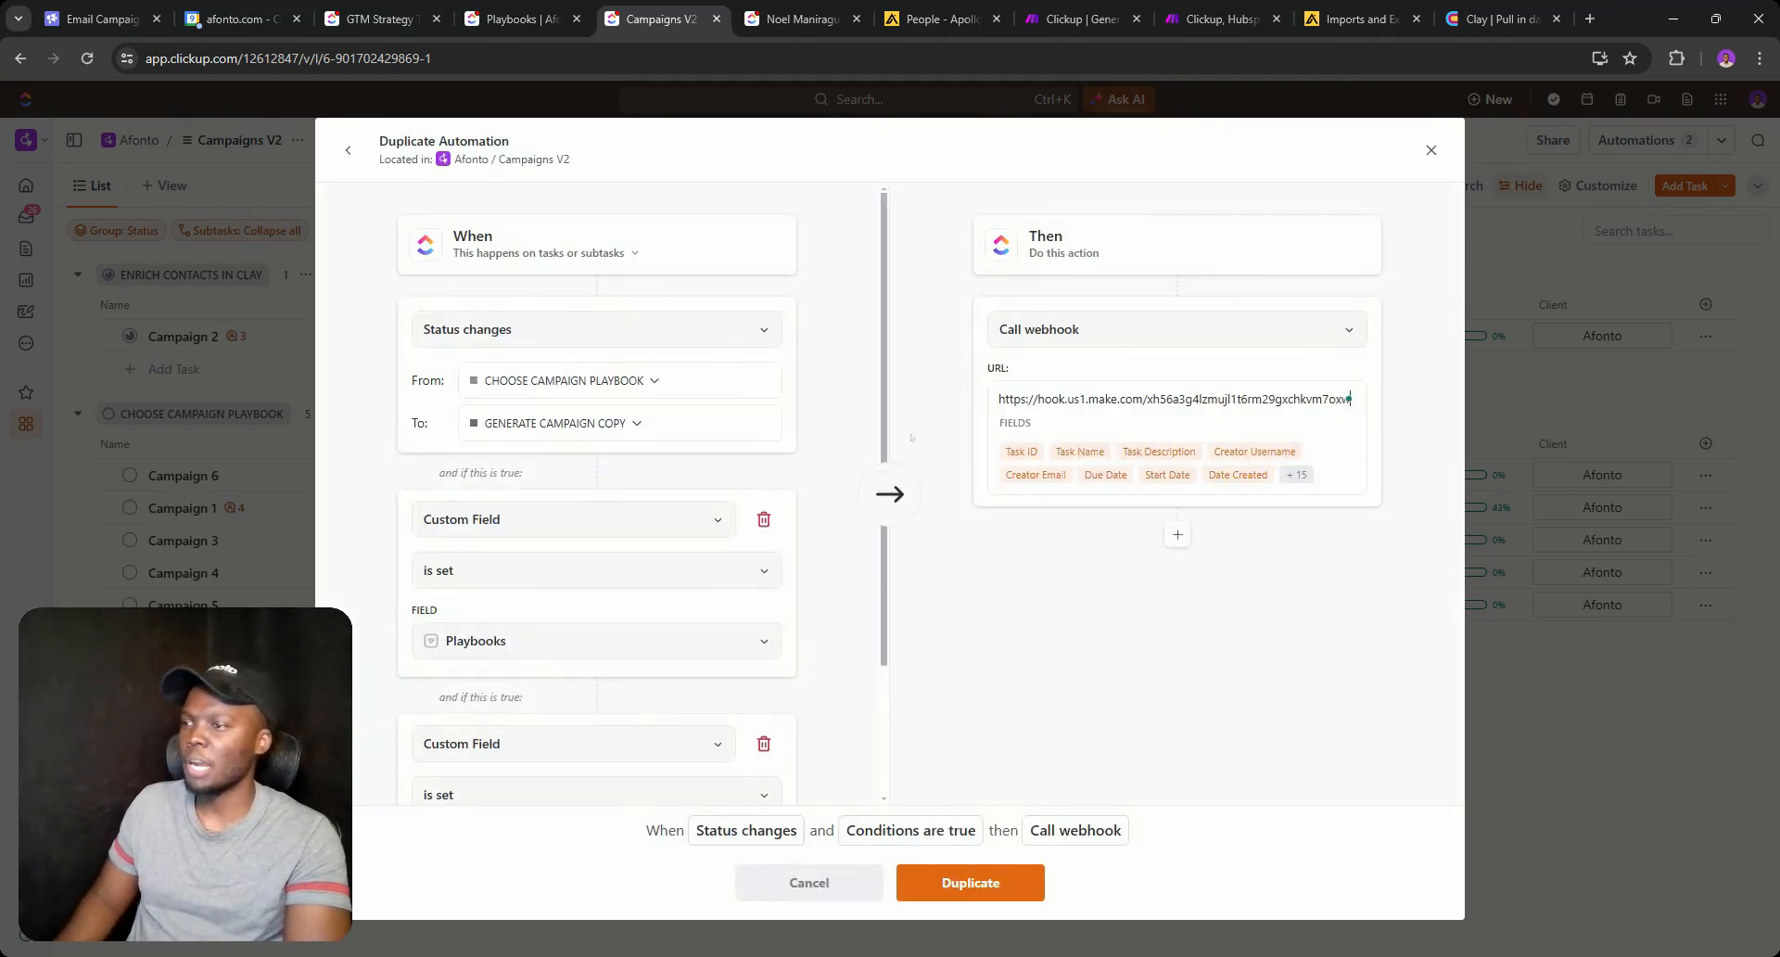
{"action": "scroll", "coordinate": [649, 463], "scroll_direction": "down", "scroll_amount": 3}
{"action": "left_click", "coordinate": [1075, 343]}
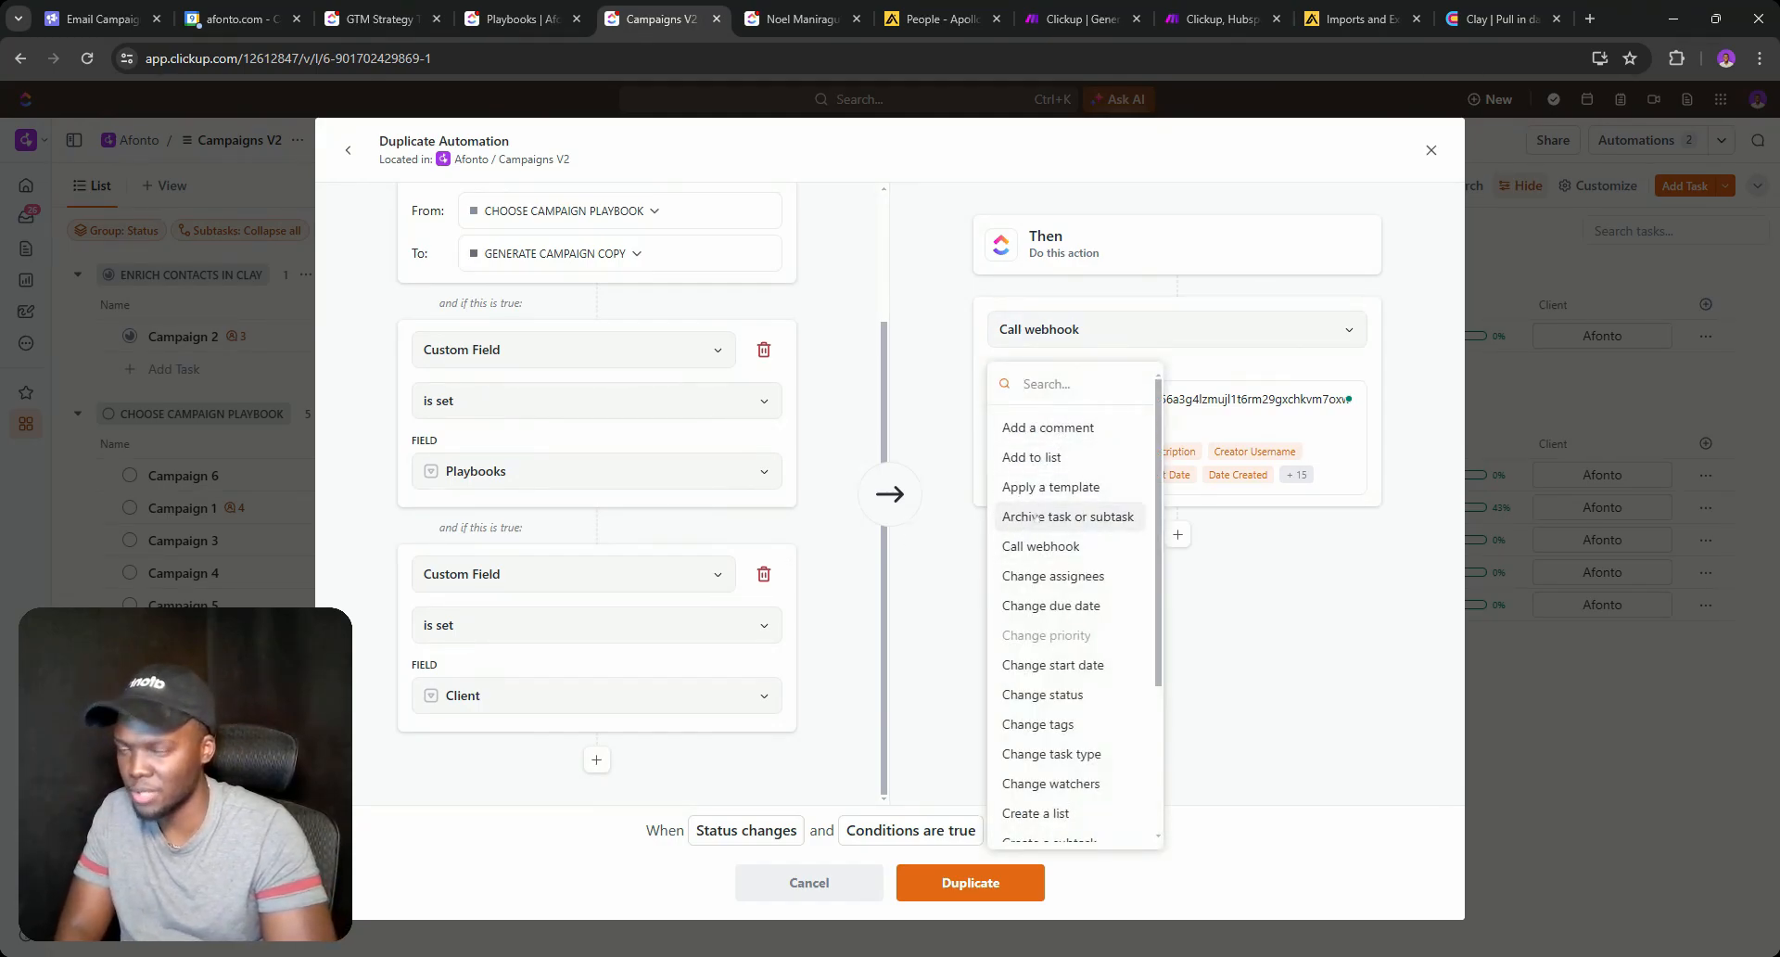
{"action": "type", "text": "stat"}
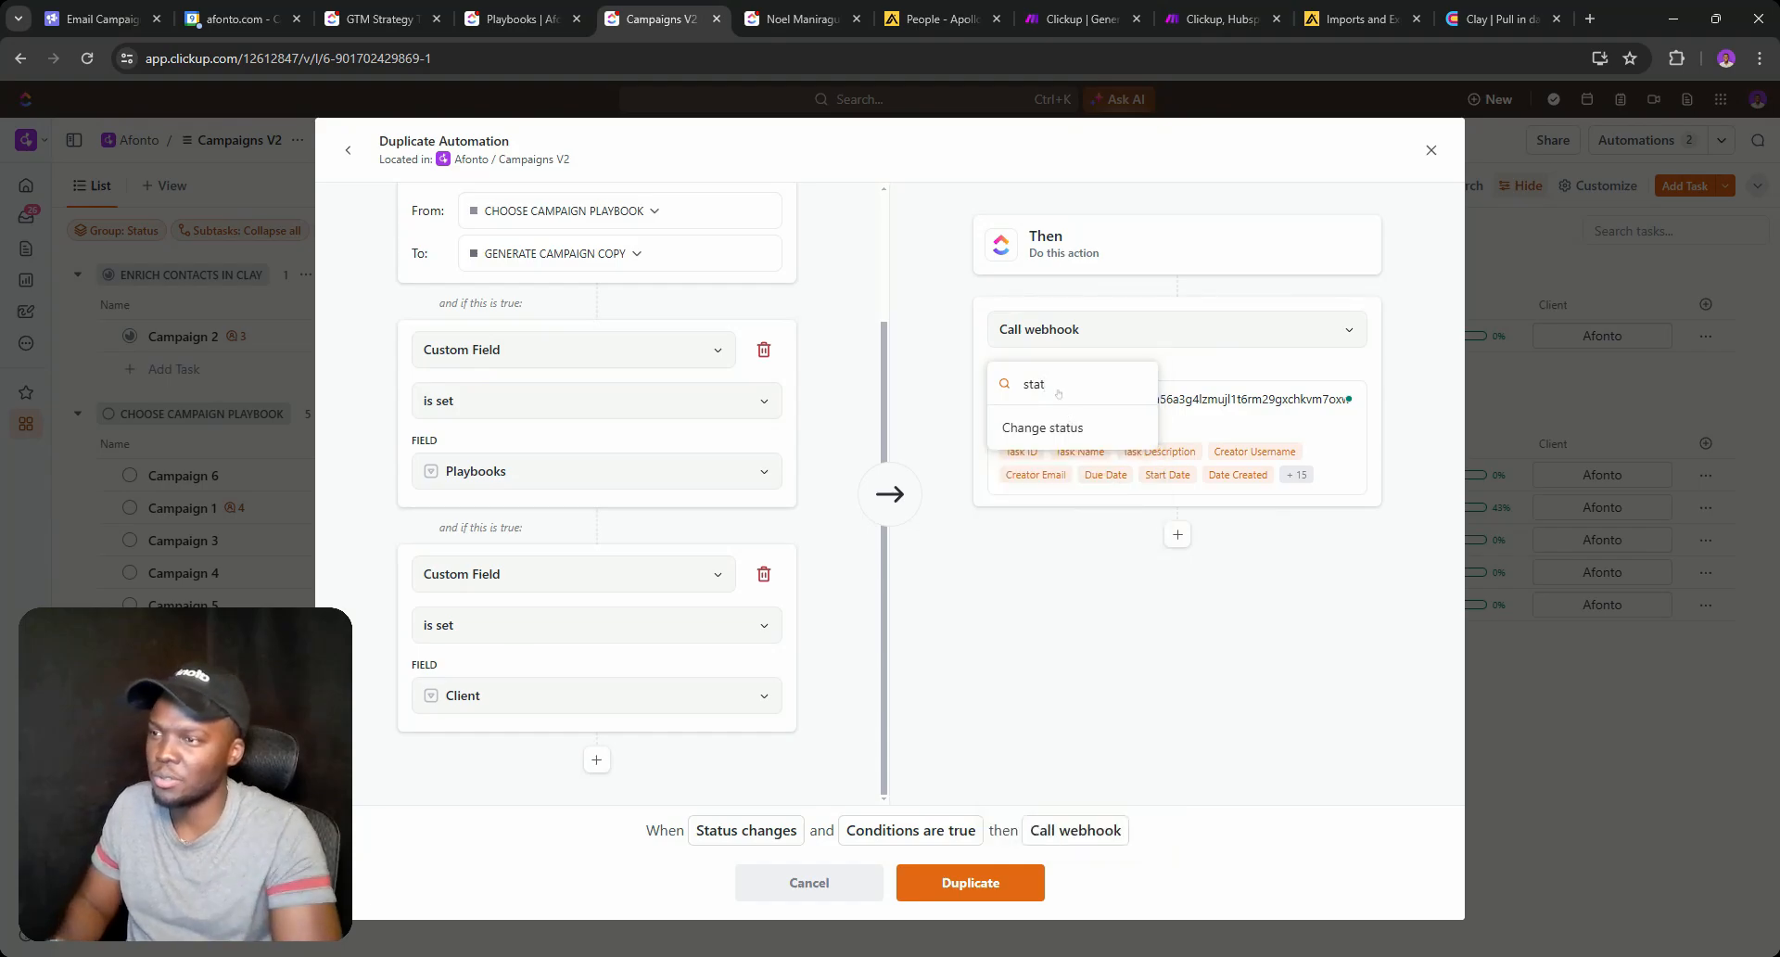
{"action": "left_click", "coordinate": [1047, 427]}
{"action": "left_click", "coordinate": [1056, 406]}
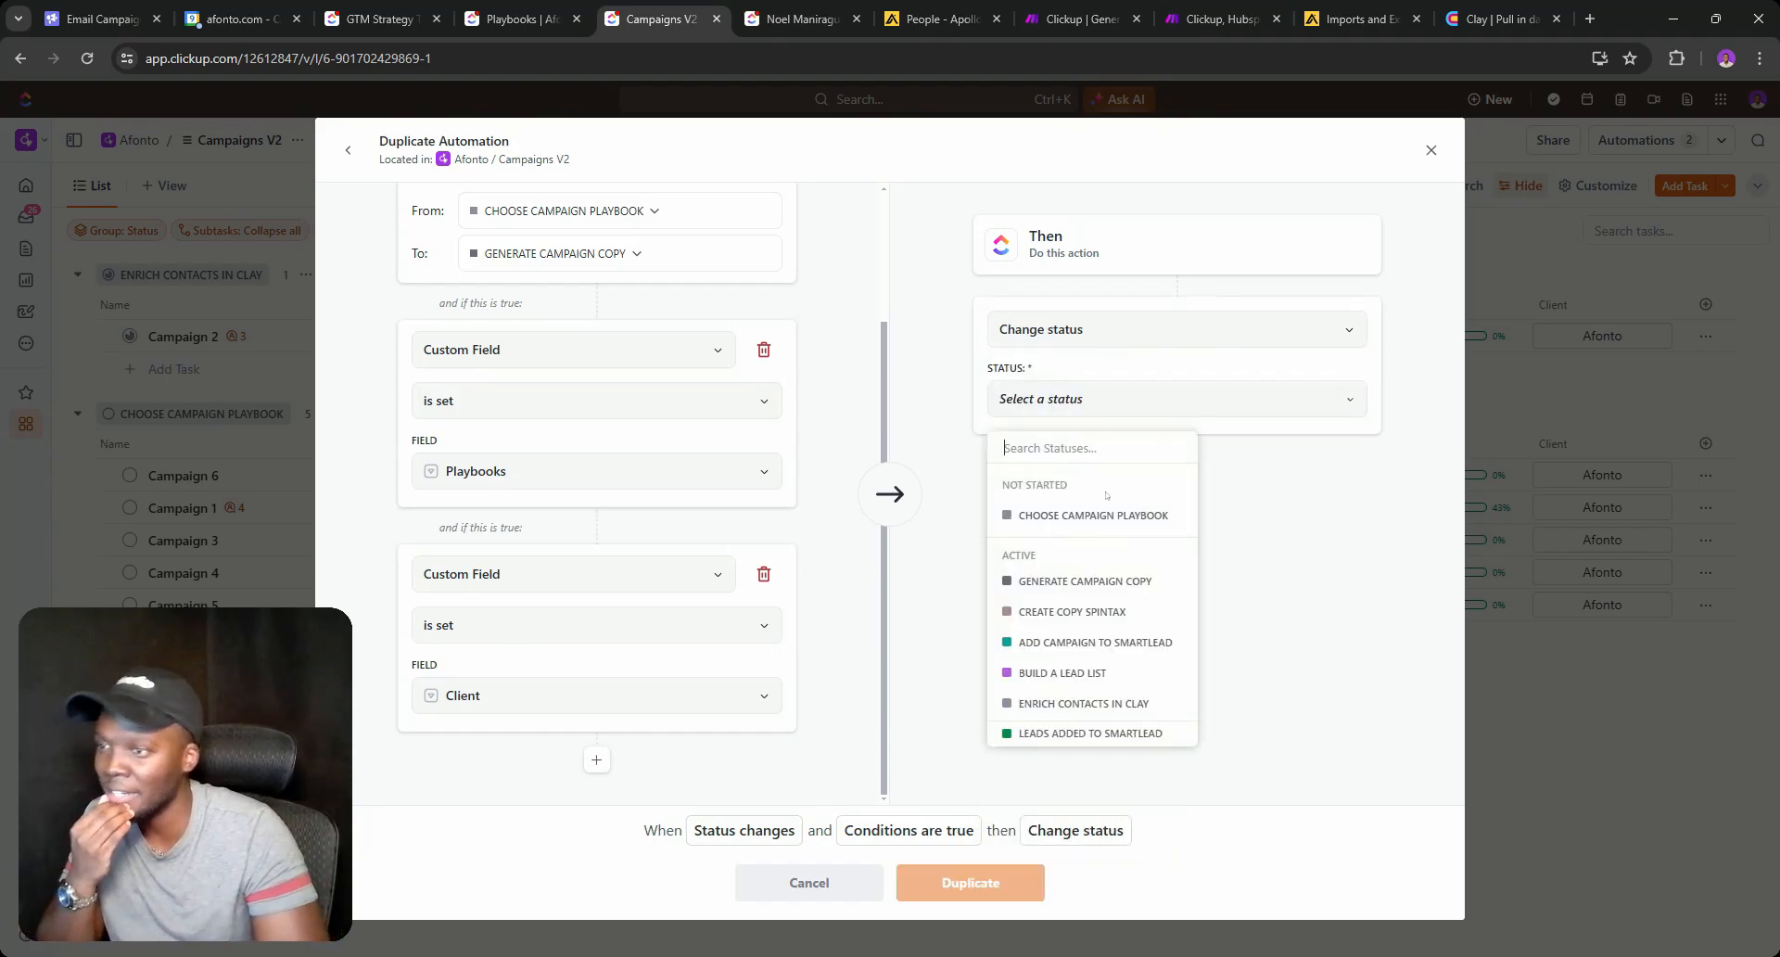
{"action": "left_click", "coordinate": [1057, 516]}
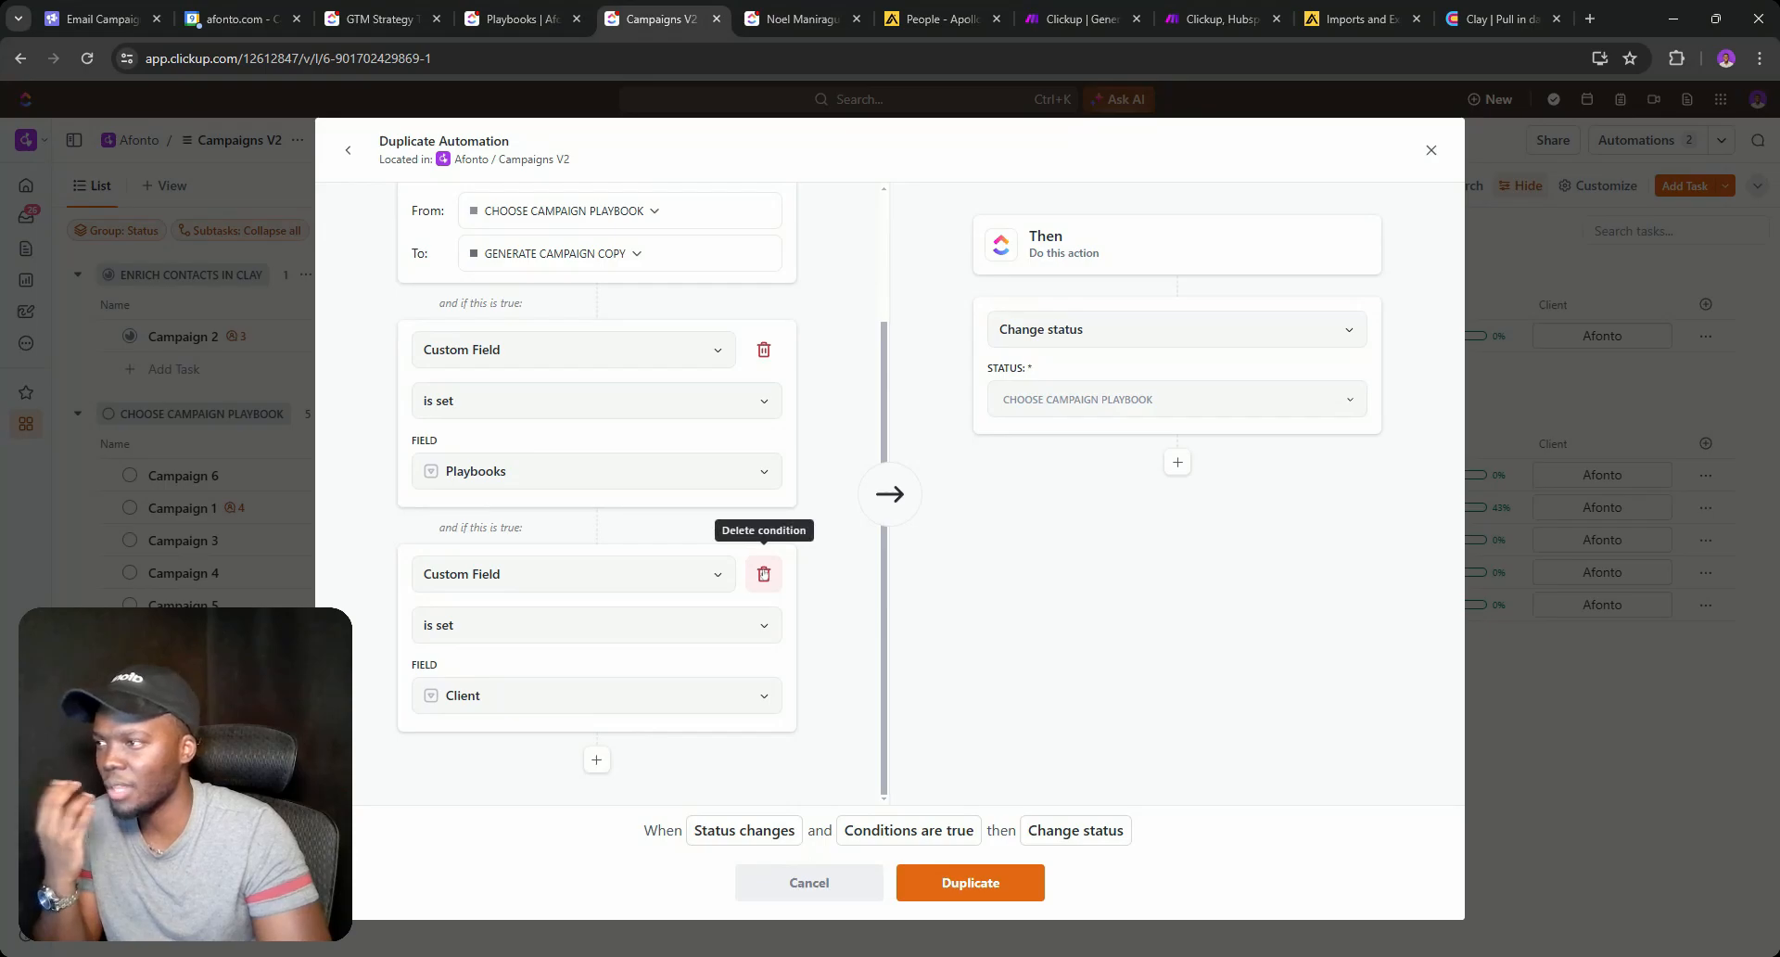
{"action": "left_click", "coordinate": [764, 574]}
{"action": "left_click", "coordinate": [576, 582]}
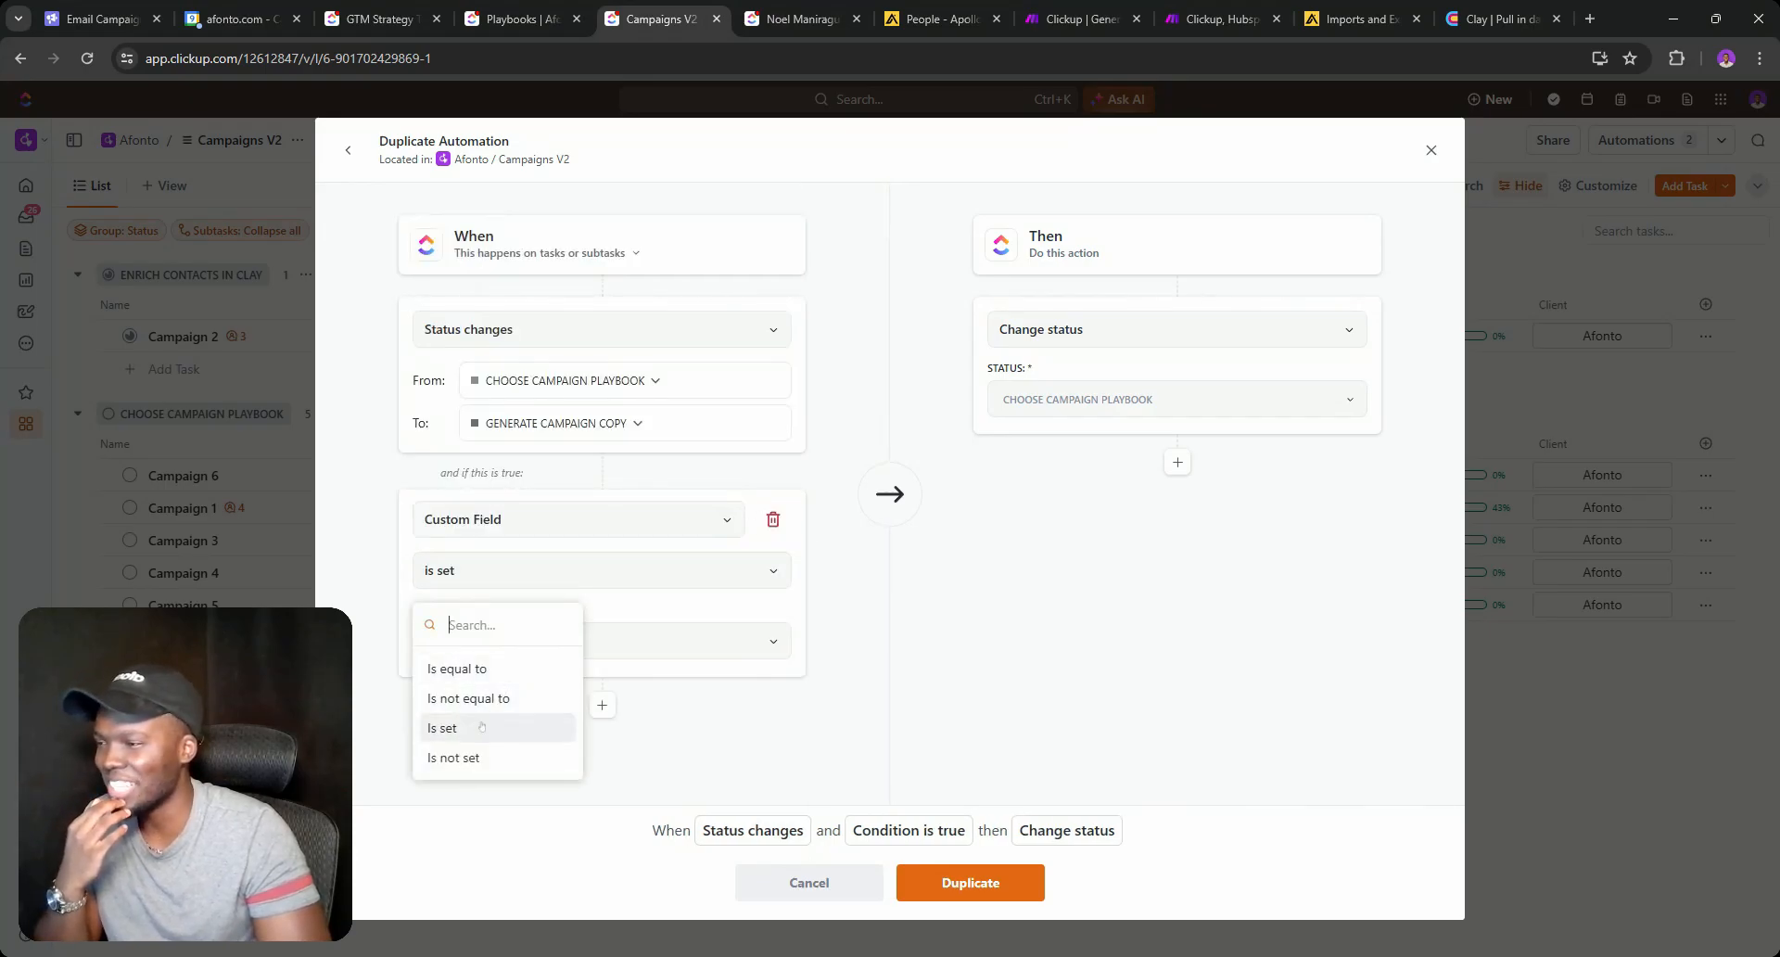
{"action": "left_click", "coordinate": [482, 758]}
{"action": "left_click", "coordinate": [970, 882]}
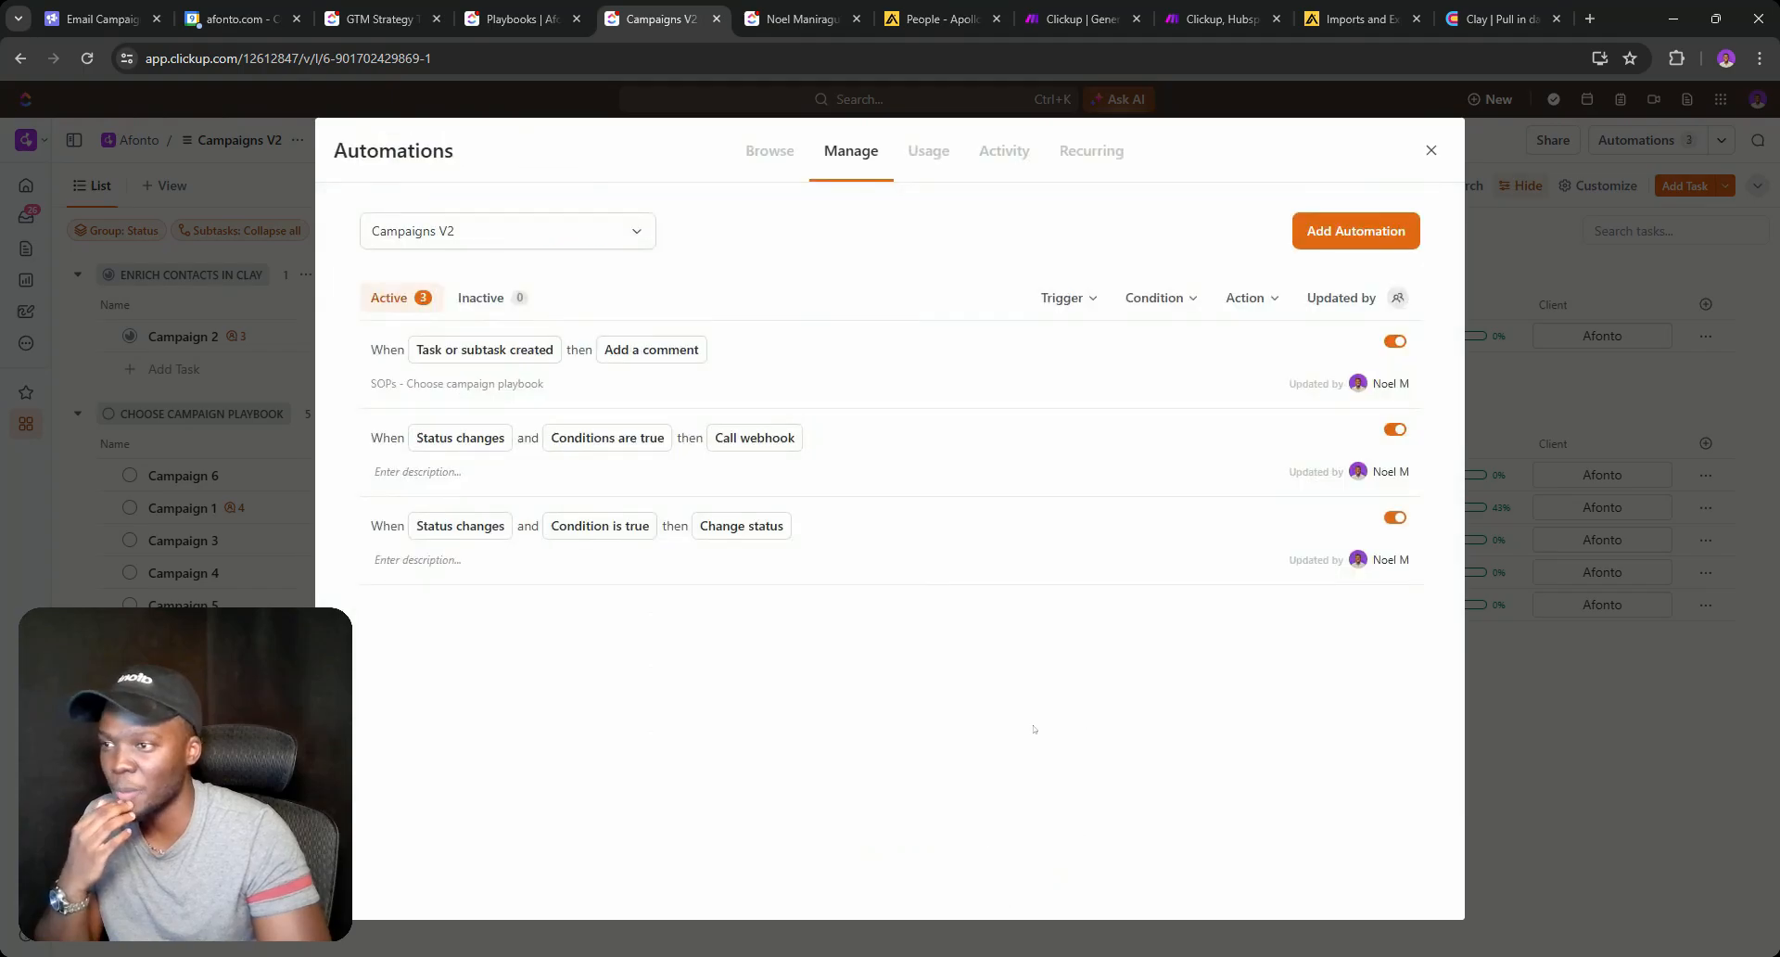
Duplicate that fallback rule with the condition switched to Client is not set.
{"action": "left_click", "coordinate": [1333, 518]}
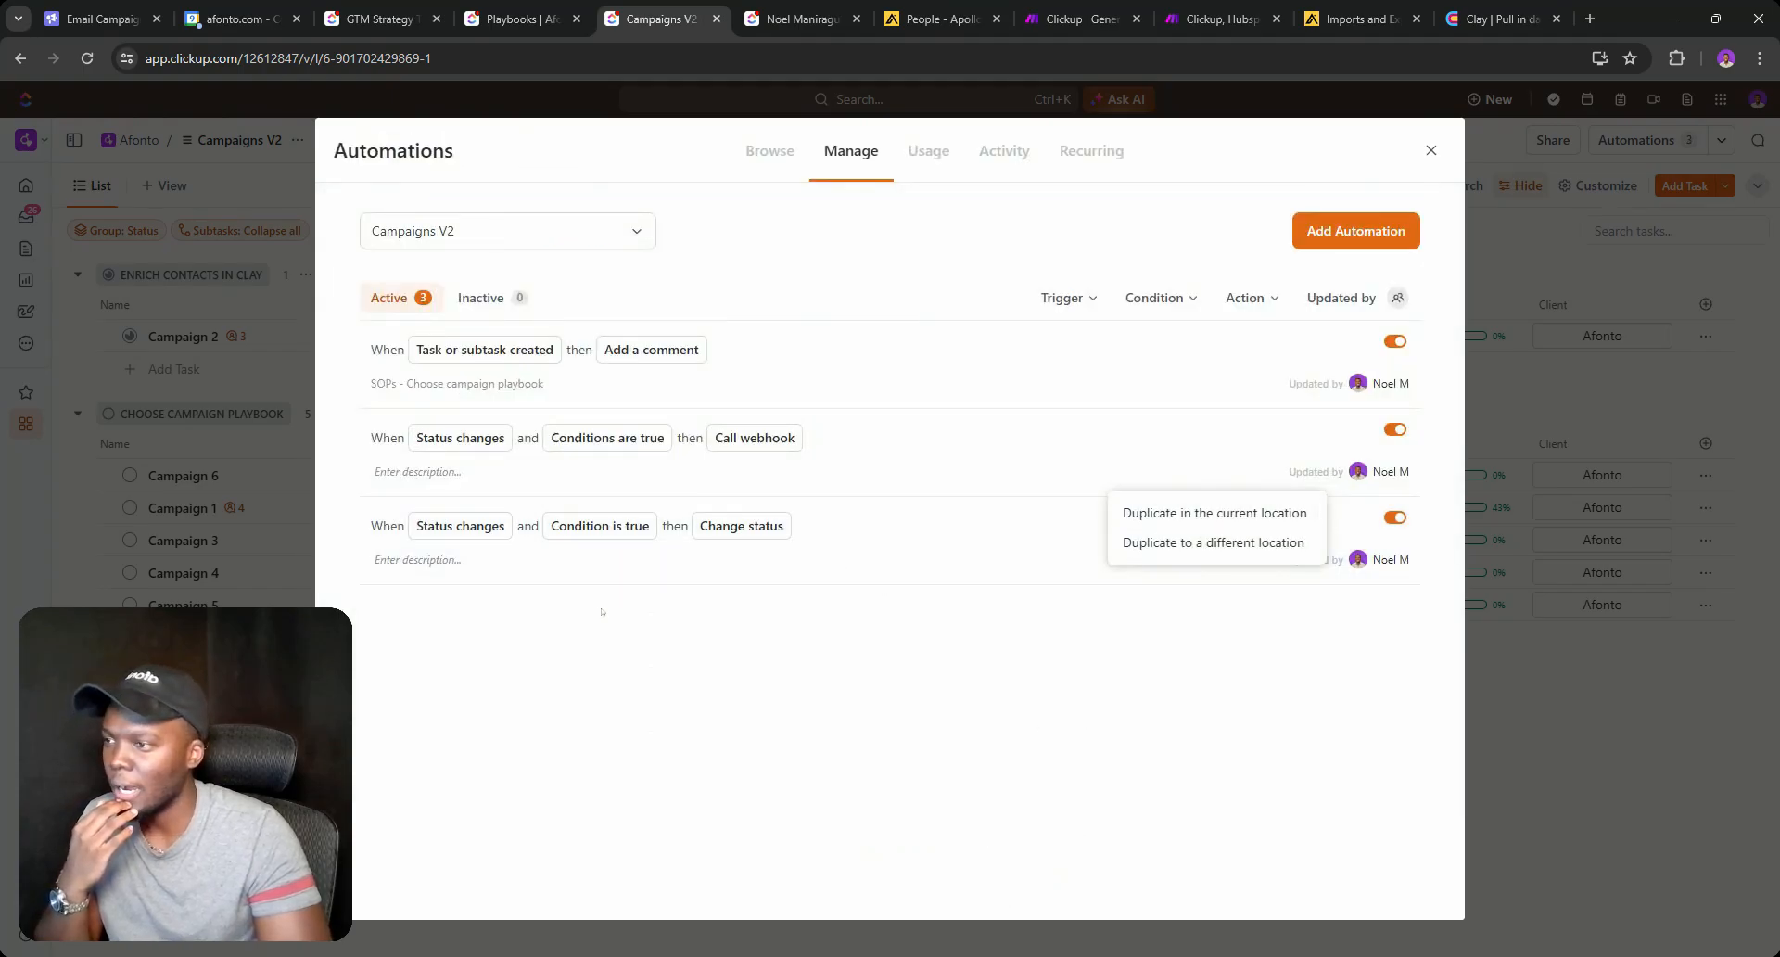
{"action": "left_click", "coordinate": [1196, 513]}
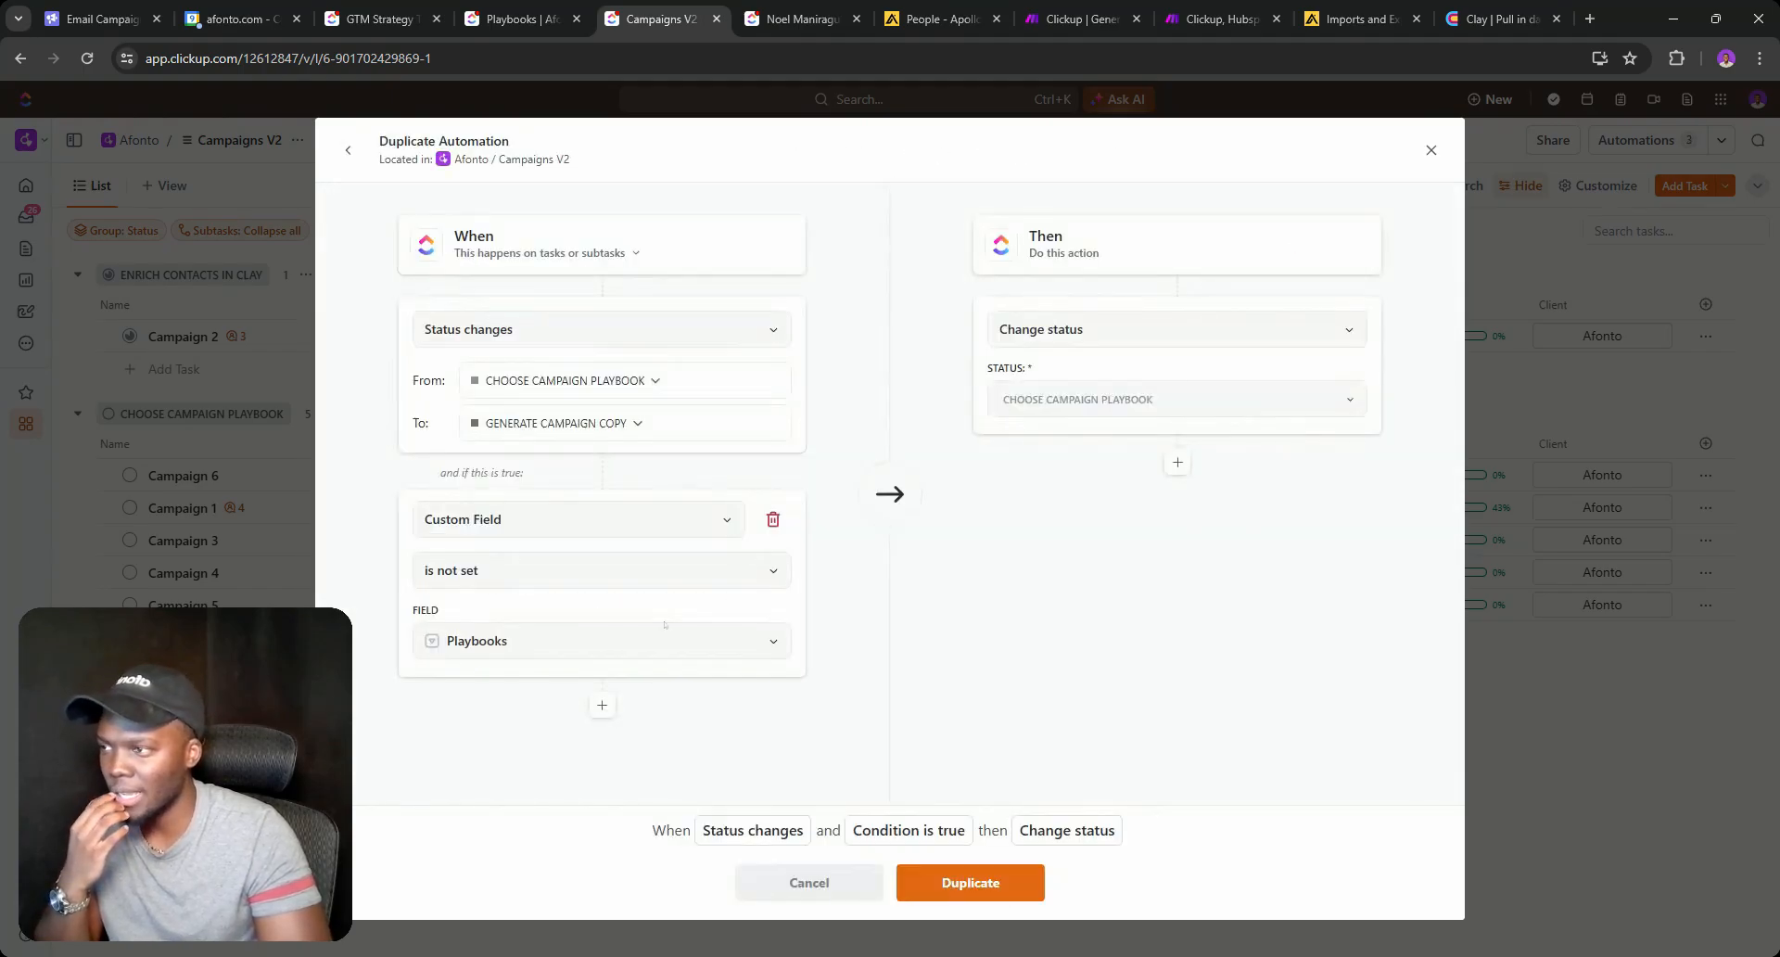
{"action": "left_click", "coordinate": [575, 641]}
{"action": "left_click", "coordinate": [473, 858]}
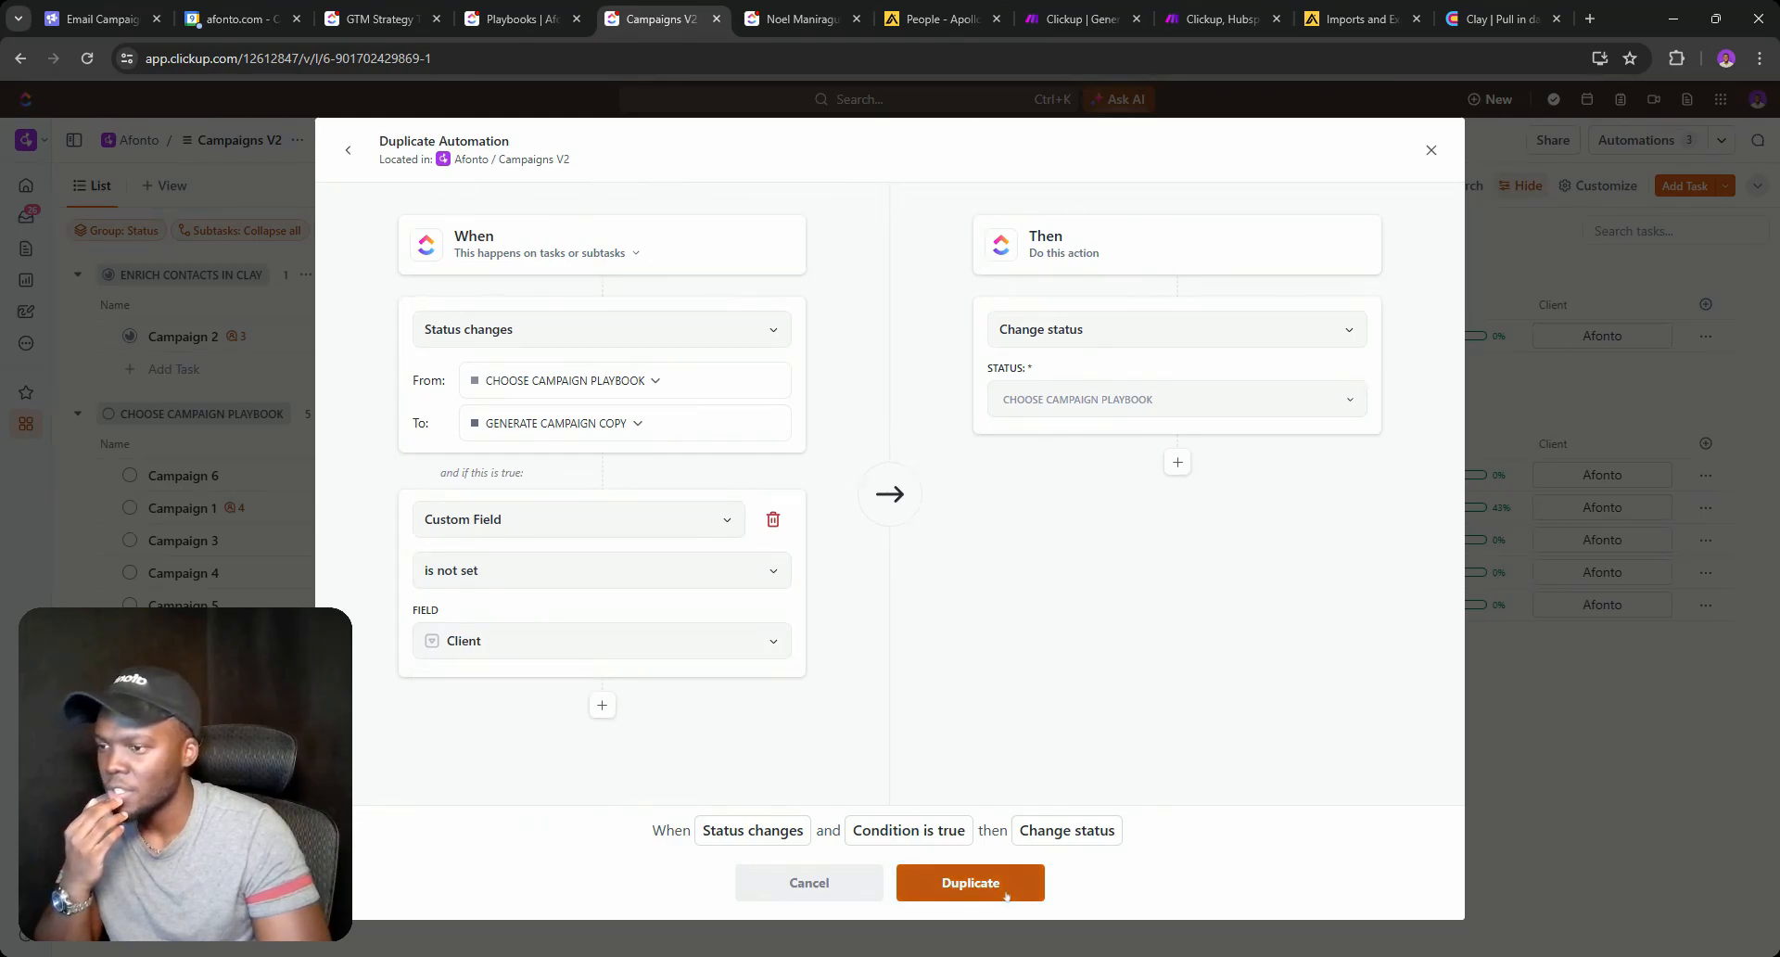
{"action": "left_click", "coordinate": [970, 881]}
{"action": "left_click", "coordinate": [1430, 151]}
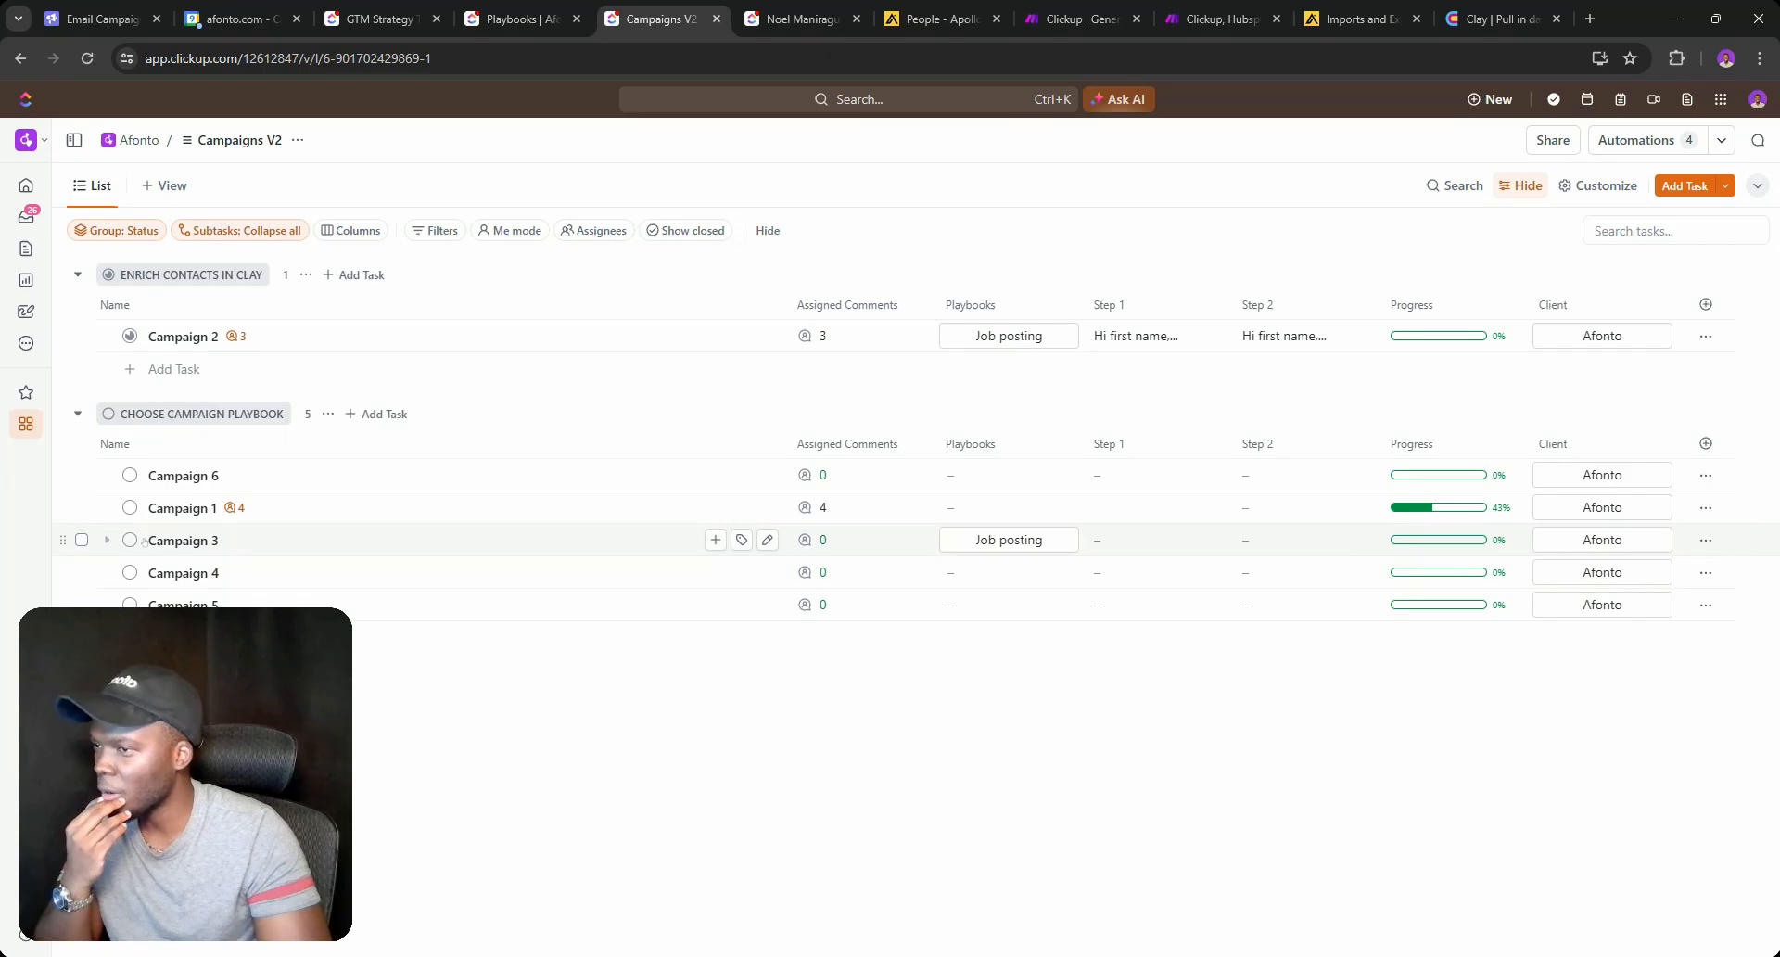
Move Campaign 3 to Generate Campaign Copy and add an Add a comment action to the Playbooks fallback rule.
{"action": "left_click", "coordinate": [130, 541]}
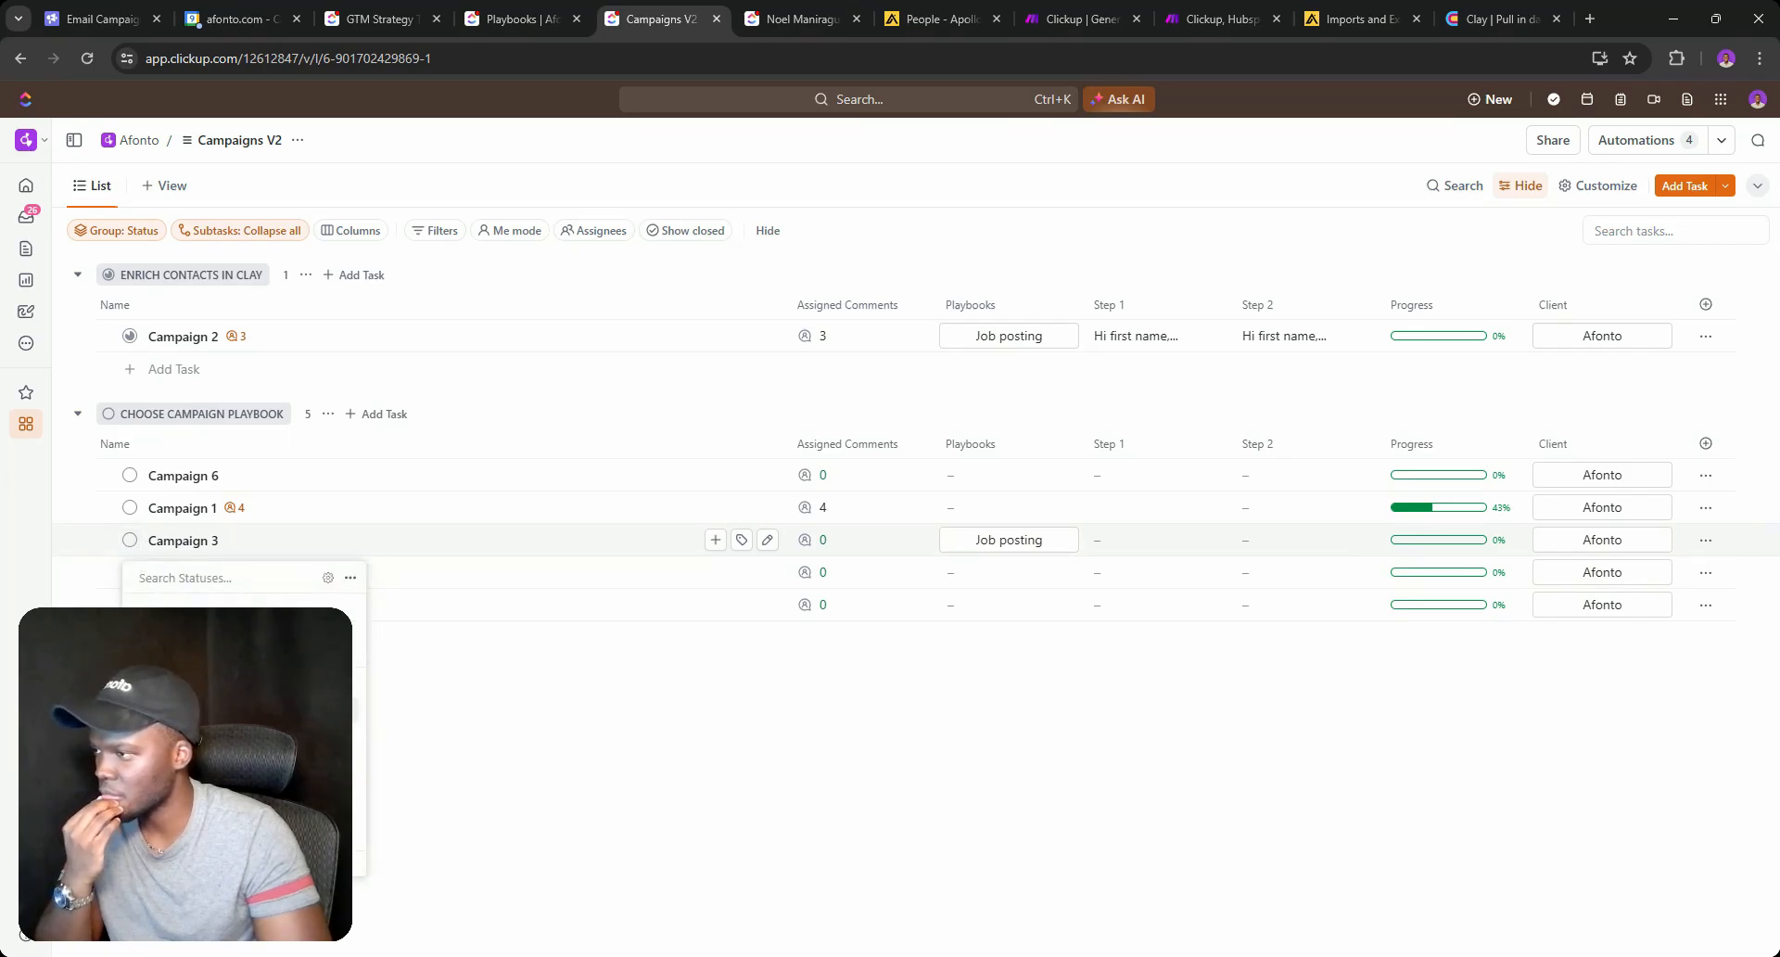
{"action": "left_click", "coordinate": [193, 709]}
{"action": "left_click", "coordinate": [1636, 141]}
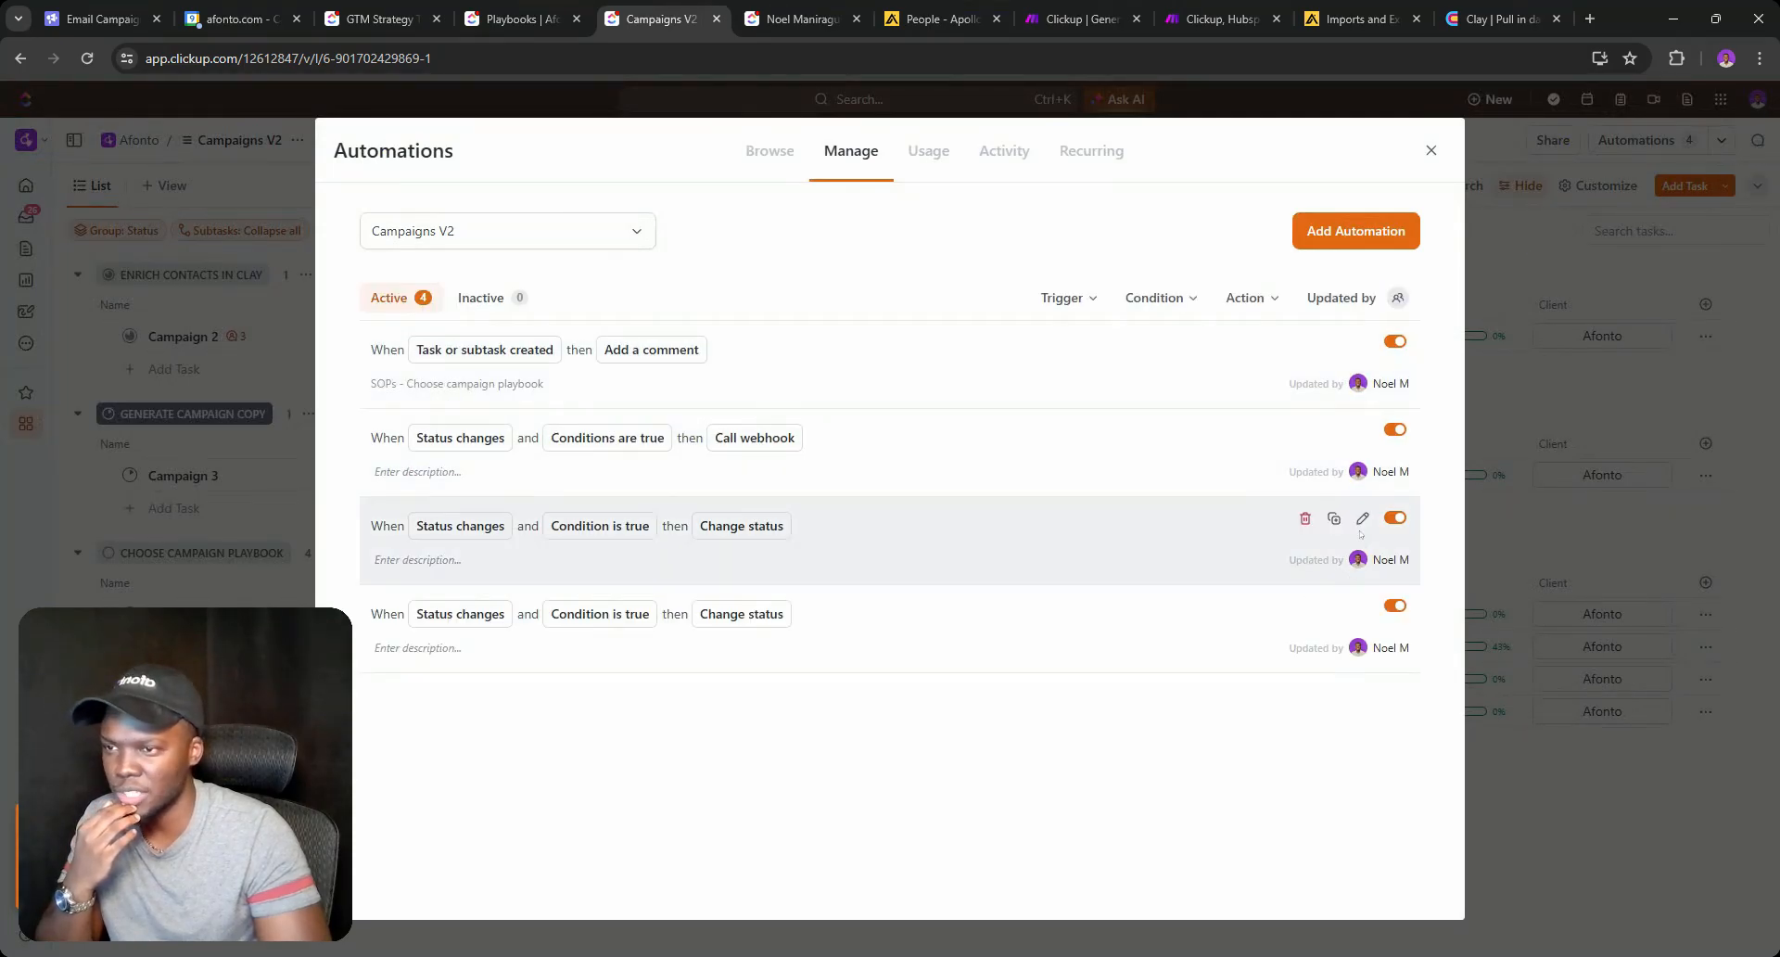
{"action": "left_click", "coordinate": [1361, 519]}
{"action": "left_click", "coordinate": [1175, 565]}
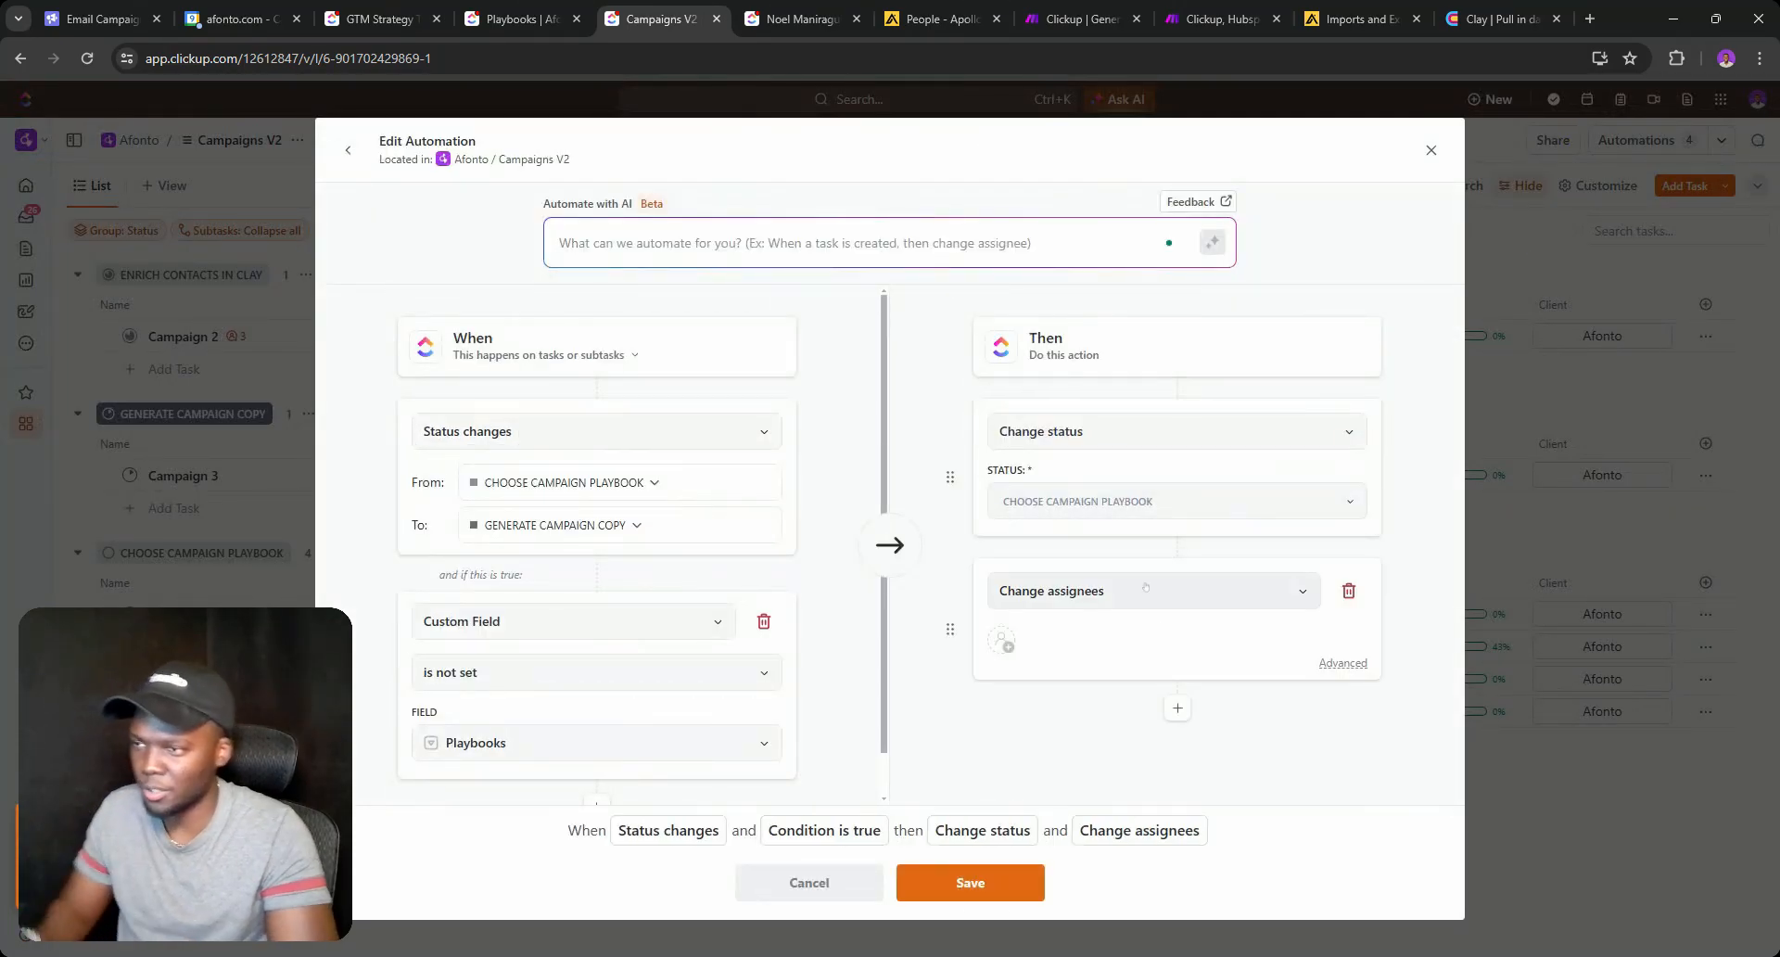
{"action": "left_click", "coordinate": [1145, 588]}
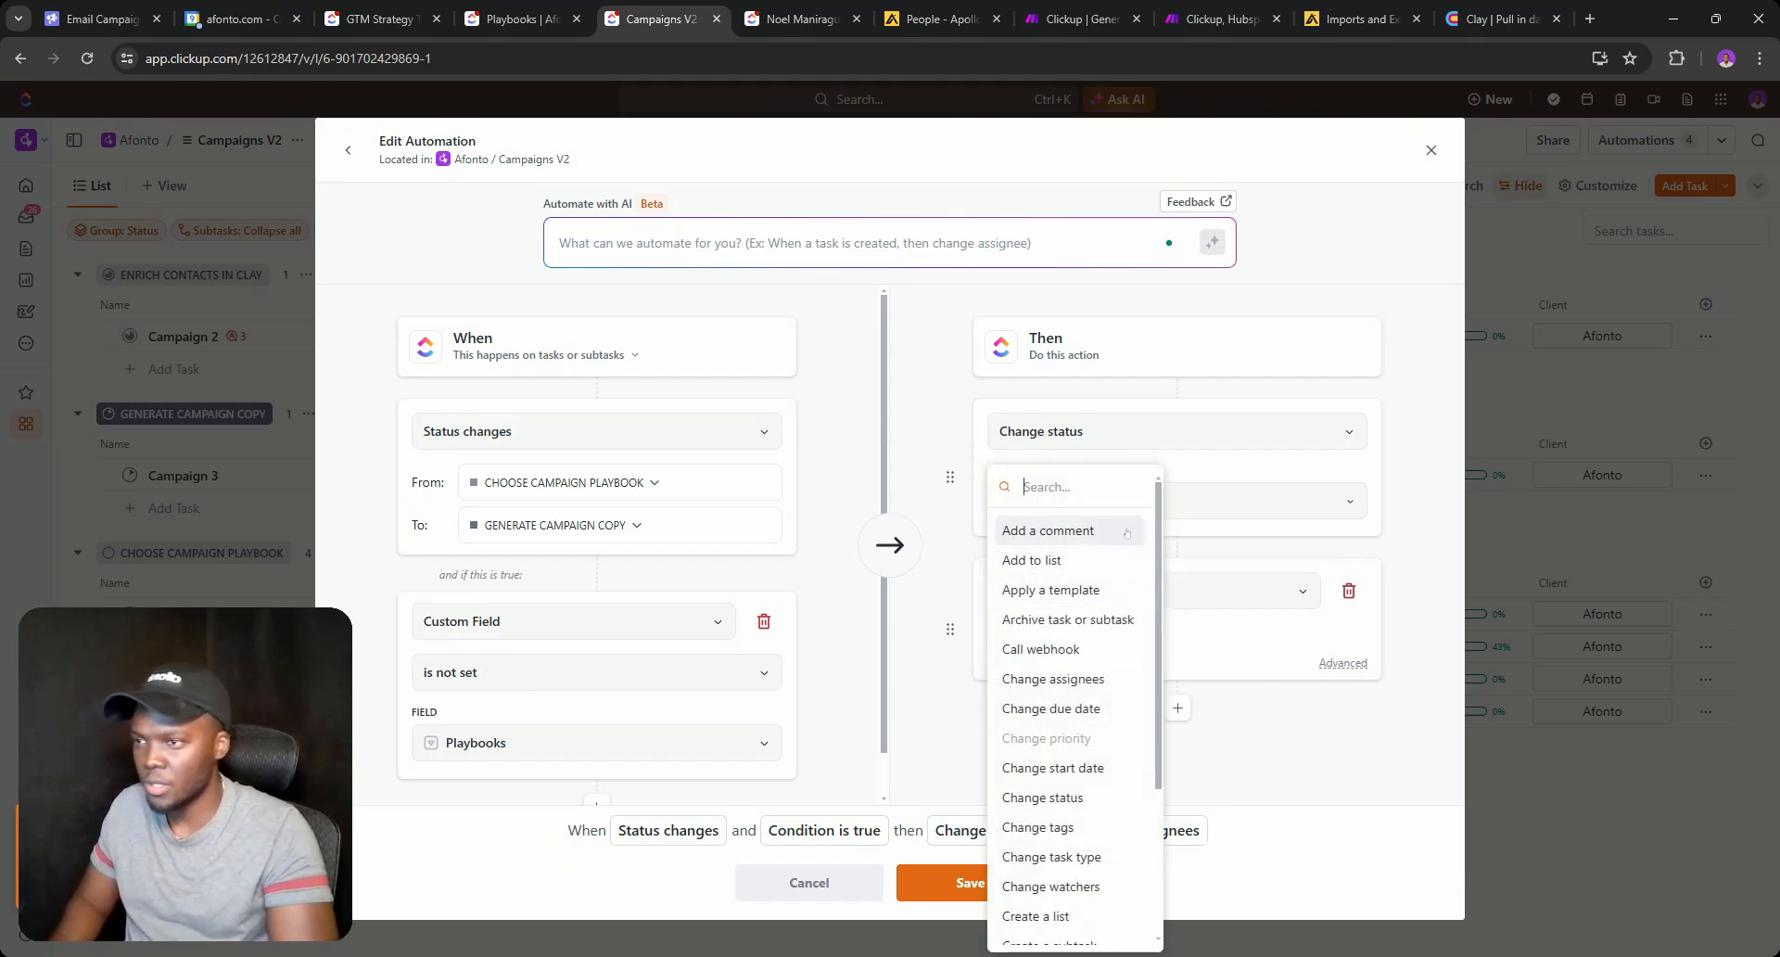
{"action": "left_click", "coordinate": [1048, 530]}
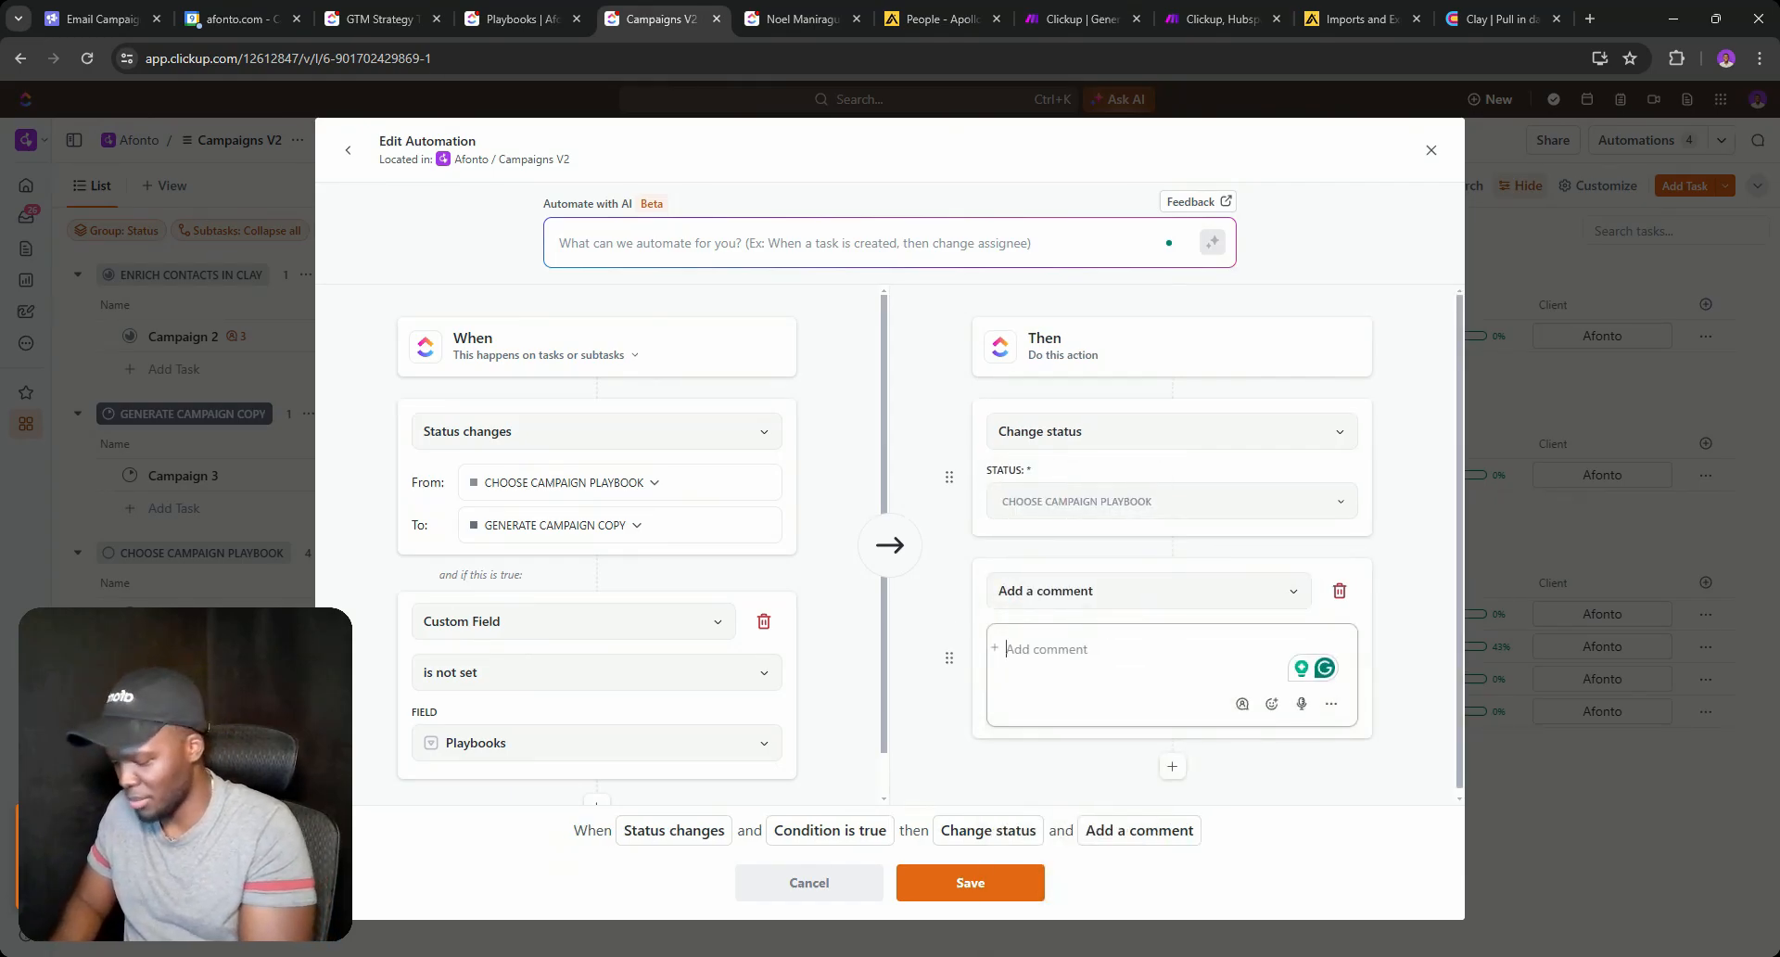
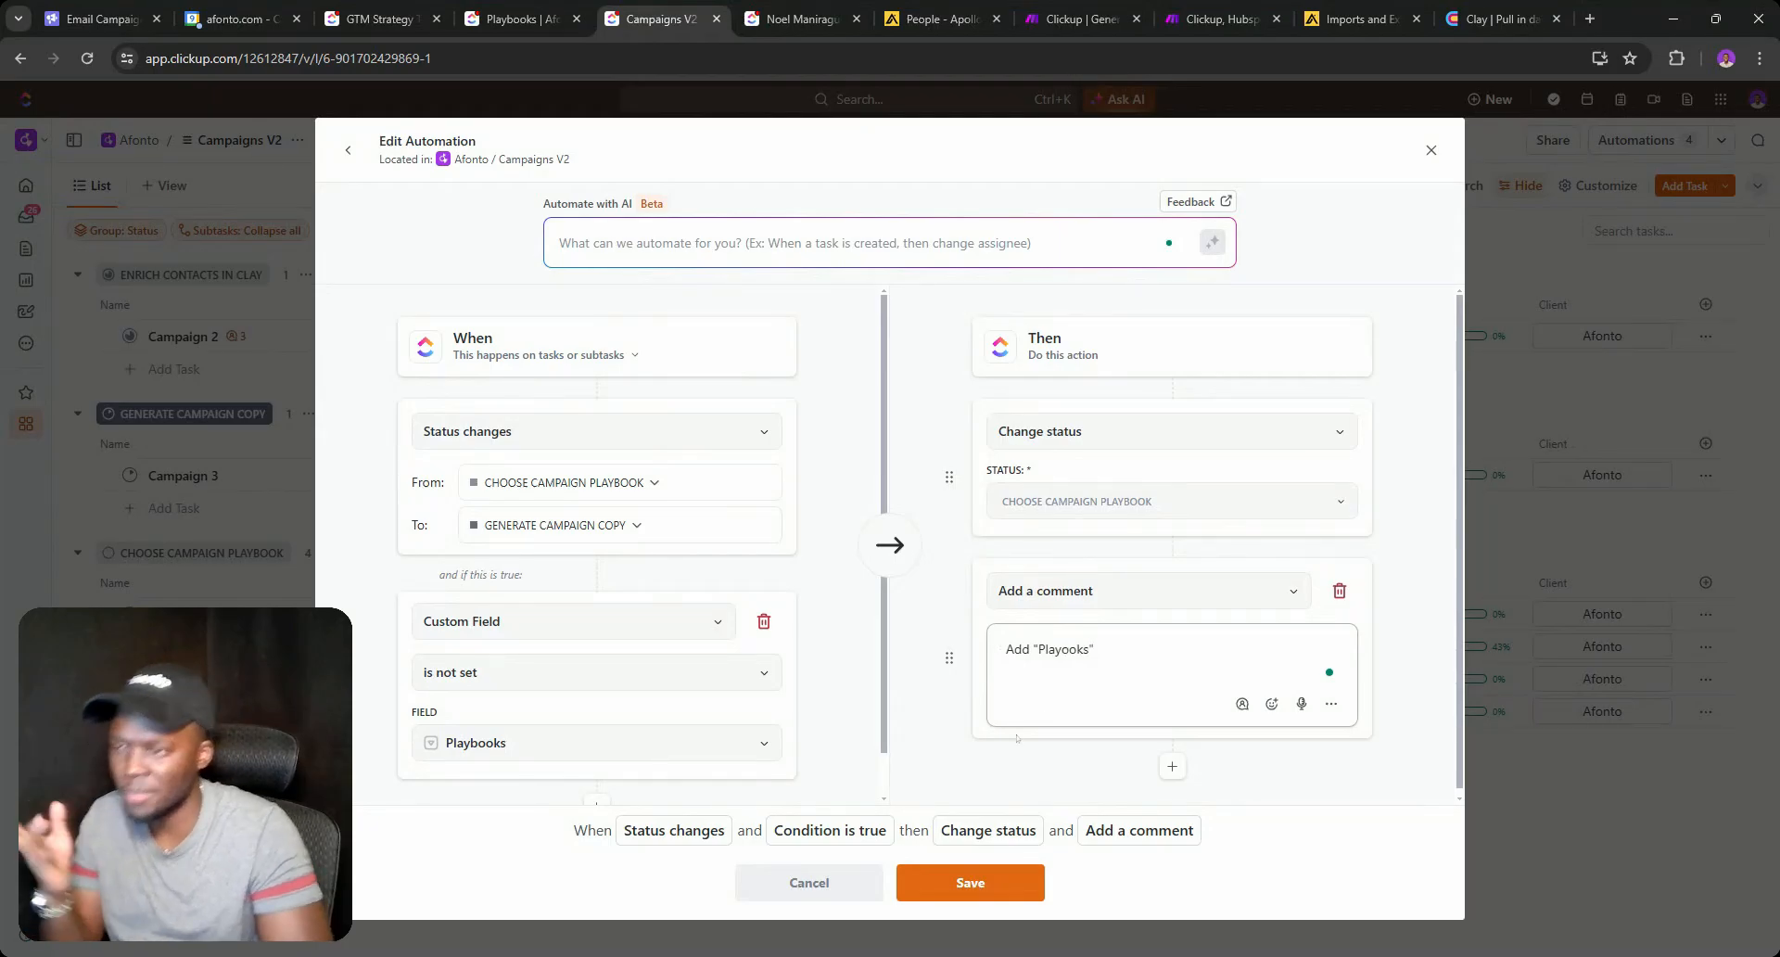
Save the edited status-change automation and close the Automations window.
{"action": "left_click", "coordinate": [964, 871]}
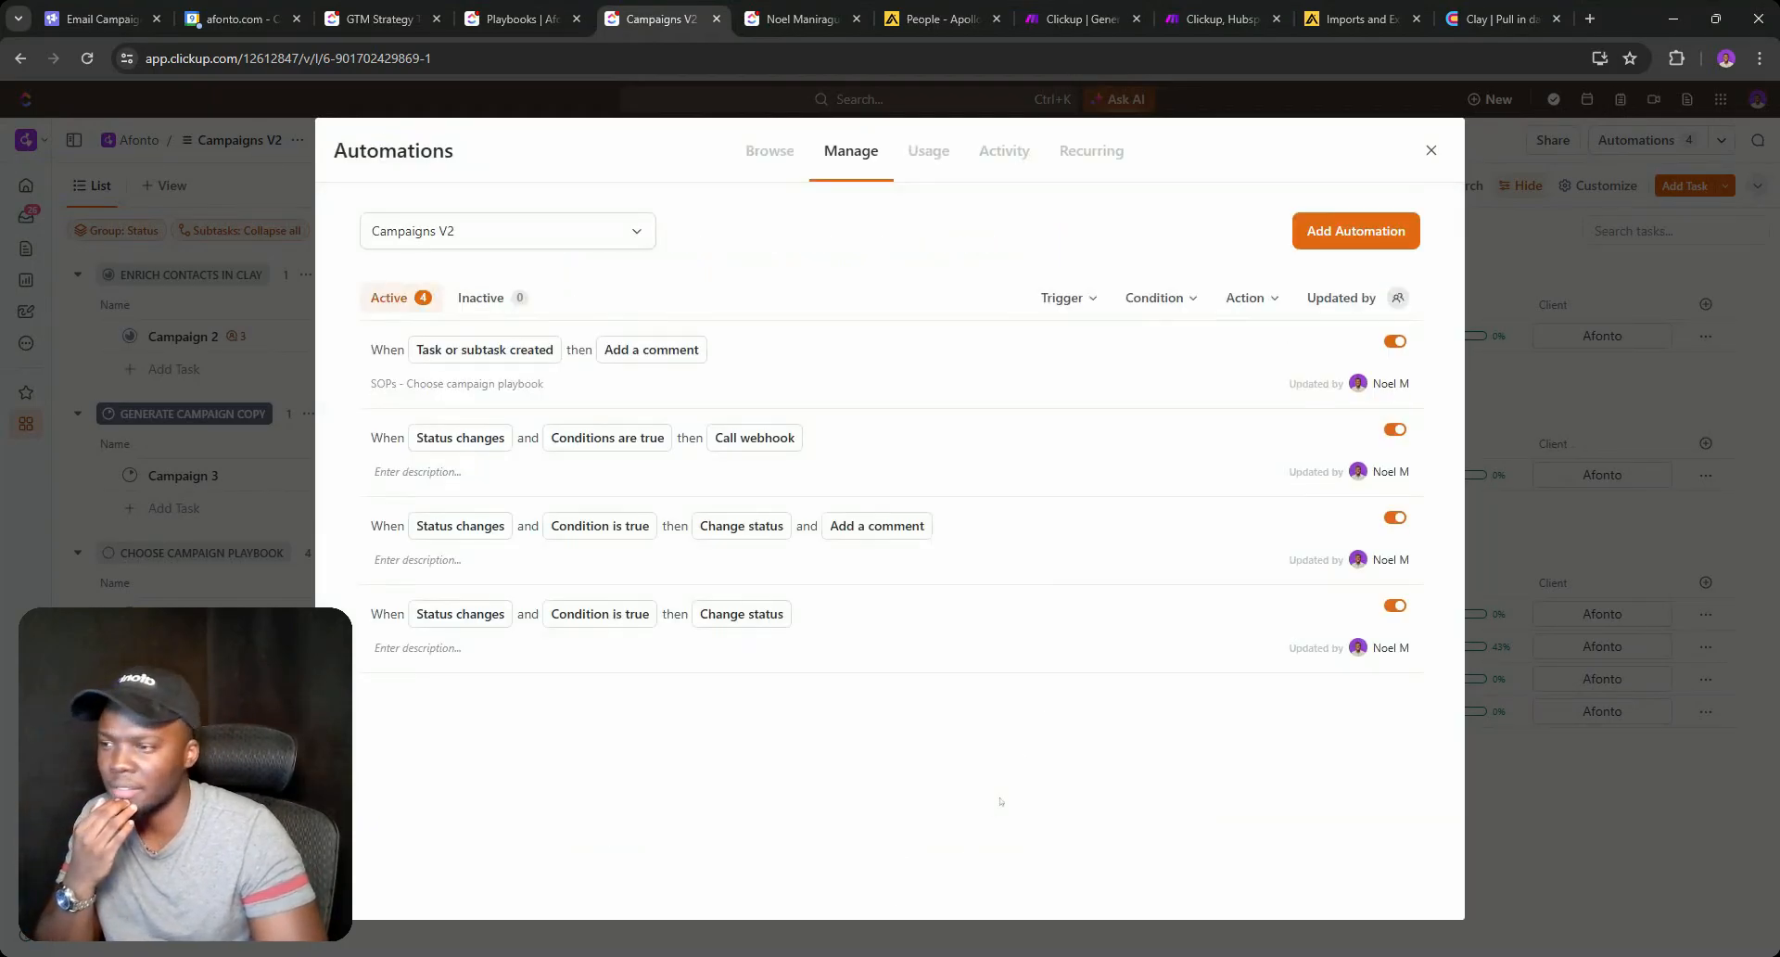
{"action": "left_click", "coordinate": [1428, 152]}
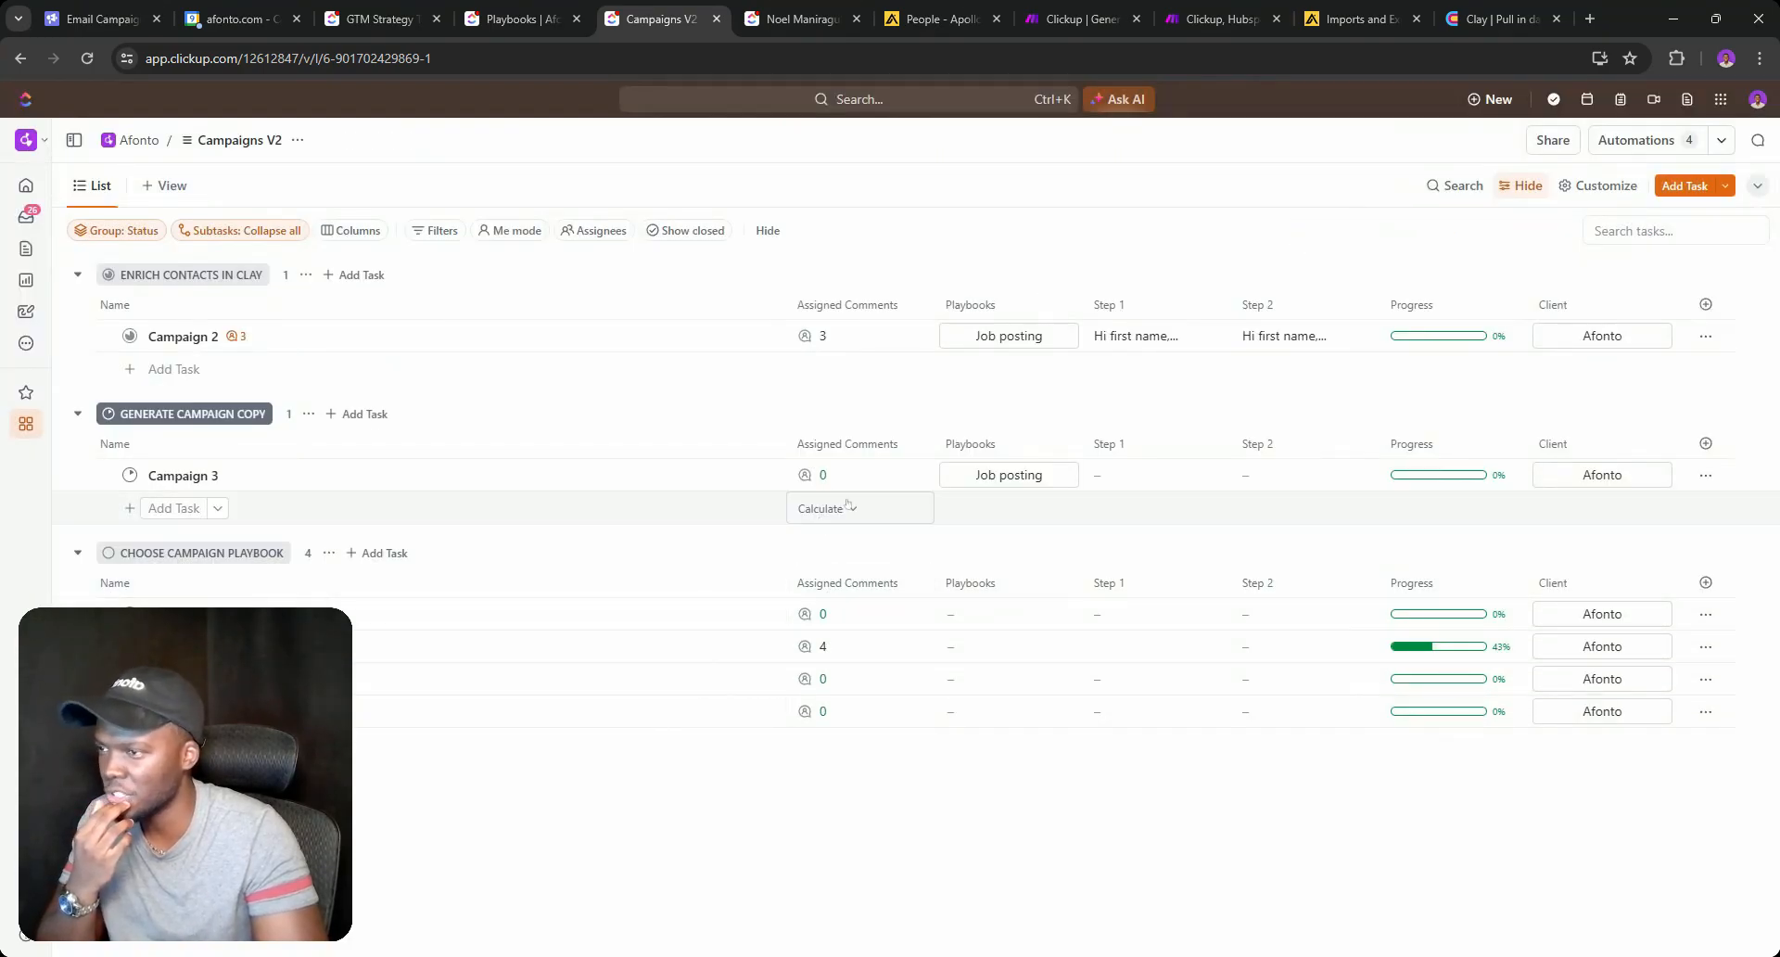
{"action": "left_click", "coordinate": [1045, 4]}
Inspect the data the webhook received in its last run.
{"action": "left_click", "coordinate": [1185, 281]}
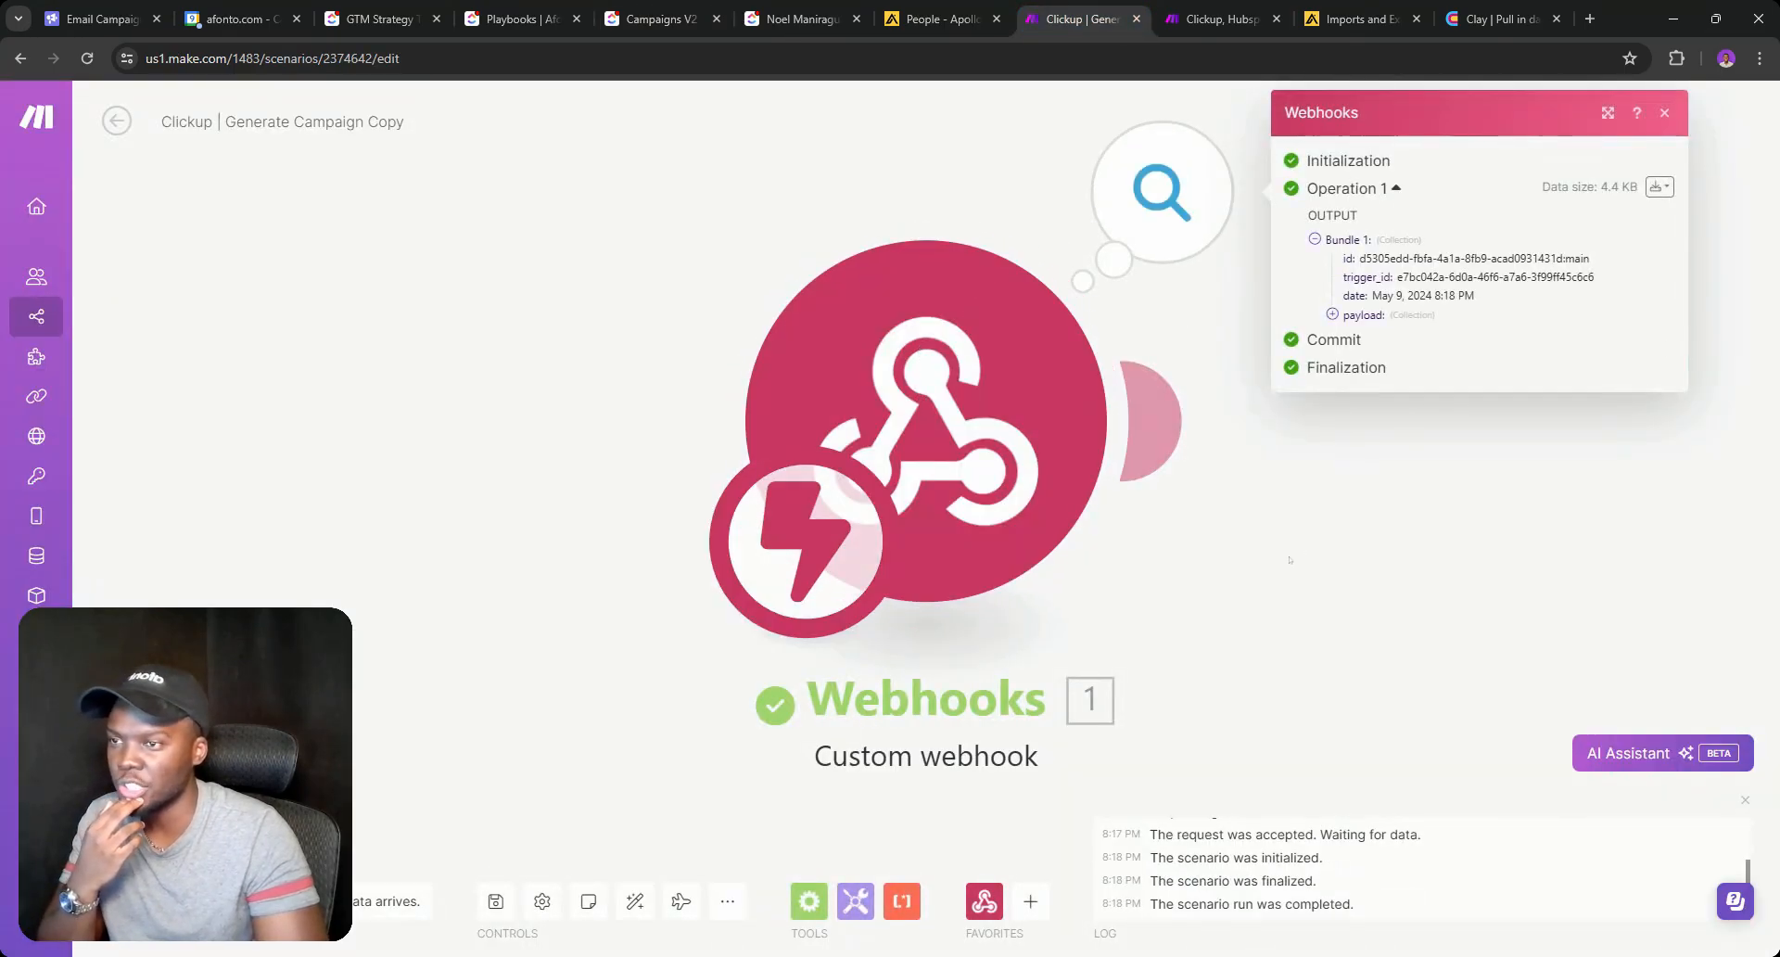
{"action": "left_click_drag", "start_coordinate": [1270, 606], "coordinate": [909, 629]}
{"action": "scroll", "coordinate": [1001, 623], "scroll_direction": "down", "scroll_amount": 1}
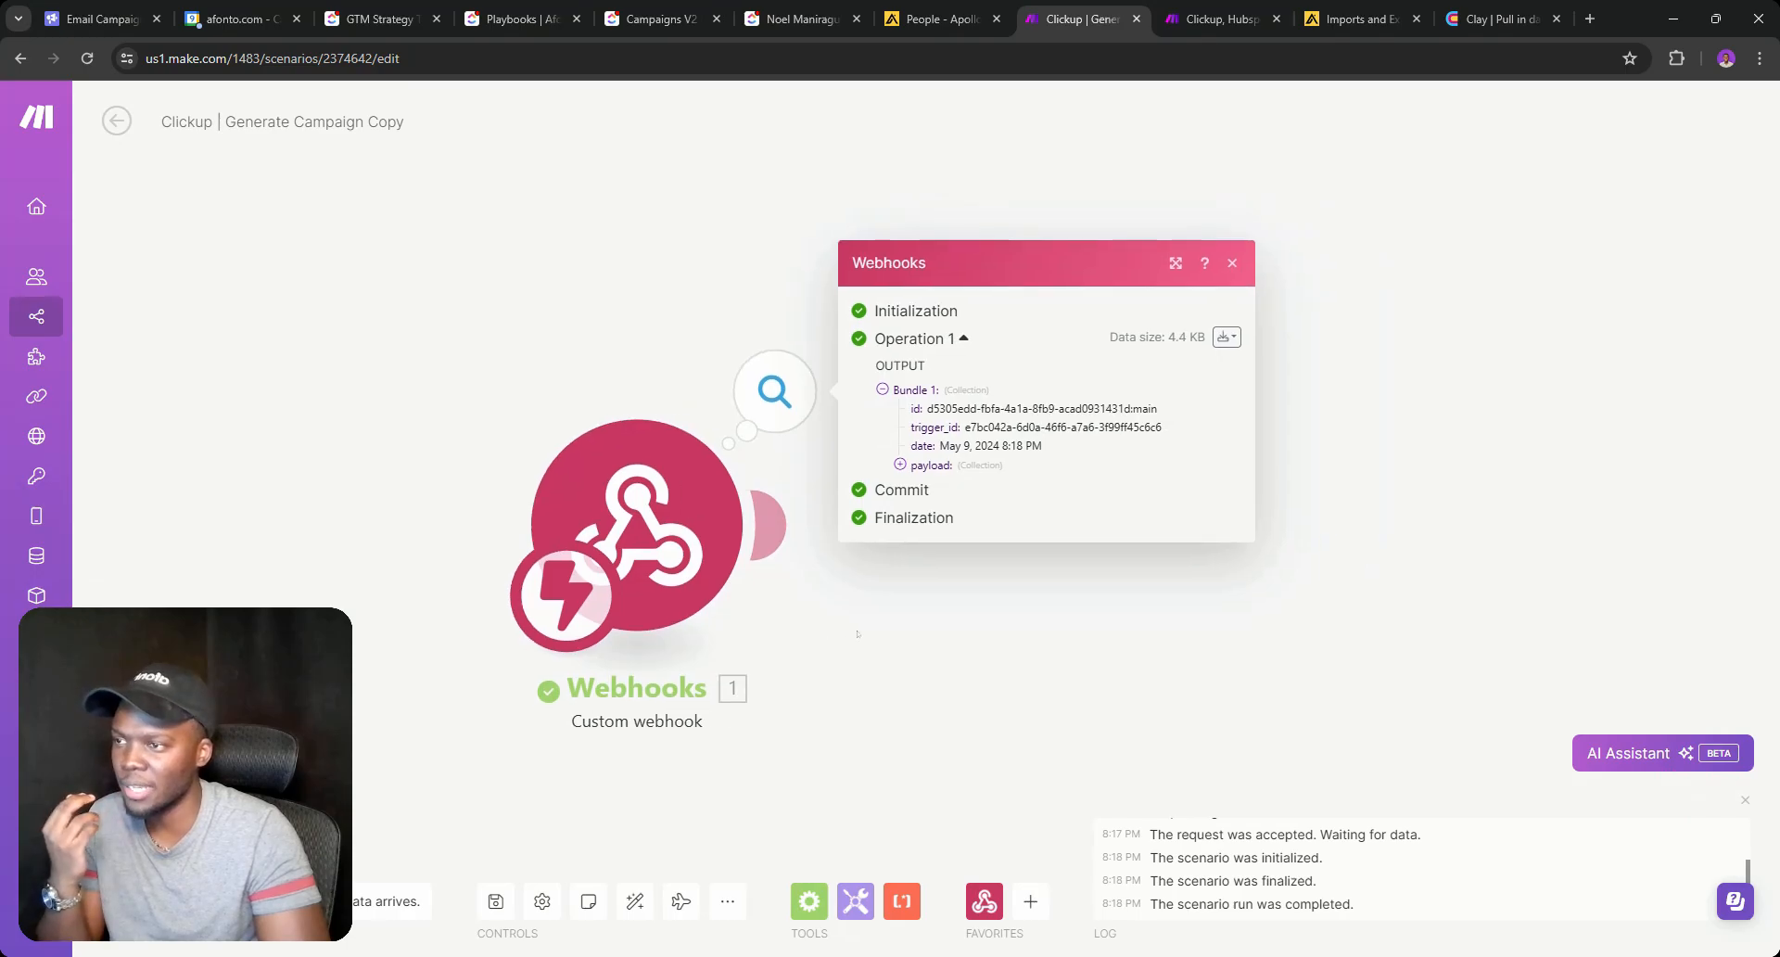
{"action": "left_click", "coordinate": [862, 634]}
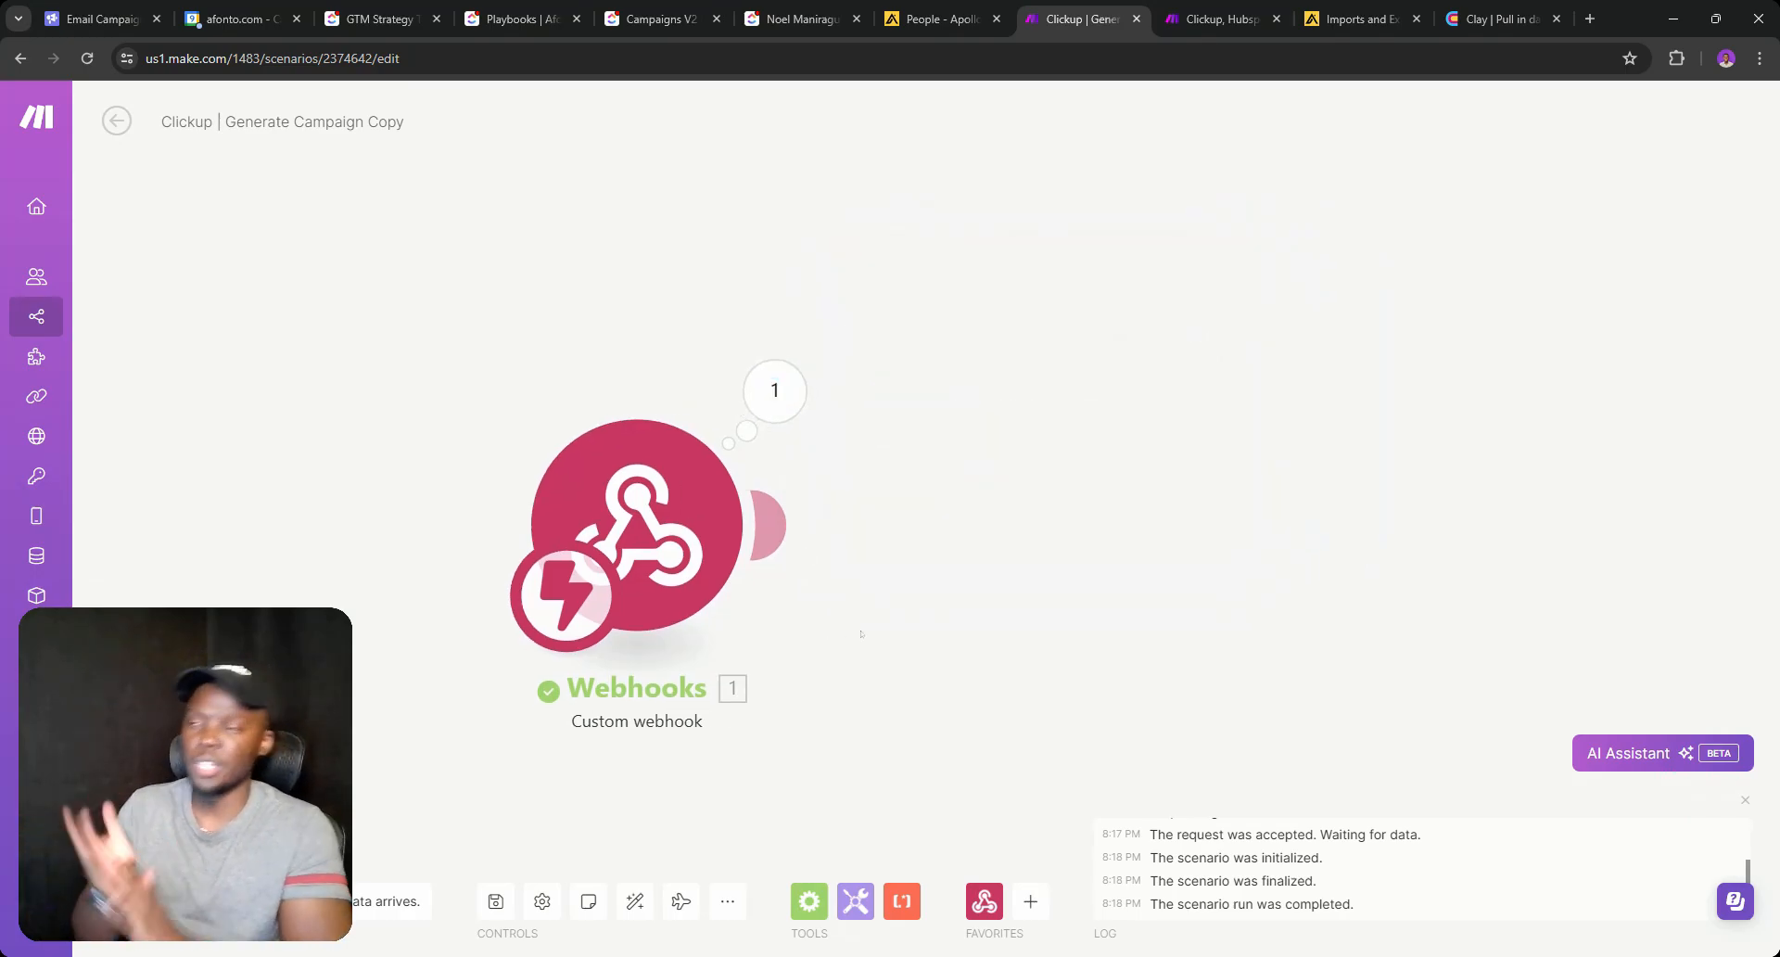
Add a ClickUp Get a Task module after the webhook, with Task ID mapped to the payload id.
{"action": "left_click", "coordinate": [767, 524]}
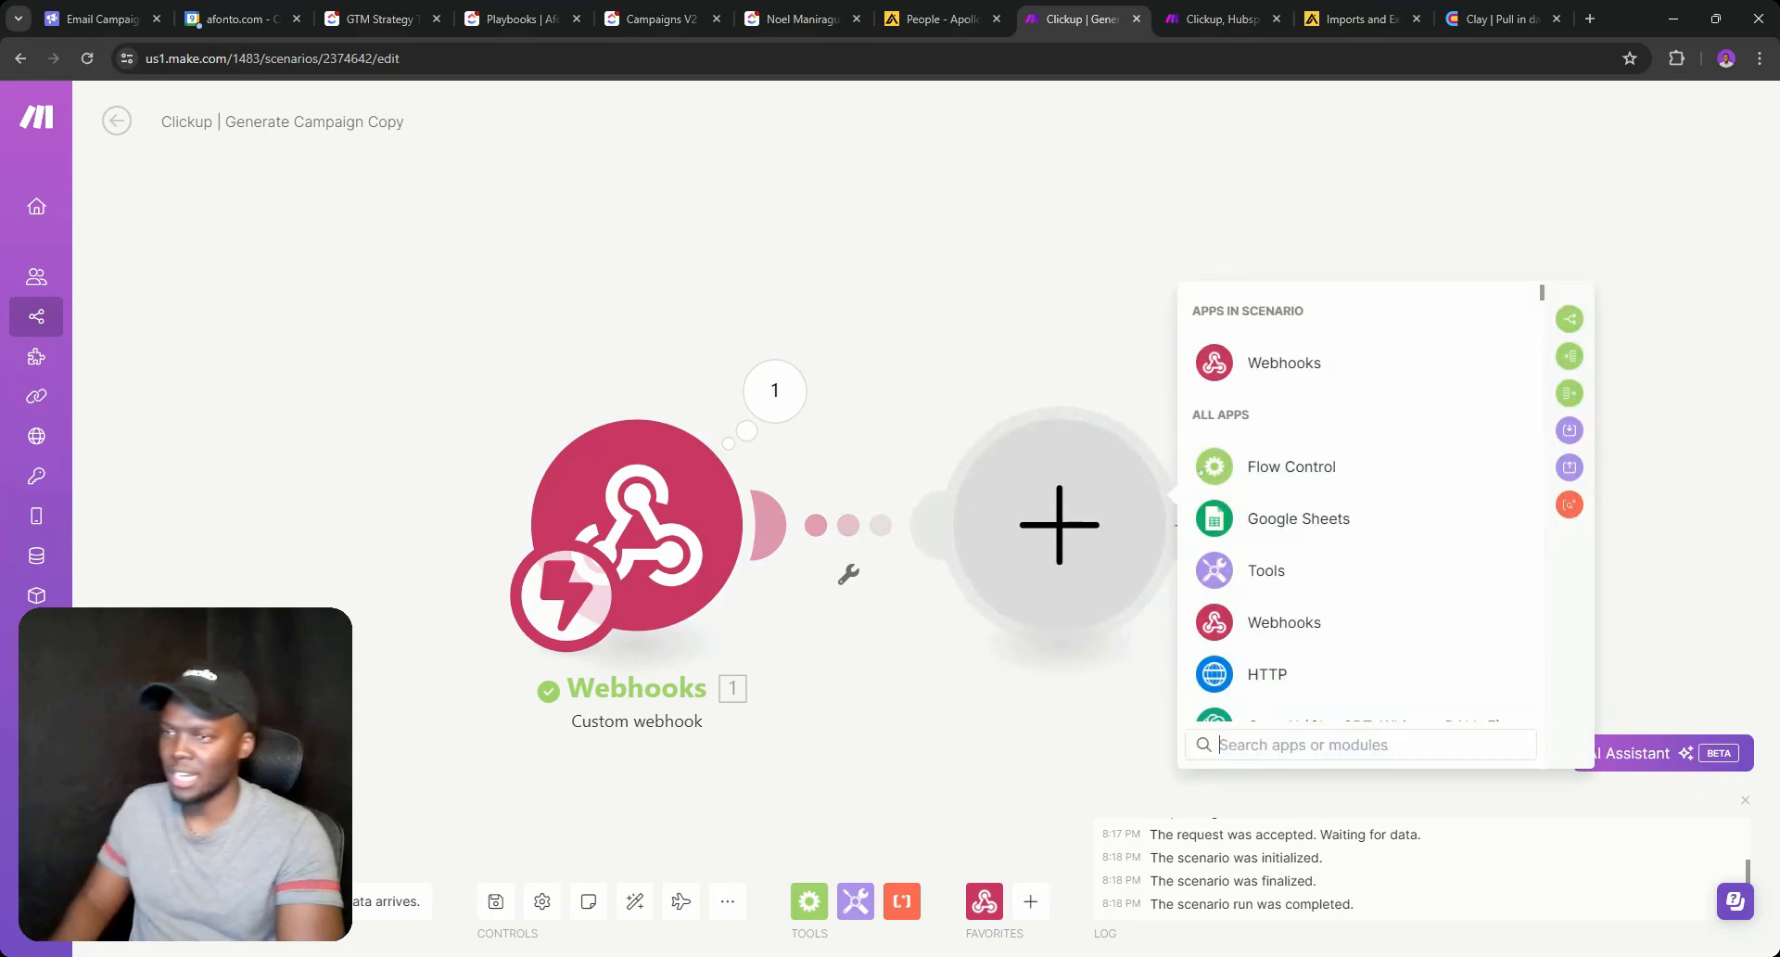
{"action": "type", "text": "get "}
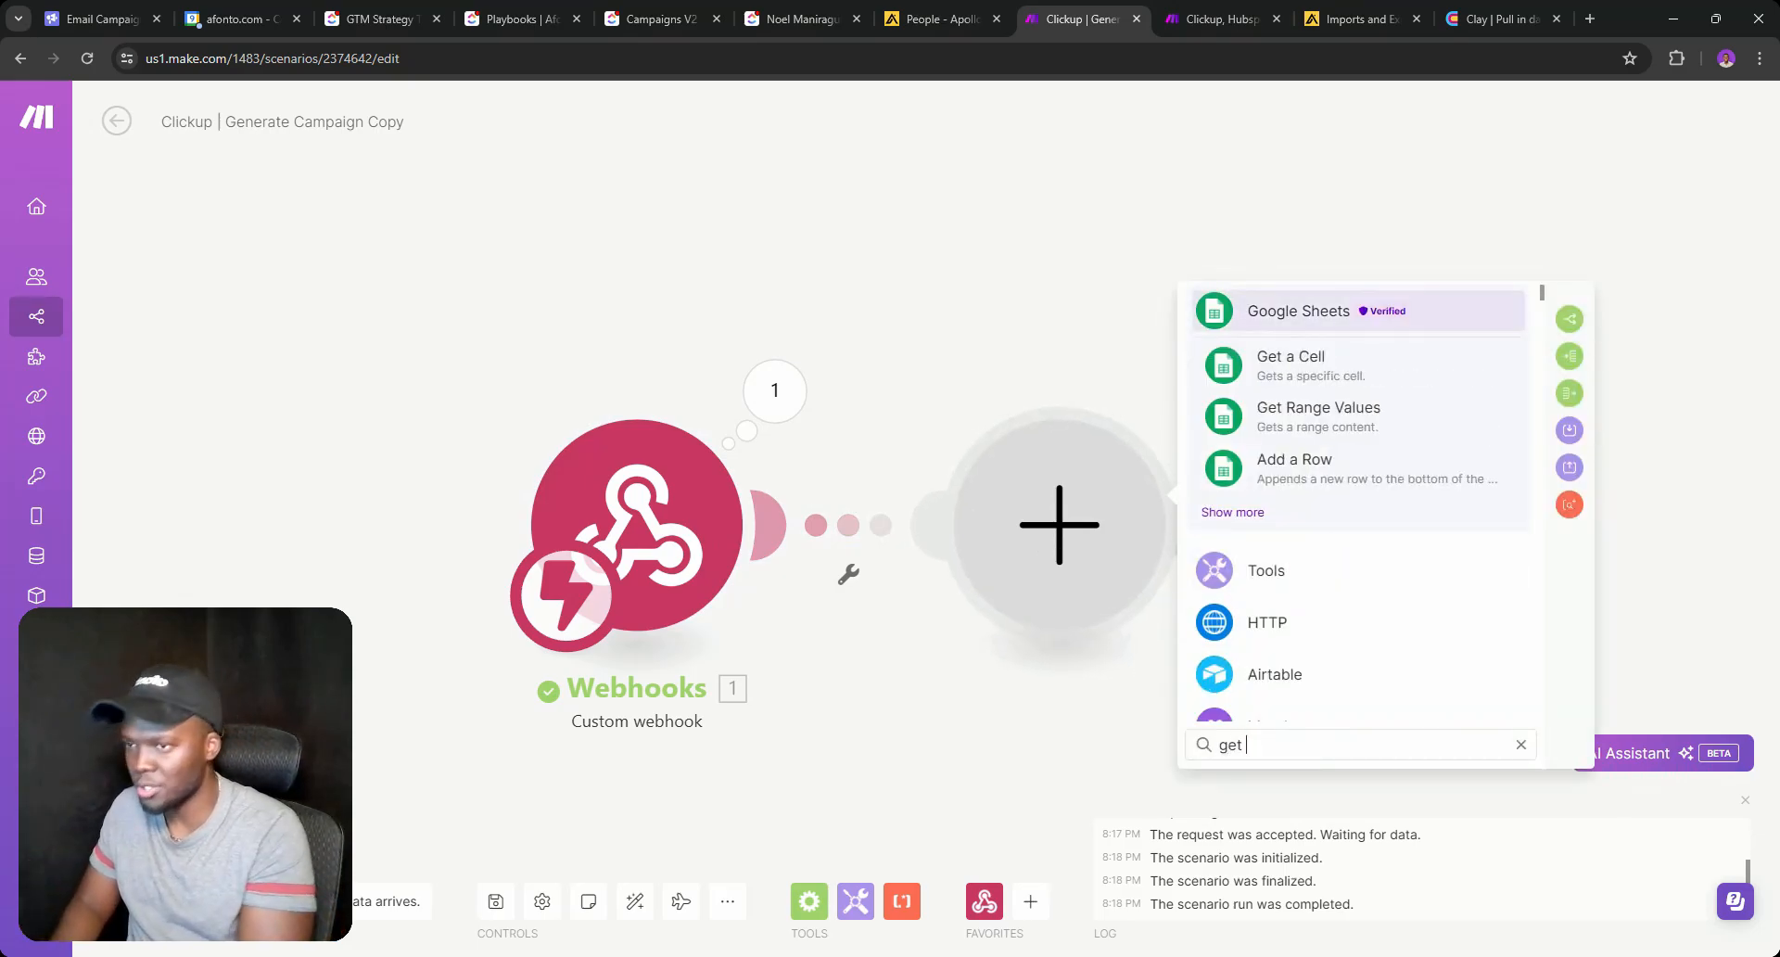
{"action": "type", "text": "tas"}
{"action": "key", "text": "BackSpace"}
{"action": "type", "text": "task"}
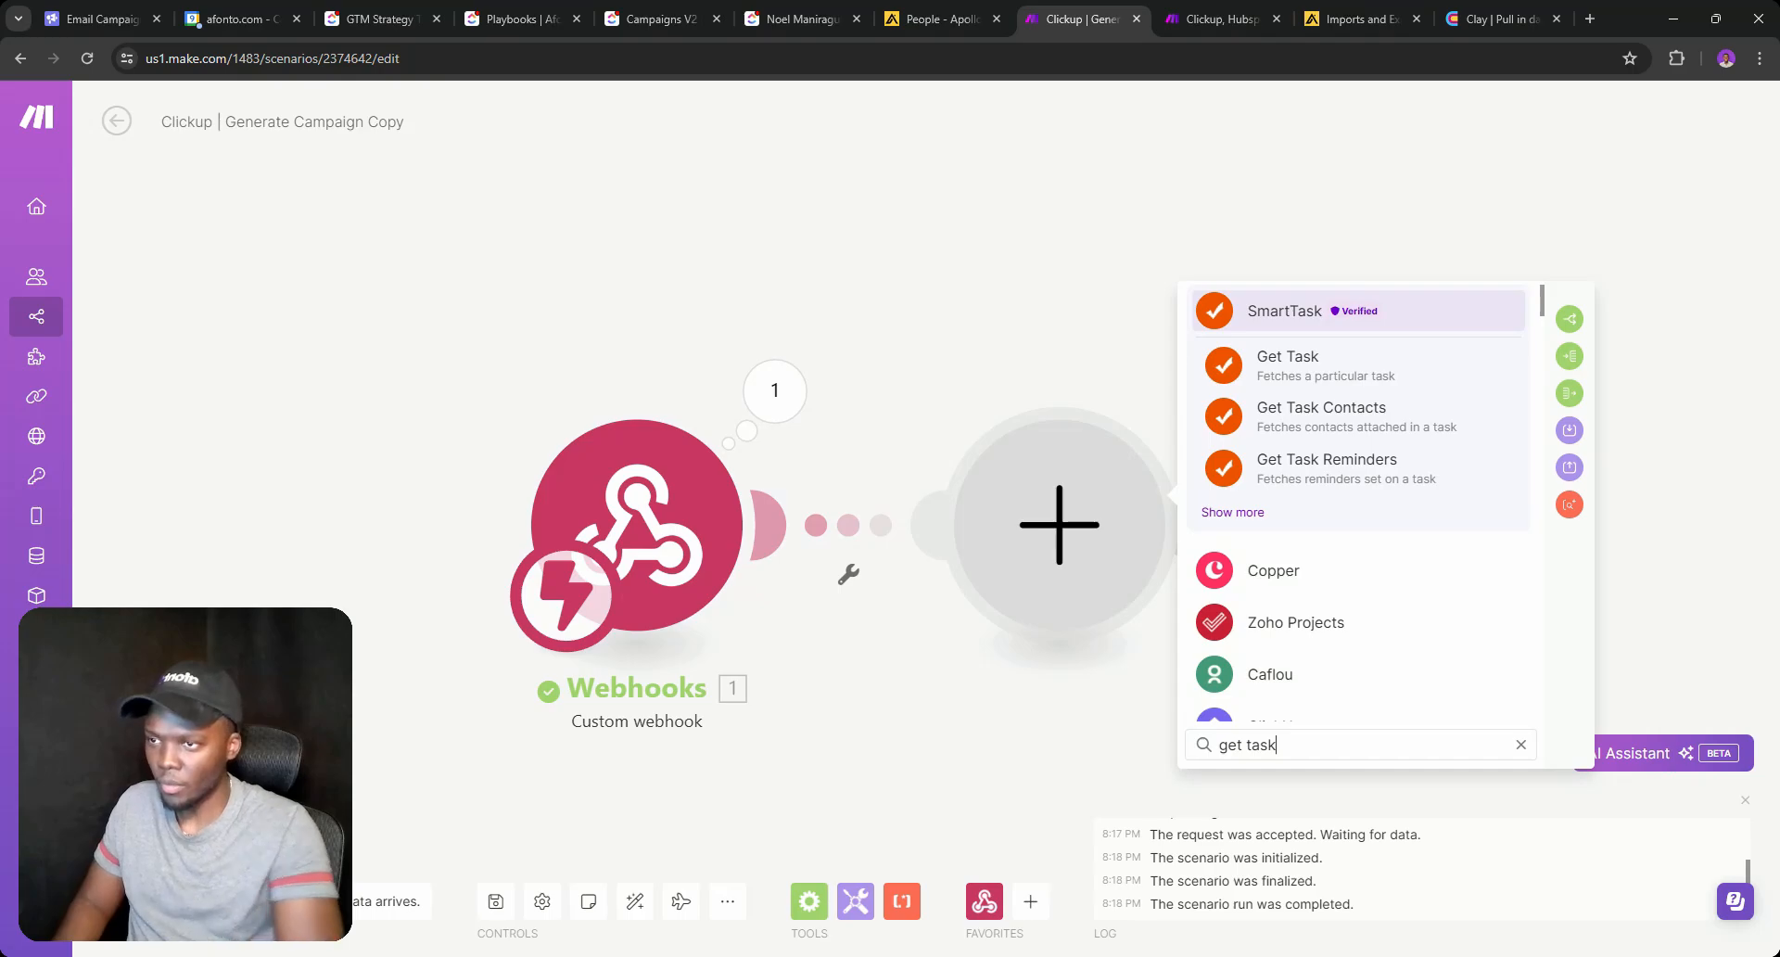
{"action": "scroll", "coordinate": [1307, 599], "scroll_direction": "down", "scroll_amount": 3}
{"action": "left_click", "coordinate": [1298, 450]}
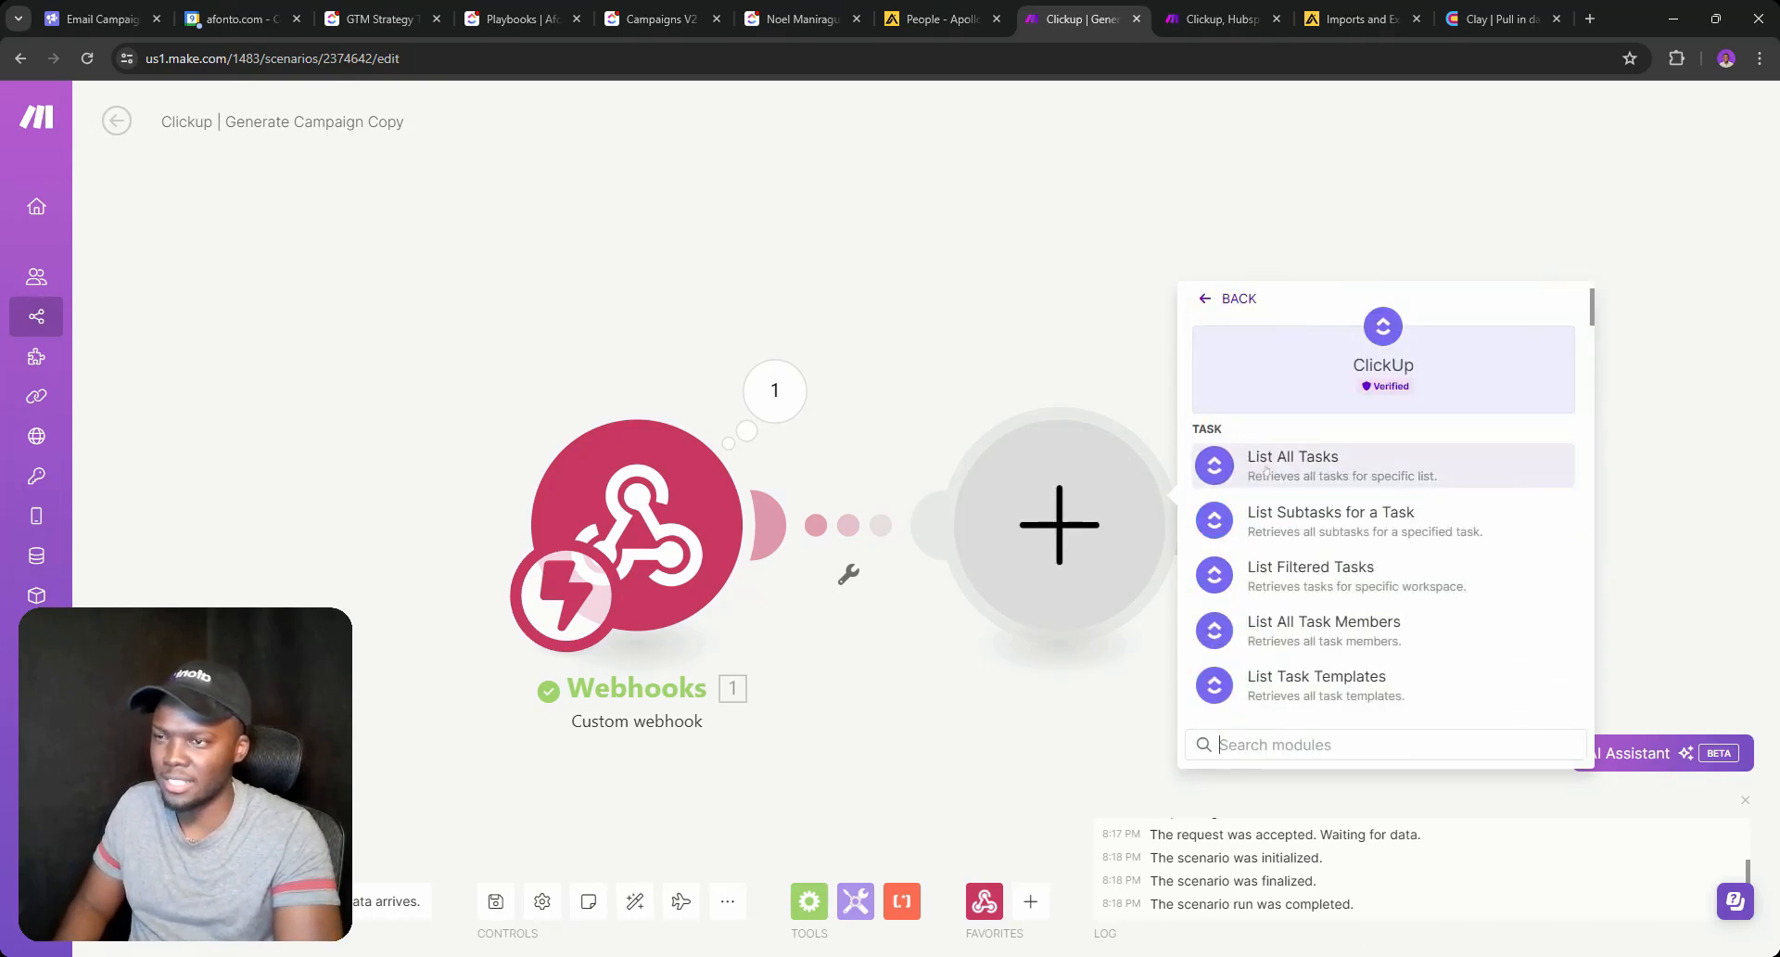
{"action": "scroll", "coordinate": [1307, 614], "scroll_direction": "down", "scroll_amount": 3}
{"action": "left_click", "coordinate": [1313, 464]}
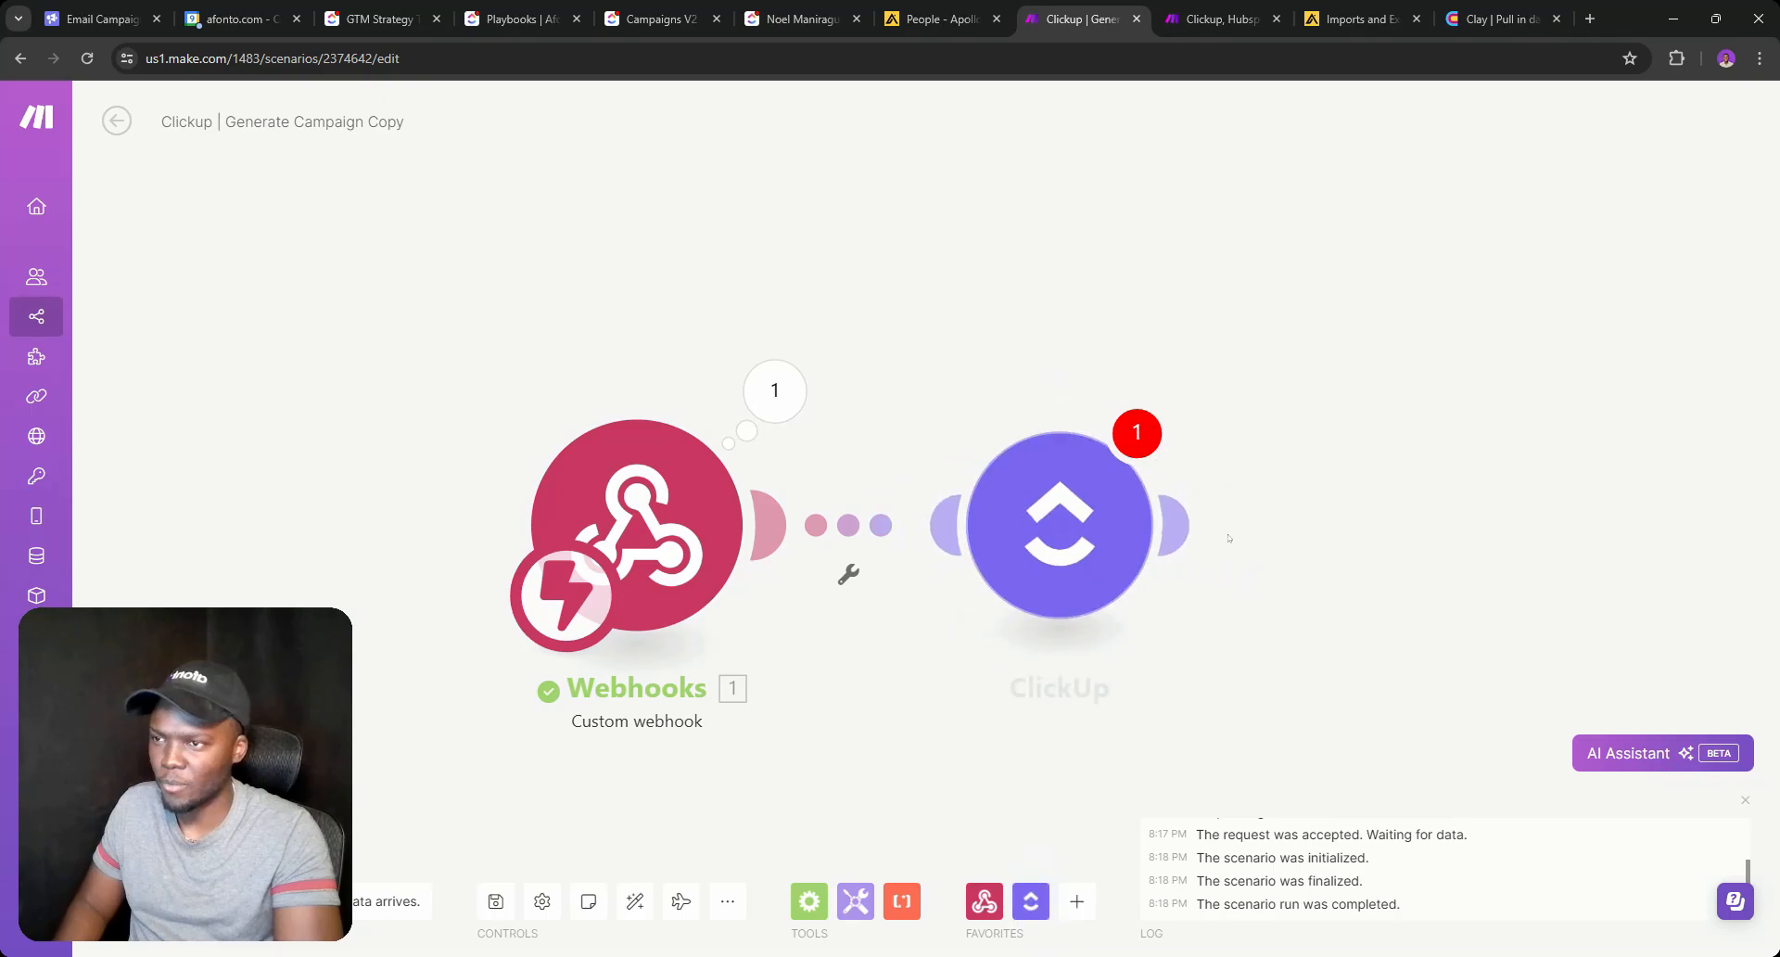
{"action": "left_click", "coordinate": [1335, 624]}
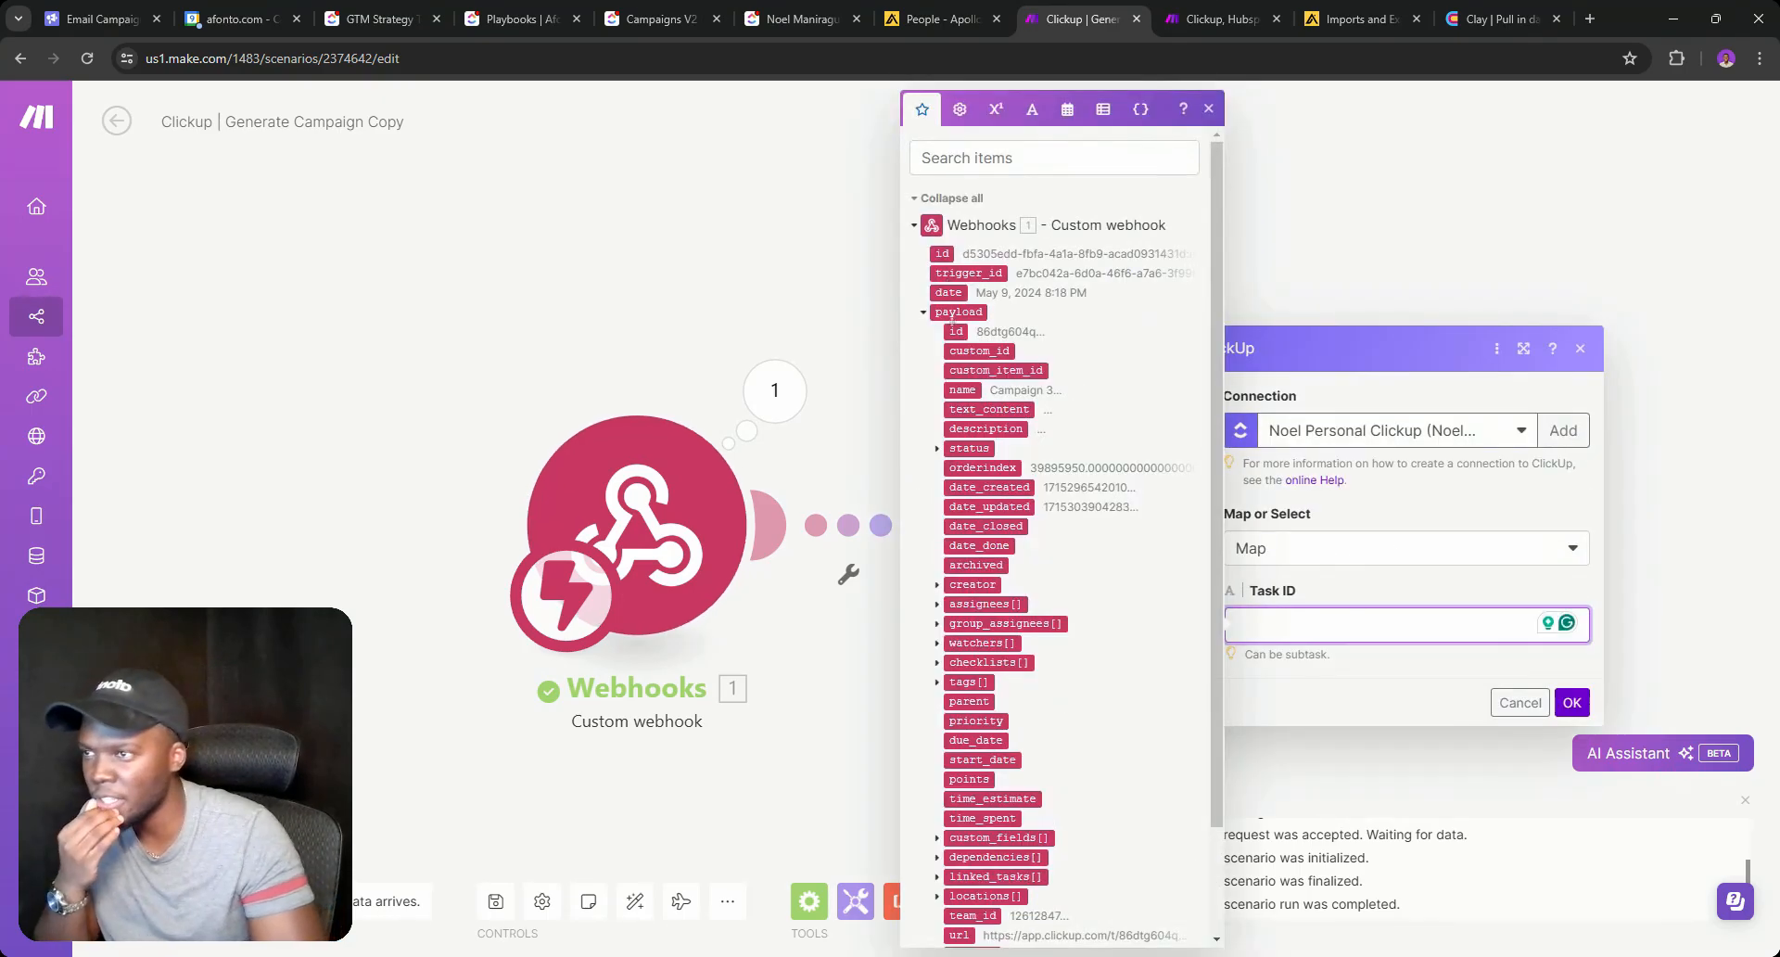
{"action": "left_click", "coordinate": [956, 331]}
{"action": "left_click", "coordinate": [1571, 702]}
Remove the stray empty module that appeared after the Get a Task step.
{"action": "right_click", "coordinate": [1061, 510]}
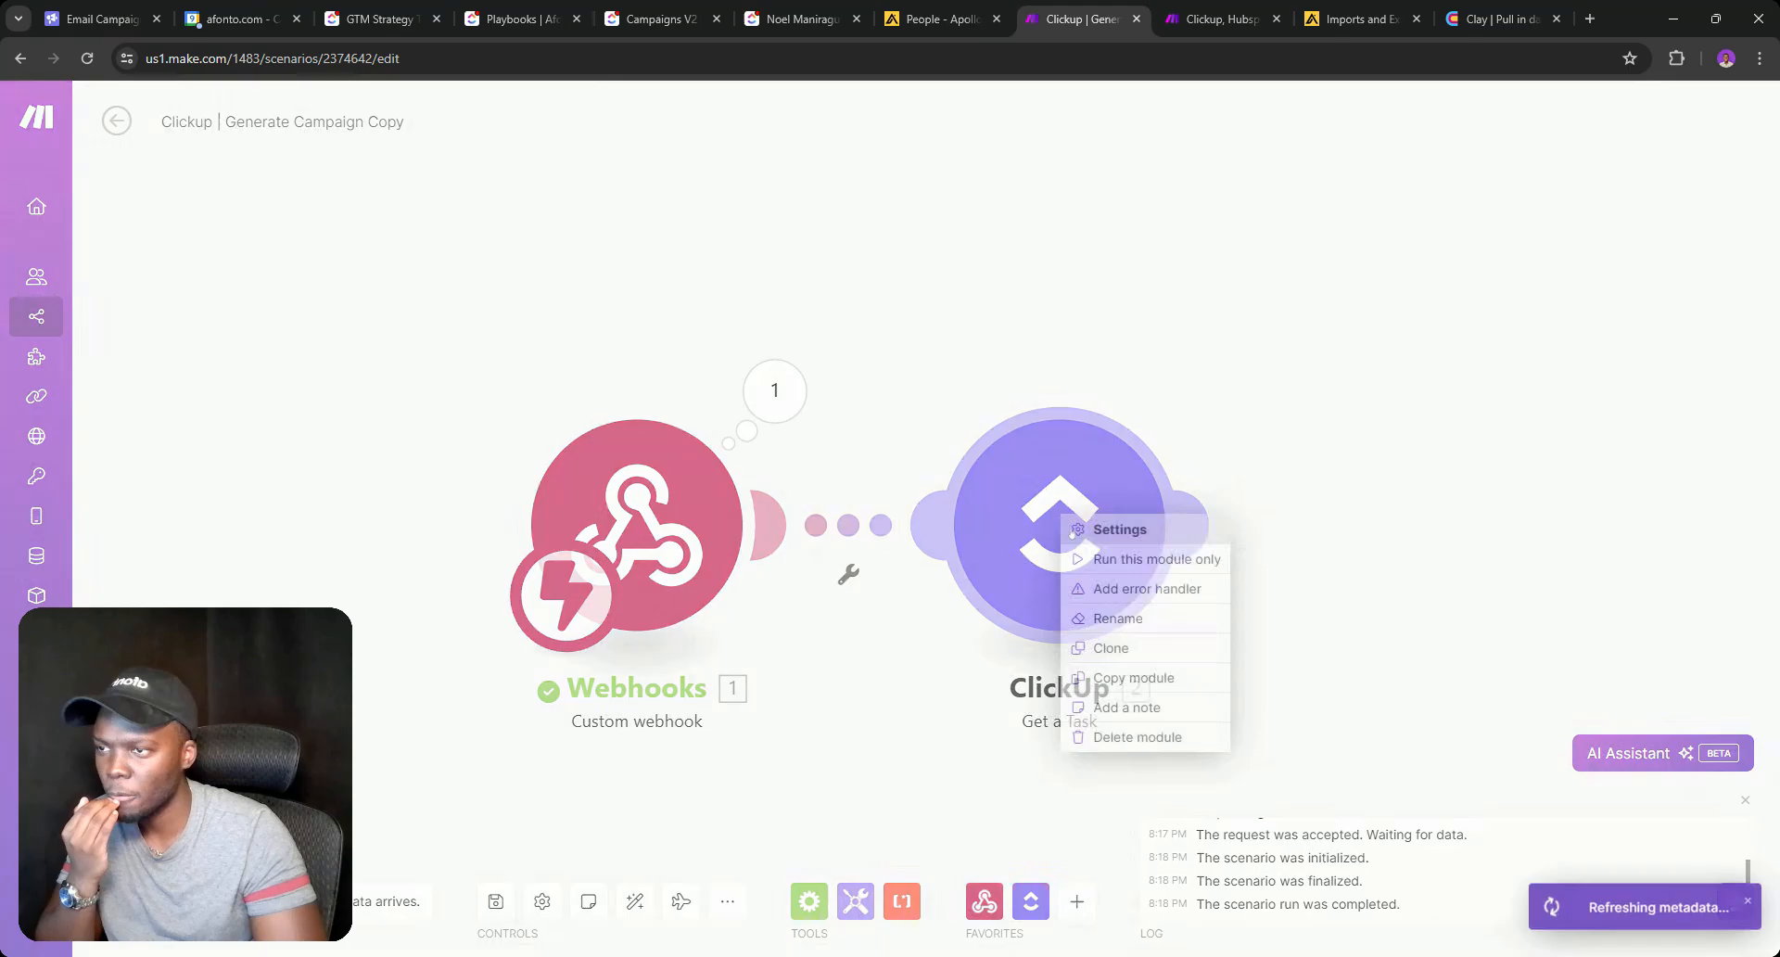
{"action": "left_click", "coordinate": [1140, 560]}
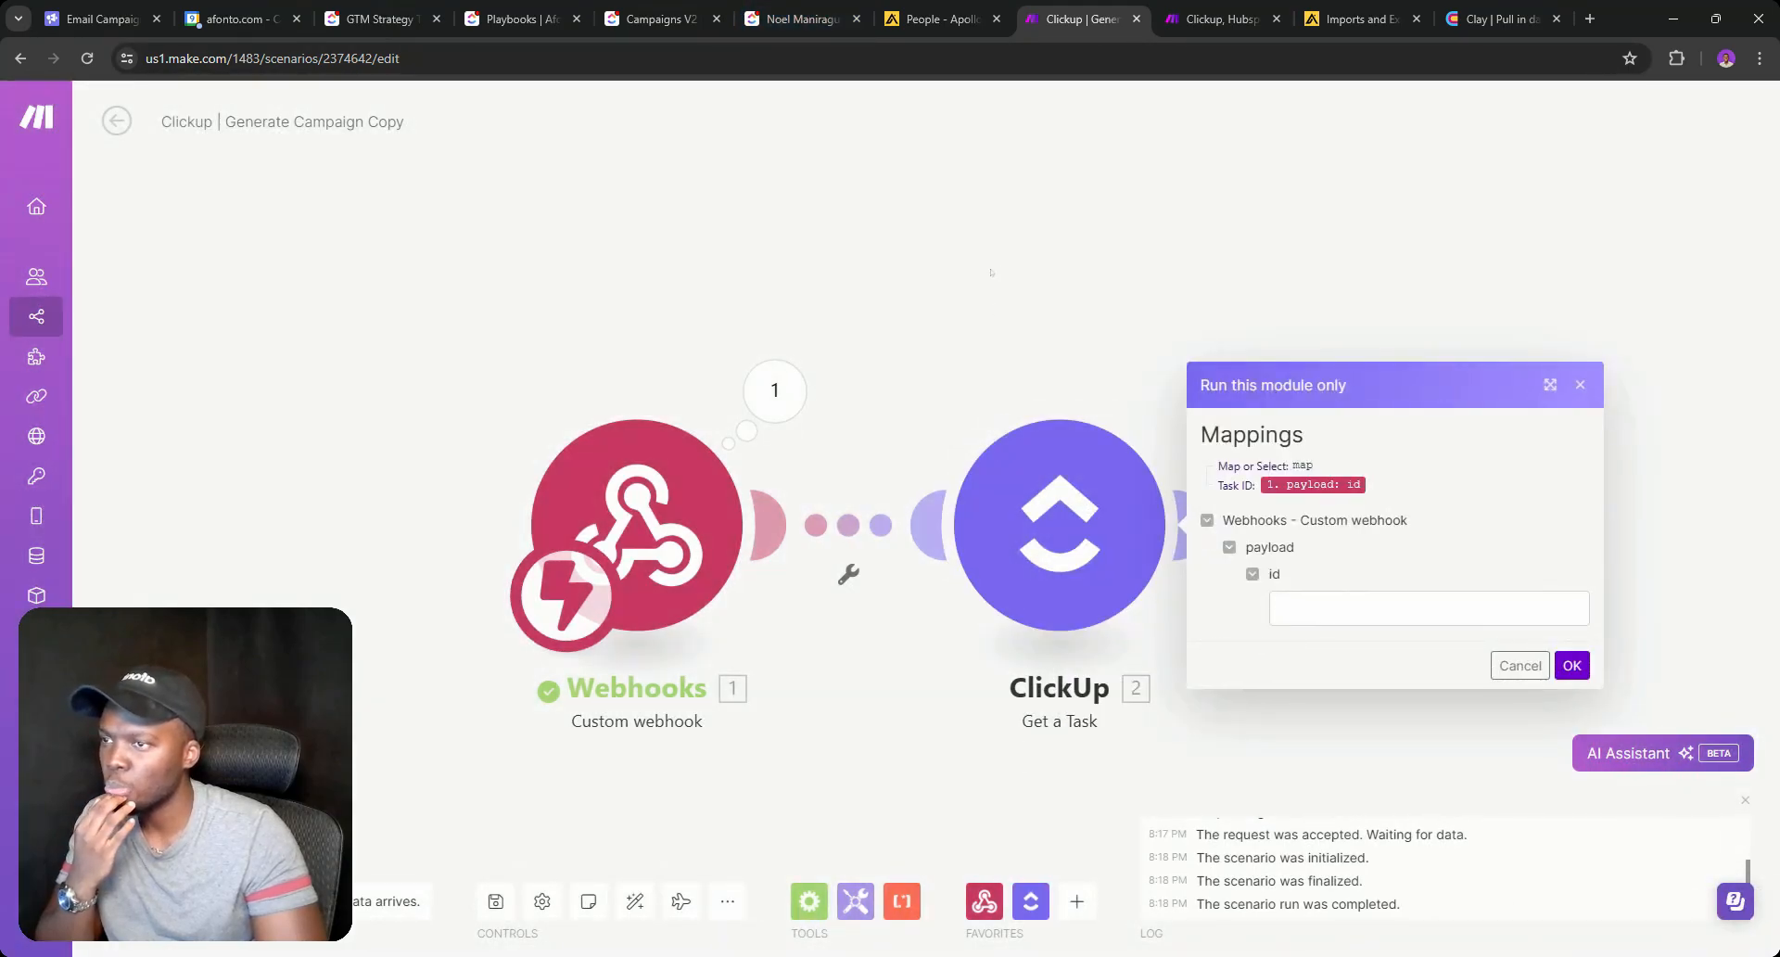
{"action": "double_click", "coordinate": [1049, 371]}
{"action": "left_click", "coordinate": [880, 344]}
{"action": "right_click", "coordinate": [1039, 383]}
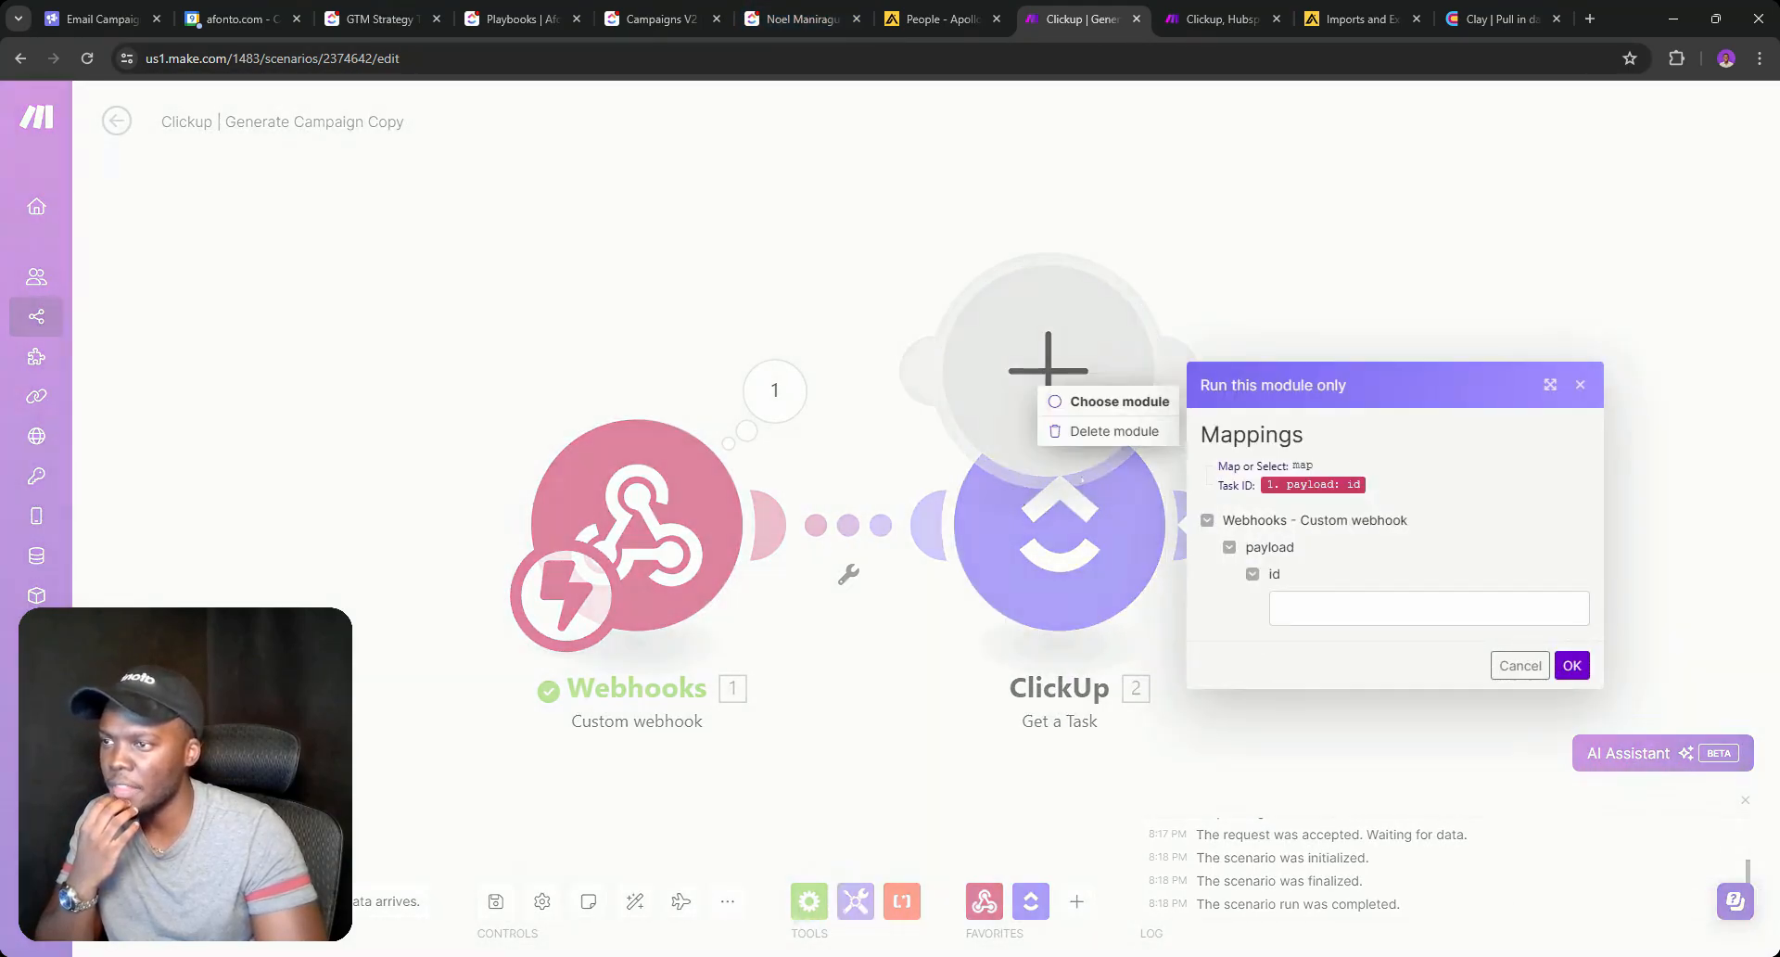
{"action": "left_click", "coordinate": [1110, 431]}
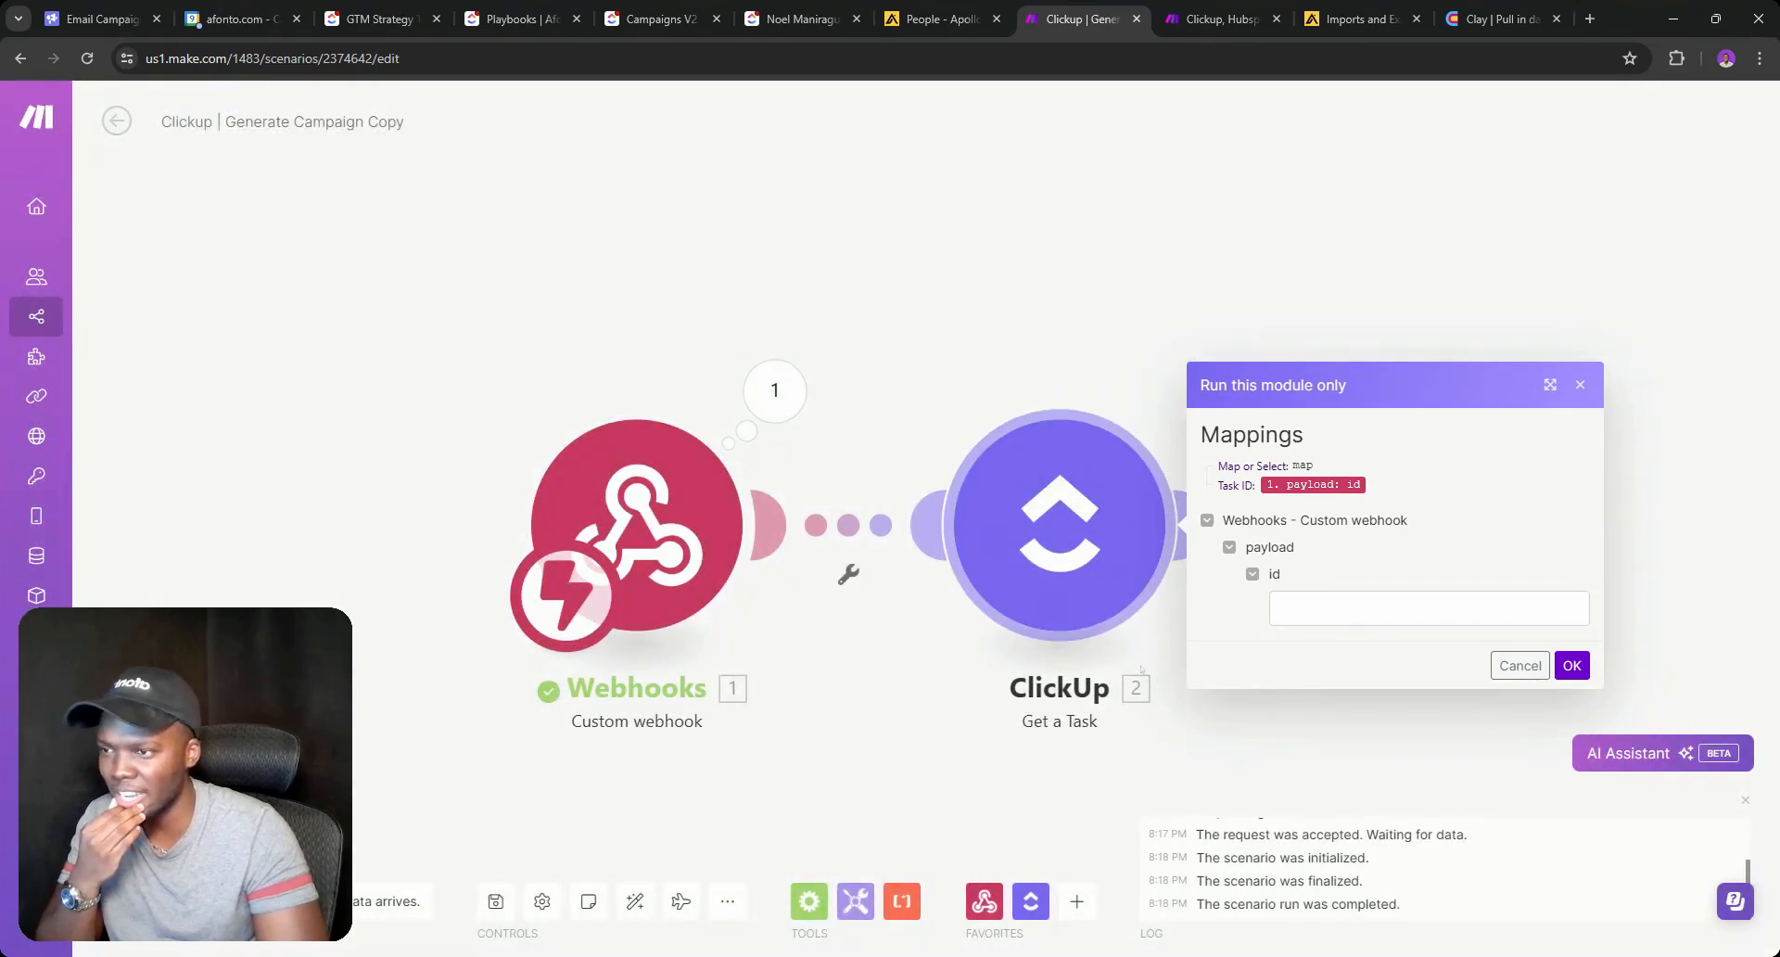
{"action": "left_click", "coordinate": [1491, 667]}
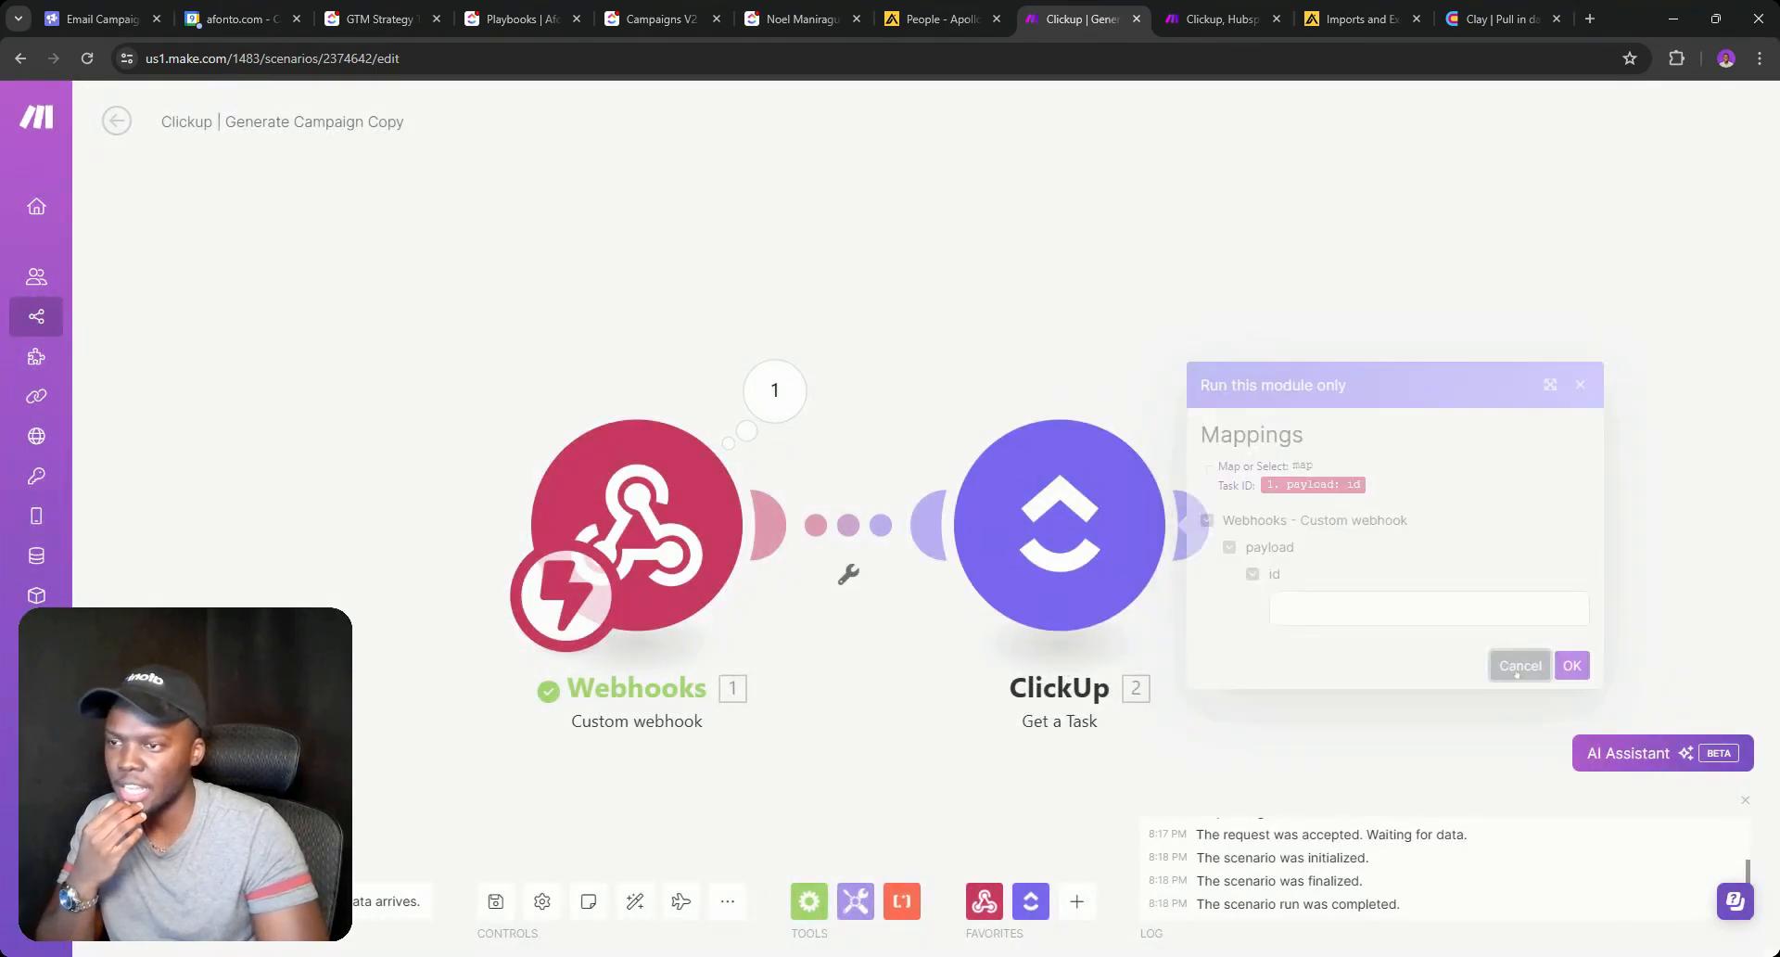
{"action": "left_click", "coordinate": [1182, 524]}
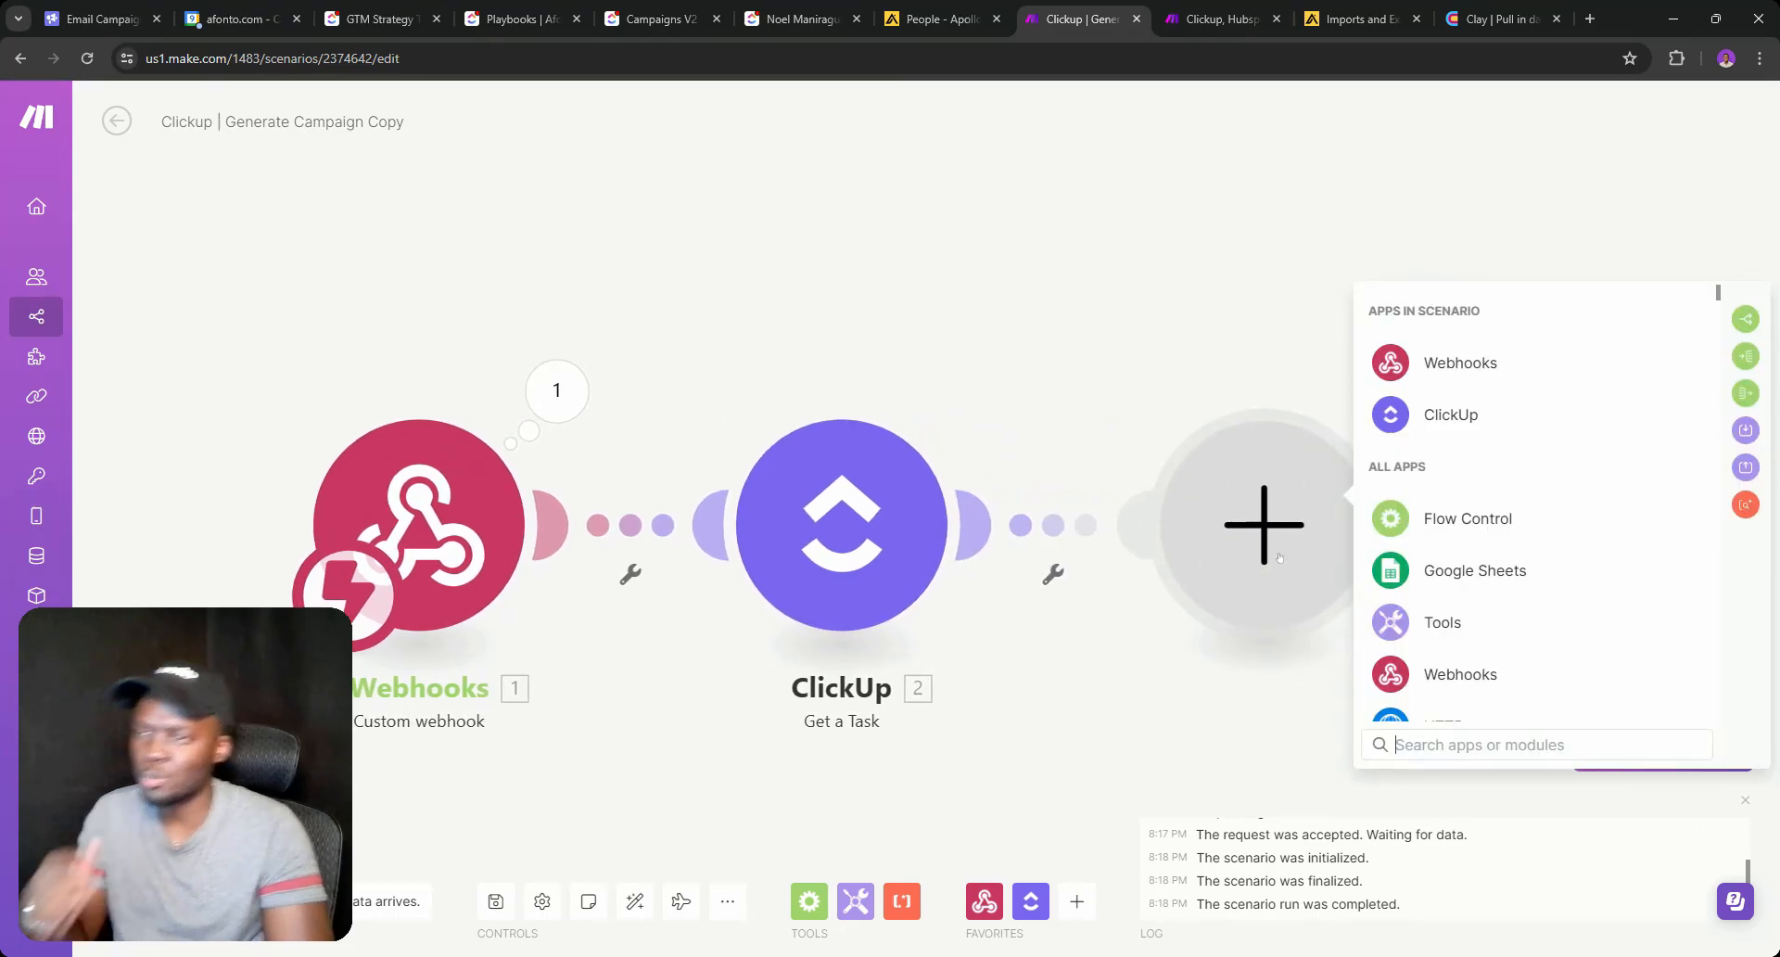
Run the Get a Task module alone using Campaign 3's task ID copied from ClickUp.
{"action": "right_click", "coordinate": [844, 516]}
{"action": "left_click", "coordinate": [911, 558]}
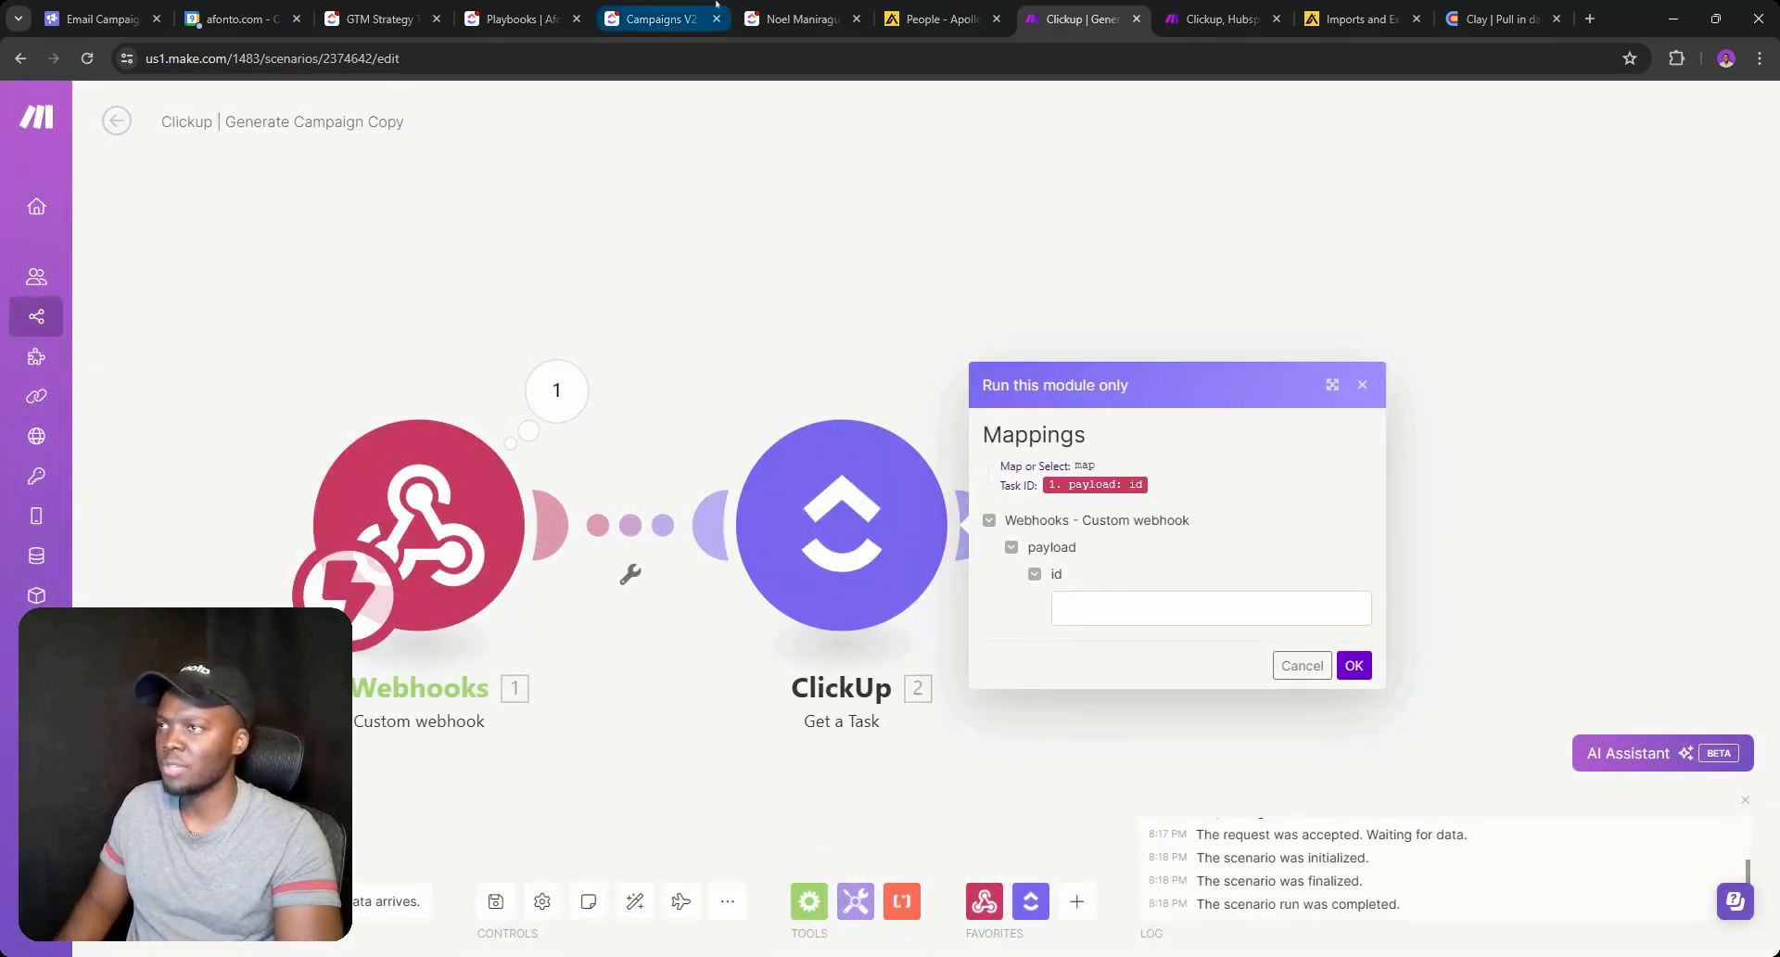
{"action": "left_click", "coordinate": [797, 19]}
{"action": "left_click", "coordinate": [659, 18]}
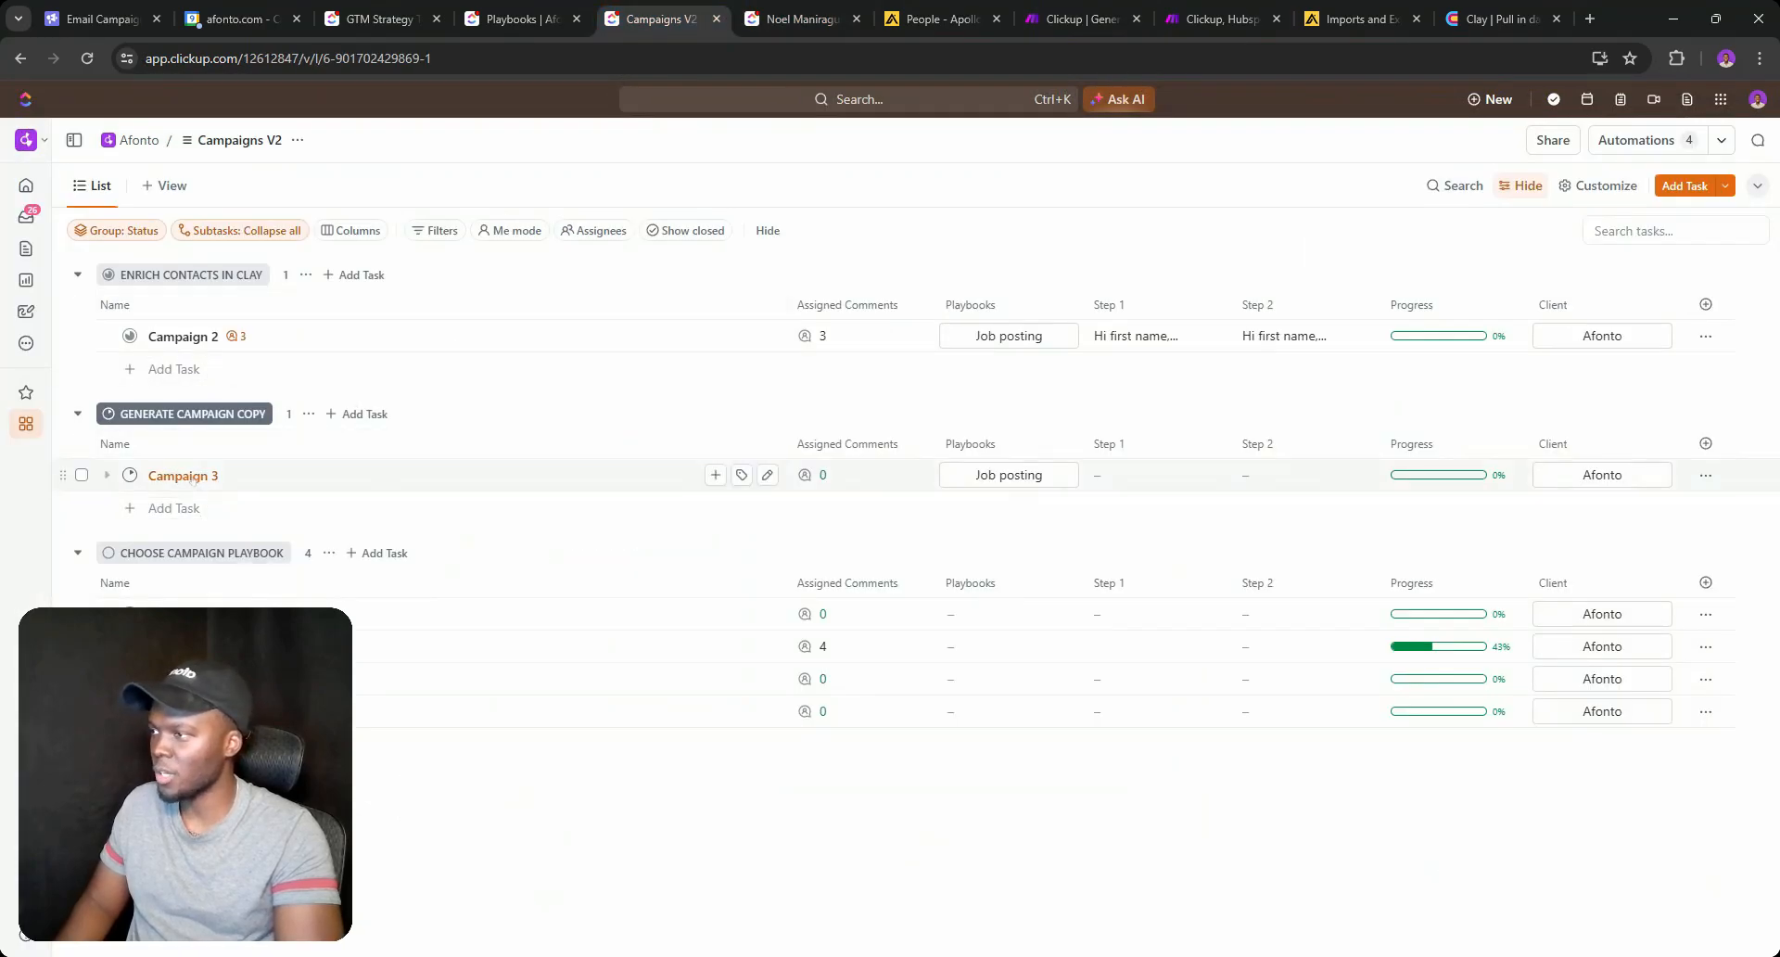
{"action": "left_click", "coordinate": [183, 475]}
{"action": "left_click", "coordinate": [268, 59]}
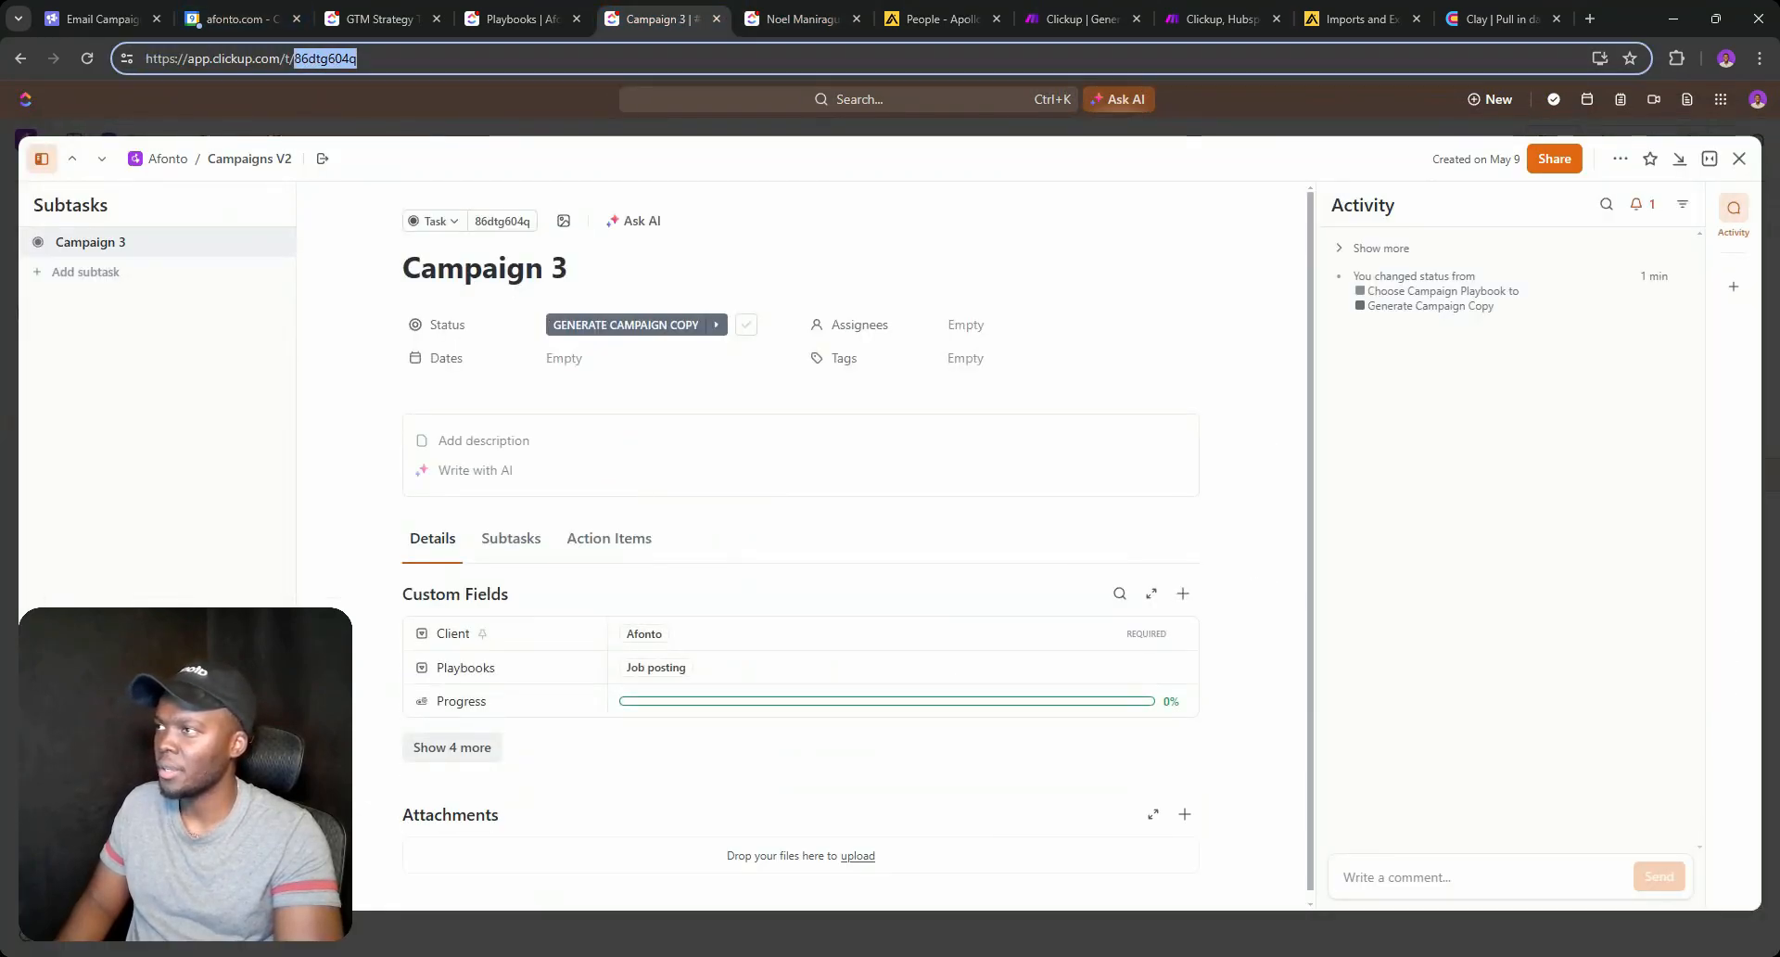
{"action": "left_click", "coordinate": [1079, 18]}
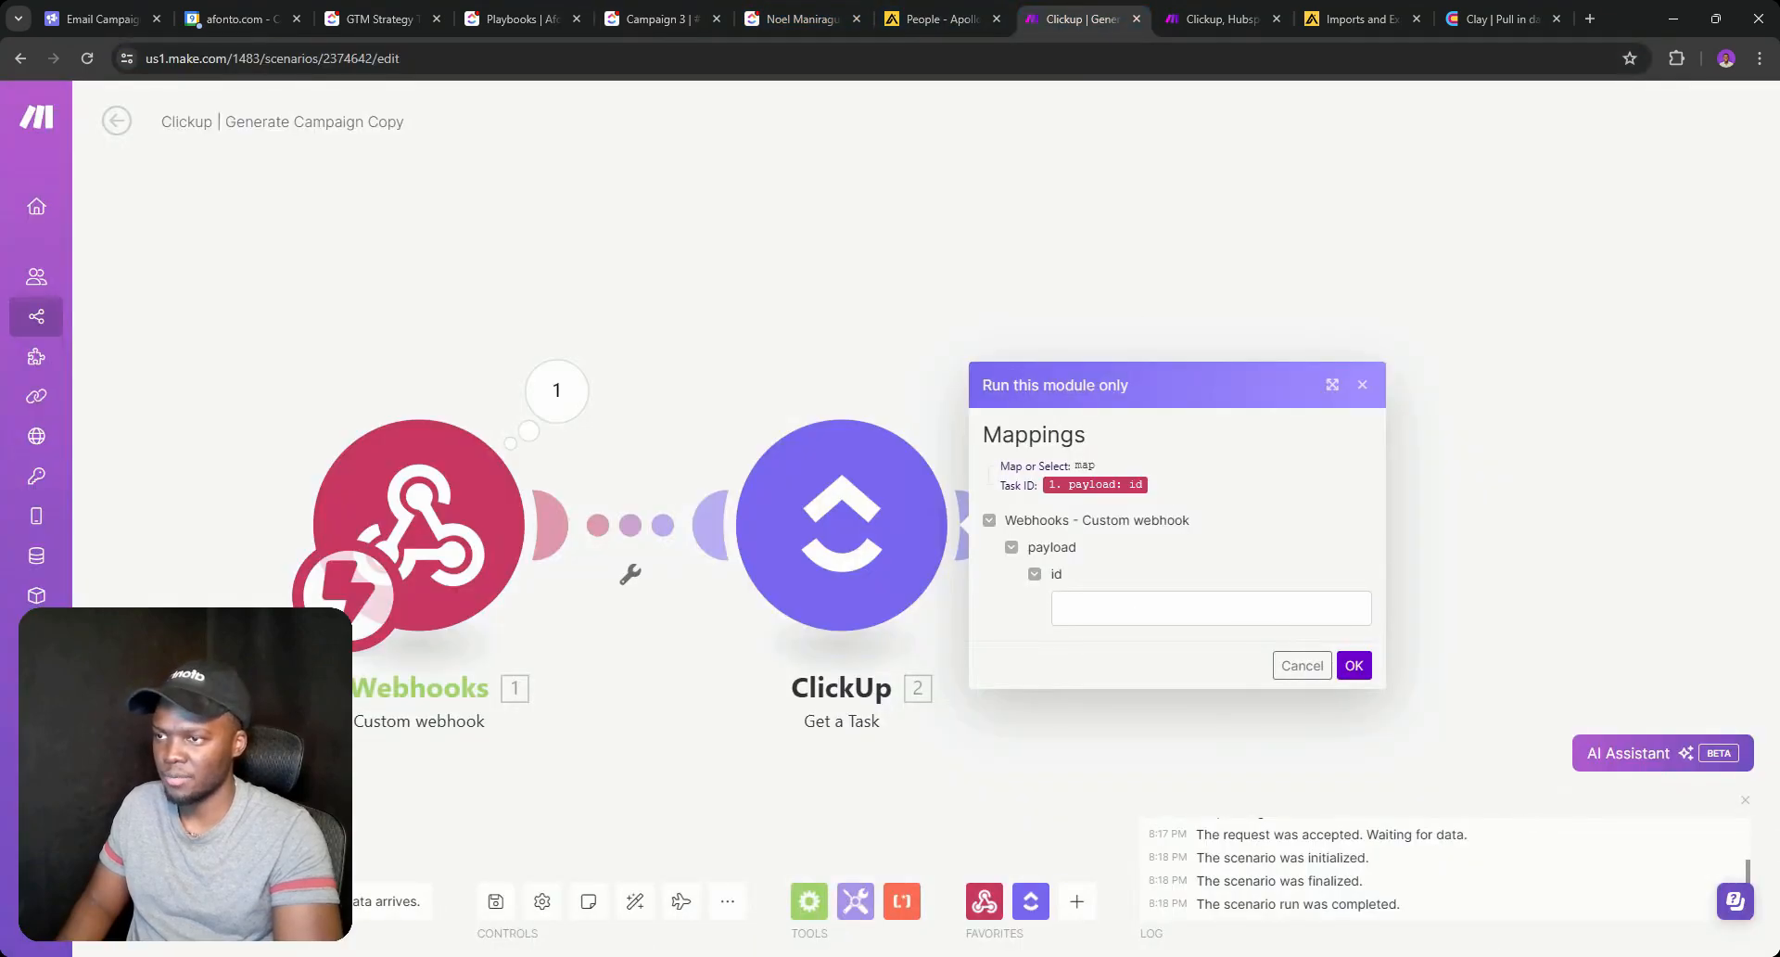
{"action": "left_click", "coordinate": [1210, 608]}
{"action": "type", "text": "86dtg604q"}
{"action": "left_click", "coordinate": [1368, 674]}
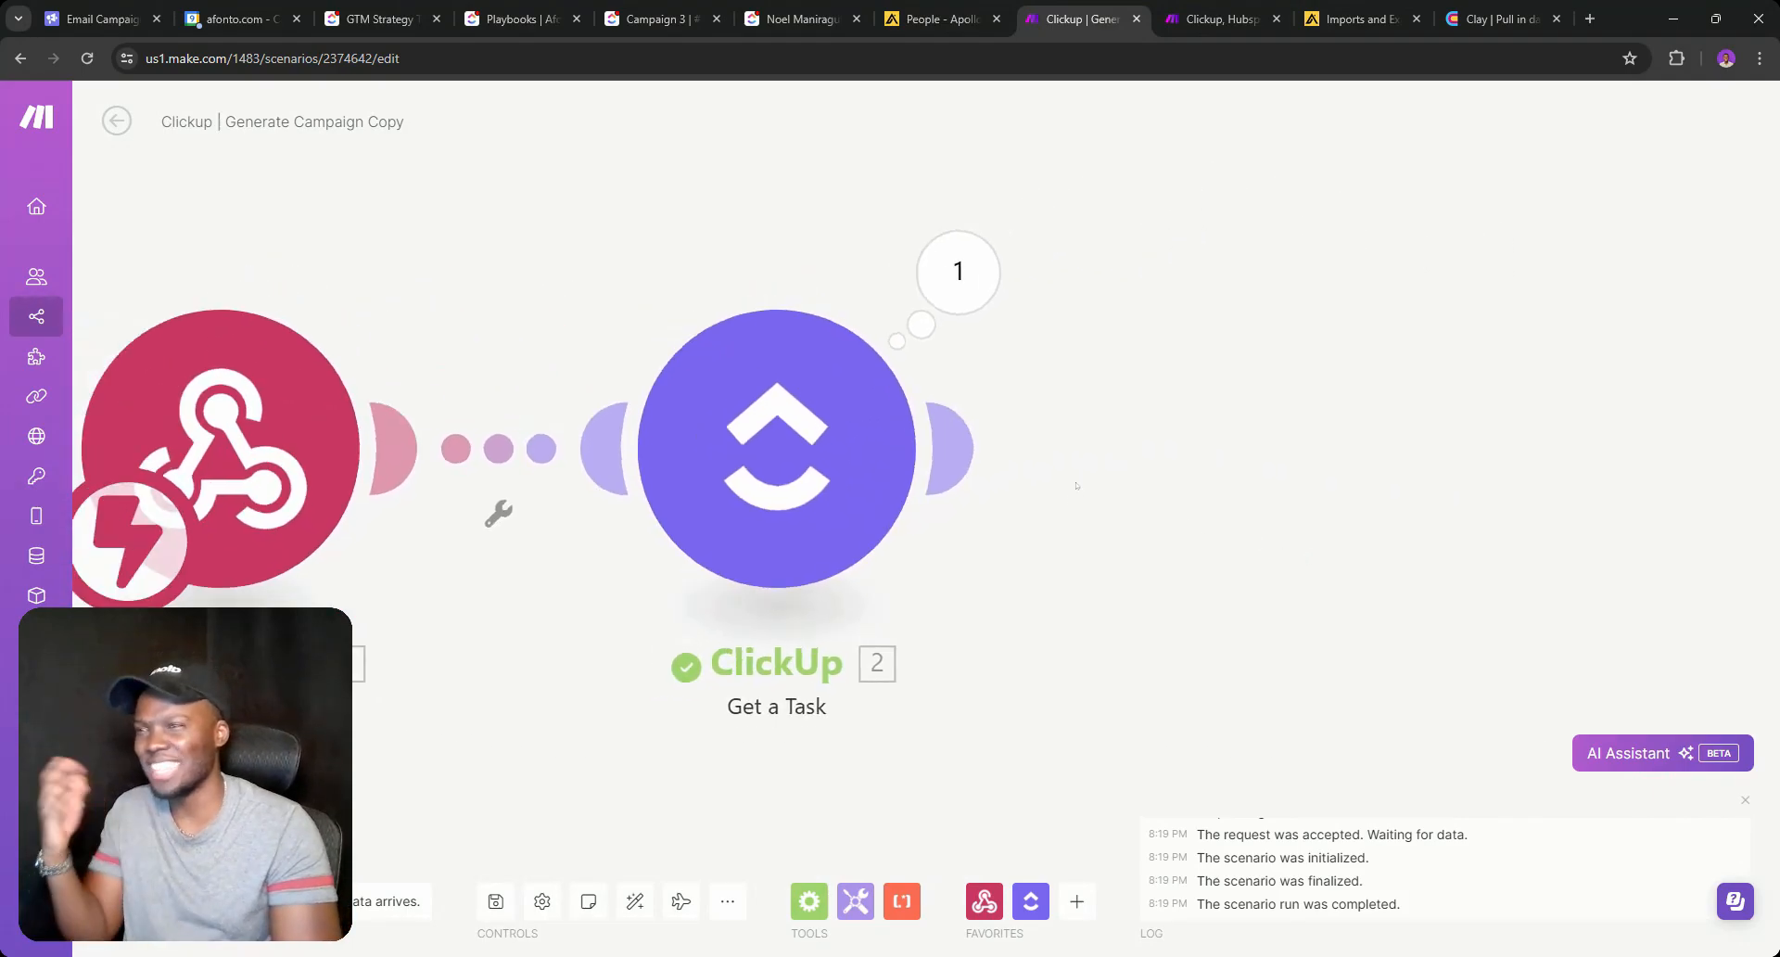
Review the Campaign 3 task data returned by Get a Task.
{"action": "left_click", "coordinate": [976, 306]}
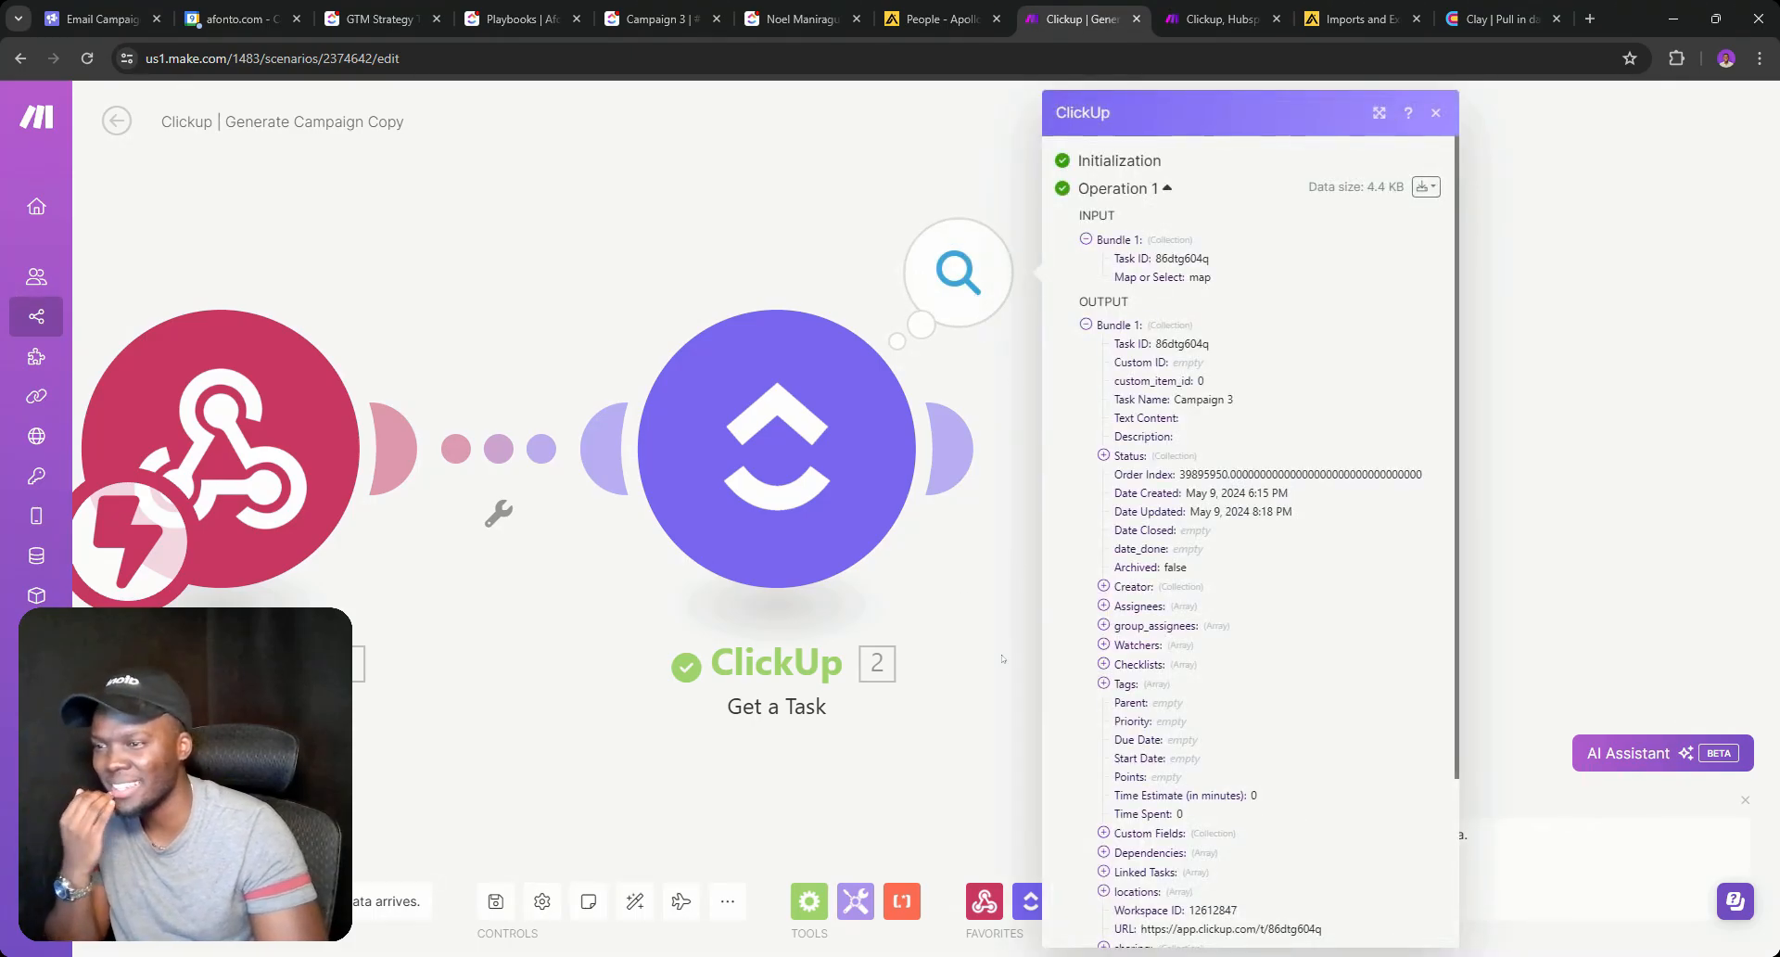
{"action": "scroll", "coordinate": [1052, 590], "scroll_direction": "down", "scroll_amount": 2}
{"action": "left_click", "coordinate": [994, 617]}
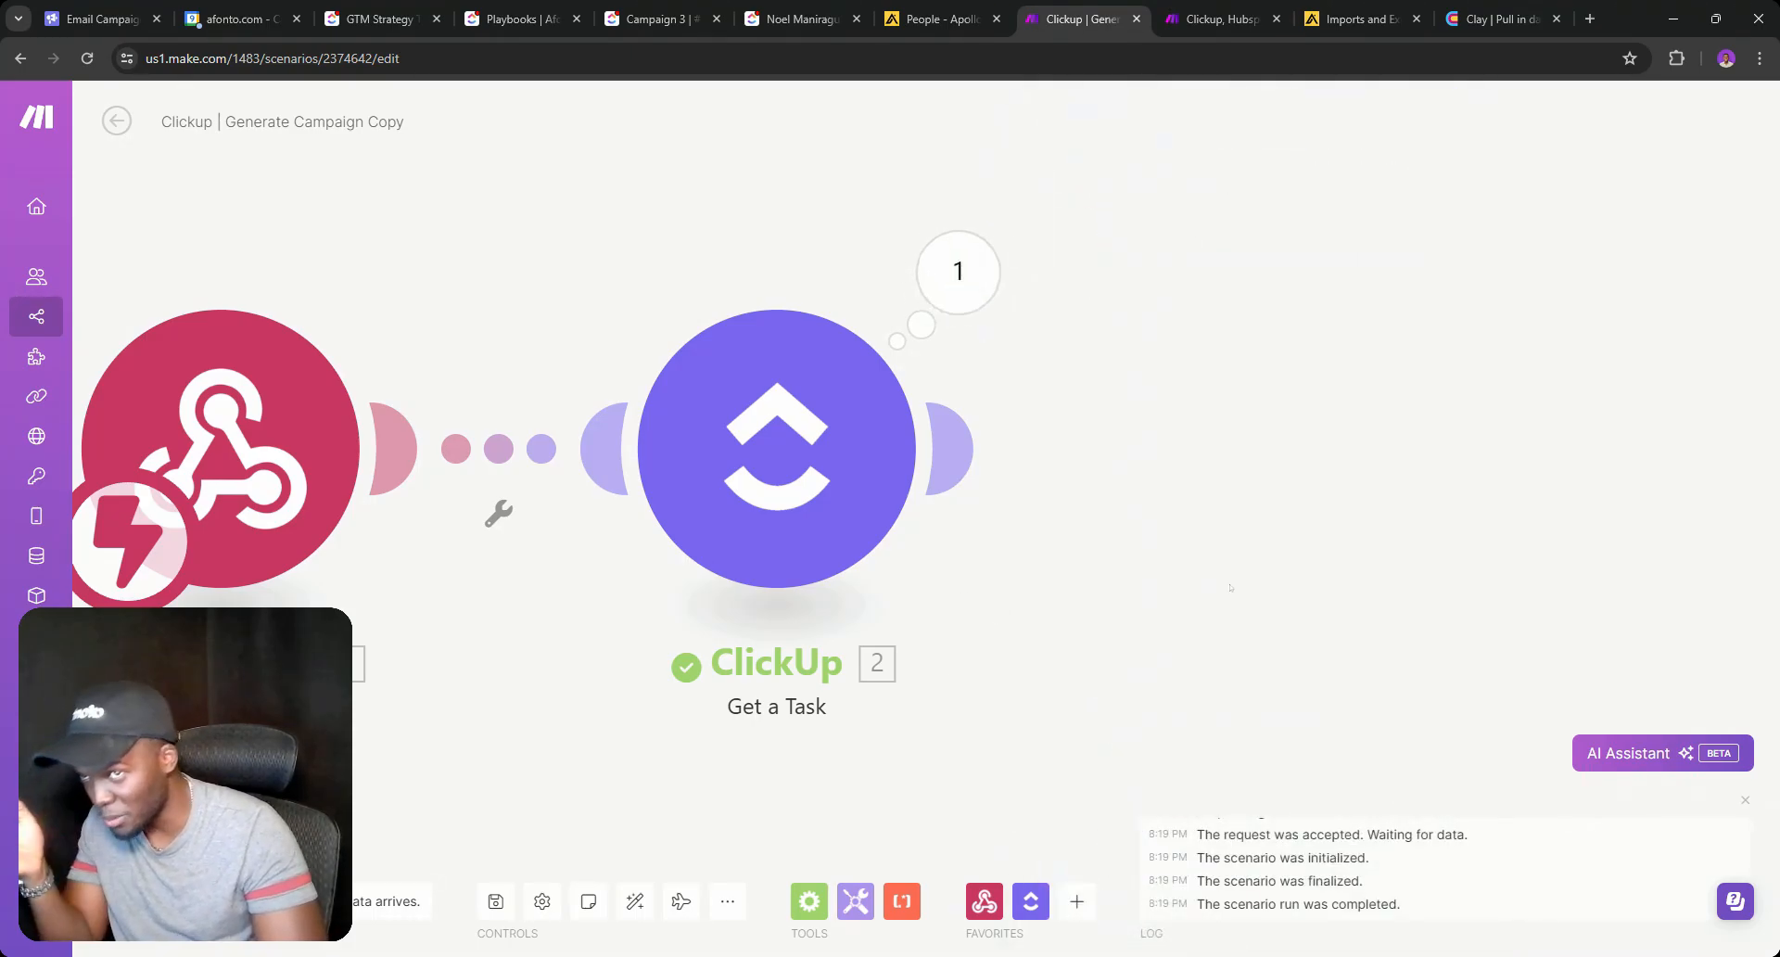
{"action": "scroll", "coordinate": [1227, 588], "scroll_direction": "down", "scroll_amount": 2}
{"action": "left_click_drag", "start_coordinate": [1208, 588], "coordinate": [914, 582]}
{"action": "left_click", "coordinate": [702, 350]}
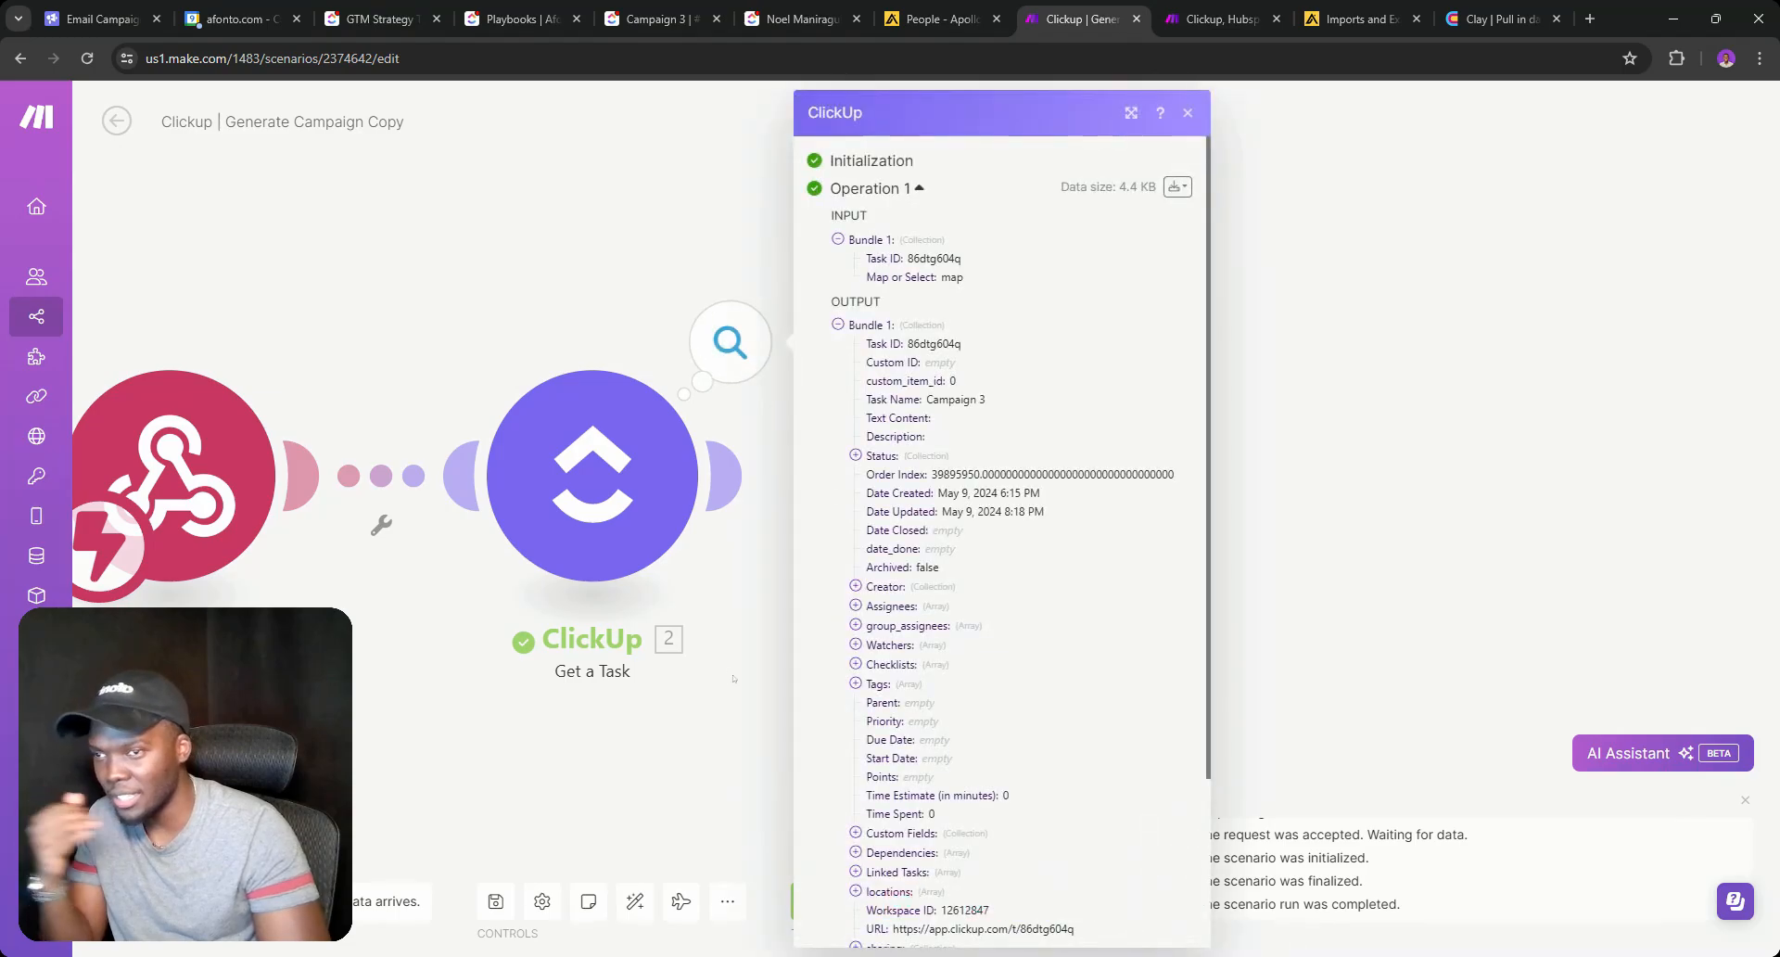
{"action": "scroll", "coordinate": [930, 594], "scroll_direction": "down", "scroll_amount": 2}
{"action": "left_click", "coordinate": [746, 608]}
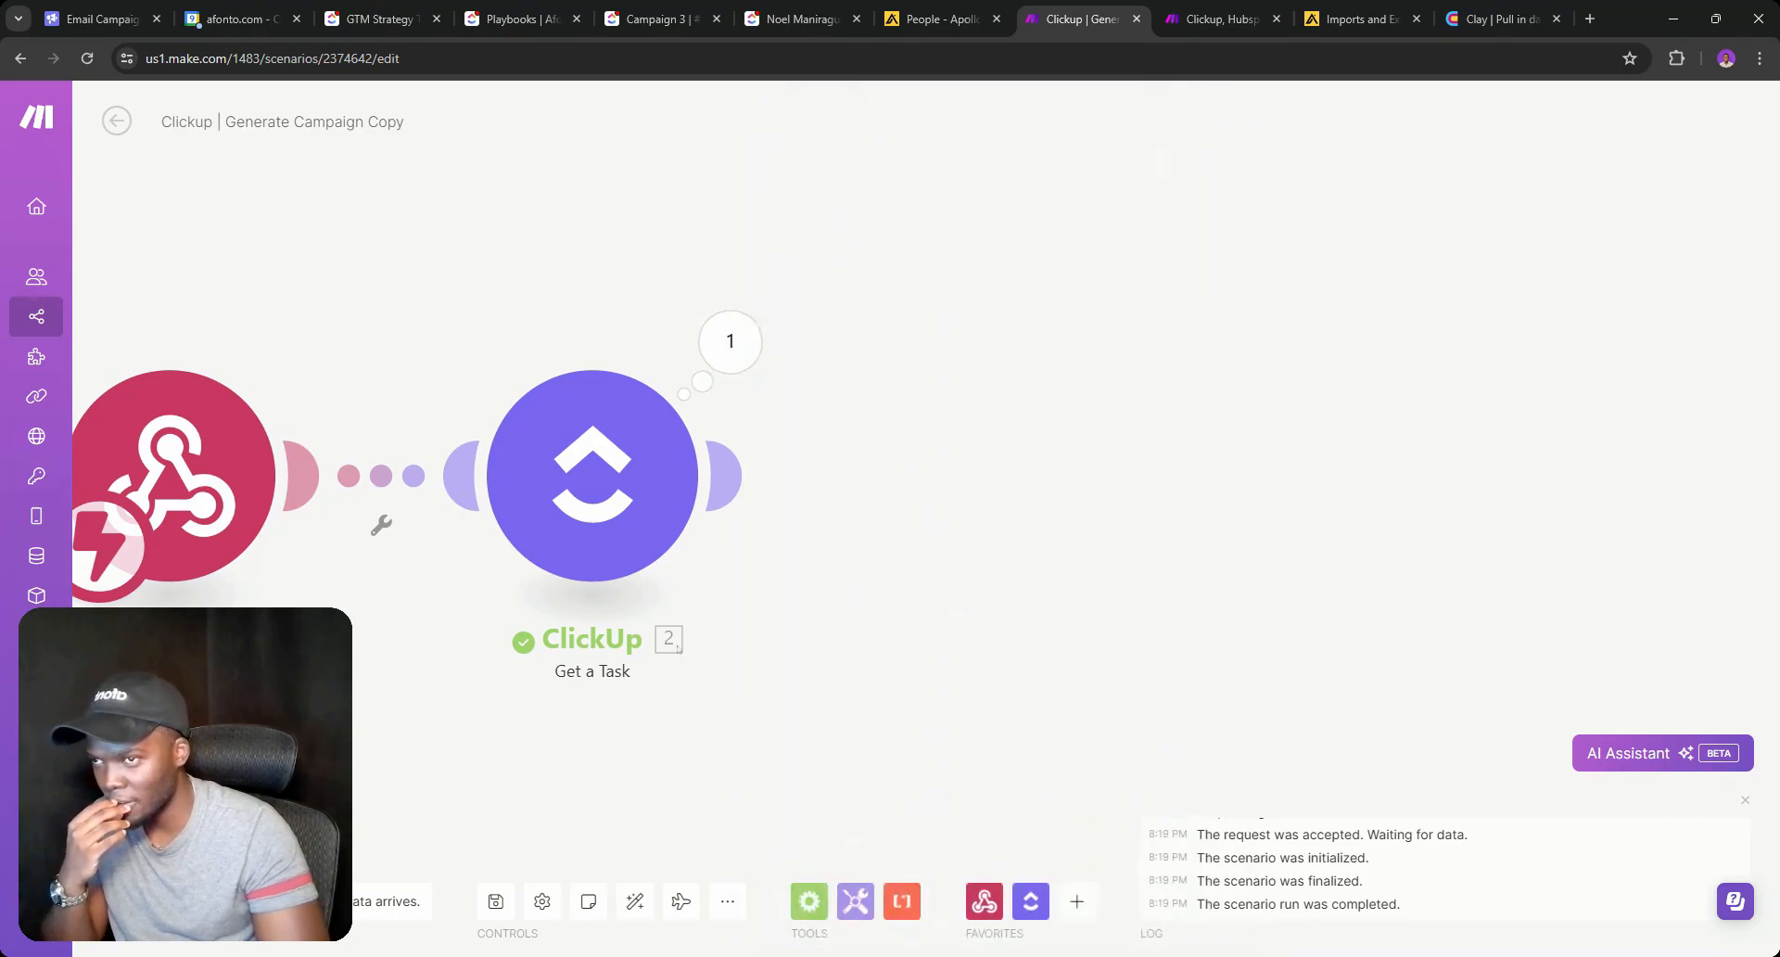
{"action": "left_click", "coordinate": [727, 476]}
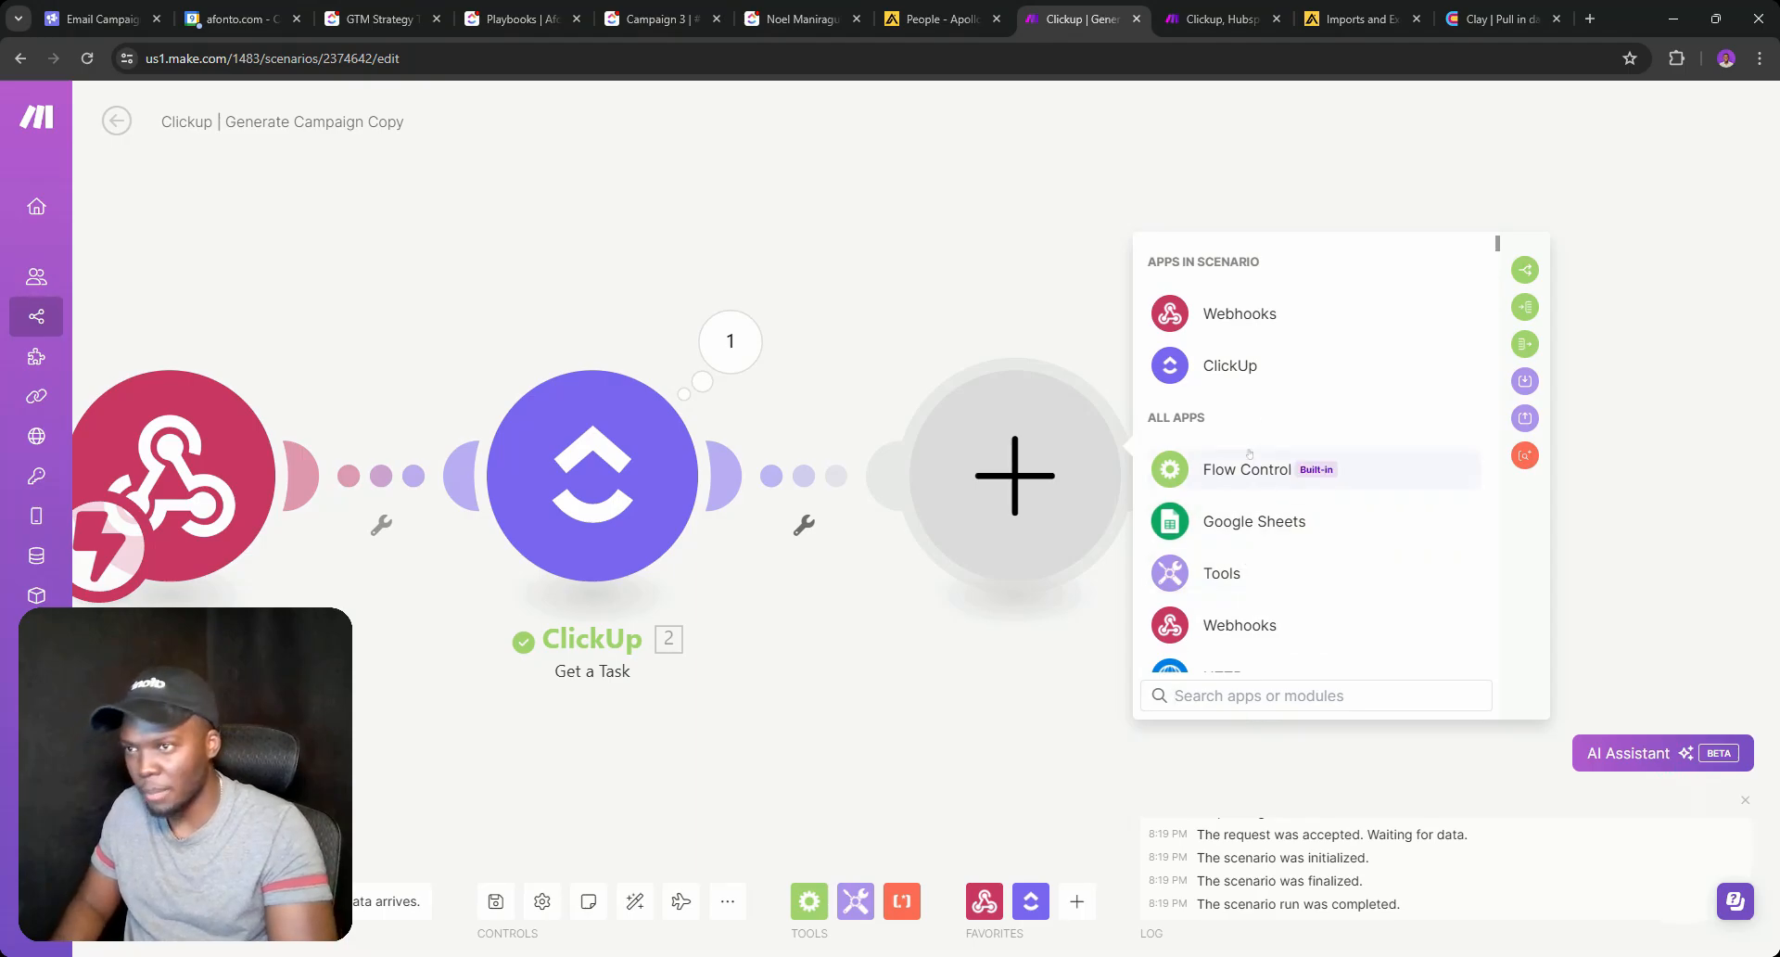
Add a ClickUp List Filtered Tasks module with workspace and space set to Afonto.
{"action": "left_click", "coordinate": [1230, 365]}
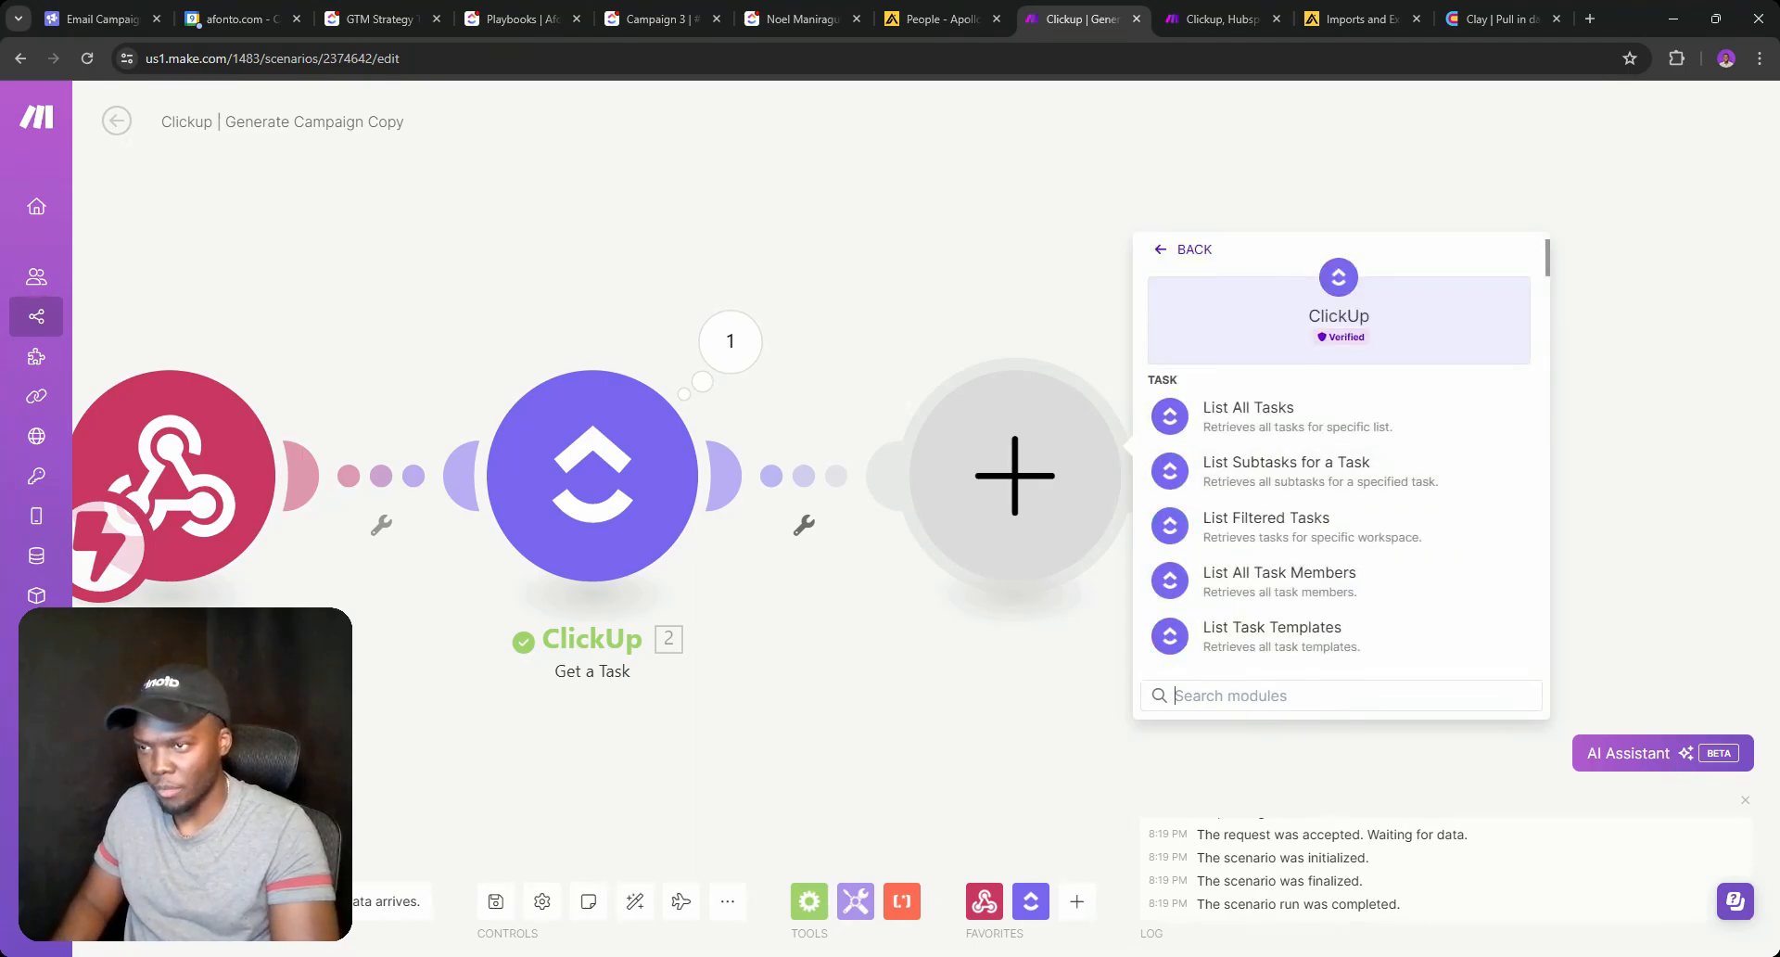
{"action": "left_click", "coordinate": [1252, 527]}
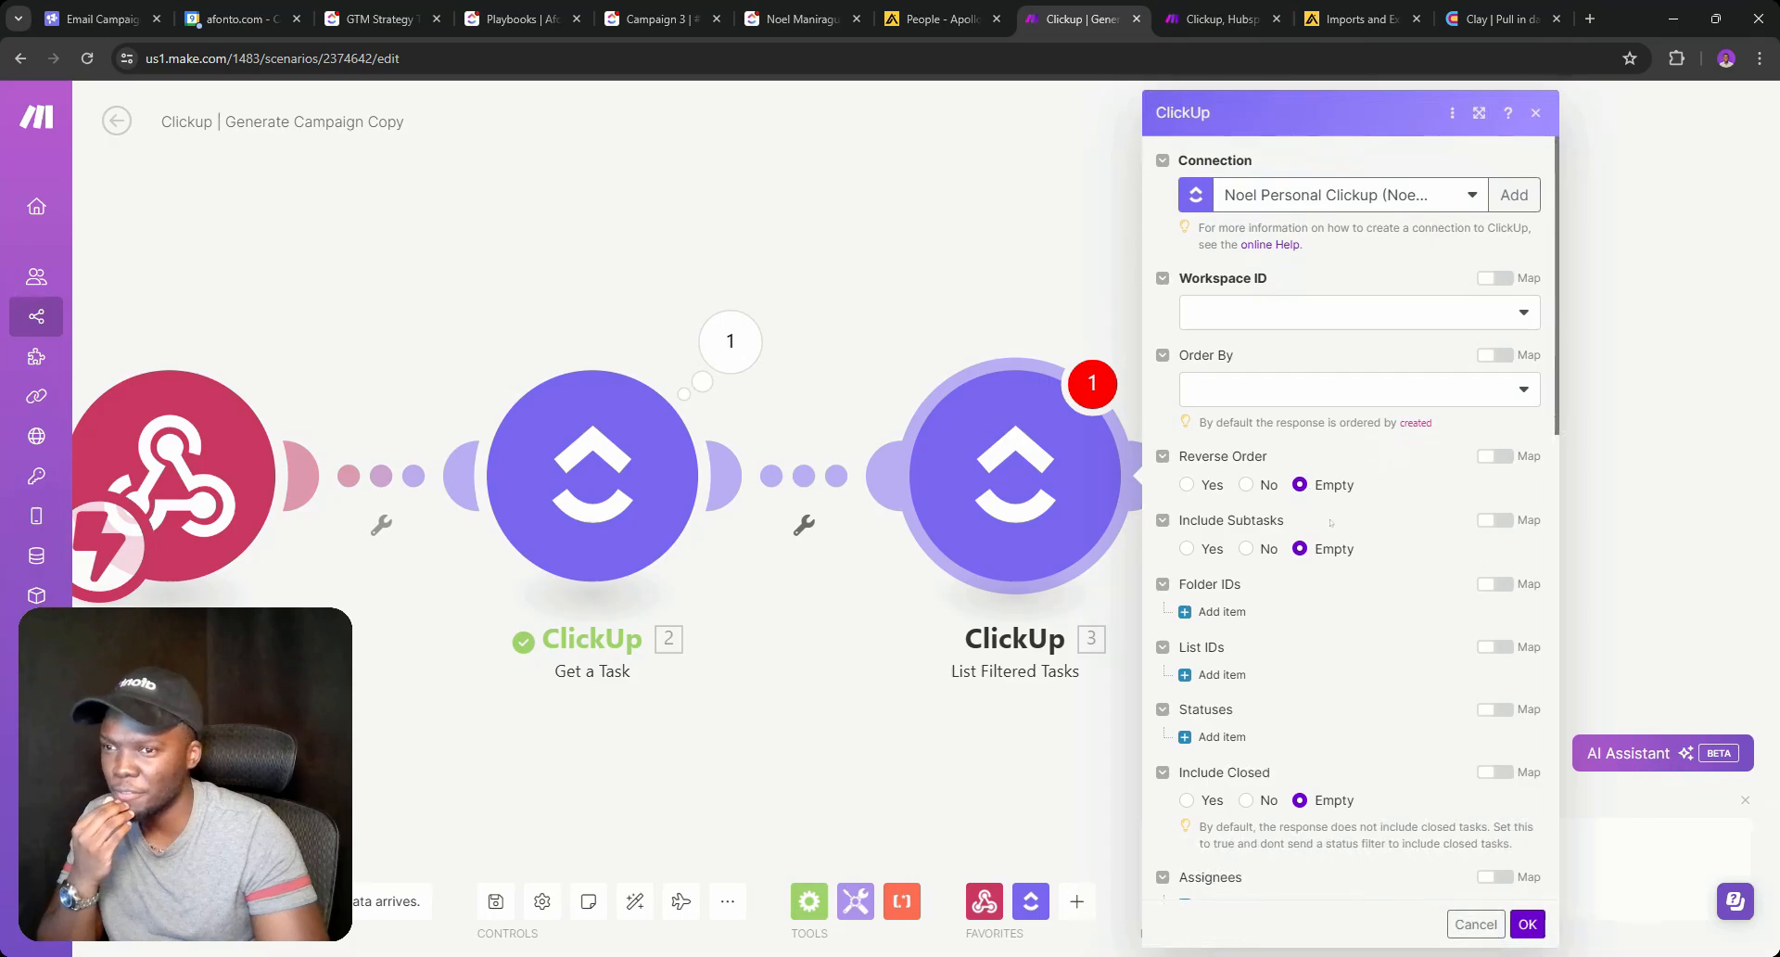
{"action": "left_click", "coordinate": [1291, 319]}
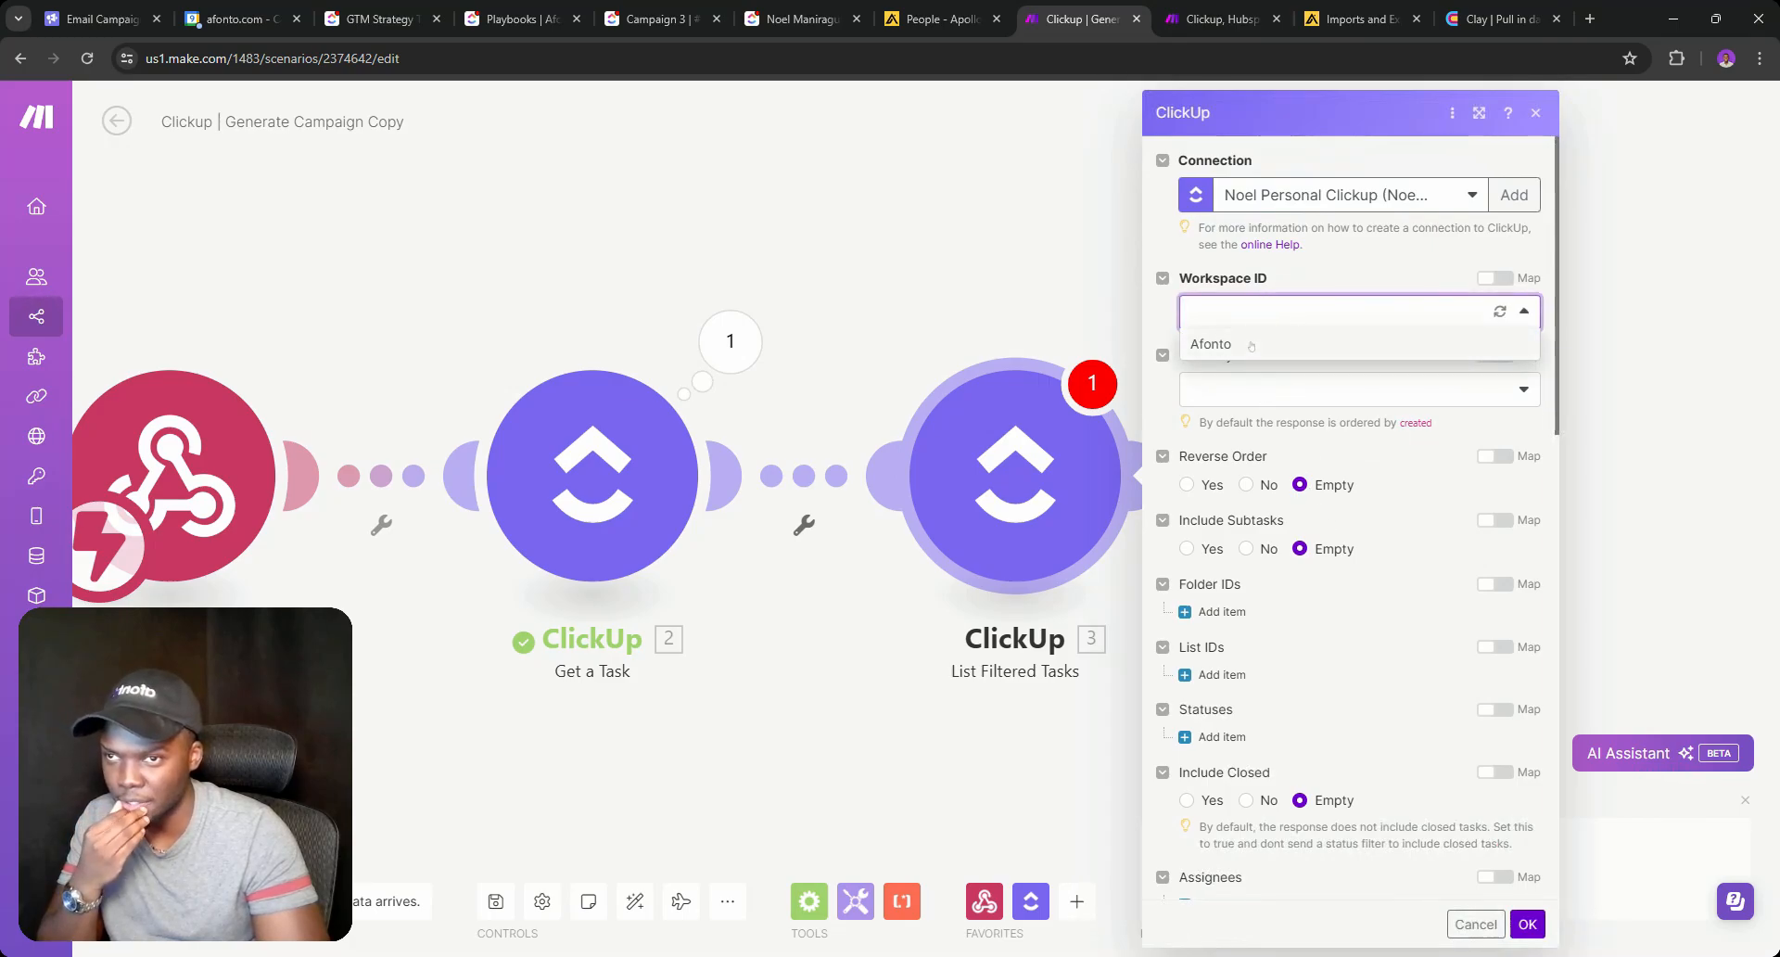
{"action": "left_click", "coordinate": [1252, 345]}
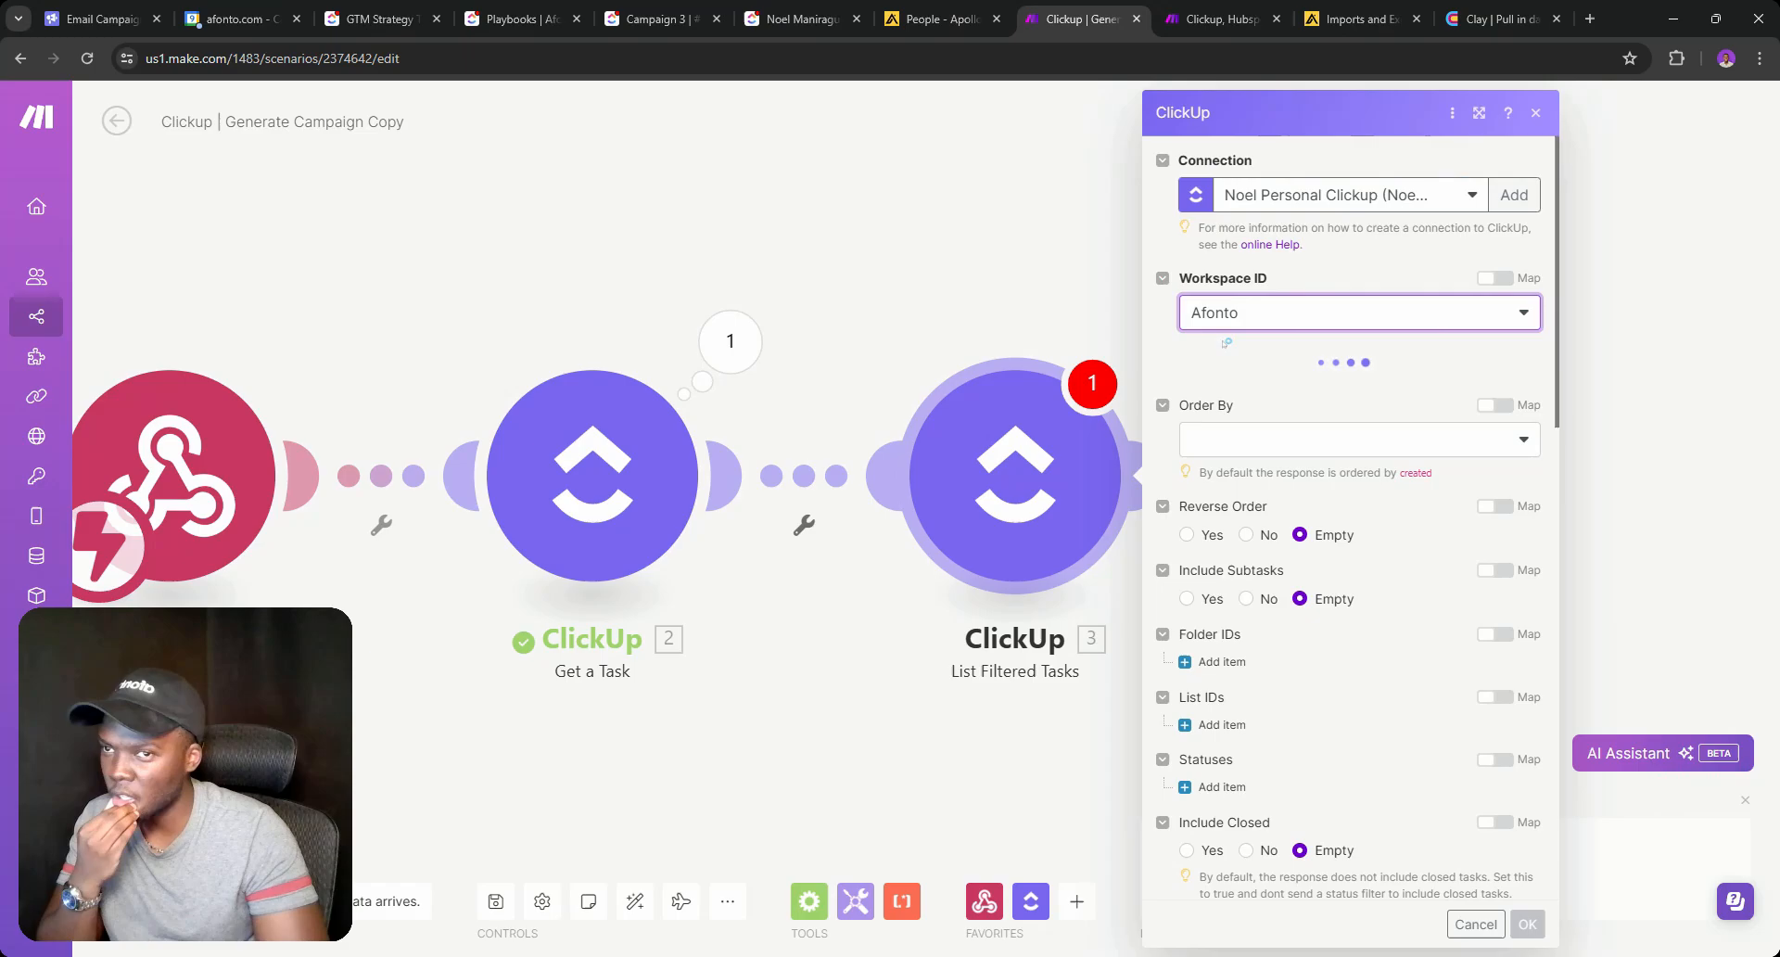
{"action": "left_click", "coordinate": [1199, 454]}
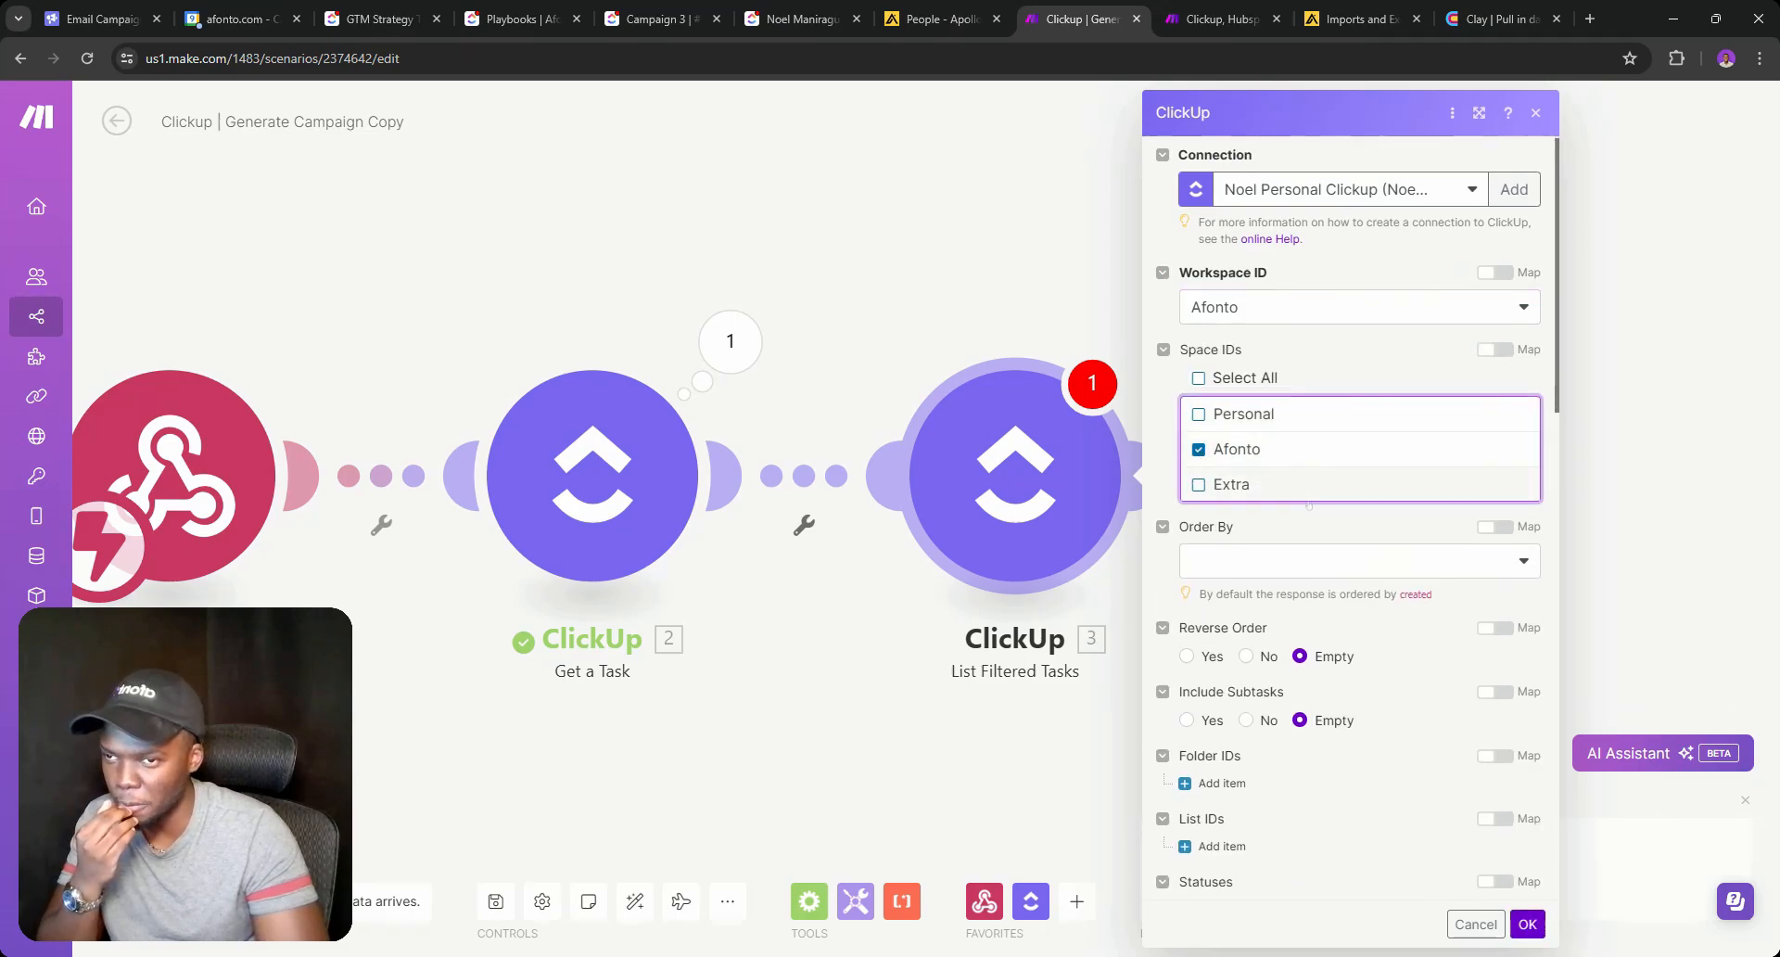
{"action": "scroll", "coordinate": [1199, 454], "scroll_direction": "down", "scroll_amount": 4}
{"action": "left_click", "coordinate": [1222, 481]}
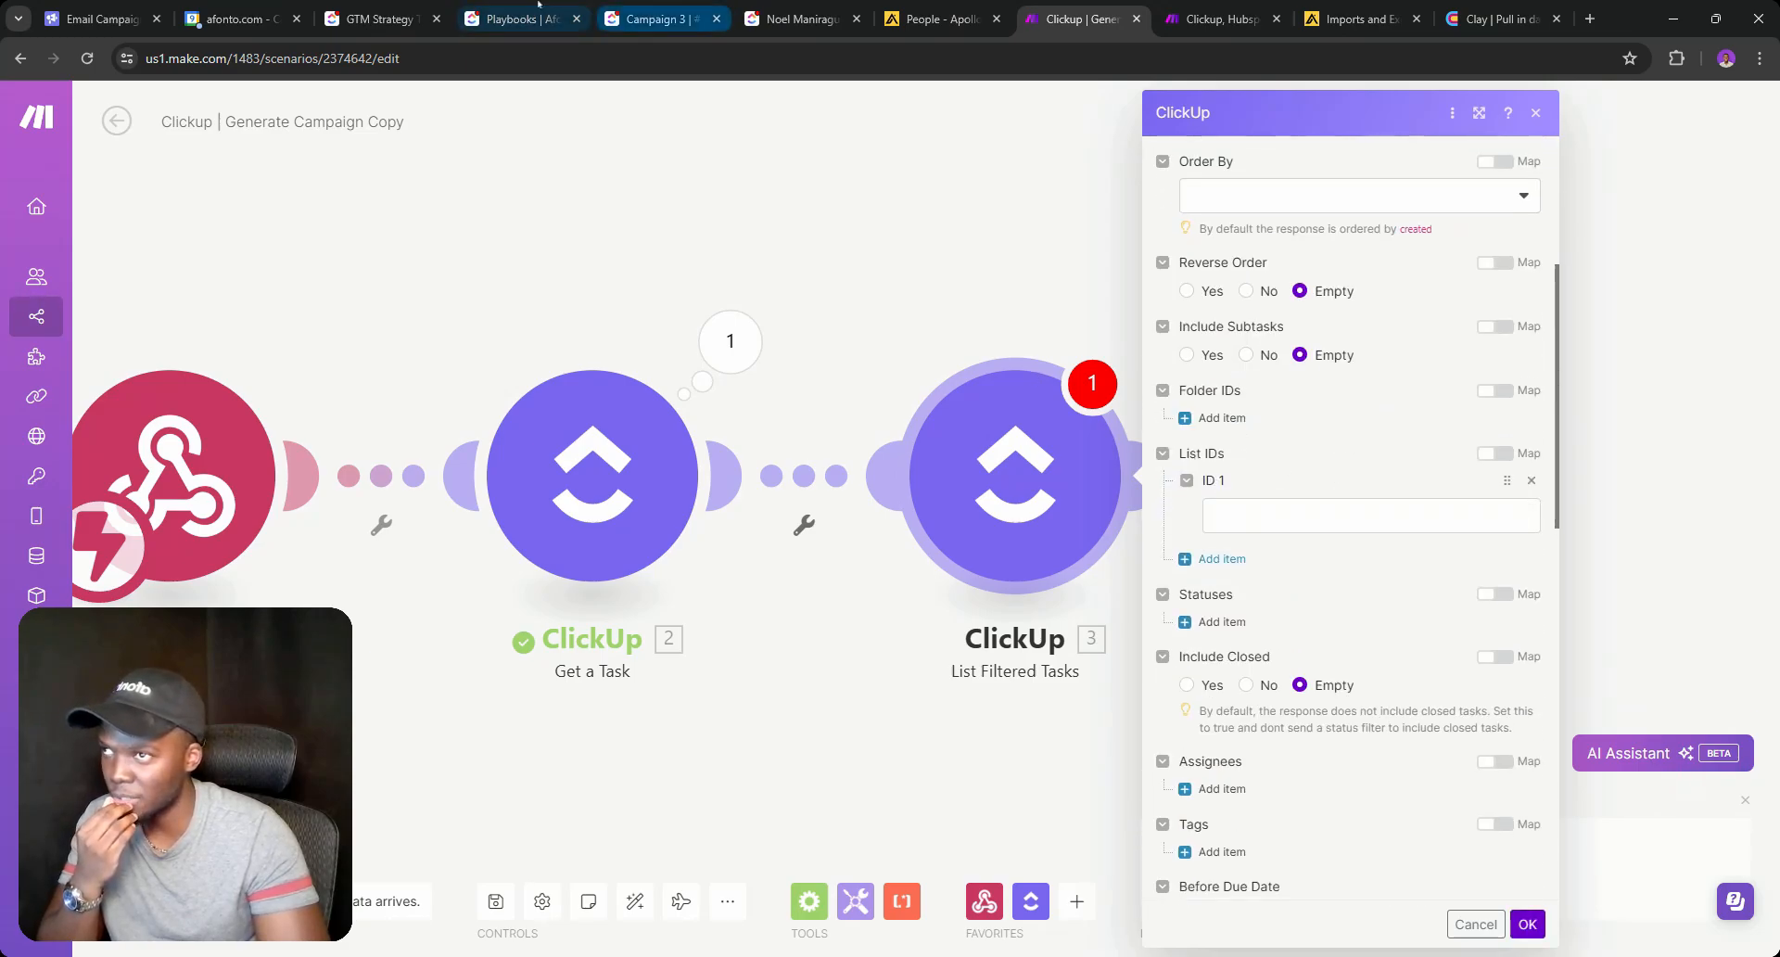
Copy the Clients list ID from ClickUp into the module's List IDs field.
{"action": "left_click", "coordinate": [713, 18]}
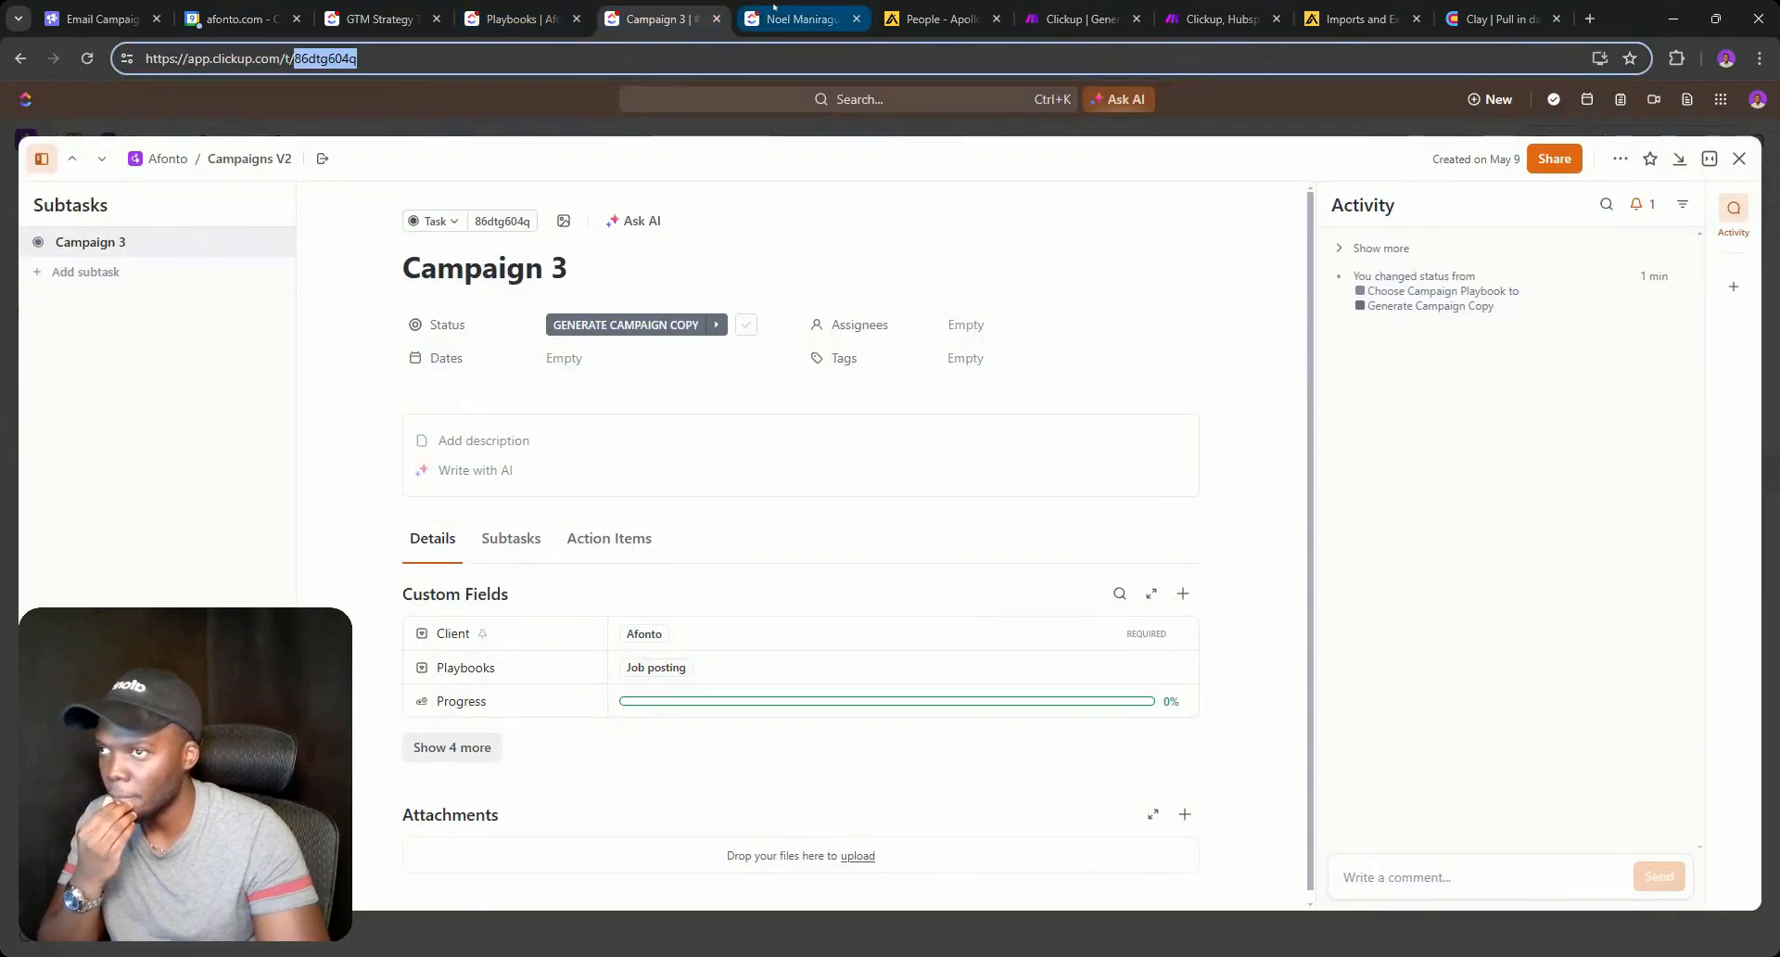
{"action": "left_click", "coordinate": [746, 17]}
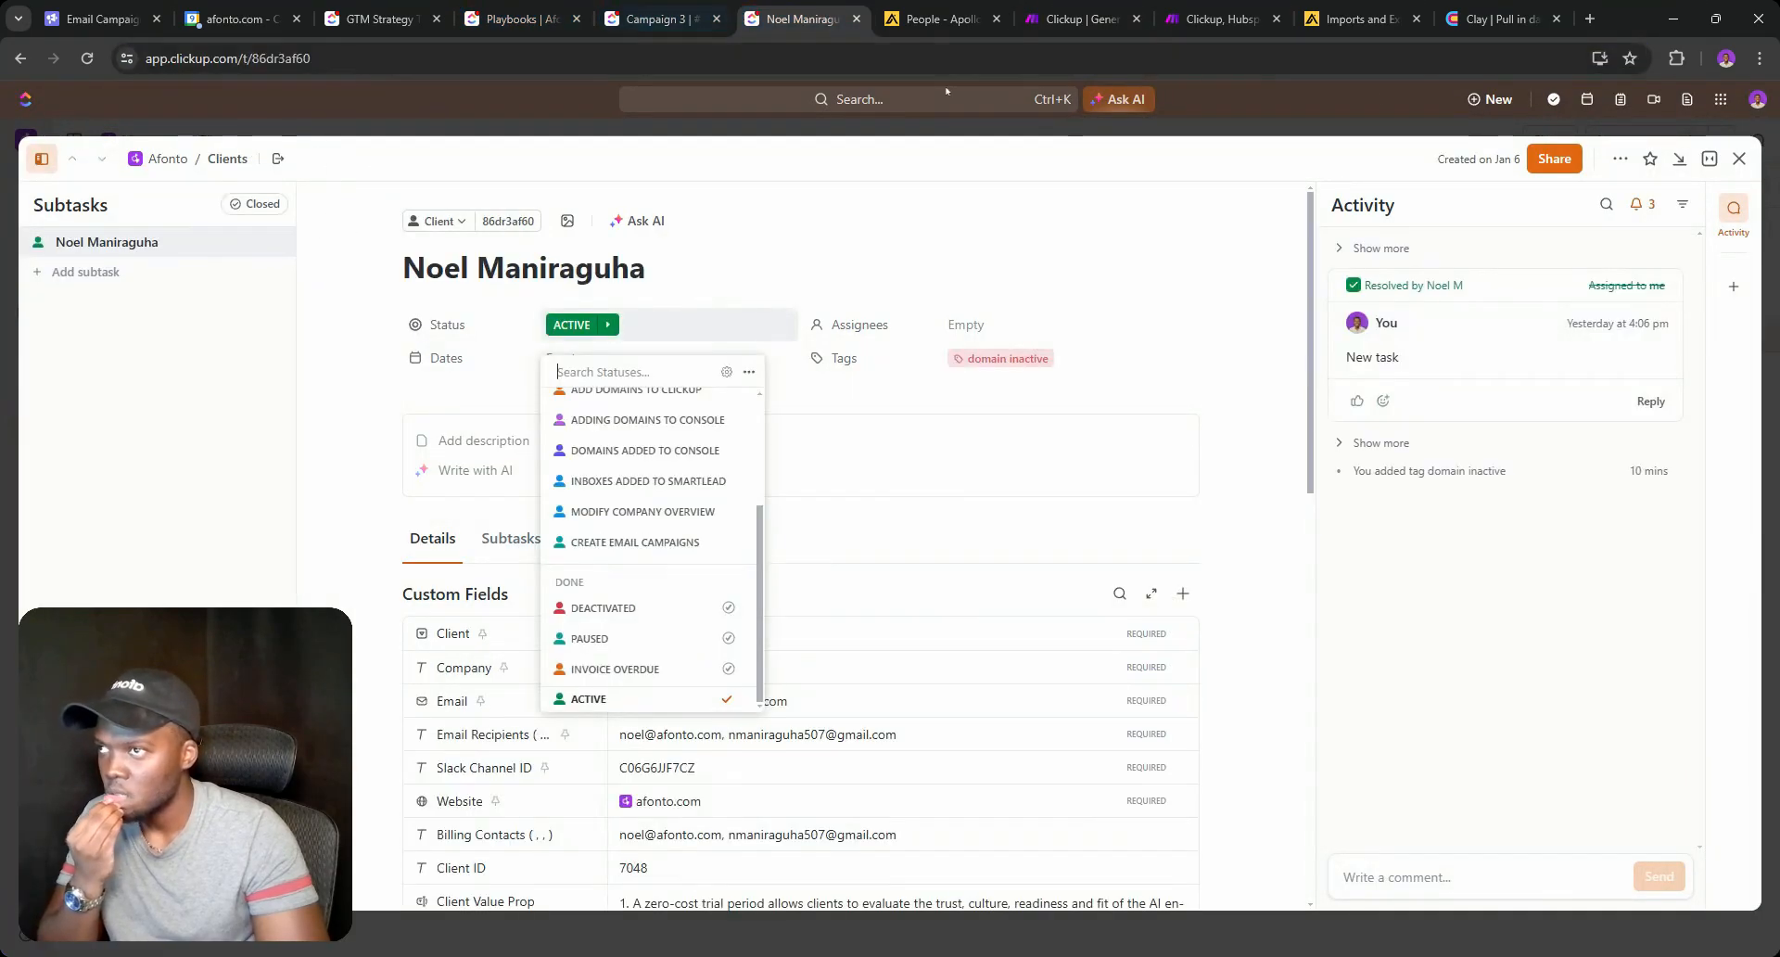
{"action": "left_click", "coordinate": [1771, 158]}
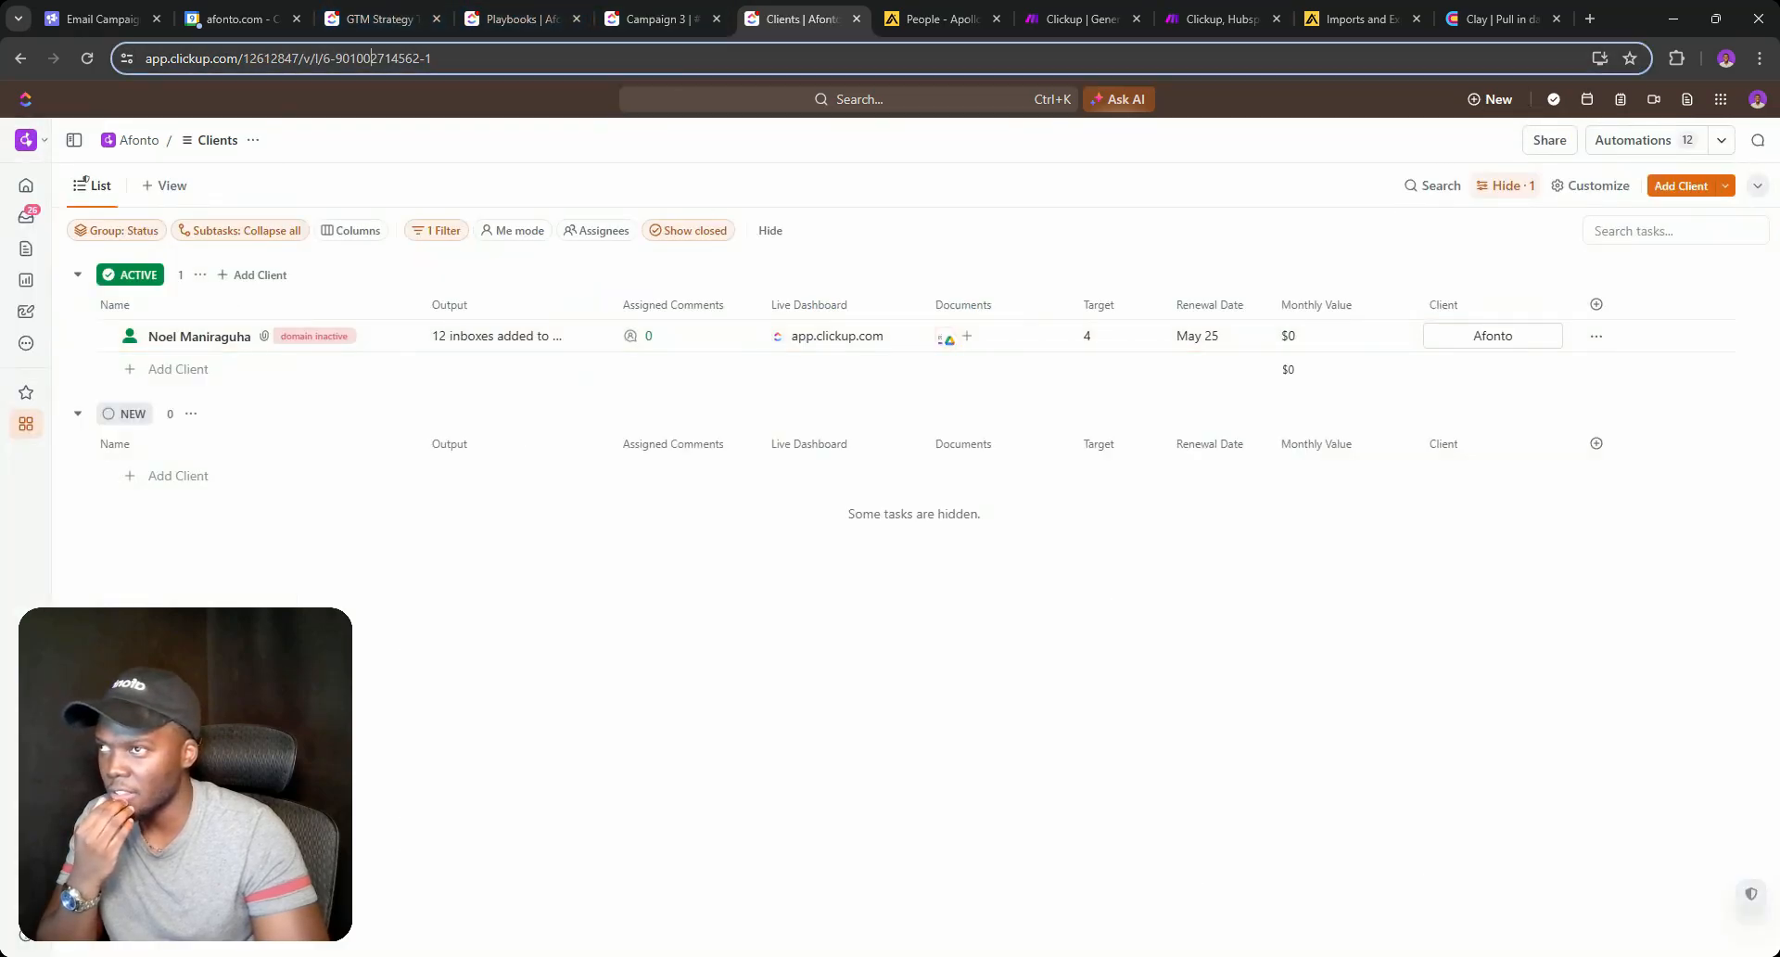
{"action": "left_click", "coordinate": [371, 58]}
{"action": "double_click", "coordinate": [371, 57]}
{"action": "key", "text": "ctrl+c"}
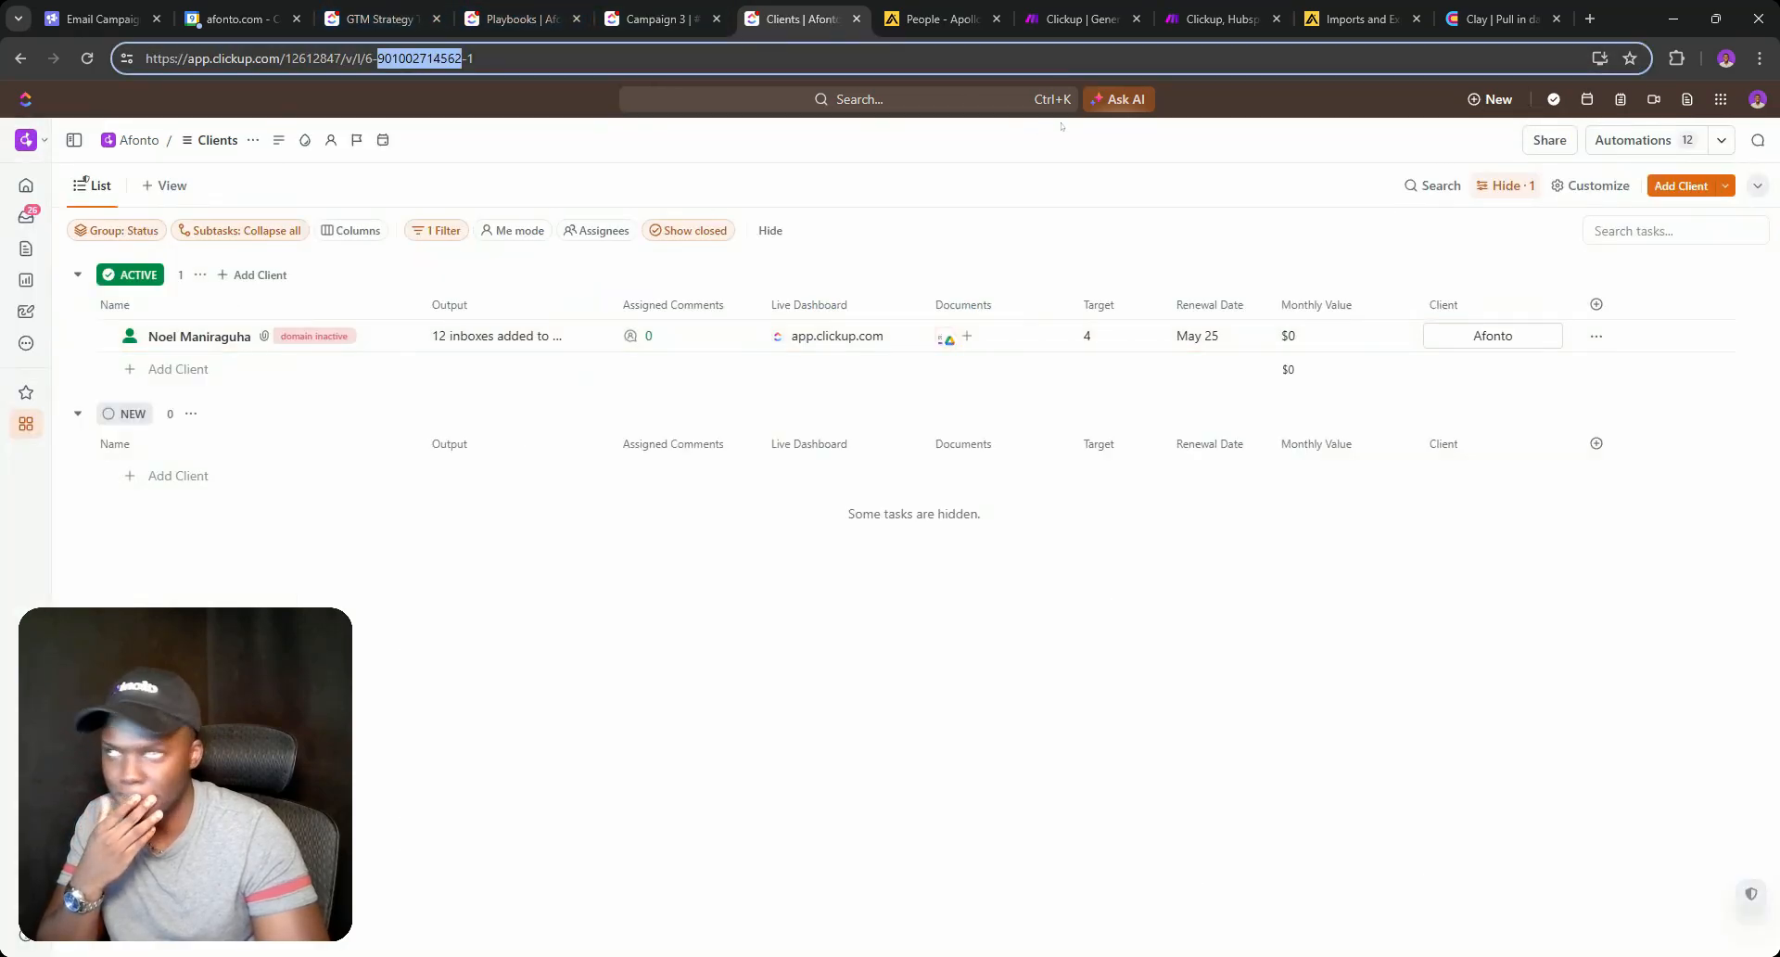
{"action": "left_click", "coordinate": [1080, 18]}
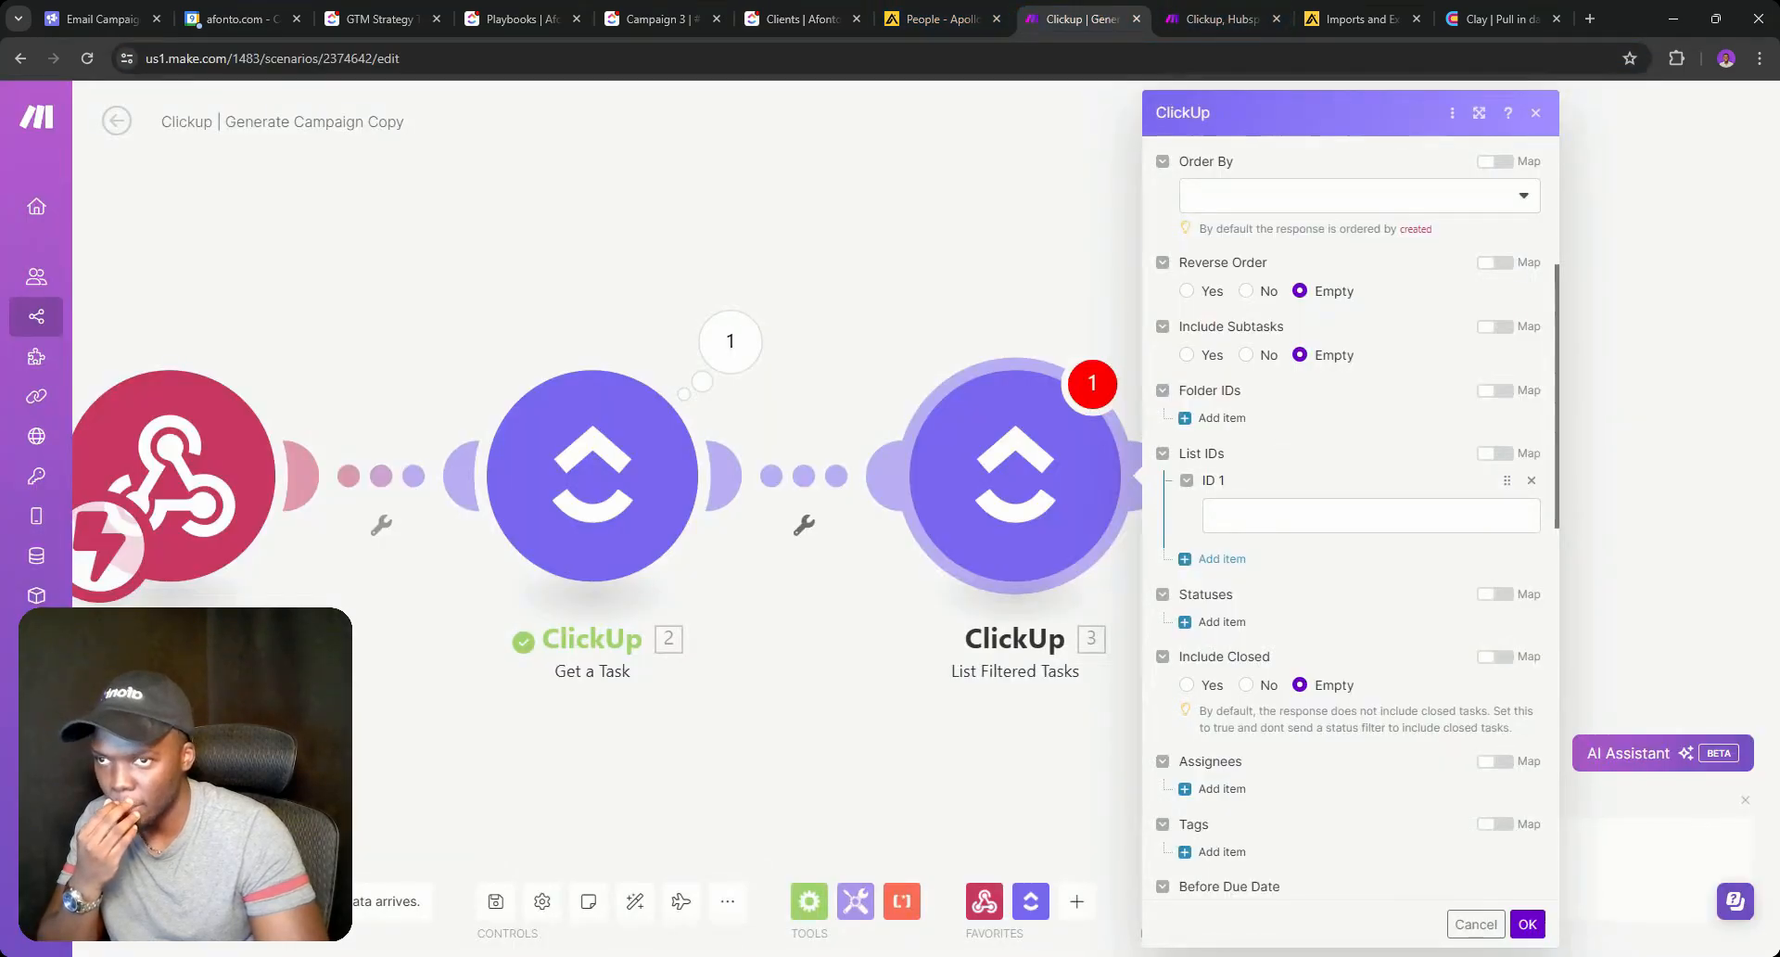
{"action": "left_click", "coordinate": [1316, 515]}
{"action": "key", "text": "ctrl+v"}
{"action": "left_click", "coordinate": [1319, 577]}
{"action": "scroll", "coordinate": [1319, 577], "scroll_direction": "down", "scroll_amount": 10}
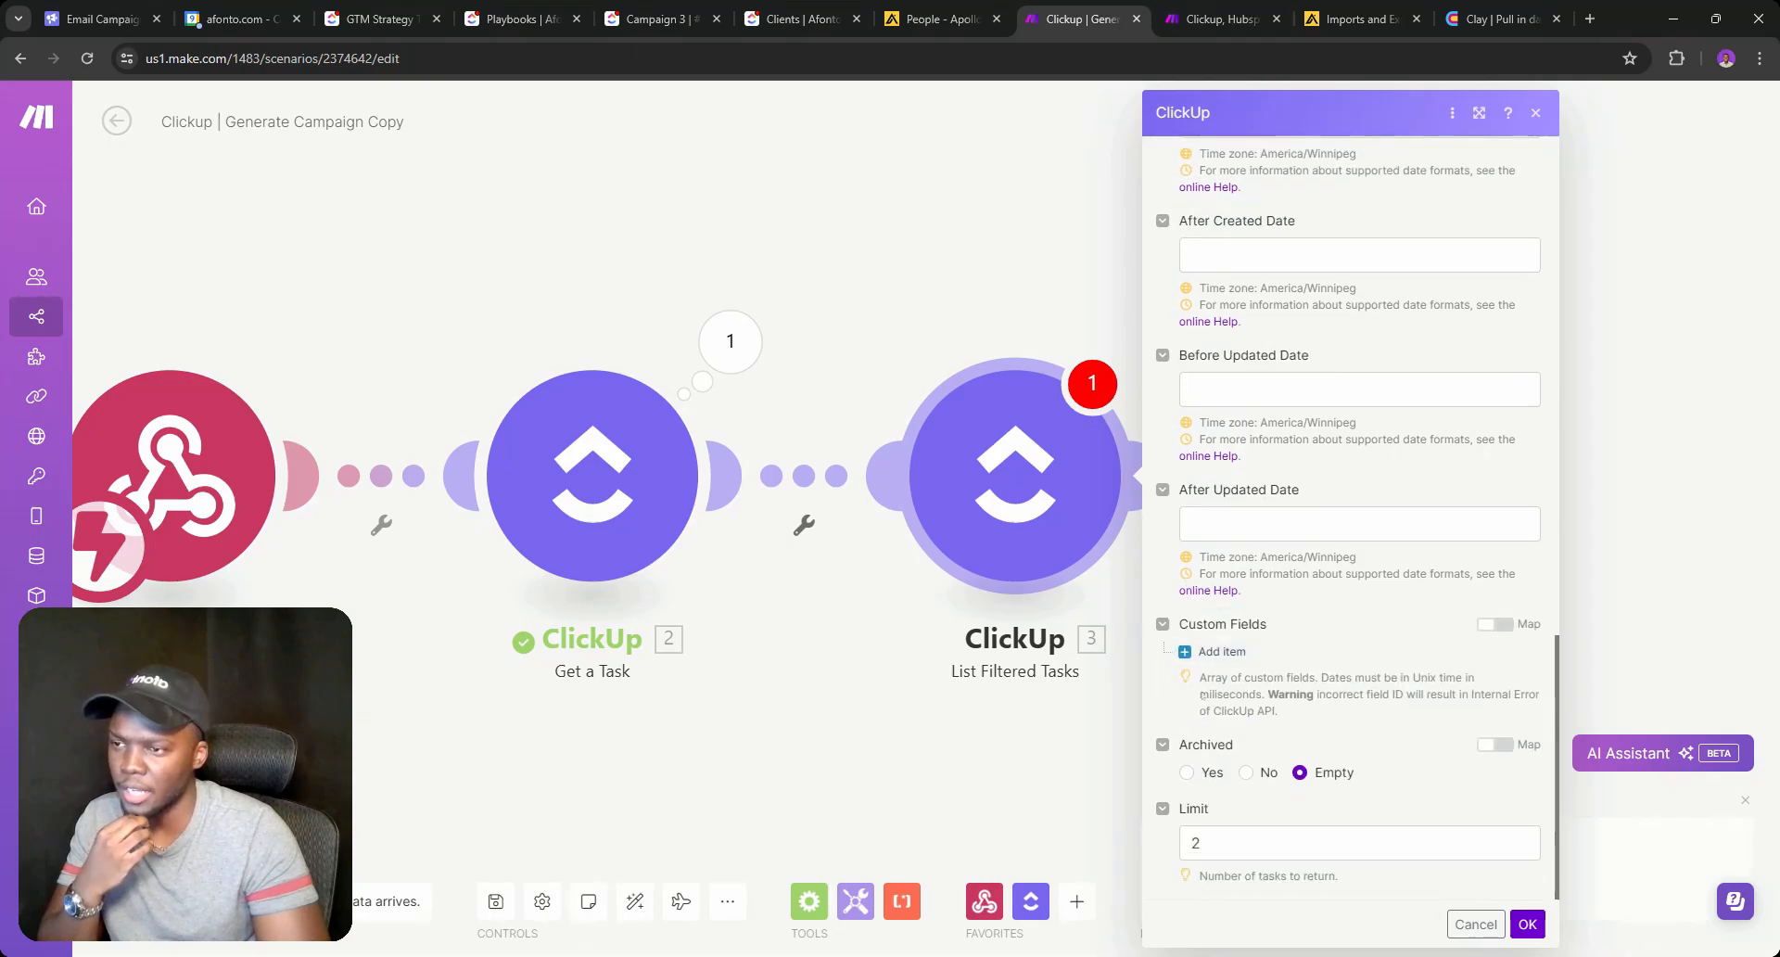
Add a custom field filter item to the List Filtered Tasks module and close its settings.
{"action": "left_click", "coordinate": [1213, 651]}
{"action": "scroll", "coordinate": [1205, 421], "scroll_direction": "up", "scroll_amount": 6}
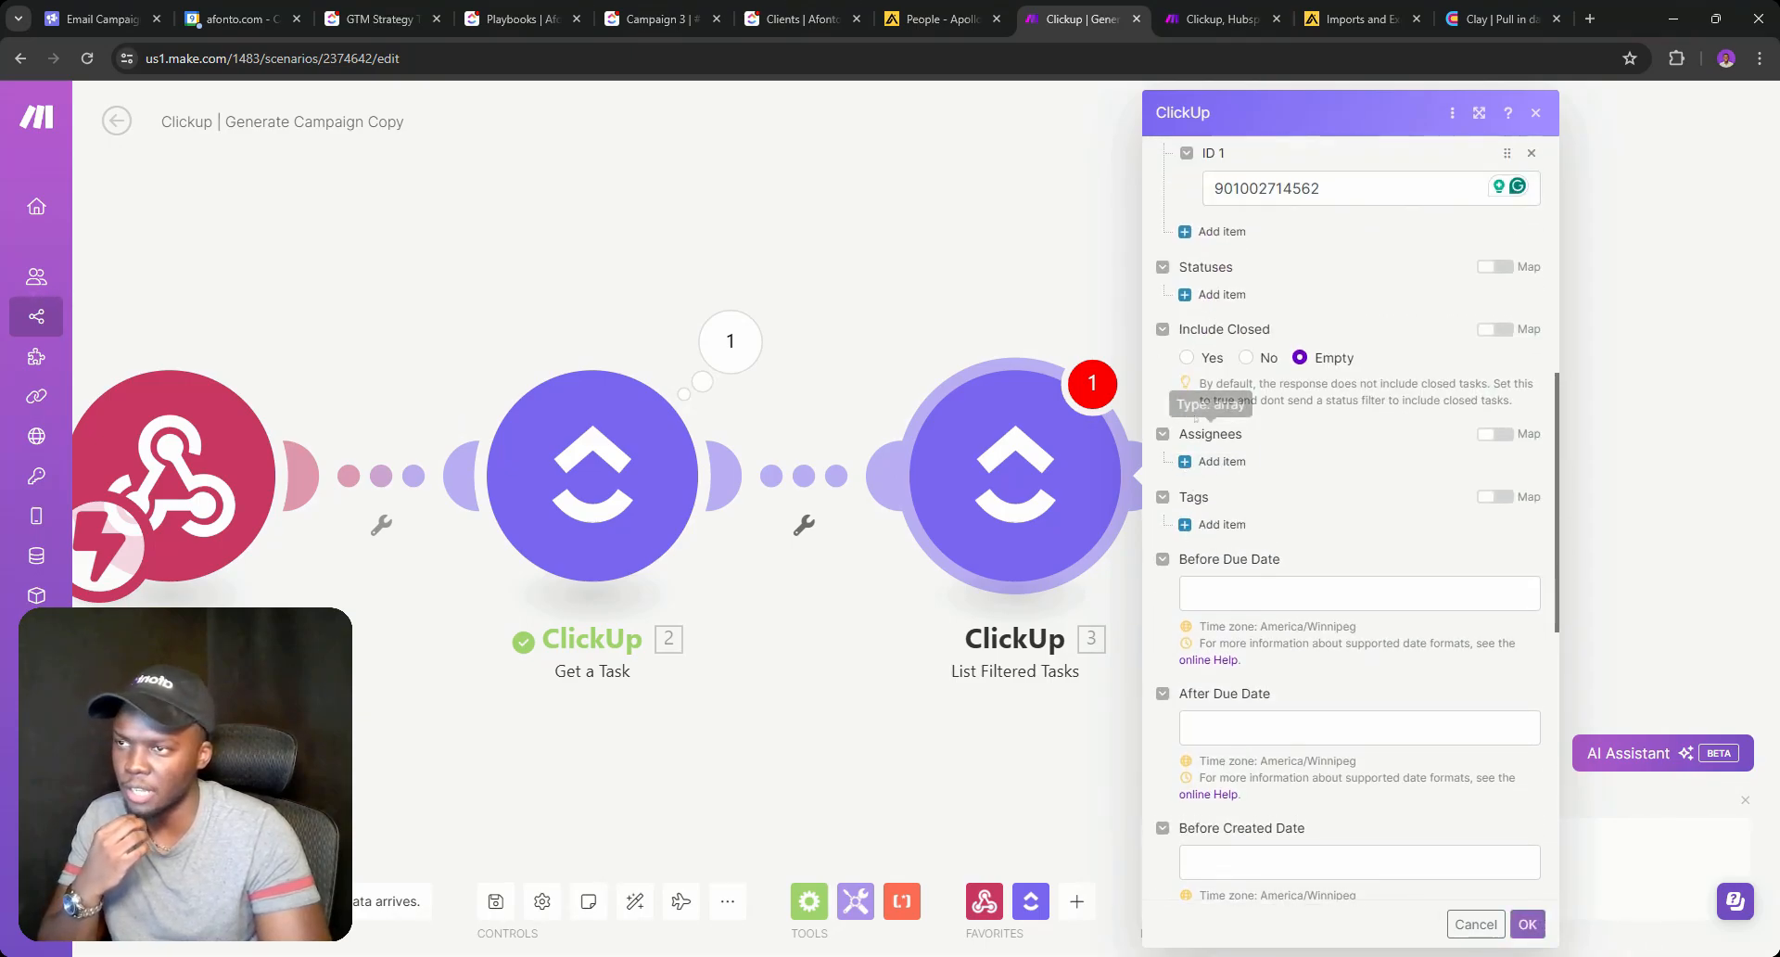
{"action": "scroll", "coordinate": [1388, 509], "scroll_direction": "down", "scroll_amount": 8}
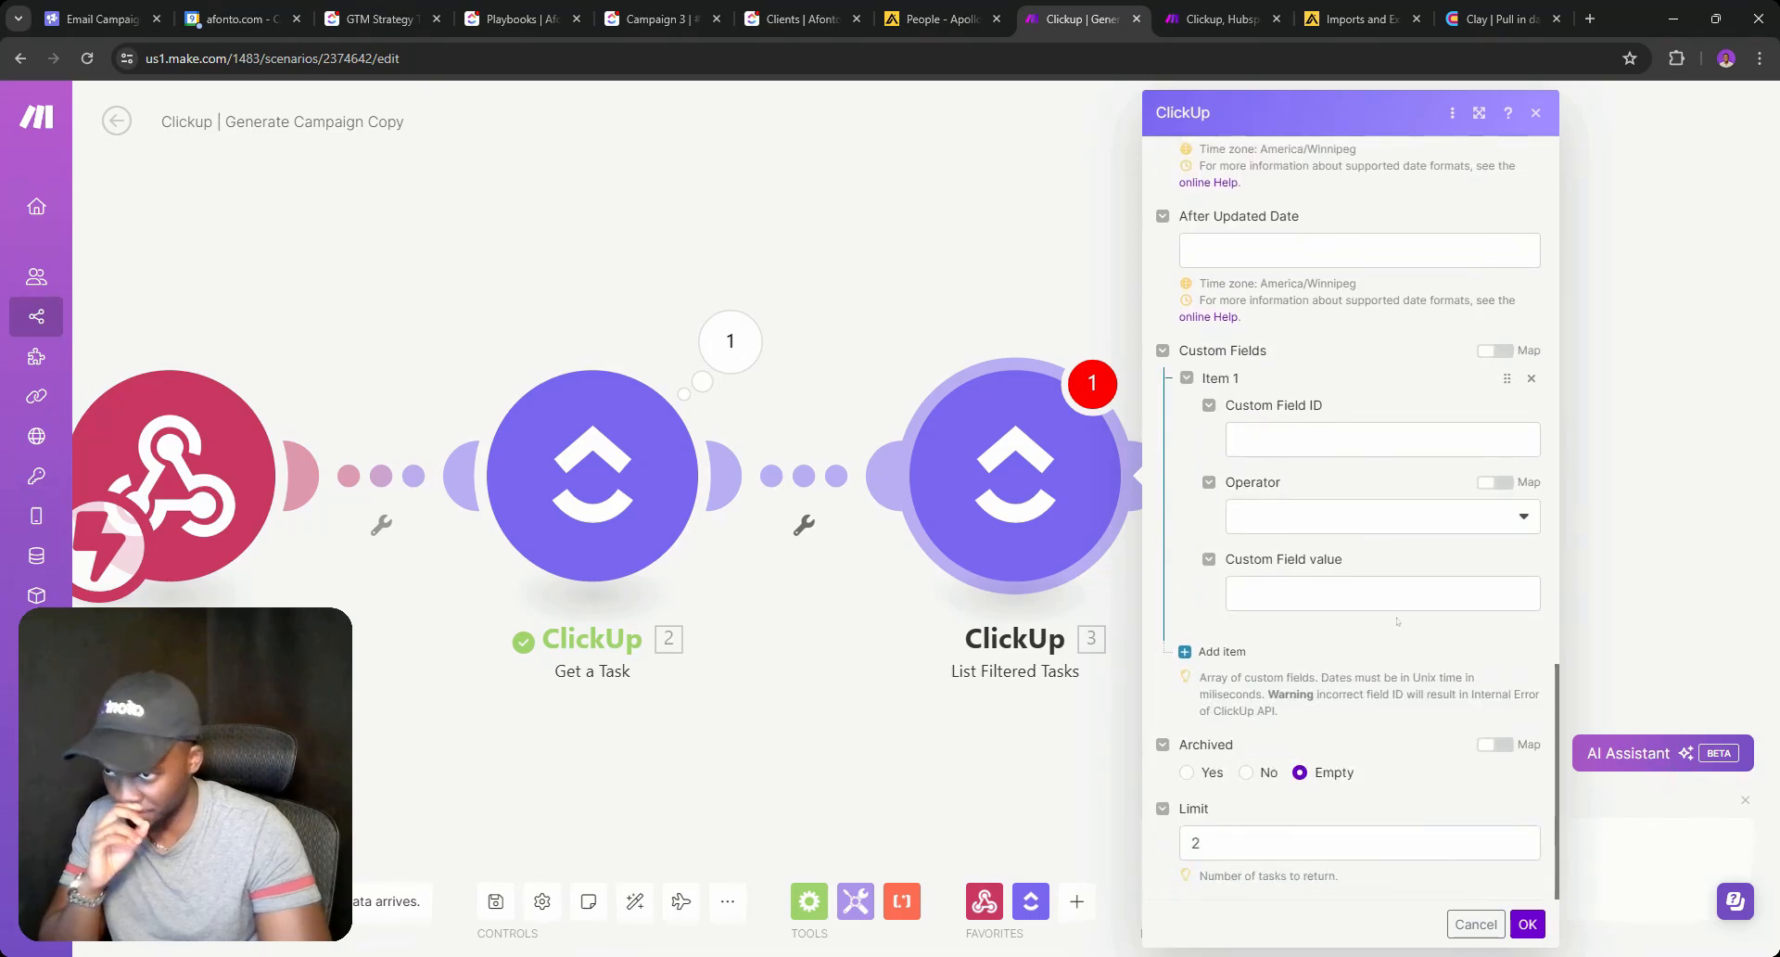
{"action": "left_click", "coordinate": [1382, 439]}
{"action": "left_click", "coordinate": [1523, 926]}
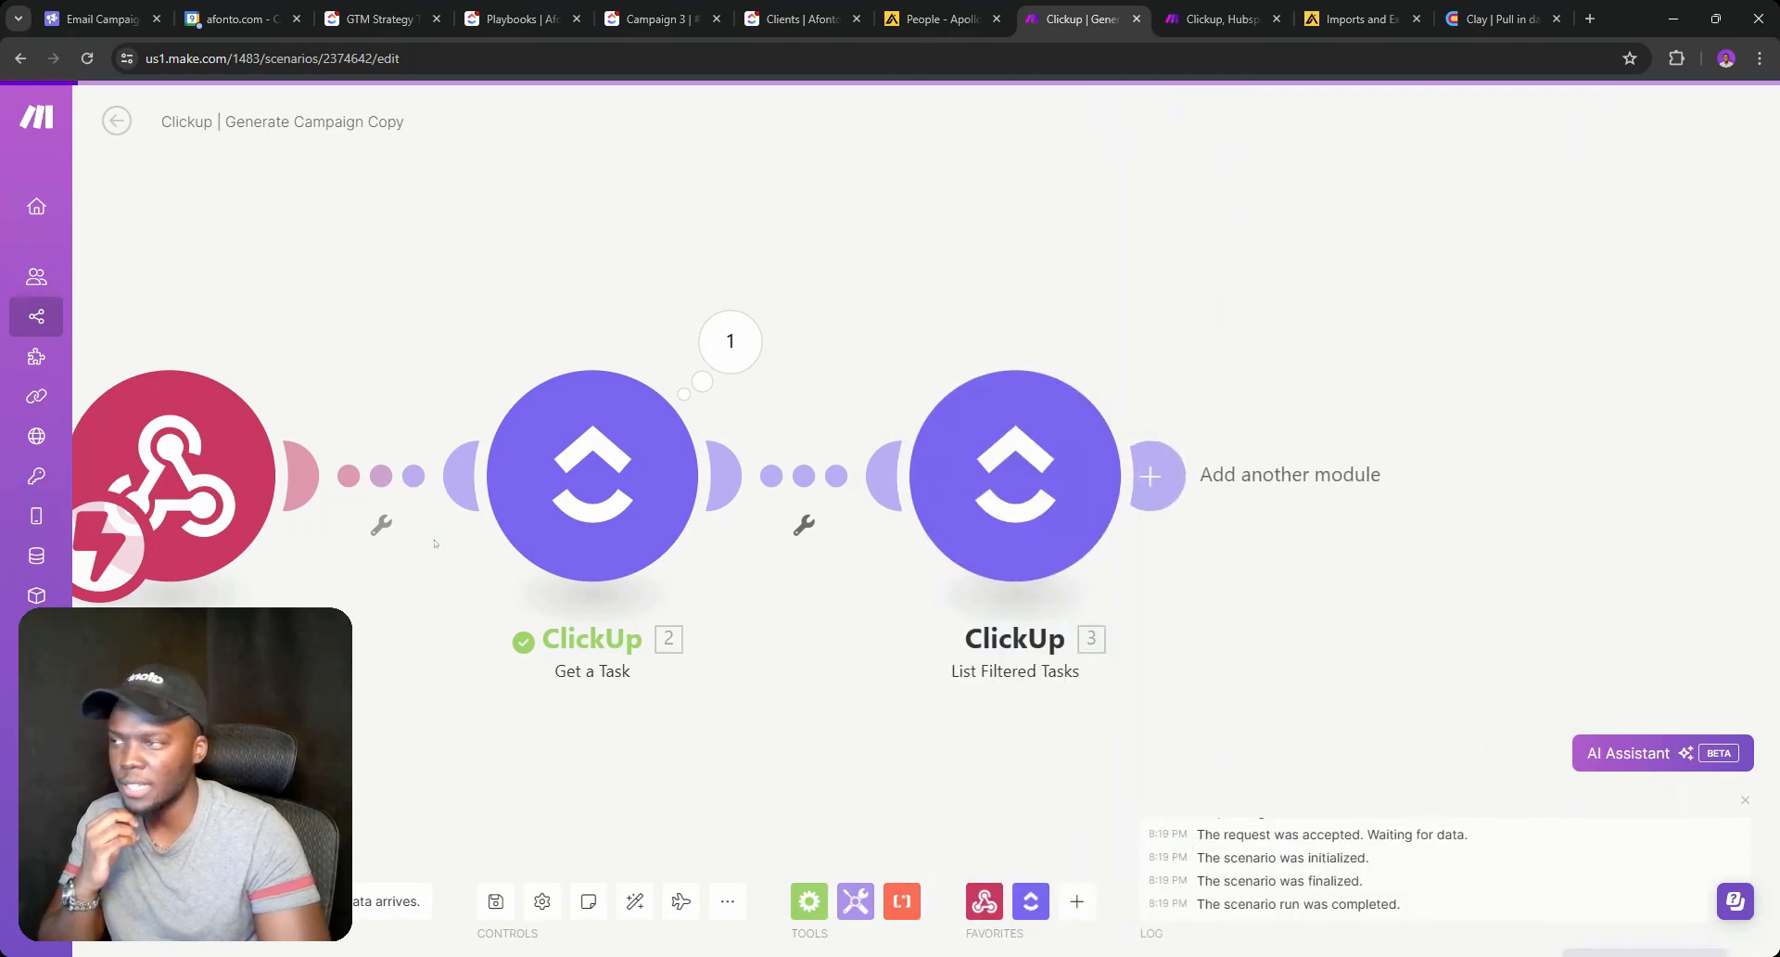
Save the scenario and open the latest run's log from History.
{"action": "right_click", "coordinate": [205, 453]}
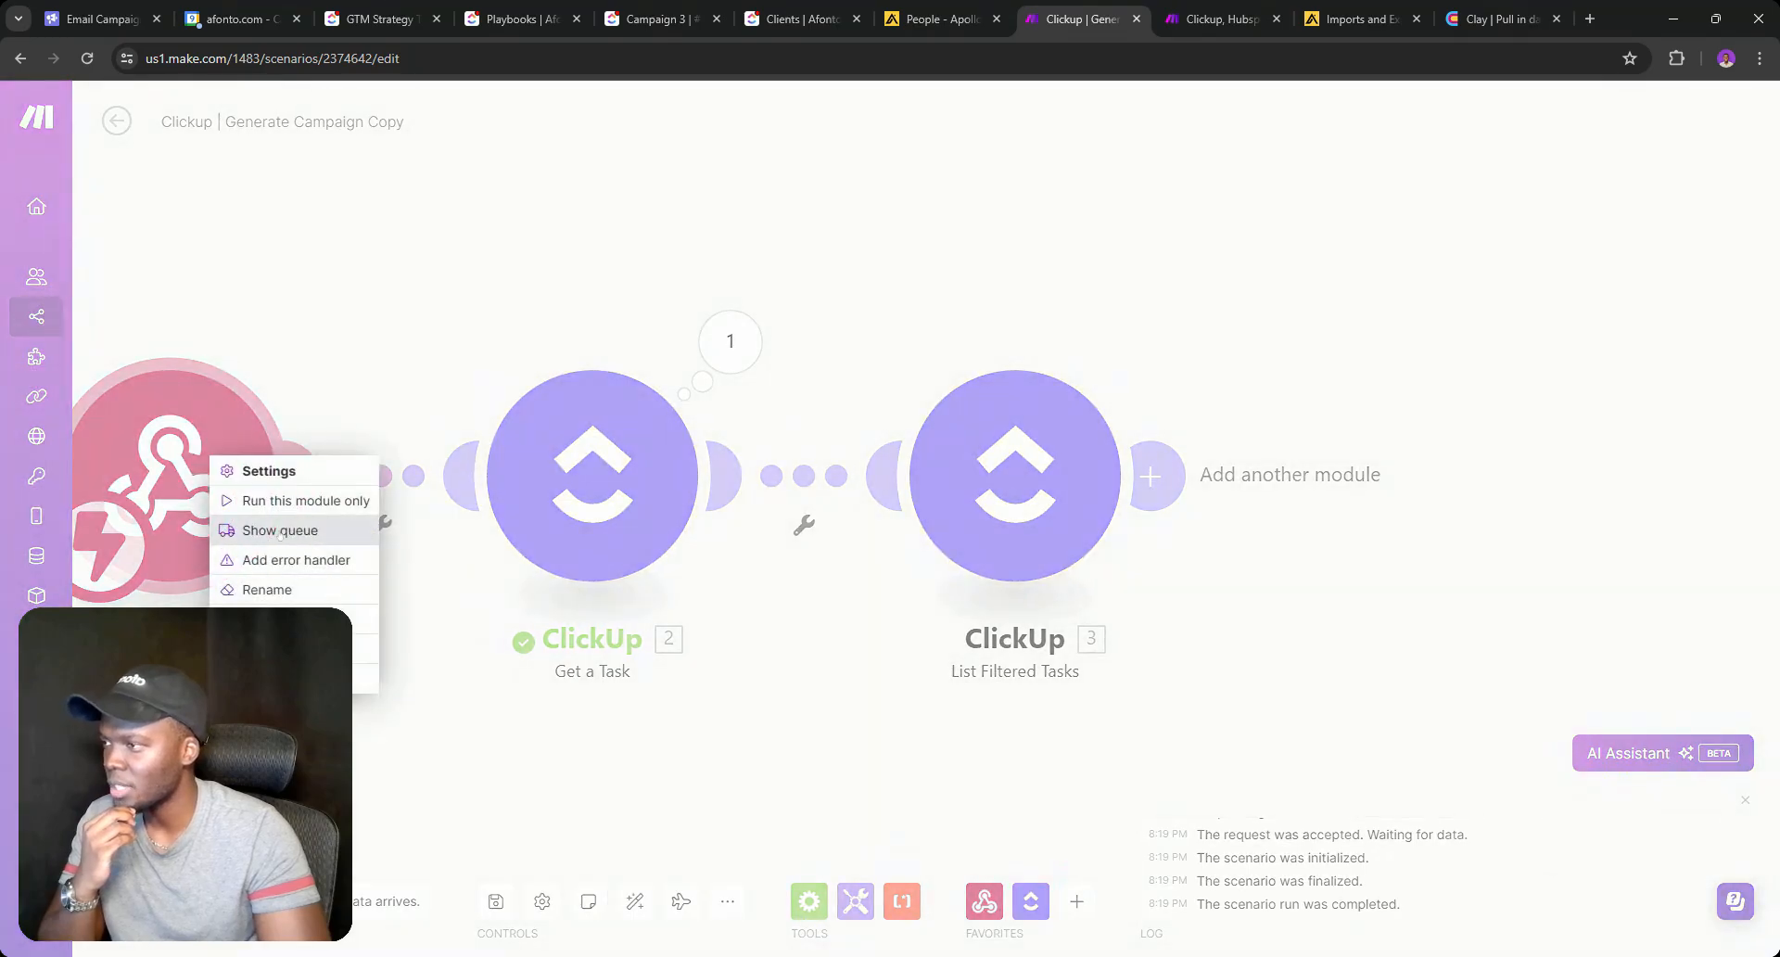
{"action": "left_click", "coordinate": [522, 641]}
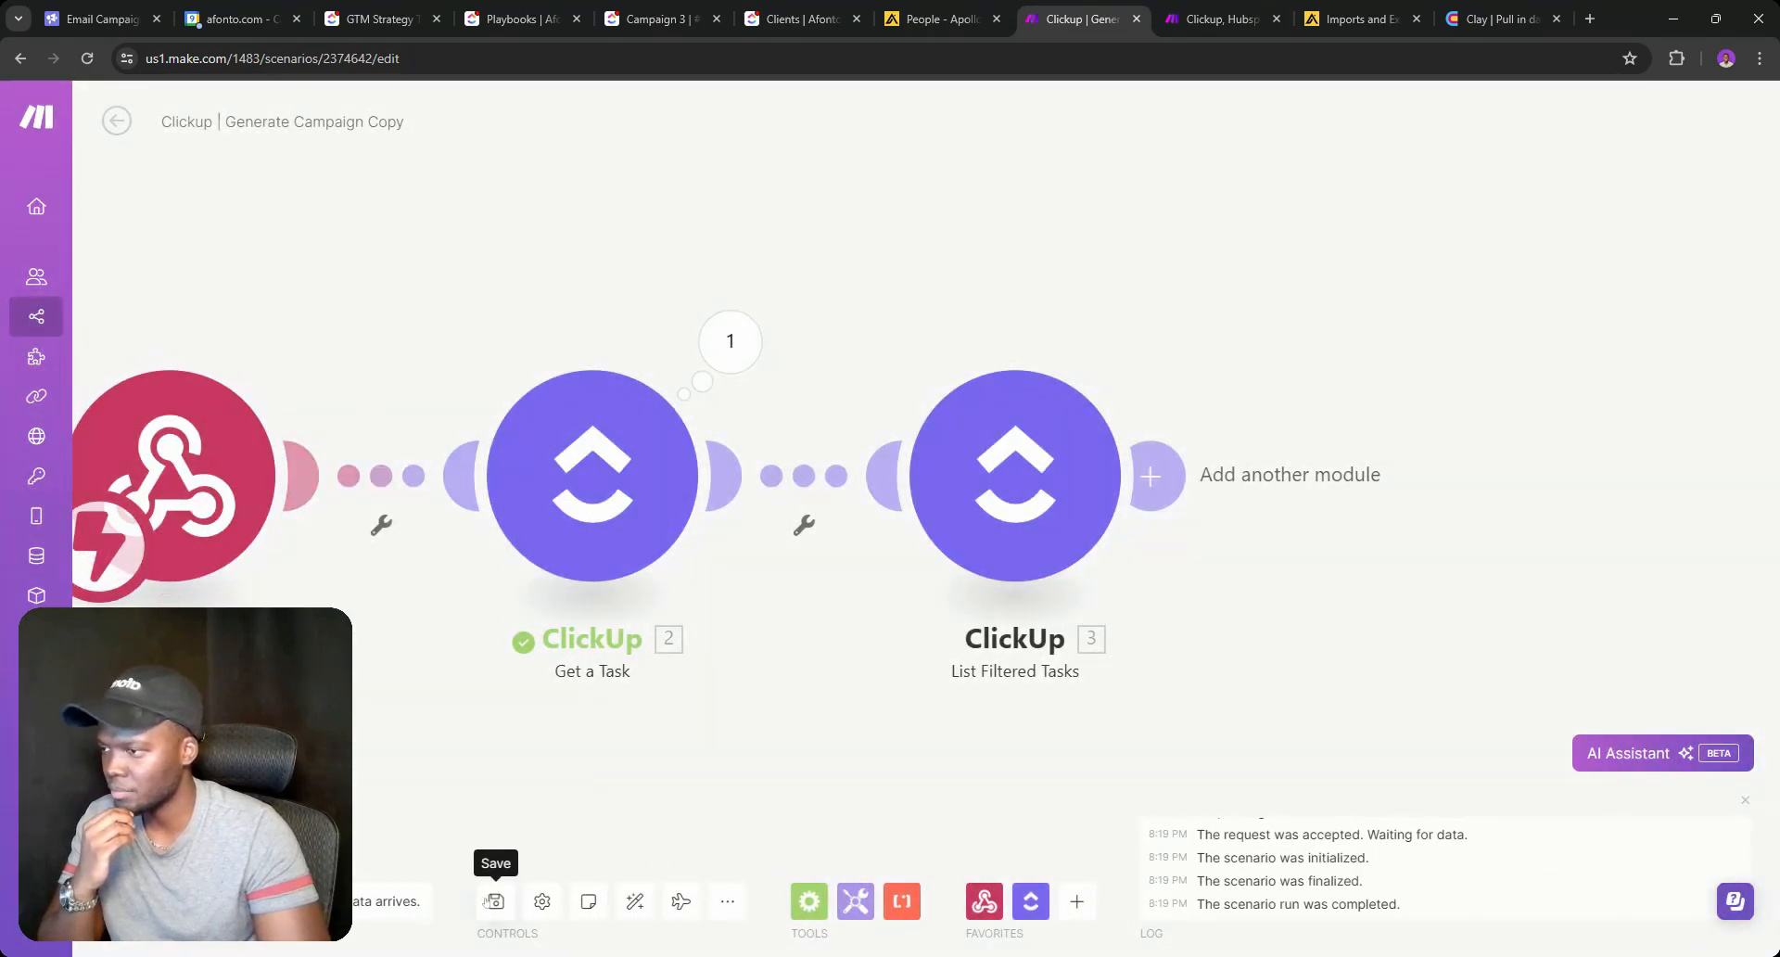
{"action": "left_click", "coordinate": [117, 121]}
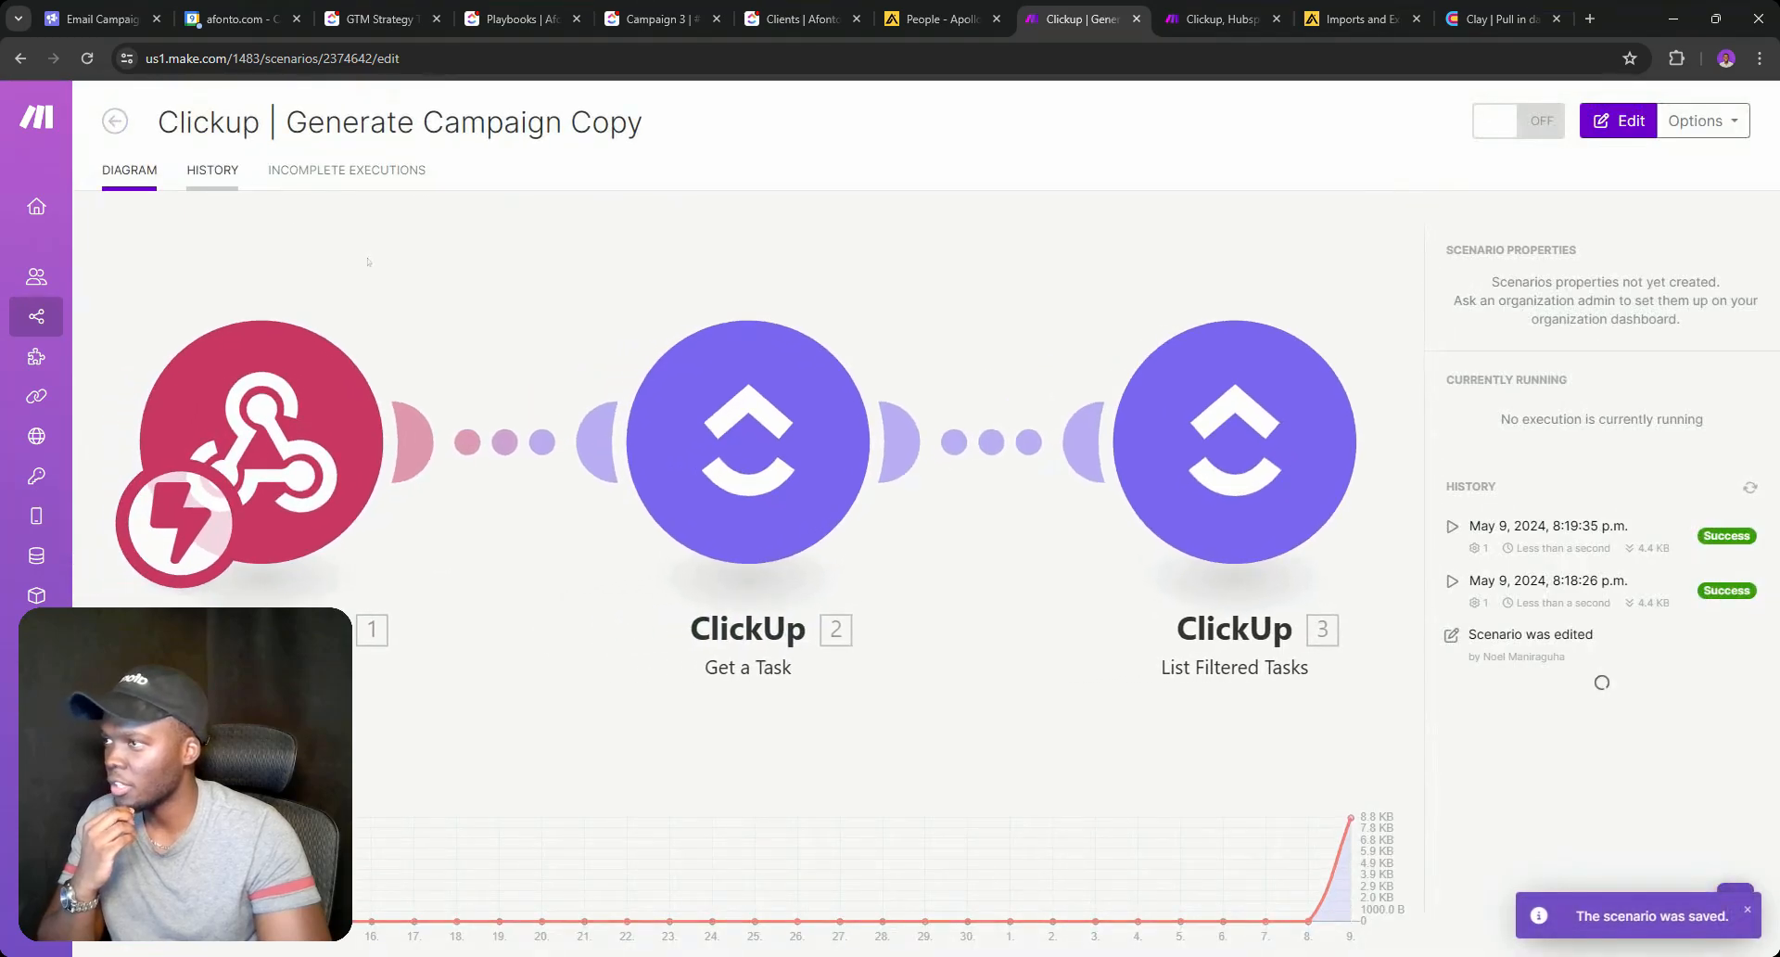
{"action": "left_click", "coordinate": [195, 174]}
{"action": "left_click", "coordinate": [1716, 332]}
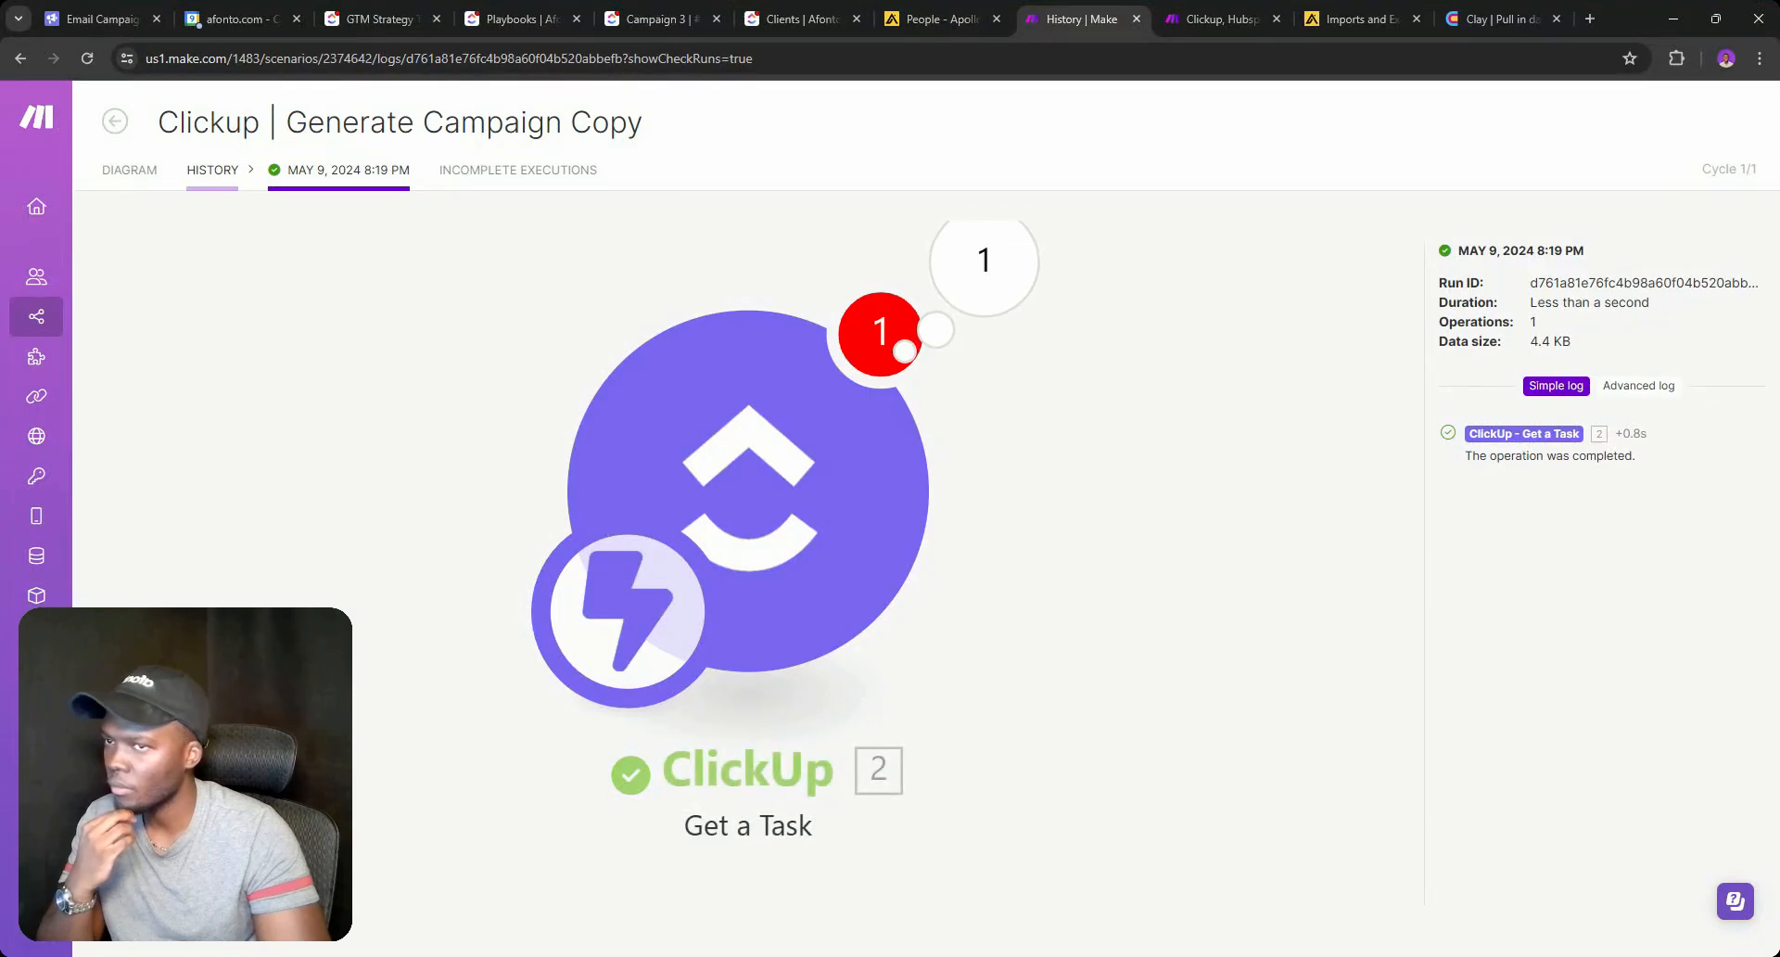
In the earlier 8:18 PM run, expand the webhook's custom fields and copy the Client field ID.
{"action": "left_click", "coordinate": [213, 170]}
{"action": "left_click", "coordinate": [1717, 375]}
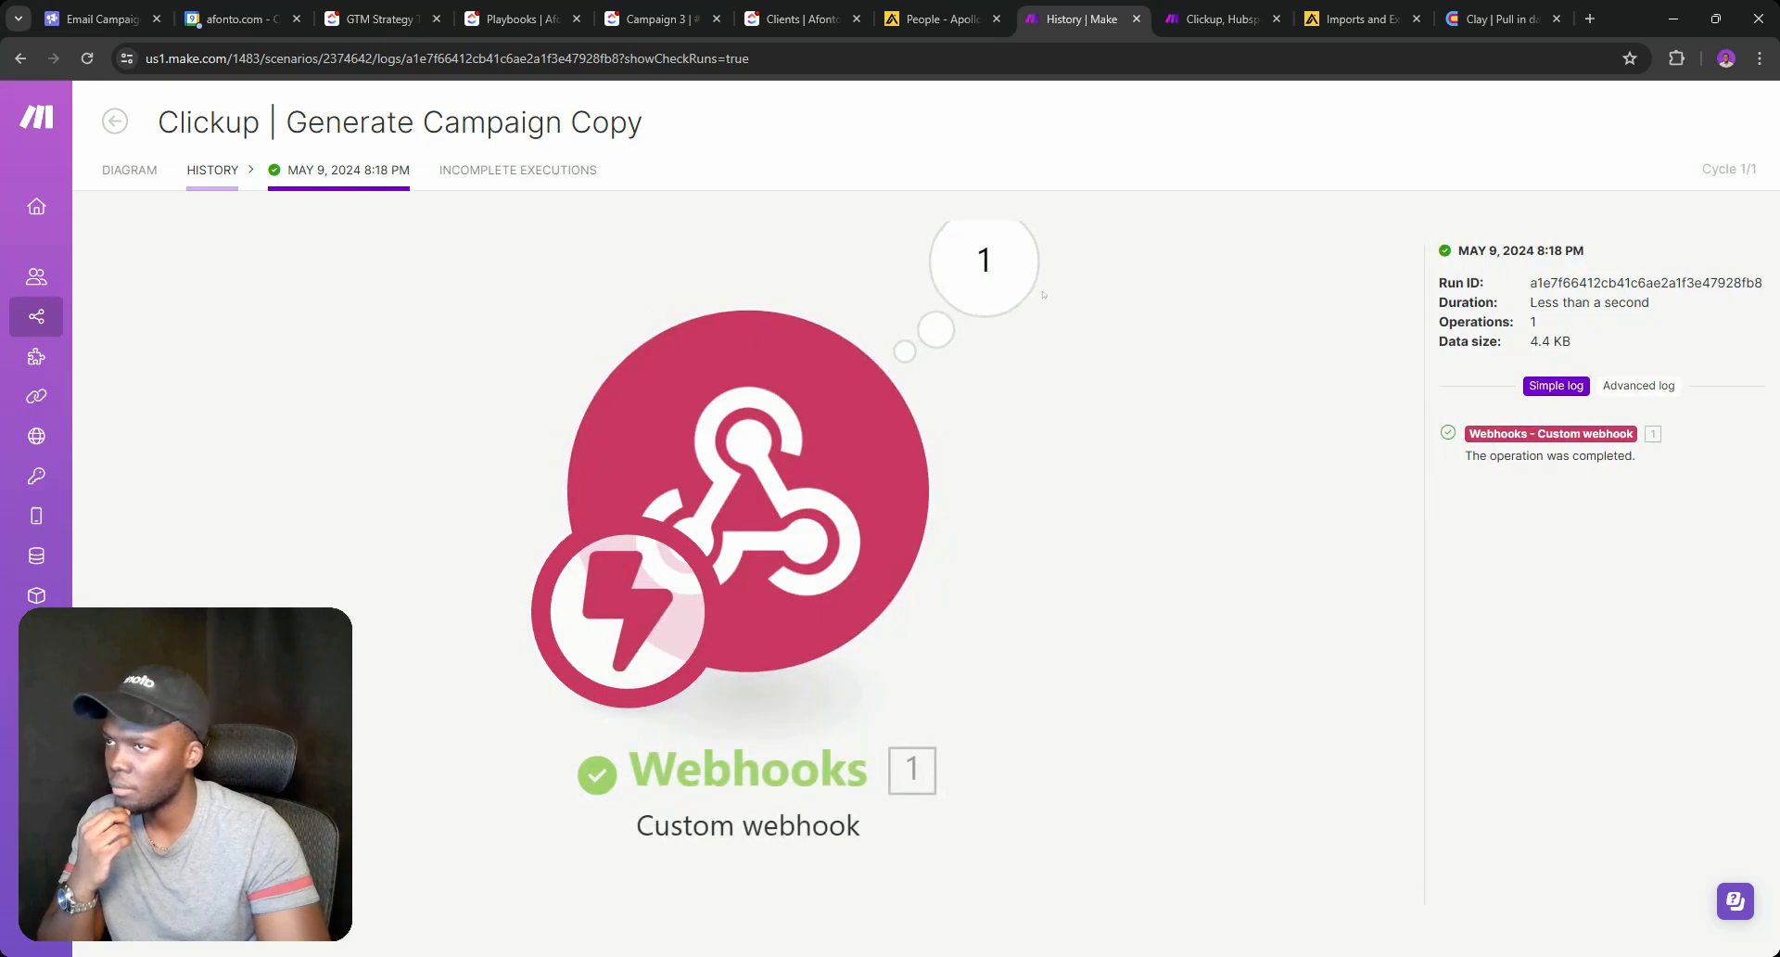
{"action": "left_click", "coordinate": [983, 262]}
{"action": "left_click", "coordinate": [1219, 337]}
{"action": "scroll", "coordinate": [1233, 464], "scroll_direction": "down", "scroll_amount": 3}
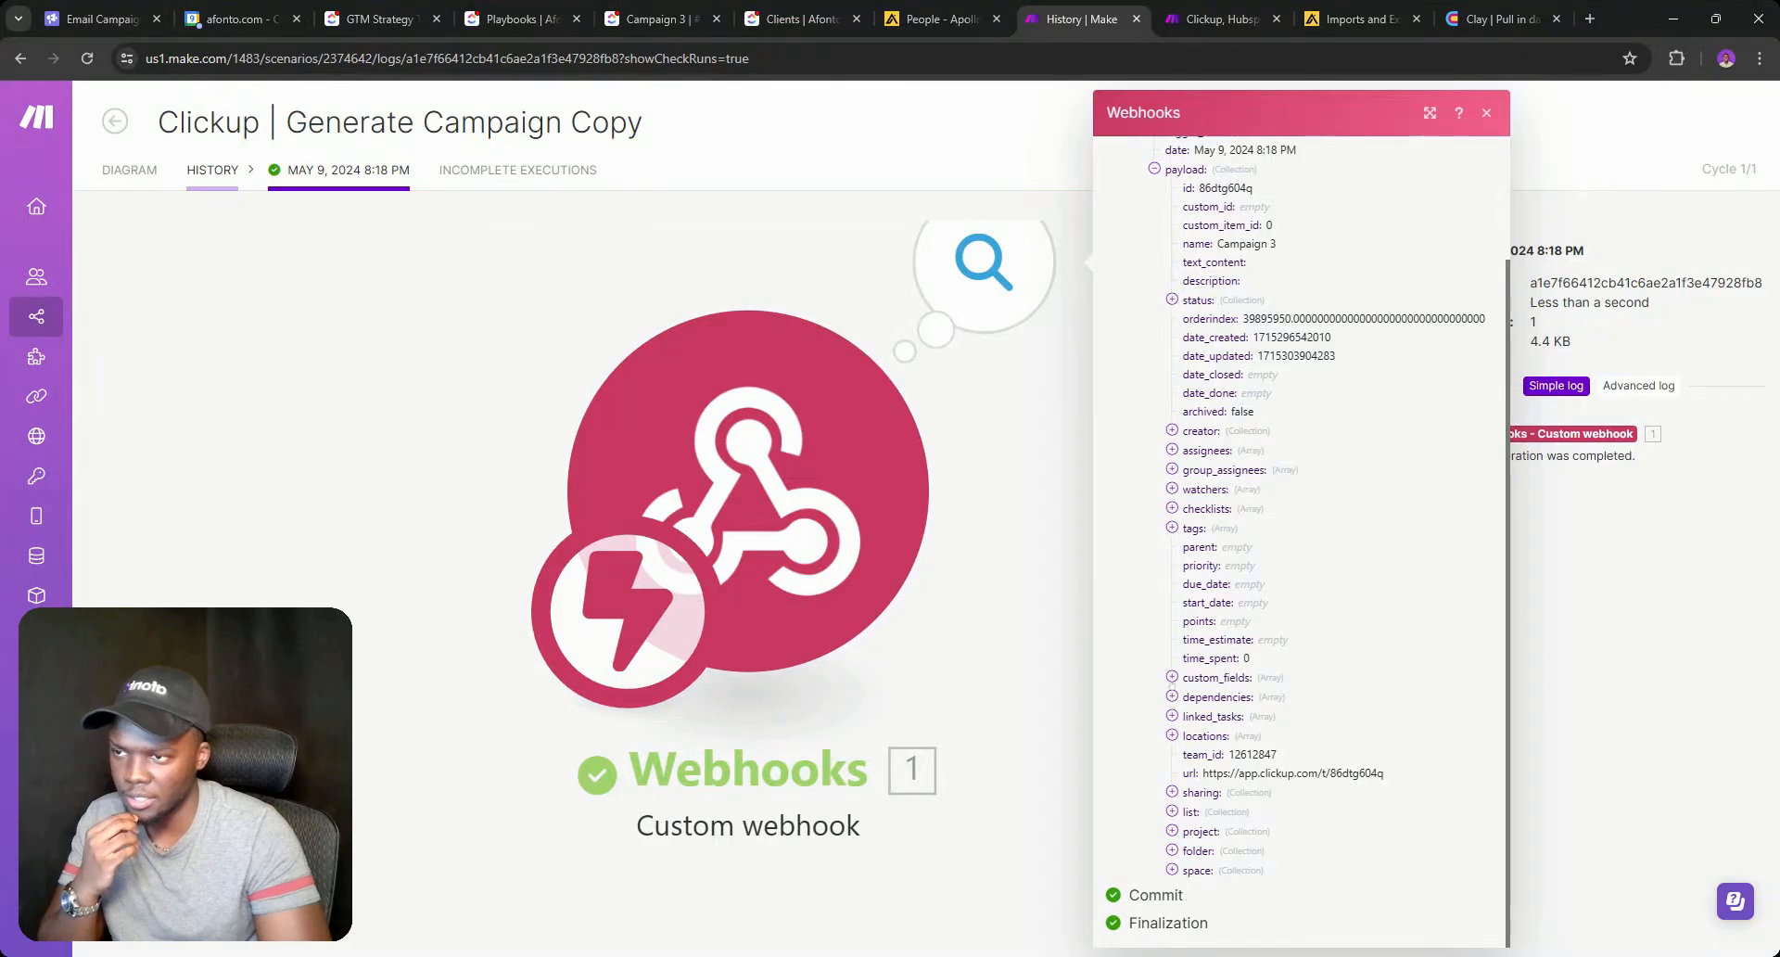
{"action": "left_click", "coordinate": [1172, 678]}
{"action": "left_click", "coordinate": [1189, 812]}
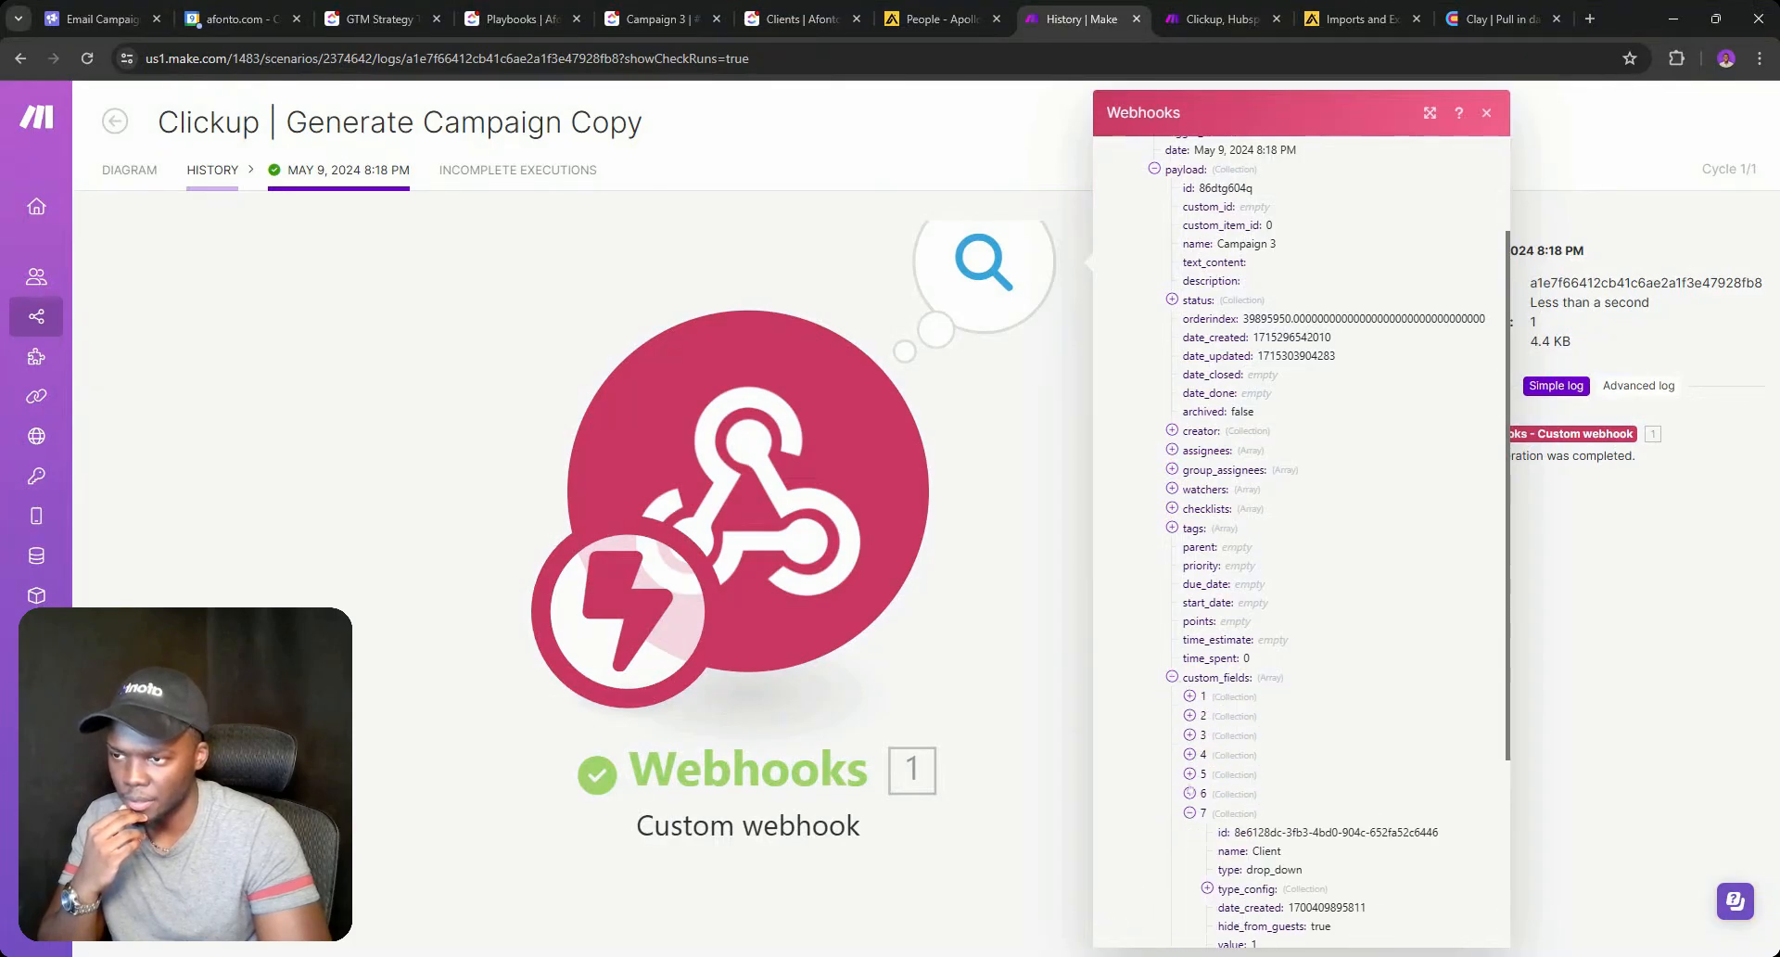
{"action": "left_click_drag", "start_coordinate": [1282, 831], "coordinate": [1438, 831]}
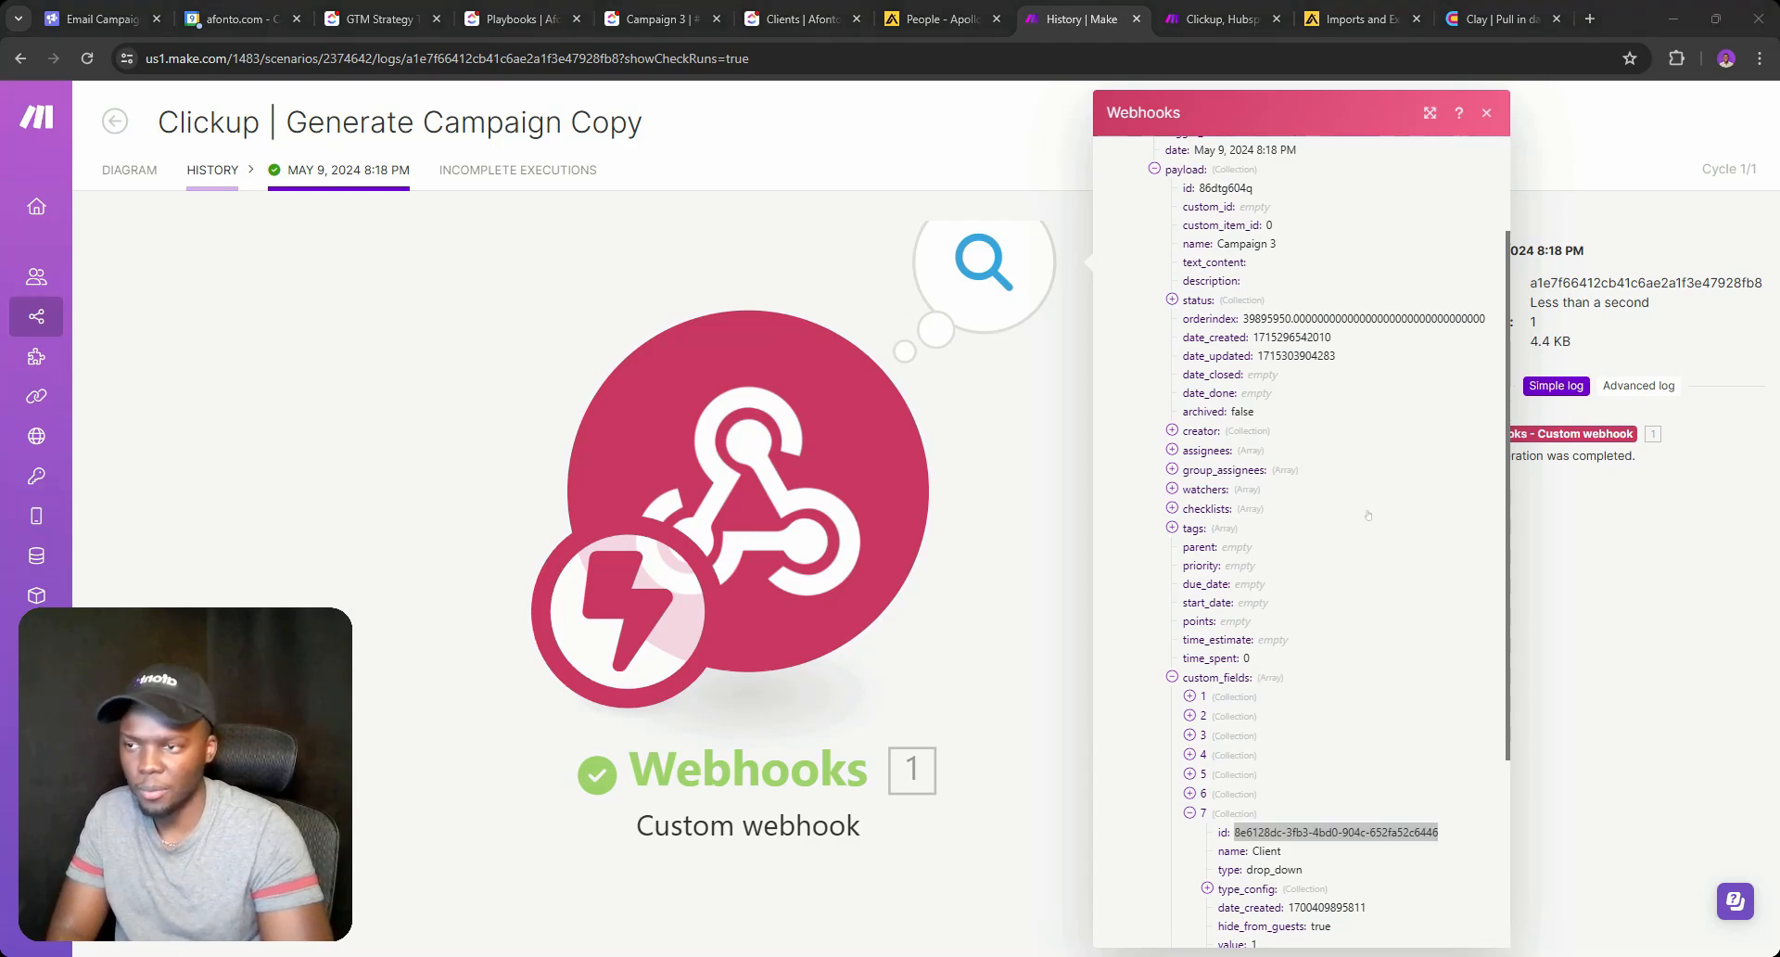
Copy the Playbooks custom field ID and return to the scenario editor.
{"action": "scroll", "coordinate": [1367, 514], "scroll_direction": "down", "scroll_amount": 3}
{"action": "left_click", "coordinate": [1190, 507]}
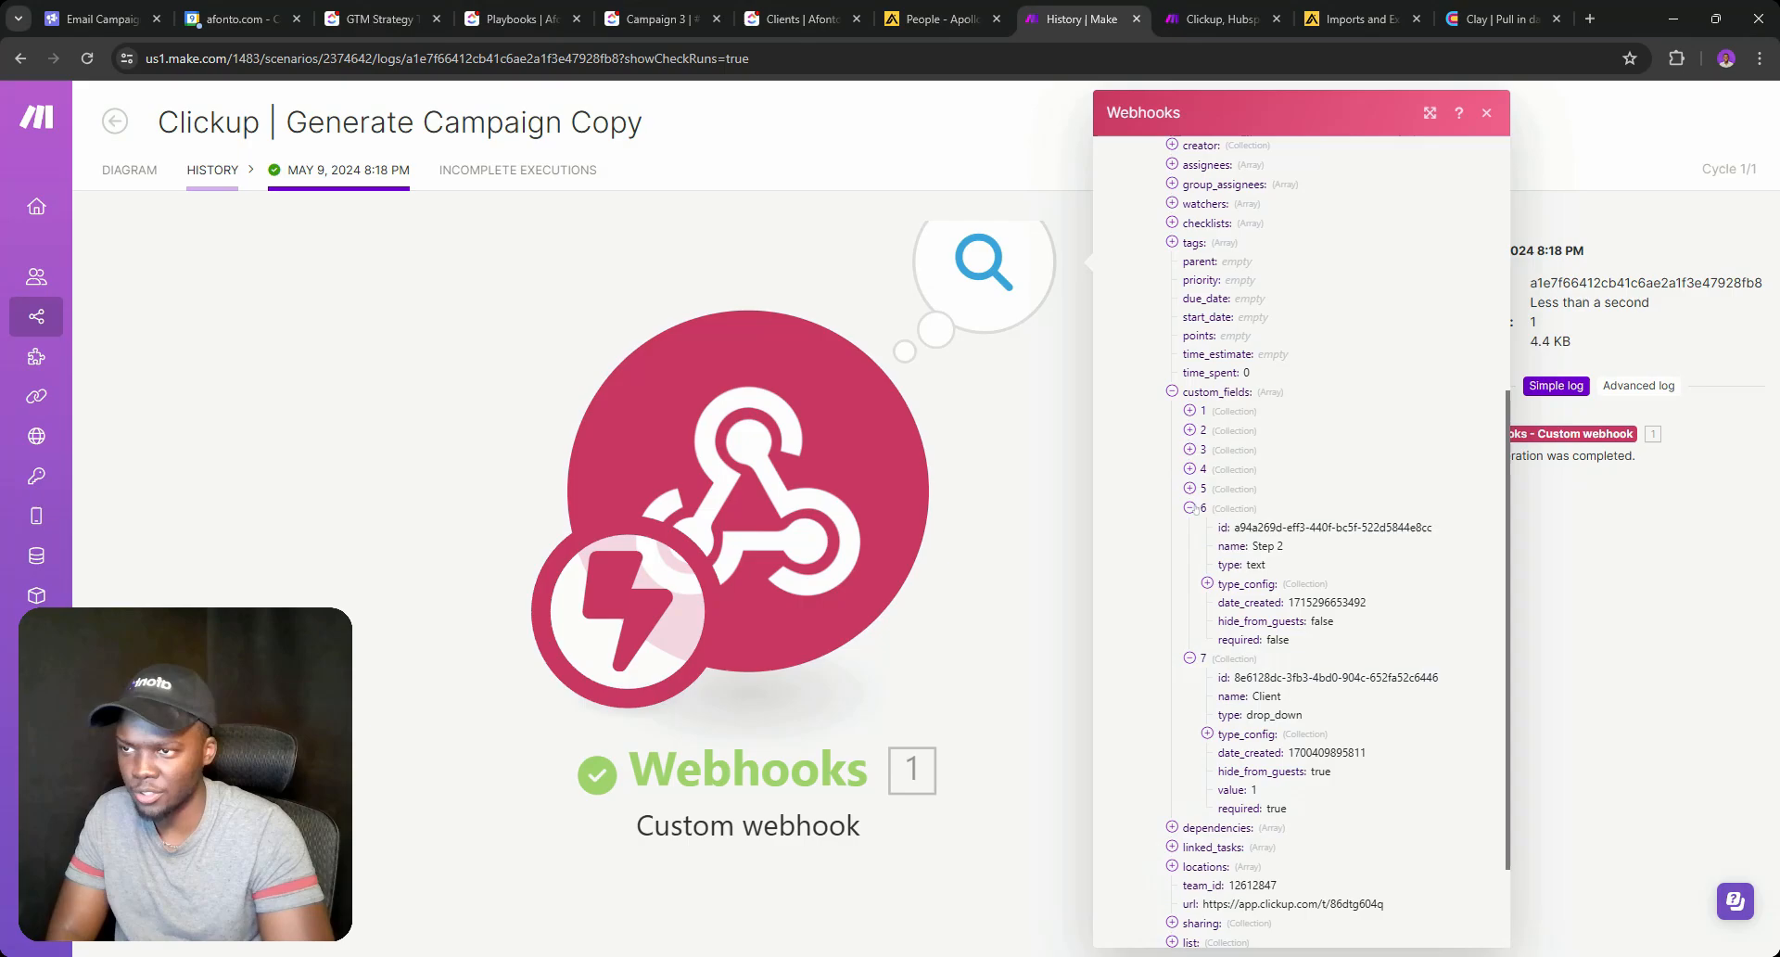
{"action": "left_click", "coordinate": [1189, 488]}
{"action": "left_click", "coordinate": [1189, 469]}
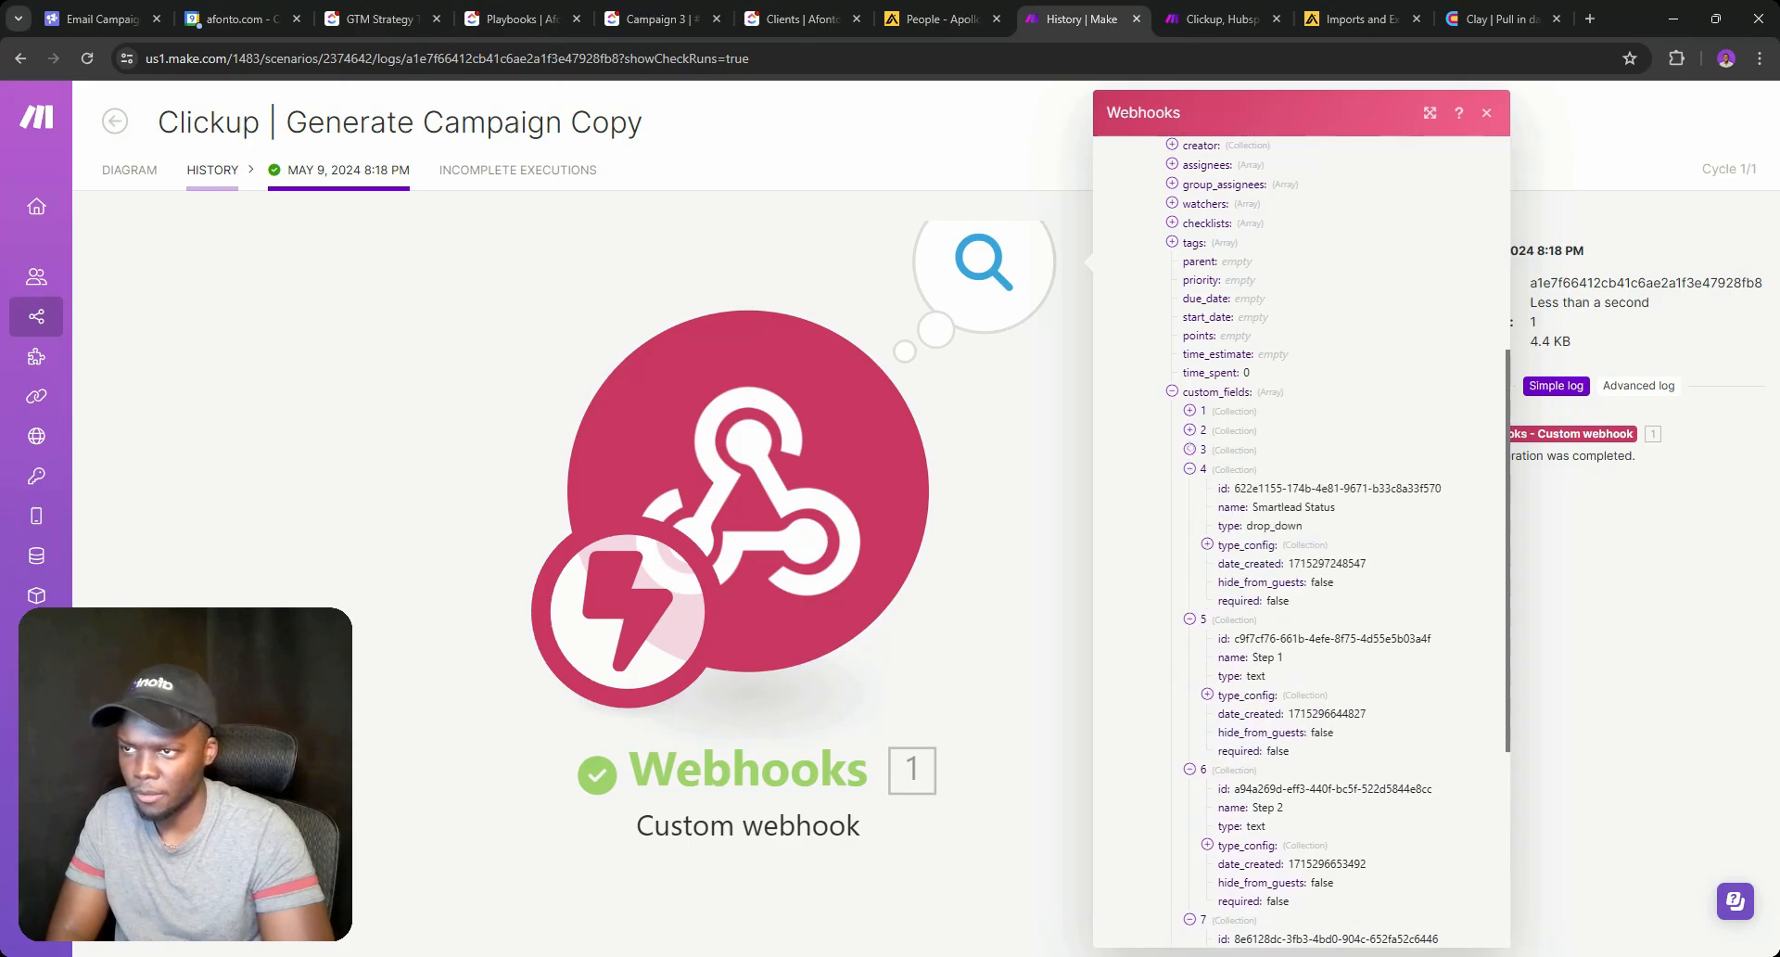
{"action": "left_click", "coordinate": [1189, 450]}
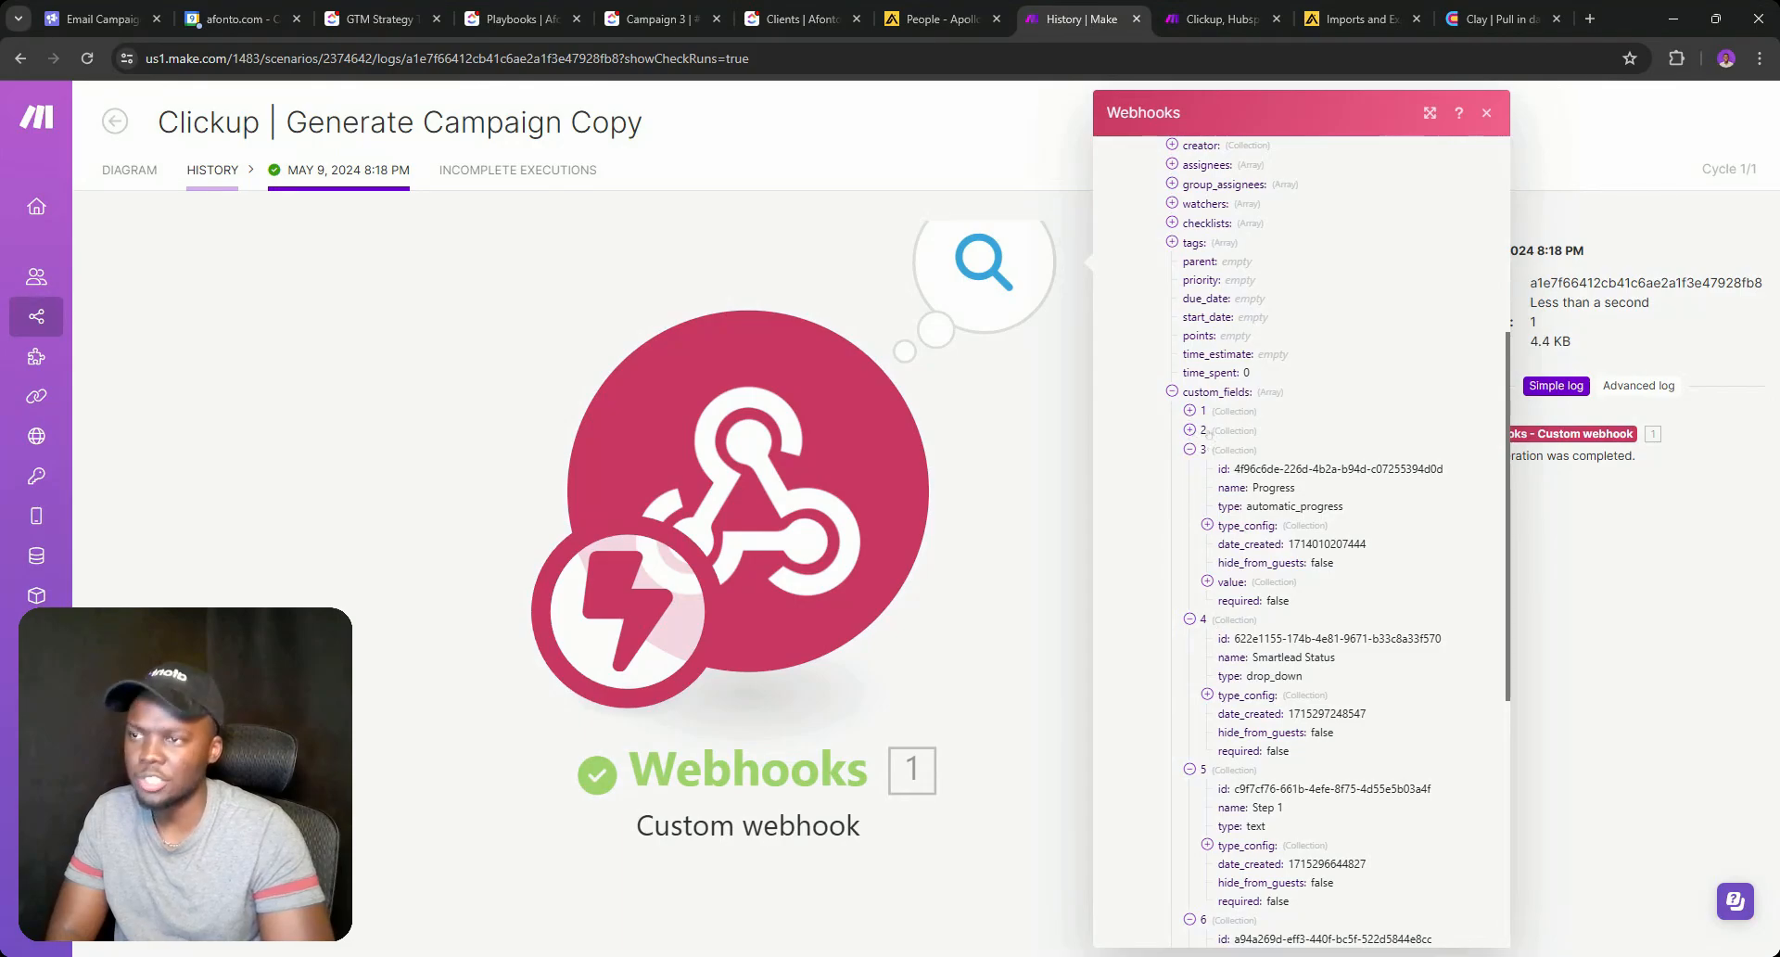
{"action": "left_click", "coordinate": [1189, 430]}
{"action": "left_click", "coordinate": [1189, 410]}
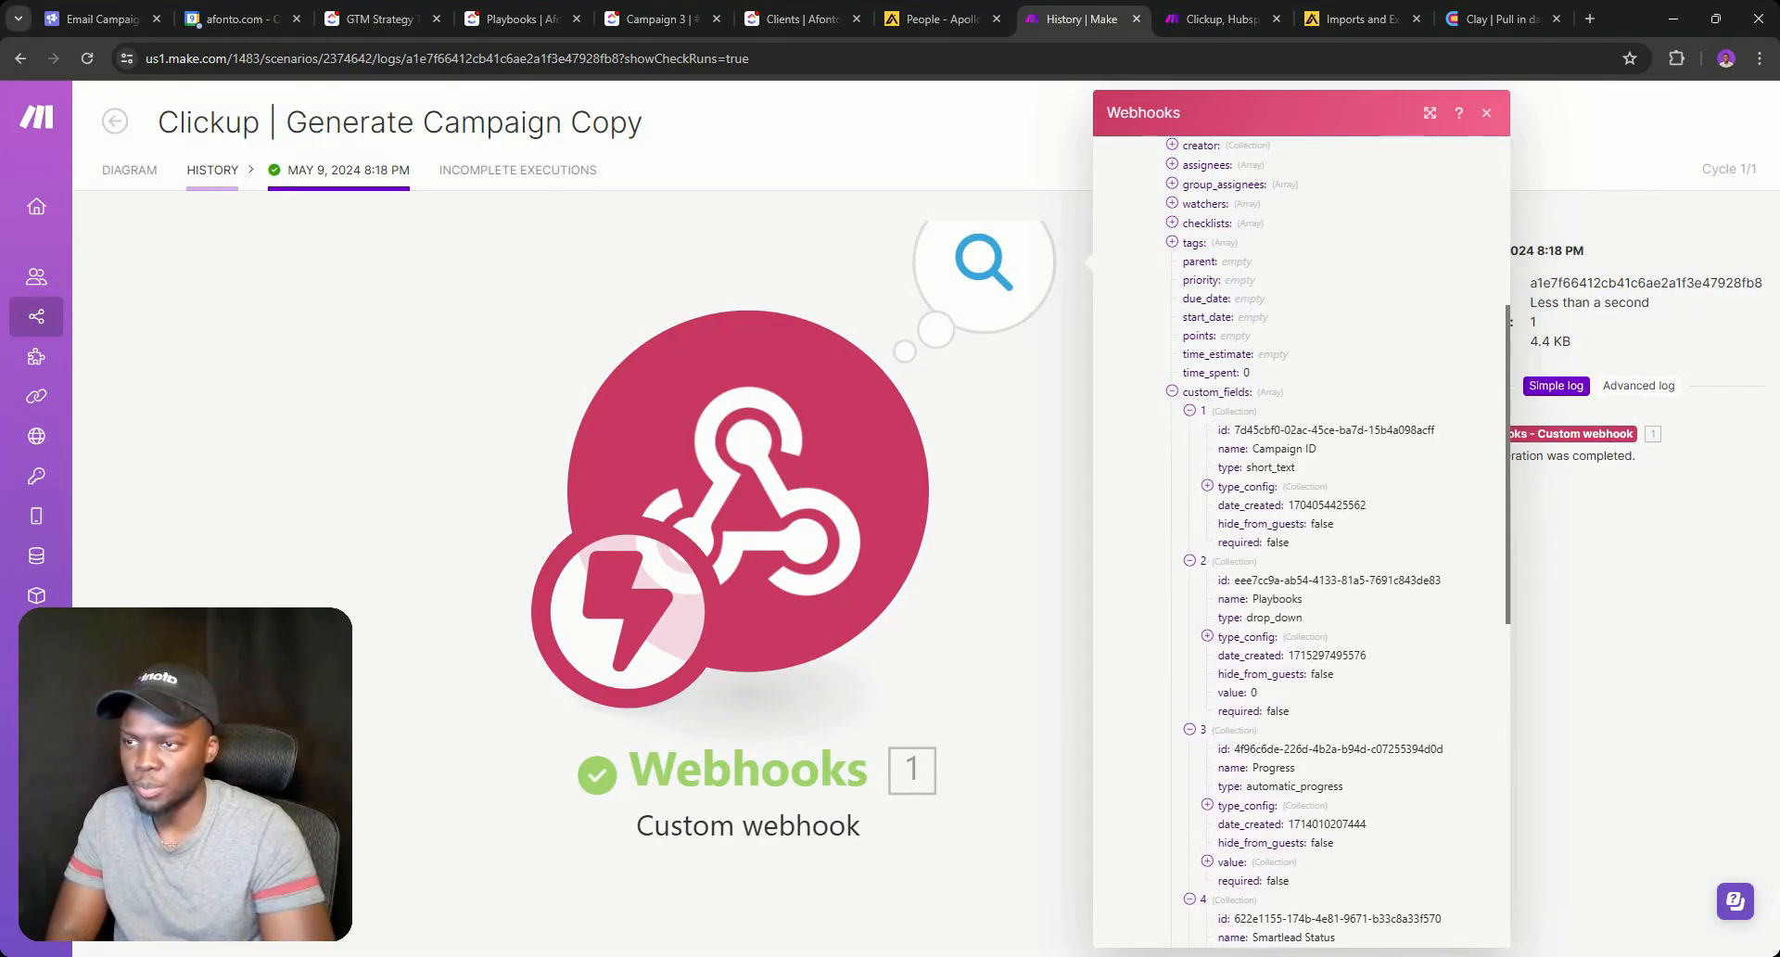
{"action": "left_click_drag", "start_coordinate": [1279, 579], "coordinate": [1440, 579]}
{"action": "key", "text": "ctrl+c"}
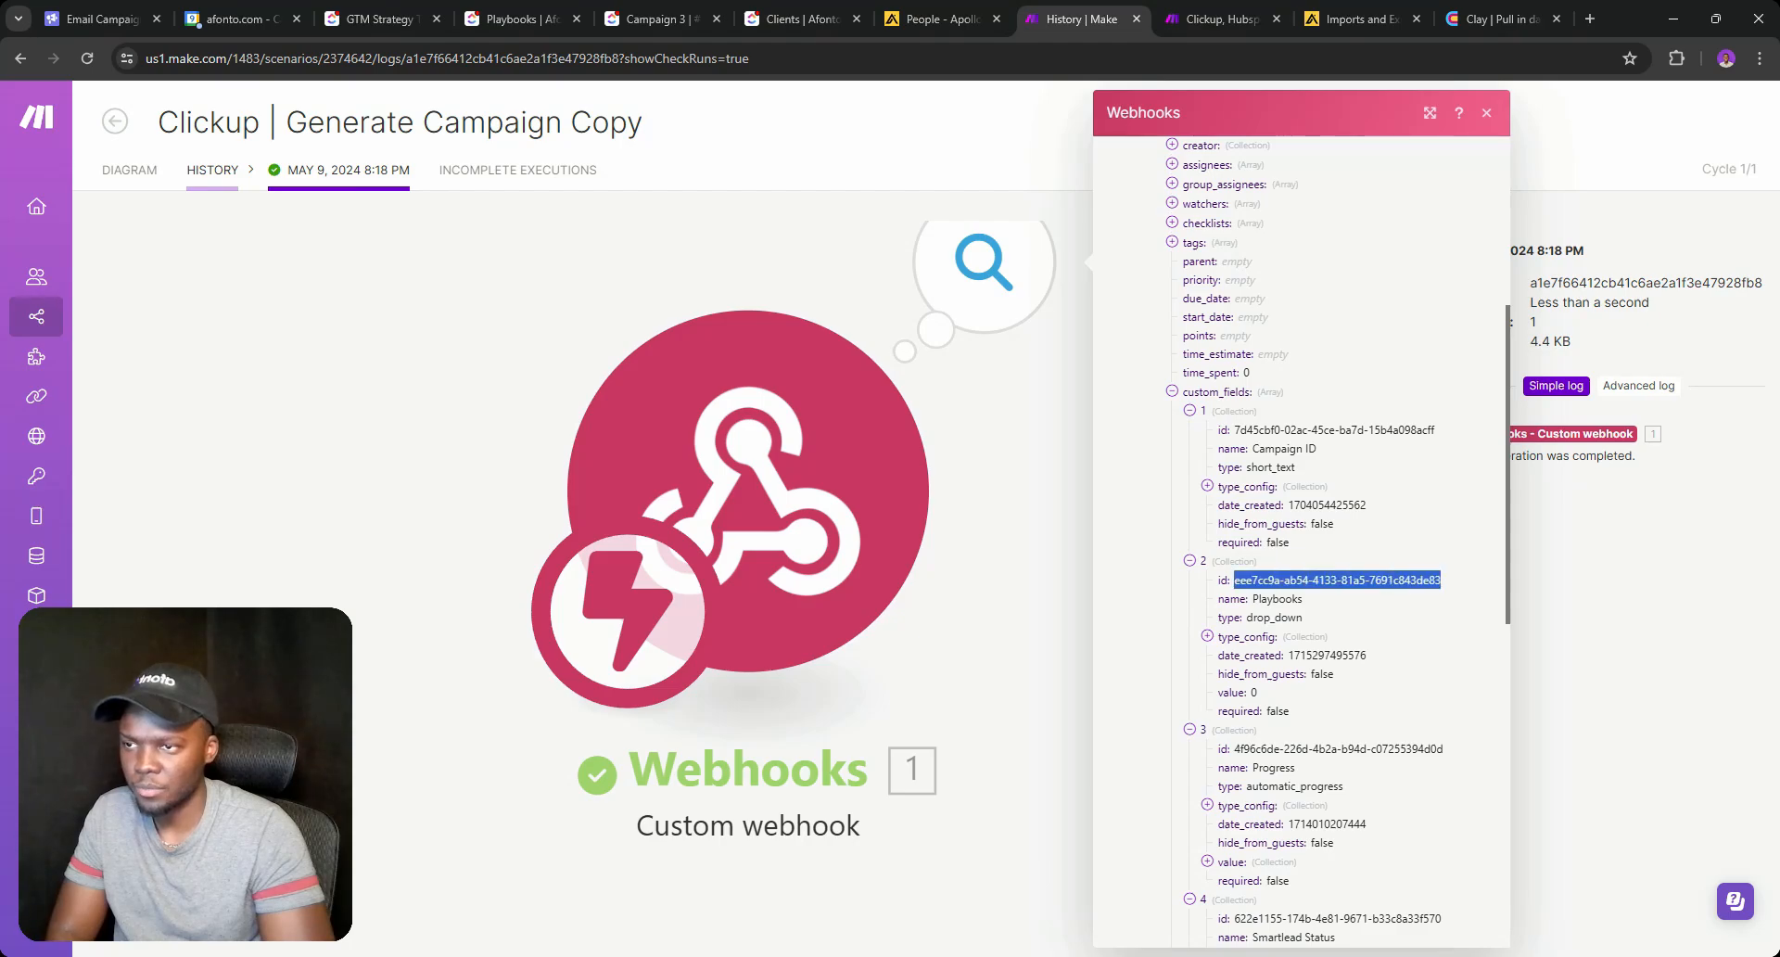
{"action": "left_click", "coordinate": [146, 165]}
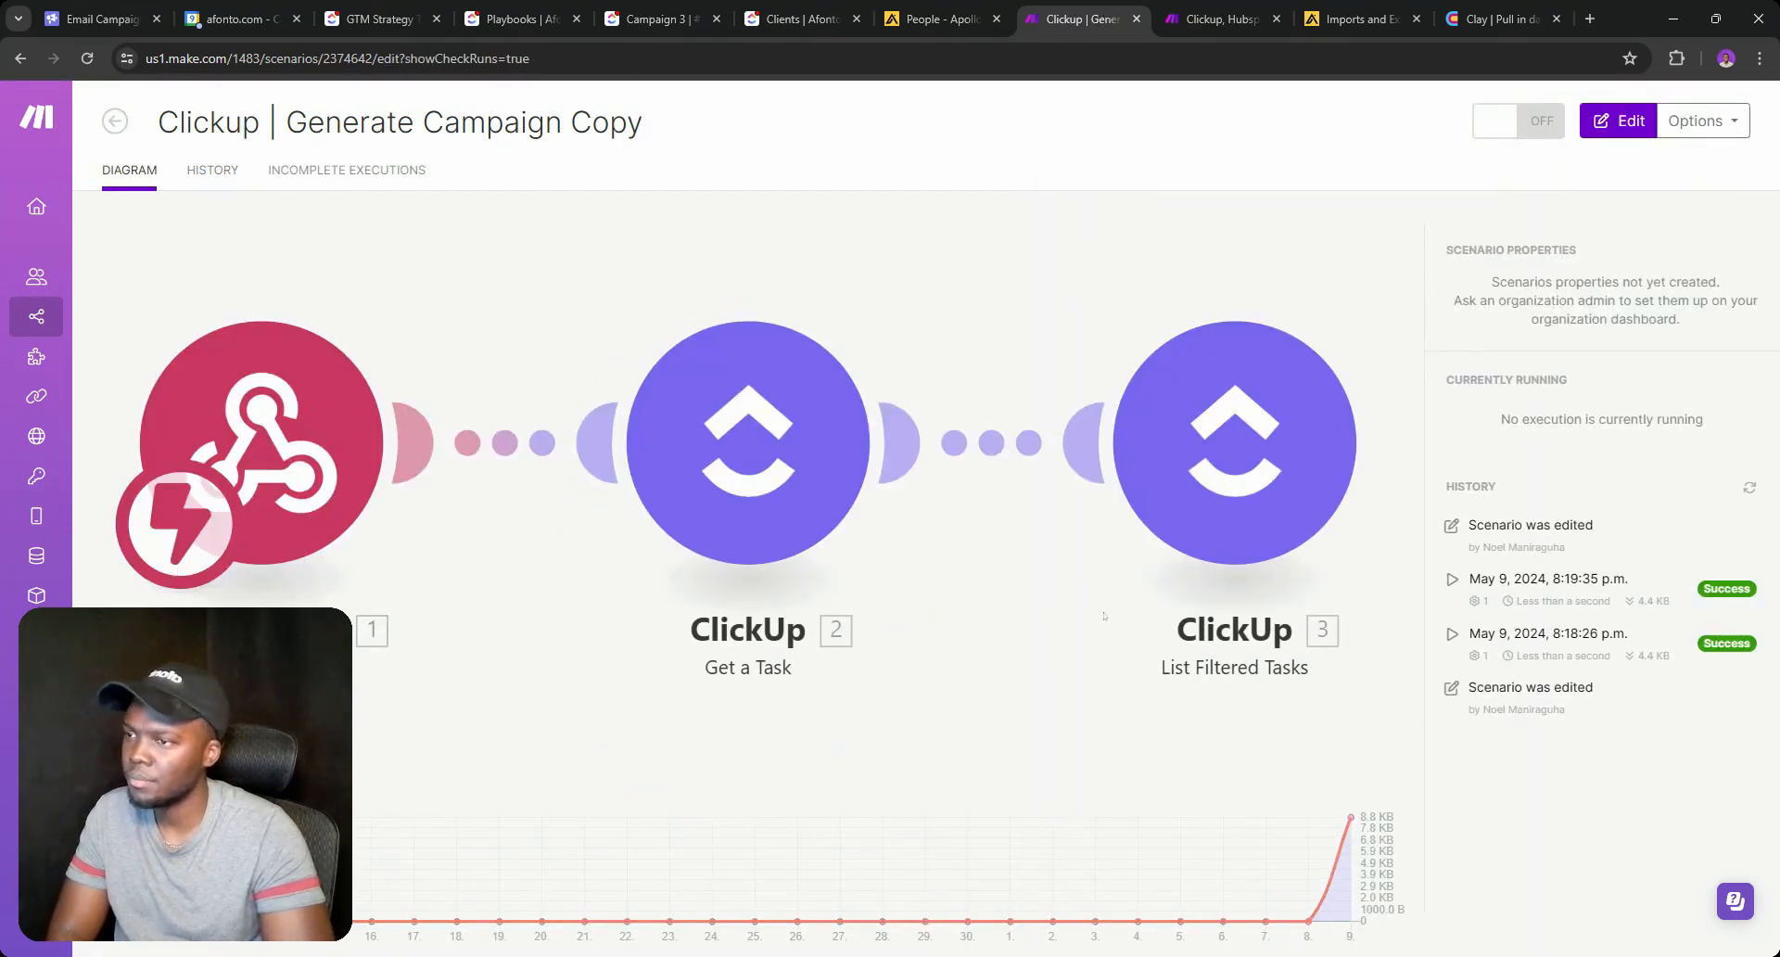
{"action": "left_click", "coordinate": [1104, 616]}
Clone the List Filtered Tasks module and place the copy as module 4.
{"action": "left_click_drag", "start_coordinate": [1650, 279], "coordinate": [1050, 253]}
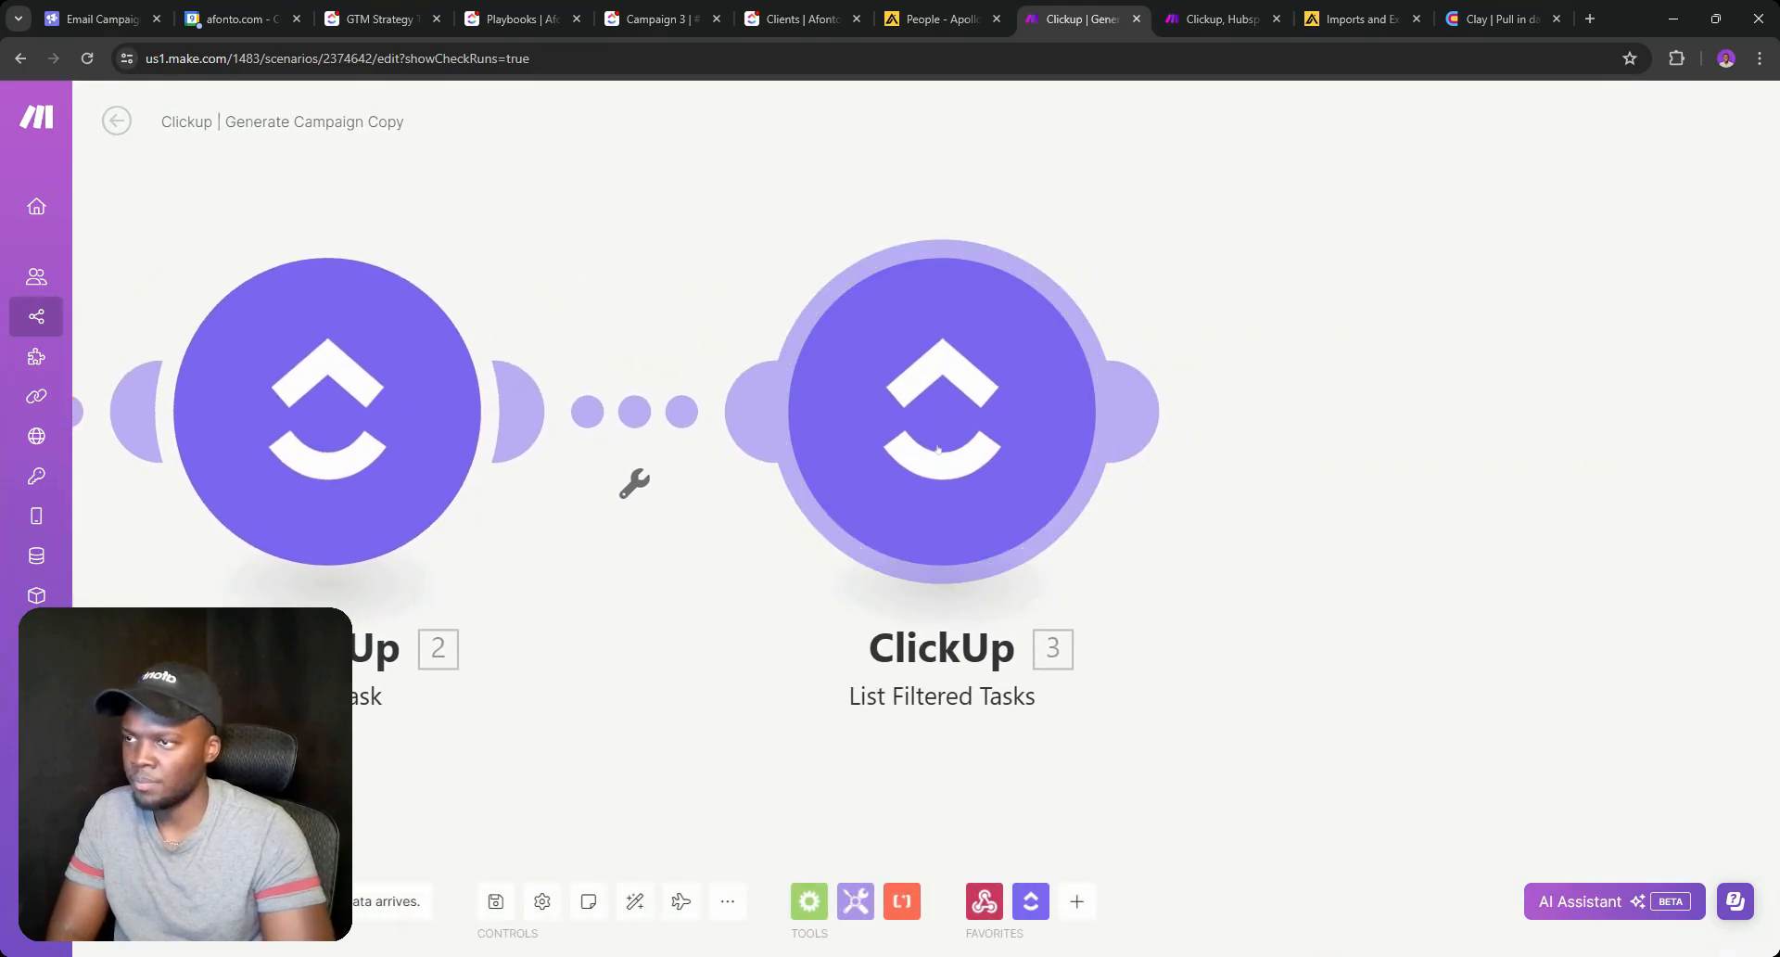
{"action": "right_click", "coordinate": [937, 449]}
{"action": "left_click", "coordinate": [991, 583]}
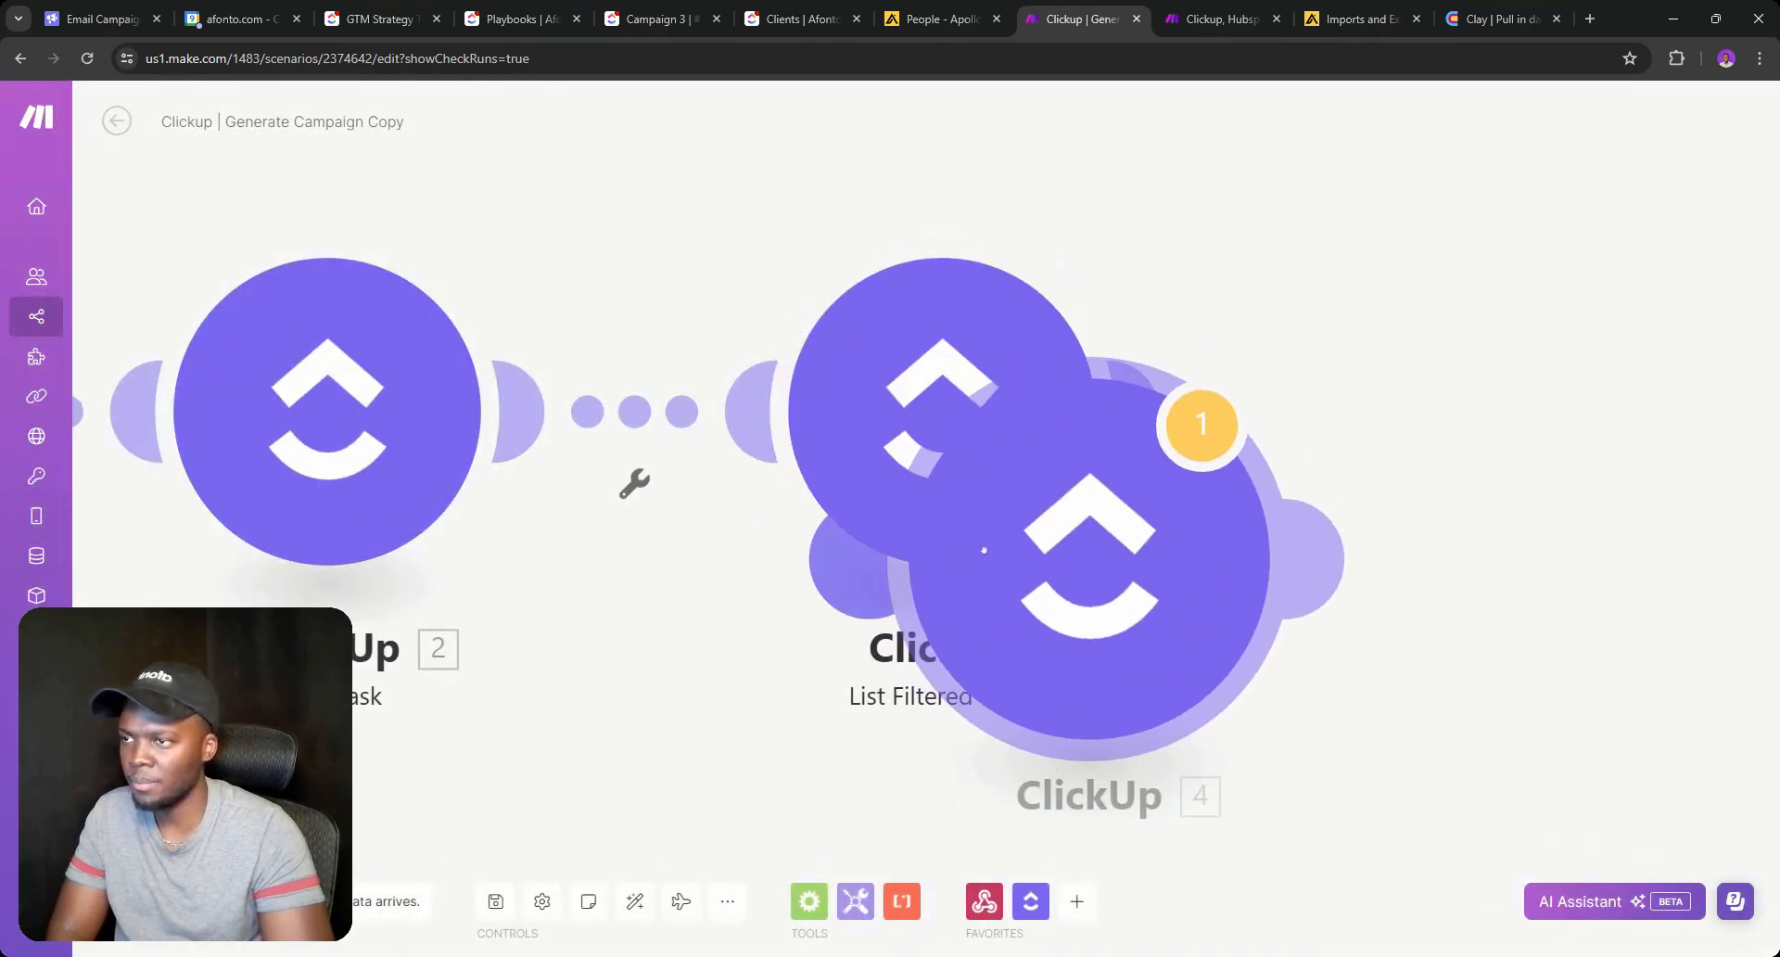
{"action": "left_click", "coordinate": [1438, 408]}
{"action": "left_click", "coordinate": [1457, 479]}
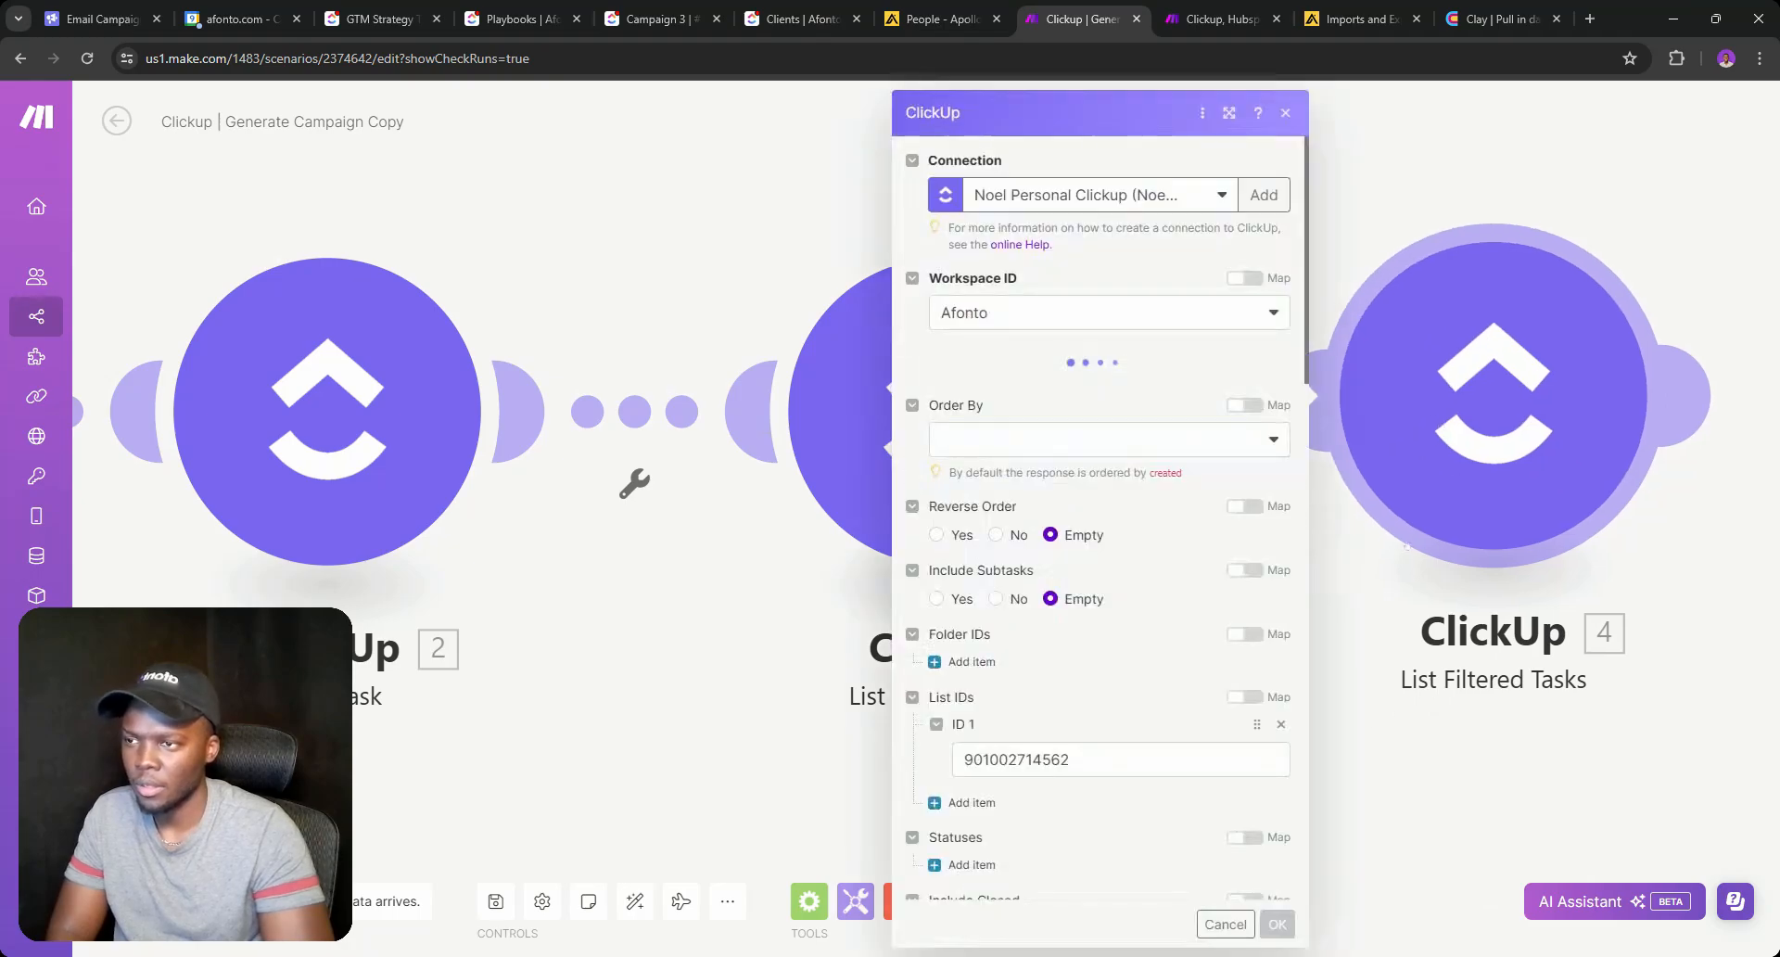
Filter module 4 where the pasted Custom Field ID Equals '2. Custom Fields: Playbooks'.
{"action": "scroll", "coordinate": [1020, 500], "scroll_direction": "down", "scroll_amount": 10}
{"action": "left_click", "coordinate": [1060, 439]}
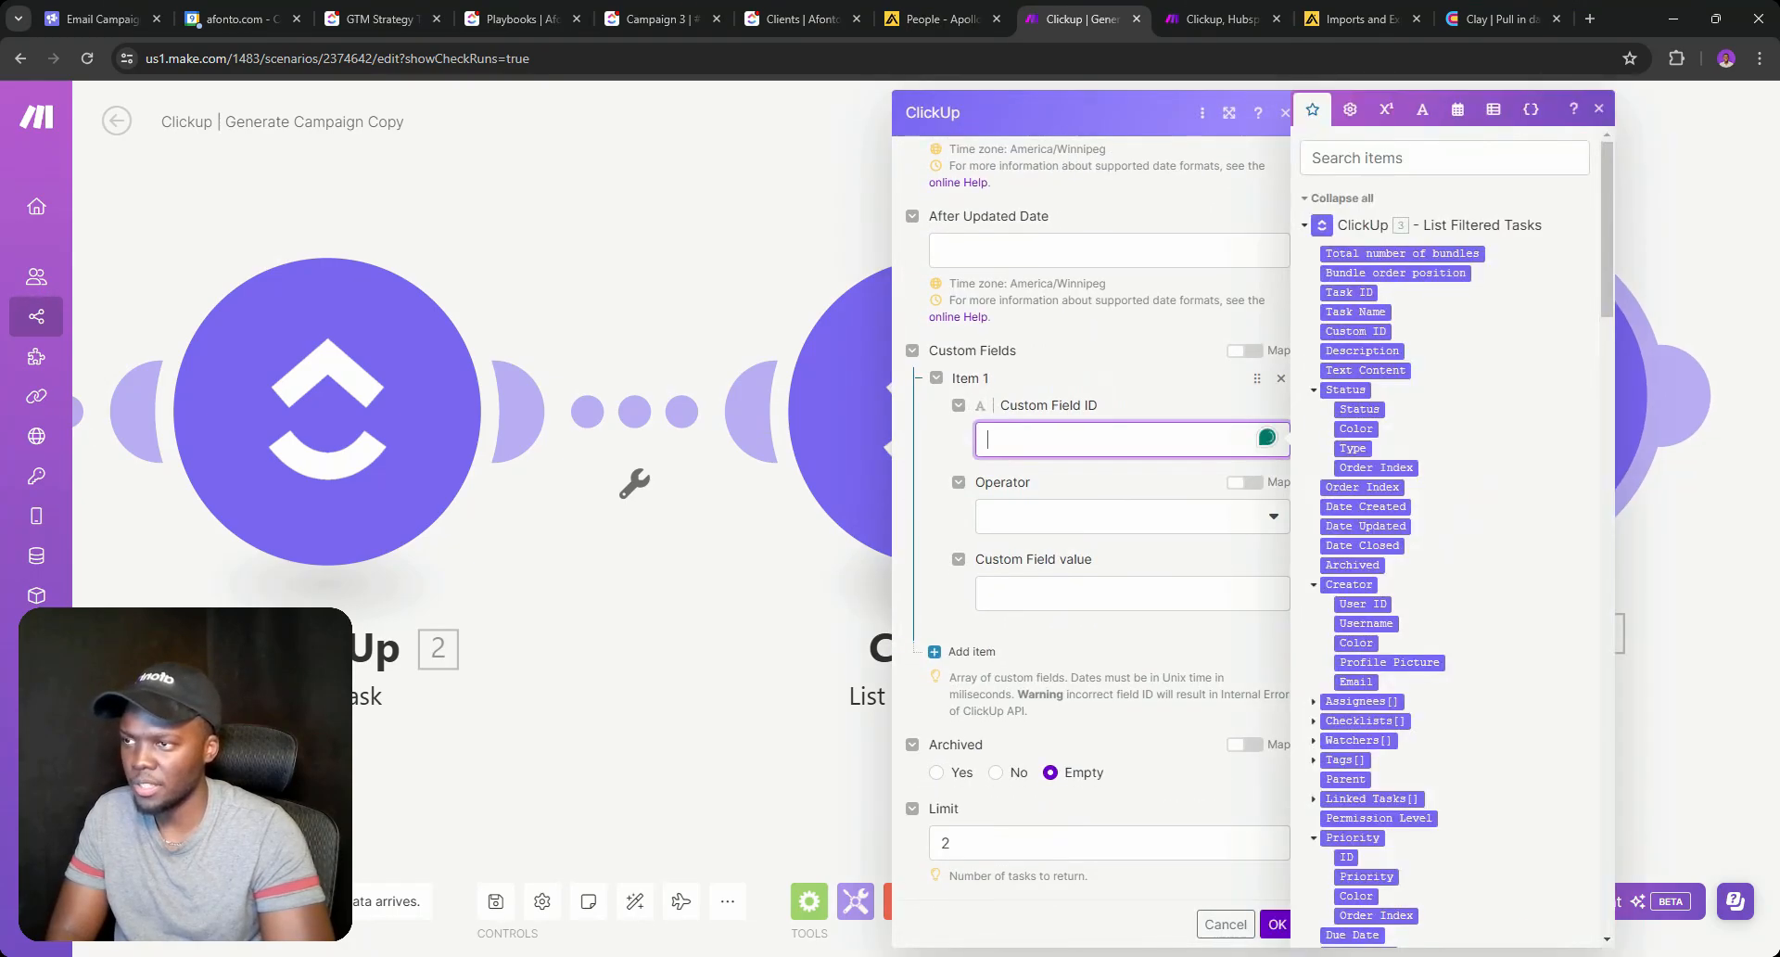
{"action": "key", "text": "ctrl+v"}
{"action": "left_click", "coordinate": [1059, 535]}
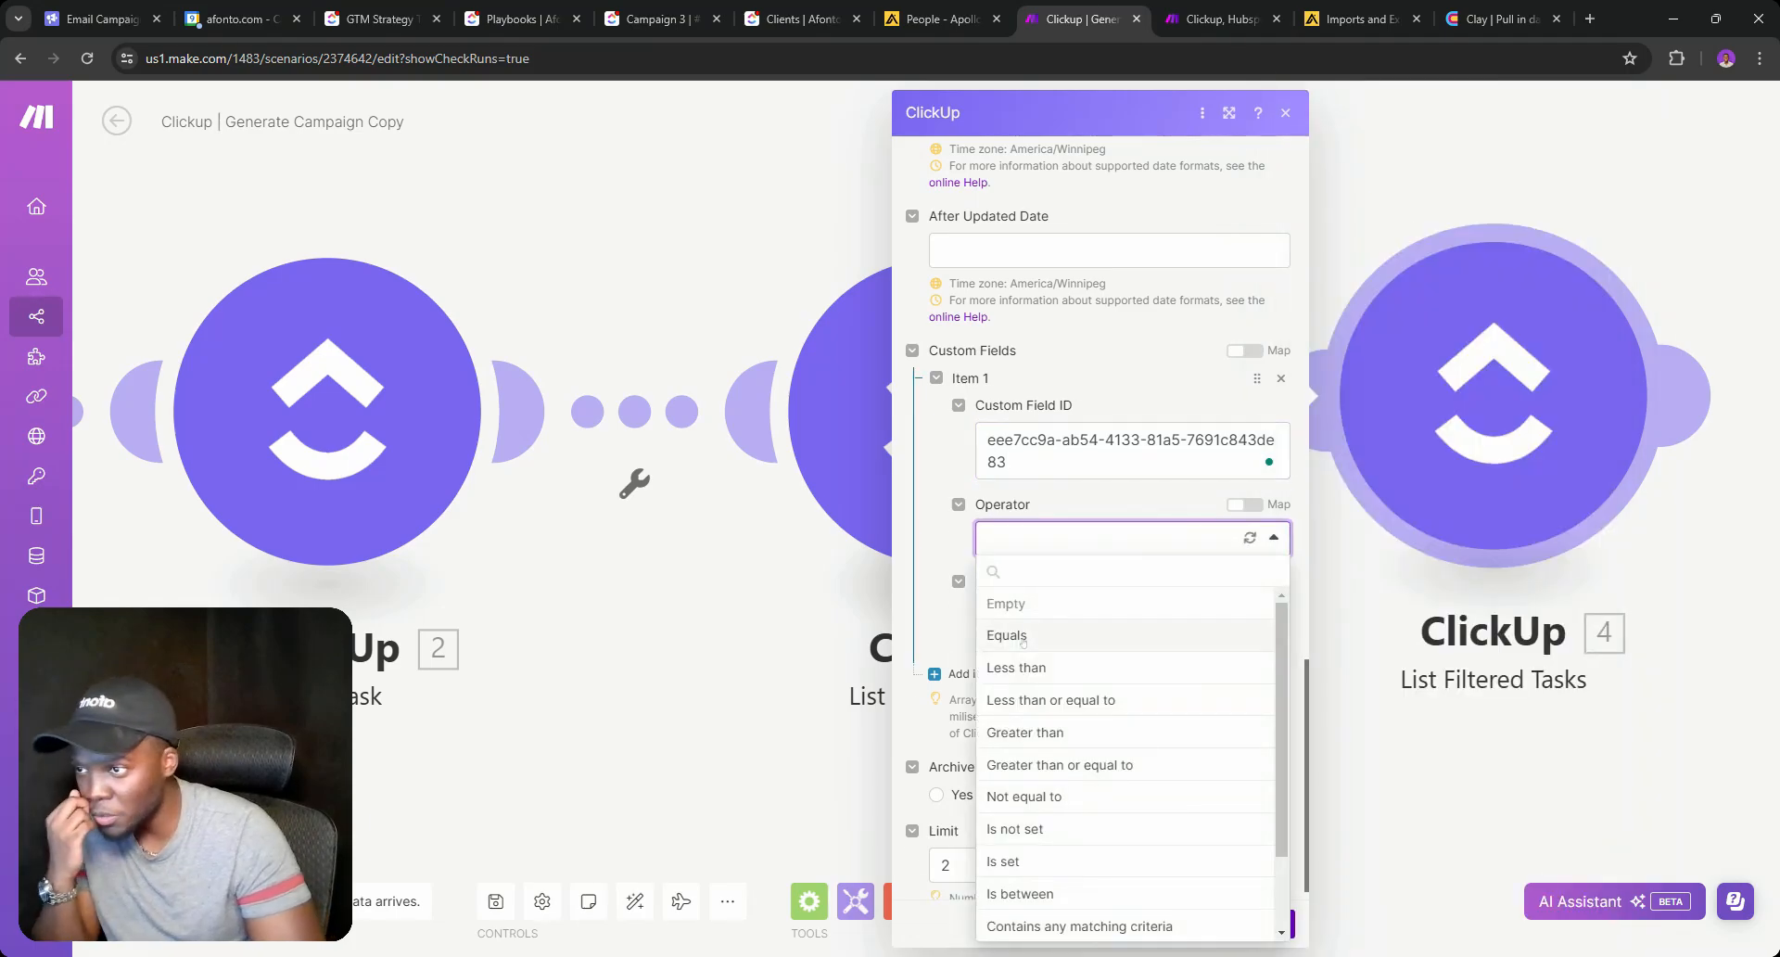
{"action": "left_click", "coordinate": [1023, 638]}
{"action": "left_click", "coordinate": [1103, 615]}
{"action": "scroll", "coordinate": [1387, 547], "scroll_direction": "down", "scroll_amount": 10}
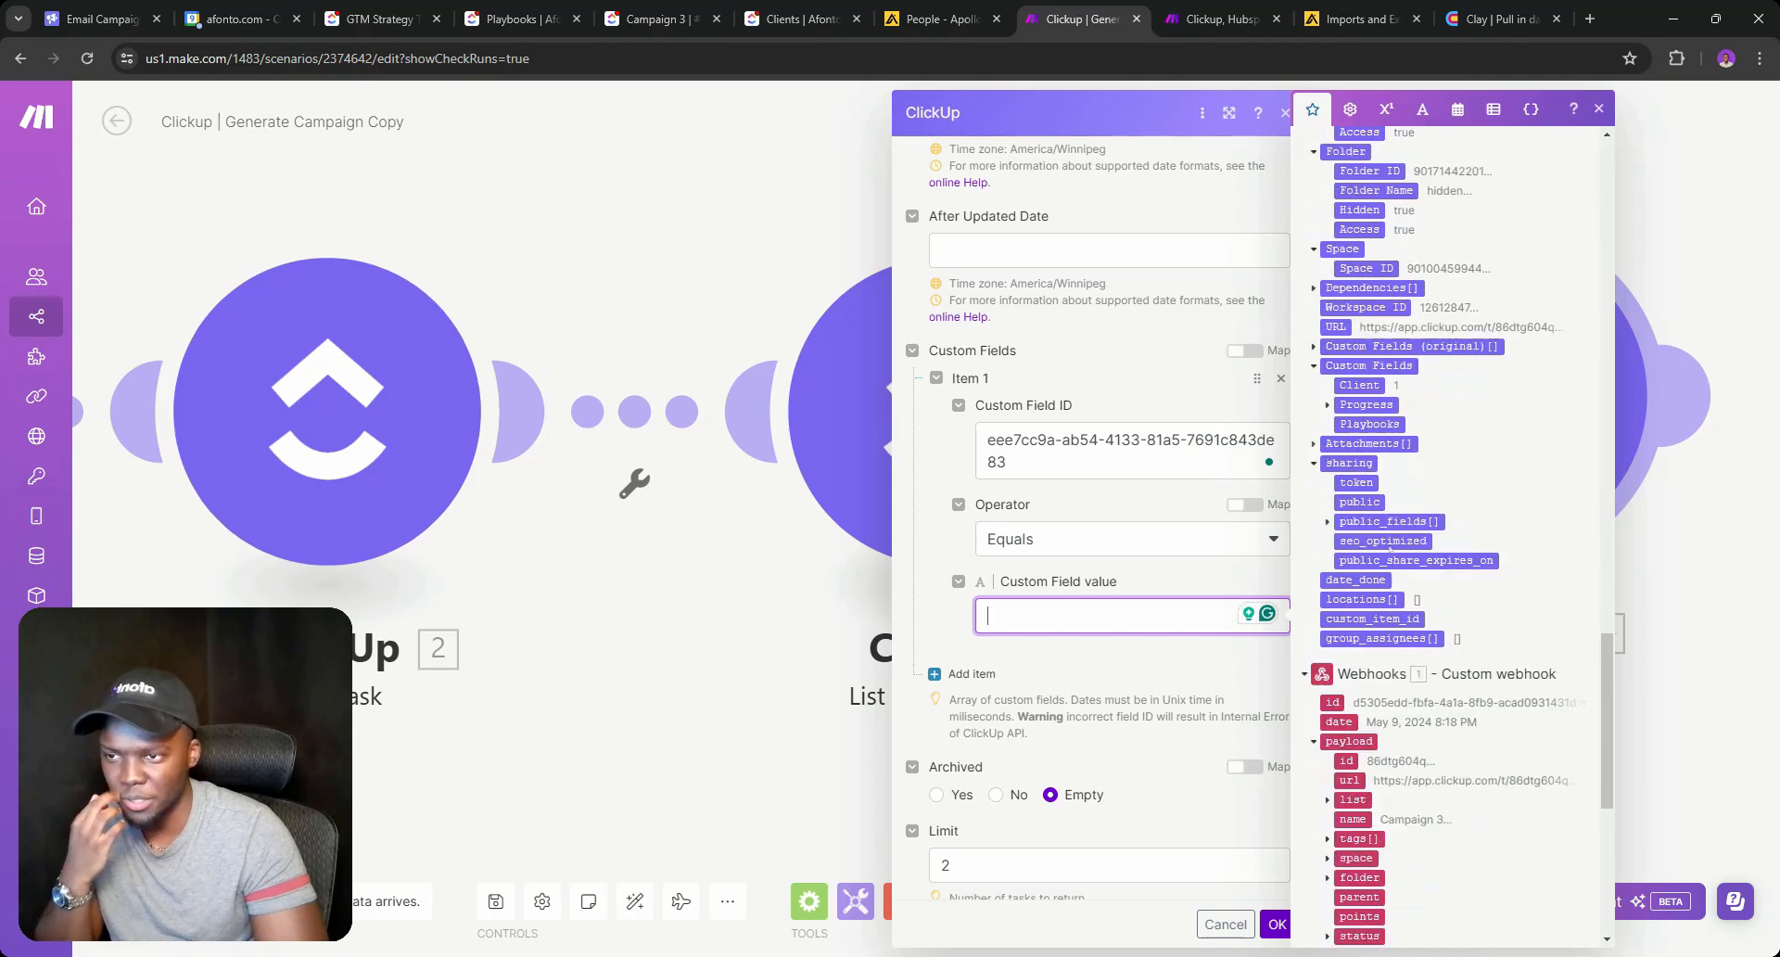
{"action": "scroll", "coordinate": [1389, 550], "scroll_direction": "up", "scroll_amount": 2}
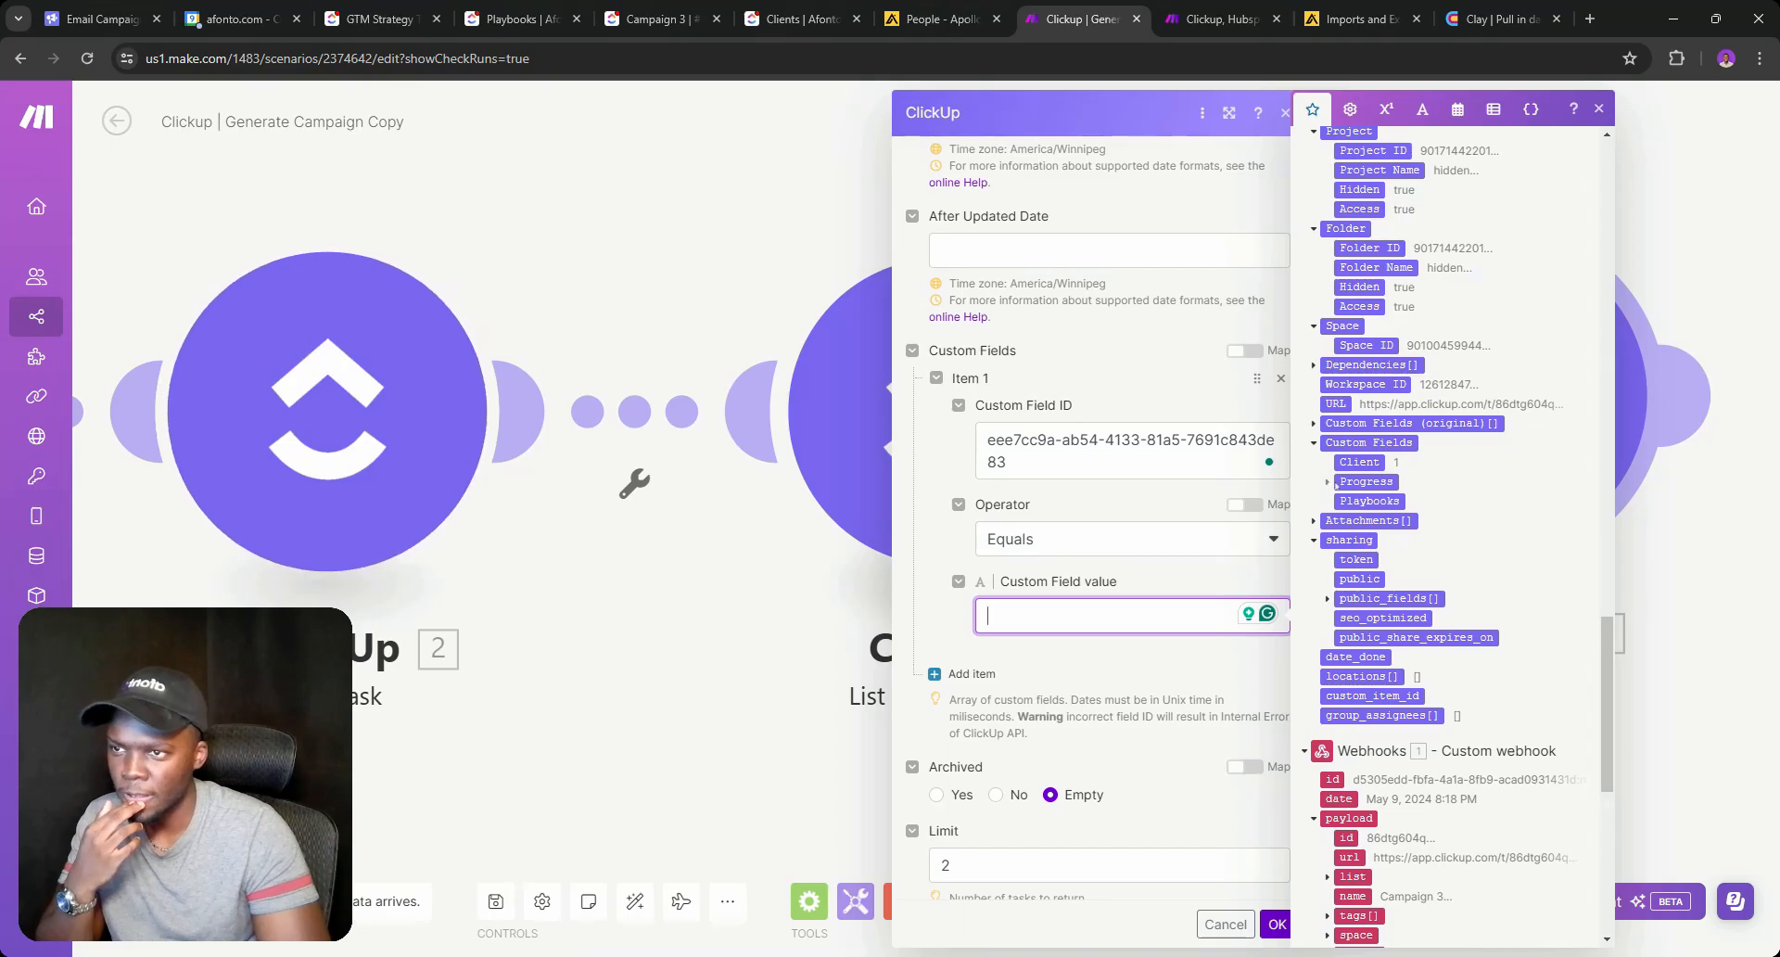
{"action": "left_click", "coordinate": [1369, 500]}
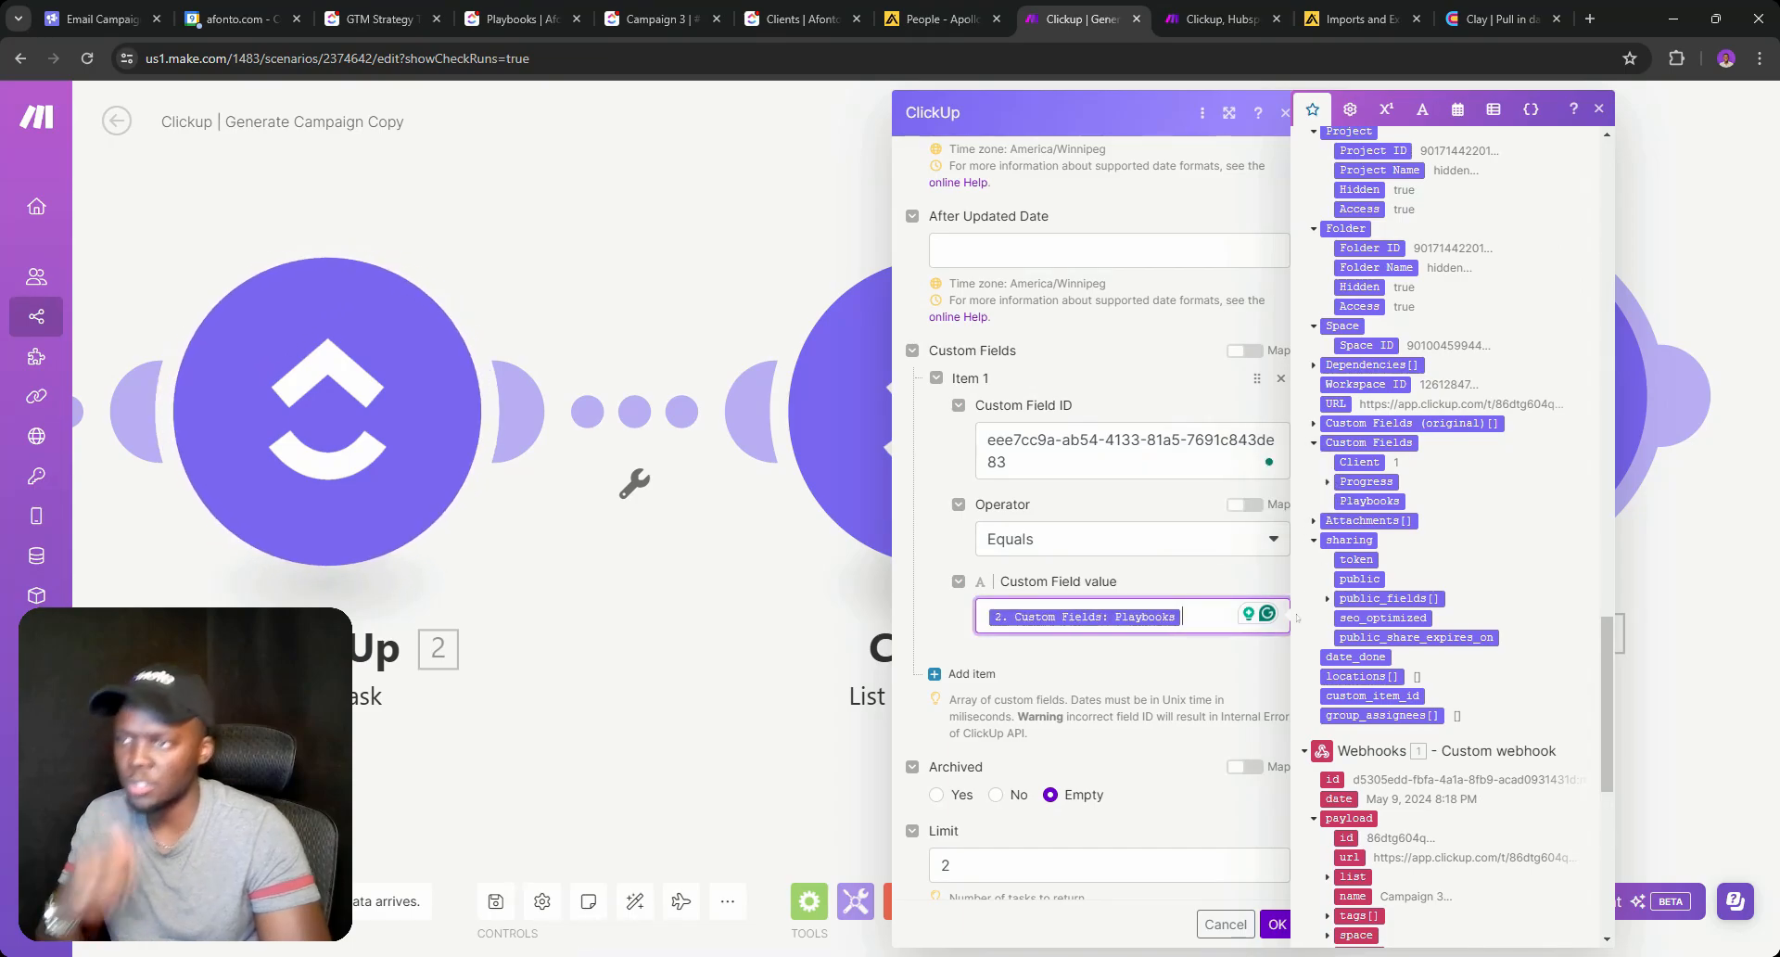
{"action": "left_click", "coordinate": [1275, 924]}
{"action": "left_click", "coordinate": [996, 445]}
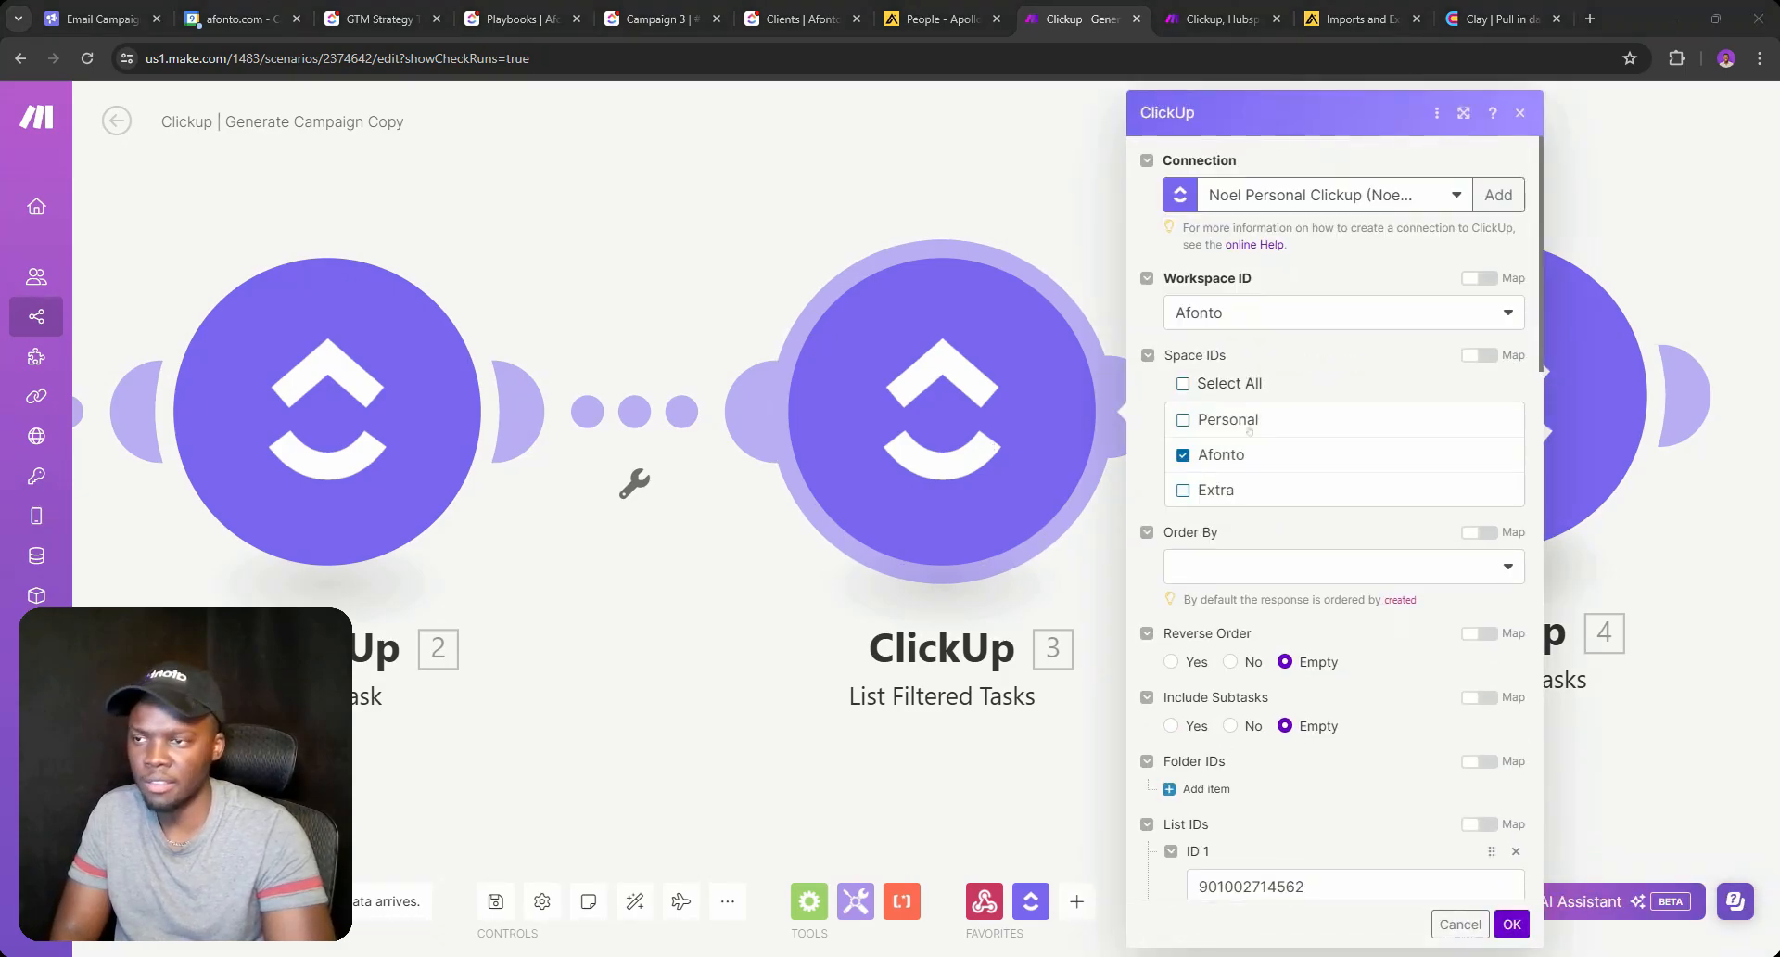
Filter module 3 where the pasted Custom Field ID Equals the mapped Custom Fields: Client value.
{"action": "scroll", "coordinate": [1235, 476], "scroll_direction": "down", "scroll_amount": 10}
{"action": "scroll", "coordinate": [1236, 475], "scroll_direction": "down", "scroll_amount": 2}
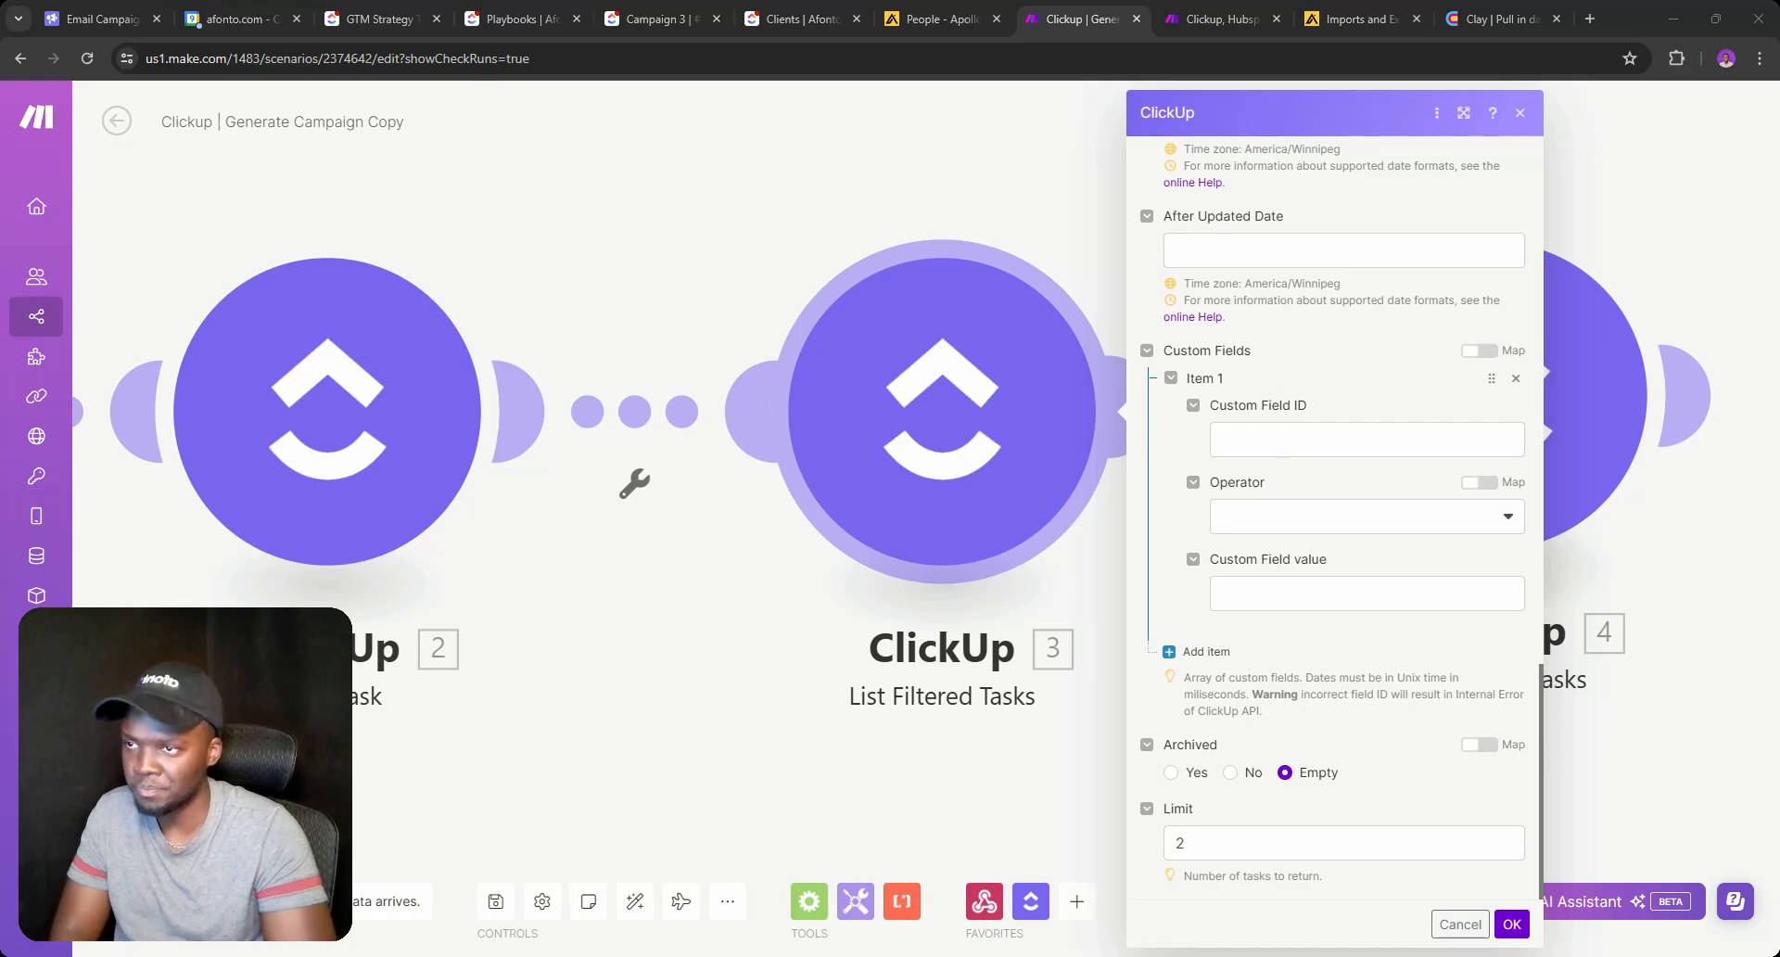
{"action": "left_click", "coordinate": [1295, 440]}
{"action": "key", "text": "ctrl+v"}
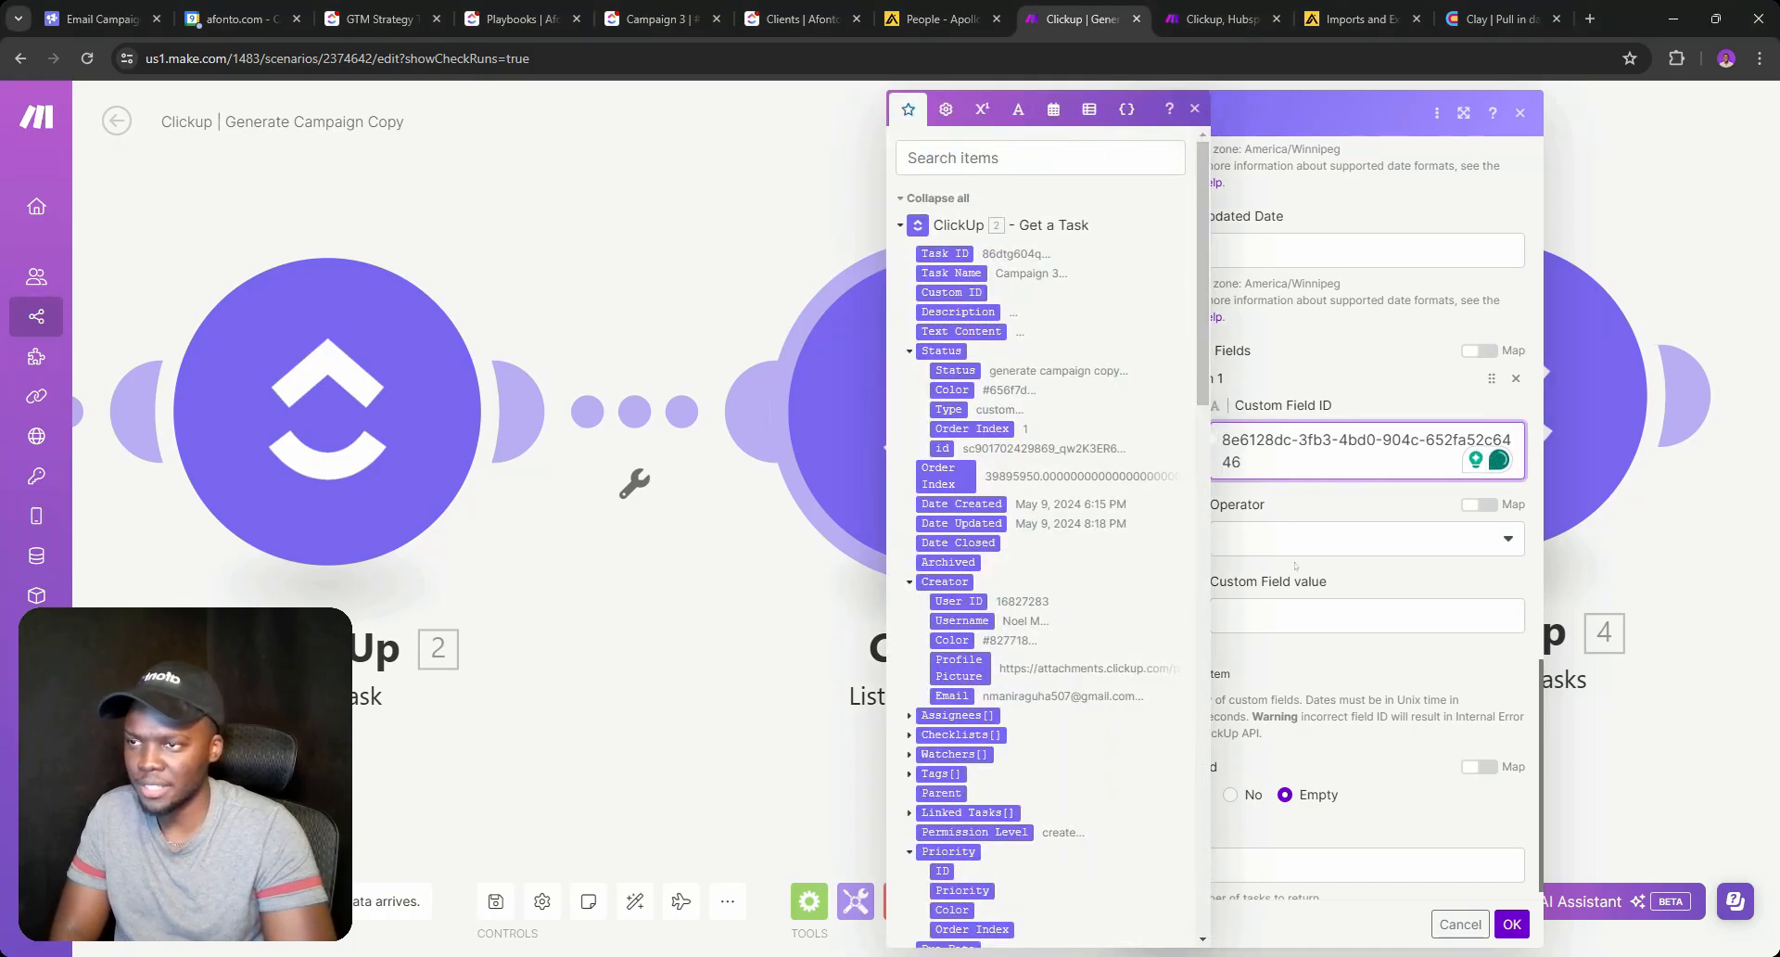
{"action": "left_click", "coordinate": [1298, 545]}
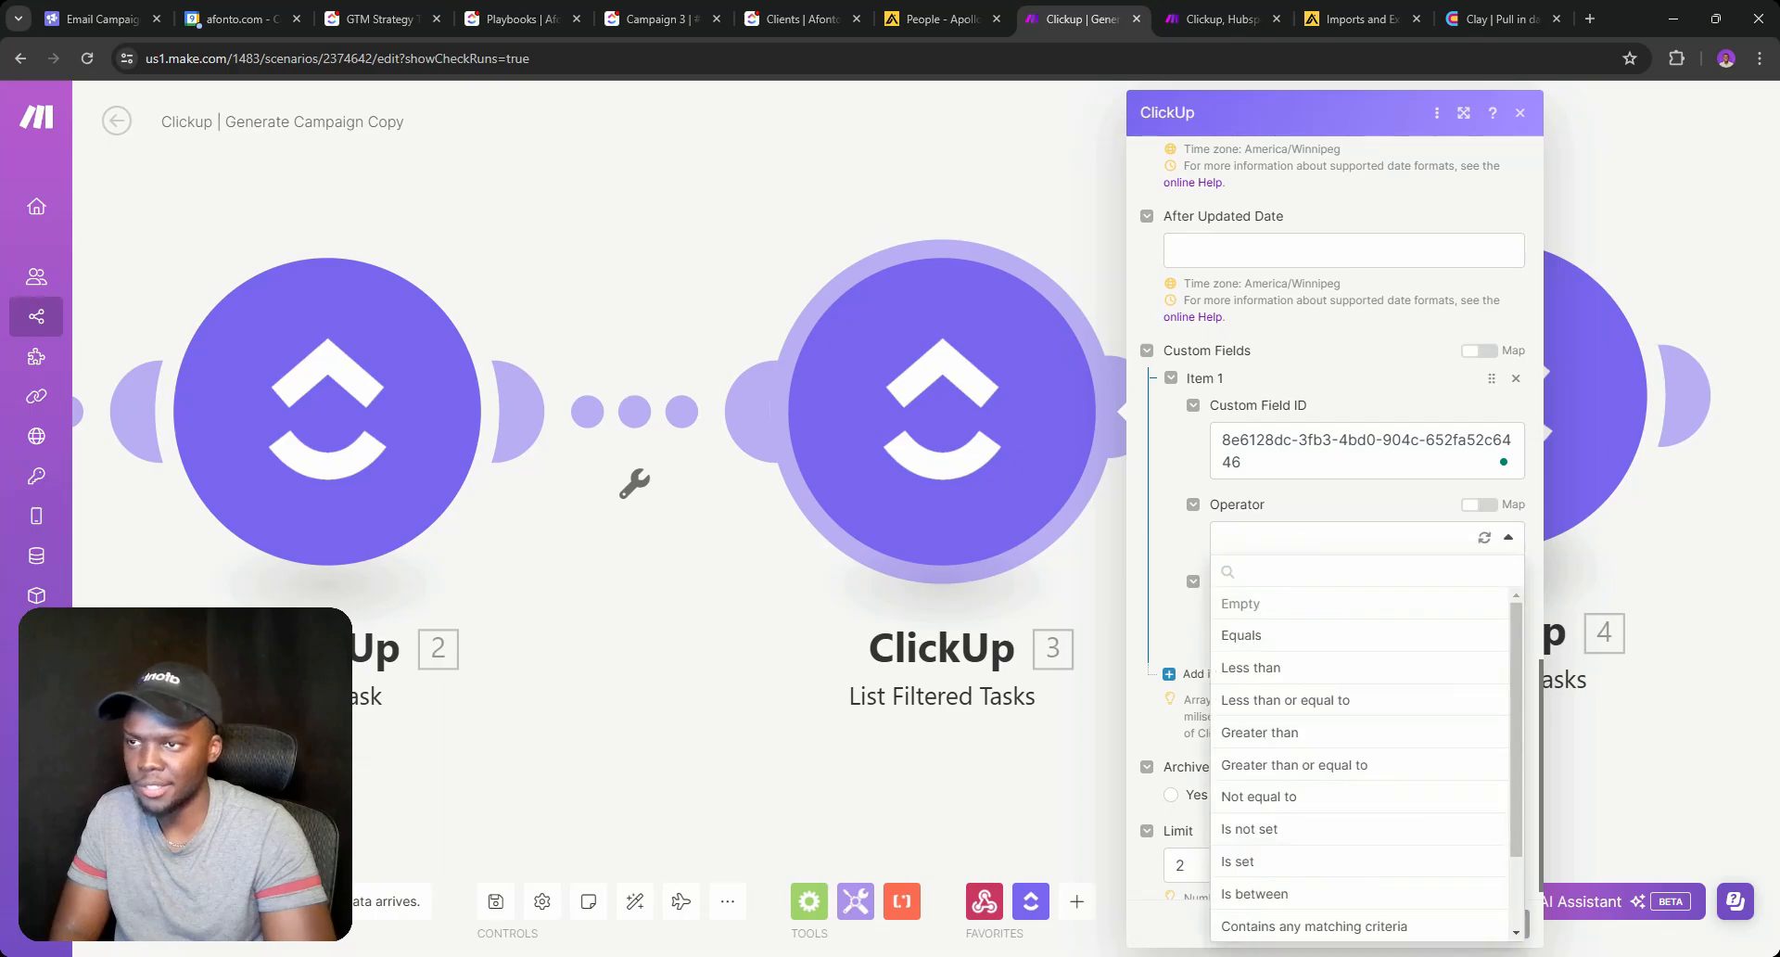
{"action": "left_click", "coordinate": [1243, 634]}
{"action": "left_click", "coordinate": [1247, 616]}
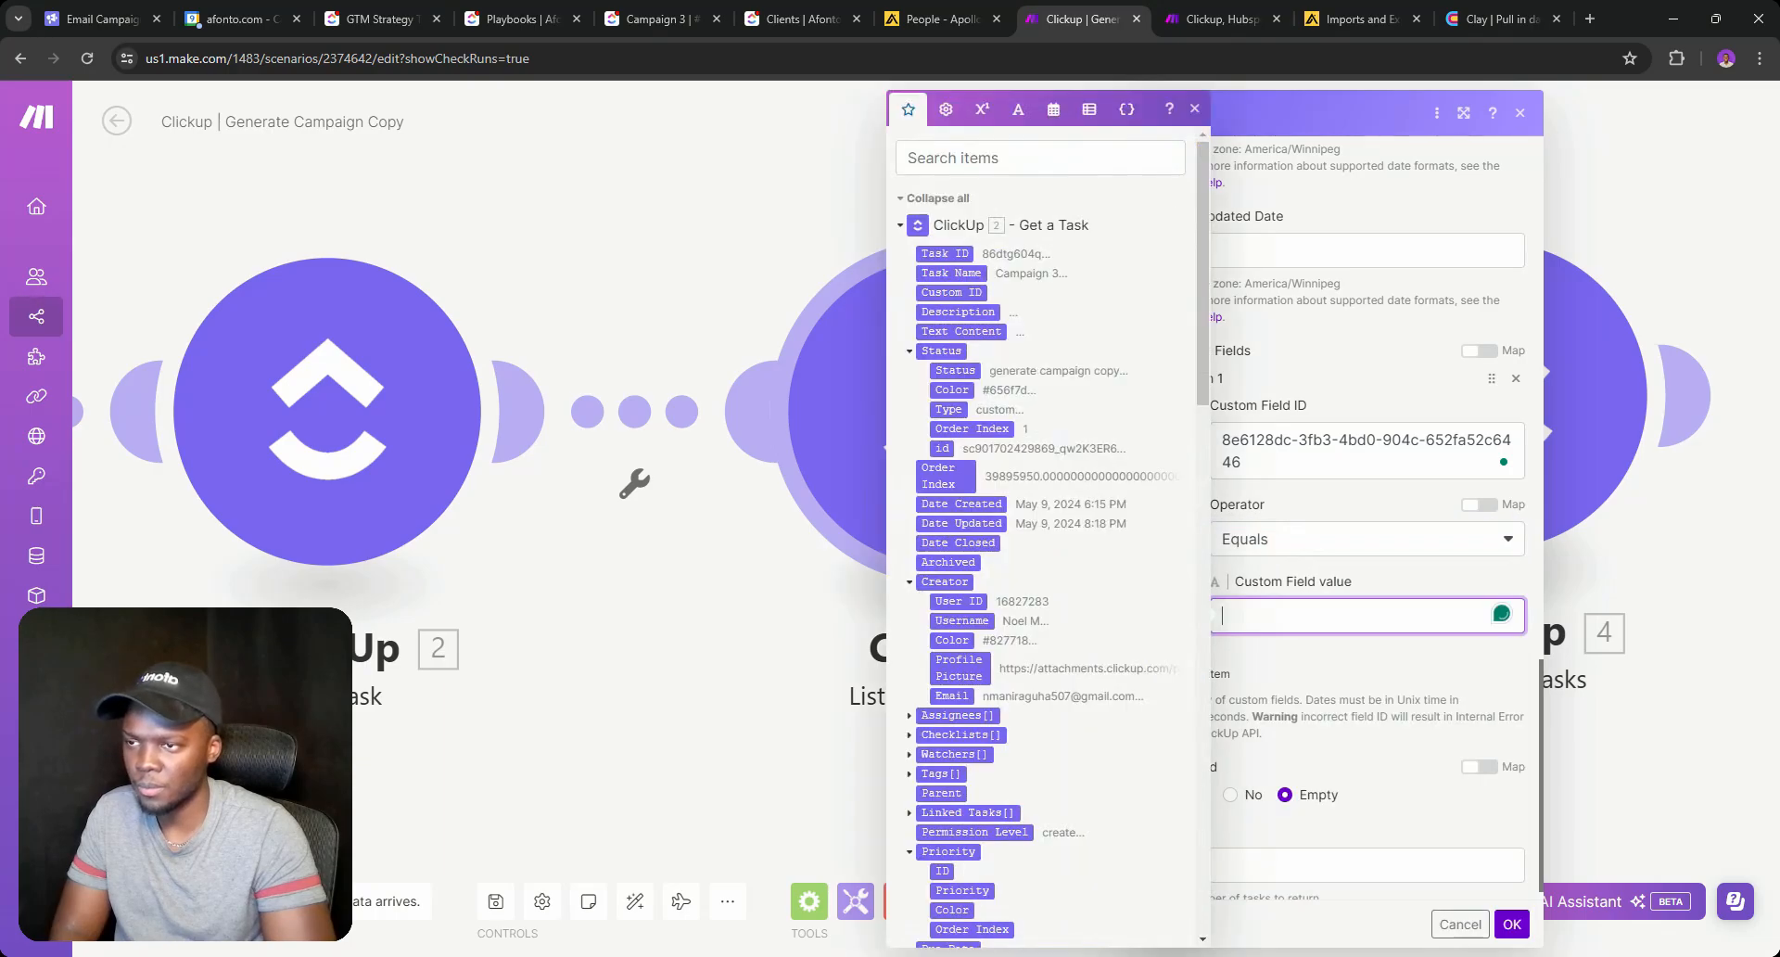
{"action": "scroll", "coordinate": [1152, 564], "scroll_direction": "down", "scroll_amount": 15}
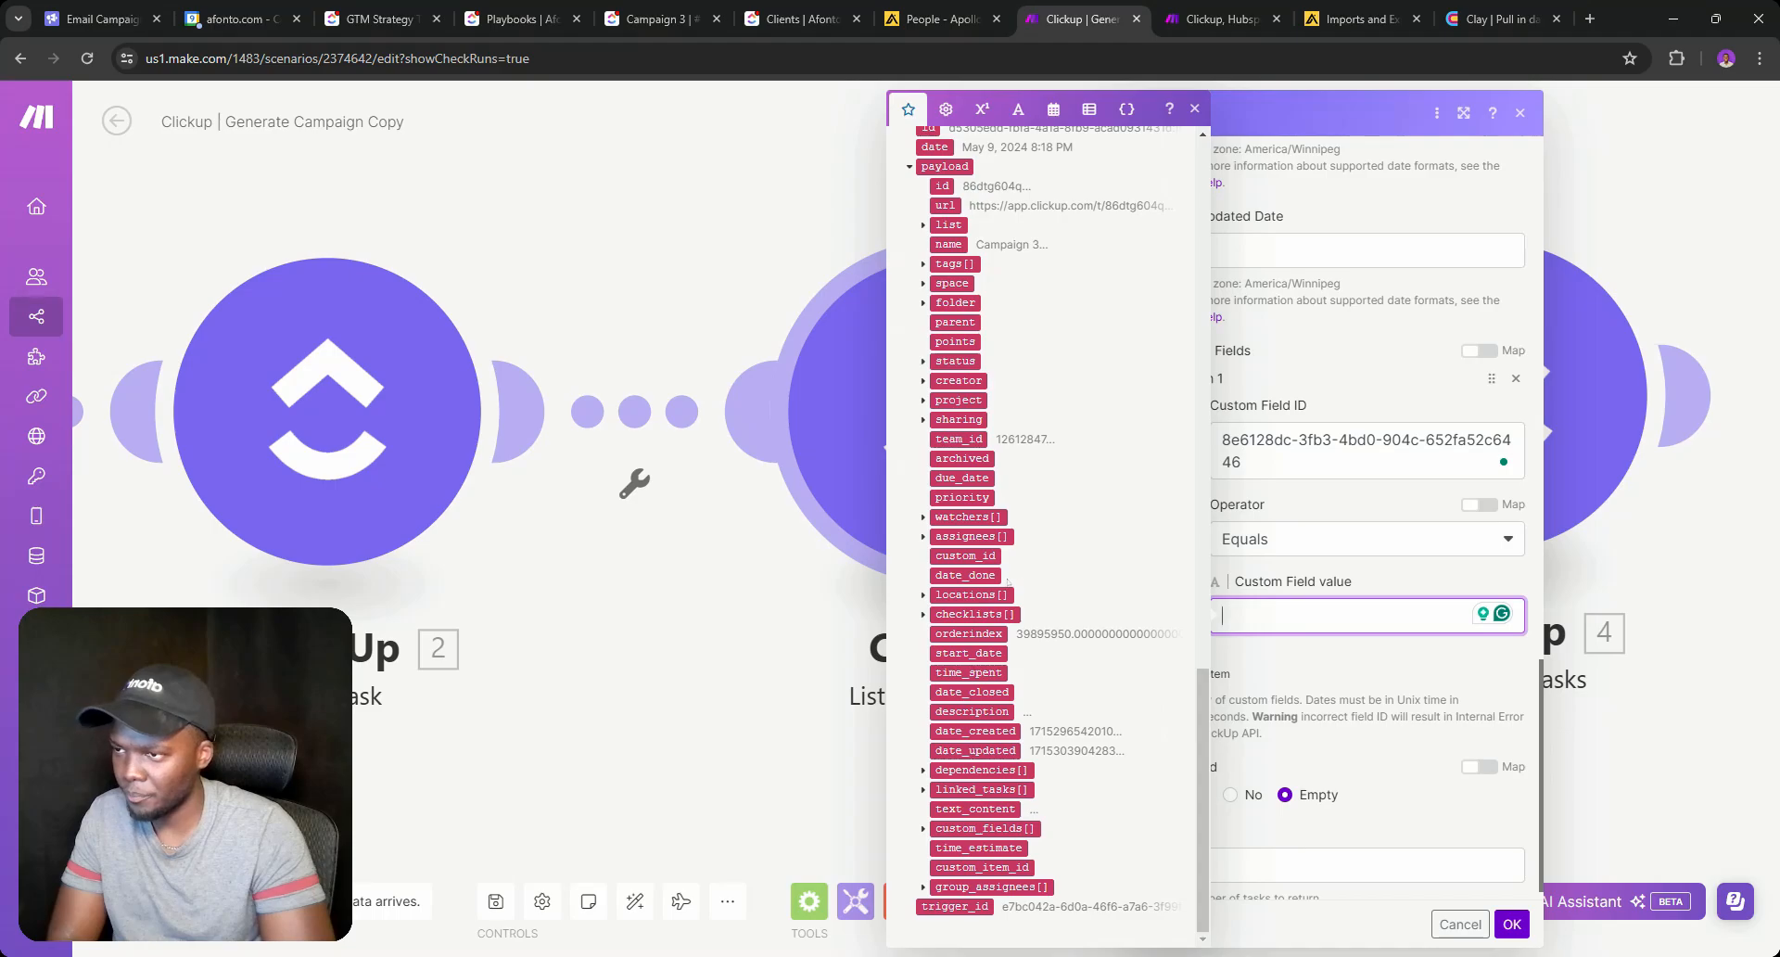
{"action": "scroll", "coordinate": [1006, 576], "scroll_direction": "up", "scroll_amount": 6}
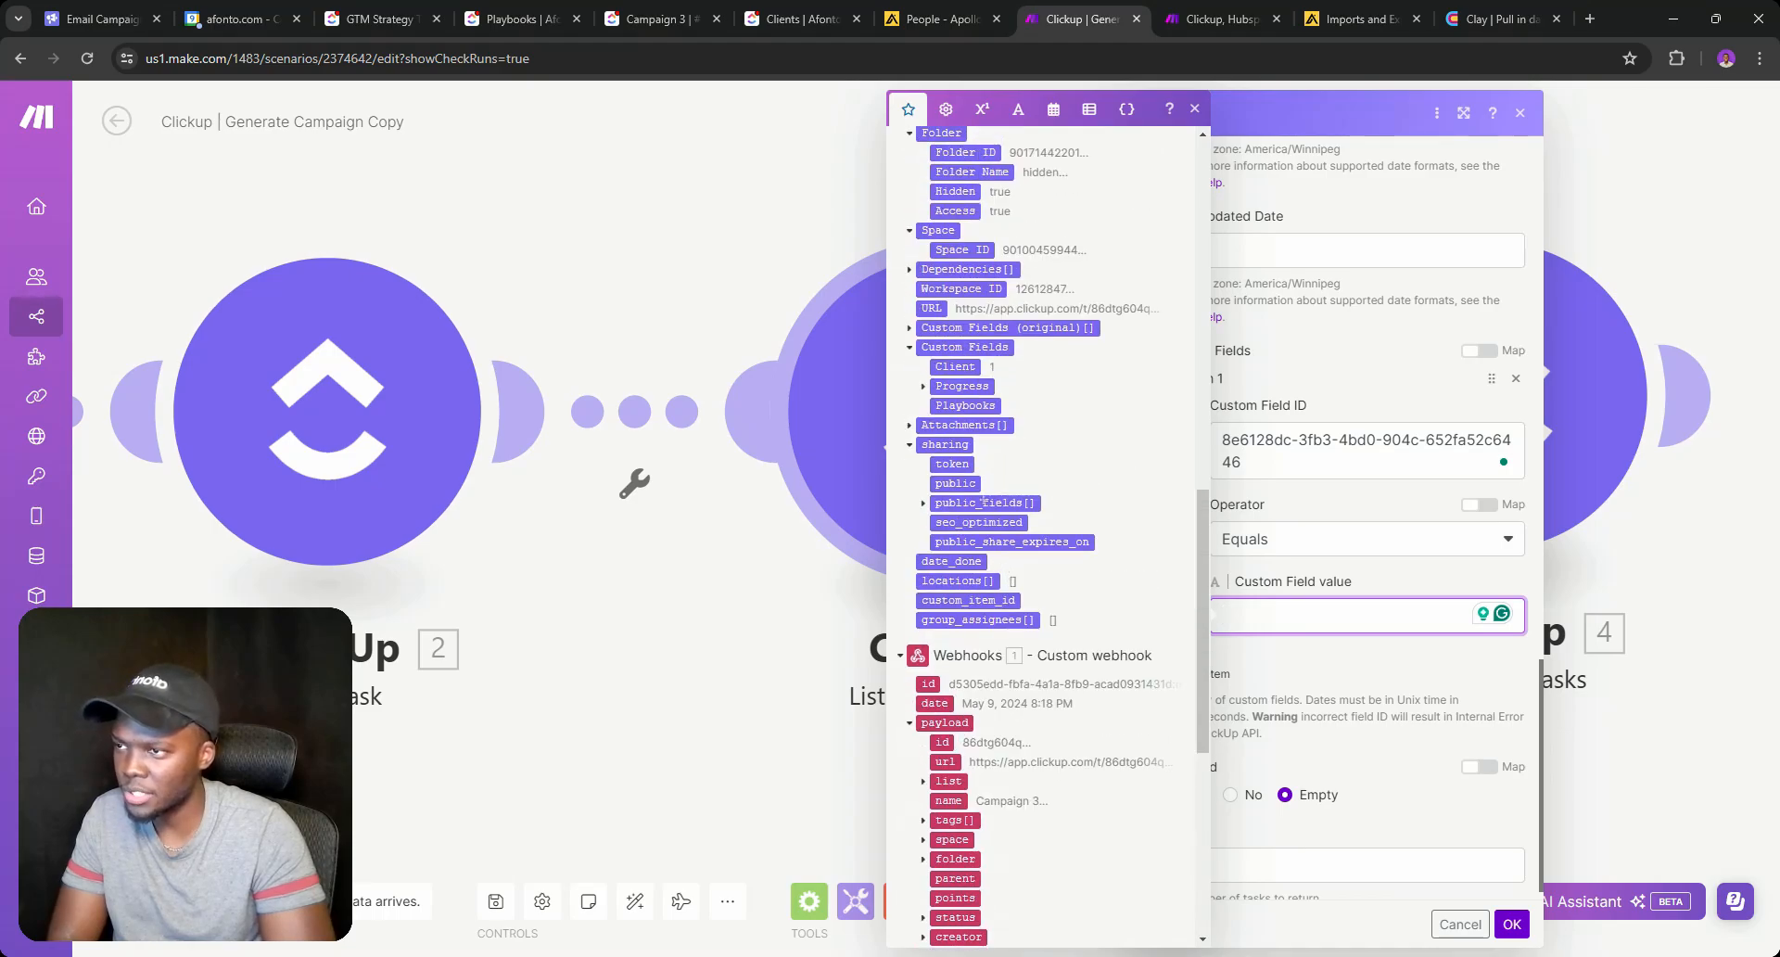
{"action": "left_click", "coordinate": [955, 367]}
{"action": "left_click", "coordinate": [1510, 924]}
{"action": "right_click", "coordinate": [946, 473]}
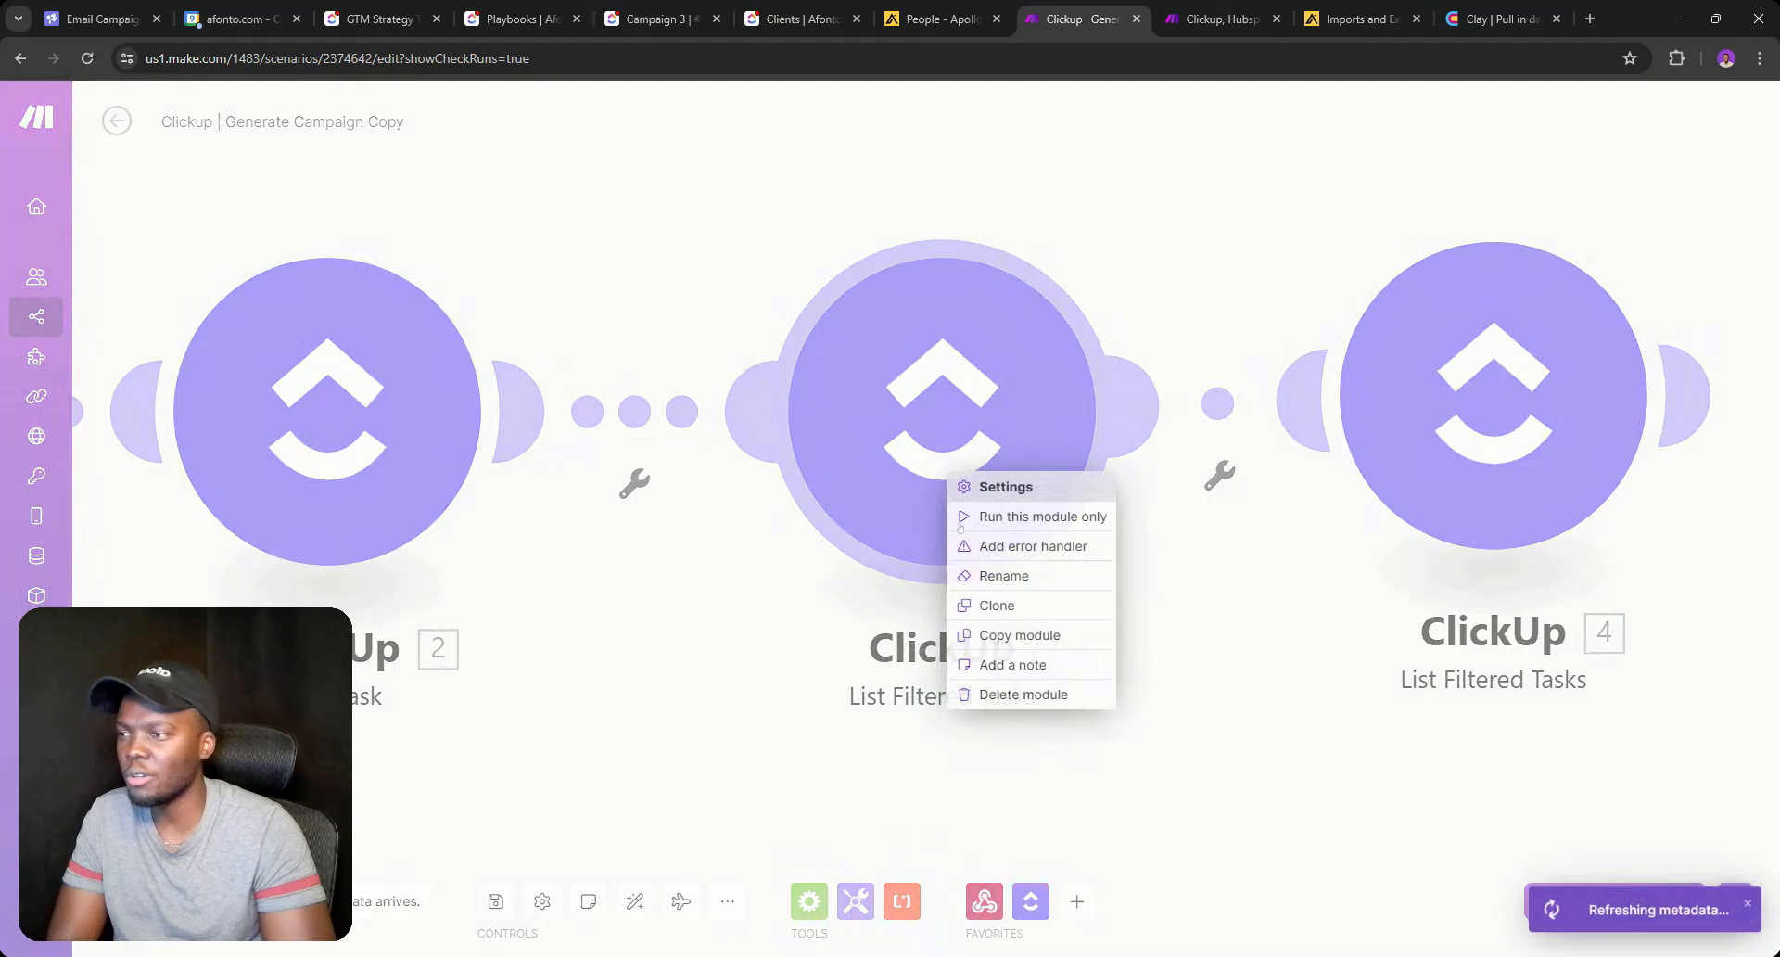
Rename ClickUp module 2 to Get Campaign.
{"action": "left_click", "coordinate": [699, 641]}
{"action": "scroll", "coordinate": [691, 605], "scroll_direction": "down", "scroll_amount": 3}
{"action": "left_click_drag", "start_coordinate": [689, 635], "coordinate": [1033, 598]}
{"action": "scroll", "coordinate": [1389, 737], "scroll_direction": "down", "scroll_amount": 2}
{"action": "right_click", "coordinate": [882, 516]}
{"action": "left_click", "coordinate": [970, 630]}
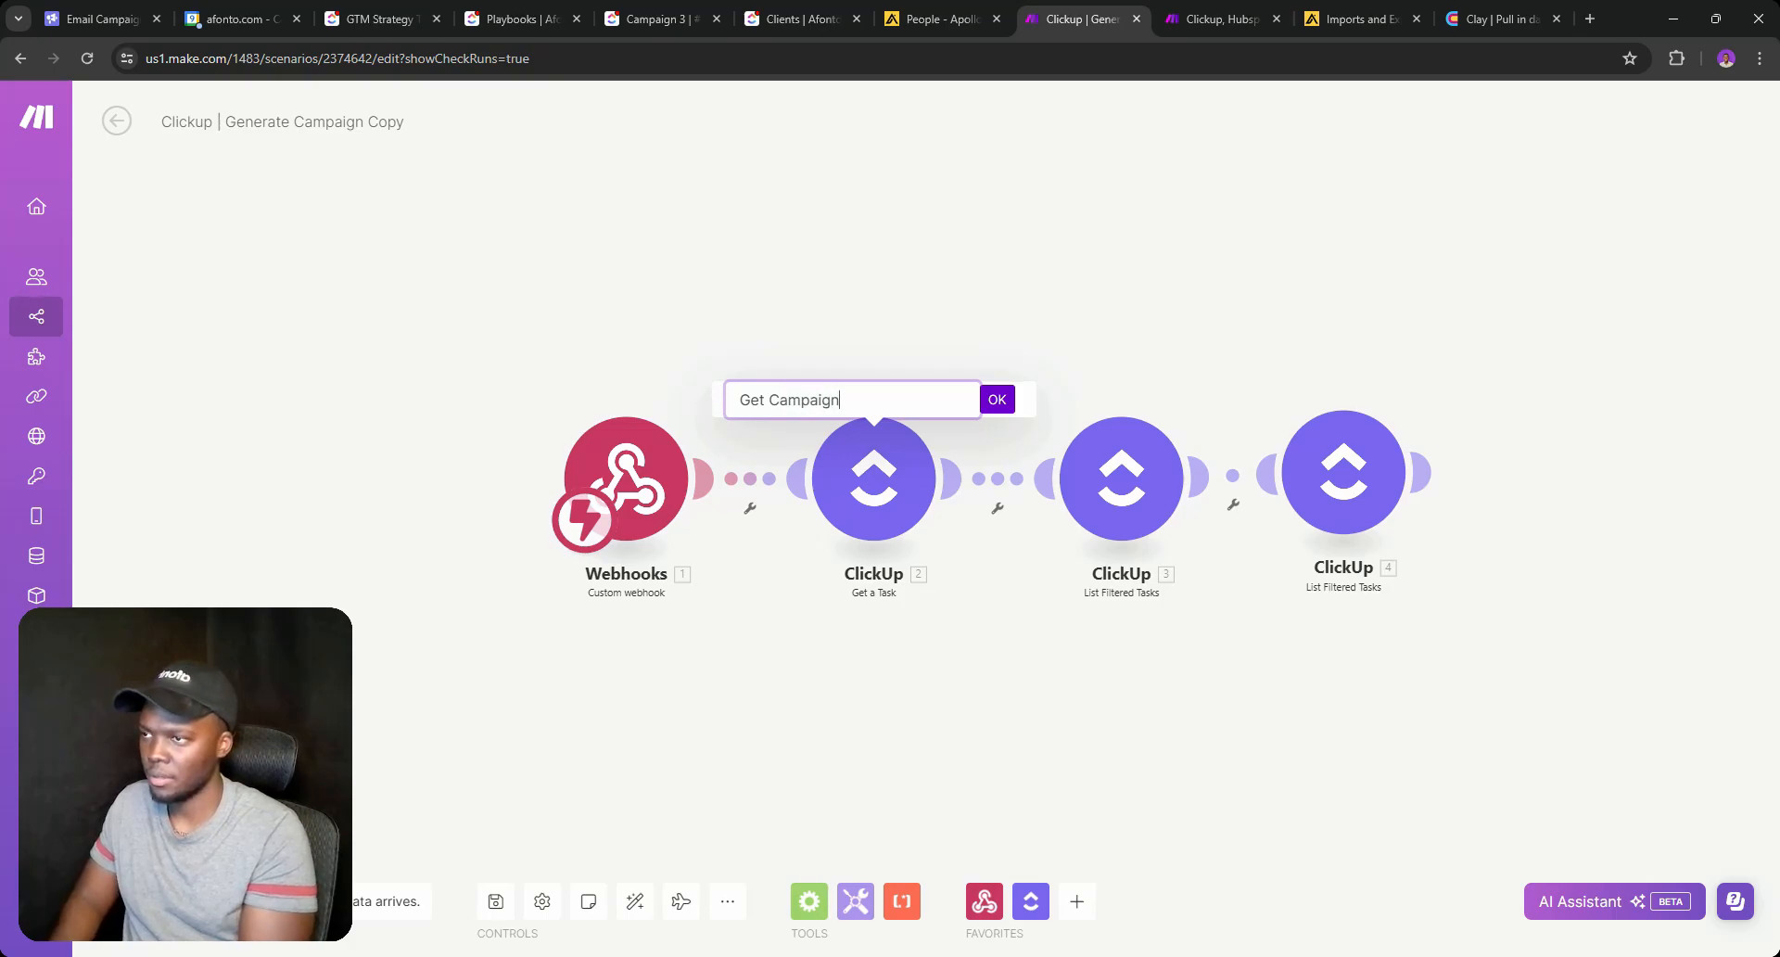
{"action": "key", "text": "Return"}
Rename ClickUp modules 3 and 4 to Get Client and Get Playbook.
{"action": "right_click", "coordinate": [1138, 514]}
{"action": "left_click", "coordinate": [1186, 617]}
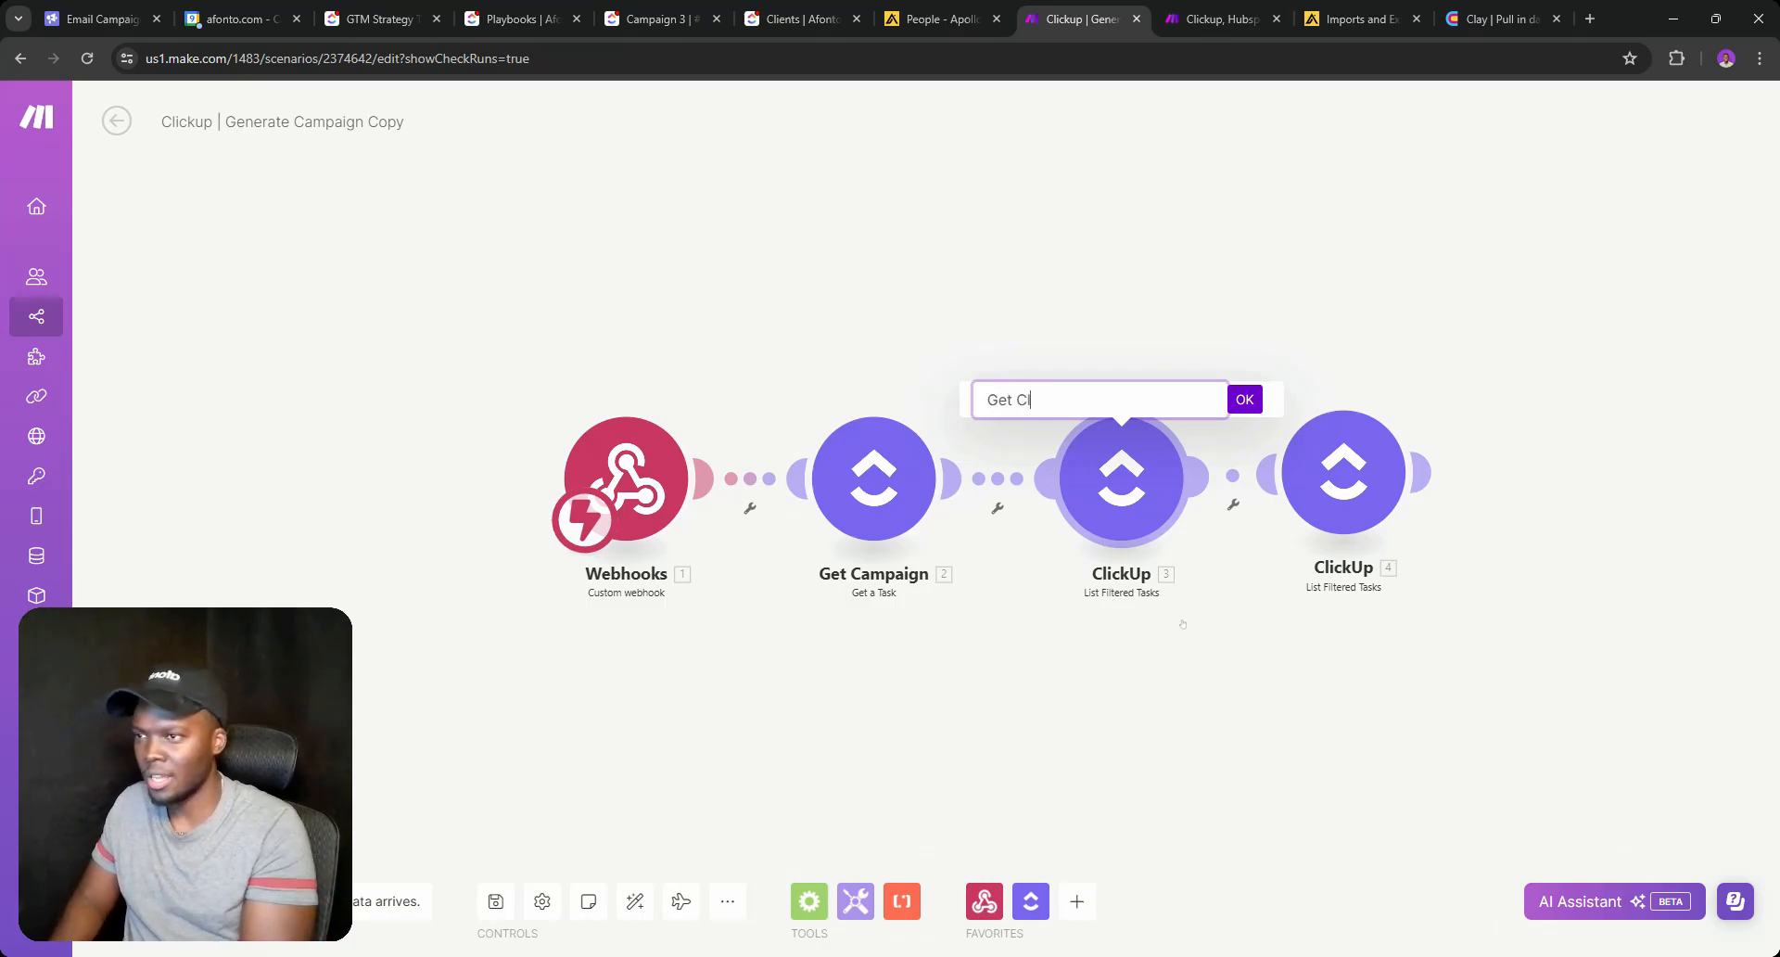
{"action": "type", "text": "Get Client"}
{"action": "key", "text": "Return"}
{"action": "right_click", "coordinate": [1326, 468]}
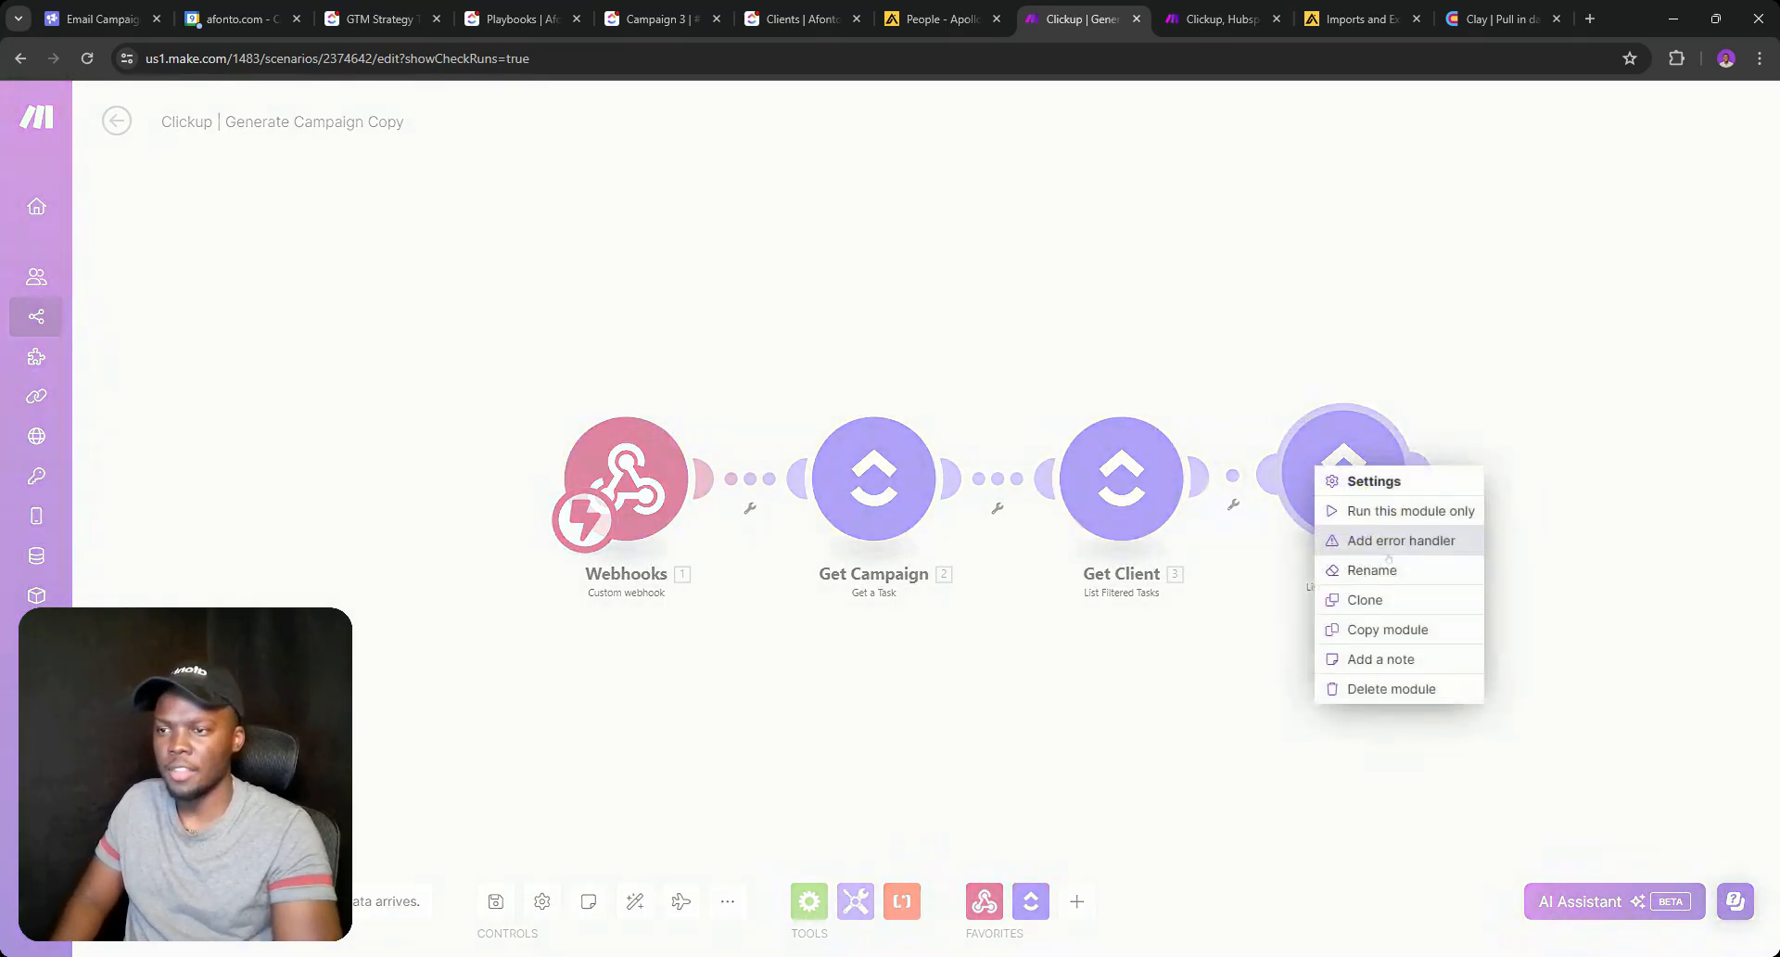
{"action": "left_click", "coordinate": [1375, 570]}
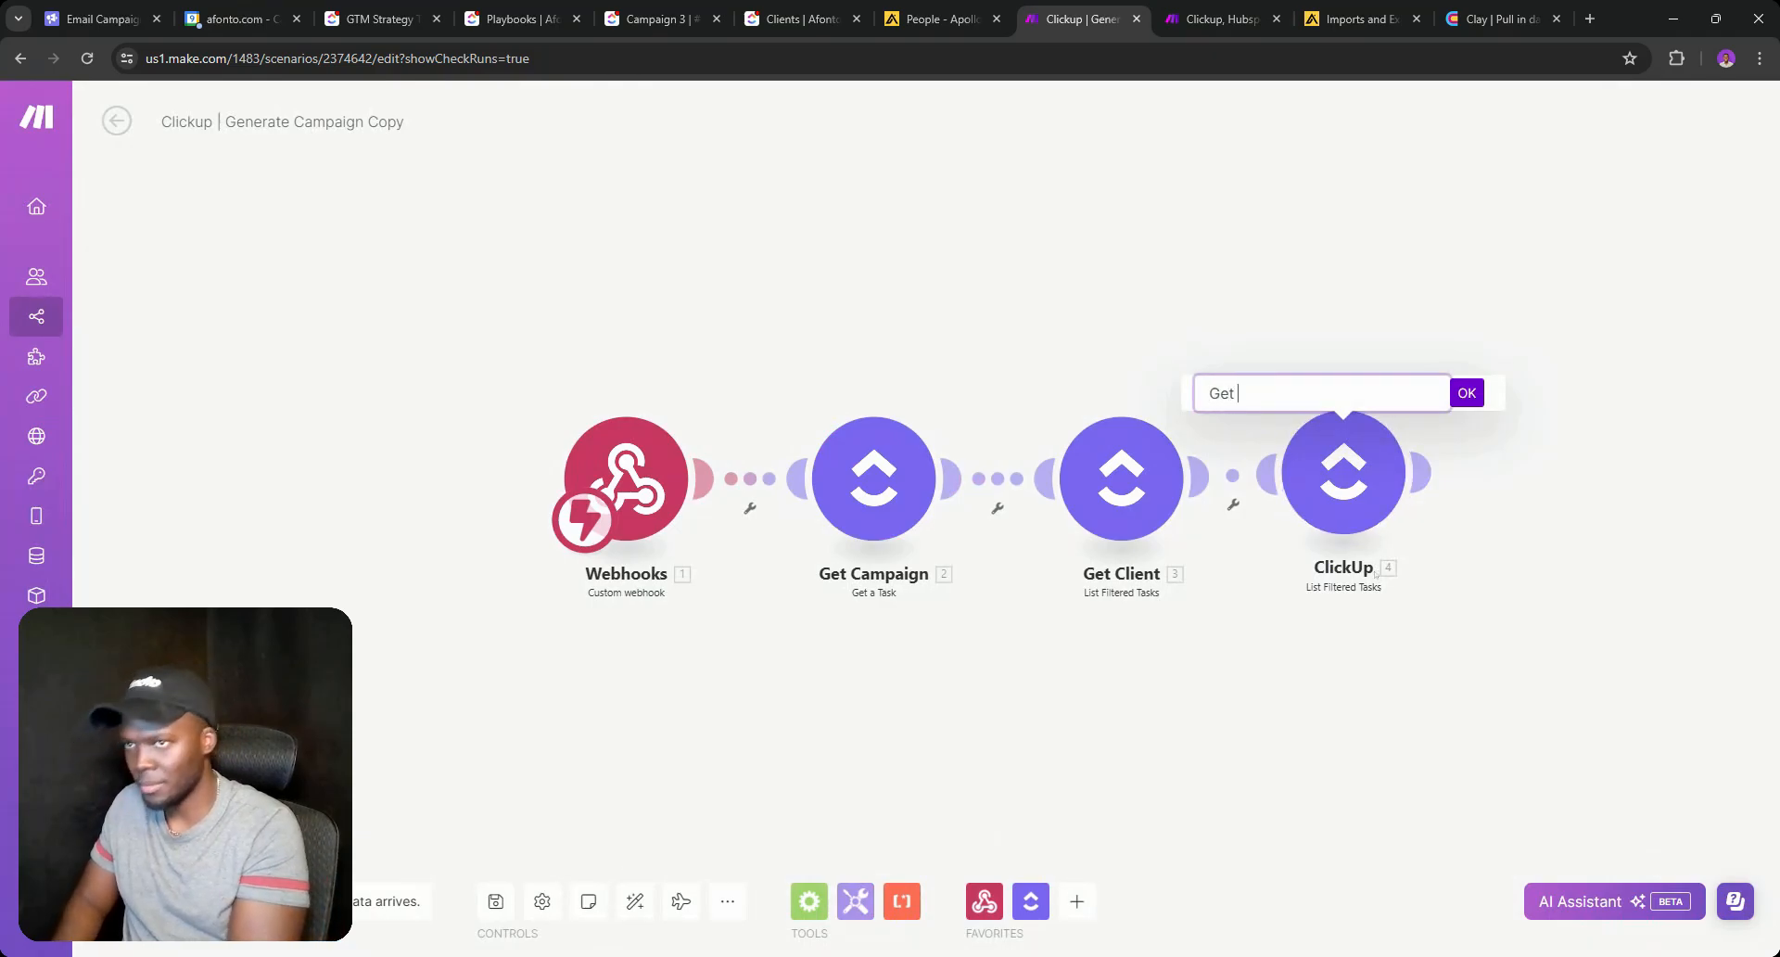
{"action": "type", "text": "Get Playboo"}
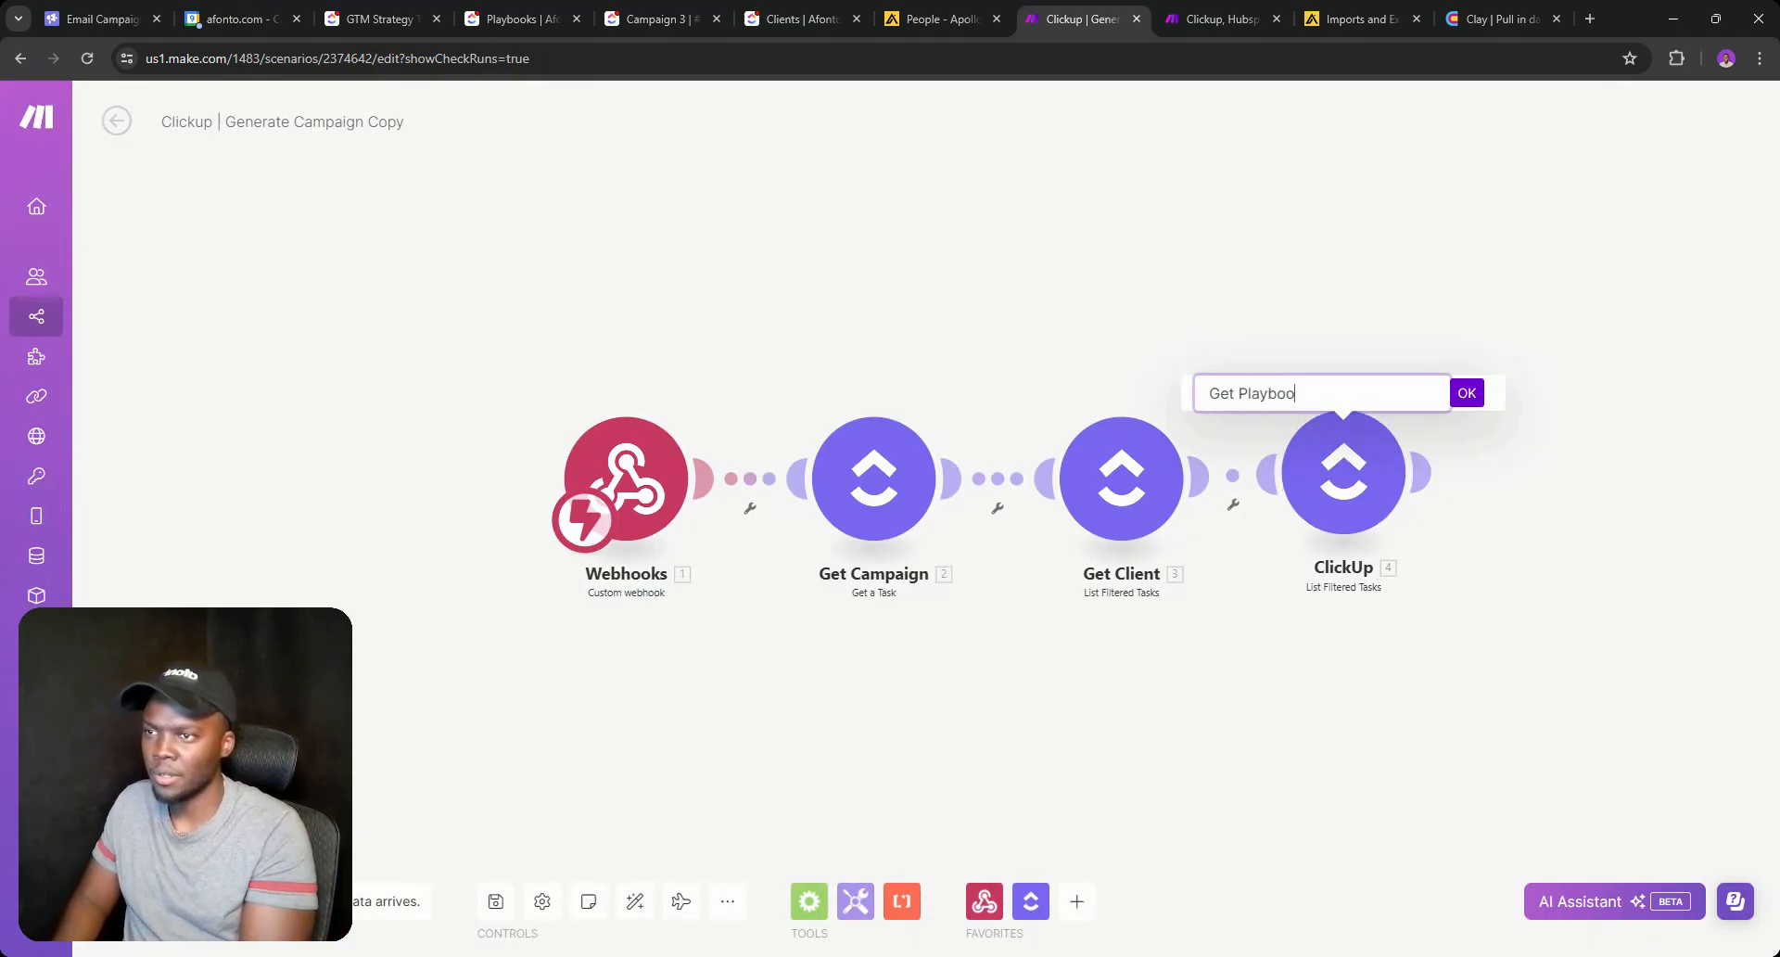
{"action": "type", "text": "k"}
{"action": "key", "text": "Return"}
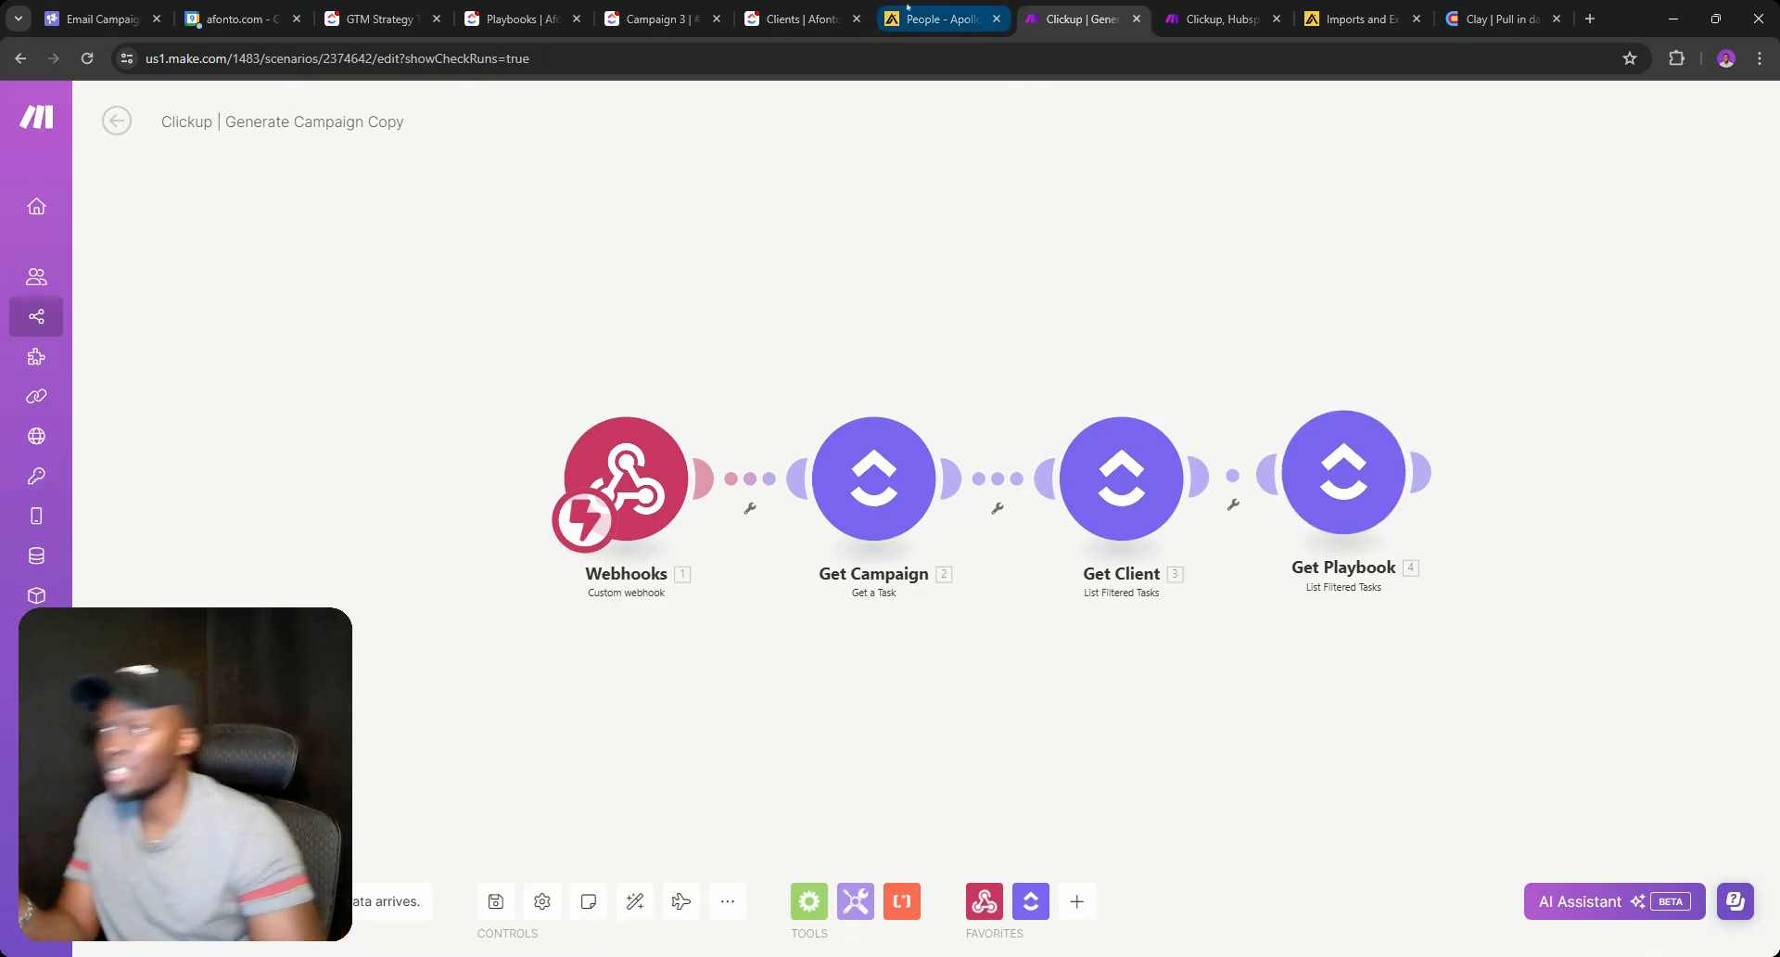
Read the full email prompts of the Job Posting and Technology playbooks in ClickUp.
{"action": "left_click", "coordinate": [519, 18]}
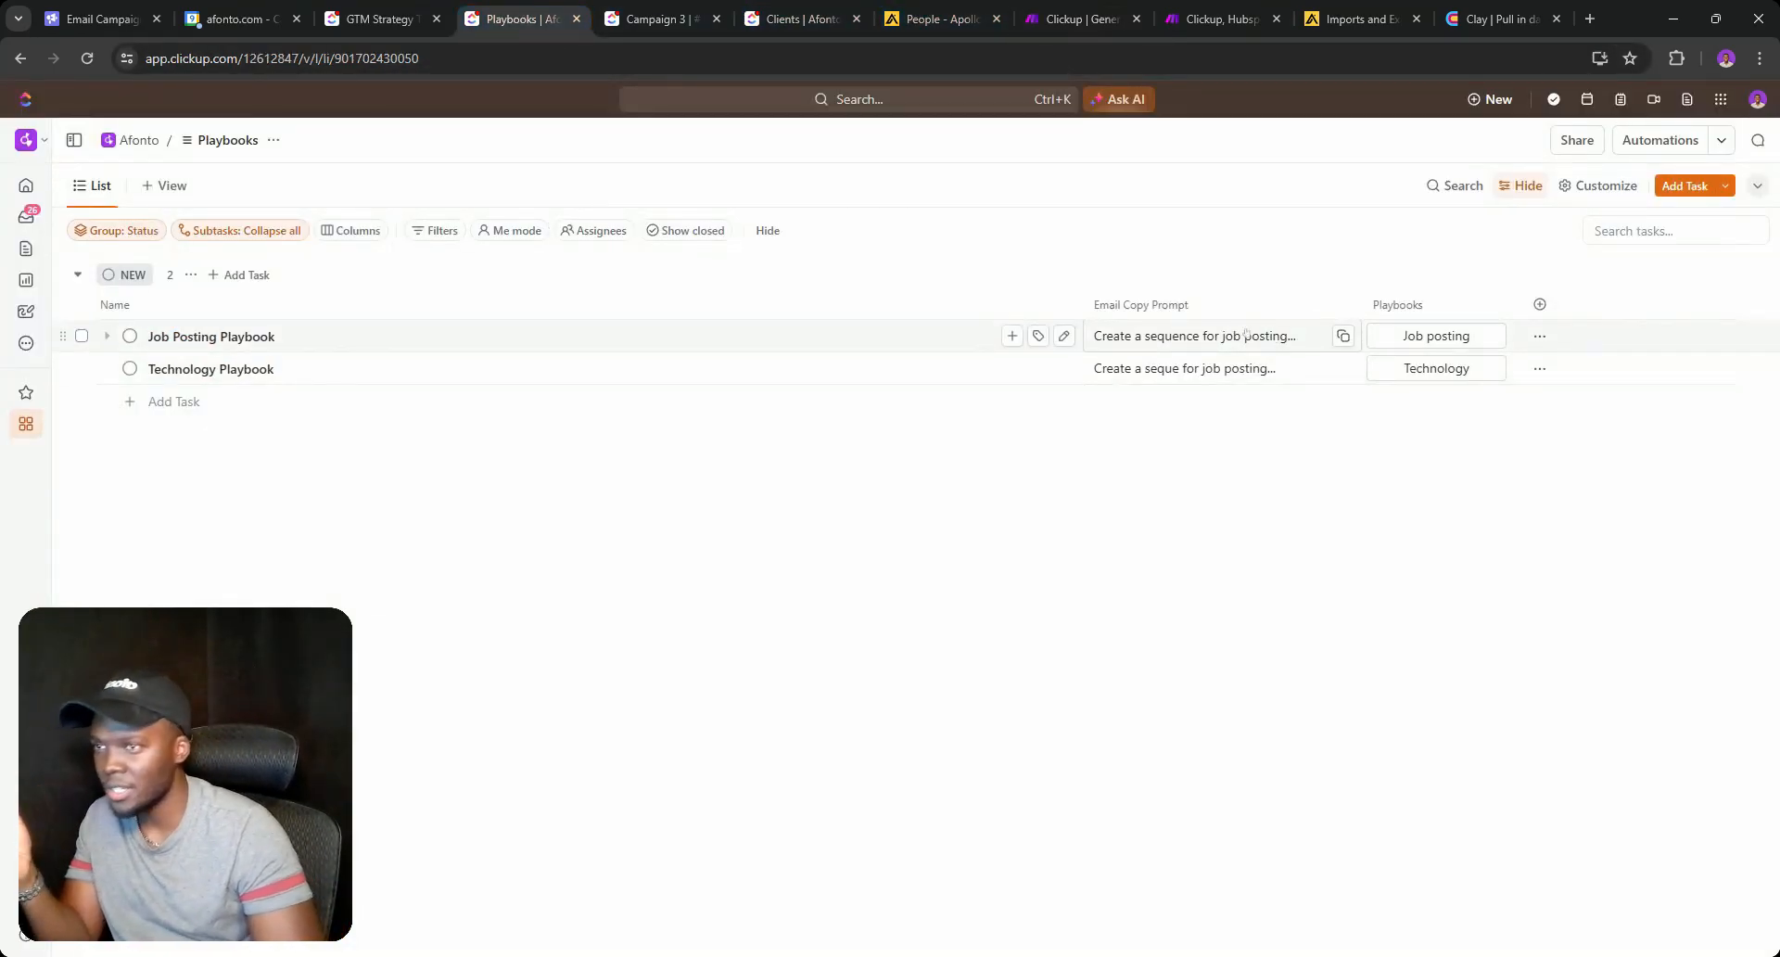
{"action": "left_click", "coordinate": [1156, 343]}
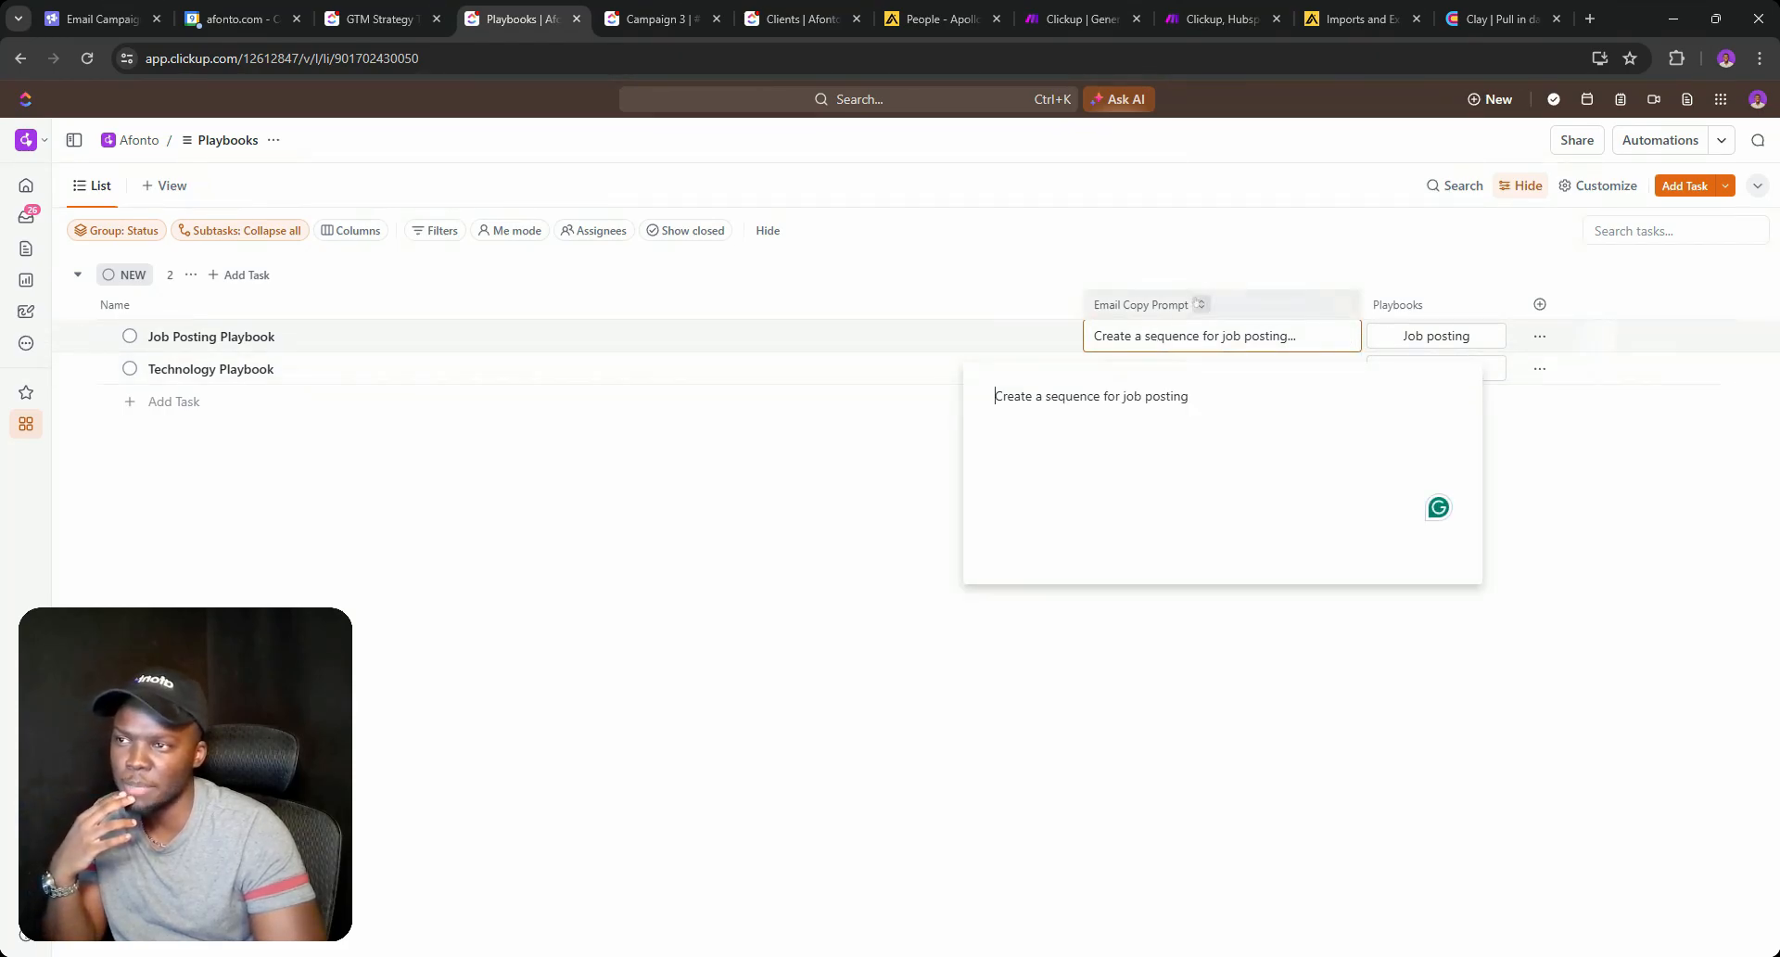
{"action": "left_click", "coordinate": [1173, 304]}
{"action": "left_click", "coordinate": [1324, 380]}
{"action": "left_click", "coordinate": [1324, 376]}
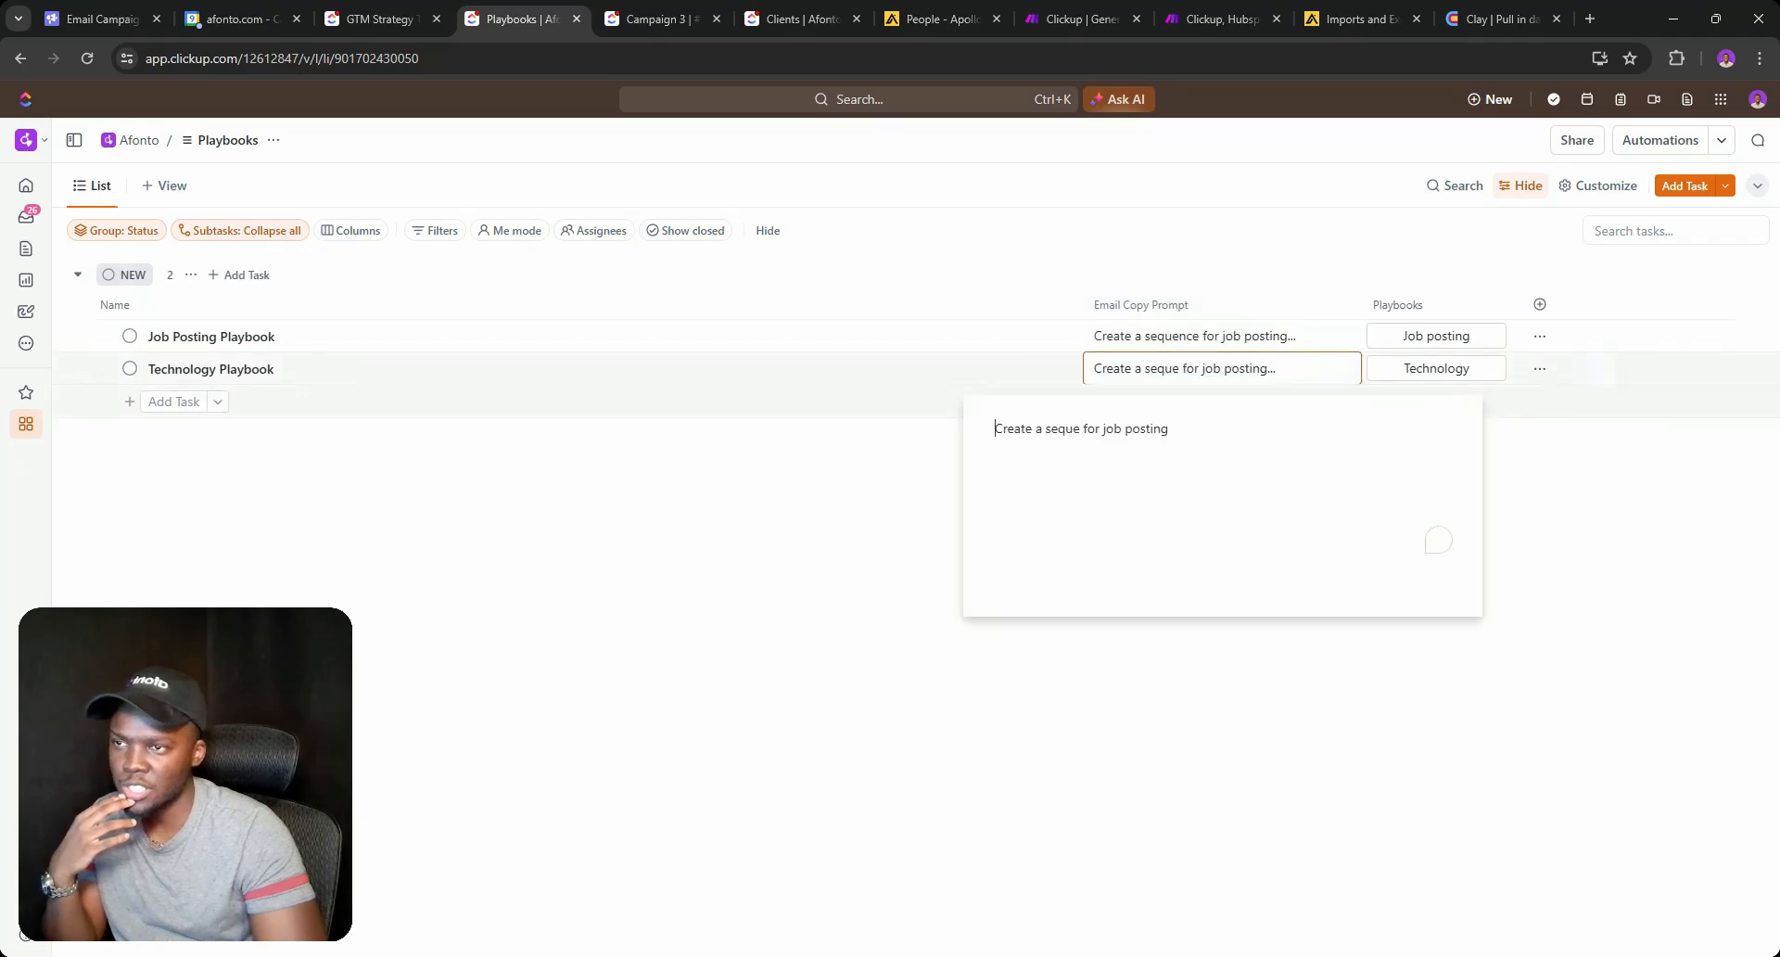
Look through the Campaign 3 task and the client's task record.
{"action": "left_click", "coordinate": [654, 18]}
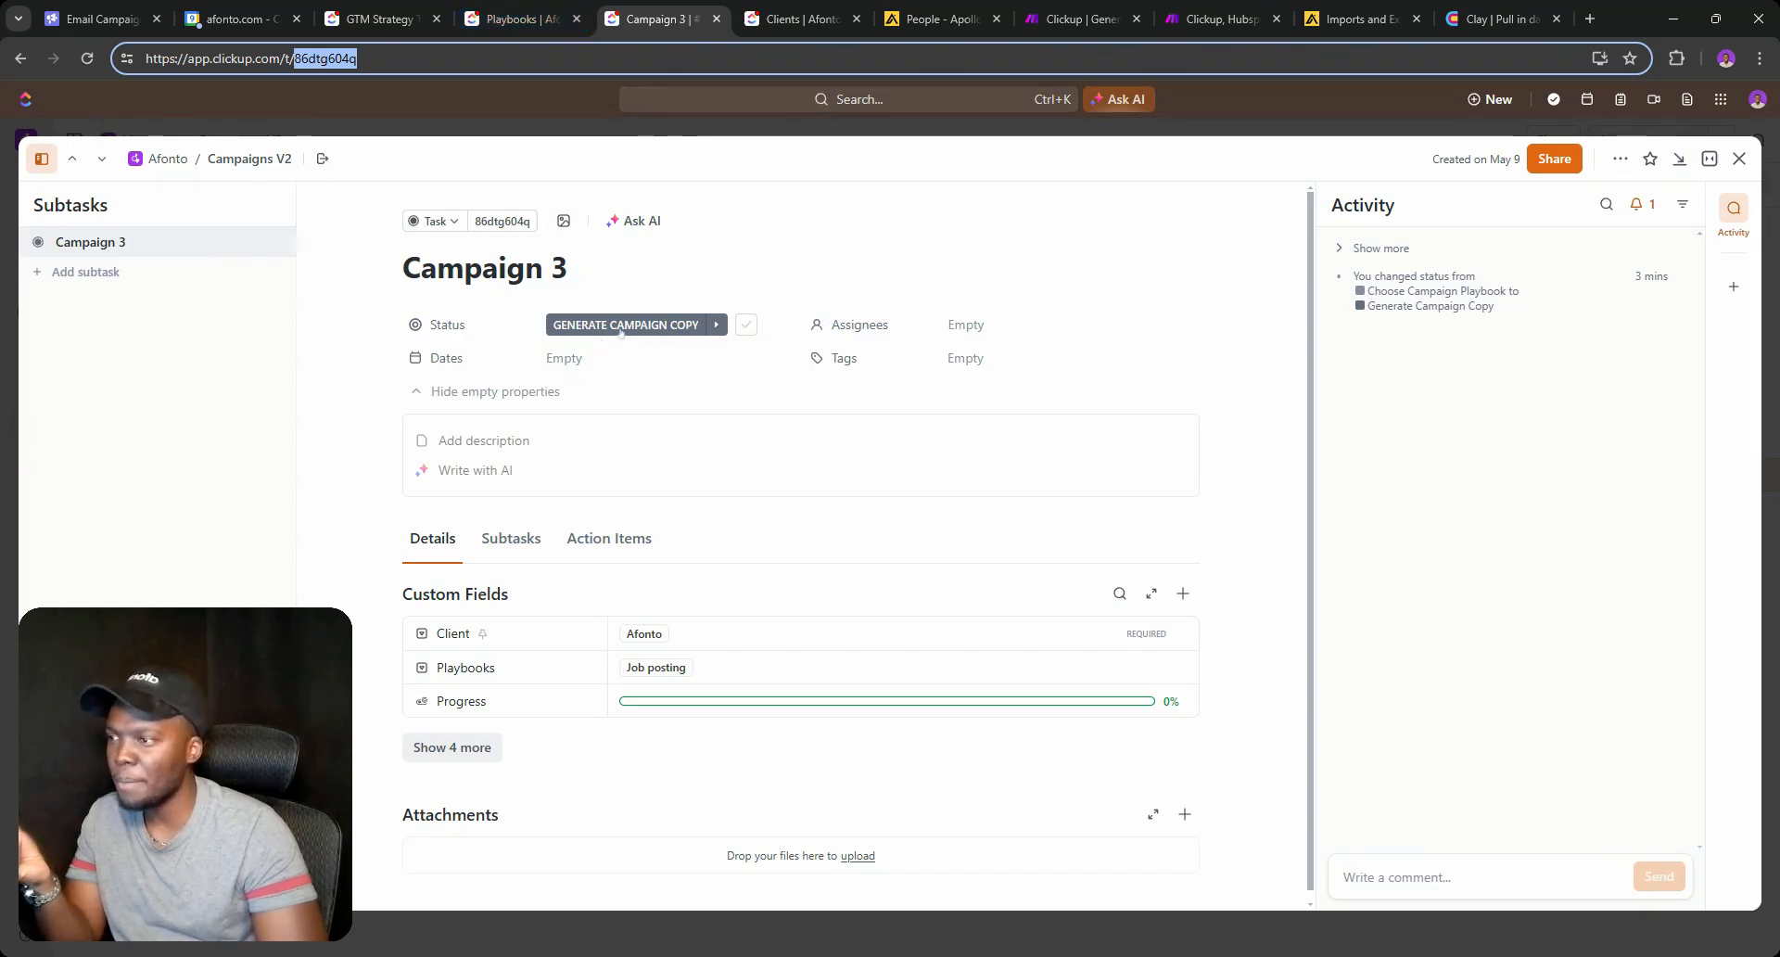
{"action": "scroll", "coordinate": [574, 445], "scroll_direction": "down", "scroll_amount": 1}
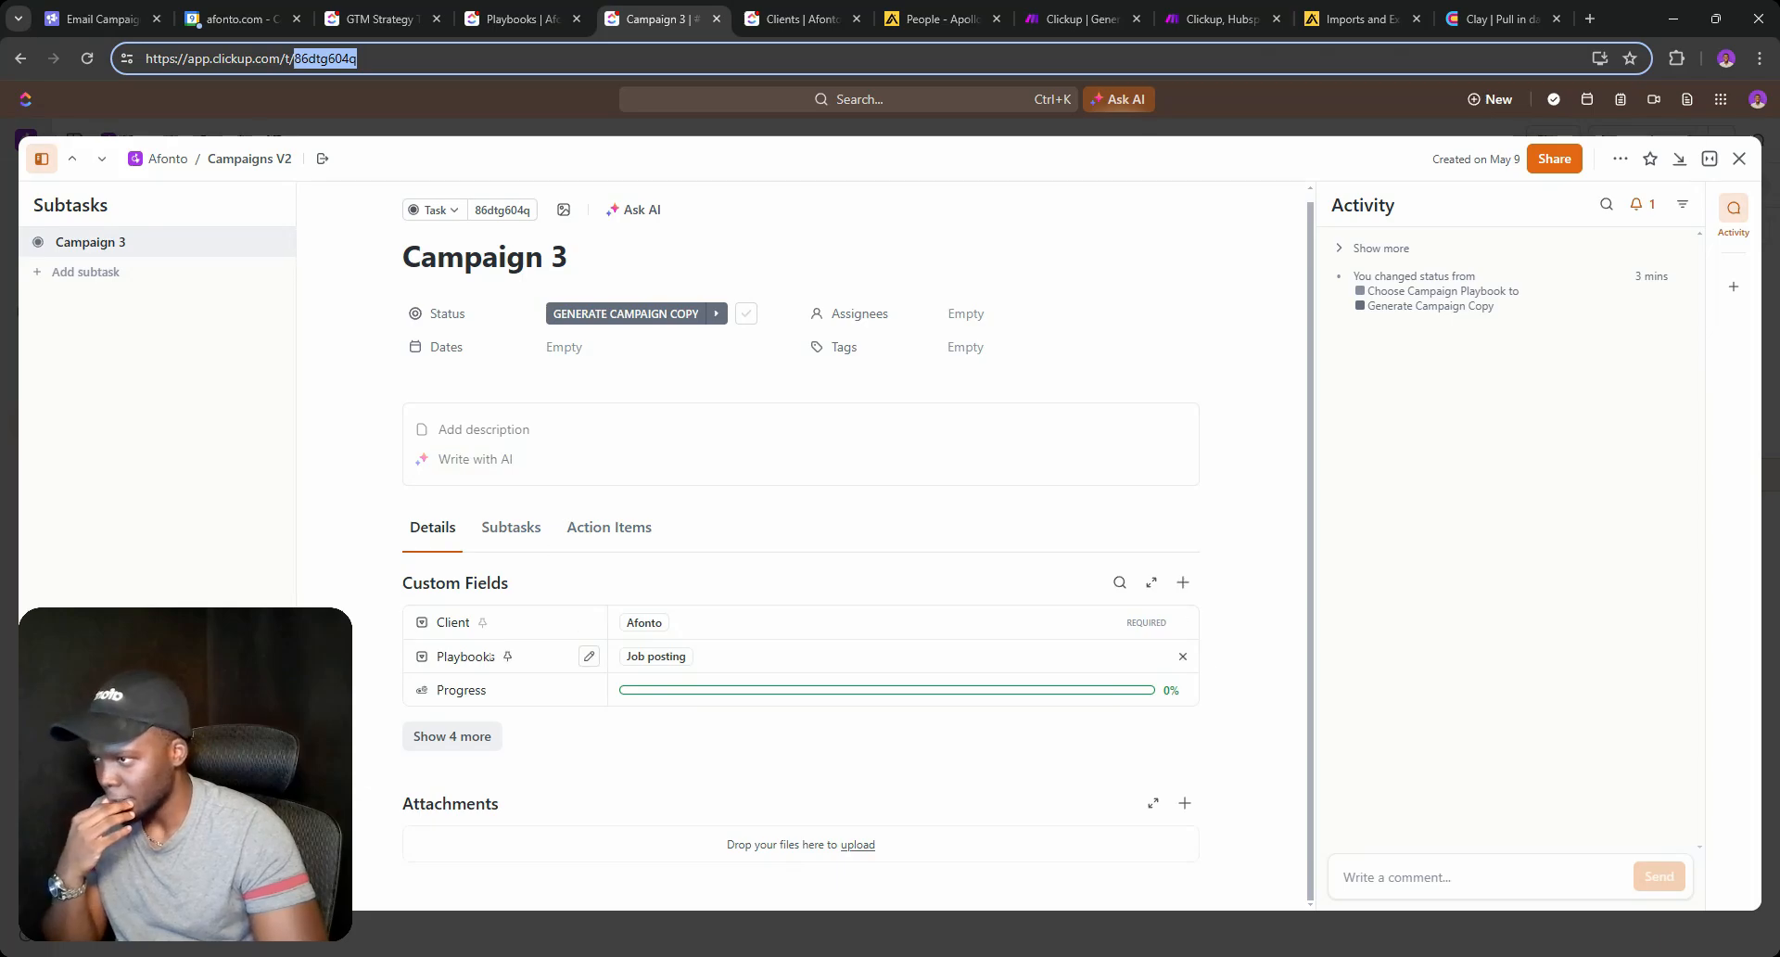
{"action": "left_click", "coordinate": [797, 18]}
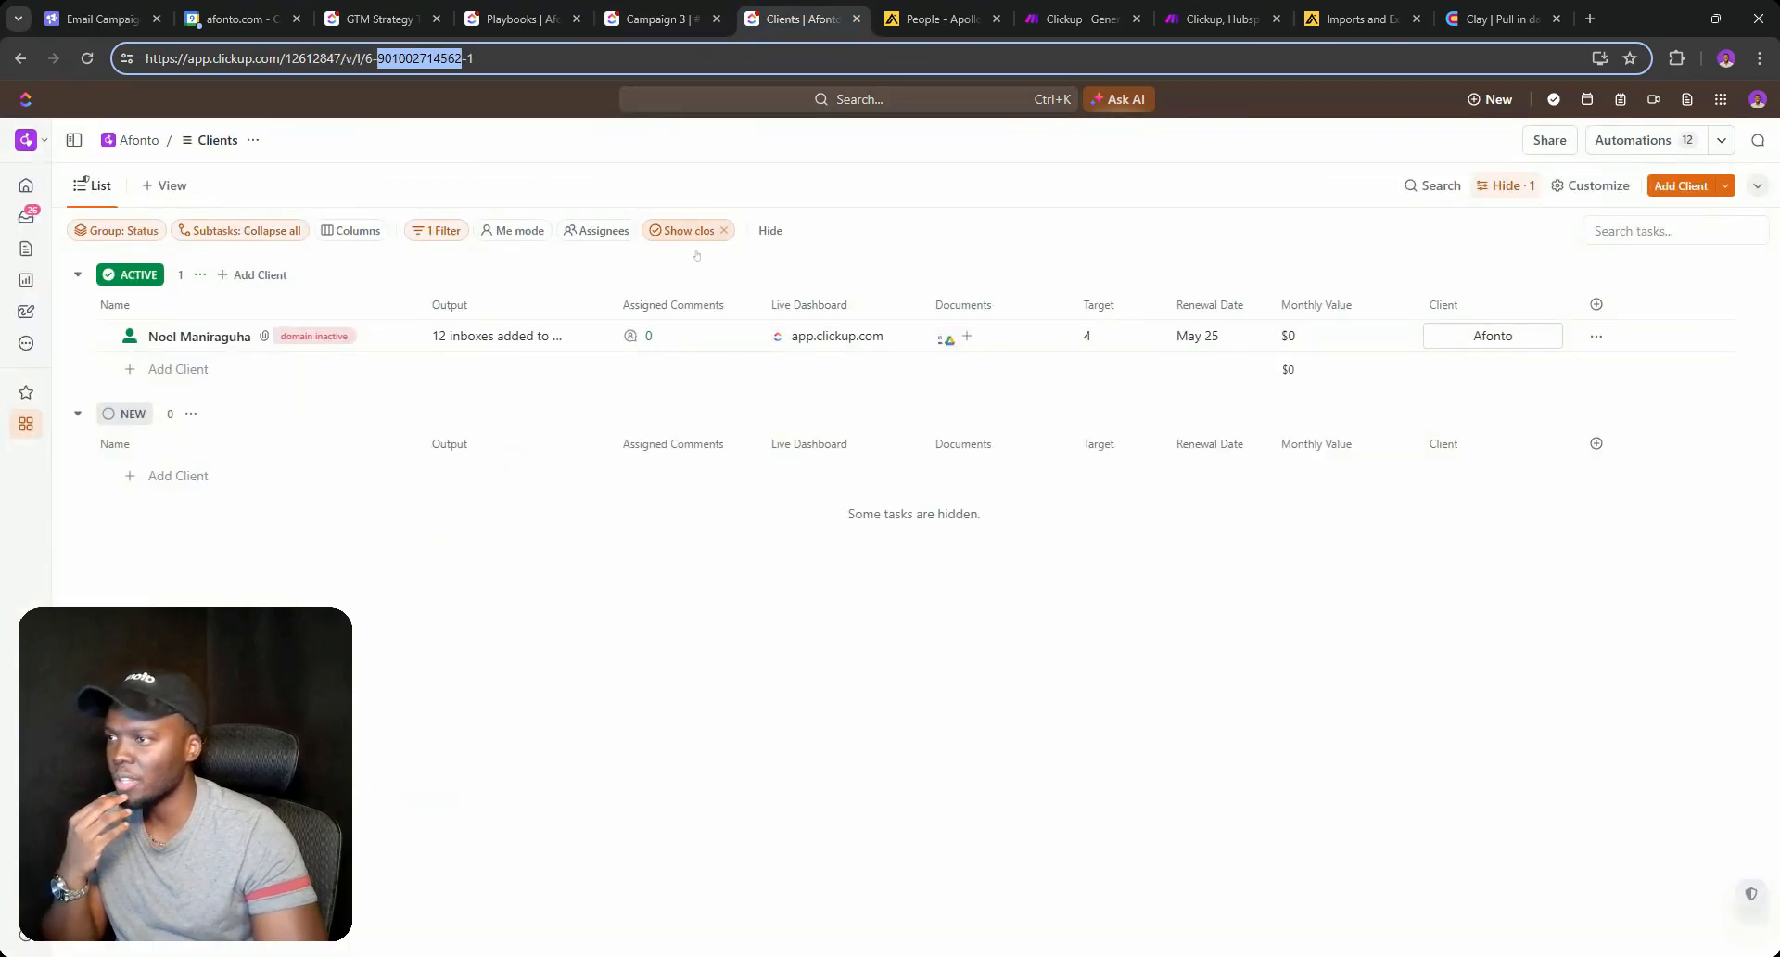
{"action": "left_click", "coordinate": [174, 336]}
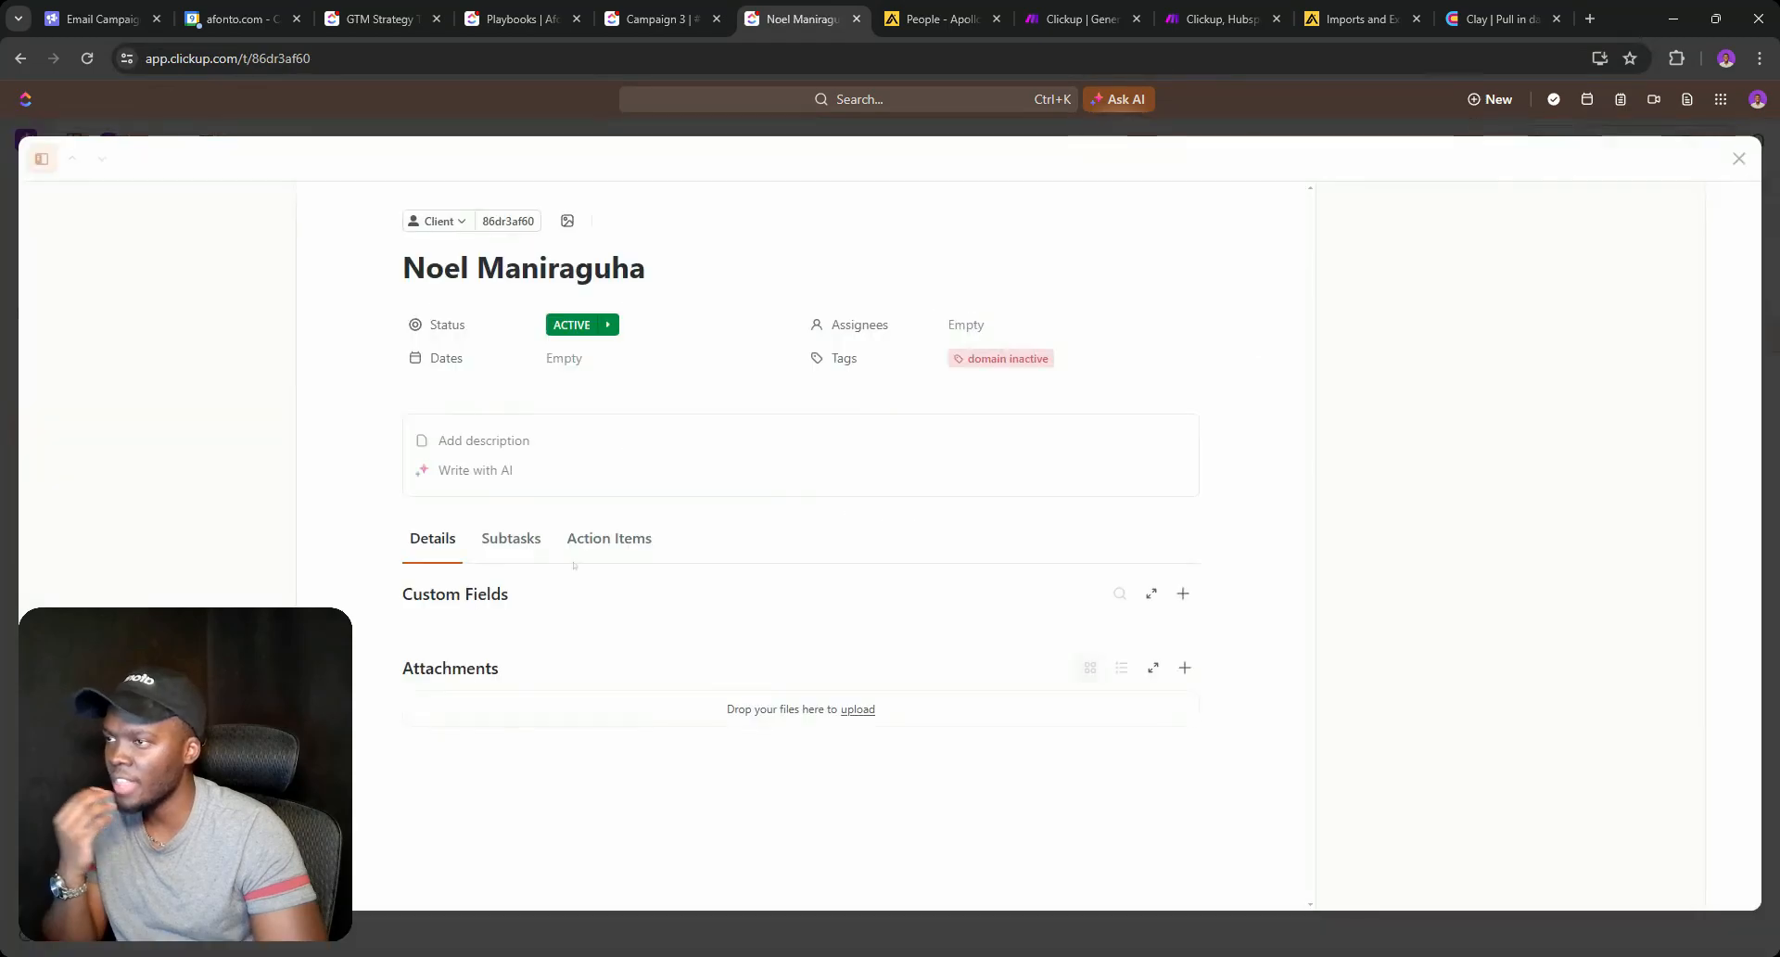
{"action": "scroll", "coordinate": [704, 579], "scroll_direction": "down", "scroll_amount": 5}
{"action": "scroll", "coordinate": [703, 580], "scroll_direction": "down", "scroll_amount": 2}
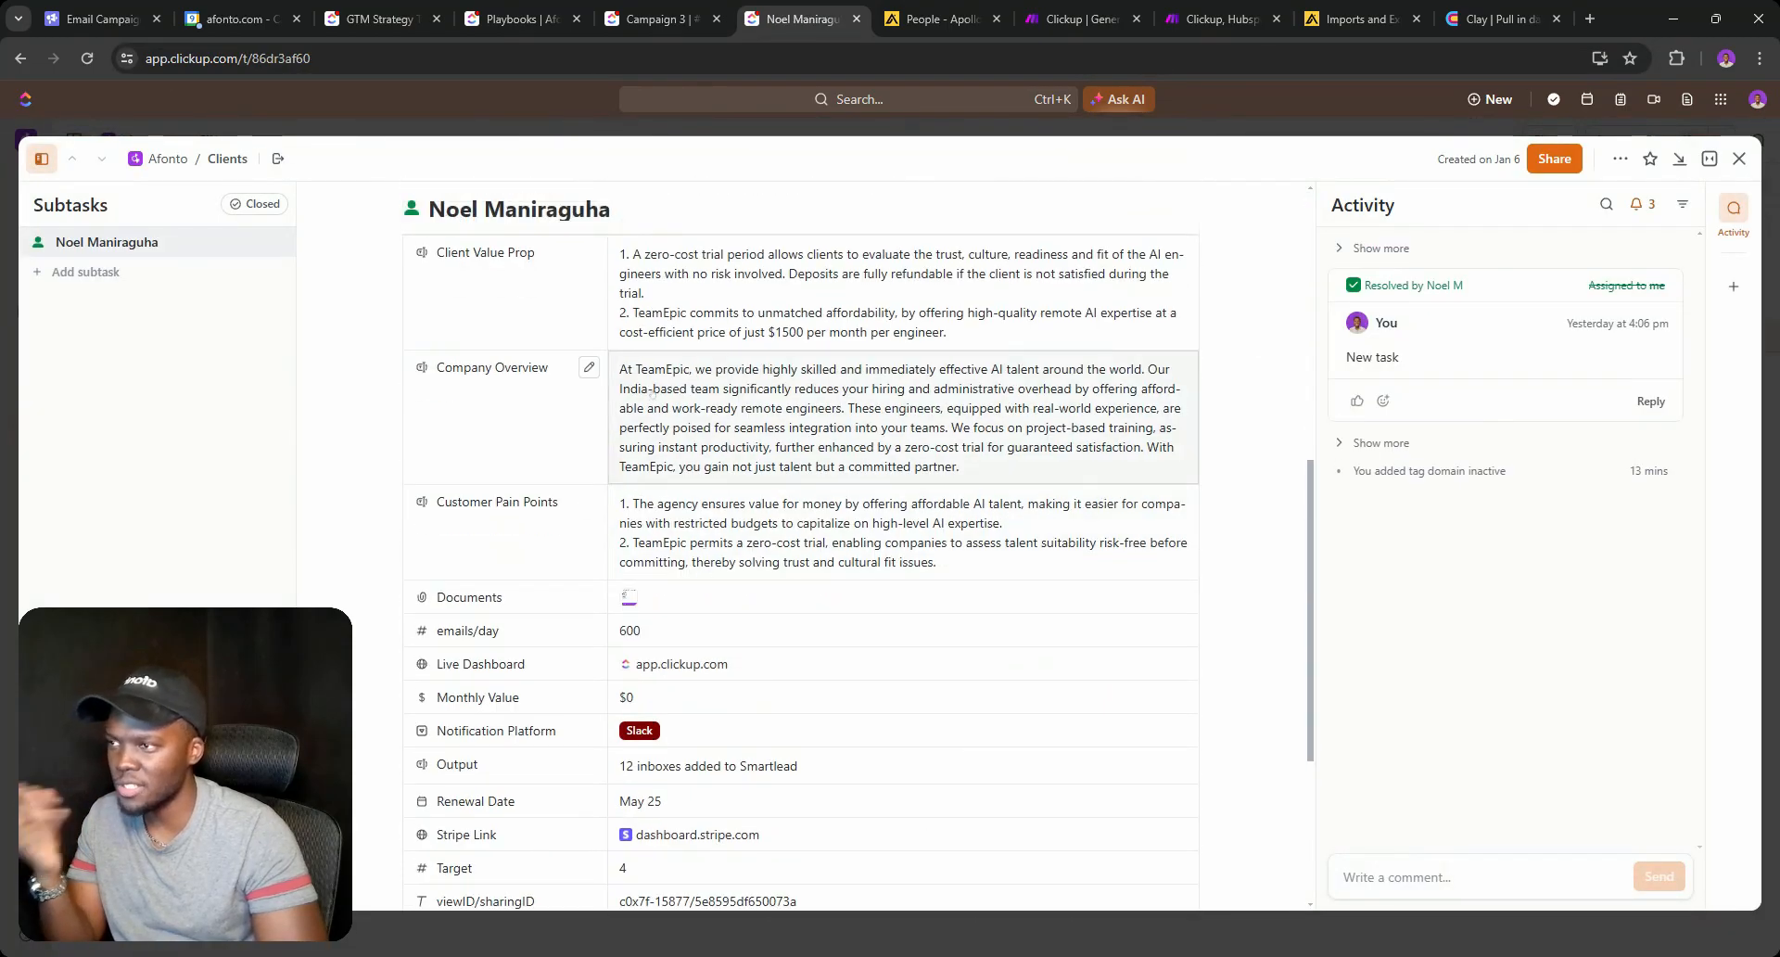
{"action": "scroll", "coordinate": [508, 406], "scroll_direction": "up", "scroll_amount": 3}
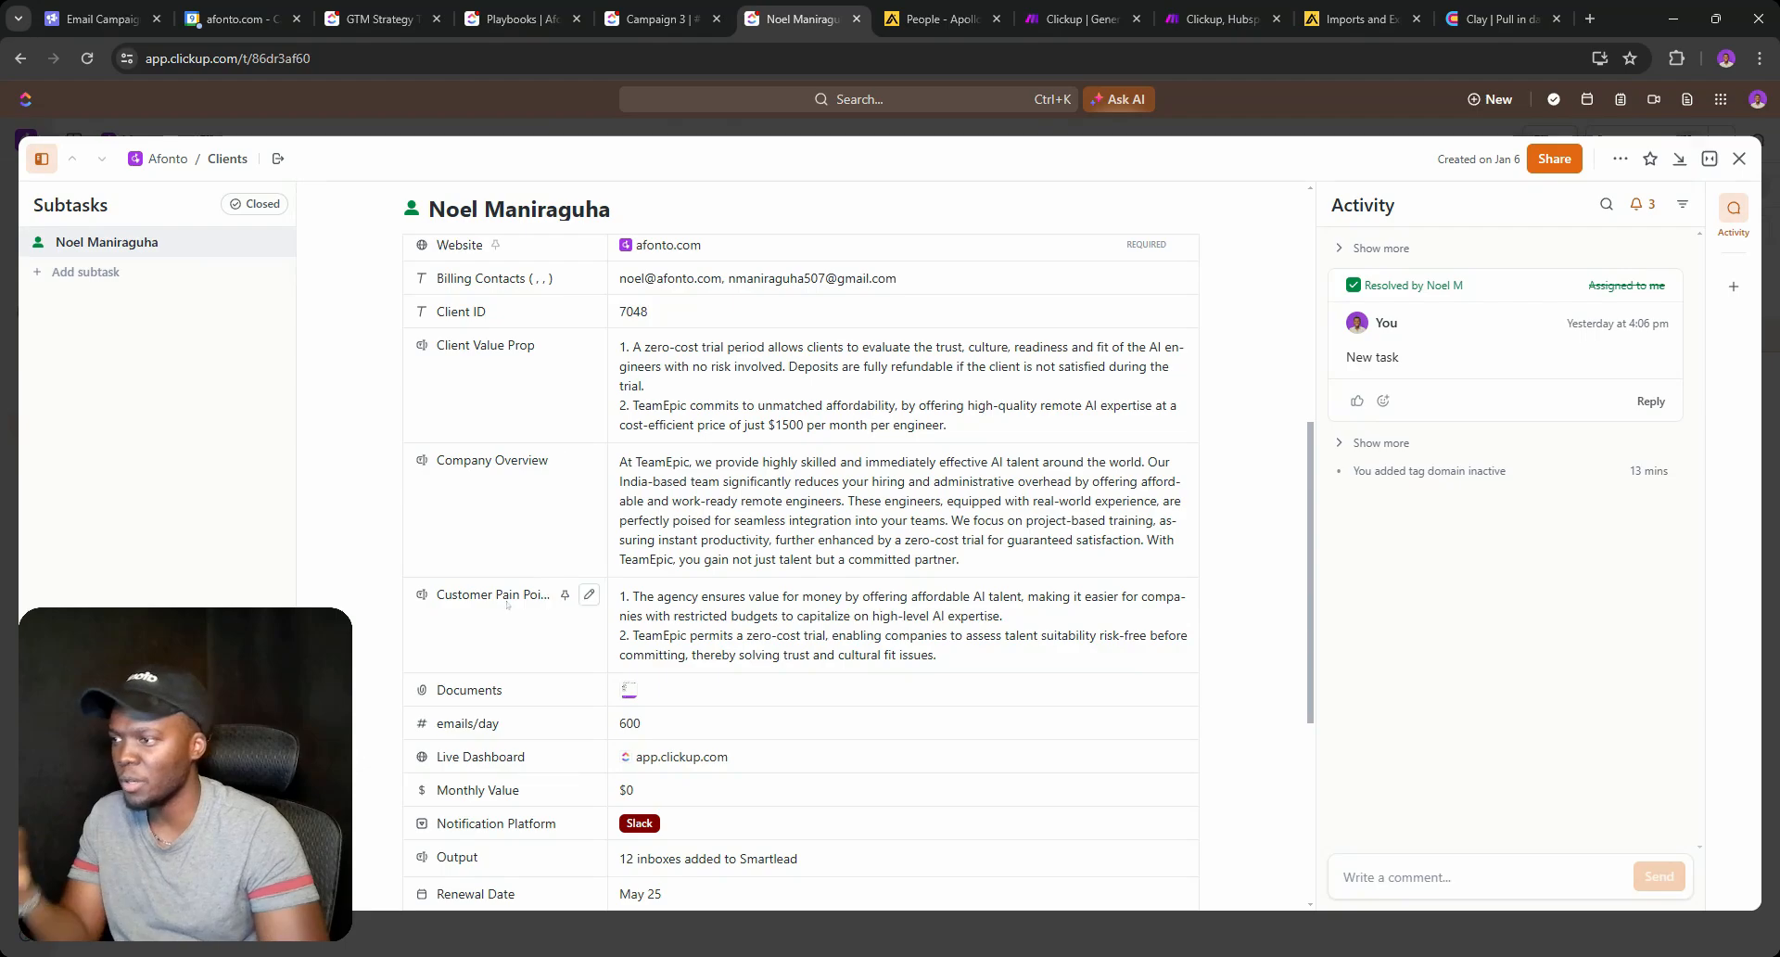
Recheck Campaign 3, the Campaigns V2 list and the client record, then return to Make.
{"action": "left_click", "coordinate": [1084, 26]}
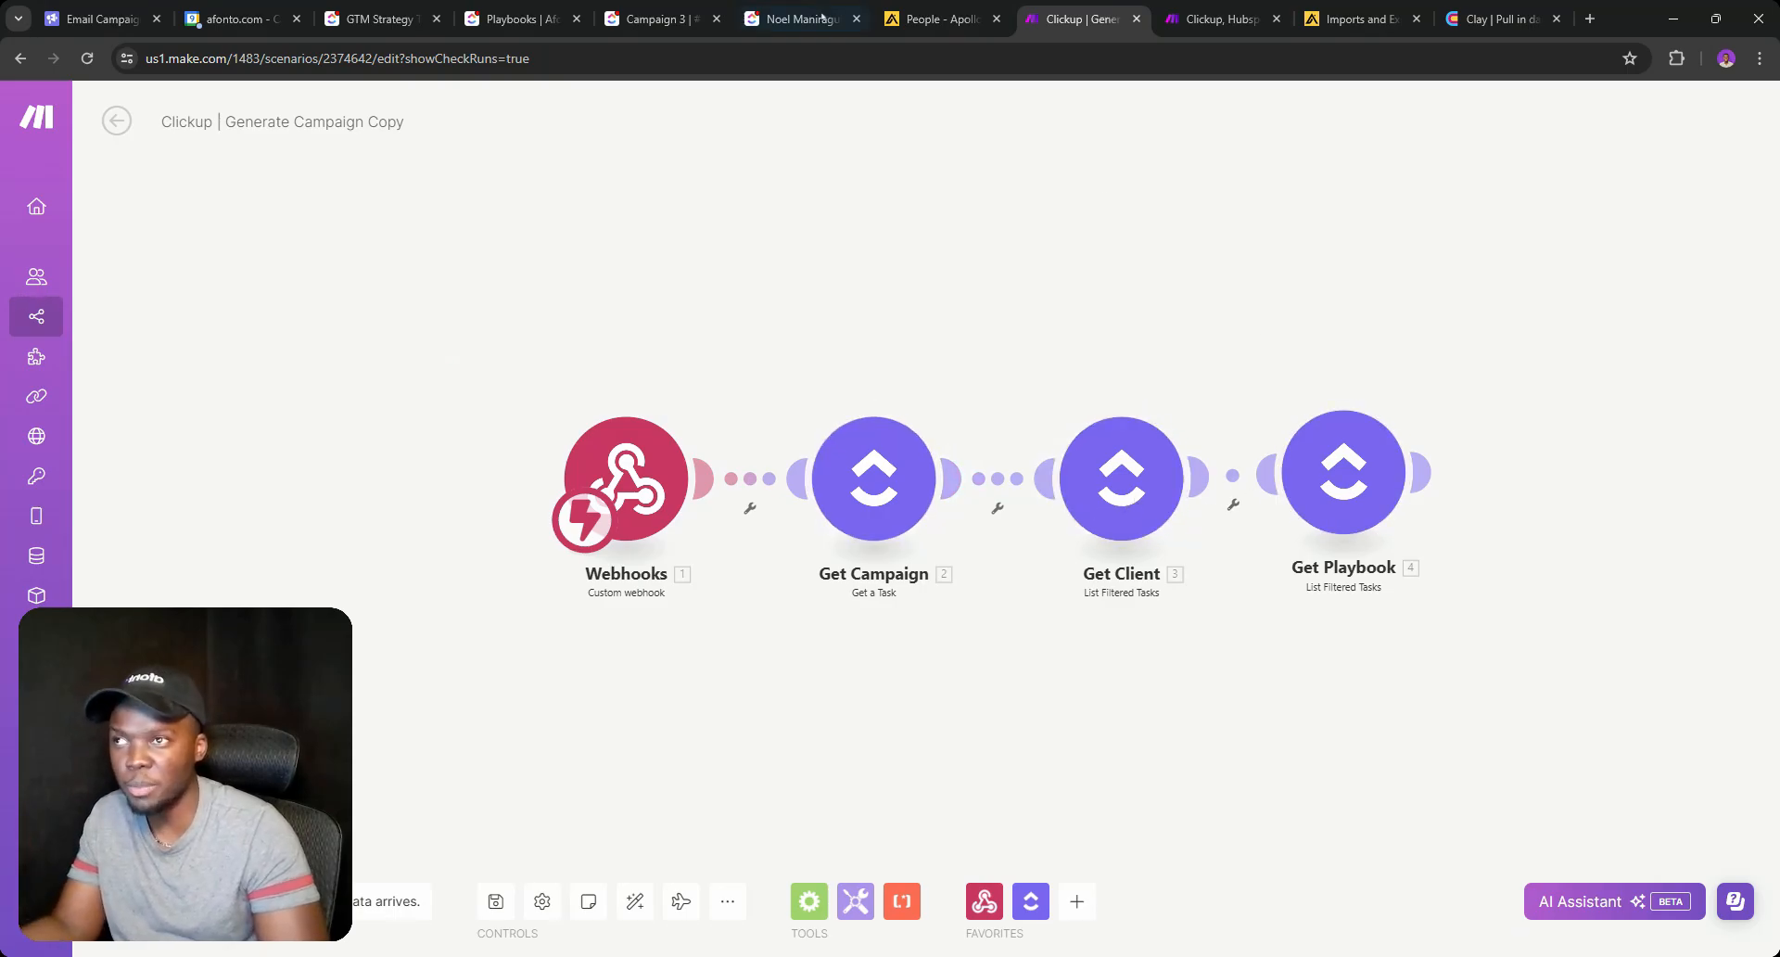
{"action": "left_click", "coordinate": [660, 19]}
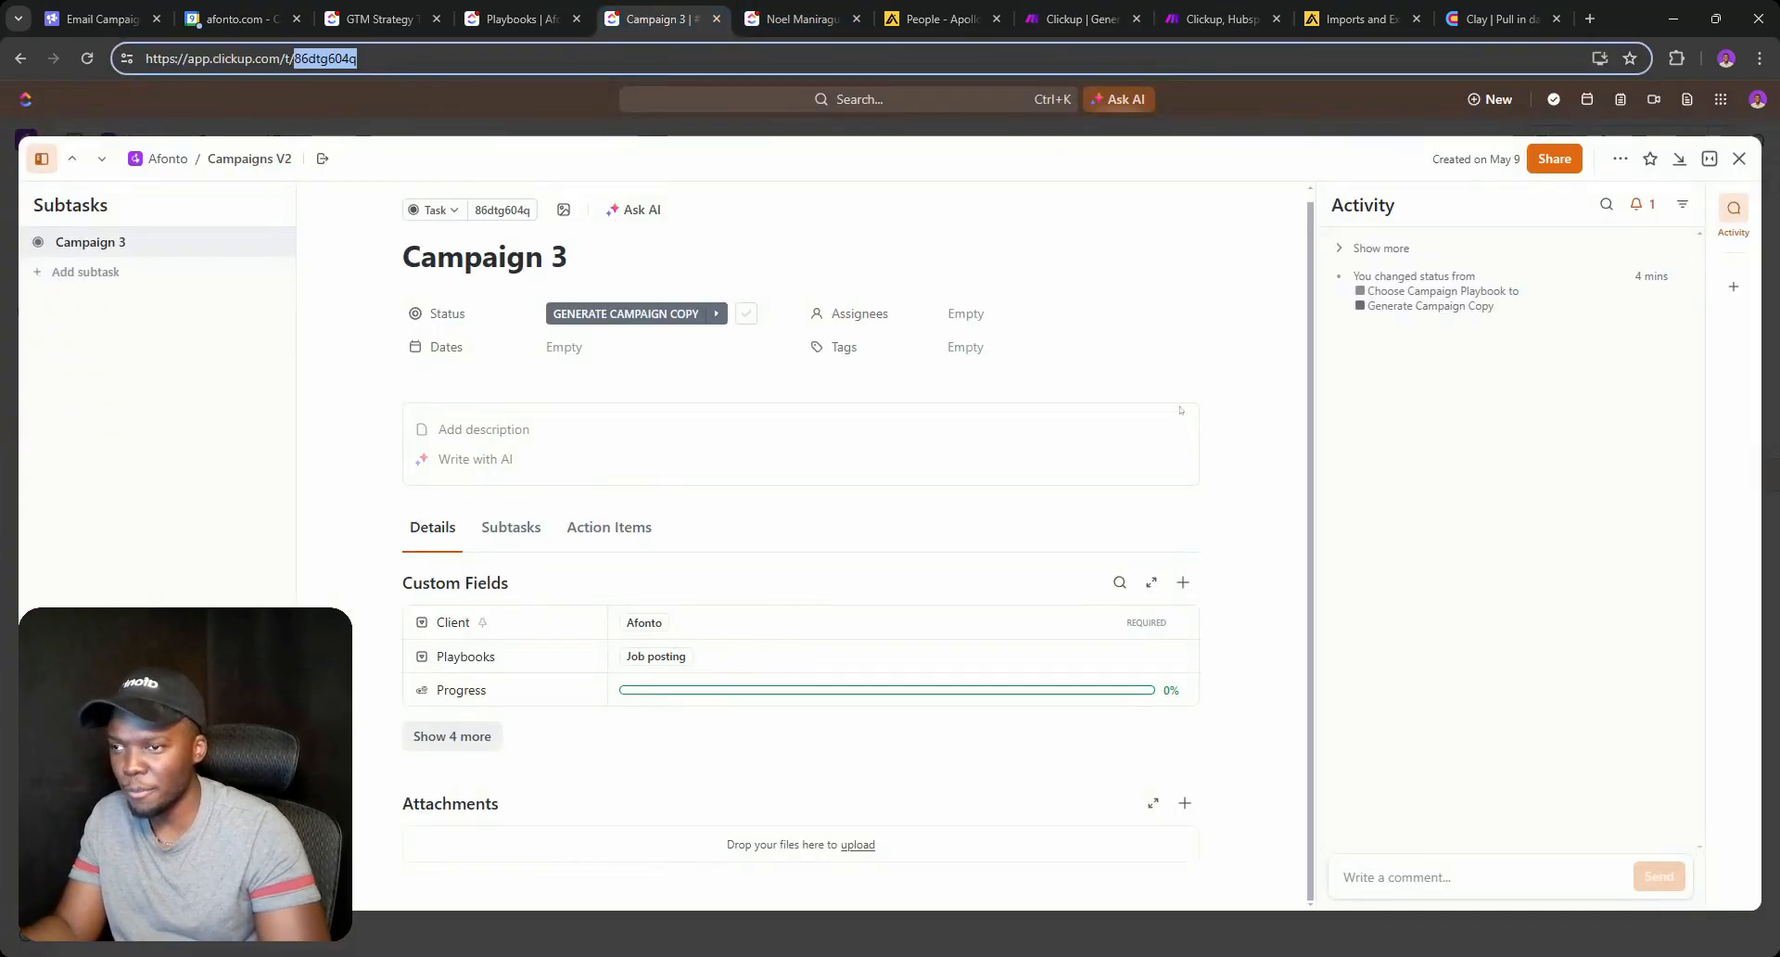
{"action": "left_click", "coordinate": [1733, 162]}
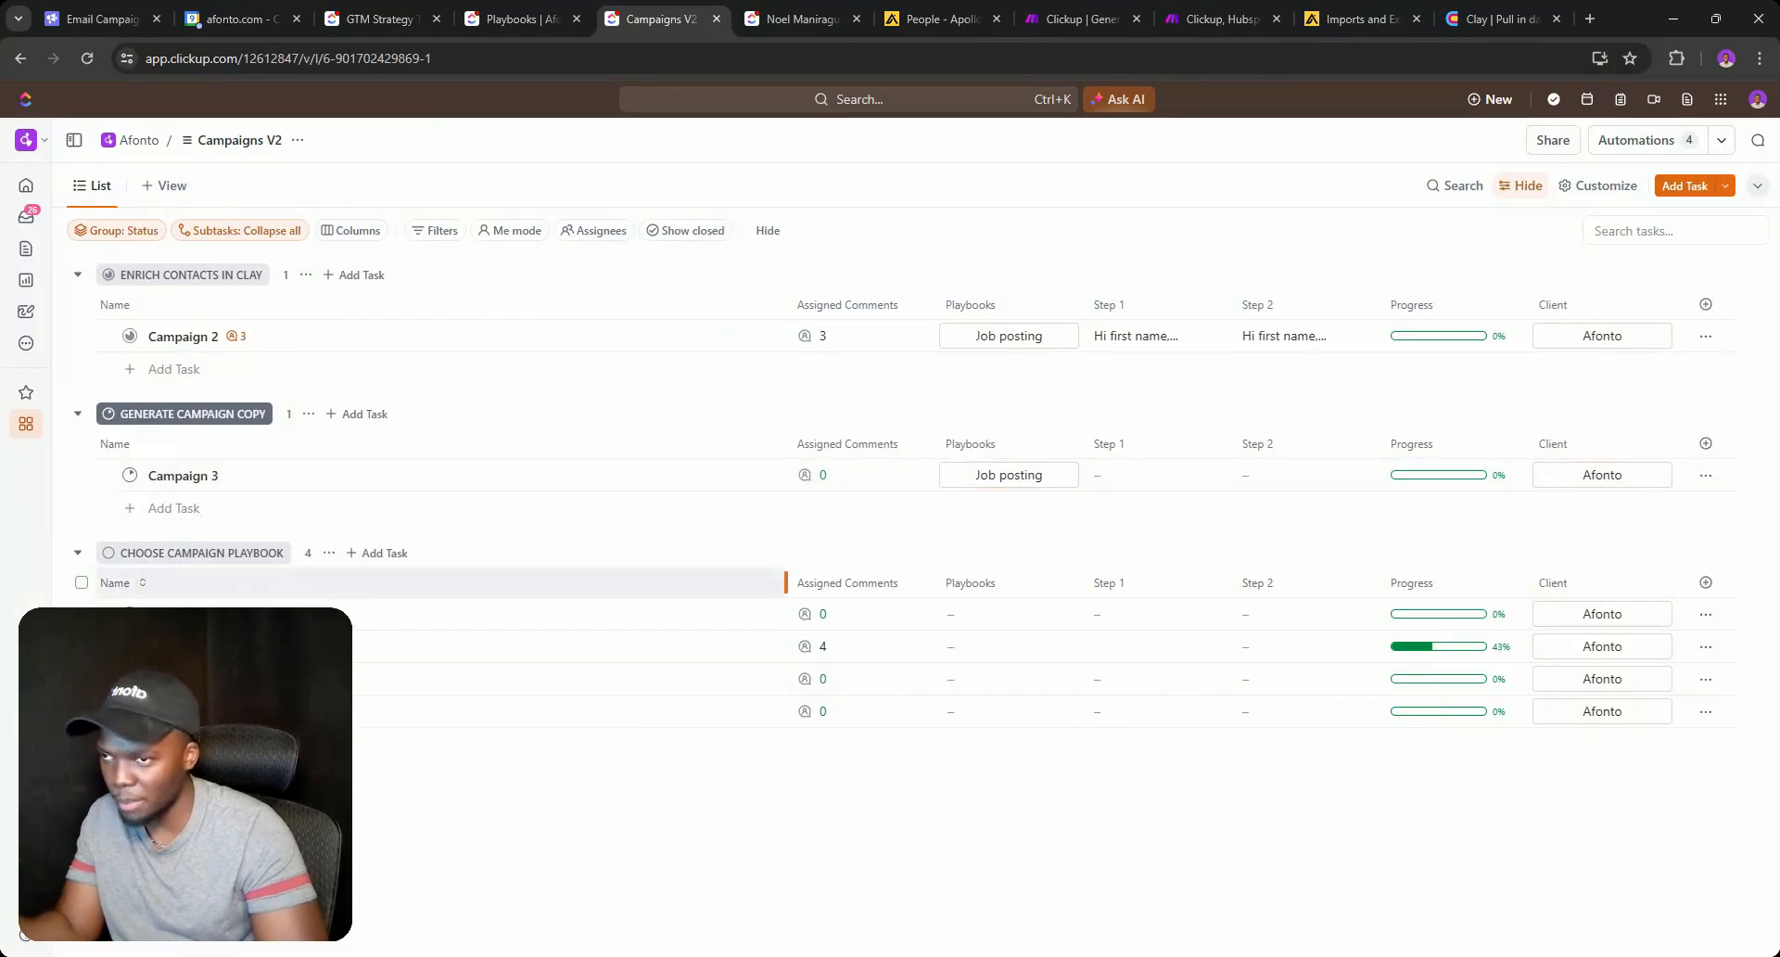
{"action": "left_click", "coordinate": [930, 7]}
{"action": "left_click", "coordinate": [820, 15]}
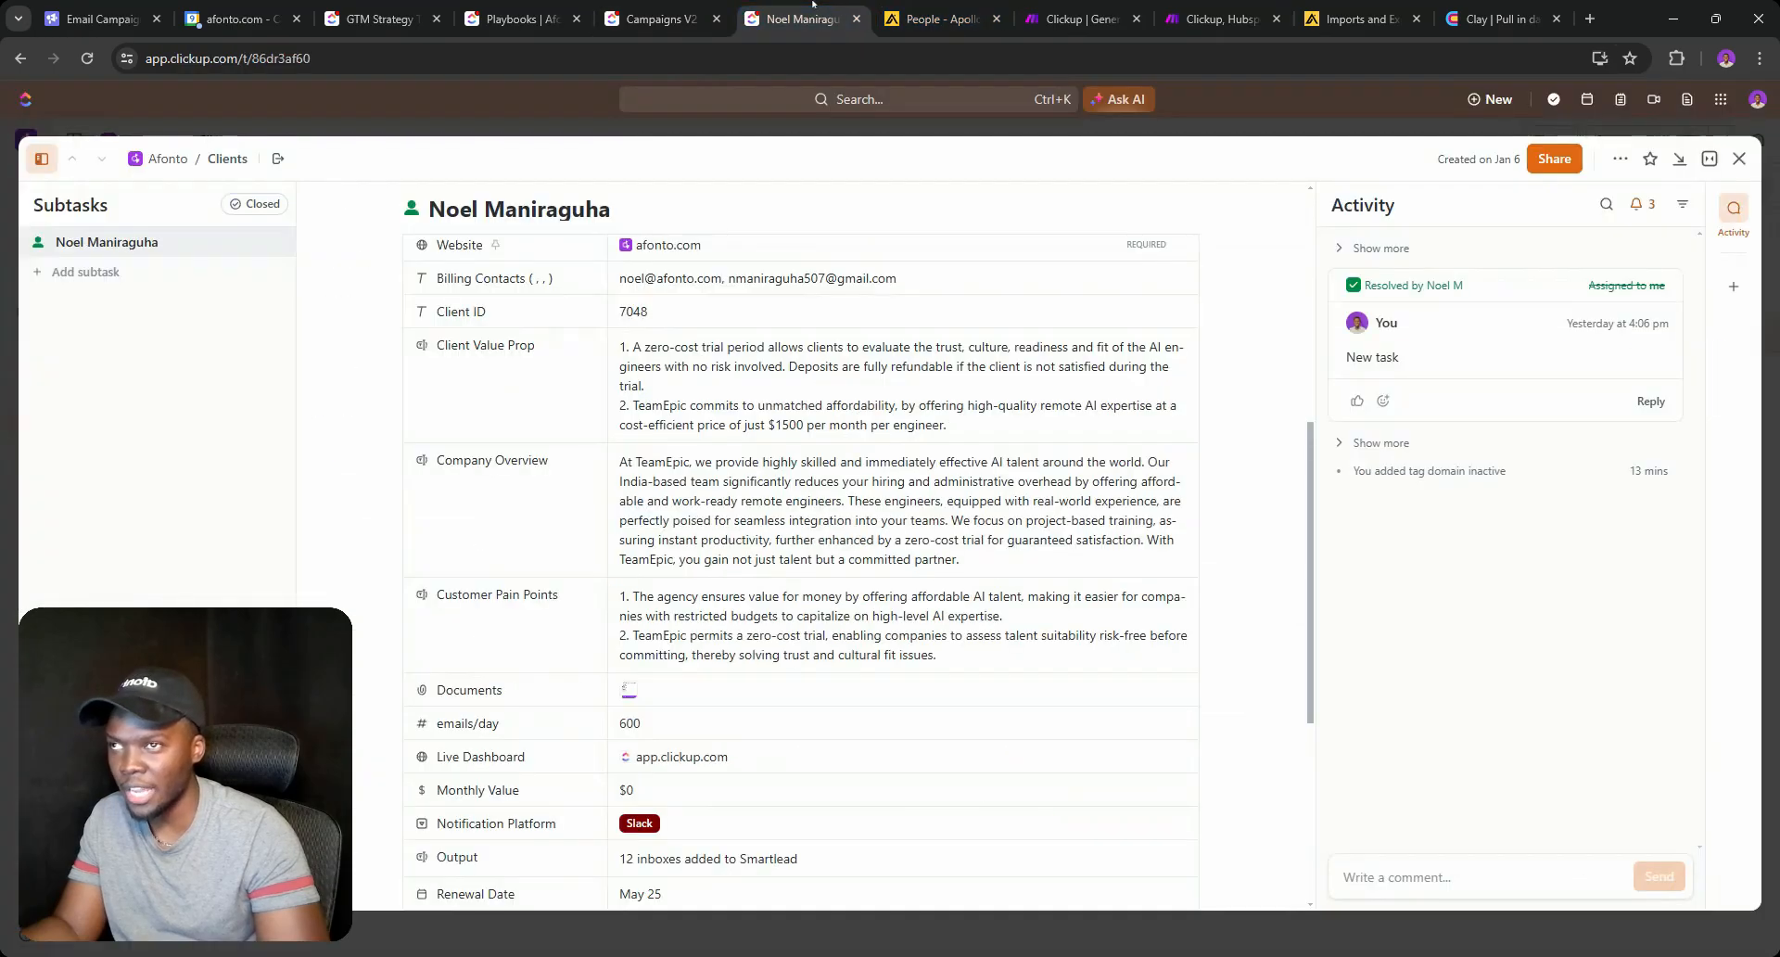
{"action": "left_click", "coordinate": [1068, 18]}
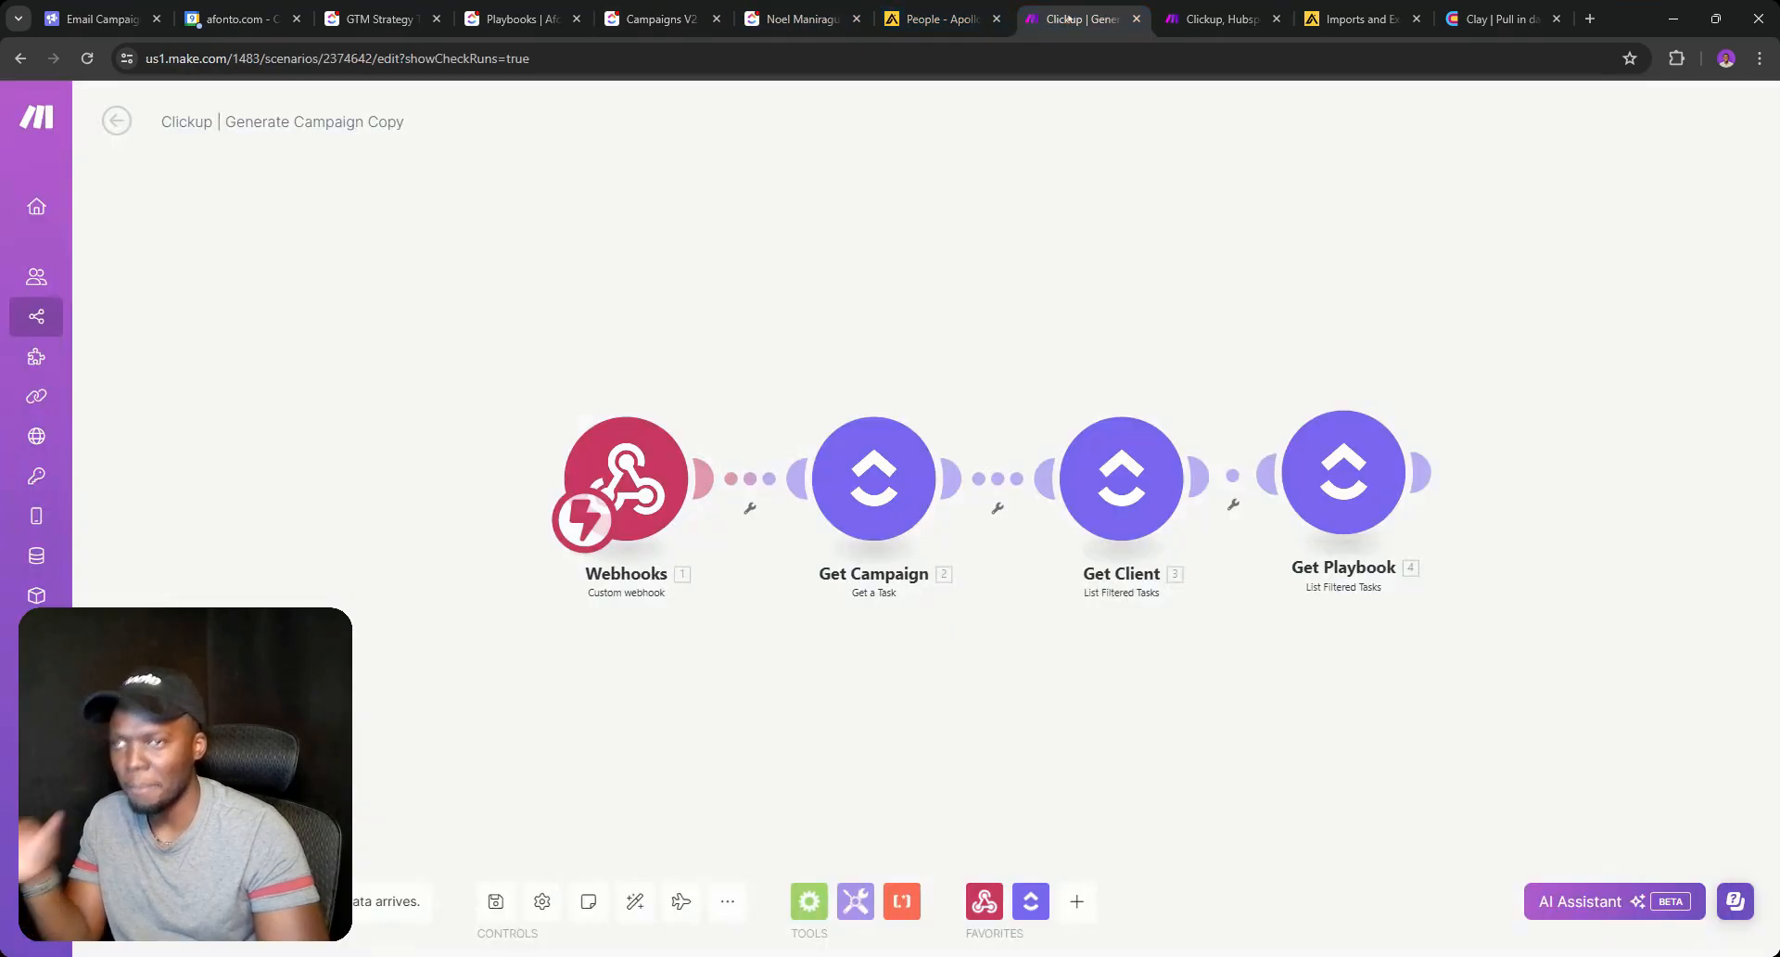
Add an OpenAI Create a Completion module after Get Playbook with model GPT-4: gpt-4 and one message.
{"action": "left_click", "coordinate": [1541, 472]}
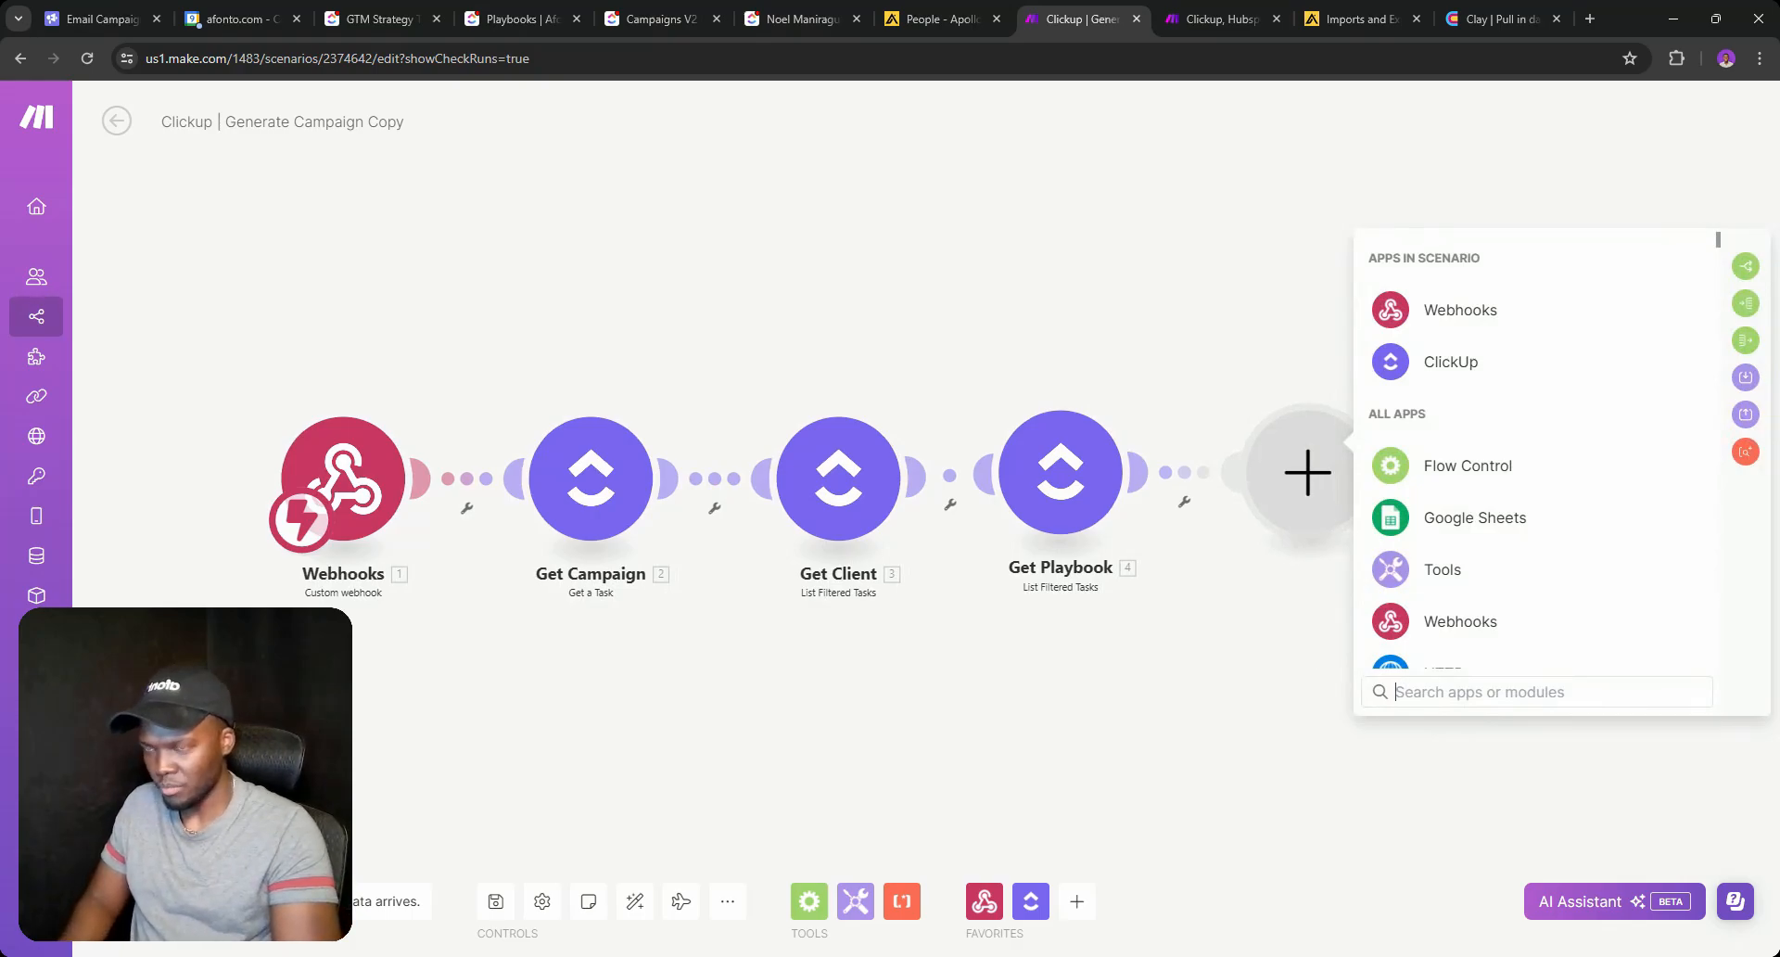
{"action": "type", "text": "Open"}
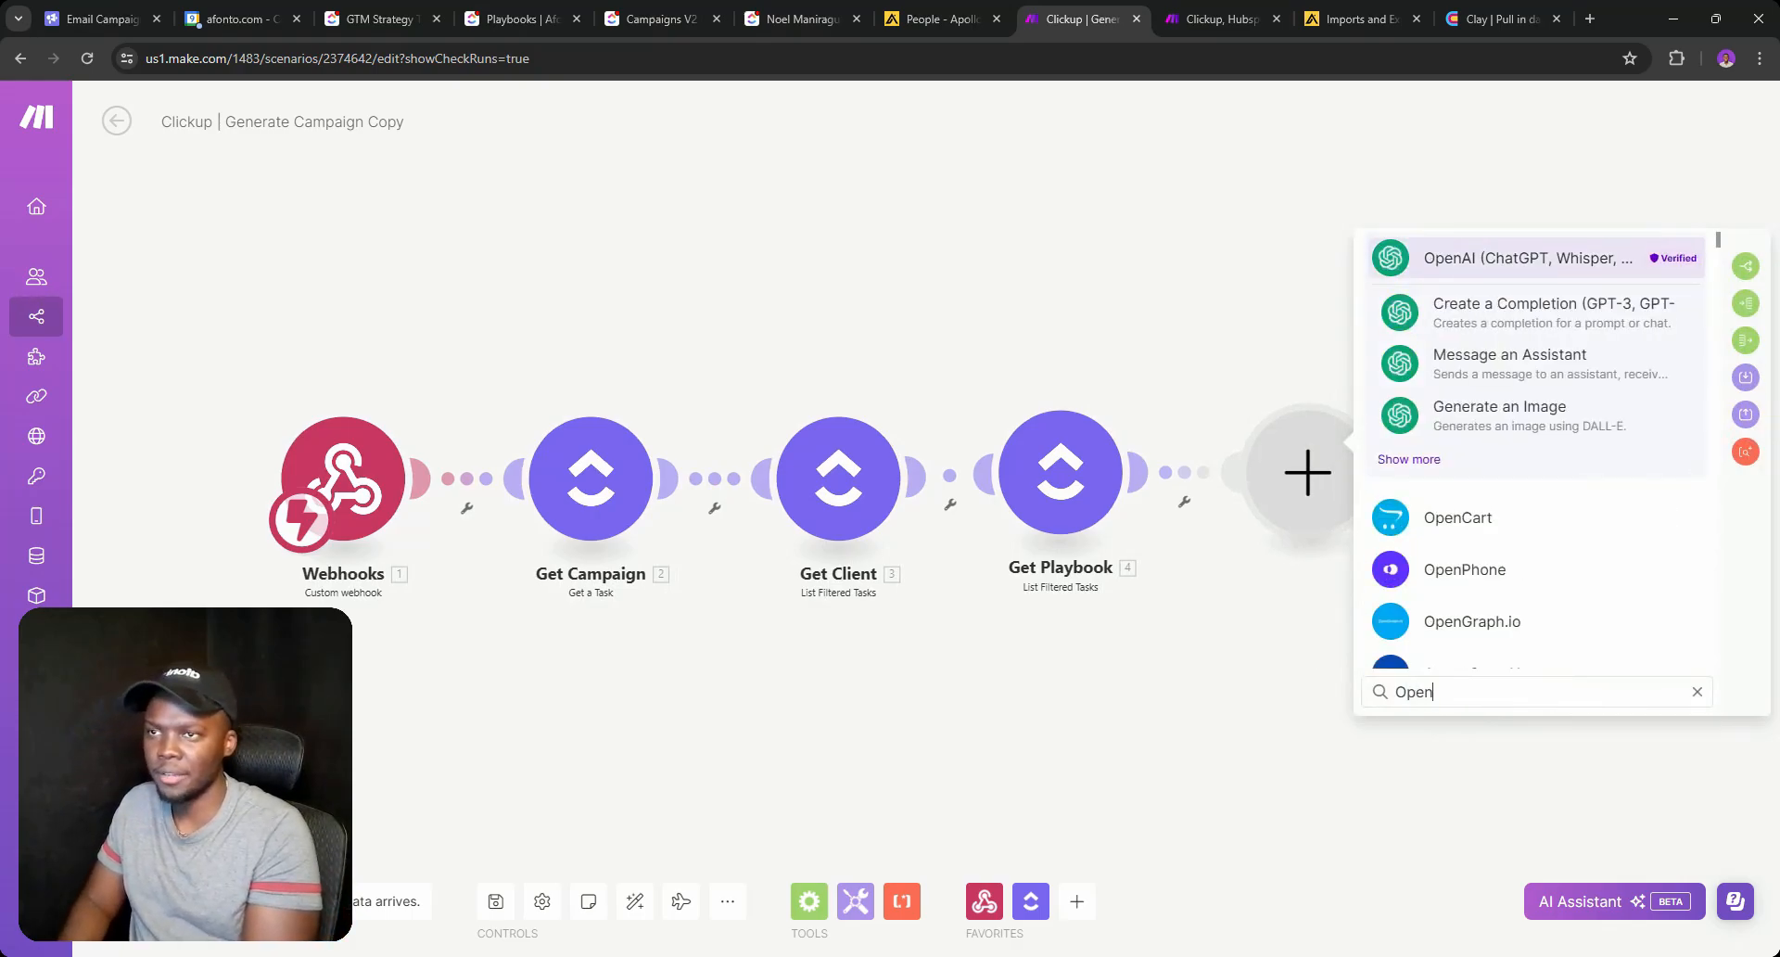
{"action": "left_click", "coordinate": [1417, 461]}
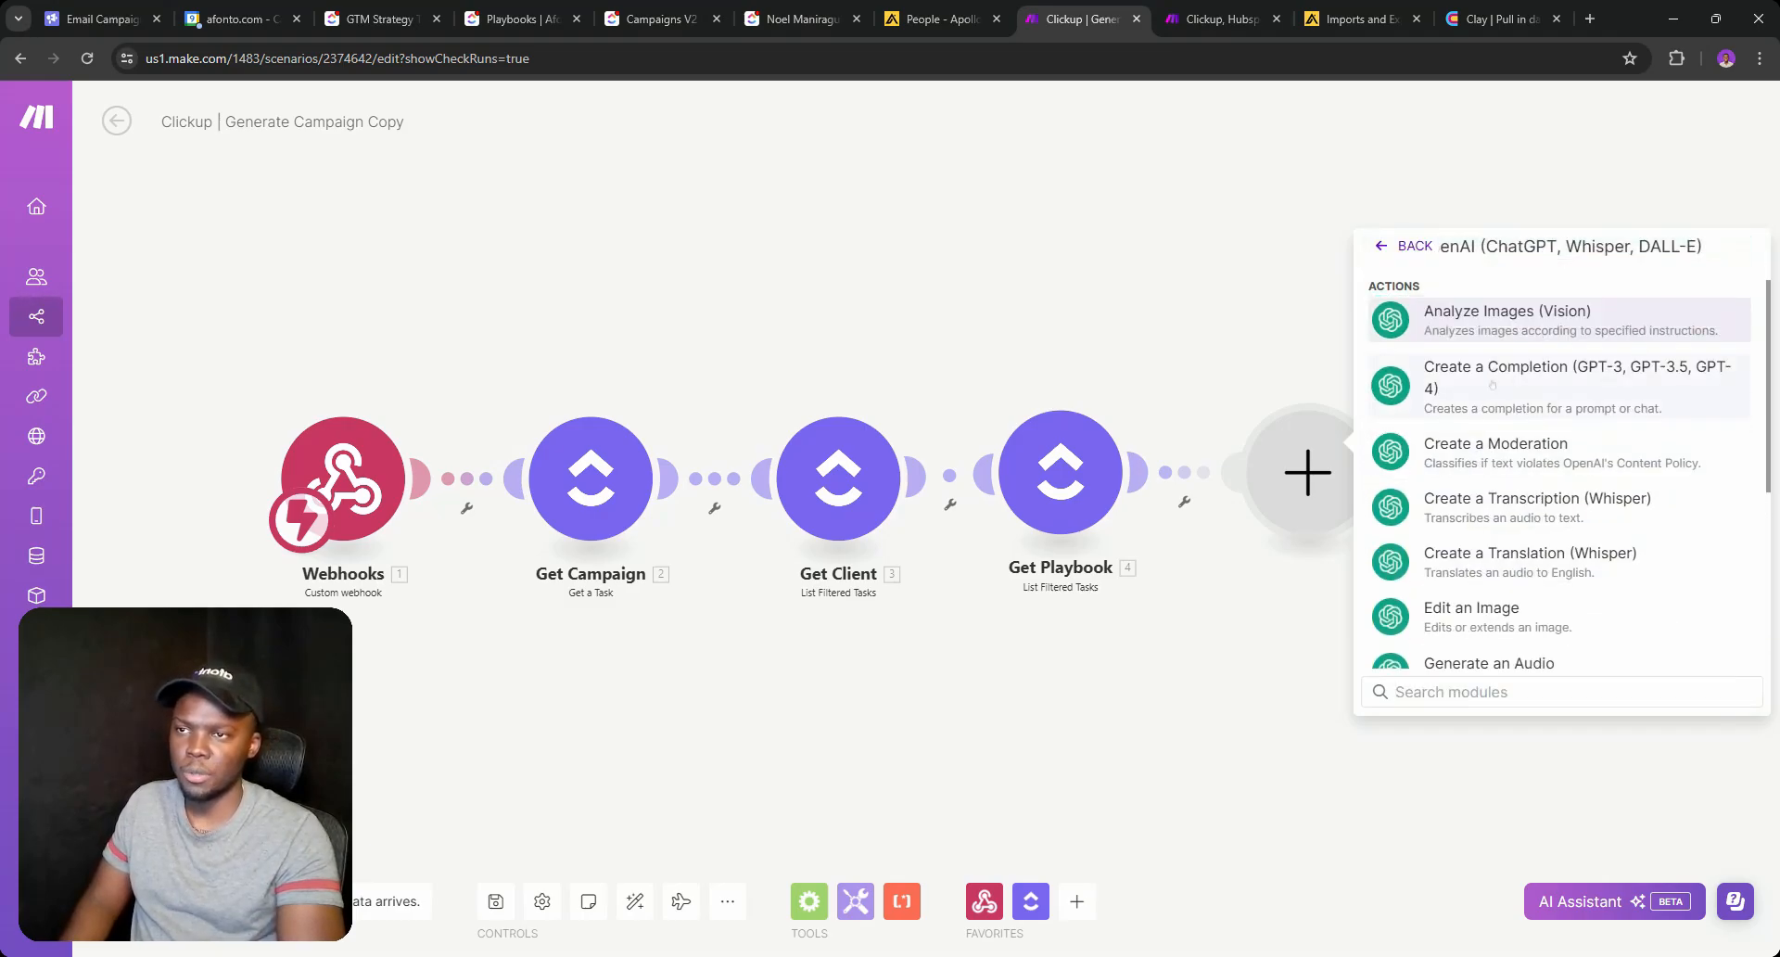
{"action": "left_click", "coordinate": [1491, 398]}
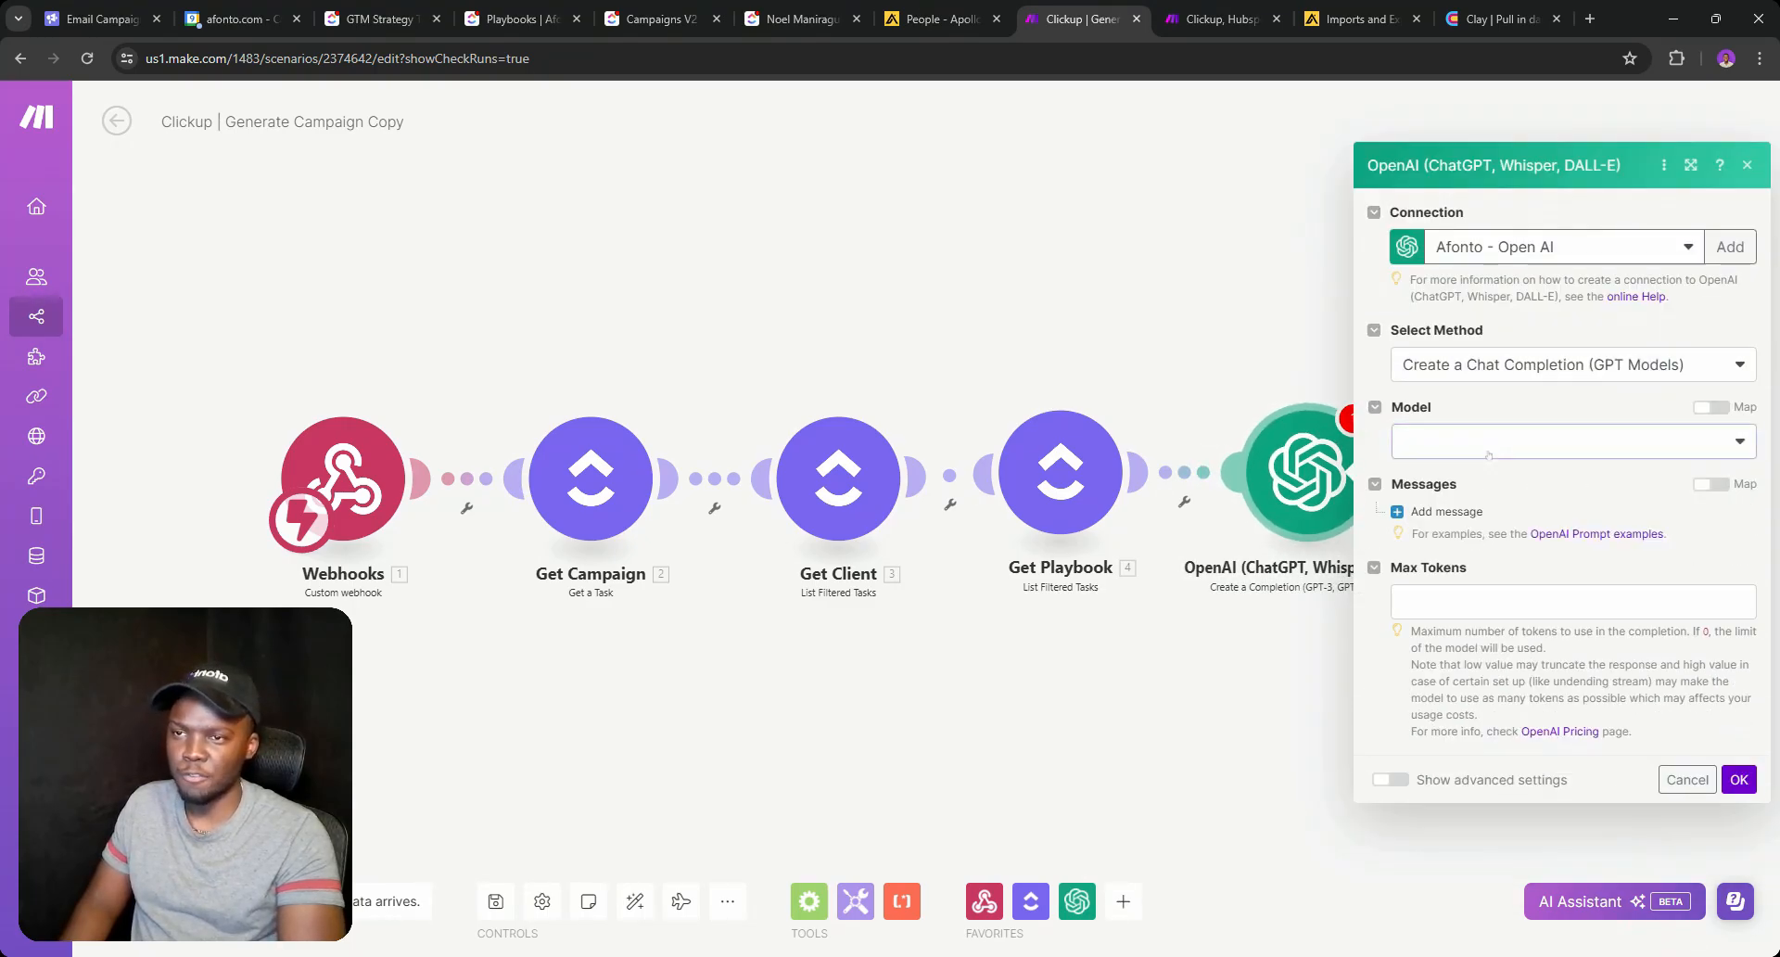
{"action": "left_click", "coordinate": [1487, 443]}
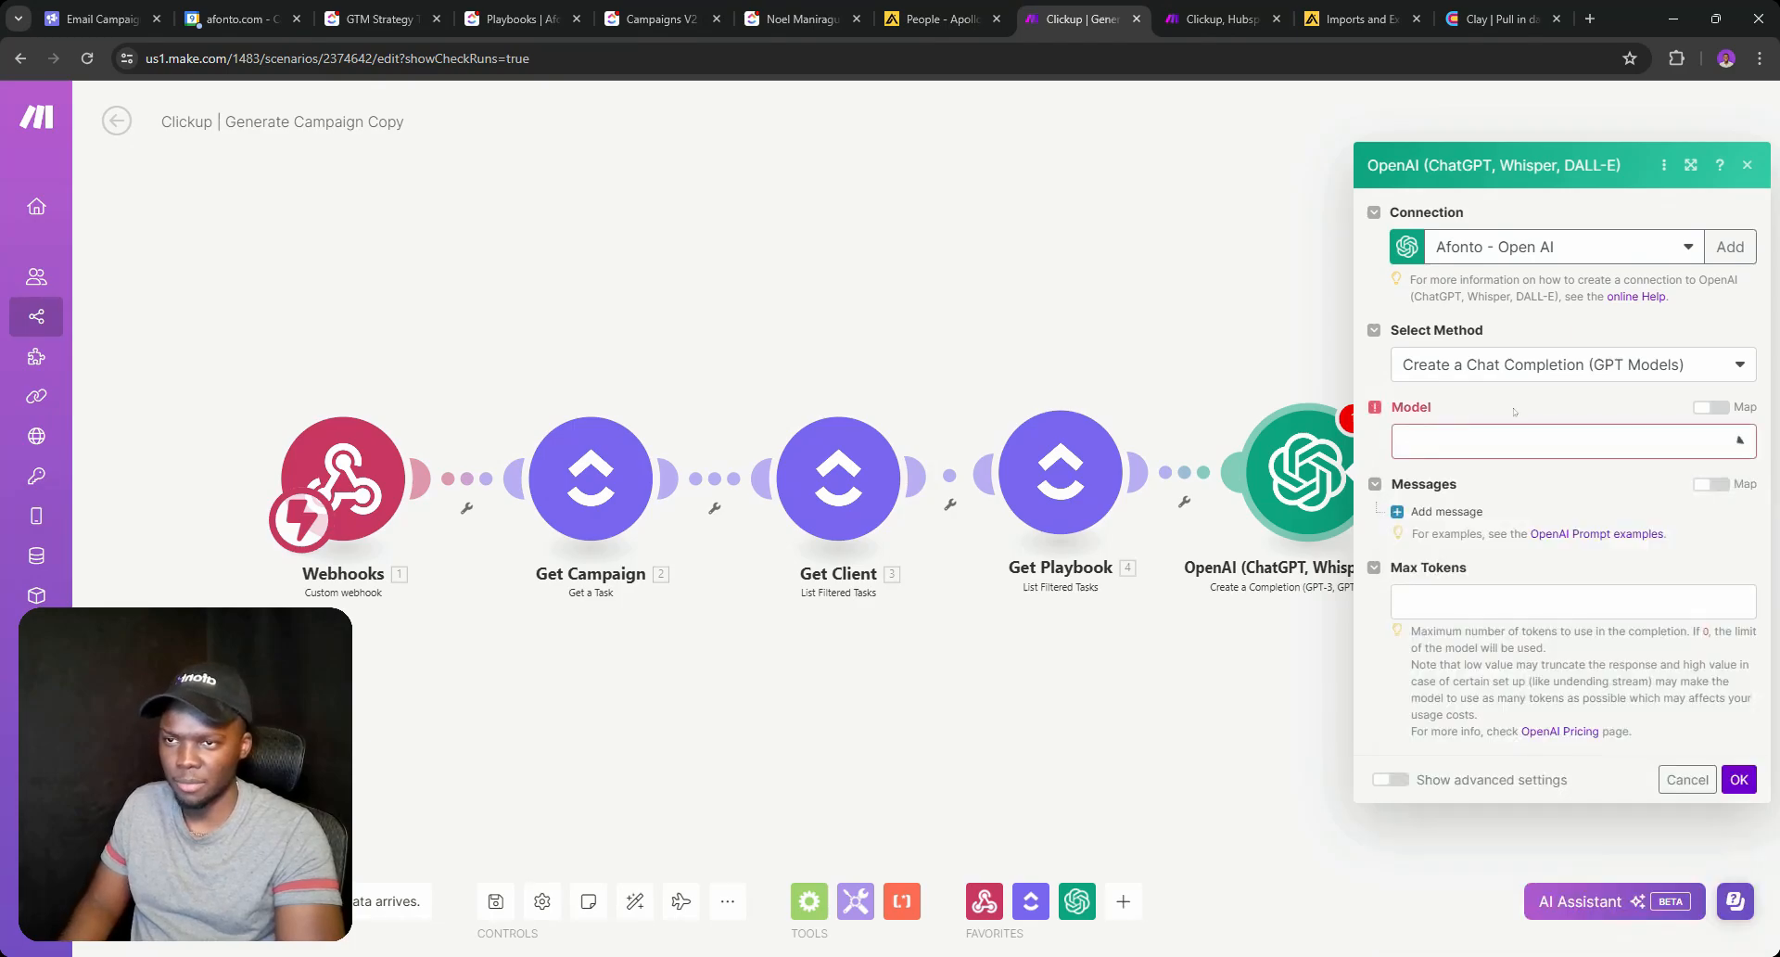
{"action": "left_click", "coordinate": [1493, 690]}
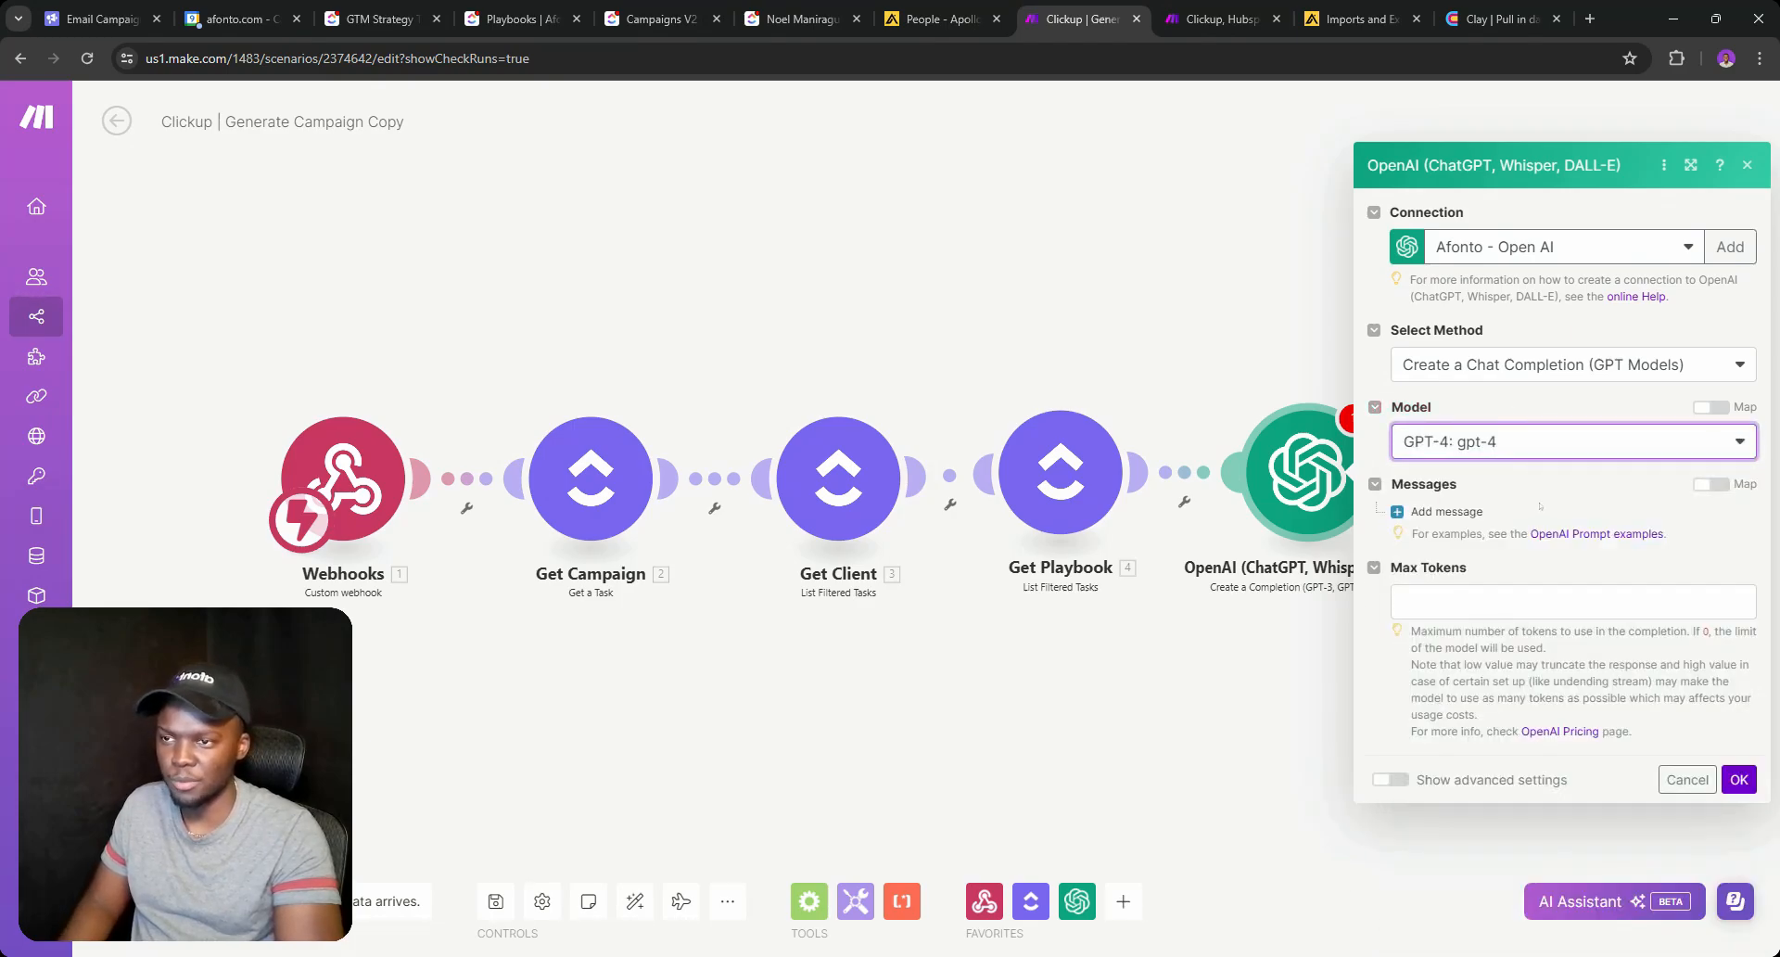
{"action": "left_click", "coordinate": [1444, 511]}
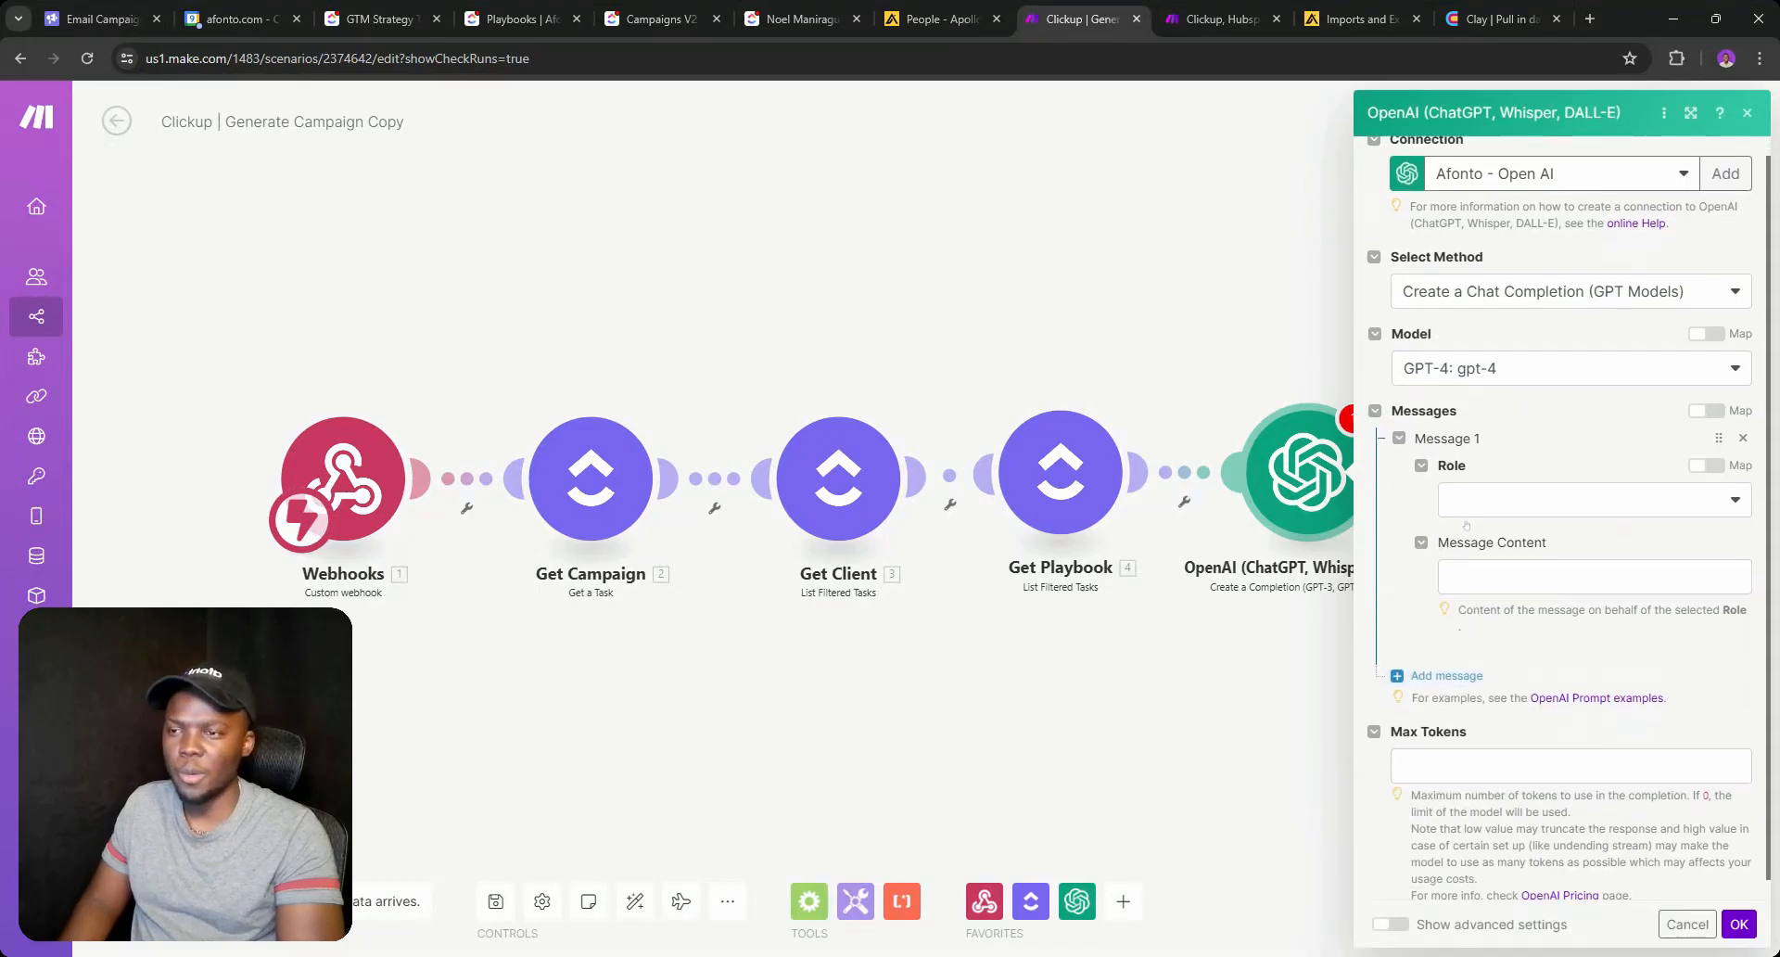
Set Message 1's role to System, checking the ClickUp playbook, client and campaign data.
{"action": "left_click", "coordinate": [1483, 474]}
{"action": "left_click", "coordinate": [1523, 513]}
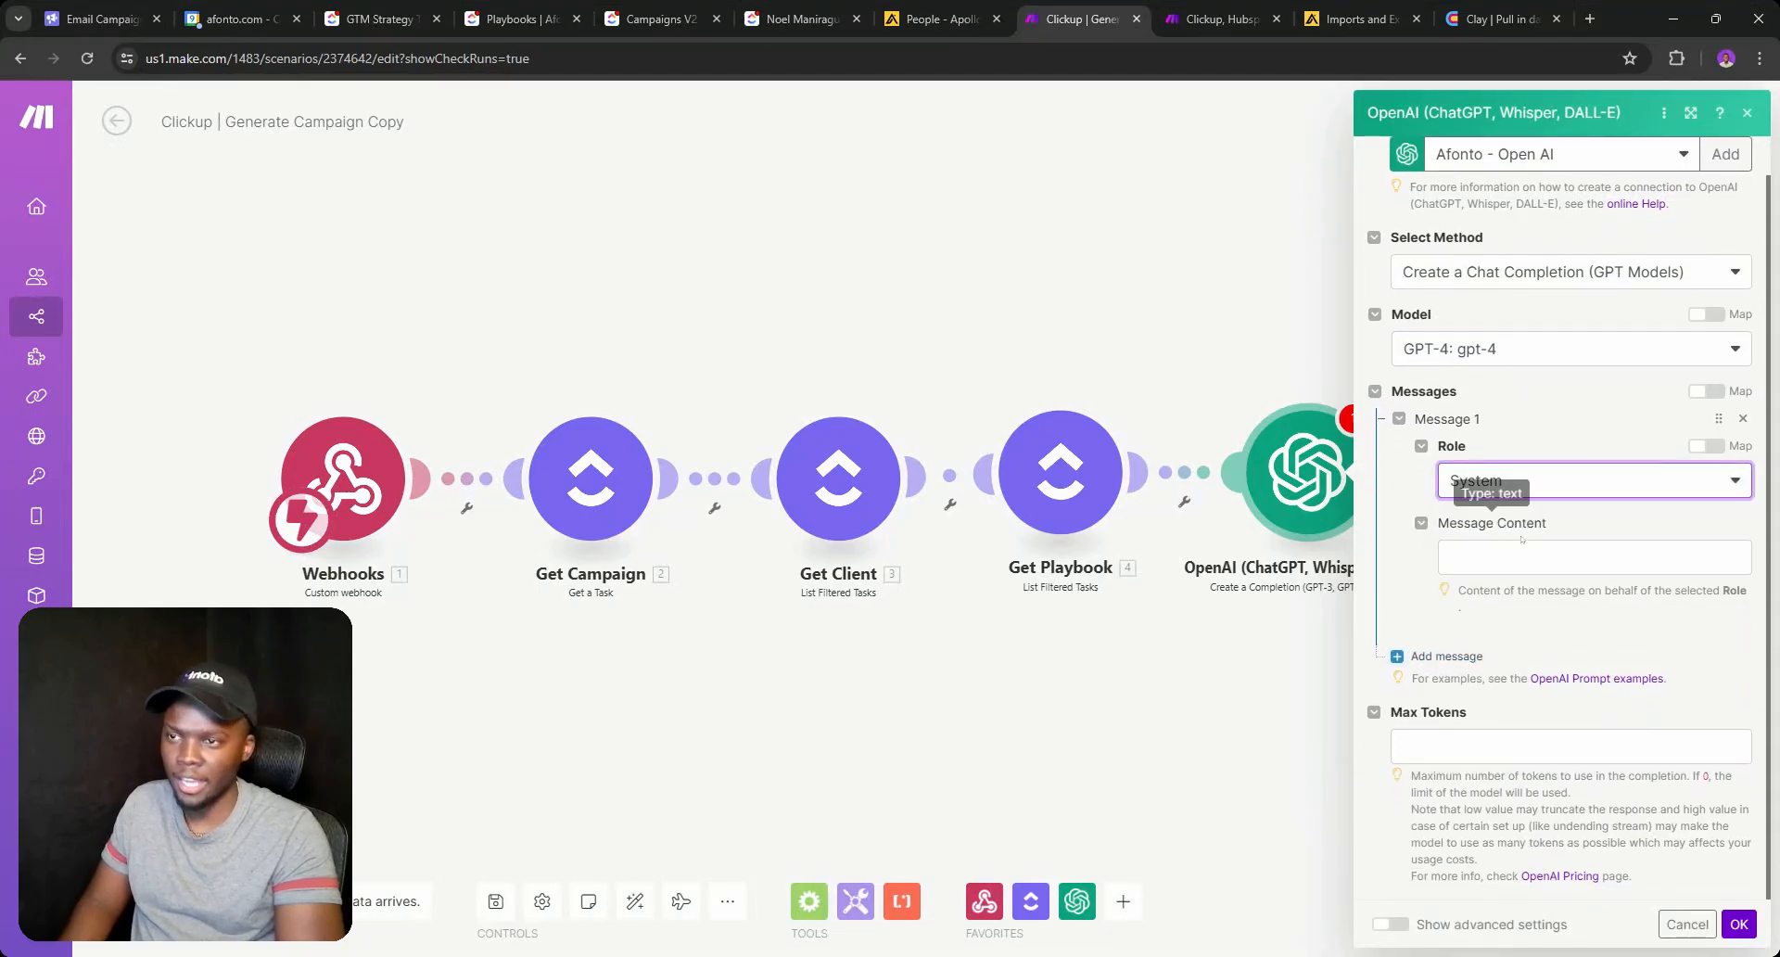
{"action": "left_click", "coordinate": [1529, 557]}
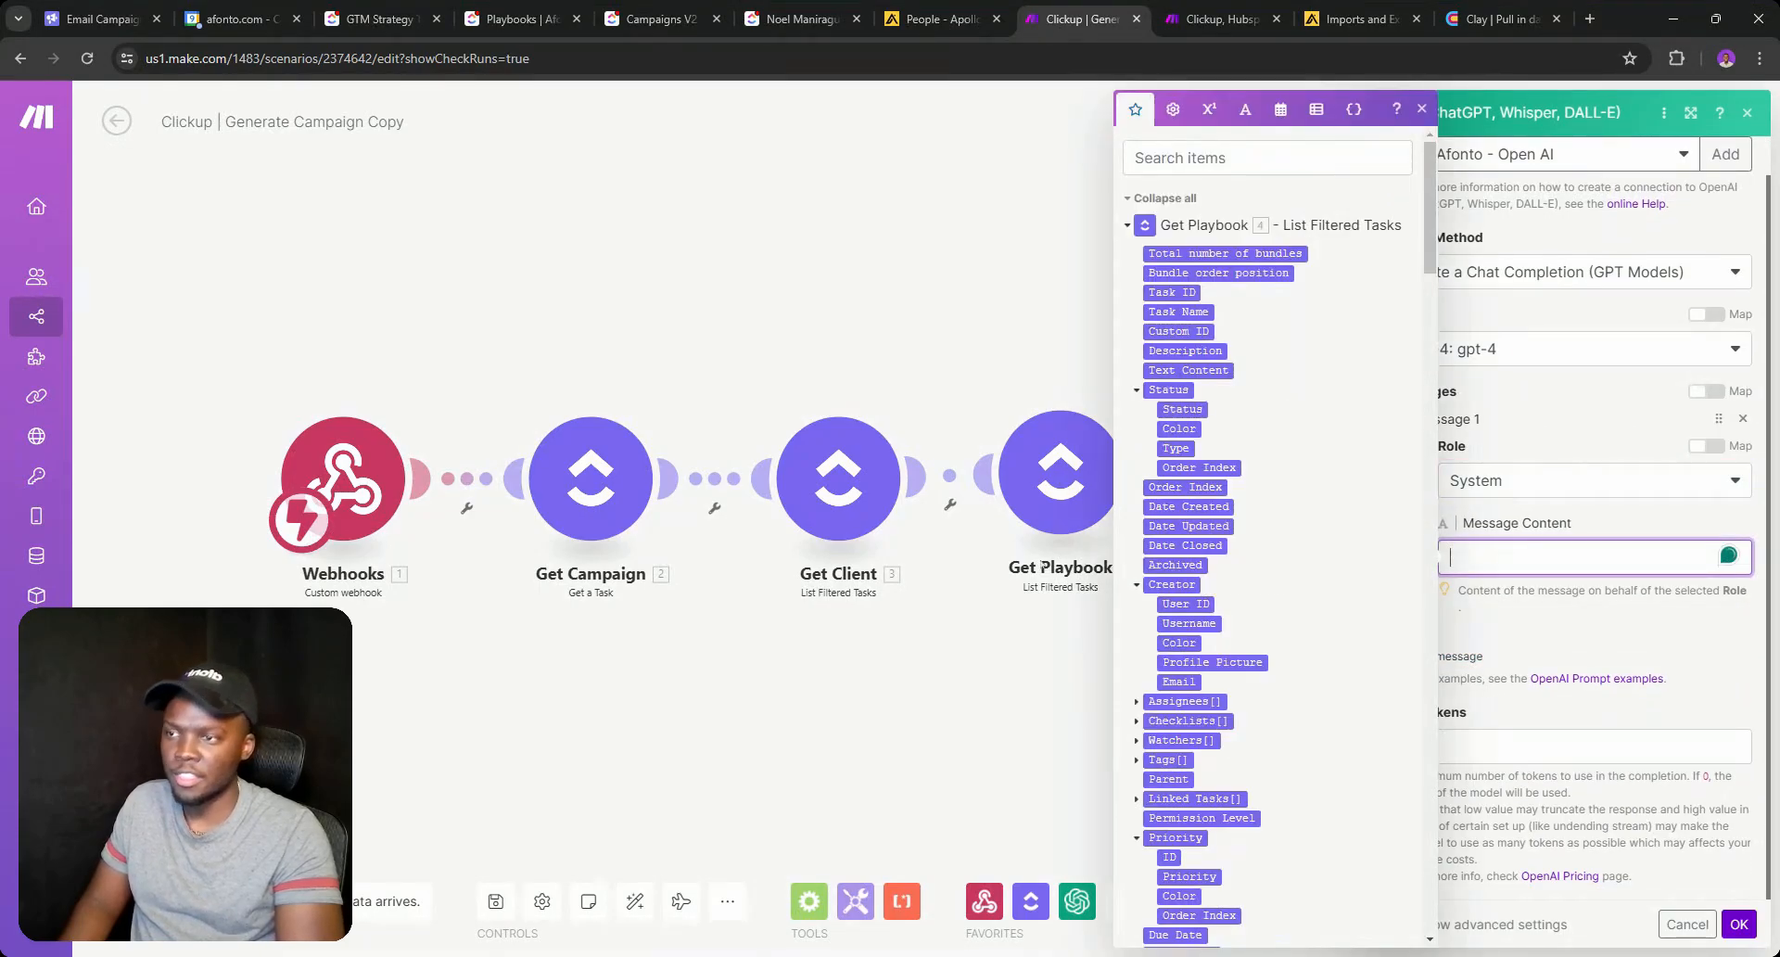
{"action": "left_click", "coordinate": [519, 19]}
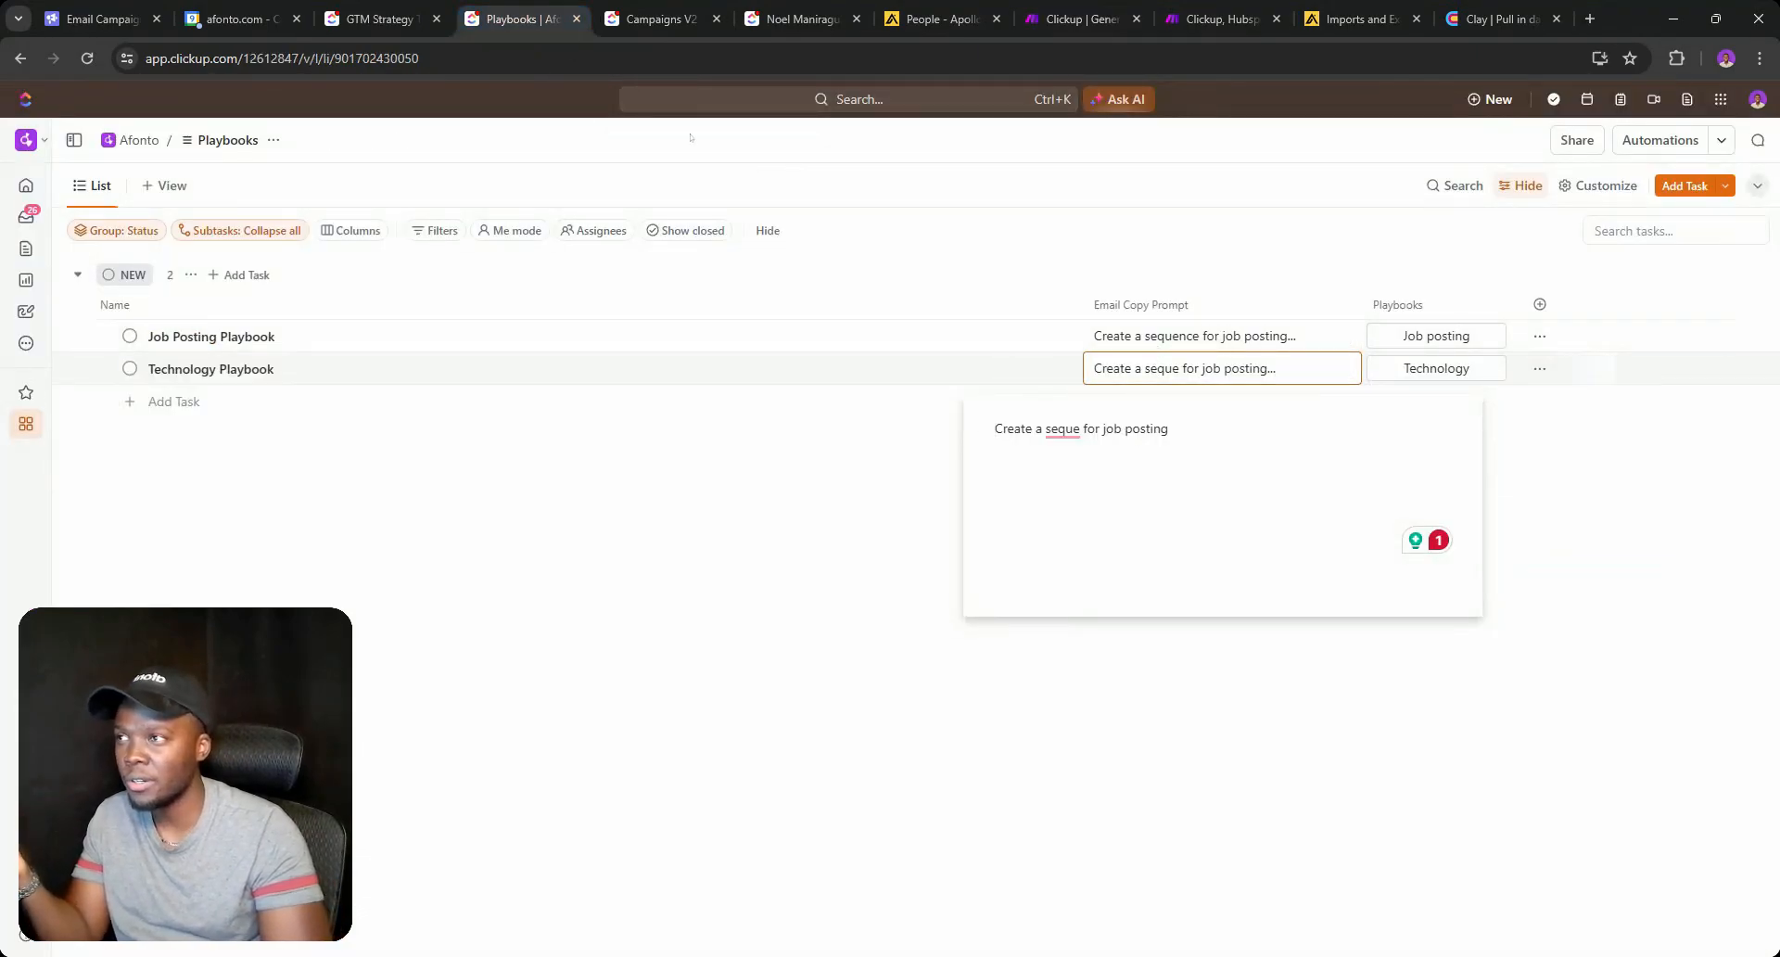
{"action": "left_click", "coordinate": [803, 19]}
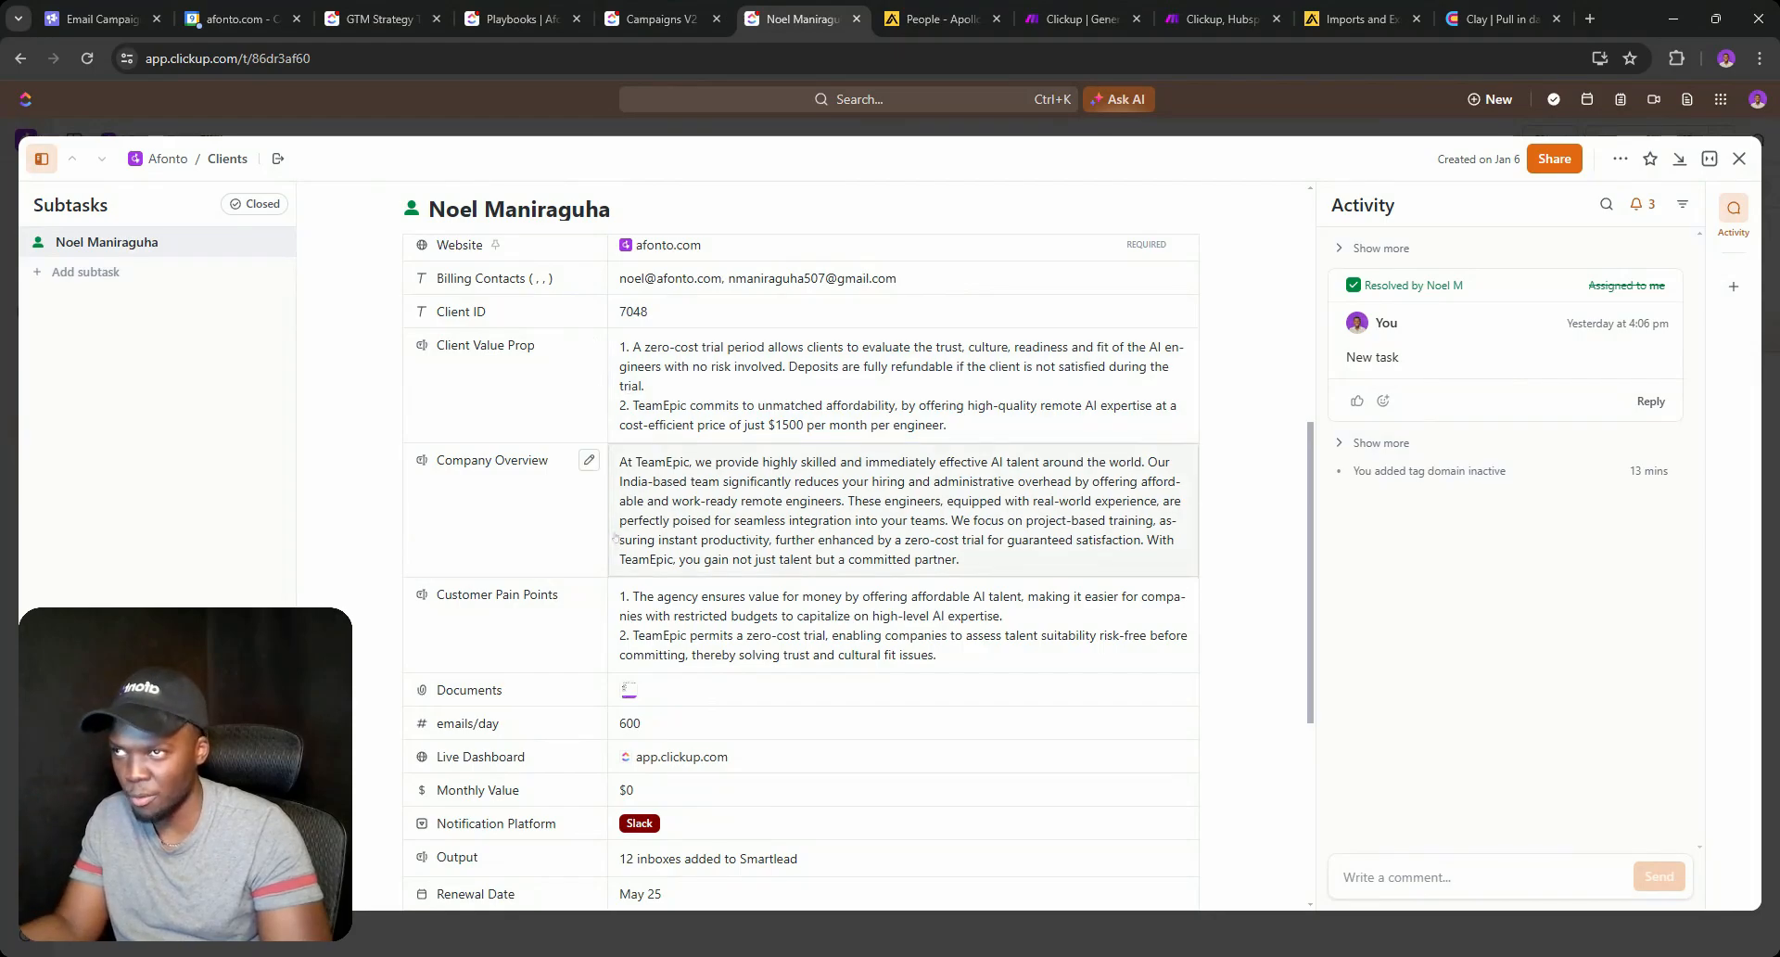
{"action": "left_click", "coordinate": [658, 19]}
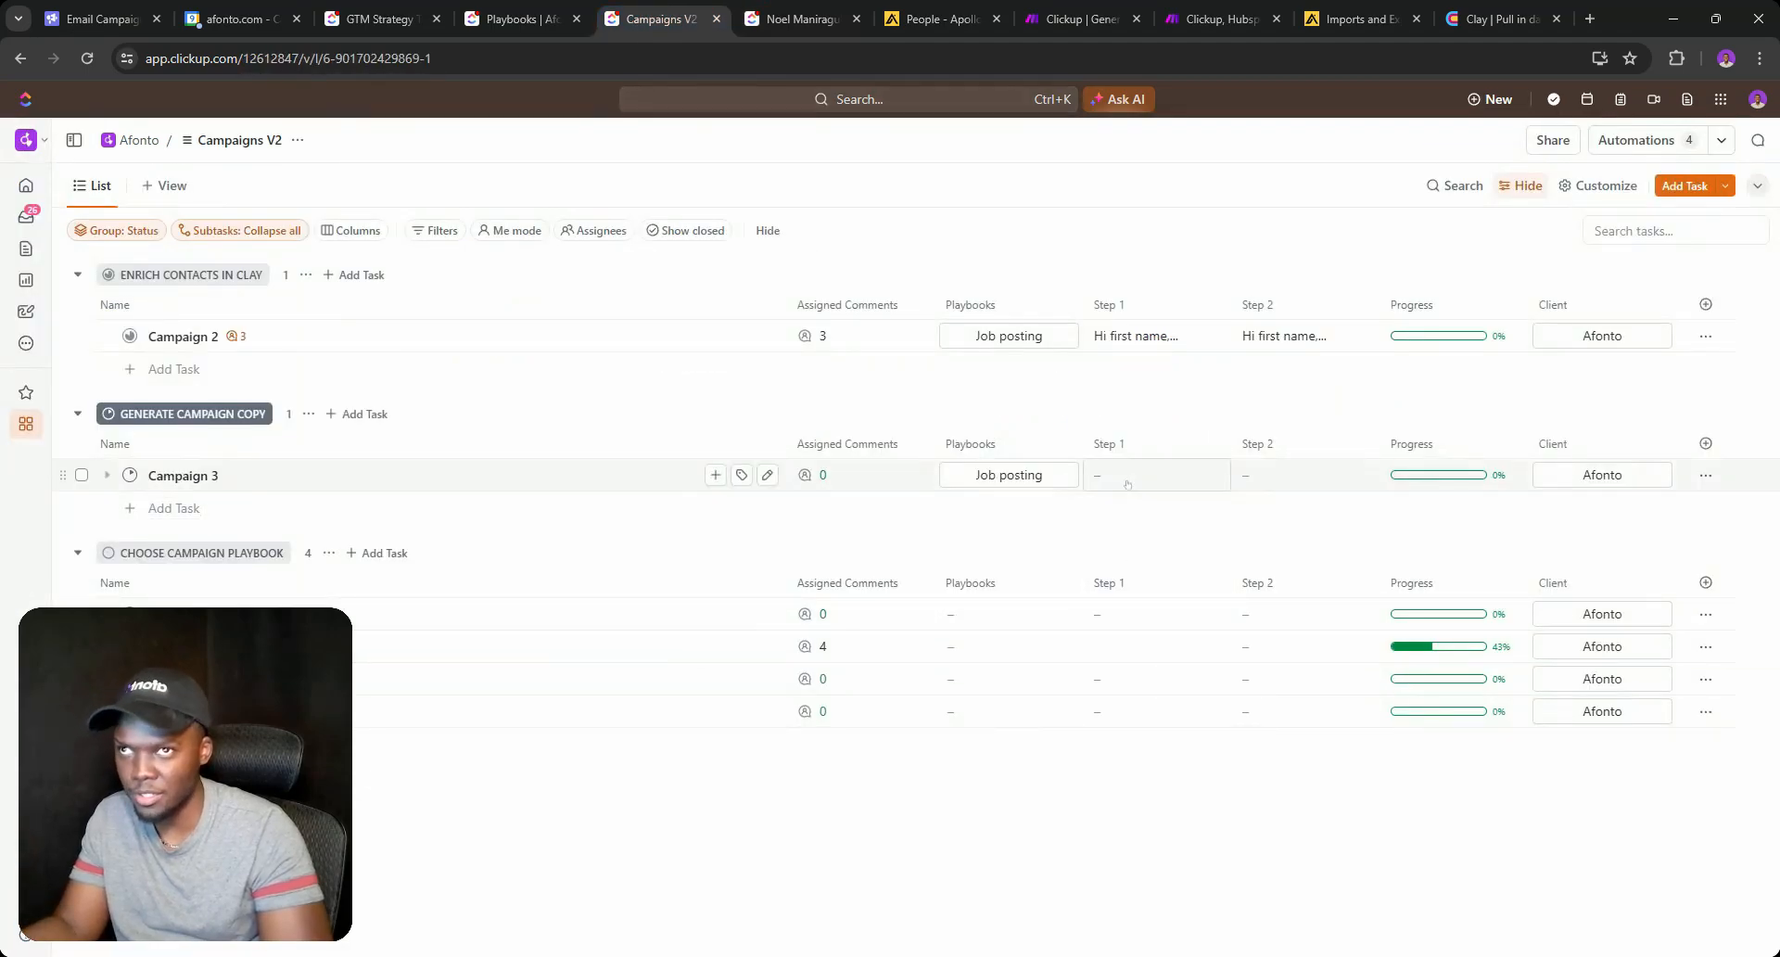
{"action": "left_click", "coordinate": [1076, 18]}
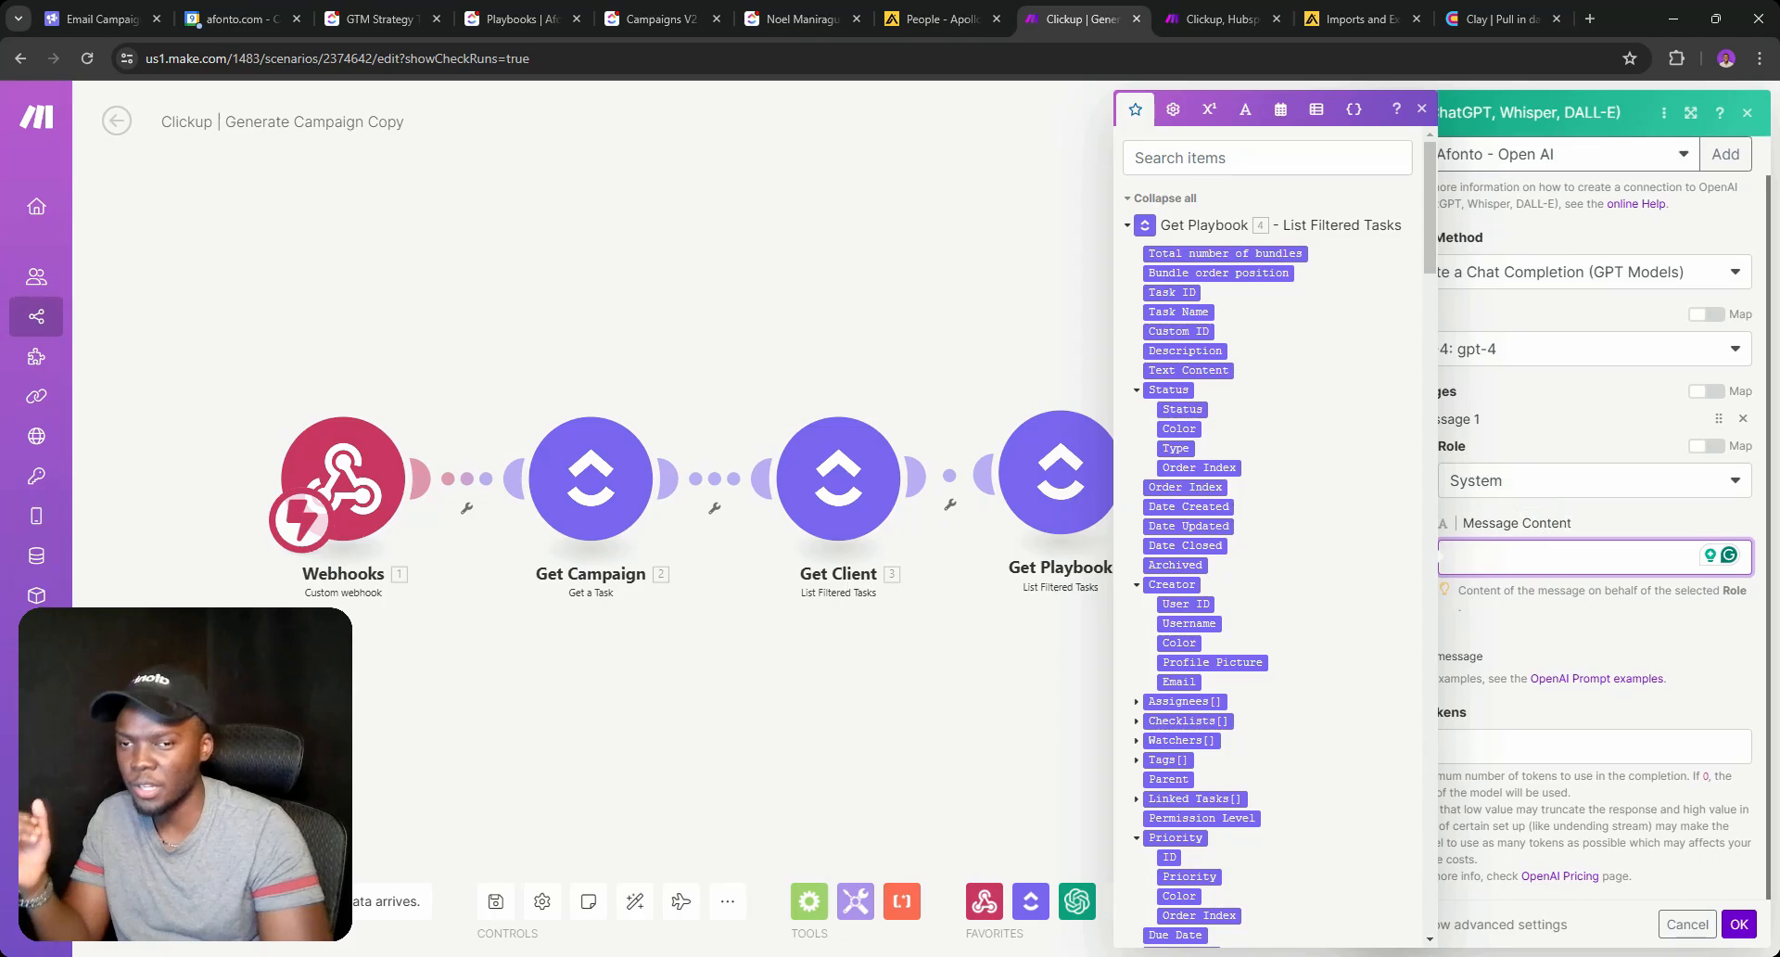
{"action": "left_click", "coordinate": [1738, 924]}
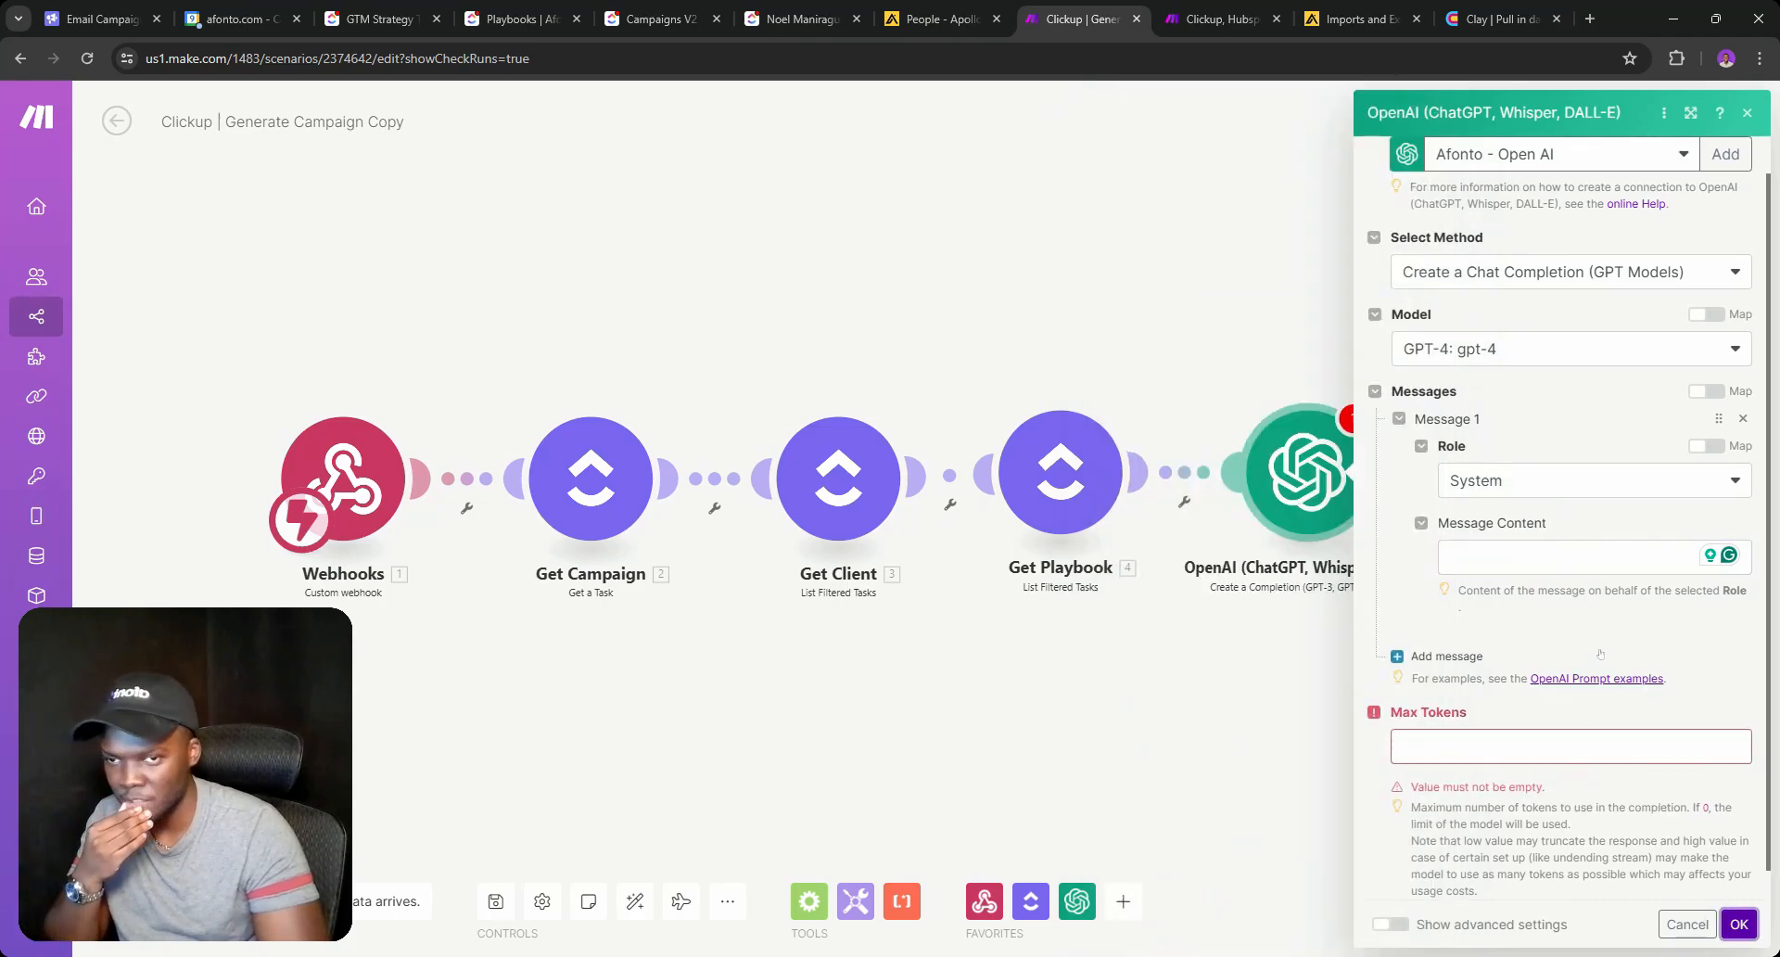
Add a second message to the prompt with its role set to System.
{"action": "left_click", "coordinate": [1446, 655]}
{"action": "scroll", "coordinate": [1451, 393], "scroll_direction": "down", "scroll_amount": 2}
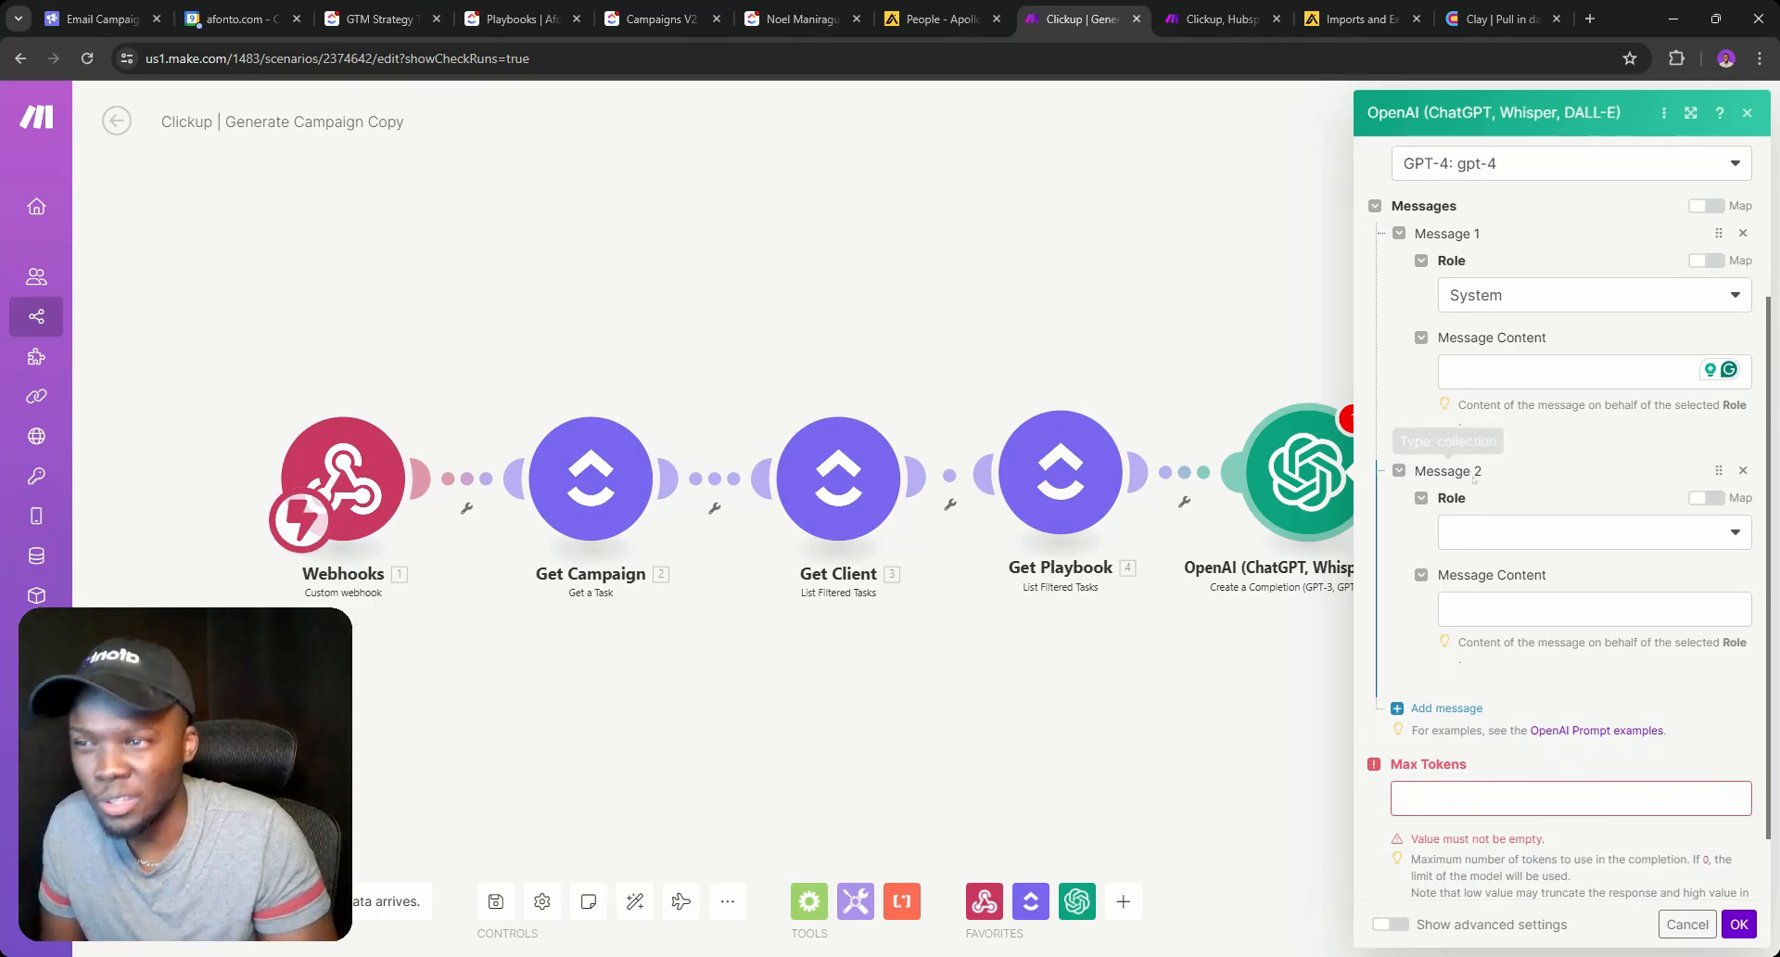
{"action": "left_click", "coordinate": [1488, 531]}
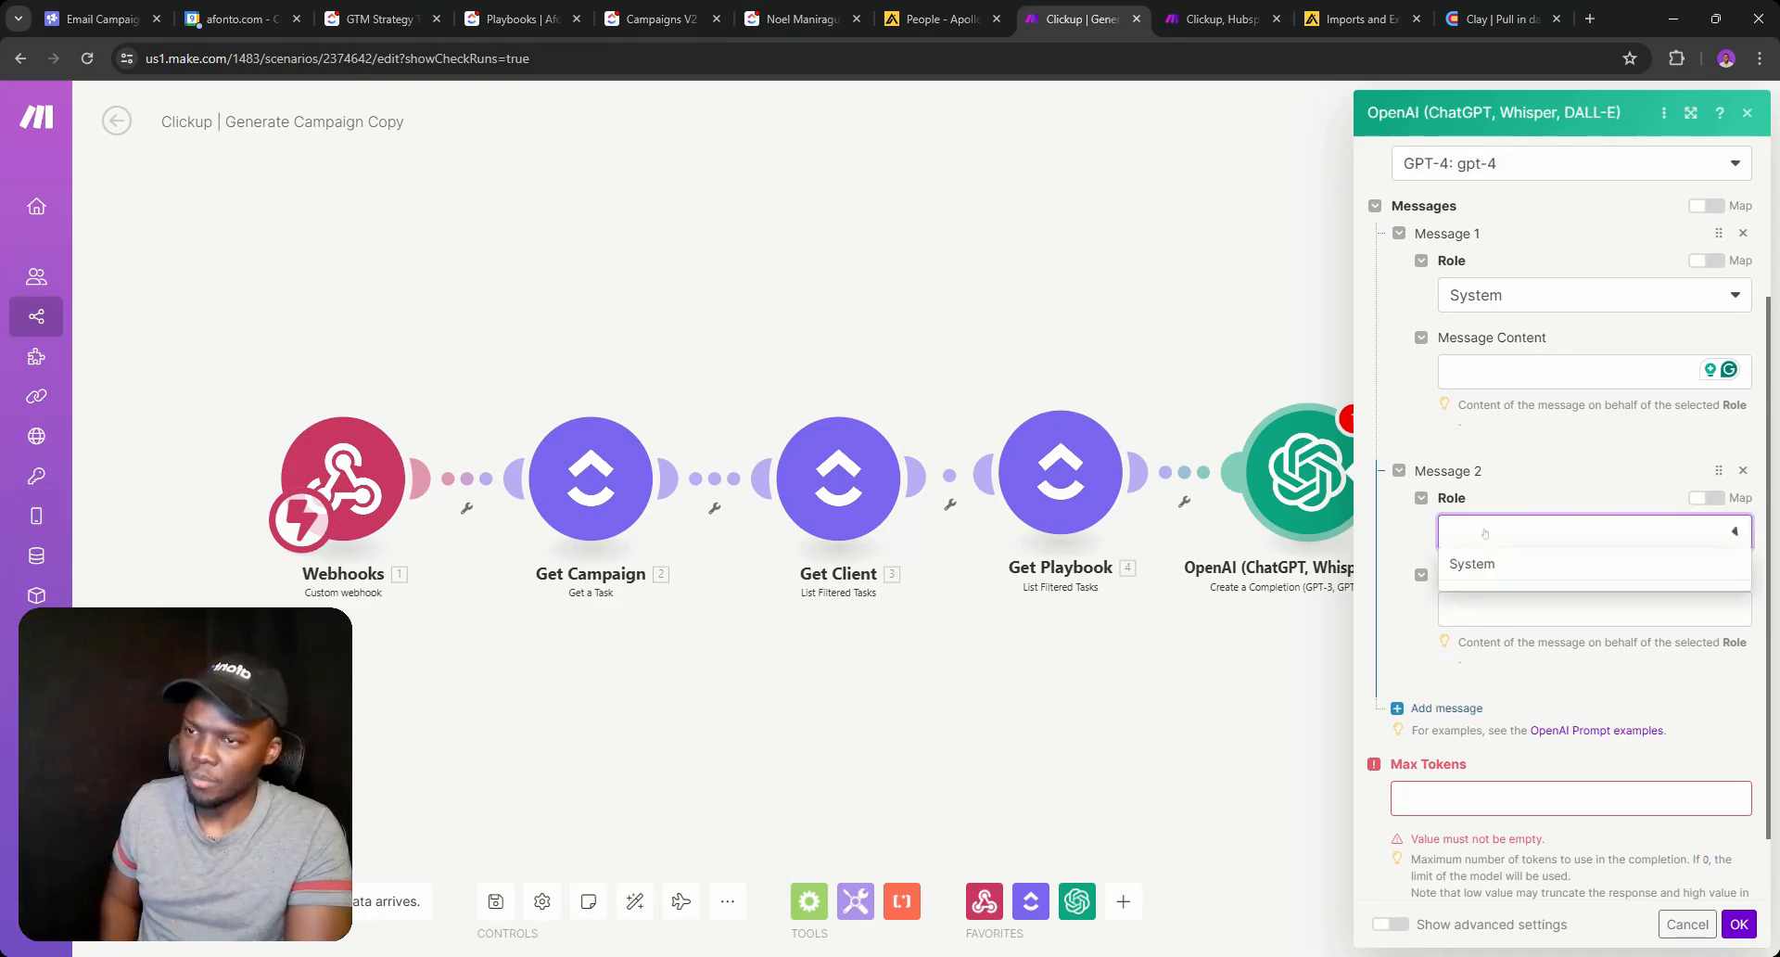
{"action": "left_click", "coordinate": [1481, 563]}
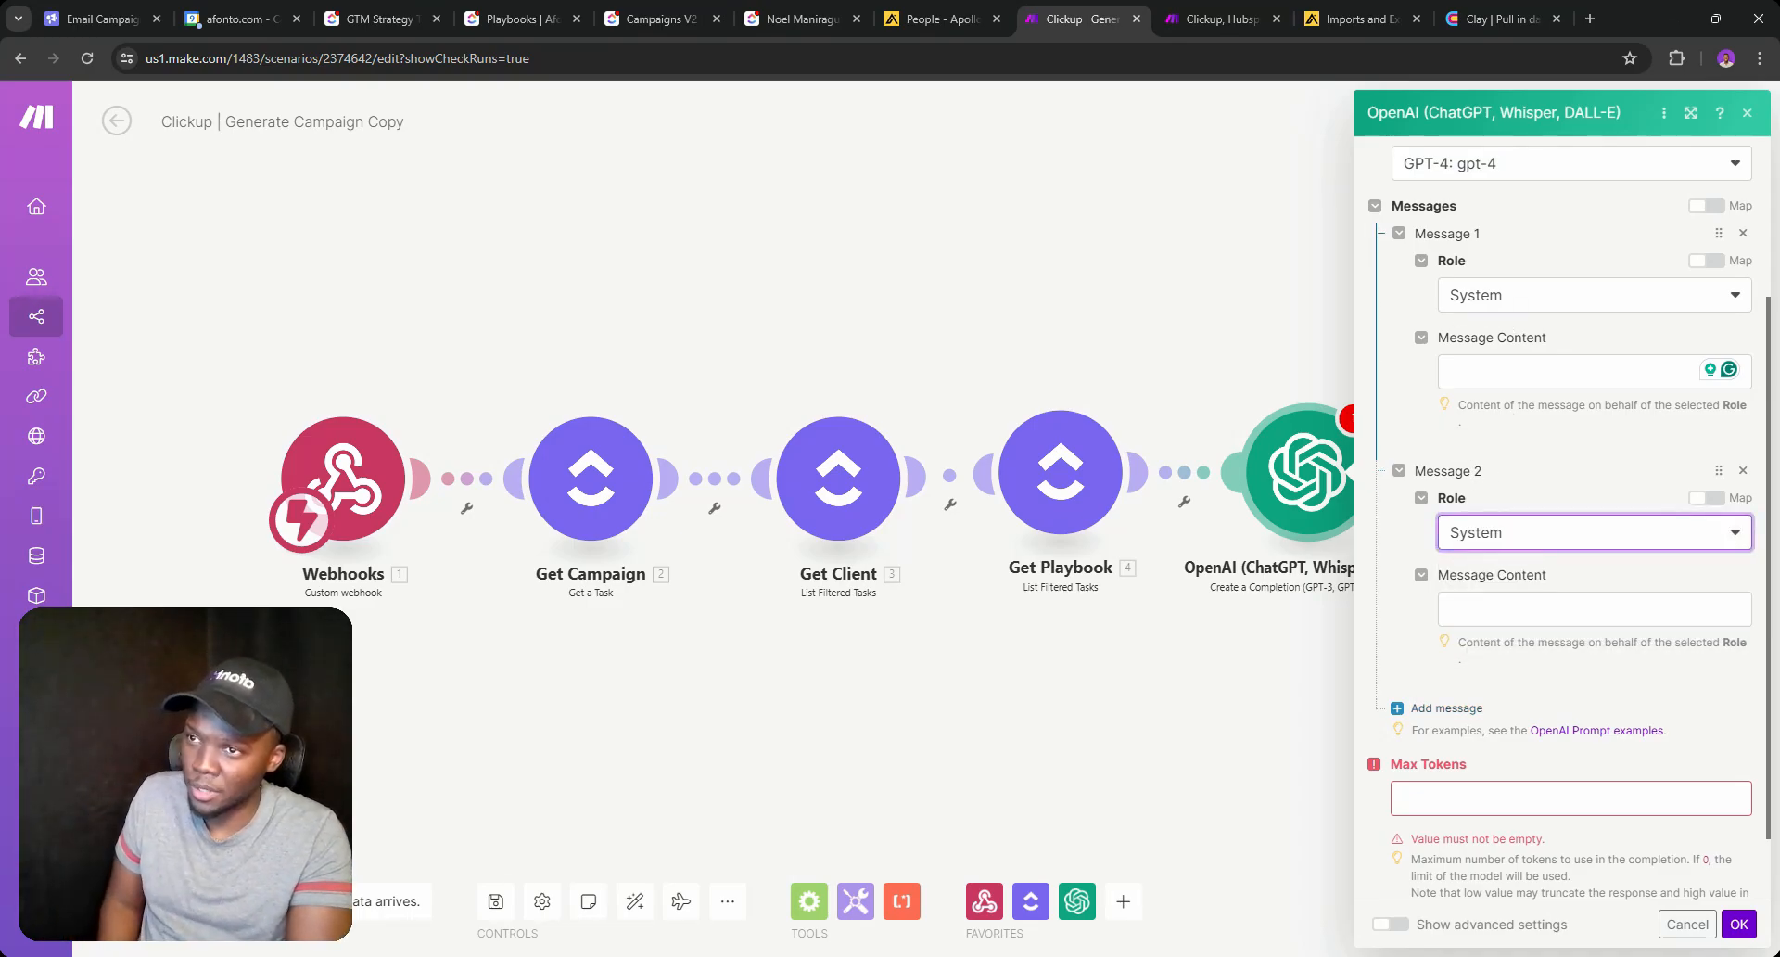
{"action": "left_click", "coordinate": [1557, 371]}
{"action": "left_click", "coordinate": [1550, 609]}
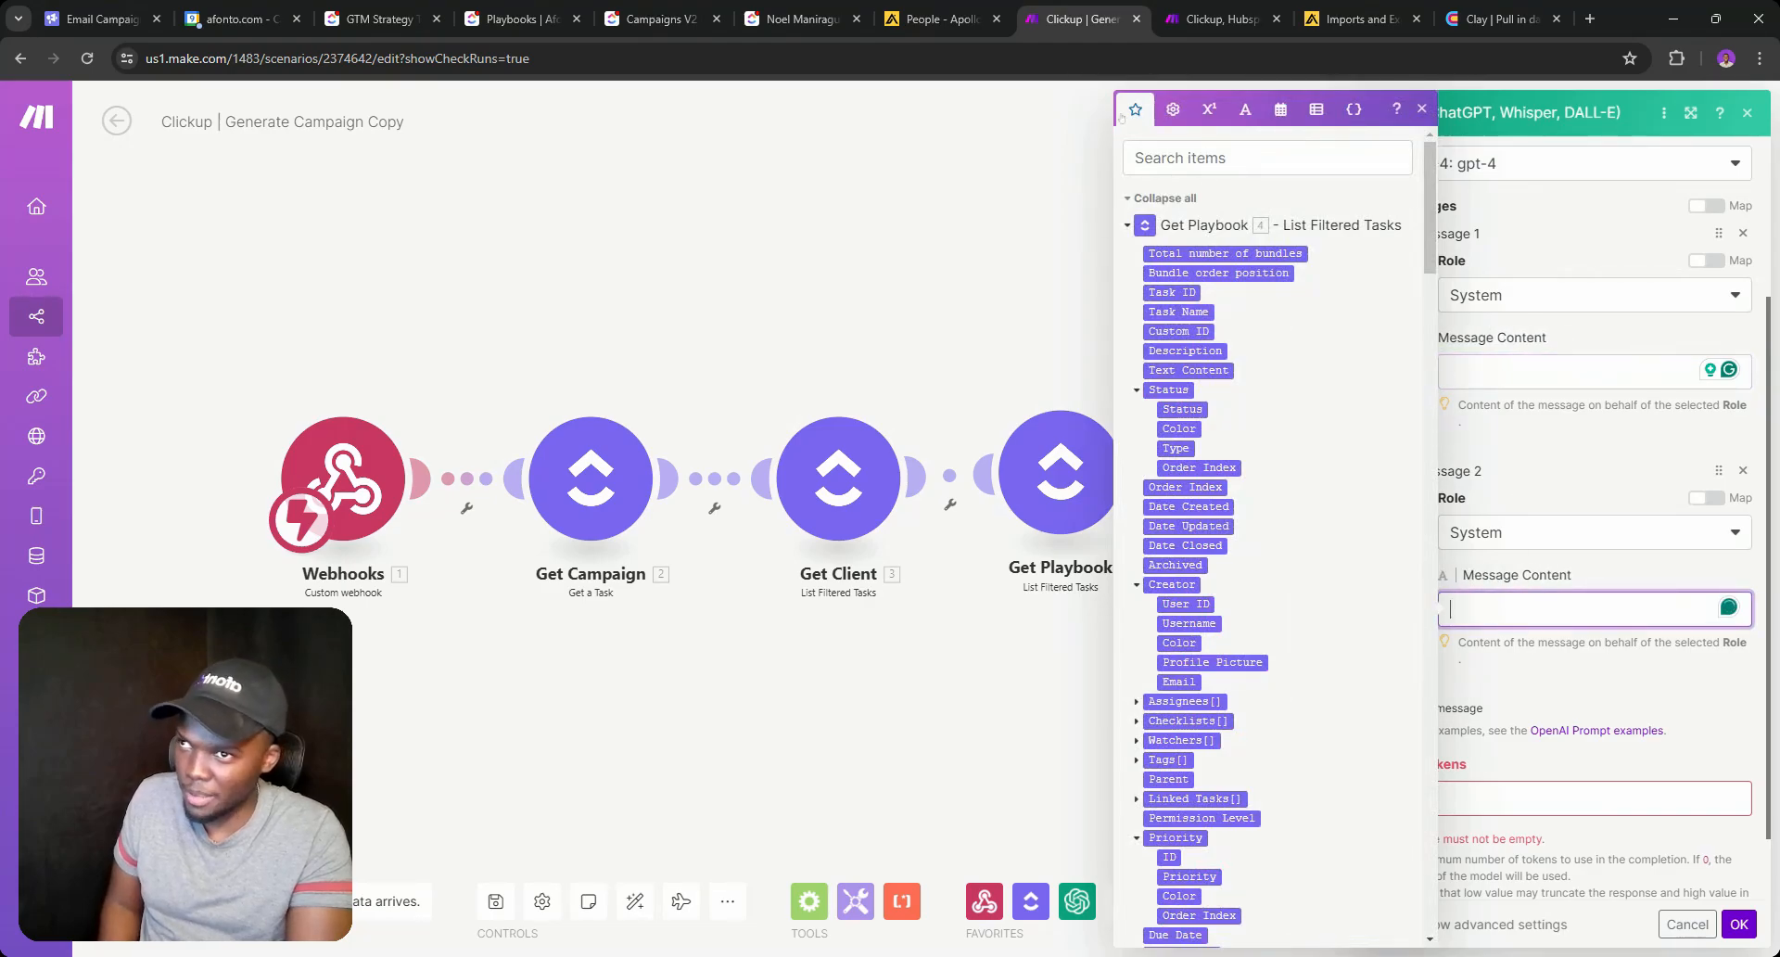
{"action": "left_click", "coordinate": [661, 19]}
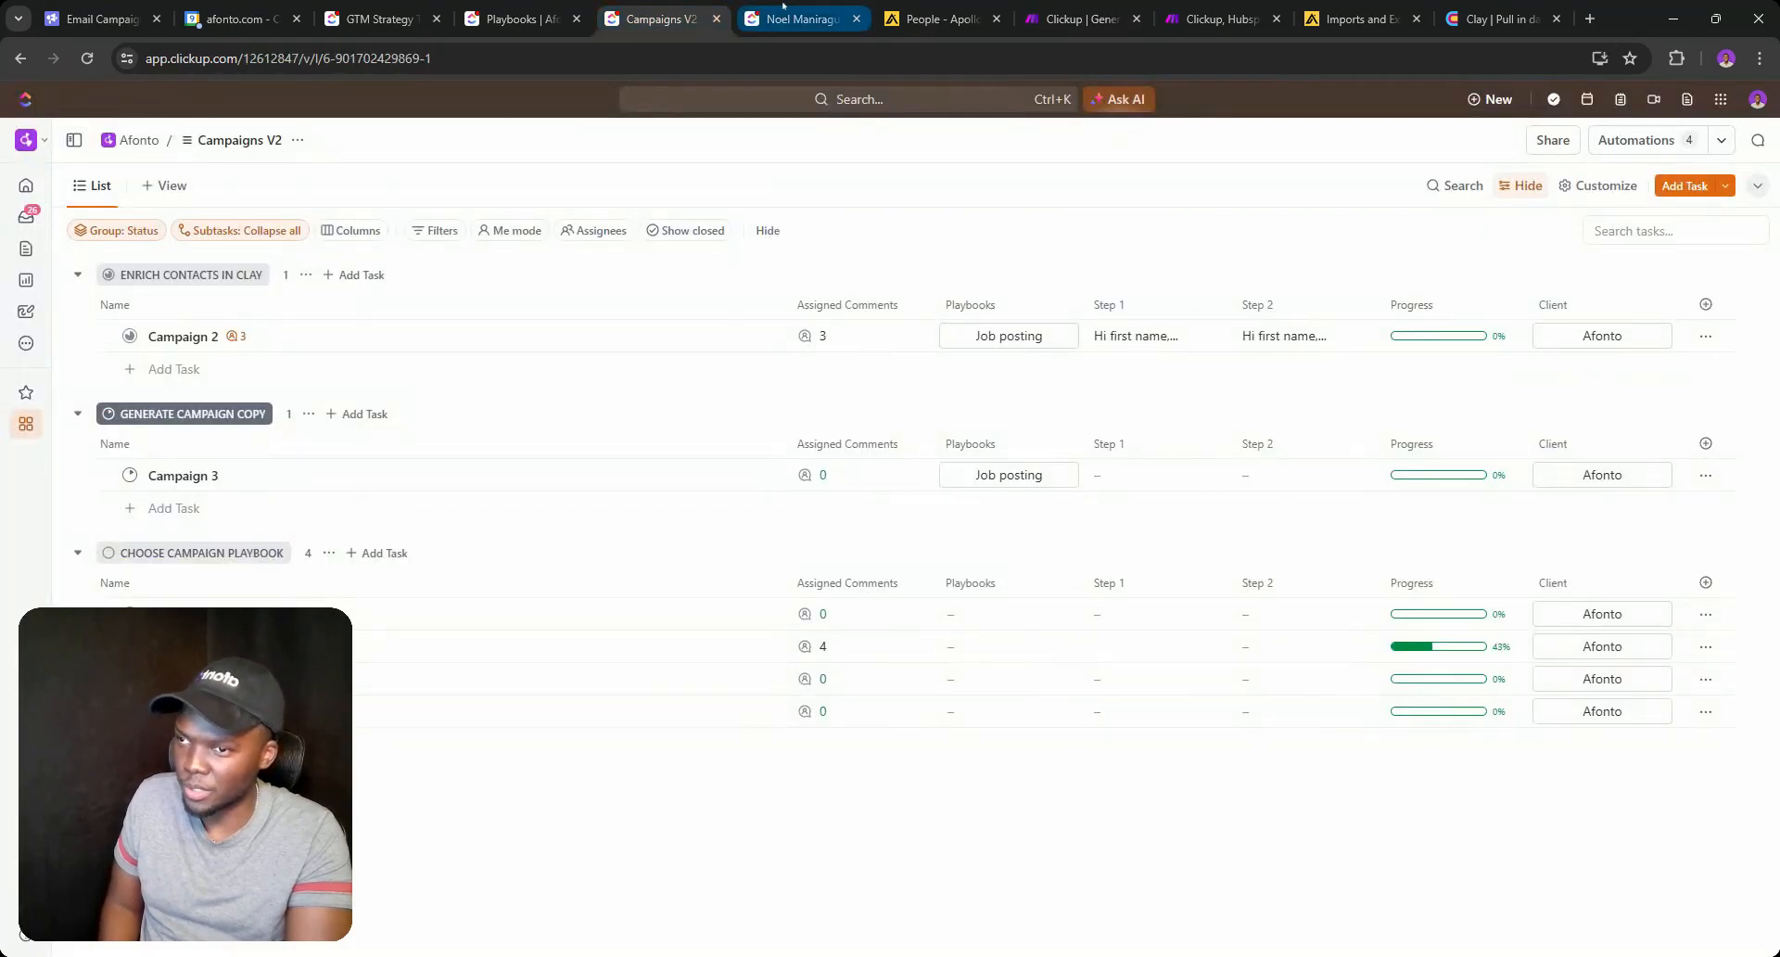
{"action": "left_click", "coordinate": [1080, 19]}
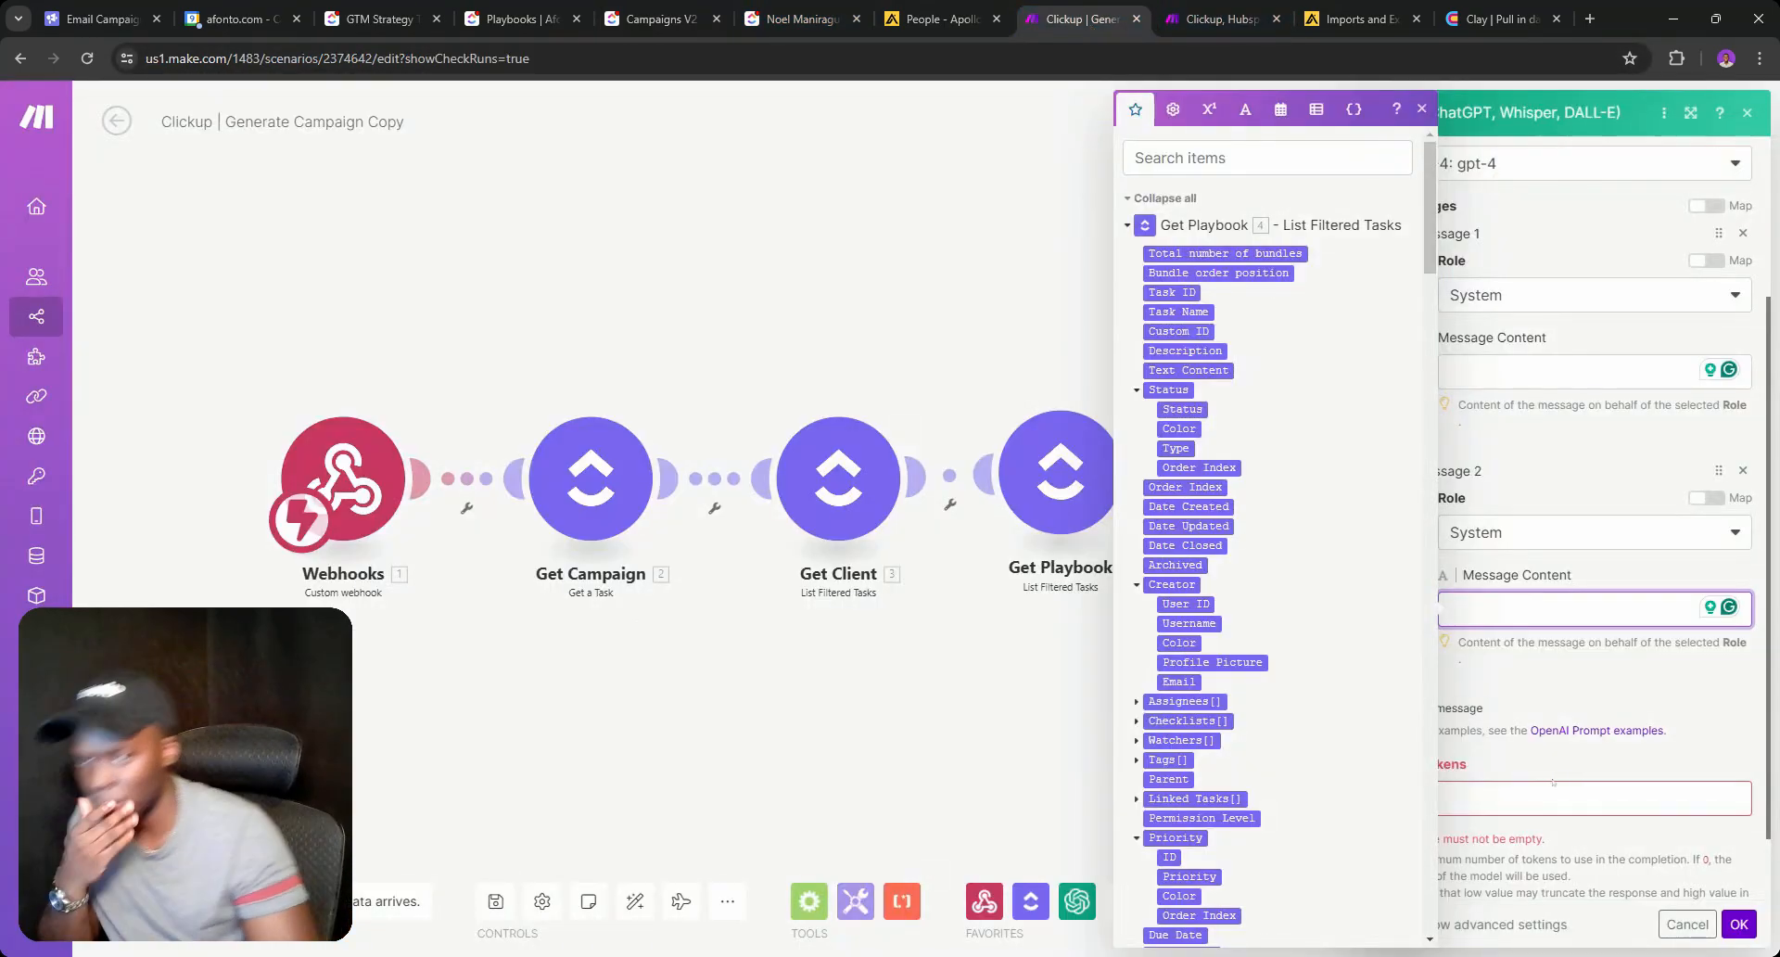
Enter 'Email 1' and 'Email 2' as the message contents, Max Tokens 0, and save.
{"action": "left_click", "coordinate": [1528, 373]}
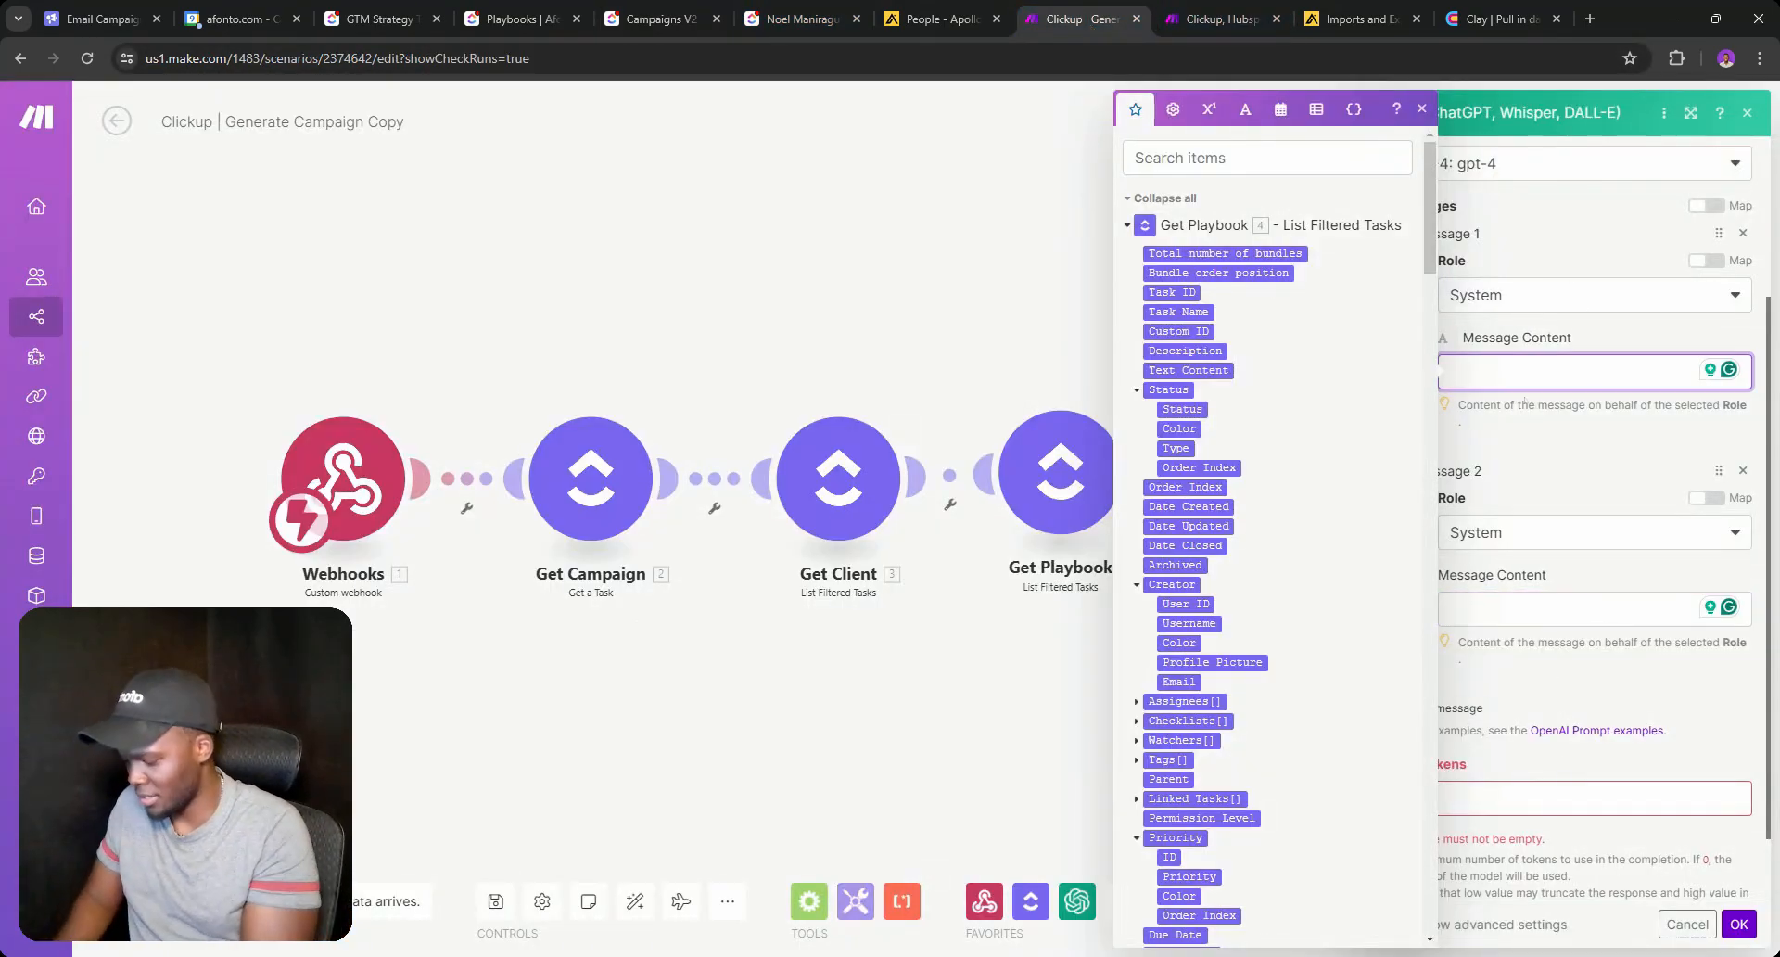
{"action": "type", "text": "Email 1"}
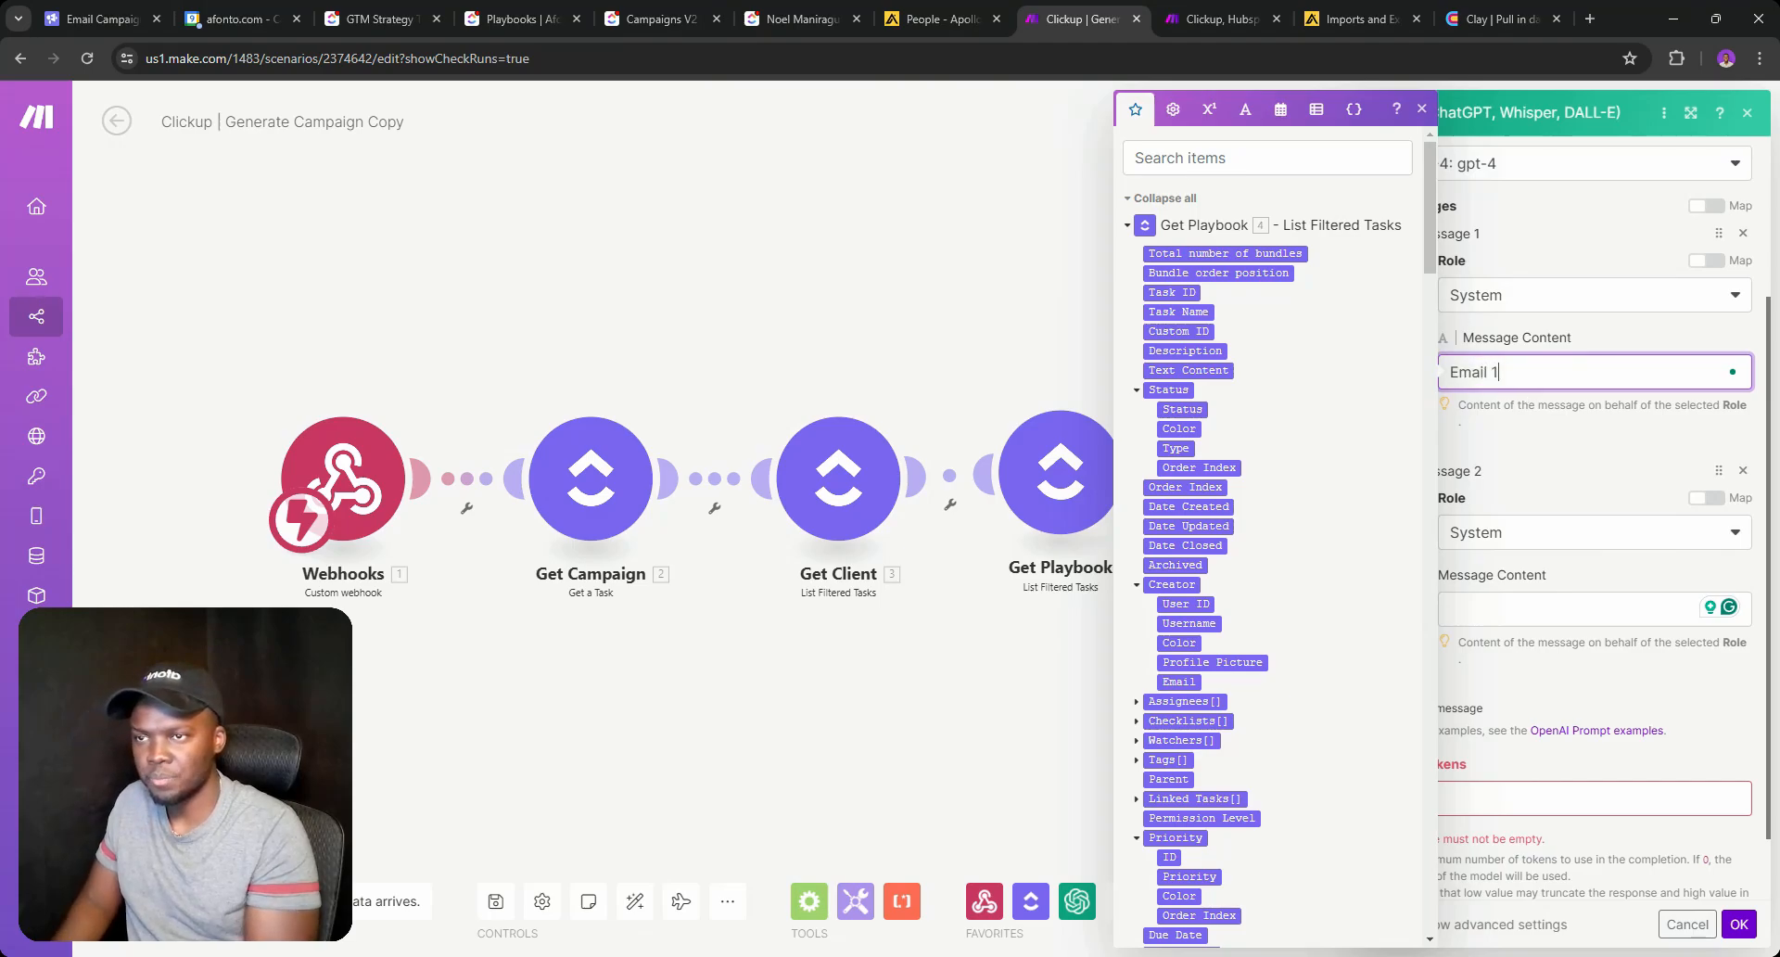
{"action": "left_click", "coordinate": [1567, 609]}
{"action": "type", "text": "E"}
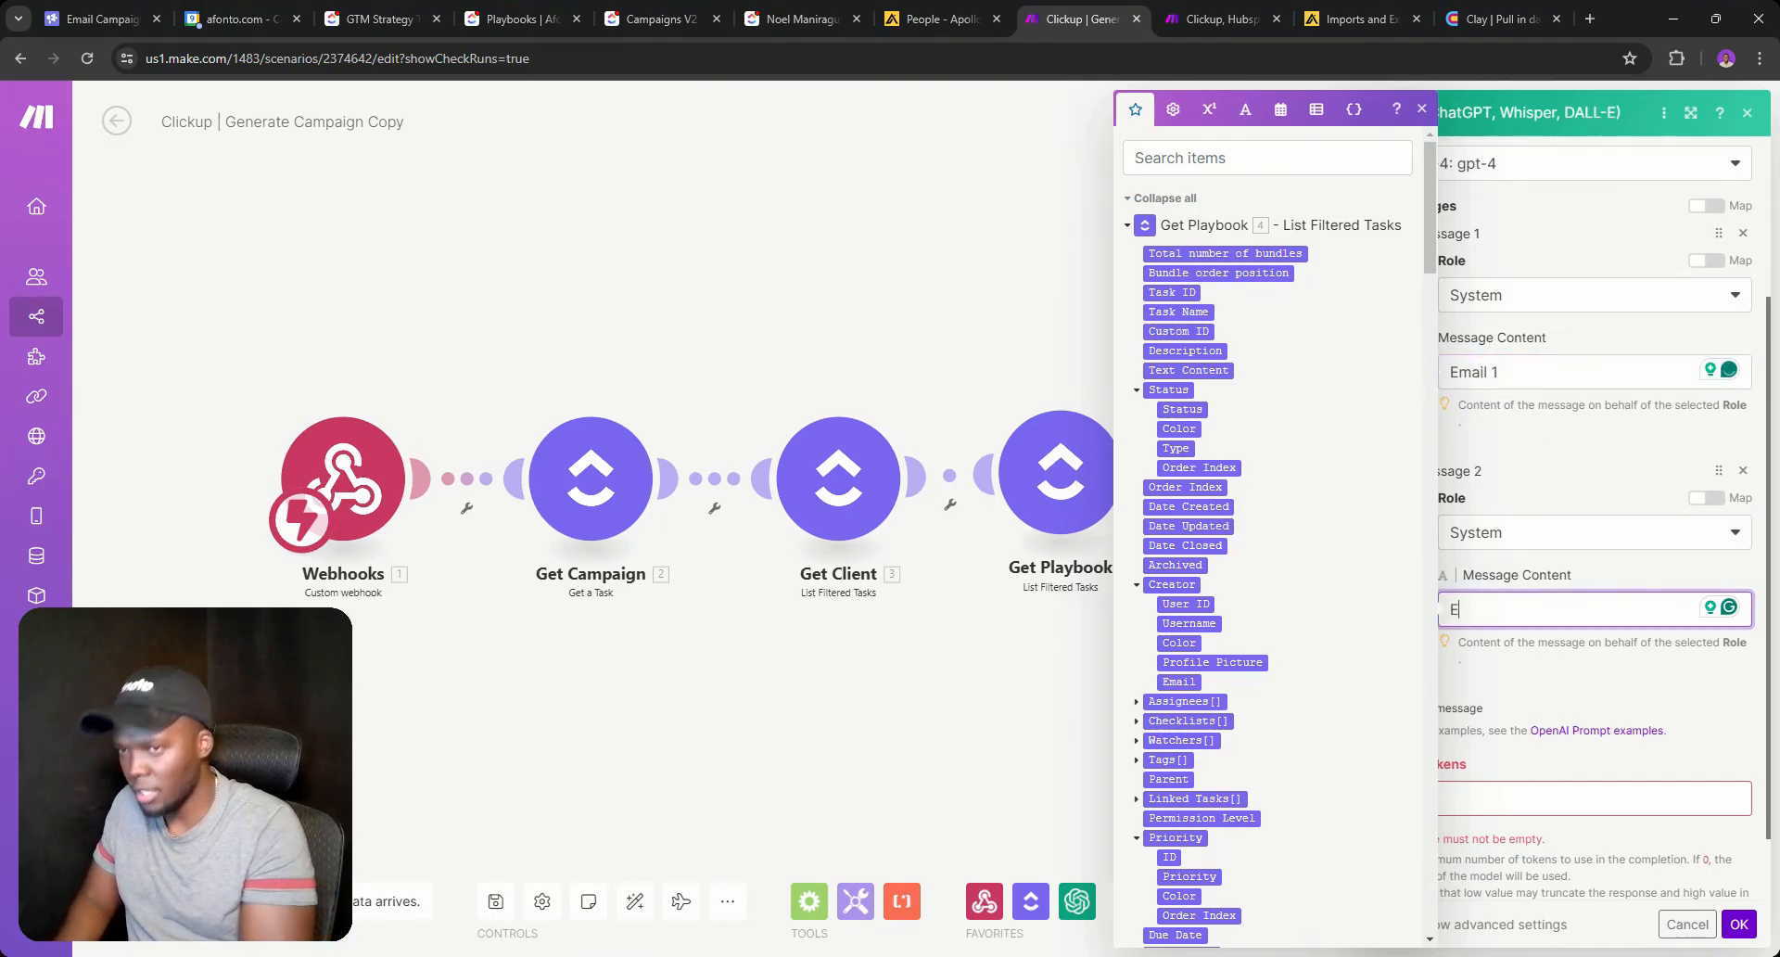
{"action": "type", "text": "mail 2"}
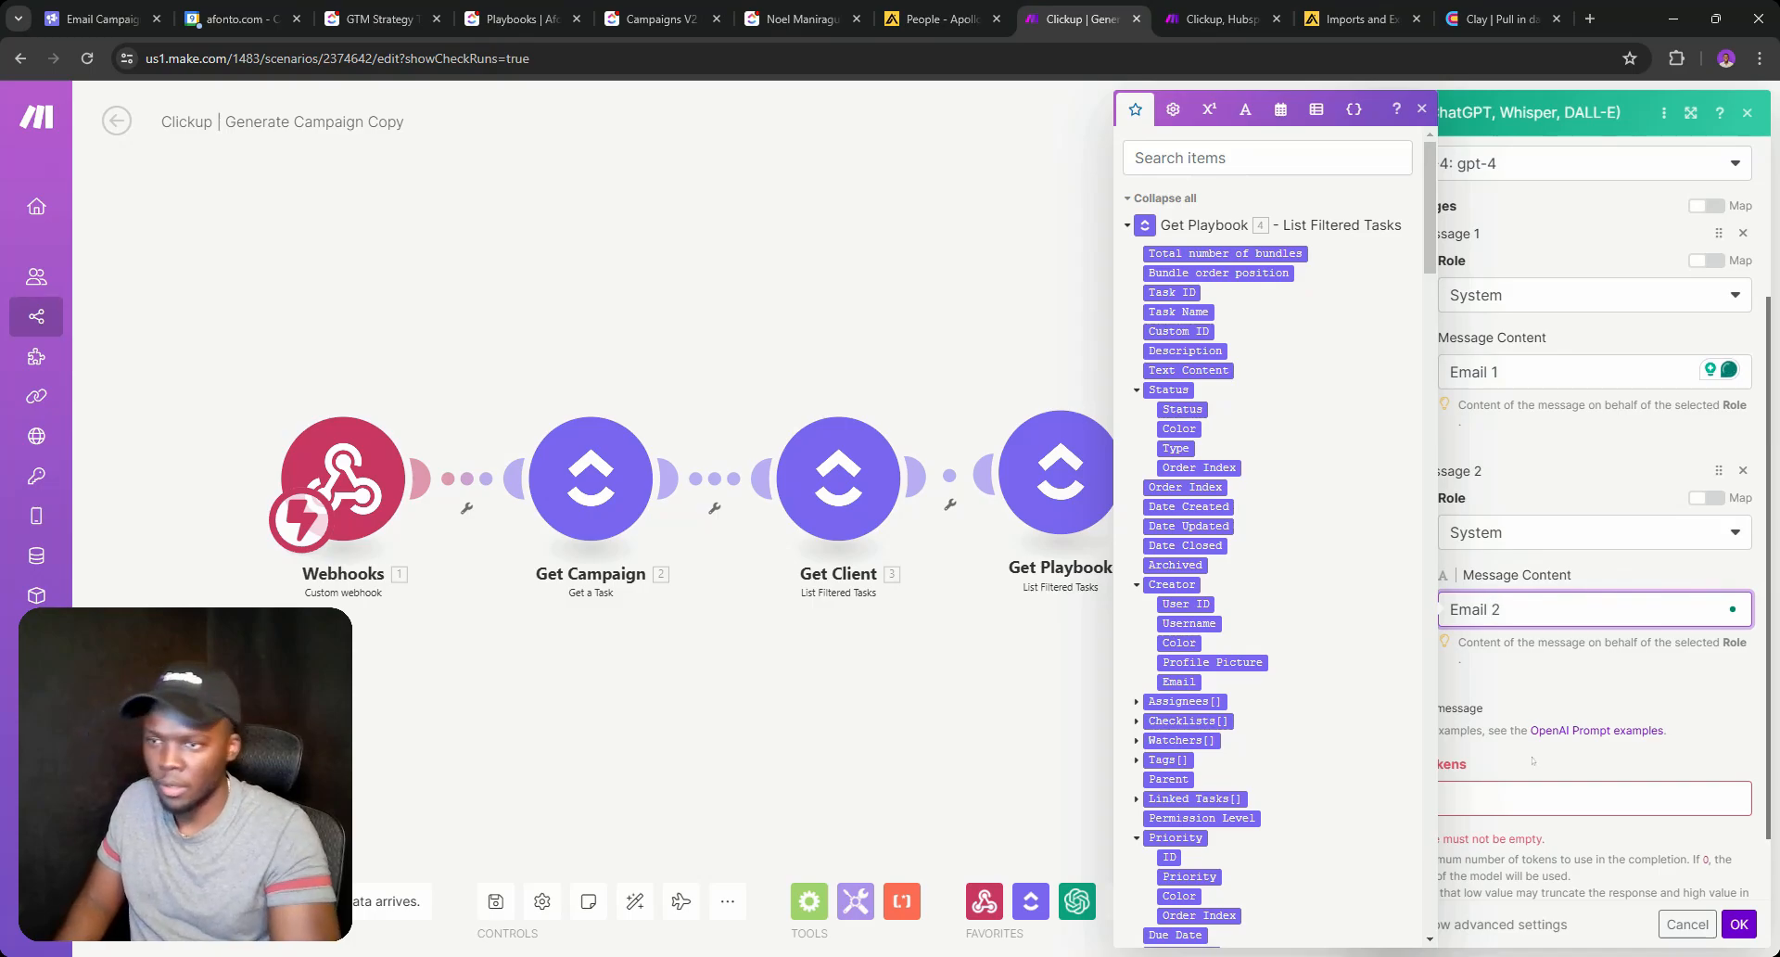
{"action": "left_click", "coordinate": [1538, 798]}
{"action": "type", "text": "0"}
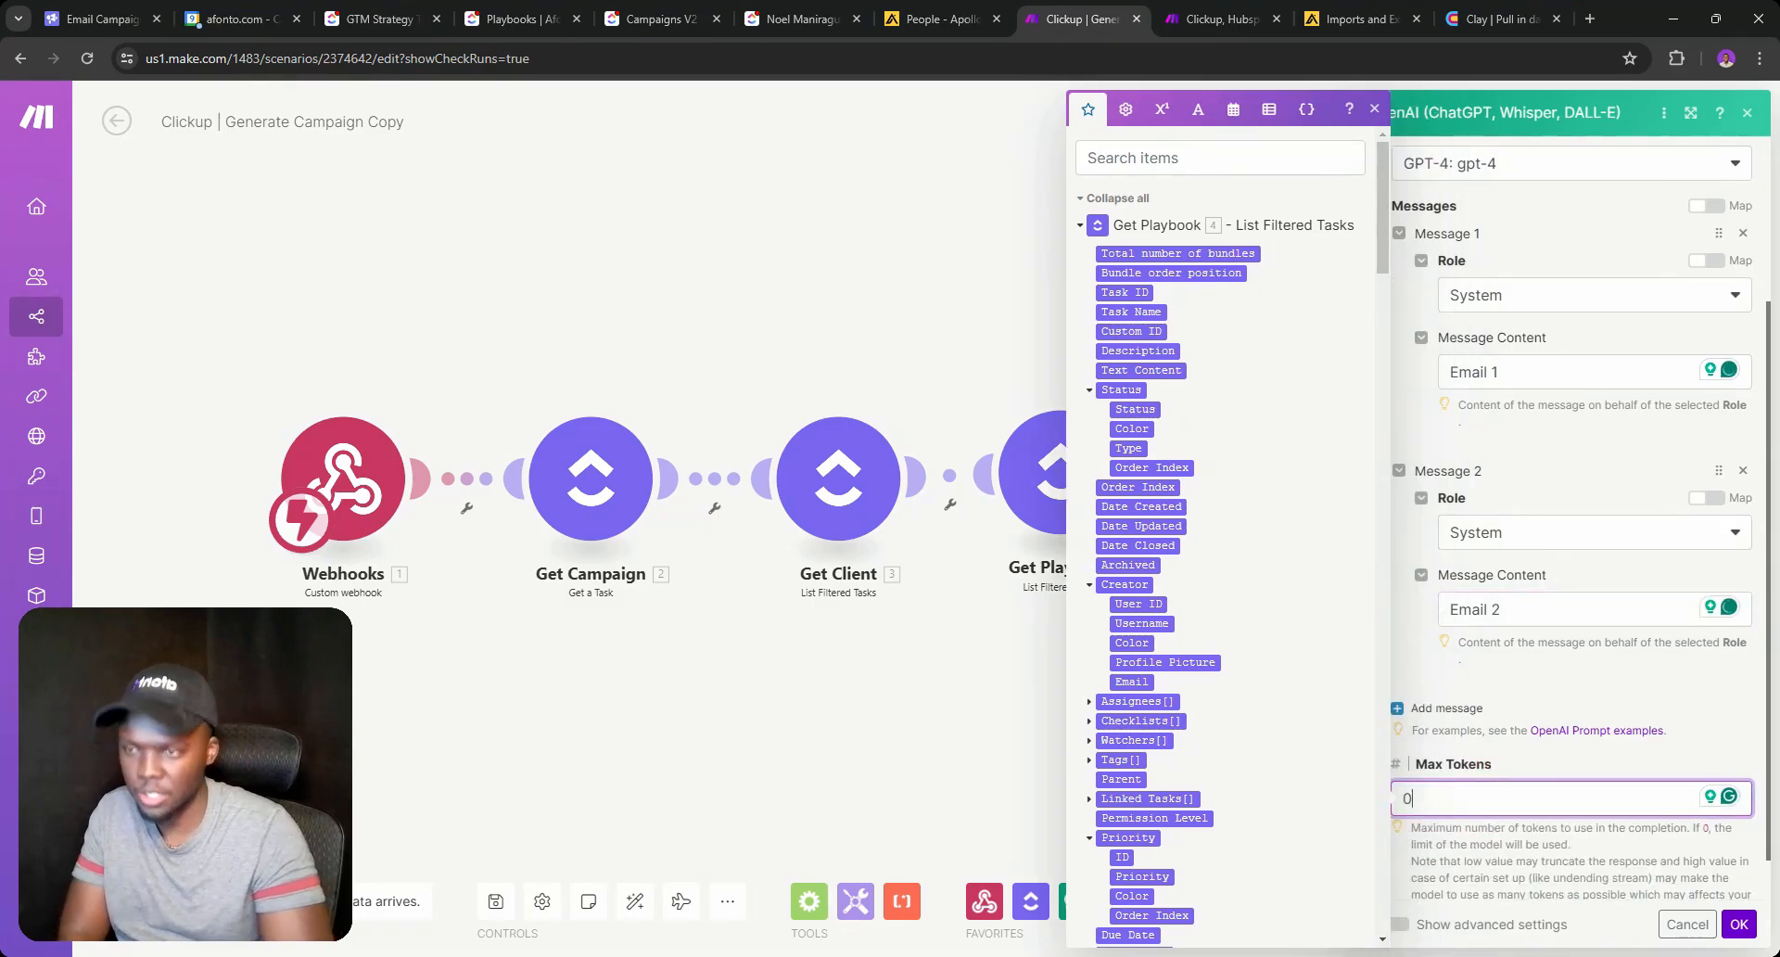
{"action": "left_click", "coordinate": [1739, 924]}
{"action": "right_click", "coordinate": [1321, 496]}
Run only the OpenAI module and open its output.
{"action": "left_click", "coordinate": [1391, 552]}
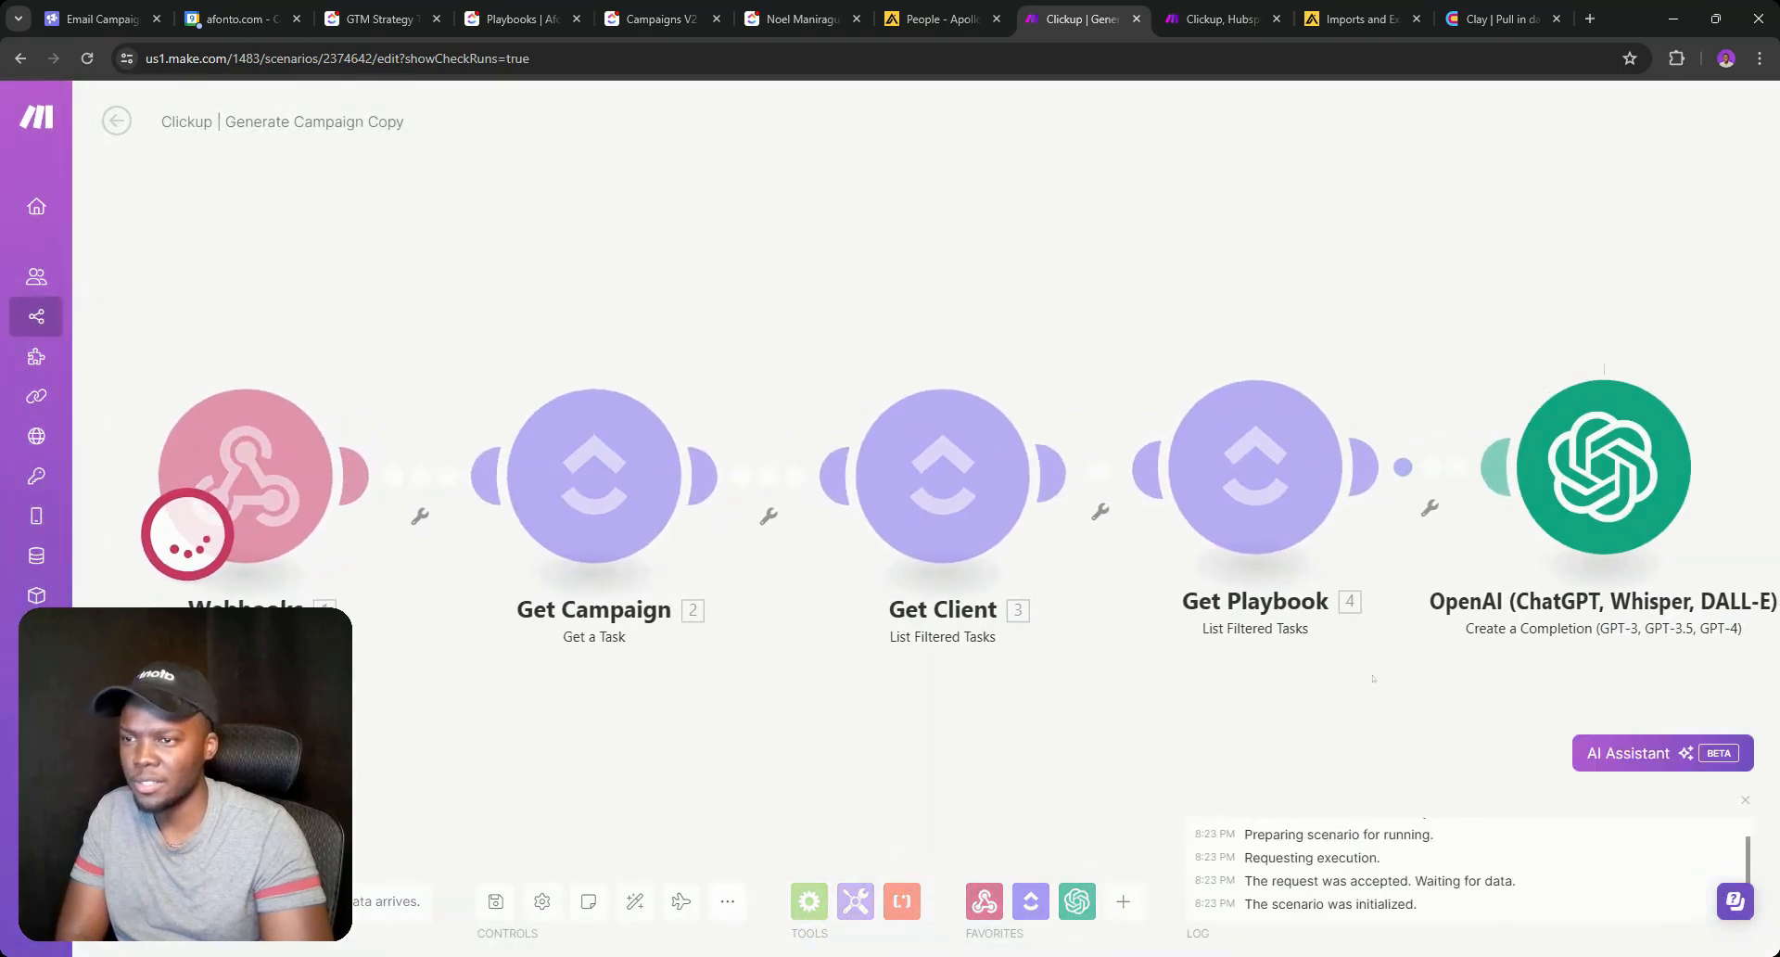
{"action": "left_click_drag", "start_coordinate": [1456, 654], "coordinate": [727, 613]}
{"action": "scroll", "coordinate": [657, 595], "scroll_direction": "down", "scroll_amount": 3}
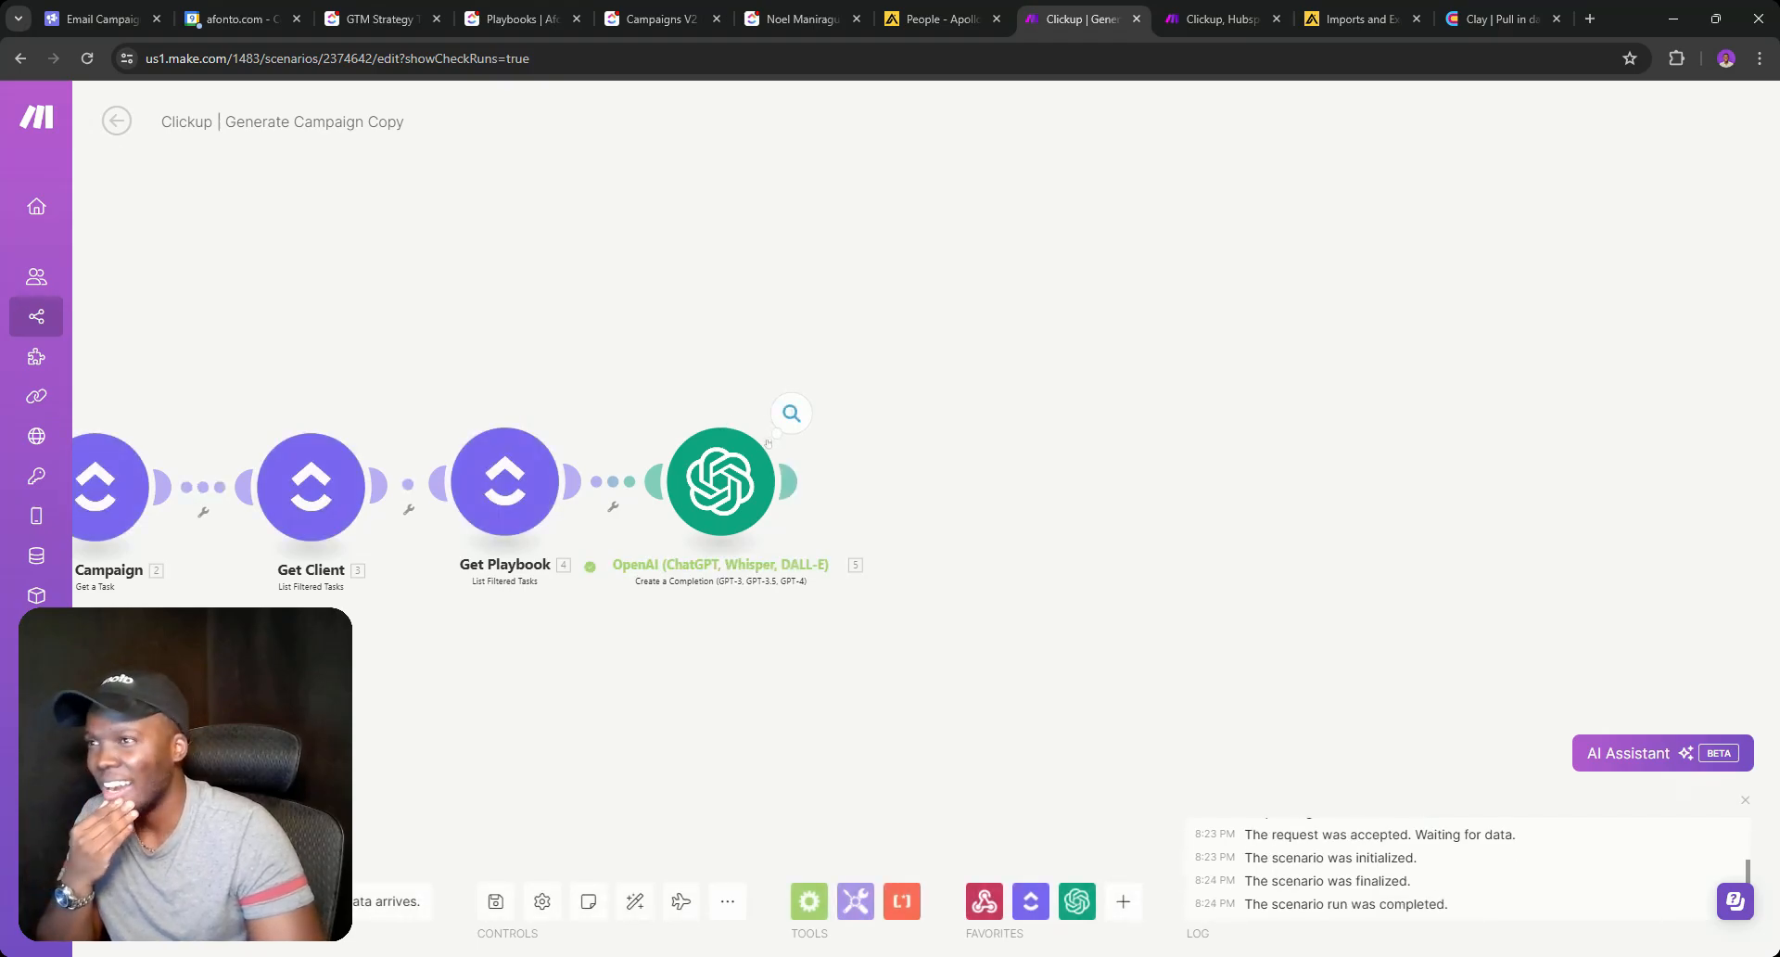
{"action": "left_click", "coordinate": [785, 403]}
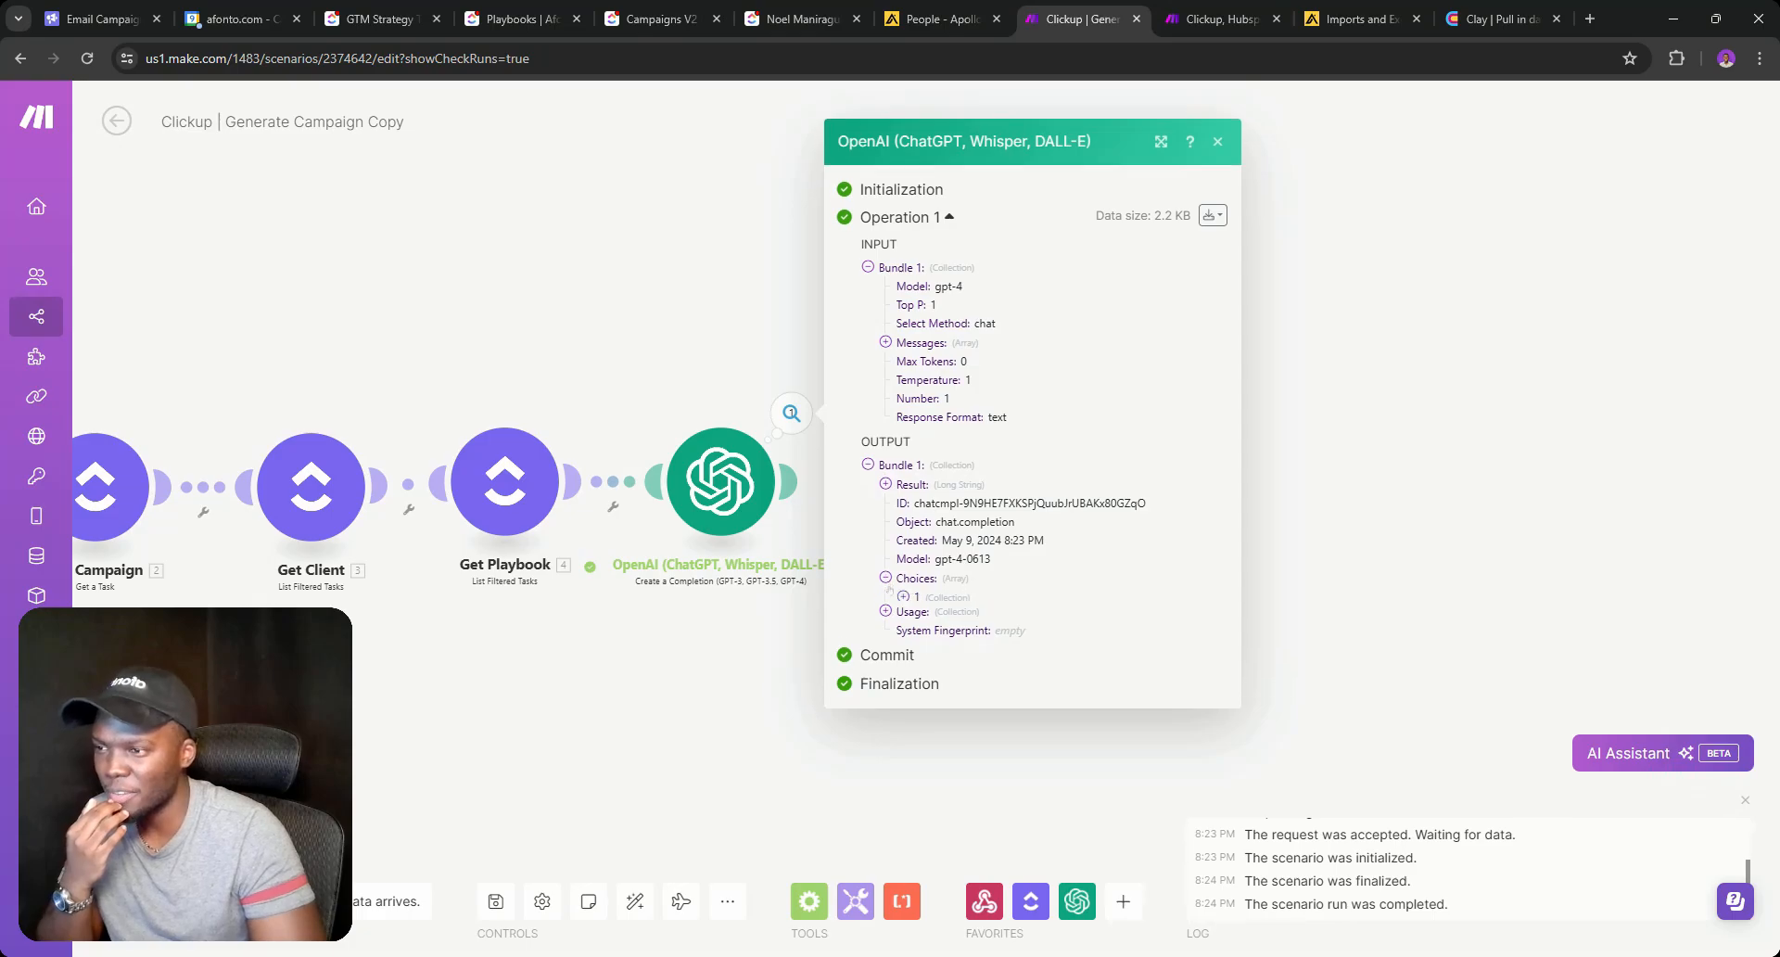
Expand Choices > 1 > Message > Content and read the 'Urgent Help Needed with the New Software System' email.
{"action": "left_click", "coordinate": [903, 594]}
{"action": "left_click", "coordinate": [921, 607]}
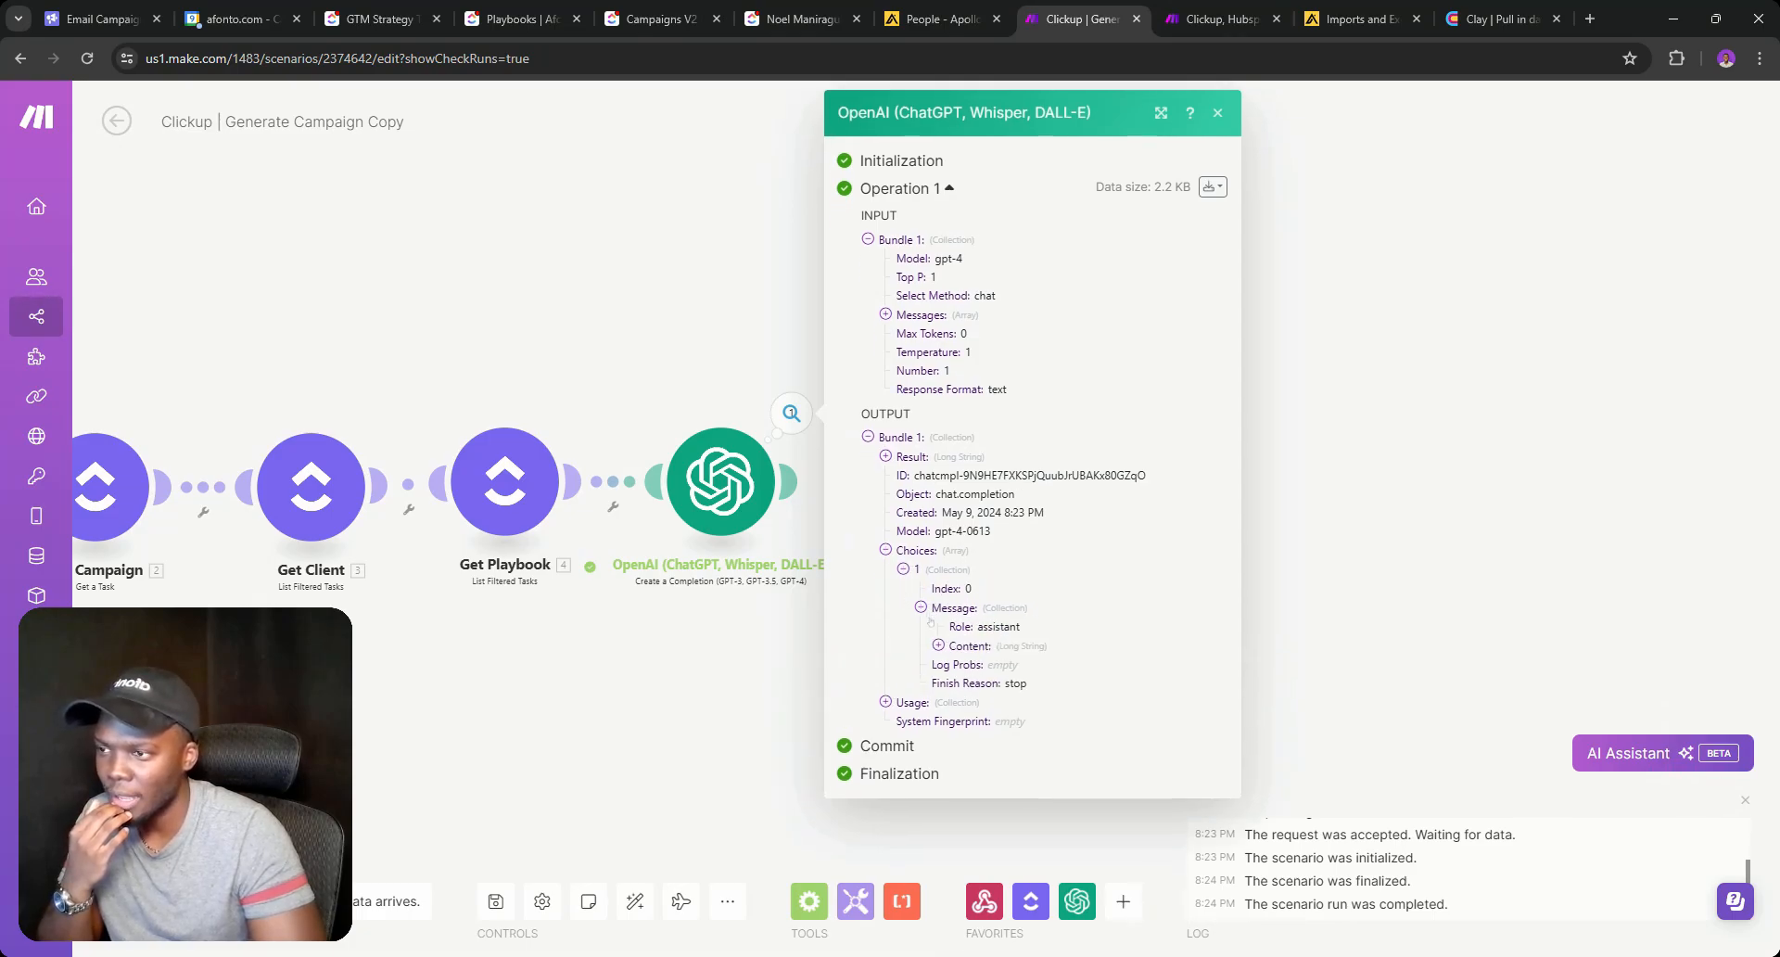
{"action": "left_click", "coordinate": [938, 645]}
{"action": "scroll", "coordinate": [938, 646], "scroll_direction": "down", "scroll_amount": 4}
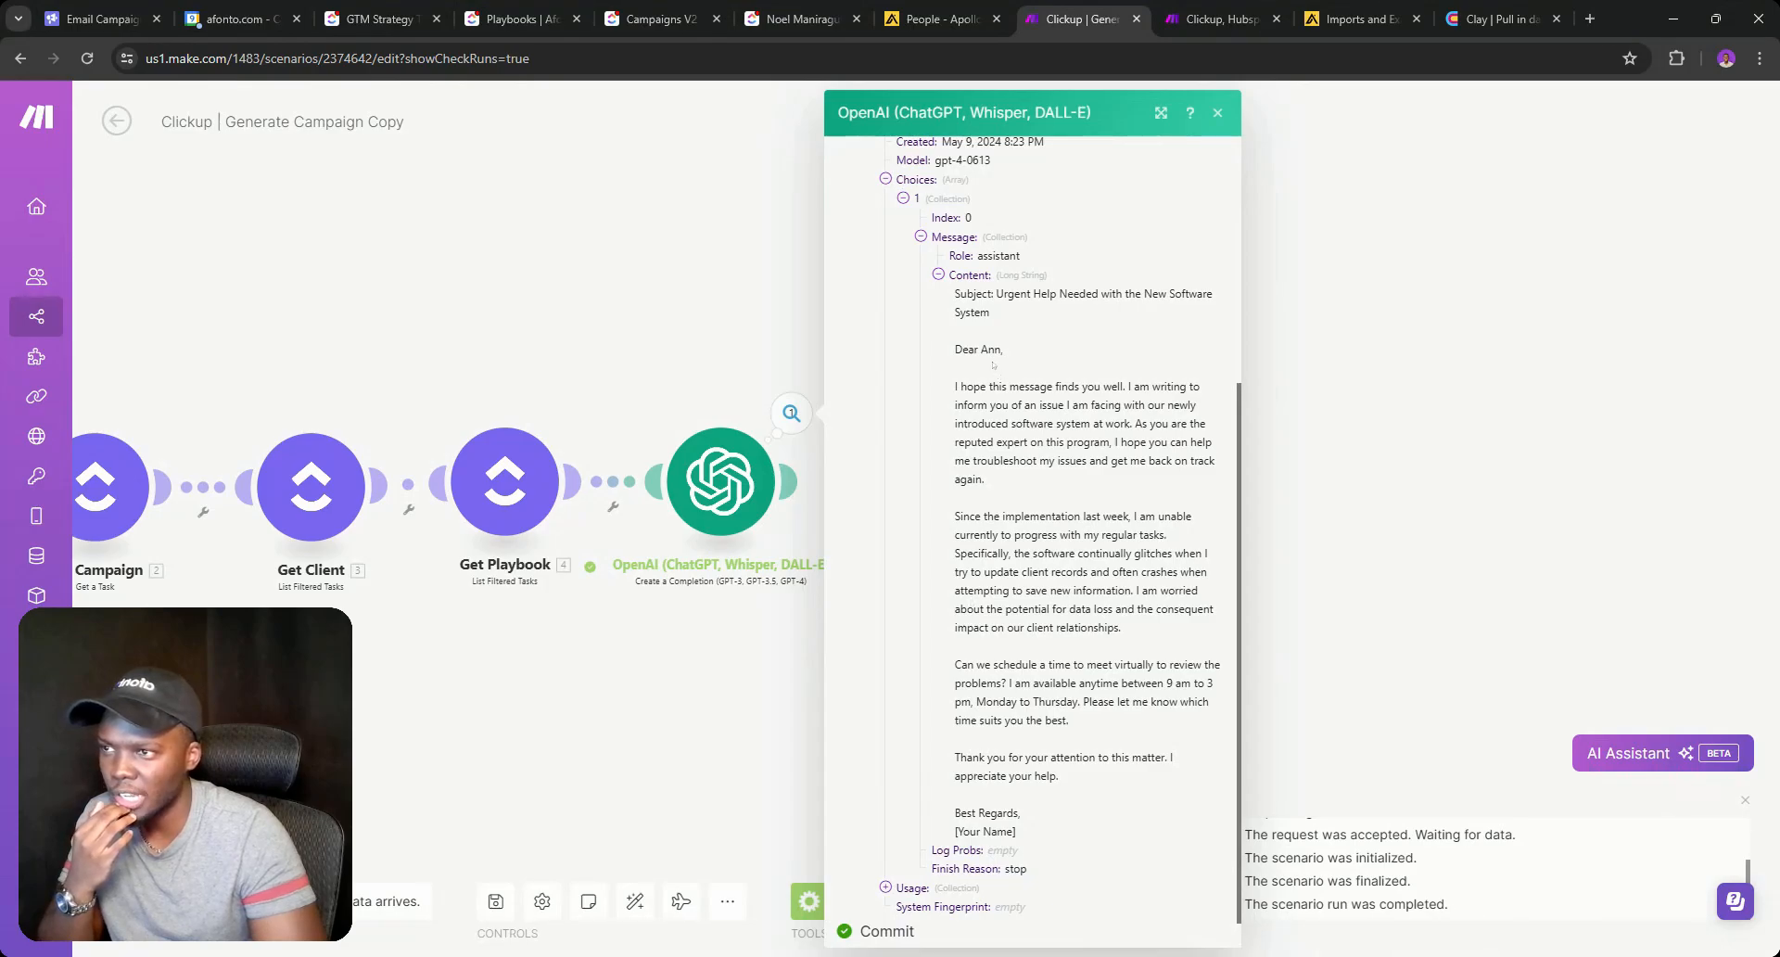
{"action": "scroll", "coordinate": [1004, 494], "scroll_direction": "down", "scroll_amount": 1}
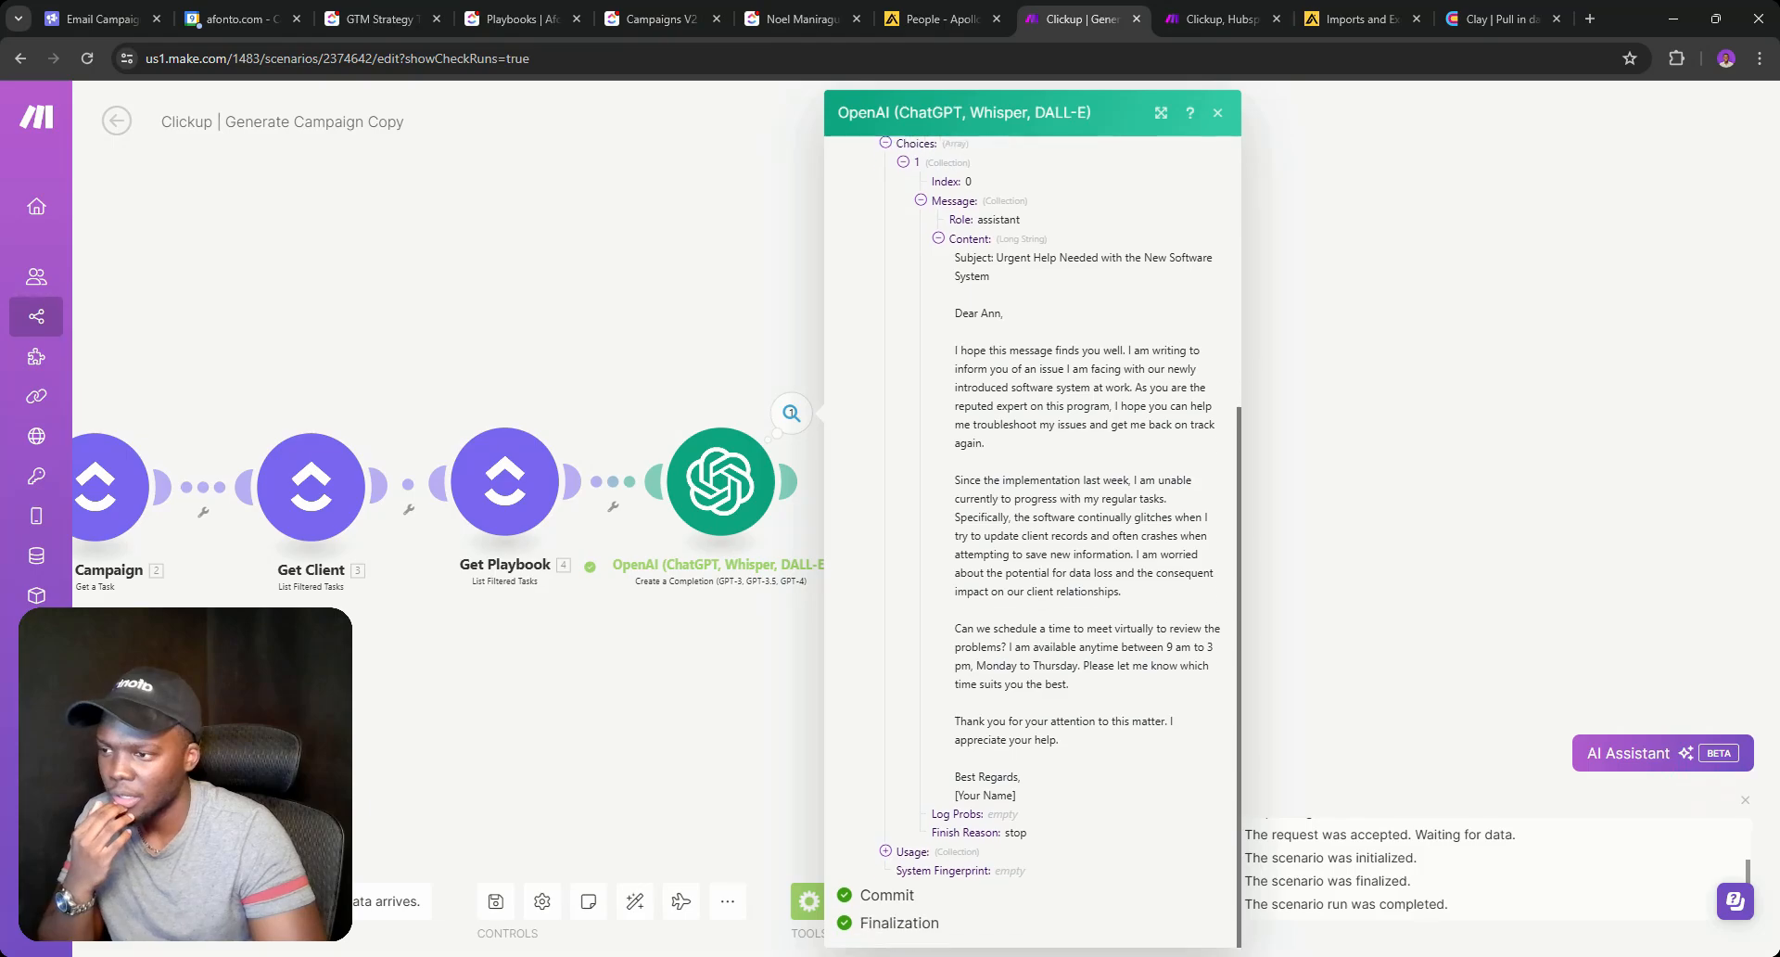
{"action": "scroll", "coordinate": [1033, 711], "scroll_direction": "up", "scroll_amount": 4}
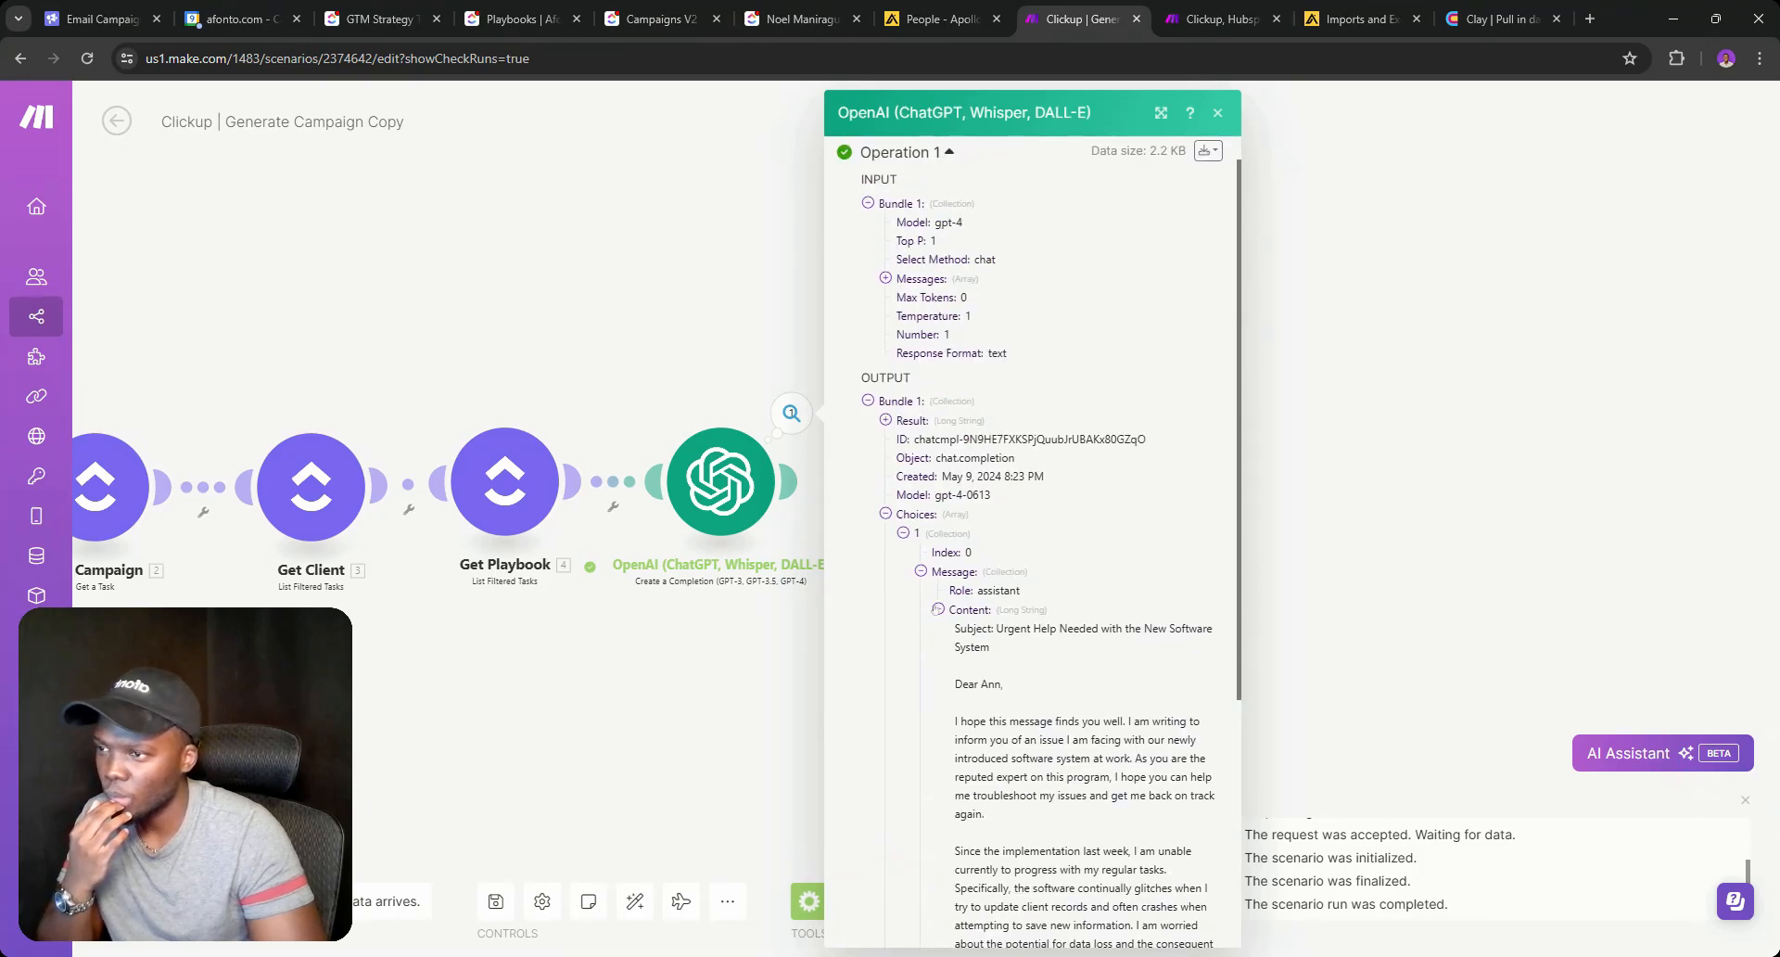
{"action": "left_click", "coordinate": [937, 609]}
{"action": "left_click", "coordinate": [955, 644]}
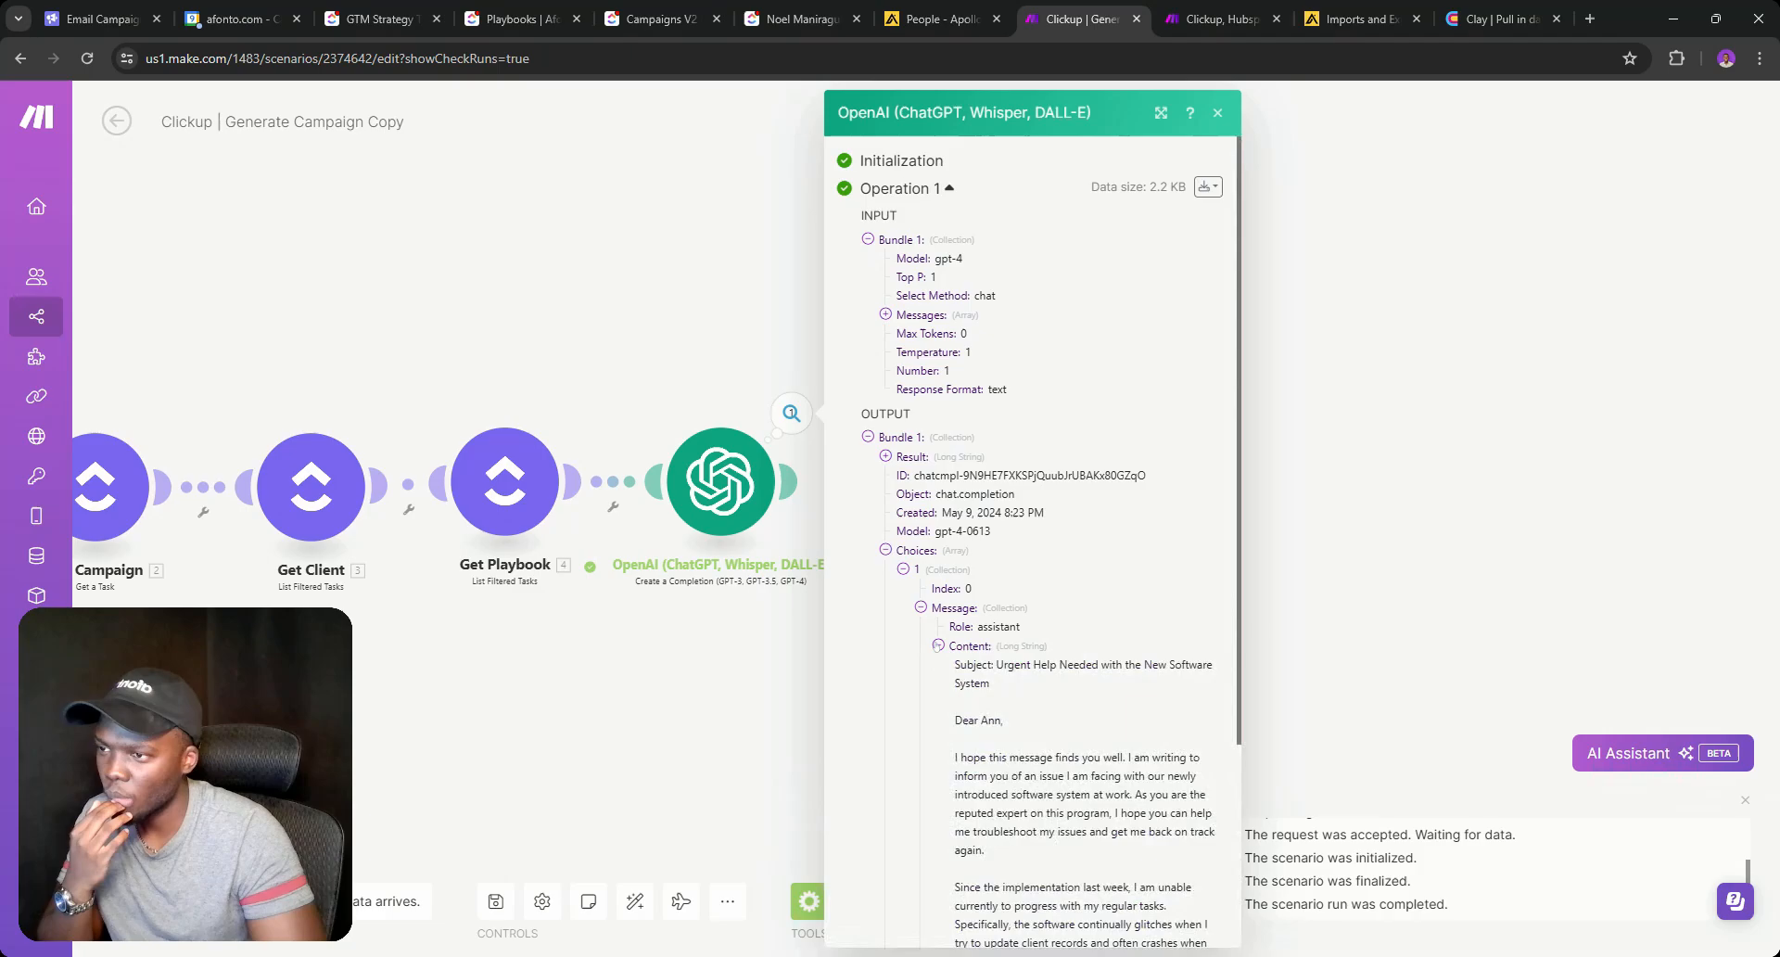
{"action": "scroll", "coordinate": [960, 646], "scroll_direction": "down", "scroll_amount": 5}
{"action": "scroll", "coordinate": [929, 686], "scroll_direction": "up", "scroll_amount": 5}
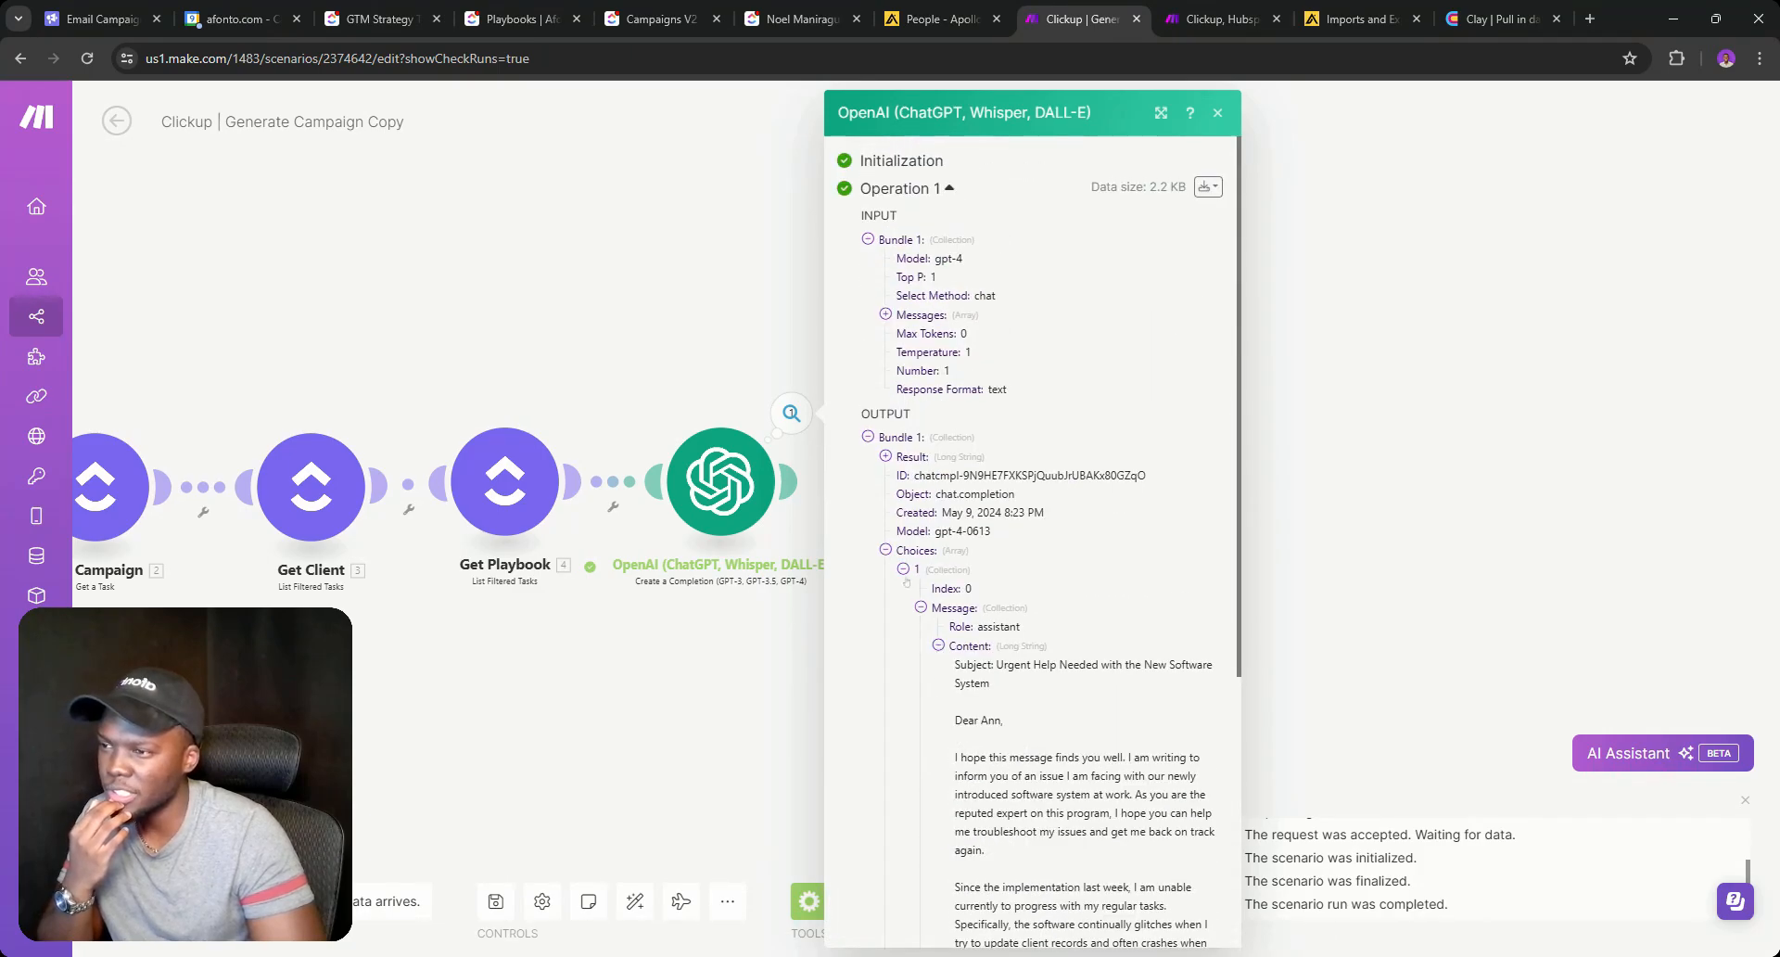
{"action": "left_click", "coordinate": [904, 570]}
{"action": "left_click", "coordinate": [904, 570]}
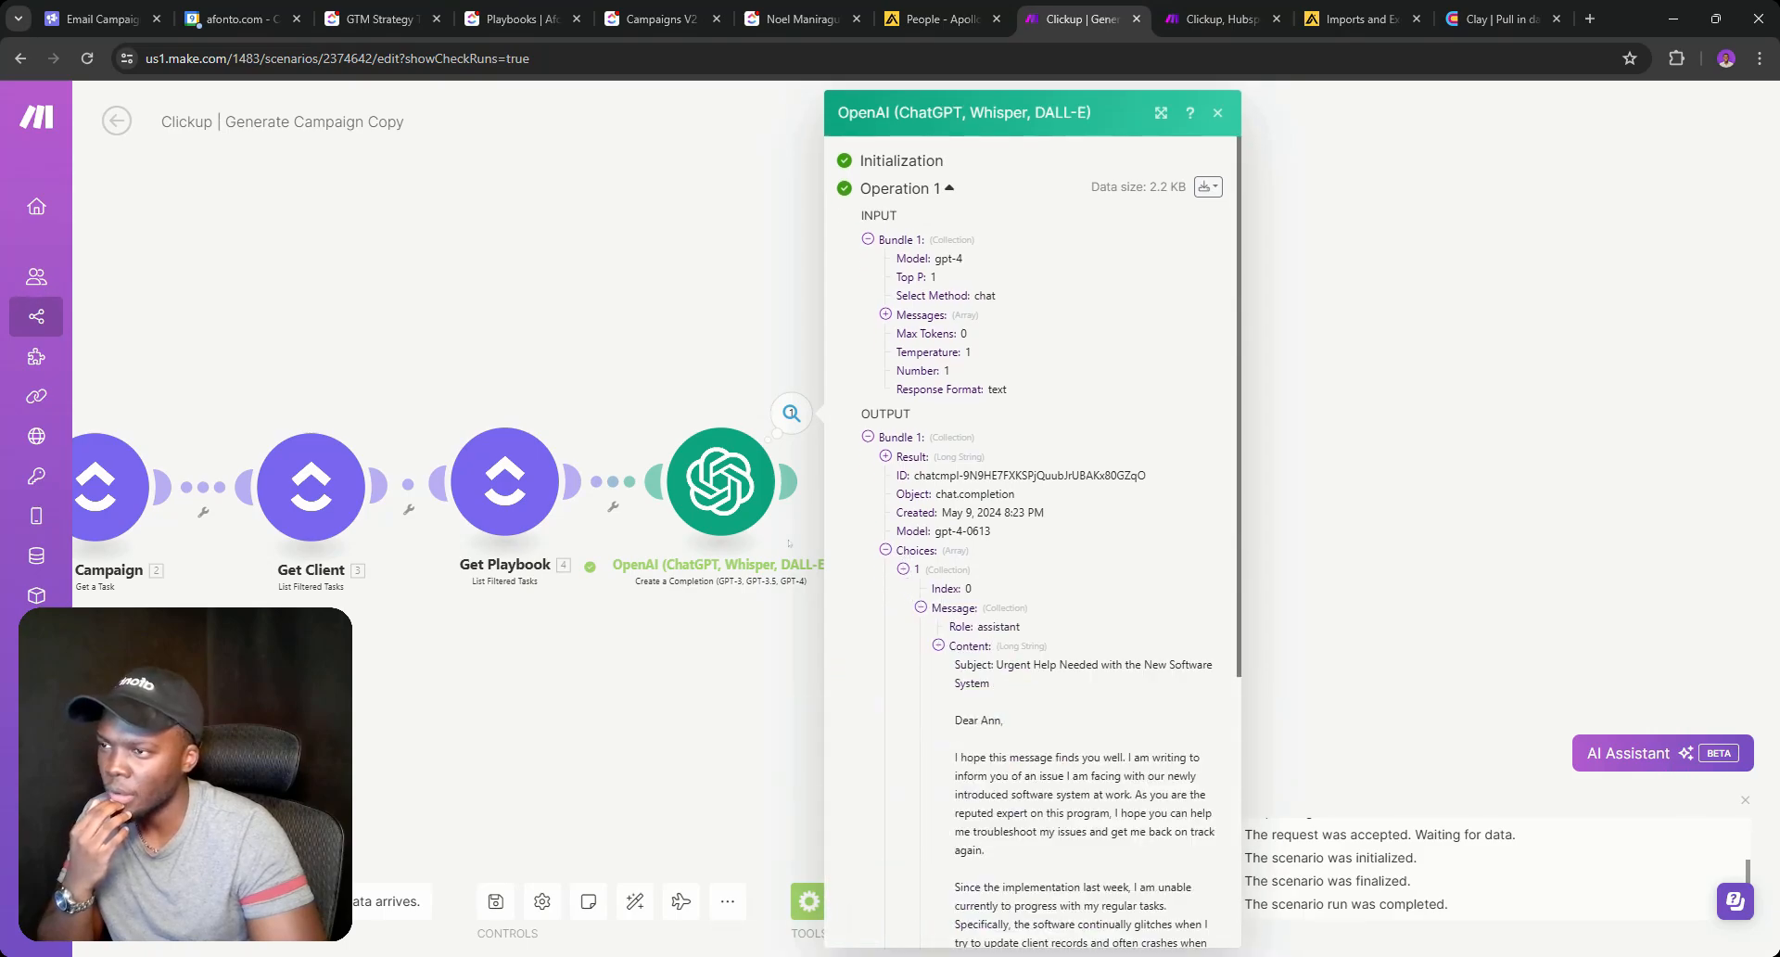
{"action": "left_click", "coordinate": [733, 491]}
Change the first message's content to 'Generate a followup Email'.
{"action": "scroll", "coordinate": [966, 392], "scroll_direction": "down", "scroll_amount": 4}
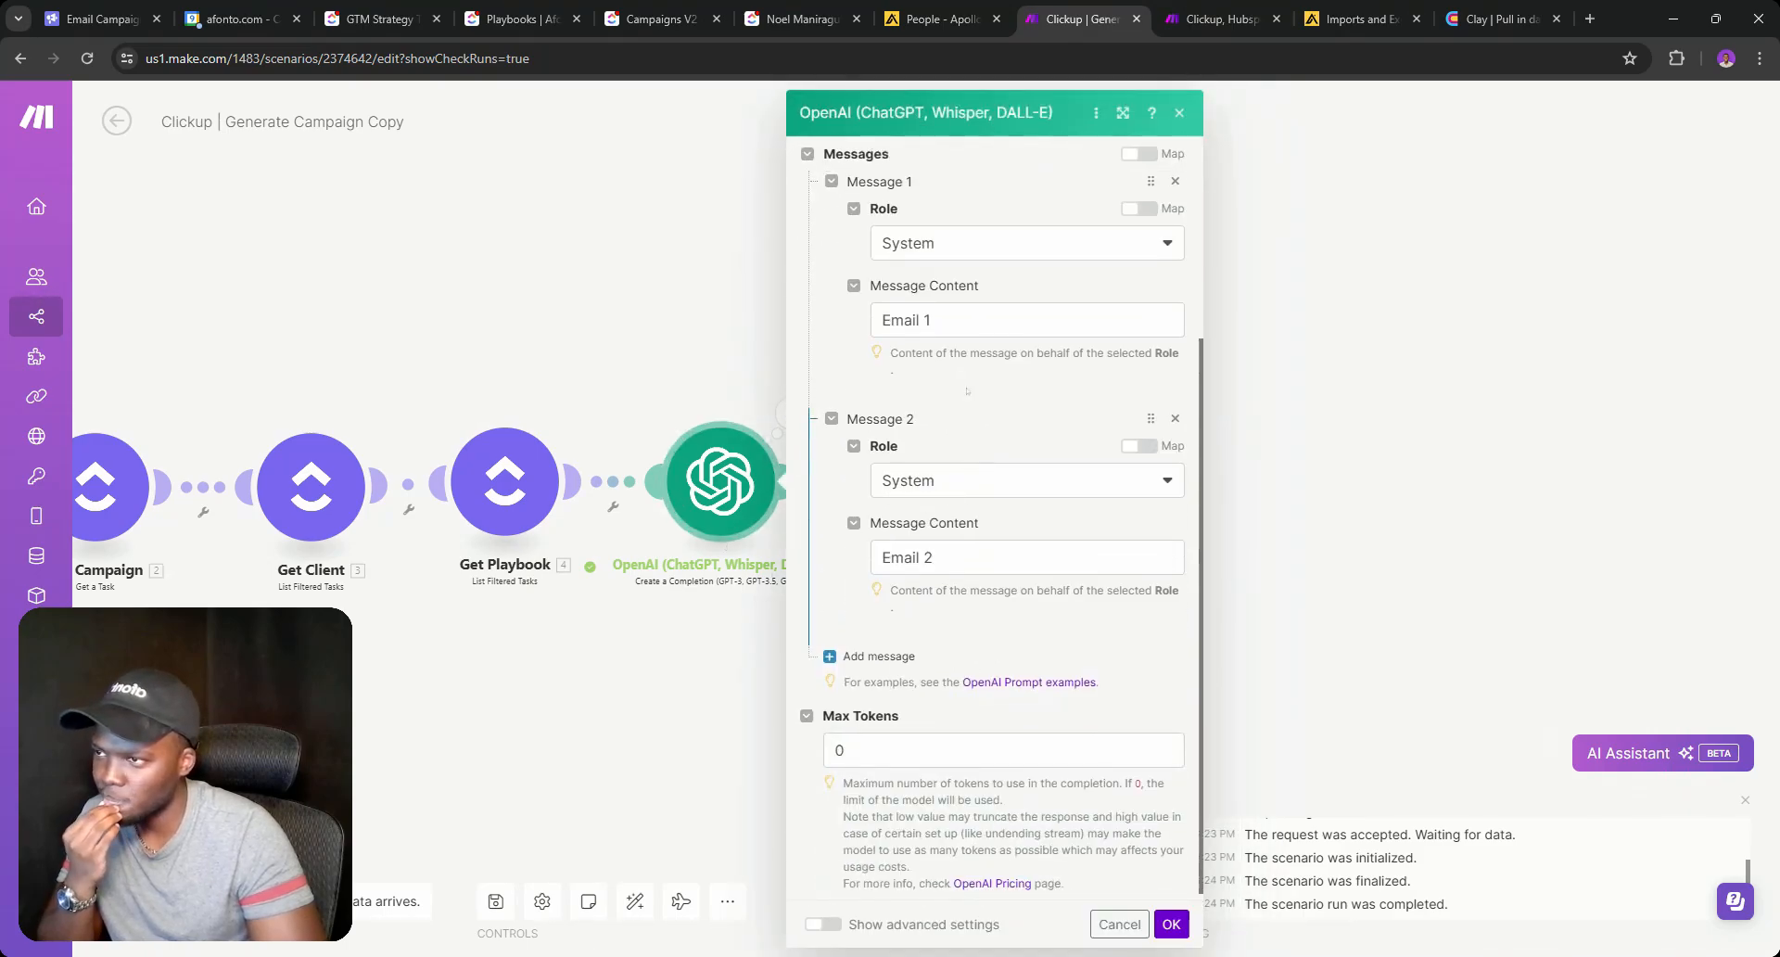
{"action": "left_click", "coordinate": [880, 319]}
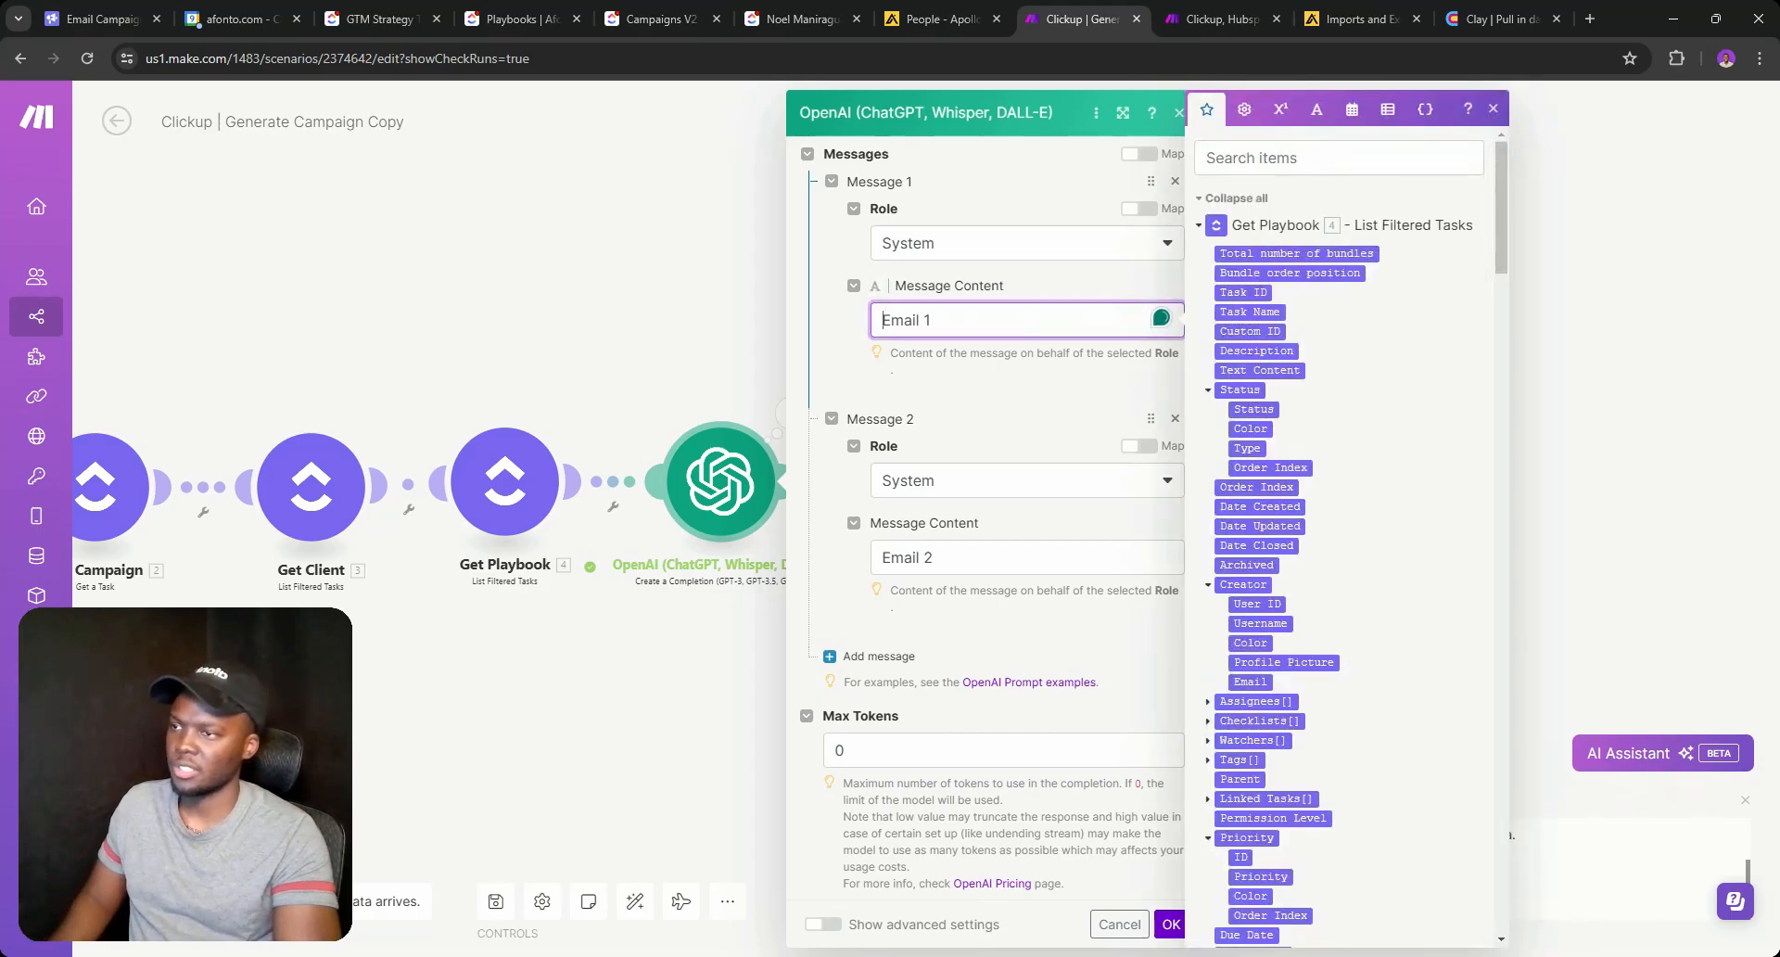
{"action": "type", "text": "Generate "}
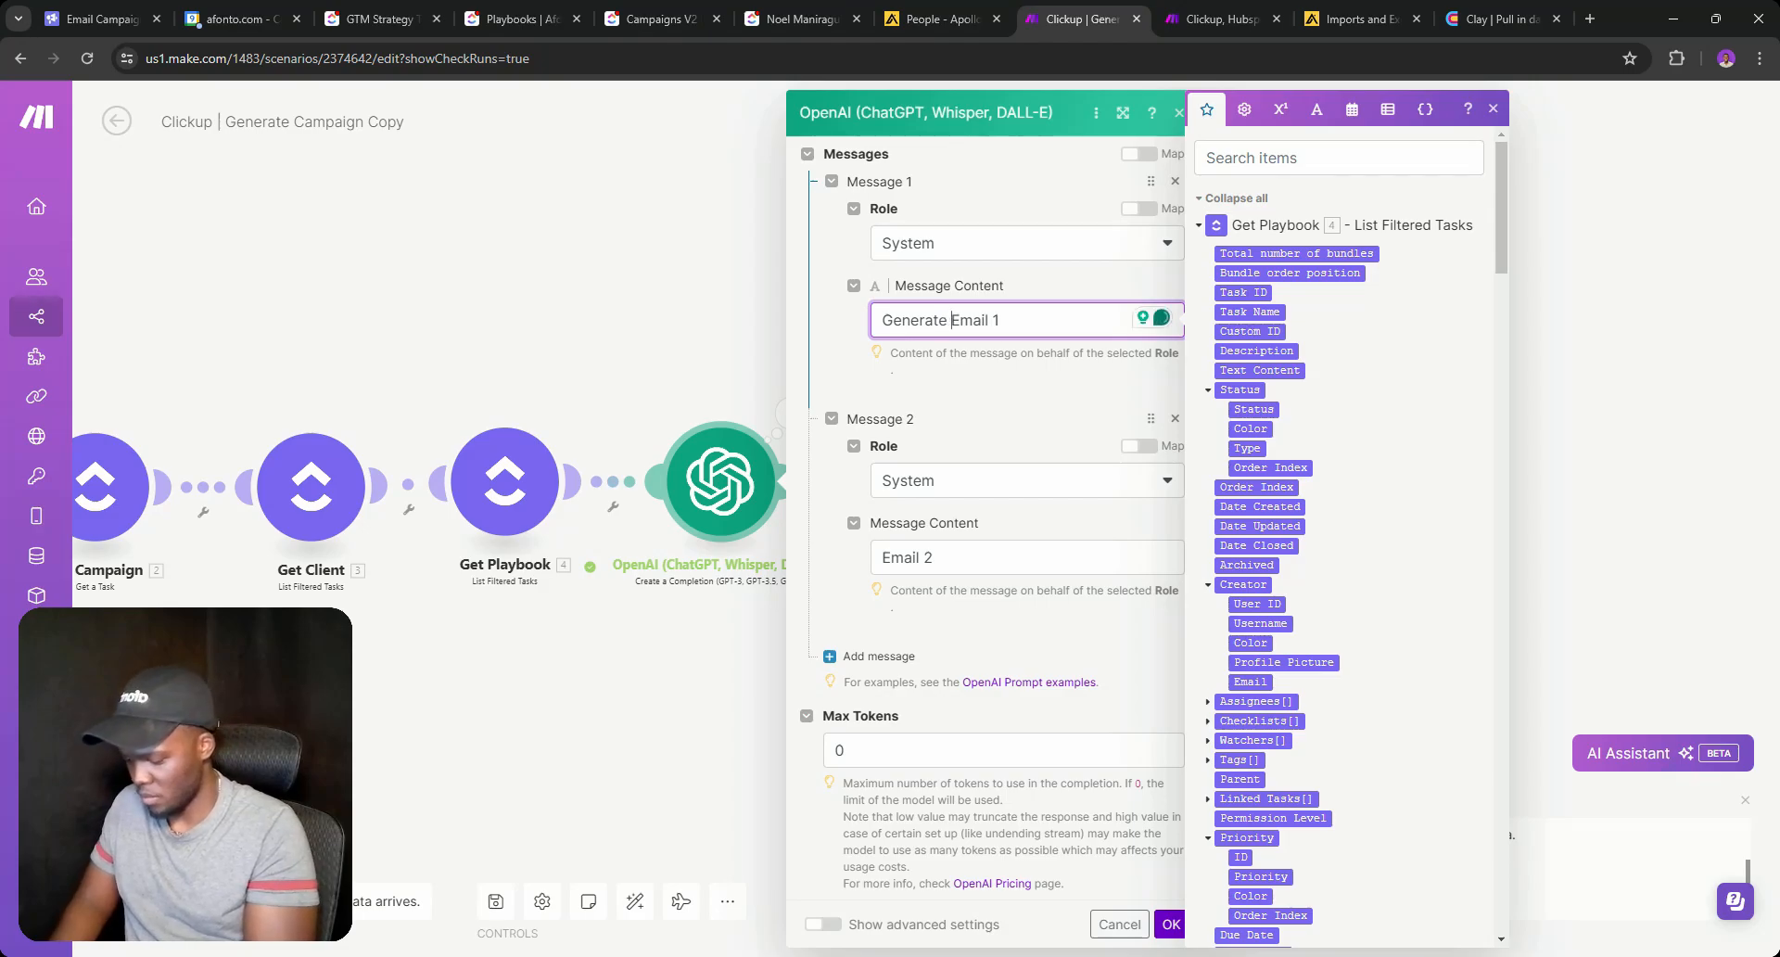
{"action": "type", "text": "a"}
{"action": "type", "text": " foll"}
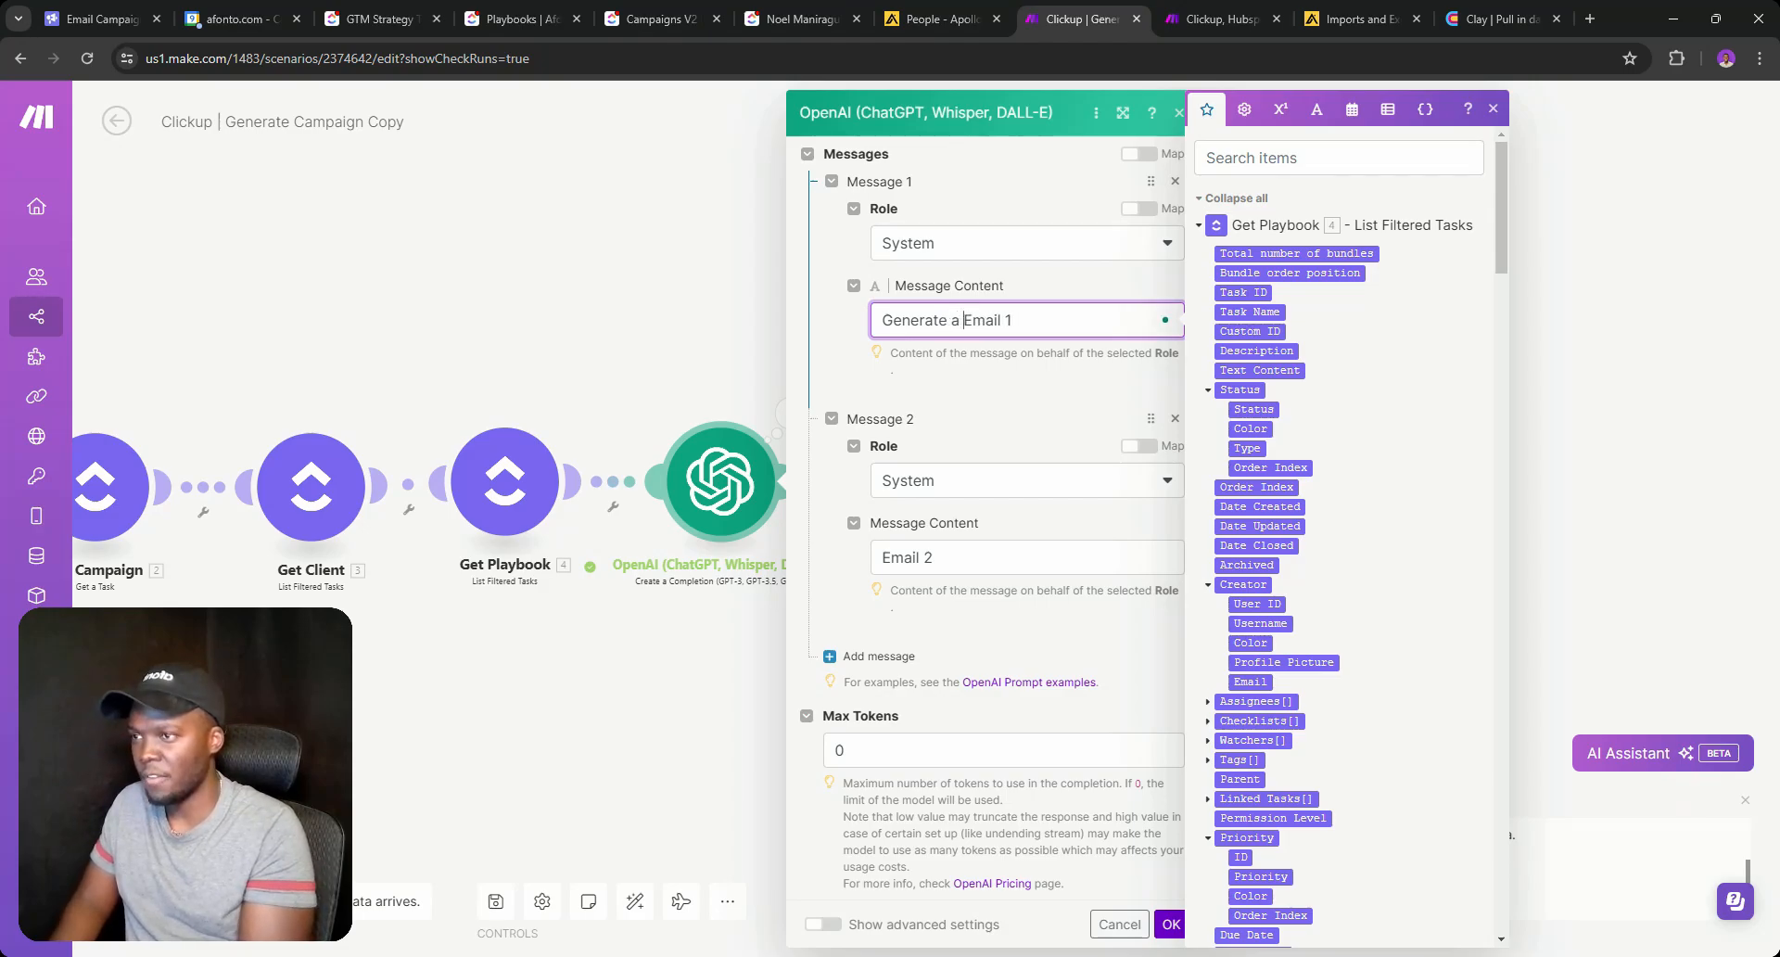
{"action": "type", "text": "owu"}
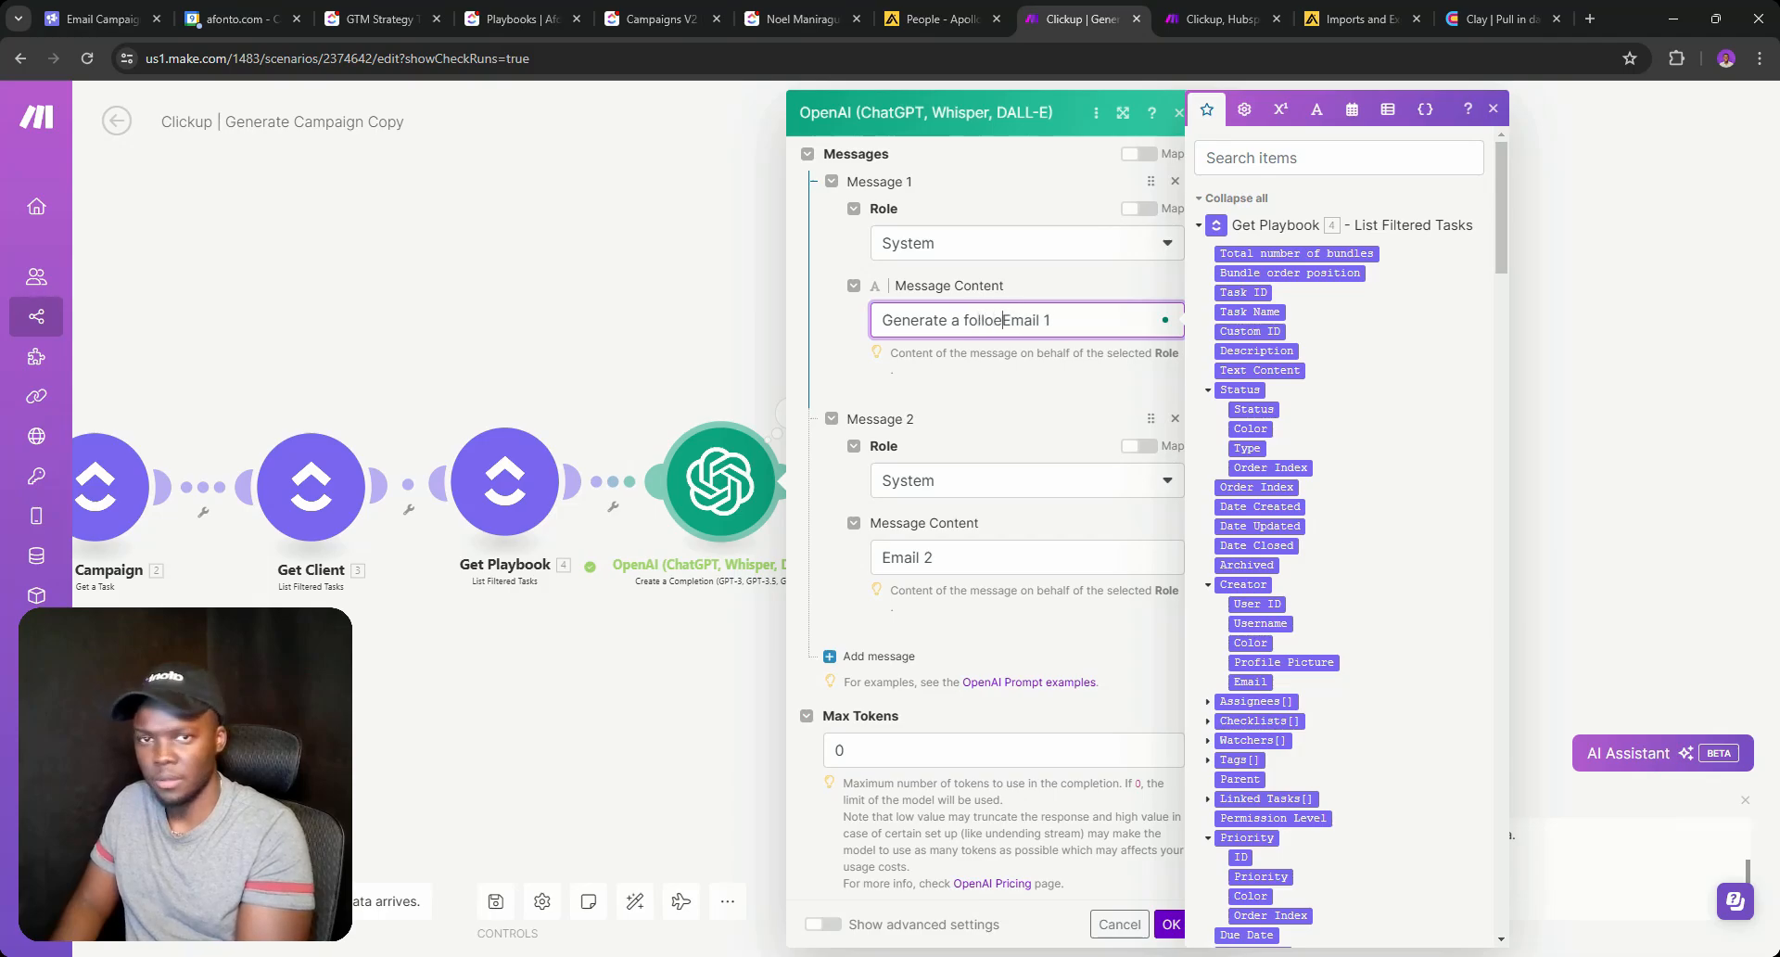
{"action": "type", "text": "p"}
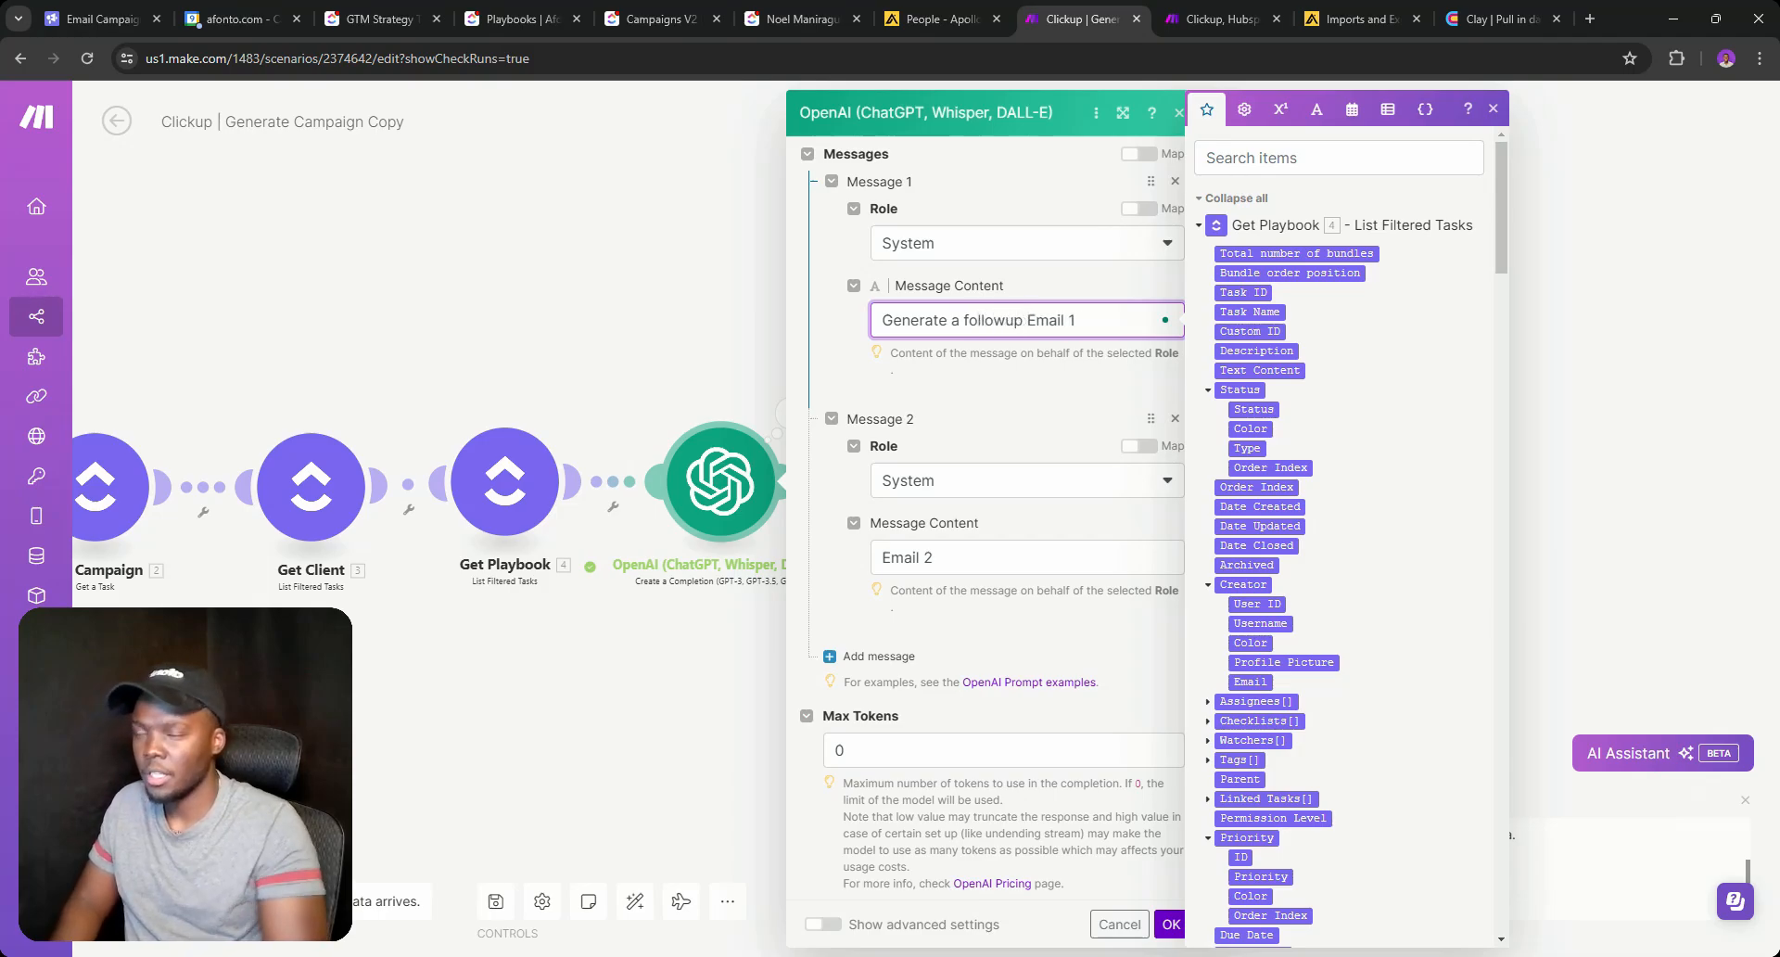
{"action": "key", "text": "BackSpace"}
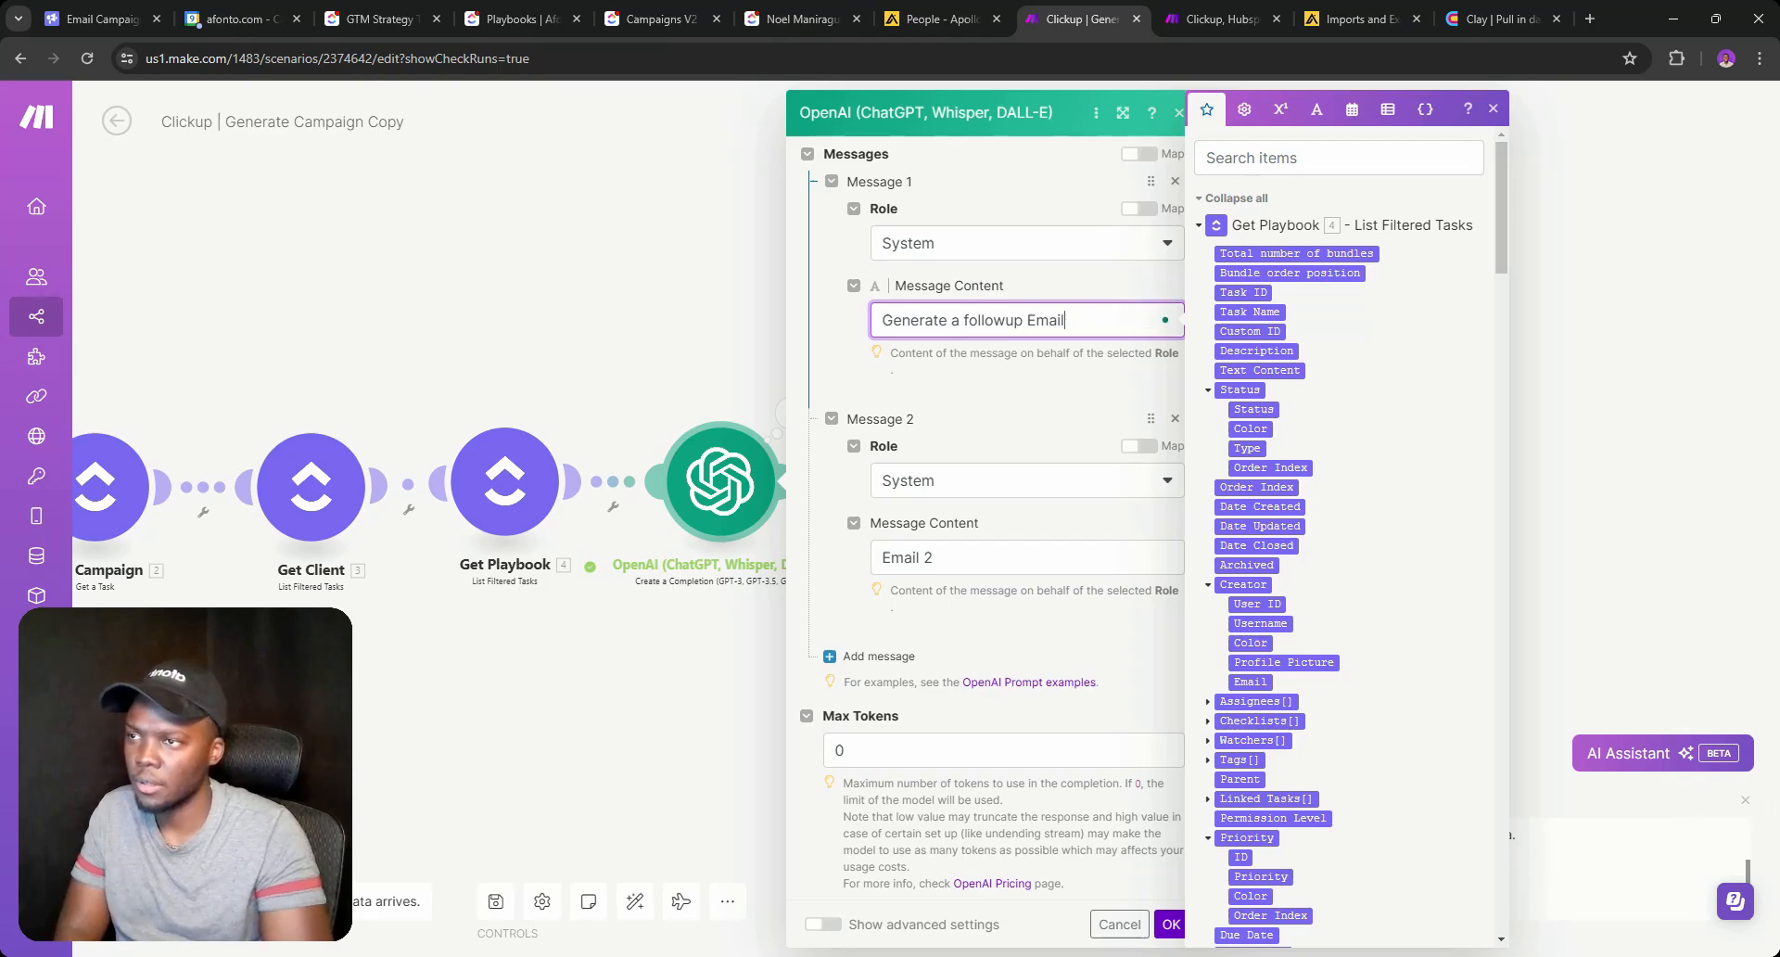
{"action": "key", "text": "Return"}
{"action": "key", "text": "BackSpace"}
Replace the second message with 'Generate another email', save, and run only the OpenAI module.
{"action": "left_click", "coordinate": [1020, 556]}
{"action": "key", "text": "ctrl+a"}
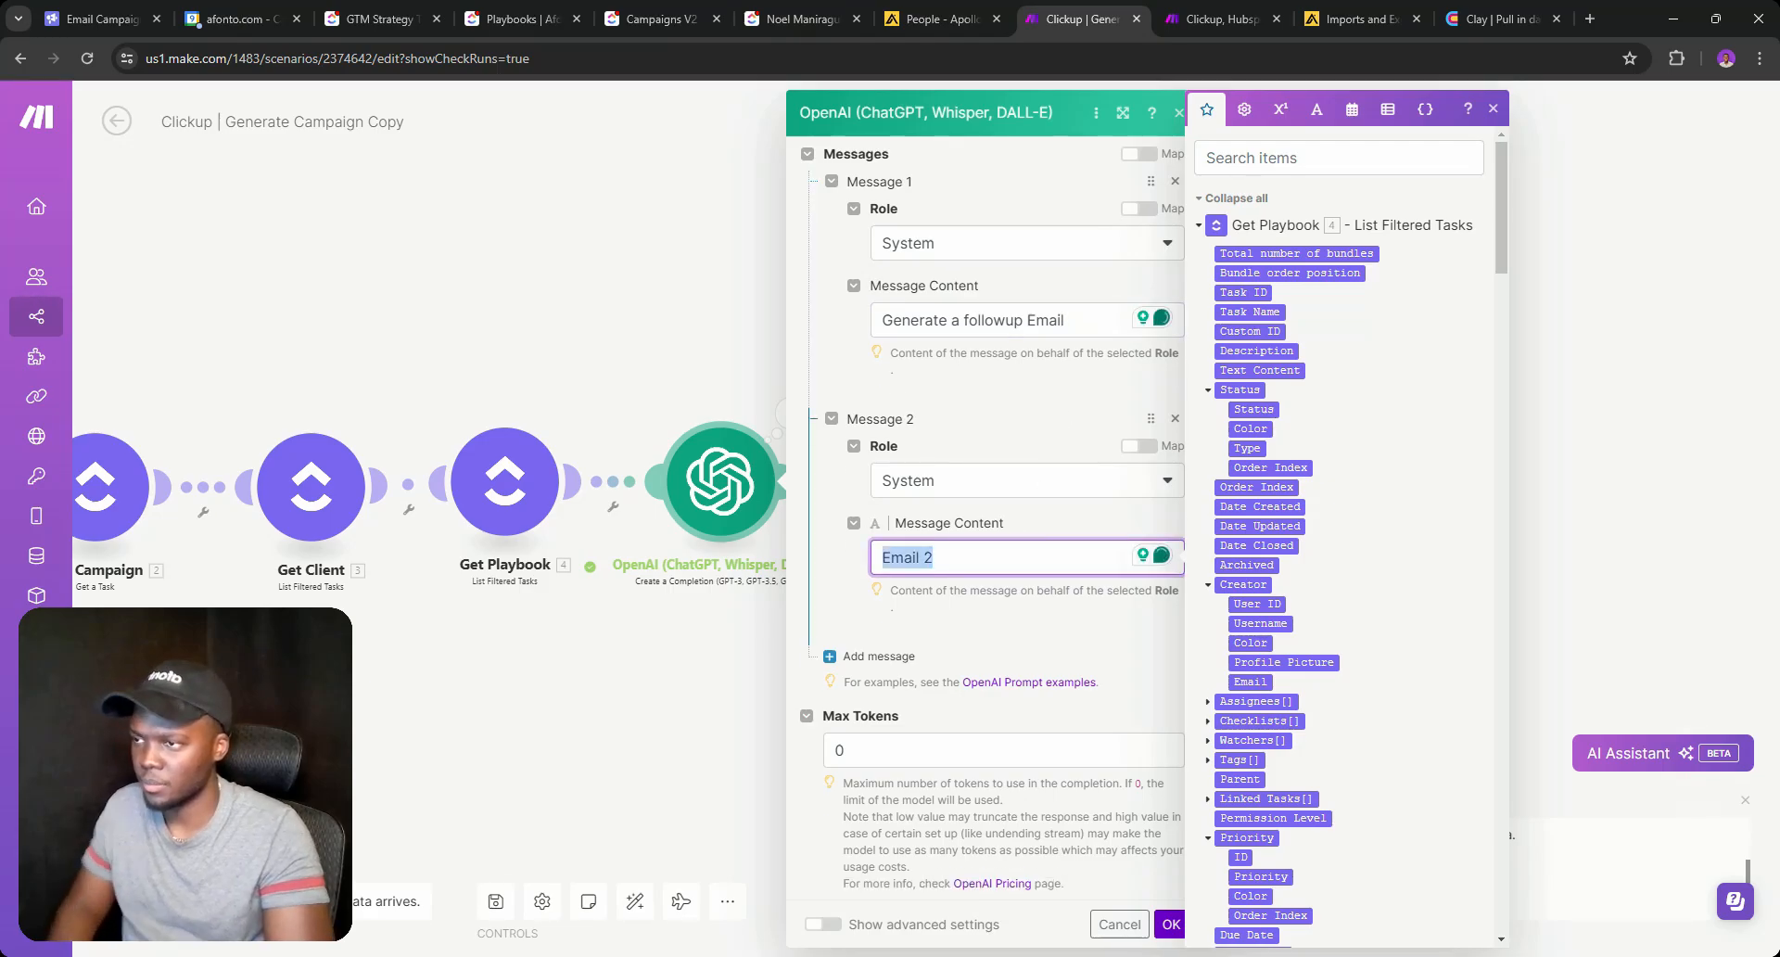
{"action": "type", "text": "Generate"}
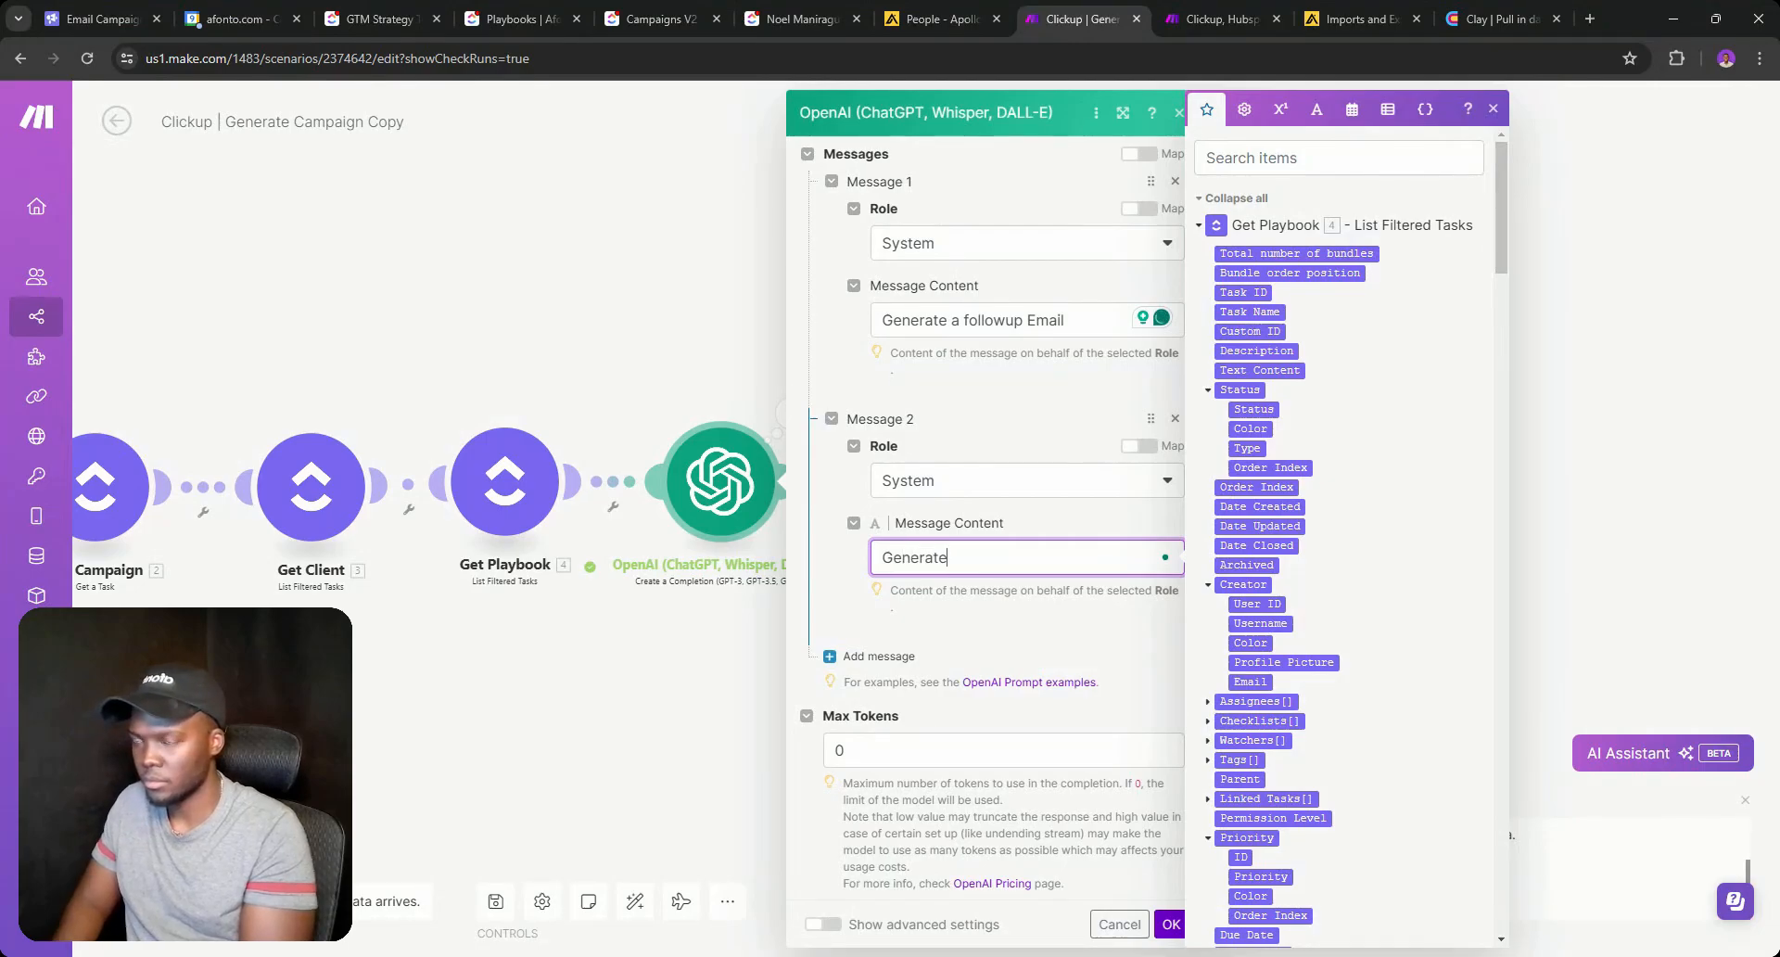
{"action": "type", "text": " another "}
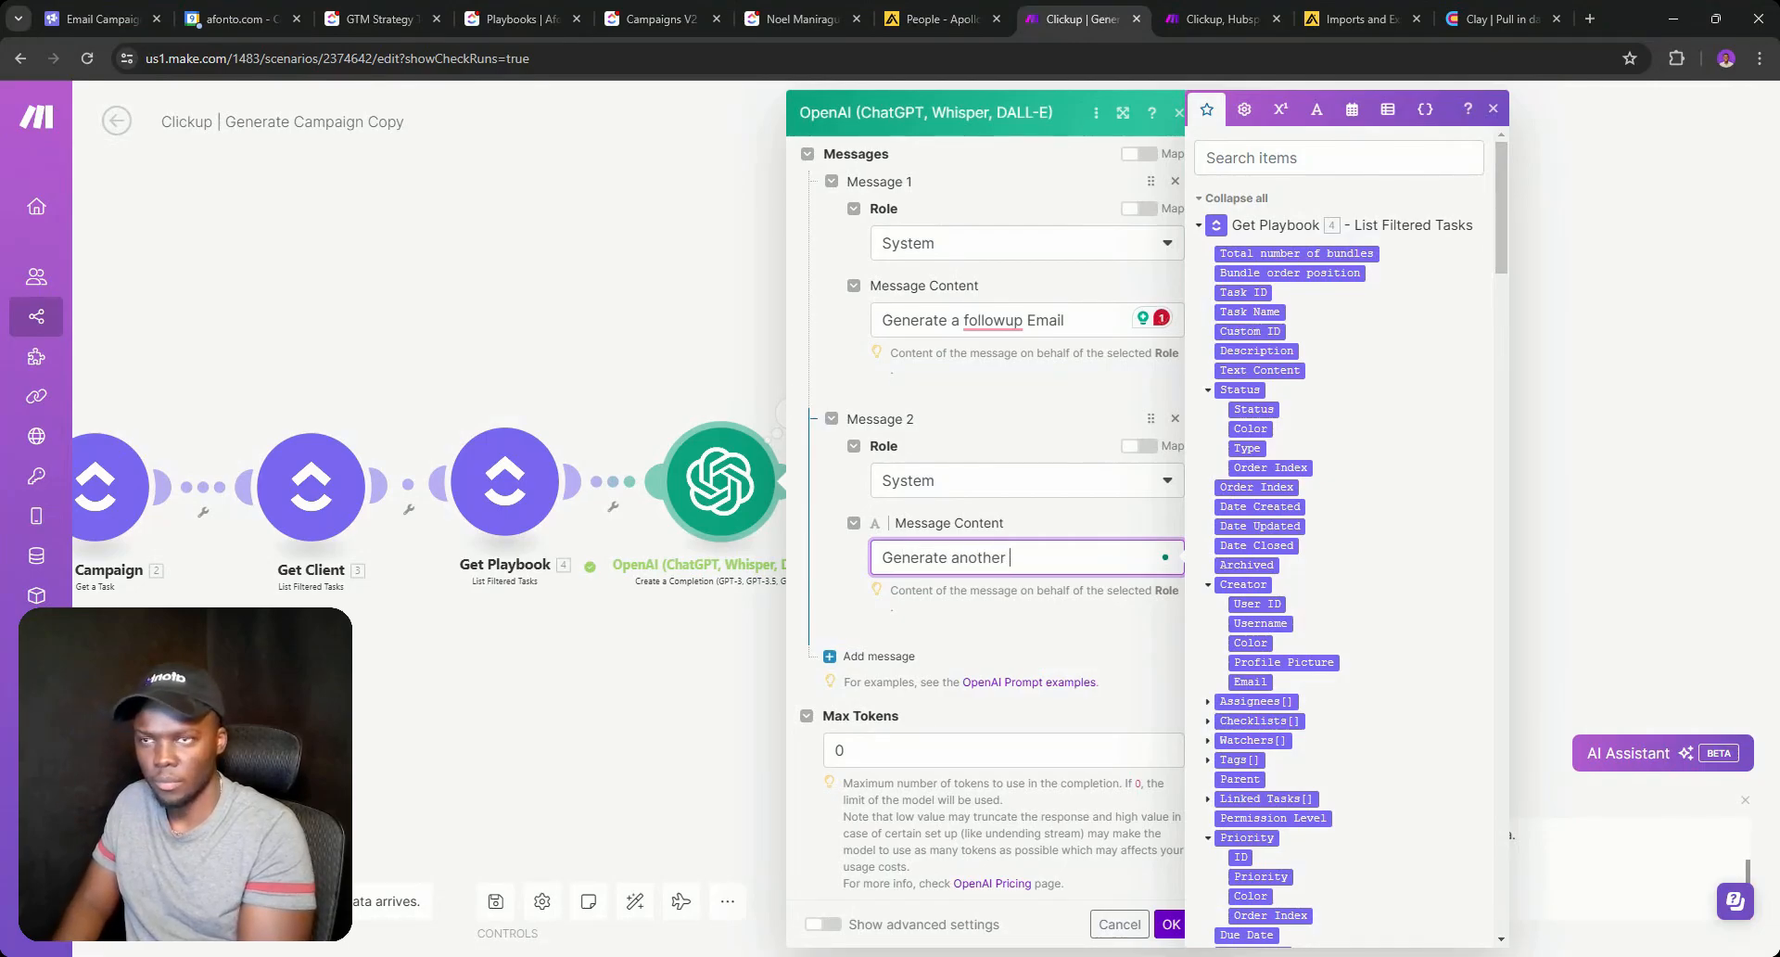
{"action": "type", "text": "email"}
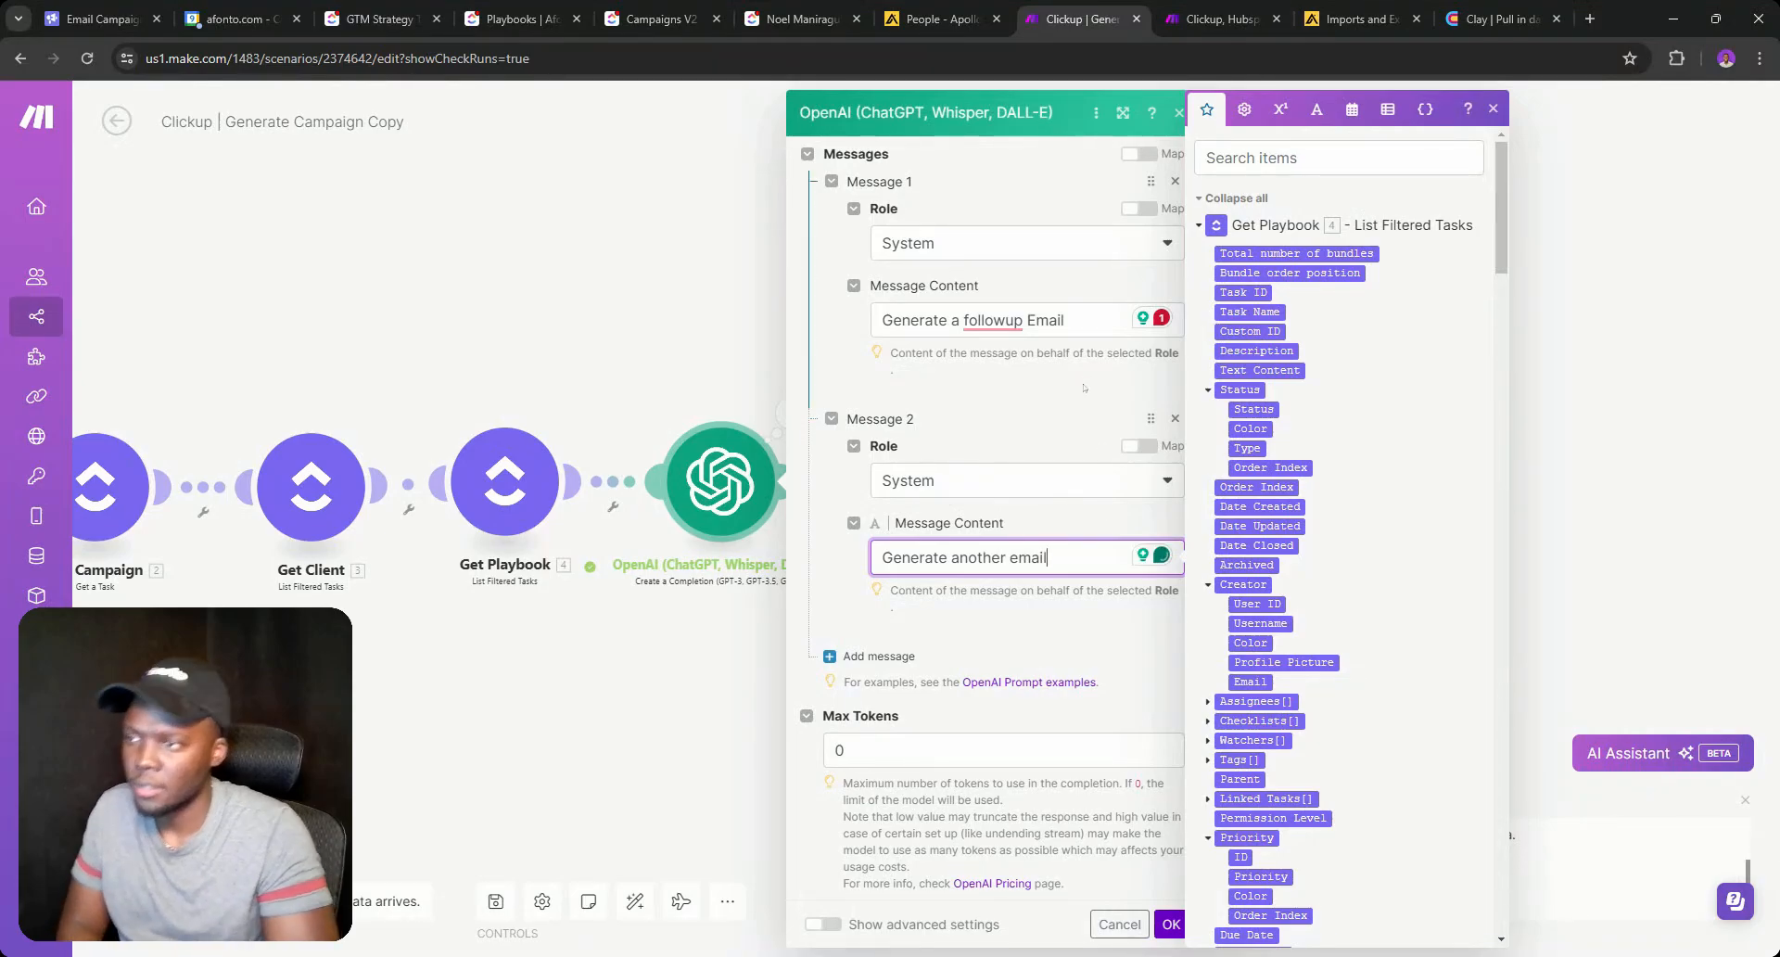
{"action": "double_click", "coordinate": [980, 557]}
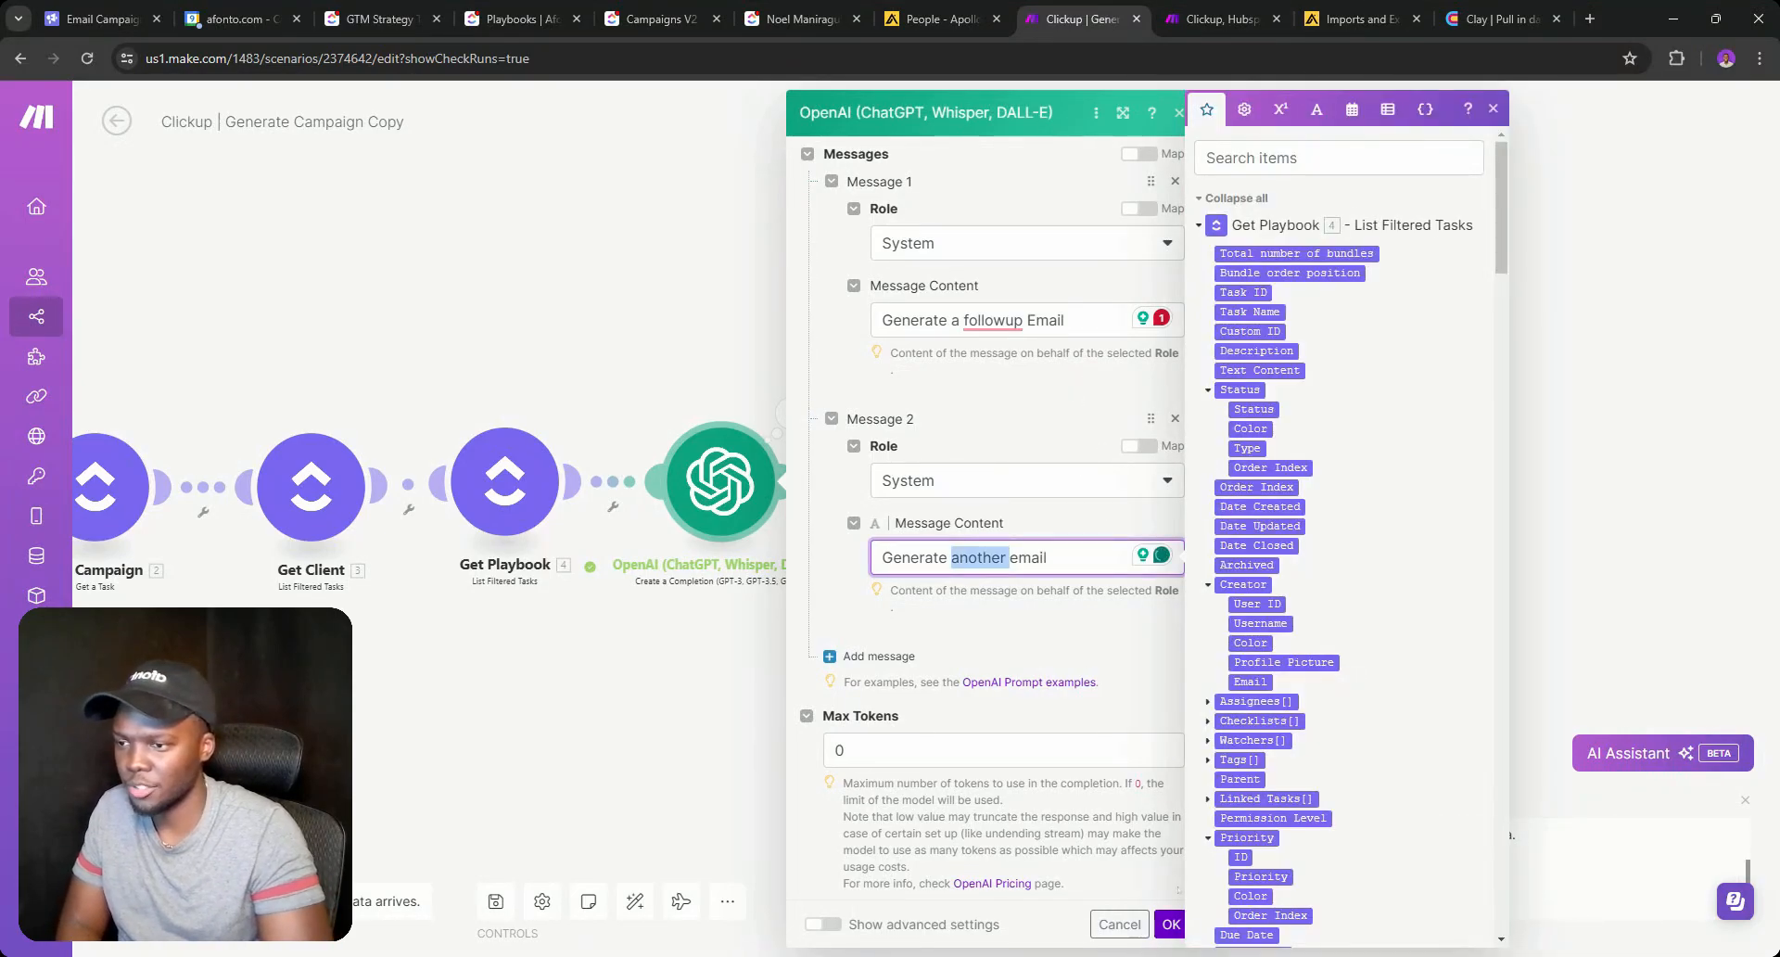
{"action": "left_click", "coordinate": [1170, 923]}
{"action": "right_click", "coordinate": [726, 471]}
{"action": "left_click", "coordinate": [788, 516]}
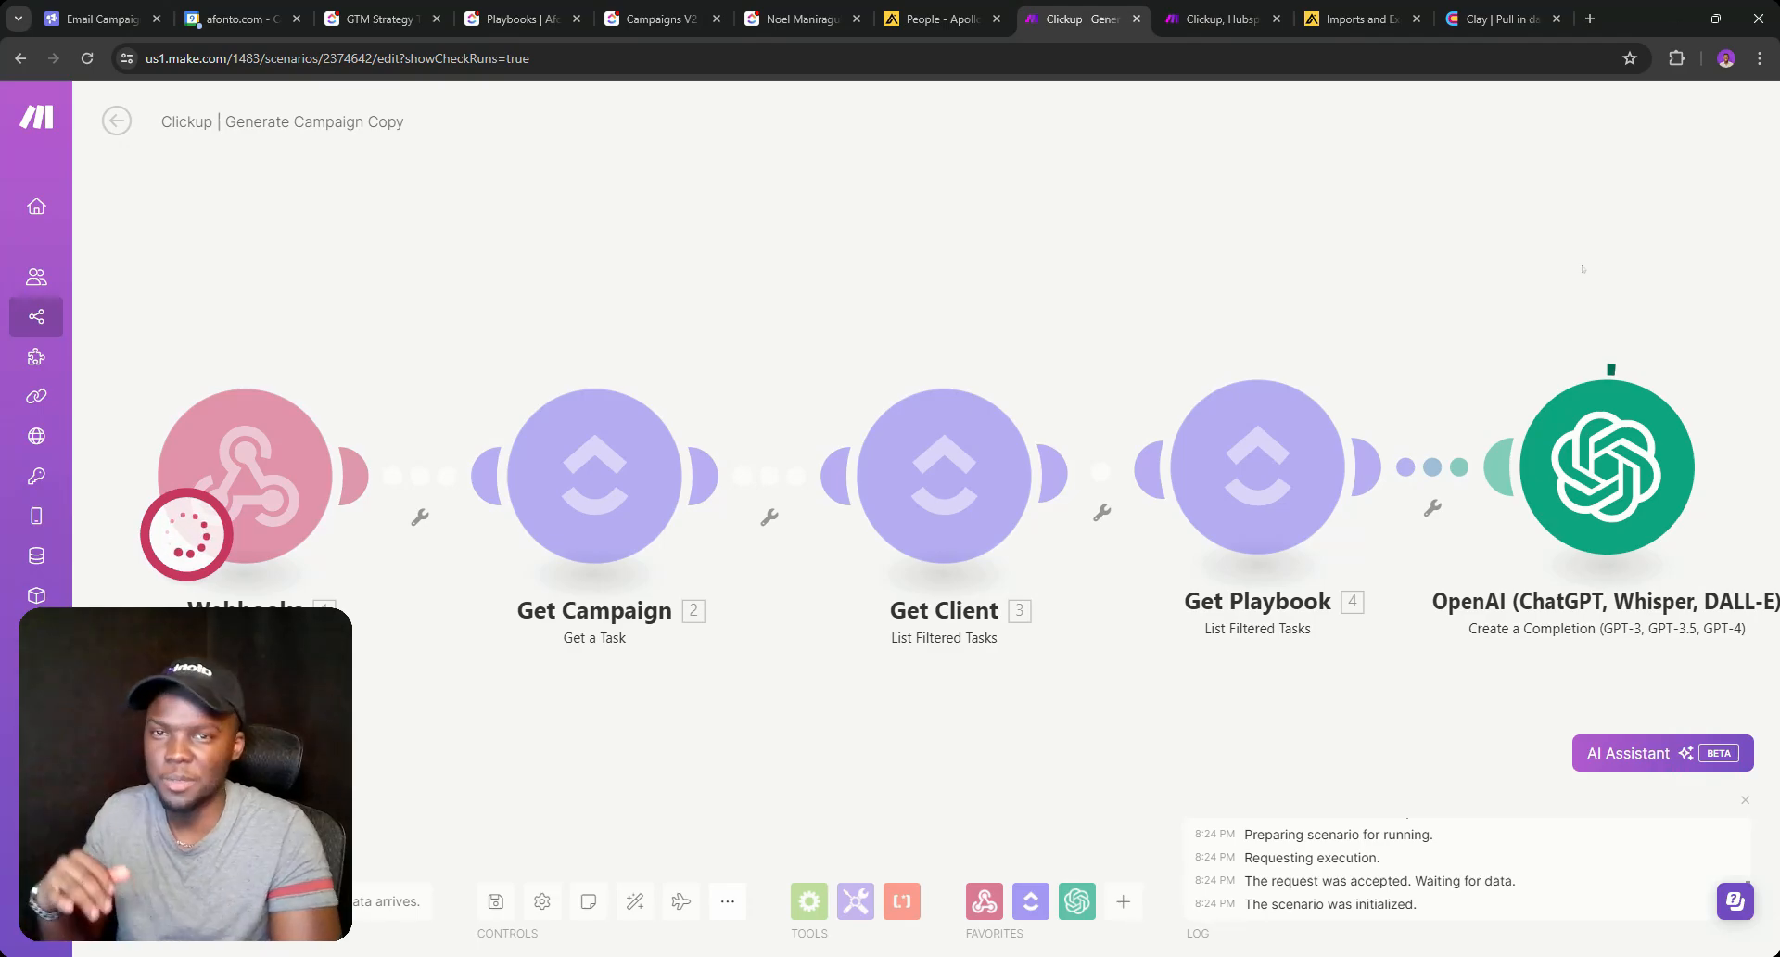
{"action": "left_click_drag", "start_coordinate": [1511, 327], "coordinate": [1040, 278]}
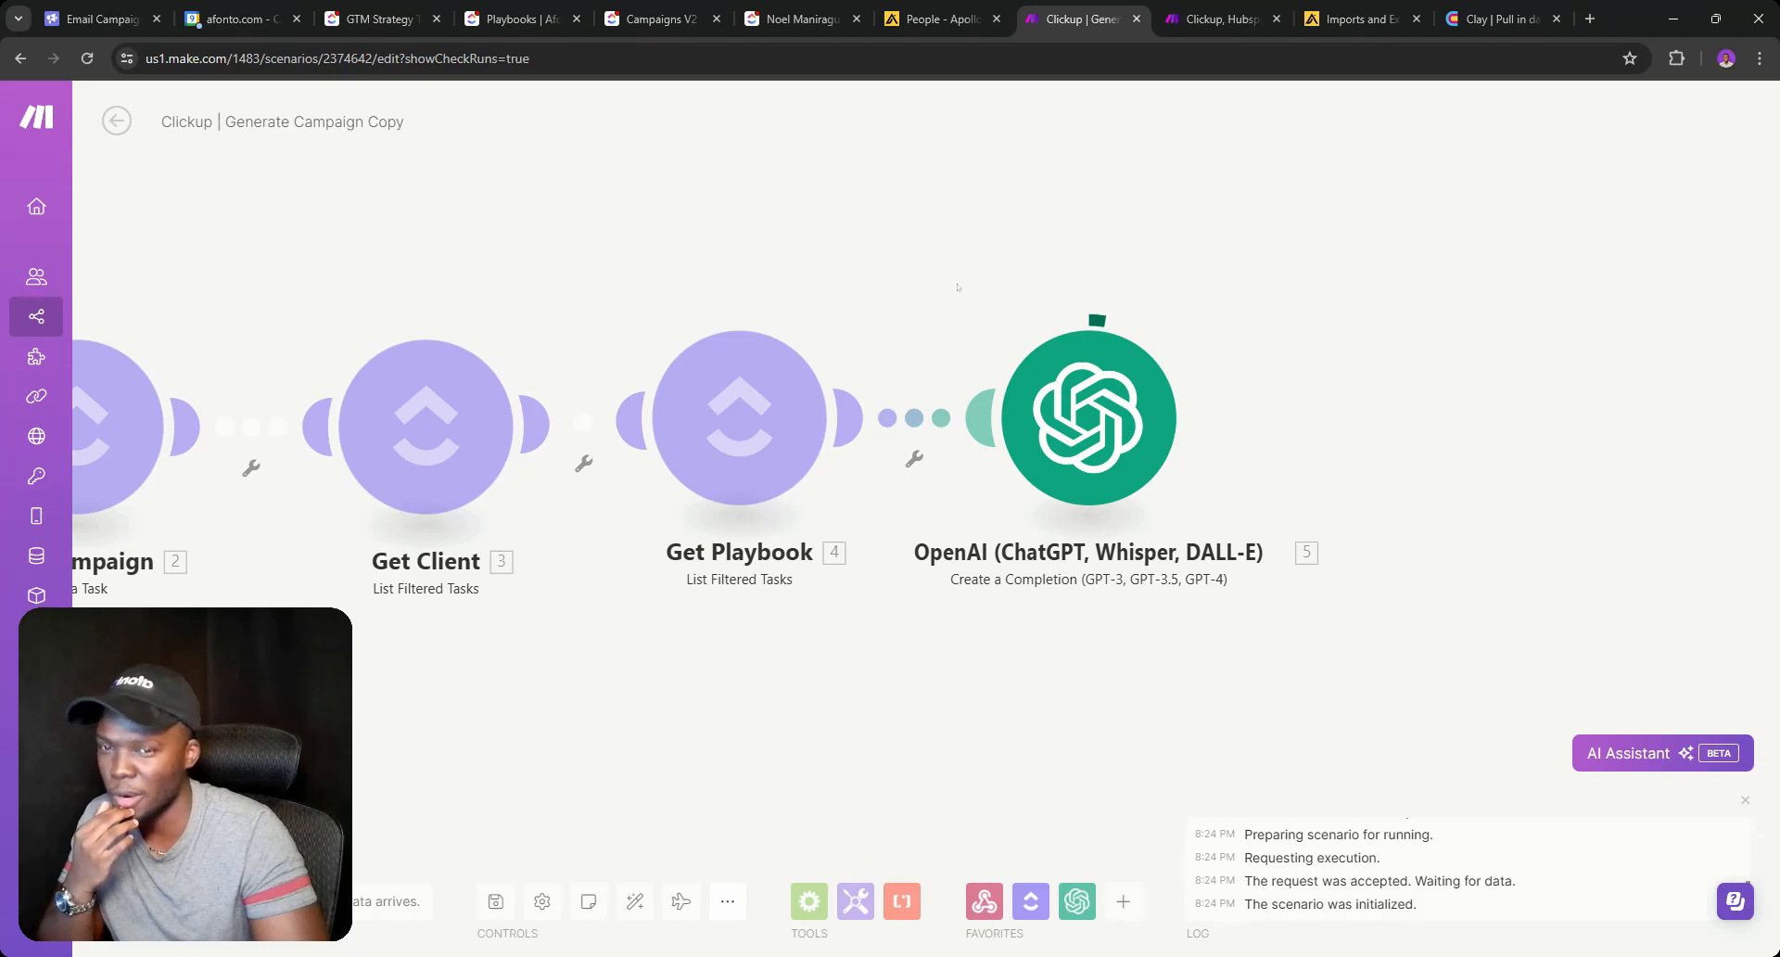
{"action": "left_click_drag", "start_coordinate": [1006, 280], "coordinate": [725, 373]}
{"action": "scroll", "coordinate": [759, 252], "scroll_direction": "down", "scroll_amount": 3}
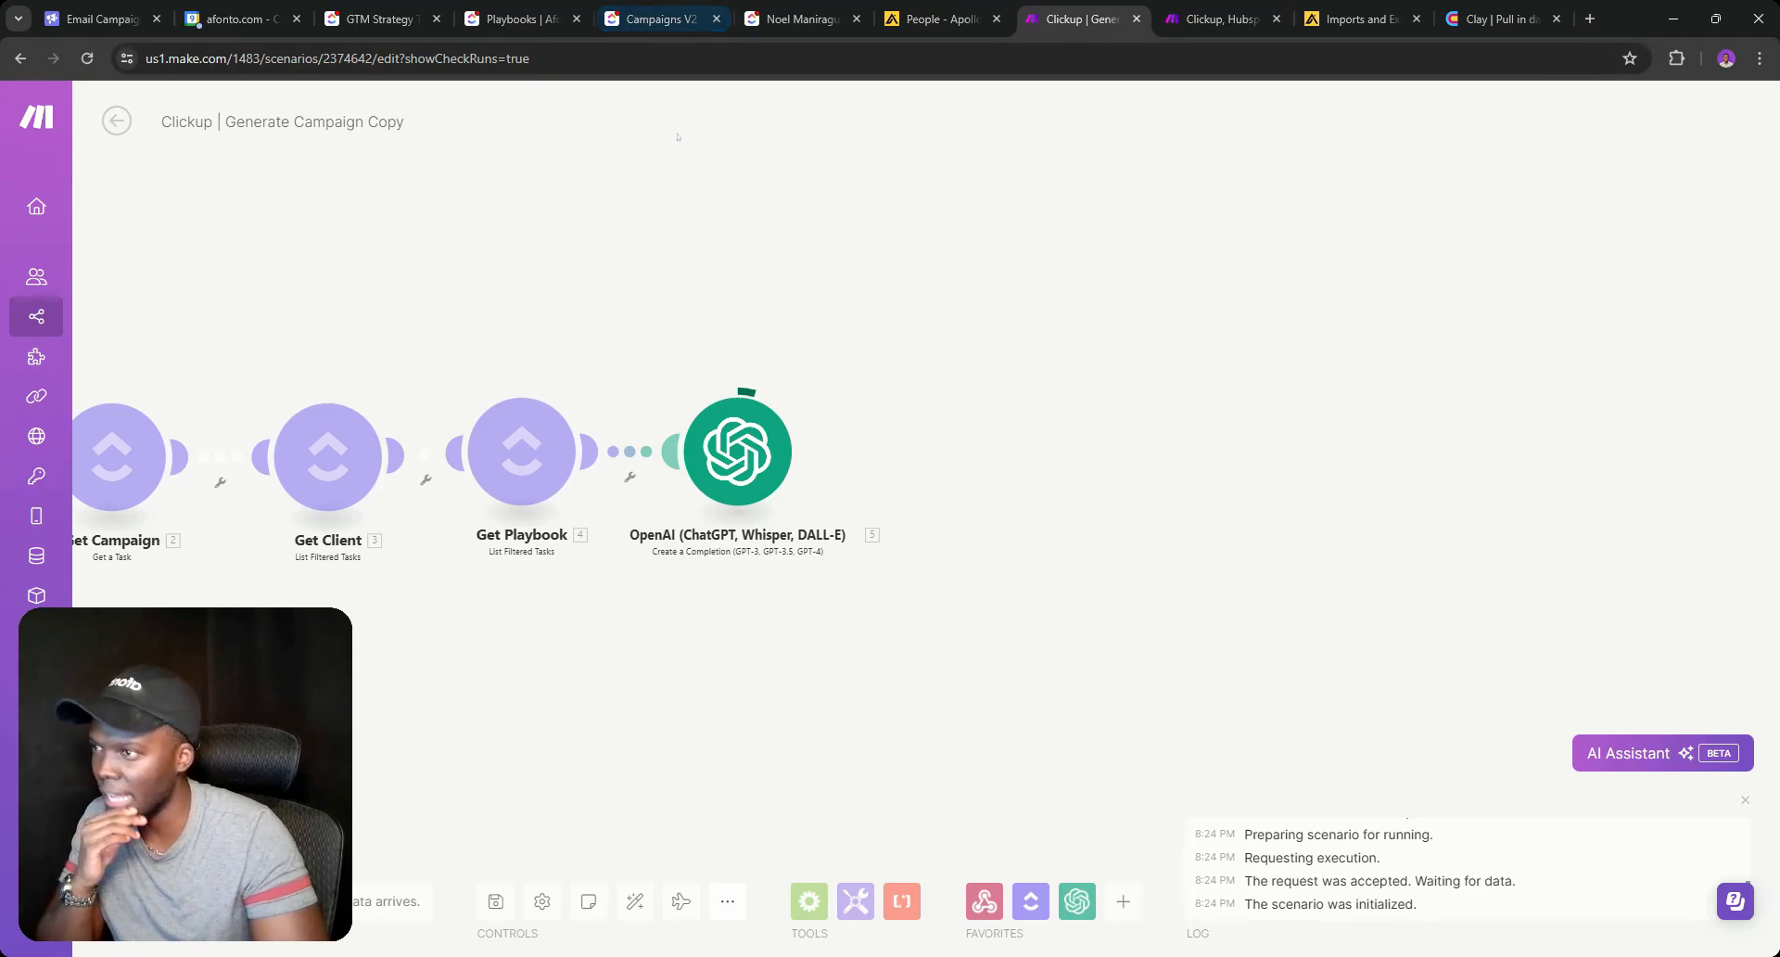
{"action": "left_click", "coordinate": [659, 19]}
{"action": "left_click", "coordinate": [1075, 19]}
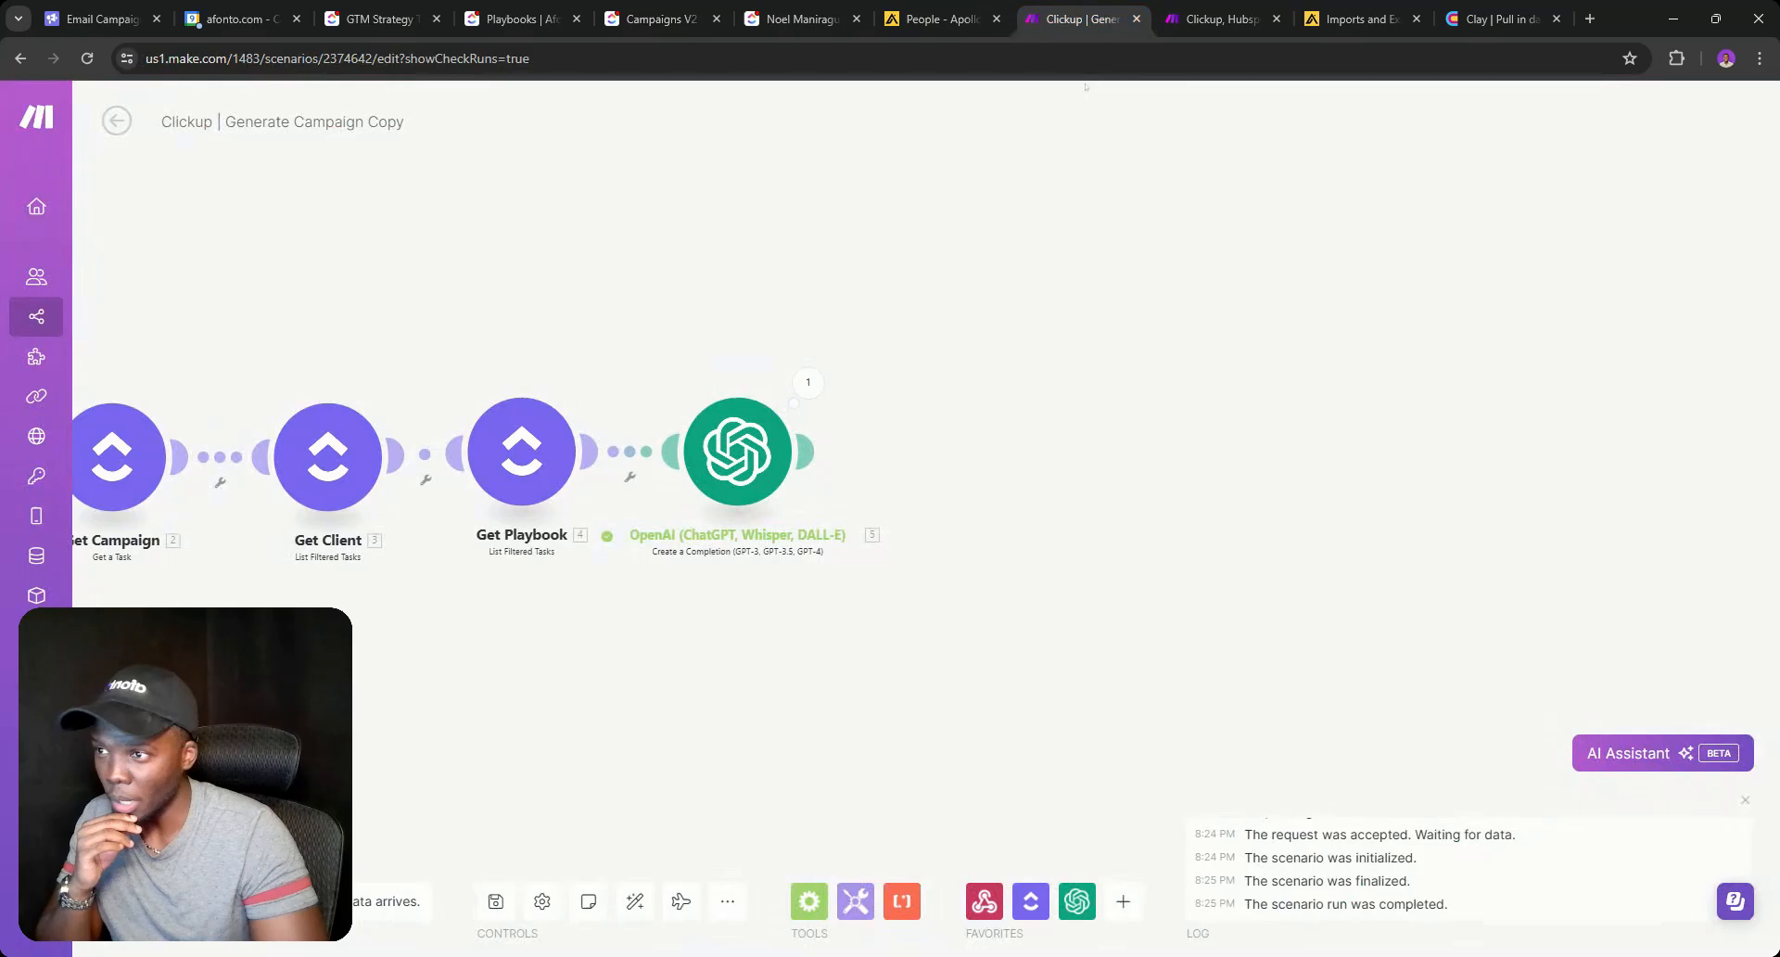
{"action": "left_click", "coordinate": [821, 386]}
{"action": "left_click", "coordinate": [901, 554]}
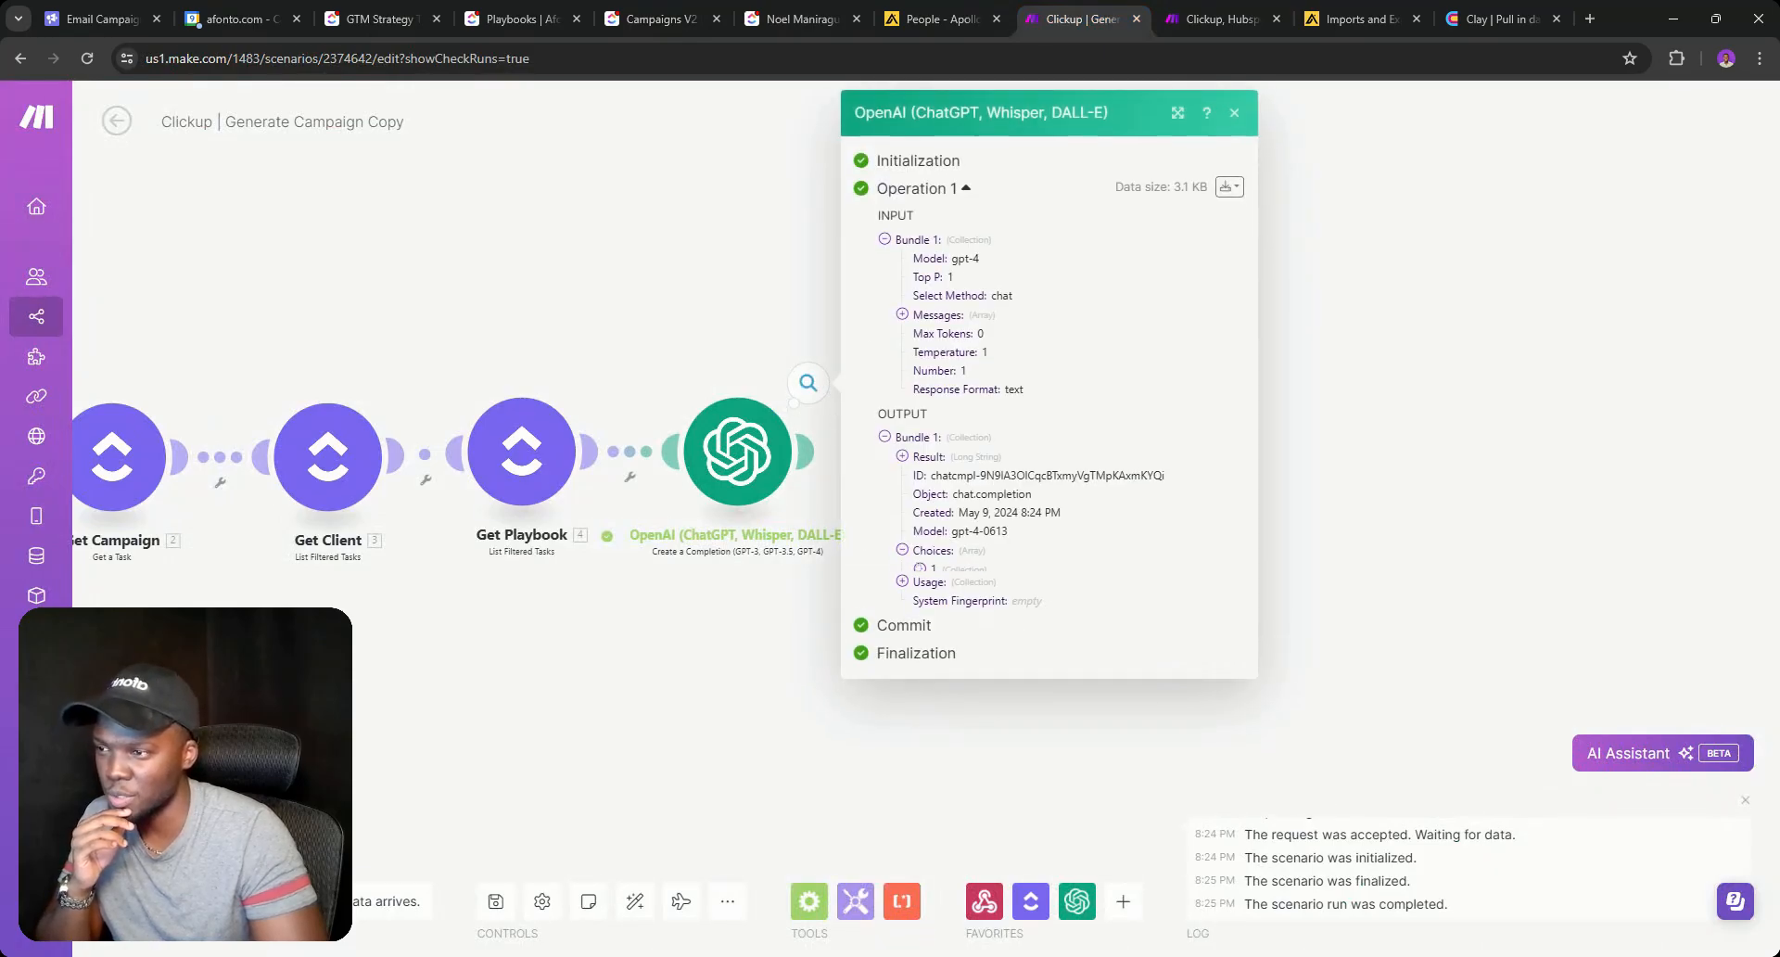
{"action": "left_click", "coordinate": [937, 607]}
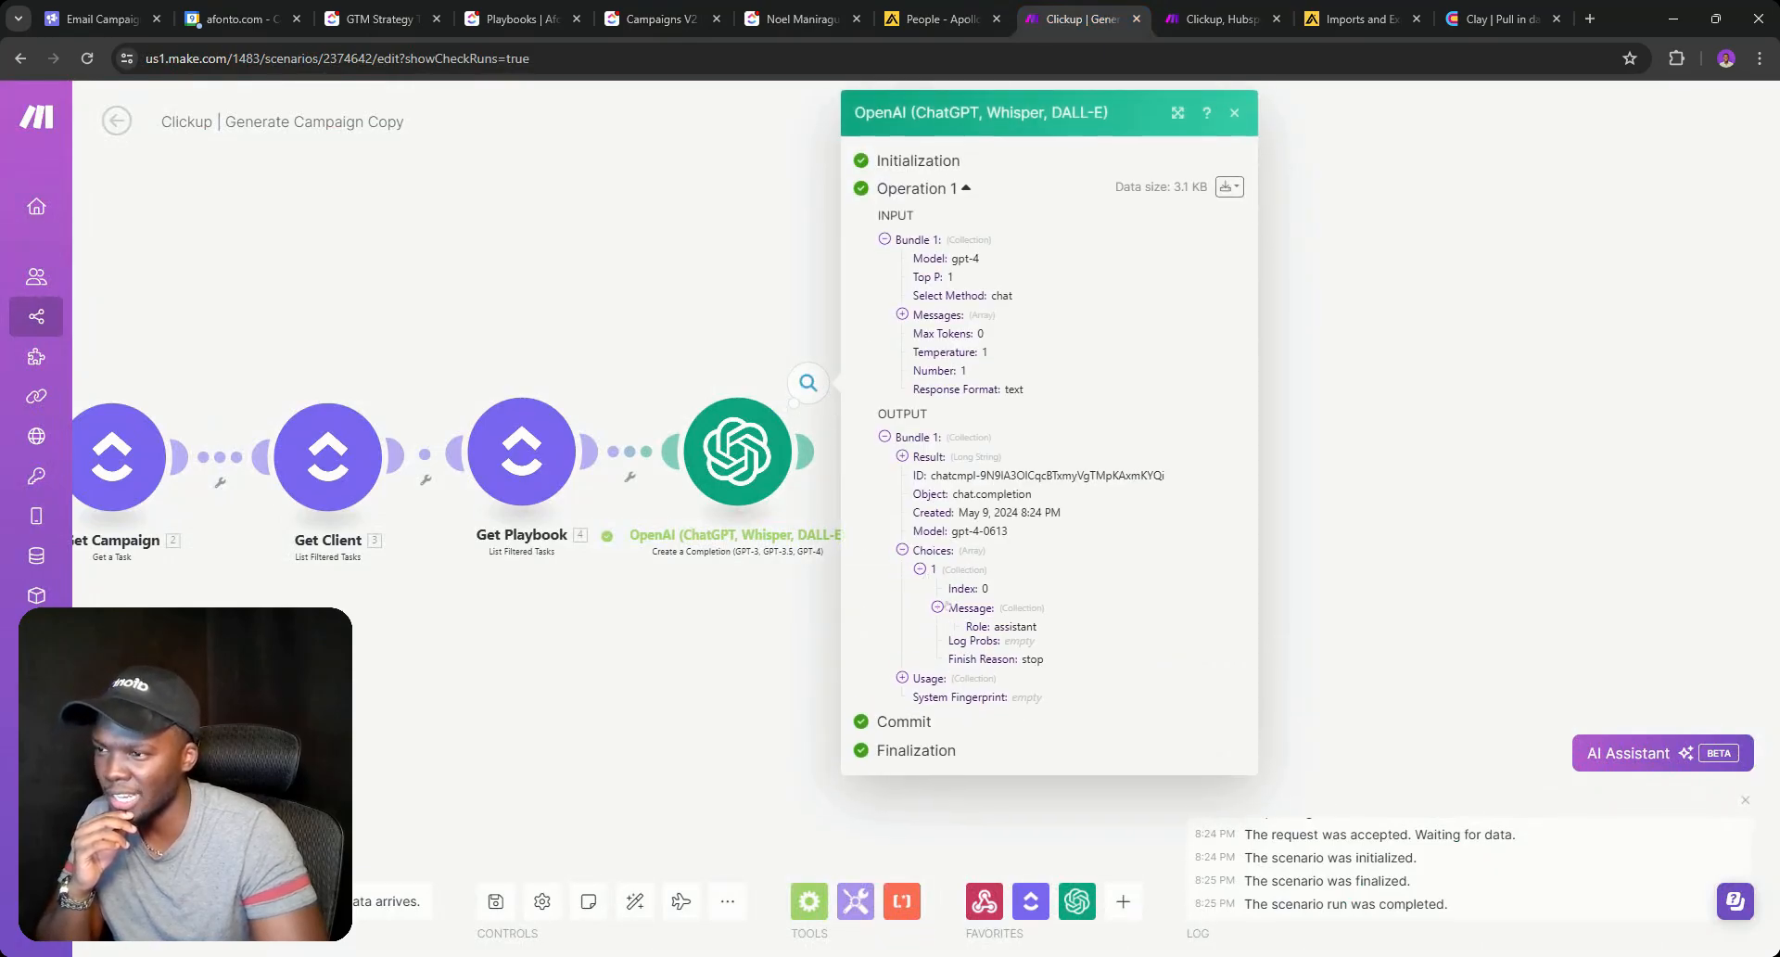
{"action": "left_click", "coordinate": [955, 645]}
{"action": "scroll", "coordinate": [1029, 521], "scroll_direction": "down", "scroll_amount": 5}
{"action": "scroll", "coordinate": [1028, 521], "scroll_direction": "down", "scroll_amount": 2}
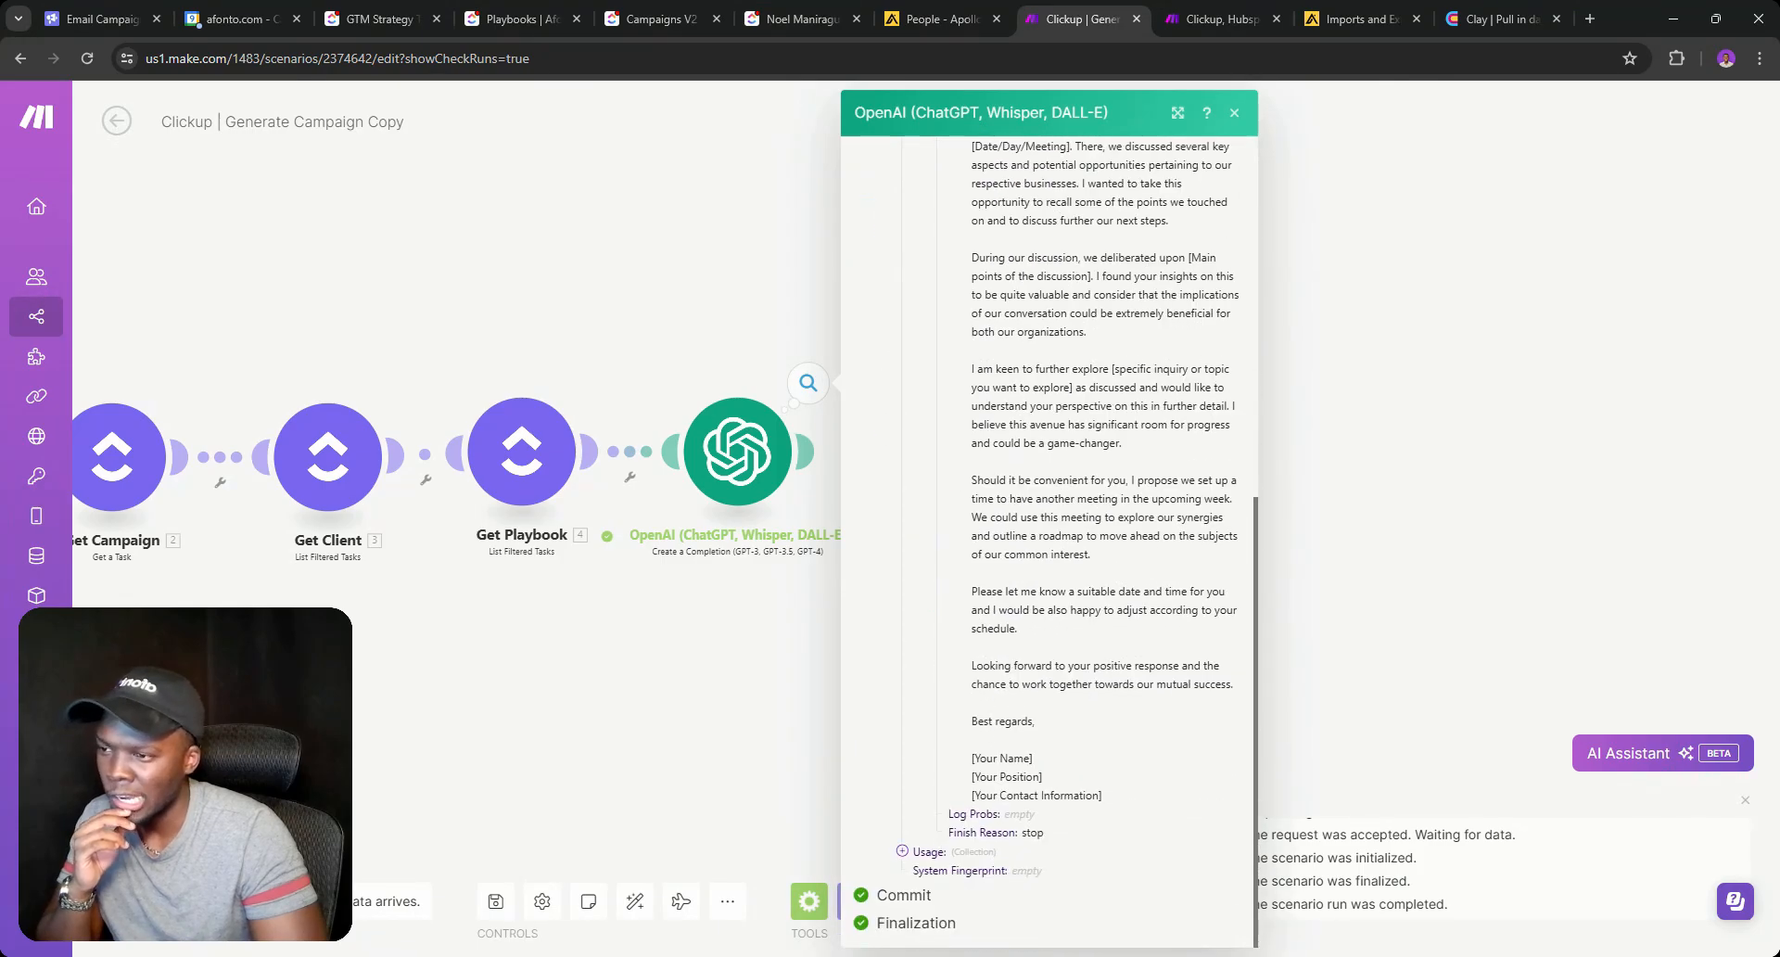
{"action": "scroll", "coordinate": [1047, 537], "scroll_direction": "up", "scroll_amount": 3}
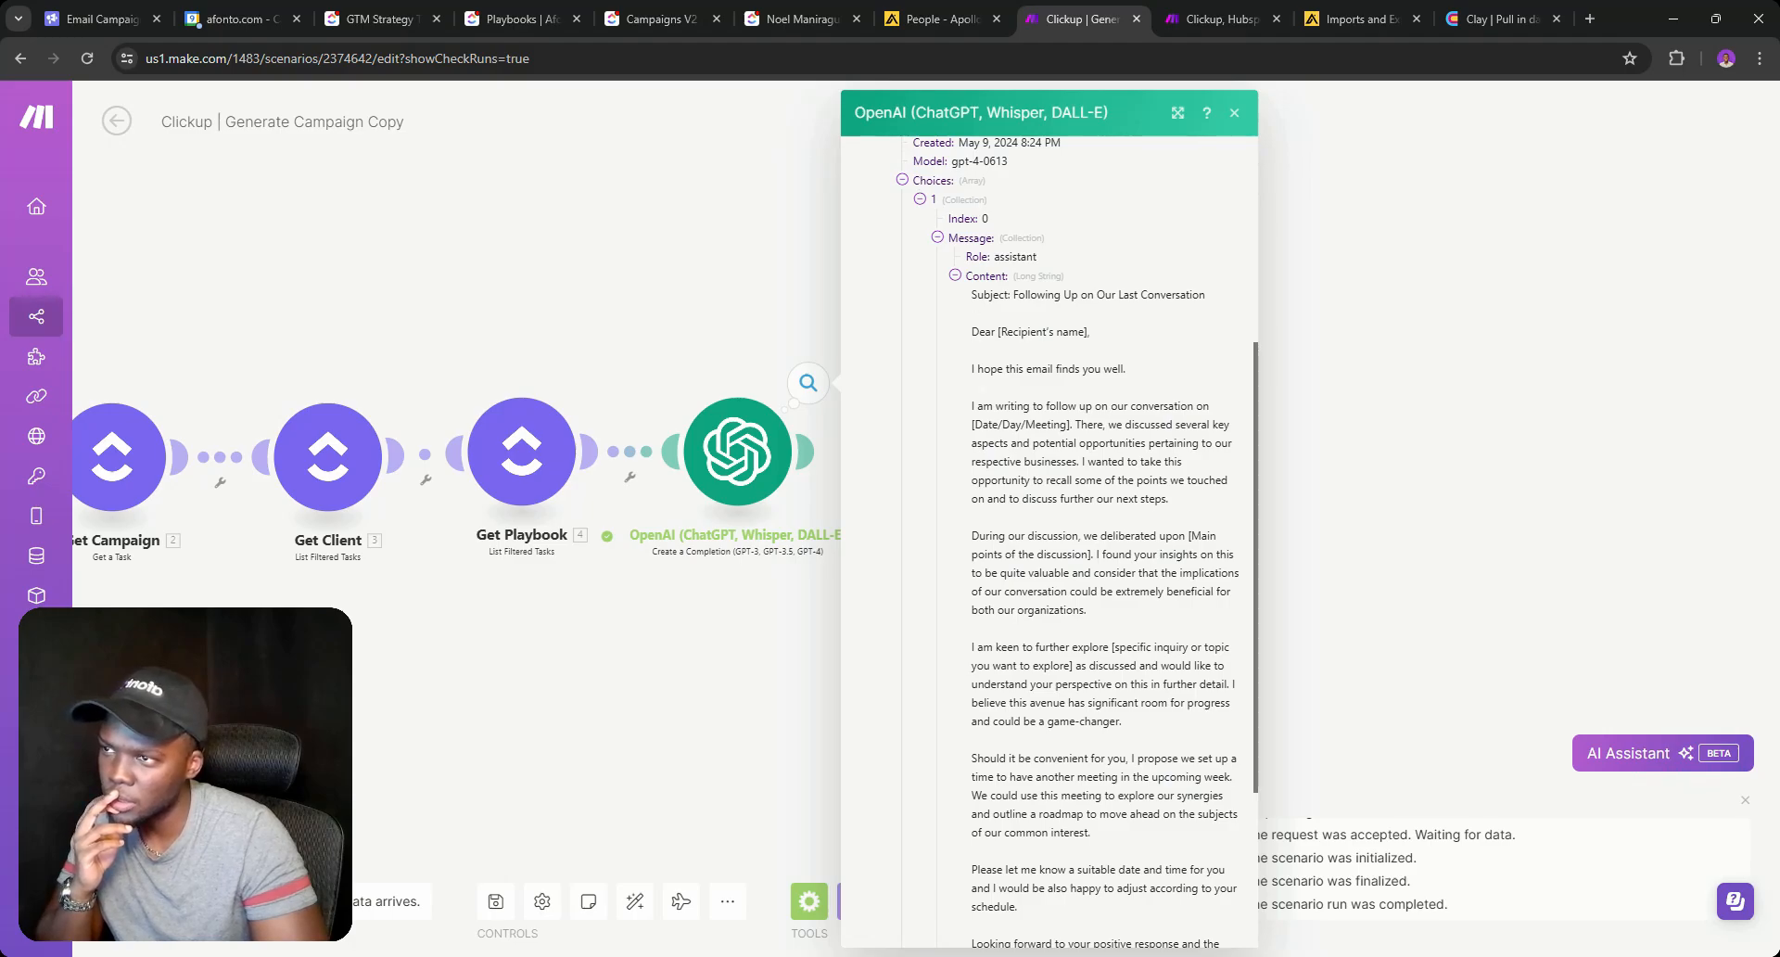
{"action": "scroll", "coordinate": [1048, 537], "scroll_direction": "down", "scroll_amount": 2}
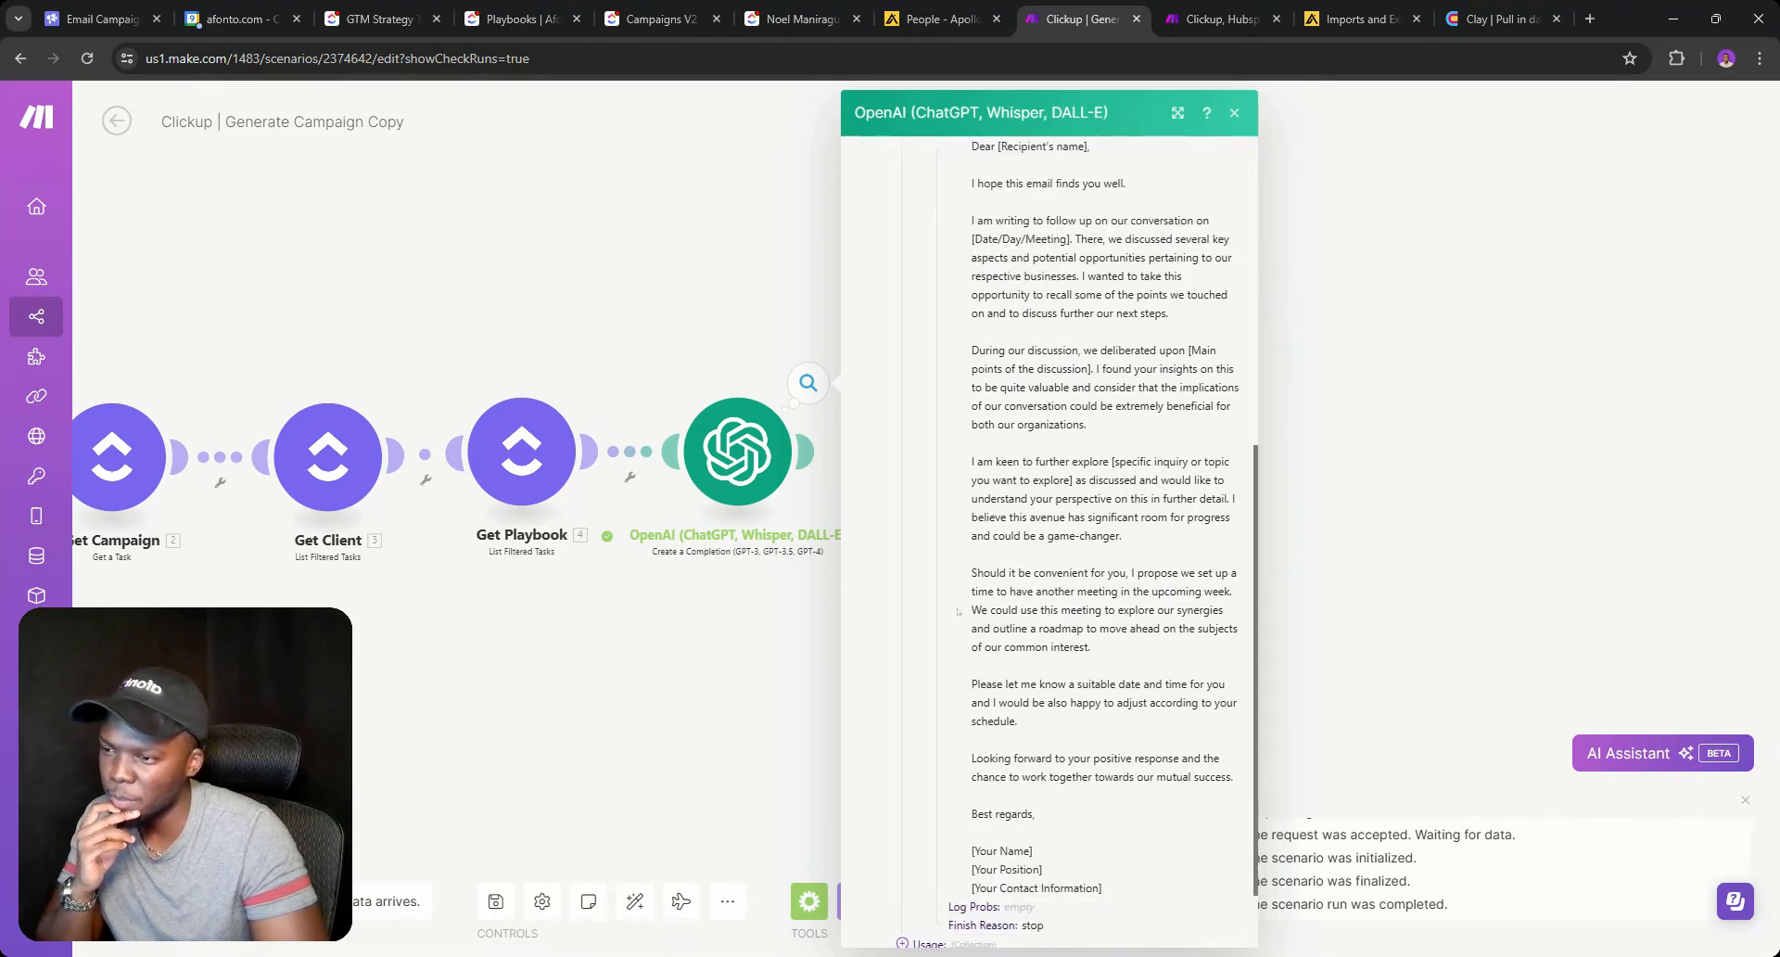
{"action": "key", "text": "Escape"}
{"action": "left_click", "coordinate": [670, 4]}
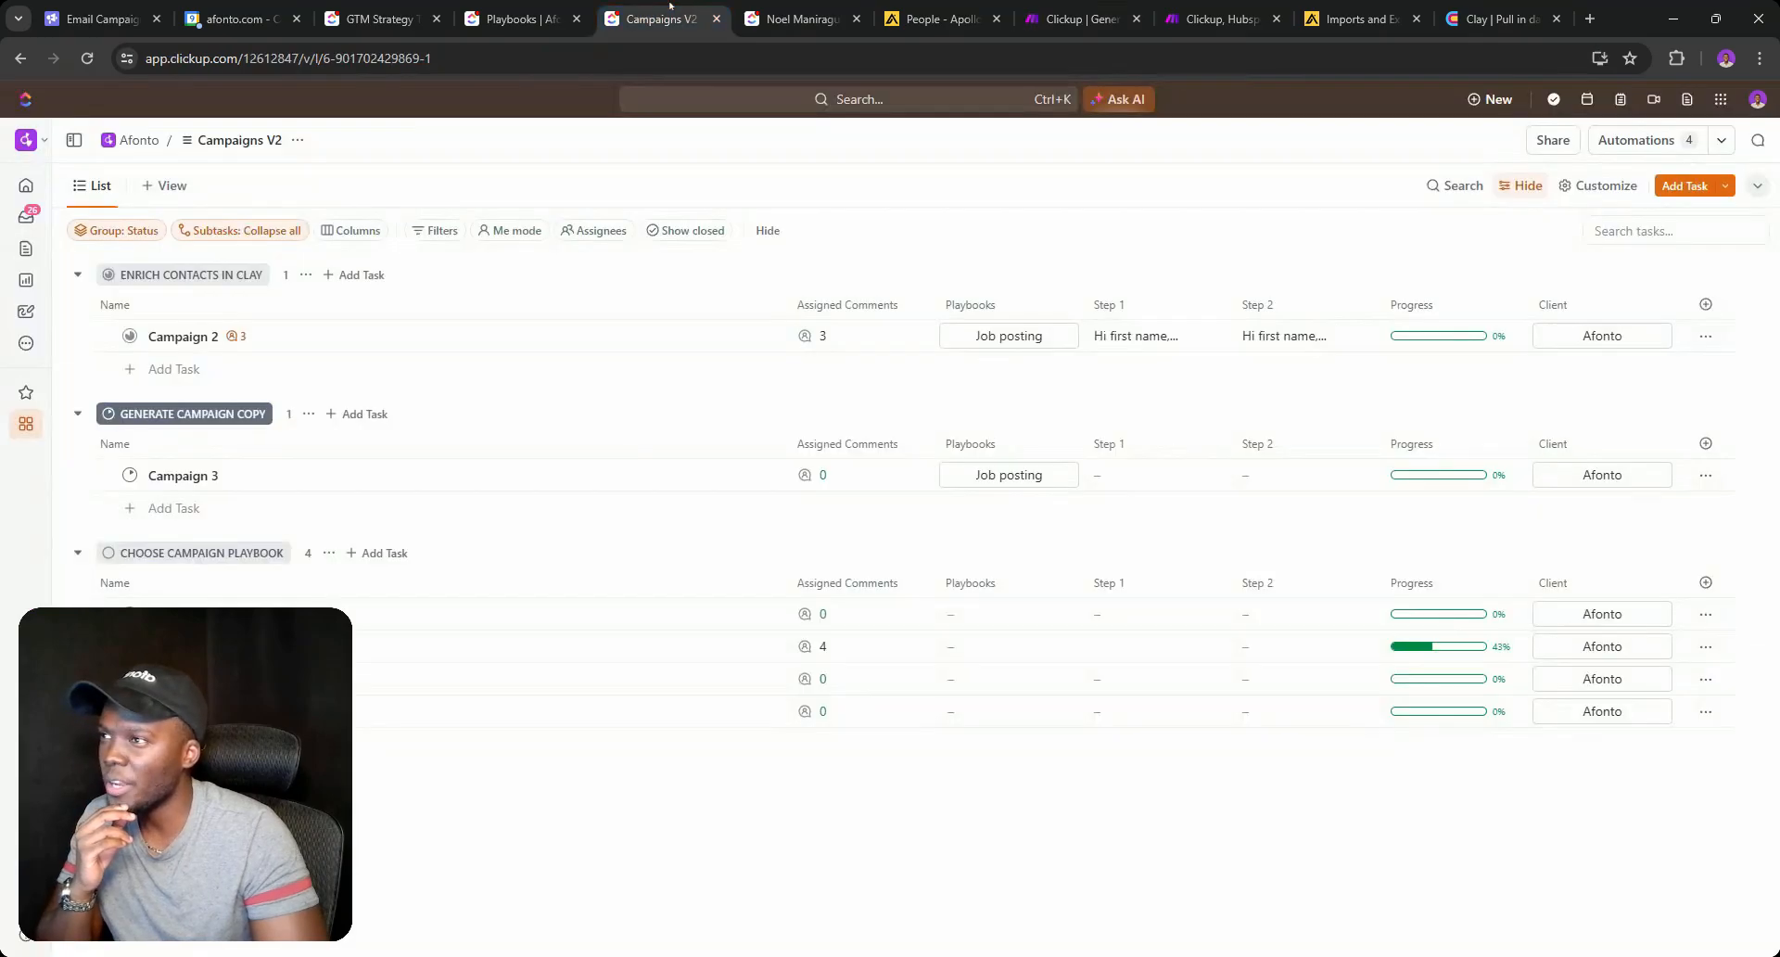
{"action": "left_click", "coordinate": [1119, 618]}
{"action": "left_click", "coordinate": [1257, 615]}
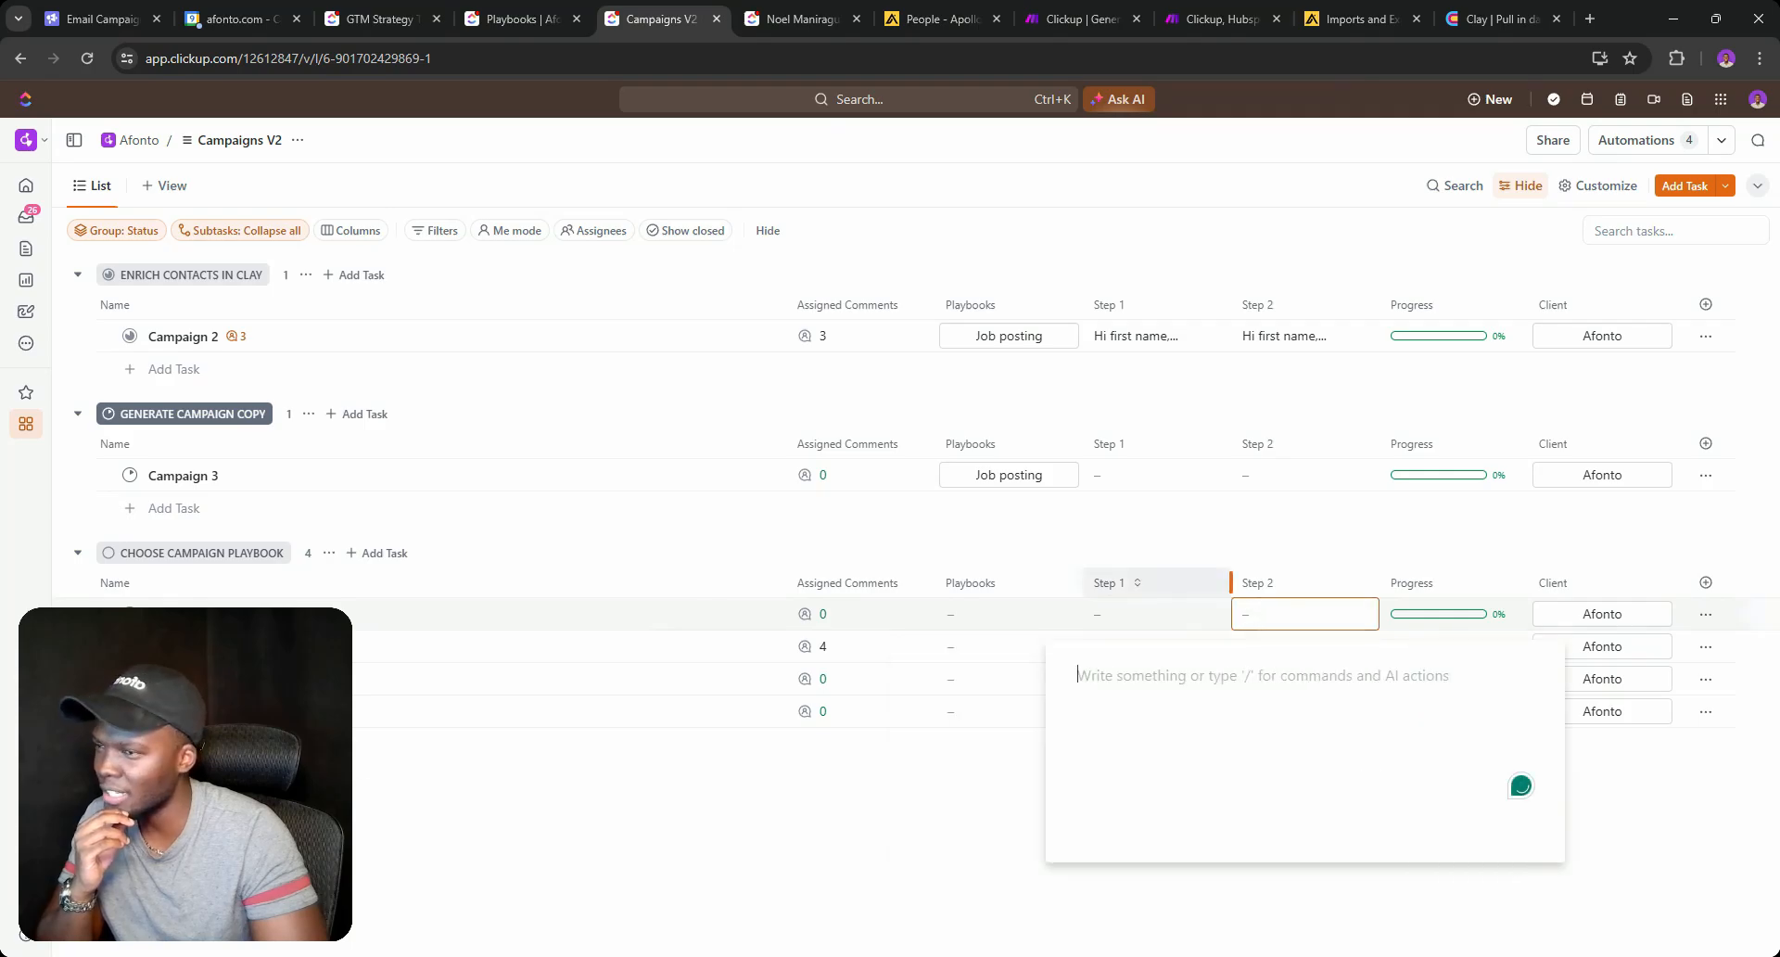
{"action": "left_click", "coordinate": [1293, 536]}
{"action": "left_click", "coordinate": [1080, 18]}
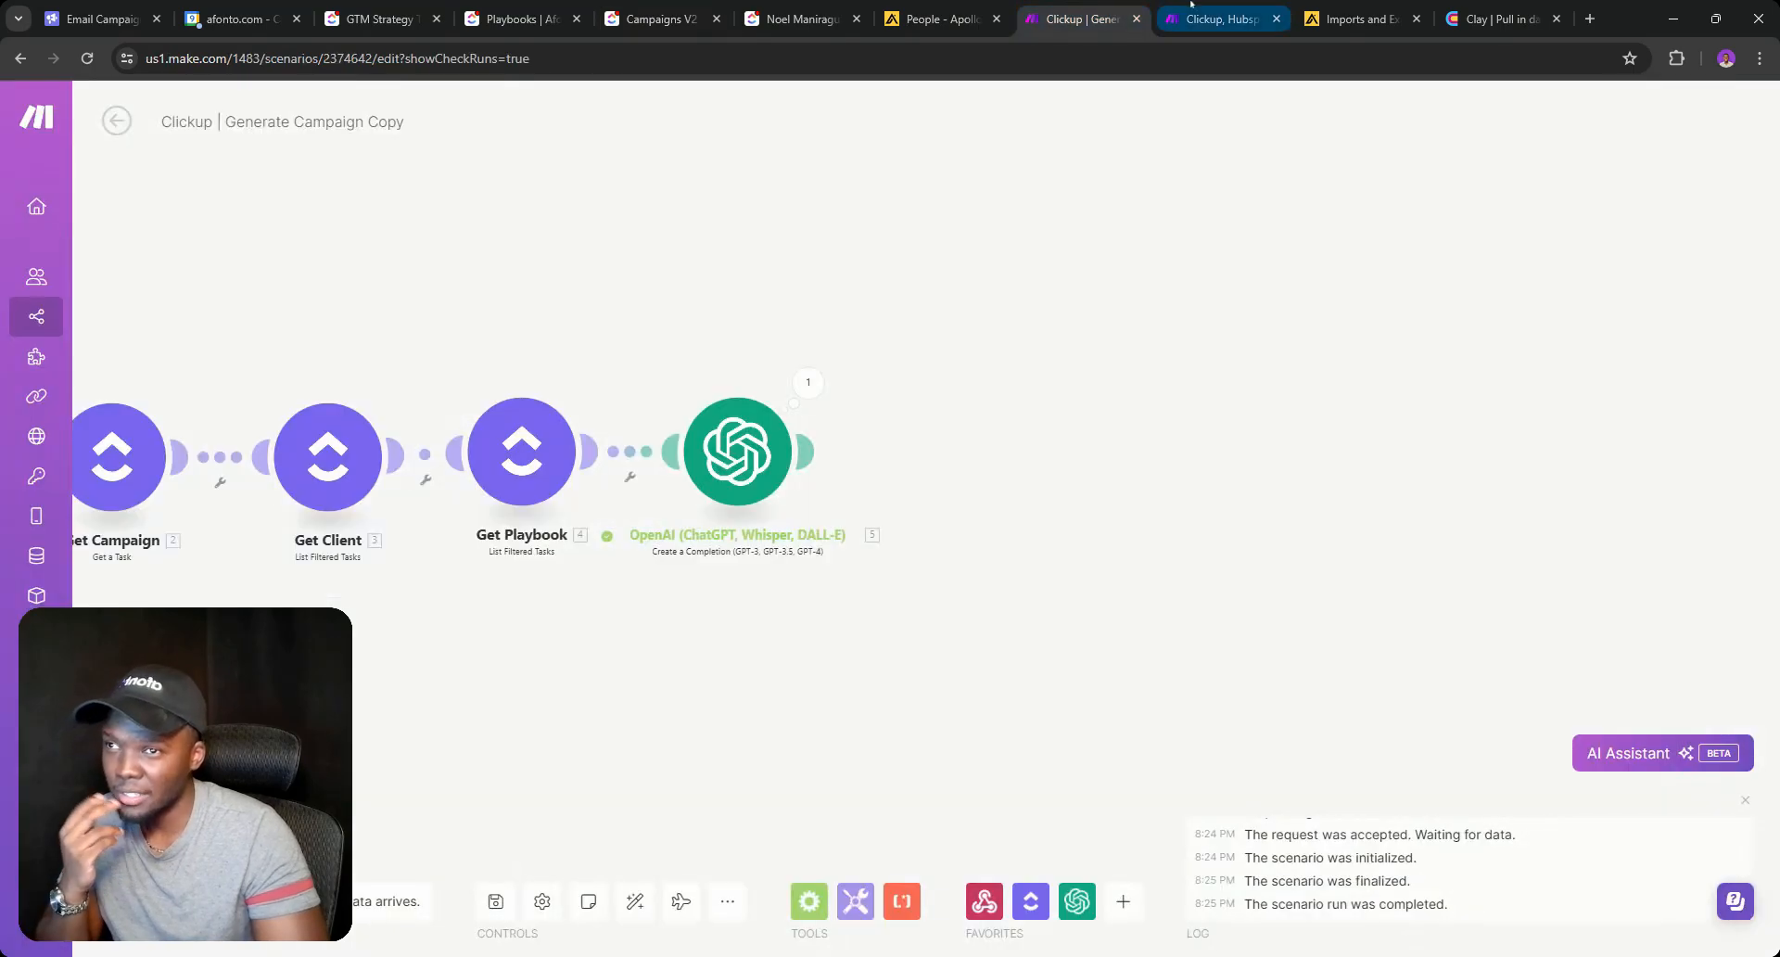
Clone the OpenAI module and rename the original to 'Email 1'.
{"action": "right_click", "coordinate": [784, 456]}
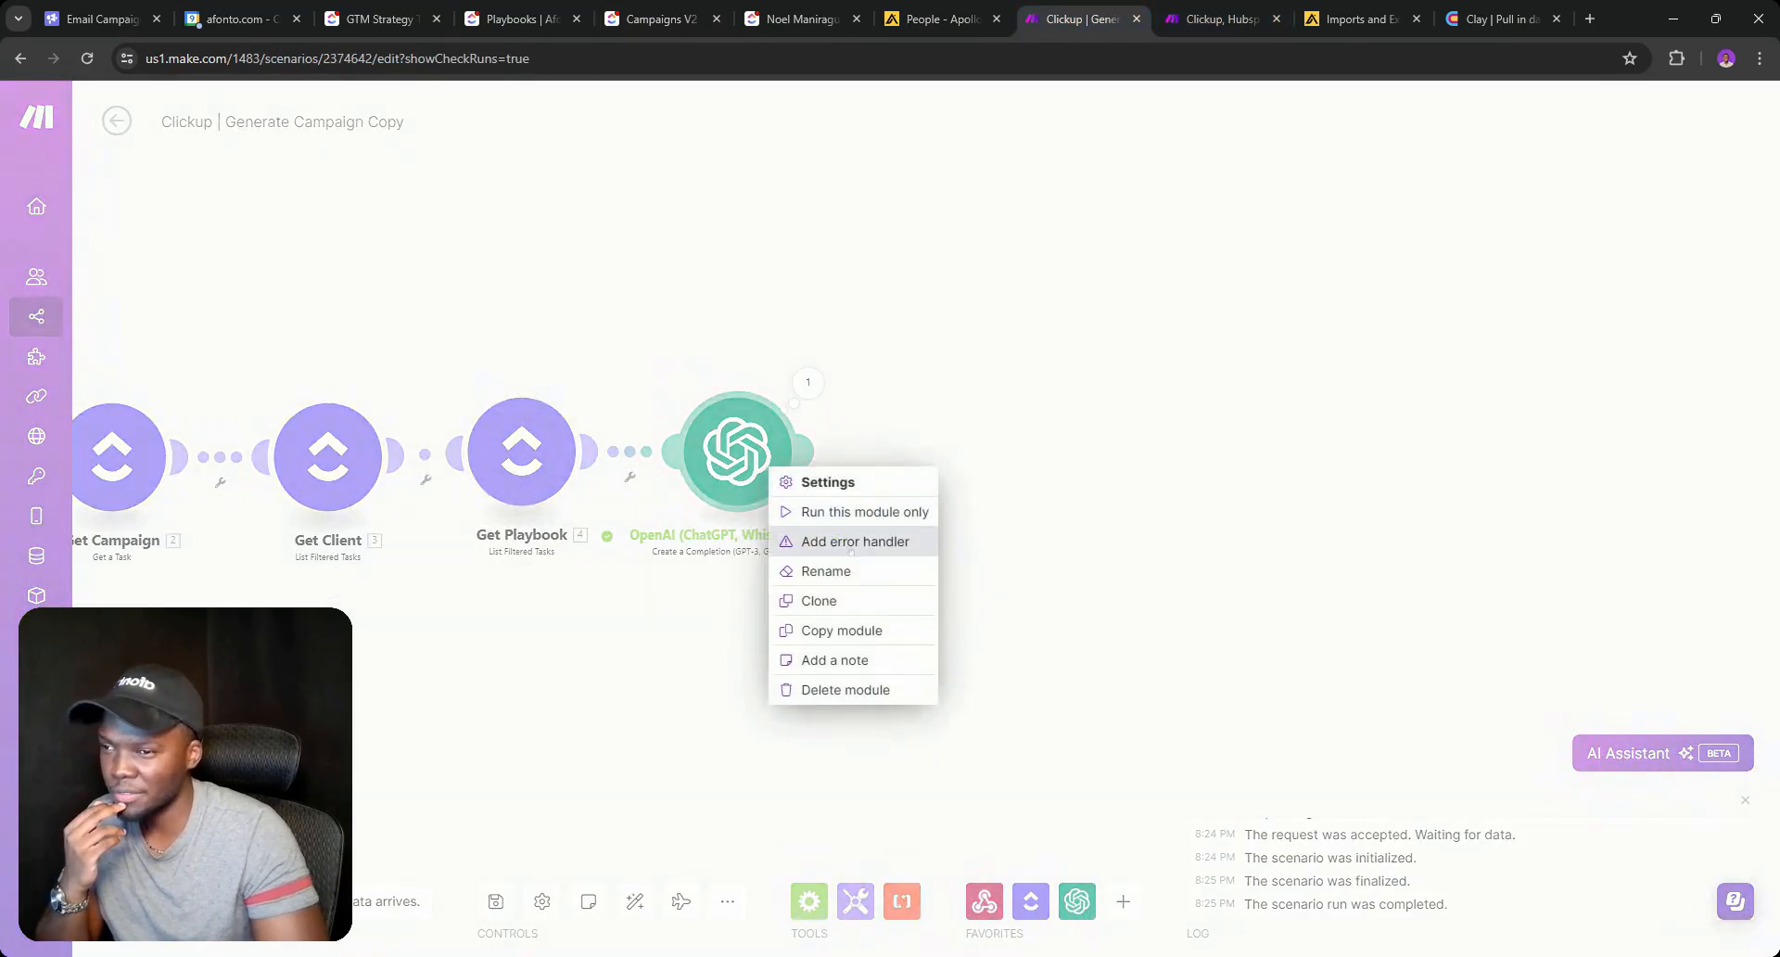
{"action": "left_click", "coordinate": [818, 601]}
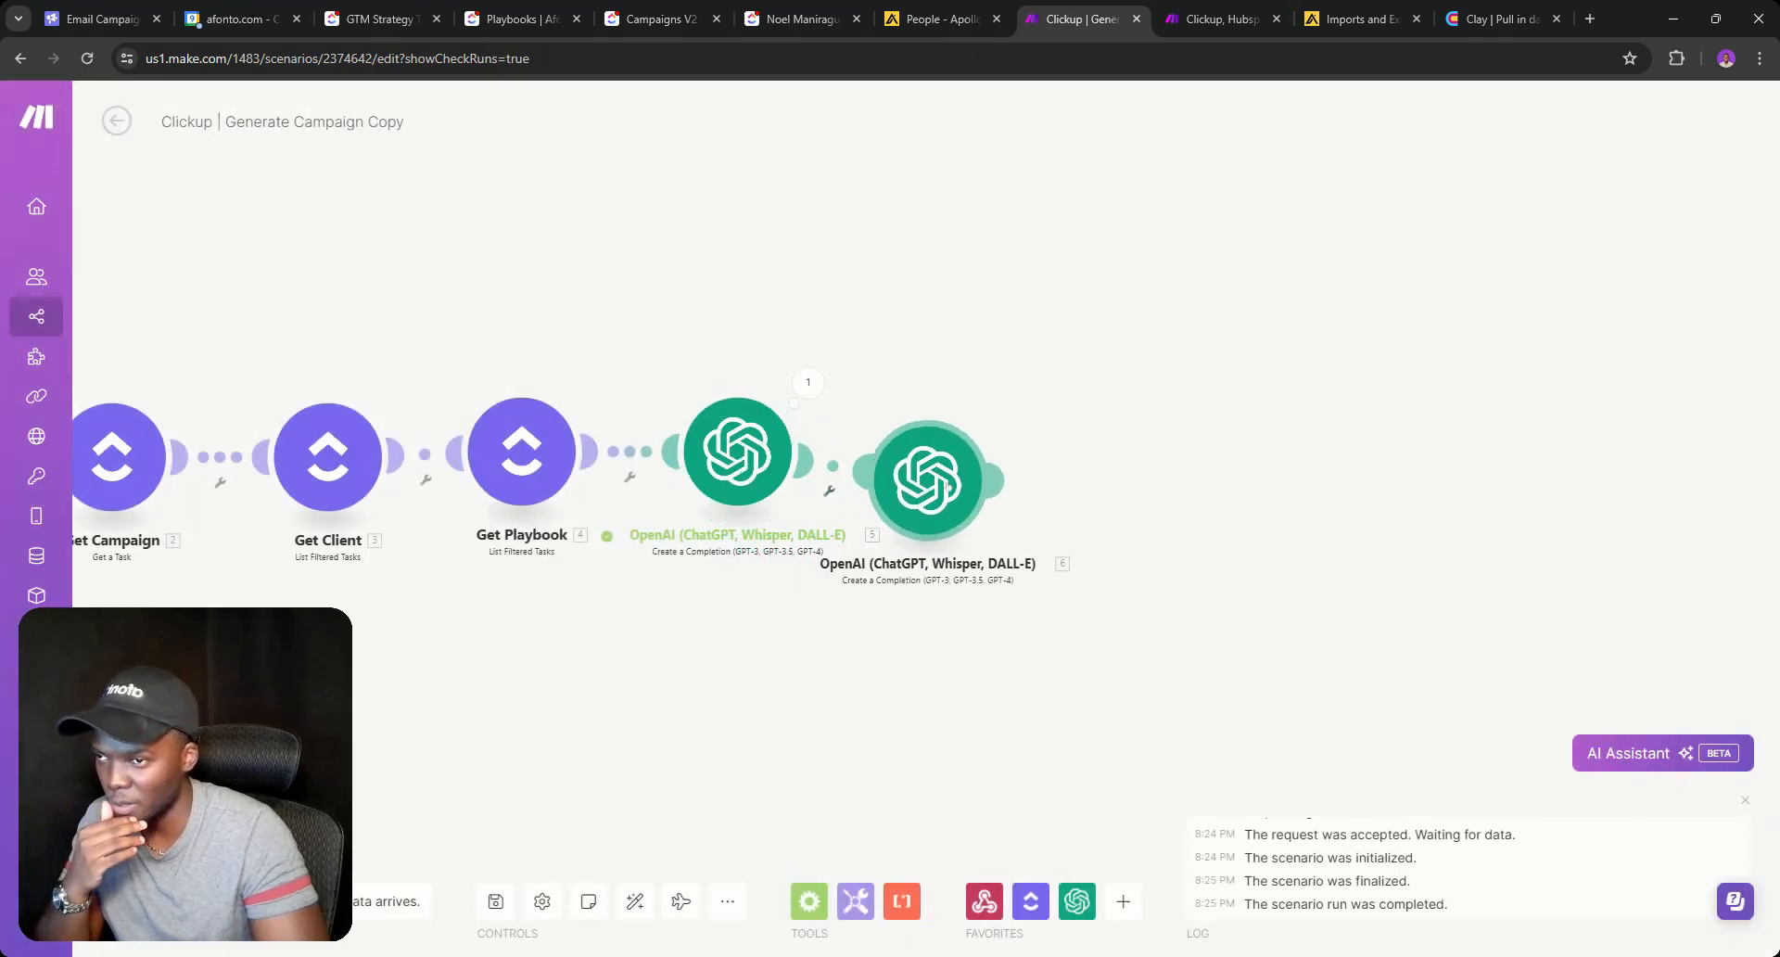
{"action": "left_click", "coordinate": [952, 478]}
{"action": "right_click", "coordinate": [746, 456]}
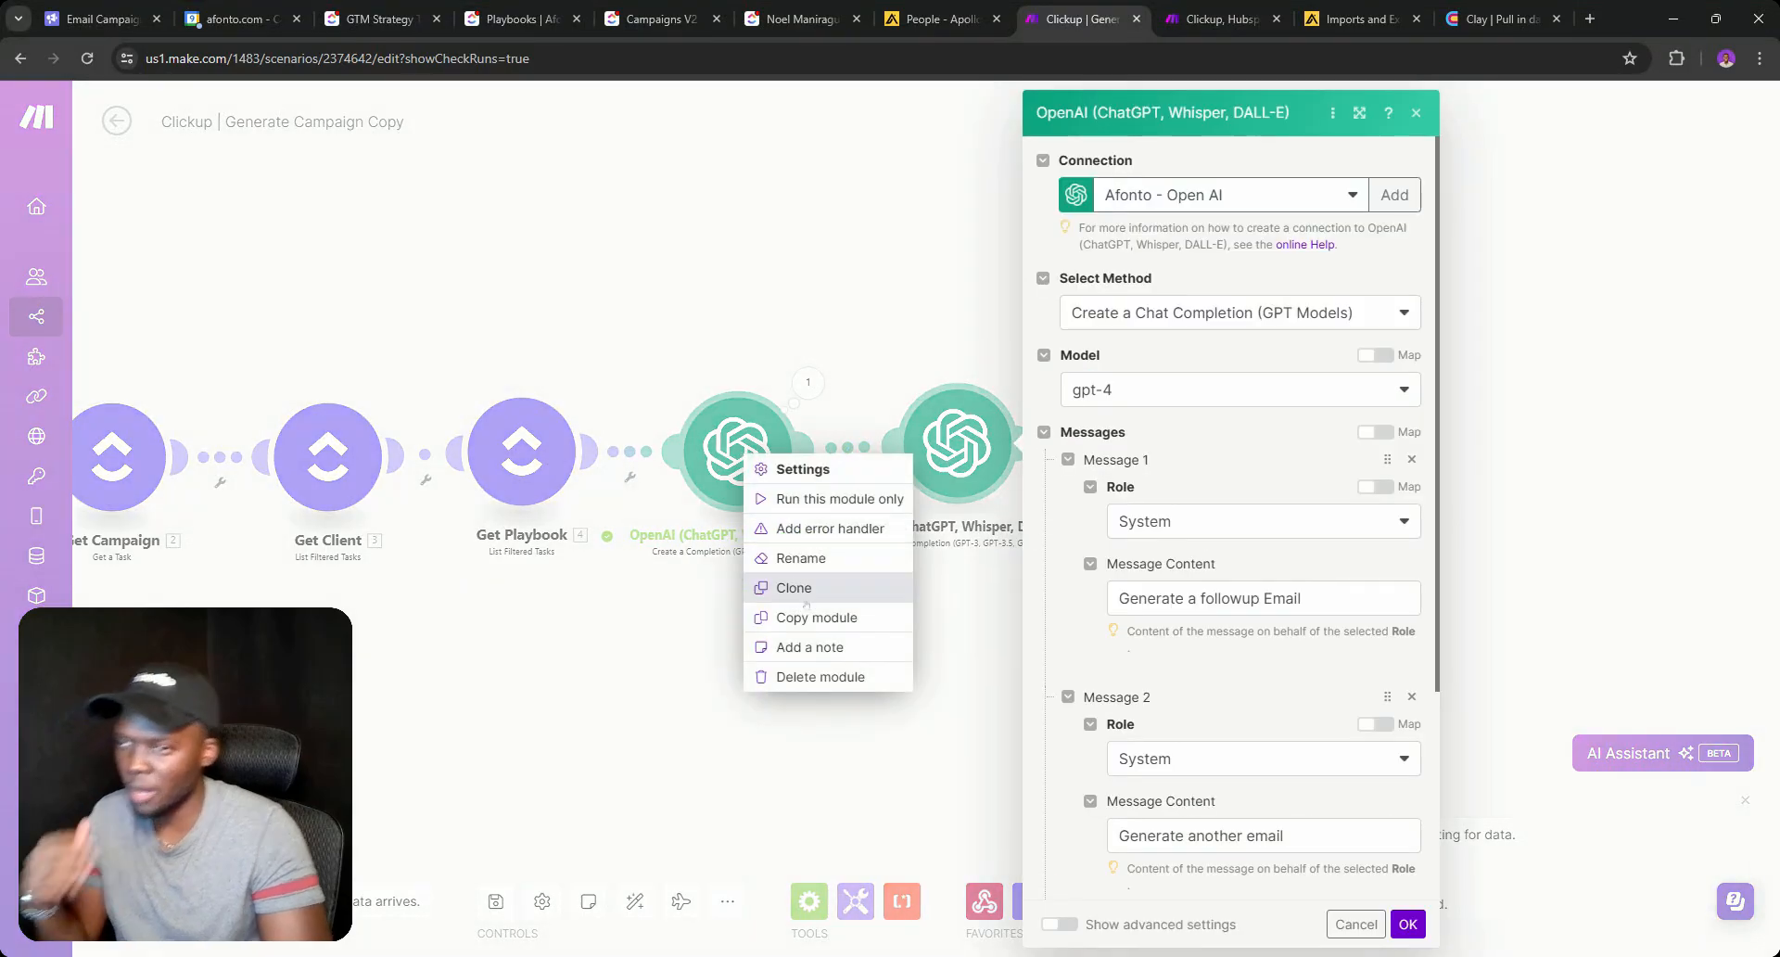
{"action": "left_click", "coordinate": [810, 564]}
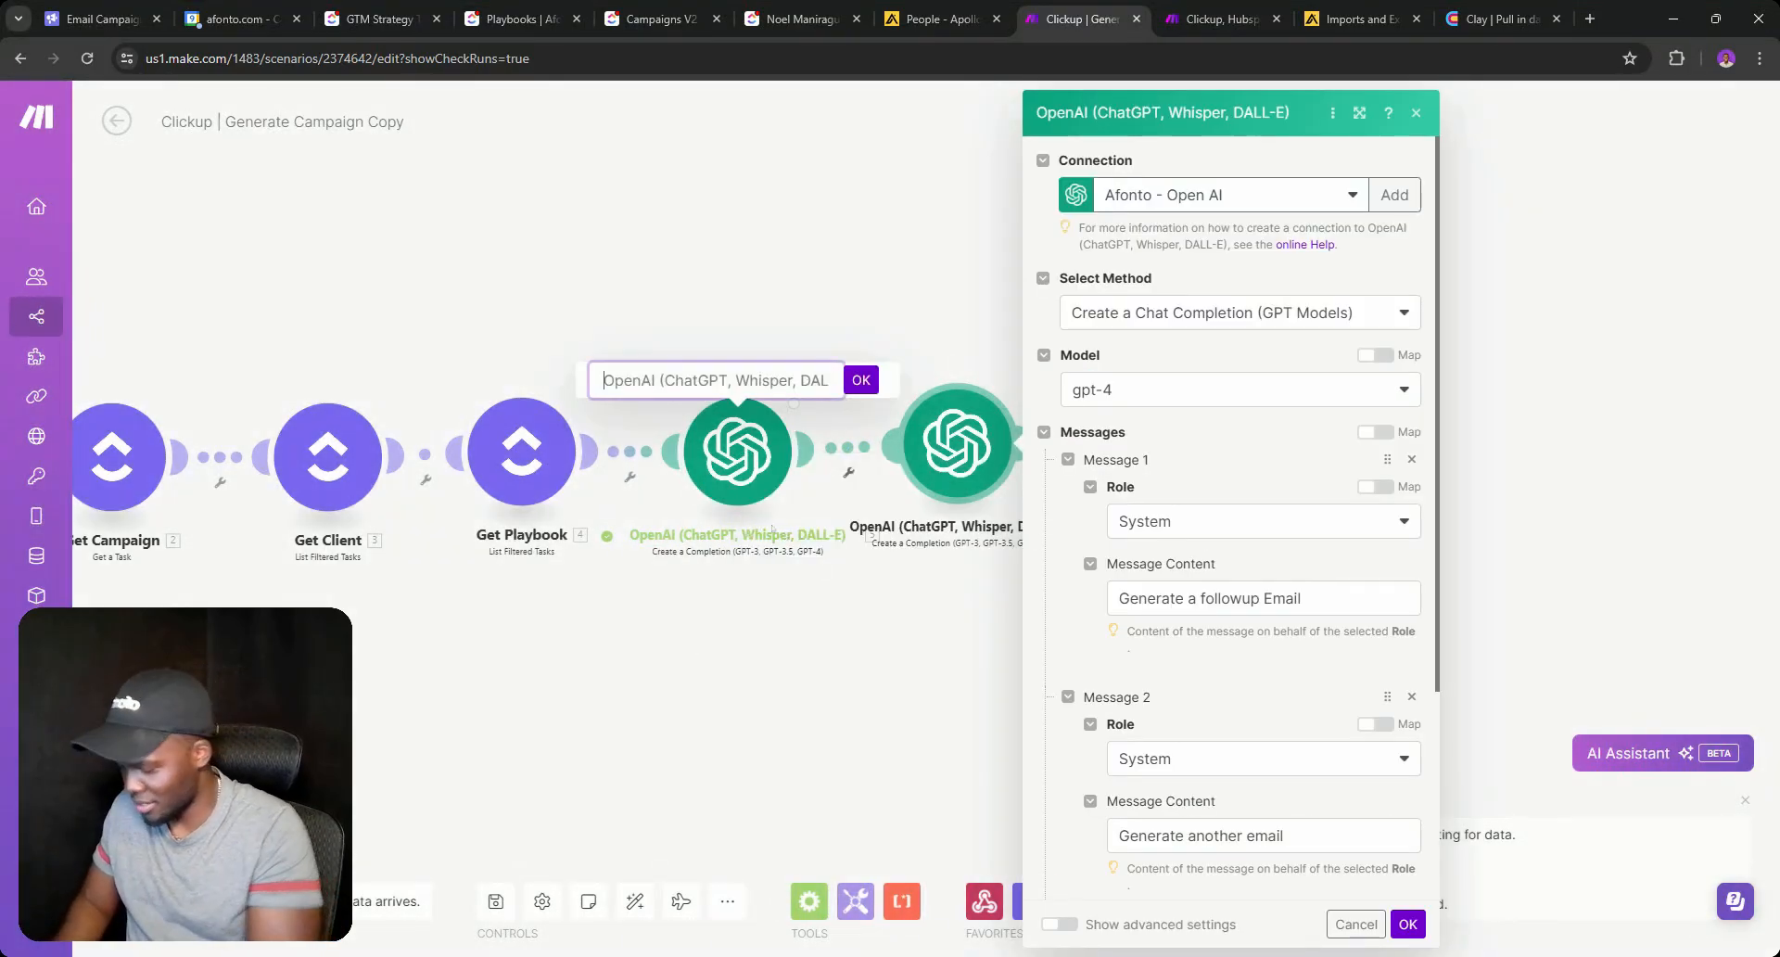
{"action": "key", "text": "ctrl+a"}
{"action": "type", "text": "Email 1"}
{"action": "key", "text": "Return"}
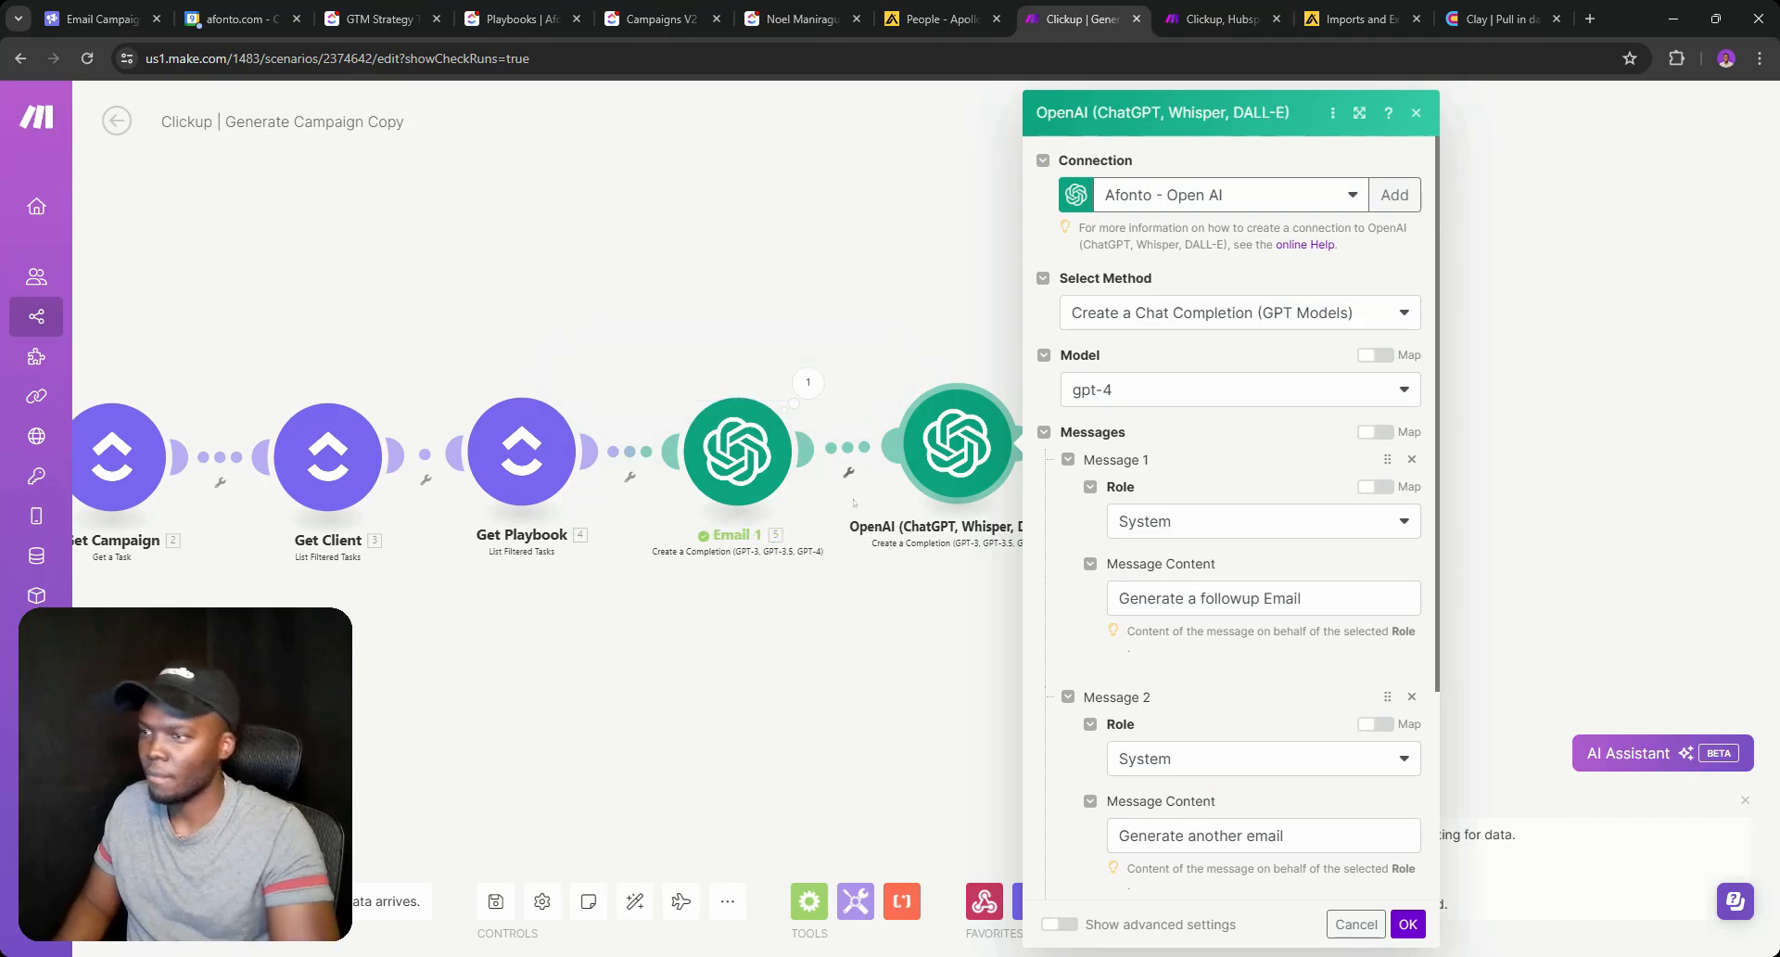
Delete an accidental extra copy and rename the second OpenAI module to 'Email 2'.
{"action": "right_click", "coordinate": [948, 447]}
{"action": "left_click", "coordinate": [985, 567]}
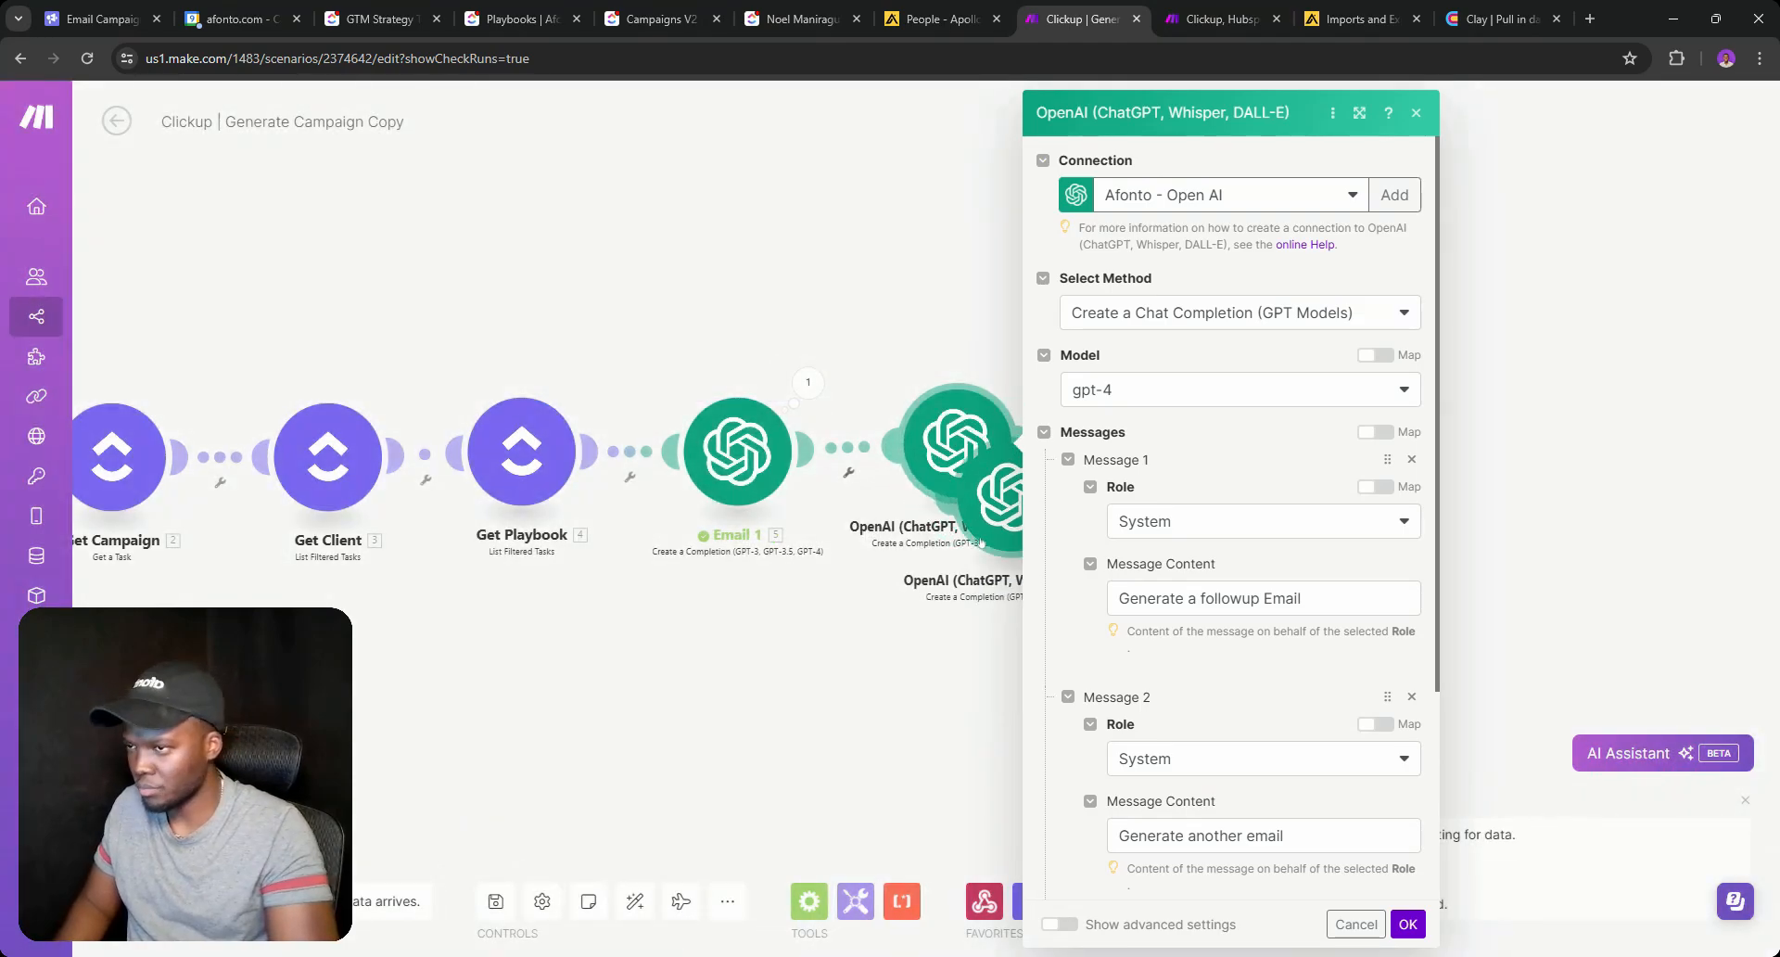
{"action": "left_click", "coordinate": [981, 542]}
{"action": "right_click", "coordinate": [1008, 538]}
{"action": "left_click", "coordinate": [1048, 756]}
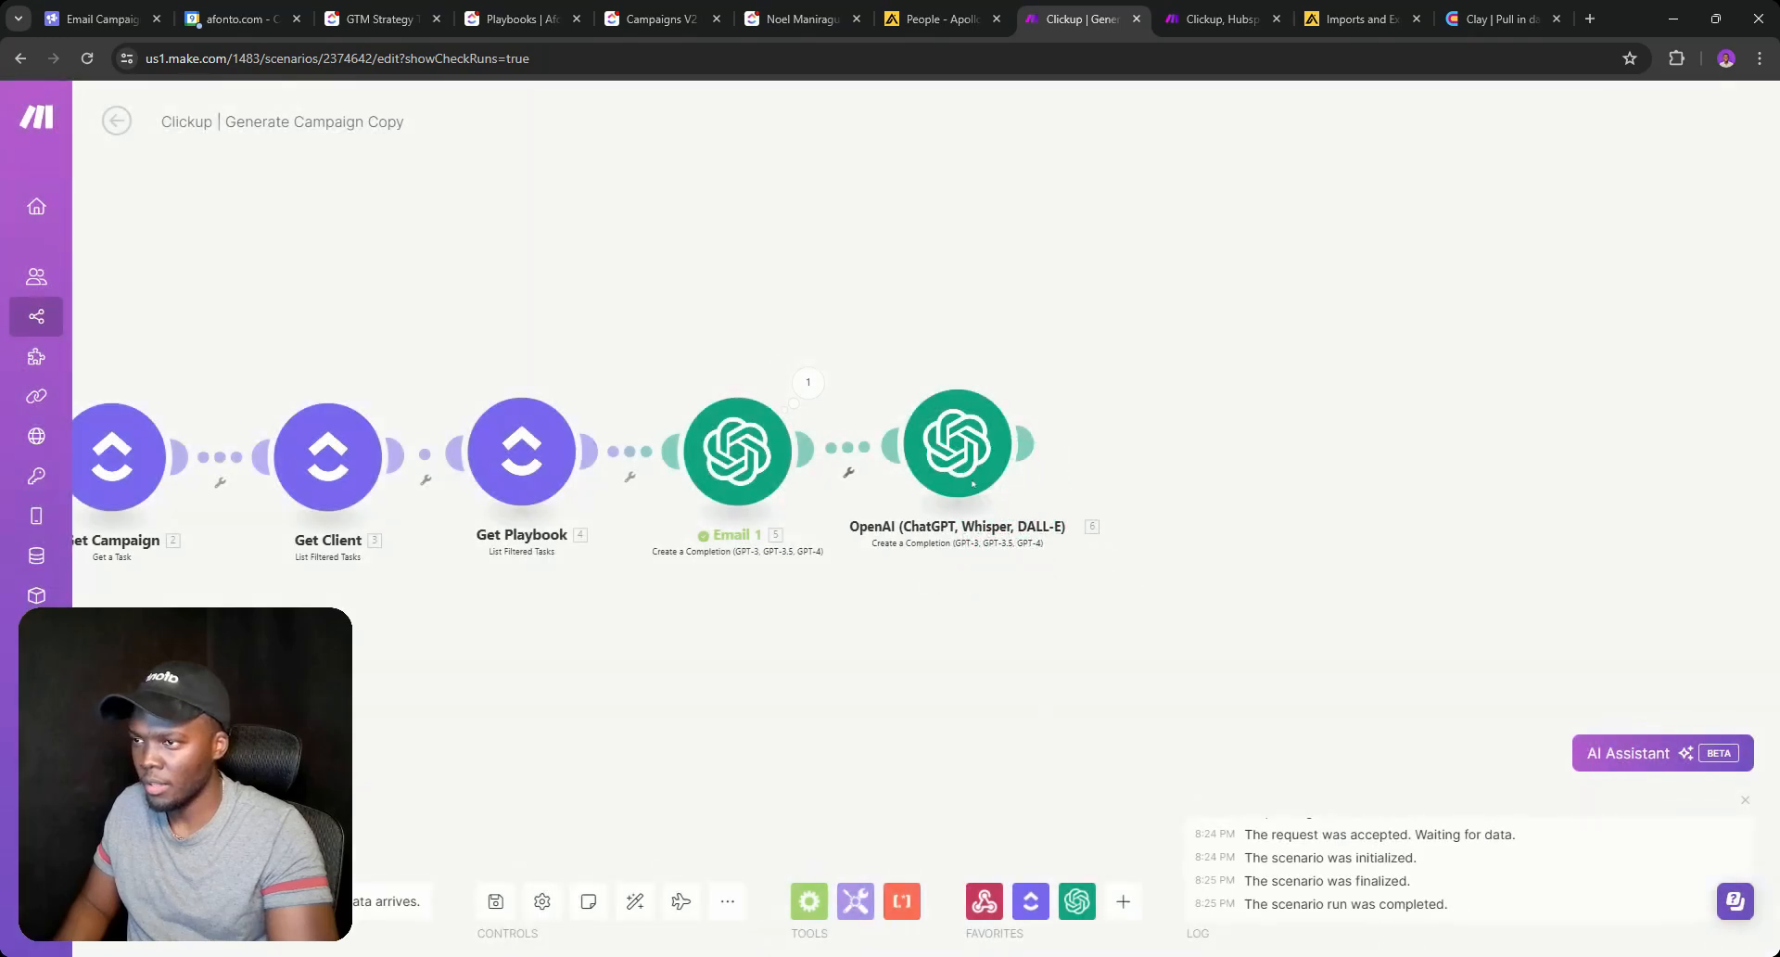
{"action": "left_click_drag", "start_coordinate": [973, 484], "coordinate": [977, 496]}
{"action": "left_click", "coordinate": [959, 482]}
{"action": "left_click", "coordinate": [928, 510]}
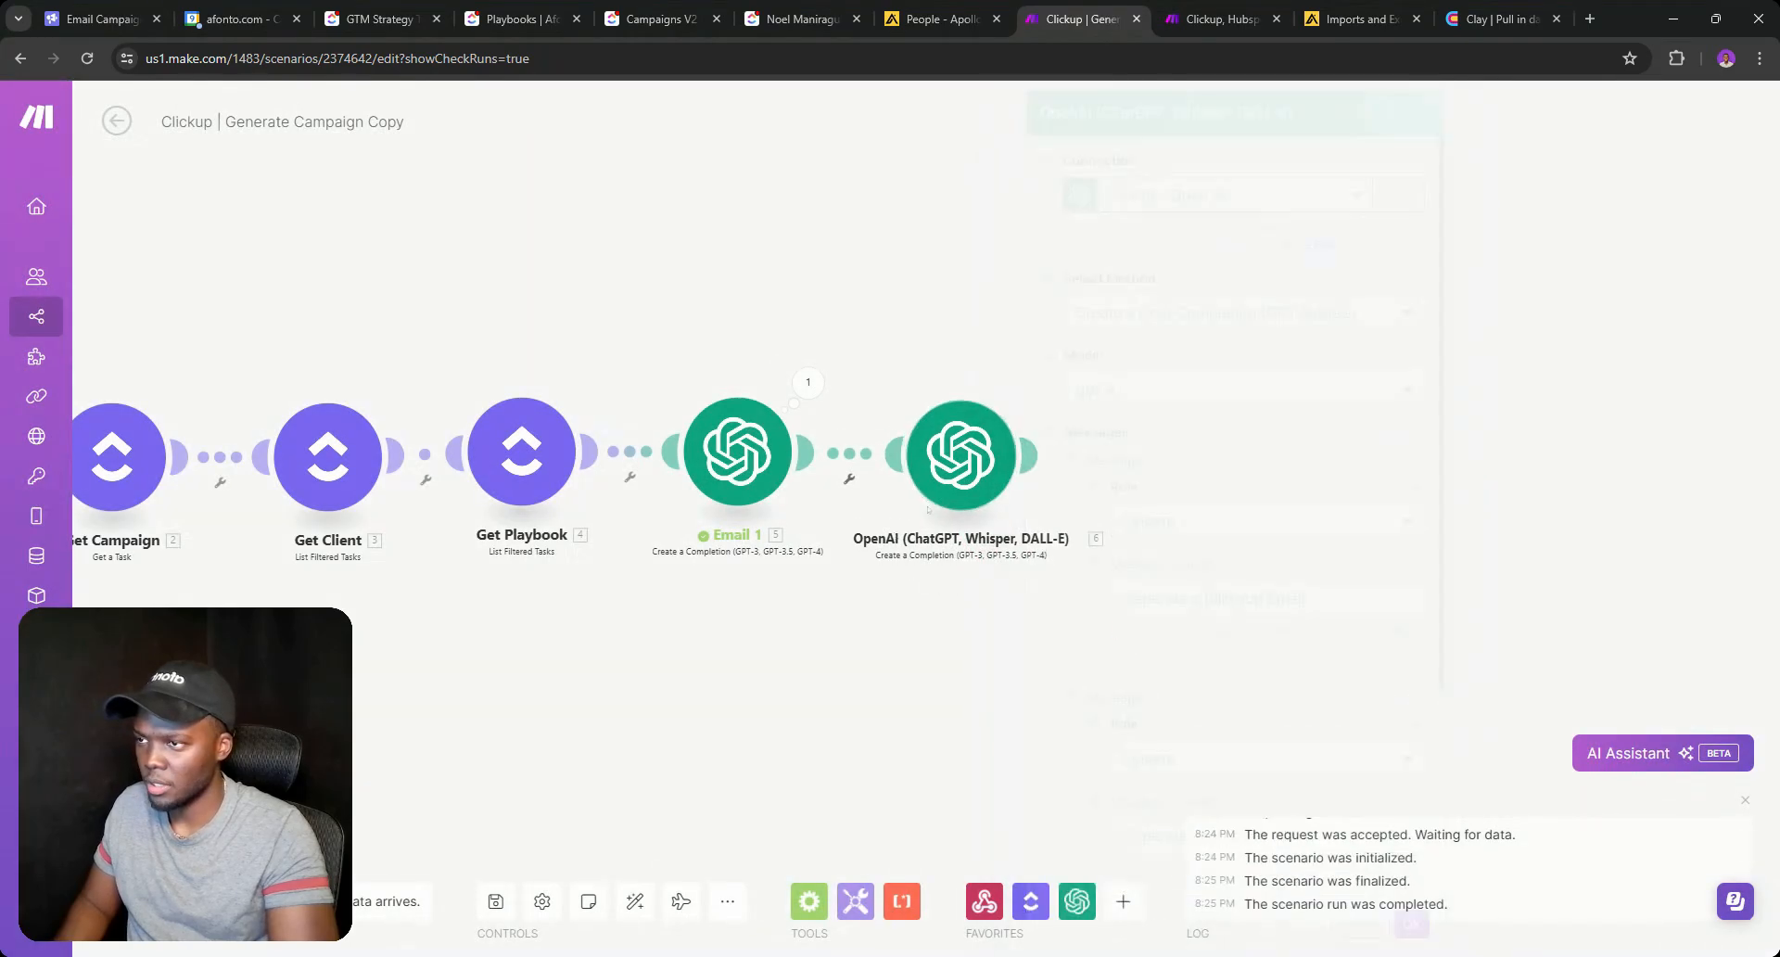
{"action": "right_click", "coordinate": [952, 484]}
{"action": "left_click", "coordinate": [1010, 593]}
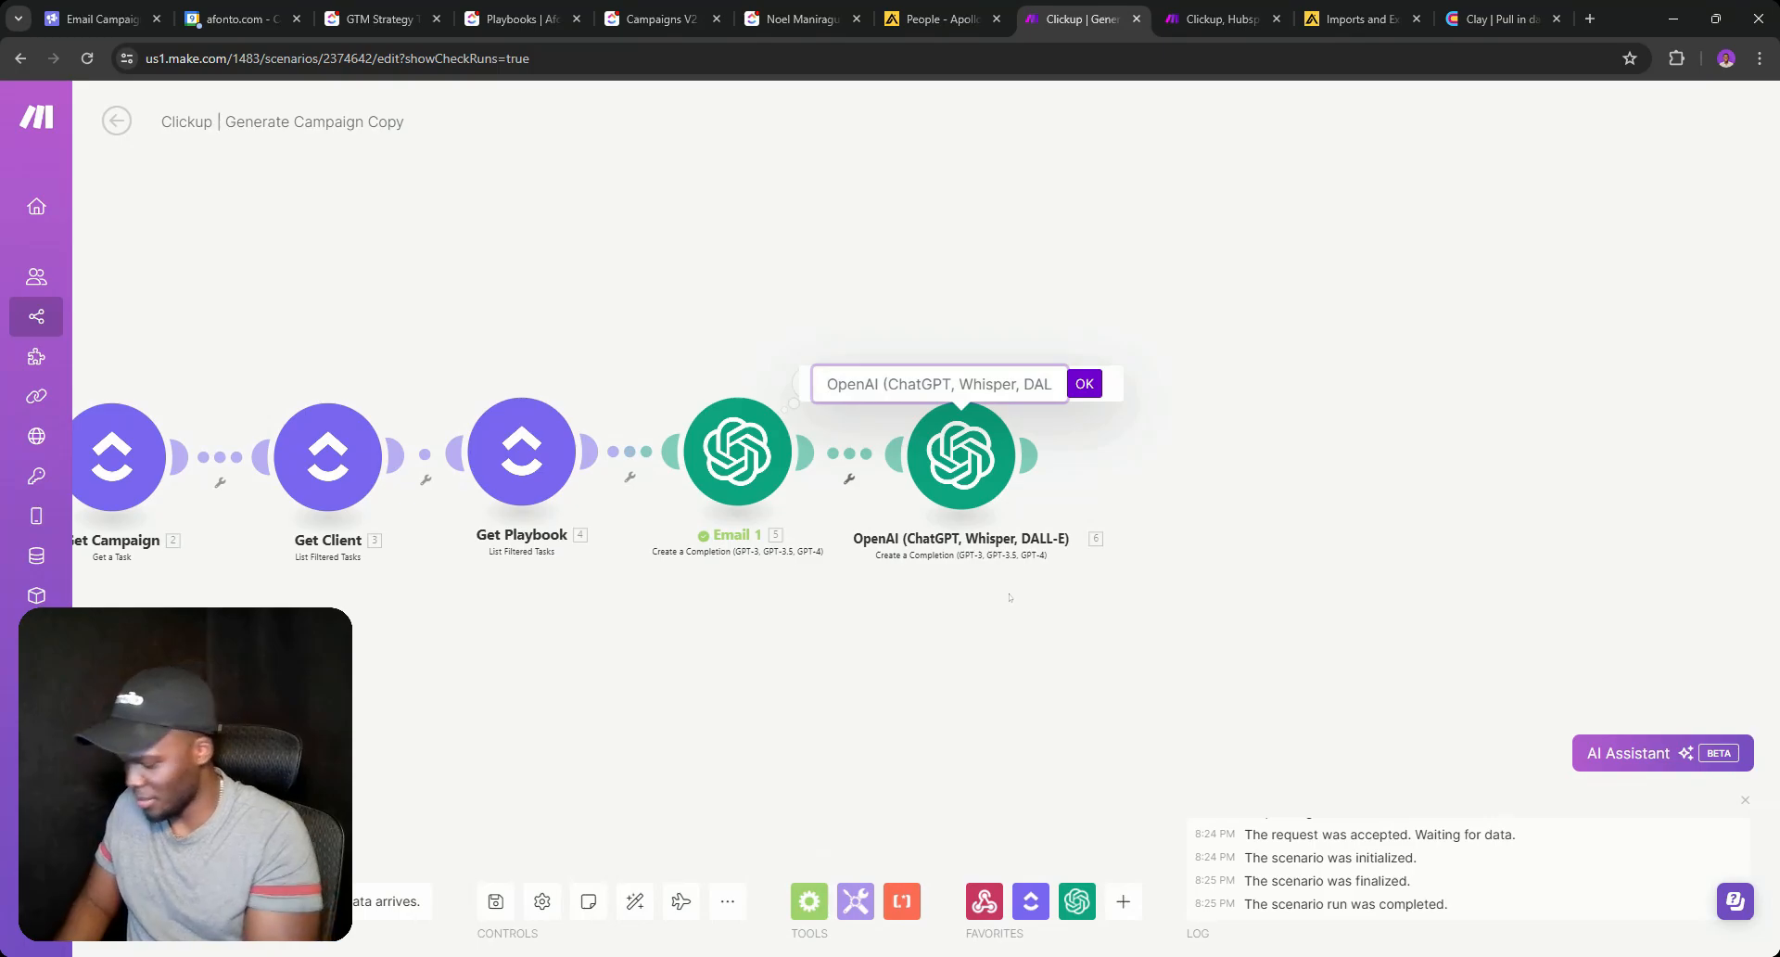
{"action": "type", "text": "Email 2"}
{"action": "key", "text": "Return"}
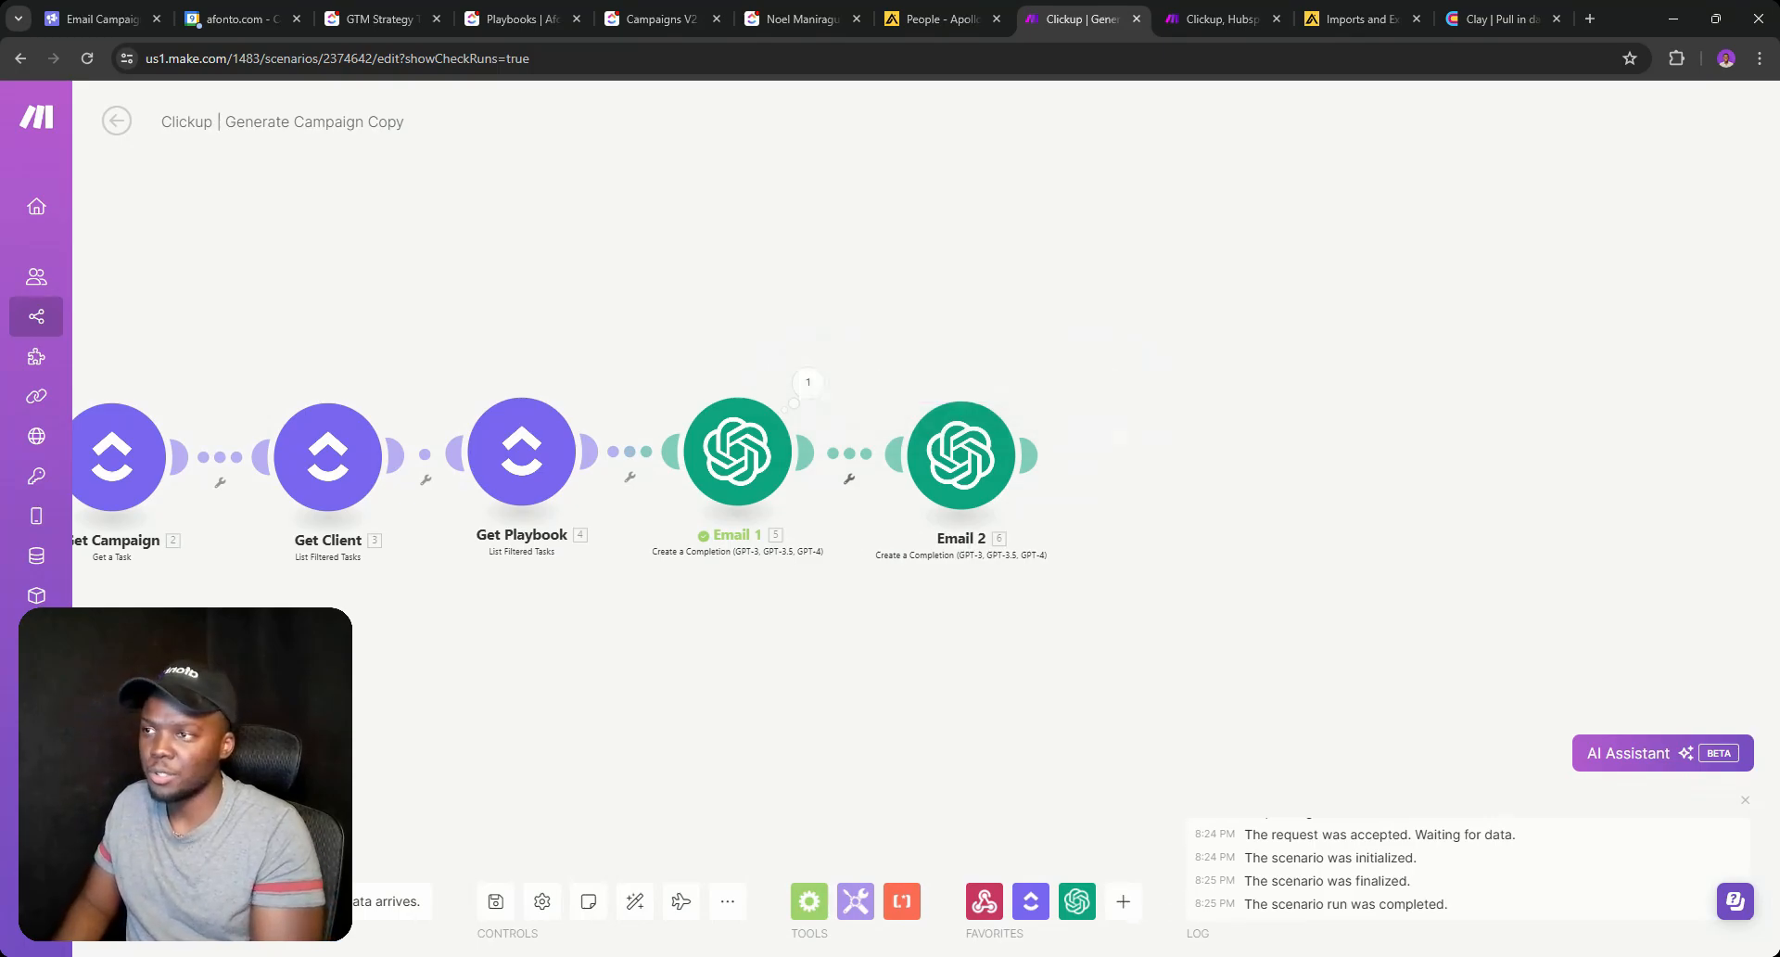
Start a ClickUp module after Email 2, then go to the Campaigns V2 list.
{"action": "left_click", "coordinate": [1029, 454]}
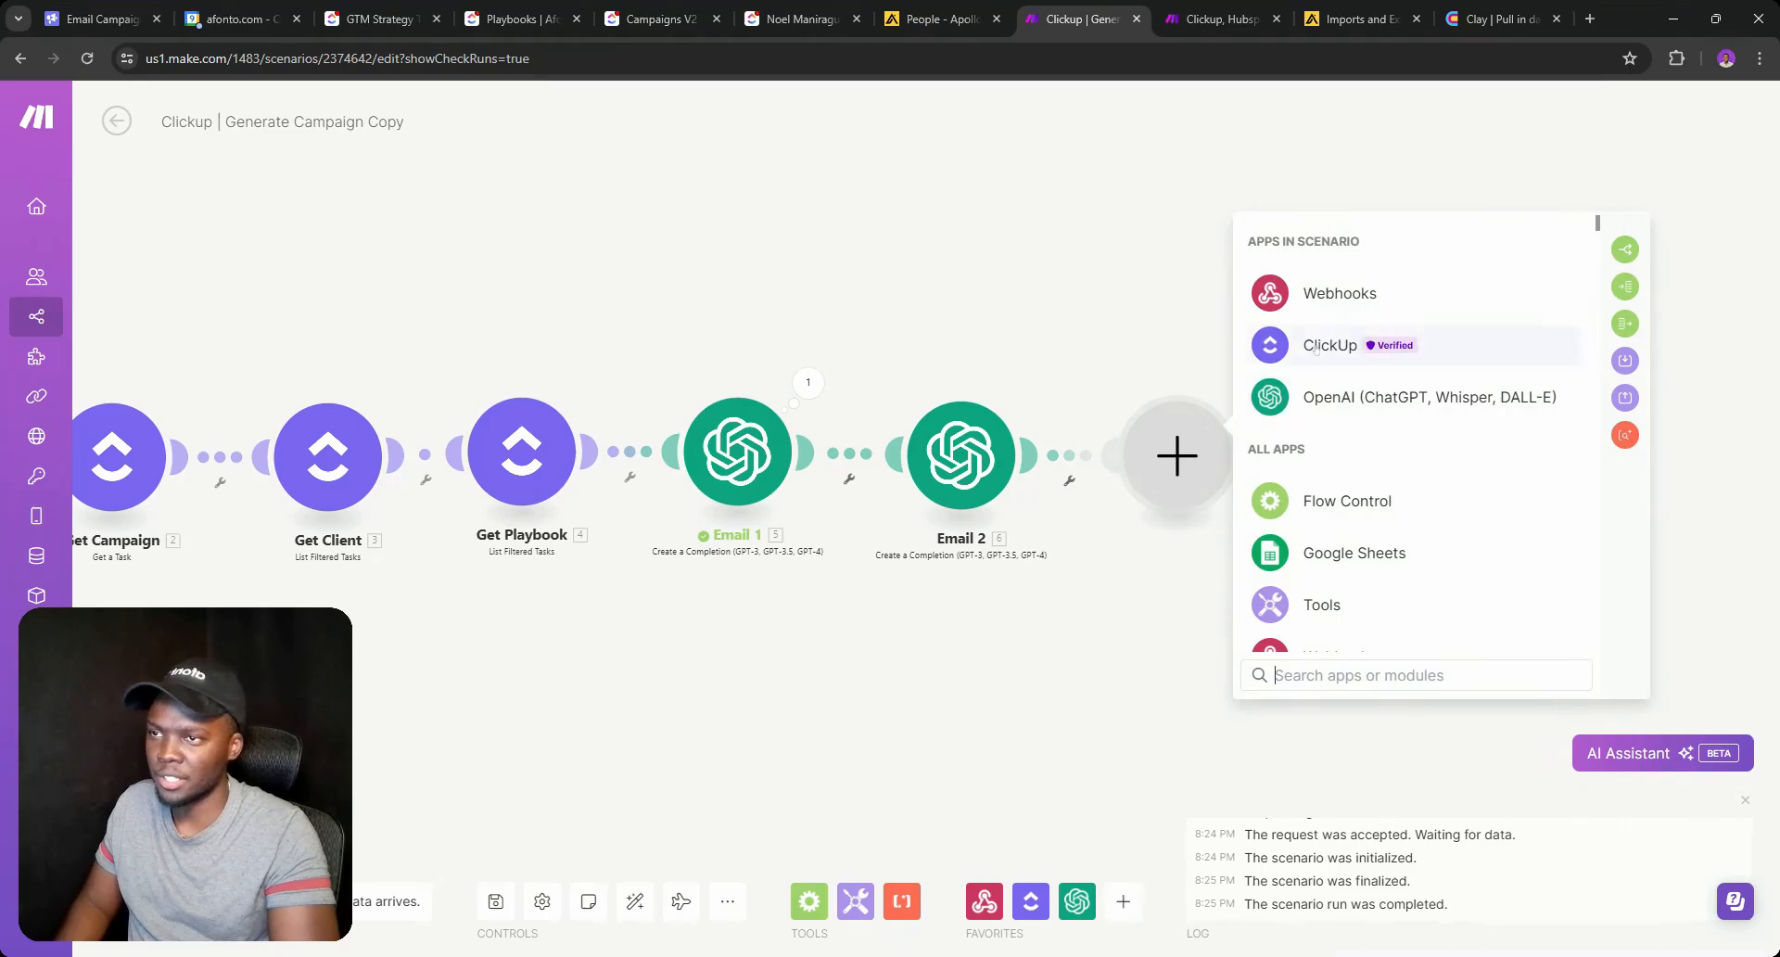
{"action": "left_click", "coordinate": [1267, 336]}
{"action": "left_click", "coordinate": [660, 19]}
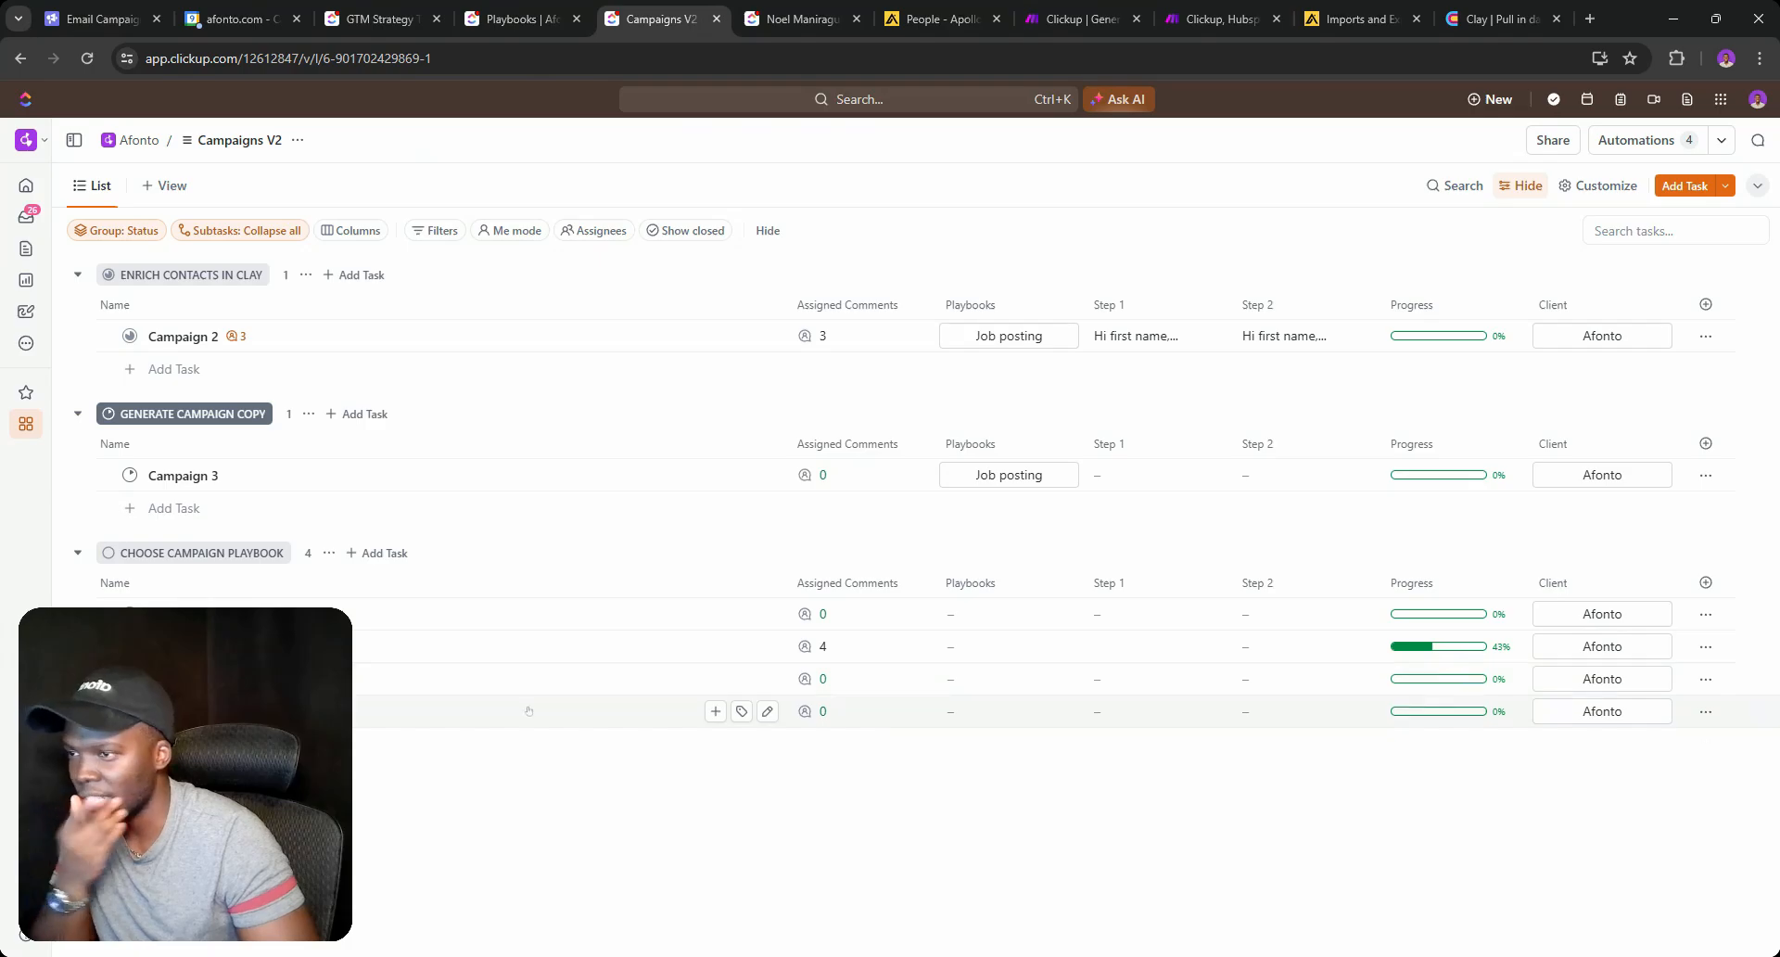
Open the status picker next to the Campaign 3 task.
{"action": "left_click", "coordinate": [130, 476]}
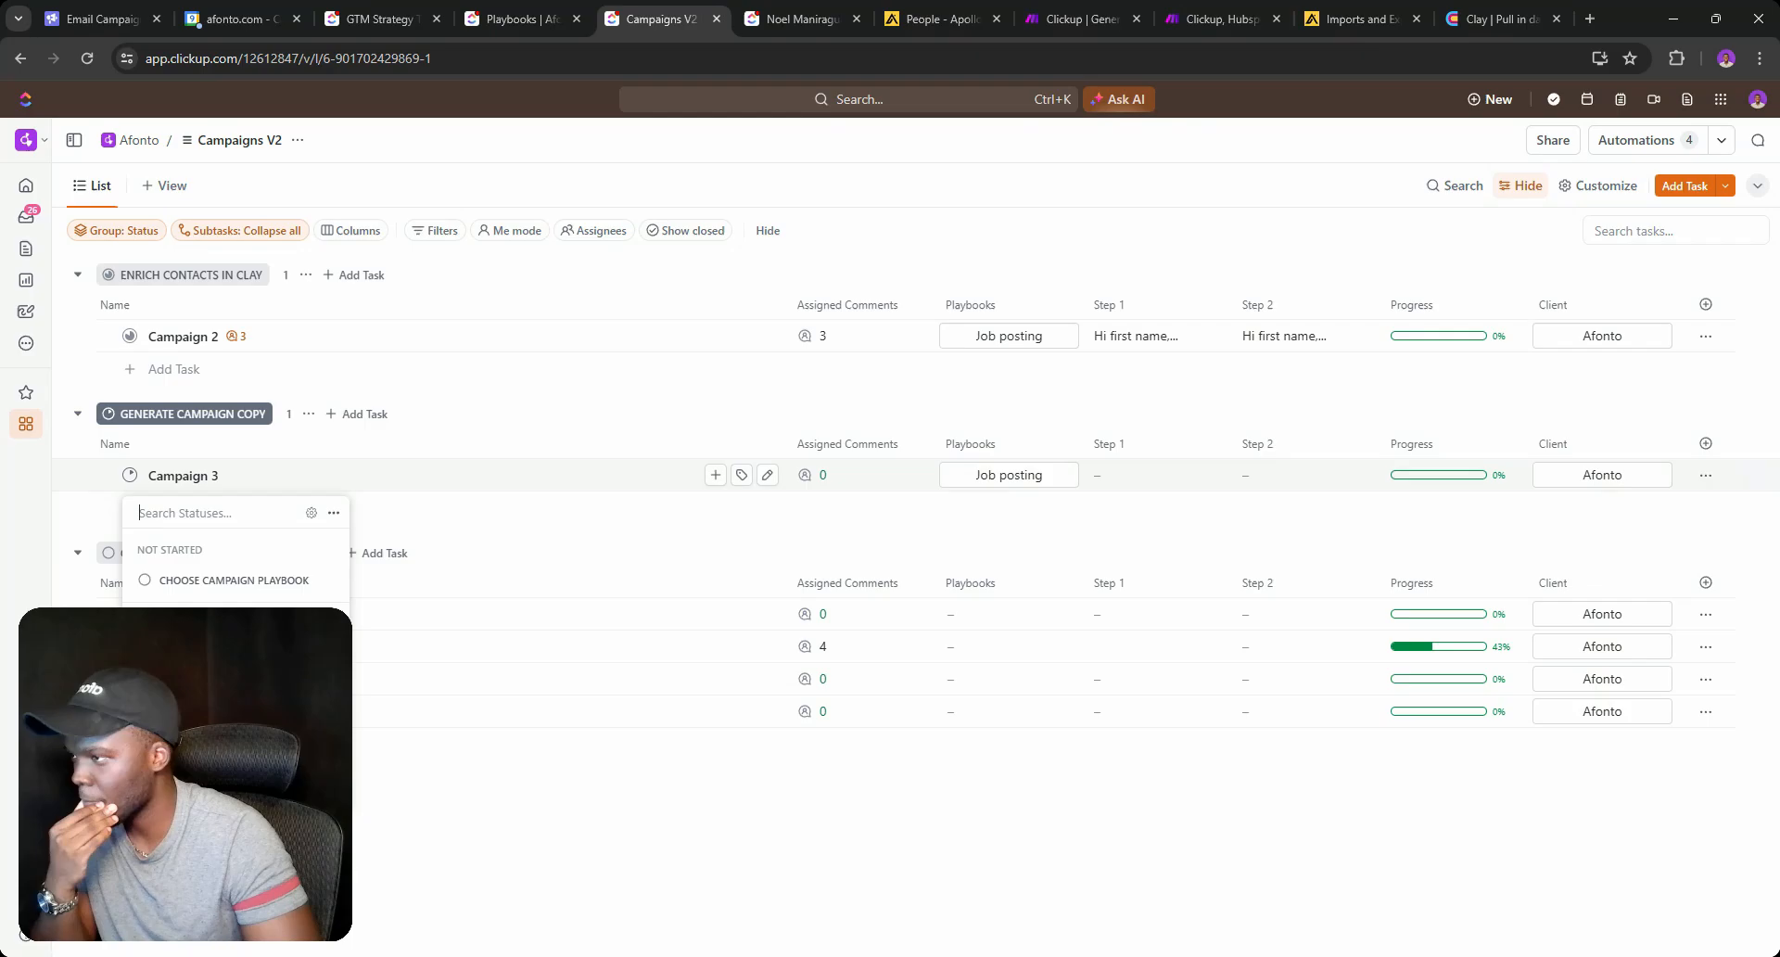